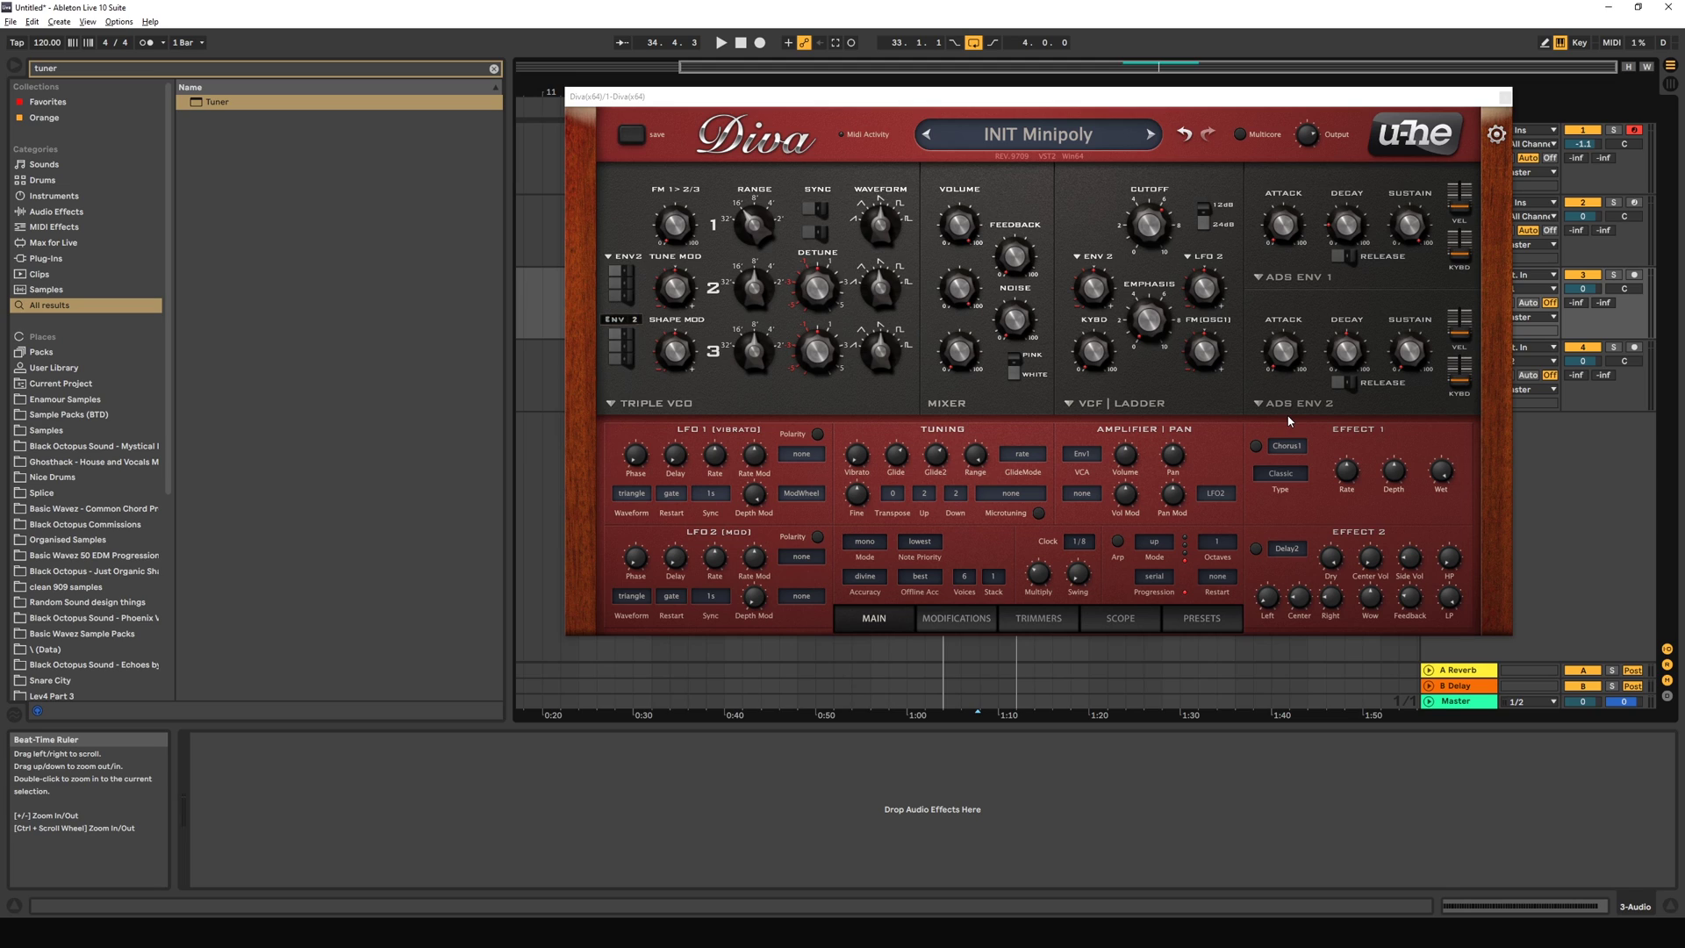
Step: Look through the preset browser, the u-he links list and the Preferences, closing each overlay again
{"action": "left_click", "coordinate": [1223, 614]}
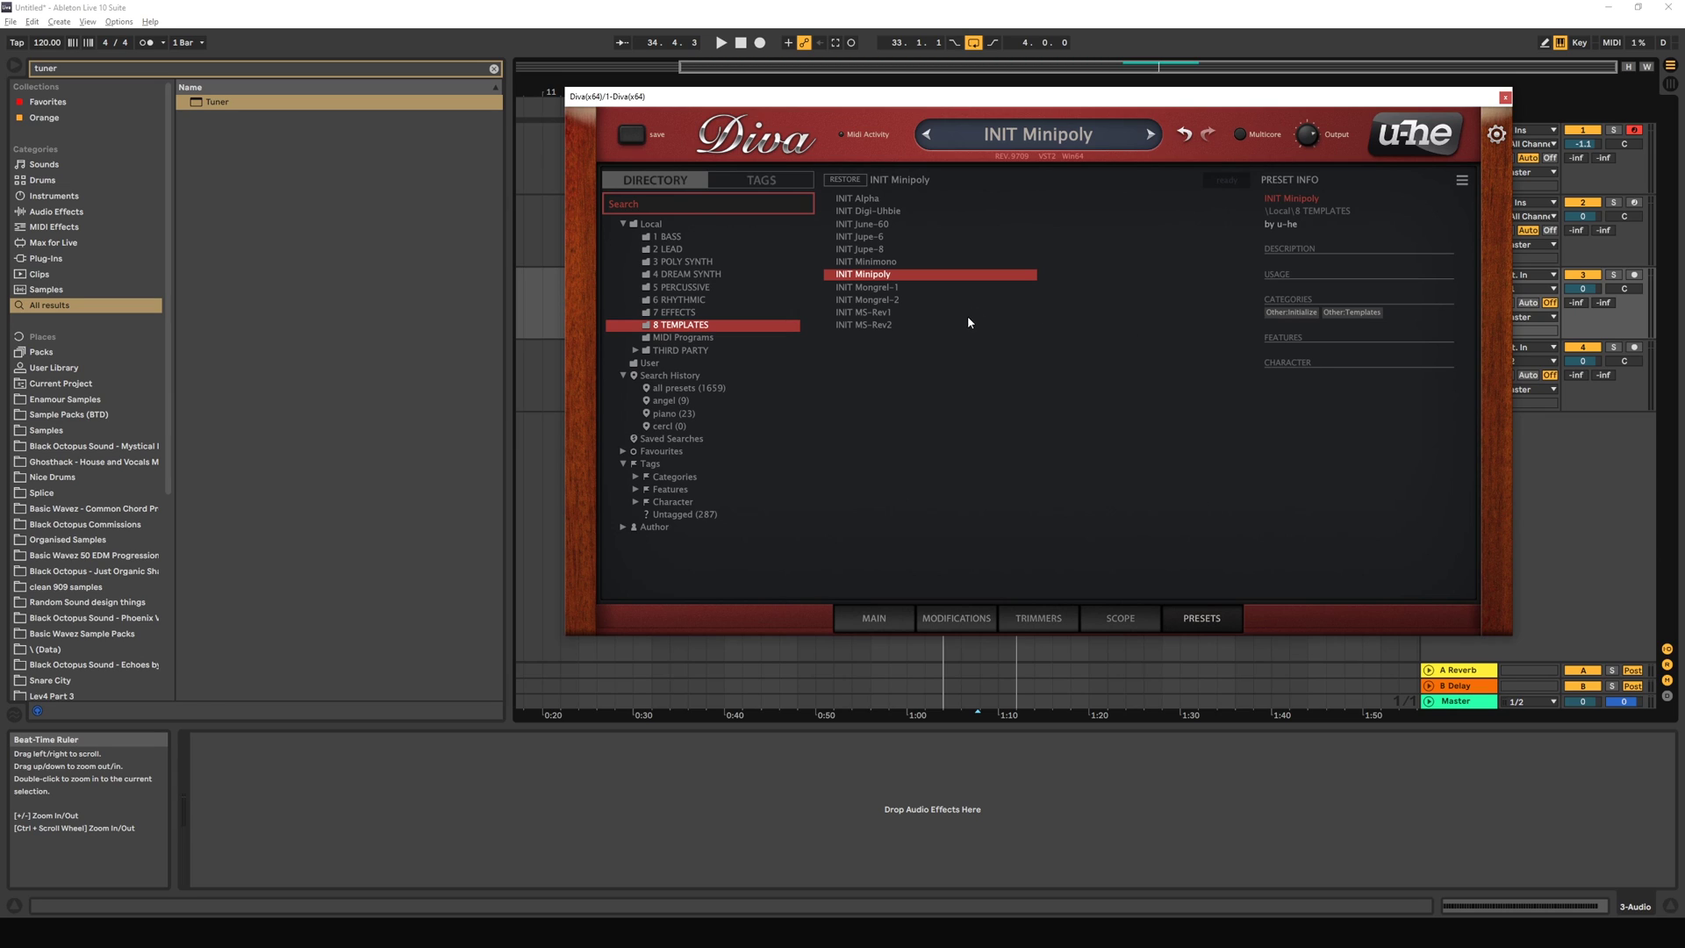
{"action": "left_click", "coordinate": [1387, 160]}
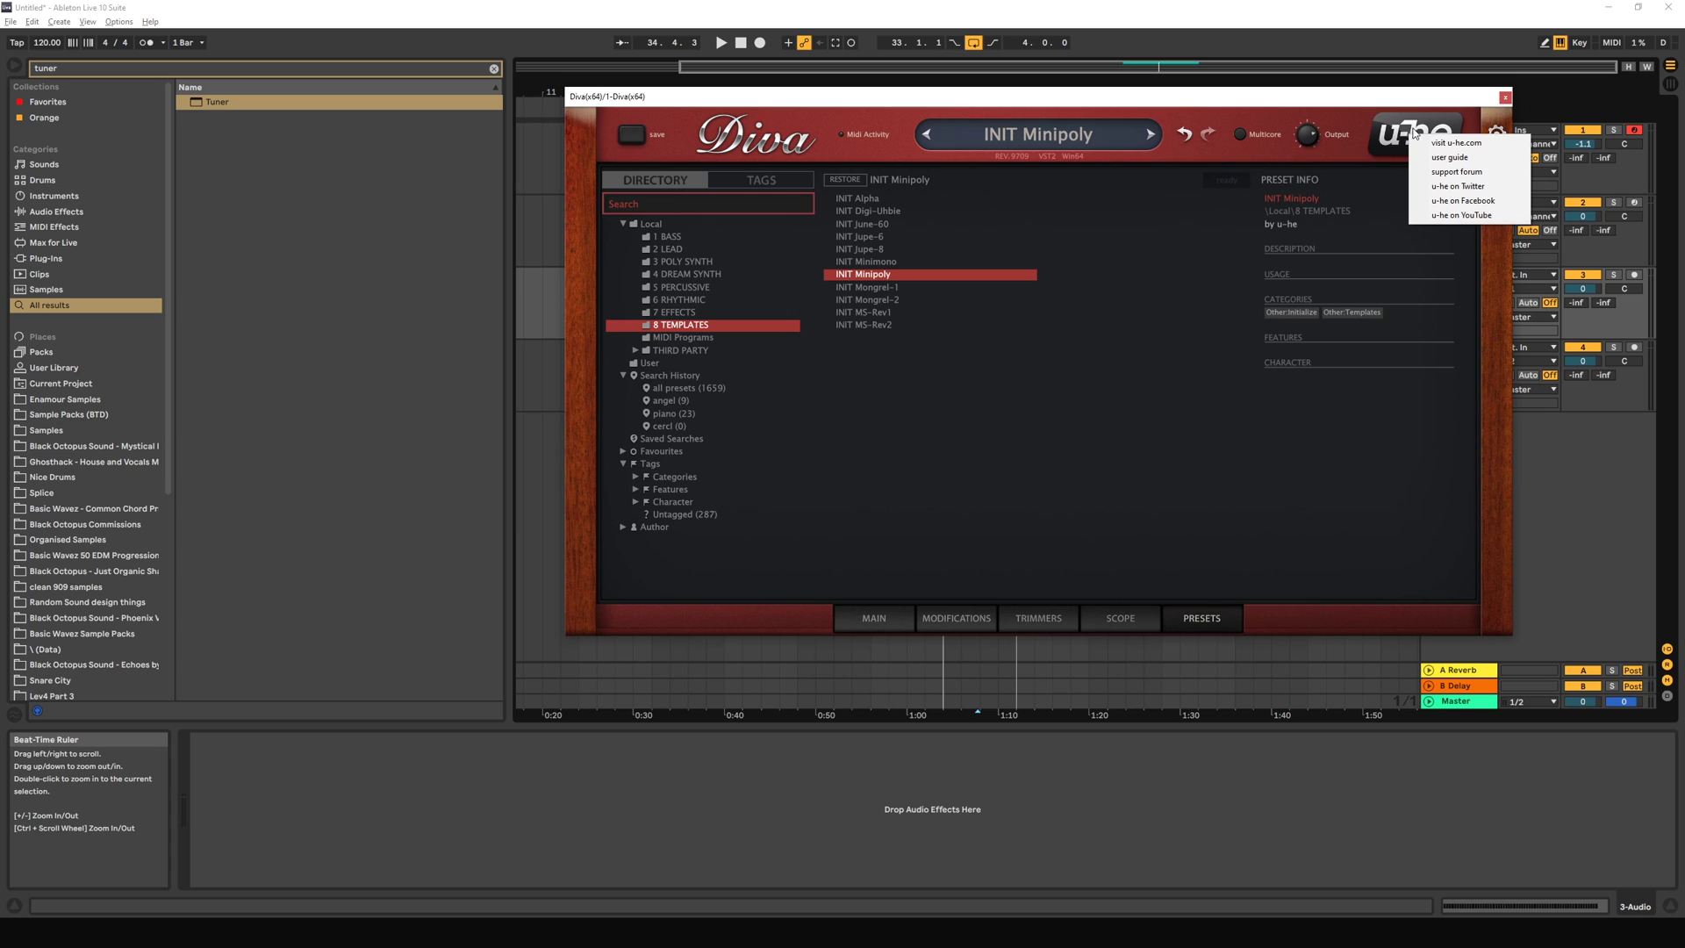
{"action": "left_click", "coordinate": [1402, 161]}
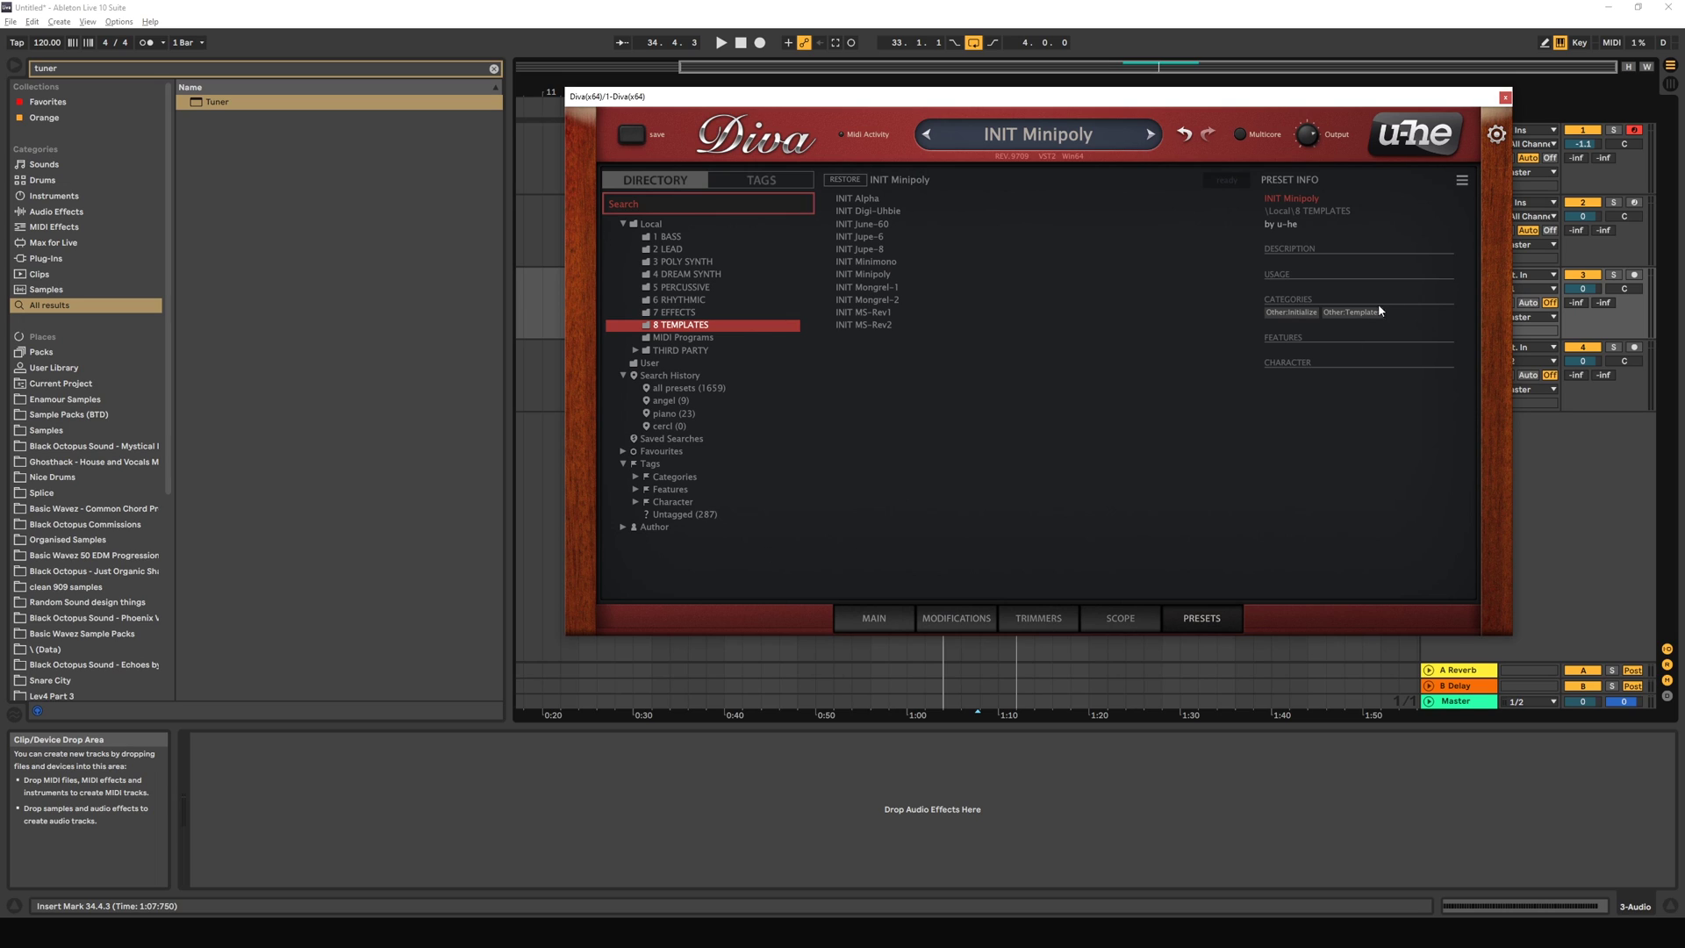
{"action": "left_click", "coordinate": [1496, 136]}
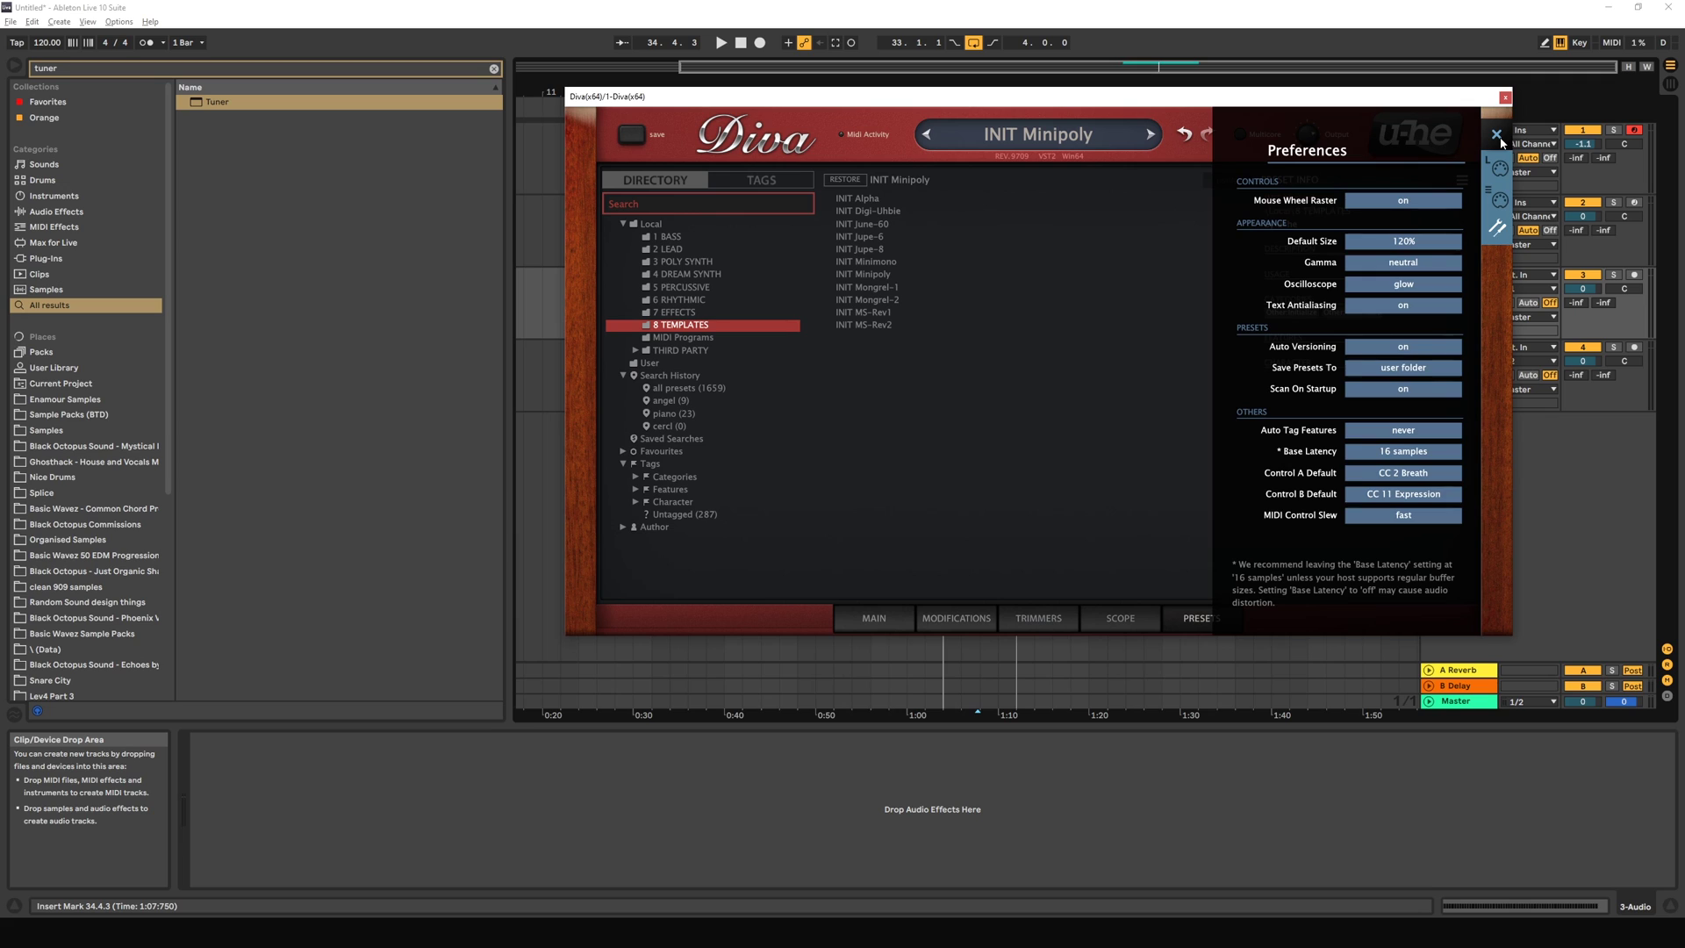
{"action": "left_click", "coordinate": [1499, 137]}
Step: View the Main, Modifications, Trimmers and Scope pages of the synth and return to Main
{"action": "left_click", "coordinate": [892, 609]}
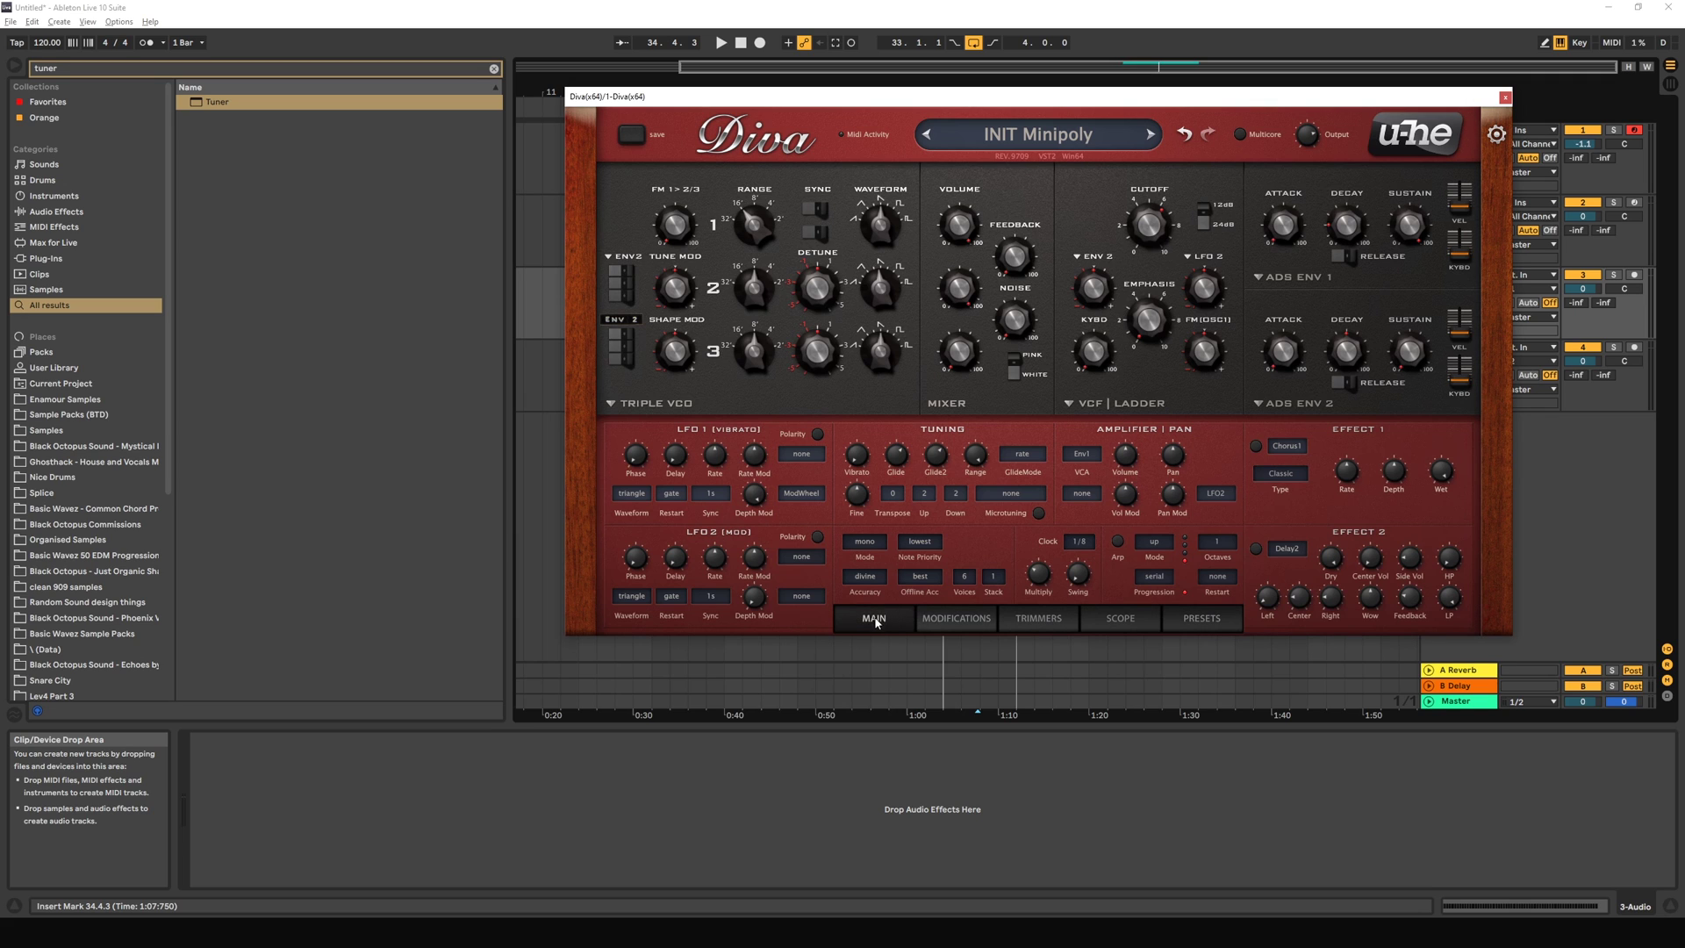
{"action": "left_click", "coordinate": [954, 618]}
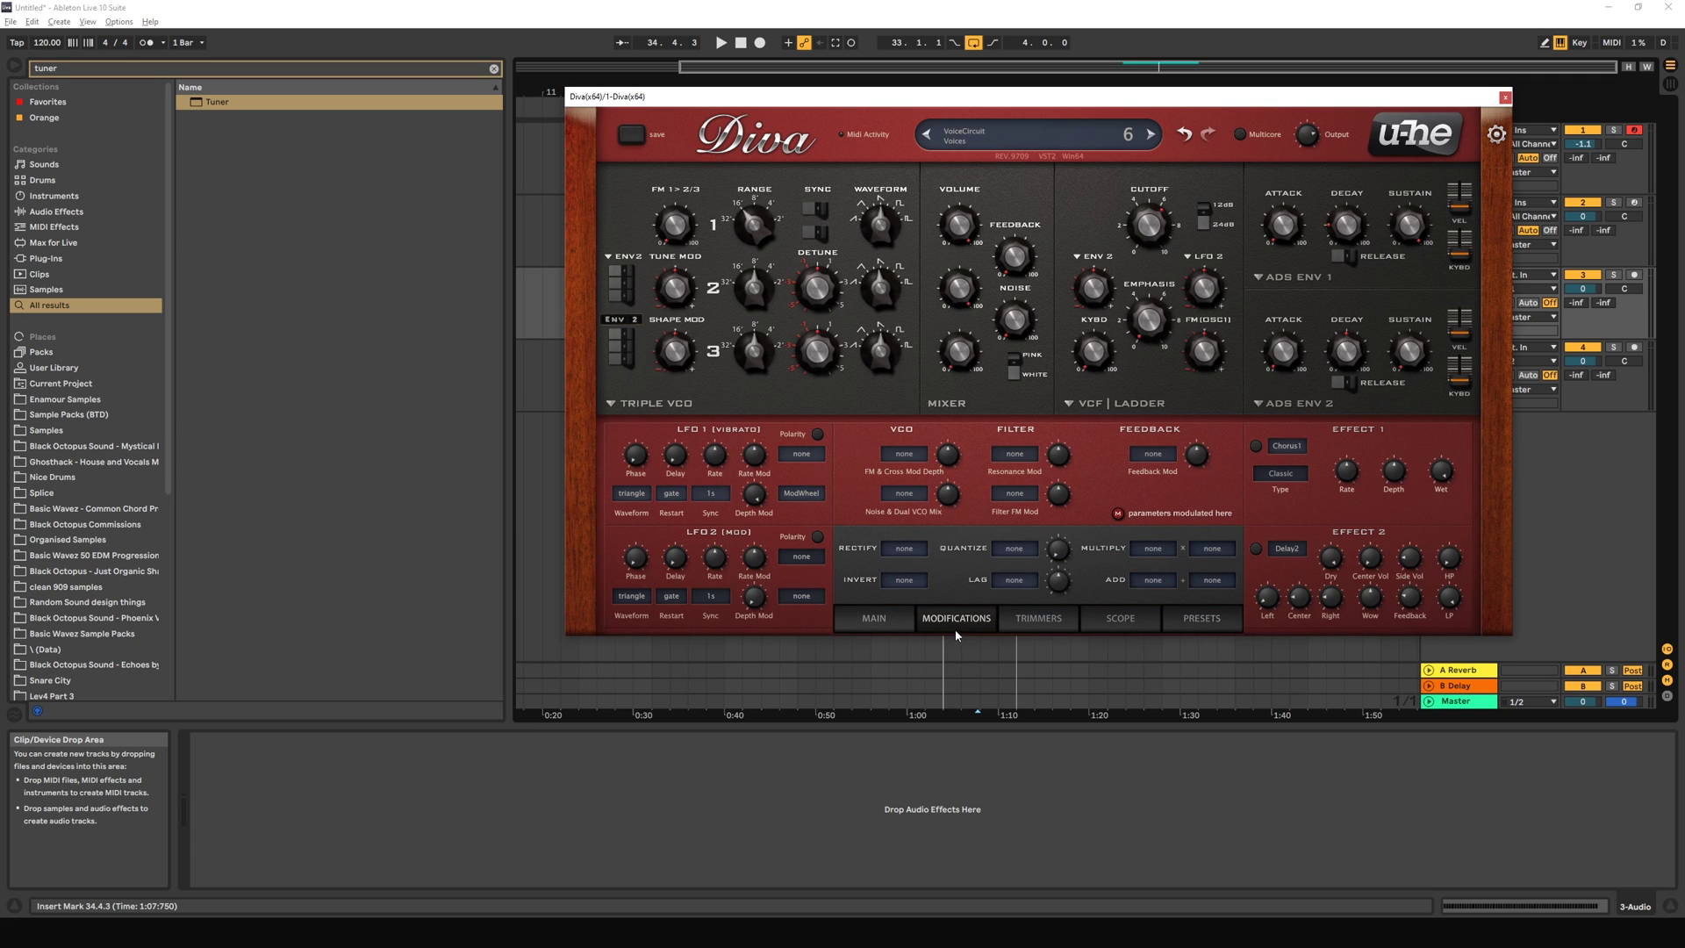
{"action": "left_click", "coordinate": [1016, 619]}
{"action": "left_click", "coordinate": [1102, 619]}
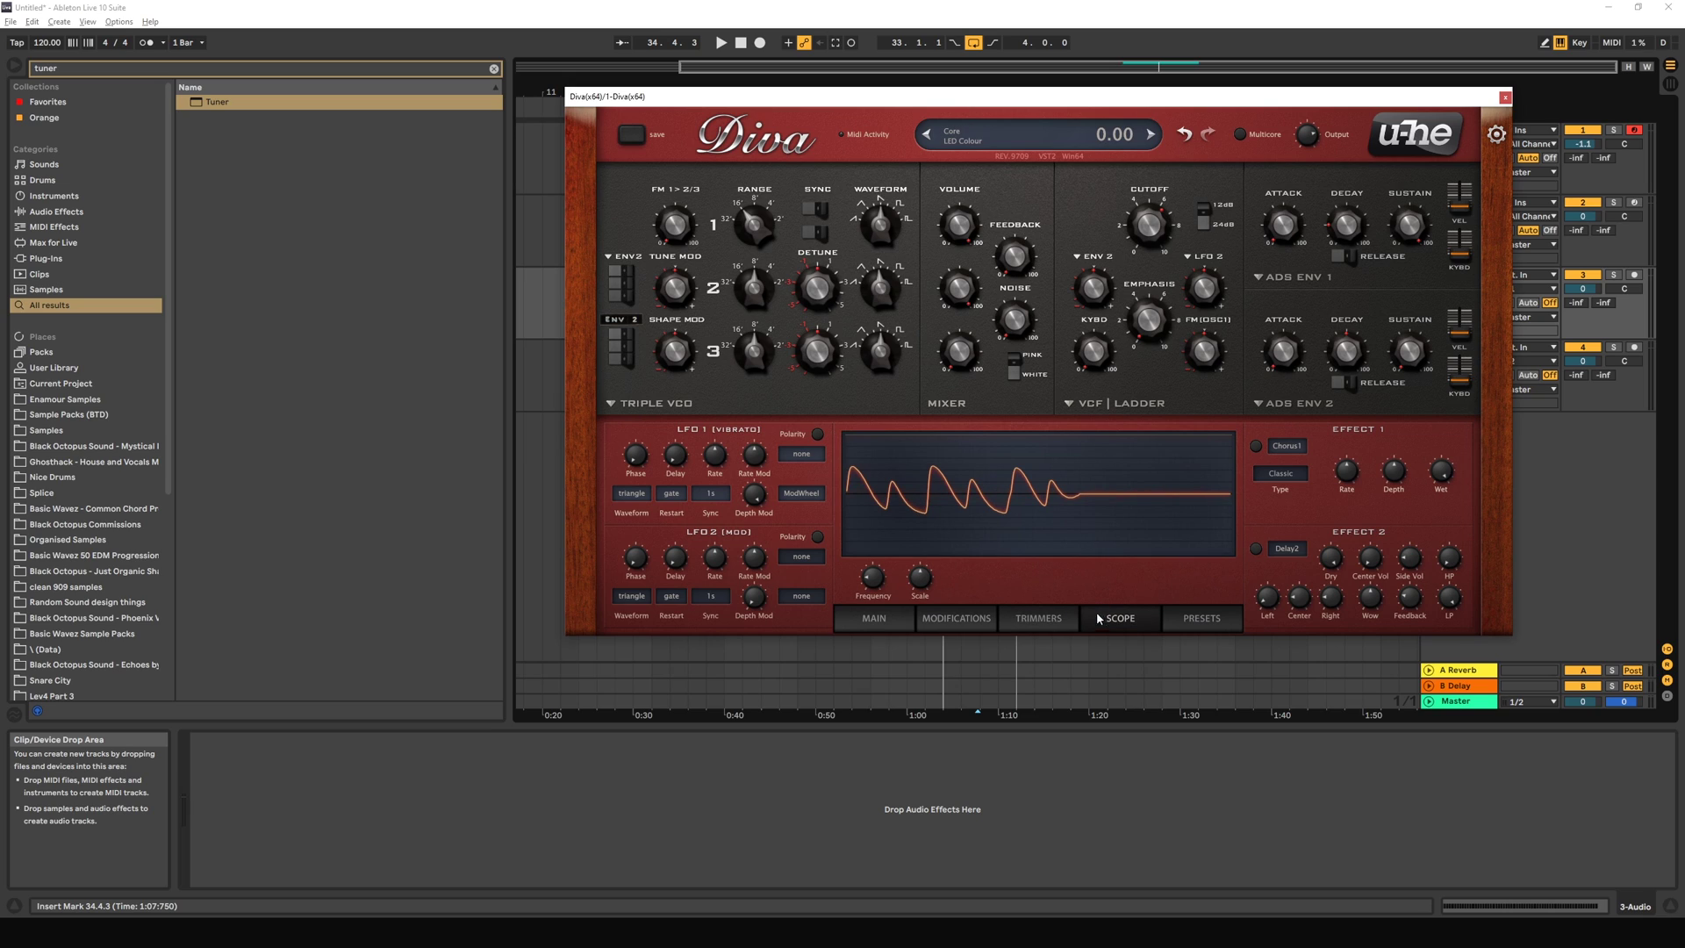
{"action": "left_click", "coordinate": [891, 625]}
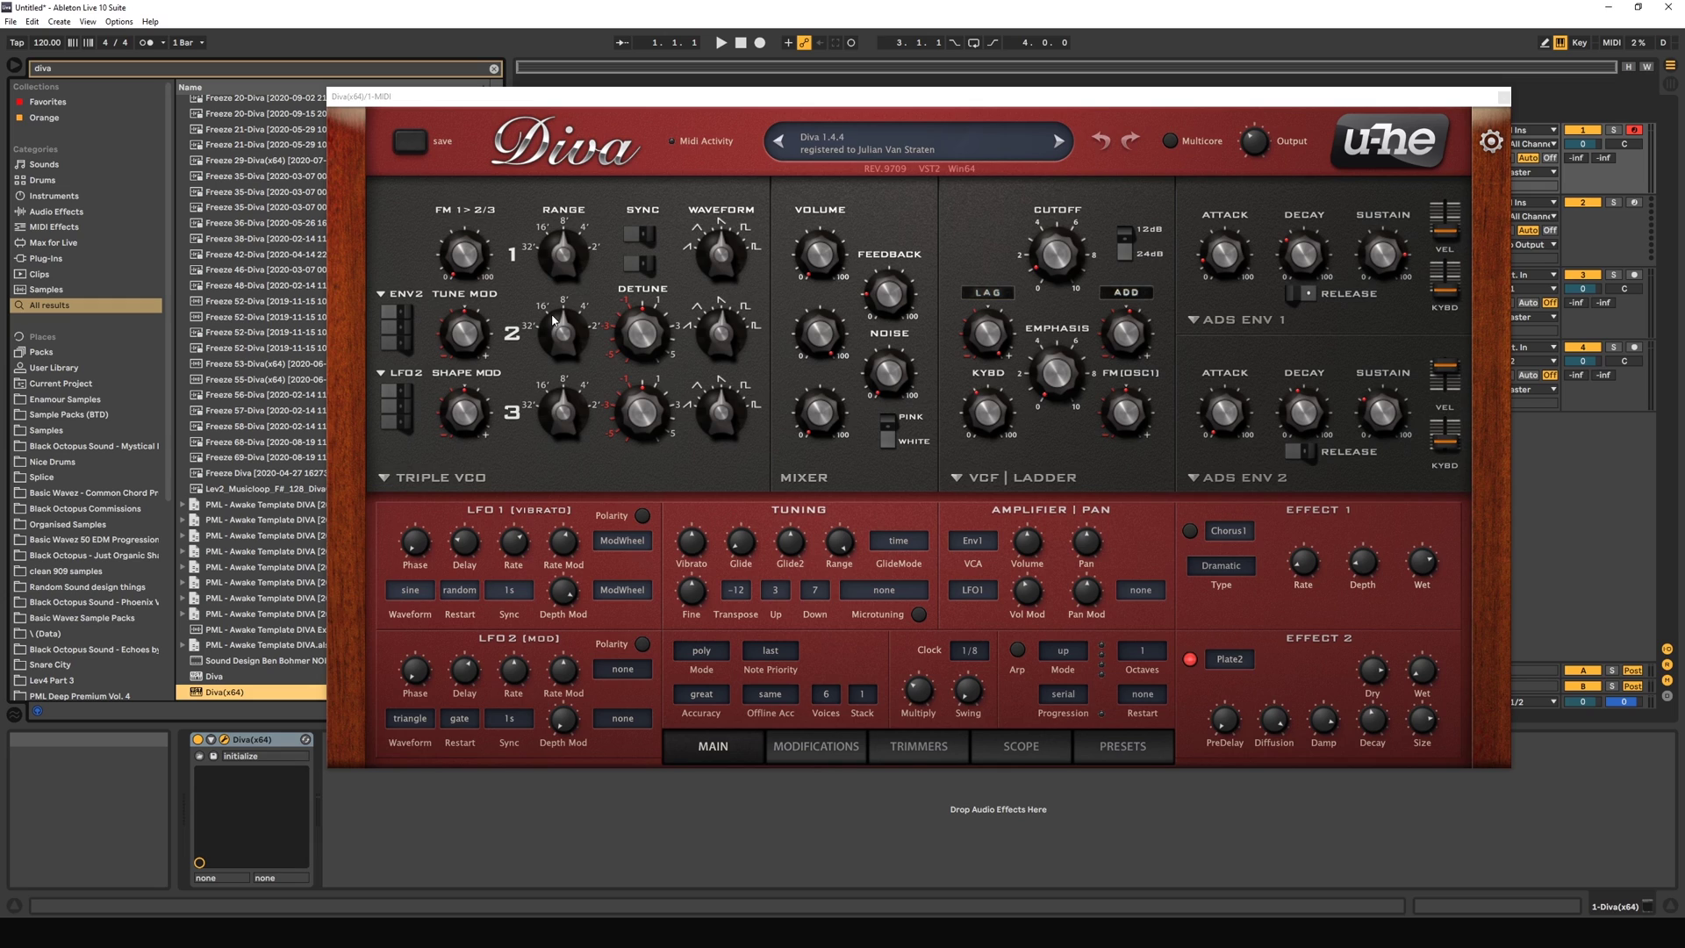
Step: Review the preset name, author, description and usage fields for saving a preset, and close the dialog without saving
{"action": "left_click", "coordinate": [418, 146]}
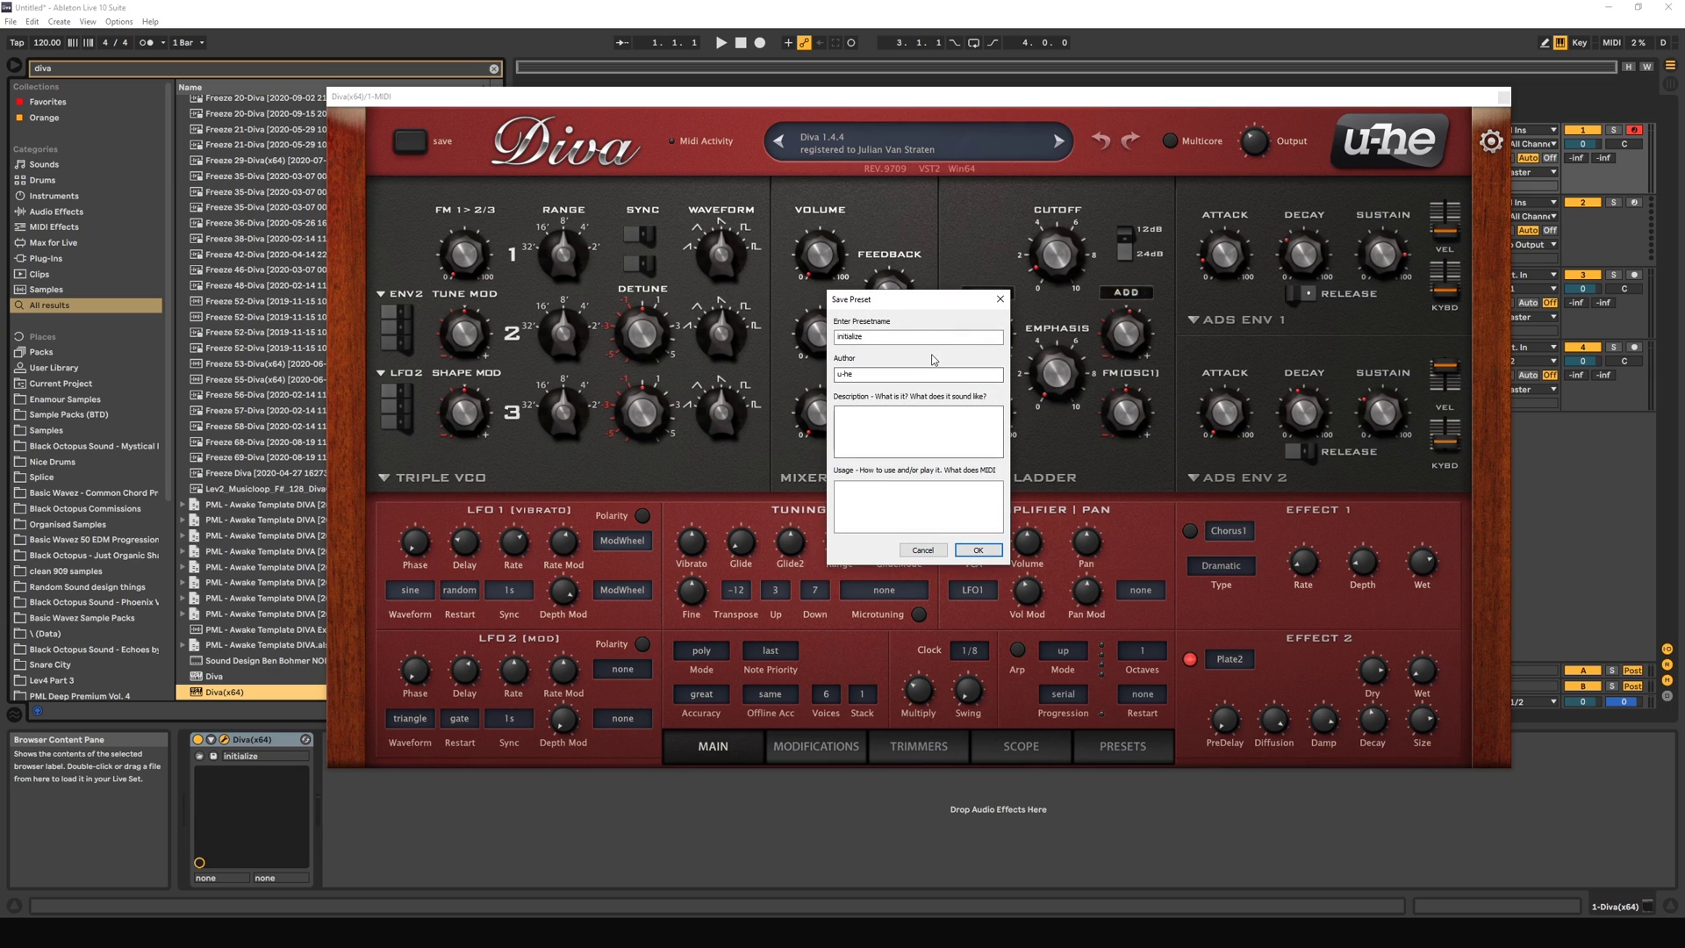
{"action": "left_click_drag", "start_coordinate": [863, 336], "coordinate": [853, 335]}
{"action": "left_click", "coordinate": [916, 430]}
{"action": "left_click", "coordinate": [886, 500]}
{"action": "left_click", "coordinate": [929, 553]}
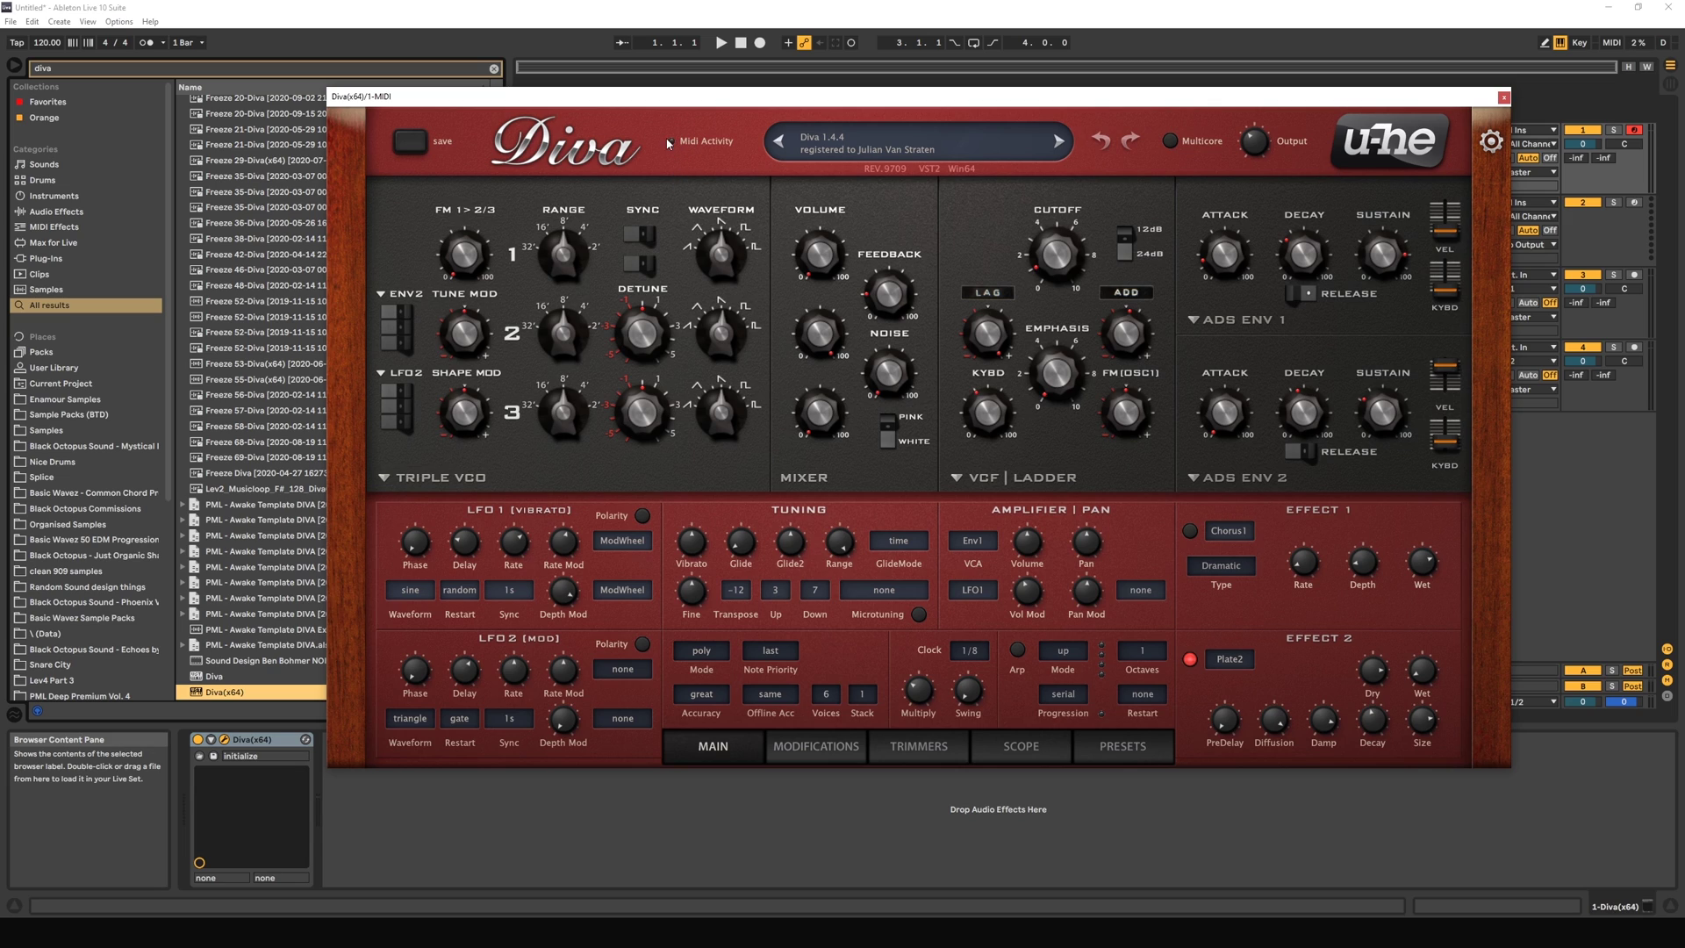
Step: Reposition the synth window and play a test note to check the MIDI Activity indicator
{"action": "mouse_move", "coordinate": [702, 227]}
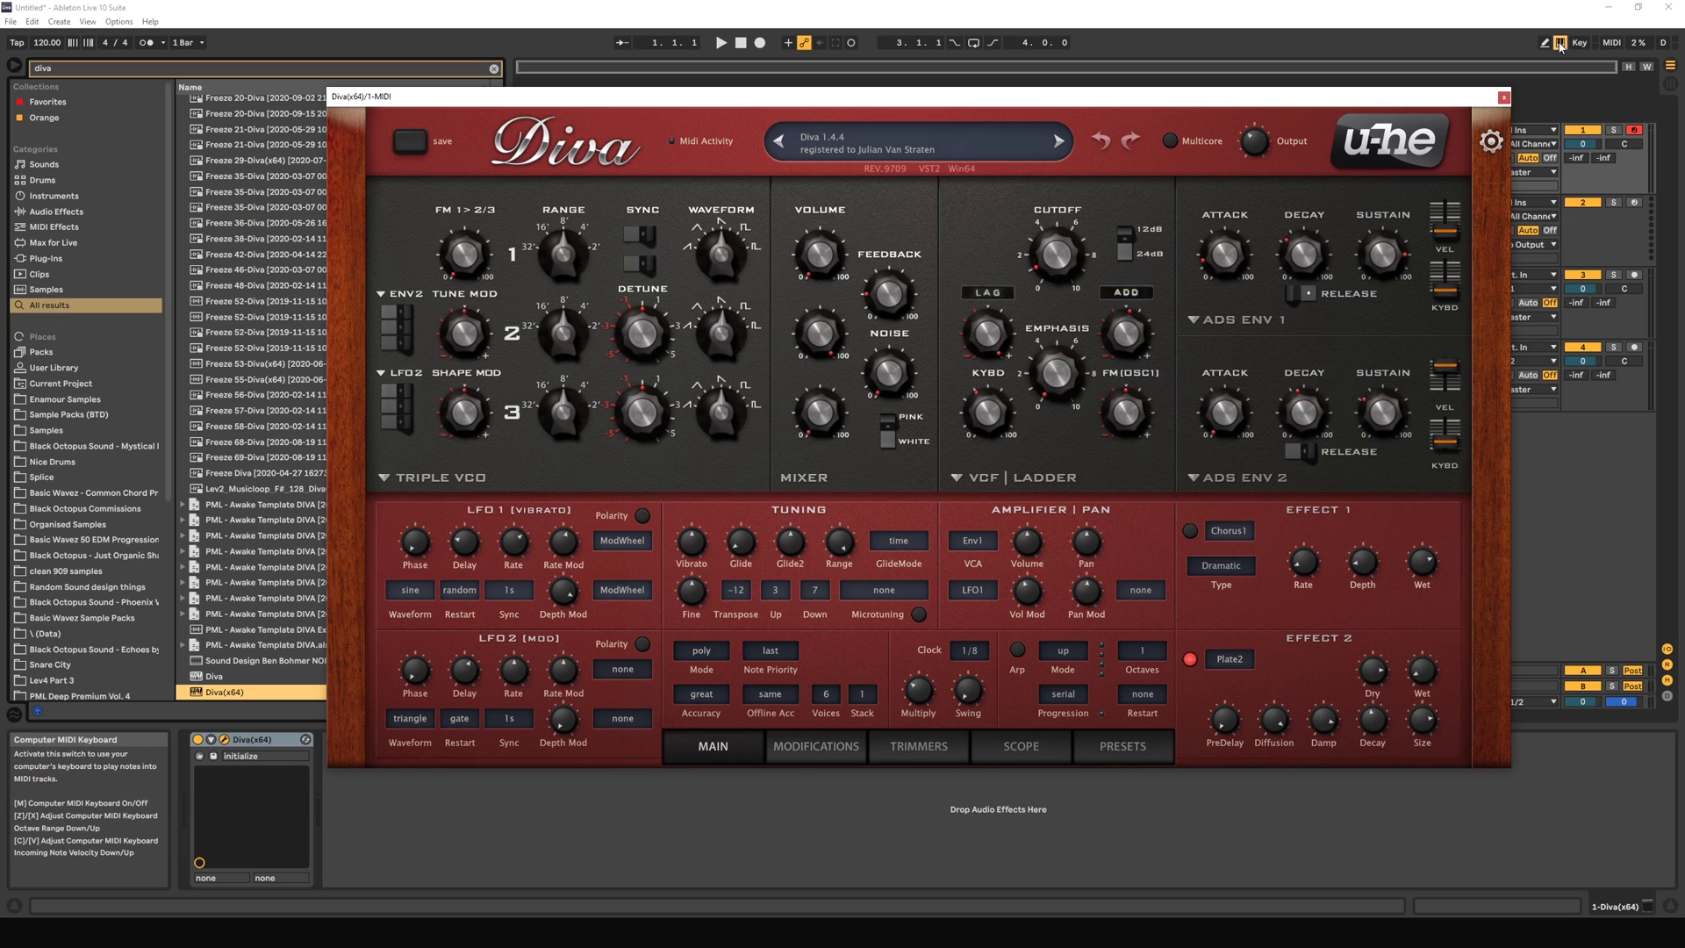
{"action": "mouse_move", "coordinate": [1250, 145]}
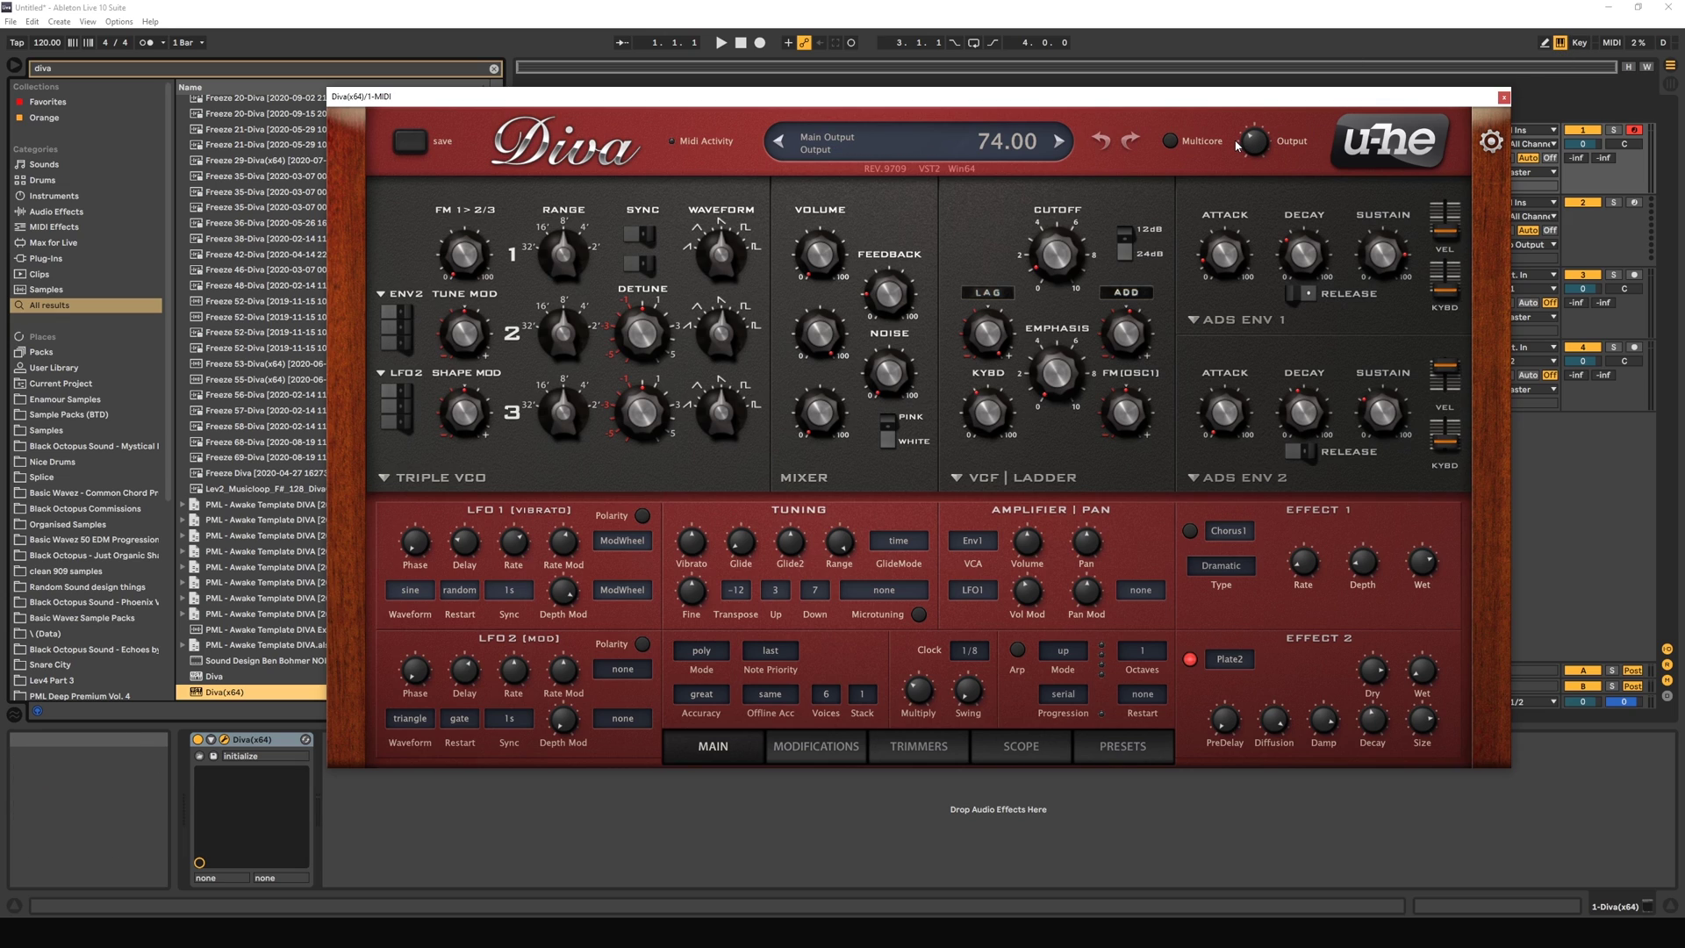
{"action": "mouse_move", "coordinate": [641, 390]}
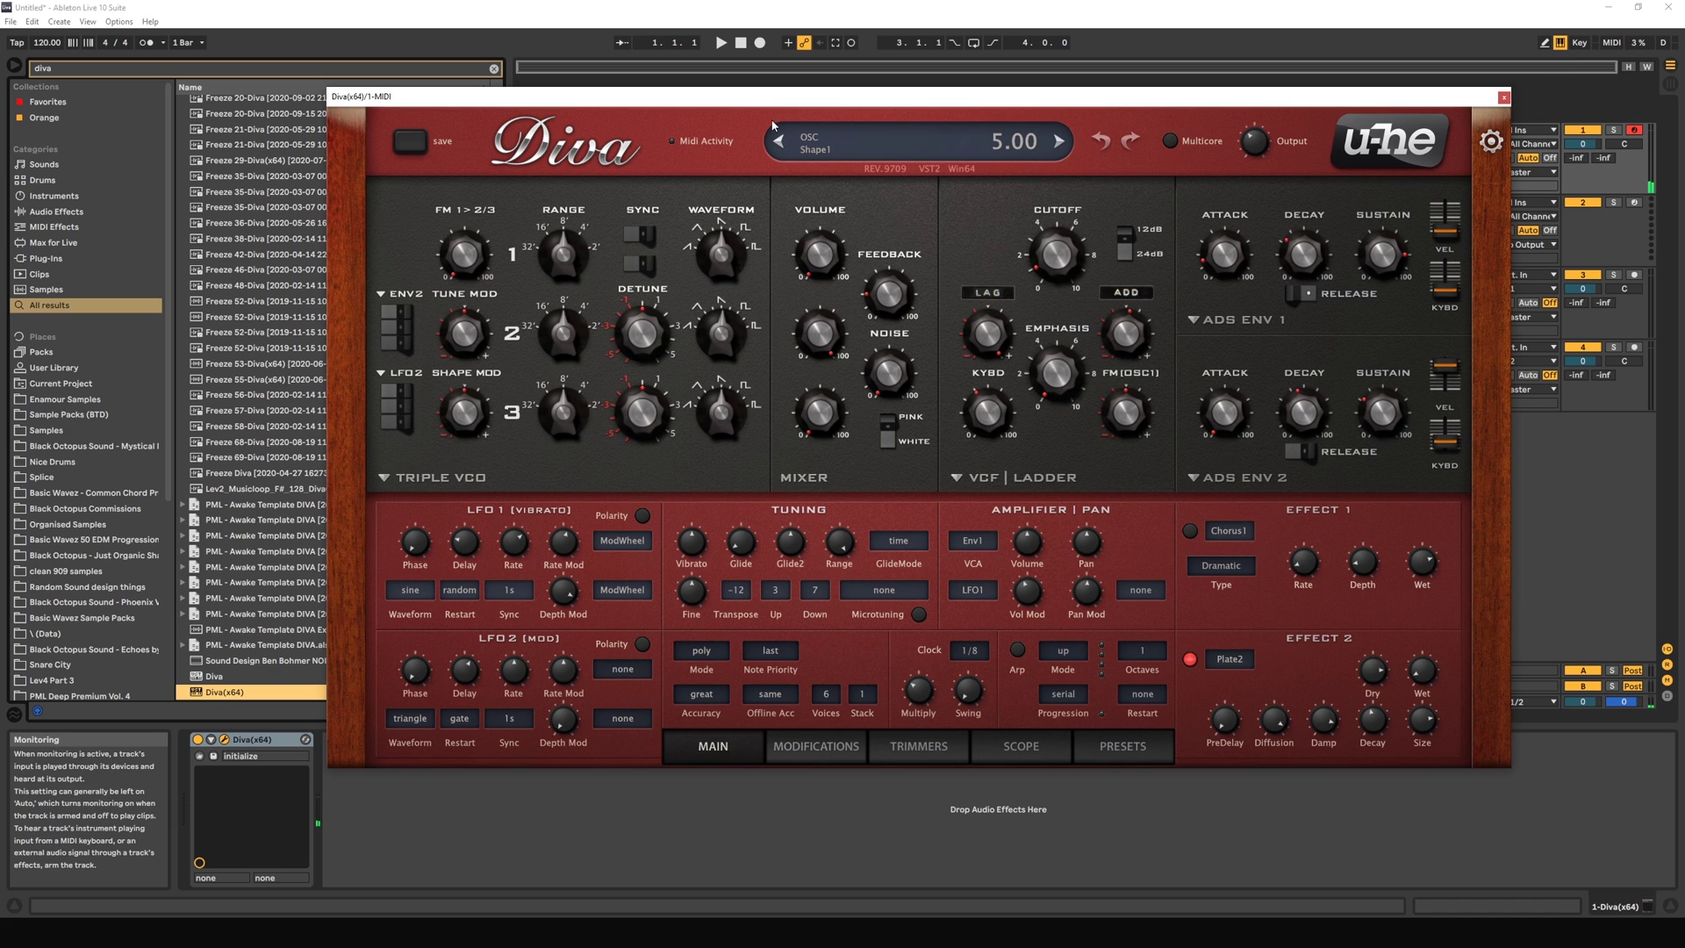
{"action": "left_click_drag", "start_coordinate": [773, 96], "coordinate": [791, 99]}
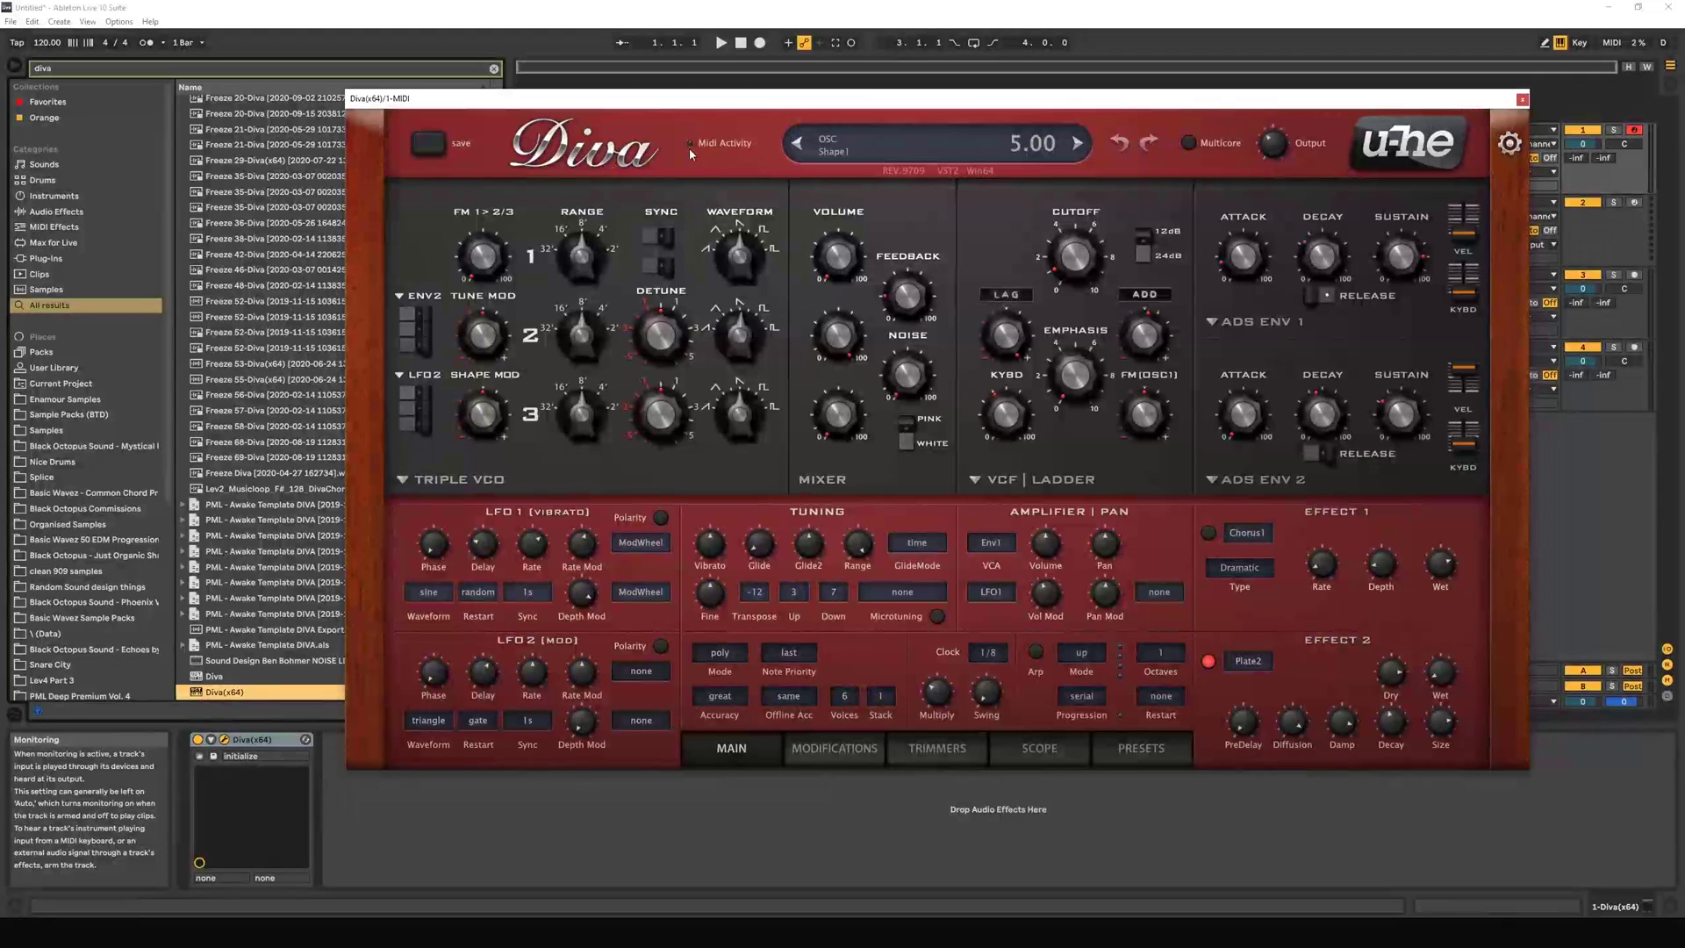
{"action": "key", "text": "a"}
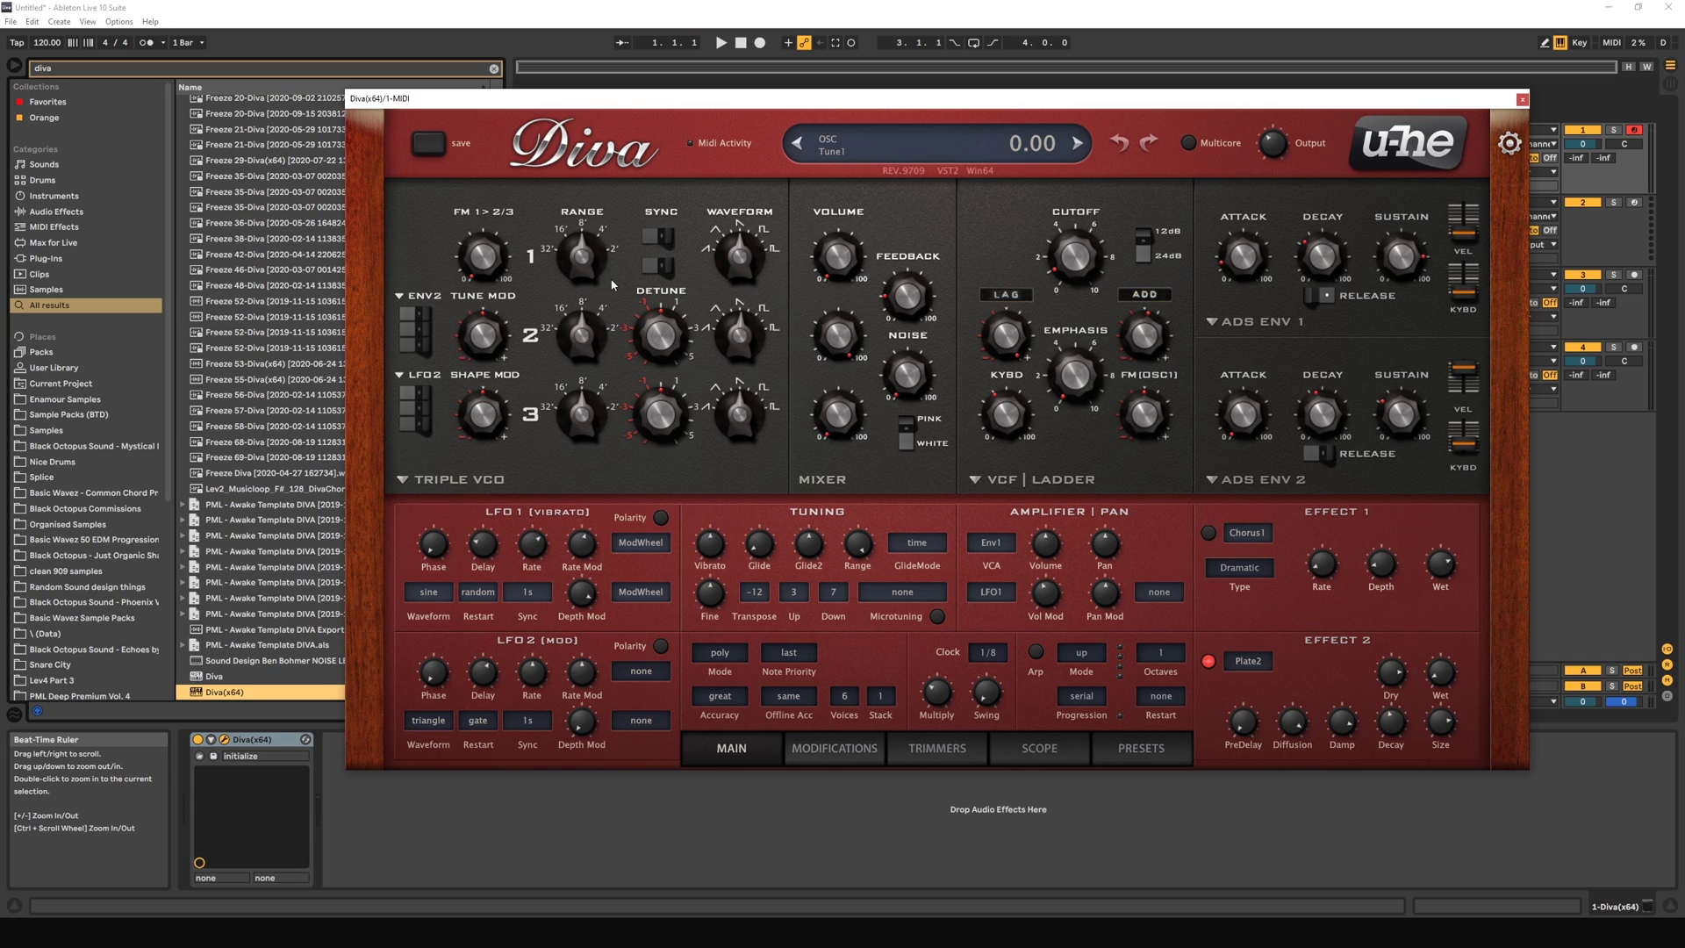
Step: Try different range settings on oscillators 1, 2 and 3 of the Triple VCO
{"action": "left_click_drag", "start_coordinate": [582, 260], "coordinate": [586, 177]}
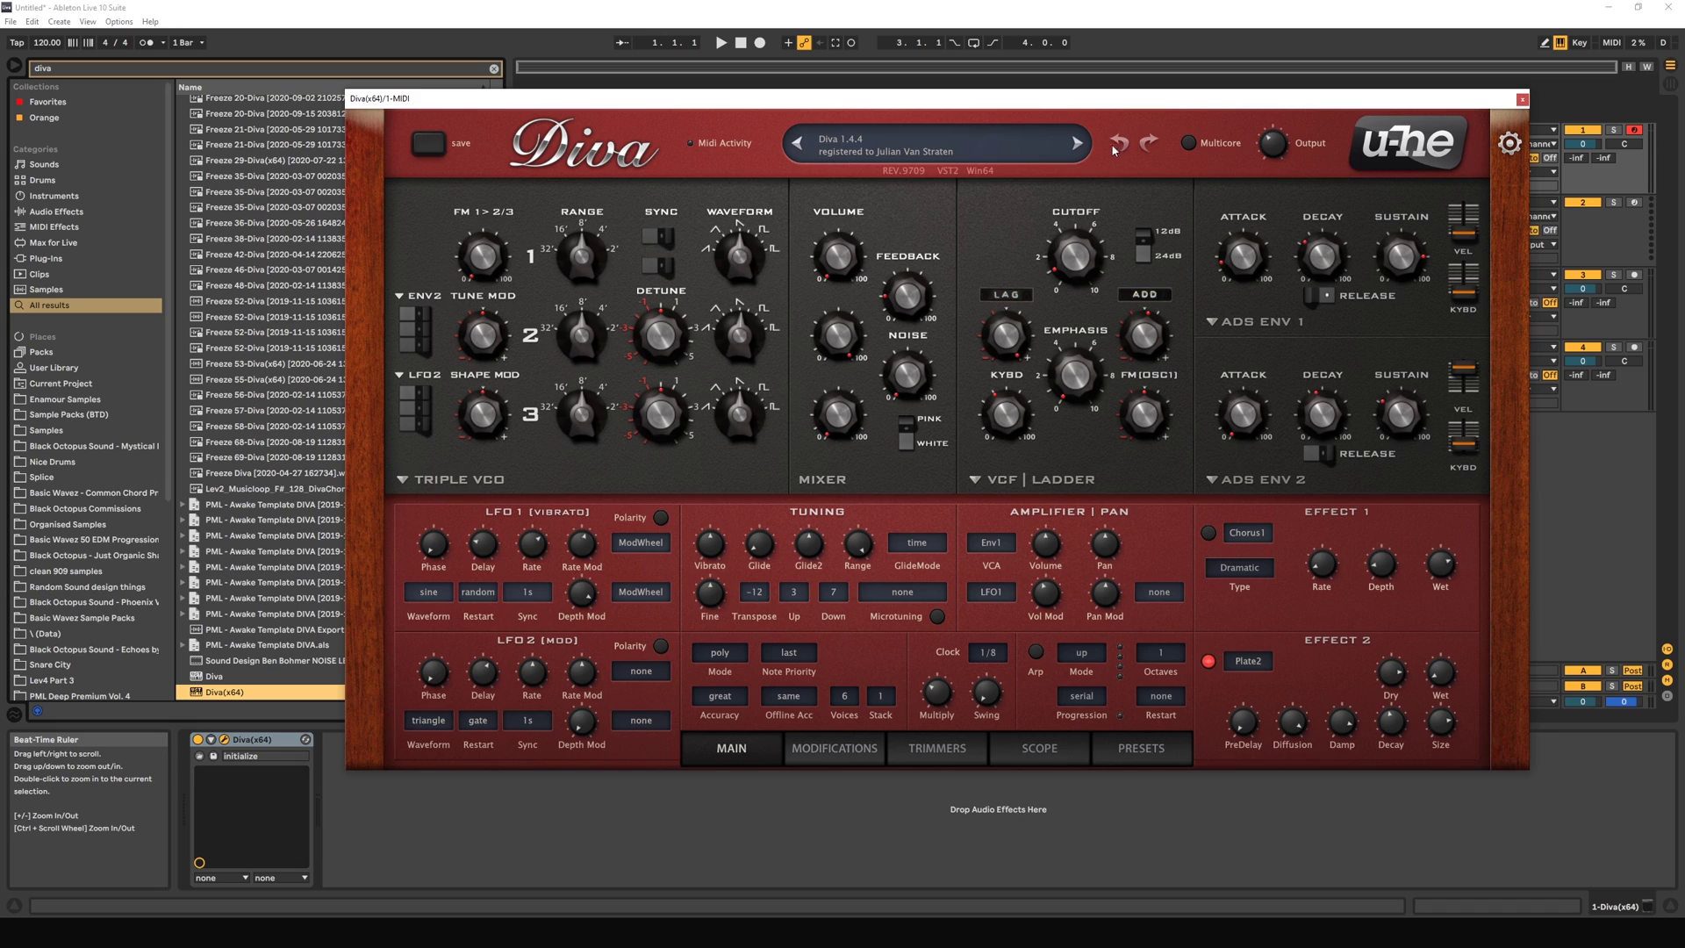
{"action": "left_click_drag", "start_coordinate": [601, 244], "coordinate": [603, 230]}
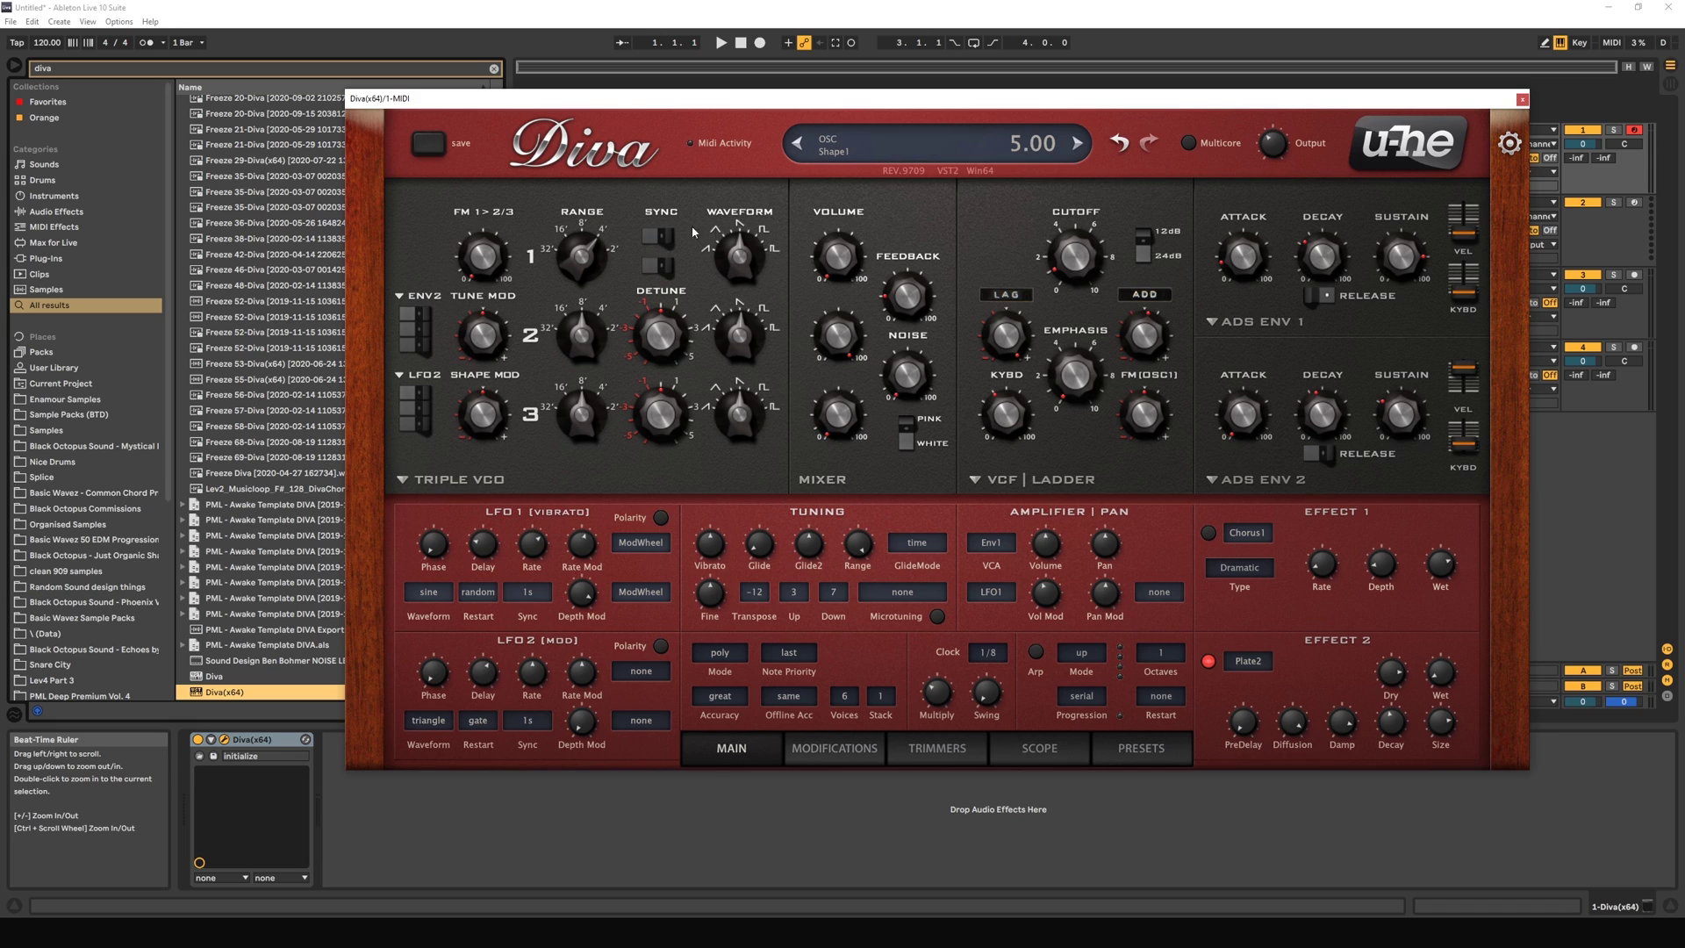
{"action": "left_click_drag", "start_coordinate": [578, 332], "coordinate": [570, 275]}
{"action": "left_click_drag", "start_coordinate": [582, 416], "coordinate": [583, 402]}
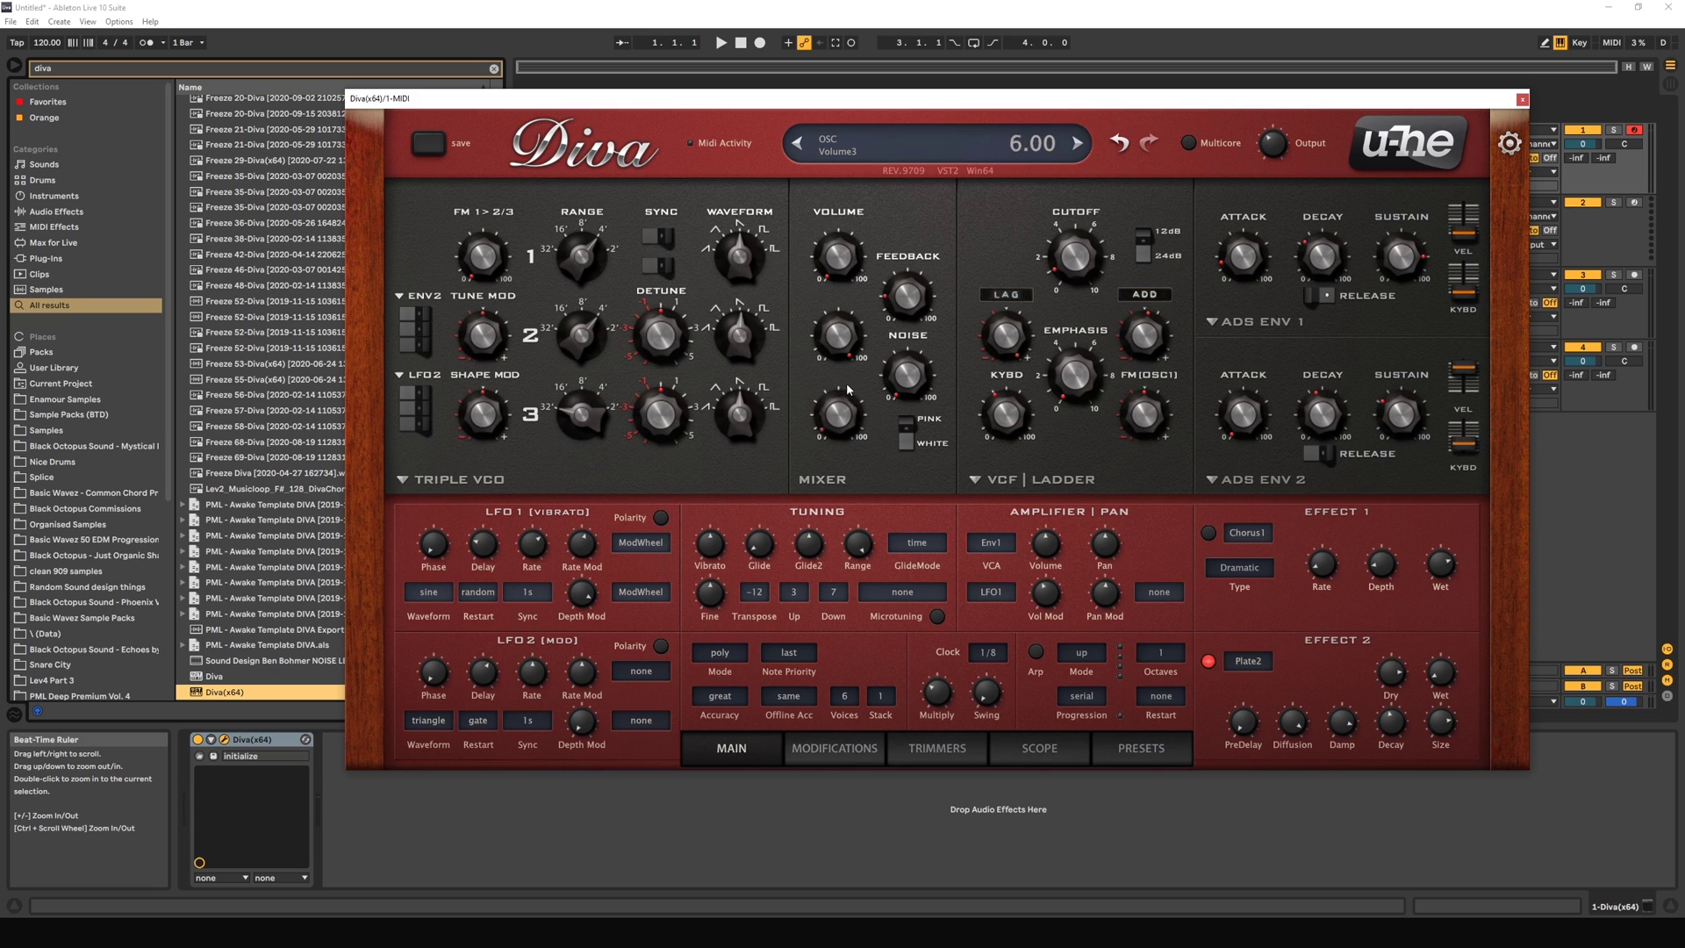
Step: Undo the three oscillator range changes
{"action": "left_click", "coordinate": [1120, 142]}
{"action": "left_click", "coordinate": [1120, 142]}
{"action": "left_click", "coordinate": [1120, 143]}
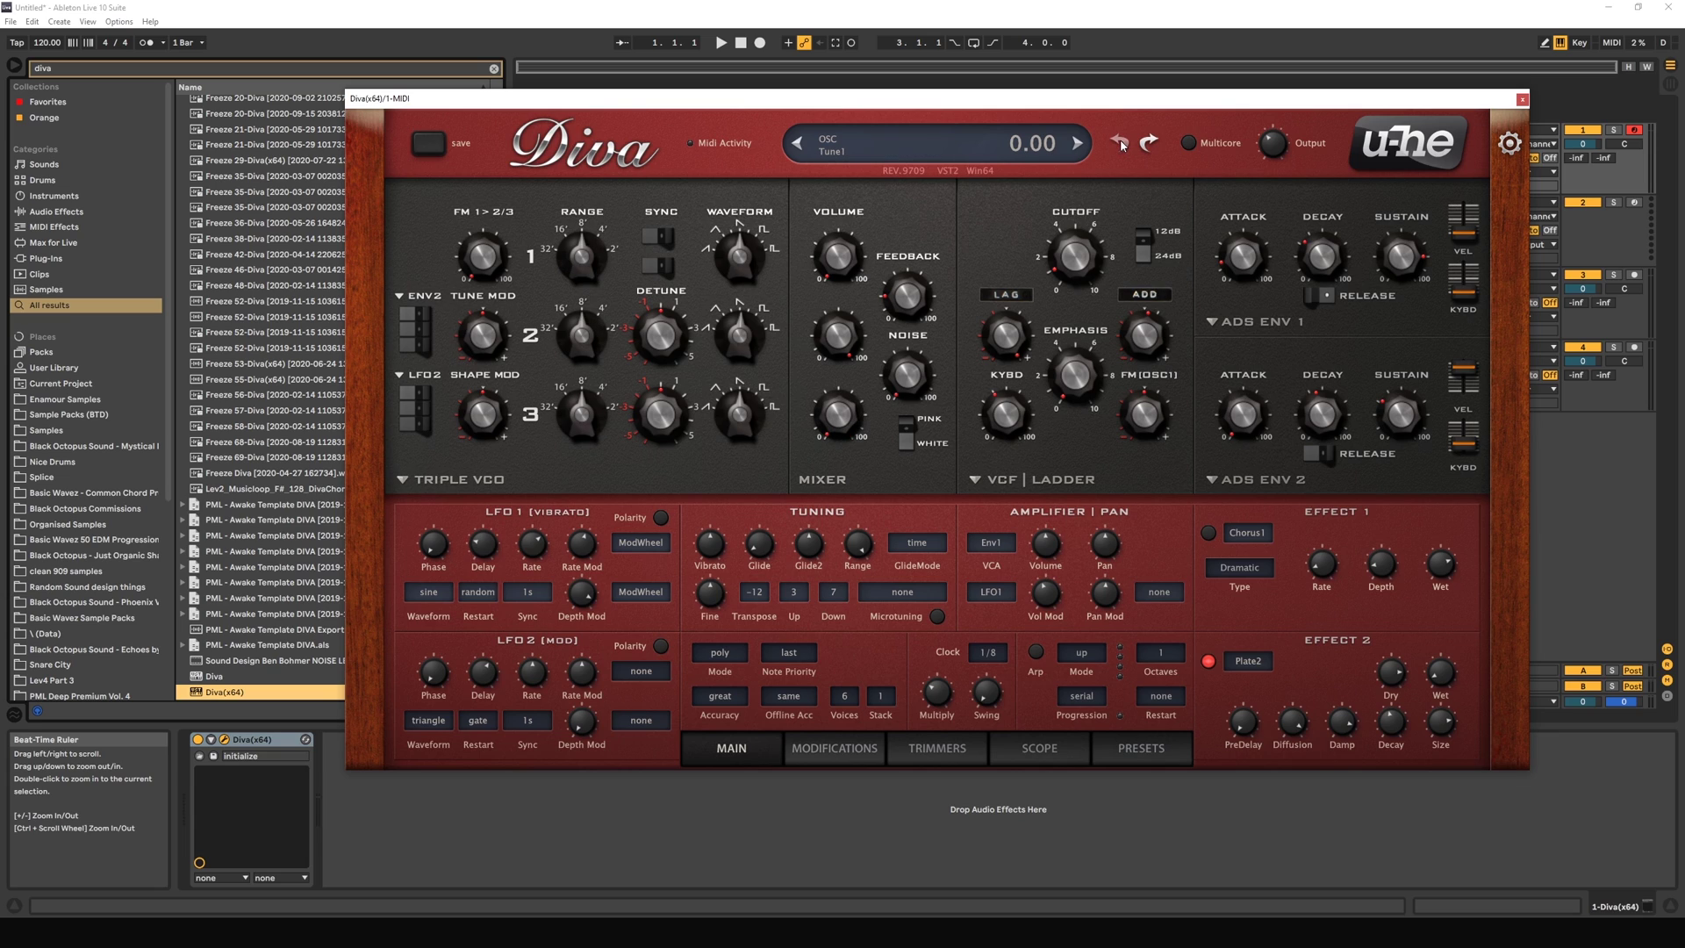
Step: Redo the three oscillator range changes and undo them once more
{"action": "left_click", "coordinate": [1148, 144]}
{"action": "left_click", "coordinate": [1148, 143]}
{"action": "left_click", "coordinate": [1148, 143]}
{"action": "left_click", "coordinate": [1119, 143]}
{"action": "left_click", "coordinate": [1120, 143]}
{"action": "left_click", "coordinate": [1120, 143]}
Step: Enable the Multicore option and disable it again
{"action": "left_click", "coordinate": [1189, 143]}
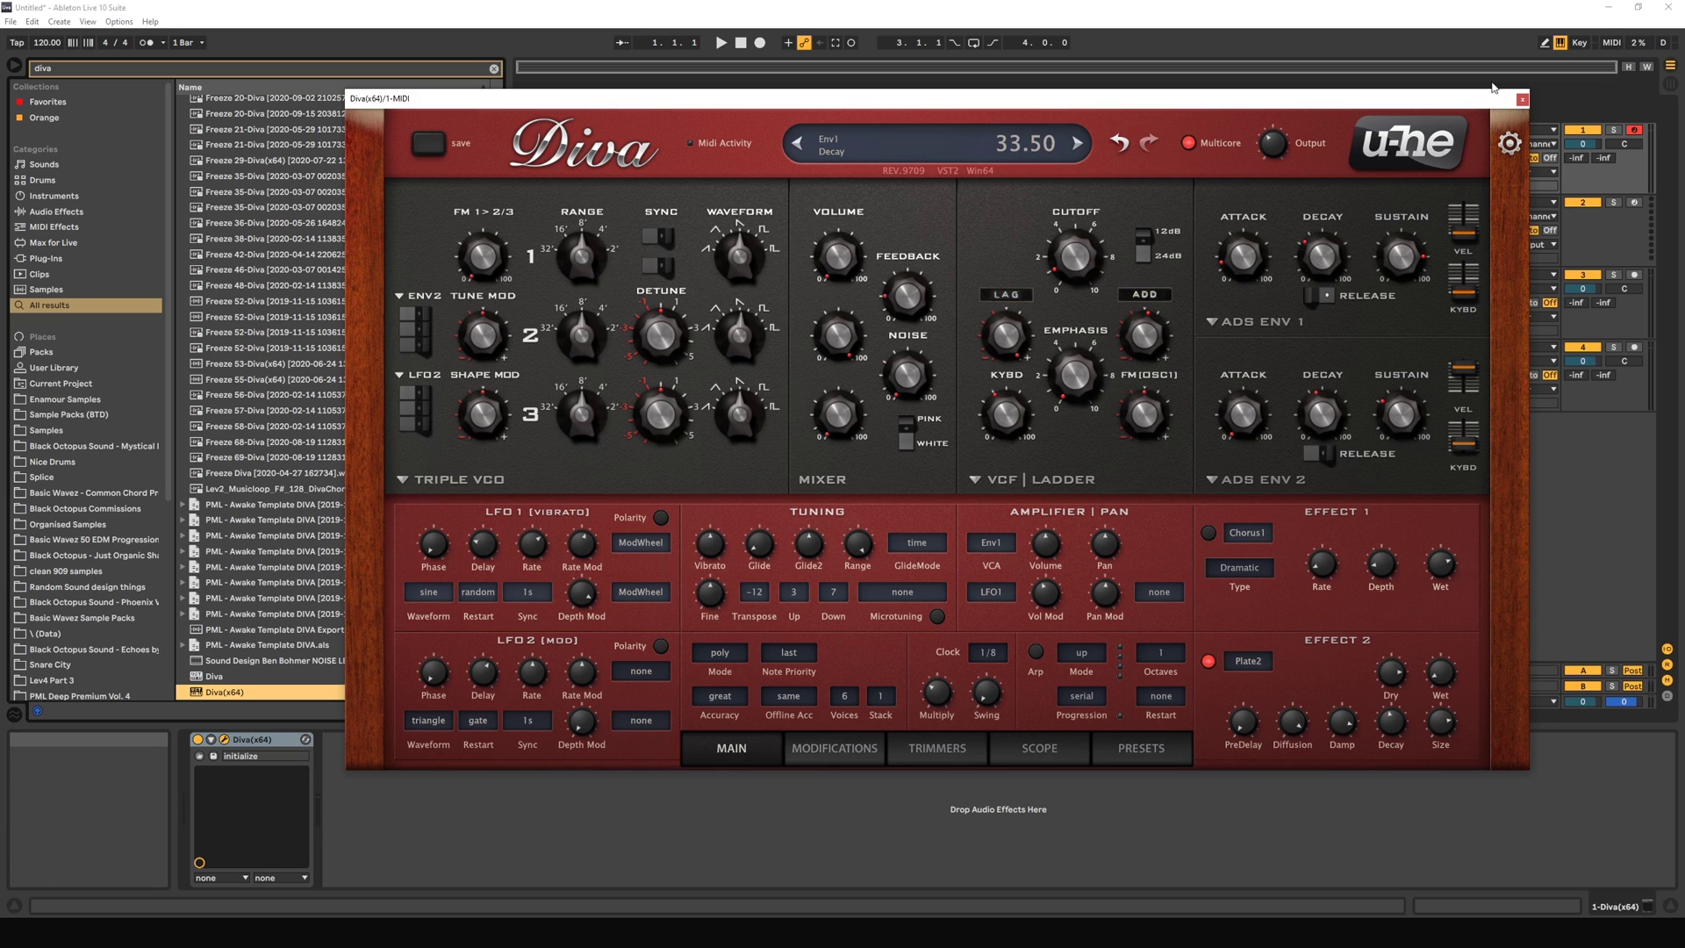
{"action": "left_click", "coordinate": [1206, 147]}
Step: Set the main output level to 90 and reposition the synth window lower over the arrangement
{"action": "mouse_move", "coordinate": [1280, 150]}
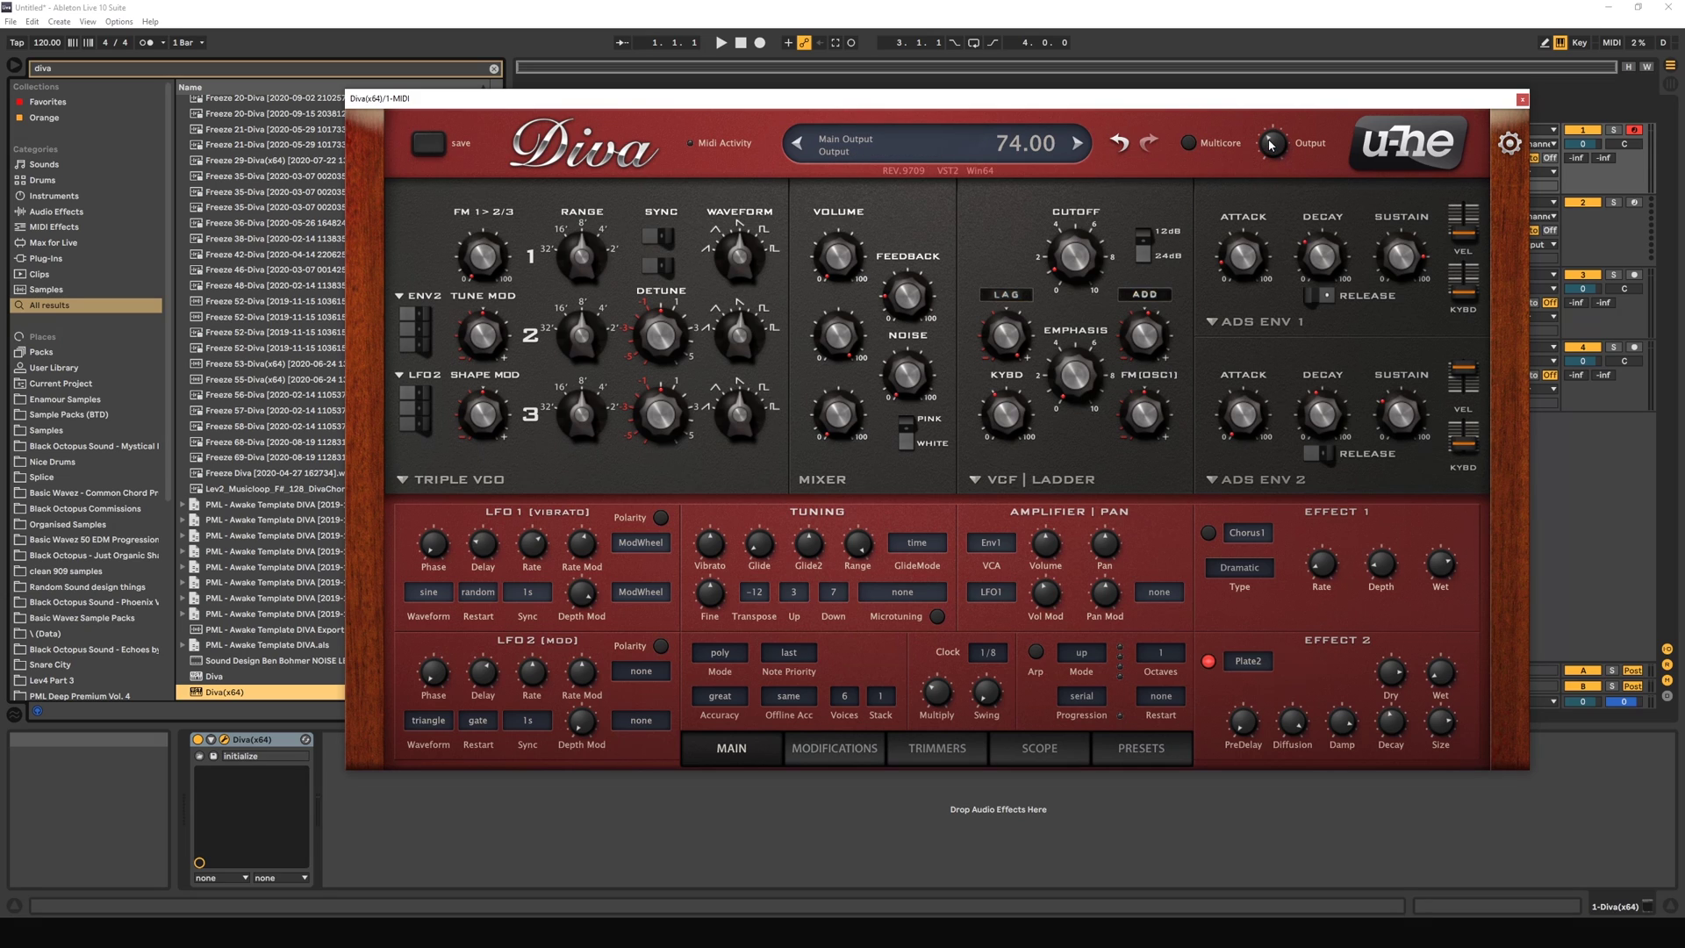
{"action": "mouse_move", "coordinate": [1271, 146]}
{"action": "left_mouse_down"}
{"action": "mouse_move", "coordinate": [1271, 185]}
{"action": "mouse_move", "coordinate": [1282, 137]}
{"action": "mouse_move", "coordinate": [1267, 158]}
{"action": "left_mouse_up"}
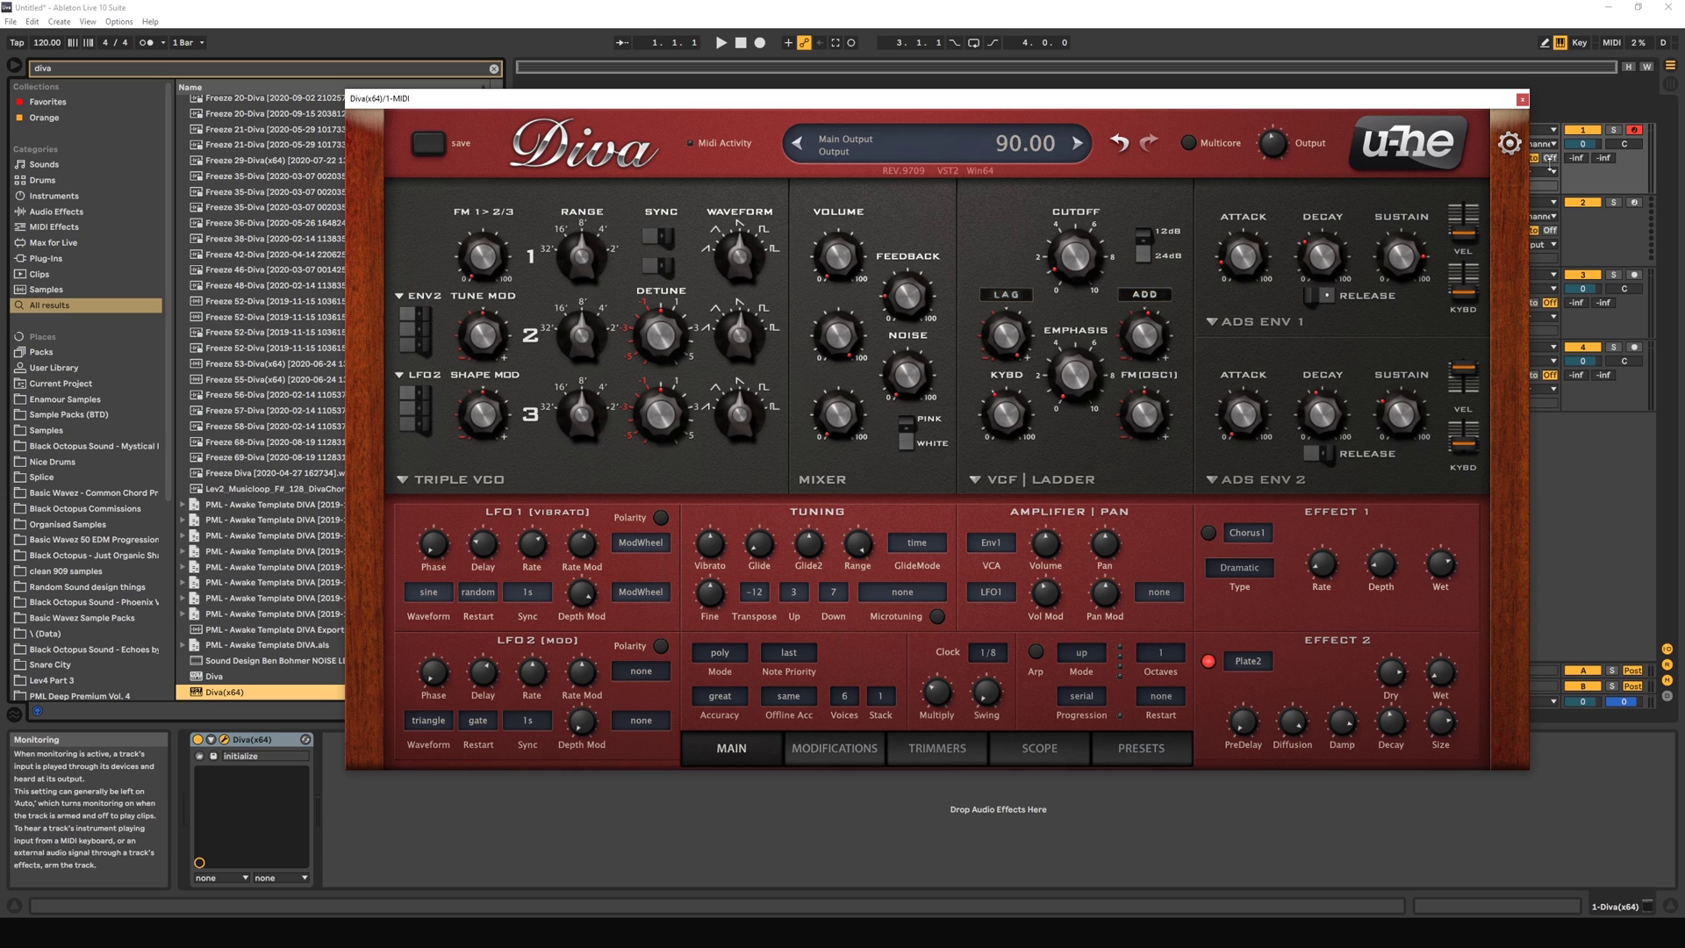
{"action": "mouse_move", "coordinate": [1229, 98]}
{"action": "left_mouse_down"}
{"action": "mouse_move", "coordinate": [1138, 194]}
{"action": "mouse_move", "coordinate": [1233, 120]}
{"action": "left_mouse_up"}
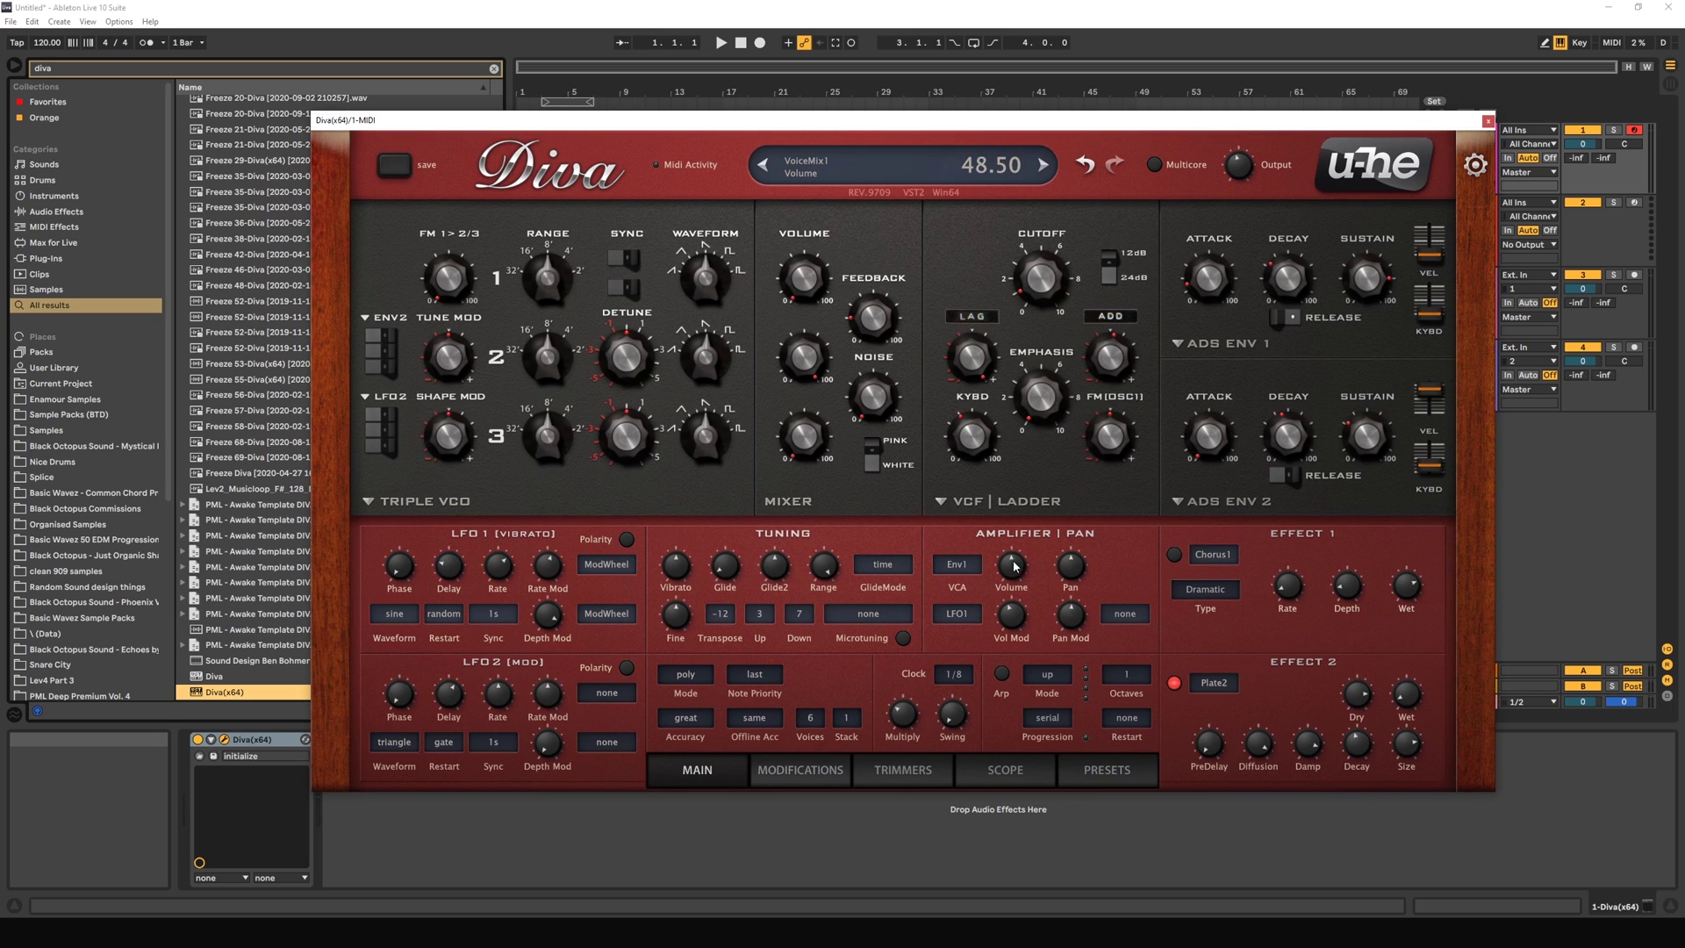
Step: Adjust the amplifier volume down and up, and fine-tune the main output level
{"action": "mouse_move", "coordinate": [1012, 578]}
{"action": "left_mouse_down"}
{"action": "mouse_move", "coordinate": [1030, 537]}
{"action": "mouse_move", "coordinate": [1014, 596]}
{"action": "left_mouse_up"}
{"action": "left_click_drag", "start_coordinate": [1004, 573], "coordinate": [1018, 548]}
{"action": "mouse_move", "coordinate": [1038, 575]}
{"action": "left_click_drag", "start_coordinate": [1018, 575], "coordinate": [1018, 584]}
{"action": "mouse_move", "coordinate": [1009, 577]}
{"action": "mouse_move", "coordinate": [1238, 165]}
{"action": "left_mouse_down"}
{"action": "mouse_move", "coordinate": [1239, 139]}
{"action": "mouse_move", "coordinate": [1233, 198]}
{"action": "mouse_move", "coordinate": [1238, 161]}
{"action": "left_mouse_up"}
{"action": "mouse_move", "coordinate": [1243, 174]}
{"action": "left_mouse_down"}
{"action": "mouse_move", "coordinate": [1245, 151]}
{"action": "mouse_move", "coordinate": [1245, 184]}
{"action": "left_mouse_up"}
Step: Display the list of u-he website, user guide and support links, and close it
{"action": "left_click", "coordinate": [1397, 163]}
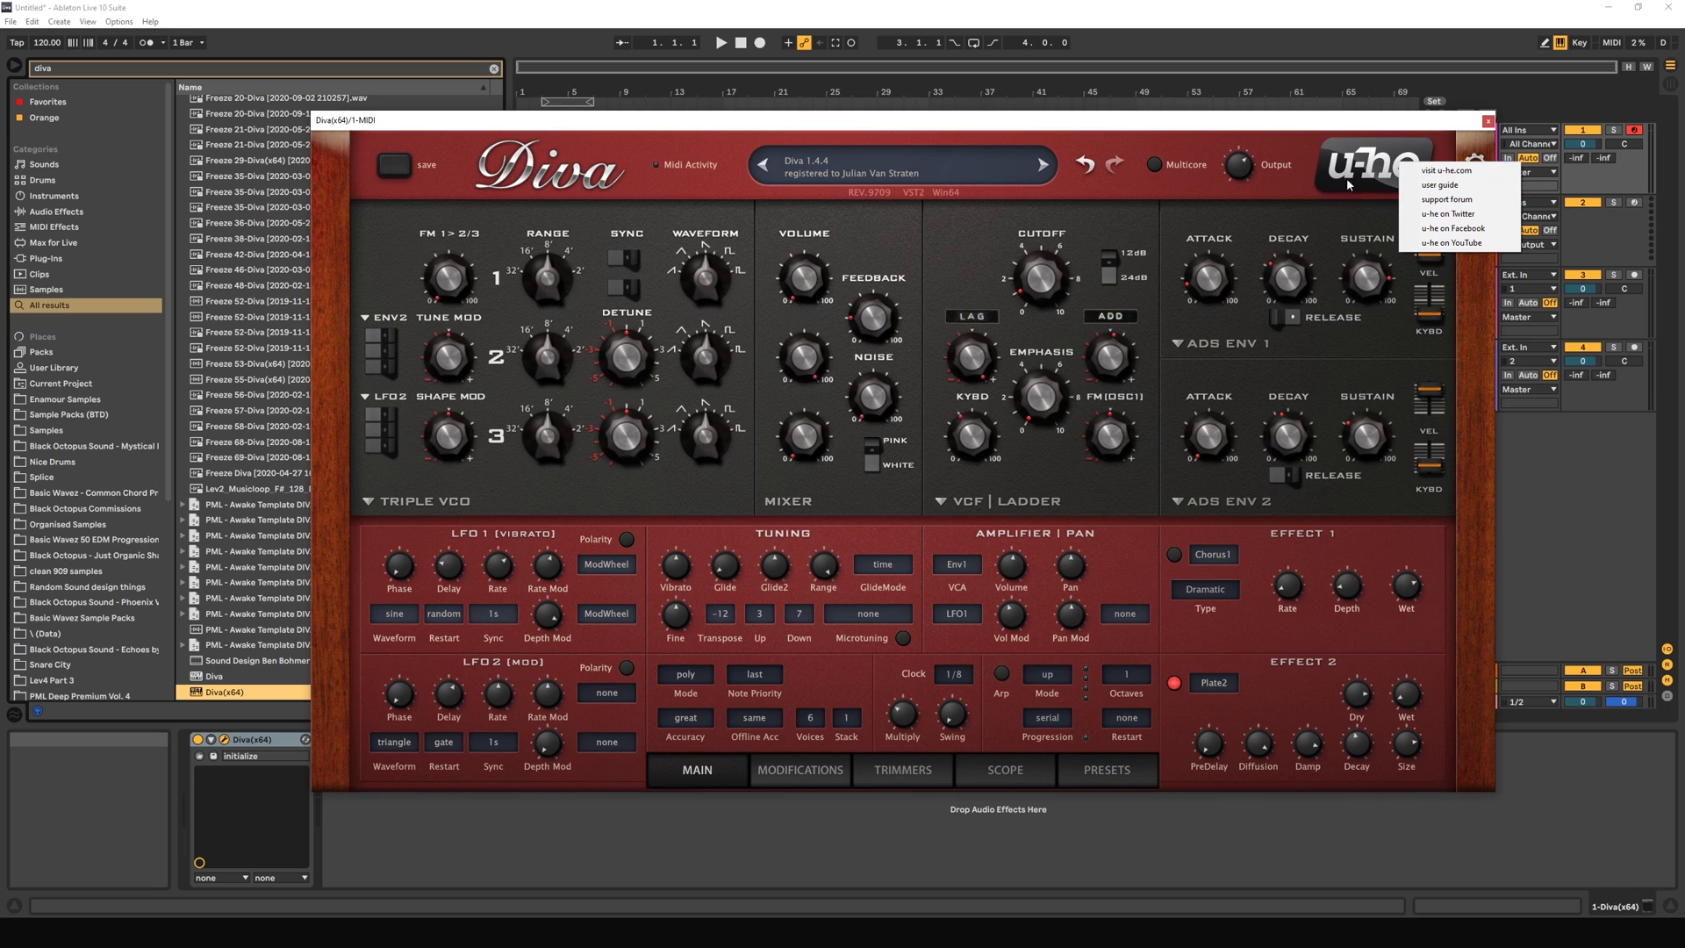
{"action": "left_click", "coordinate": [1402, 121]}
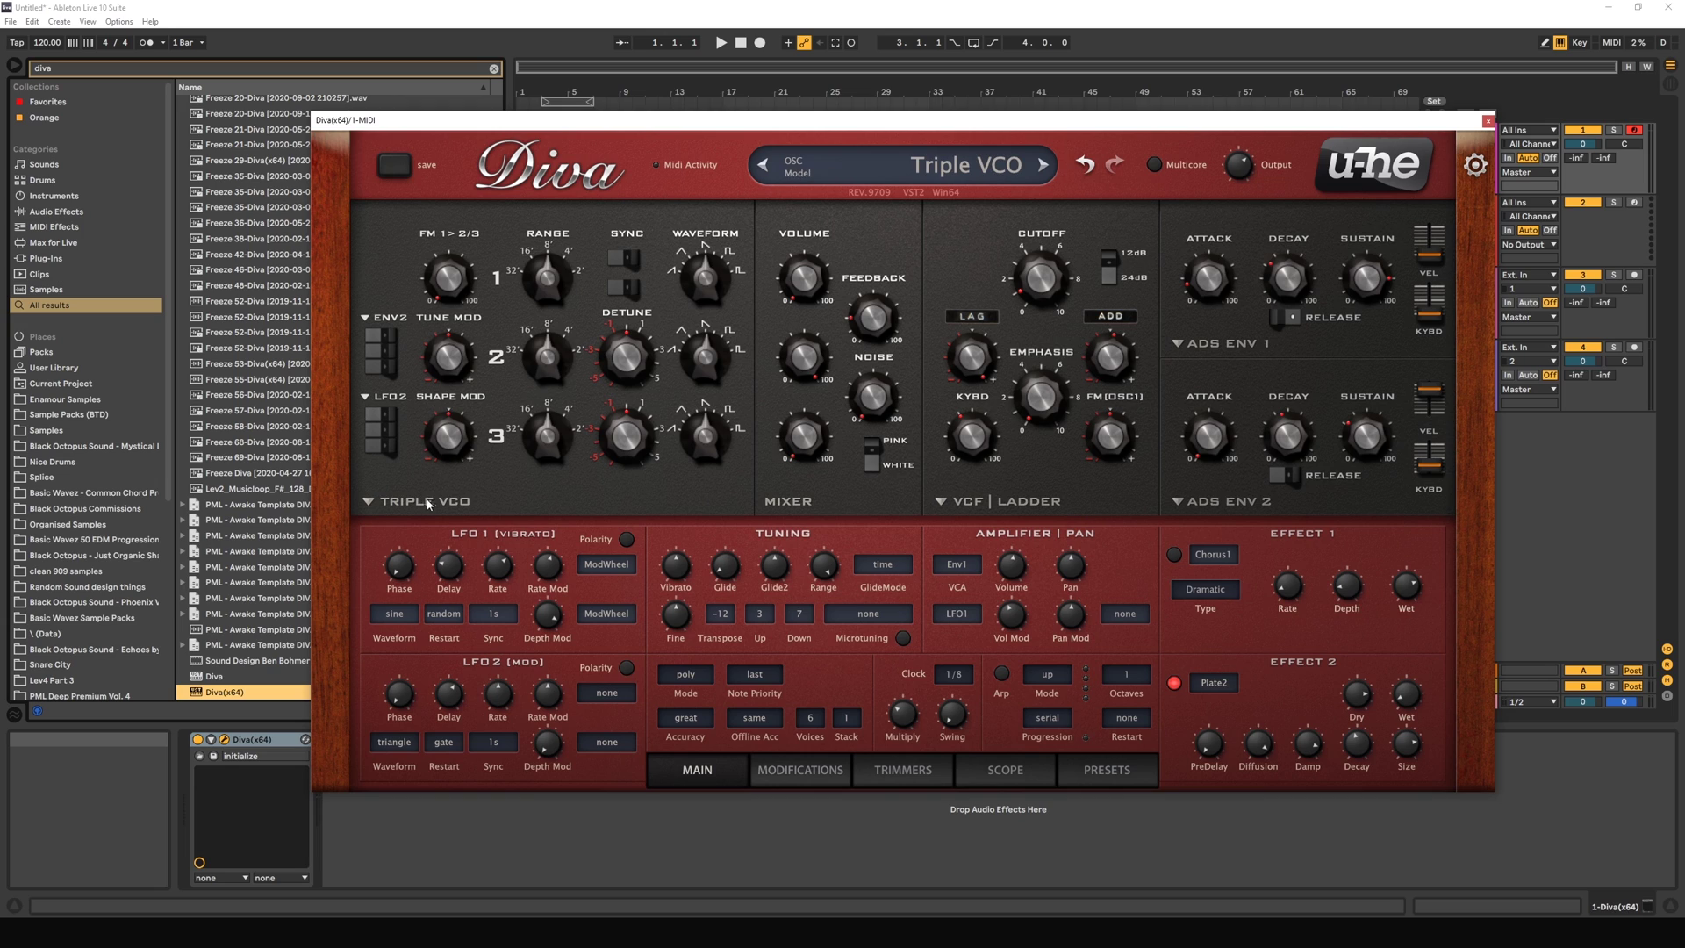
Step: Cycle the oscillator model through Dual VCO, DCO, Dual VCO Eco and Digital, and back to Dual VCO
{"action": "left_click", "coordinate": [396, 504]}
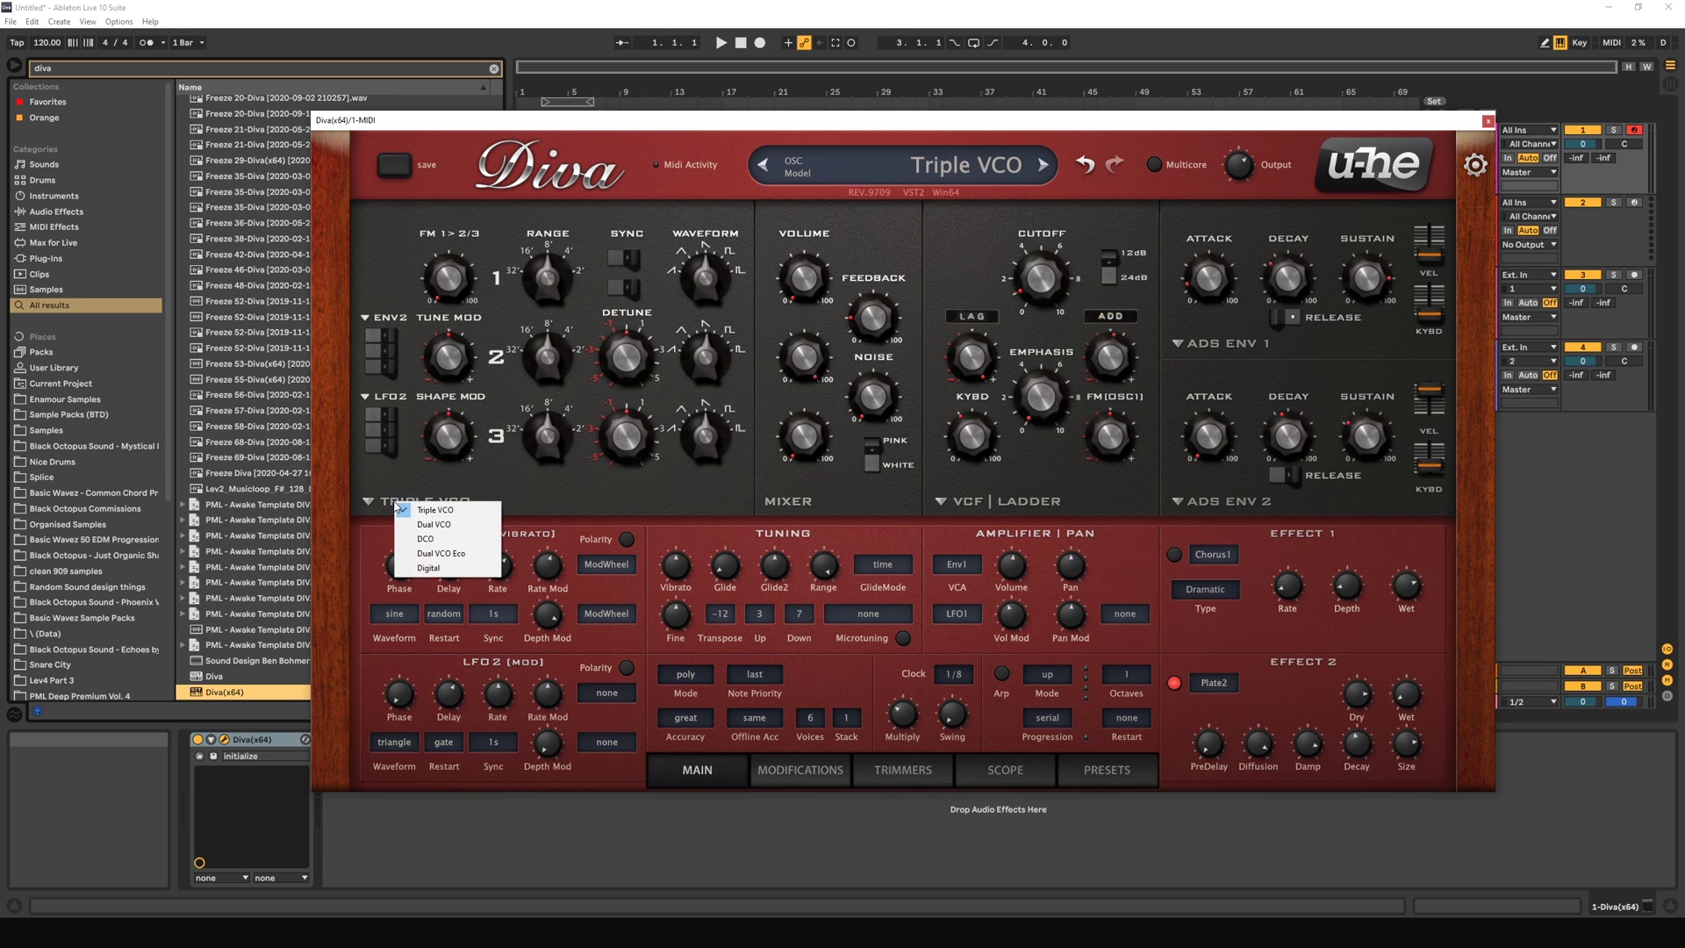
{"action": "left_click", "coordinate": [436, 523]}
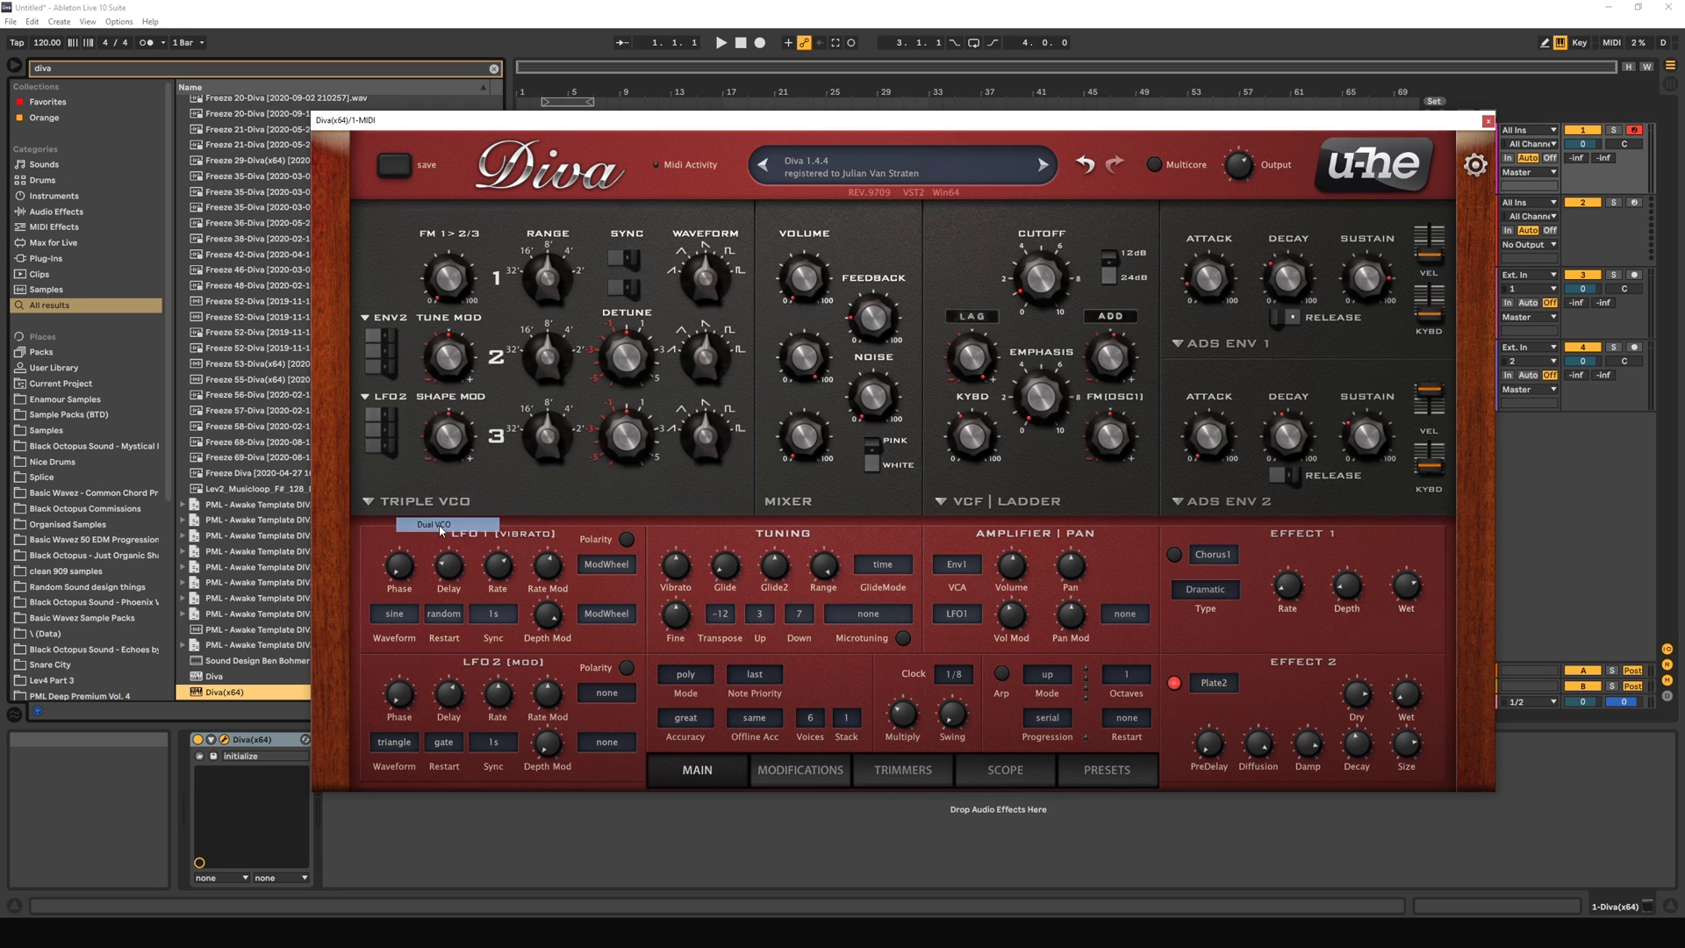
{"action": "left_click", "coordinate": [427, 504]}
{"action": "left_click", "coordinate": [453, 536]}
{"action": "left_click", "coordinate": [404, 505]}
{"action": "left_click", "coordinate": [434, 557]}
{"action": "left_click", "coordinate": [424, 505]}
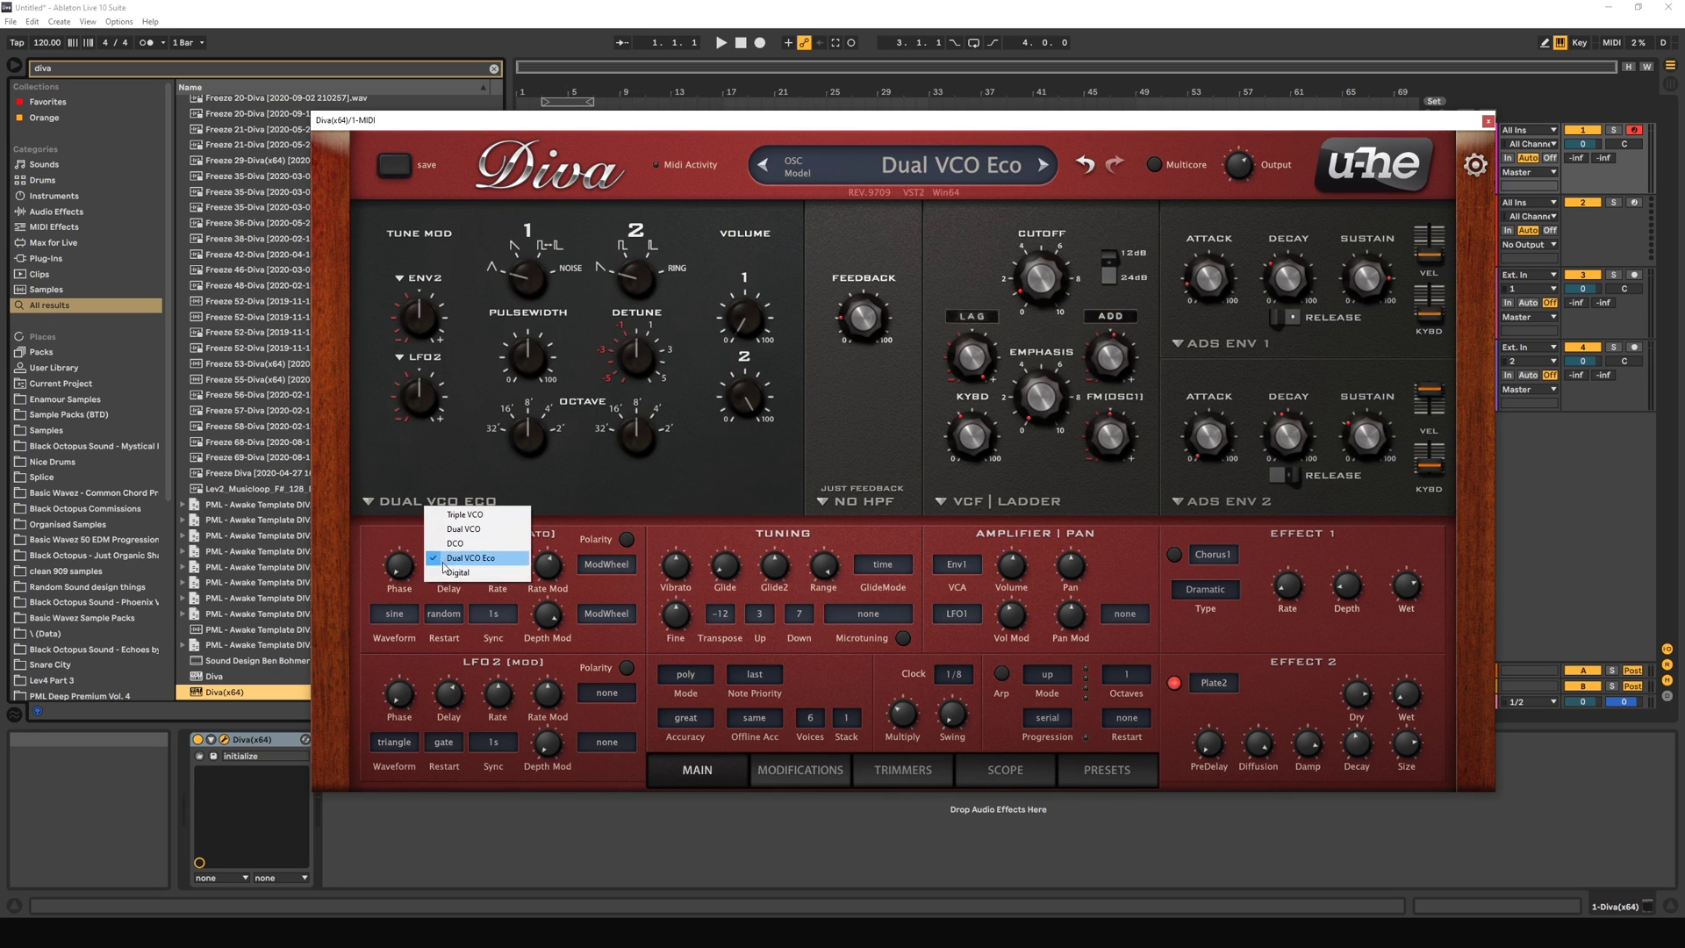
{"action": "left_click", "coordinate": [444, 571]}
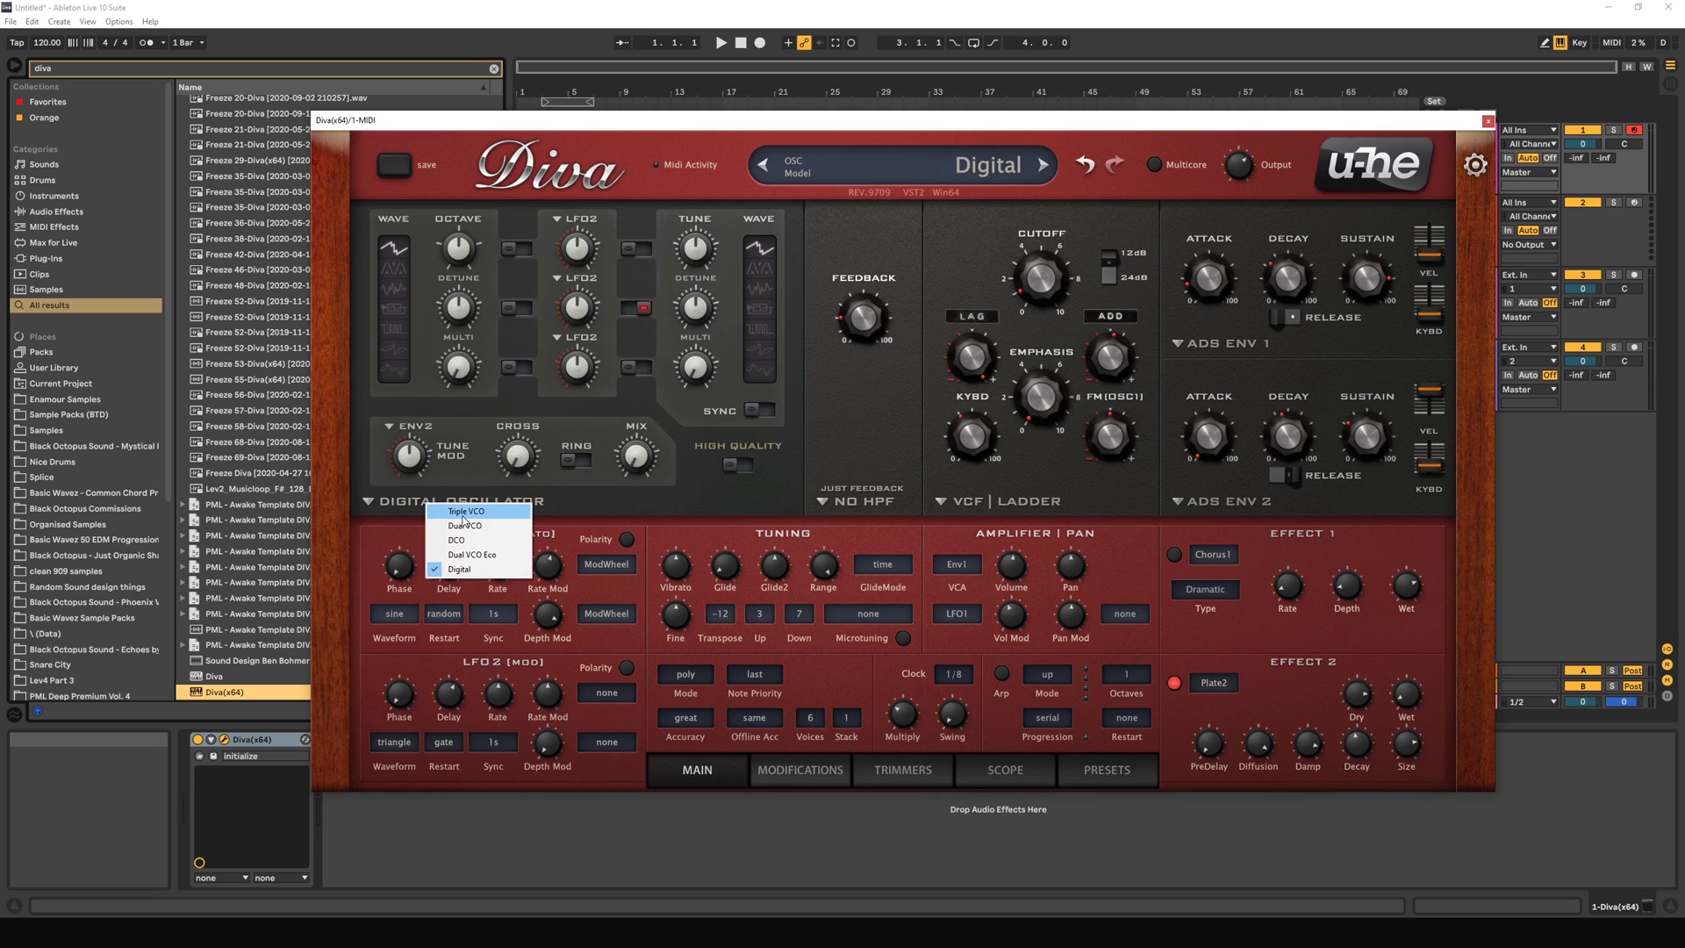
{"action": "left_click", "coordinate": [450, 514]}
{"action": "left_click", "coordinate": [440, 510]}
{"action": "left_click", "coordinate": [478, 532]}
Step: Try the HPF pre and HPF post models in the high-pass section, and return the oscillator model to Triple VCO
{"action": "left_click", "coordinate": [850, 502]}
{"action": "left_click", "coordinate": [885, 541]}
{"action": "left_click", "coordinate": [849, 504]}
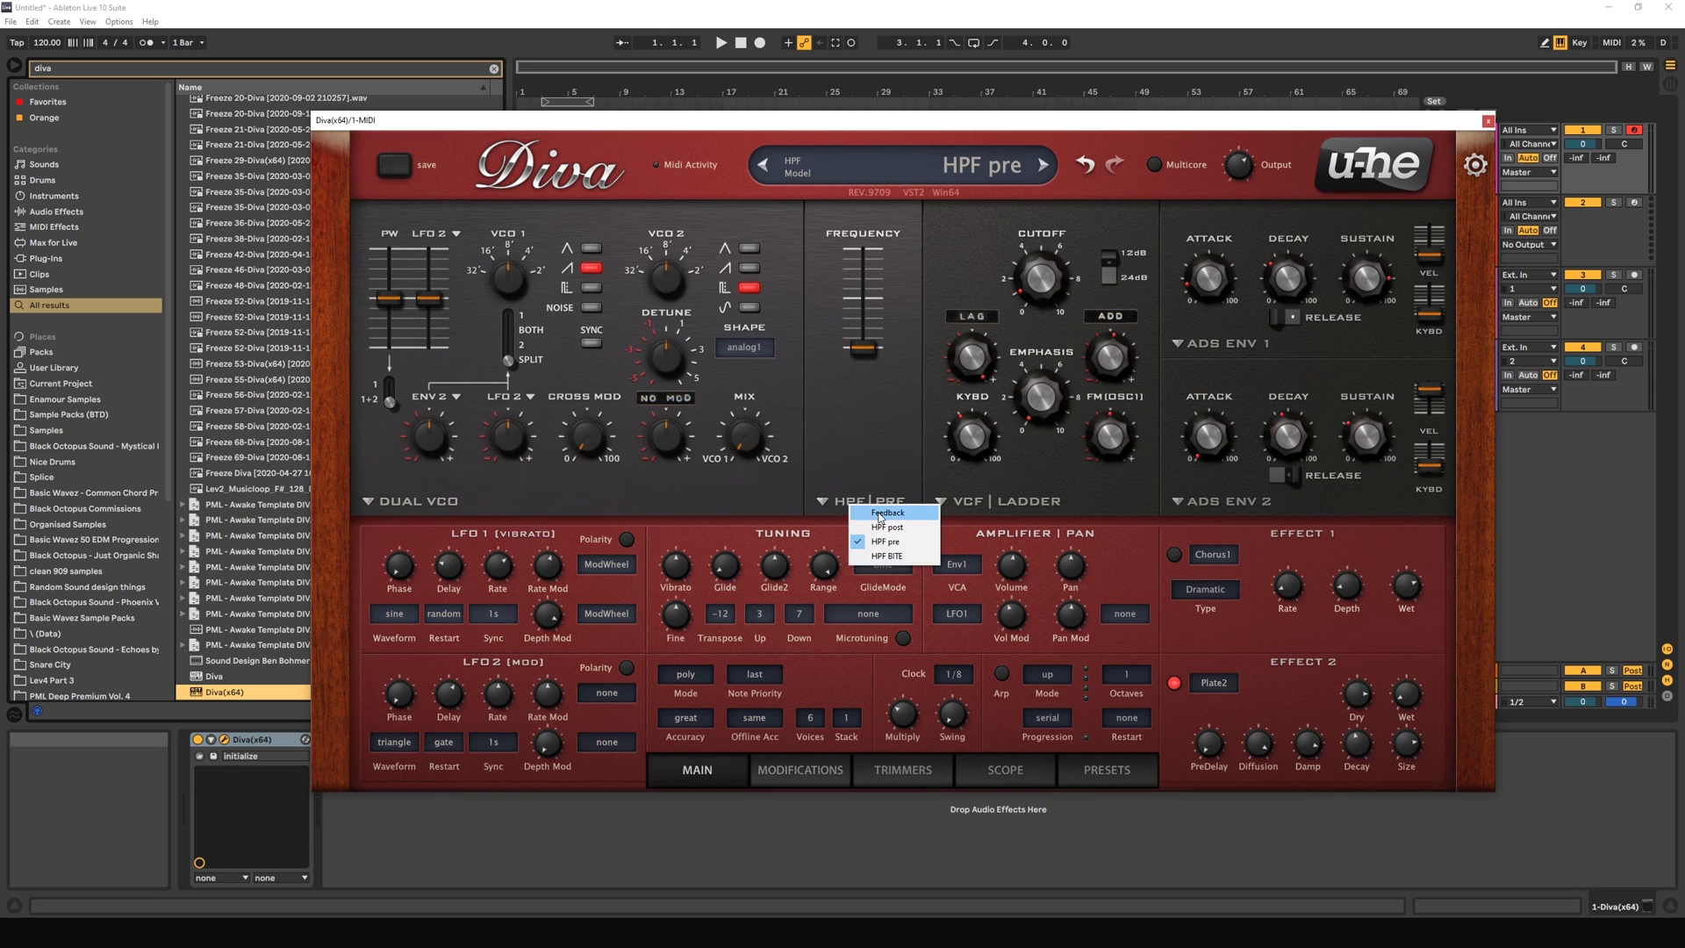
{"action": "left_click", "coordinate": [886, 526]}
{"action": "left_click", "coordinate": [397, 503]}
{"action": "left_click", "coordinate": [452, 515]}
Step: Switch the filter model to Cascade and back to Ladder
{"action": "left_click", "coordinate": [1007, 501]}
{"action": "left_click", "coordinate": [1062, 524]}
{"action": "left_click", "coordinate": [1007, 501]}
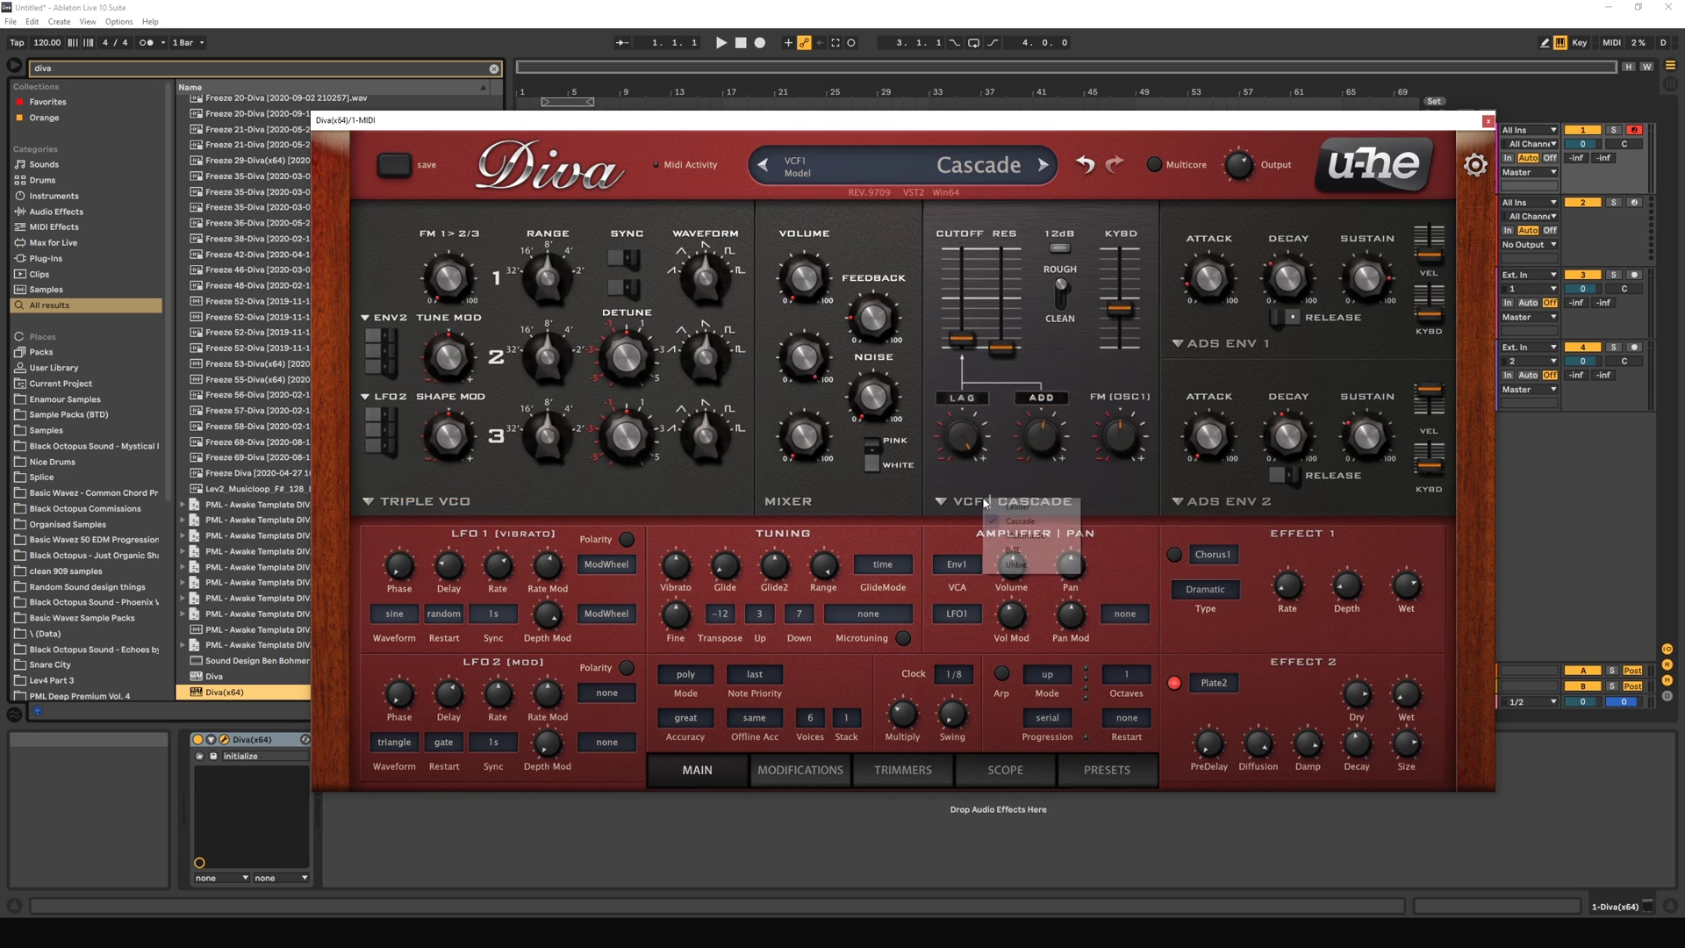
{"action": "left_click", "coordinate": [1035, 512]}
Step: Switch envelope 2 to another envelope model and back to ADS
{"action": "left_click", "coordinate": [1225, 501]}
{"action": "left_click", "coordinate": [1242, 528]}
{"action": "left_click", "coordinate": [1220, 507]}
{"action": "left_click", "coordinate": [1239, 519]}
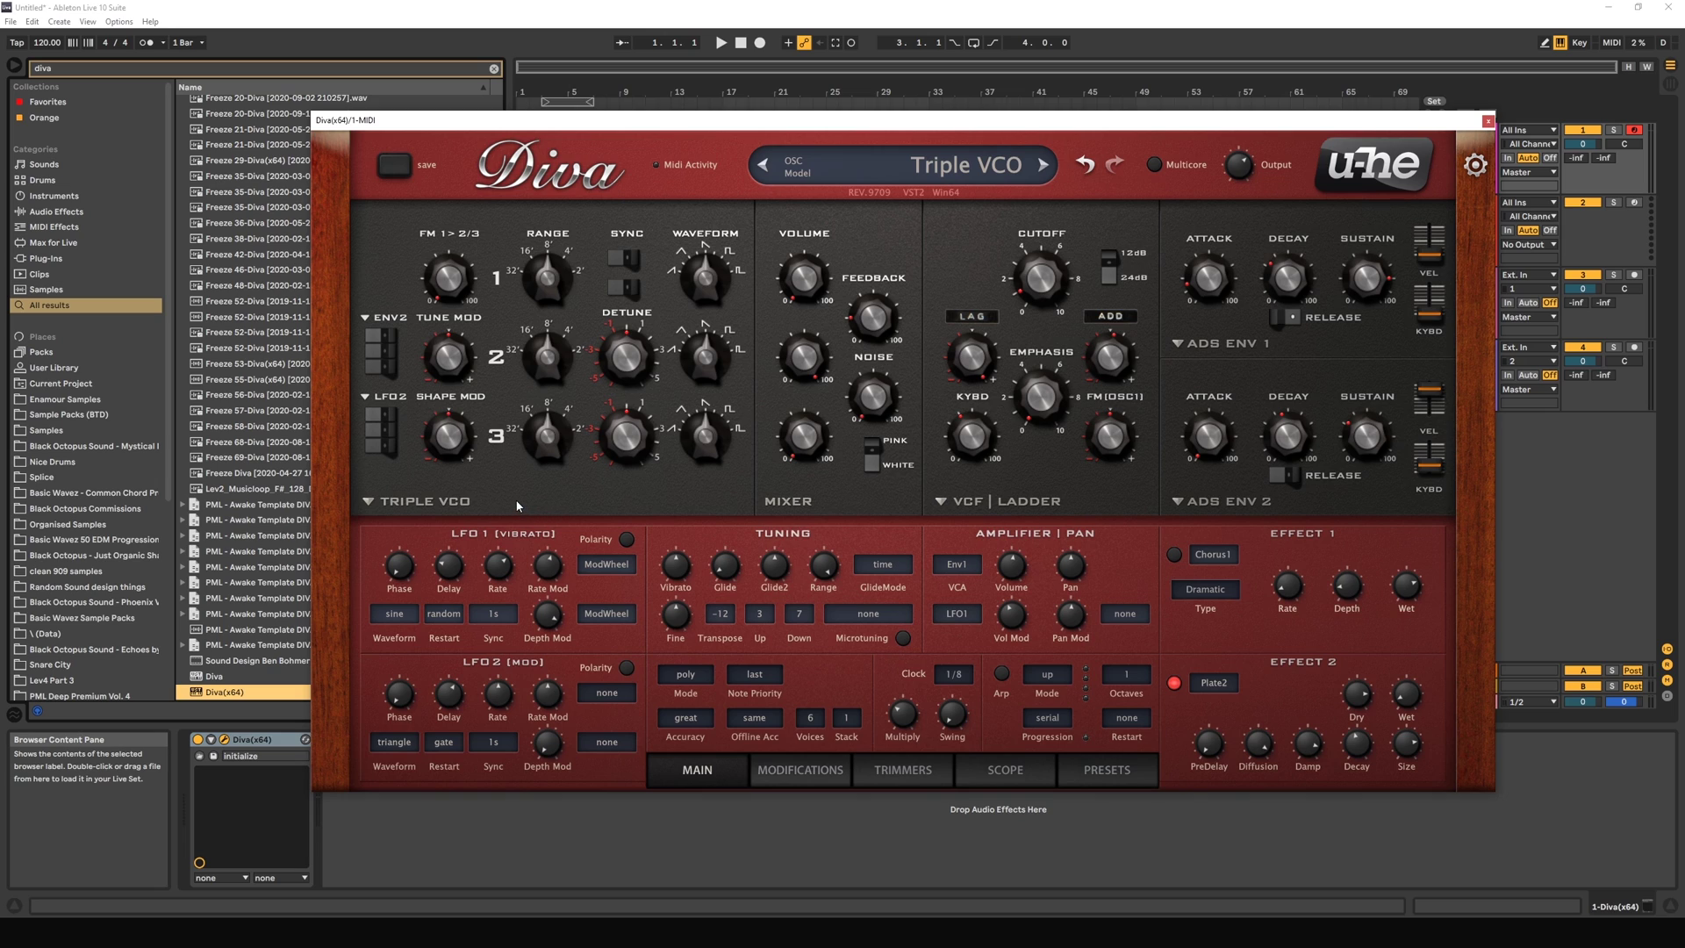
Step: Switch the oscillator model to Dual VCO and back to Triple VCO
{"action": "left_click", "coordinate": [428, 504]}
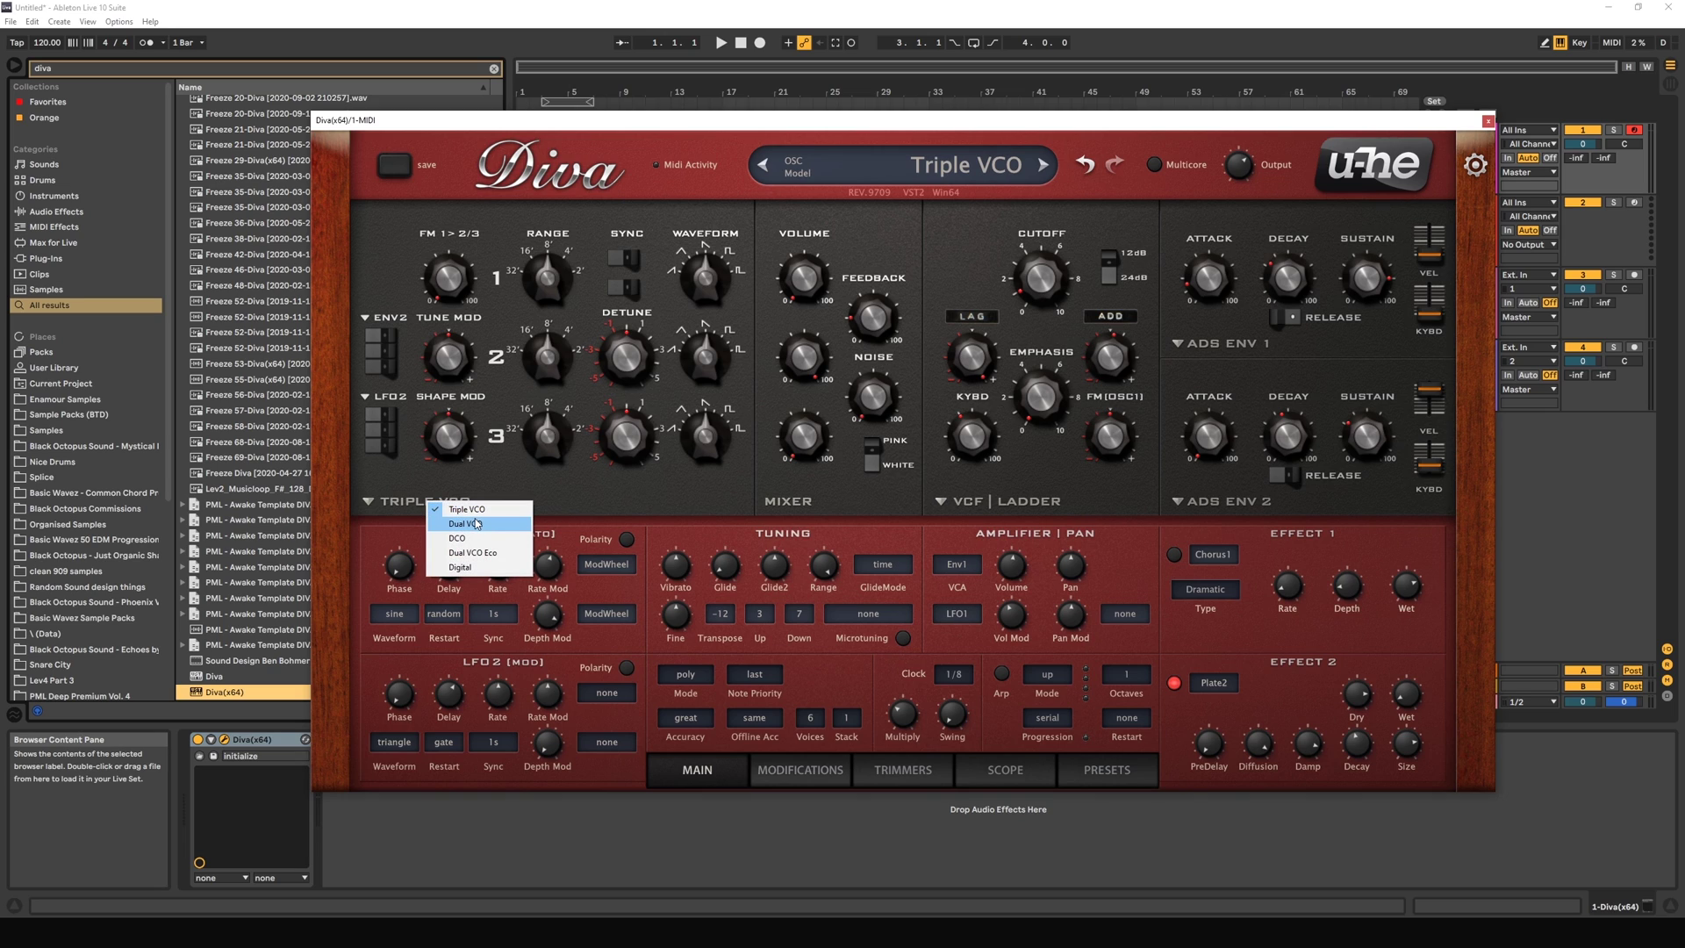
{"action": "left_click", "coordinate": [477, 524]}
{"action": "left_click", "coordinate": [438, 503]}
{"action": "left_click", "coordinate": [466, 510]}
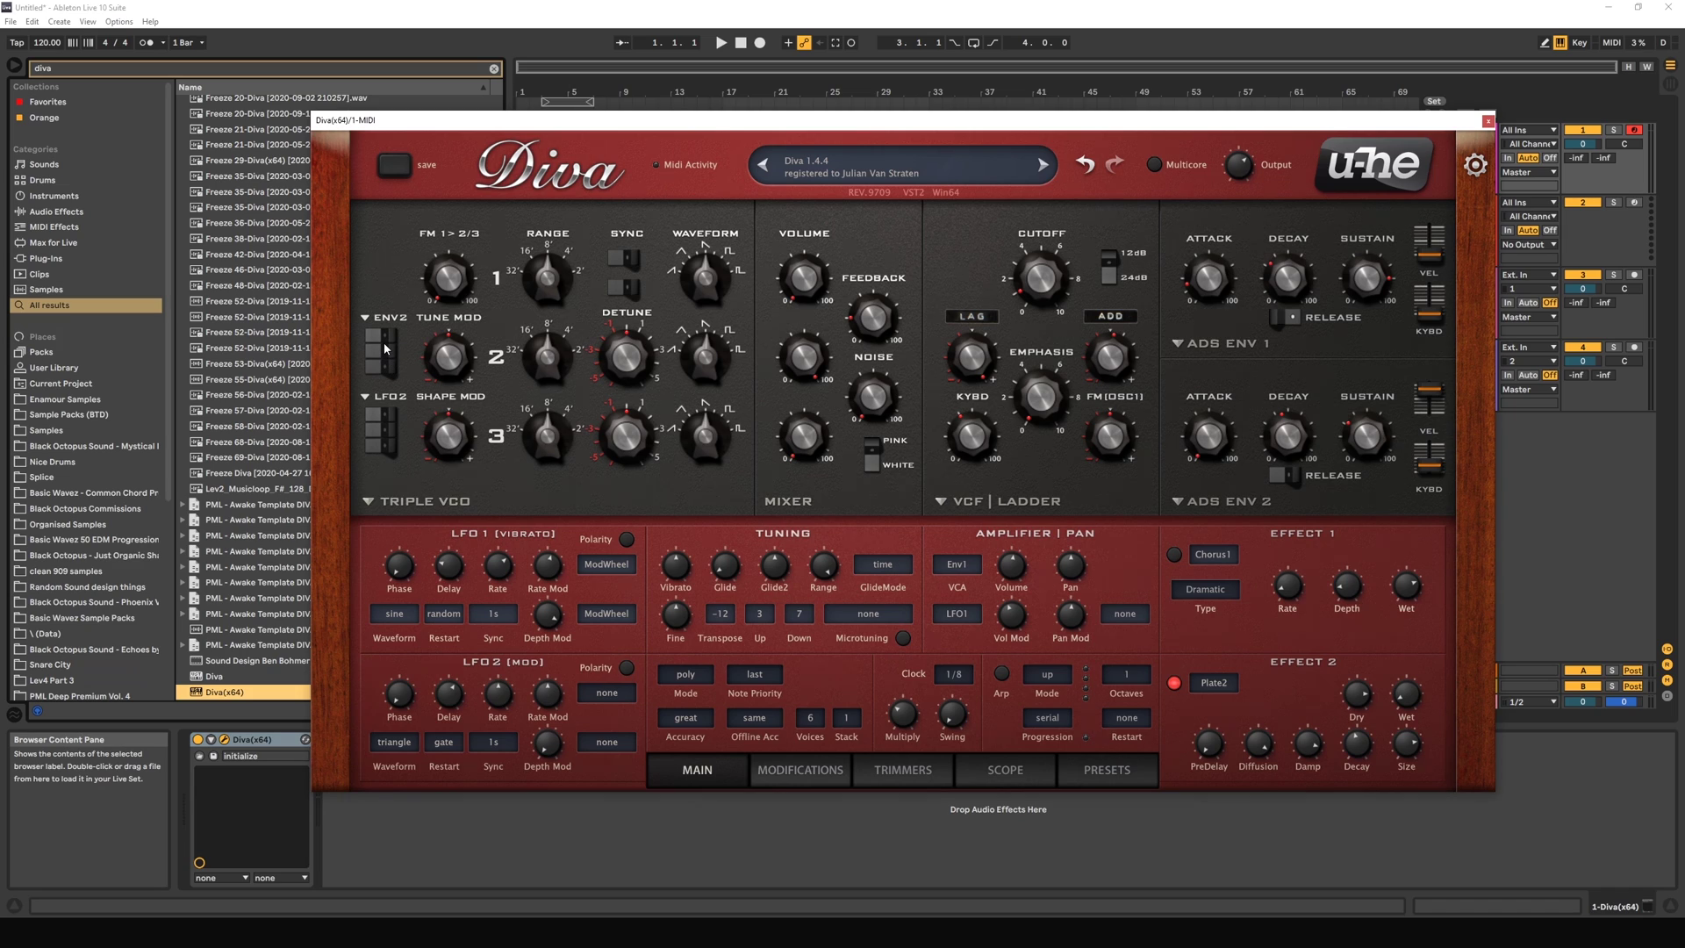
{"action": "mouse_move", "coordinate": [384, 347]}
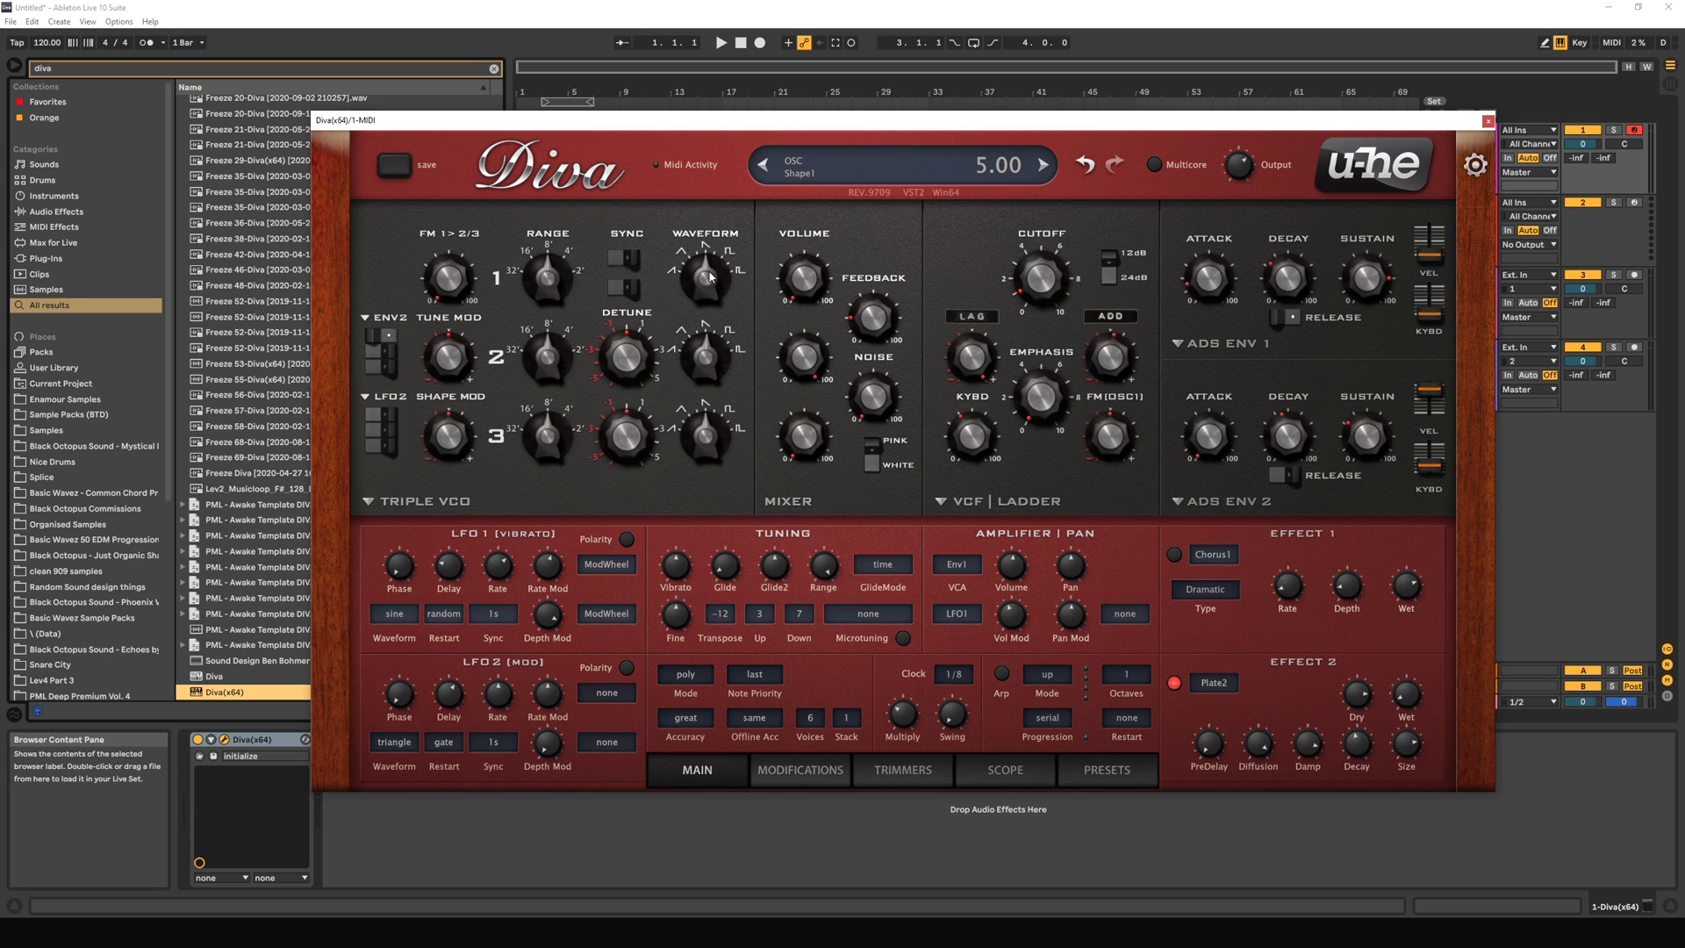
Step: Examine the modulation sources available for the oscillators' tune modulation
{"action": "left_click", "coordinate": [391, 324]}
{"action": "left_click", "coordinate": [379, 323]}
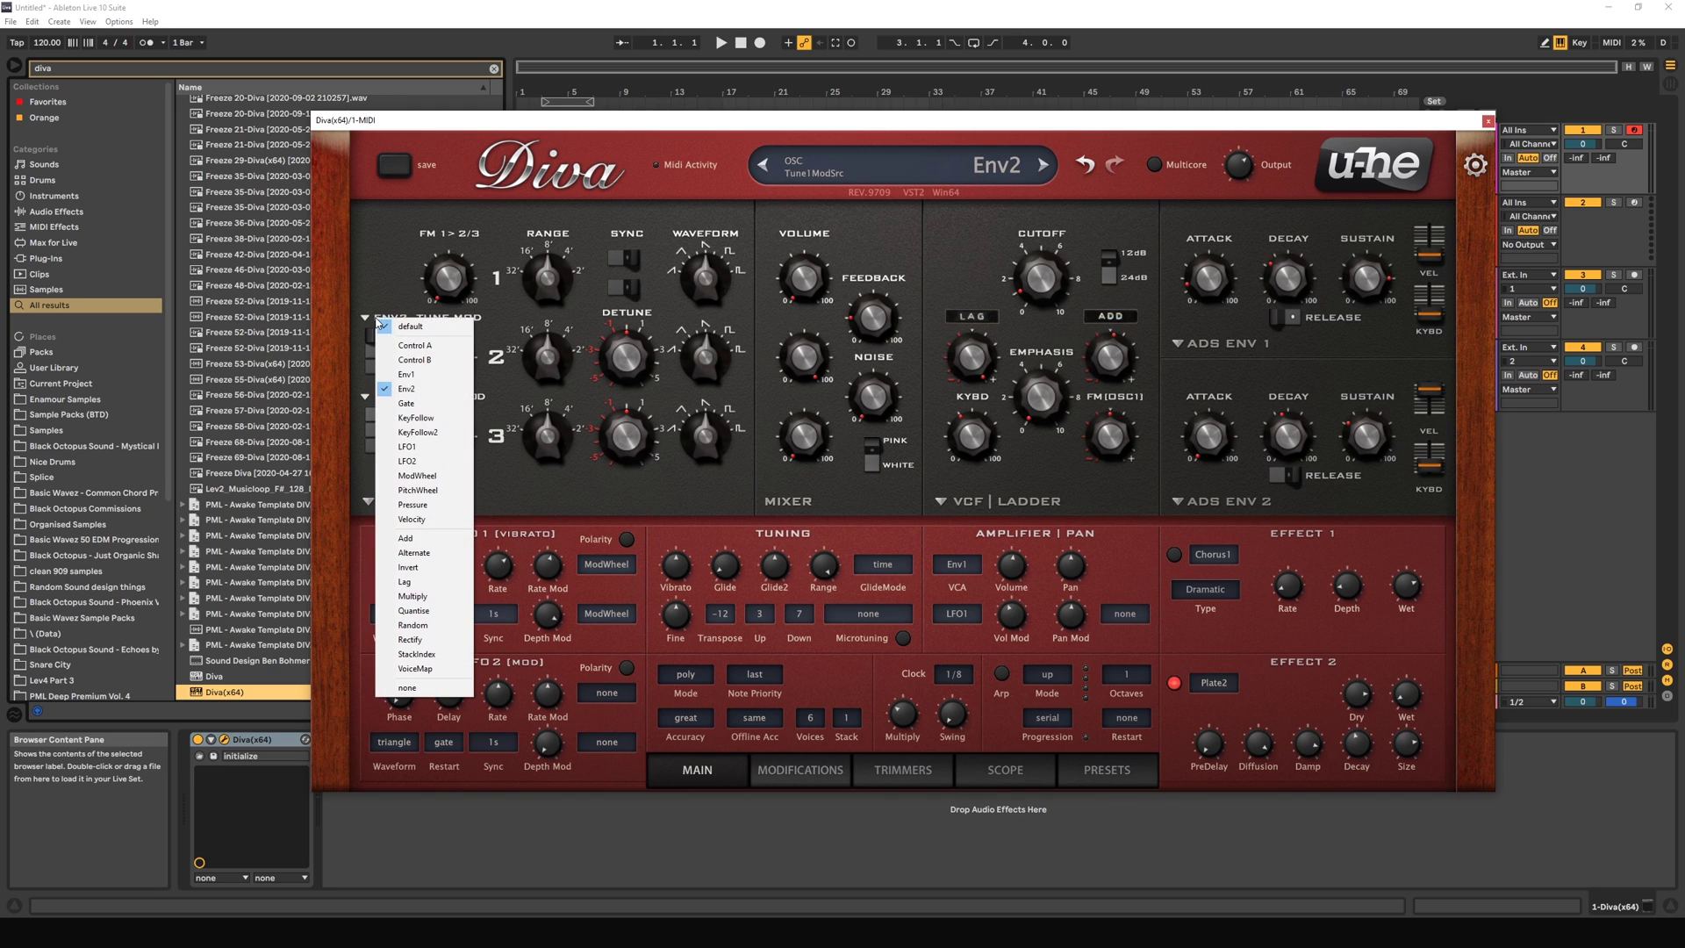
{"action": "left_click", "coordinate": [387, 327]}
{"action": "left_click", "coordinate": [379, 325]}
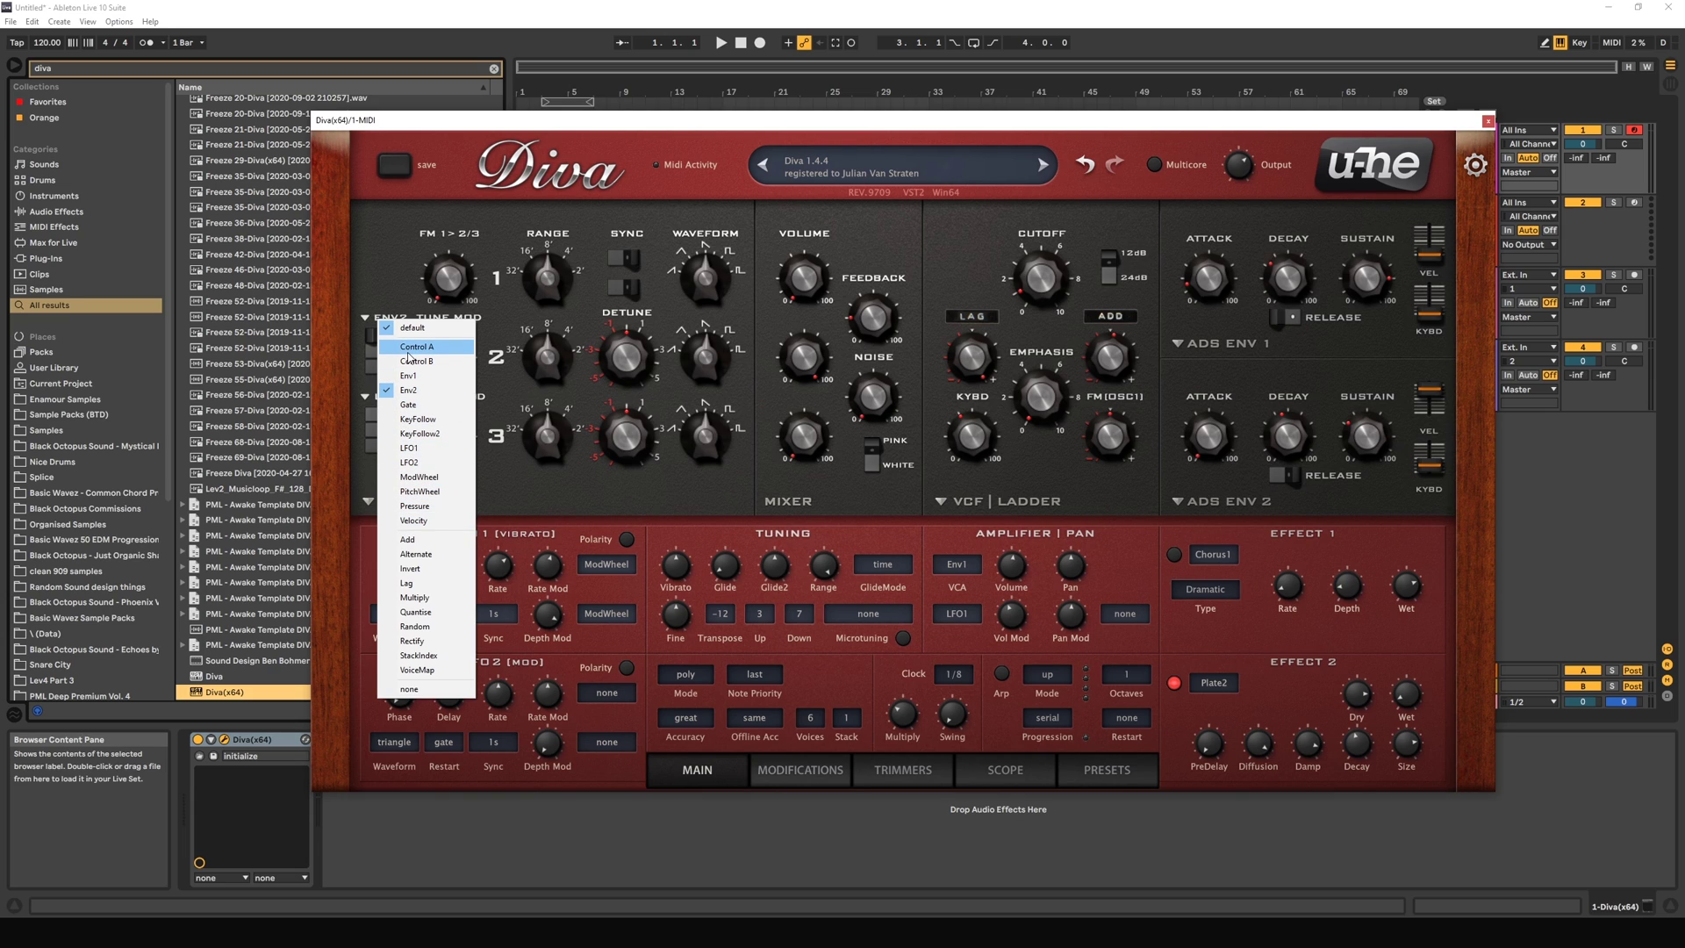
{"action": "left_click", "coordinate": [405, 293]}
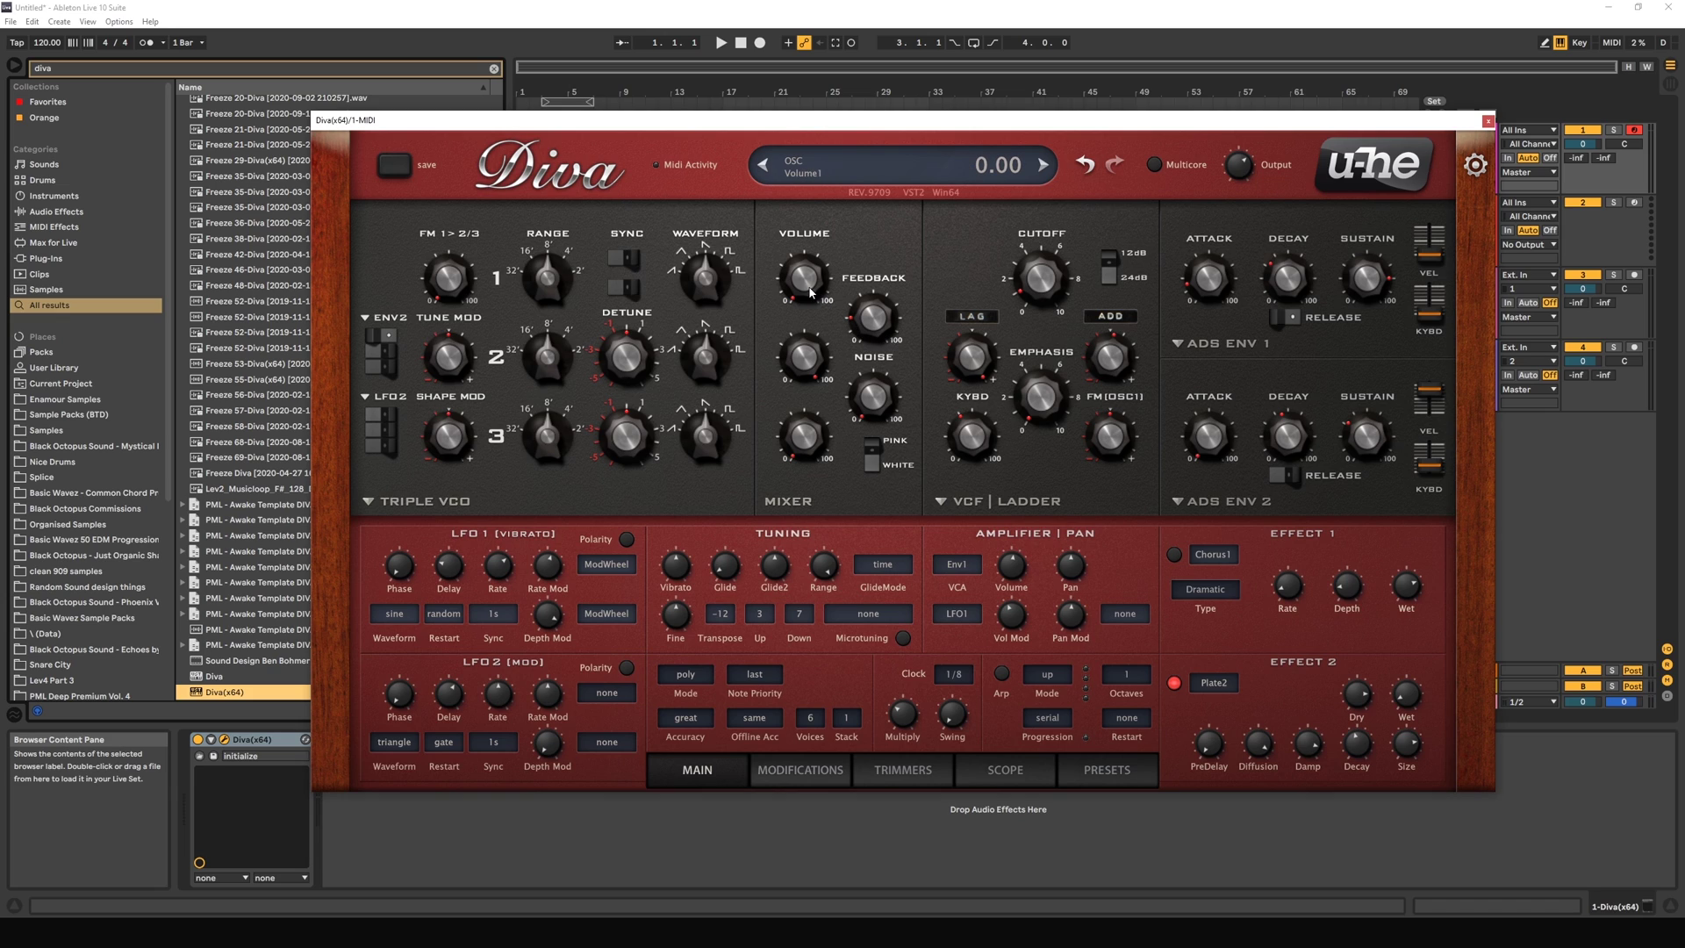
Step: Adjust the mixer volumes of oscillators 1 and 2, and try the Env2 tune modulation depth with envelope 2's decay
{"action": "left_click_drag", "start_coordinate": [808, 287], "coordinate": [795, 233]}
{"action": "left_click_drag", "start_coordinate": [804, 368], "coordinate": [812, 420]}
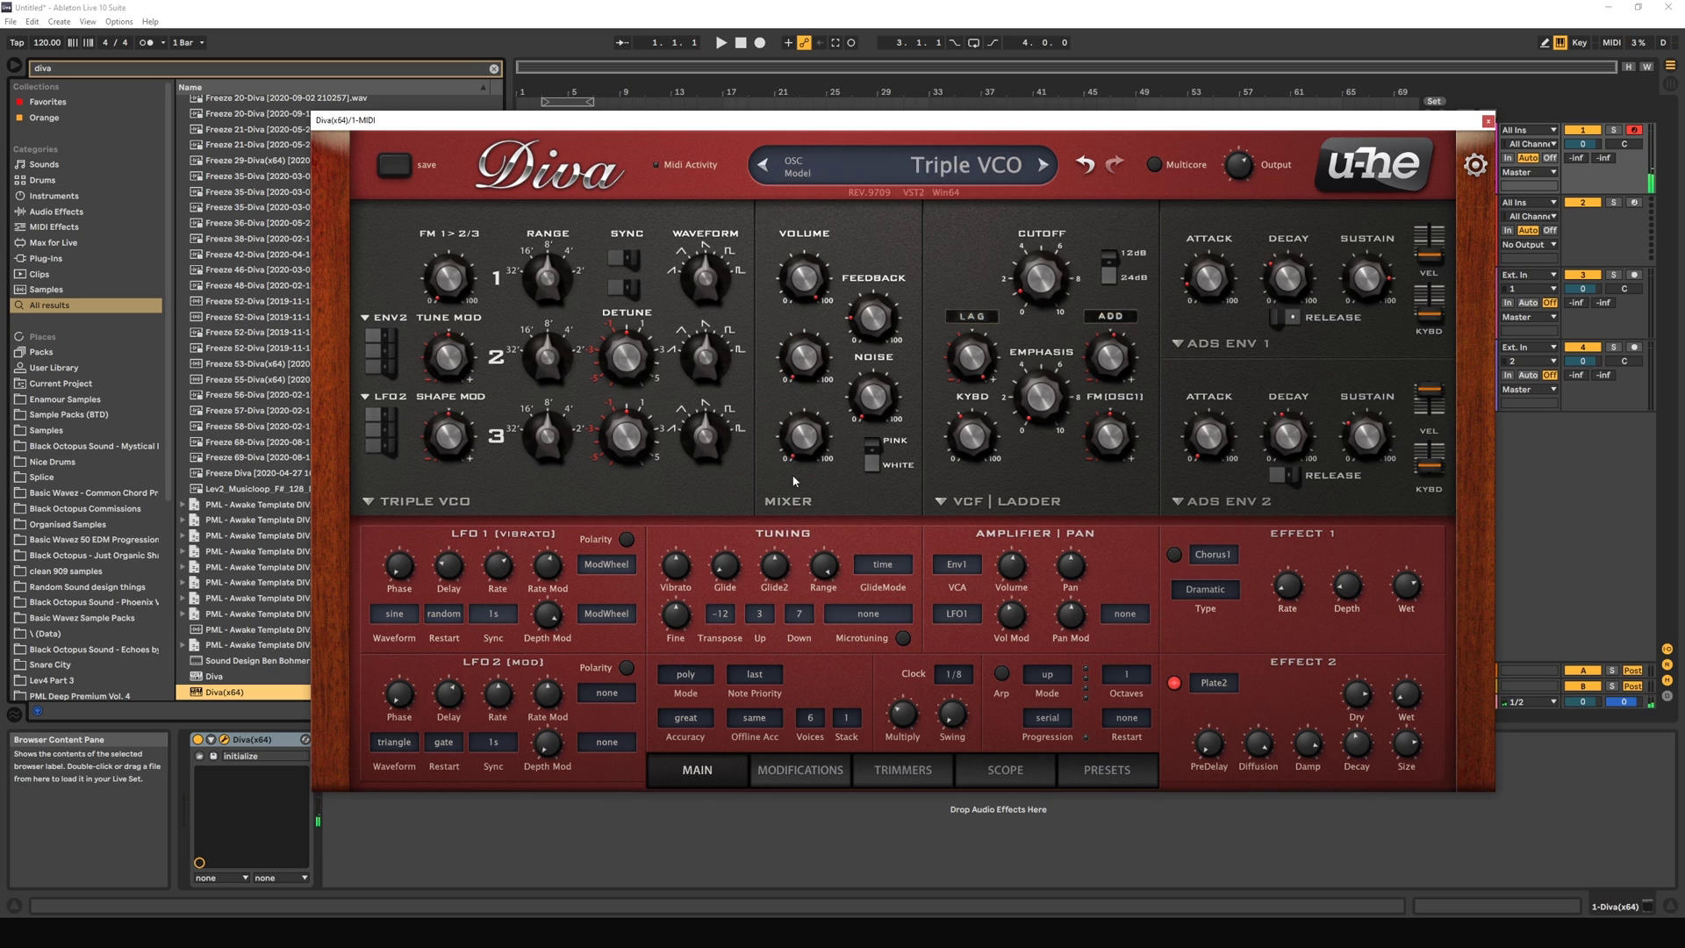
{"action": "left_click_drag", "start_coordinate": [804, 277], "coordinate": [805, 369]}
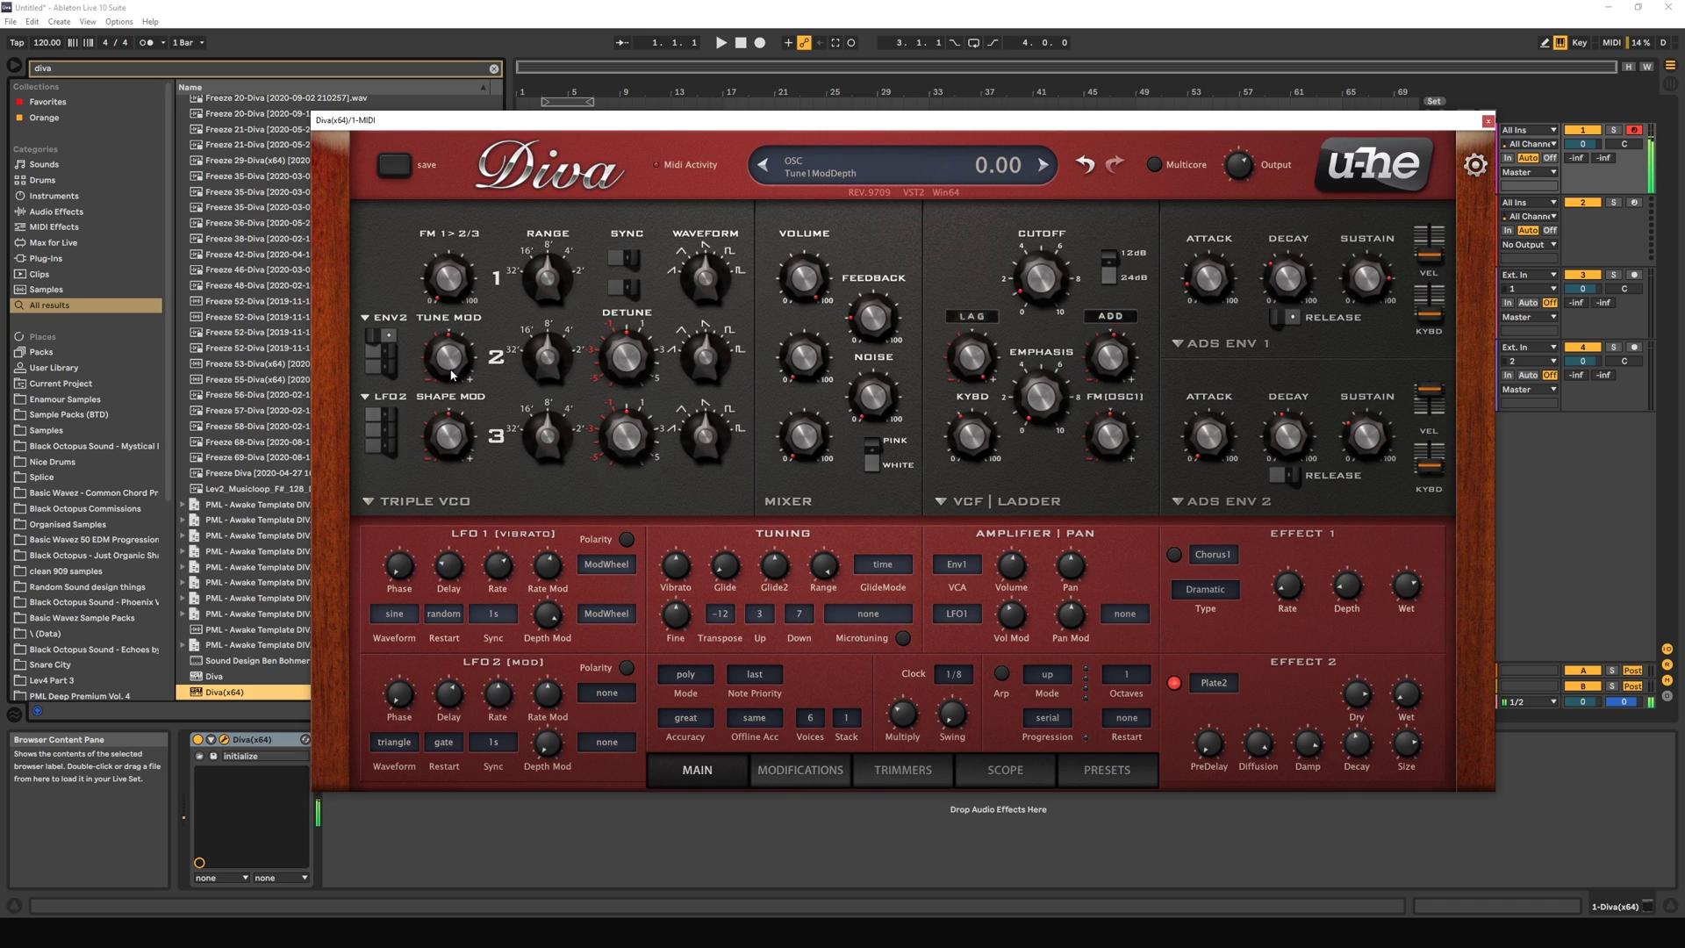
{"action": "left_click_drag", "start_coordinate": [451, 375], "coordinate": [447, 324]}
{"action": "mouse_move", "coordinate": [1287, 432]}
{"action": "left_mouse_down"}
{"action": "mouse_move", "coordinate": [1280, 457]}
{"action": "mouse_move", "coordinate": [1285, 435]}
{"action": "left_mouse_up"}
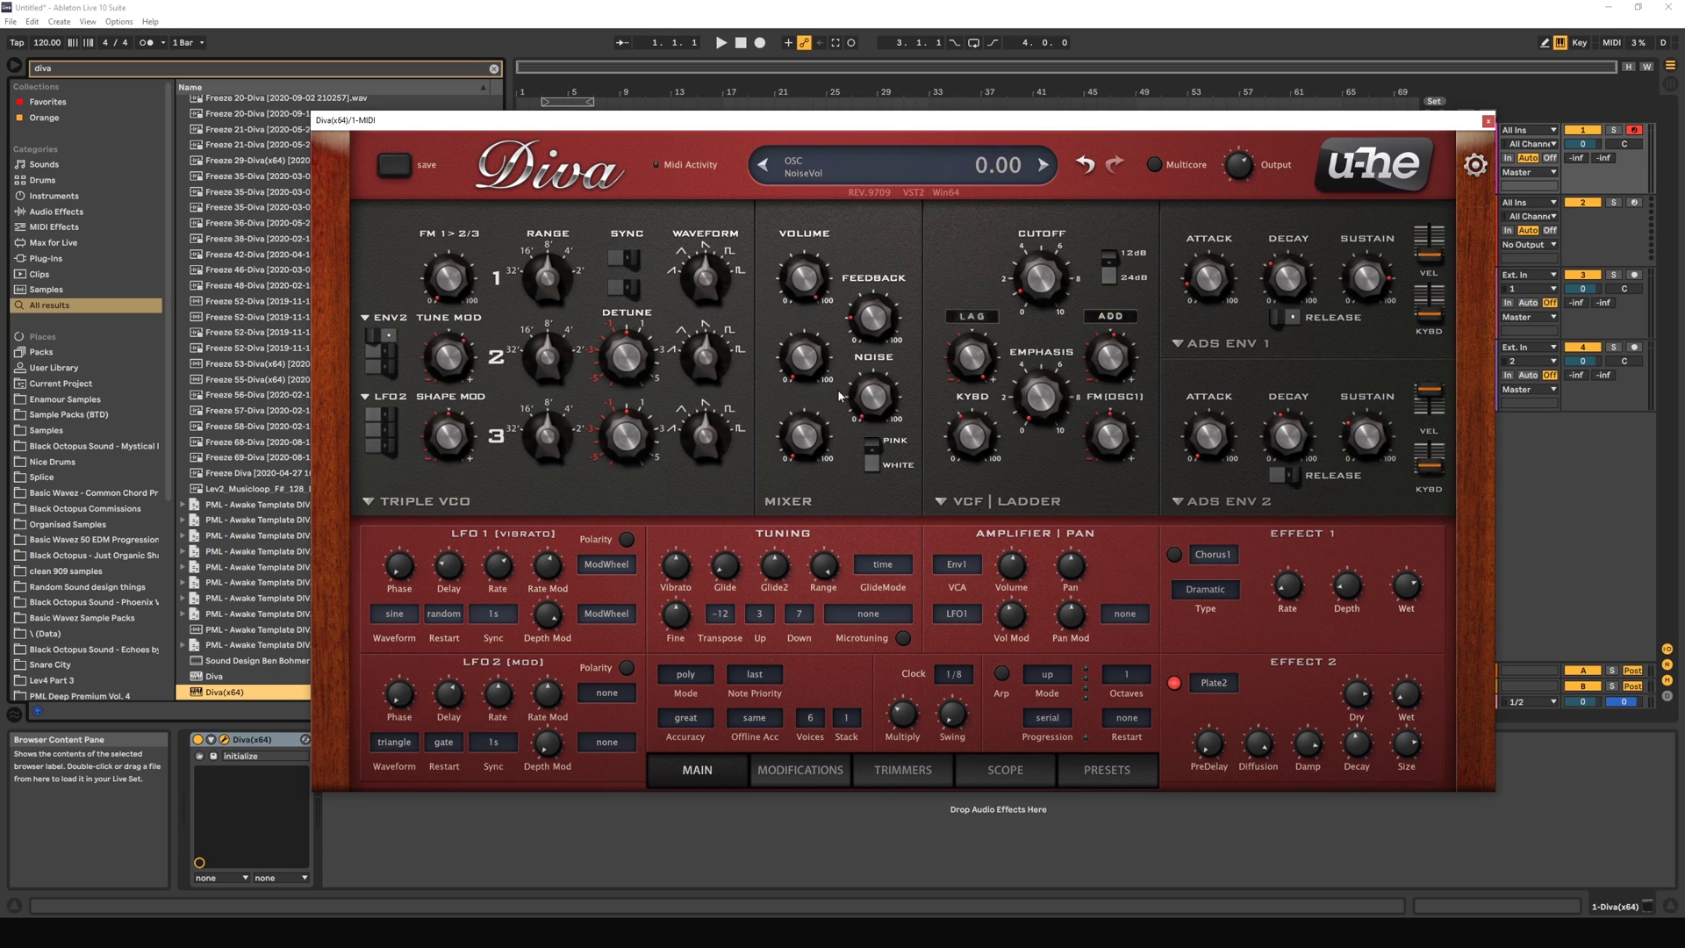
Step: Set the tune modulation source to LFO1 with a depth of 17.00, and set the LFO 1 rate to 2.00
{"action": "left_click", "coordinate": [386, 322]}
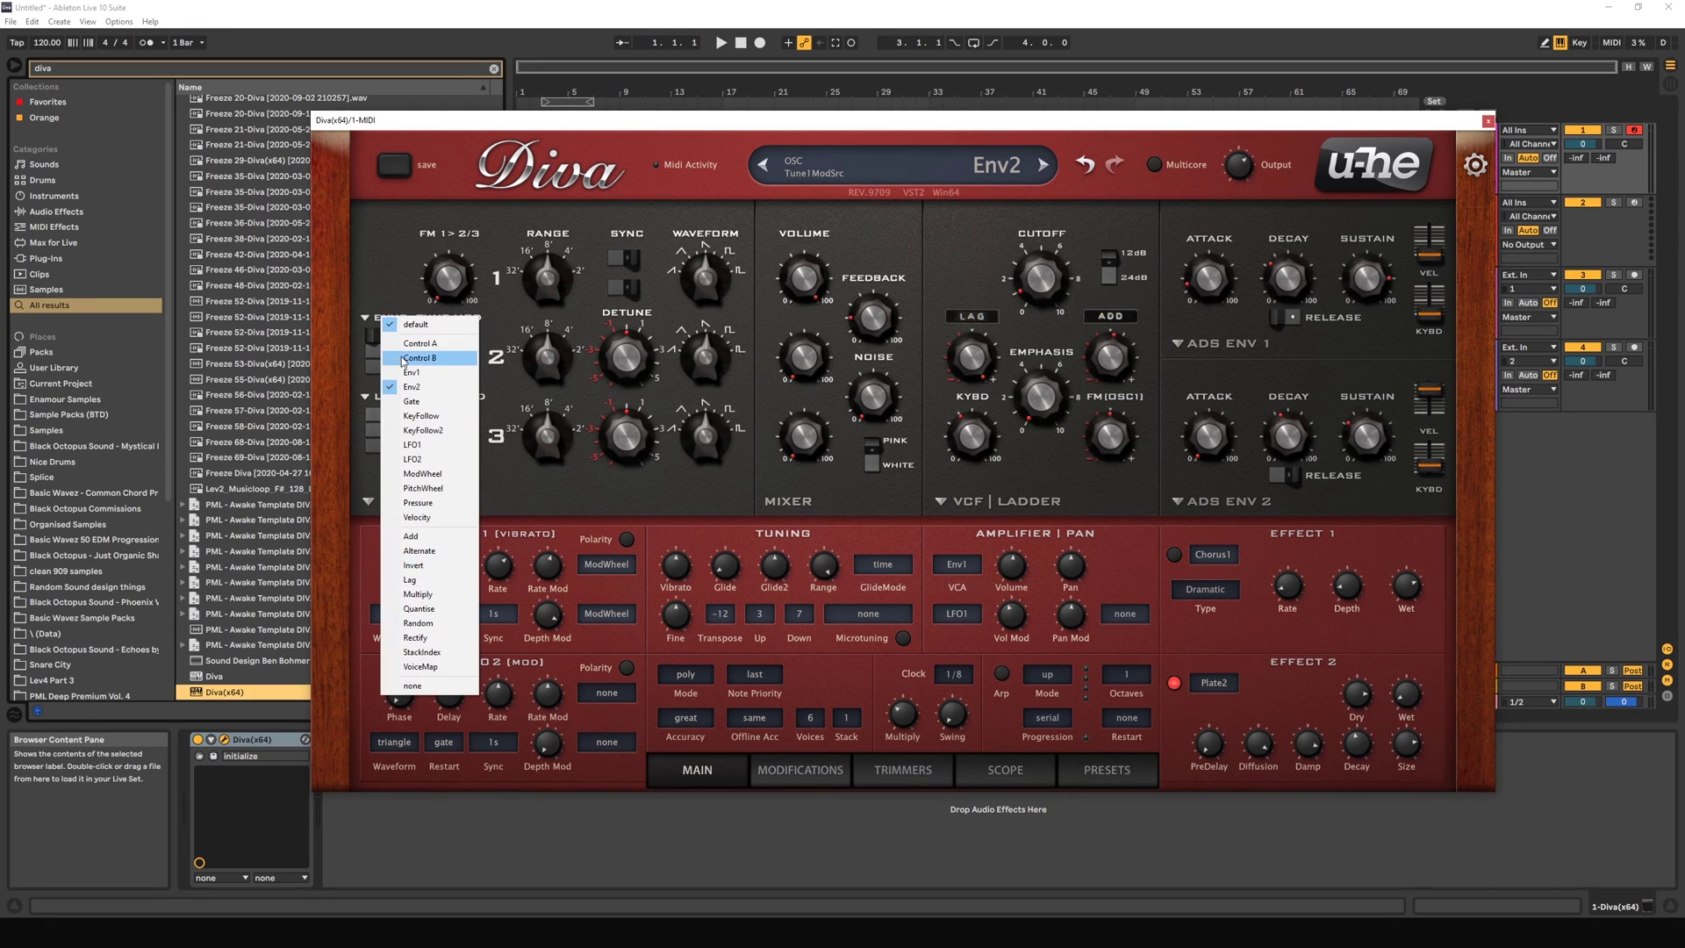
{"action": "left_click", "coordinate": [453, 450]}
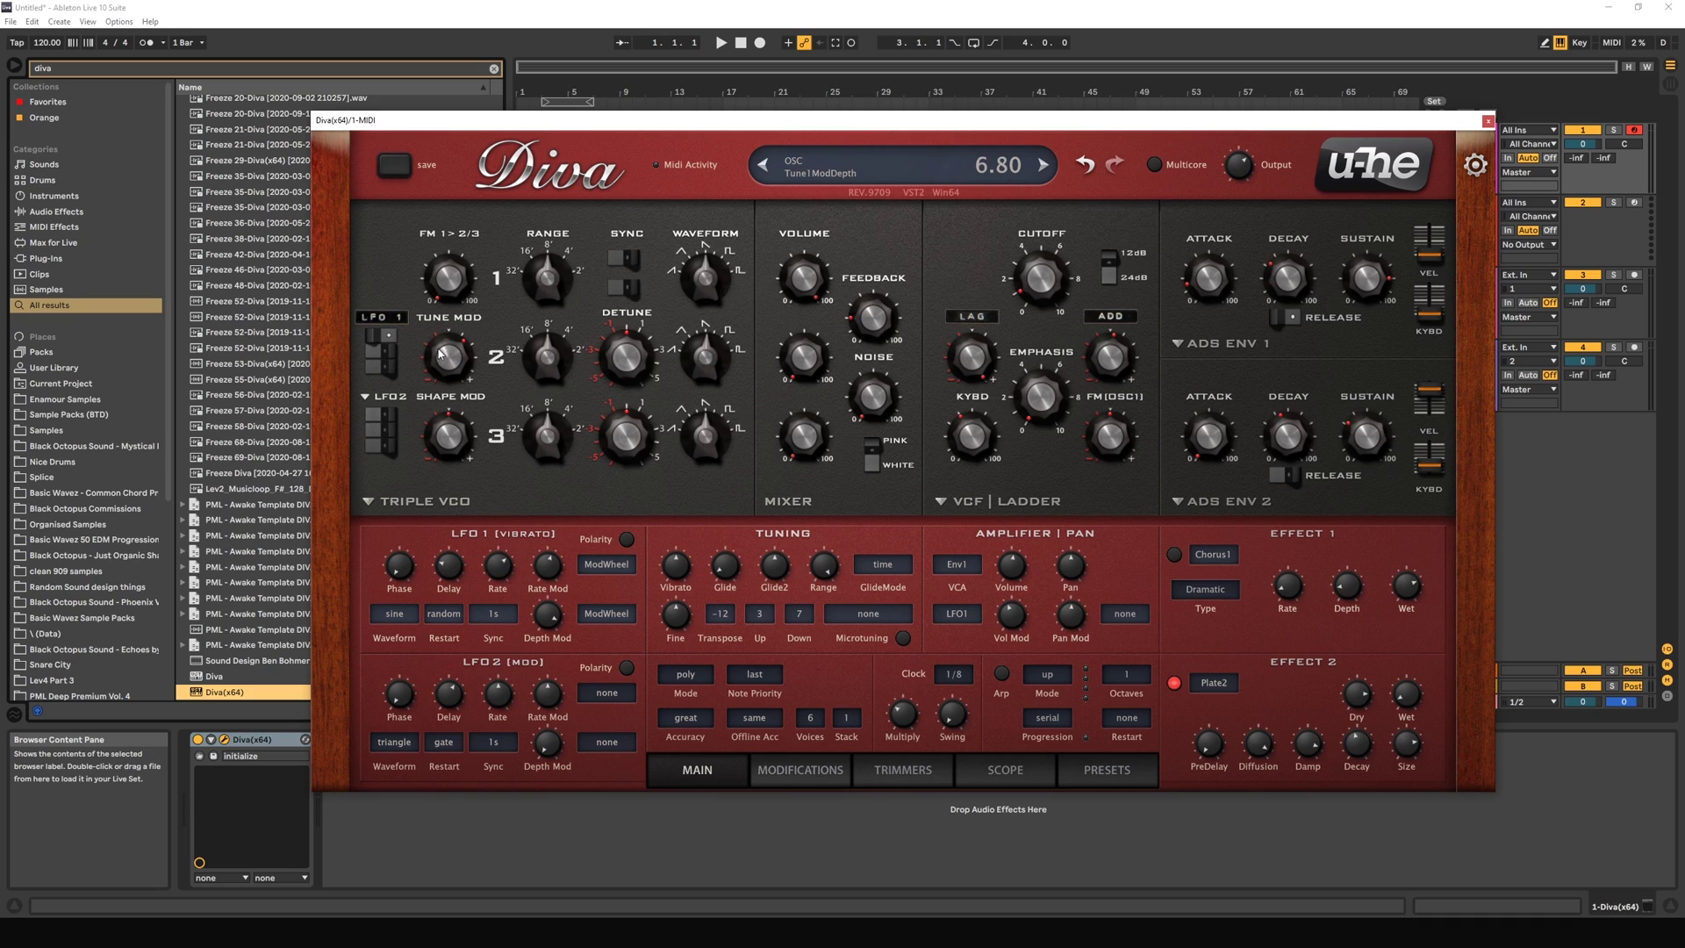
{"action": "left_click_drag", "start_coordinate": [439, 349], "coordinate": [446, 335]}
{"action": "mouse_move", "coordinate": [497, 566]}
{"action": "left_mouse_down"}
{"action": "mouse_move", "coordinate": [500, 587]}
{"action": "mouse_move", "coordinate": [503, 544]}
{"action": "mouse_move", "coordinate": [499, 565]}
{"action": "left_mouse_up"}
{"action": "mouse_move", "coordinate": [499, 545]}
{"action": "left_mouse_down"}
{"action": "mouse_move", "coordinate": [502, 517]}
{"action": "mouse_move", "coordinate": [496, 565]}
{"action": "left_mouse_up"}
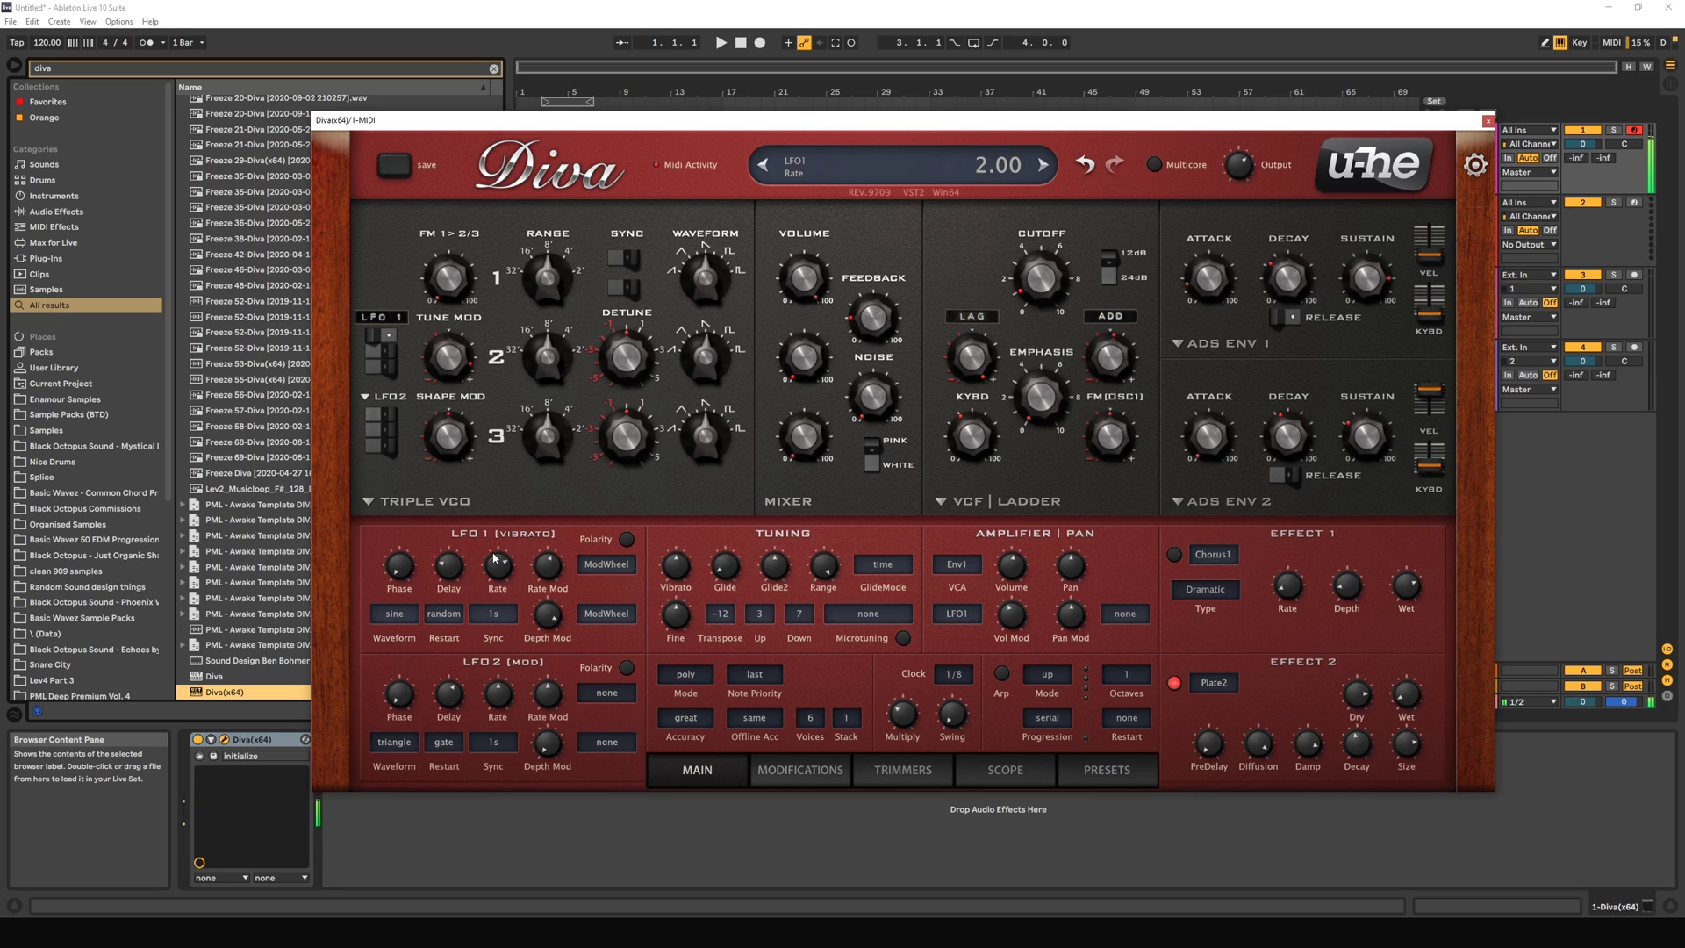
Step: Try tune modulation on individual oscillators, turn its switches off, and reset the tune modulation depth
{"action": "mouse_move", "coordinate": [804, 355]}
{"action": "left_mouse_down"}
{"action": "mouse_move", "coordinate": [814, 191]}
{"action": "mouse_move", "coordinate": [814, 368]}
{"action": "left_mouse_up"}
{"action": "left_click", "coordinate": [391, 351]}
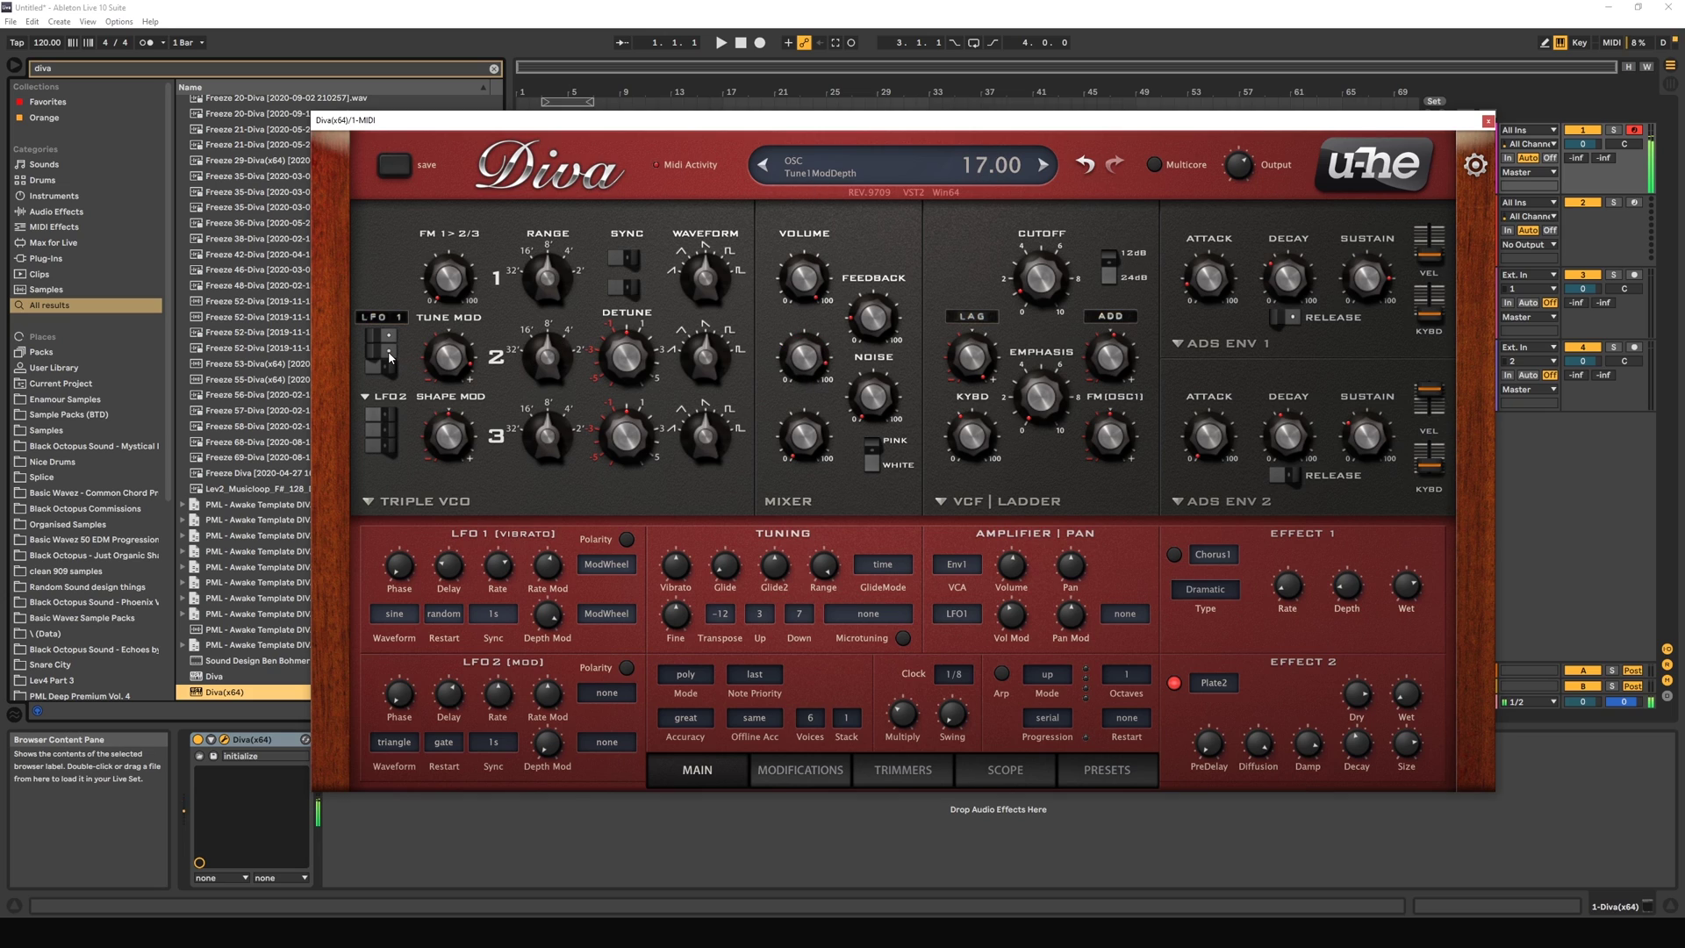
{"action": "left_click", "coordinate": [392, 365]}
{"action": "left_click", "coordinate": [377, 366]}
{"action": "left_click", "coordinate": [377, 336]}
{"action": "left_click", "coordinate": [382, 355]}
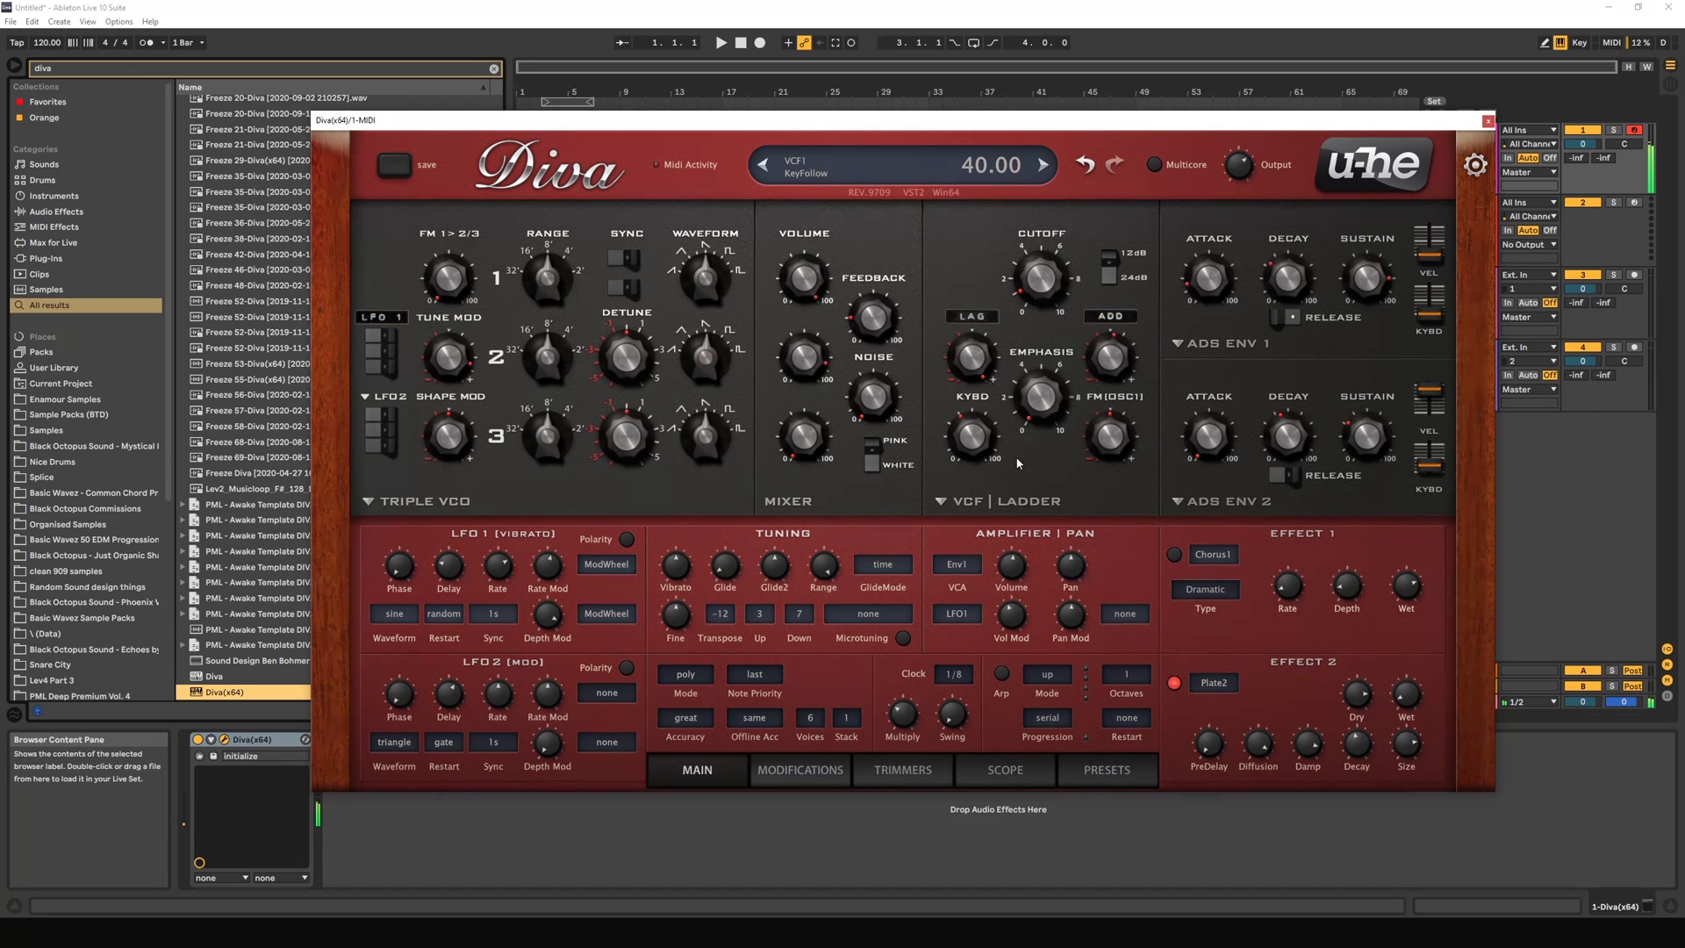
{"action": "double_click", "coordinate": [445, 369]}
Step: Morph oscillator 1's waveform through intermediate shapes and set it to about 4.60
{"action": "mouse_move", "coordinate": [705, 277]}
{"action": "left_mouse_down"}
{"action": "mouse_move", "coordinate": [703, 294]}
{"action": "mouse_move", "coordinate": [711, 239]}
{"action": "mouse_move", "coordinate": [694, 280]}
{"action": "mouse_move", "coordinate": [715, 303]}
{"action": "mouse_move", "coordinate": [717, 252]}
{"action": "mouse_move", "coordinate": [698, 326]}
{"action": "mouse_move", "coordinate": [697, 273]}
{"action": "left_mouse_up"}
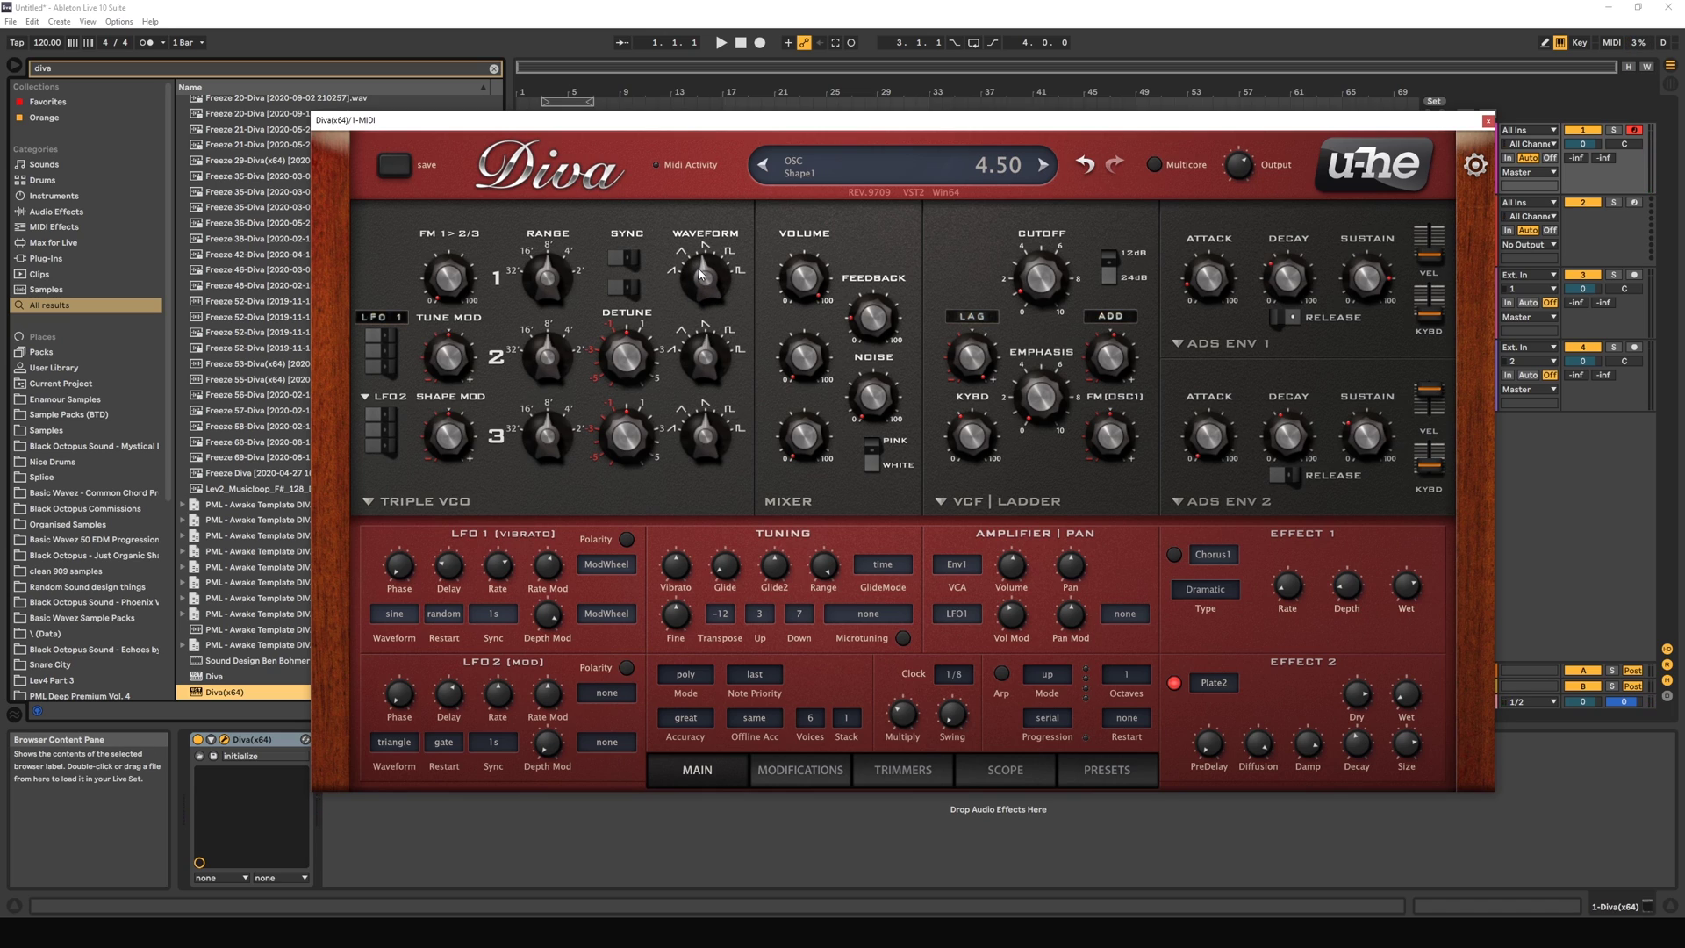
{"action": "mouse_move", "coordinate": [700, 288]}
{"action": "left_mouse_down"}
{"action": "mouse_move", "coordinate": [712, 277]}
{"action": "mouse_move", "coordinate": [720, 303]}
{"action": "mouse_move", "coordinate": [713, 268]}
{"action": "left_mouse_up"}
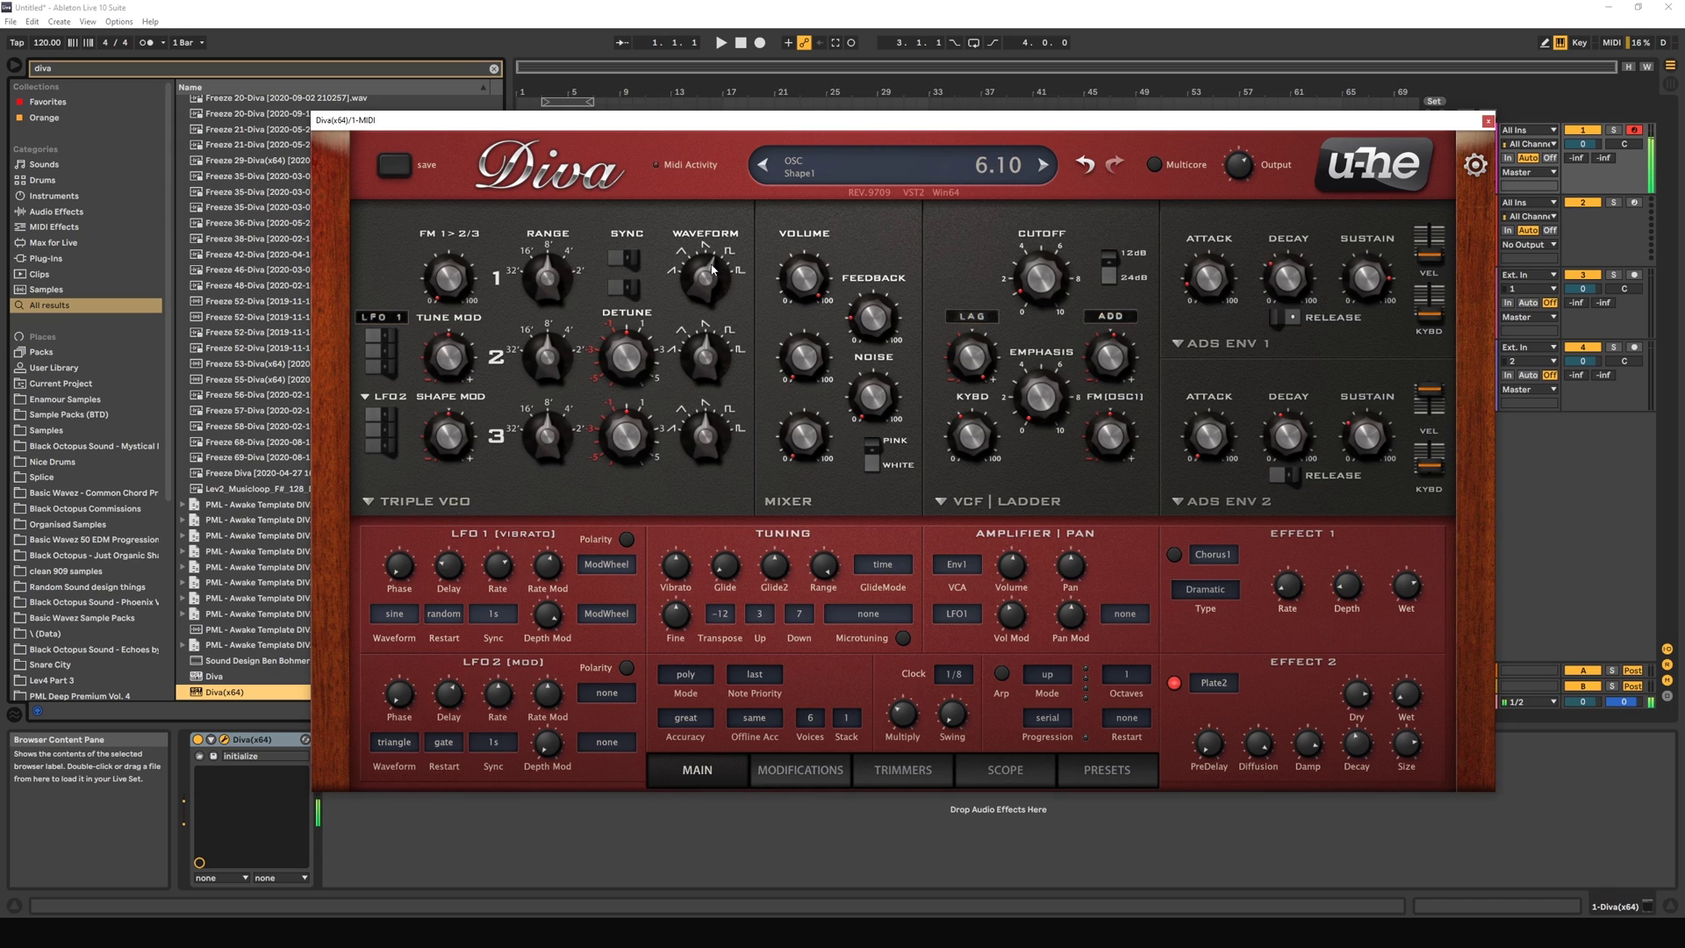
{"action": "left_click_drag", "start_coordinate": [712, 279], "coordinate": [711, 276]}
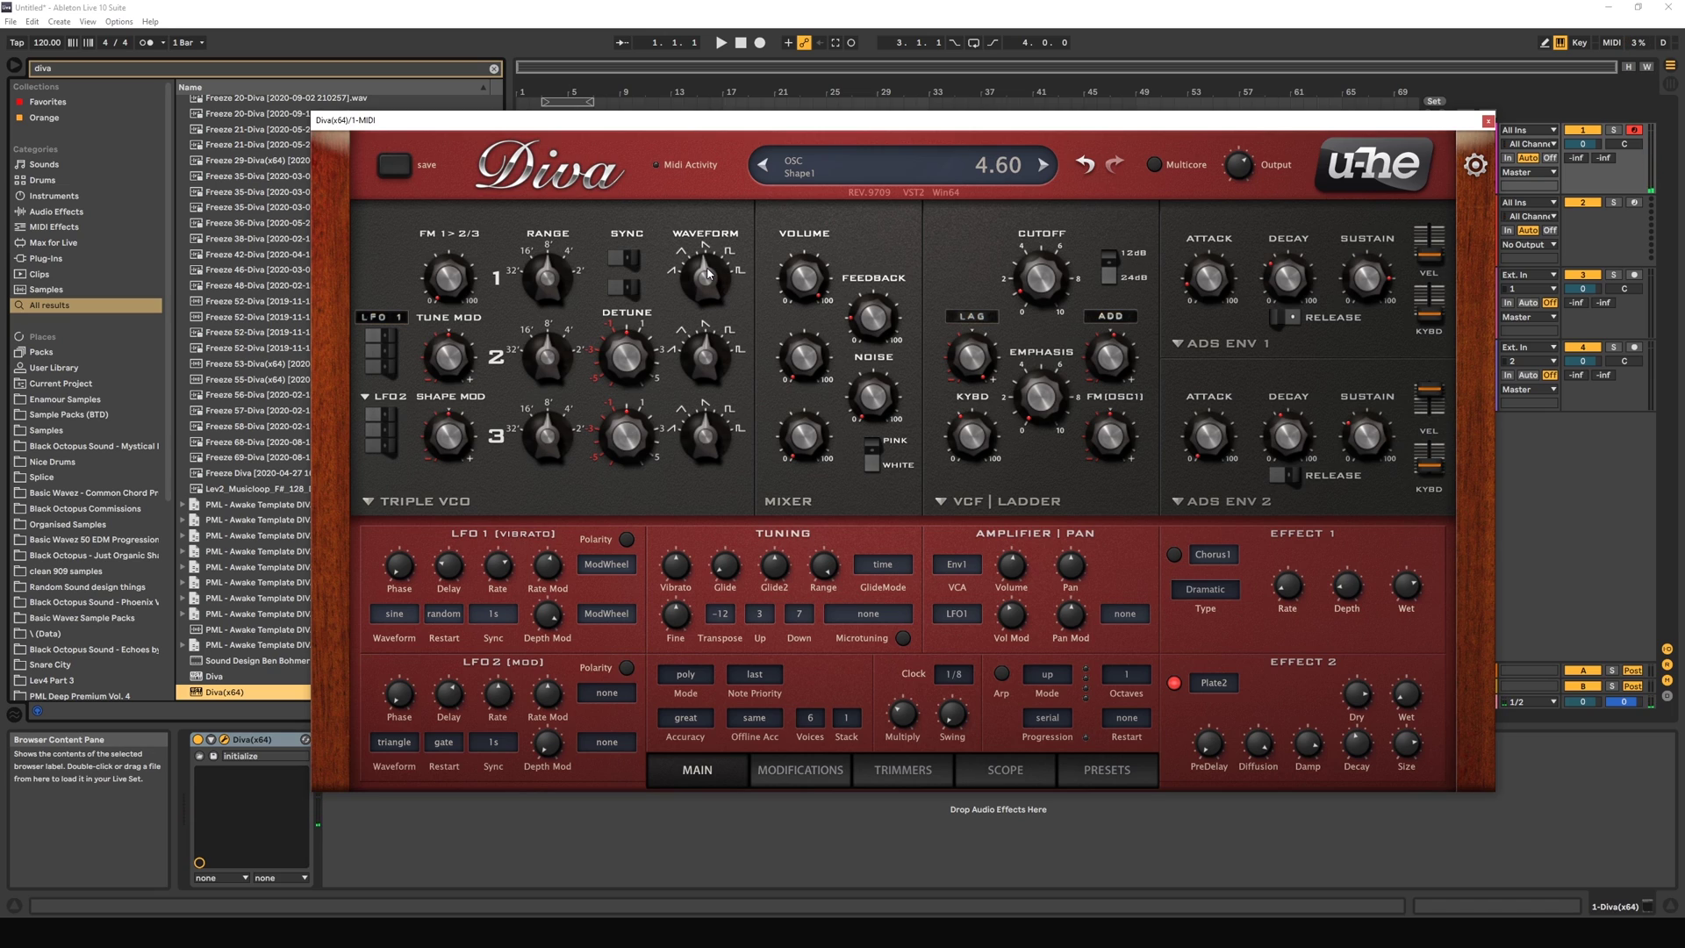
{"action": "mouse_move", "coordinate": [711, 291]}
{"action": "left_mouse_down"}
{"action": "mouse_move", "coordinate": [701, 305]}
{"action": "mouse_move", "coordinate": [700, 251]}
{"action": "mouse_move", "coordinate": [703, 290]}
{"action": "left_mouse_up"}
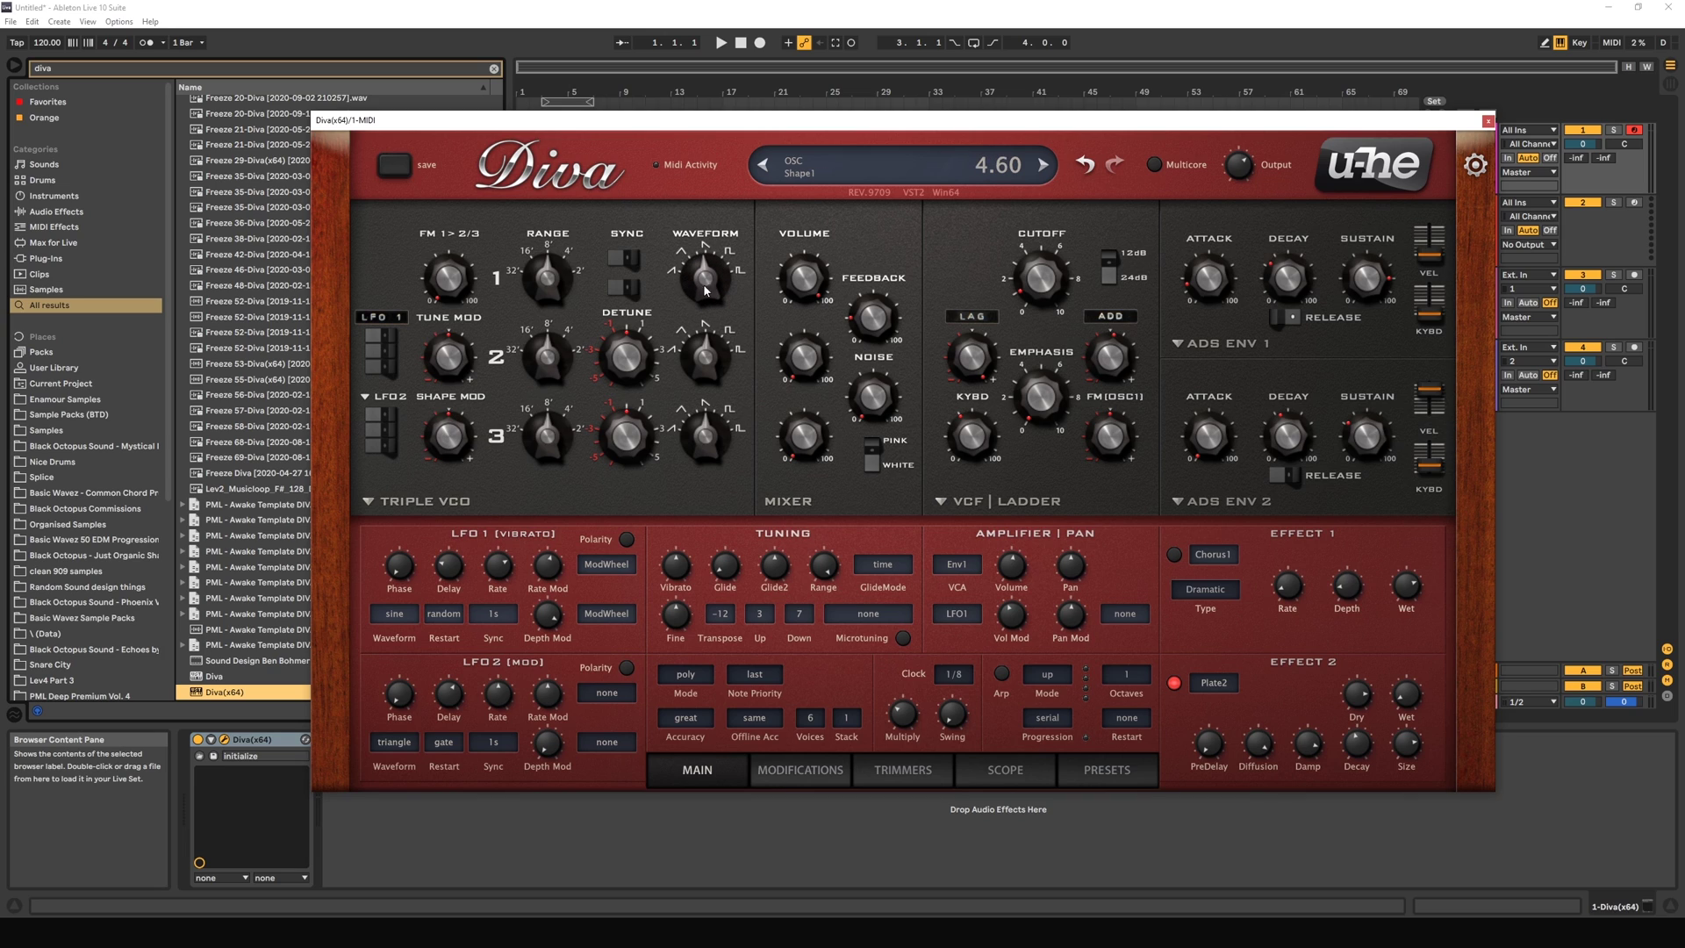
Step: Enable shape modulation on oscillator 1, raise its depth, and set its source to Env2
{"action": "left_click", "coordinate": [389, 418]}
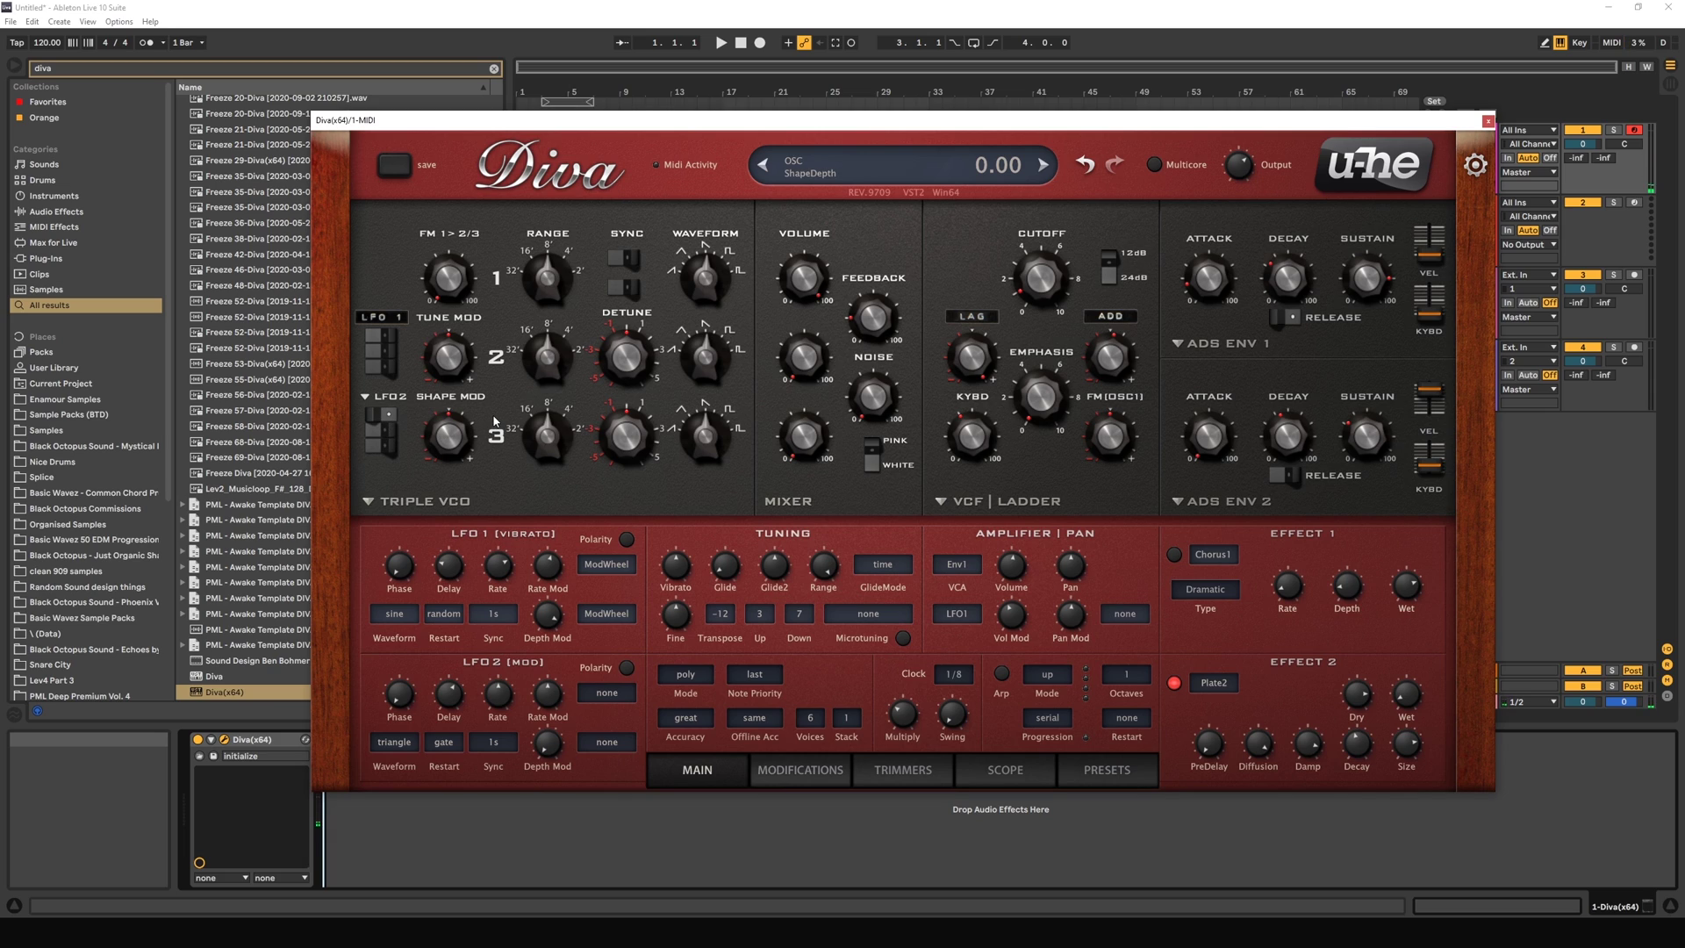
{"action": "left_click_drag", "start_coordinate": [453, 446], "coordinate": [455, 413]}
{"action": "left_click", "coordinate": [367, 397]}
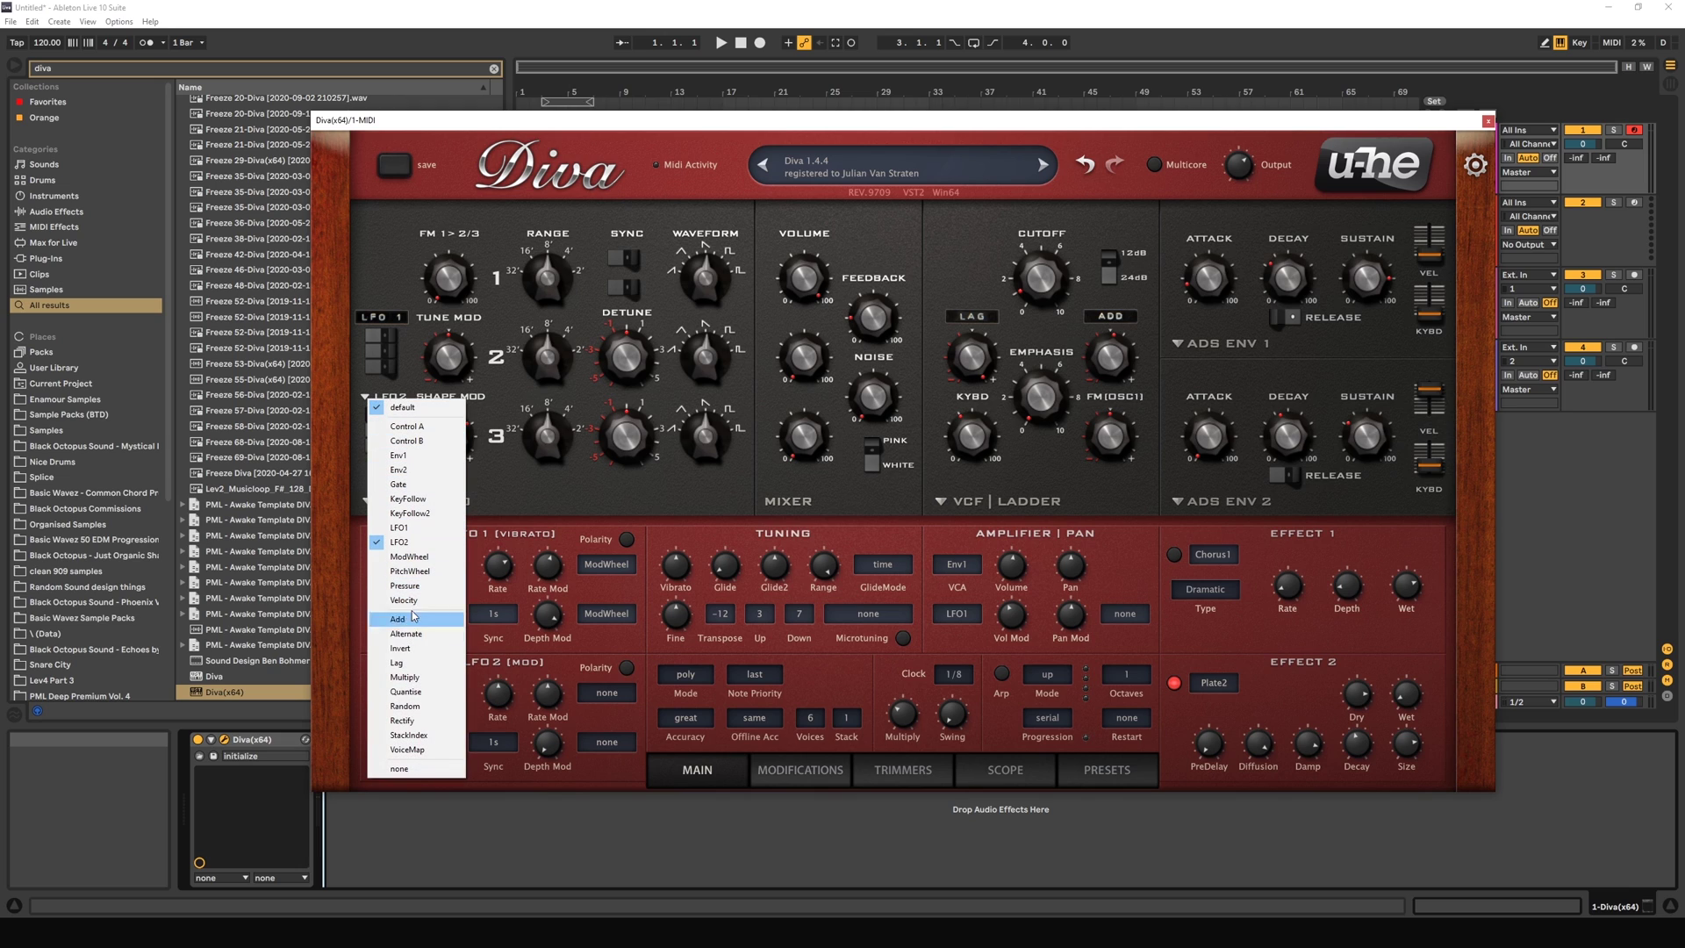
{"action": "left_click", "coordinate": [409, 469]}
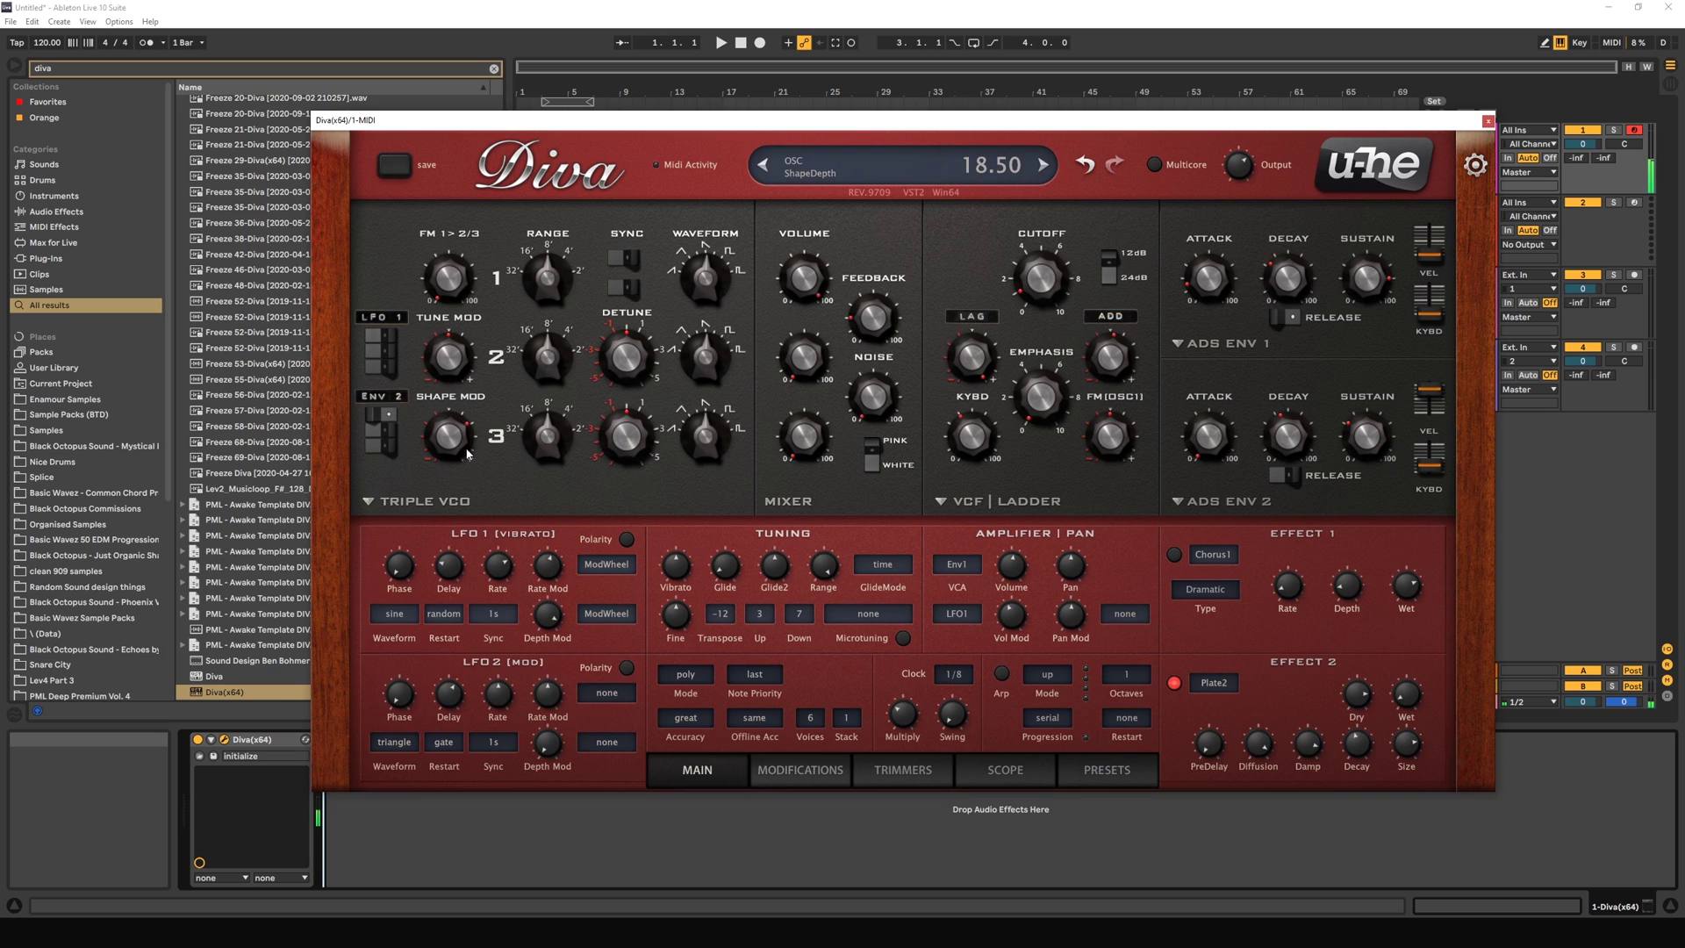
Step: Vary the shape modulation depth in both directions together with oscillator 1's waveform
{"action": "mouse_move", "coordinate": [472, 459]}
{"action": "left_mouse_down"}
{"action": "mouse_move", "coordinate": [459, 463]}
{"action": "mouse_move", "coordinate": [460, 430]}
{"action": "mouse_move", "coordinate": [455, 465]}
{"action": "left_mouse_up"}
{"action": "left_click_drag", "start_coordinate": [462, 451], "coordinate": [447, 367]}
{"action": "left_click_drag", "start_coordinate": [716, 277], "coordinate": [705, 315]}
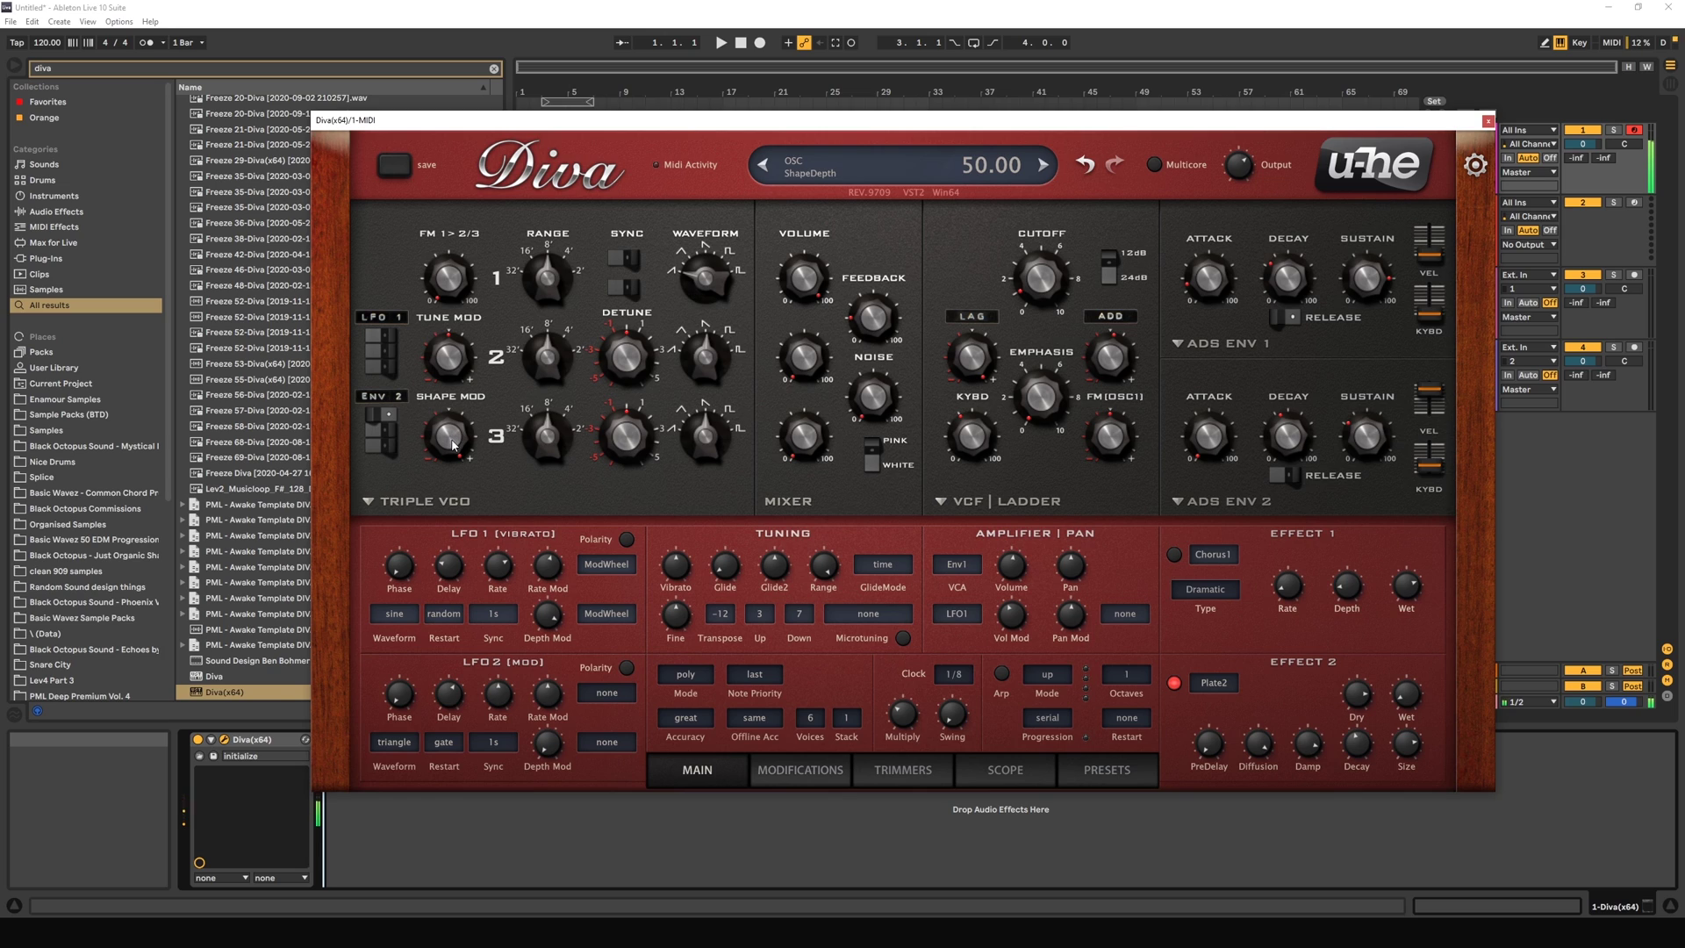
{"action": "left_click_drag", "start_coordinate": [454, 445], "coordinate": [451, 526]}
{"action": "left_click_drag", "start_coordinate": [698, 294], "coordinate": [703, 246]}
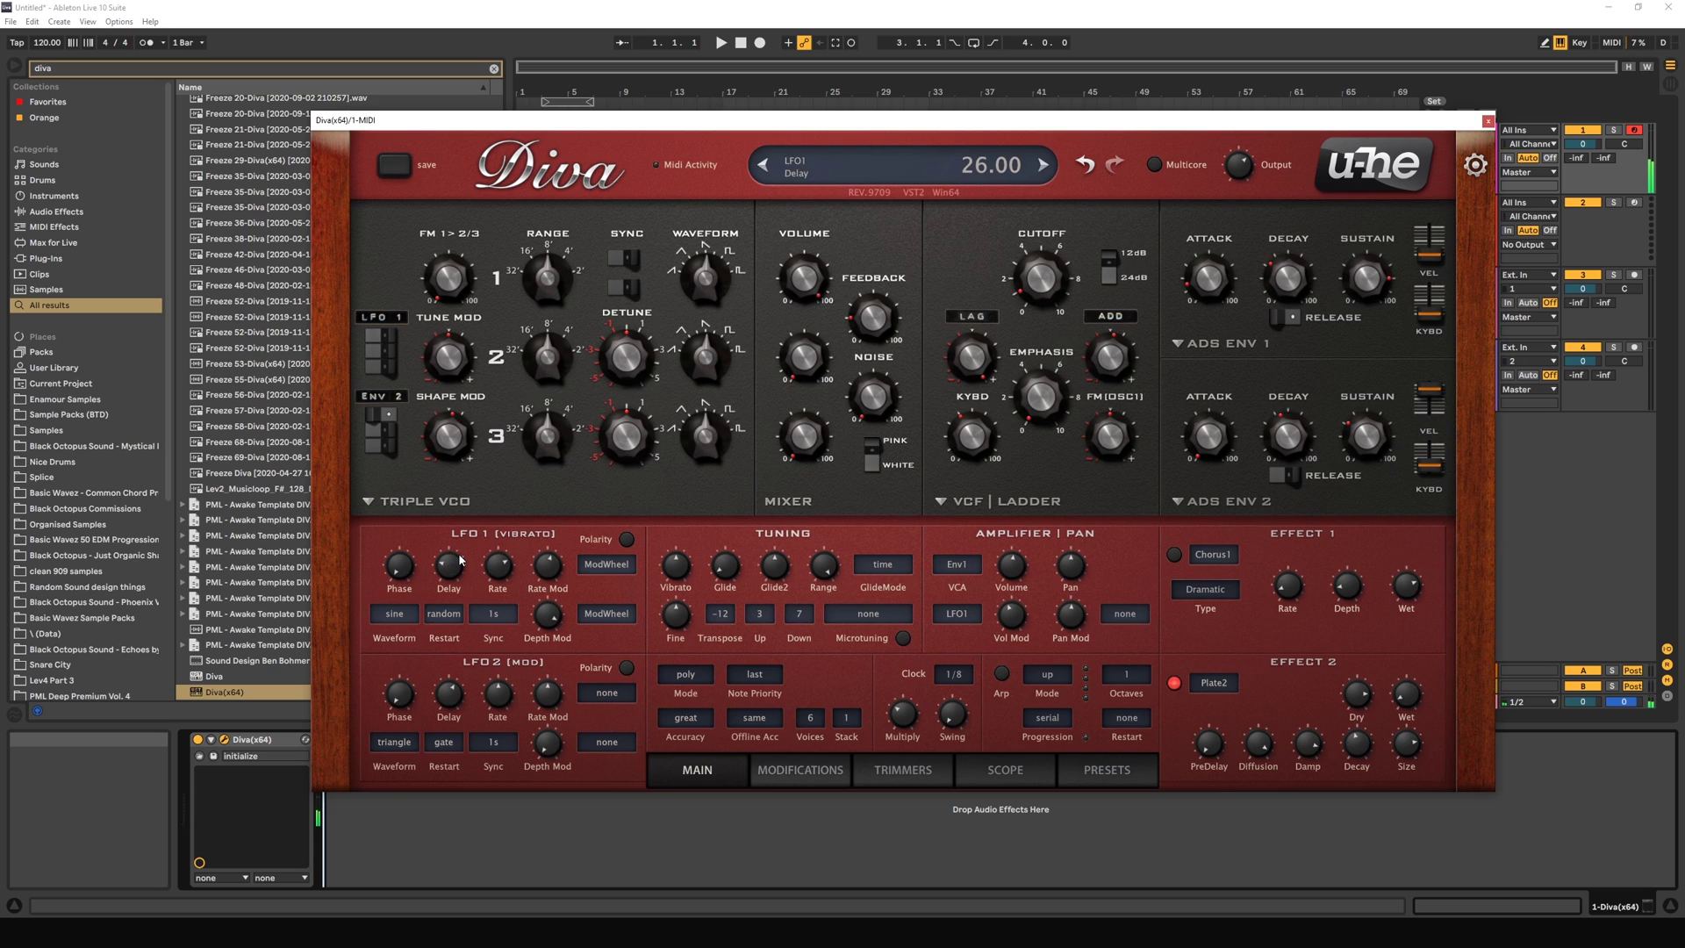
{"action": "left_click_drag", "start_coordinate": [423, 430], "coordinate": [422, 428]}
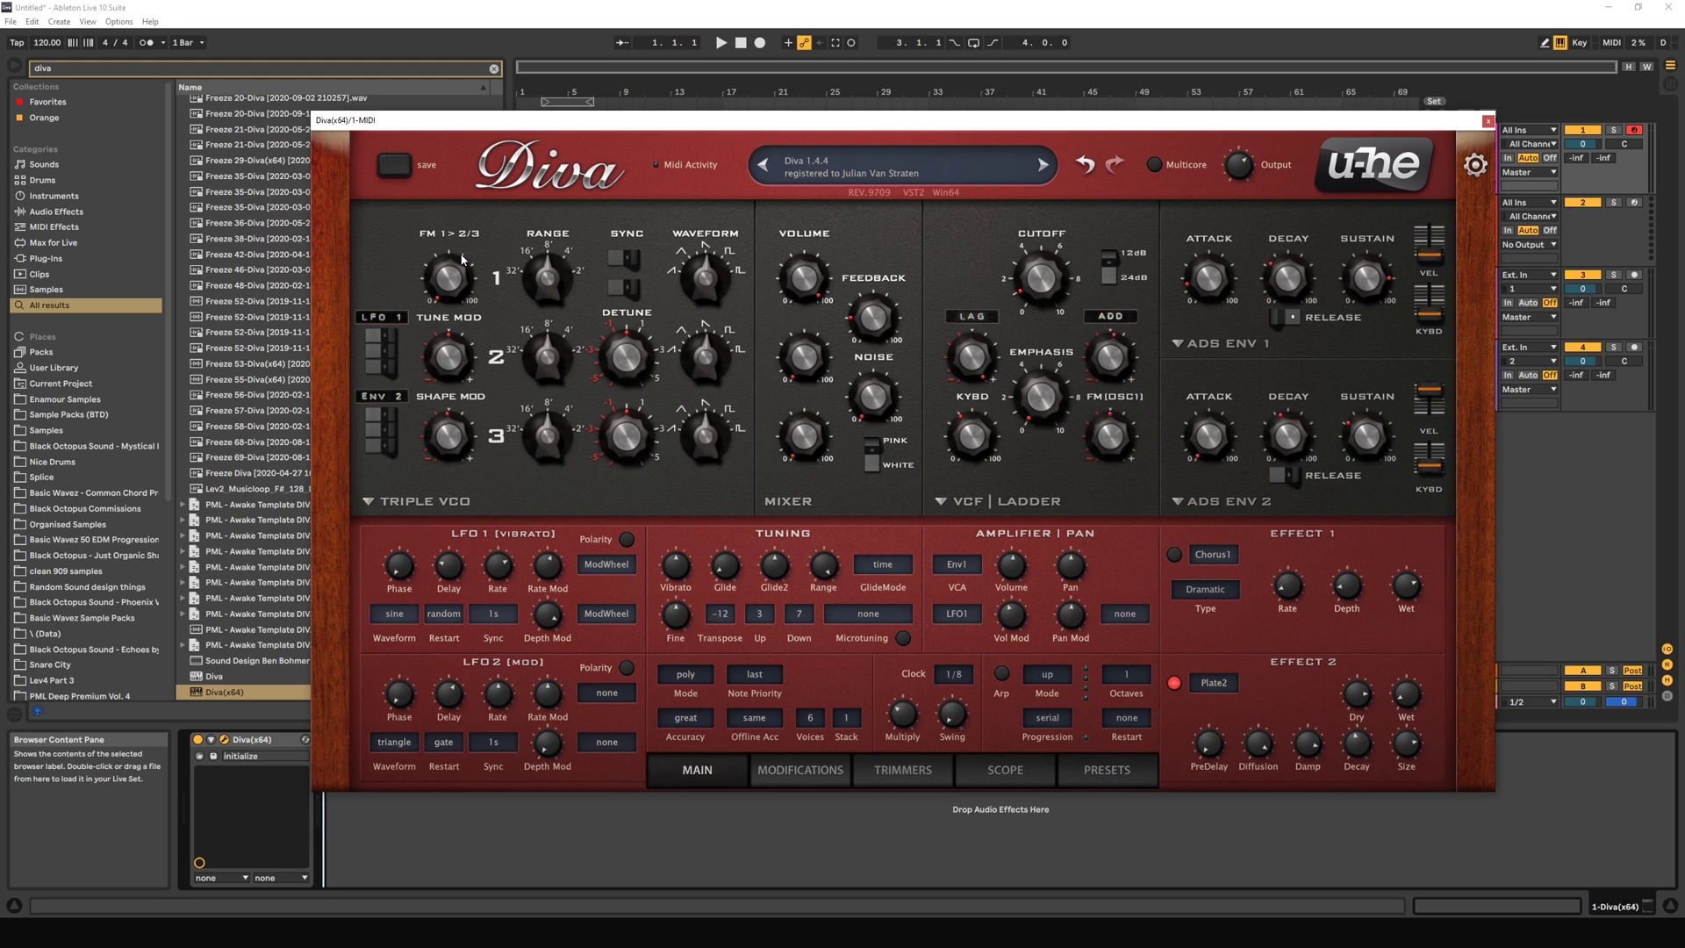
Step: Sweep the FM amount from oscillator 1 to oscillators 2 and 3
{"action": "mouse_move", "coordinate": [629, 298]}
{"action": "mouse_move", "coordinate": [484, 305]}
{"action": "left_click_drag", "start_coordinate": [451, 291], "coordinate": [449, 287]}
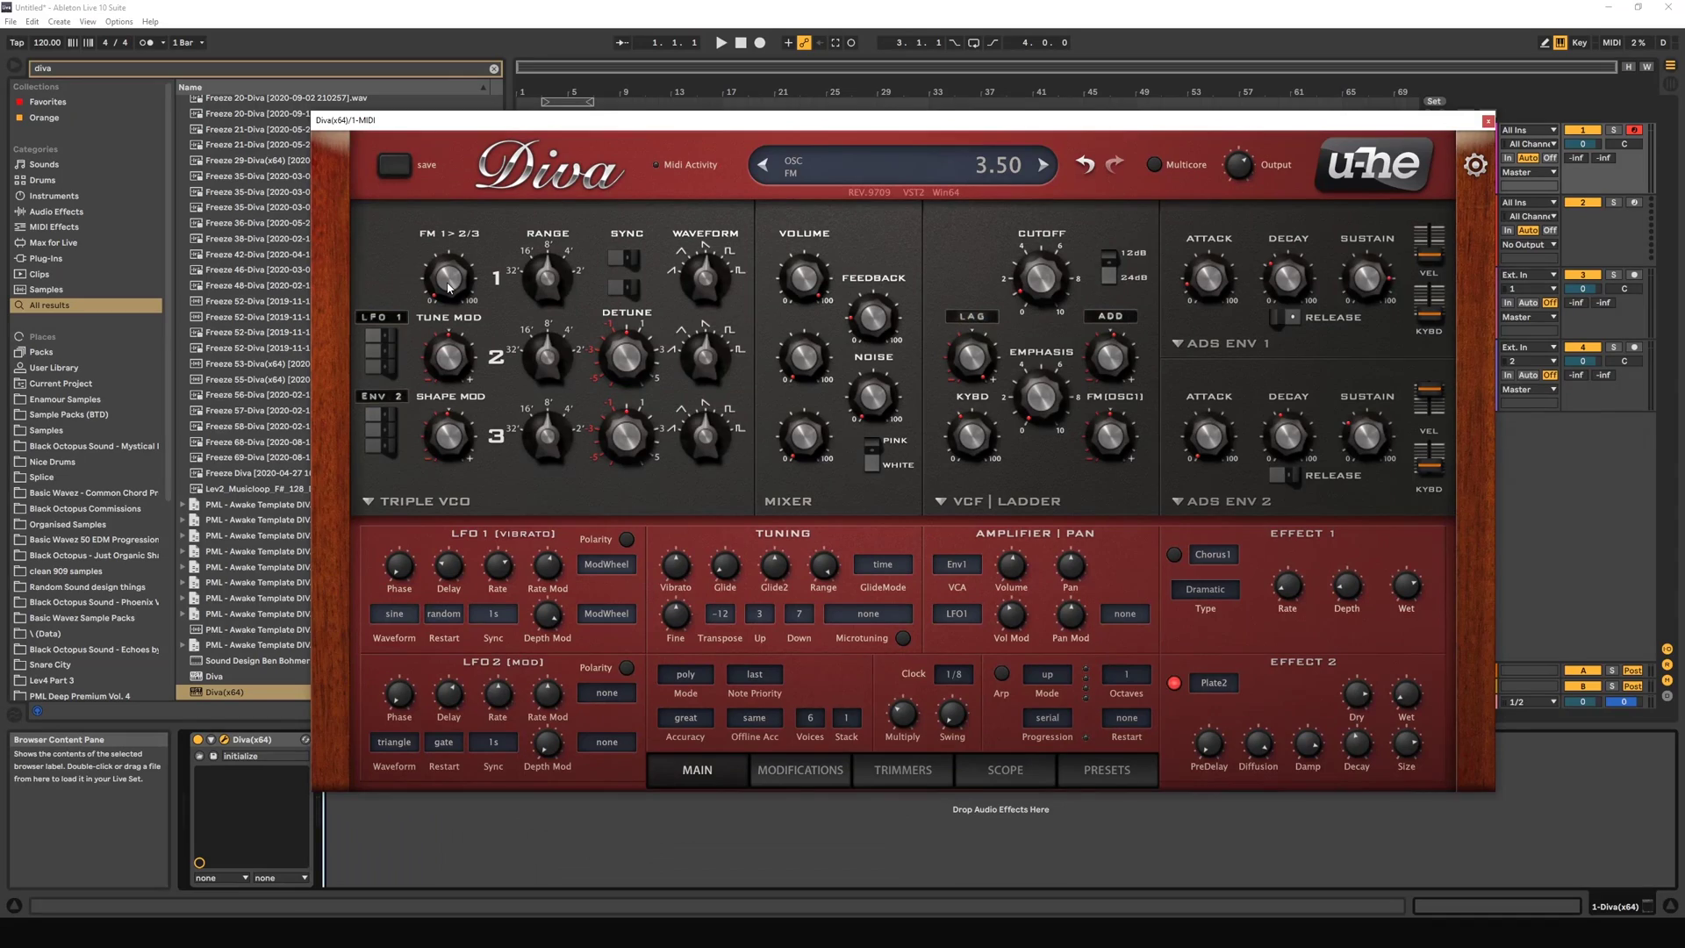
{"action": "mouse_move", "coordinate": [453, 376]}
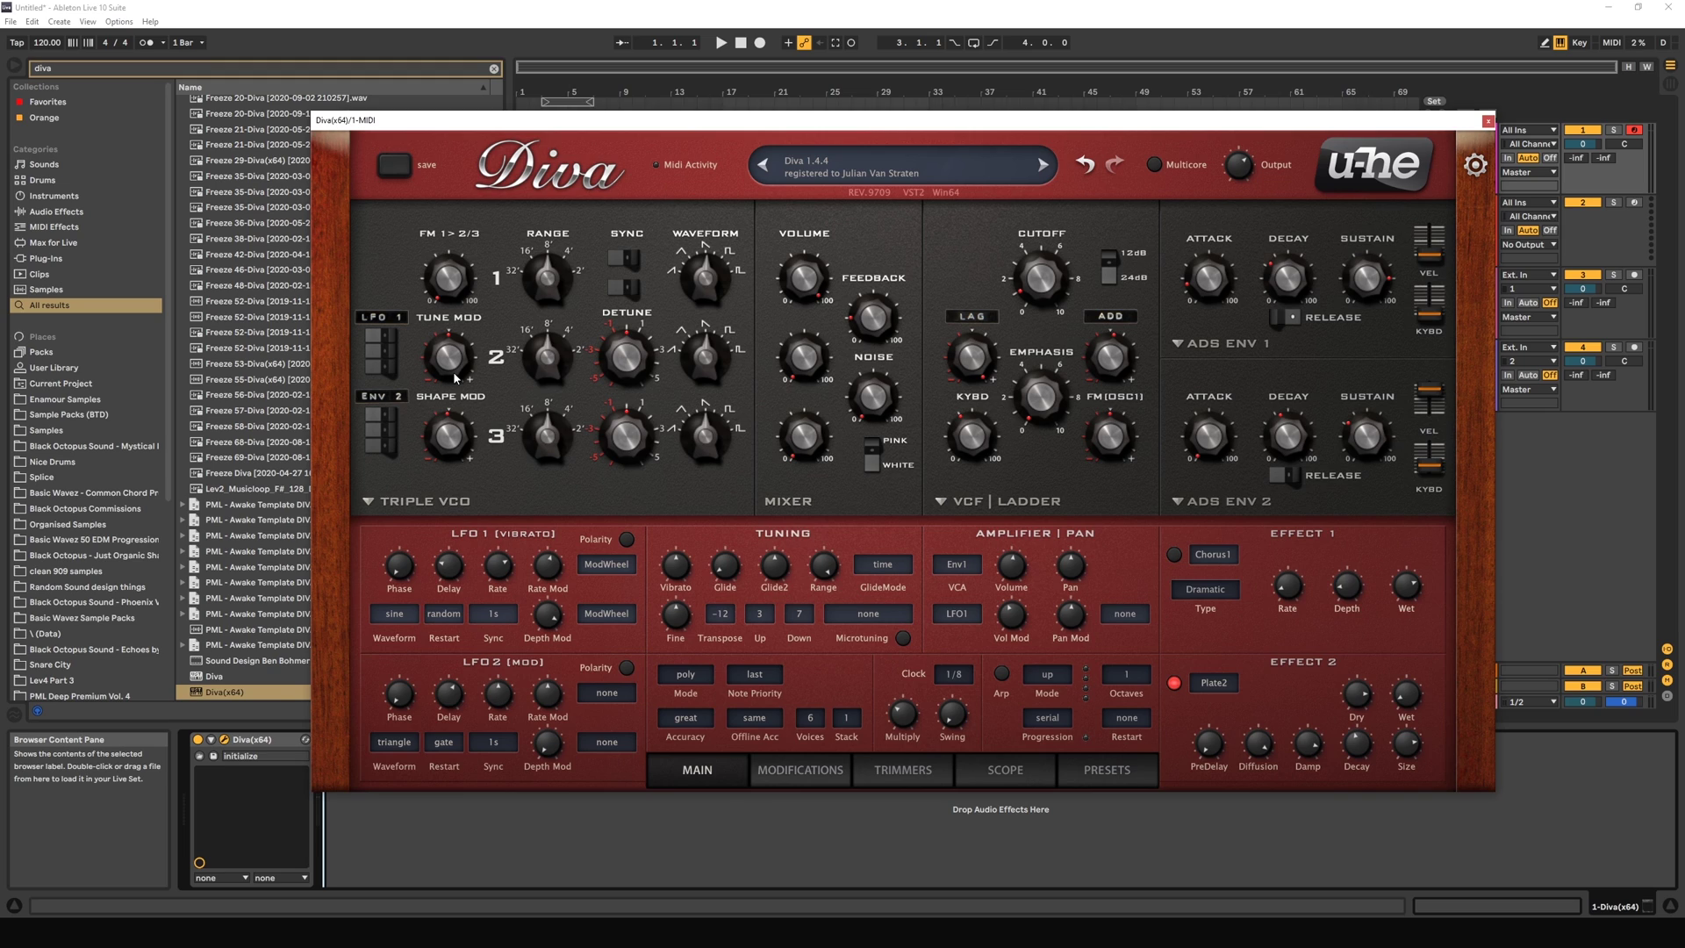
{"action": "mouse_move", "coordinate": [452, 288]}
{"action": "mouse_move", "coordinate": [462, 239]}
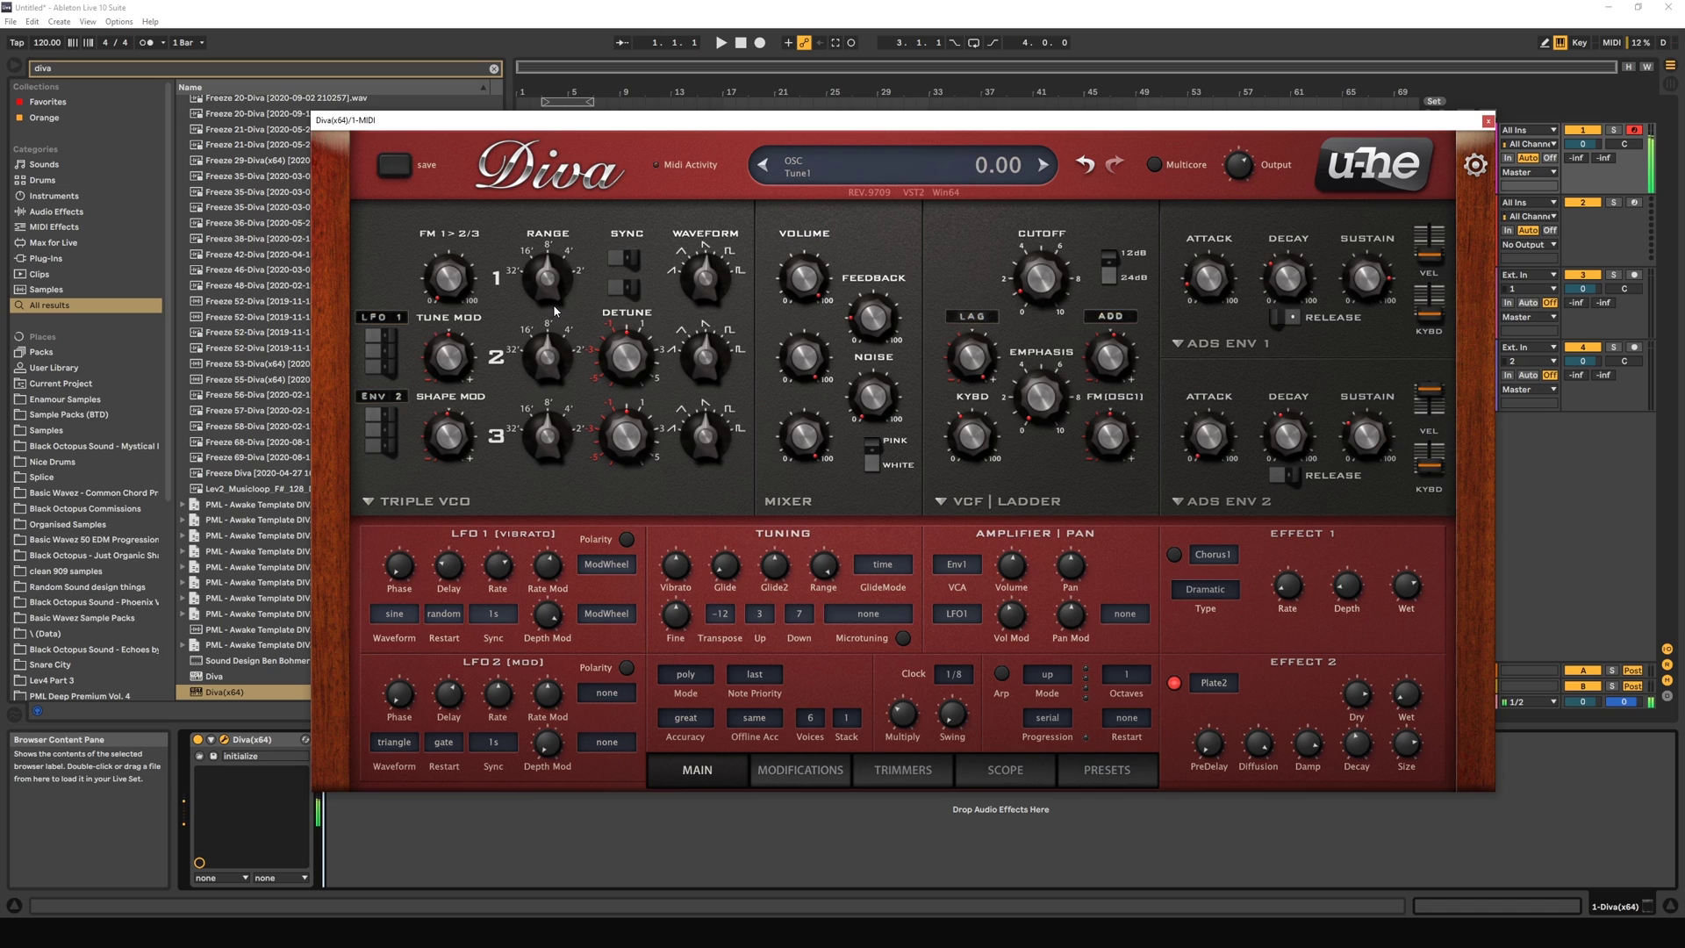
{"action": "left_click_drag", "start_coordinate": [454, 298], "coordinate": [527, 211]}
{"action": "left_click_drag", "start_coordinate": [467, 286], "coordinate": [465, 338]}
{"action": "left_click_drag", "start_coordinate": [443, 296], "coordinate": [463, 305]}
Step: Change oscillator 1's range and lower its mixer volume while varying the FM amount
{"action": "mouse_move", "coordinate": [544, 279]}
{"action": "left_mouse_down"}
{"action": "mouse_move", "coordinate": [545, 304]}
{"action": "mouse_move", "coordinate": [545, 279]}
{"action": "left_mouse_up"}
{"action": "mouse_move", "coordinate": [443, 252]}
{"action": "left_mouse_down"}
{"action": "mouse_move", "coordinate": [441, 226]}
{"action": "mouse_move", "coordinate": [450, 306]}
{"action": "mouse_move", "coordinate": [436, 268]}
{"action": "left_mouse_up"}
{"action": "left_click_drag", "start_coordinate": [573, 279], "coordinate": [568, 299]}
{"action": "left_click_drag", "start_coordinate": [804, 277], "coordinate": [795, 500]}
{"action": "left_click_drag", "start_coordinate": [537, 230], "coordinate": [533, 194]}
{"action": "mouse_move", "coordinate": [459, 302]}
{"action": "left_mouse_down"}
{"action": "mouse_move", "coordinate": [445, 248]}
{"action": "mouse_move", "coordinate": [448, 325]}
{"action": "left_mouse_up"}
Step: Sweep oscillator 1's mixer volume up and down, adjust its range, and lower the FM amount to 0.00
{"action": "left_click_drag", "start_coordinate": [794, 212], "coordinate": [796, 158]}
{"action": "left_click_drag", "start_coordinate": [796, 244], "coordinate": [800, 333]}
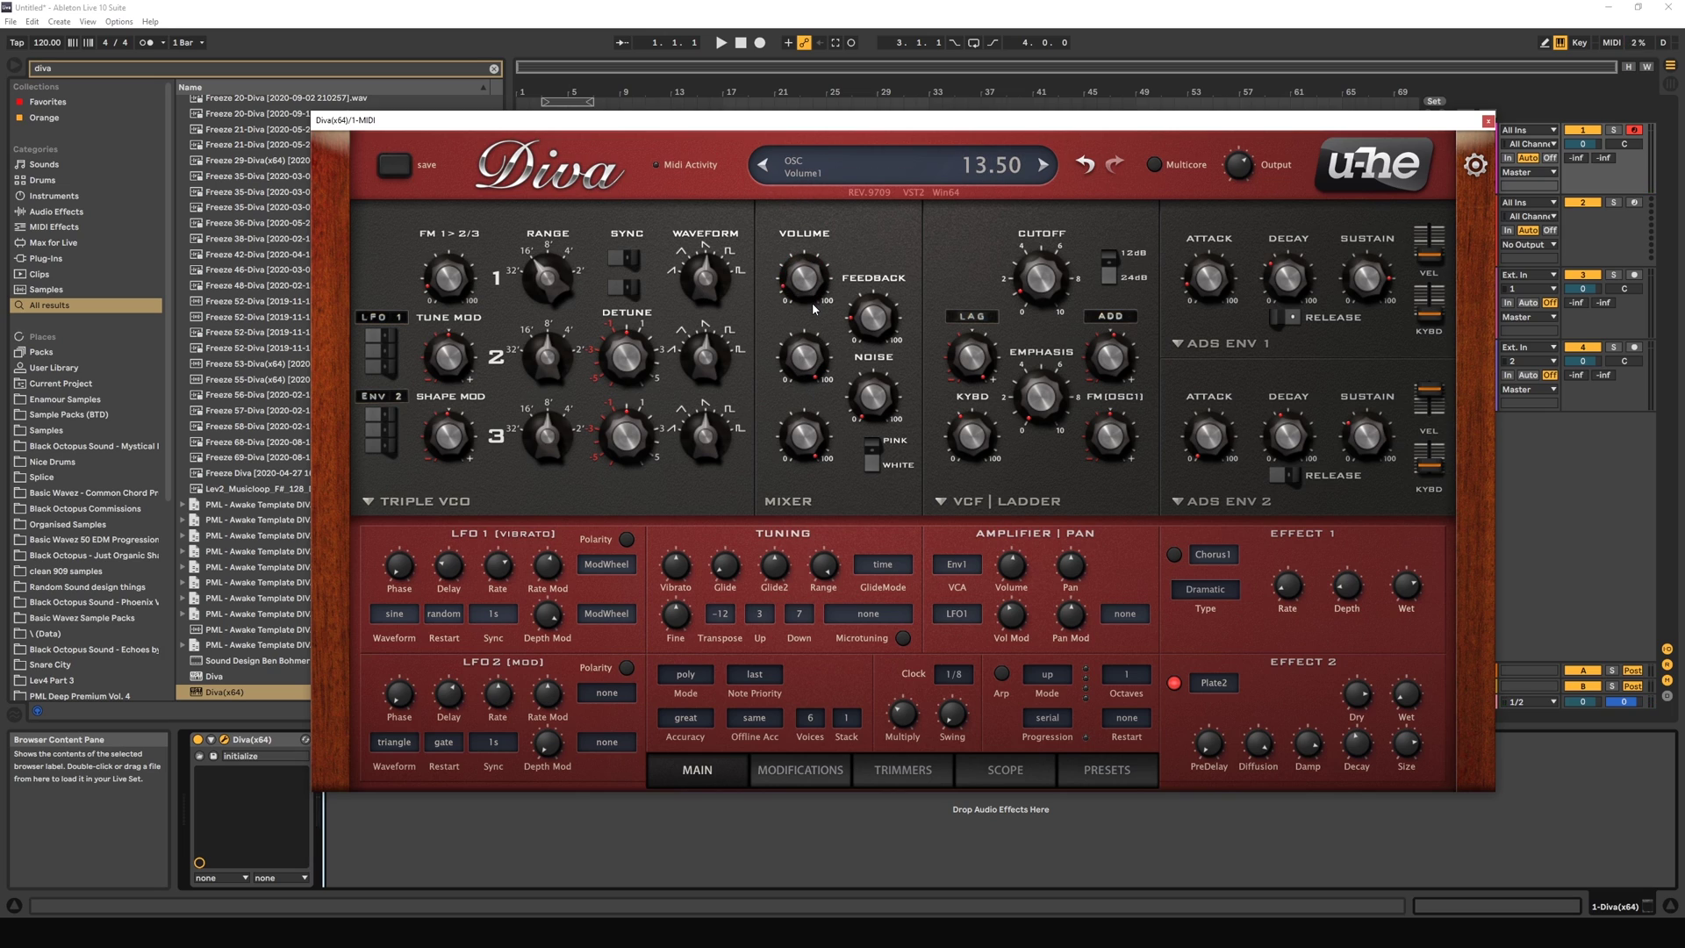
{"action": "left_click_drag", "start_coordinate": [812, 293], "coordinate": [834, 117]}
{"action": "left_click_drag", "start_coordinate": [798, 274], "coordinate": [801, 89]}
{"action": "left_click_drag", "start_coordinate": [815, 281], "coordinate": [814, 466]}
{"action": "left_click_drag", "start_coordinate": [544, 265], "coordinate": [564, 294]}
{"action": "left_click_drag", "start_coordinate": [427, 285], "coordinate": [439, 386]}
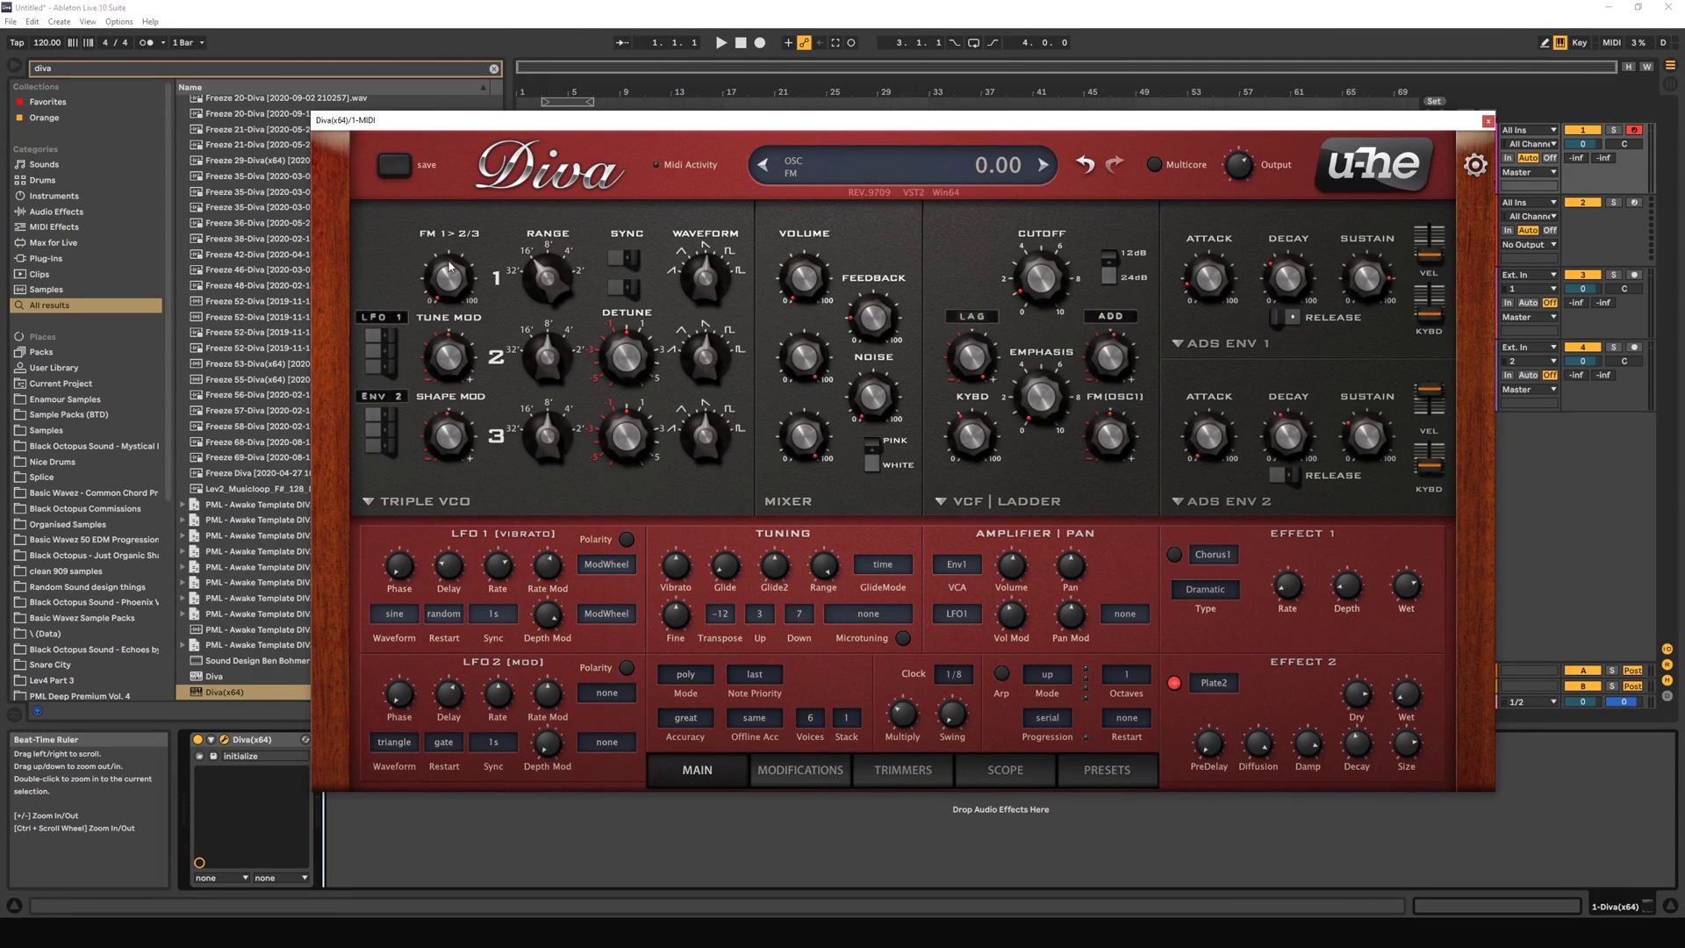
Step: Try small changes to the tune modulation depth and reset it to its default
{"action": "left_click_drag", "start_coordinate": [453, 356], "coordinate": [462, 341]}
{"action": "double_click", "coordinate": [462, 361]}
{"action": "left_click_drag", "start_coordinate": [449, 360], "coordinate": [451, 366]}
{"action": "double_click", "coordinate": [450, 366]}
Step: Try the oscillator range settings and set oscillator 1's range to 16'
{"action": "left_click_drag", "start_coordinate": [558, 379], "coordinate": [562, 290]}
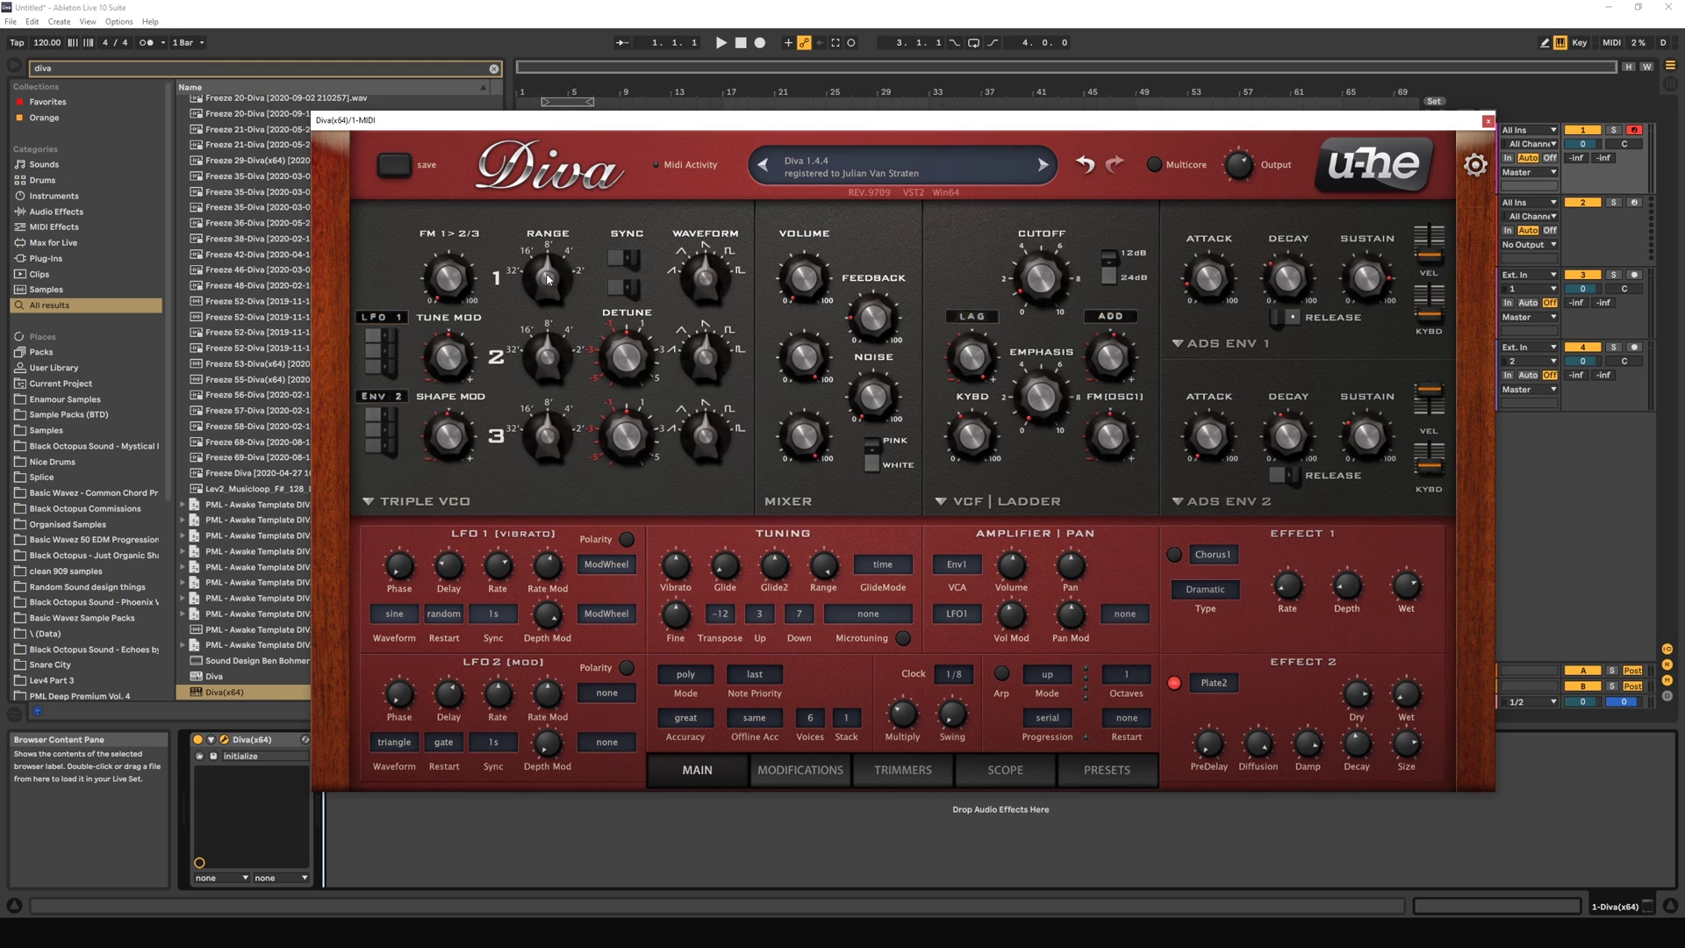
{"action": "mouse_move", "coordinate": [550, 280]}
{"action": "mouse_move", "coordinate": [551, 282]}
{"action": "left_mouse_down"}
{"action": "mouse_move", "coordinate": [551, 303]}
{"action": "mouse_move", "coordinate": [551, 282]}
{"action": "left_mouse_up"}
{"action": "mouse_move", "coordinate": [783, 287]}
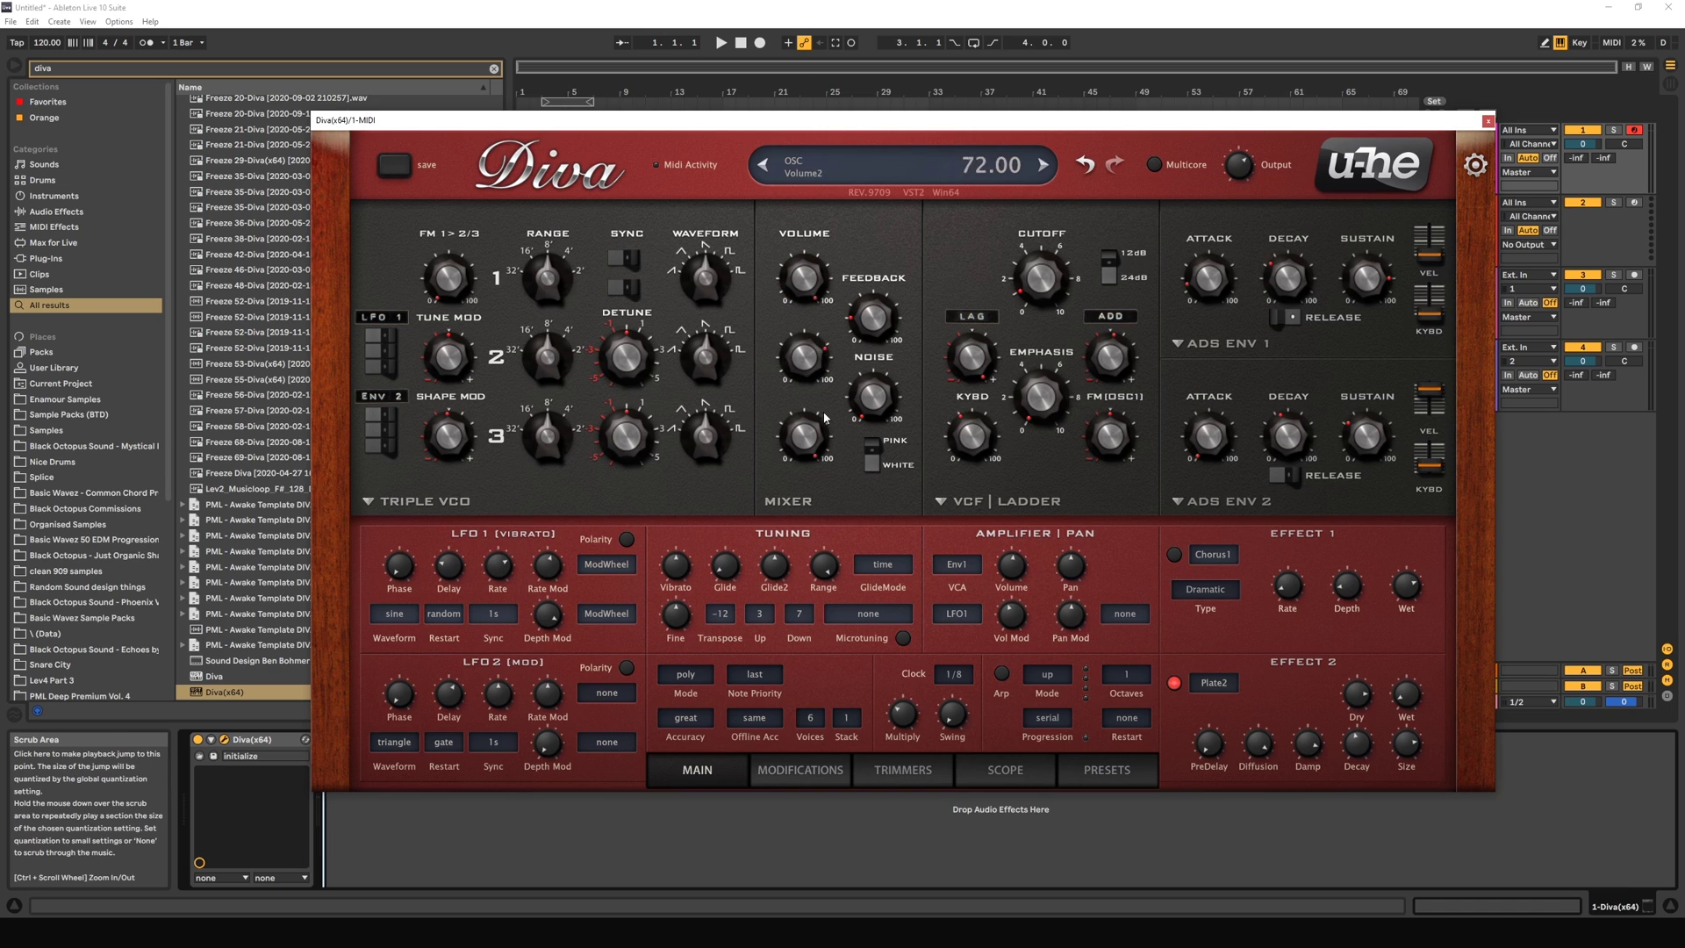
{"action": "mouse_move", "coordinate": [547, 269]}
{"action": "mouse_move", "coordinate": [548, 291]}
{"action": "left_mouse_down"}
{"action": "mouse_move", "coordinate": [553, 114]}
{"action": "mouse_move", "coordinate": [532, 403]}
{"action": "mouse_move", "coordinate": [556, 316]}
{"action": "left_mouse_up"}
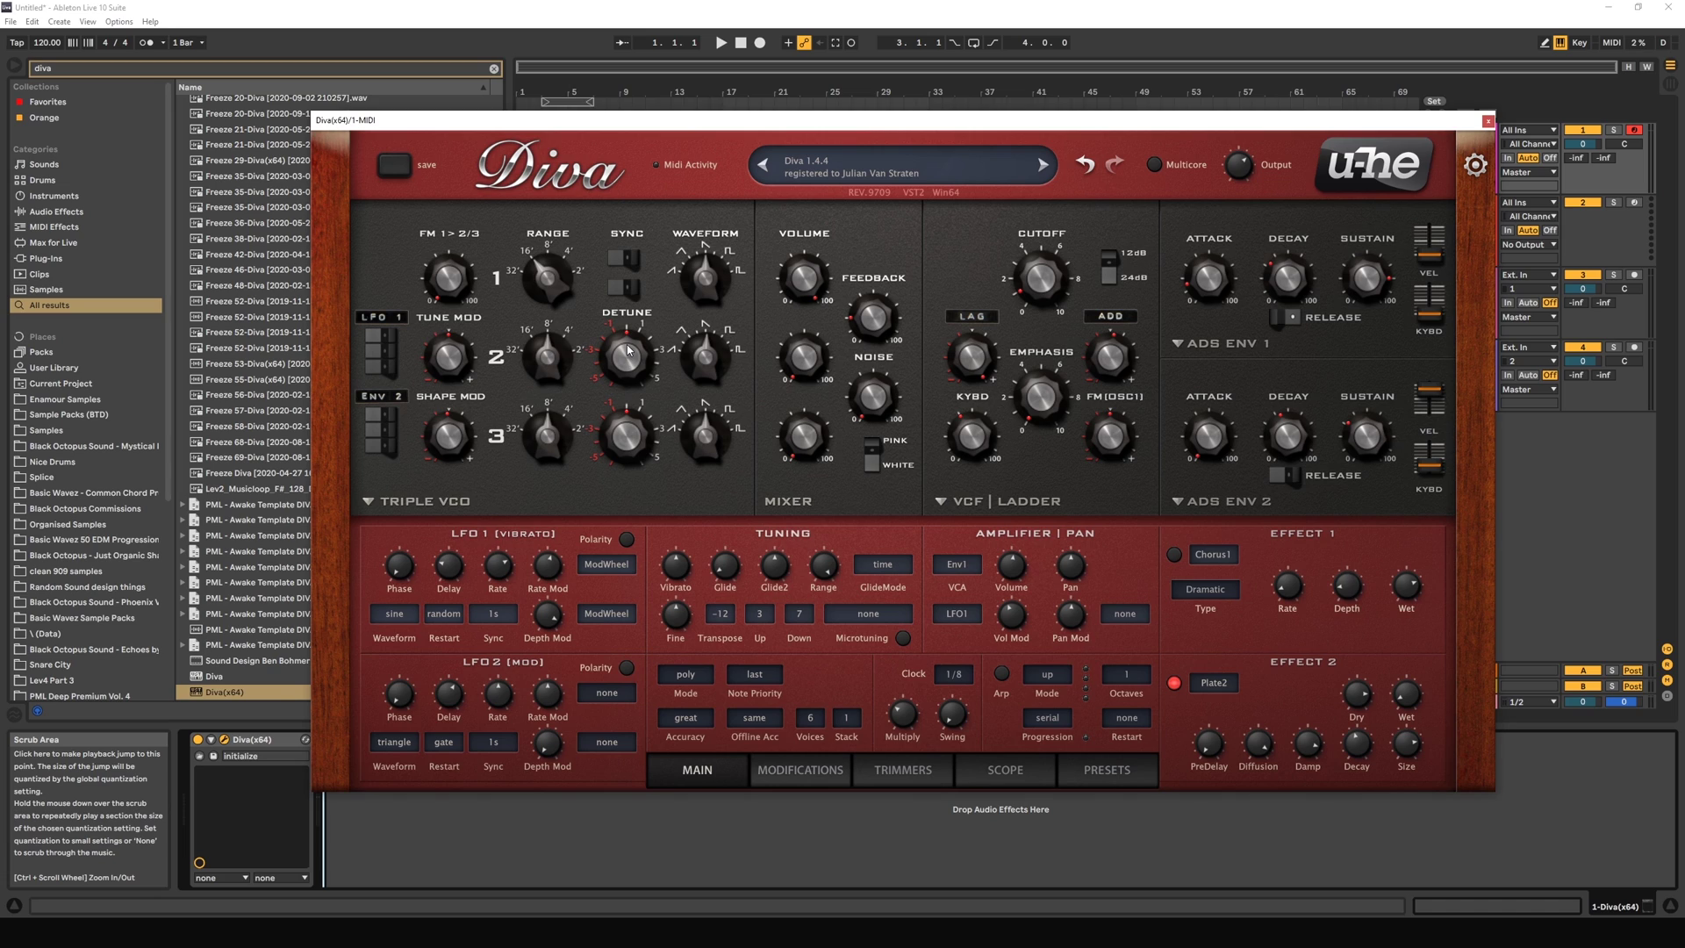
Step: Sweep oscillator 2's detune through positive and negative values
{"action": "scroll", "coordinate": [627, 351], "scroll_direction": "down", "scroll_amount": 3}
{"action": "left_click_drag", "start_coordinate": [622, 344], "coordinate": [629, 312]}
{"action": "left_click_drag", "start_coordinate": [637, 367], "coordinate": [626, 542]}
{"action": "left_click_drag", "start_coordinate": [629, 621], "coordinate": [621, 680]}
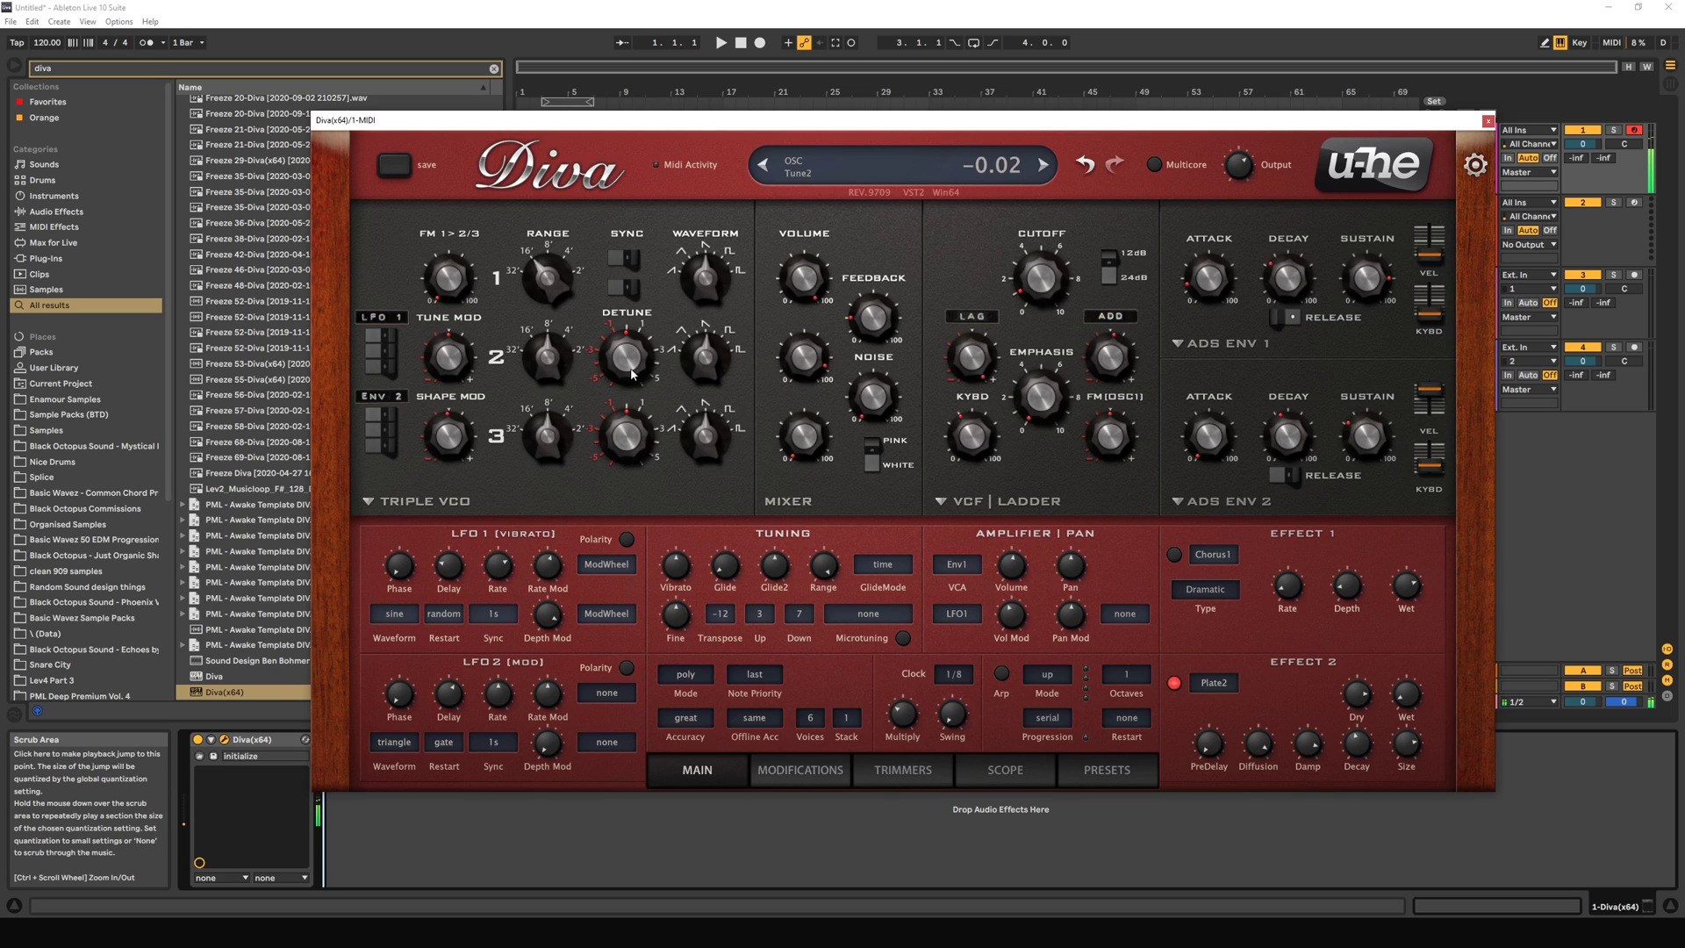
{"action": "left_click_drag", "start_coordinate": [632, 370], "coordinate": [654, 107]}
{"action": "left_click_drag", "start_coordinate": [627, 370], "coordinate": [646, 390]}
{"action": "mouse_move", "coordinate": [626, 356]}
{"action": "left_mouse_down"}
{"action": "mouse_move", "coordinate": [624, 421]}
{"action": "mouse_move", "coordinate": [650, 214]}
{"action": "mouse_move", "coordinate": [668, 195]}
{"action": "mouse_move", "coordinate": [649, 412]}
{"action": "mouse_move", "coordinate": [651, 356]}
{"action": "mouse_move", "coordinate": [631, 367]}
{"action": "left_mouse_up"}
{"action": "left_click_drag", "start_coordinate": [622, 387], "coordinate": [644, 252]}
{"action": "left_click_drag", "start_coordinate": [636, 368], "coordinate": [625, 251]}
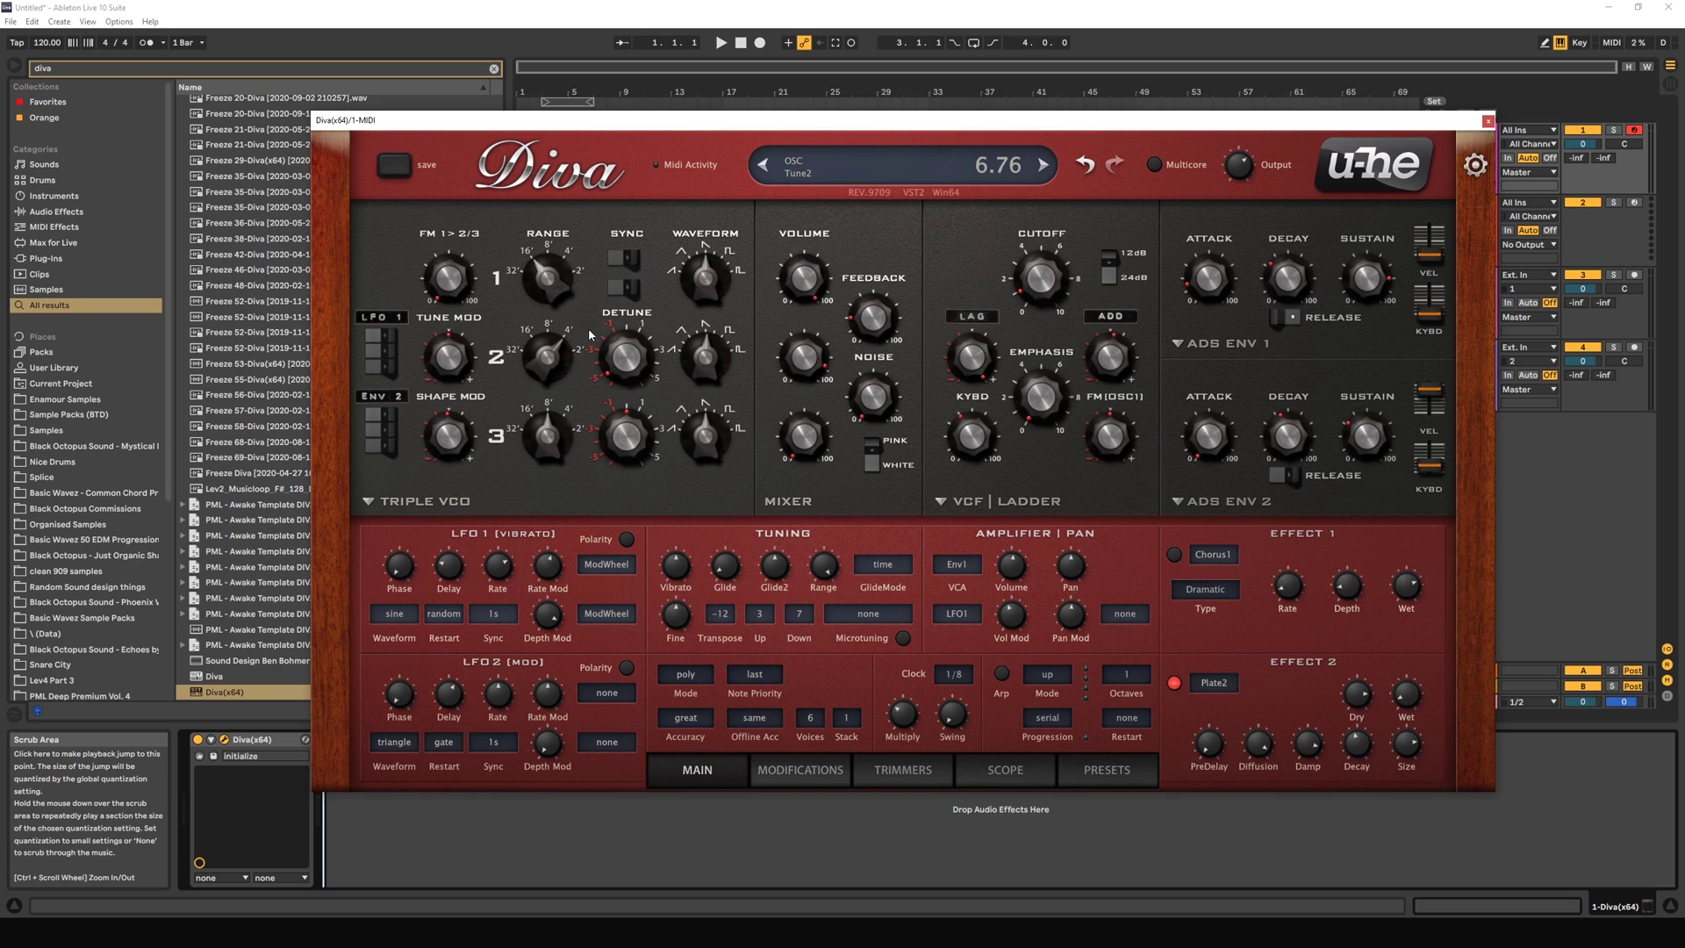
Step: Shift oscillator 2's tuning up and down, bring it to -12.09, and nudge oscillator 3's detune
{"action": "mouse_move", "coordinate": [634, 321]}
{"action": "left_mouse_down"}
{"action": "mouse_move", "coordinate": [563, 365]}
{"action": "mouse_move", "coordinate": [627, 327]}
{"action": "mouse_move", "coordinate": [624, 304]}
{"action": "left_mouse_up"}
{"action": "left_click_drag", "start_coordinate": [596, 384], "coordinate": [630, 156]}
{"action": "left_click_drag", "start_coordinate": [605, 360], "coordinate": [650, 127]}
{"action": "left_click_drag", "start_coordinate": [579, 356], "coordinate": [622, 55]}
{"action": "mouse_move", "coordinate": [623, 362]}
{"action": "left_mouse_down"}
{"action": "mouse_move", "coordinate": [623, 338]}
{"action": "mouse_move", "coordinate": [625, 386]}
{"action": "left_mouse_up"}
{"action": "scroll", "coordinate": [548, 356], "scroll_direction": "down", "scroll_amount": 2}
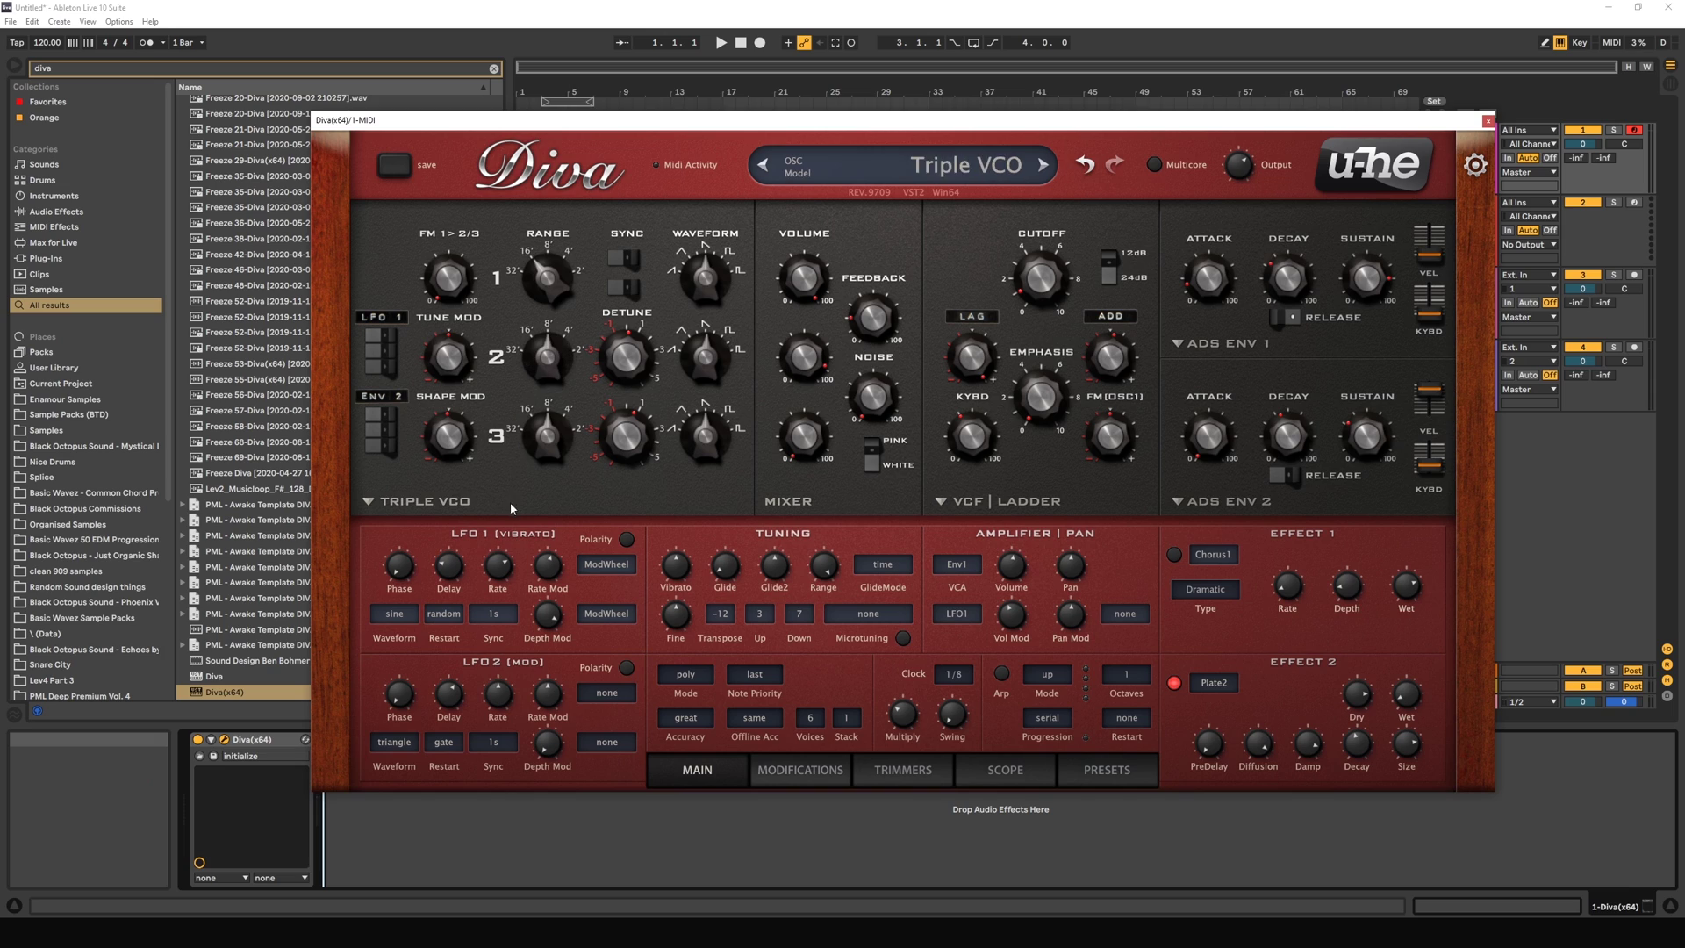
{"action": "scroll", "coordinate": [610, 369], "scroll_direction": "down", "scroll_amount": 2}
{"action": "left_click_drag", "start_coordinate": [612, 340], "coordinate": [596, 697]}
{"action": "left_click_drag", "start_coordinate": [621, 452], "coordinate": [619, 457]}
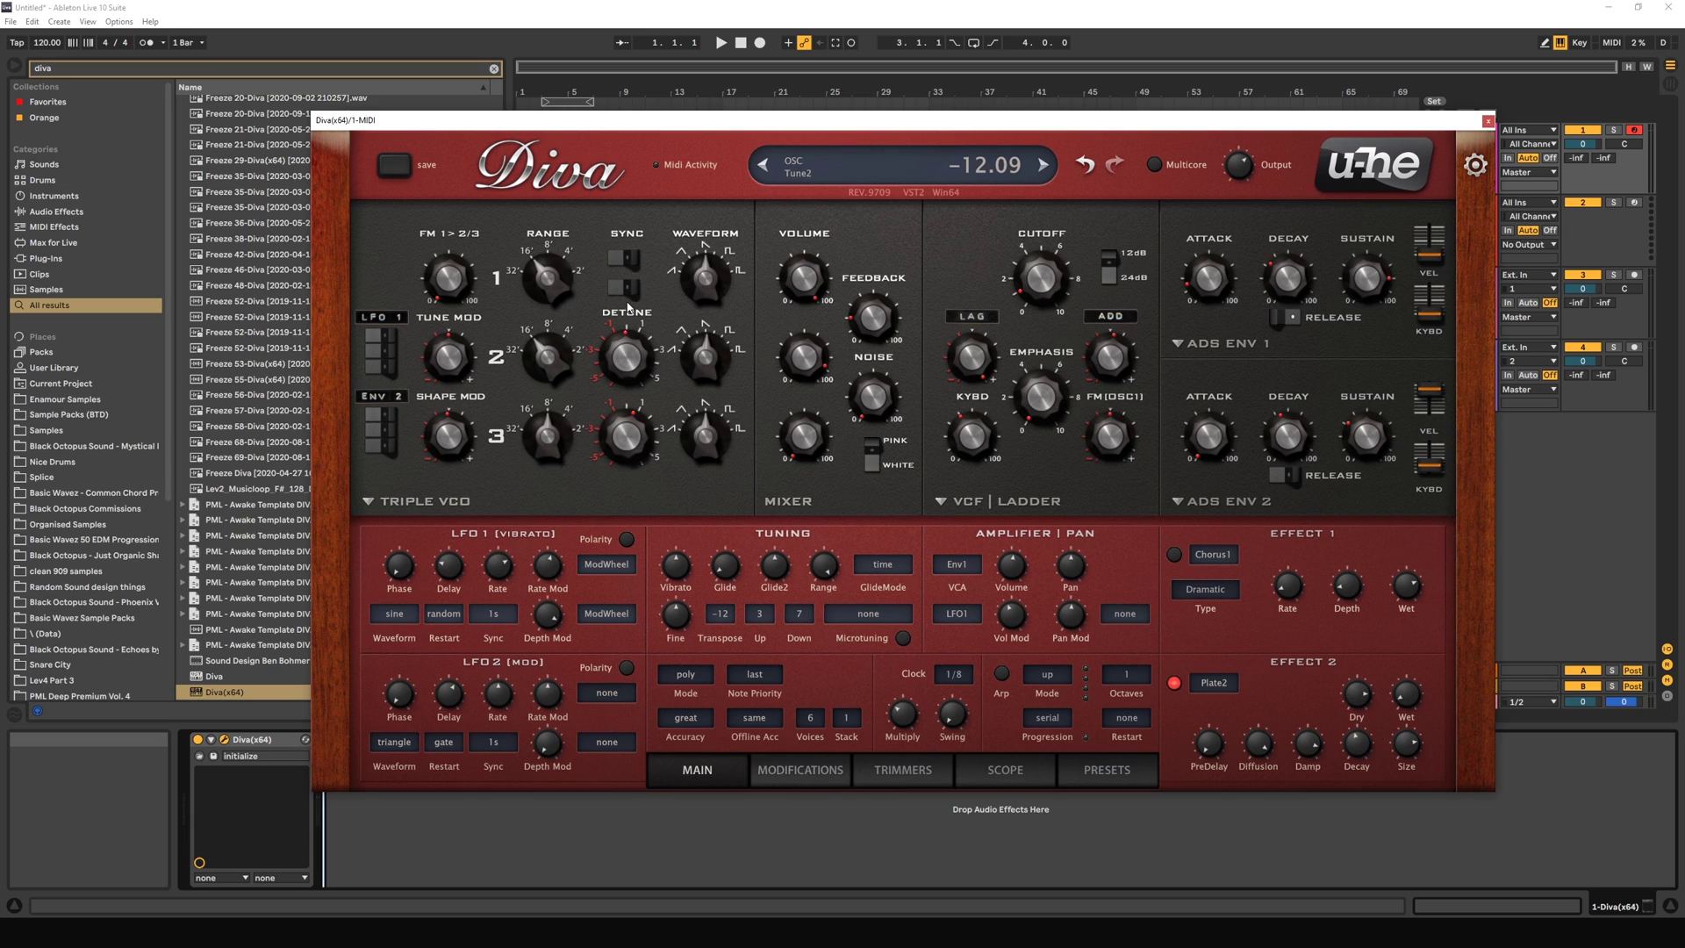
Step: Toggle oscillator sync on and off repeatedly, leaving it on for oscillators 2 and 3
{"action": "left_click", "coordinate": [631, 262]}
{"action": "left_click", "coordinate": [631, 262]}
{"action": "left_click", "coordinate": [631, 264]}
{"action": "left_click", "coordinate": [631, 263]}
{"action": "left_click", "coordinate": [631, 263]}
{"action": "left_click", "coordinate": [631, 263]}
{"action": "left_click", "coordinate": [631, 263]}
{"action": "left_click", "coordinate": [631, 263]}
{"action": "left_click", "coordinate": [630, 291]}
{"action": "left_click", "coordinate": [632, 261]}
{"action": "left_click", "coordinate": [632, 261]}
{"action": "left_click", "coordinate": [632, 263]}
{"action": "left_click", "coordinate": [631, 290]}
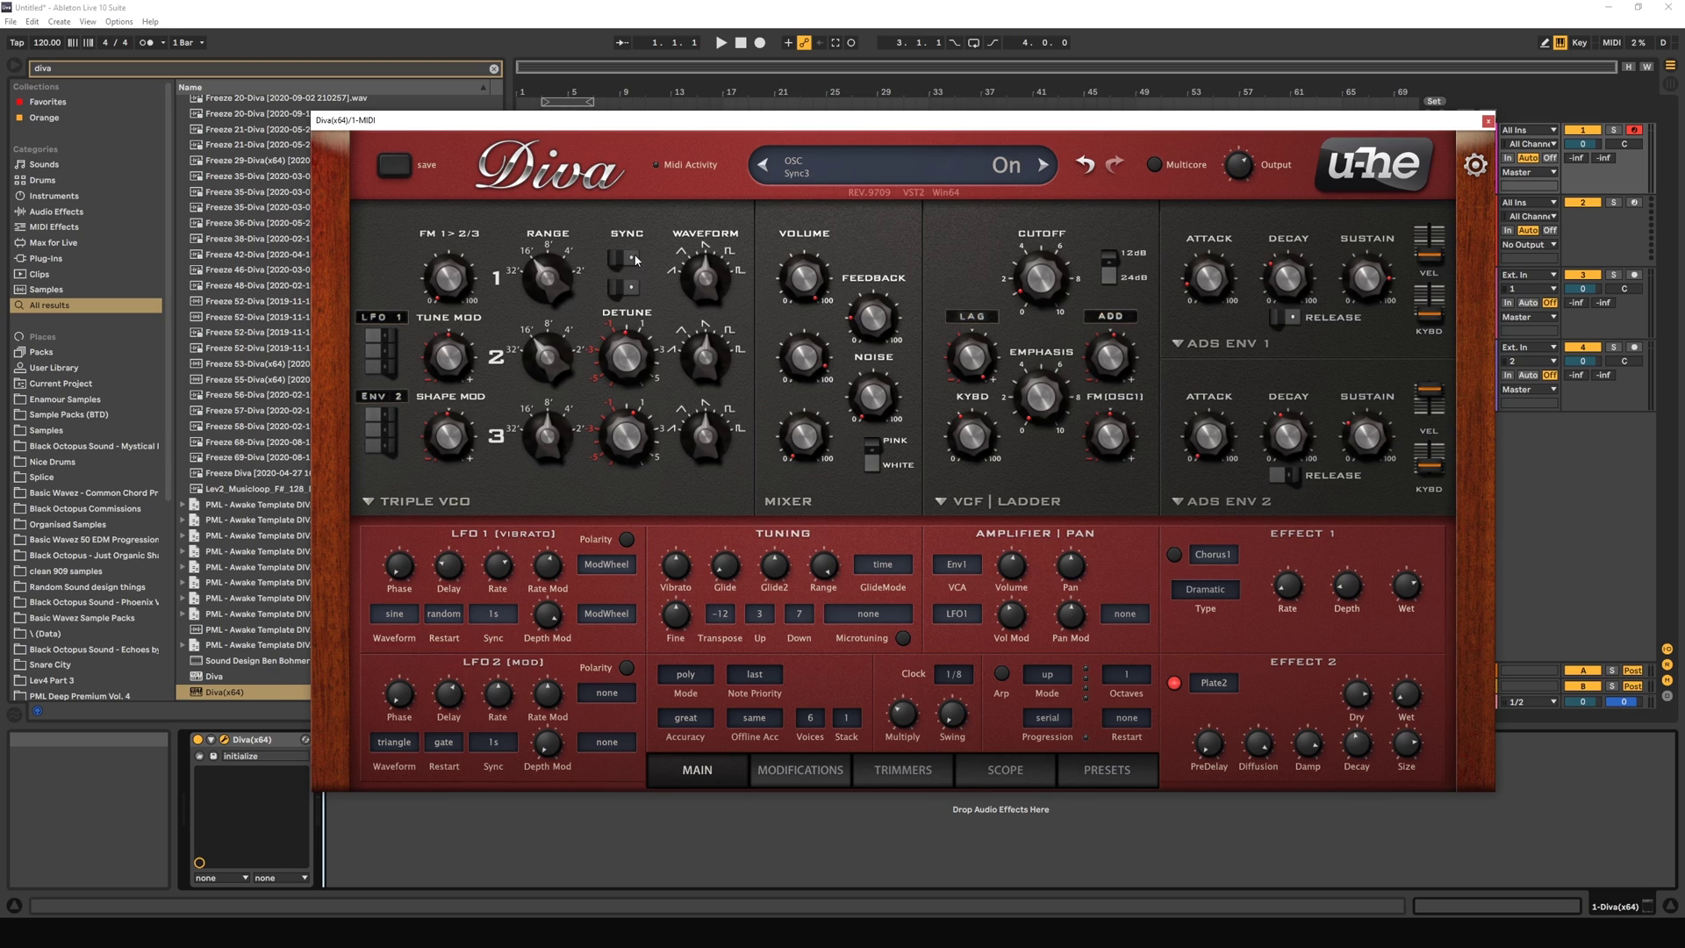
Step: Reset oscillator 2's range and oscillator 3's detune, and turn off oscillator 3's sync
{"action": "double_click", "coordinate": [544, 358]}
{"action": "left_click_drag", "start_coordinate": [595, 446], "coordinate": [641, 457]}
{"action": "double_click", "coordinate": [641, 457]}
{"action": "left_click", "coordinate": [616, 287]}
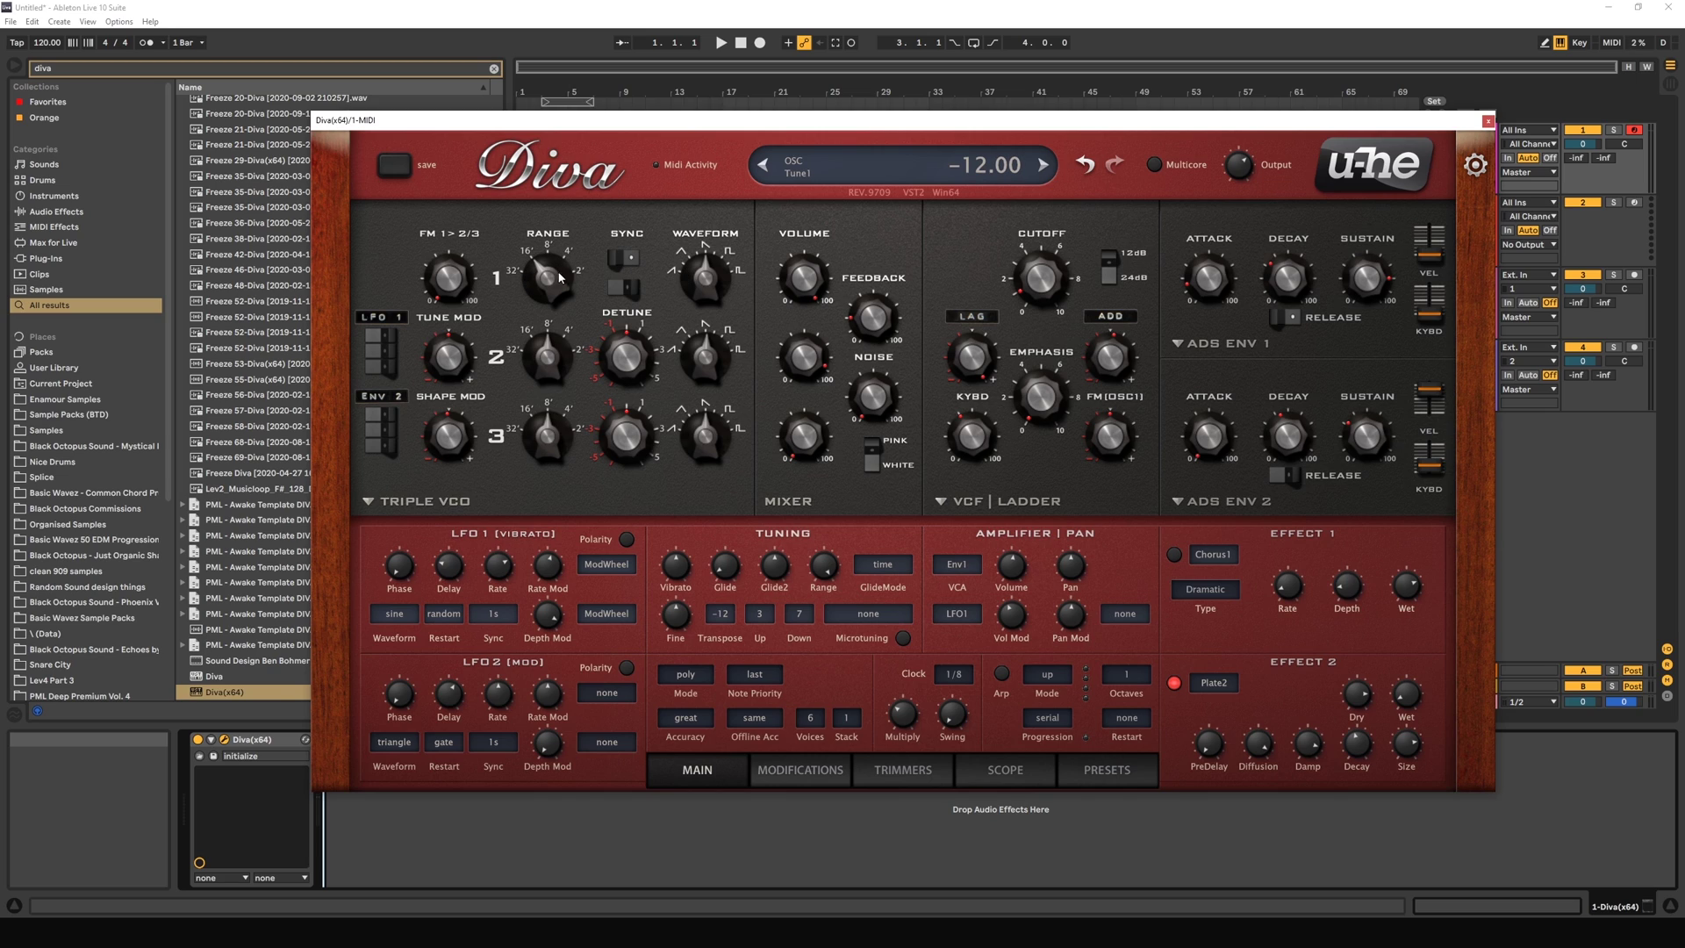
Step: Toggle the sync of oscillators 2 and 3 off and on, leaving both enabled
{"action": "left_click_drag", "start_coordinate": [543, 300], "coordinate": [543, 325]}
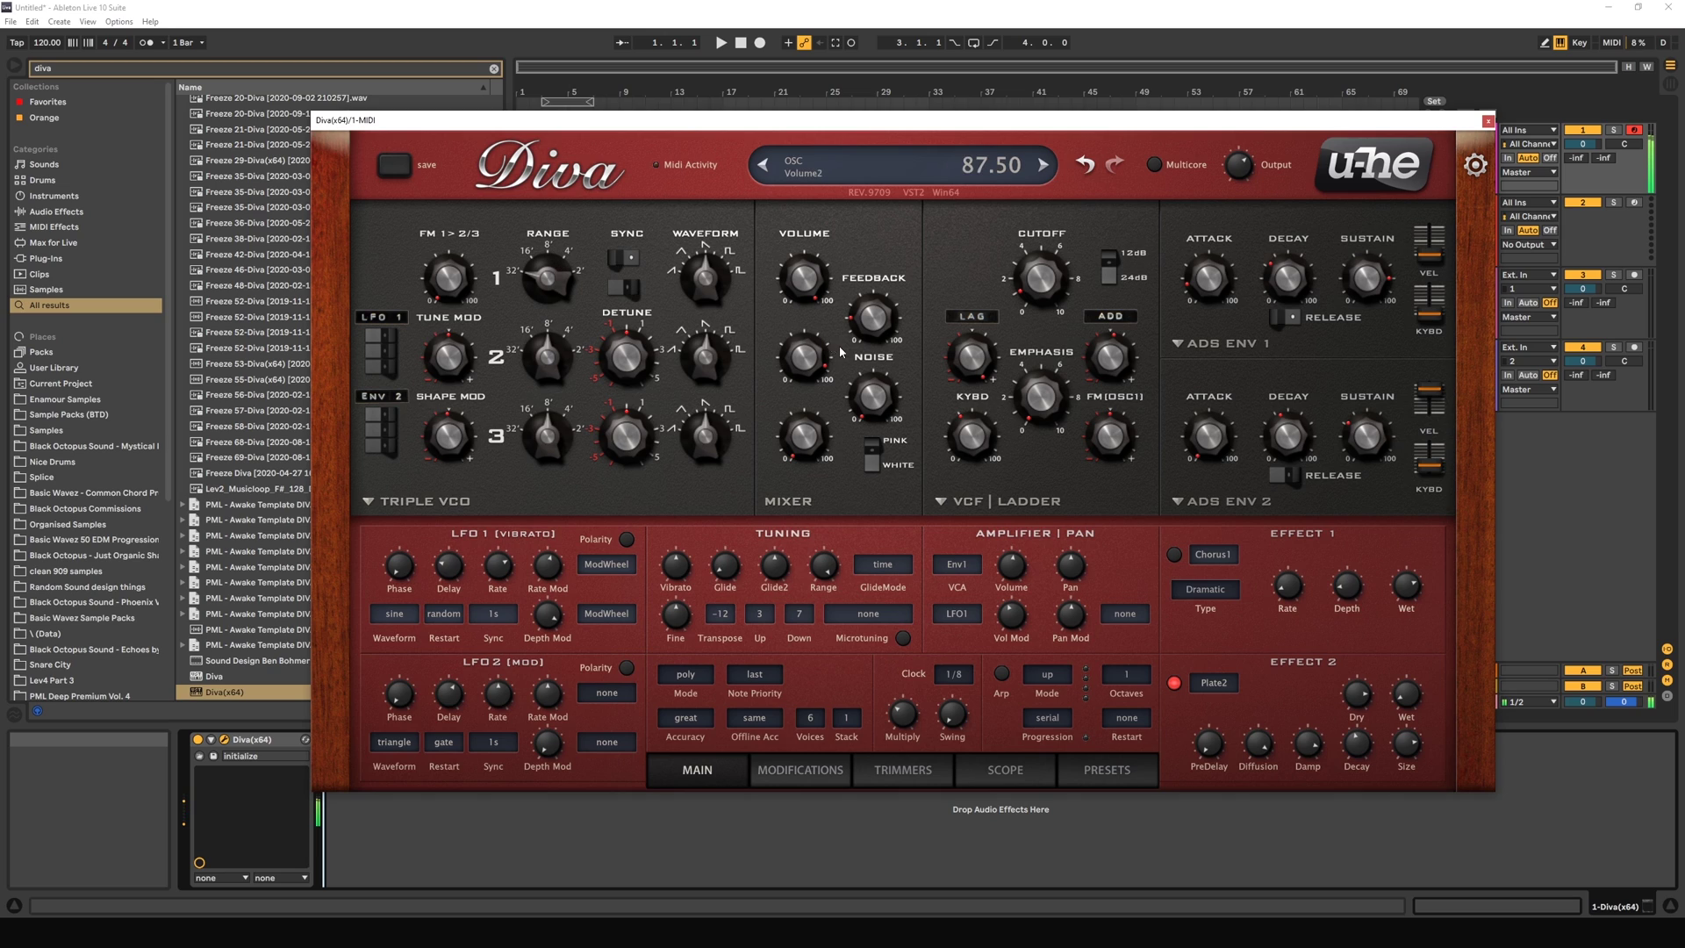
{"action": "left_click", "coordinate": [619, 260]}
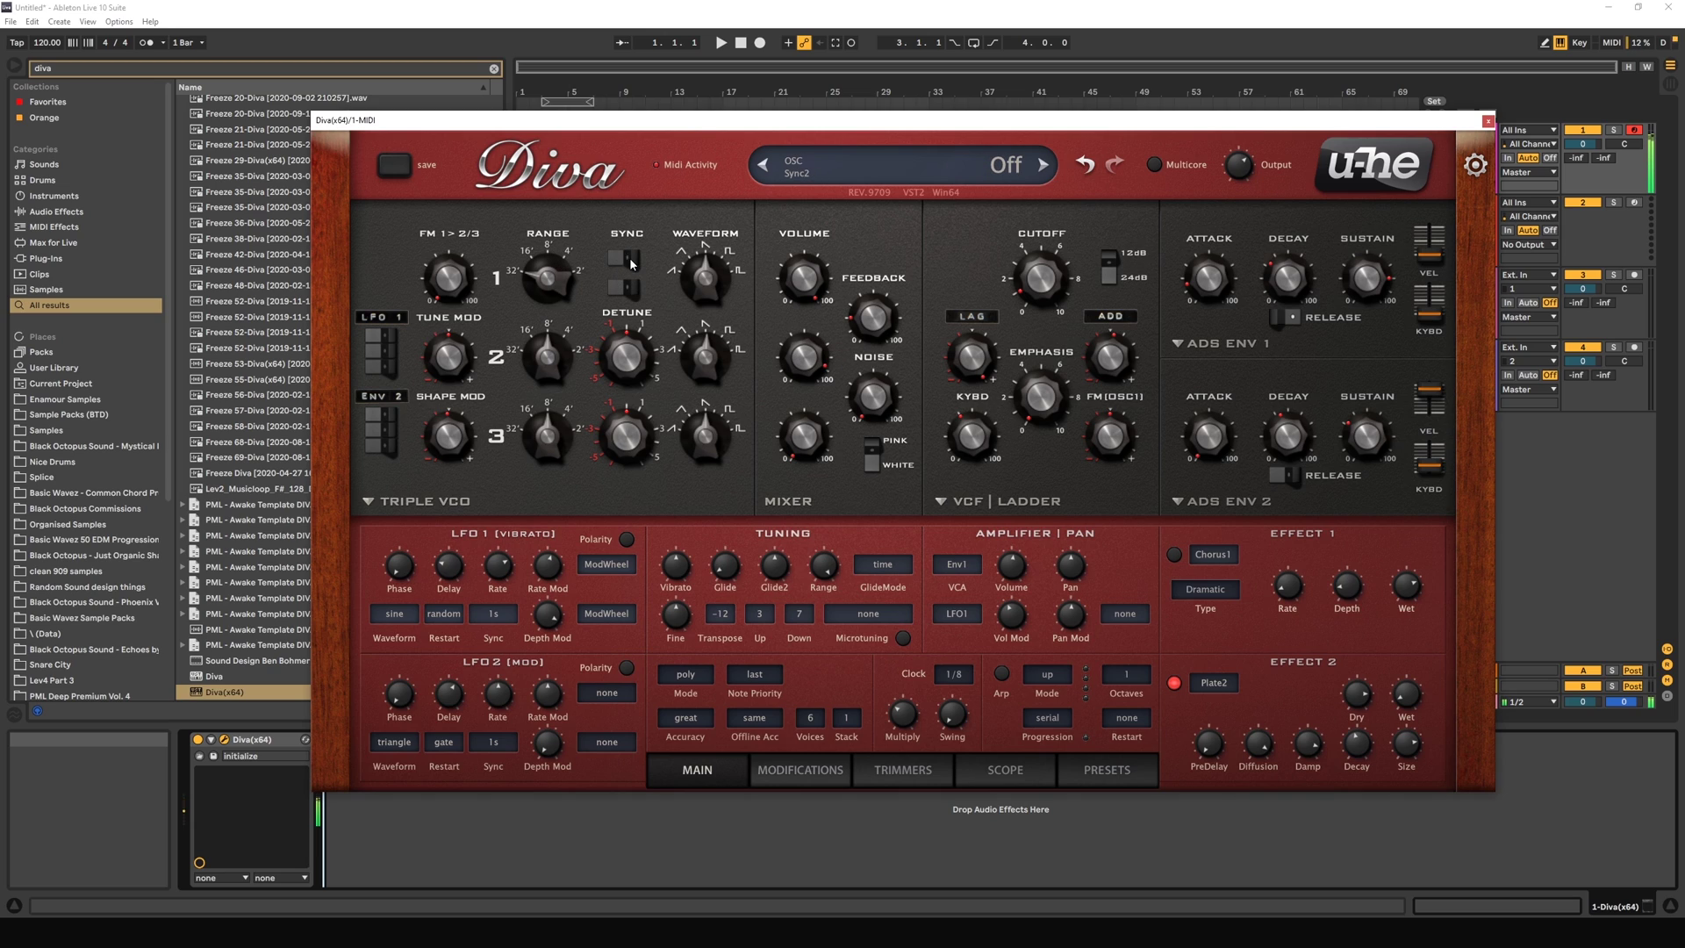
{"action": "left_click", "coordinate": [631, 262]}
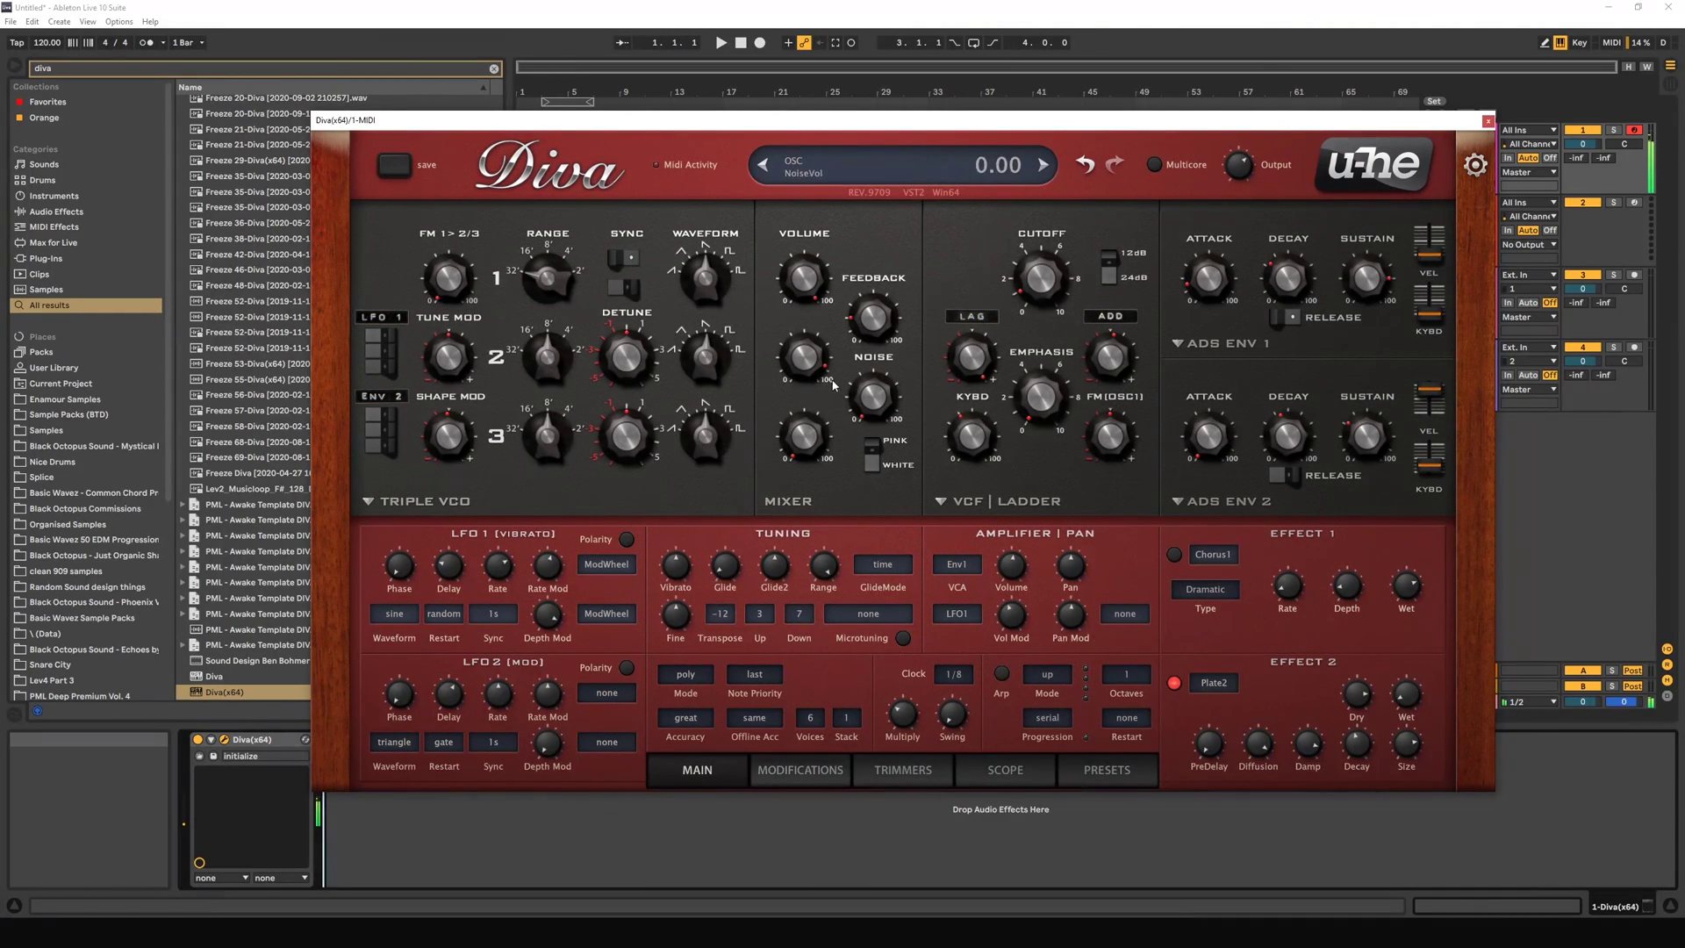
{"action": "left_click", "coordinate": [627, 286]}
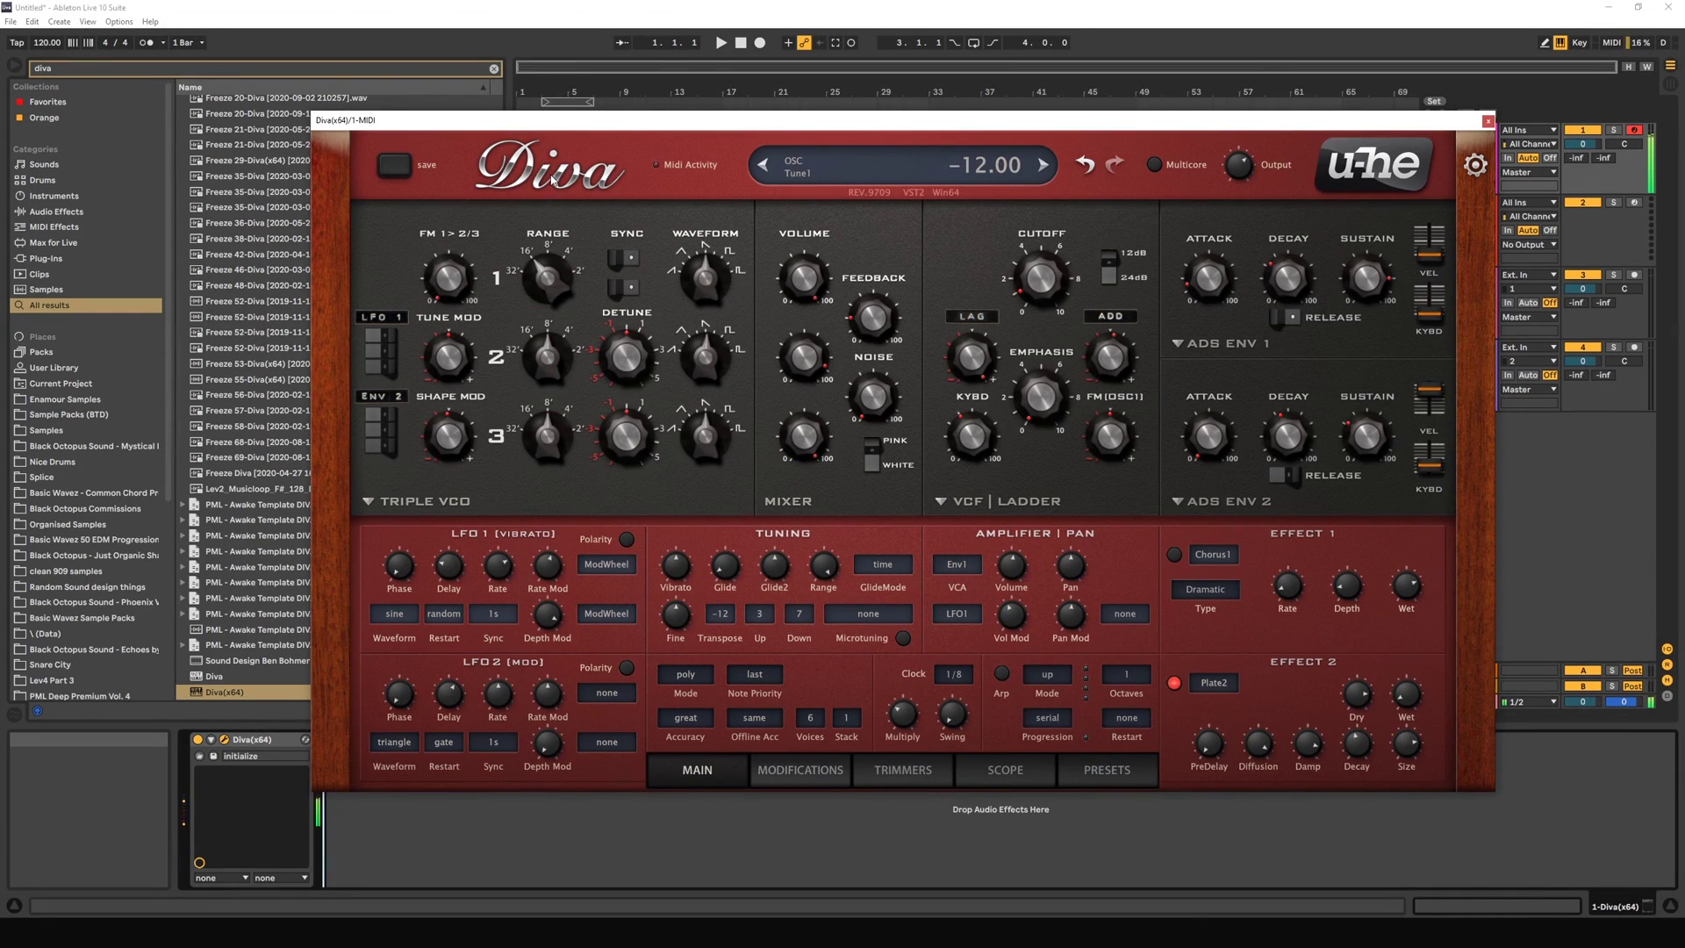
{"action": "left_click", "coordinate": [621, 290]}
{"action": "left_click", "coordinate": [627, 290]}
Step: Sweep oscillator 3's detune up and down repeatedly with sync engaged
{"action": "mouse_move", "coordinate": [639, 427]}
{"action": "left_mouse_down"}
{"action": "mouse_move", "coordinate": [638, 474]}
{"action": "mouse_move", "coordinate": [639, 408]}
{"action": "mouse_move", "coordinate": [638, 427]}
{"action": "left_mouse_up"}
{"action": "scroll", "coordinate": [712, 264], "scroll_direction": "up", "scroll_amount": 3}
{"action": "scroll", "coordinate": [709, 272], "scroll_direction": "down", "scroll_amount": 5}
{"action": "scroll", "coordinate": [705, 283], "scroll_direction": "up", "scroll_amount": 1}
{"action": "scroll", "coordinate": [706, 282], "scroll_direction": "up", "scroll_amount": 5}
{"action": "scroll", "coordinate": [706, 289], "scroll_direction": "down", "scroll_amount": 7}
{"action": "scroll", "coordinate": [705, 317], "scroll_direction": "up", "scroll_amount": 5}
{"action": "scroll", "coordinate": [705, 317], "scroll_direction": "down", "scroll_amount": 2}
{"action": "scroll", "coordinate": [706, 334], "scroll_direction": "down", "scroll_amount": 3}
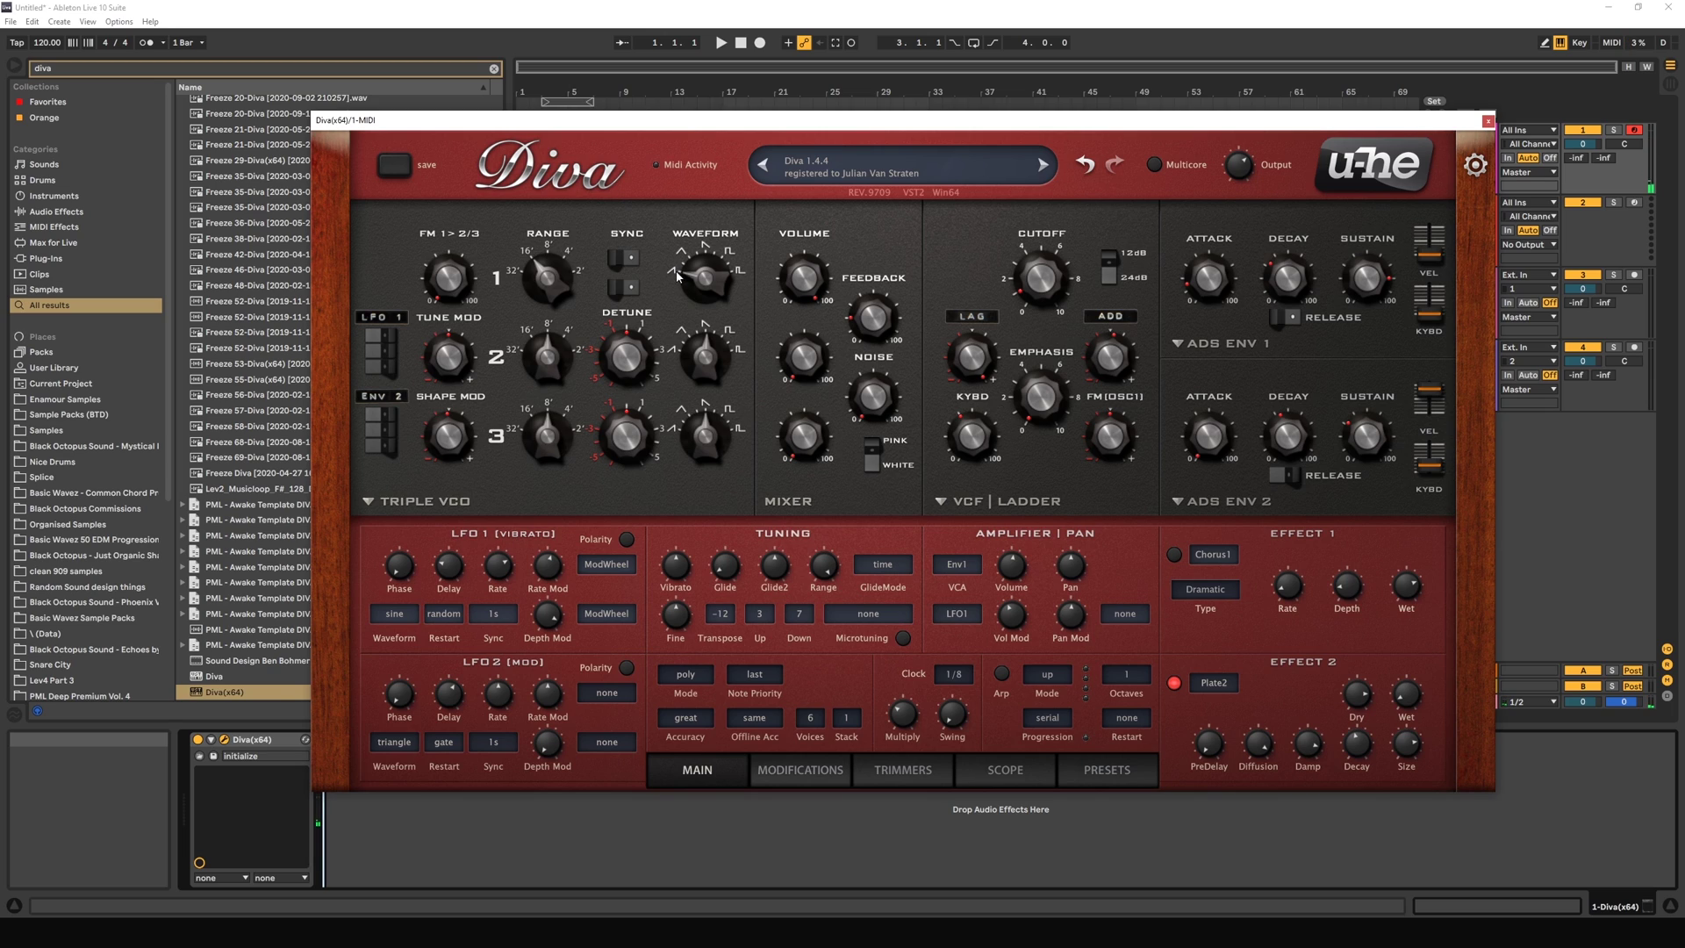
Step: Sweep oscillator 1's waveform back and forth between shapes, bringing it to 1.00
{"action": "scroll", "coordinate": [703, 285], "scroll_direction": "up", "scroll_amount": 3}
{"action": "scroll", "coordinate": [701, 283], "scroll_direction": "down", "scroll_amount": 3}
{"action": "scroll", "coordinate": [696, 281], "scroll_direction": "up", "scroll_amount": 3}
{"action": "scroll", "coordinate": [696, 281], "scroll_direction": "down", "scroll_amount": 3}
{"action": "scroll", "coordinate": [697, 274], "scroll_direction": "up", "scroll_amount": 10}
{"action": "scroll", "coordinate": [700, 268], "scroll_direction": "down", "scroll_amount": 4}
{"action": "scroll", "coordinate": [703, 261], "scroll_direction": "up", "scroll_amount": 2}
{"action": "left_click_drag", "start_coordinate": [703, 261], "coordinate": [698, 300]}
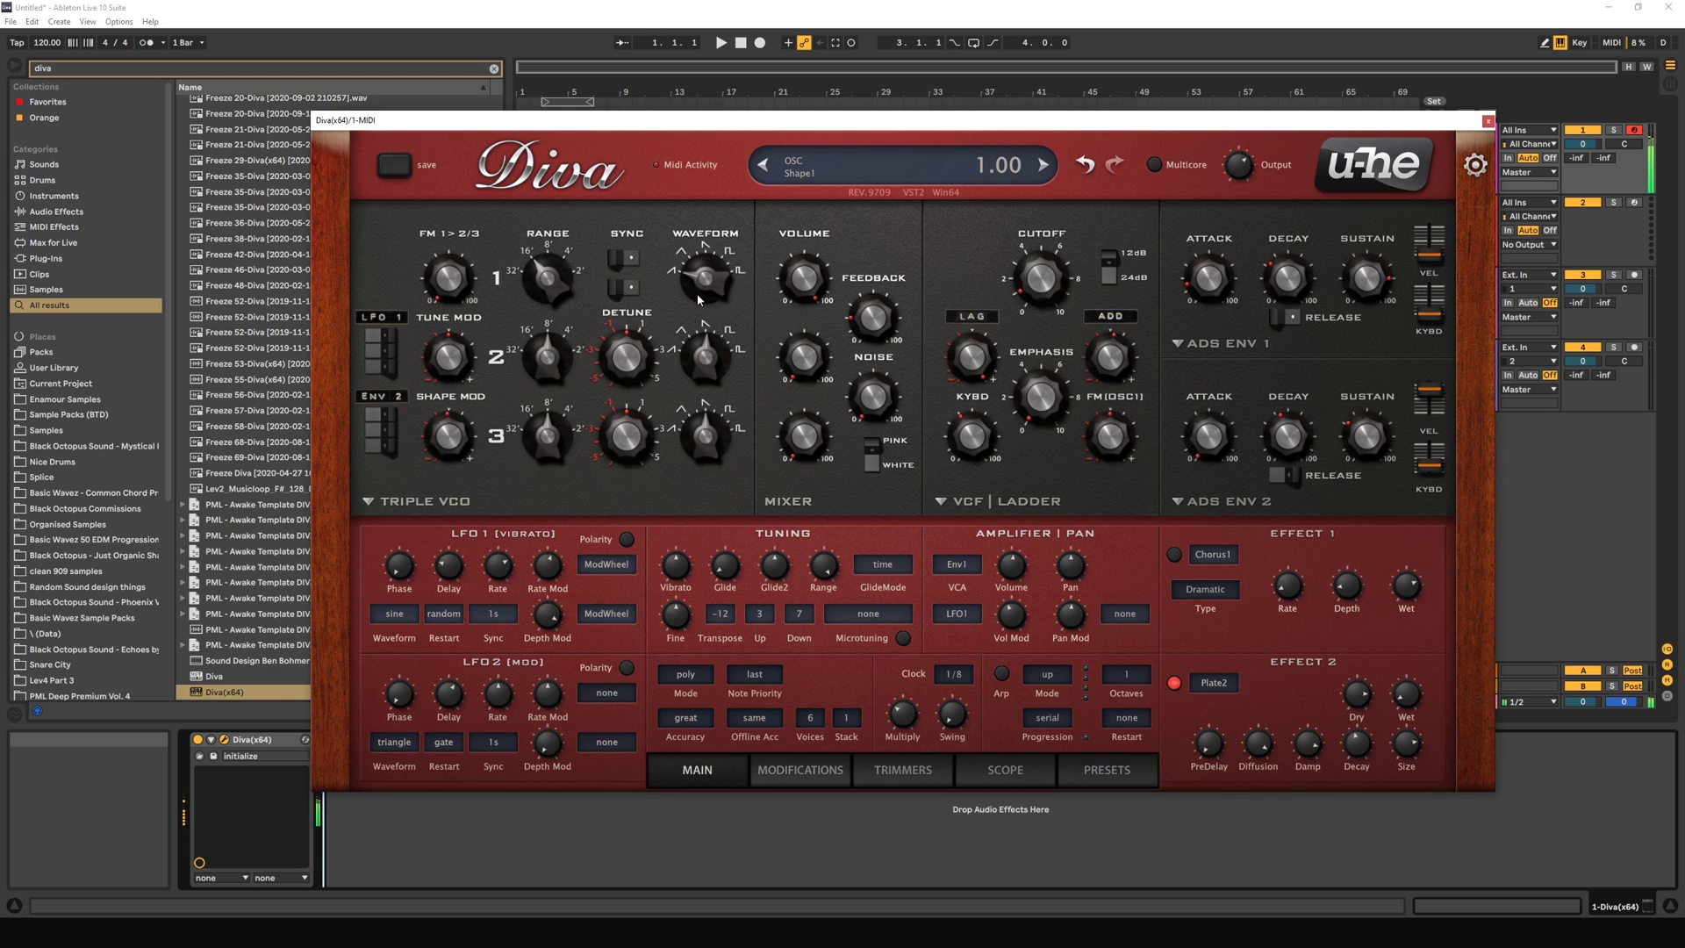
Step: Blend oscillator 1's waveform gradually through the in-between shapes and across its range
{"action": "scroll", "coordinate": [698, 268], "scroll_direction": "up", "scroll_amount": 4}
{"action": "scroll", "coordinate": [696, 267], "scroll_direction": "up", "scroll_amount": 2}
{"action": "scroll", "coordinate": [696, 267], "scroll_direction": "up", "scroll_amount": 1}
{"action": "scroll", "coordinate": [702, 281], "scroll_direction": "down", "scroll_amount": 1}
{"action": "scroll", "coordinate": [702, 282], "scroll_direction": "up", "scroll_amount": 1}
{"action": "scroll", "coordinate": [702, 284], "scroll_direction": "down", "scroll_amount": 1}
{"action": "left_click_drag", "start_coordinate": [701, 285], "coordinate": [709, 211]}
{"action": "left_click_drag", "start_coordinate": [757, 296], "coordinate": [706, 346]}
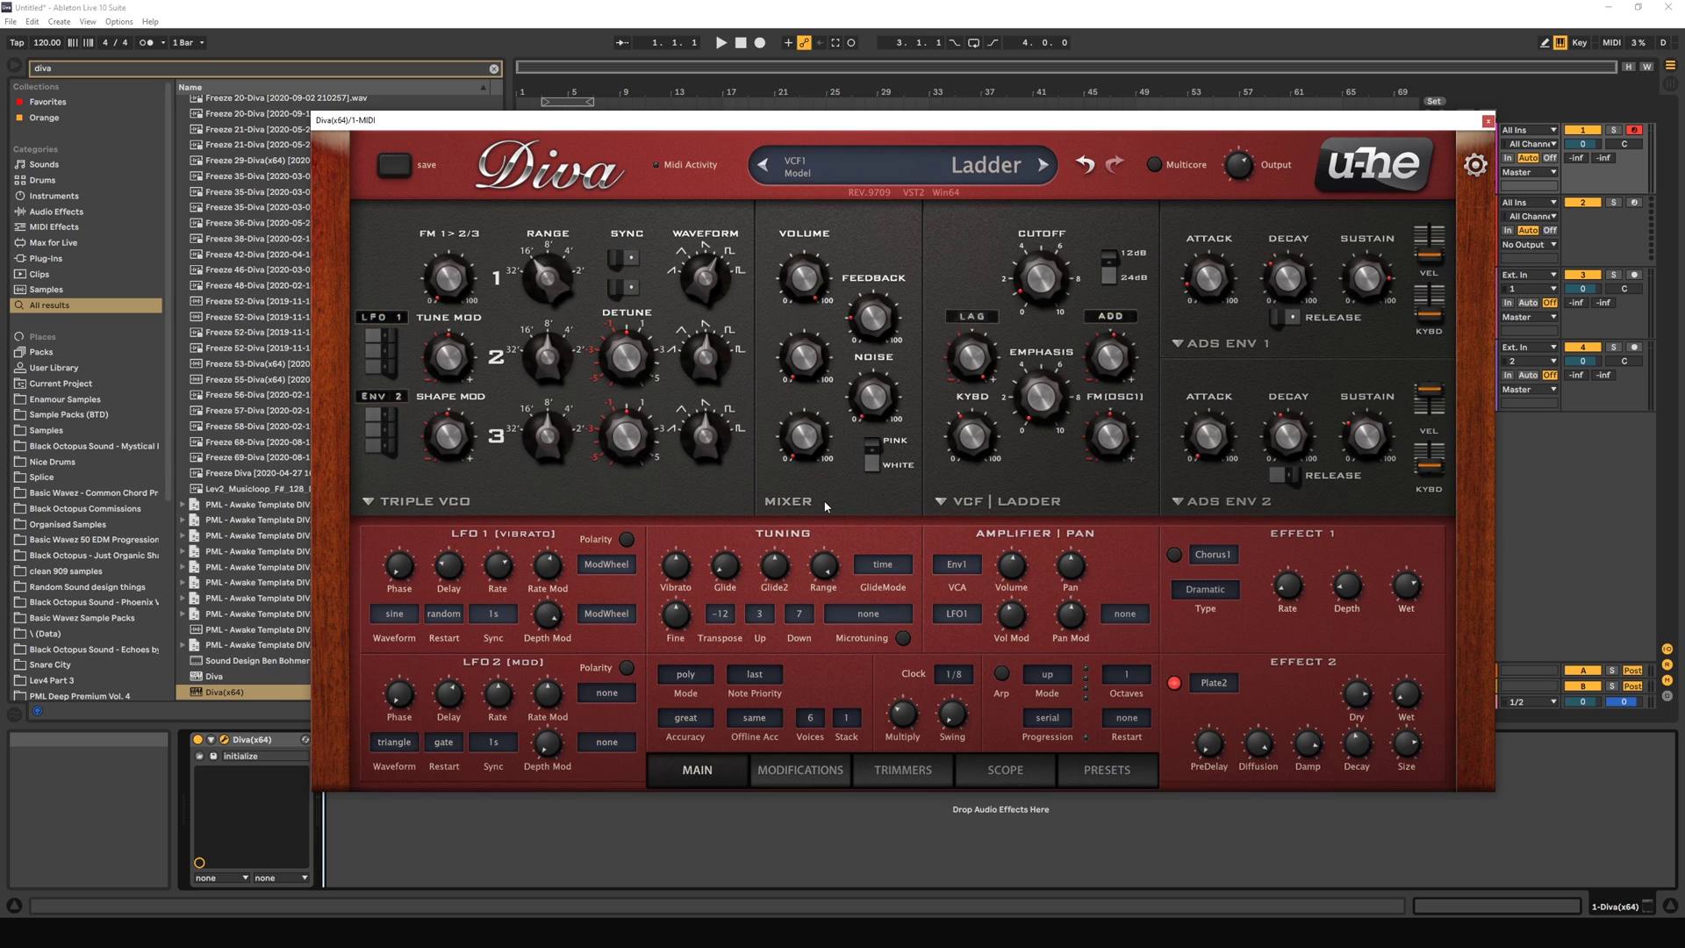
Step: Switch the oscillator module to Dual VCO and back to Triple VCO
{"action": "left_click", "coordinate": [409, 501]}
{"action": "left_click", "coordinate": [430, 517]}
{"action": "left_click", "coordinate": [436, 497]}
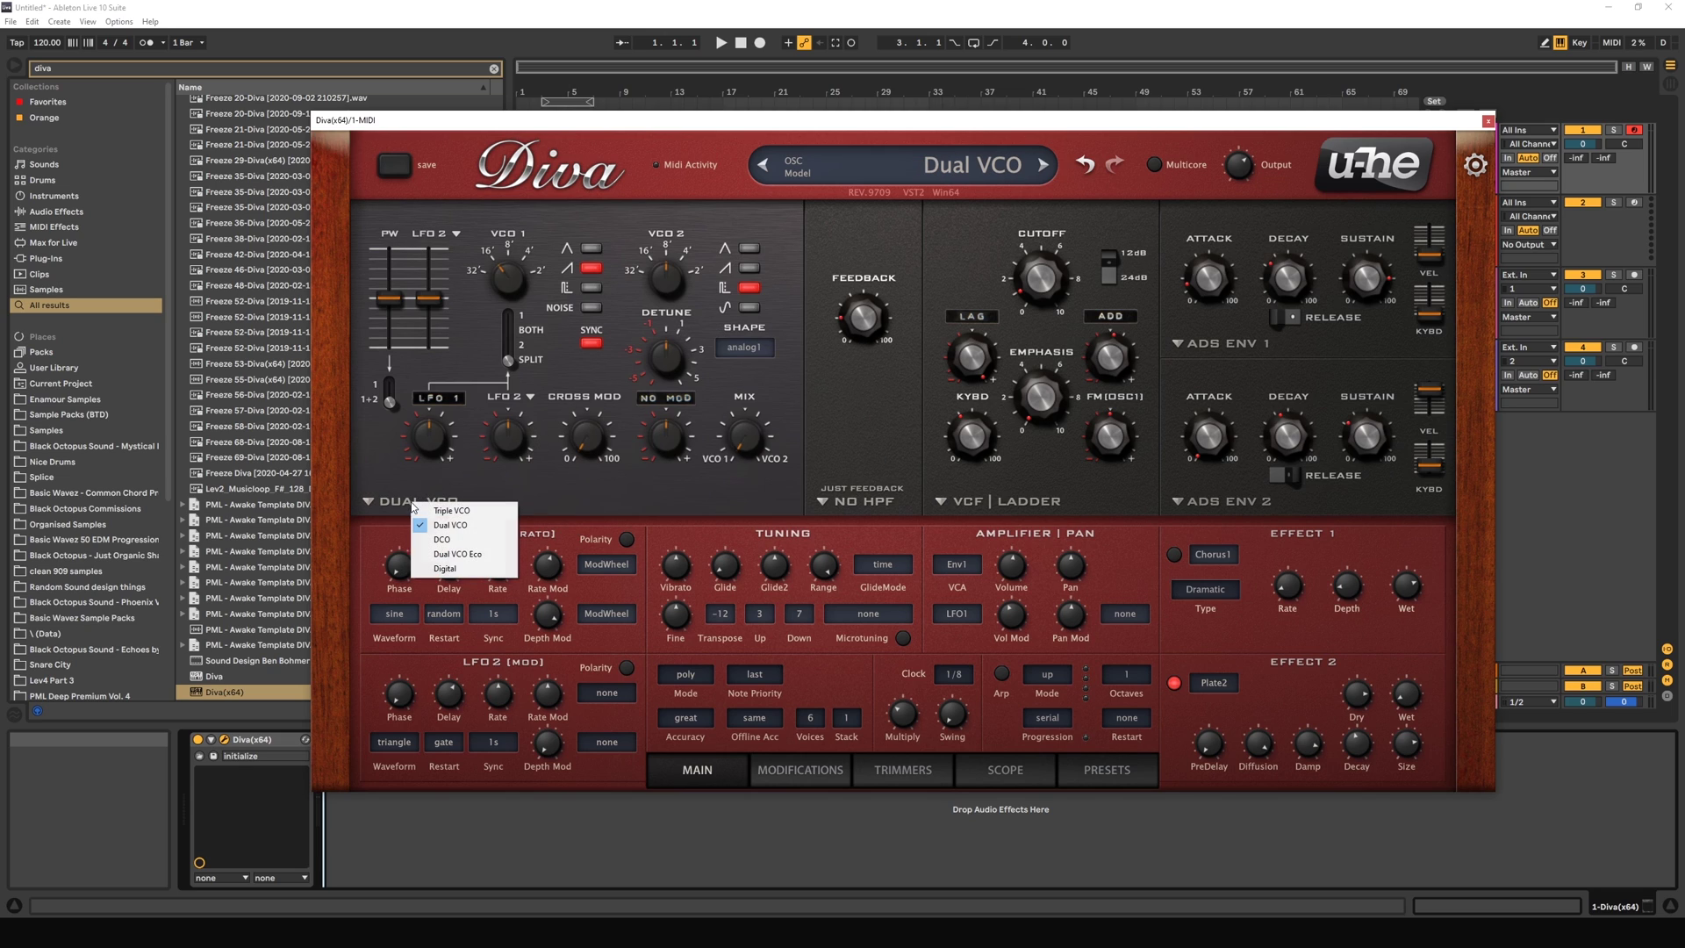
{"action": "left_click", "coordinate": [437, 512]}
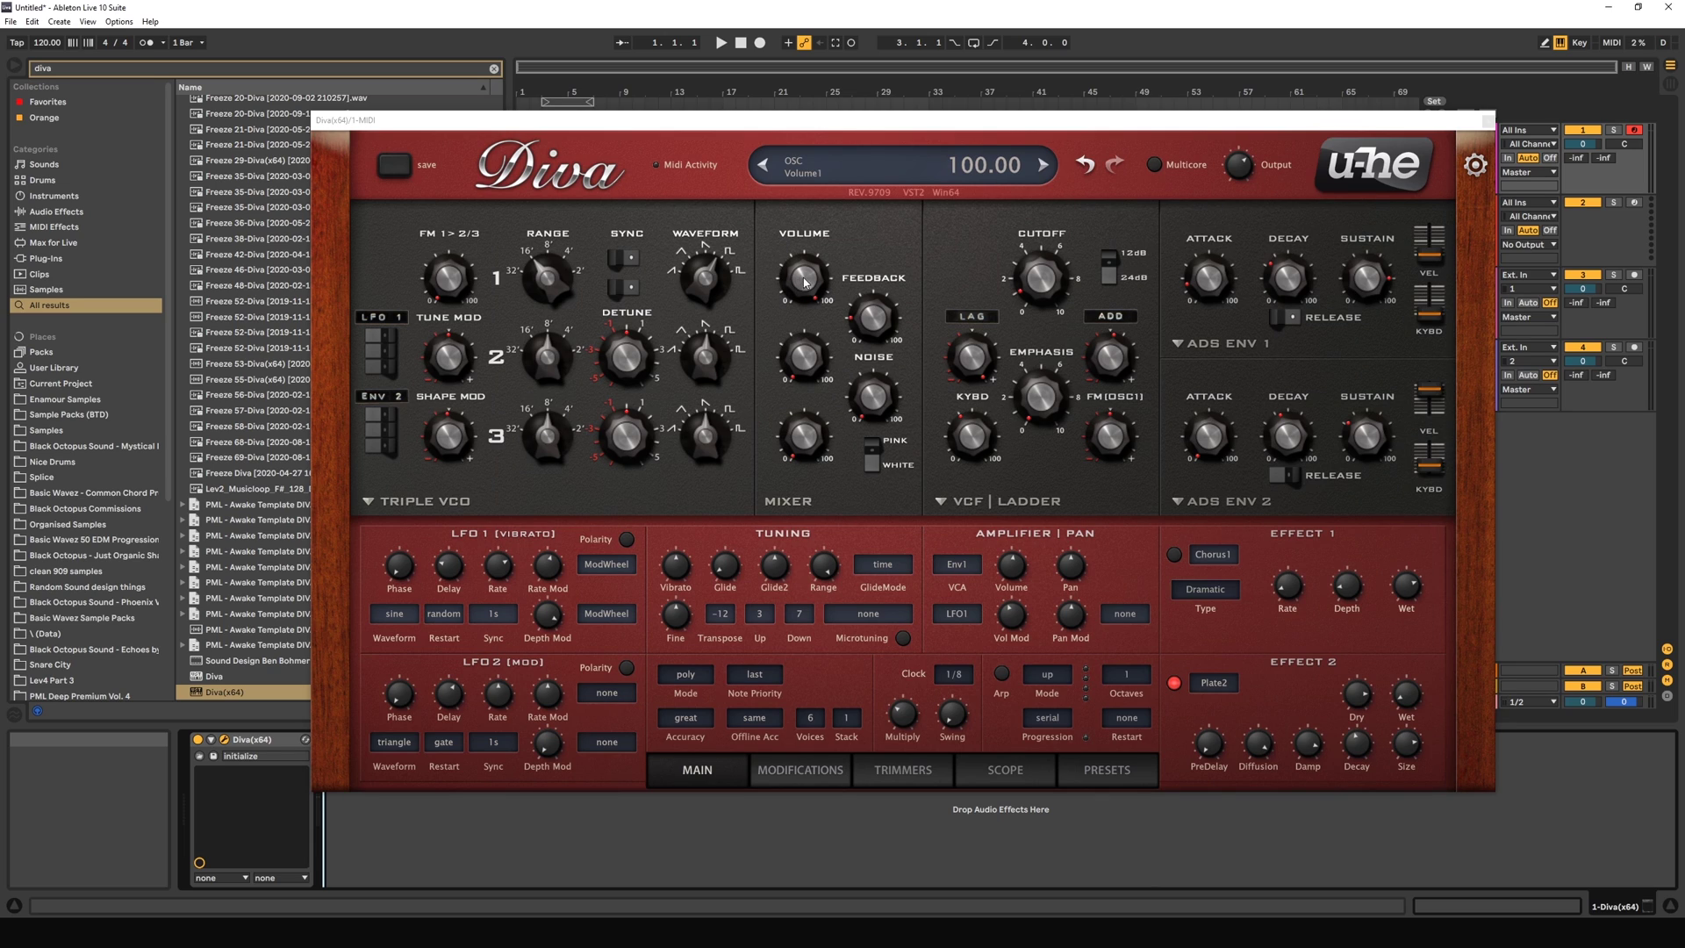
Step: Sweep the mixer volumes of oscillators 1 and 2, bringing oscillator 2's volume to 0.00
{"action": "left_click_drag", "start_coordinate": [806, 279], "coordinate": [772, 461]}
{"action": "left_click_drag", "start_coordinate": [803, 356], "coordinate": [829, 175]}
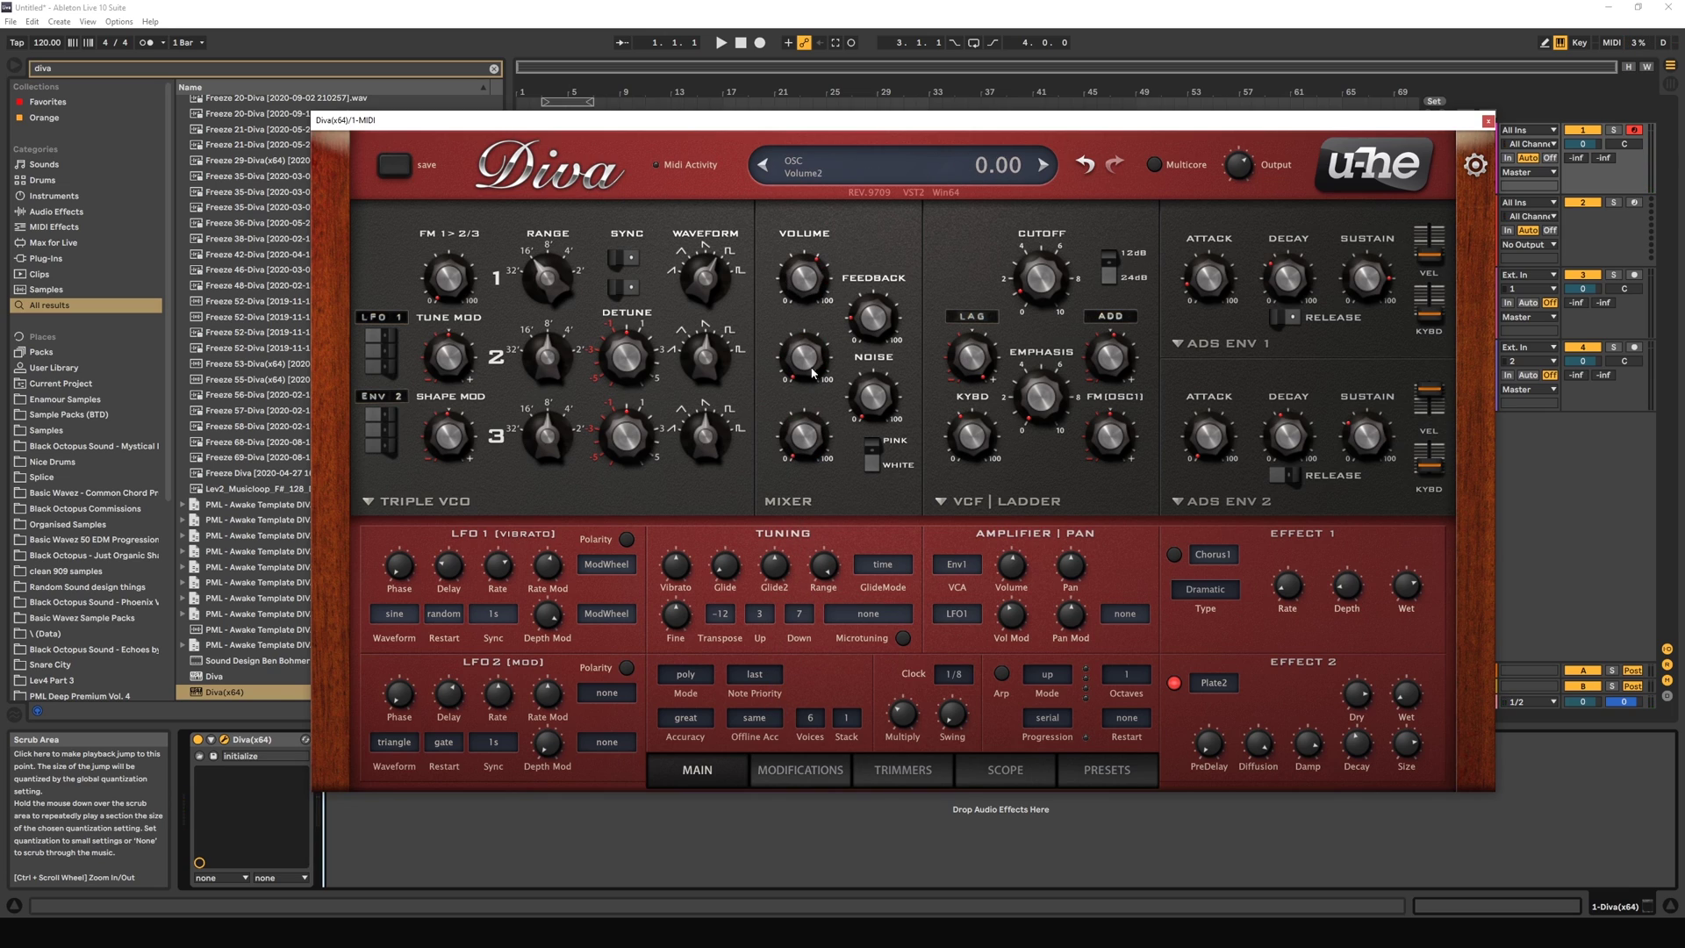
Step: Sweep the mixer feedback while adjusting the ladder filter's cutoff and setting its emphasis to 28.50
{"action": "left_click_drag", "start_coordinate": [872, 337], "coordinate": [872, 346]}
{"action": "mouse_move", "coordinate": [872, 342]}
{"action": "left_mouse_down"}
{"action": "mouse_move", "coordinate": [873, 141]}
{"action": "mouse_move", "coordinate": [888, 314]}
{"action": "mouse_move", "coordinate": [873, 353]}
{"action": "mouse_move", "coordinate": [876, 241]}
{"action": "mouse_move", "coordinate": [878, 330]}
{"action": "left_mouse_up"}
{"action": "left_click_drag", "start_coordinate": [871, 392], "coordinate": [876, 320]}
{"action": "mouse_move", "coordinate": [1040, 299]}
{"action": "left_mouse_down"}
{"action": "mouse_move", "coordinate": [1039, 230]}
{"action": "mouse_move", "coordinate": [1039, 301]}
{"action": "left_mouse_up"}
{"action": "left_click_drag", "start_coordinate": [873, 317], "coordinate": [864, 380]}
{"action": "left_click_drag", "start_coordinate": [874, 319], "coordinate": [862, 159]}
{"action": "left_click_drag", "start_coordinate": [1042, 395], "coordinate": [1042, 355]}
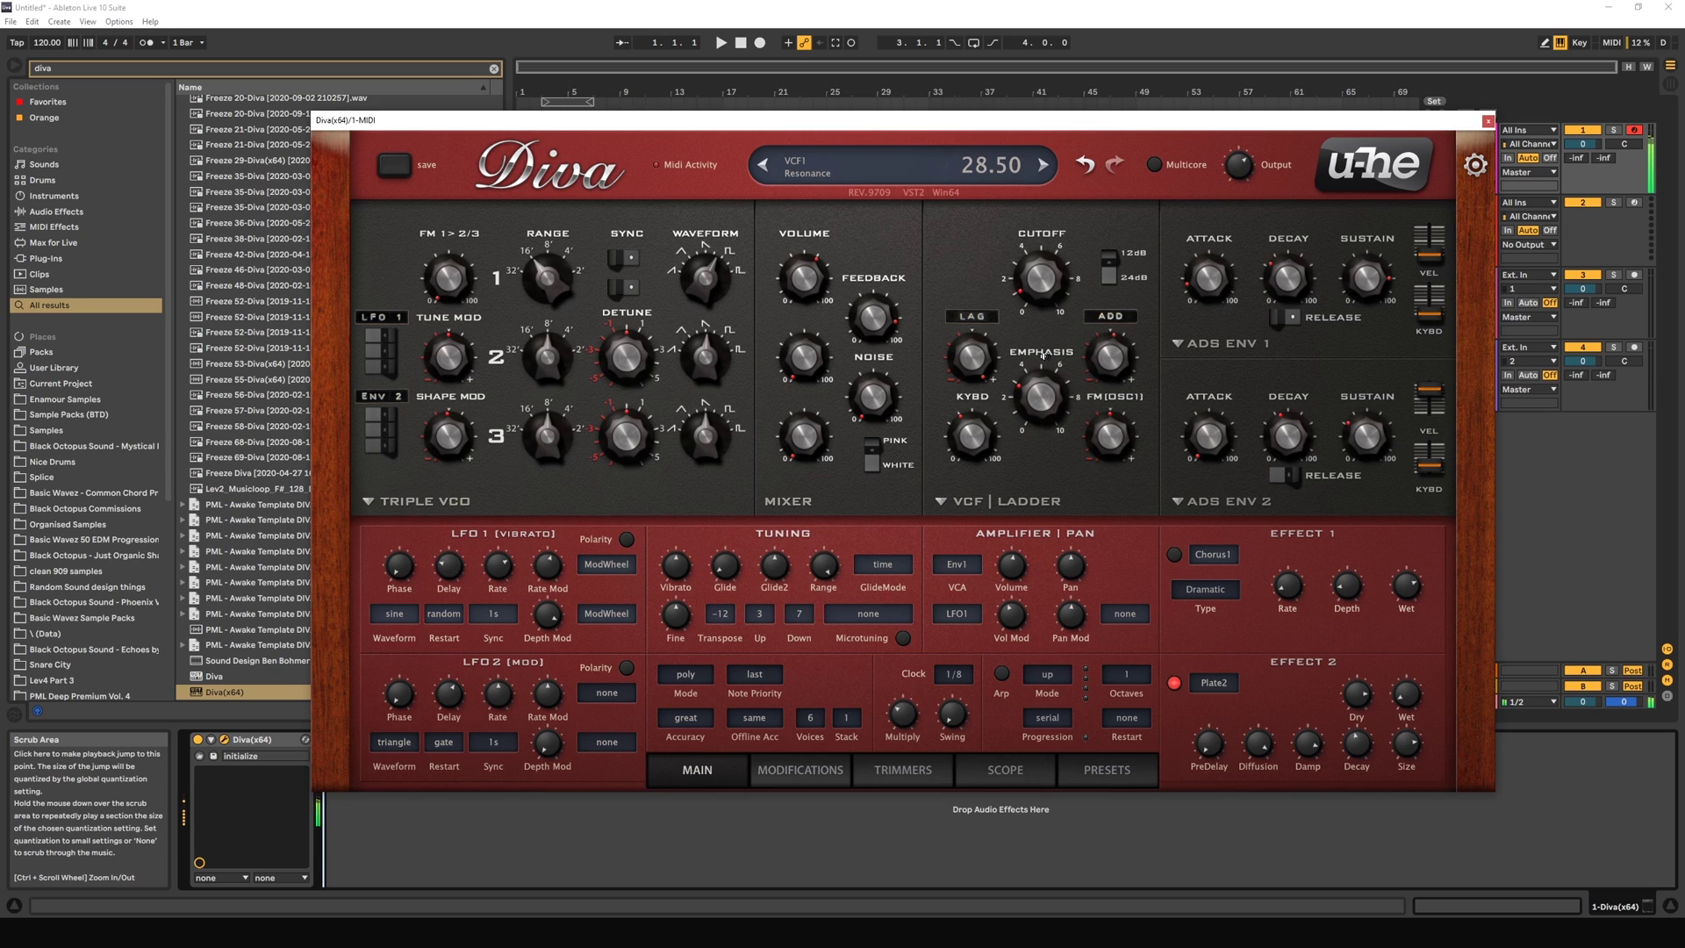
Step: Lower the filter emphasis and bring the mixer feedback back down
{"action": "left_click_drag", "start_coordinate": [871, 314], "coordinate": [869, 313]}
{"action": "left_click_drag", "start_coordinate": [1034, 408], "coordinate": [1034, 421]}
{"action": "mouse_move", "coordinate": [861, 330]}
{"action": "left_mouse_down"}
{"action": "mouse_move", "coordinate": [867, 368]}
{"action": "mouse_move", "coordinate": [883, 322]}
{"action": "left_mouse_up"}
{"action": "left_click_drag", "start_coordinate": [884, 310], "coordinate": [847, 421]}
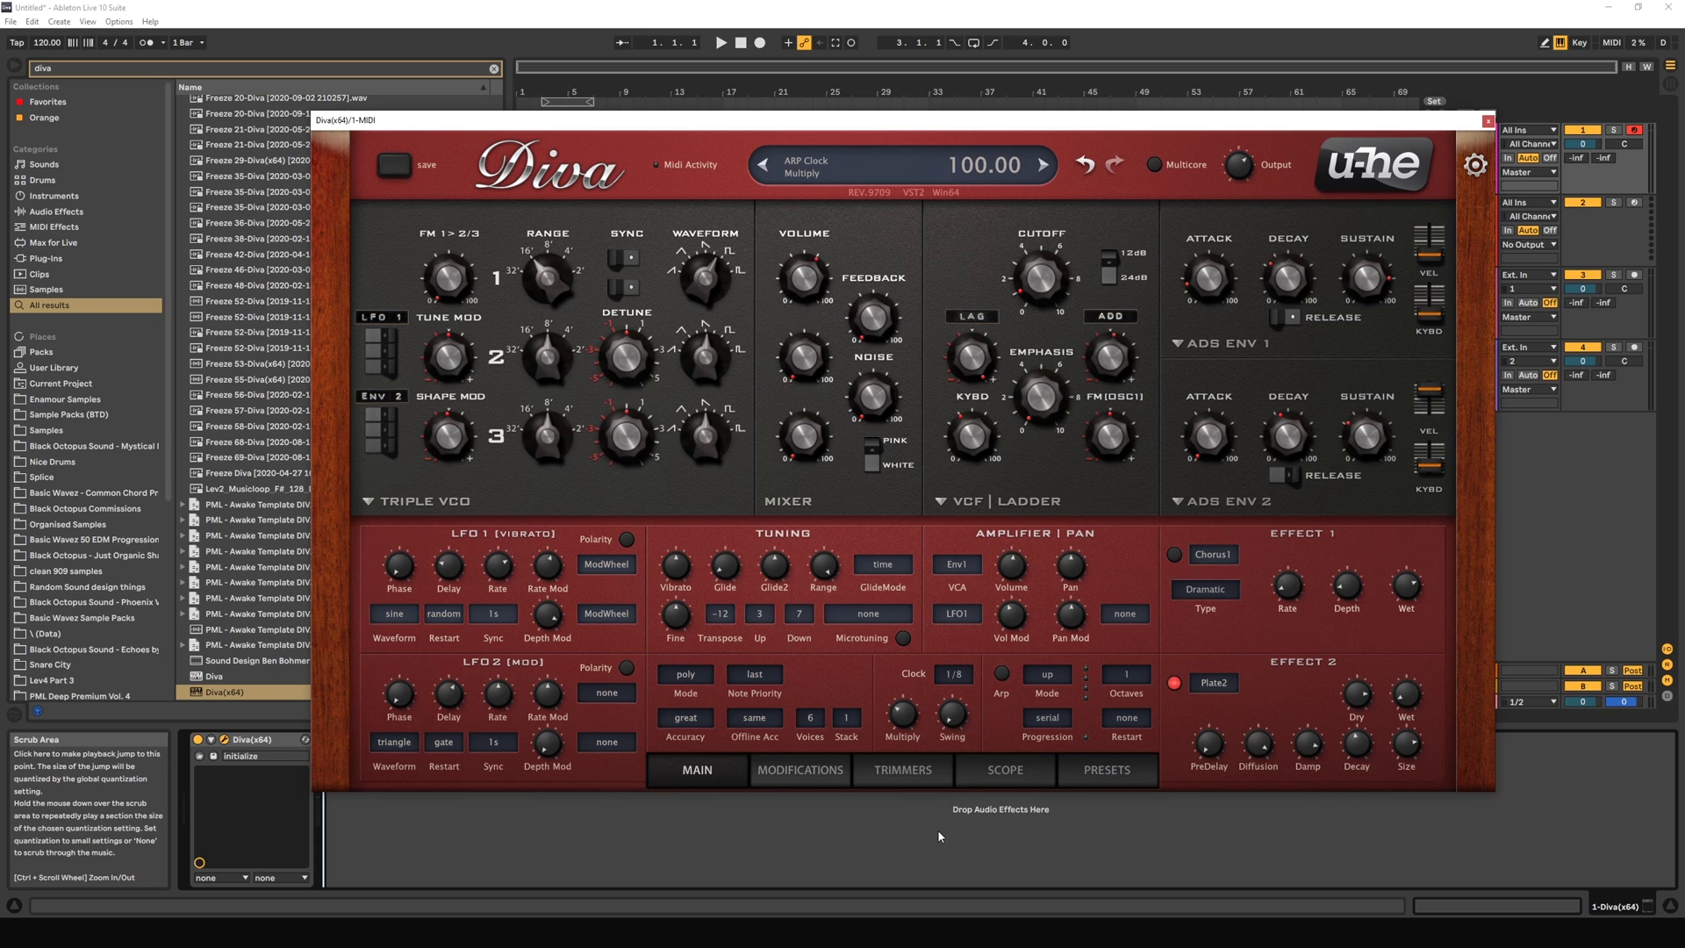
Step: Adjust the mixer's noise level and alternate between pink and white noise
{"action": "mouse_move", "coordinate": [876, 418]}
{"action": "left_mouse_down"}
{"action": "mouse_move", "coordinate": [894, 325]}
{"action": "mouse_move", "coordinate": [887, 406]}
{"action": "left_mouse_up"}
{"action": "left_click", "coordinate": [873, 450]}
{"action": "left_click", "coordinate": [874, 452]}
{"action": "mouse_move", "coordinate": [877, 399]}
{"action": "left_mouse_down"}
{"action": "mouse_move", "coordinate": [895, 305]}
{"action": "mouse_move", "coordinate": [890, 418]}
{"action": "left_mouse_up"}
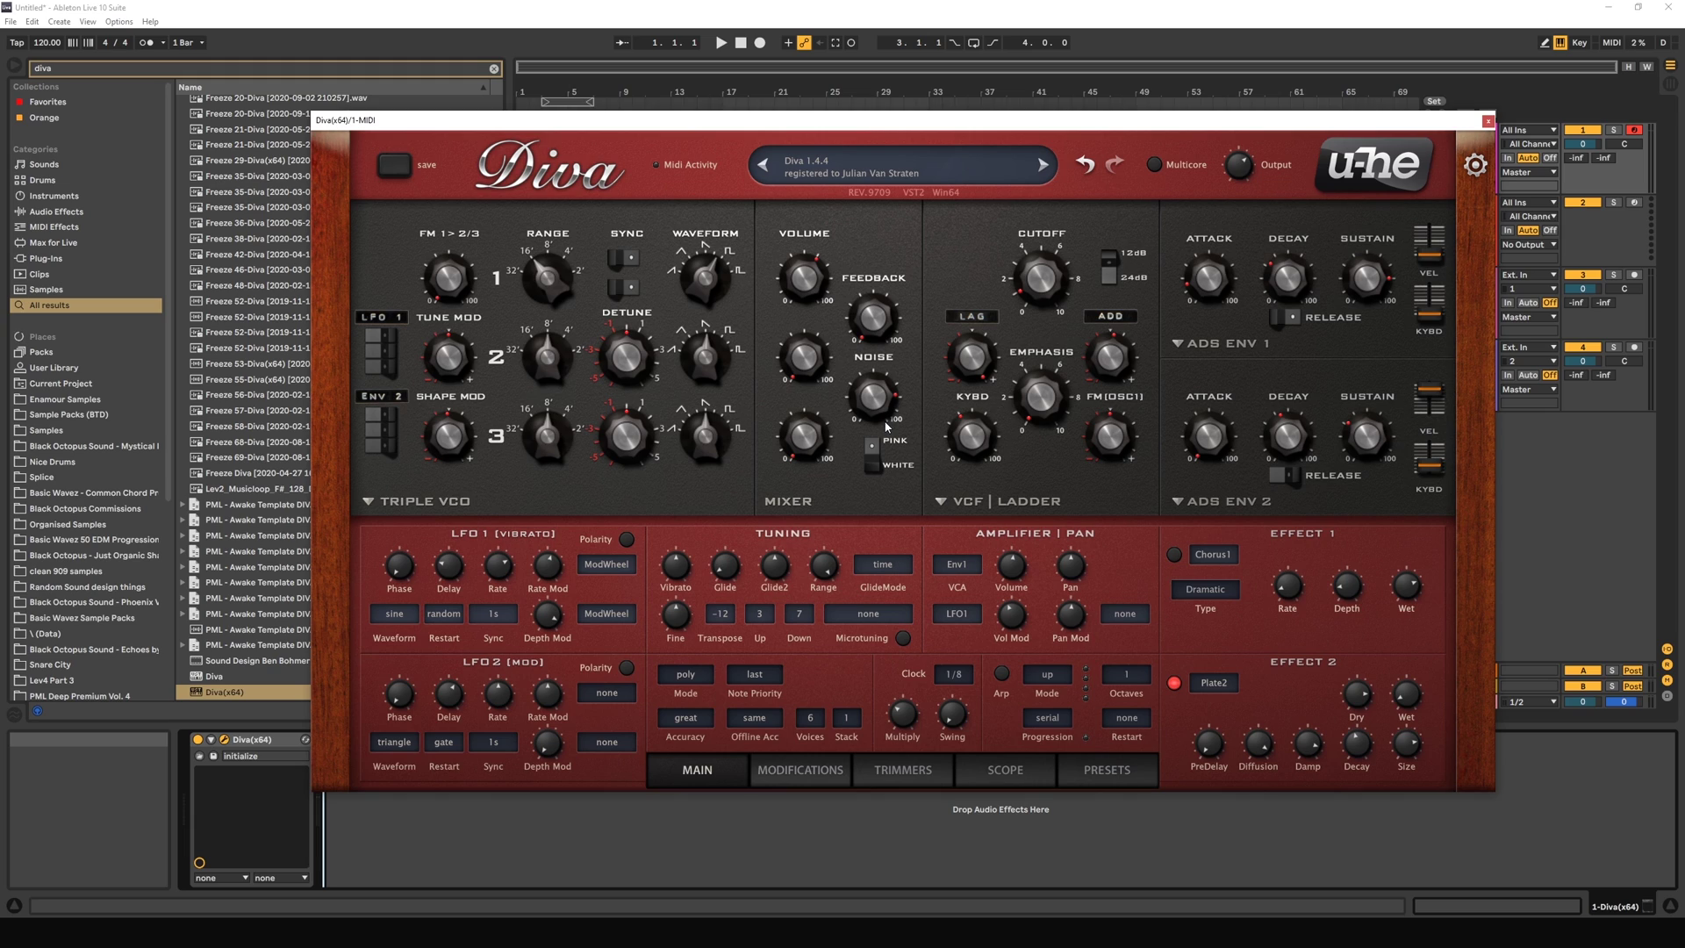
{"action": "left_click", "coordinate": [884, 472]}
{"action": "left_click_drag", "start_coordinate": [881, 395], "coordinate": [877, 484]}
{"action": "left_click", "coordinate": [877, 445]}
{"action": "left_click", "coordinate": [874, 460]}
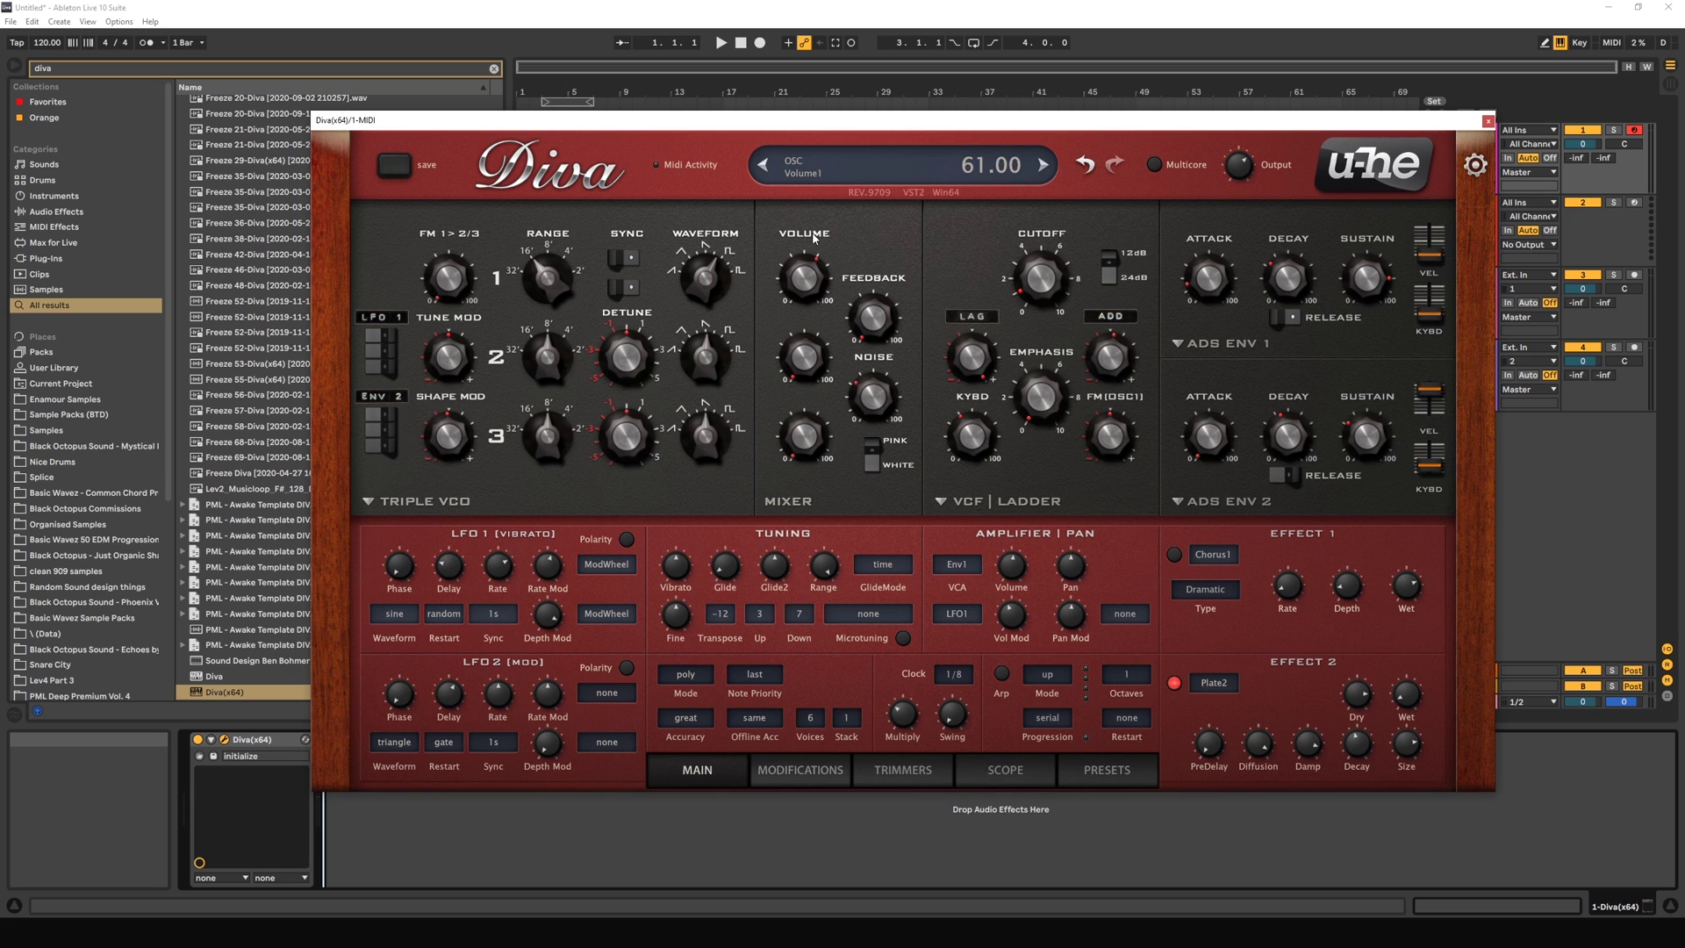
Step: Change the oscillator module from Triple VCO to Dual VCO
{"action": "left_click", "coordinate": [443, 502]}
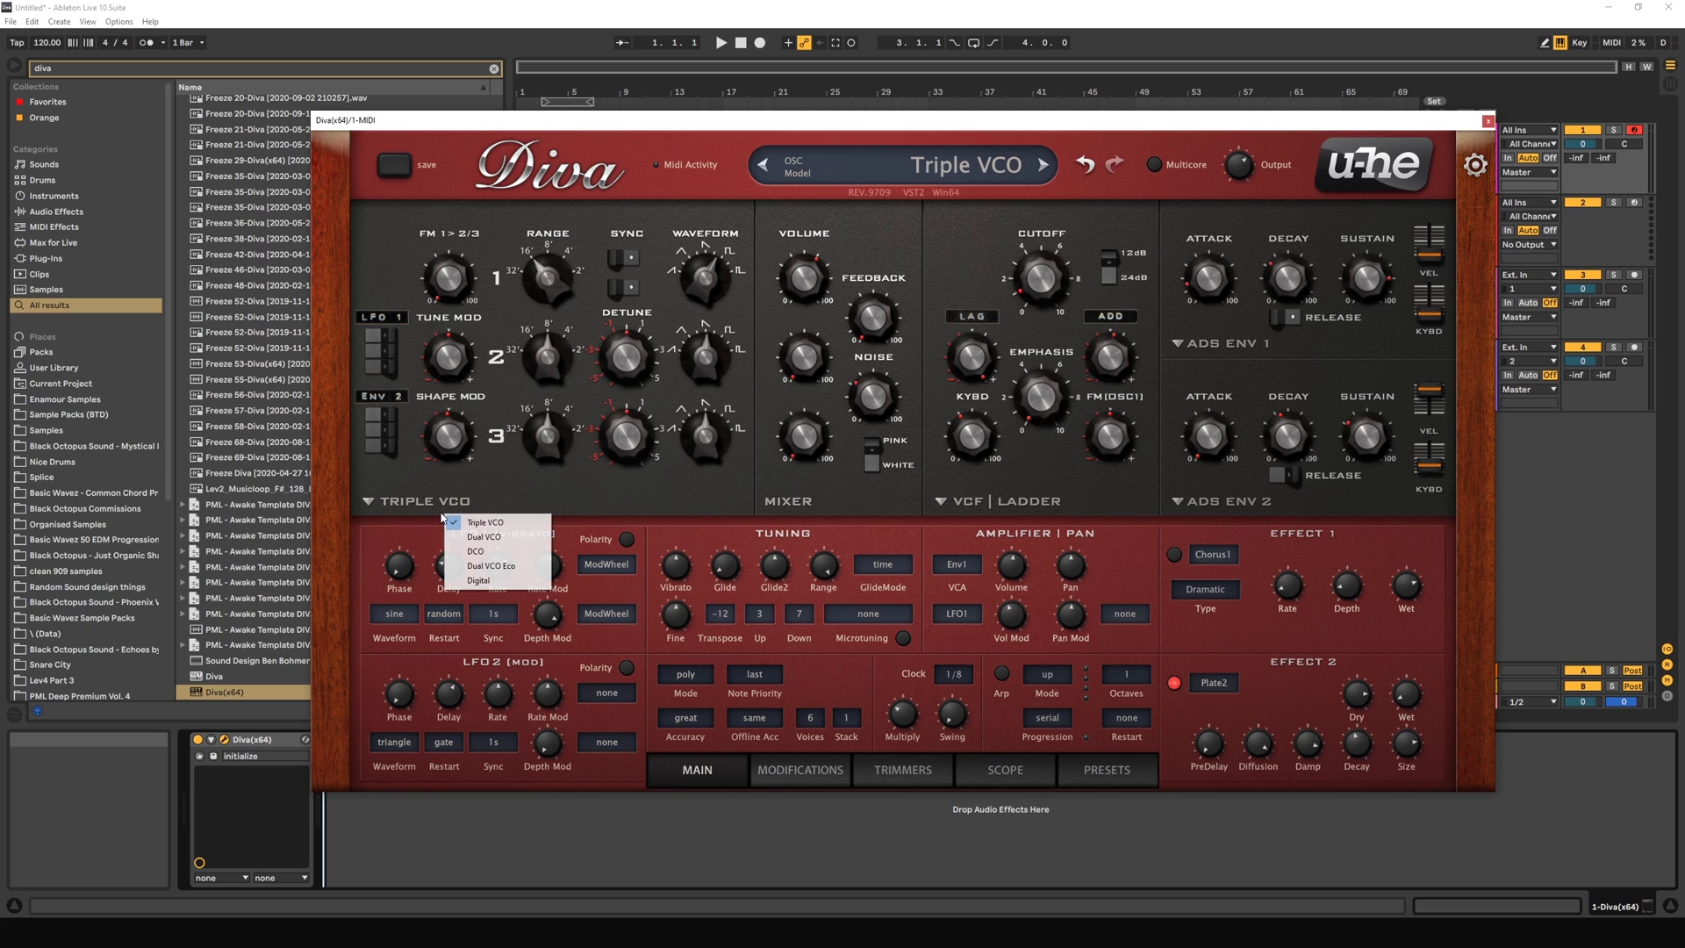
{"action": "left_click", "coordinate": [475, 545]}
{"action": "left_click", "coordinate": [443, 501]}
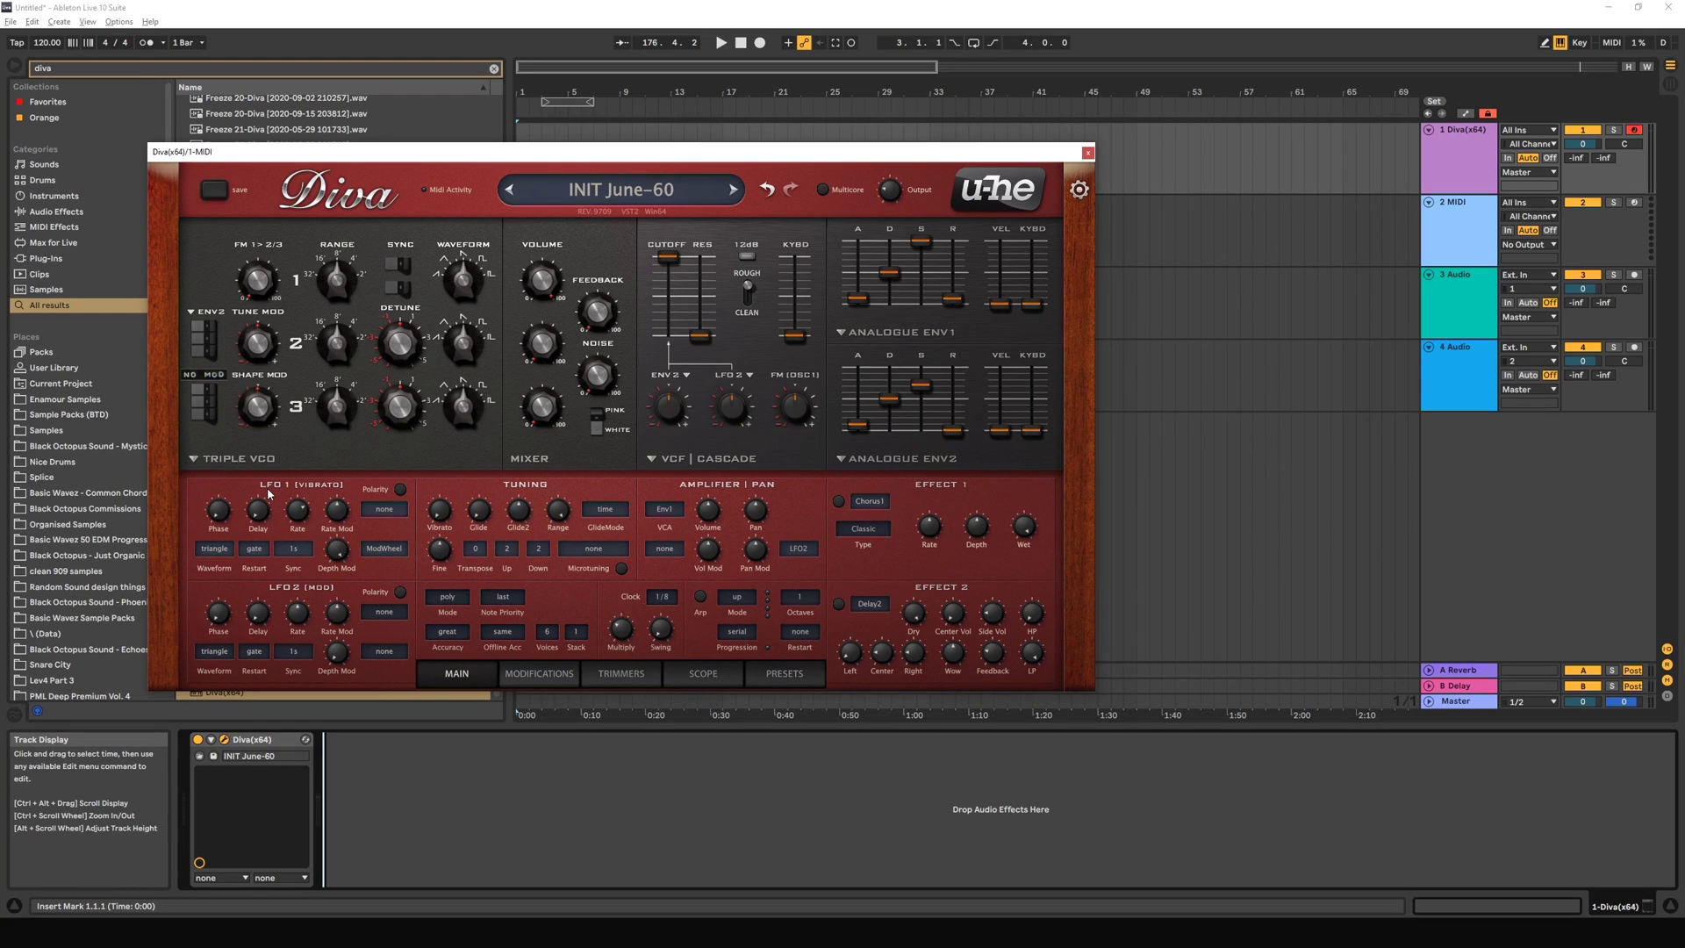
{"action": "left_click", "coordinate": [264, 461]}
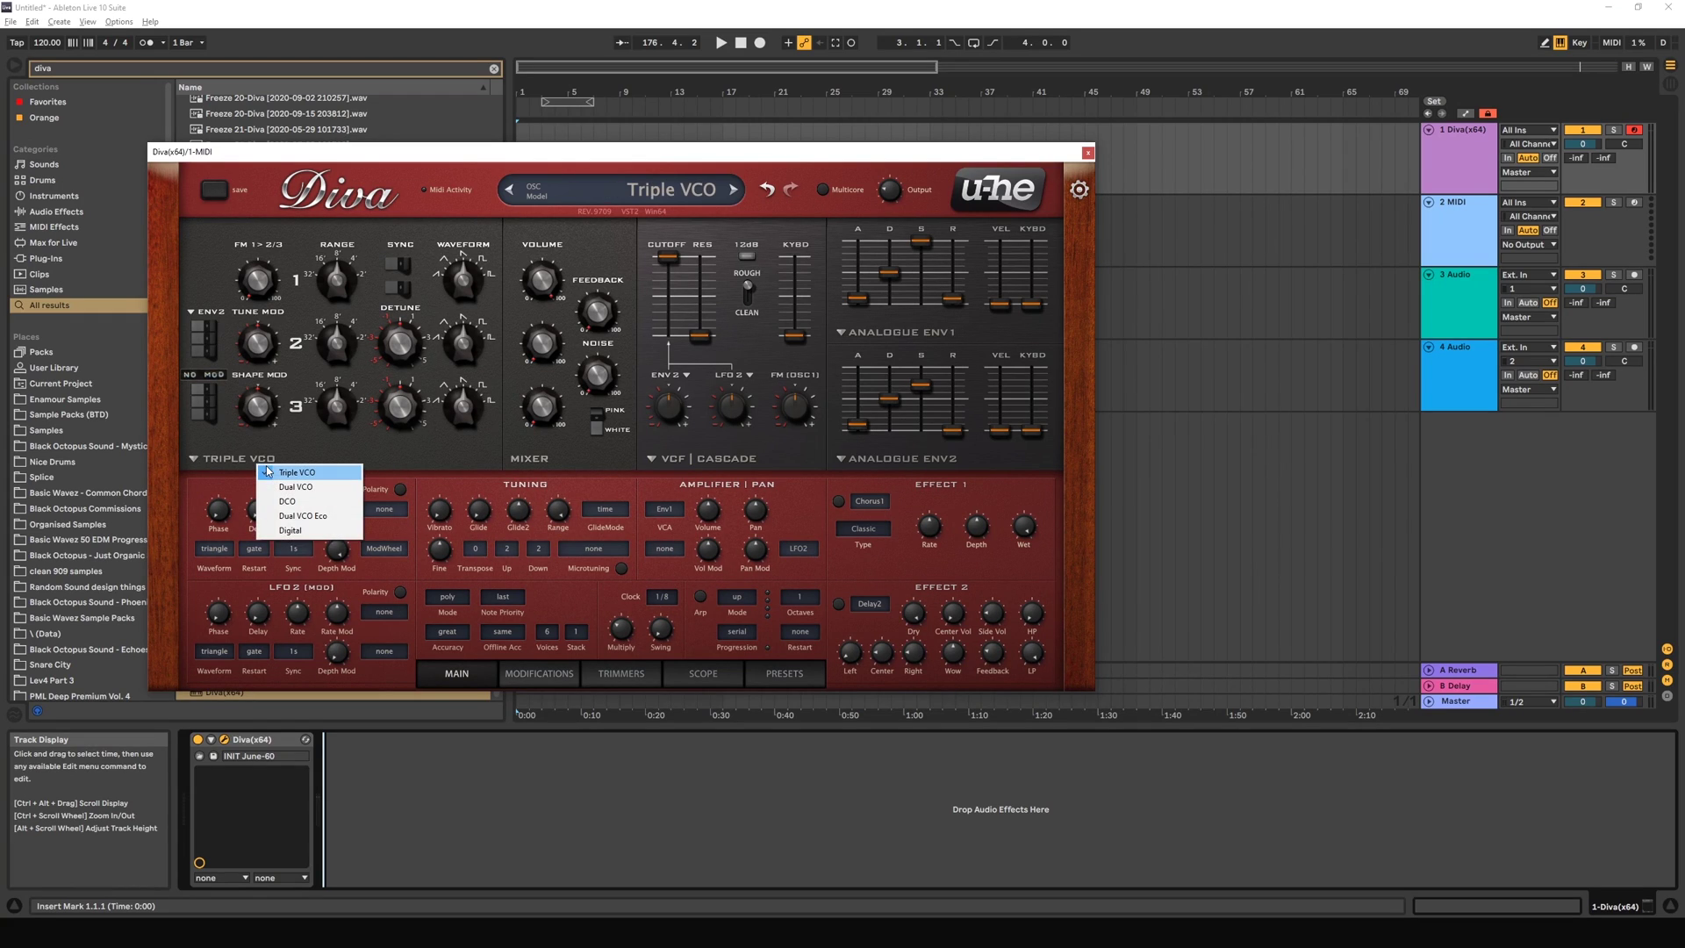
{"action": "left_click", "coordinate": [281, 487]}
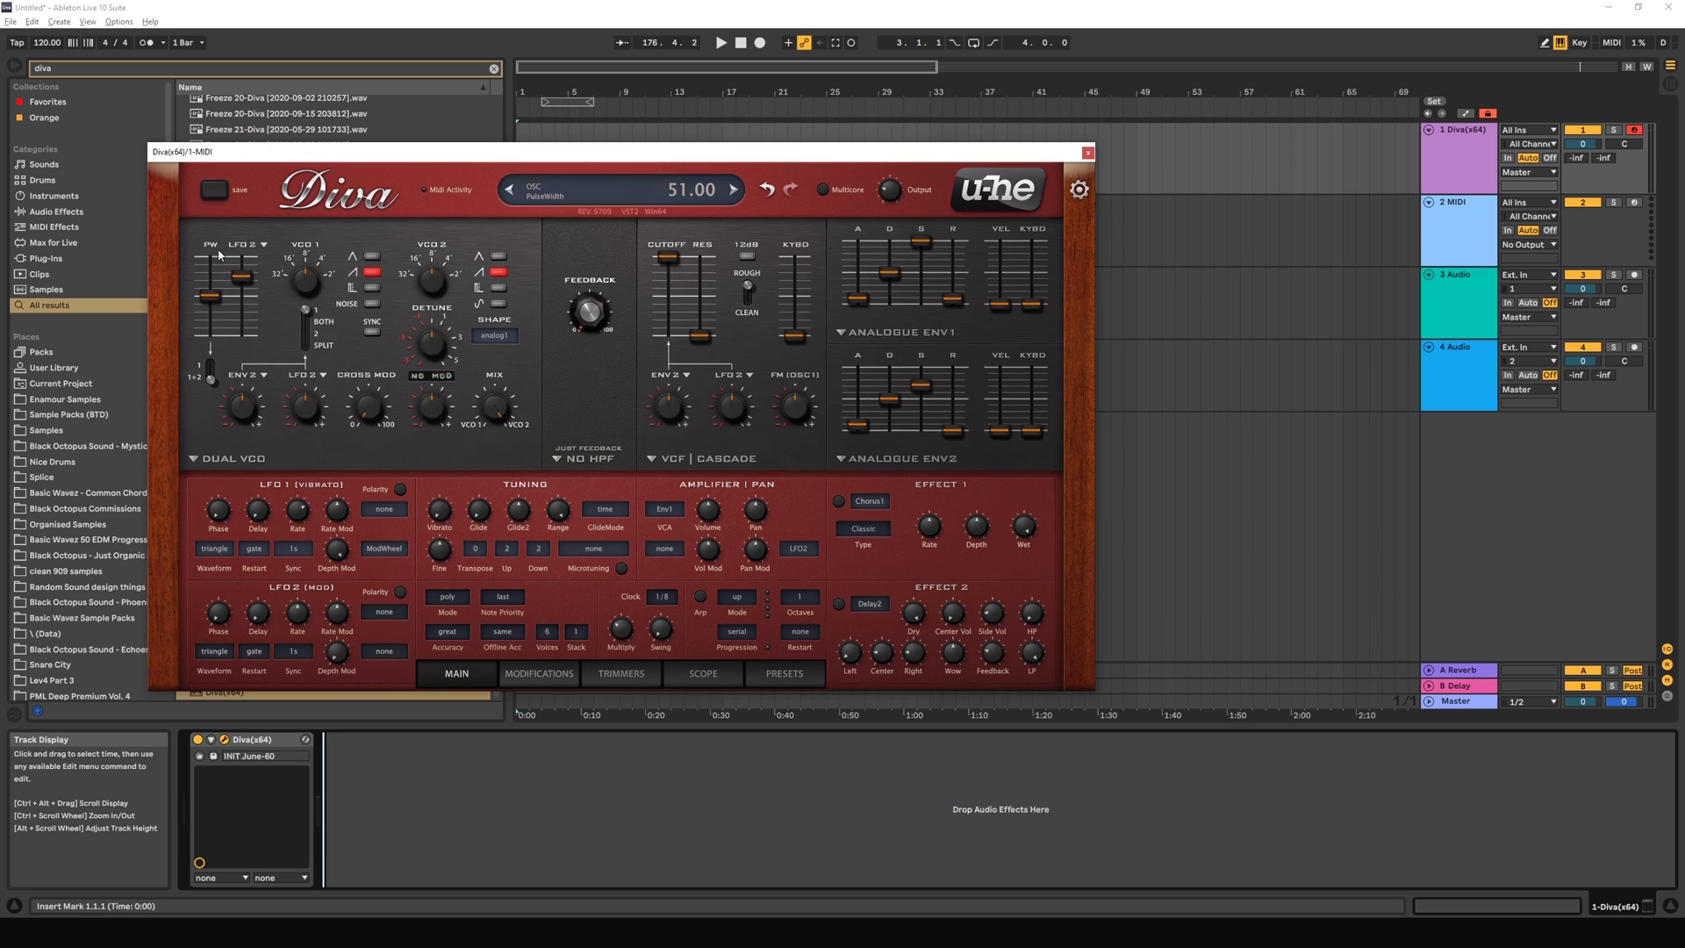
Step: Nudge the pulse width and try VCO 1's waveforms, leaving the pulse wave selected instead of the sawtooth
{"action": "mouse_move", "coordinate": [211, 296]}
{"action": "left_mouse_down"}
{"action": "mouse_move", "coordinate": [211, 275]}
{"action": "mouse_move", "coordinate": [209, 361]}
{"action": "mouse_move", "coordinate": [214, 246]}
{"action": "mouse_move", "coordinate": [211, 294]}
{"action": "left_mouse_up"}
{"action": "left_click", "coordinate": [372, 260]}
{"action": "left_click", "coordinate": [373, 261]}
{"action": "left_click", "coordinate": [373, 287]}
{"action": "left_click", "coordinate": [372, 271]}
Step: Show the oscilloscope and turn the oscillator mix toward VCO 1
{"action": "left_click", "coordinate": [701, 676]}
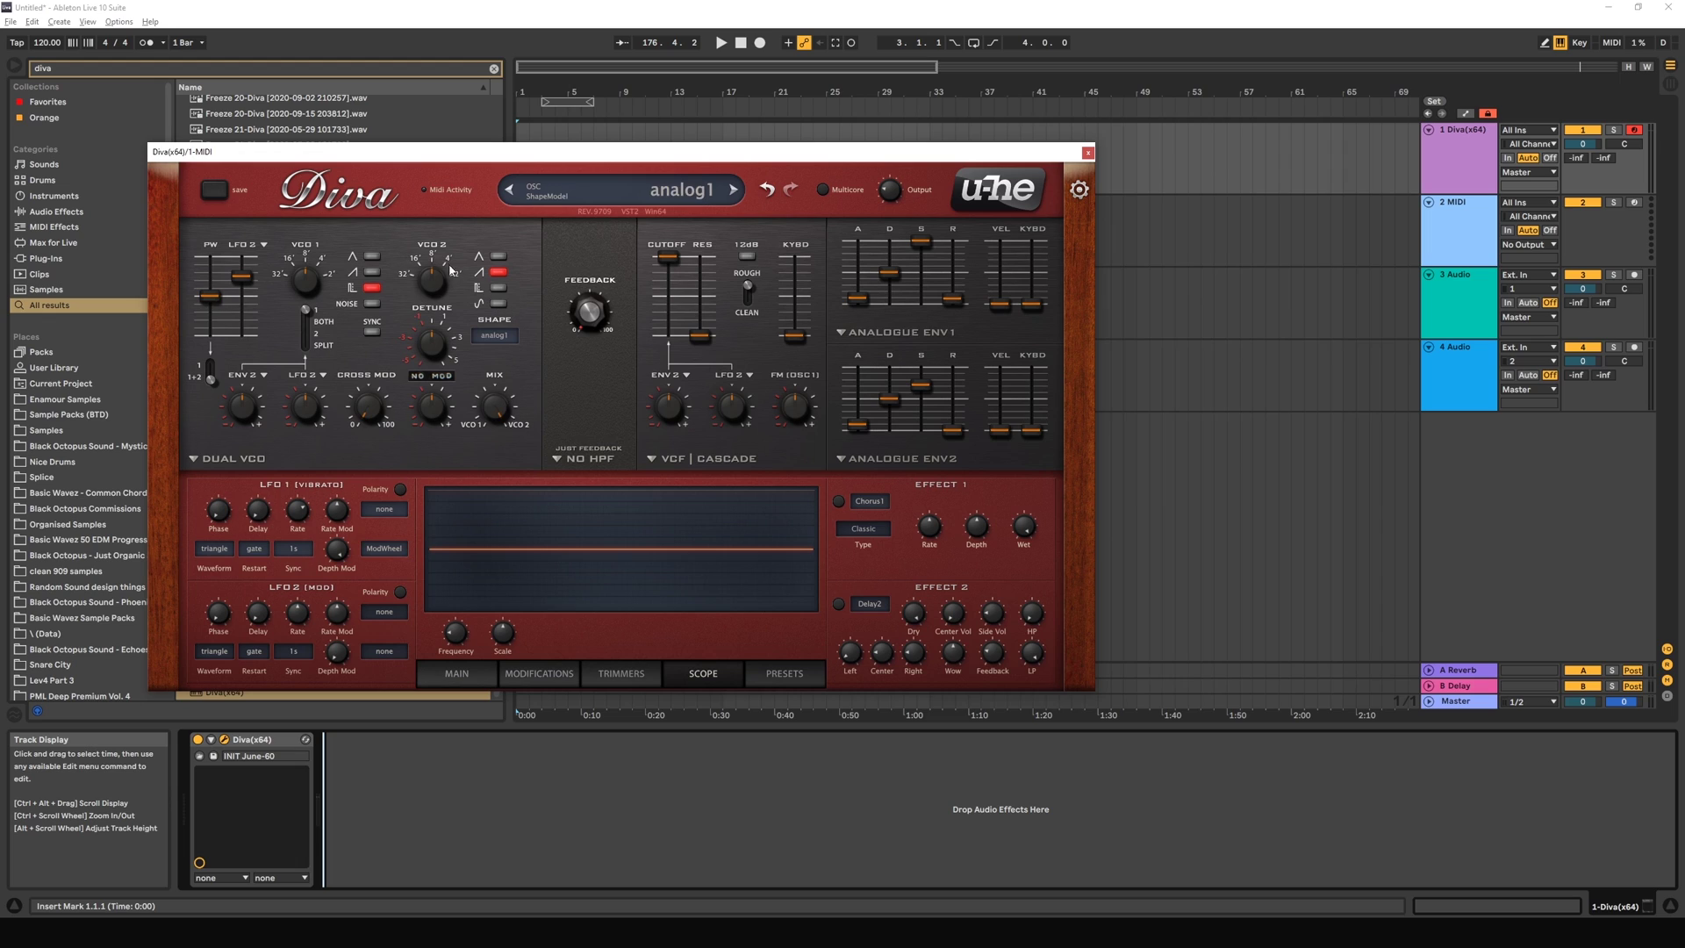
{"action": "left_click_drag", "start_coordinate": [495, 405], "coordinate": [478, 584]}
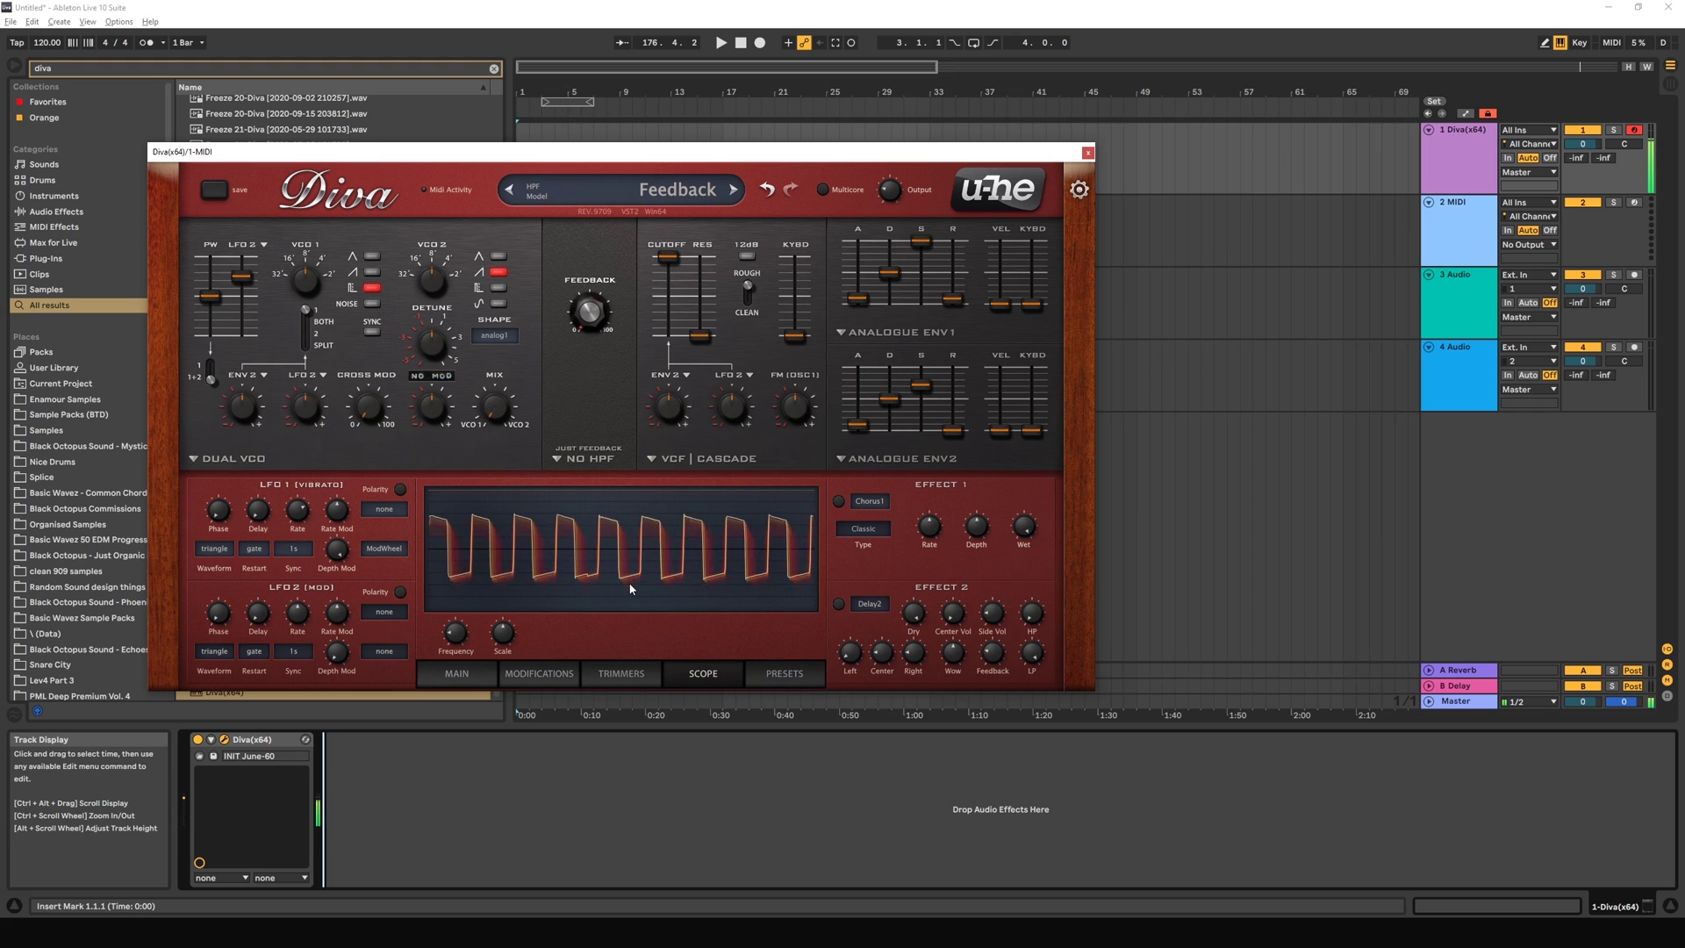
Step: Reset the pulse width modulation depth to 0.00 and sweep the pulse width across its range, returning it to 50.00
{"action": "mouse_move", "coordinate": [250, 285]}
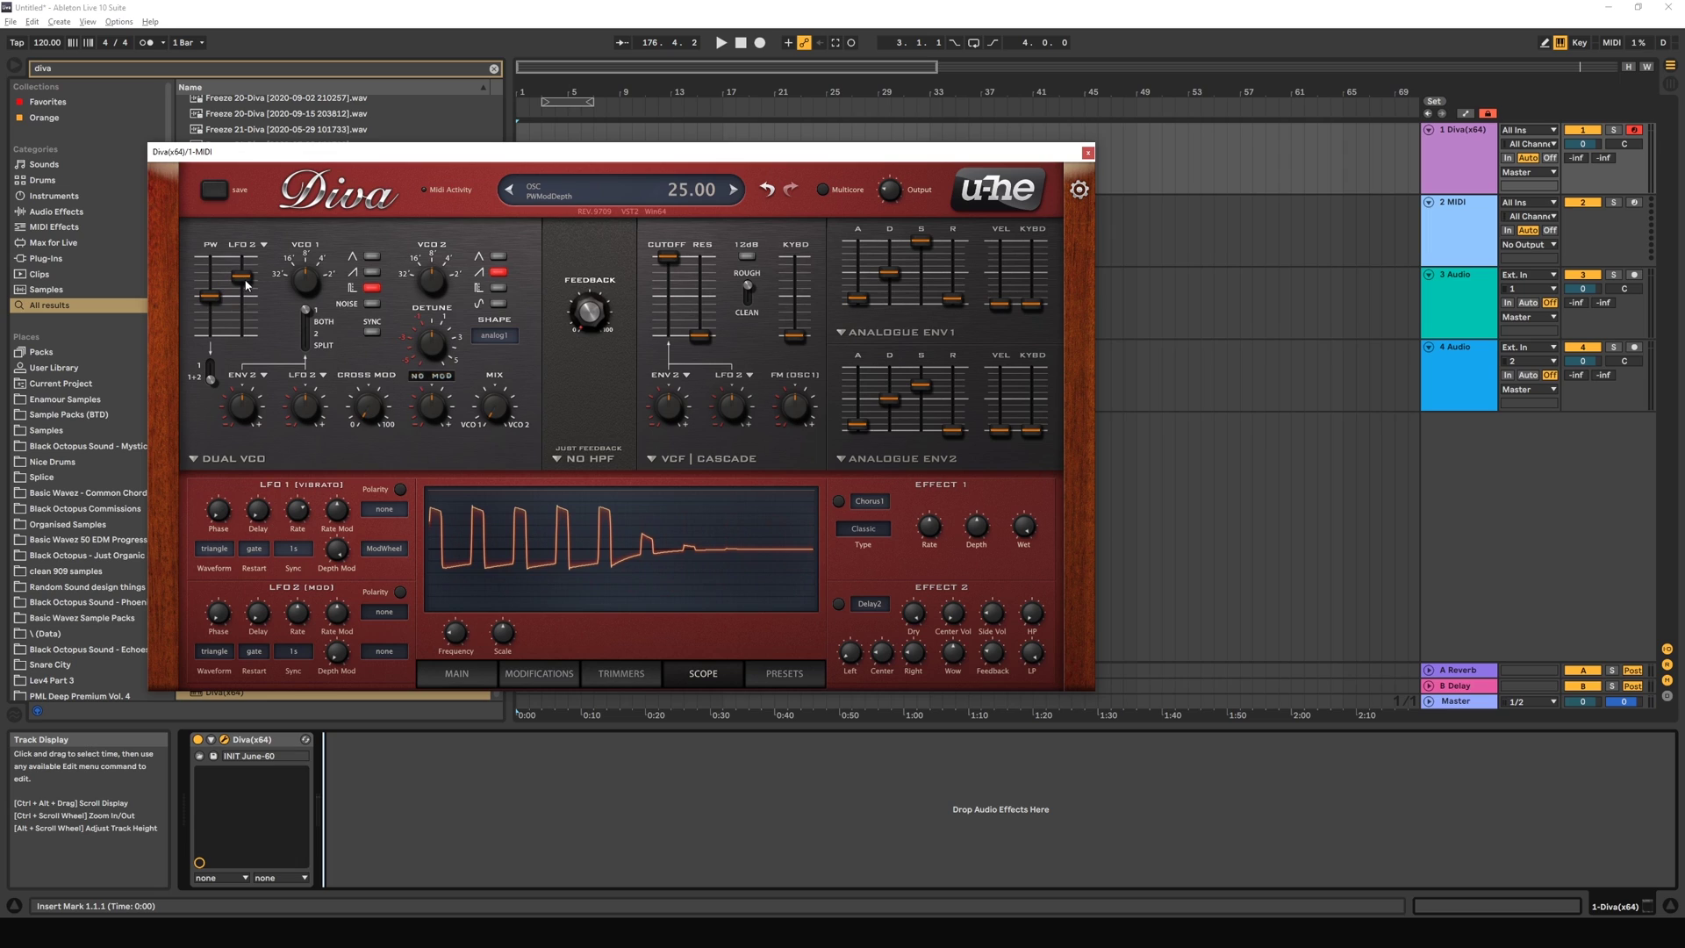
{"action": "double_click", "coordinate": [246, 286]}
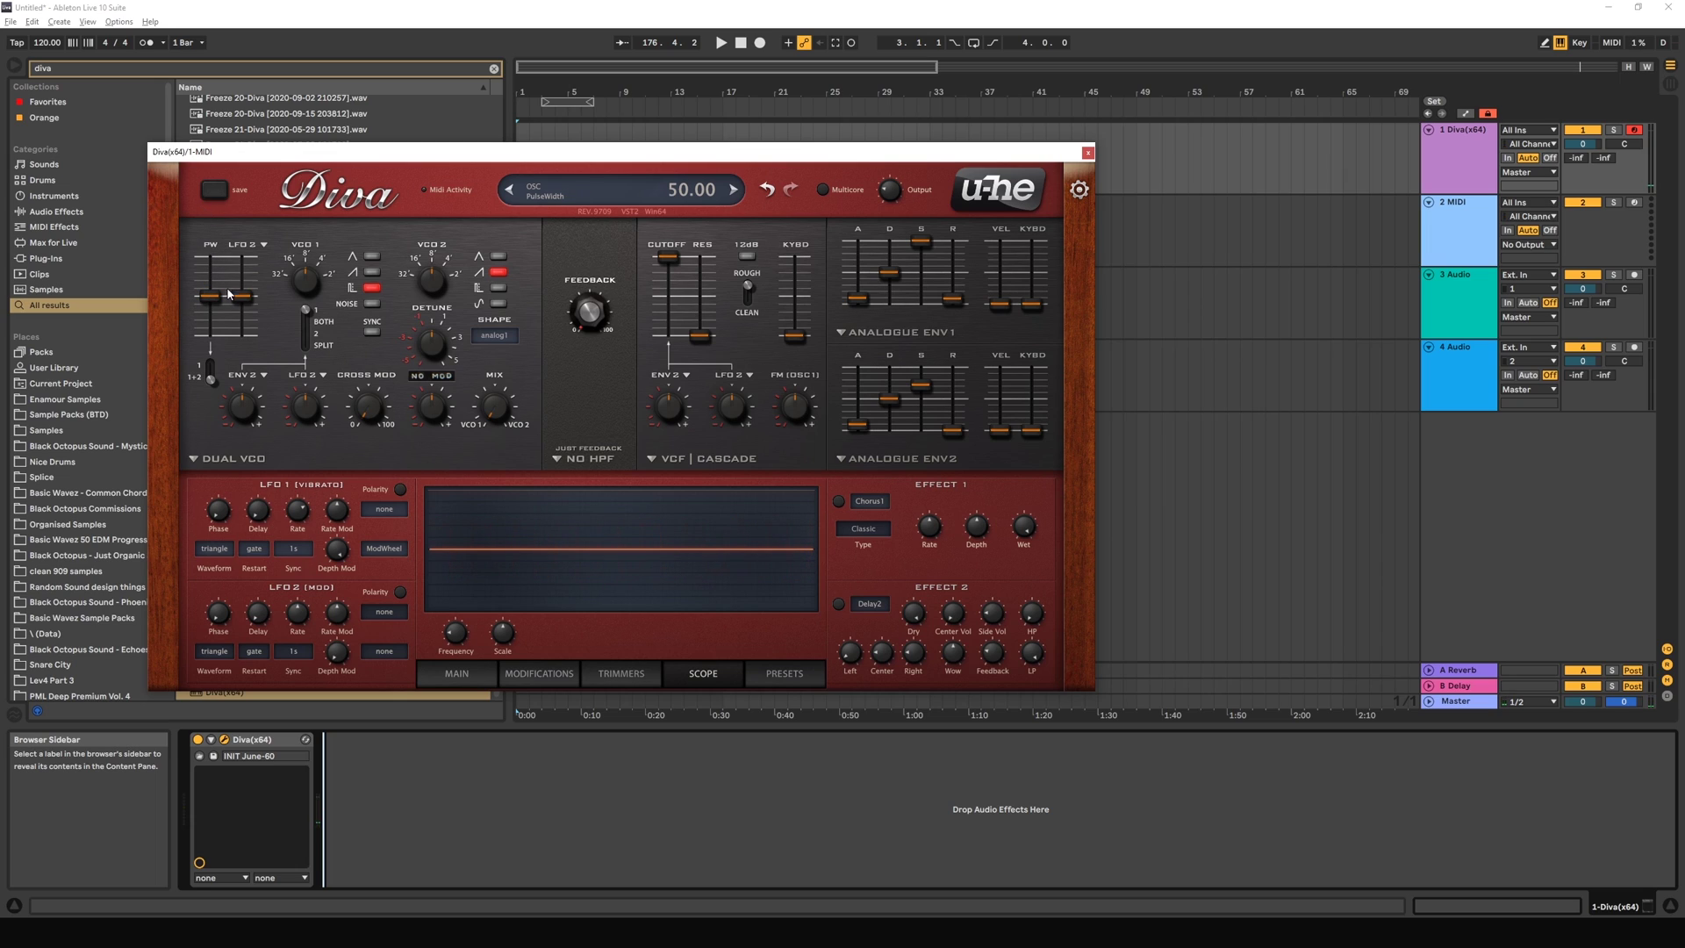
{"action": "left_click_drag", "start_coordinate": [209, 301], "coordinate": [209, 292]}
{"action": "left_click_drag", "start_coordinate": [201, 285], "coordinate": [192, 220]}
{"action": "left_click_drag", "start_coordinate": [213, 259], "coordinate": [215, 452]}
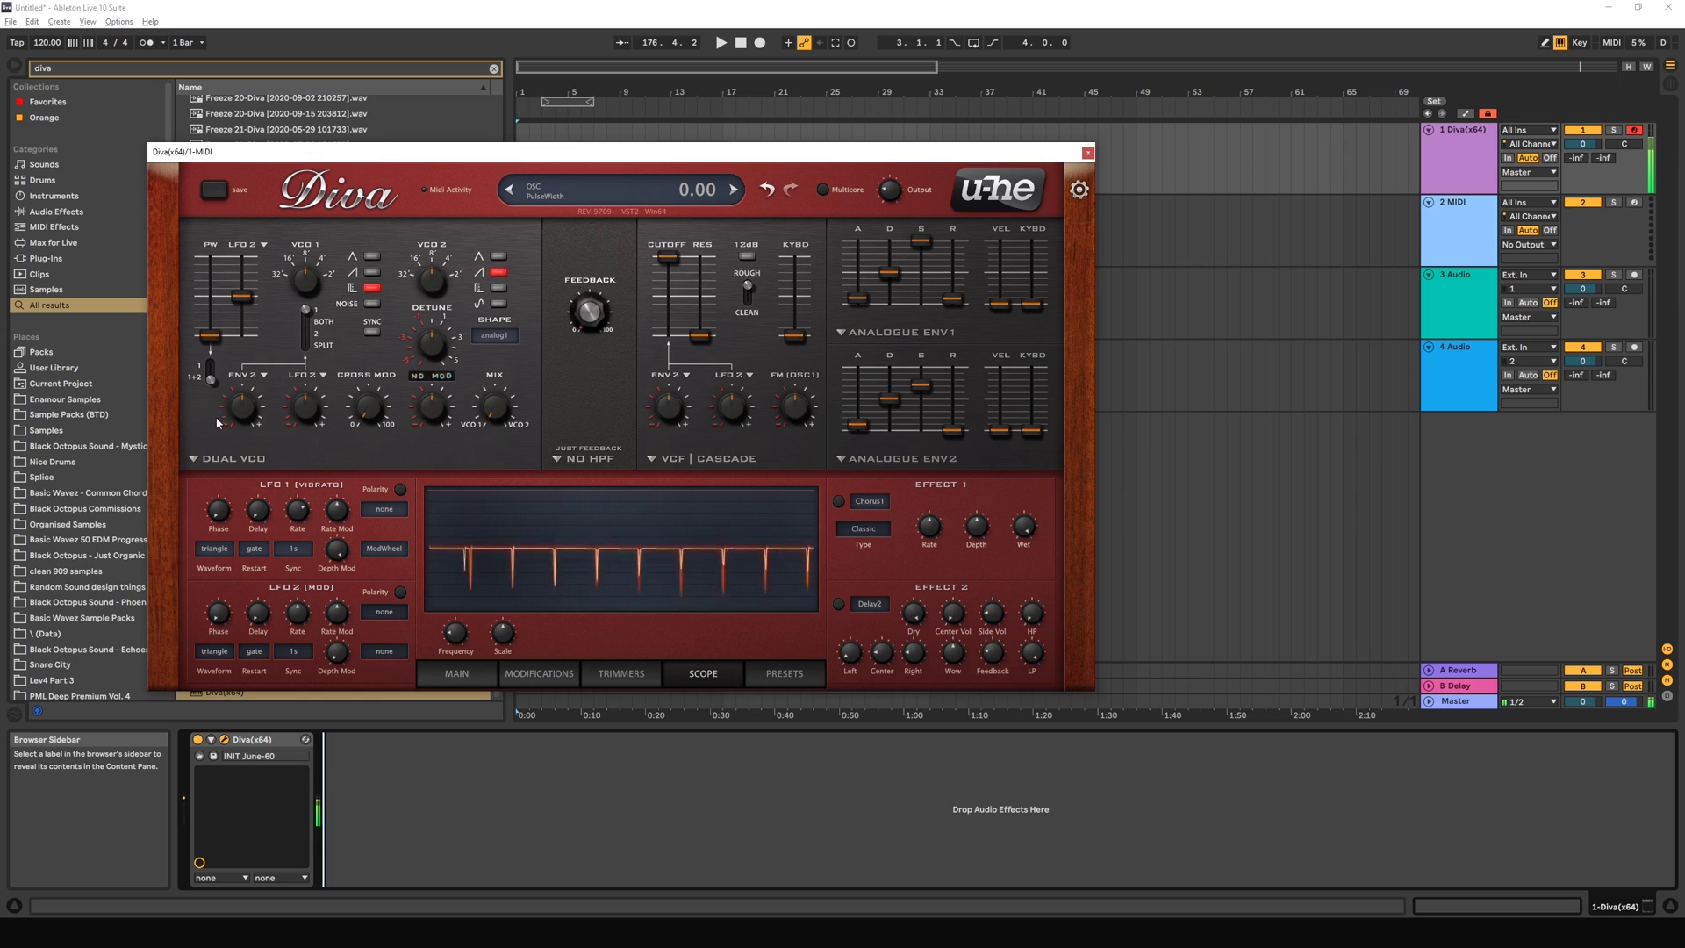
{"action": "left_click_drag", "start_coordinate": [205, 343], "coordinate": [195, 277]}
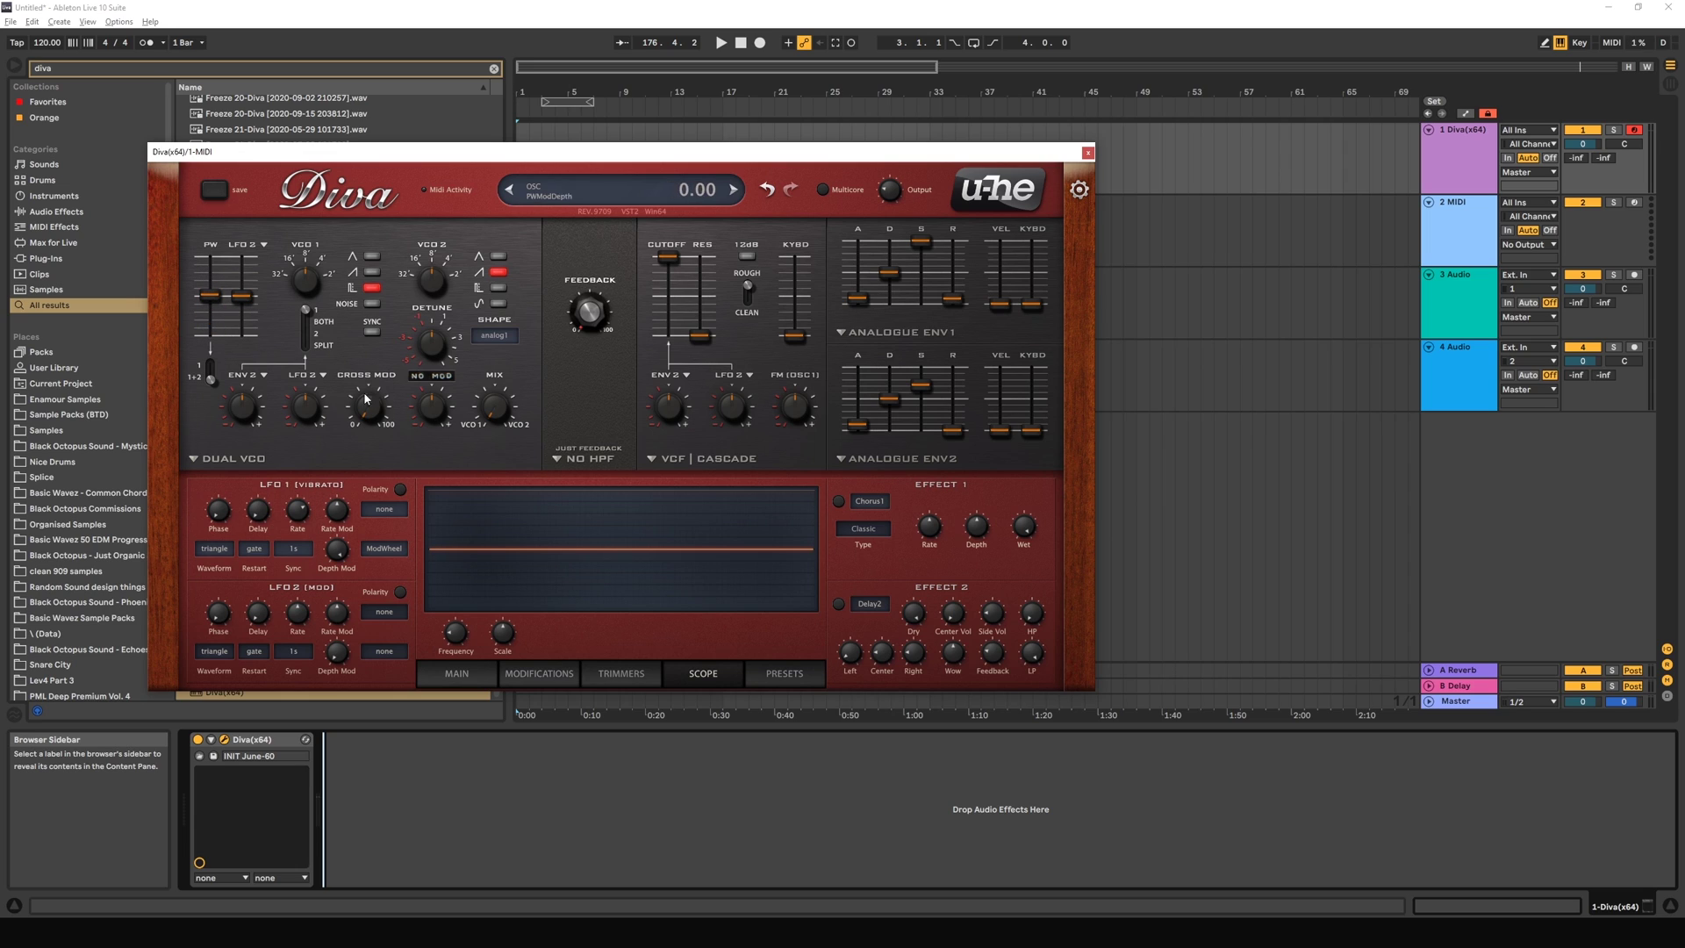
Step: Limit the pulse width control to VCO 1, and select VCO 2's pulse wave and bring it into the mix
{"action": "left_click", "coordinate": [211, 369]}
{"action": "left_click", "coordinate": [498, 289]}
{"action": "left_click_drag", "start_coordinate": [504, 417], "coordinate": [512, 333]}
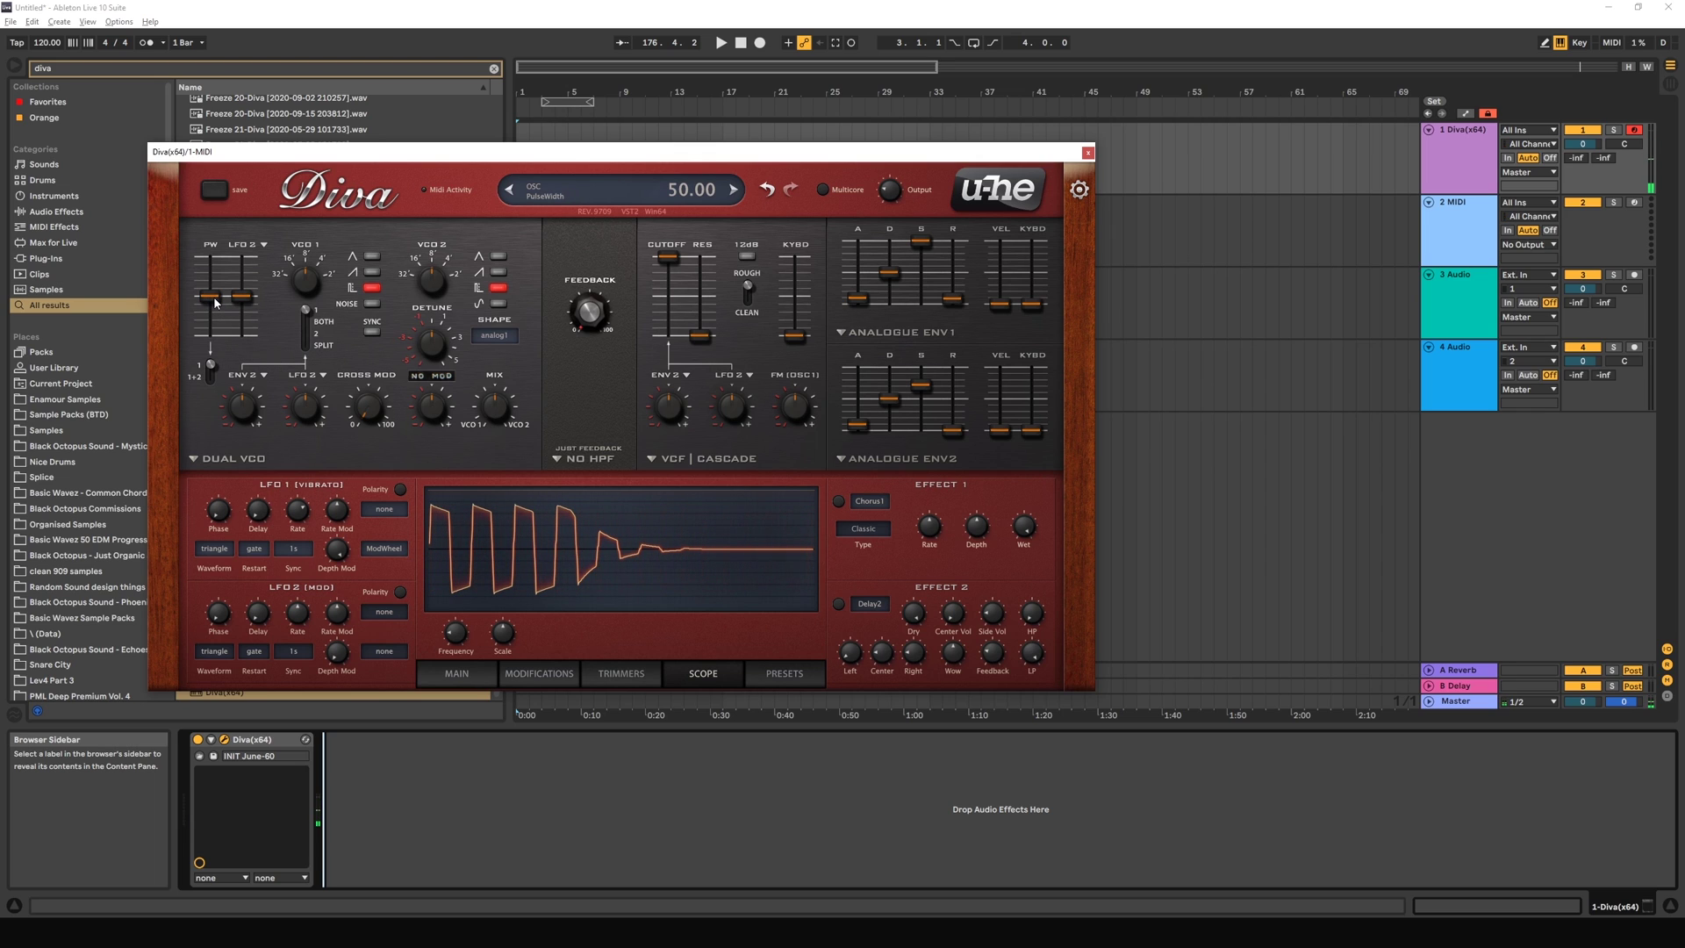
Step: Sweep the pulse width on both oscillators, start playback, and reset the pulse width to its default
{"action": "left_click_drag", "start_coordinate": [216, 301], "coordinate": [219, 275]}
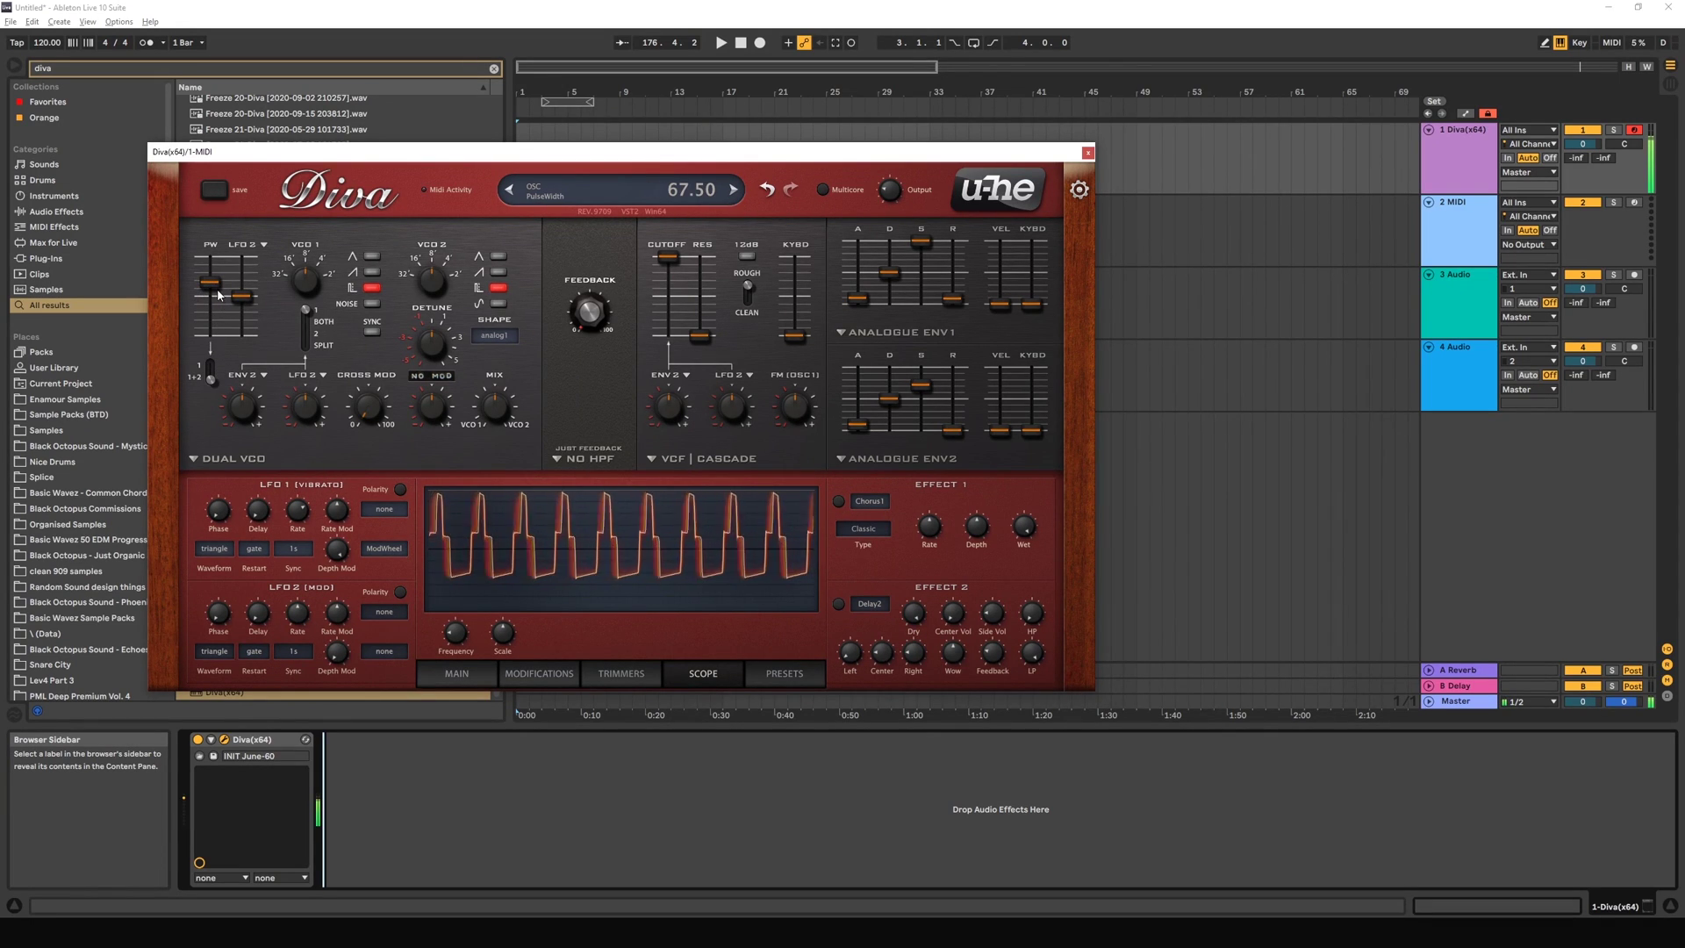
{"action": "mouse_move", "coordinate": [211, 281]}
{"action": "left_mouse_down"}
{"action": "mouse_move", "coordinate": [219, 246]}
{"action": "mouse_move", "coordinate": [223, 285]}
{"action": "left_mouse_up"}
{"action": "key", "text": "space"}
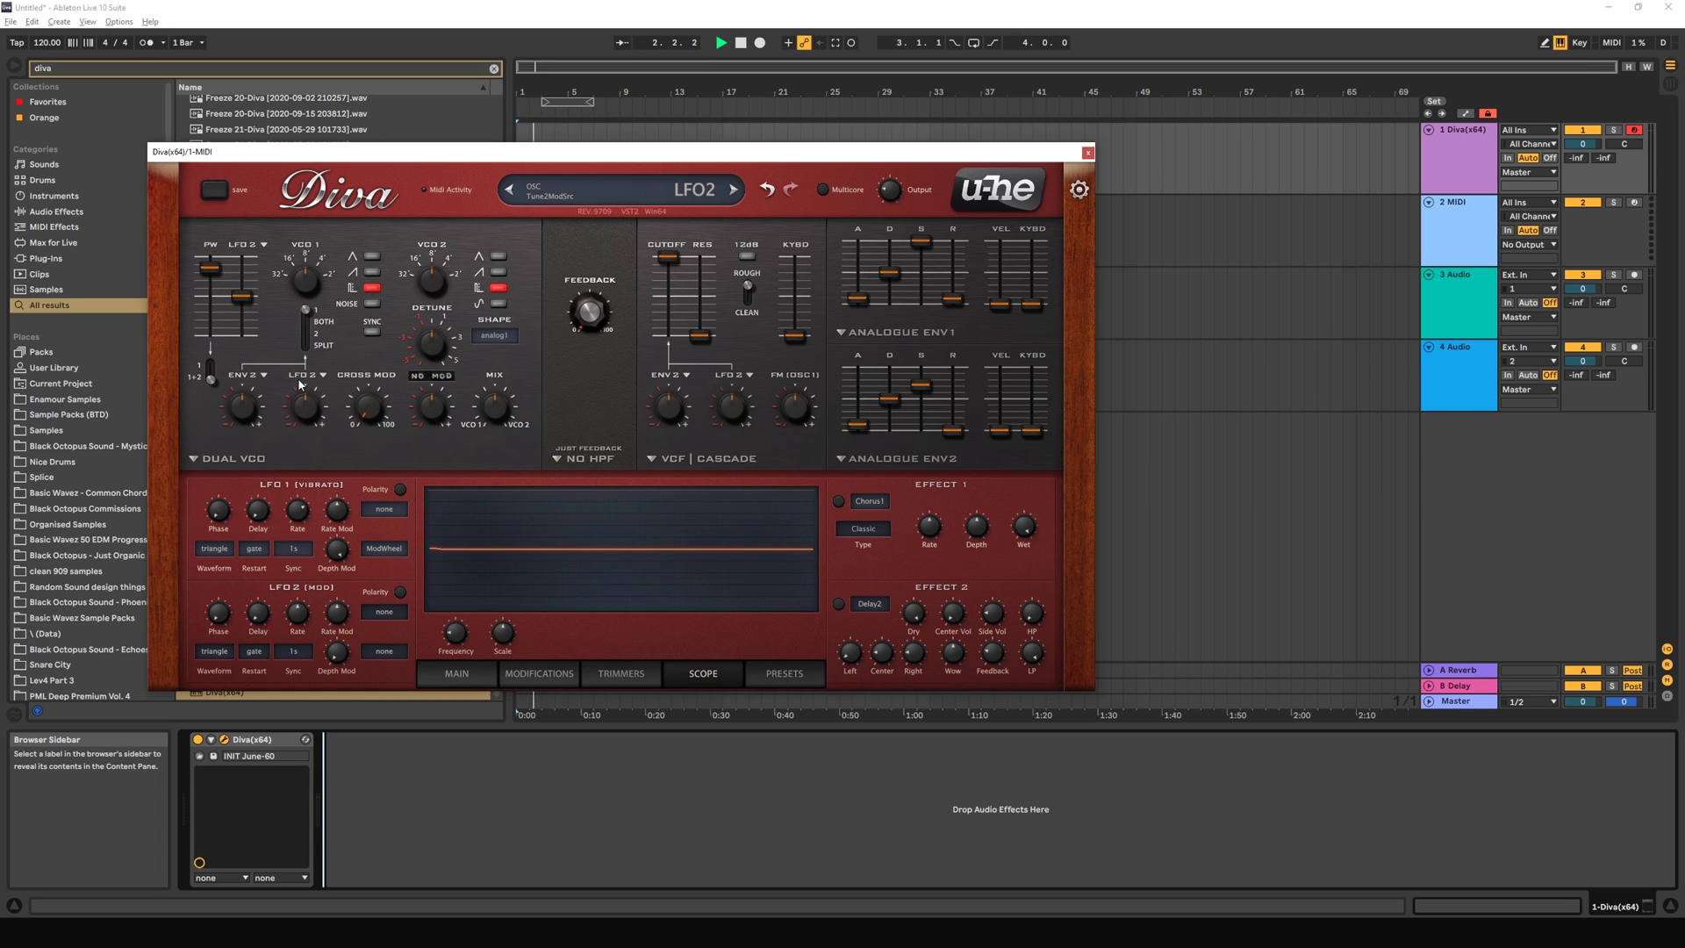
{"action": "double_click", "coordinate": [209, 268]}
Step: Check the pulse width modulation sources, keep LFO2, and raise the modulation depth
{"action": "left_click", "coordinate": [252, 248]}
{"action": "left_click", "coordinate": [247, 249]}
{"action": "left_click", "coordinate": [246, 248]}
{"action": "left_click", "coordinate": [230, 235]}
{"action": "left_click_drag", "start_coordinate": [243, 296], "coordinate": [245, 293]}
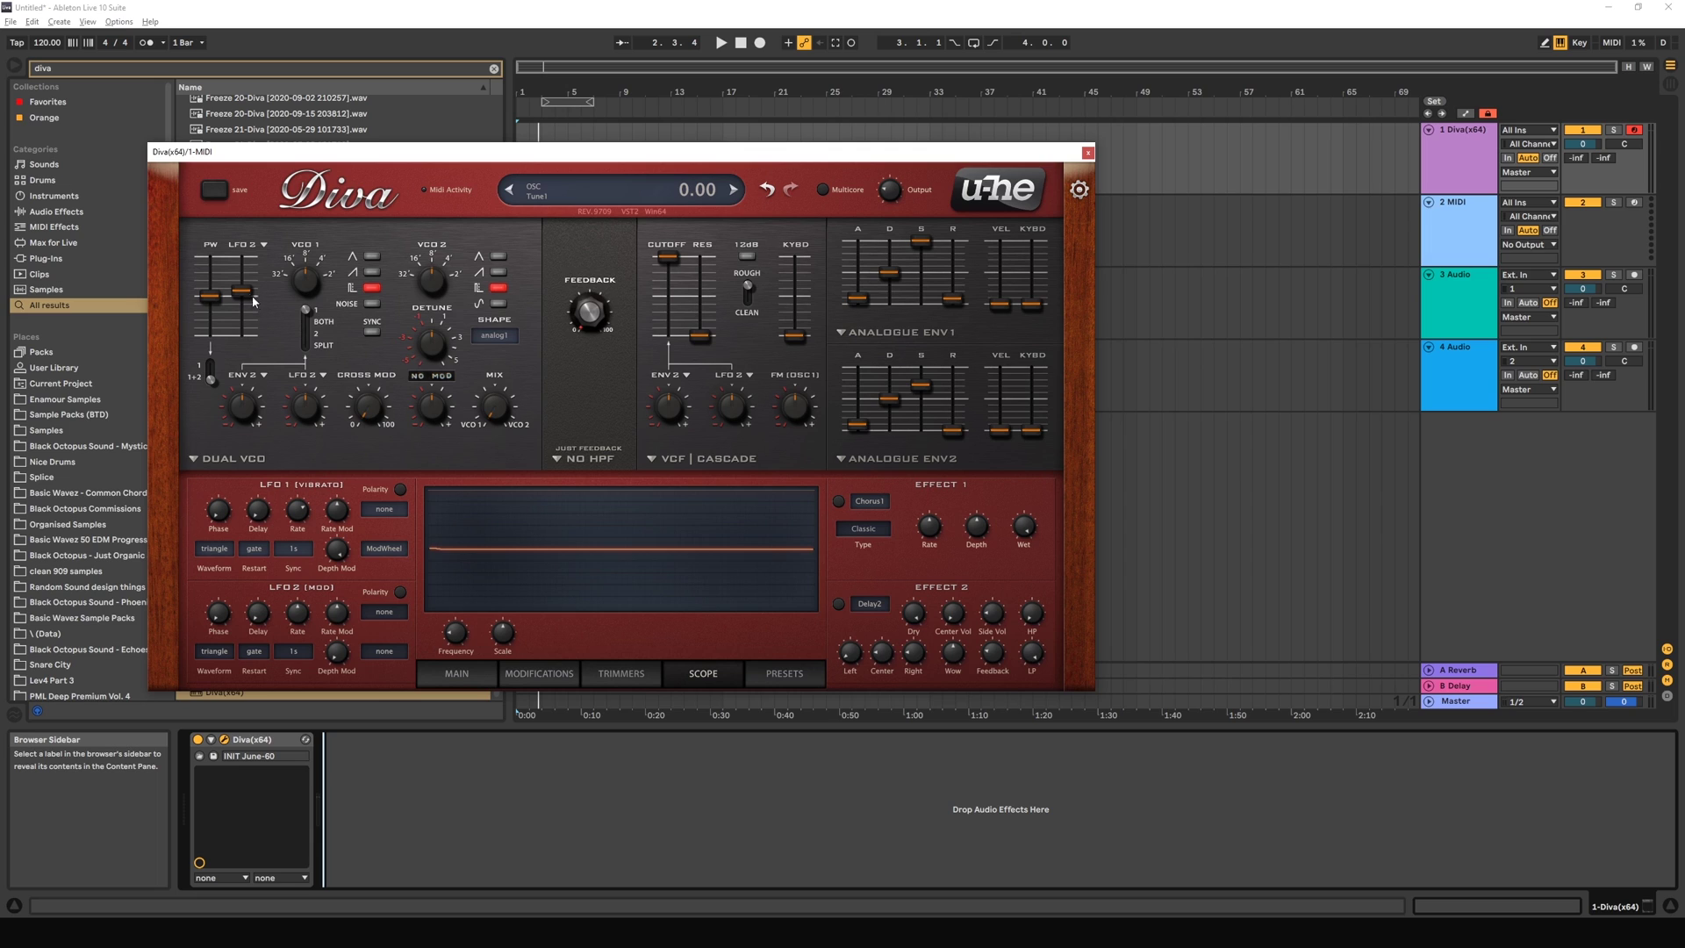
{"action": "left_click_drag", "start_coordinate": [241, 292], "coordinate": [245, 277]}
Step: Raise LFO 2's rate to 2.50, bring it down to 1.20, and start playback
{"action": "scroll", "coordinate": [302, 603], "scroll_direction": "up", "scroll_amount": 5}
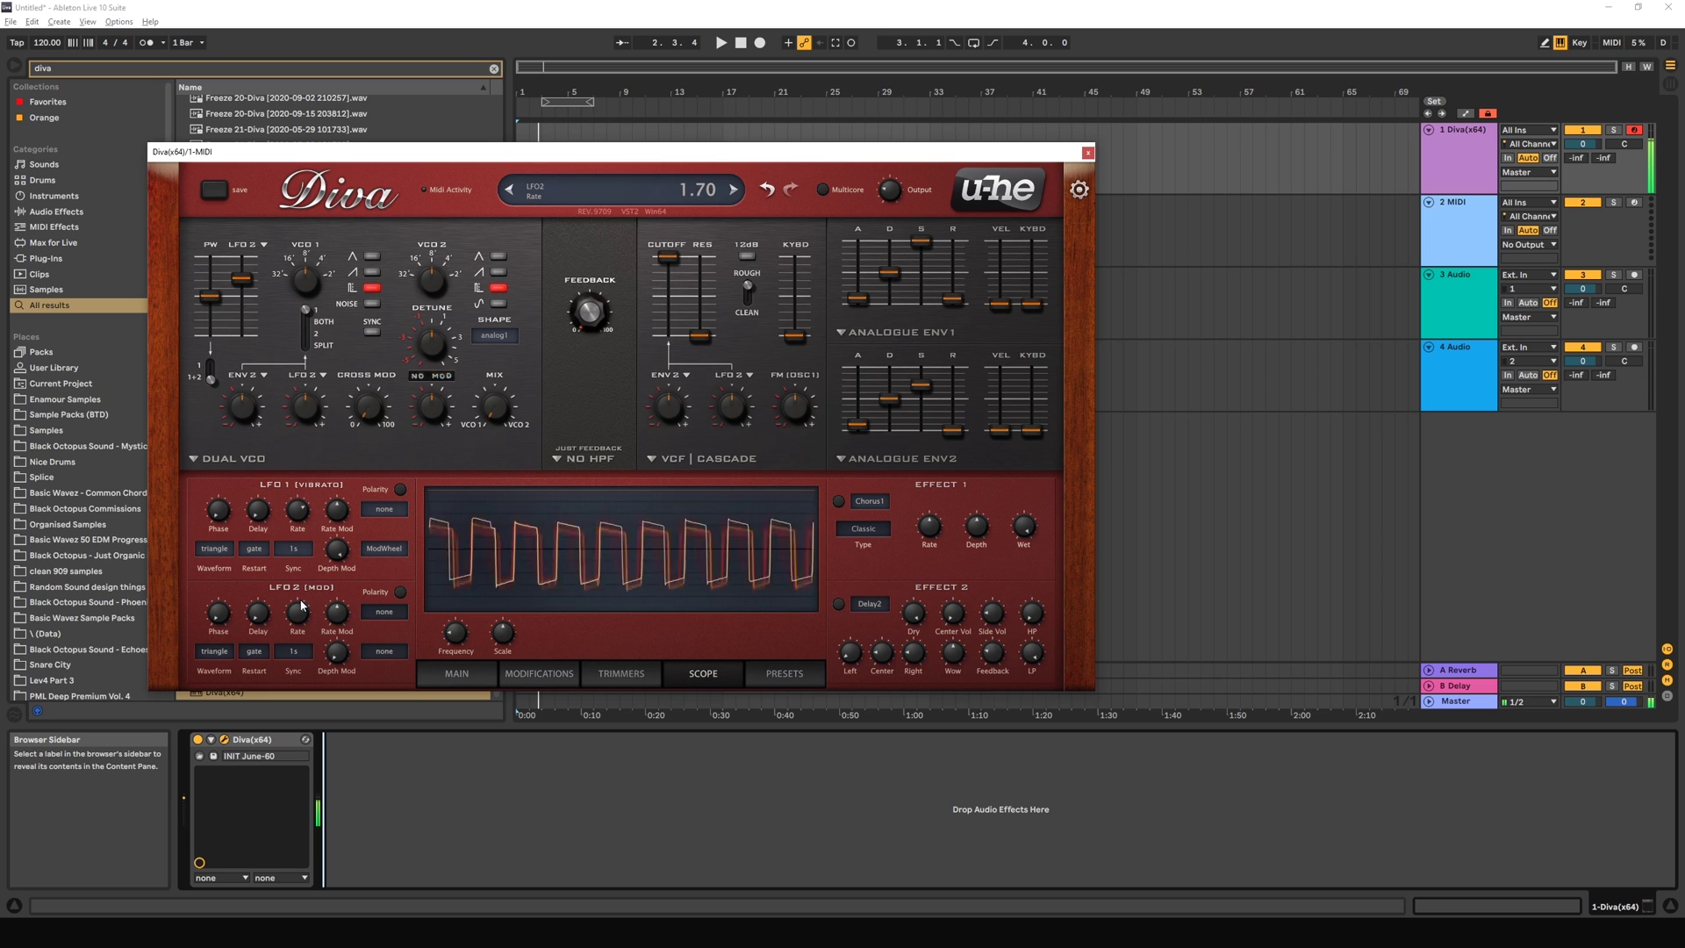
{"action": "scroll", "coordinate": [302, 603], "scroll_direction": "up", "scroll_amount": 4}
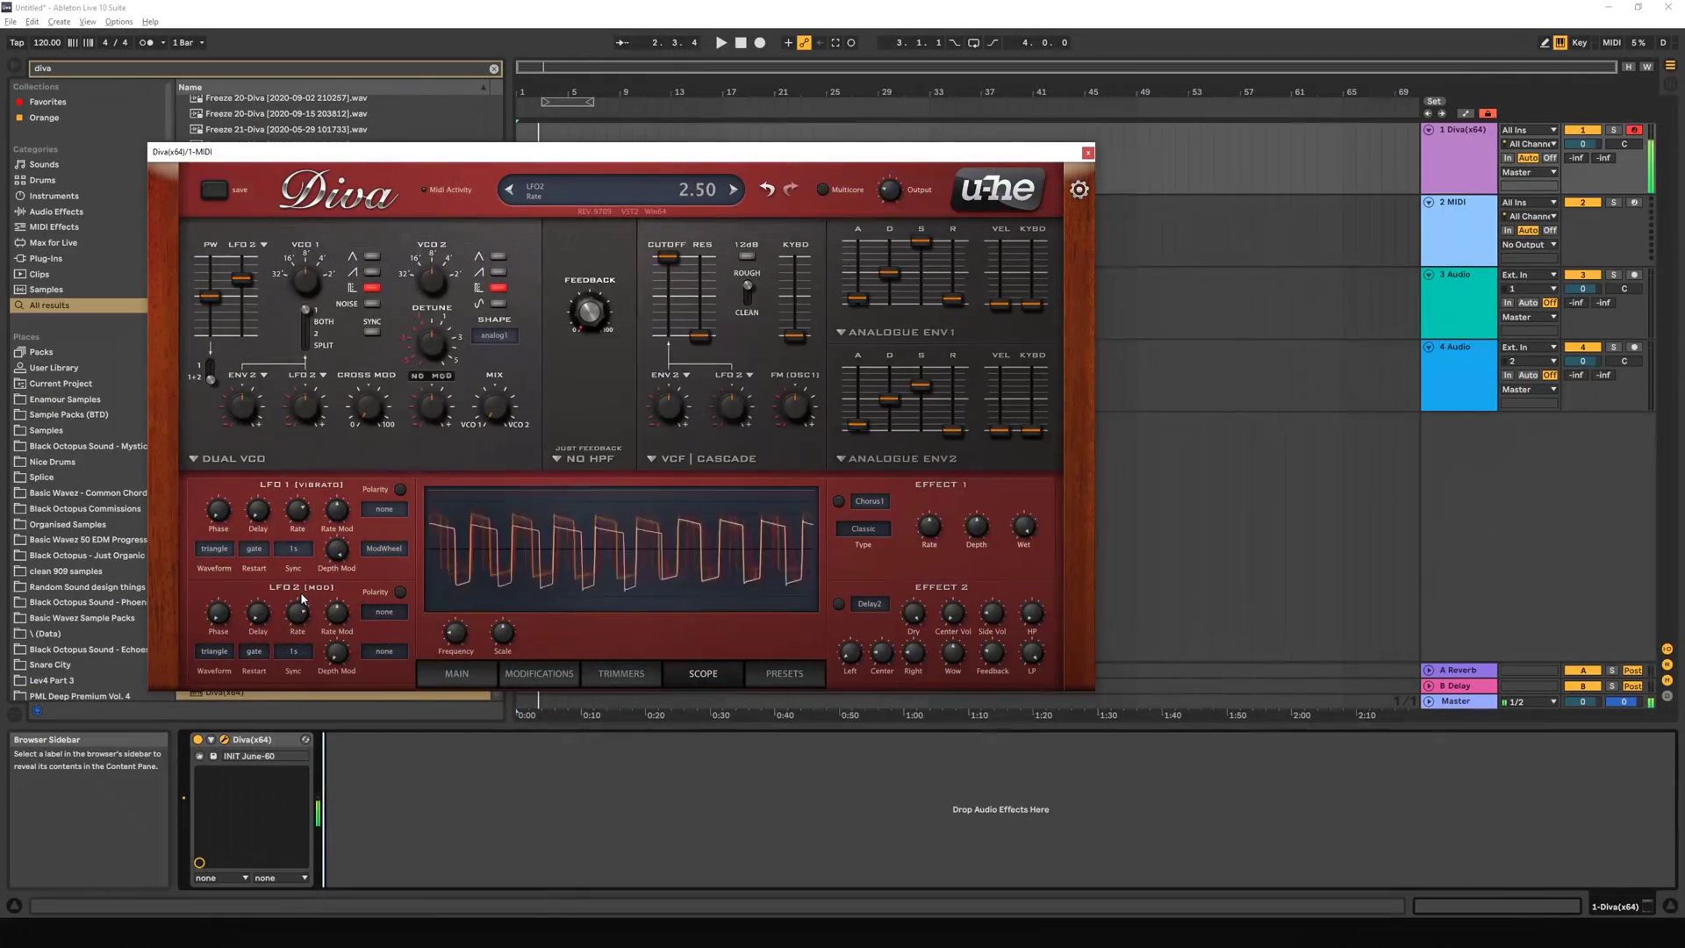
{"action": "mouse_move", "coordinate": [303, 594]}
{"action": "left_mouse_down"}
{"action": "mouse_move", "coordinate": [302, 576]}
{"action": "mouse_move", "coordinate": [304, 650]}
{"action": "mouse_move", "coordinate": [304, 619]}
{"action": "left_mouse_up"}
{"action": "key", "text": "space"}
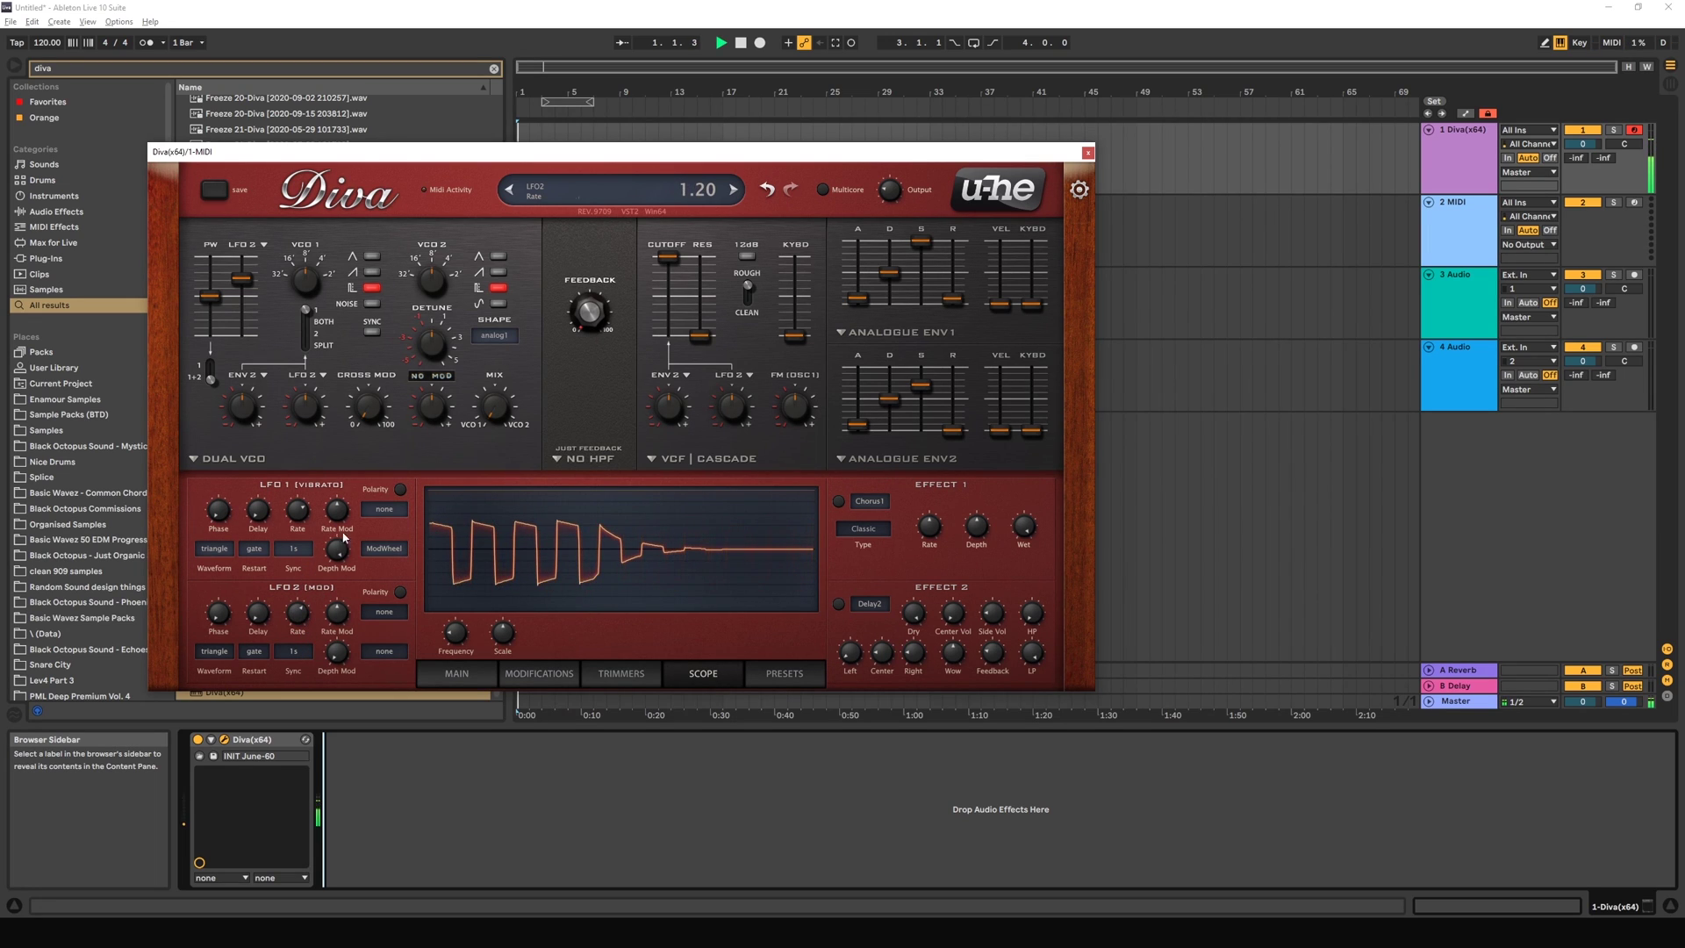
Step: Examine the list of available modulation sources for the pulse width
{"action": "left_click", "coordinate": [256, 246]}
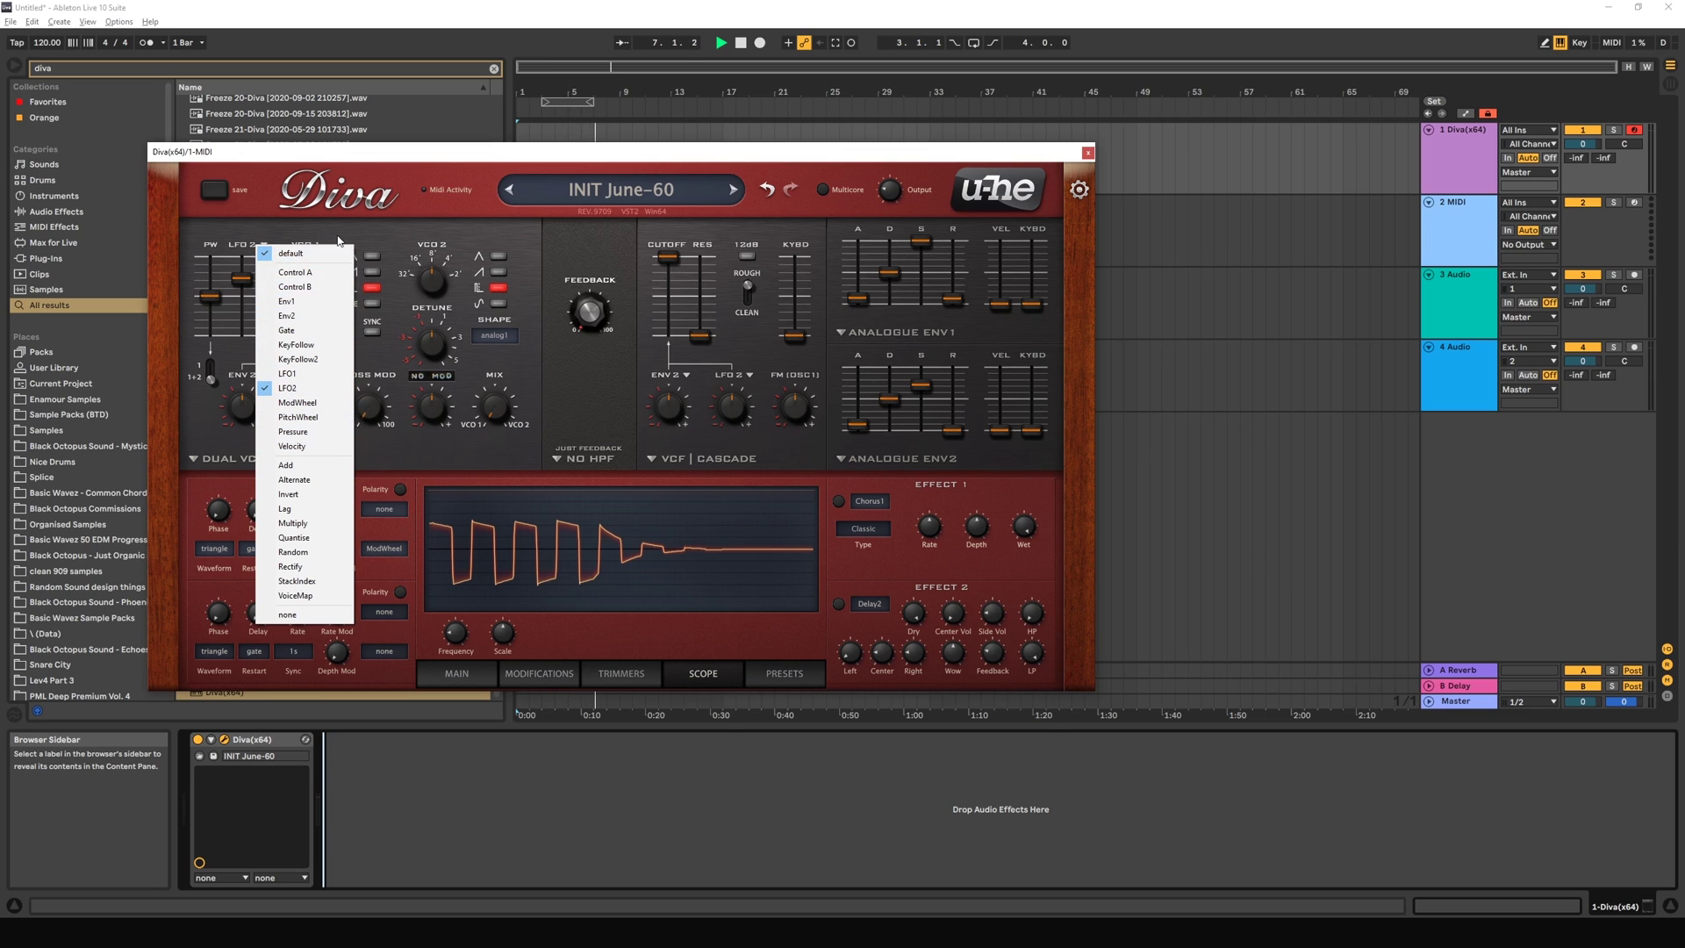
{"action": "left_click", "coordinate": [315, 237]}
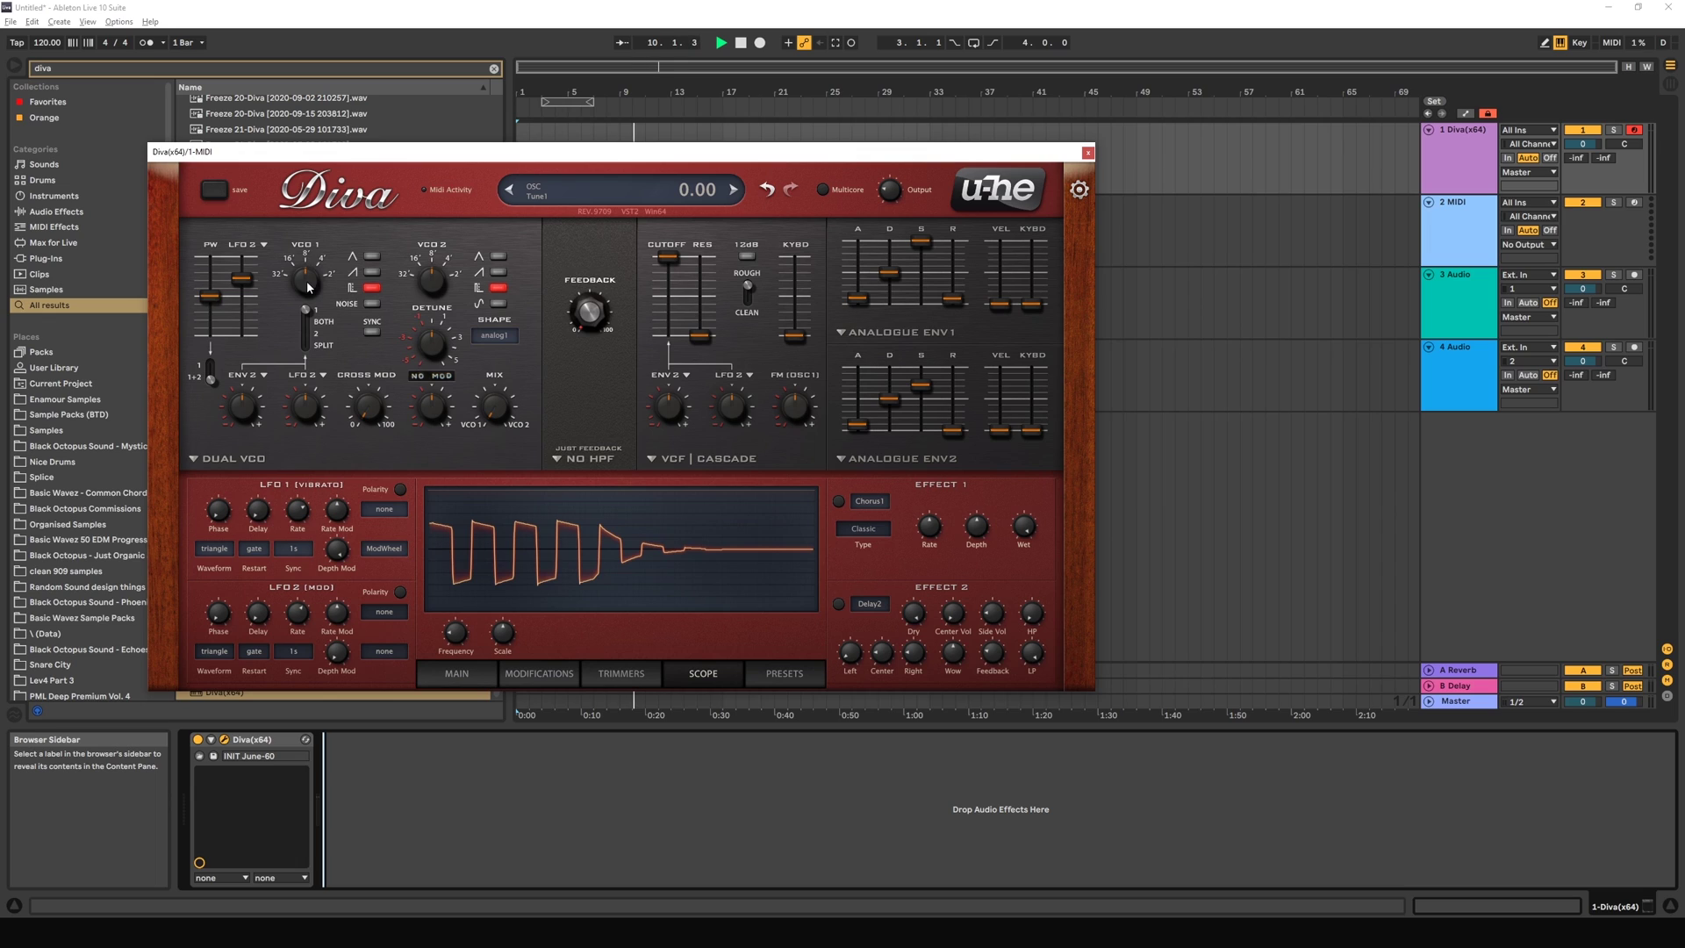
Step: Set VCO 1's tuning down to -12.00 and reset the pulse width modulation depth
{"action": "left_click", "coordinate": [321, 259]}
{"action": "left_click", "coordinate": [307, 253]}
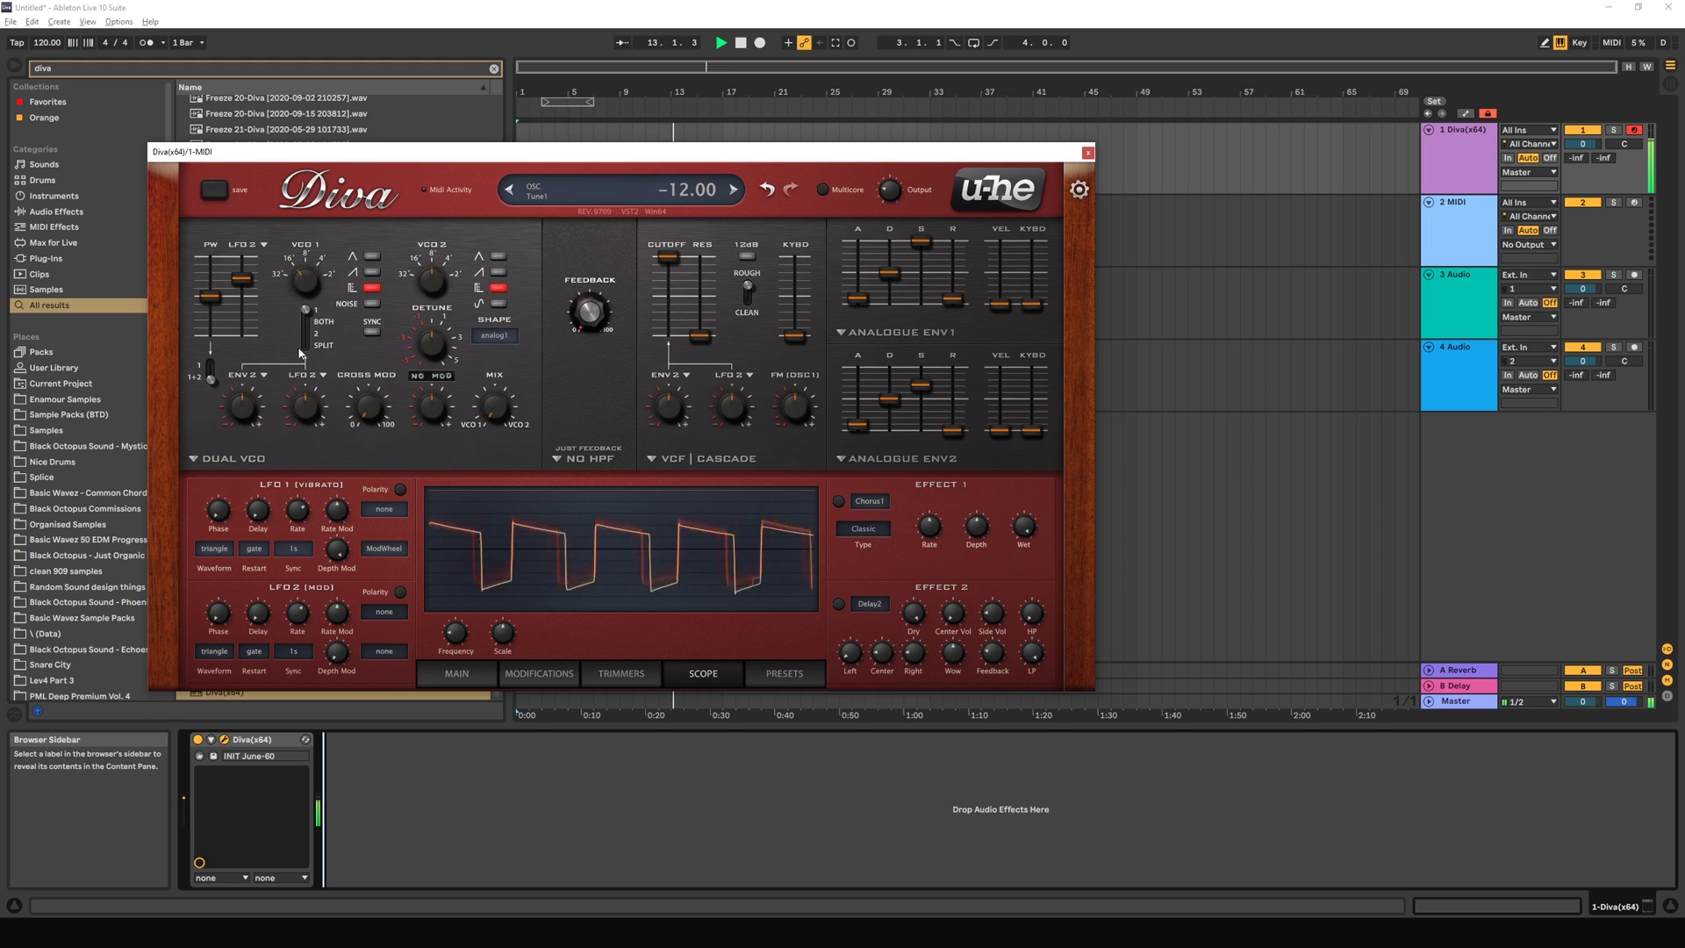
{"action": "double_click", "coordinate": [242, 283]}
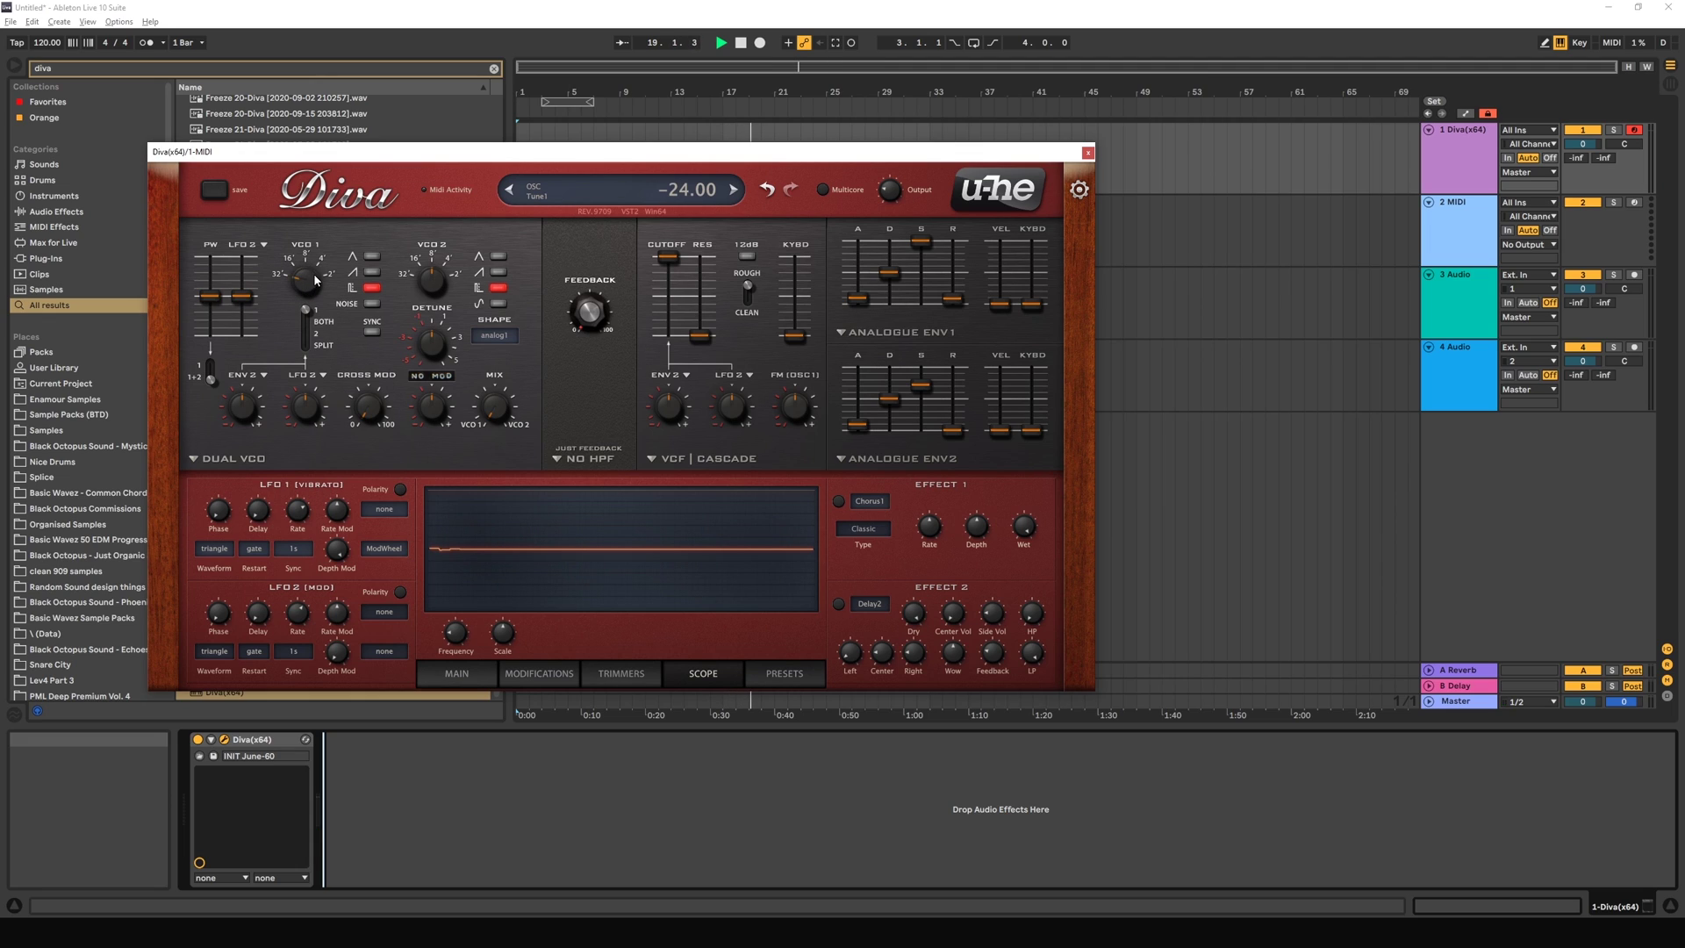
Step: Adjust the oscillator mix and the VCO tuning, bringing VCO 2's tuning down to -5.00
{"action": "mouse_move", "coordinate": [299, 269]}
{"action": "left_mouse_down"}
{"action": "mouse_move", "coordinate": [337, 131]}
{"action": "mouse_move", "coordinate": [295, 266]}
{"action": "left_mouse_up"}
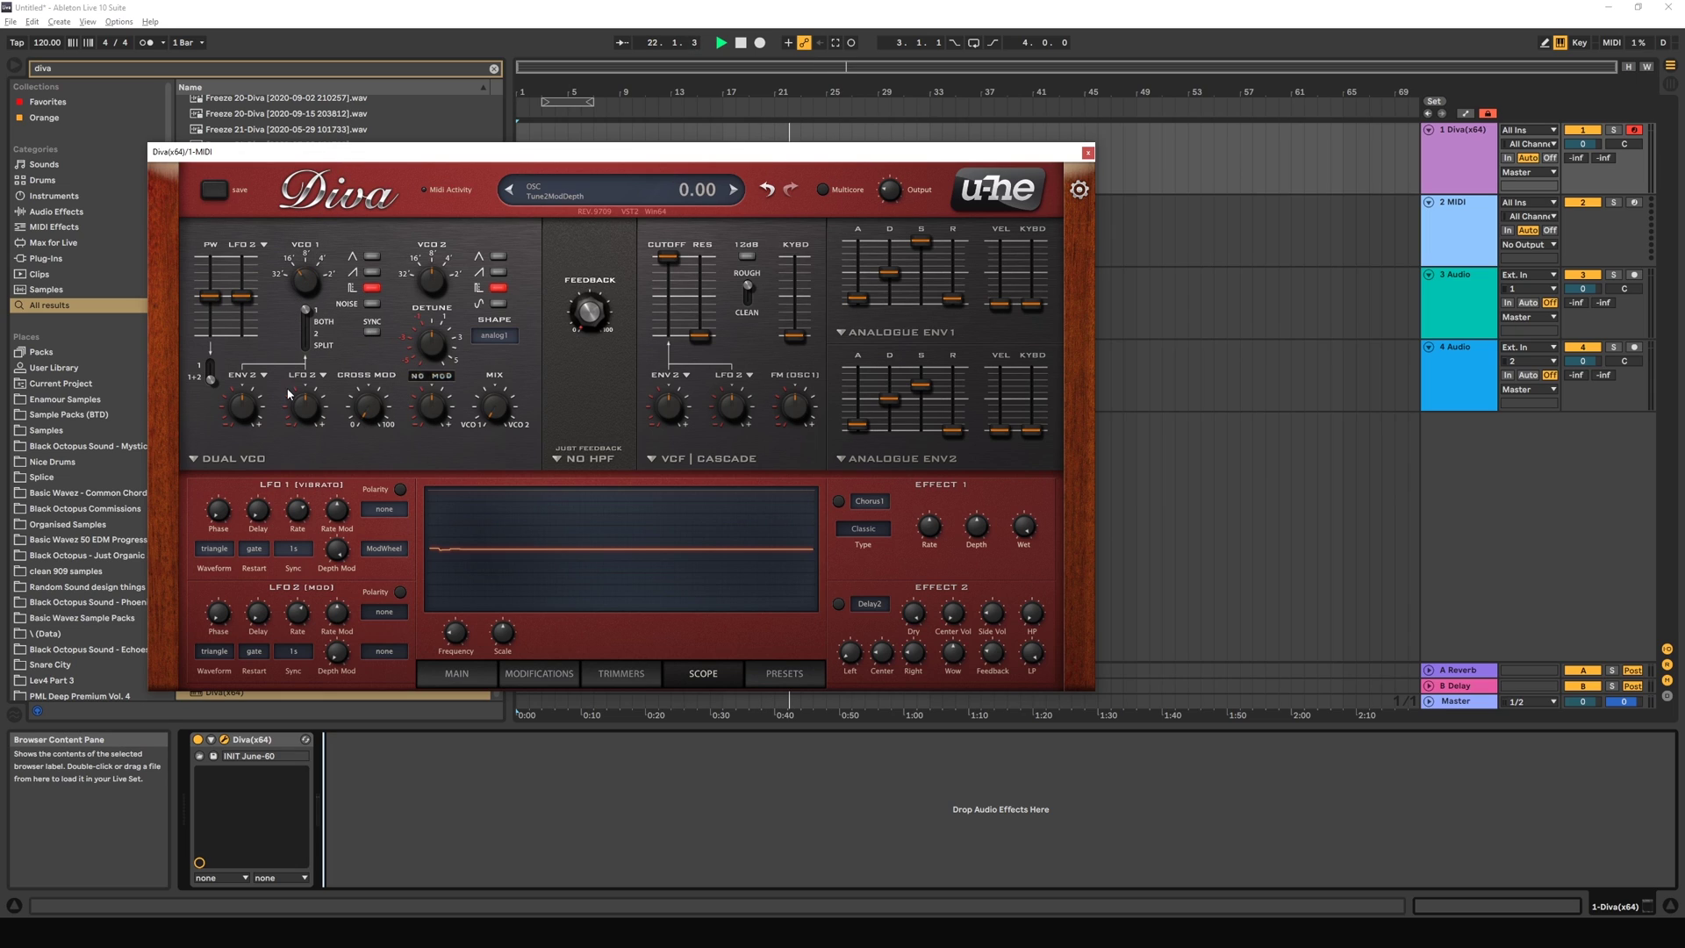
{"action": "left_click_drag", "start_coordinate": [415, 367], "coordinate": [441, 261]}
{"action": "mouse_move", "coordinate": [421, 280]}
{"action": "left_mouse_down"}
{"action": "mouse_move", "coordinate": [419, 316]}
{"action": "mouse_move", "coordinate": [414, 281]}
{"action": "left_mouse_up"}
{"action": "left_click_drag", "start_coordinate": [492, 422], "coordinate": [503, 411]}
{"action": "left_click_drag", "start_coordinate": [429, 343], "coordinate": [366, 751]}
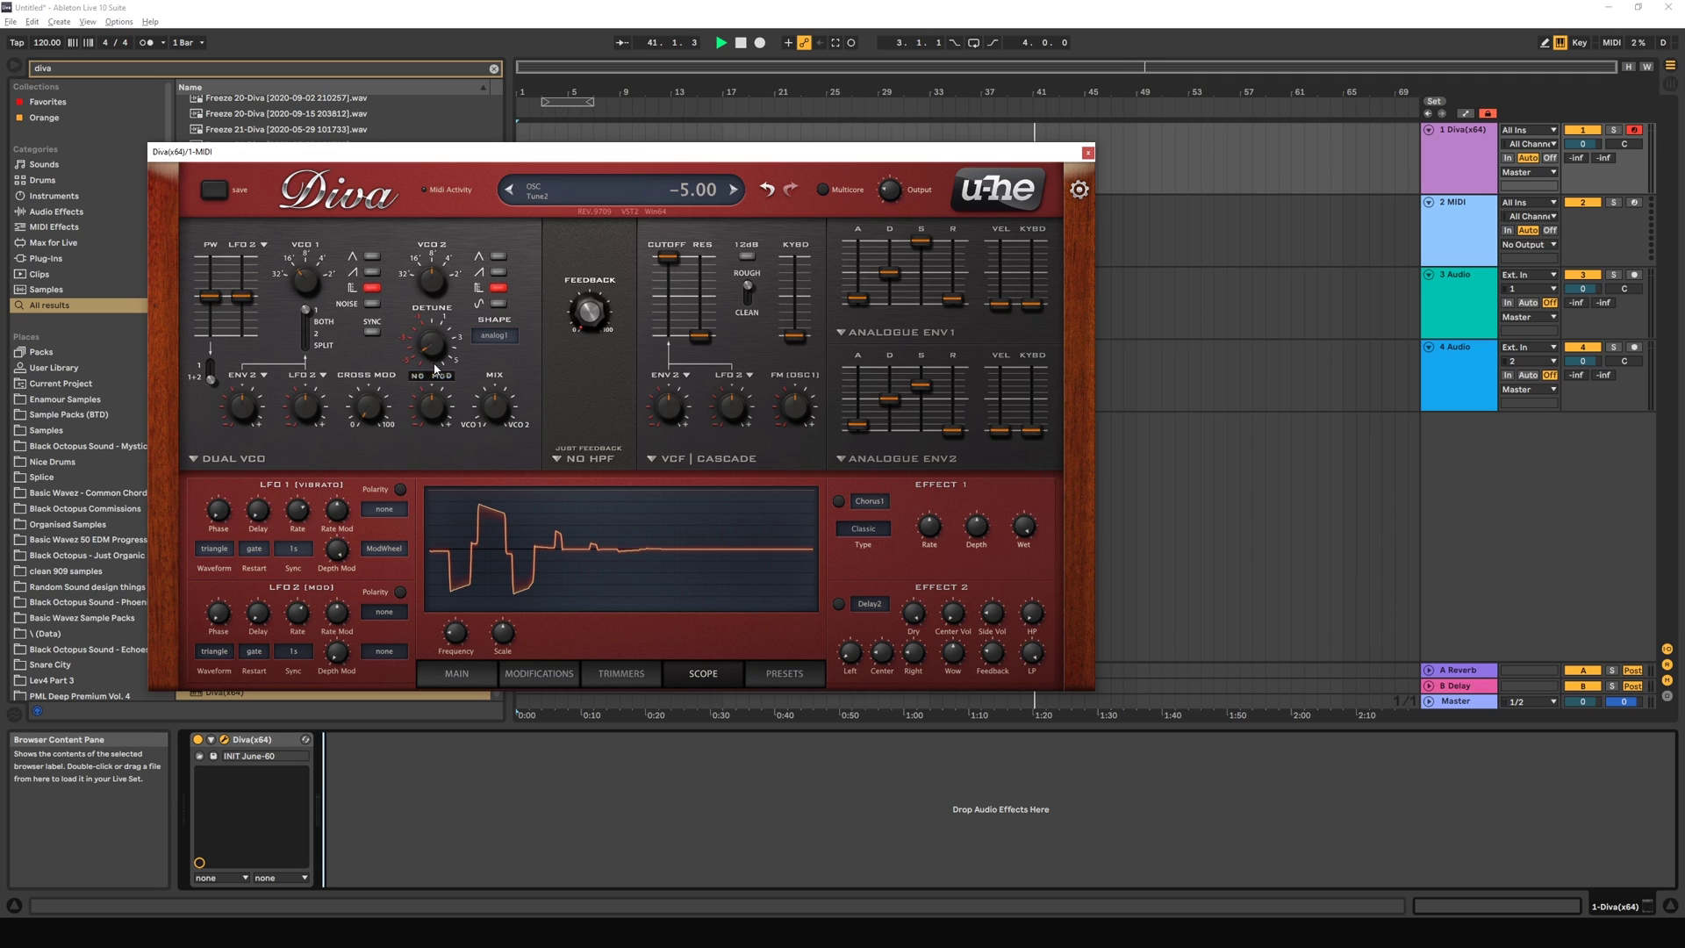
Step: Detune VCO 2 against VCO 1, trying tunings of -6.36 and -19.61, and reset VCO 2's tuning to 0.00
{"action": "left_click_drag", "start_coordinate": [433, 348], "coordinate": [422, 367]}
{"action": "left_click_drag", "start_coordinate": [434, 351], "coordinate": [456, 450]}
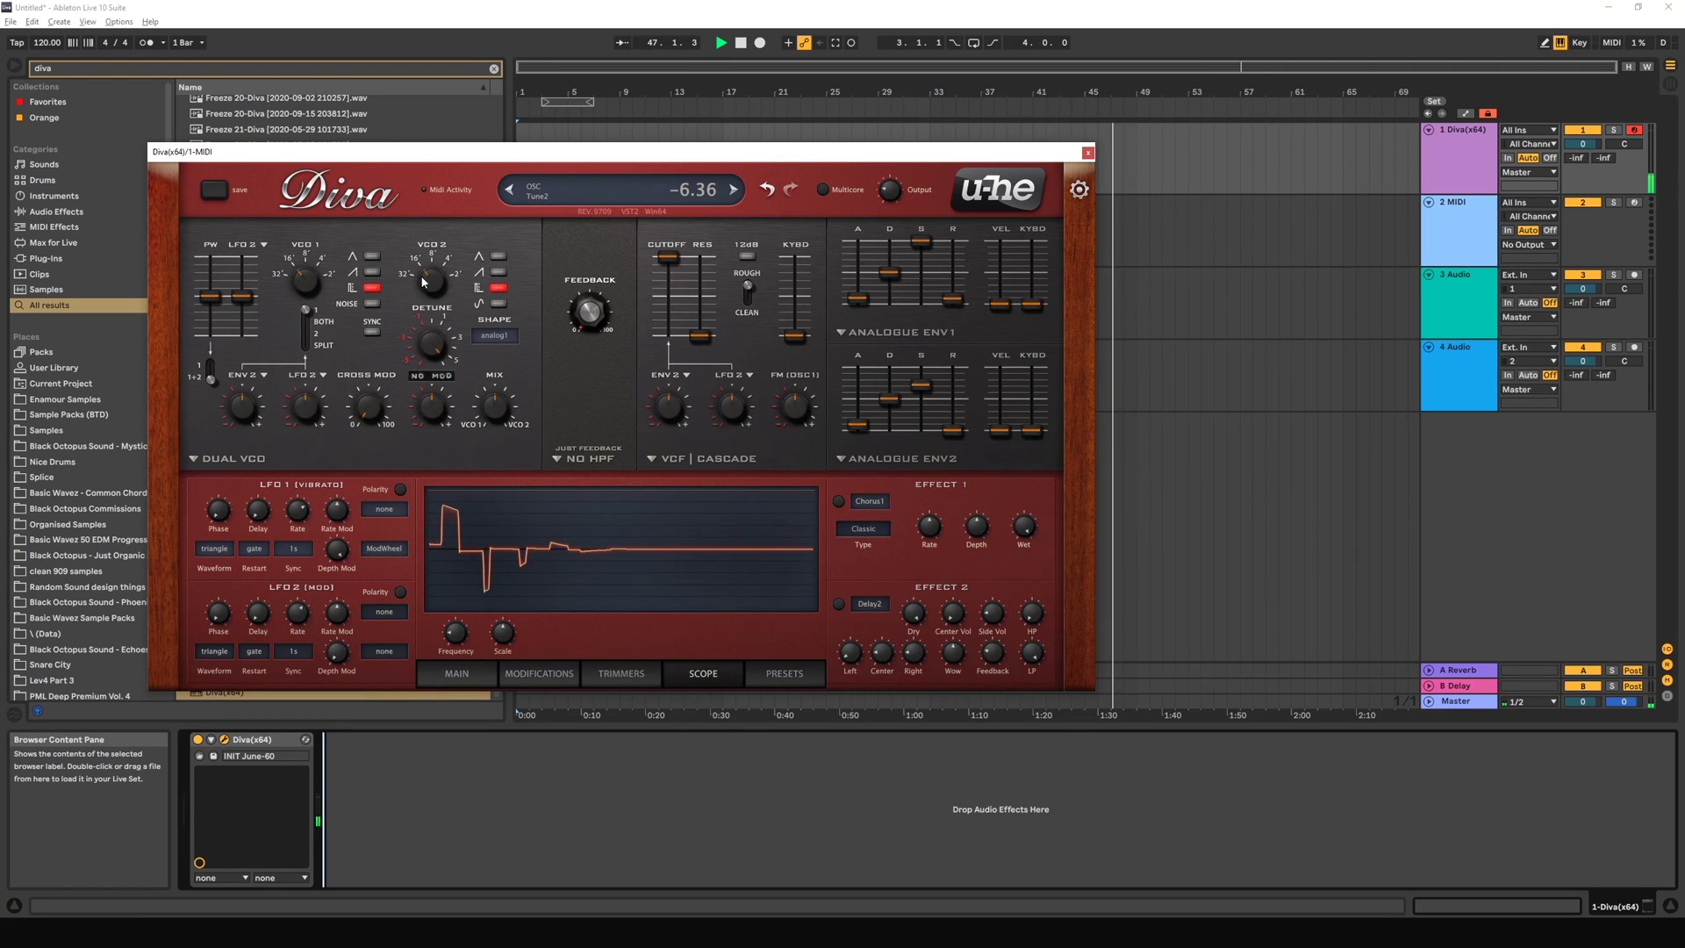
{"action": "left_click_drag", "start_coordinate": [437, 349], "coordinate": [432, 423]}
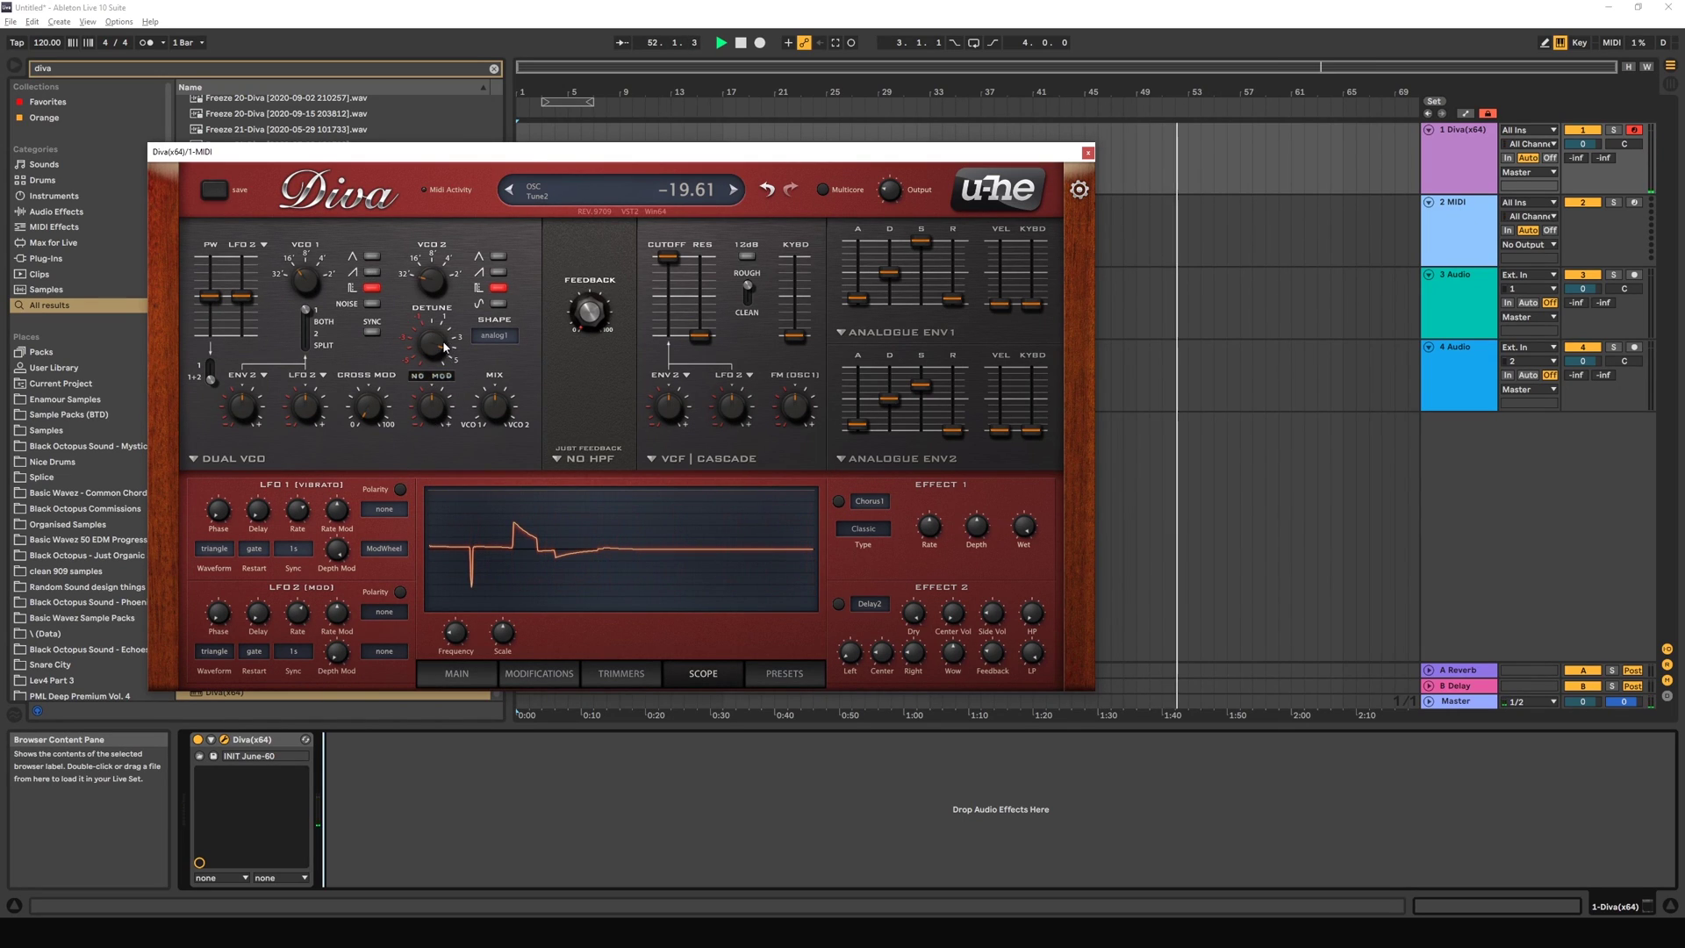
{"action": "left_click_drag", "start_coordinate": [441, 353], "coordinate": [441, 368]}
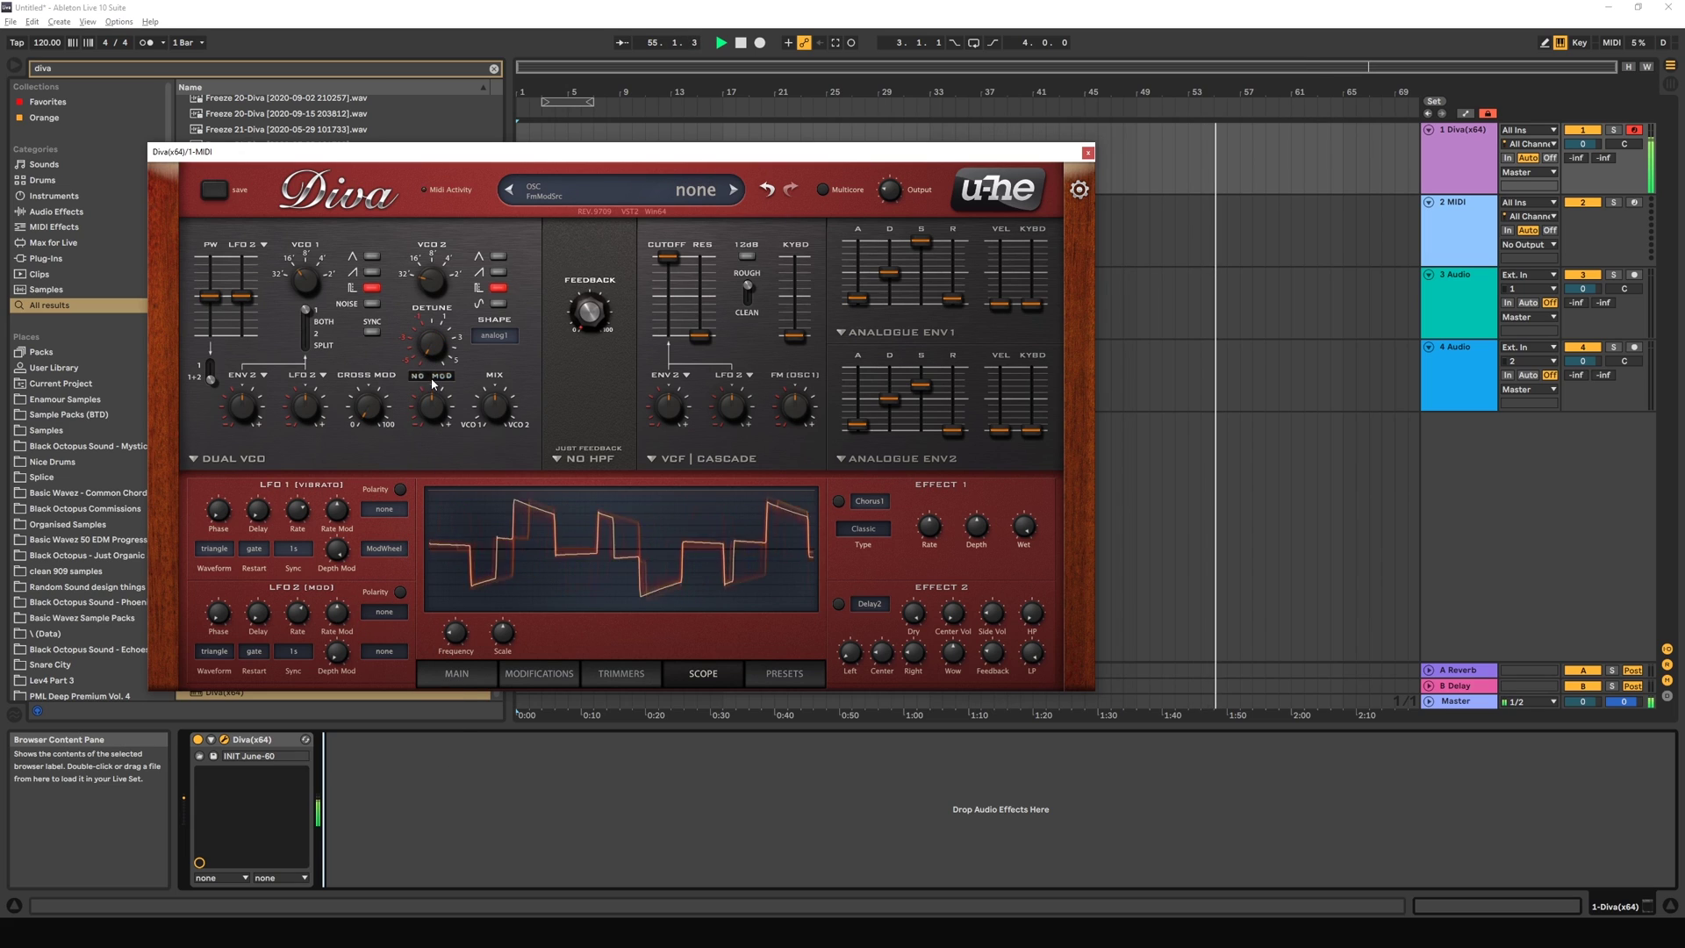
{"action": "left_click_drag", "start_coordinate": [431, 286], "coordinate": [430, 282]}
{"action": "double_click", "coordinate": [430, 282]}
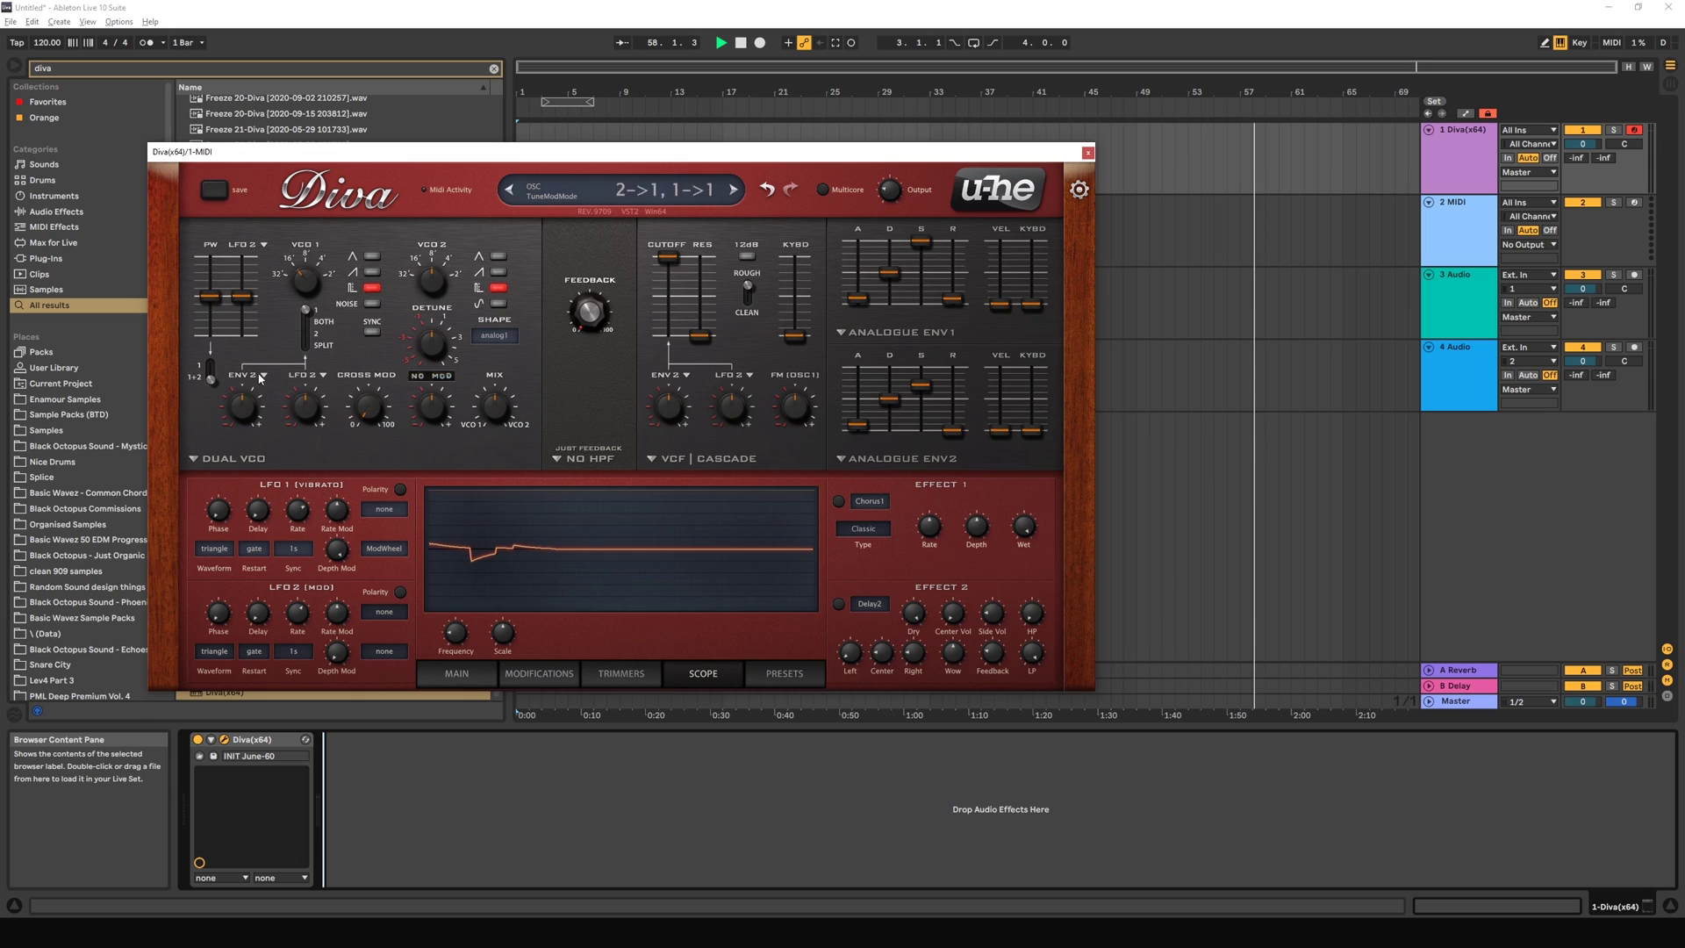
Step: Turn off both pulse waves and audition VCO 1's triangle and sawtooth waves, alone and combined
{"action": "left_click", "coordinate": [371, 257]}
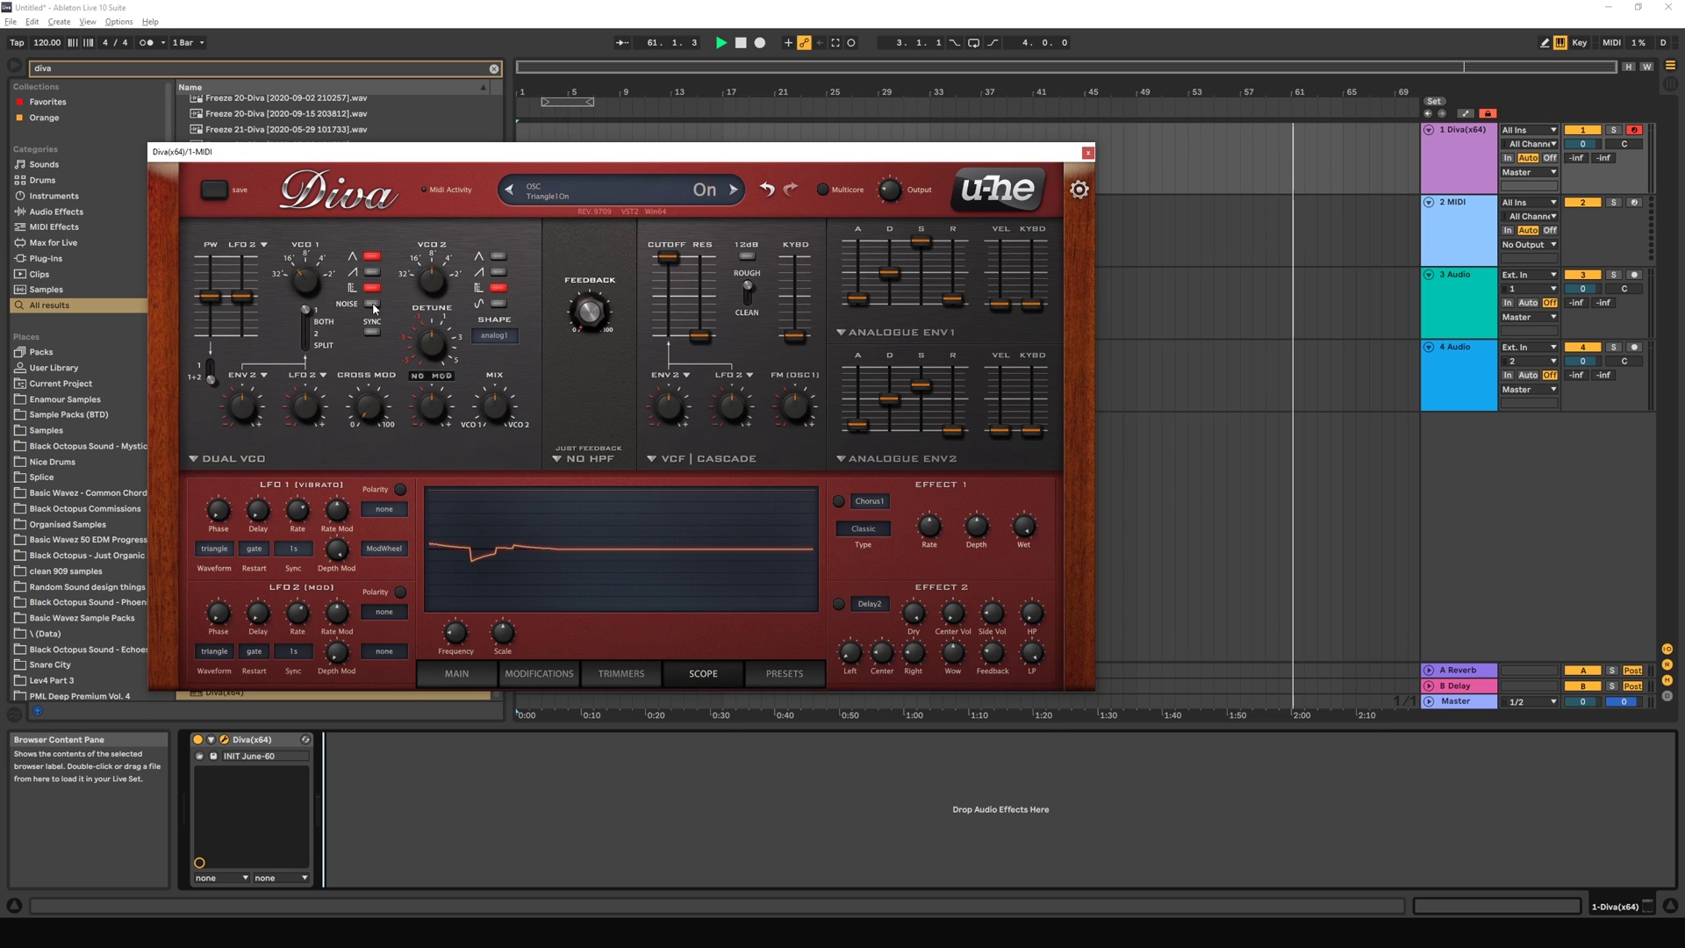
{"action": "left_click", "coordinate": [498, 287]}
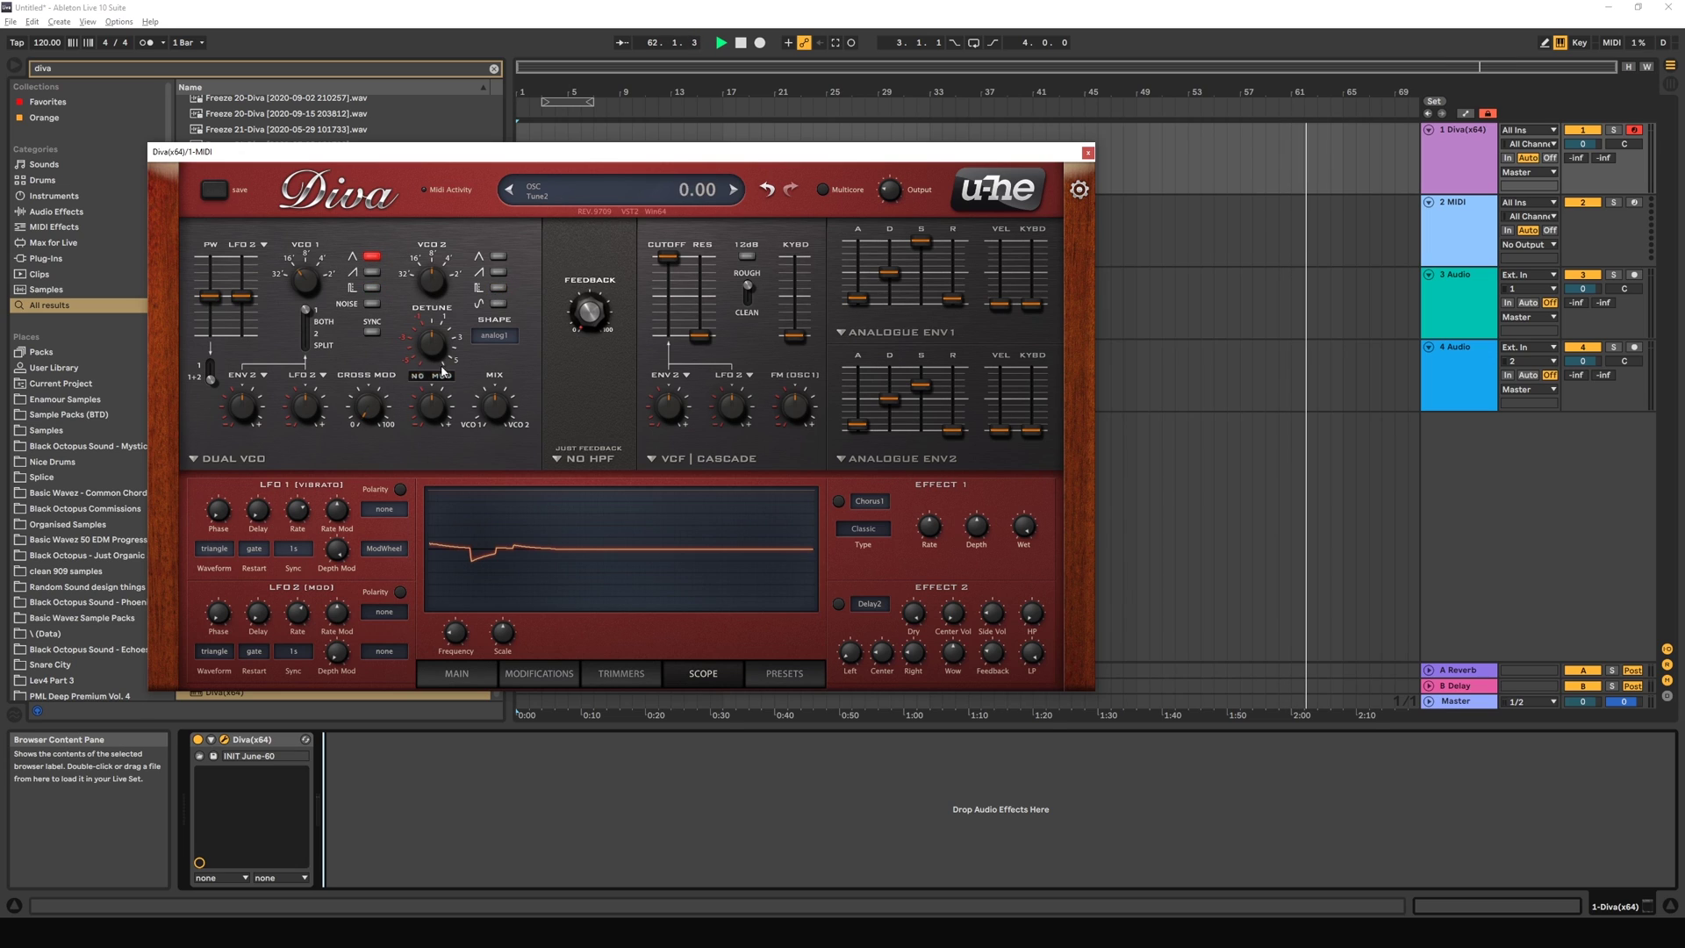
{"action": "left_click", "coordinate": [371, 272]}
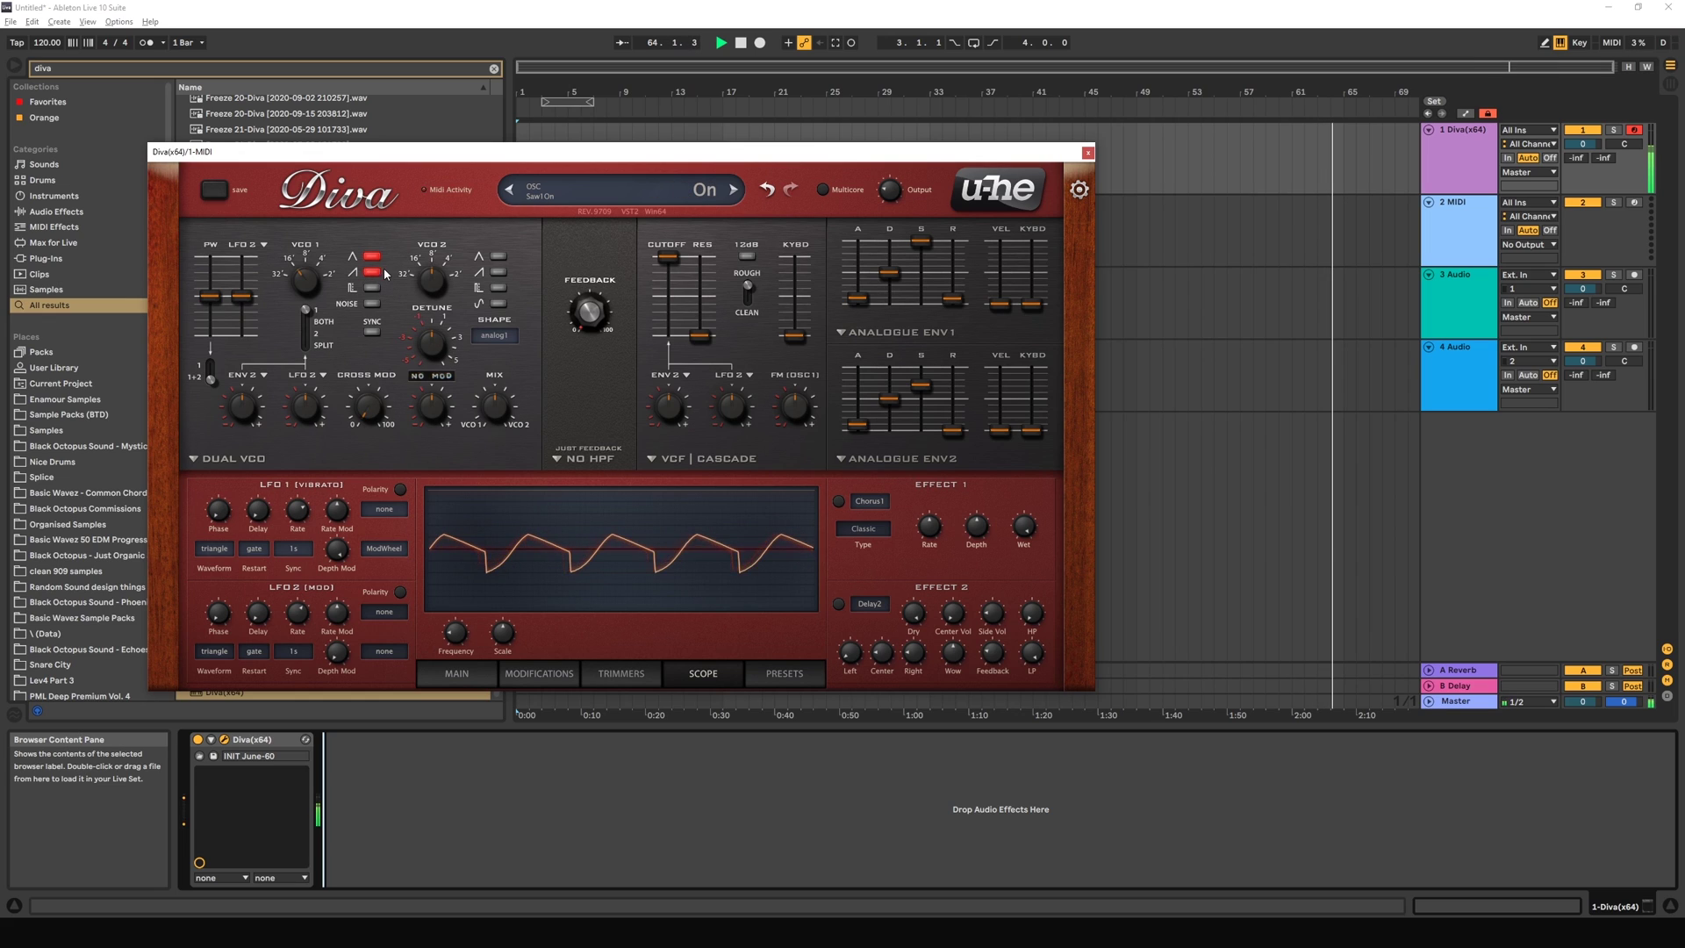
{"action": "left_click", "coordinate": [372, 256]}
{"action": "left_click", "coordinate": [372, 272]}
Step: Audition VCO 1's pulse, the noise and VCO 2's sine, and leave only VCO 1's triangle on
{"action": "left_click", "coordinate": [372, 288]}
{"action": "left_click", "coordinate": [373, 288]}
{"action": "left_click", "coordinate": [373, 304]}
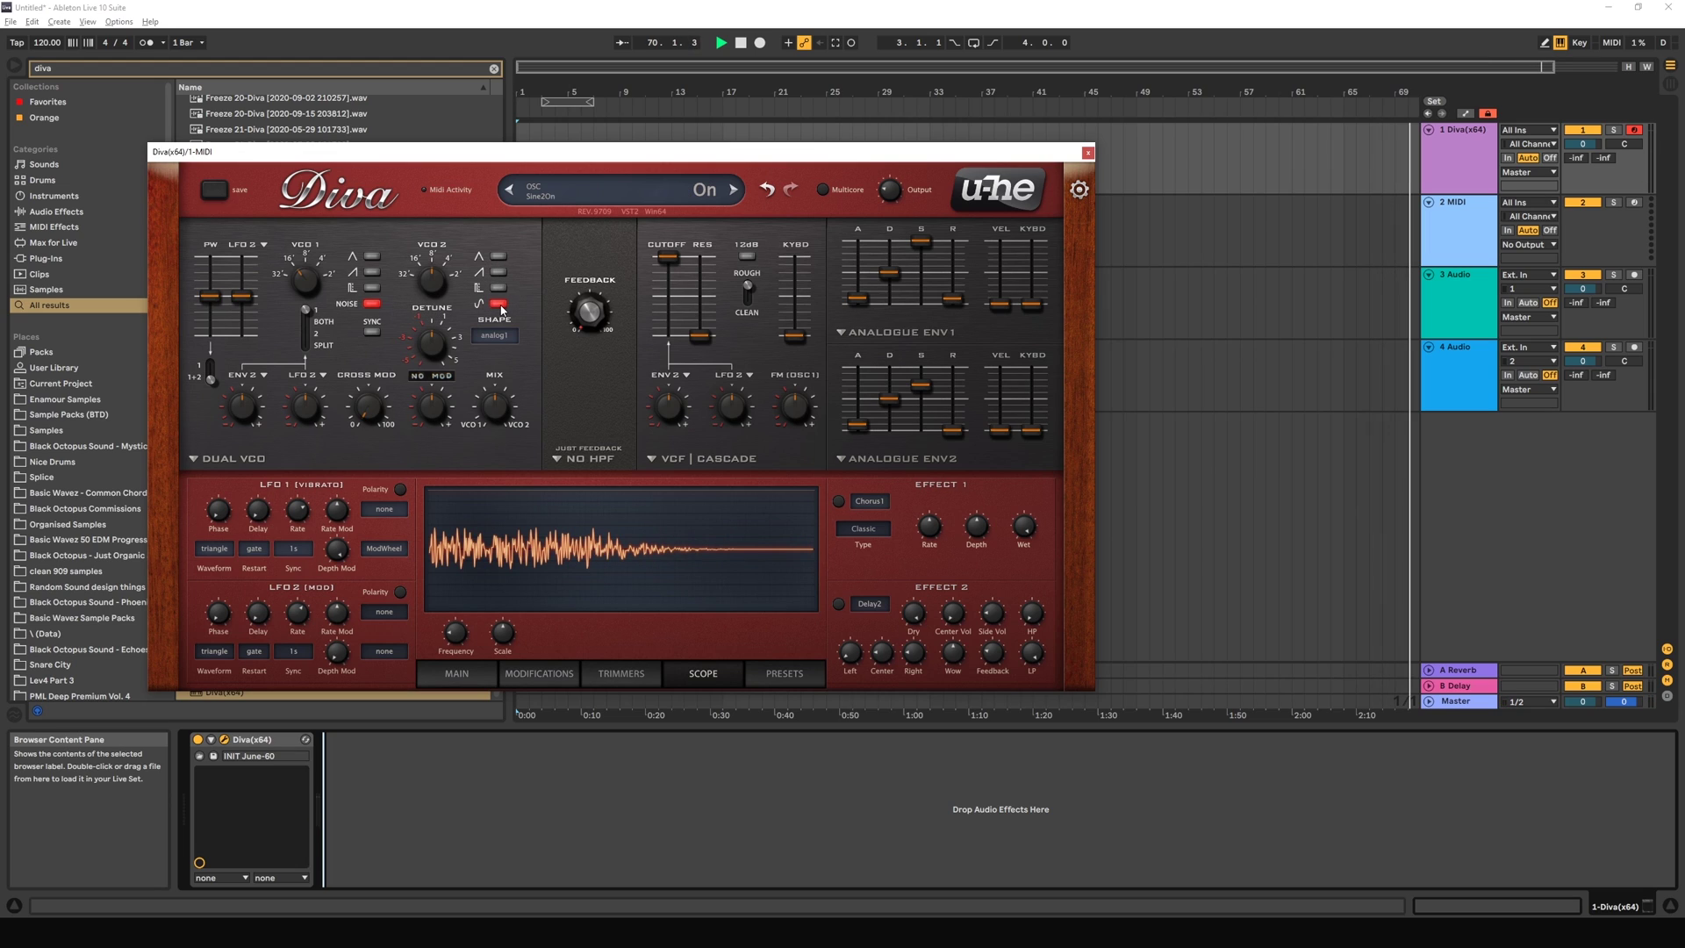
{"action": "left_click", "coordinate": [372, 303]}
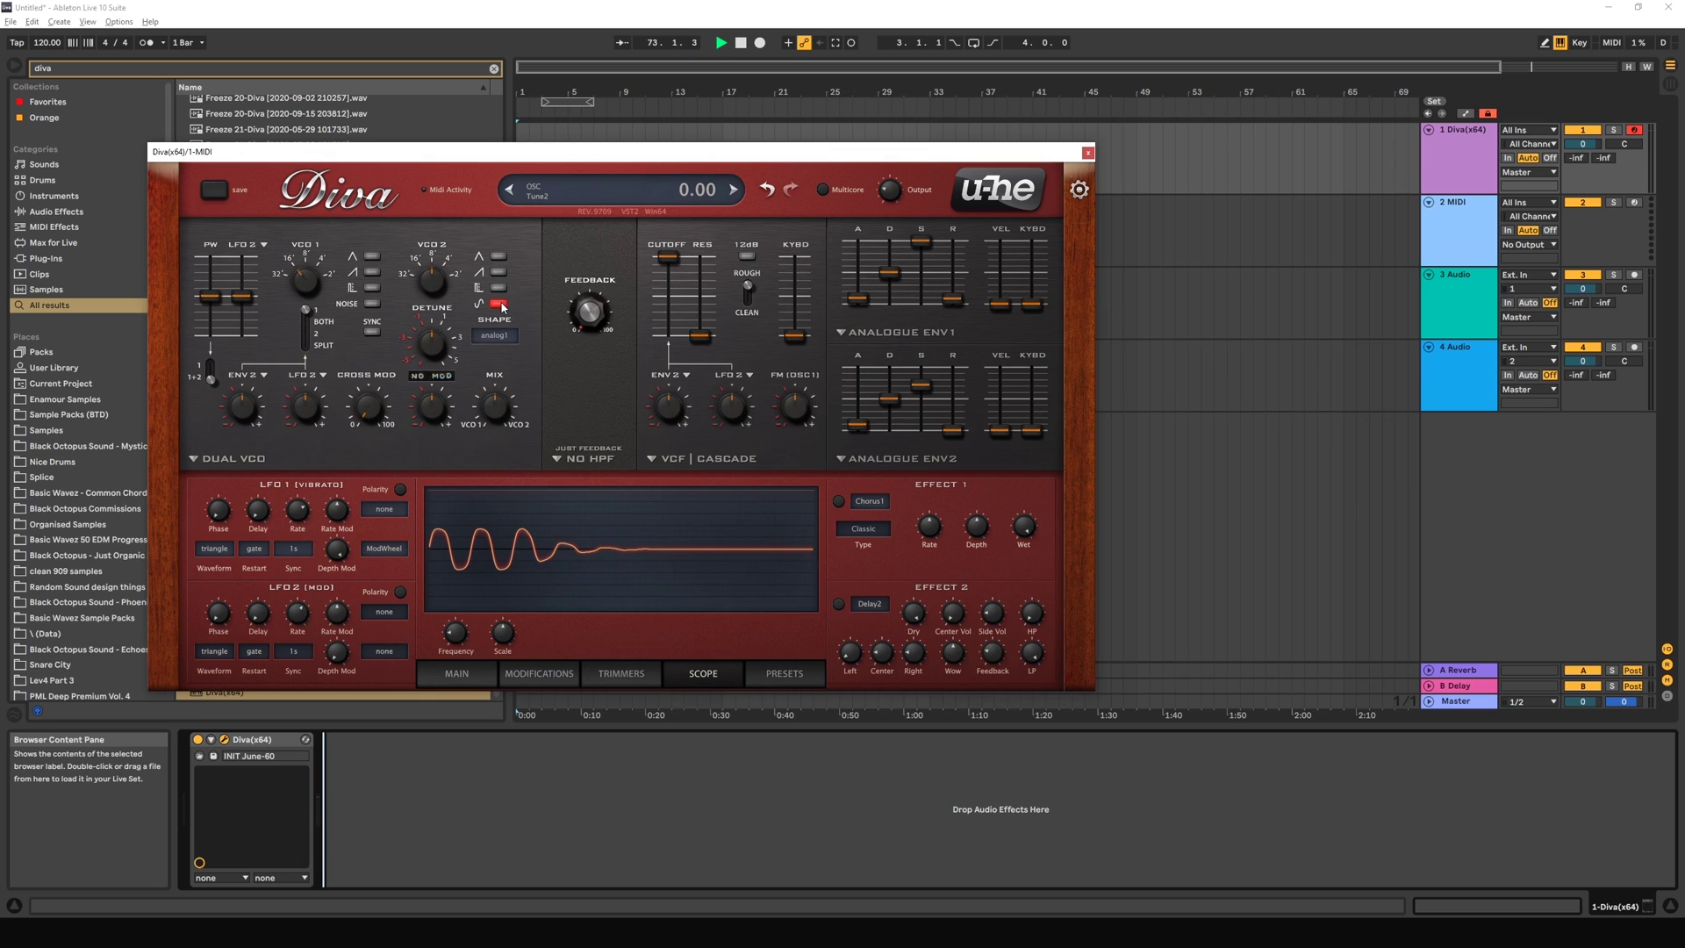
{"action": "left_click", "coordinate": [372, 257]}
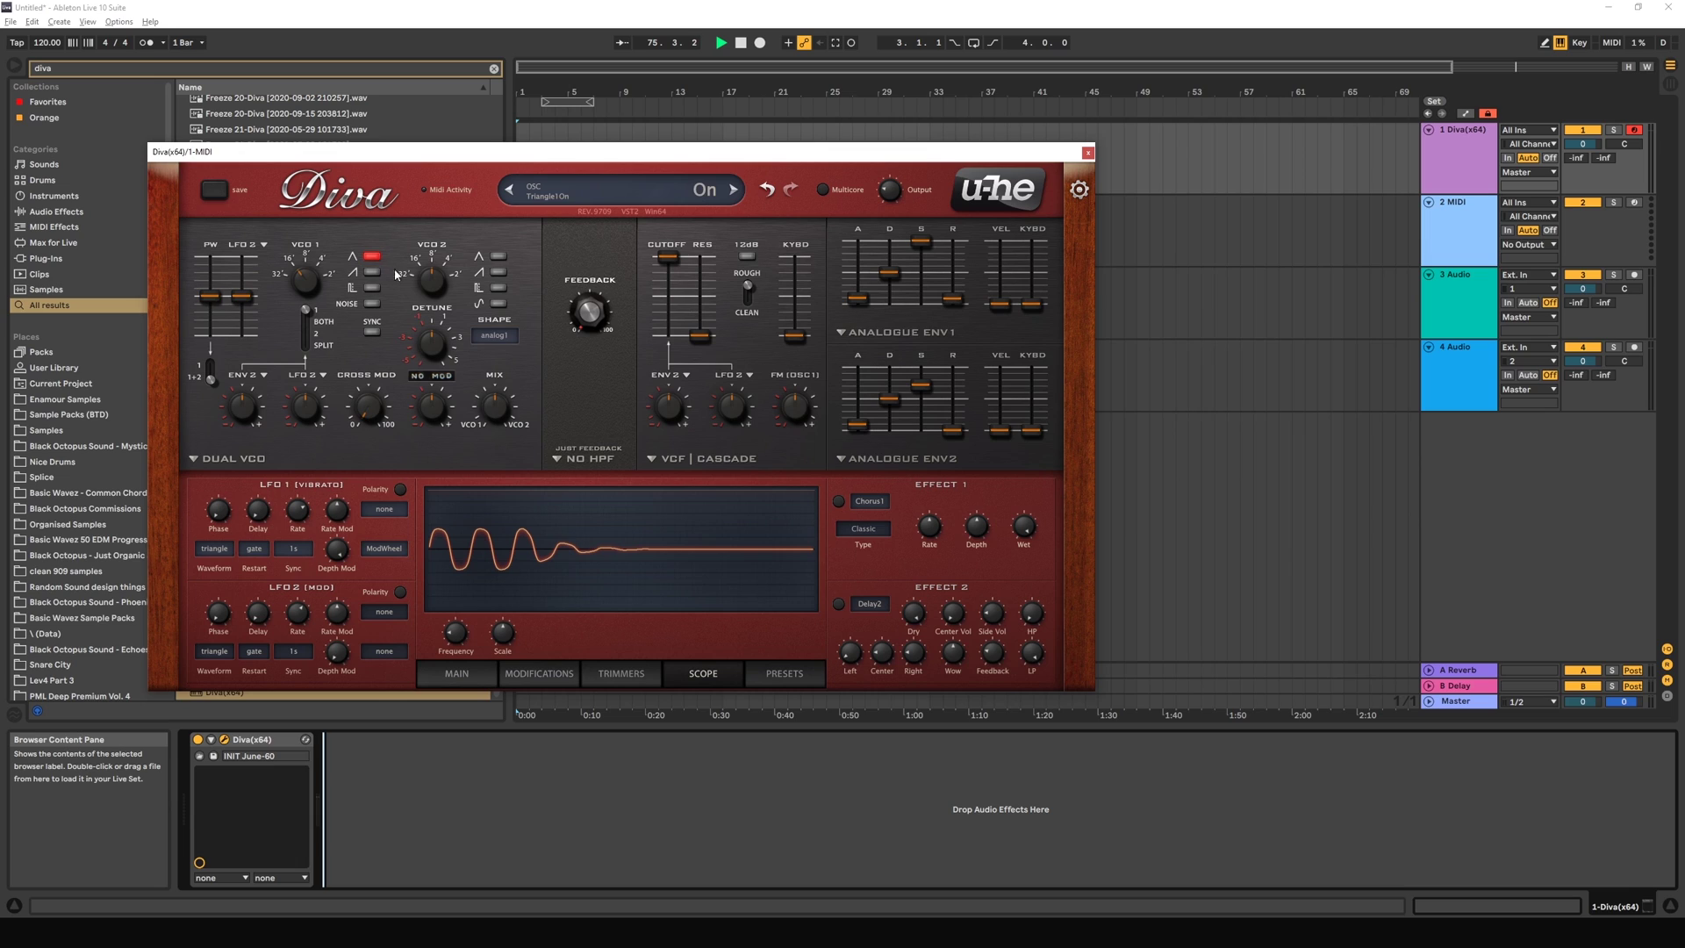
Step: Compare the ideal and analog1 oscillator shape models, and switch the shape to analog2
{"action": "left_click", "coordinate": [510, 333]}
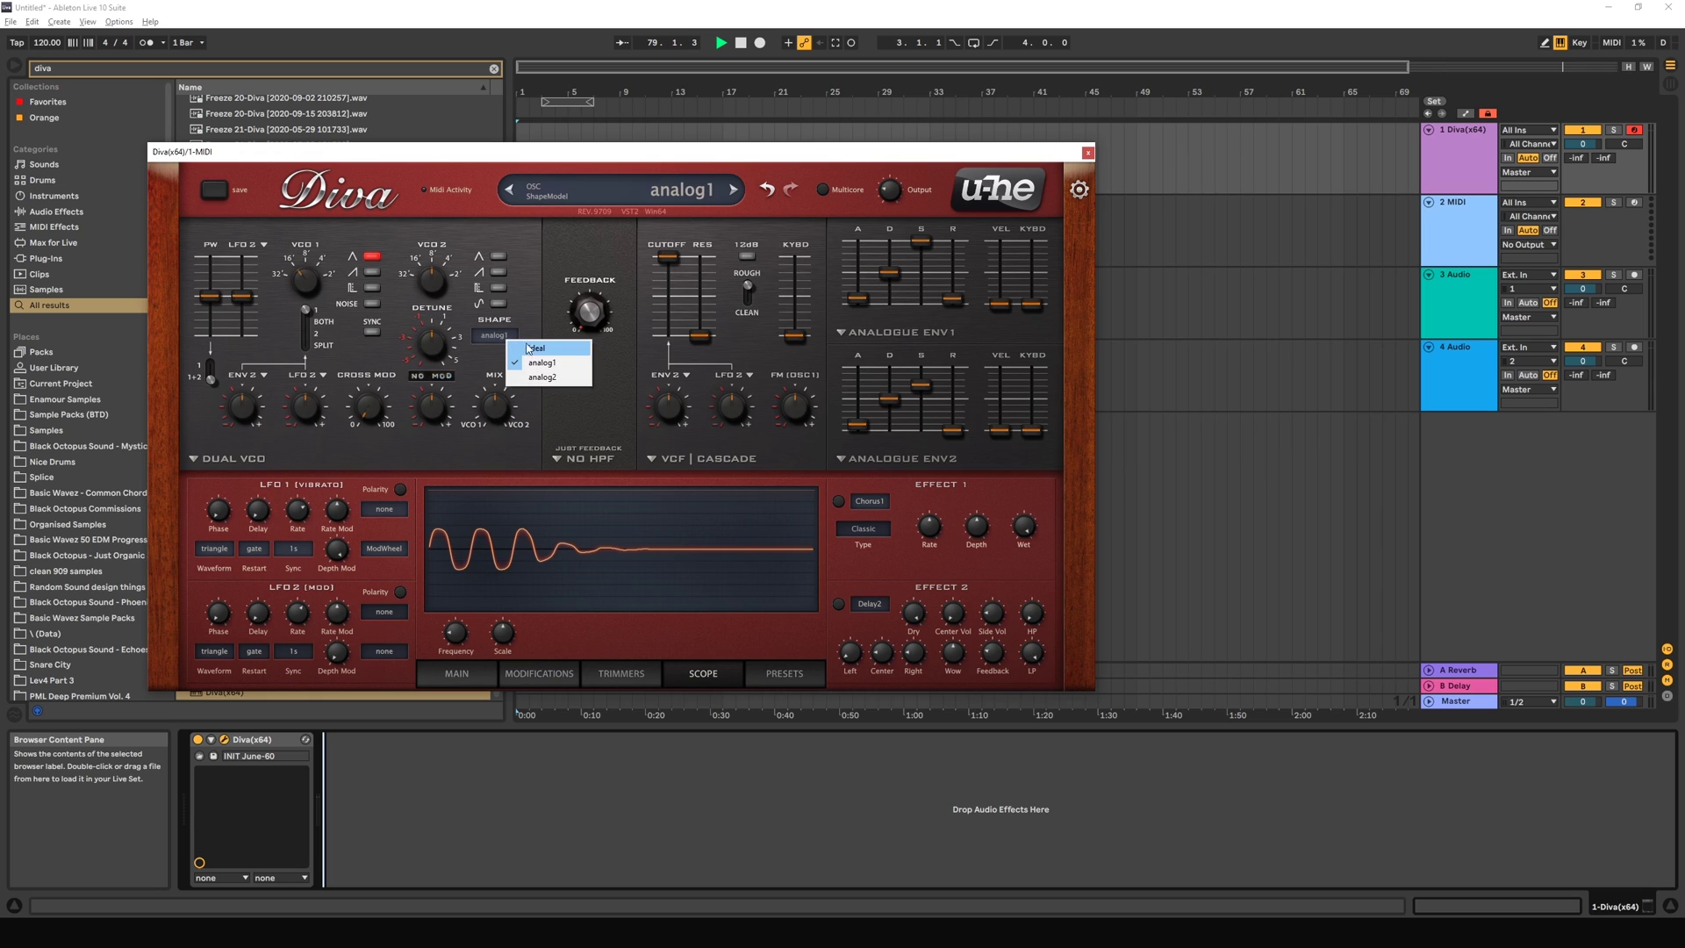
{"action": "left_click", "coordinate": [492, 335]}
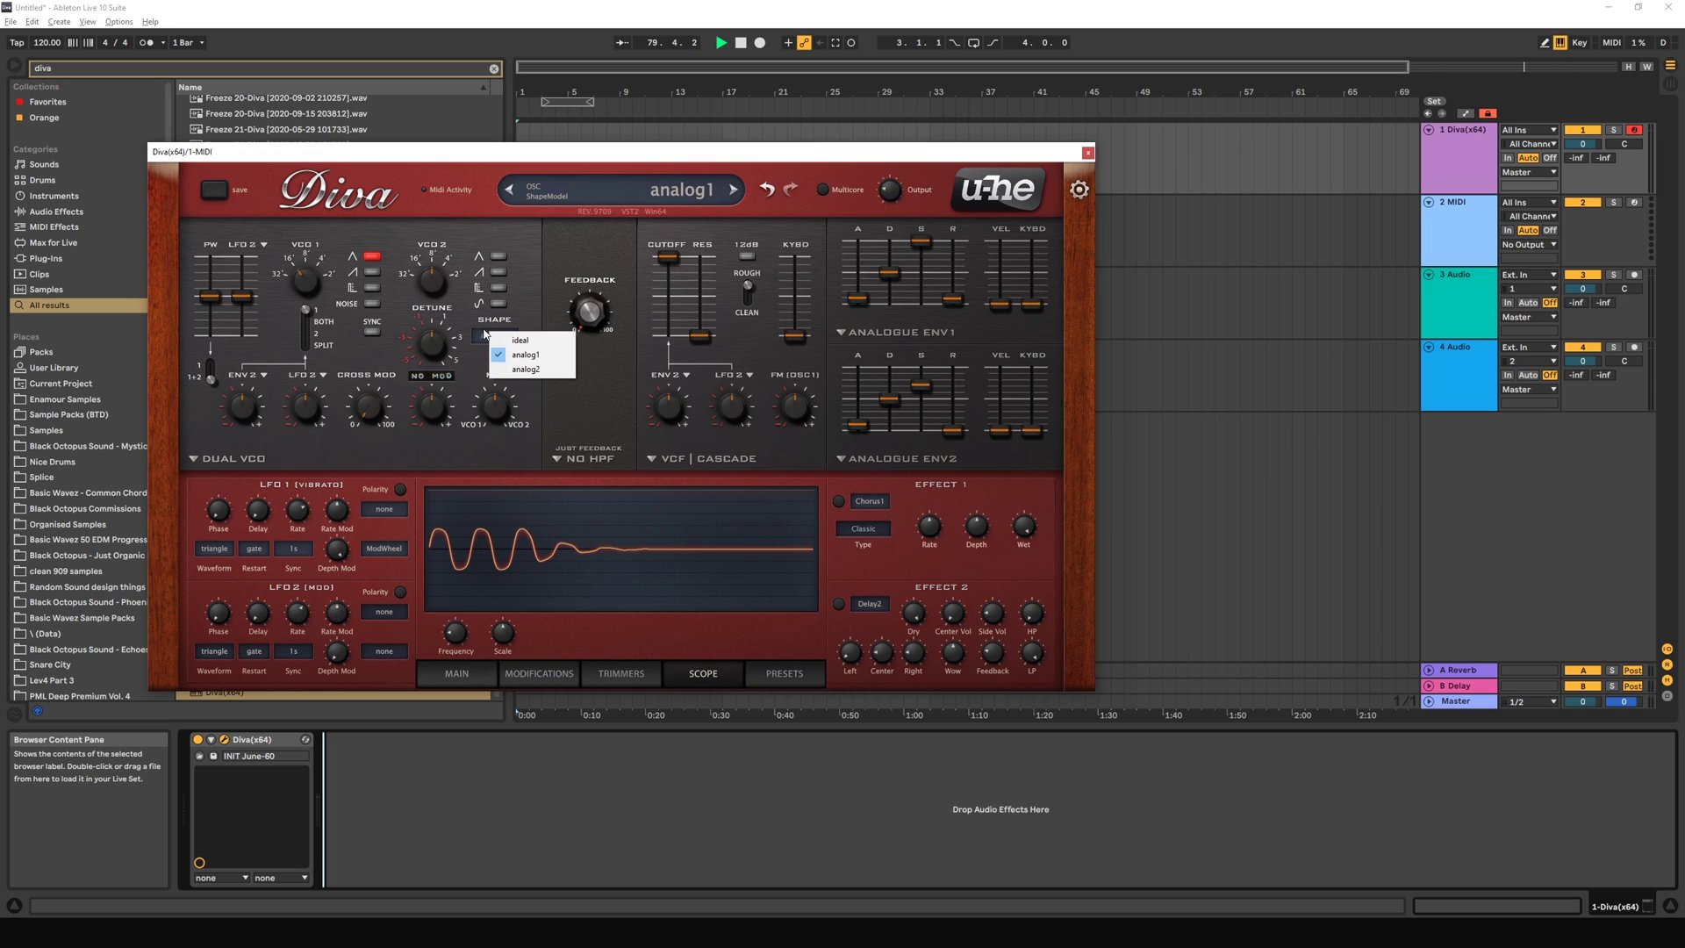
{"action": "left_click", "coordinate": [546, 339]}
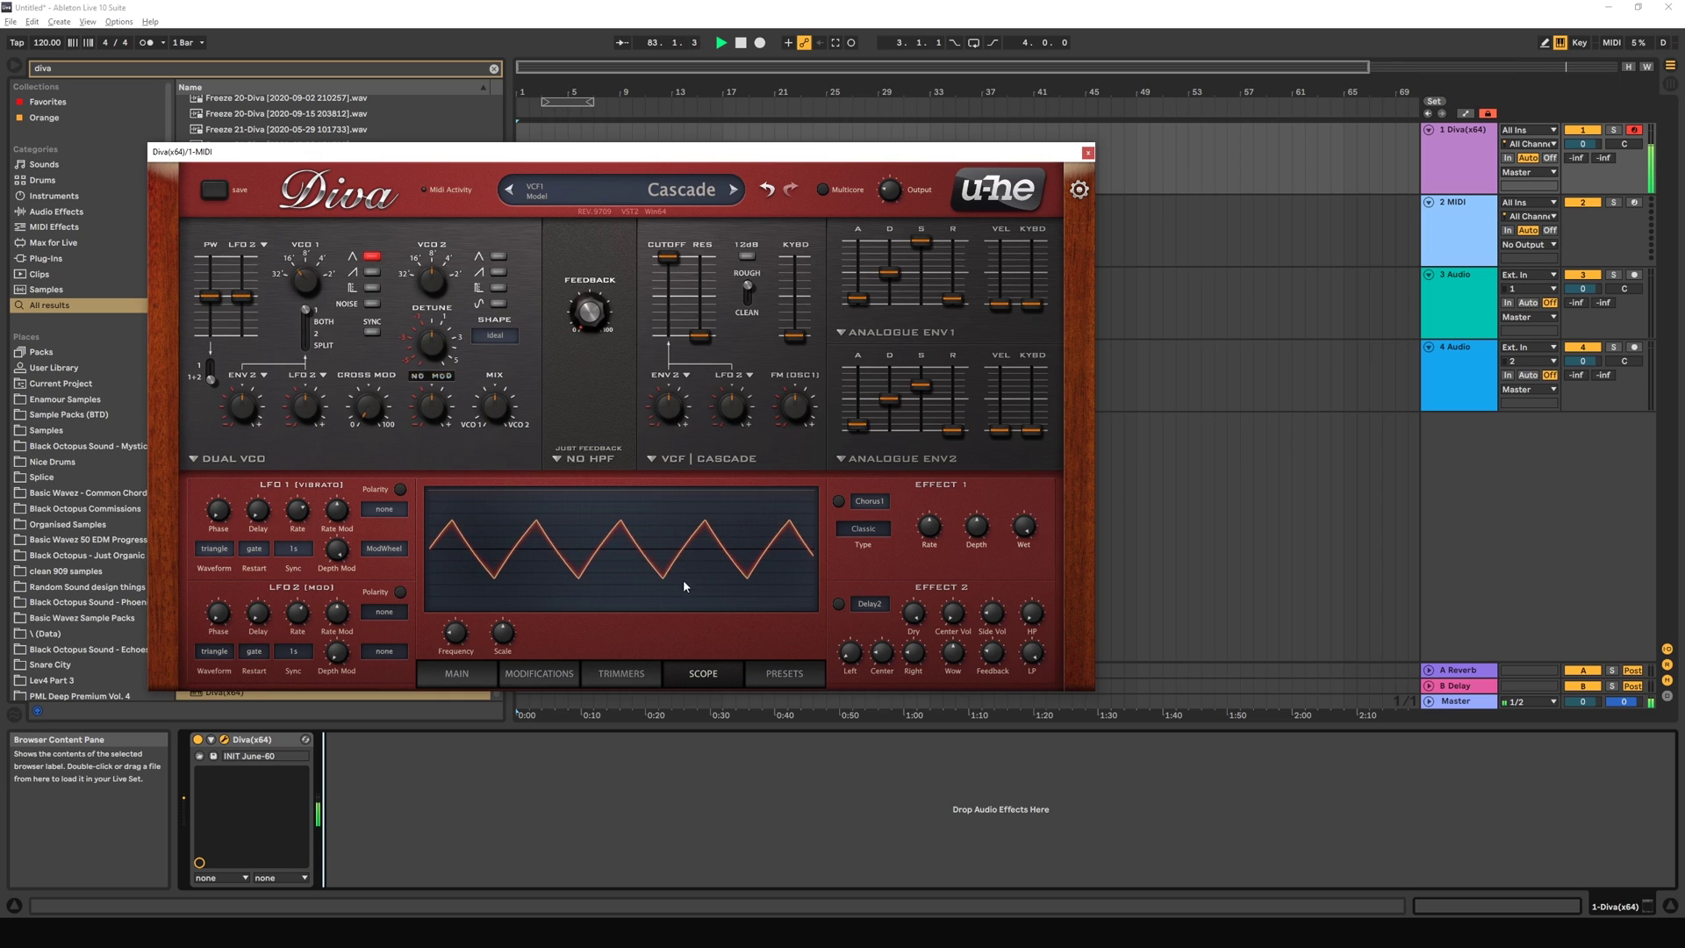
{"action": "left_click", "coordinate": [495, 344]}
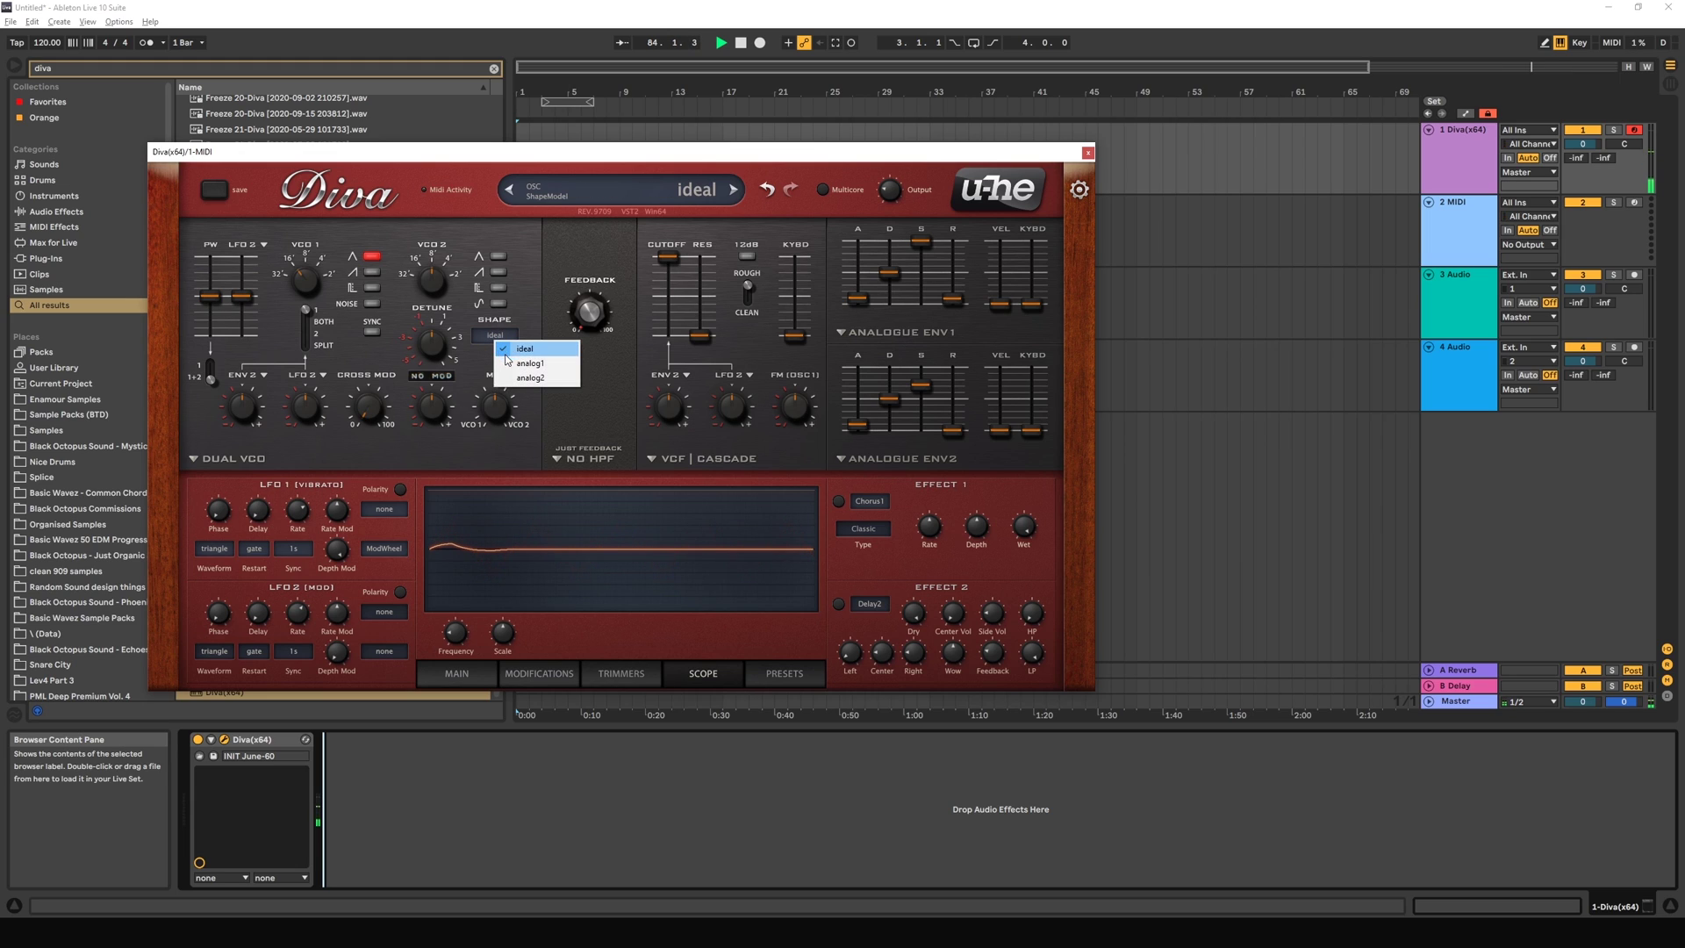
{"action": "left_click", "coordinate": [513, 363]}
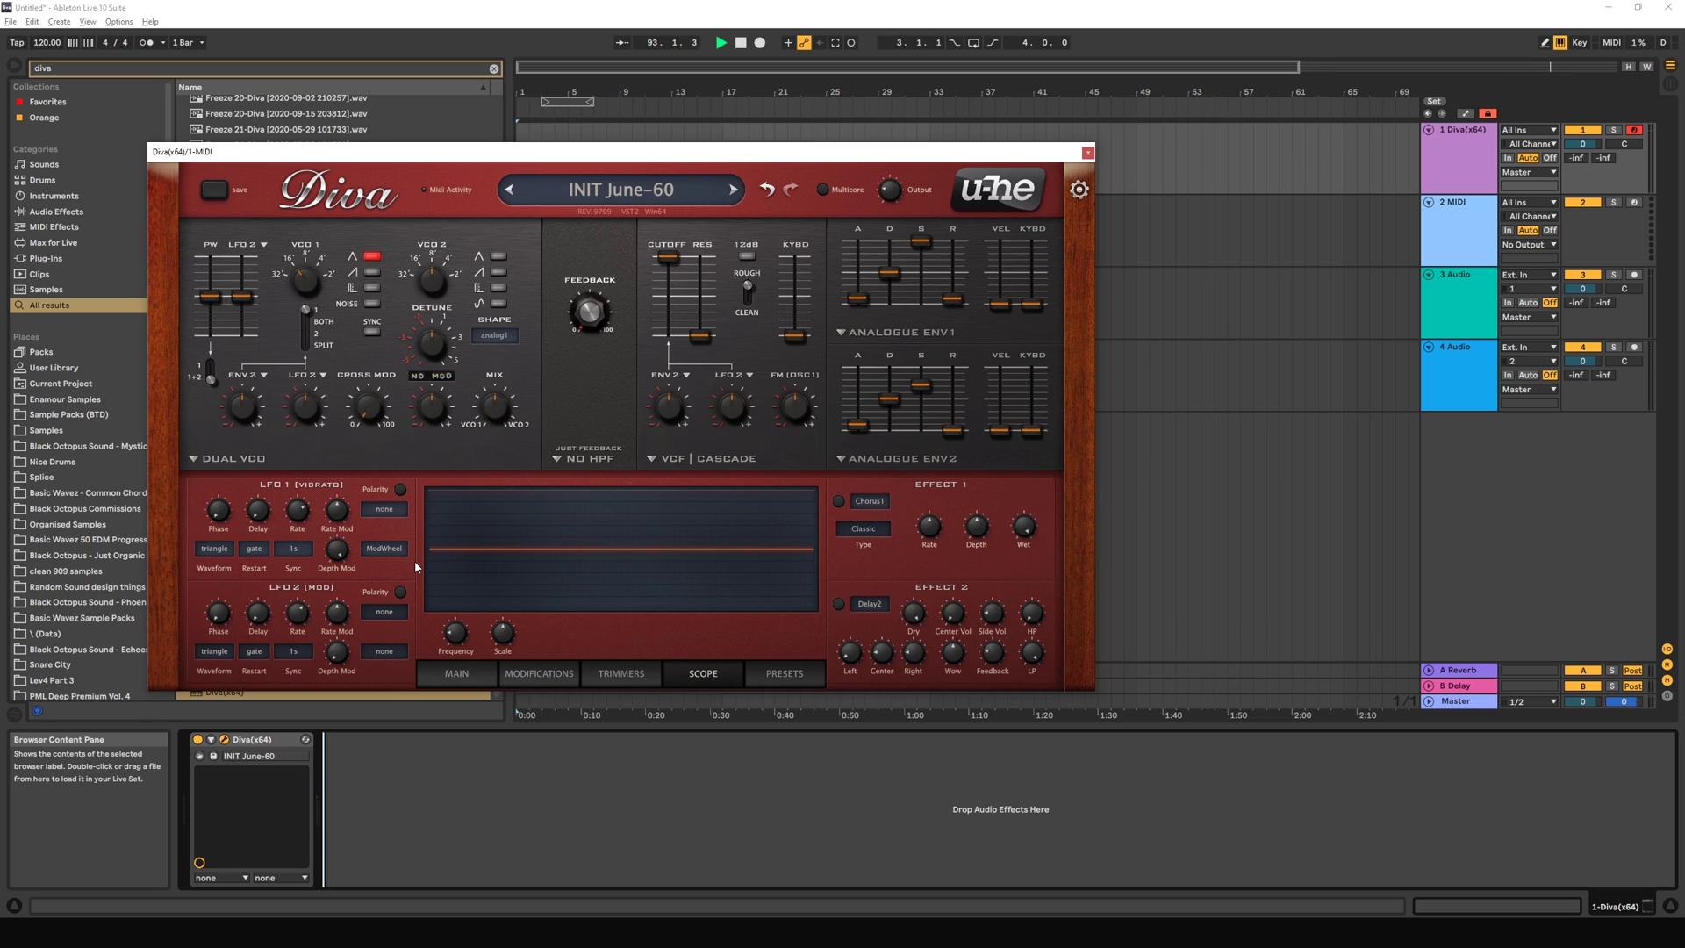
{"action": "left_click", "coordinate": [500, 335]}
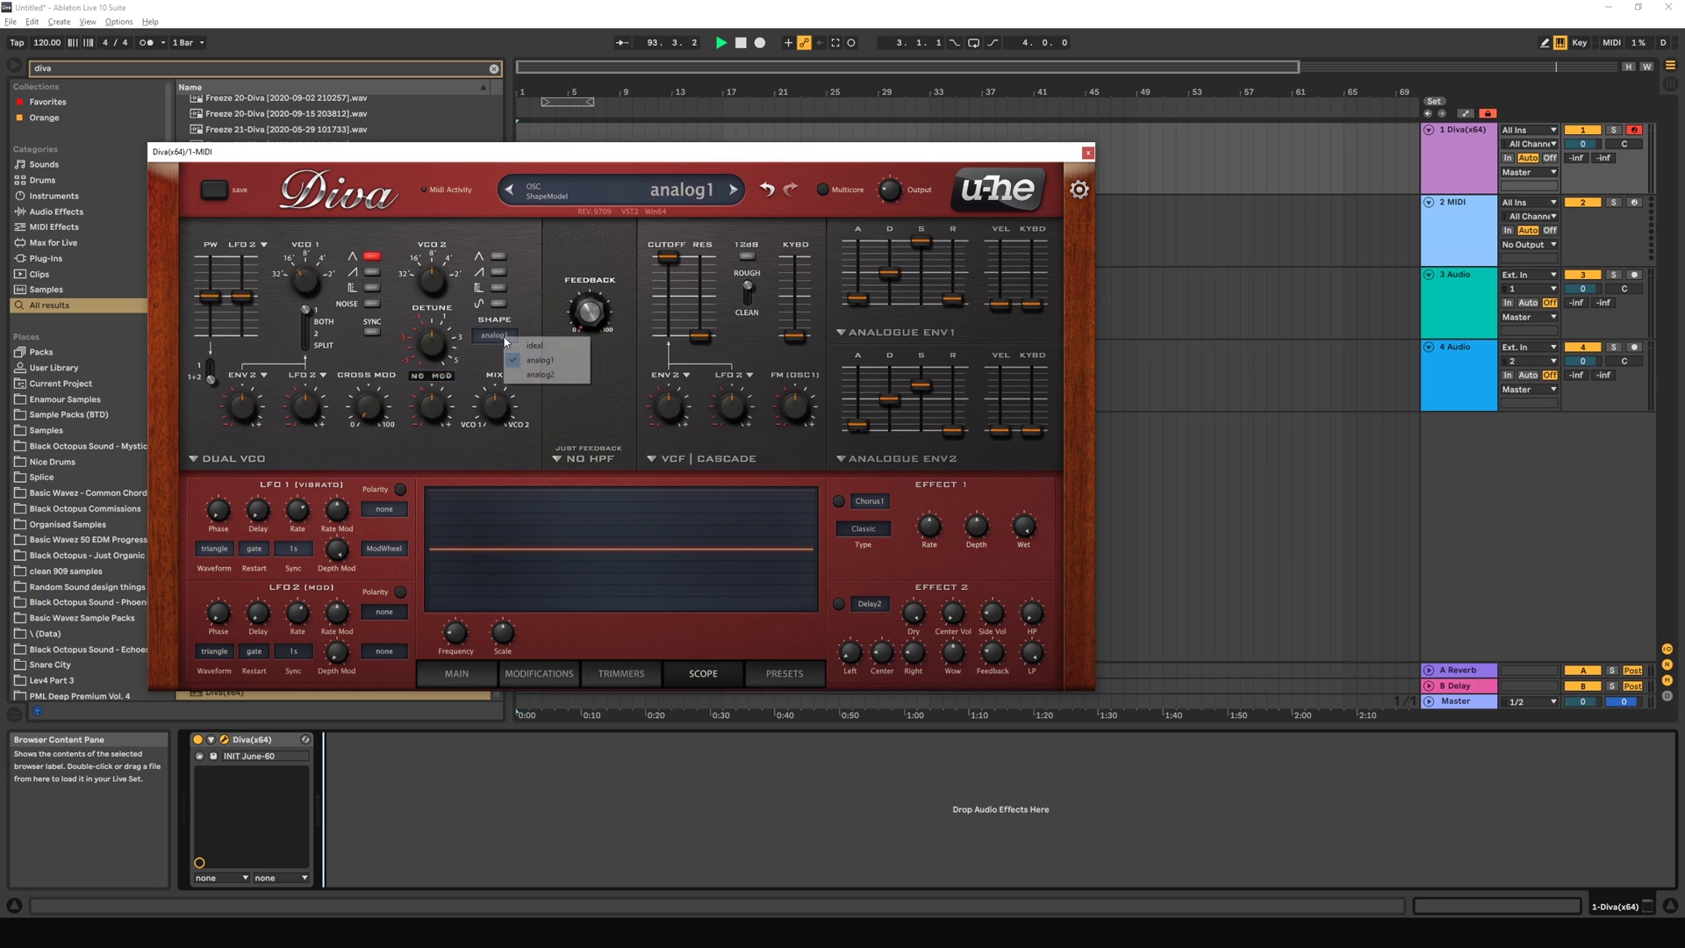
{"action": "left_click", "coordinate": [541, 375]}
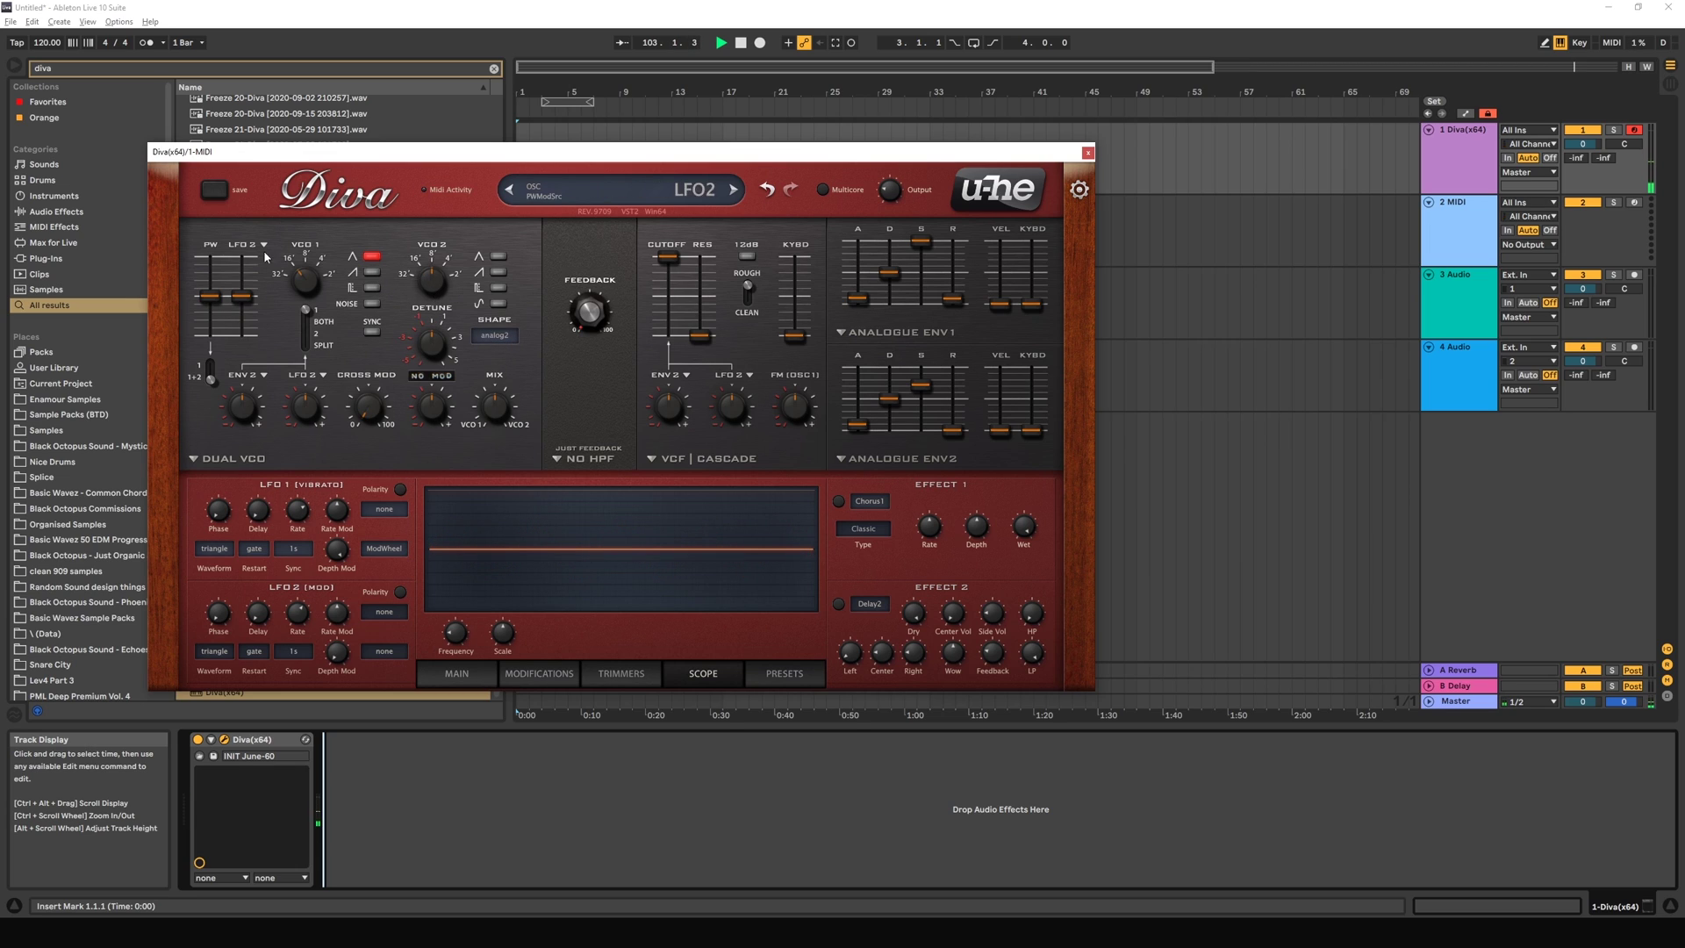
Step: Switch the oscillator shape to ideal once more and return it to analog1
{"action": "left_click", "coordinate": [499, 337]}
{"action": "left_click", "coordinate": [525, 343]}
{"action": "left_click", "coordinate": [503, 337]}
{"action": "left_click", "coordinate": [537, 358]}
{"action": "left_click", "coordinate": [496, 335]}
{"action": "left_click", "coordinate": [525, 390]}
Step: Enable oscillator sync, sweep VCO 2's tuning, and change from the triangle to sawtooth waves
{"action": "left_click", "coordinate": [372, 333]}
{"action": "left_click_drag", "start_coordinate": [418, 273], "coordinate": [433, 317]}
{"action": "left_click", "coordinate": [371, 272]}
{"action": "left_click", "coordinate": [498, 272]}
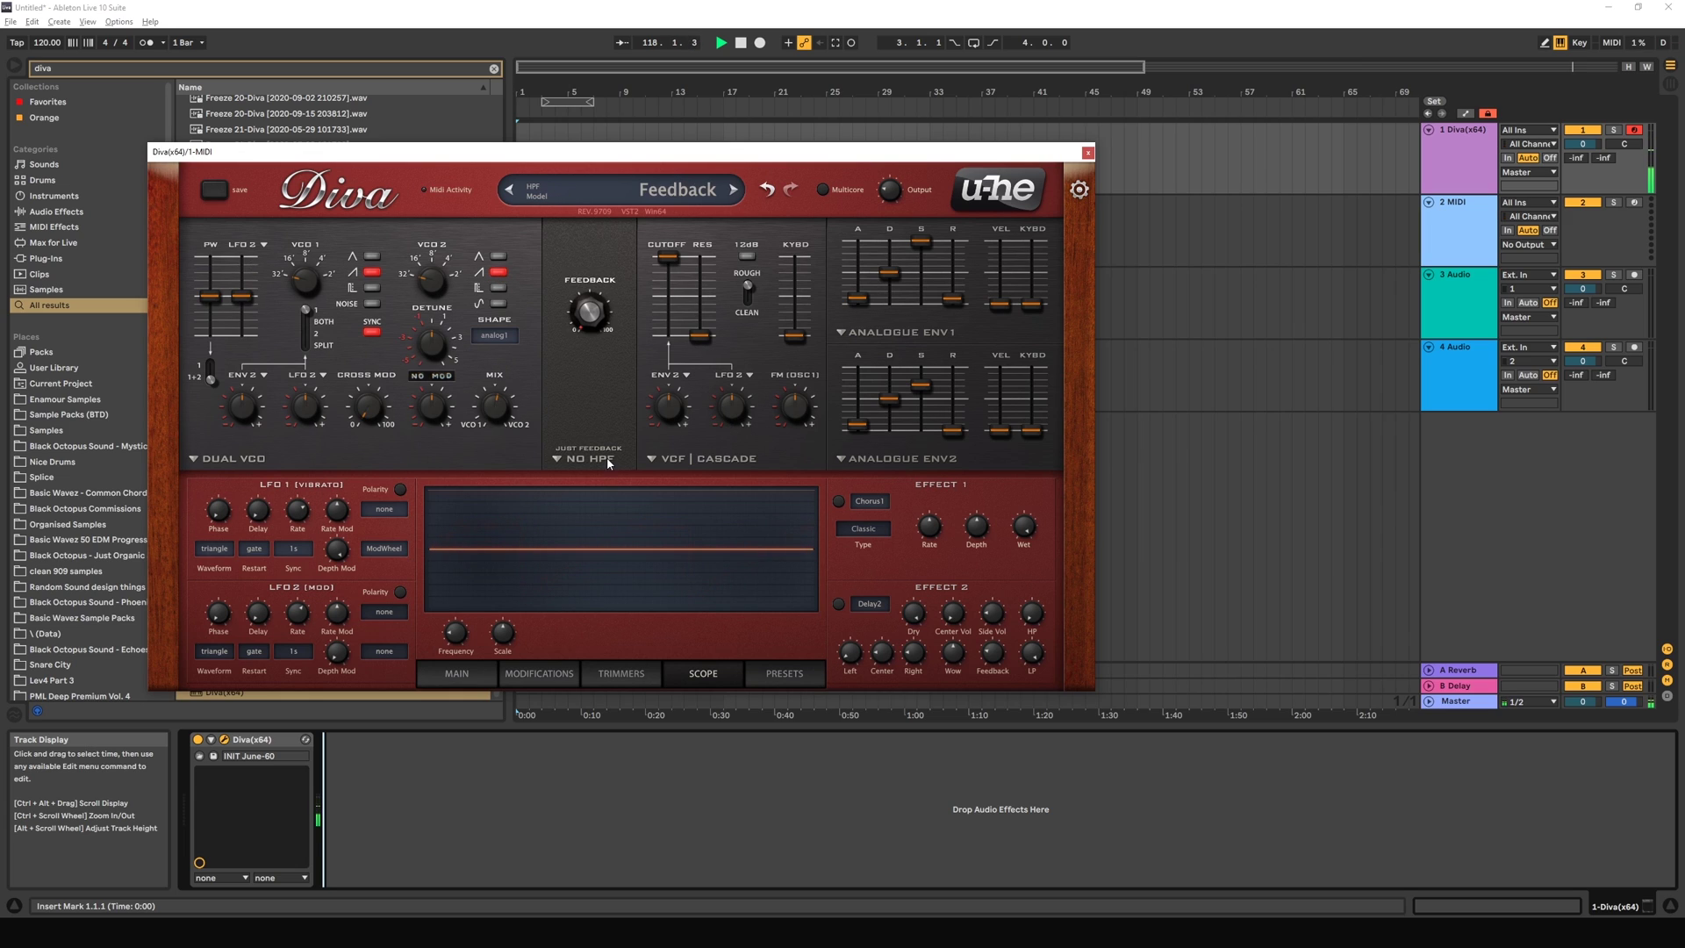
Step: Compare sync off and on while sweeping VCO 2's tuning, and leave sync off
{"action": "left_click", "coordinate": [375, 334]}
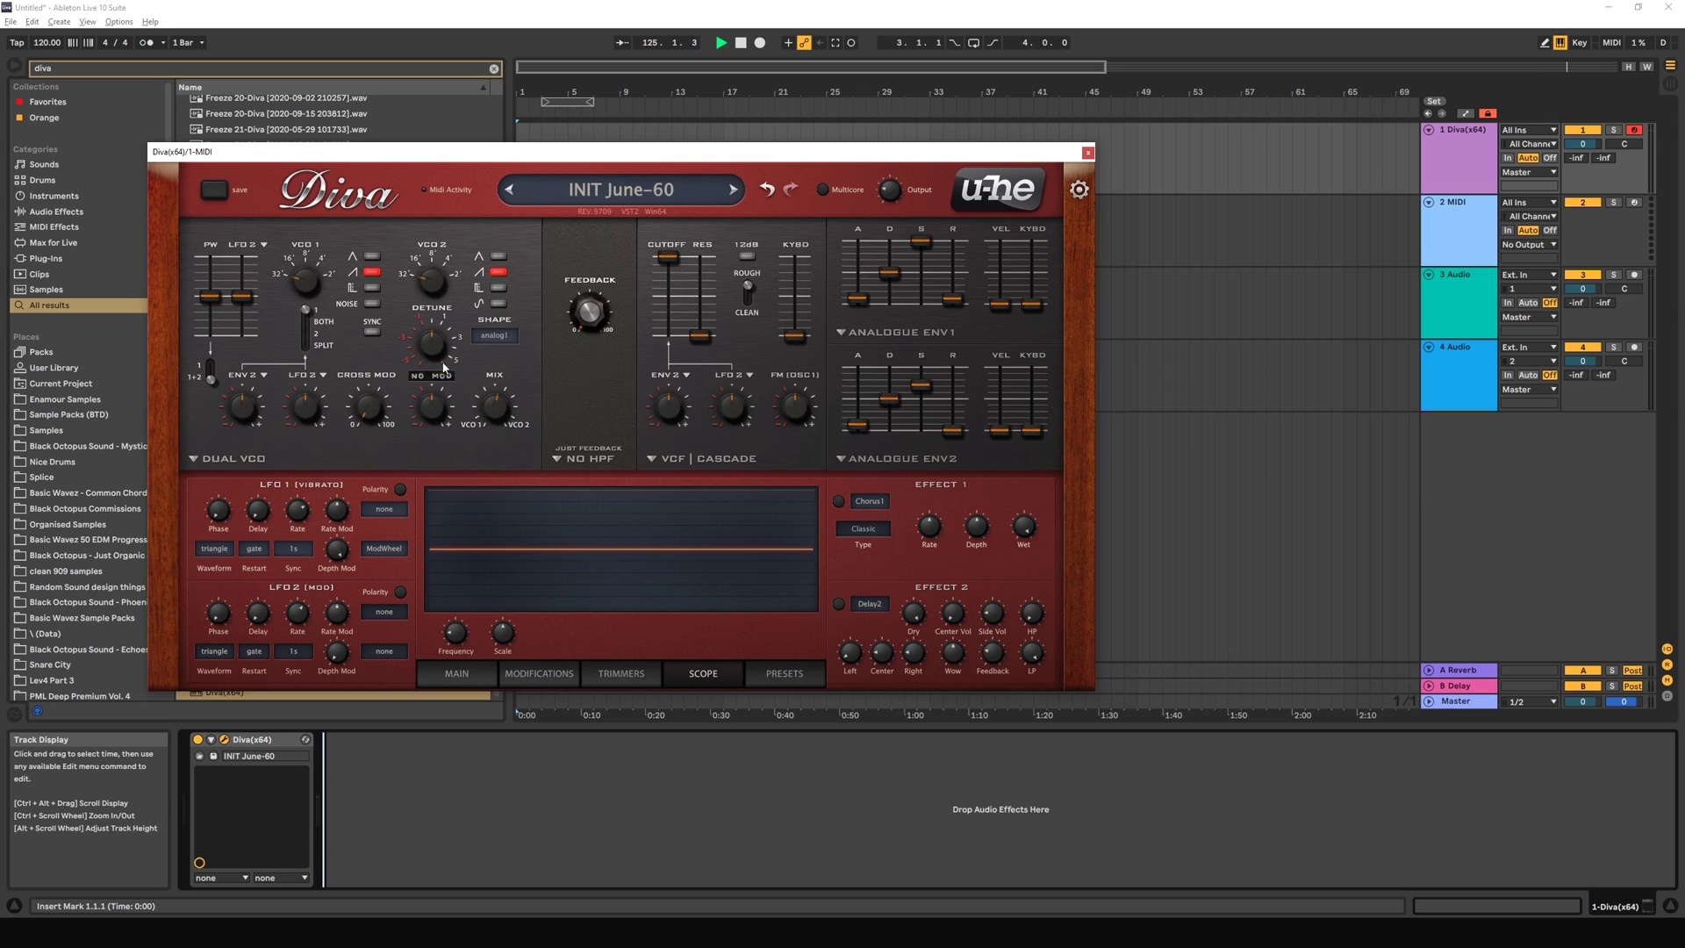
{"action": "left_click", "coordinate": [372, 332]}
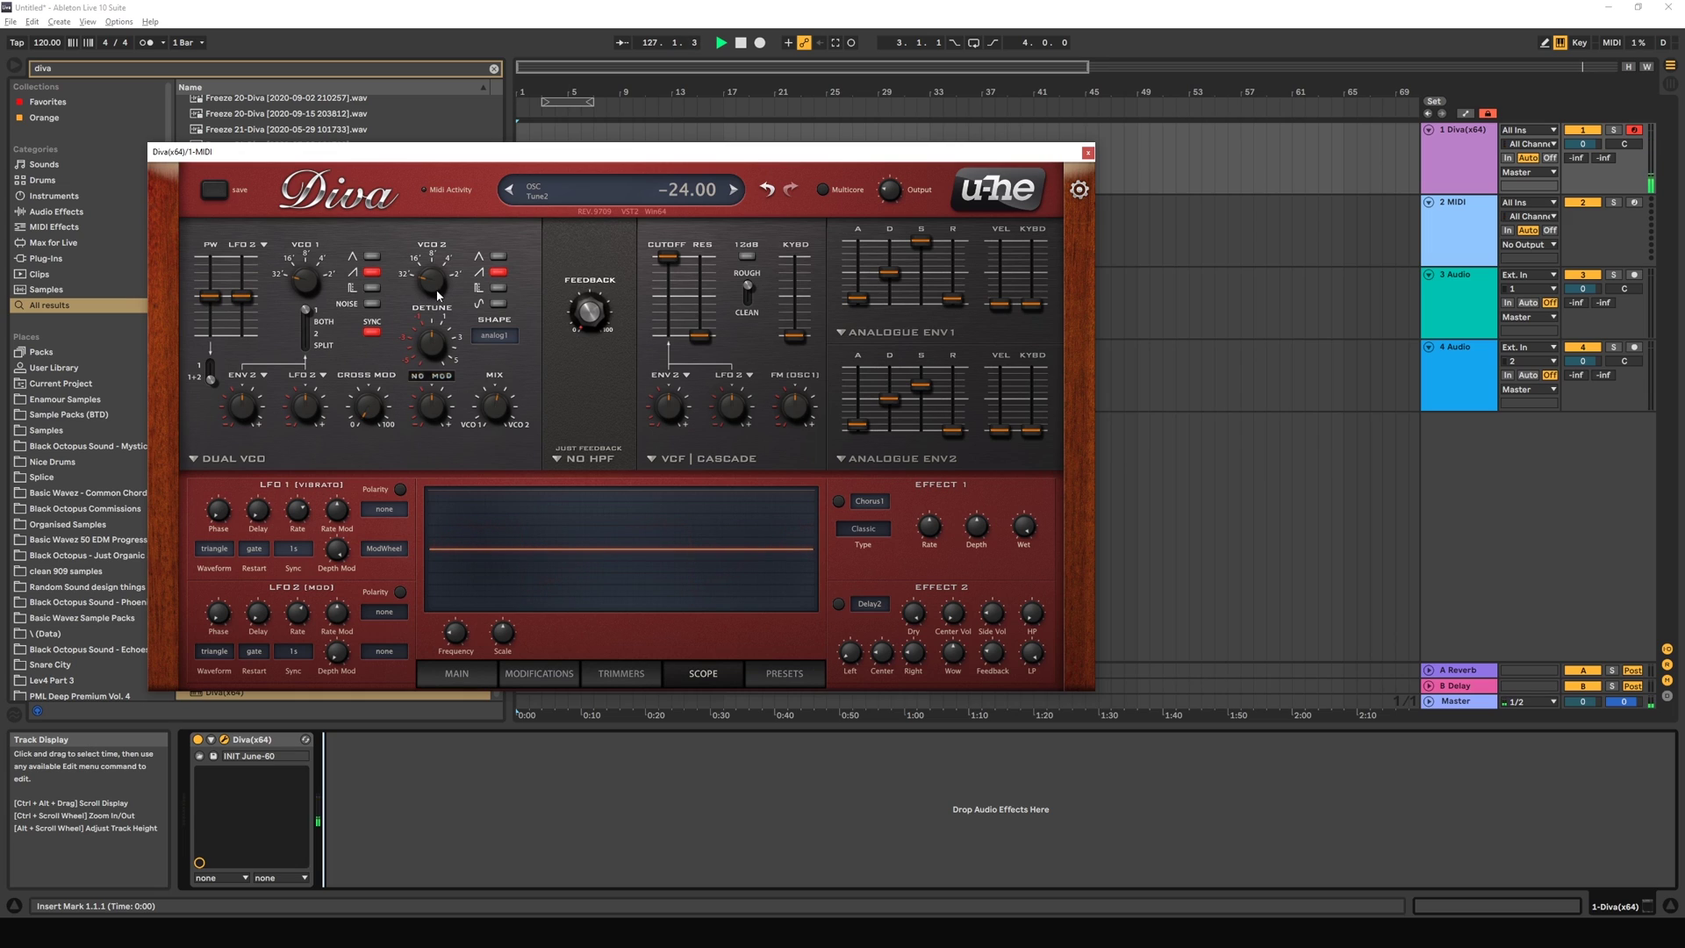
{"action": "left_click_drag", "start_coordinate": [424, 270], "coordinate": [425, 227]}
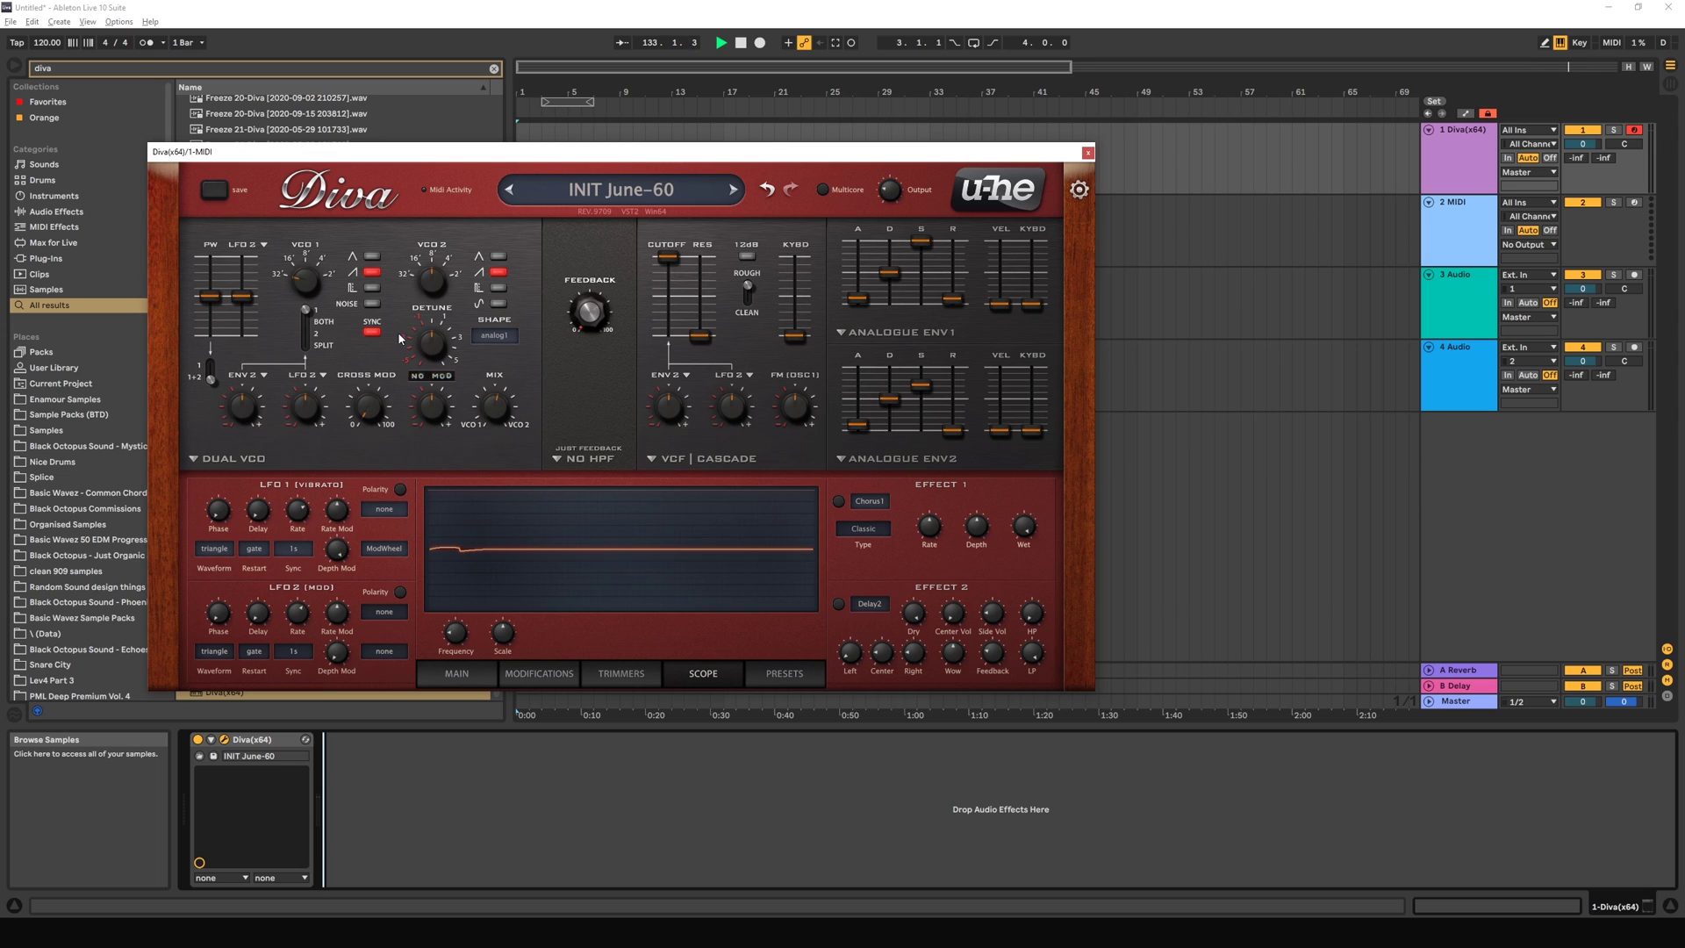
{"action": "left_click", "coordinate": [372, 330]}
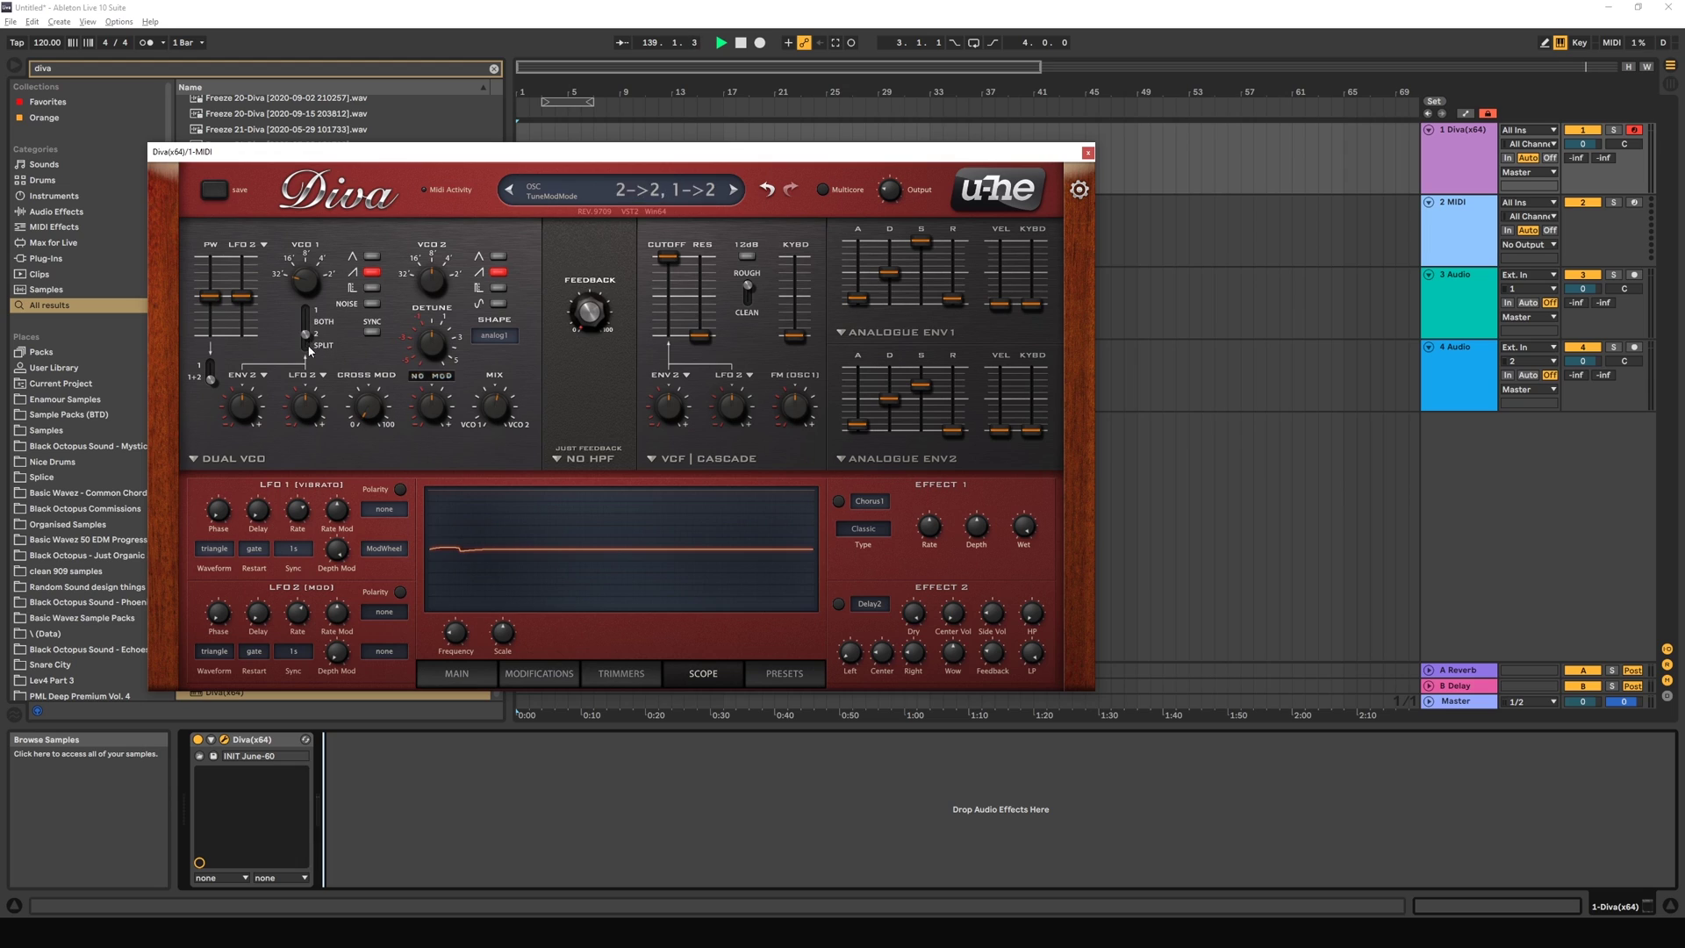
Step: Step through the tuning modulation routing options 1, Both, 2 and Split
{"action": "left_click_drag", "start_coordinate": [309, 316], "coordinate": [307, 325]}
{"action": "left_click_drag", "start_coordinate": [308, 324], "coordinate": [308, 301]}
{"action": "left_click", "coordinate": [304, 344]}
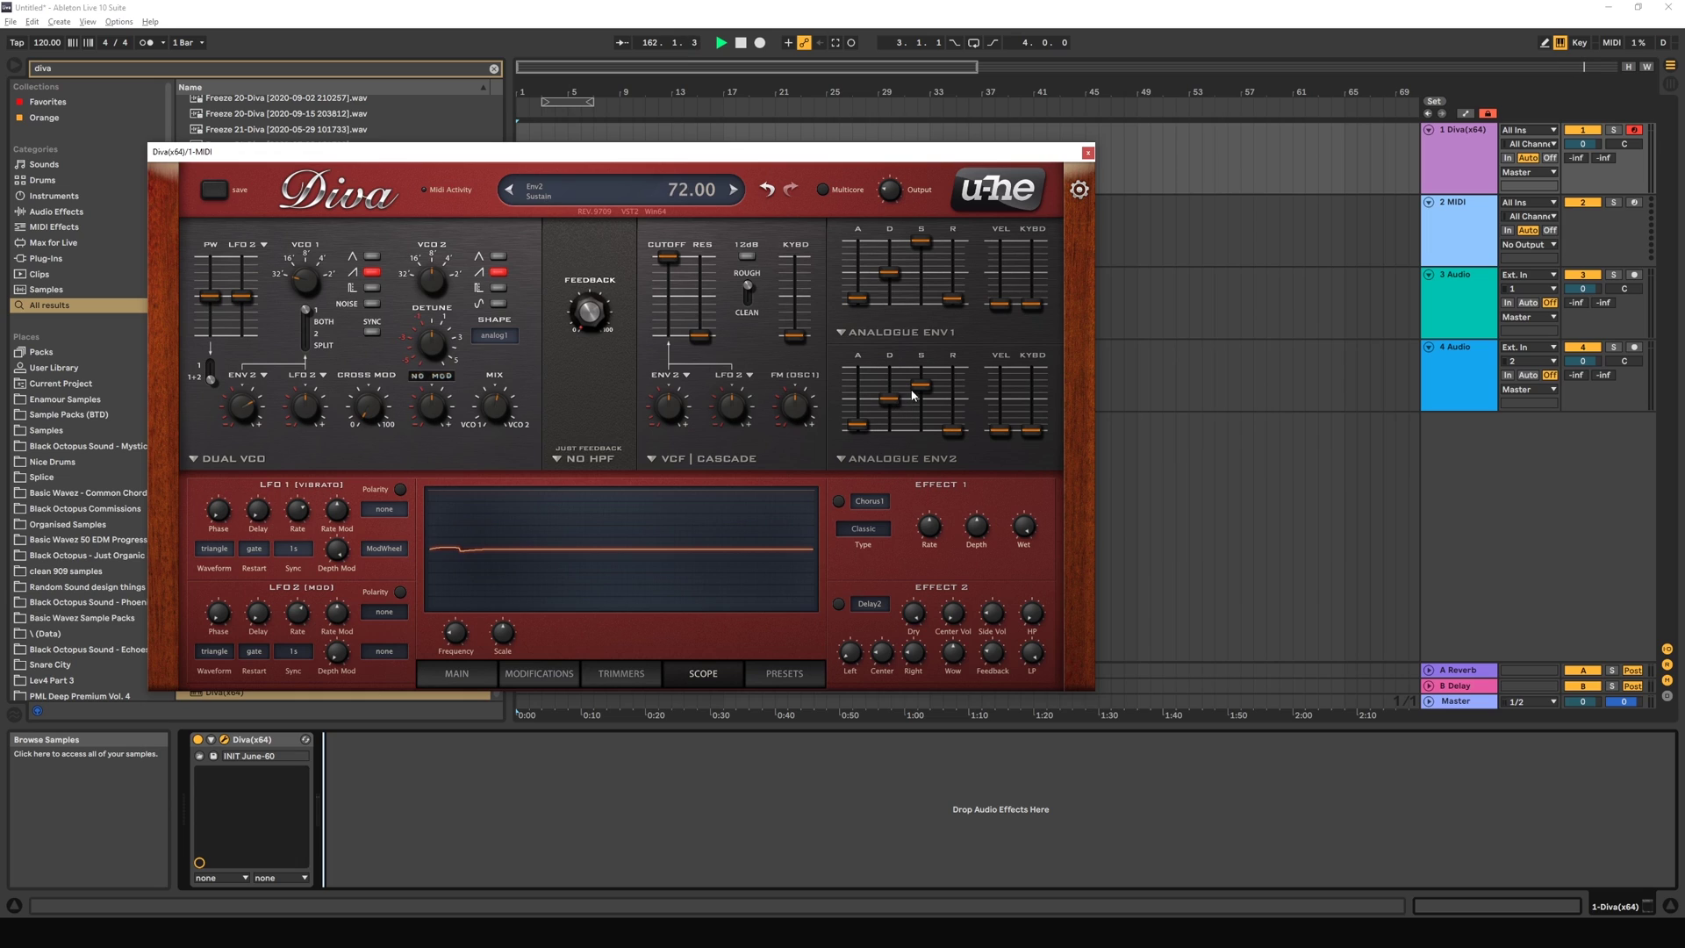
Step: Bring Env 2's attack and sustain to minimum, shorten its decay, and move the oscillator mix to 100.00
{"action": "left_click_drag", "start_coordinate": [917, 391], "coordinate": [854, 439]}
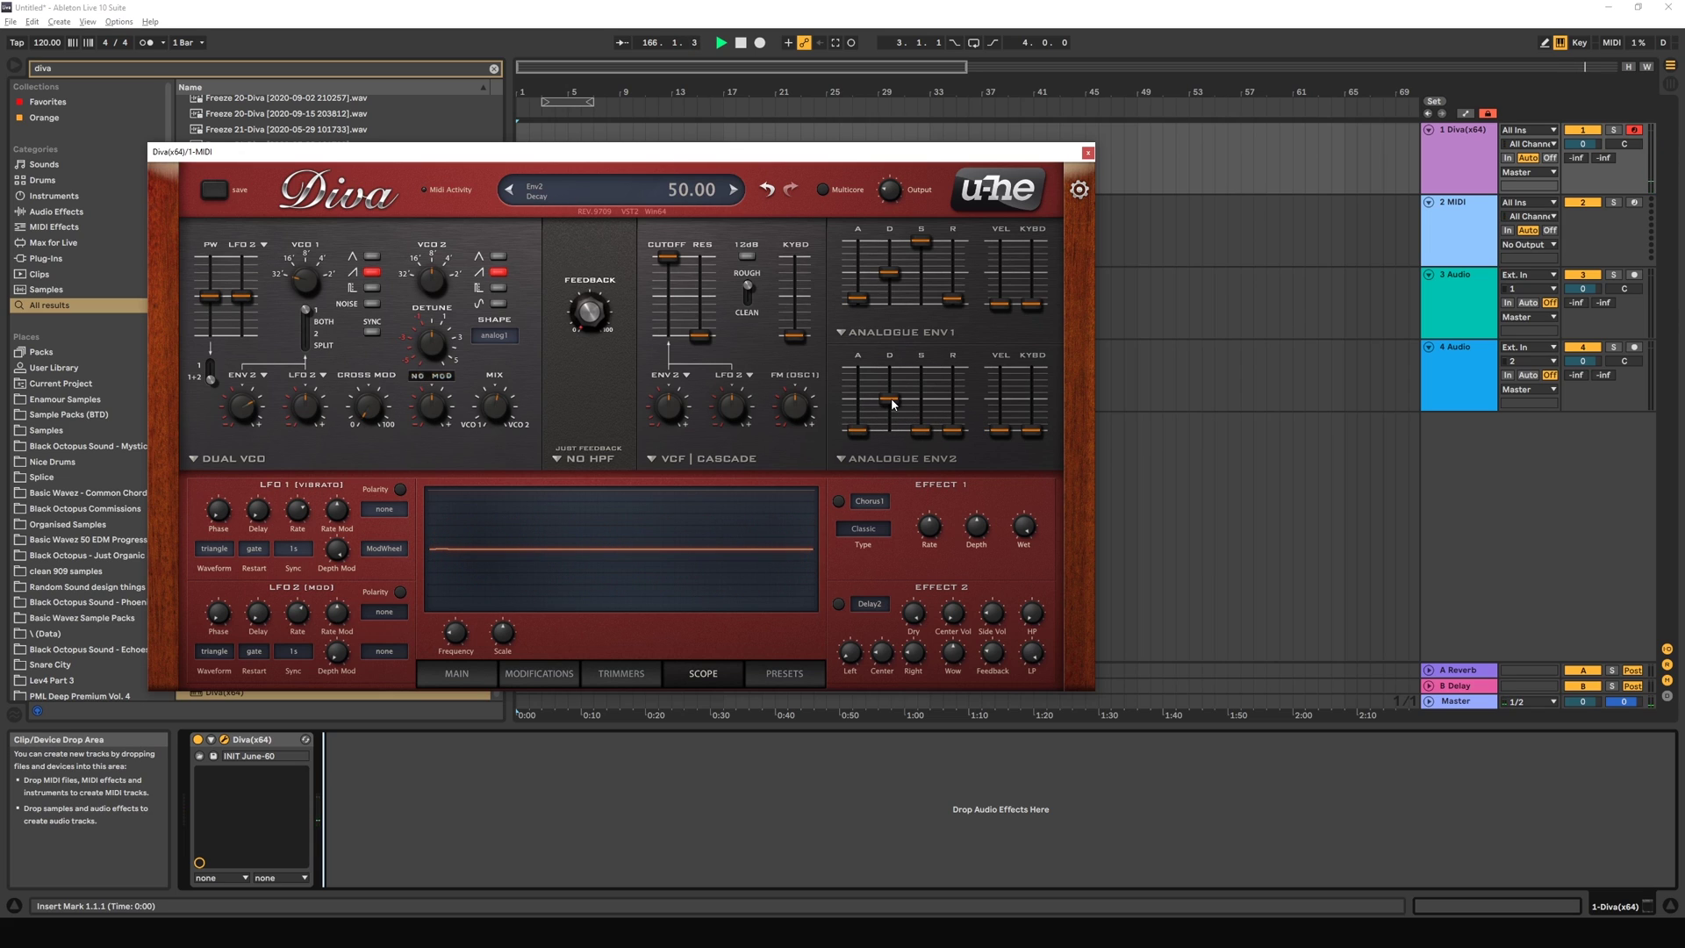
{"action": "left_click_drag", "start_coordinate": [893, 405], "coordinate": [897, 412]}
{"action": "left_click", "coordinate": [475, 423]}
{"action": "left_click_drag", "start_coordinate": [494, 418], "coordinate": [498, 403]}
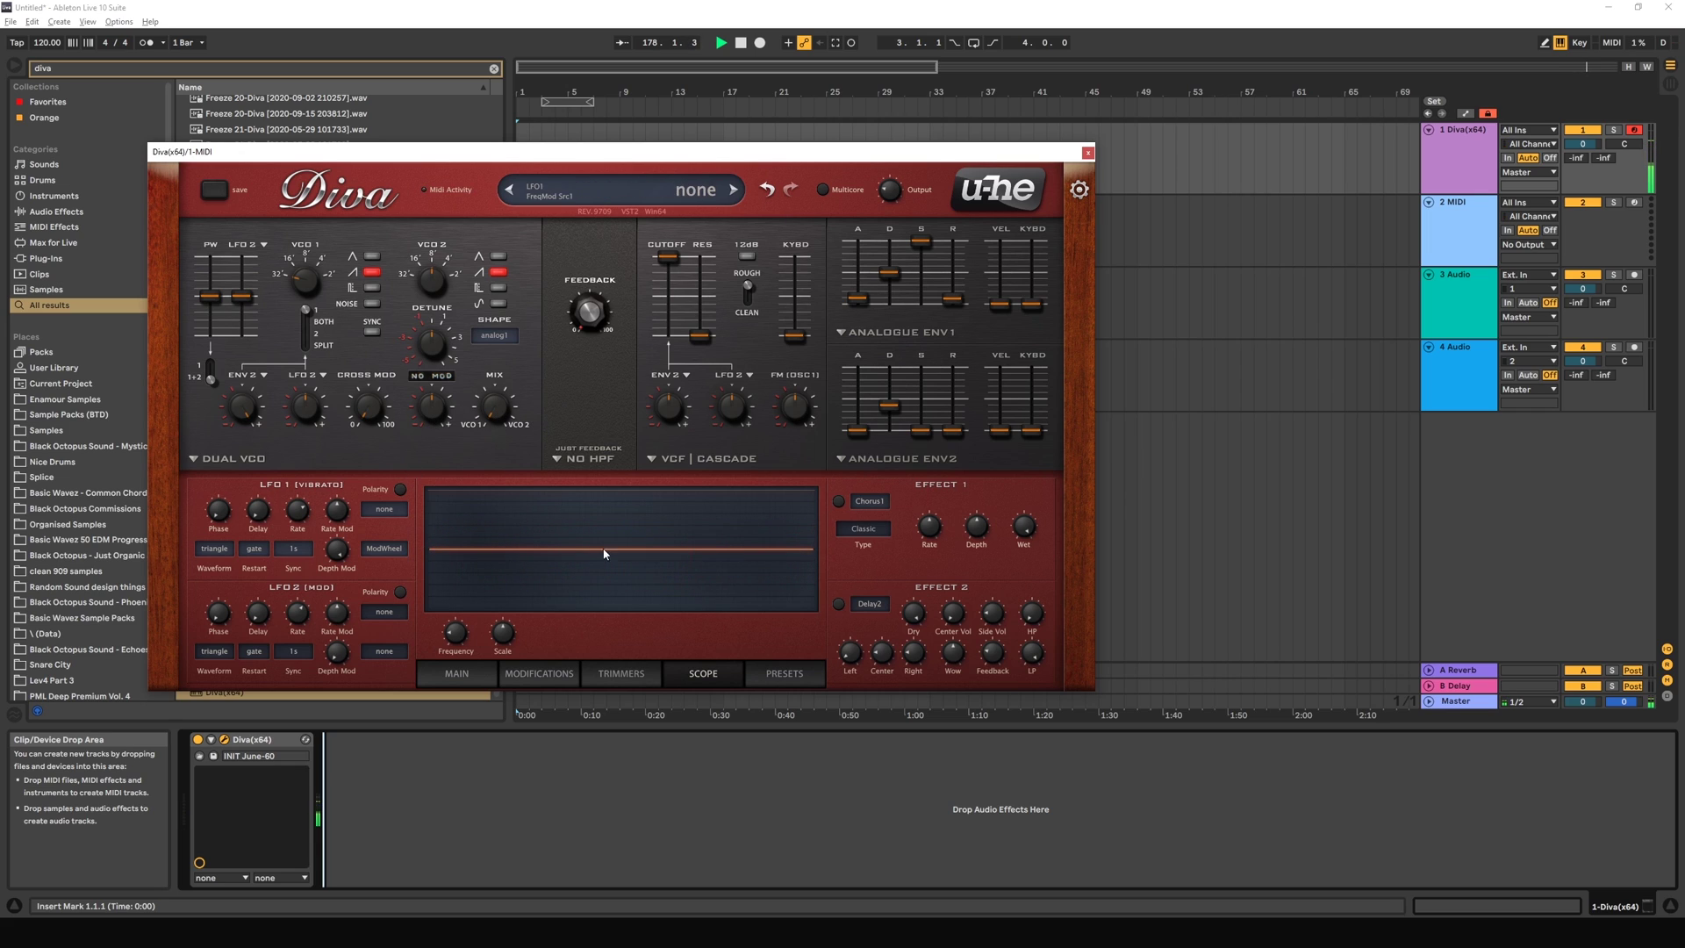
{"action": "left_click_drag", "start_coordinate": [502, 426], "coordinate": [523, 239]}
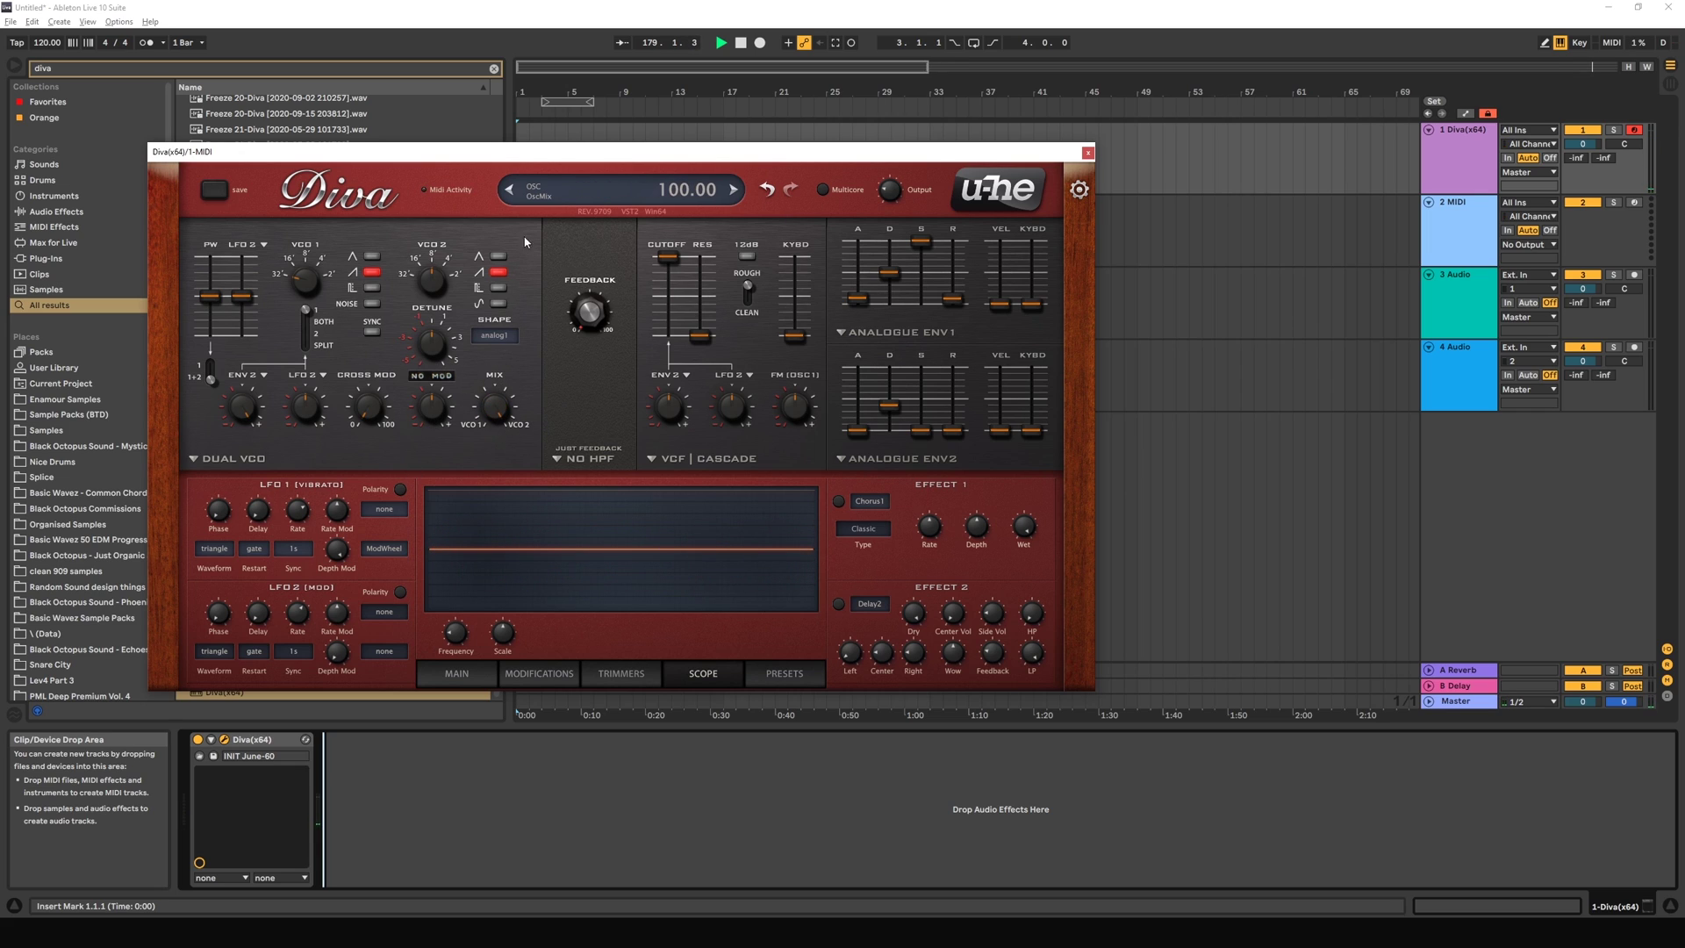
Step: Route the tuning modulation to both VCOs and compare them by sweeping the oscillator mix
{"action": "left_click", "coordinate": [310, 319]}
{"action": "left_click_drag", "start_coordinate": [500, 412], "coordinate": [497, 376]}
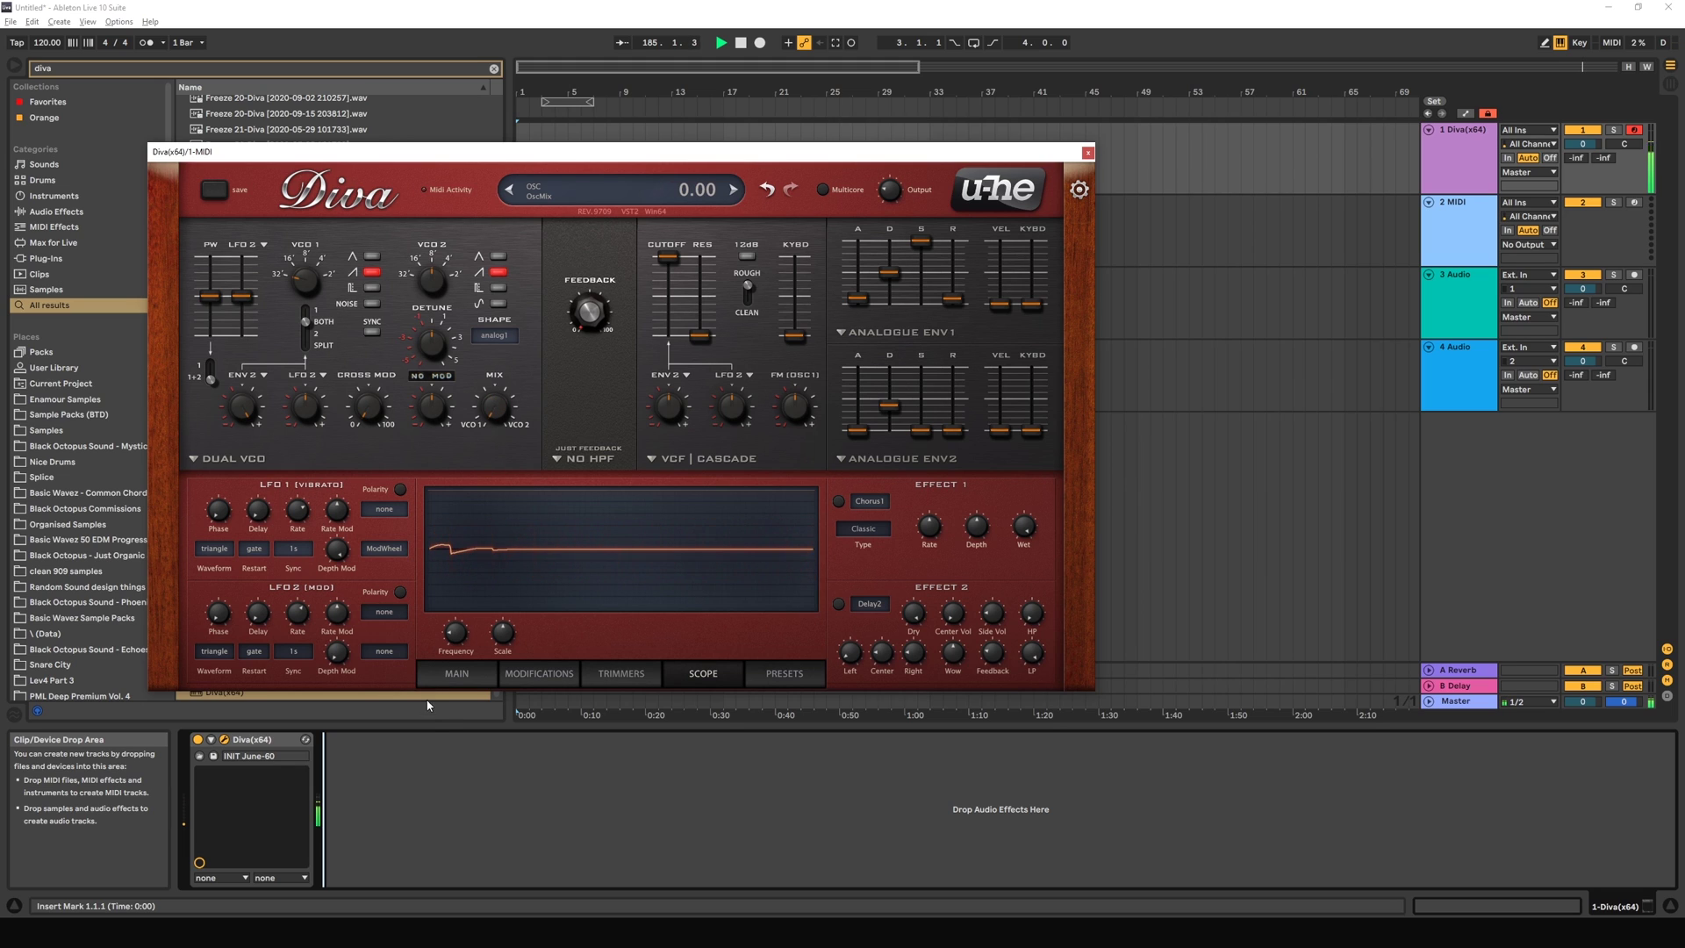
{"action": "left_click_drag", "start_coordinate": [508, 434], "coordinate": [499, 331]}
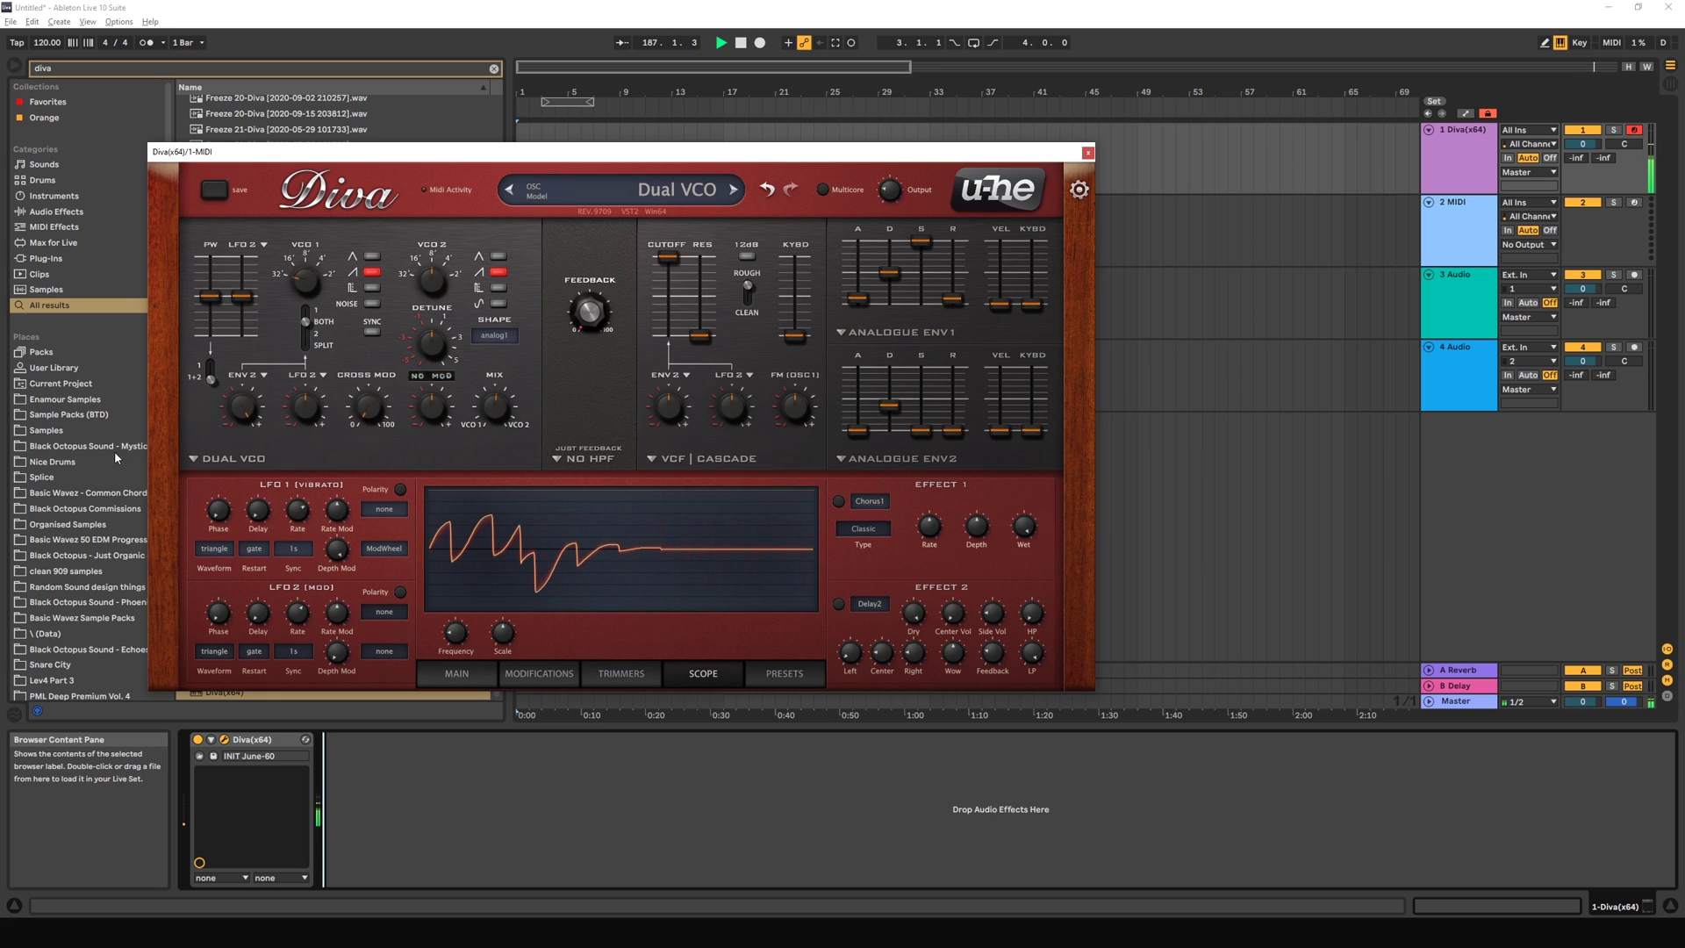
Step: Route the tuning modulation to VCO 2 only and sweep the oscillator mix between the two VCOs
{"action": "left_click", "coordinate": [312, 333]}
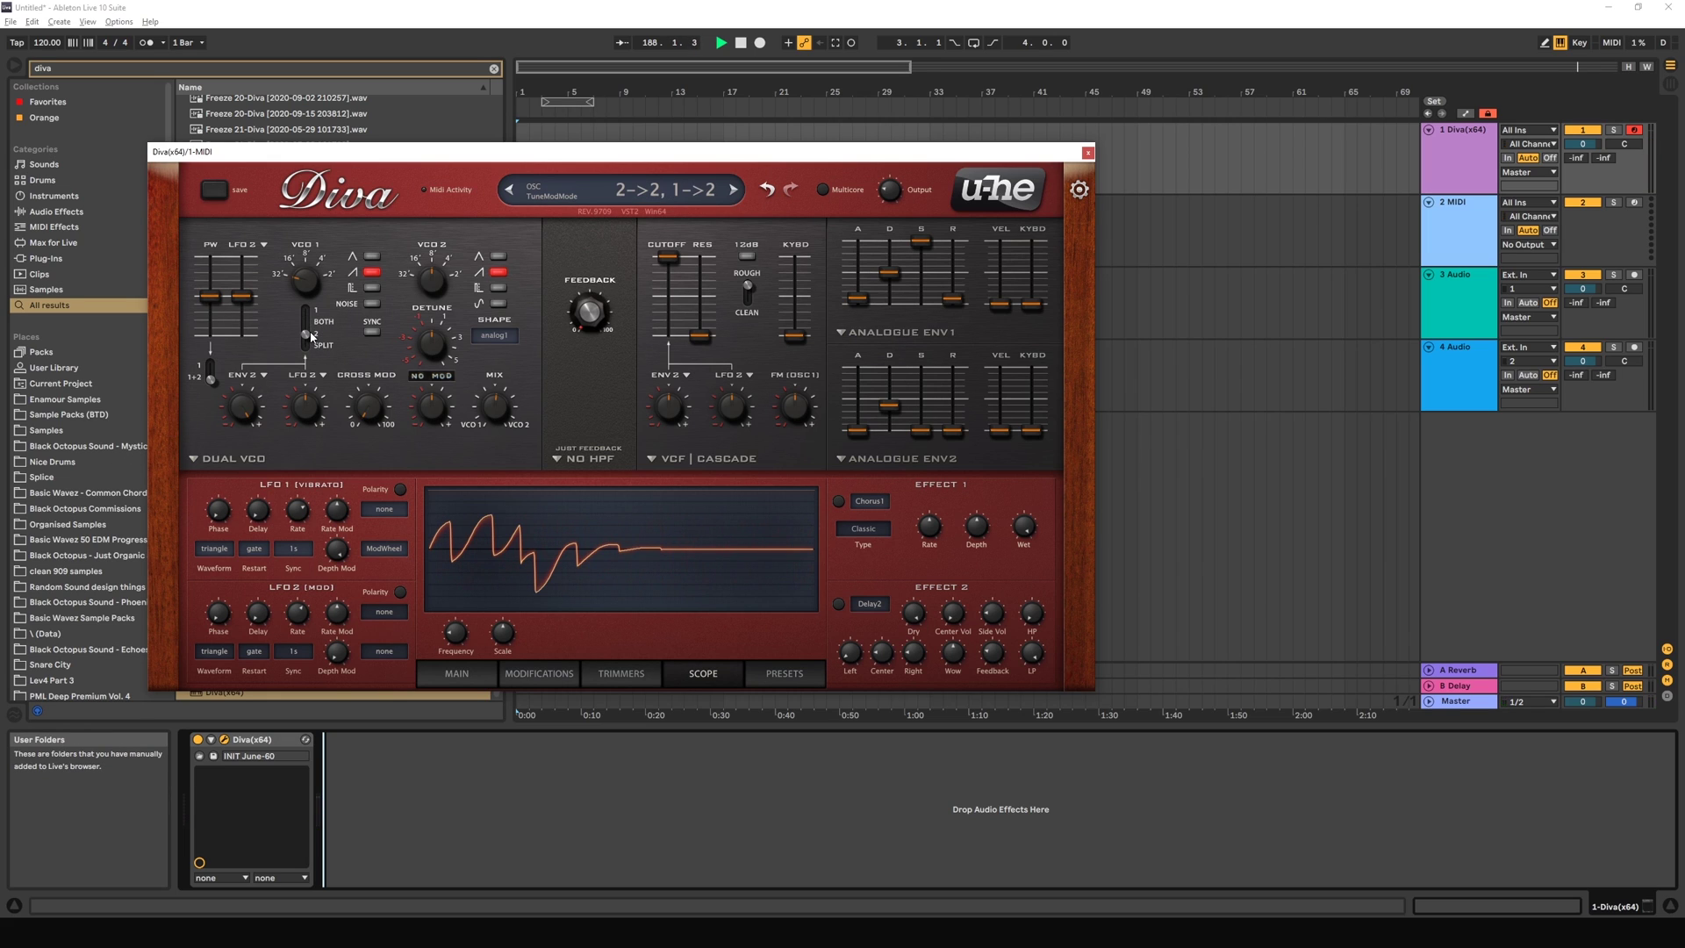
{"action": "left_click_drag", "start_coordinate": [495, 407], "coordinate": [498, 285]}
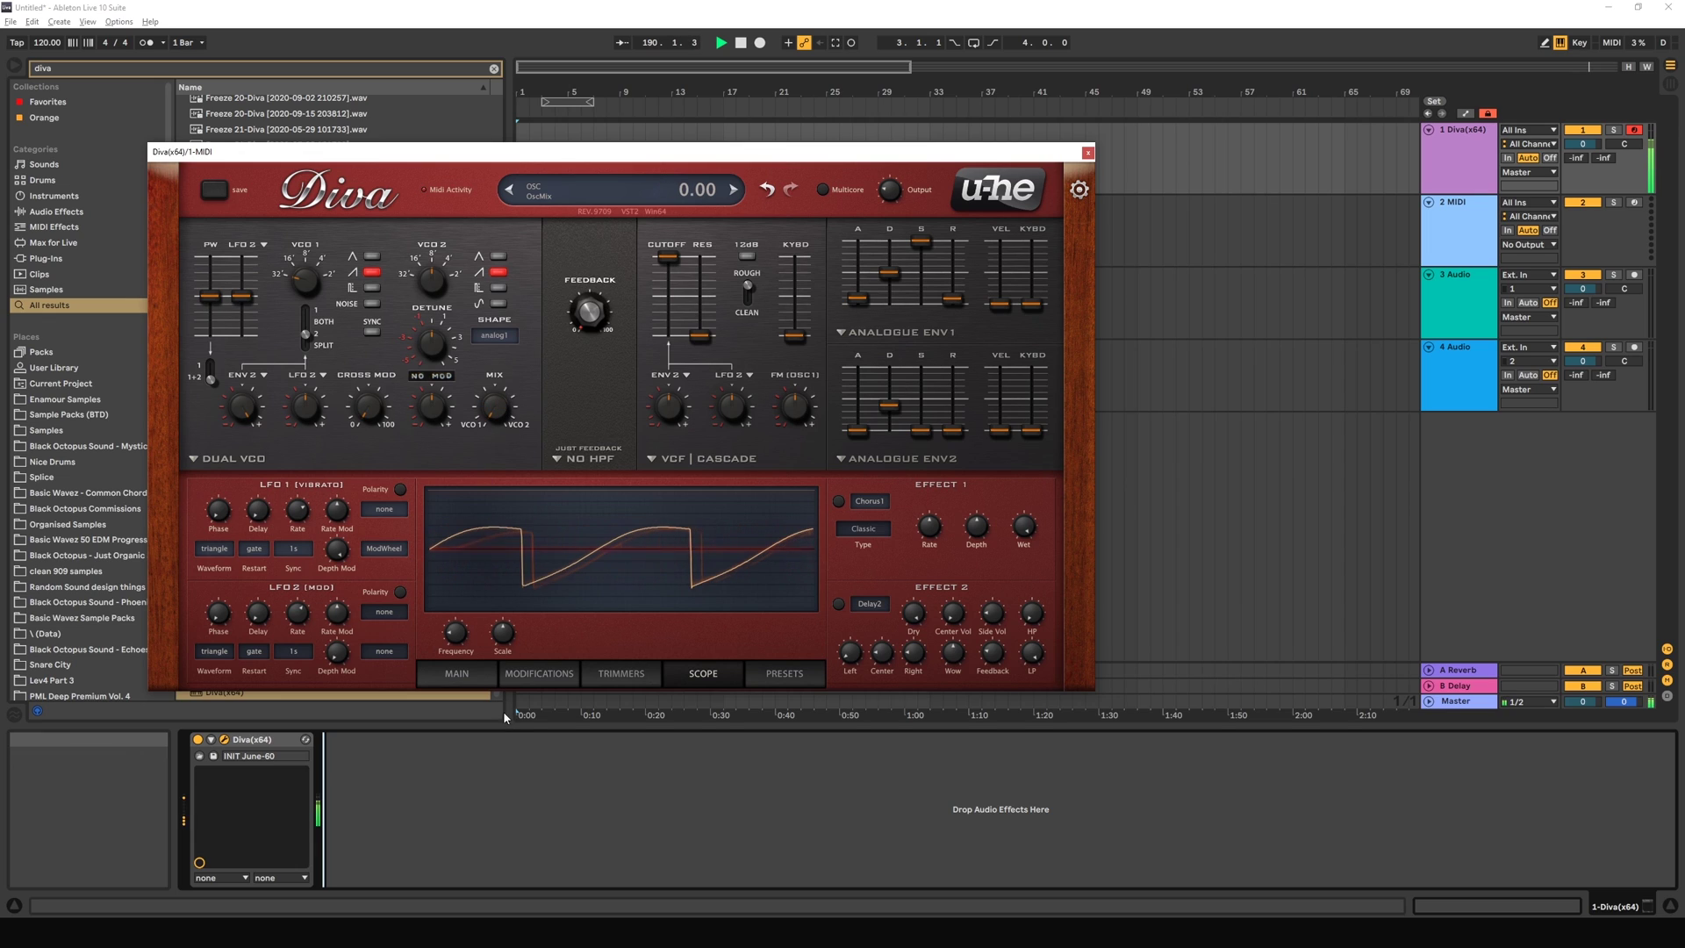
{"action": "left_click_drag", "start_coordinate": [508, 406], "coordinate": [511, 318]}
Step: Set the tuning modulation routing to Split and compare both VCOs with the oscillator mix
{"action": "left_click", "coordinate": [303, 342]}
{"action": "double_click", "coordinate": [501, 419]}
{"action": "left_click_drag", "start_coordinate": [486, 418], "coordinate": [513, 261]}
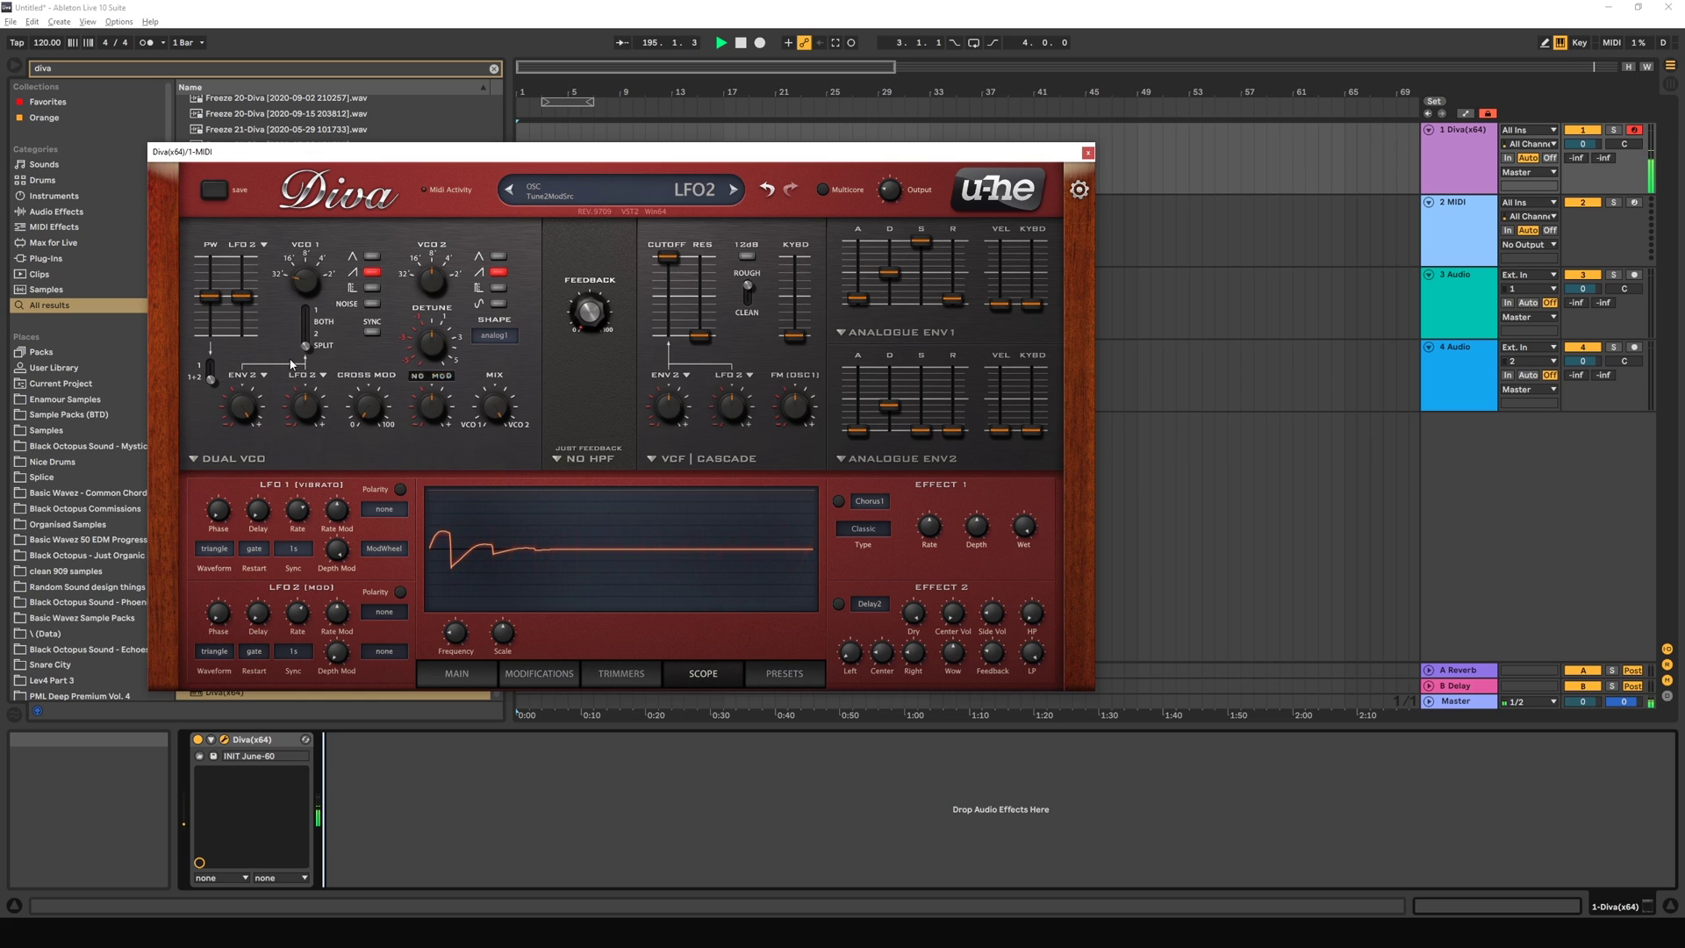
Step: Assign Env2 as the second tuning modulation source in place of LFO2
{"action": "left_click", "coordinate": [323, 379]}
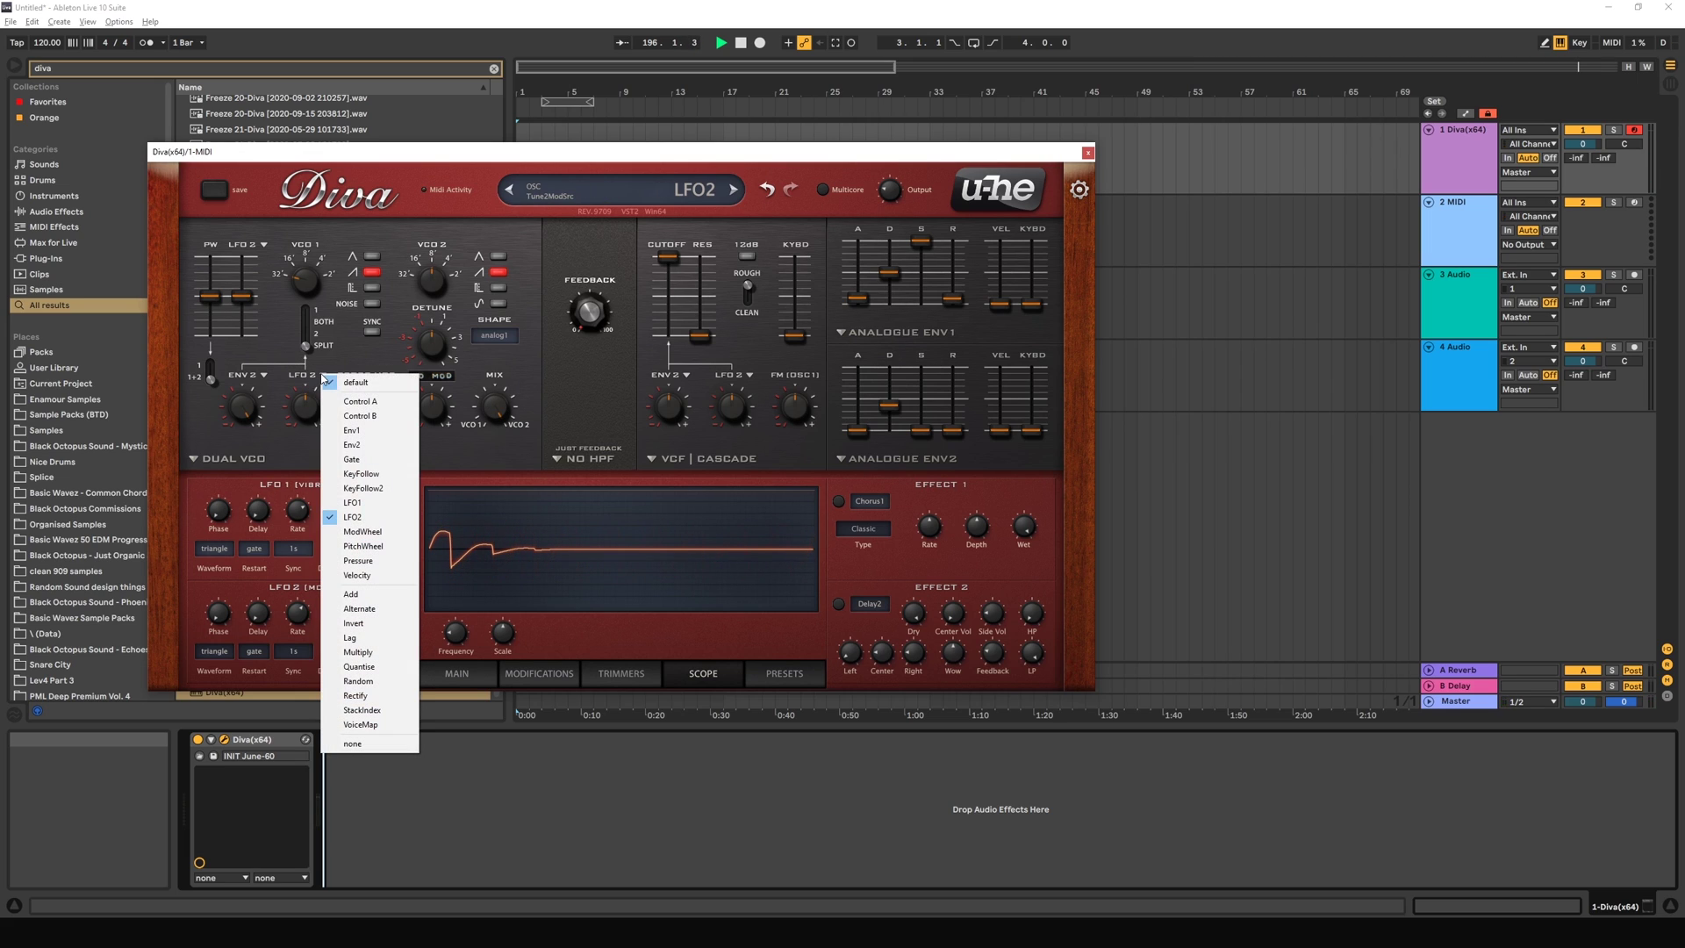
{"action": "left_click", "coordinate": [359, 445]}
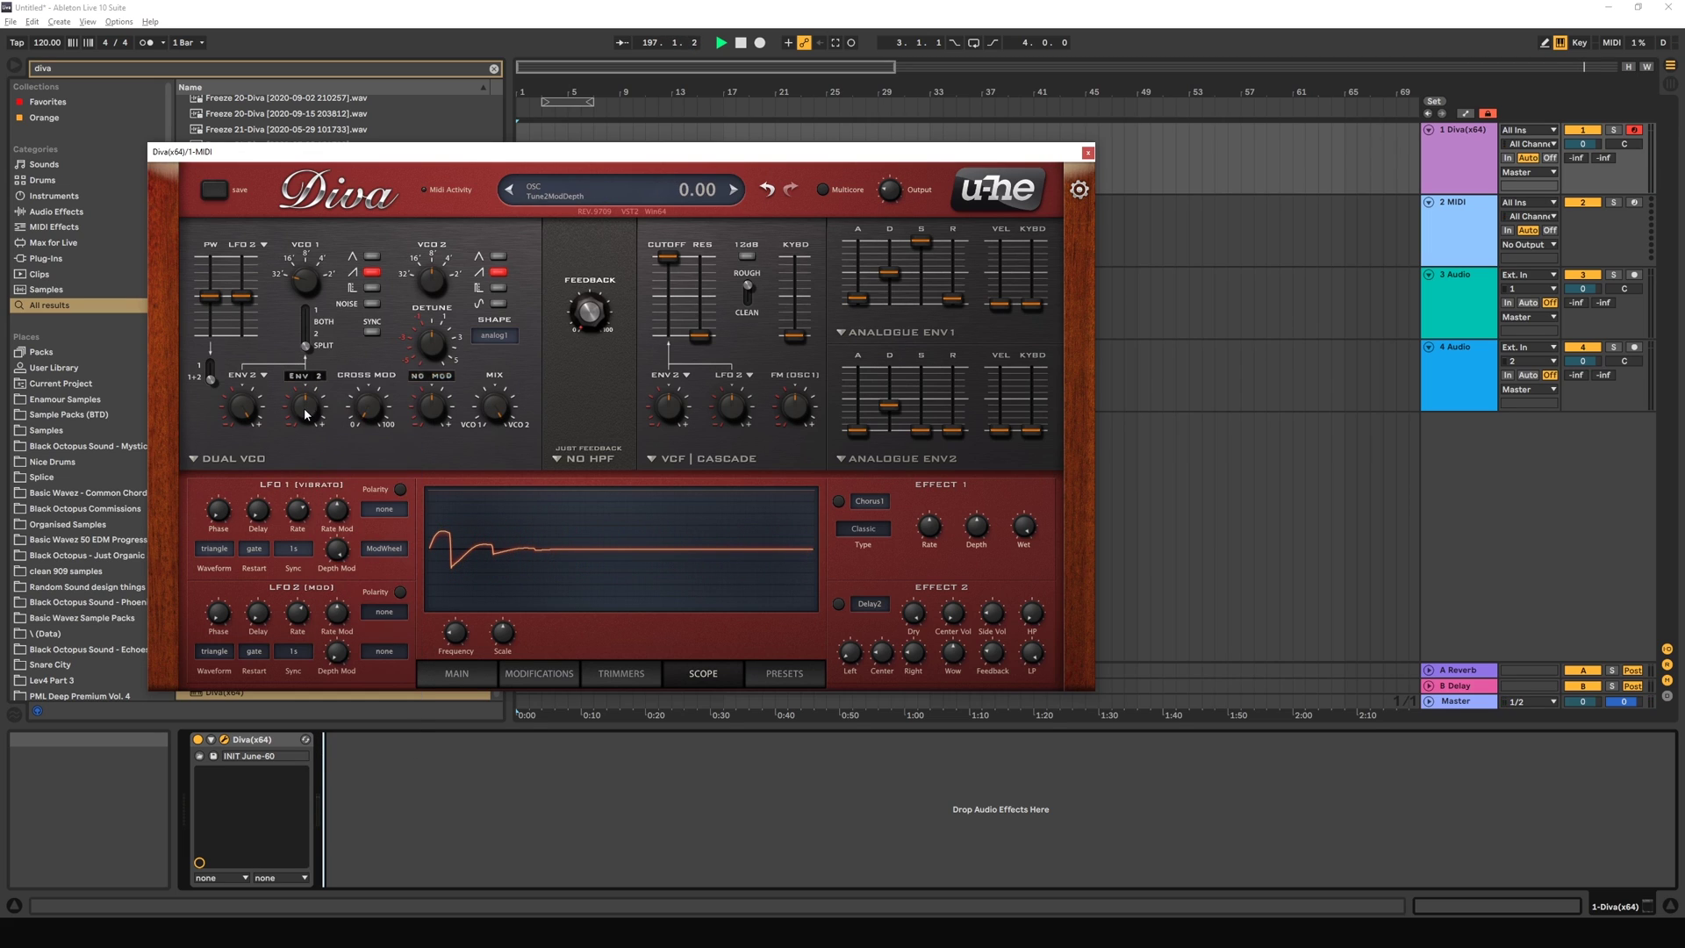
Step: Sweep the Env2 tuning modulation depth down to -24.00 and compare both VCOs in Split mode with the oscillator mix
{"action": "mouse_move", "coordinate": [485, 430]}
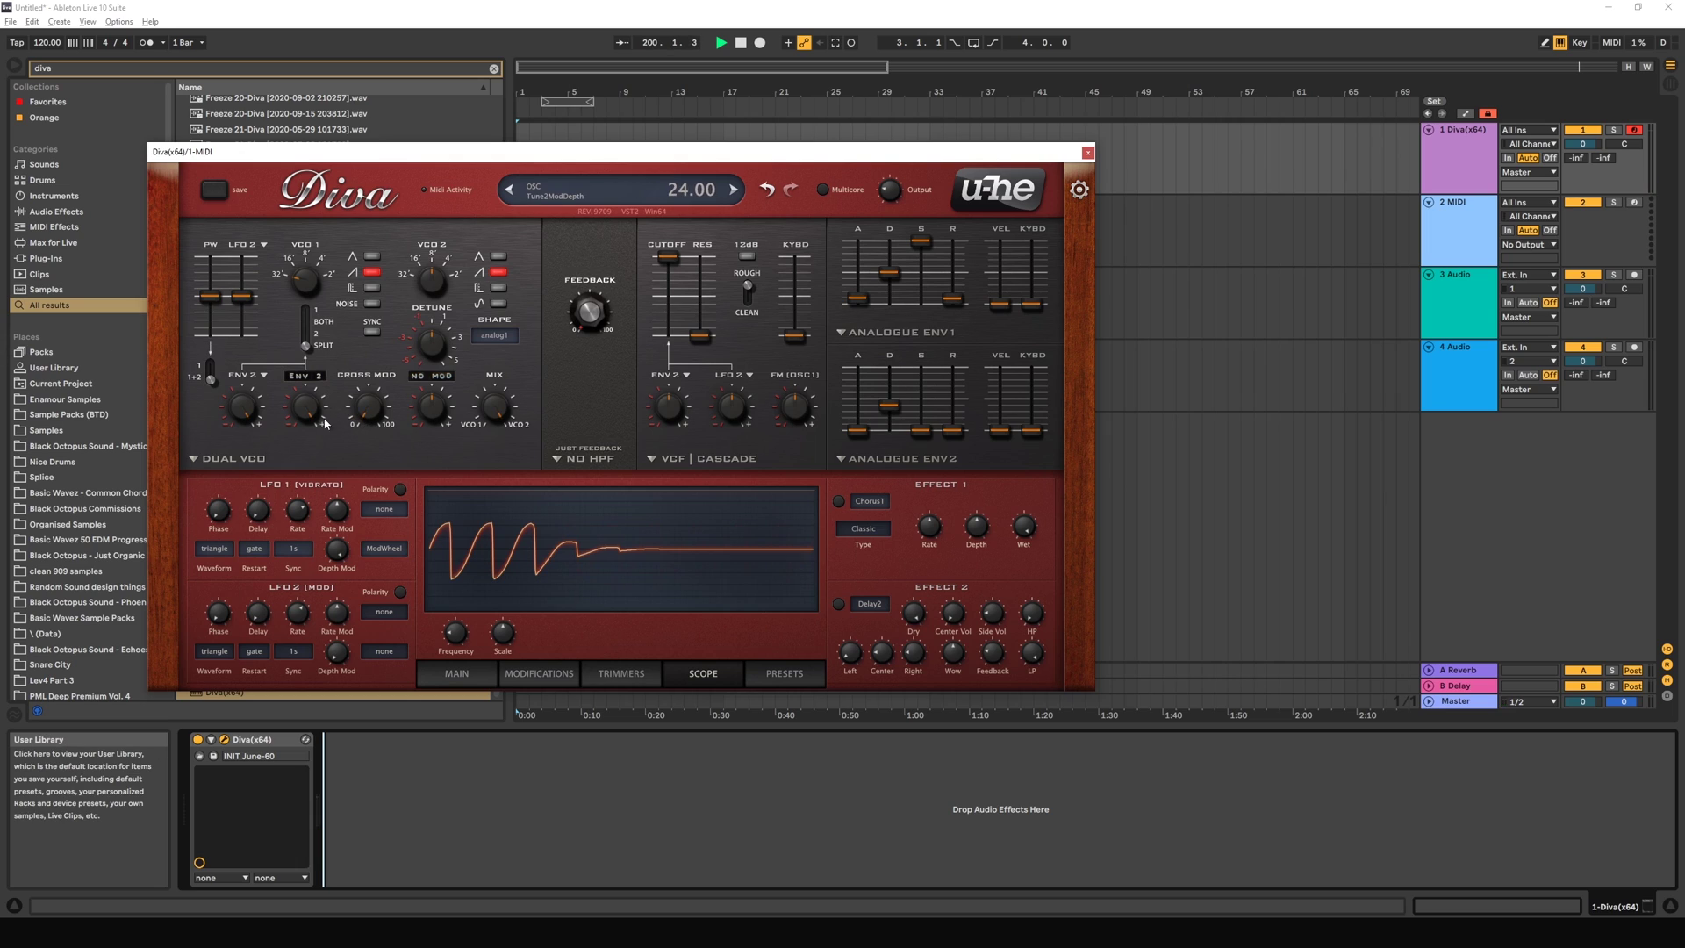
{"action": "left_click_drag", "start_coordinate": [310, 420], "coordinate": [242, 606]}
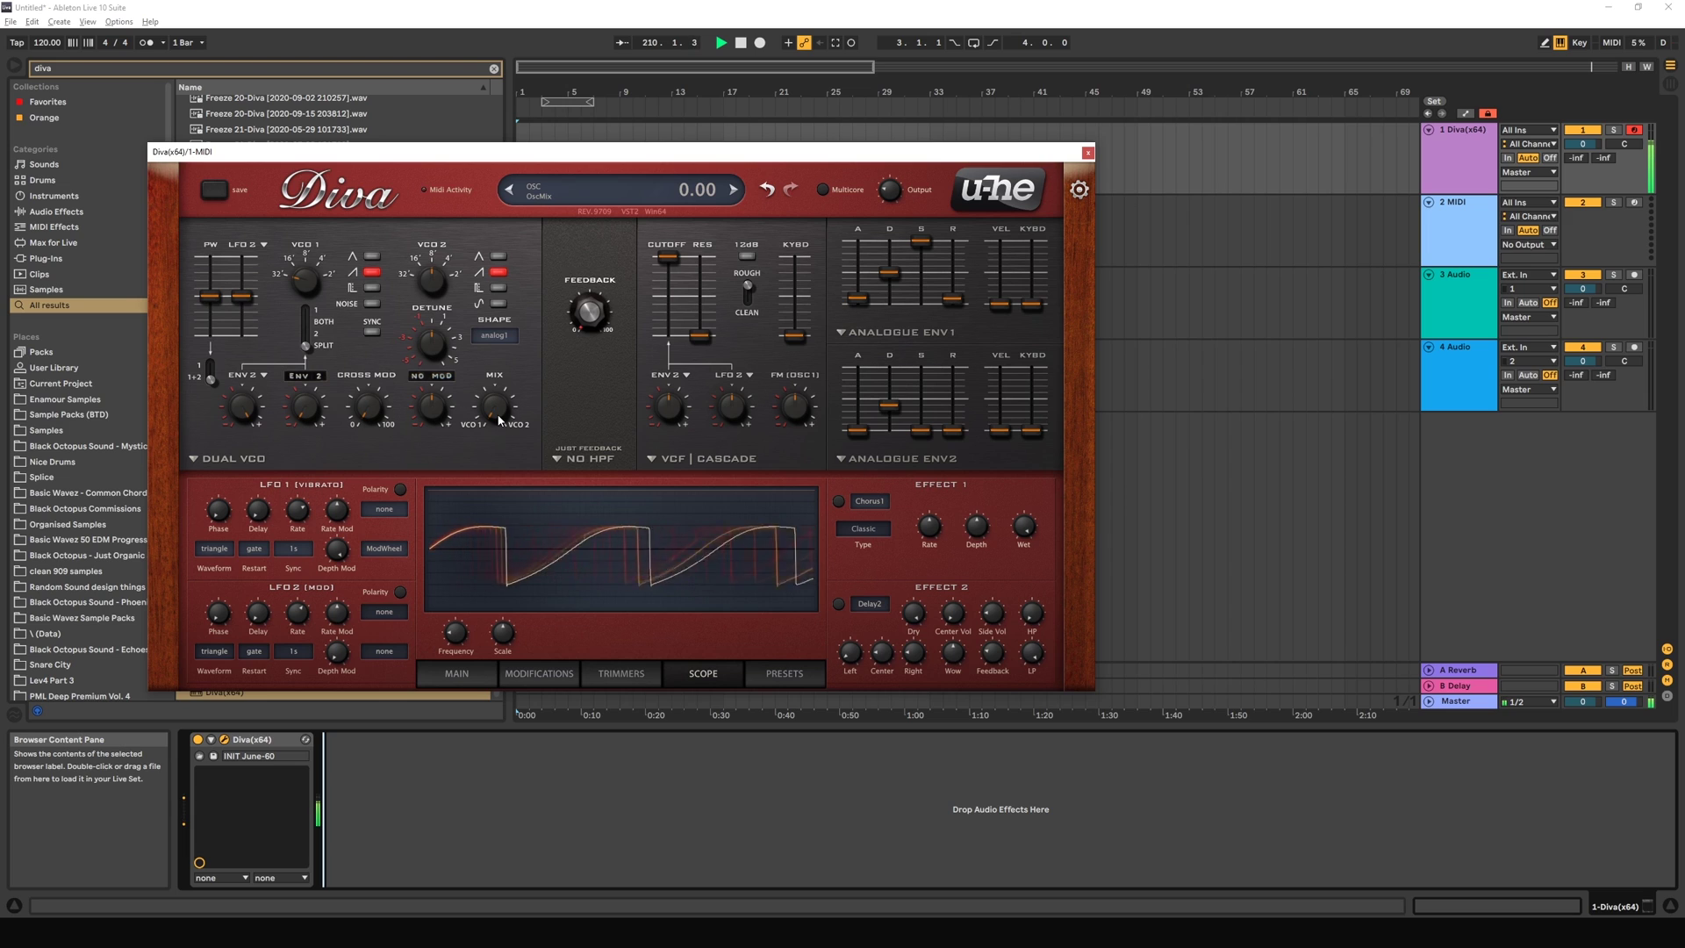
{"action": "mouse_move", "coordinate": [499, 421]}
{"action": "left_mouse_down"}
{"action": "mouse_move", "coordinate": [518, 344]}
{"action": "mouse_move", "coordinate": [553, 497]}
{"action": "left_mouse_up"}
{"action": "left_click_drag", "start_coordinate": [553, 556], "coordinate": [538, 337]}
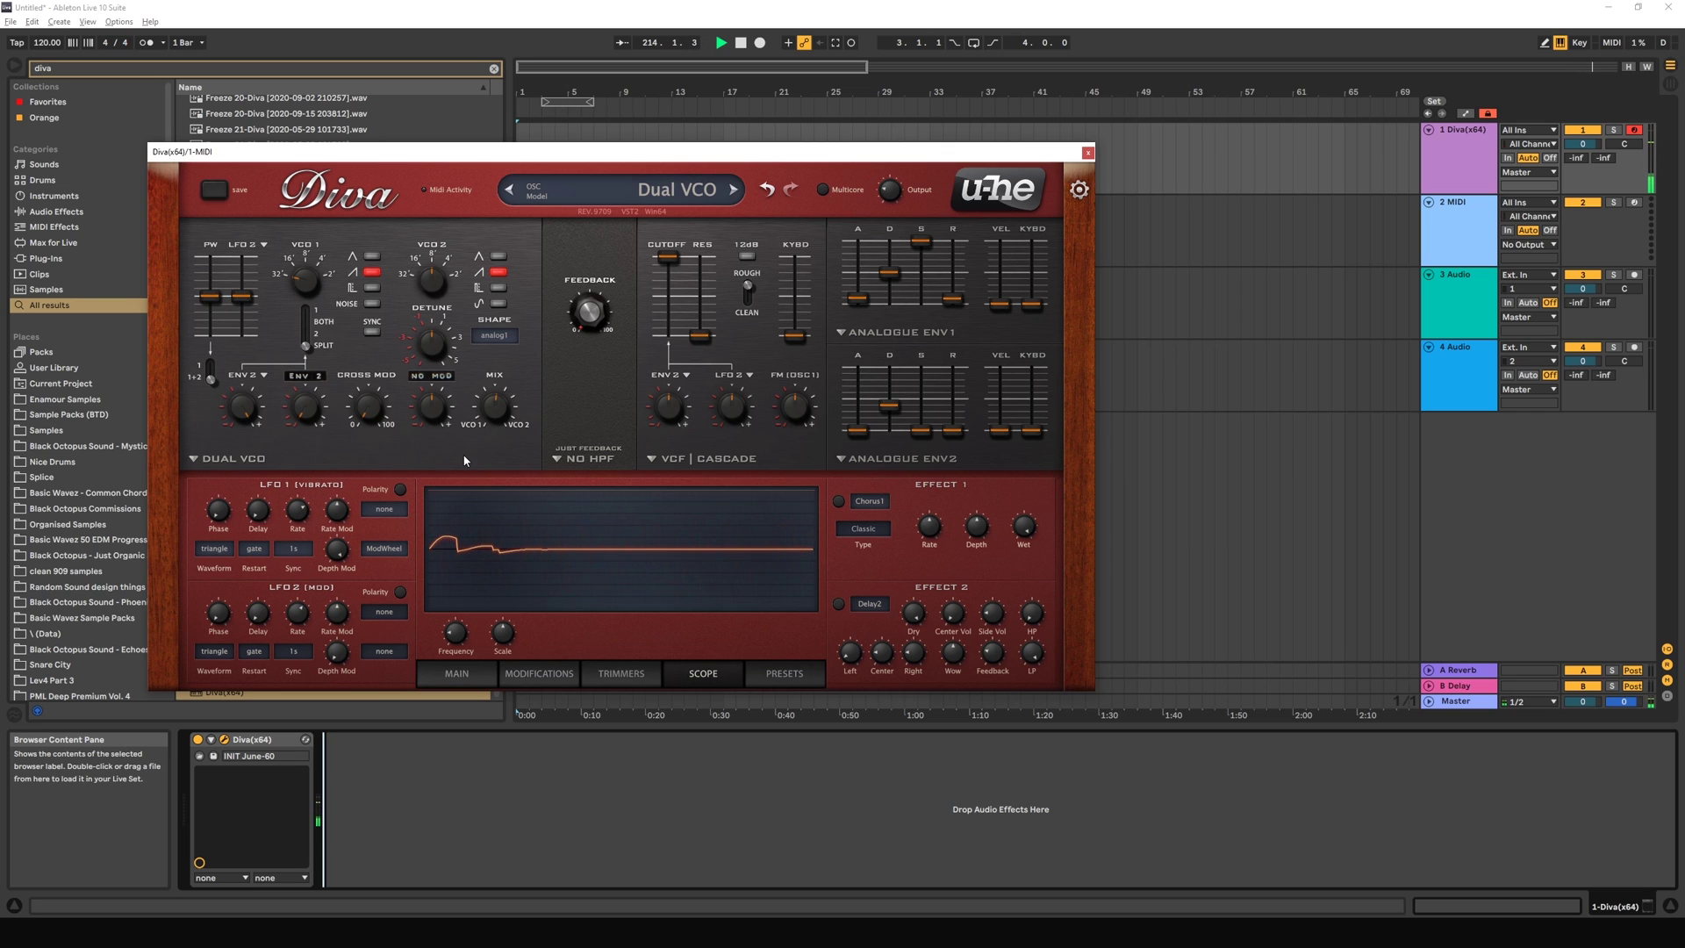
{"action": "mouse_move", "coordinate": [492, 412]}
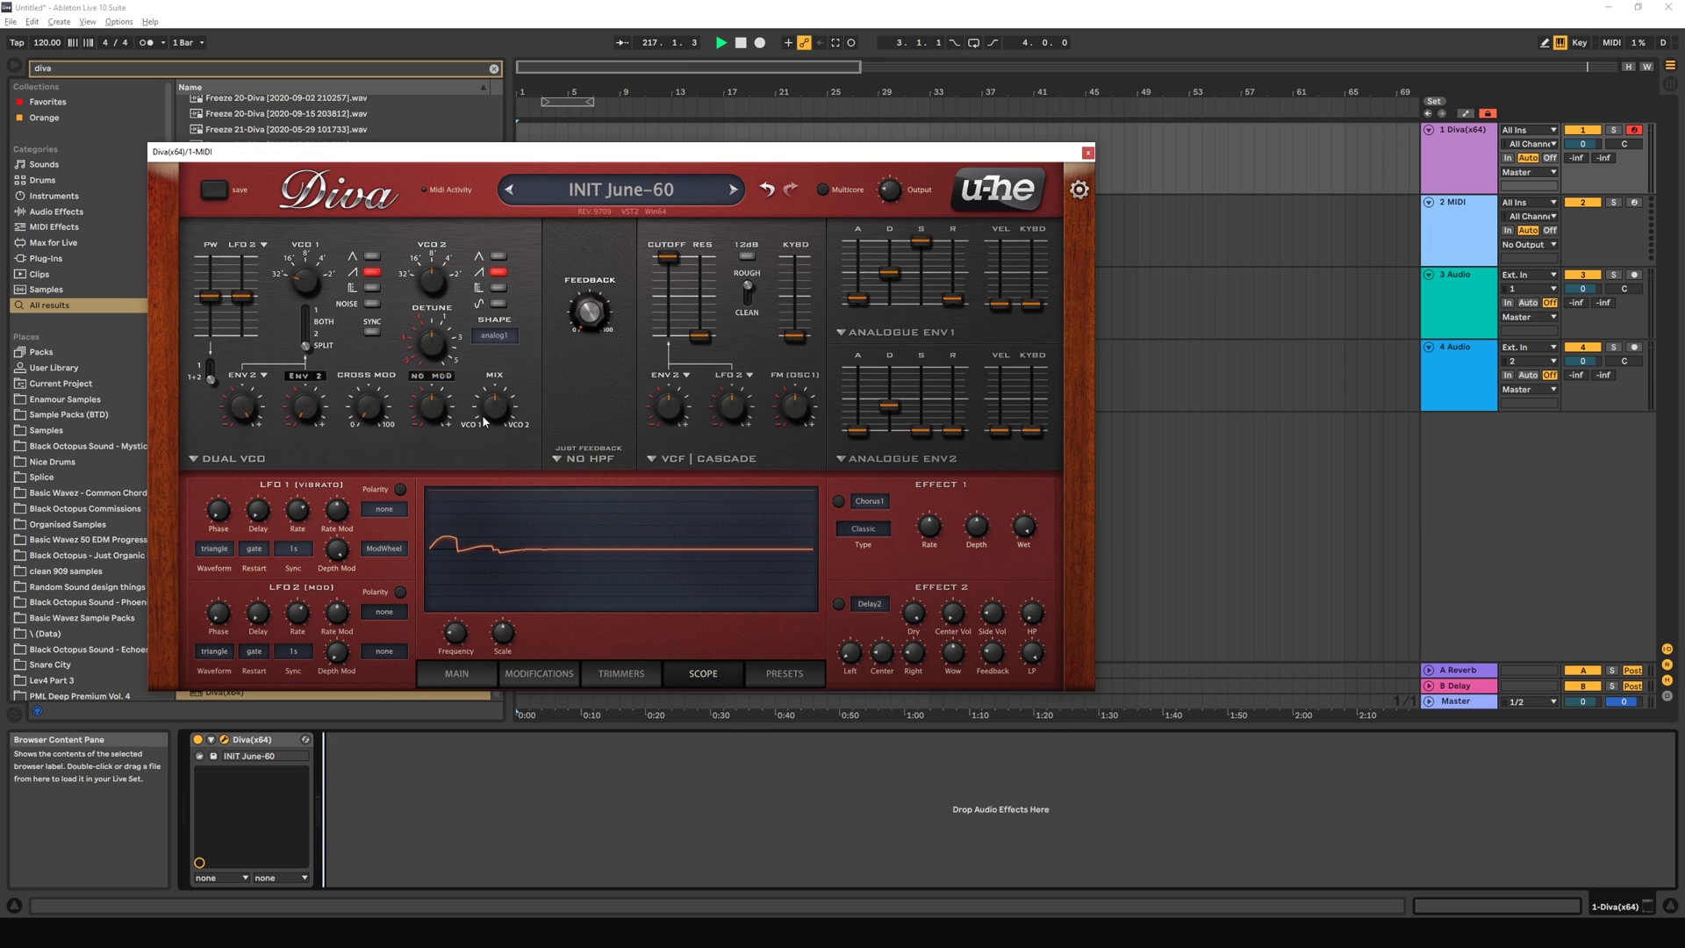
{"action": "left_click", "coordinate": [306, 319]}
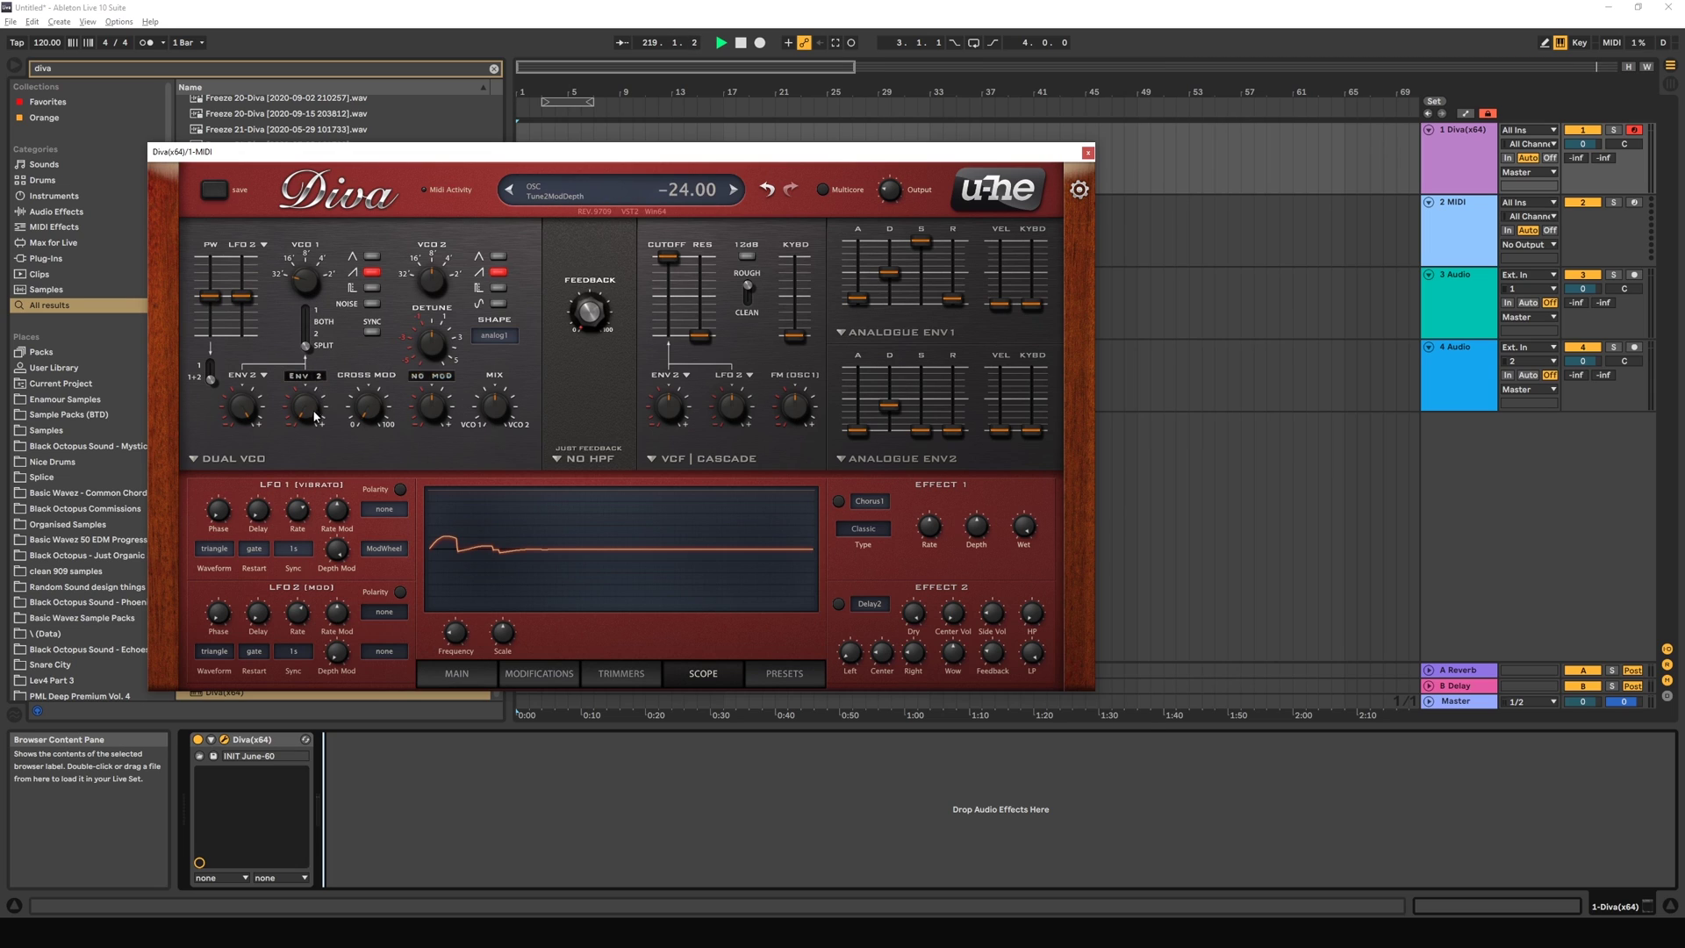
{"action": "mouse_move", "coordinate": [342, 504]}
Step: Switch the oscillator model to Triple VCO for comparison and return to Dual VCO
{"action": "left_click", "coordinate": [261, 460]}
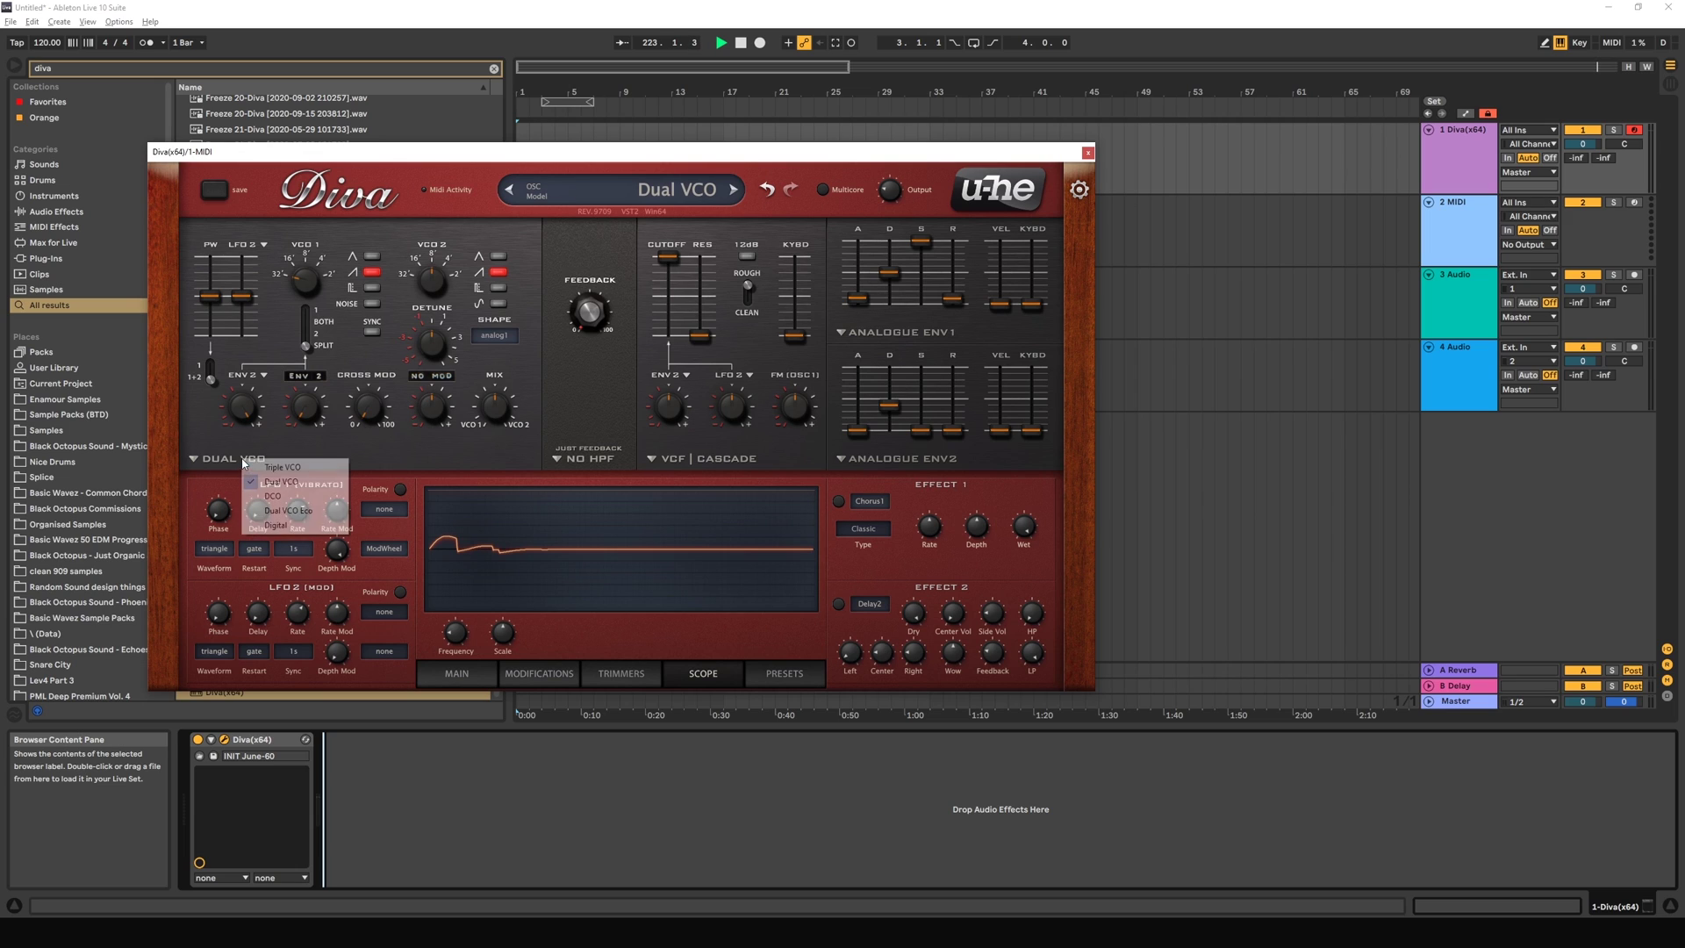
{"action": "left_click", "coordinate": [258, 468]}
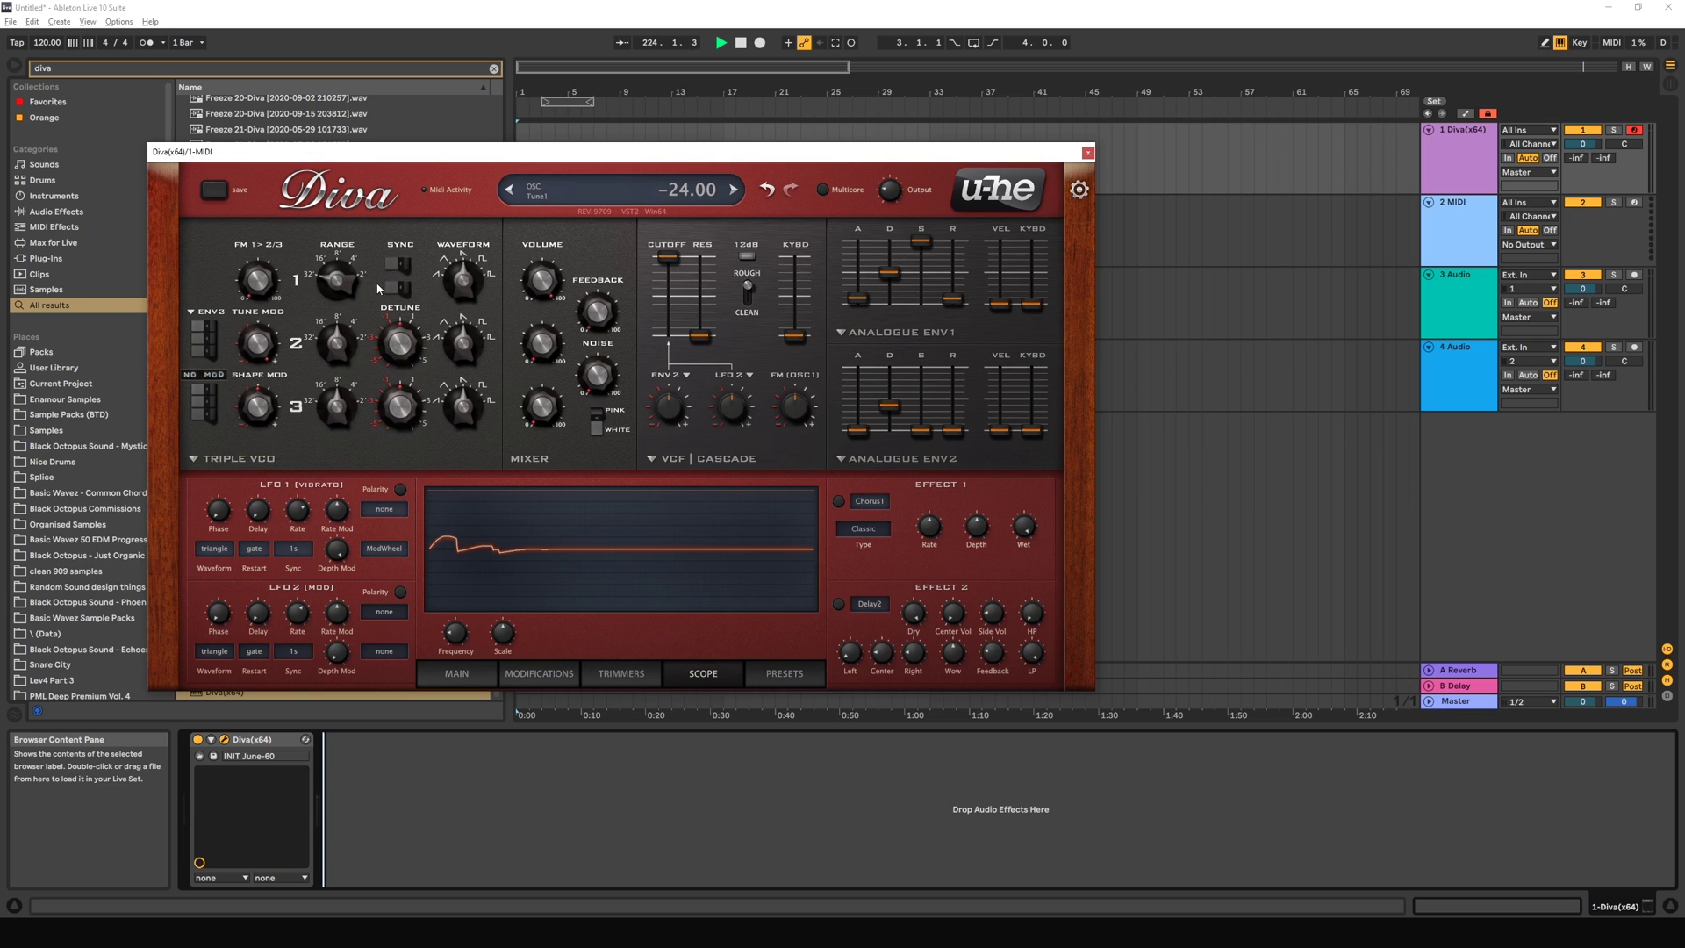
{"action": "left_click", "coordinate": [251, 458]}
{"action": "left_click", "coordinate": [256, 485]}
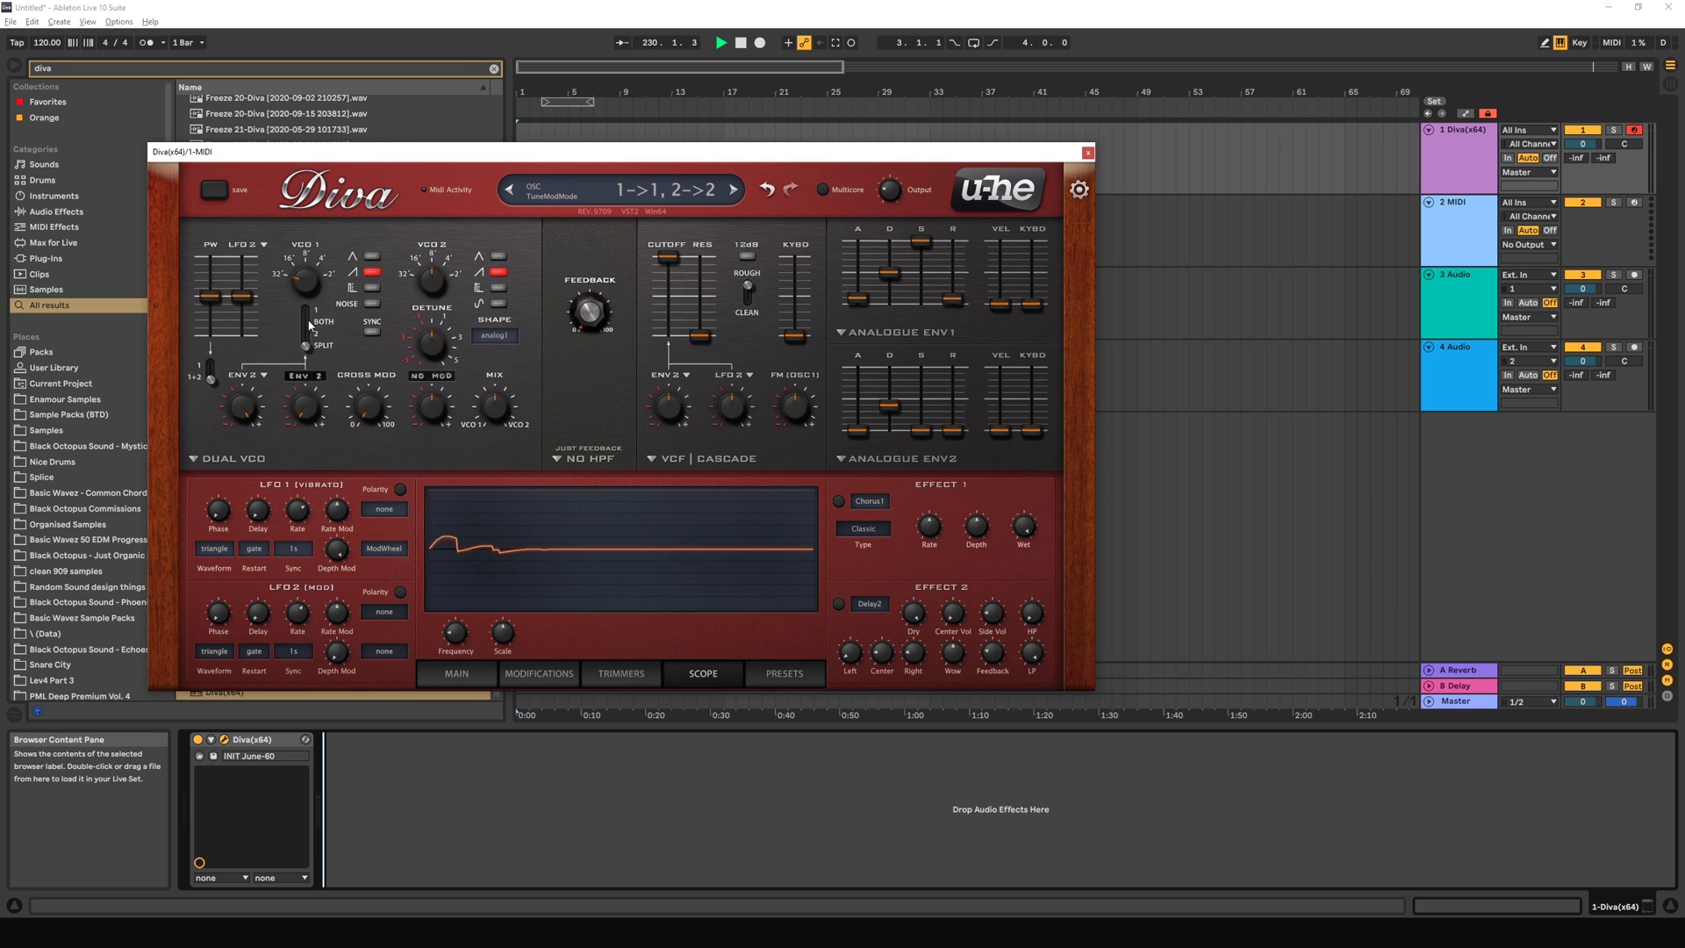
Step: Assign Env2 as the cross modulation source, and vary the cross mod amount and its modulation depth
{"action": "mouse_move", "coordinate": [364, 422]}
{"action": "left_mouse_down"}
{"action": "mouse_move", "coordinate": [375, 403]}
{"action": "mouse_move", "coordinate": [383, 444]}
{"action": "mouse_move", "coordinate": [383, 253]}
{"action": "mouse_move", "coordinate": [381, 415]}
{"action": "left_mouse_up"}
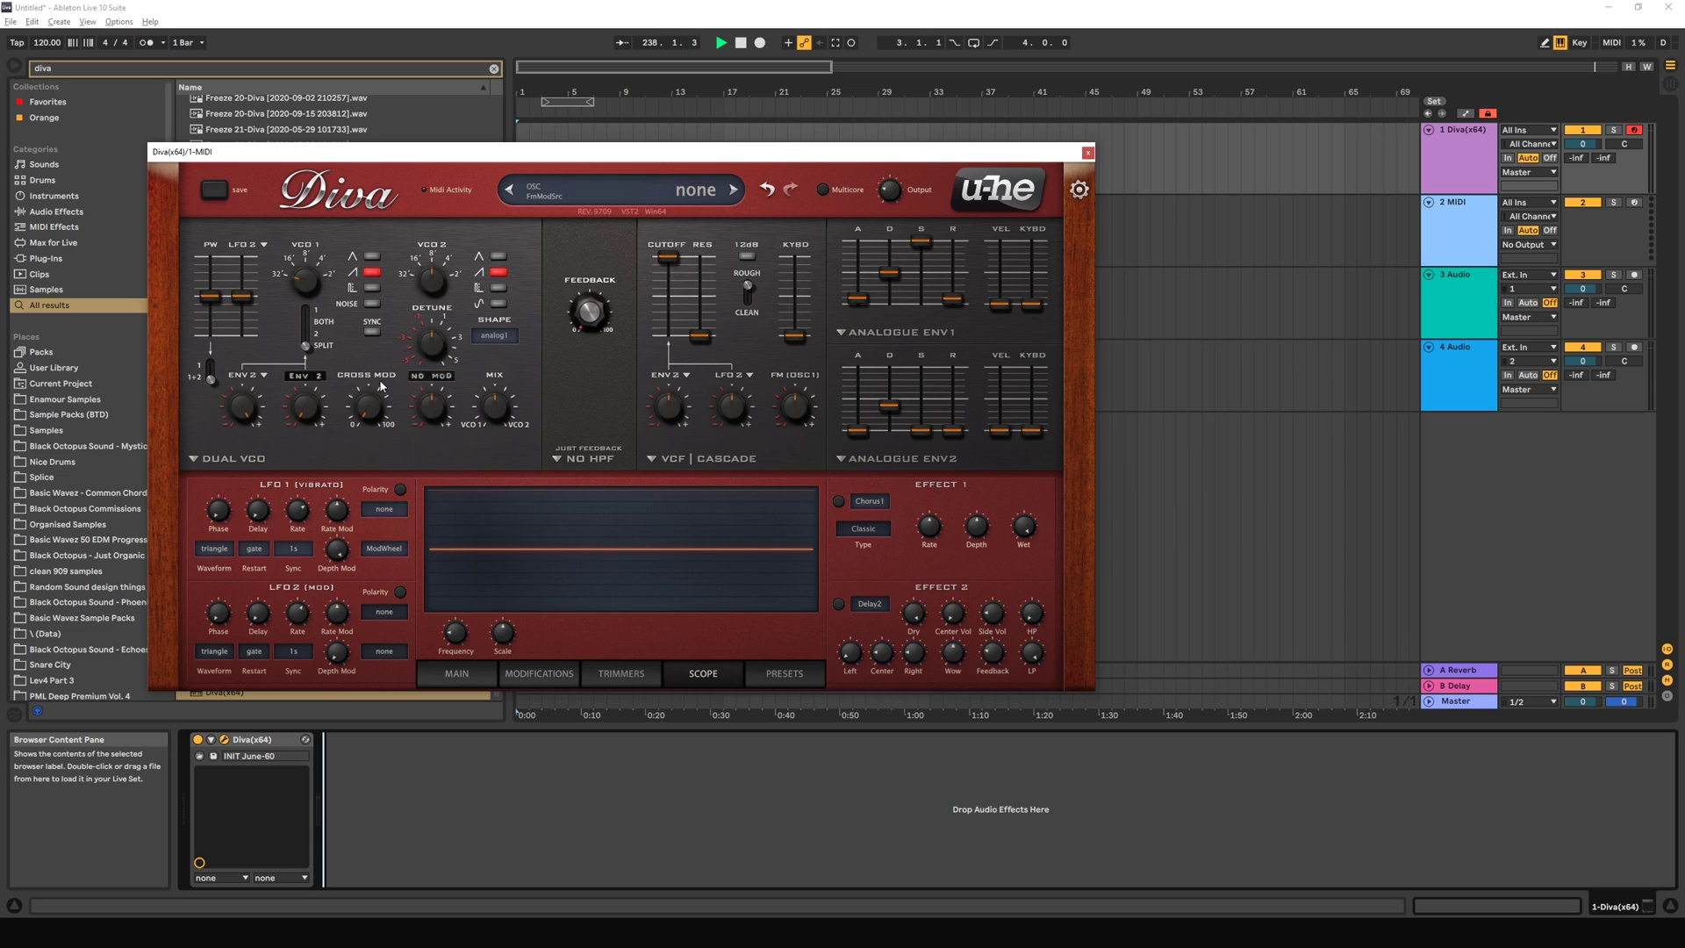
{"action": "left_click", "coordinate": [430, 382]}
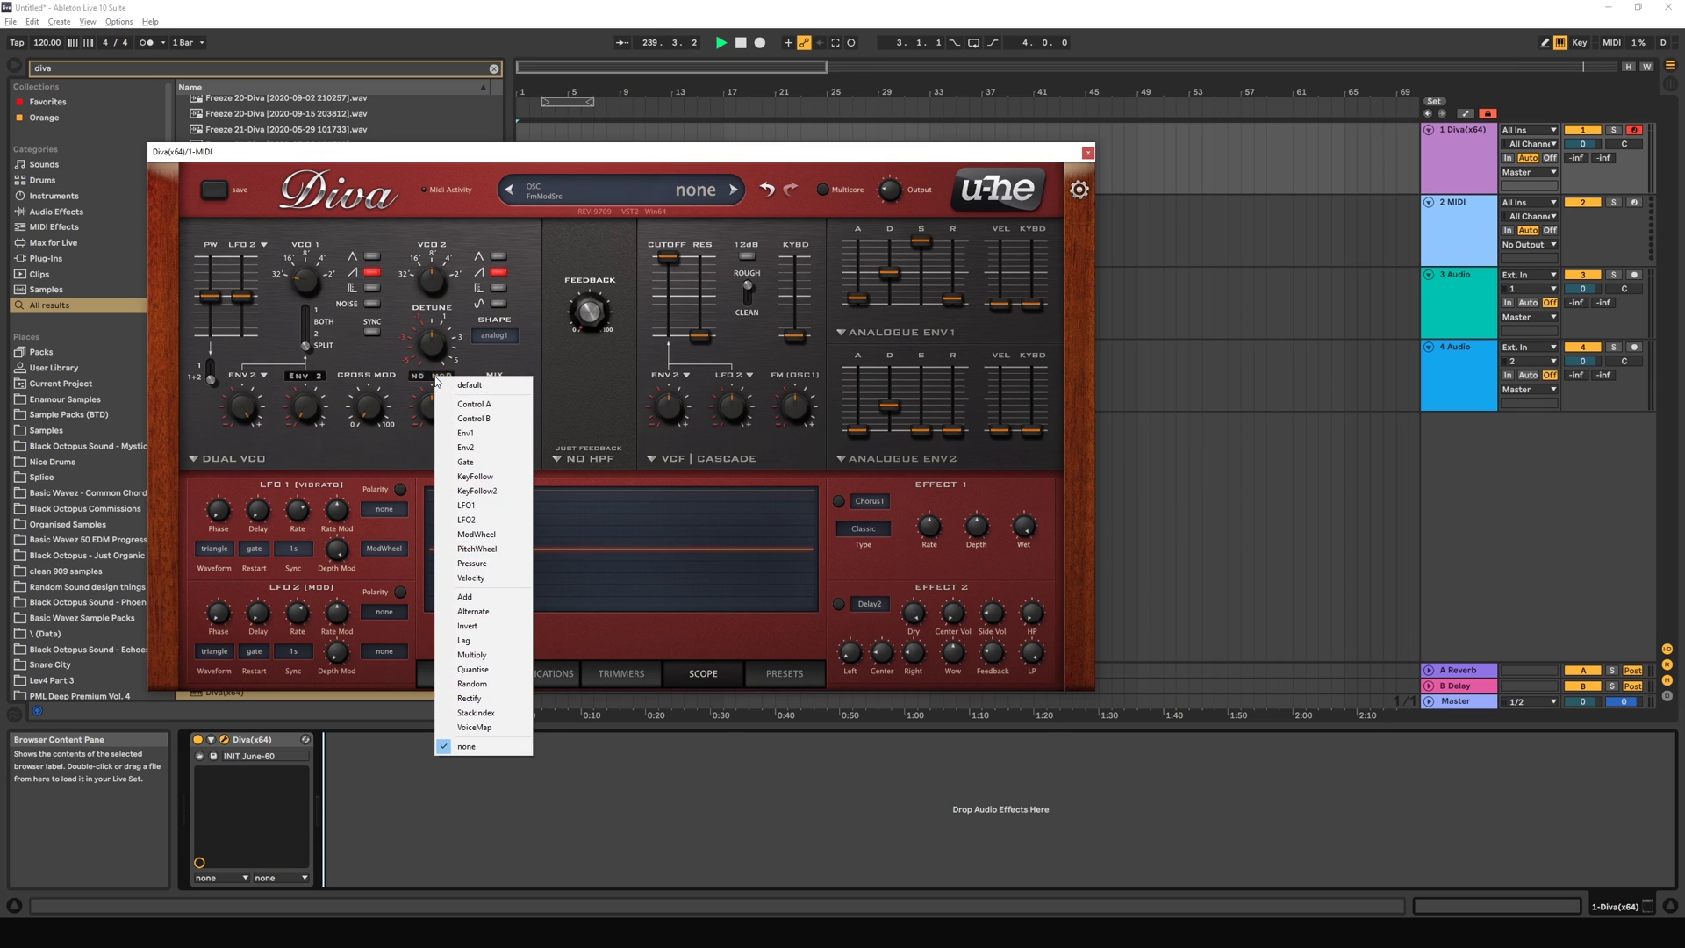
{"action": "left_click", "coordinate": [506, 450]}
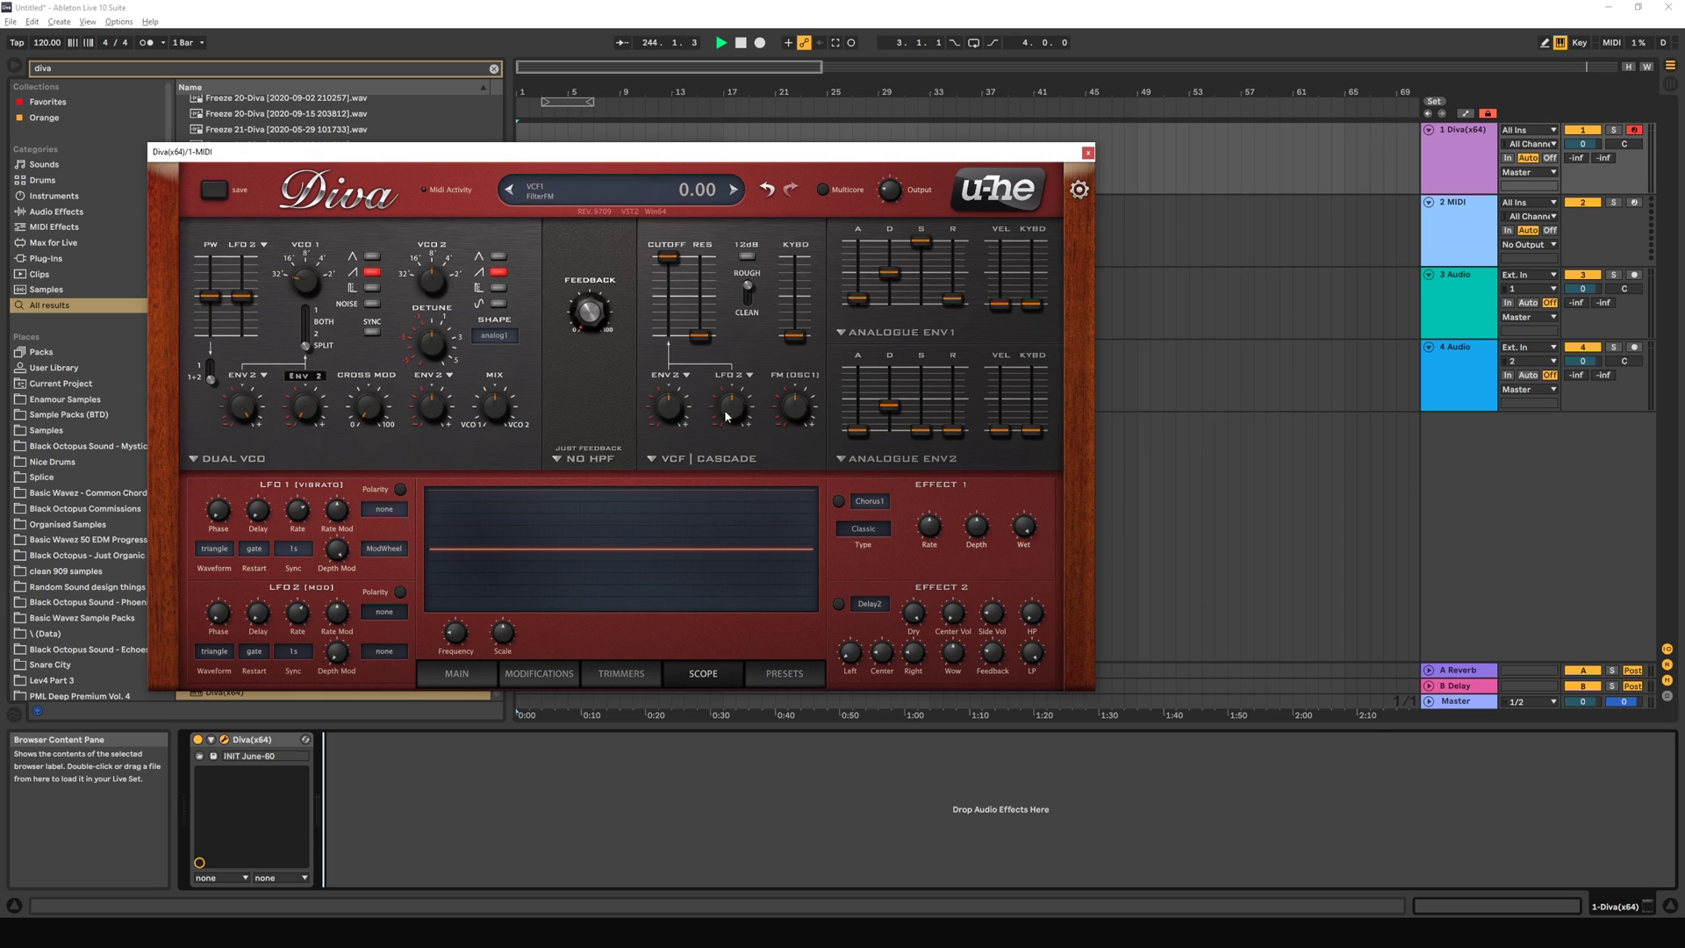
{"action": "scroll", "coordinate": [435, 415], "scroll_direction": "up", "scroll_amount": 1}
{"action": "scroll", "coordinate": [436, 410], "scroll_direction": "up", "scroll_amount": 1}
{"action": "scroll", "coordinate": [436, 410], "scroll_direction": "up", "scroll_amount": 1}
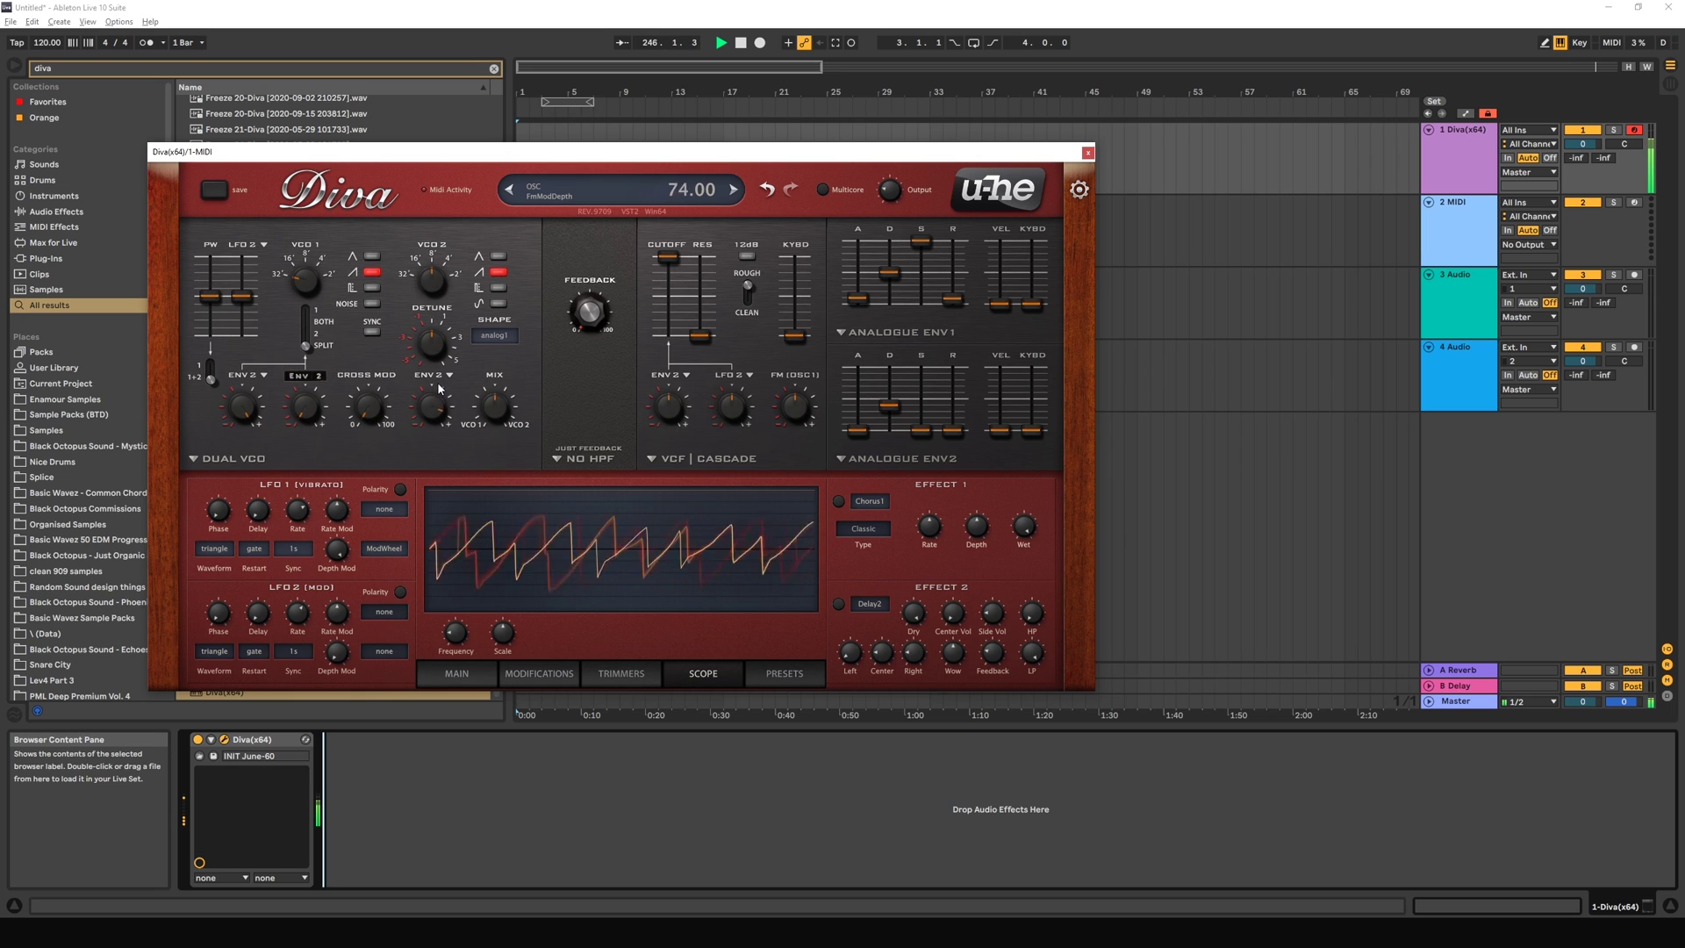
{"action": "mouse_move", "coordinate": [440, 409]}
{"action": "left_mouse_down"}
{"action": "mouse_move", "coordinate": [438, 384]}
{"action": "mouse_move", "coordinate": [440, 425]}
{"action": "left_mouse_up"}
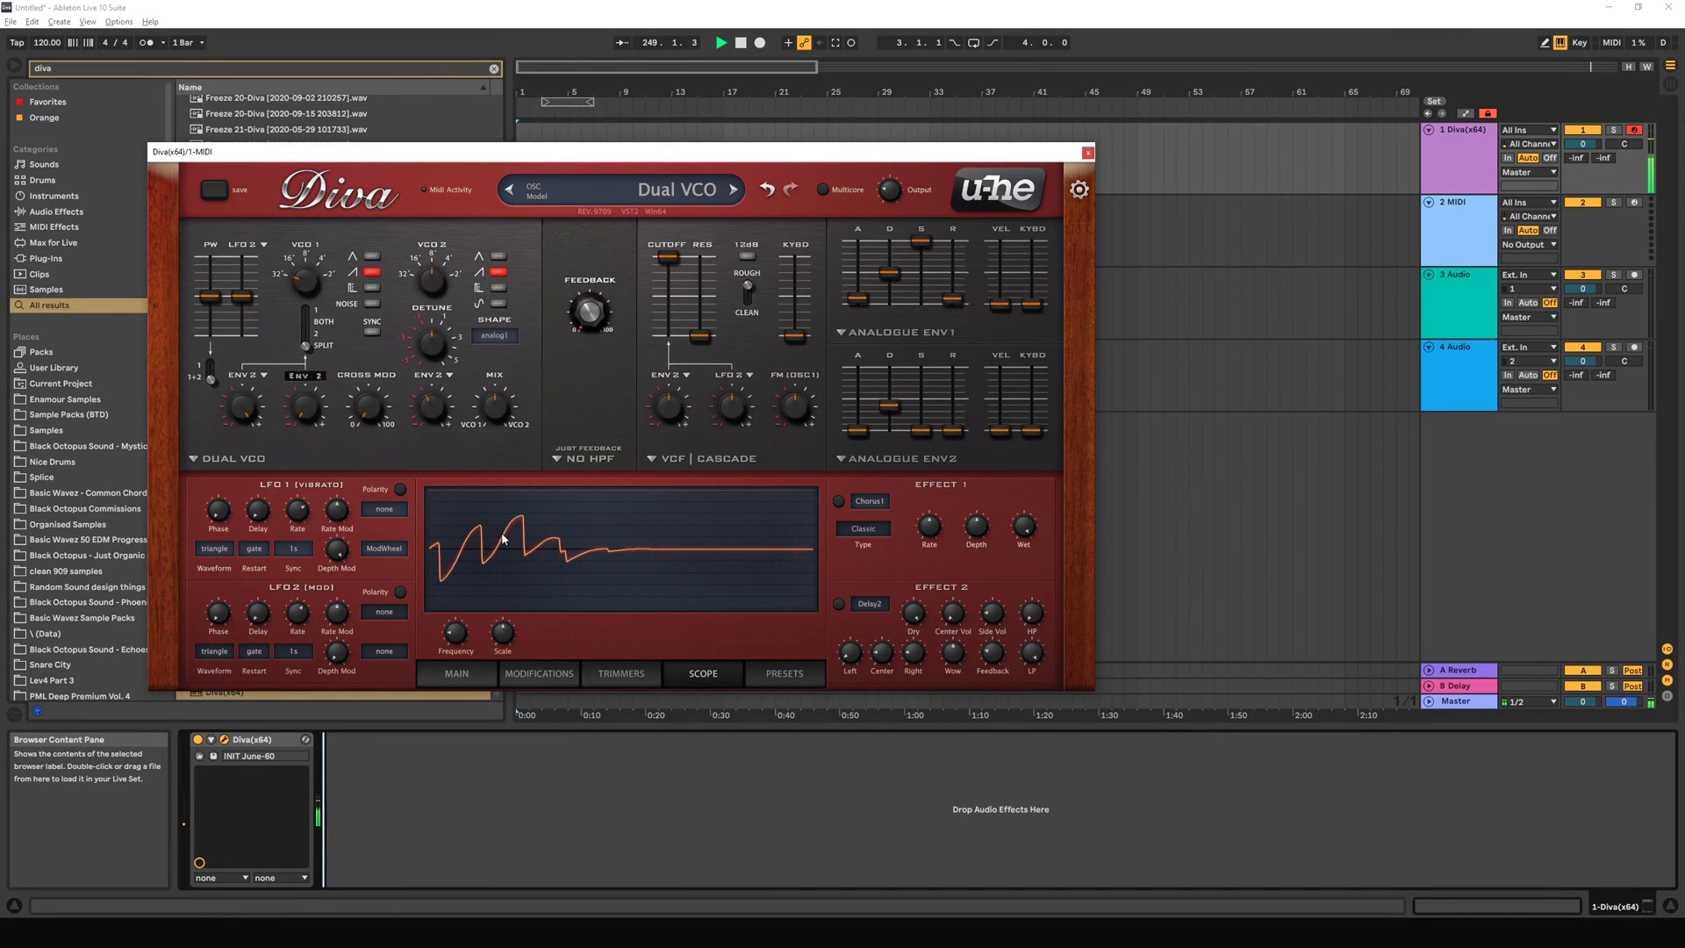
Step: Vary the FM & Cross Mod Depth in the VCO modifications and finish with it at 4.00
{"action": "left_click", "coordinate": [539, 674]}
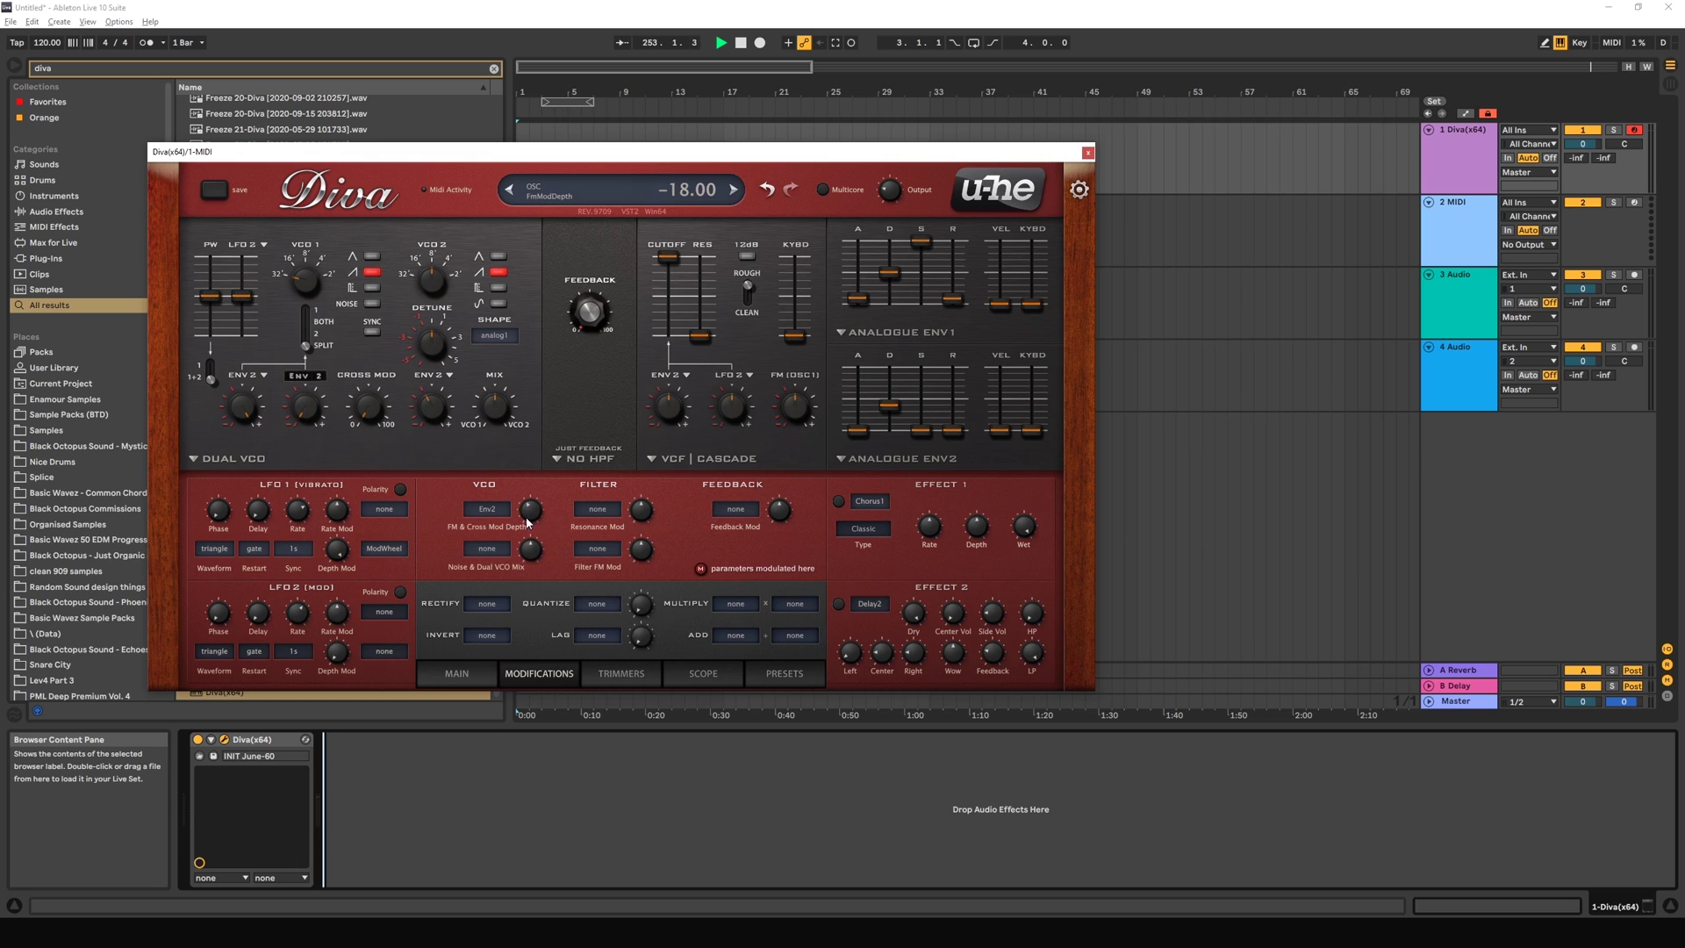
{"action": "mouse_move", "coordinate": [532, 519]}
{"action": "left_mouse_down"}
{"action": "mouse_move", "coordinate": [532, 501]}
{"action": "mouse_move", "coordinate": [542, 515]}
{"action": "left_mouse_up"}
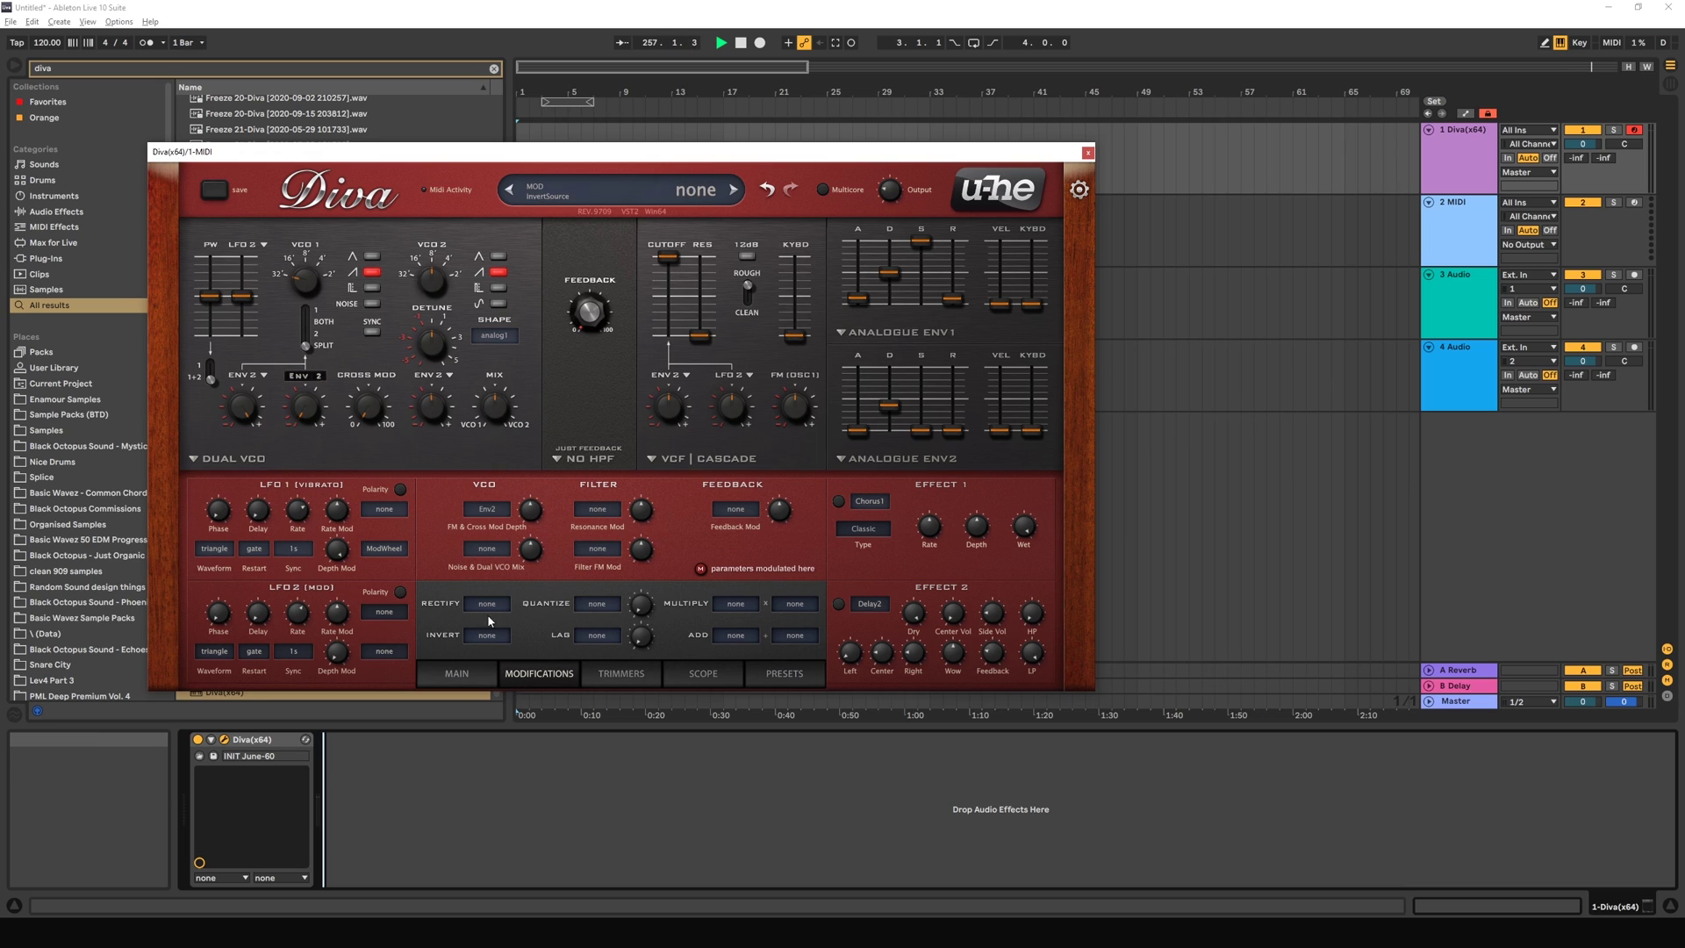
{"action": "left_click_drag", "start_coordinate": [531, 511], "coordinate": [528, 490]}
{"action": "left_click_drag", "start_coordinate": [531, 506], "coordinate": [539, 536]}
{"action": "left_click_drag", "start_coordinate": [433, 409], "coordinate": [436, 413]}
Step: Turn on VCO 1's noise, and modulate the Noise & Dual VCO Mix with Env2 by adjusting its depth
{"action": "left_click", "coordinate": [372, 303]}
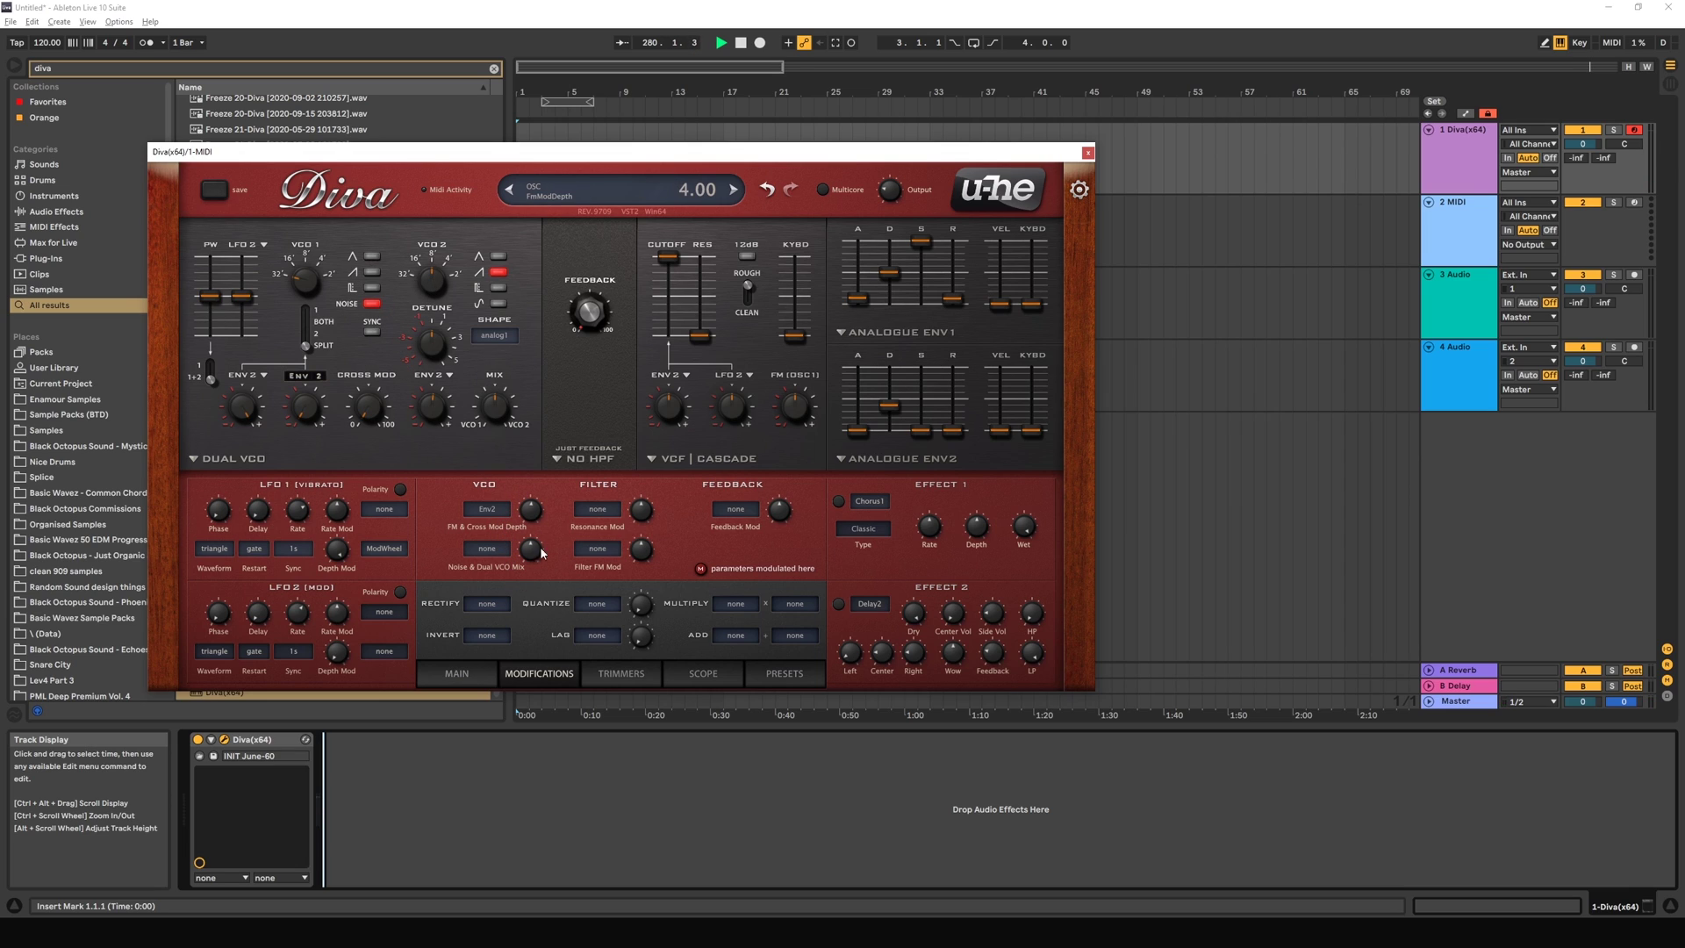
{"action": "left_click", "coordinate": [497, 554]}
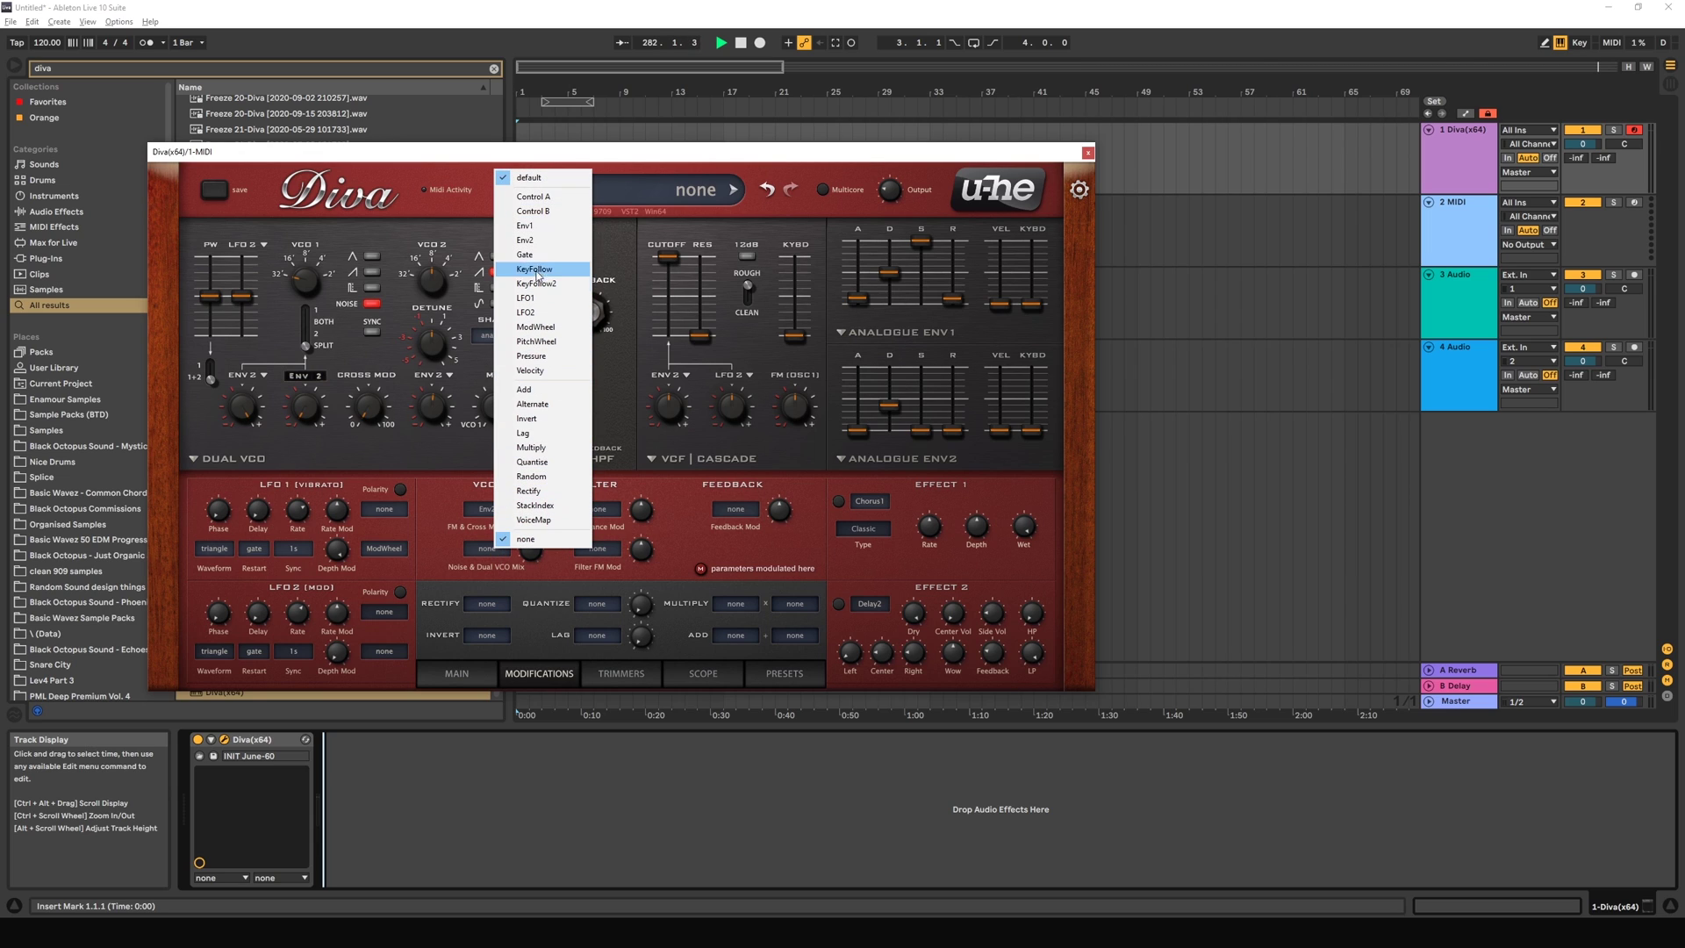
{"action": "left_click", "coordinate": [525, 240]}
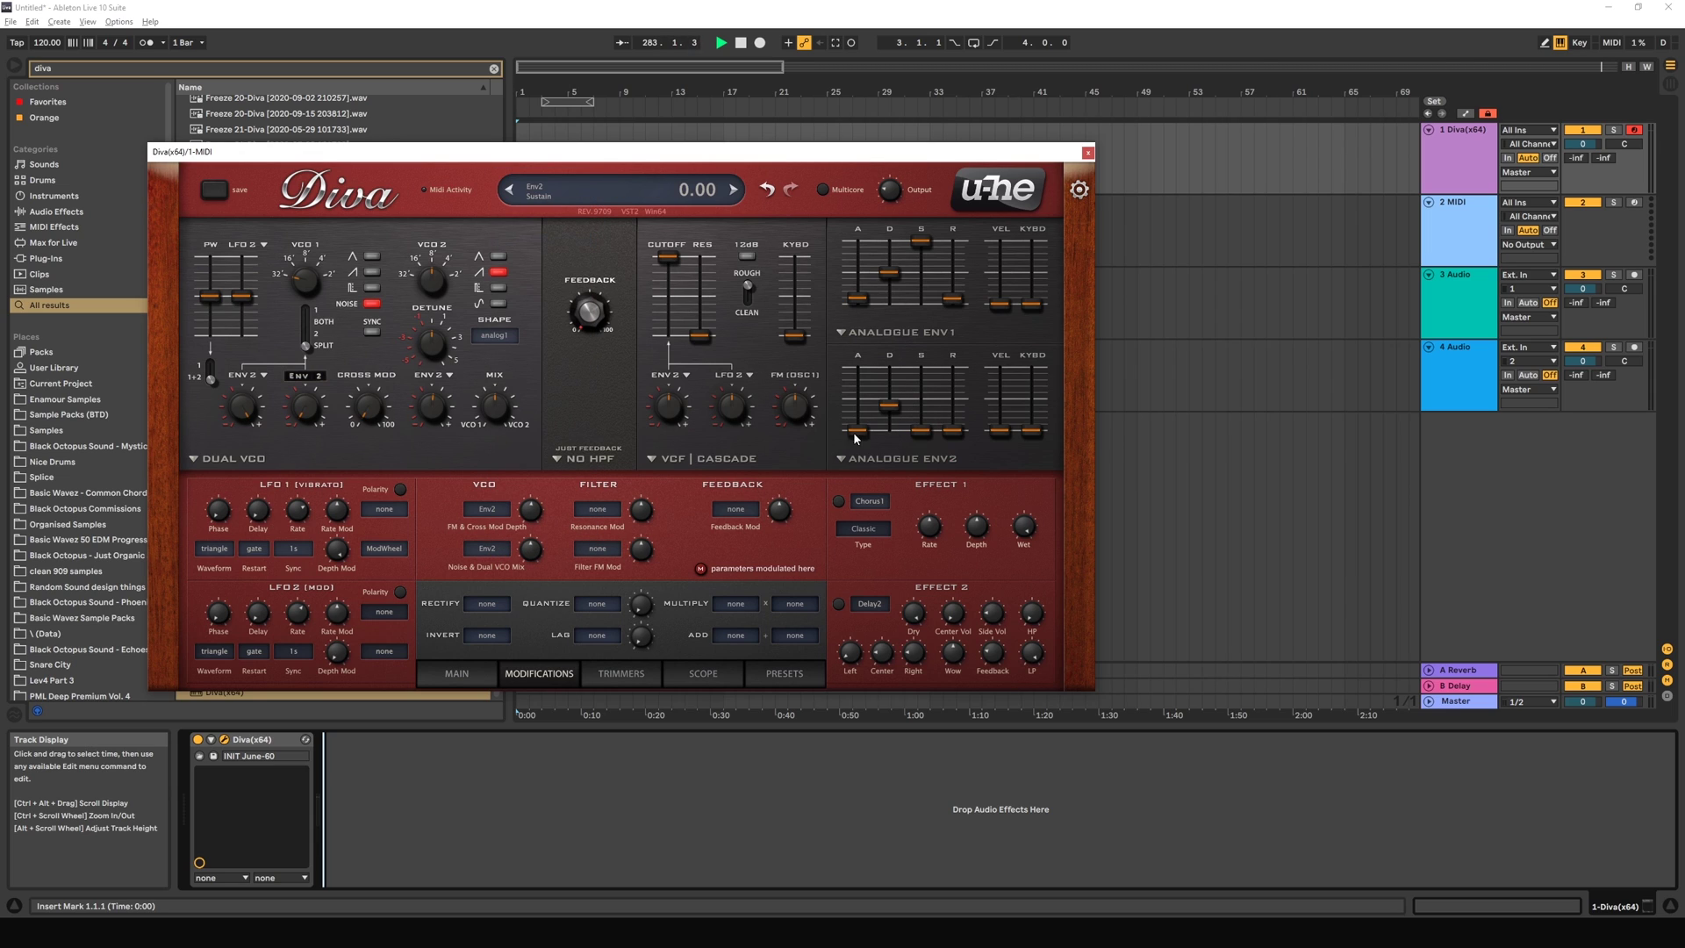
{"action": "left_click_drag", "start_coordinate": [536, 563], "coordinate": [532, 517]}
Step: Sweep the oscillator mix between VCO 1 and VCO 2 under the Env2 modulation and fine-tune Env2's decay
{"action": "left_click_drag", "start_coordinate": [496, 406], "coordinate": [472, 506]}
{"action": "left_click_drag", "start_coordinate": [492, 420], "coordinate": [509, 223]}
{"action": "left_click_drag", "start_coordinate": [496, 409], "coordinate": [494, 418]}
{"action": "mouse_move", "coordinate": [498, 416]}
{"action": "left_mouse_down"}
{"action": "mouse_move", "coordinate": [504, 294]}
{"action": "mouse_move", "coordinate": [491, 562]}
{"action": "mouse_move", "coordinate": [482, 414]}
{"action": "left_mouse_up"}
{"action": "left_click_drag", "start_coordinate": [891, 406], "coordinate": [894, 391]}
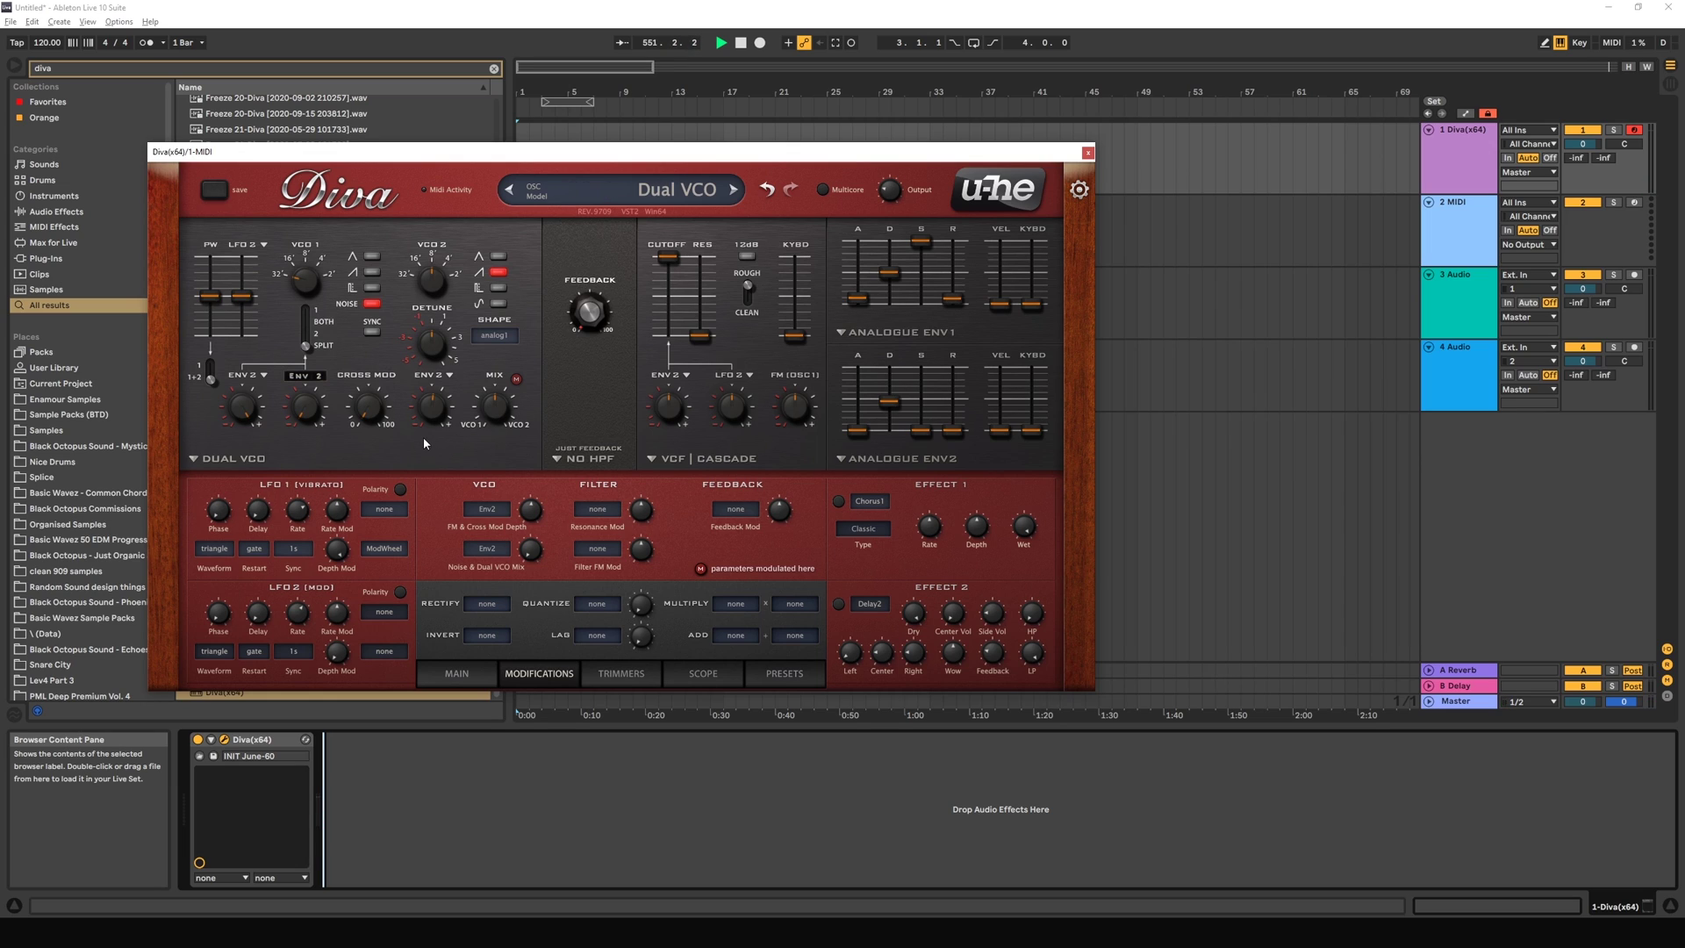
Step: Switch the oscillator model from Dual VCO to DCO
{"action": "left_click", "coordinate": [244, 458]}
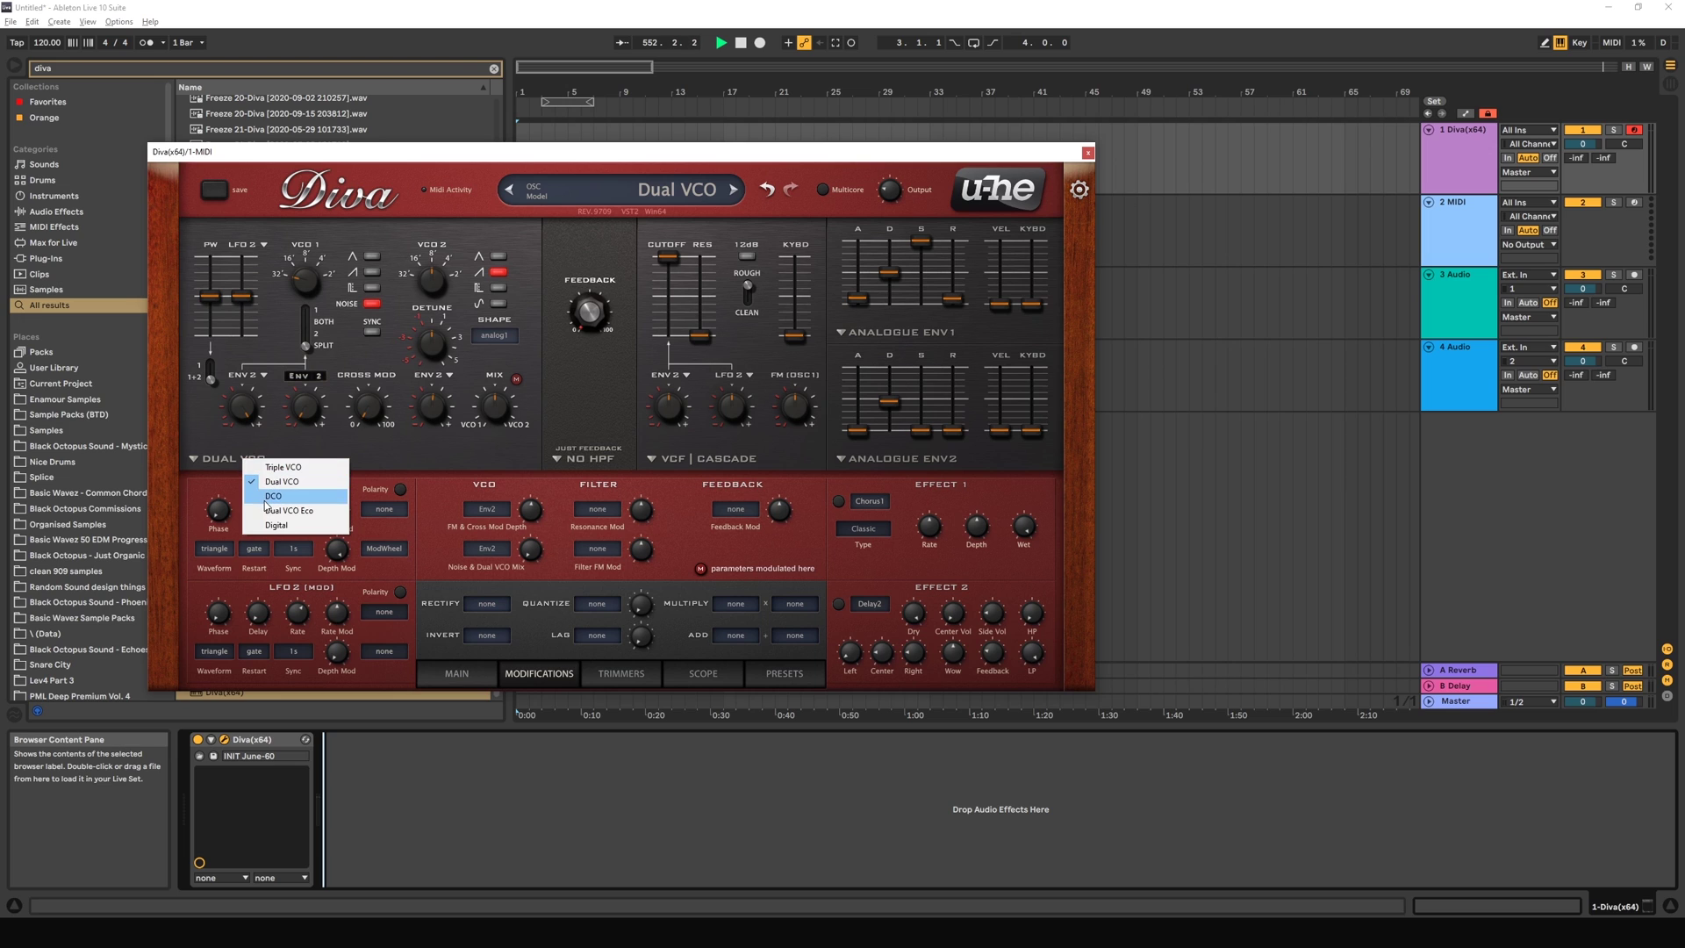
{"action": "left_click", "coordinate": [266, 497]}
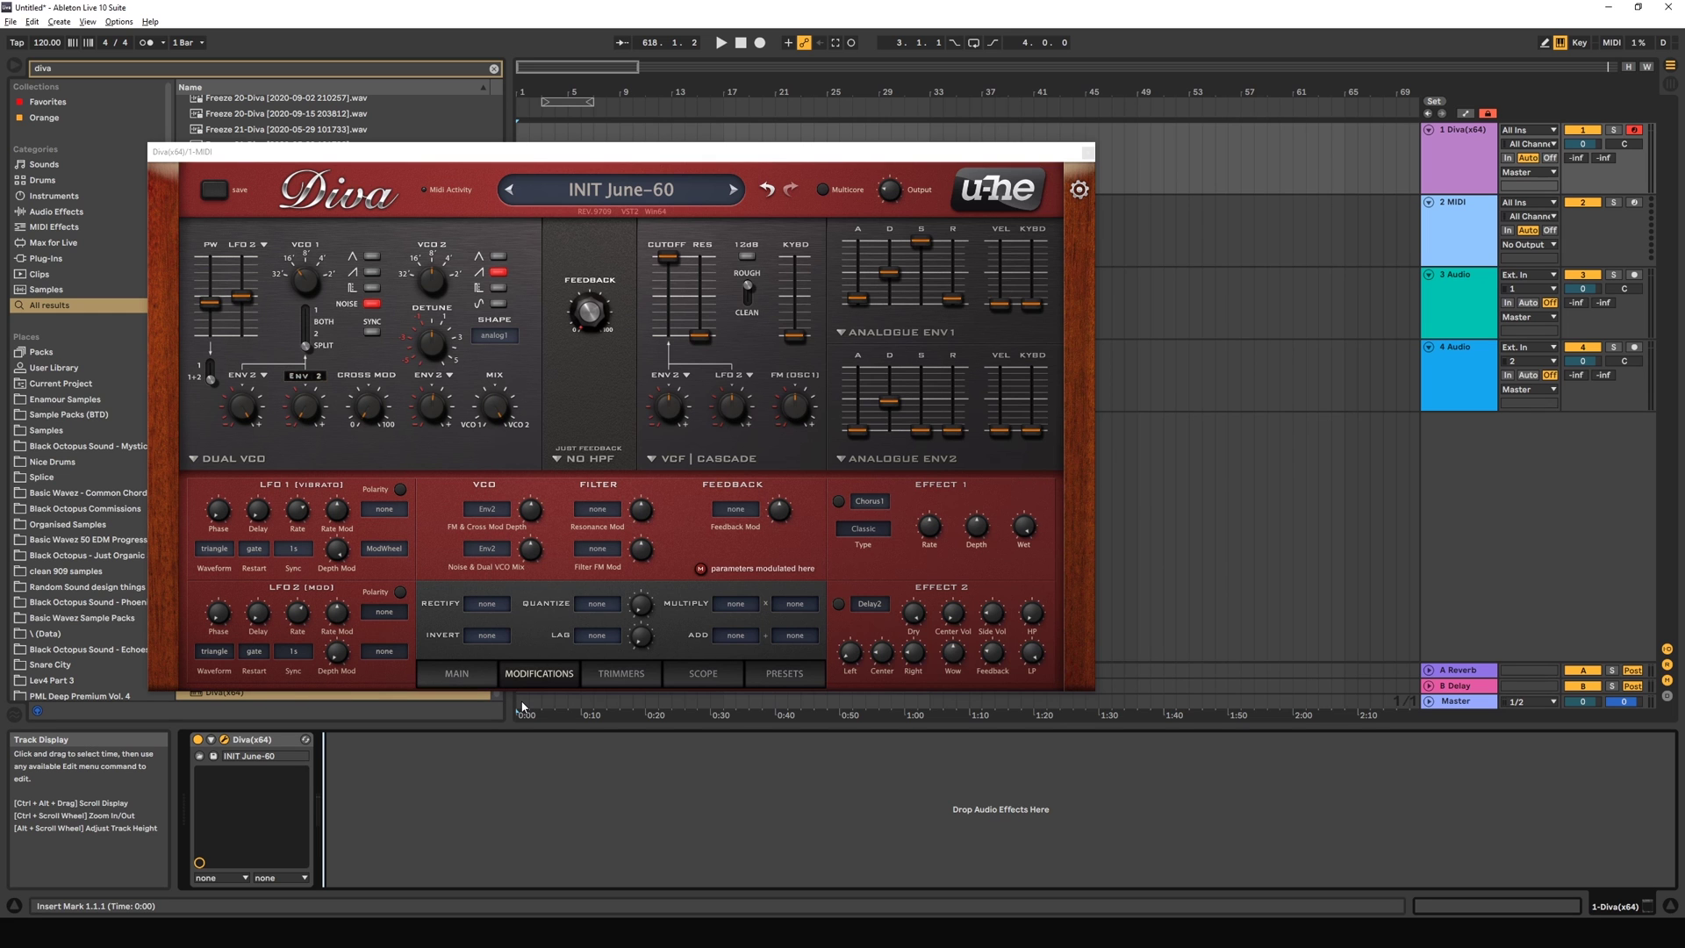
{"action": "left_click", "coordinate": [272, 457]}
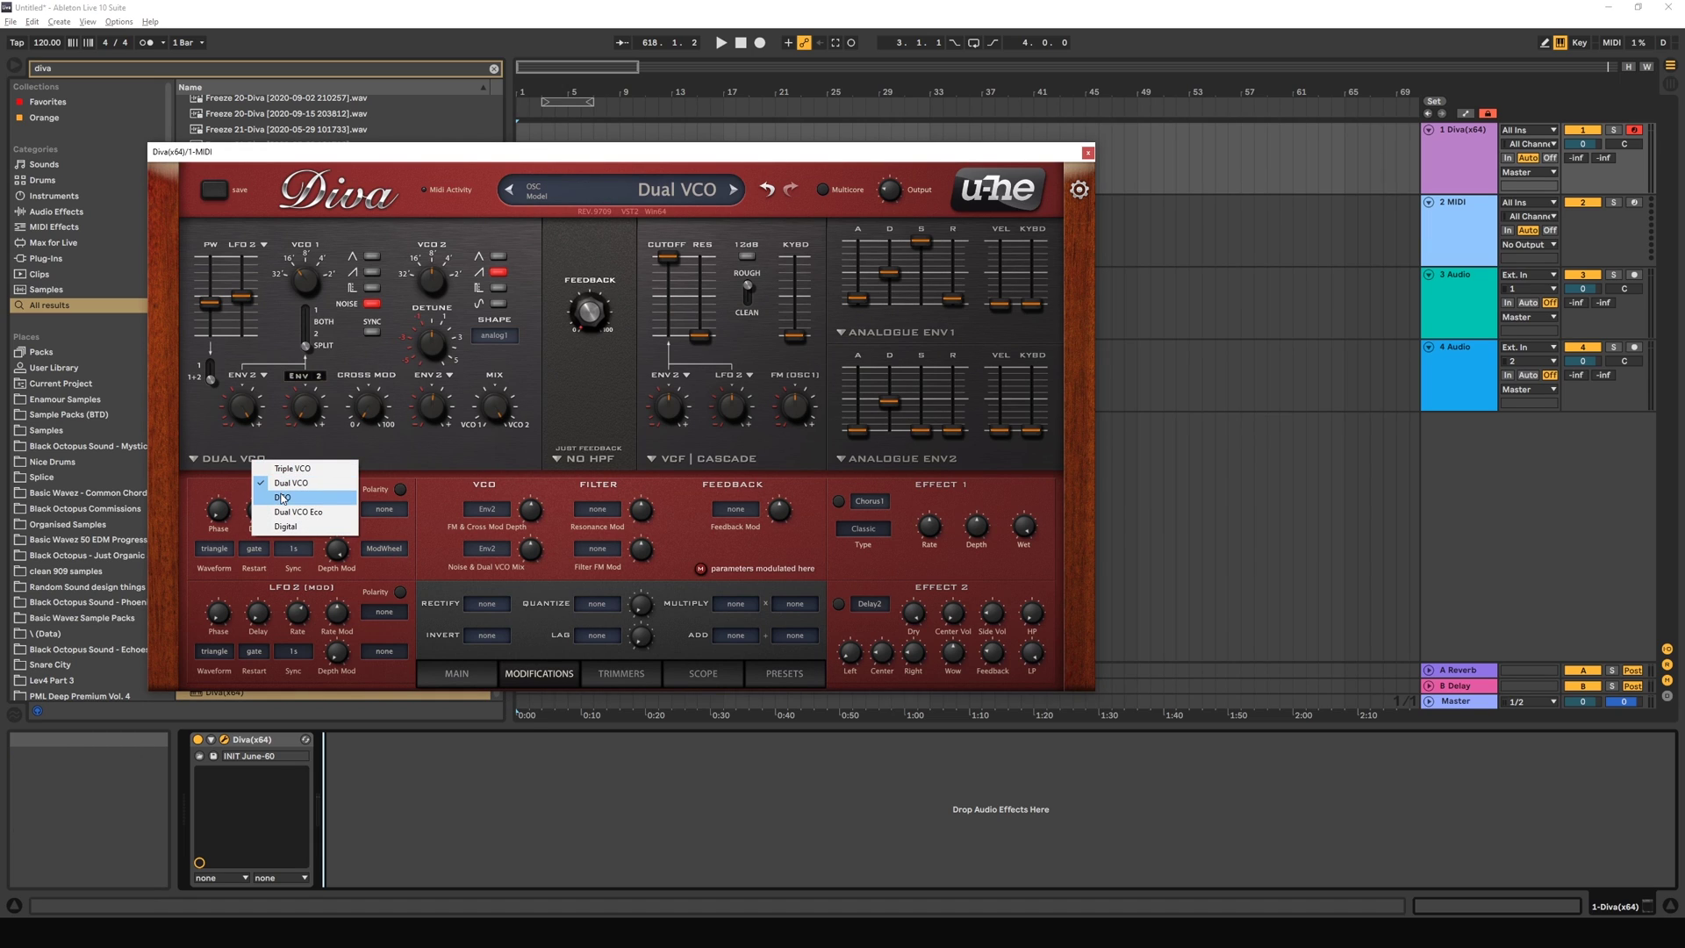
{"action": "left_click", "coordinate": [282, 497]}
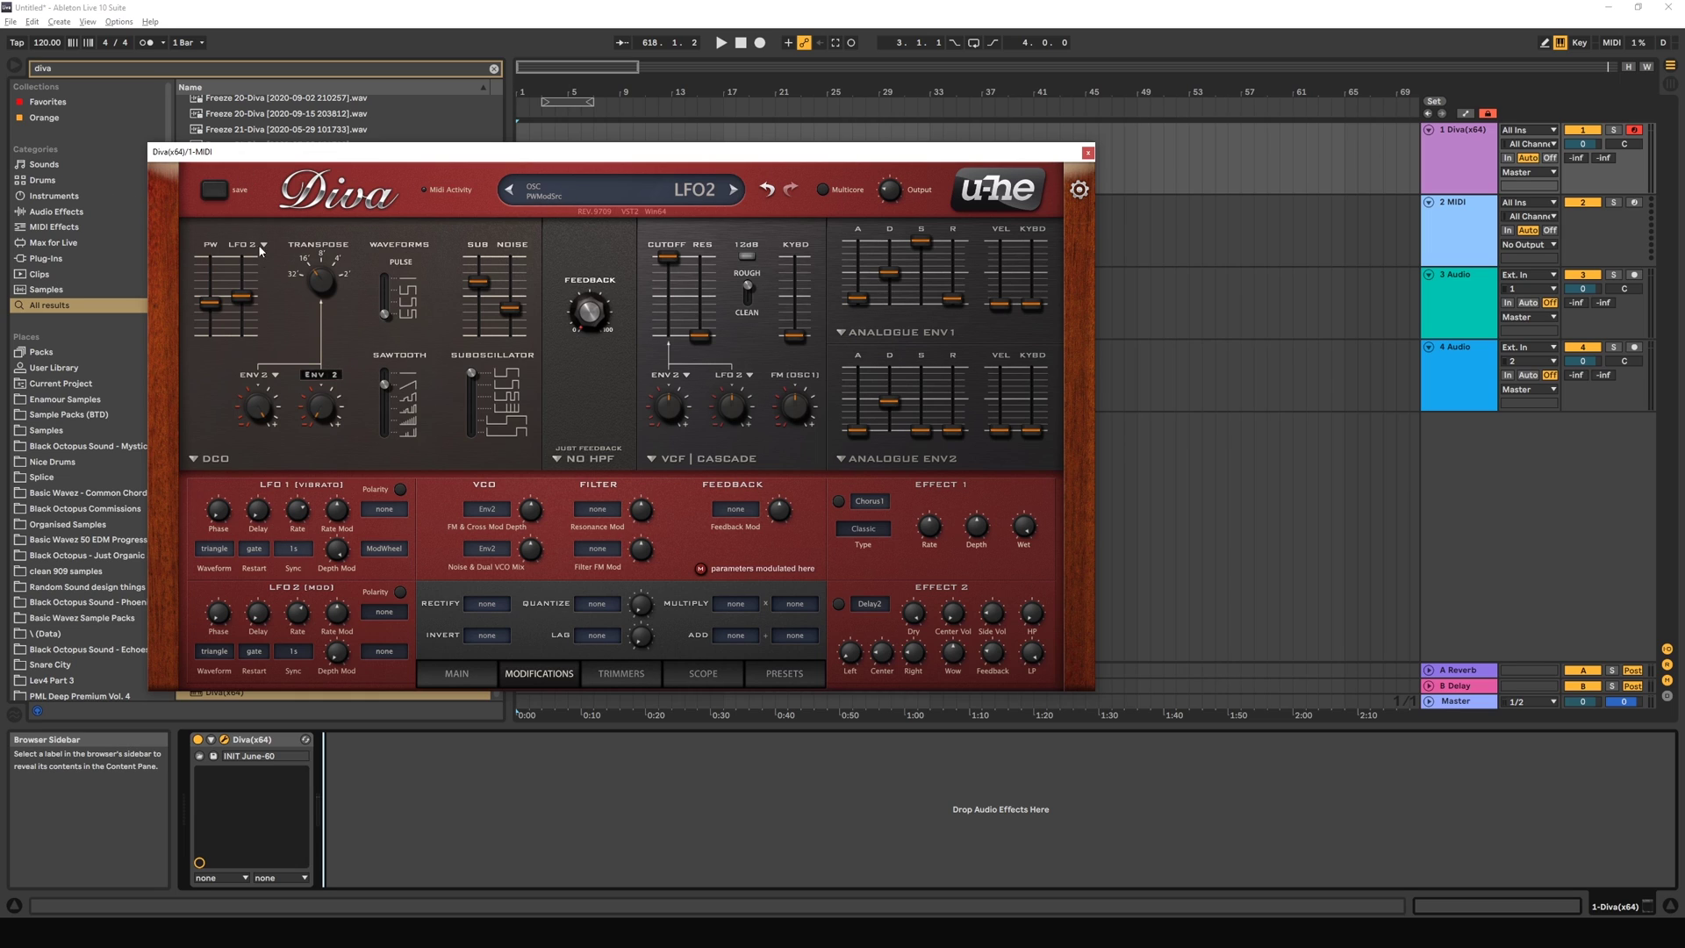
Step: Go back to the Dual VCO model to compare its layout and return to DCO
{"action": "left_click", "coordinate": [213, 458]}
{"action": "left_click", "coordinate": [231, 485]}
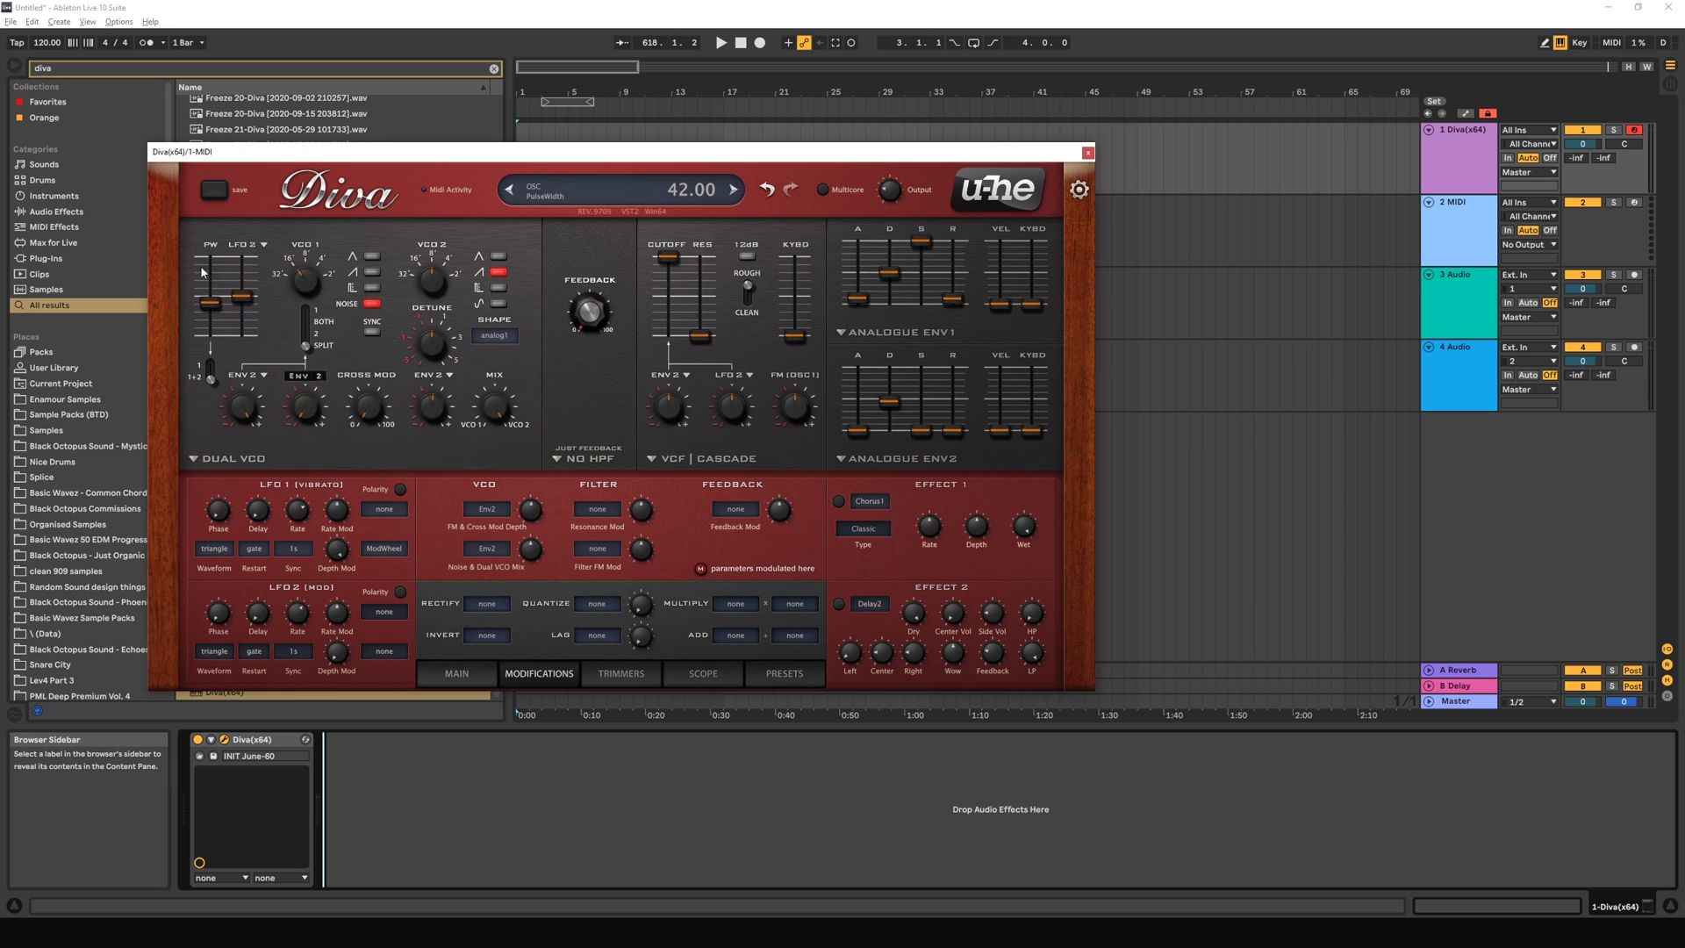
{"action": "left_click", "coordinate": [215, 459]}
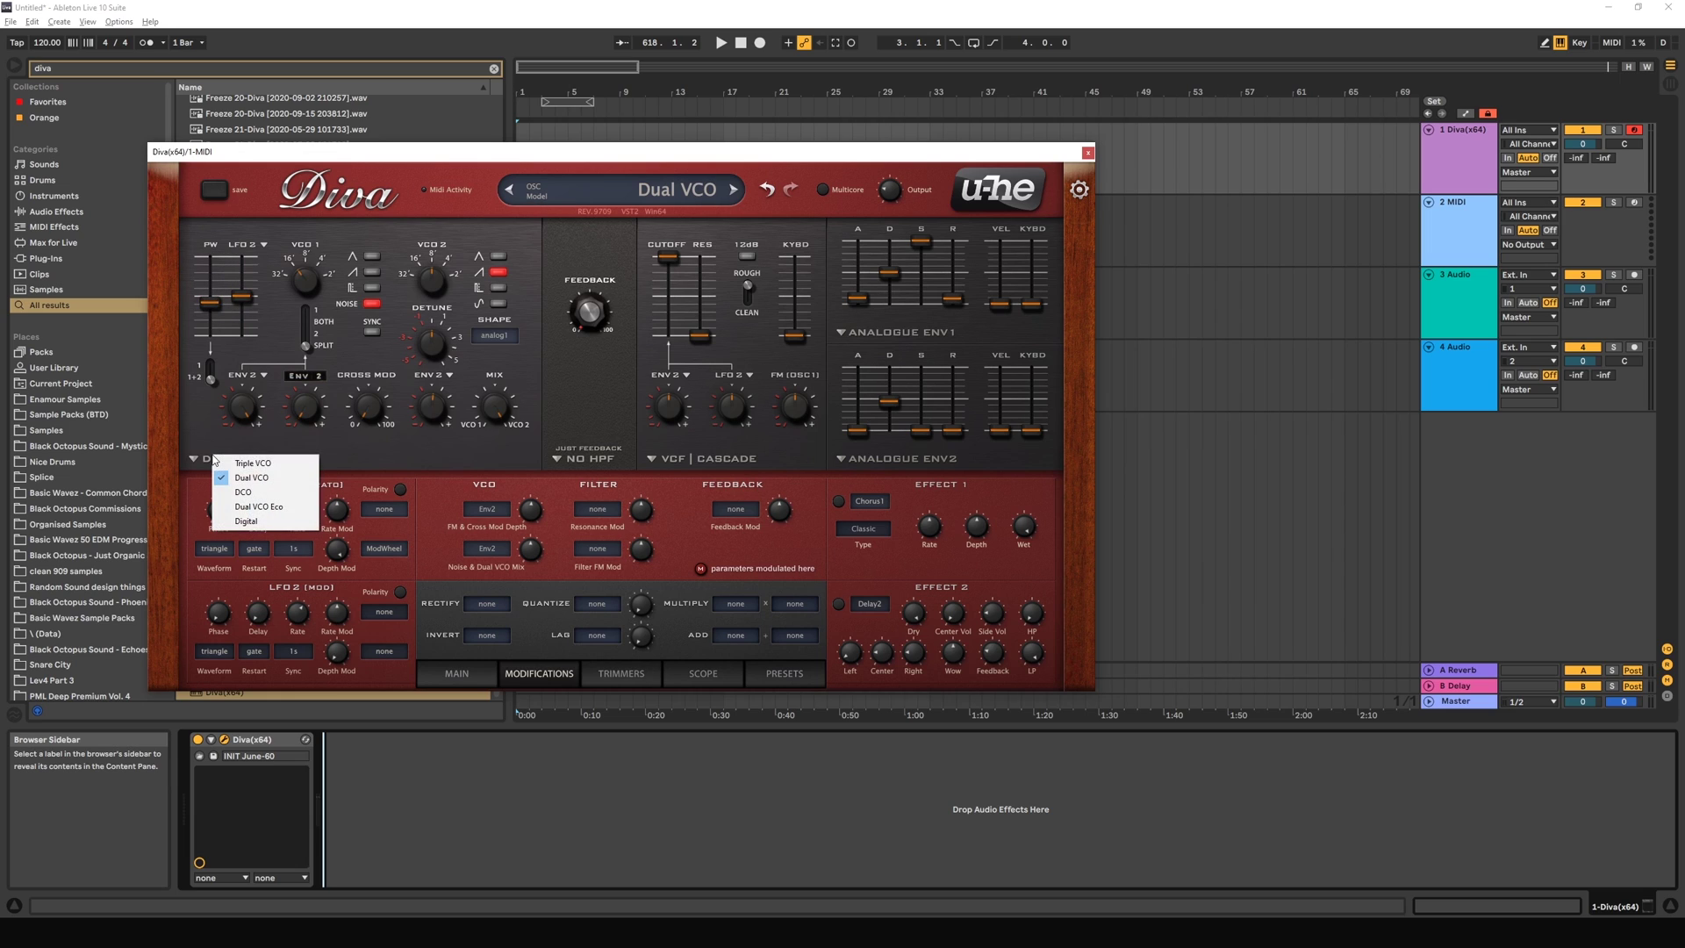
{"action": "left_click", "coordinate": [243, 492]}
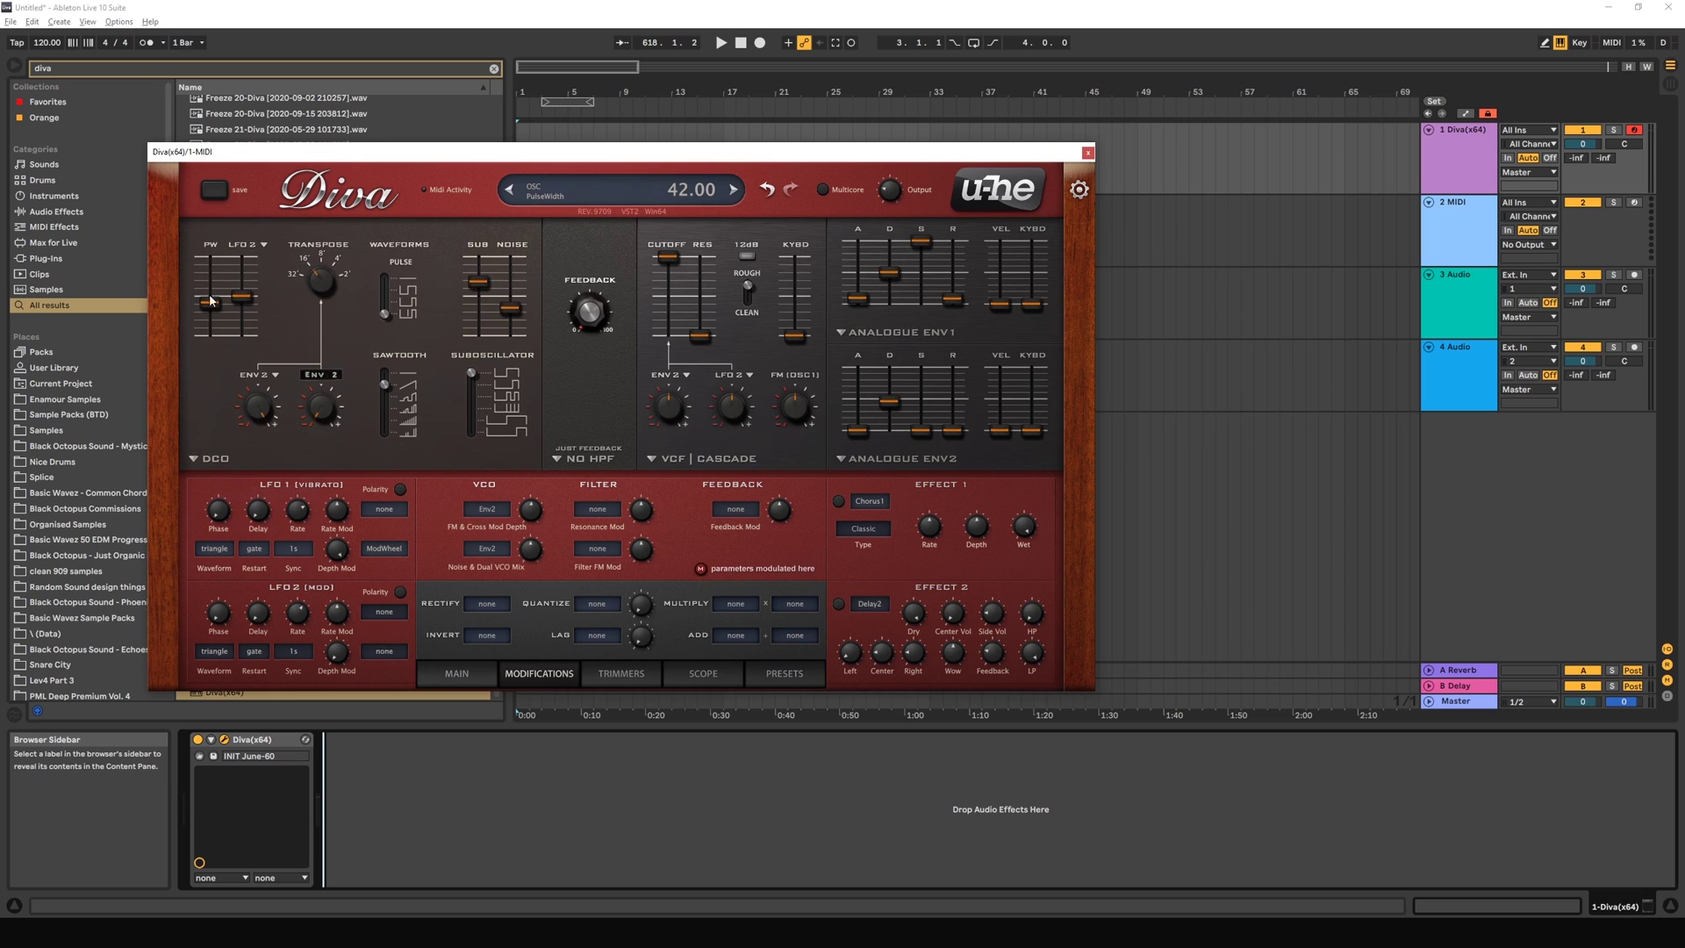
Step: Isolate the DCO's pulse wave on the scope with pulse width 50.00 and the Sub and Noise levels at minimum
{"action": "left_click_drag", "start_coordinate": [208, 259], "coordinate": [219, 295]}
{"action": "left_click_drag", "start_coordinate": [387, 392], "coordinate": [387, 416]}
{"action": "left_click", "coordinate": [711, 678]}
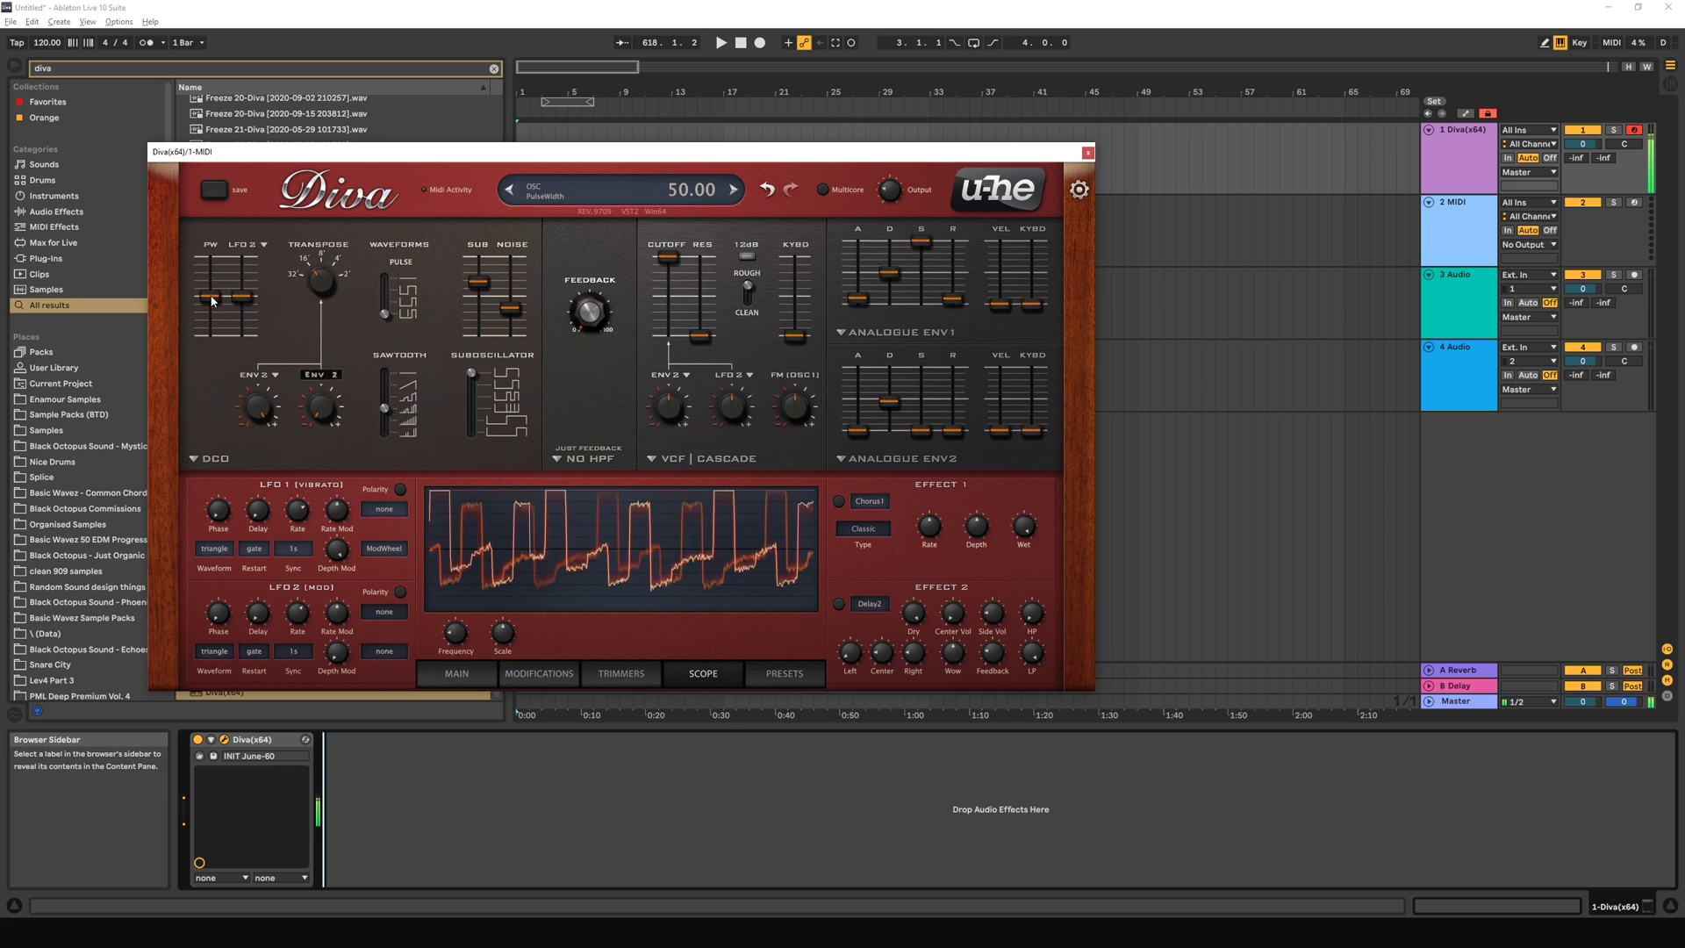
{"action": "left_click_drag", "start_coordinate": [510, 309], "coordinate": [510, 337]}
{"action": "left_click_drag", "start_coordinate": [479, 282], "coordinate": [478, 338]}
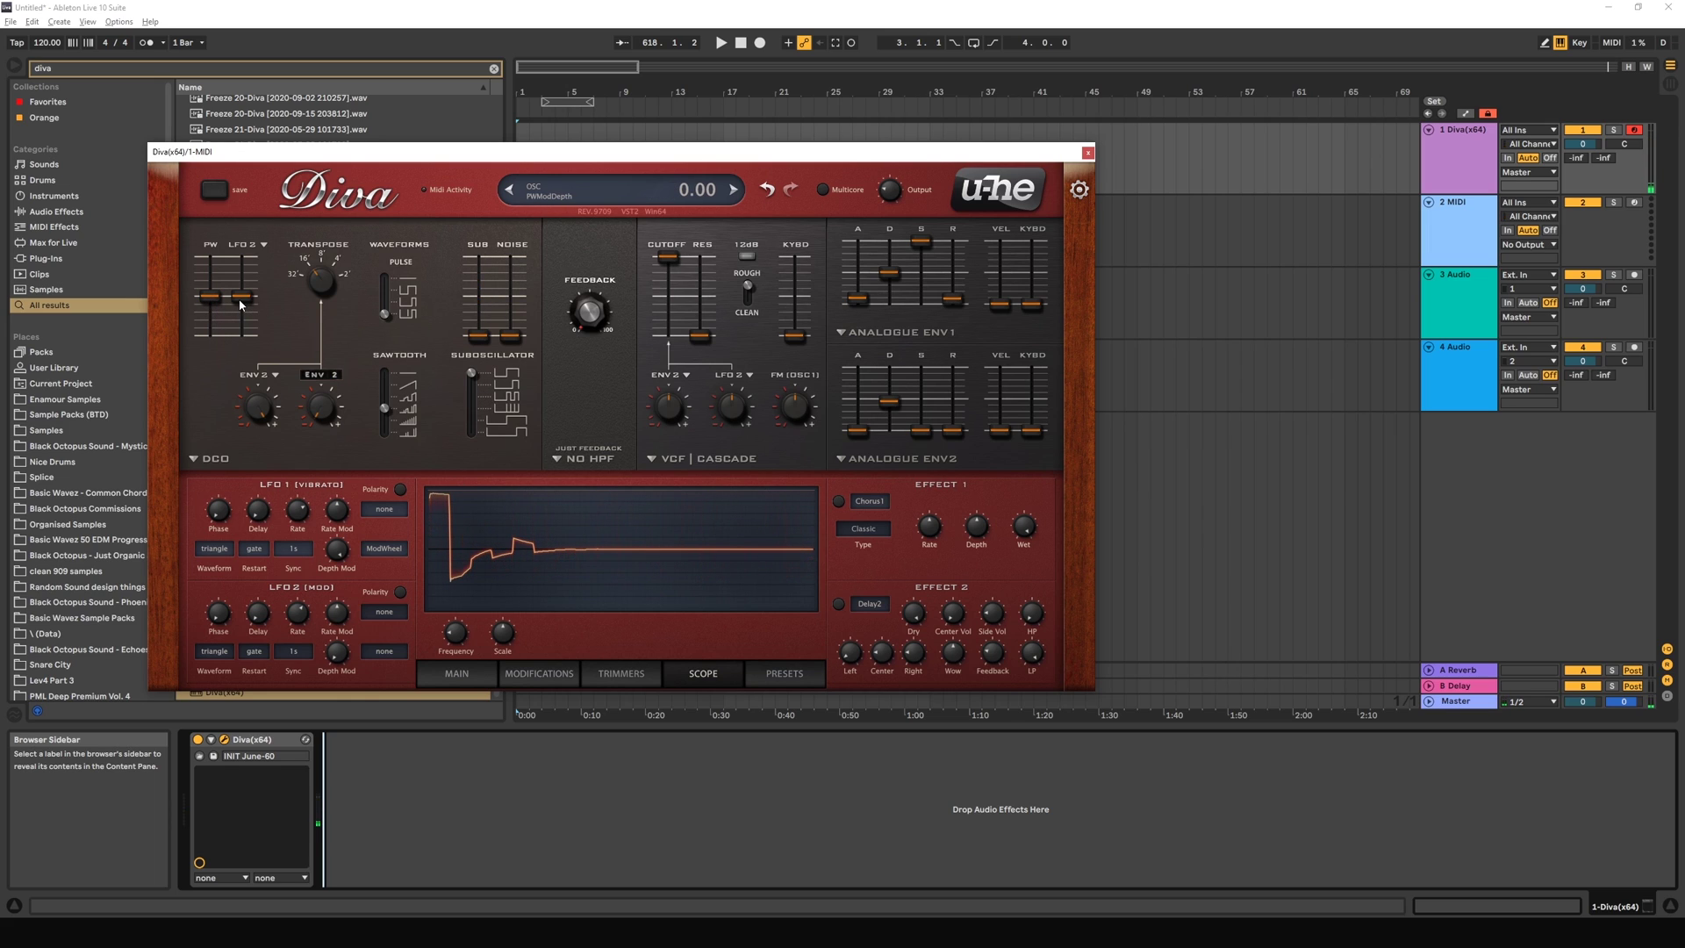
Step: Sweep the pulse width and its LFO2 modulation depth, and reset the modulation depth to zero
{"action": "left_click_drag", "start_coordinate": [203, 295], "coordinate": [245, 264]}
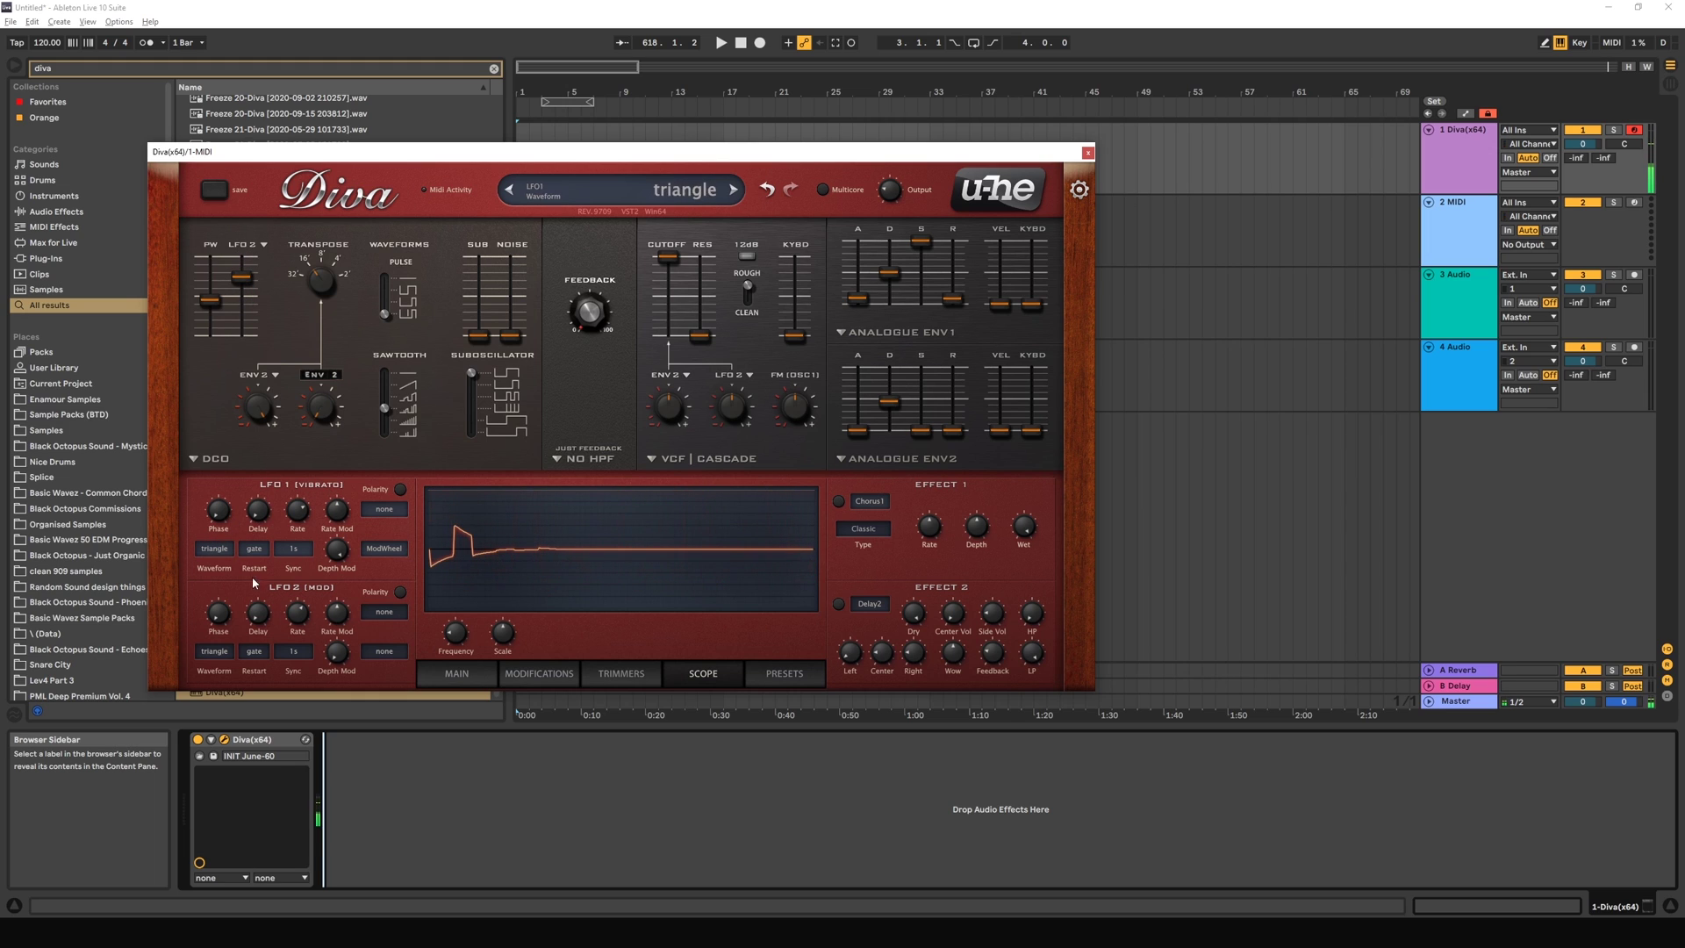
{"action": "double_click", "coordinate": [243, 279]}
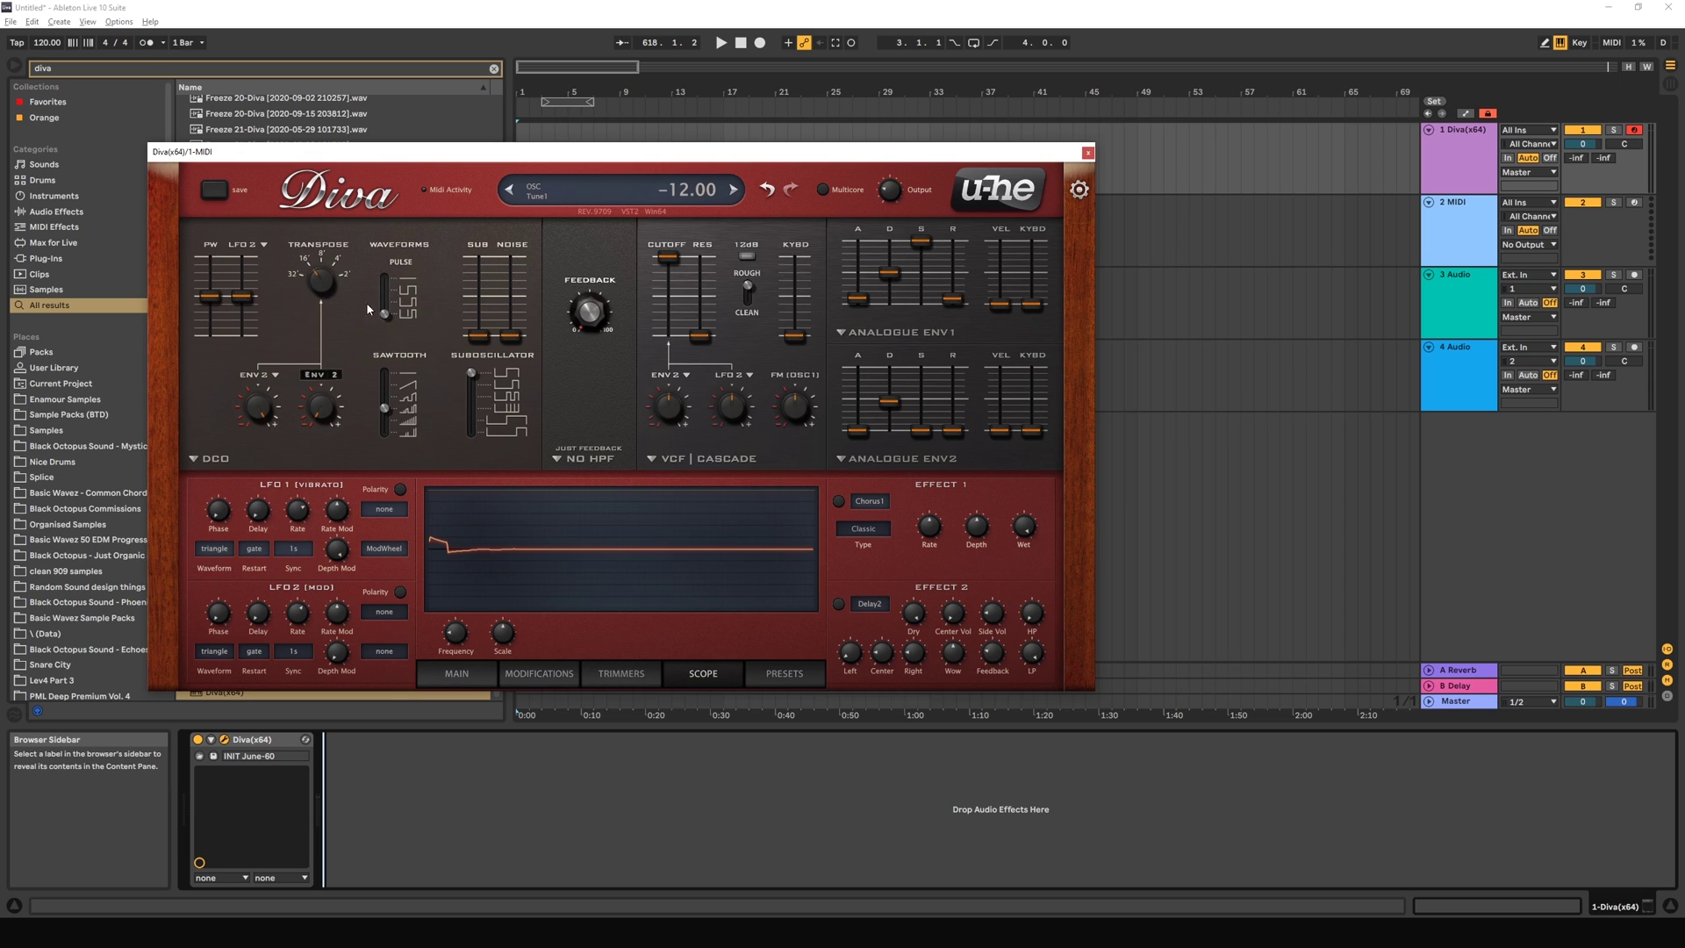
Step: Sweep the DCO transpose and step through its pulse and sawtooth waveform options
{"action": "left_click_drag", "start_coordinate": [322, 282], "coordinate": [304, 232]}
{"action": "left_click_drag", "start_coordinate": [377, 316], "coordinate": [381, 277]}
{"action": "left_click_drag", "start_coordinate": [384, 408], "coordinate": [404, 361]}
{"action": "left_click_drag", "start_coordinate": [378, 297], "coordinate": [327, 264]}
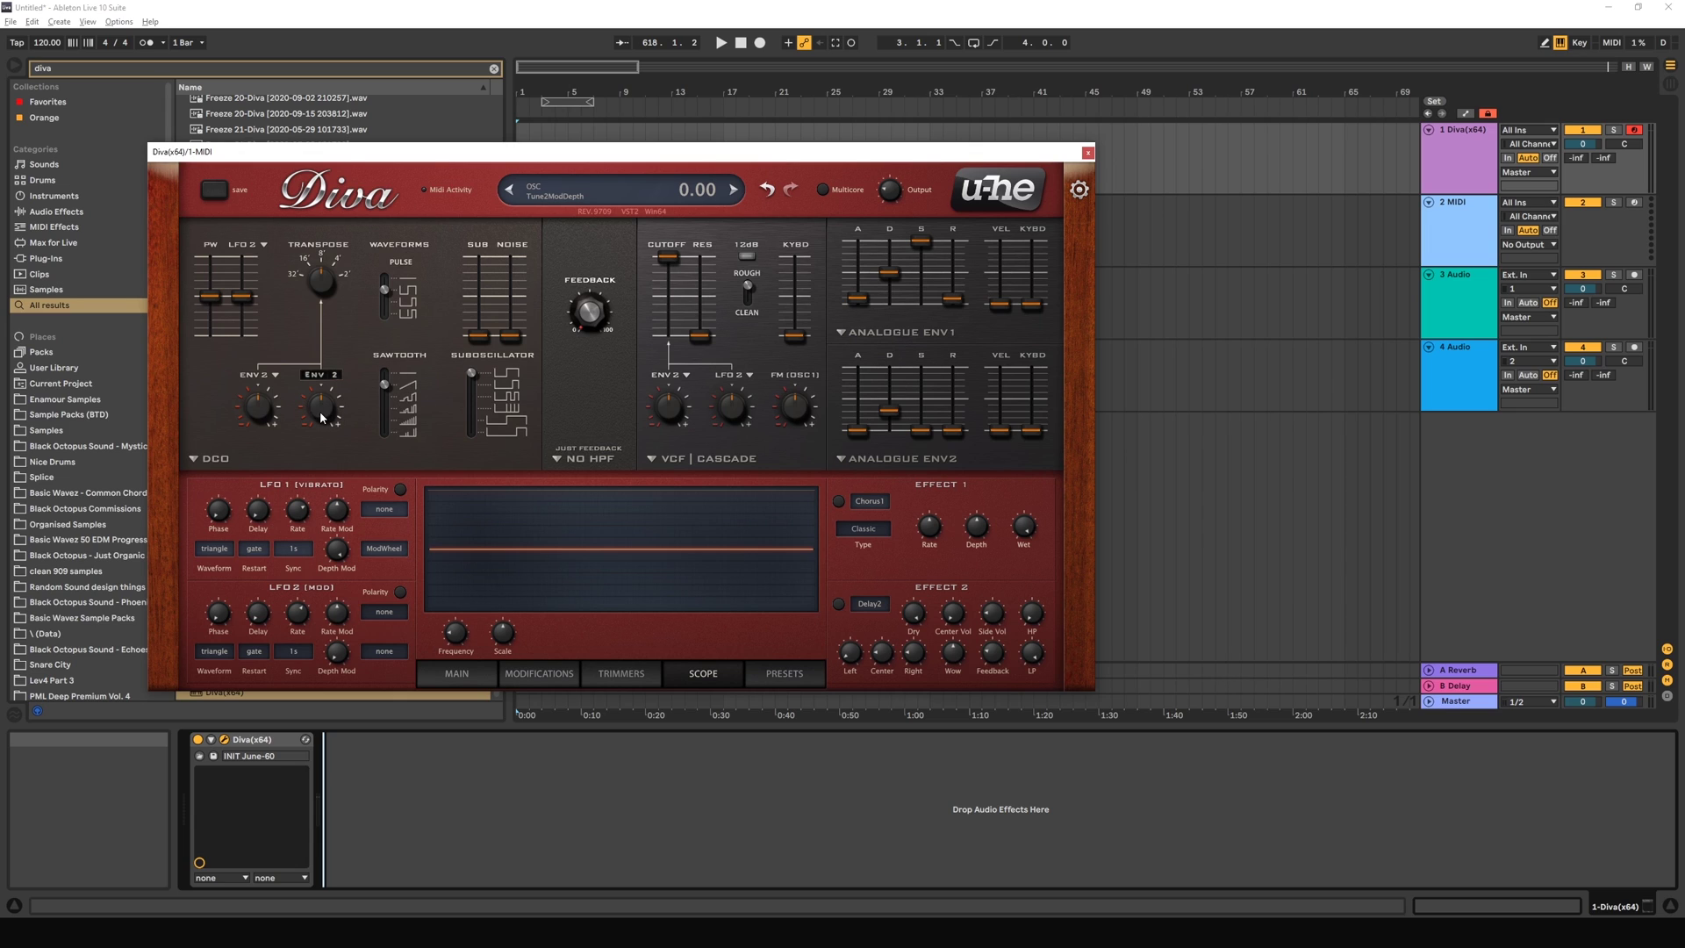
Step: Assign LFO2 as the DCO's first tuning modulation source, and vary the tuning depth and LFO 2's own depth modulation
{"action": "left_click", "coordinate": [274, 378]}
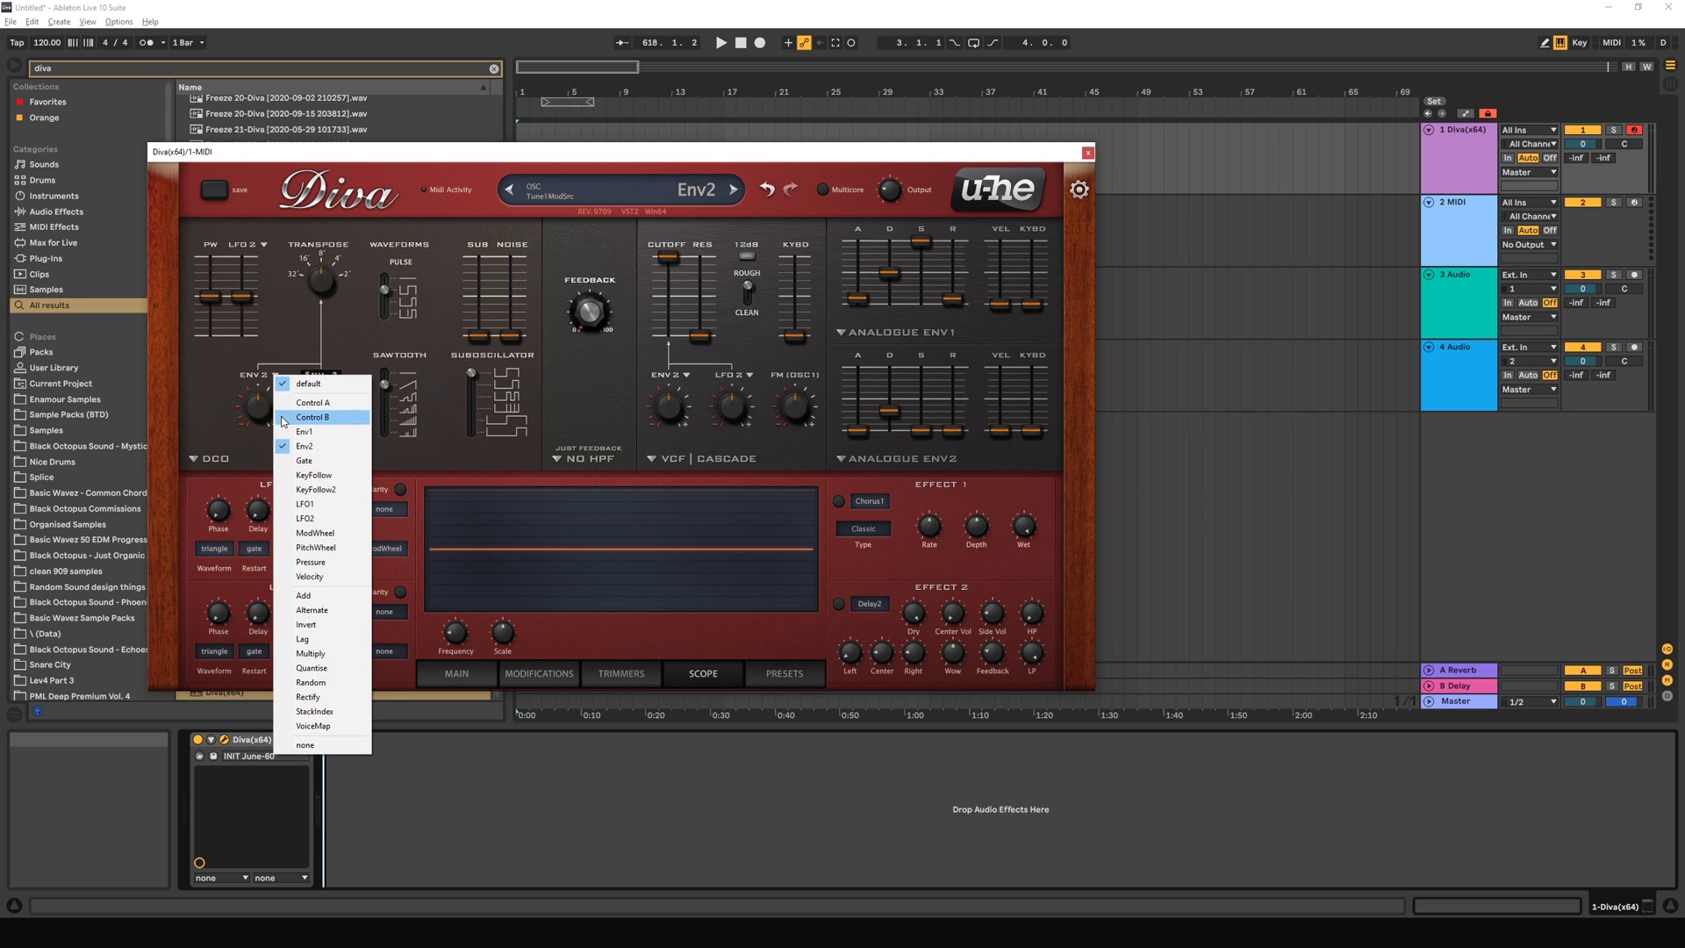
{"action": "left_click", "coordinate": [305, 519]}
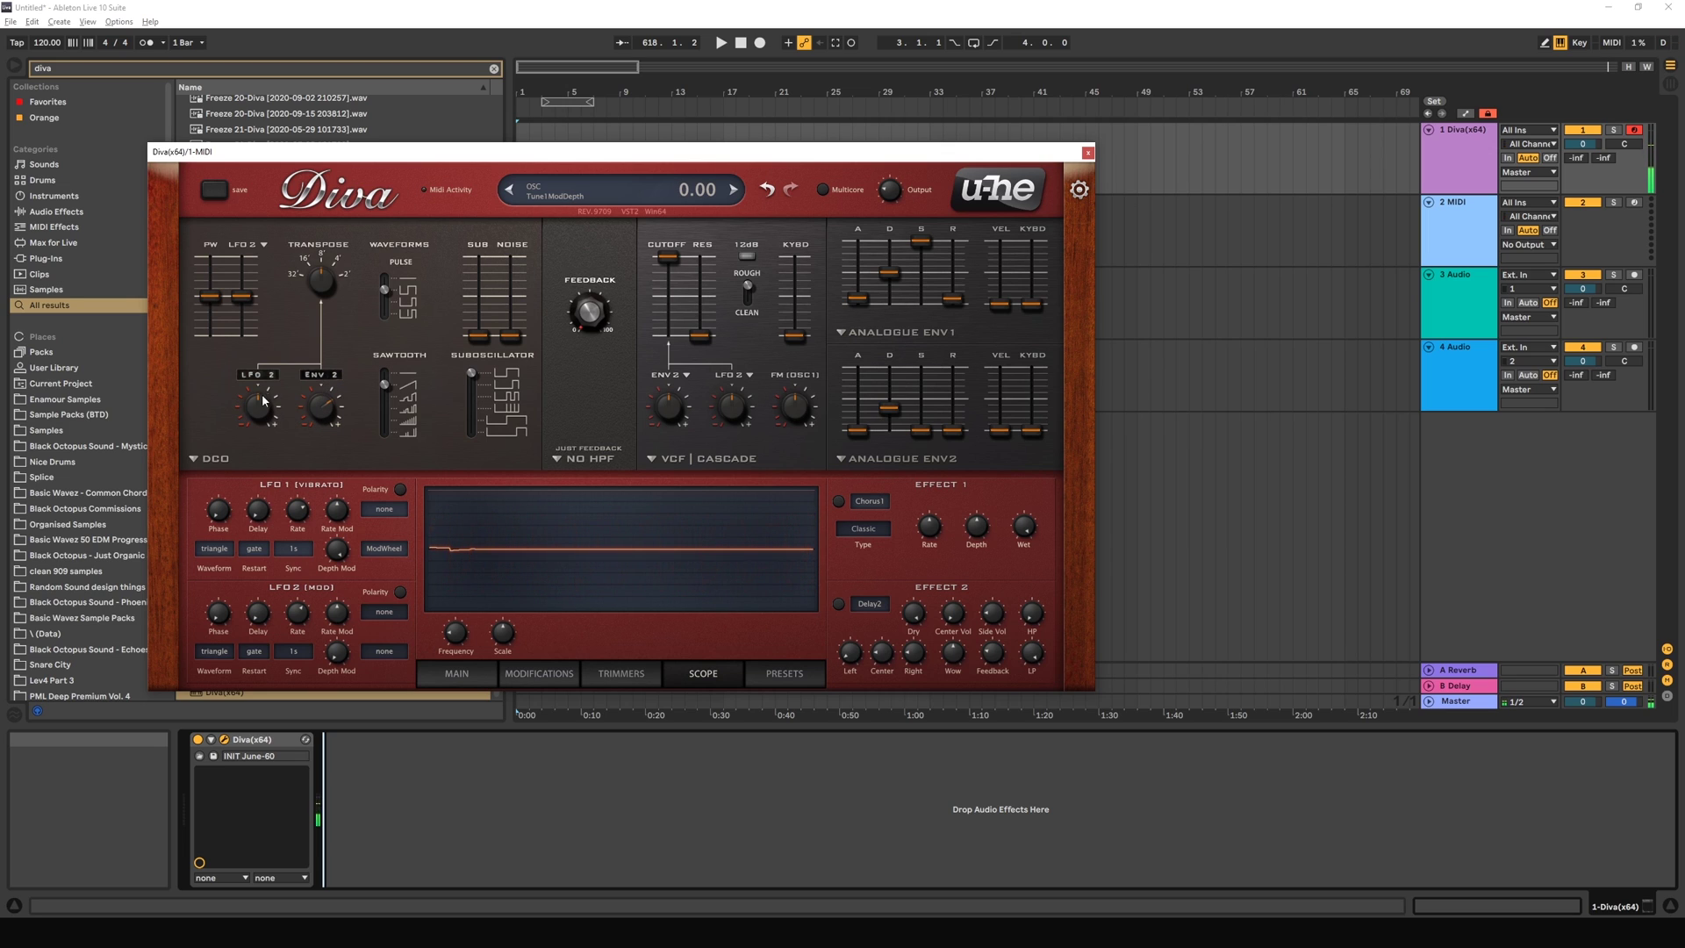
{"action": "left_click_drag", "start_coordinate": [257, 403], "coordinate": [259, 415]}
{"action": "left_click_drag", "start_coordinate": [258, 418], "coordinate": [260, 419]}
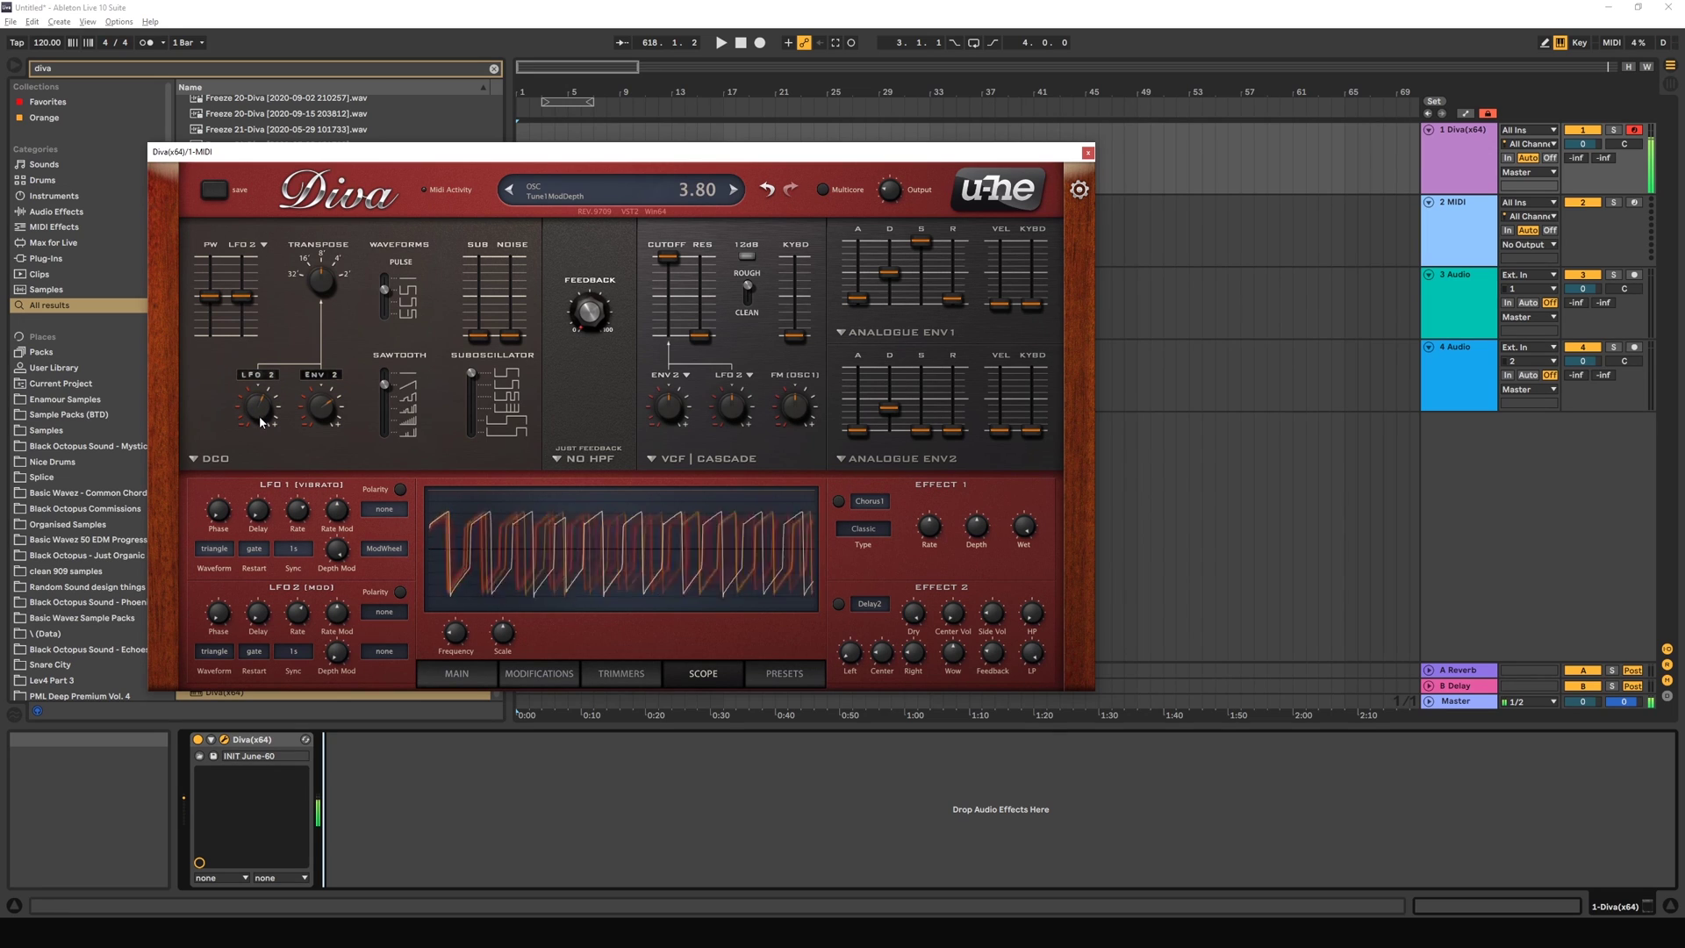
{"action": "left_click_drag", "start_coordinate": [337, 651], "coordinate": [314, 525]}
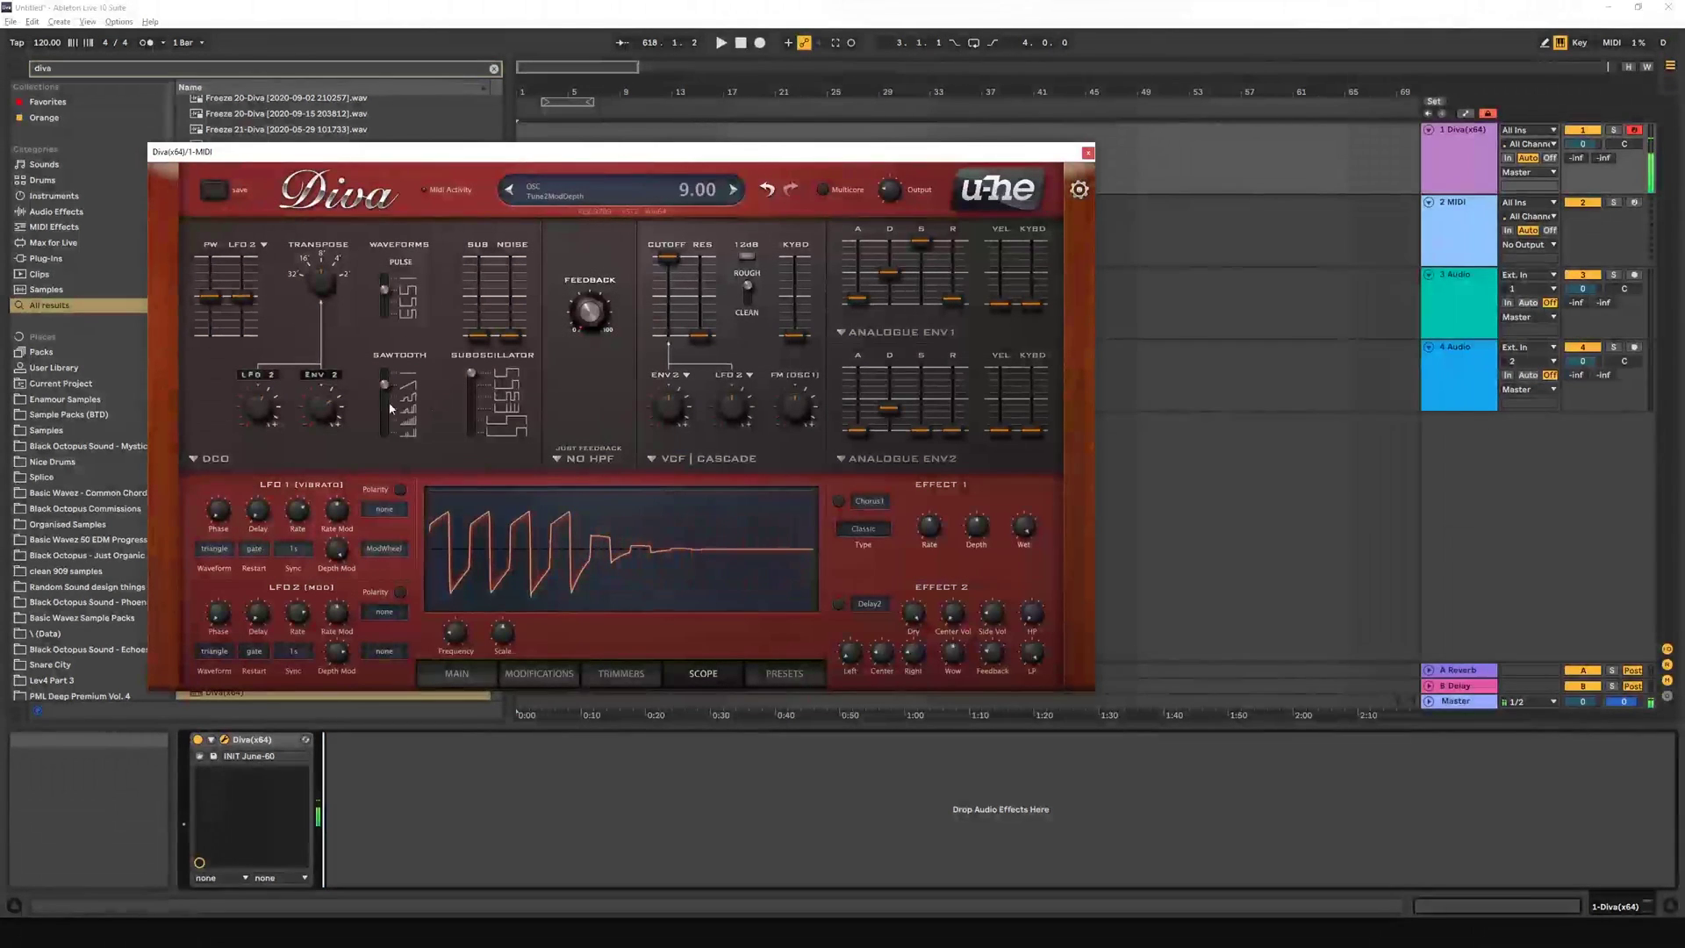
Step: Vary Envelope 2's decay and its tuning modulation depth on the DCO, and reset the LFO2 tuning depth
{"action": "left_click_drag", "start_coordinate": [885, 406], "coordinate": [883, 398]}
{"action": "left_click_drag", "start_coordinate": [316, 408], "coordinate": [316, 402]}
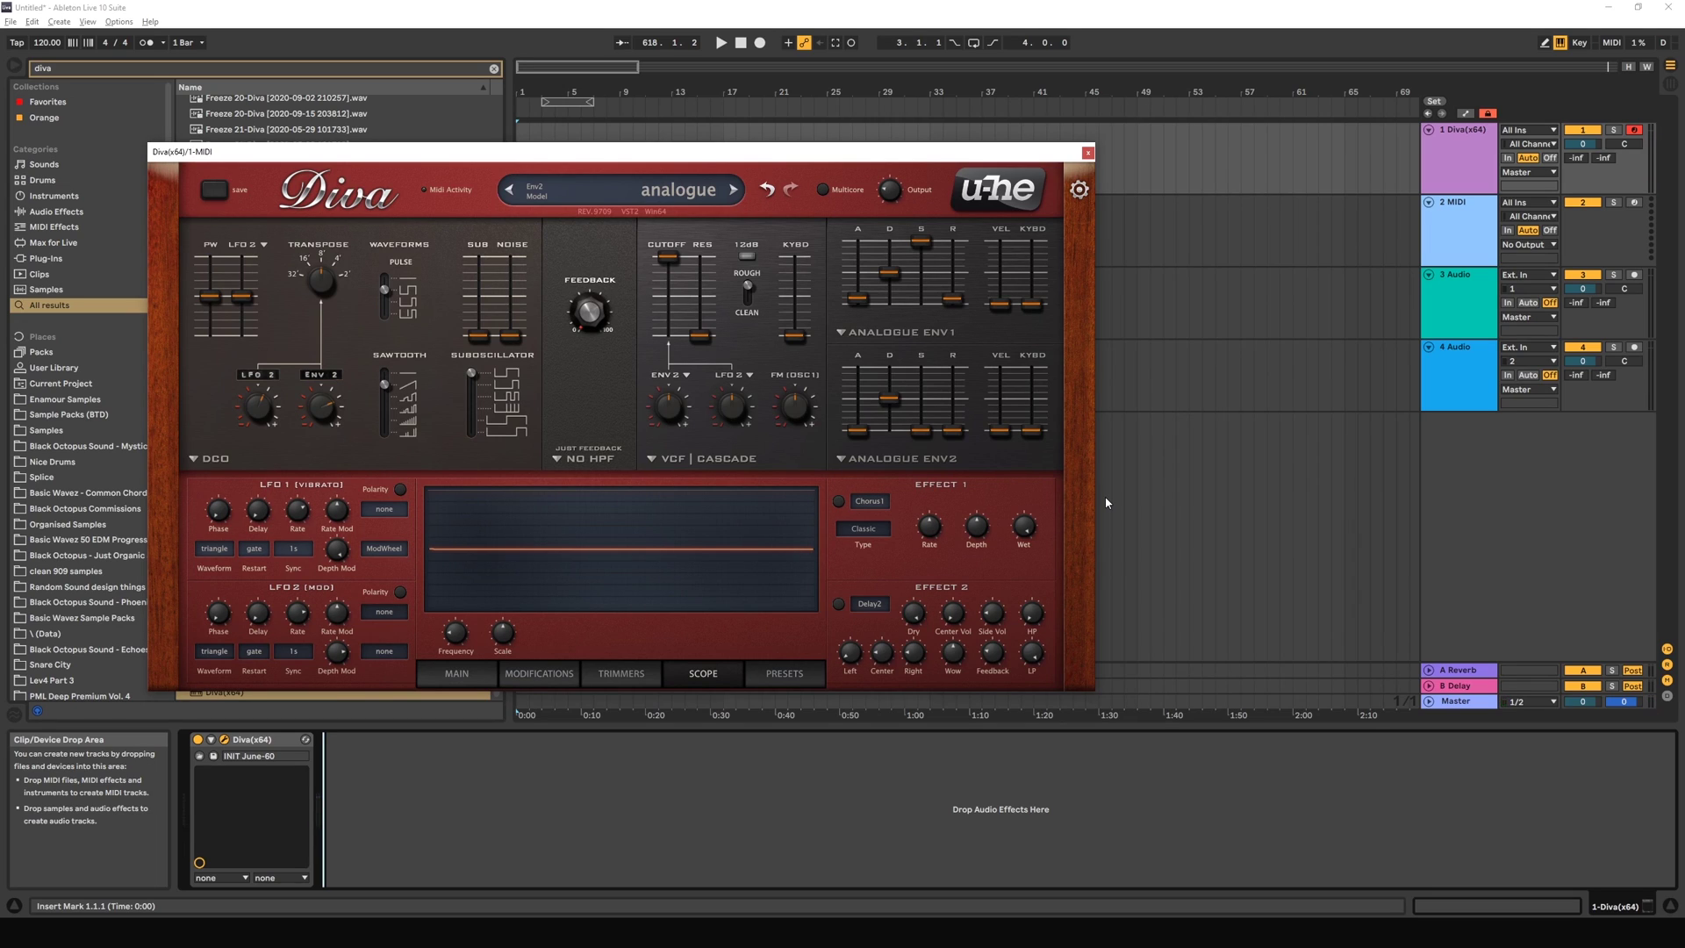
{"action": "double_click", "coordinate": [266, 413]}
Step: Step through the DCO's pulse shapes up to pwm and vary the pulse width, playing notes against the sawtooth
{"action": "left_click_drag", "start_coordinate": [383, 278], "coordinate": [381, 288]}
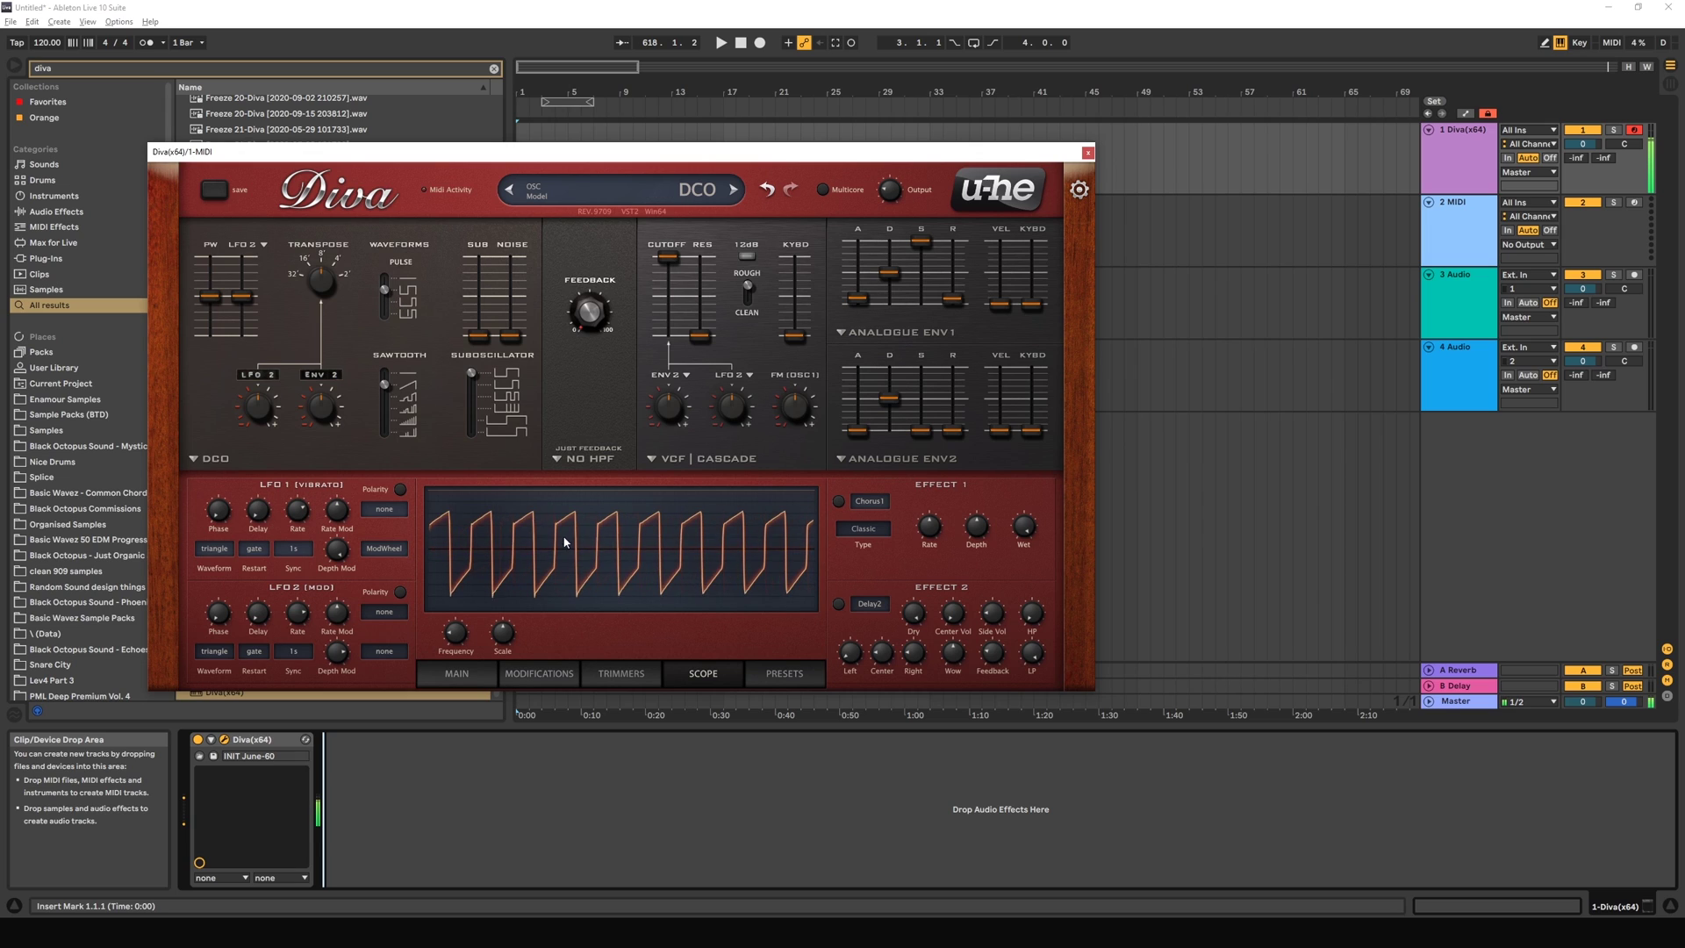
{"action": "left_click_drag", "start_coordinate": [384, 384], "coordinate": [388, 304]}
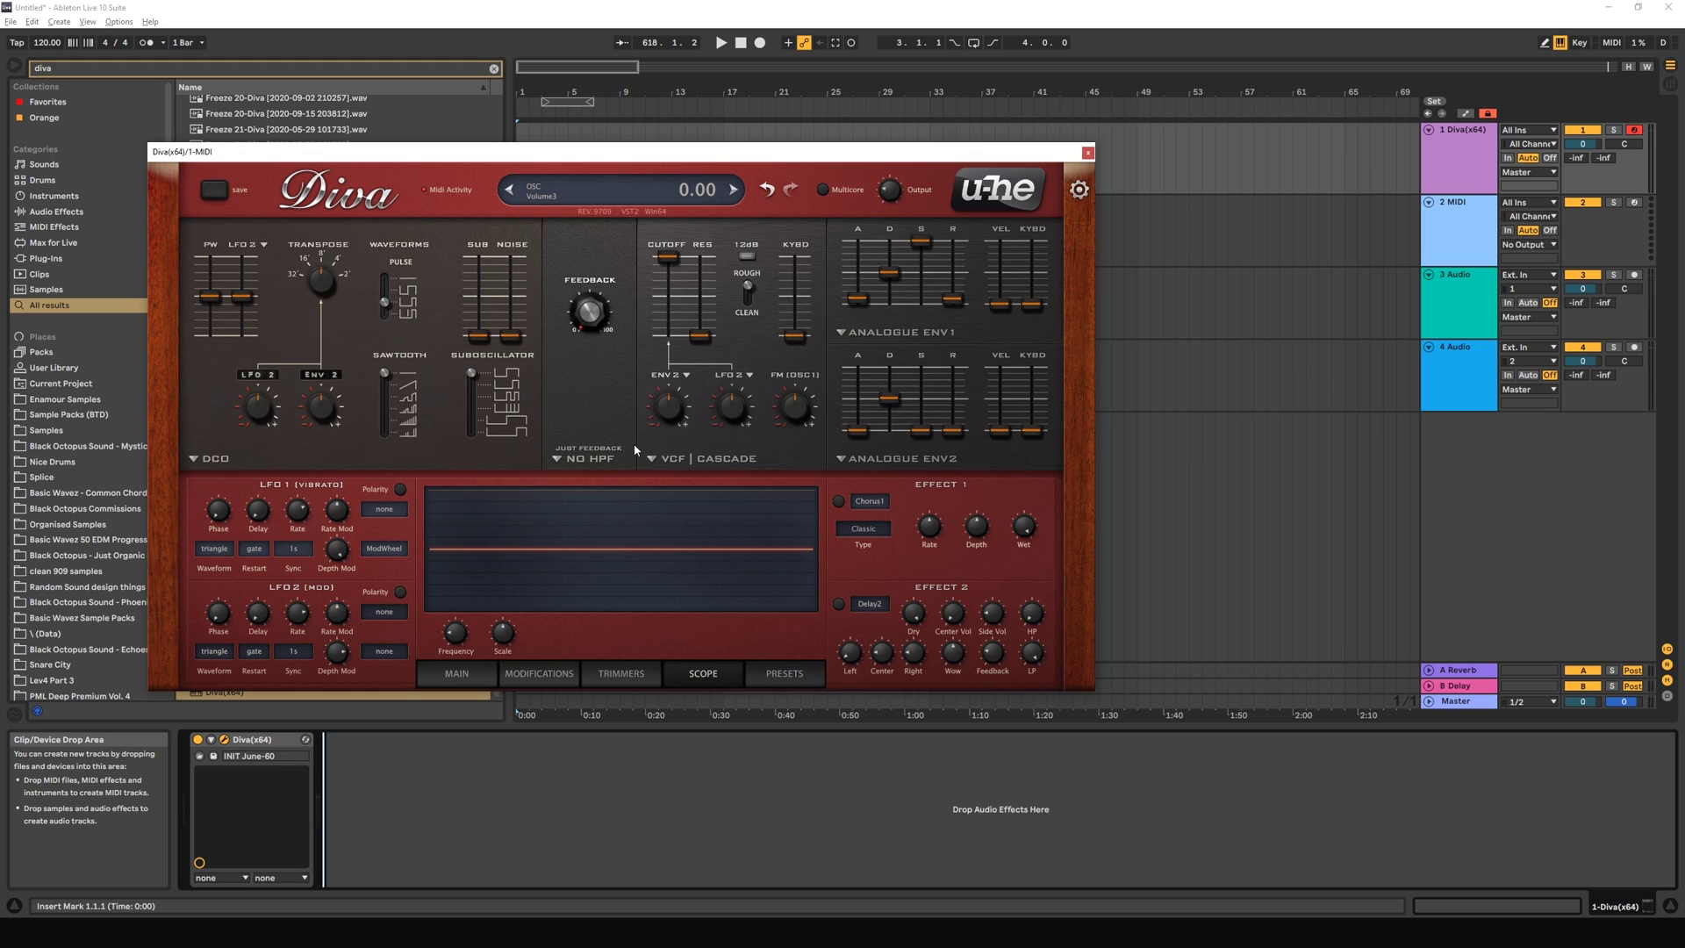
{"action": "left_click_drag", "start_coordinate": [385, 304], "coordinate": [381, 328]}
{"action": "mouse_move", "coordinate": [209, 291]}
{"action": "left_mouse_down"}
{"action": "mouse_move", "coordinate": [209, 277]}
{"action": "mouse_move", "coordinate": [207, 304]}
{"action": "left_mouse_up"}
{"action": "left_click_drag", "start_coordinate": [379, 369], "coordinate": [389, 391]}
{"action": "key", "text": "a"}
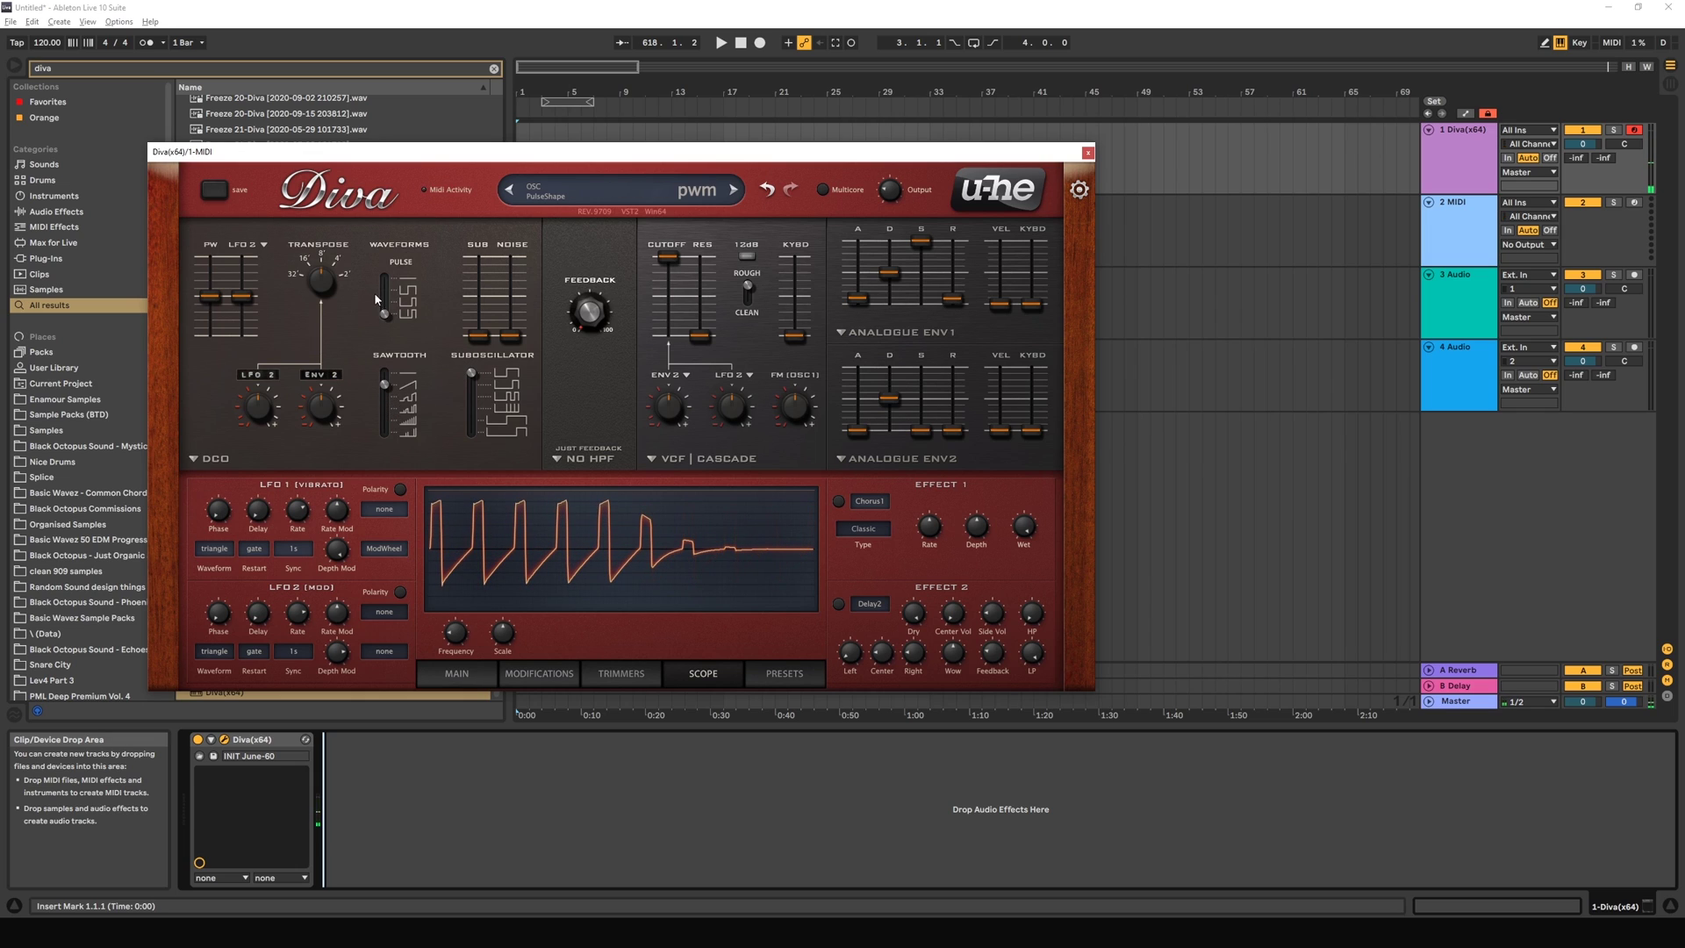
{"action": "left_click_drag", "start_coordinate": [388, 295], "coordinate": [388, 278]}
{"action": "key", "text": "a"}
Step: Audition the DCO's sawtooth shapes one by one with played notes and return to the plain sawtooth
{"action": "left_click_drag", "start_coordinate": [386, 386], "coordinate": [391, 420]}
{"action": "key", "text": "a"}
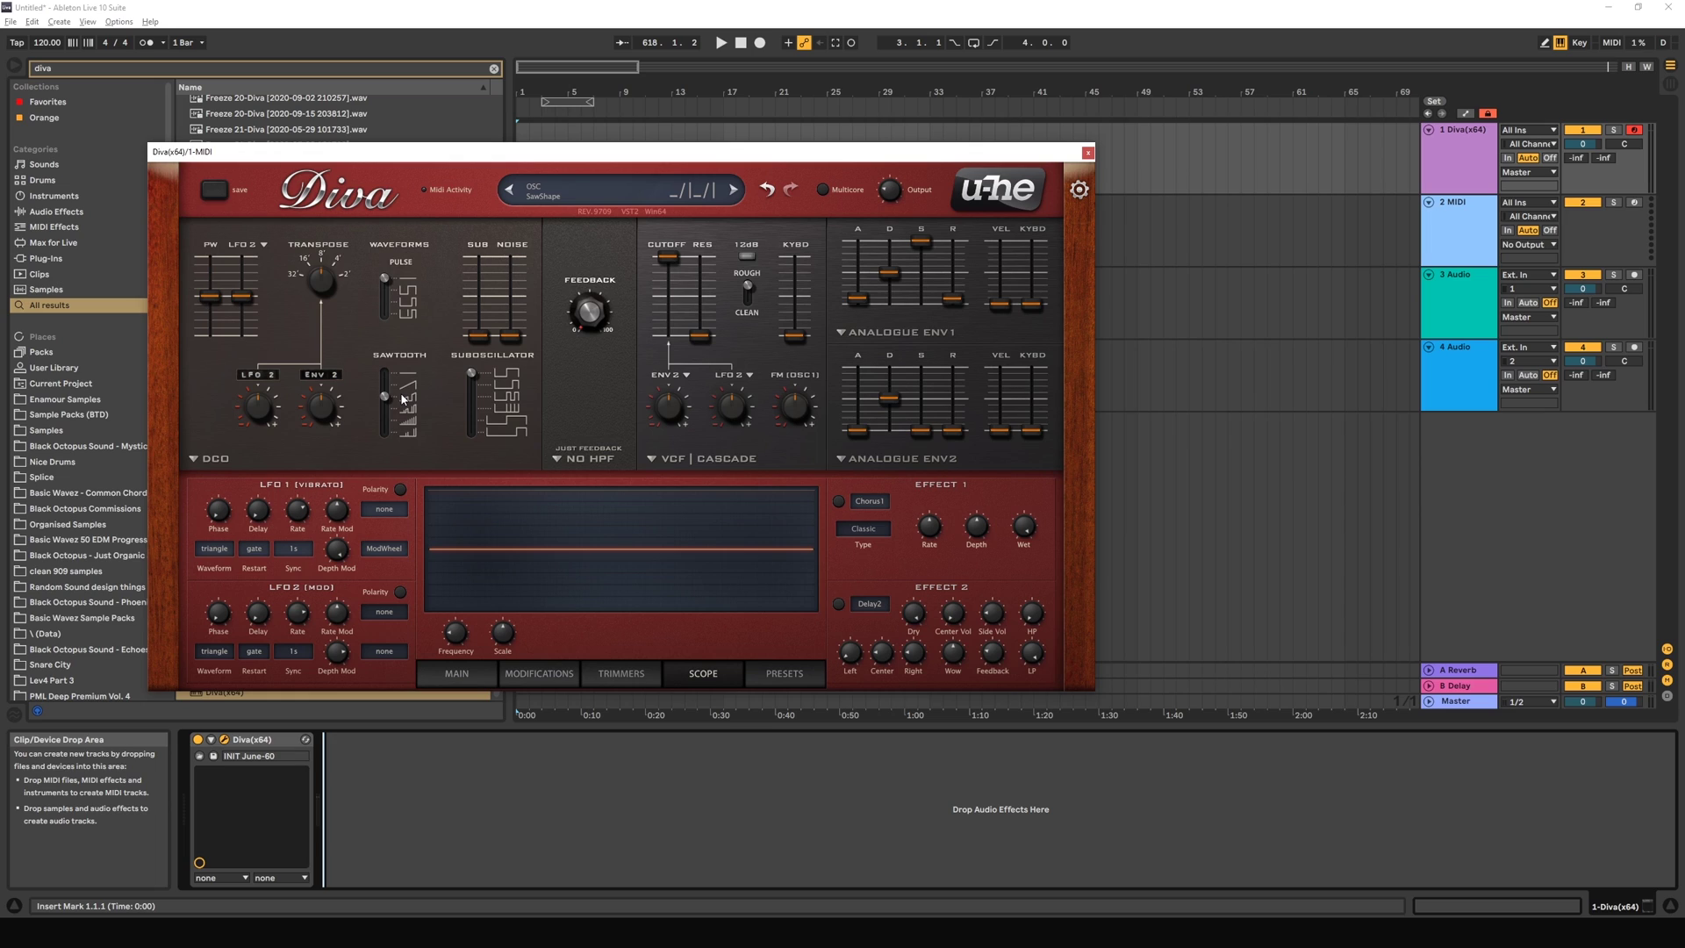
{"action": "left_click_drag", "start_coordinate": [383, 399], "coordinate": [383, 413]}
{"action": "mouse_move", "coordinate": [214, 293]}
{"action": "left_mouse_down"}
{"action": "mouse_move", "coordinate": [209, 253]}
{"action": "mouse_move", "coordinate": [205, 300]}
{"action": "left_mouse_up"}
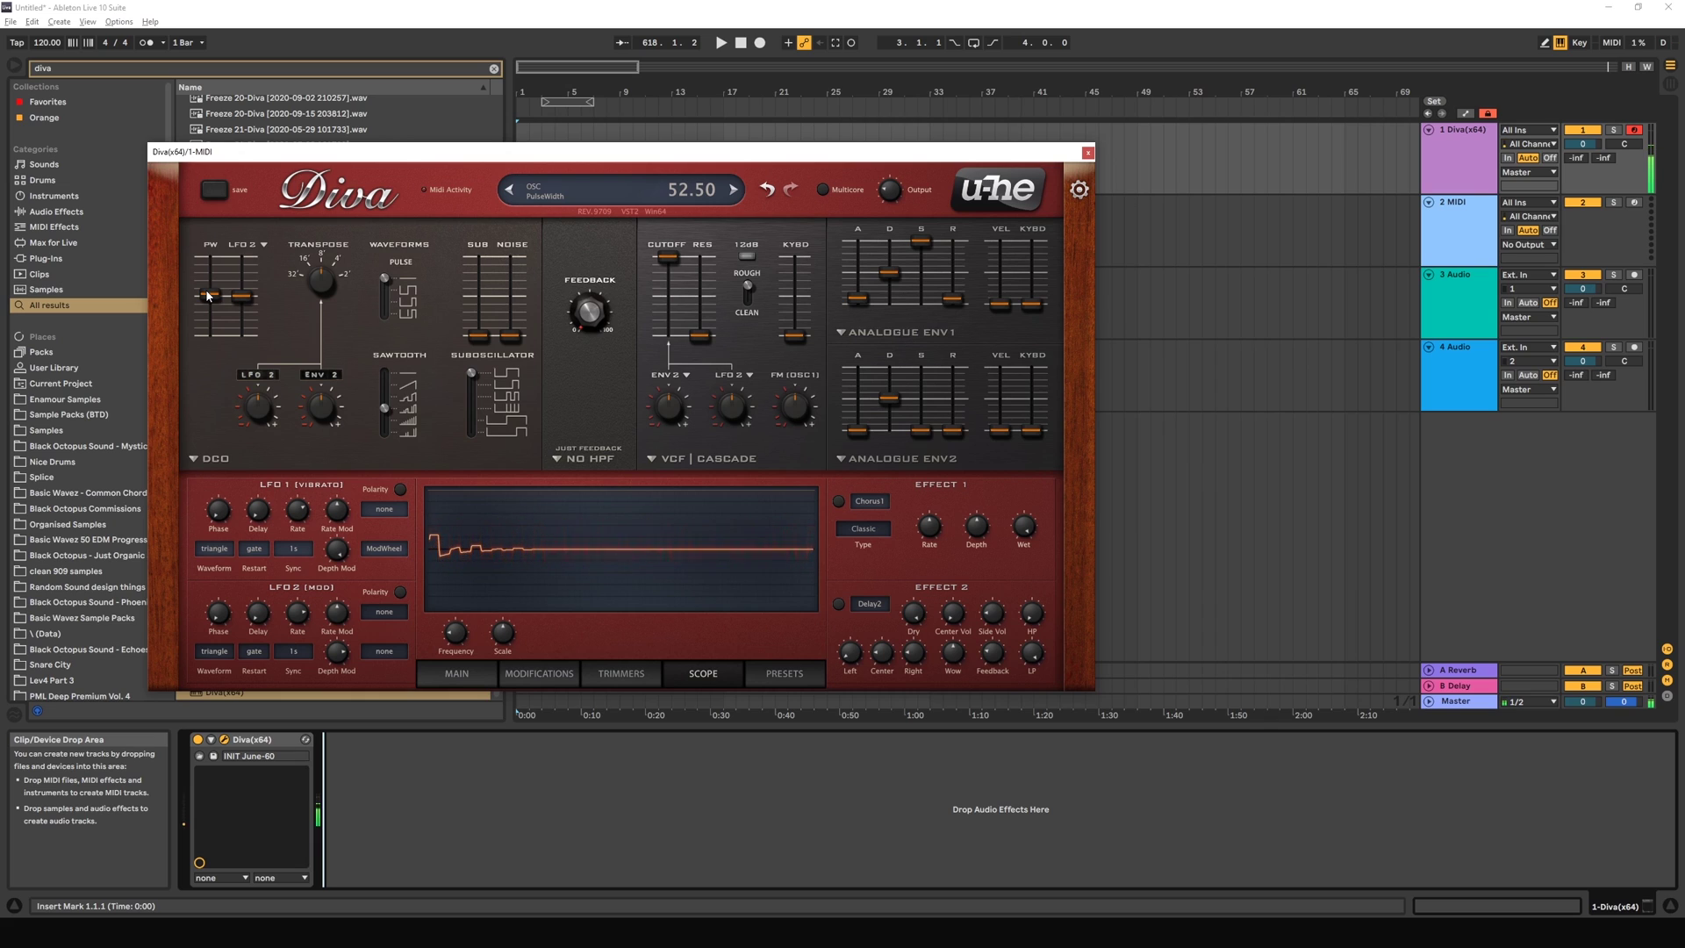
{"action": "left_click_drag", "start_coordinate": [384, 409], "coordinate": [383, 432]}
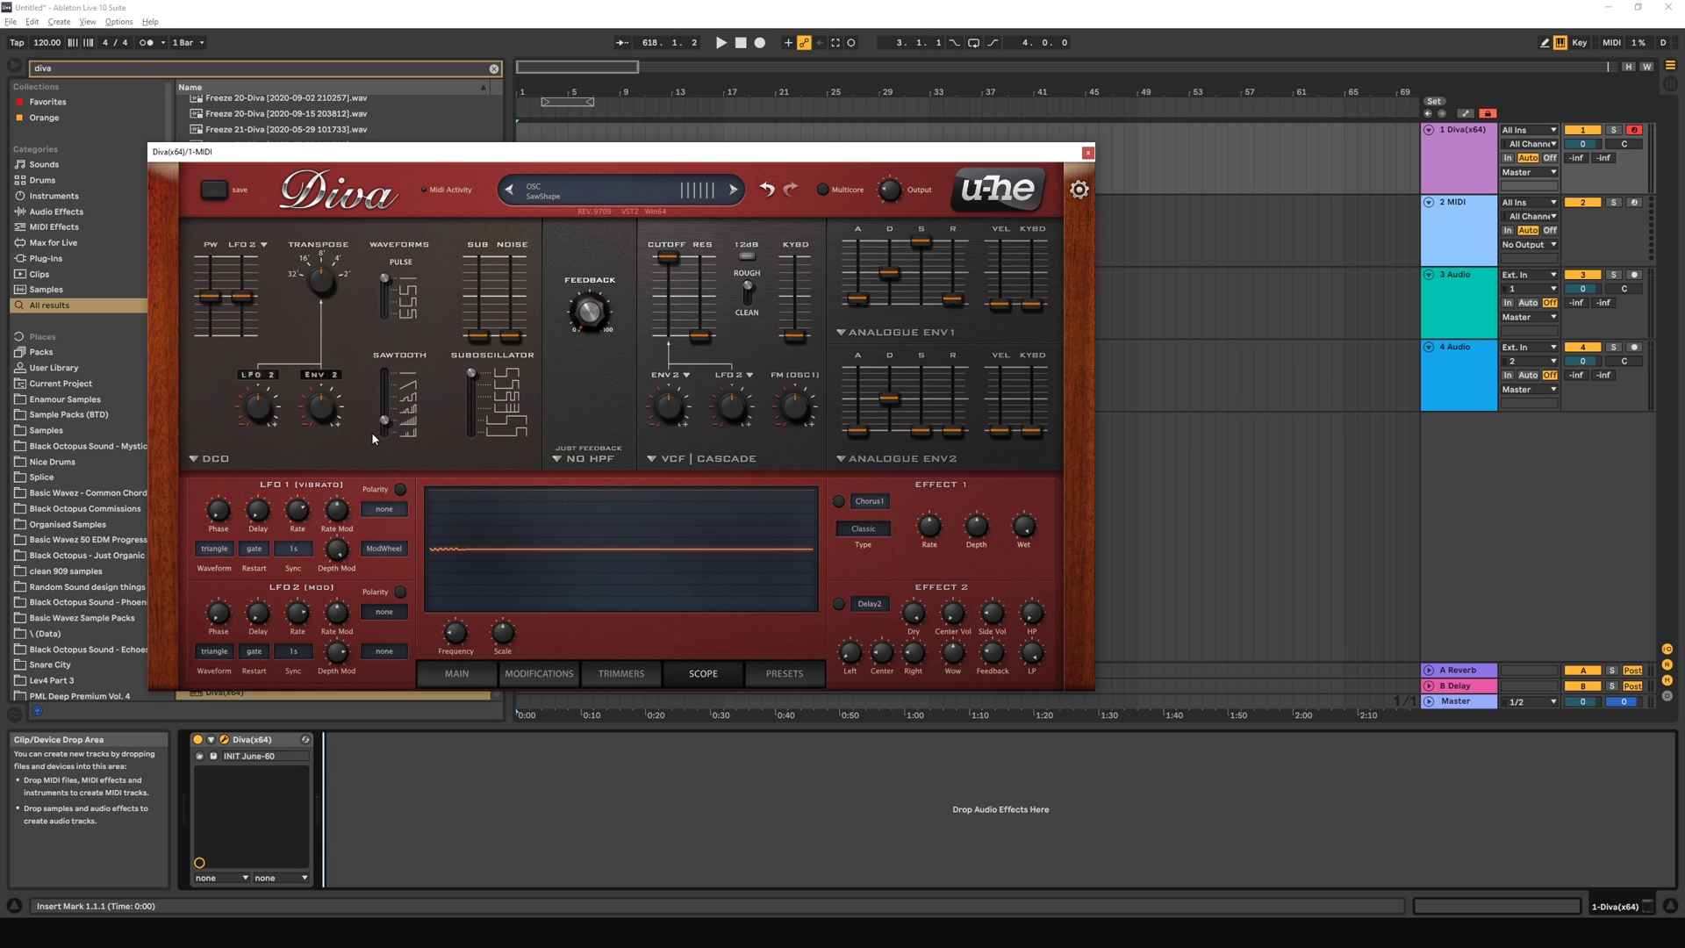
{"action": "key", "text": "a"}
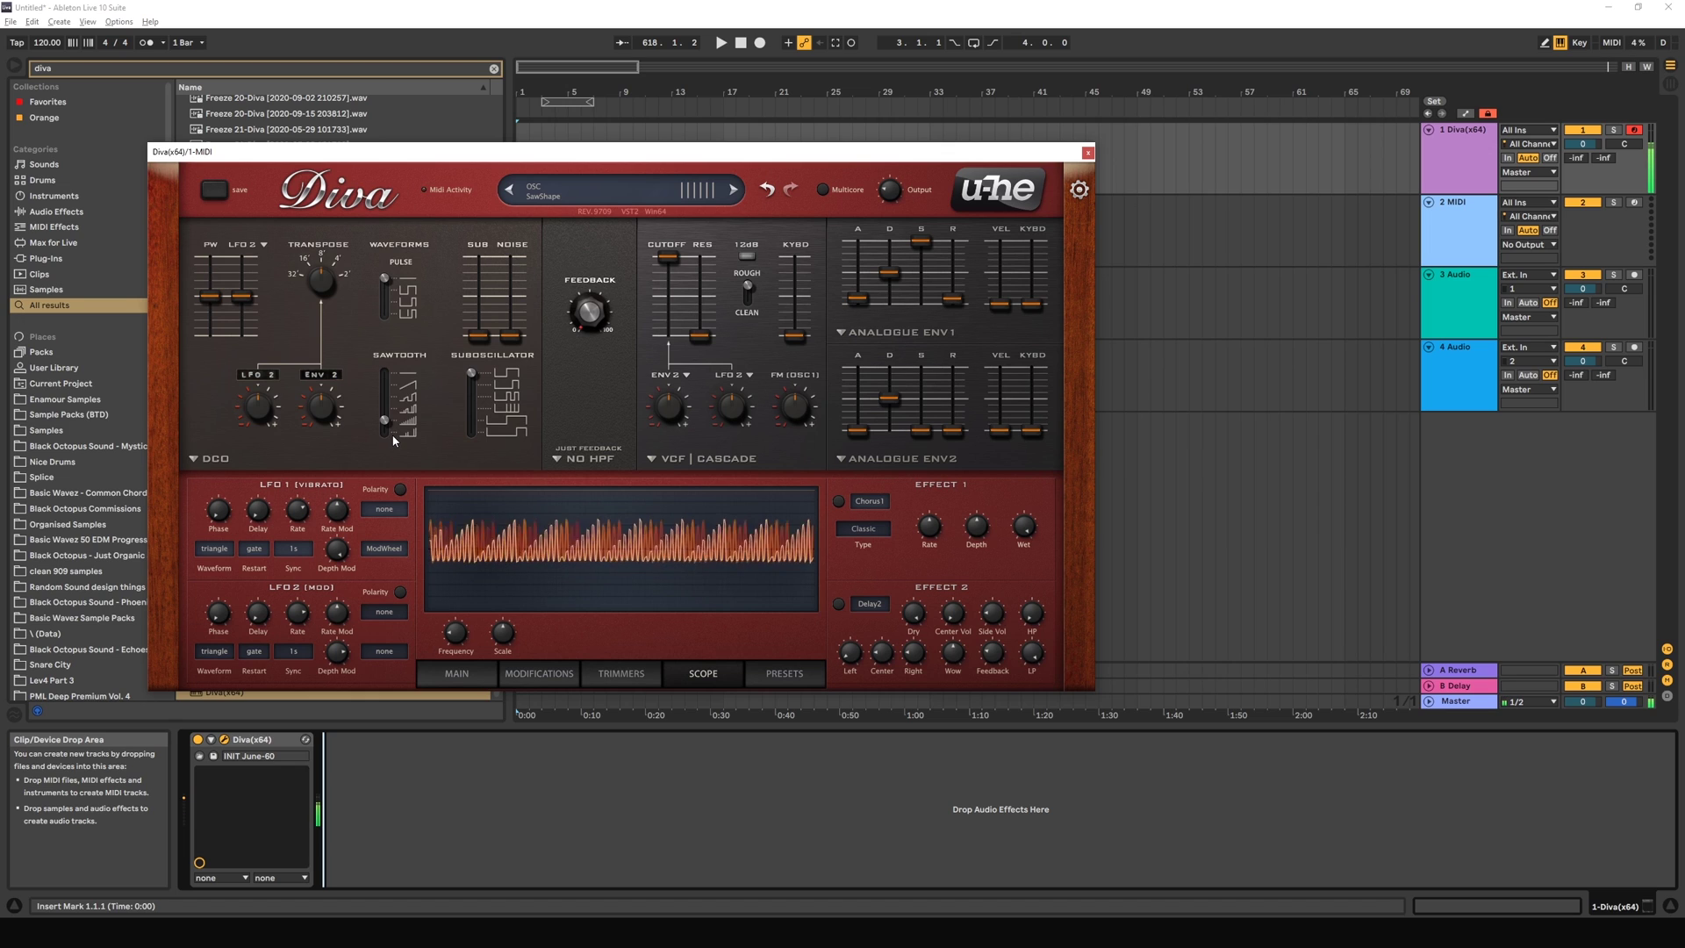
{"action": "left_click_drag", "start_coordinate": [399, 417], "coordinate": [386, 443]}
{"action": "key", "text": "a"}
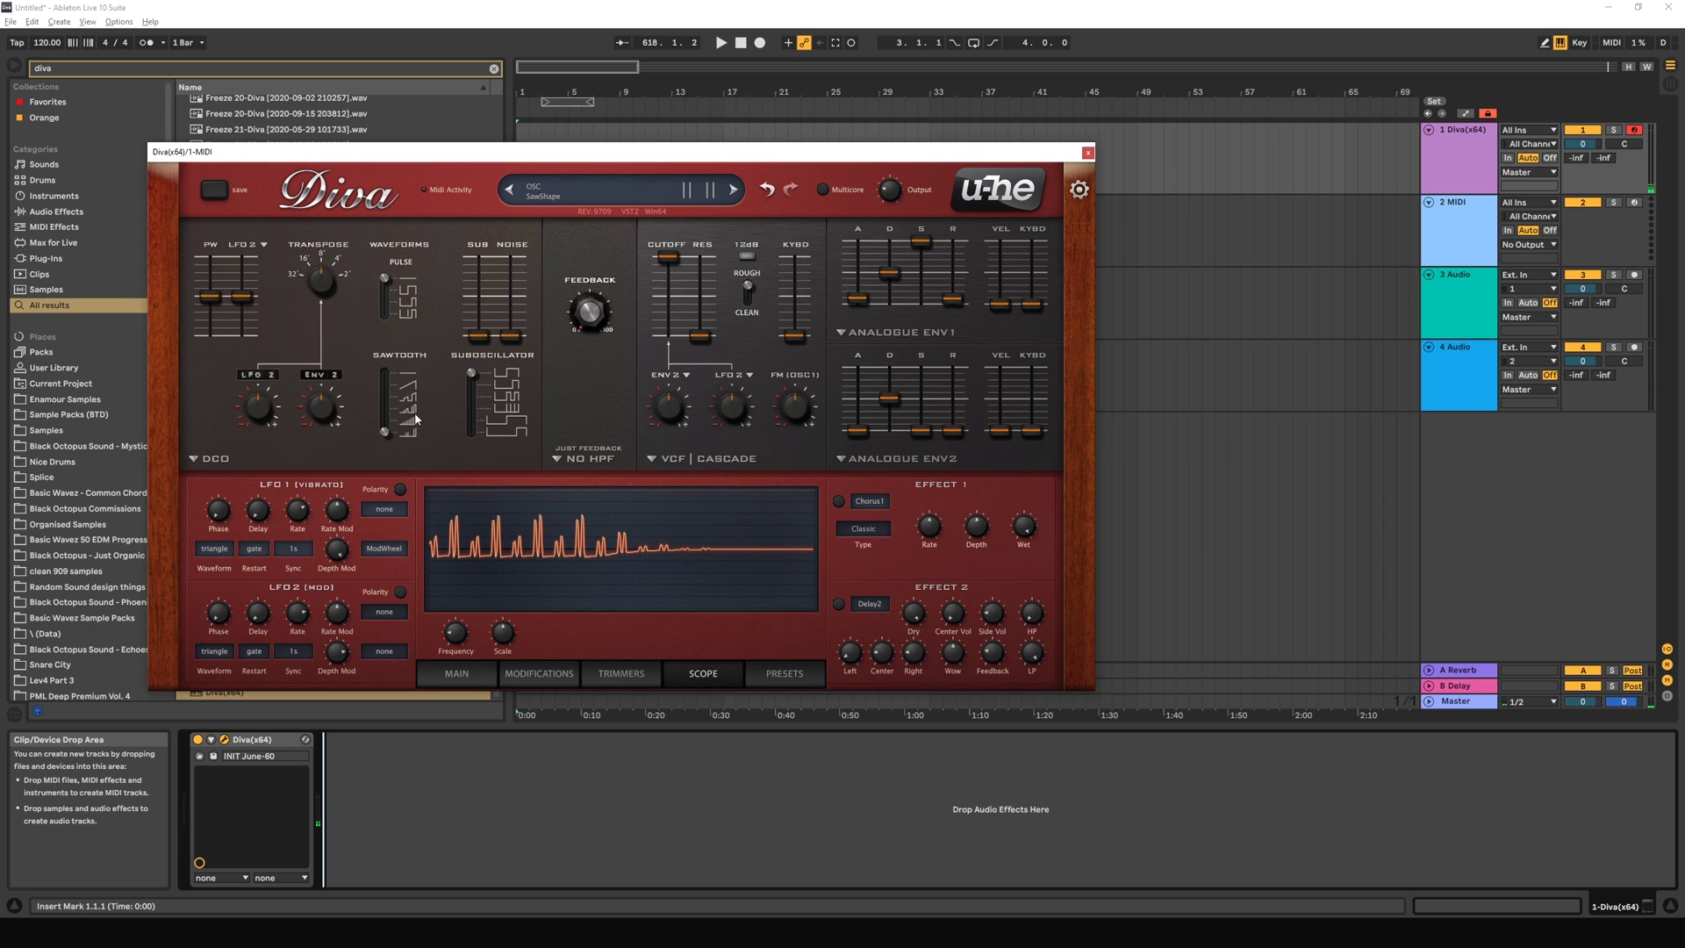
{"action": "left_click_drag", "start_coordinate": [380, 433], "coordinate": [392, 382]}
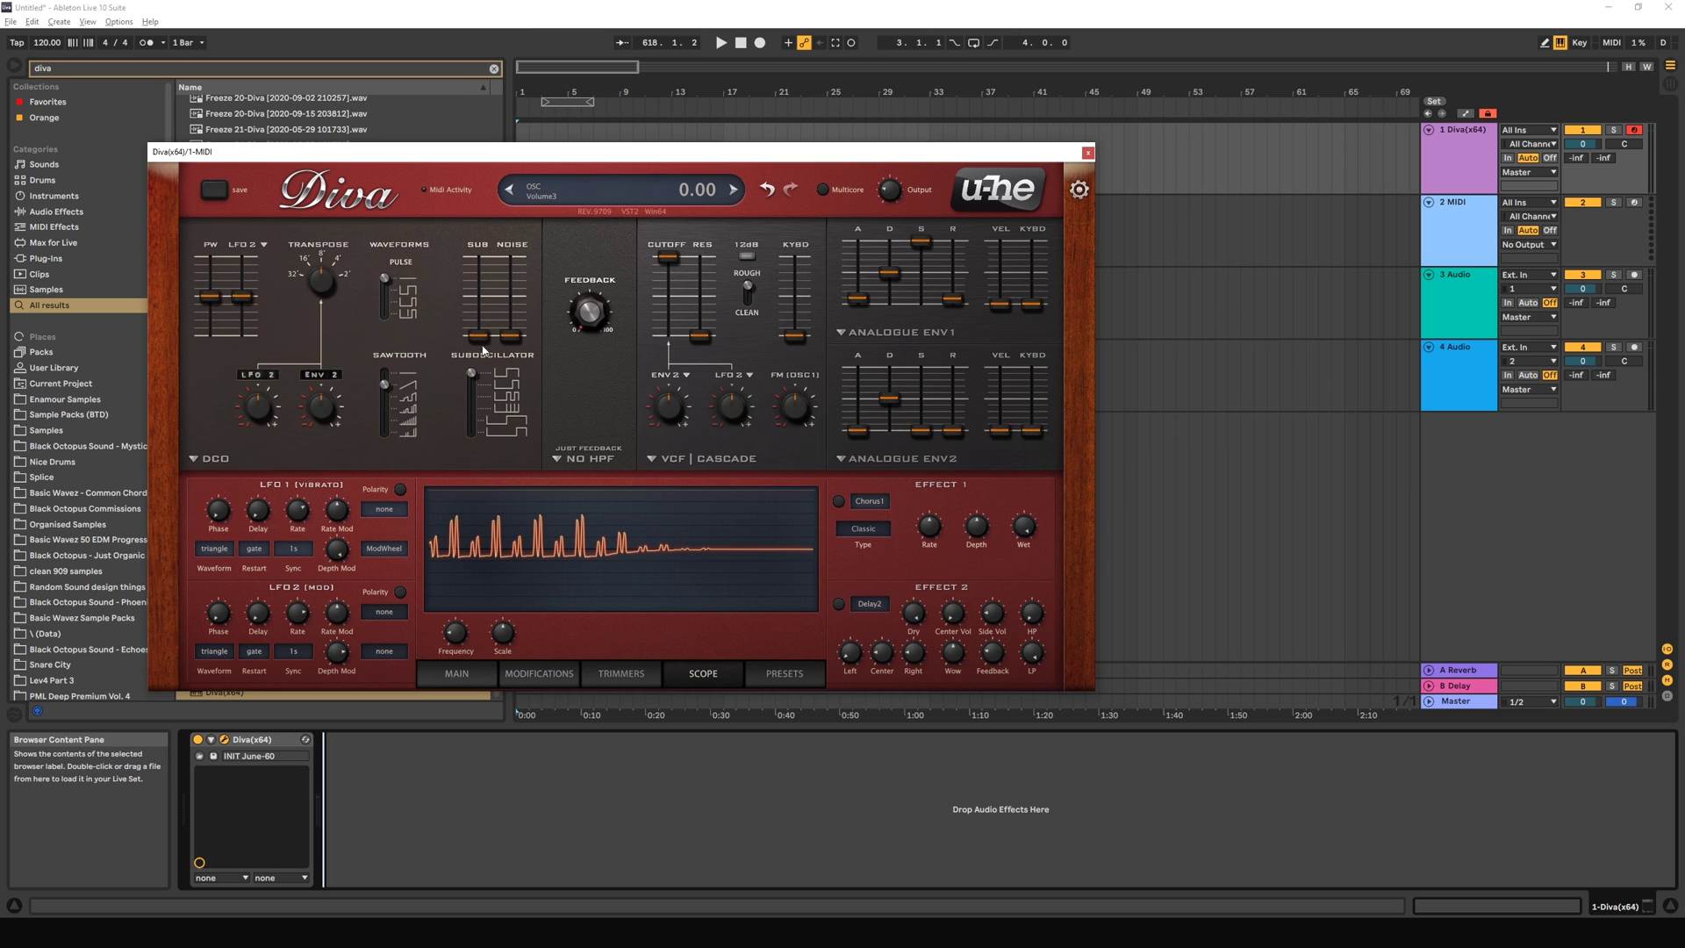
Step: Raise the DCO's Sub level to 71.00 and slightly beyond to mix the suboscillator with the sawtooth
{"action": "left_click_drag", "start_coordinate": [475, 339], "coordinate": [482, 281]}
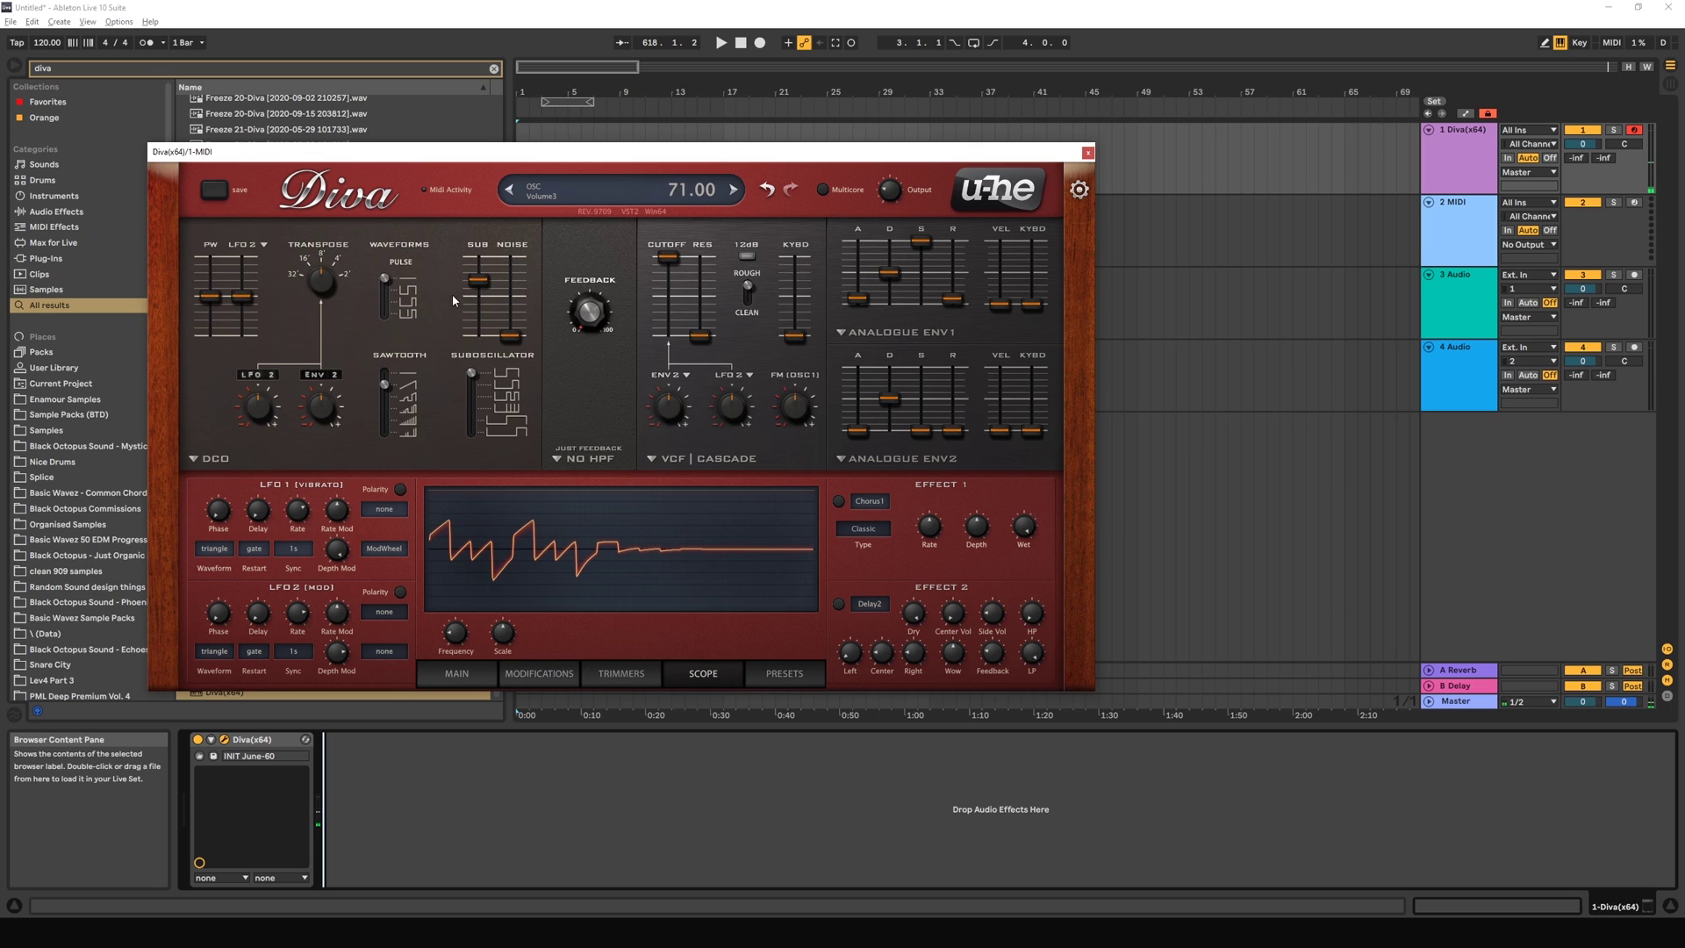
{"action": "left_click_drag", "start_coordinate": [473, 283], "coordinate": [475, 277]}
{"action": "left_click_drag", "start_coordinate": [480, 277], "coordinate": [479, 271]}
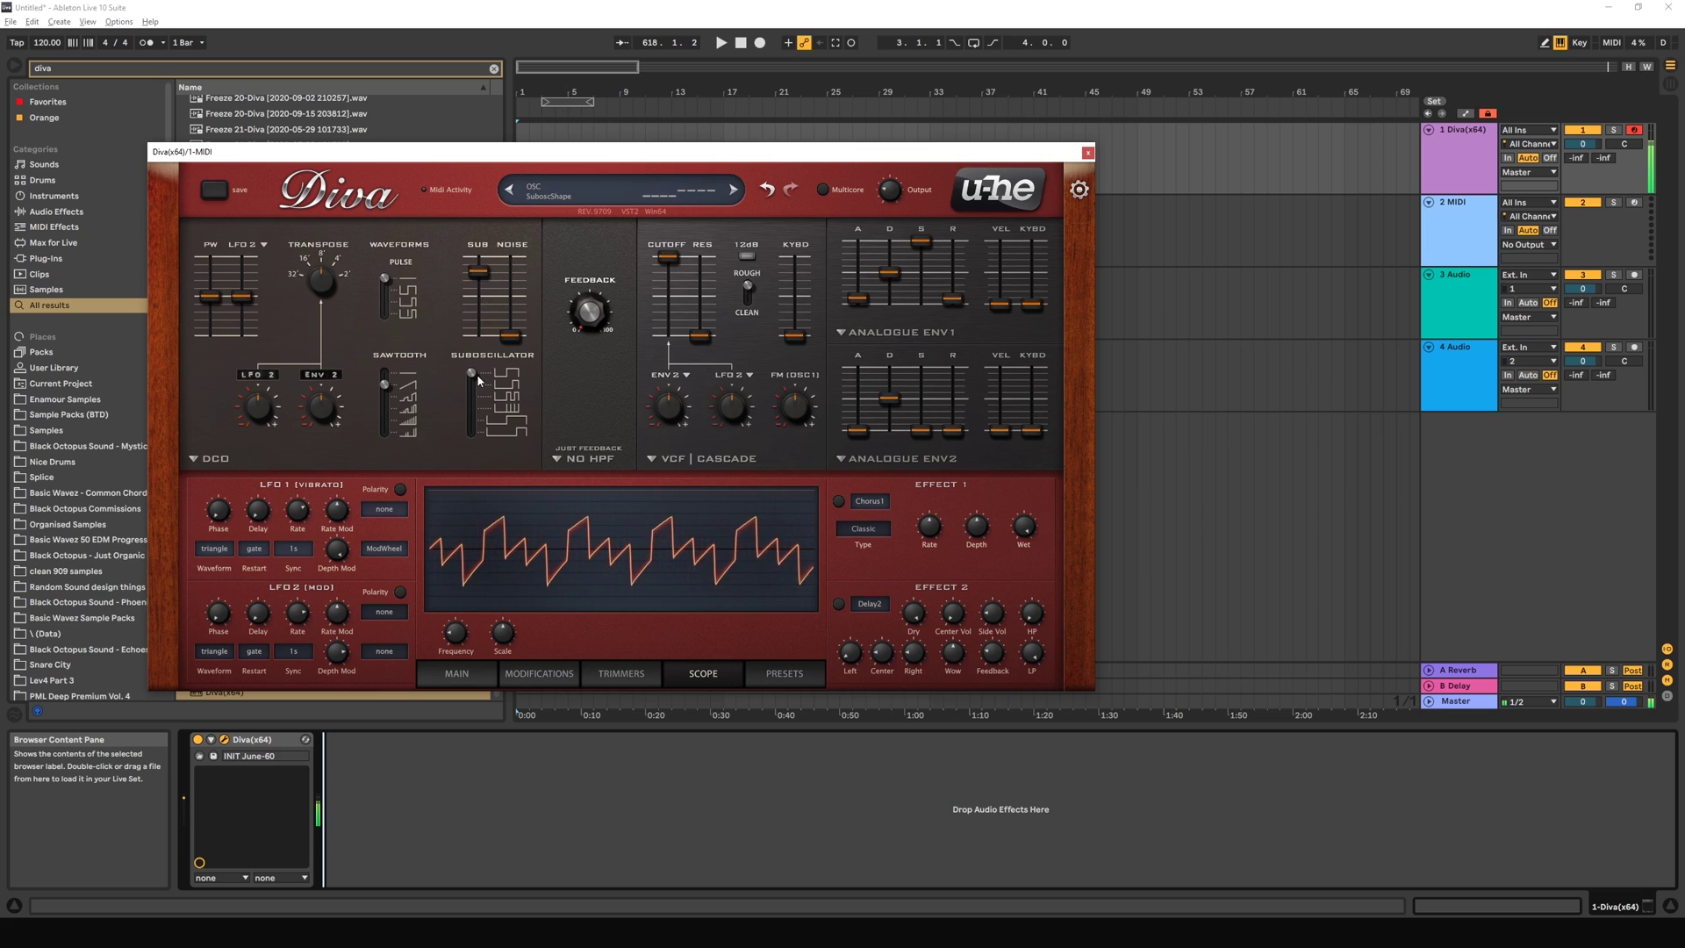
Step: Step through the DCO's suboscillator shapes from the first option down to the lower ones
{"action": "left_click_drag", "start_coordinate": [476, 384], "coordinate": [484, 424]}
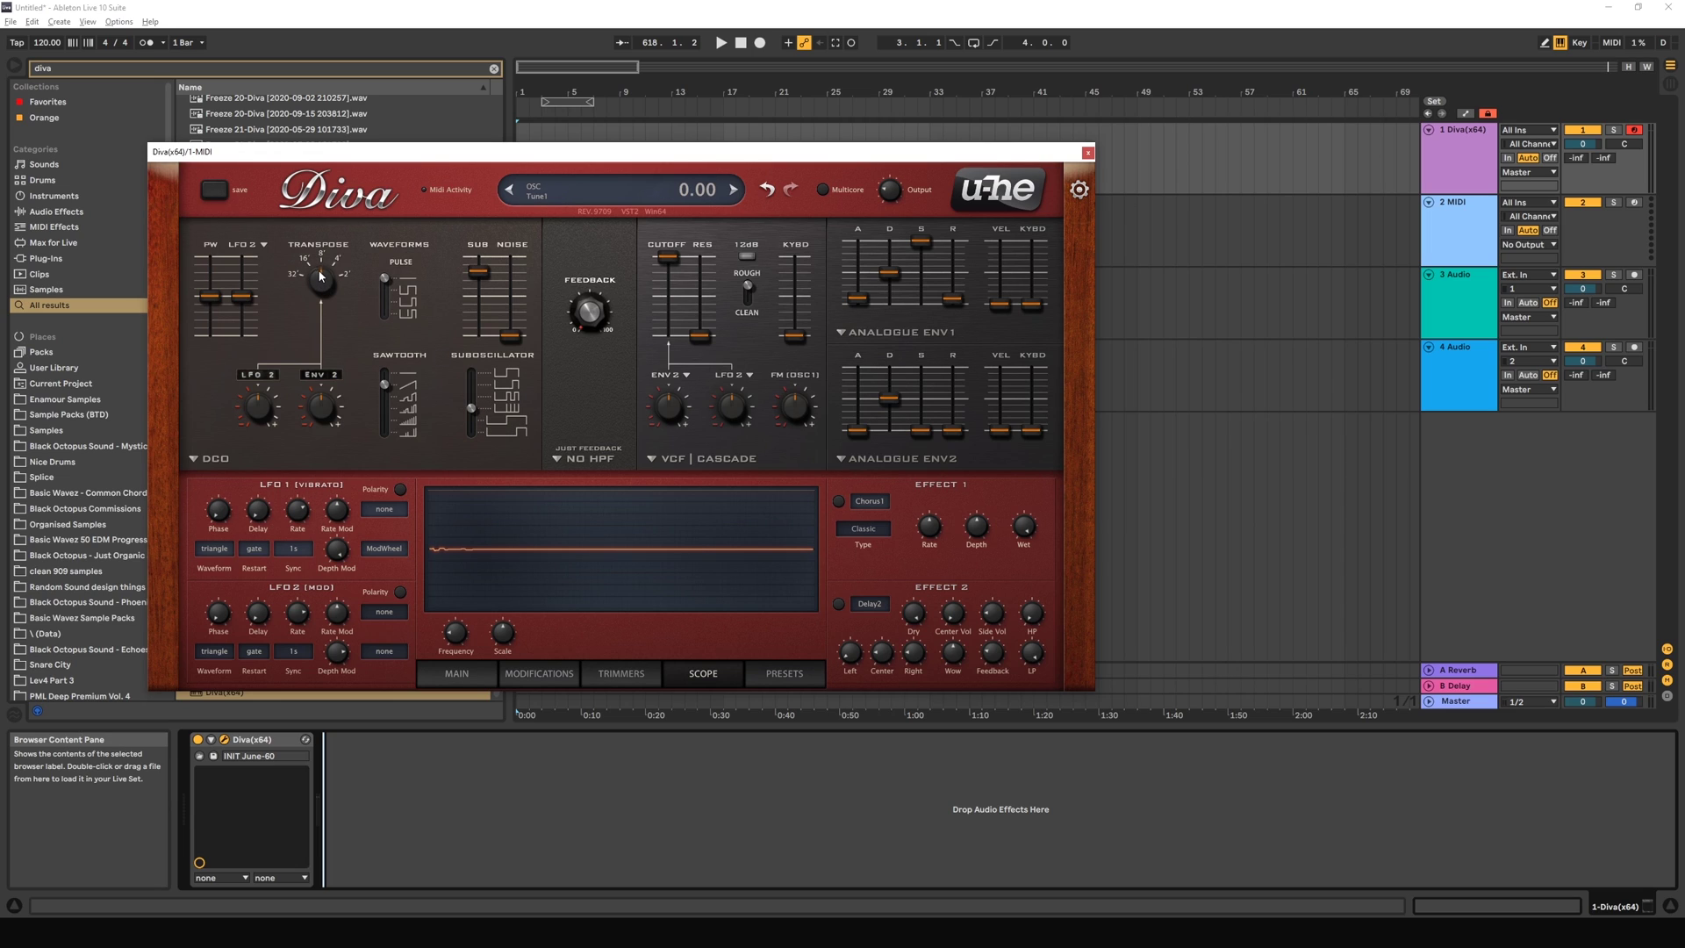
{"action": "left_click_drag", "start_coordinate": [471, 408], "coordinate": [472, 423]}
{"action": "left_click_drag", "start_coordinate": [311, 311], "coordinate": [309, 343]}
{"action": "left_click_drag", "start_coordinate": [481, 428], "coordinate": [476, 371]}
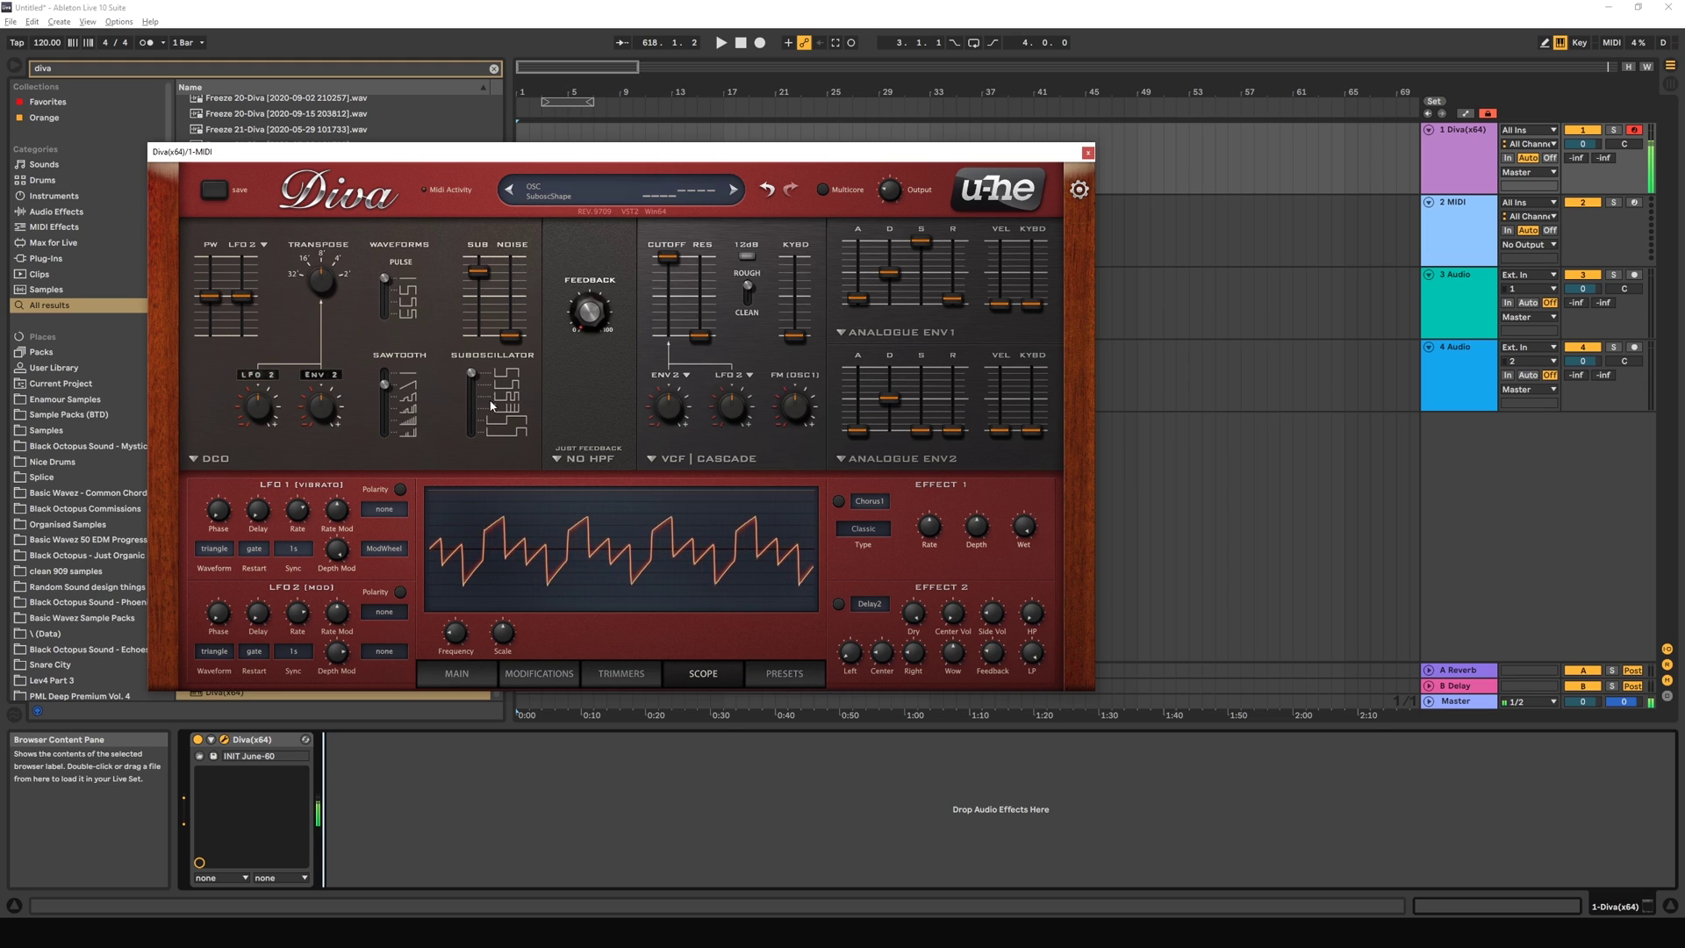
{"action": "left_click_drag", "start_coordinate": [472, 374], "coordinate": [491, 437]}
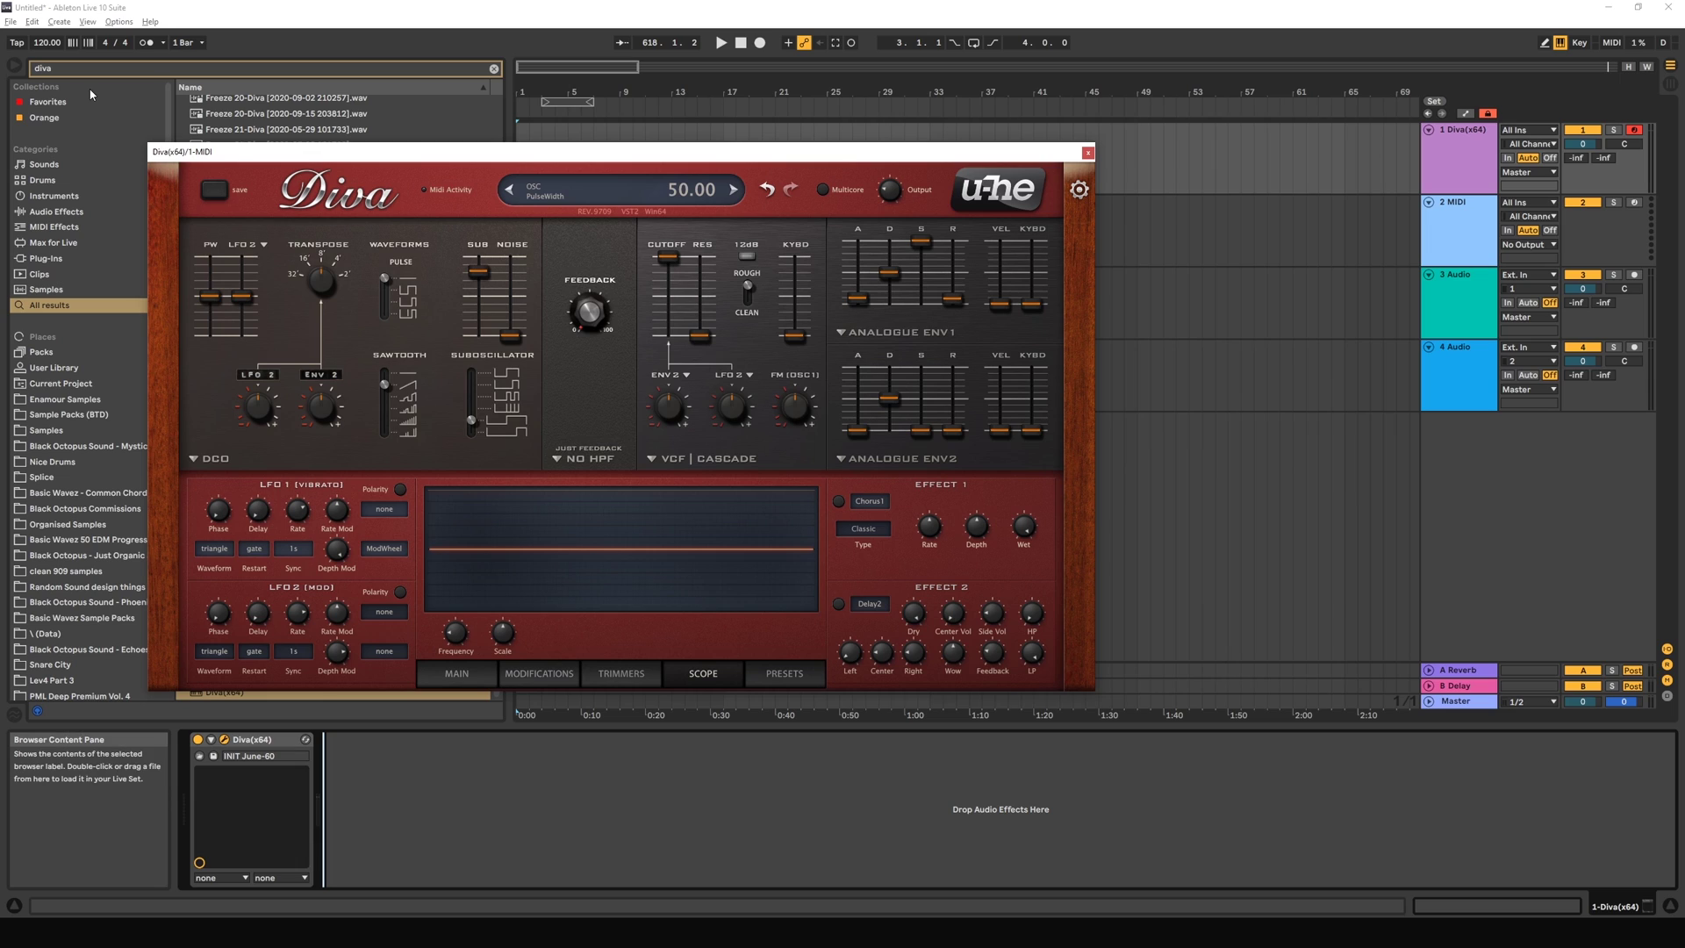
Step: Switch the oscillator model to Dual VCO Eco and vary the volumes of oscillators 1 and 2
{"action": "left_click", "coordinate": [218, 465]}
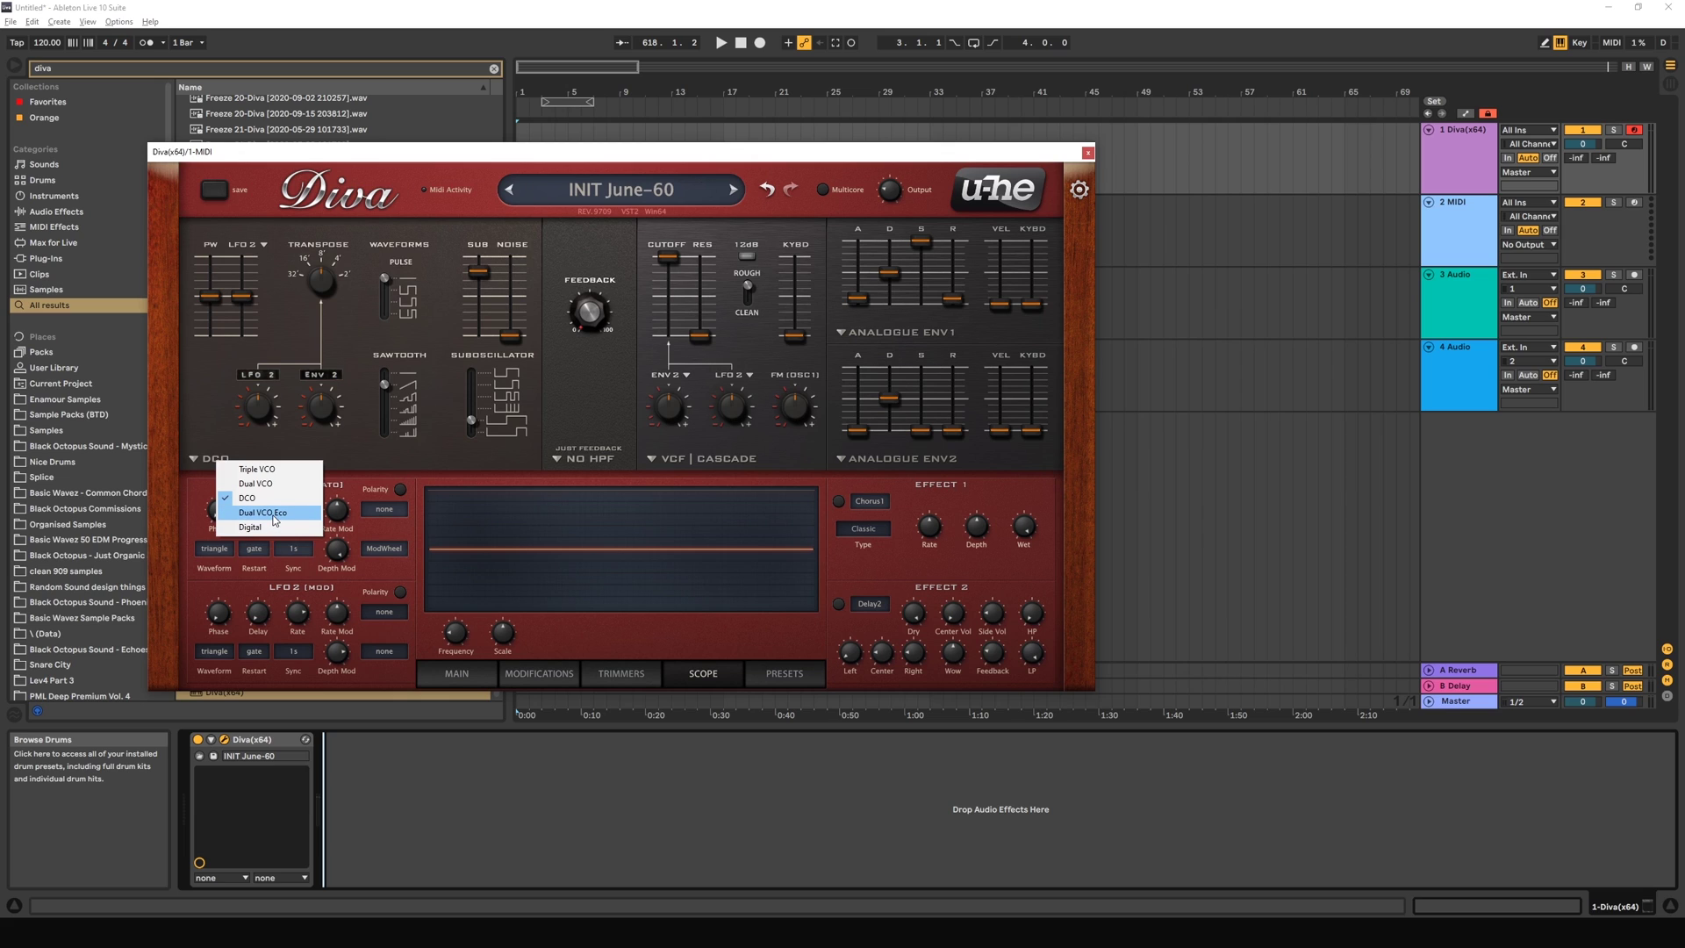
{"action": "left_click", "coordinate": [282, 427]}
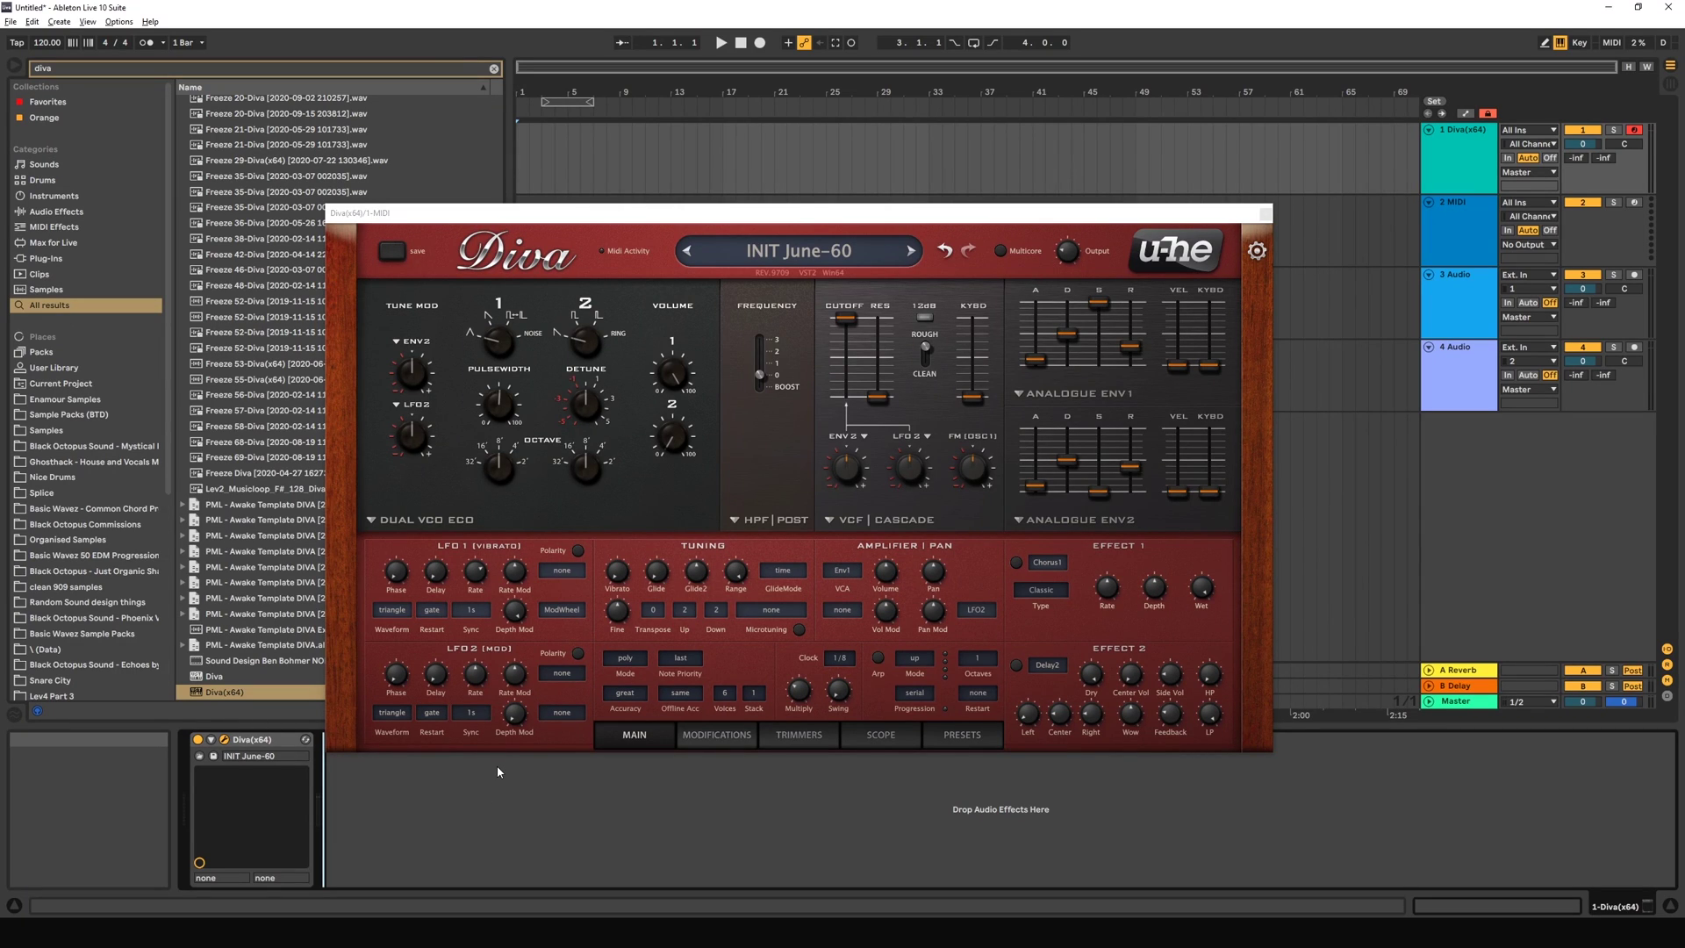
{"action": "left_click", "coordinate": [416, 504]}
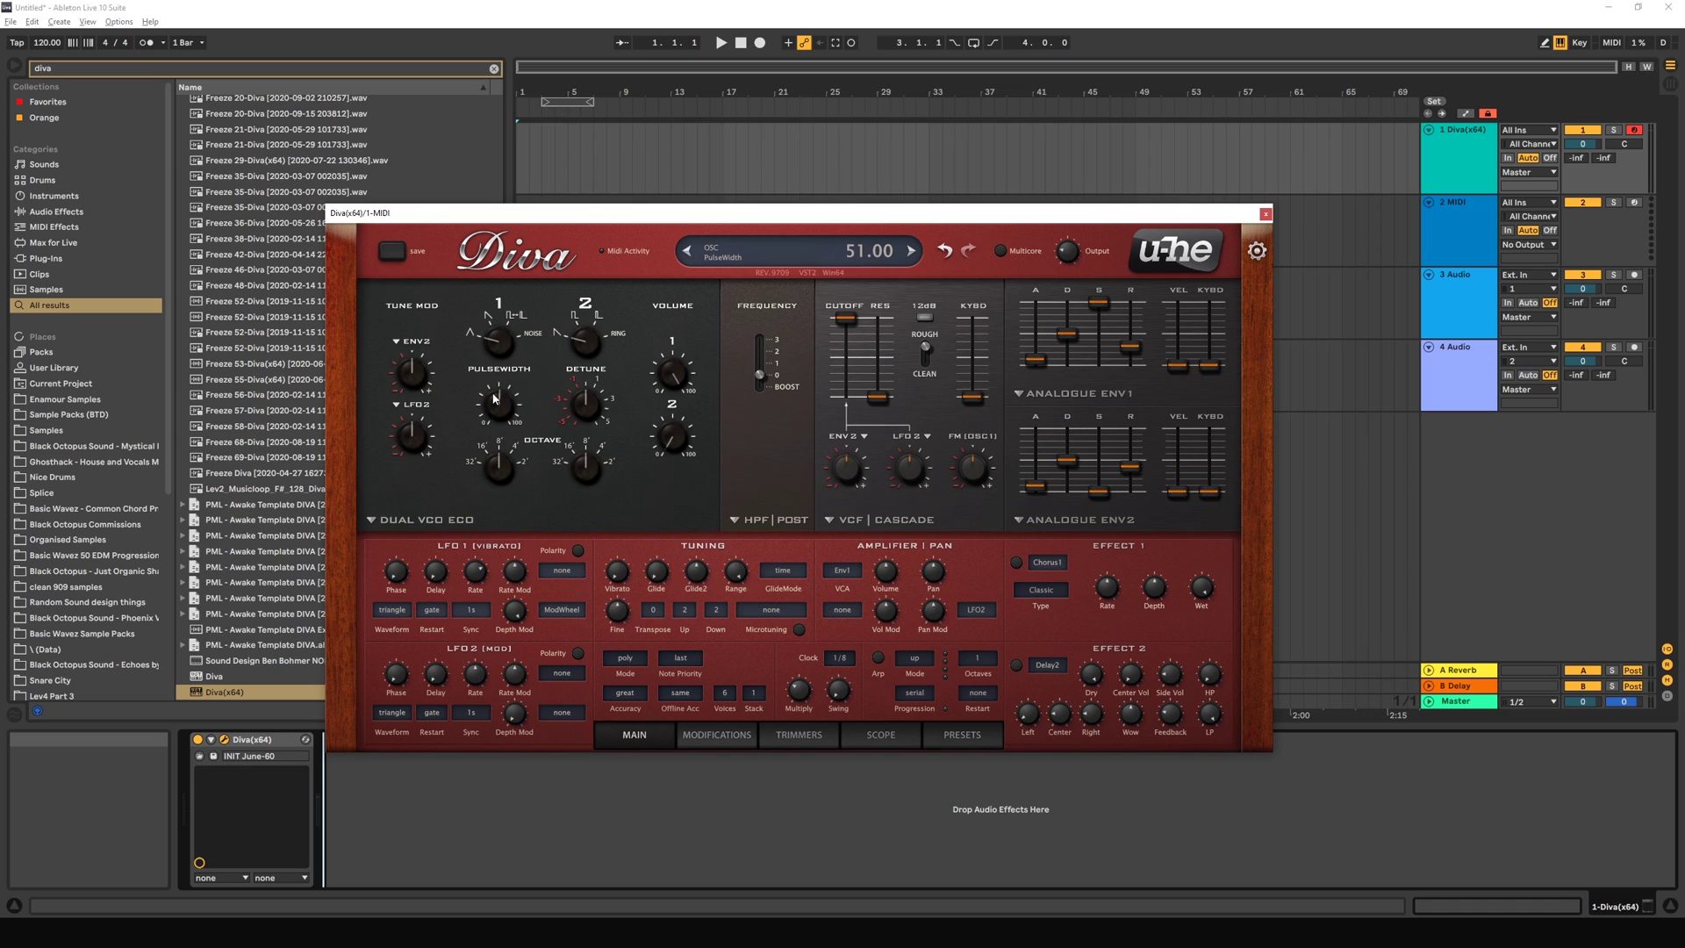
{"action": "left_click_drag", "start_coordinate": [672, 373], "coordinate": [669, 239]}
{"action": "left_click_drag", "start_coordinate": [687, 440], "coordinate": [649, 273]}
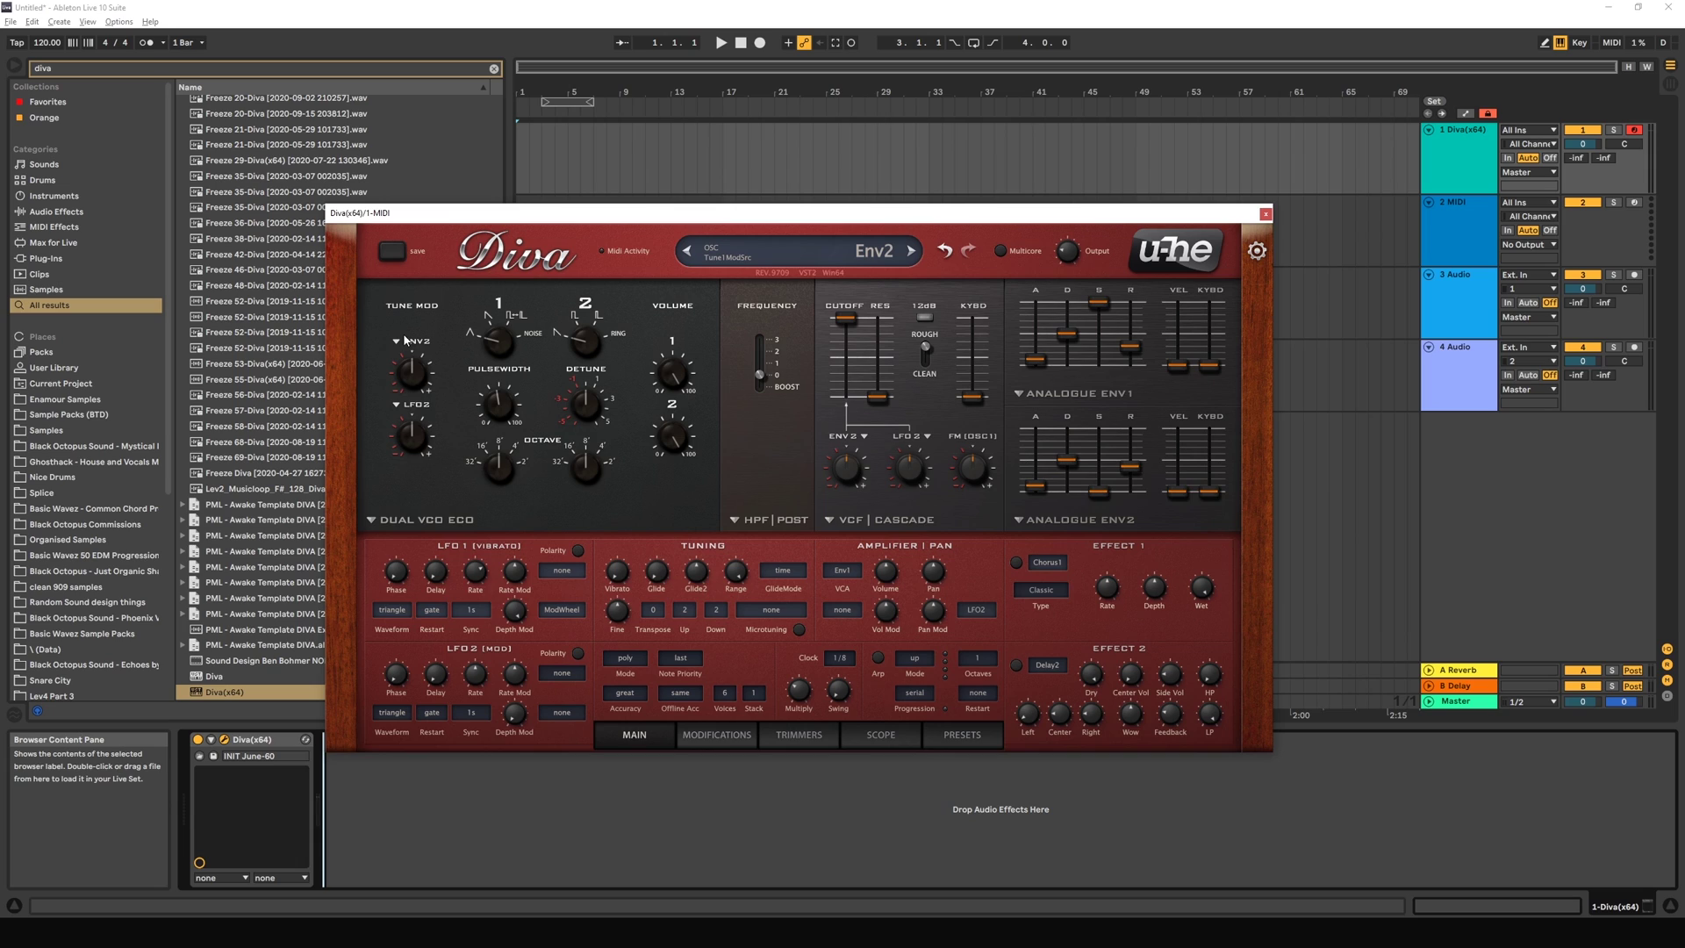
Step: Check the source options for the first tune modulation, vary the ENV2 and LFO2 tuning depths, and reset the LFO2 depth
{"action": "left_click", "coordinate": [405, 339]}
{"action": "left_click", "coordinate": [370, 369]}
{"action": "left_click_drag", "start_coordinate": [416, 379], "coordinate": [419, 323]}
{"action": "left_click_drag", "start_coordinate": [431, 430], "coordinate": [430, 416]}
{"action": "double_click", "coordinate": [410, 432]}
Step: Switch oscillator 1 to its pulse waveform and vary the pulse width
{"action": "left_click_drag", "start_coordinate": [509, 349], "coordinate": [519, 295]}
{"action": "left_click_drag", "start_coordinate": [490, 347], "coordinate": [496, 311]}
{"action": "left_click_drag", "start_coordinate": [498, 402], "coordinate": [502, 406]}
Step: Display the scope and vary oscillator 1's pulse width and octave
{"action": "left_click", "coordinate": [716, 736]}
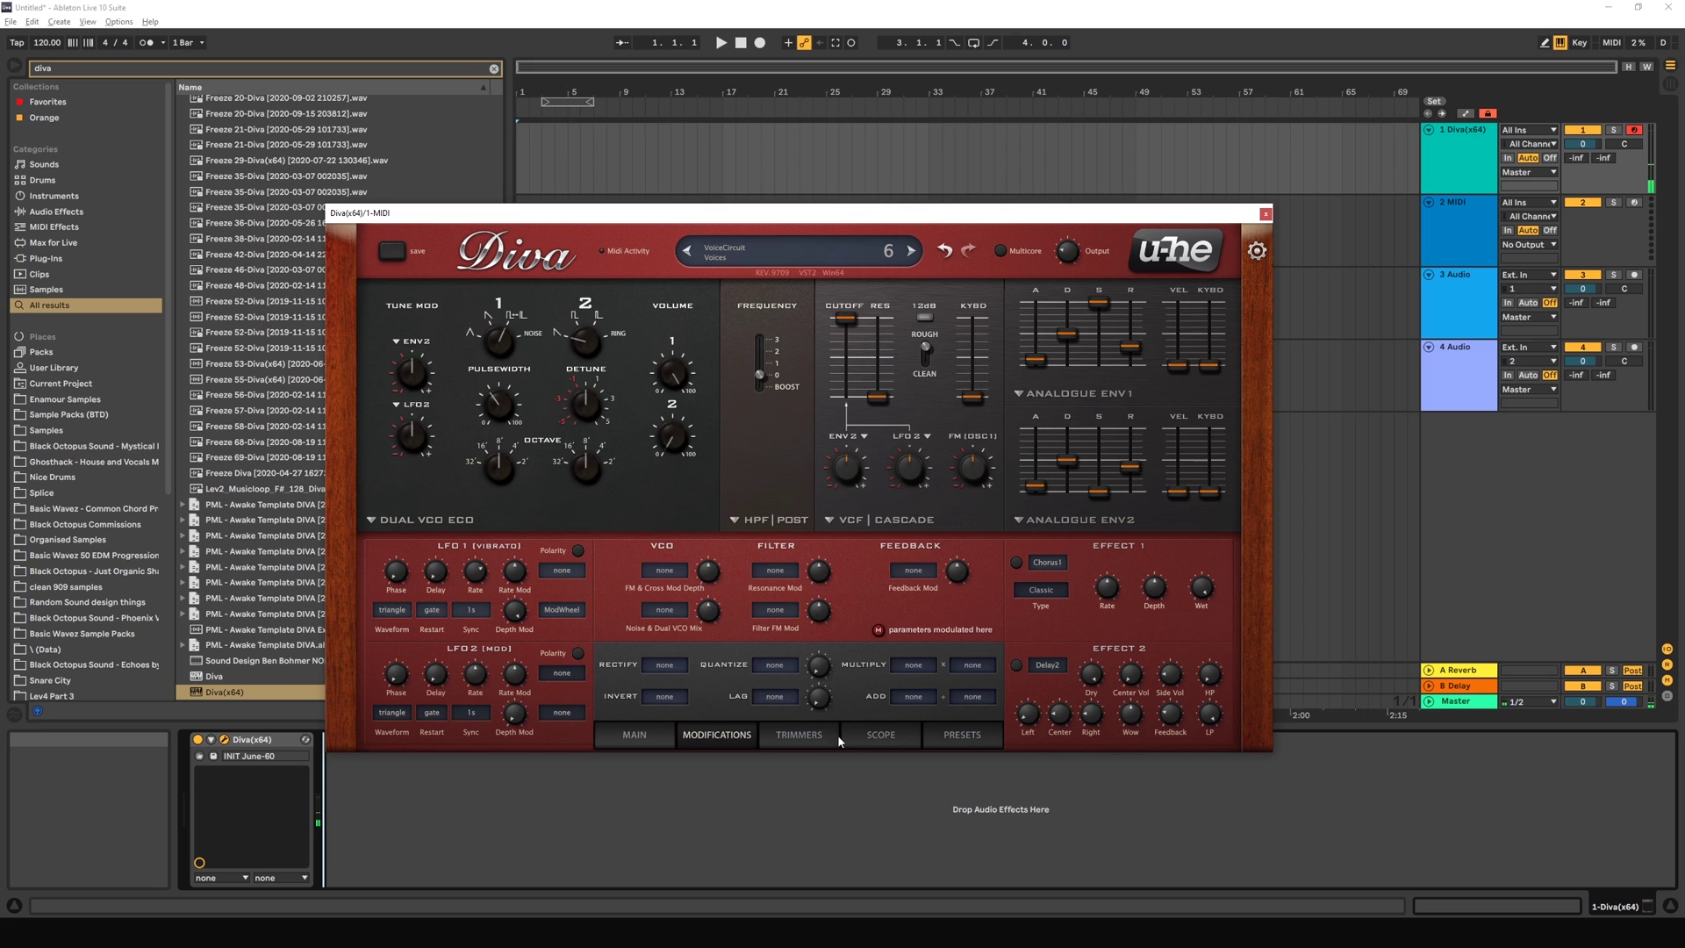
{"action": "left_click", "coordinate": [880, 735]}
{"action": "left_click_drag", "start_coordinate": [499, 404], "coordinate": [509, 371]}
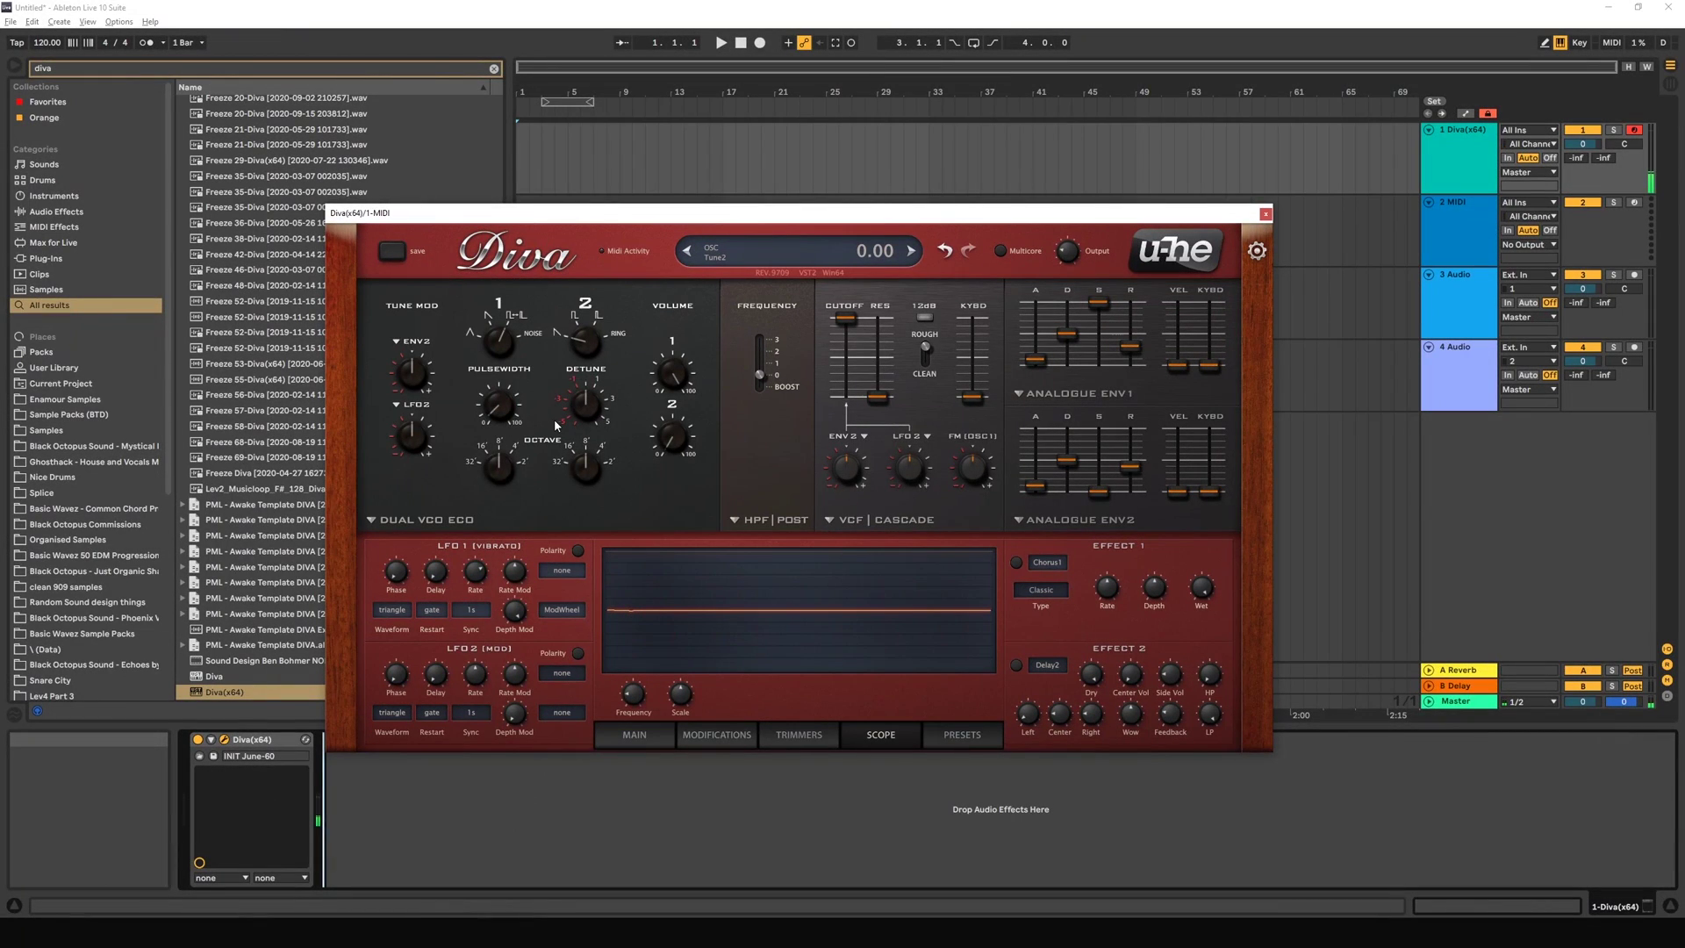
{"action": "mouse_move", "coordinate": [498, 471]}
{"action": "left_mouse_down"}
{"action": "mouse_move", "coordinate": [503, 448]}
{"action": "mouse_move", "coordinate": [488, 518]}
{"action": "mouse_move", "coordinate": [490, 496]}
{"action": "left_mouse_up"}
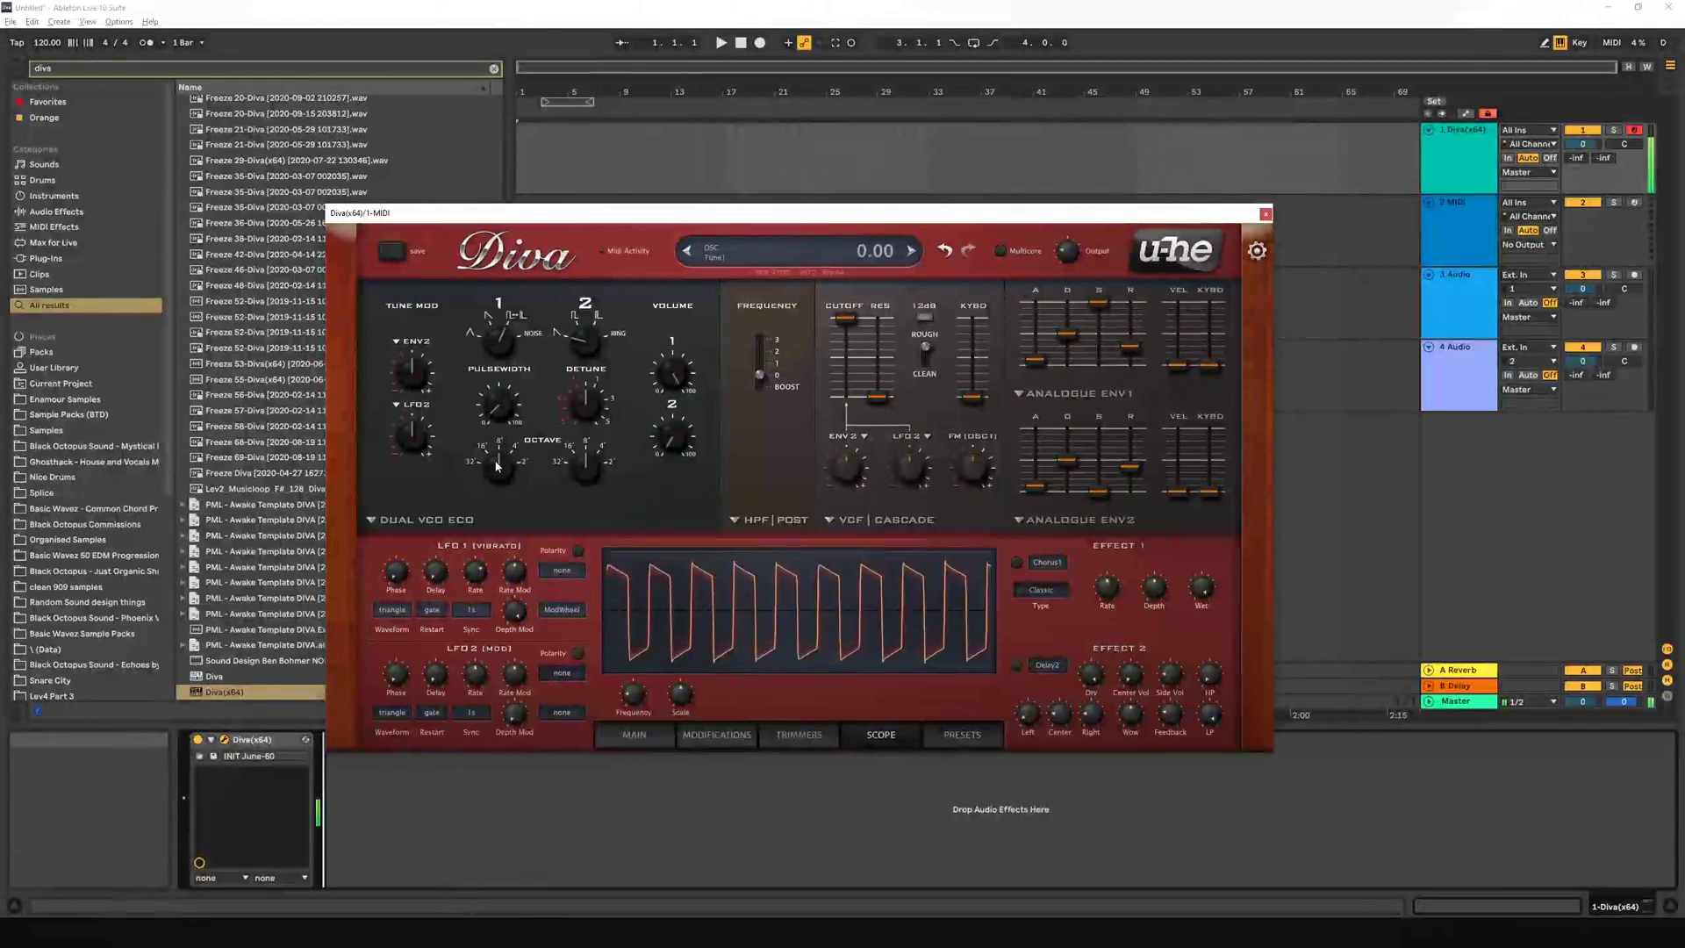
Step: Step through the waveform options of oscillators 1 and 2 to compare them on the scope
{"action": "left_click_drag", "start_coordinate": [502, 340], "coordinate": [519, 262]}
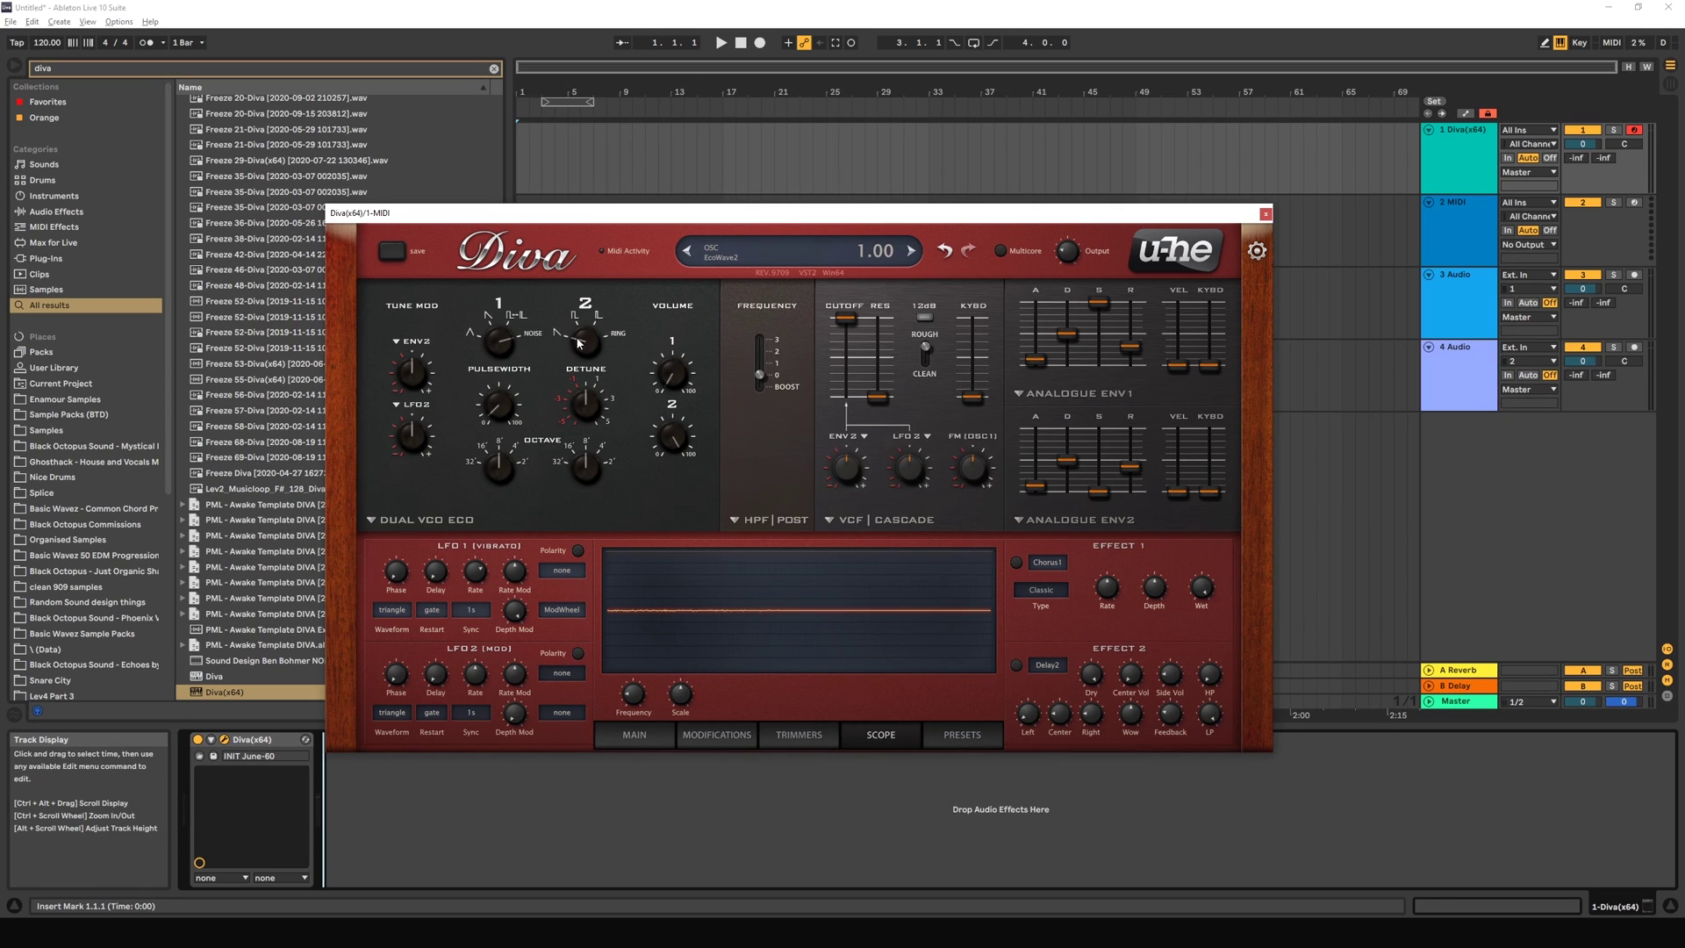
{"action": "scroll", "coordinate": [583, 344], "scroll_direction": "up", "scroll_amount": 1}
{"action": "left_click_drag", "start_coordinate": [583, 350], "coordinate": [580, 334]}
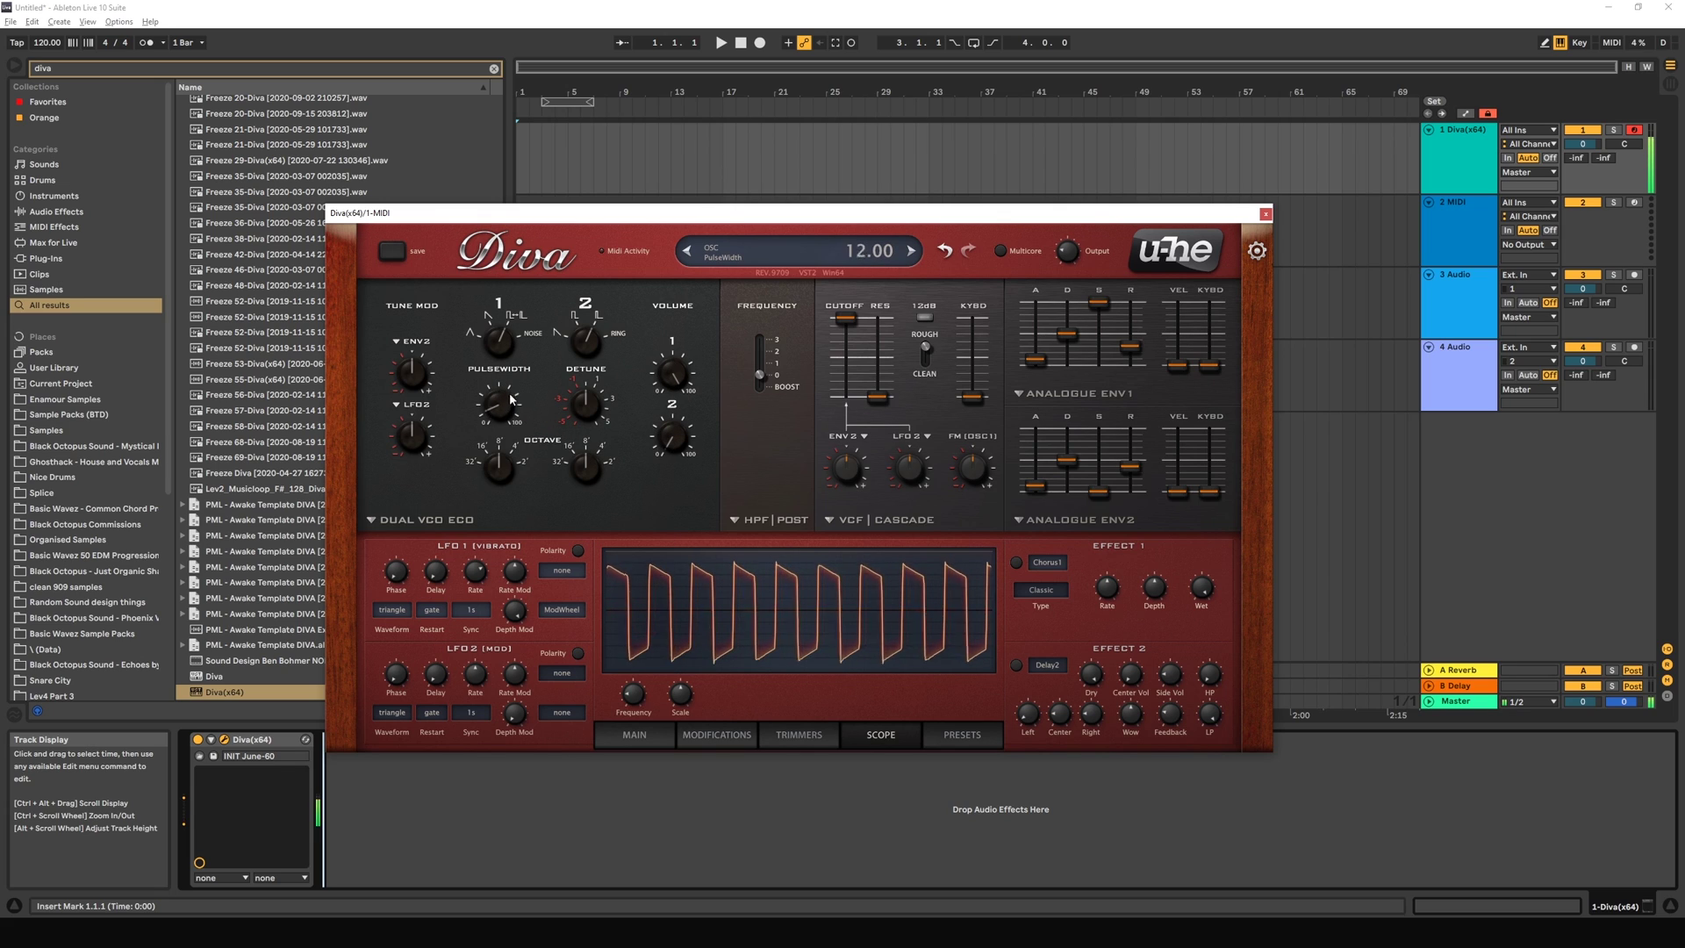
{"action": "left_click_drag", "start_coordinate": [512, 360], "coordinate": [520, 302]}
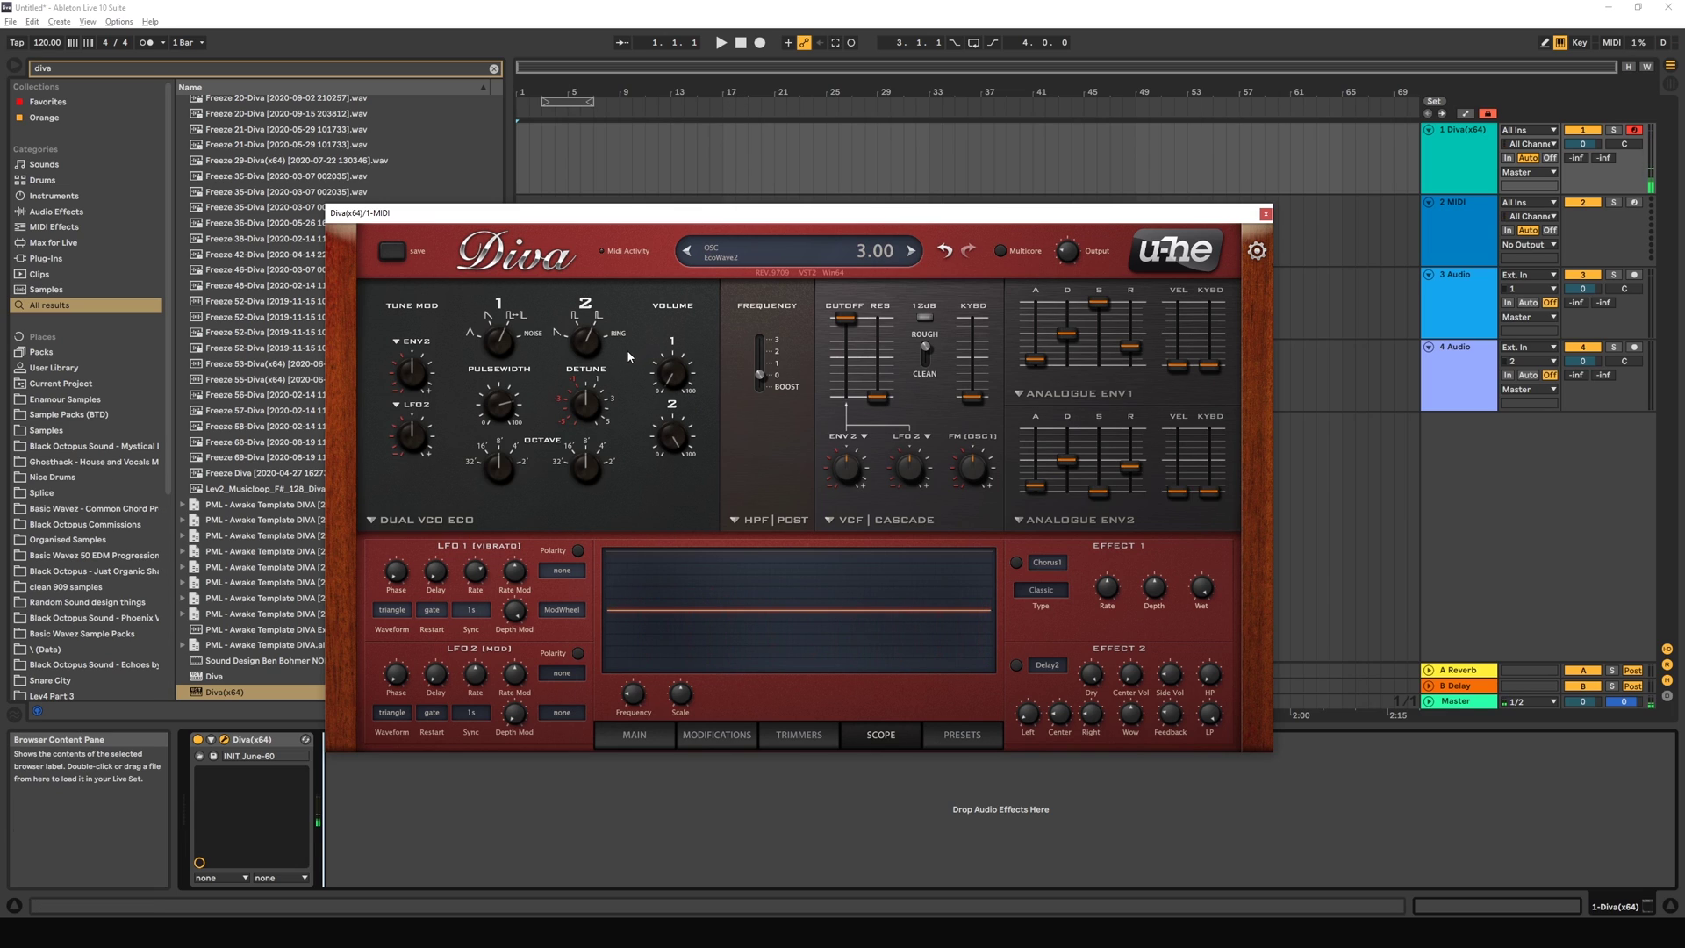
{"action": "left_click_drag", "start_coordinate": [588, 355], "coordinate": [553, 319]}
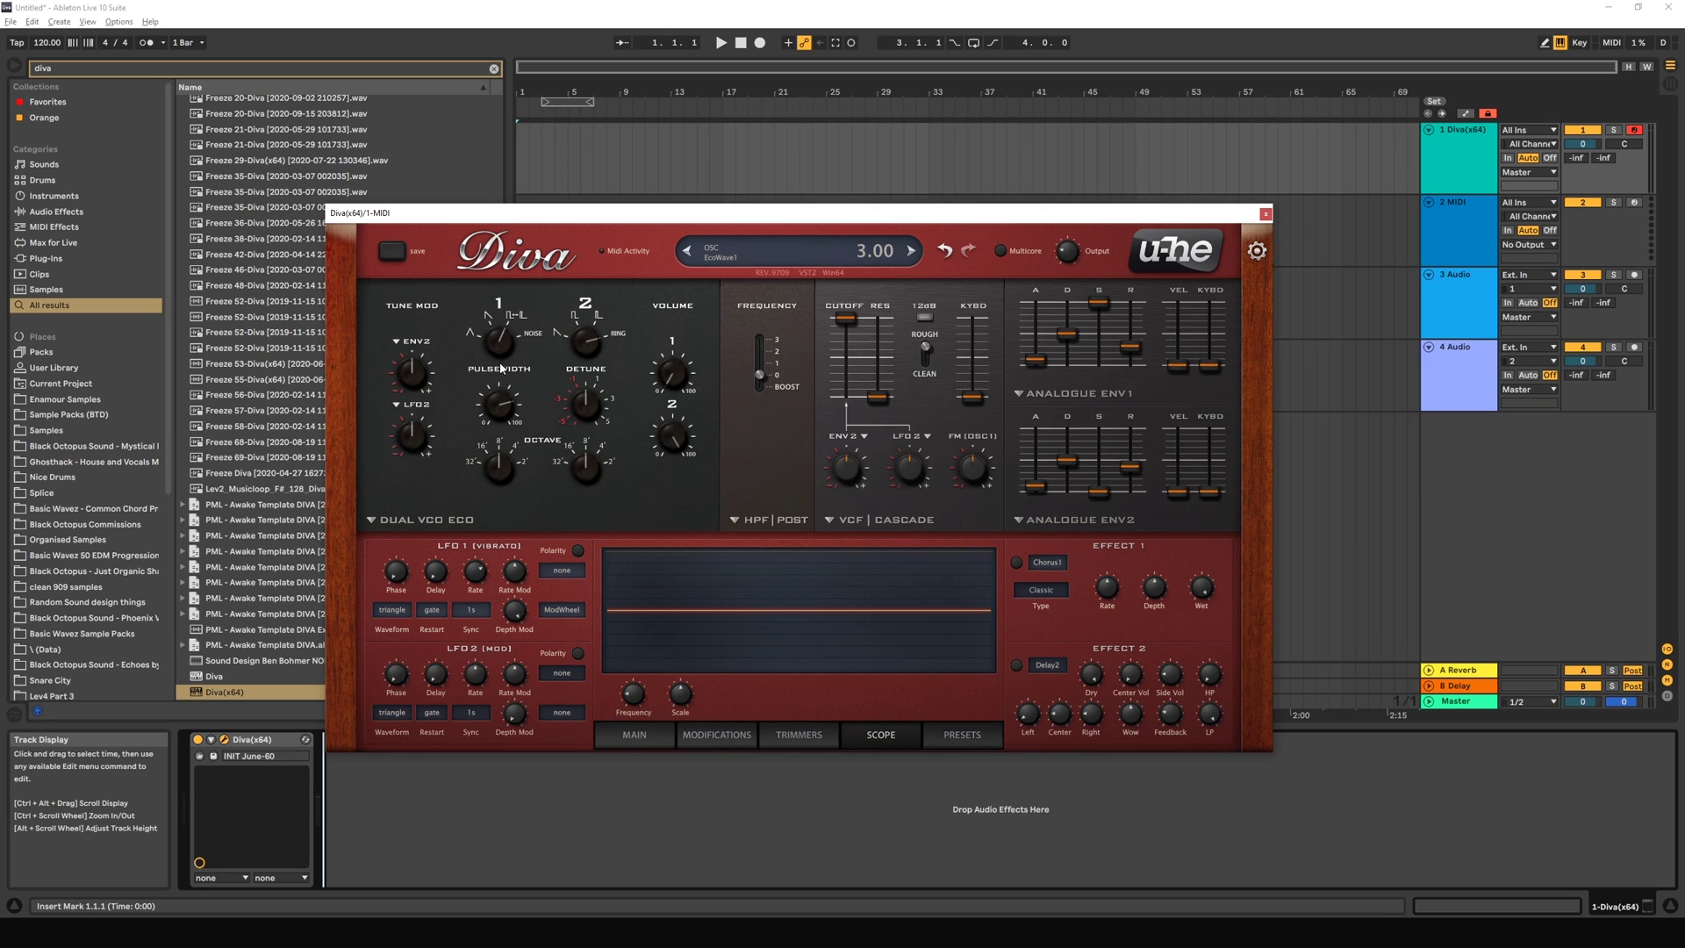
Step: Set oscillator 2's waveform to ring and play notes while switching oscillator 1's waveform
{"action": "scroll", "coordinate": [516, 341], "scroll_direction": "up", "scroll_amount": 1}
{"action": "scroll", "coordinate": [516, 340], "scroll_direction": "down", "scroll_amount": 2}
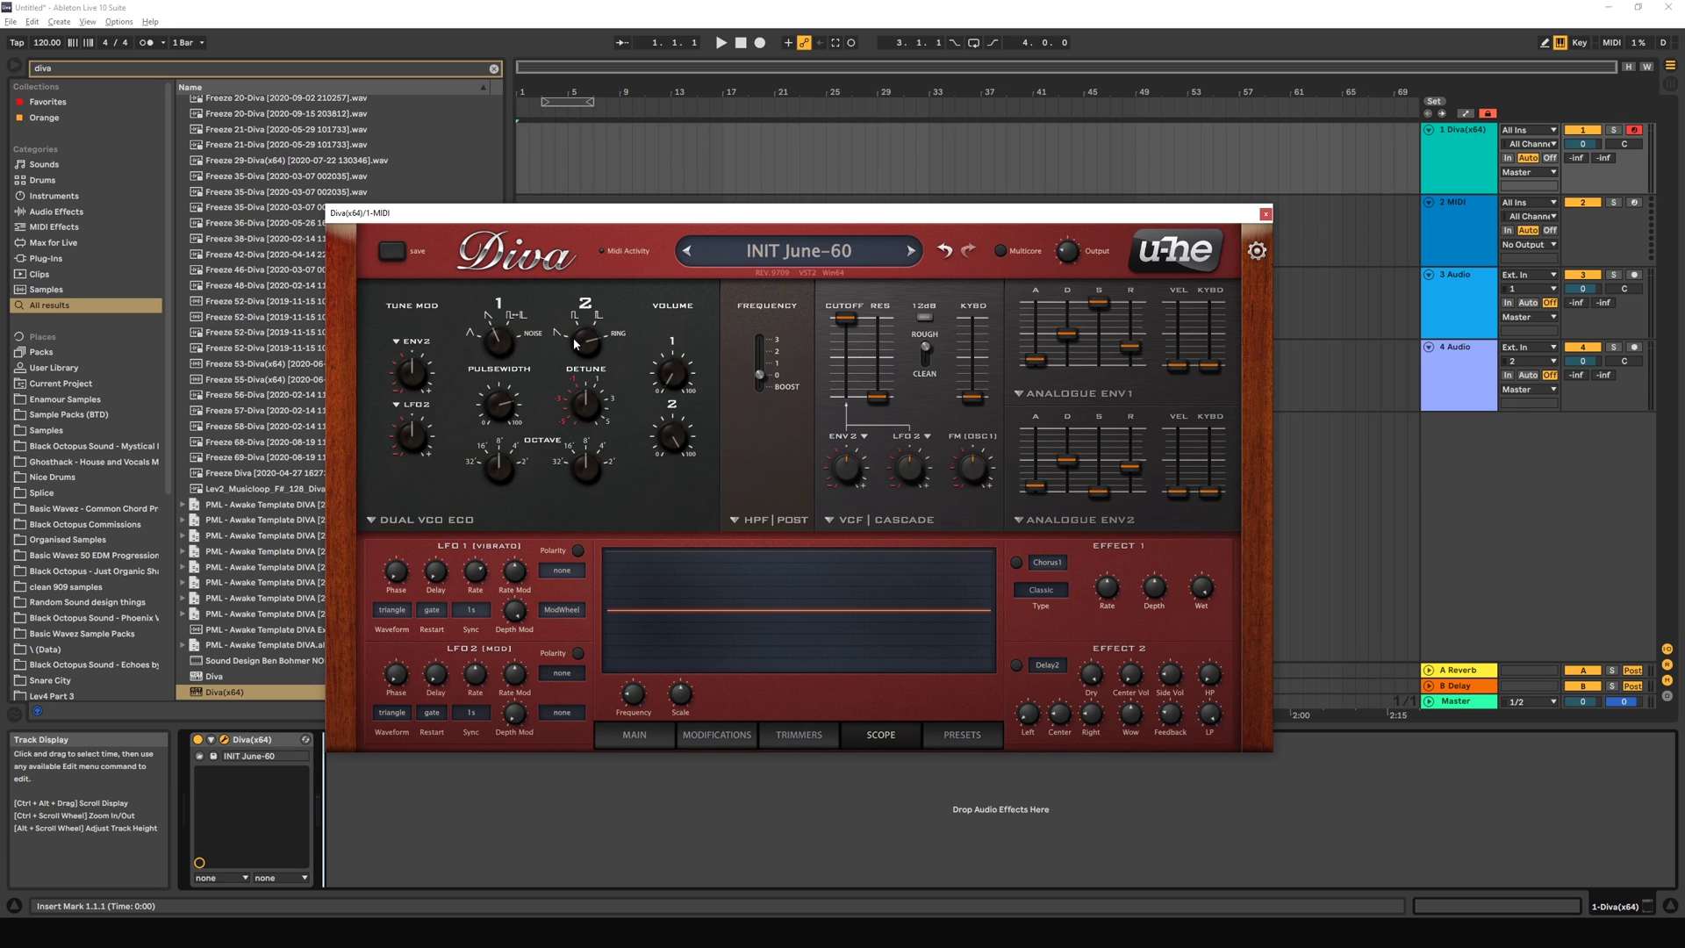
{"action": "mouse_move", "coordinate": [681, 432]}
{"action": "mouse_move", "coordinate": [586, 342]}
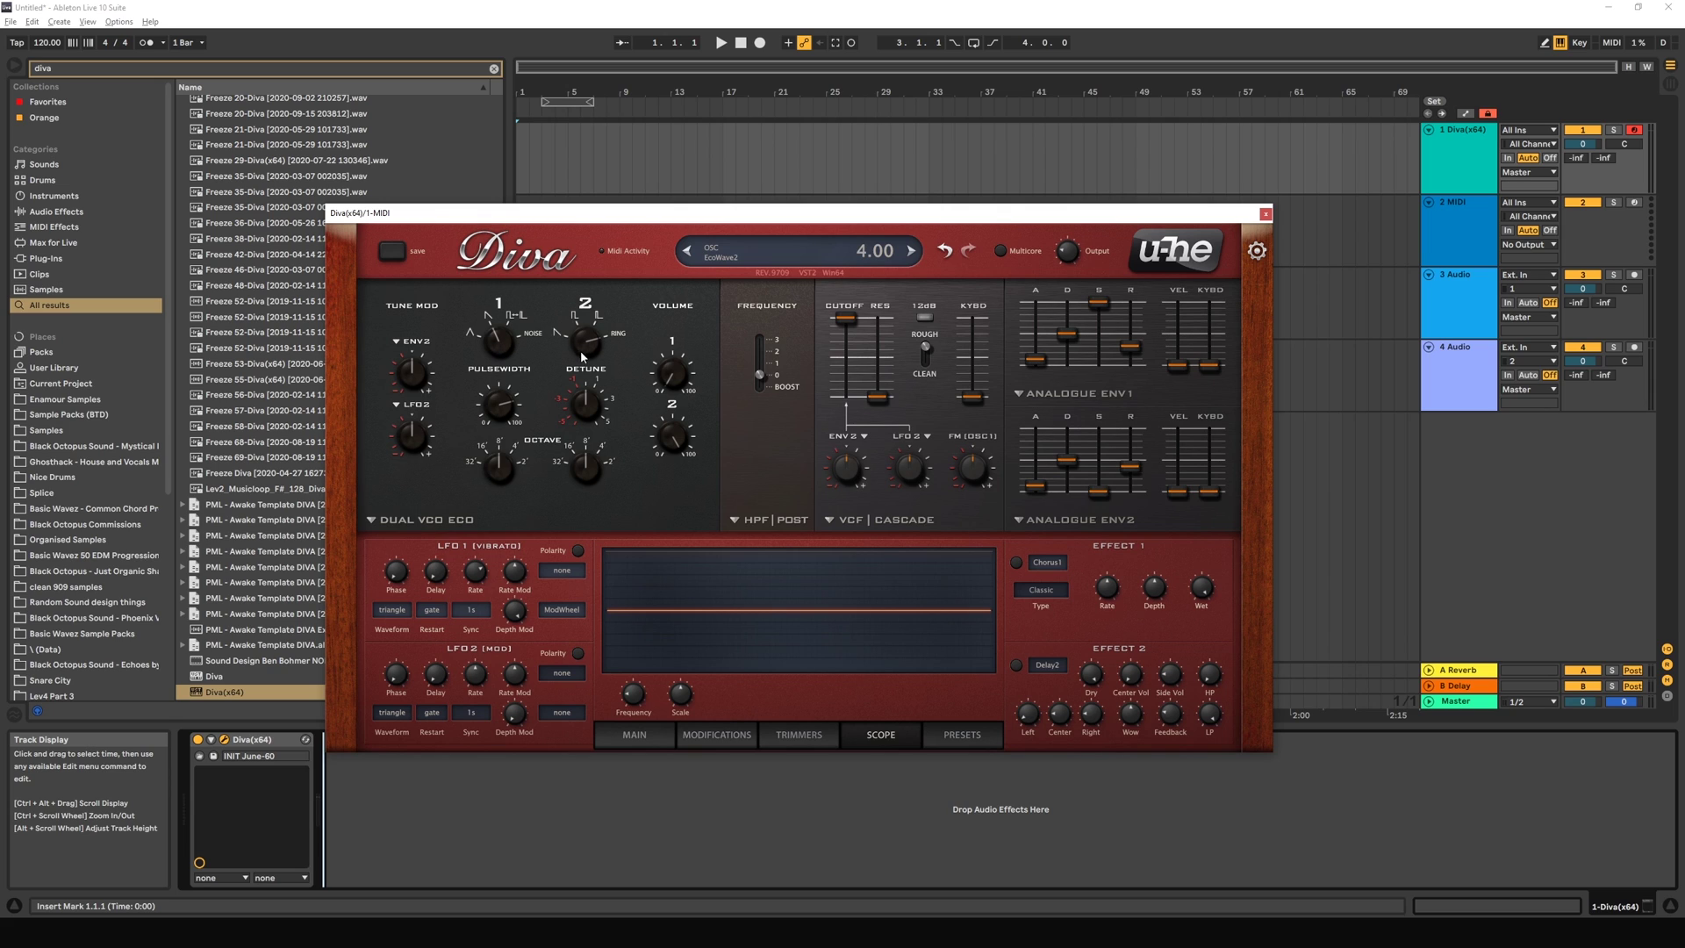
{"action": "key", "text": "a"}
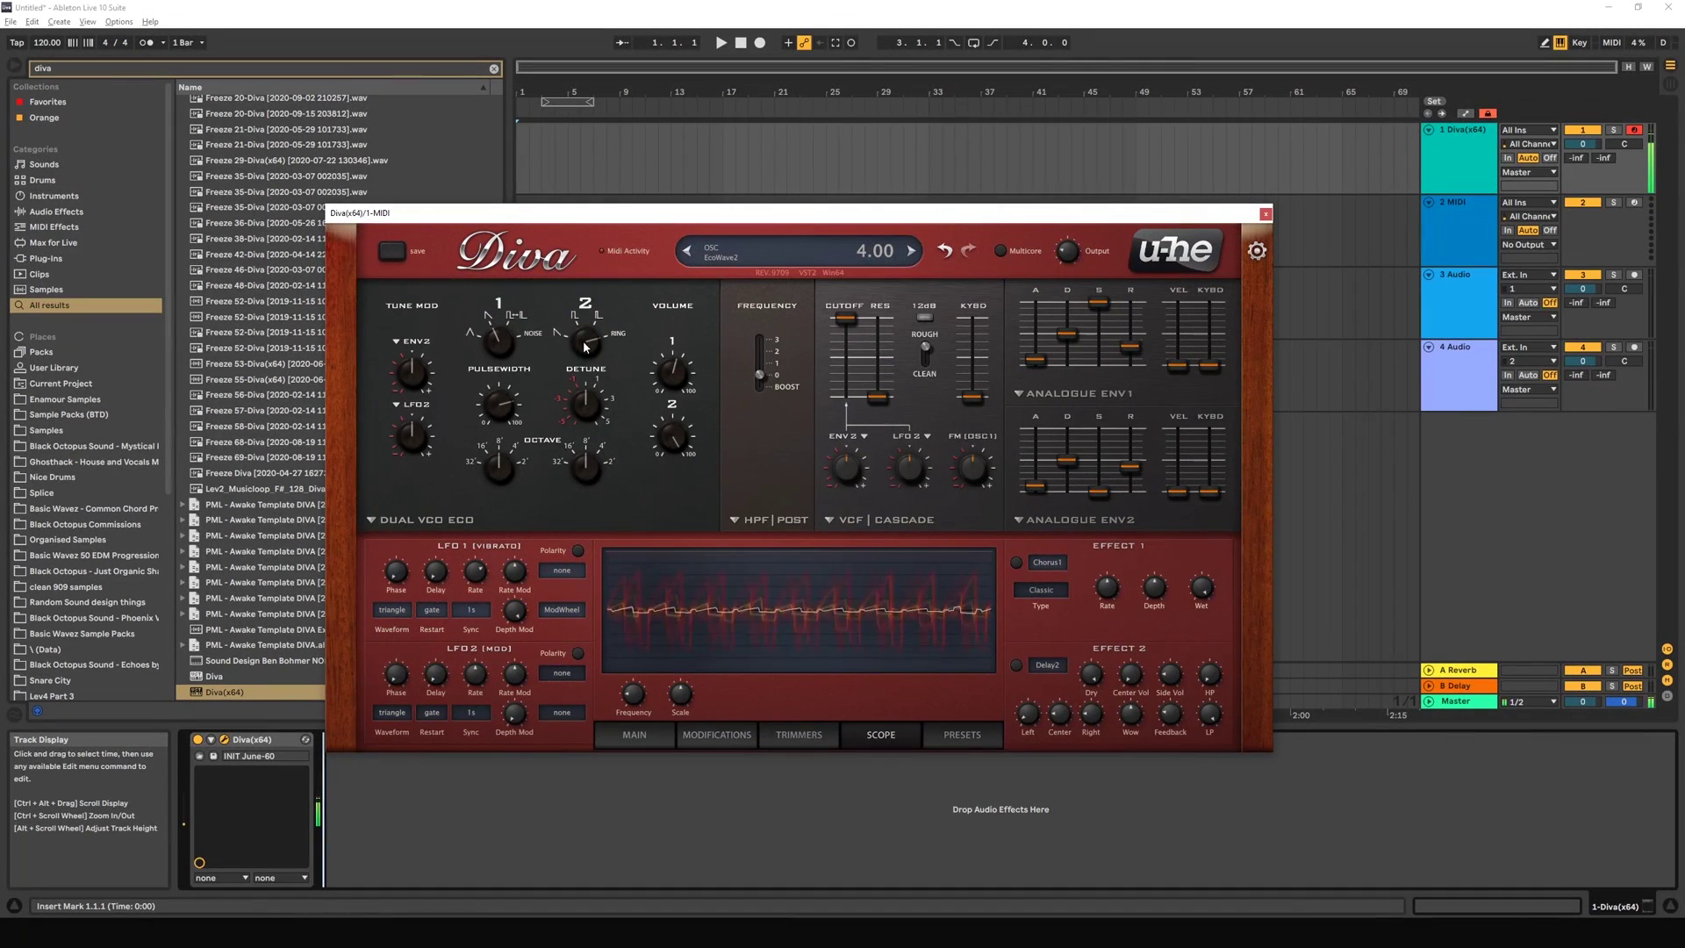
{"action": "key", "text": "a"}
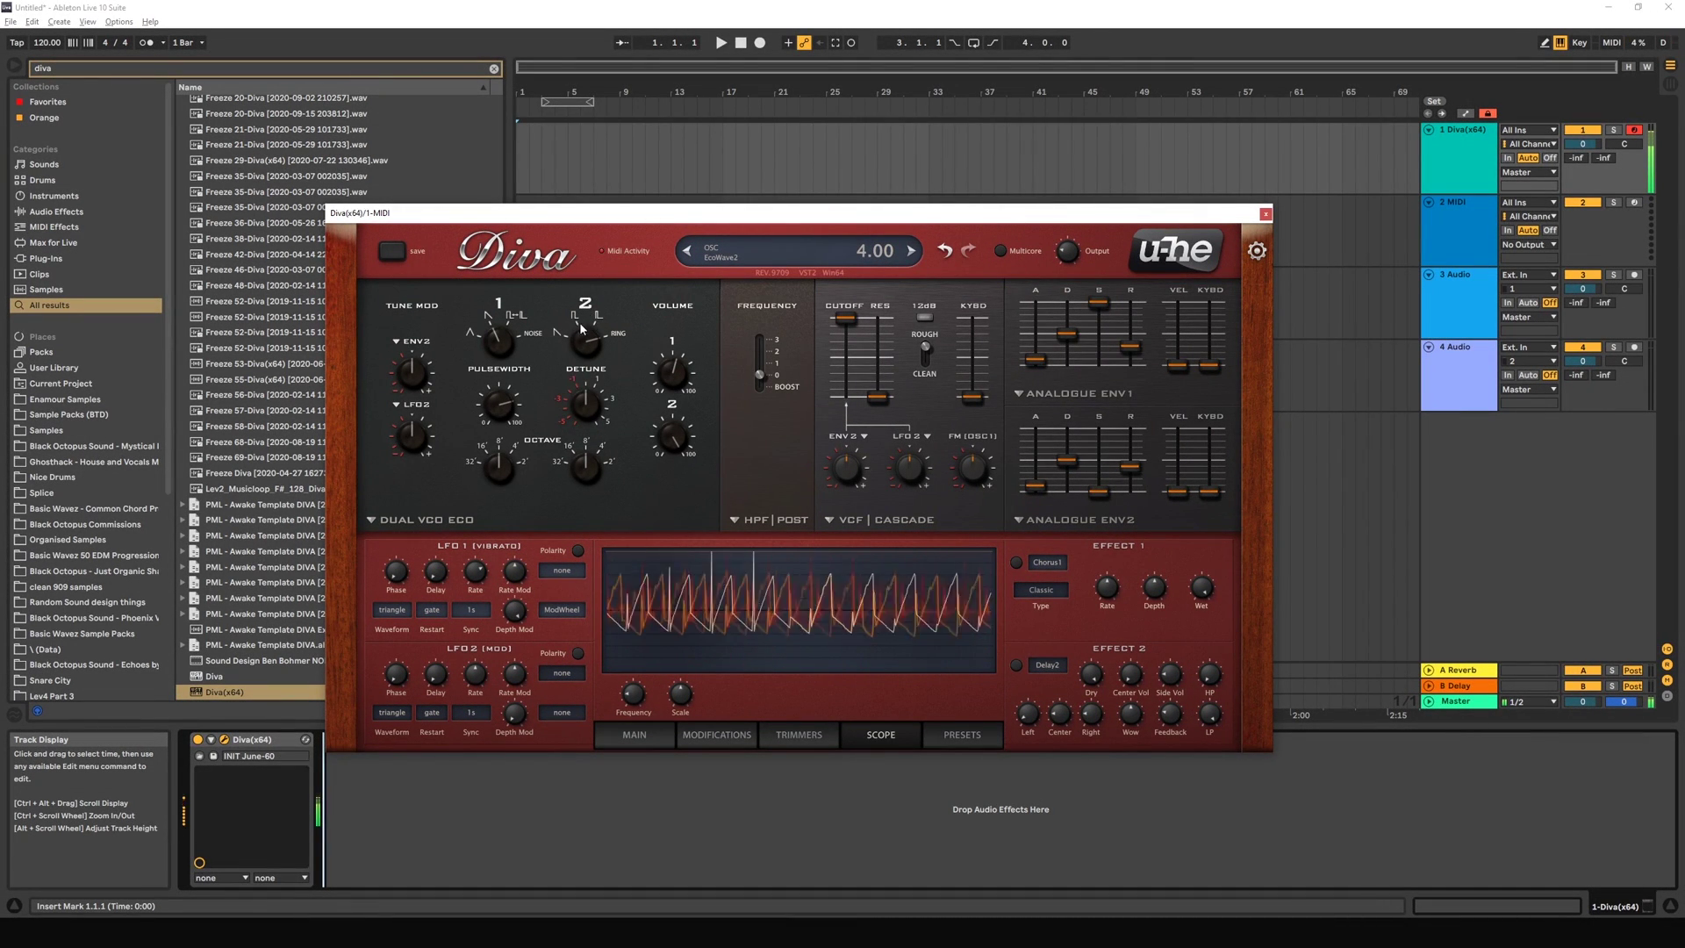
{"action": "left_click_drag", "start_coordinate": [497, 339], "coordinate": [520, 286]}
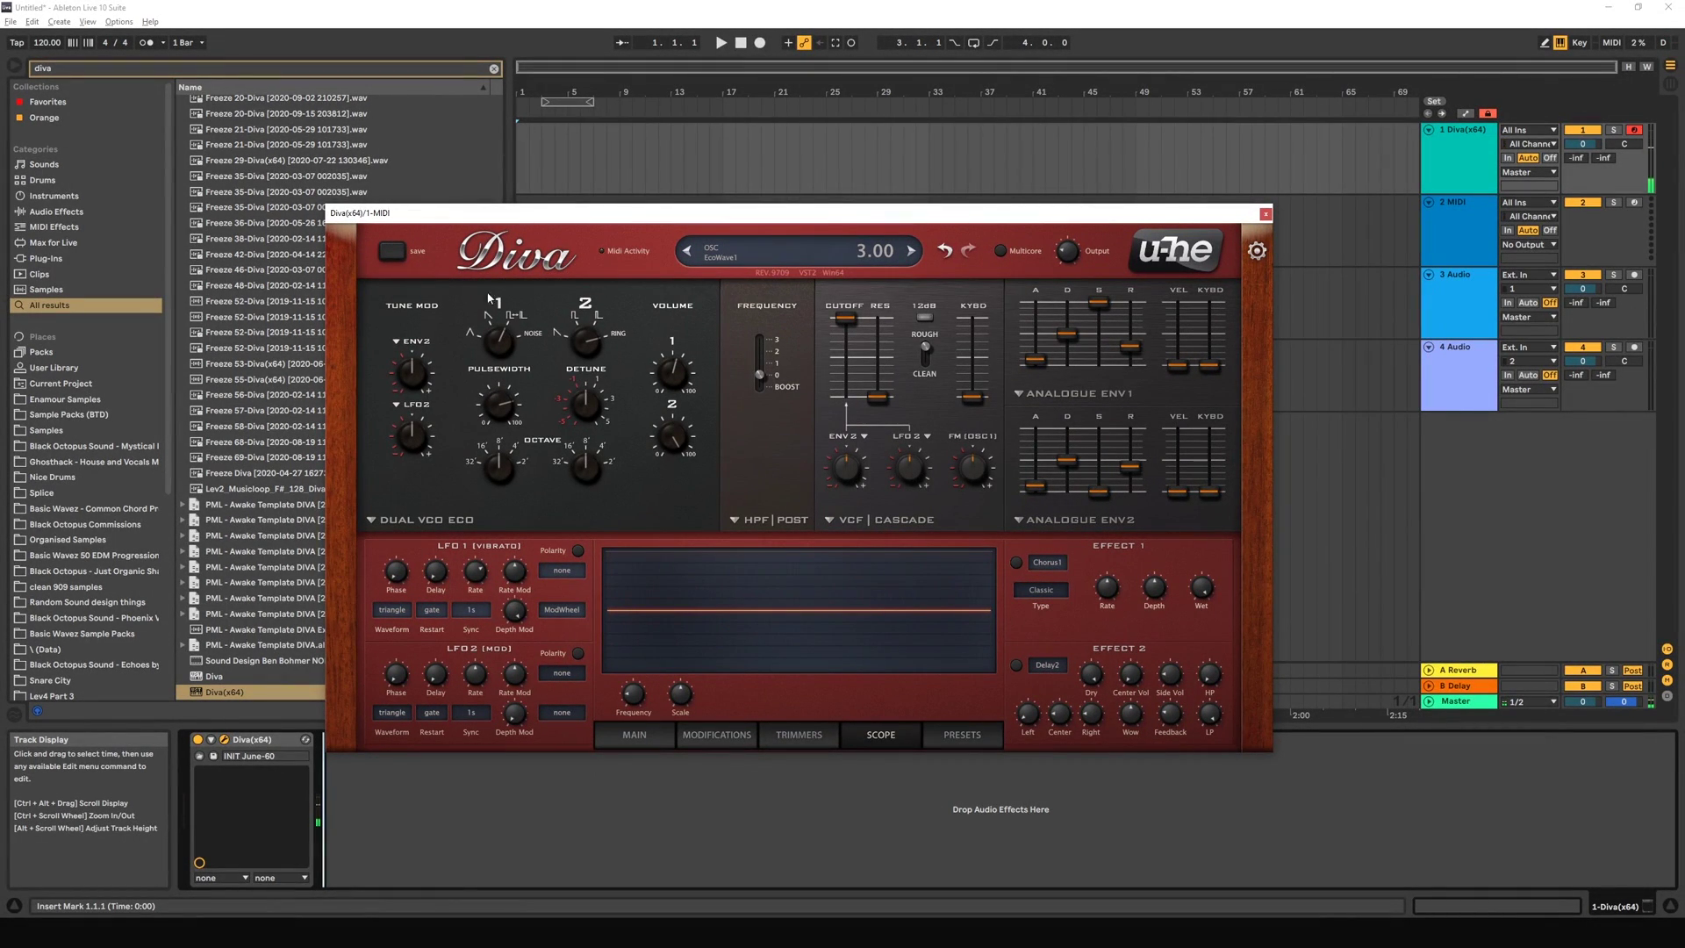
Step: Turn down oscillator 1's volume and change its waveform to hear the effect on the ring modulation
{"action": "left_click_drag", "start_coordinate": [672, 373], "coordinate": [665, 455]}
{"action": "scroll", "coordinate": [502, 341], "scroll_direction": "up", "scroll_amount": 1}
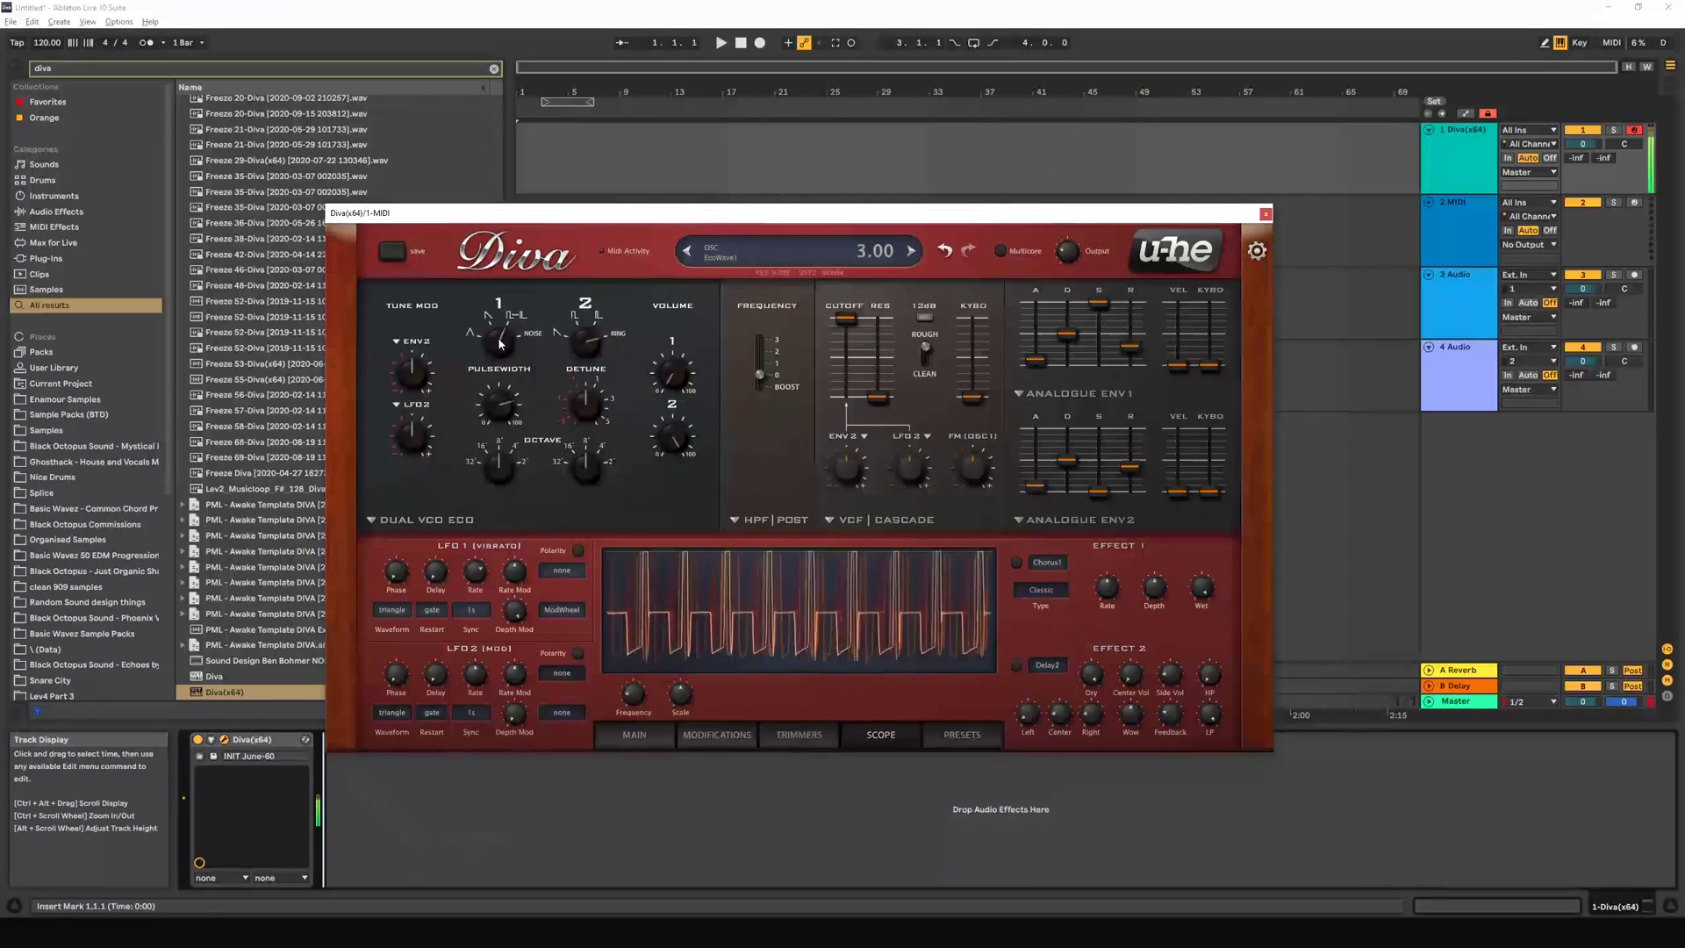
{"action": "scroll", "coordinate": [483, 402], "scroll_direction": "down", "scroll_amount": 2}
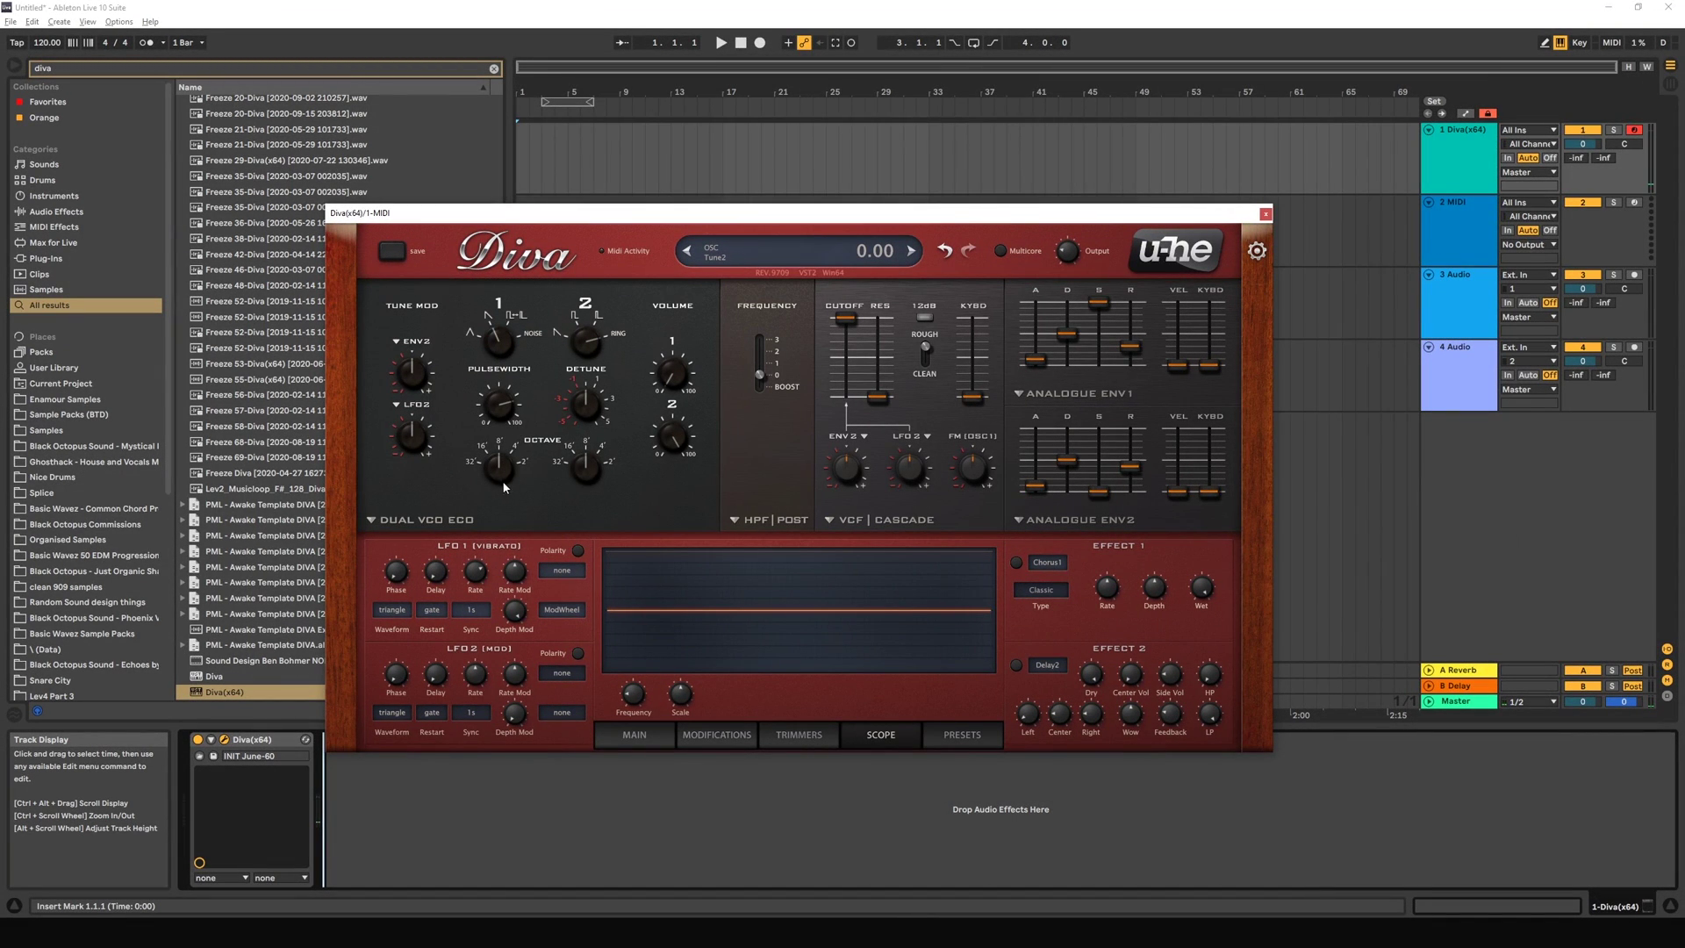
Step: Lower oscillator 1's octave and play notes to hear its interaction with the ring modulation
{"action": "left_click_drag", "start_coordinate": [498, 475], "coordinate": [487, 498]}
{"action": "key", "text": "a"}
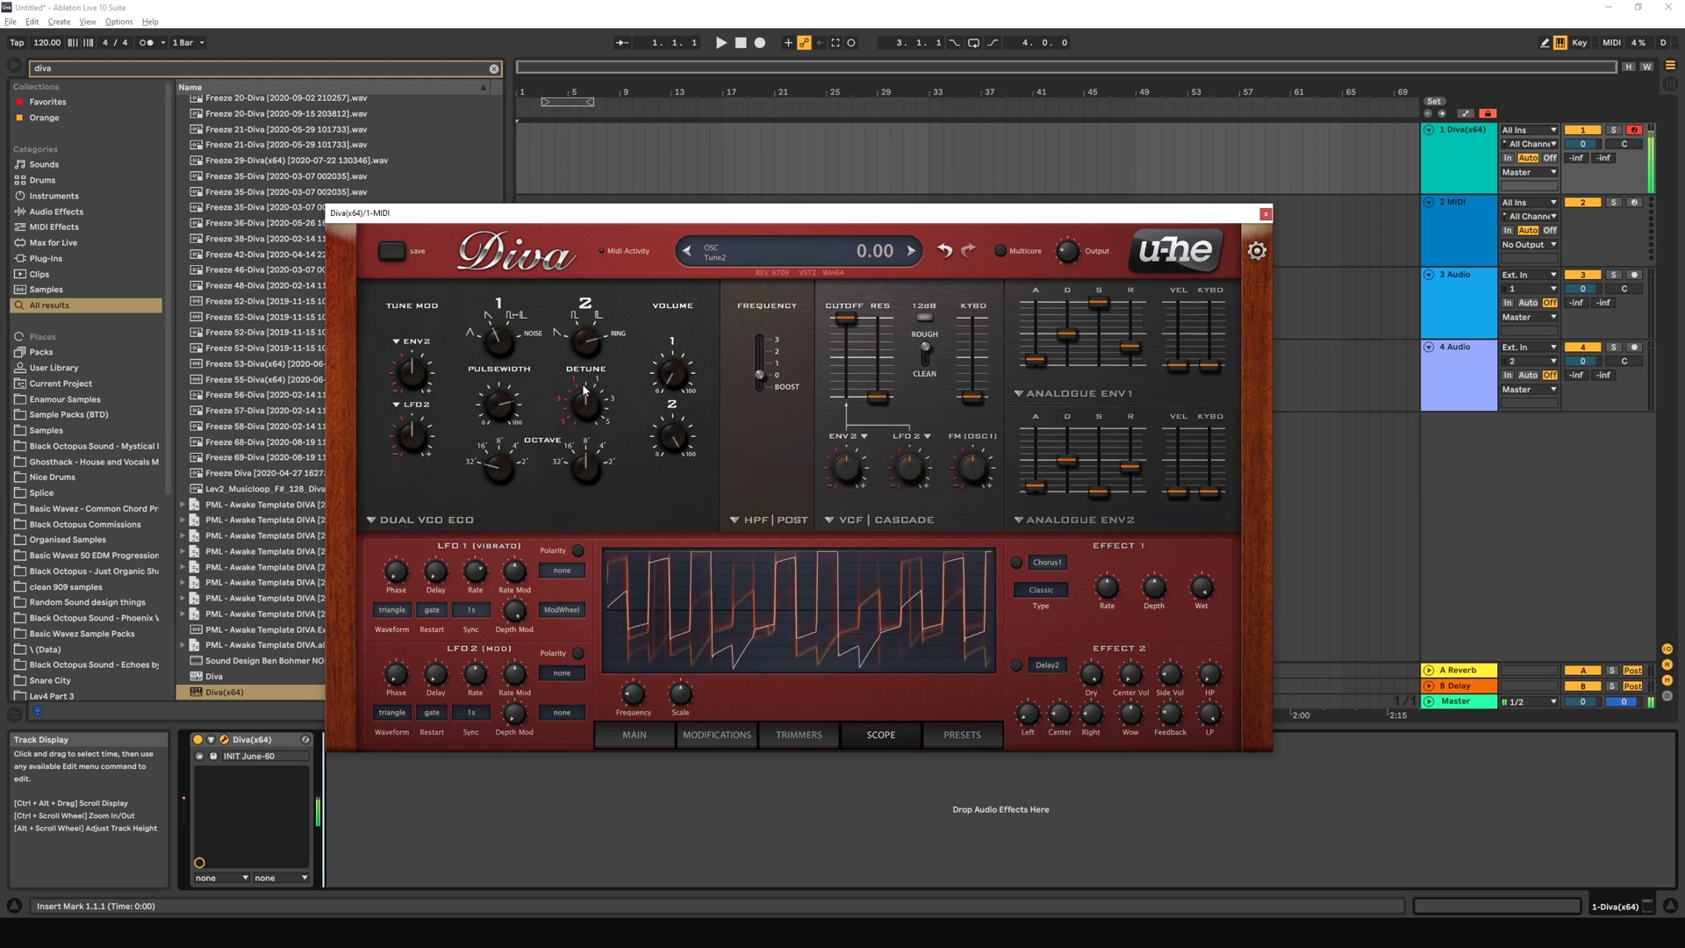
{"action": "left_click_drag", "start_coordinate": [500, 456], "coordinate": [506, 457]}
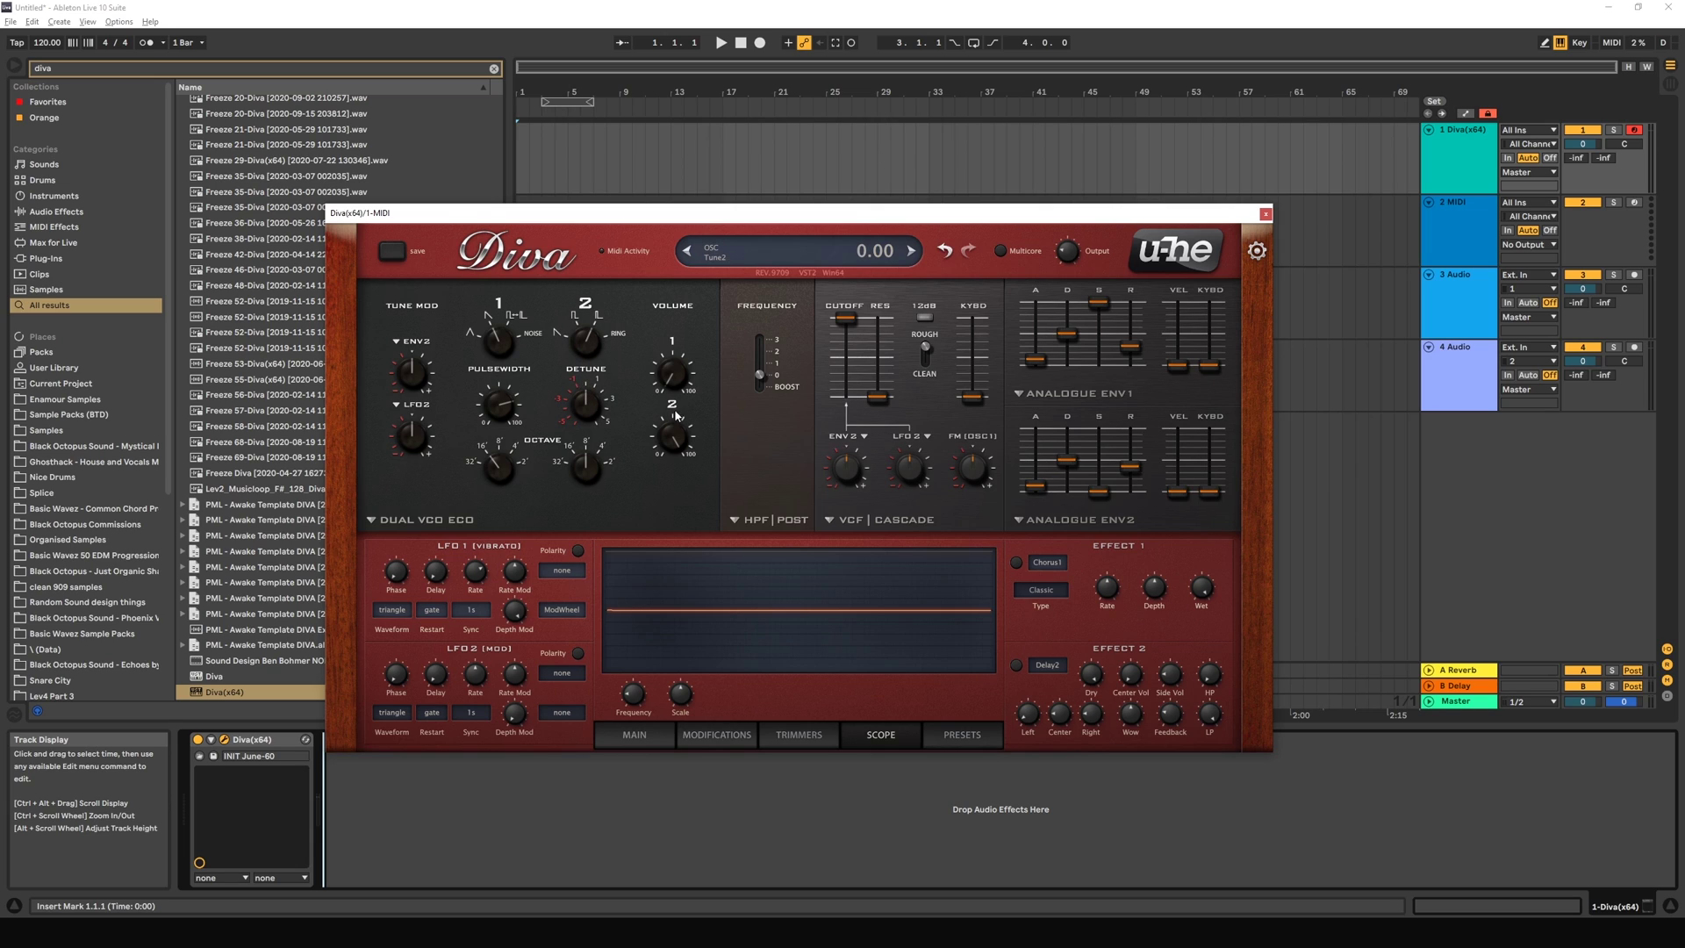
Step: Sweep the Dual VCO Eco's detune control in both directions and adjust the volumes of oscillators 1 and 2
{"action": "left_click_drag", "start_coordinate": [673, 436], "coordinate": [674, 482]}
{"action": "left_click_drag", "start_coordinate": [590, 417], "coordinate": [613, 266]}
{"action": "left_click_drag", "start_coordinate": [583, 407], "coordinate": [604, 333]}
{"action": "left_click_drag", "start_coordinate": [602, 431], "coordinate": [618, 350]}
{"action": "left_click_drag", "start_coordinate": [583, 419], "coordinate": [583, 548]}
{"action": "left_click_drag", "start_coordinate": [581, 405], "coordinate": [590, 463]}
{"action": "left_click_drag", "start_coordinate": [678, 344], "coordinate": [676, 361]}
{"action": "mouse_move", "coordinate": [664, 441]}
{"action": "left_mouse_down"}
{"action": "mouse_move", "coordinate": [667, 395]}
{"action": "mouse_move", "coordinate": [671, 474]}
{"action": "mouse_move", "coordinate": [674, 421]}
{"action": "mouse_move", "coordinate": [679, 450]}
{"action": "left_mouse_up"}
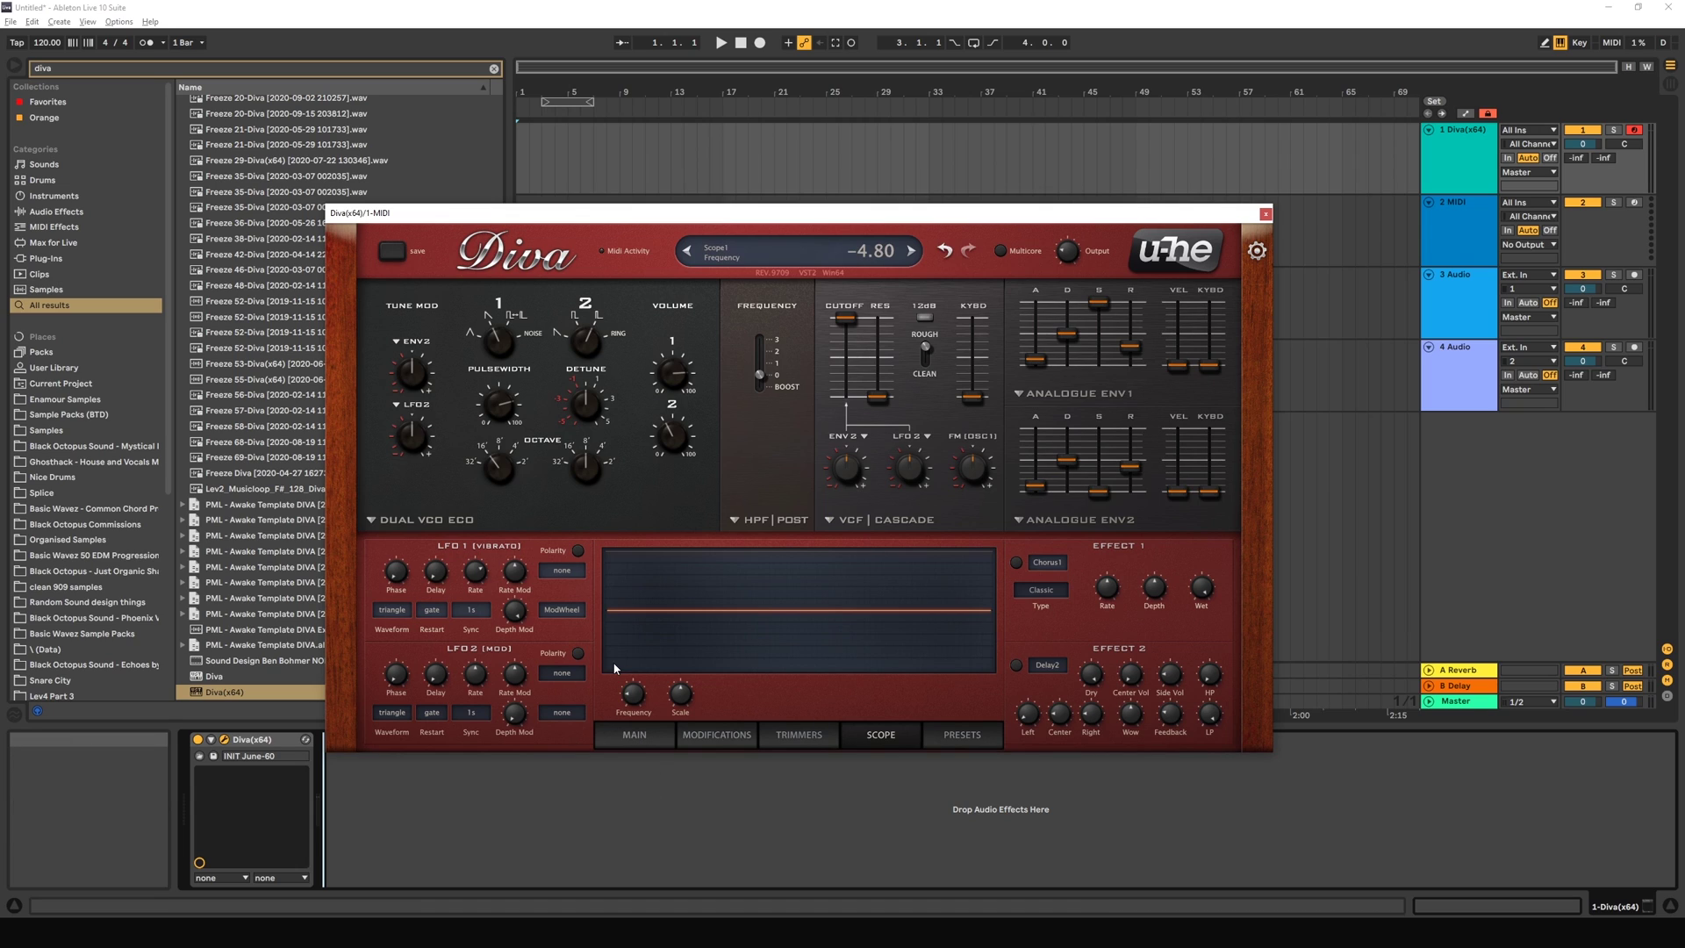
Step: Switch the oscillator section to the Digital model and try its tune, octave, multi and mix controls
{"action": "left_click", "coordinate": [450, 523]}
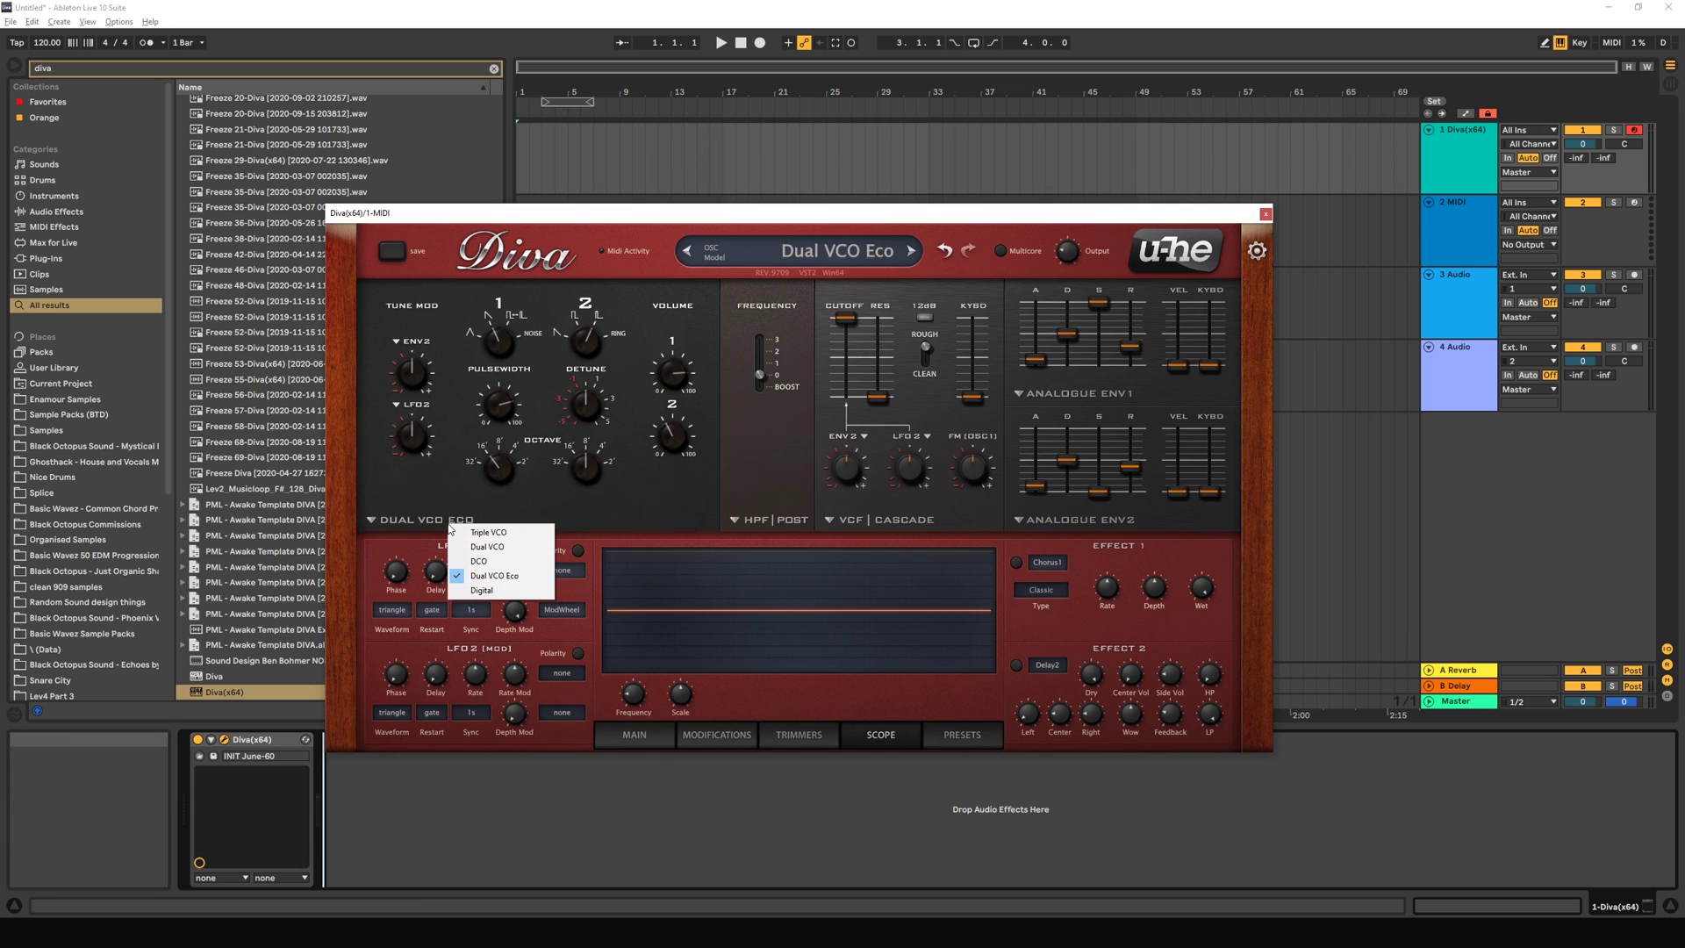
{"action": "left_click", "coordinate": [482, 591]}
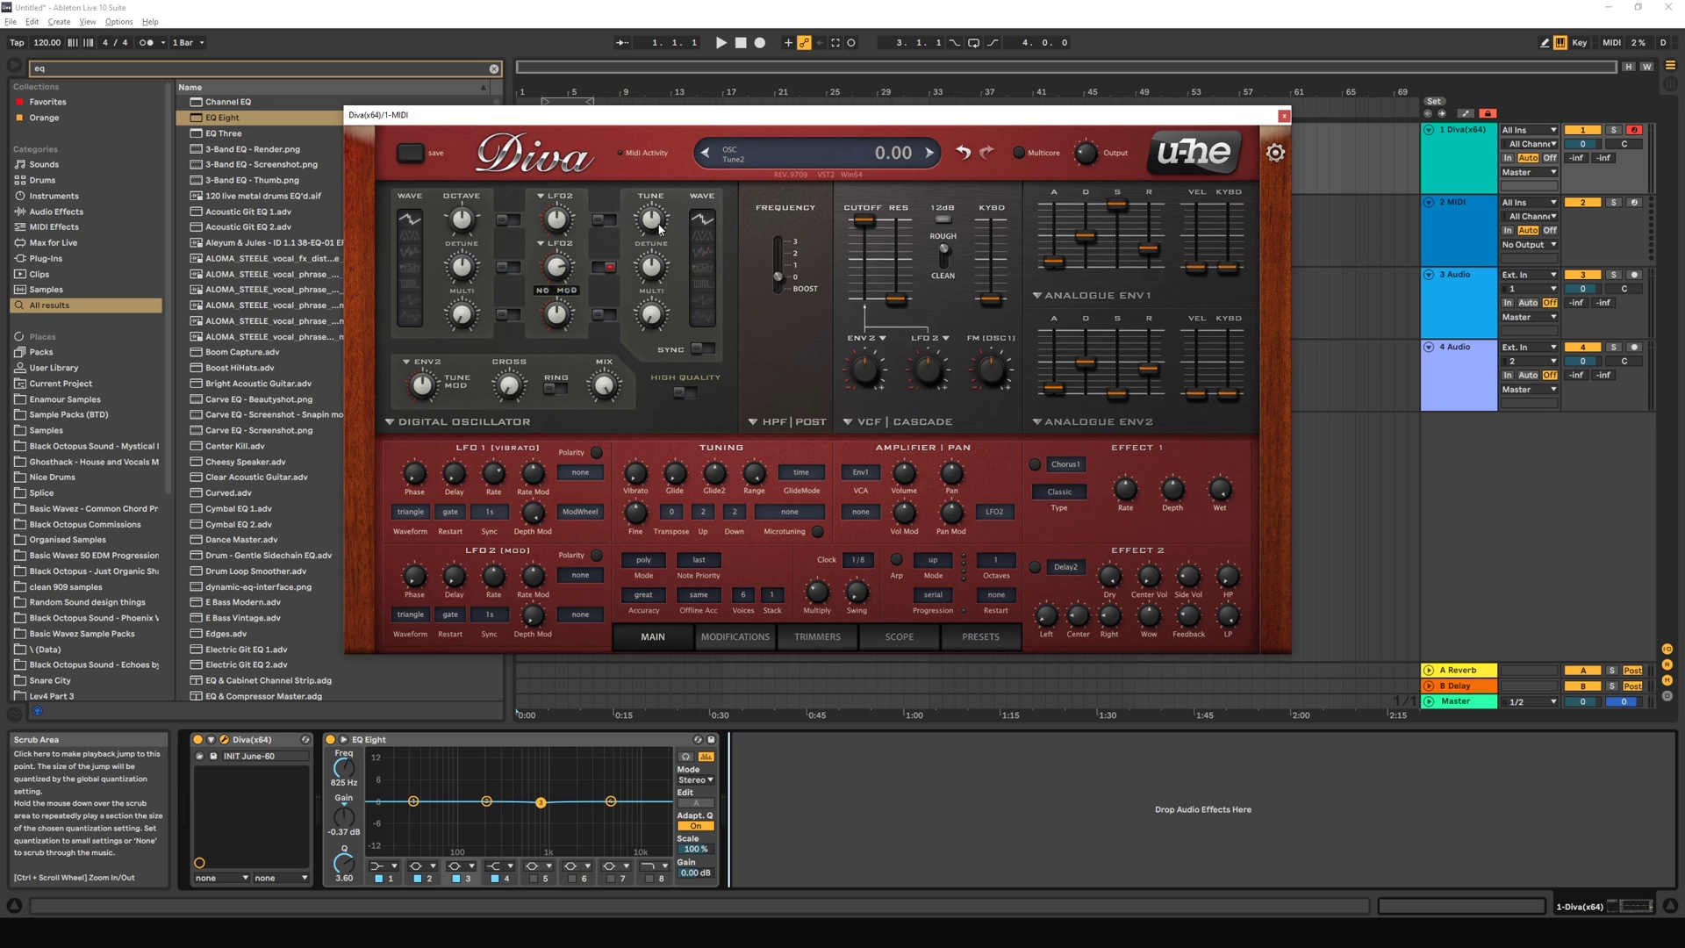
{"action": "mouse_move", "coordinate": [653, 225]}
{"action": "left_mouse_down"}
{"action": "mouse_move", "coordinate": [653, 174]}
{"action": "mouse_move", "coordinate": [653, 223]}
{"action": "left_mouse_up"}
{"action": "left_click_drag", "start_coordinate": [464, 220], "coordinate": [450, 277]}
{"action": "left_click_drag", "start_coordinate": [467, 325], "coordinate": [455, 221]}
{"action": "left_click_drag", "start_coordinate": [609, 379], "coordinate": [583, 424]}
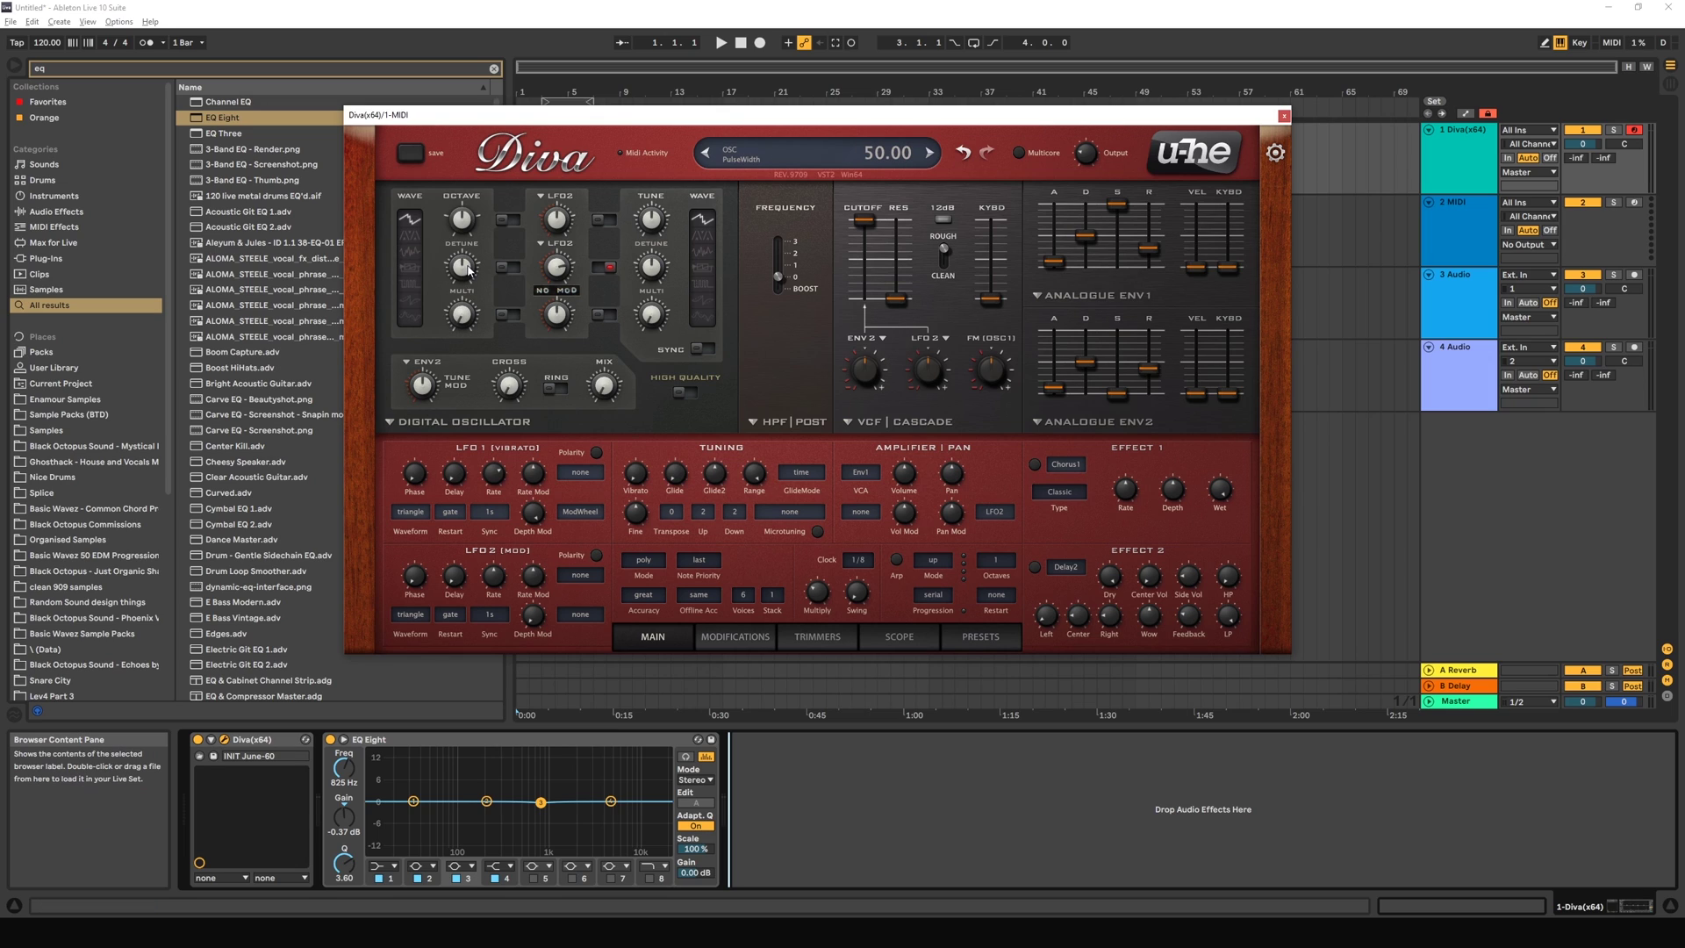
Step: Play a note while adjusting oscillator 1's detune, and lower its octave to -24, then raise it to -12
{"action": "key", "text": "a"}
{"action": "left_click_drag", "start_coordinate": [467, 276], "coordinate": [464, 240]}
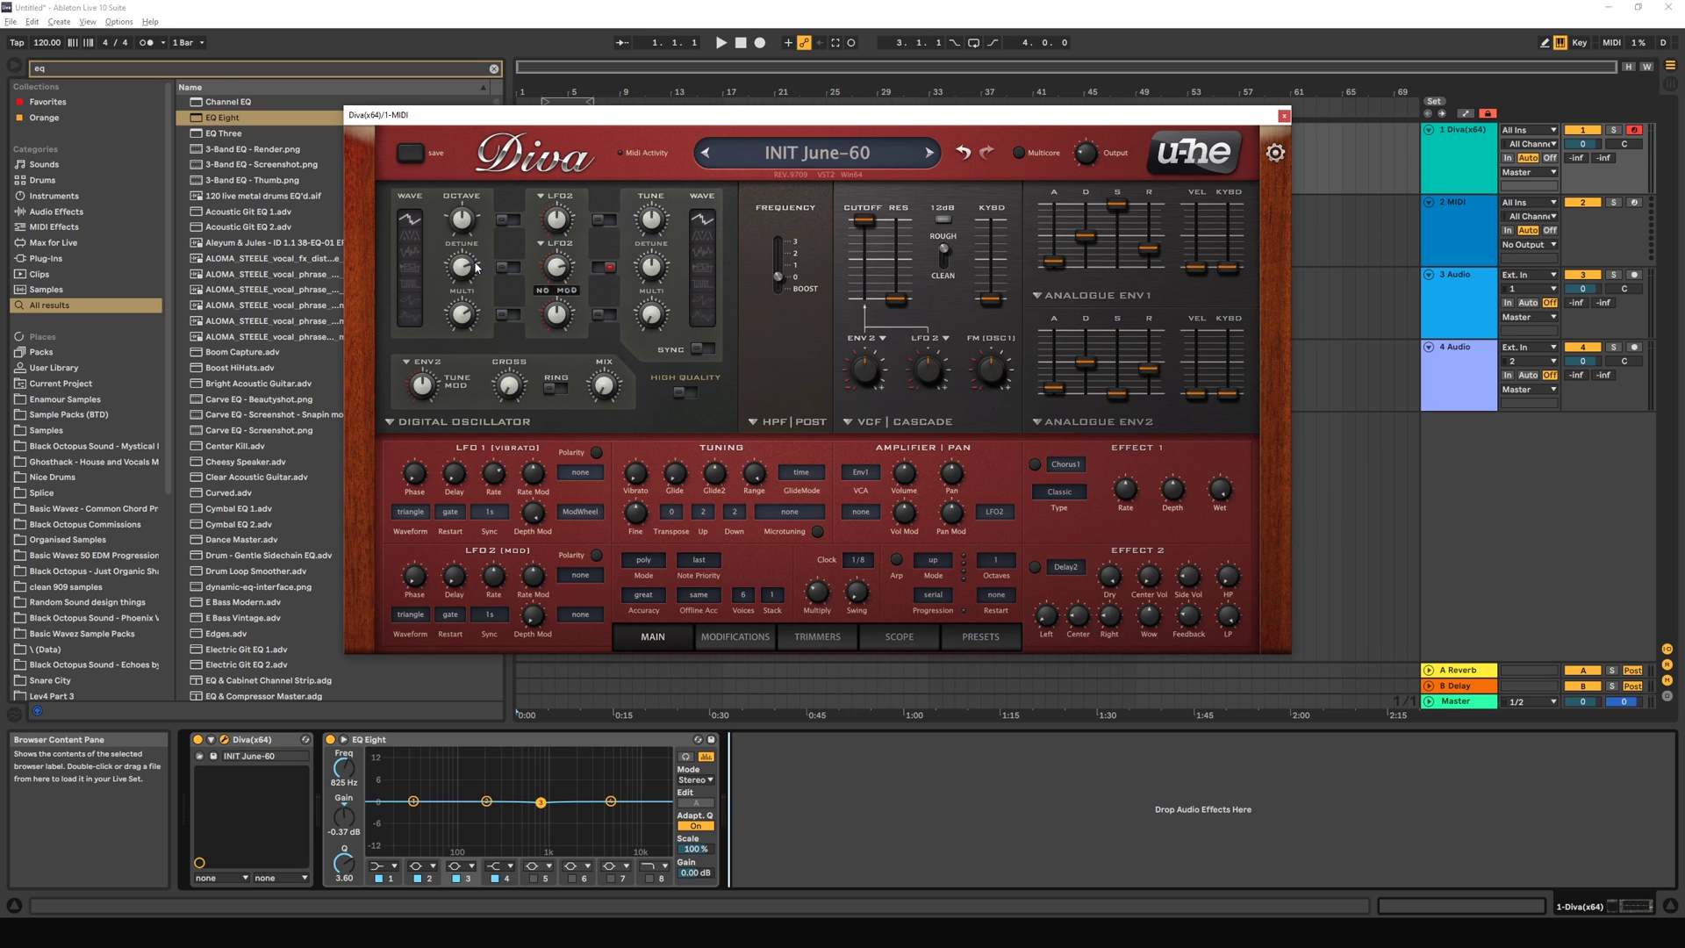
{"action": "mouse_move", "coordinate": [474, 226]}
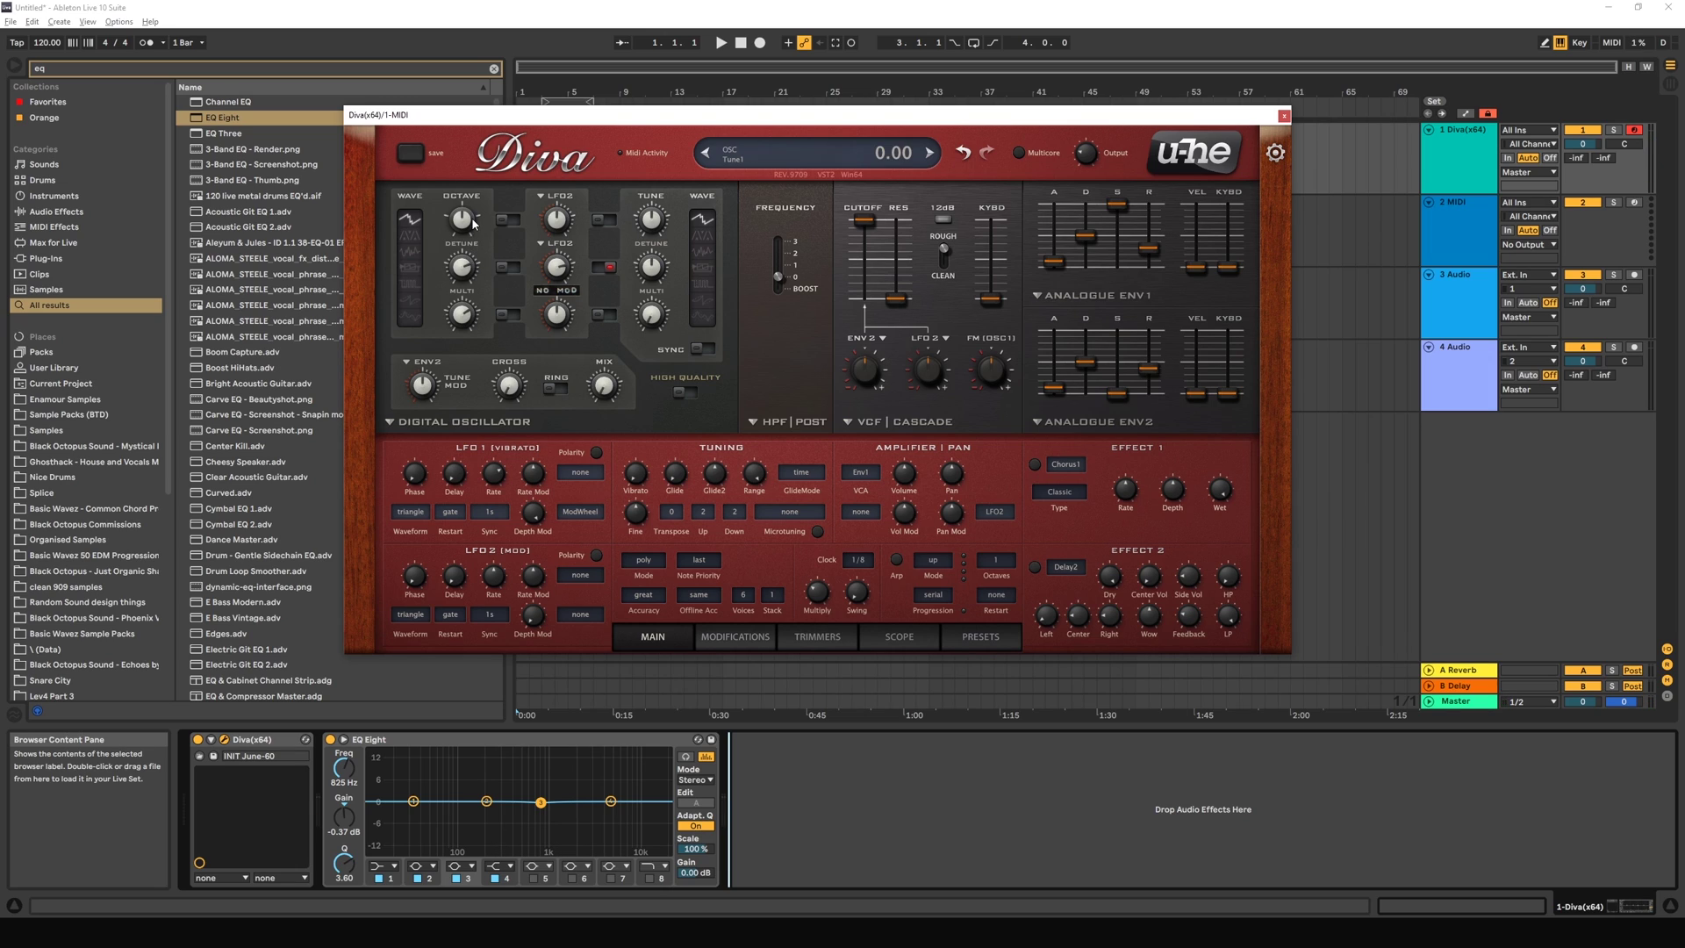
{"action": "left_click_drag", "start_coordinate": [468, 228], "coordinate": [466, 268]}
{"action": "mouse_move", "coordinate": [466, 226]}
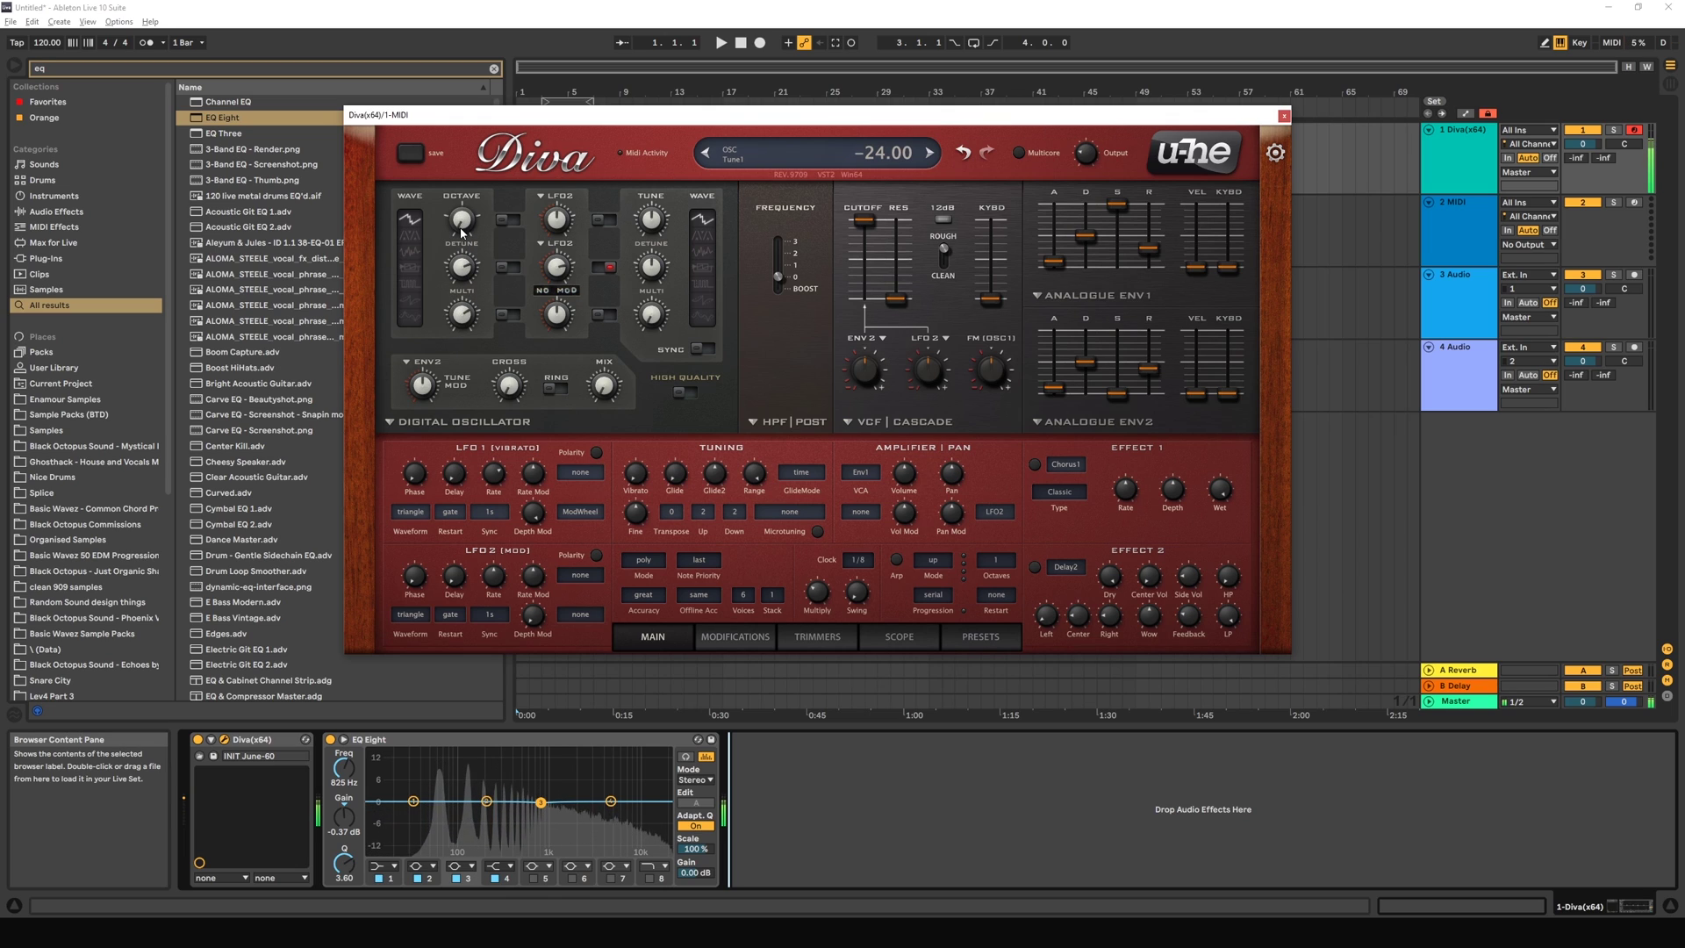
{"action": "scroll", "coordinate": [465, 227], "scroll_direction": "up", "scroll_amount": 1}
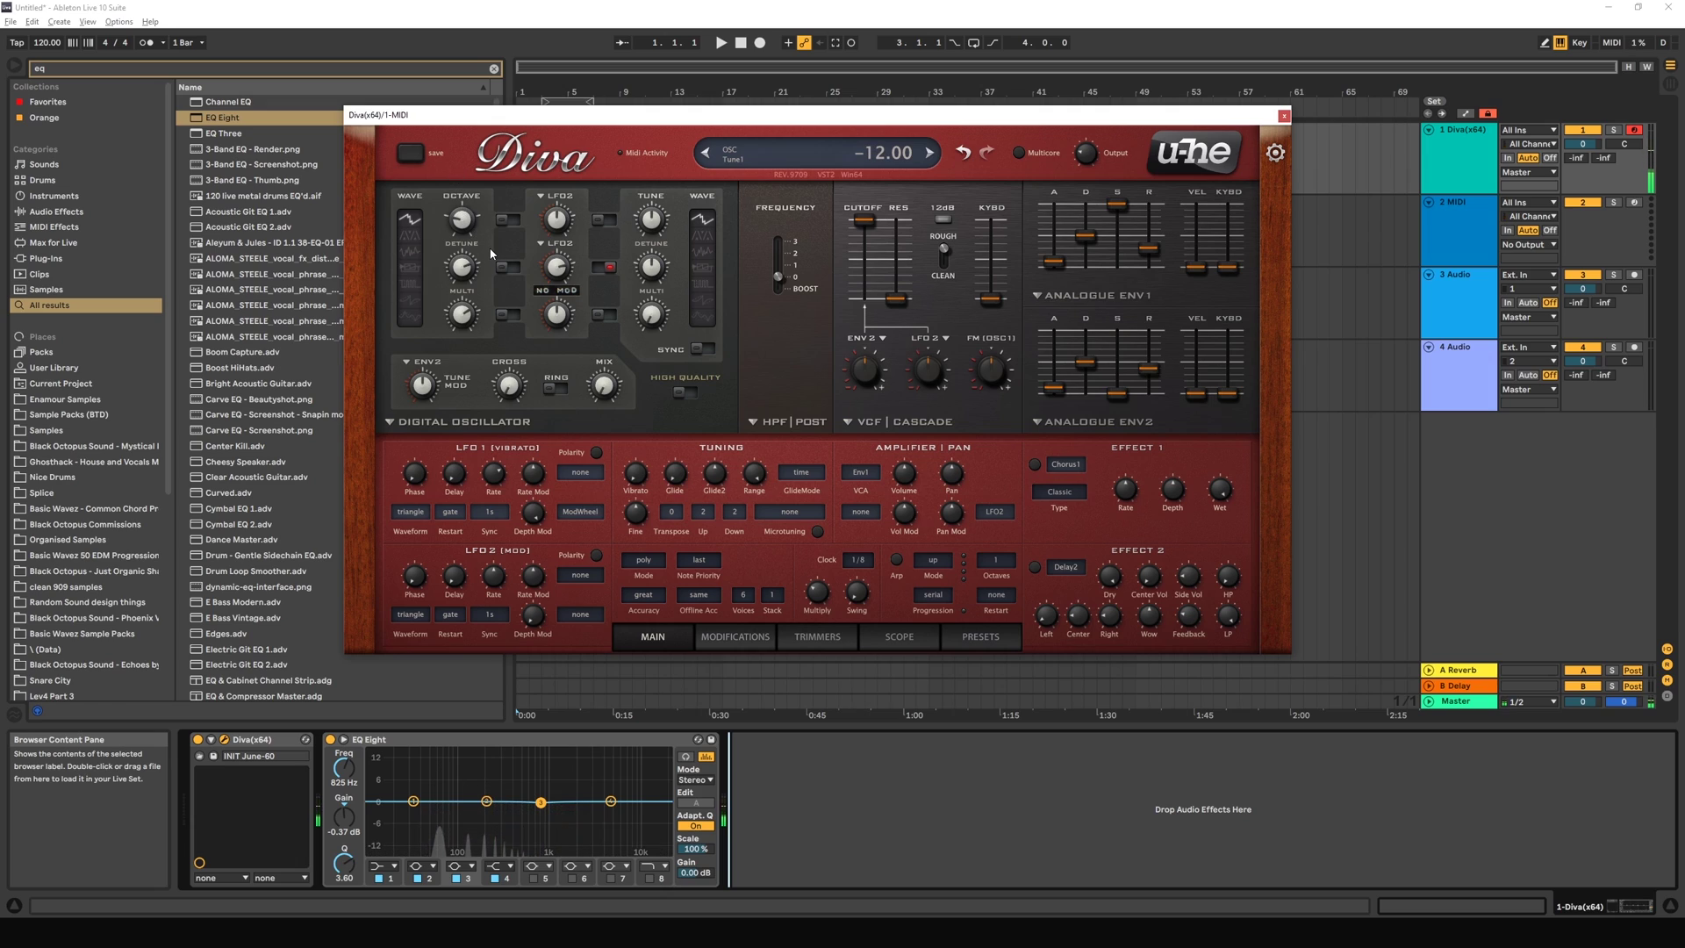
Step: Set oscillator 1 to the second waveform, which offers Wrap and Bend controls, and show the scope
{"action": "left_click", "coordinate": [411, 237]}
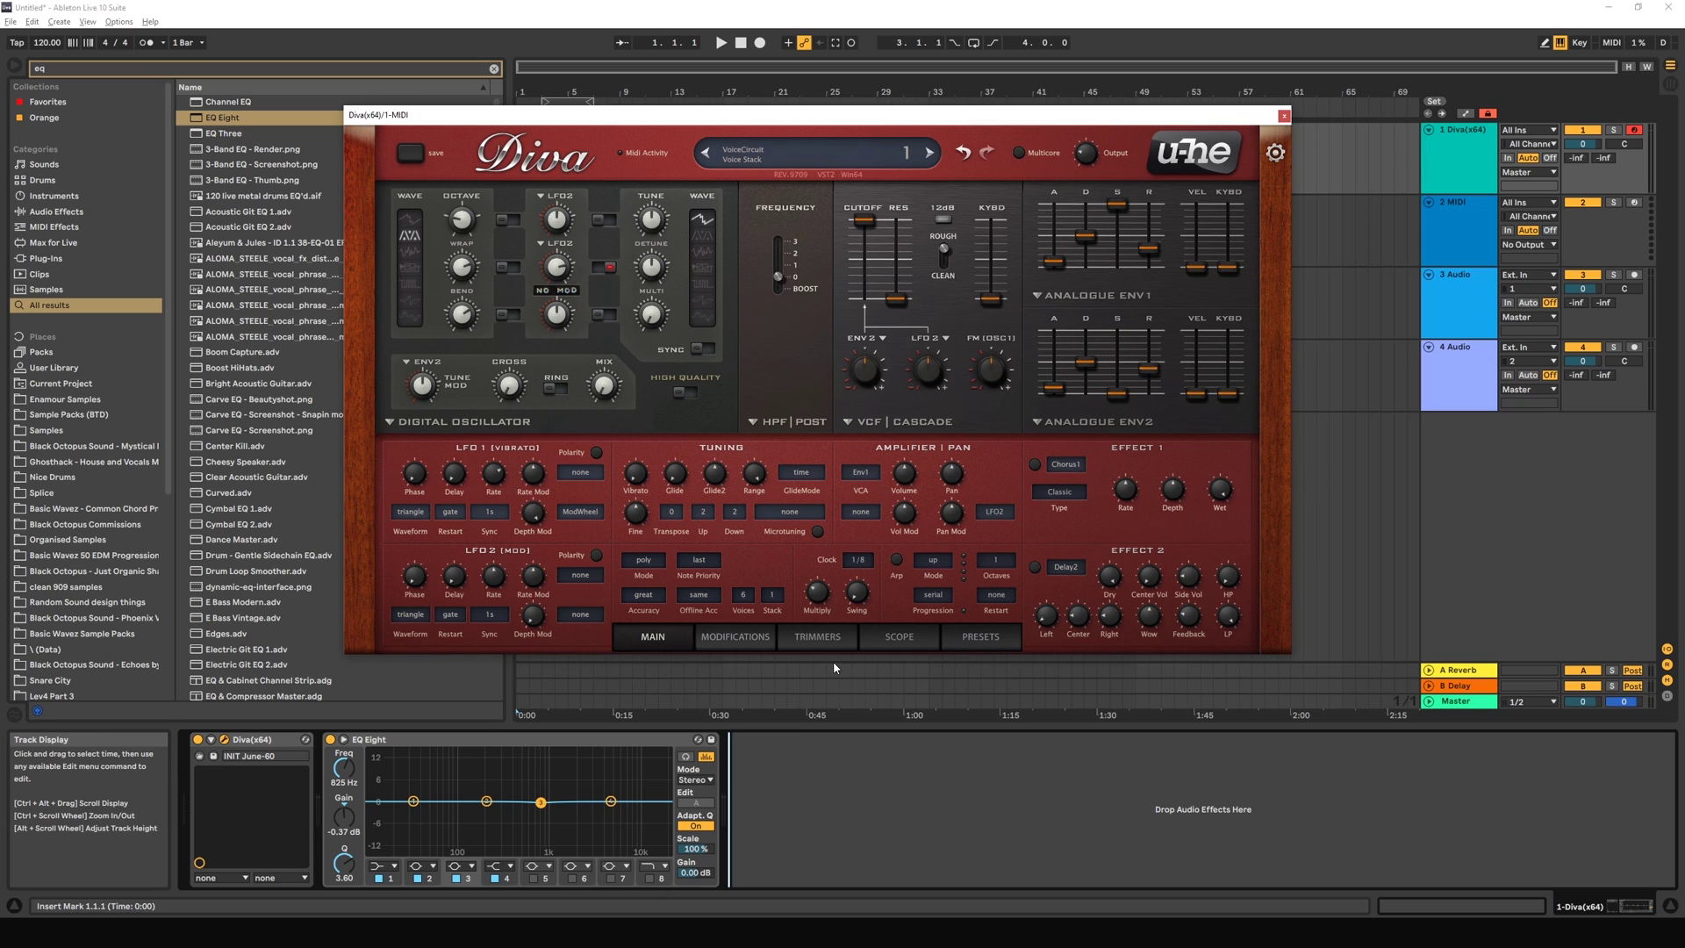
{"action": "mouse_move", "coordinate": [443, 301]}
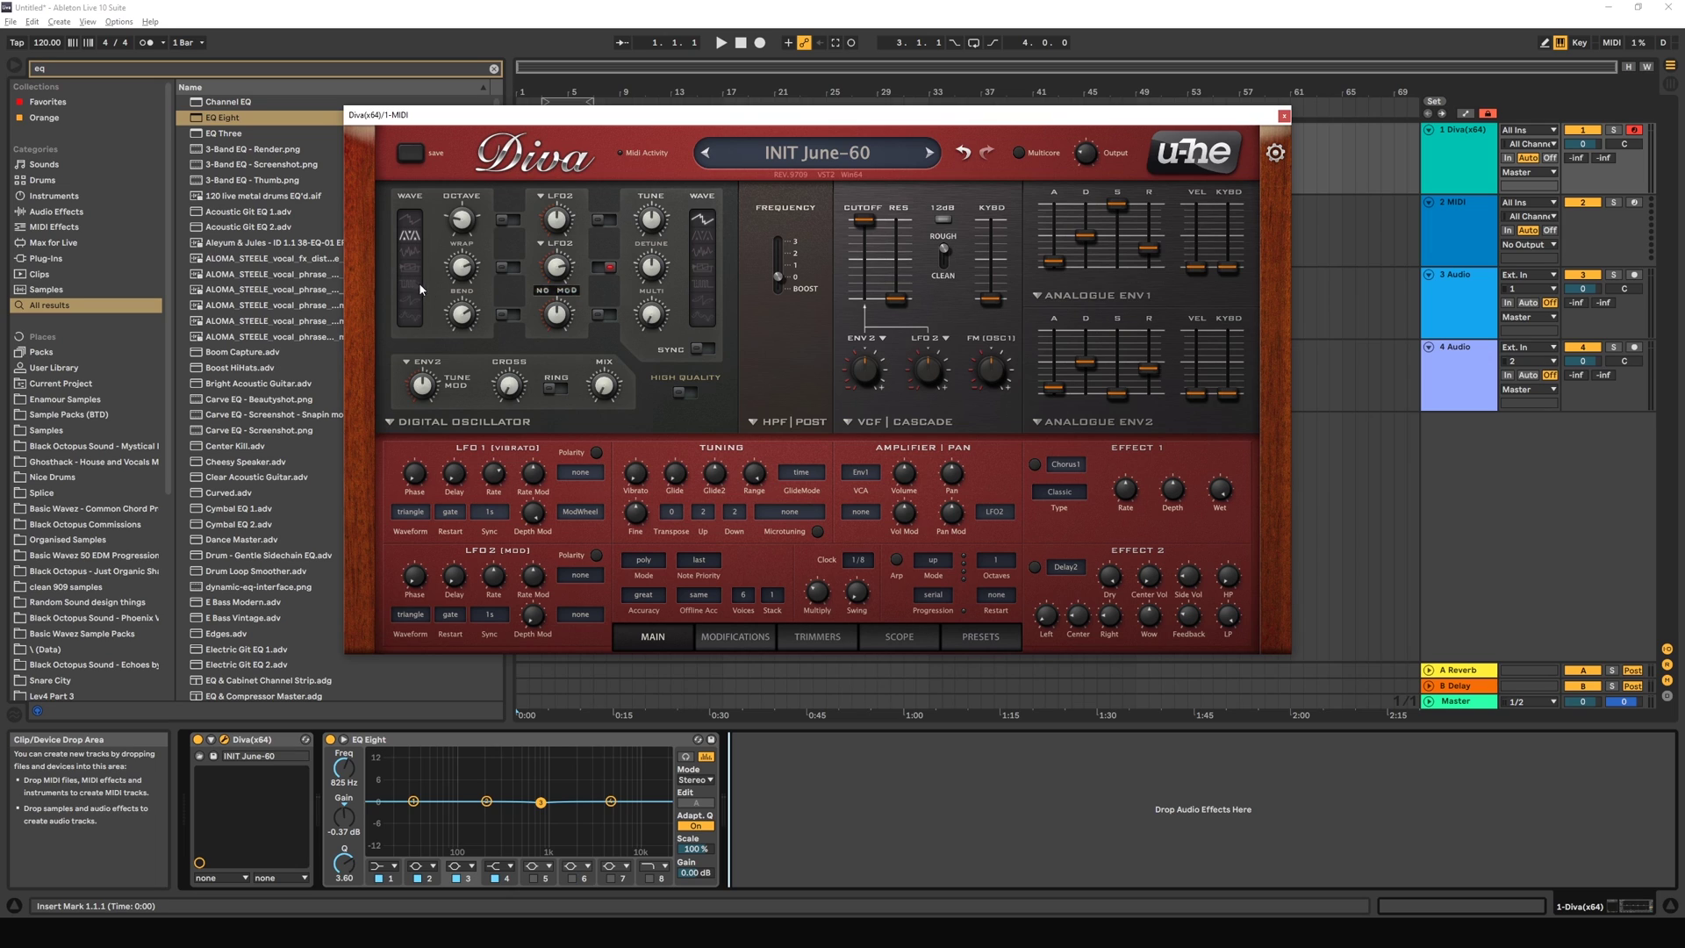
{"action": "left_click", "coordinate": [765, 634]}
{"action": "left_click", "coordinate": [900, 636]}
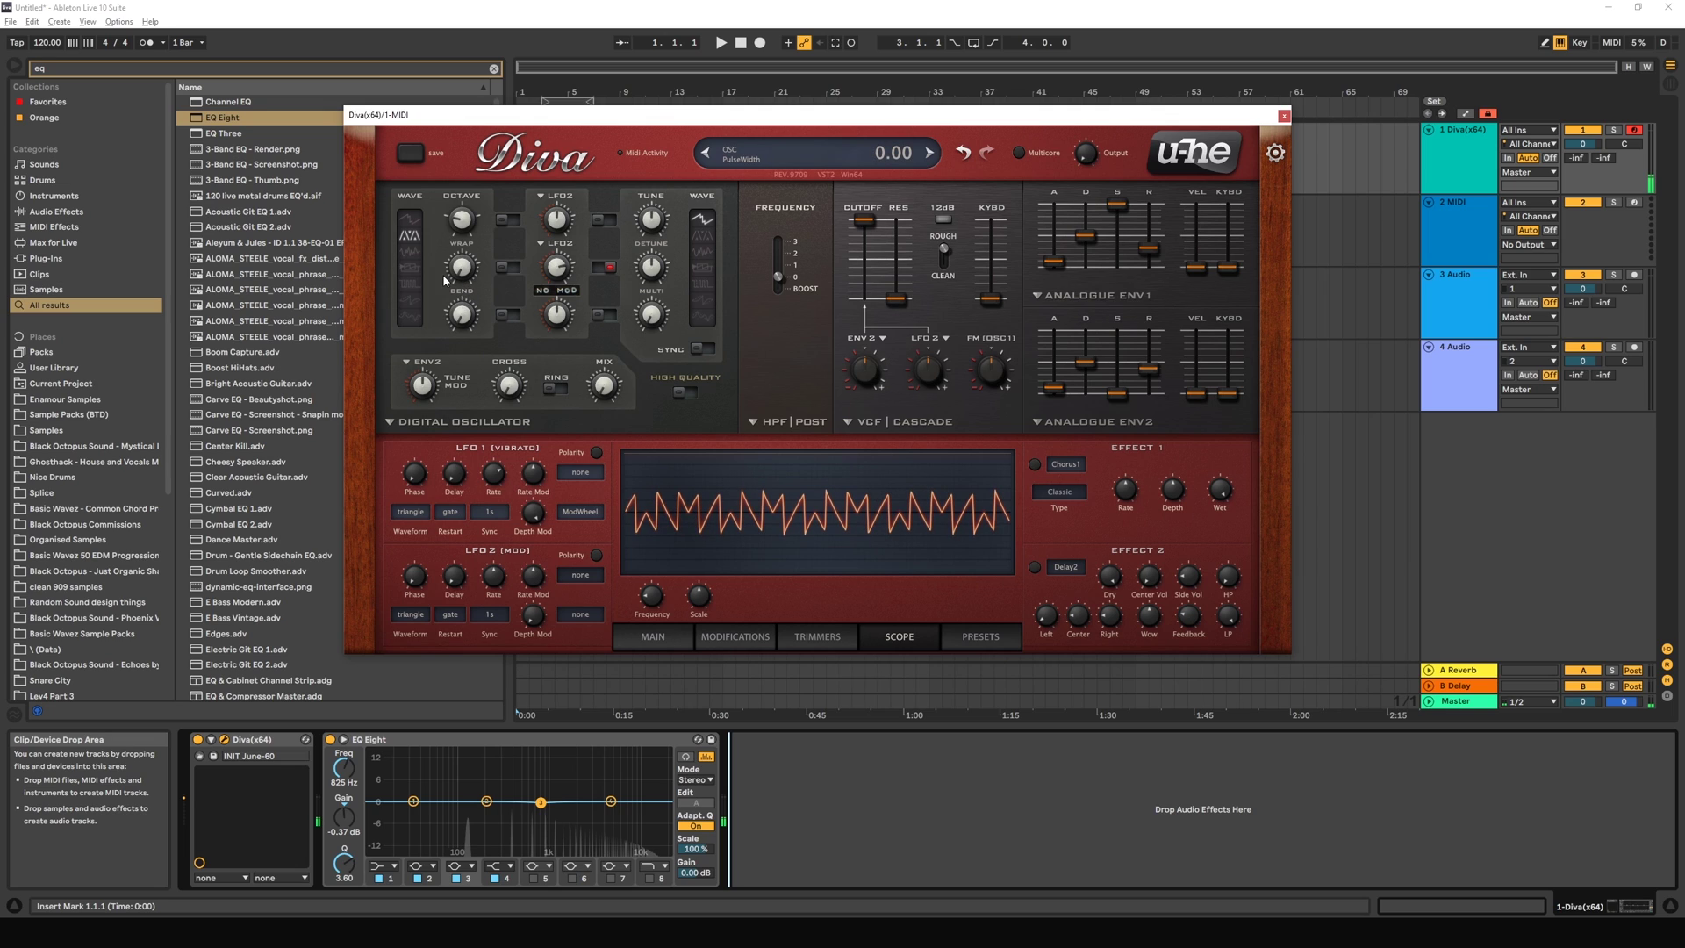
Step: Sweep oscillator 1's Wrap amount up and down while playing, and set the main output to 26
{"action": "left_click_drag", "start_coordinate": [459, 271], "coordinate": [478, 112]}
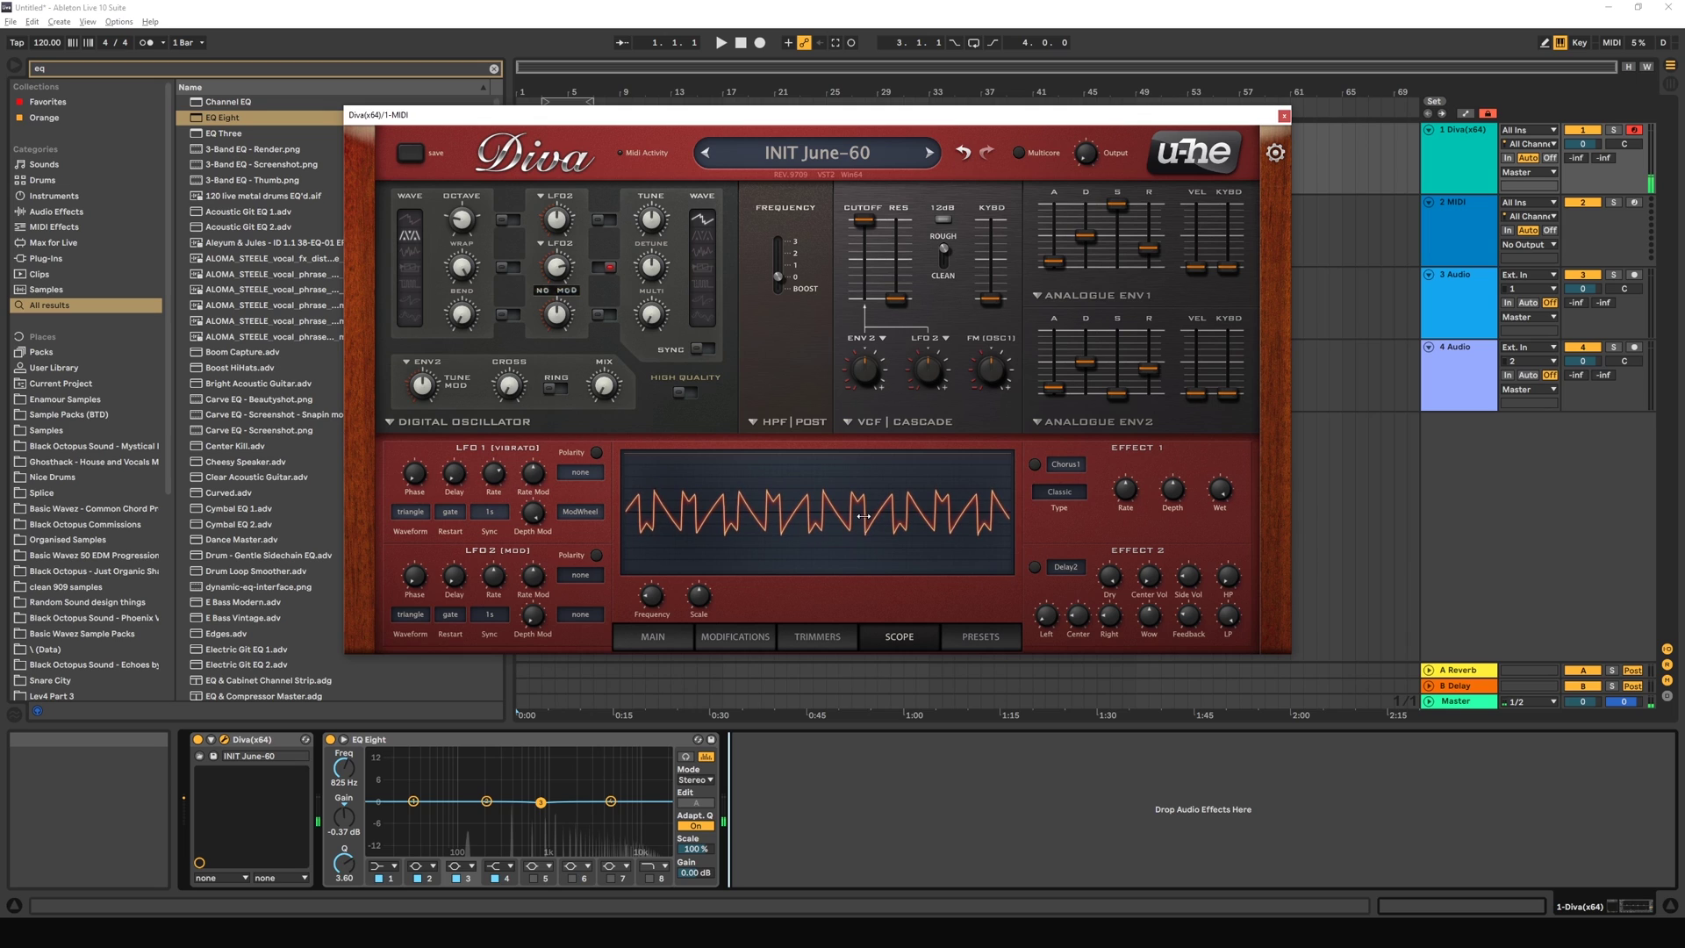
{"action": "mouse_move", "coordinate": [459, 269]}
{"action": "left_mouse_down"}
{"action": "mouse_move", "coordinate": [481, 448]}
{"action": "mouse_move", "coordinate": [465, 301]}
{"action": "left_mouse_up"}
{"action": "left_click_drag", "start_coordinate": [1086, 154], "coordinate": [1085, 148]}
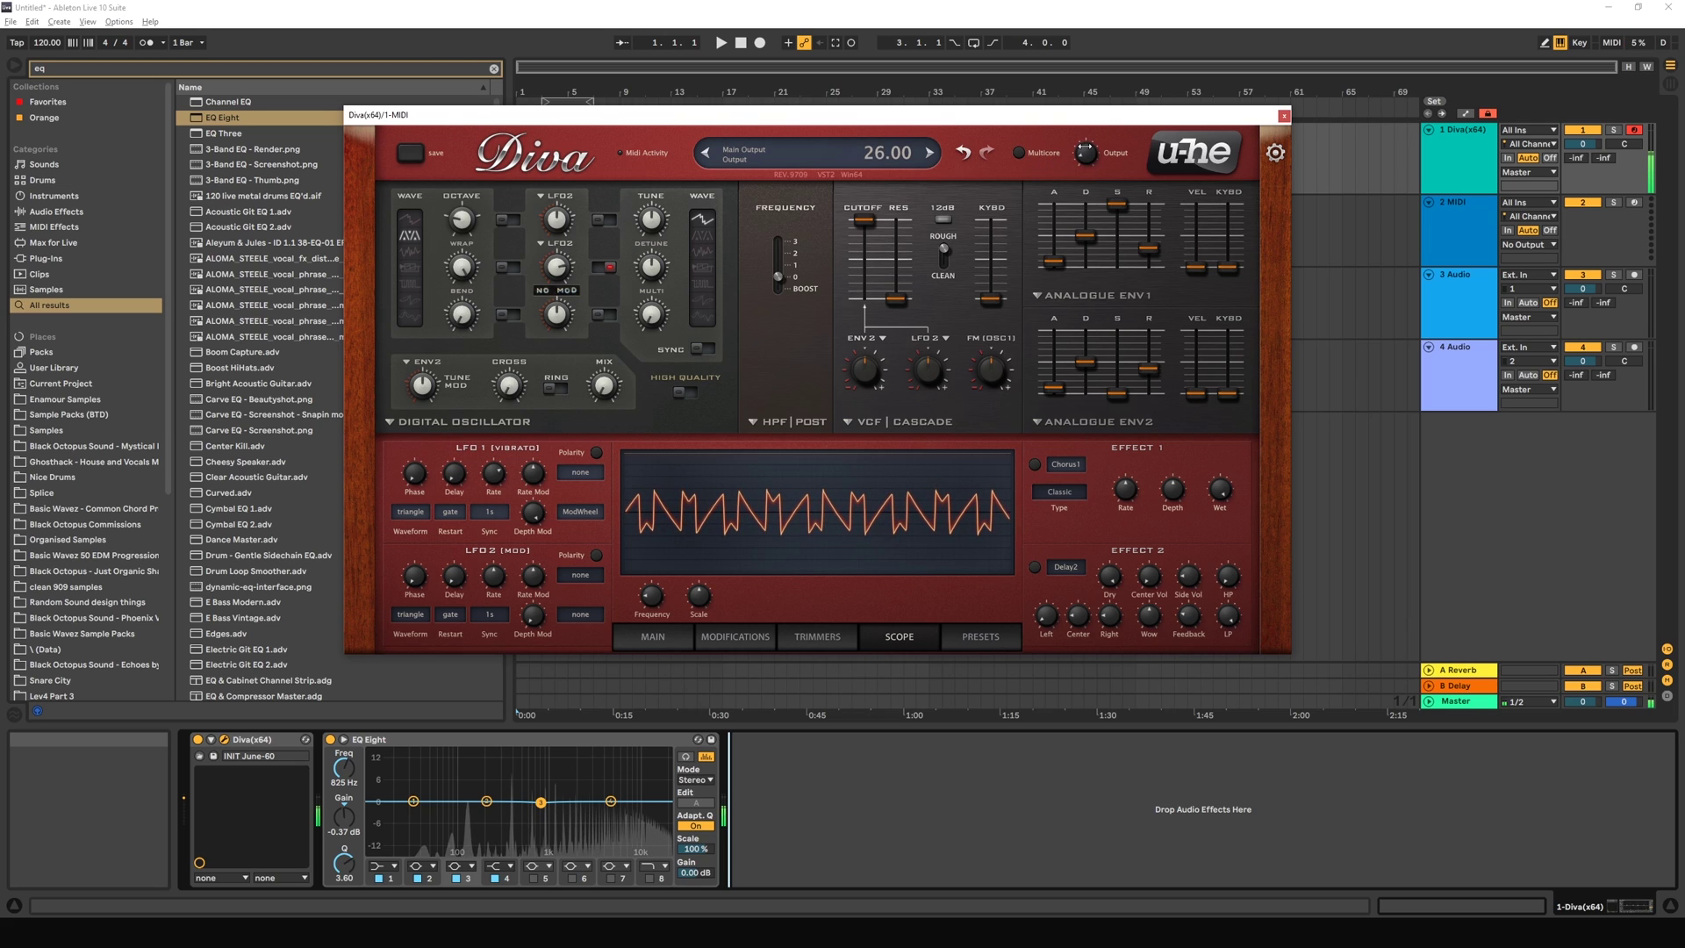
Step: Turn oscillator 1's Wrap up to 100 and back to 0, and try out its Bend control
{"action": "left_click_drag", "start_coordinate": [506, 273], "coordinate": [511, 226]}
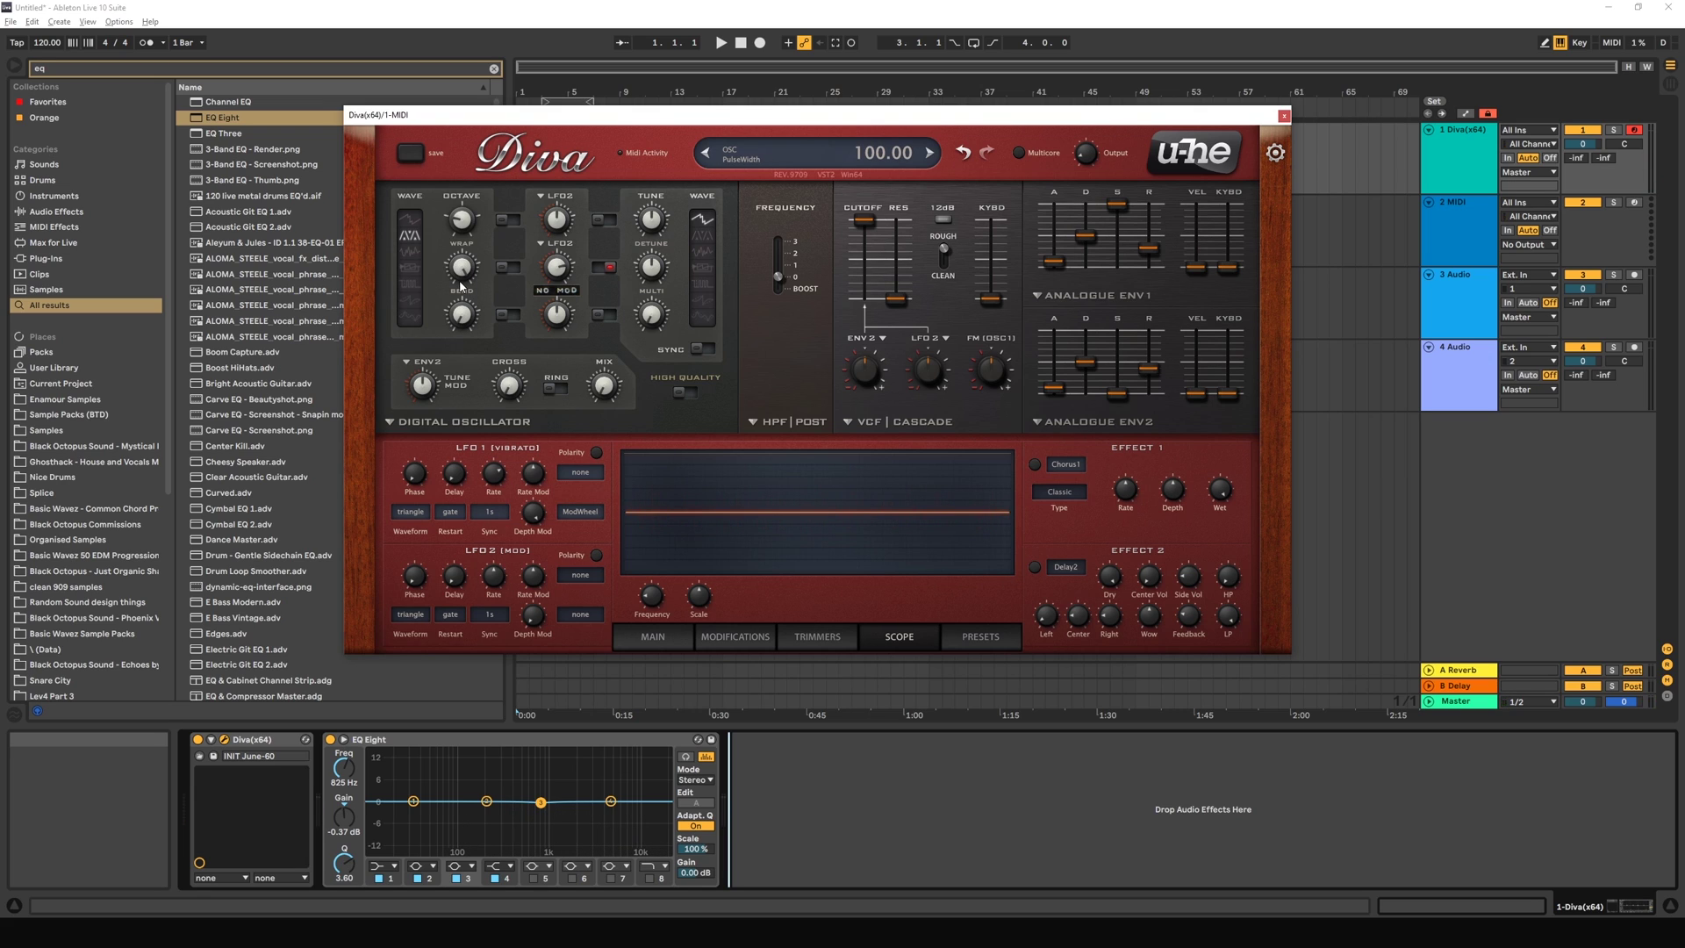
{"action": "left_click_drag", "start_coordinate": [474, 273], "coordinate": [458, 278]}
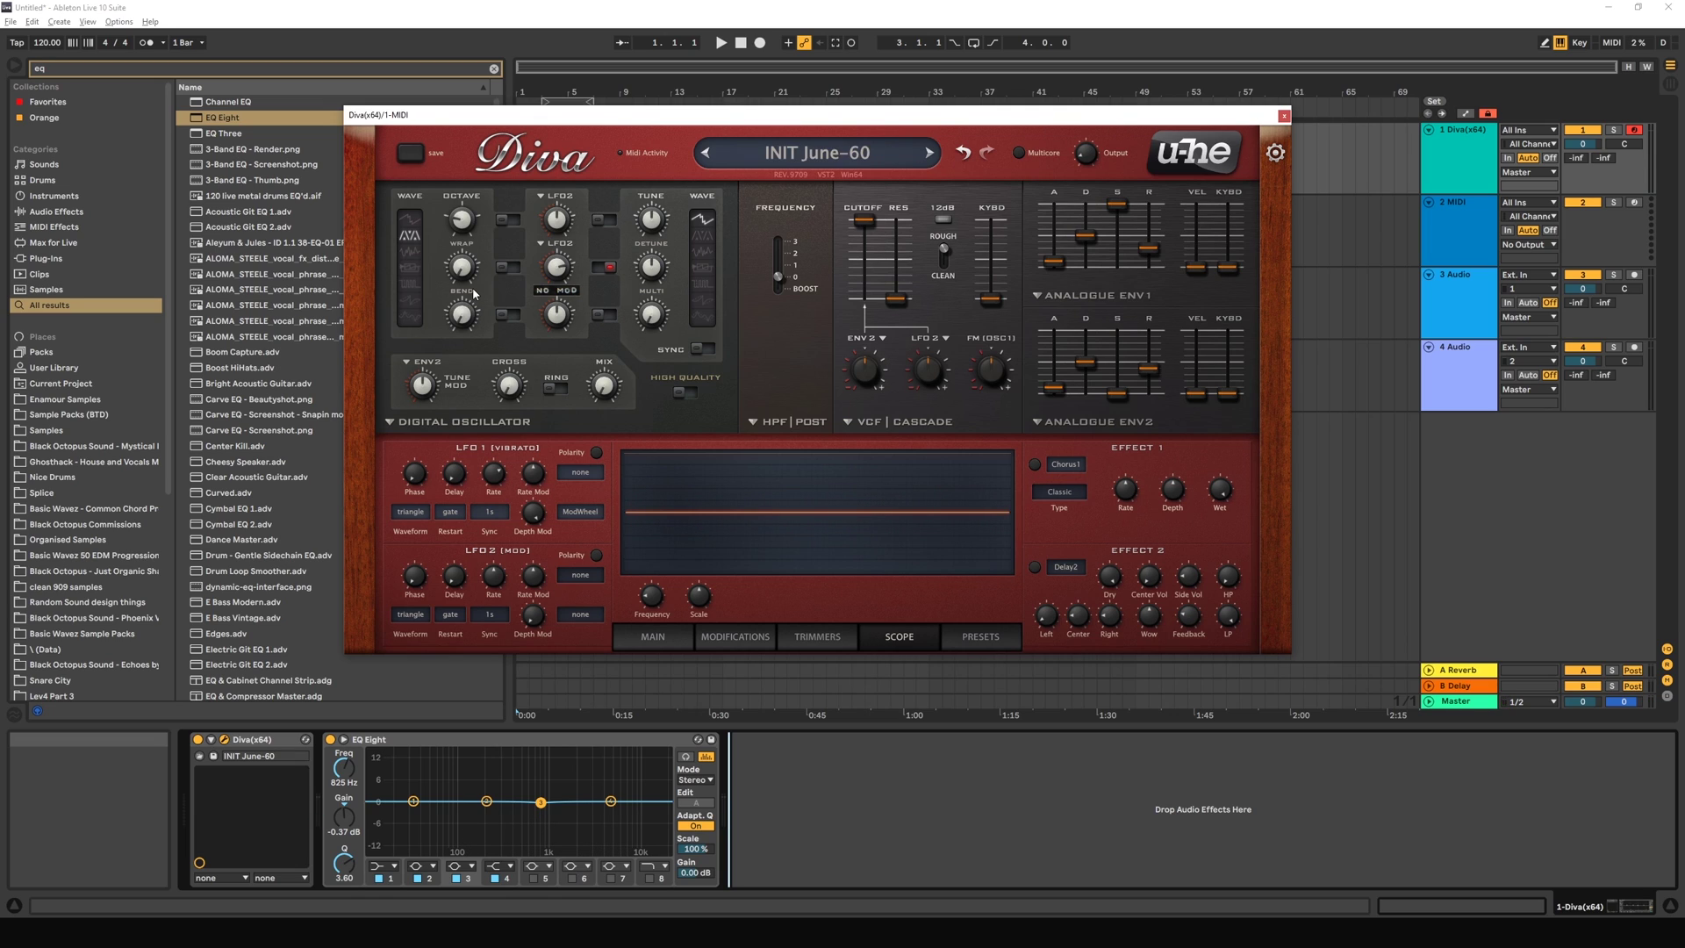
{"action": "left_click_drag", "start_coordinate": [467, 318], "coordinate": [592, 414]}
{"action": "left_click_drag", "start_coordinate": [459, 314], "coordinate": [458, 243]}
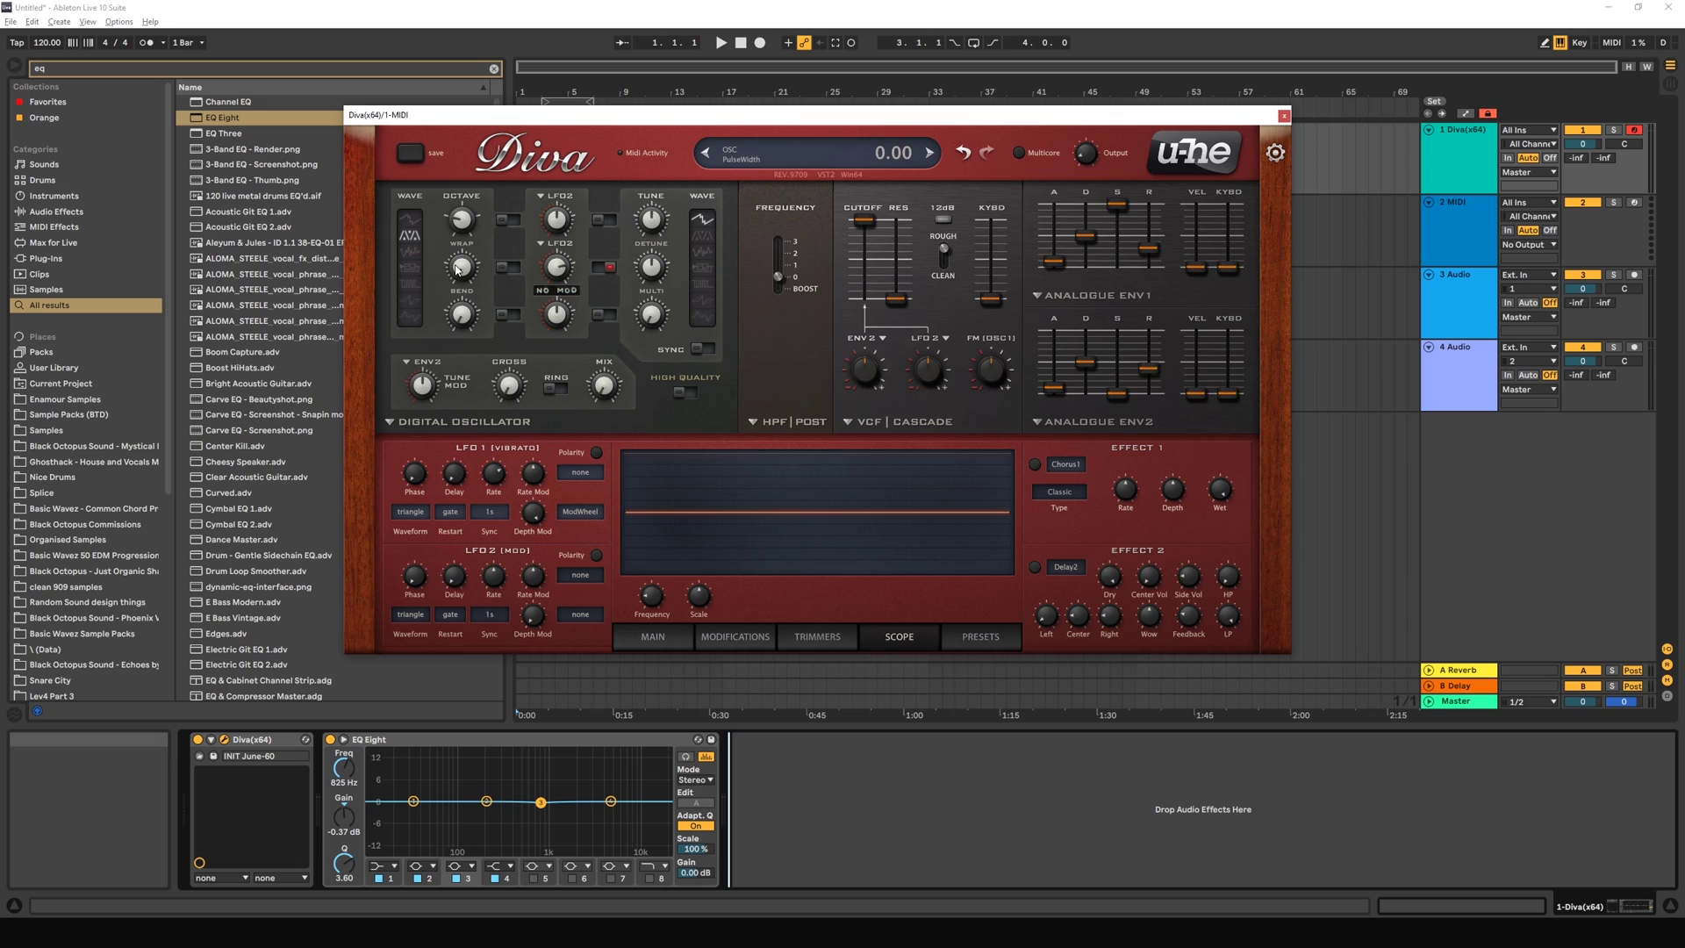
Step: Switch oscillator 1 to the waveform with Tune and Q, and illustrate its resonance by sweeping a 15 dB peak on EQ Eight's third band
{"action": "left_click", "coordinate": [405, 249]}
{"action": "mouse_move", "coordinate": [463, 267]}
{"action": "left_mouse_down"}
{"action": "mouse_move", "coordinate": [478, 208]}
{"action": "mouse_move", "coordinate": [456, 341]}
{"action": "mouse_move", "coordinate": [481, 70]}
{"action": "mouse_move", "coordinate": [448, 263]}
{"action": "left_mouse_up"}
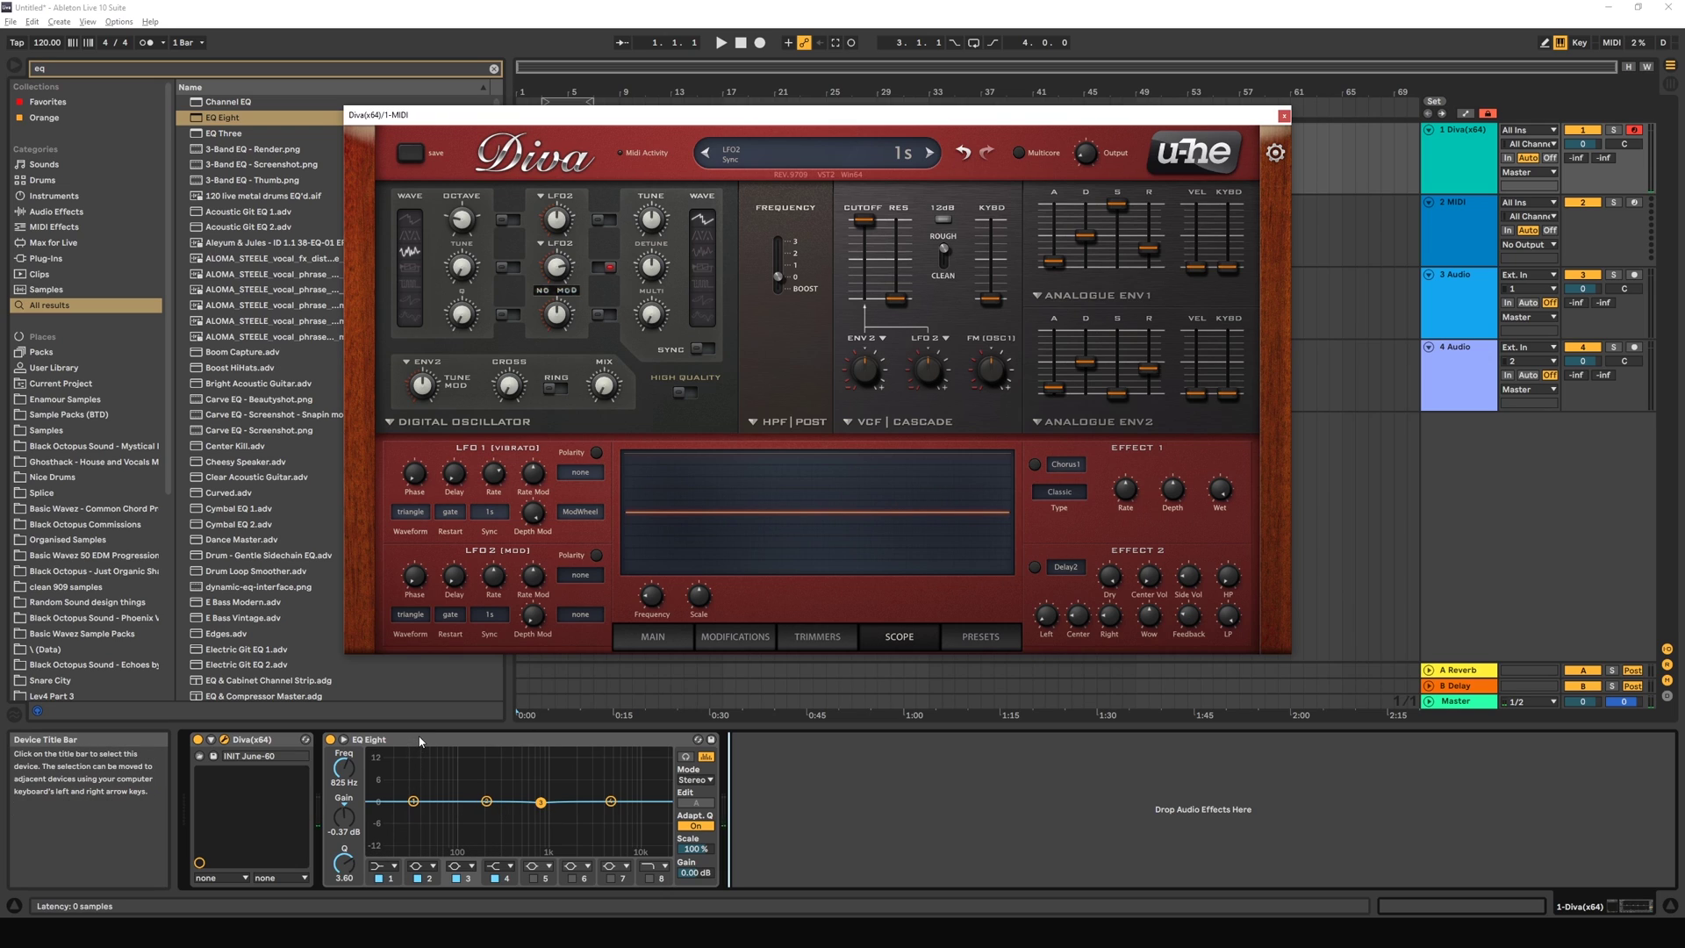
{"action": "left_click_drag", "start_coordinate": [541, 802], "coordinate": [546, 753]}
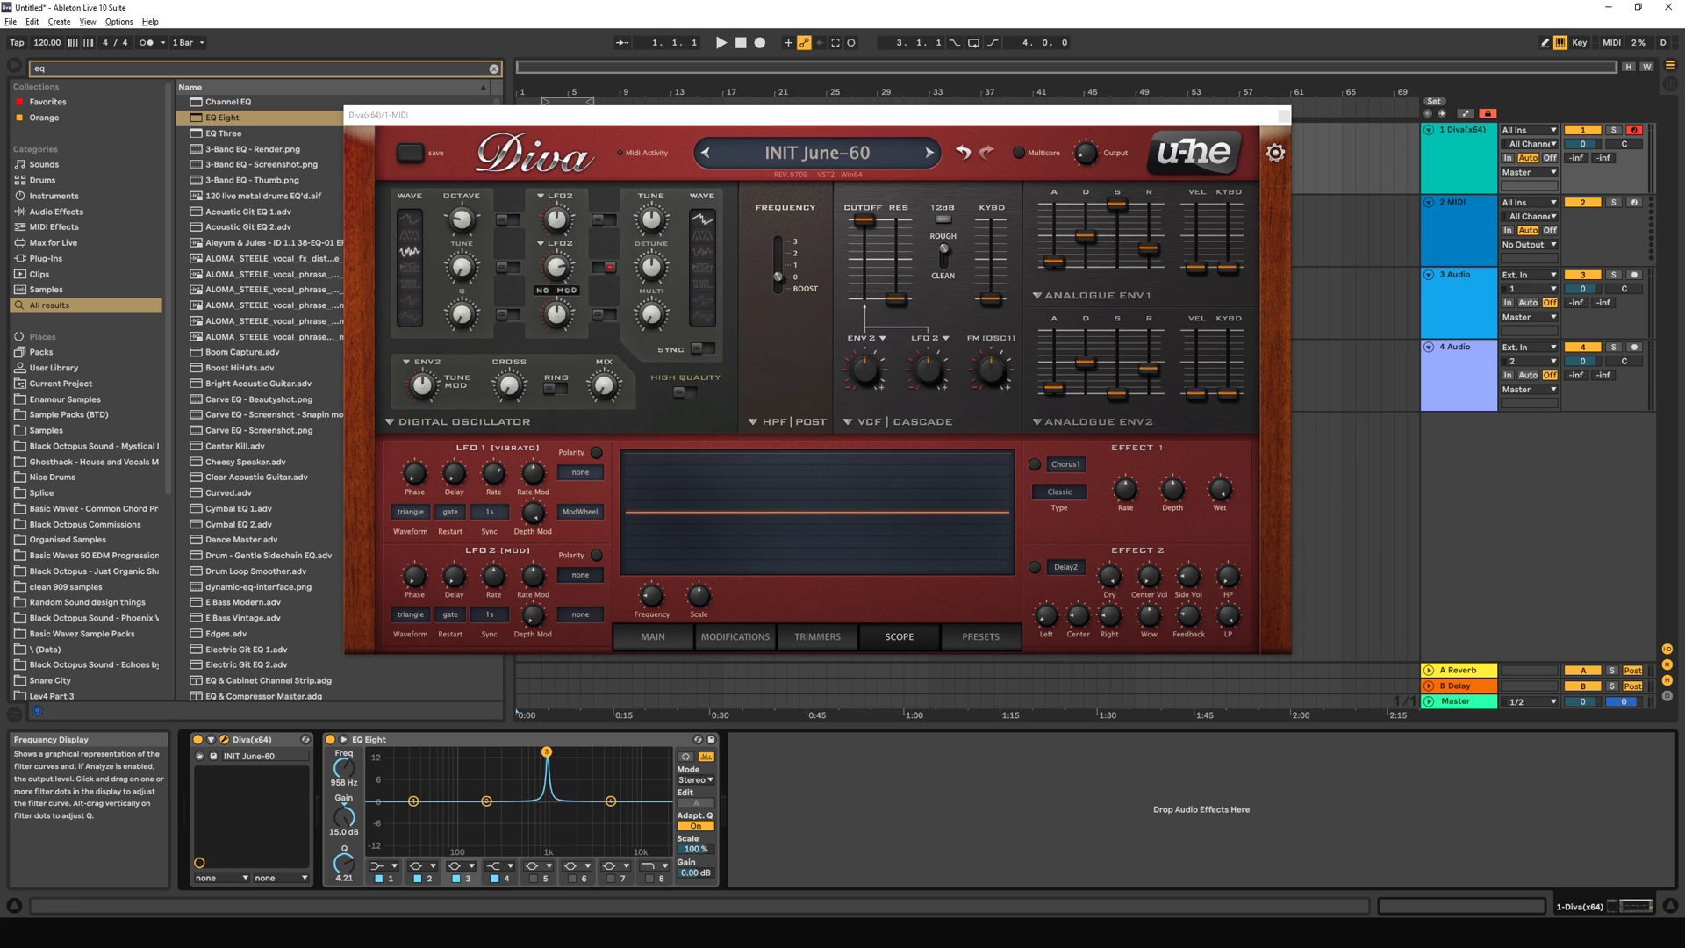
{"action": "left_click_drag", "start_coordinate": [475, 273], "coordinate": [465, 291]}
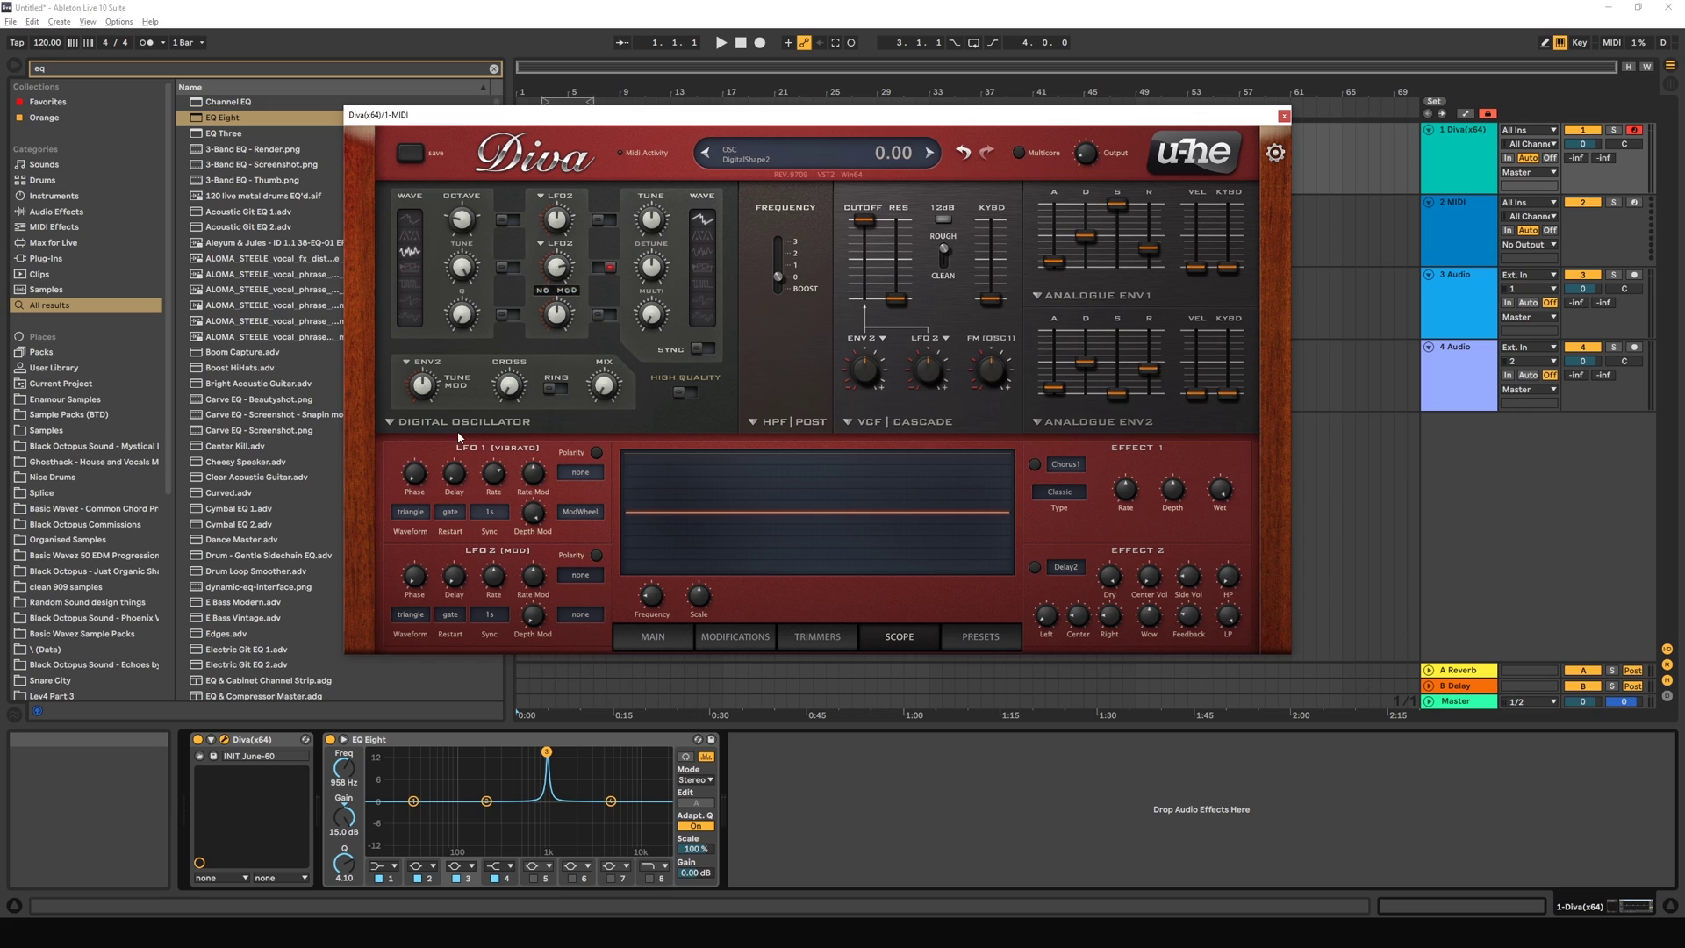
{"action": "mouse_move", "coordinate": [546, 751]}
{"action": "left_mouse_down"}
{"action": "mouse_move", "coordinate": [546, 797]}
{"action": "mouse_move", "coordinate": [544, 752]}
{"action": "mouse_move", "coordinate": [520, 751]}
{"action": "mouse_move", "coordinate": [547, 751]}
{"action": "mouse_move", "coordinate": [527, 751]}
{"action": "left_mouse_up"}
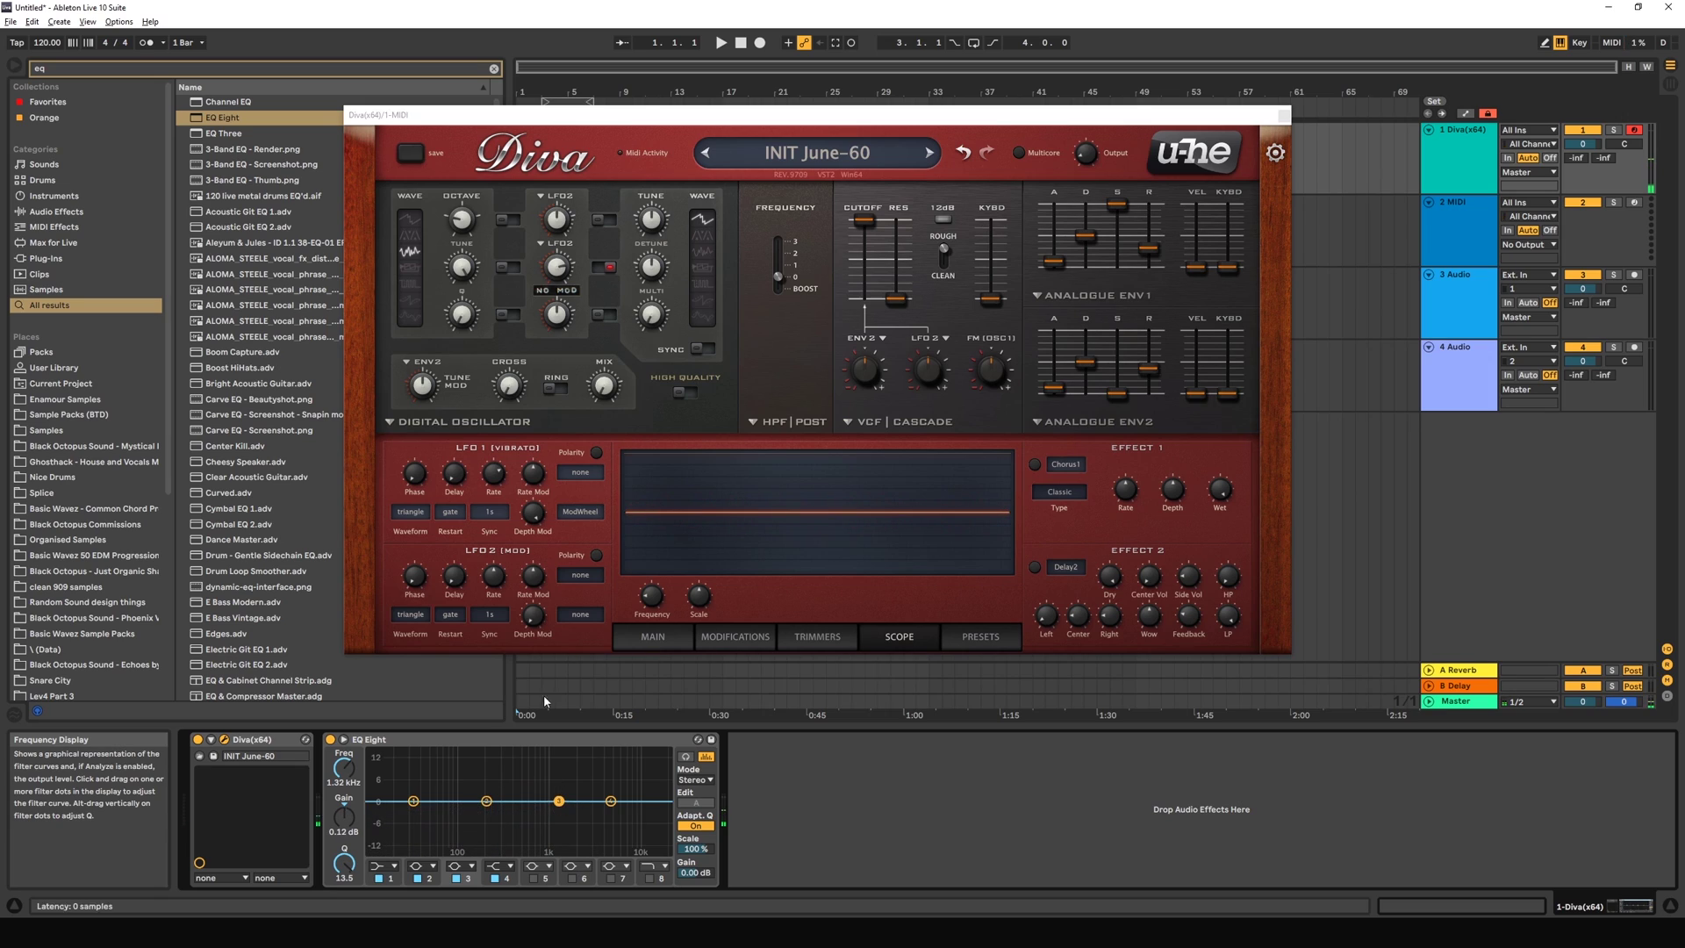
Step: Play notes while sweeping oscillator 1's Tune and raising its Q to 99.50
{"action": "left_click", "coordinate": [463, 314]}
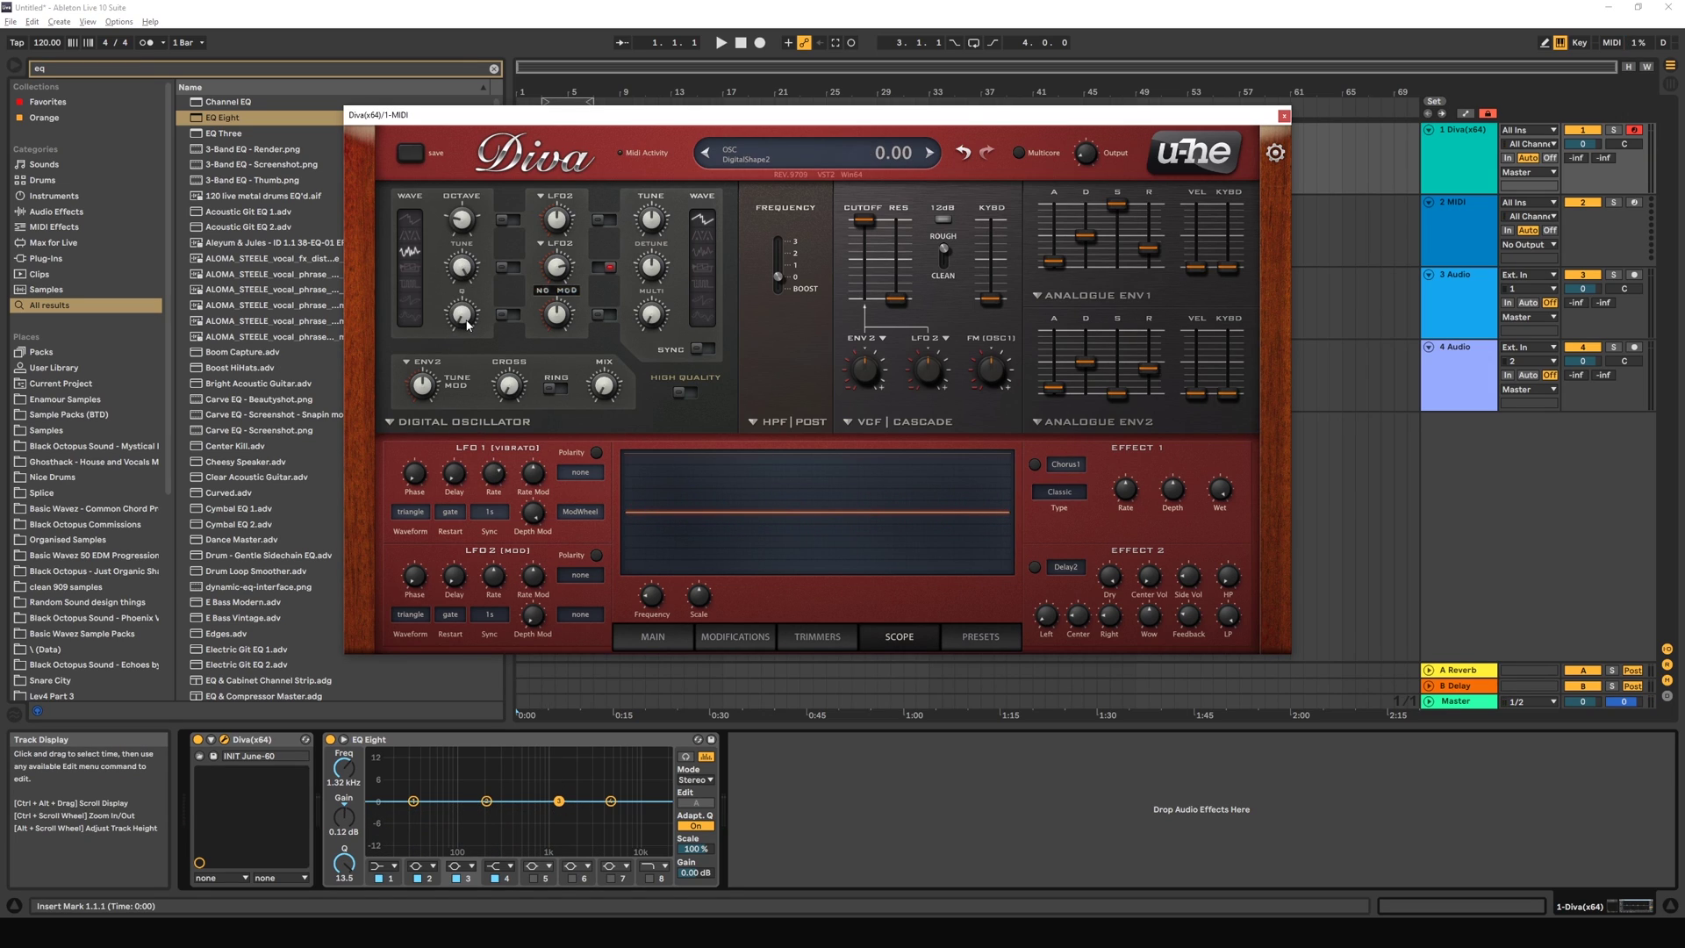
{"action": "scroll", "coordinate": [467, 314], "scroll_direction": "up", "scroll_amount": 5}
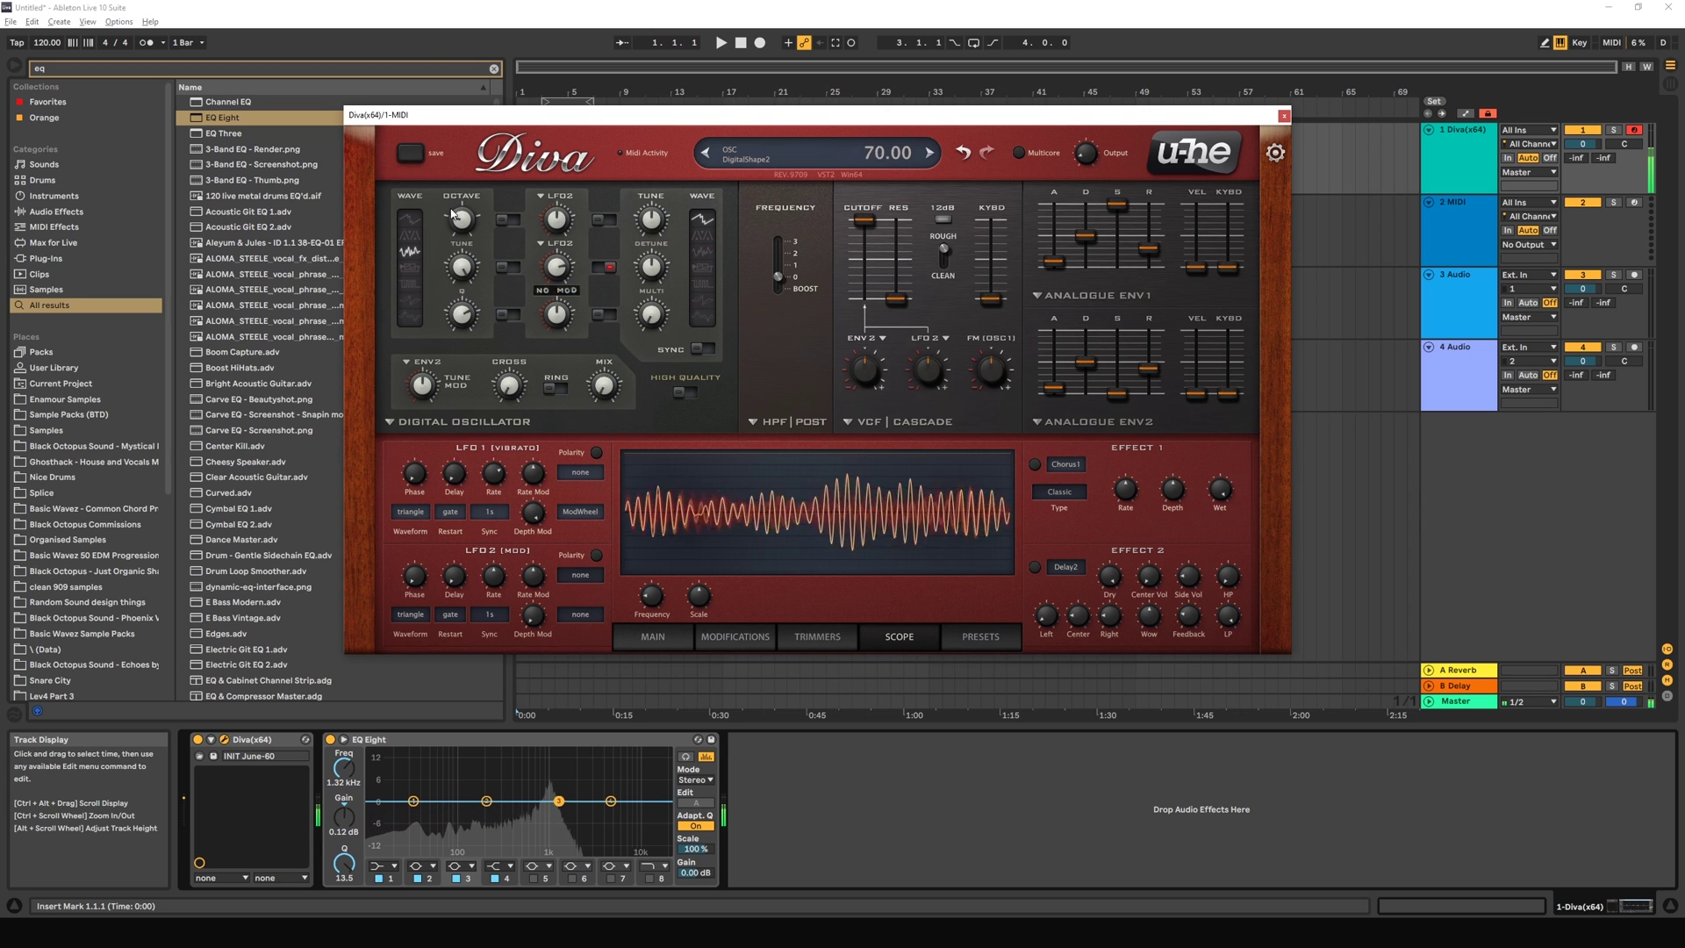
{"action": "scroll", "coordinate": [467, 272], "scroll_direction": "down", "scroll_amount": 4}
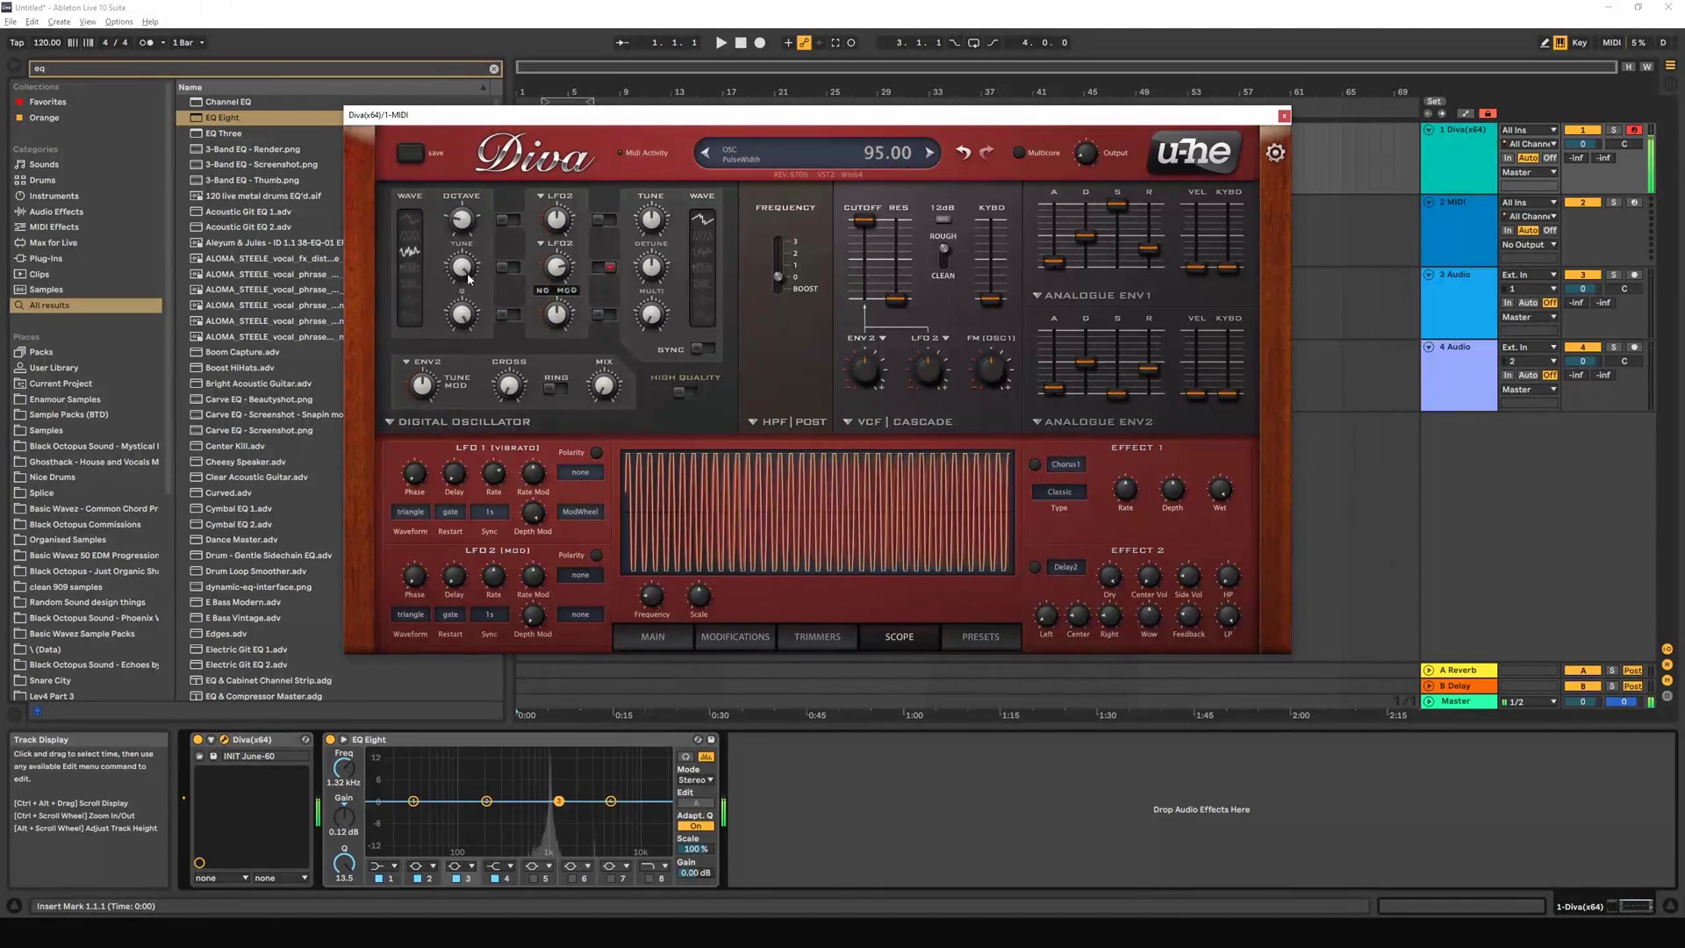
{"action": "scroll", "coordinate": [473, 342], "scroll_direction": "down", "scroll_amount": 4}
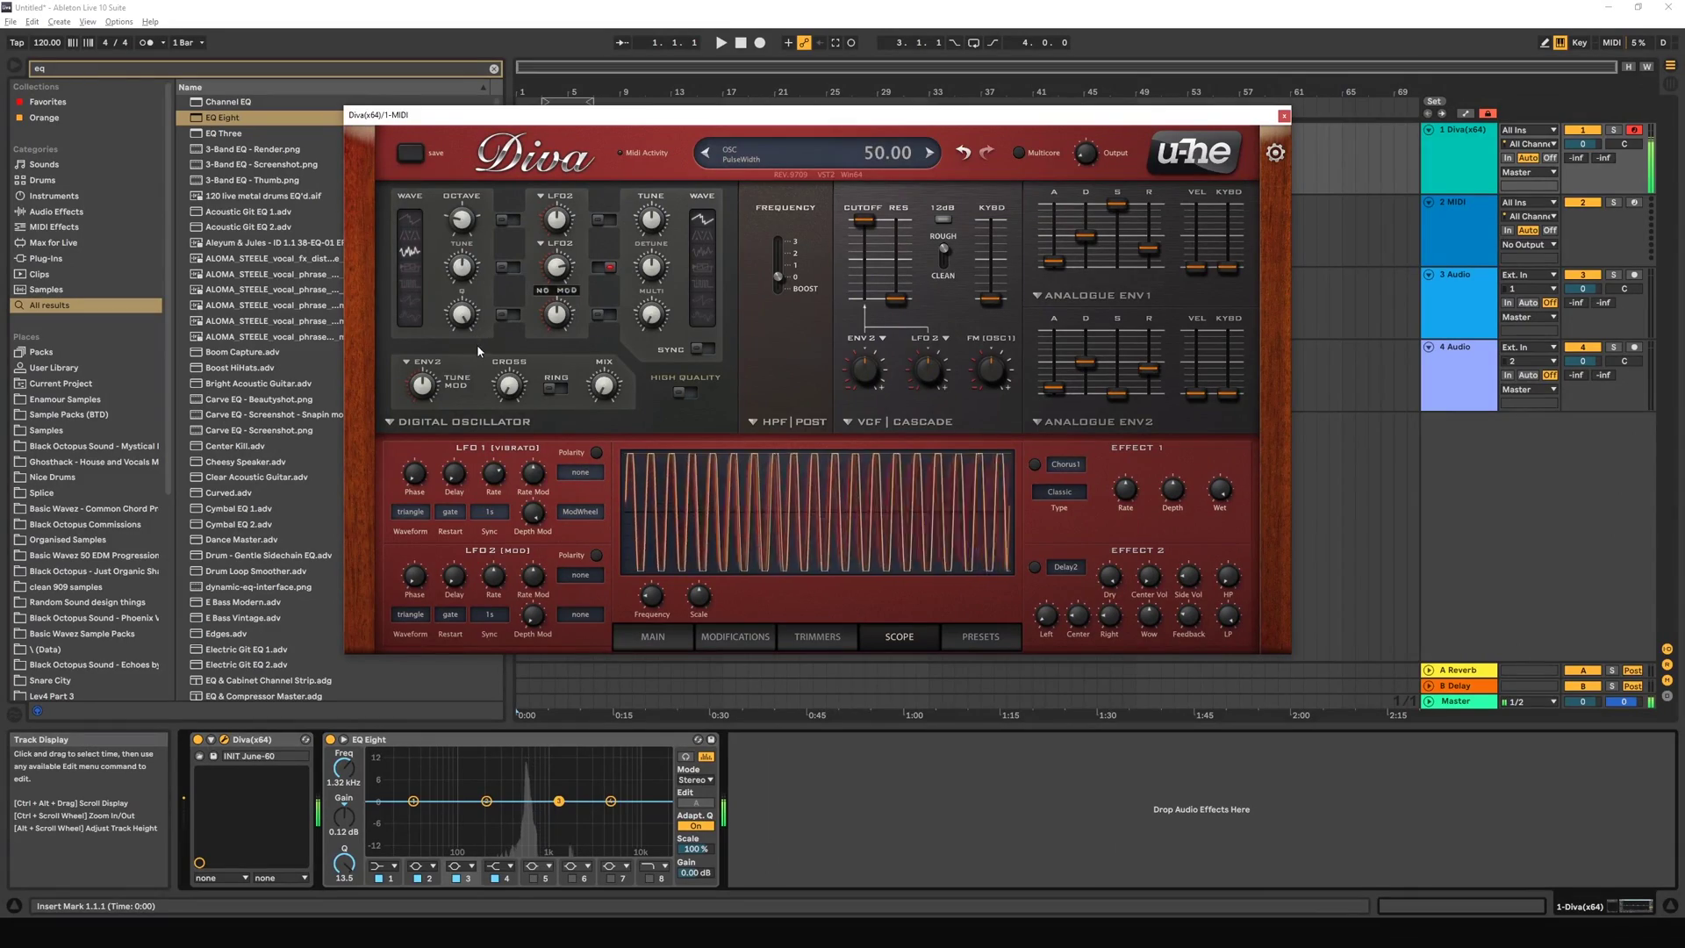
{"action": "scroll", "coordinate": [467, 344], "scroll_direction": "down", "scroll_amount": 2}
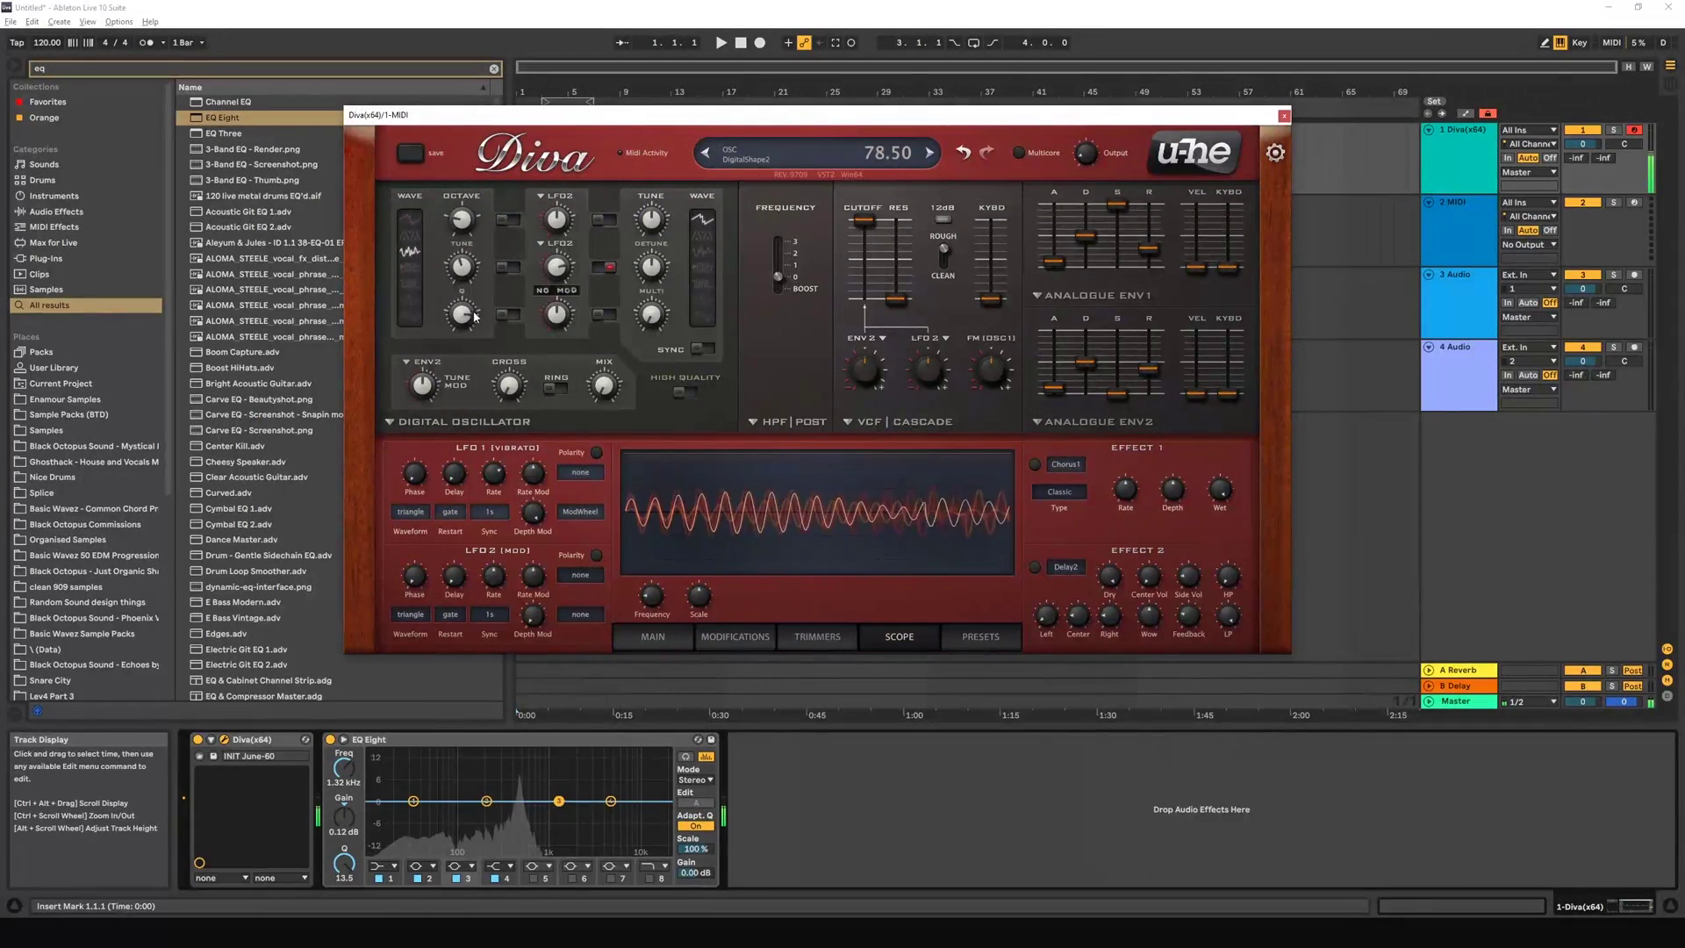
{"action": "scroll", "coordinate": [469, 264], "scroll_direction": "up", "scroll_amount": 3}
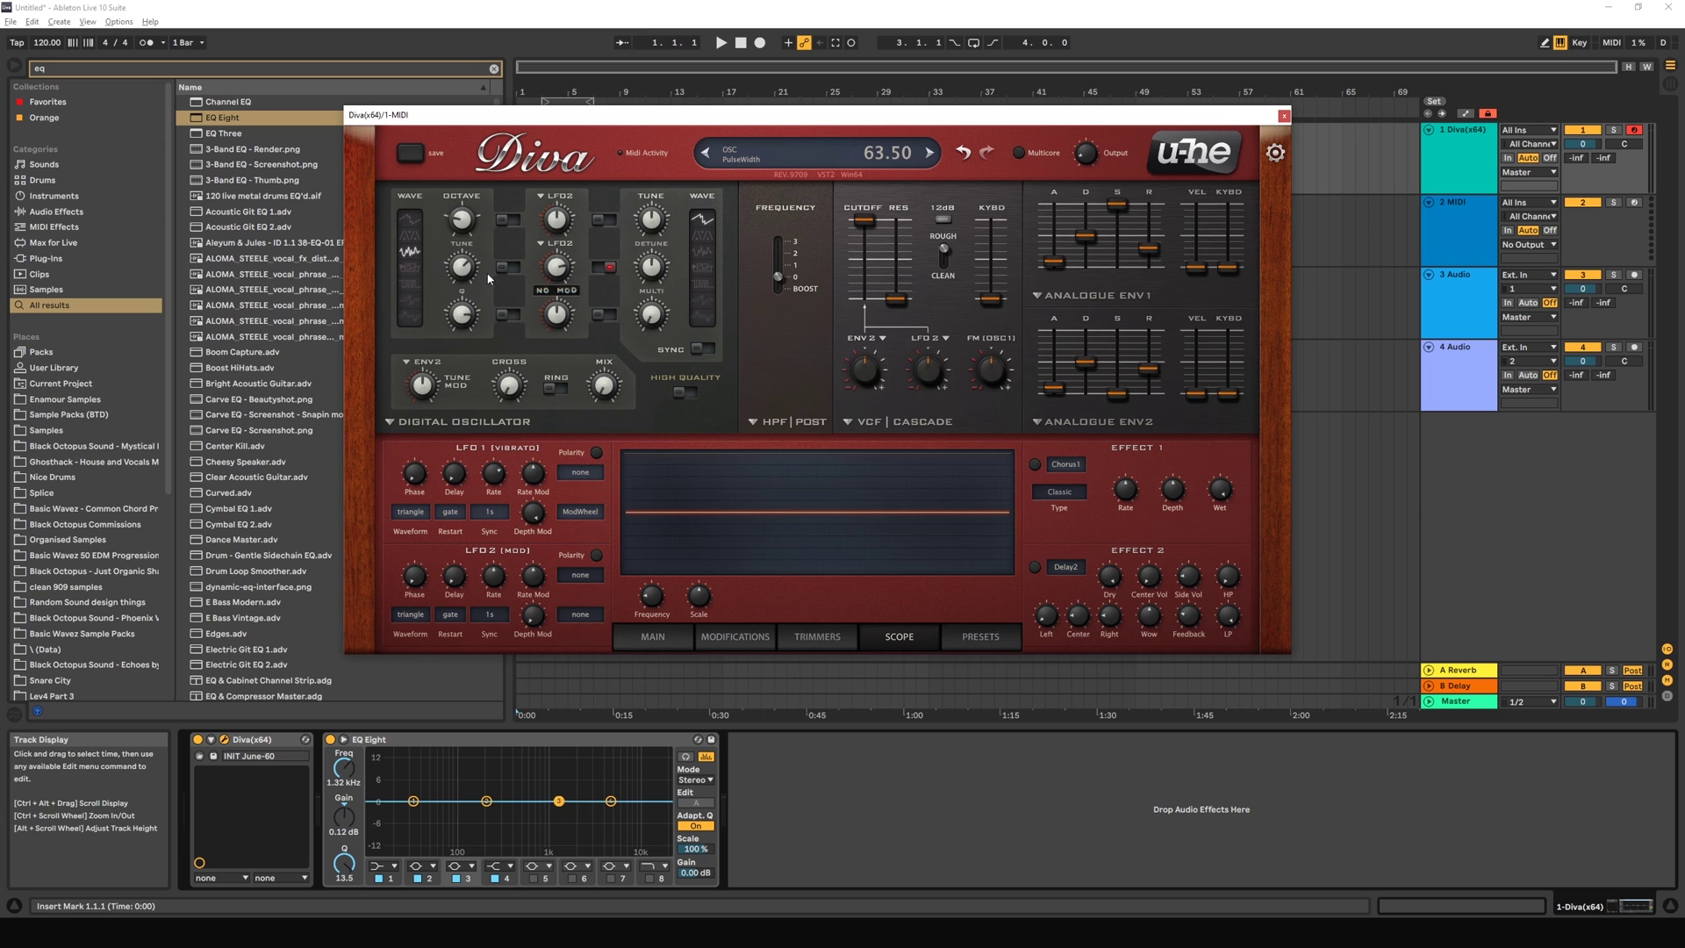
{"action": "left_click_drag", "start_coordinate": [466, 274], "coordinate": [466, 240]}
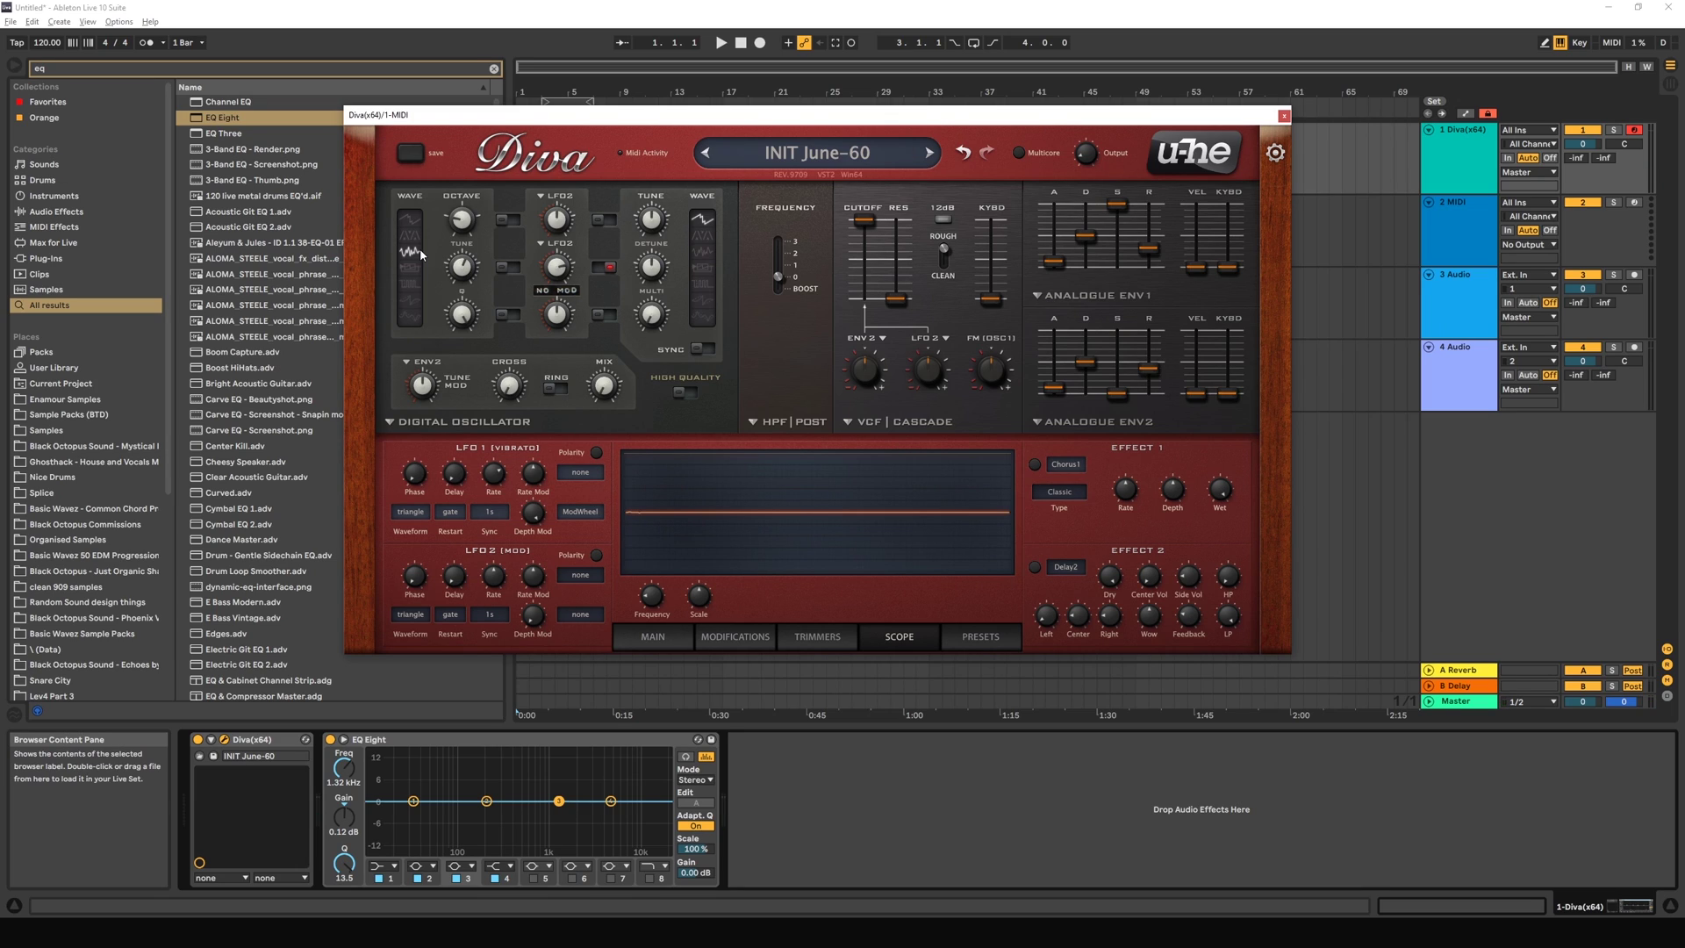
{"action": "mouse_move", "coordinate": [458, 267]}
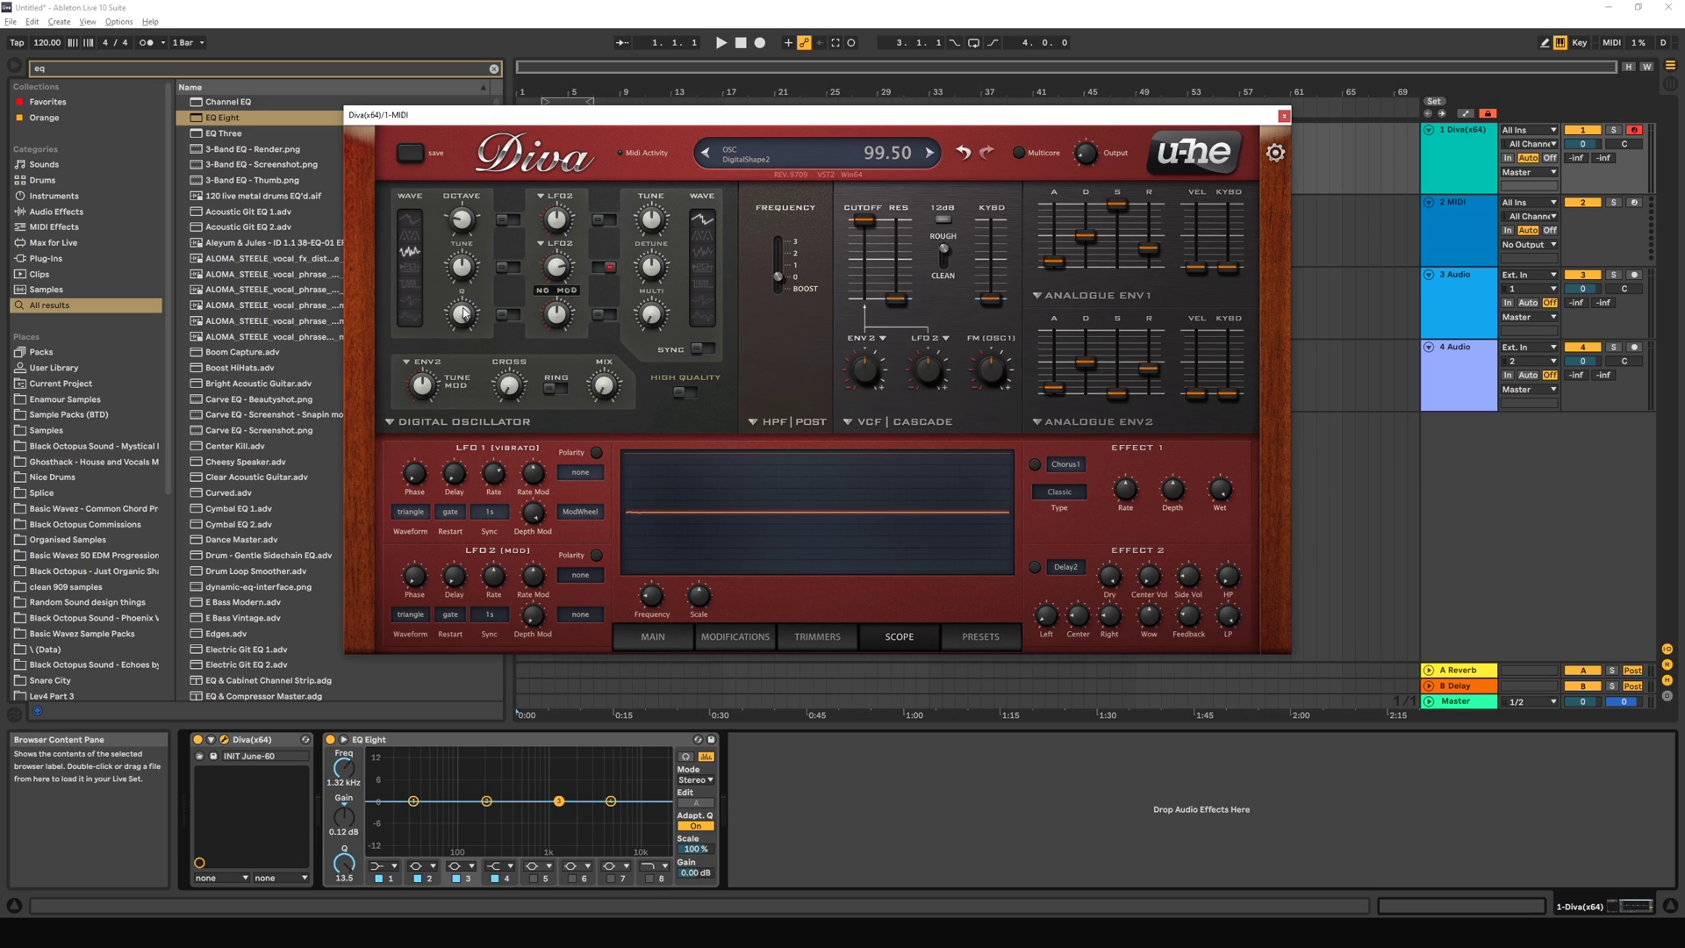
Step: Set oscillator 1 to the waveform with the Feedback control and sweep its Feedback and Tune amounts
{"action": "left_click", "coordinate": [411, 268]}
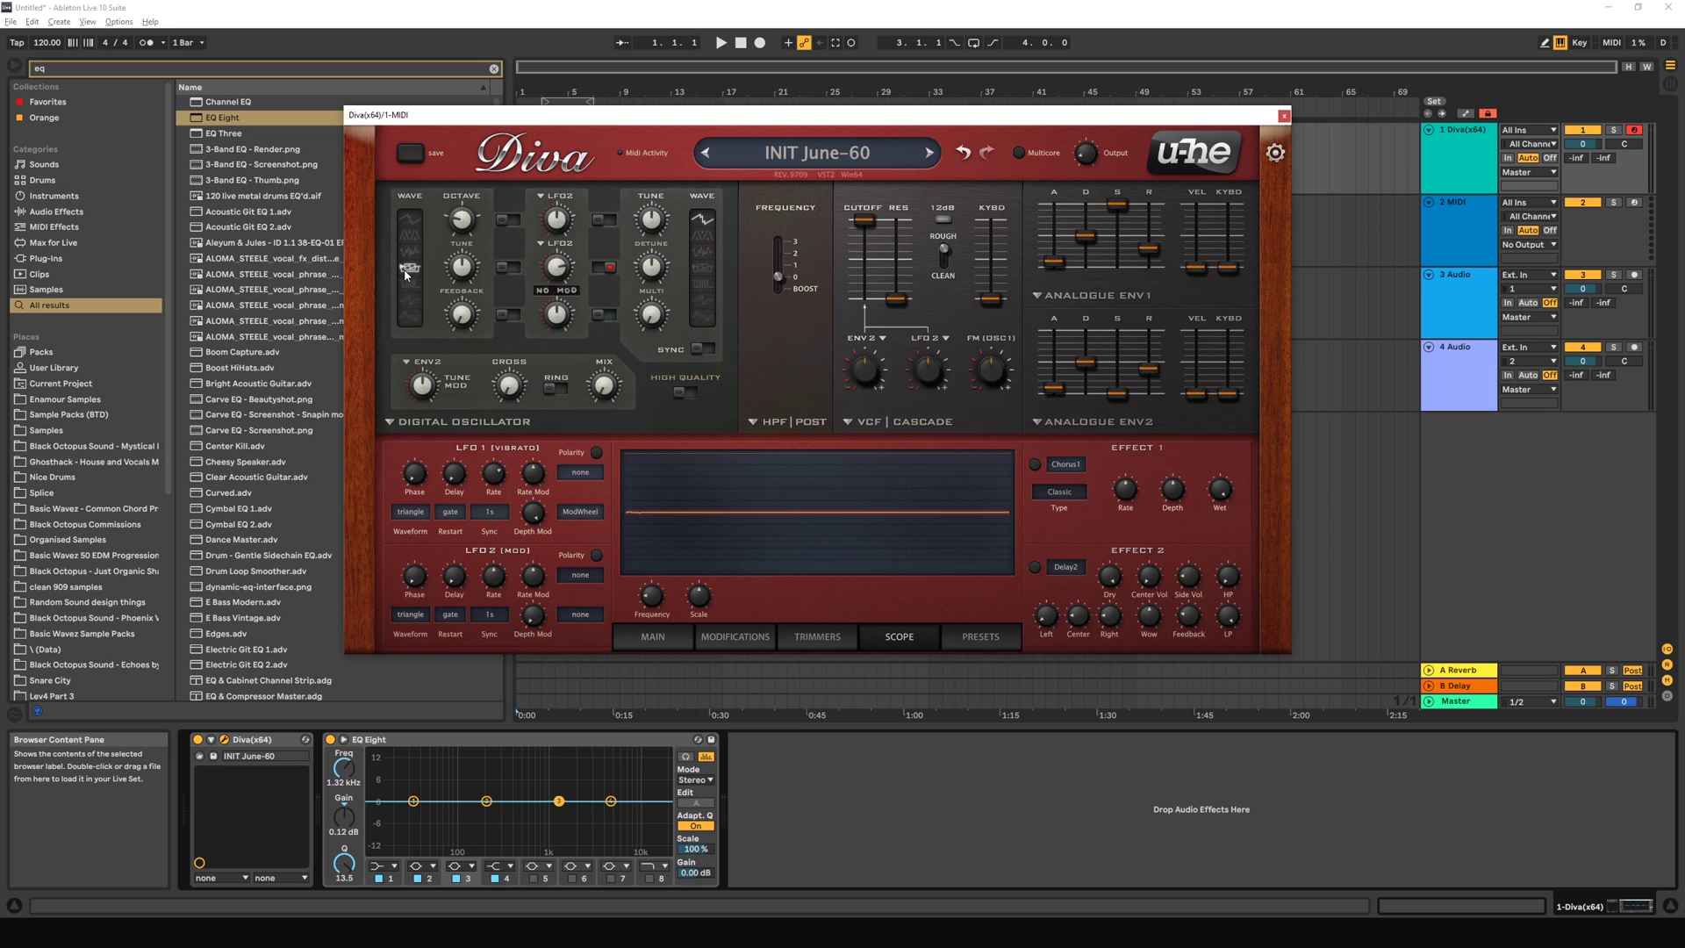
{"action": "mouse_move", "coordinate": [463, 312]}
{"action": "left_mouse_down"}
{"action": "mouse_move", "coordinate": [465, 330]}
{"action": "mouse_move", "coordinate": [464, 291]}
{"action": "mouse_move", "coordinate": [460, 333]}
{"action": "mouse_move", "coordinate": [462, 265]}
{"action": "mouse_move", "coordinate": [463, 342]}
{"action": "left_mouse_up"}
{"action": "mouse_move", "coordinate": [463, 265]}
{"action": "left_mouse_down"}
{"action": "mouse_move", "coordinate": [462, 283]}
{"action": "mouse_move", "coordinate": [466, 254]}
{"action": "left_mouse_up"}
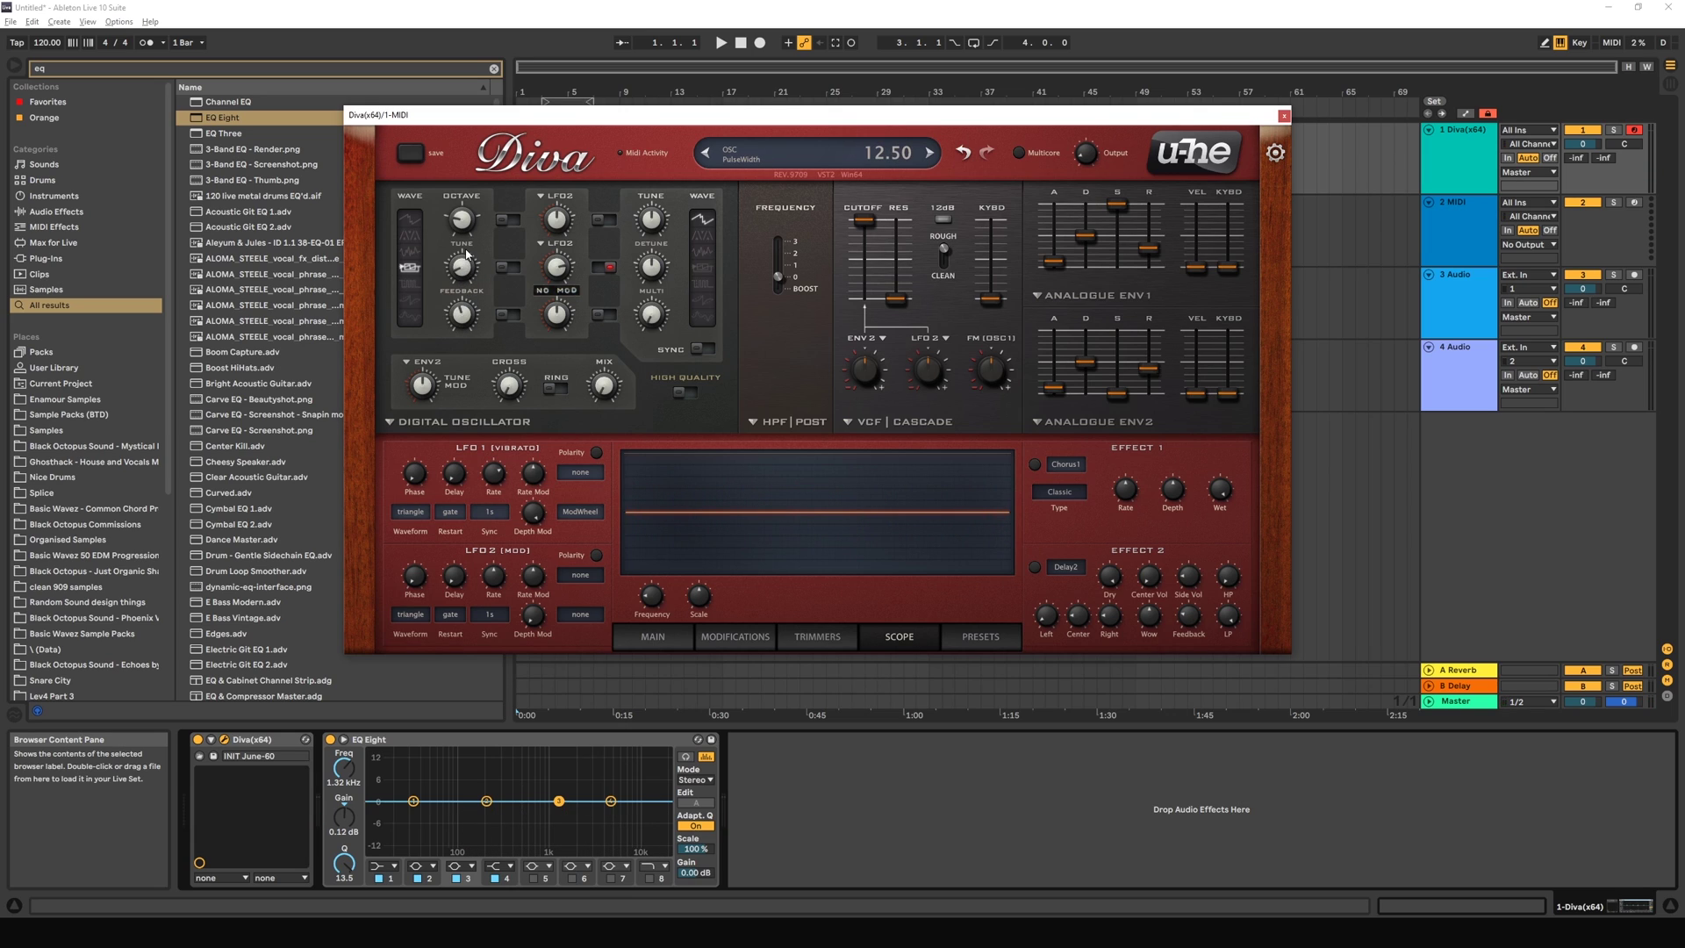
{"action": "left_click", "coordinate": [464, 313]}
{"action": "left_click_drag", "start_coordinate": [462, 267], "coordinate": [458, 303]}
Step: Set oscillator 1 to the waveform with PW and Spike Up, vary its pulse width and raise Spike Up to 100
{"action": "left_click", "coordinate": [407, 286]}
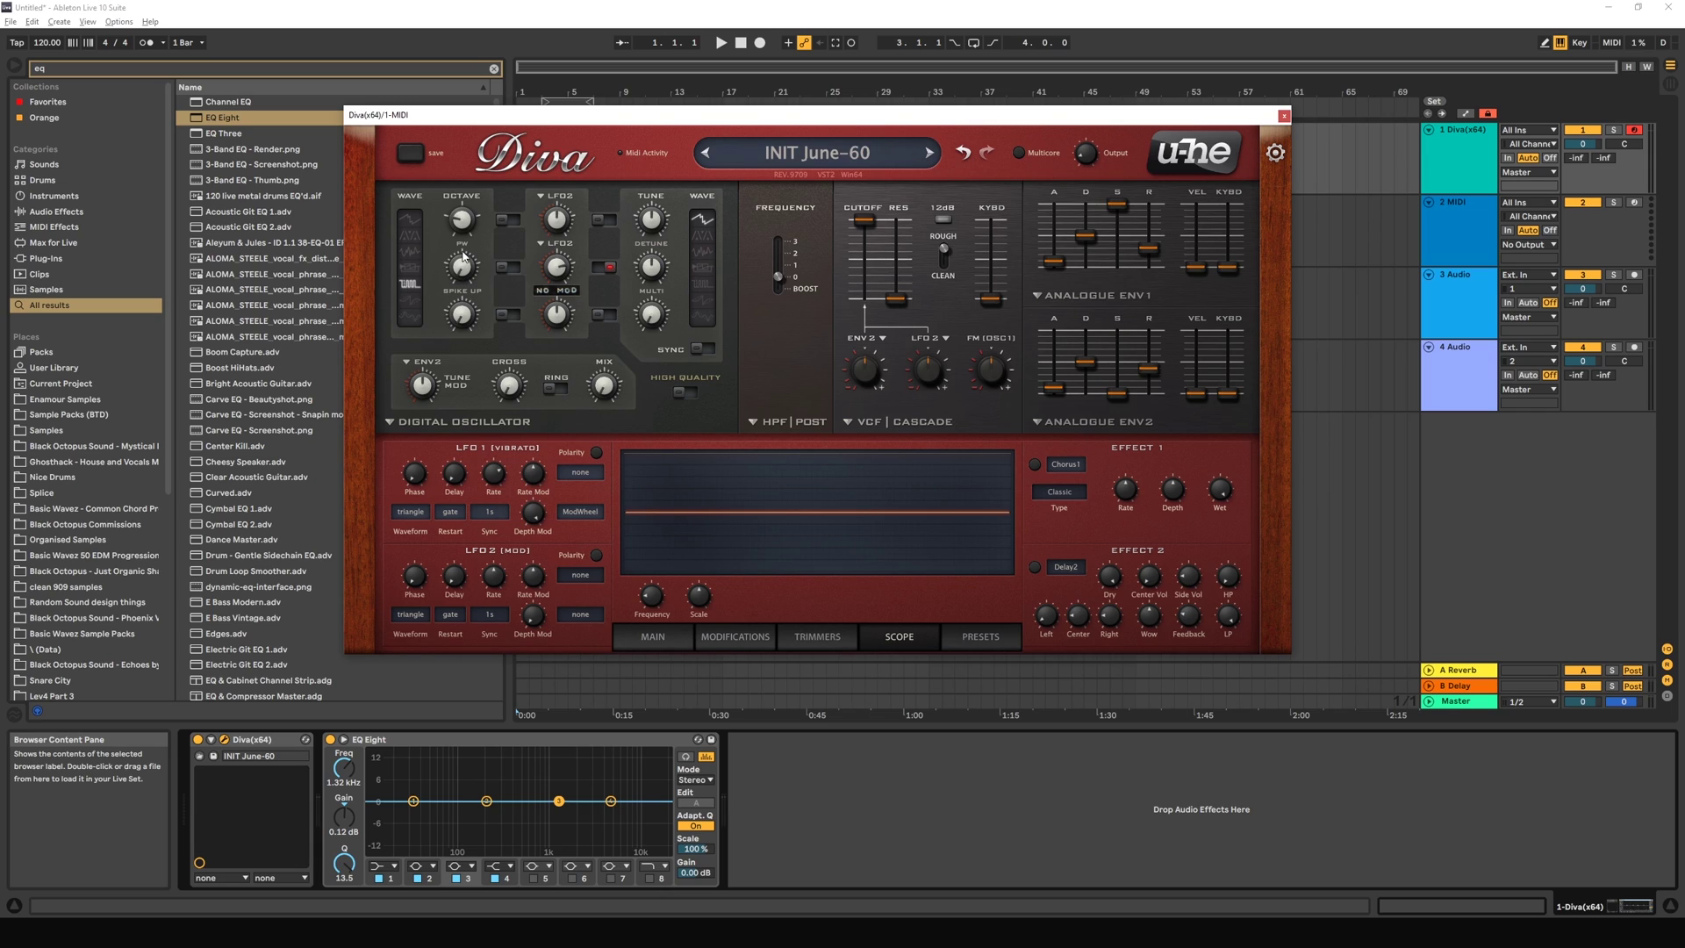
{"action": "mouse_move", "coordinate": [460, 285]}
{"action": "left_mouse_down"}
{"action": "mouse_move", "coordinate": [469, 109]}
{"action": "mouse_move", "coordinate": [471, 268]}
{"action": "left_mouse_up"}
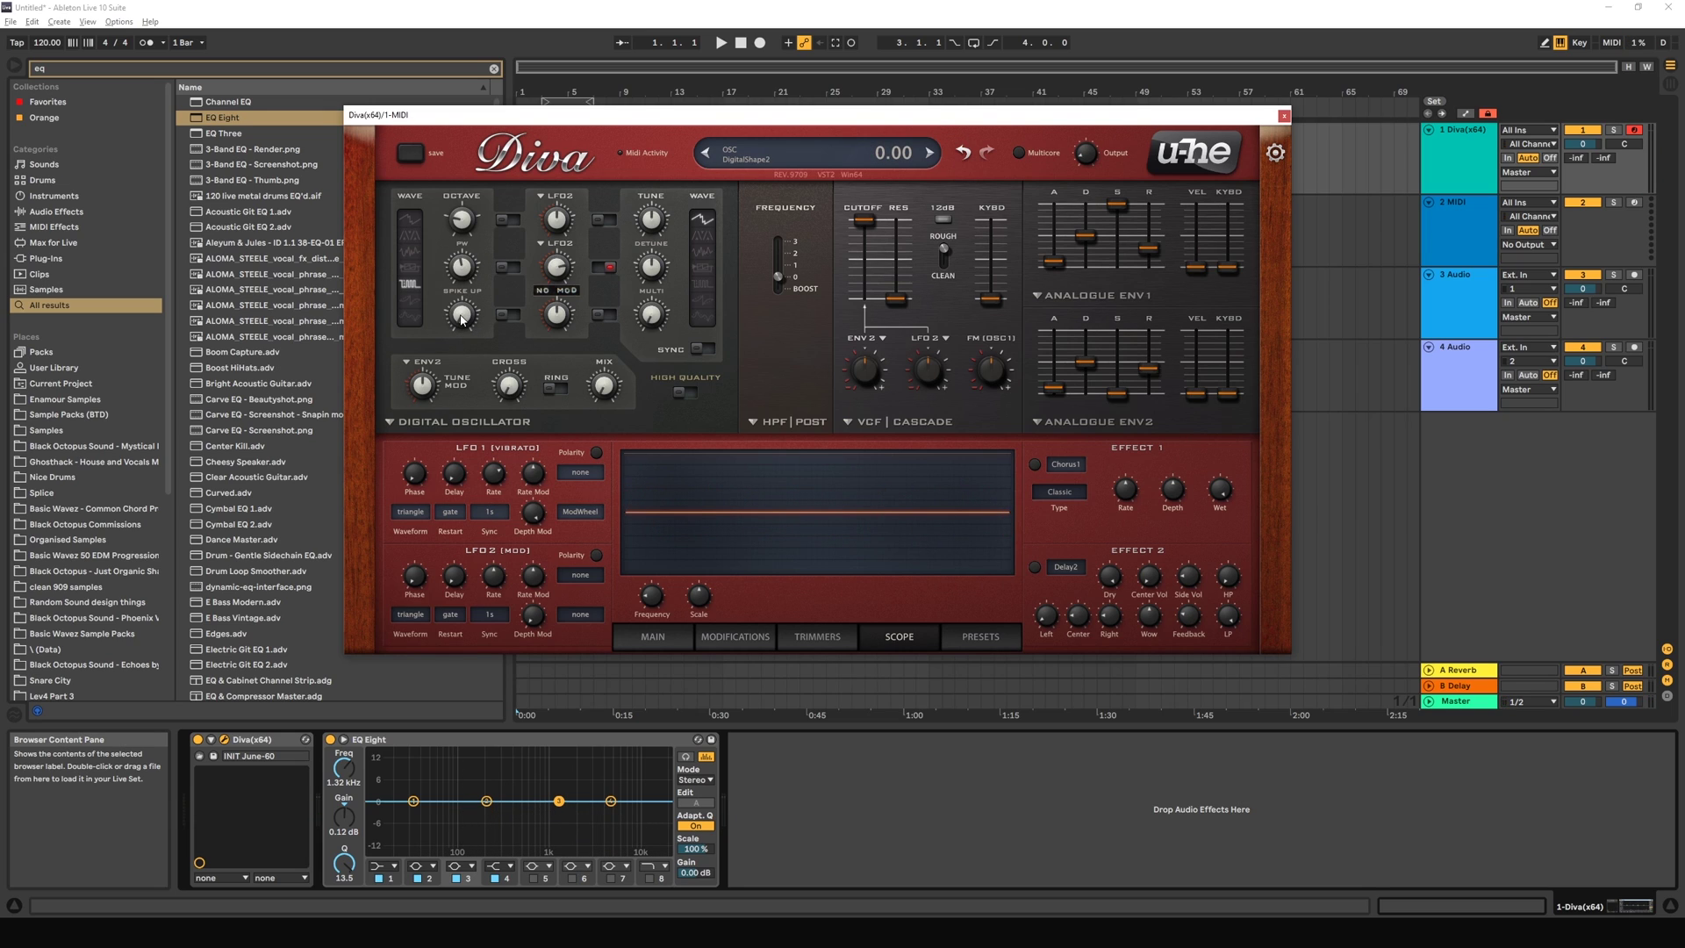
{"action": "left_click_drag", "start_coordinate": [463, 325], "coordinate": [461, 309]}
{"action": "left_click_drag", "start_coordinate": [466, 318], "coordinate": [459, 294]}
{"action": "left_click_drag", "start_coordinate": [461, 321], "coordinate": [475, 187]}
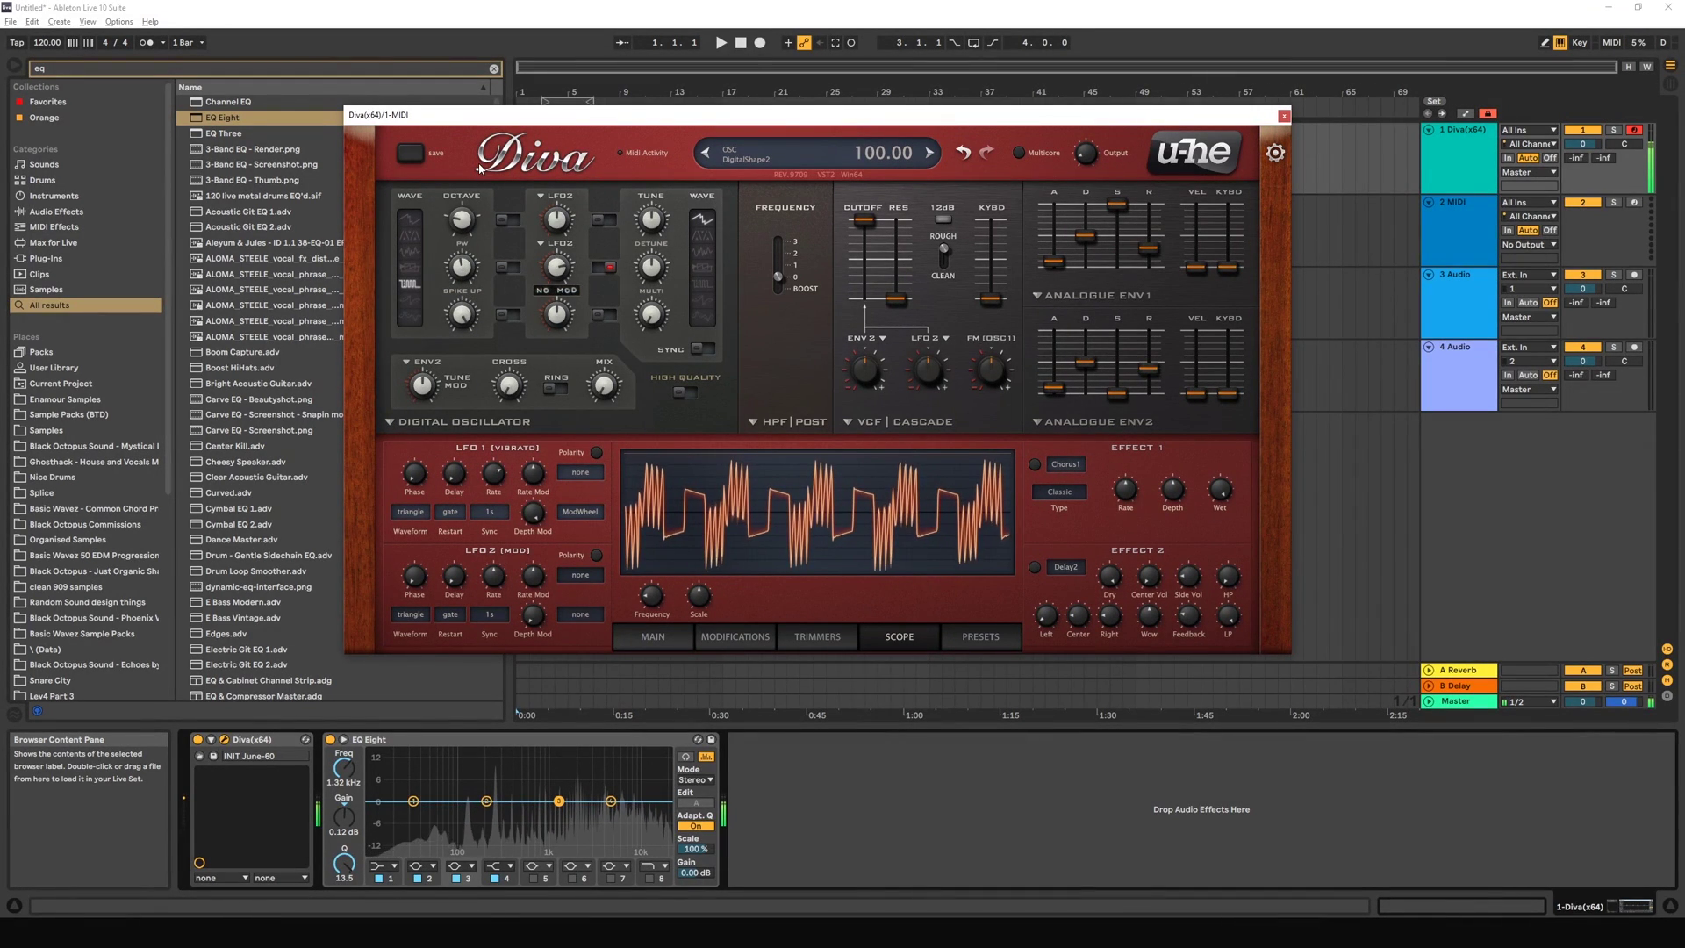
Step: Set oscillator 1 to the waveform with Harmonics and Bend, and adjust its Harmonics amount while playing
{"action": "left_click", "coordinate": [413, 303]}
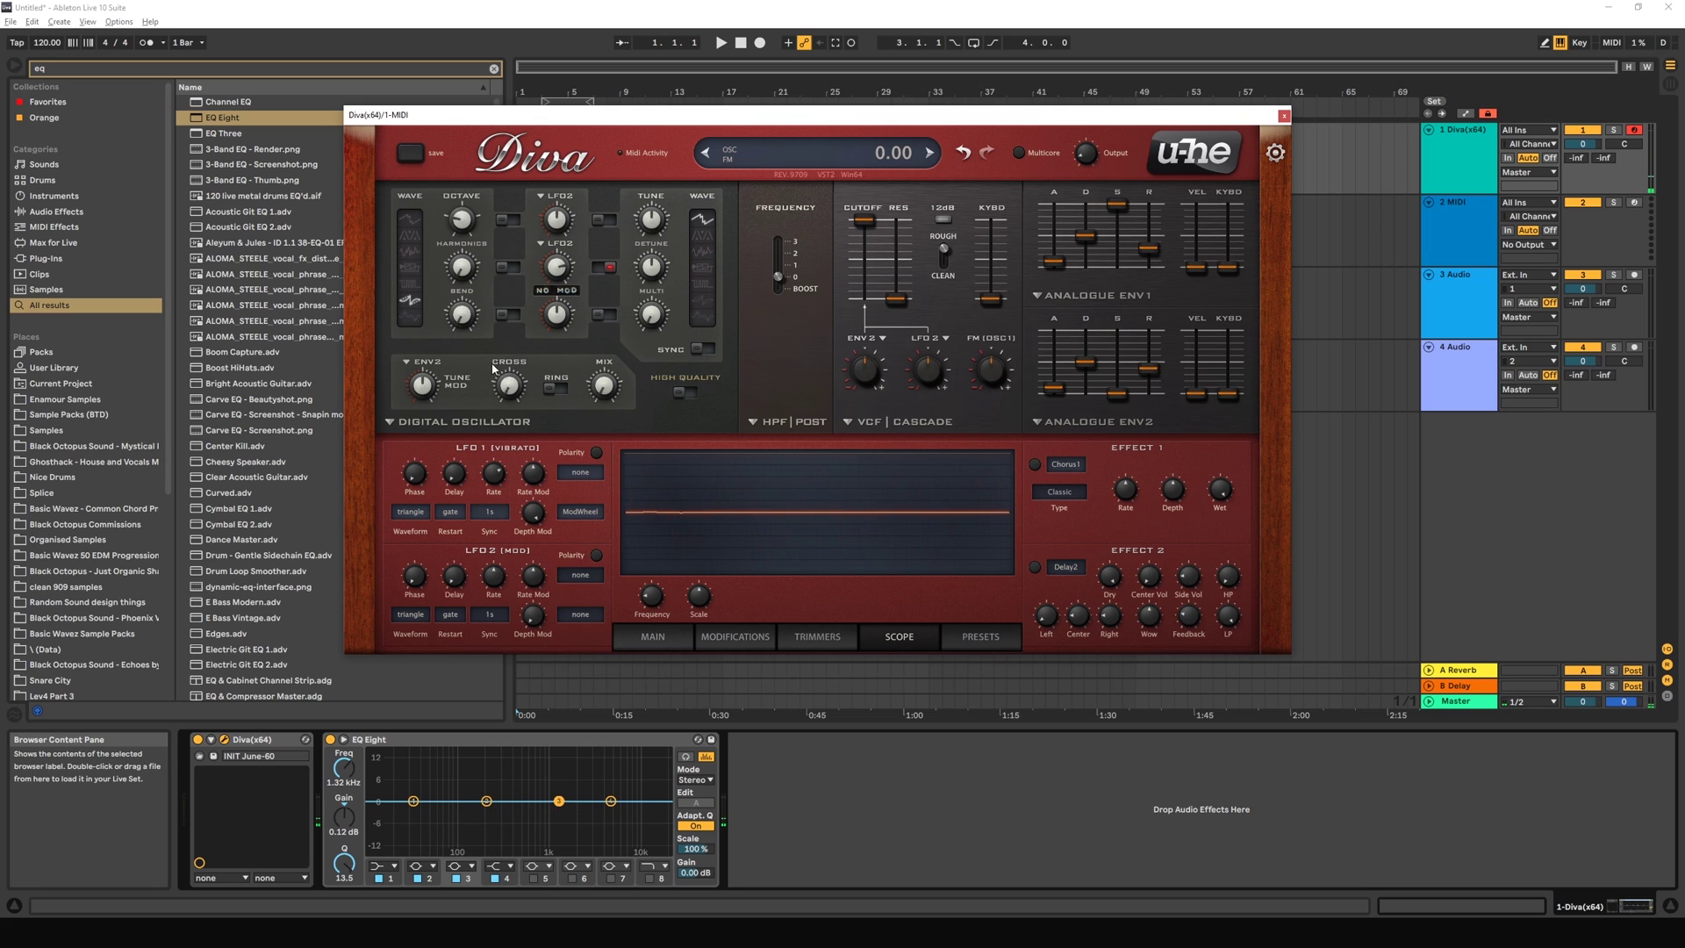
{"action": "mouse_move", "coordinate": [465, 278]}
{"action": "left_mouse_down"}
{"action": "mouse_move", "coordinate": [472, 160]}
{"action": "mouse_move", "coordinate": [459, 275]}
{"action": "left_mouse_up"}
{"action": "left_click_drag", "start_coordinate": [465, 274], "coordinate": [470, 264]}
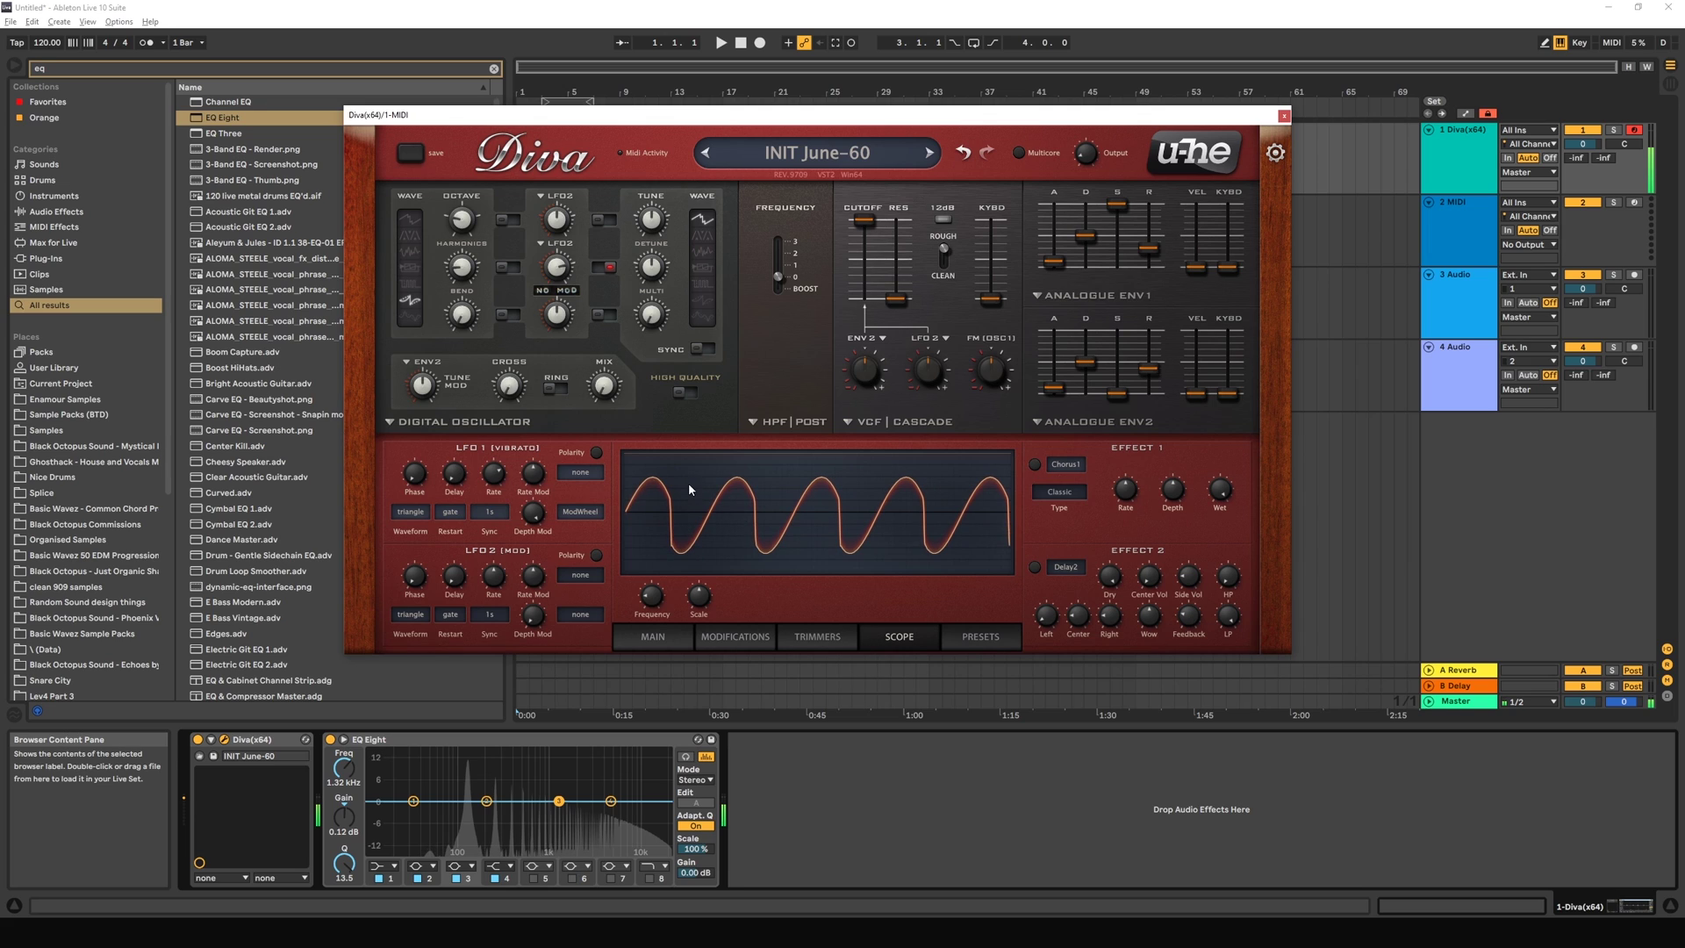
Step: Raise oscillator 1's Harmonics amount and sweep its Bend up and down while playing notes
{"action": "left_click_drag", "start_coordinate": [463, 266], "coordinate": [461, 107]}
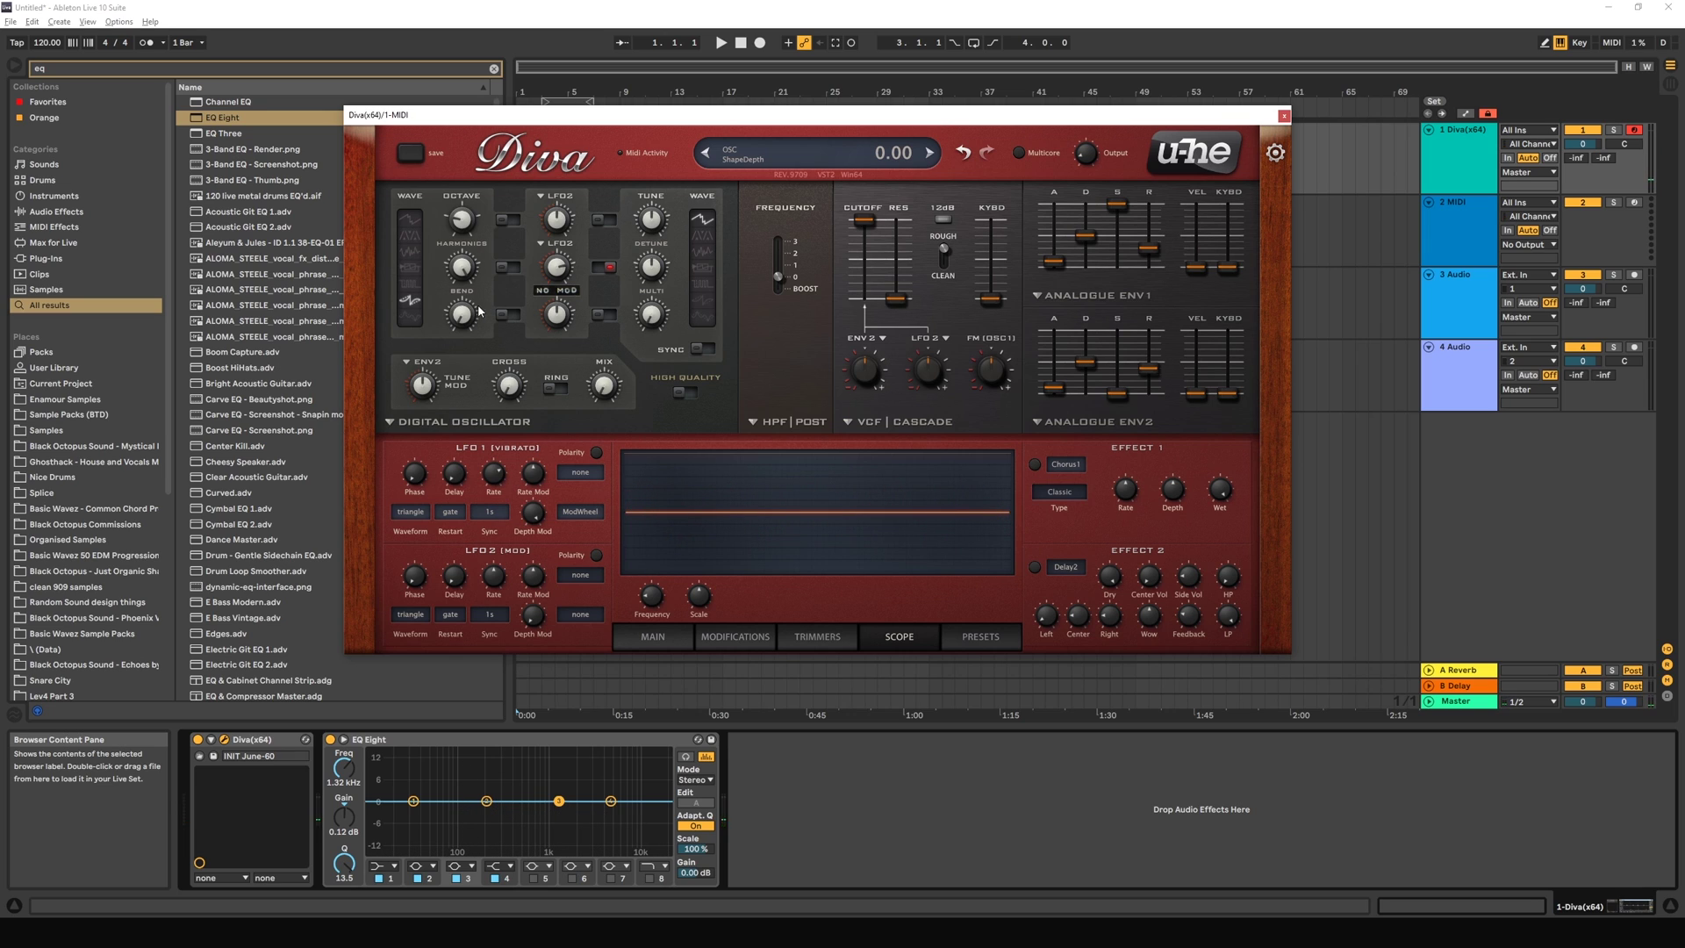
{"action": "left_click_drag", "start_coordinate": [458, 314], "coordinate": [449, 190]}
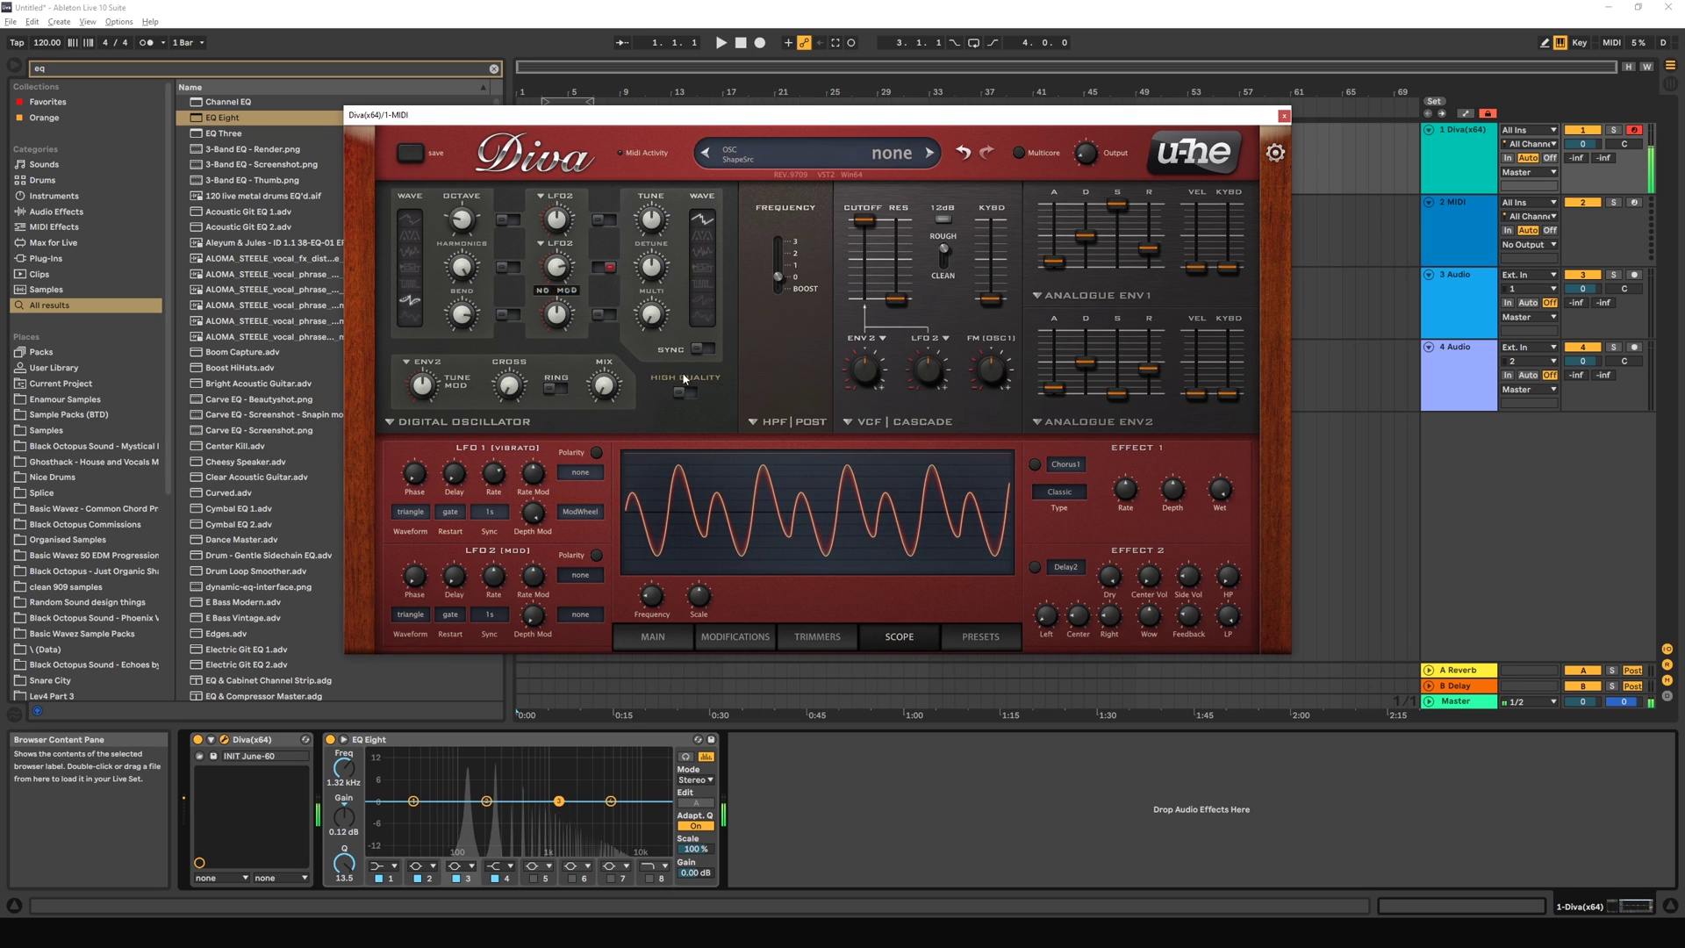
{"action": "left_click_drag", "start_coordinate": [468, 307], "coordinate": [468, 447]}
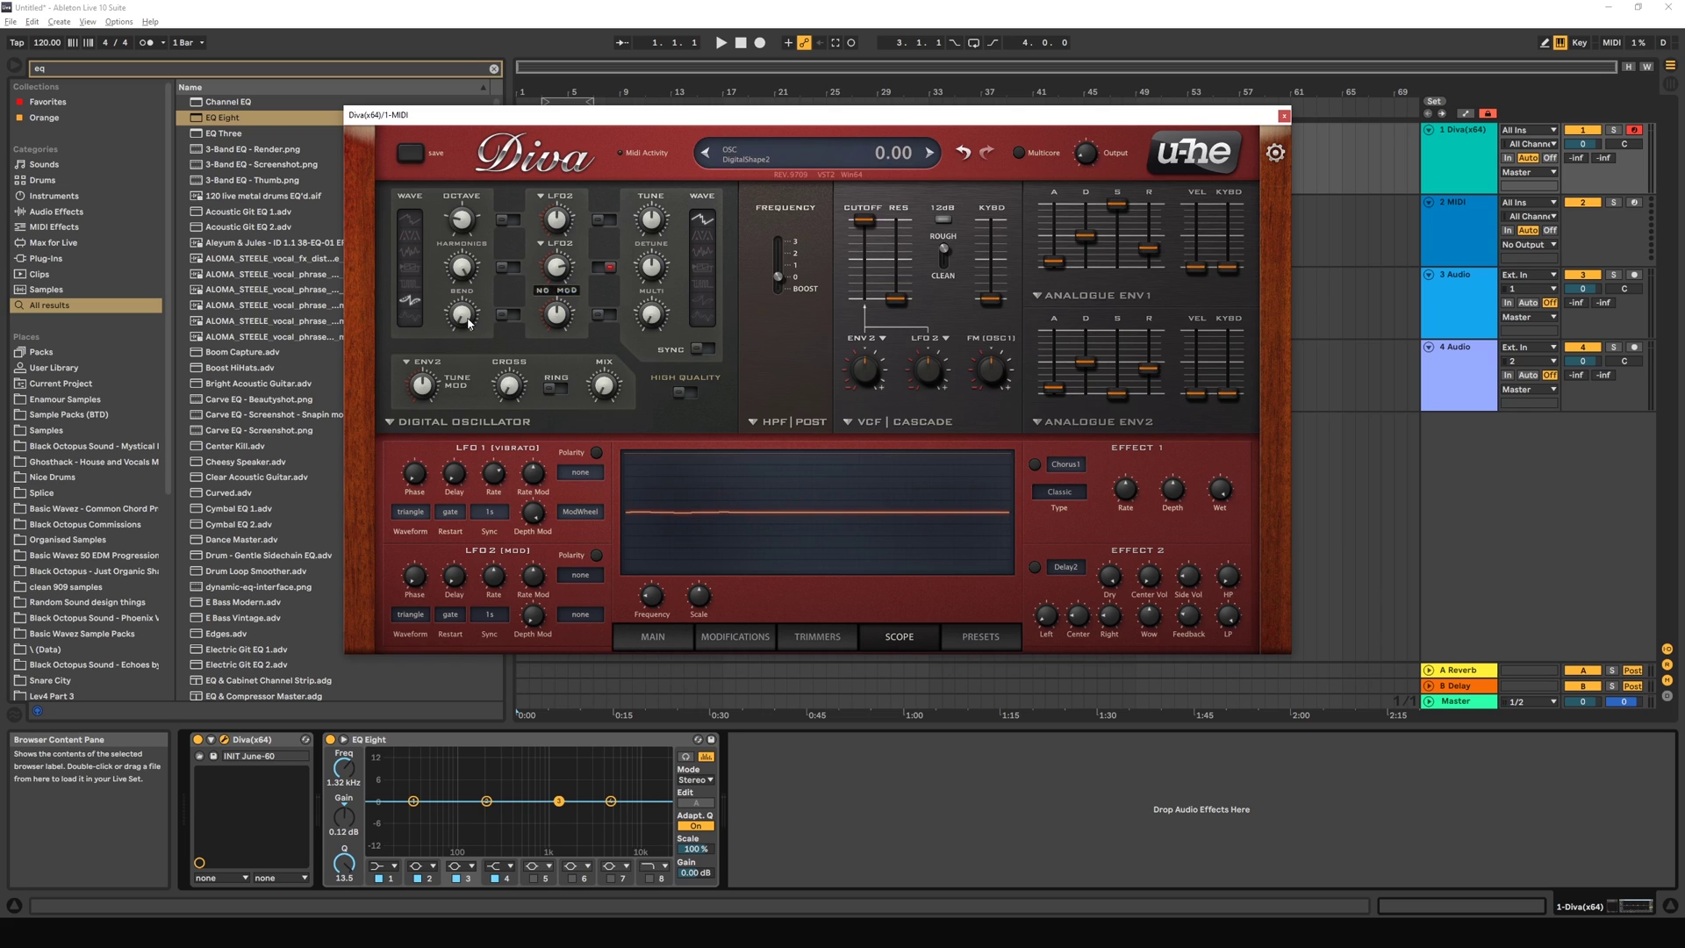
{"action": "left_click_drag", "start_coordinate": [467, 328], "coordinate": [438, 130]}
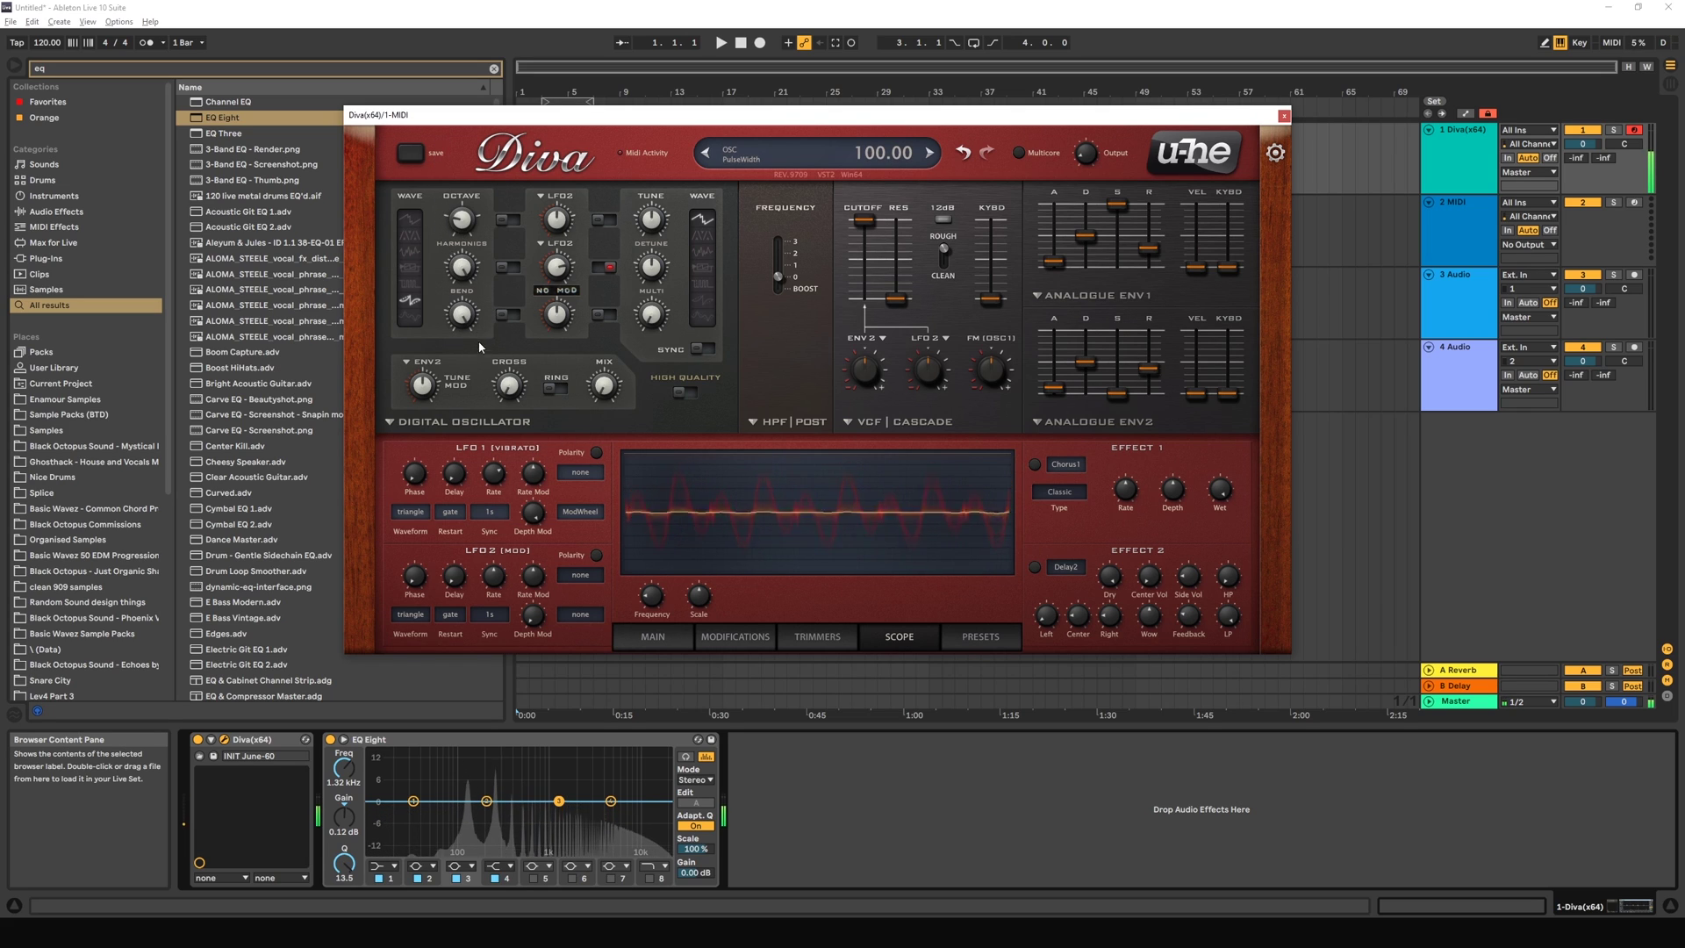
Step: Set oscillator 1 to the Triangle waveform and sweep its Bend amount while playing
{"action": "left_click", "coordinate": [412, 316]}
{"action": "left_click", "coordinate": [410, 318]}
{"action": "left_click_drag", "start_coordinate": [466, 318], "coordinate": [460, 328]}
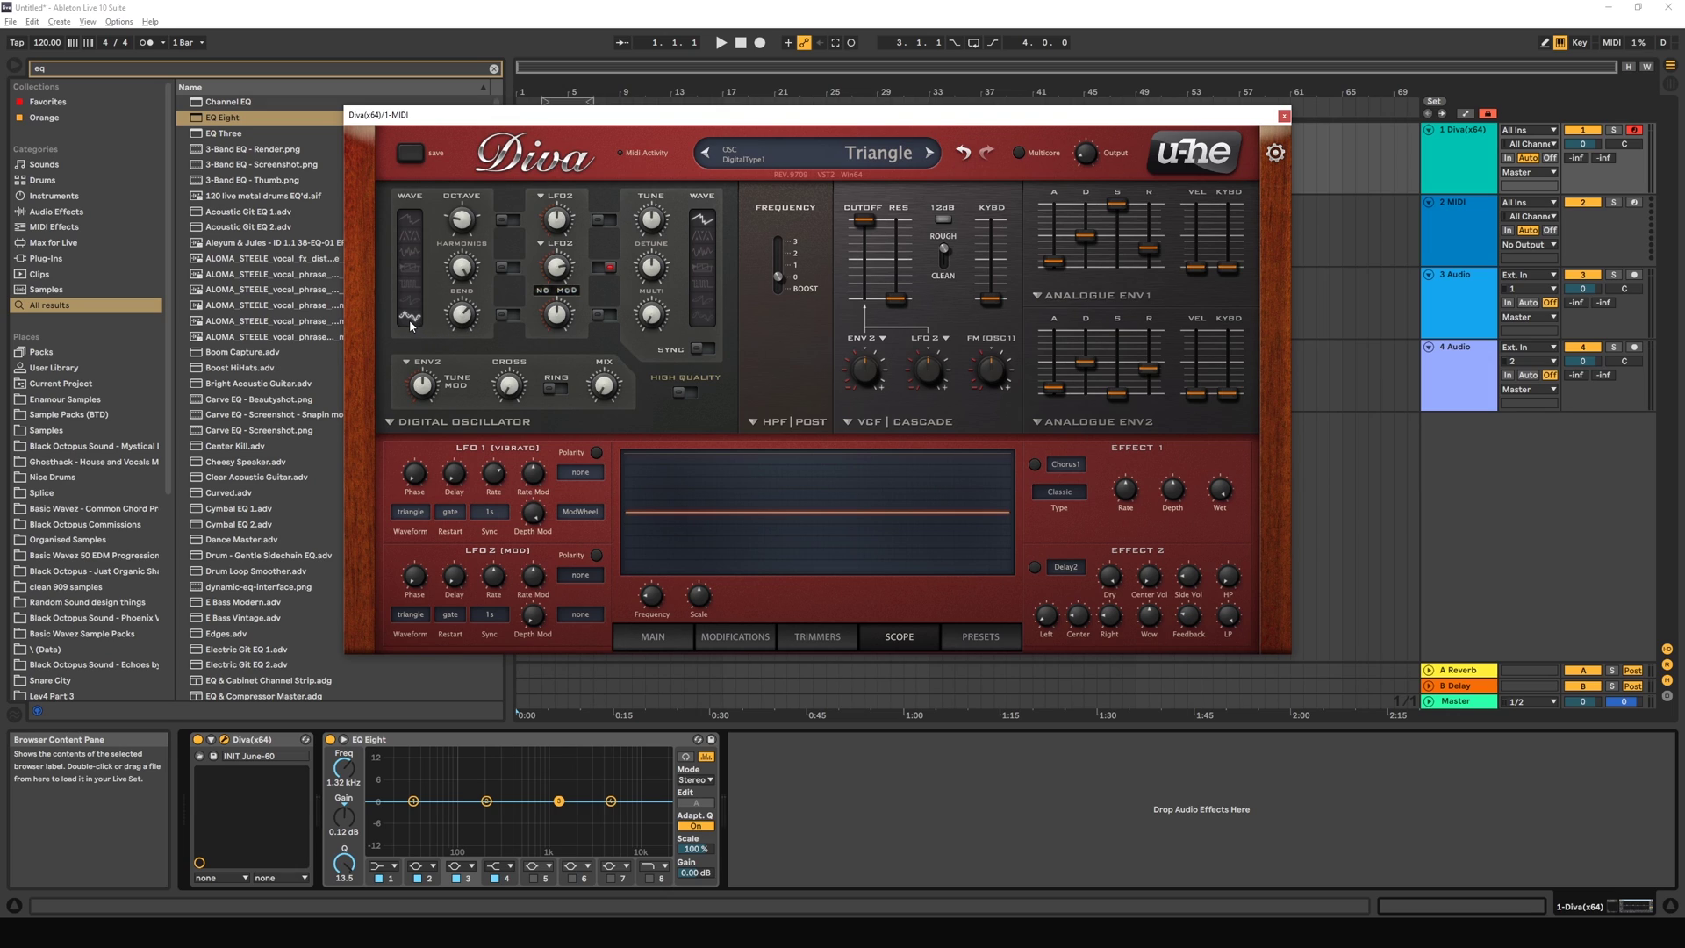
{"action": "left_click_drag", "start_coordinate": [462, 316], "coordinate": [458, 305]}
{"action": "left_click_drag", "start_coordinate": [461, 314], "coordinate": [461, 150]}
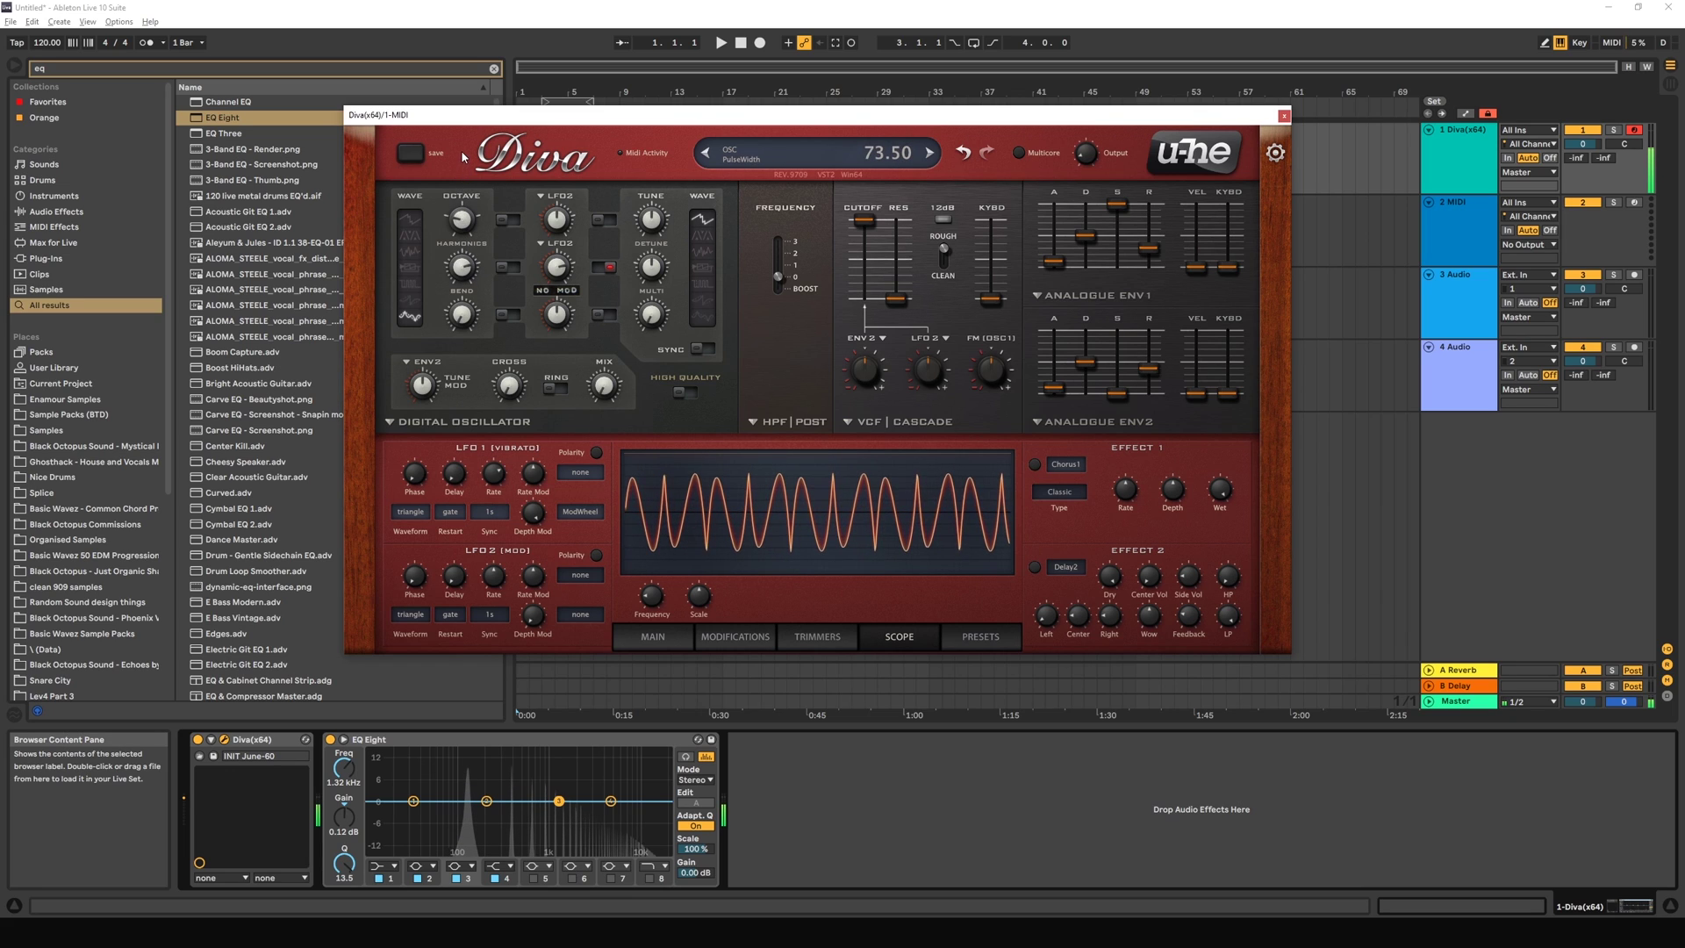
{"action": "mouse_move", "coordinate": [474, 302]}
{"action": "left_mouse_down"}
{"action": "mouse_move", "coordinate": [474, 349]}
{"action": "mouse_move", "coordinate": [474, 294]}
{"action": "mouse_move", "coordinate": [474, 314]}
{"action": "left_mouse_up"}
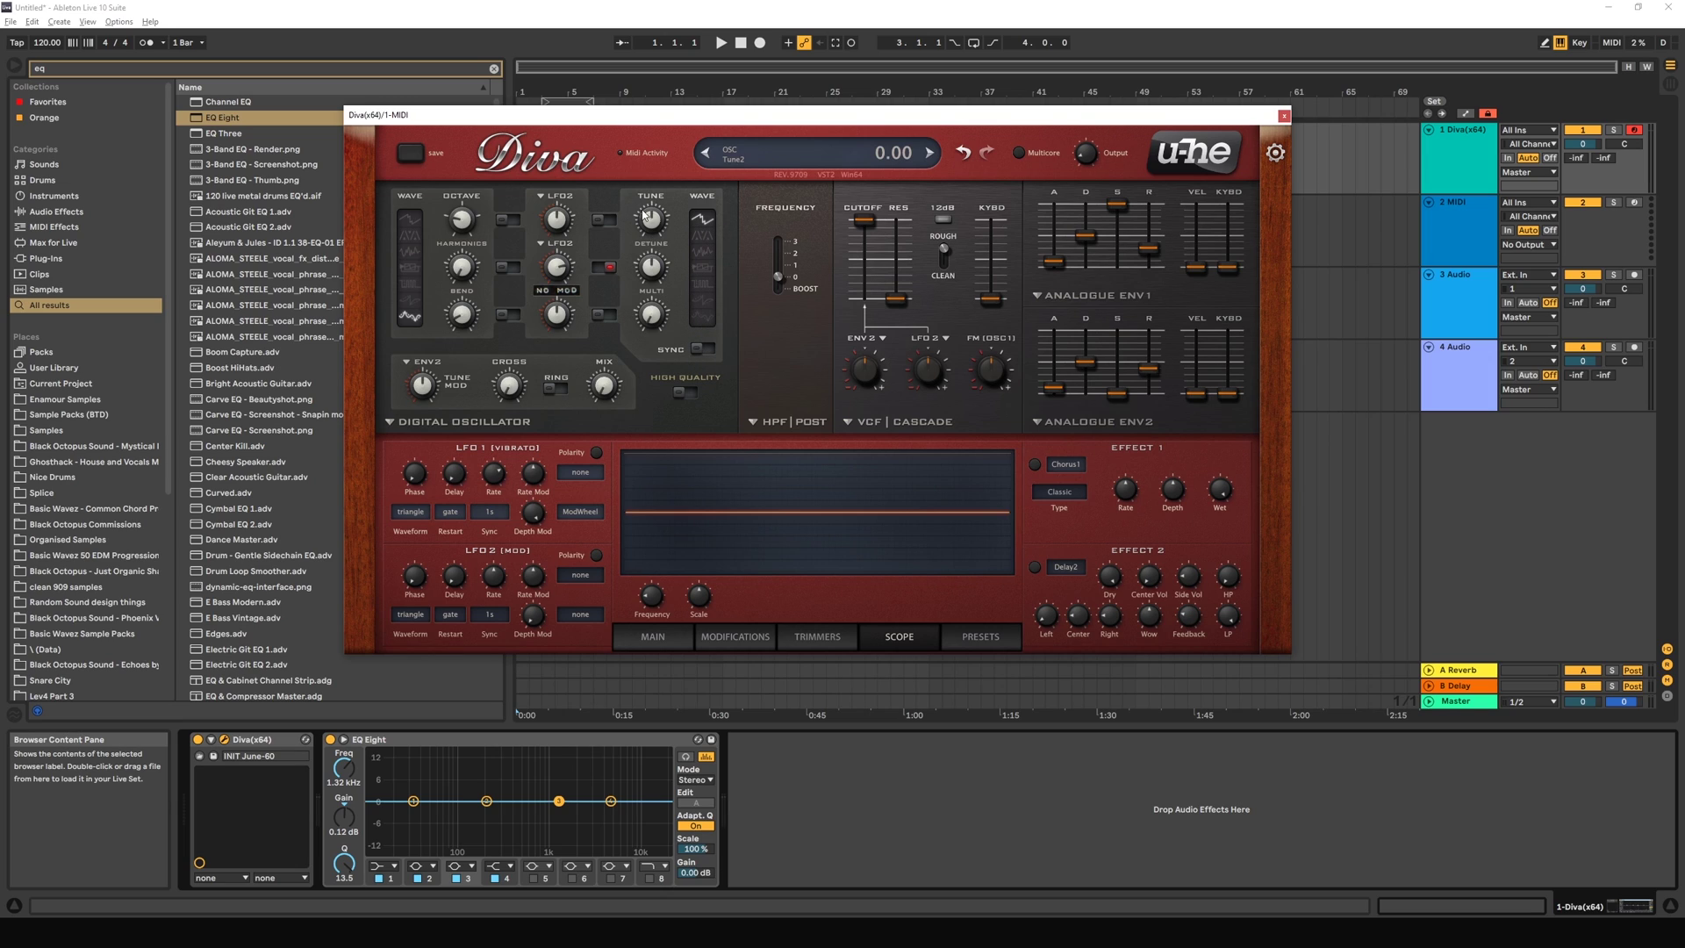
Step: Set oscillator 1 to the waveform with Detune and Multi, and vary oscillator 2's Tune while trying Sync on and off
{"action": "mouse_move", "coordinate": [660, 208]}
{"action": "left_mouse_down"}
{"action": "mouse_move", "coordinate": [658, 230]}
{"action": "mouse_move", "coordinate": [655, 185]}
{"action": "mouse_move", "coordinate": [655, 221]}
{"action": "left_mouse_up"}
{"action": "left_click", "coordinate": [409, 217]}
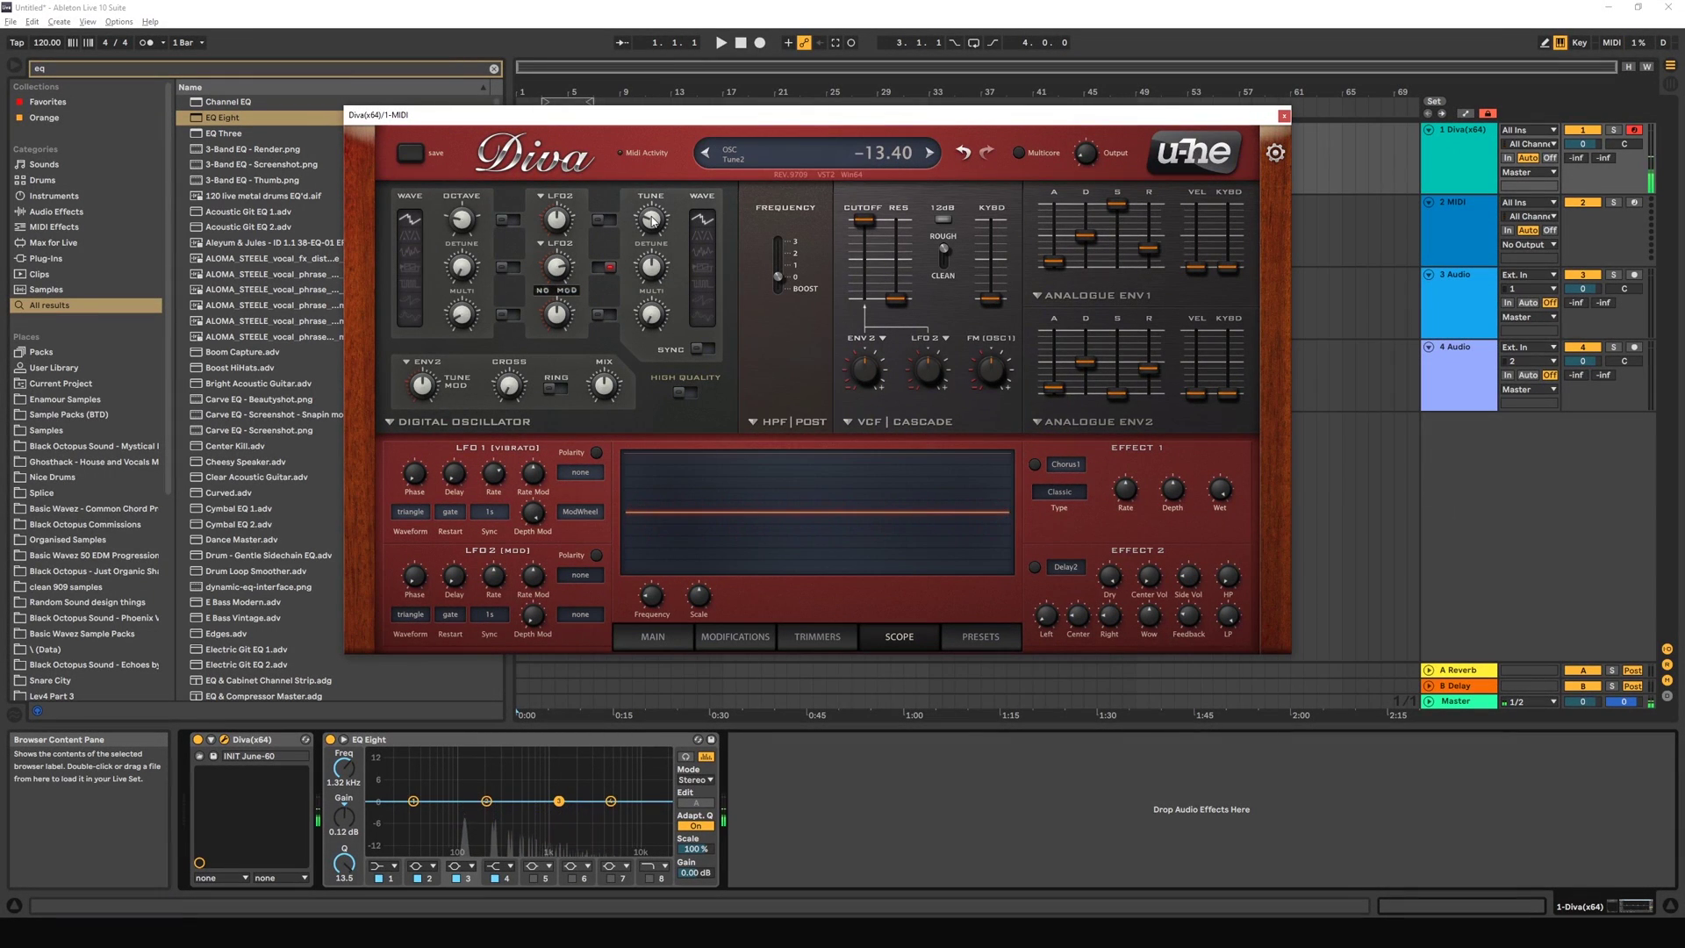
{"action": "left_click", "coordinate": [705, 350]}
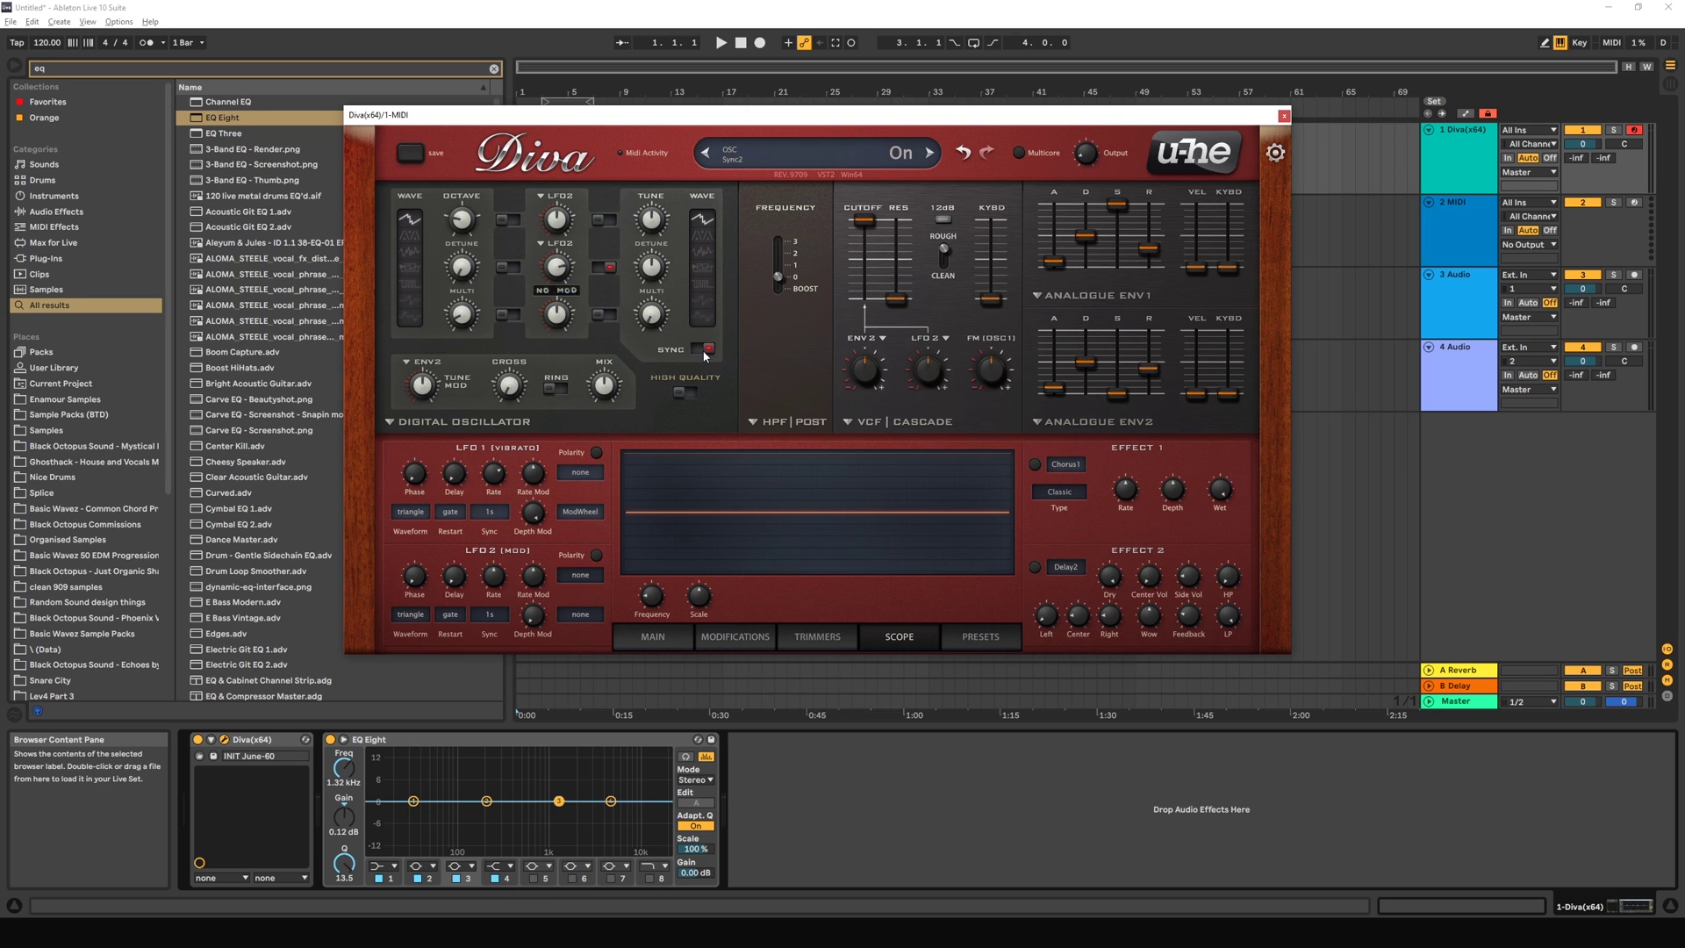
{"action": "left_click", "coordinate": [704, 349]}
Step: Assign LFO2 as the Tune Mod source and adjust the Tune Mod amount
{"action": "left_click", "coordinate": [420, 371]}
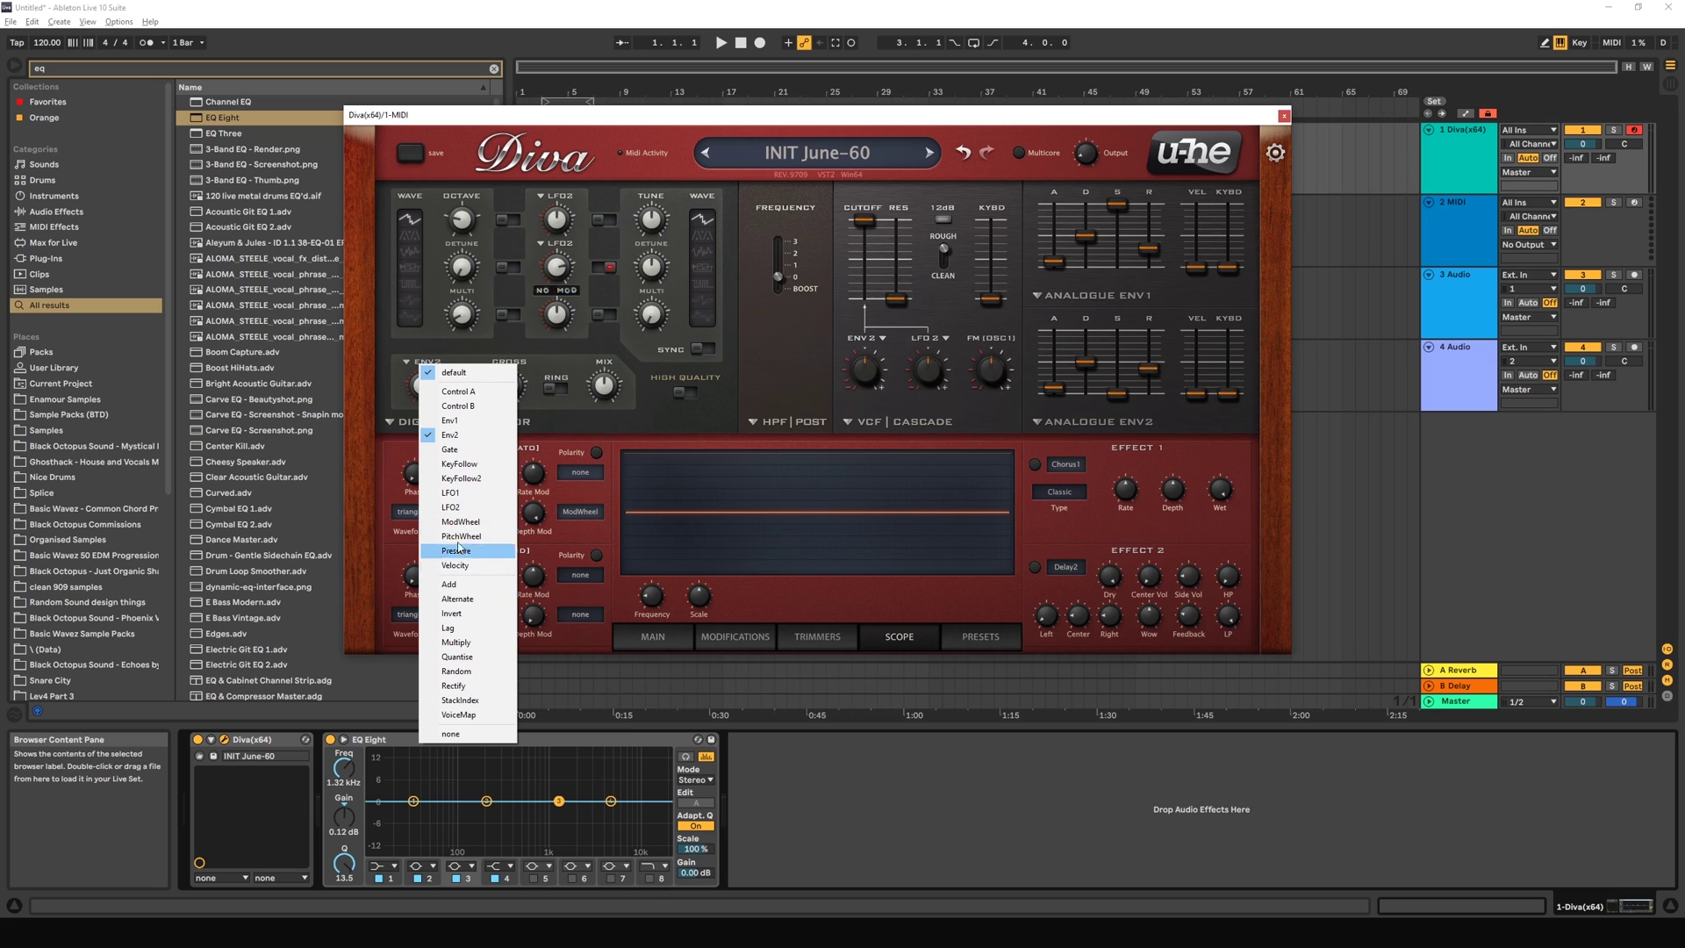
{"action": "left_click", "coordinate": [467, 509]}
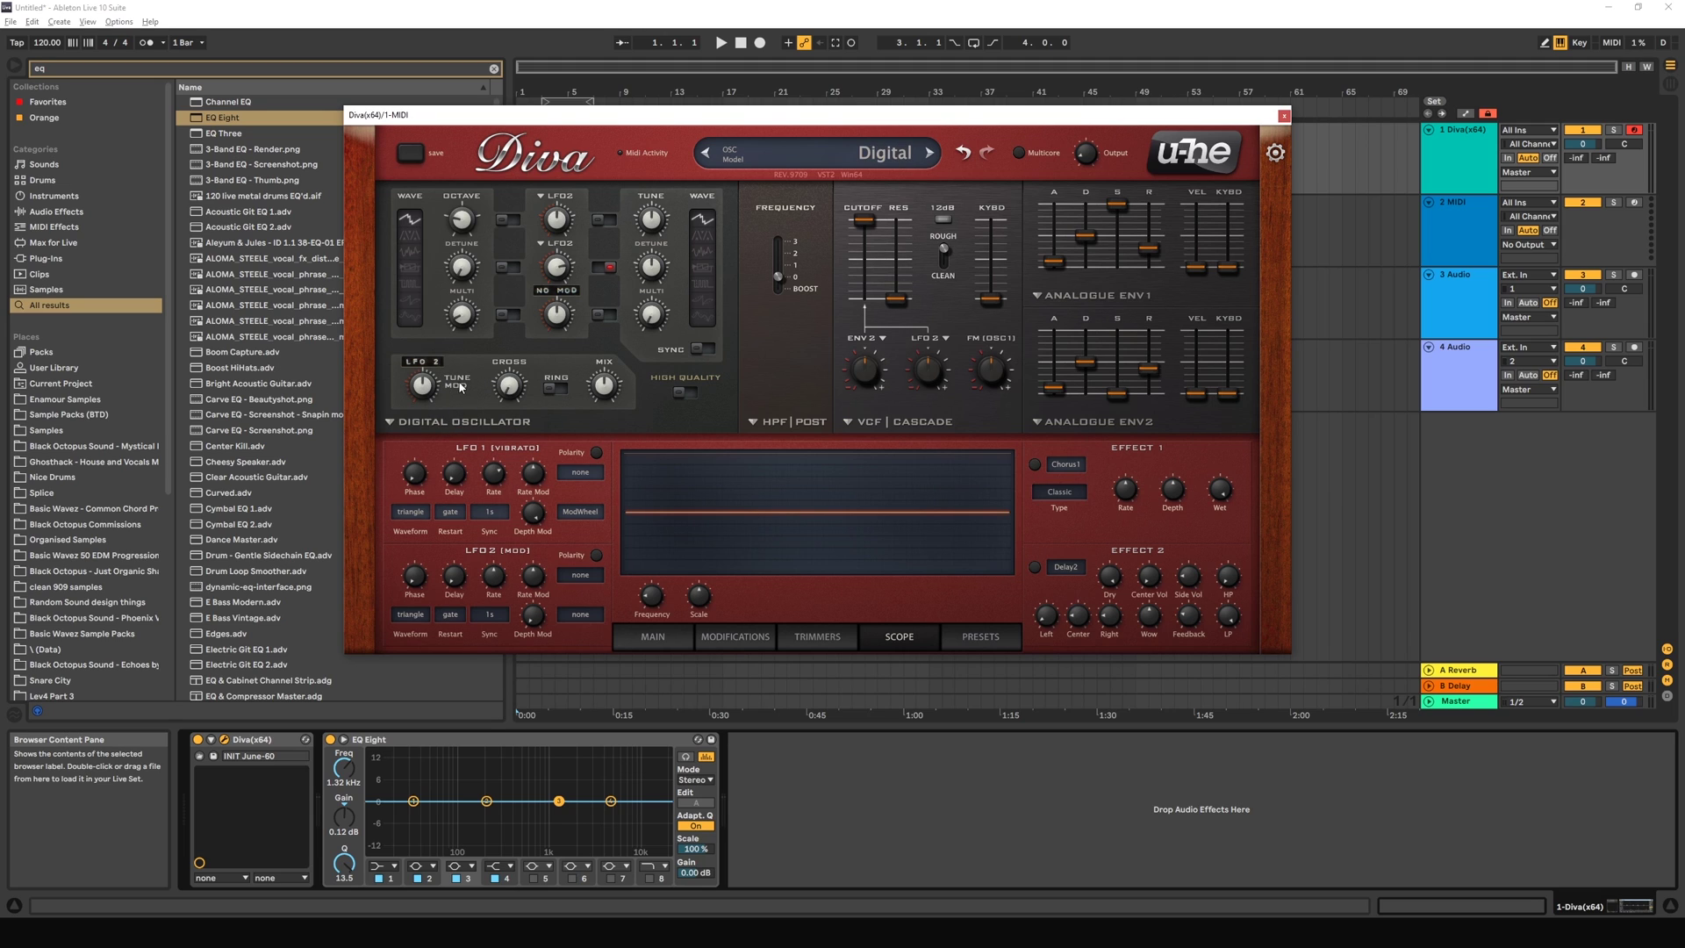
{"action": "left_click_drag", "start_coordinate": [424, 381], "coordinate": [465, 424]}
Step: Sweep the Cross modulation amount while playing notes
{"action": "mouse_move", "coordinate": [509, 395]}
{"action": "left_mouse_down"}
{"action": "mouse_move", "coordinate": [506, 376]}
{"action": "mouse_move", "coordinate": [514, 396]}
{"action": "left_mouse_up"}
{"action": "left_click_drag", "start_coordinate": [516, 395], "coordinate": [511, 328]}
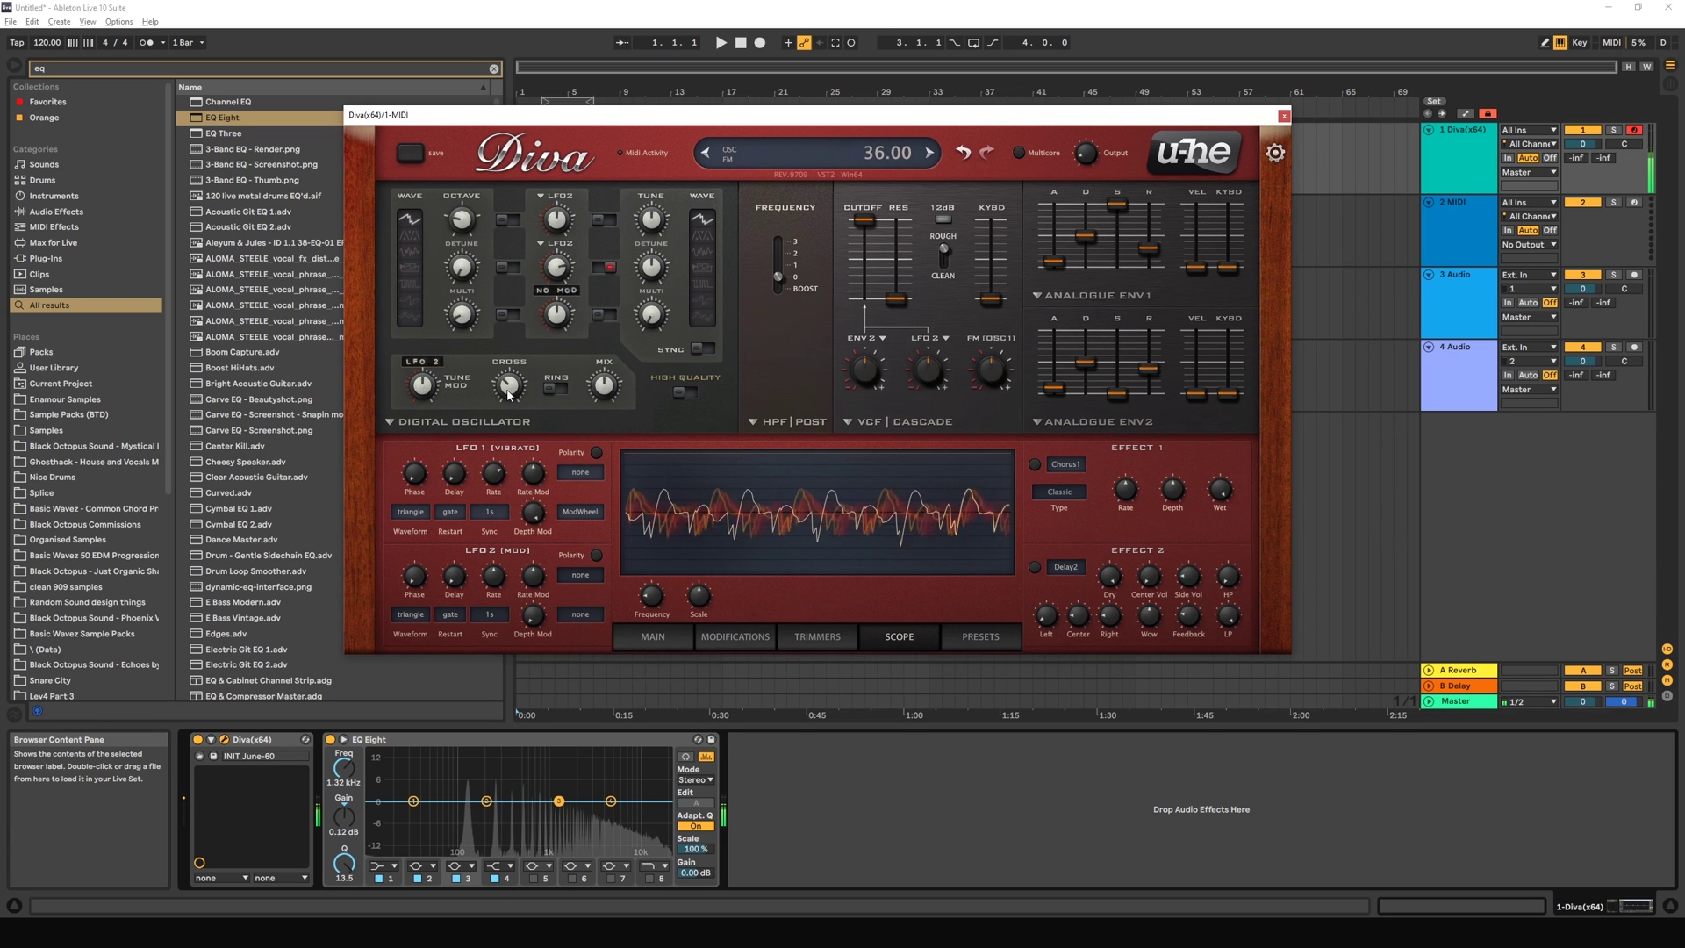
{"action": "left_click_drag", "start_coordinate": [508, 383], "coordinate": [510, 300]}
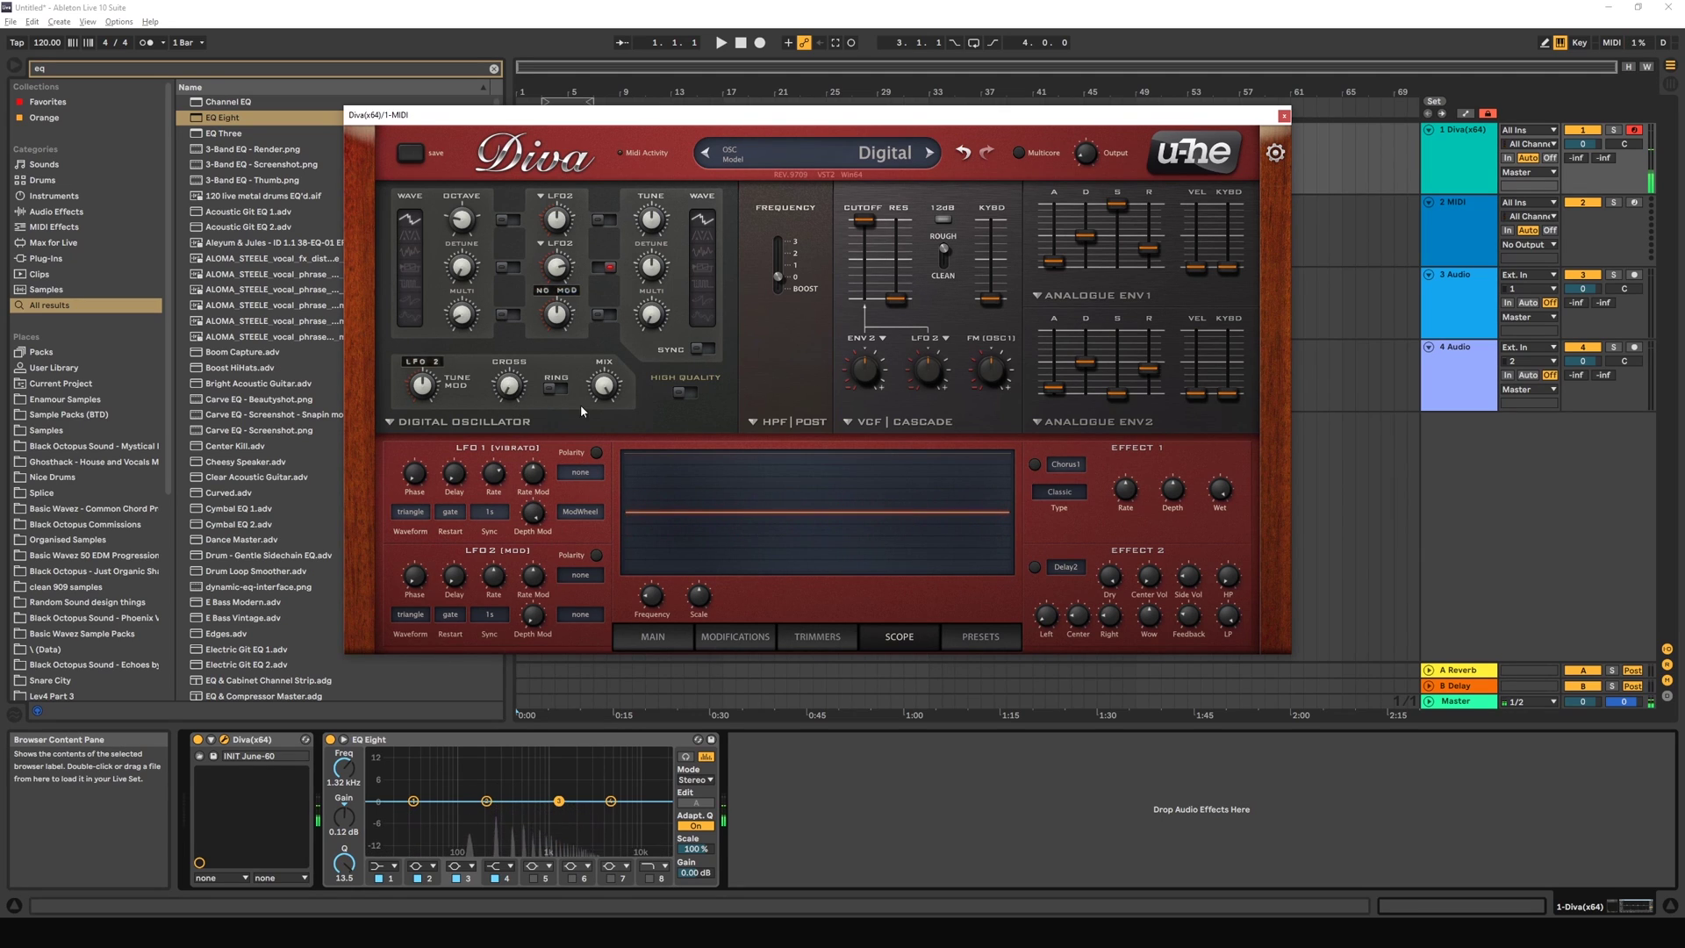
Step: Switch Ring modulation on, compare it with the plain sound, and raise the oscillator Mix to 100
{"action": "left_click", "coordinate": [552, 388]}
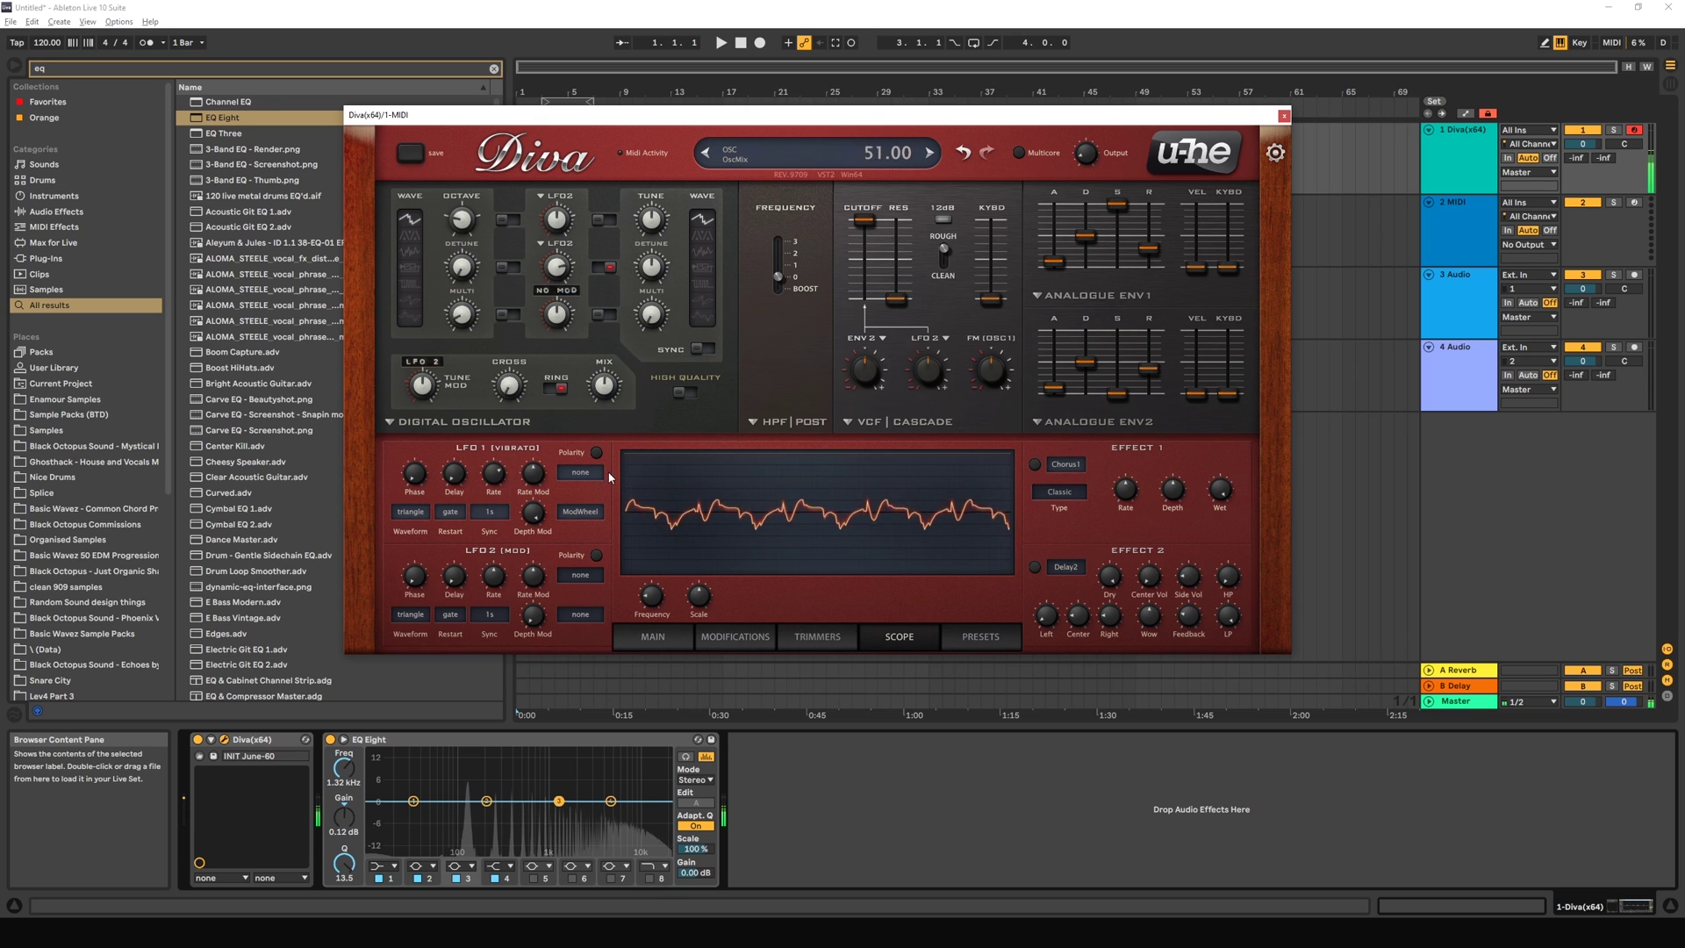
{"action": "left_click", "coordinate": [556, 388]}
{"action": "left_click", "coordinate": [561, 387]}
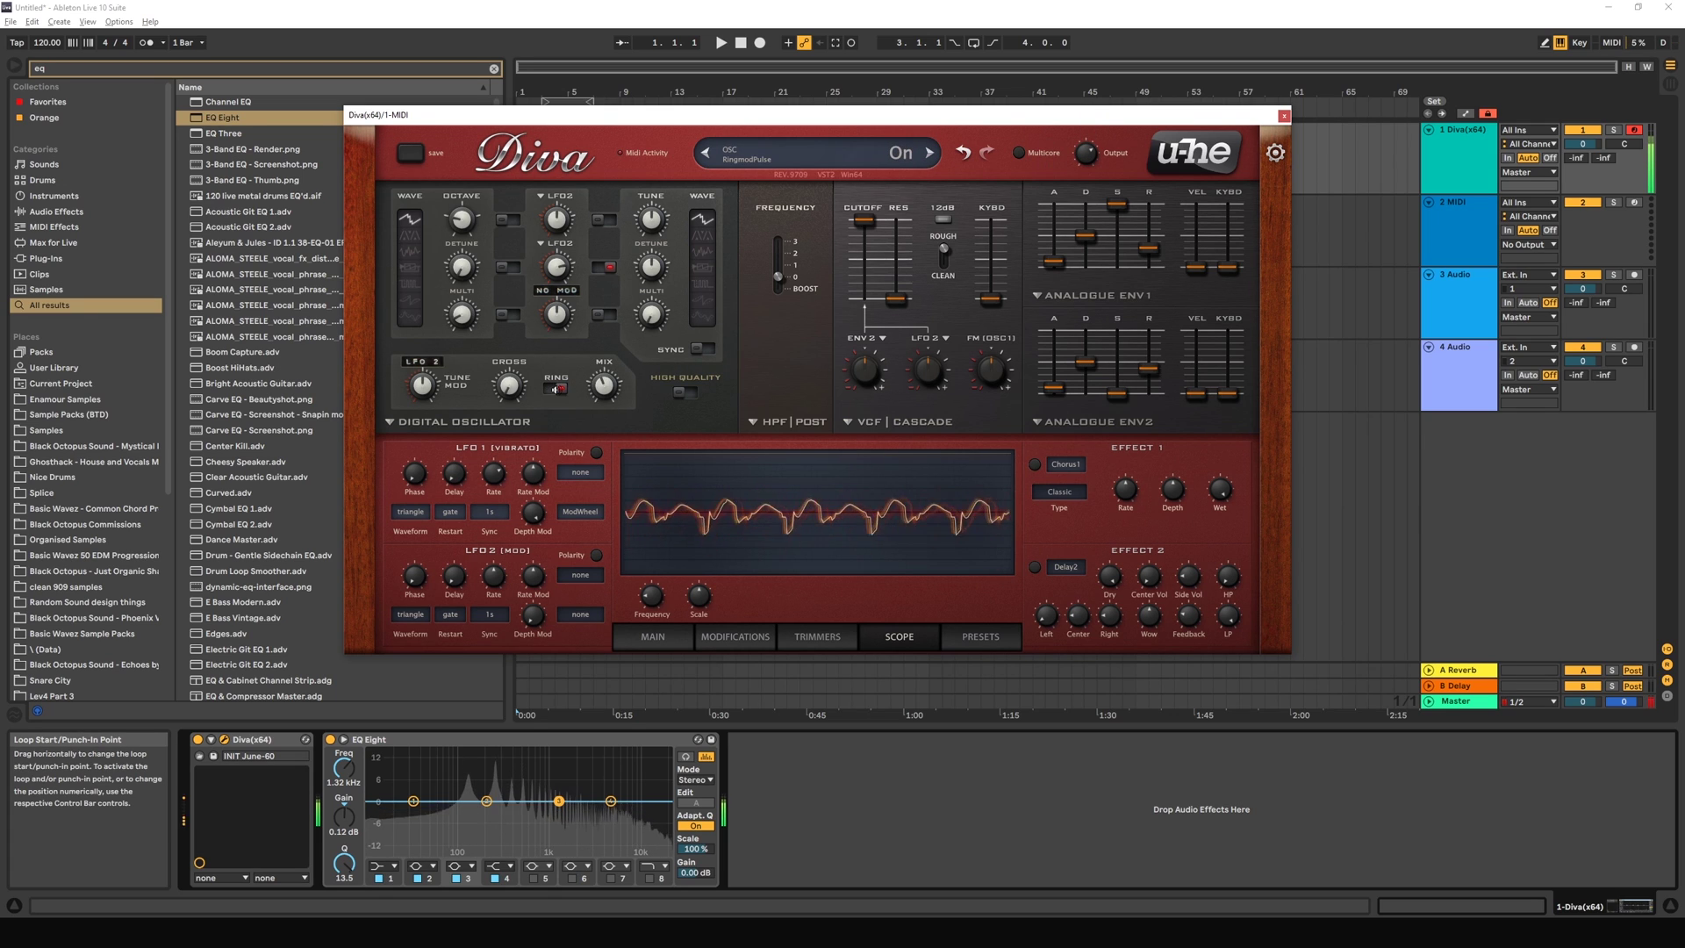
{"action": "left_click_drag", "start_coordinate": [602, 390], "coordinate": [626, 282]}
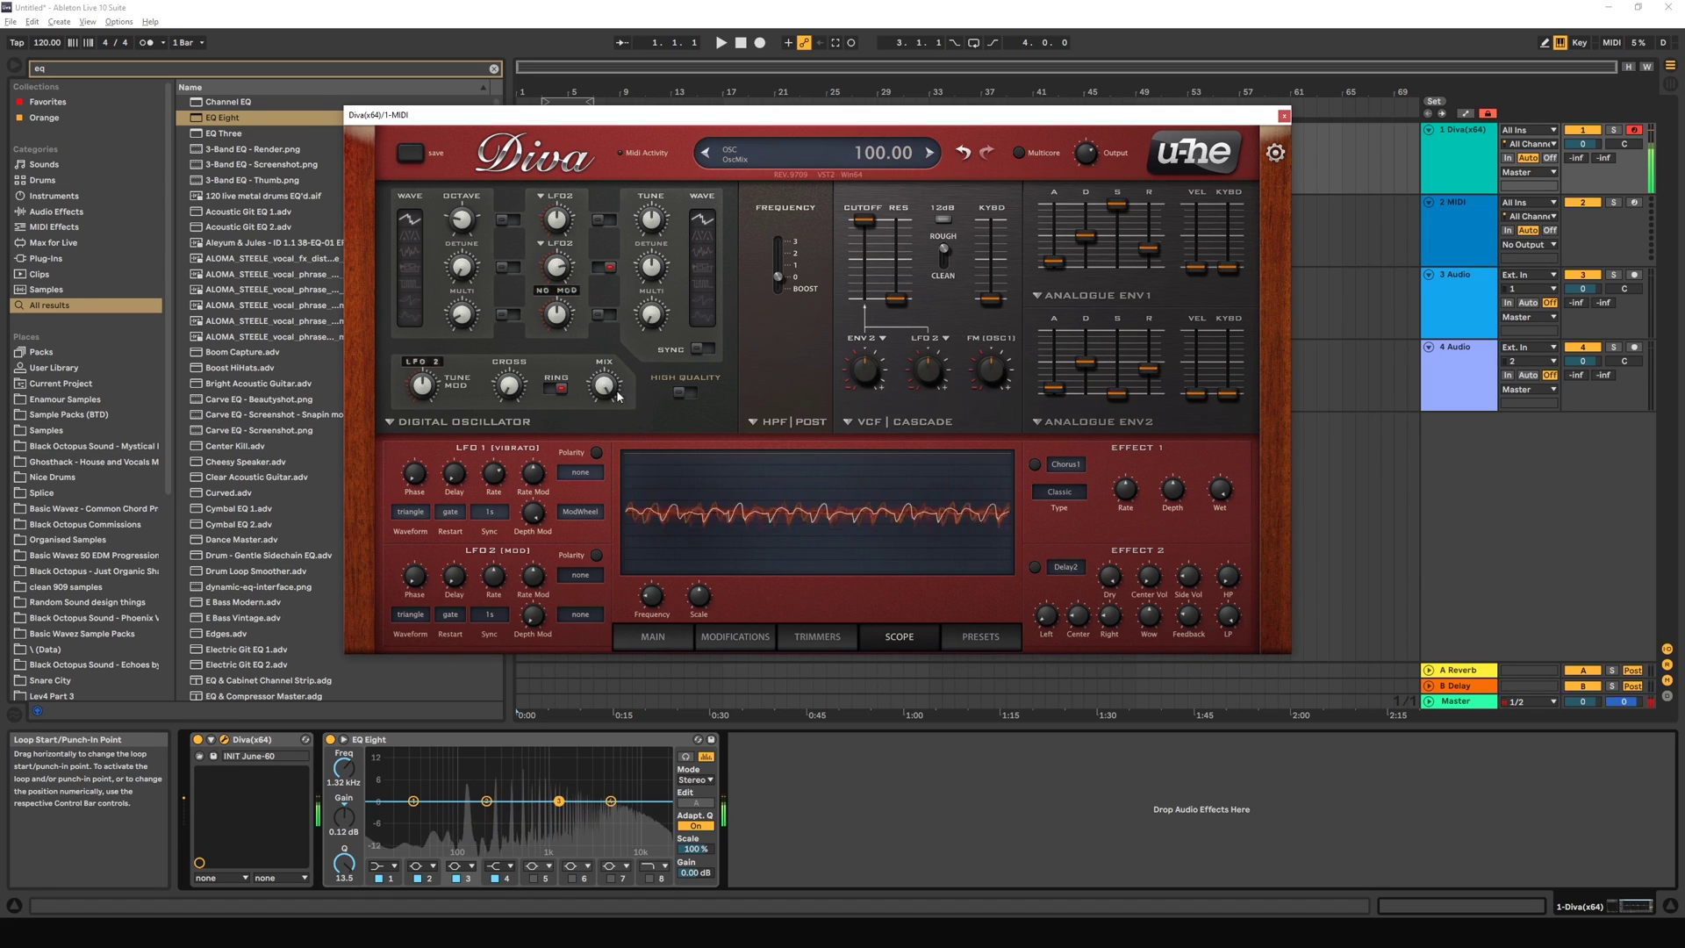
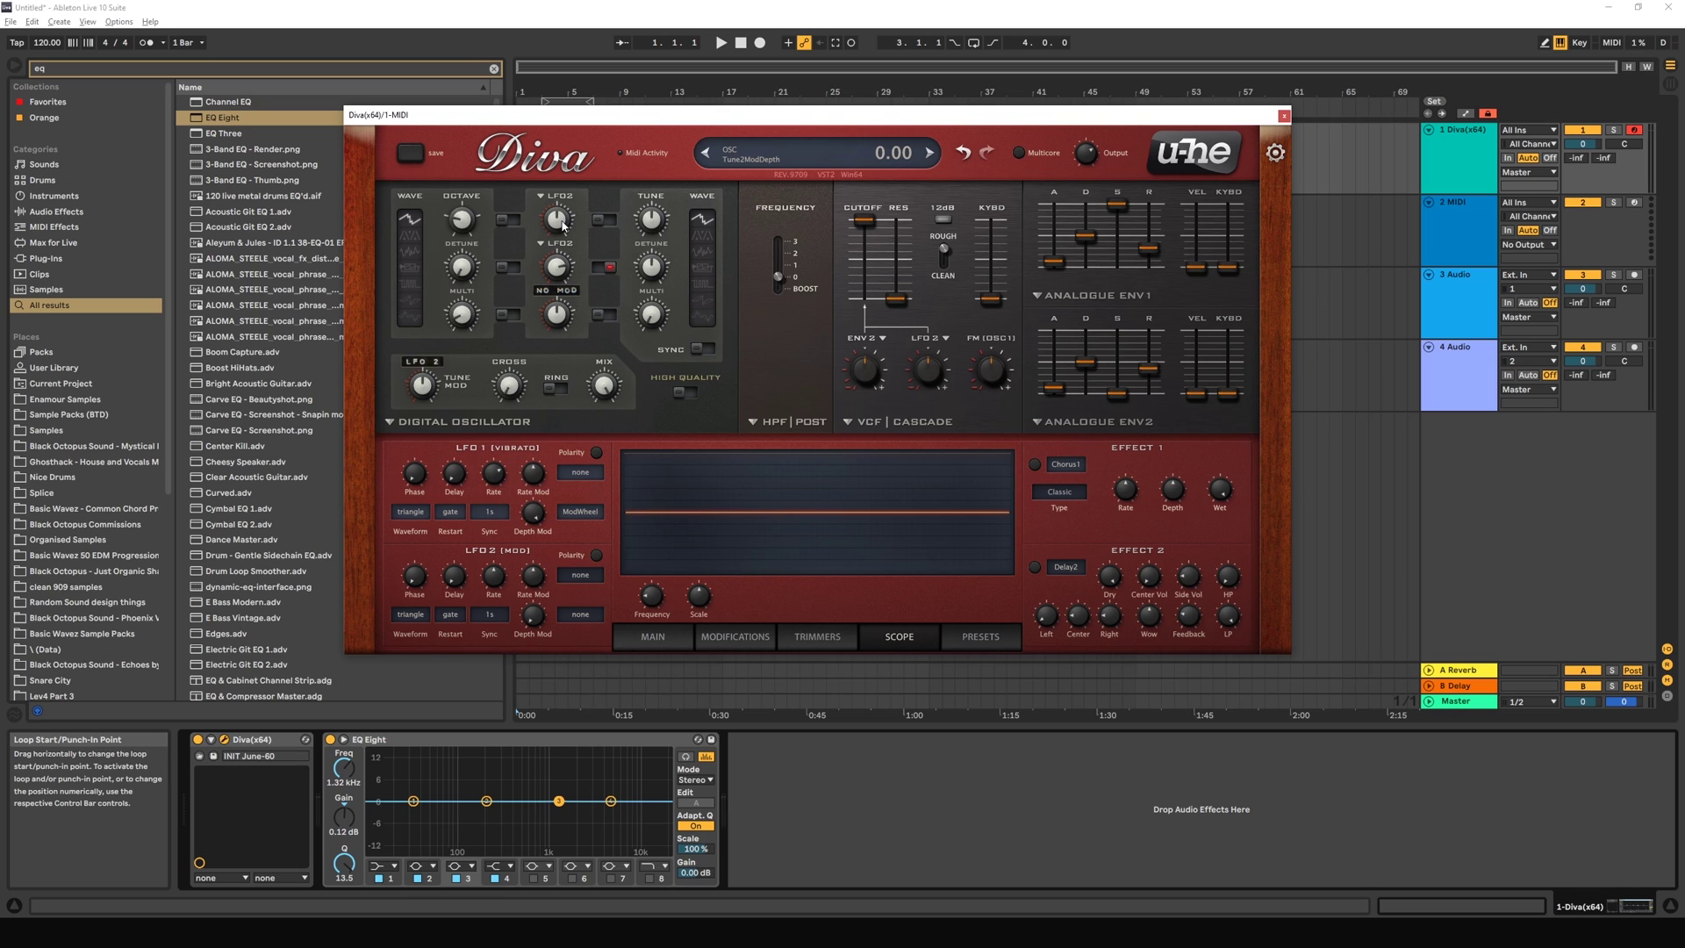
Step: Modulate oscillator 2's Tune with LFO2 at a depth of 8.60 and try the same modulation on oscillator 1
{"action": "left_click_drag", "start_coordinate": [562, 227], "coordinate": [553, 225]}
{"action": "left_click", "coordinate": [603, 220]}
{"action": "left_click_drag", "start_coordinate": [559, 223], "coordinate": [633, 49]}
{"action": "left_click_drag", "start_coordinate": [559, 221], "coordinate": [555, 220]}
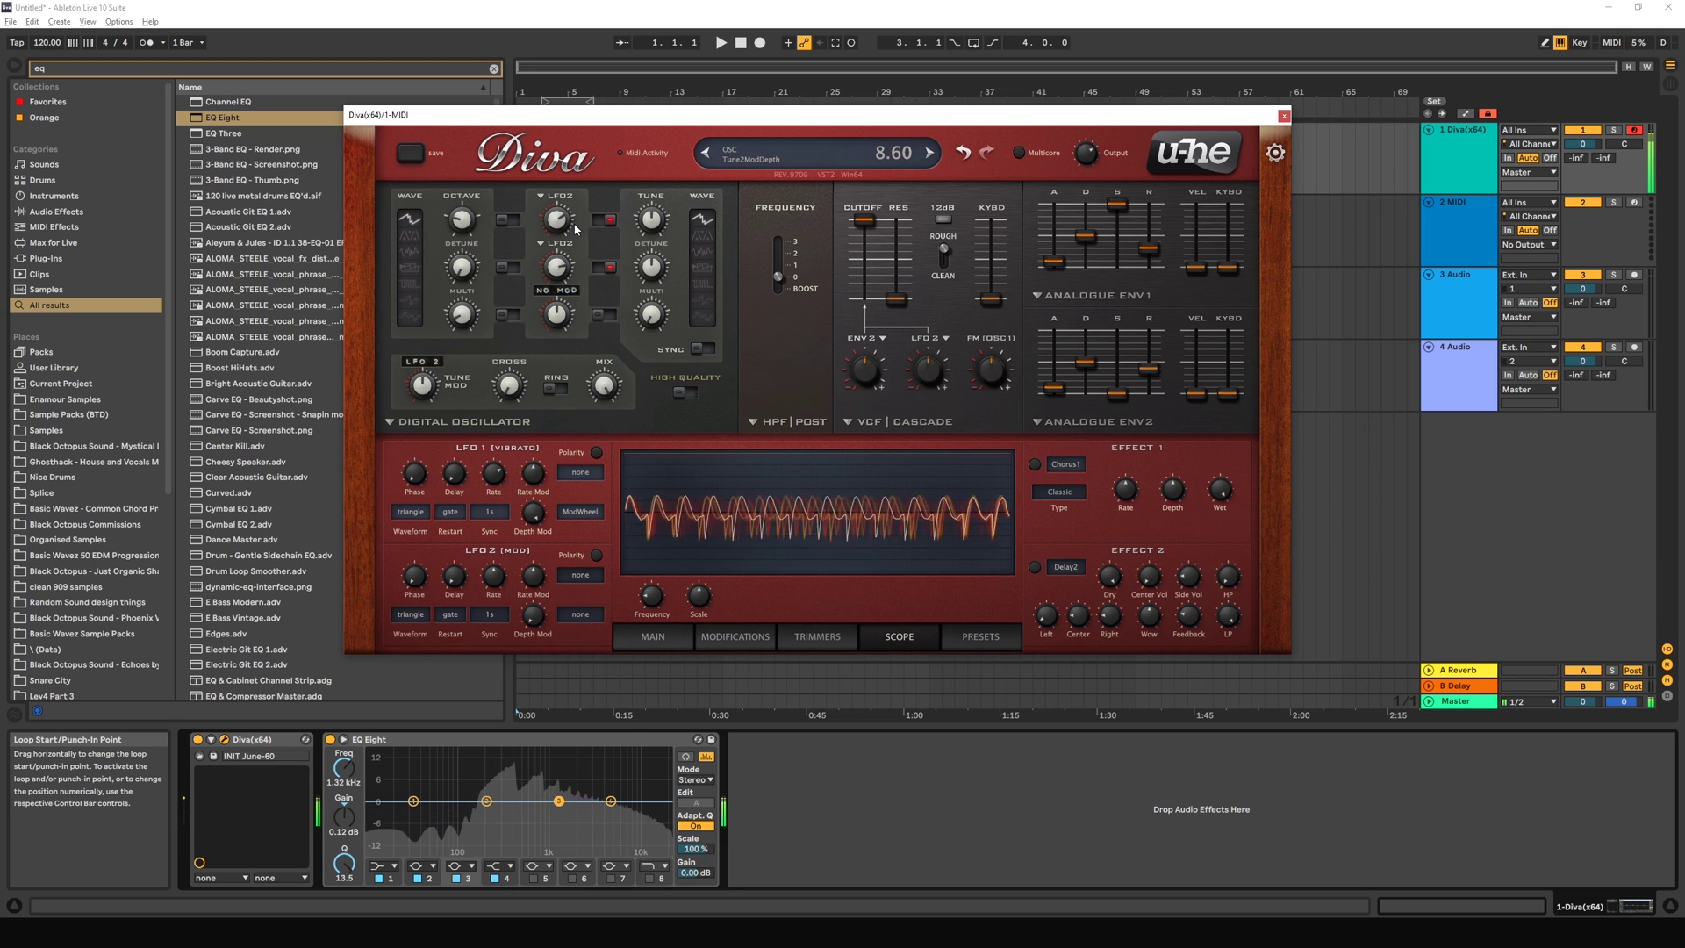
{"action": "left_click_drag", "start_coordinate": [606, 390], "coordinate": [606, 397]}
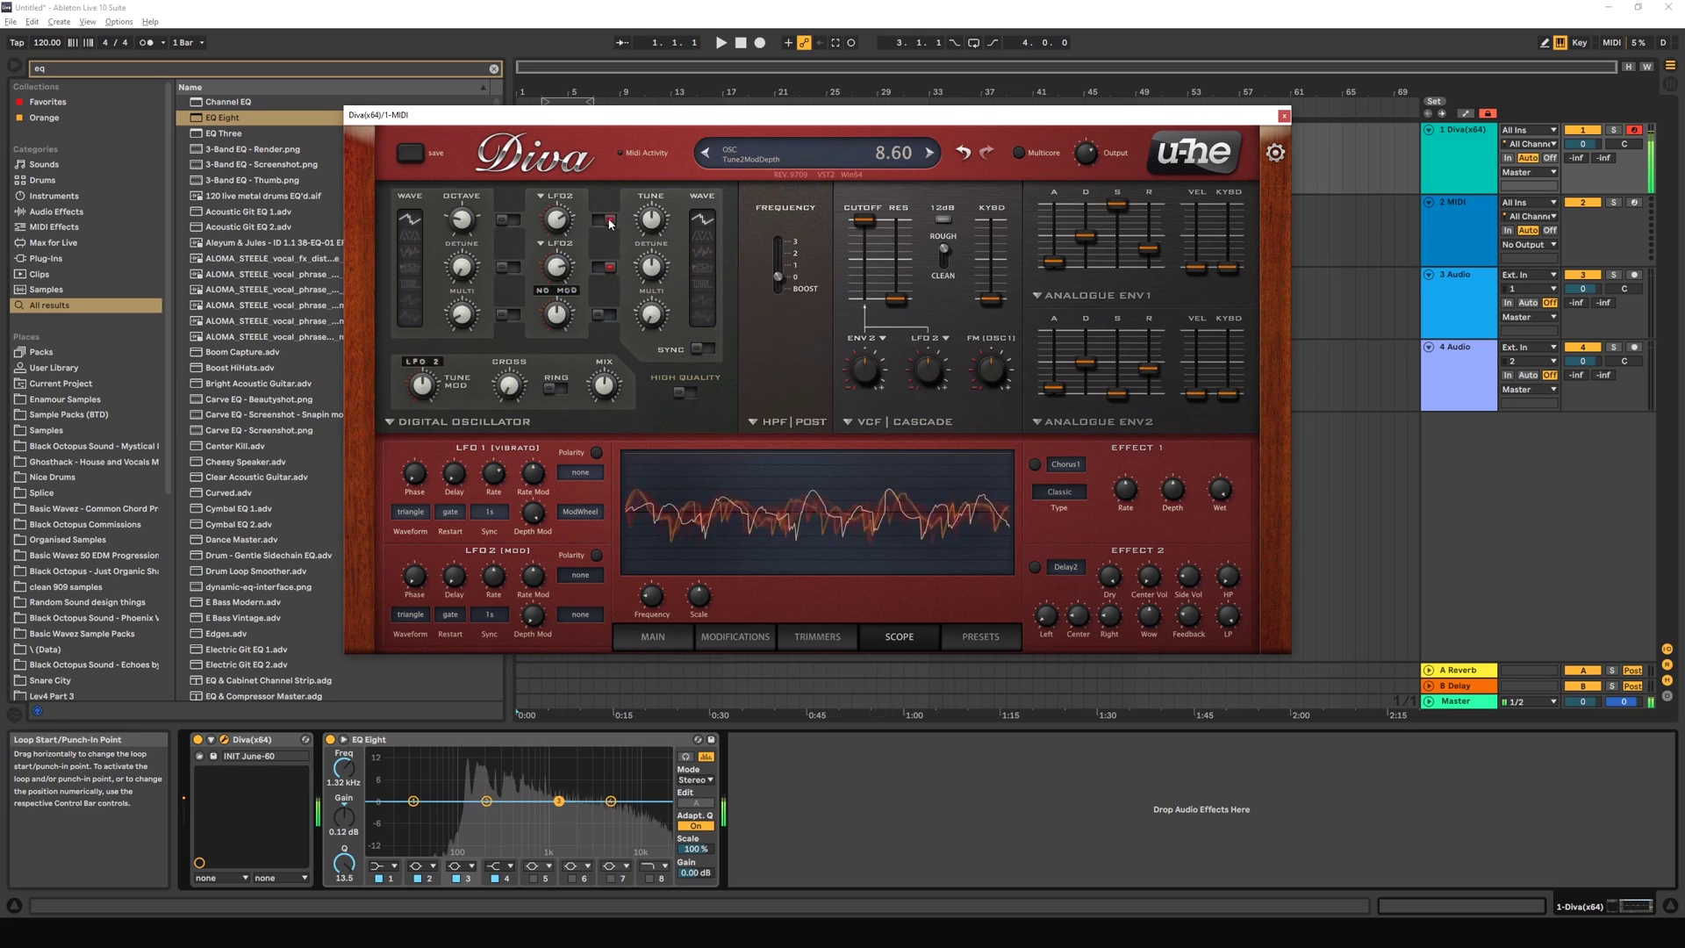
{"action": "left_click", "coordinate": [510, 221]}
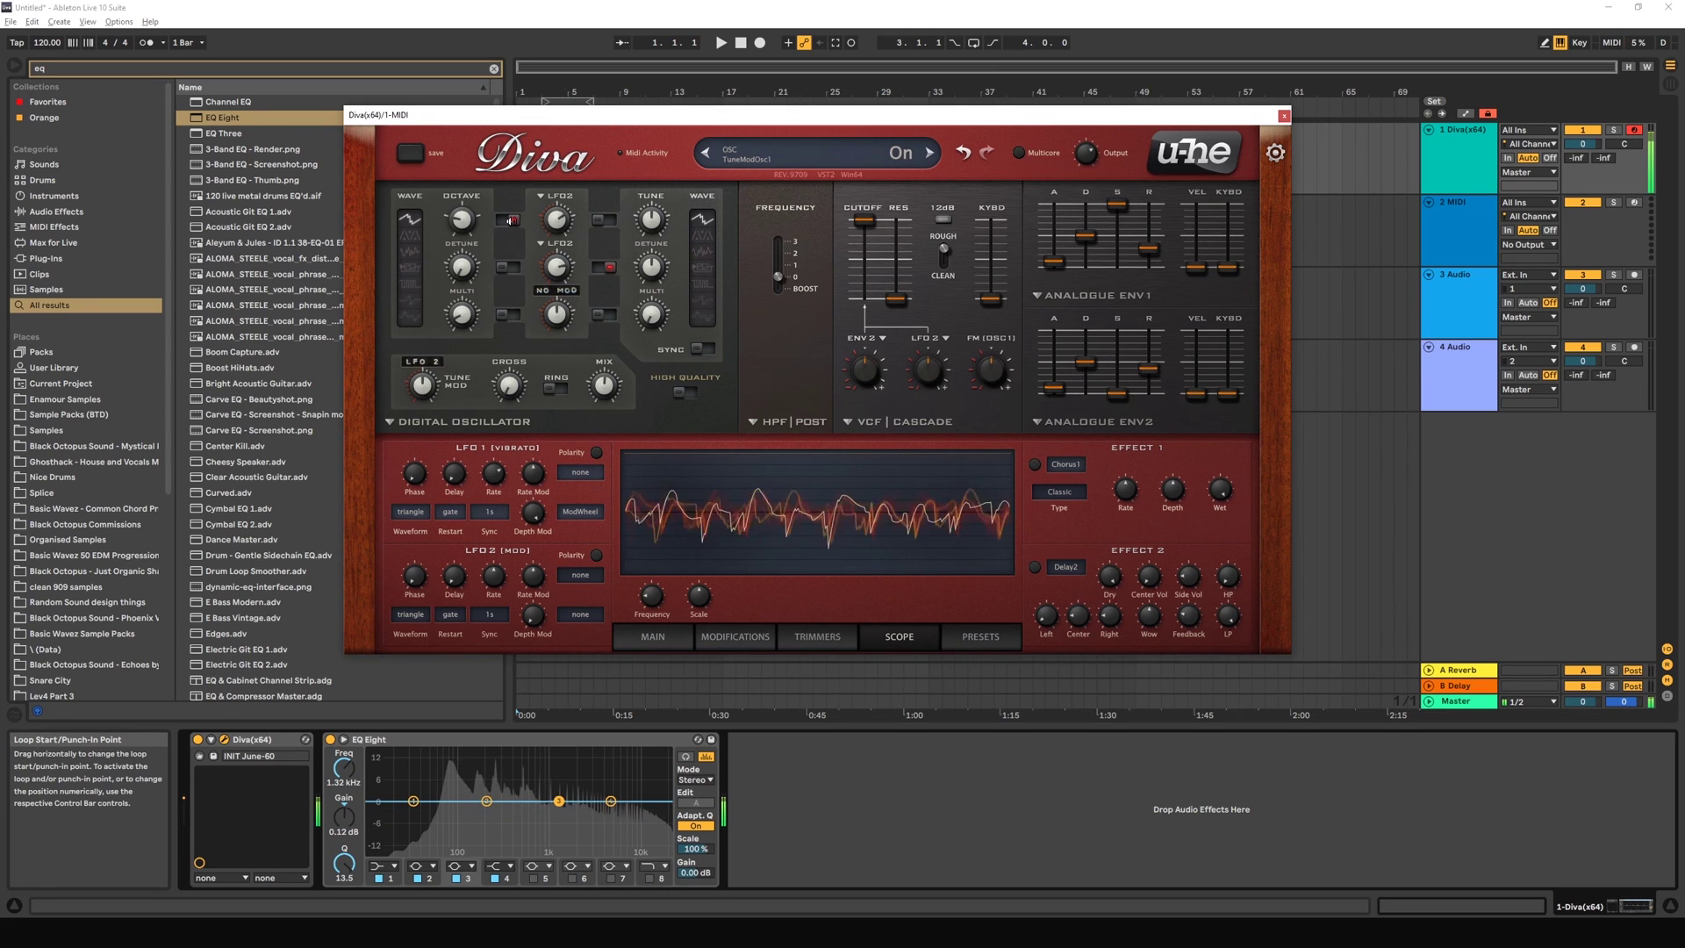
{"action": "left_click", "coordinate": [510, 221]}
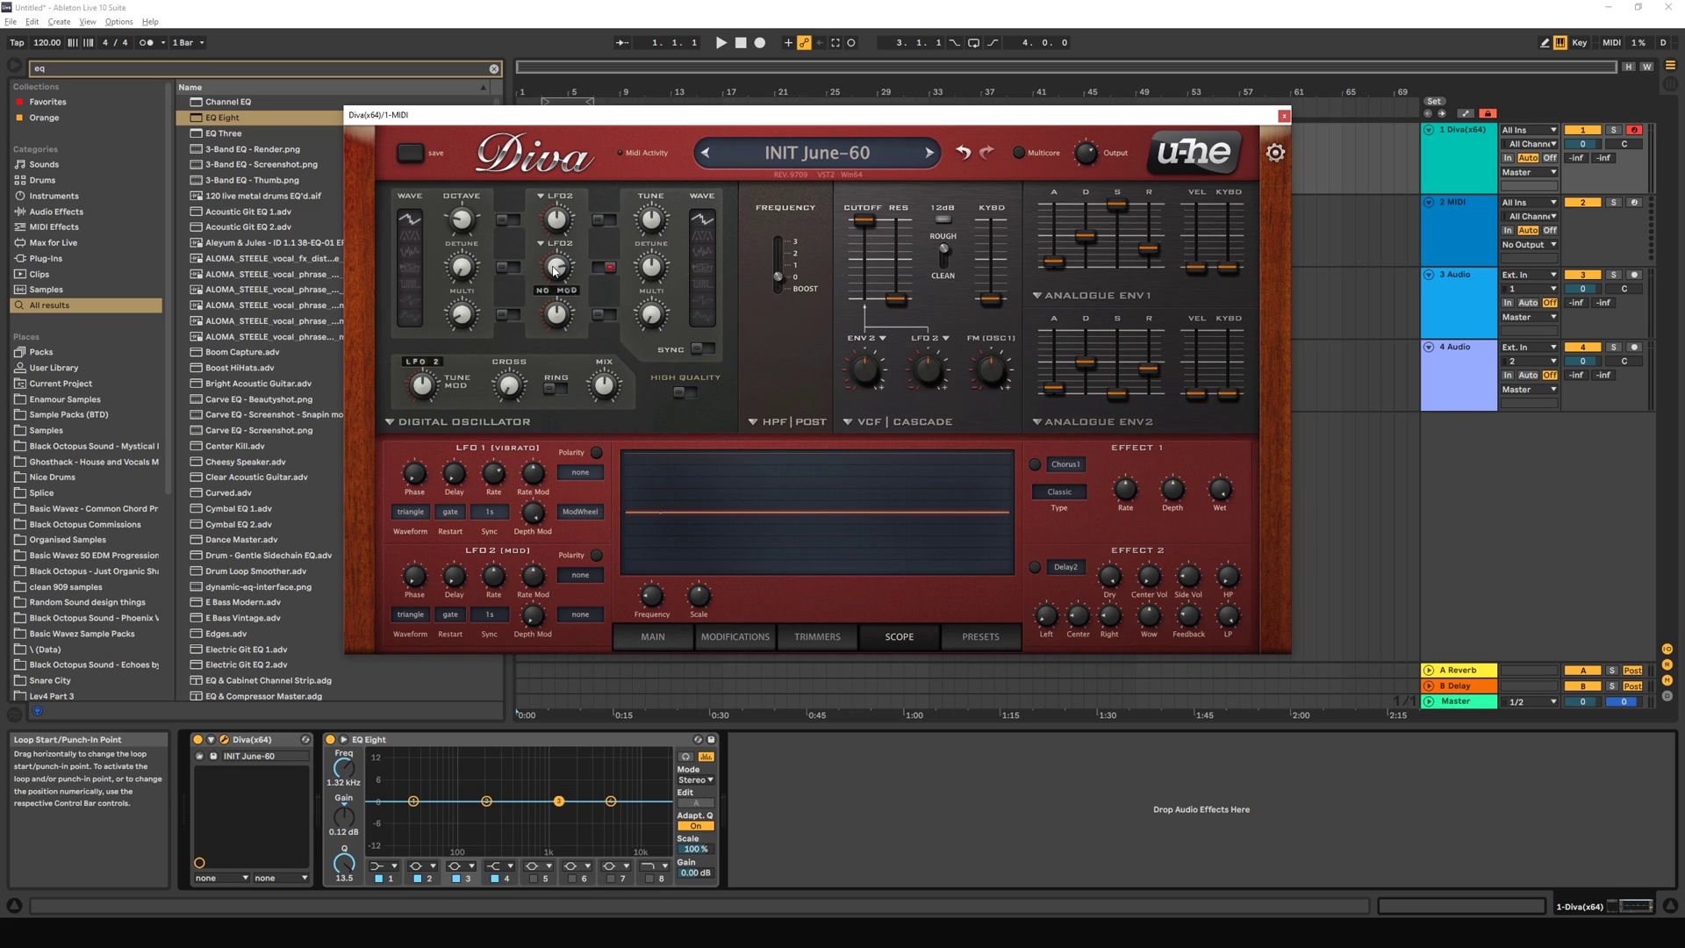
Step: Set oscillator 1 to the Pulse waveform and enable LFO2 modulation of its pulse width at a depth of 25
{"action": "left_click", "coordinate": [418, 282]}
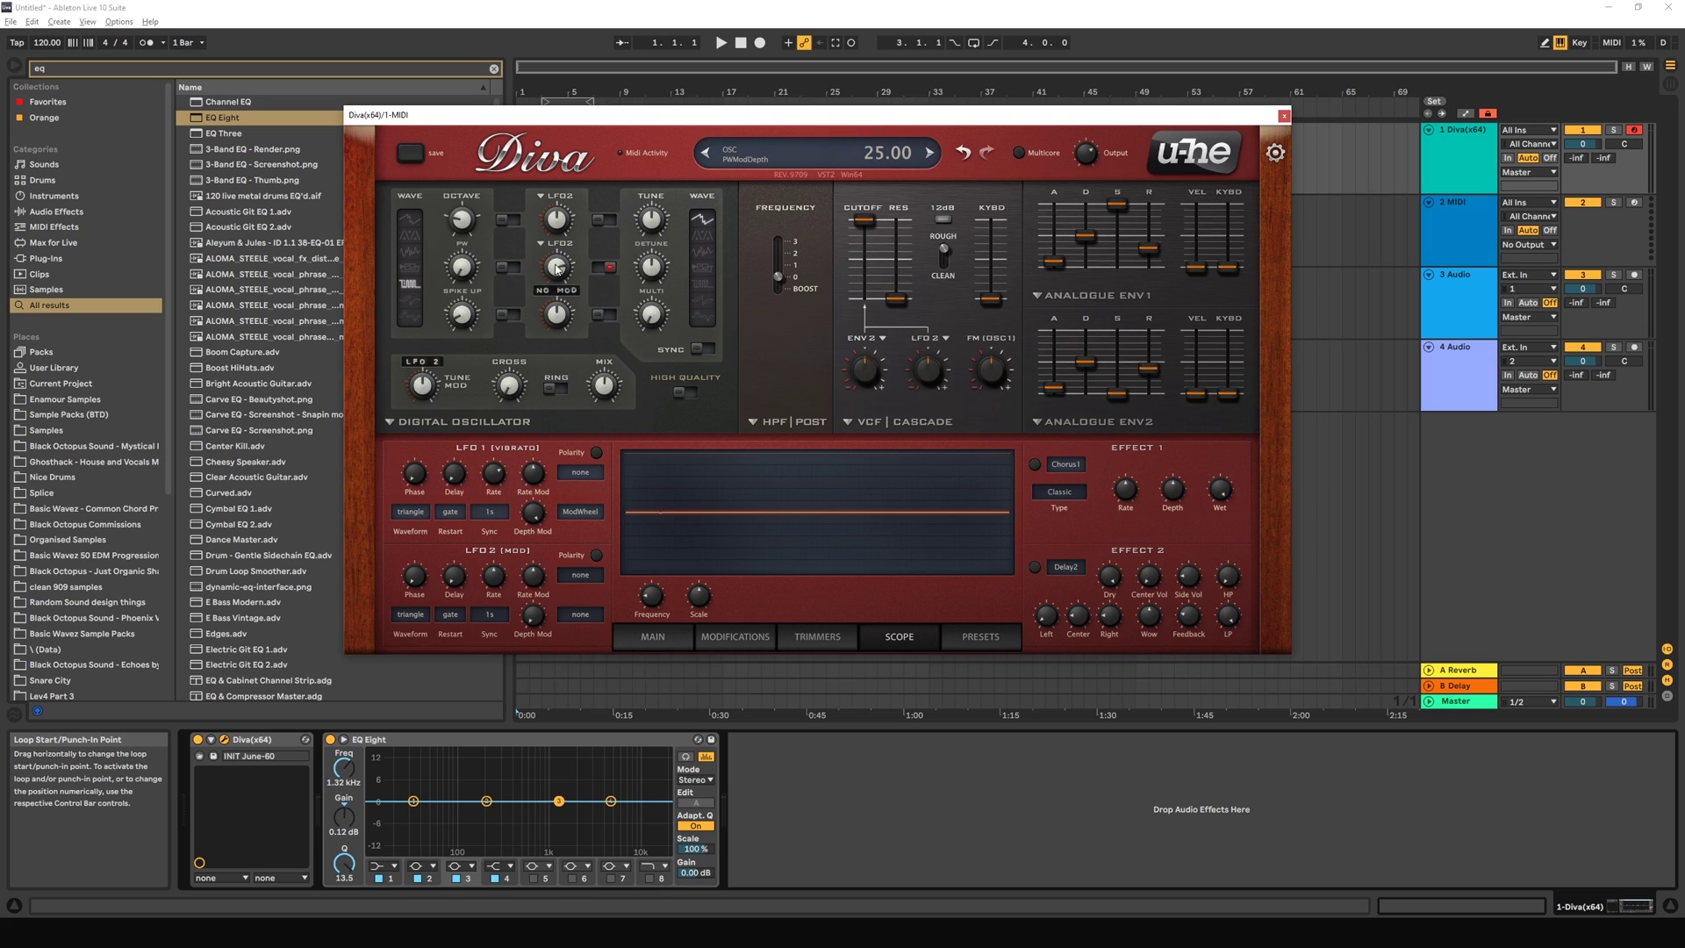
{"action": "left_click", "coordinate": [507, 267]}
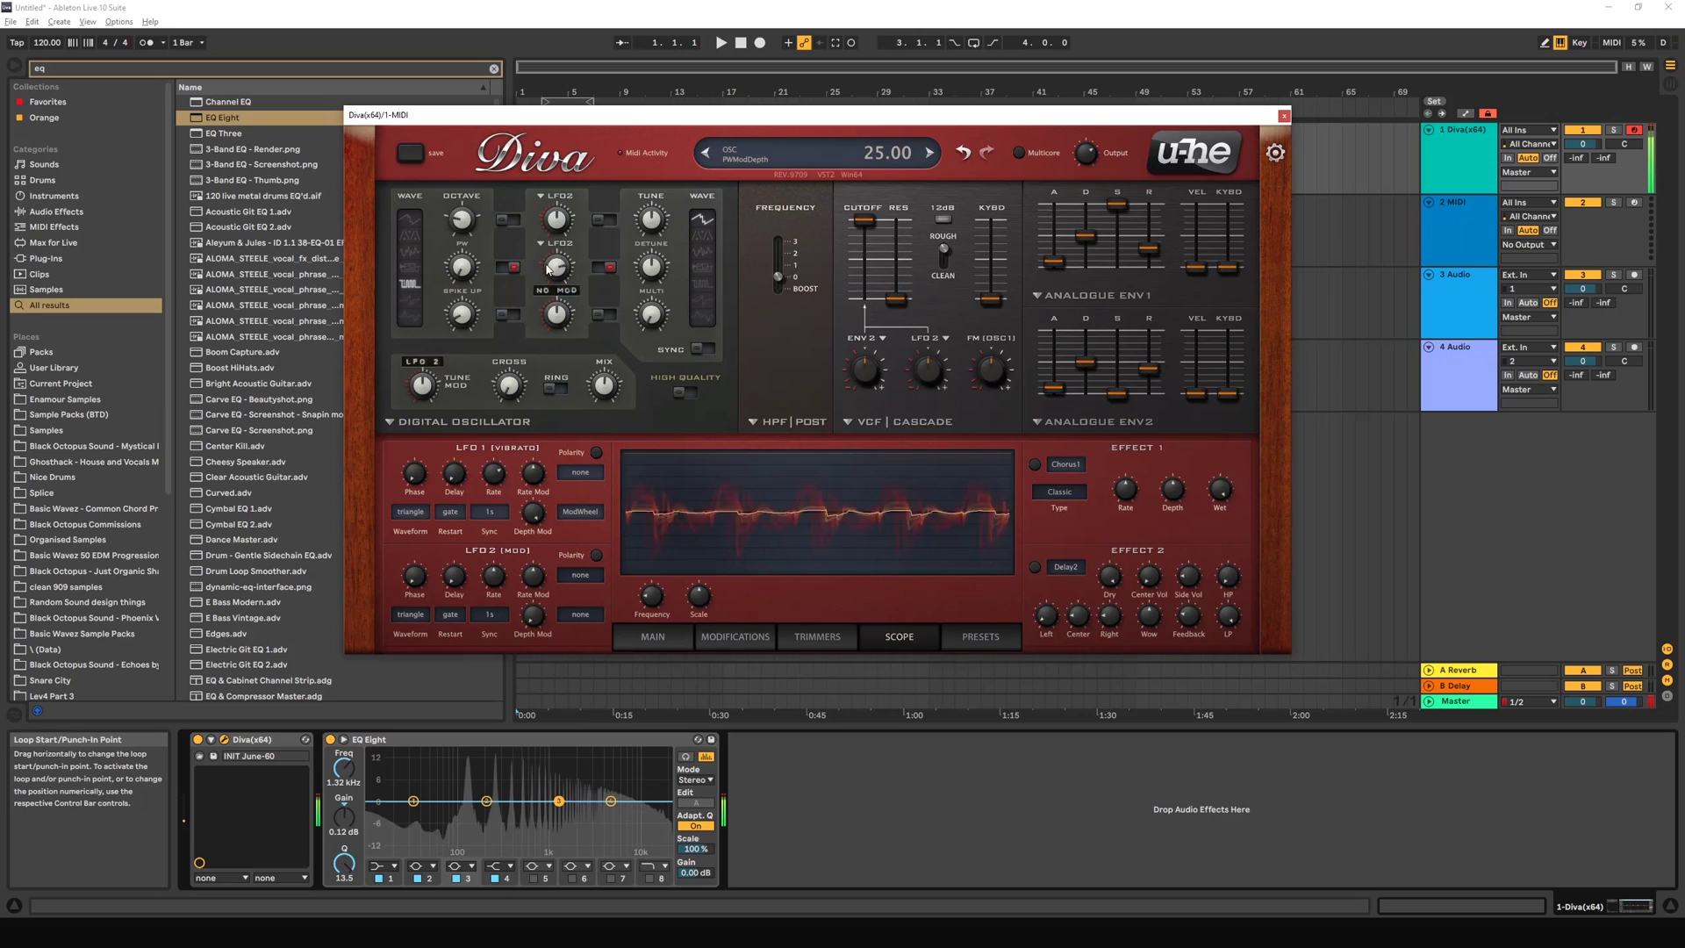
{"action": "scroll", "coordinate": [555, 266], "scroll_direction": "up", "scroll_amount": 1}
{"action": "double_click", "coordinate": [554, 266]}
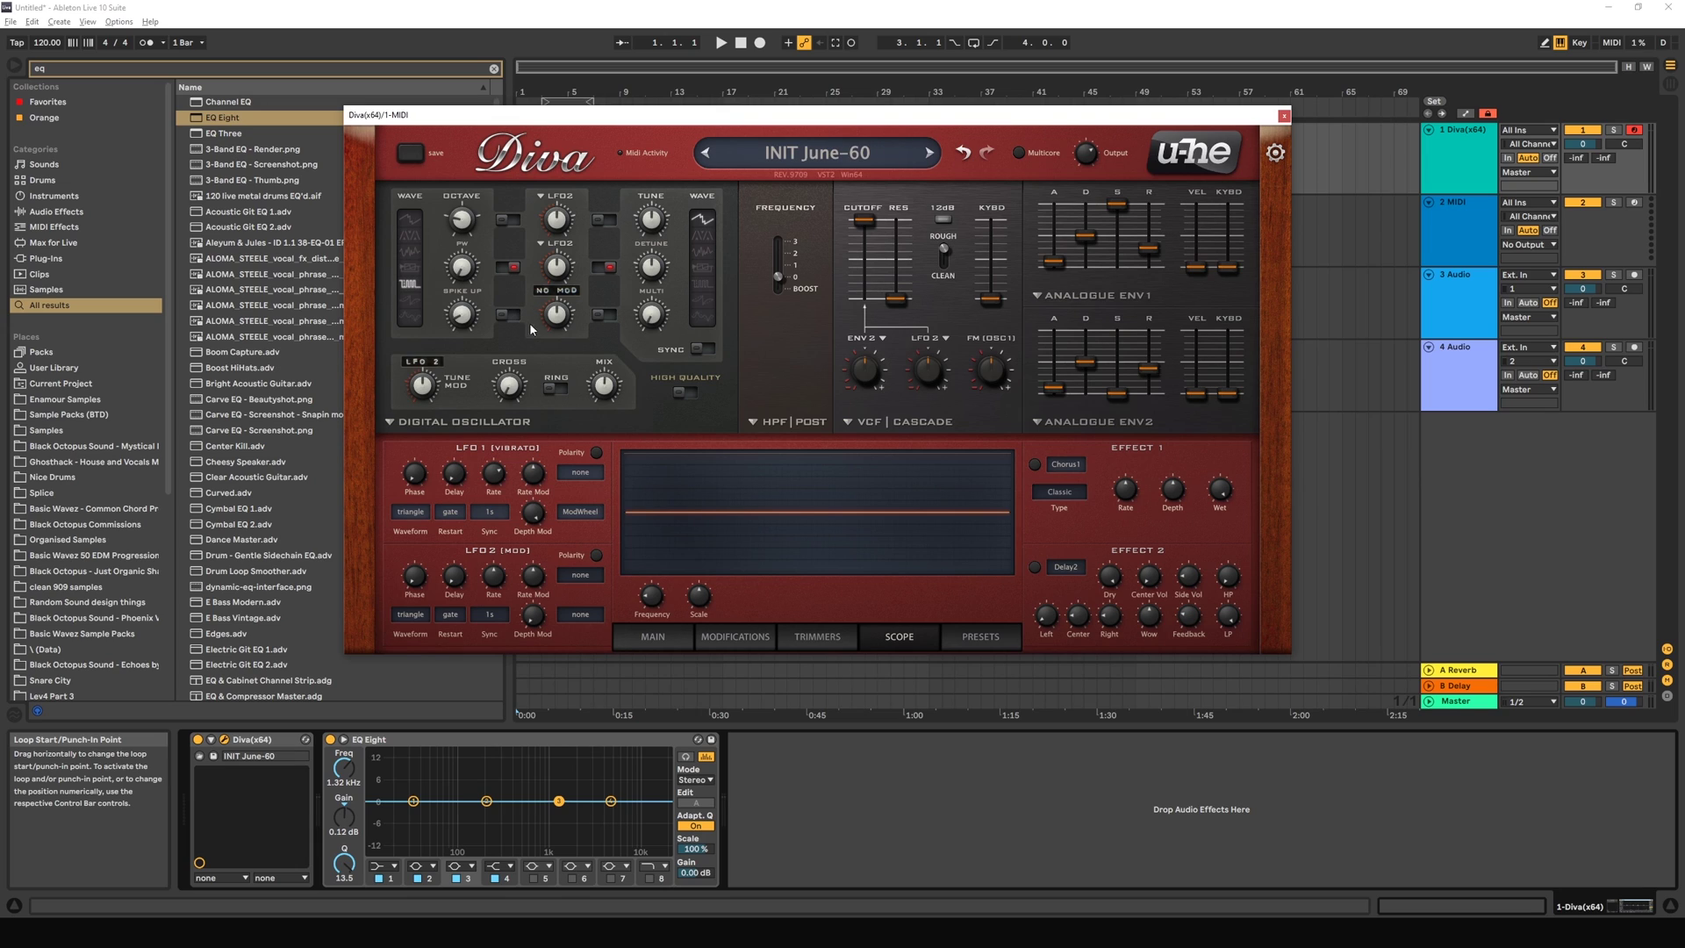
Step: Set oscillator 1 to the Feedback waveform and modulate its shape with LFO2 at a depth of about 38
{"action": "left_click", "coordinate": [411, 267]}
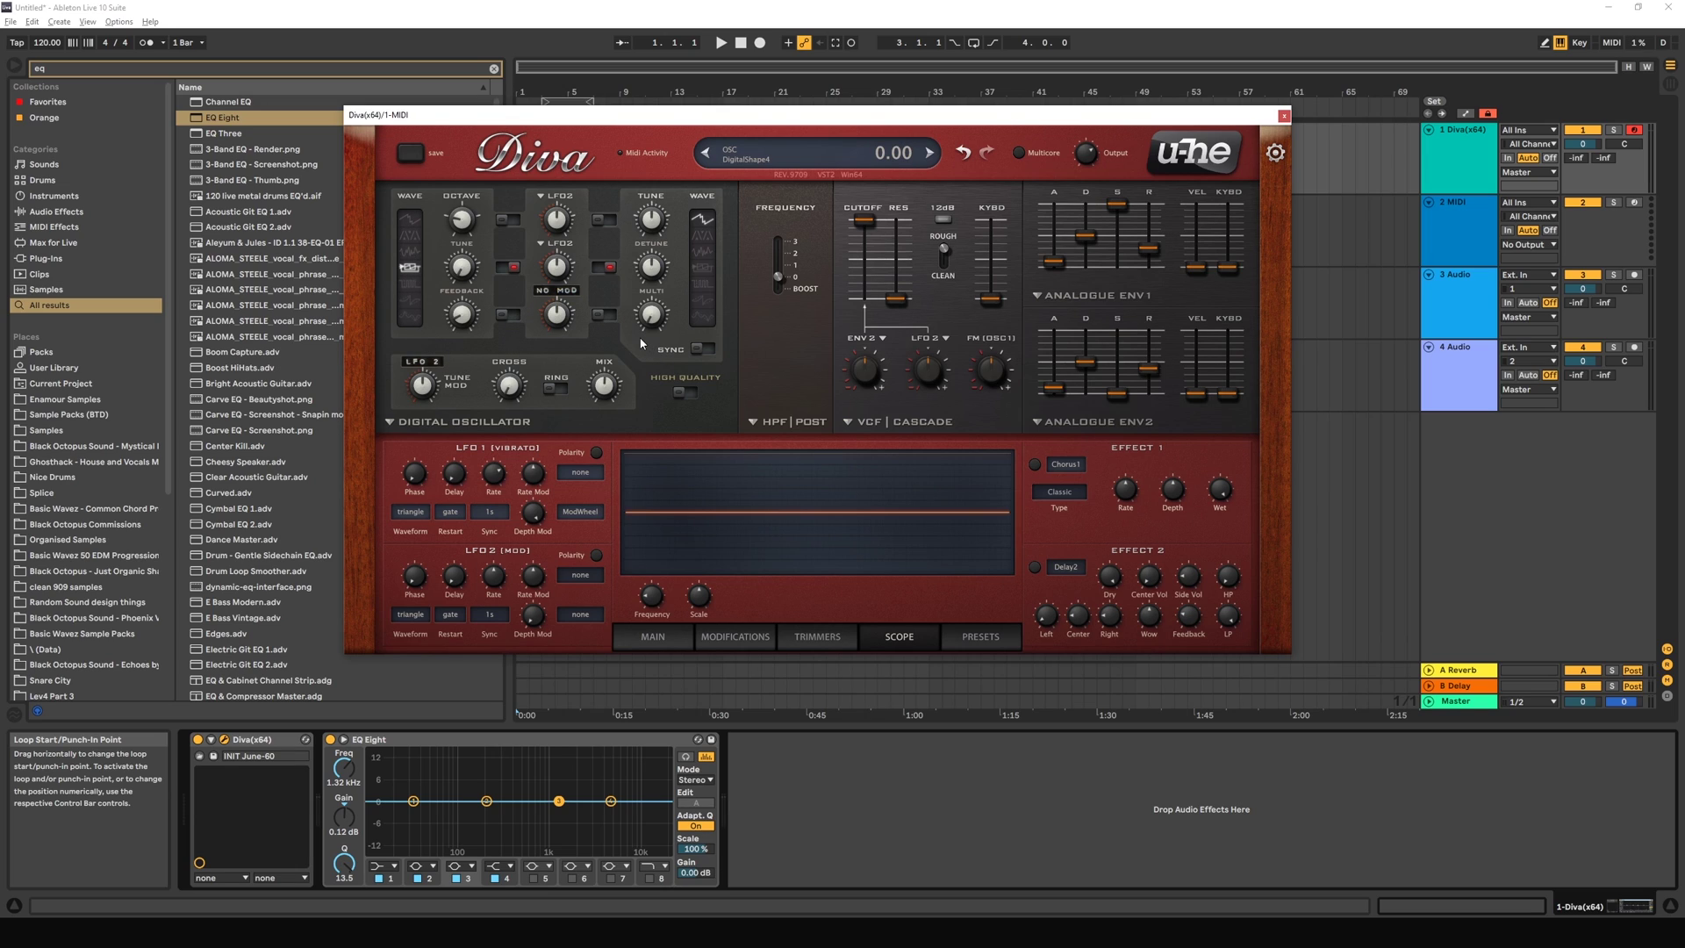
{"action": "left_click", "coordinate": [558, 293]}
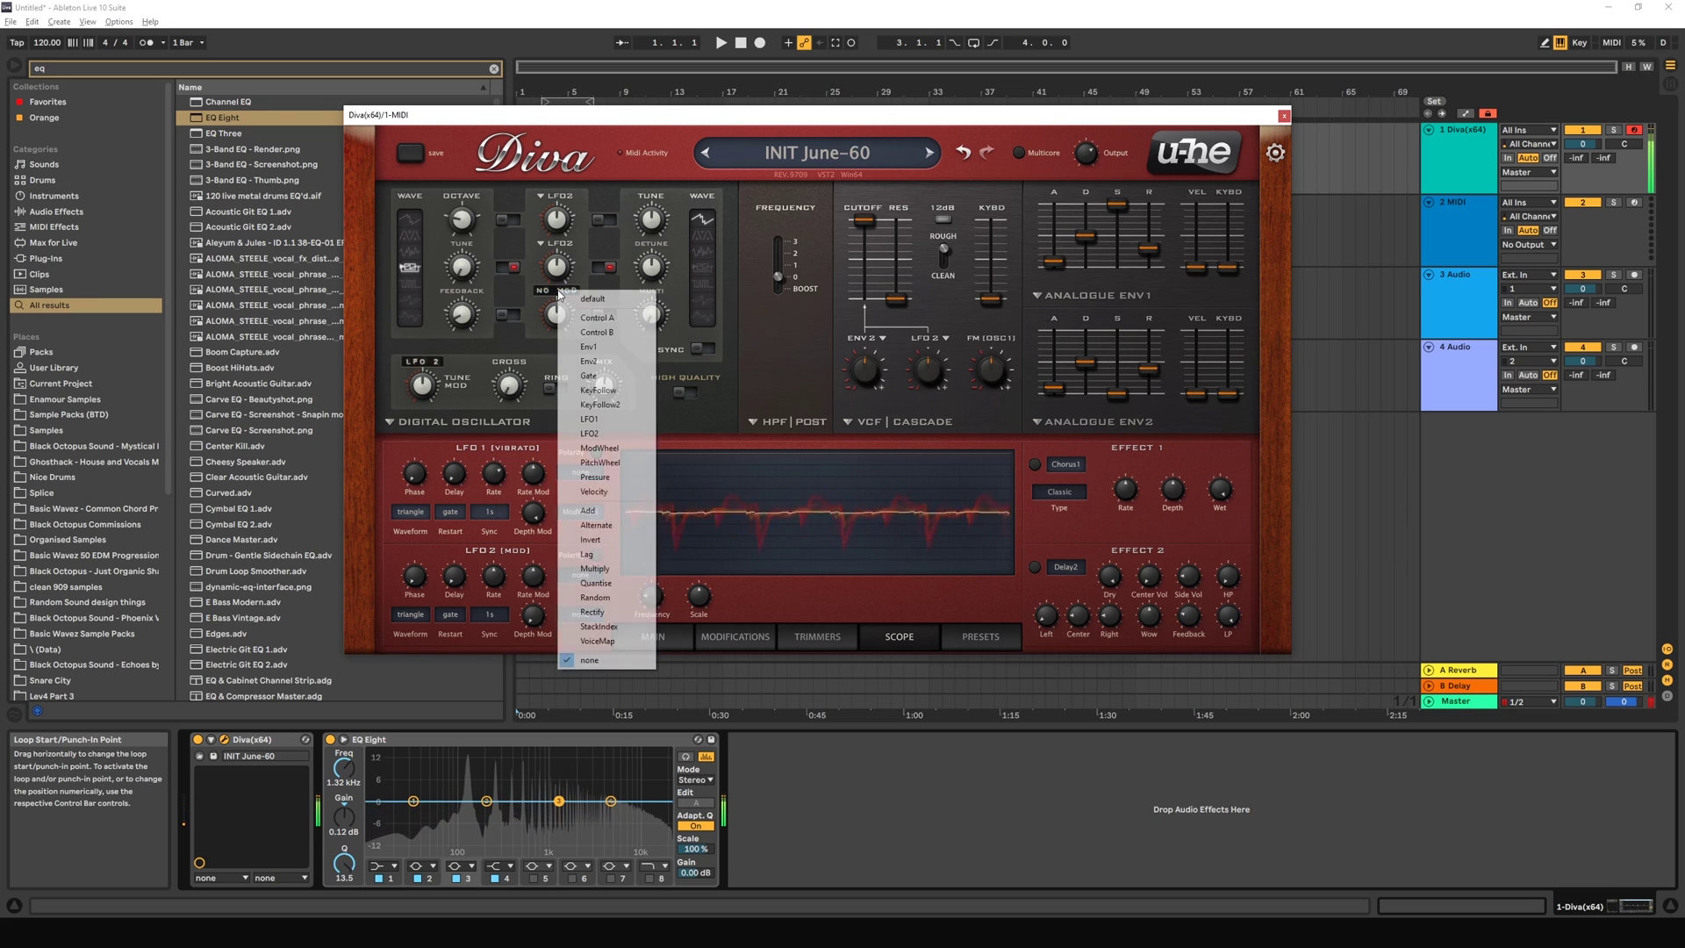
{"action": "left_click", "coordinate": [606, 434]}
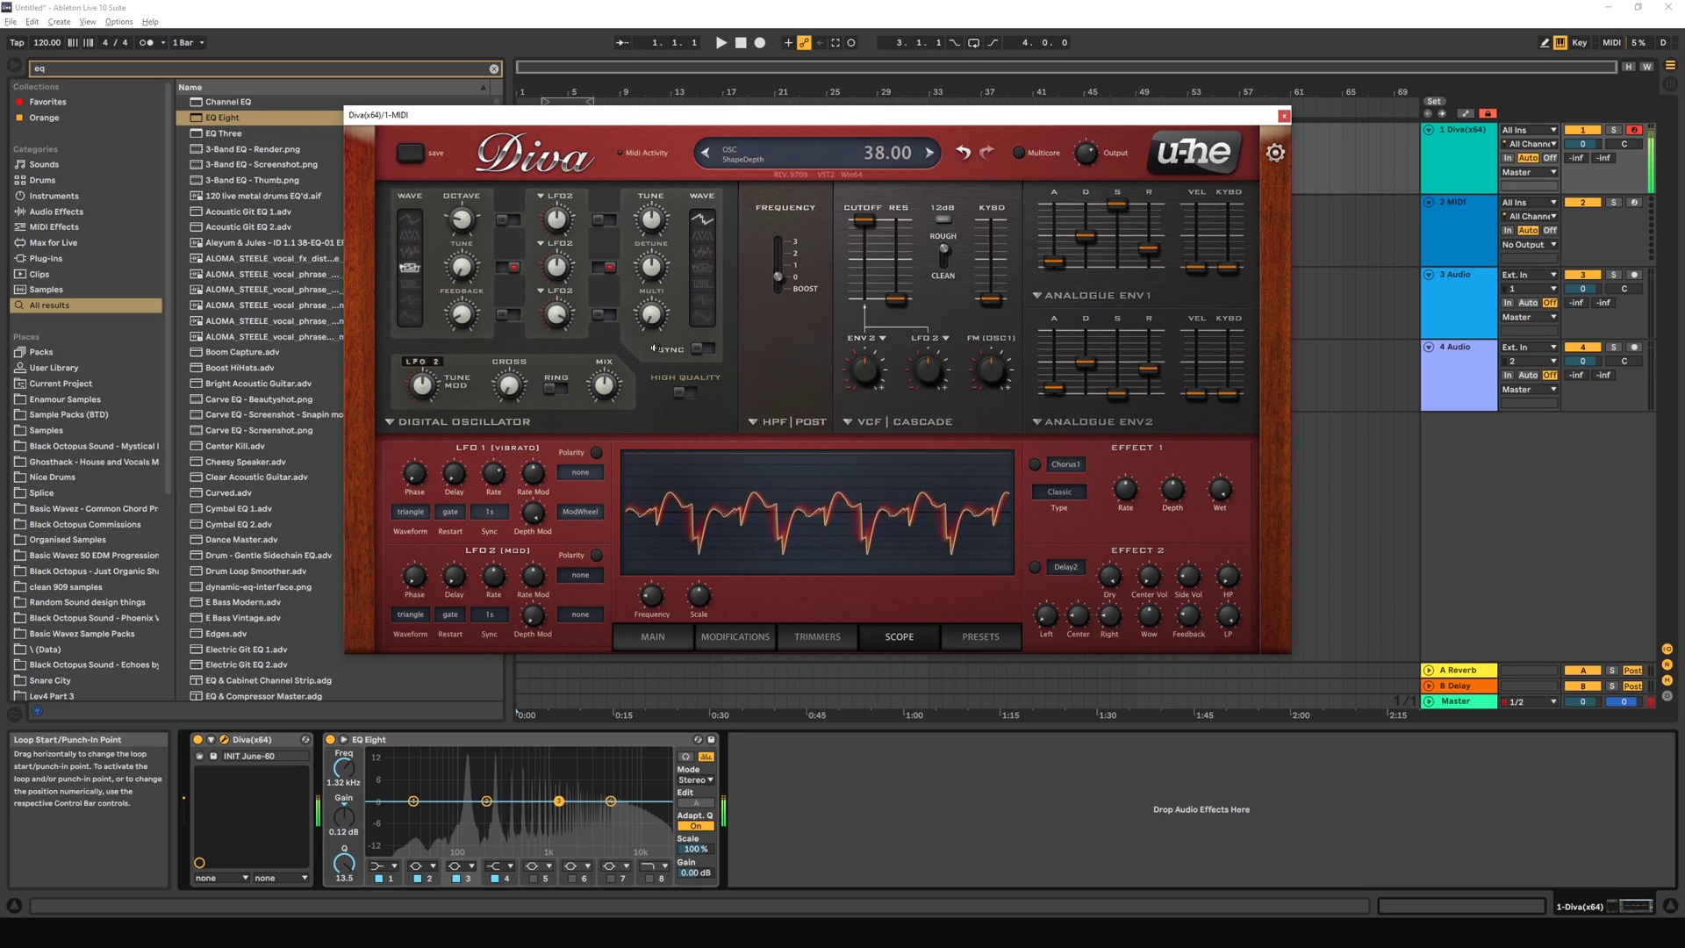
{"action": "left_click_drag", "start_coordinate": [551, 323], "coordinate": [551, 256]}
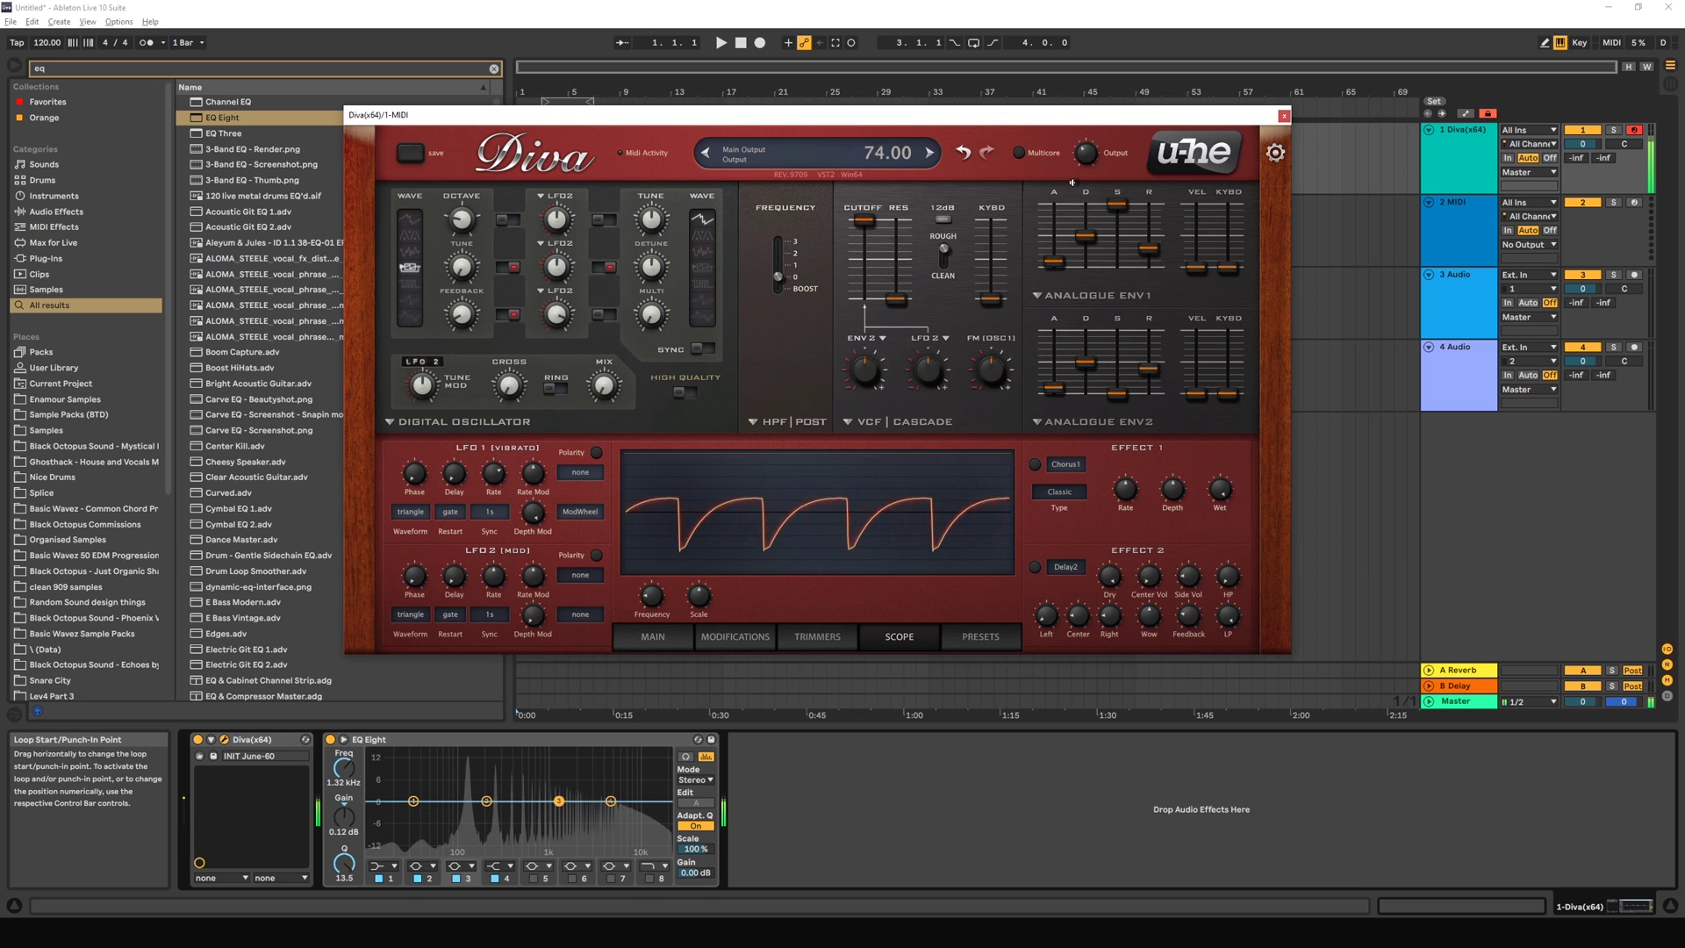
Step: Try the LFO2 shape modulation on oscillator 1's other waveforms, ending on Pulse, and set the LFO2 Rate to 2.70
{"action": "left_click", "coordinate": [412, 252]}
{"action": "left_click", "coordinate": [408, 284]}
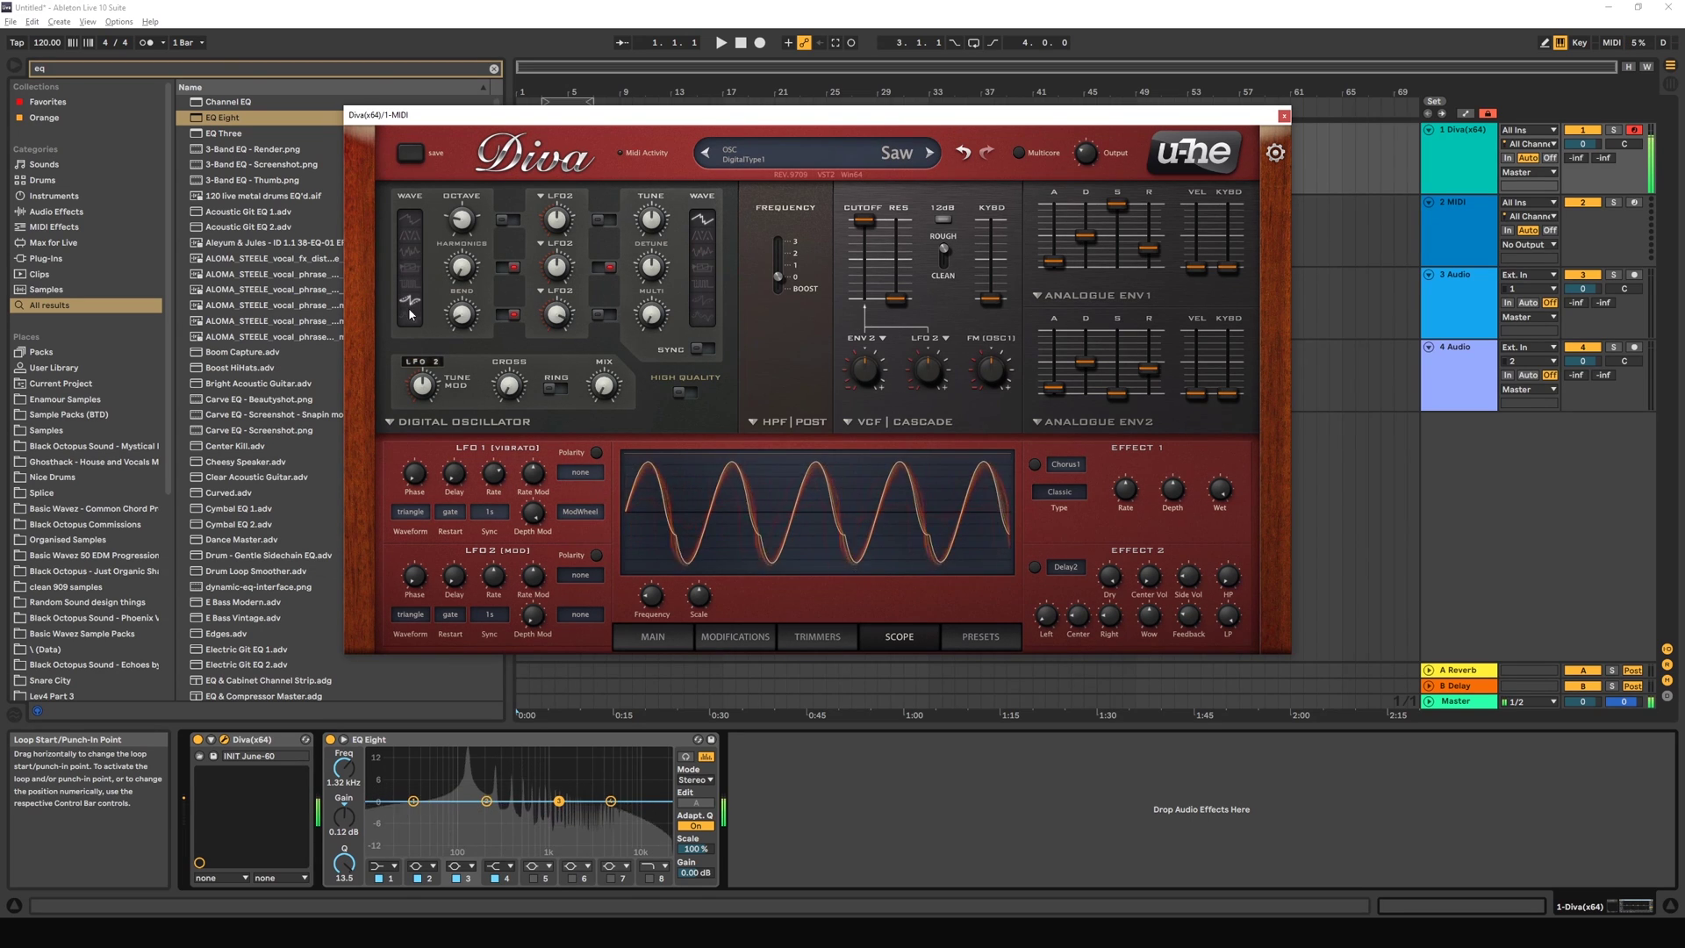
{"action": "left_click_drag", "start_coordinate": [554, 331], "coordinate": [551, 326]}
{"action": "left_click_drag", "start_coordinate": [494, 576], "coordinate": [501, 559]}
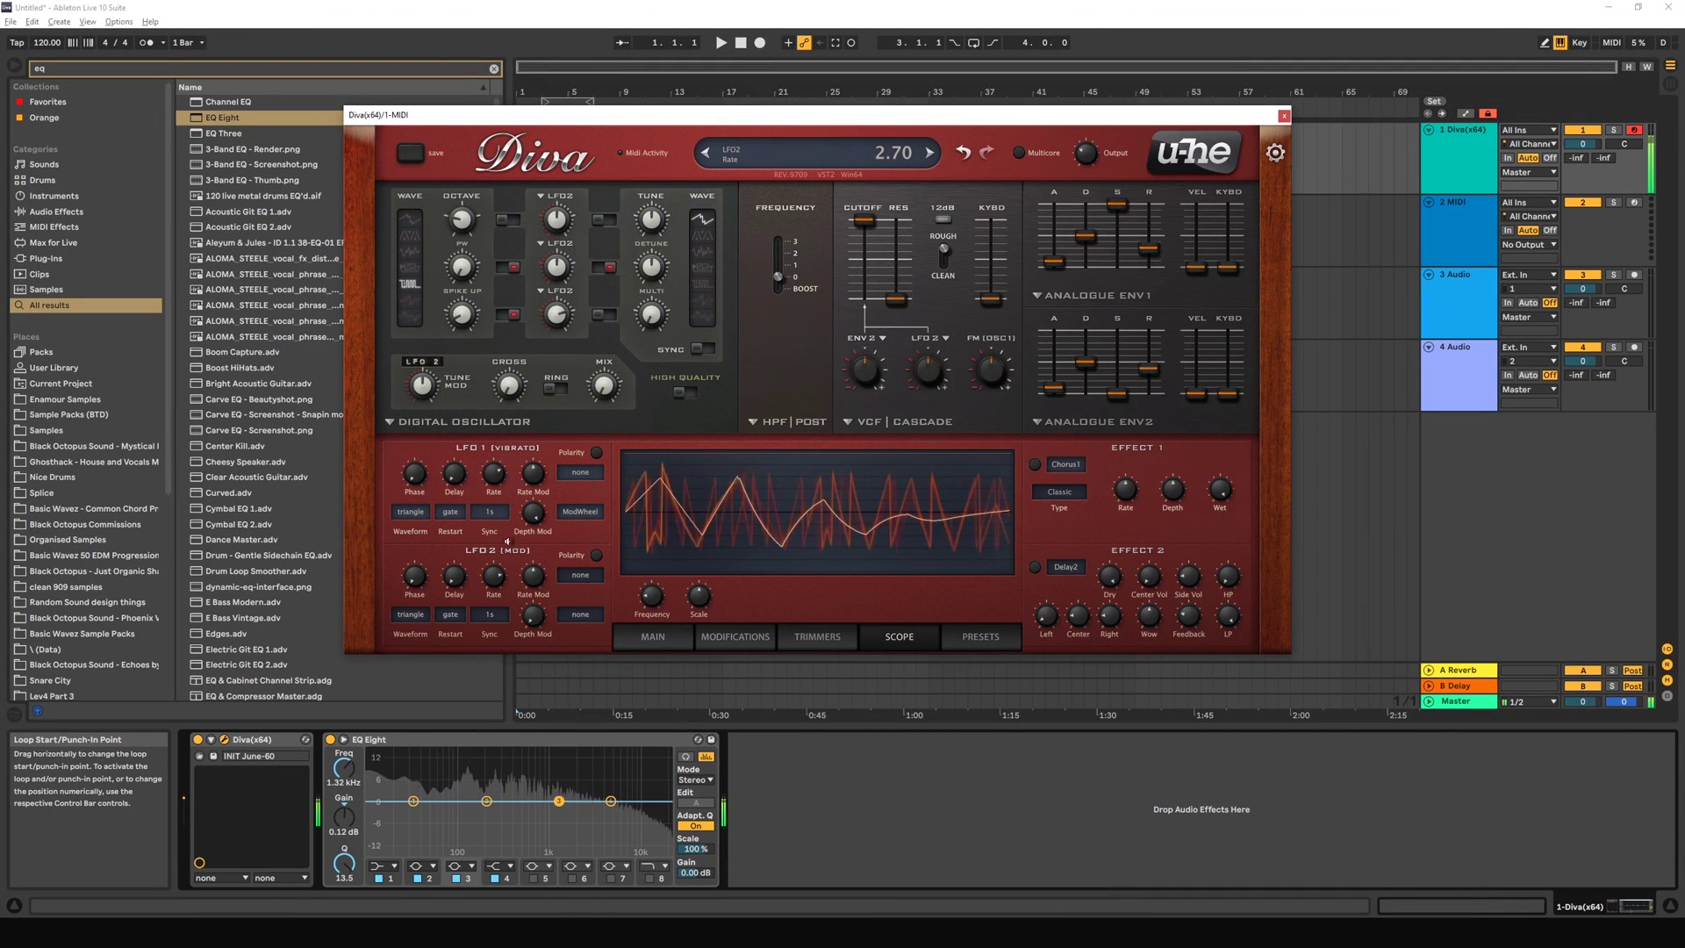
Step: Compare the digital oscillator's sound with High Quality on and off while playing
{"action": "left_click", "coordinate": [686, 393]}
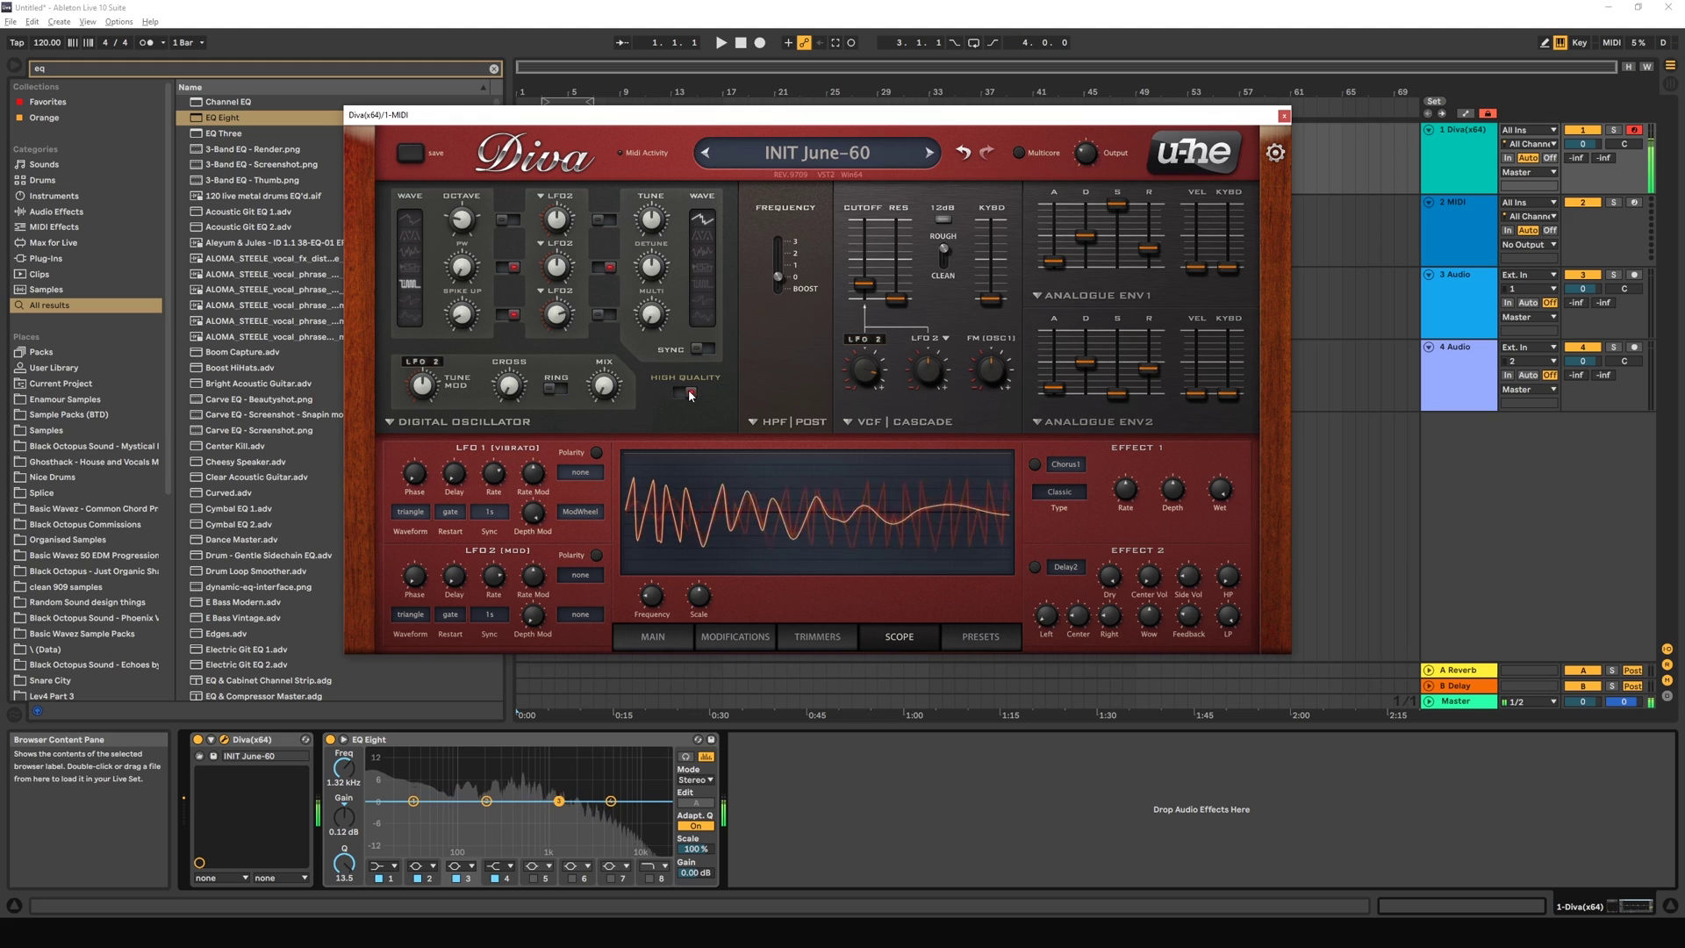
{"action": "left_click", "coordinate": [685, 391]}
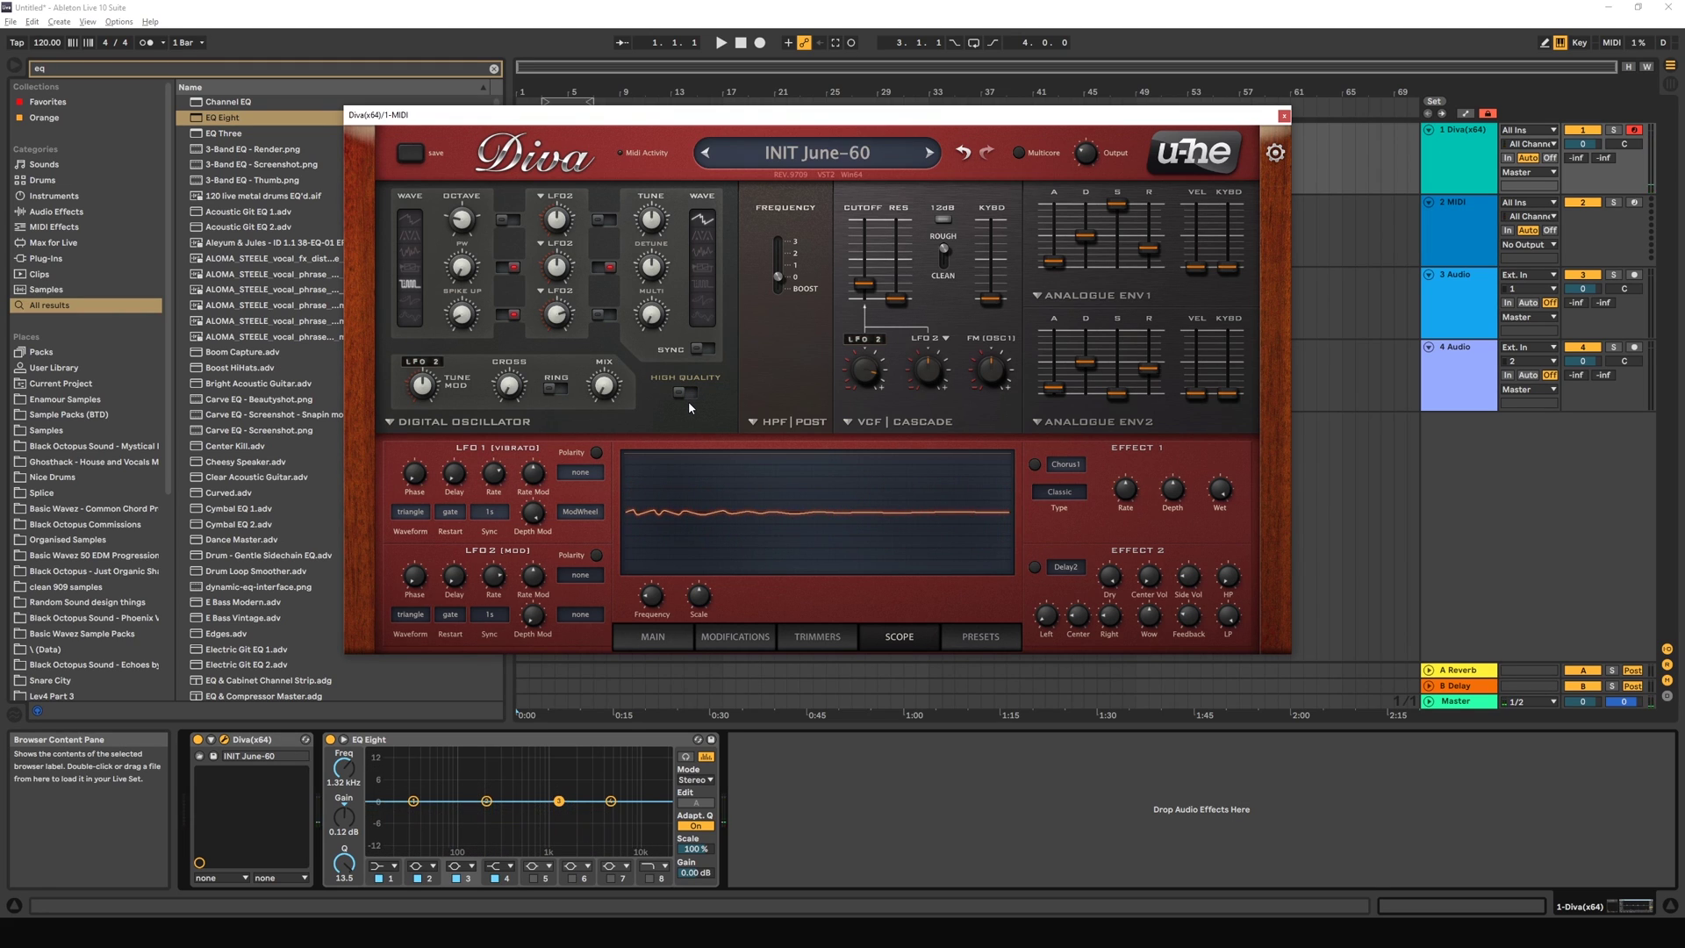
{"action": "key", "text": "a"}
Step: Change the oscillator model from Digital, trying Triple VCO and then choosing Dual VCO
{"action": "left_click", "coordinate": [504, 423]}
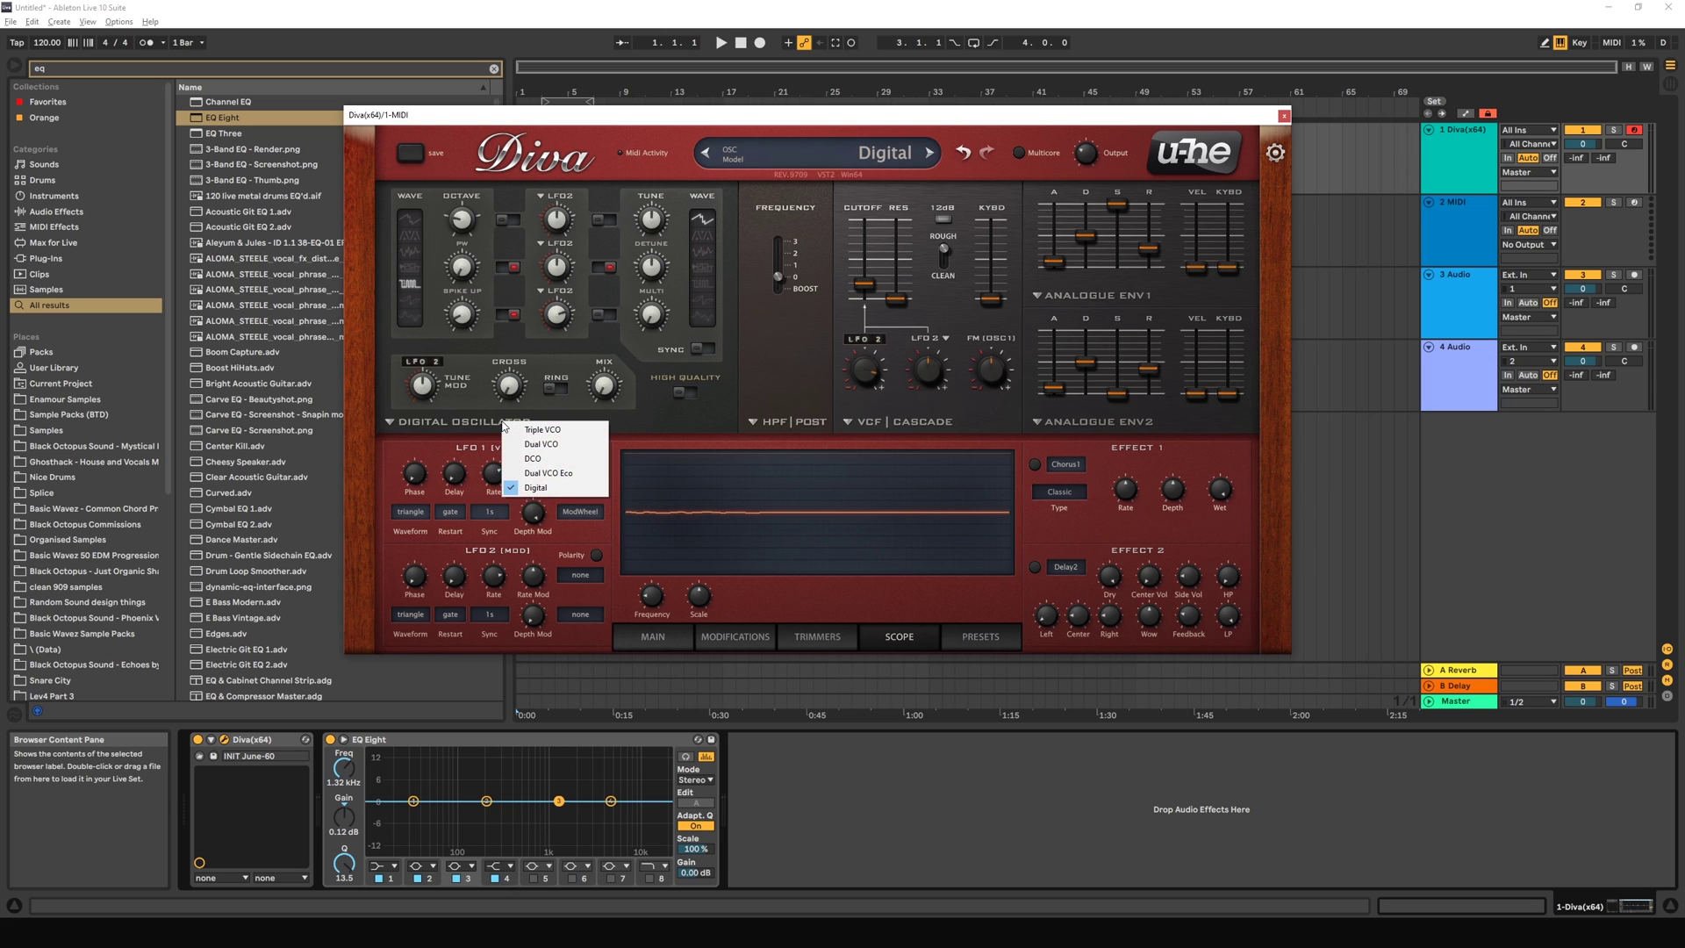
{"action": "left_click", "coordinate": [669, 407]}
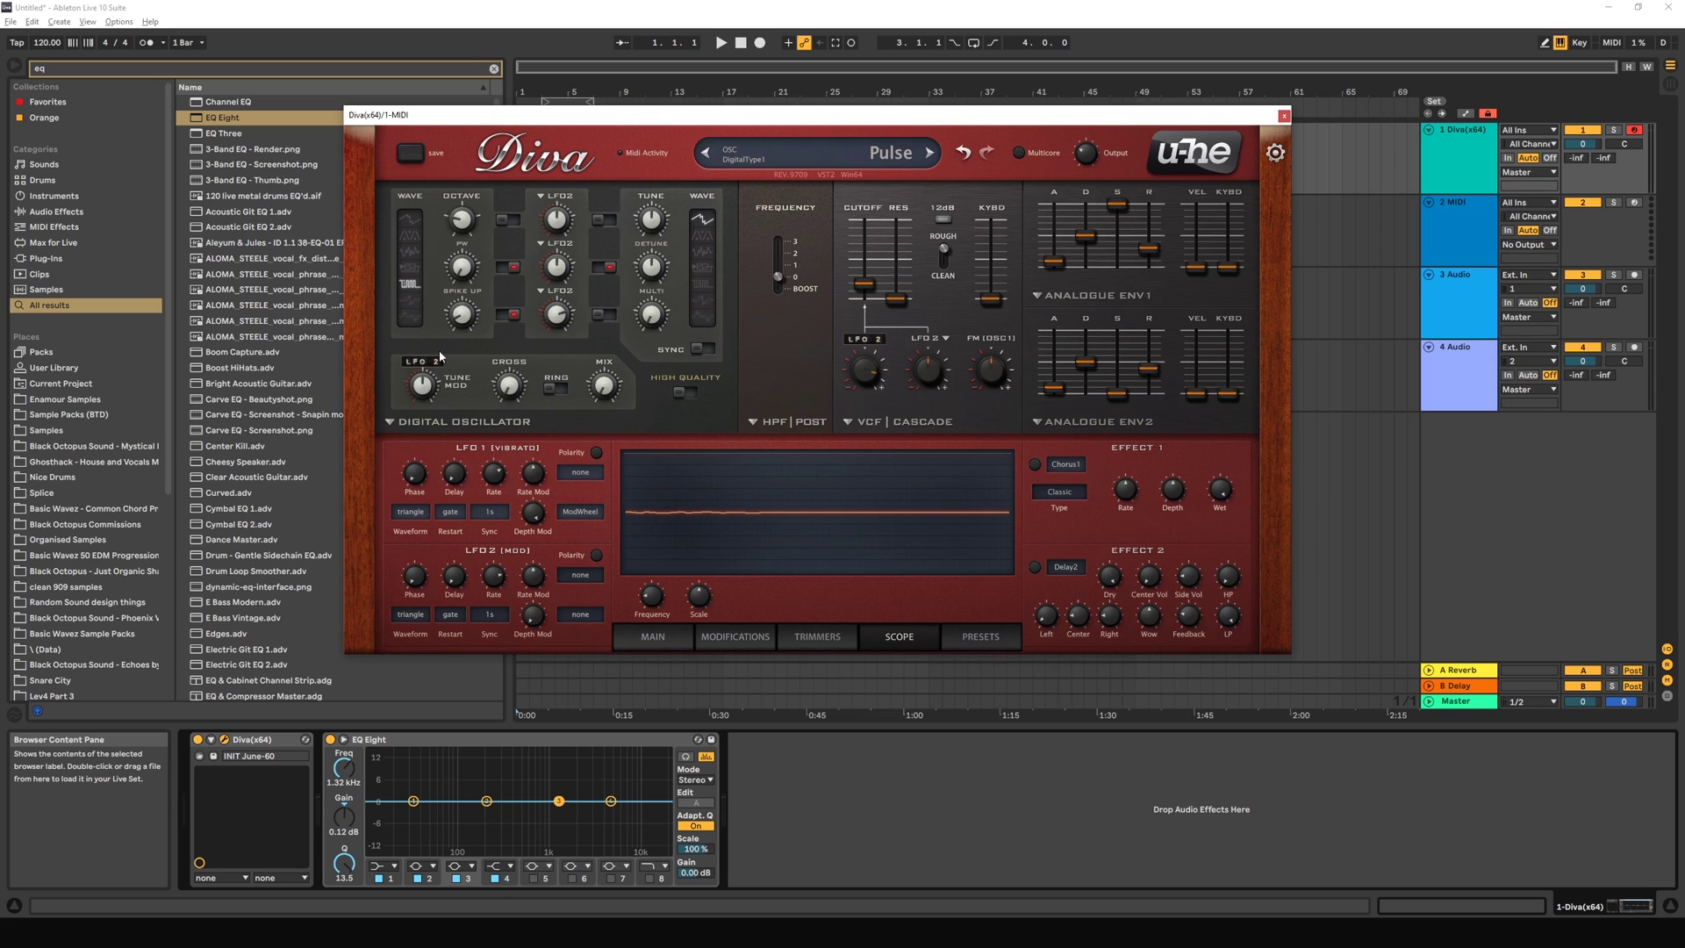
{"action": "left_click", "coordinate": [482, 427]}
{"action": "left_click", "coordinate": [502, 431]}
{"action": "left_click", "coordinate": [496, 423]}
{"action": "left_click", "coordinate": [514, 448]}
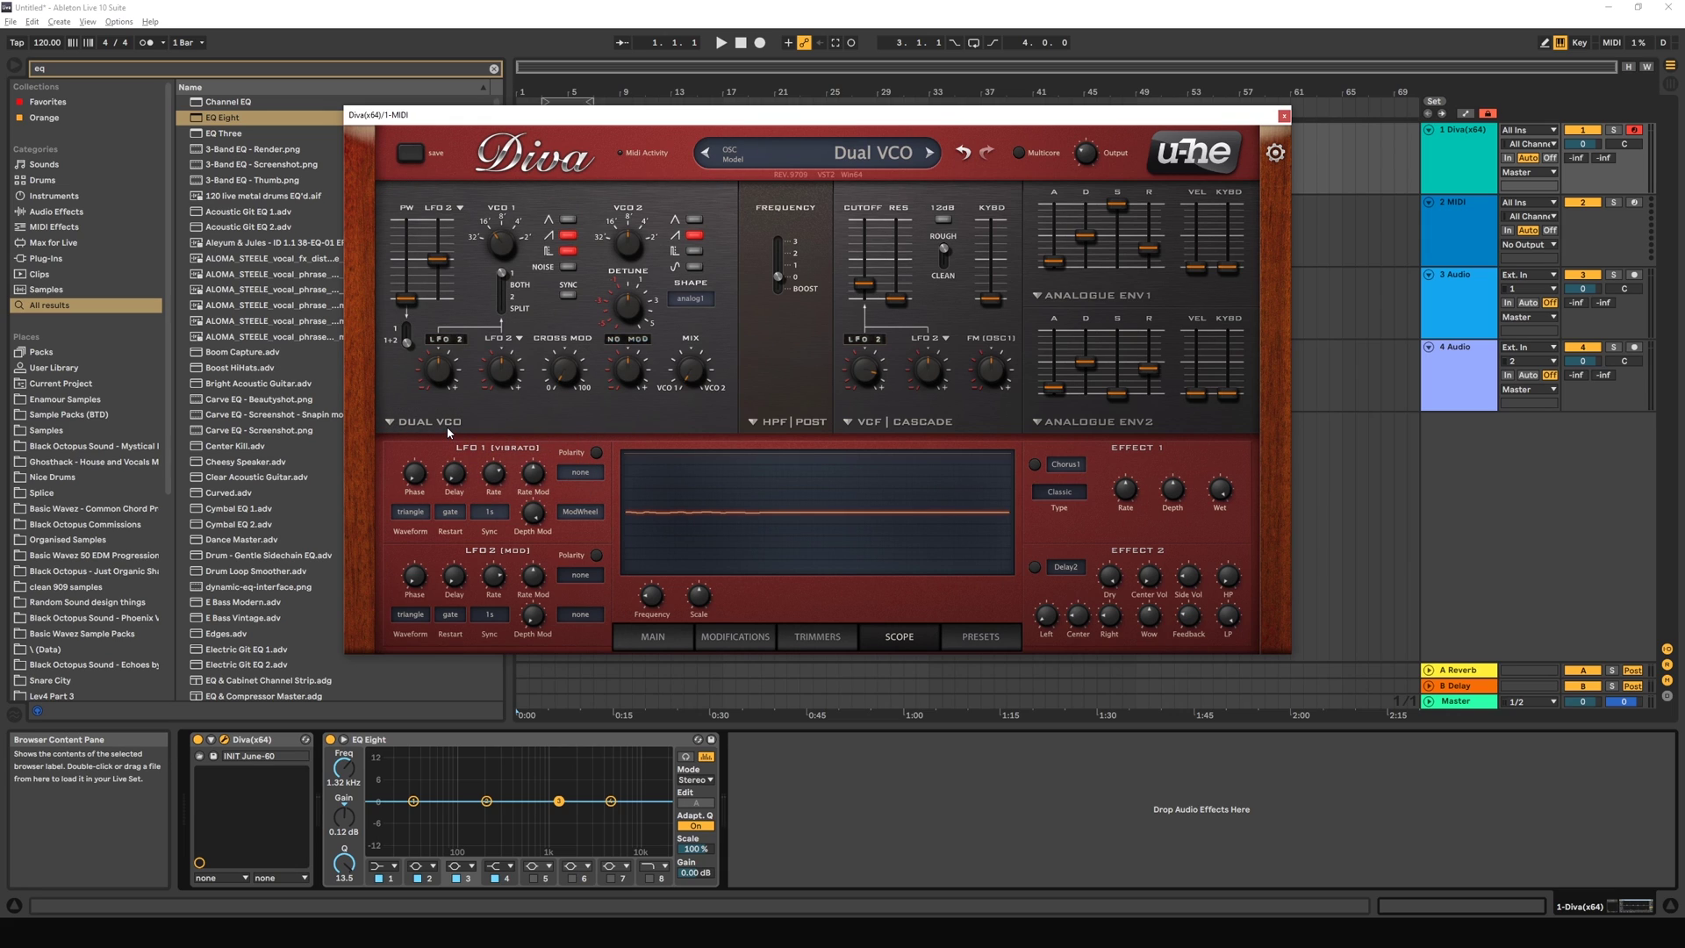
Step: Step through the high-pass filter models from Feedback to HPF post and HPF pre, ending on HPF BITE
{"action": "left_click", "coordinate": [451, 423]}
{"action": "left_click", "coordinate": [708, 402]}
{"action": "left_click", "coordinate": [787, 422]}
{"action": "left_click", "coordinate": [797, 428]}
{"action": "left_click", "coordinate": [793, 424]}
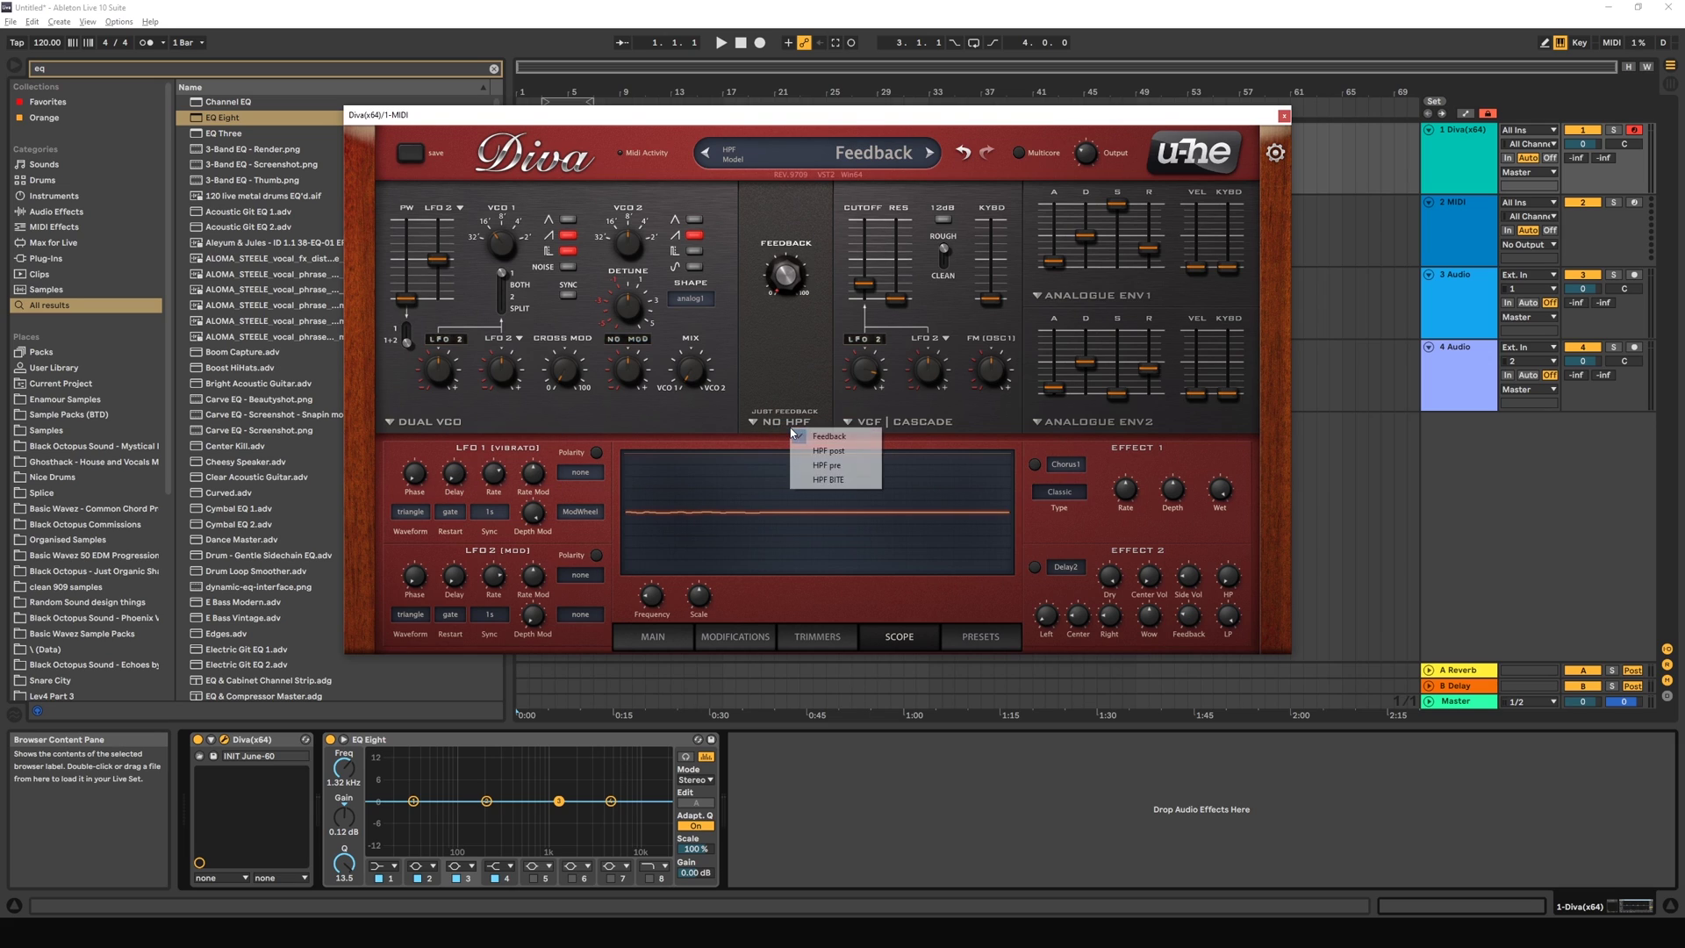
{"action": "left_click", "coordinate": [800, 448]}
{"action": "left_click", "coordinate": [797, 424]}
{"action": "left_click", "coordinate": [815, 466]}
{"action": "left_click", "coordinate": [794, 423]}
{"action": "left_click", "coordinate": [811, 479]}
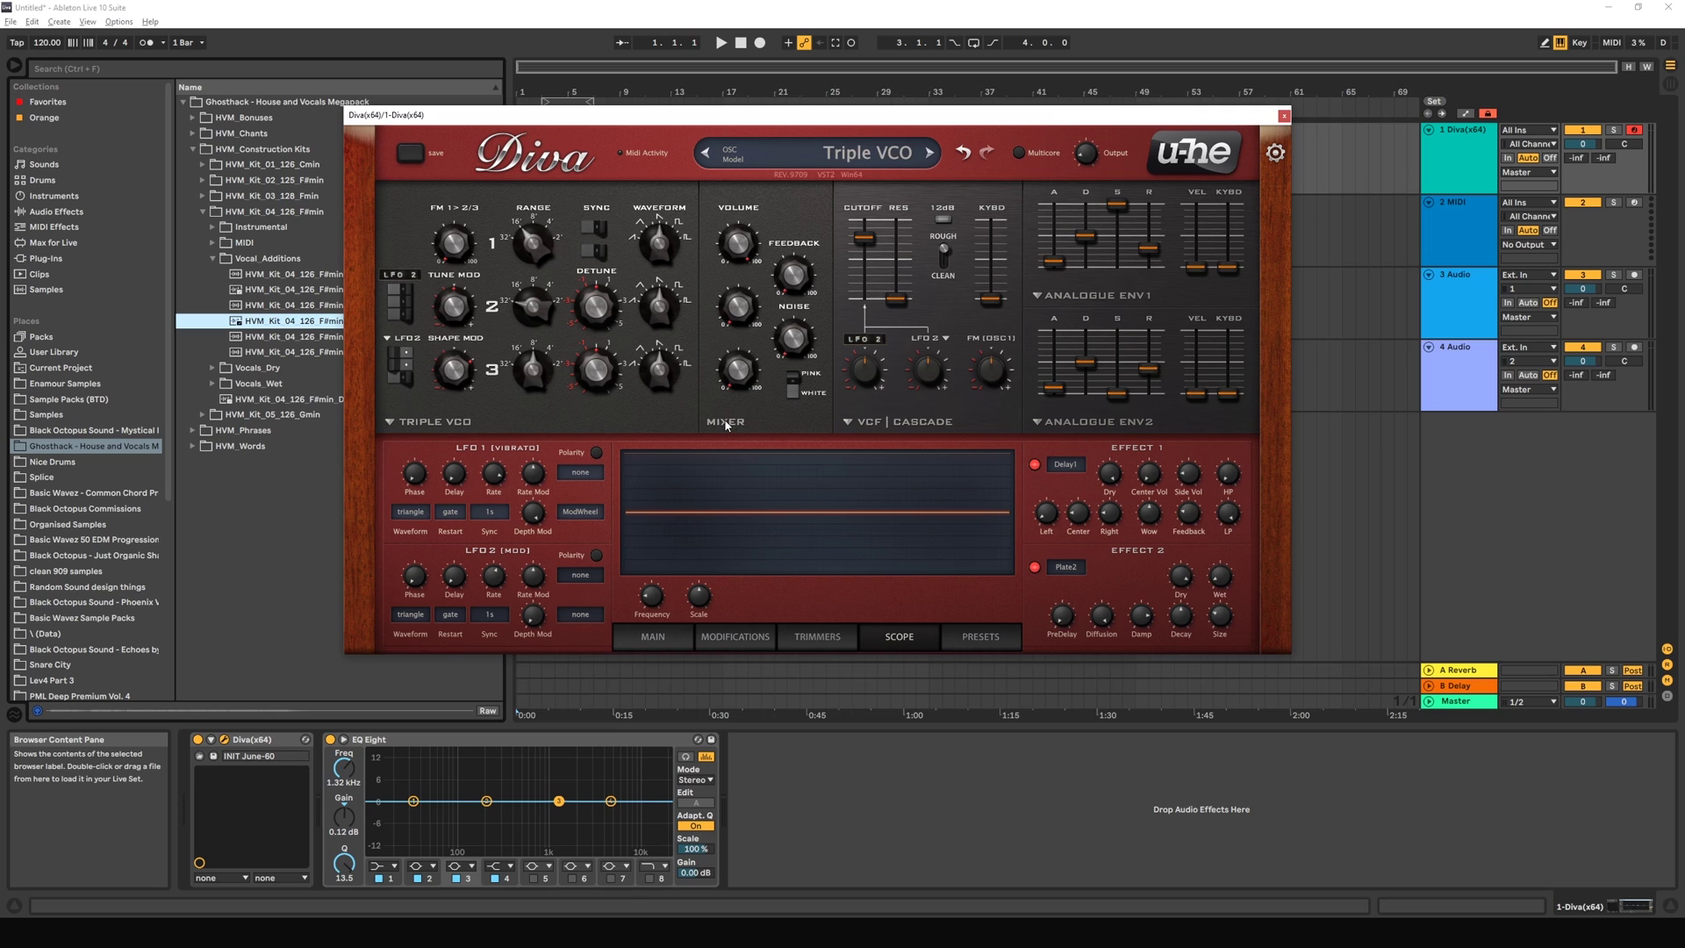
Step: Switch the oscillator model from Triple VCO to Dual VCO
{"action": "left_click", "coordinate": [442, 426]}
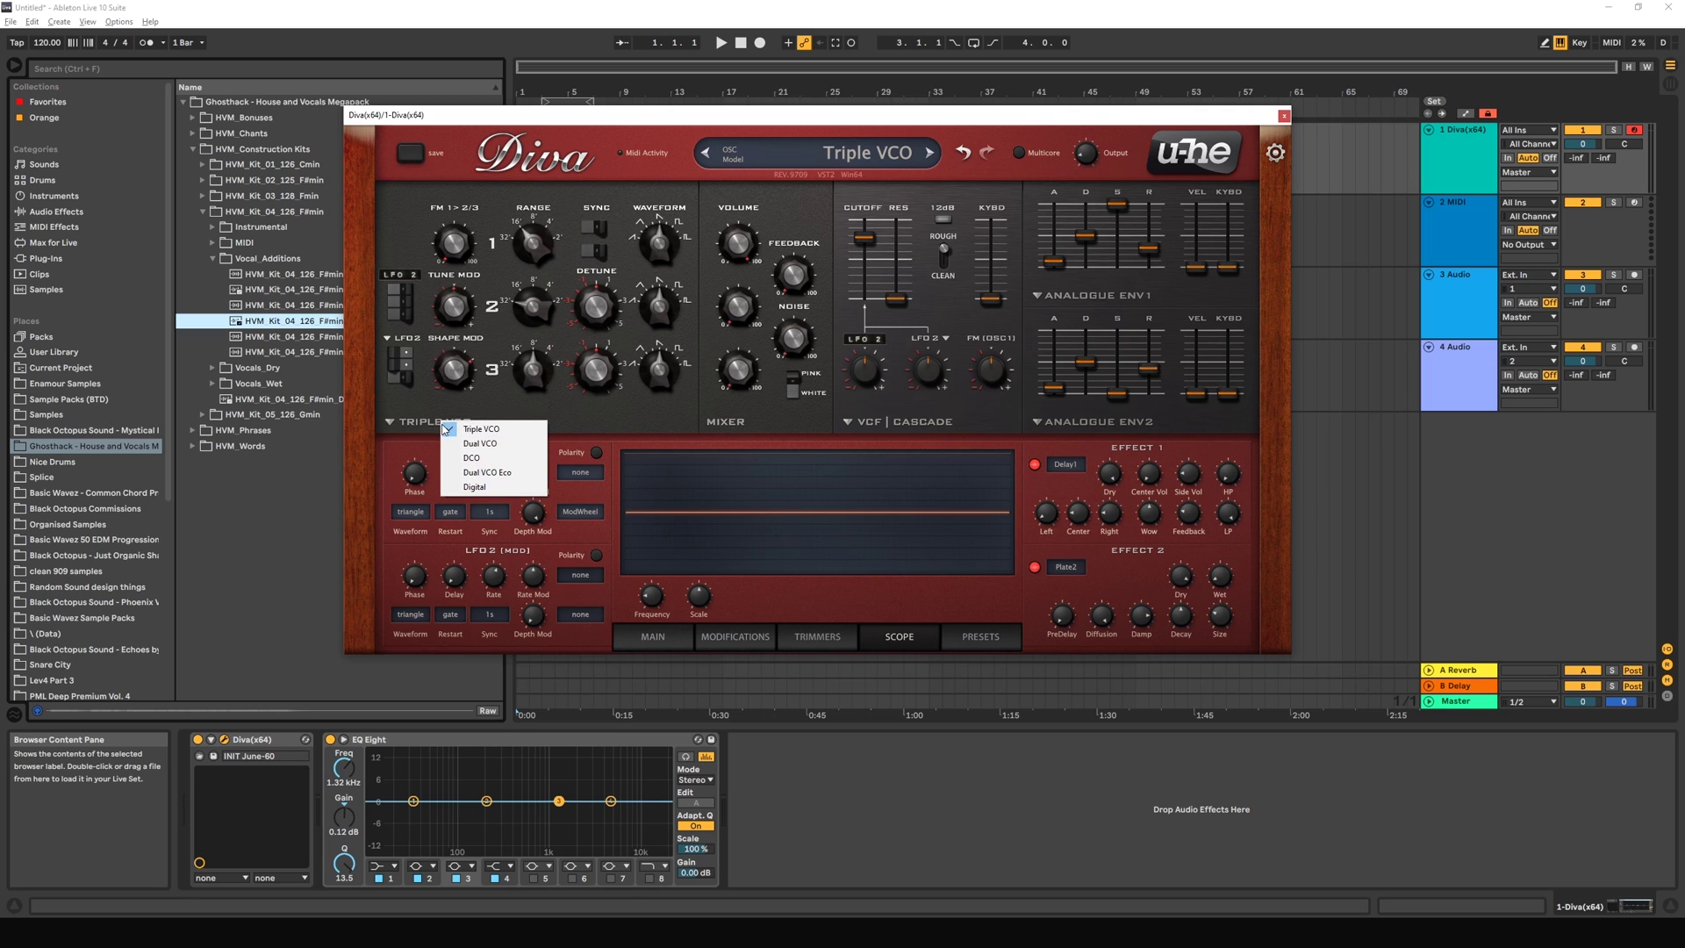
{"action": "left_click", "coordinate": [465, 443]}
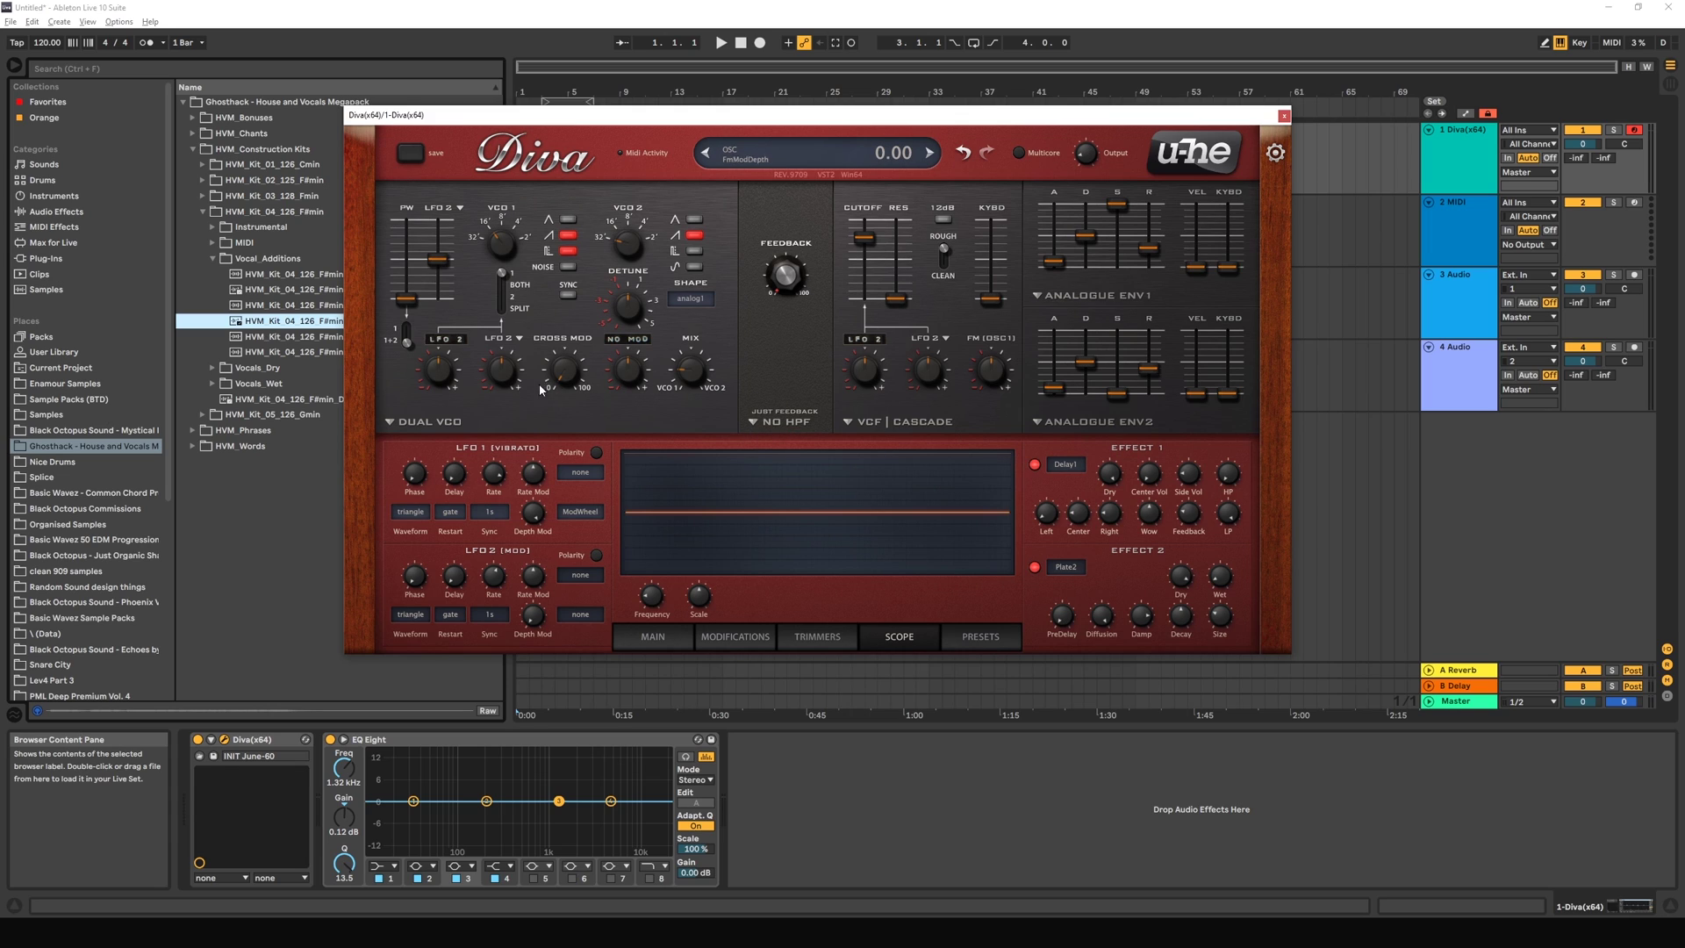
{"action": "left_click", "coordinate": [436, 424]}
{"action": "left_click", "coordinate": [776, 404]}
Step: Cycle the high-pass section through HPF post, HPF pre and HPF BITE, then return it to Feedback
{"action": "left_click", "coordinate": [774, 423]}
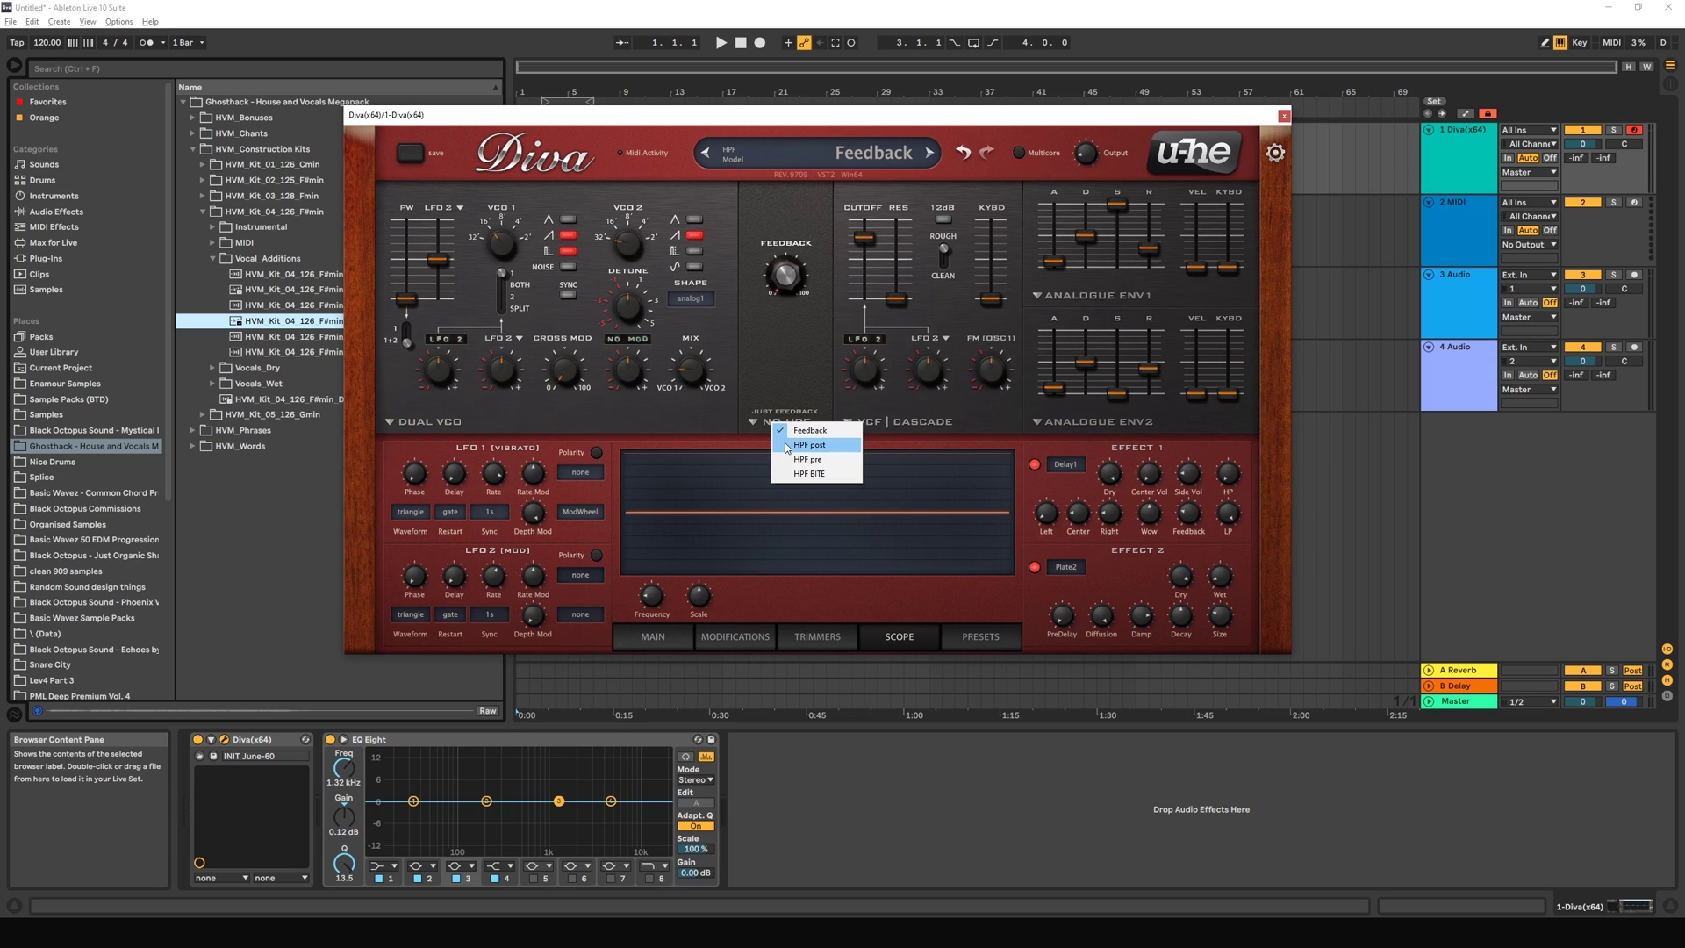
{"action": "left_click", "coordinate": [800, 430]}
{"action": "left_click", "coordinate": [796, 424]}
{"action": "left_click", "coordinate": [803, 445]}
{"action": "left_click", "coordinate": [794, 425]}
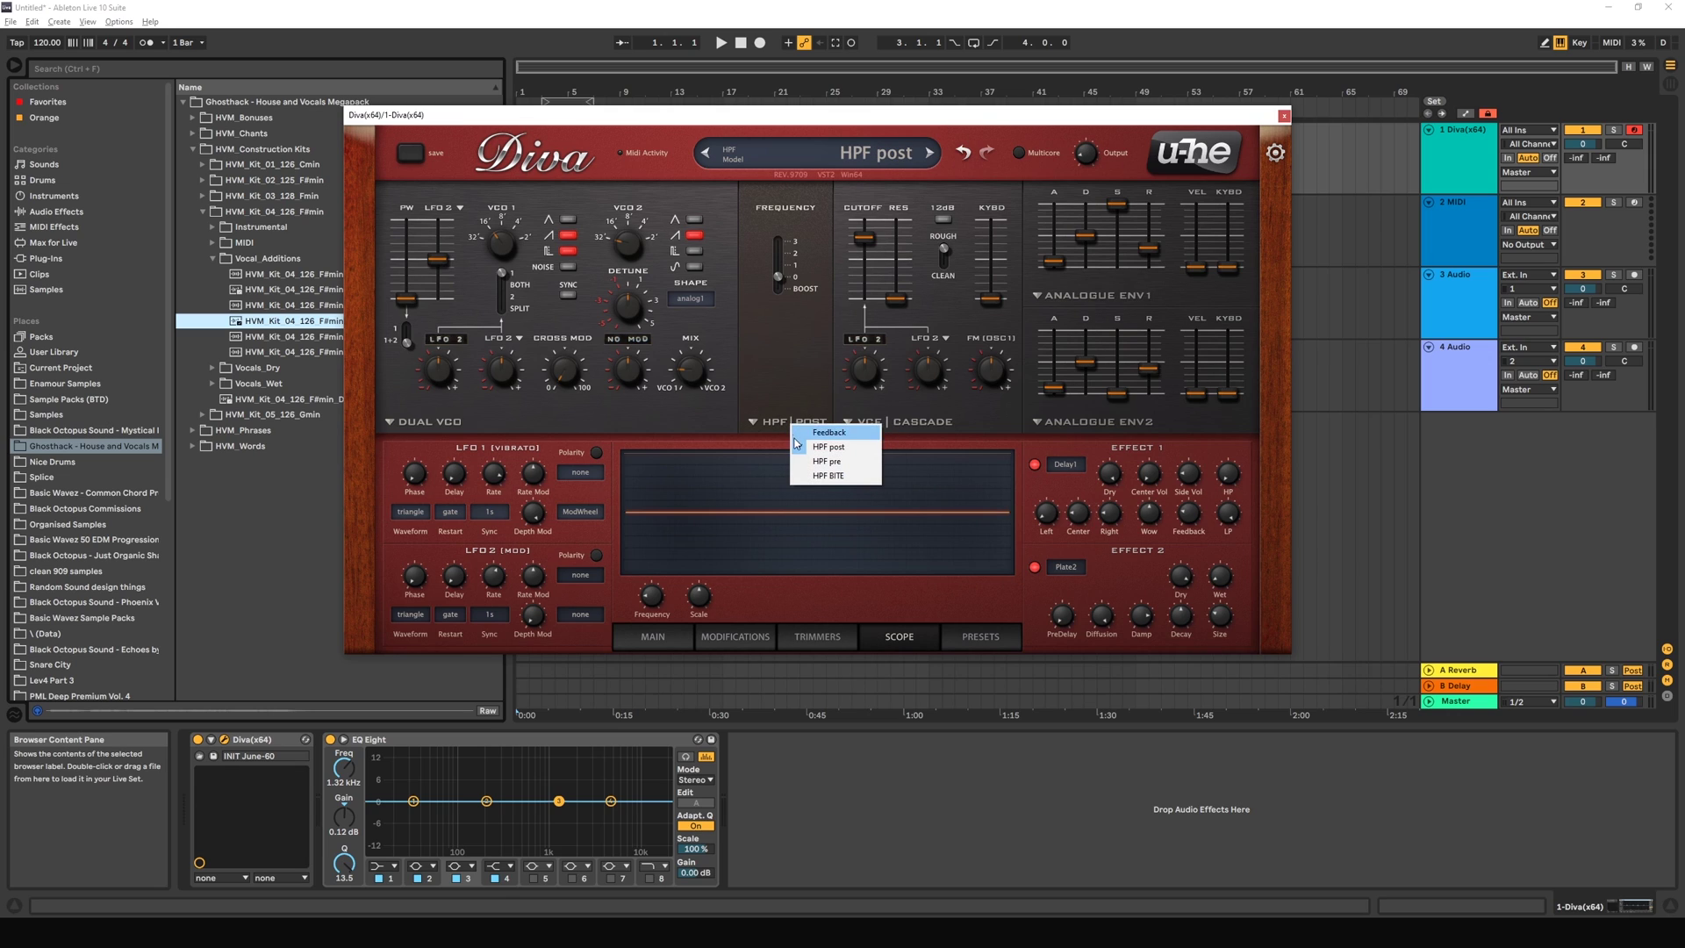
{"action": "left_click", "coordinate": [800, 461]}
{"action": "left_click", "coordinate": [795, 422]}
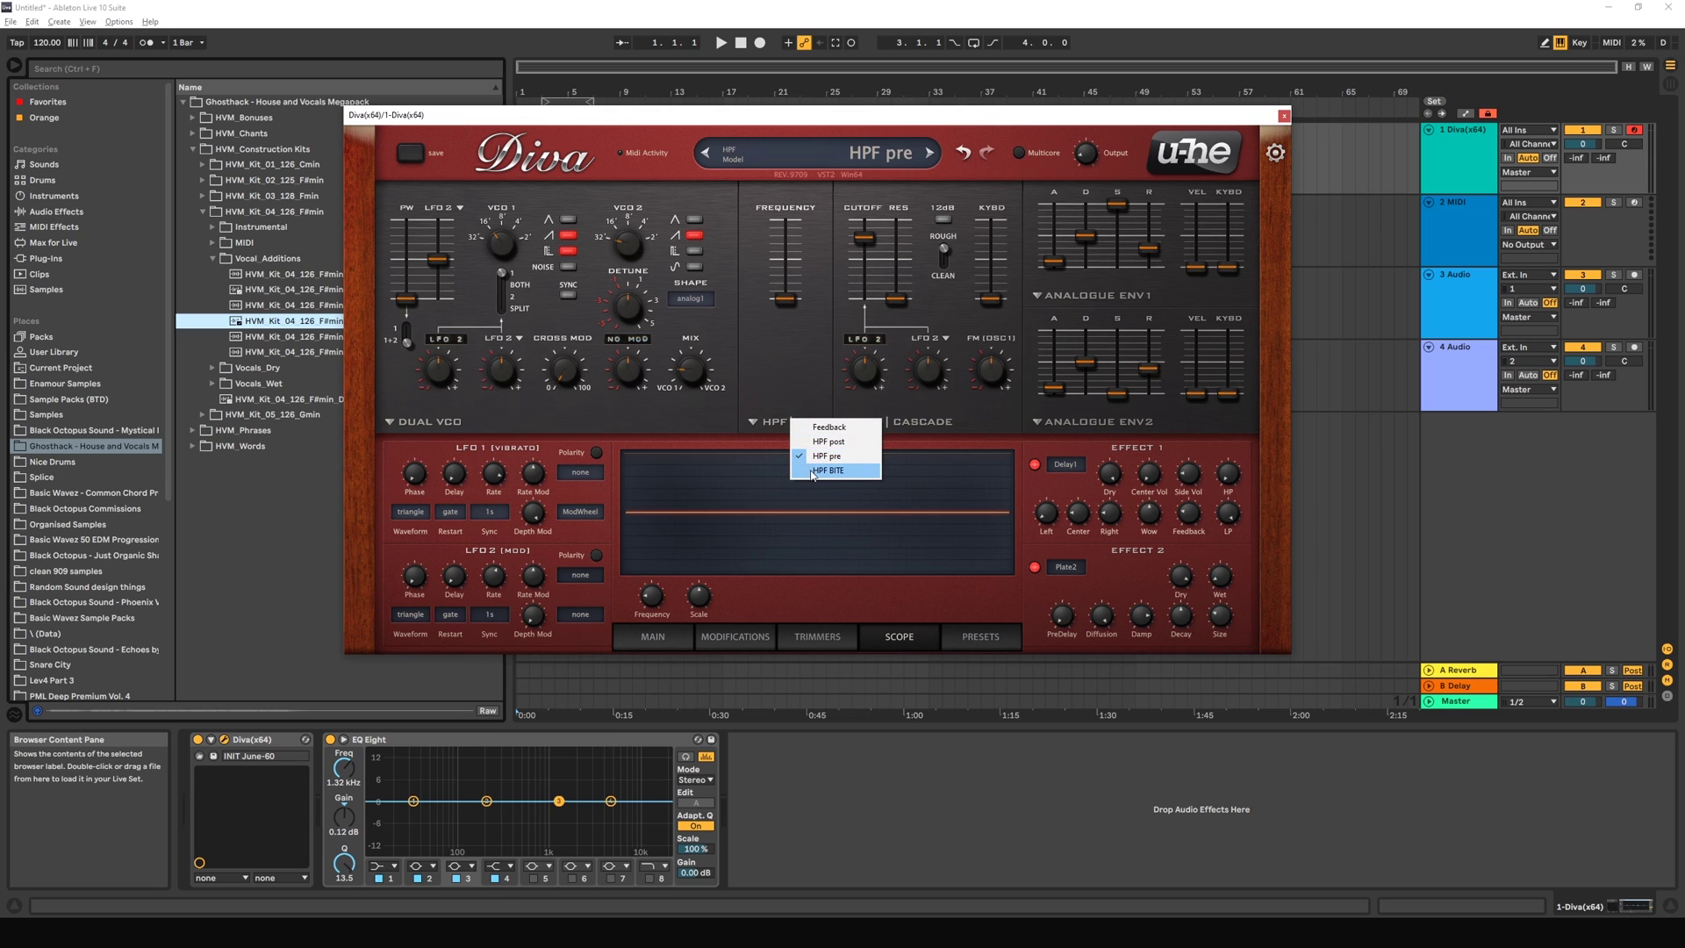
{"action": "left_click", "coordinate": [811, 473]}
{"action": "left_click", "coordinate": [782, 425]}
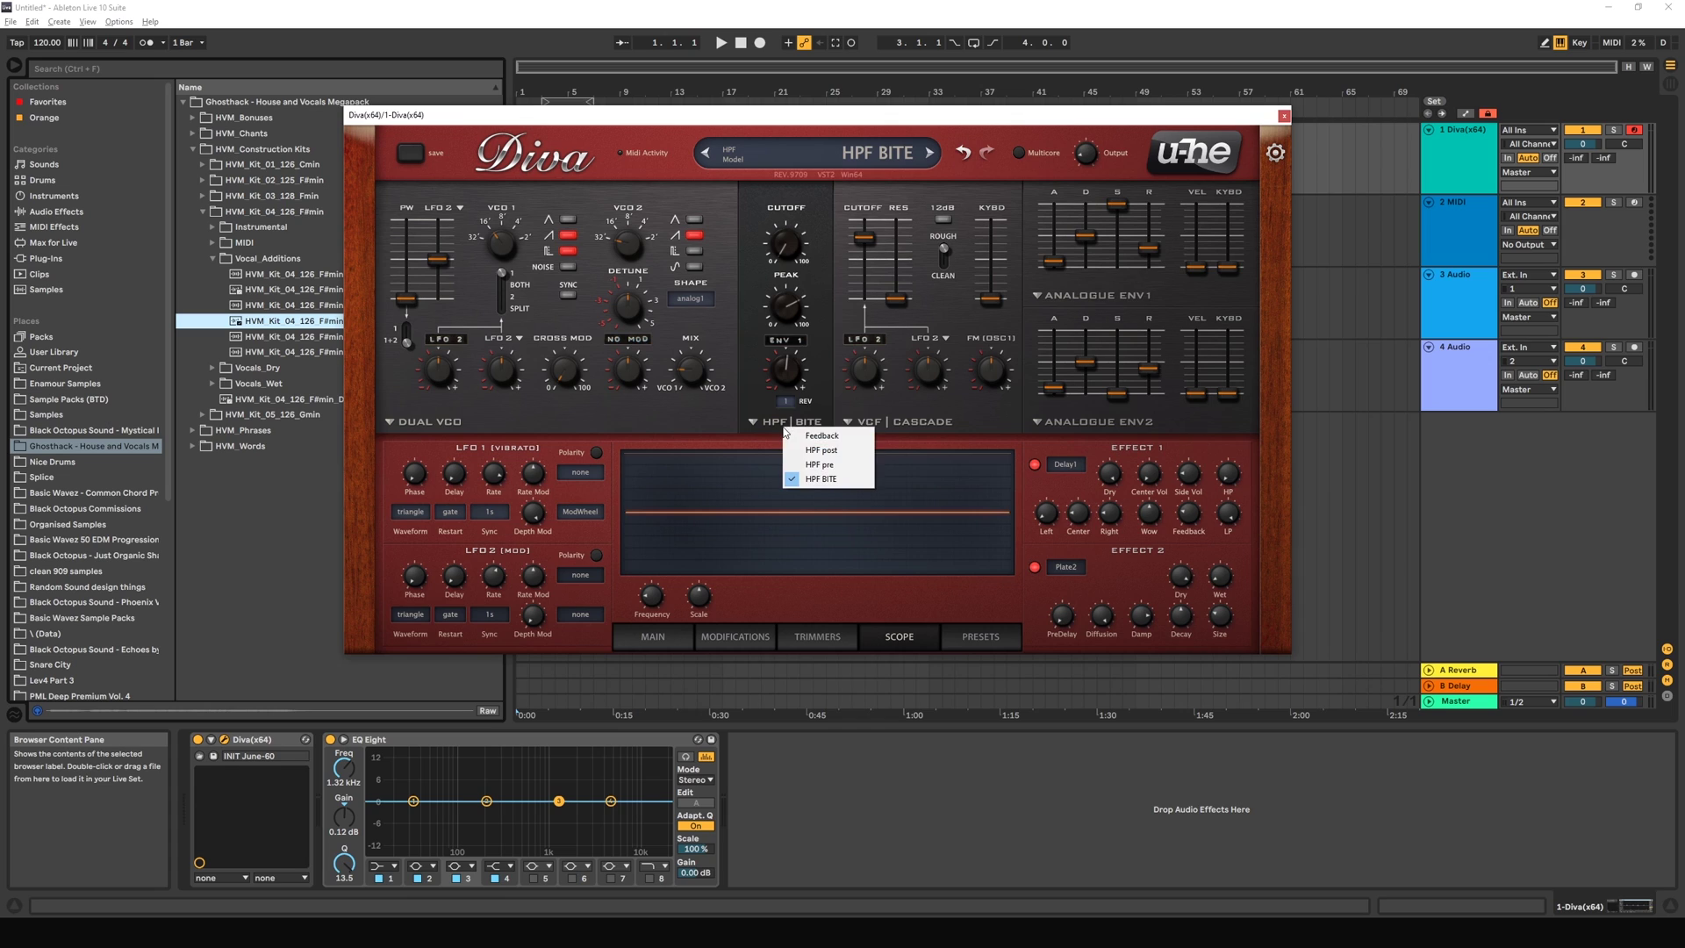
{"action": "left_click", "coordinate": [800, 437]}
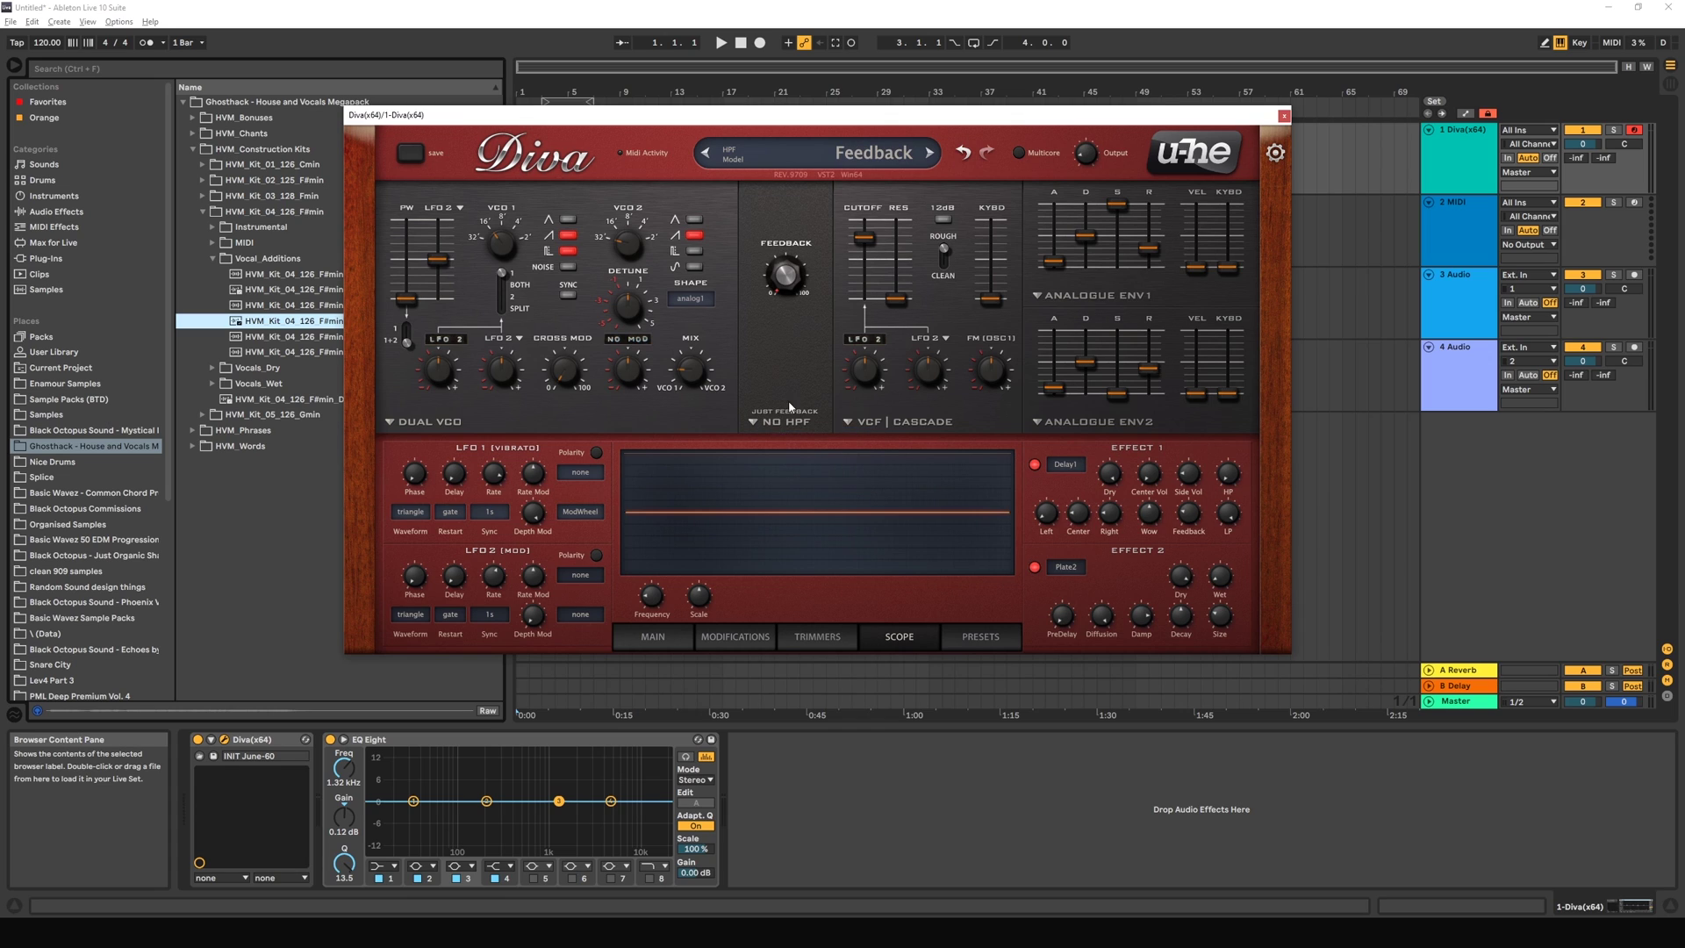
Step: Change the oscillator model to Triple VCO and check the model choices offered in its mixer section
{"action": "left_click", "coordinate": [452, 427]}
{"action": "left_click", "coordinate": [474, 441]}
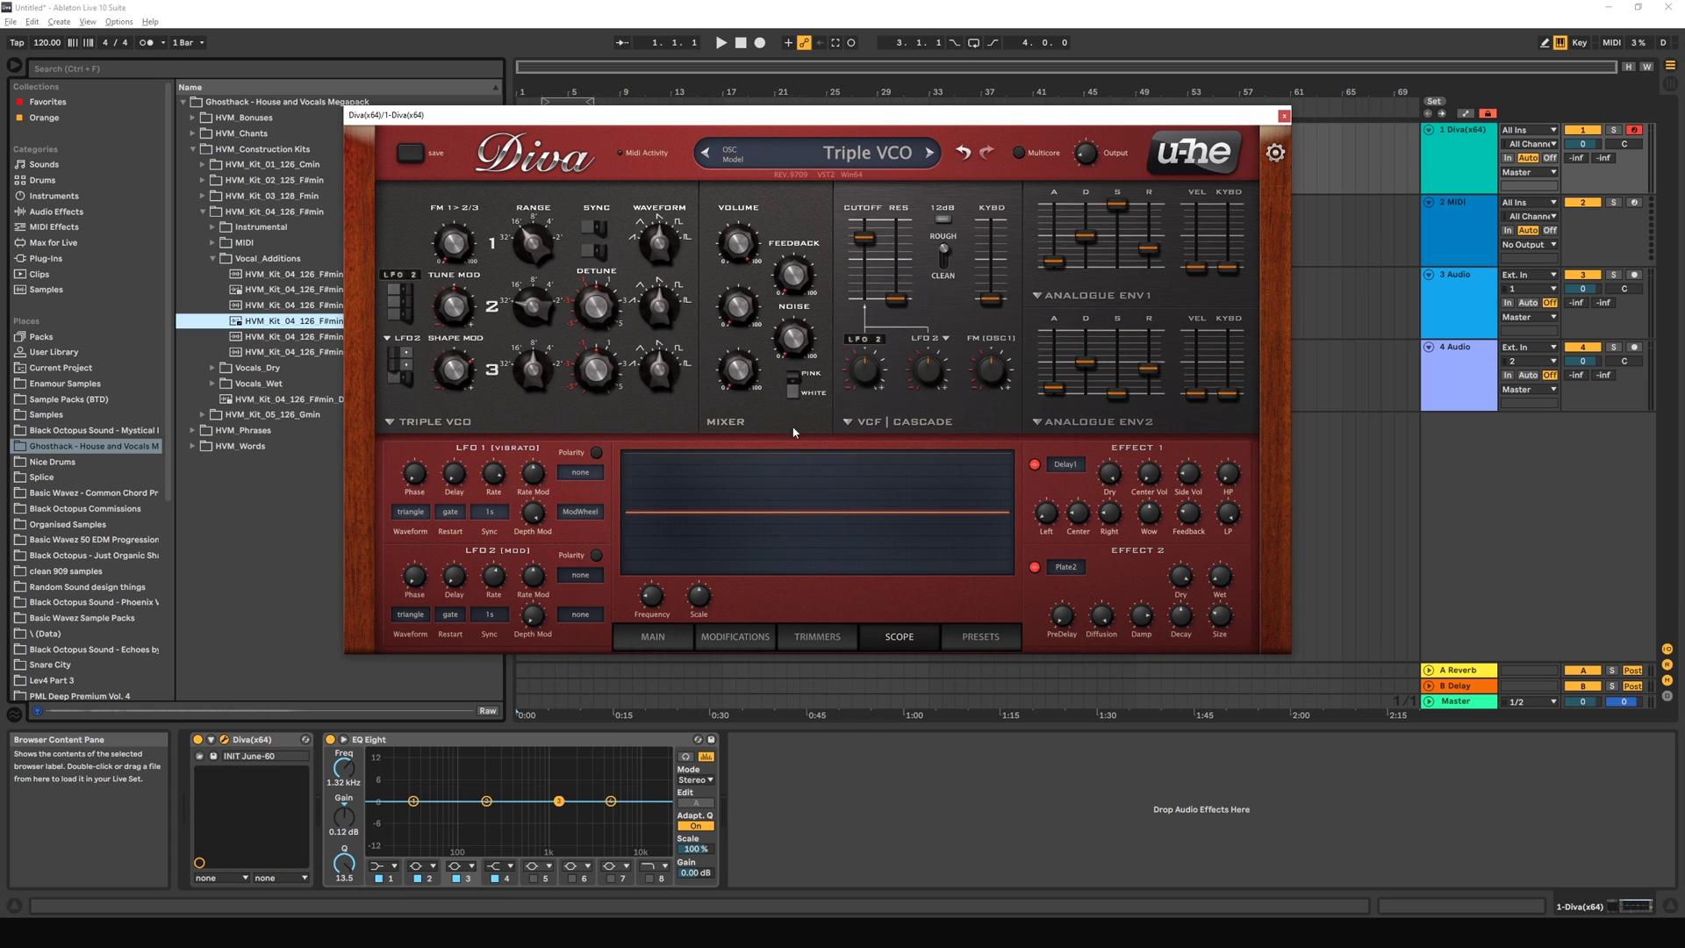
{"action": "left_click", "coordinate": [727, 428]}
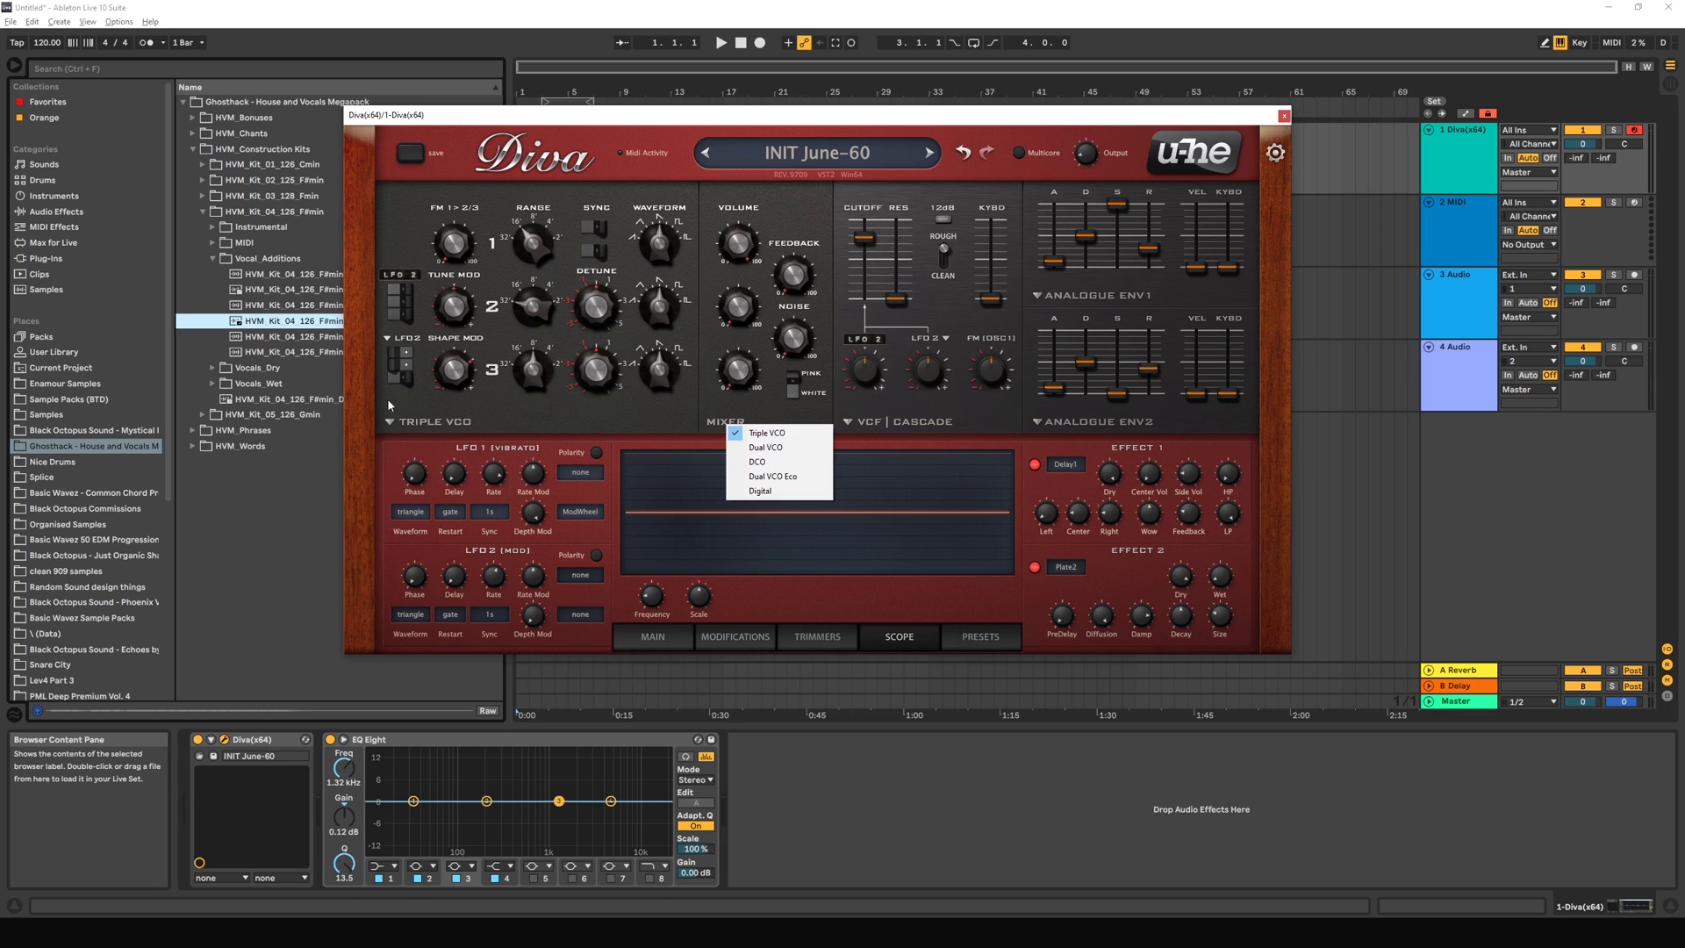
{"action": "left_click", "coordinate": [440, 422]}
{"action": "left_click", "coordinate": [680, 424]}
{"action": "left_click", "coordinate": [741, 414]}
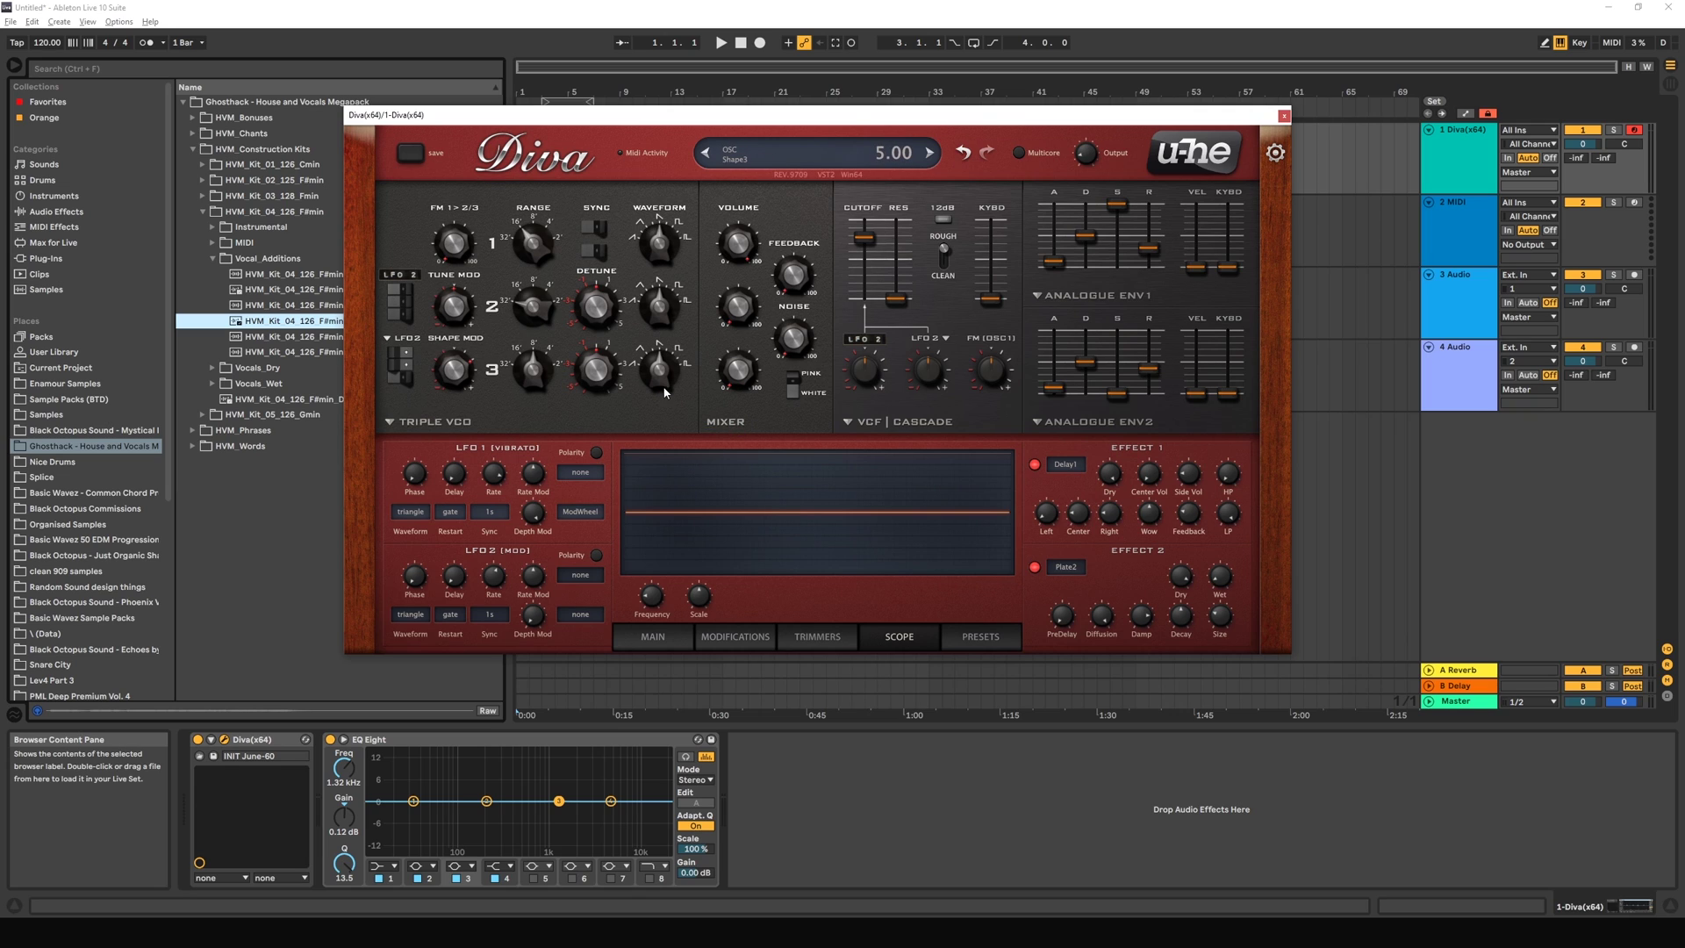
{"action": "left_click", "coordinate": [734, 426]}
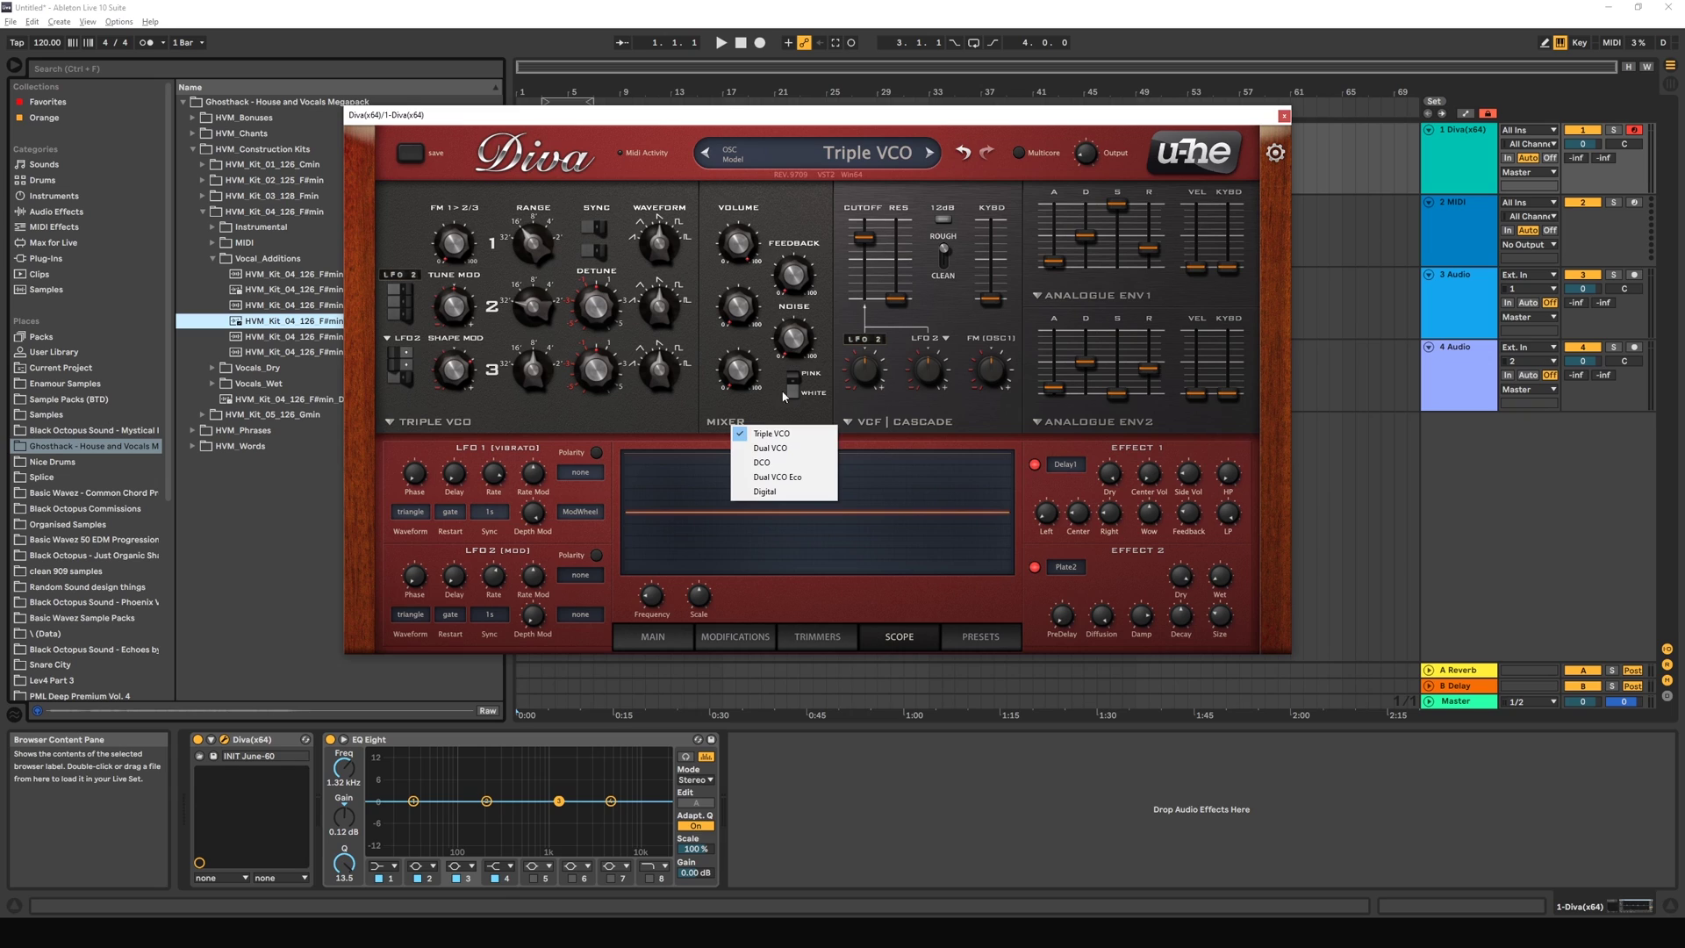
{"action": "left_click", "coordinate": [595, 414]}
{"action": "left_click", "coordinate": [606, 422]}
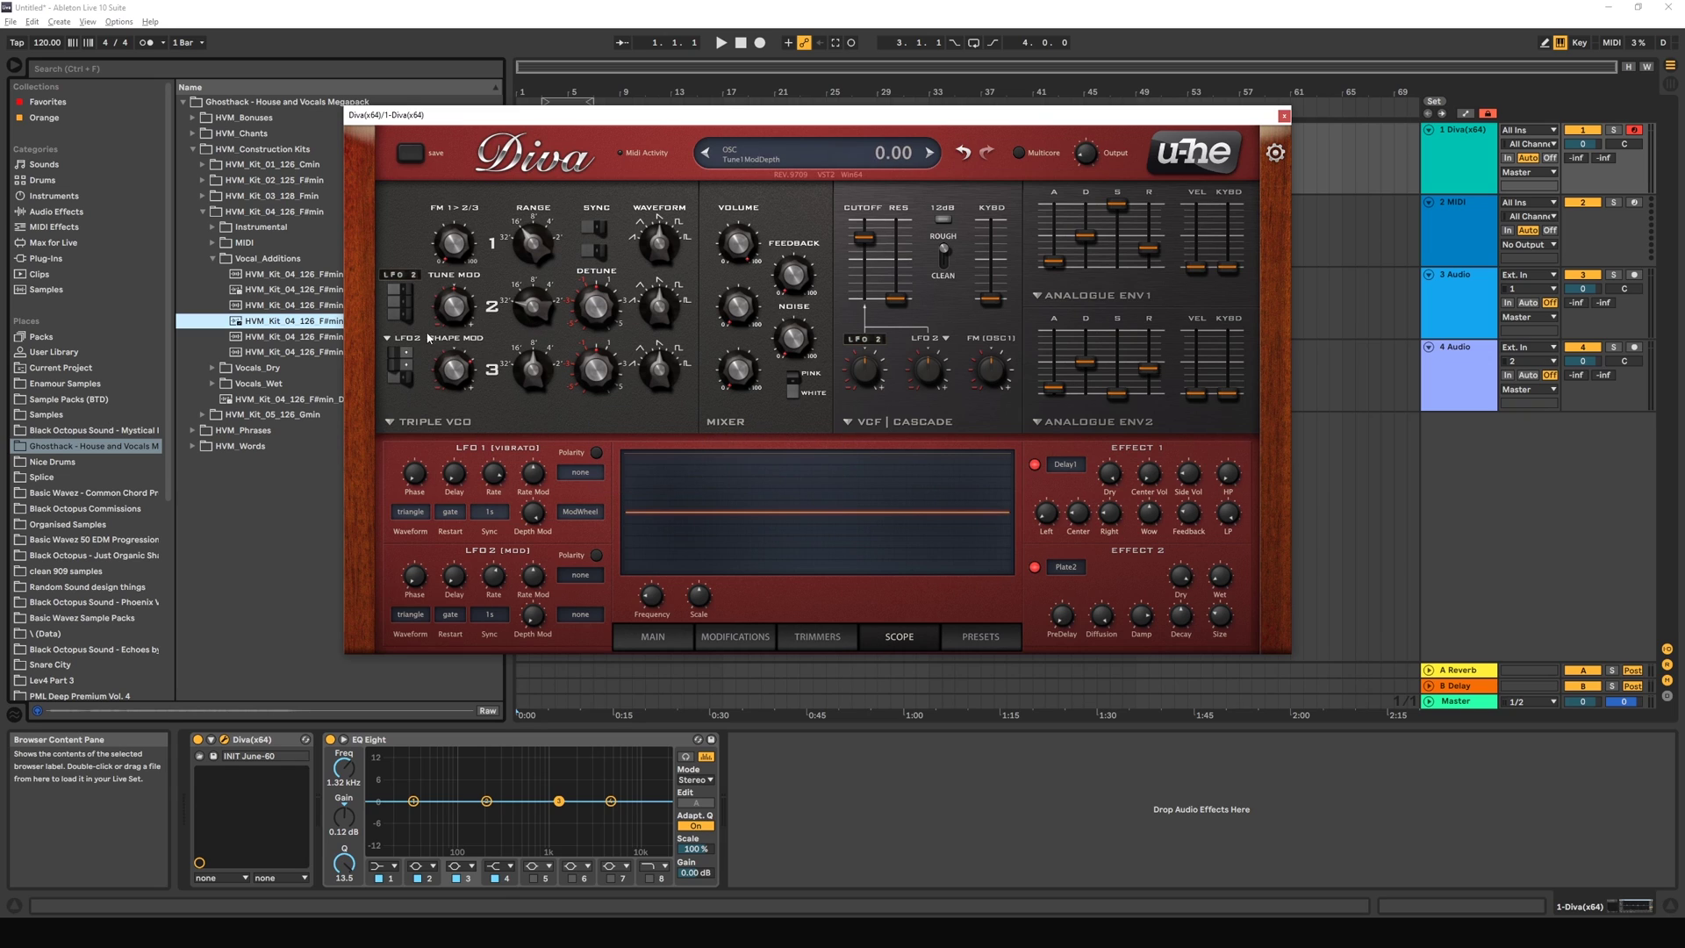
Step: Return the oscillator model to Dual VCO and check the high-pass model choices it offers
{"action": "left_click", "coordinate": [415, 427]}
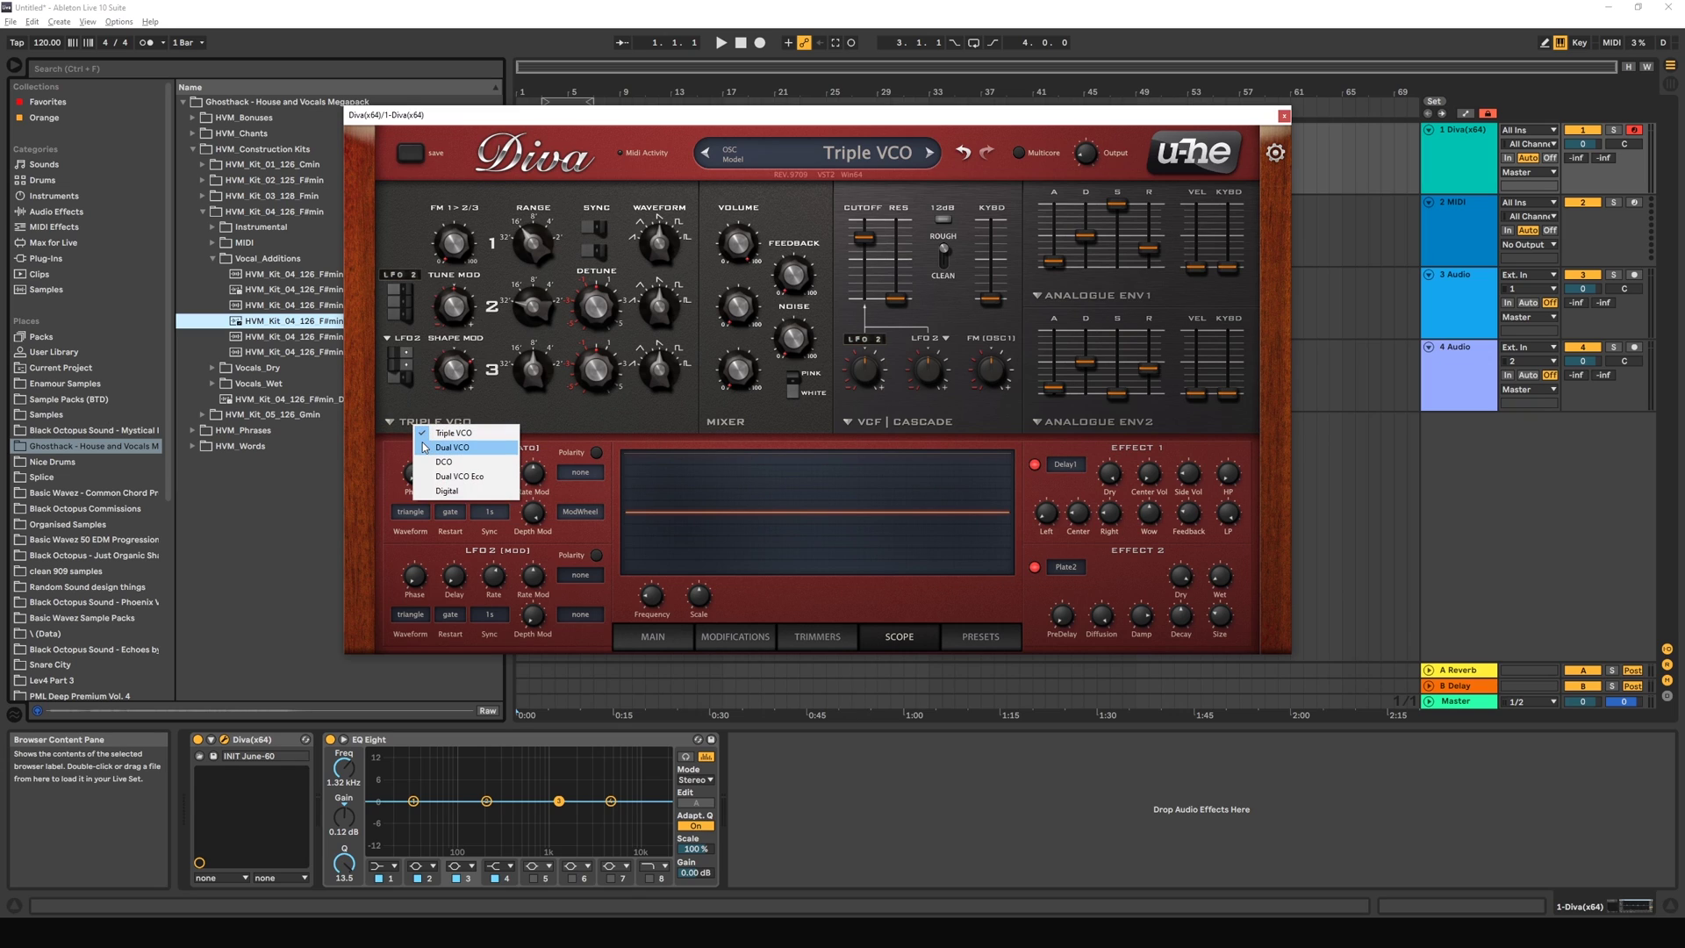
{"action": "left_click", "coordinate": [424, 447]}
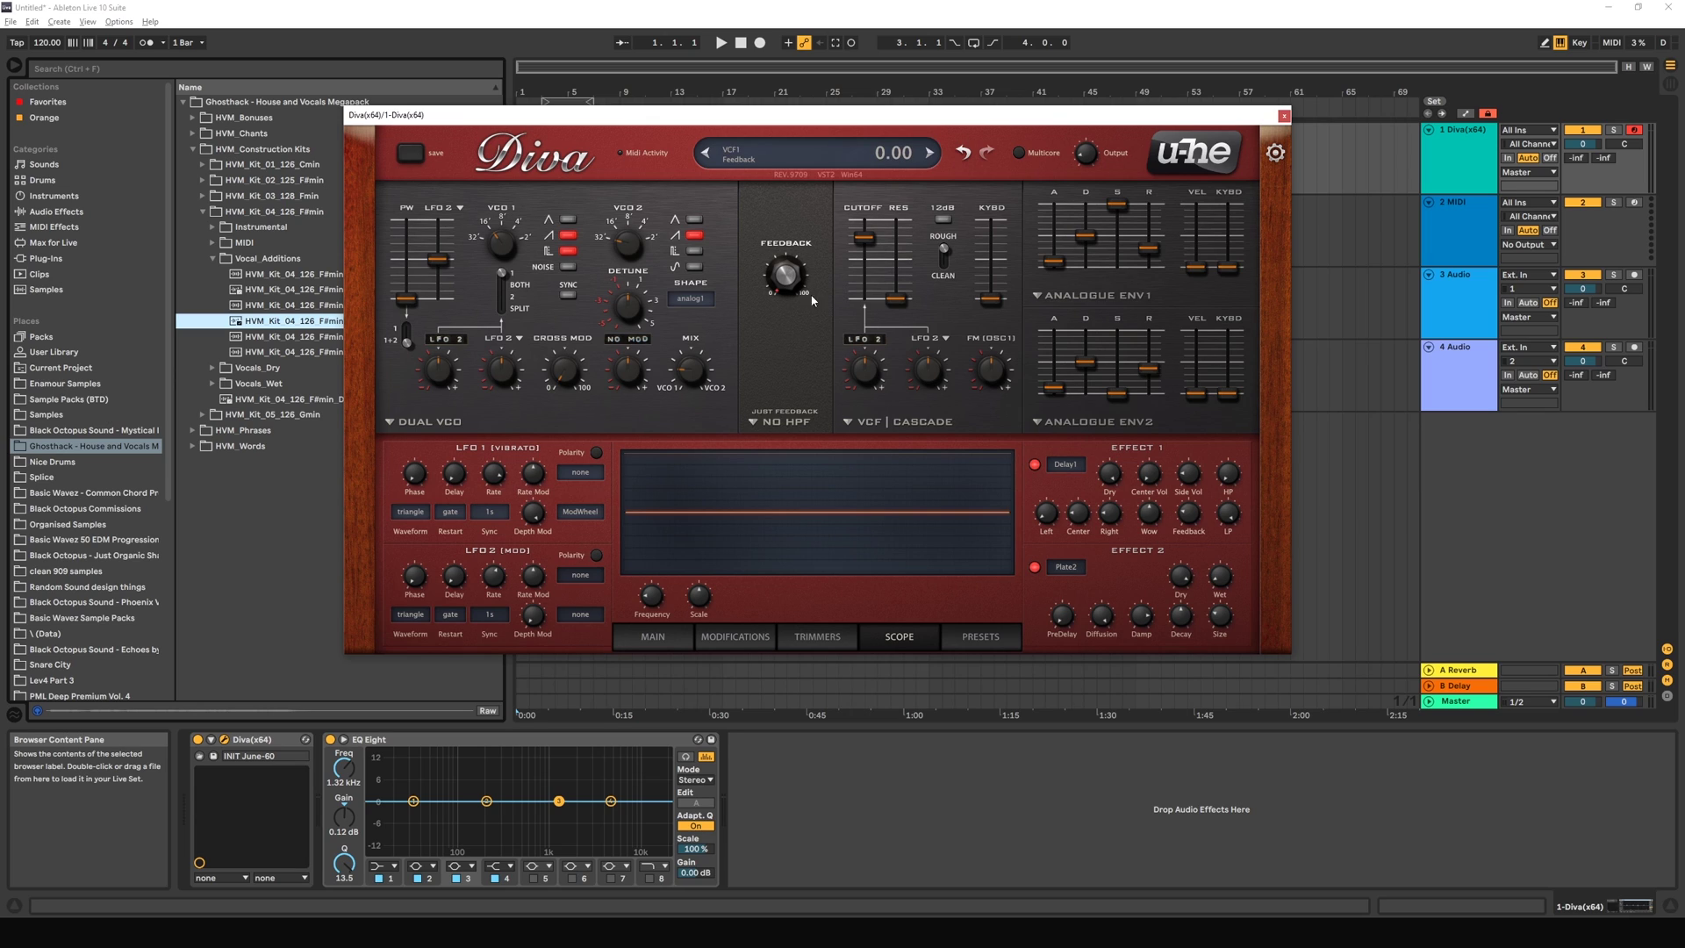
{"action": "left_click", "coordinate": [776, 420]}
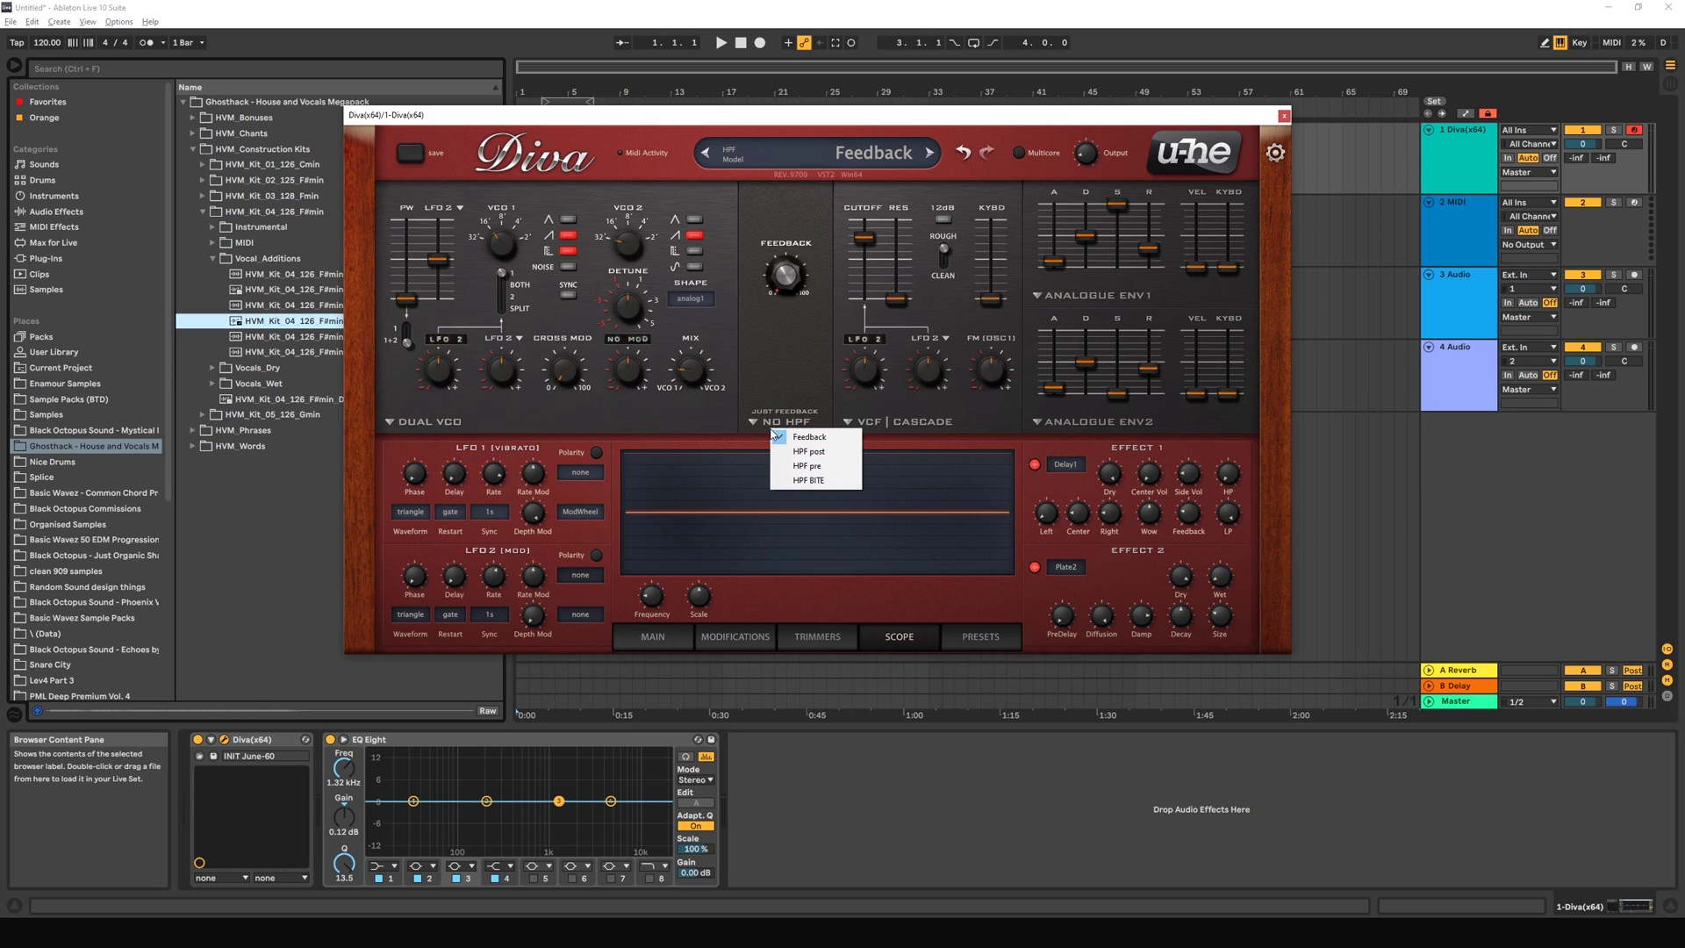
{"action": "left_click", "coordinate": [771, 372]}
Step: Sweep the Feedback amount up and down to audition it with the delay and reverb effects on
{"action": "left_click_drag", "start_coordinate": [791, 273], "coordinate": [774, 390]}
{"action": "left_click_drag", "start_coordinate": [801, 279], "coordinate": [801, 309]}
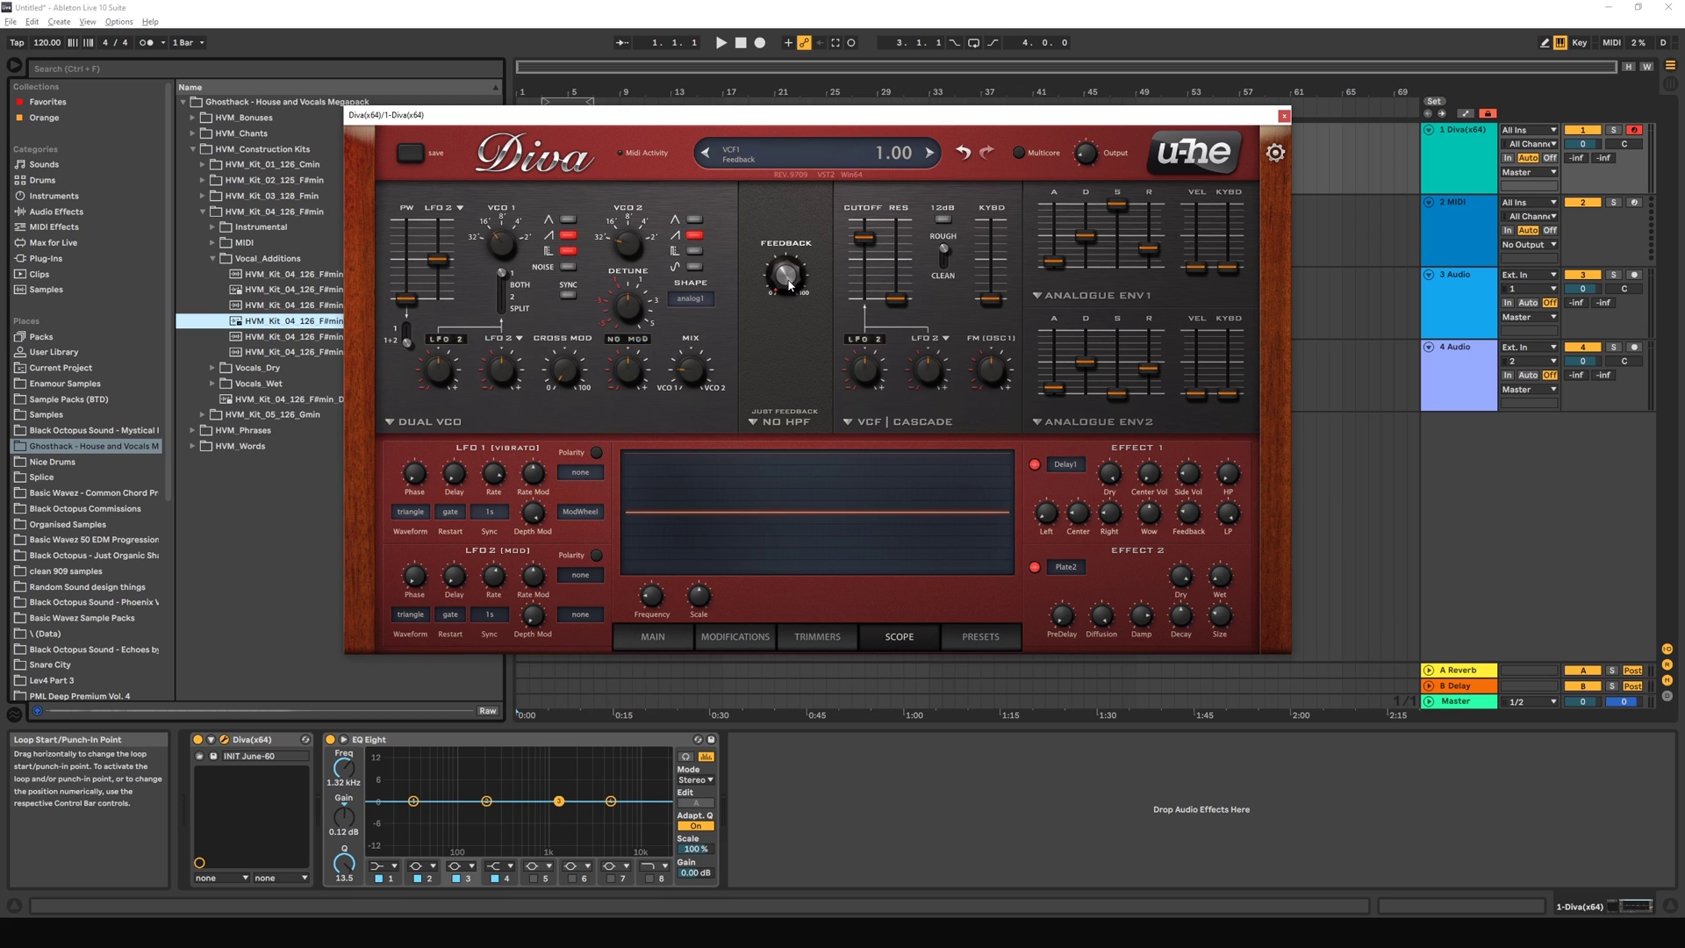
{"action": "left_click_drag", "start_coordinate": [786, 288], "coordinate": [809, 123]}
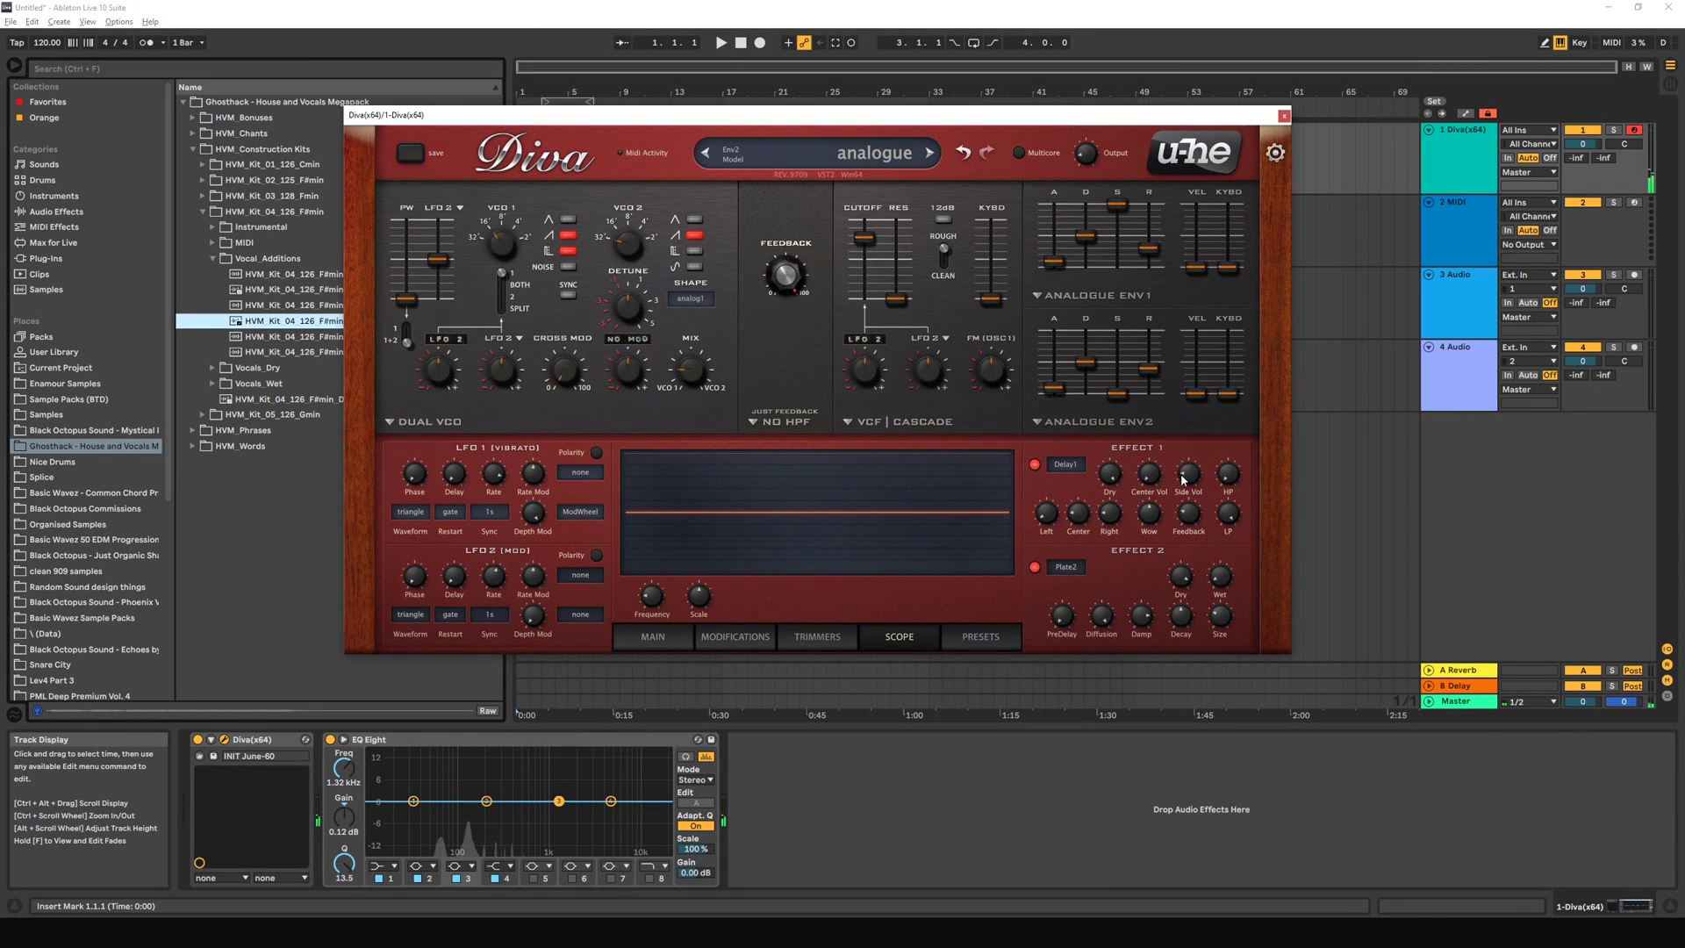
Step: Turn off the Delay1 and Plate2 effects and audition the Feedback amount on the dry sound
{"action": "left_click", "coordinate": [1035, 464]}
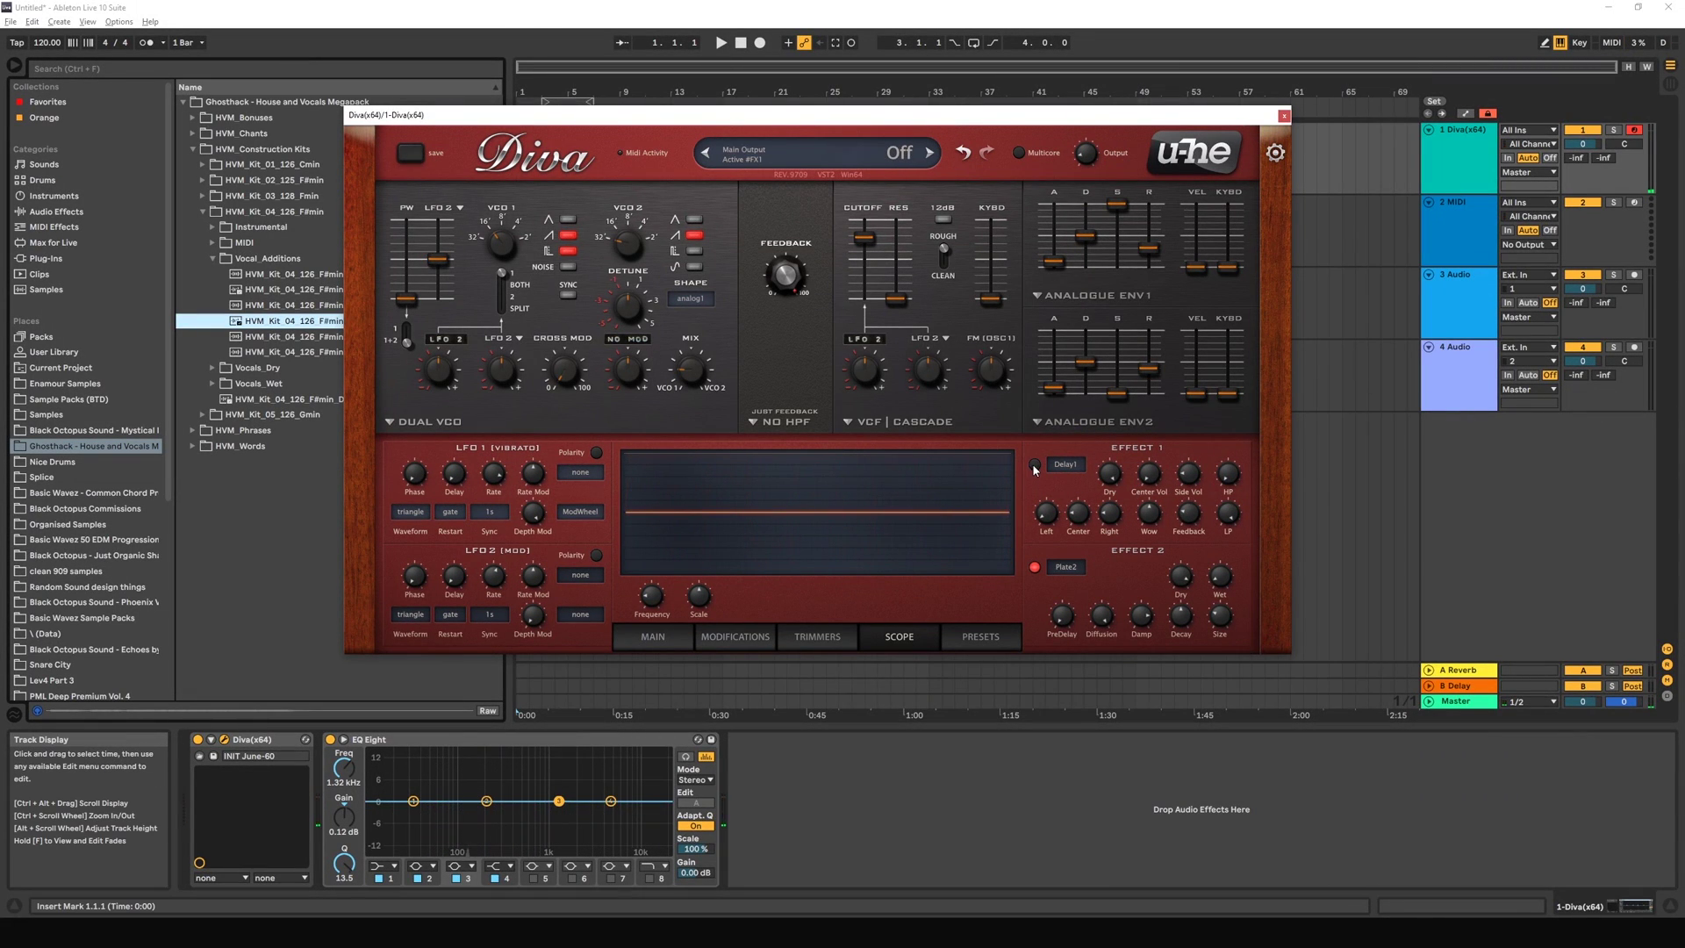
{"action": "left_click", "coordinate": [1034, 567]}
{"action": "left_click_drag", "start_coordinate": [785, 279], "coordinate": [811, 546]}
Step: Choose the HPF post model and audition its Frequency switch from Boost up to position 3
{"action": "left_click", "coordinate": [788, 424]}
{"action": "left_click", "coordinate": [800, 445]}
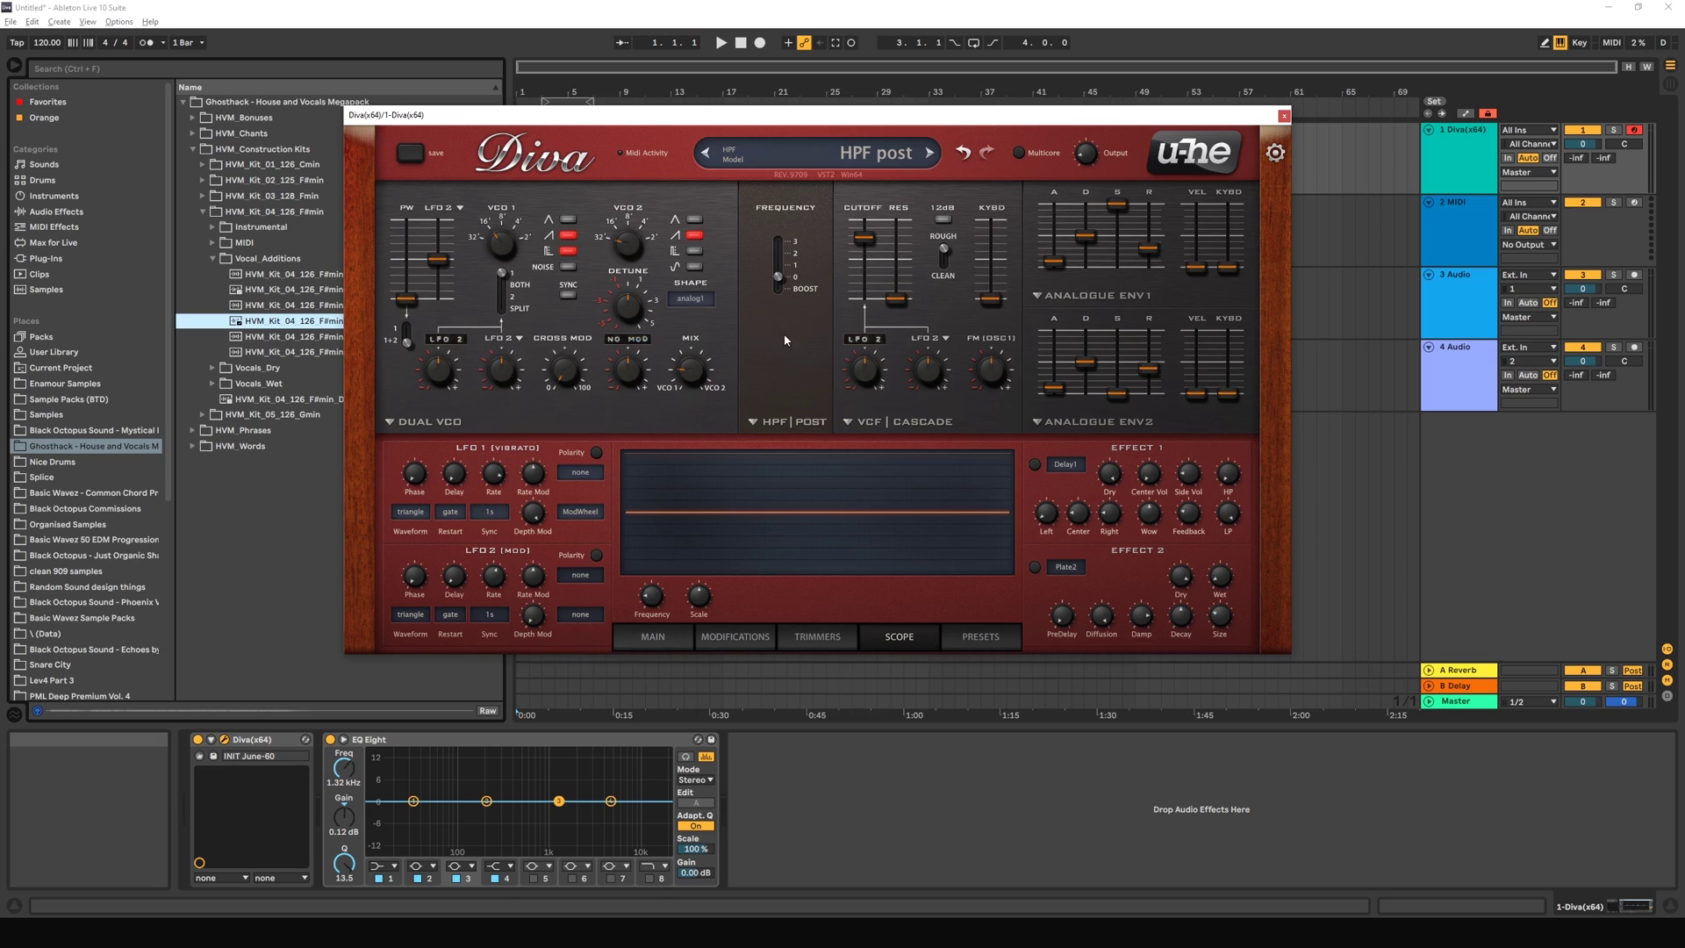
{"action": "mouse_move", "coordinate": [781, 281]}
{"action": "left_mouse_down"}
{"action": "mouse_move", "coordinate": [775, 246]}
{"action": "mouse_move", "coordinate": [783, 311]}
{"action": "left_mouse_up"}
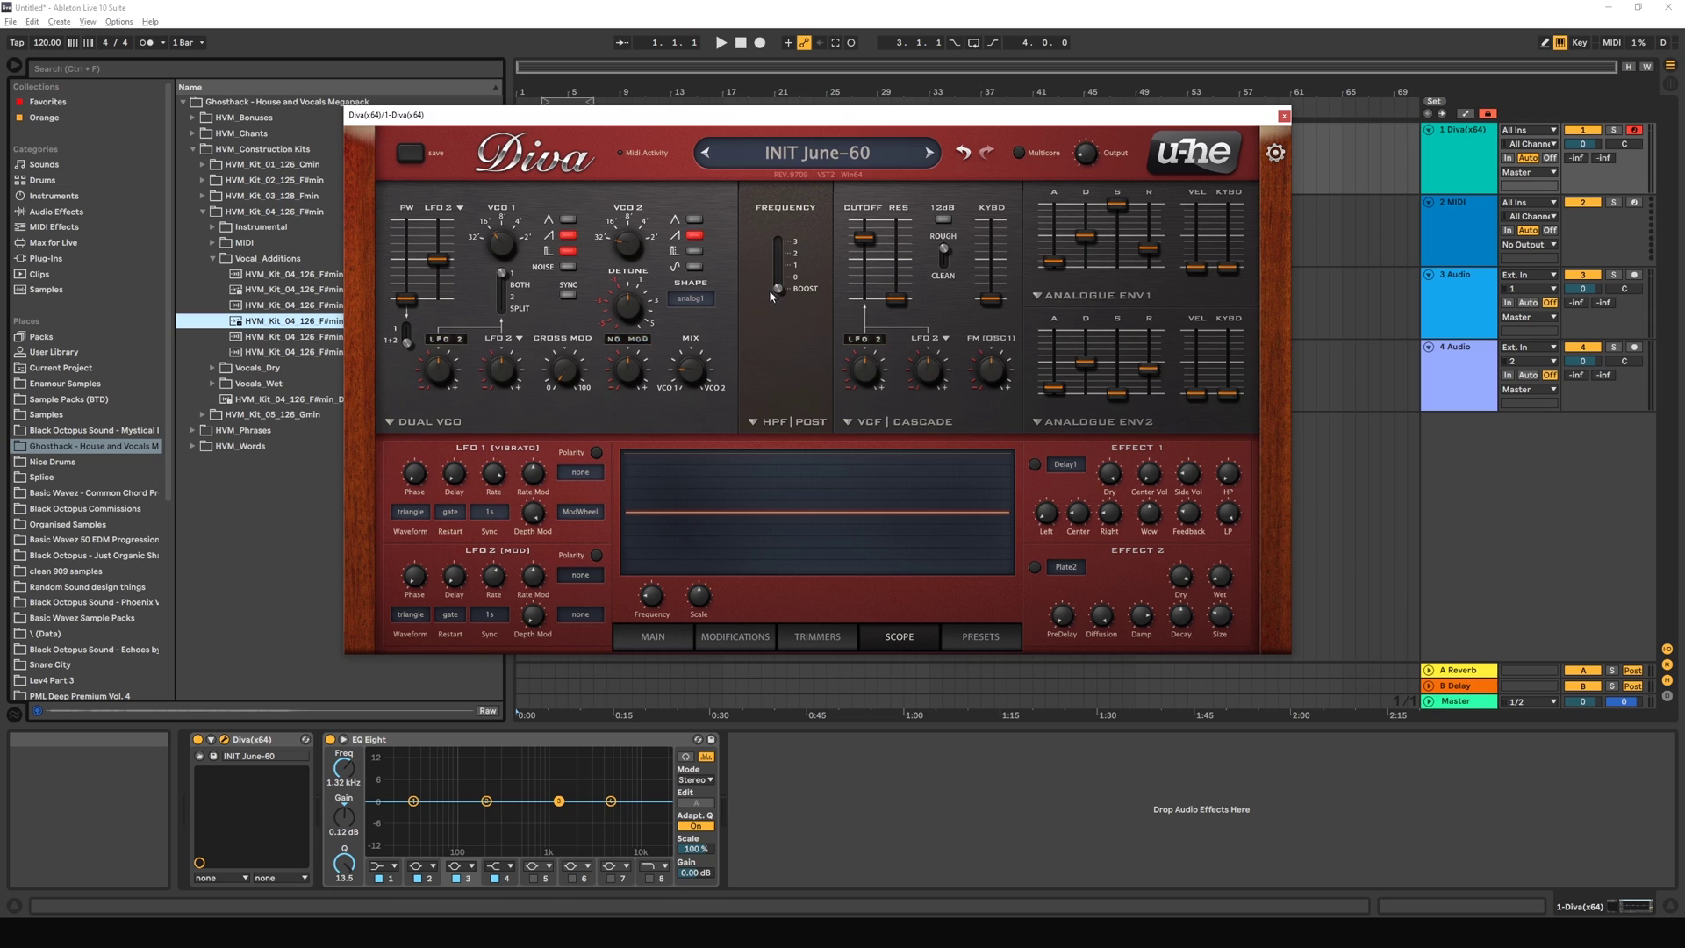
{"action": "key", "text": "a"}
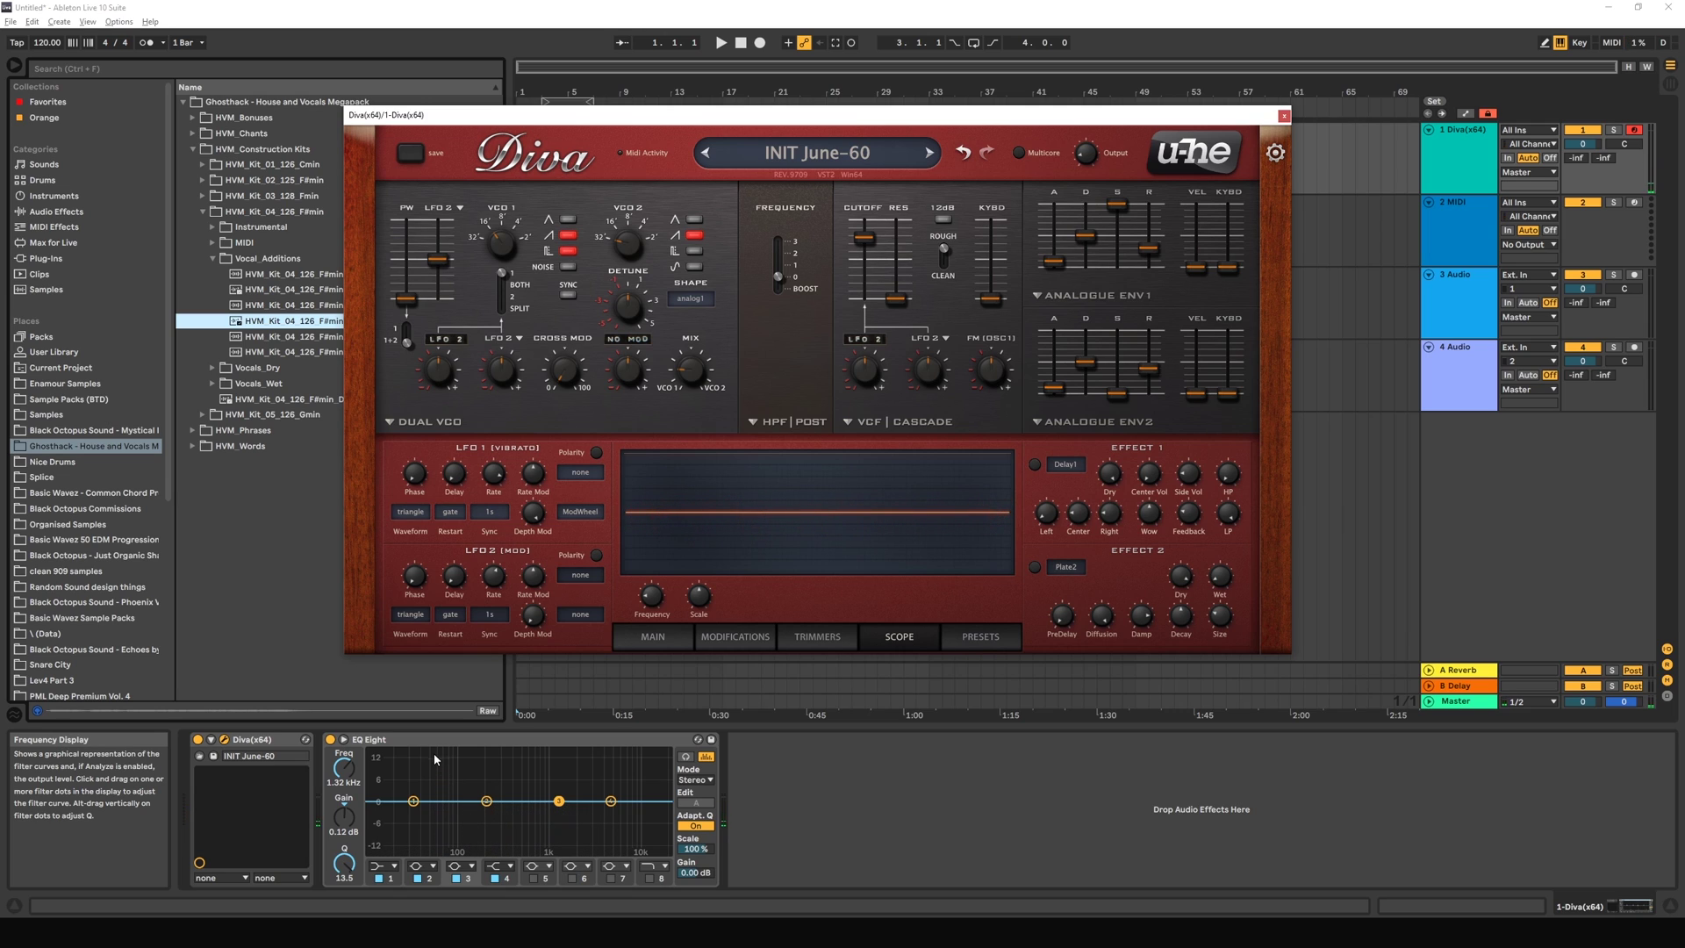
{"action": "left_click_drag", "start_coordinate": [778, 277], "coordinate": [779, 217]}
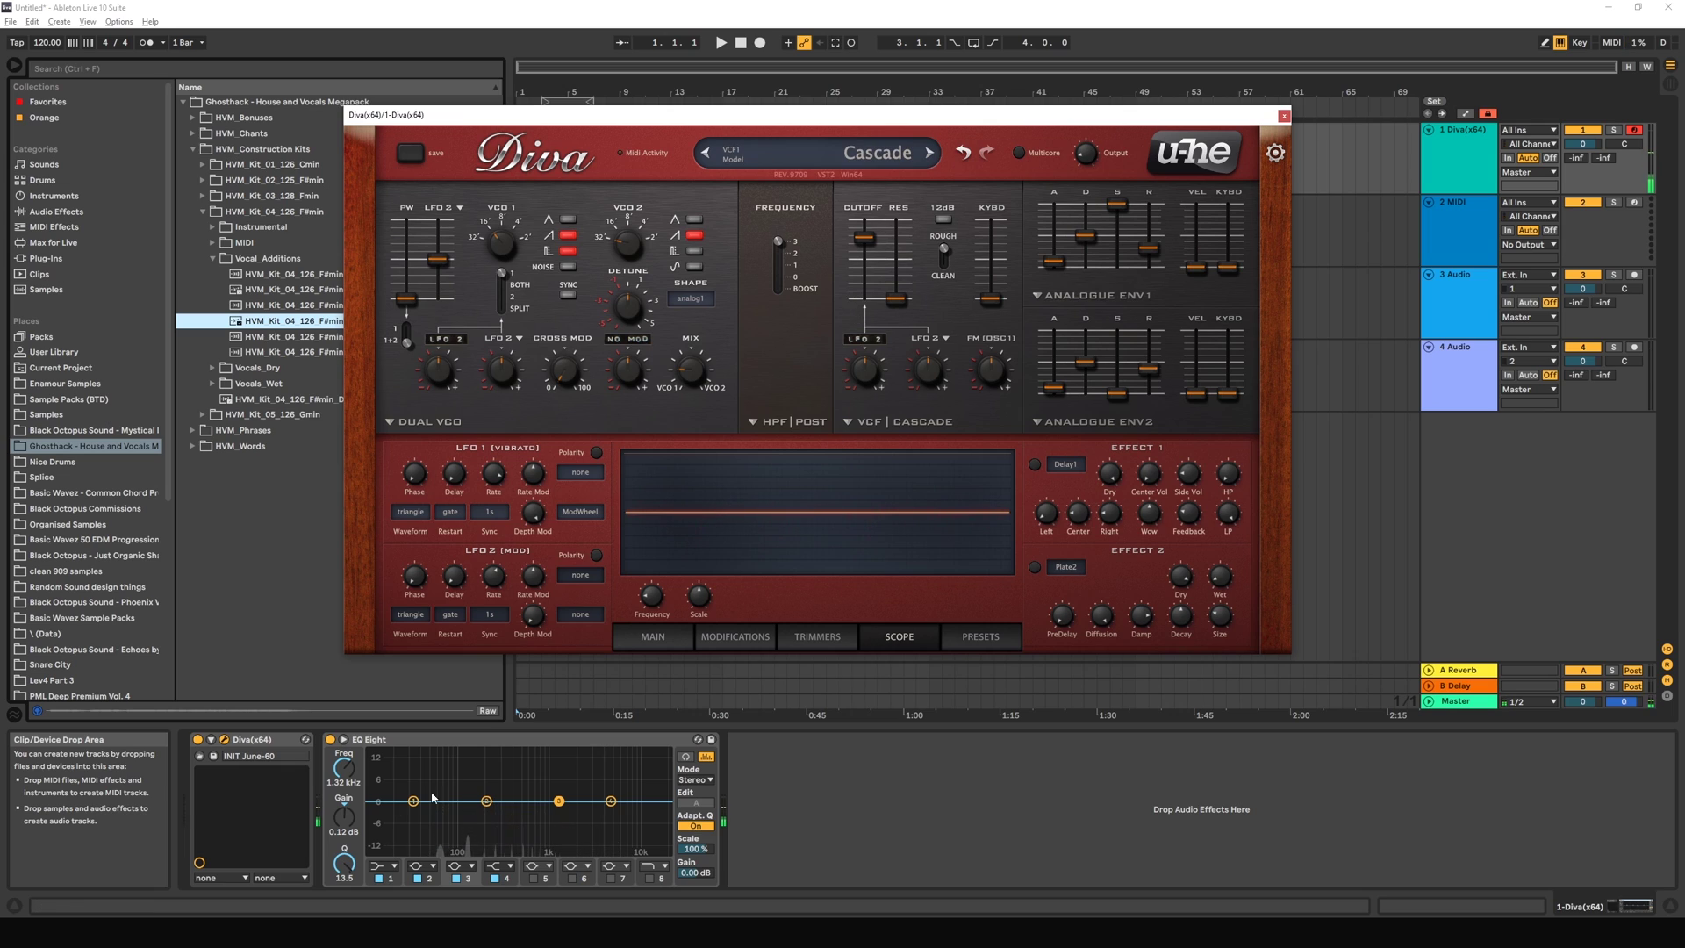
Step: Choose the HPF pre model and sweep its Frequency slider while playing
{"action": "left_click", "coordinate": [788, 422]}
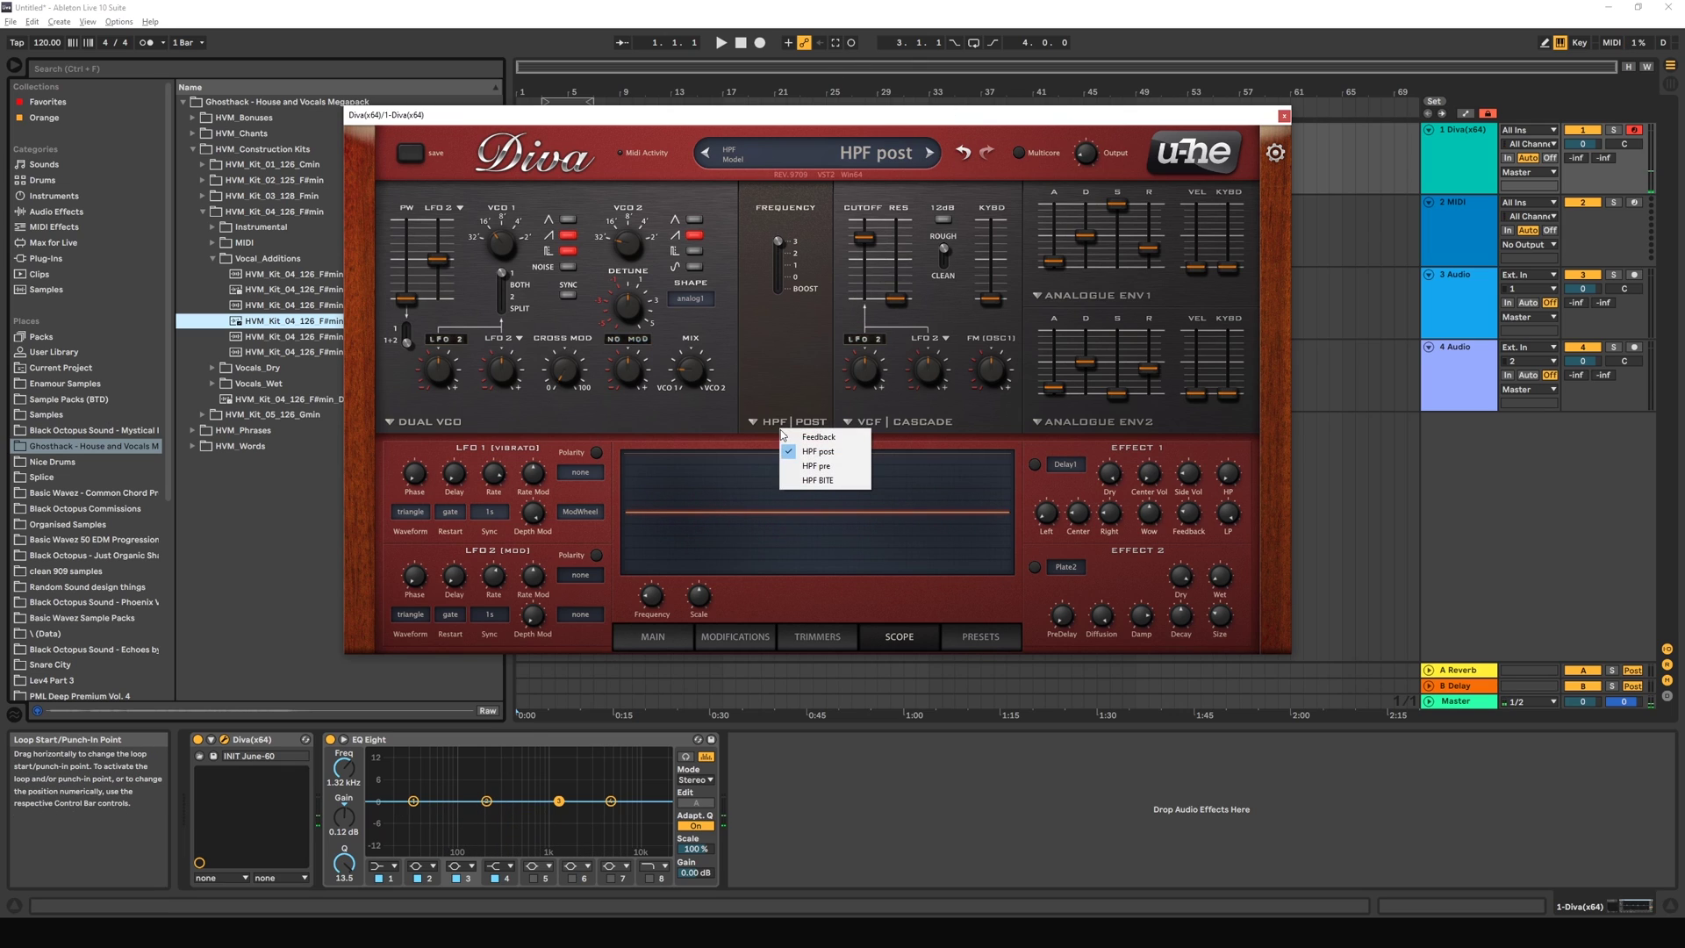
{"action": "left_click", "coordinate": [808, 467]}
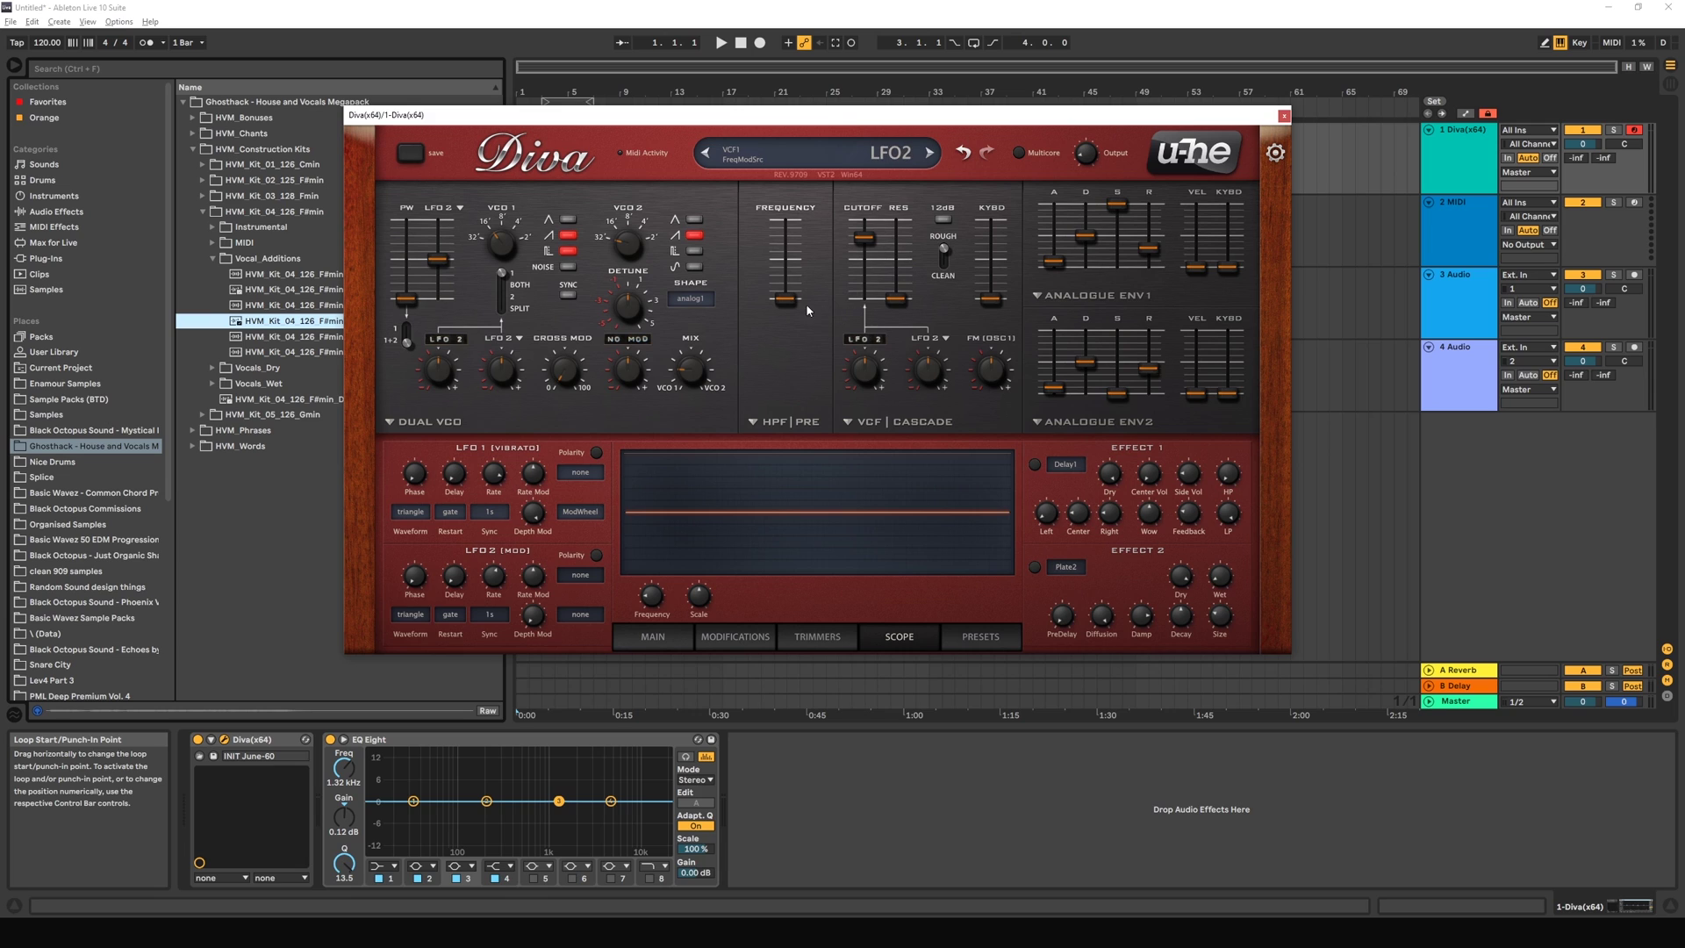
{"action": "mouse_move", "coordinate": [786, 302]}
{"action": "left_mouse_down"}
{"action": "mouse_move", "coordinate": [791, 178]}
{"action": "mouse_move", "coordinate": [793, 303]}
{"action": "left_mouse_up"}
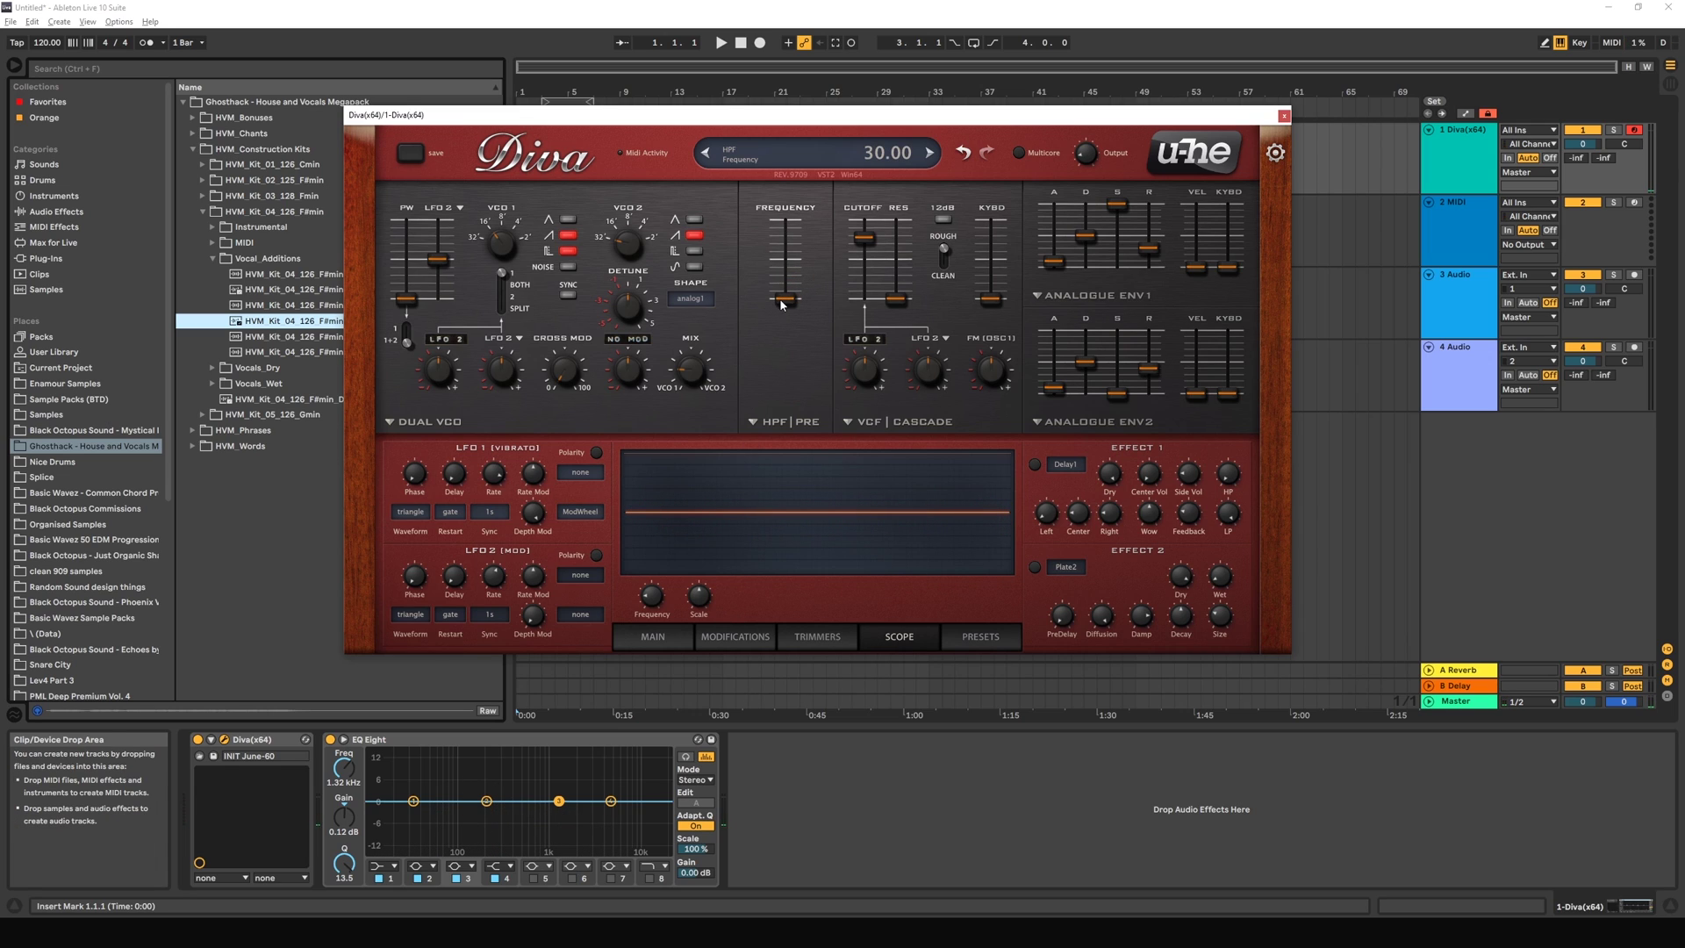
{"action": "mouse_move", "coordinate": [782, 305]}
{"action": "left_mouse_down"}
{"action": "mouse_move", "coordinate": [786, 270]}
{"action": "mouse_move", "coordinate": [783, 302]}
{"action": "left_mouse_up"}
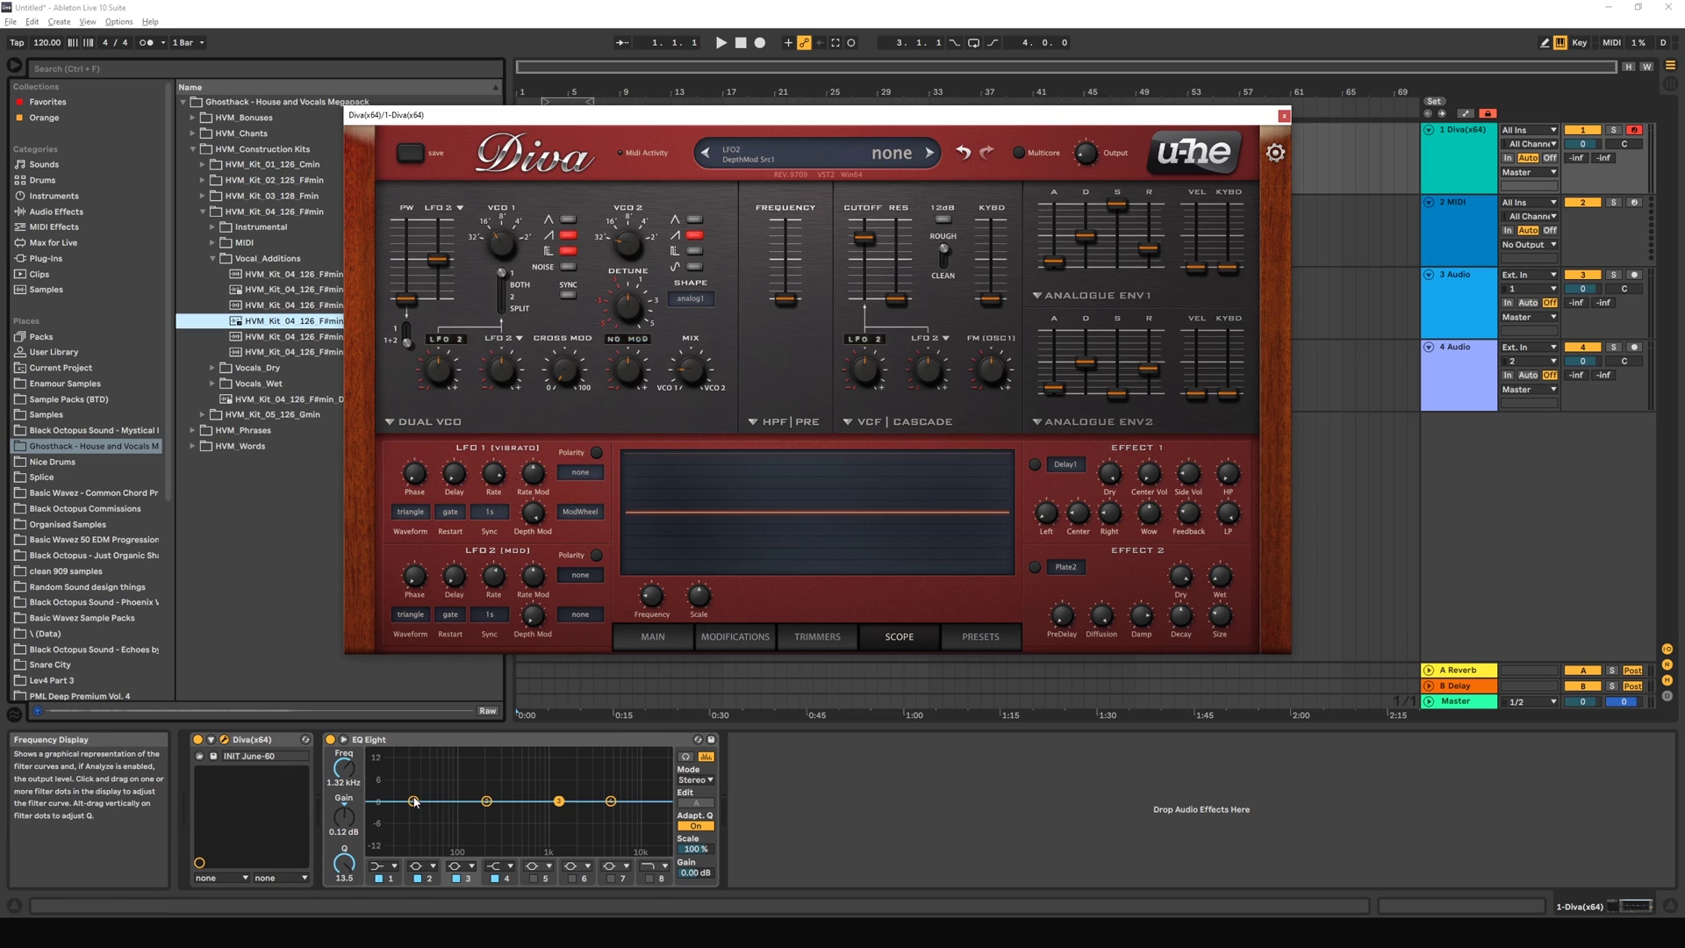
{"action": "left_click_drag", "start_coordinate": [785, 299], "coordinate": [770, 207]}
Step: Choose the HPF BITE model and try its knob ranges, resetting the Env 1 modulation depth
{"action": "left_click", "coordinate": [795, 421]}
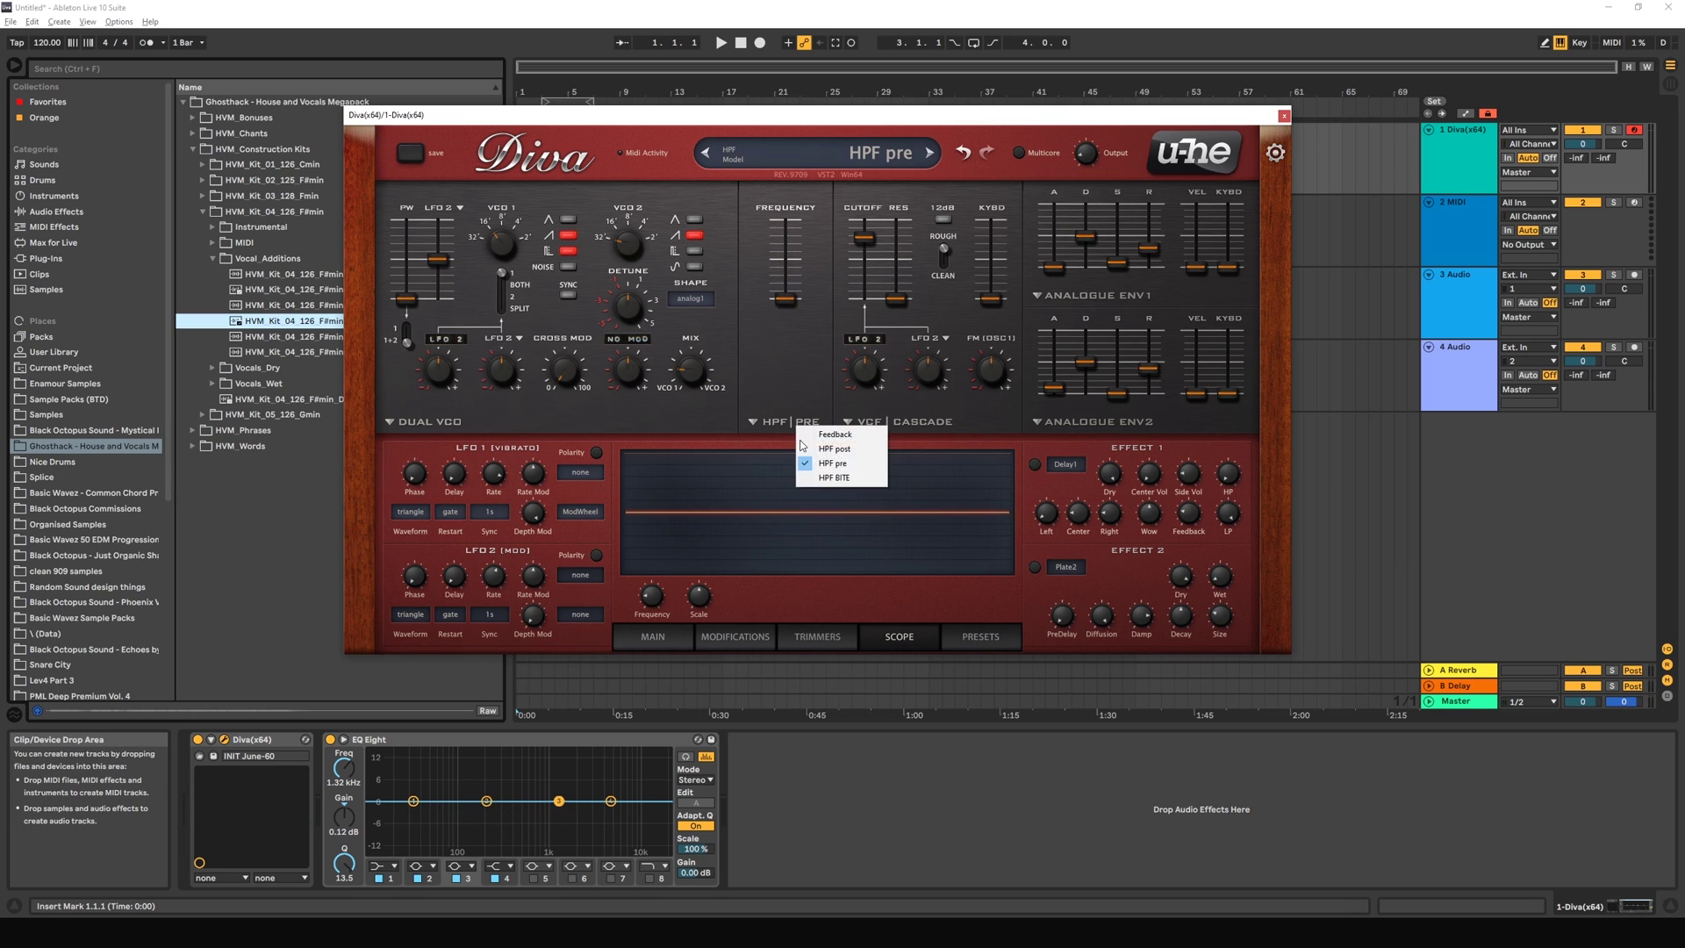
{"action": "left_click", "coordinate": [821, 479]}
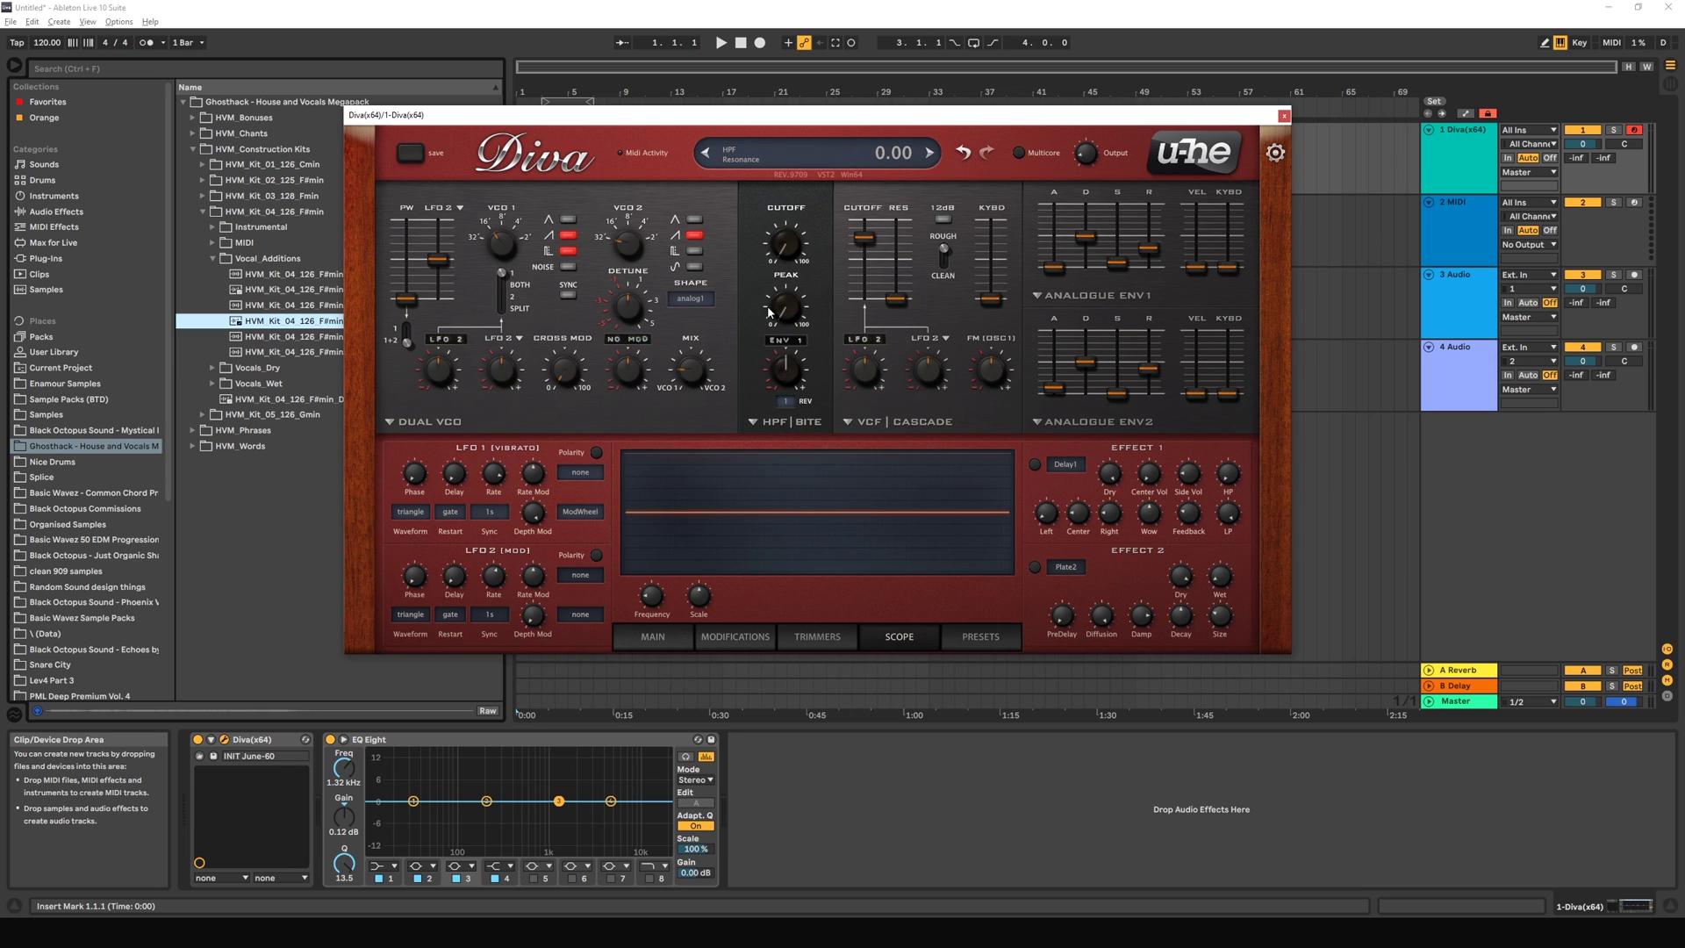
{"action": "scroll", "coordinate": [782, 291], "scroll_direction": "down", "scroll_amount": 3}
{"action": "scroll", "coordinate": [799, 378], "scroll_direction": "down", "scroll_amount": 5}
{"action": "scroll", "coordinate": [797, 379], "scroll_direction": "up", "scroll_amount": 10}
{"action": "scroll", "coordinate": [796, 378], "scroll_direction": "down", "scroll_amount": 10}
{"action": "scroll", "coordinate": [794, 378], "scroll_direction": "up", "scroll_amount": 10}
{"action": "double_click", "coordinate": [796, 387]}
Step: Keep the HPF BITE revision at 1 and audition different Cutoff and Peak amounts
{"action": "left_click", "coordinate": [787, 402]}
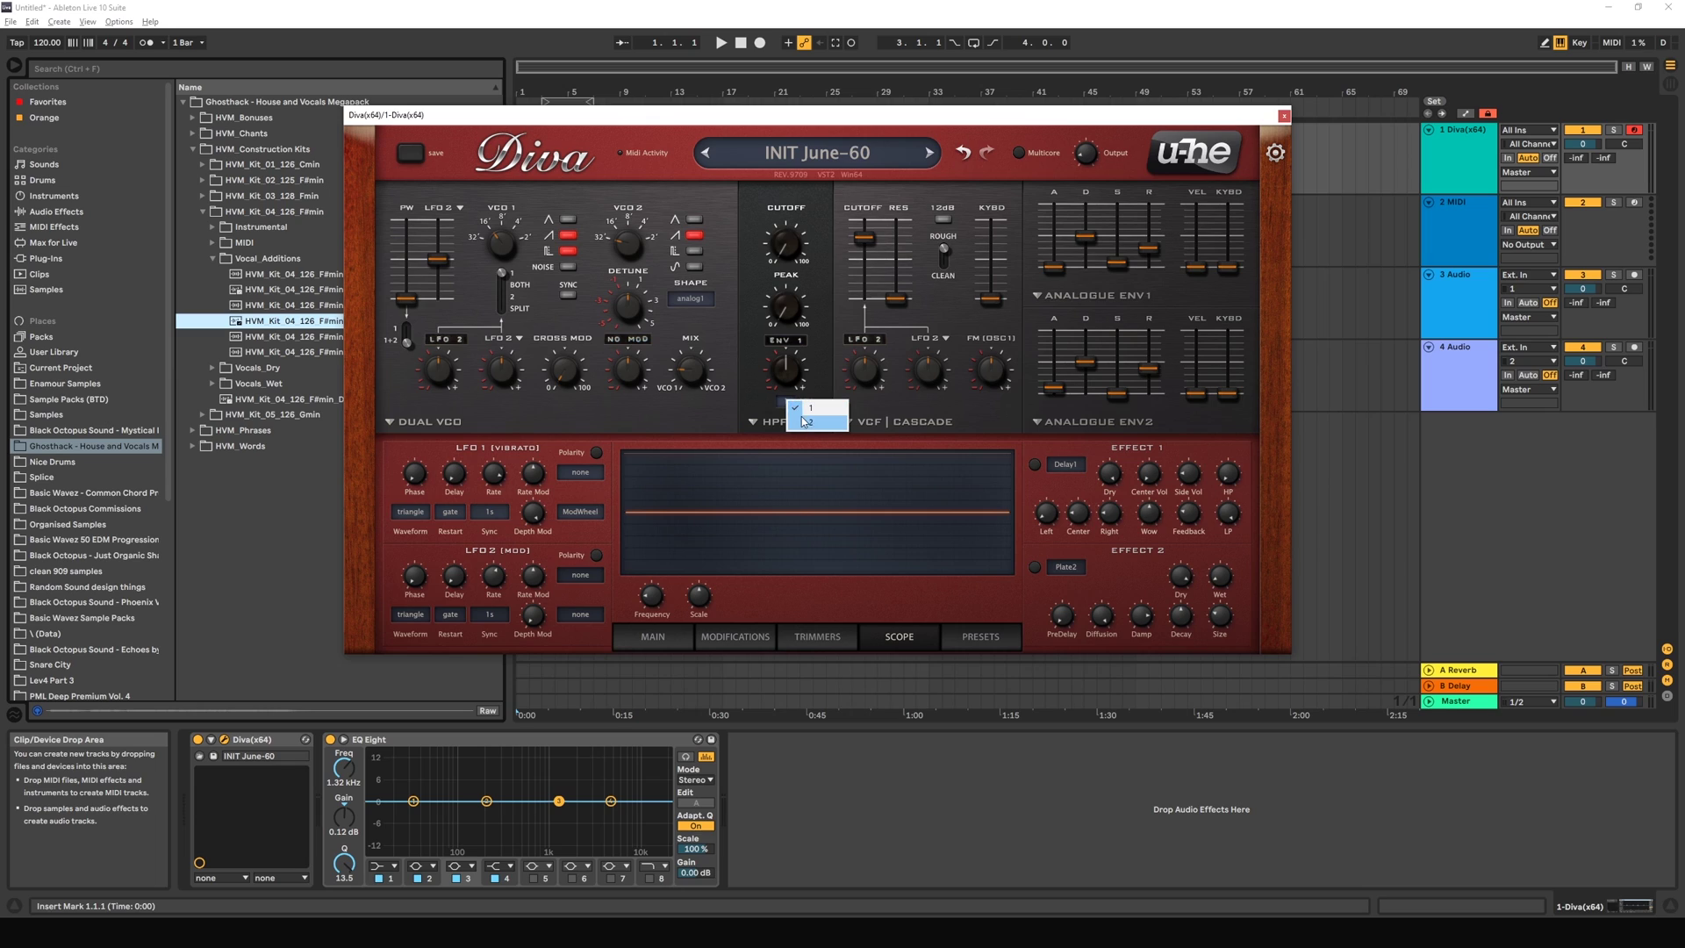
{"action": "left_click", "coordinate": [809, 408]}
{"action": "left_click_drag", "start_coordinate": [780, 253], "coordinate": [802, 139]}
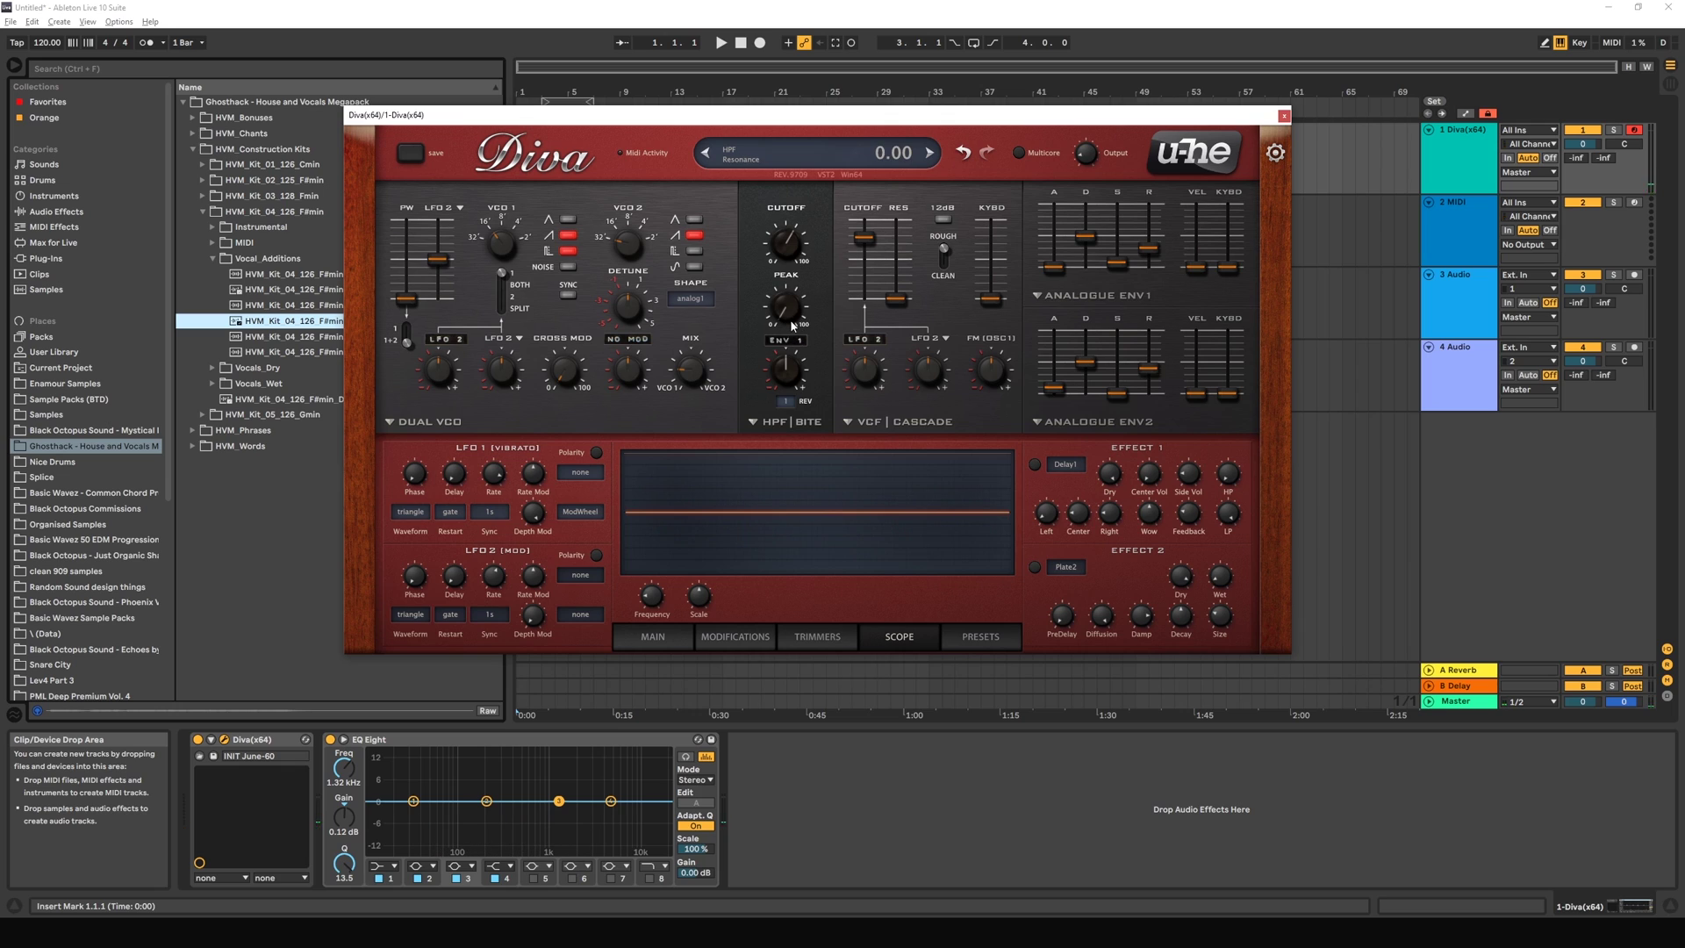
{"action": "left_click_drag", "start_coordinate": [787, 289], "coordinate": [804, 183]}
{"action": "left_click_drag", "start_coordinate": [788, 247], "coordinate": [786, 312]}
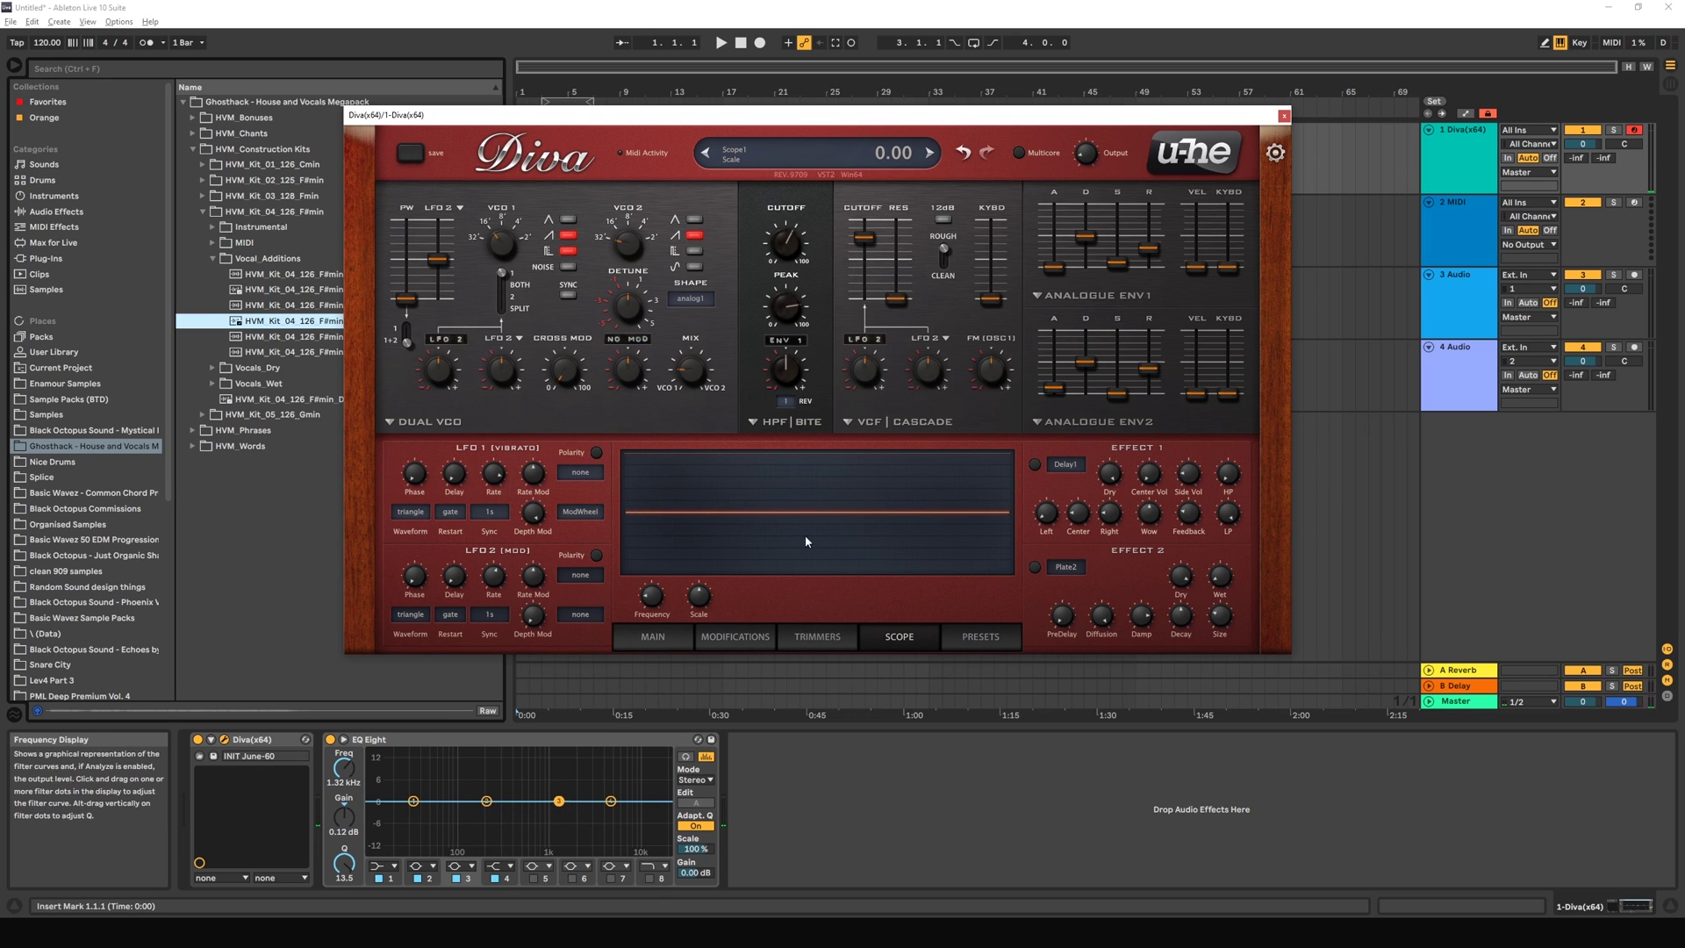
{"action": "left_click_drag", "start_coordinate": [787, 250], "coordinate": [774, 314]}
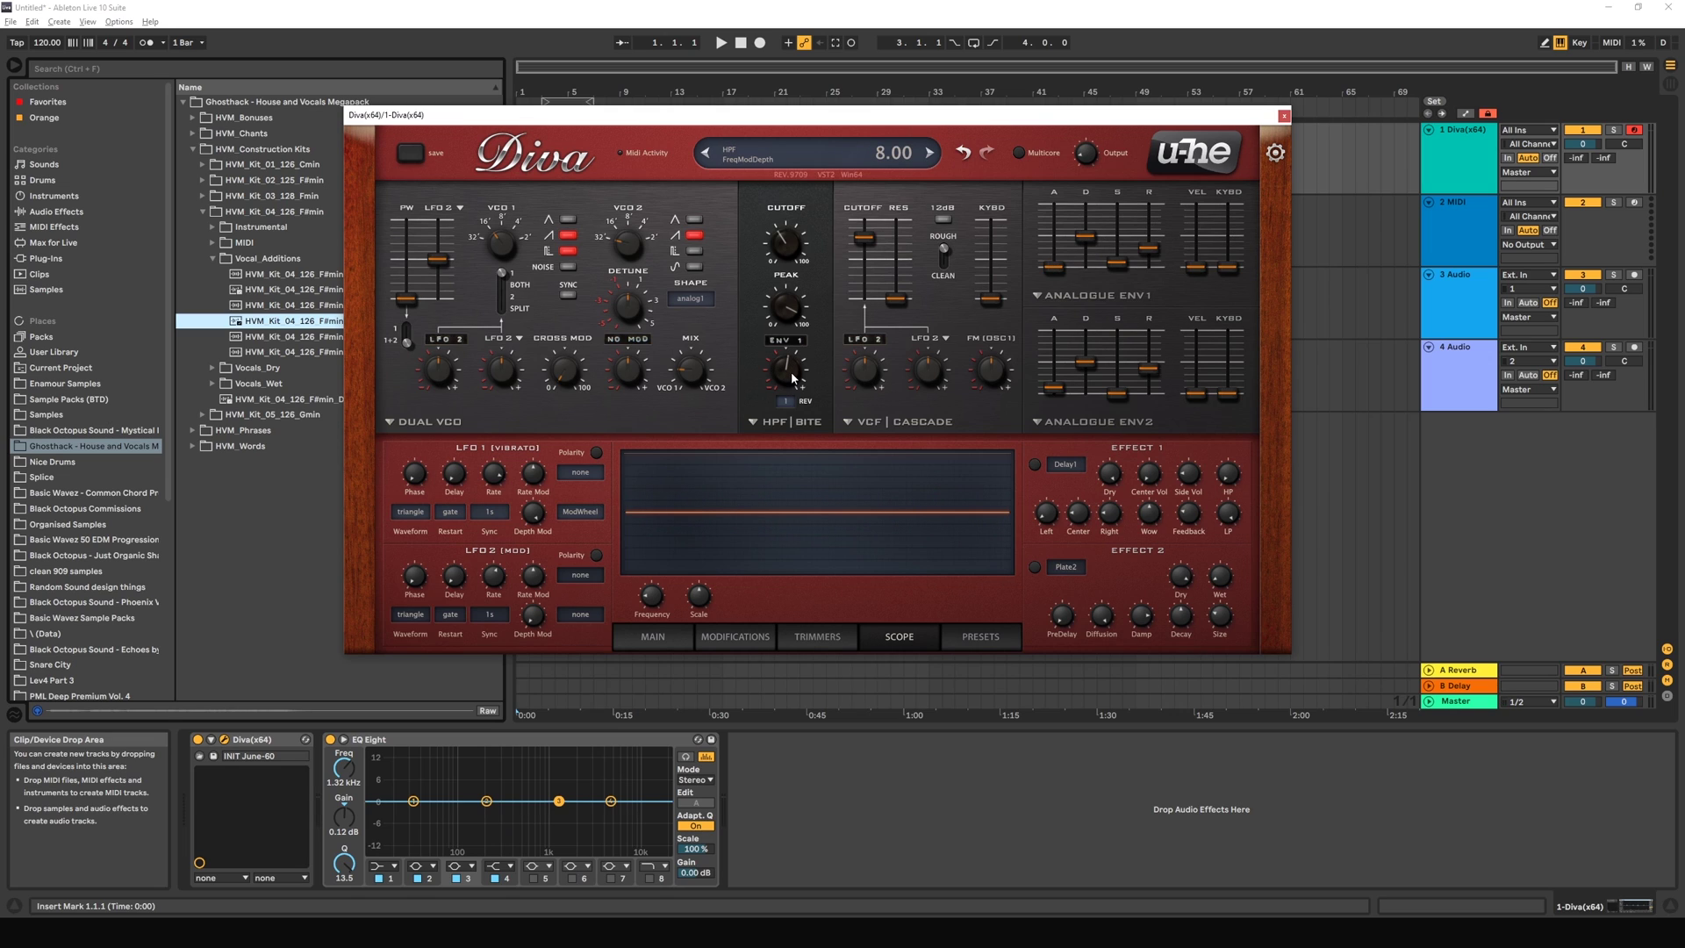
Step: Assign LFO 2 as the HPF BITE cutoff modulation source and audition its depth
{"action": "left_click", "coordinate": [786, 340]}
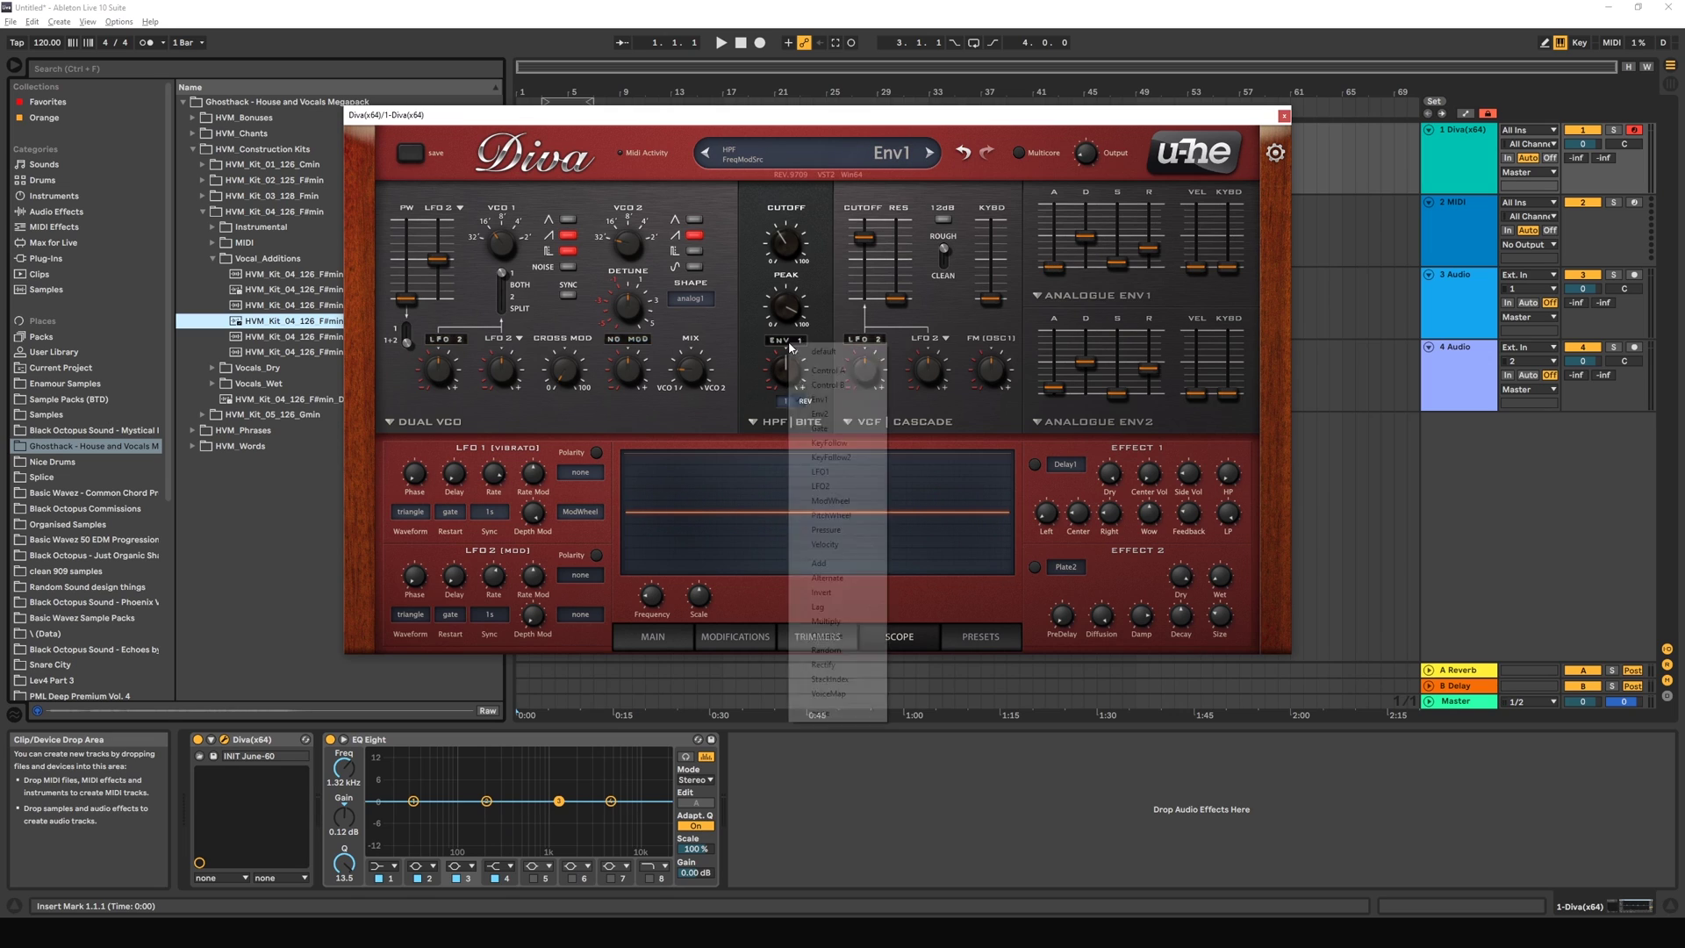
{"action": "left_click", "coordinate": [845, 488]}
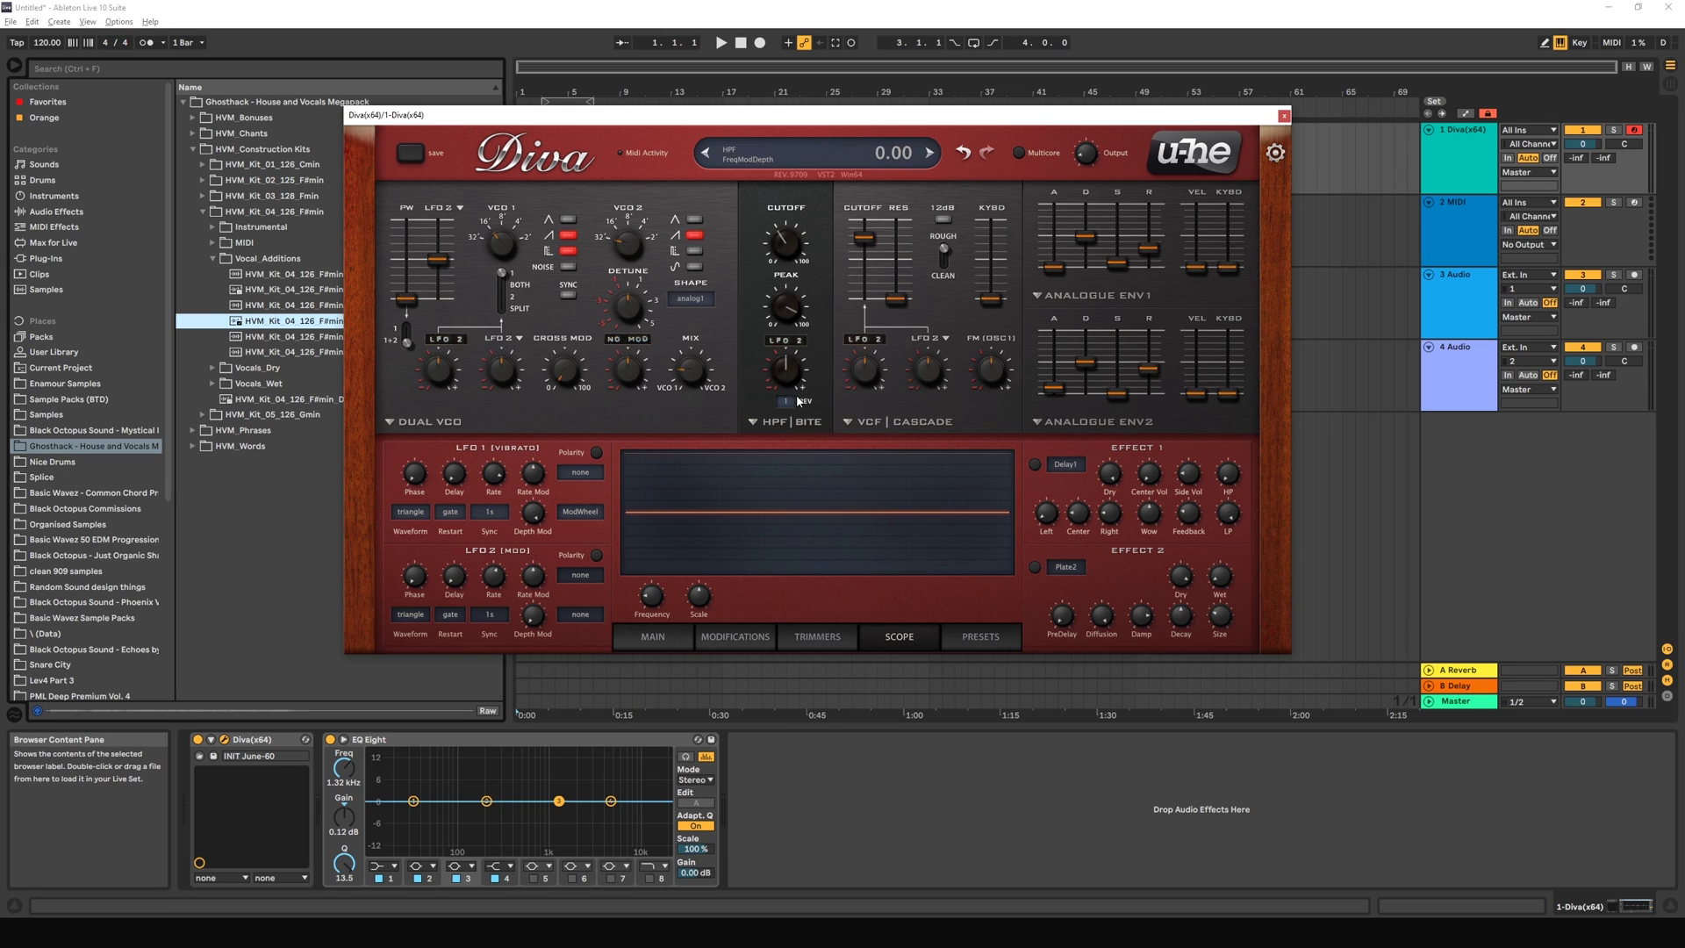
{"action": "left_click_drag", "start_coordinate": [767, 375], "coordinate": [789, 355]}
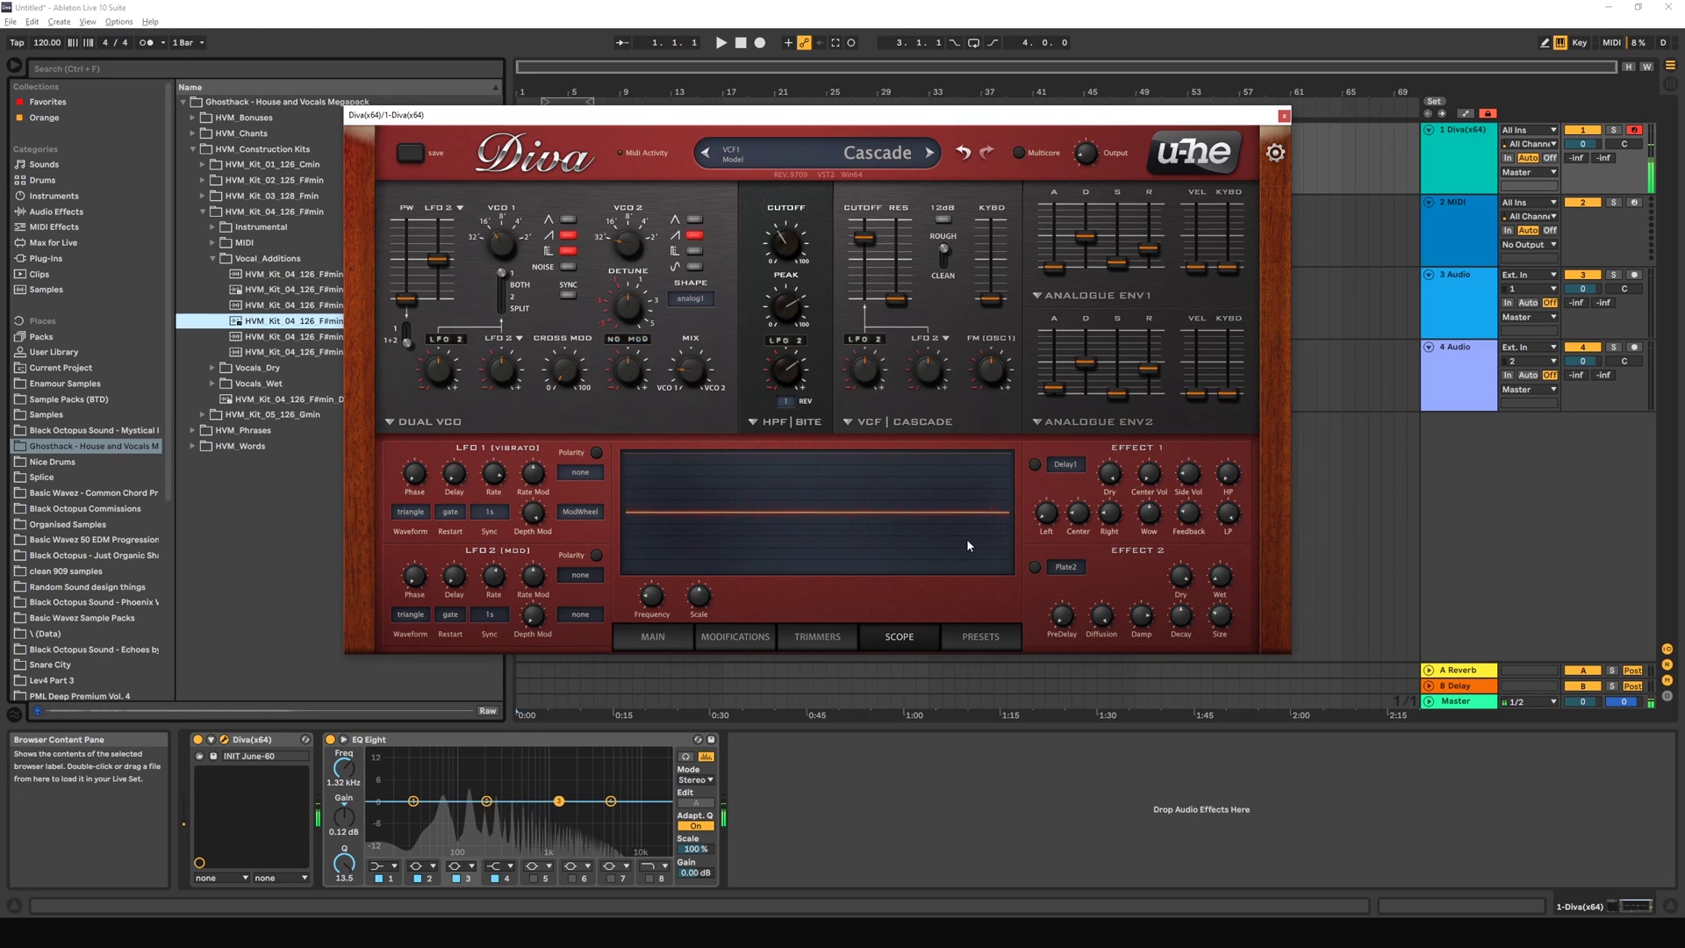
Step: Compare HPF BITE revisions 2 and 1 while playing, ending on revision 1
{"action": "left_click", "coordinate": [795, 408]}
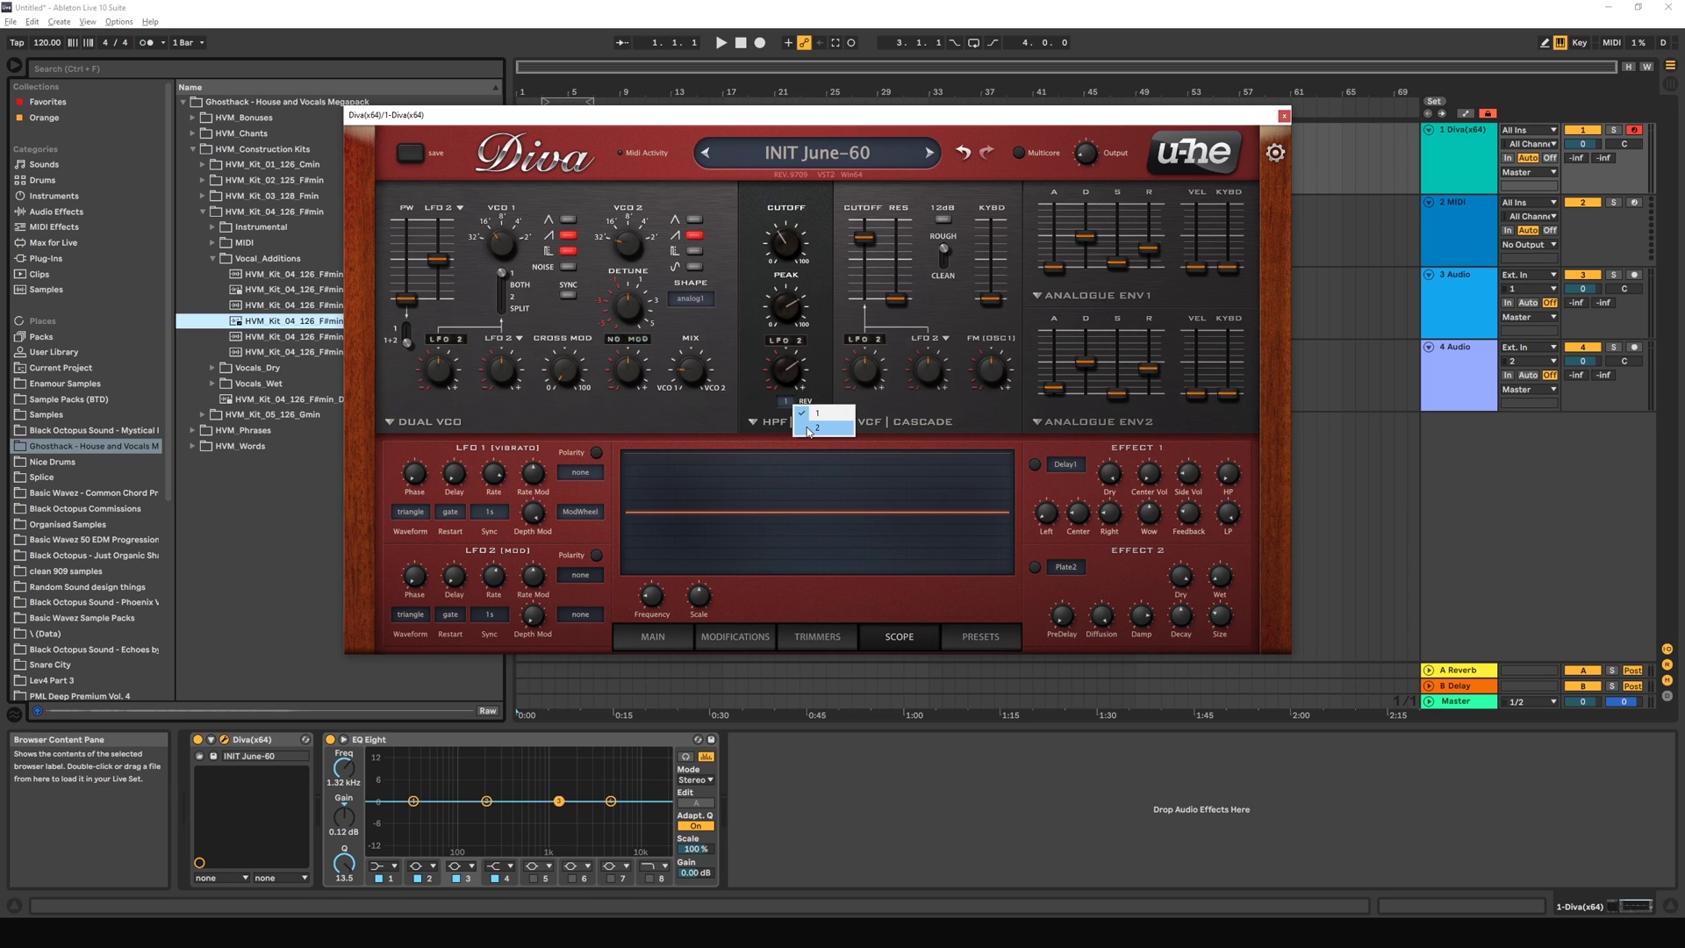
{"action": "left_click", "coordinate": [808, 428]}
{"action": "left_click", "coordinate": [795, 404]}
{"action": "left_click", "coordinate": [794, 413]}
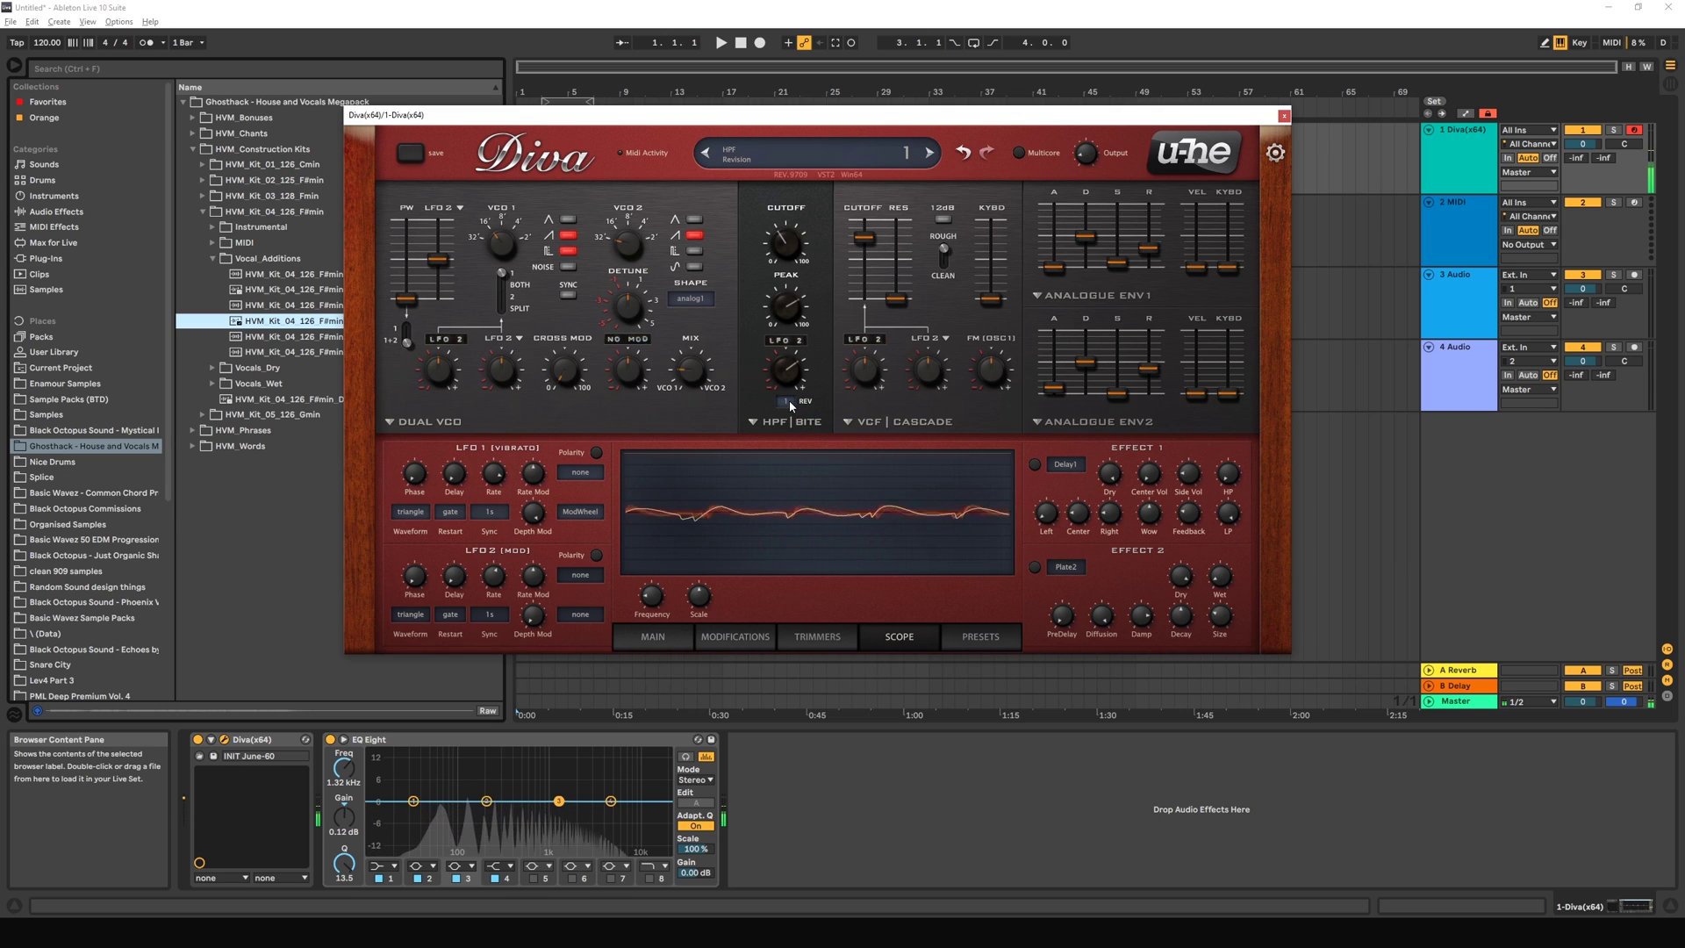
Step: Audition LFO 2 modulation depth and Peak amounts on HPF BITE, switching its revision to 2
{"action": "left_click_drag", "start_coordinate": [793, 369], "coordinate": [792, 374]}
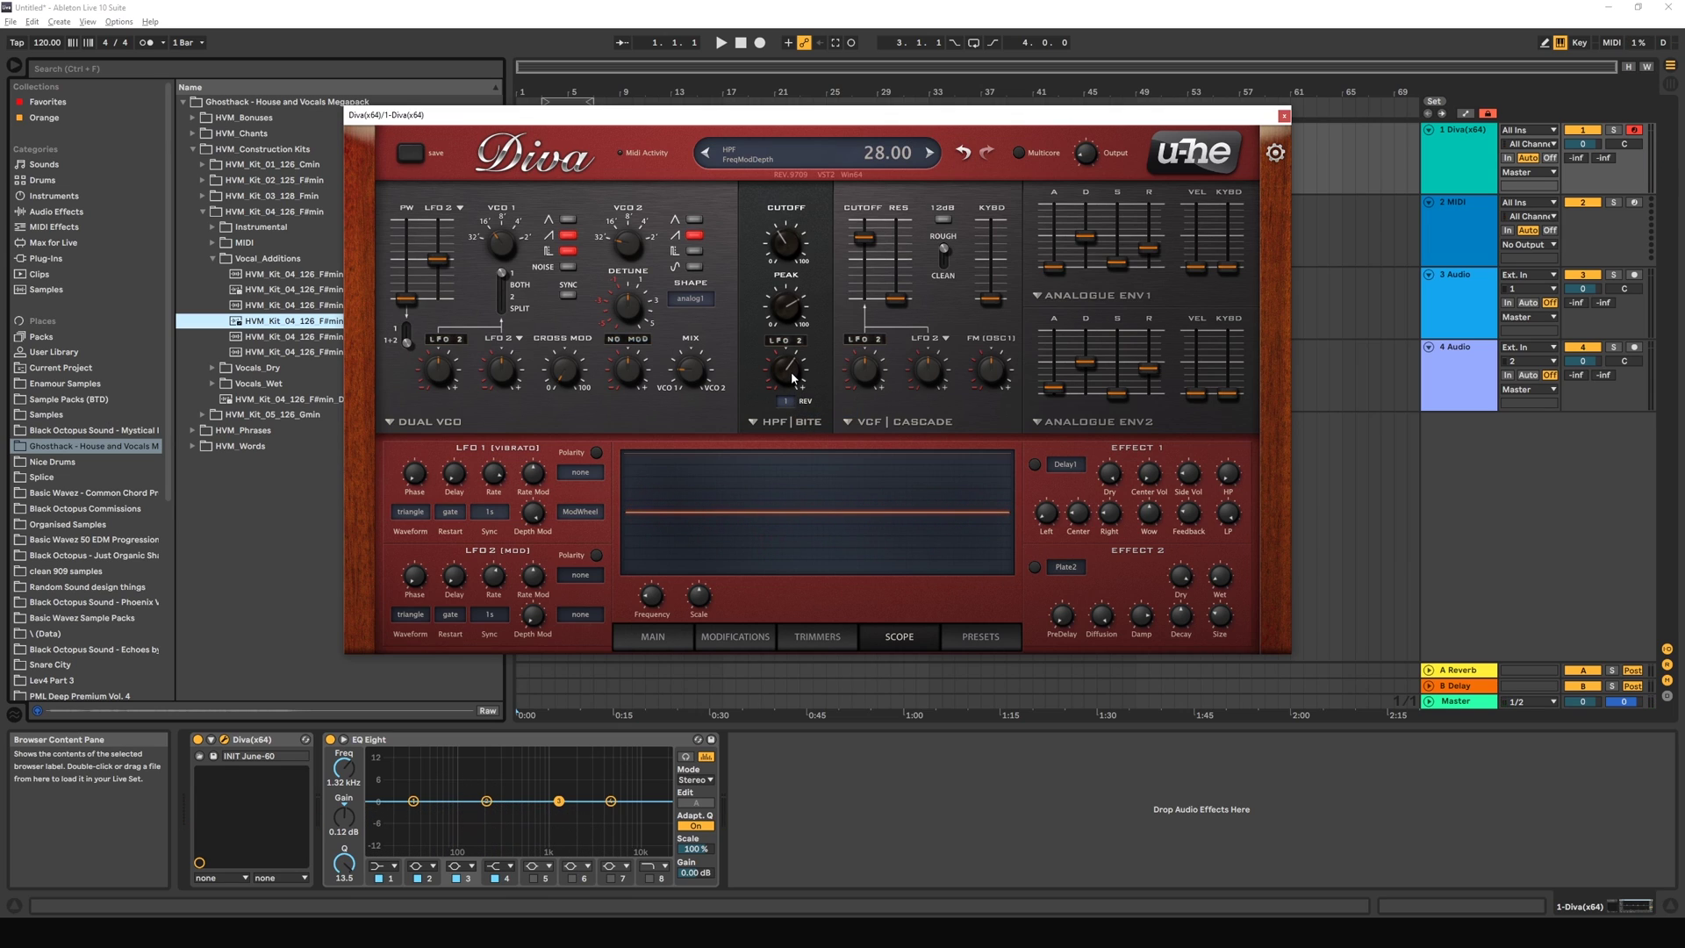
{"action": "left_click_drag", "start_coordinate": [792, 314], "coordinate": [792, 315]}
{"action": "left_click", "coordinate": [787, 401]}
{"action": "left_click", "coordinate": [794, 425]}
{"action": "left_click", "coordinate": [757, 420]}
{"action": "left_click", "coordinate": [759, 404]}
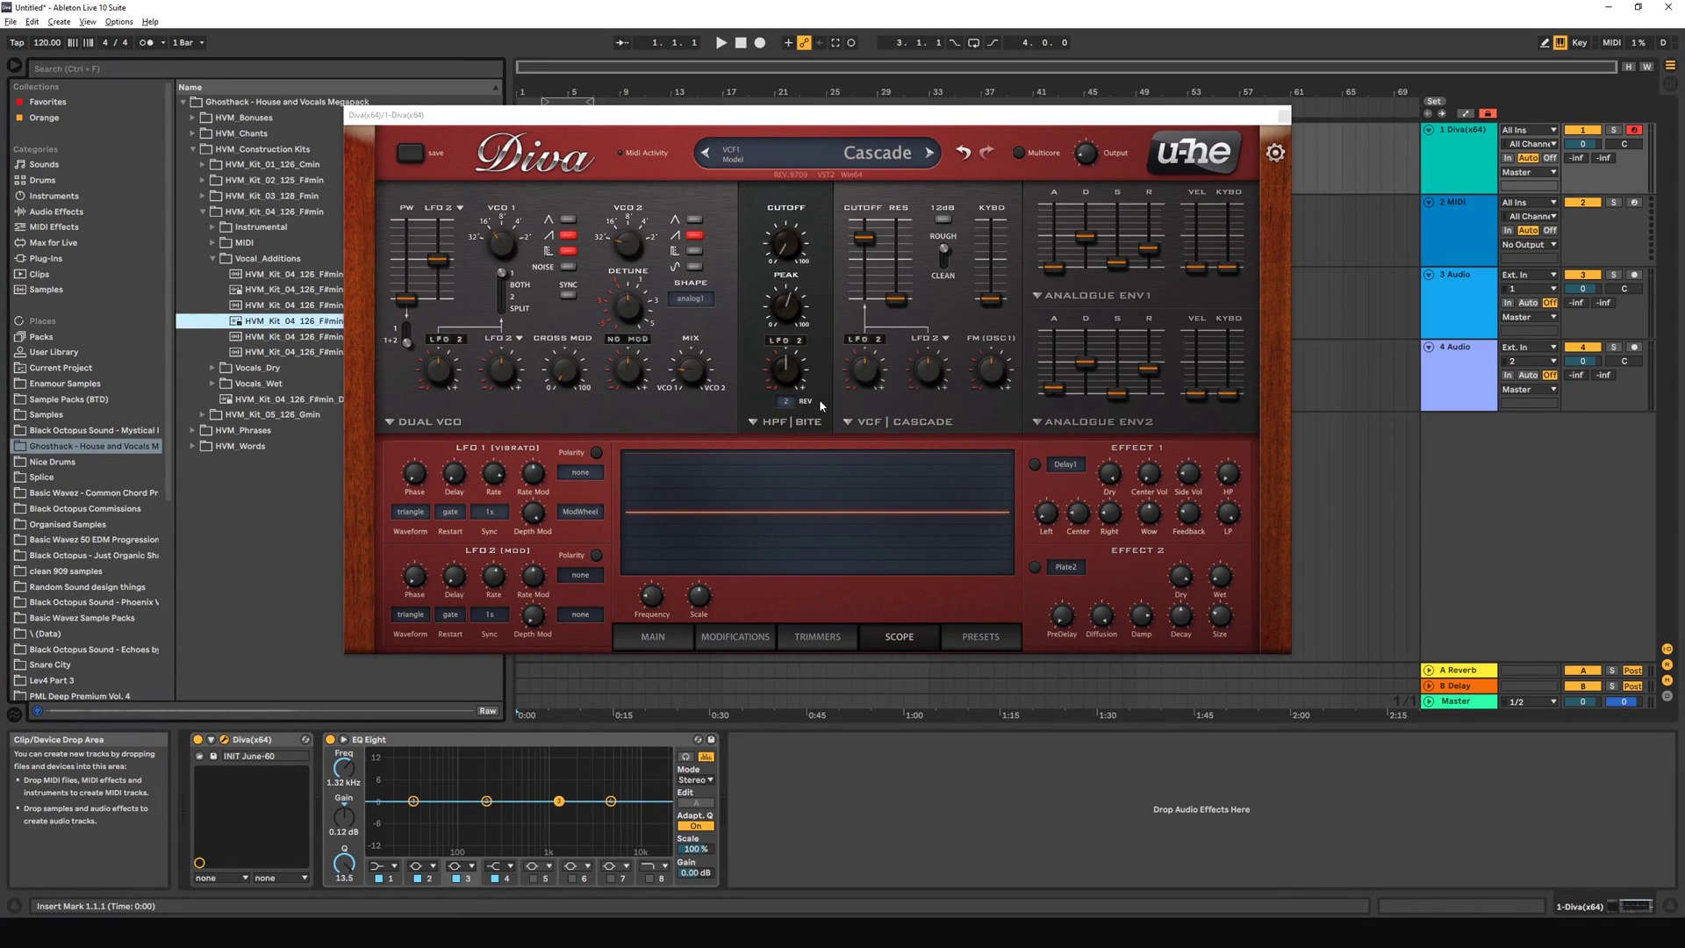
Step: Load the INIT Minipoly template and keep its VCF model on Ladder
{"action": "left_click", "coordinate": [816, 153]}
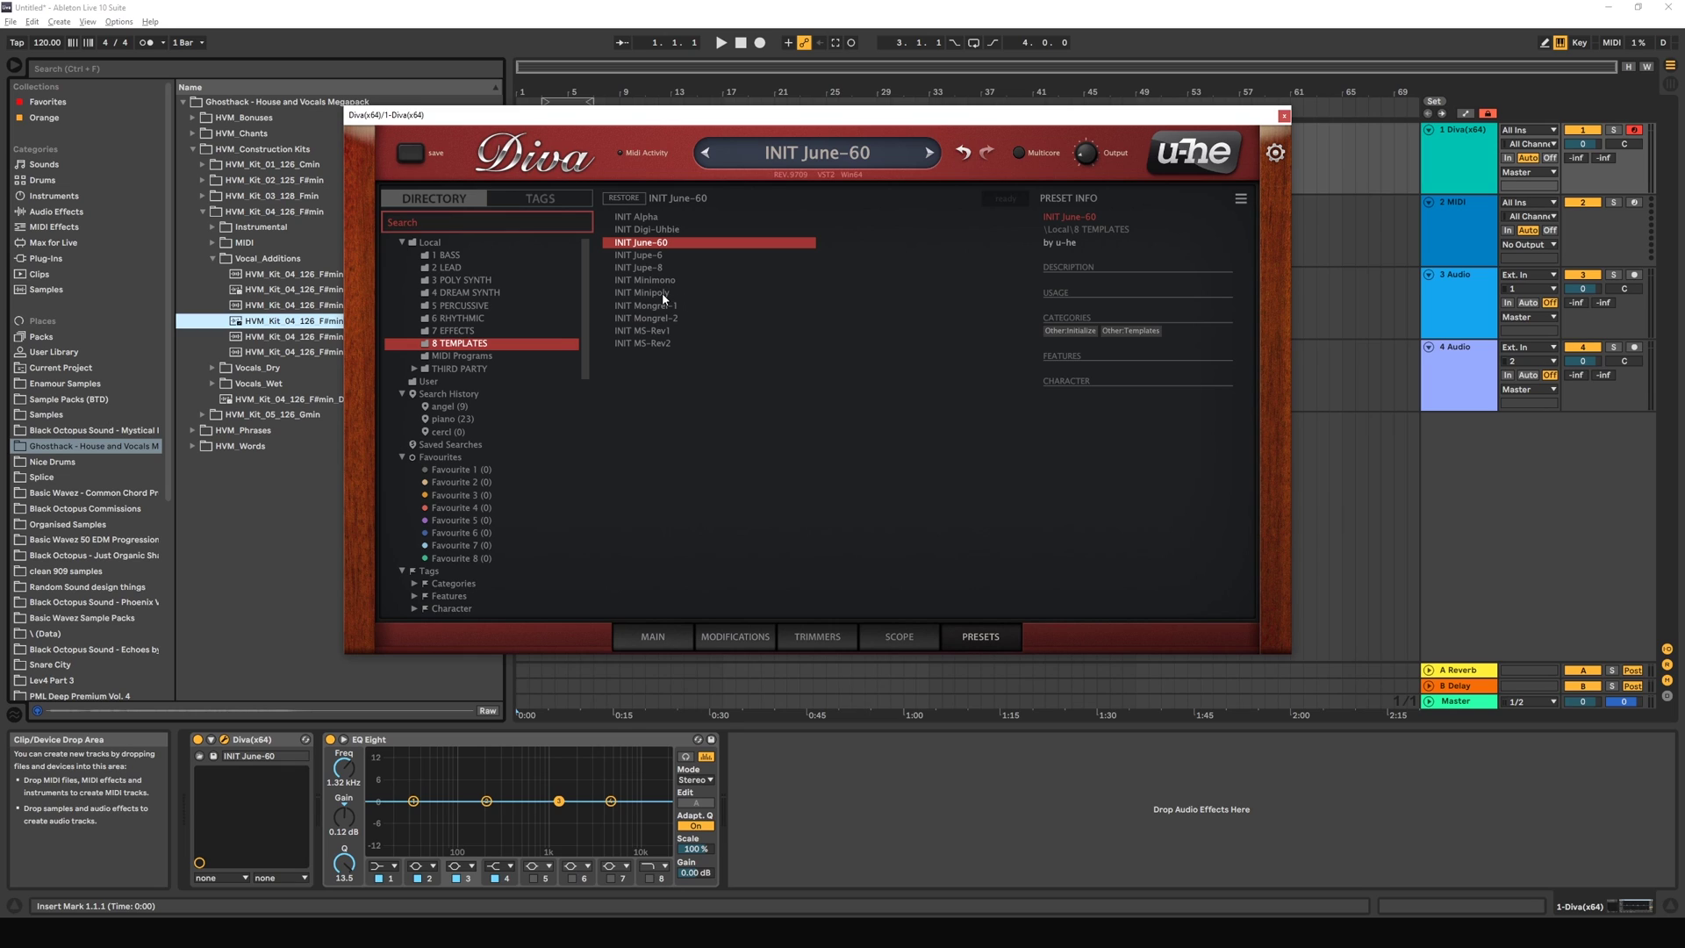
{"action": "left_click", "coordinate": [665, 297]}
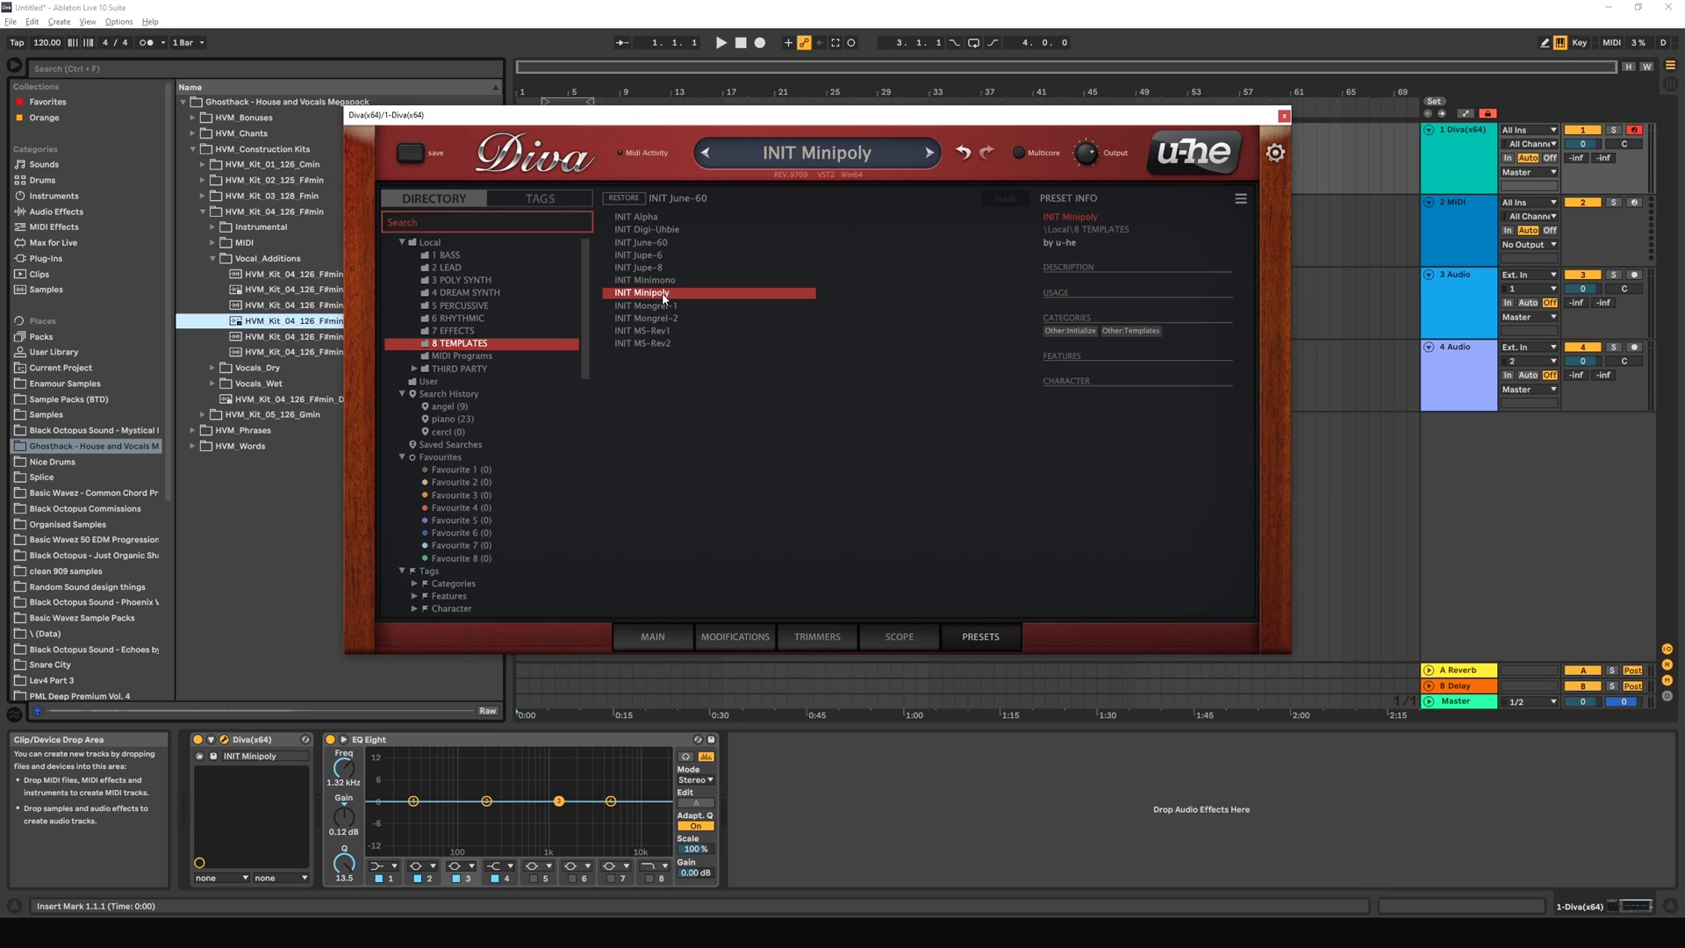
{"action": "left_click", "coordinate": [653, 637]}
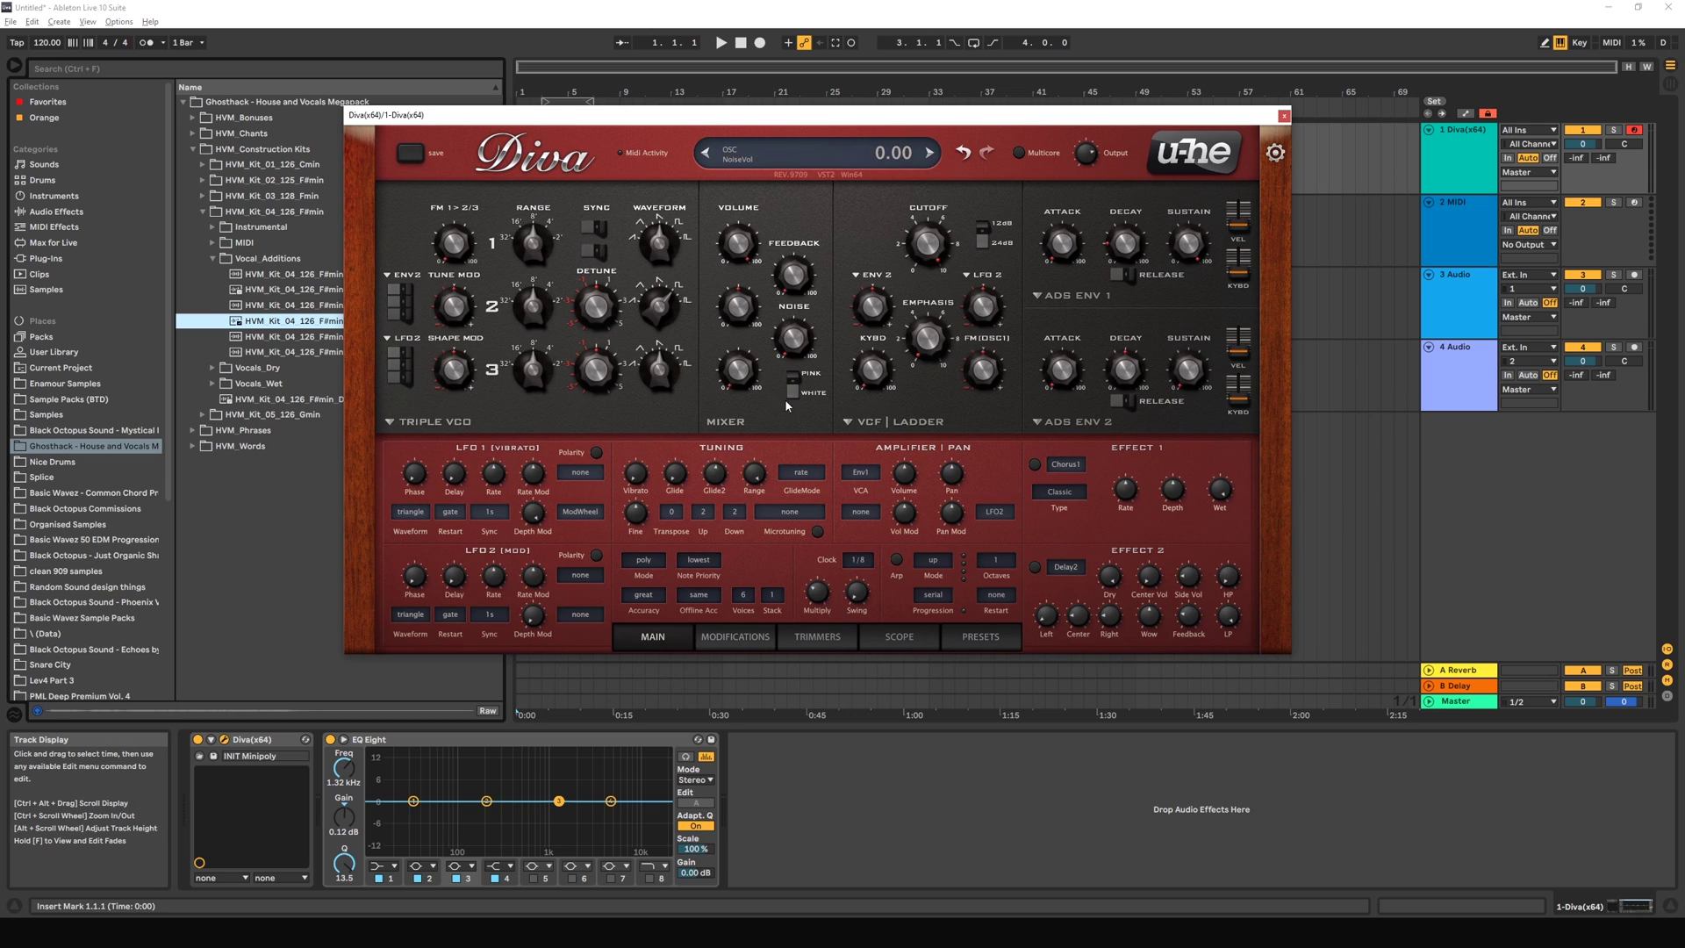
{"action": "left_click", "coordinate": [902, 422]}
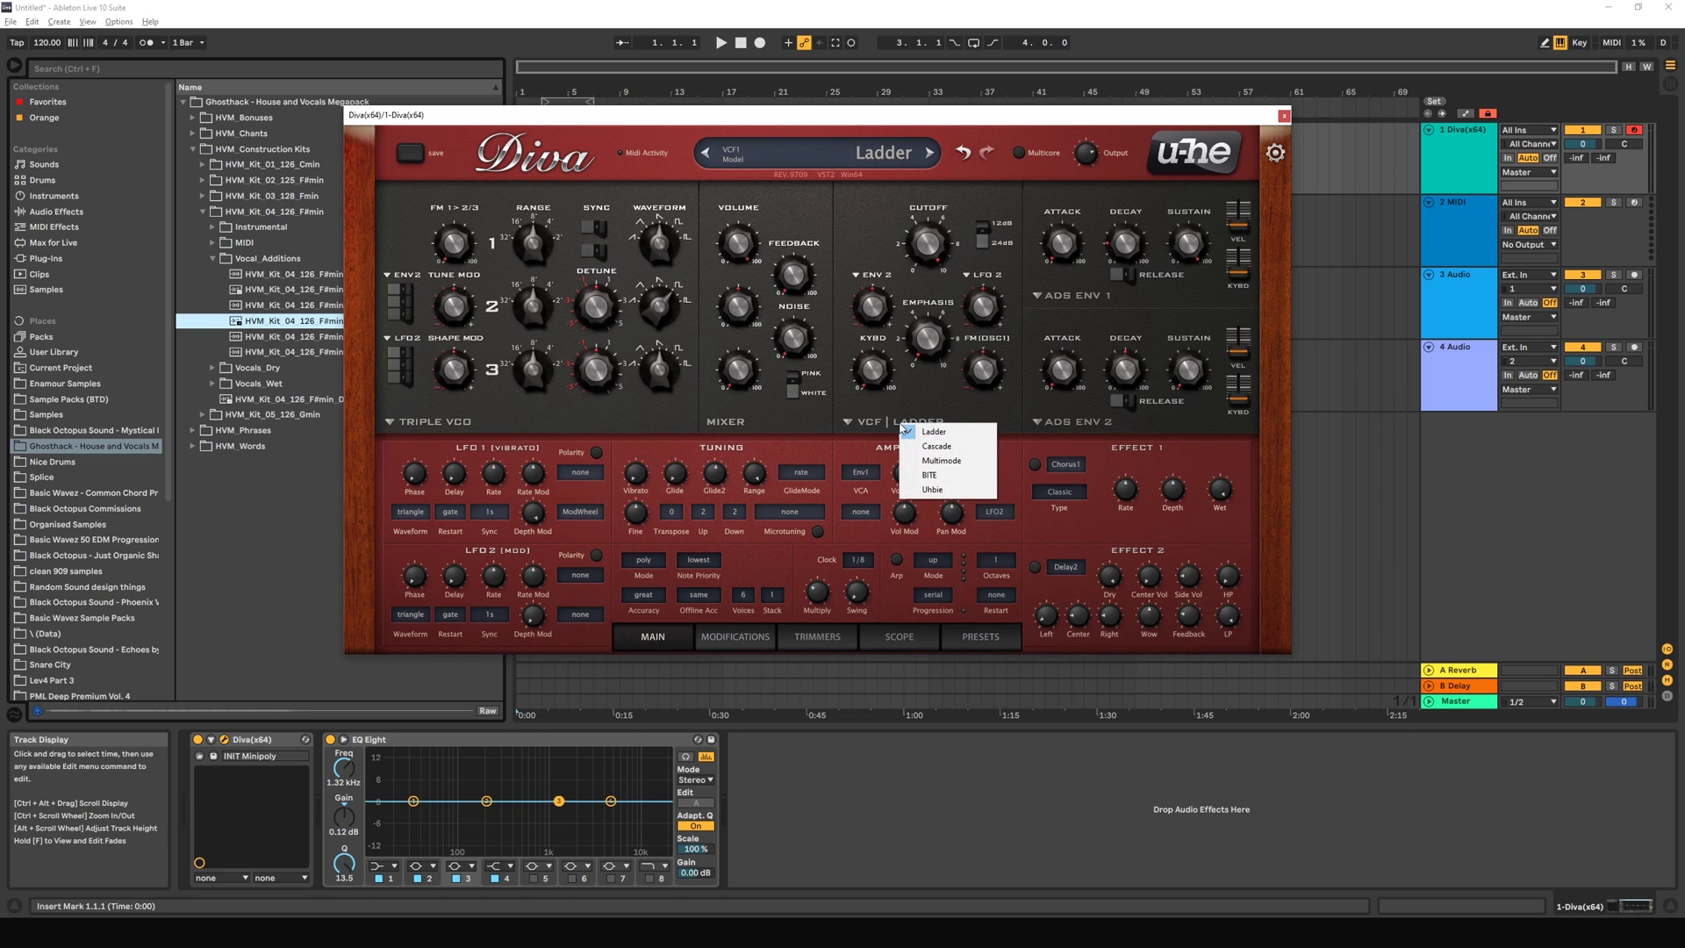
{"action": "left_click", "coordinate": [941, 430]}
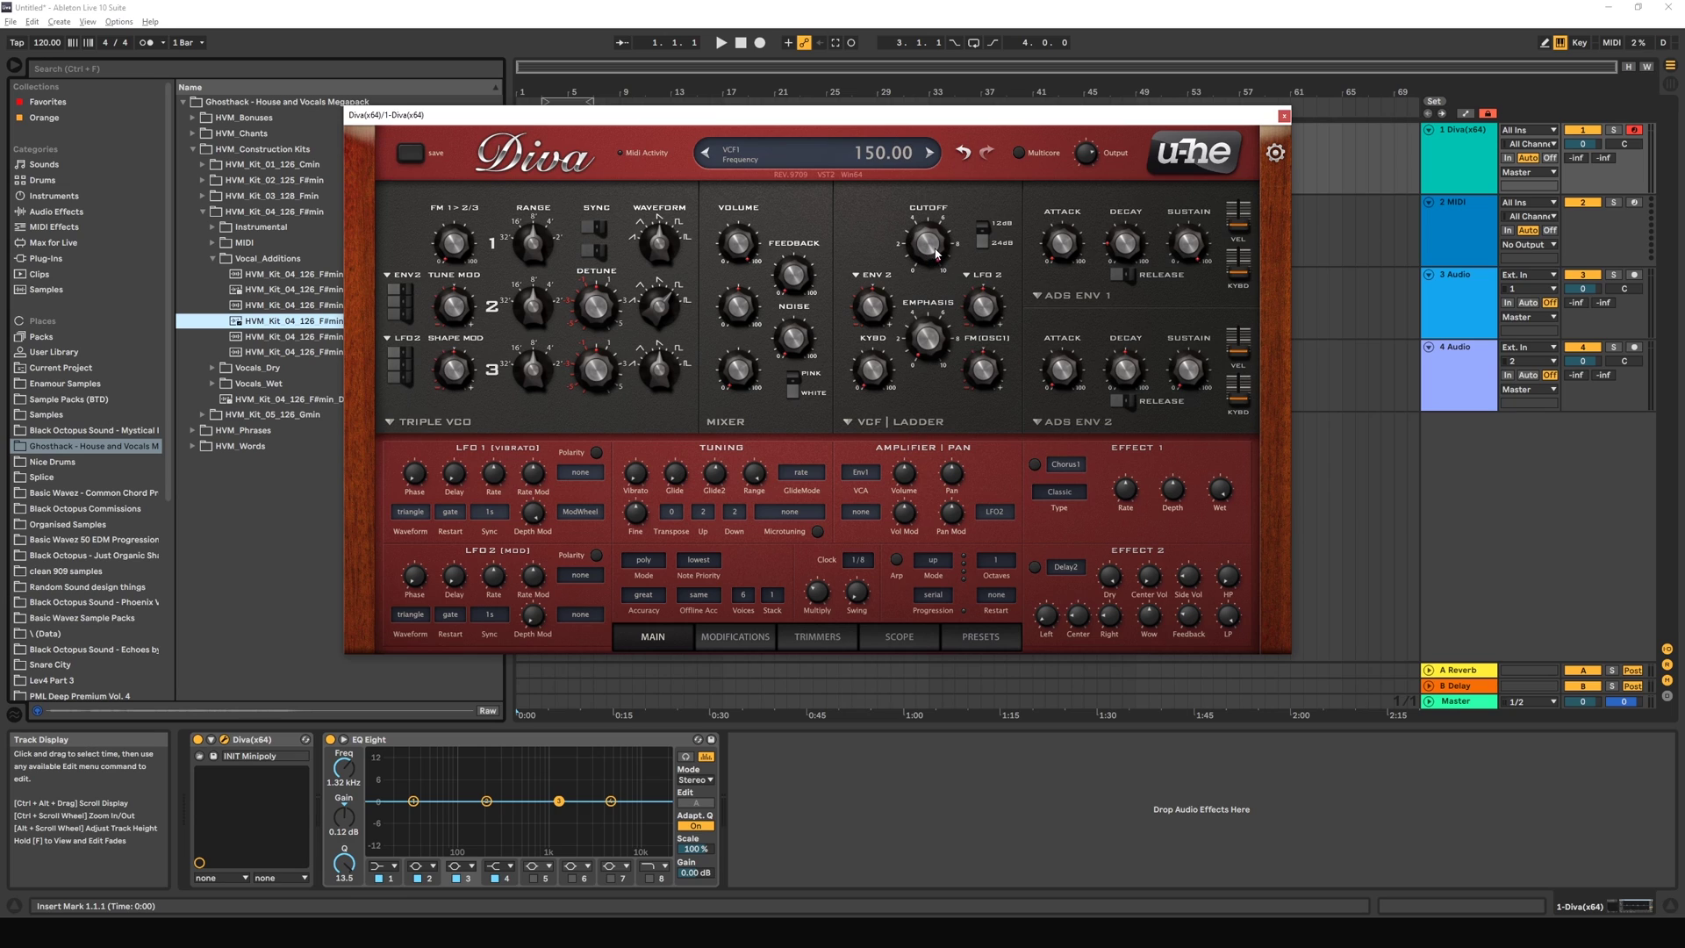
Step: Sweep the Ladder filter's Cutoff down and back up while playing
{"action": "scroll", "coordinate": [928, 243], "scroll_direction": "down", "scroll_amount": 5}
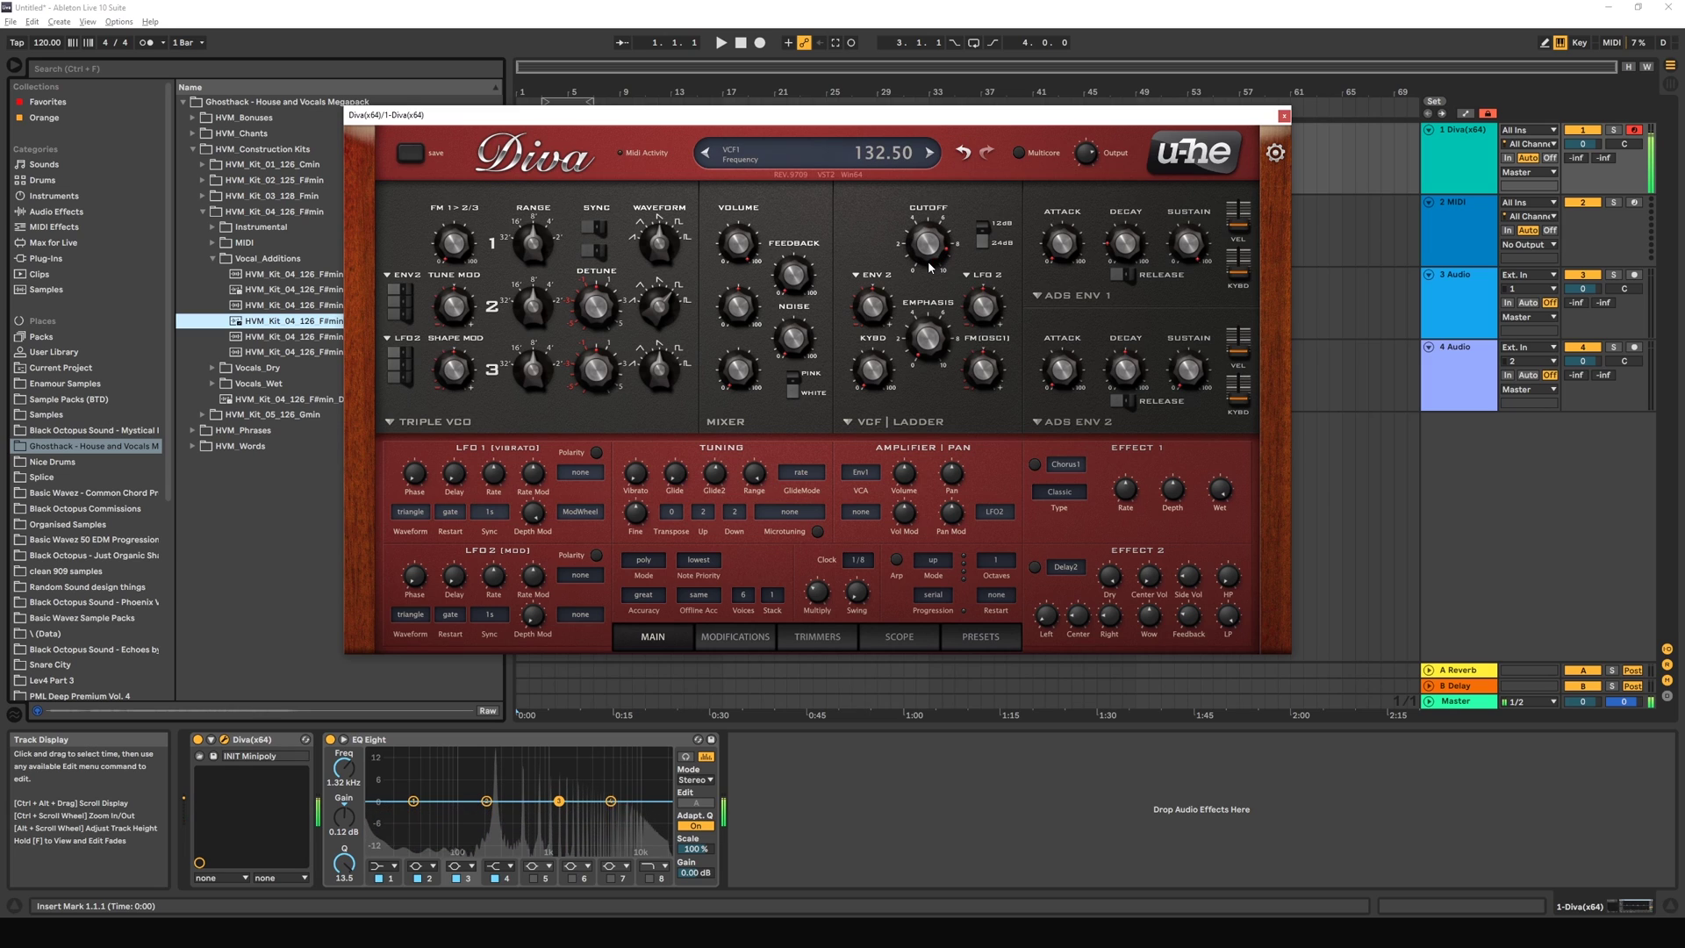
{"action": "scroll", "coordinate": [928, 243], "scroll_direction": "up", "scroll_amount": 2}
{"action": "scroll", "coordinate": [929, 241], "scroll_direction": "up", "scroll_amount": 6}
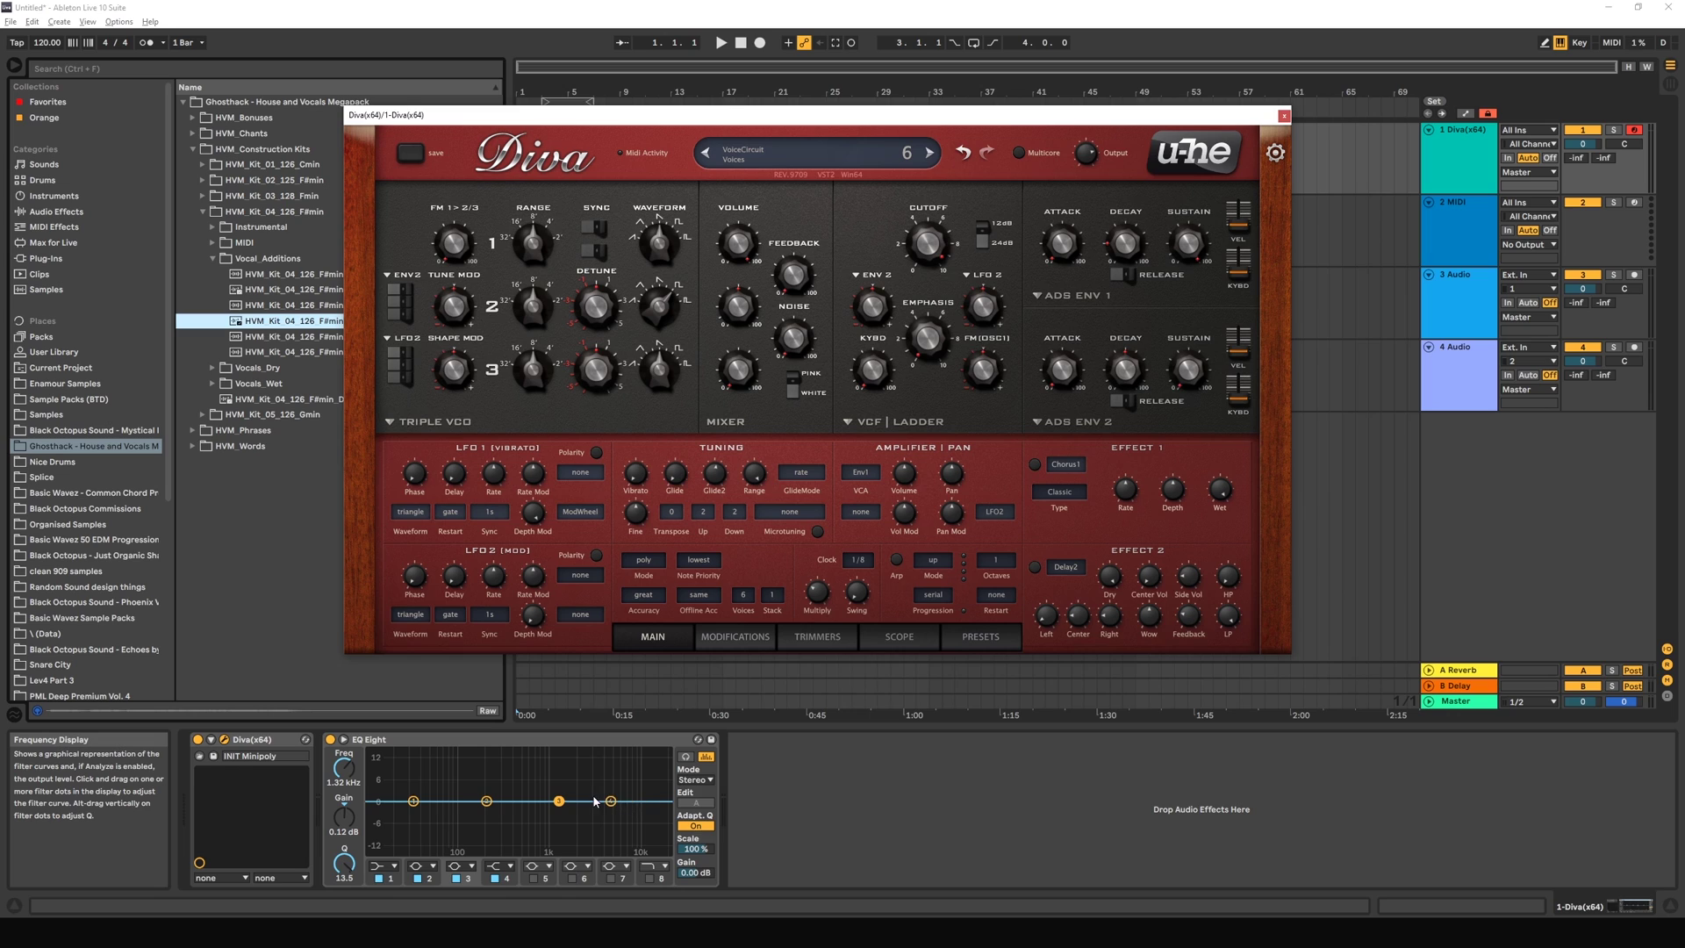
{"action": "left_click_drag", "start_coordinate": [938, 261], "coordinate": [941, 353]}
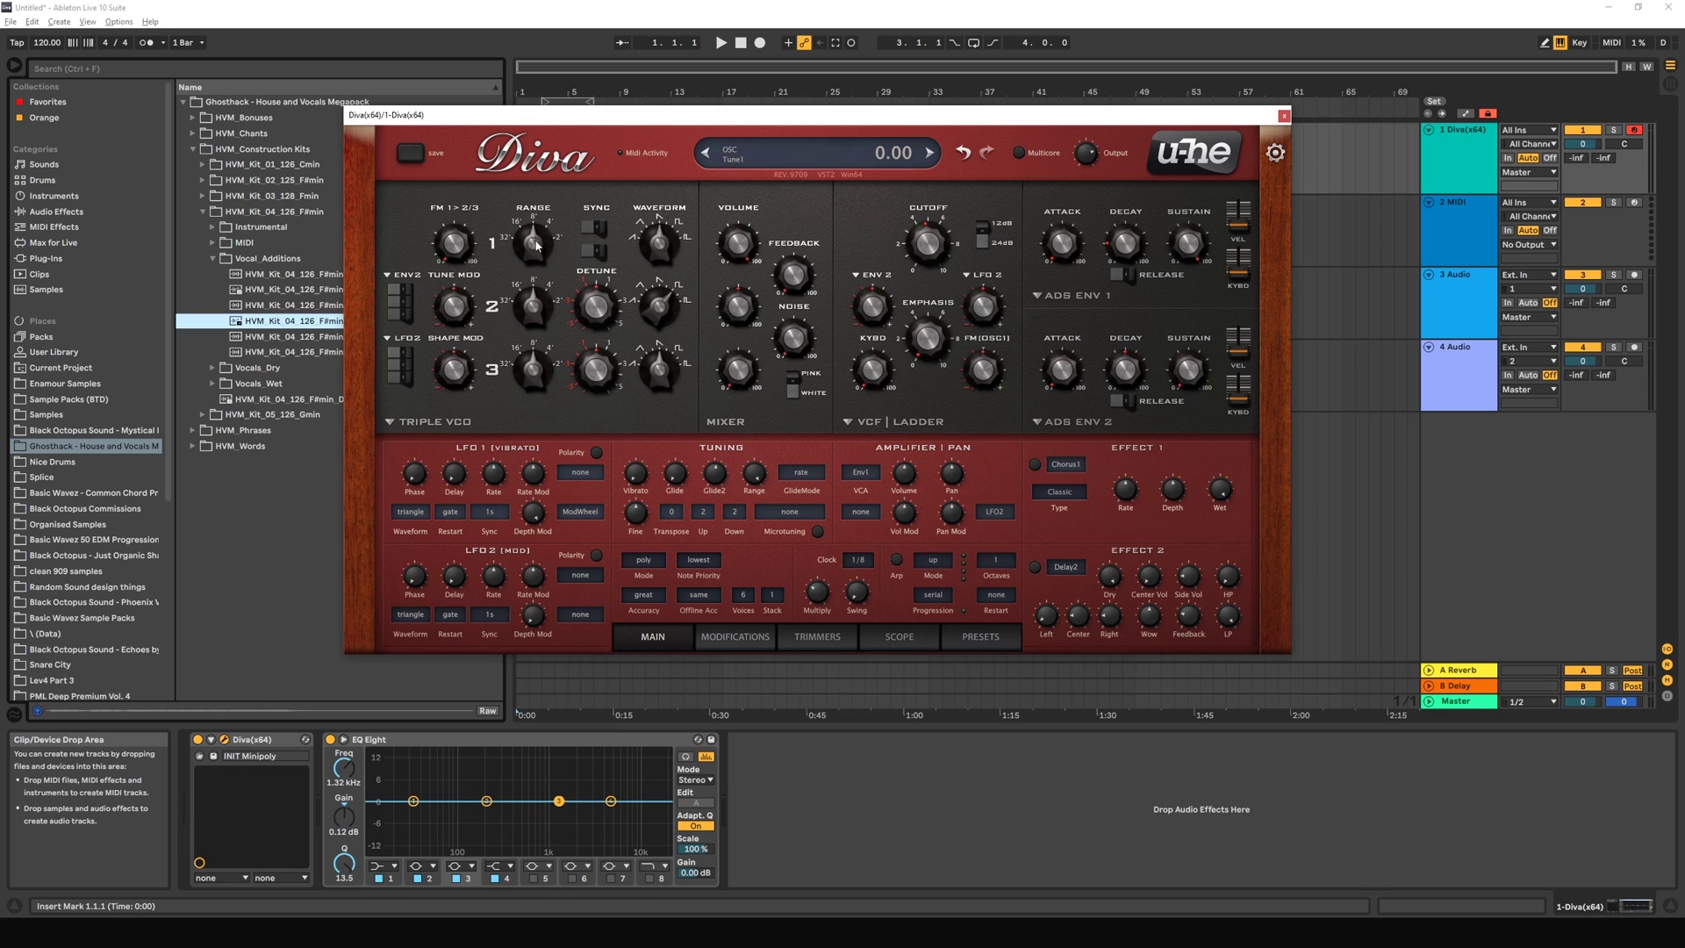
Step: Change oscillator 1's range and audition the Ladder filter's Cutoff and Emphasis
{"action": "left_click_drag", "start_coordinate": [538, 243], "coordinate": [530, 373]}
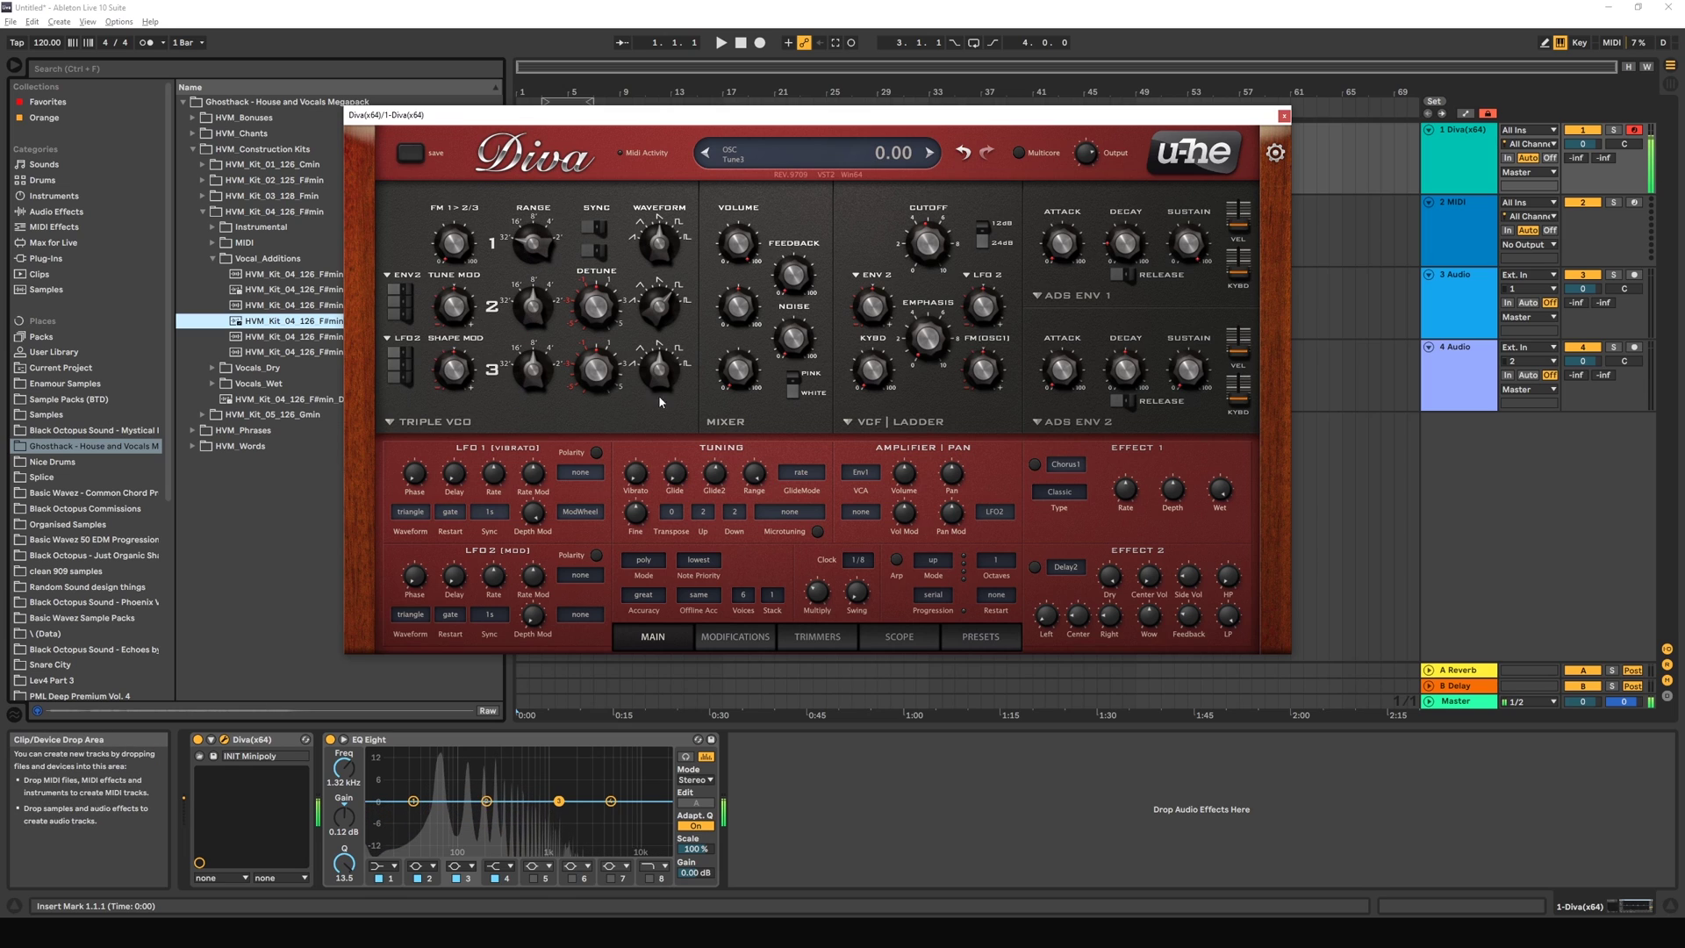
{"action": "left_click_drag", "start_coordinate": [932, 255], "coordinate": [933, 245]}
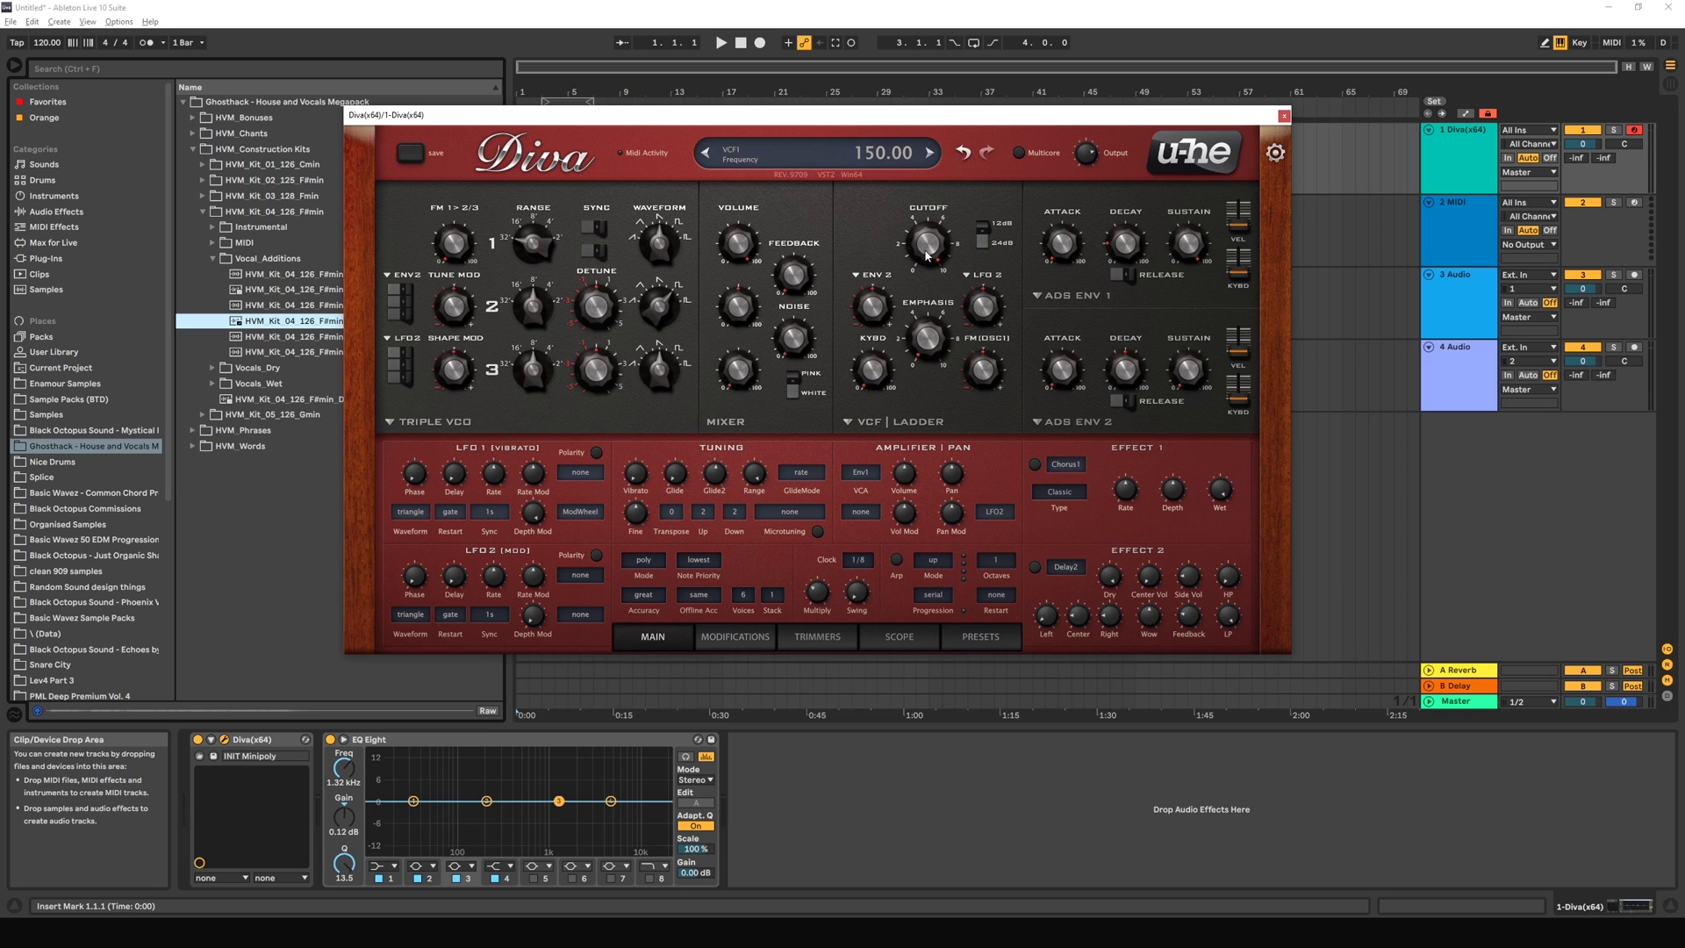
{"action": "left_click_drag", "start_coordinate": [926, 321], "coordinate": [943, 241]}
Step: Compare the Ladder filter's 12dB and 24dB slopes while playing, ending on 24dB
{"action": "left_click", "coordinate": [989, 240]}
{"action": "left_click", "coordinate": [988, 239]}
{"action": "left_click", "coordinate": [988, 240]}
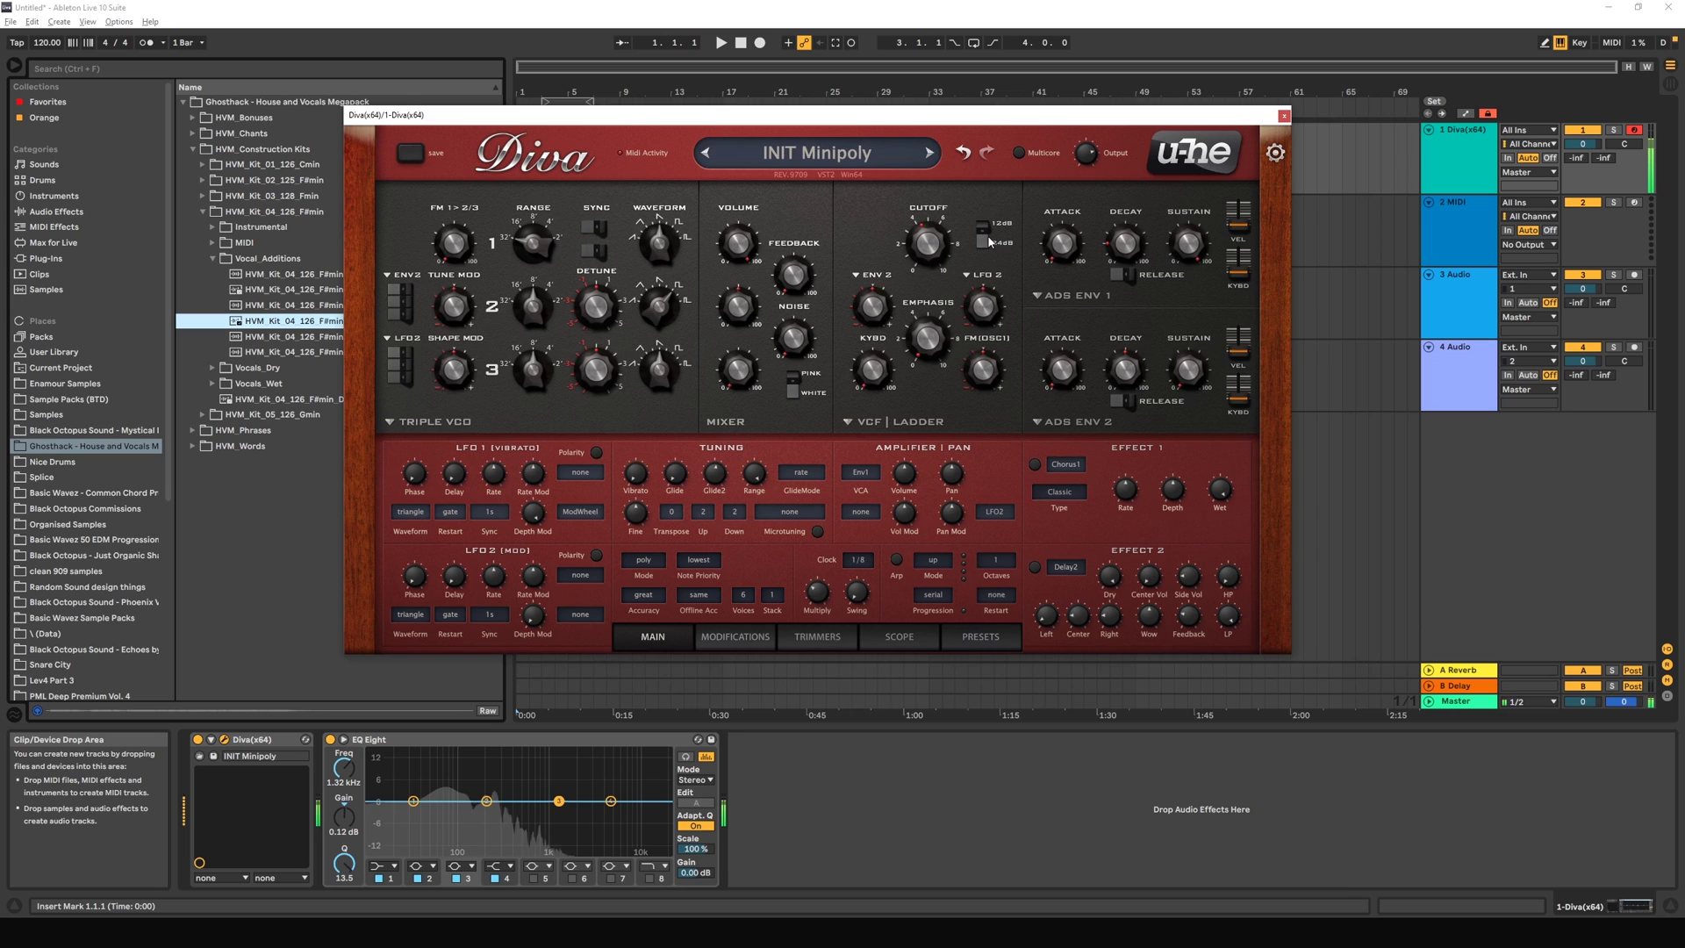
{"action": "mouse_move", "coordinate": [960, 244]}
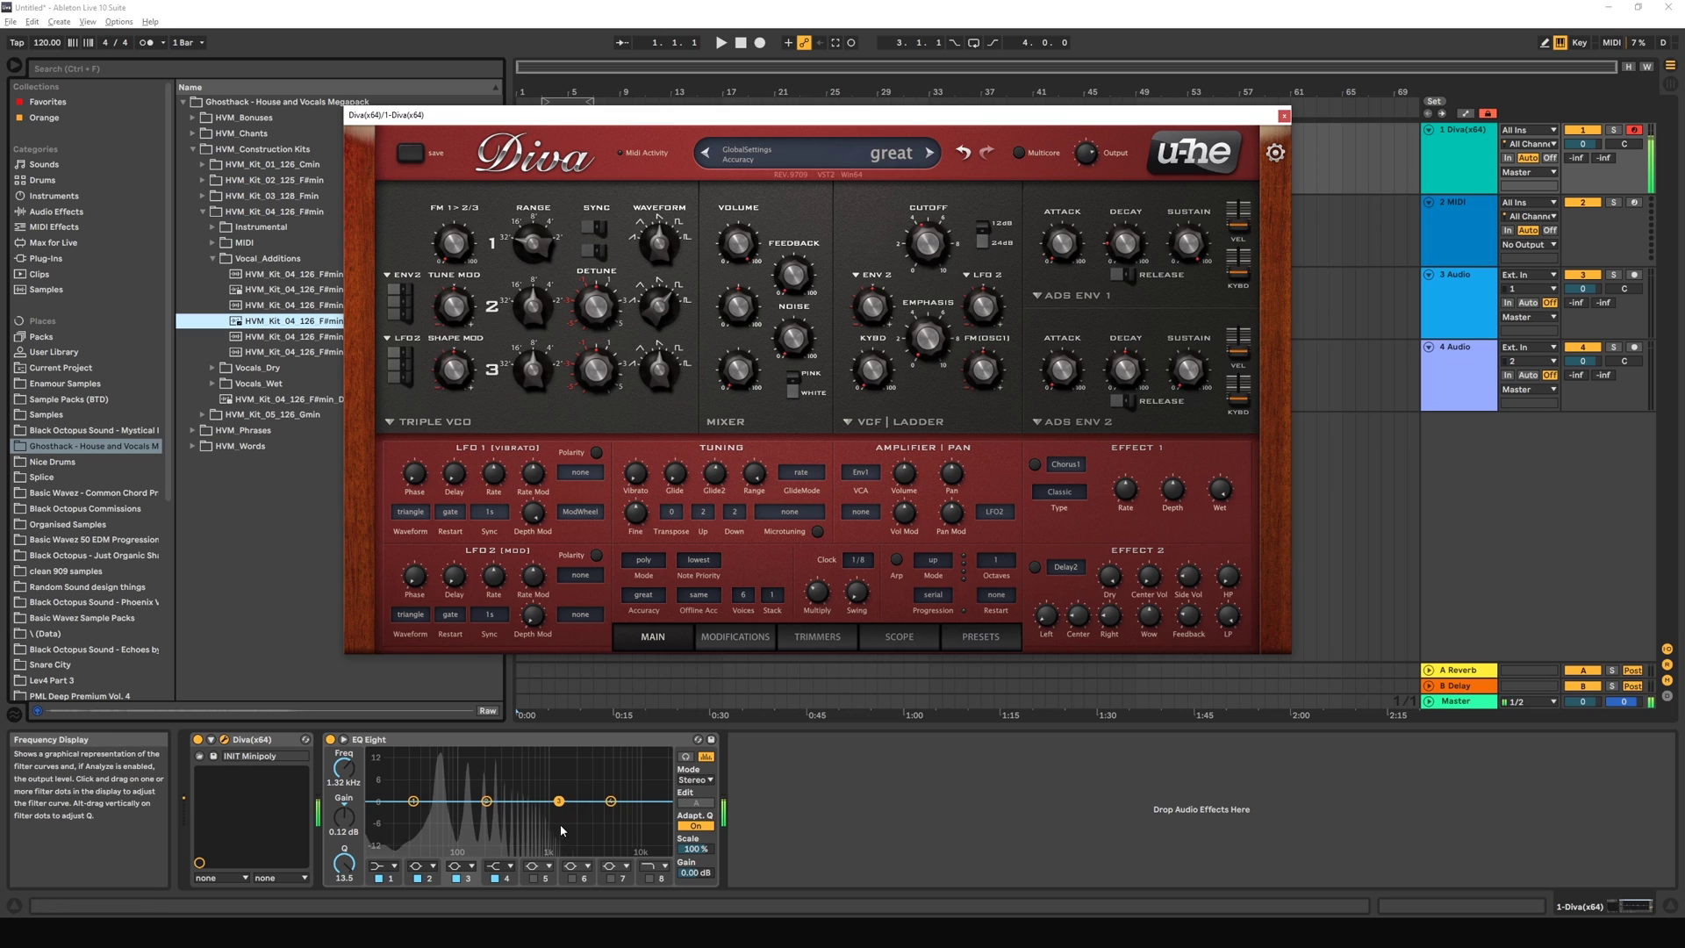
{"action": "left_click", "coordinate": [985, 244]}
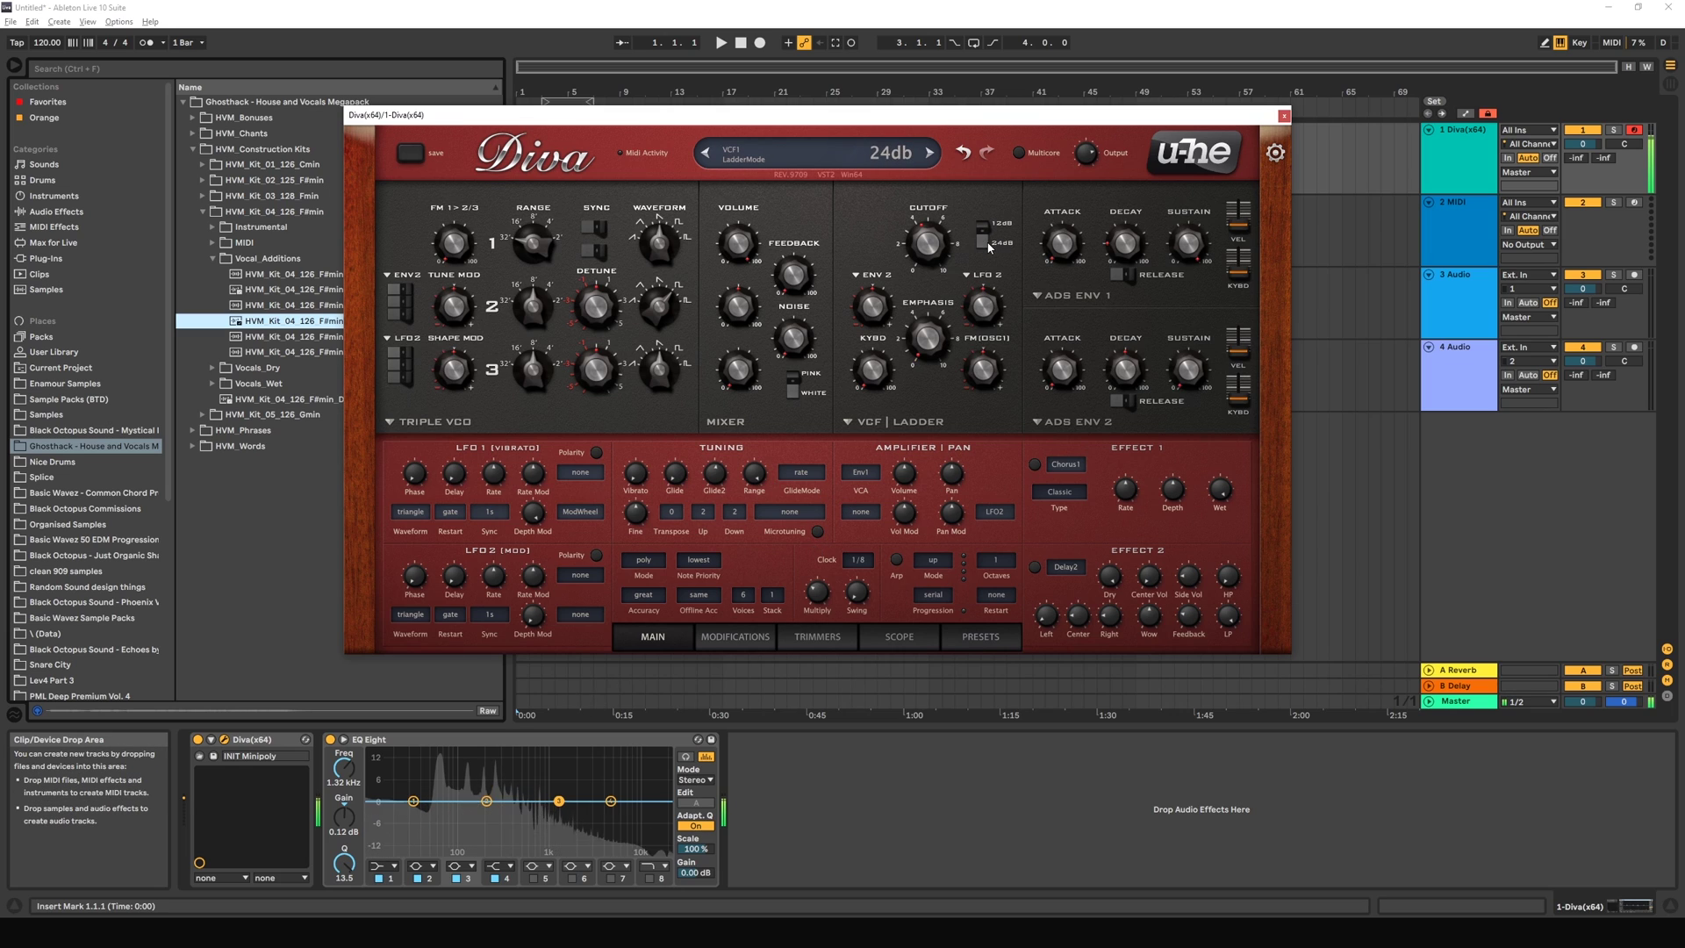
Step: Adjust the Ladder Cutoff and modulate it with Env 2, auditioning different Env 2 Attack and Decay times
{"action": "left_click_drag", "start_coordinate": [923, 189], "coordinate": [938, 269]}
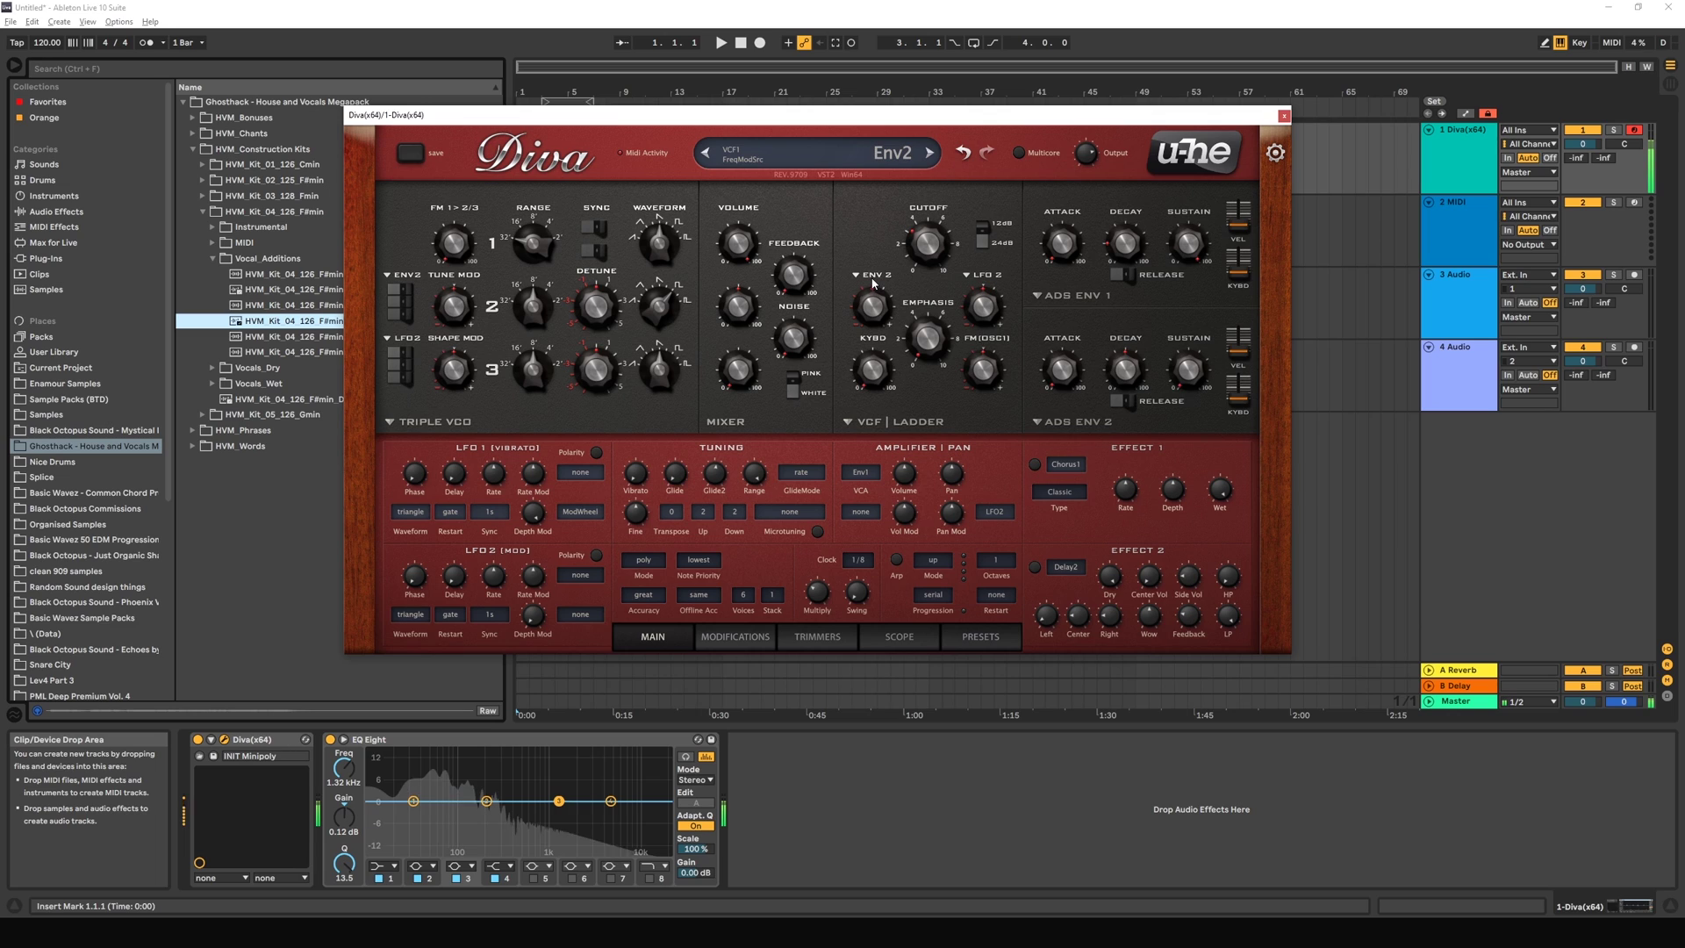
{"action": "left_click_drag", "start_coordinate": [874, 316], "coordinate": [869, 282]}
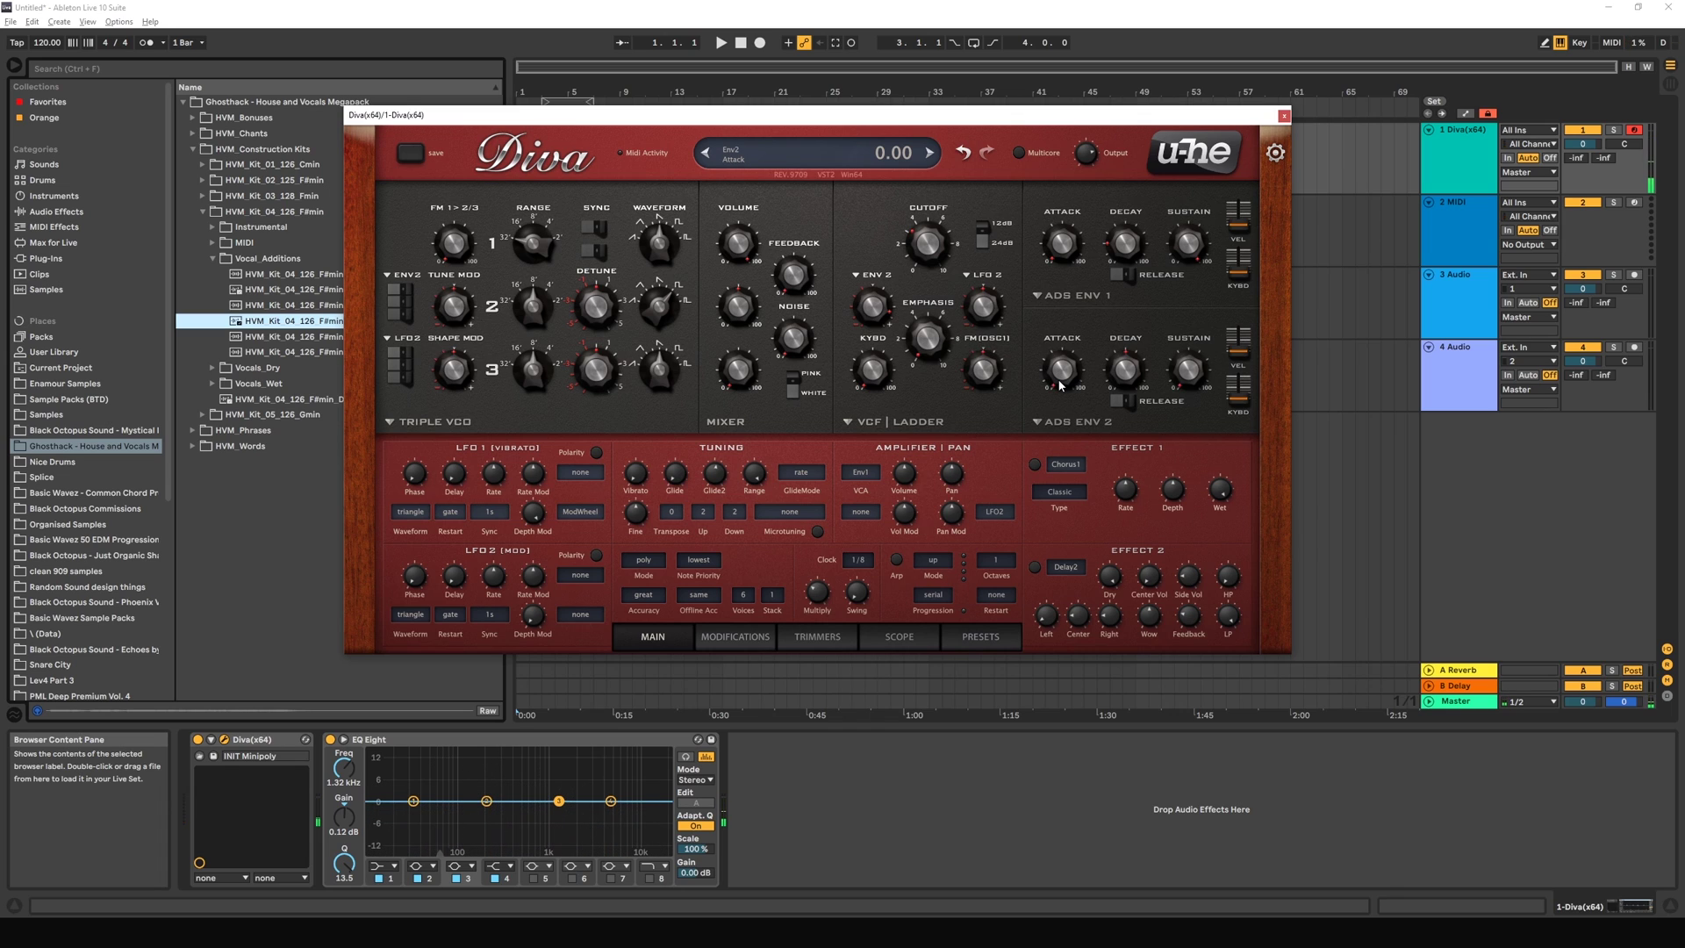
{"action": "left_click_drag", "start_coordinate": [1059, 369], "coordinate": [1057, 310]}
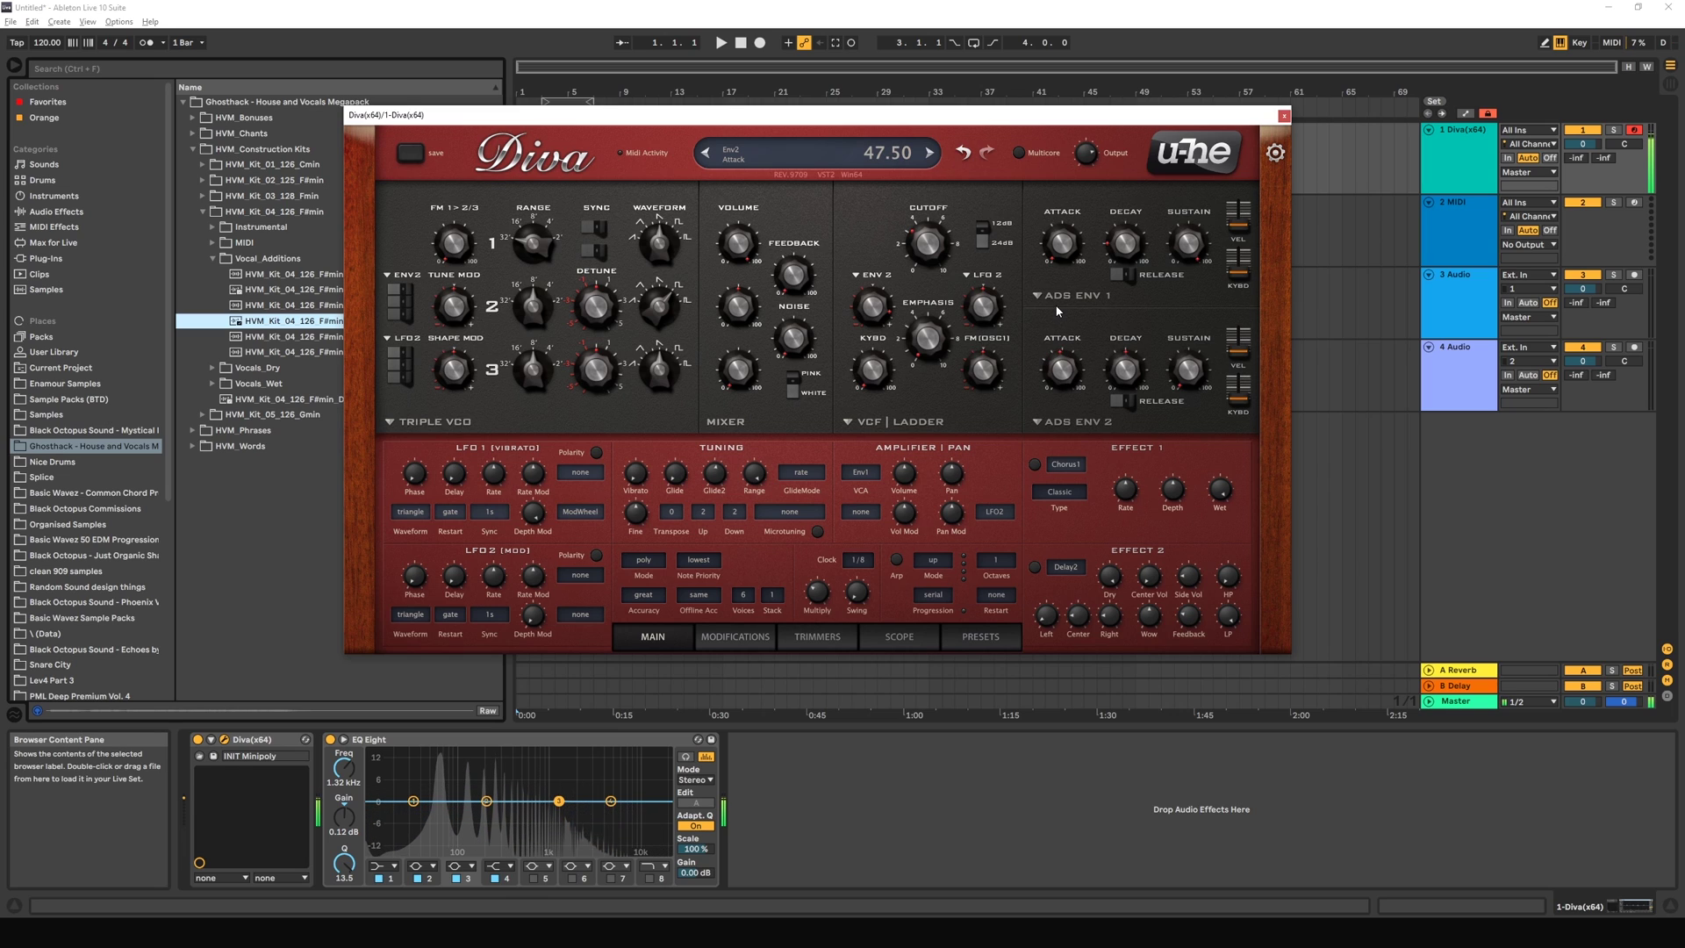
{"action": "left_click_drag", "start_coordinate": [1126, 379], "coordinate": [1117, 375]}
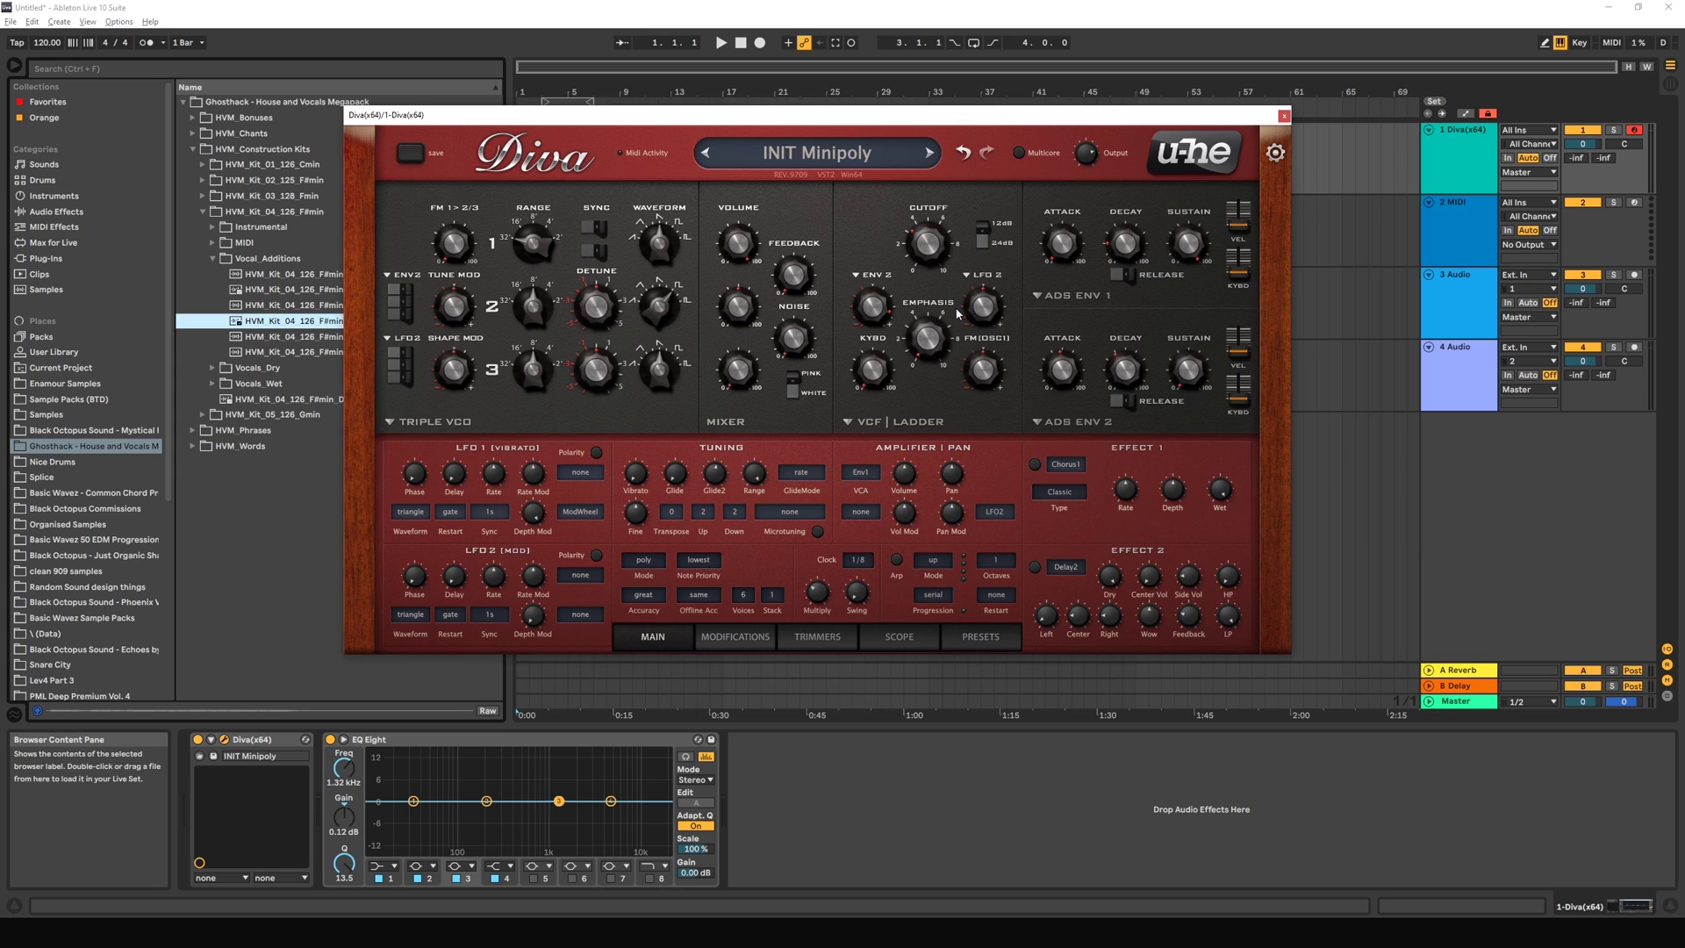
{"action": "mouse_move", "coordinate": [874, 316]}
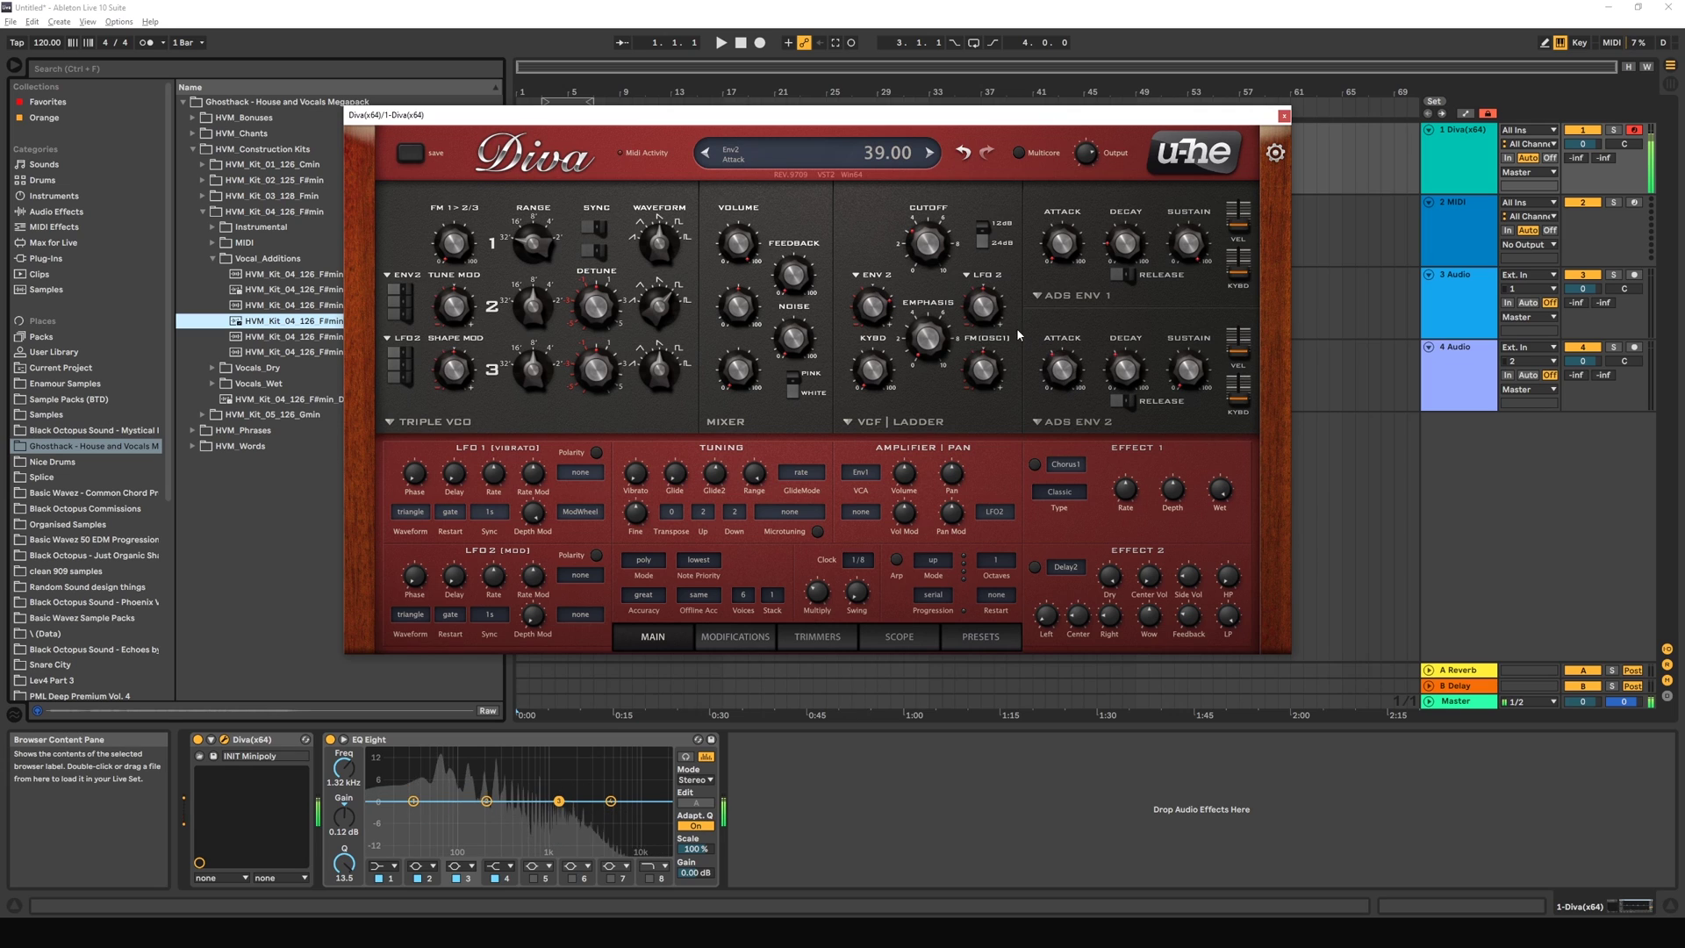
Step: Modulate the Ladder cutoff with LFO 2, trying different modulation depths and LFO 2 rates such as 2.60
{"action": "left_click", "coordinate": [989, 280]}
{"action": "left_click", "coordinate": [977, 307]}
{"action": "left_click_drag", "start_coordinate": [977, 306], "coordinate": [987, 294]}
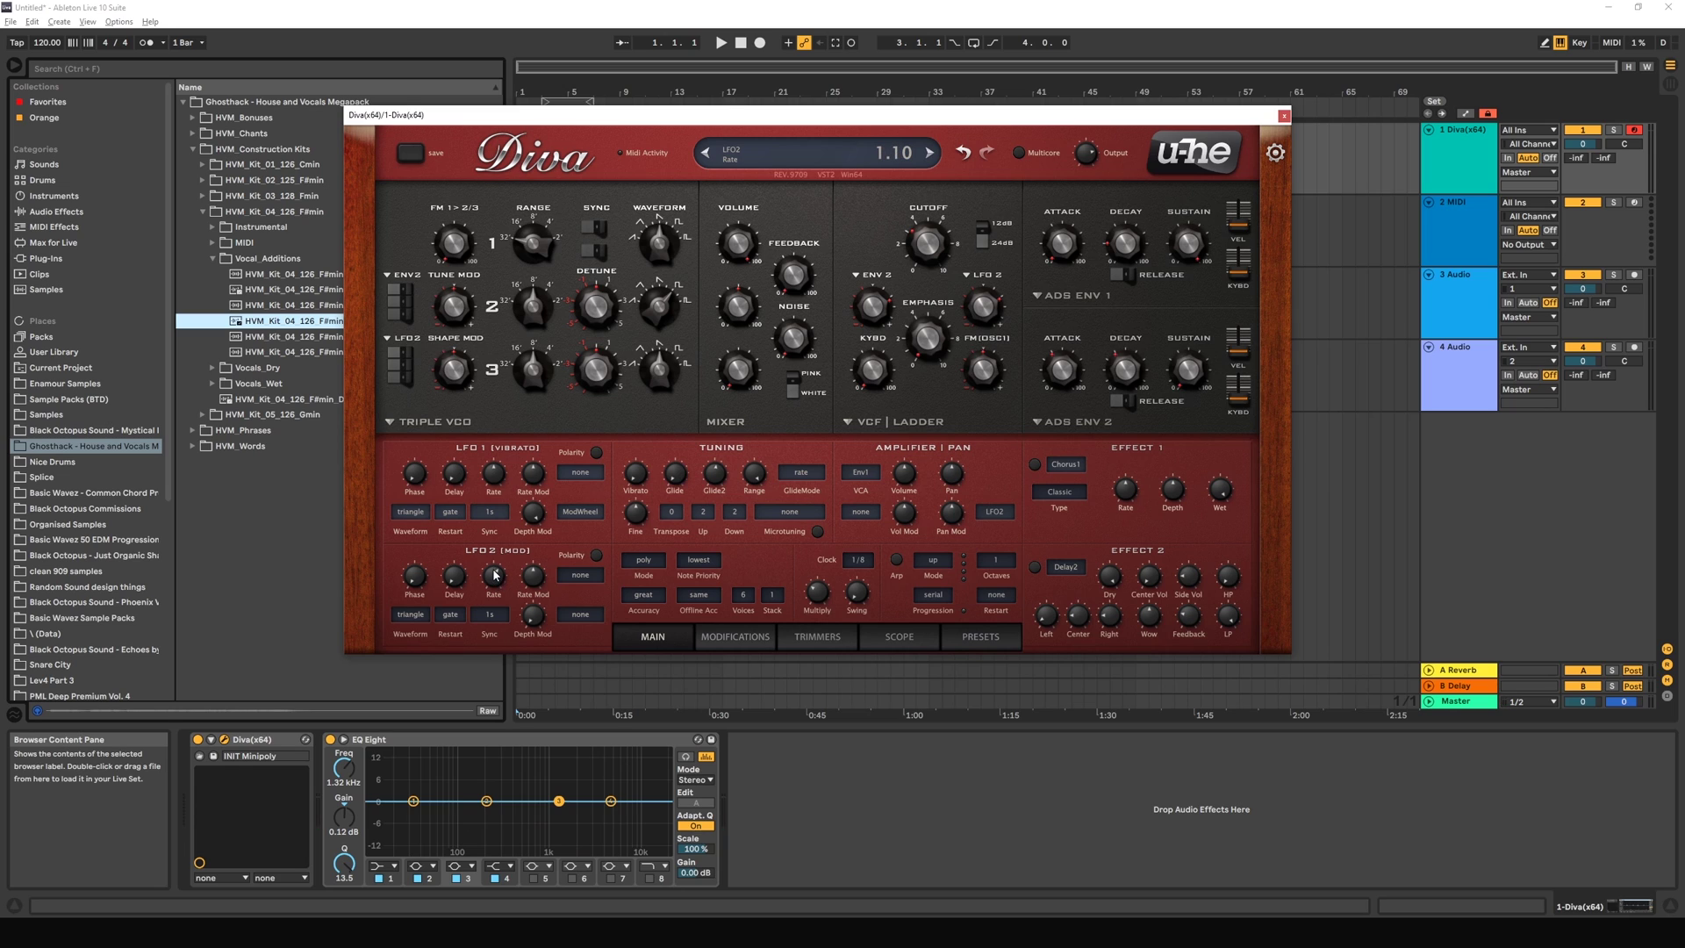
{"action": "left_click_drag", "start_coordinate": [495, 575], "coordinate": [493, 562]}
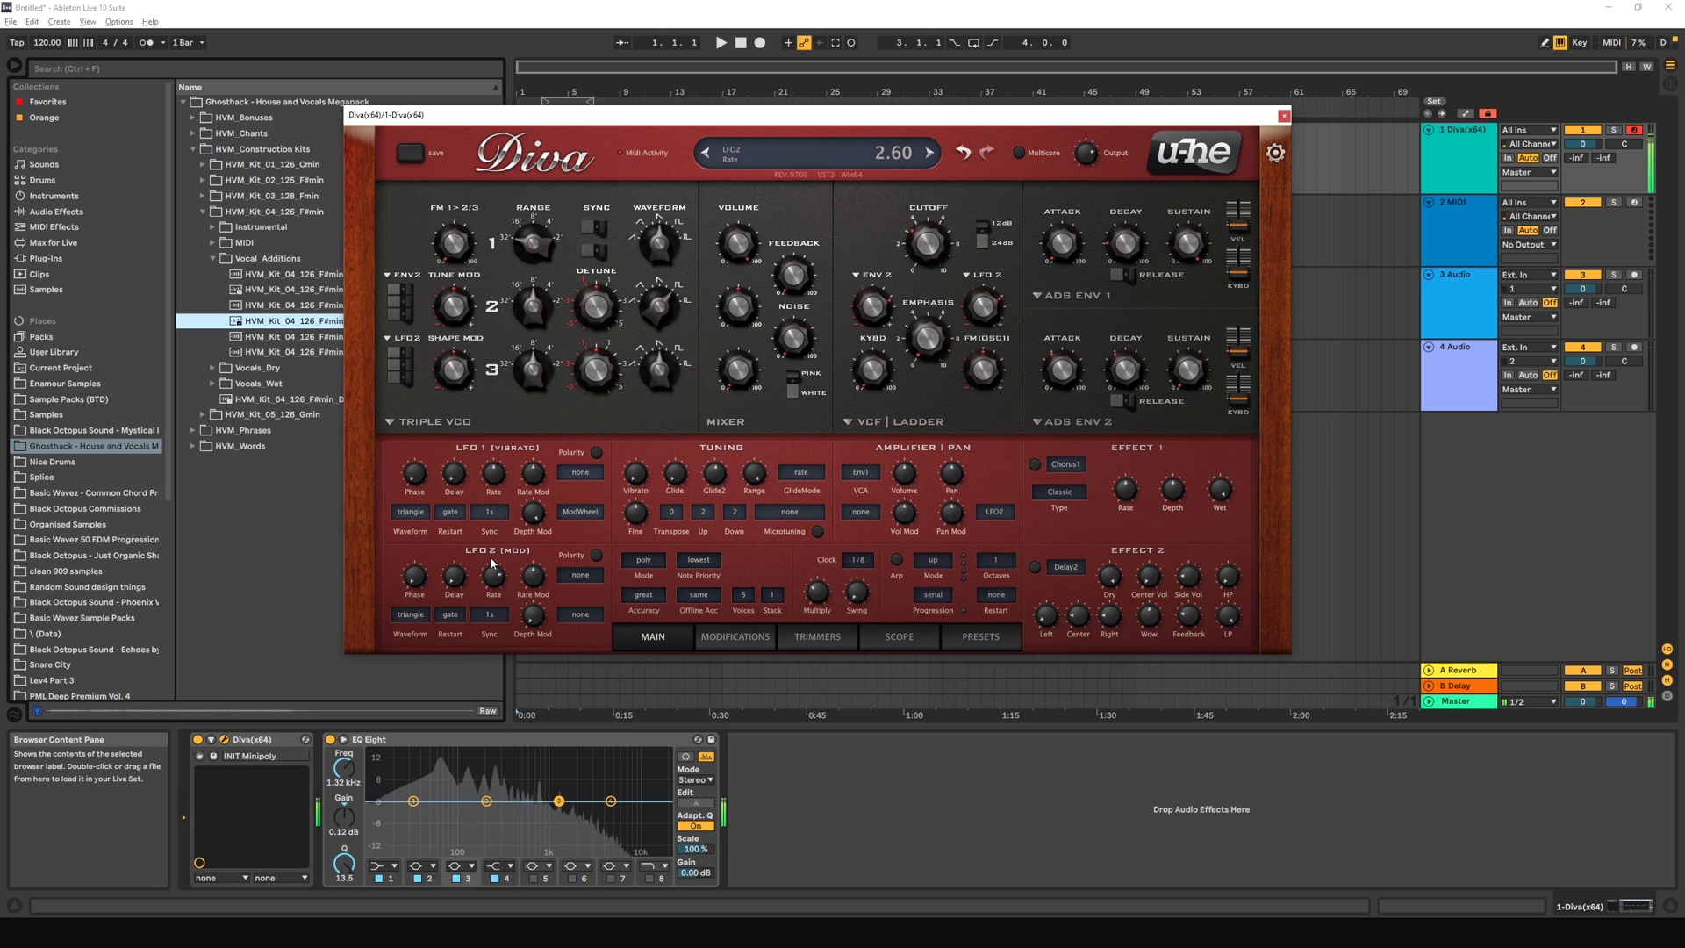
{"action": "left_click_drag", "start_coordinate": [496, 581], "coordinate": [496, 575]}
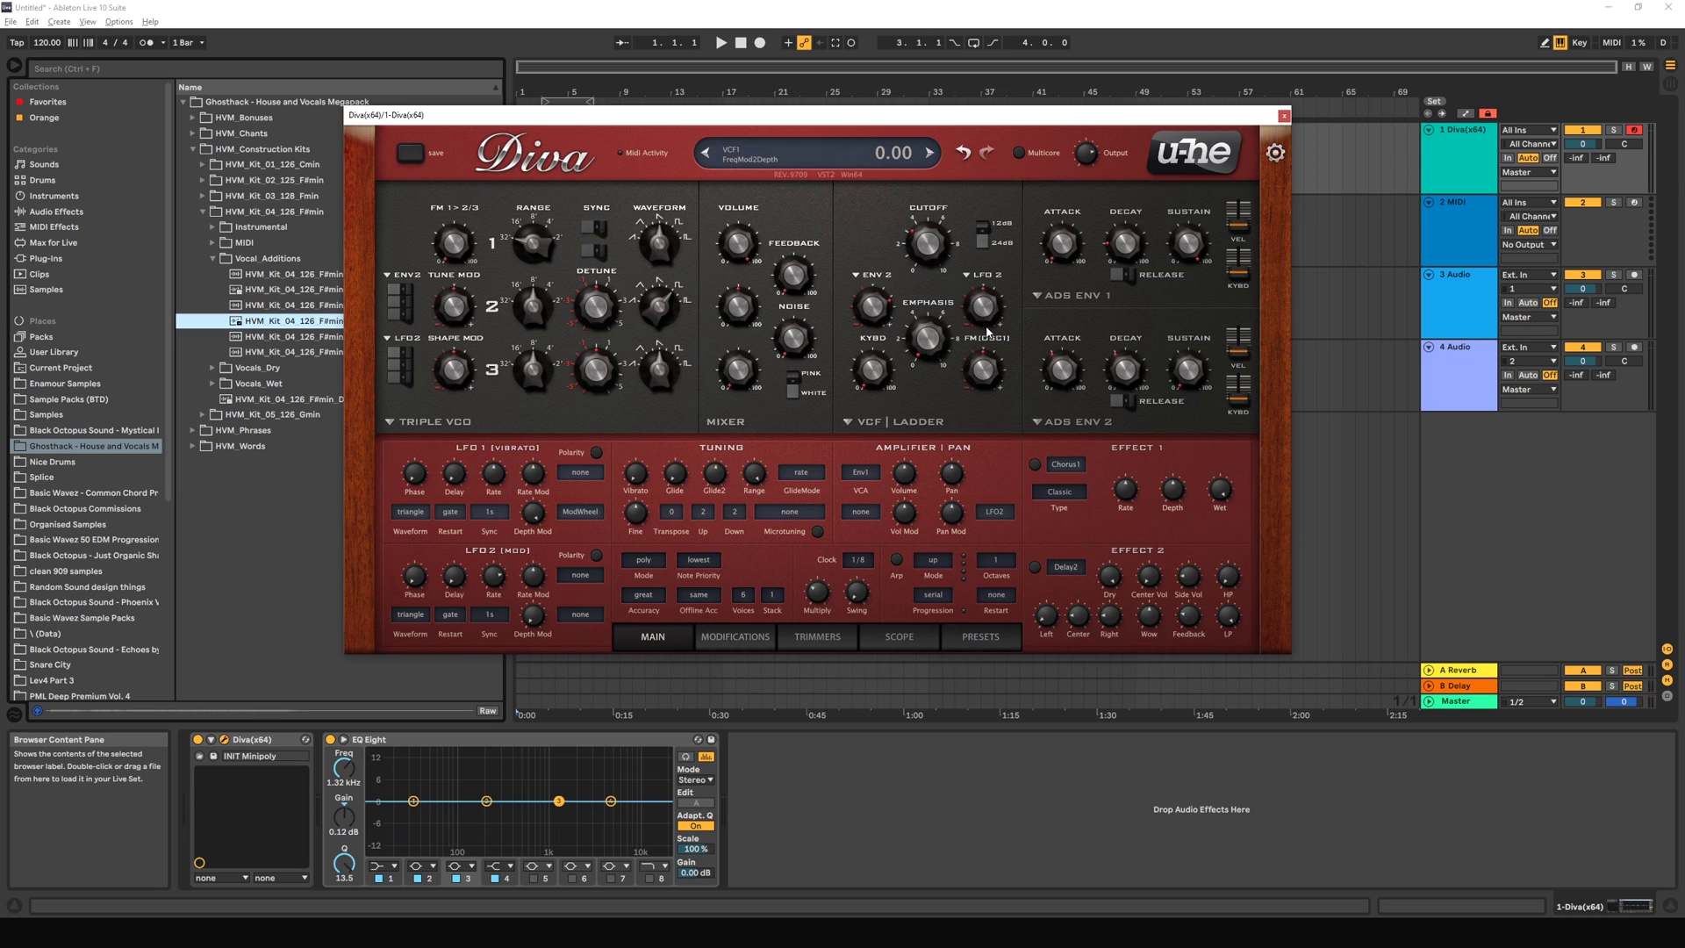
{"action": "left_click_drag", "start_coordinate": [992, 321], "coordinate": [992, 303]}
Step: Audition the Ladder filter's KYBD tracking with different Emphasis and Env 2 amounts, returning KYBD to 0.00
{"action": "left_click_drag", "start_coordinate": [926, 354], "coordinate": [932, 404]}
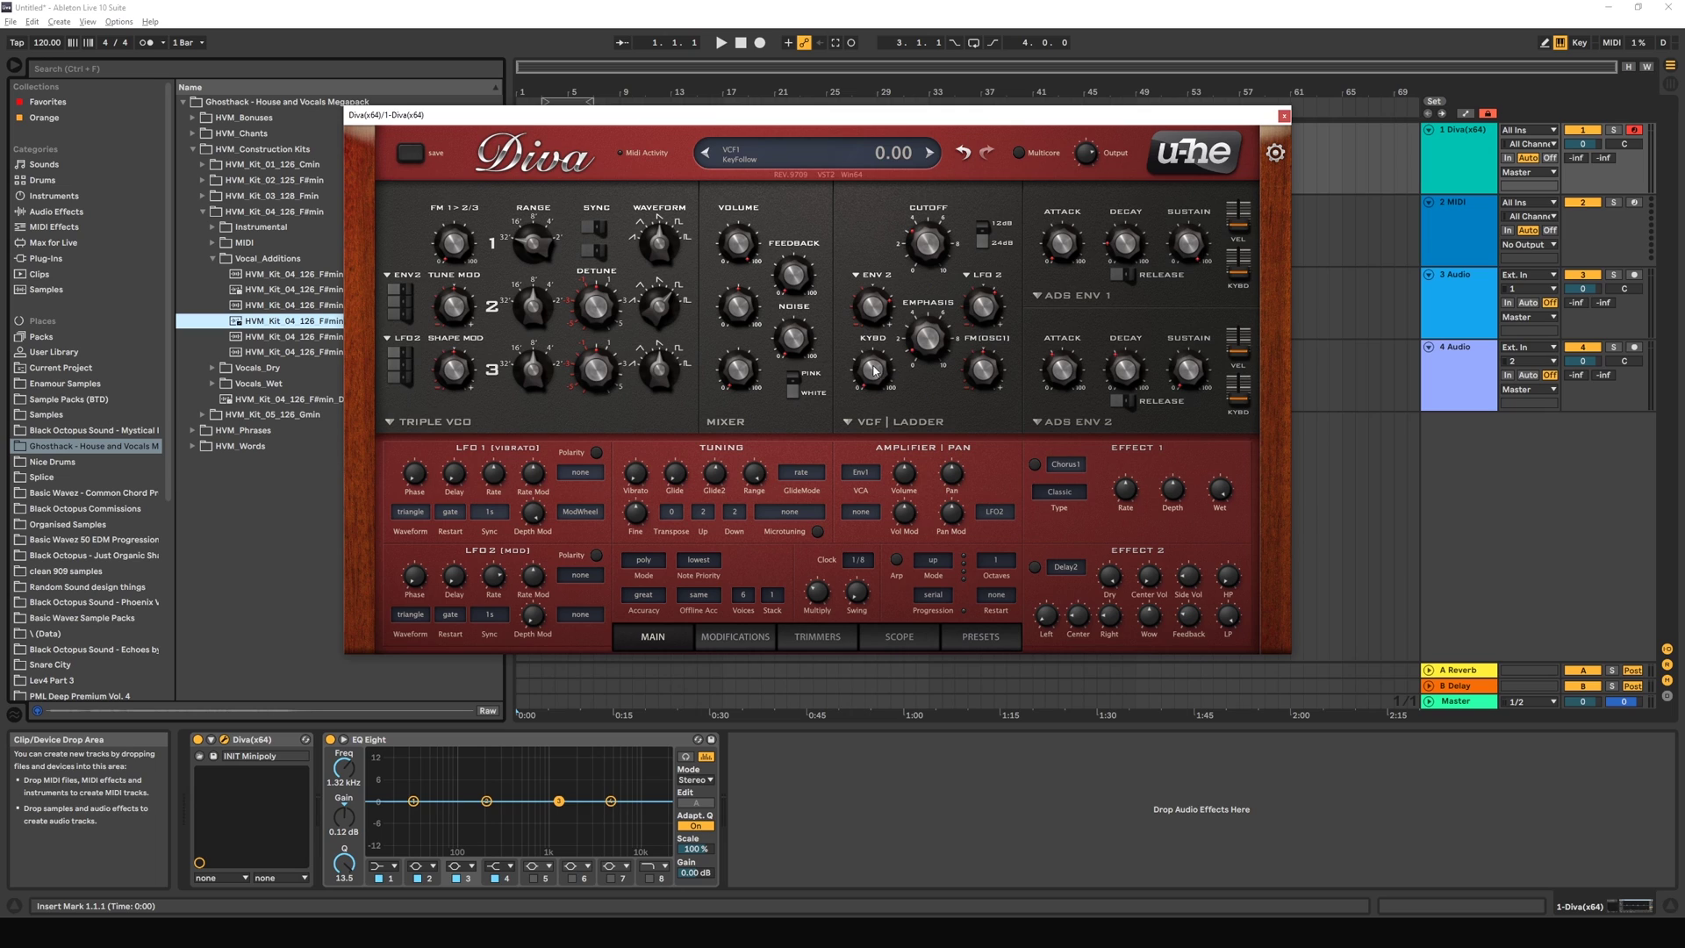
{"action": "left_click_drag", "start_coordinate": [876, 382], "coordinate": [886, 321]}
{"action": "left_click_drag", "start_coordinate": [874, 309], "coordinate": [876, 317]}
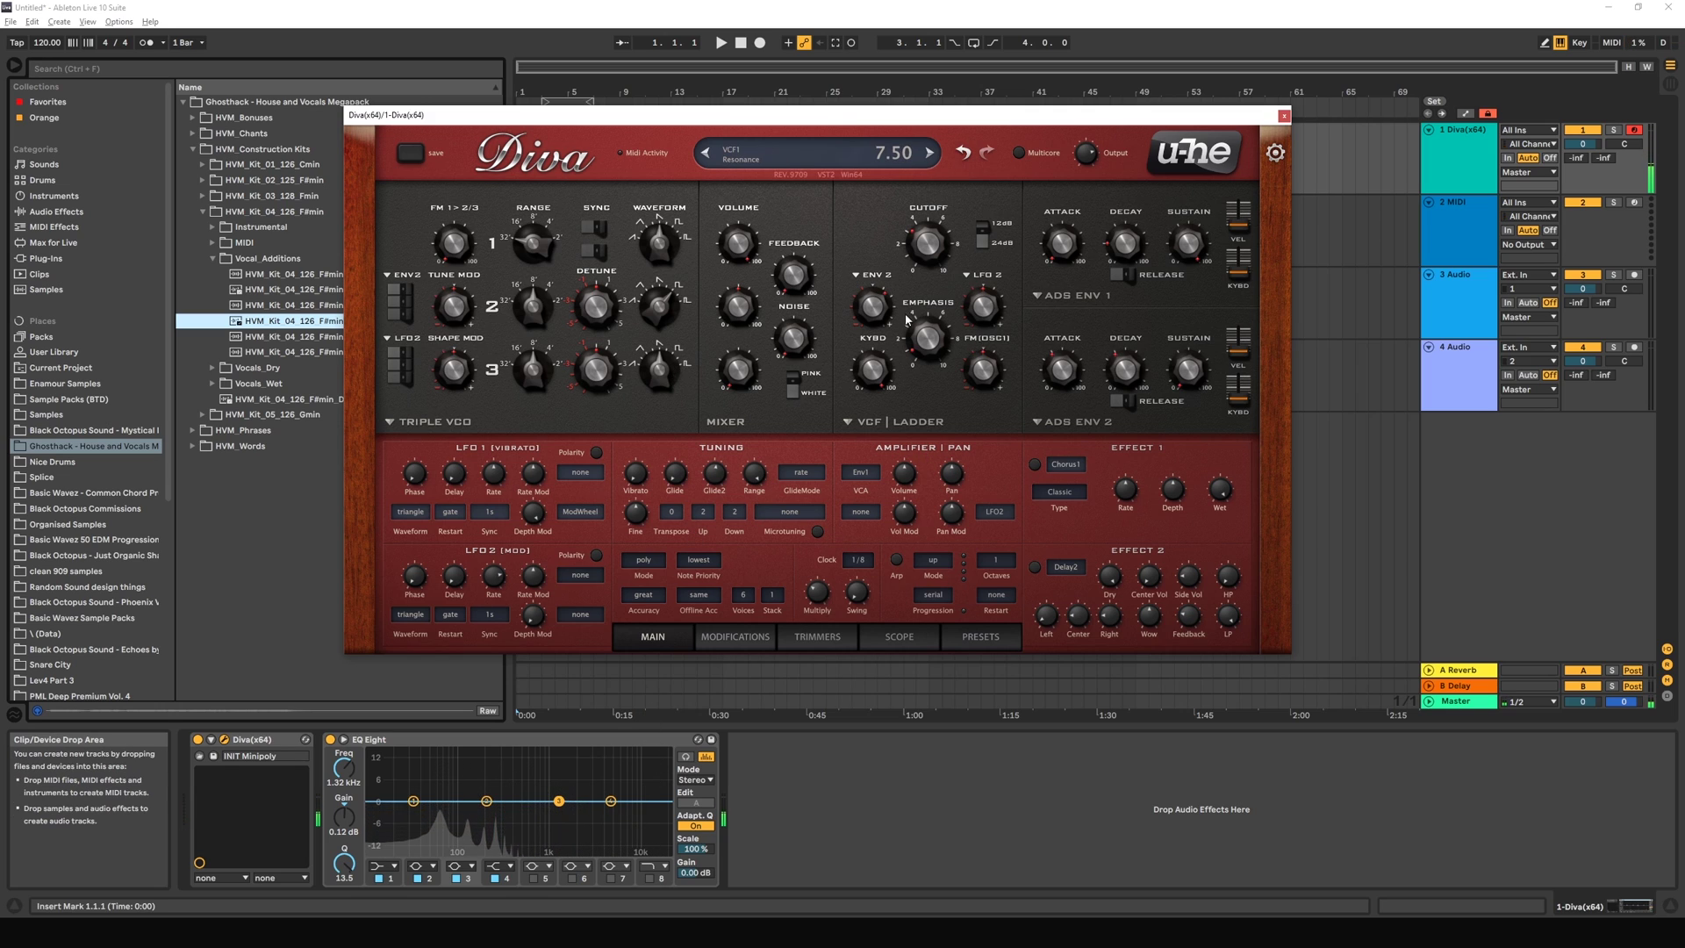
{"action": "left_click_drag", "start_coordinate": [880, 373], "coordinate": [871, 406]}
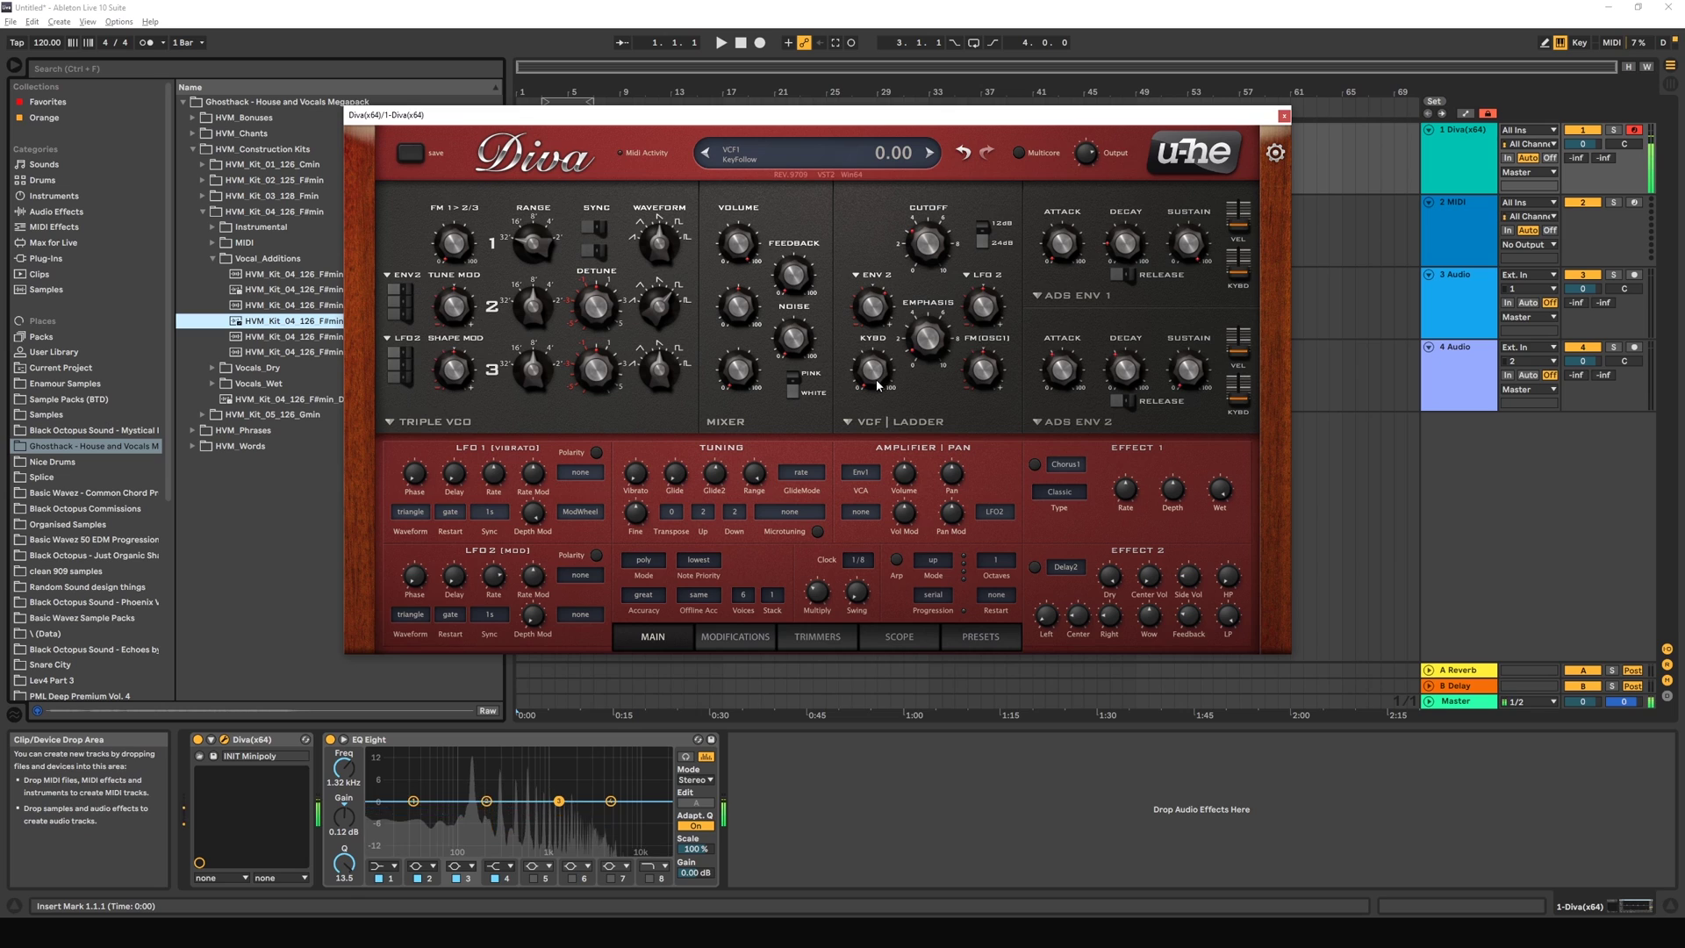
Step: Vary the Ladder filter's keyboard tracking (KYBD) amount to hear how the cutoff follows the notes
{"action": "left_click_drag", "start_coordinate": [863, 239], "coordinate": [866, 210]}
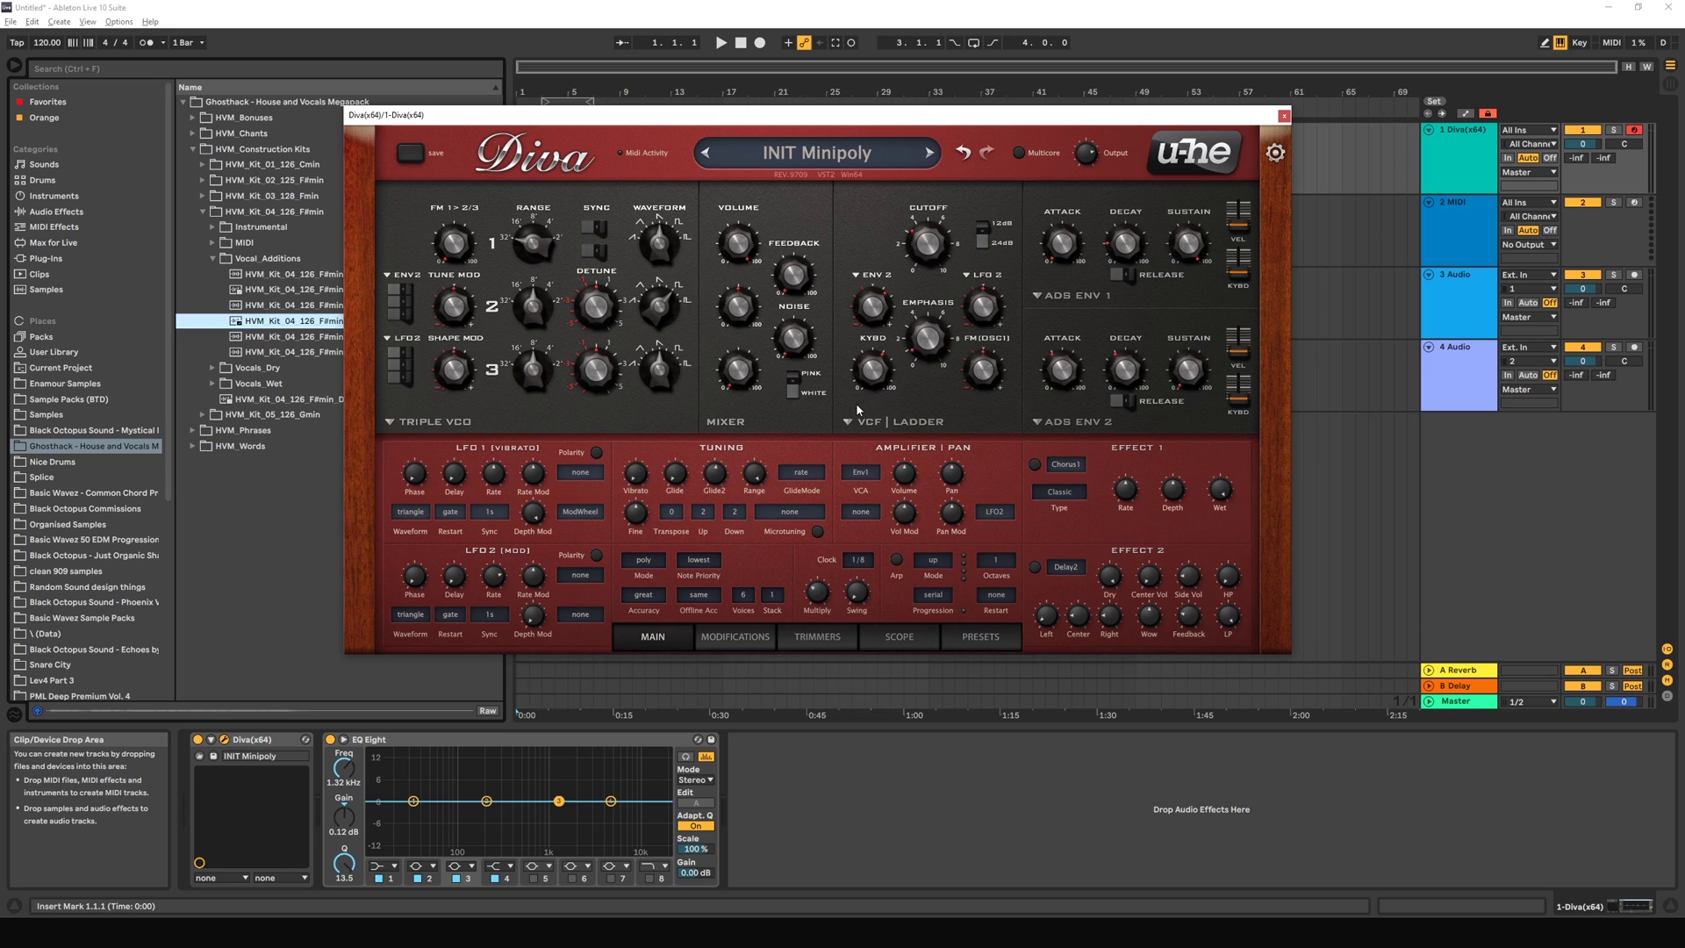
{"action": "mouse_move", "coordinate": [881, 399]}
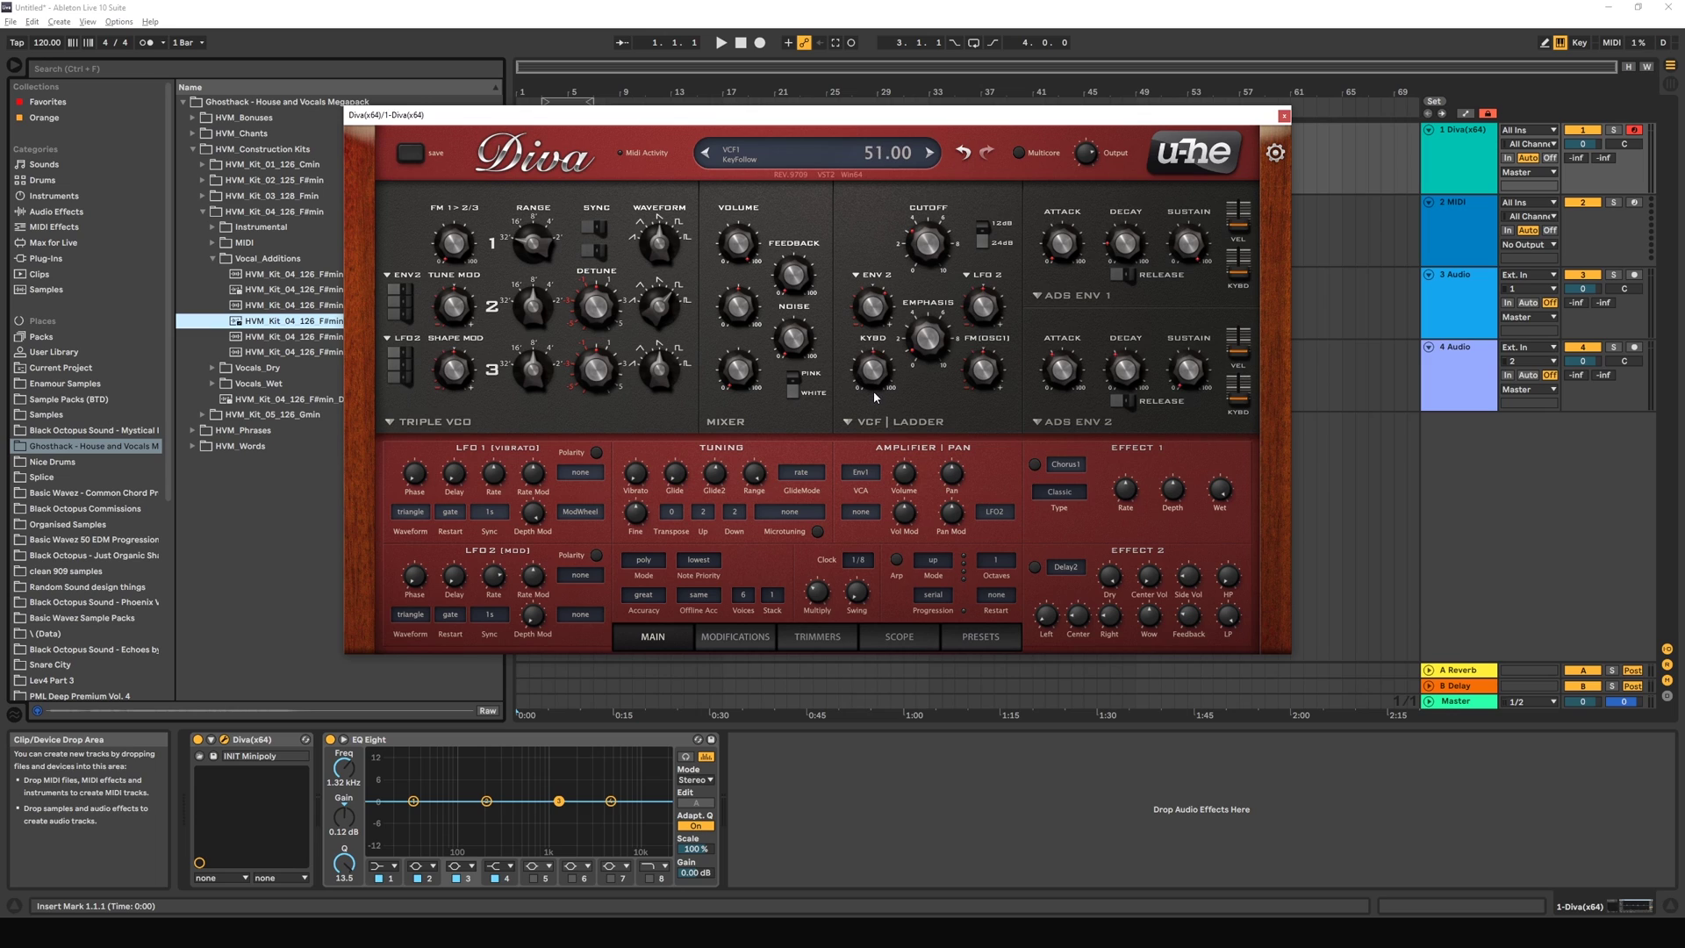
{"action": "left_click_drag", "start_coordinate": [881, 379], "coordinate": [884, 362]}
Step: Try different oscillator 1 FM amounts on the Ladder filter and toggle its 12/24 dB slope
{"action": "mouse_move", "coordinate": [982, 372]}
{"action": "left_mouse_down"}
{"action": "mouse_move", "coordinate": [995, 351]}
{"action": "mouse_move", "coordinate": [976, 360]}
{"action": "left_mouse_up"}
{"action": "scroll", "coordinate": [992, 387], "scroll_direction": "down", "scroll_amount": 4}
{"action": "mouse_move", "coordinate": [992, 379]}
{"action": "left_mouse_down"}
{"action": "mouse_move", "coordinate": [982, 319]}
{"action": "mouse_move", "coordinate": [986, 354]}
{"action": "left_mouse_up"}
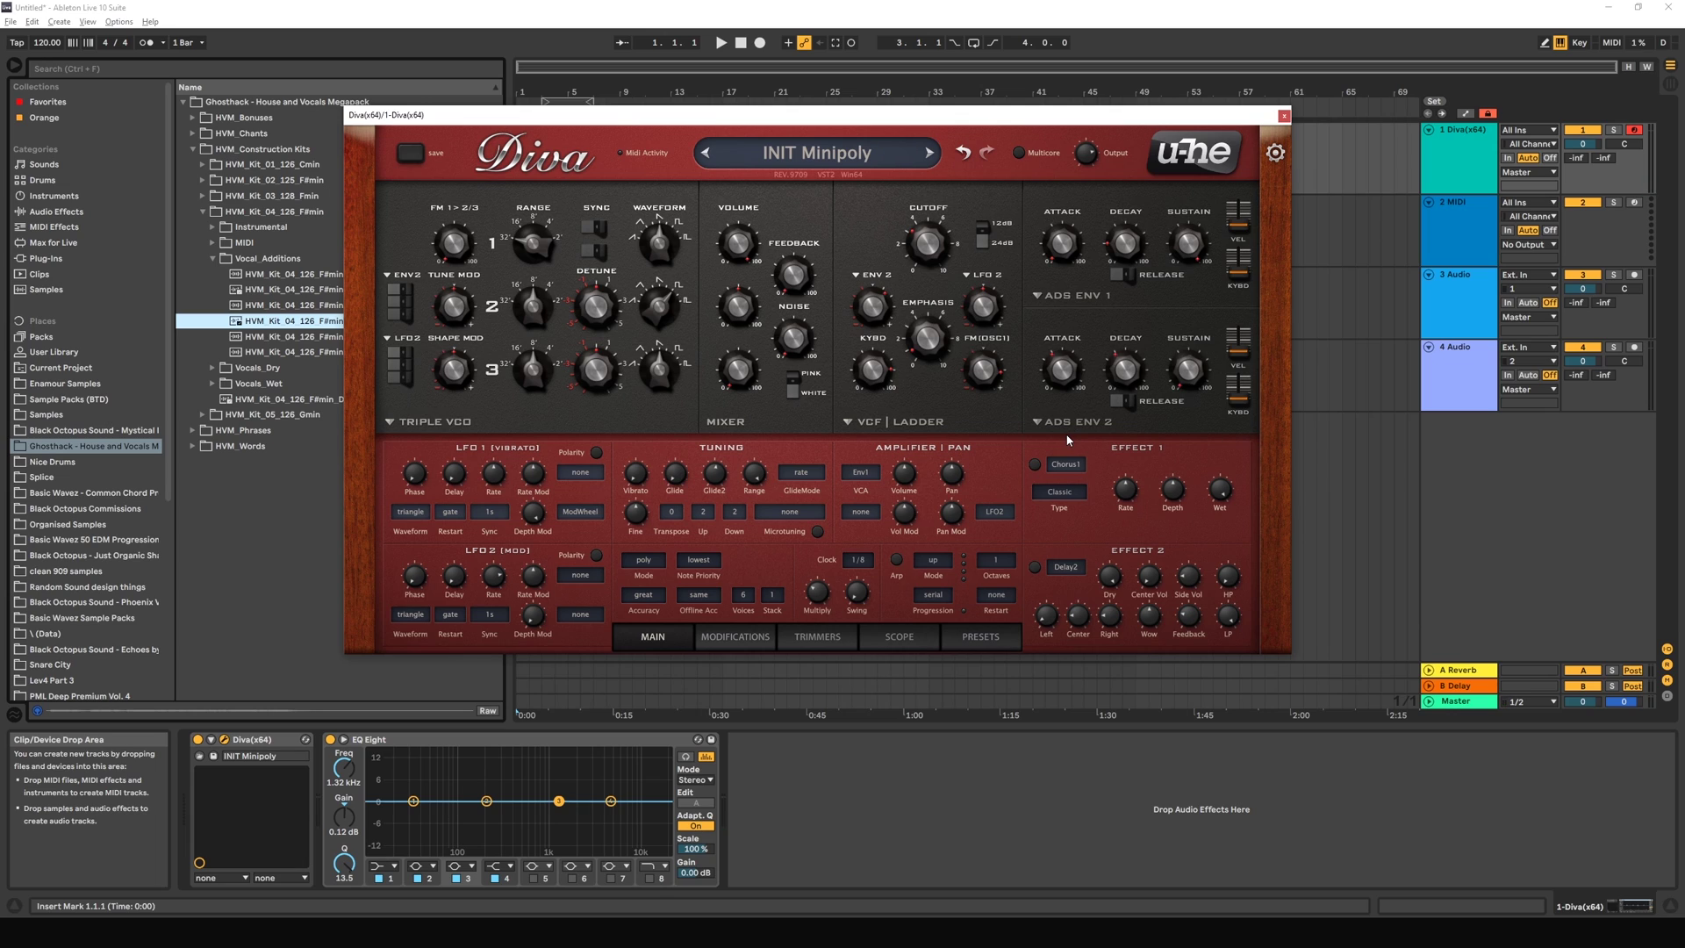
{"action": "mouse_move", "coordinate": [984, 373]}
{"action": "left_mouse_down"}
{"action": "mouse_move", "coordinate": [979, 401]}
{"action": "mouse_move", "coordinate": [980, 368]}
{"action": "left_mouse_up"}
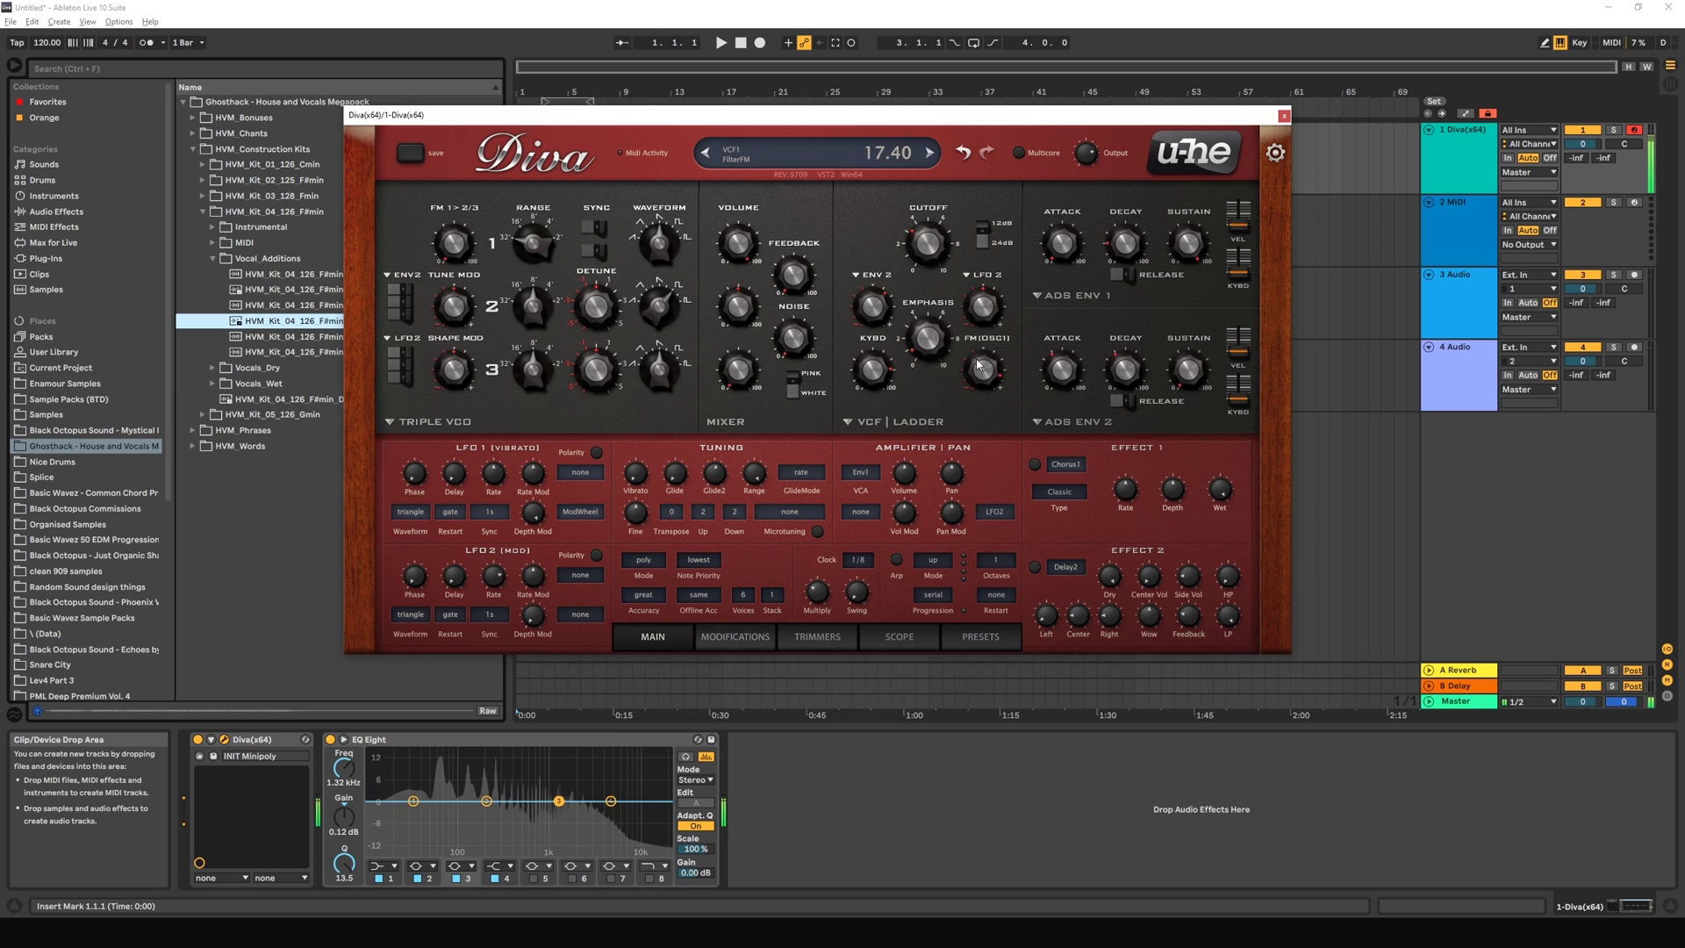
{"action": "left_click", "coordinate": [982, 244]}
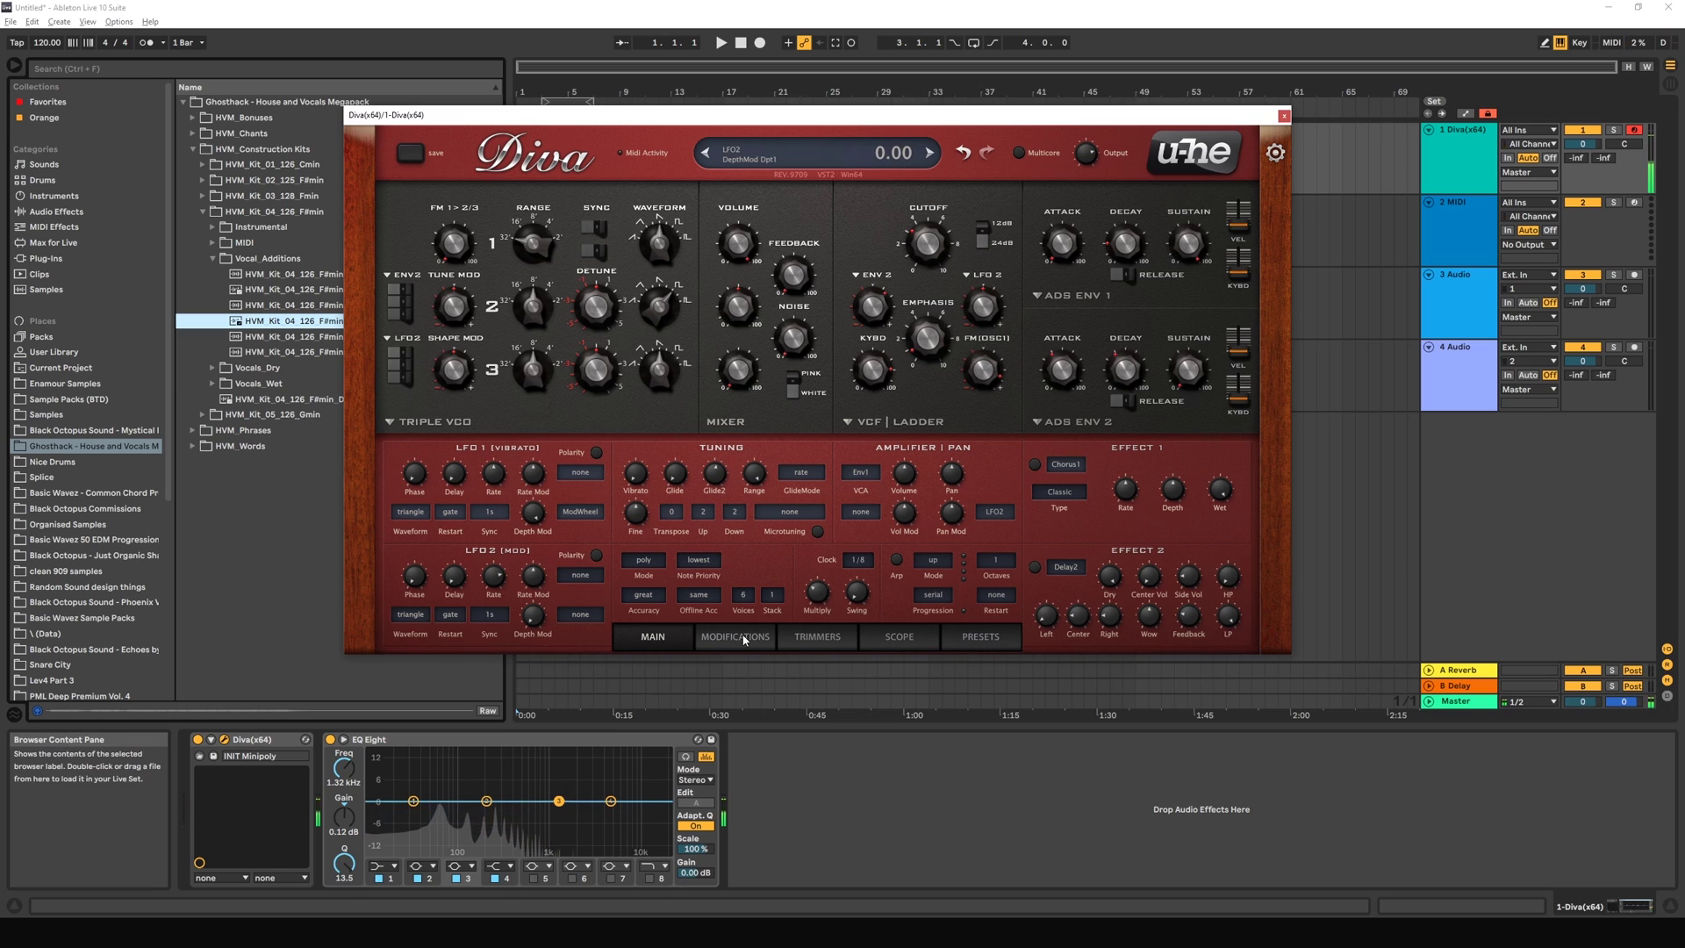
Step: Switch the filter model to Cascade and compare its rough and clean characters repeatedly, ending on clean
{"action": "left_click", "coordinate": [888, 421]}
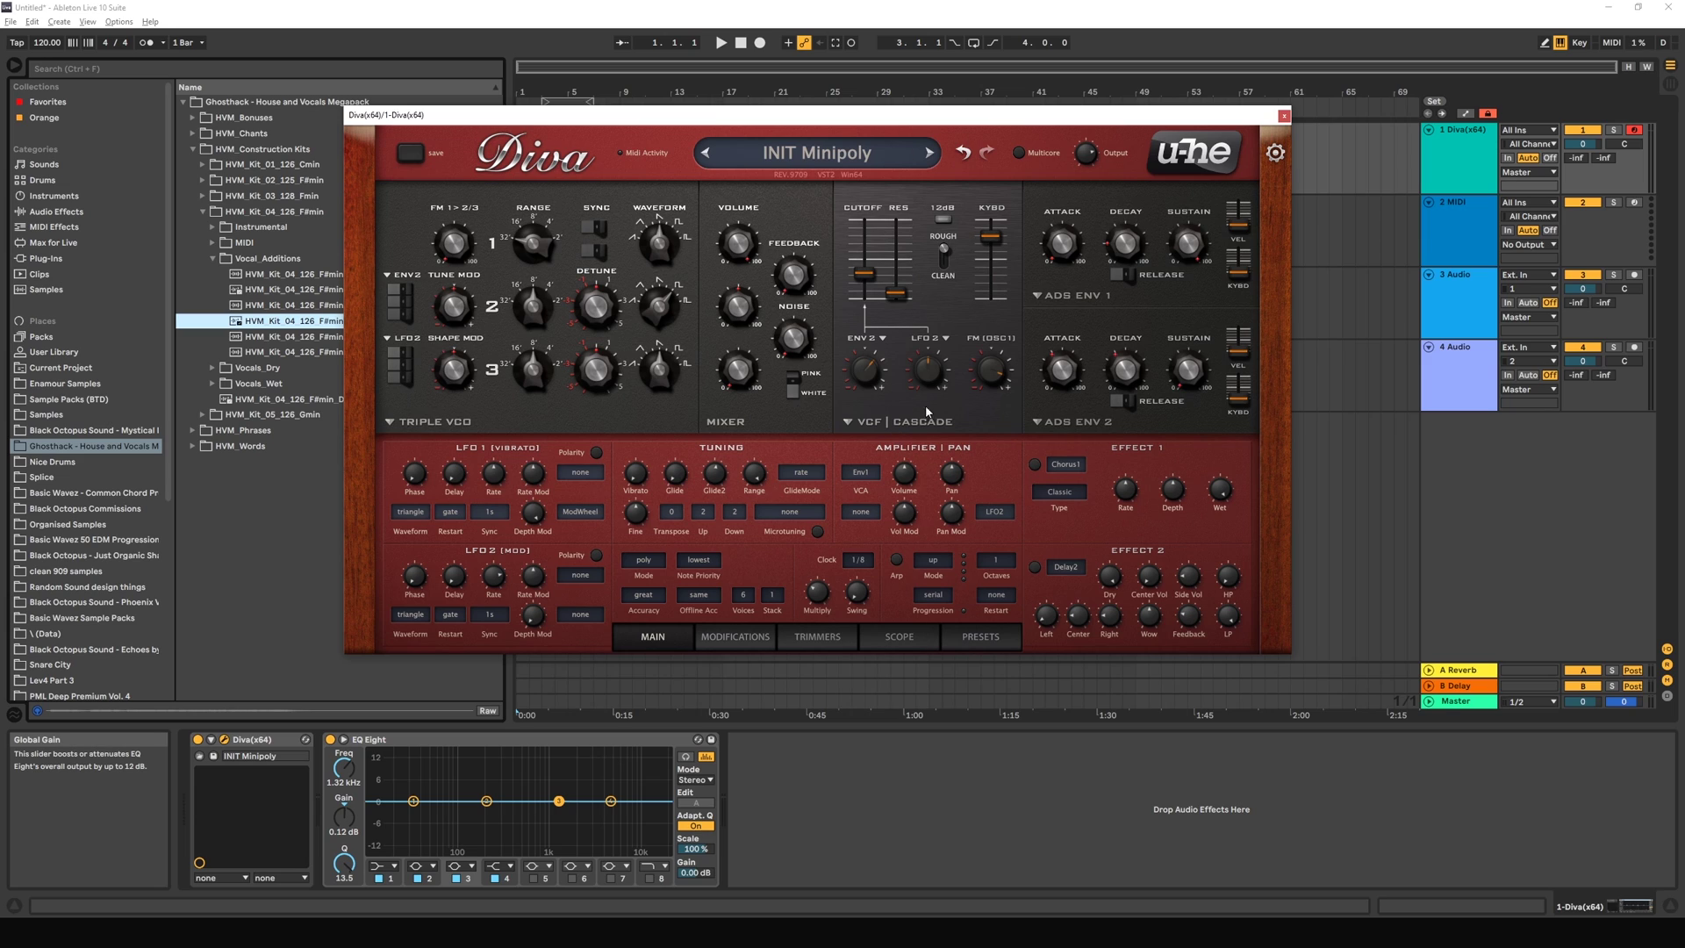
{"action": "left_click", "coordinate": [944, 255]}
{"action": "left_click", "coordinate": [944, 257]}
{"action": "left_click", "coordinate": [944, 255]}
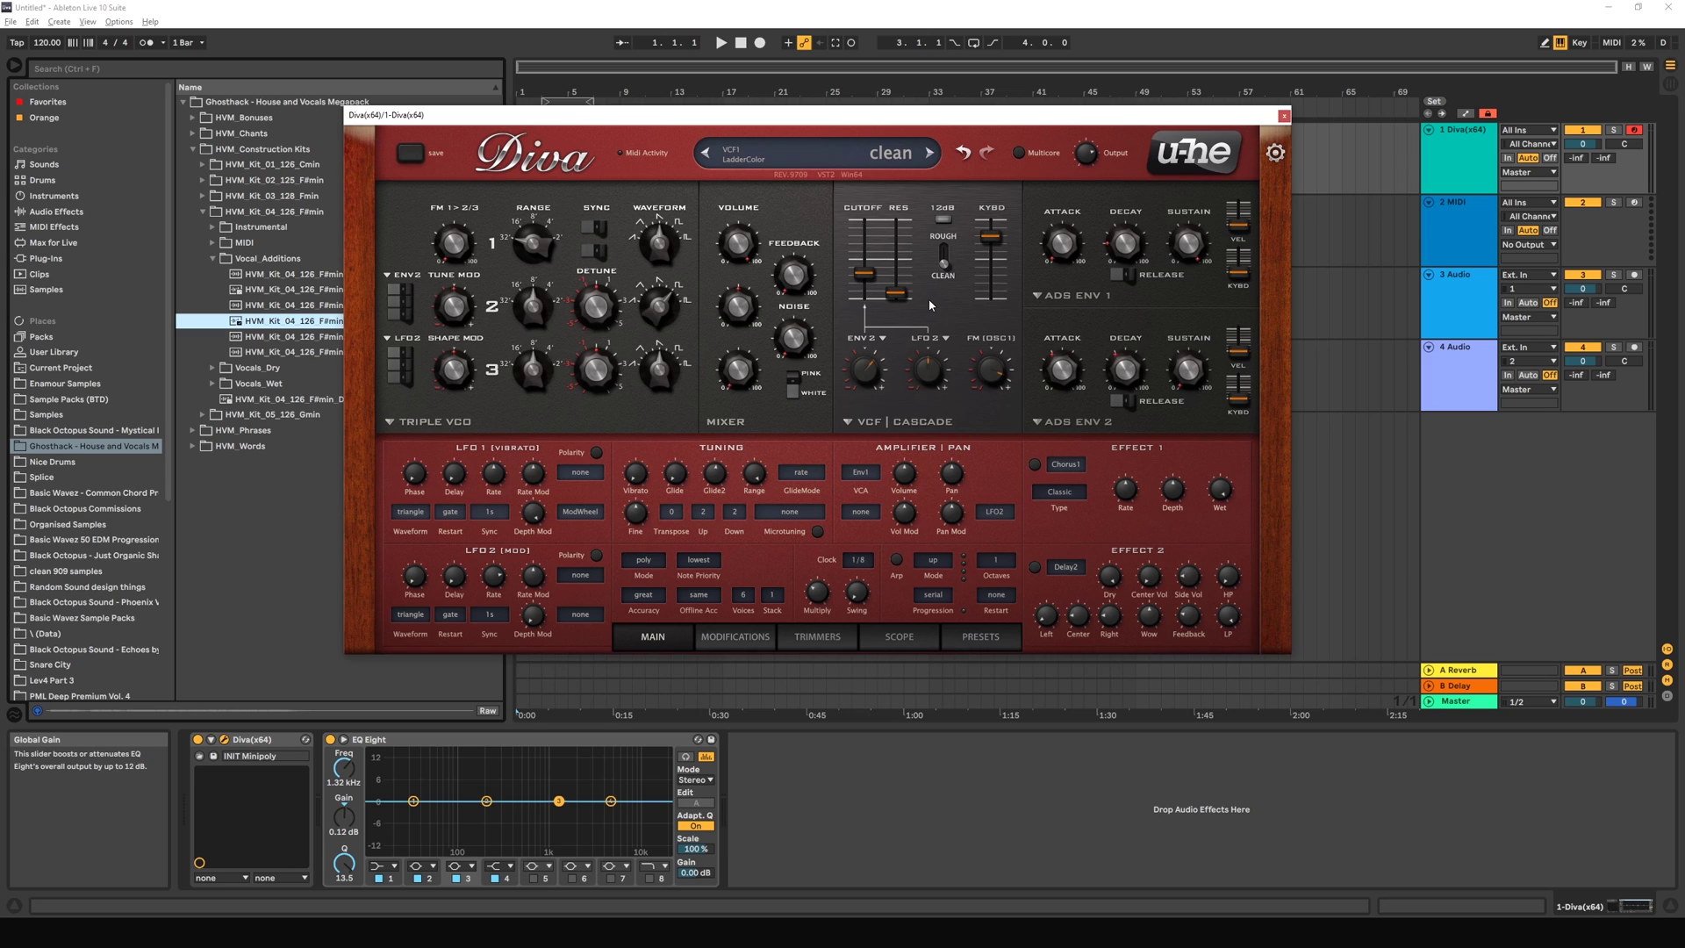
{"action": "left_click", "coordinate": [945, 257]}
{"action": "left_click", "coordinate": [952, 256]}
{"action": "left_click", "coordinate": [946, 251]}
{"action": "left_click", "coordinate": [944, 254]}
{"action": "left_click", "coordinate": [943, 255]}
{"action": "left_click", "coordinate": [943, 255]}
{"action": "left_click", "coordinate": [944, 255]}
{"action": "left_click", "coordinate": [944, 255]}
{"action": "left_click", "coordinate": [945, 255]}
{"action": "left_click", "coordinate": [946, 249]}
{"action": "left_click", "coordinate": [947, 252]}
{"action": "left_click", "coordinate": [944, 255]}
{"action": "left_click", "coordinate": [946, 255]}
{"action": "left_click", "coordinate": [943, 254]}
{"action": "left_click", "coordinate": [945, 255]}
{"action": "left_click", "coordinate": [944, 255]}
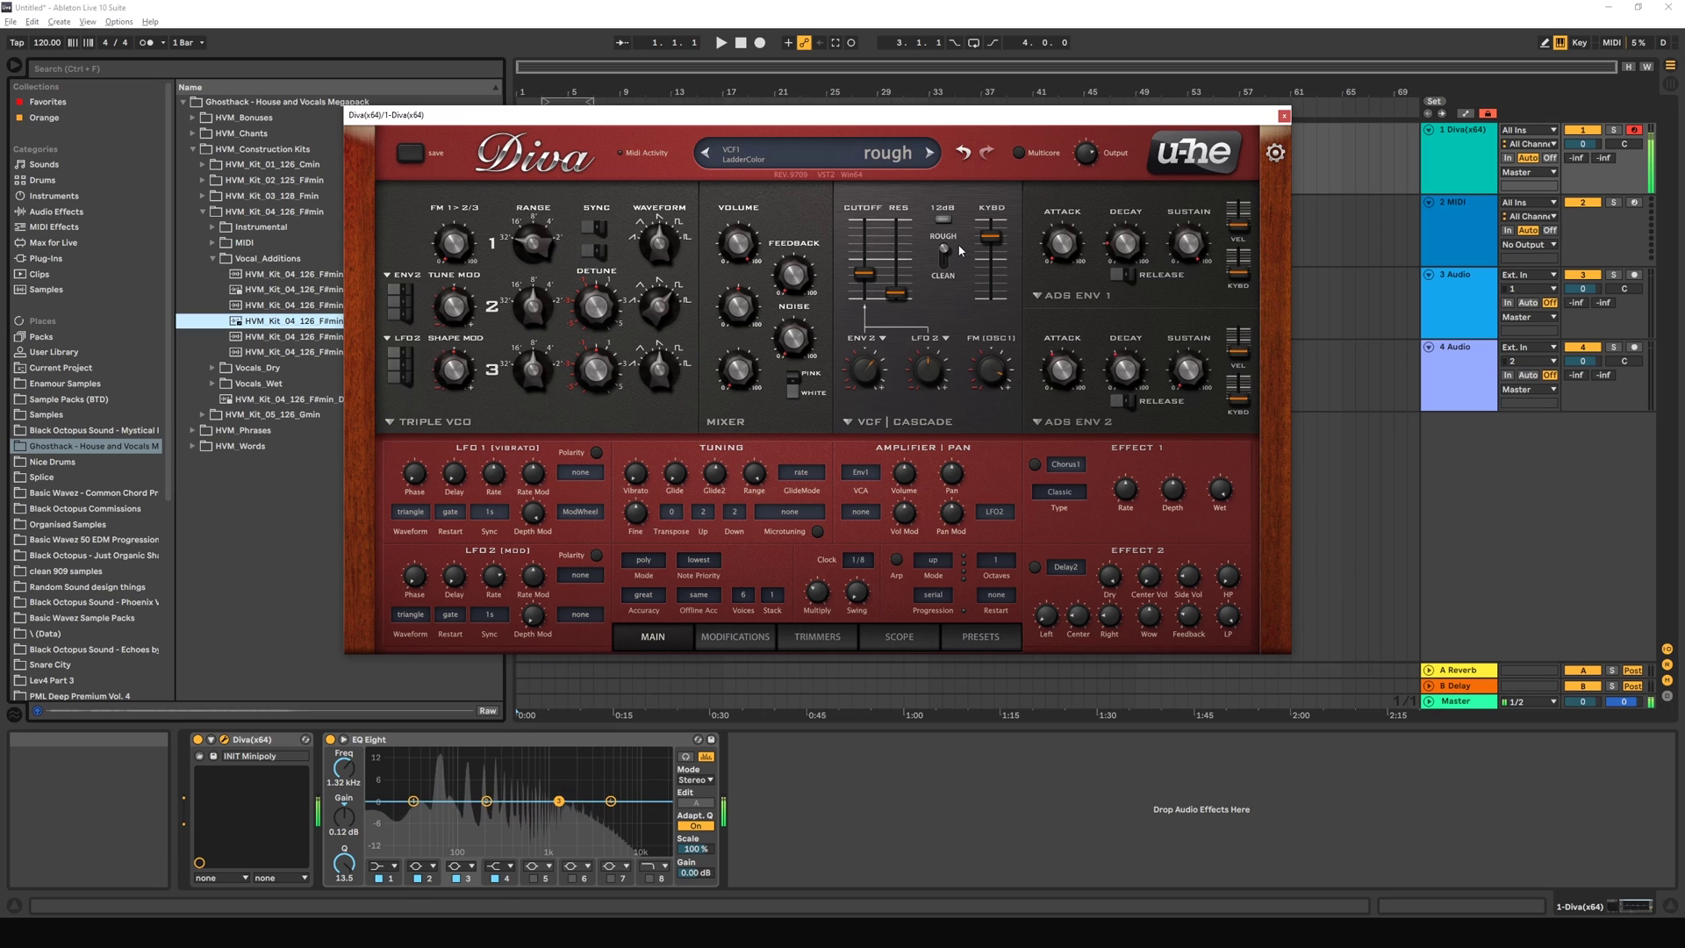
{"action": "left_click", "coordinate": [944, 254]}
{"action": "left_click", "coordinate": [945, 260]}
{"action": "left_click", "coordinate": [945, 260]}
{"action": "left_click", "coordinate": [945, 260]}
{"action": "left_click", "coordinate": [945, 259]}
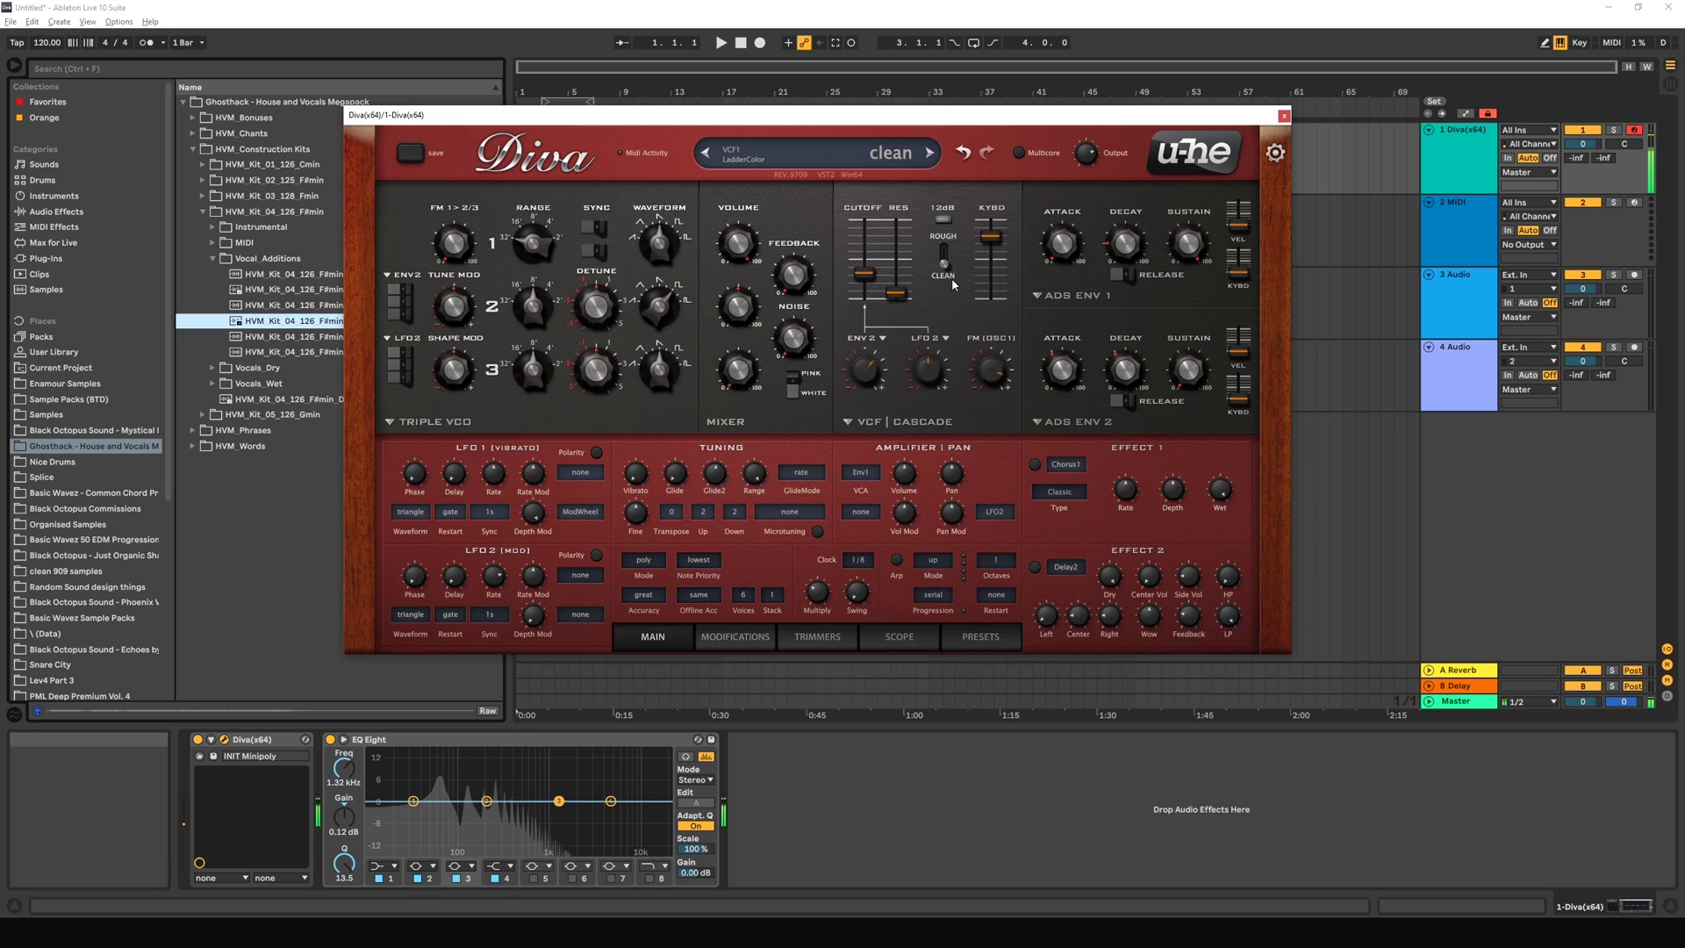
Step: Compare the Cascade filter's 12 dB and 24 dB slopes repeatedly, ending on 24 dB
{"action": "left_click", "coordinate": [946, 220]}
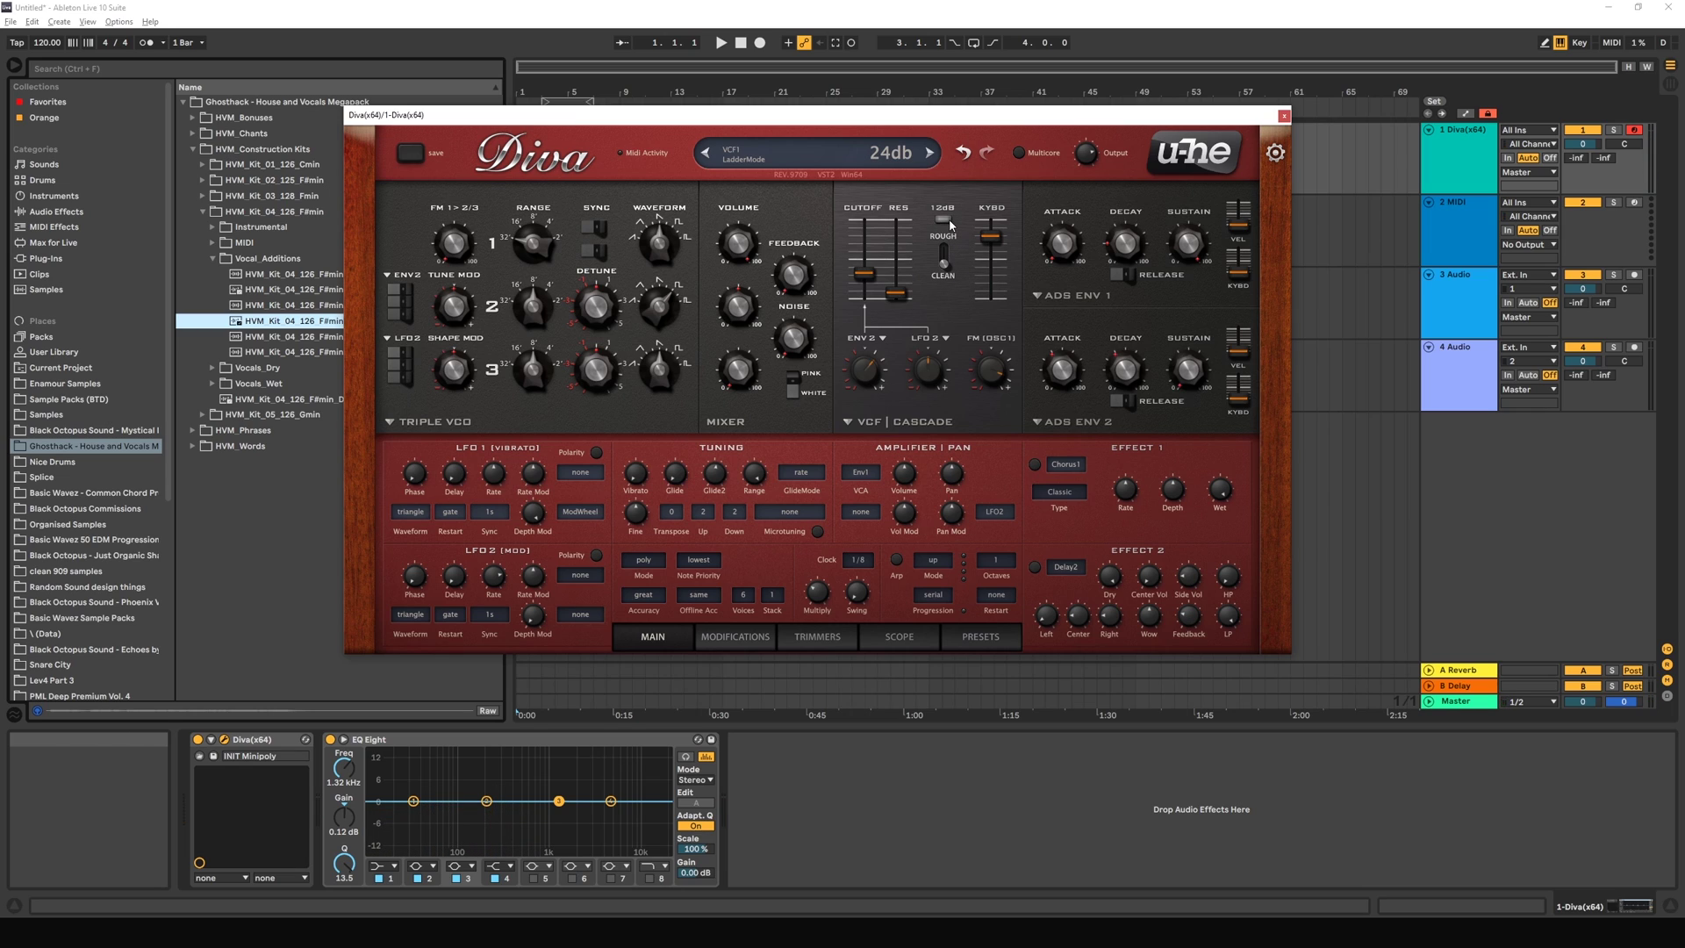
{"action": "left_click", "coordinate": [945, 221]}
{"action": "left_click", "coordinate": [945, 222]}
{"action": "left_click", "coordinate": [946, 221]}
{"action": "left_click", "coordinate": [945, 221]}
{"action": "left_click", "coordinate": [945, 221]}
{"action": "left_click", "coordinate": [945, 221]}
{"action": "left_click", "coordinate": [945, 221]}
{"action": "left_click", "coordinate": [945, 221]}
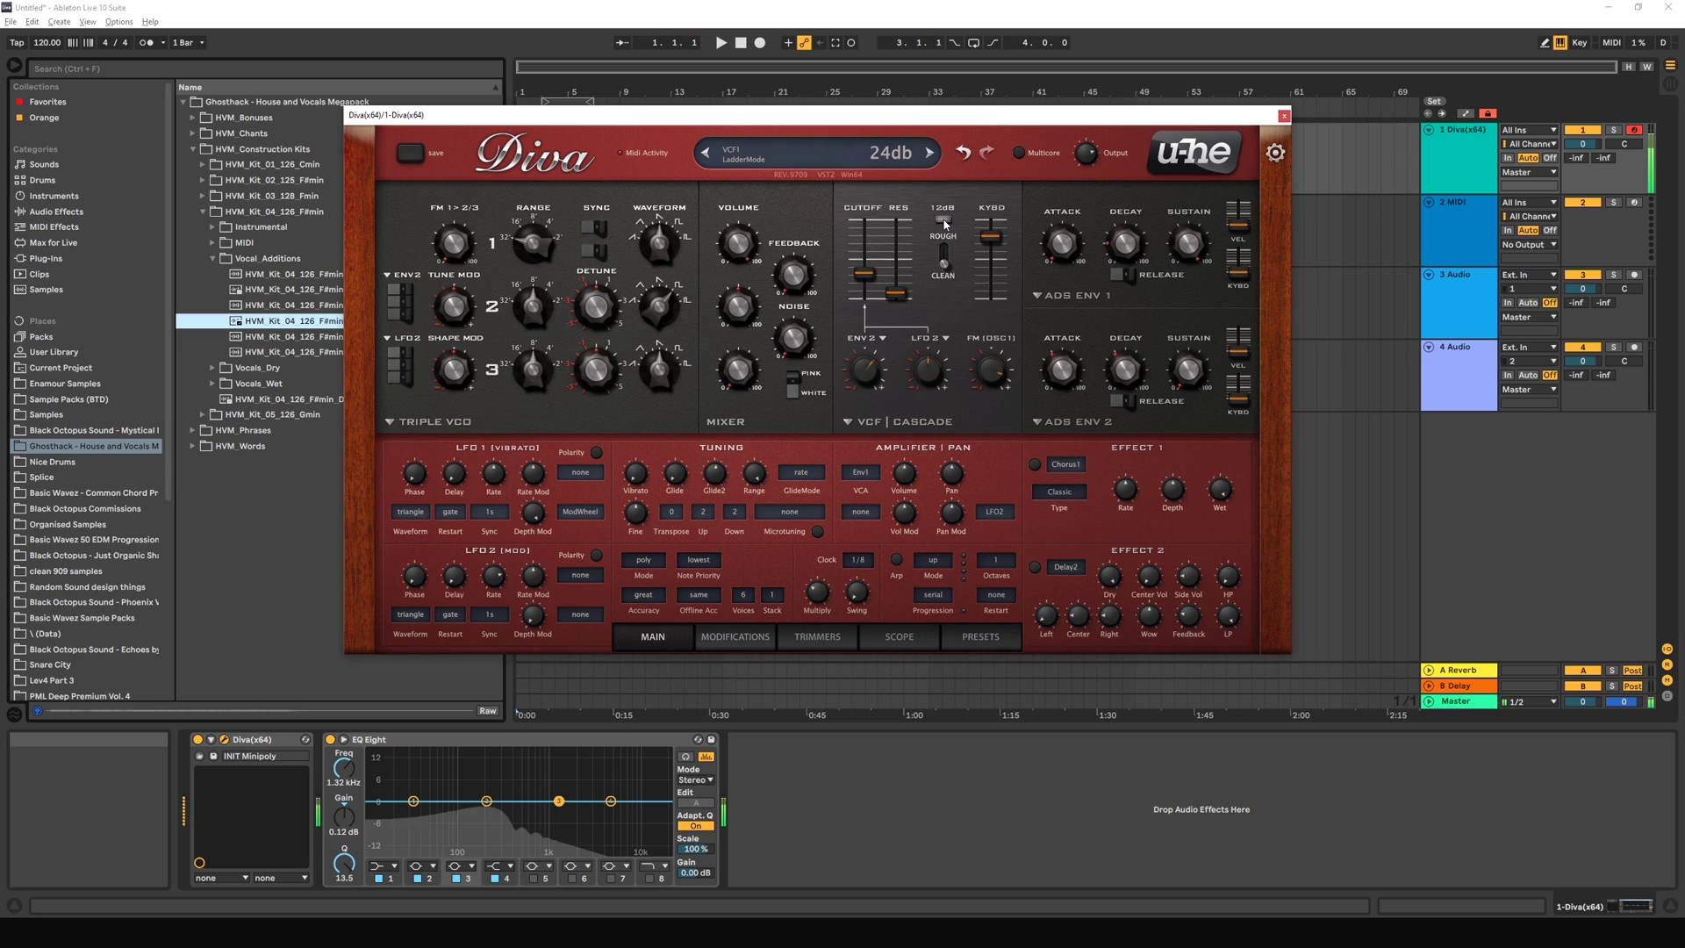
Step: Switch the filter model to Ladder to check its slope options, and return it to Cascade
{"action": "left_click", "coordinate": [893, 427]}
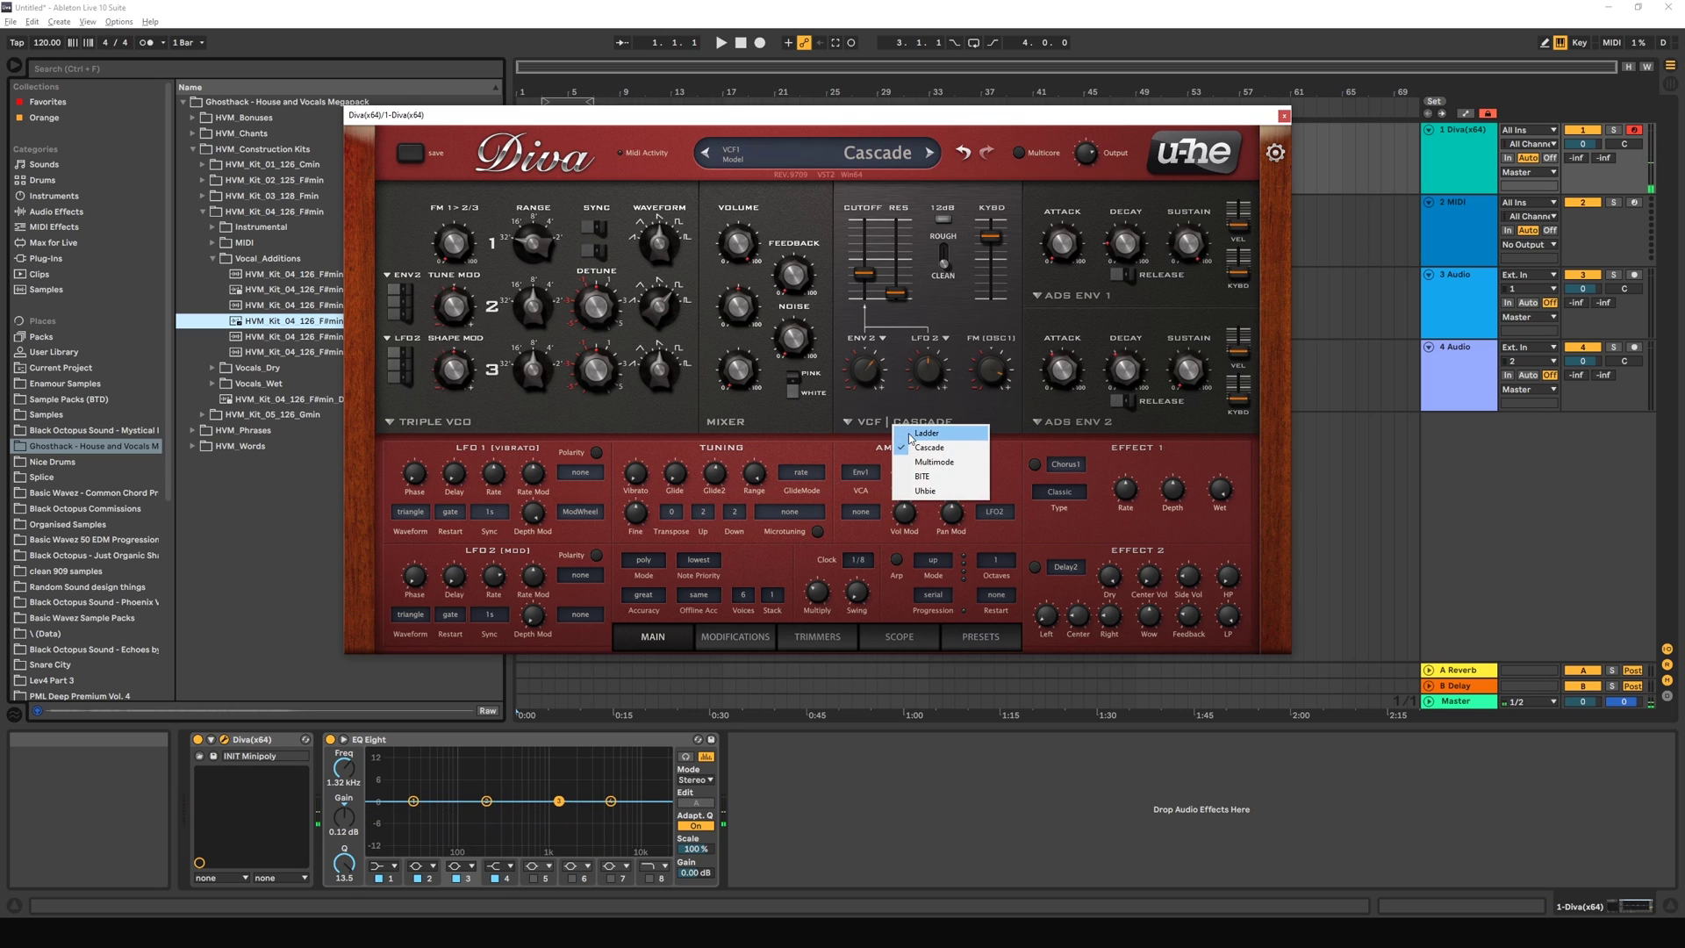
{"action": "left_click", "coordinate": [908, 432]}
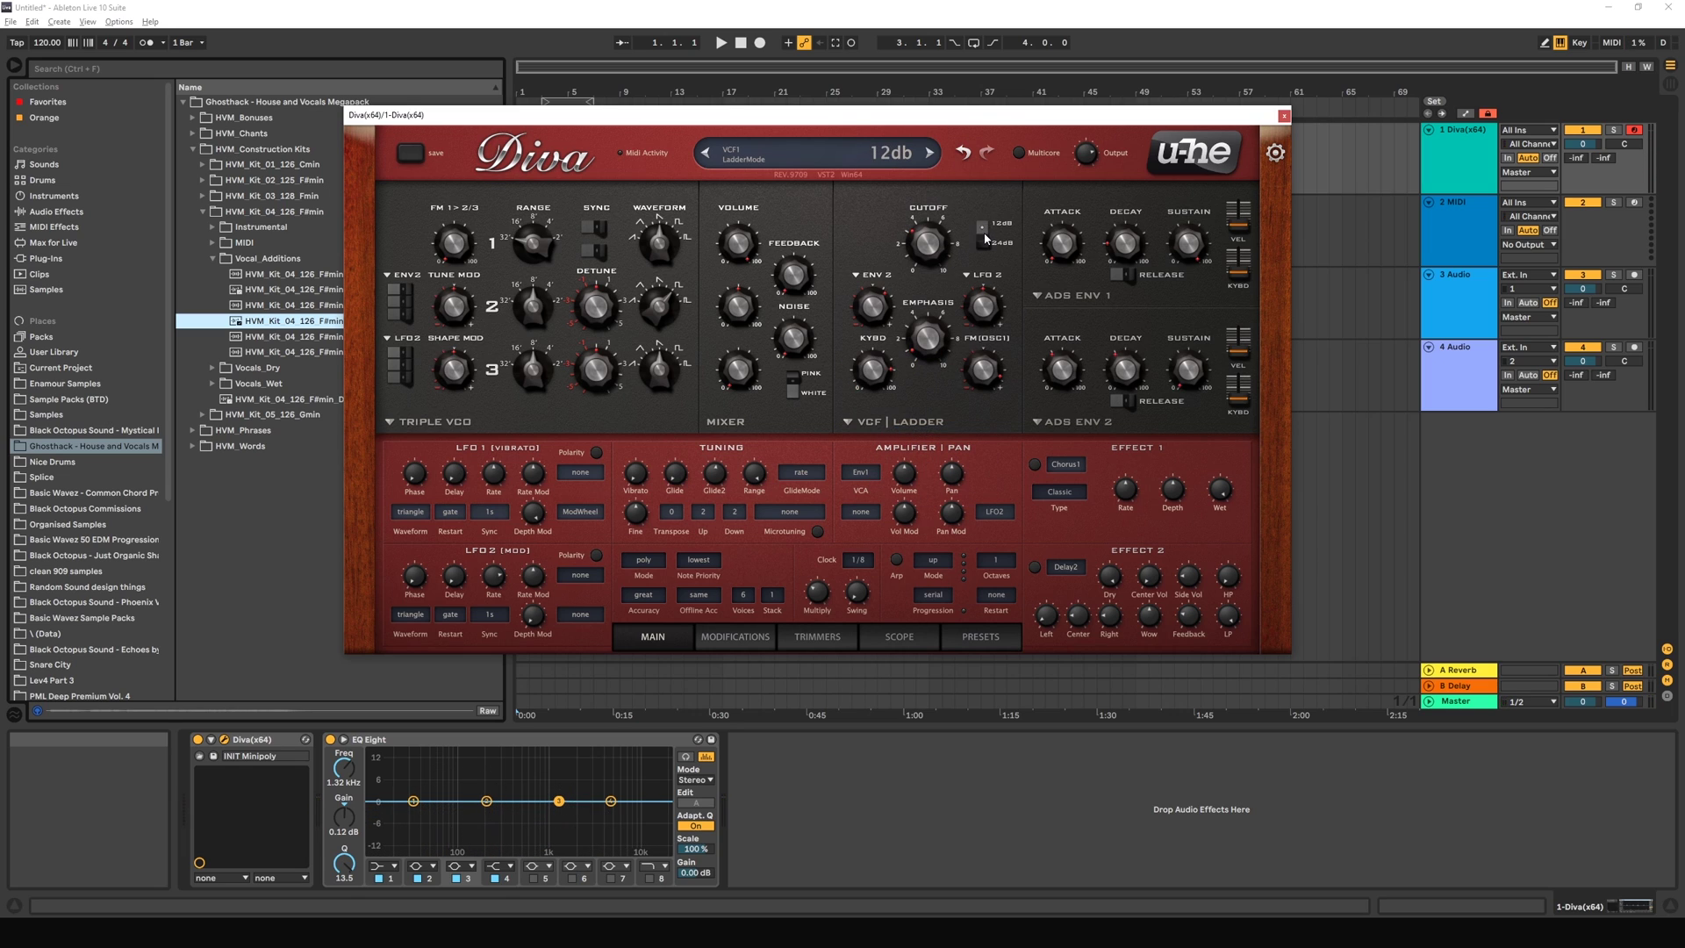
{"action": "left_click", "coordinate": [891, 424]}
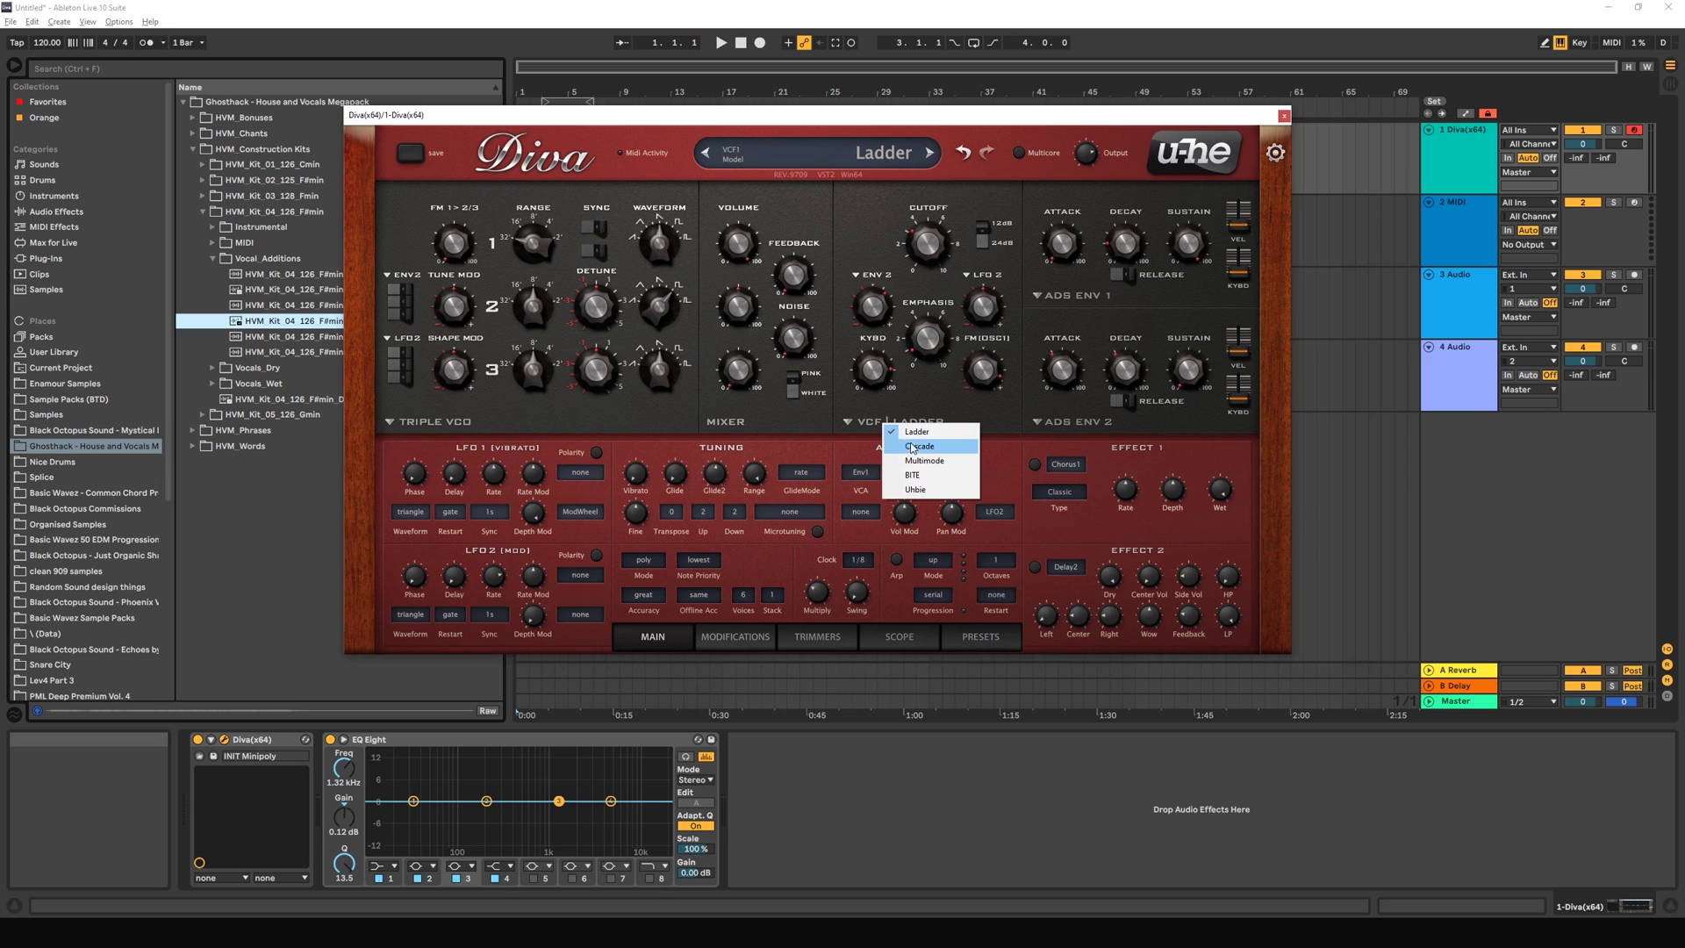
{"action": "left_click", "coordinate": [906, 446]}
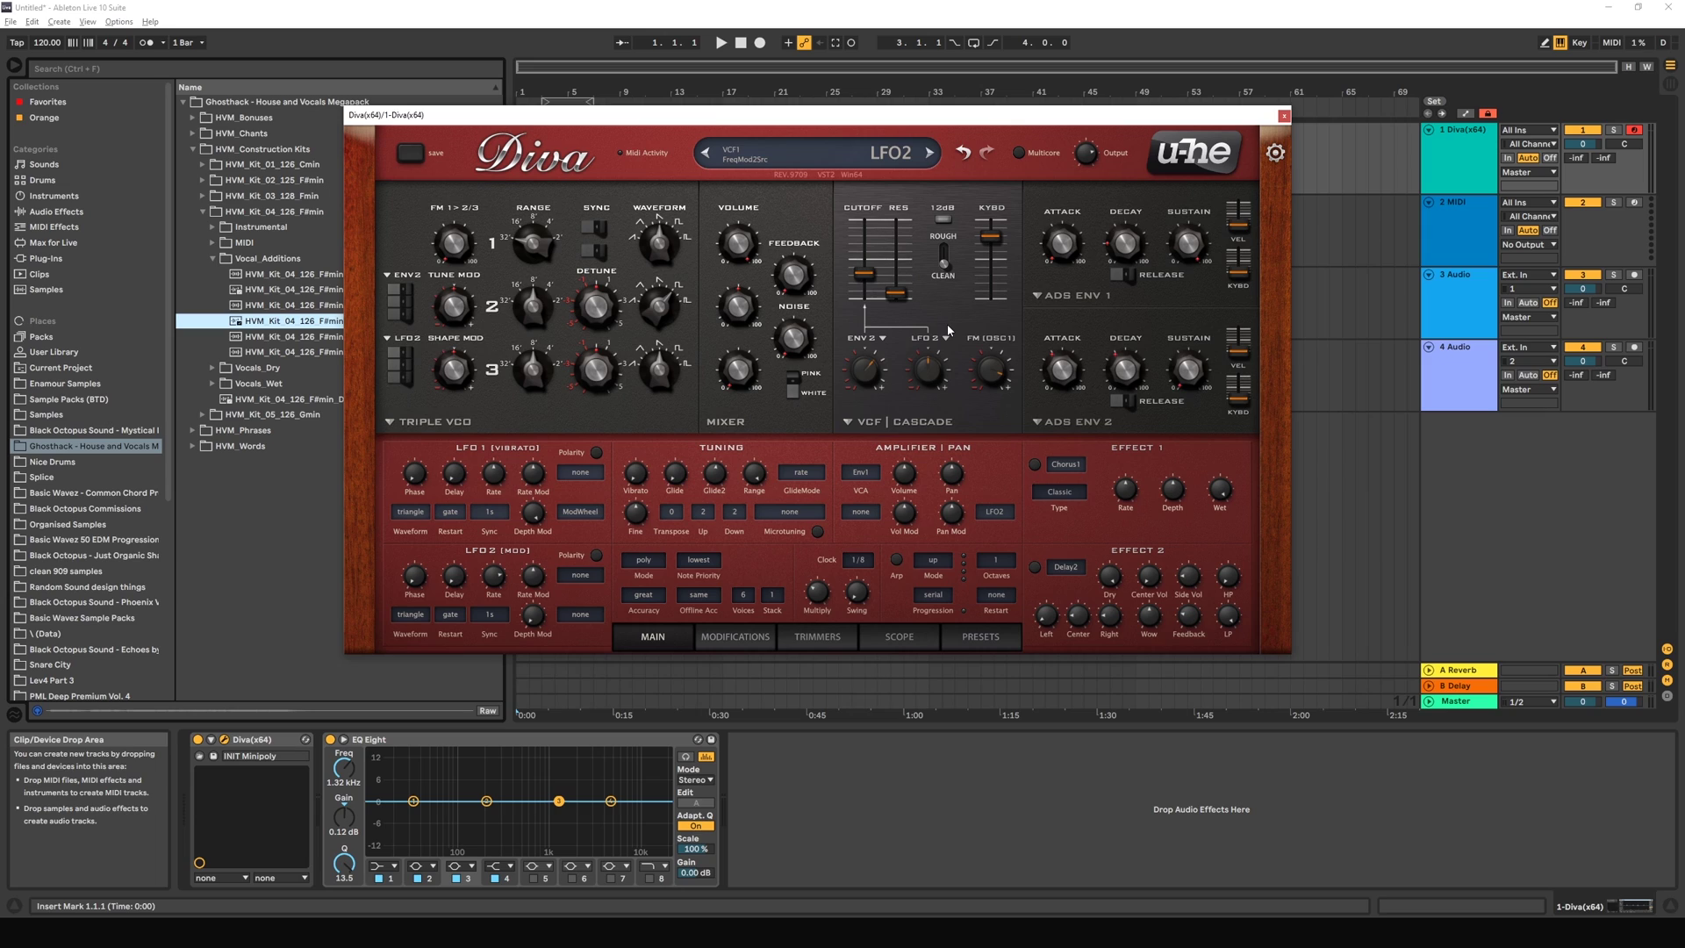
Step: Alternate the filter model between Ladder and Cascade to compare their sound, ending on Cascade
{"action": "left_click", "coordinate": [902, 421]}
{"action": "left_click", "coordinate": [919, 406]}
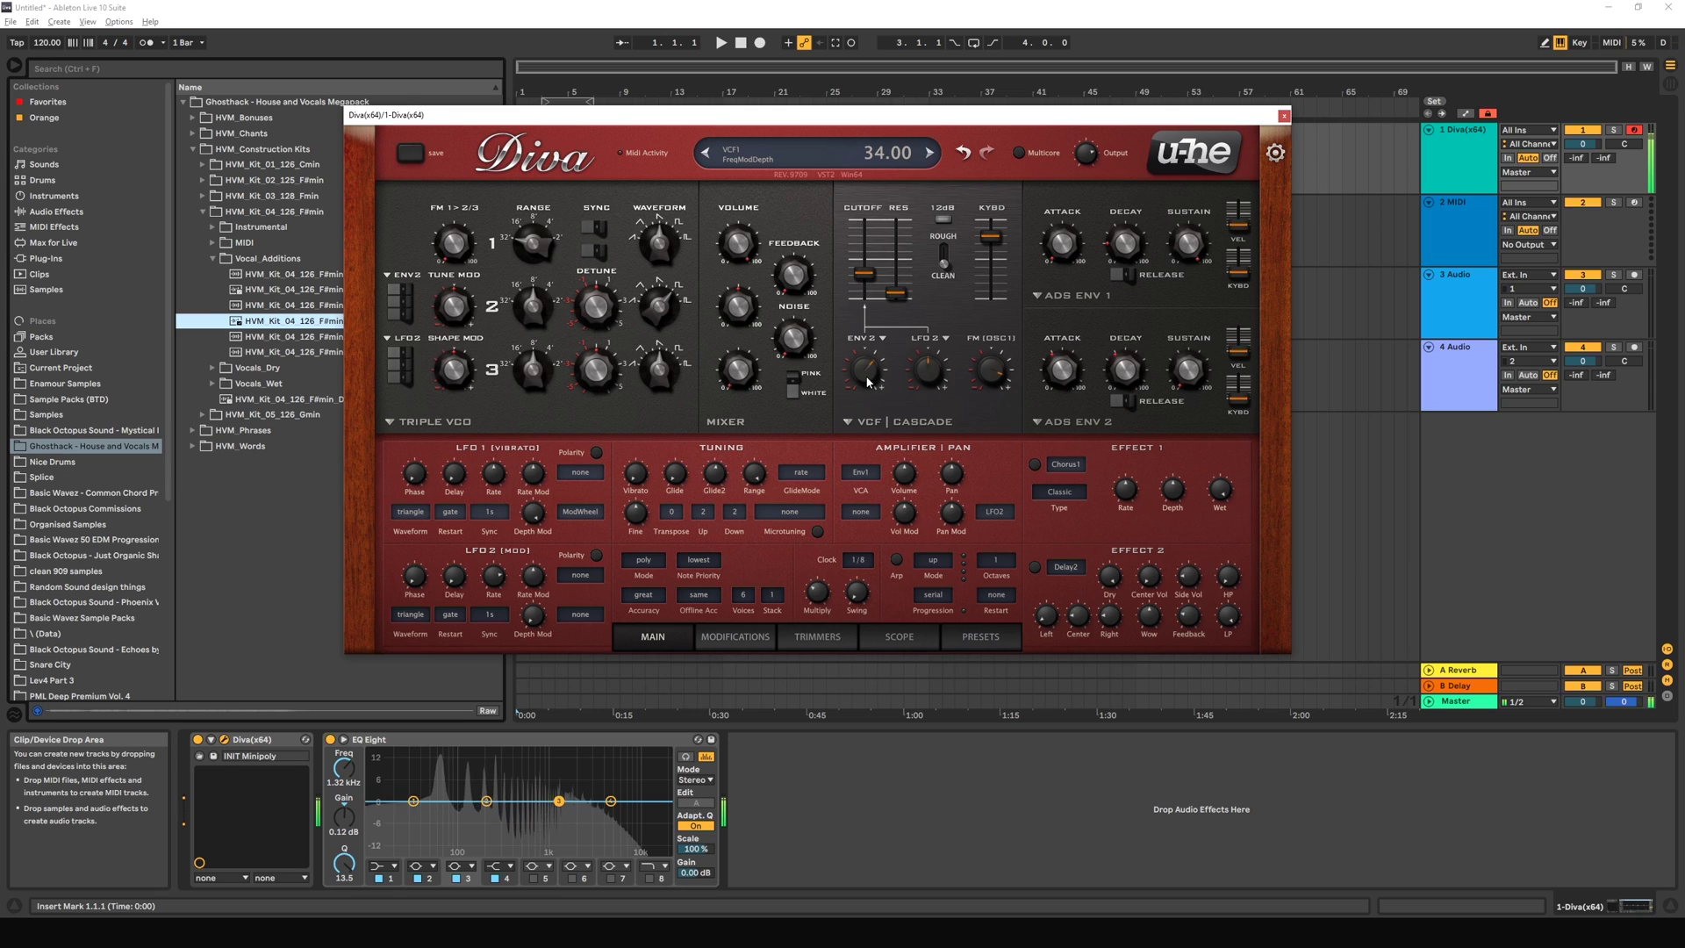
{"action": "left_click", "coordinate": [917, 422]}
{"action": "left_click", "coordinate": [921, 430]}
{"action": "left_click", "coordinate": [911, 421]}
{"action": "left_click", "coordinate": [930, 445]}
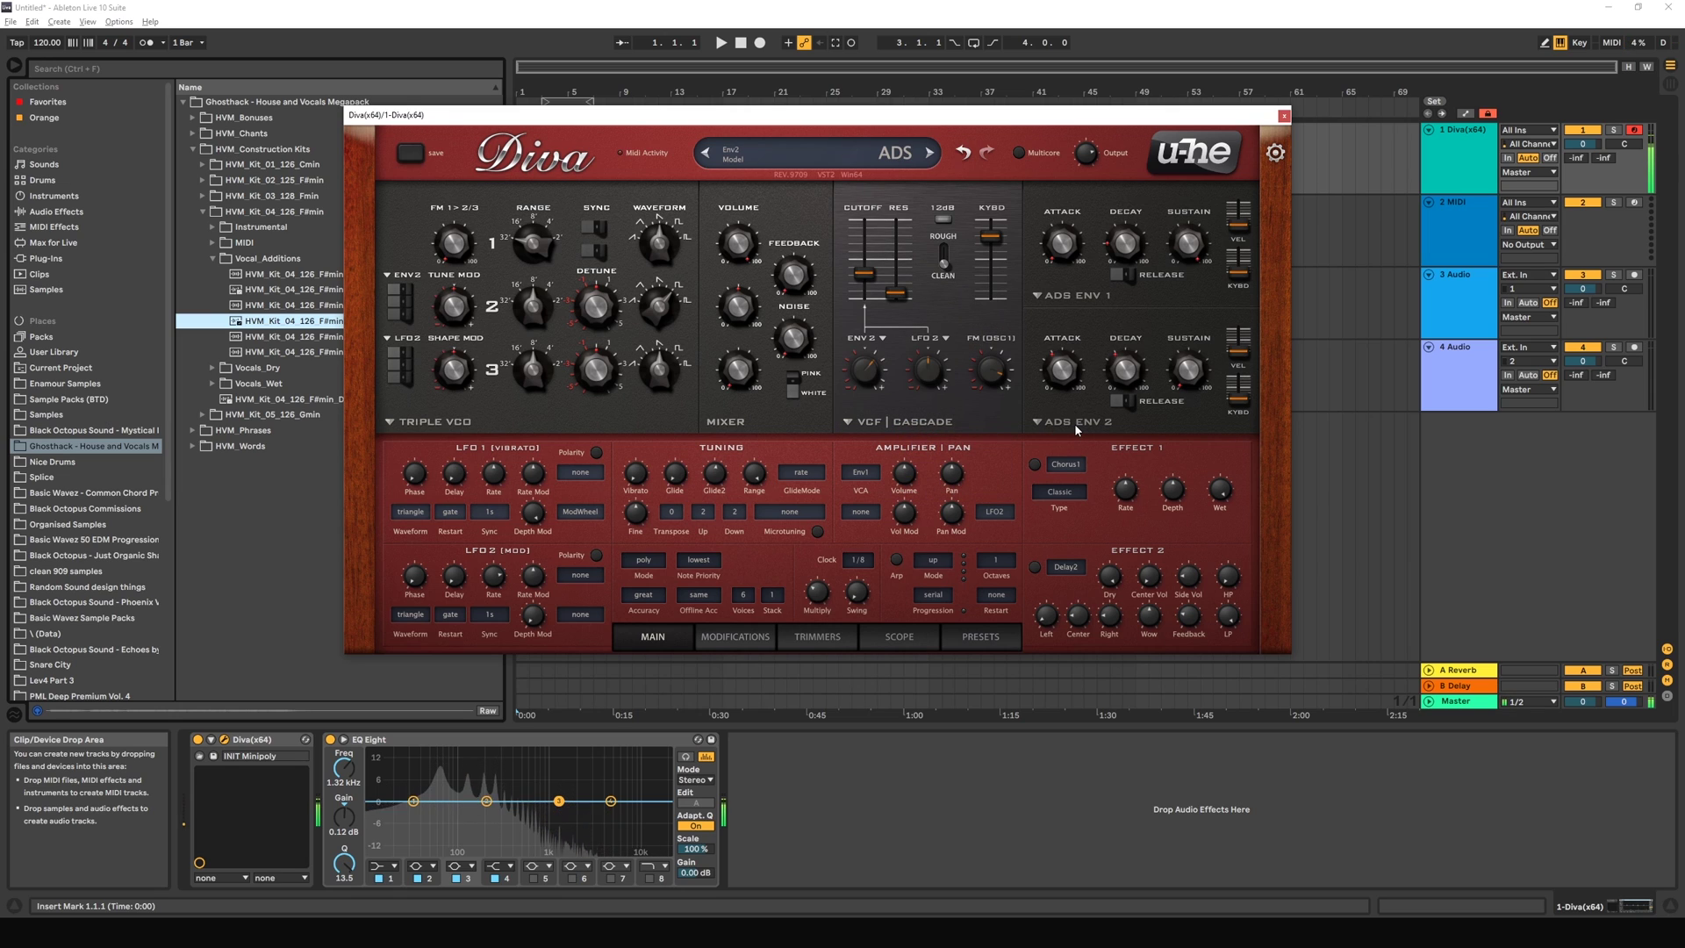
{"action": "left_click", "coordinate": [935, 422]}
{"action": "left_click", "coordinate": [958, 440]}
{"action": "left_click", "coordinate": [926, 423]}
{"action": "left_click", "coordinate": [952, 444]}
{"action": "left_click", "coordinate": [939, 425]}
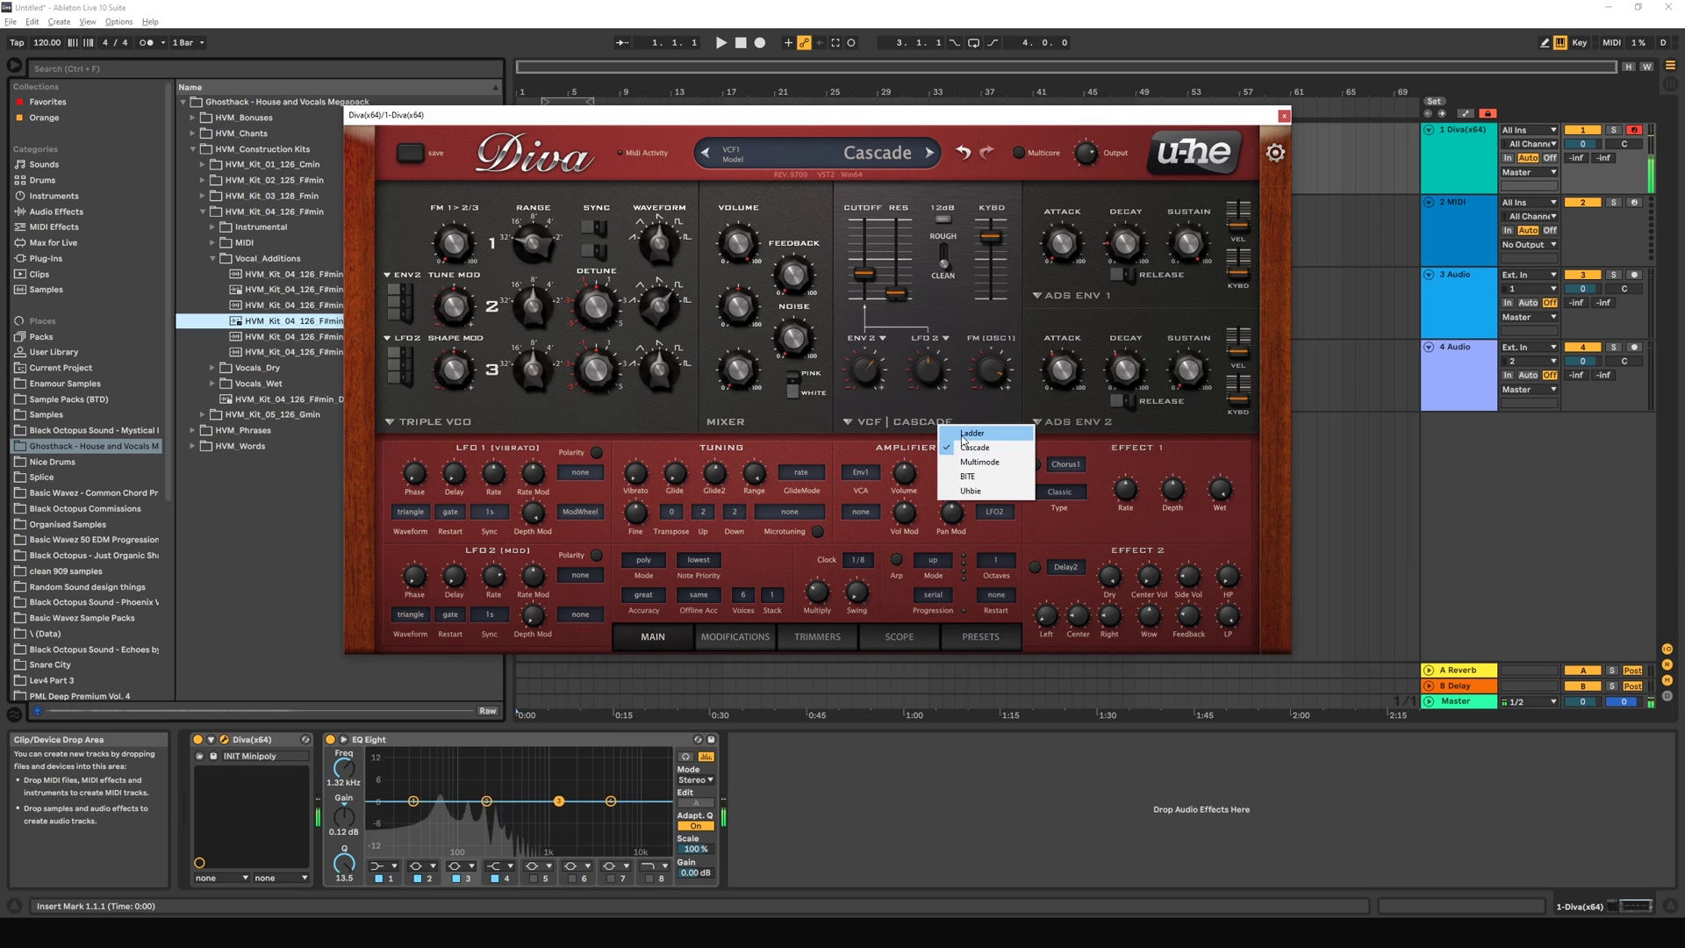
{"action": "left_click", "coordinate": [963, 433]}
{"action": "left_click", "coordinate": [933, 424]}
{"action": "left_click", "coordinate": [967, 449]}
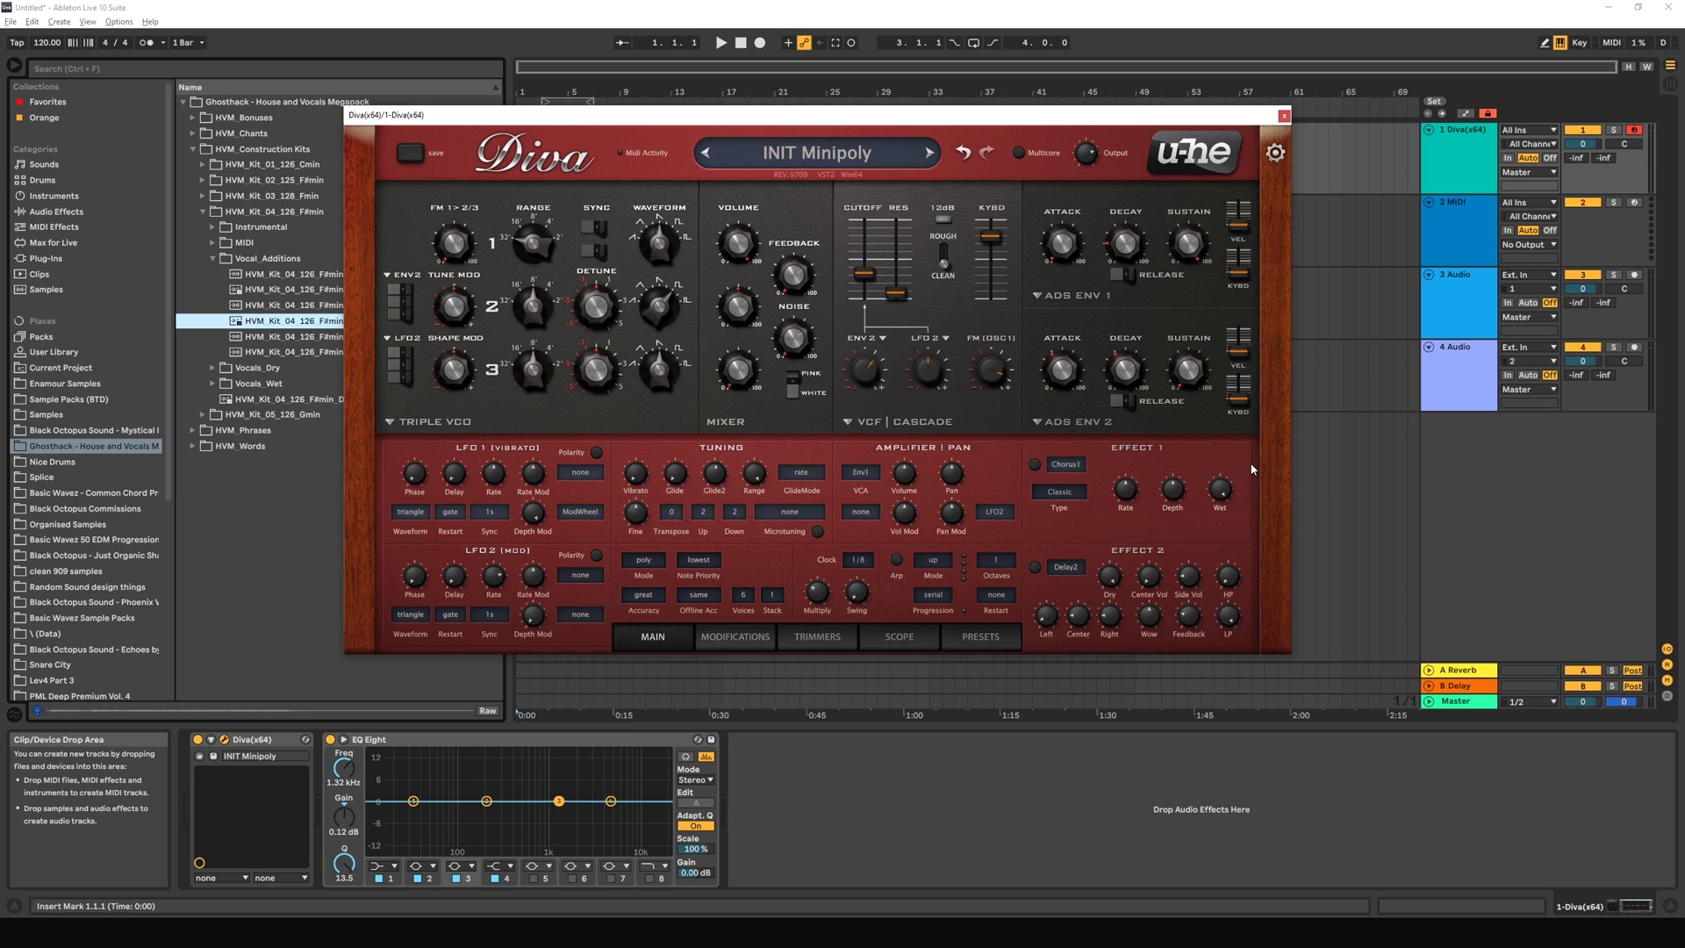
Step: Switch the filter model to Multimode and try its LP4, LP2 and HP modes
{"action": "left_click", "coordinate": [929, 426]}
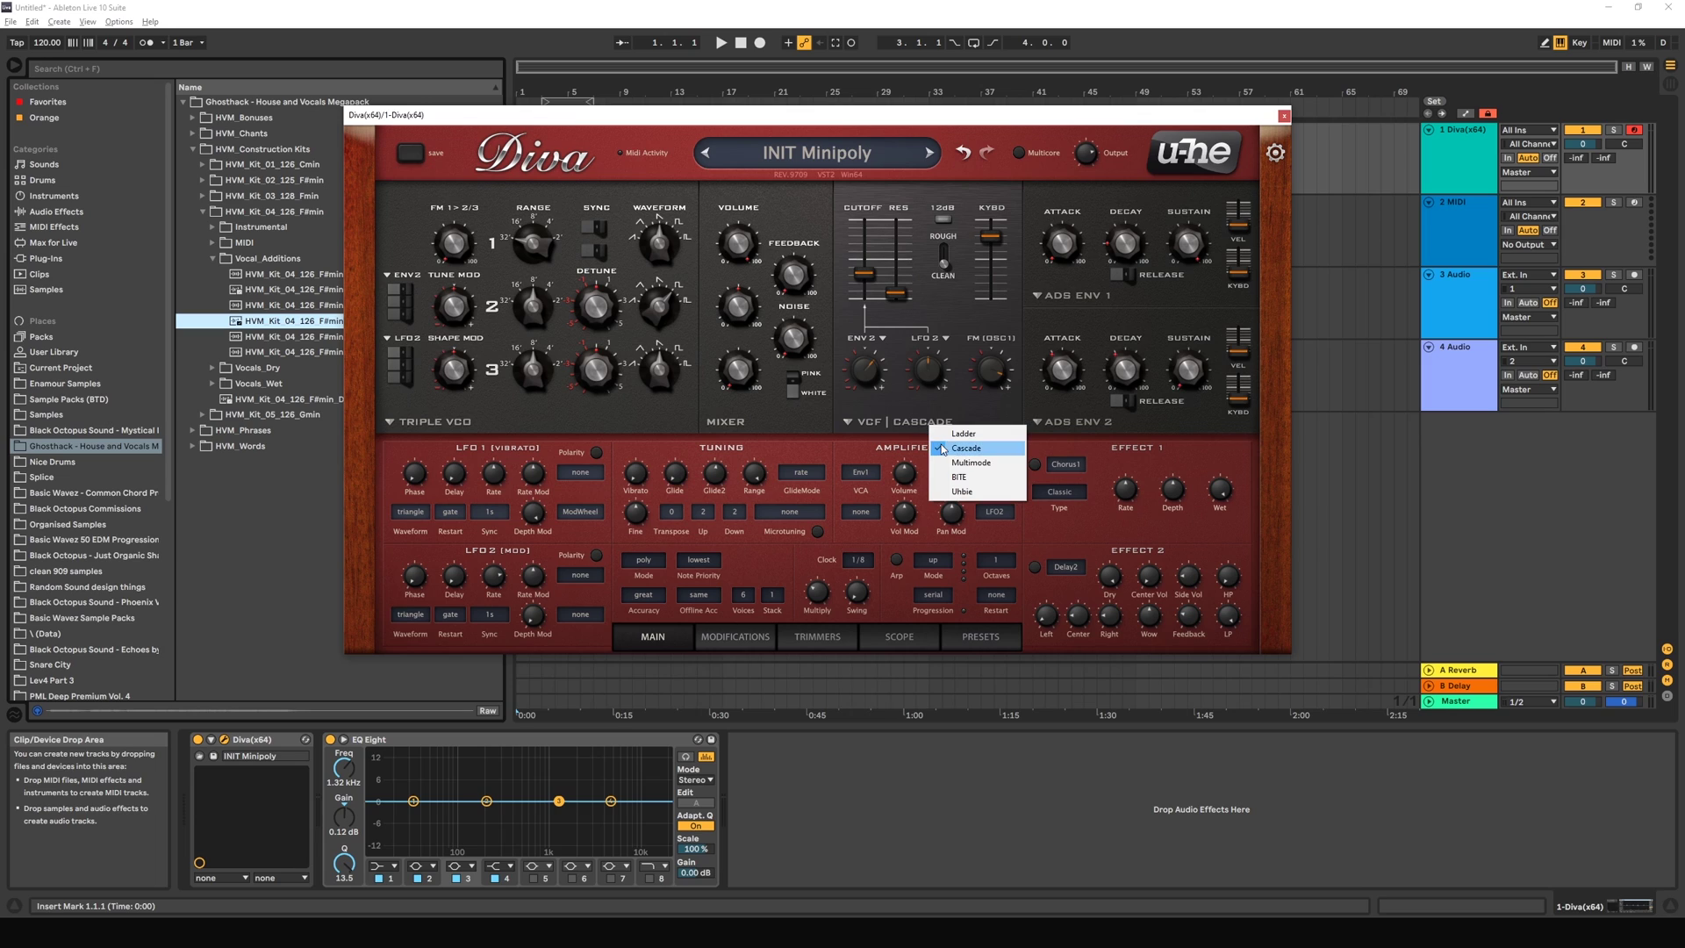
{"action": "left_click", "coordinate": [957, 465]}
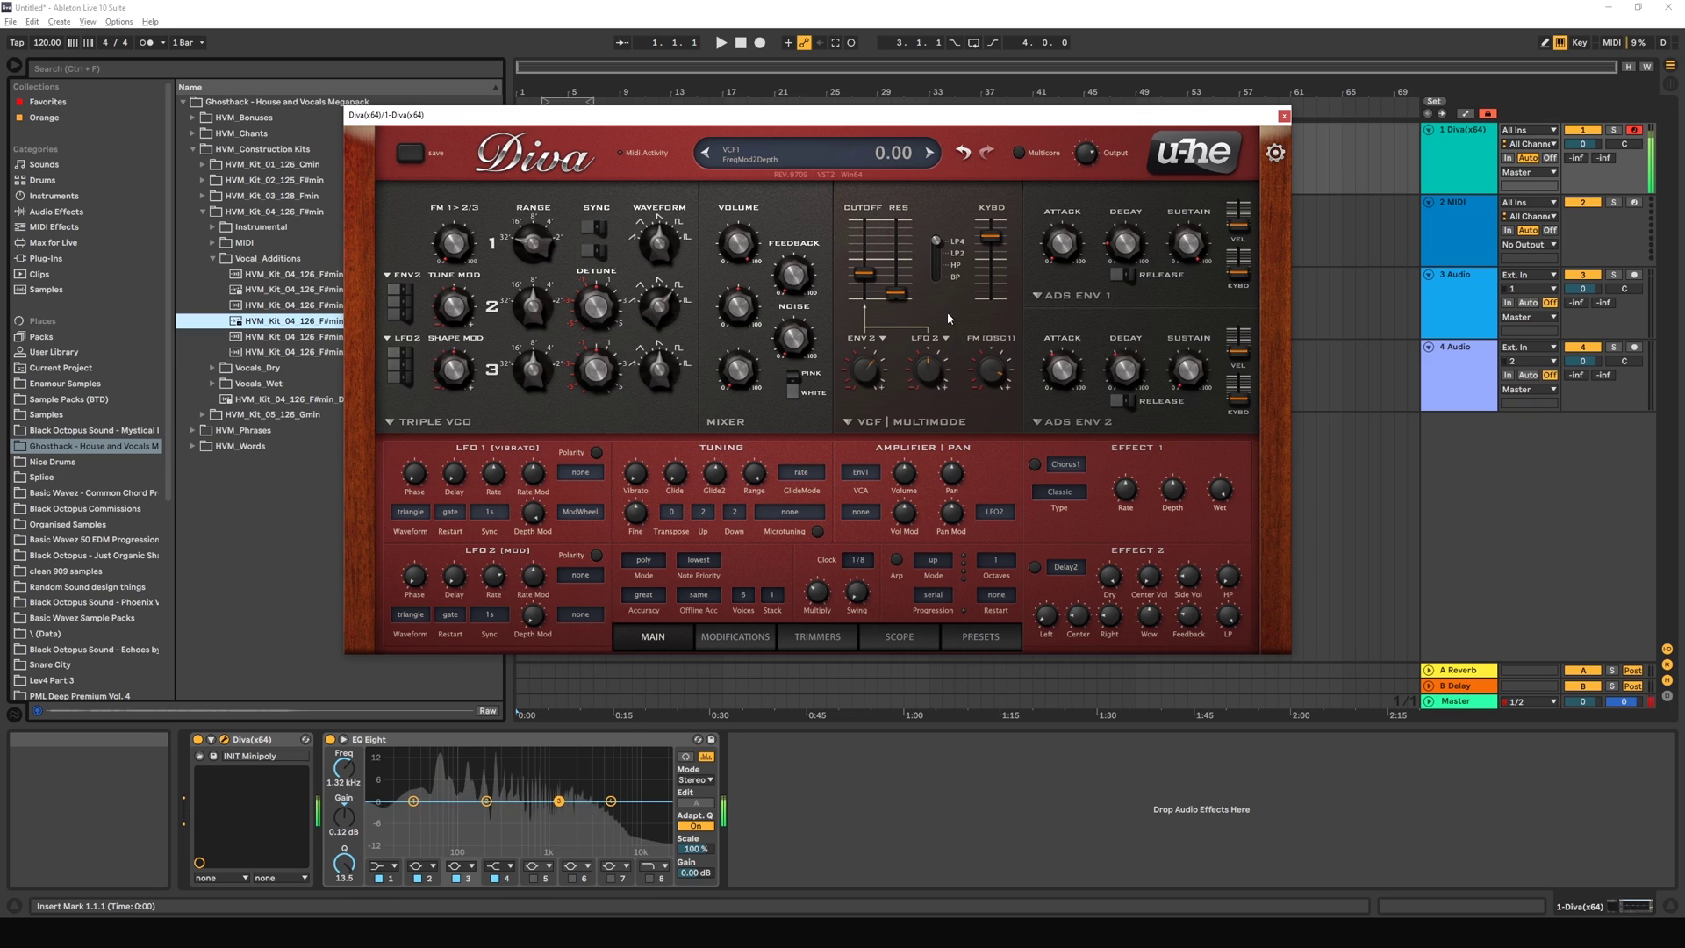
{"action": "left_click", "coordinate": [942, 259]}
{"action": "left_click", "coordinate": [933, 243]}
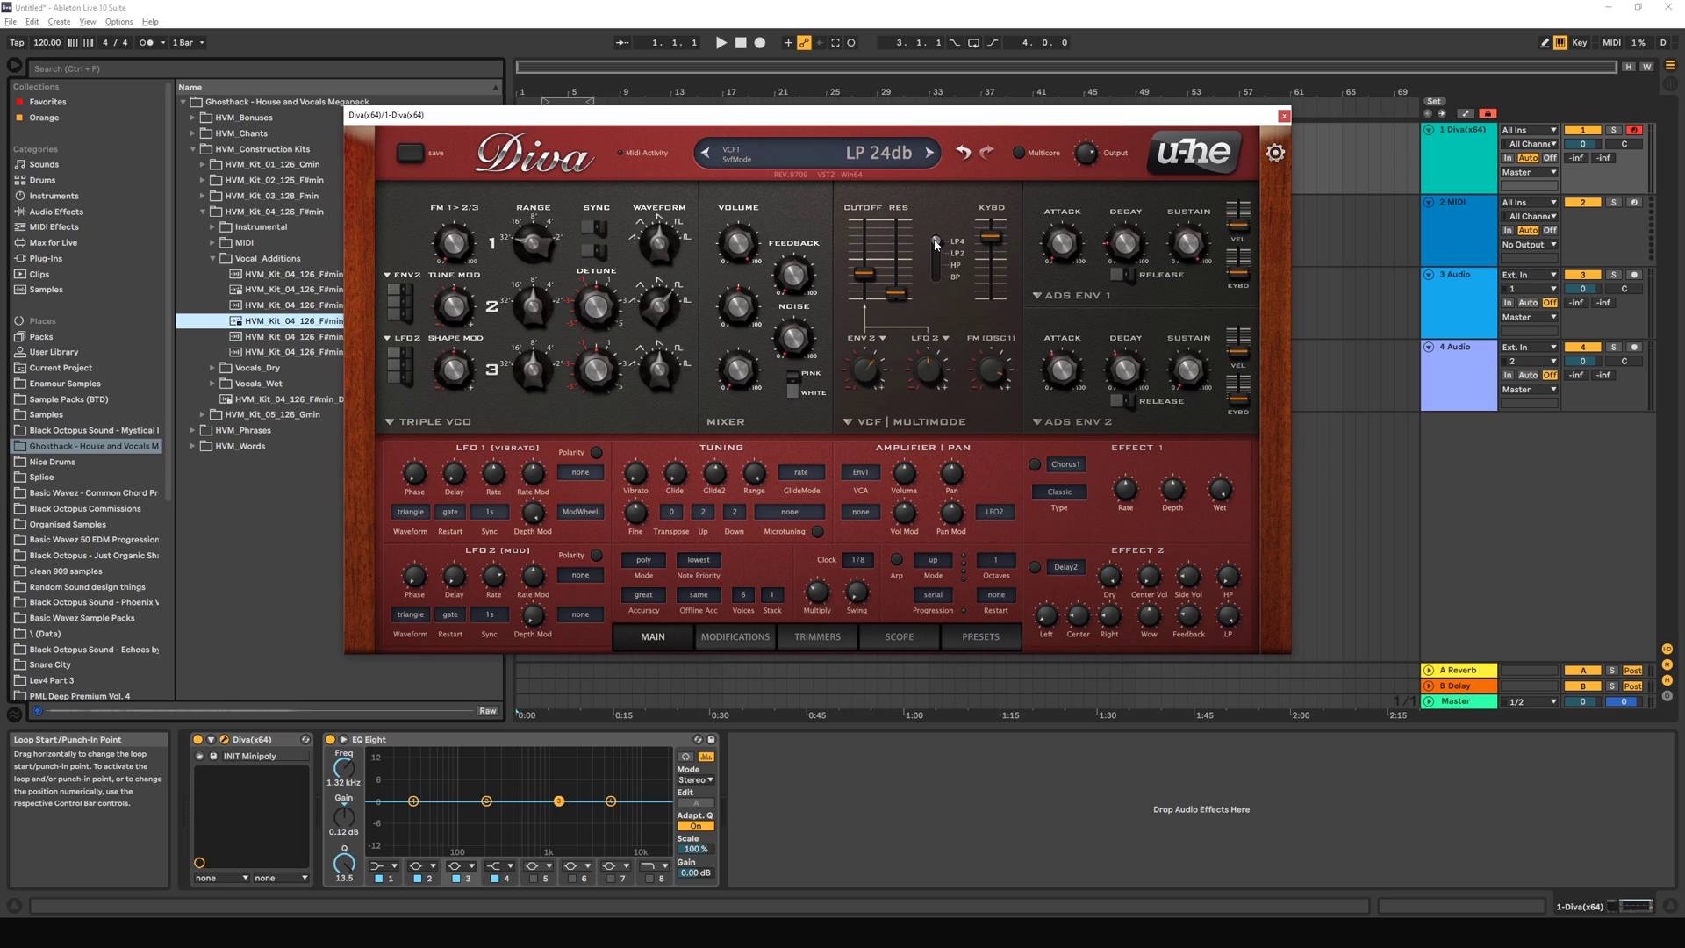
{"action": "left_click", "coordinate": [936, 248]}
{"action": "left_click", "coordinate": [937, 244]}
{"action": "left_click", "coordinate": [940, 251]}
{"action": "left_click", "coordinate": [937, 263]}
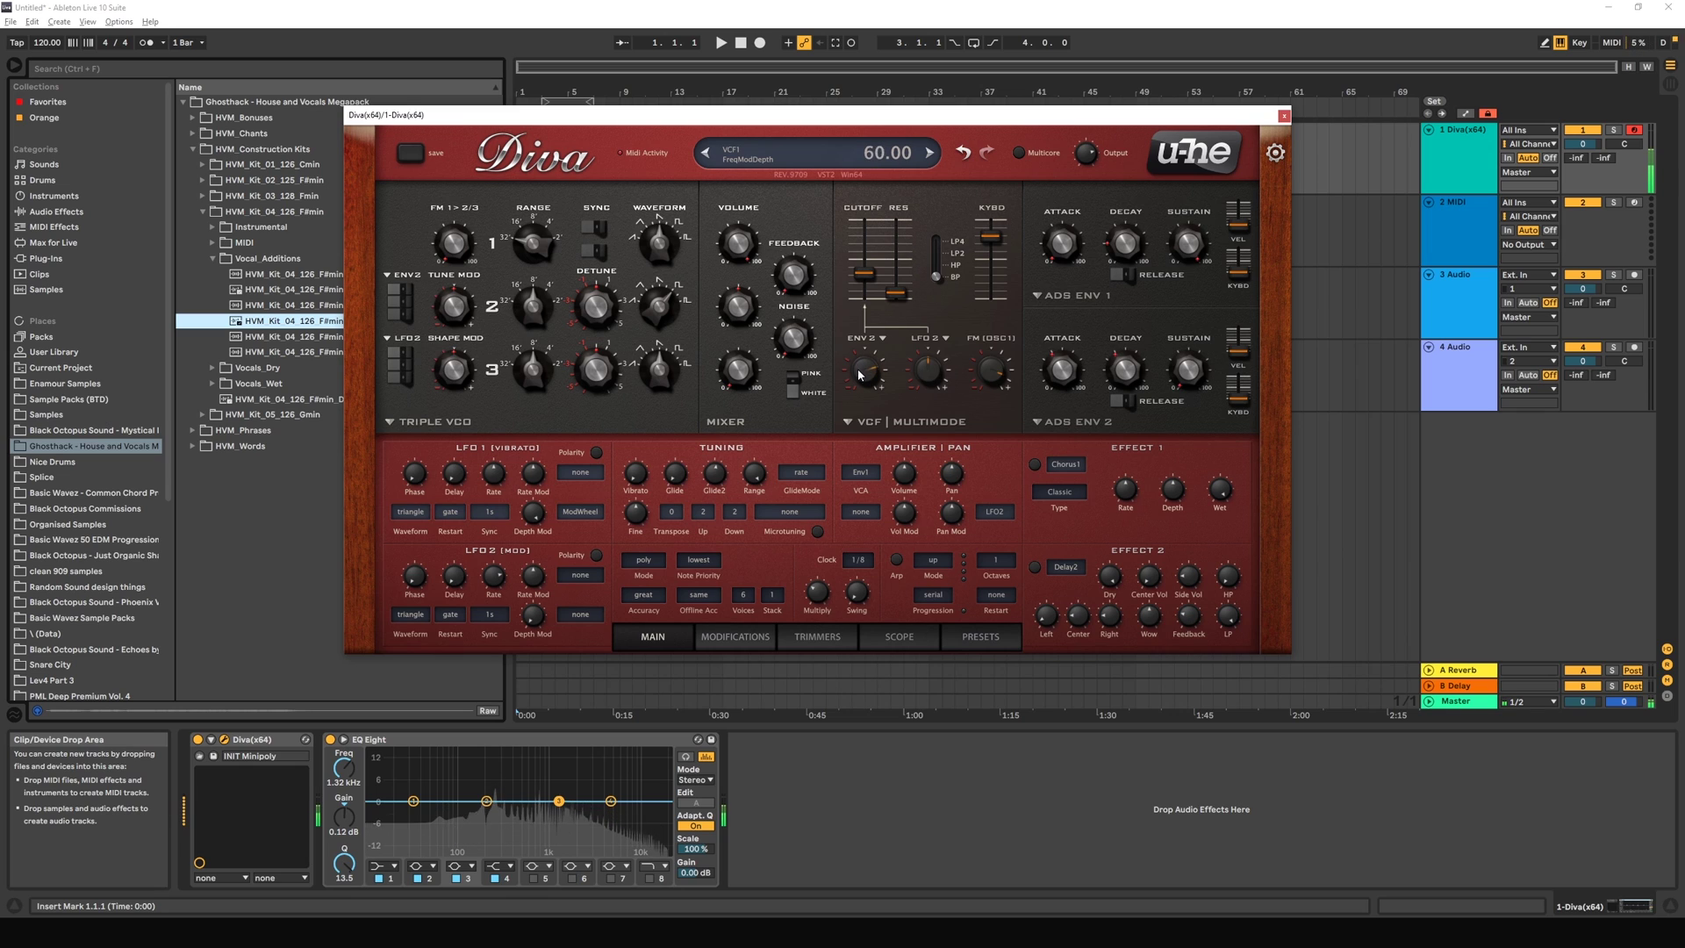
Step: Lower the Multimode filter's cutoff slider and try its BP mode
{"action": "mouse_move", "coordinate": [865, 274]}
{"action": "left_mouse_down"}
{"action": "mouse_move", "coordinate": [861, 238]}
{"action": "mouse_move", "coordinate": [868, 277]}
{"action": "left_mouse_up"}
{"action": "left_click", "coordinate": [935, 272]}
{"action": "mouse_move", "coordinate": [863, 277]}
{"action": "left_mouse_down"}
{"action": "mouse_move", "coordinate": [866, 240]}
{"action": "mouse_move", "coordinate": [866, 286]}
{"action": "left_mouse_up"}
{"action": "left_click", "coordinate": [935, 273]}
{"action": "mouse_move", "coordinate": [993, 268]}
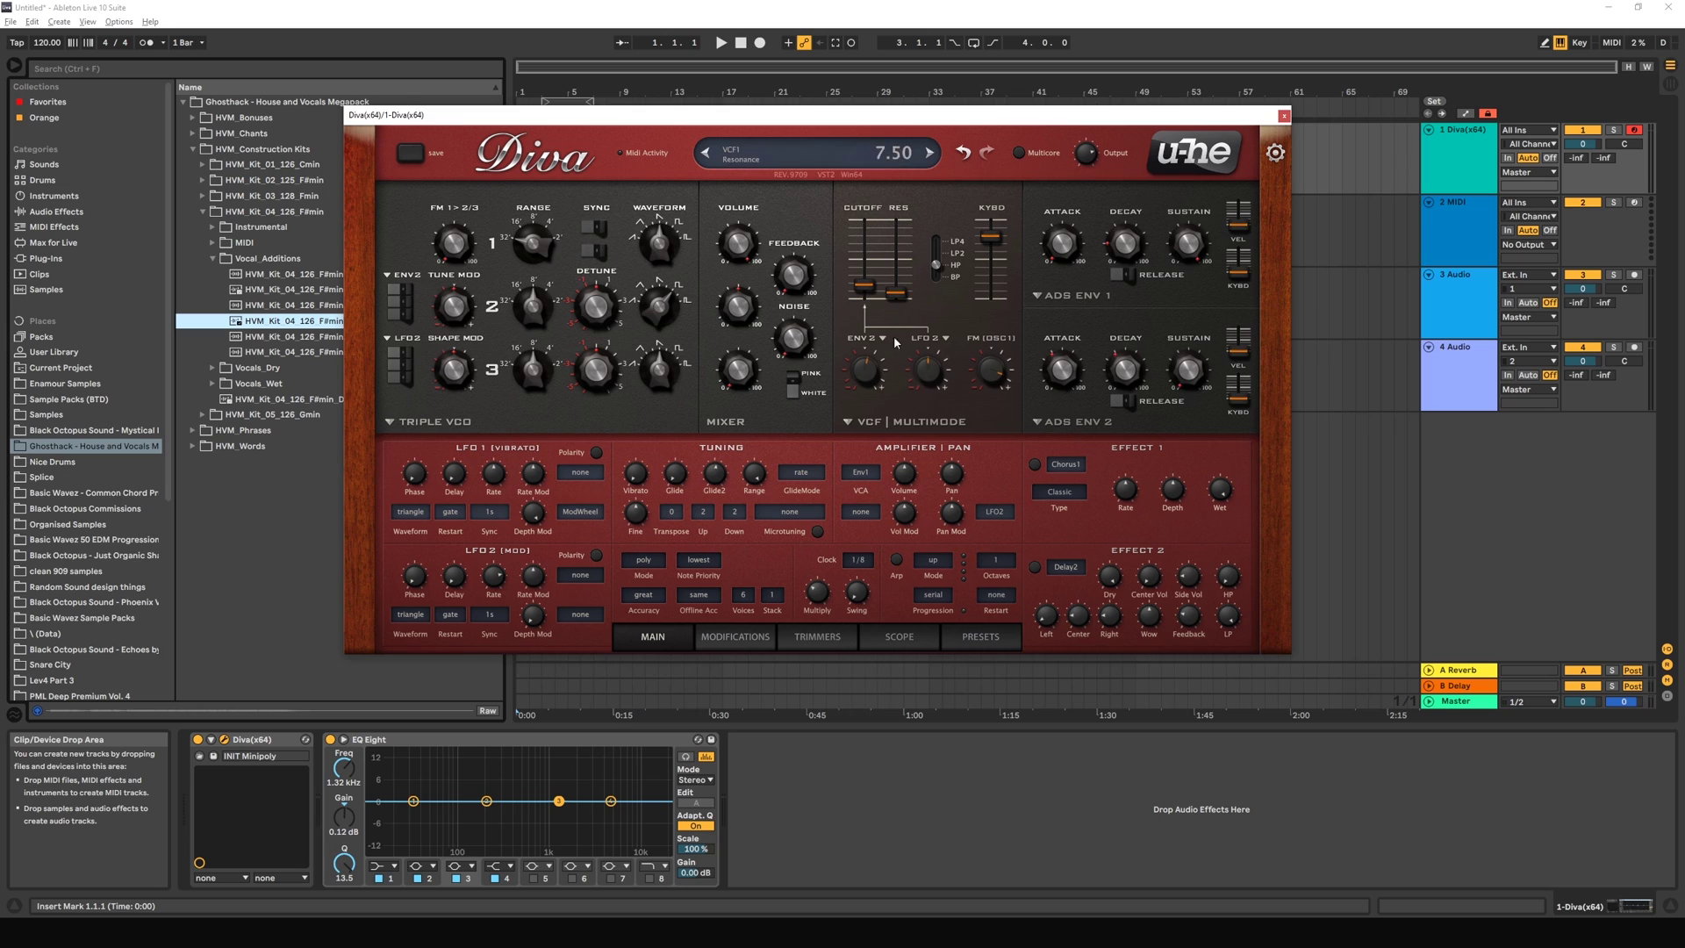
Step: Switch the filter model to BITE and try different cutoff and peak amounts
{"action": "left_click", "coordinate": [899, 429]}
{"action": "left_click", "coordinate": [946, 480]}
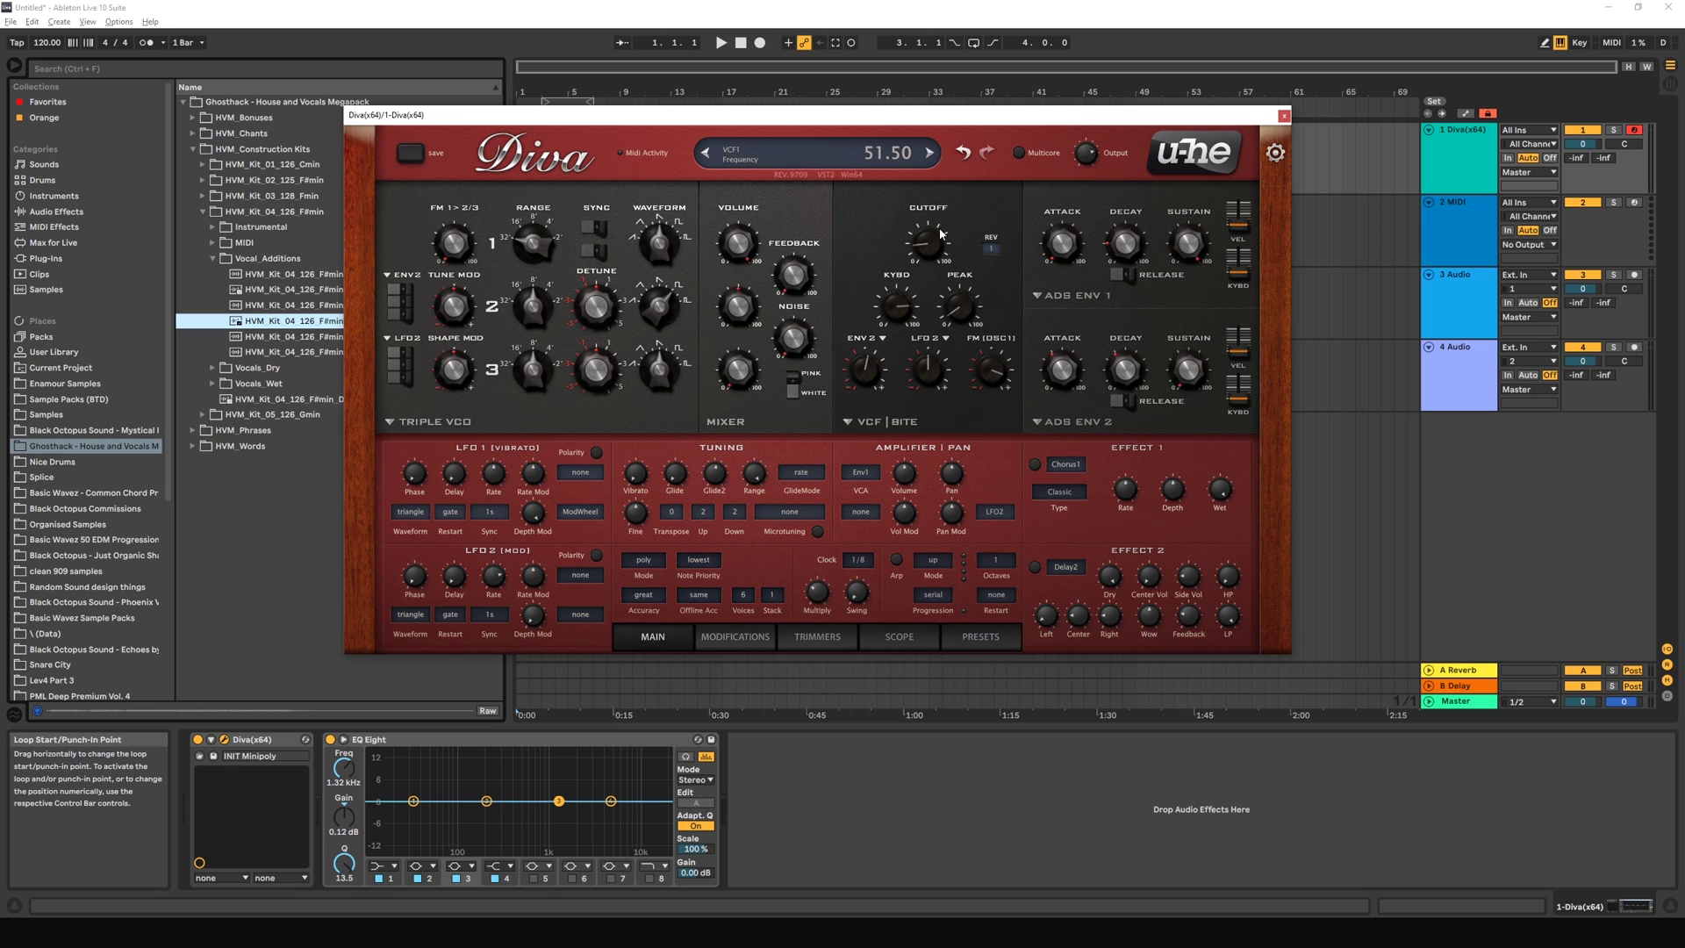
{"action": "left_click_drag", "start_coordinate": [930, 244], "coordinate": [948, 186]}
{"action": "mouse_move", "coordinate": [959, 318]}
{"action": "left_mouse_down"}
{"action": "mouse_move", "coordinate": [981, 200]}
{"action": "mouse_move", "coordinate": [955, 316]}
{"action": "left_mouse_up"}
{"action": "left_click_drag", "start_coordinate": [928, 242], "coordinate": [940, 216]}
Step: Adjust the BITE filter's oscillator 1 FM amount and try lower and higher oscillator 1 volumes in the mixer
{"action": "left_click_drag", "start_coordinate": [991, 390], "coordinate": [991, 384]}
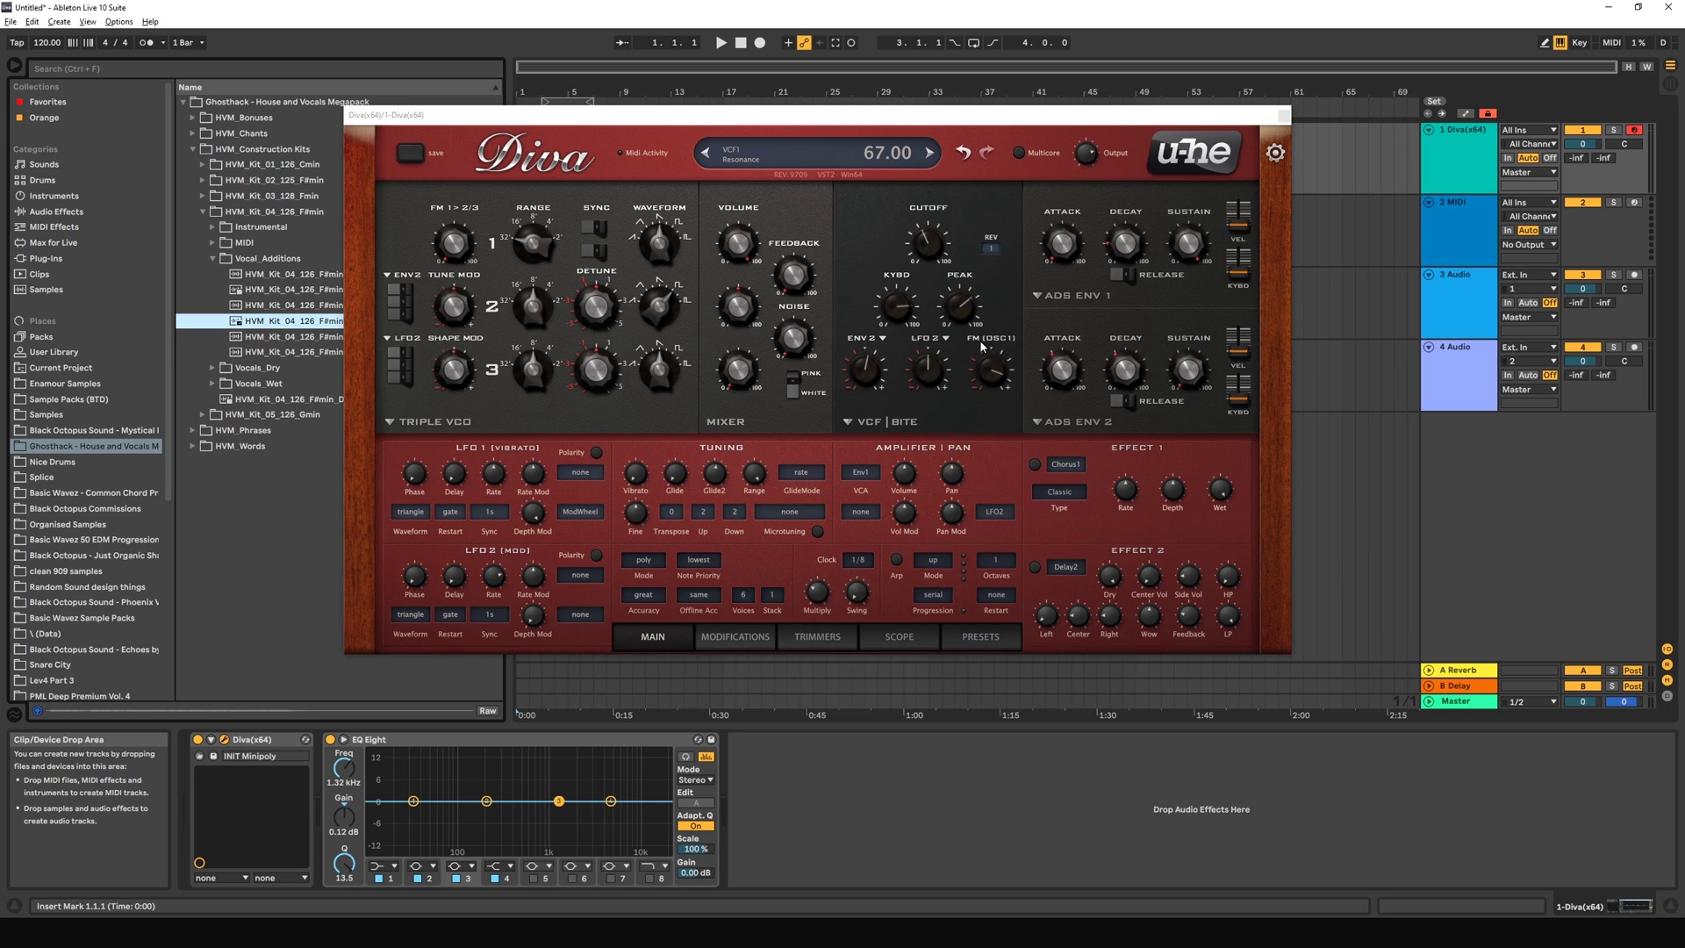
{"action": "left_click_drag", "start_coordinate": [996, 372], "coordinate": [988, 365]}
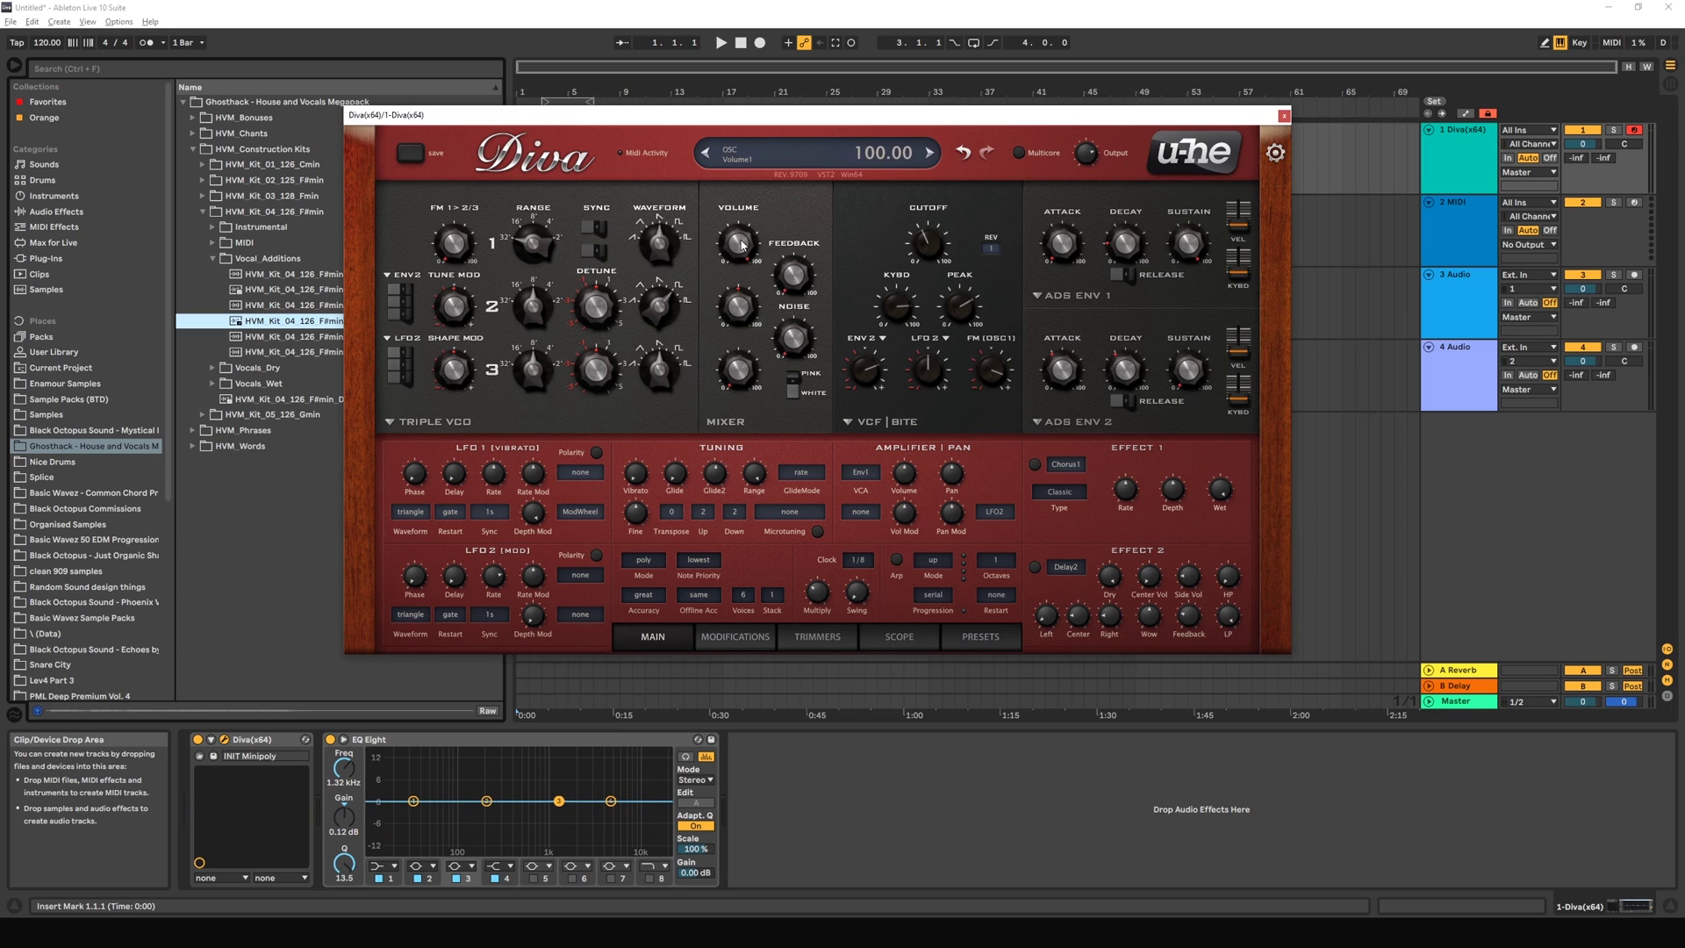
{"action": "scroll", "coordinate": [742, 249], "scroll_direction": "down", "scroll_amount": 3}
{"action": "left_click_drag", "start_coordinate": [740, 257], "coordinate": [735, 397]}
{"action": "mouse_move", "coordinate": [731, 261]}
{"action": "left_mouse_down"}
{"action": "mouse_move", "coordinate": [729, 233]}
{"action": "mouse_move", "coordinate": [736, 294]}
{"action": "mouse_move", "coordinate": [723, 162]}
{"action": "mouse_move", "coordinate": [733, 298]}
{"action": "mouse_move", "coordinate": [742, 264]}
{"action": "left_mouse_up"}
{"action": "scroll", "coordinate": [886, 317], "scroll_direction": "up", "scroll_amount": 20}
Step: Compare the BITE filter's revisions 1 and 2 repeatedly, ending on revision 2
{"action": "left_click", "coordinate": [994, 254]}
{"action": "left_click", "coordinate": [995, 252]}
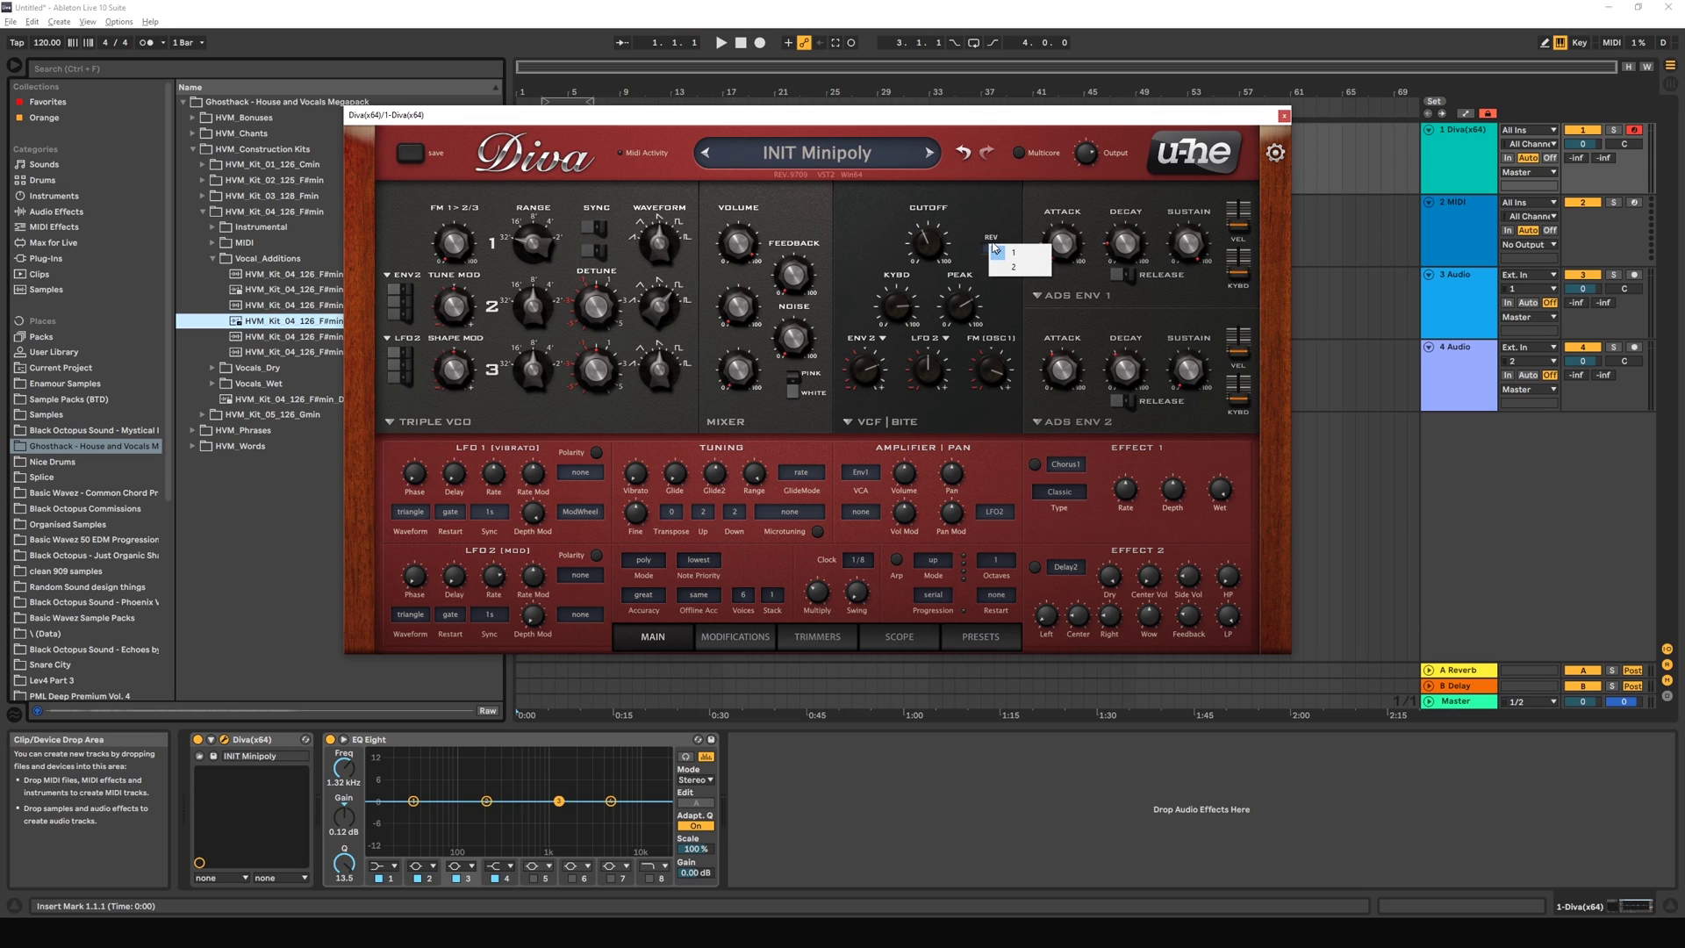
{"action": "left_click", "coordinate": [1015, 268]}
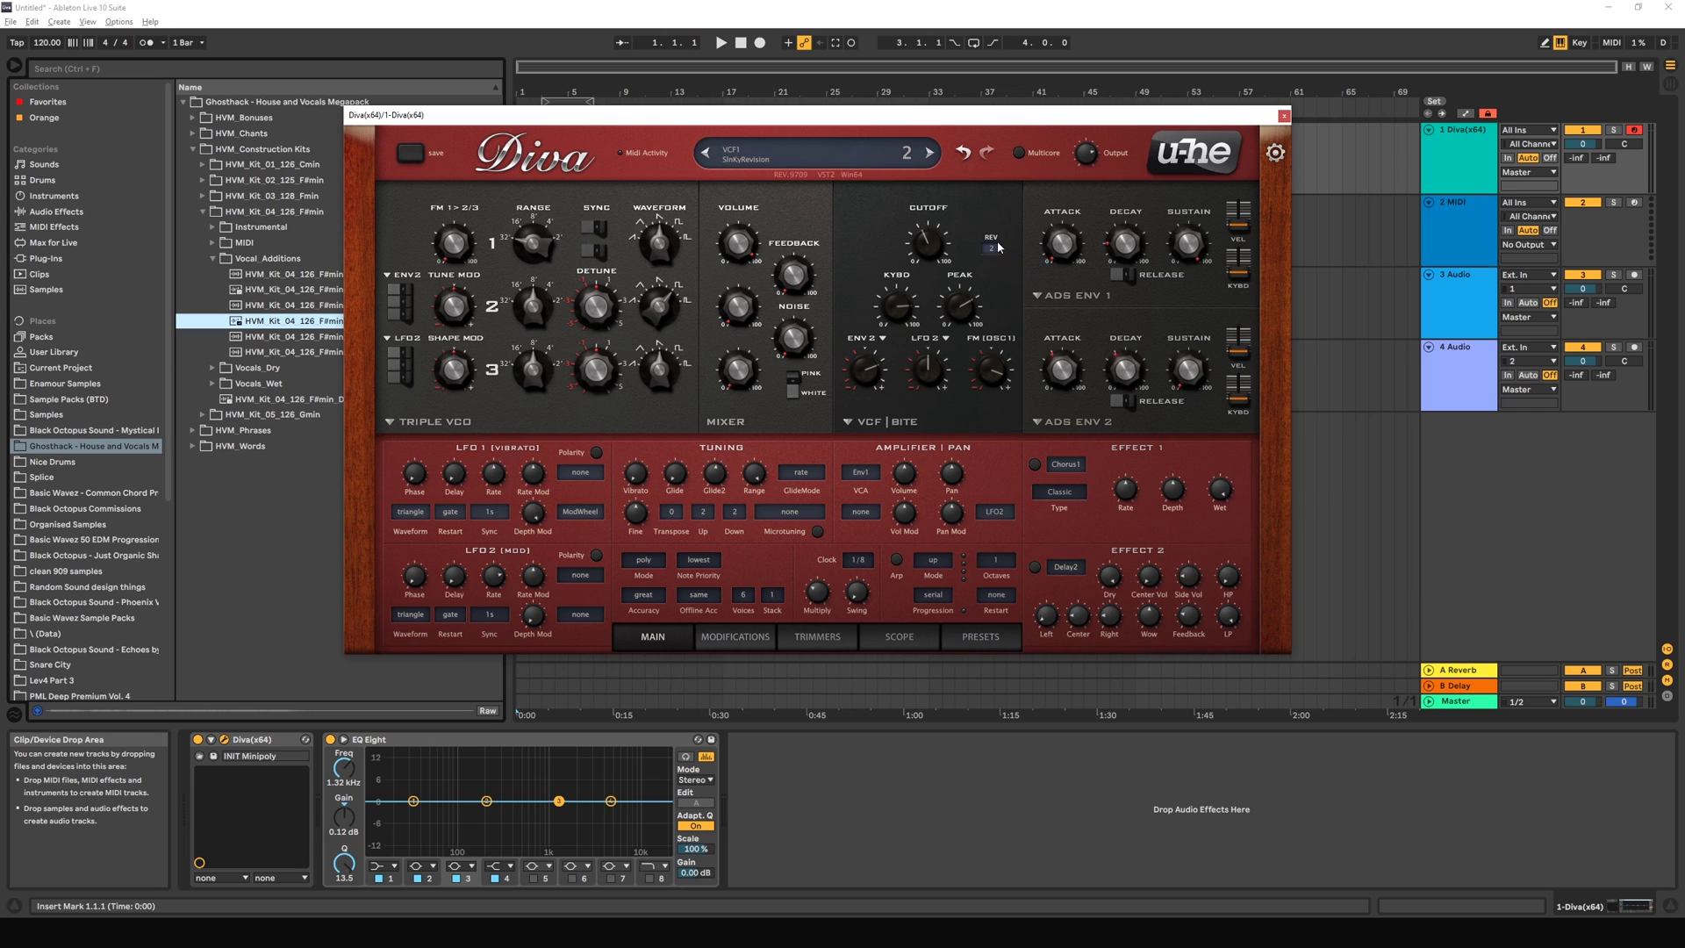
{"action": "left_click", "coordinate": [996, 249]}
{"action": "left_click", "coordinate": [1000, 252]}
{"action": "left_click", "coordinate": [996, 255]}
{"action": "left_click", "coordinate": [1005, 266]}
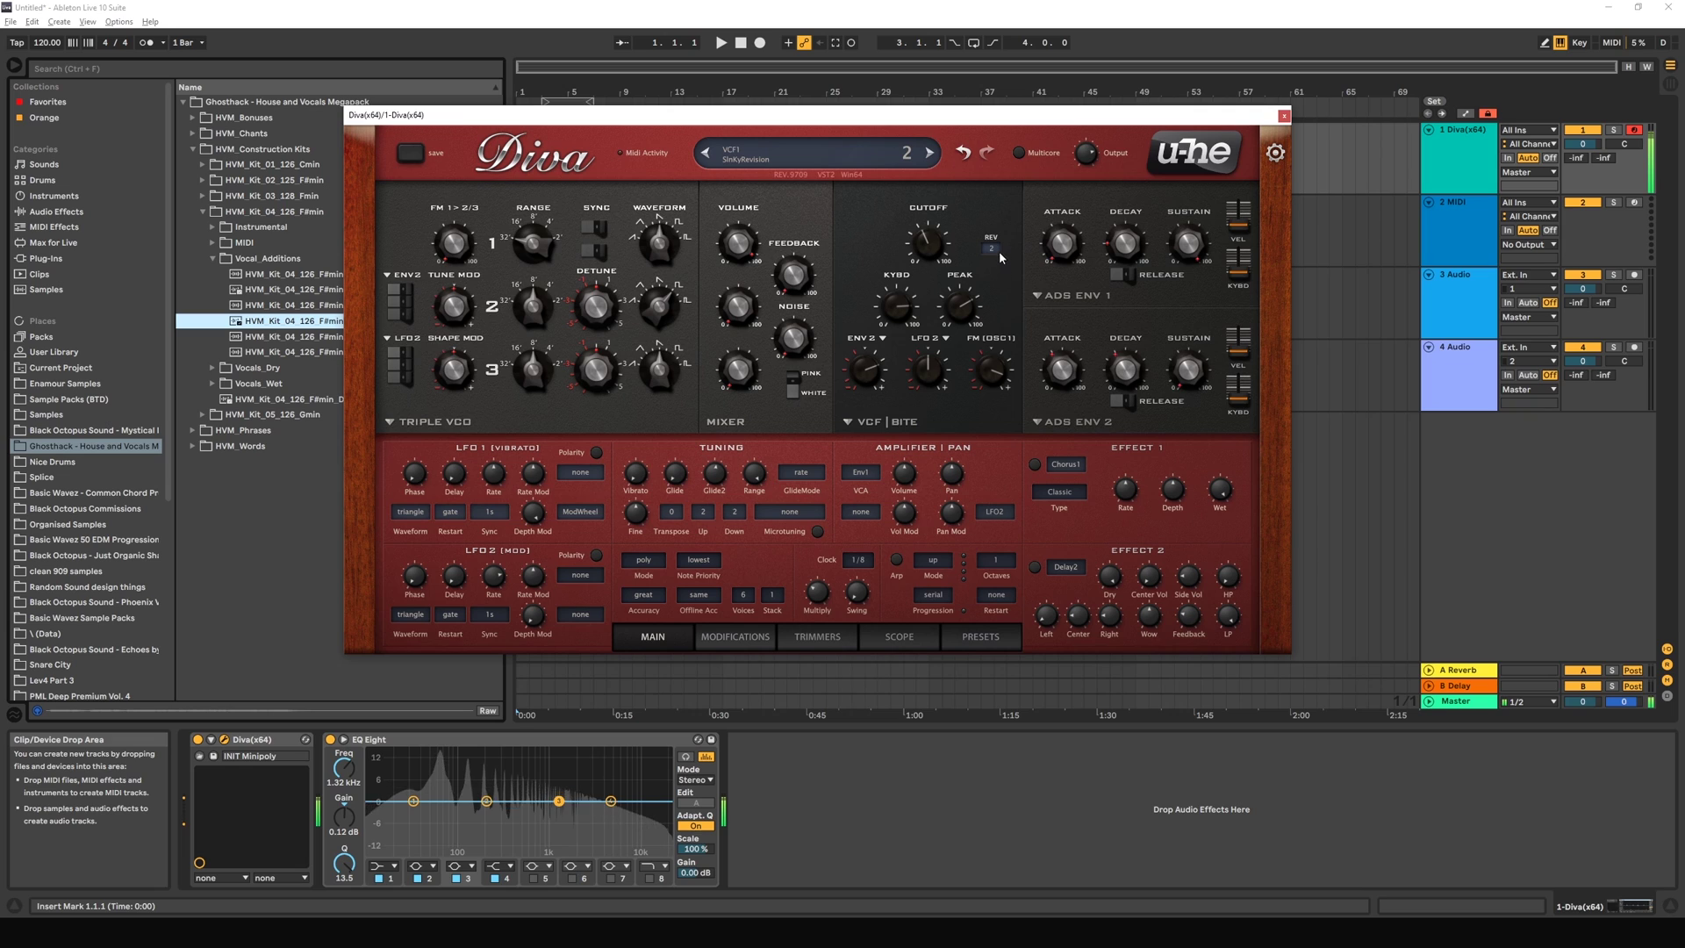
{"action": "left_click", "coordinate": [994, 252]}
{"action": "left_click", "coordinate": [1000, 257]}
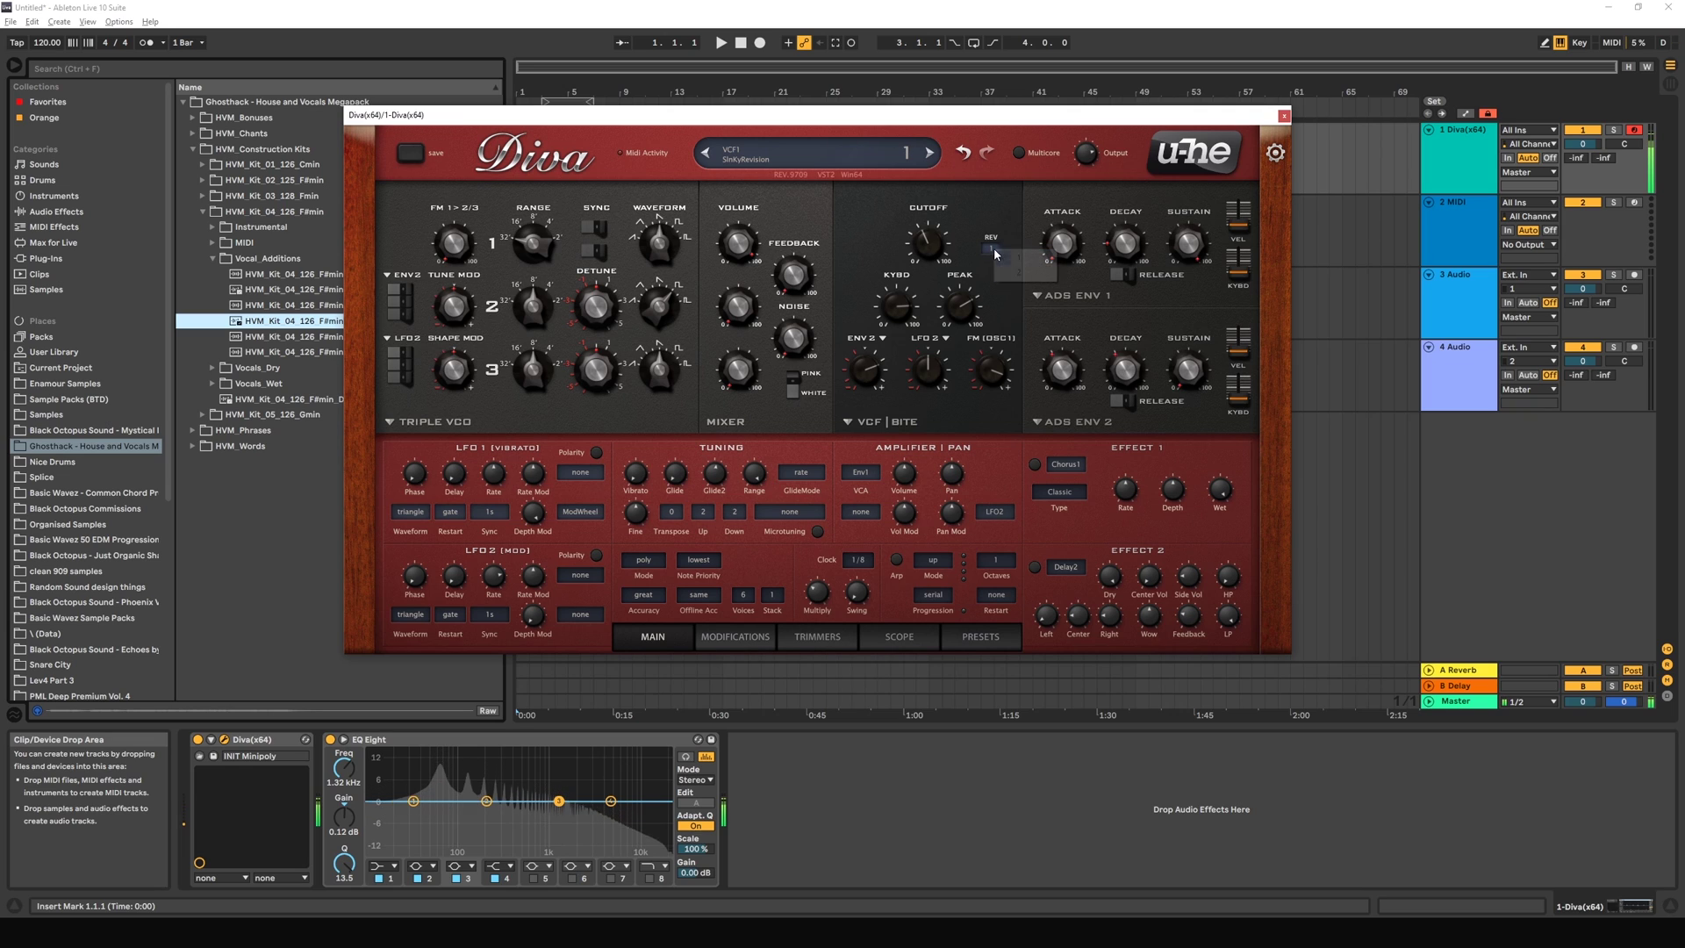
{"action": "left_click", "coordinate": [997, 253]}
{"action": "left_click", "coordinate": [1015, 264]}
{"action": "left_click", "coordinate": [993, 250]}
{"action": "left_click", "coordinate": [1005, 266]}
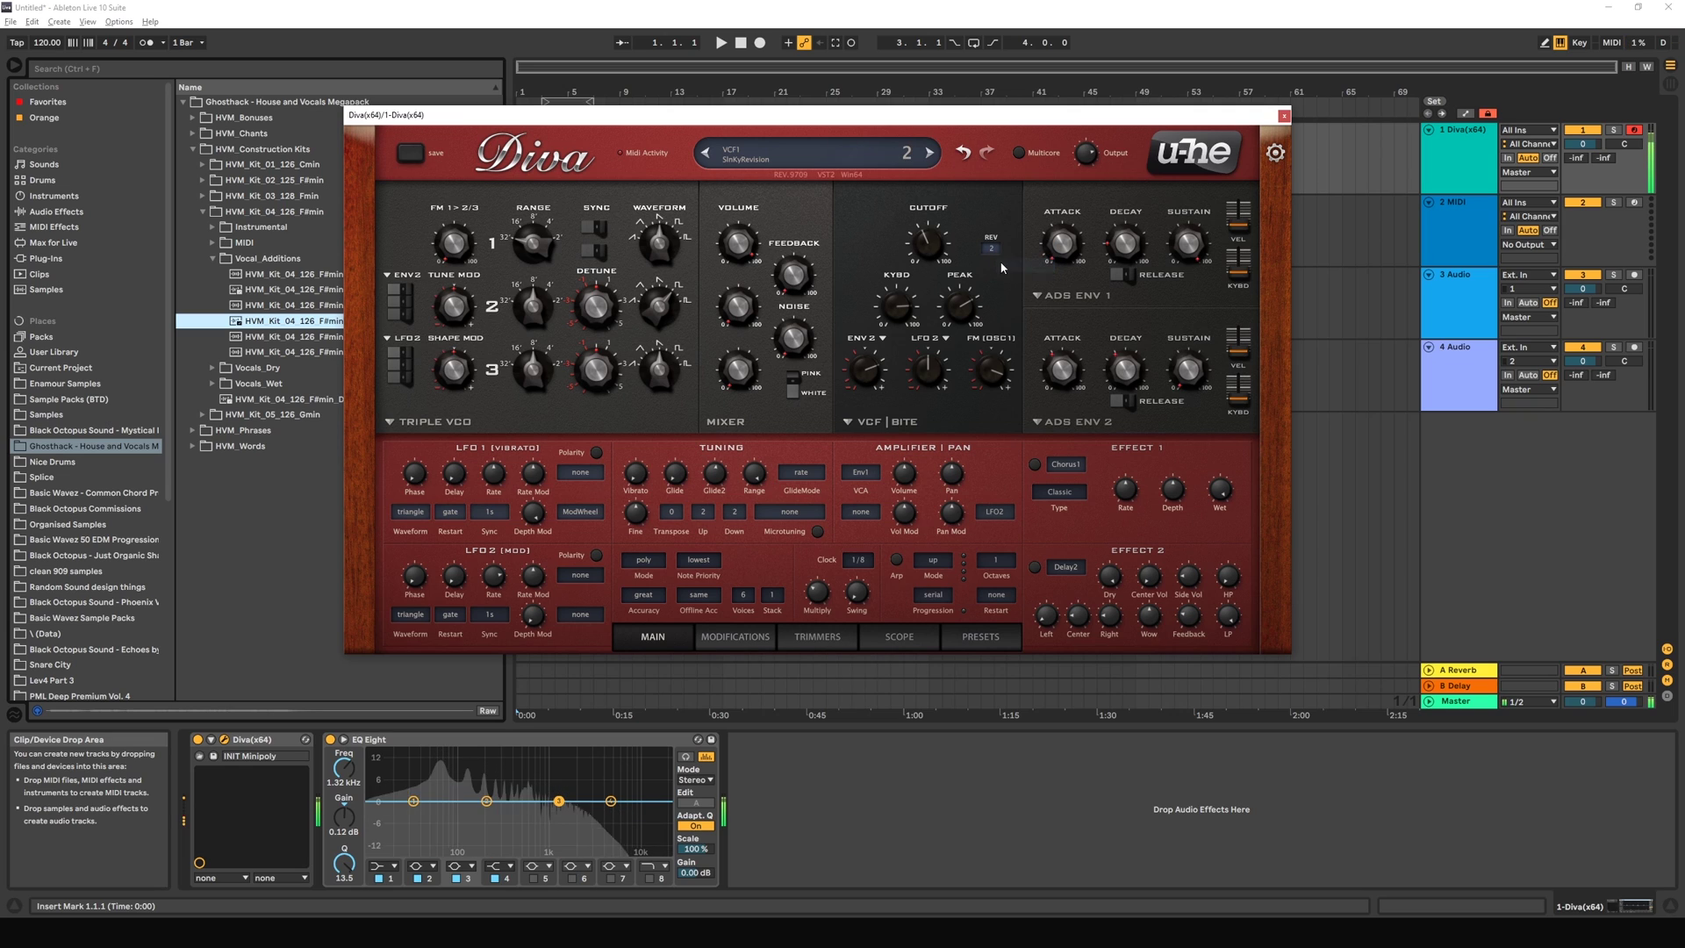
{"action": "left_click", "coordinate": [994, 255]}
{"action": "left_click", "coordinate": [1005, 261]}
{"action": "left_click", "coordinate": [994, 252]}
{"action": "left_click", "coordinate": [1010, 275]}
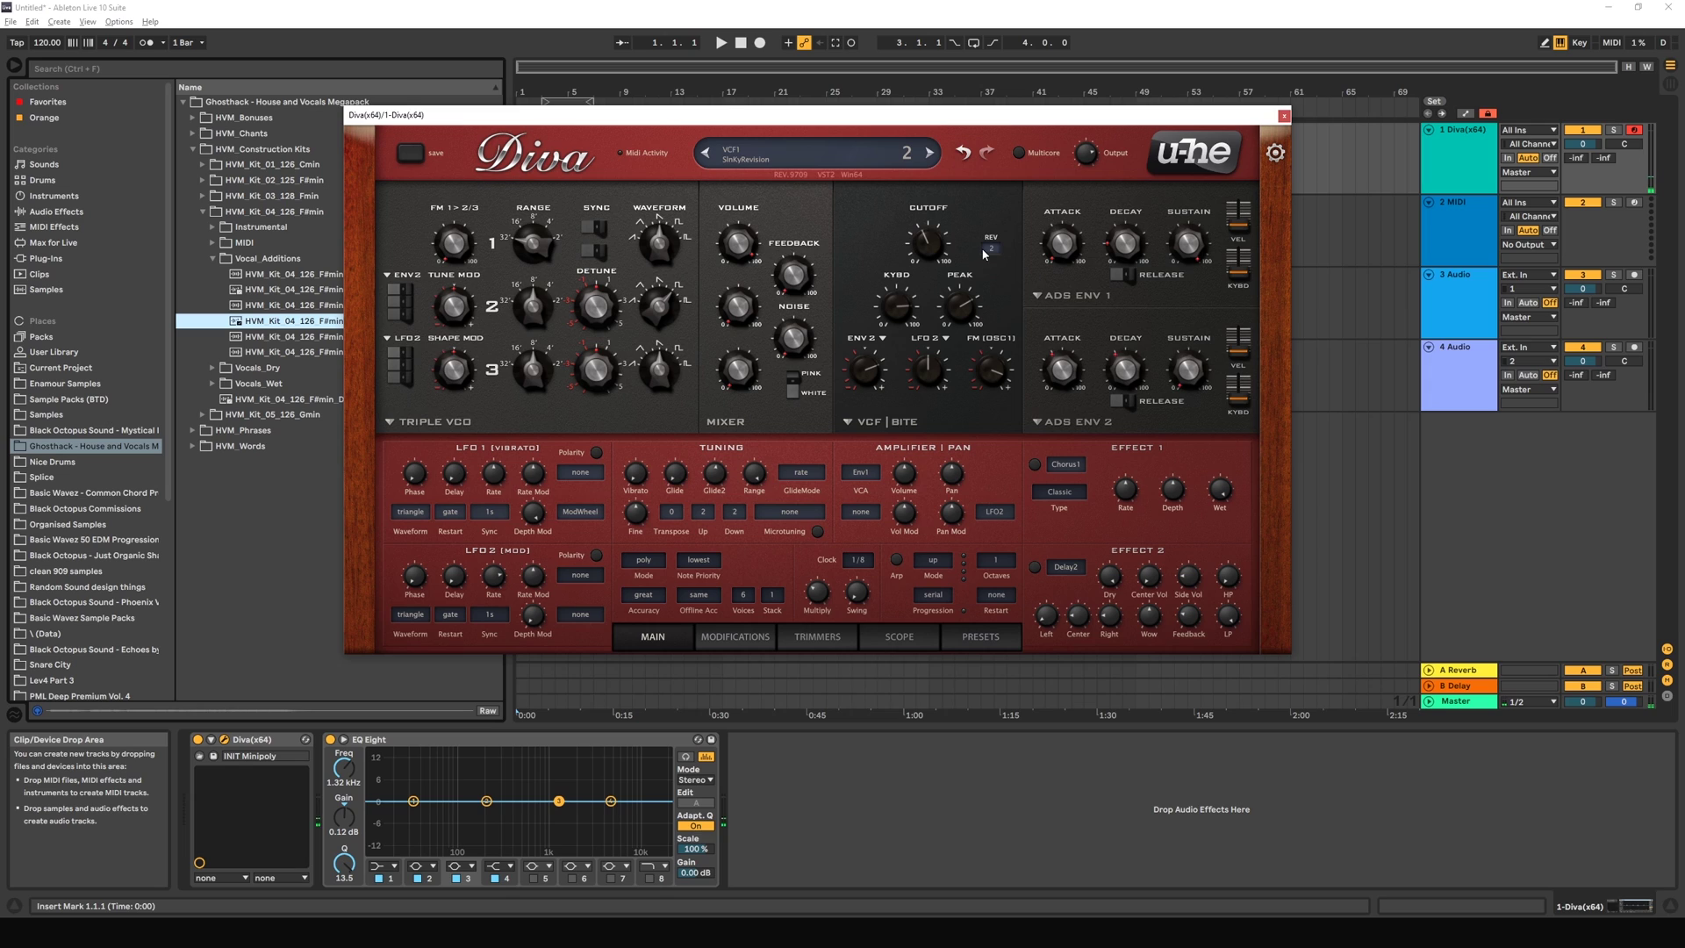
Step: Adjust the peak of the revision 2 BITE filter and lower its cutoff
{"action": "mouse_move", "coordinate": [982, 303]}
{"action": "mouse_move", "coordinate": [961, 309]}
{"action": "left_mouse_down"}
{"action": "mouse_move", "coordinate": [959, 256]}
{"action": "mouse_move", "coordinate": [953, 324]}
{"action": "mouse_move", "coordinate": [960, 309]}
{"action": "left_mouse_up"}
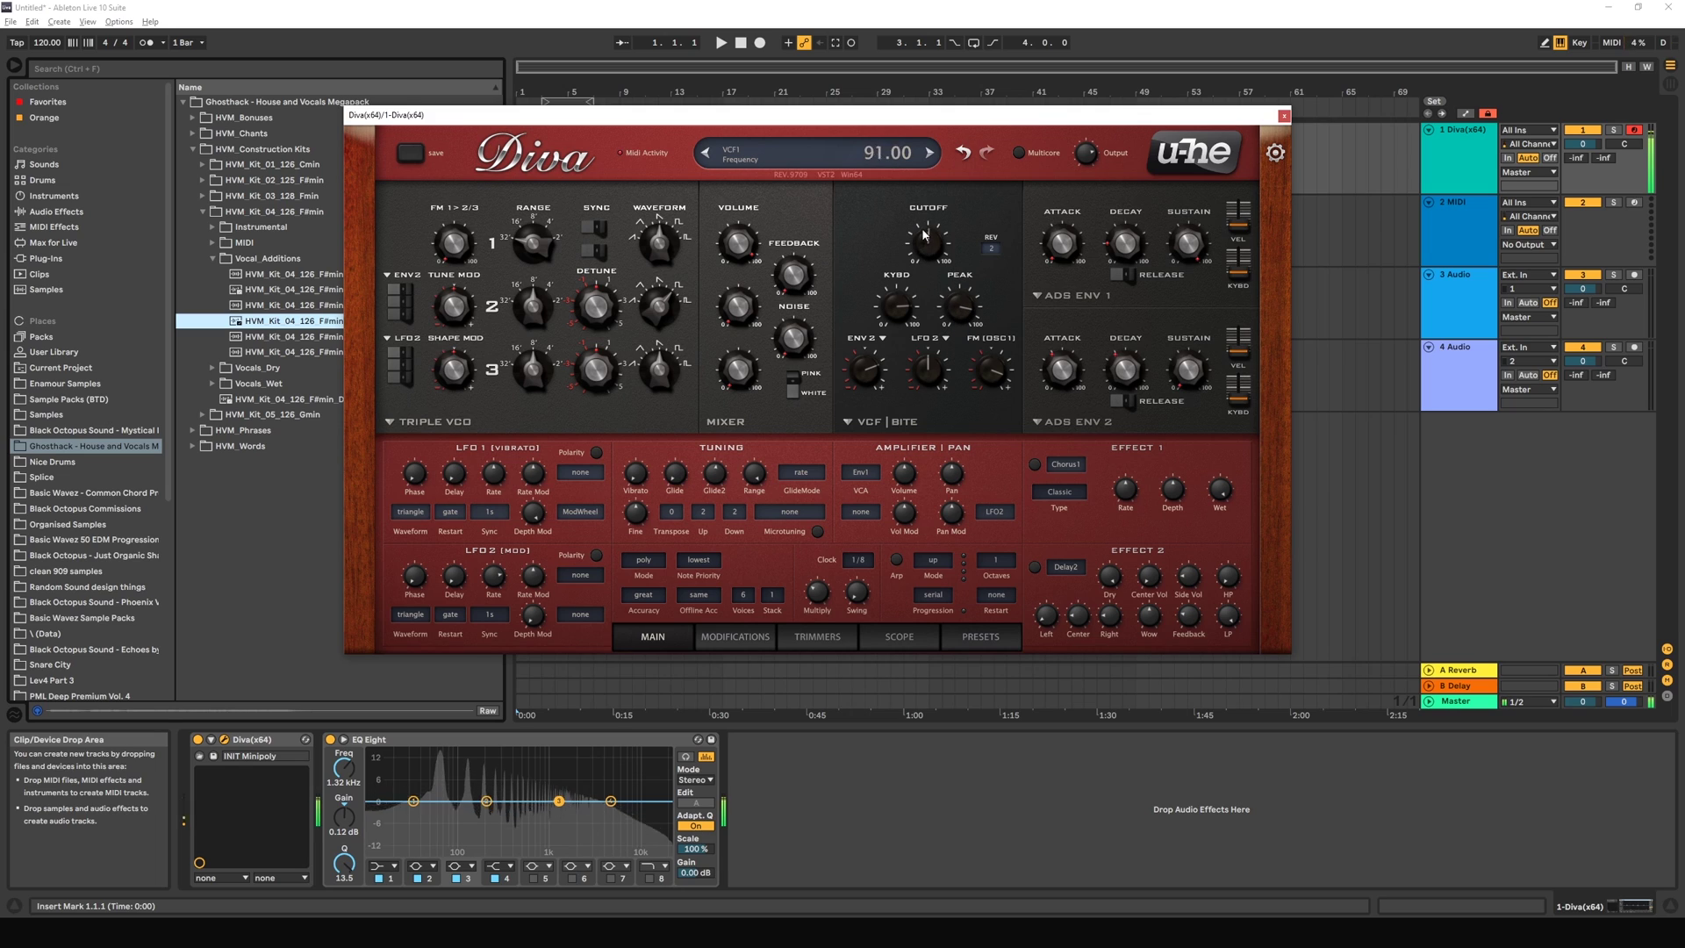
{"action": "left_click_drag", "start_coordinate": [920, 225], "coordinate": [929, 309]}
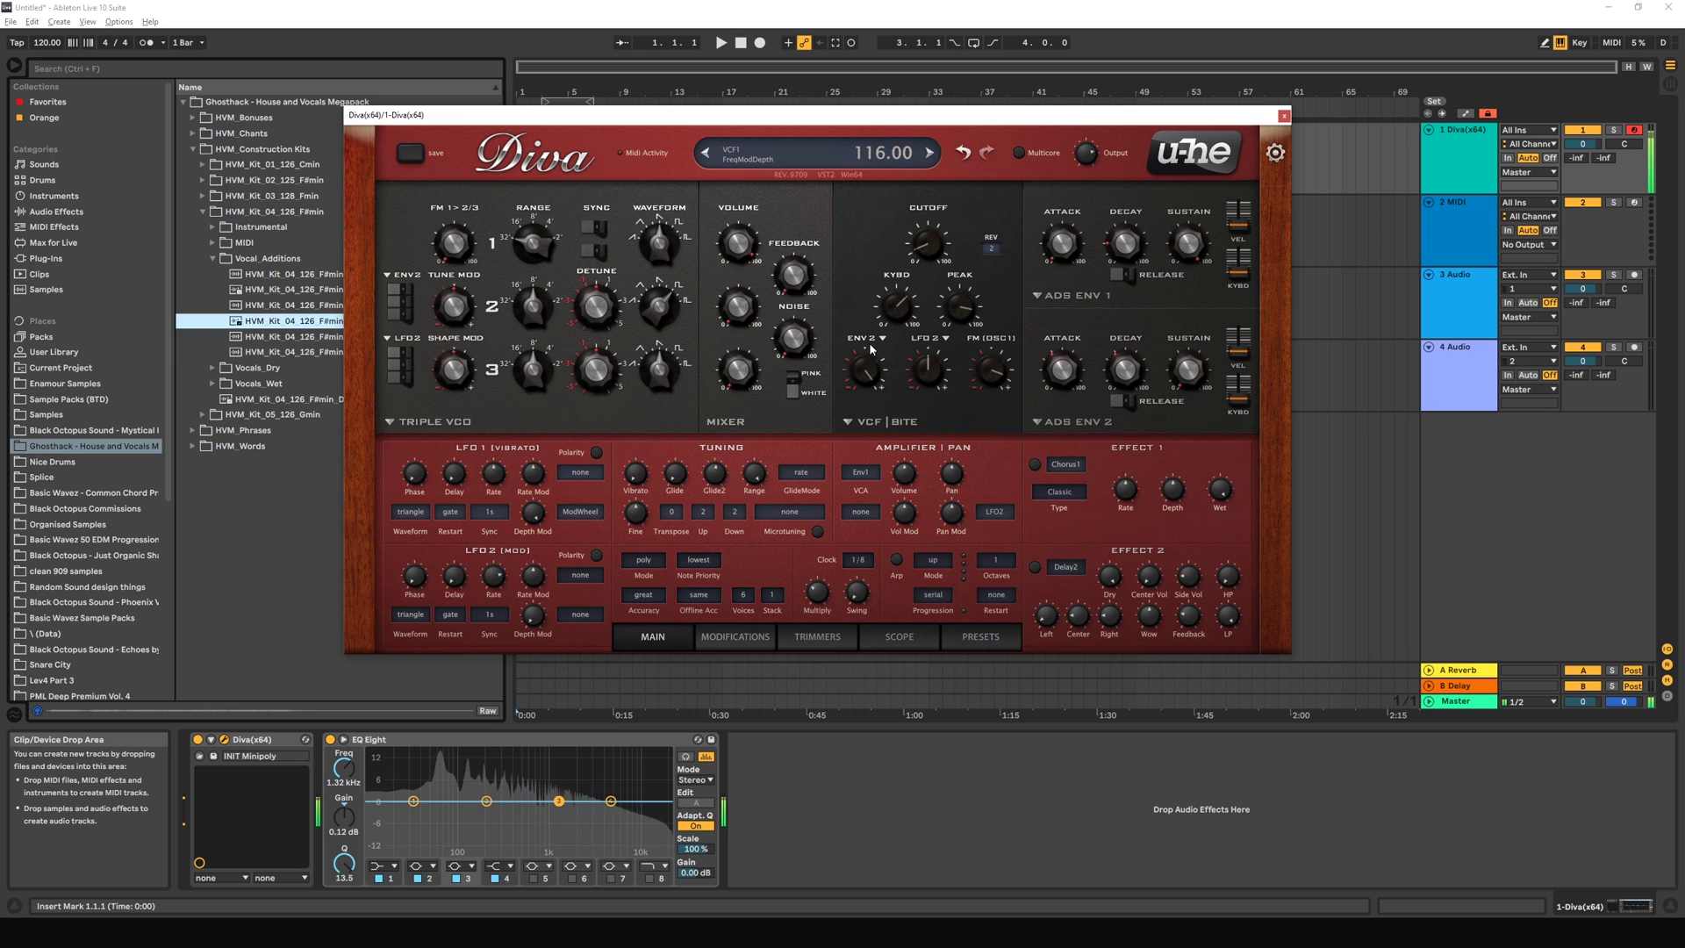
Step: Lower the BITE filter's oscillator 1 FM amount and adjust its LFO 2 modulation depth
{"action": "left_click_drag", "start_coordinate": [988, 384], "coordinate": [992, 435]}
{"action": "mouse_move", "coordinate": [937, 372]}
{"action": "left_mouse_down"}
{"action": "mouse_move", "coordinate": [930, 330]}
{"action": "mouse_move", "coordinate": [931, 367]}
{"action": "left_mouse_up"}
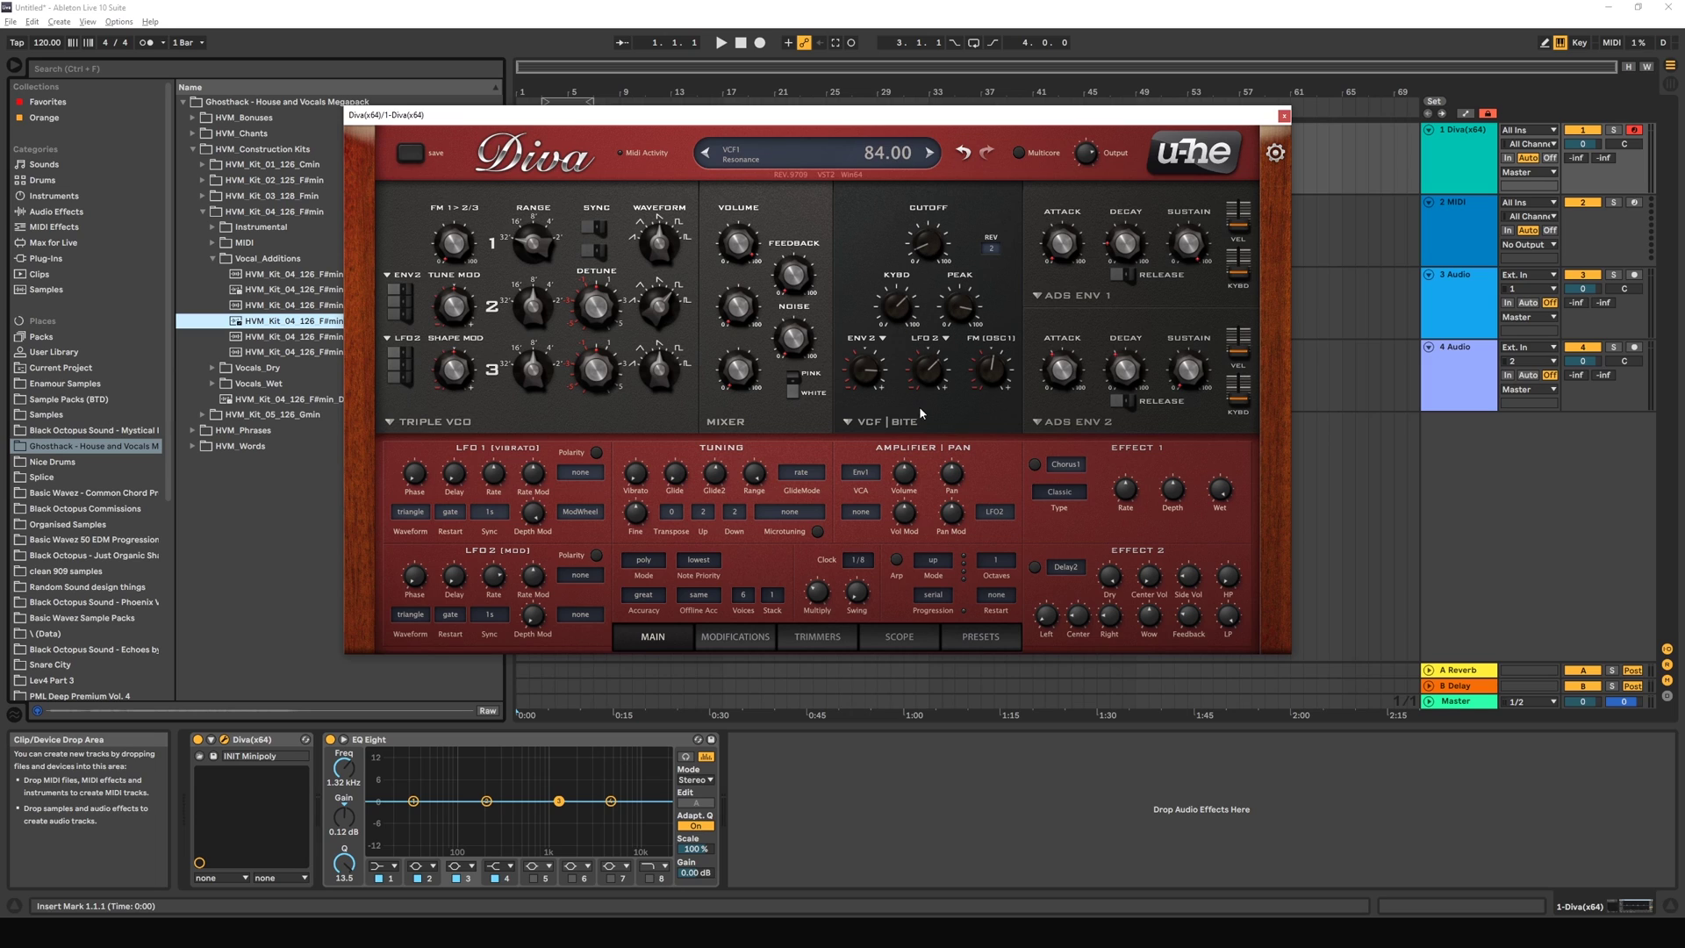
Step: Switch the filter model to Uhbie and adjust its cutoff and resonance
{"action": "left_click", "coordinate": [902, 426]}
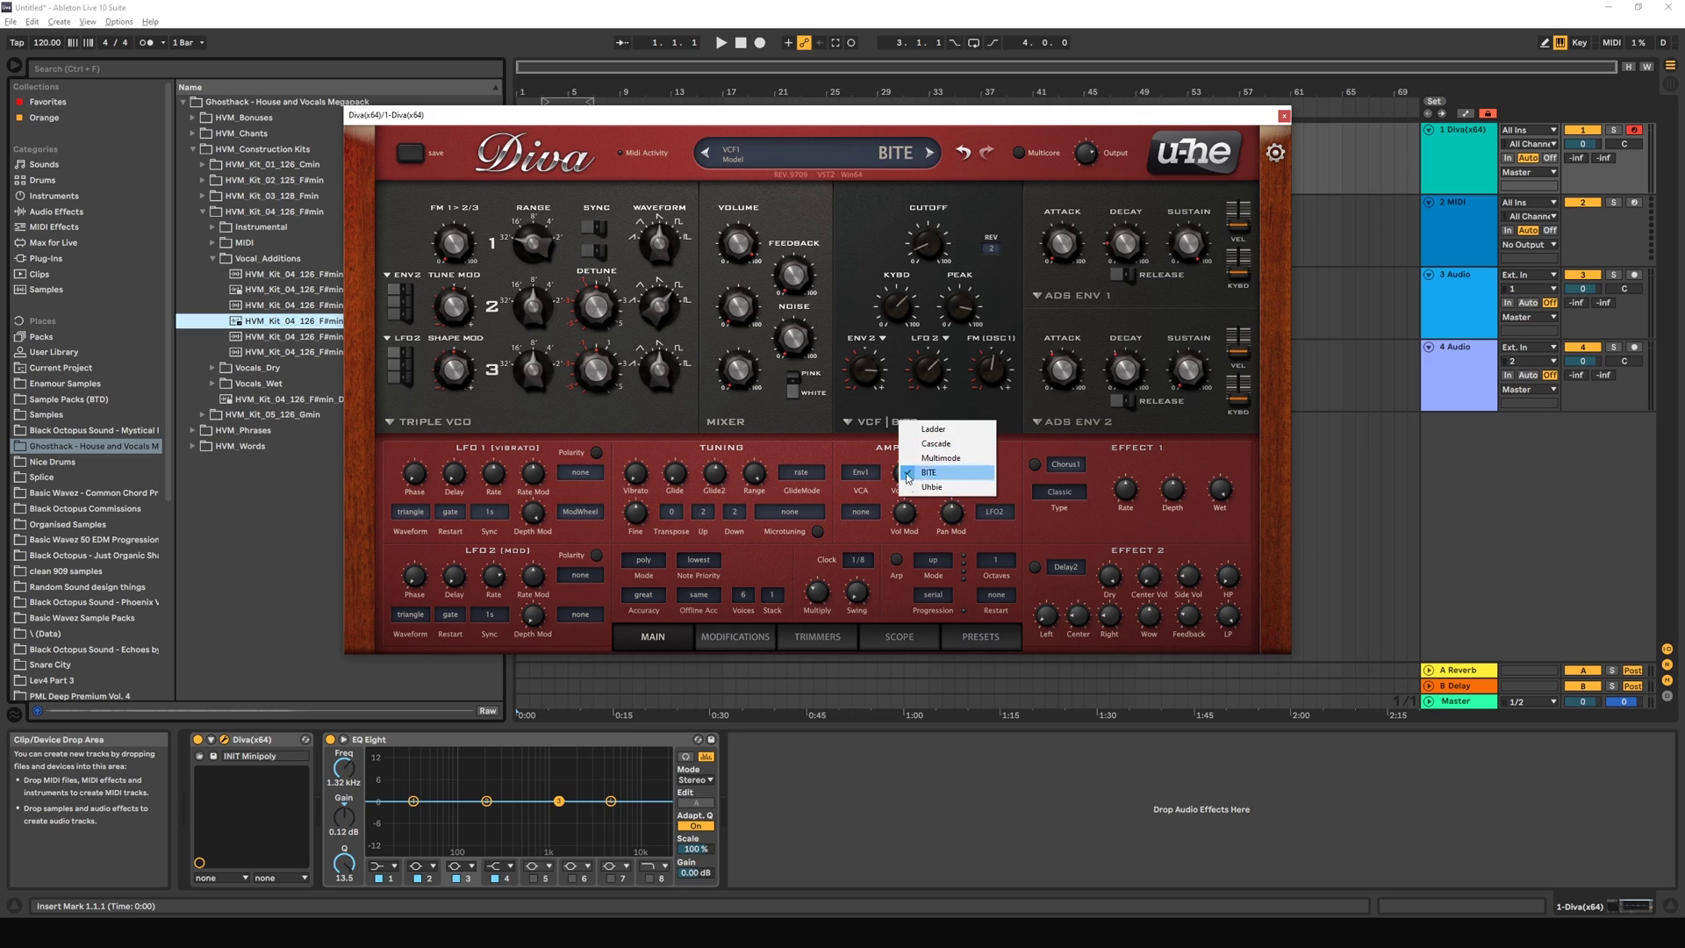
{"action": "left_click", "coordinate": [947, 489]}
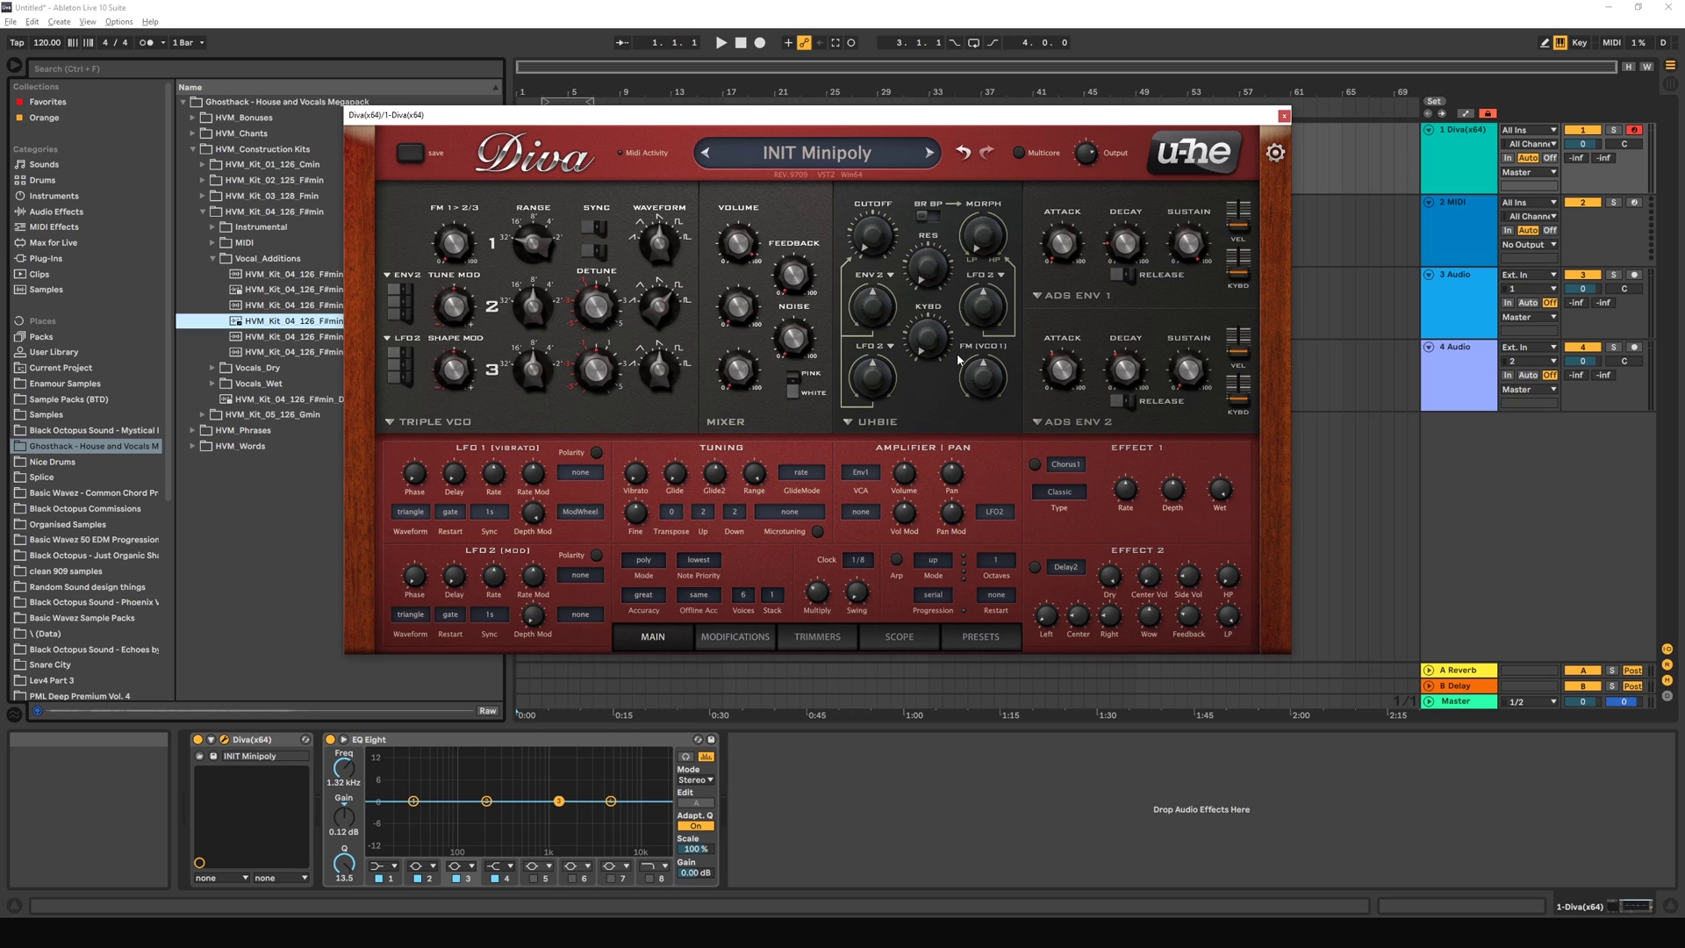
{"action": "left_click_drag", "start_coordinate": [872, 236], "coordinate": [876, 197]}
{"action": "left_click_drag", "start_coordinate": [935, 279], "coordinate": [873, 275]}
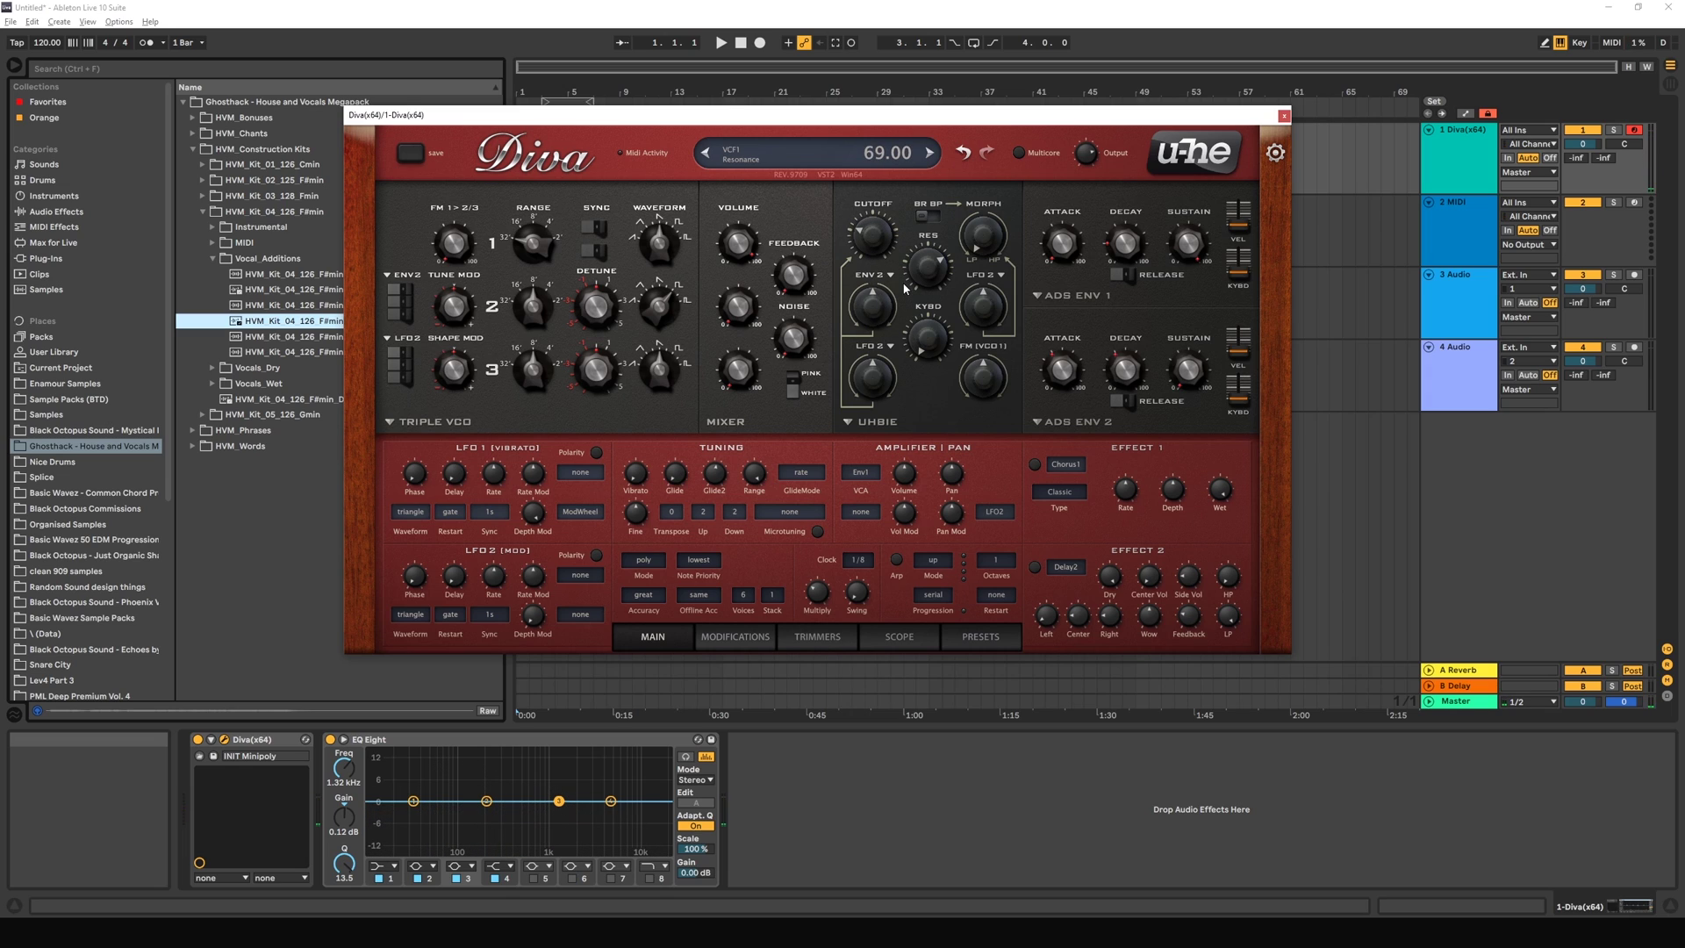
Step: Try different envelope 2 and LFO 2 cutoff modulation depths and keyboard tracking amounts on the Uhbie filter
{"action": "scroll", "coordinate": [874, 309], "scroll_direction": "up", "scroll_amount": 8}
{"action": "scroll", "coordinate": [875, 309], "scroll_direction": "down", "scroll_amount": 10}
{"action": "scroll", "coordinate": [874, 309], "scroll_direction": "up", "scroll_amount": 10}
{"action": "scroll", "coordinate": [875, 307], "scroll_direction": "down", "scroll_amount": 3}
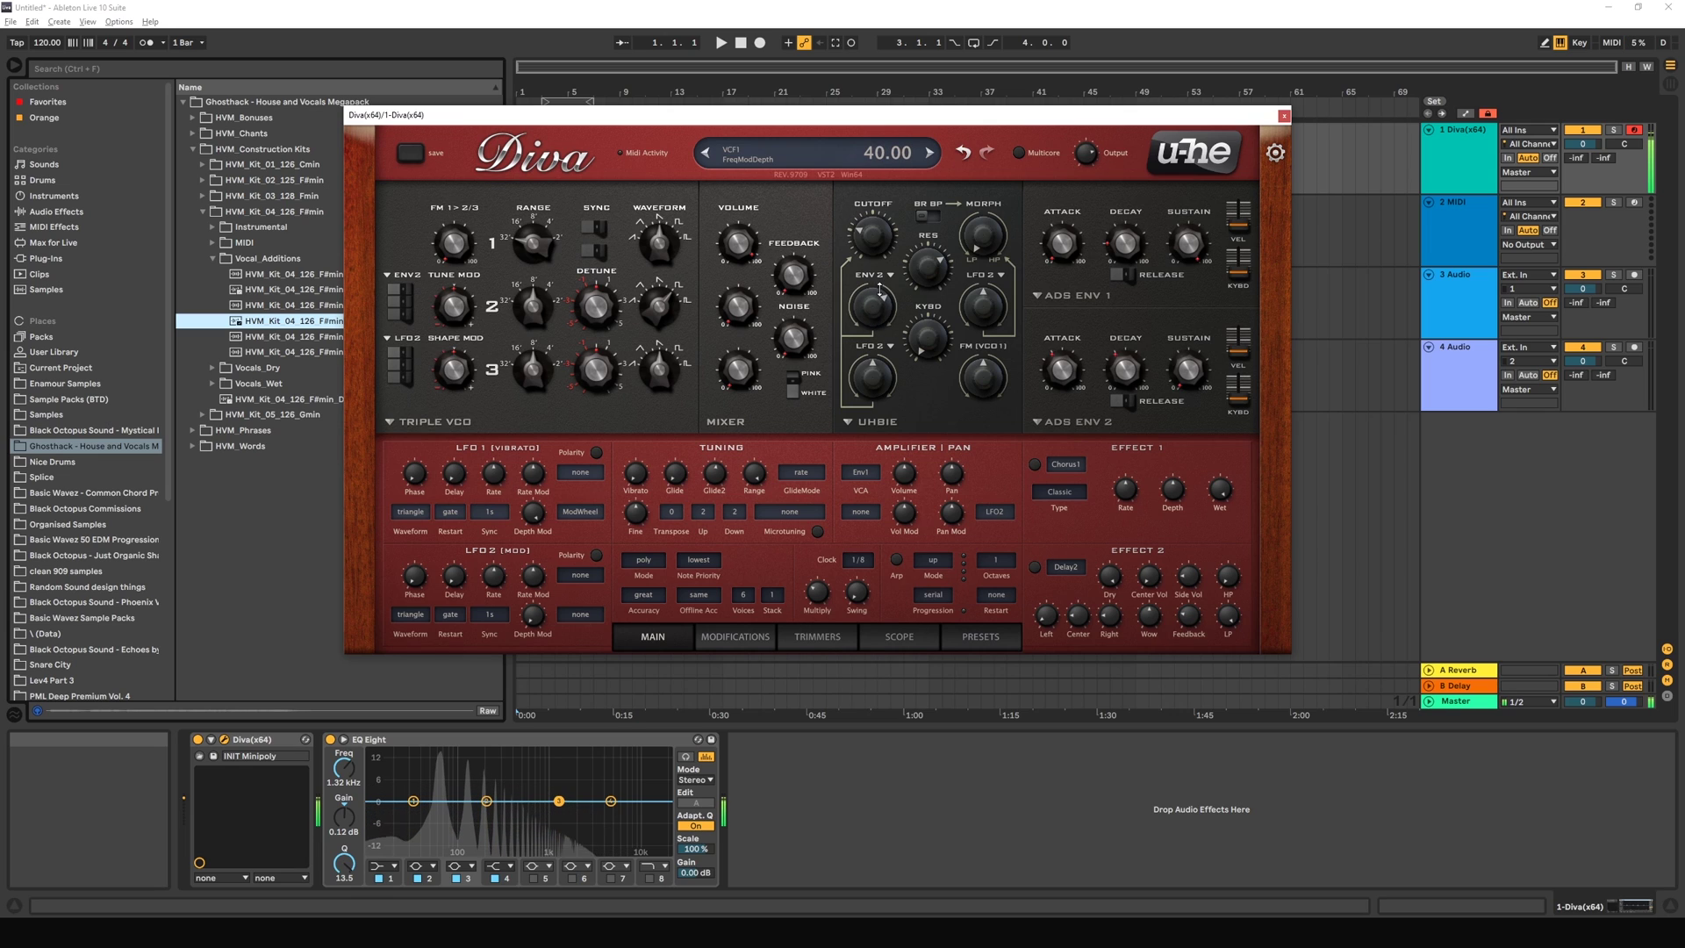
{"action": "scroll", "coordinate": [881, 304], "scroll_direction": "up", "scroll_amount": 5}
{"action": "scroll", "coordinate": [881, 306], "scroll_direction": "down", "scroll_amount": 4}
{"action": "scroll", "coordinate": [872, 357], "scroll_direction": "up", "scroll_amount": 13}
{"action": "scroll", "coordinate": [869, 381], "scroll_direction": "down", "scroll_amount": 15}
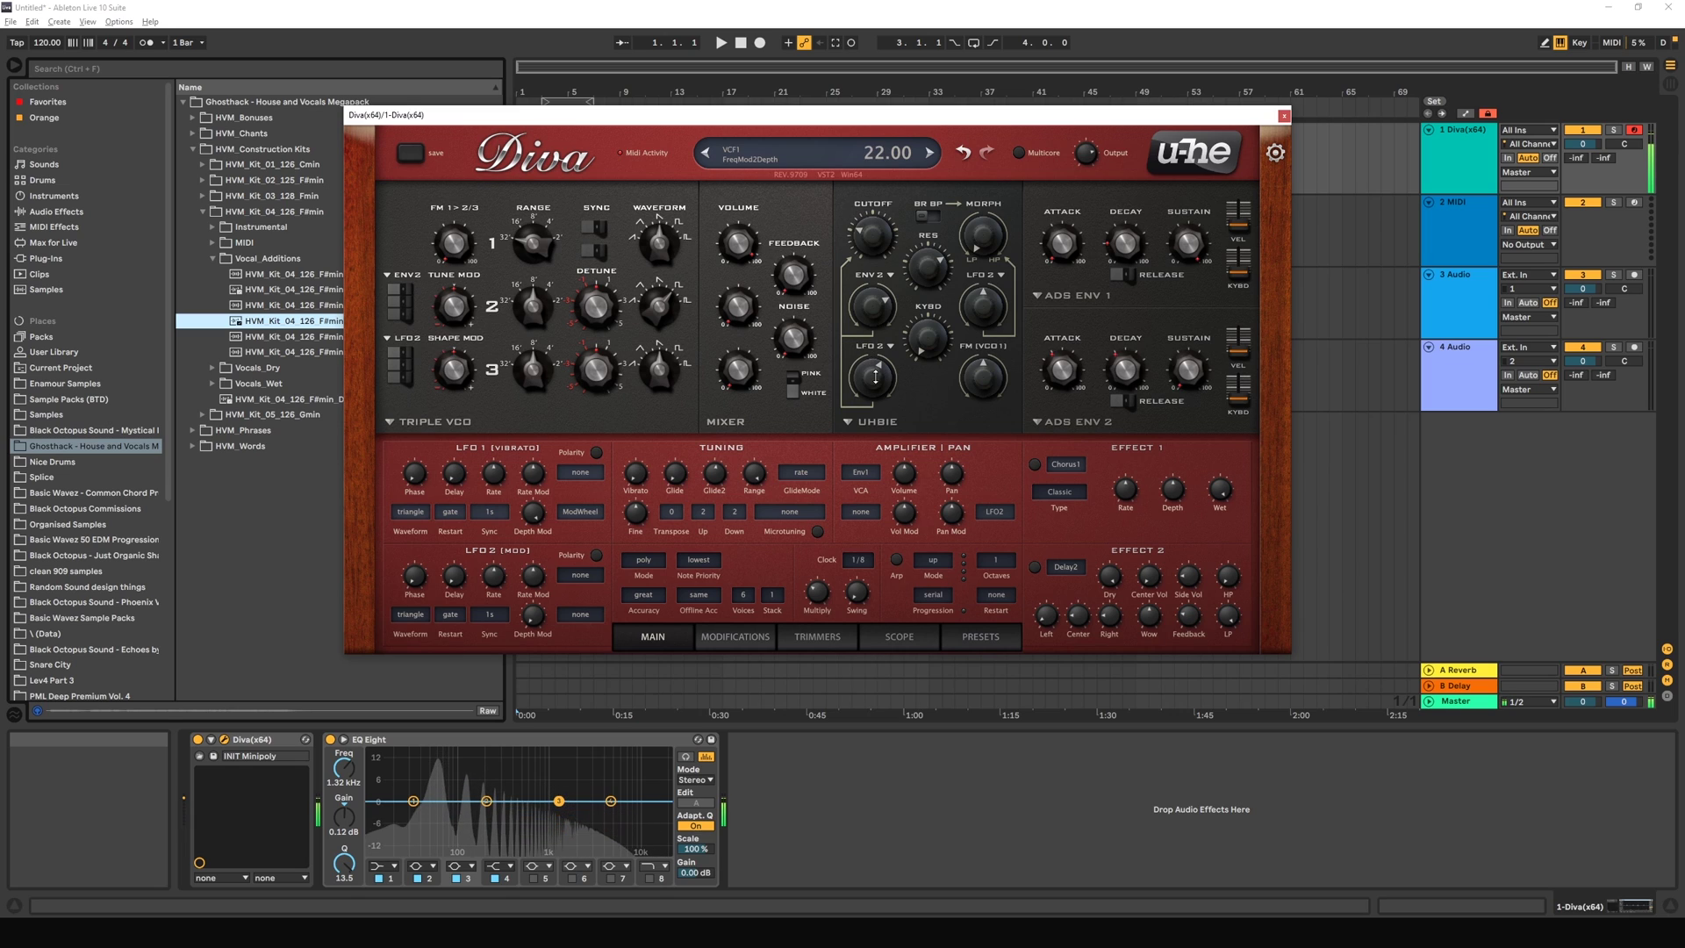
{"action": "scroll", "coordinate": [869, 383], "scroll_direction": "up", "scroll_amount": 2}
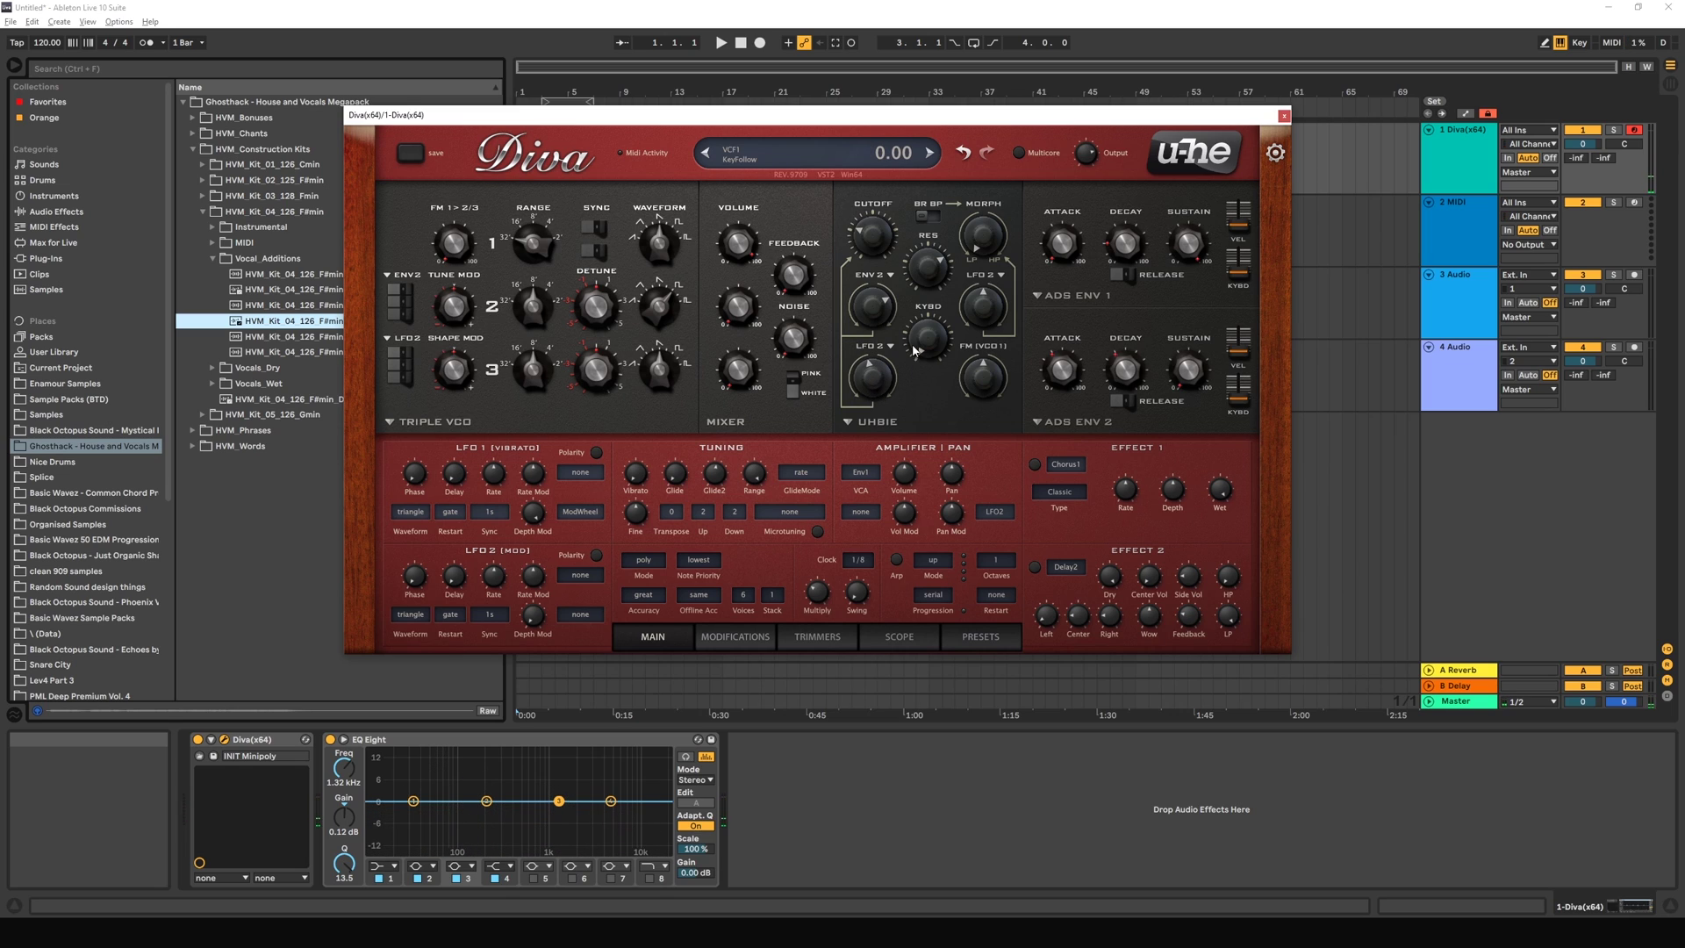
{"action": "scroll", "coordinate": [928, 272], "scroll_direction": "up", "scroll_amount": 10}
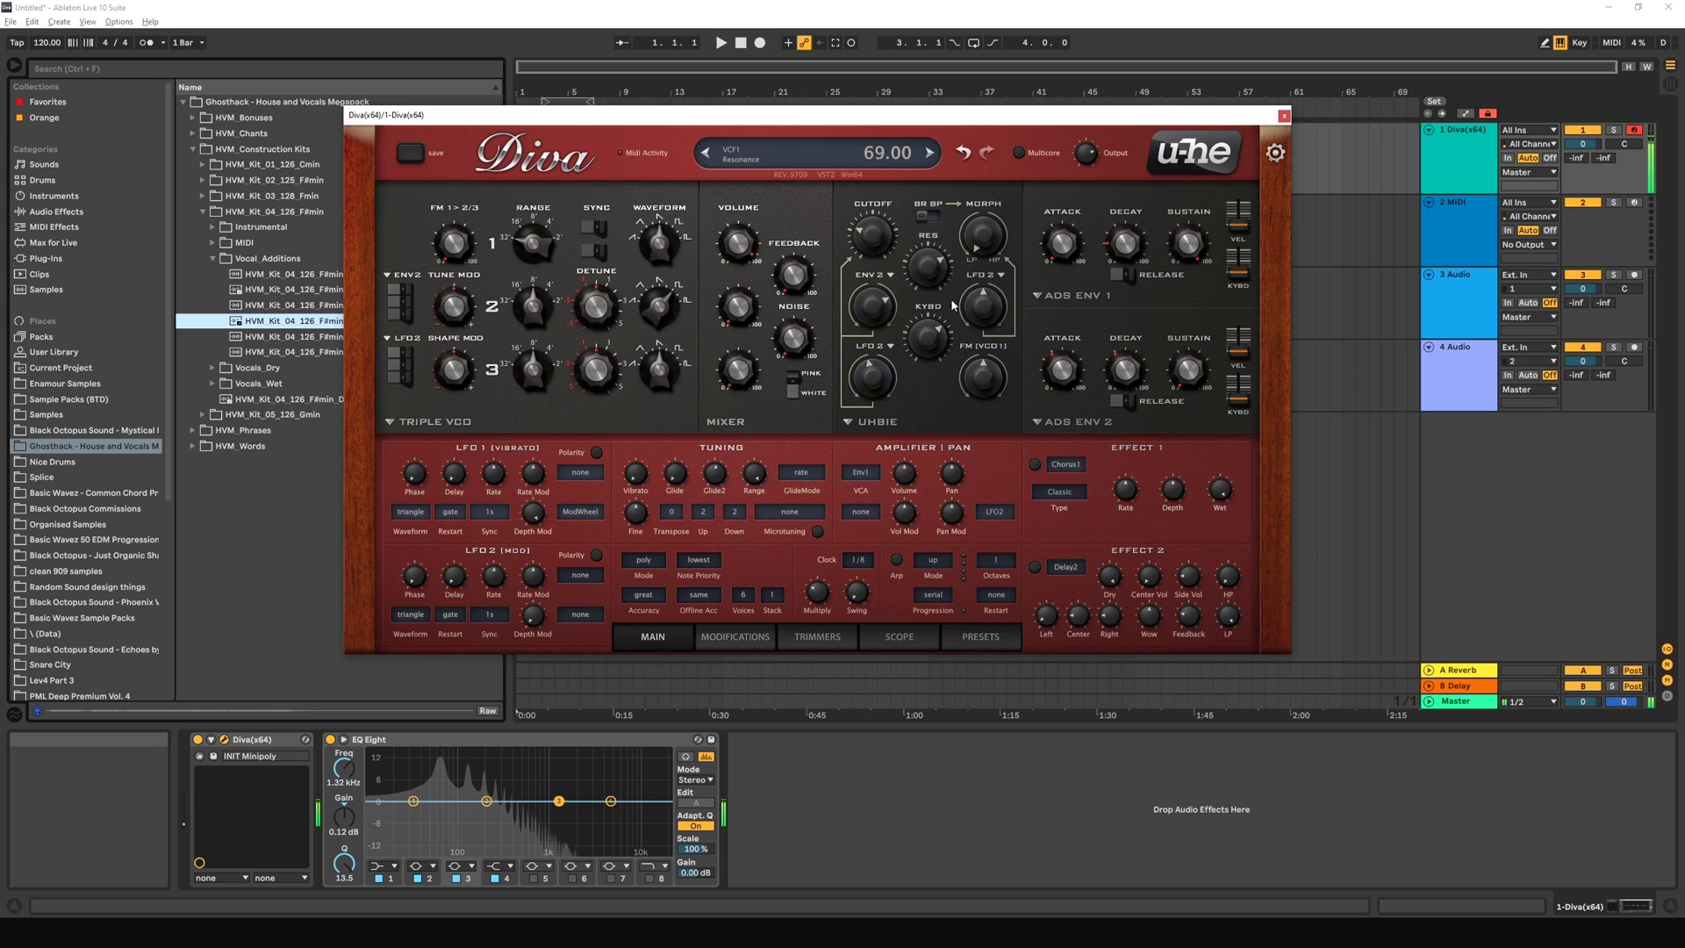
Step: Adjust the Uhbie filter's VCO 1 FM amount and its morph
{"action": "scroll", "coordinate": [976, 351], "scroll_direction": "up", "scroll_amount": 5}
{"action": "scroll", "coordinate": [976, 320], "scroll_direction": "up", "scroll_amount": 3}
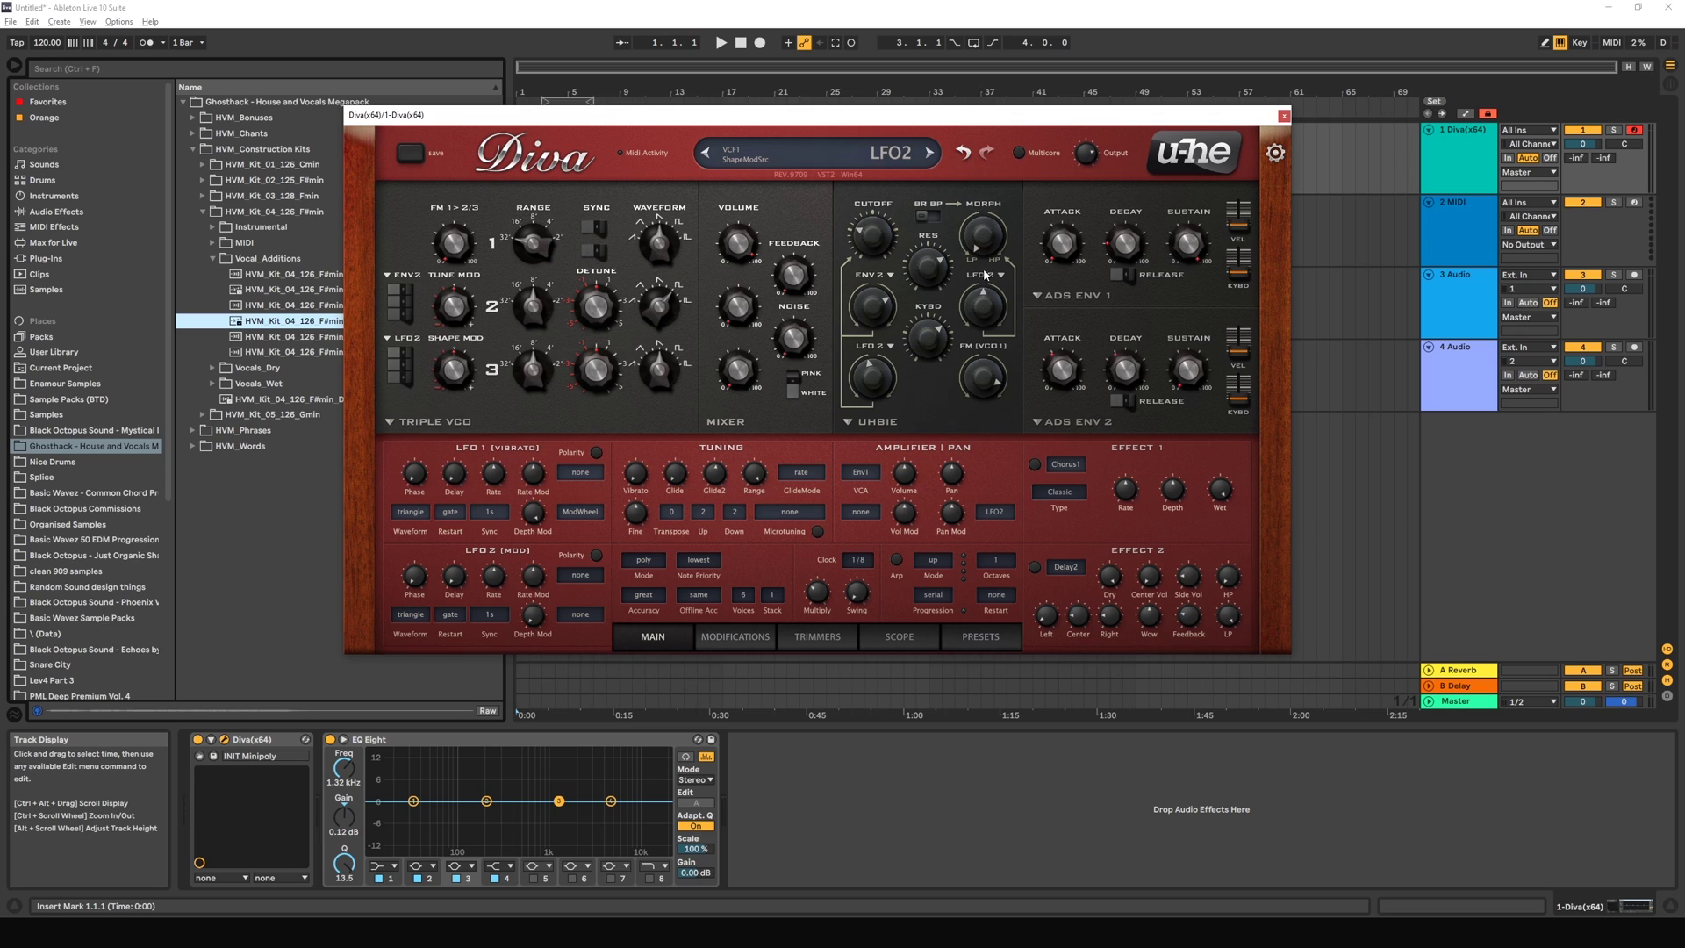
{"action": "left_click_drag", "start_coordinate": [977, 254], "coordinate": [988, 193]}
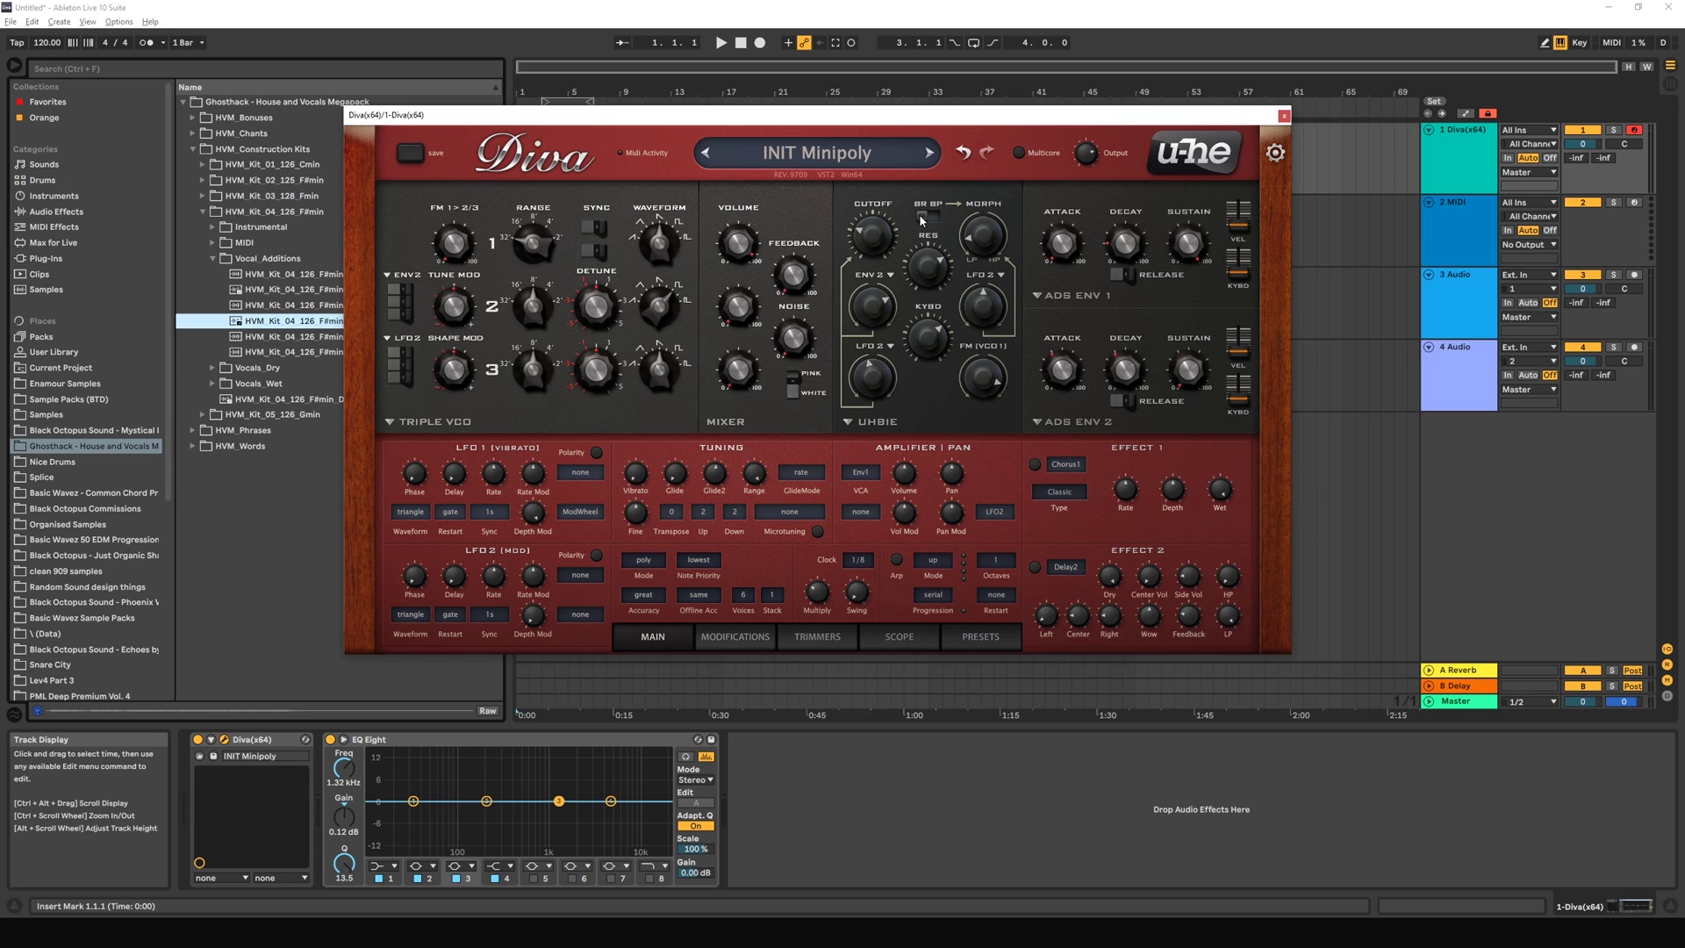
Step: Change EQ Eight's band 3 to a notch and move it to about 843 Hz
{"action": "left_click_drag", "start_coordinate": [559, 802], "coordinate": [555, 812]}
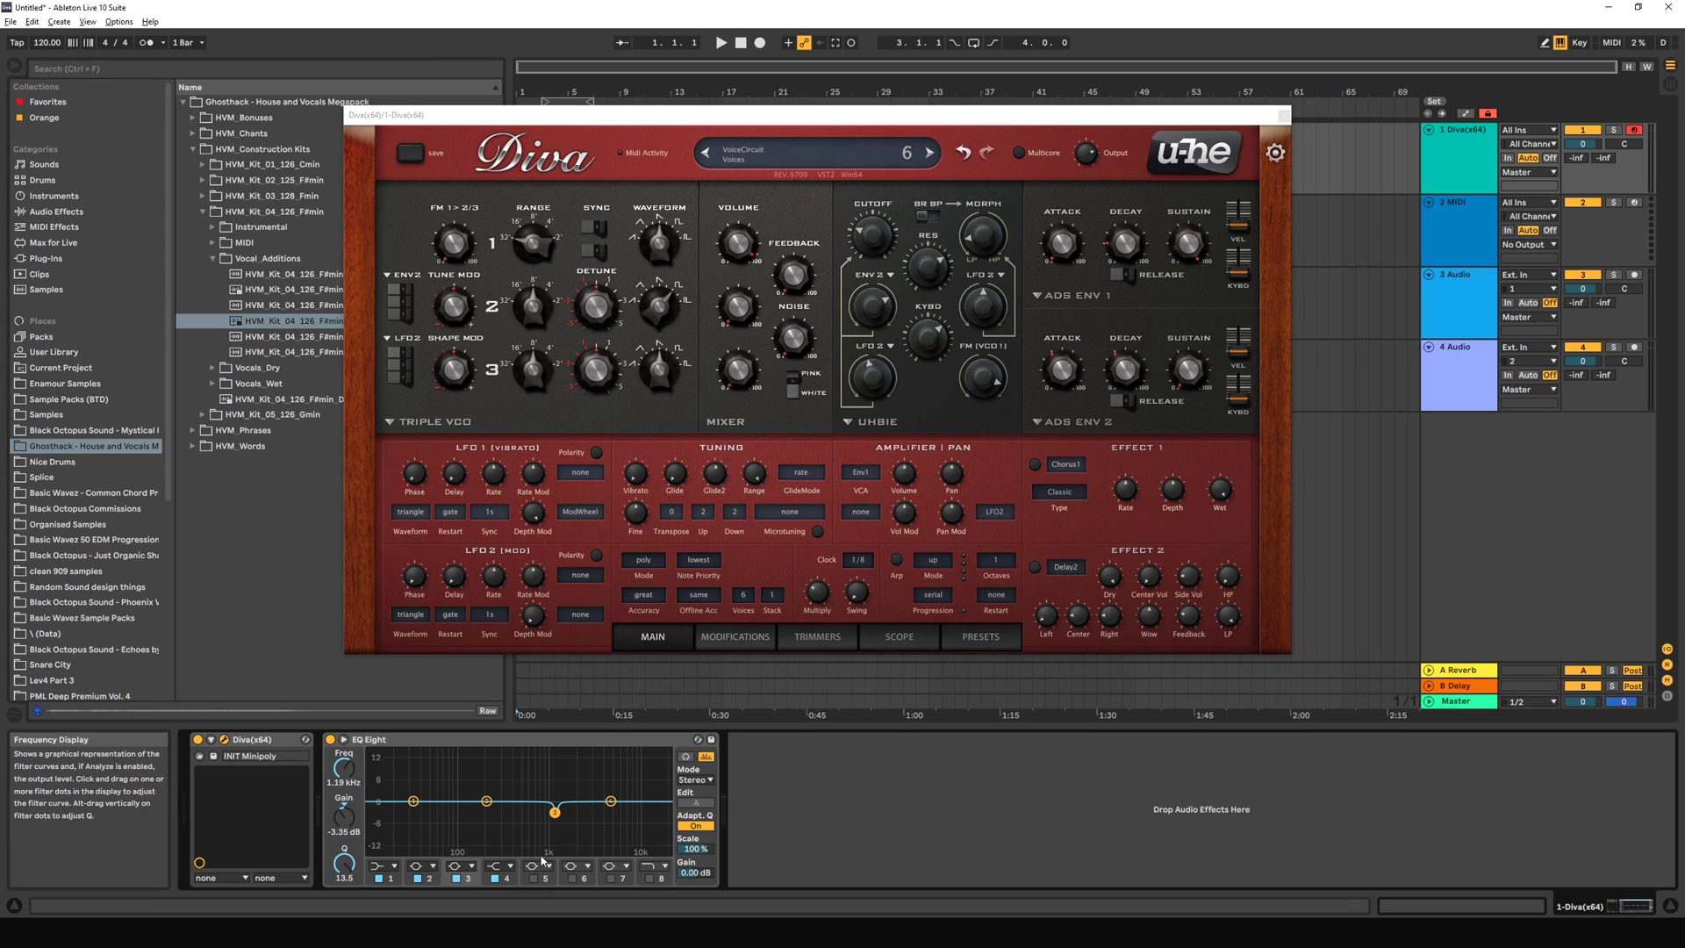
{"action": "left_click", "coordinate": [466, 867]}
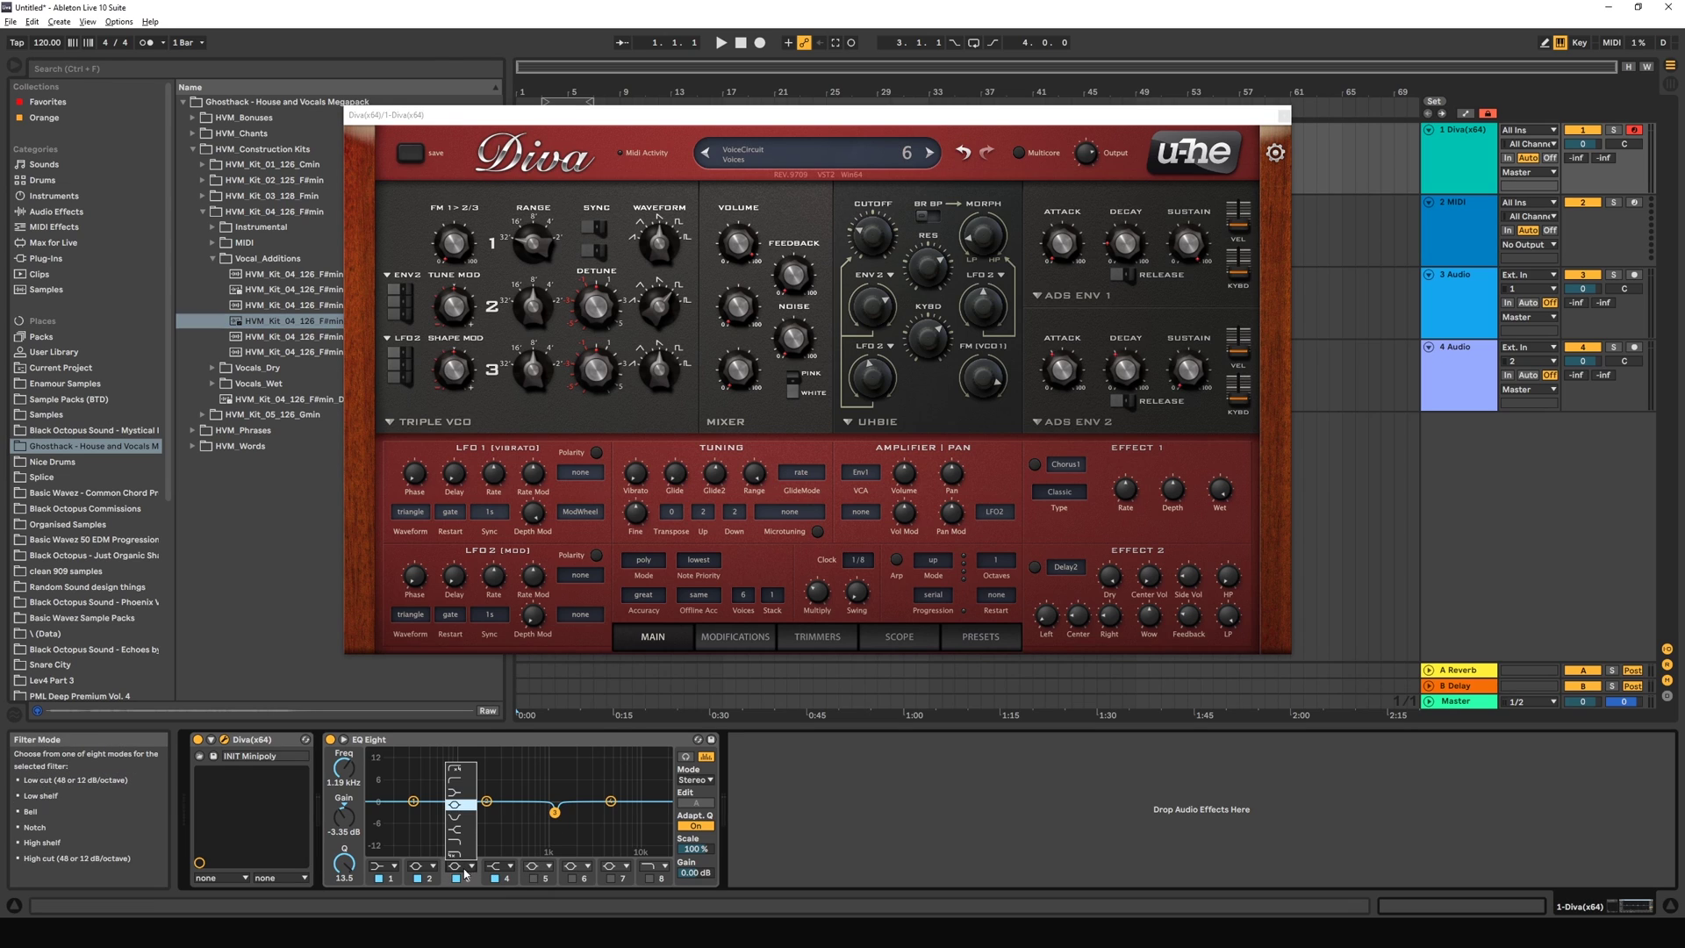
{"action": "left_click", "coordinate": [456, 817]}
{"action": "left_click_drag", "start_coordinate": [558, 760], "coordinate": [548, 809]}
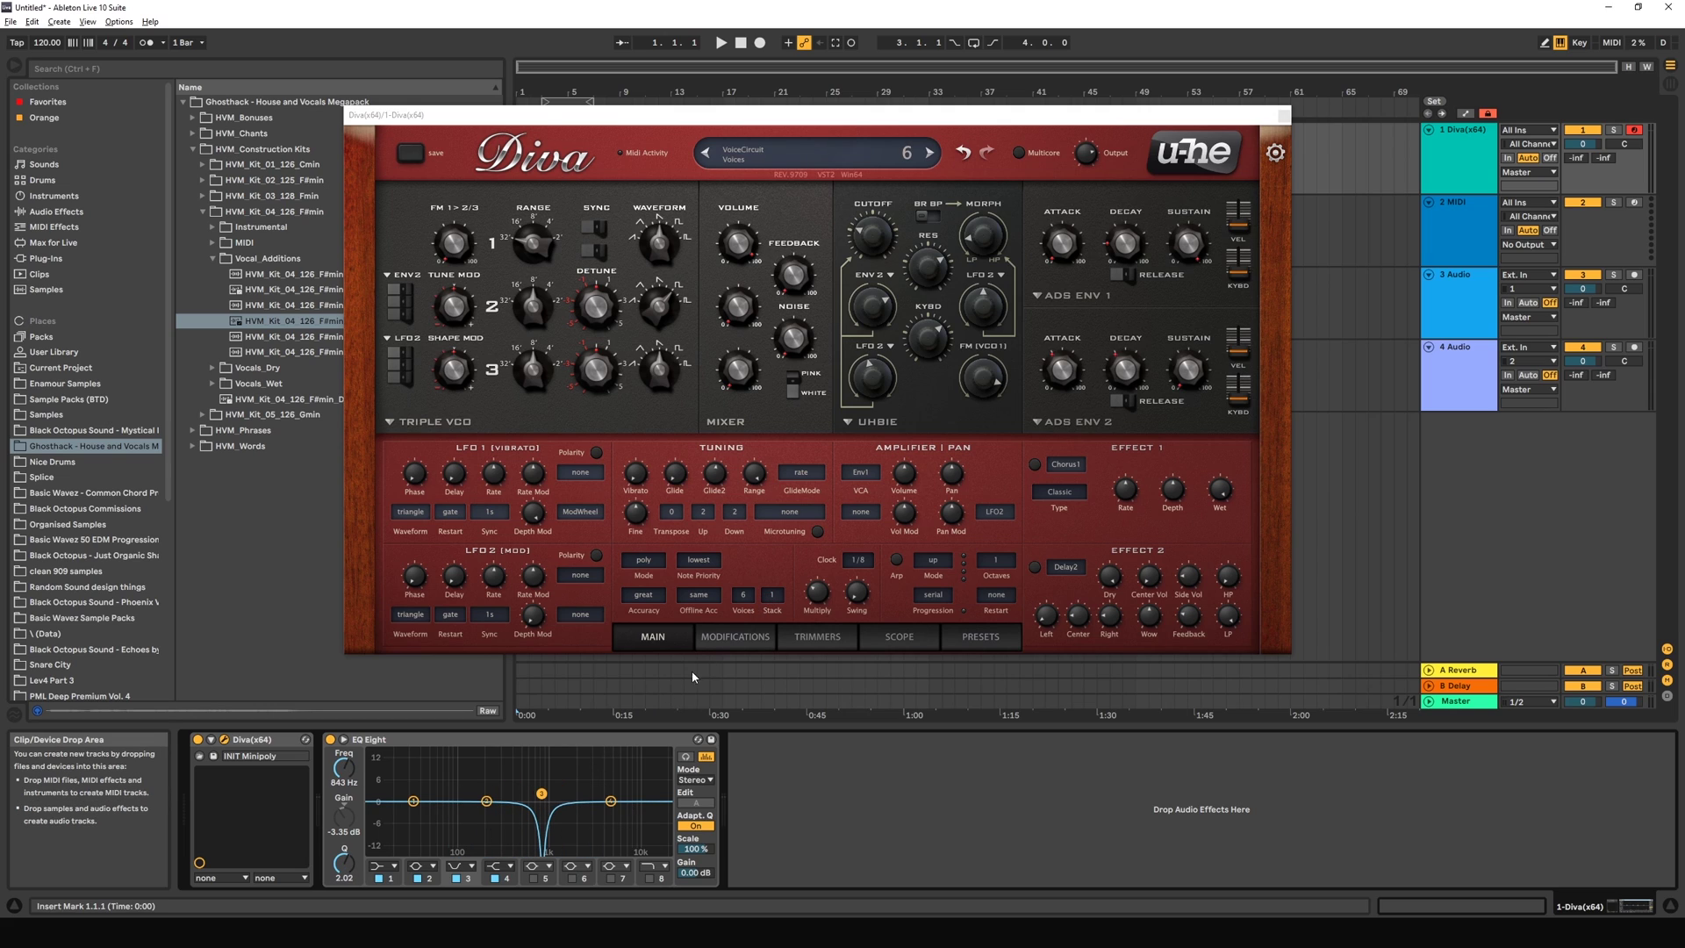
Step: Turn on the Uhbie filter's band-pass option and disable EQ Eight's notch on band 3
{"action": "left_click", "coordinate": [923, 219]}
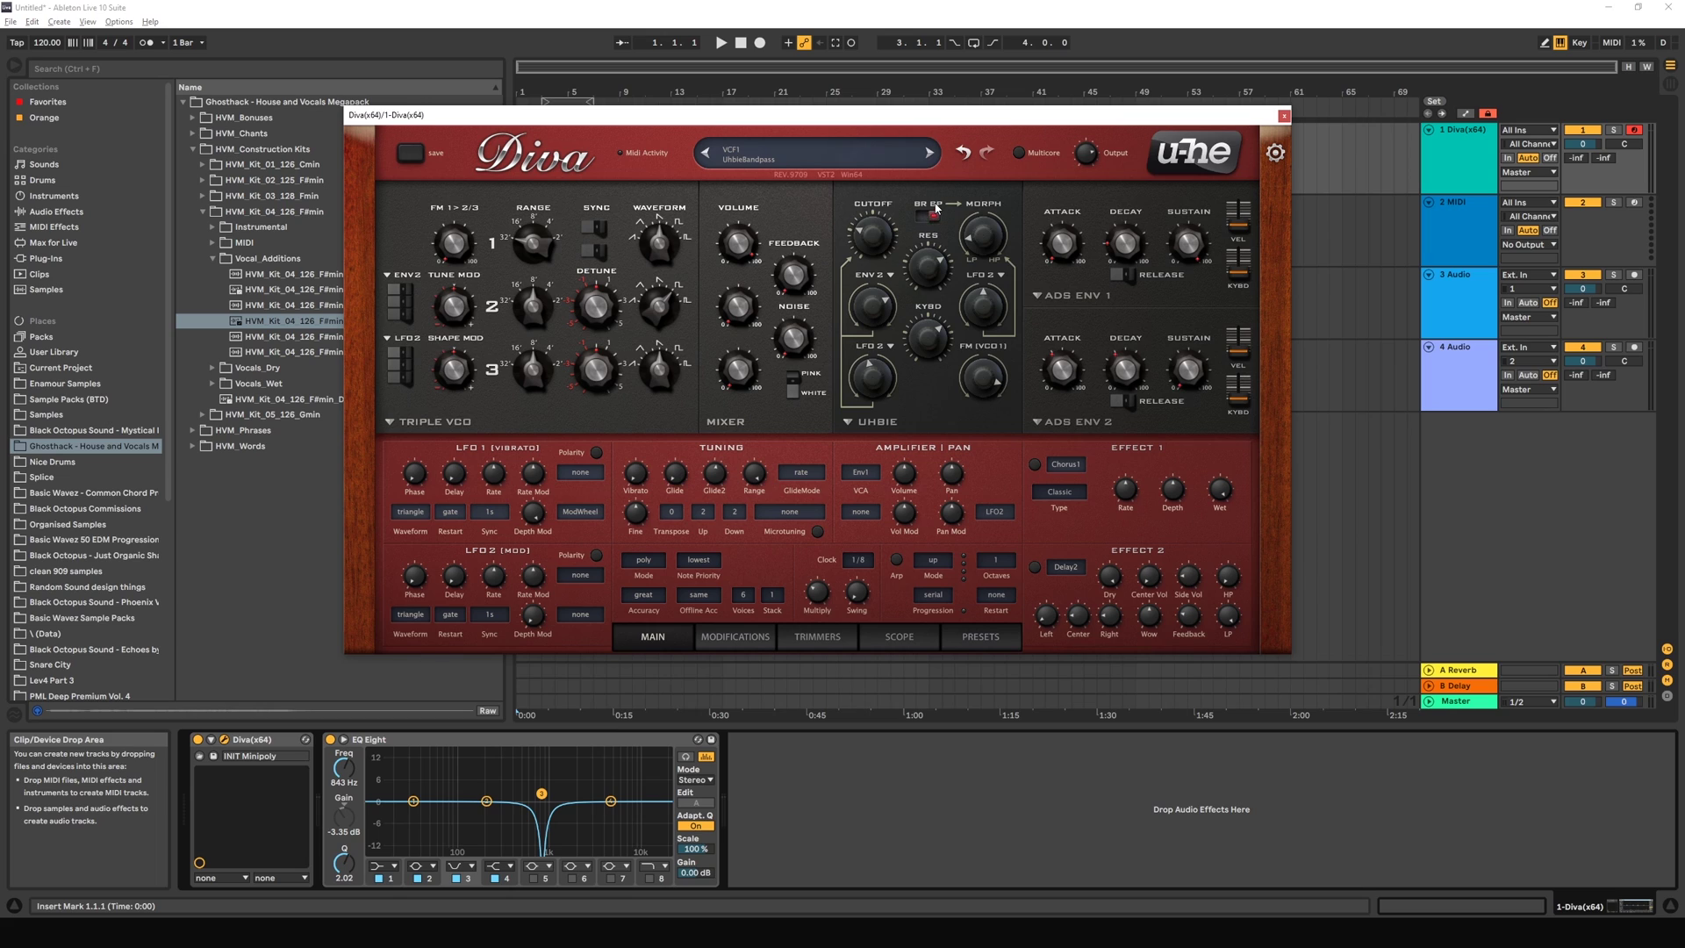
{"action": "left_click", "coordinate": [456, 866]}
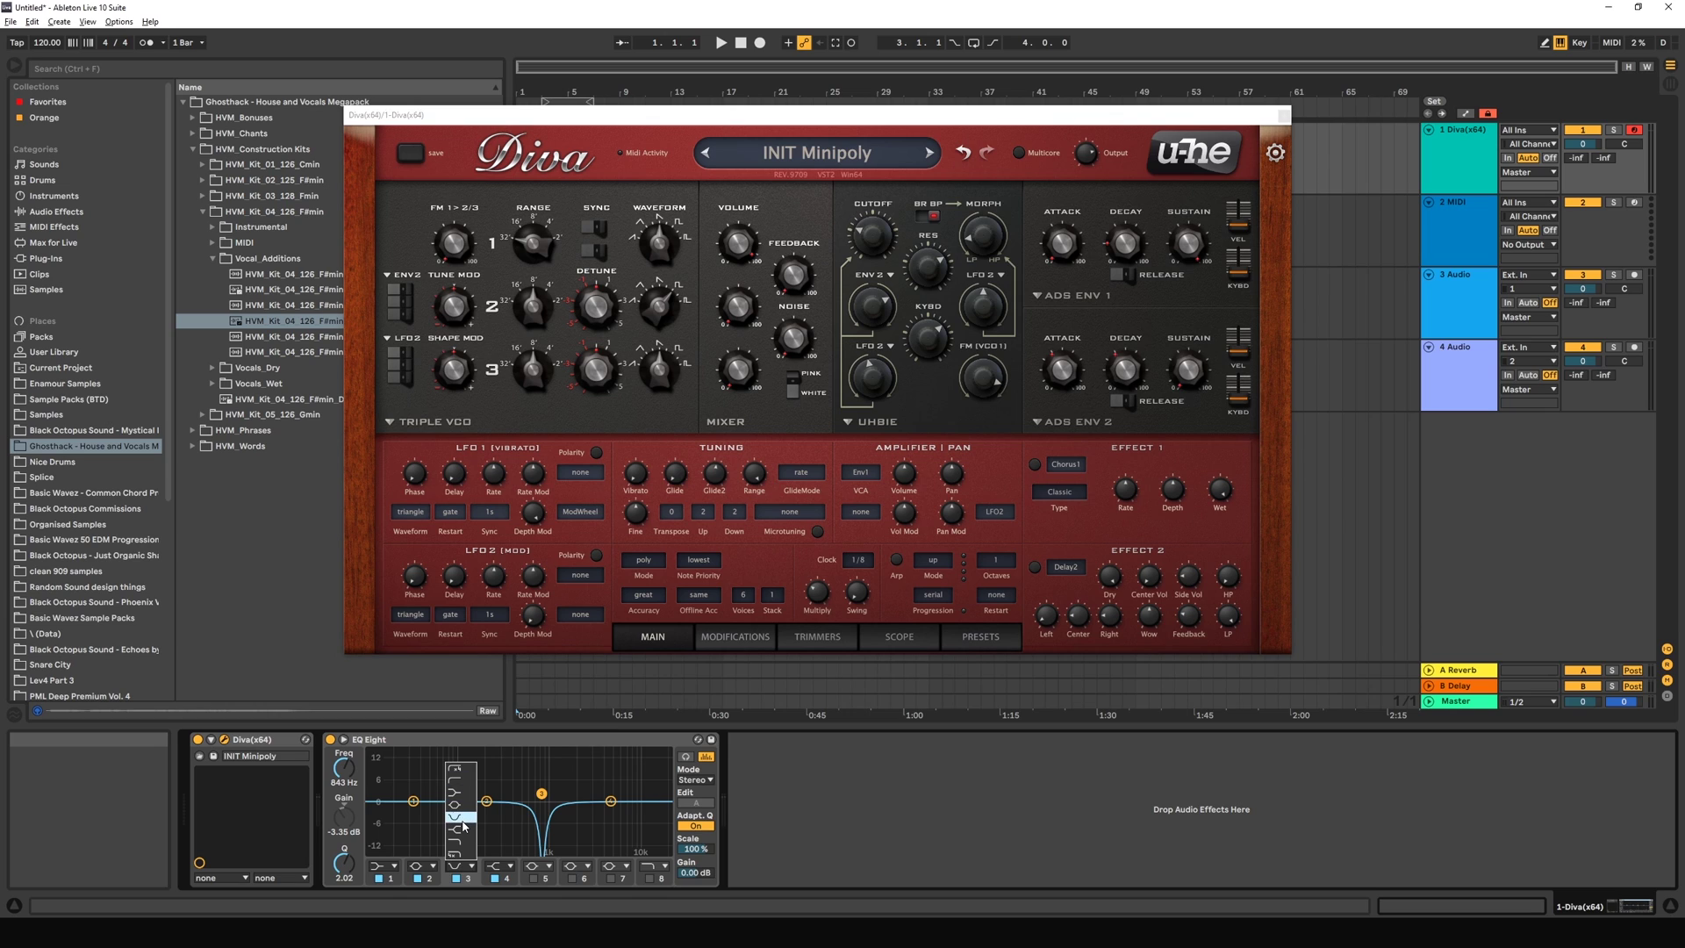
{"action": "left_click", "coordinate": [474, 835]}
{"action": "left_click", "coordinate": [455, 878]}
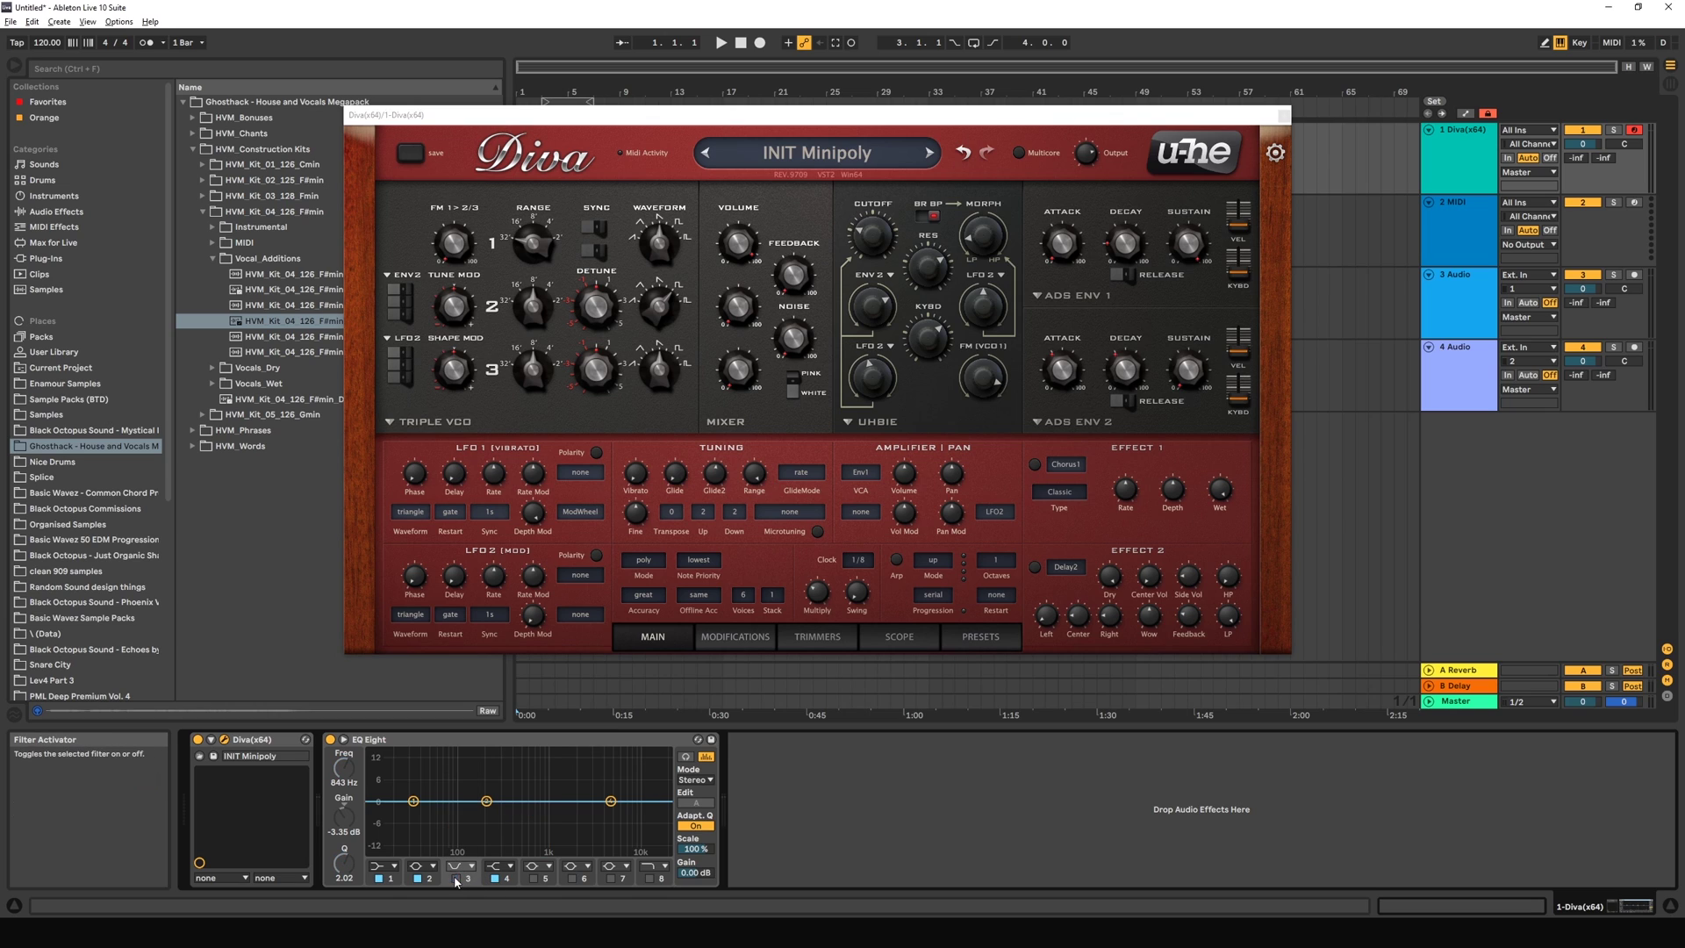
Step: Shape a band-pass curve in EQ Eight using band 1 as a low cut and band 8 as a high cut at about 1.41 kHz
{"action": "left_click", "coordinate": [378, 878]}
{"action": "left_click", "coordinate": [387, 866]}
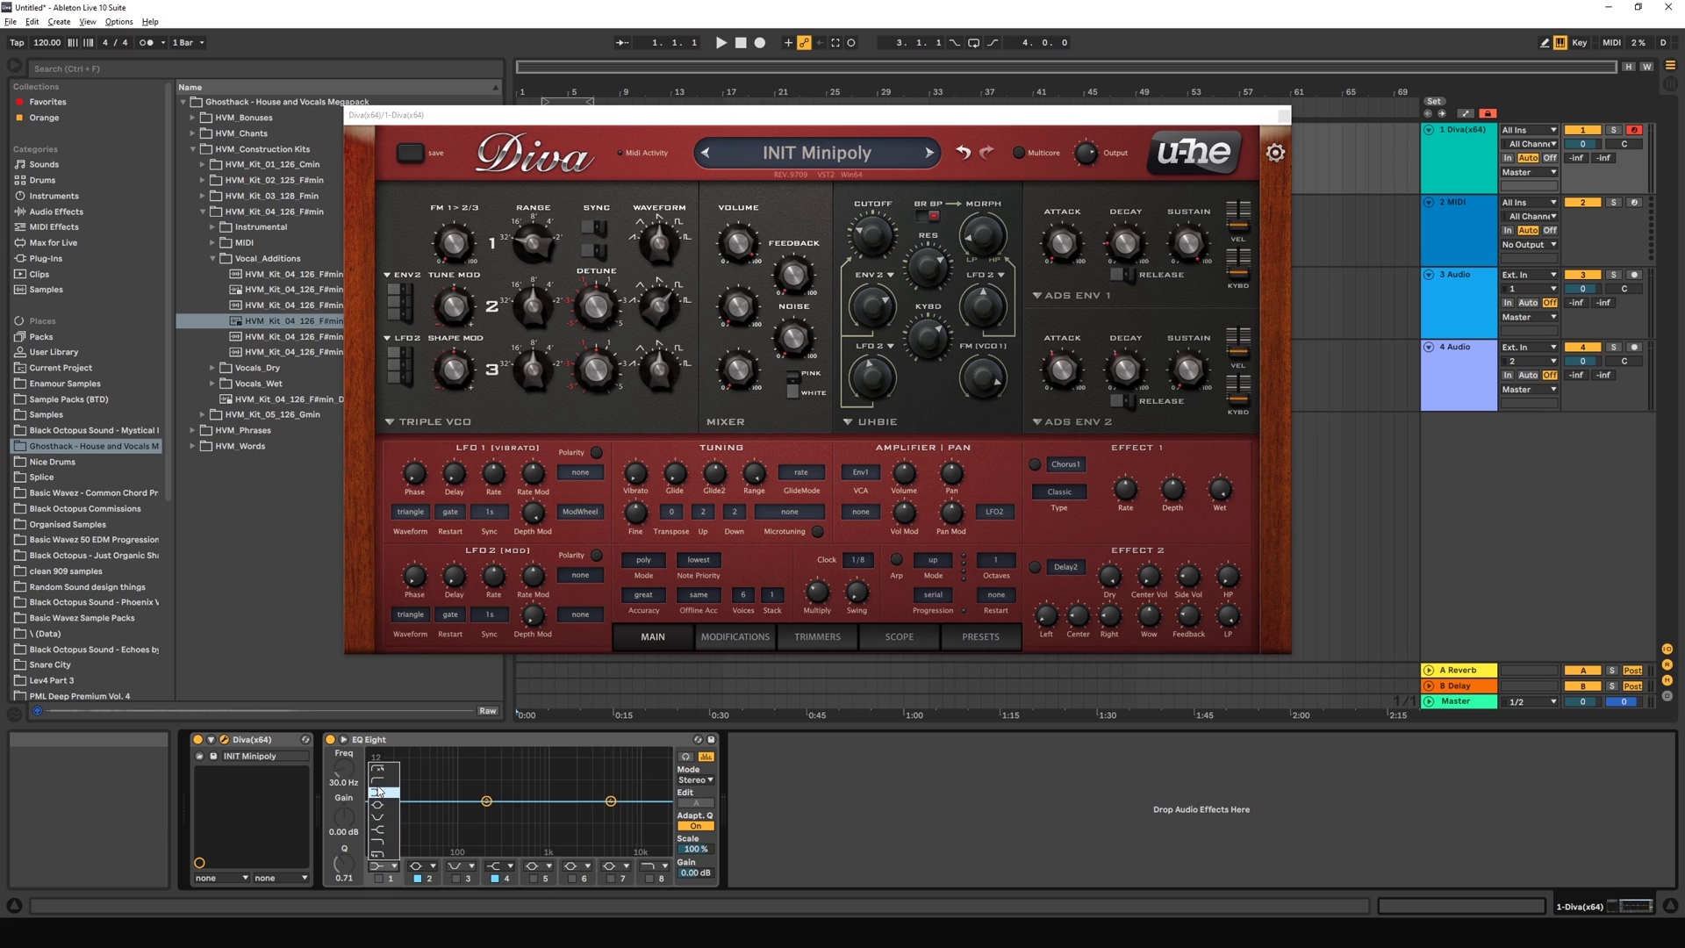
{"action": "left_click", "coordinate": [379, 780]}
{"action": "left_click", "coordinate": [379, 877]}
{"action": "left_click_drag", "start_coordinate": [413, 814], "coordinate": [502, 811]}
{"action": "left_click", "coordinate": [650, 878]}
{"action": "left_click_drag", "start_coordinate": [656, 816], "coordinate": [562, 812]}
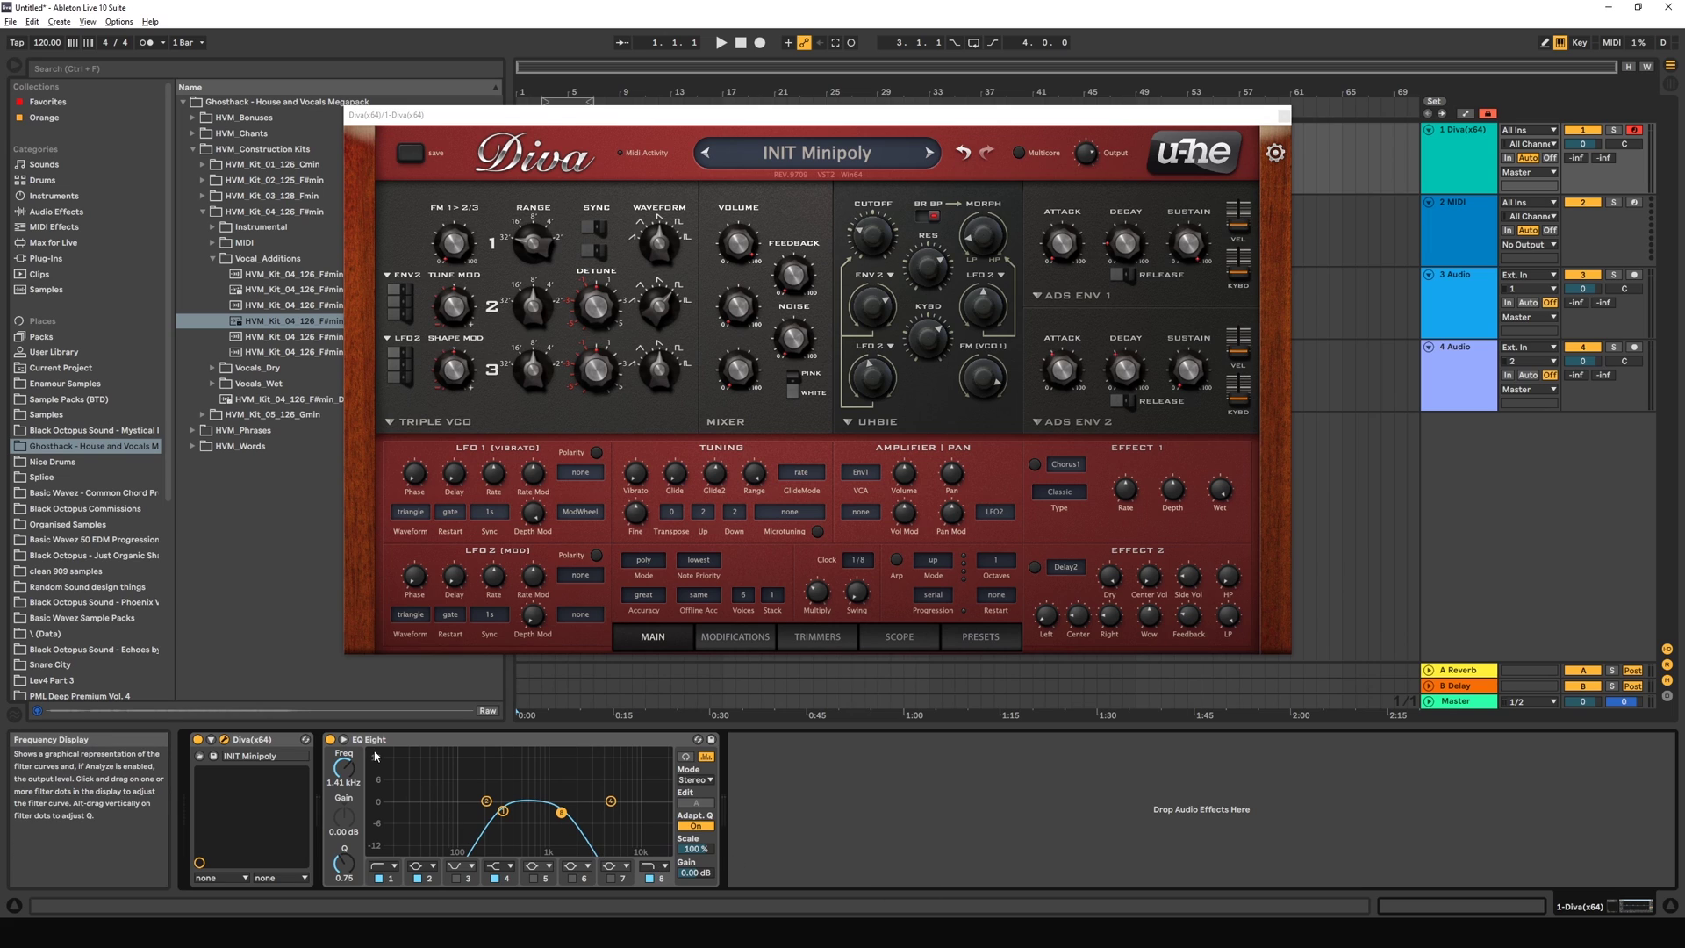
Step: Disable EQ Eight's bands 1 and 8 and turn off the Uhbie filter's band-pass option
{"action": "left_click", "coordinate": [379, 878]}
{"action": "left_click", "coordinate": [650, 877]}
{"action": "left_click", "coordinate": [931, 216]}
Step: Adjust the Uhbie filter's morph and its LFO 2 morph modulation depth
{"action": "left_click_drag", "start_coordinate": [984, 242], "coordinate": [980, 234]}
{"action": "mouse_move", "coordinate": [981, 312]}
{"action": "left_mouse_down"}
{"action": "mouse_move", "coordinate": [980, 329]}
{"action": "mouse_move", "coordinate": [983, 246]}
{"action": "mouse_move", "coordinate": [999, 250]}
{"action": "mouse_move", "coordinate": [993, 306]}
{"action": "left_mouse_up"}
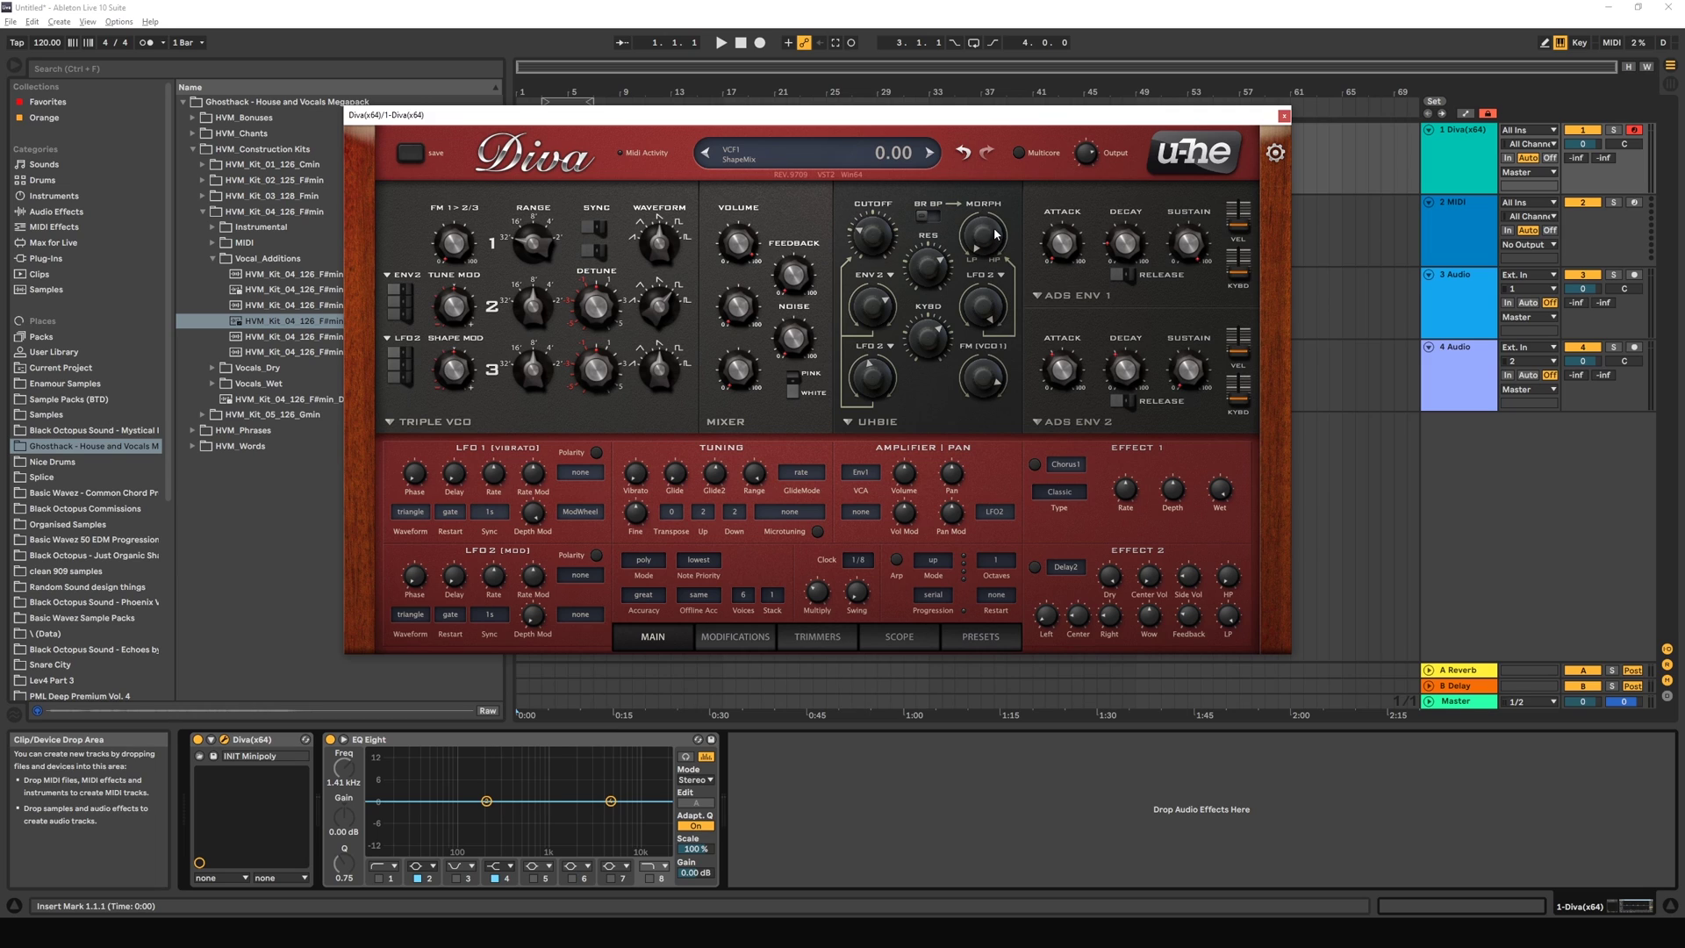
{"action": "left_click_drag", "start_coordinate": [984, 333], "coordinate": [984, 321]}
Step: Re-enable the Uhbie filter's band-pass option and try other morph and LFO 2 morph modulation amounts
{"action": "left_click", "coordinate": [922, 219]}
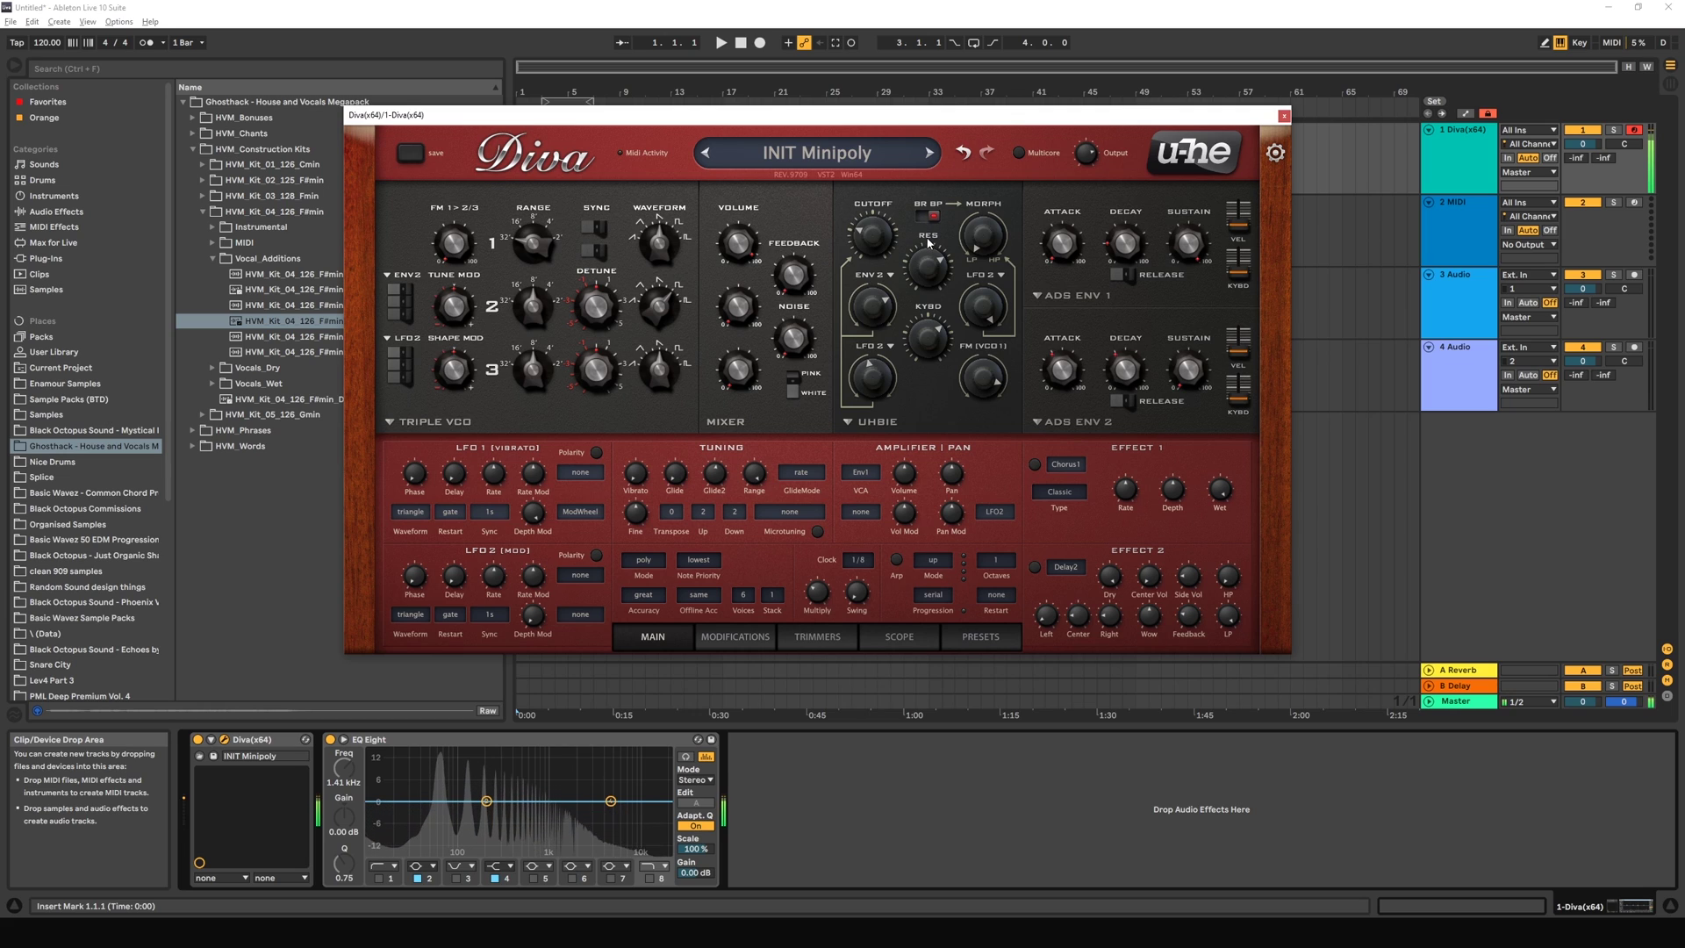
{"action": "mouse_move", "coordinate": [928, 281]}
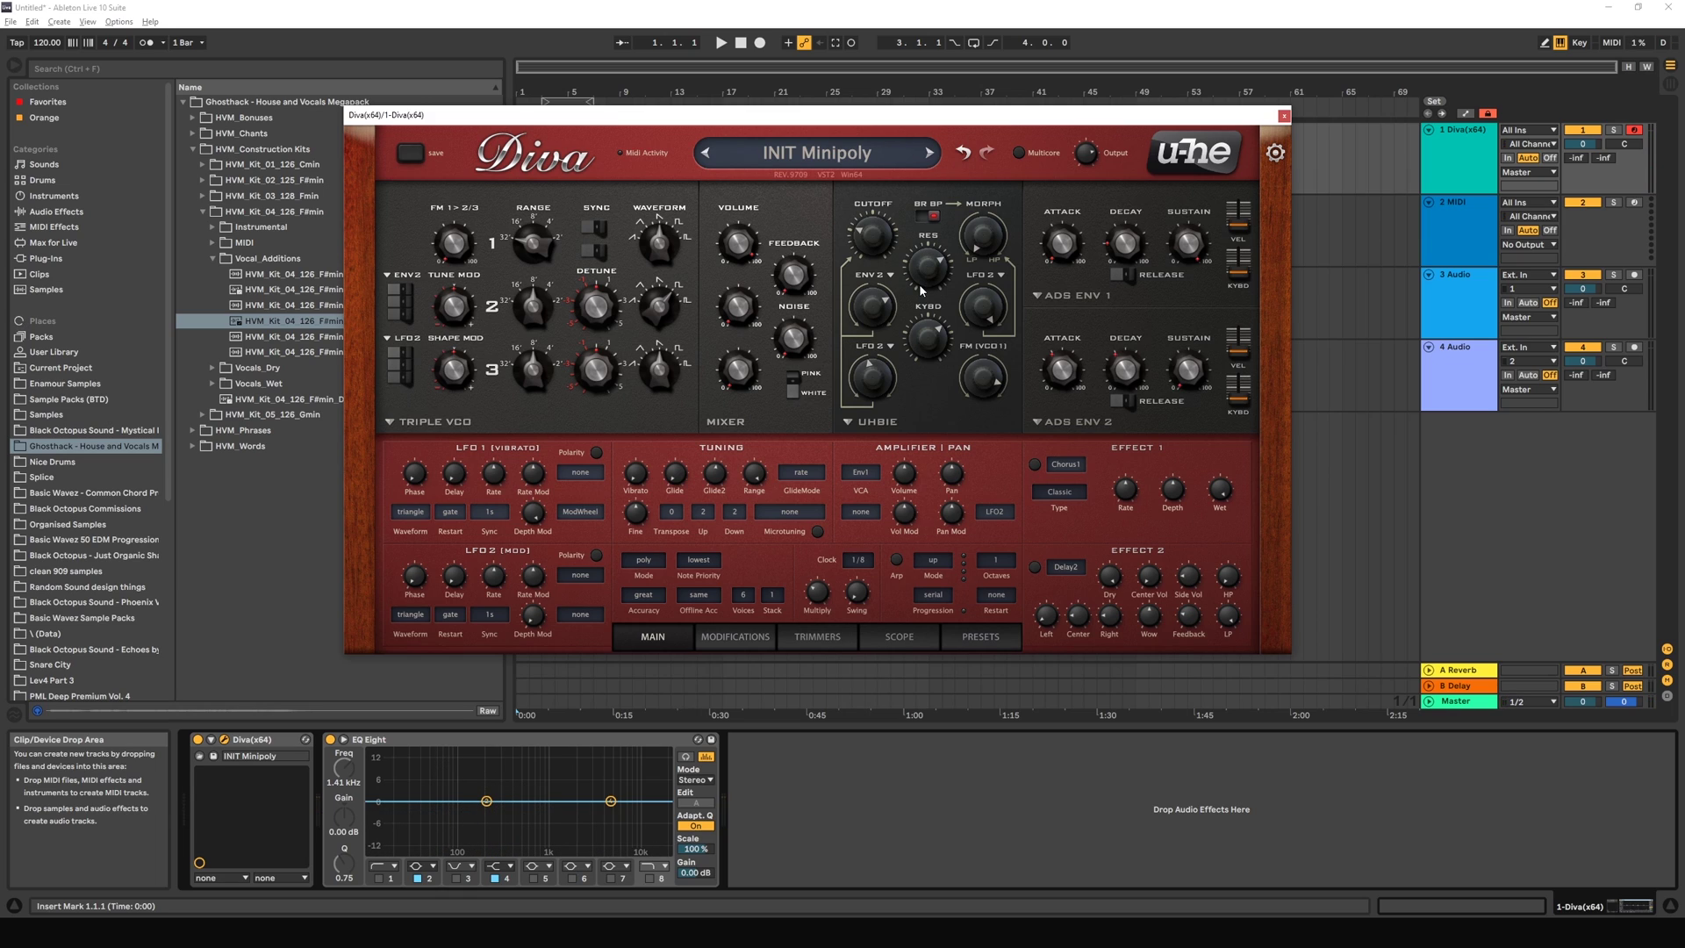
{"action": "mouse_move", "coordinate": [909, 367]}
{"action": "mouse_move", "coordinate": [981, 220]}
{"action": "scroll", "coordinate": [980, 216], "scroll_direction": "up", "scroll_amount": 10}
{"action": "left_click_drag", "start_coordinate": [983, 307], "coordinate": [971, 342]}
{"action": "scroll", "coordinate": [981, 235], "scroll_direction": "down", "scroll_amount": 3}
{"action": "scroll", "coordinate": [981, 235], "scroll_direction": "up", "scroll_amount": 4}
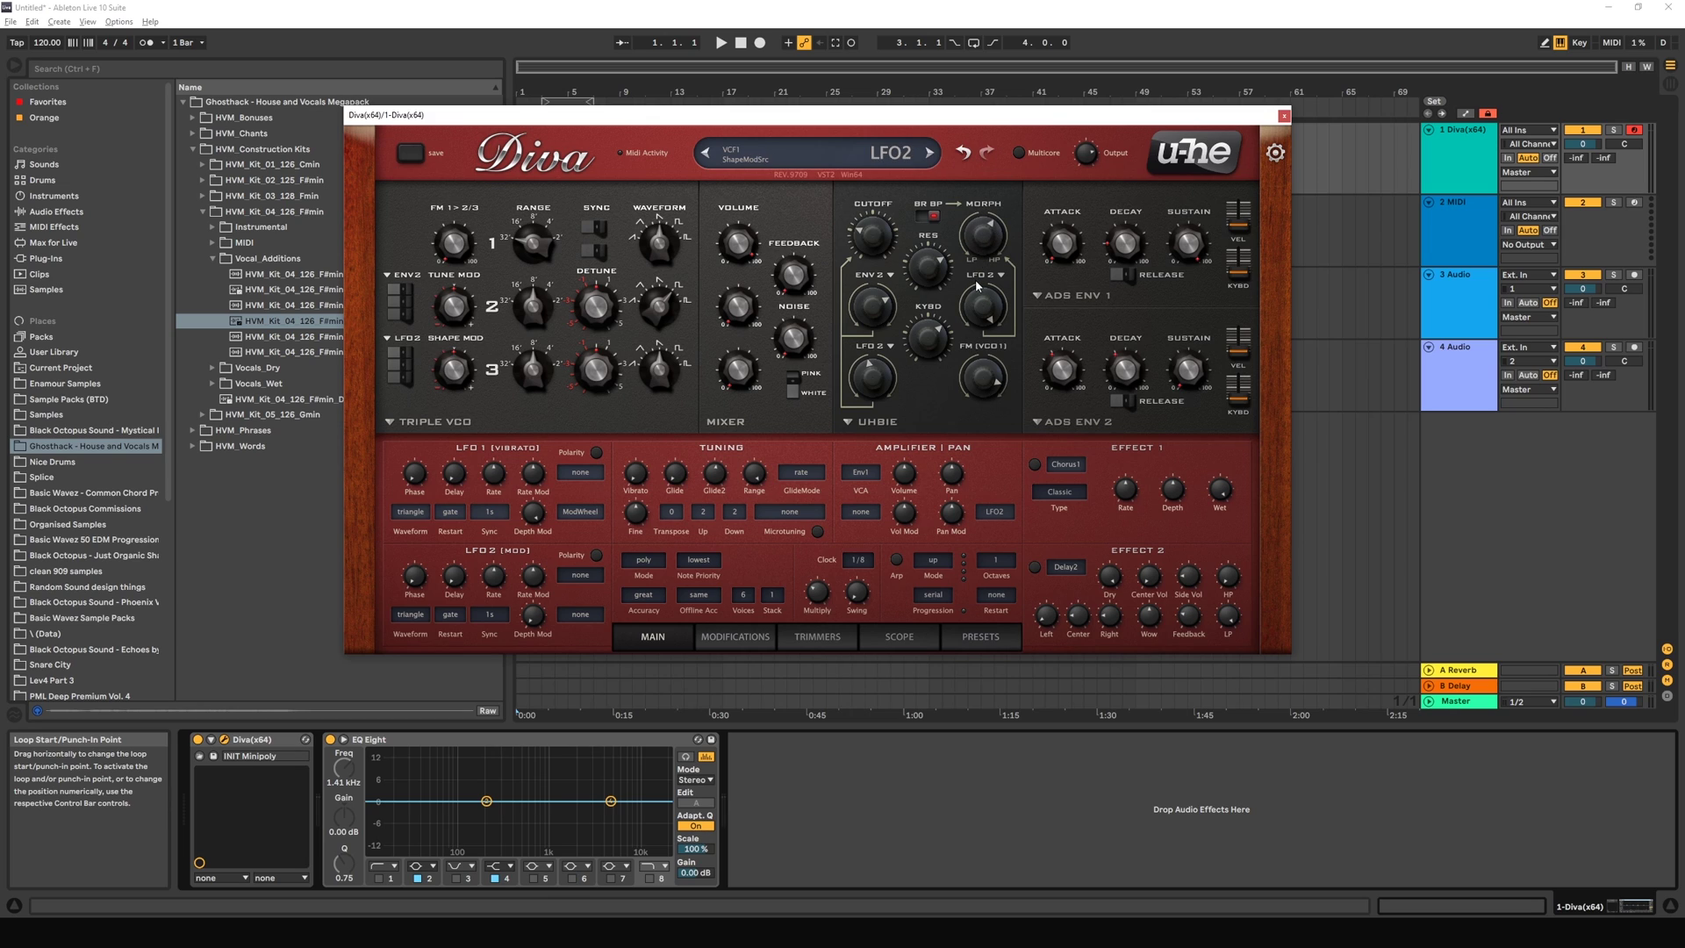
{"action": "scroll", "coordinate": [990, 230], "scroll_direction": "down", "scroll_amount": 2}
{"action": "left_click", "coordinate": [880, 418]}
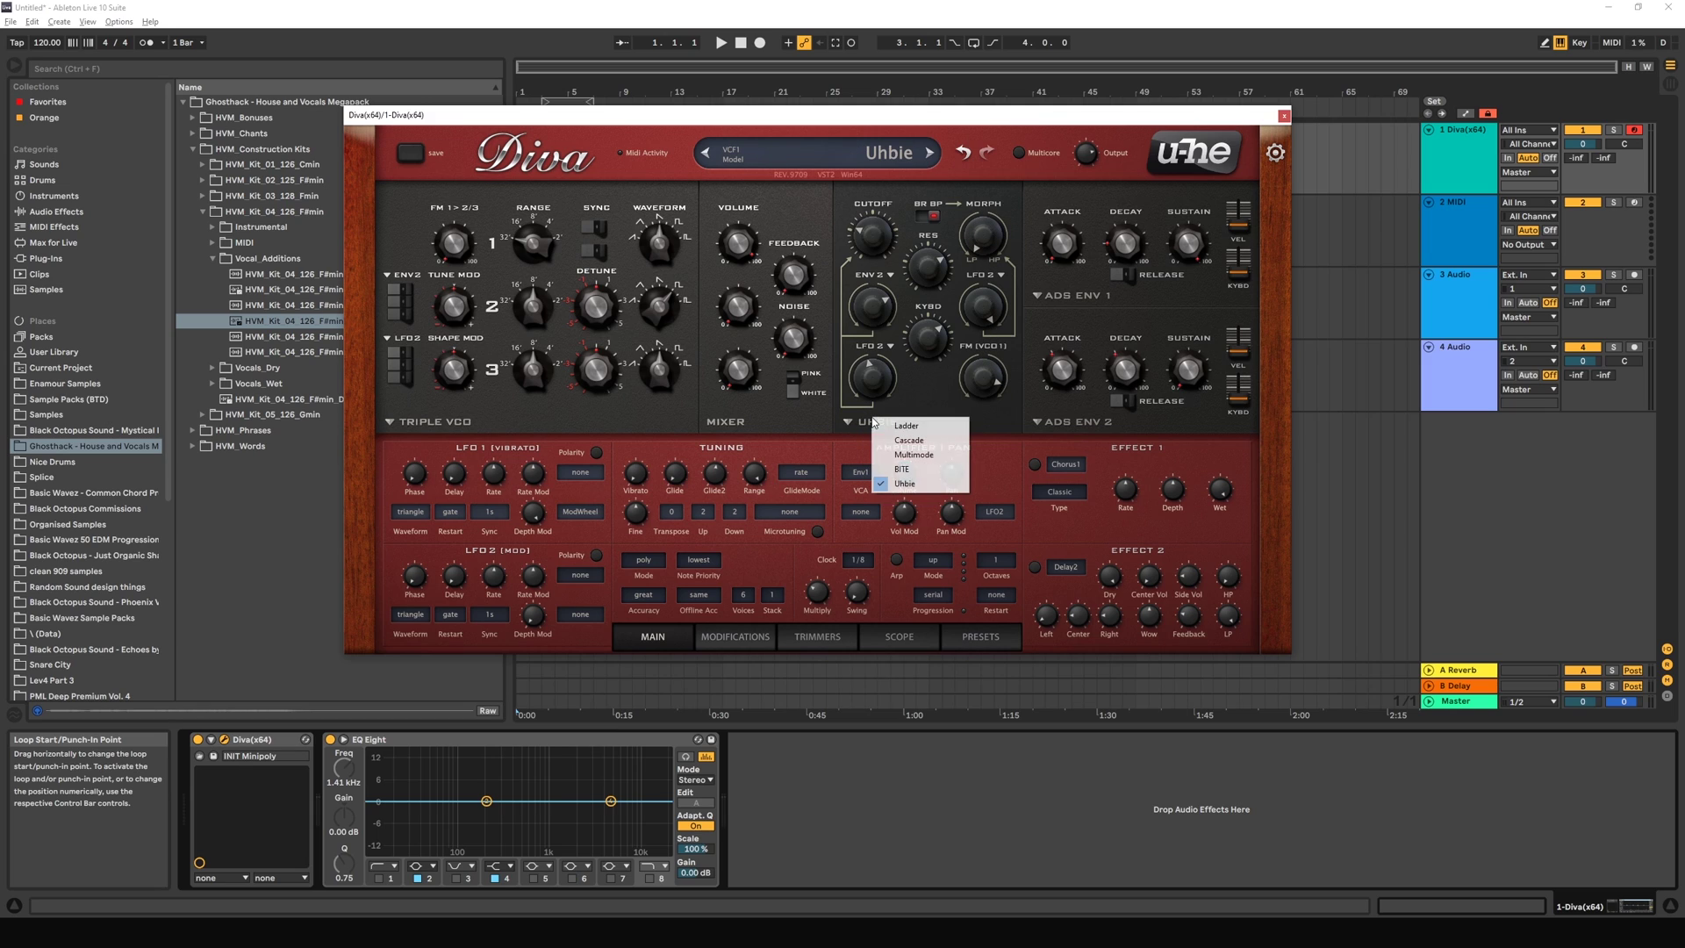
{"action": "left_click", "coordinate": [904, 392]}
{"action": "scroll", "coordinate": [935, 265], "scroll_direction": "up", "scroll_amount": 3}
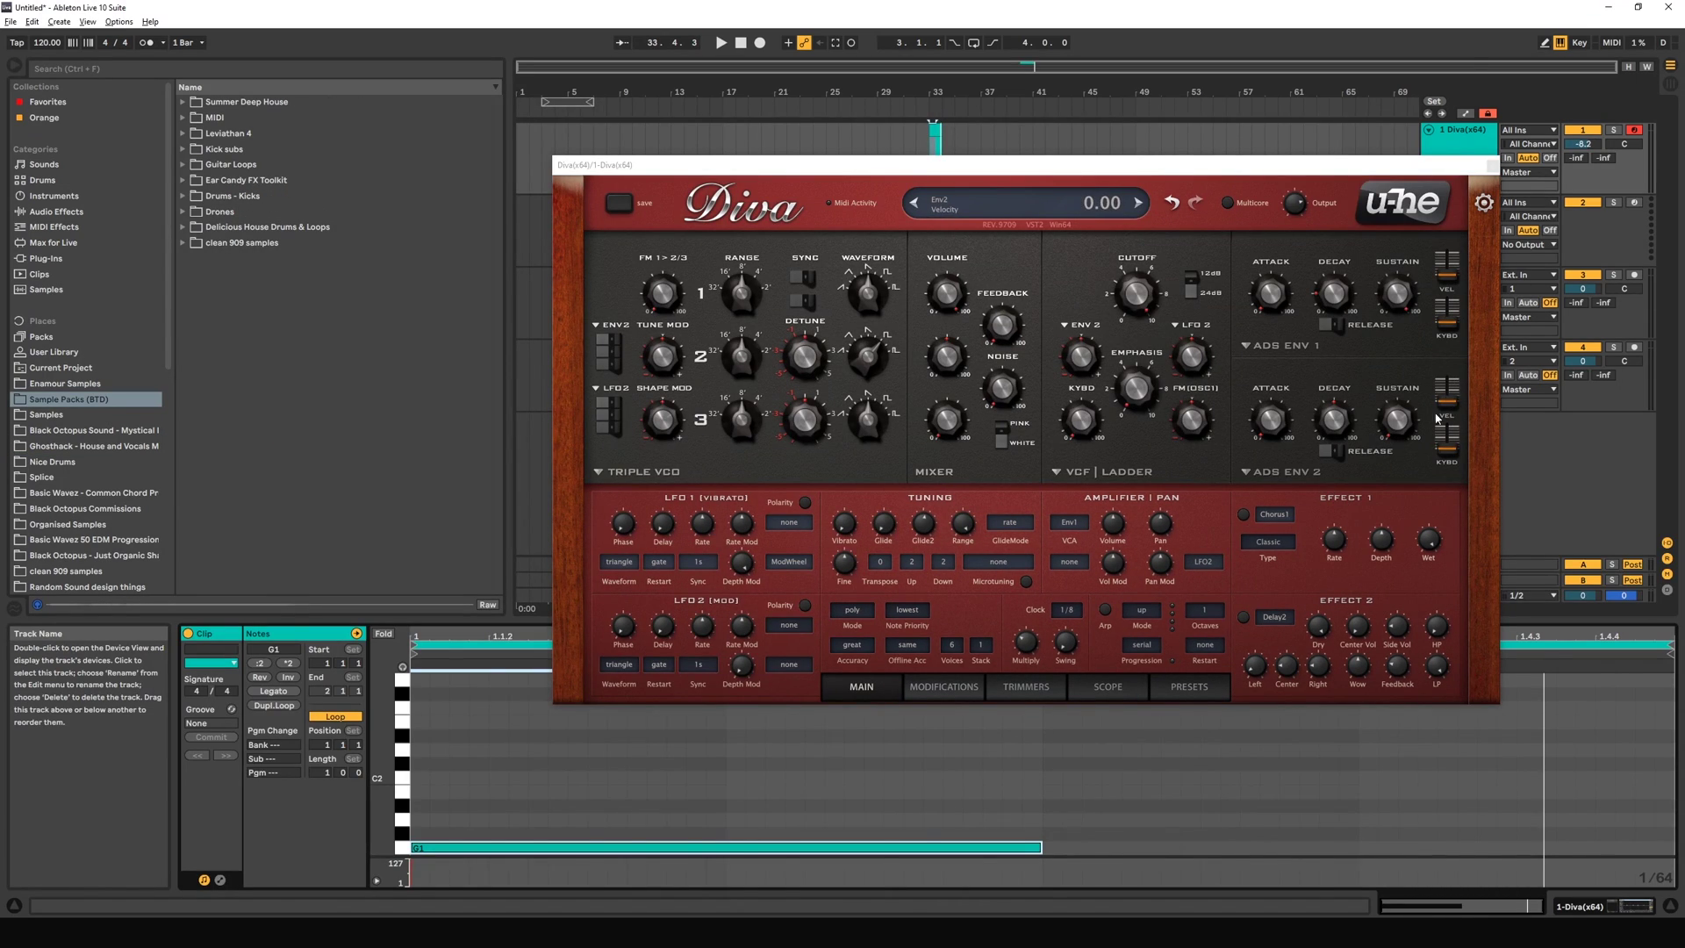
Step: Check the loaded template in Diva's preset browser and return to the main synth controls
{"action": "left_click", "coordinate": [1196, 693]}
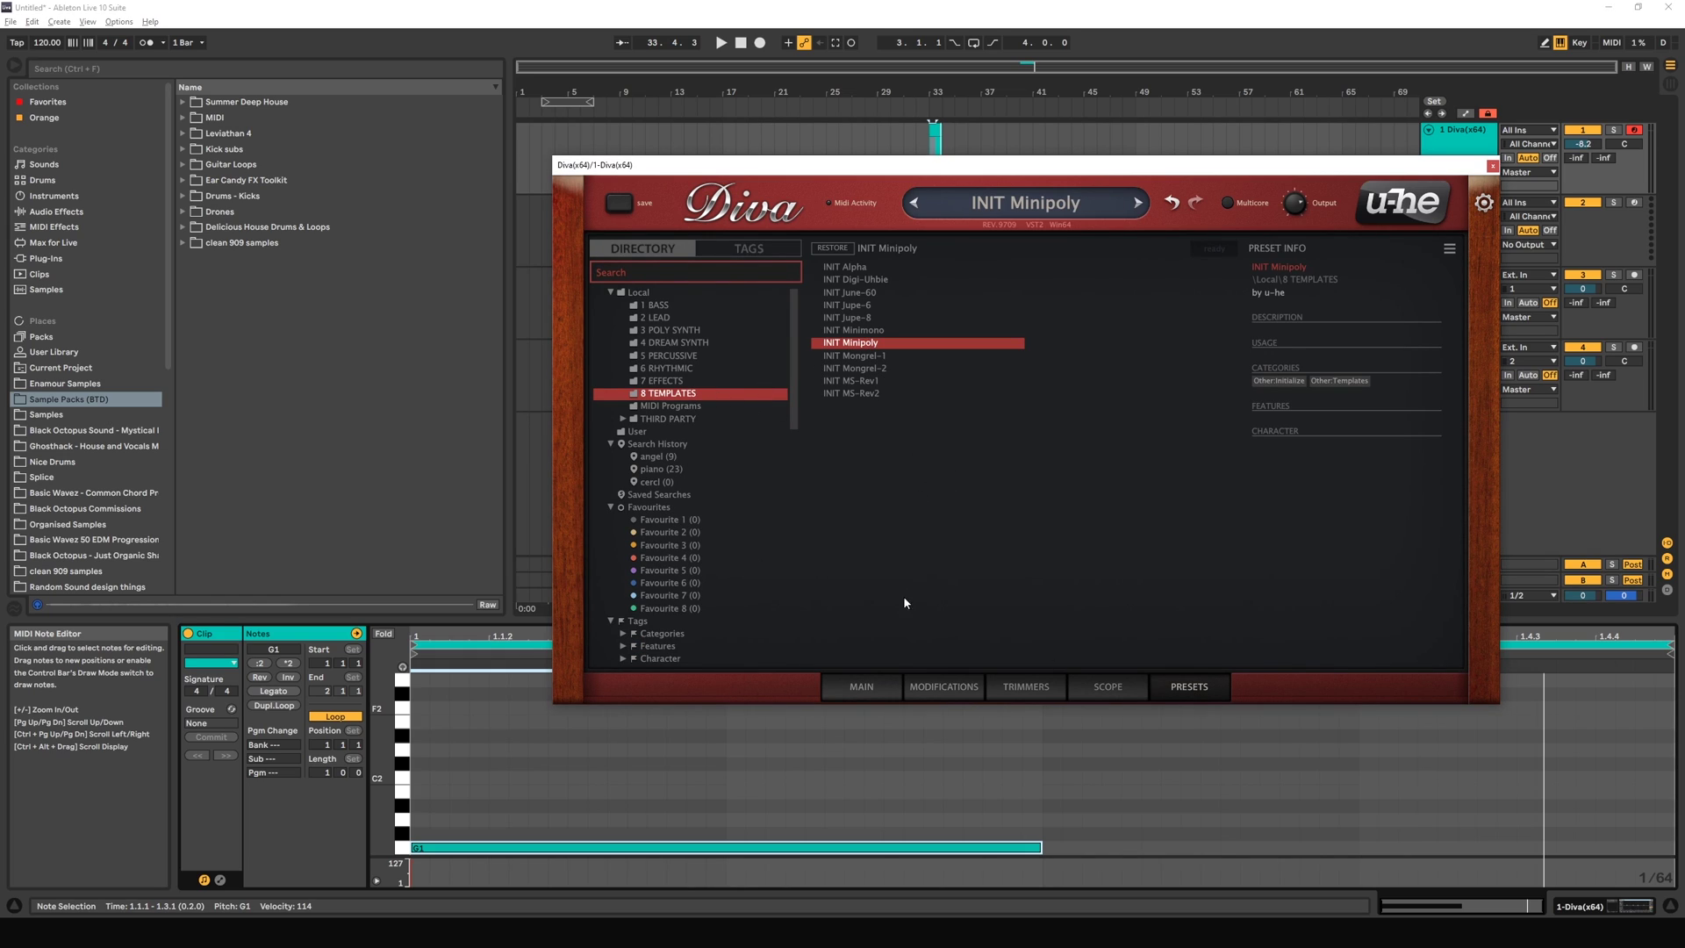
{"action": "left_click", "coordinate": [862, 688]}
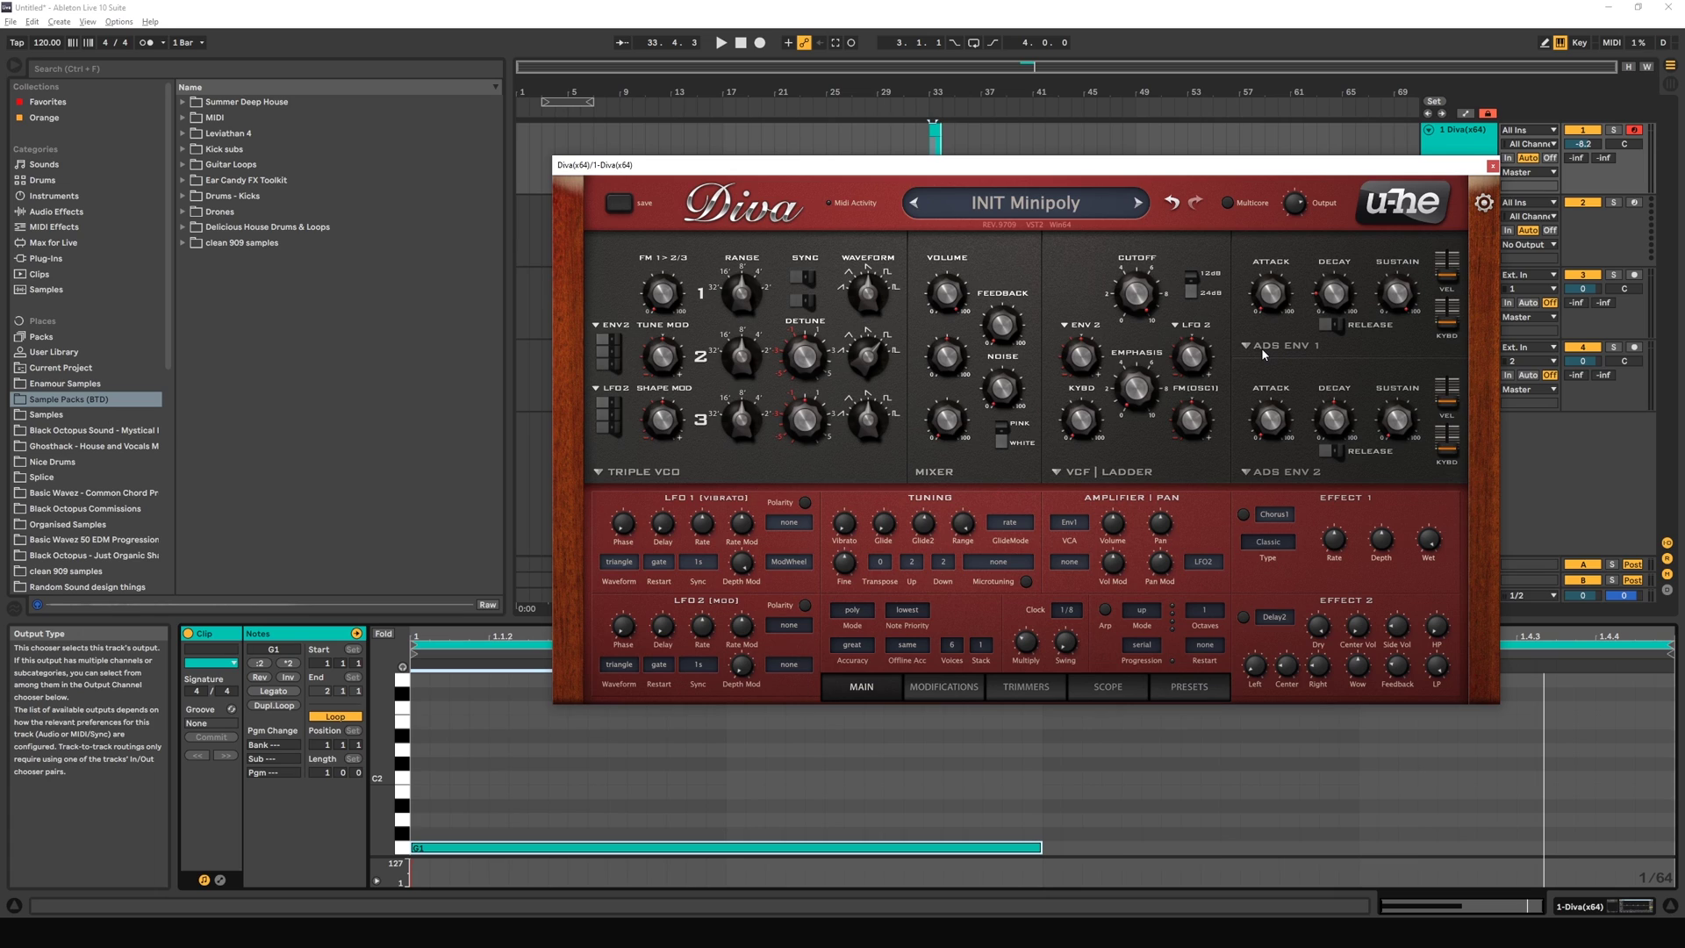
Step: Adjust envelope 1's sustain to about 91
{"action": "mouse_move", "coordinate": [1284, 317]}
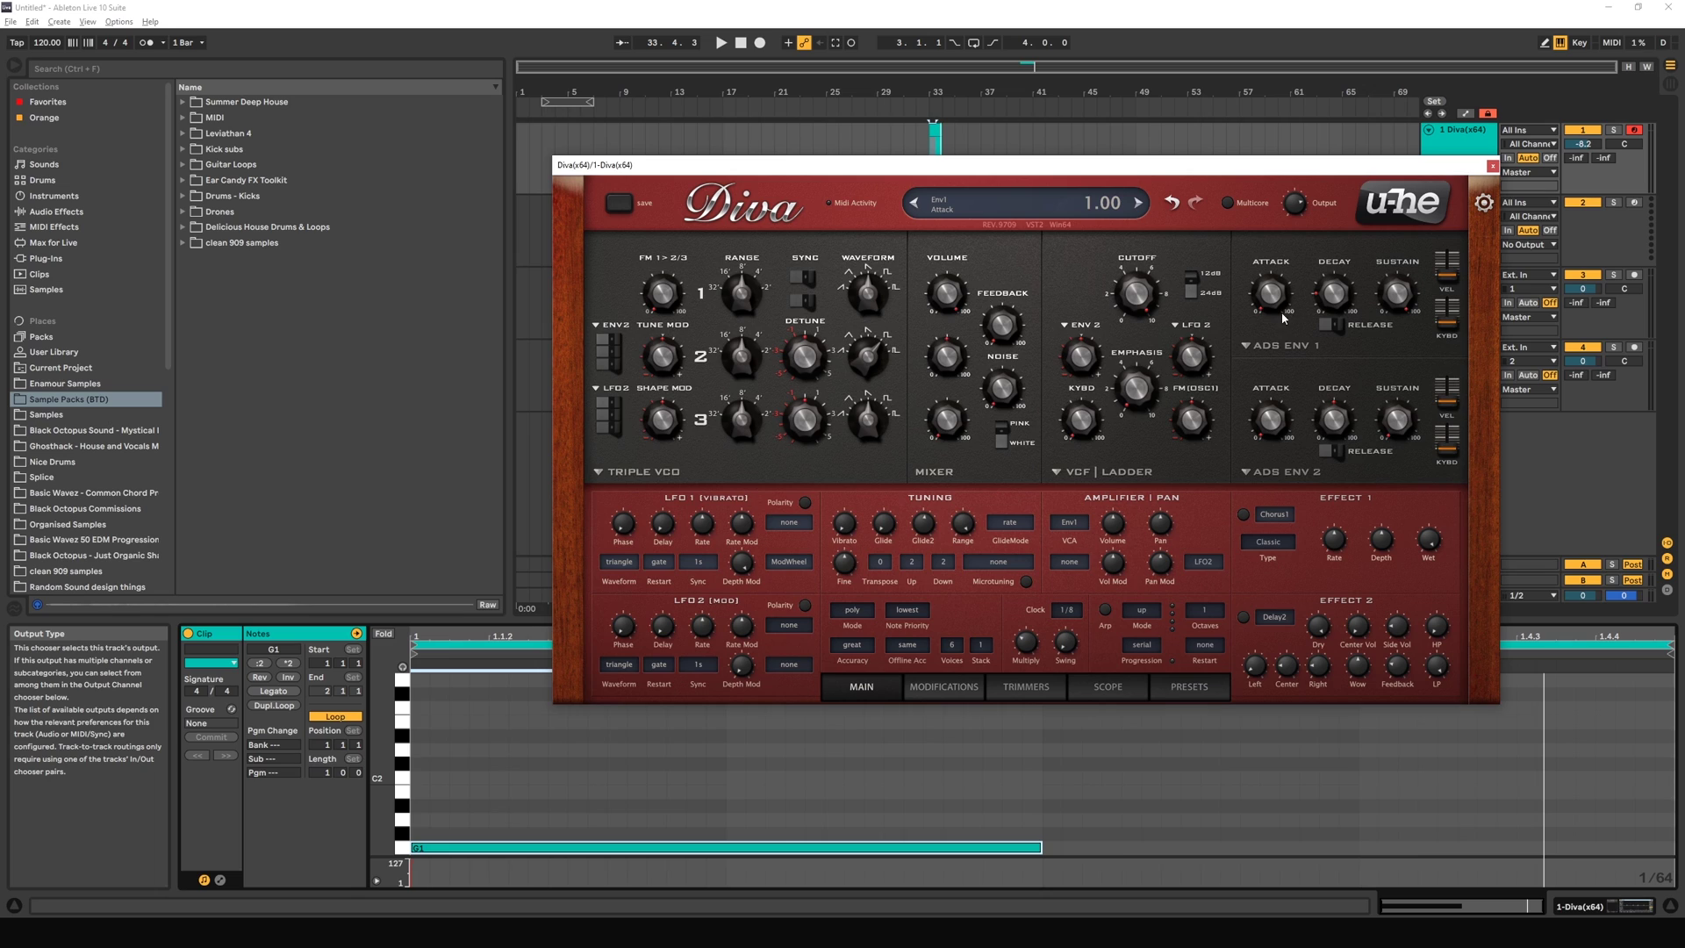
{"action": "mouse_move", "coordinate": [1400, 313]}
{"action": "left_click_drag", "start_coordinate": [1400, 312], "coordinate": [1401, 309]}
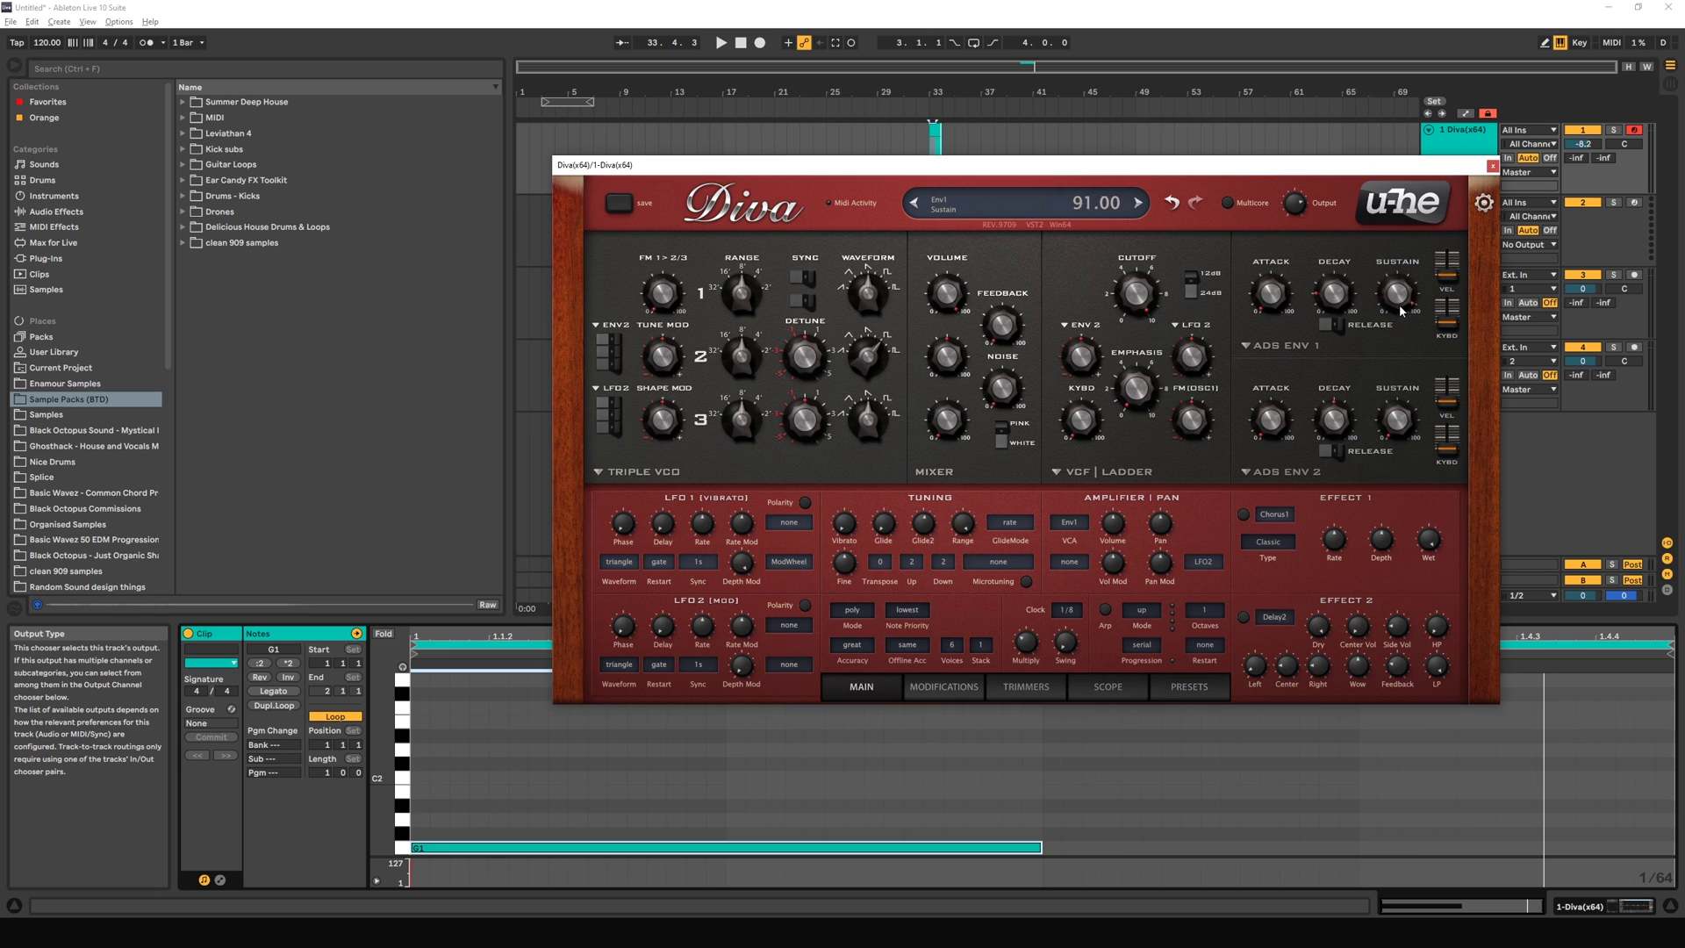
Step: Toggle envelope 1's release switch several times and adjust its decay
{"action": "left_click", "coordinate": [1339, 326]}
{"action": "left_click", "coordinate": [1337, 329]}
{"action": "left_click", "coordinate": [1337, 328]}
{"action": "left_click_drag", "start_coordinate": [1339, 305], "coordinate": [1331, 278]}
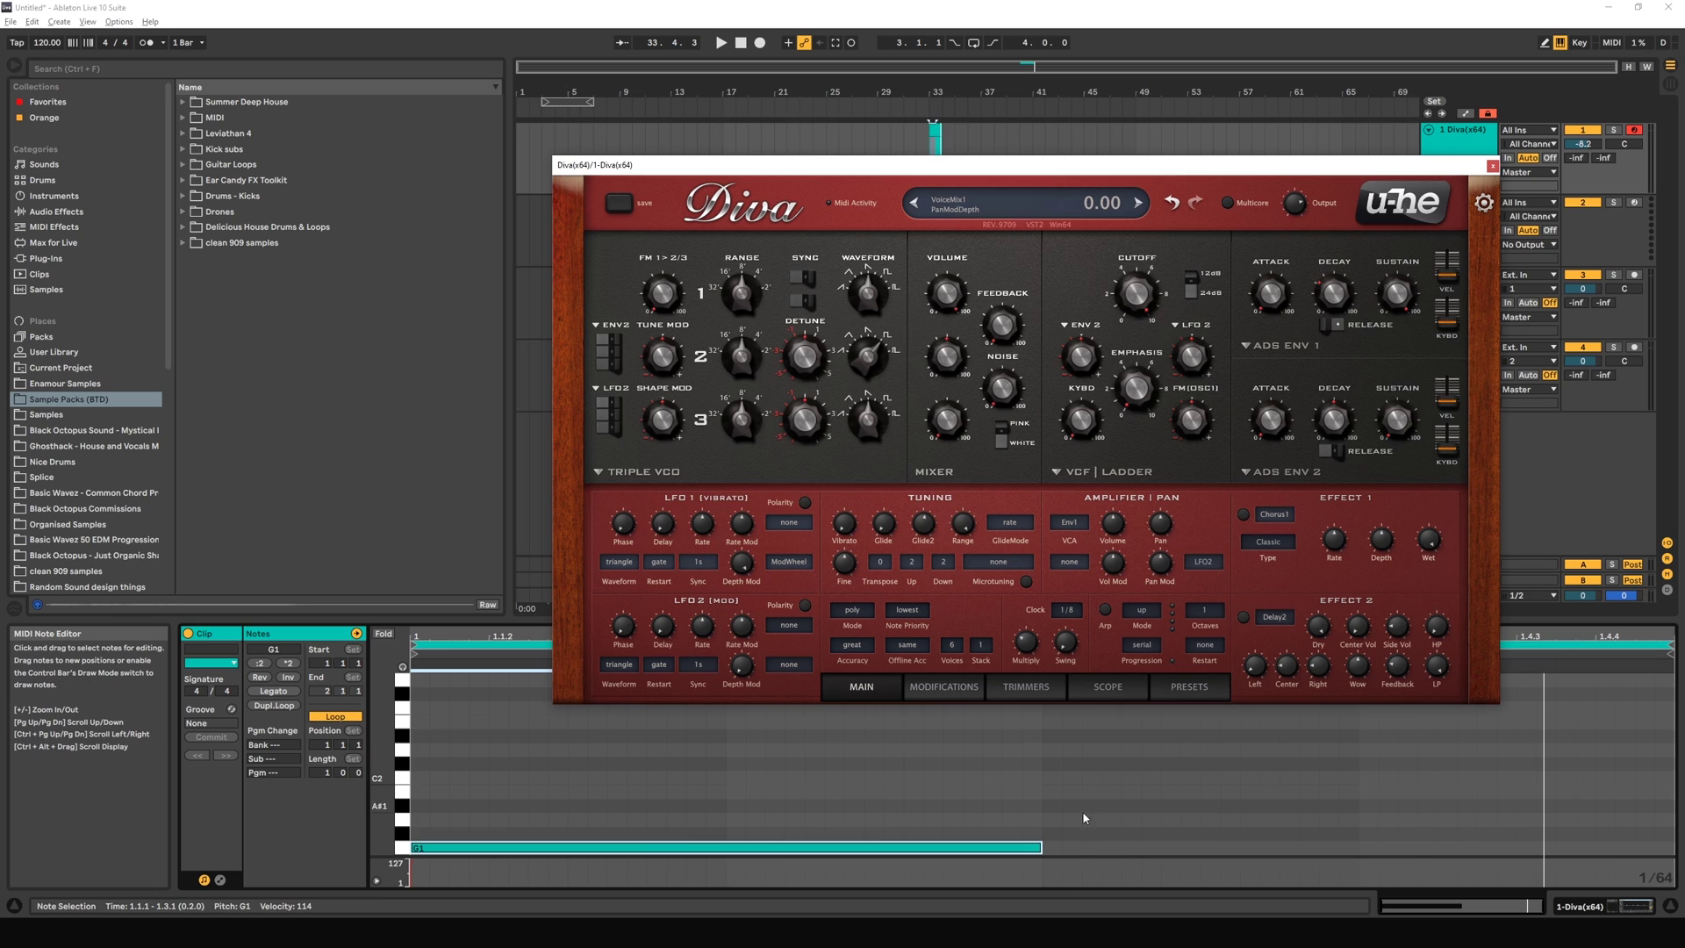
Step: Shorten the clip's G1 note to a length of 0.0.1 and play it back
{"action": "left_click", "coordinate": [839, 787]}
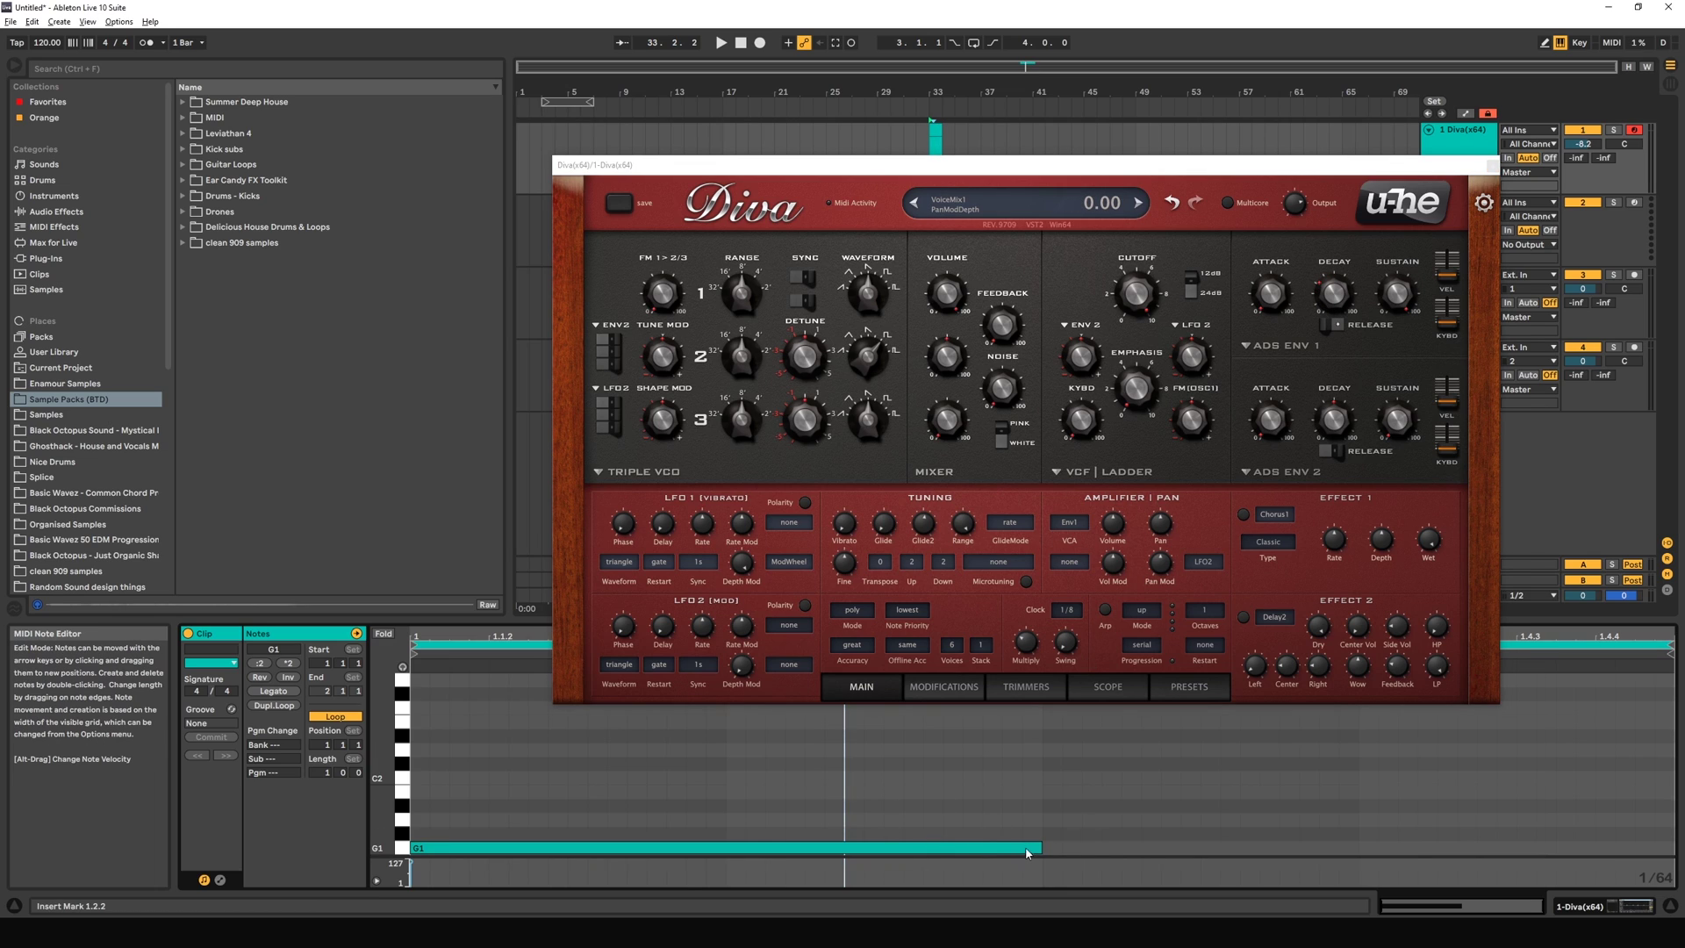
{"action": "left_click_drag", "start_coordinate": [1040, 847], "coordinate": [532, 832]}
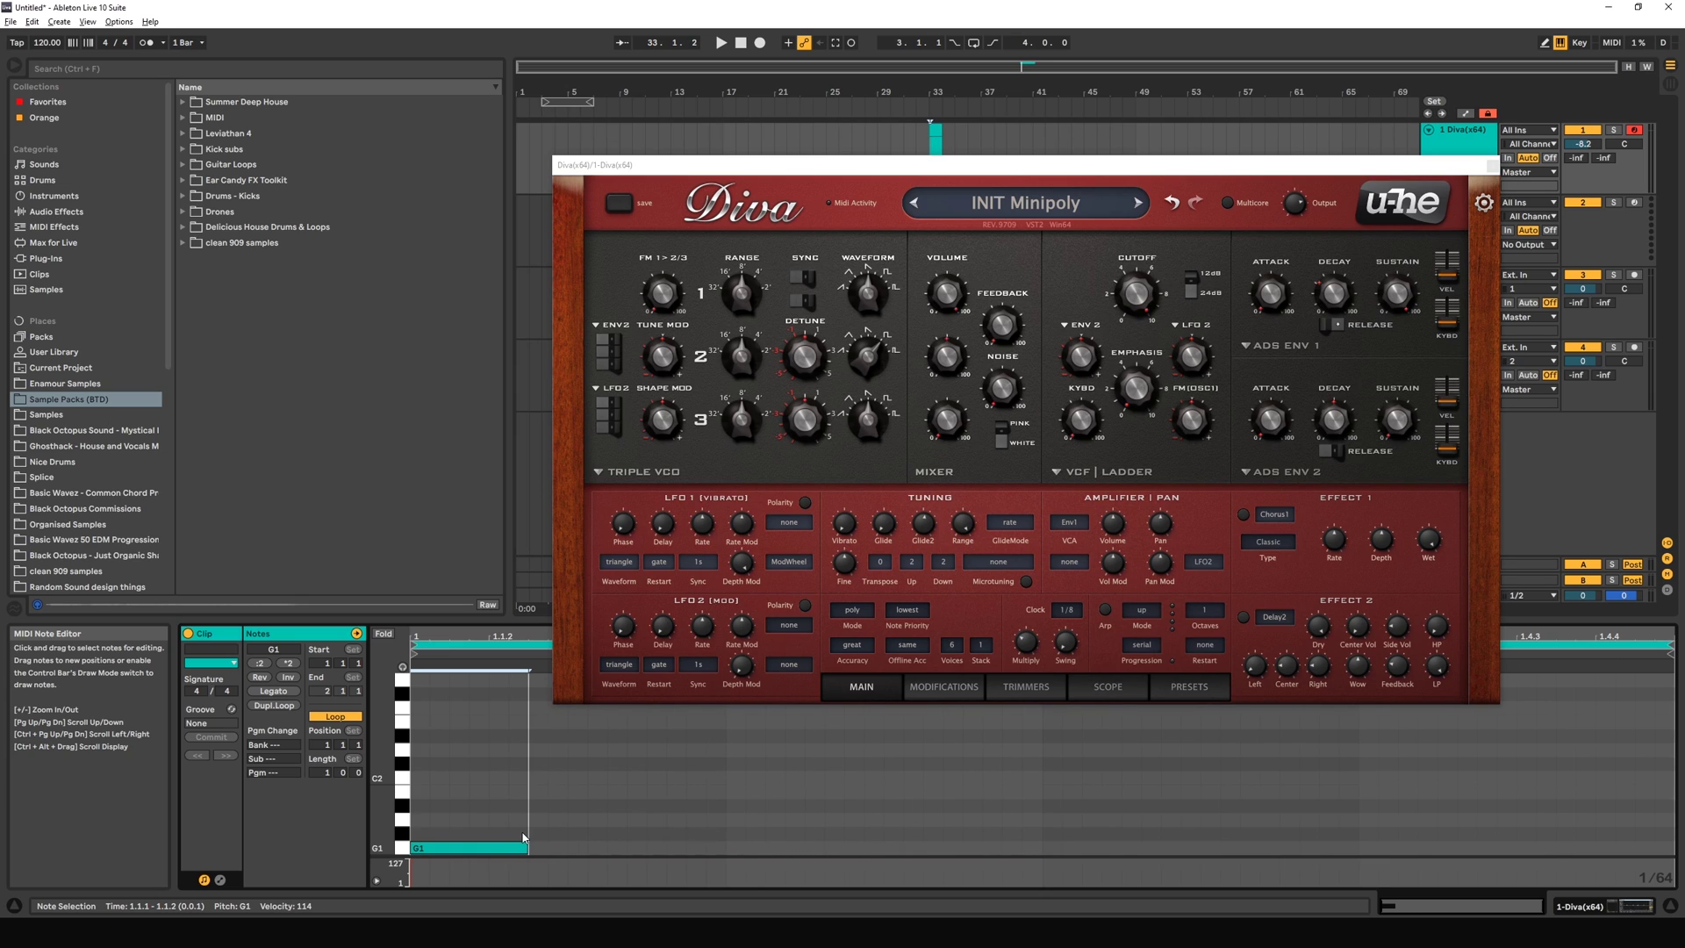
{"action": "key", "text": "space"}
{"action": "key", "text": "space"}
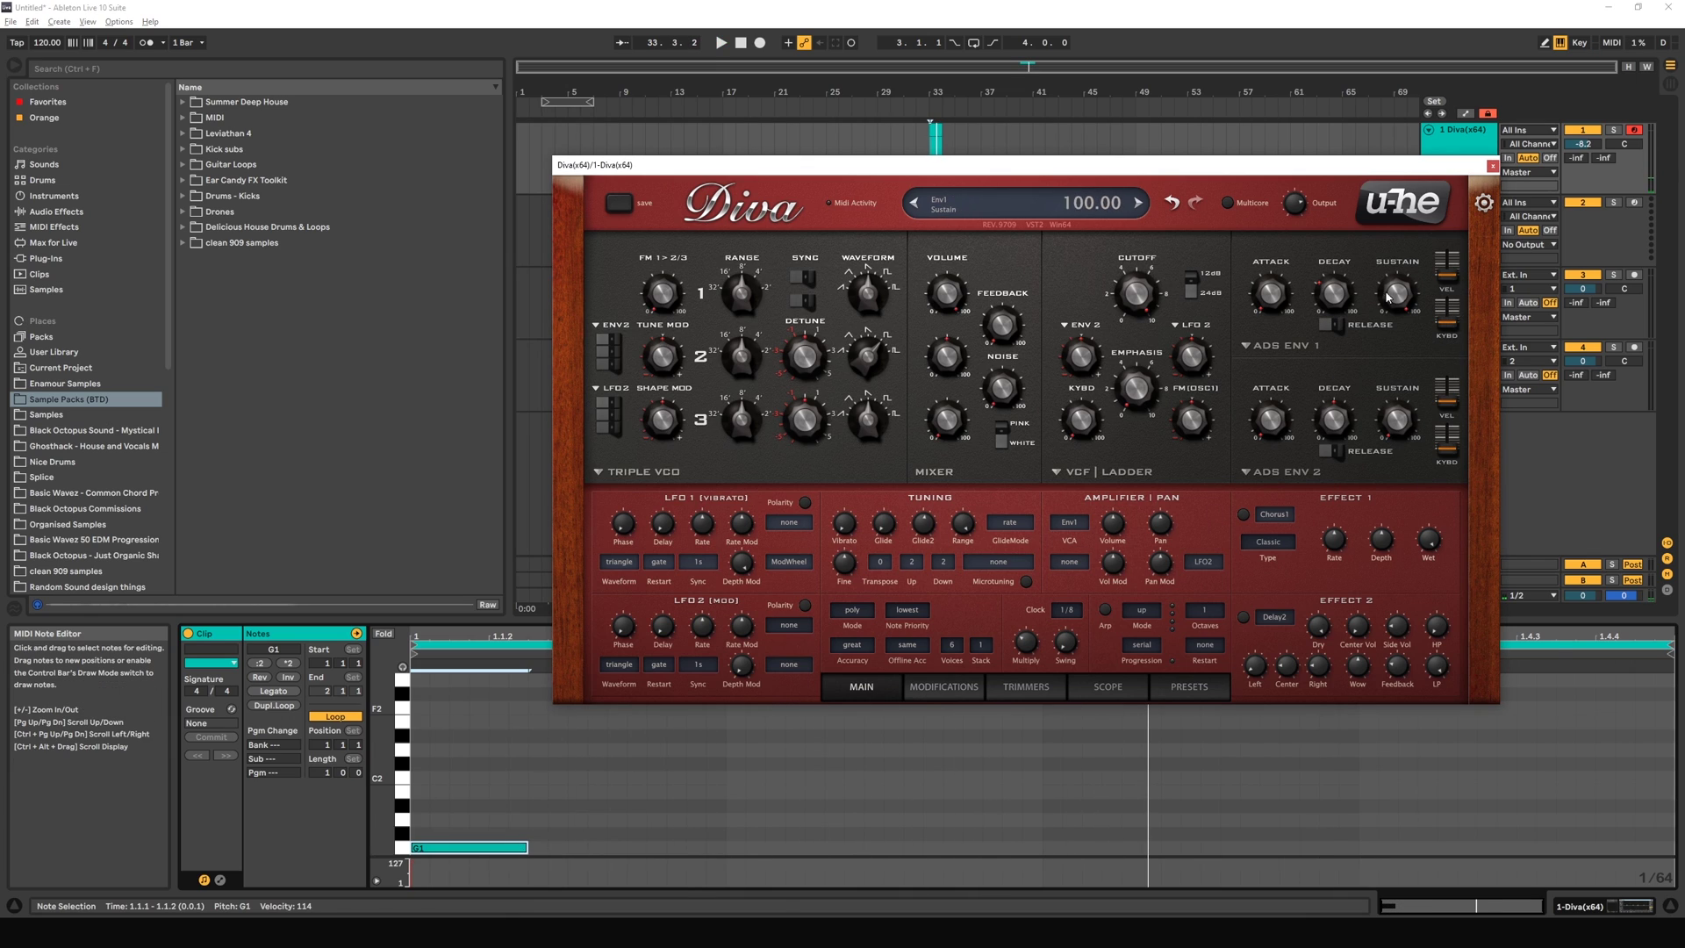
Step: Audition the short G1 note again, raise envelope 1's decay and replay it
{"action": "key", "text": "space"}
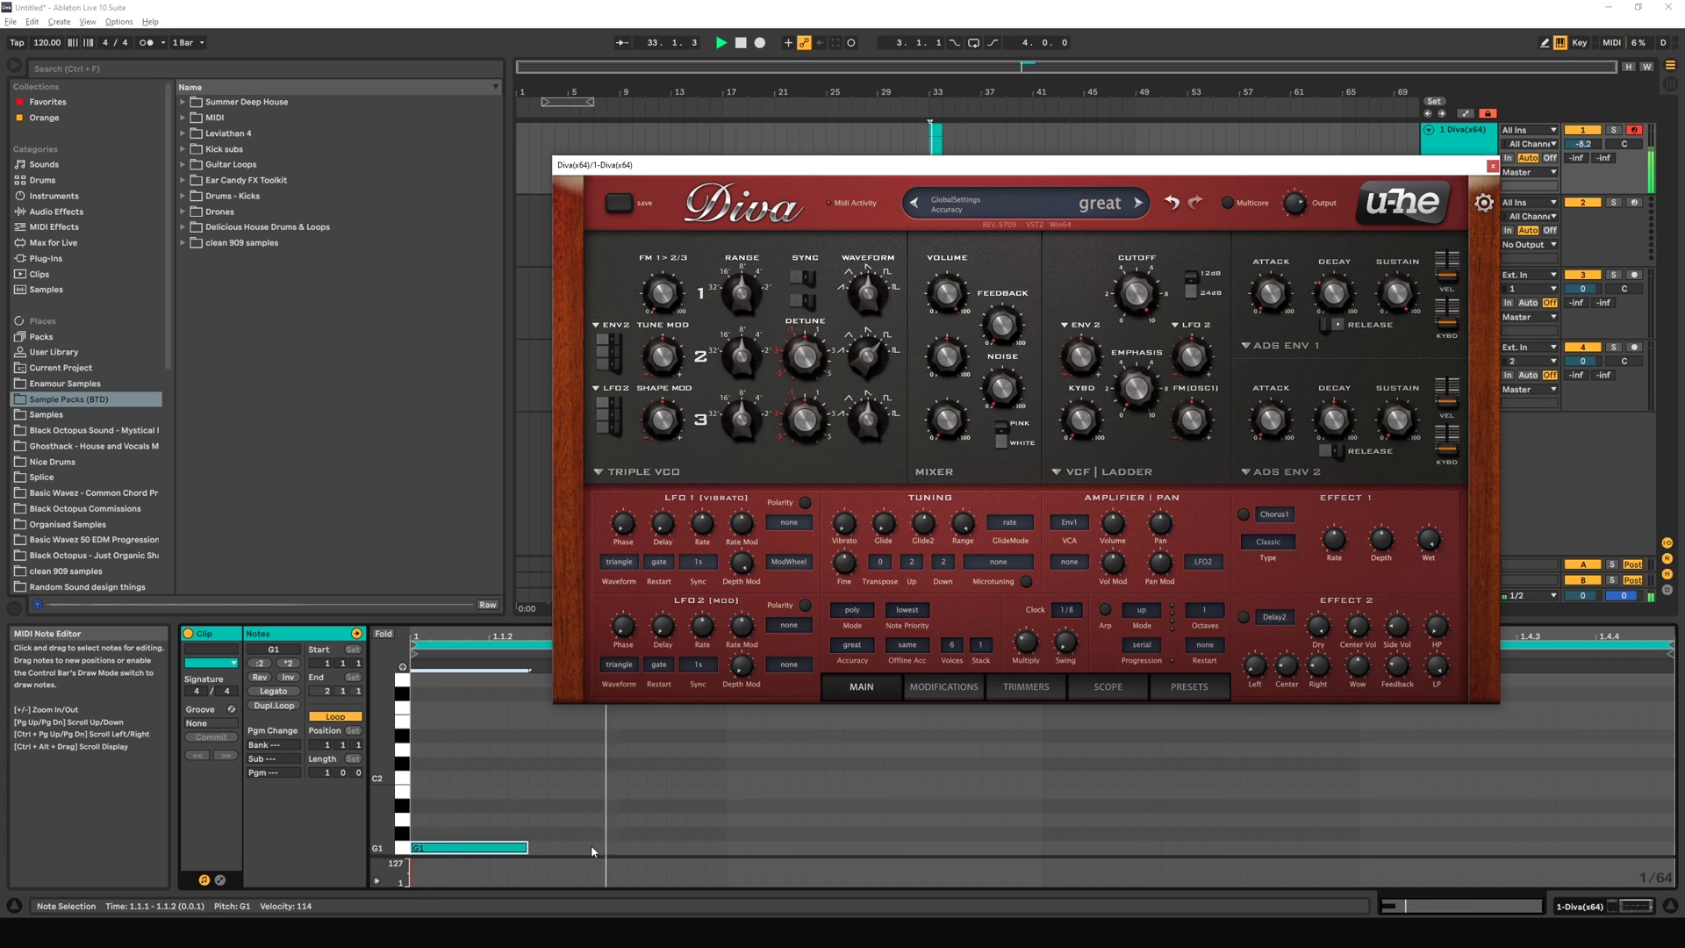
{"action": "key", "text": "space"}
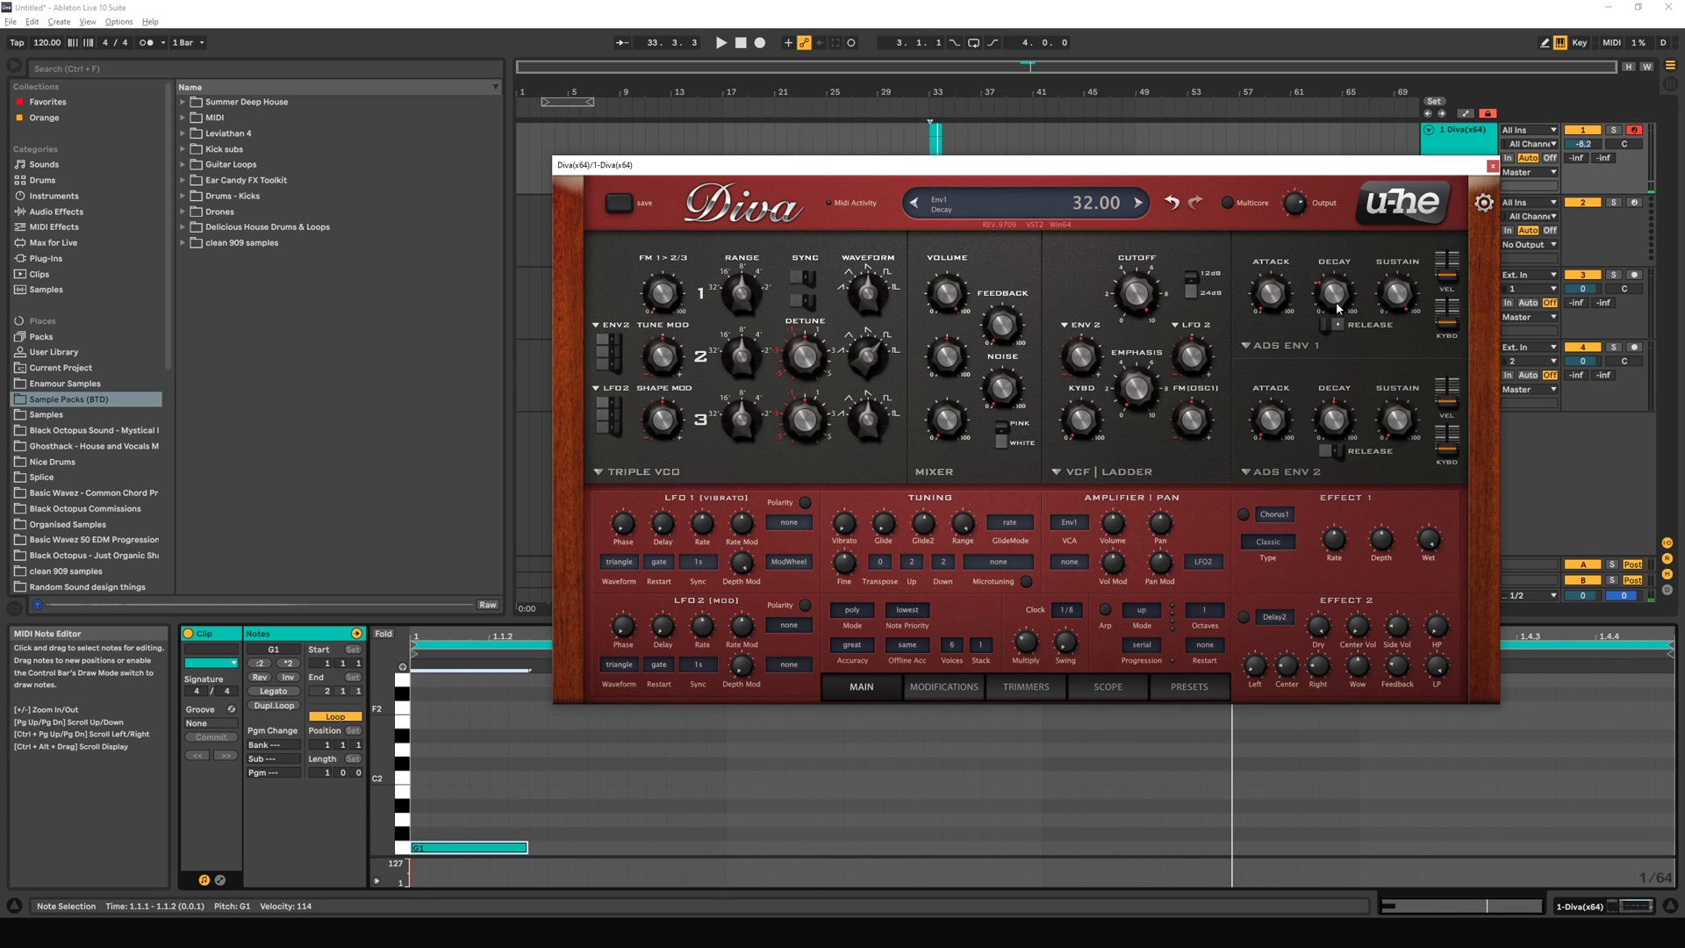
{"action": "left_click_drag", "start_coordinate": [1337, 307], "coordinate": [1338, 283]}
{"action": "key", "text": "space"}
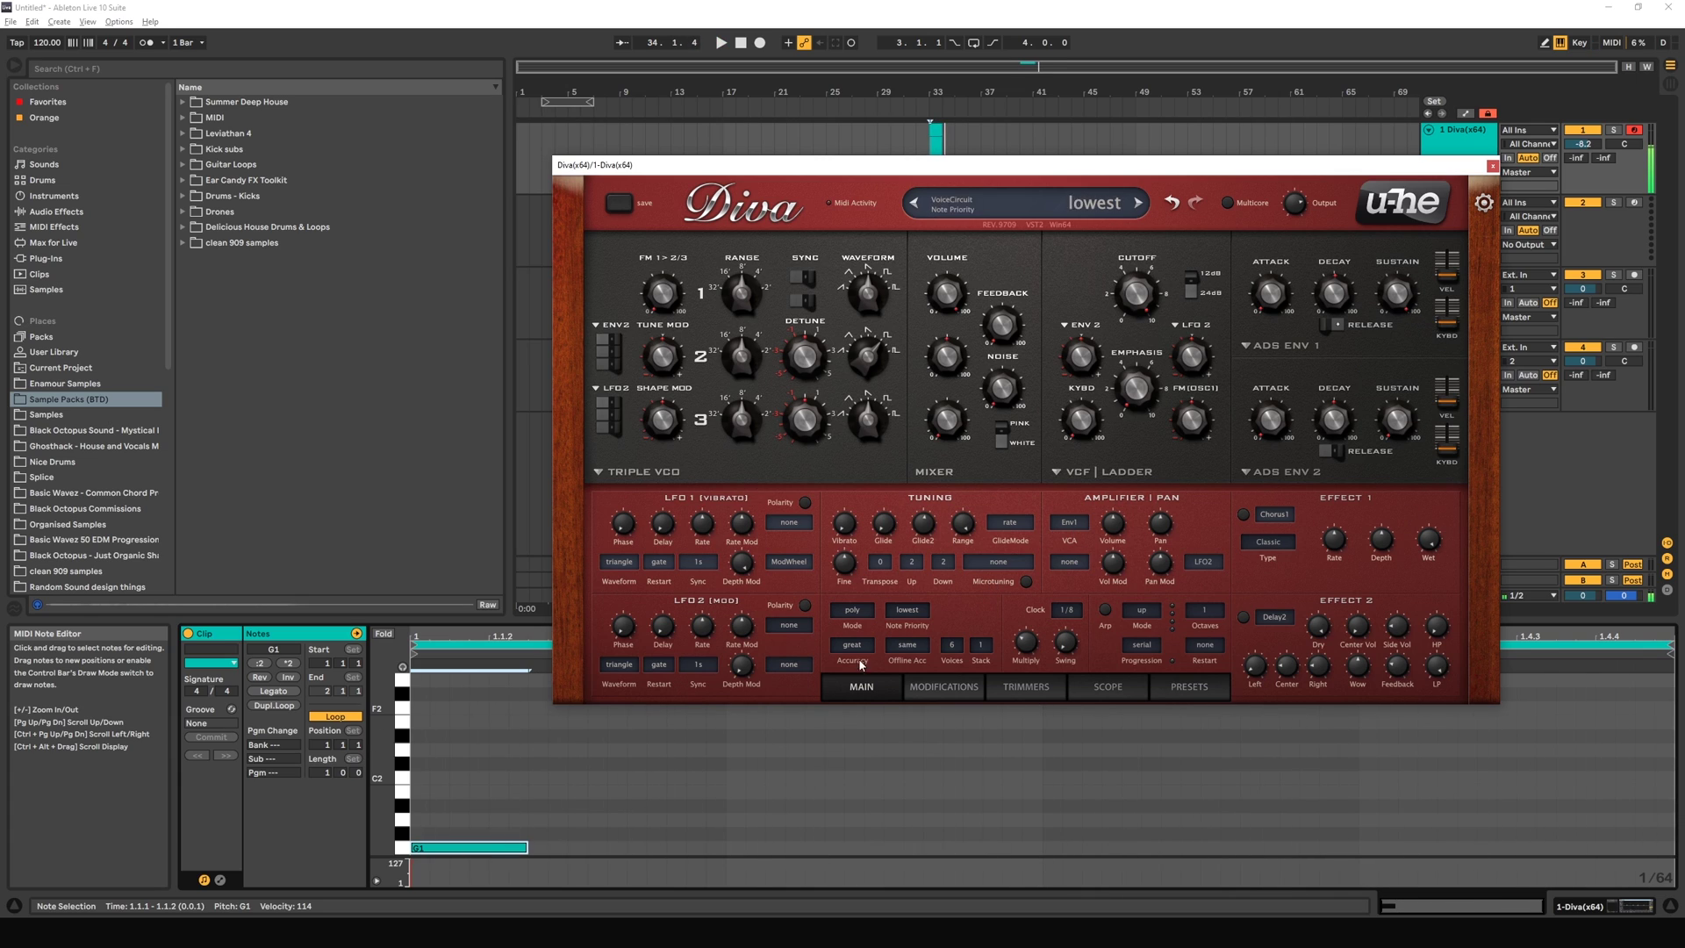
Step: Play the short G1 note and view envelope 1's available model choices
{"action": "key", "text": "space"}
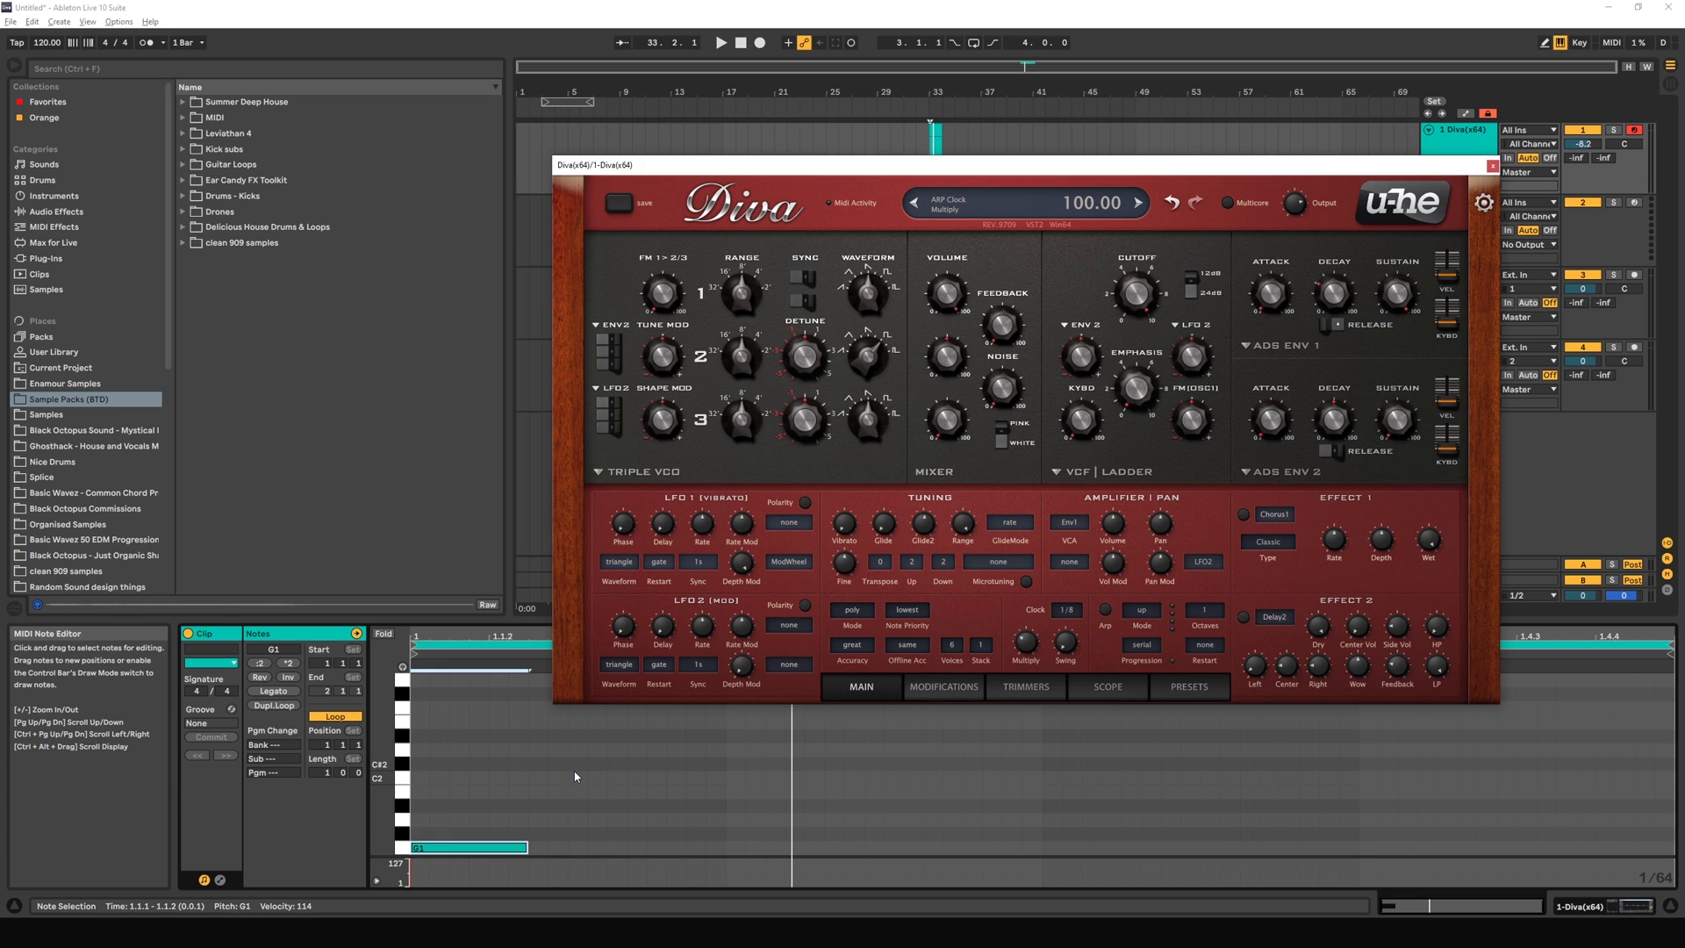
{"action": "left_click", "coordinate": [1346, 340]}
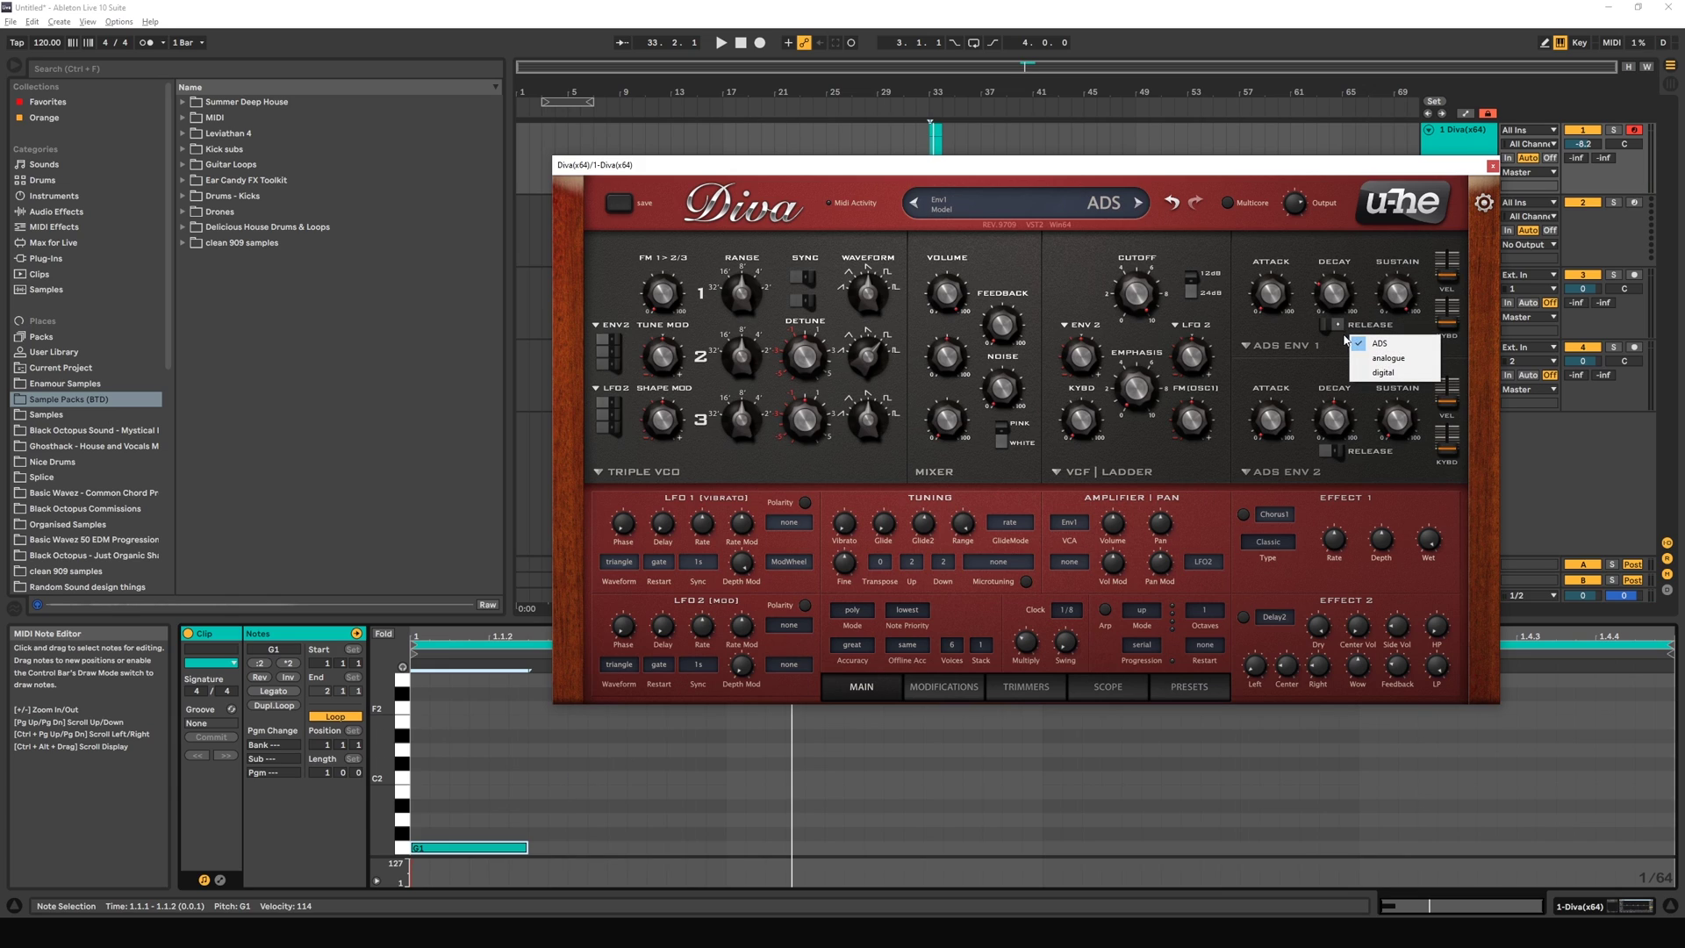
{"action": "left_click", "coordinate": [1331, 339]}
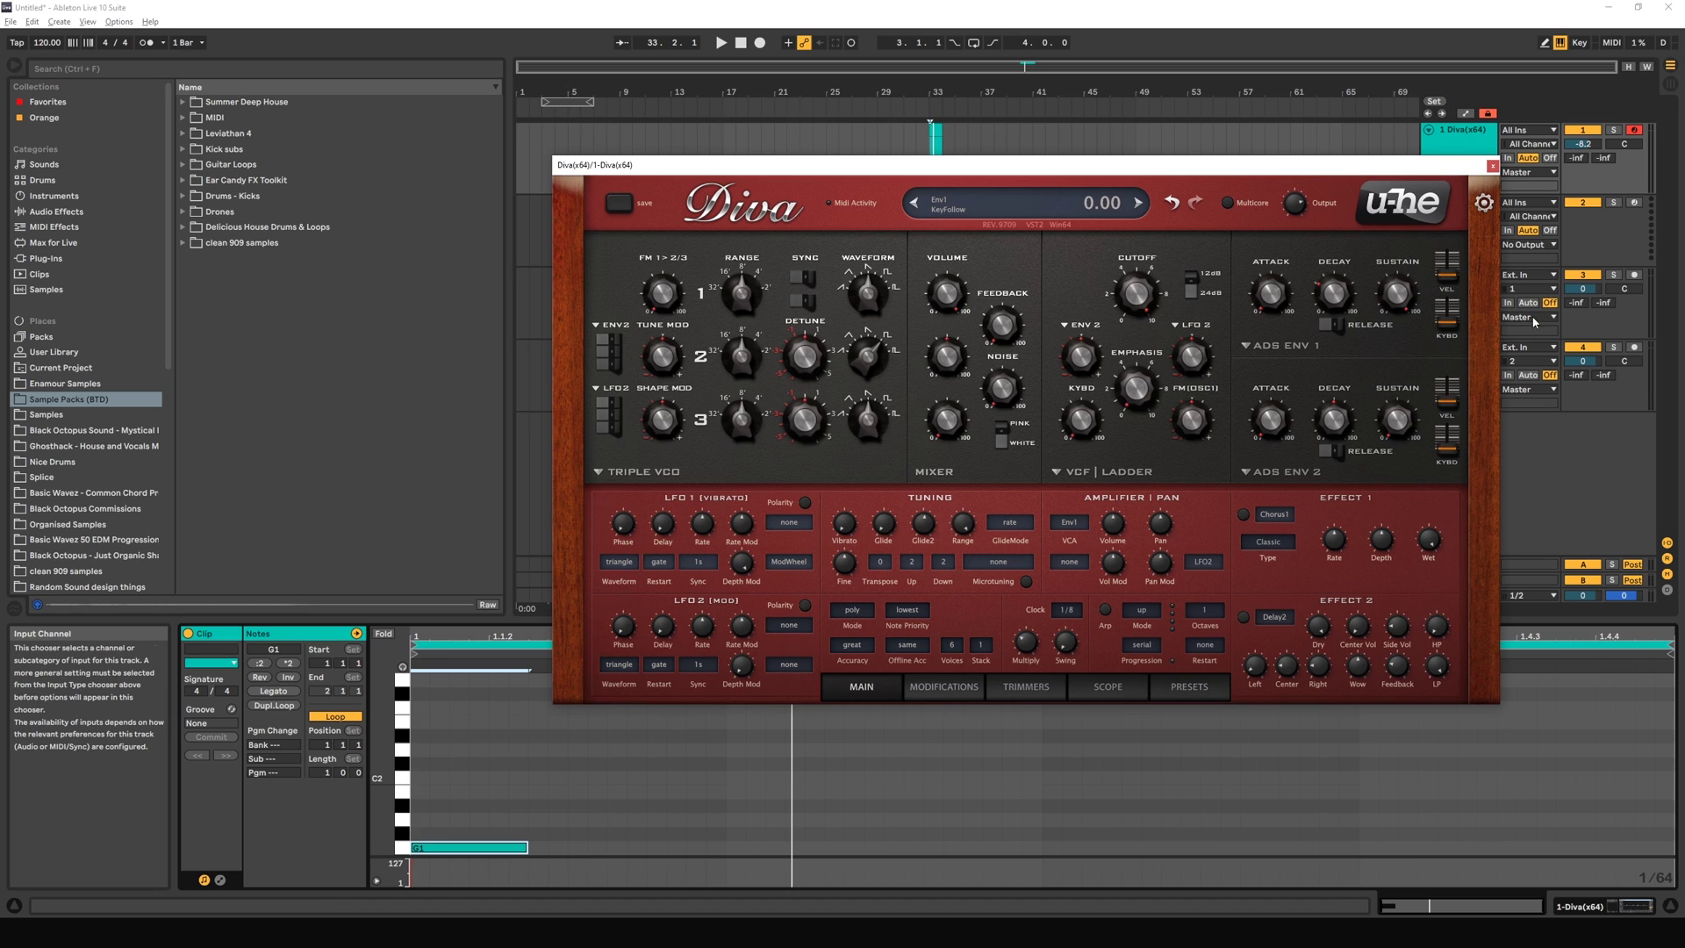
Step: Set envelope 1's velocity amount to 100 and audition the G1 note with its velocity lowered to 11, then raised
{"action": "mouse_move", "coordinate": [1447, 253]}
{"action": "left_mouse_down"}
{"action": "mouse_move", "coordinate": [1448, 294]}
{"action": "mouse_move", "coordinate": [1447, 246]}
{"action": "left_mouse_up"}
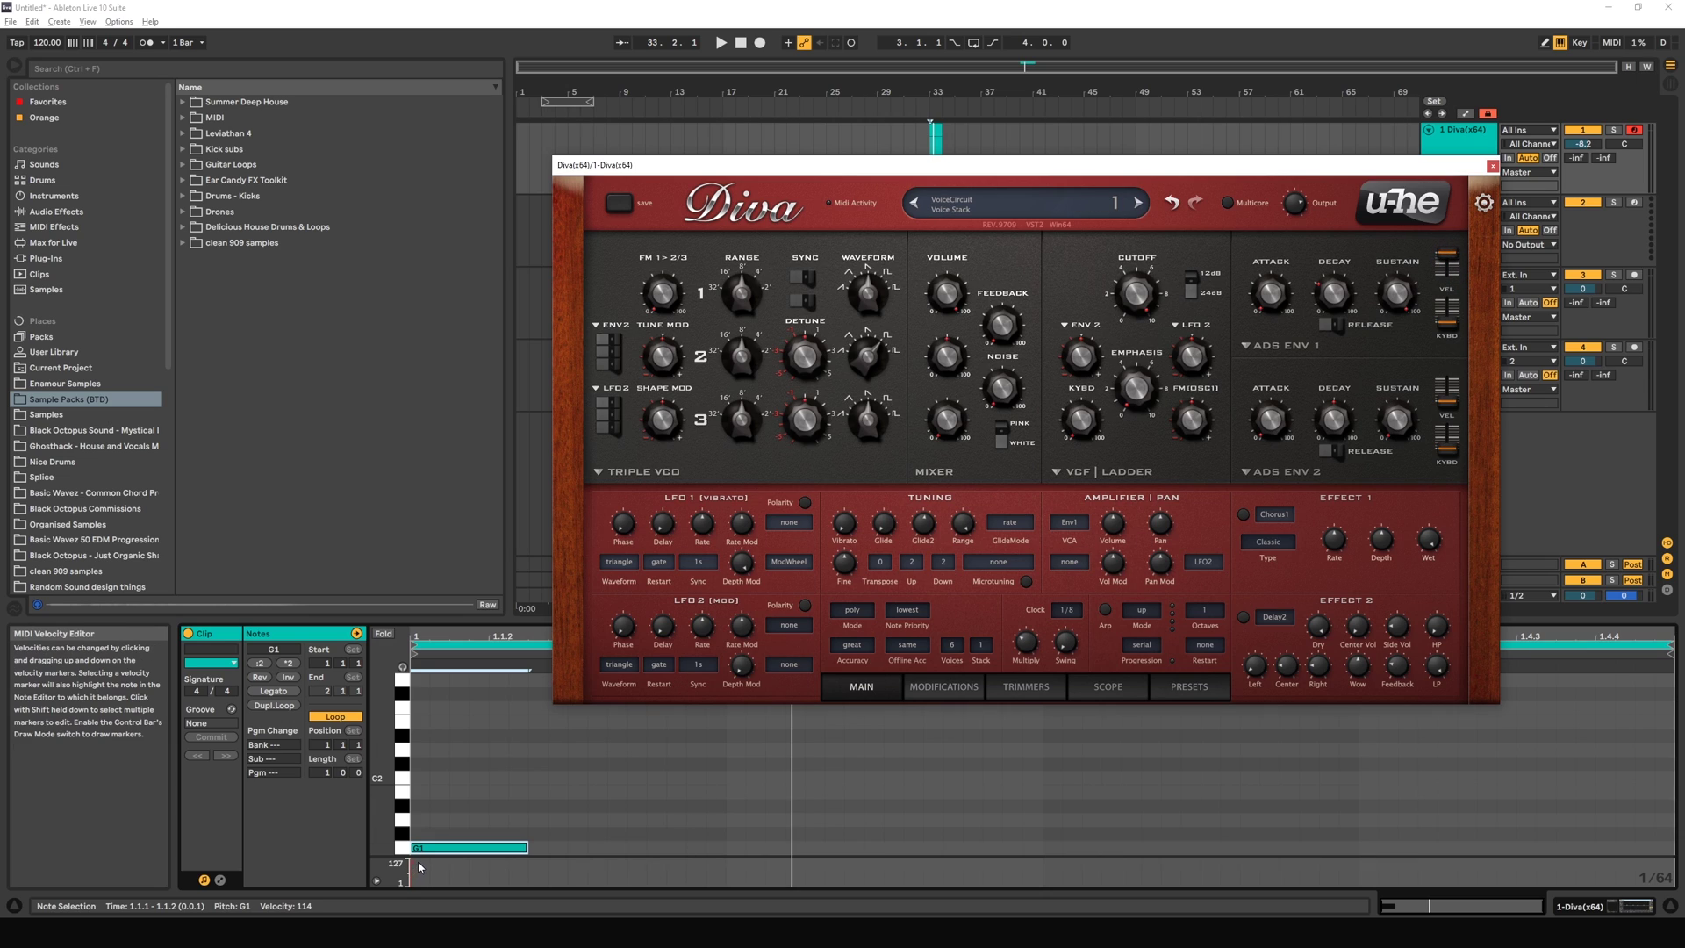
{"action": "left_click_drag", "start_coordinate": [415, 865], "coordinate": [415, 878]}
{"action": "key", "text": "space"}
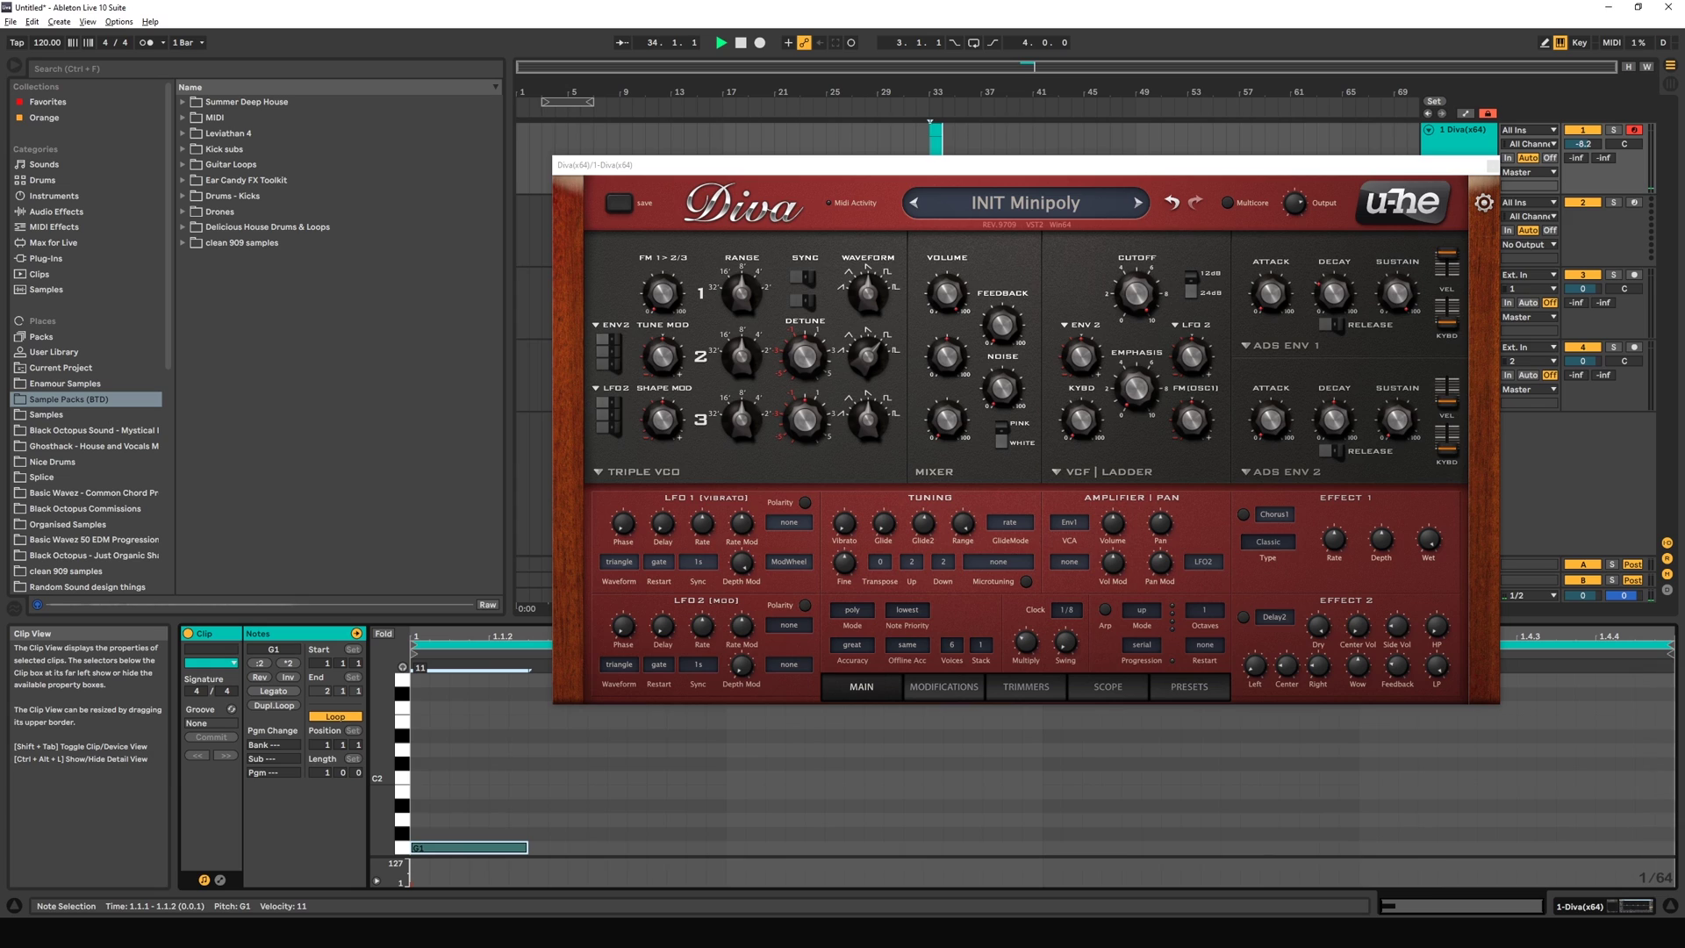
{"action": "left_click_drag", "start_coordinate": [415, 879], "coordinate": [415, 867]}
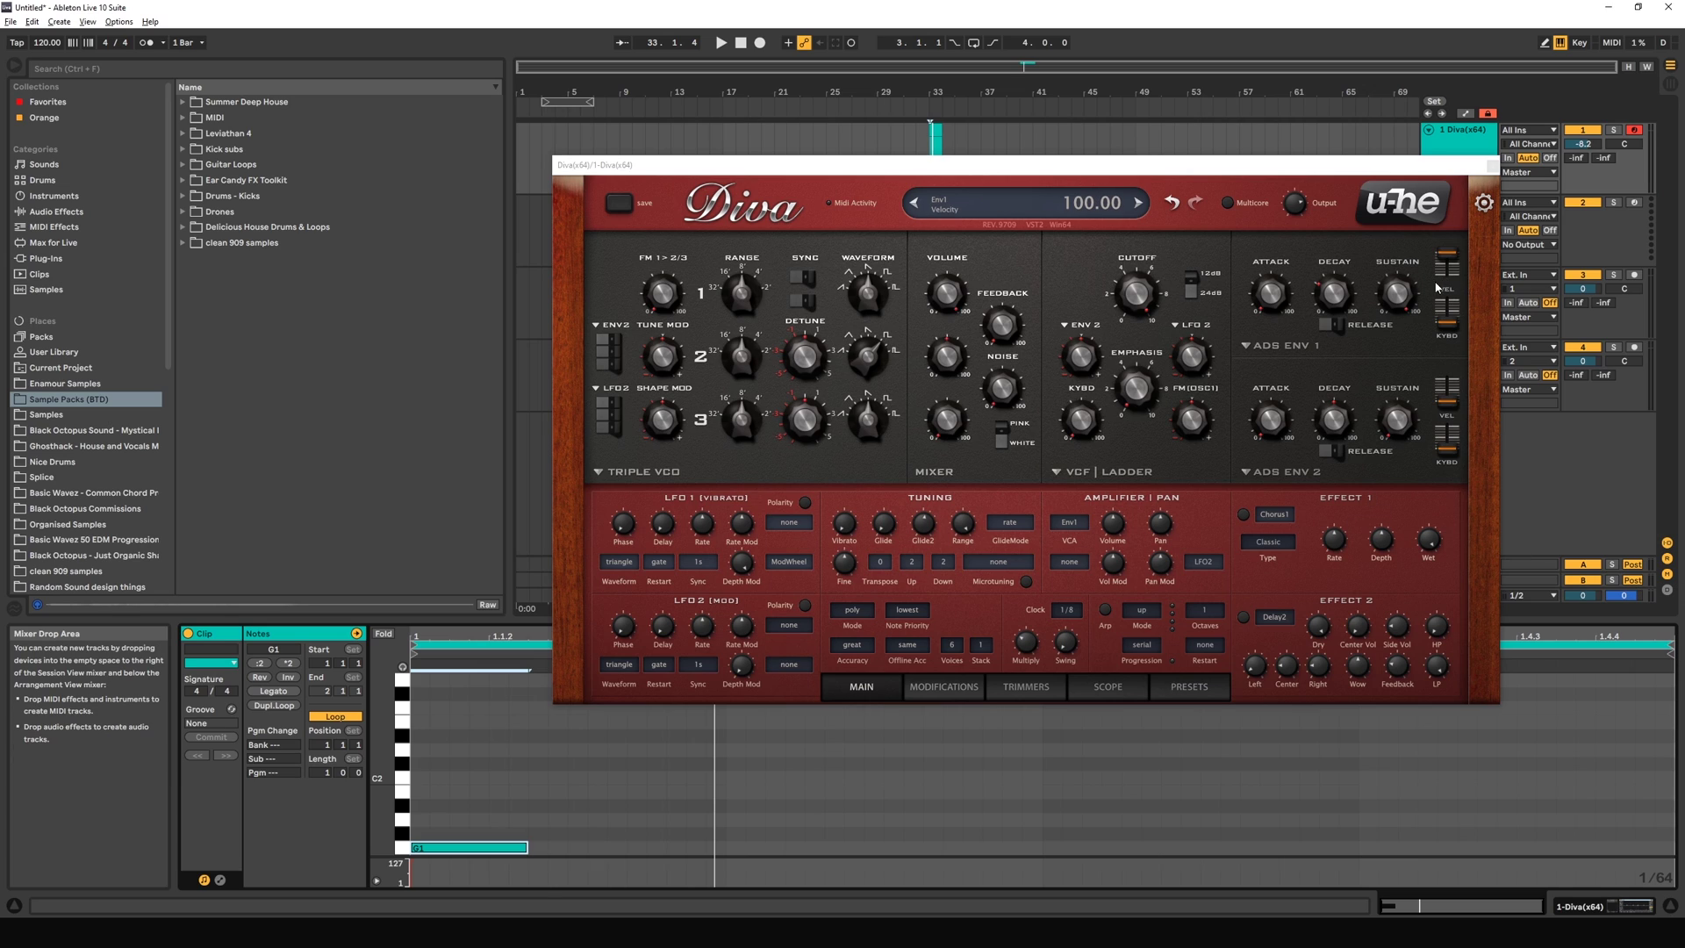
Step: Reset envelope 1's velocity amount to zero and audition the G1 note at velocities 11 and 127
{"action": "left_click_drag", "start_coordinate": [1451, 253], "coordinate": [1454, 272]}
{"action": "left_click", "coordinate": [413, 867]}
{"action": "left_click_drag", "start_coordinate": [415, 867], "coordinate": [415, 888]}
{"action": "key", "text": "space"}
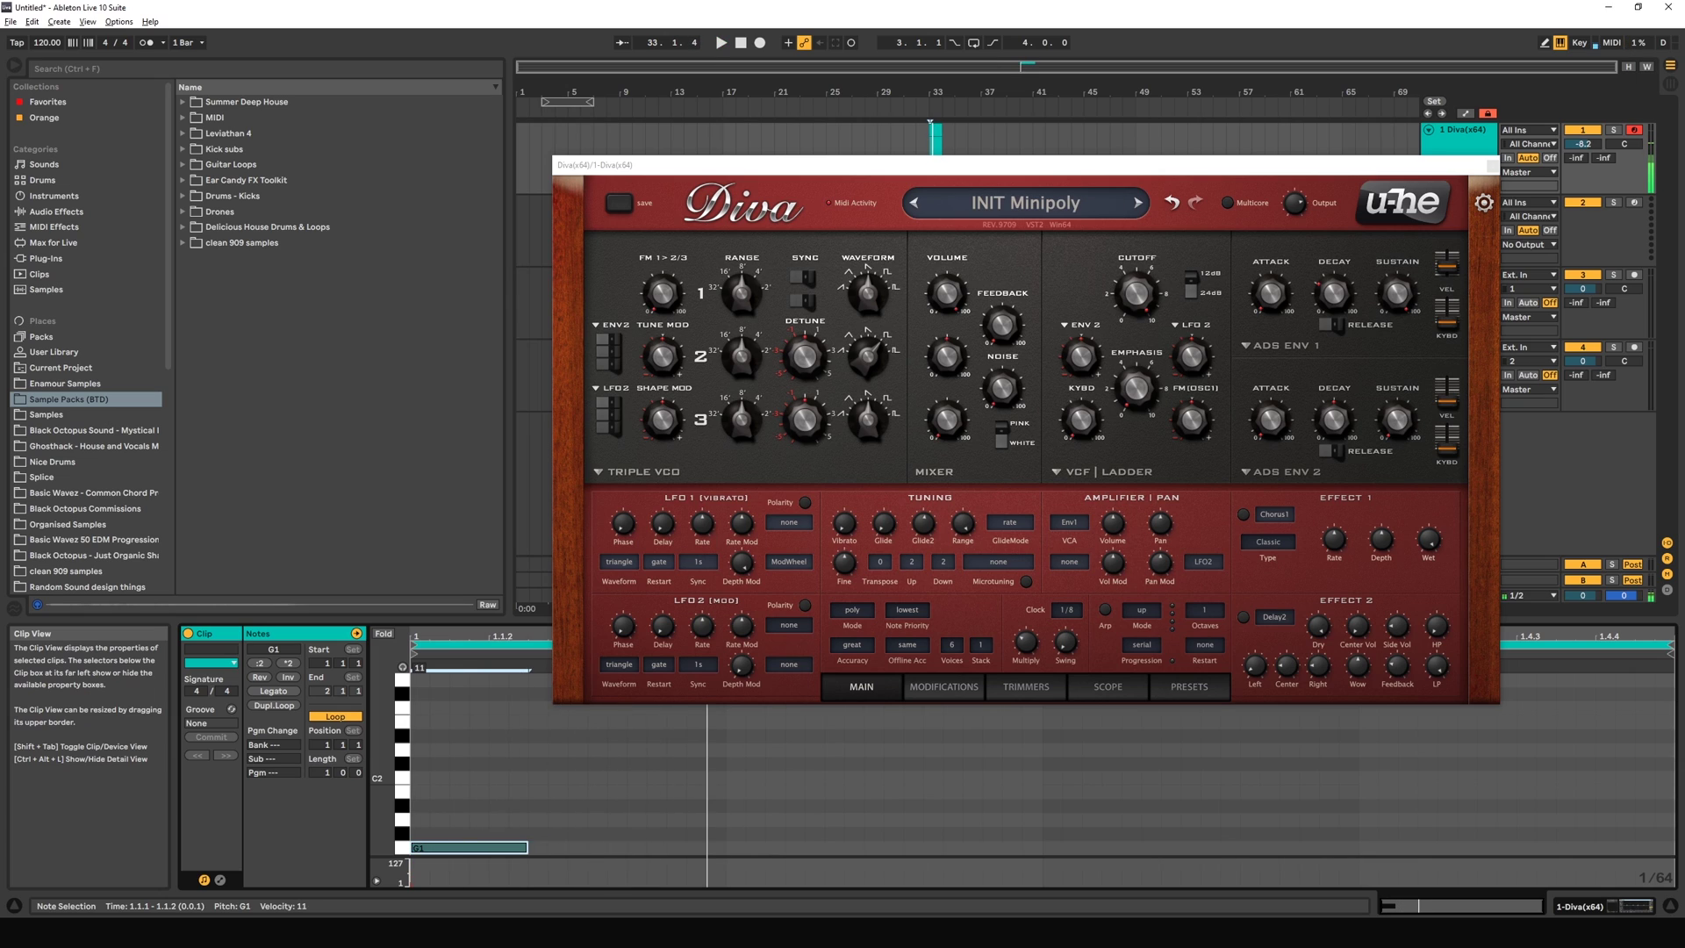
{"action": "key", "text": "space"}
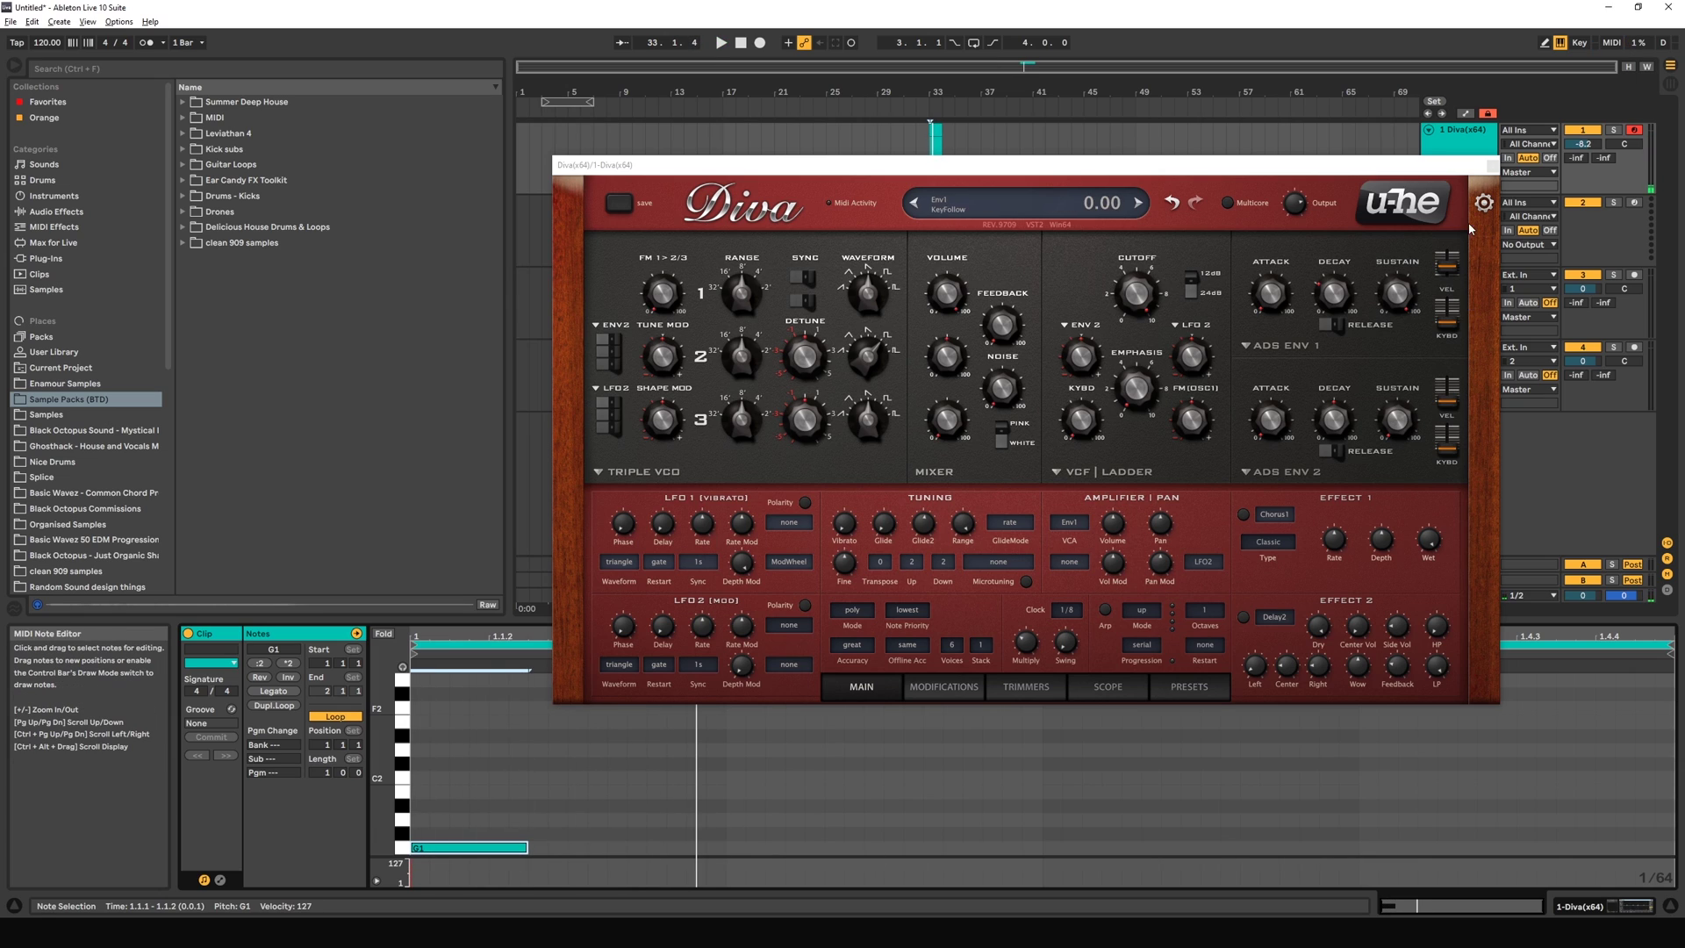
Step: Try envelope 1's key follow control and lengthen the G1 note to 0.2.0
{"action": "left_click", "coordinate": [1452, 281]}
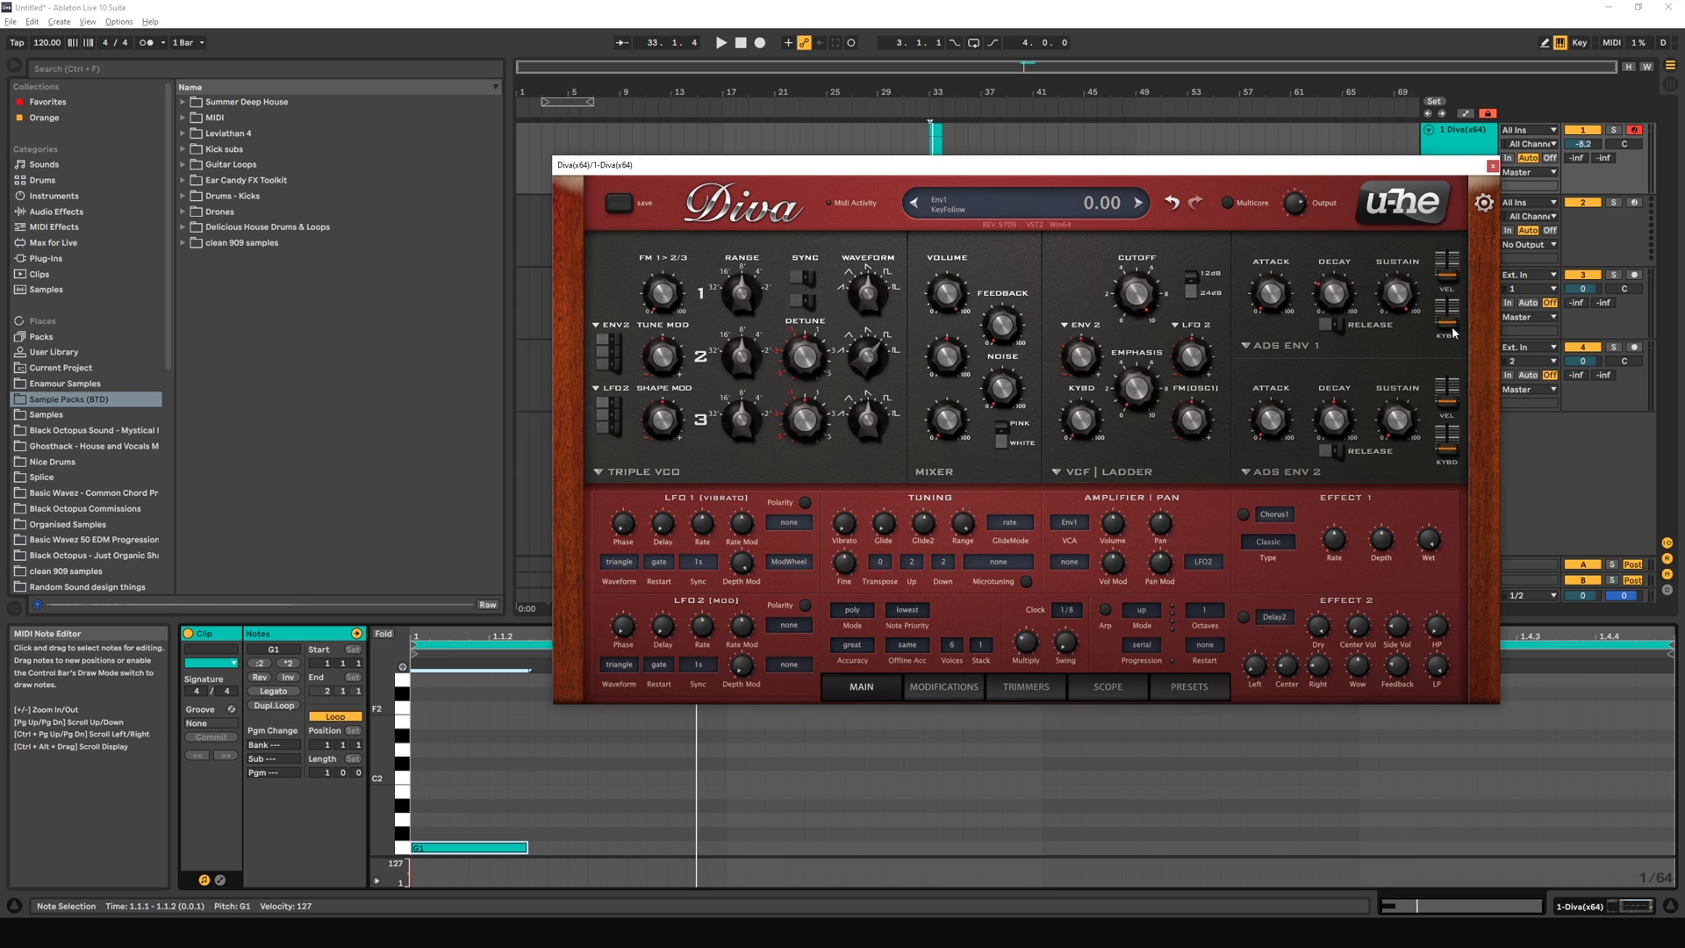
{"action": "left_click_drag", "start_coordinate": [1452, 325], "coordinate": [1447, 294]}
{"action": "left_click_drag", "start_coordinate": [488, 786], "coordinate": [421, 900]}
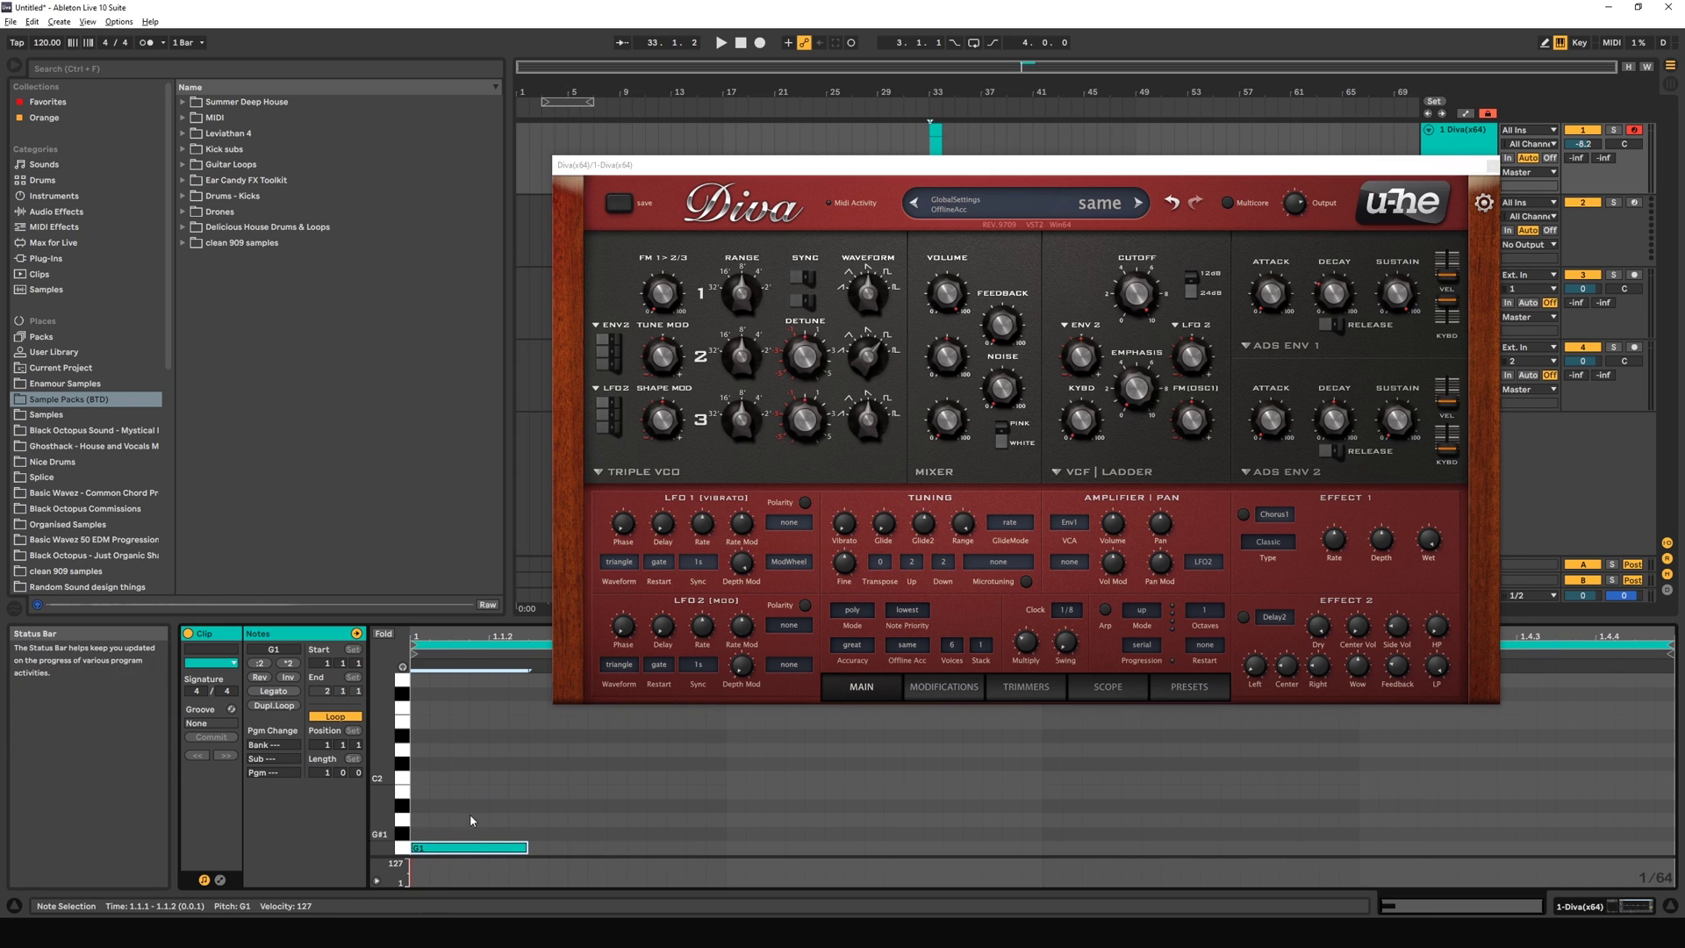
{"action": "mouse_move", "coordinate": [434, 934]}
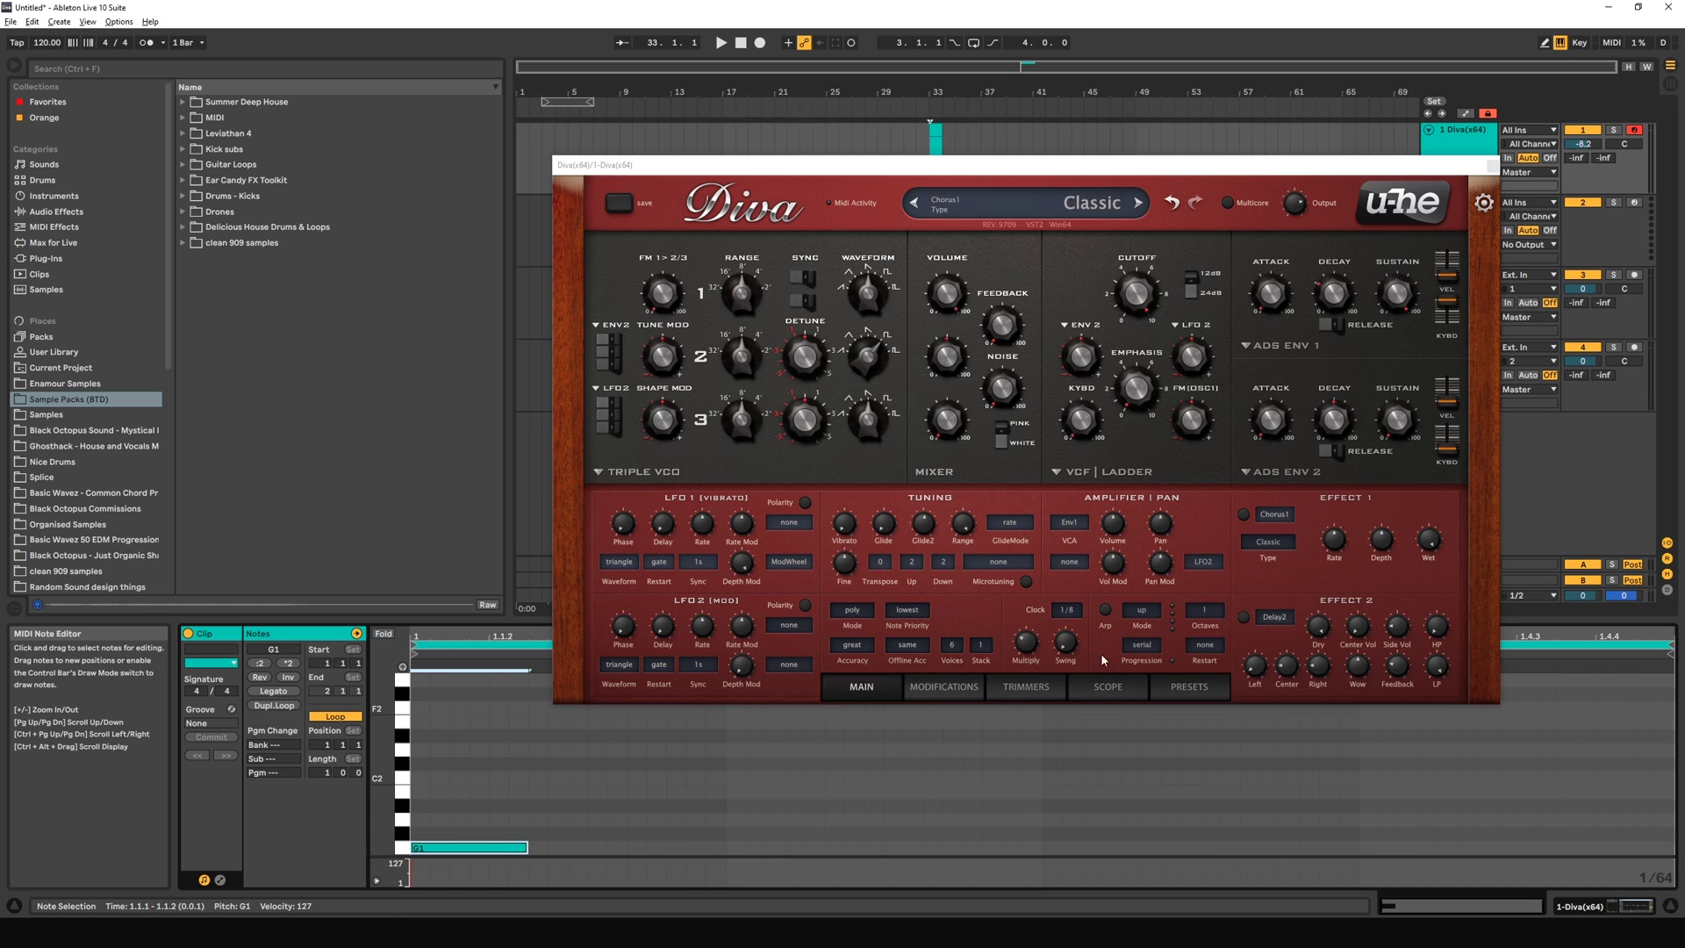
{"action": "left_click_drag", "start_coordinate": [527, 849], "coordinate": [1042, 848]}
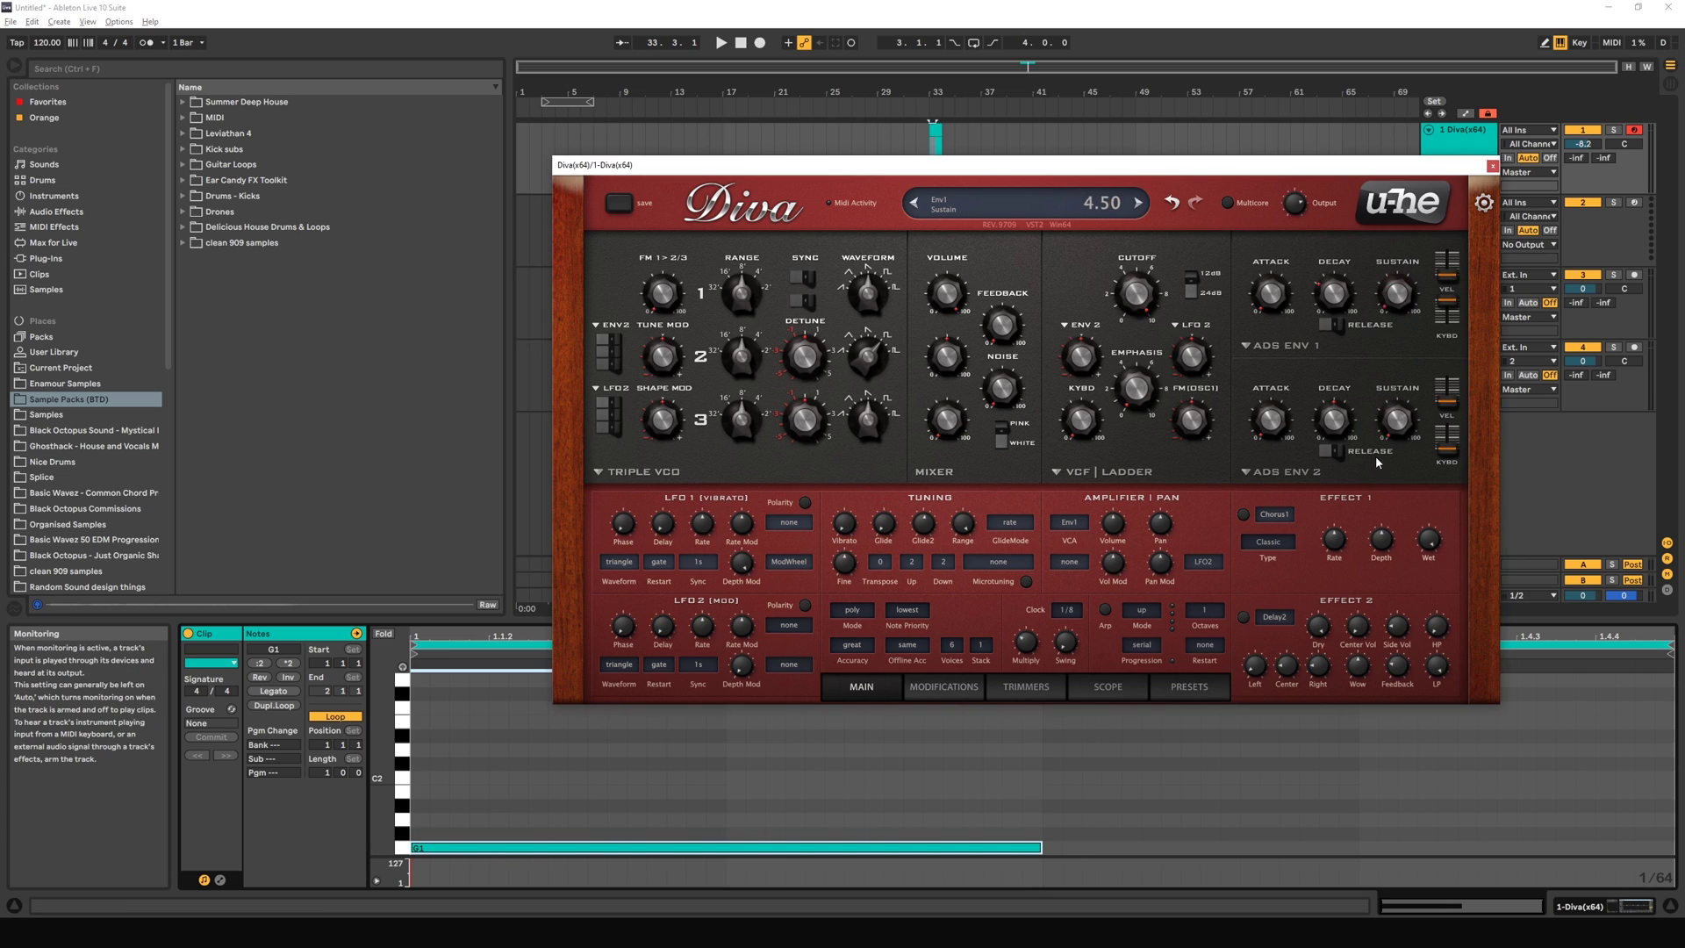
Step: Audition the longer note with envelope 1's decay at 29 and sustain at 31, and switch its release on
{"action": "key", "text": "space"}
{"action": "left_click_drag", "start_coordinate": [1339, 289], "coordinate": [1337, 305]}
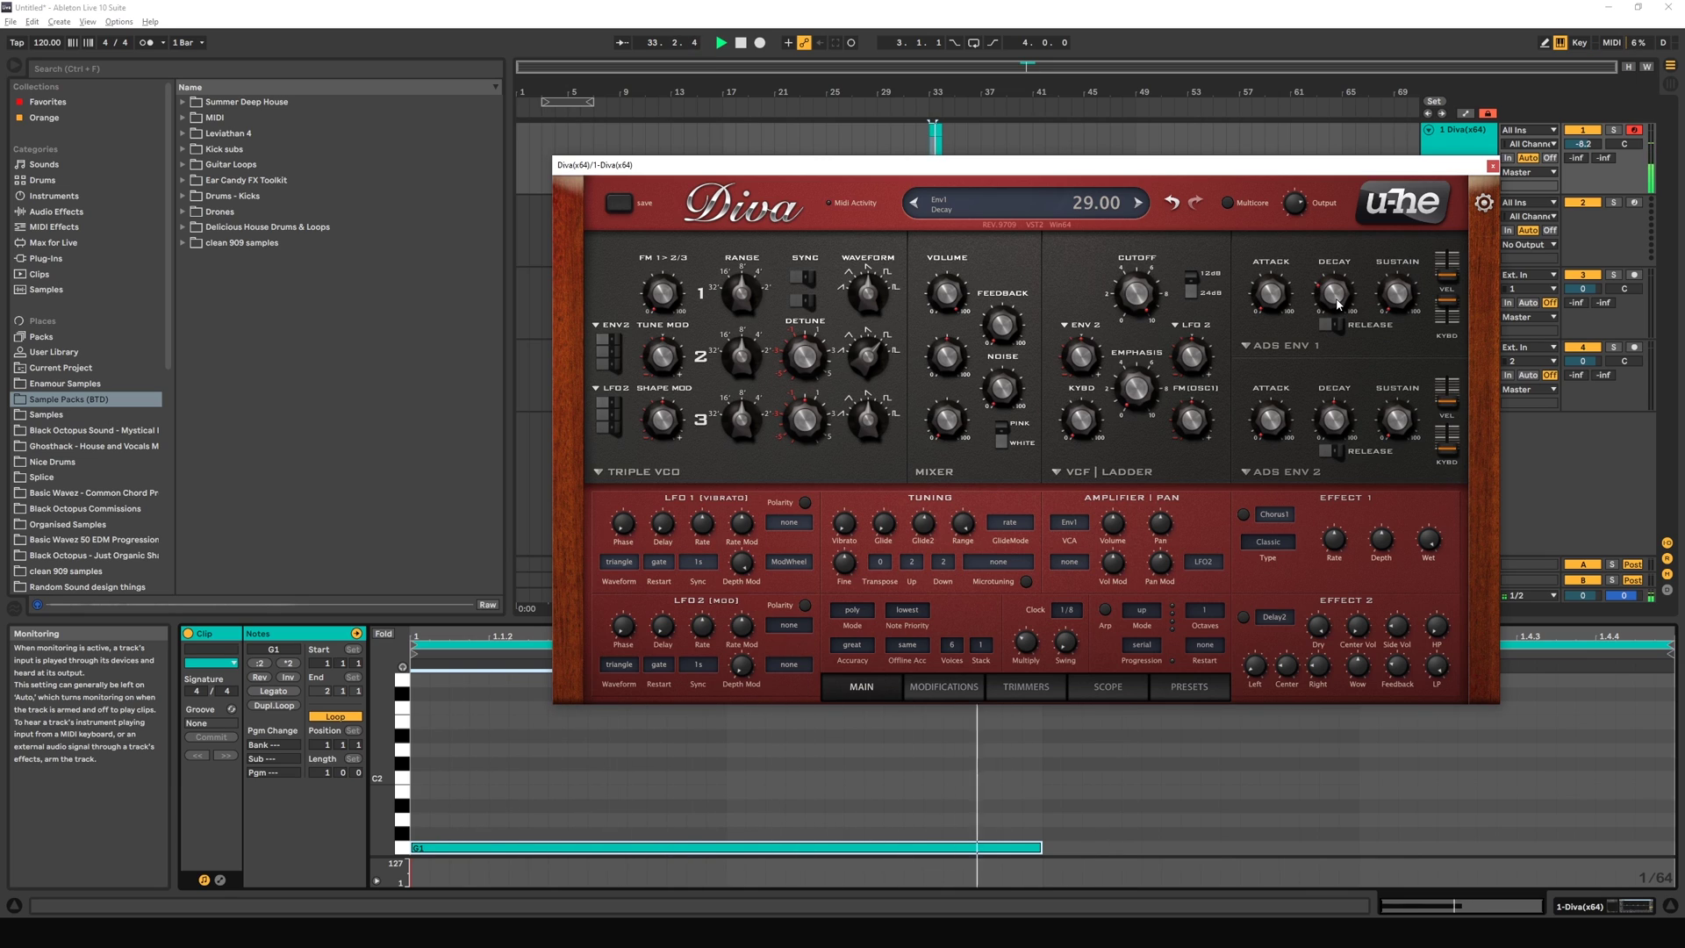
{"action": "key", "text": "space"}
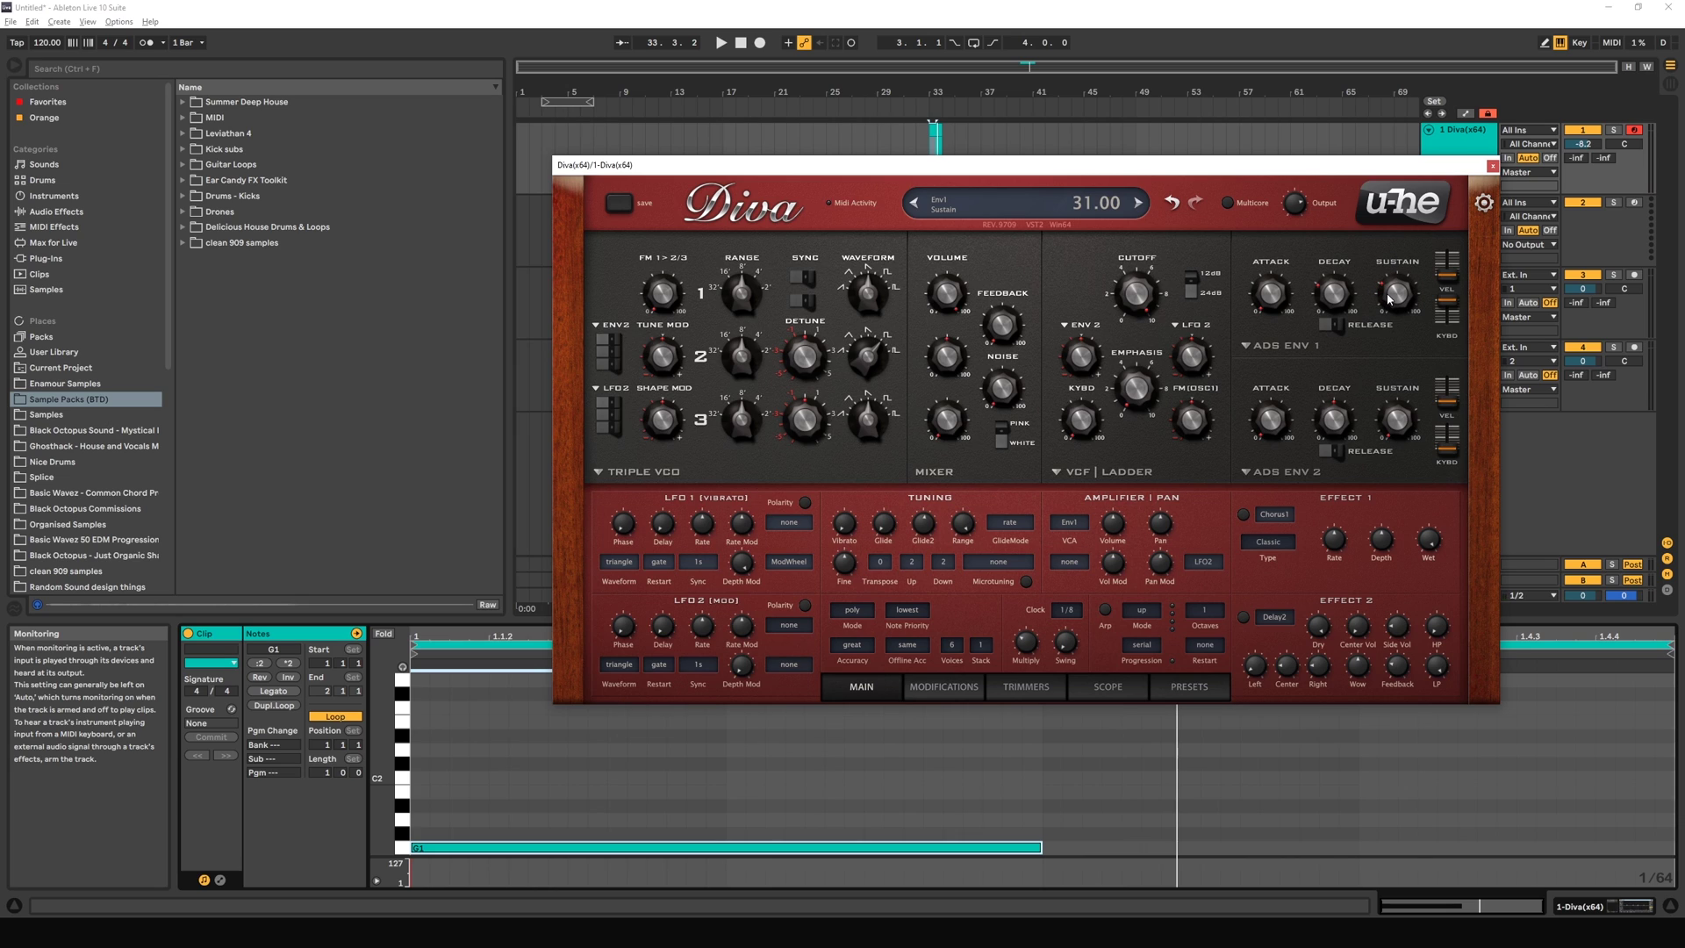
{"action": "left_click", "coordinate": [1338, 326]}
{"action": "key", "text": "space"}
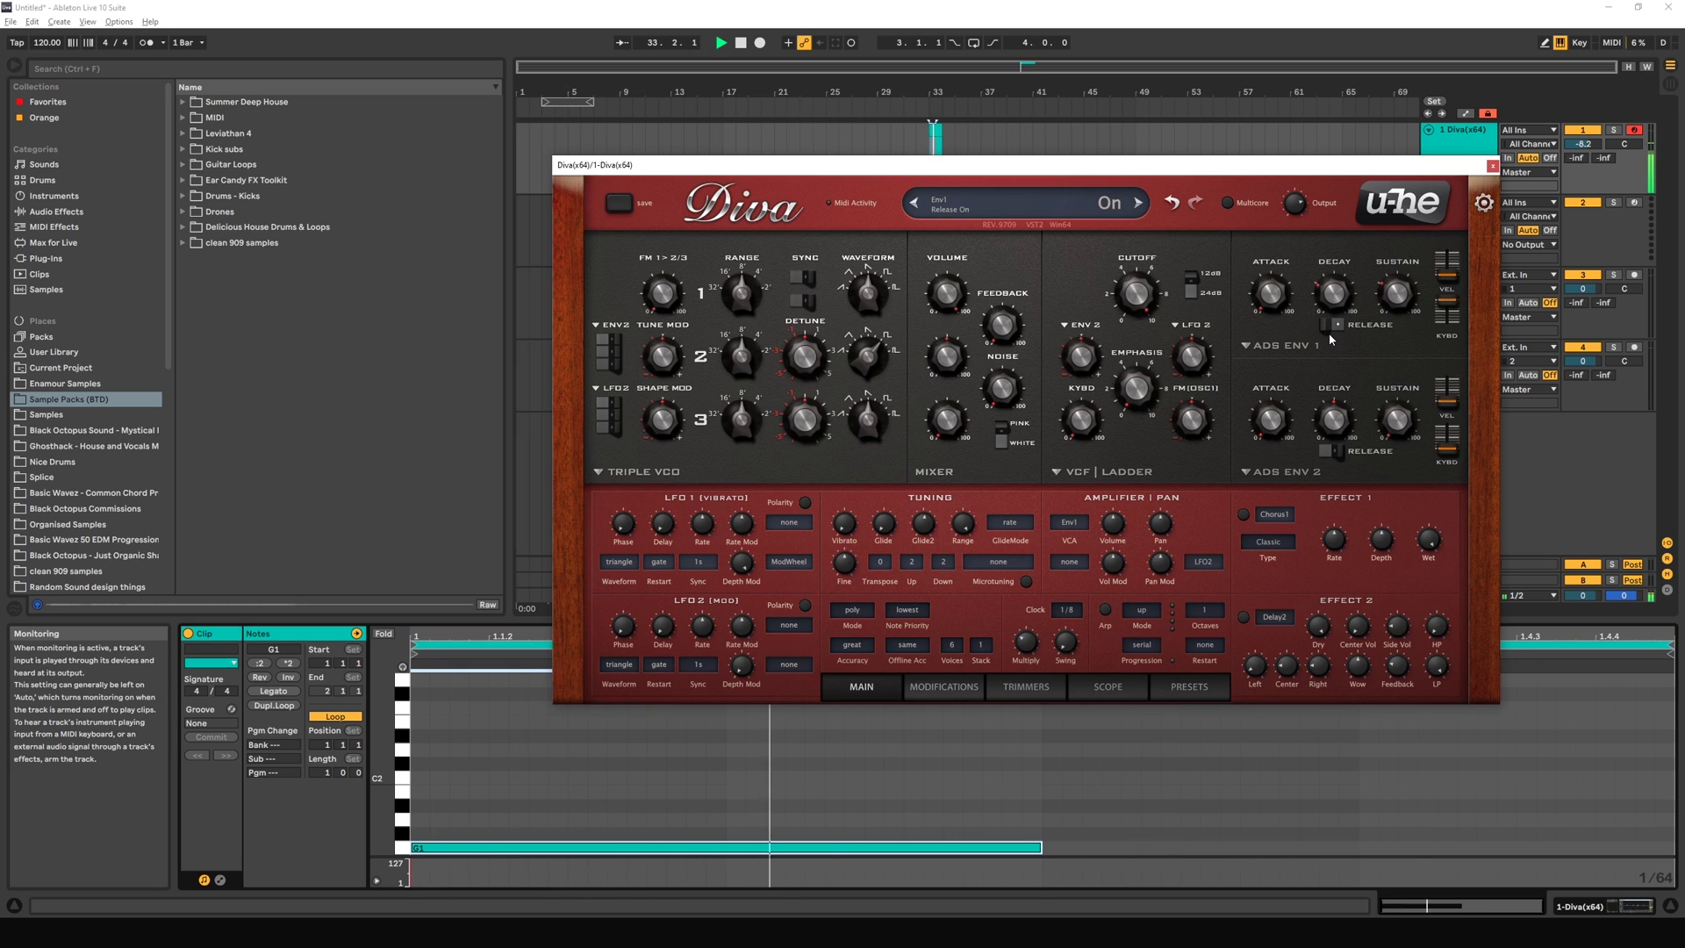
{"action": "key", "text": "space"}
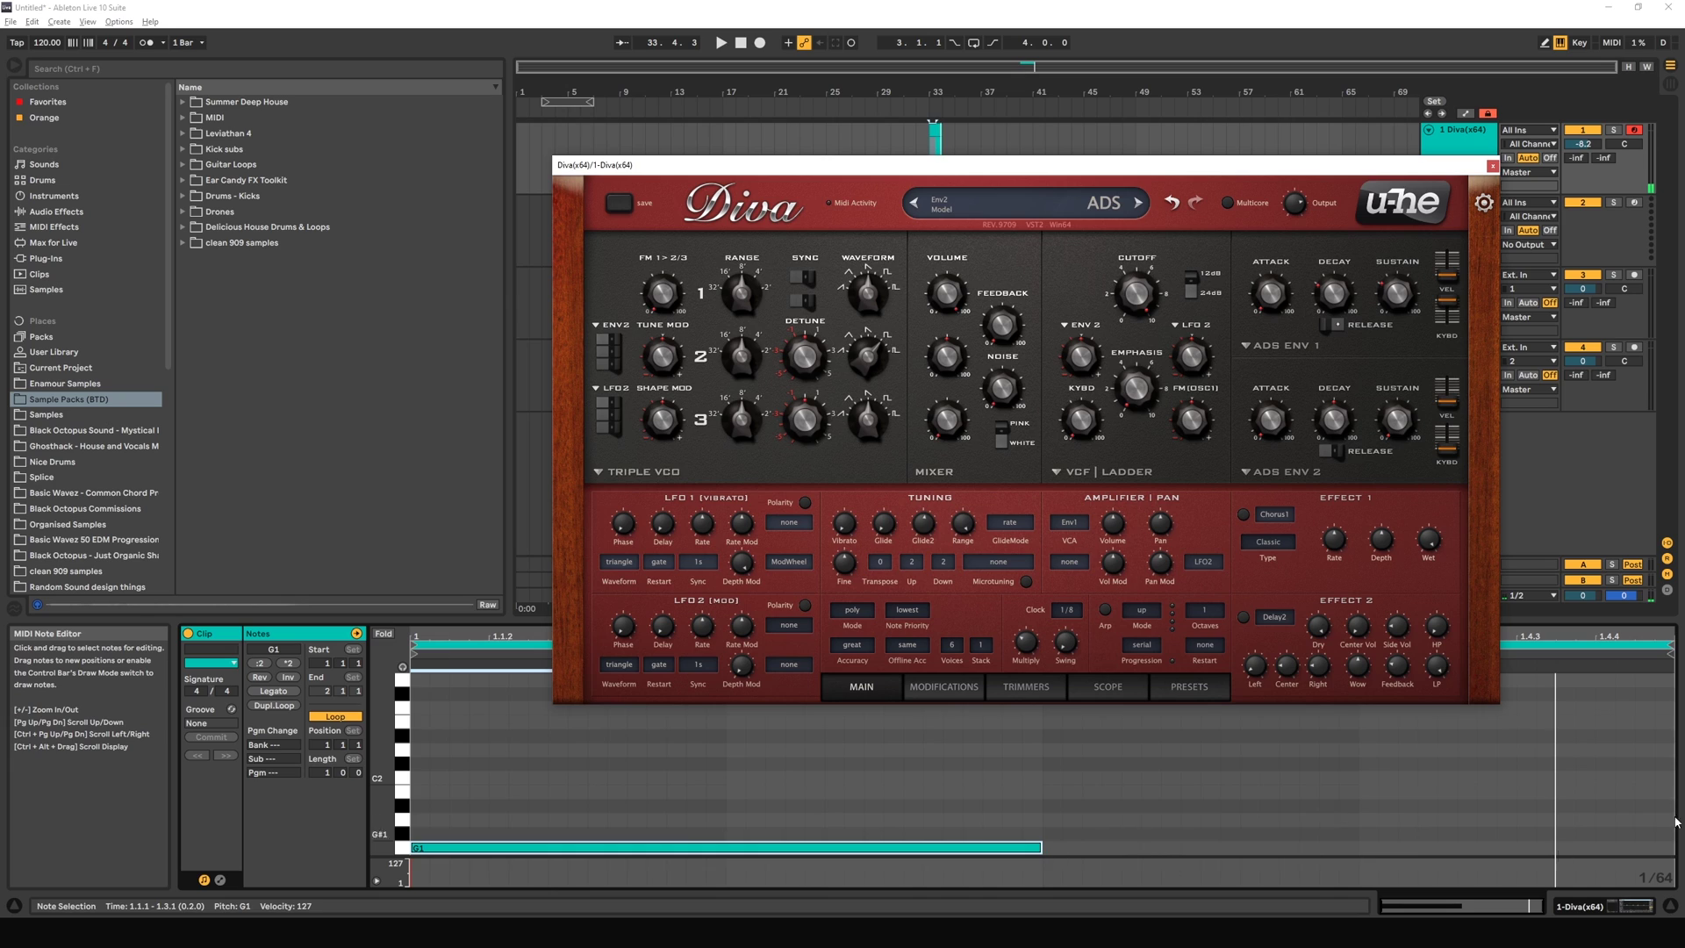
Step: Transpose the clip's note up two octaves to G3 and play it back
{"action": "left_click", "coordinate": [802, 854]}
{"action": "key", "text": "ctrl+a"}
{"action": "key", "text": "shift+Up"}
{"action": "key", "text": "shift+Up"}
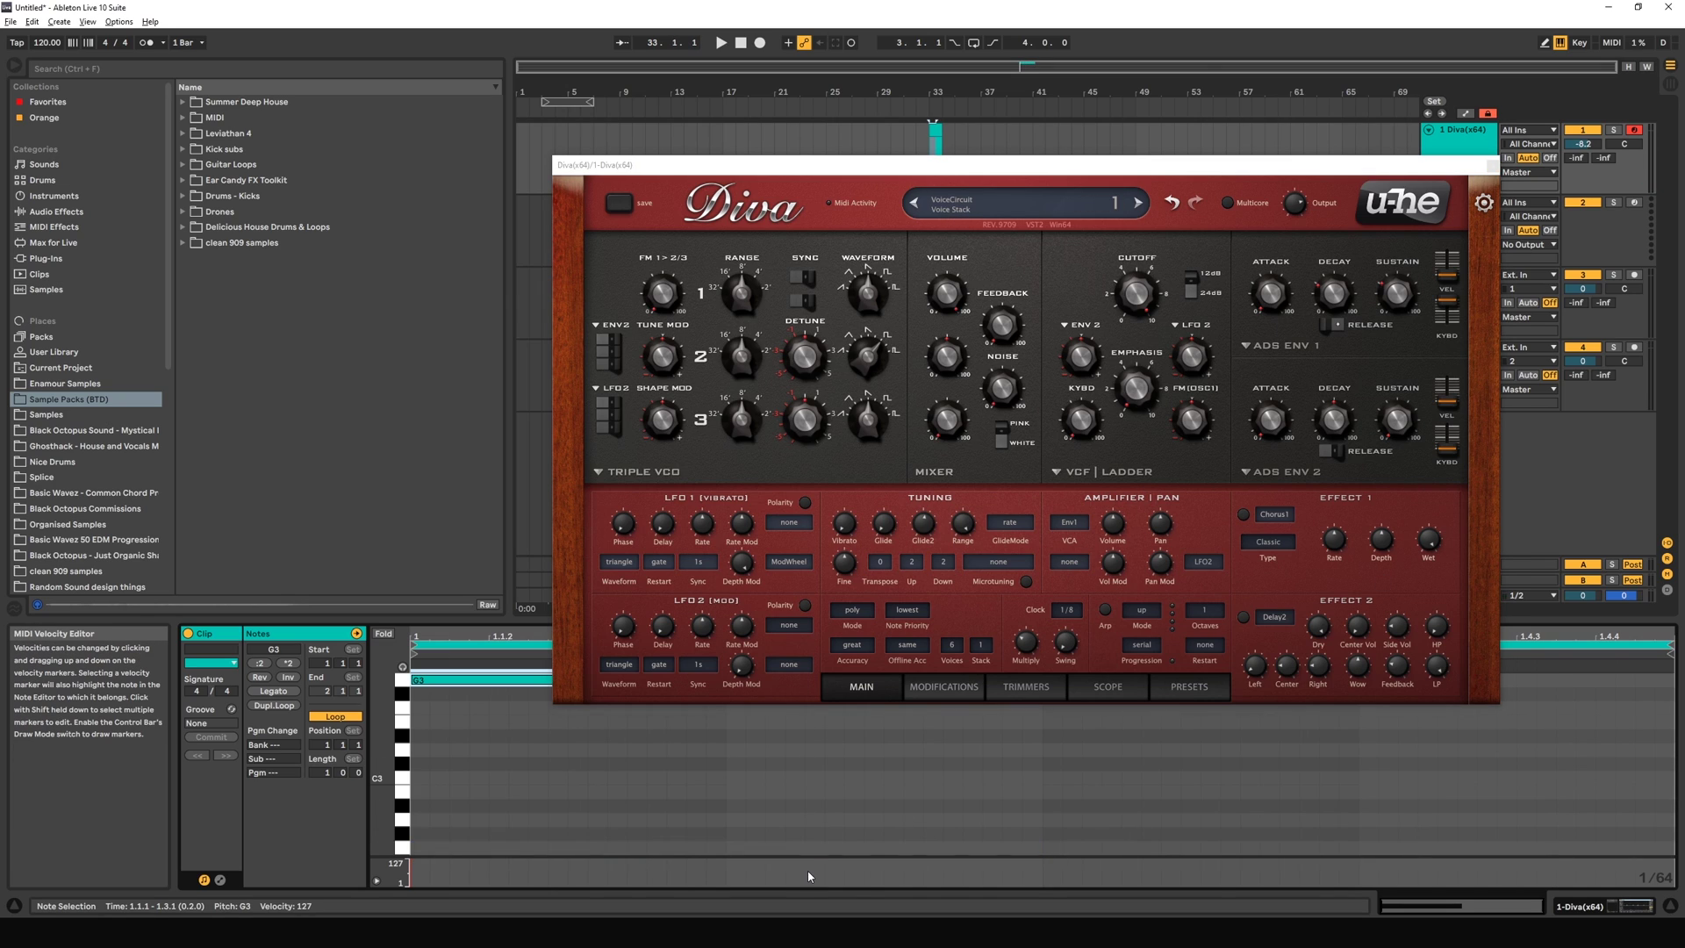
{"action": "key", "text": "space"}
{"action": "key", "text": "space"}
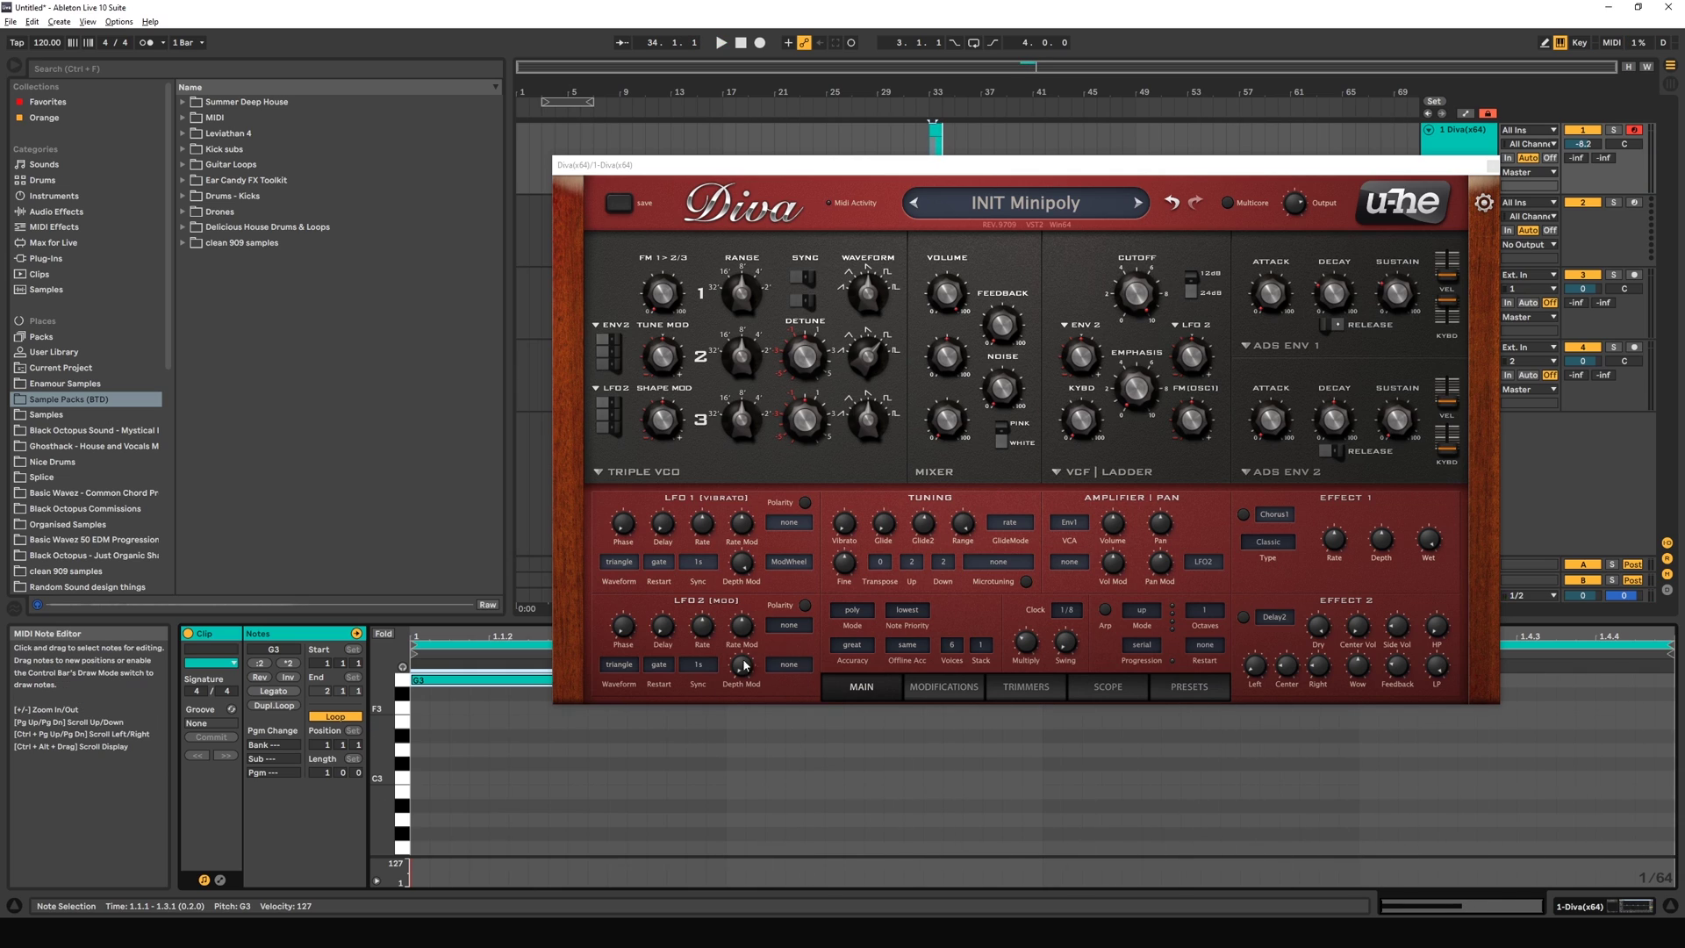
{"action": "scroll", "coordinate": [746, 774], "scroll_direction": "up", "scroll_amount": 3}
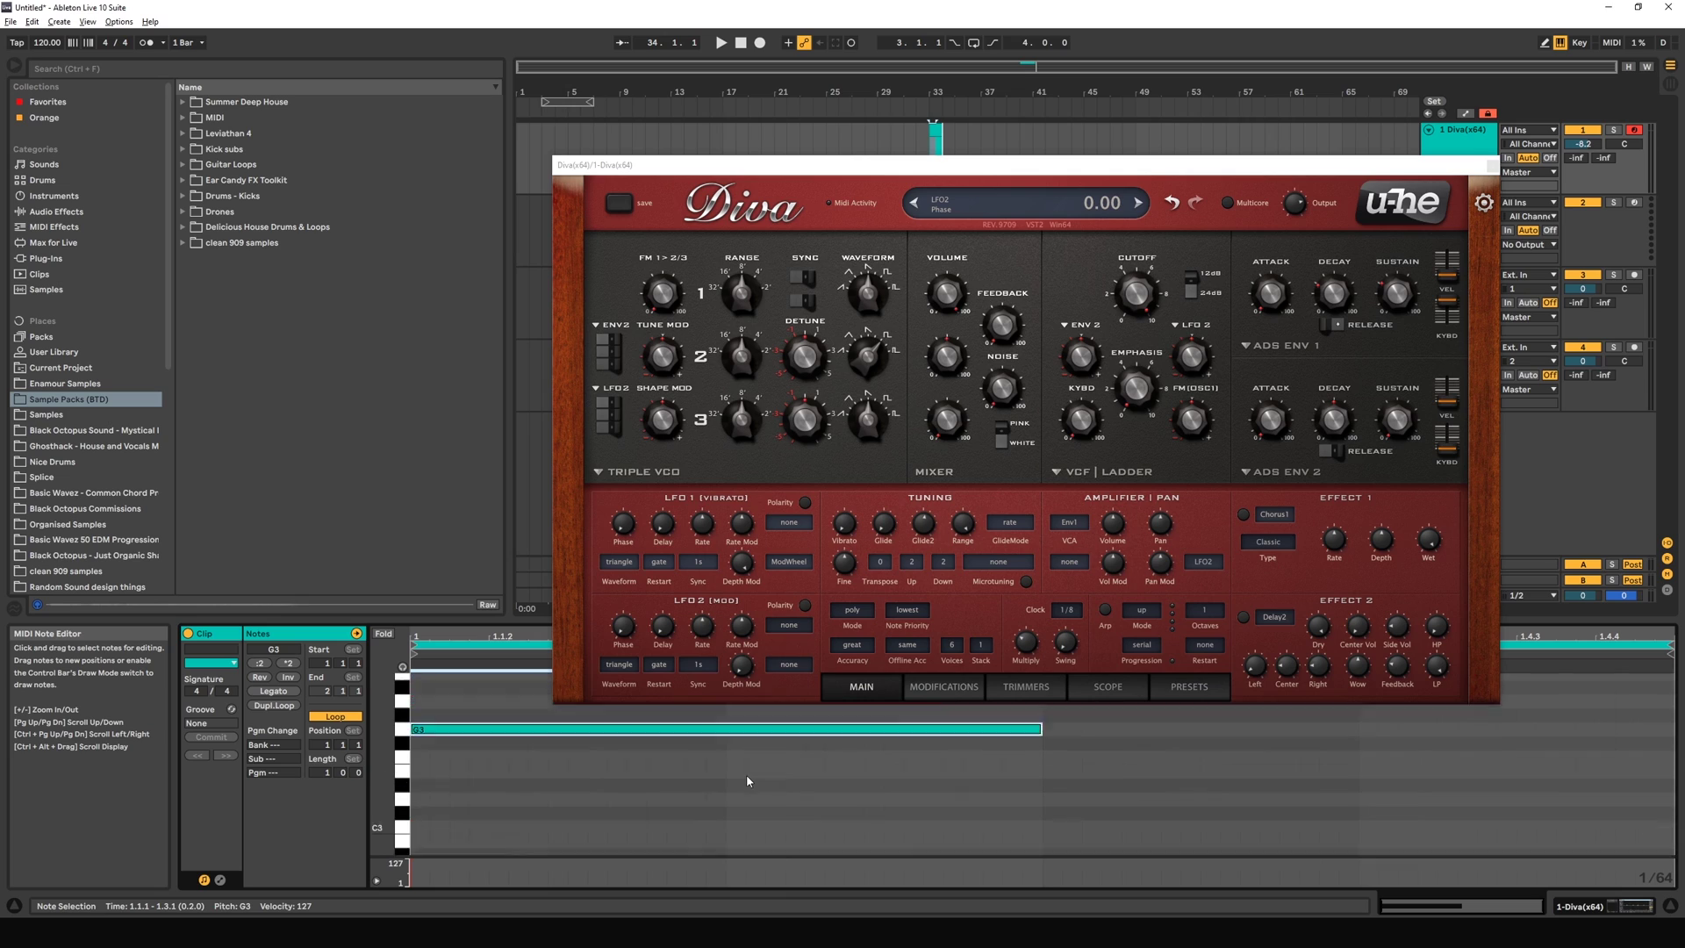
Step: Lower envelope 1's sustain and audition the note transposed up to G5
{"action": "left_click_drag", "start_coordinate": [1397, 292], "coordinate": [1394, 321]}
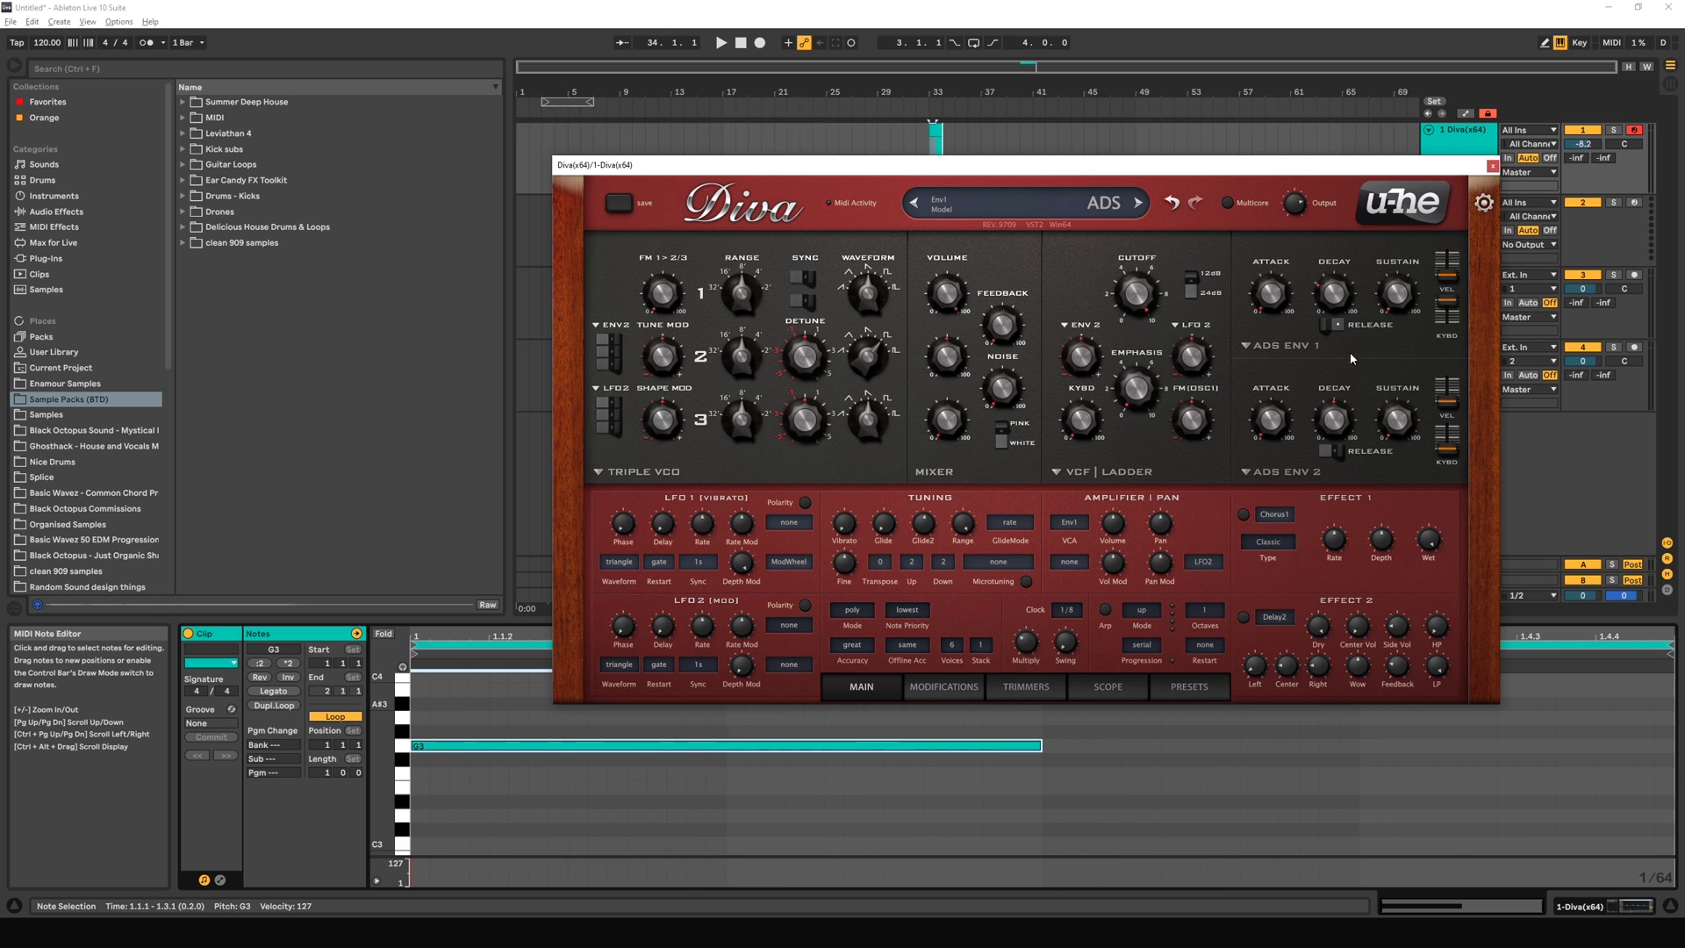
{"action": "left_click", "coordinate": [733, 810]}
{"action": "key", "text": "space"}
{"action": "key", "text": "shift+Up"}
{"action": "key", "text": "shift+Up"}
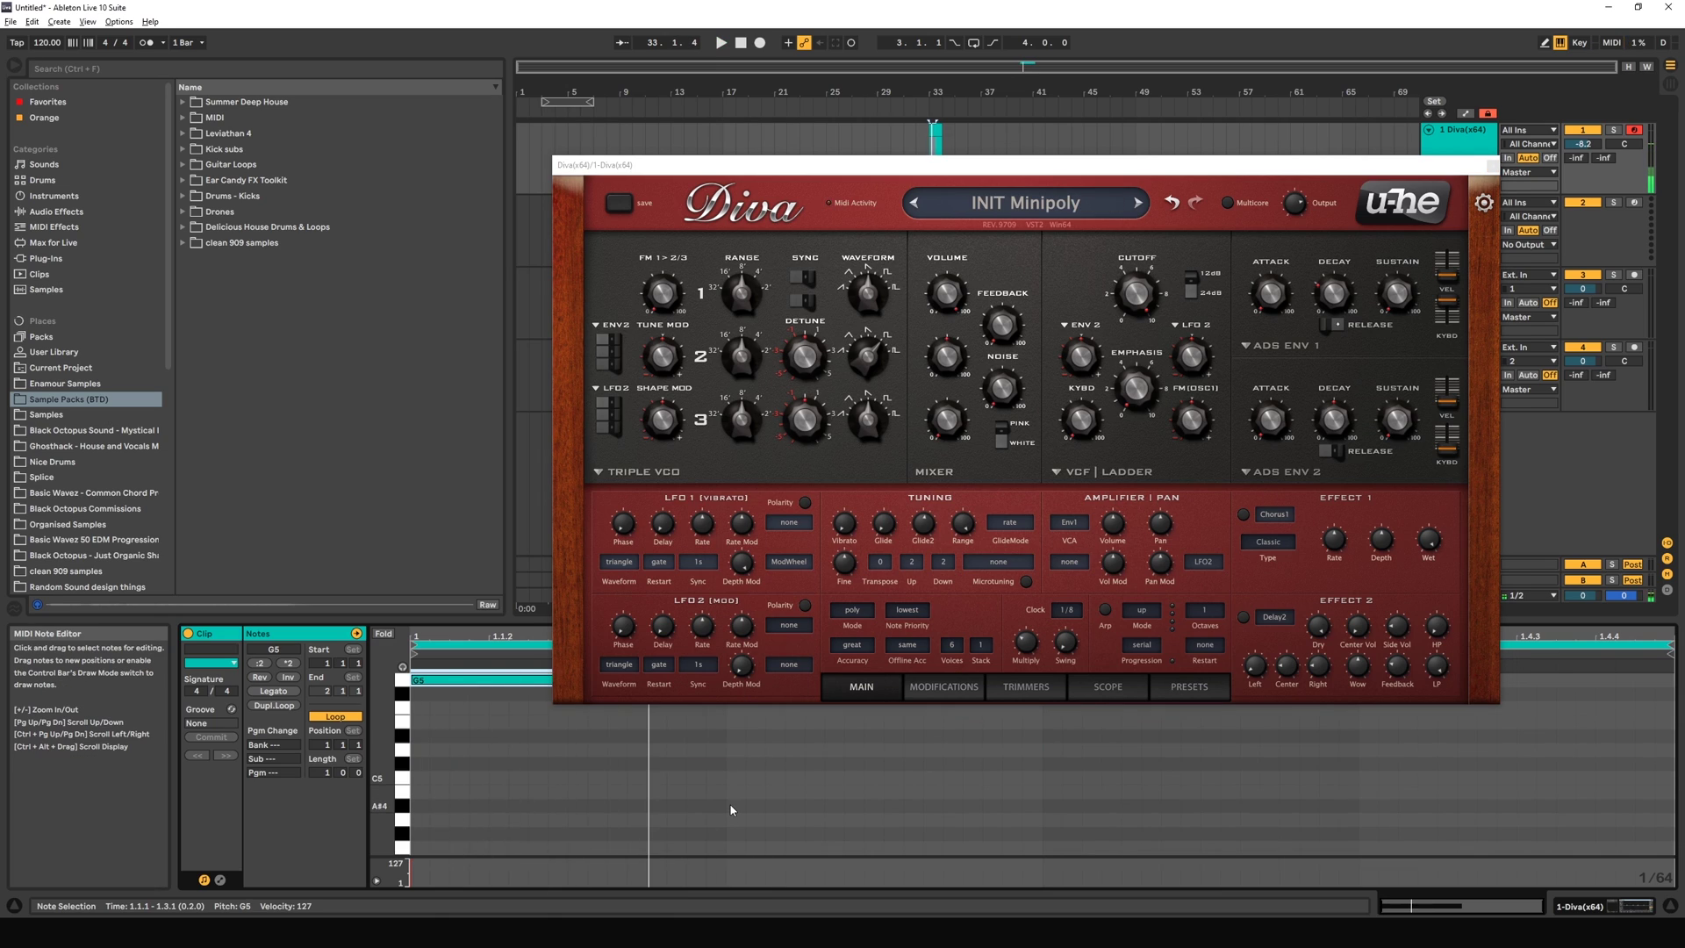
{"action": "key", "text": "shift+Up"}
{"action": "key", "text": "shift+Down"}
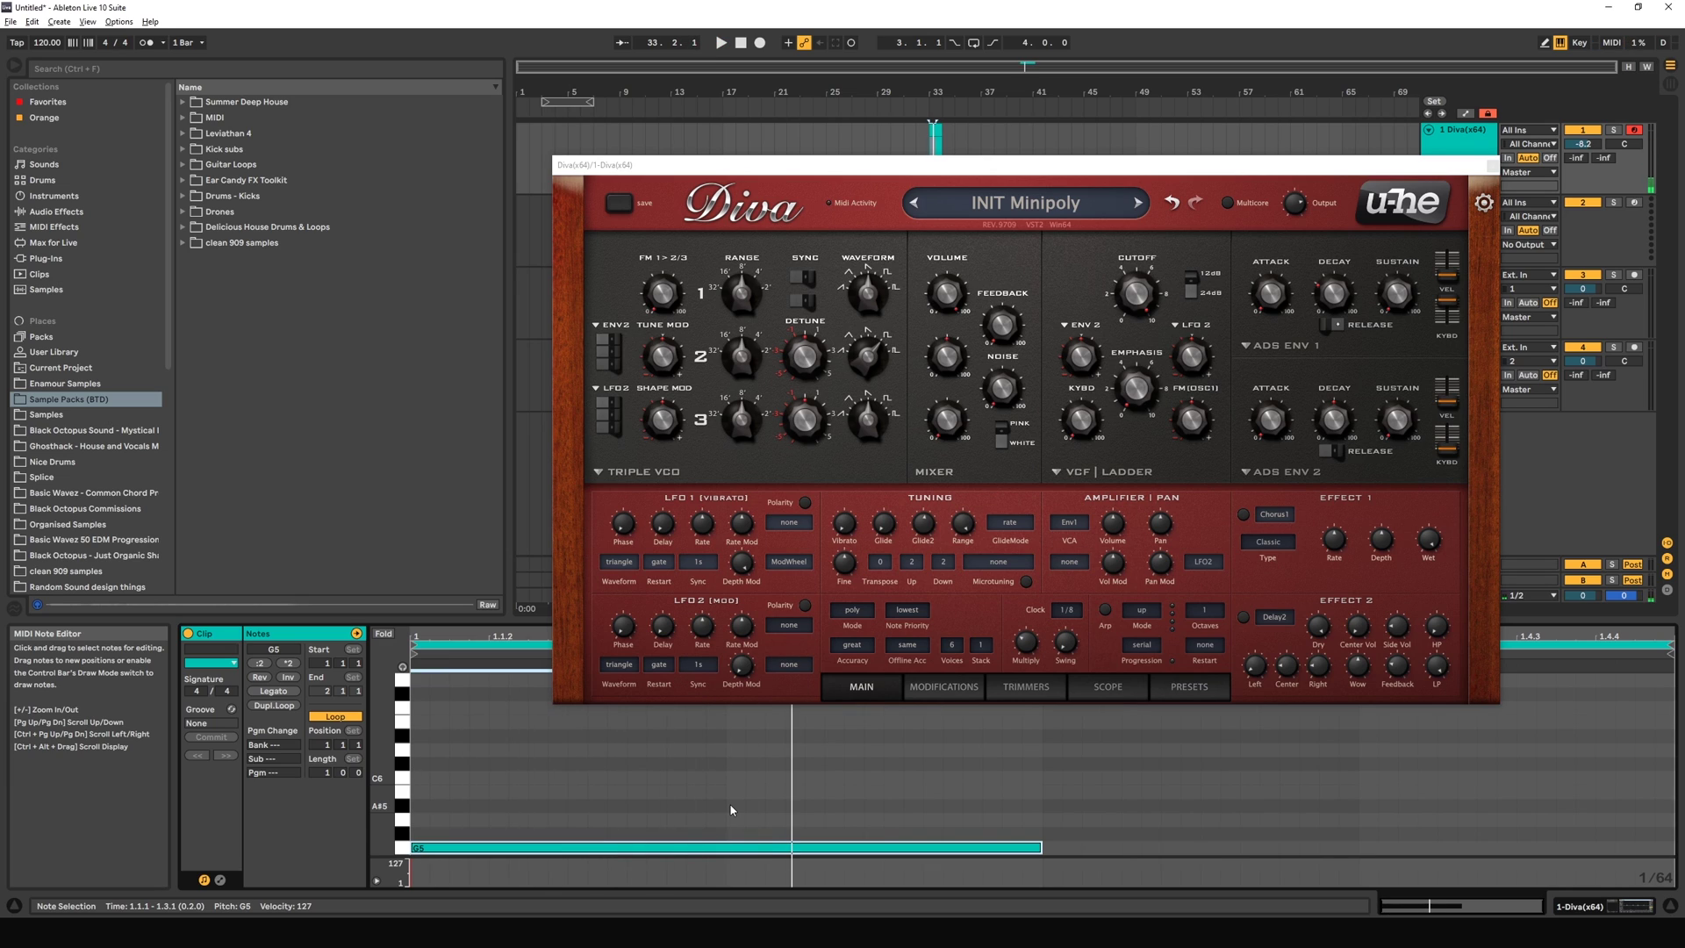
Step: Transpose the playing note back down by octaves through G2 to G1
{"action": "key", "text": "shift+Down"}
{"action": "key", "text": "shift+Down"}
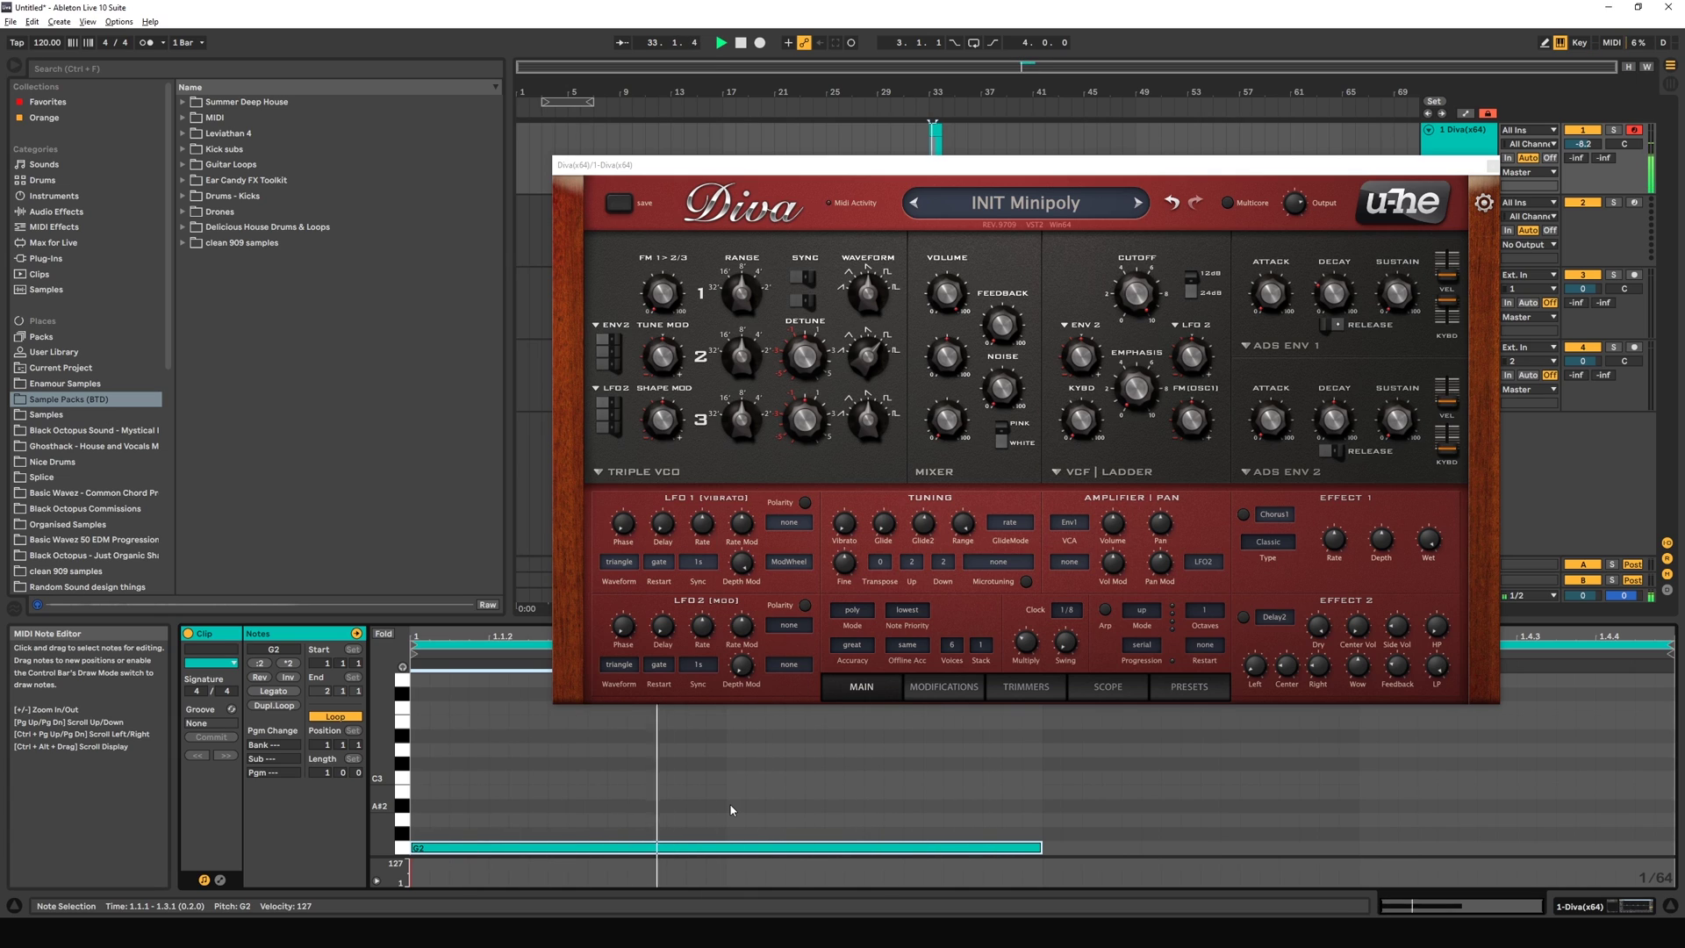
{"action": "key", "text": "shift+Down"}
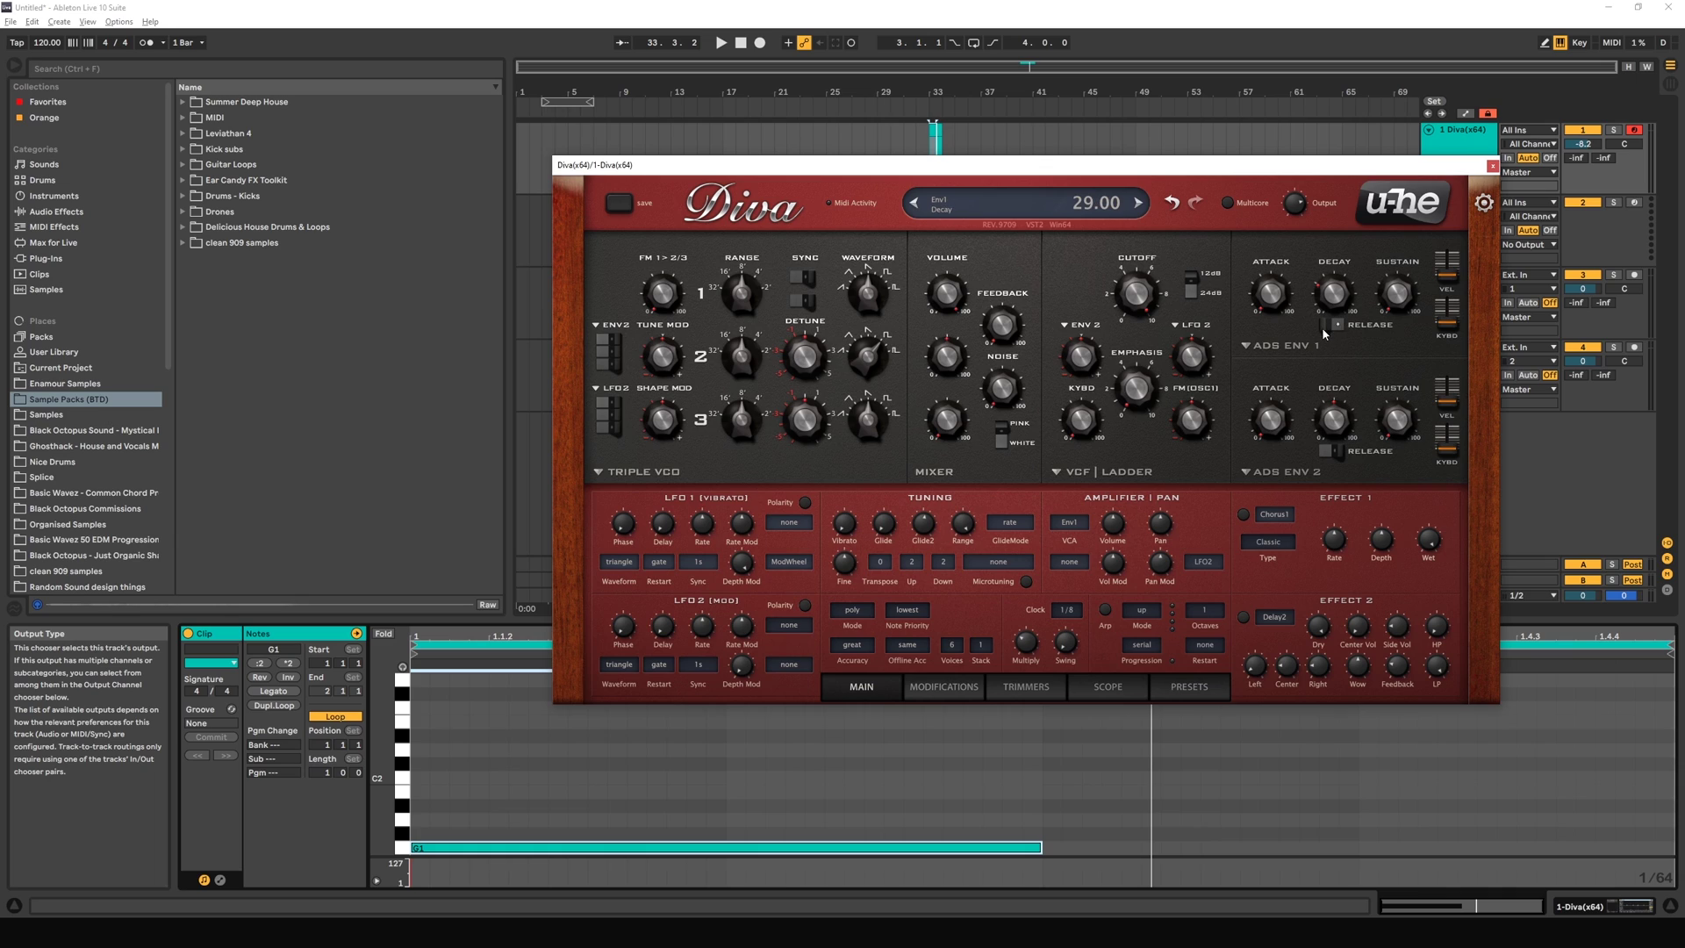
Step: Change envelope 1 to the analogue model and raise its decay and release
{"action": "left_click", "coordinate": [1255, 345]}
{"action": "left_click", "coordinate": [1278, 367]}
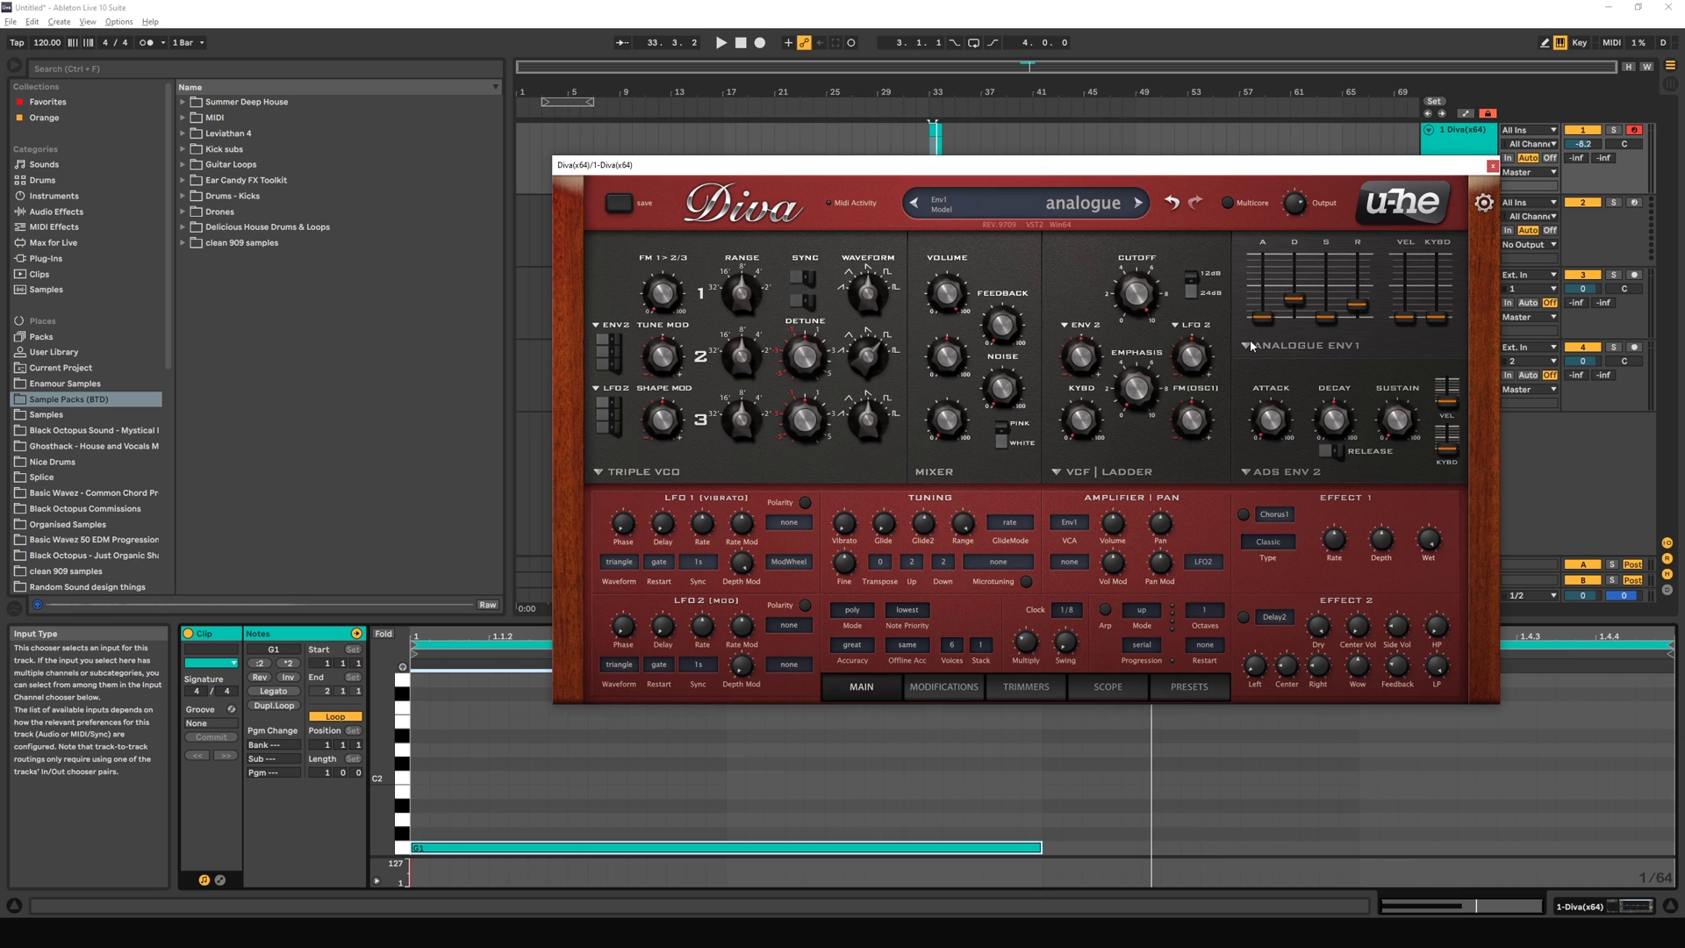
{"action": "left_click_drag", "start_coordinate": [1299, 299], "coordinate": [1299, 288]}
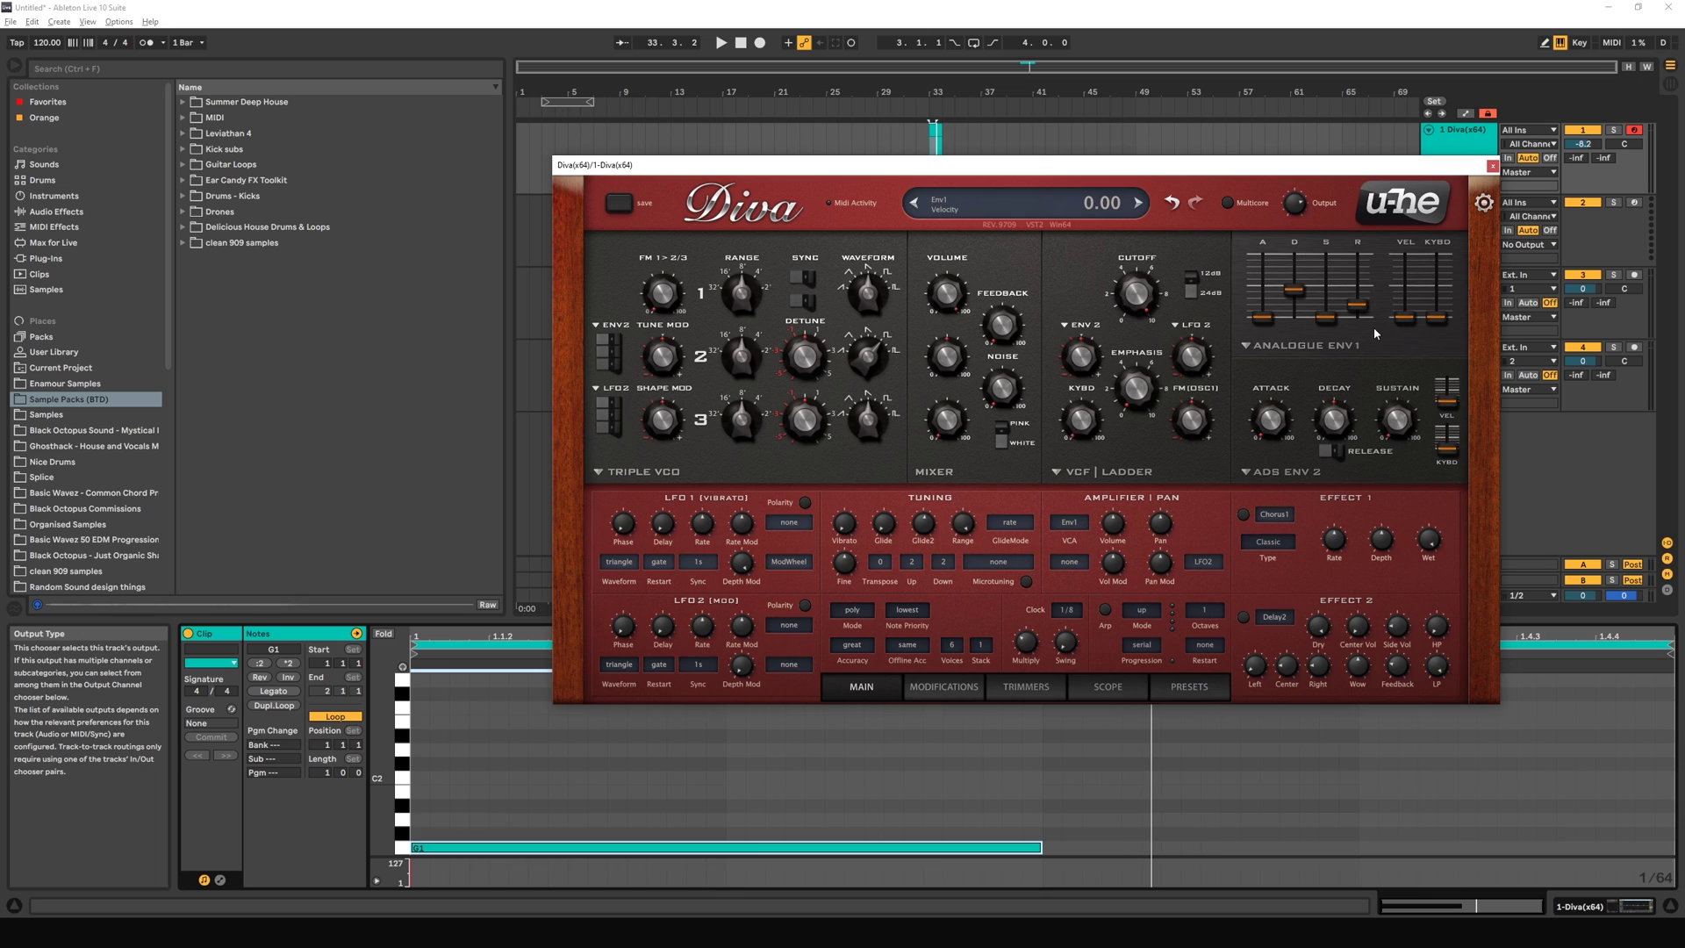
{"action": "left_click_drag", "start_coordinate": [1358, 306], "coordinate": [1352, 270]}
Step: Switch envelope 1 to the ADS model for comparison and return it to analogue
{"action": "left_click", "coordinate": [1299, 345]}
{"action": "left_click", "coordinate": [1308, 371]}
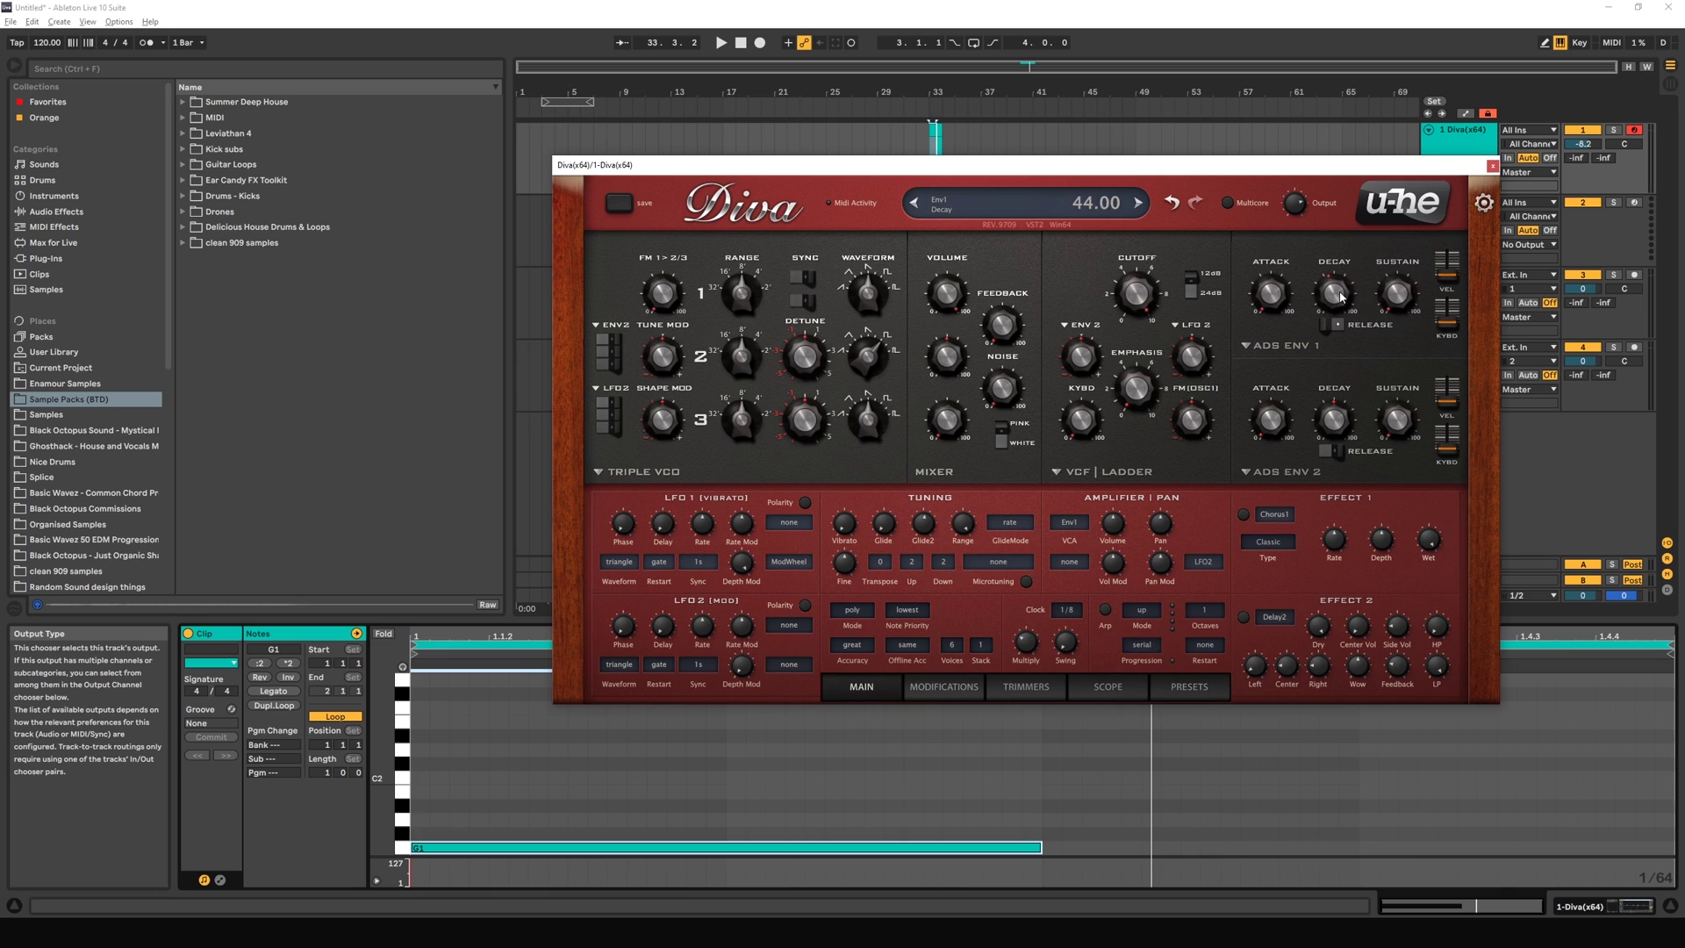
{"action": "left_click", "coordinate": [1286, 346]}
{"action": "left_click", "coordinate": [1284, 369]}
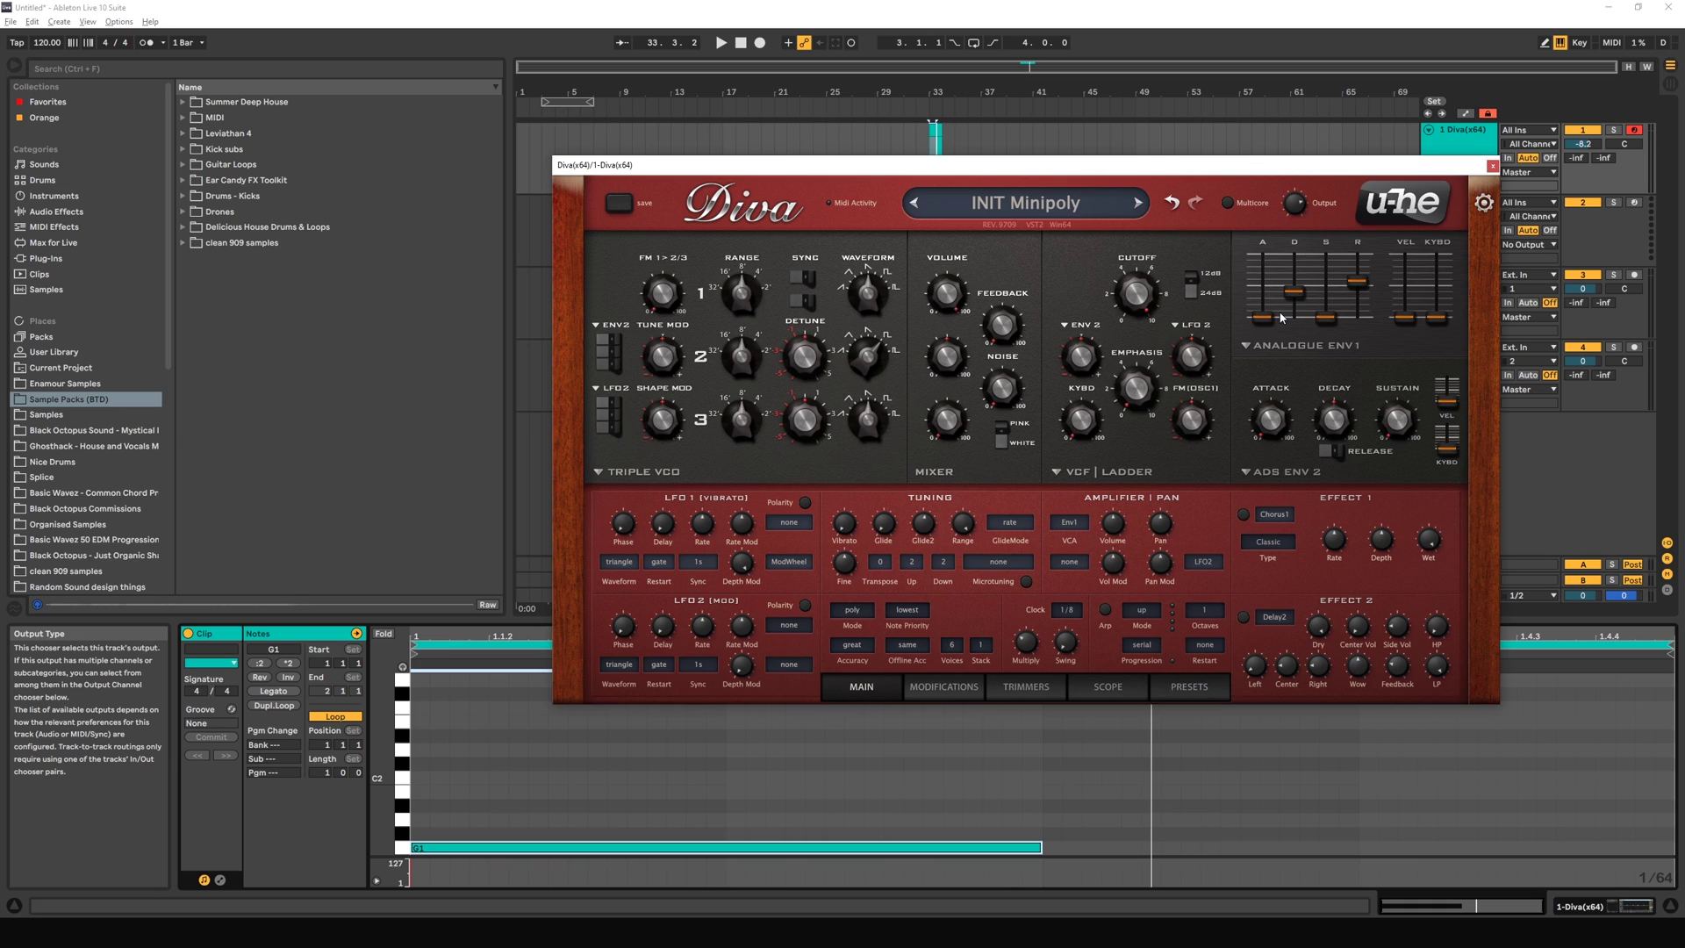
Step: Lower the analogue envelope 1's release to minimum, set its decay to 37, and switch to ADS for comparison
{"action": "mouse_move", "coordinate": [1297, 297]}
{"action": "left_click_drag", "start_coordinate": [1358, 284], "coordinate": [1300, 300]}
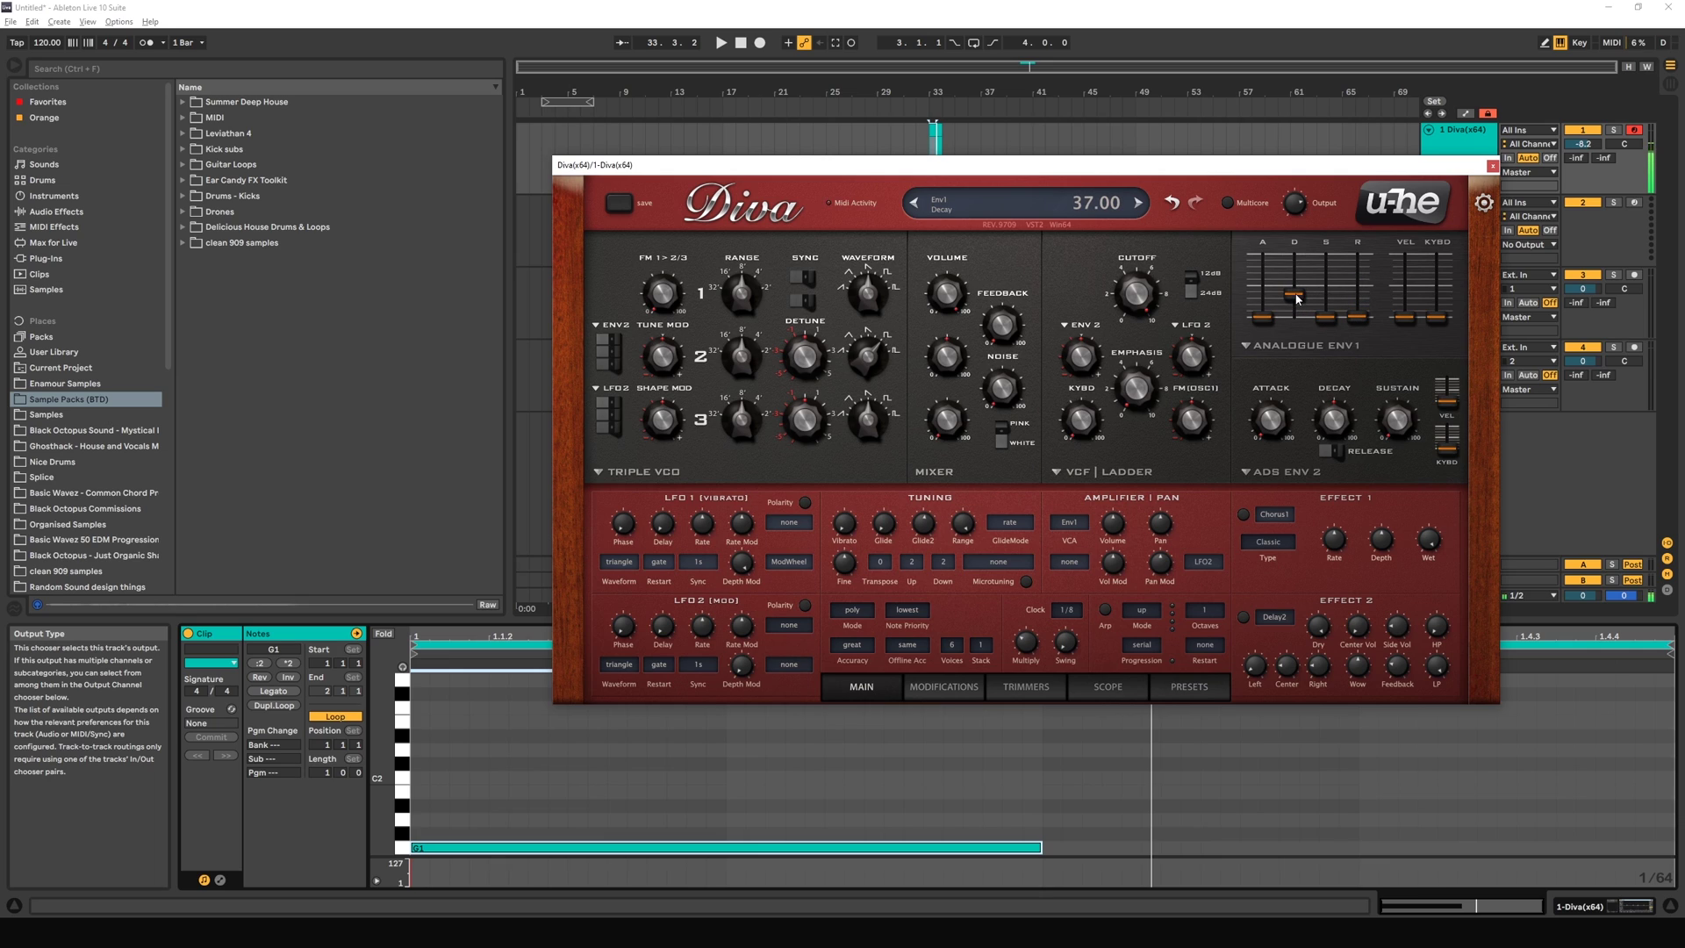
{"action": "left_click", "coordinate": [1264, 346]}
{"action": "left_click", "coordinate": [1295, 352]}
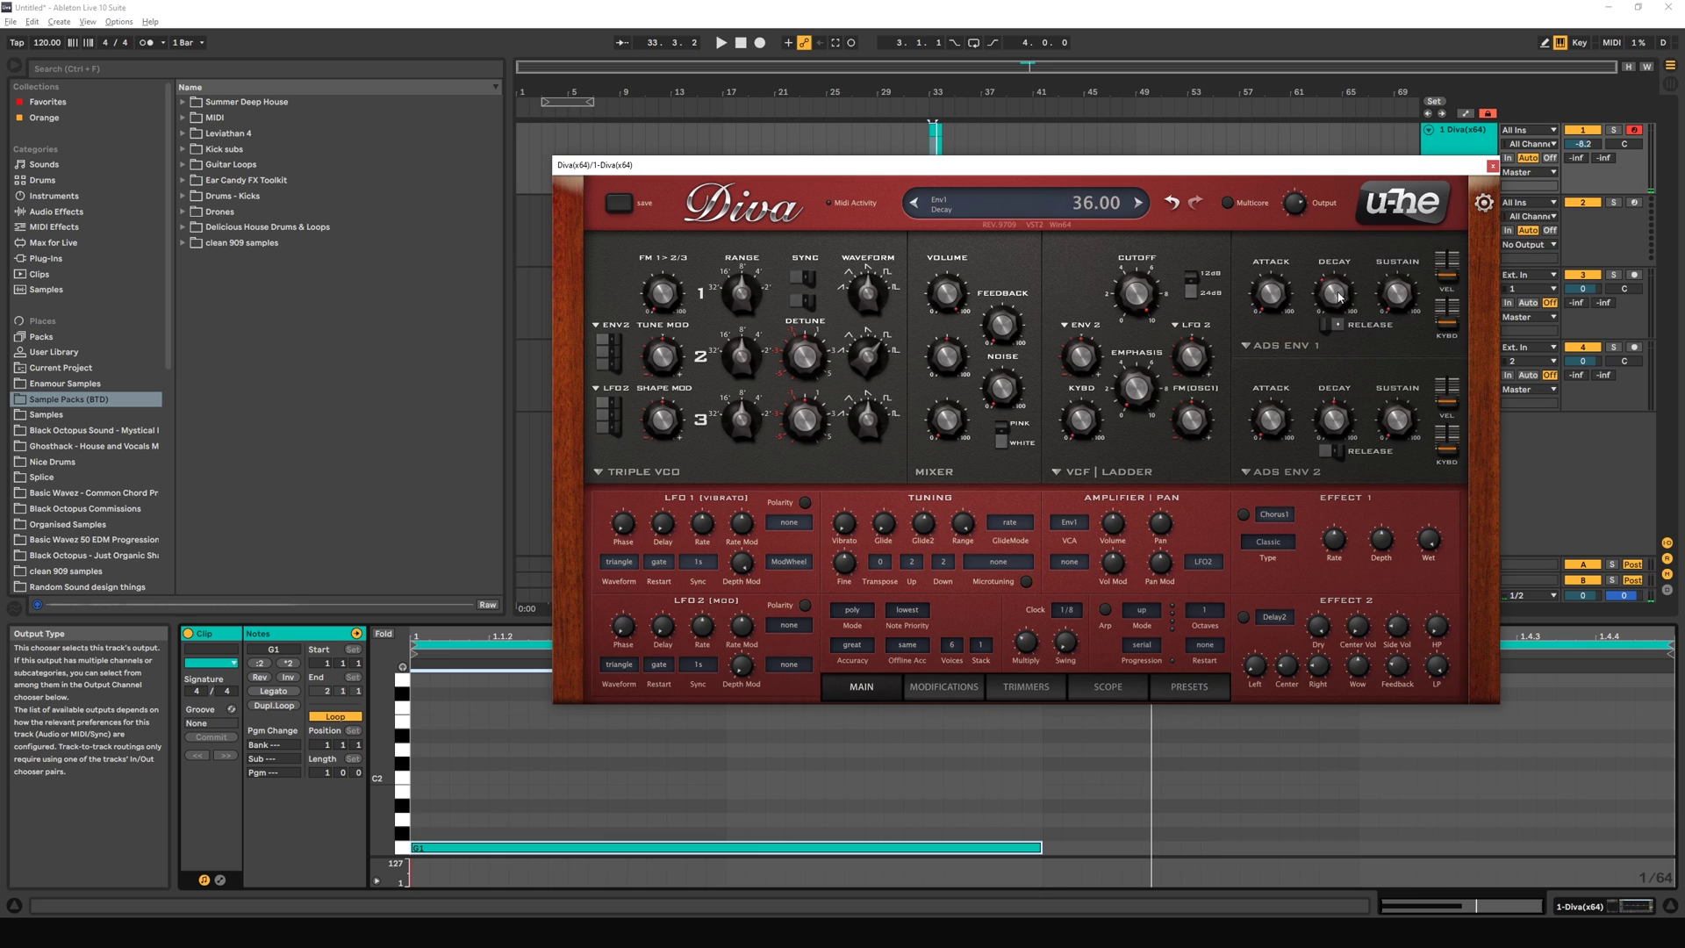
Step: Adjust envelope 1's decay in the ADS model, then change back to analogue and raise the decay slightly
{"action": "mouse_move", "coordinate": [1342, 304]}
{"action": "left_mouse_down"}
{"action": "mouse_move", "coordinate": [1332, 332]}
{"action": "mouse_move", "coordinate": [1339, 303]}
{"action": "left_mouse_up"}
{"action": "left_click", "coordinate": [1264, 346]}
{"action": "left_click", "coordinate": [1303, 362]}
{"action": "left_click_drag", "start_coordinate": [1295, 301], "coordinate": [1297, 294]}
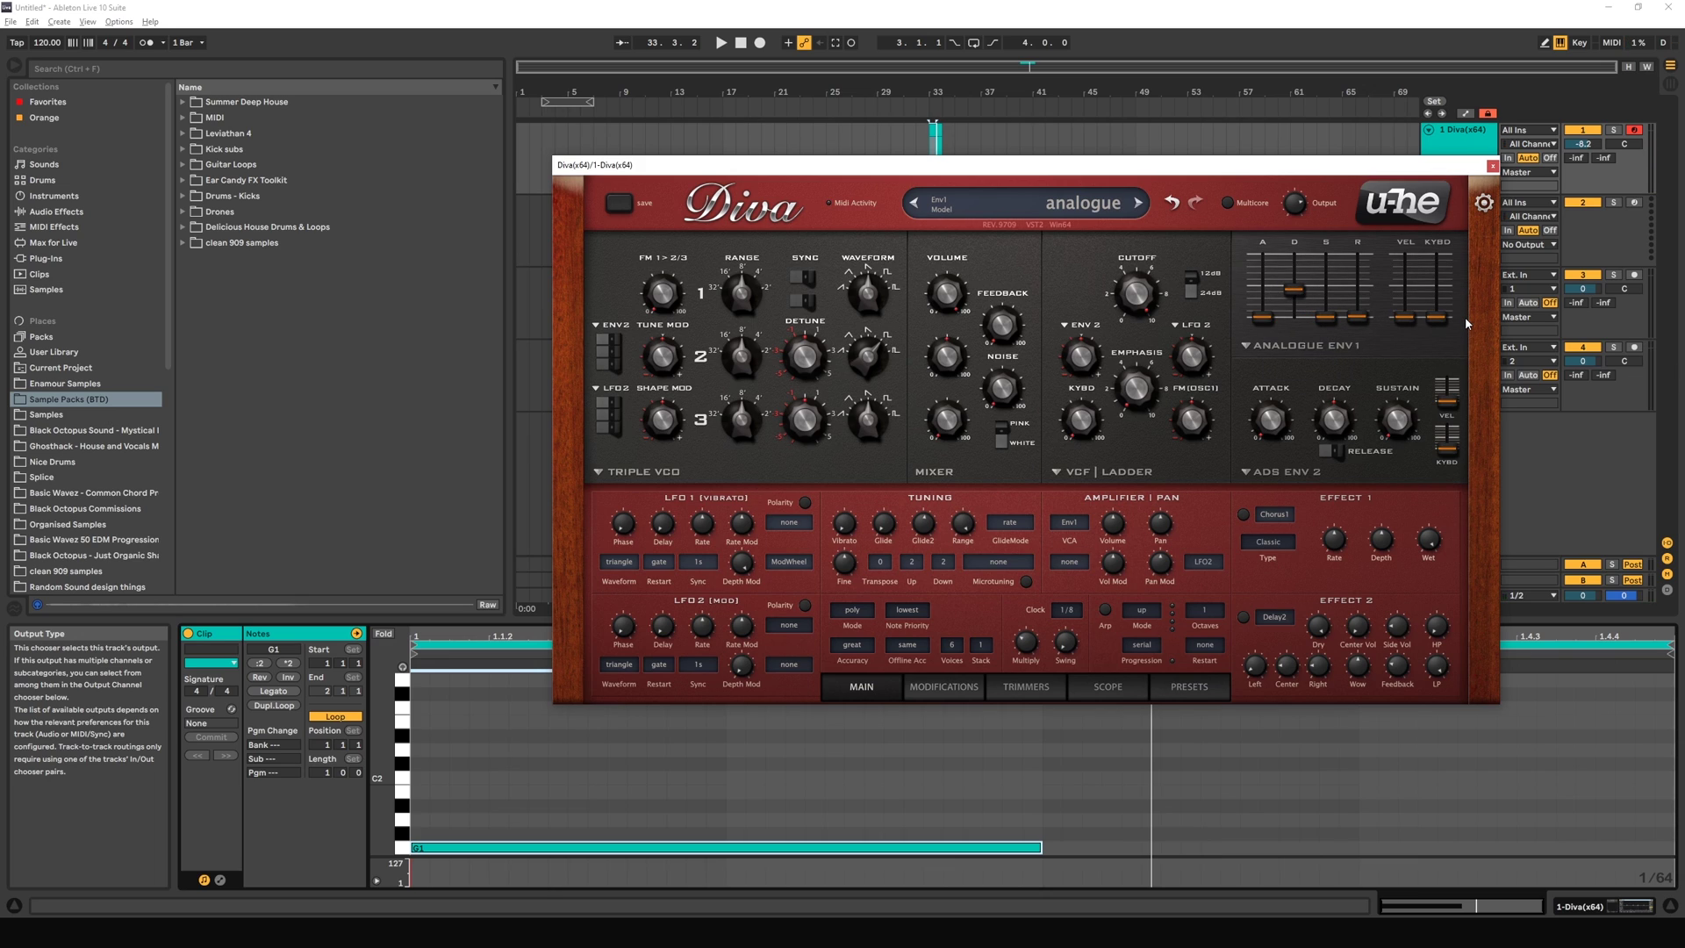
Step: Raise the analogue envelope 1's velocity and key follow amounts to 100 and bring both back to zero
{"action": "left_click_drag", "start_coordinate": [1408, 323], "coordinate": [1406, 253]}
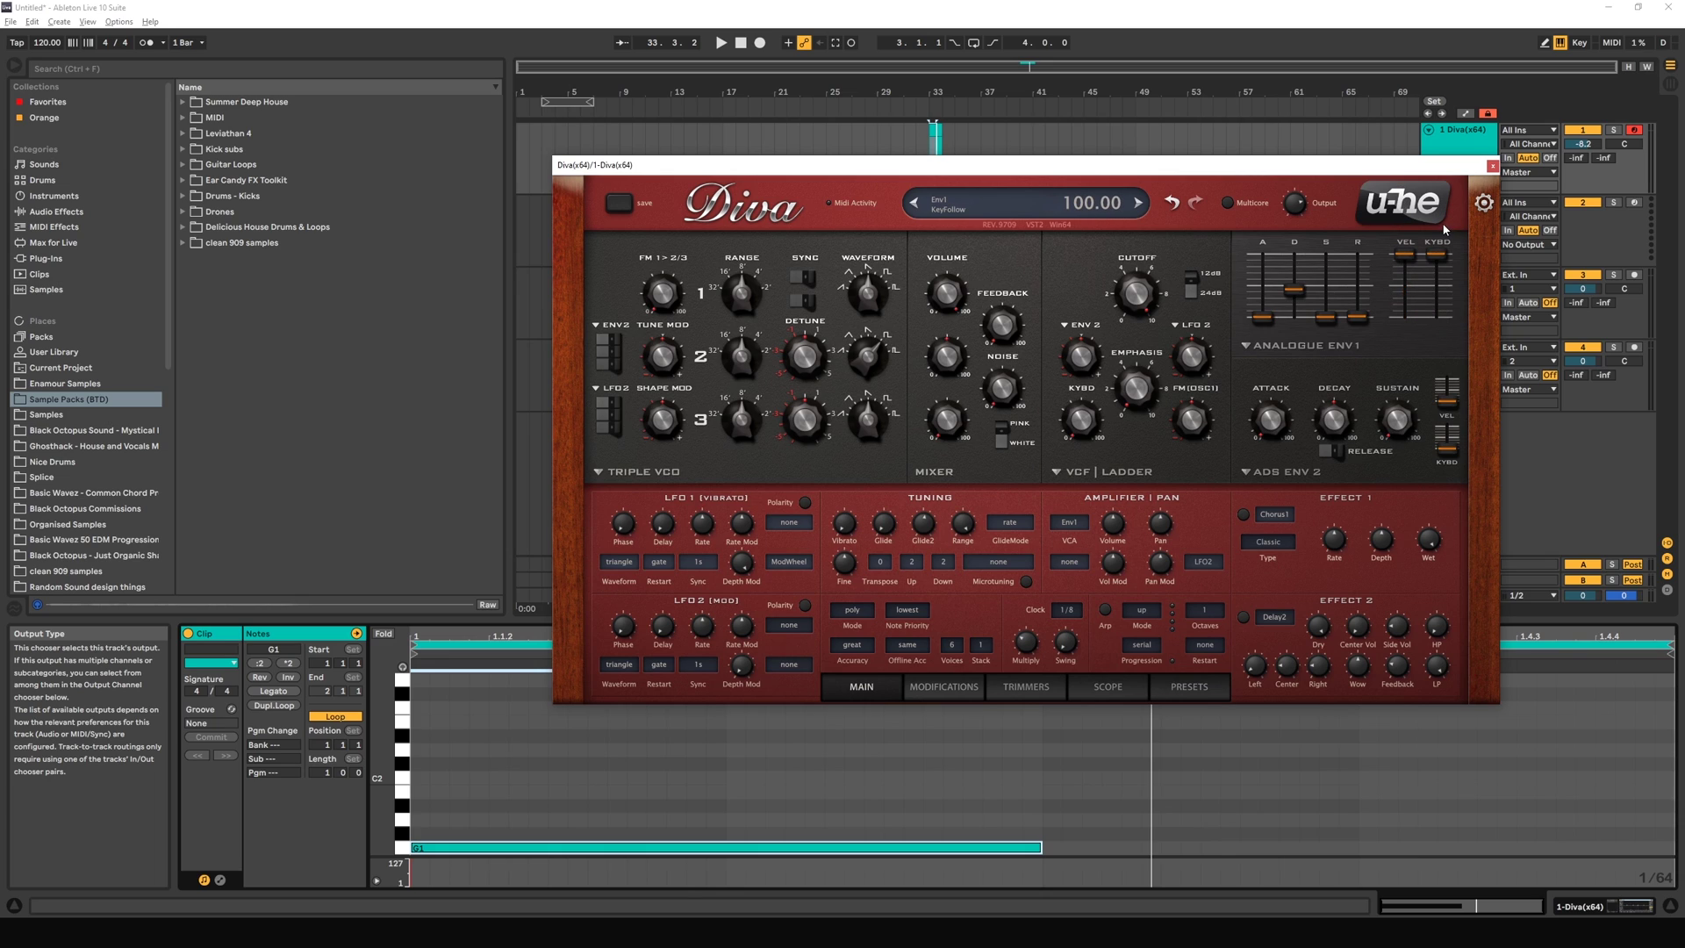
{"action": "left_click_drag", "start_coordinate": [1405, 303], "coordinate": [1403, 342]}
Step: Change envelope 1 to the digital model and toggle its Q and C switches on and off
{"action": "left_click", "coordinate": [1264, 347]}
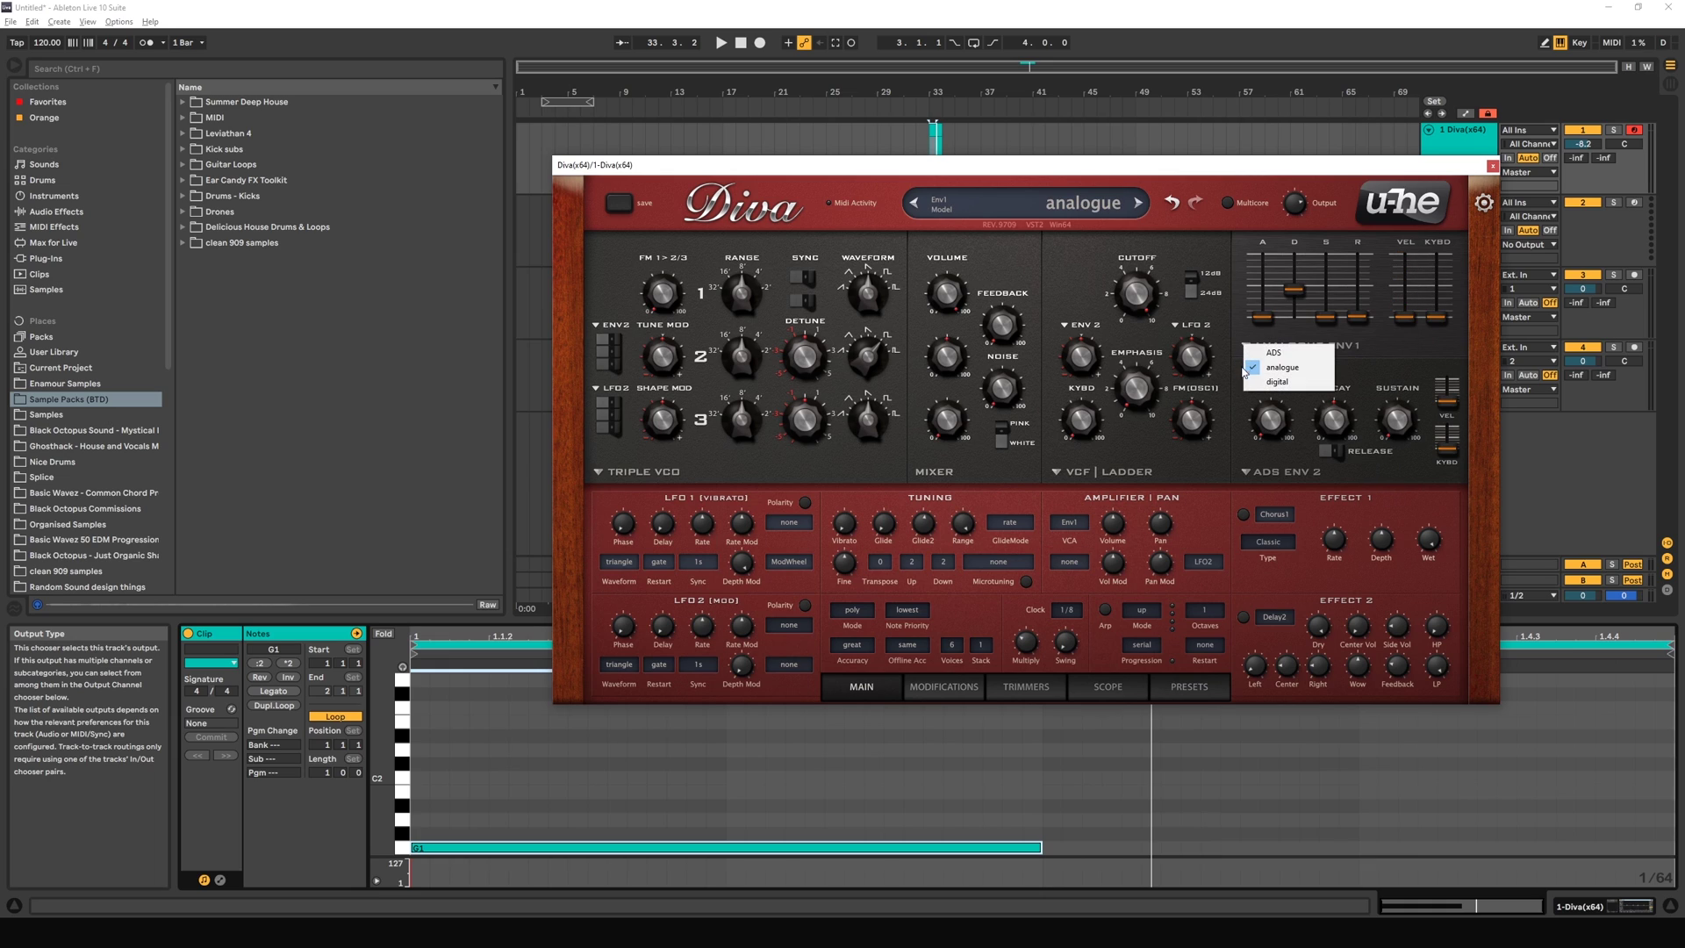
{"action": "left_click", "coordinate": [1273, 387]}
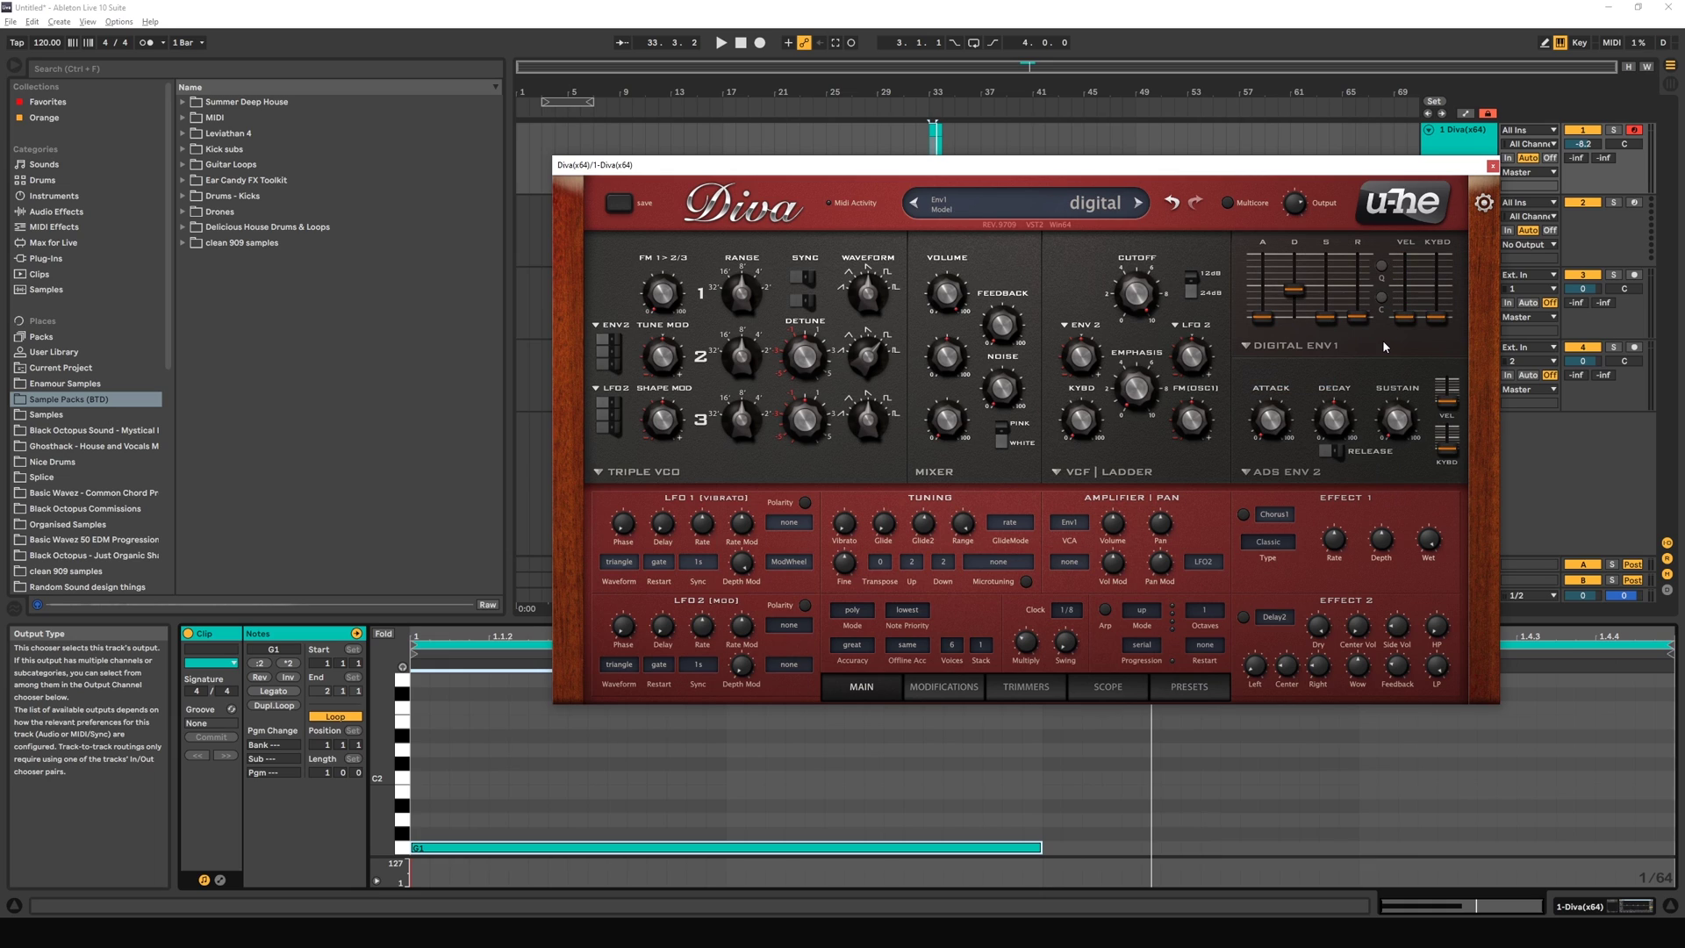
{"action": "mouse_move", "coordinate": [1328, 318]}
{"action": "left_click", "coordinate": [1383, 267]}
{"action": "left_click", "coordinate": [1383, 267]}
{"action": "left_click", "coordinate": [1382, 297]}
{"action": "left_click", "coordinate": [1382, 299]}
{"action": "left_click", "coordinate": [1383, 268]}
{"action": "left_click", "coordinate": [1382, 267]}
Step: Fine-tune the digital envelope 1's decay and toggle its C and Q switches again for comparison
{"action": "mouse_move", "coordinate": [1417, 270]}
{"action": "left_click_drag", "start_coordinate": [1293, 290], "coordinate": [1295, 285]}
{"action": "left_click_drag", "start_coordinate": [1294, 284], "coordinate": [1294, 288]}
{"action": "left_click", "coordinate": [1383, 298]}
{"action": "left_click", "coordinate": [1382, 267]}
{"action": "left_click", "coordinate": [1382, 298]}
{"action": "left_click", "coordinate": [1383, 266]}
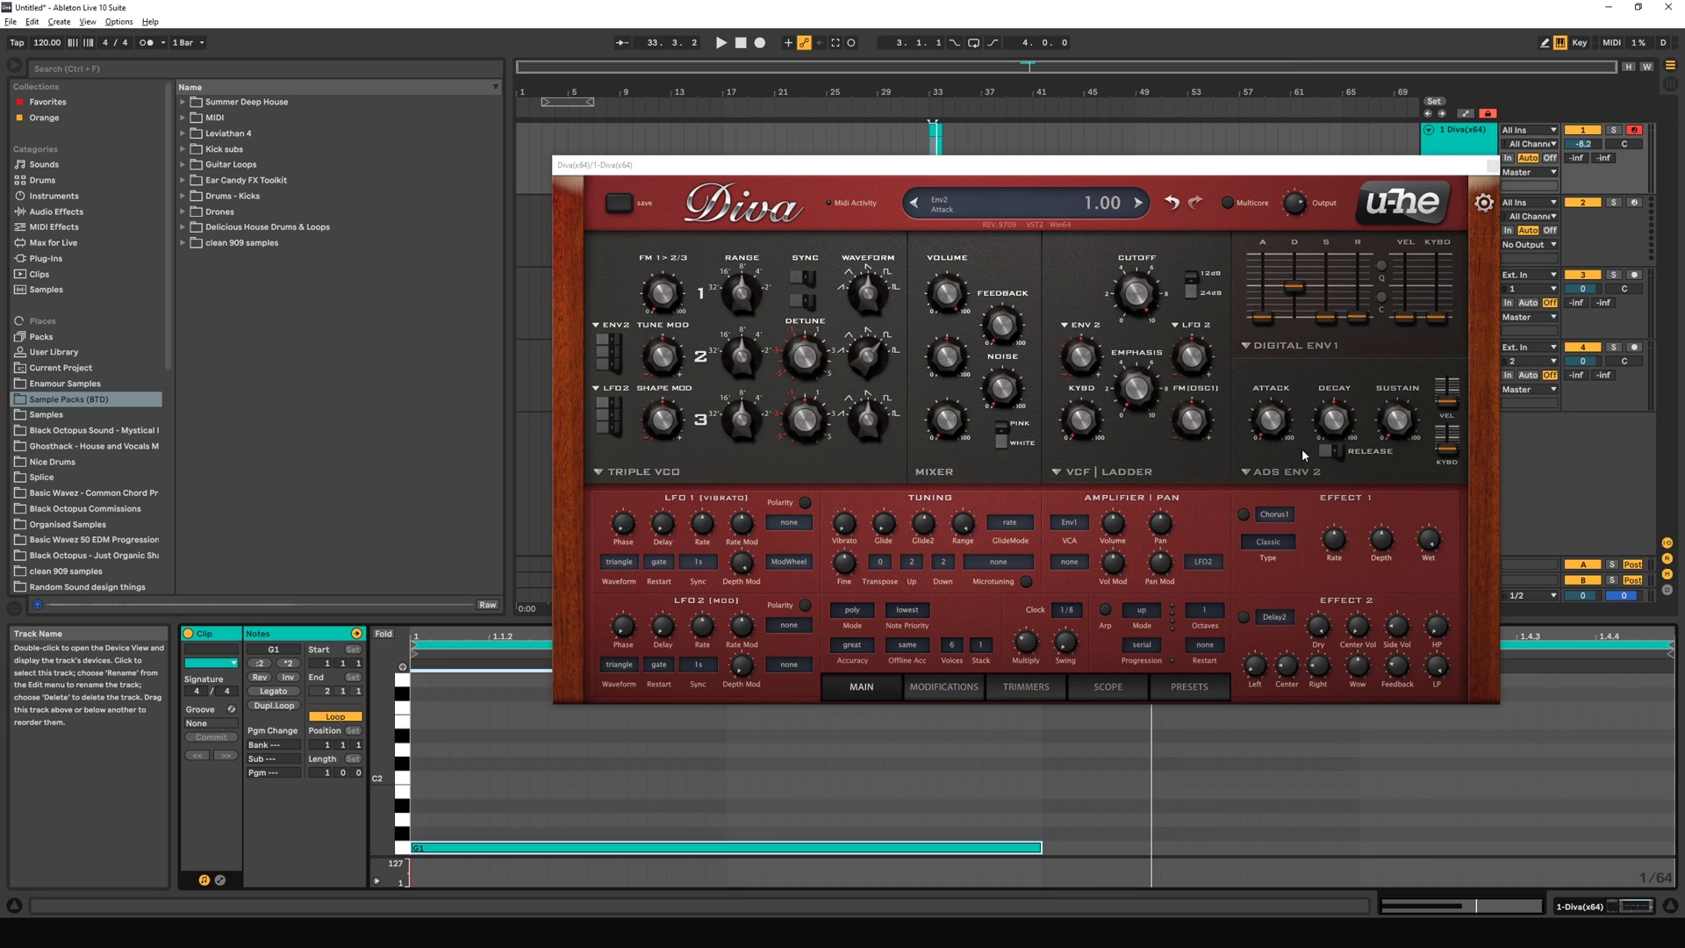
Step: Try the analogue and digital models on envelope 2, return it to ADS, and nudge digital envelope 1's decay
{"action": "left_click", "coordinate": [1274, 476]}
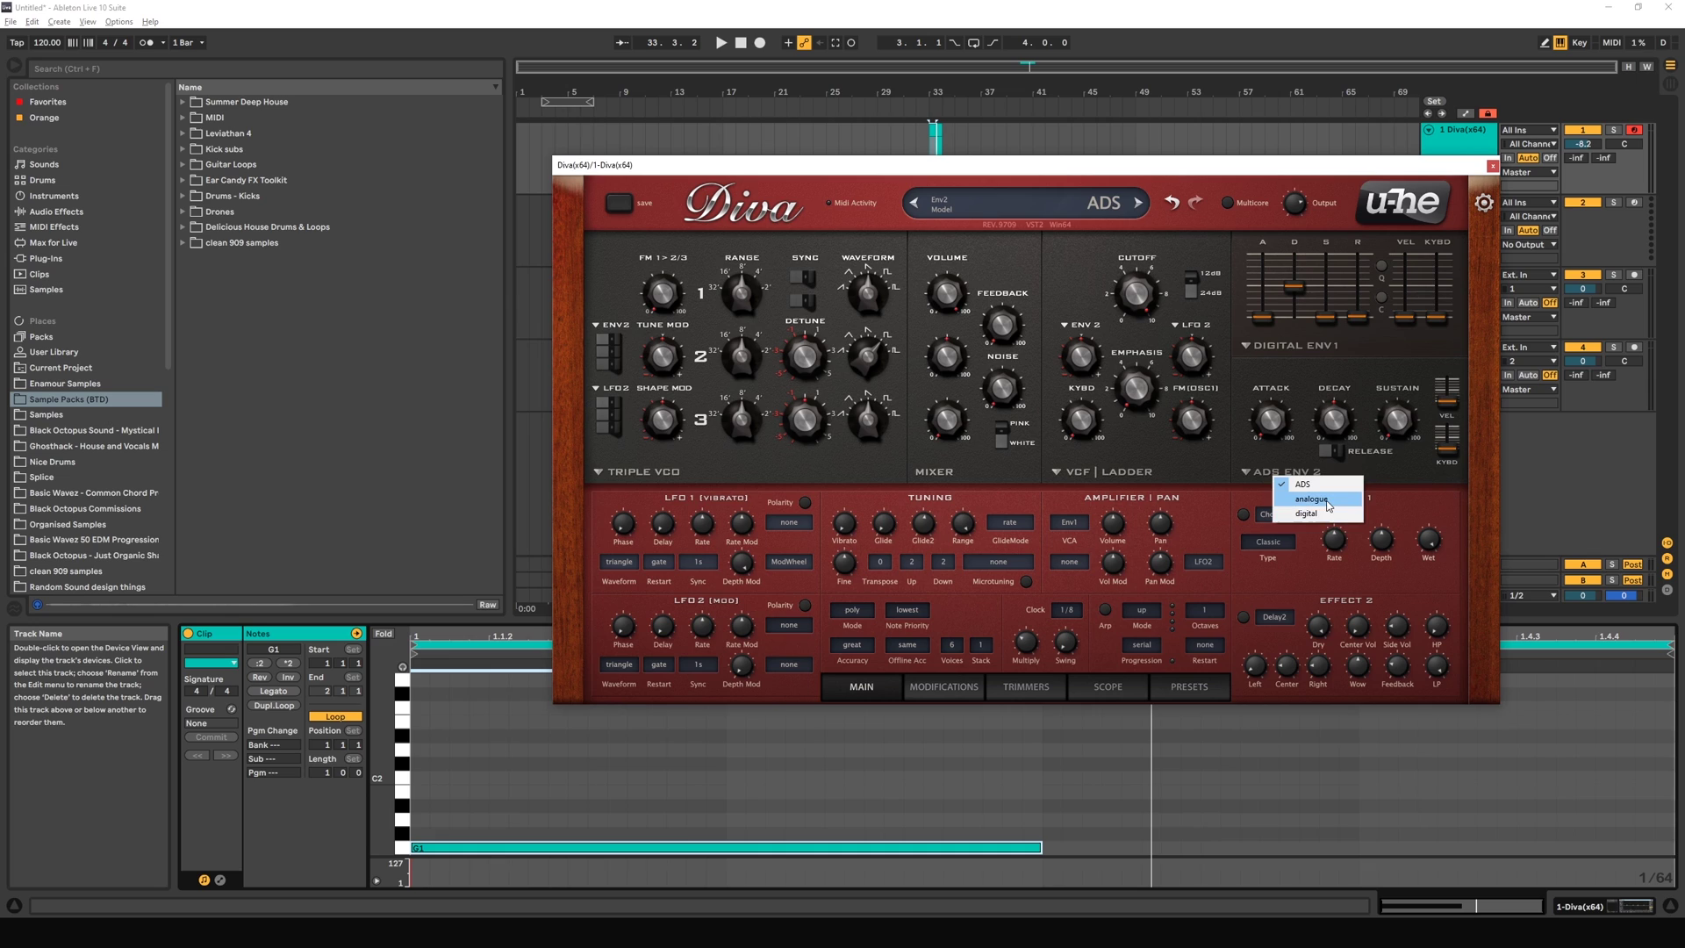
{"action": "left_click", "coordinate": [1312, 498]}
{"action": "left_click", "coordinate": [1270, 472]}
{"action": "left_click", "coordinate": [1297, 505]}
{"action": "left_click", "coordinate": [1294, 472]}
{"action": "left_click", "coordinate": [1310, 489]}
{"action": "left_click", "coordinate": [1315, 469]}
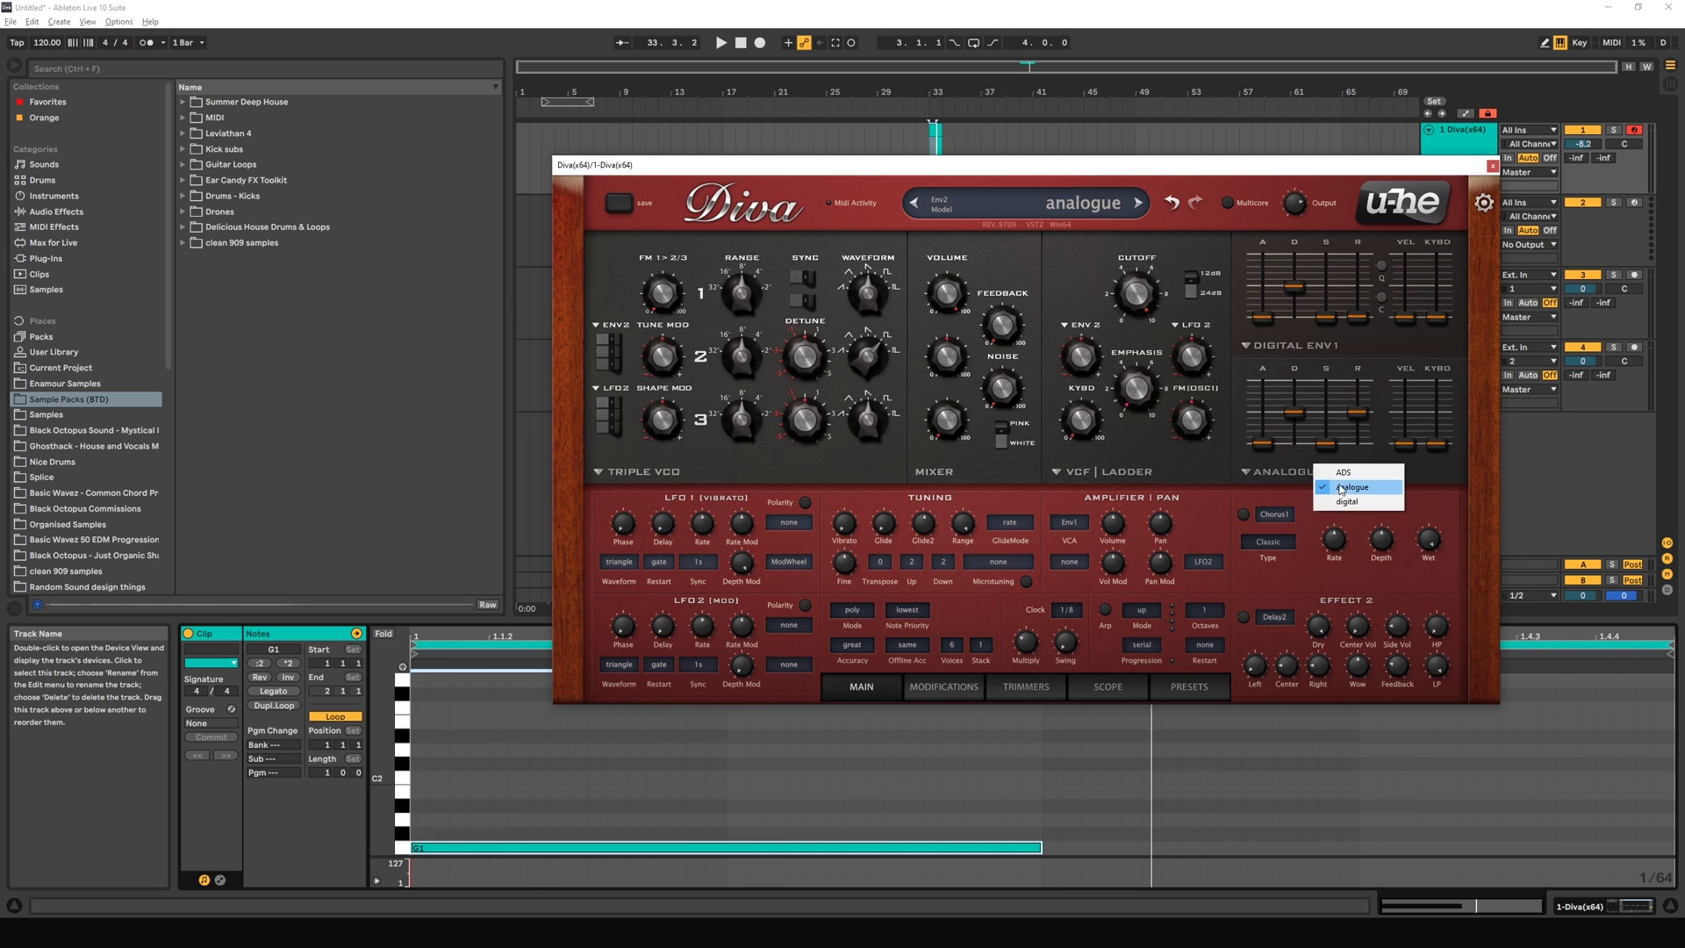
{"action": "left_click", "coordinate": [1330, 472]}
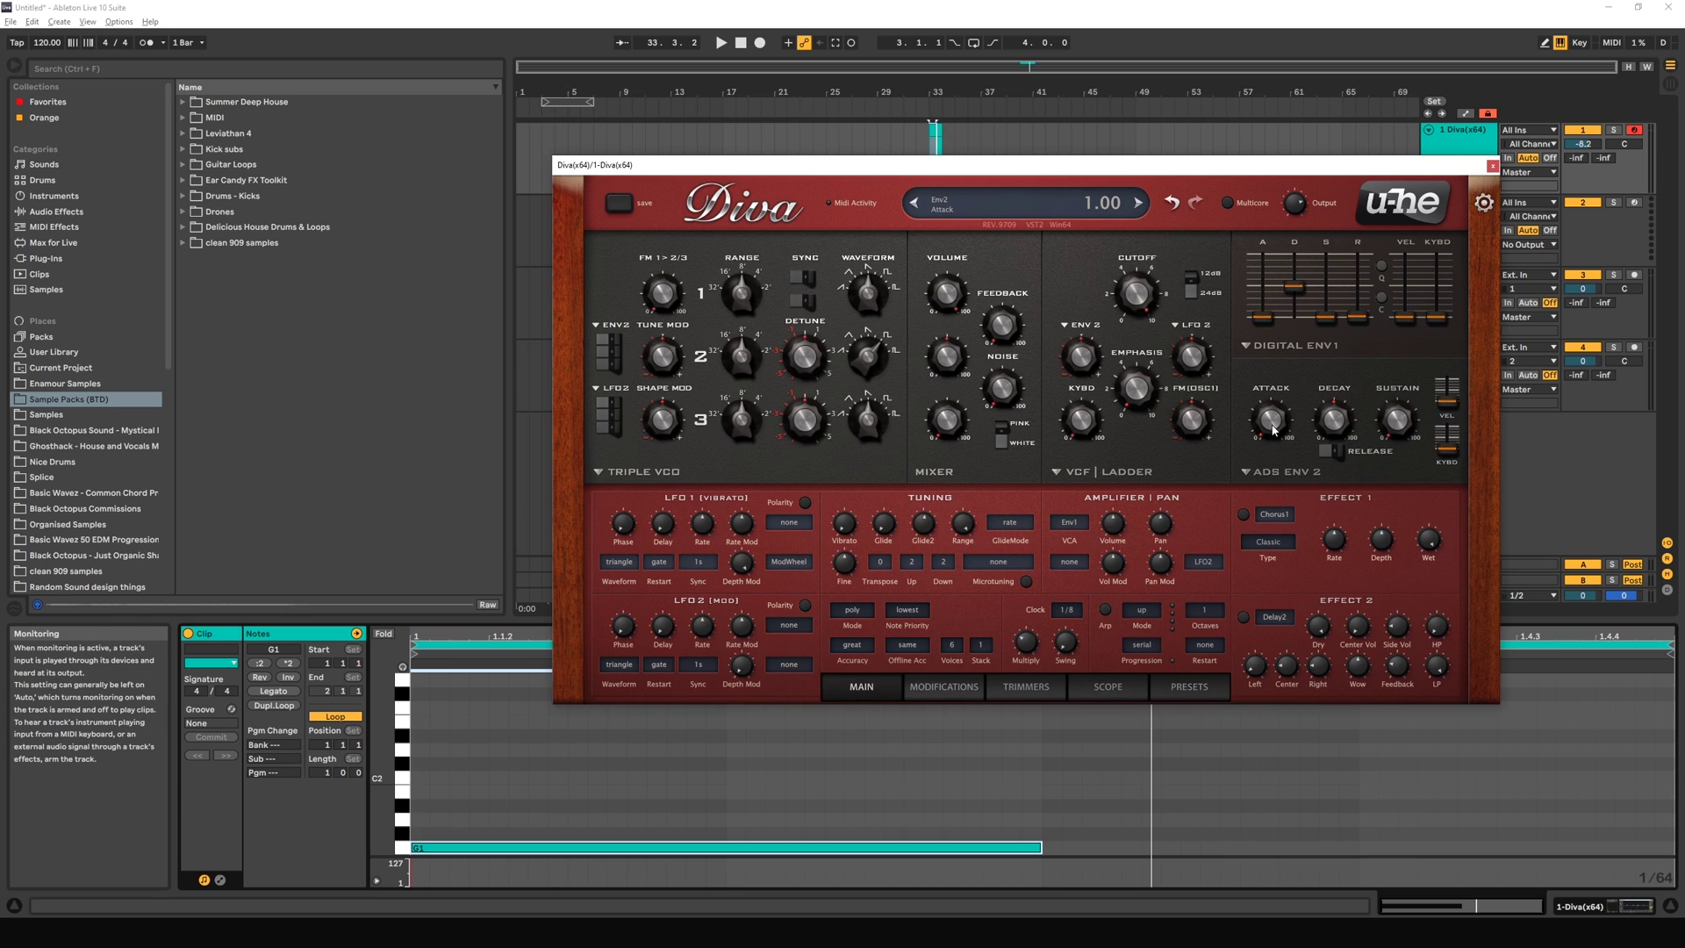
{"action": "mouse_move", "coordinate": [1292, 292]}
{"action": "left_mouse_down"}
{"action": "mouse_move", "coordinate": [1299, 314]}
{"action": "mouse_move", "coordinate": [1303, 293]}
{"action": "left_mouse_up"}
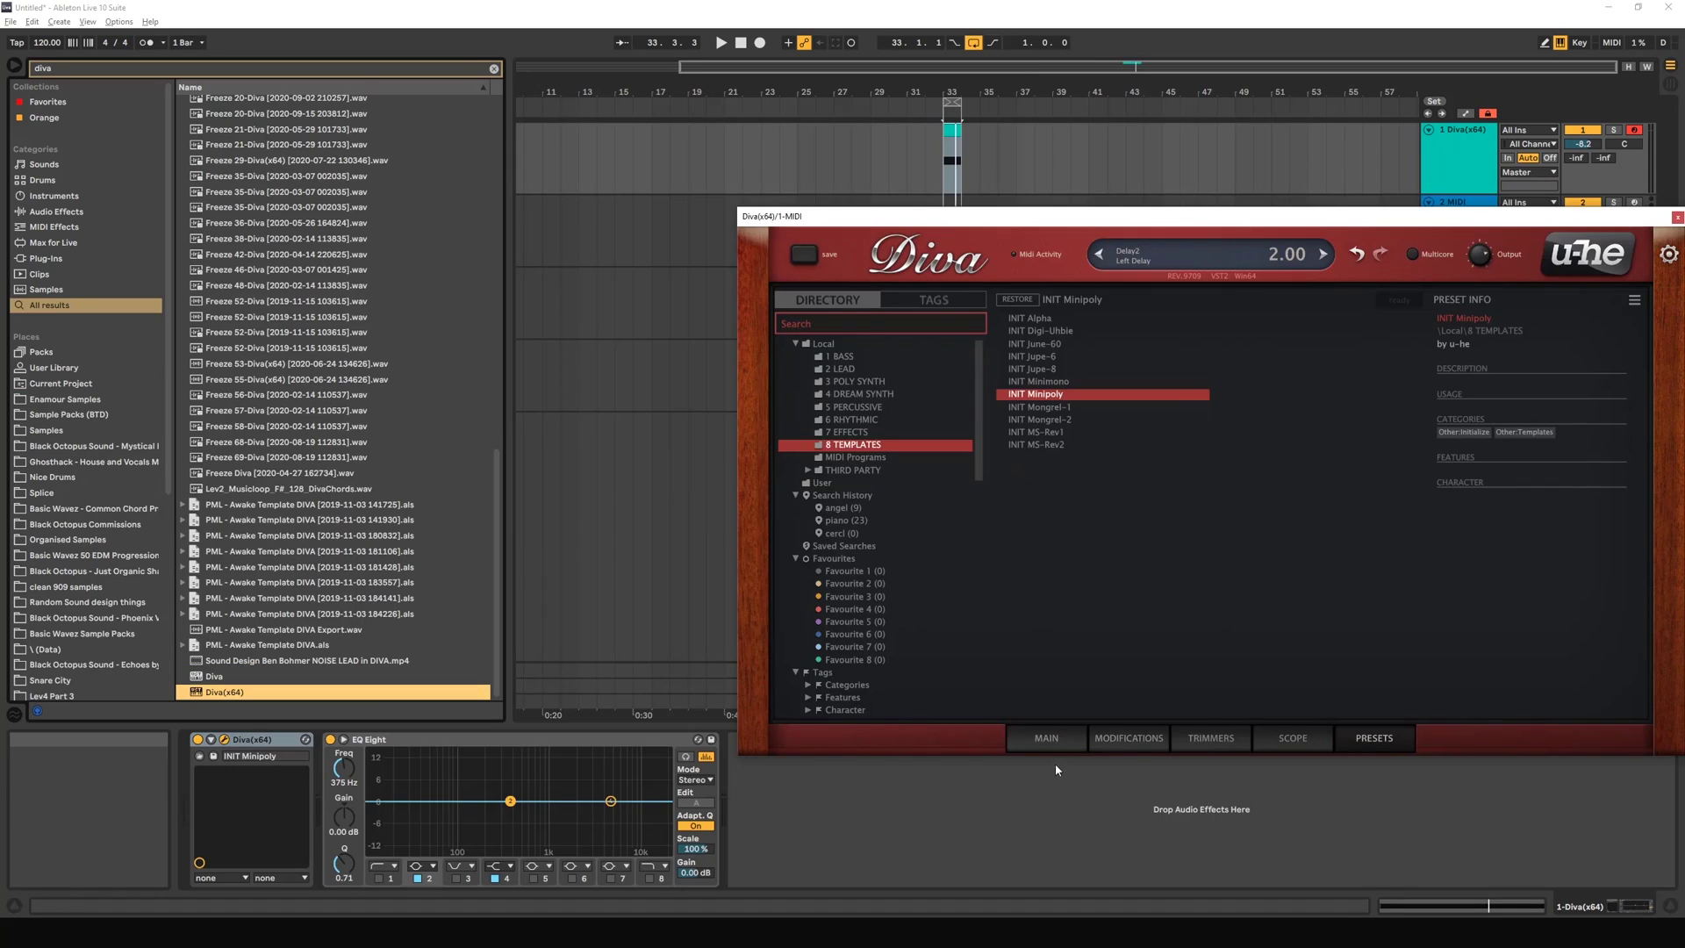
Step: Start again from the INIT Minipoly template and set the oscillator tune modulation source to LFO1
{"action": "left_click", "coordinate": [1046, 738]}
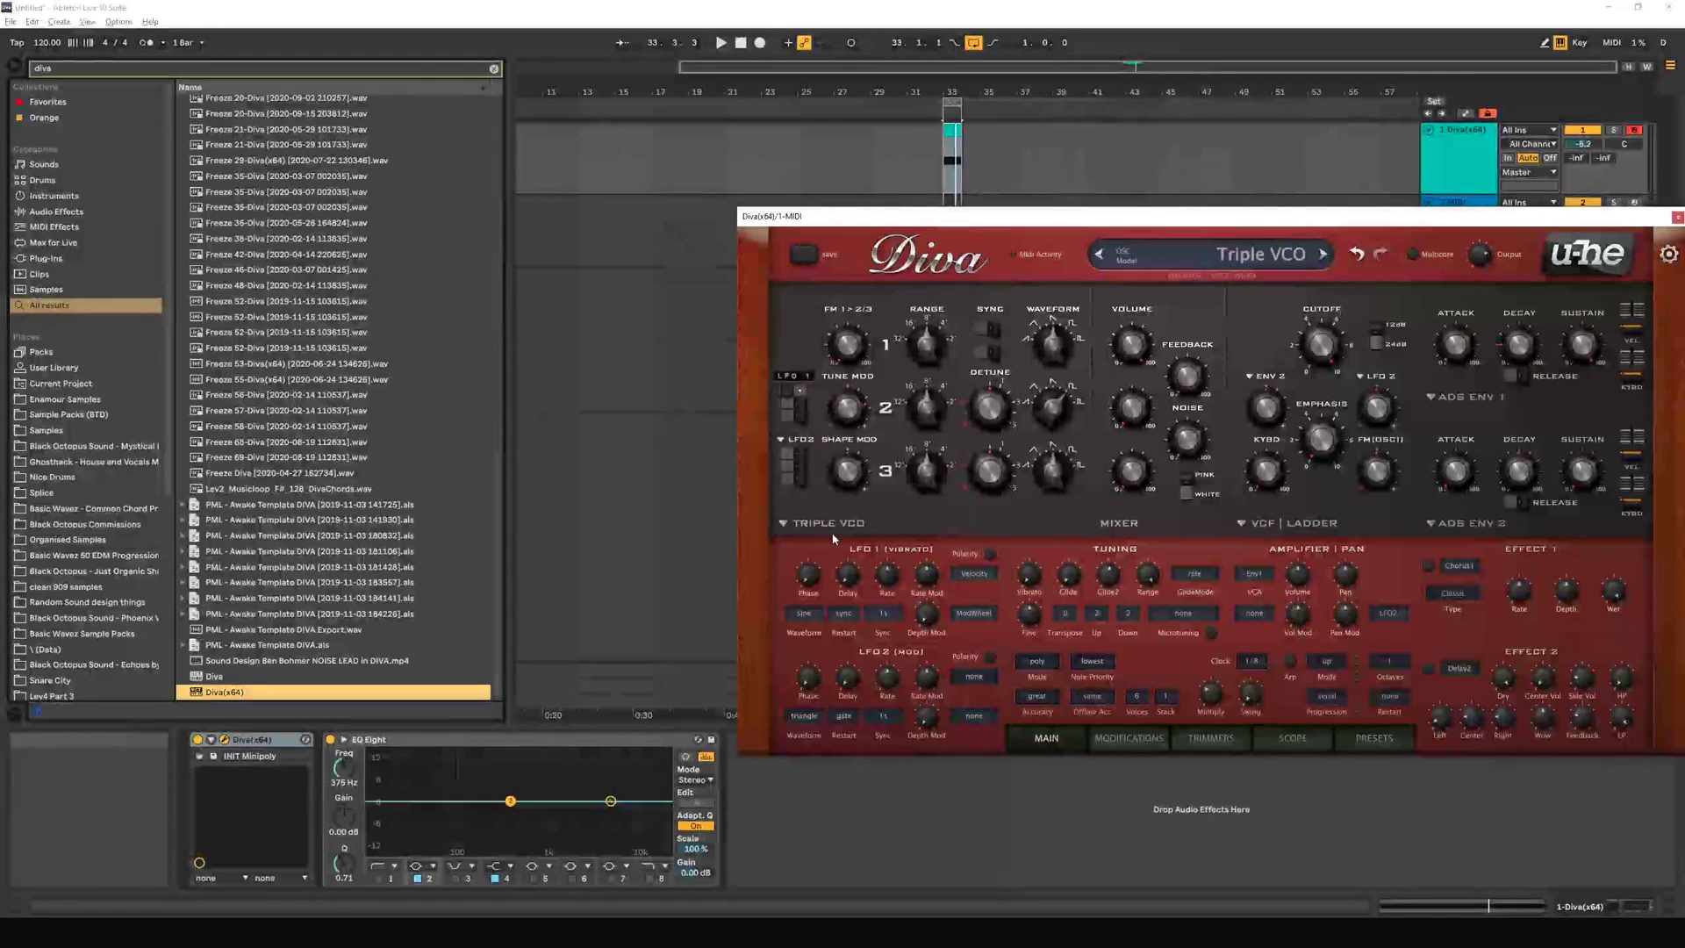
{"action": "left_click", "coordinate": [1363, 738]}
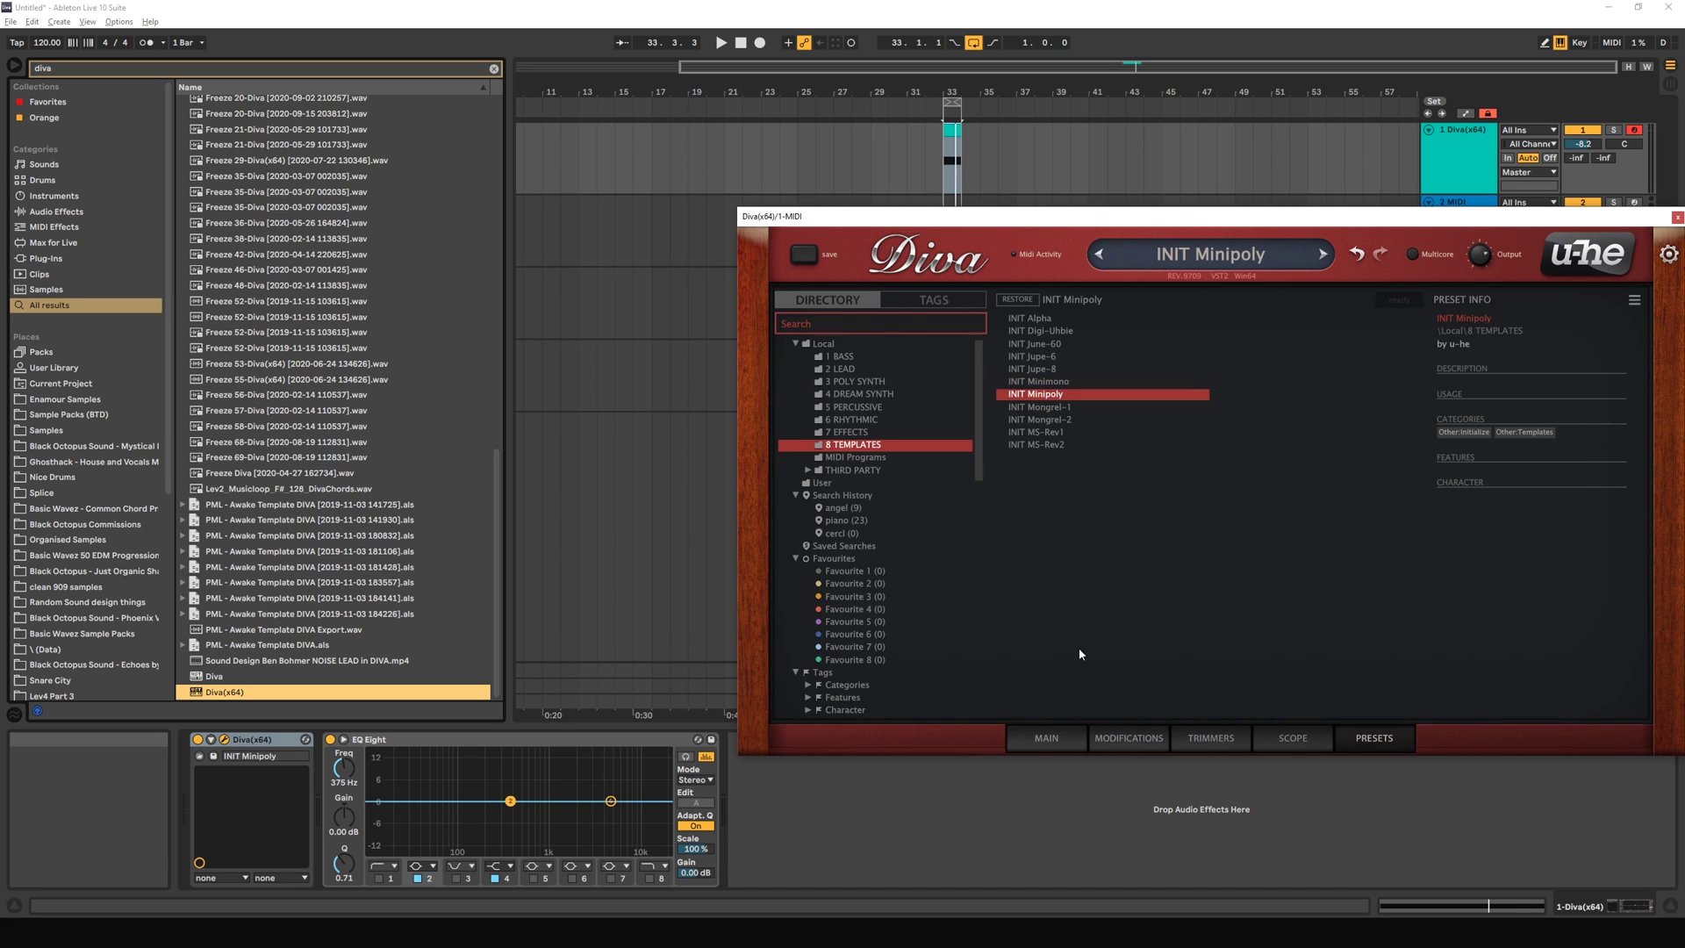
{"action": "left_click", "coordinate": [1046, 738]}
{"action": "left_click", "coordinate": [1132, 410]}
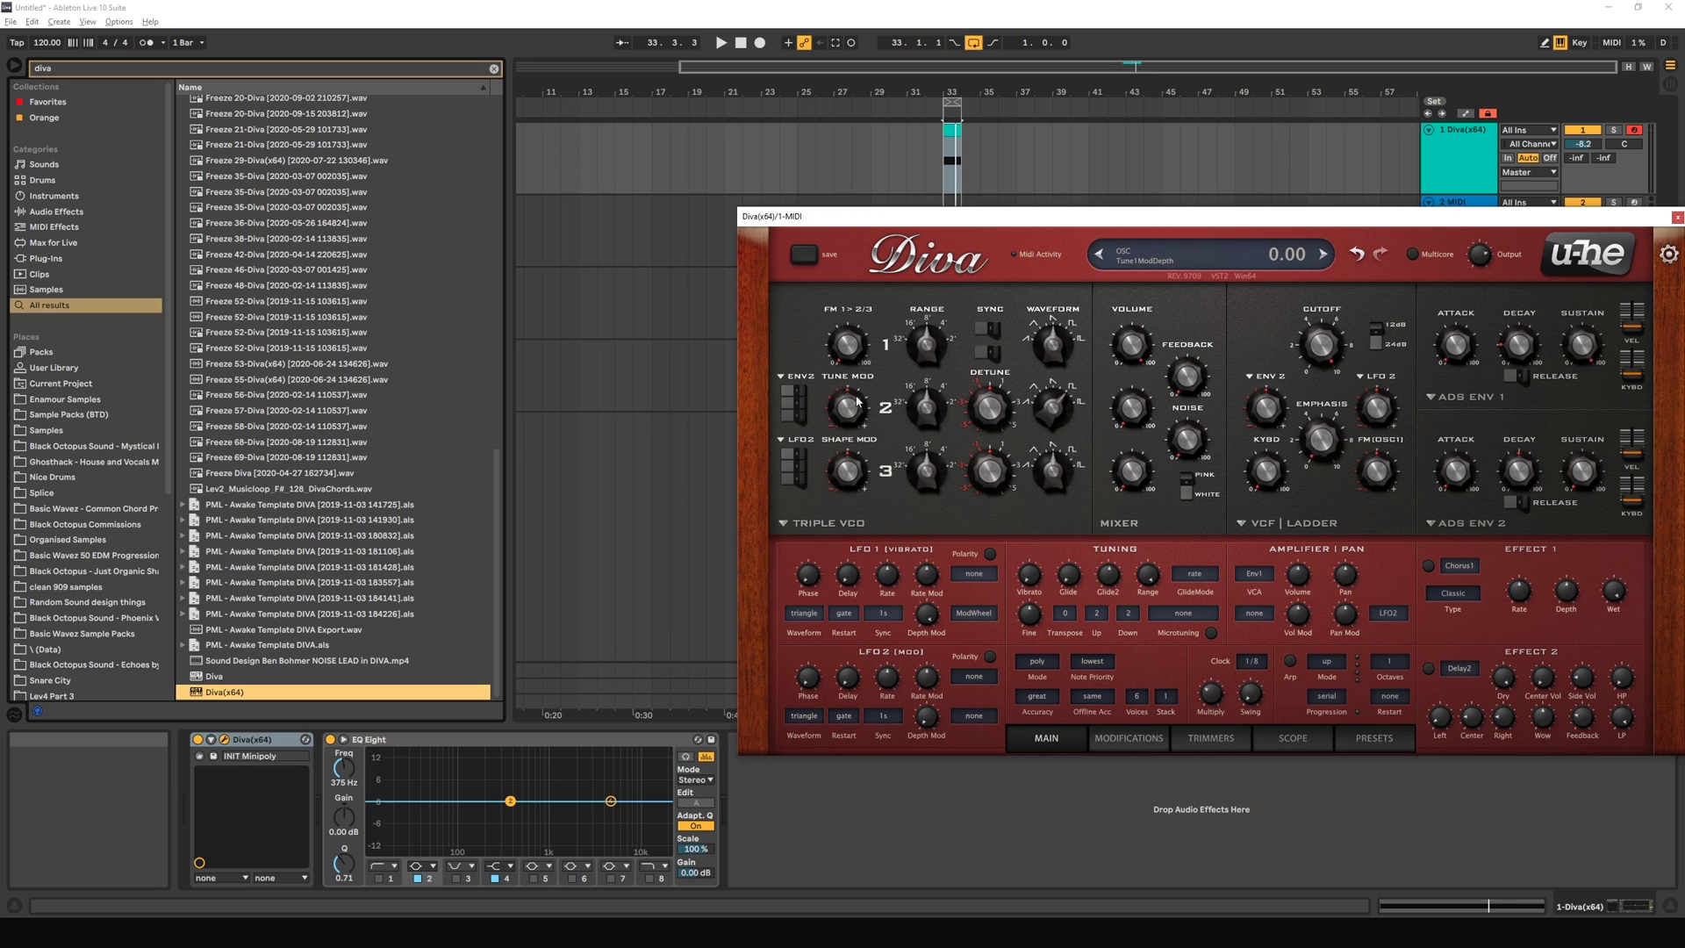
{"action": "left_click", "coordinate": [799, 395]}
{"action": "left_click", "coordinate": [800, 376]}
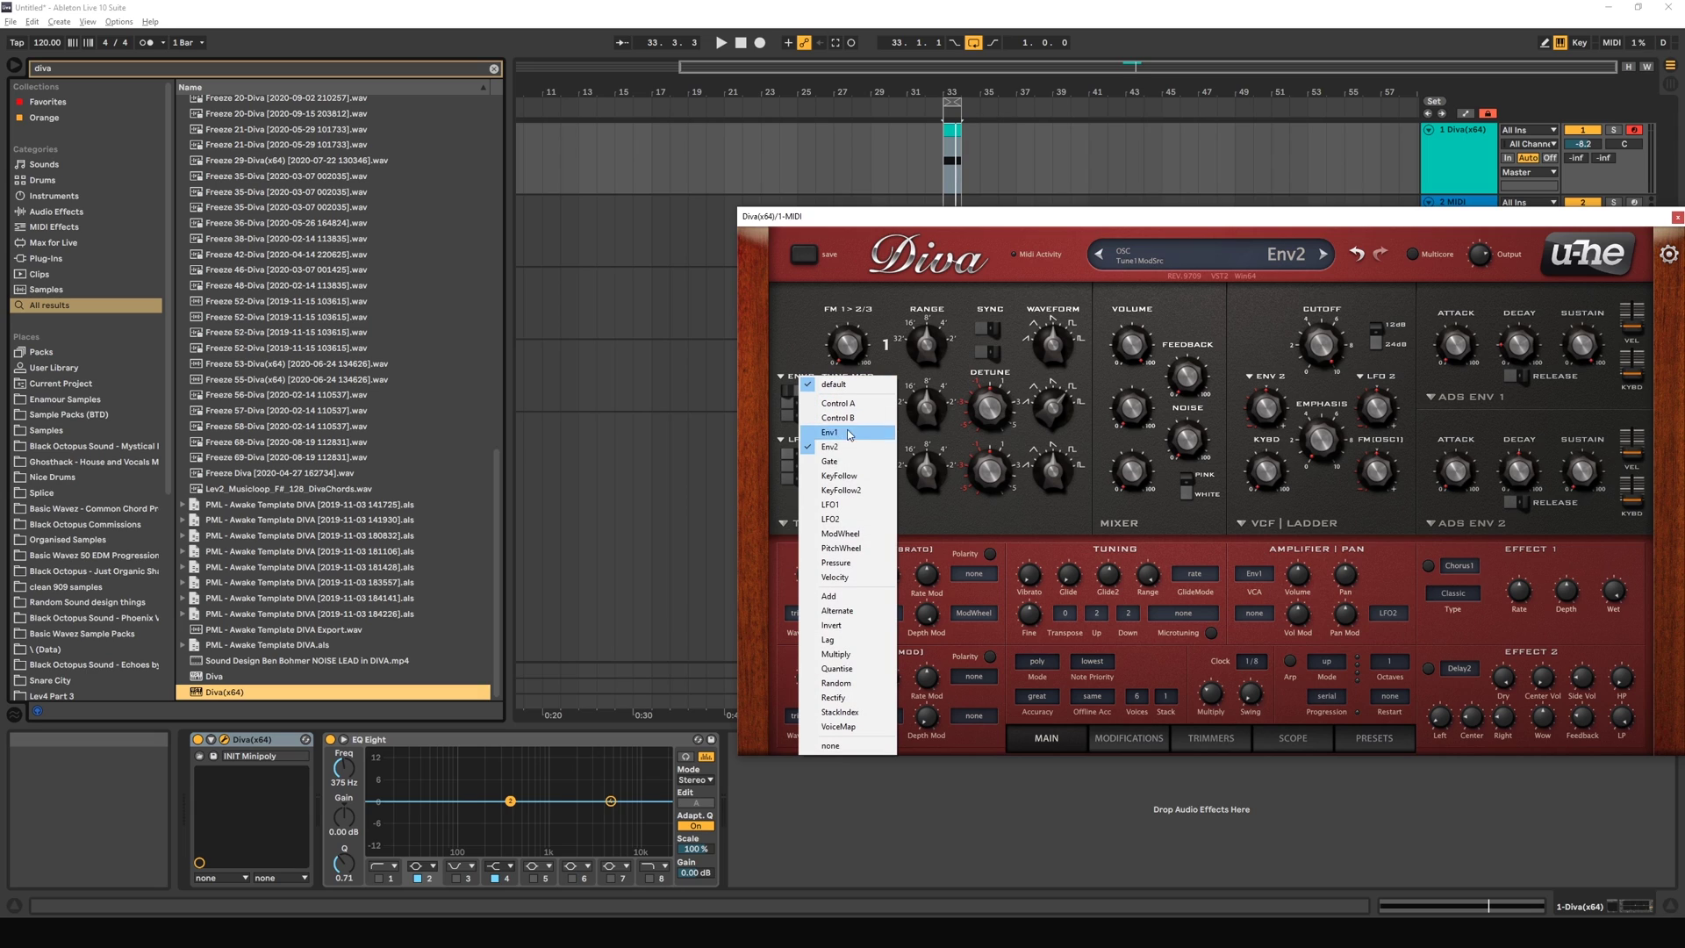
{"action": "left_click", "coordinate": [830, 505]}
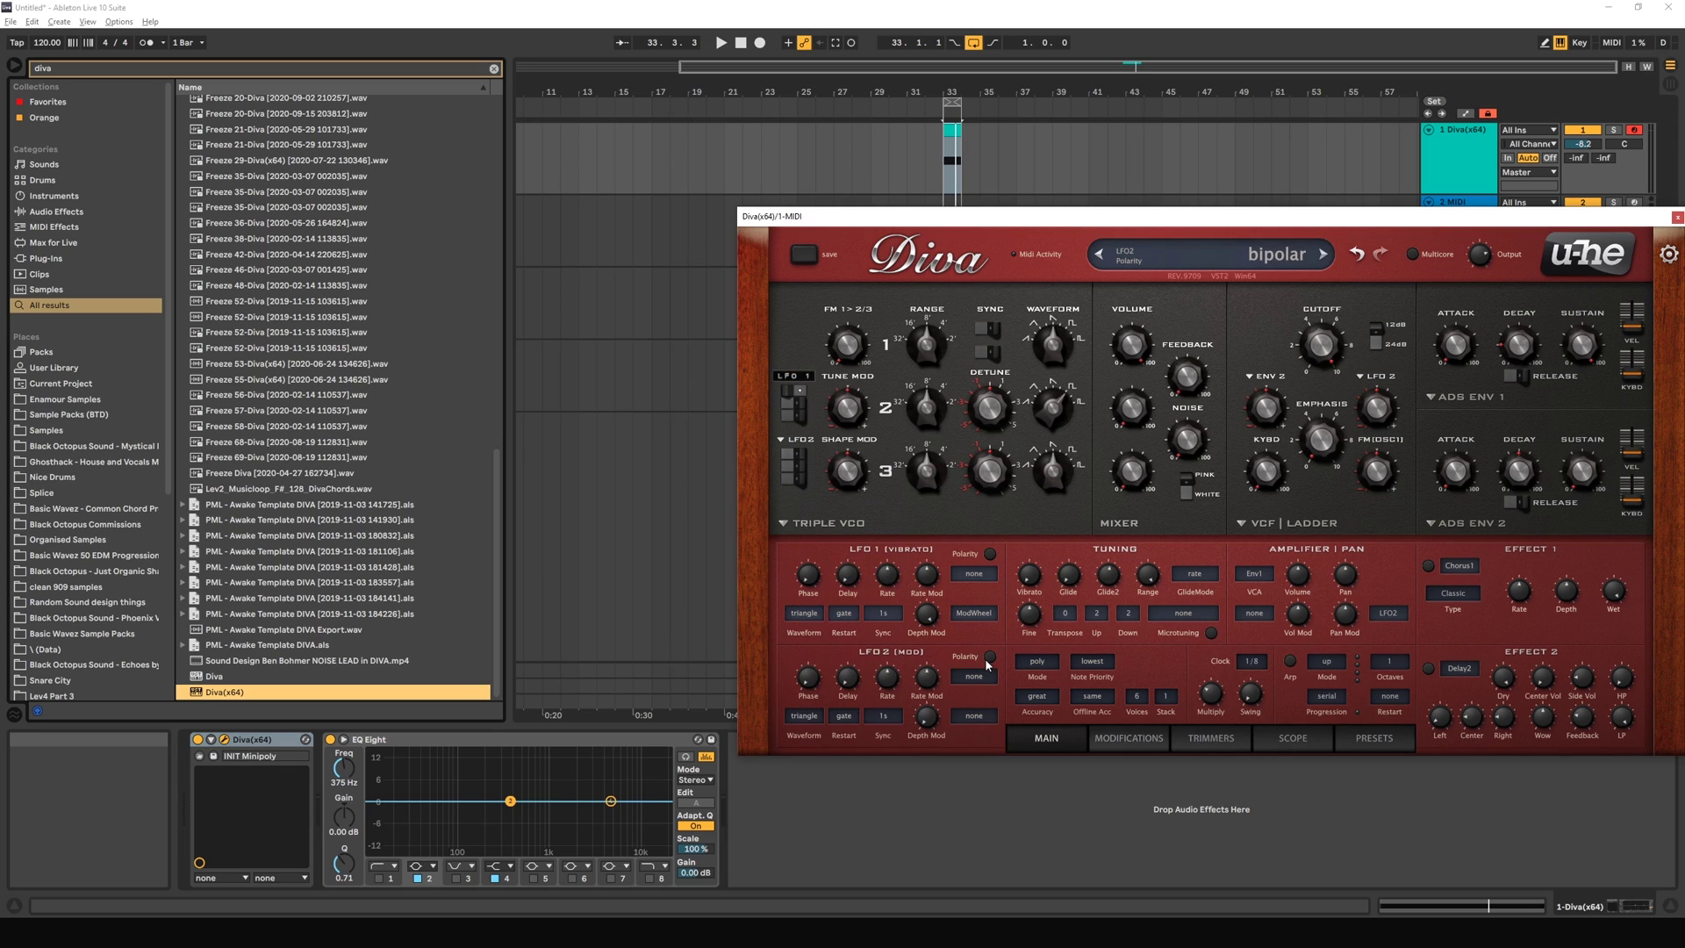
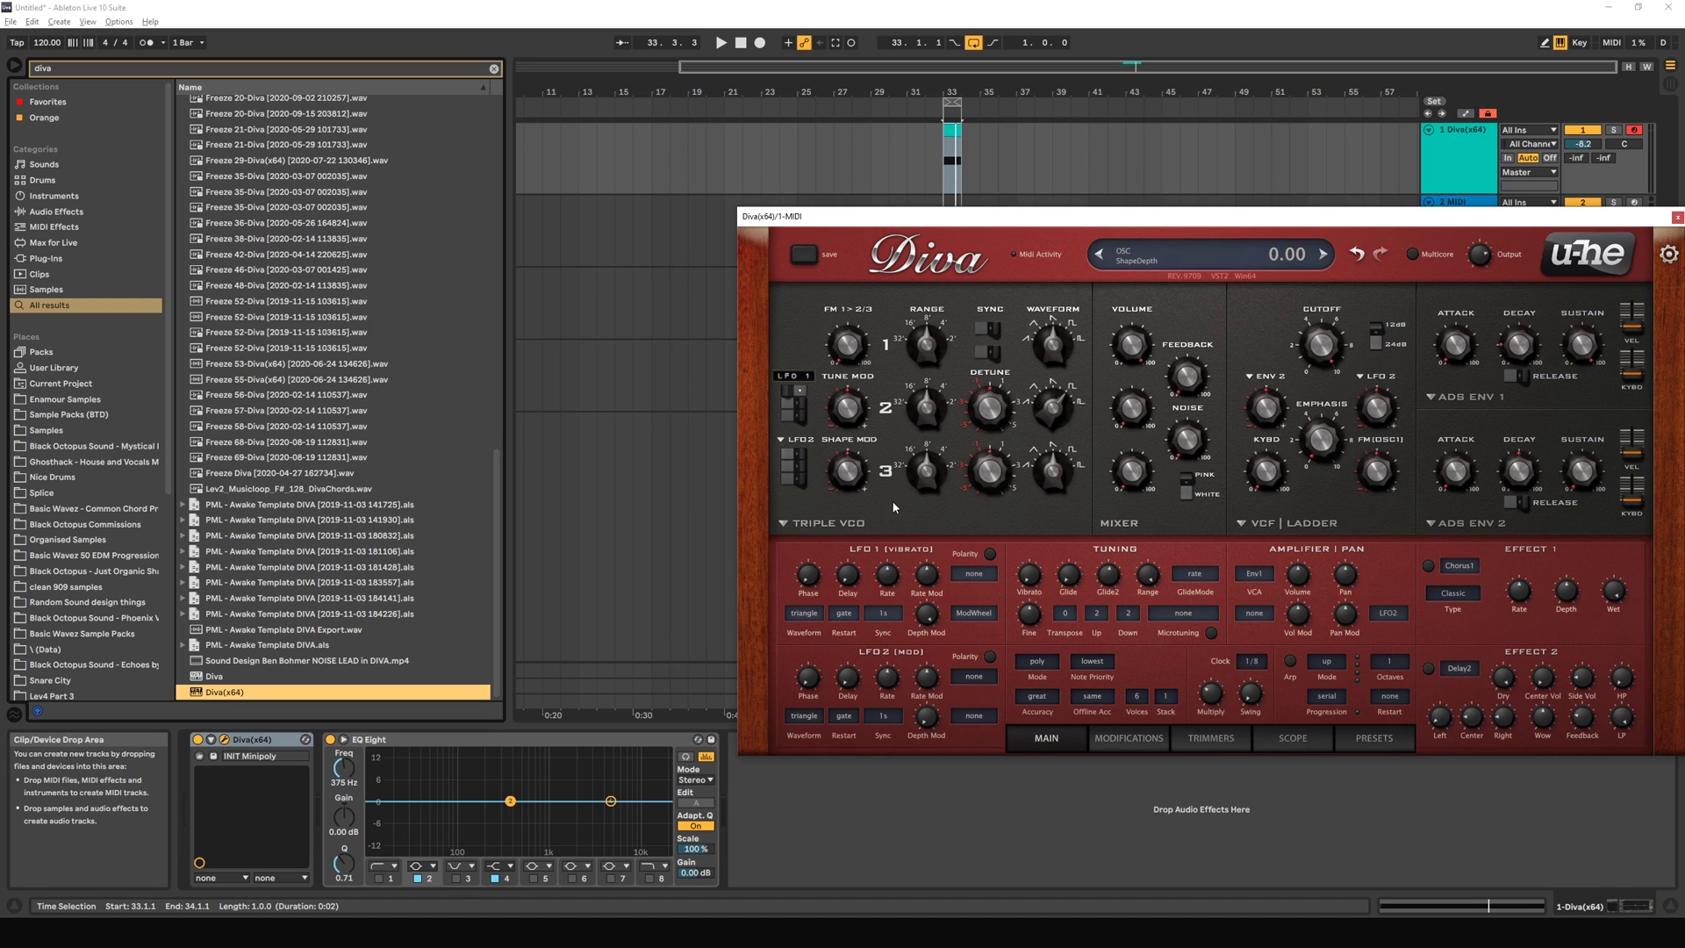
Step: Adjust the oscillator tune modulation amount and turn LFO1's depth modulation down
{"action": "left_click_drag", "start_coordinate": [847, 414], "coordinate": [845, 379]}
{"action": "left_click_drag", "start_coordinate": [852, 414], "coordinate": [852, 406]}
{"action": "left_click_drag", "start_coordinate": [930, 618], "coordinate": [914, 798]}
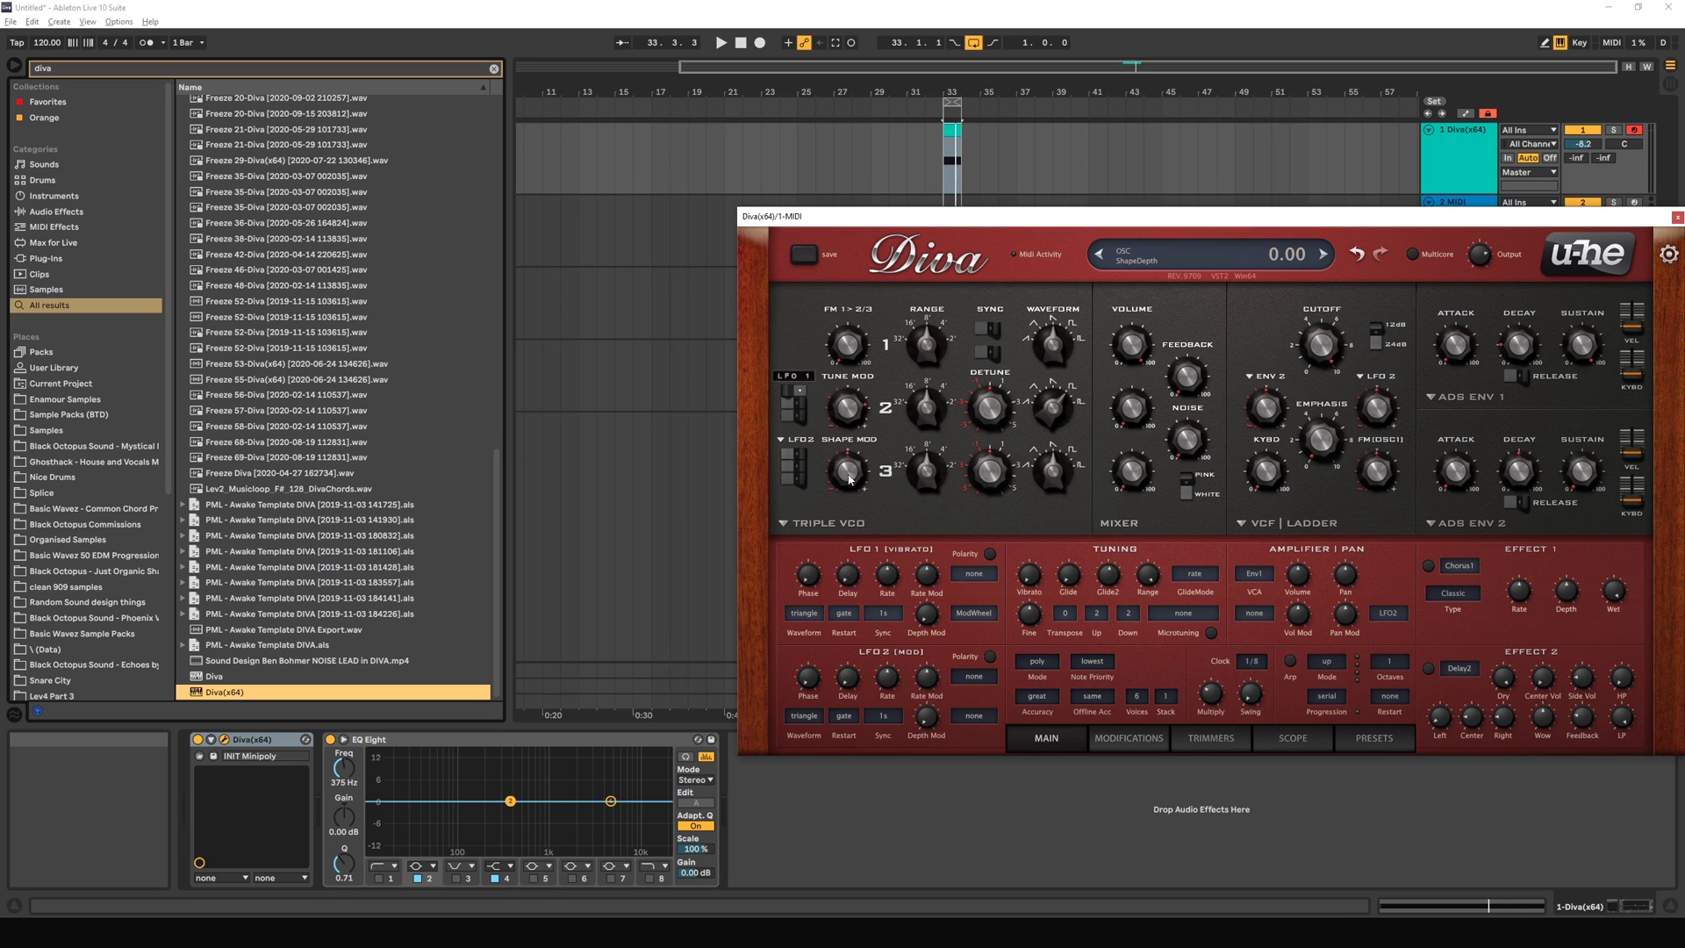
Step: Try LFO1's rand hold and rand glide waveforms, and finish on sine
{"action": "left_click", "coordinate": [804, 616]}
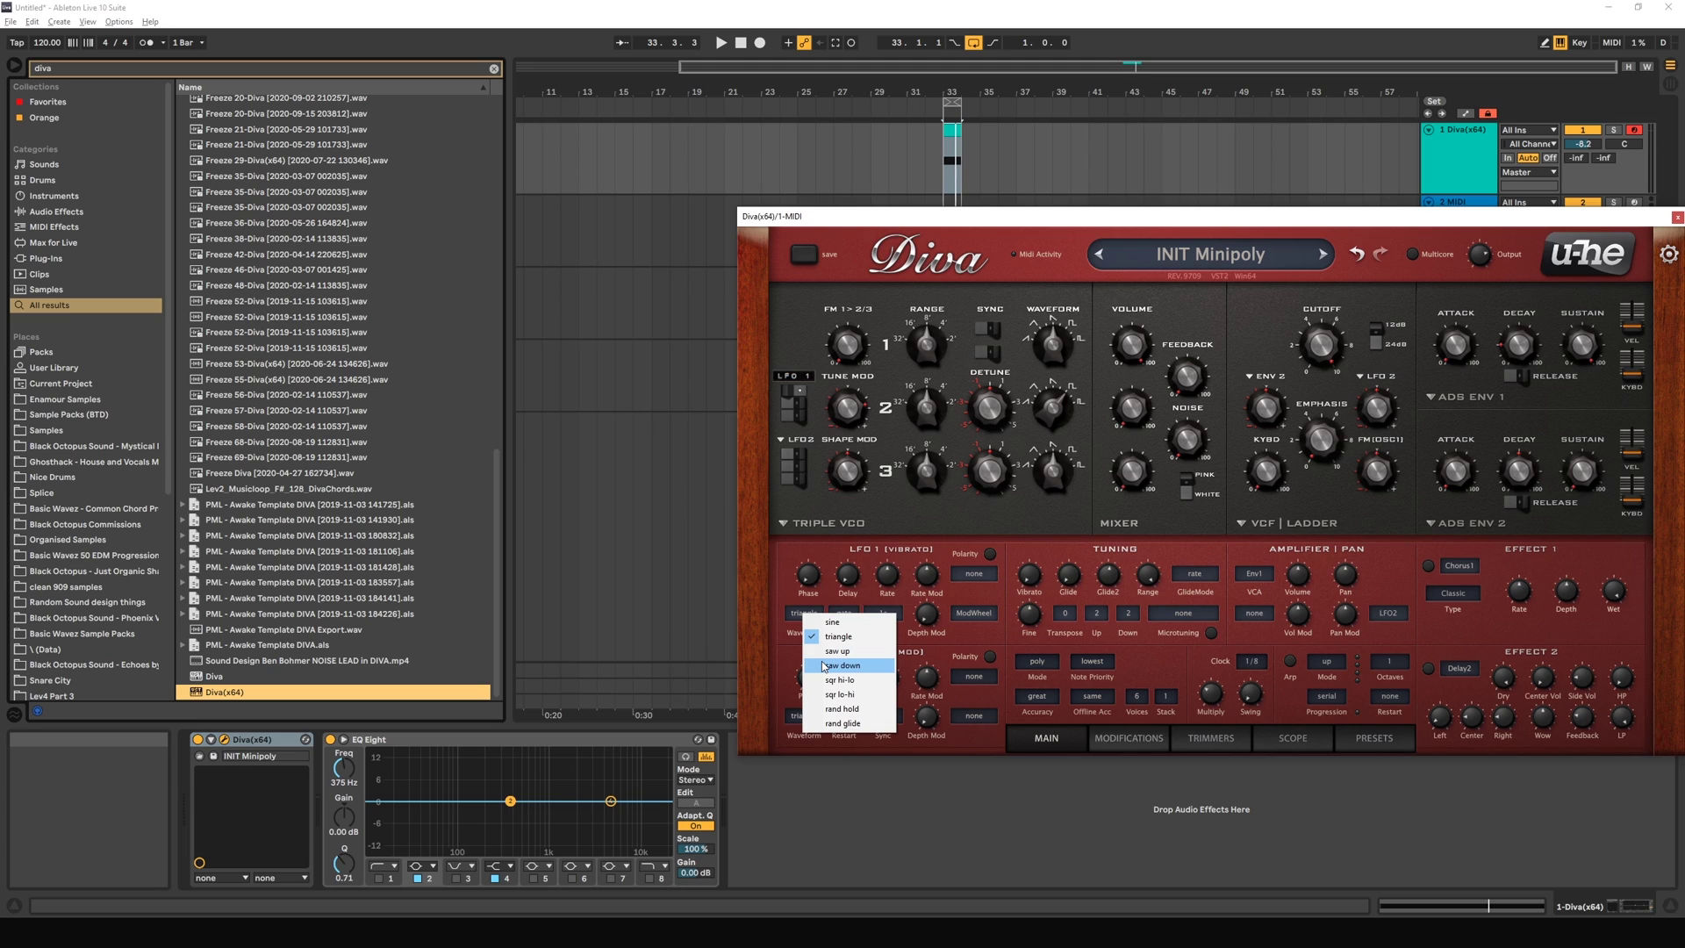
{"action": "left_click", "coordinate": [871, 711]}
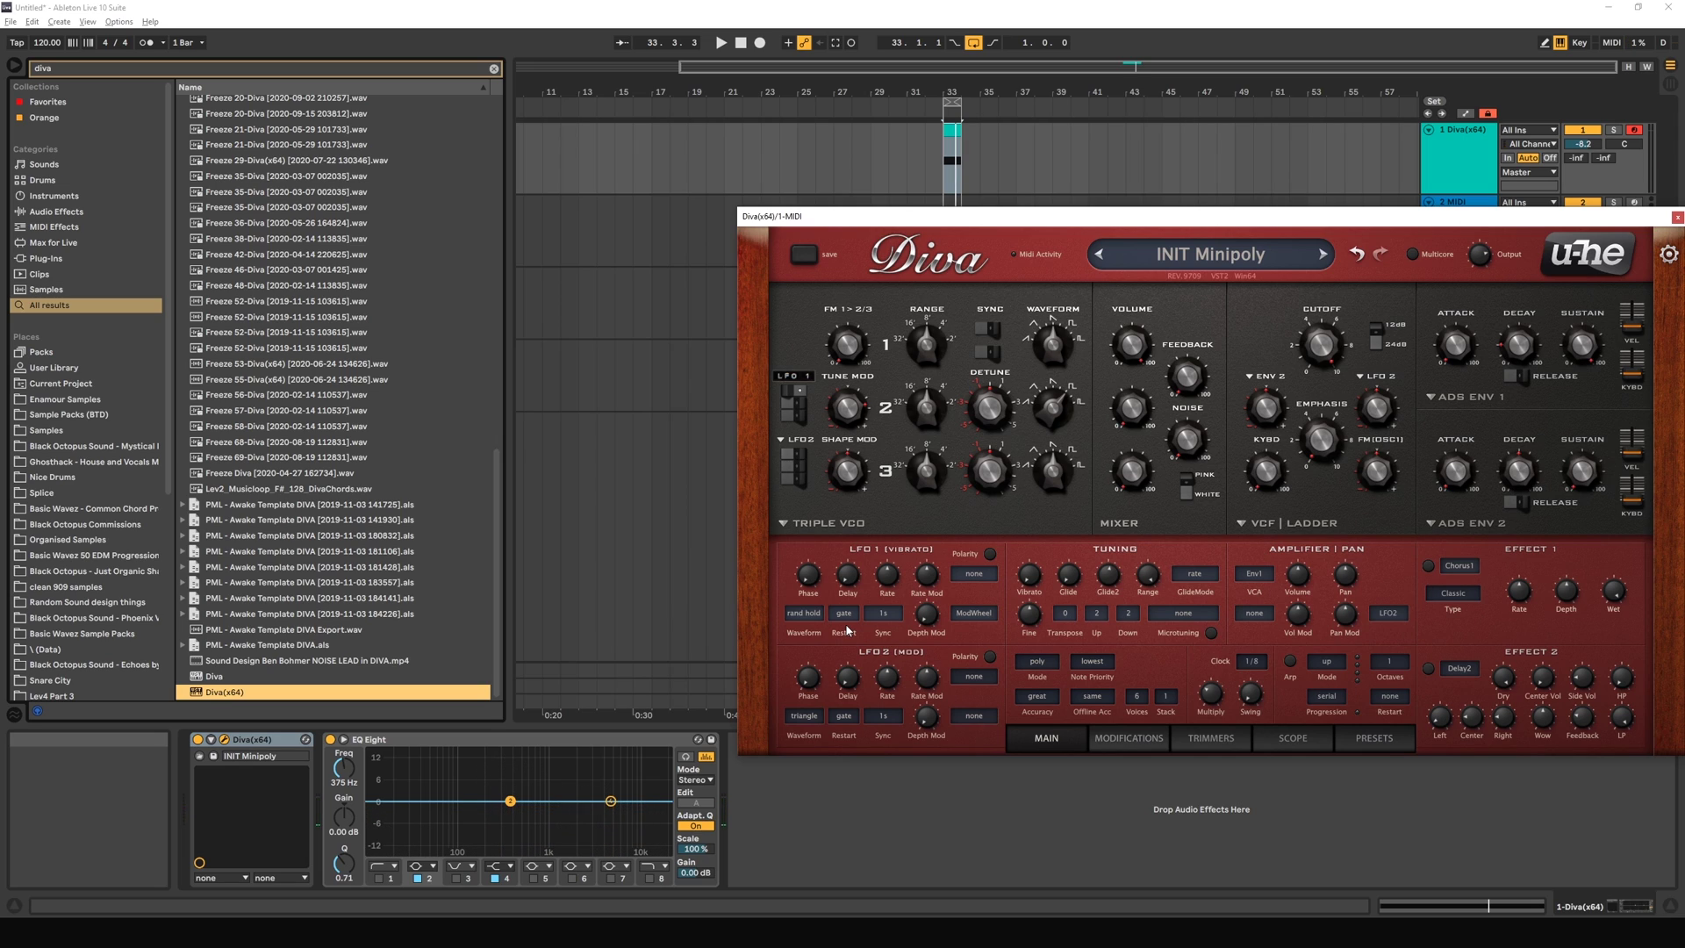
{"action": "mouse_move", "coordinate": [825, 619]}
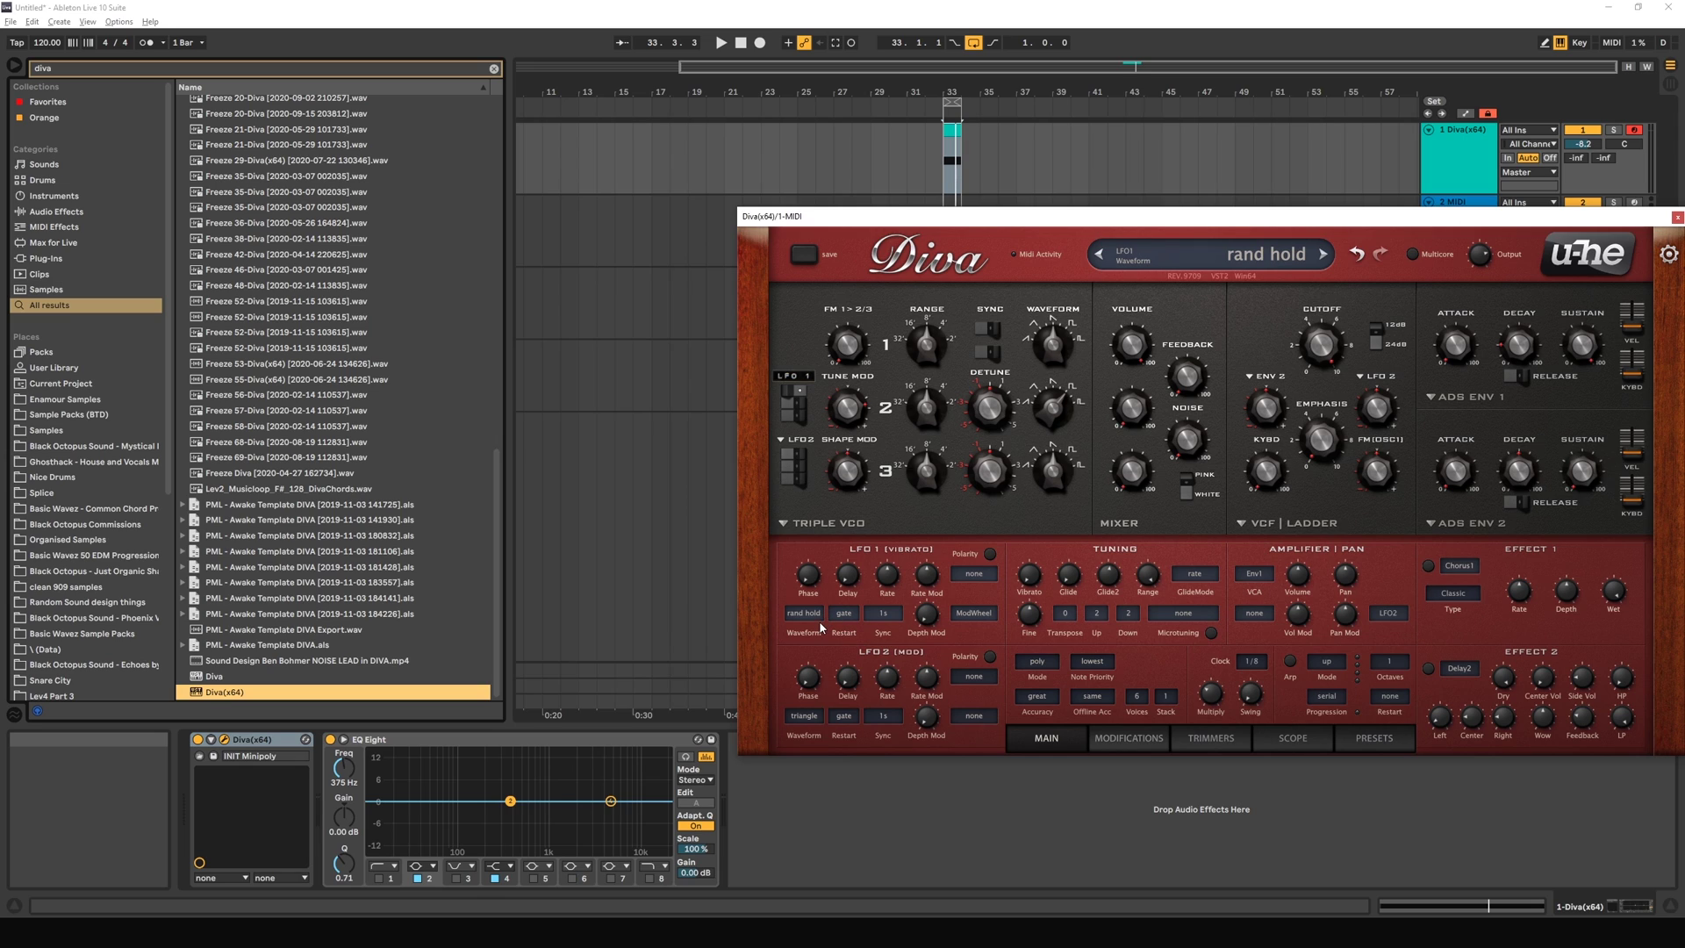
{"action": "left_click", "coordinate": [809, 616]}
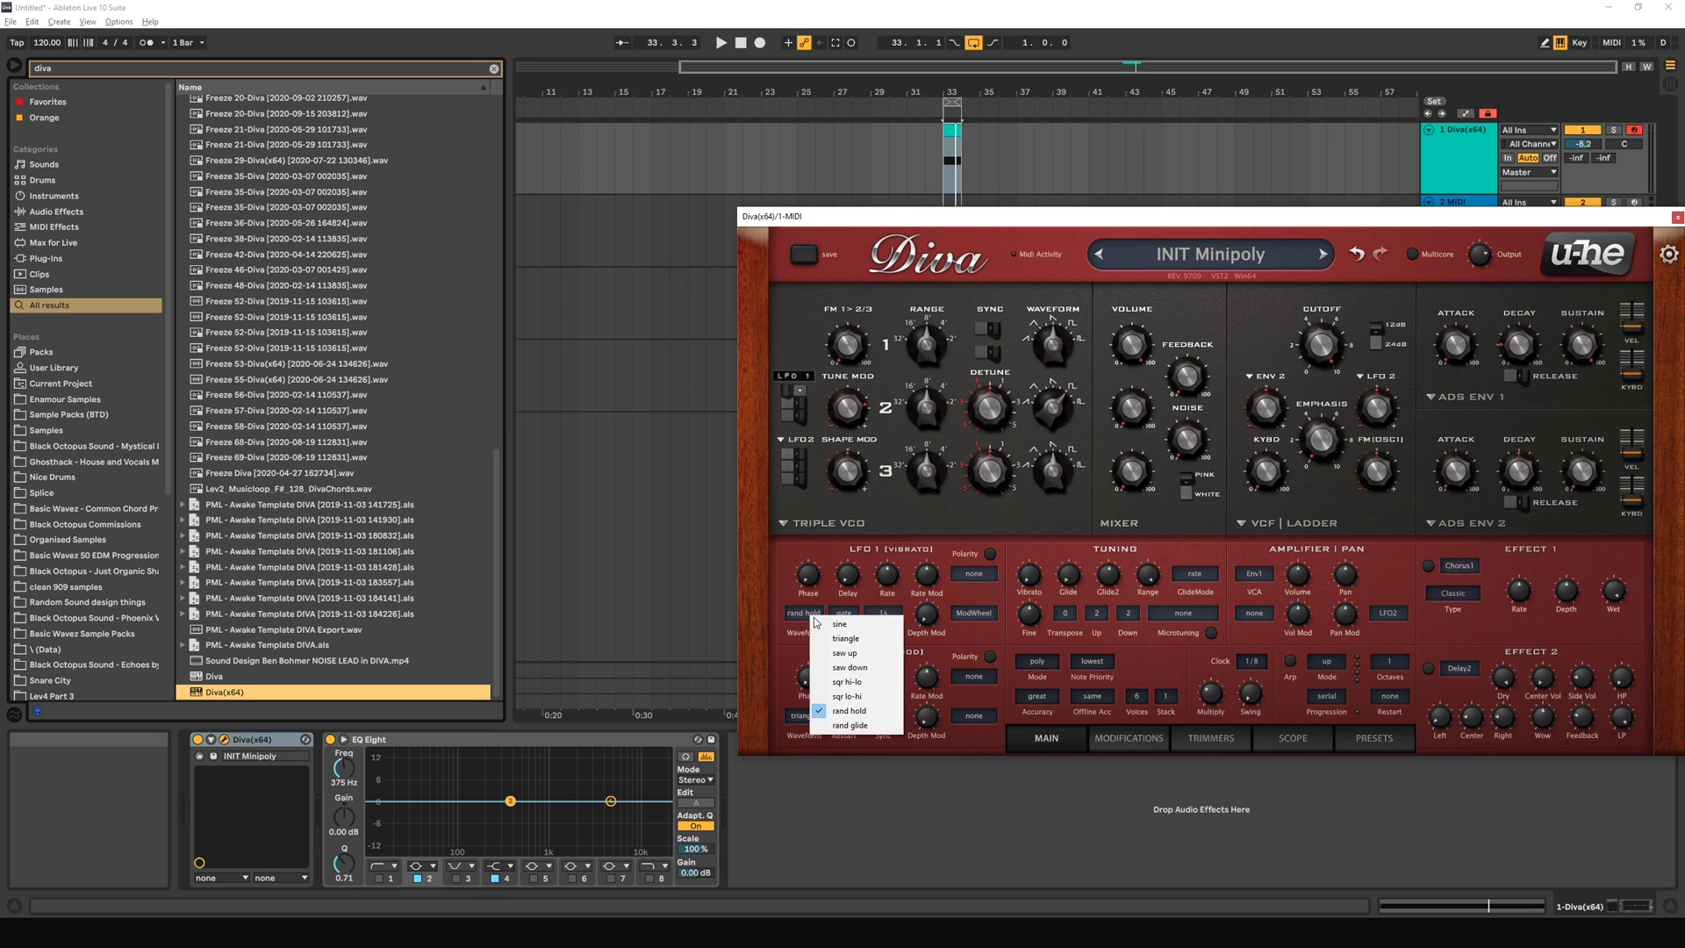
{"action": "left_click", "coordinate": [867, 731]}
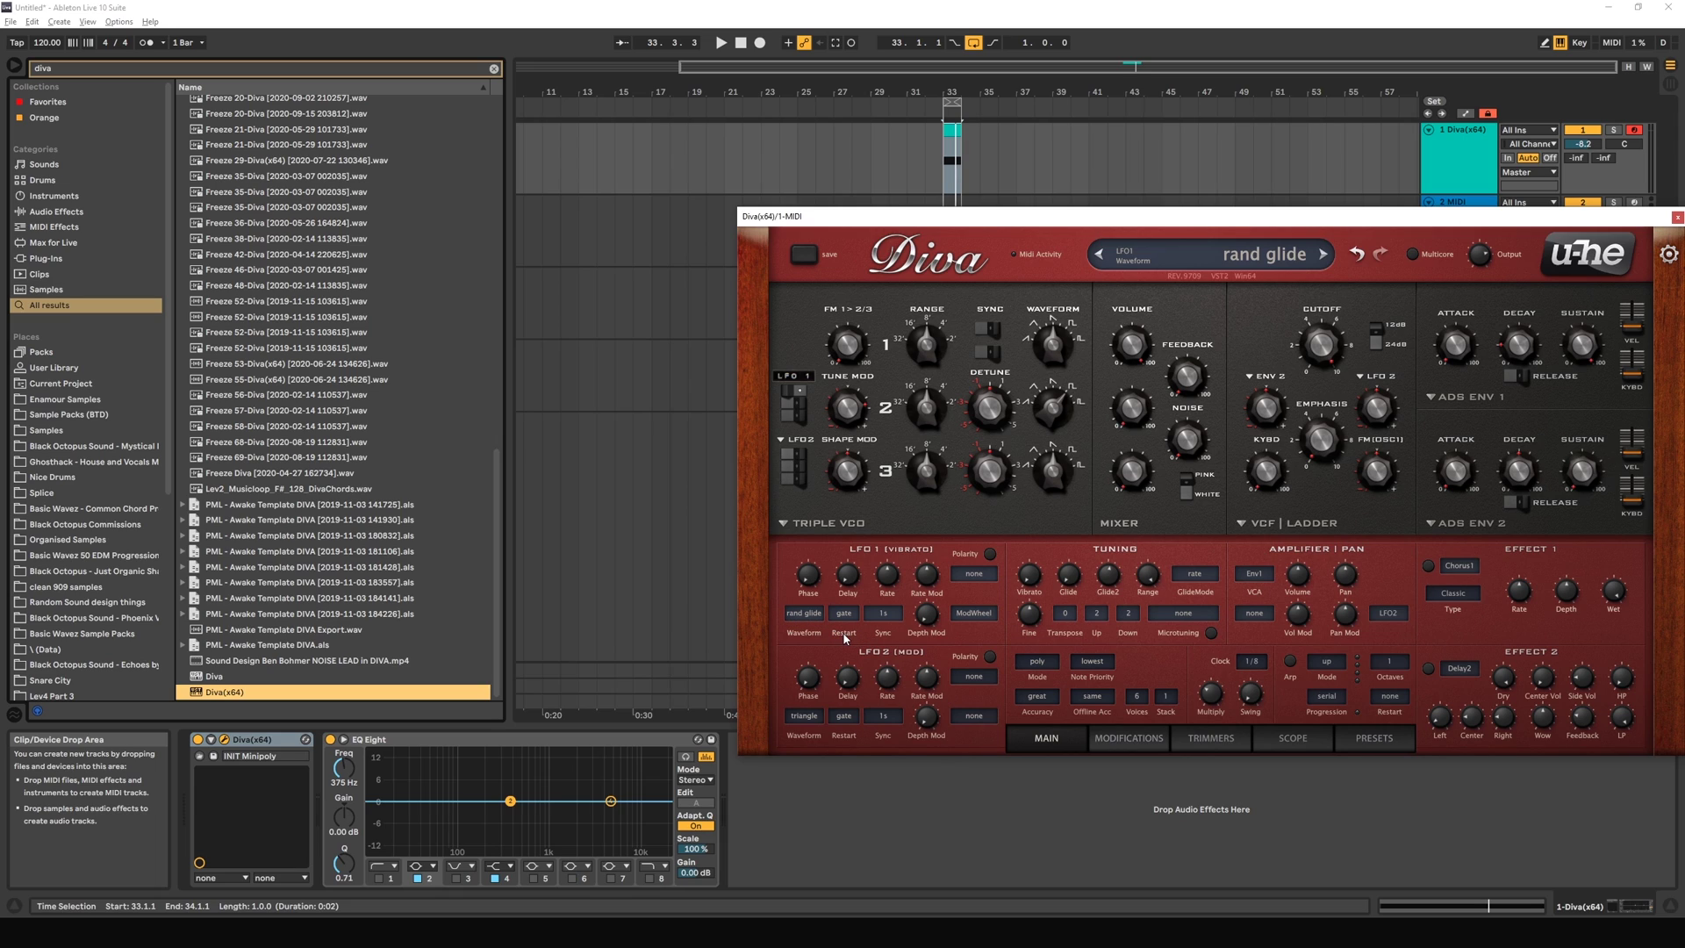
{"action": "left_click", "coordinate": [804, 613]}
{"action": "left_click", "coordinate": [817, 621]}
Step: Set LFO1's restart mode to sync and audition it with the song position placed at different bars of the arrangement
{"action": "left_click", "coordinate": [847, 614]}
{"action": "left_click", "coordinate": [872, 621]}
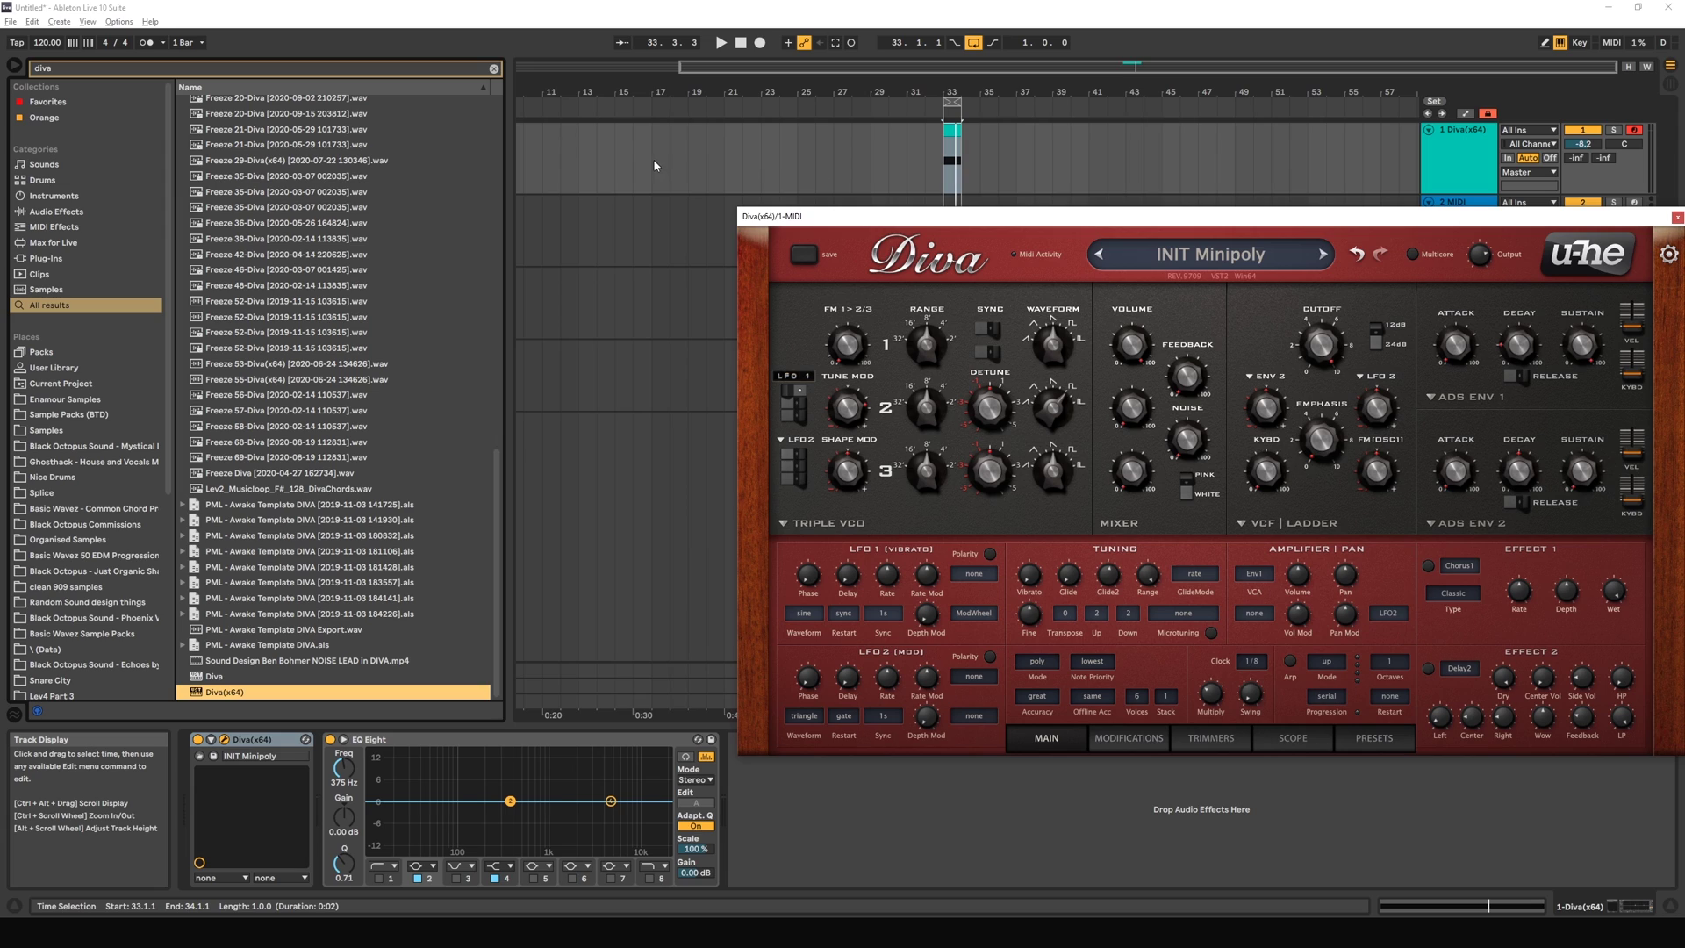
{"action": "left_click", "coordinate": [834, 159]}
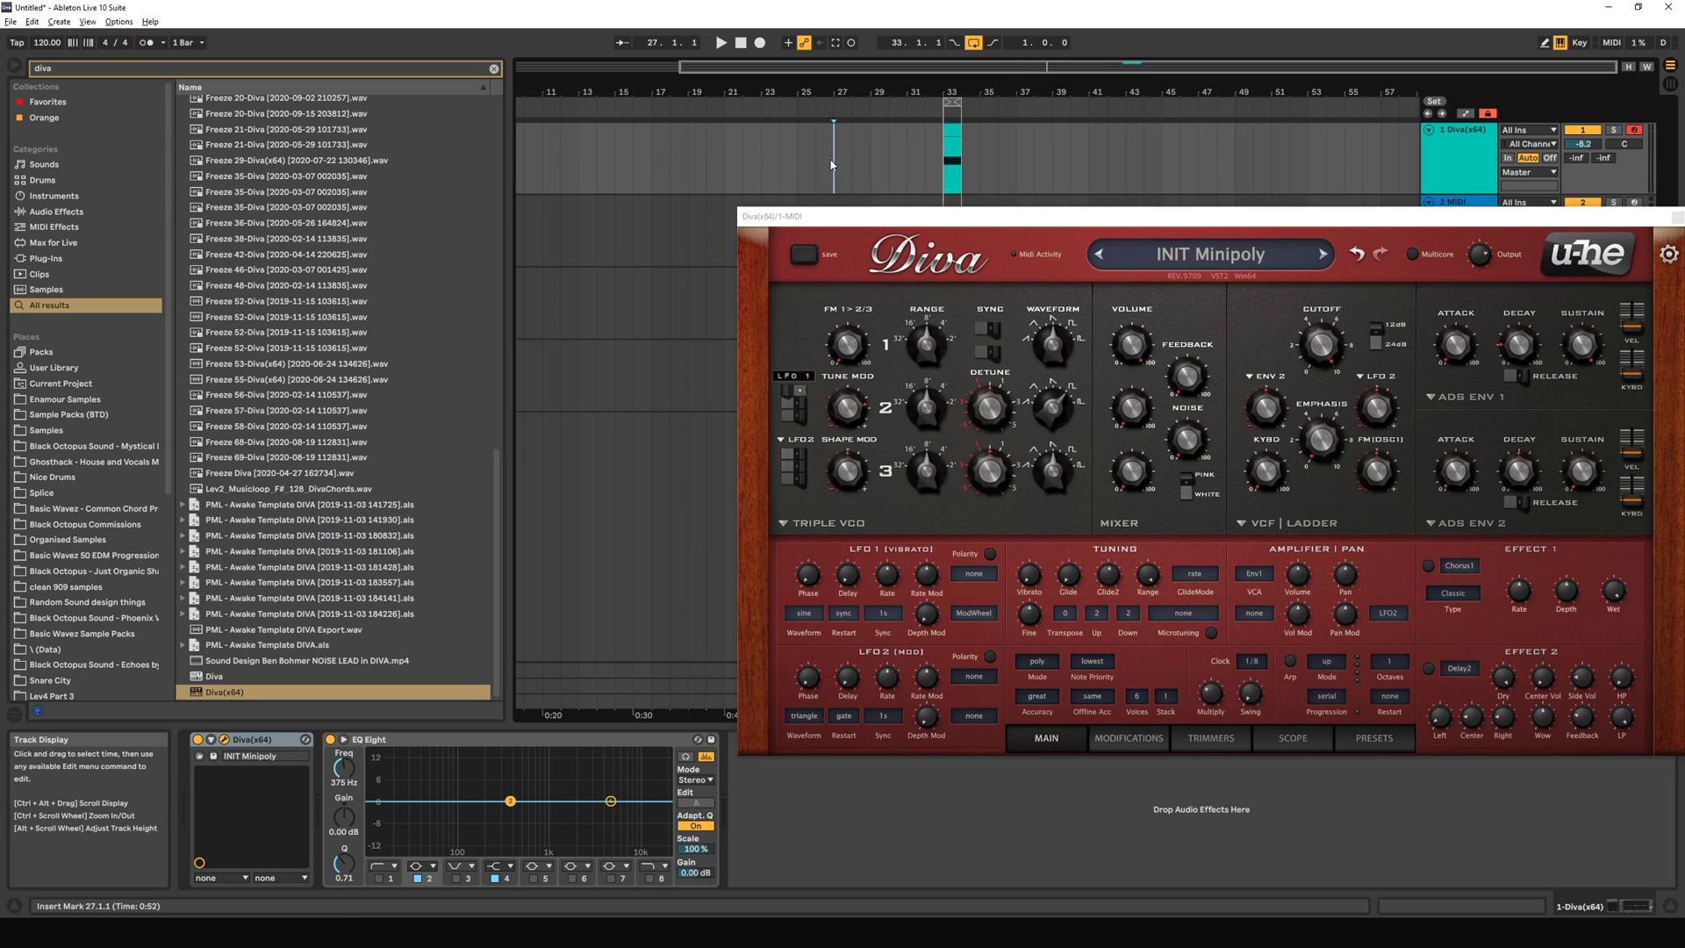
{"action": "key", "text": "End"}
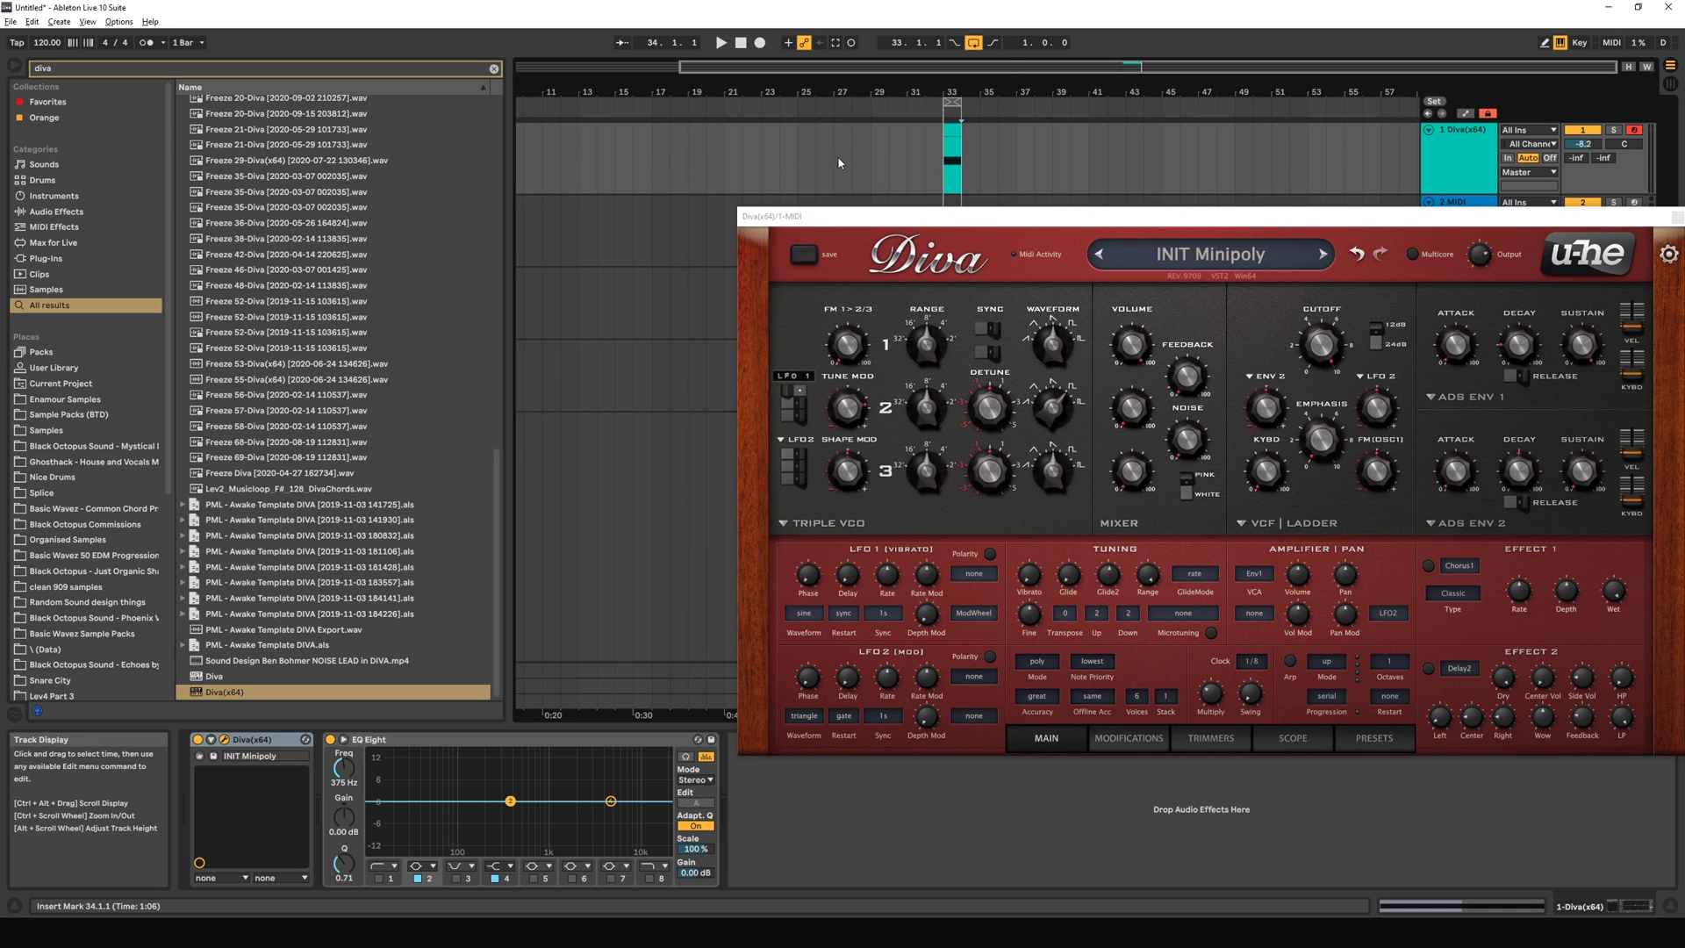
{"action": "left_click", "coordinate": [1110, 158]}
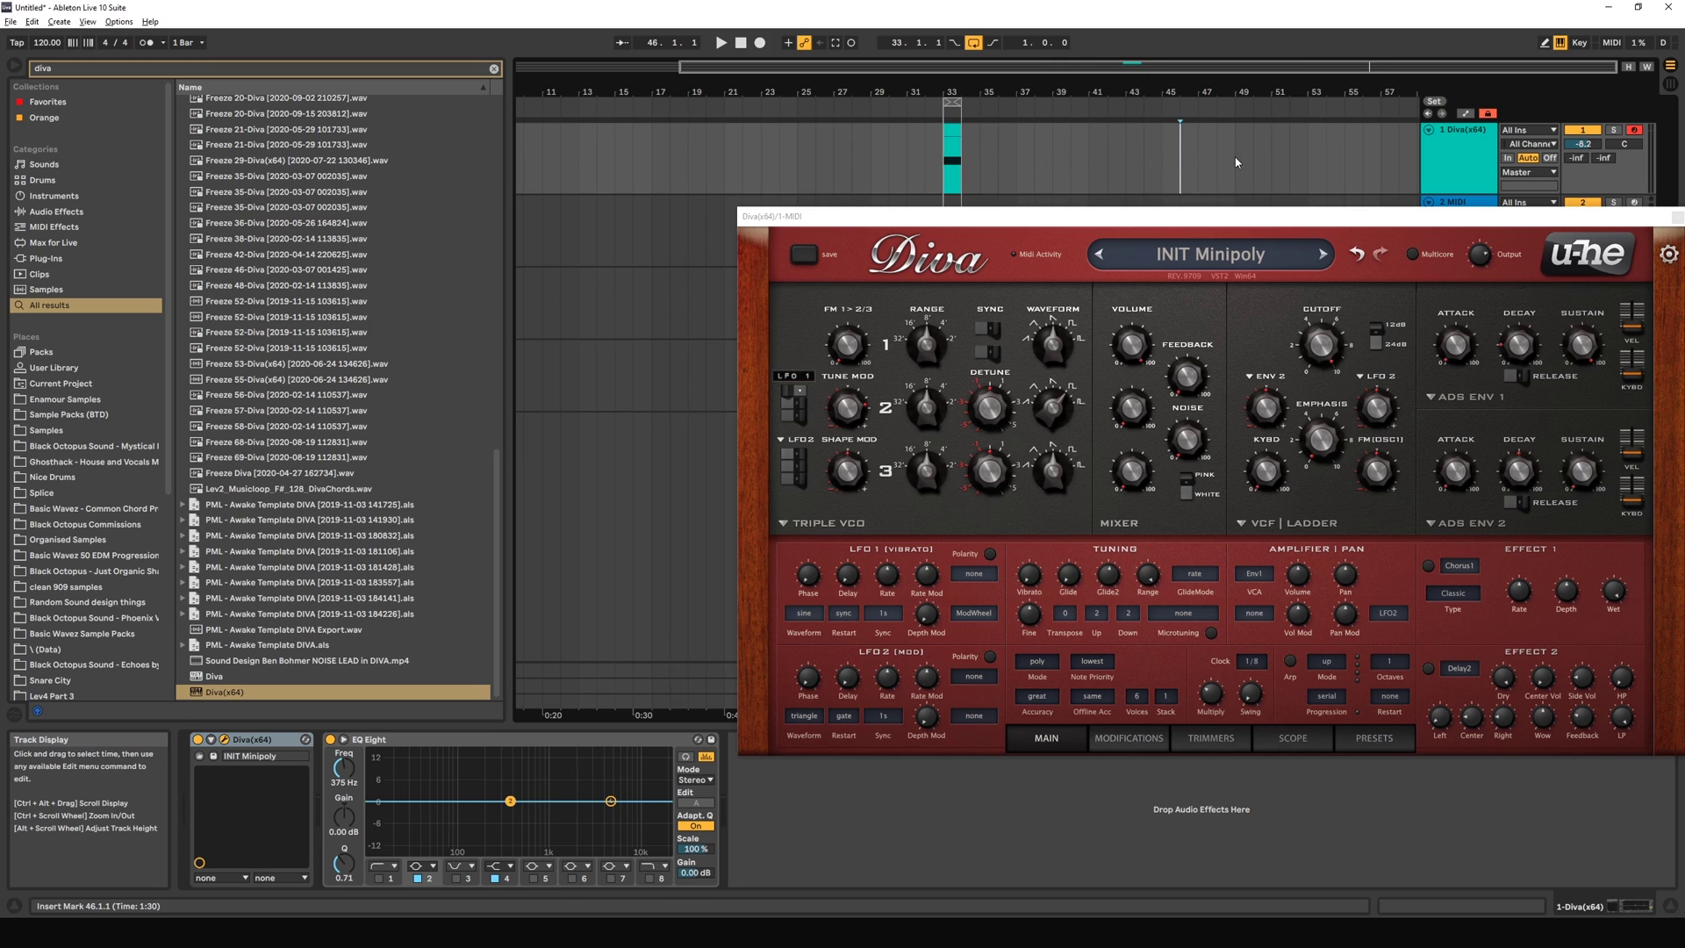
{"action": "left_click", "coordinate": [1108, 162]}
{"action": "left_click", "coordinate": [1010, 168]}
{"action": "left_click", "coordinate": [1110, 167]}
{"action": "key", "text": "space"}
{"action": "key", "text": "space"}
{"action": "left_click", "coordinate": [1001, 165]}
Step: Compare LFO1's gate and single restart modes by switching between them twice, and finish on random
{"action": "left_click", "coordinate": [848, 620]}
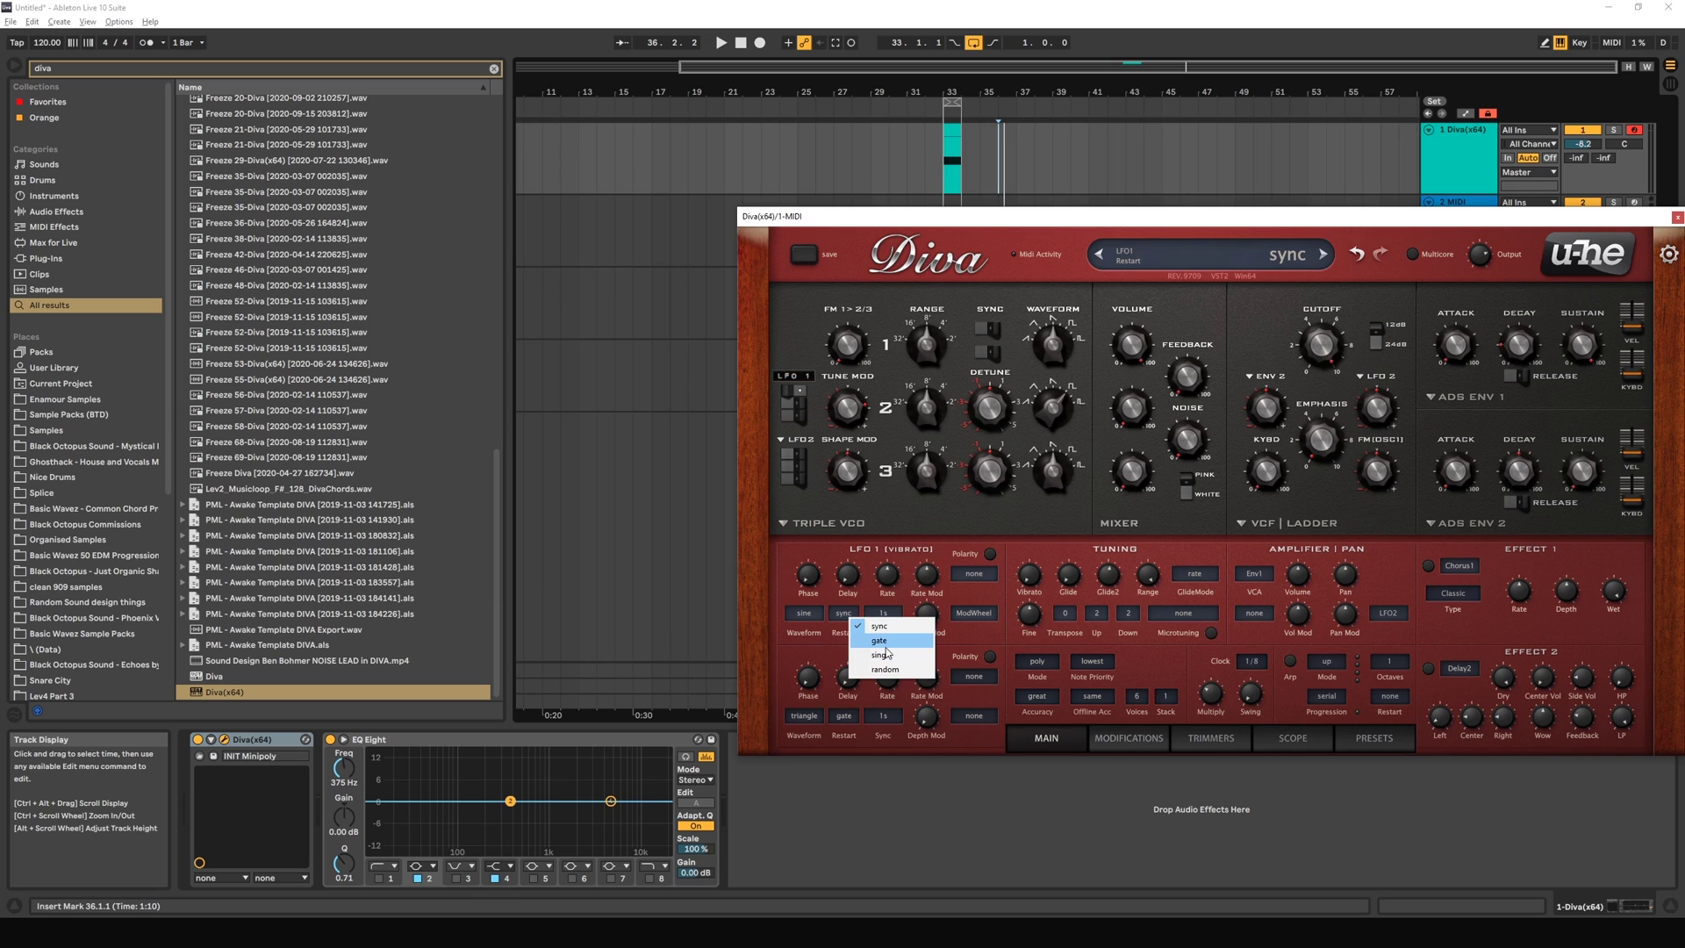
{"action": "left_click", "coordinate": [887, 646]}
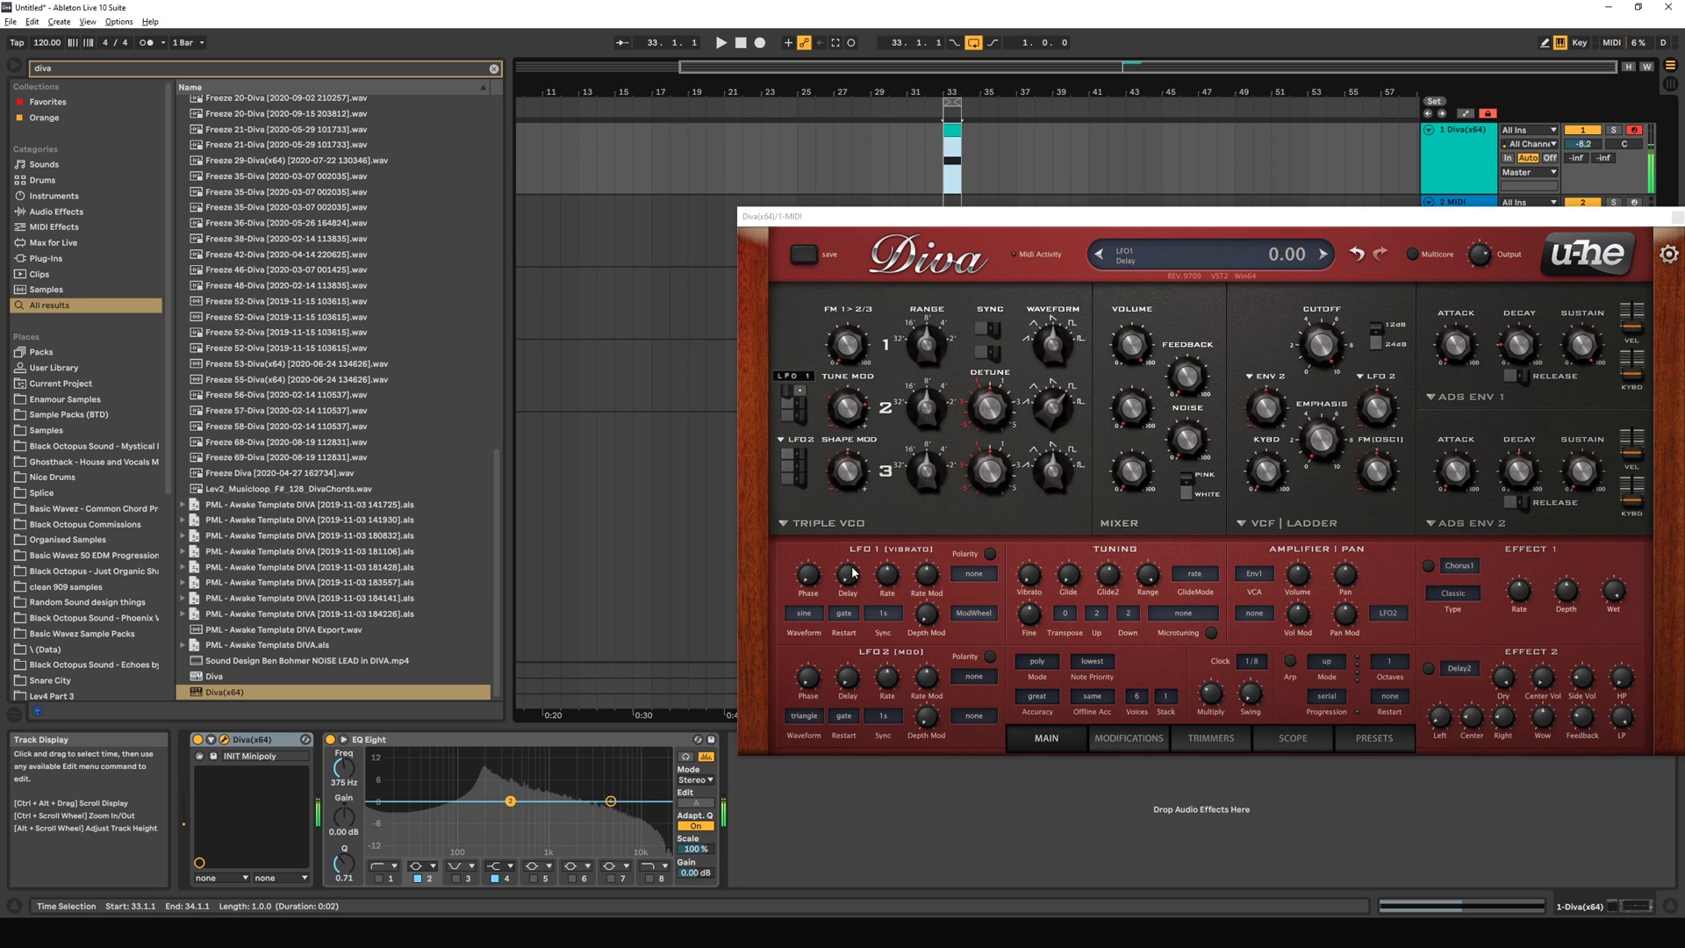
{"action": "left_click", "coordinate": [843, 613]}
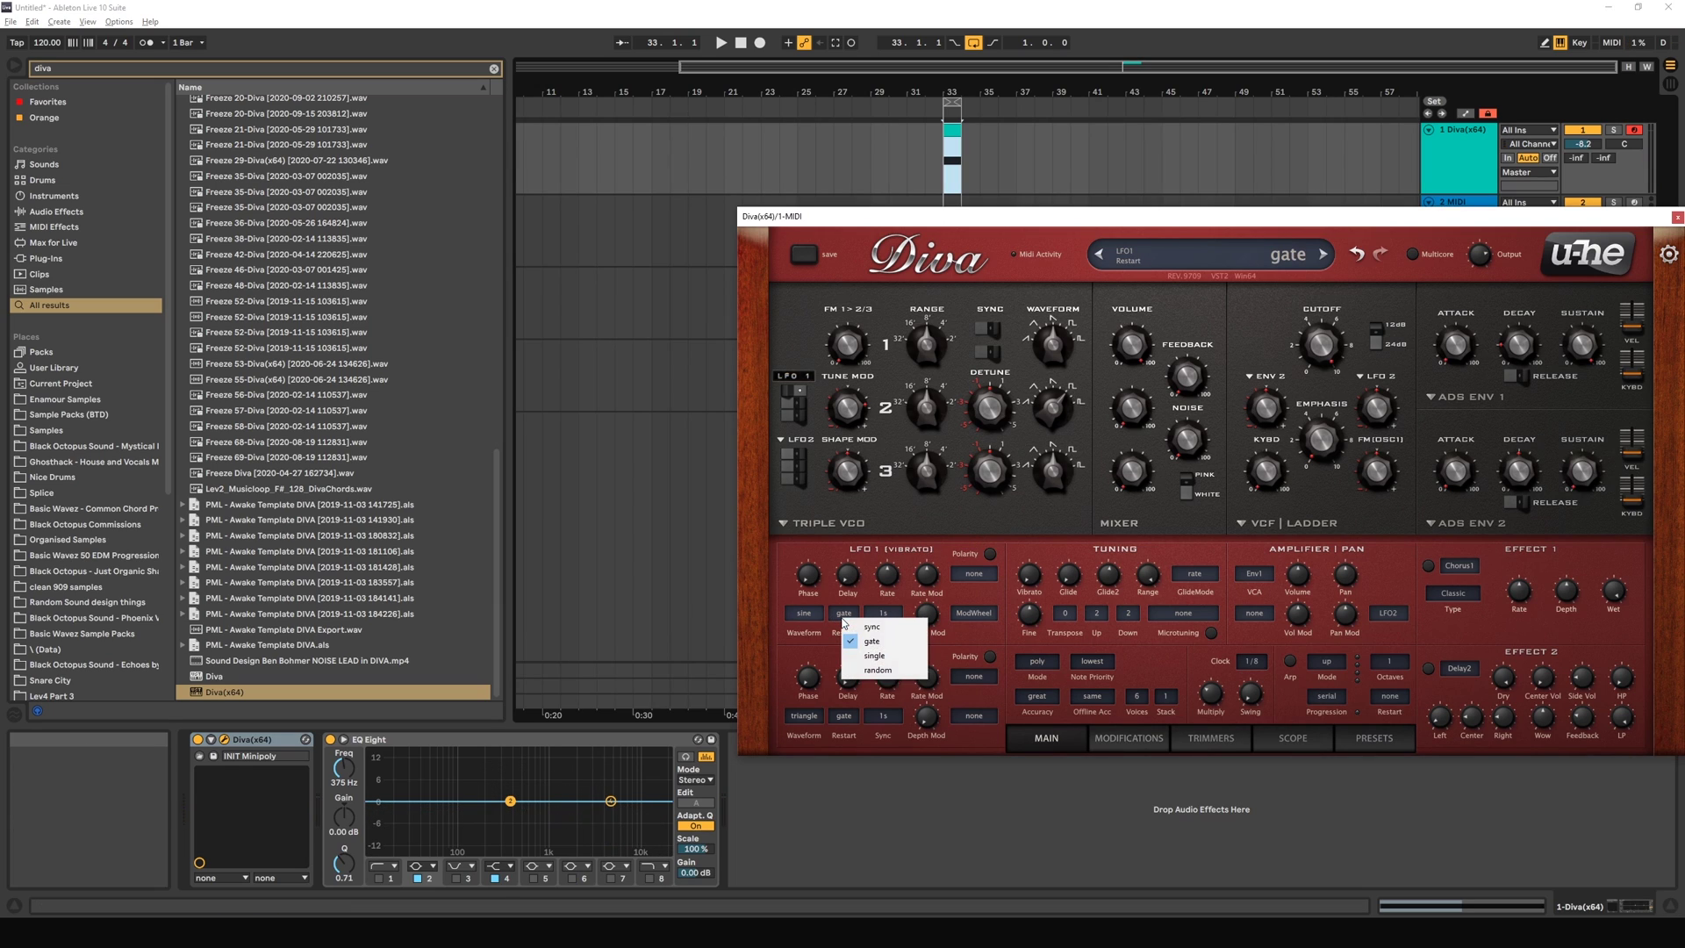
{"action": "left_click", "coordinate": [866, 659]}
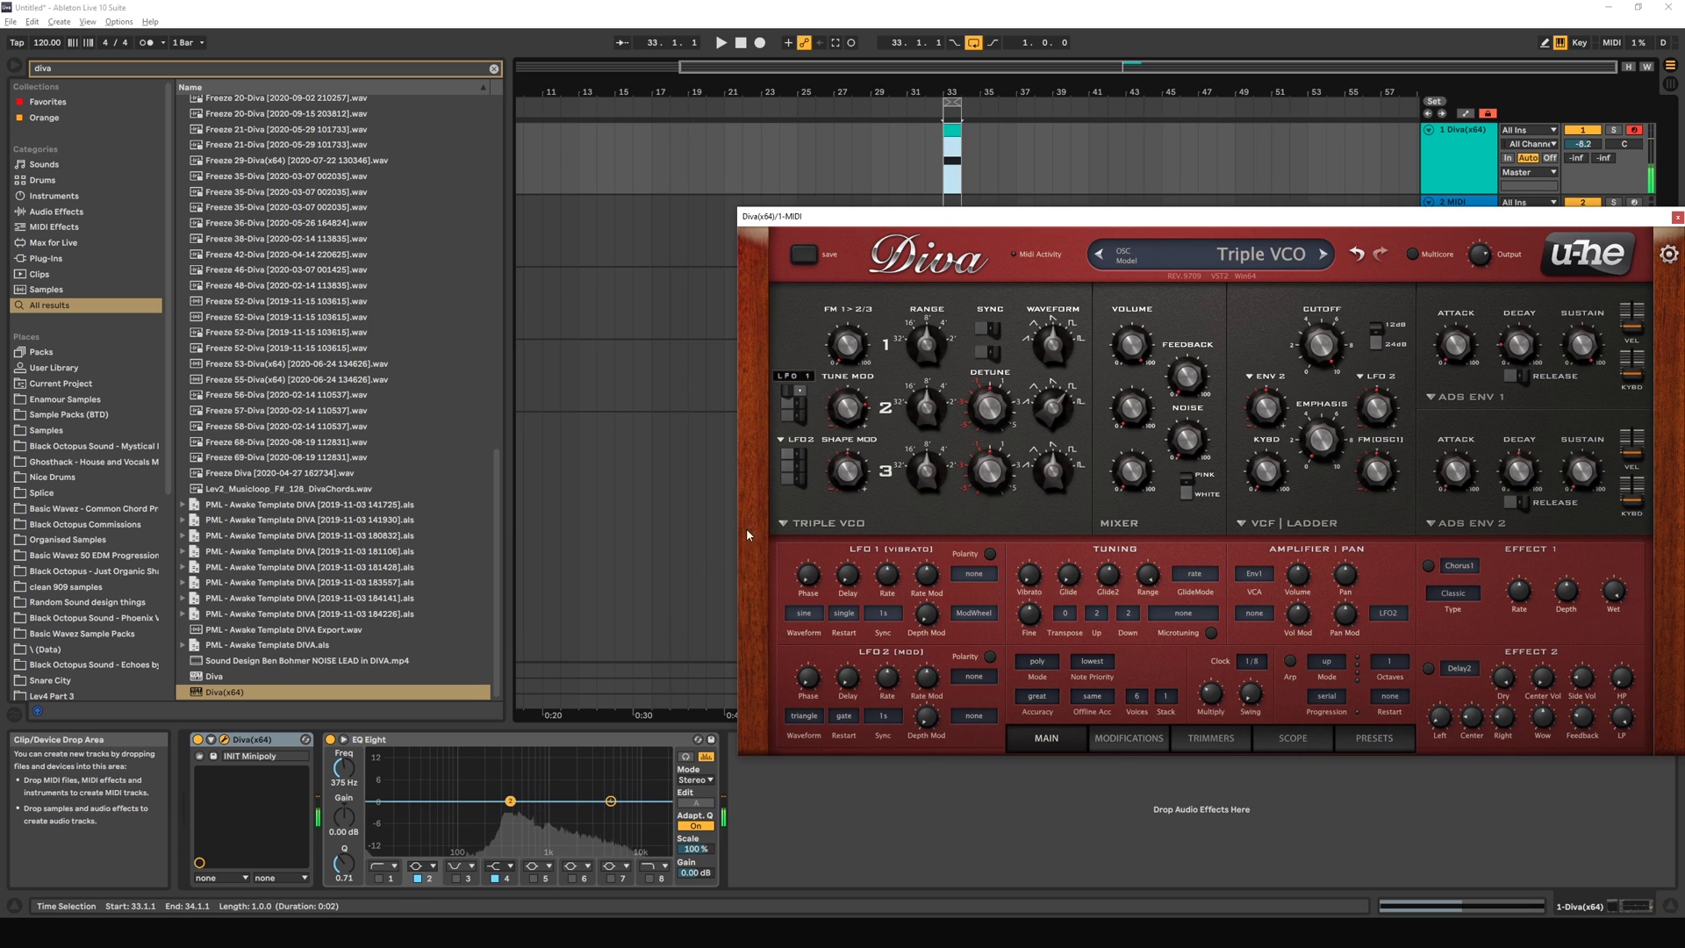
{"action": "left_click", "coordinate": [846, 616]}
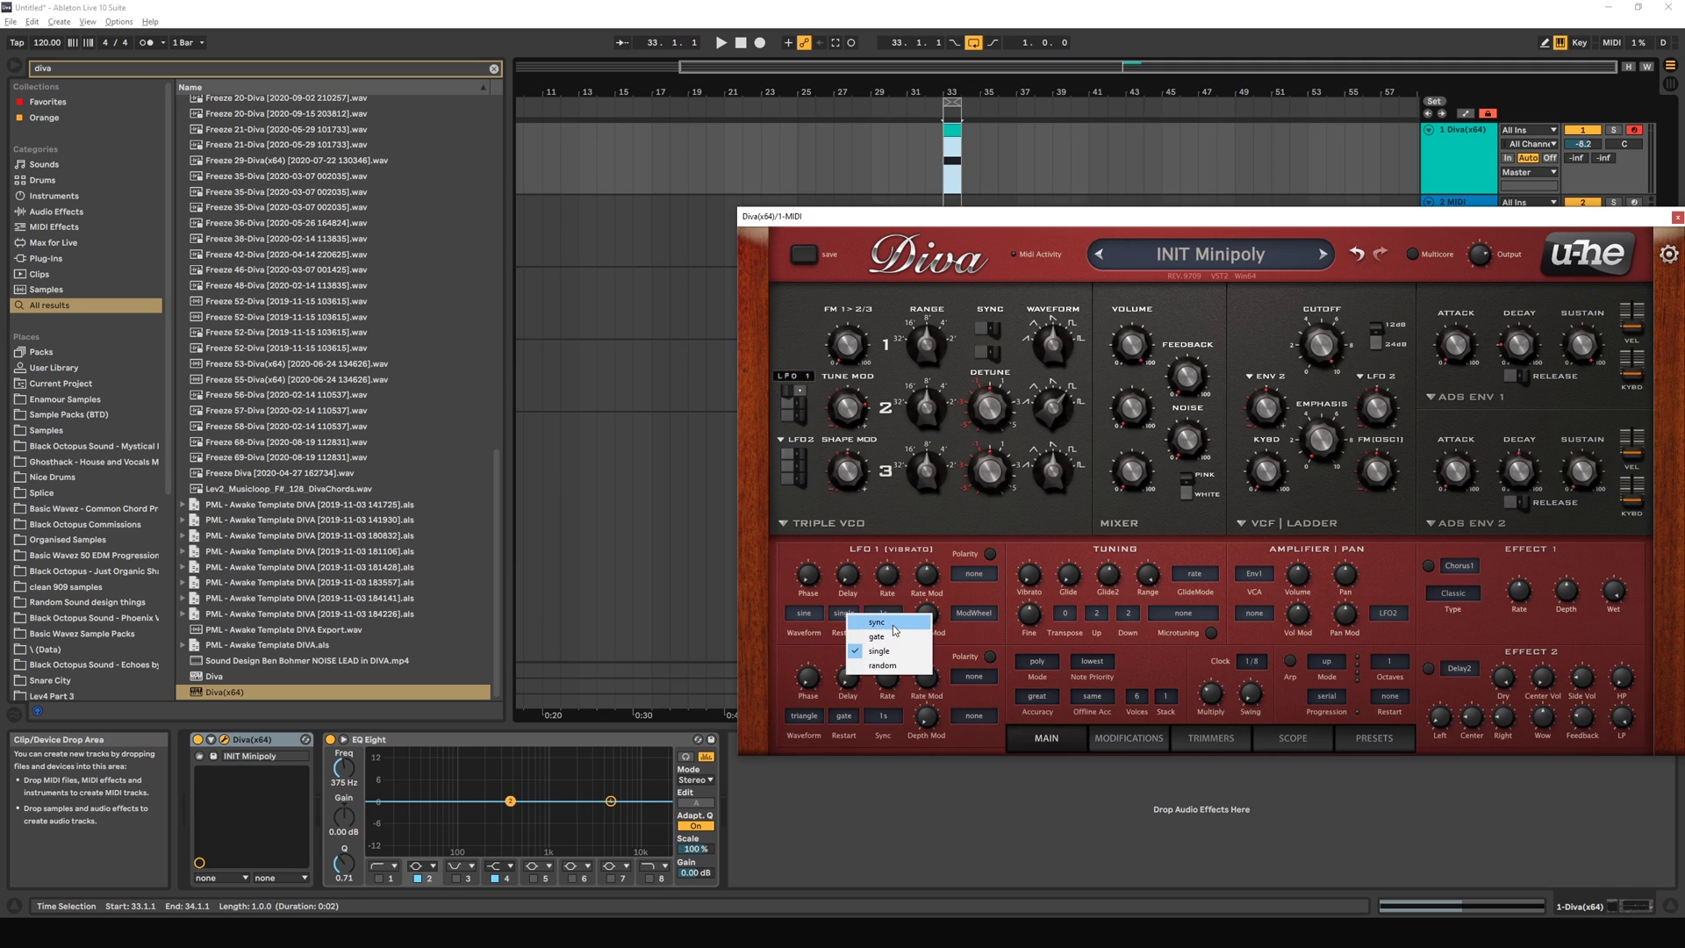
{"action": "left_click", "coordinate": [877, 636]}
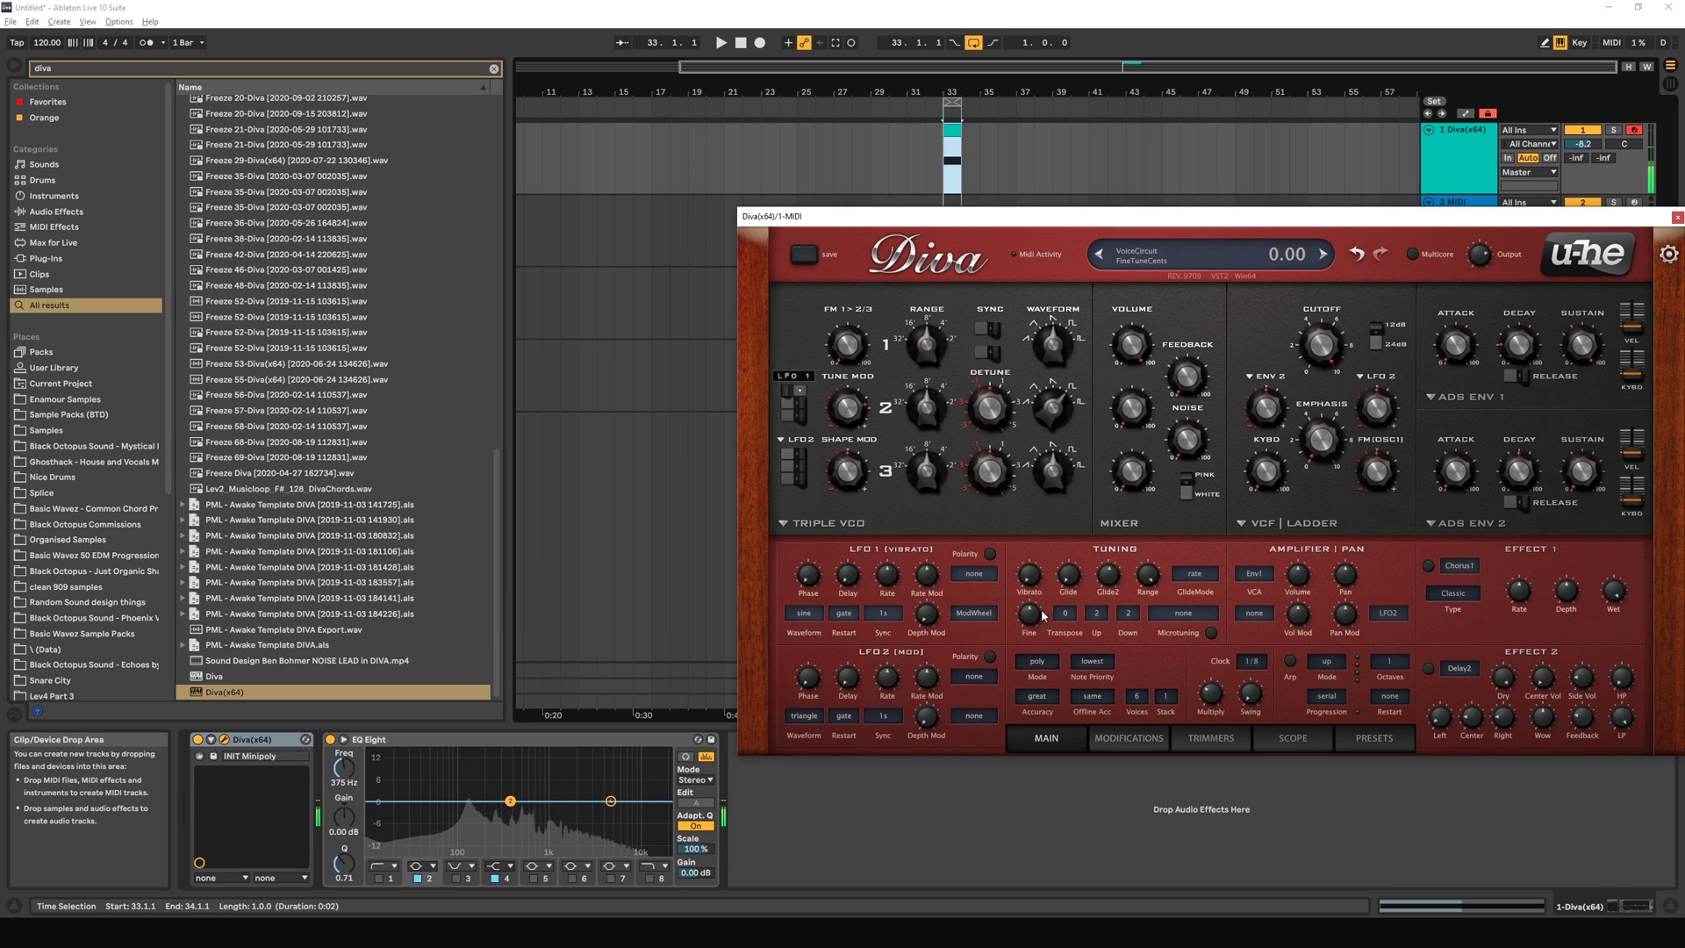
{"action": "left_click", "coordinate": [849, 614]}
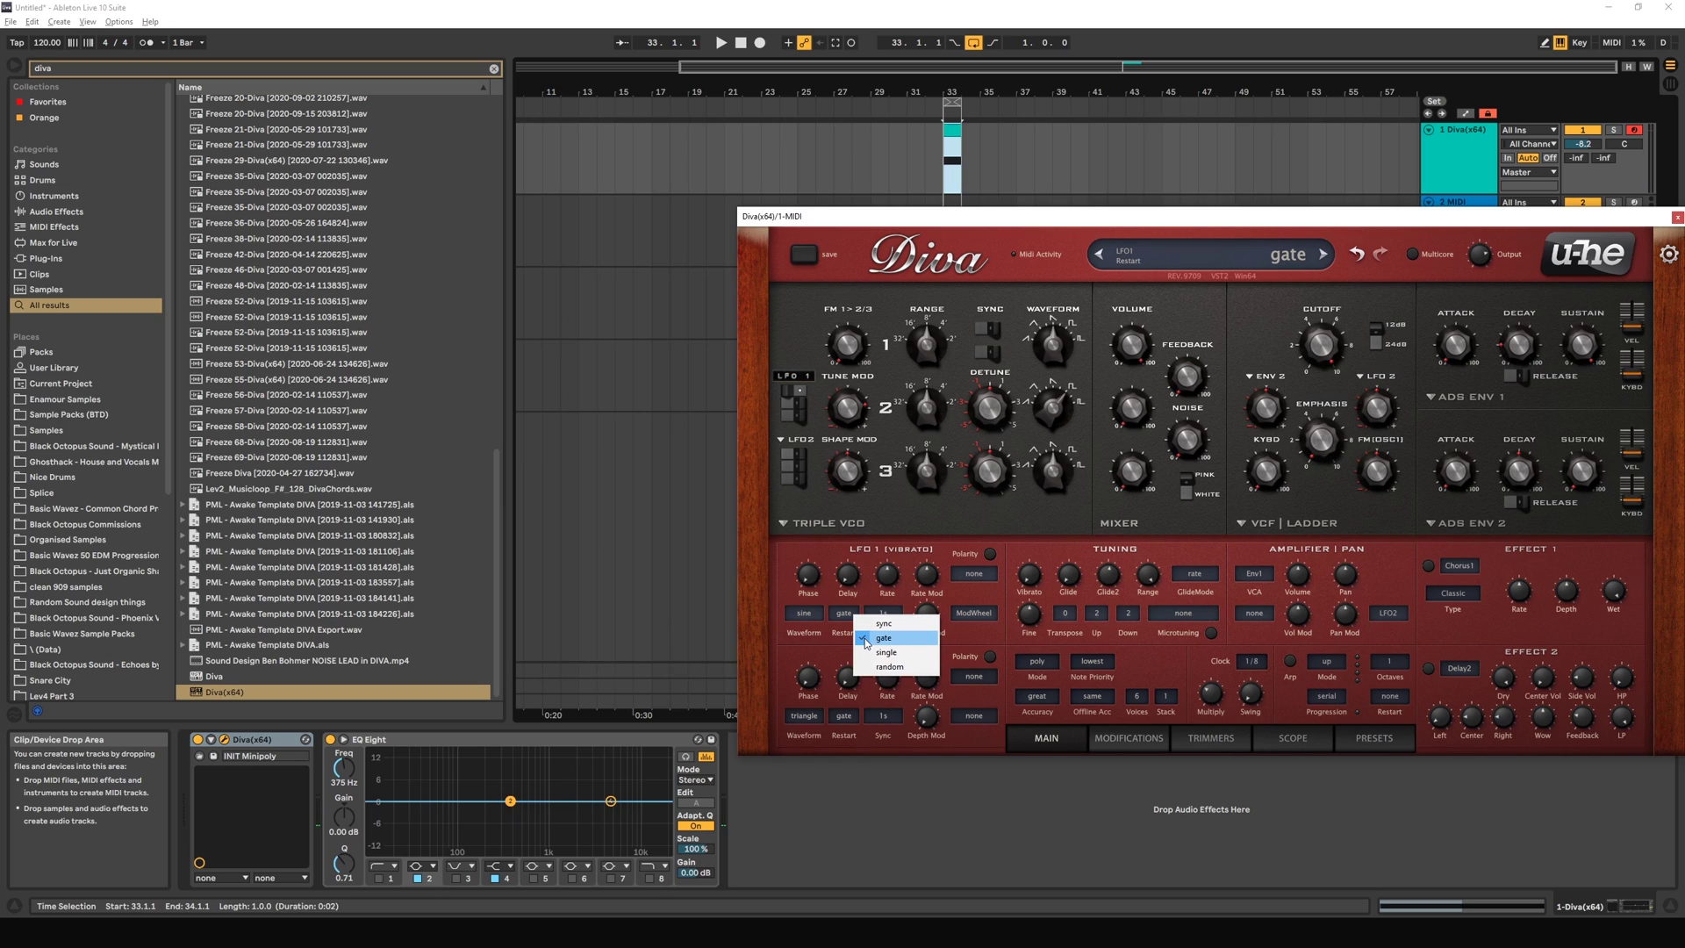
{"action": "left_click", "coordinate": [881, 653]}
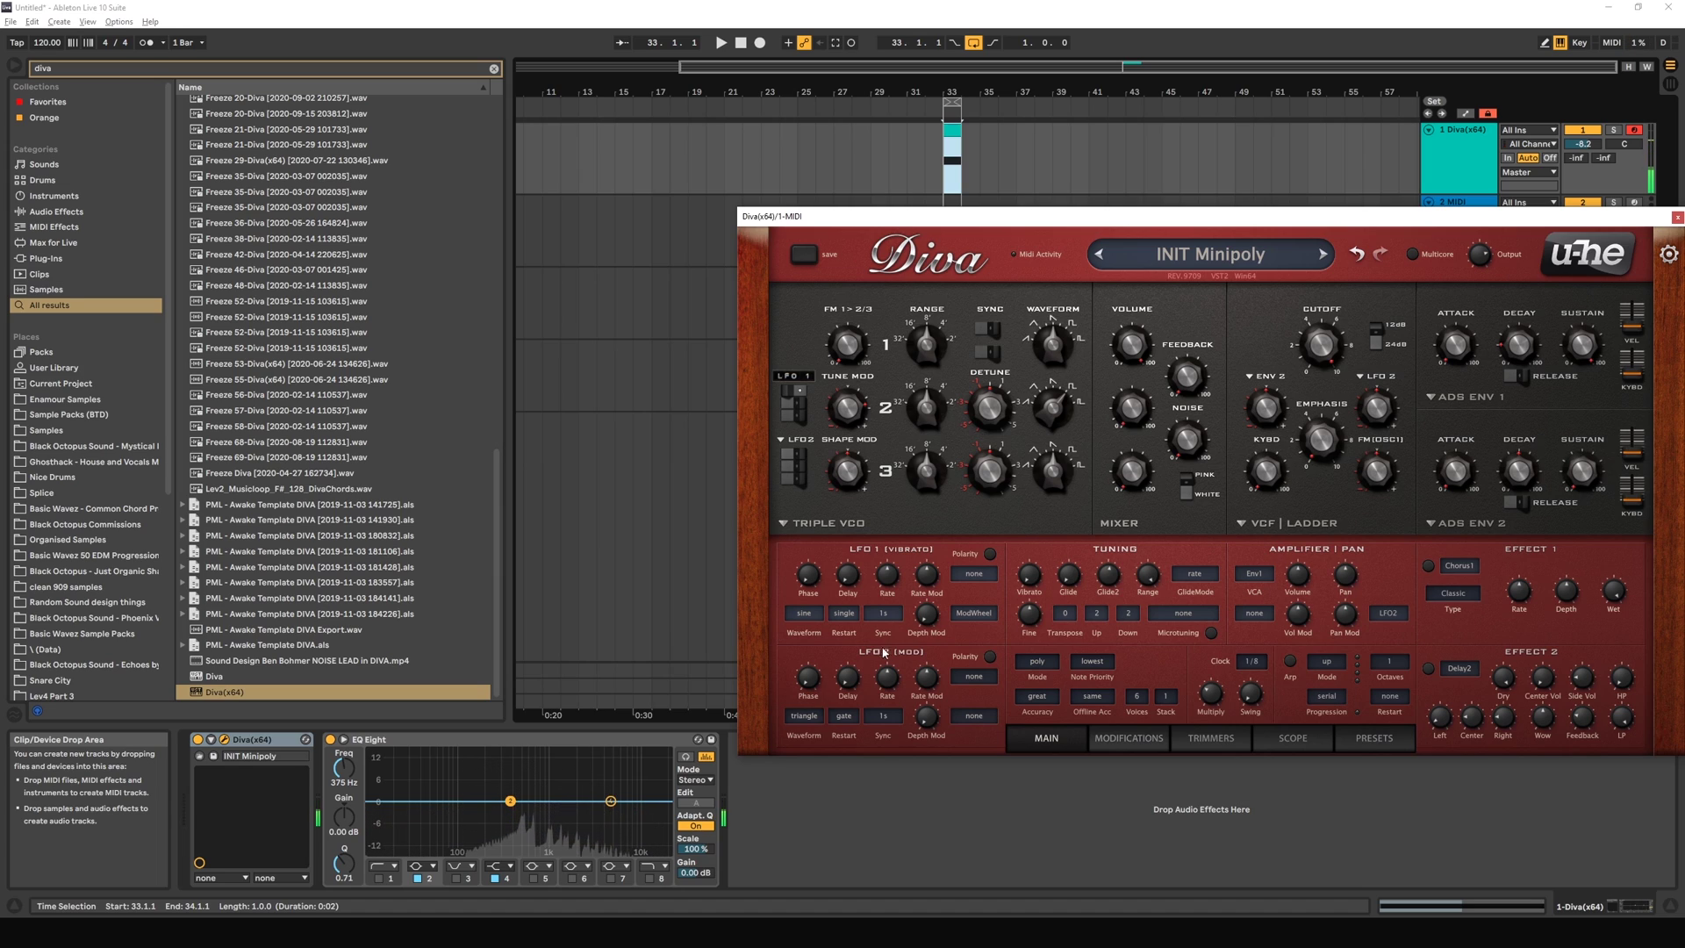
{"action": "left_click", "coordinate": [856, 613]}
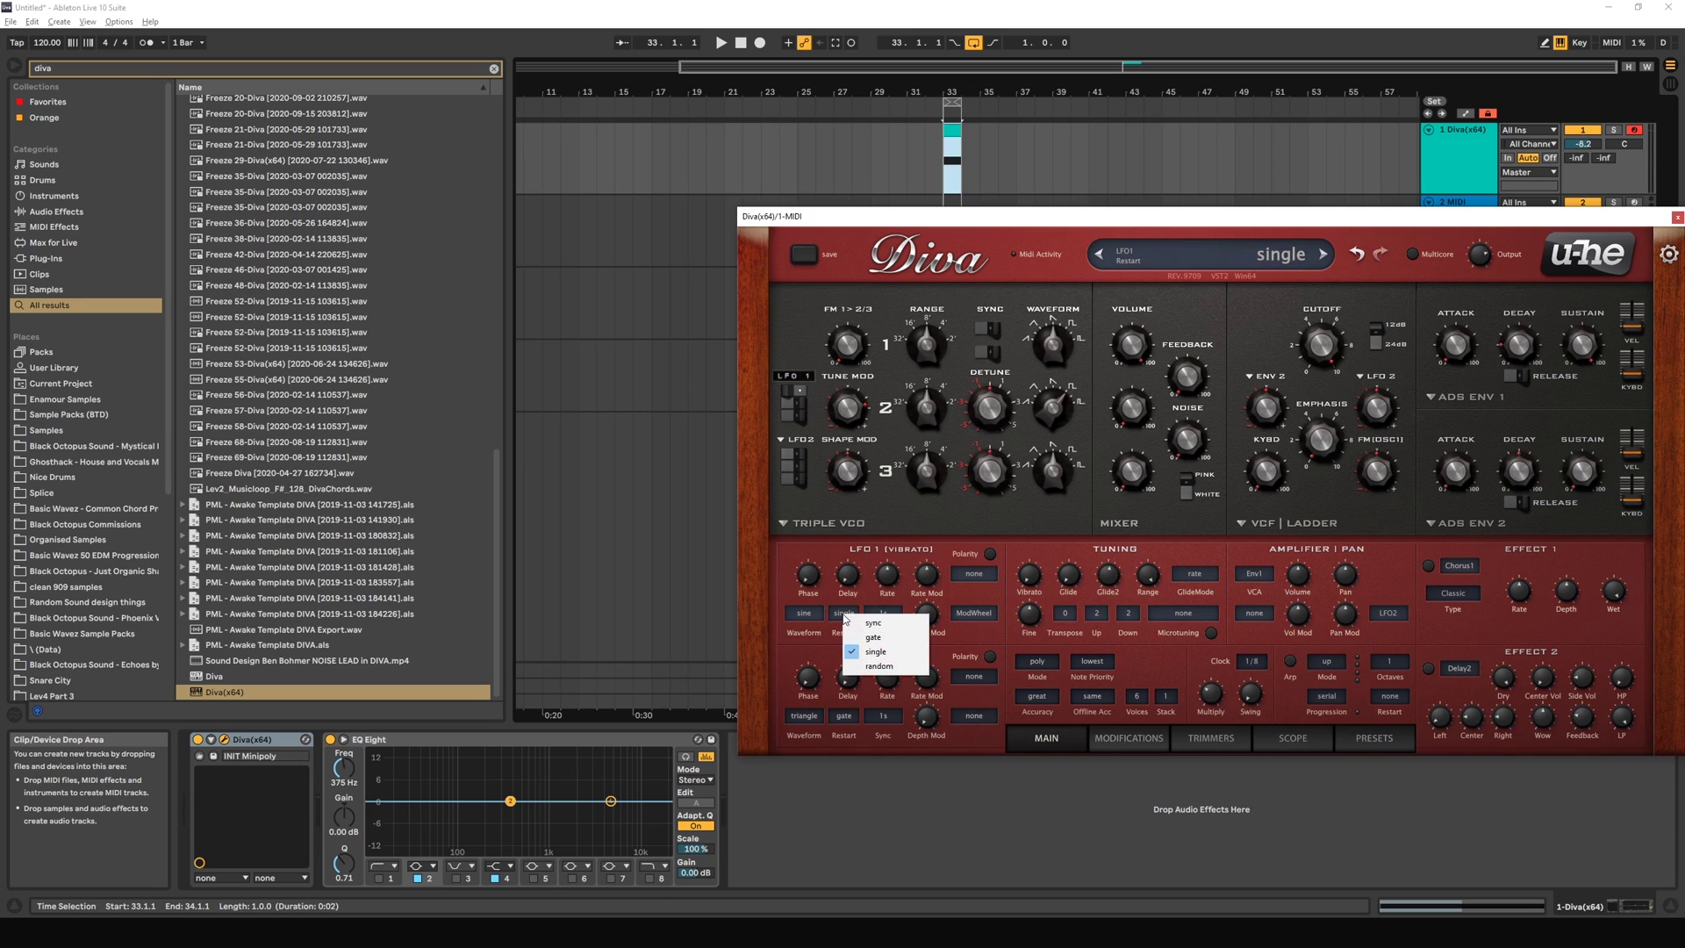
{"action": "left_click", "coordinate": [862, 669]}
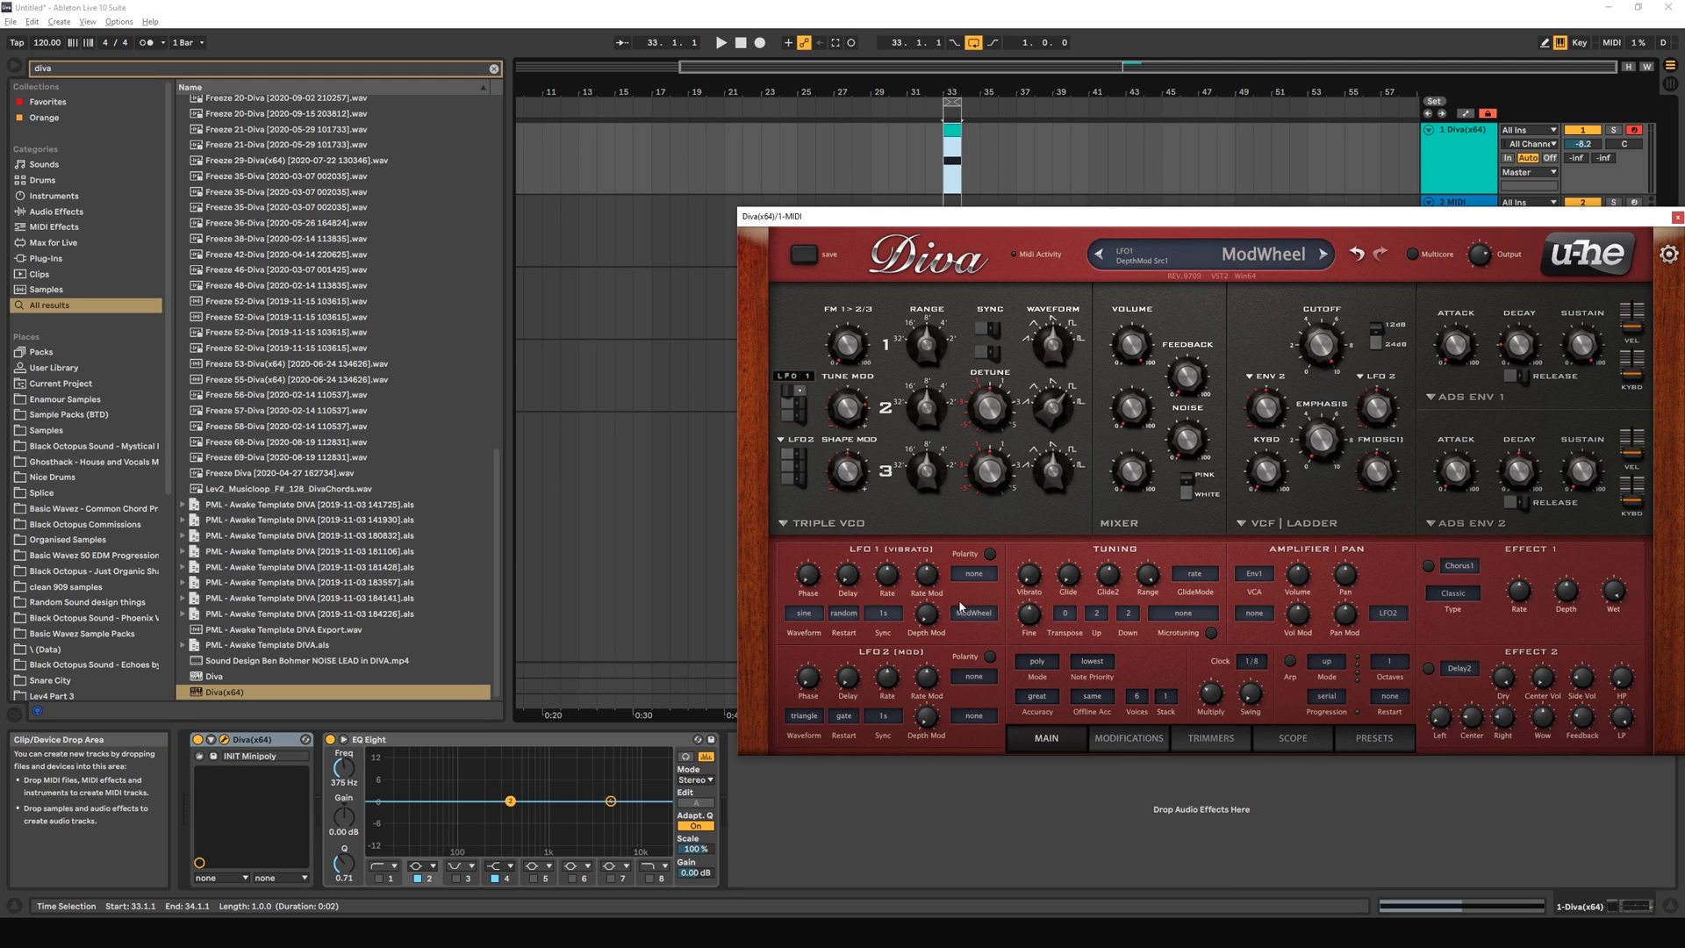
Step: Set LFO1's sync rate to 1/16, 1/16 trip and finally 1/4 trip to compare the speeds
{"action": "left_click", "coordinate": [885, 613]}
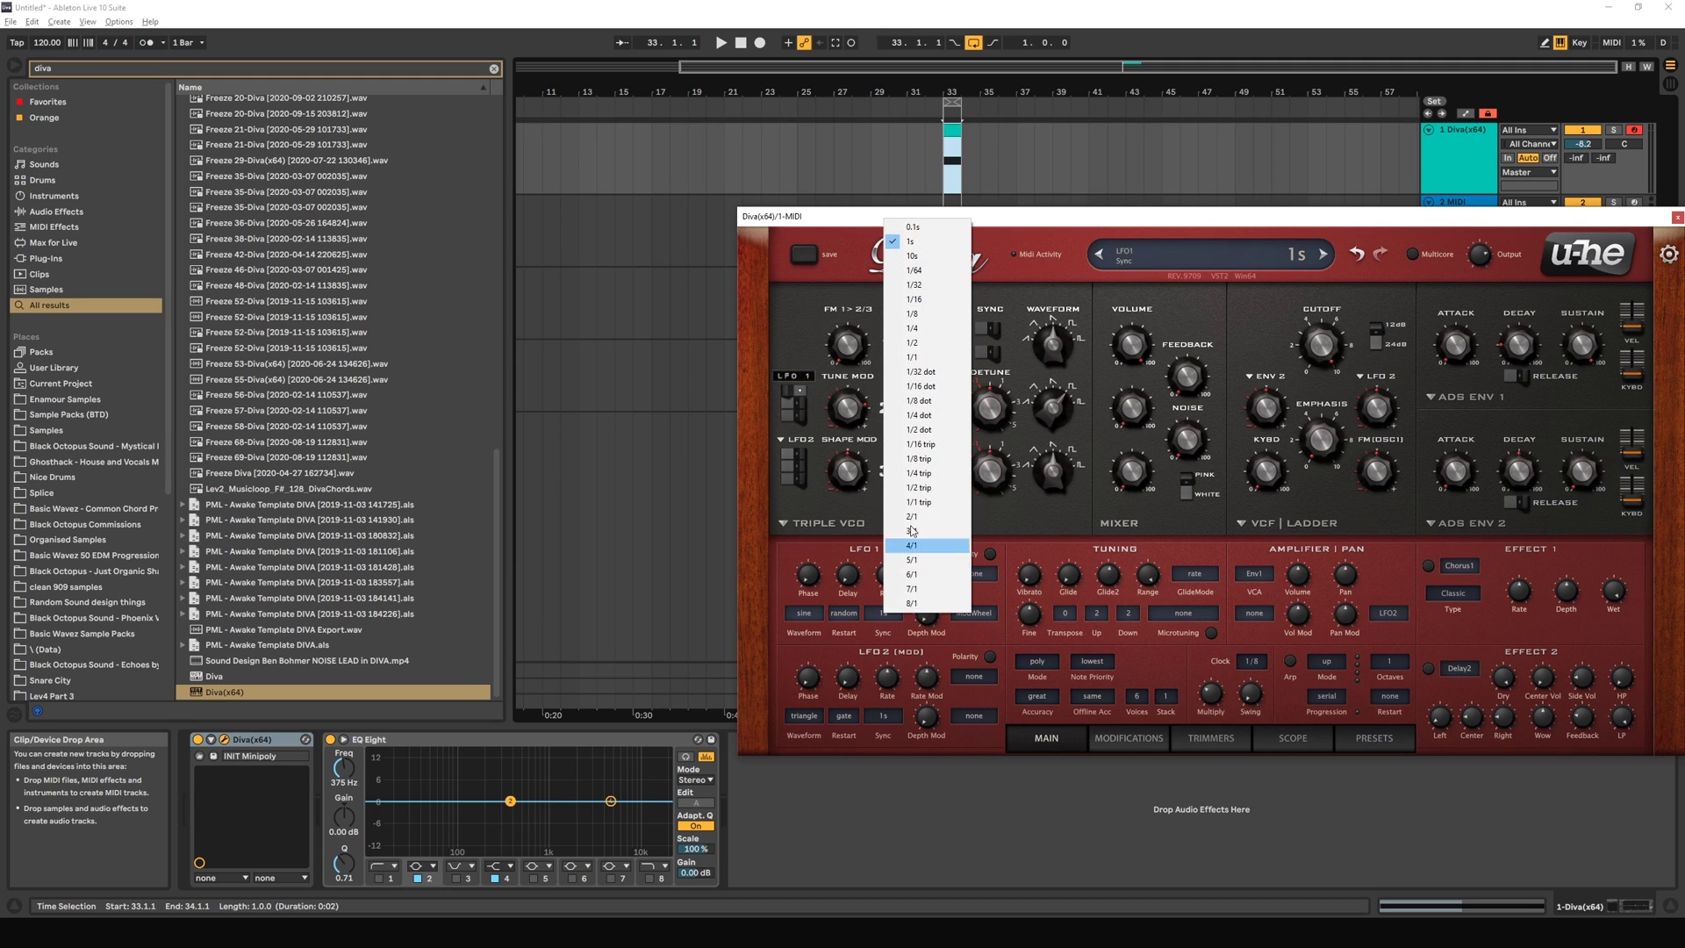
{"action": "left_click", "coordinate": [917, 301]}
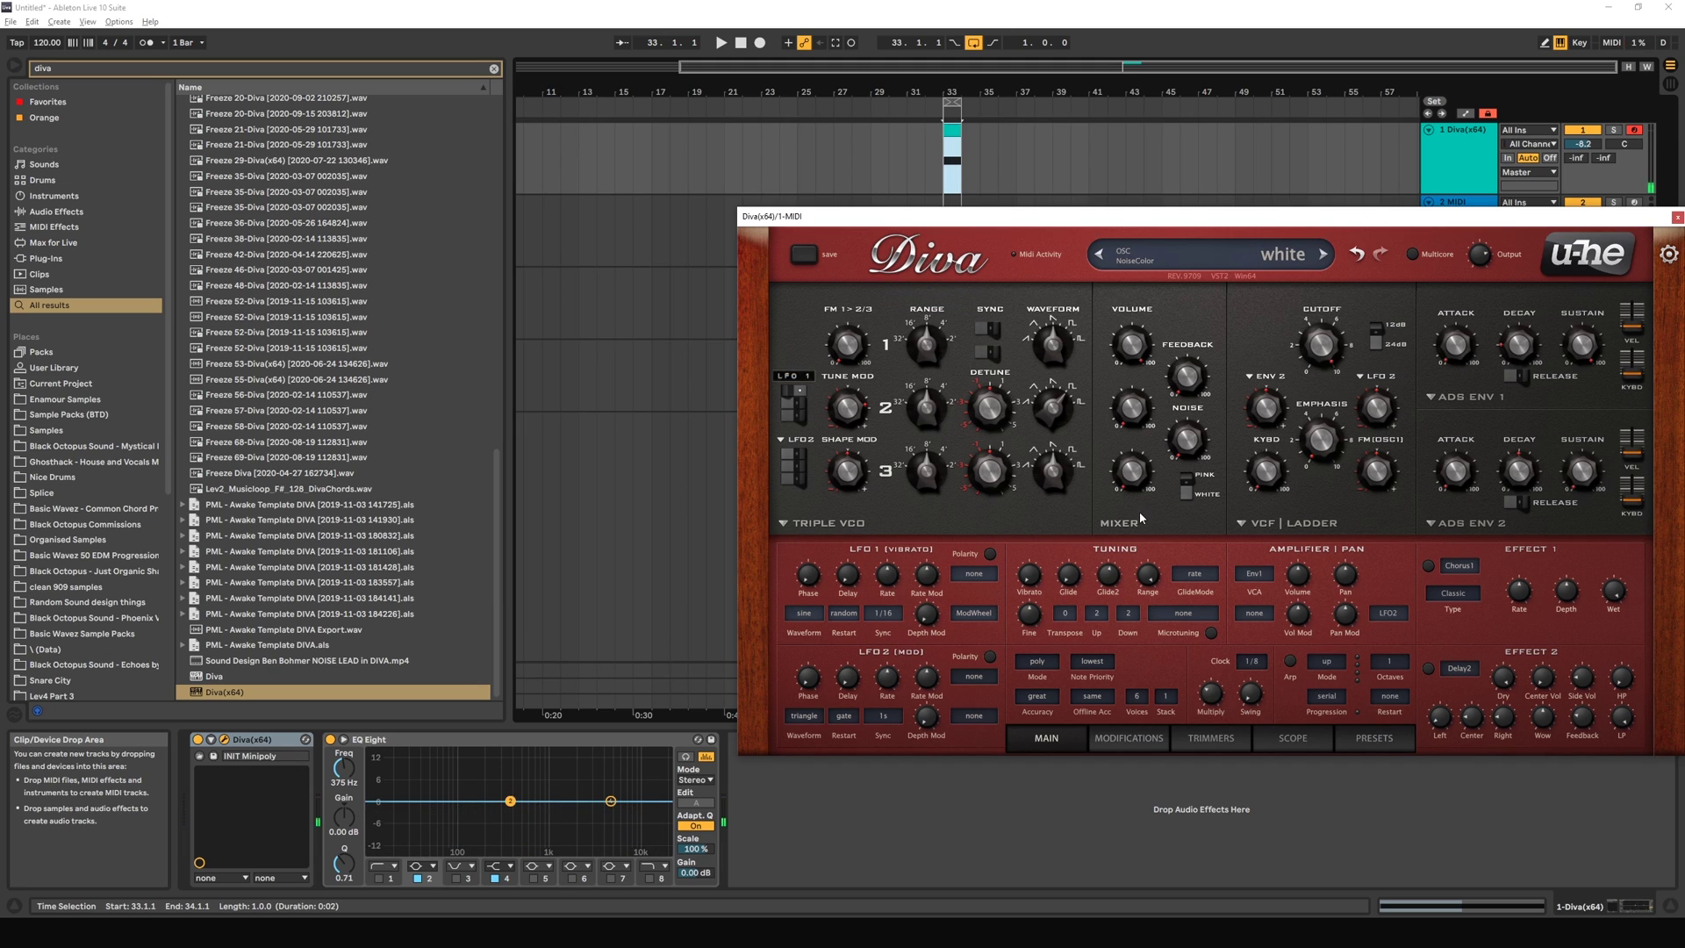
{"action": "left_click", "coordinate": [883, 612]}
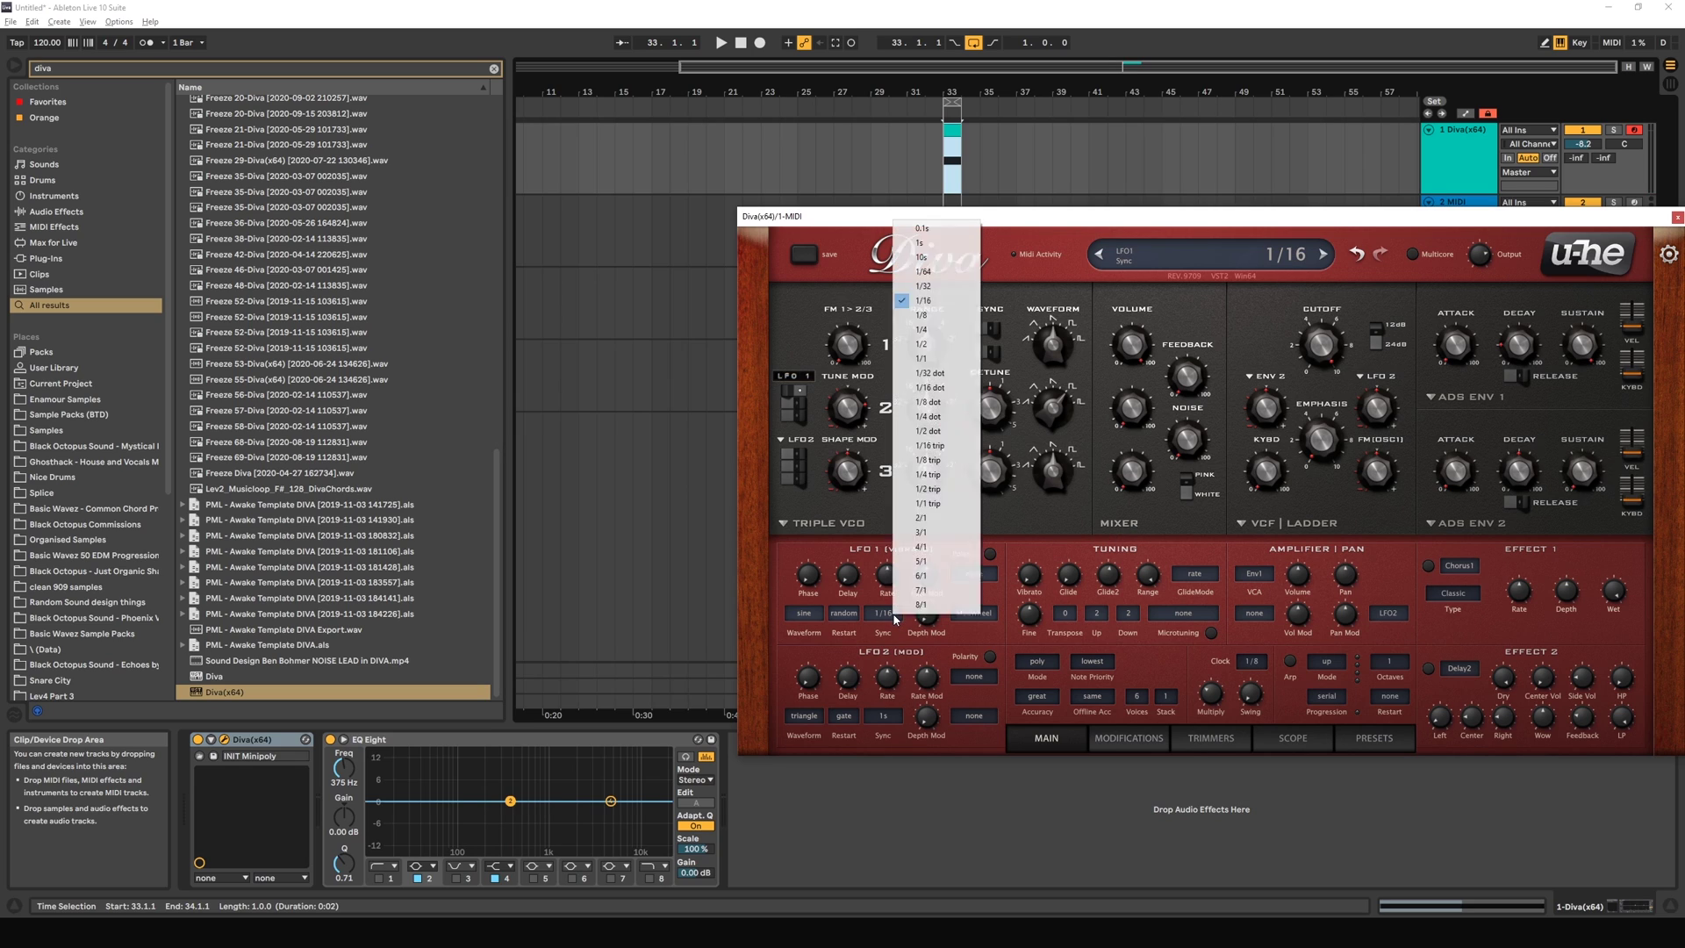
{"action": "left_click", "coordinate": [948, 446]}
{"action": "left_click", "coordinate": [883, 612]}
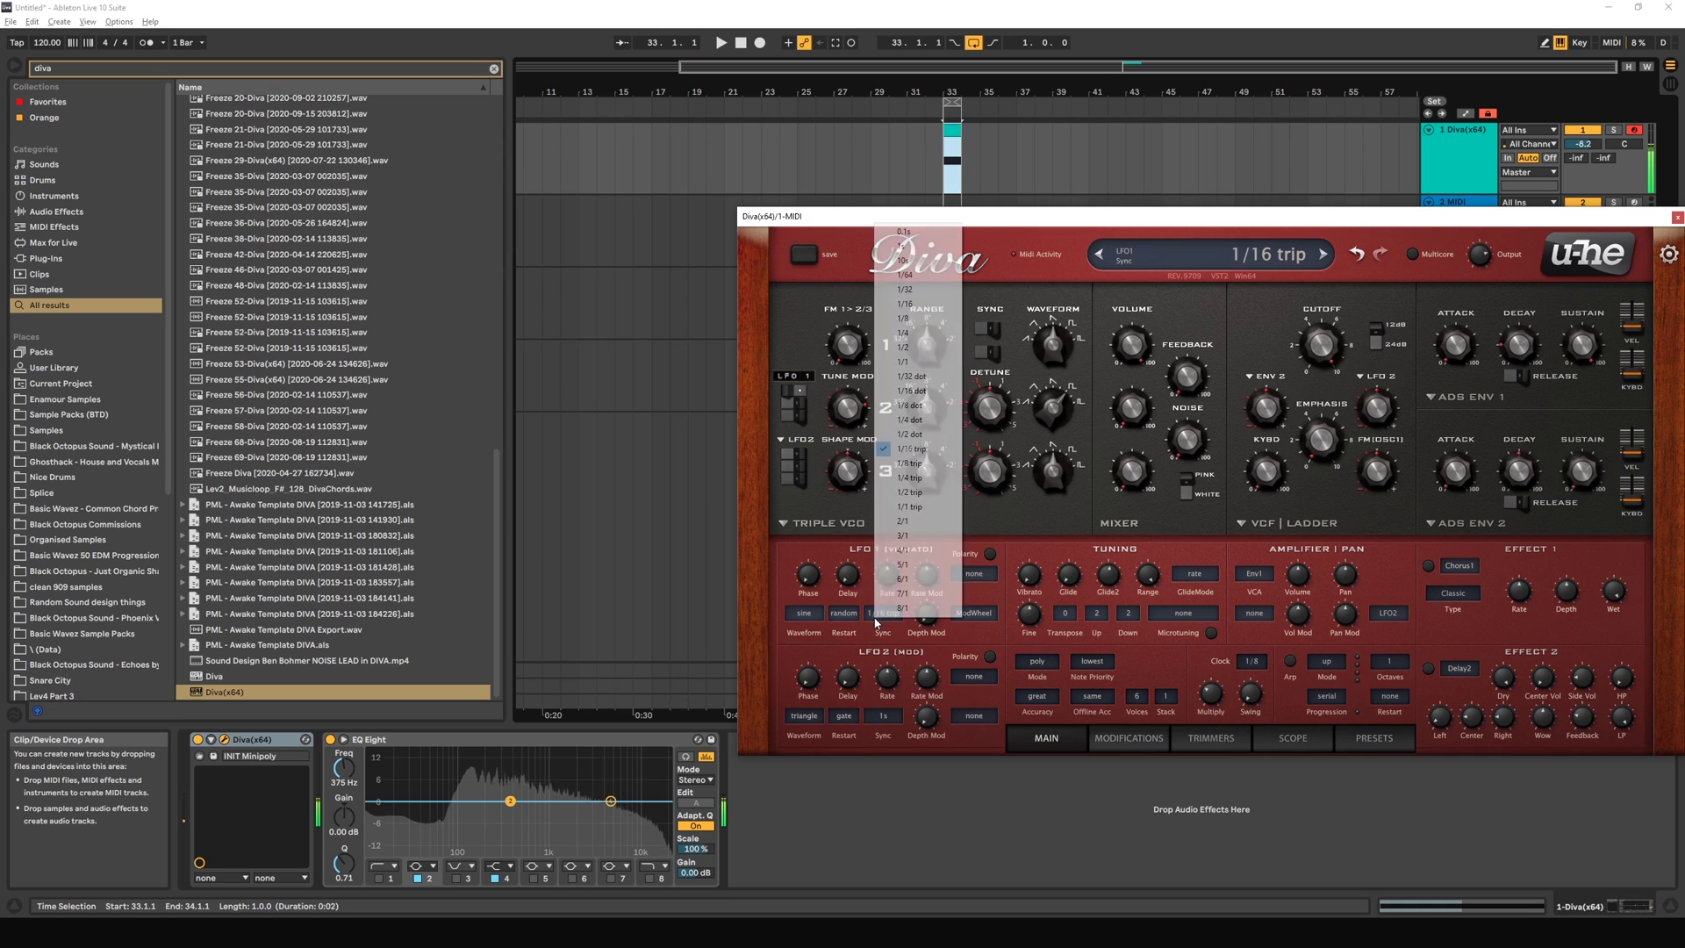
{"action": "left_click", "coordinate": [936, 478]}
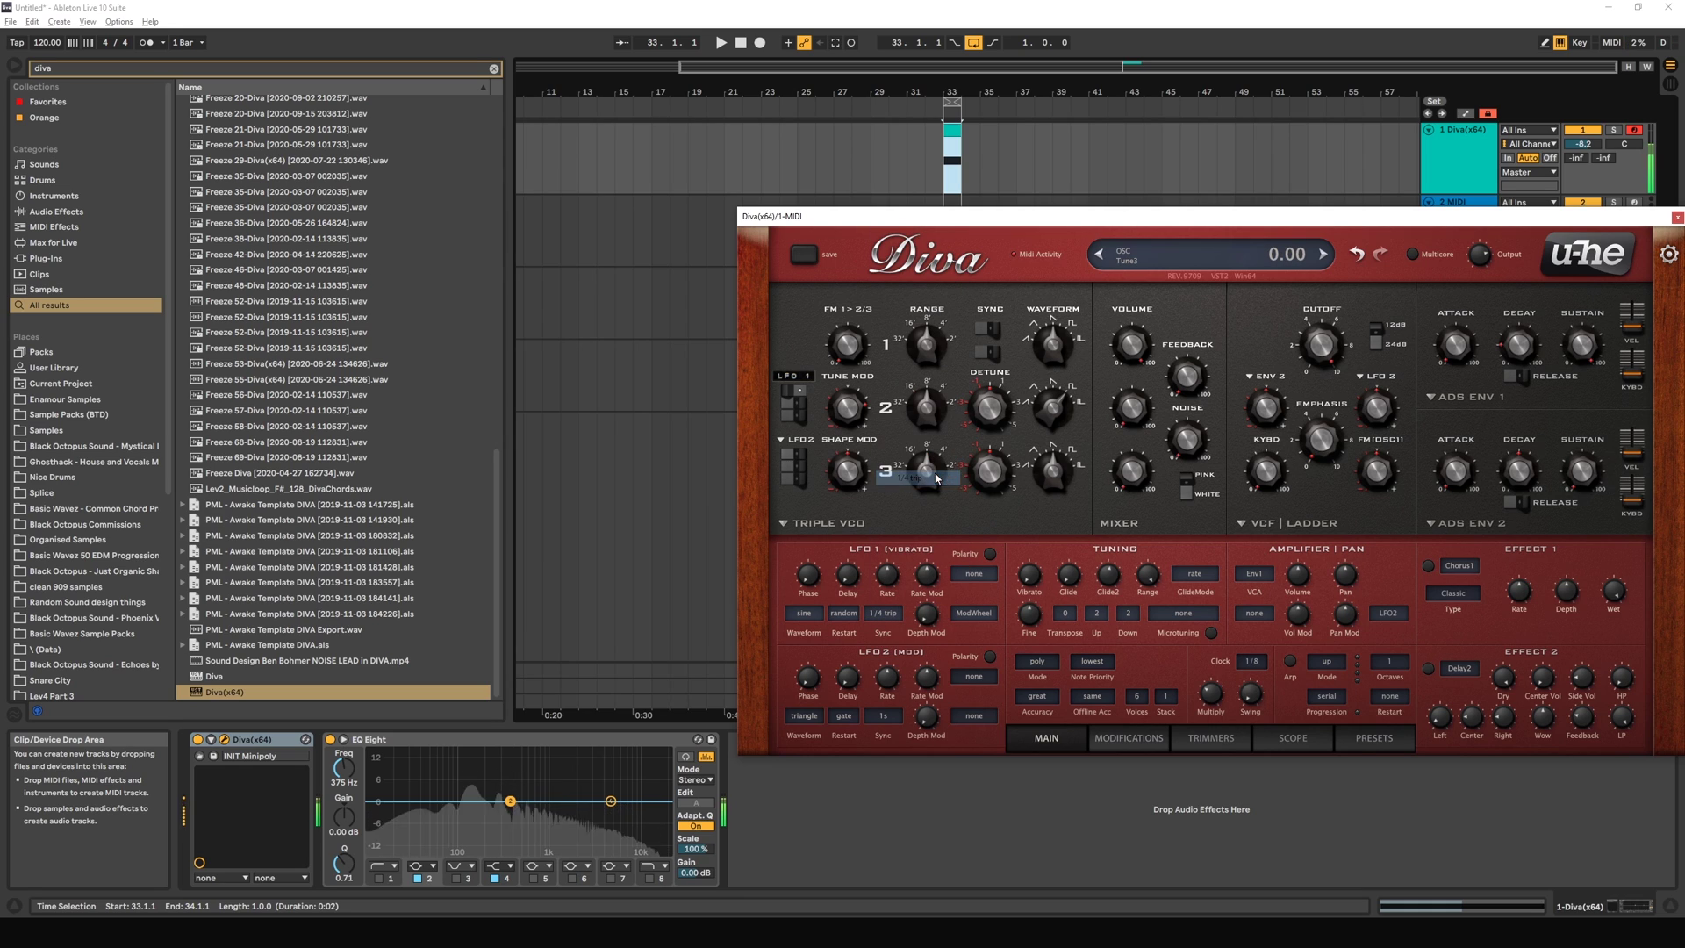
Step: Set LFO1's sync rate to 1/8 and try fine adjustments of its rate around the default
{"action": "left_click", "coordinate": [883, 612]}
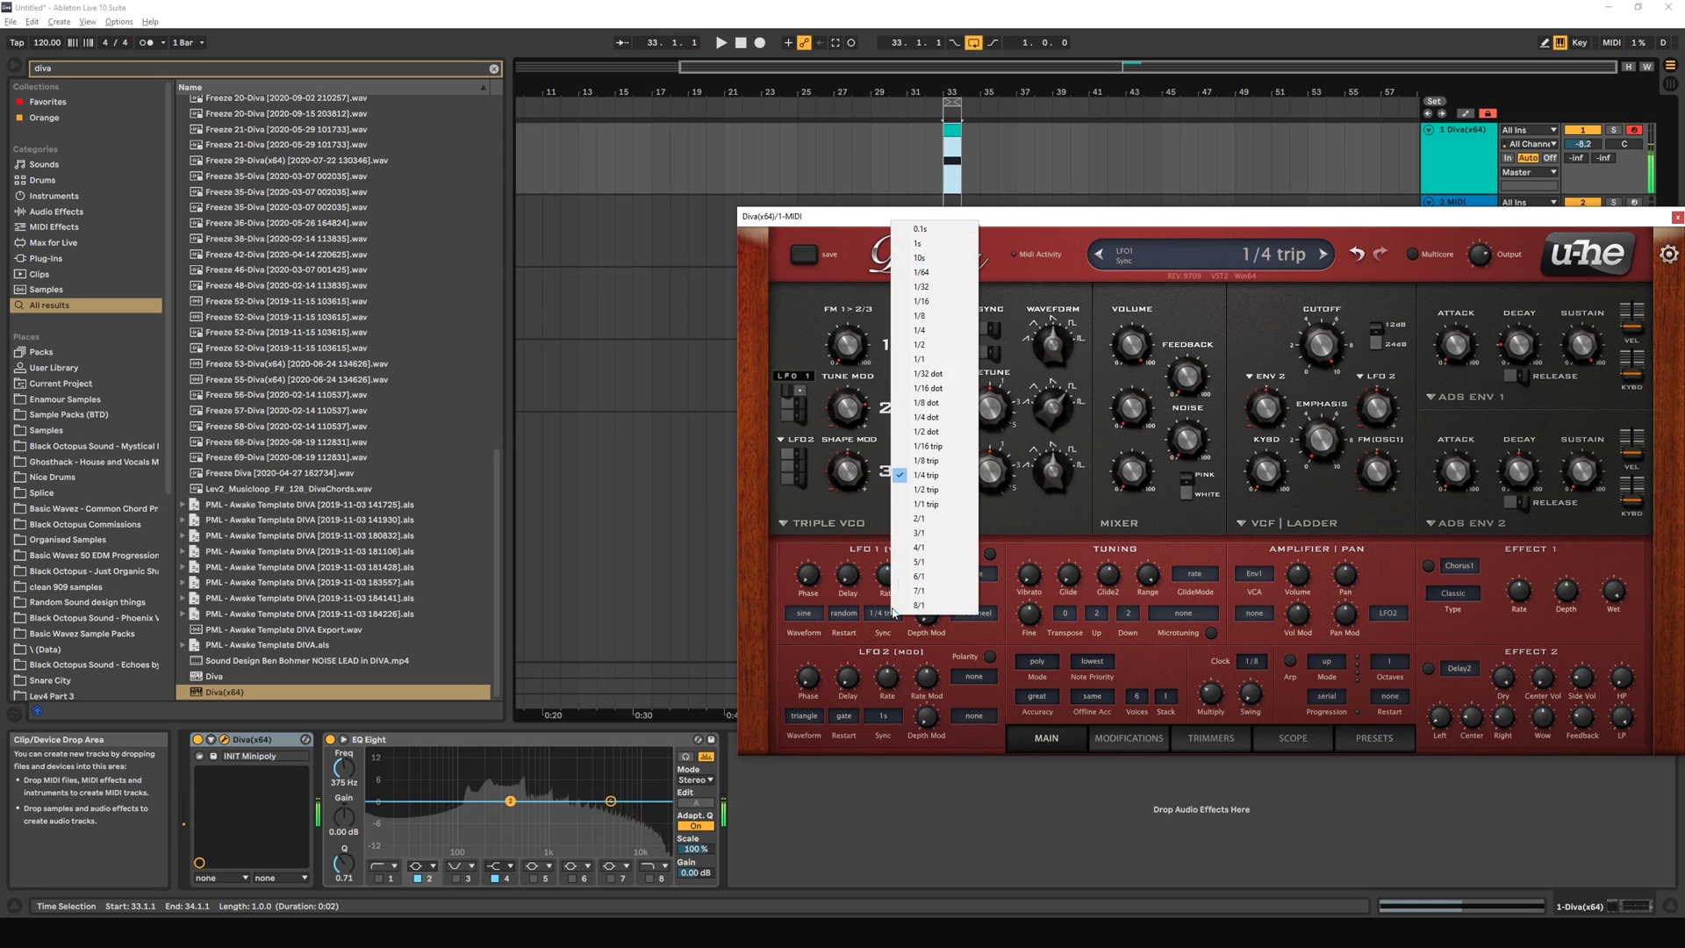
{"action": "left_click", "coordinate": [927, 316]}
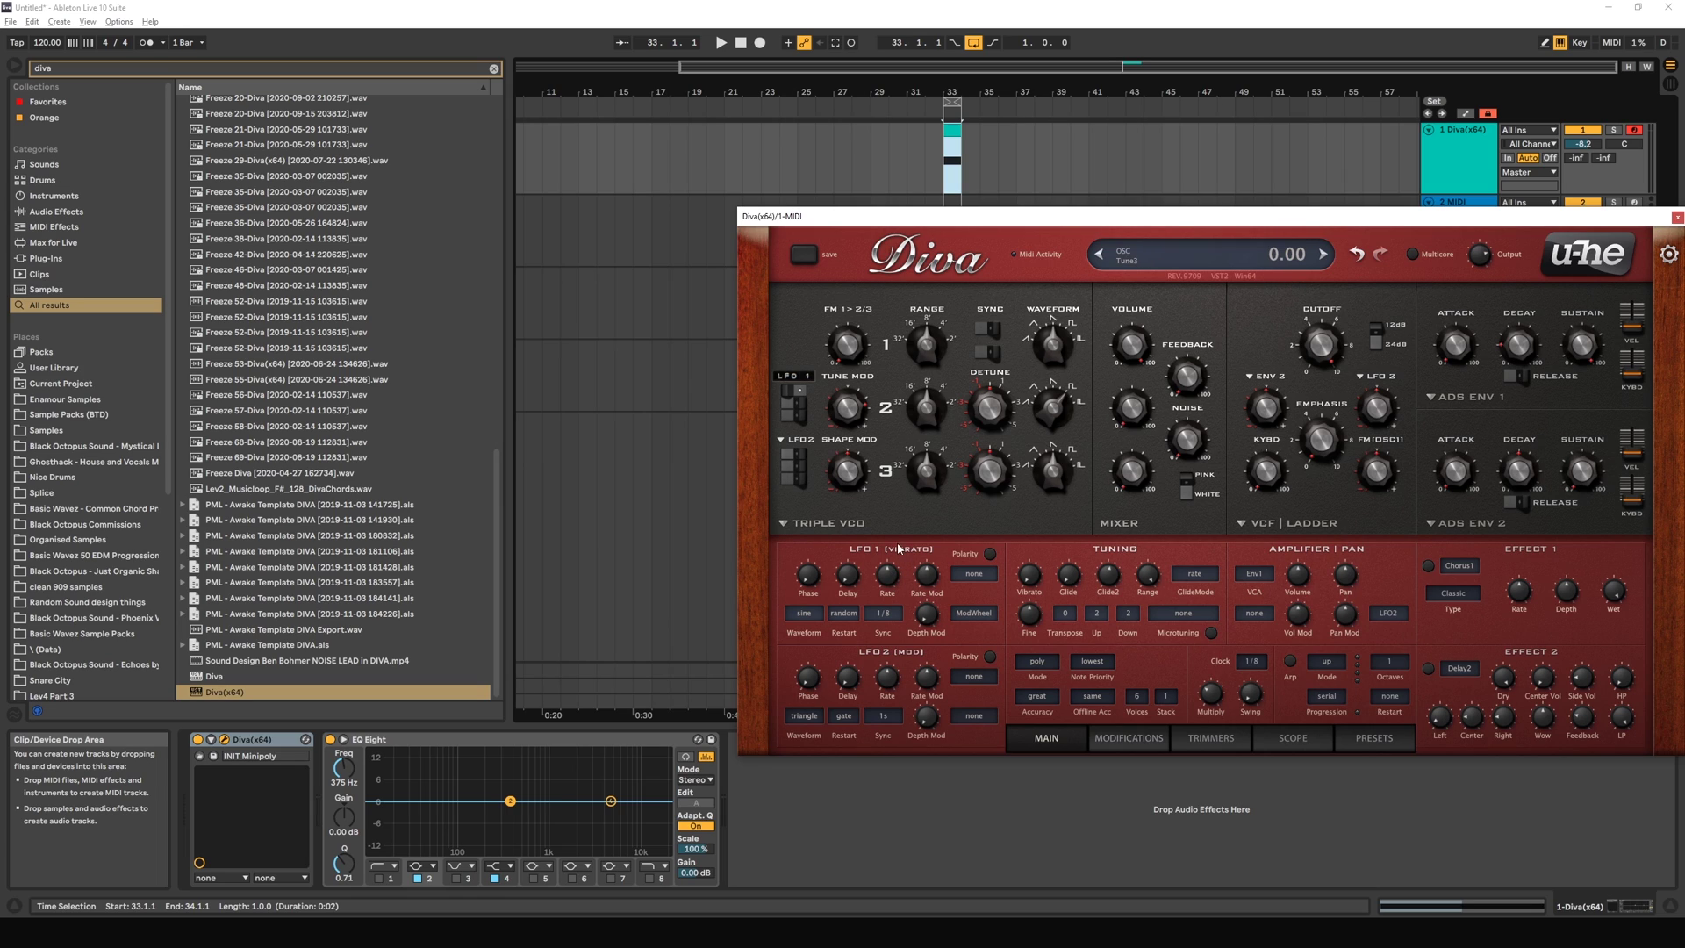
{"action": "mouse_move", "coordinate": [890, 582]}
{"action": "left_mouse_down"}
{"action": "mouse_move", "coordinate": [892, 609]}
{"action": "mouse_move", "coordinate": [892, 558]}
{"action": "mouse_move", "coordinate": [890, 588]}
{"action": "left_mouse_up"}
{"action": "double_click", "coordinate": [888, 580]}
{"action": "mouse_move", "coordinate": [887, 592]}
{"action": "left_mouse_down"}
{"action": "mouse_move", "coordinate": [895, 552]}
{"action": "mouse_move", "coordinate": [892, 584]}
{"action": "left_mouse_up"}
Step: Assign Velocity as LFO1's rate modulation source and adjust the rate mod amount
{"action": "left_click", "coordinate": [971, 583]}
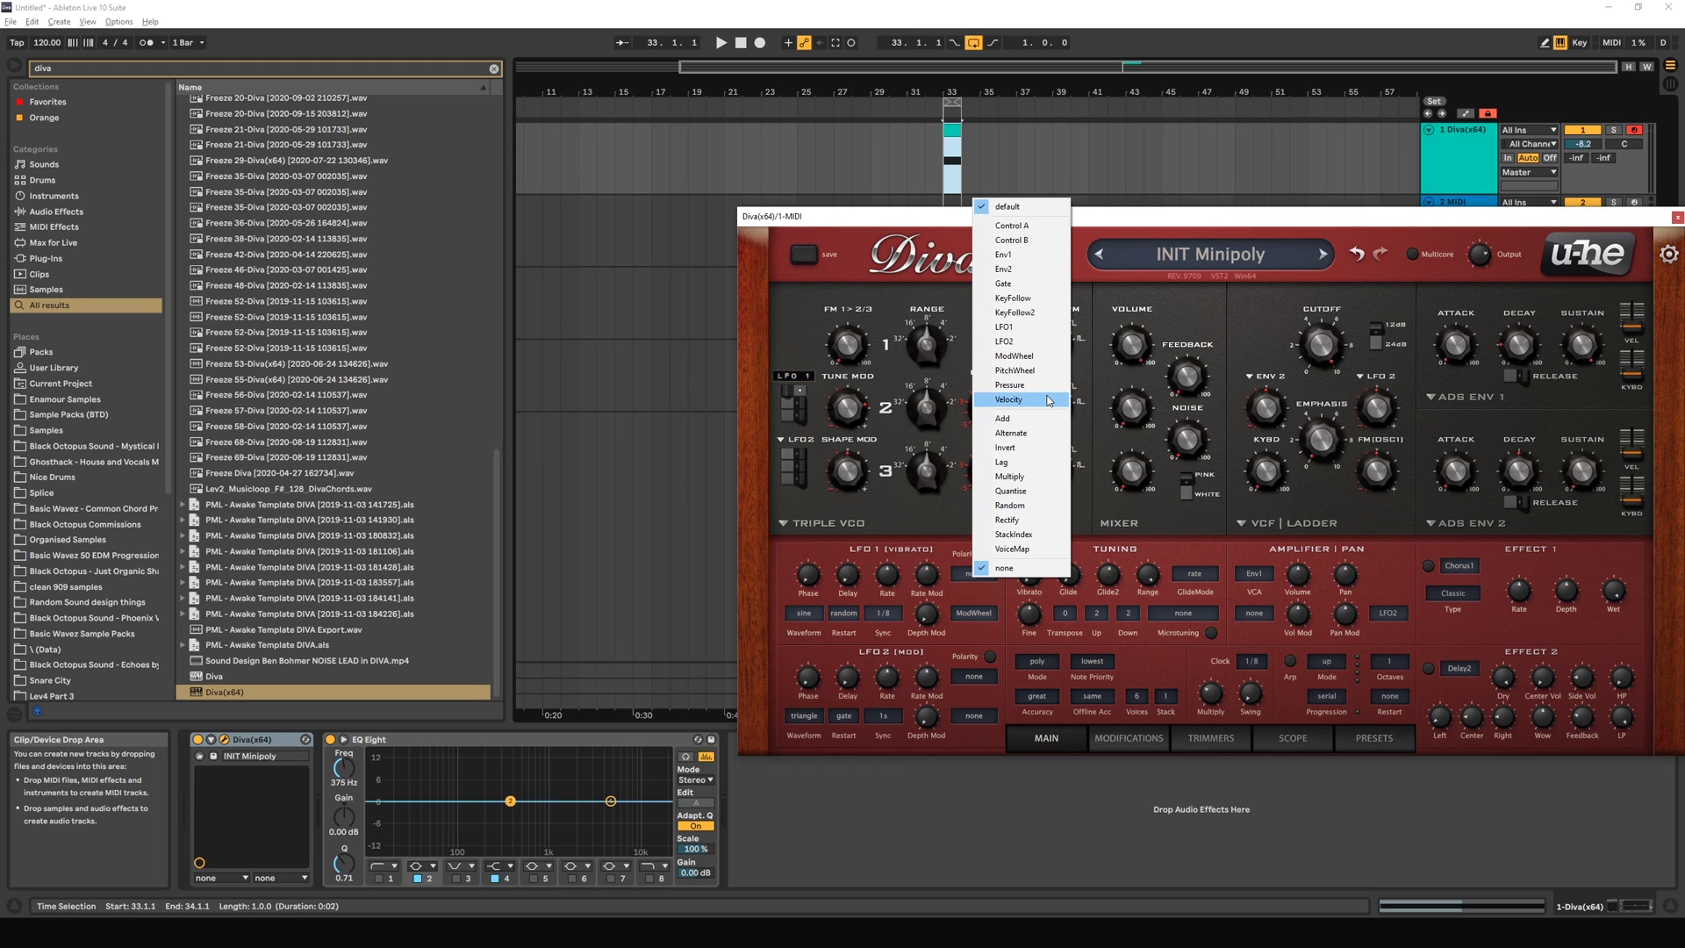
{"action": "left_click", "coordinate": [1028, 406]}
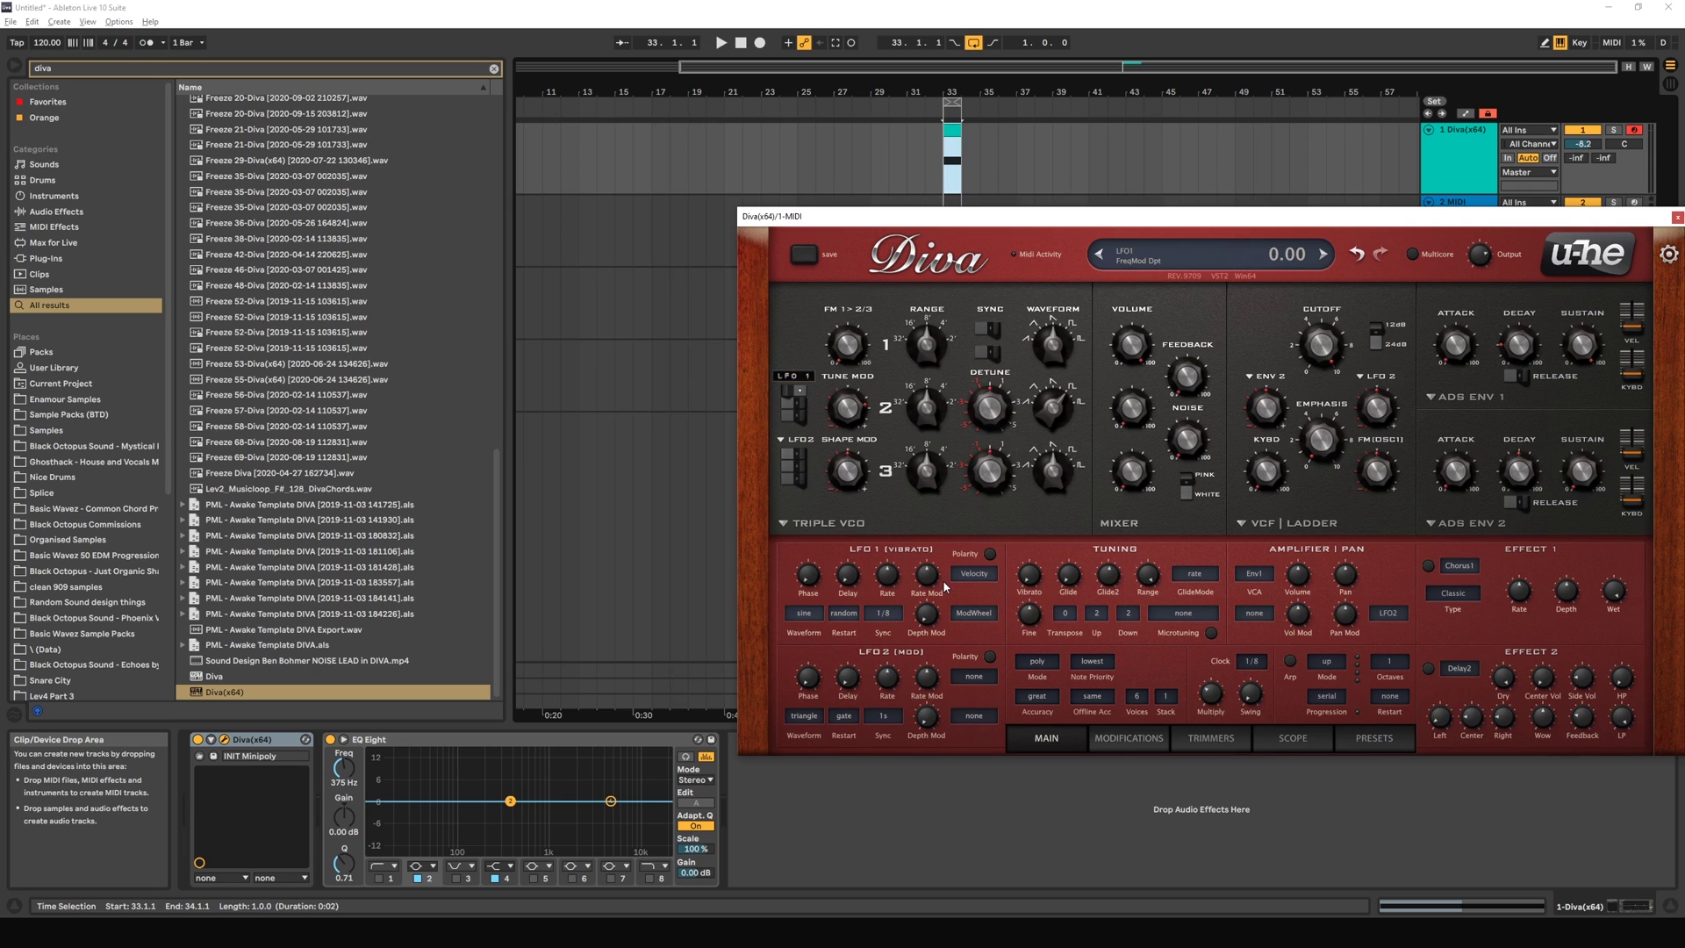
{"action": "left_click_drag", "start_coordinate": [930, 583], "coordinate": [932, 562]}
Step: Audition the rate modulation with the Diva clip's G3 note at velocity 1 and back at 127
{"action": "double_click", "coordinate": [953, 141]}
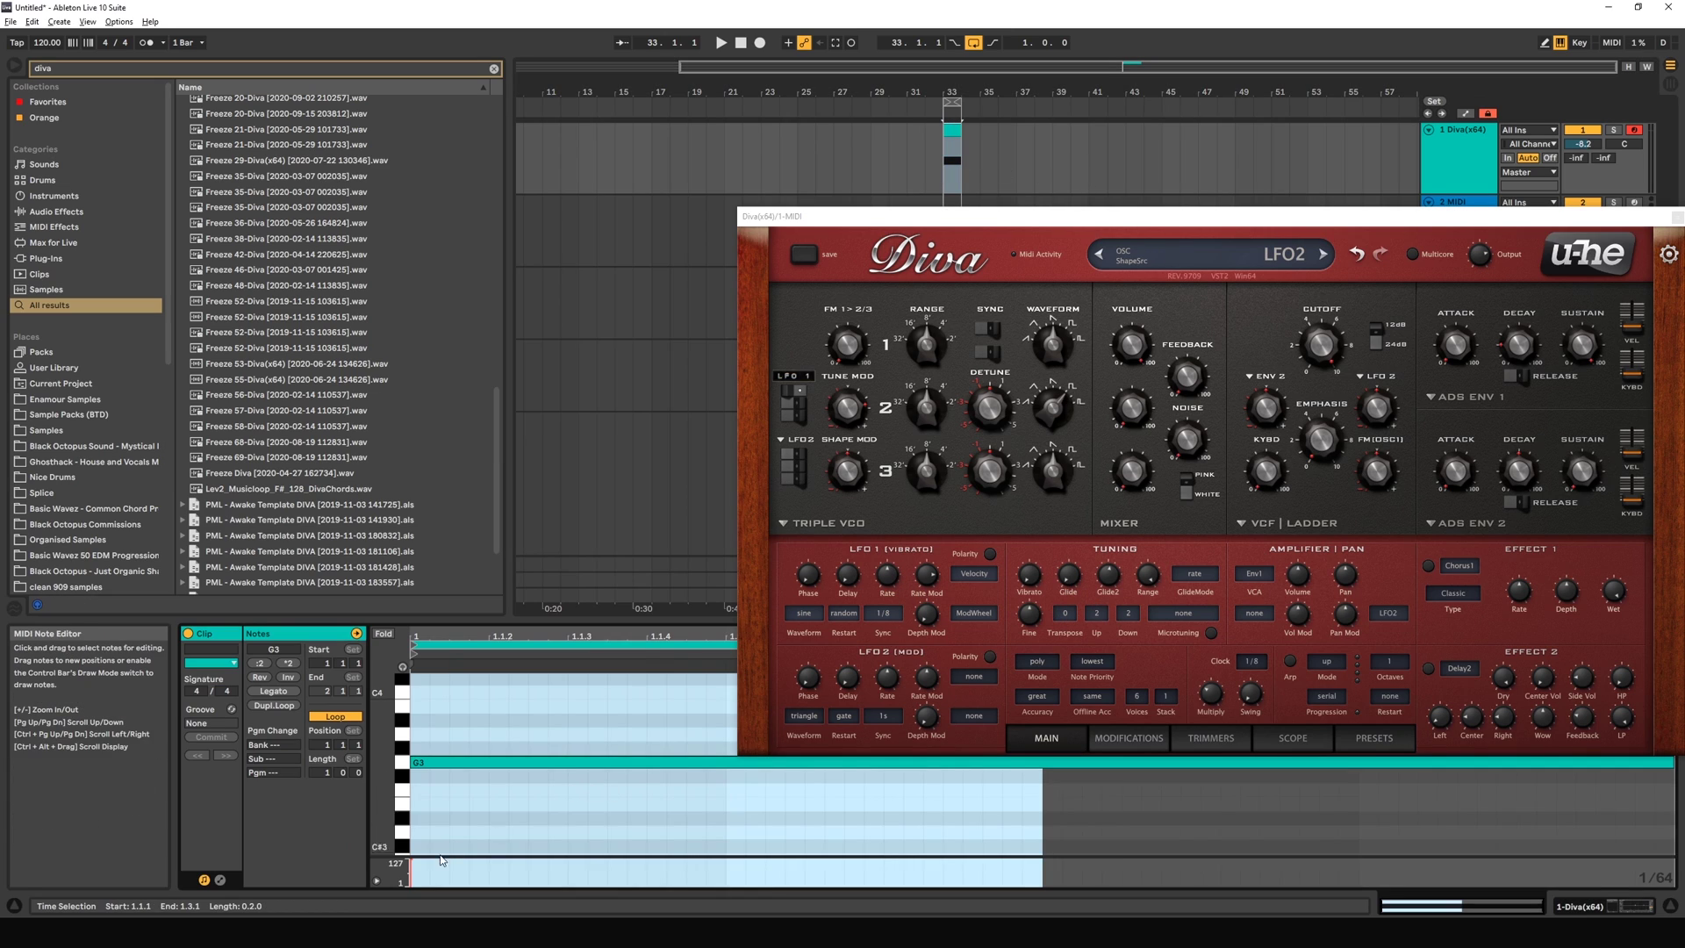
{"action": "left_click", "coordinate": [407, 866]}
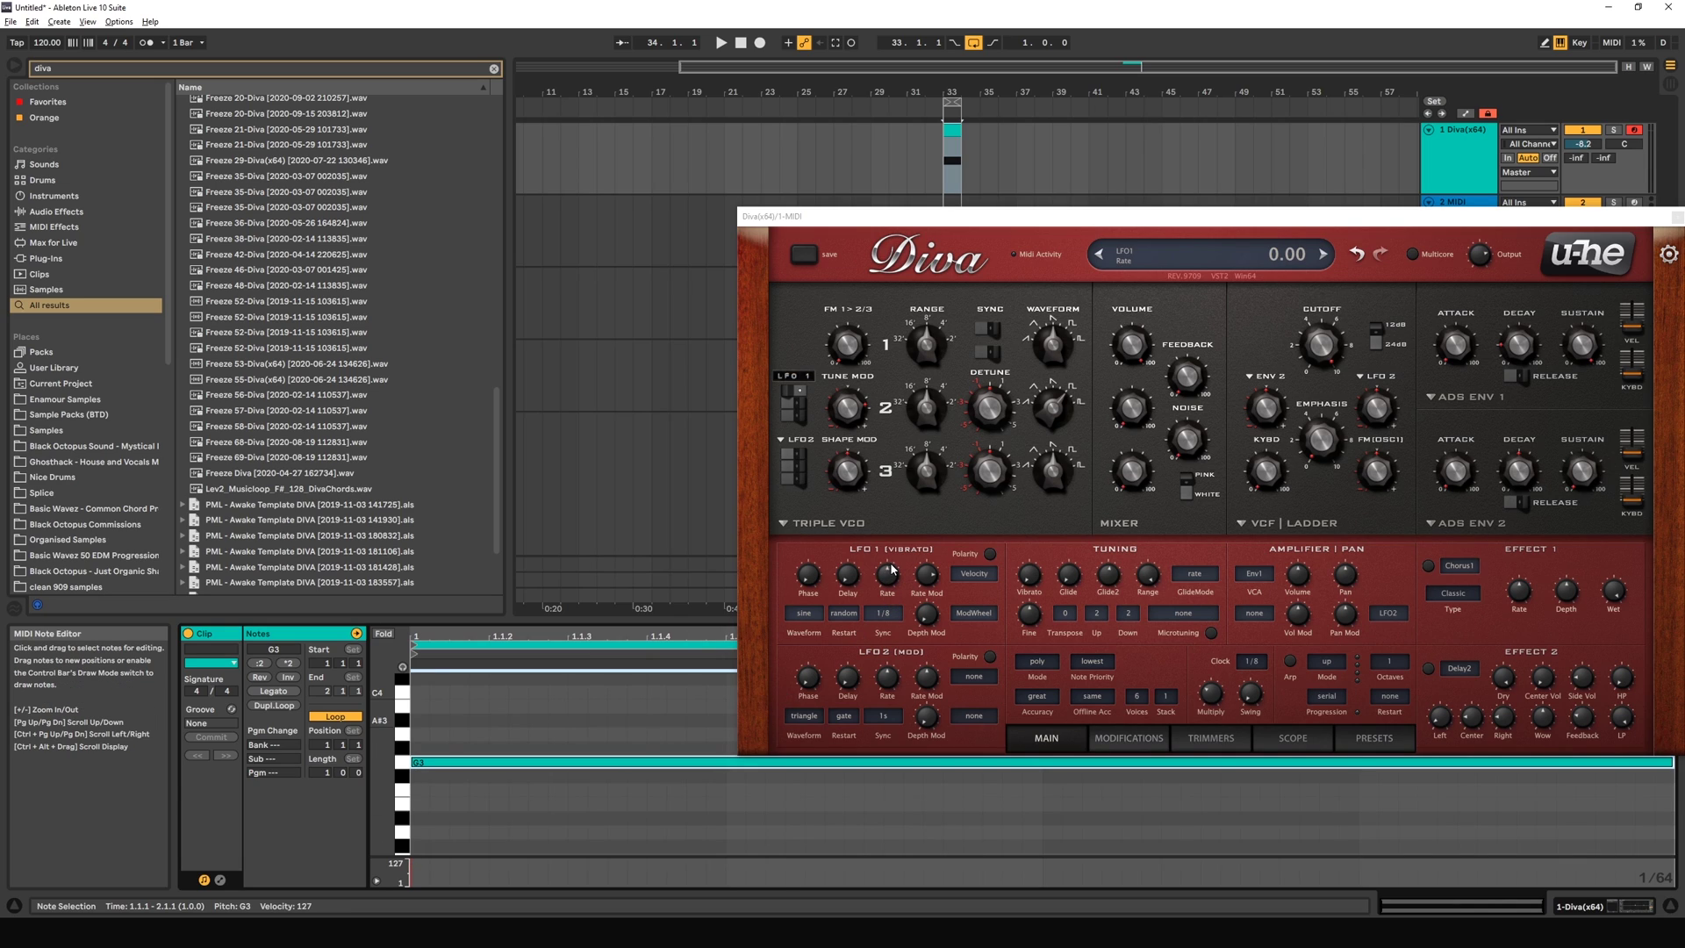
{"action": "left_click", "coordinate": [926, 762]}
{"action": "left_click_drag", "start_coordinate": [420, 866], "coordinate": [412, 893]}
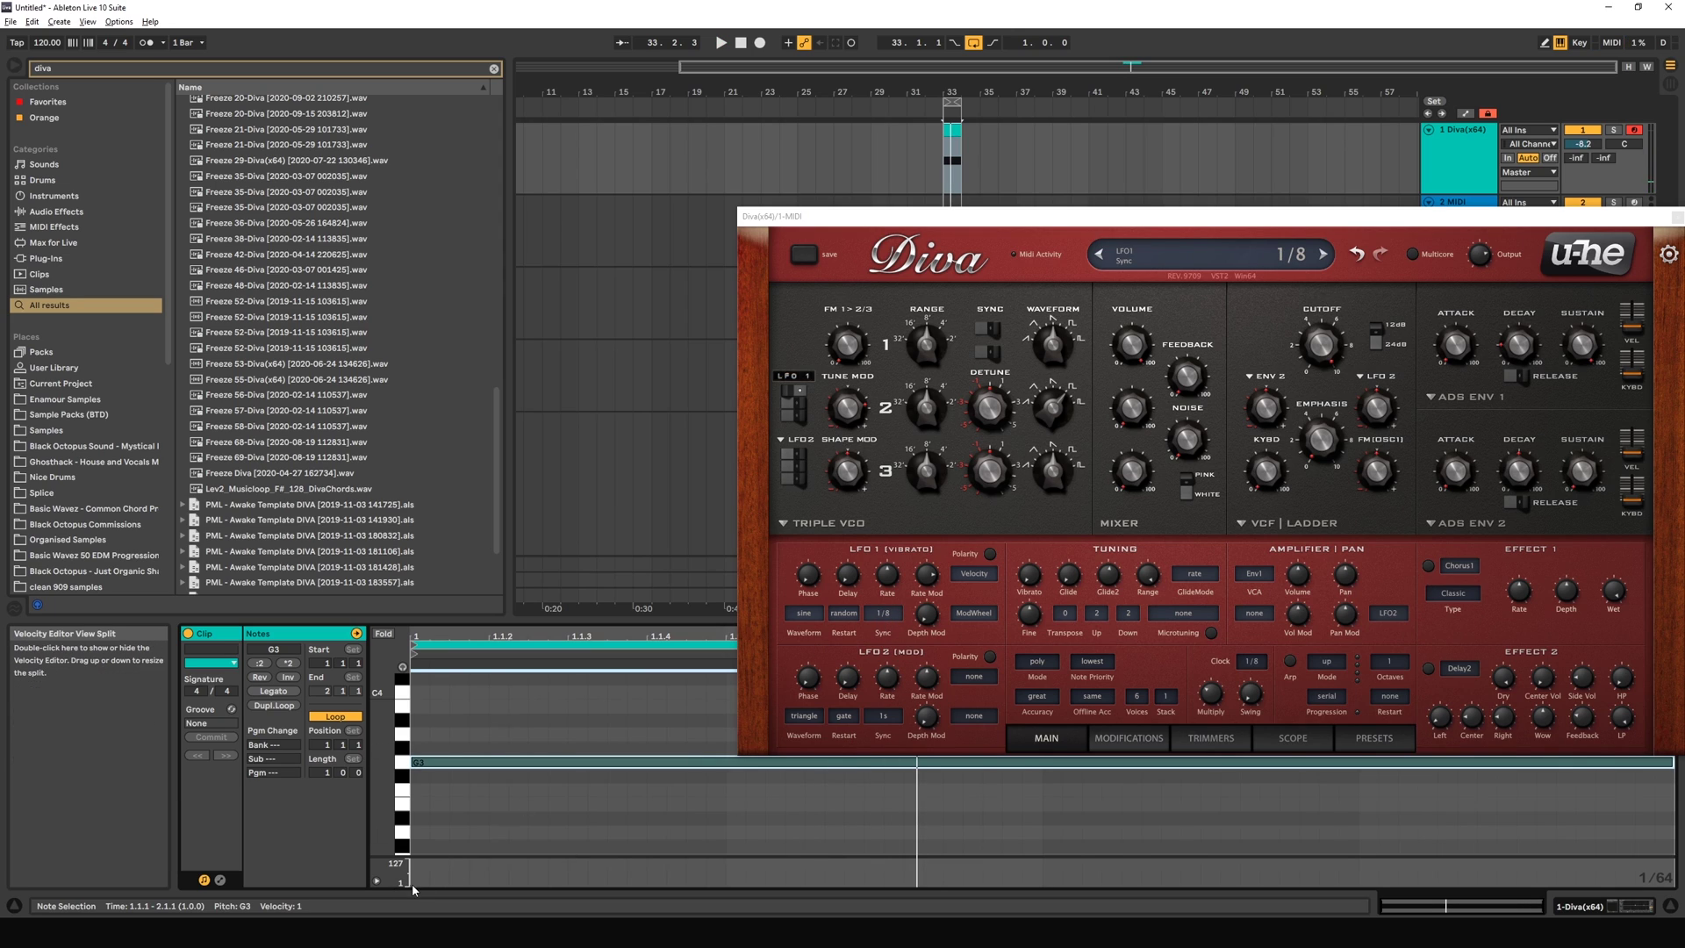
{"action": "left_click", "coordinate": [924, 575]}
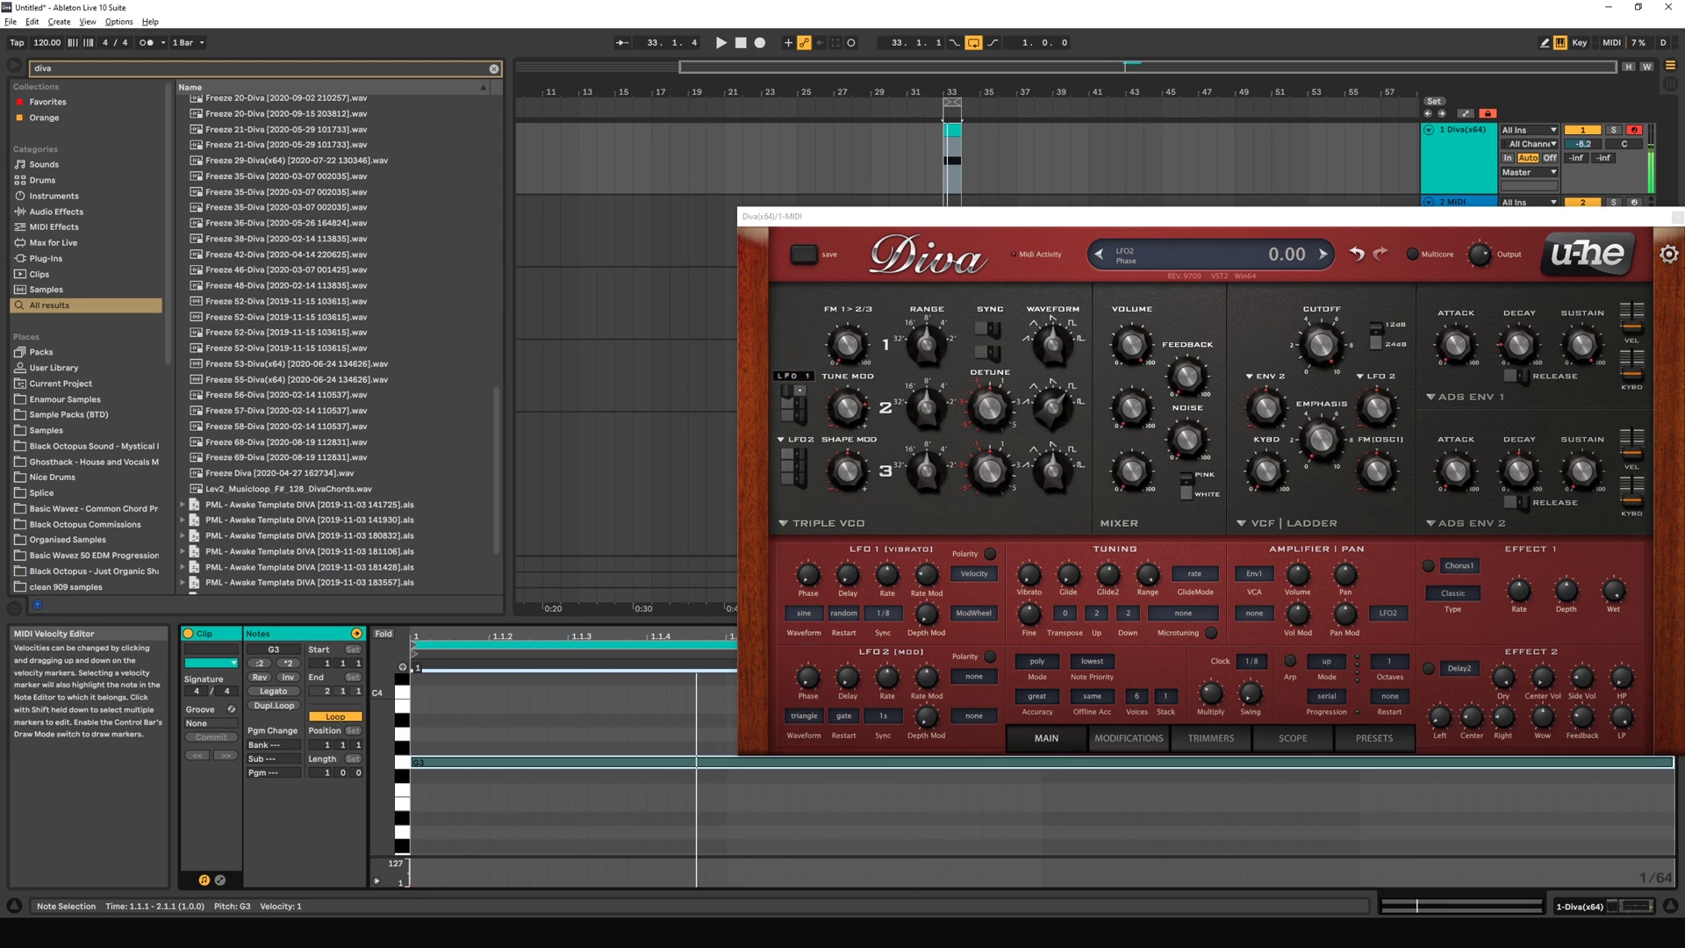
{"action": "left_click", "coordinate": [696, 762]}
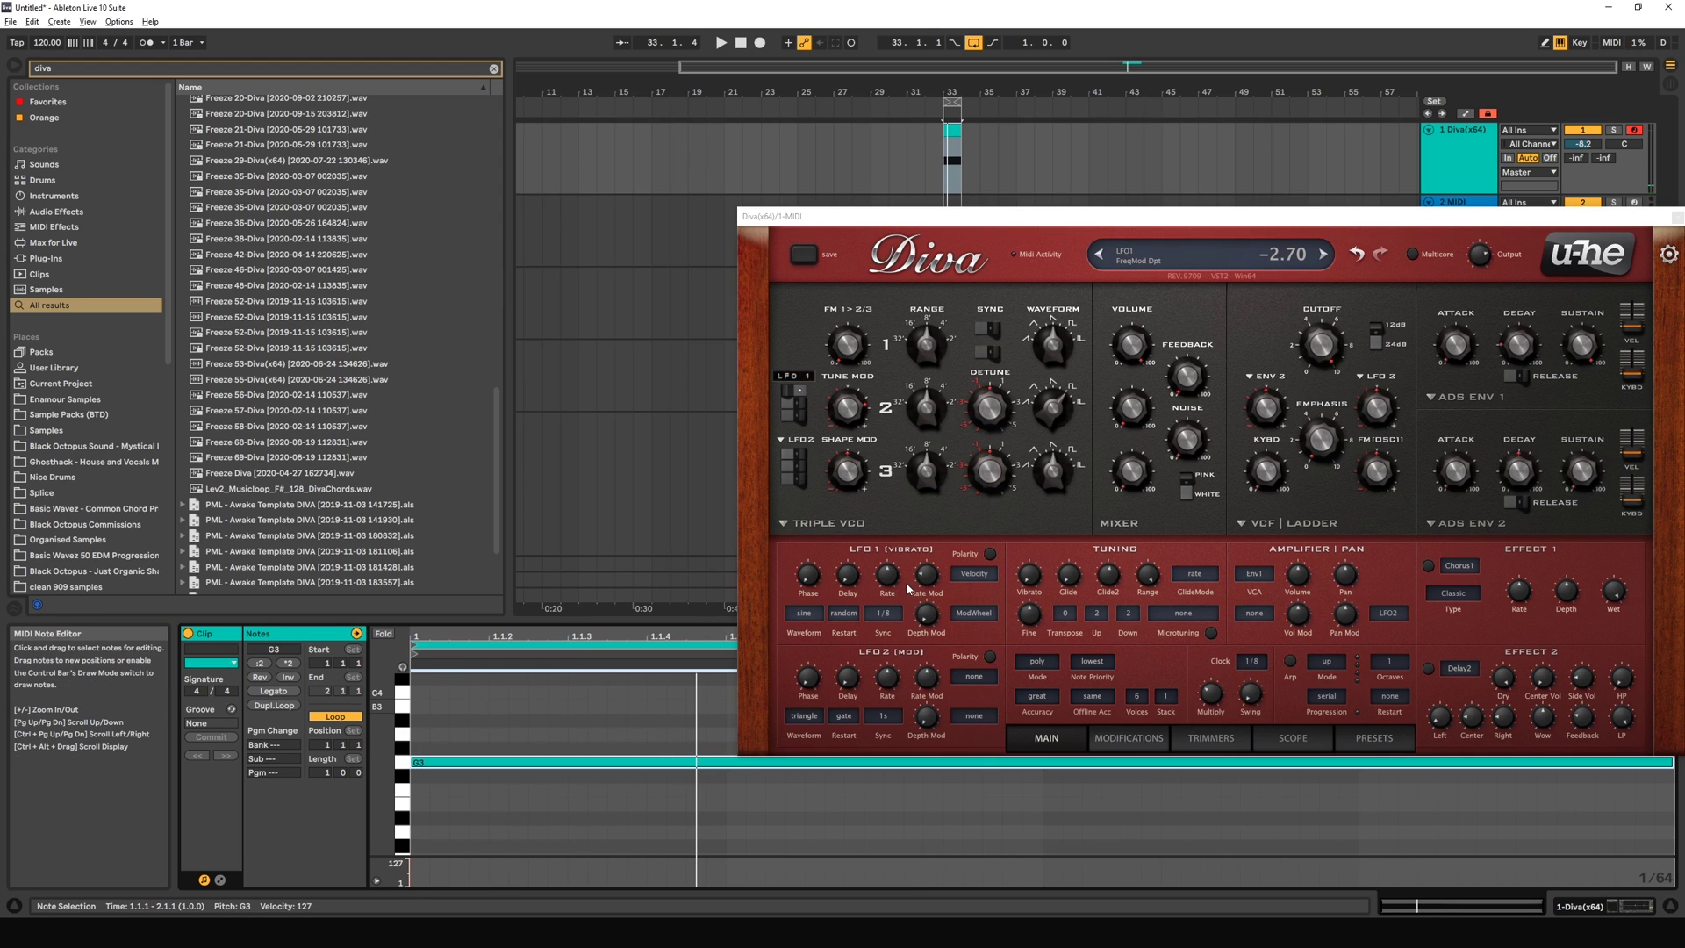
{"action": "key", "text": "space"}
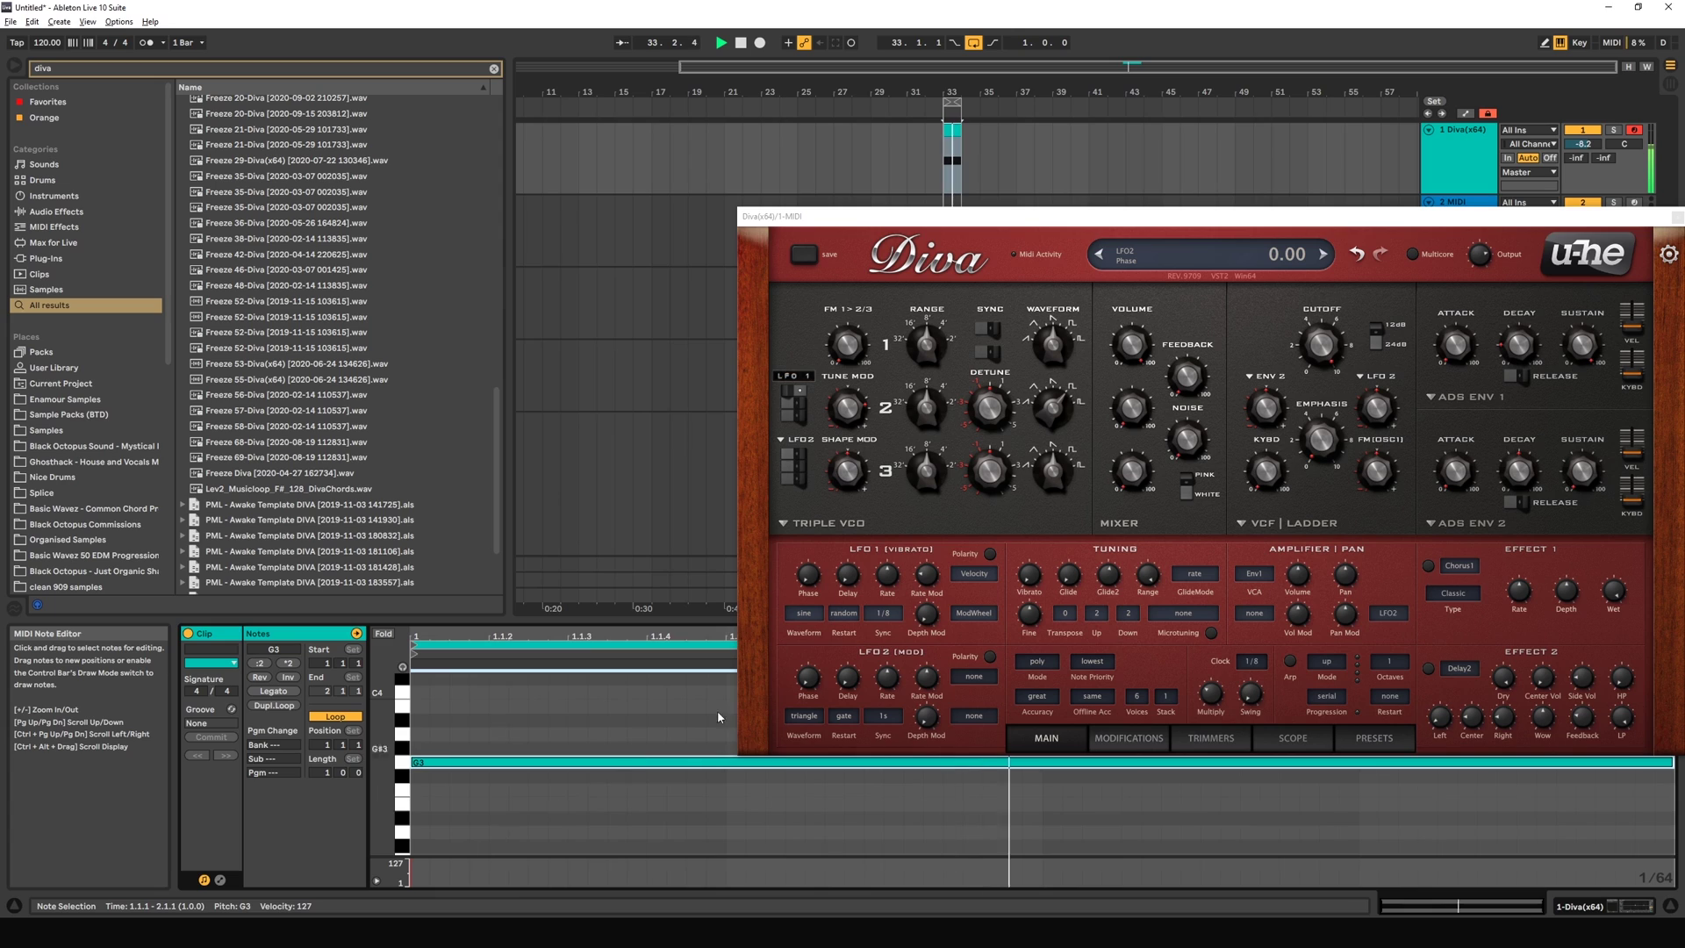
{"action": "key", "text": "space"}
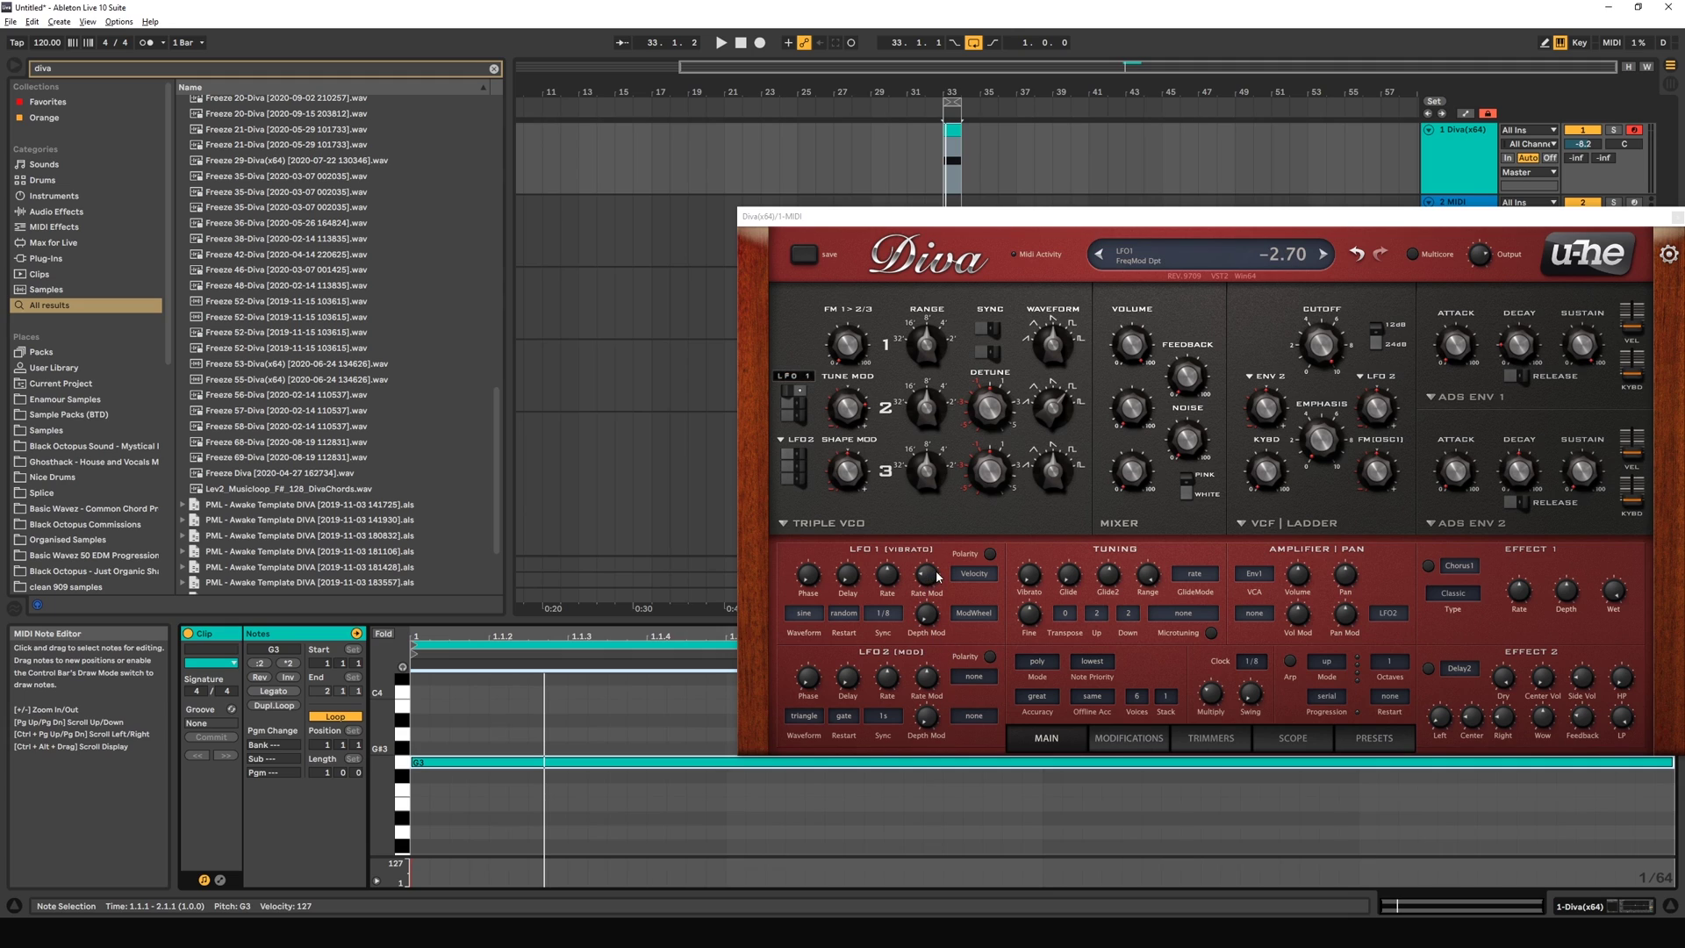
Step: Review LFO1's rate modulation sources, keep Velocity, and switch the LFO's polarity to positive
{"action": "left_click", "coordinate": [987, 576]}
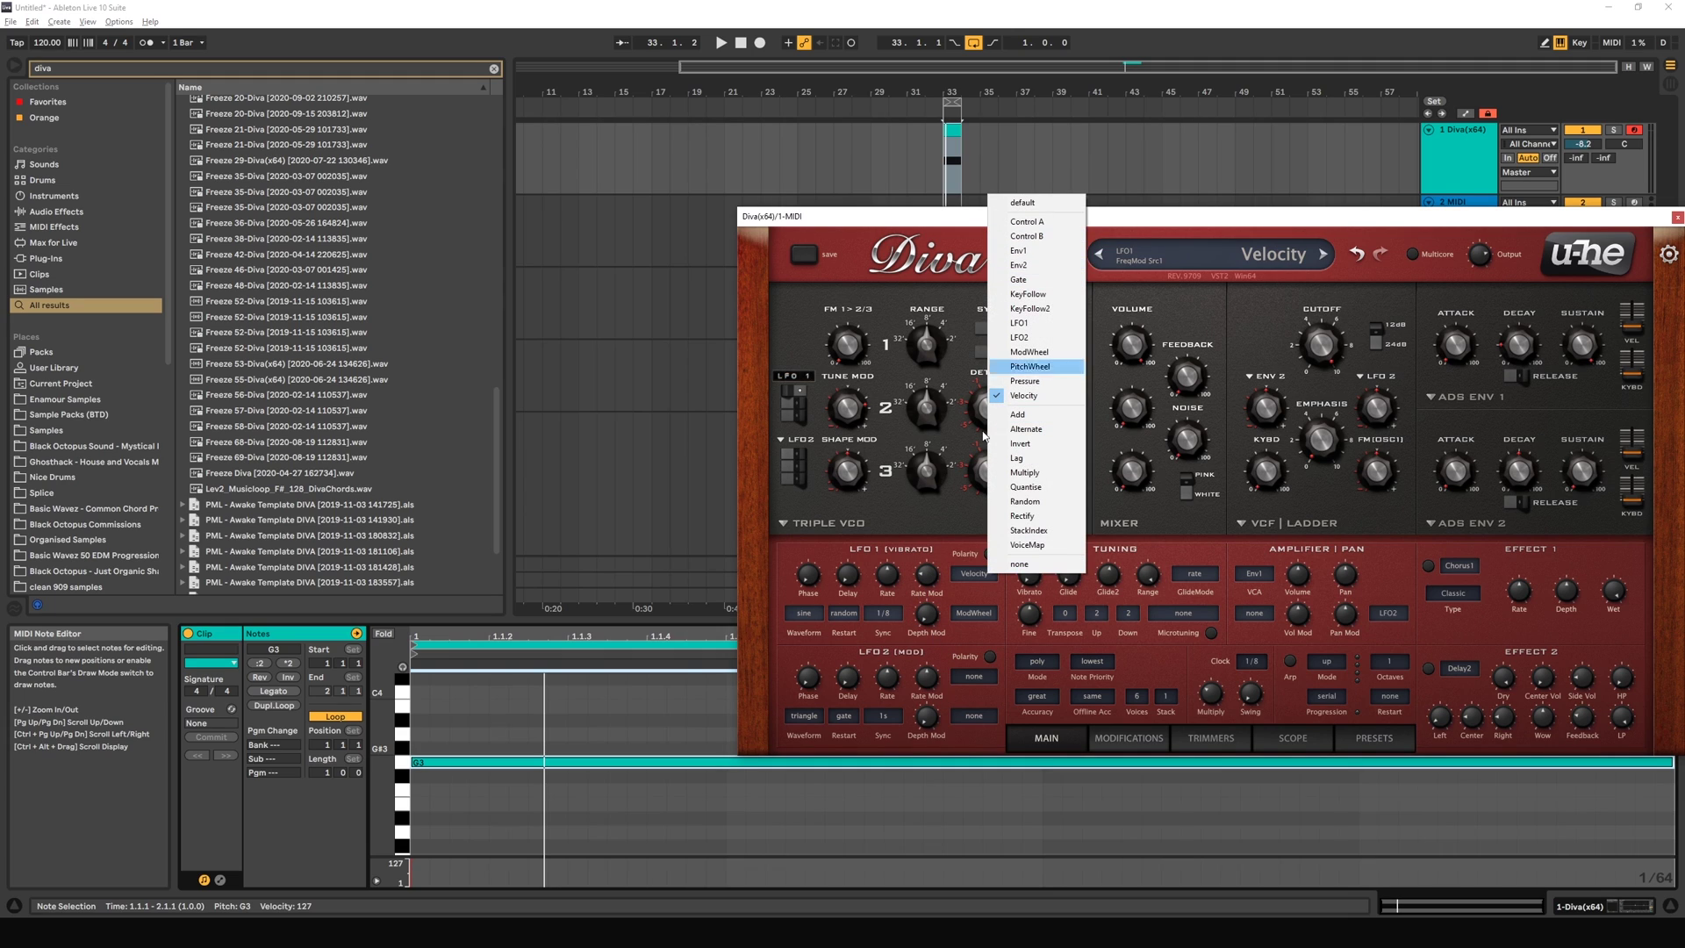
{"action": "left_click", "coordinate": [977, 573]}
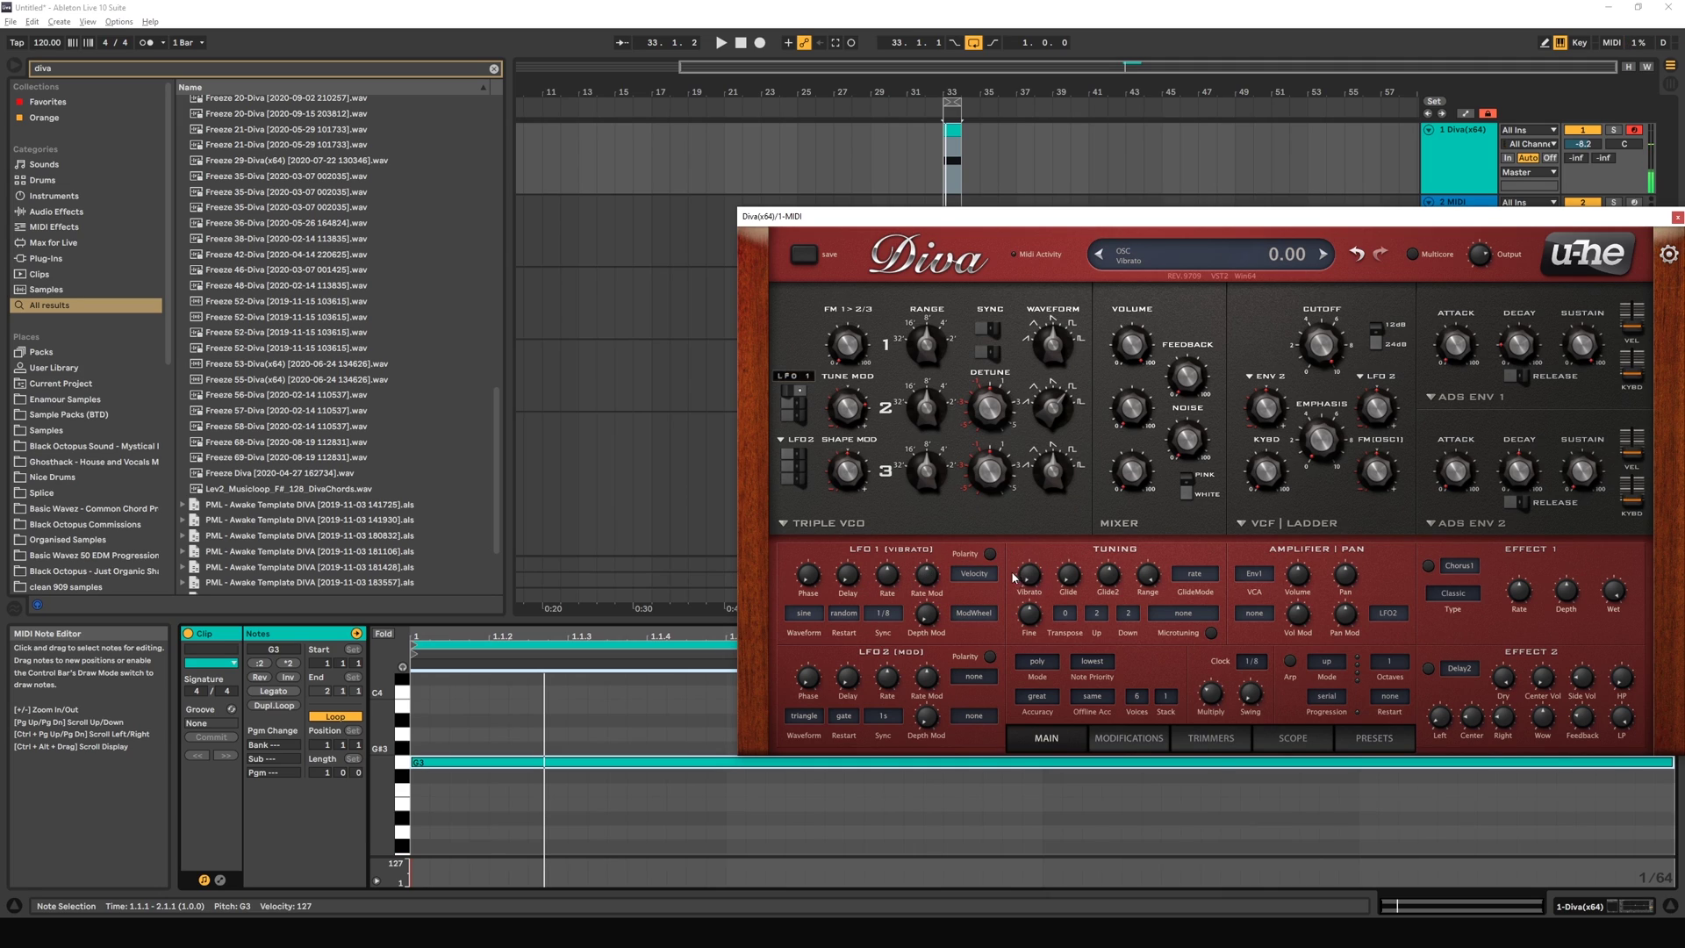
{"action": "left_click", "coordinate": [989, 554]}
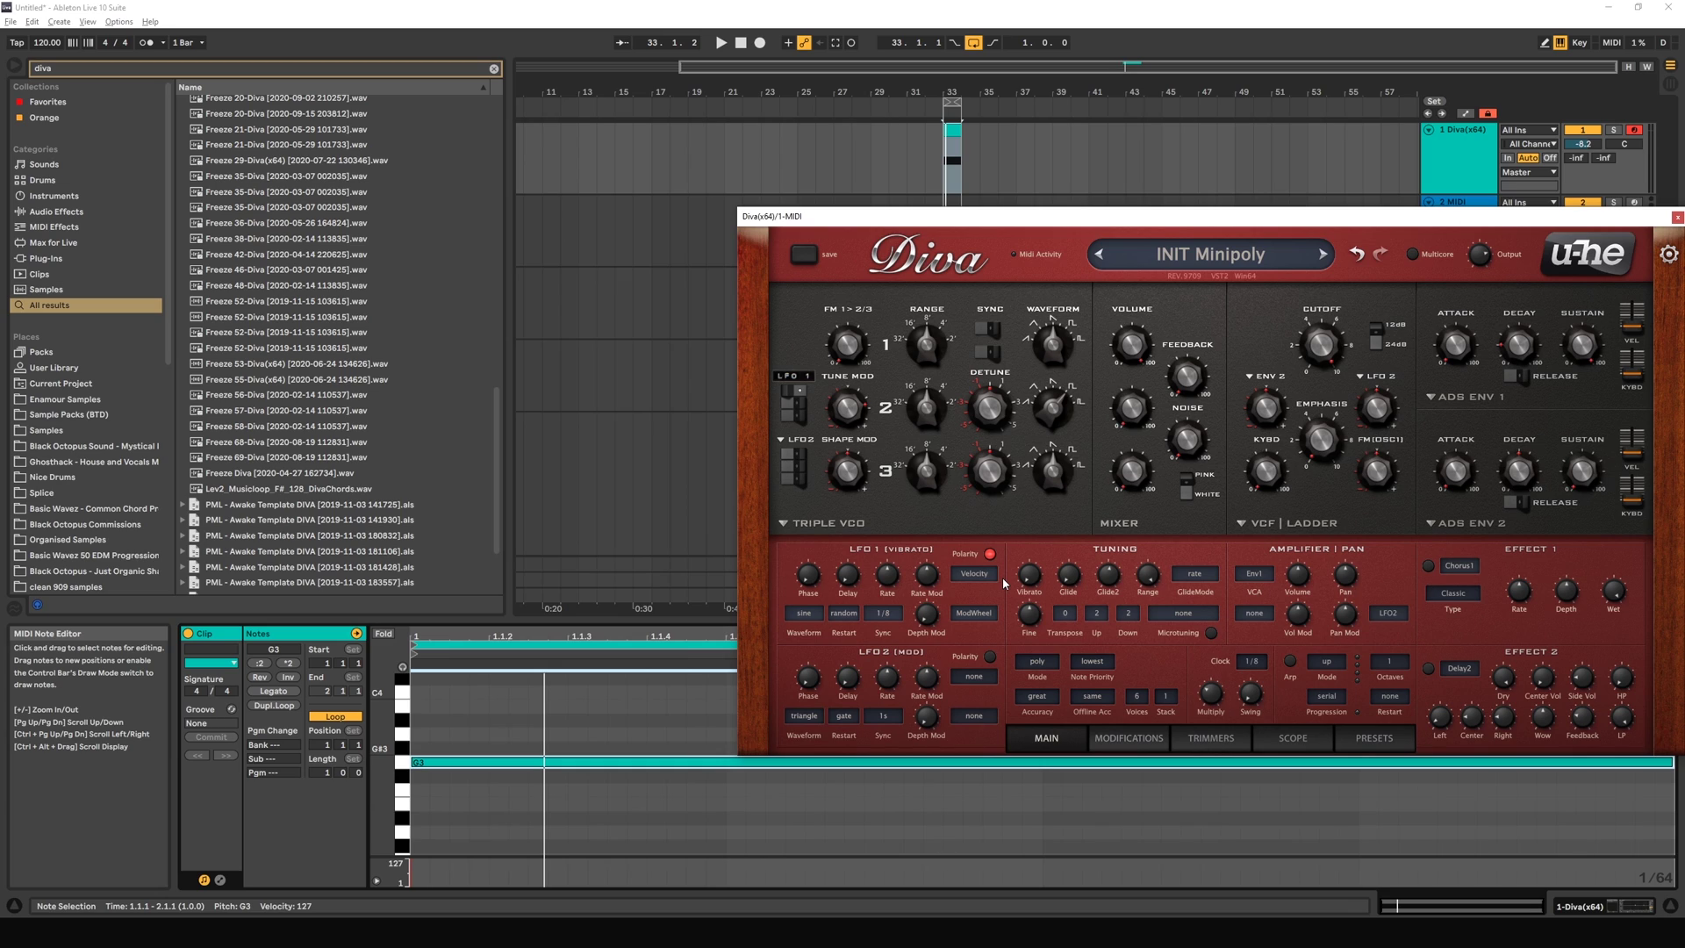
Step: Load Serum_x64 onto the second MIDI track and move its window clear of the LFO comparison area
{"action": "left_click", "coordinate": [1458, 201]}
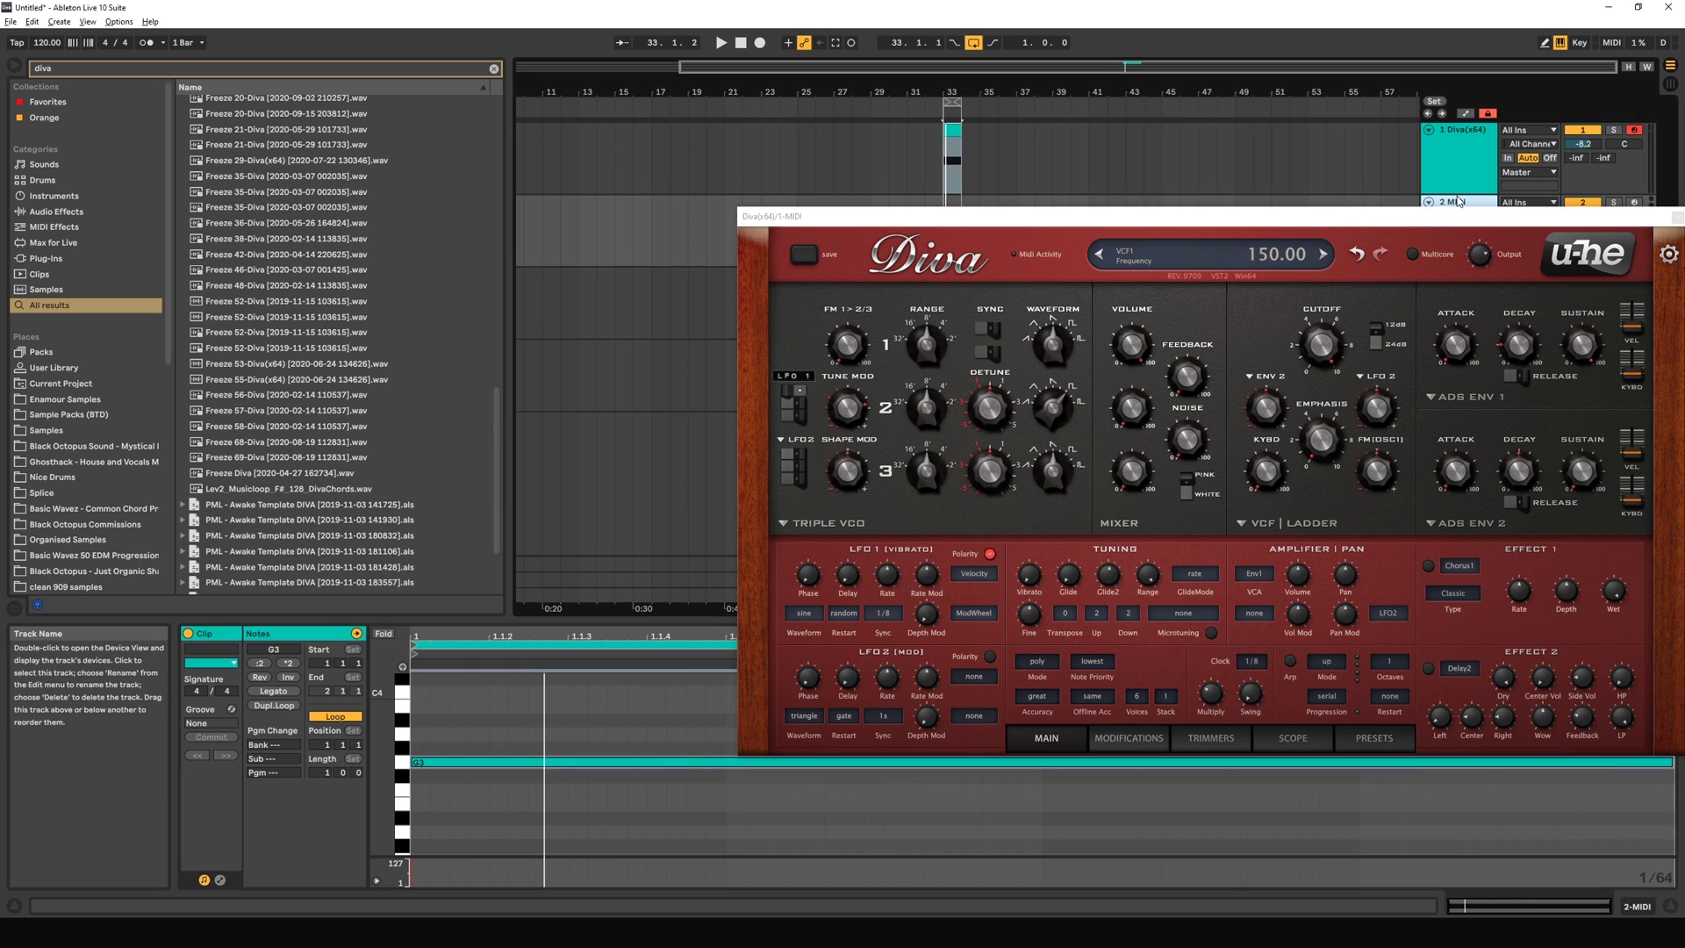
{"action": "double_click", "coordinate": [1458, 201]}
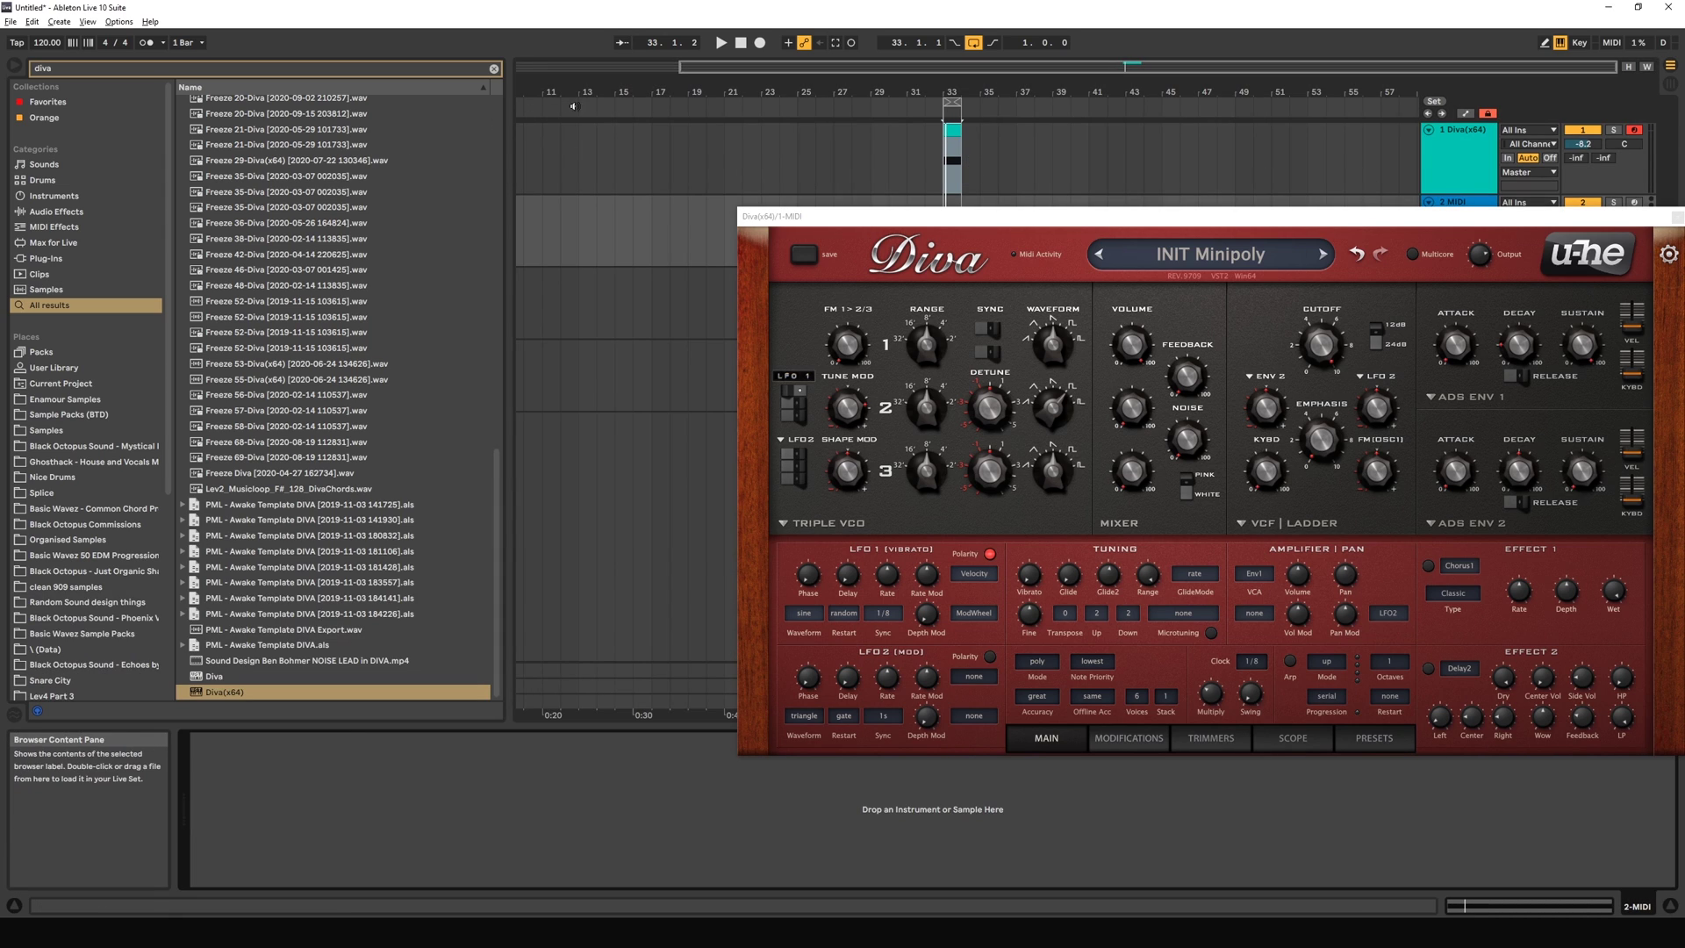
{"action": "left_click", "coordinate": [494, 69]}
{"action": "type", "text": "serum"}
{"action": "double_click", "coordinate": [228, 676]}
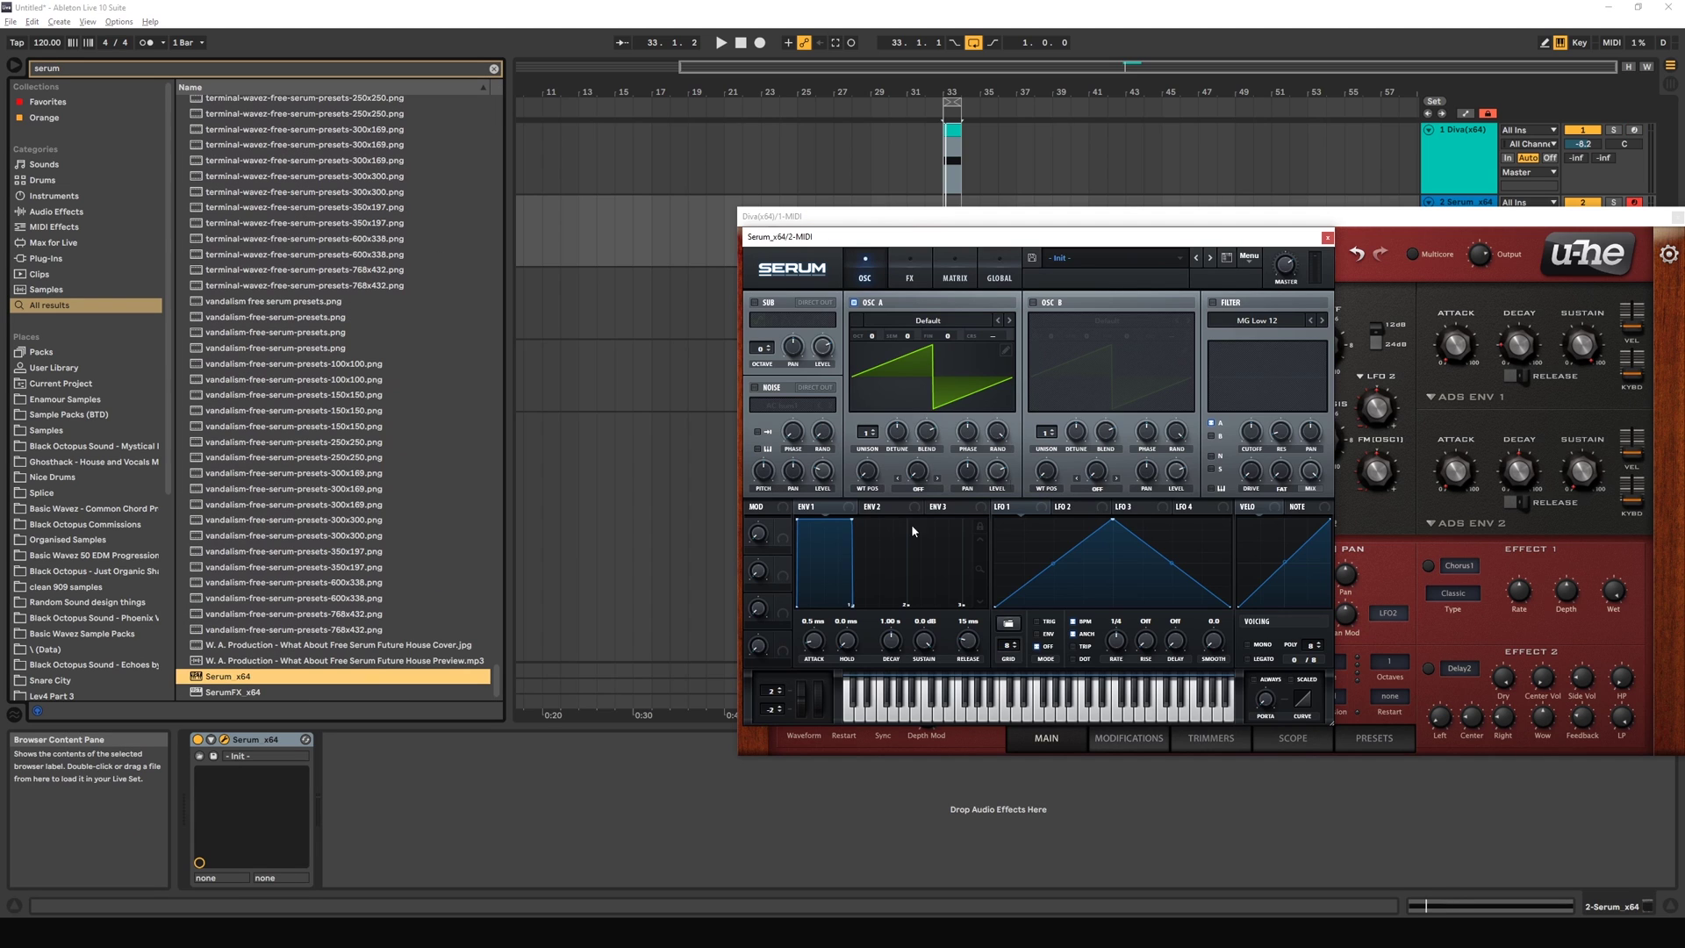
{"action": "left_click_drag", "start_coordinate": [1035, 241], "coordinate": [804, 319]}
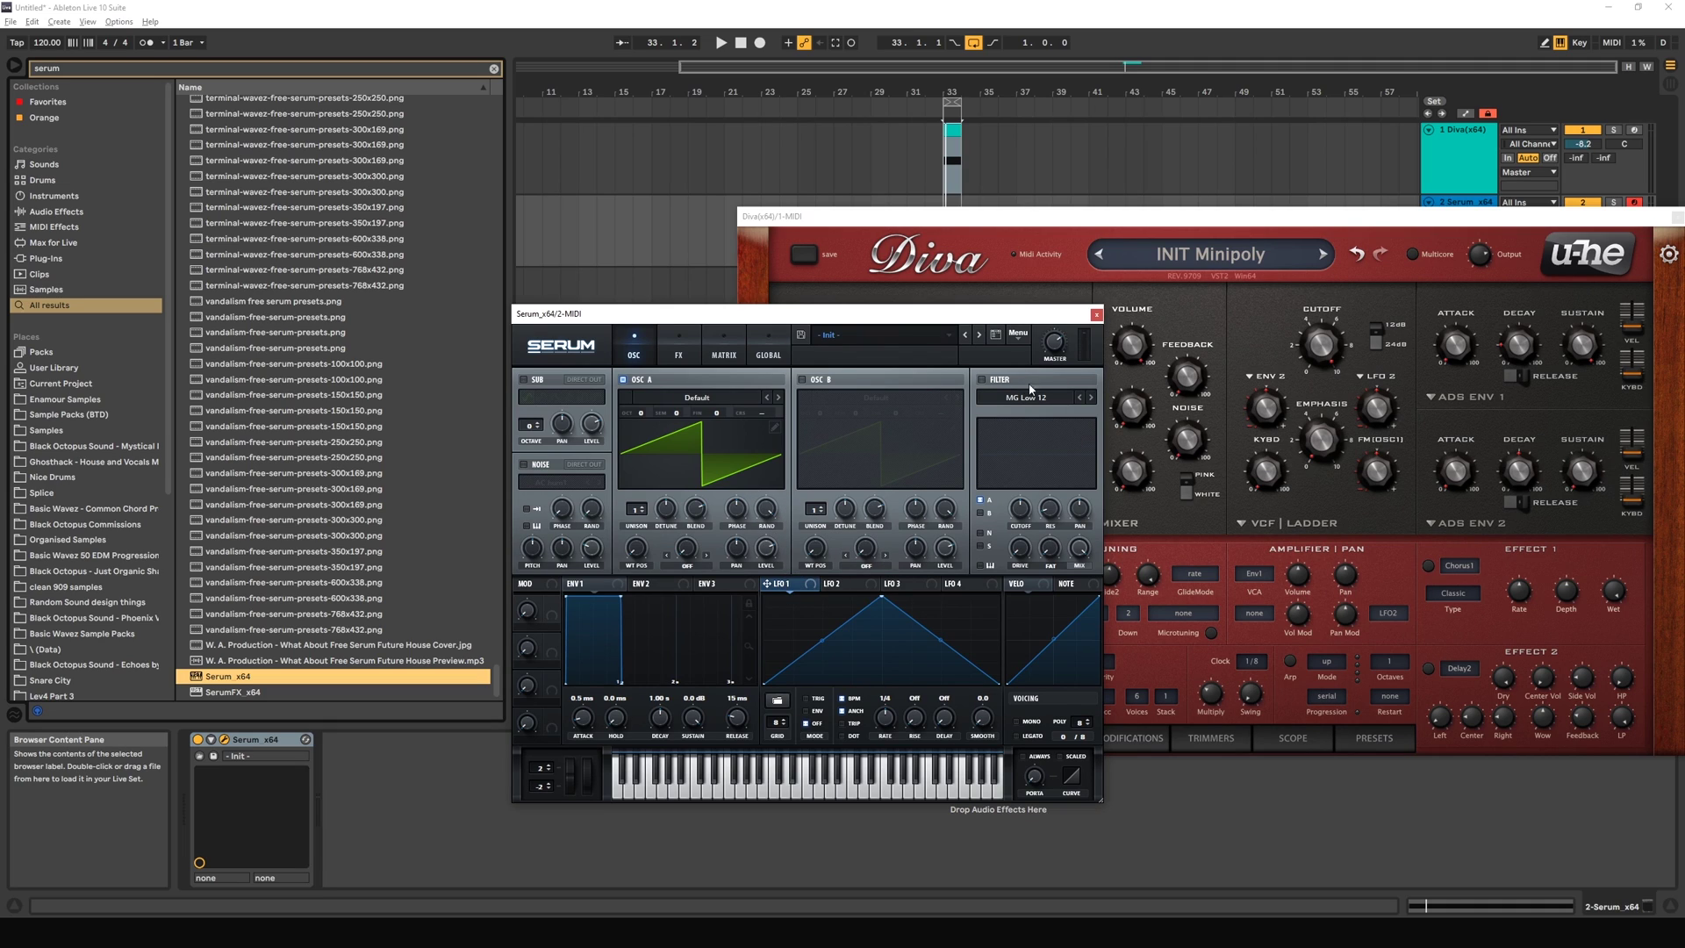
Step: Enable Serum's MG Low 12 filter and map LFO 1 to its cutoff, auditioning different modulation amounts
{"action": "left_click", "coordinate": [983, 380]}
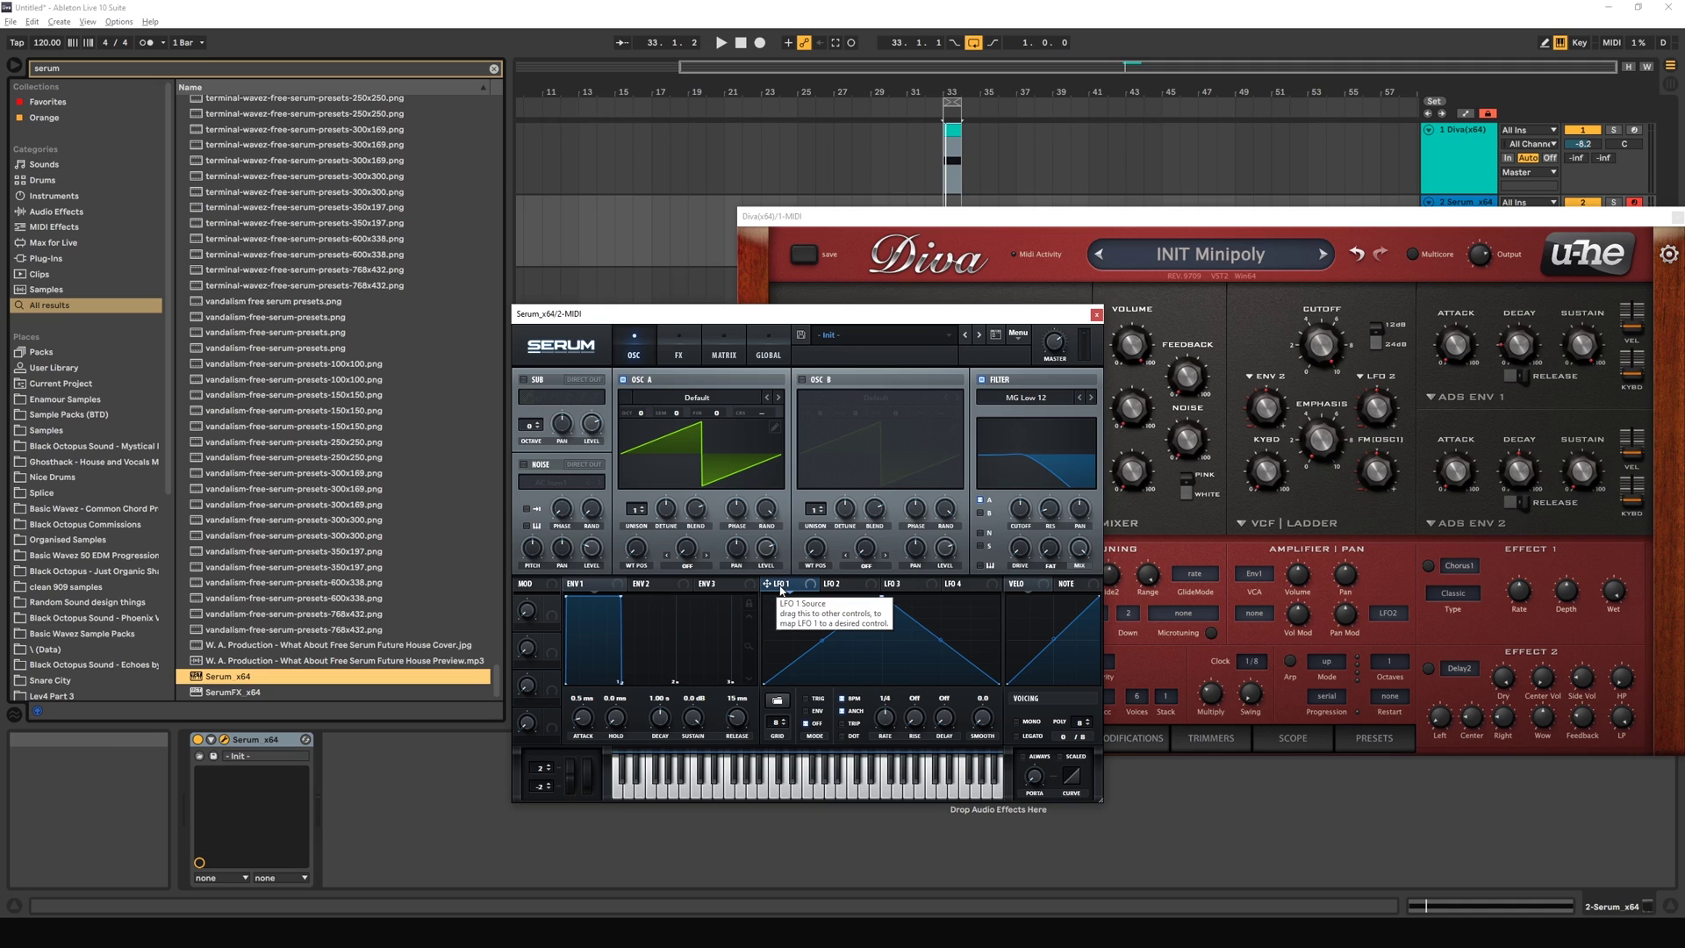
{"action": "left_click_drag", "start_coordinate": [1028, 509], "coordinate": [1021, 509]}
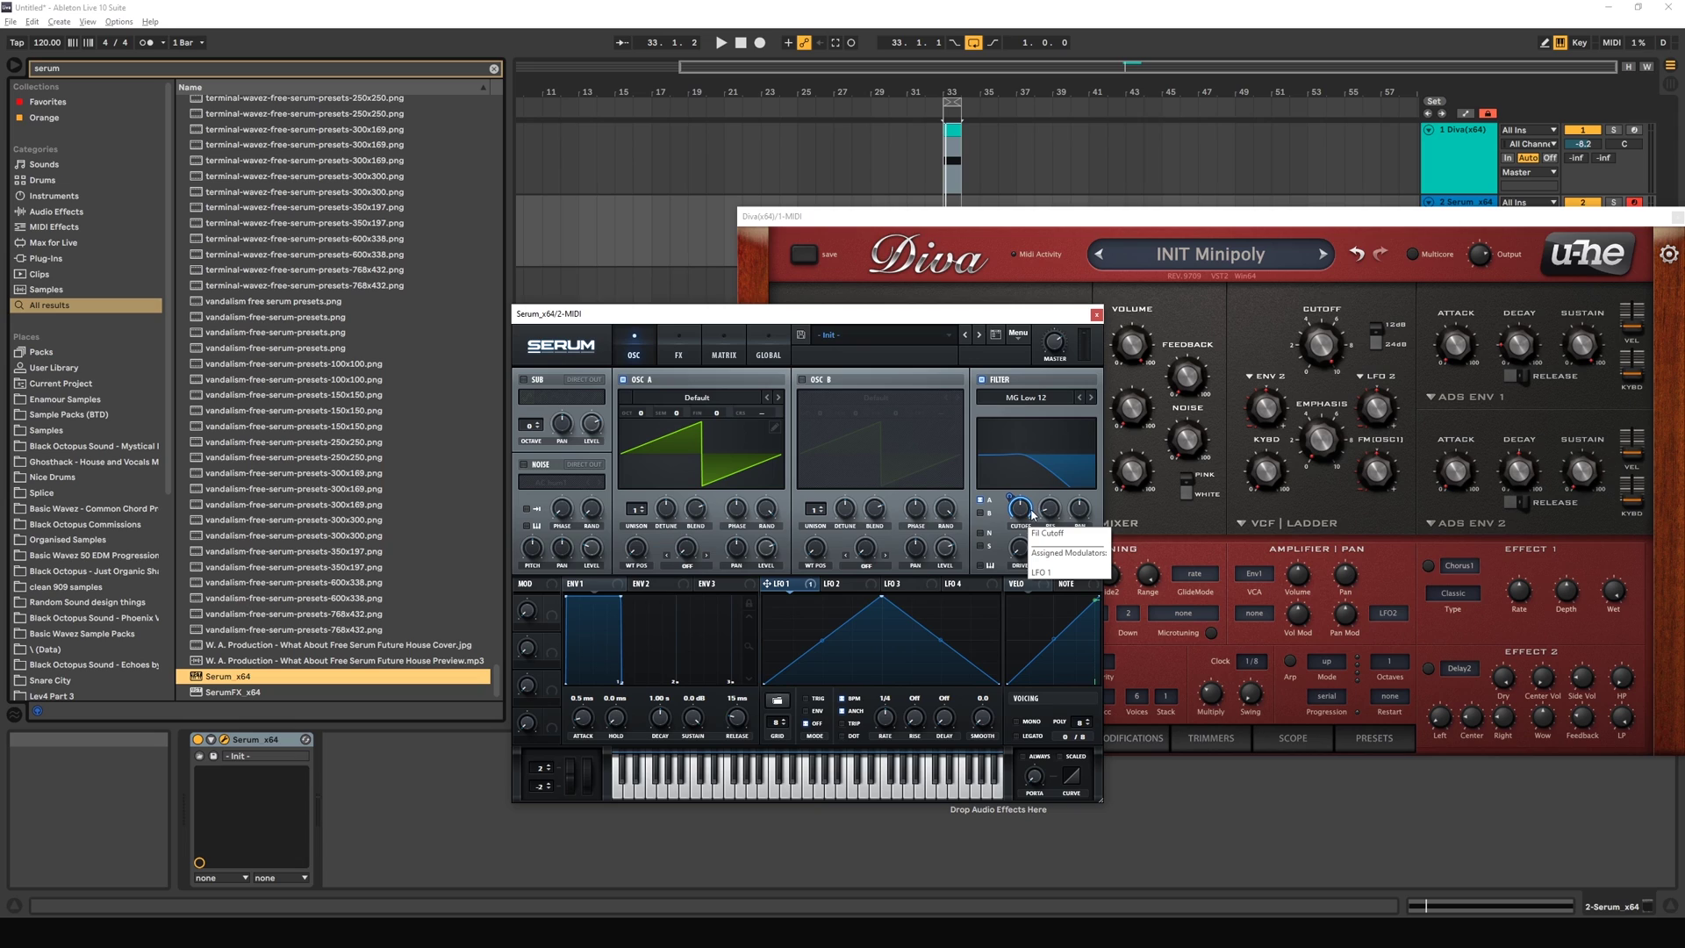
{"action": "key", "text": "a"}
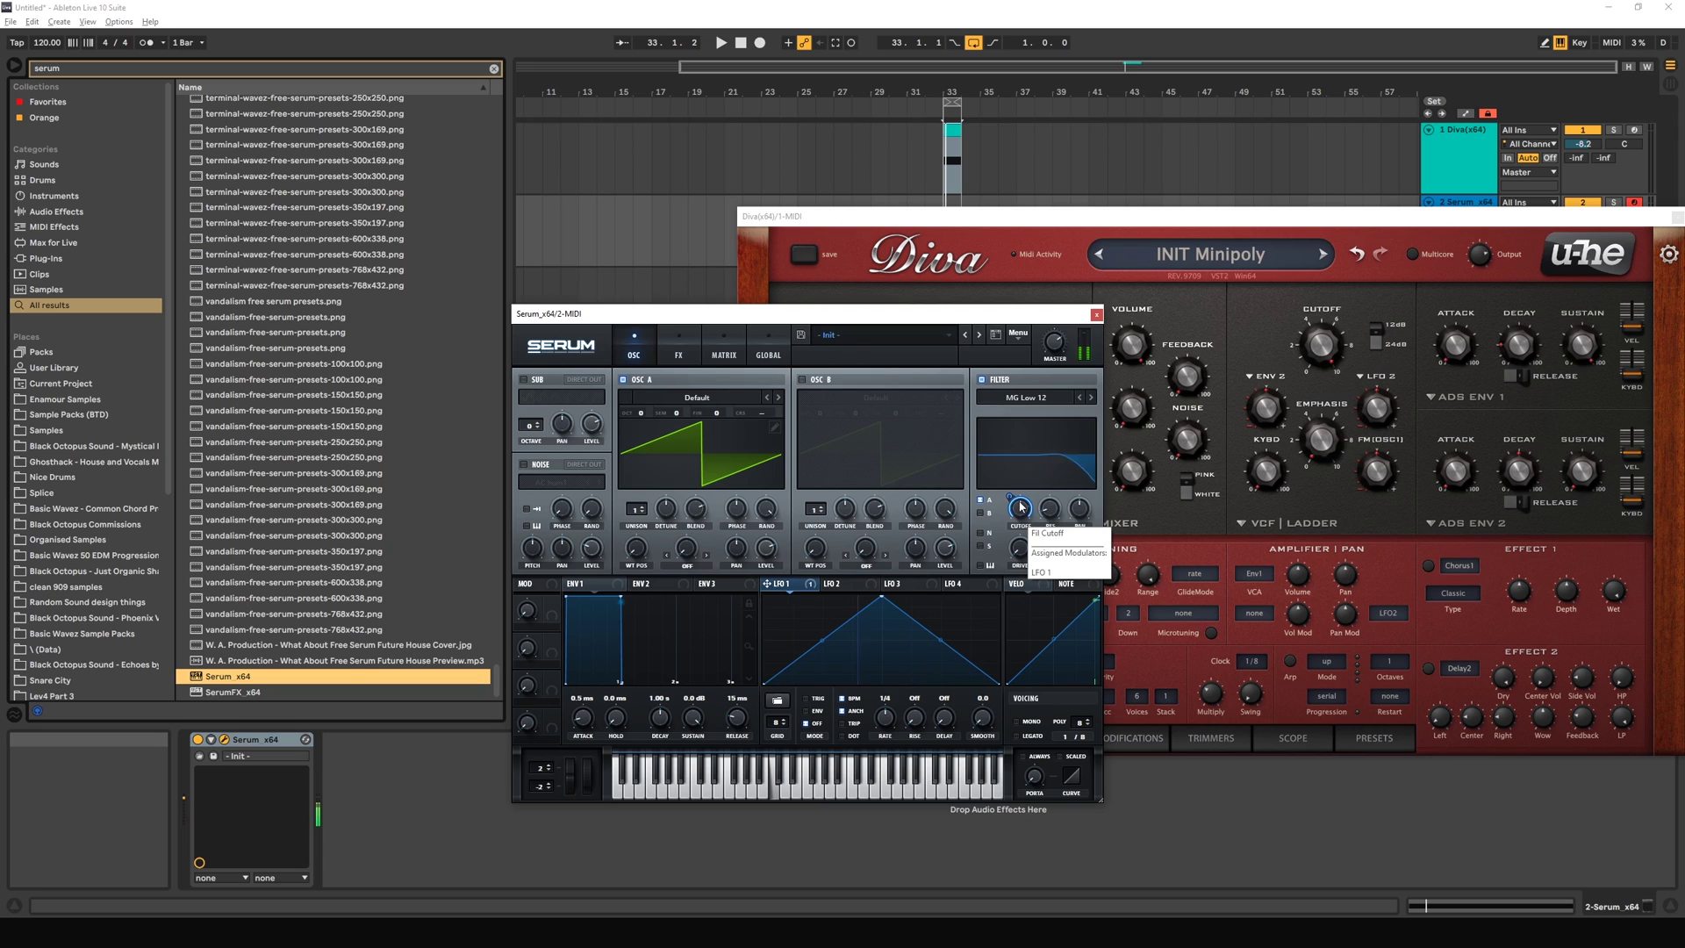
{"action": "mouse_move", "coordinate": [1010, 498]}
{"action": "key", "text": "a"}
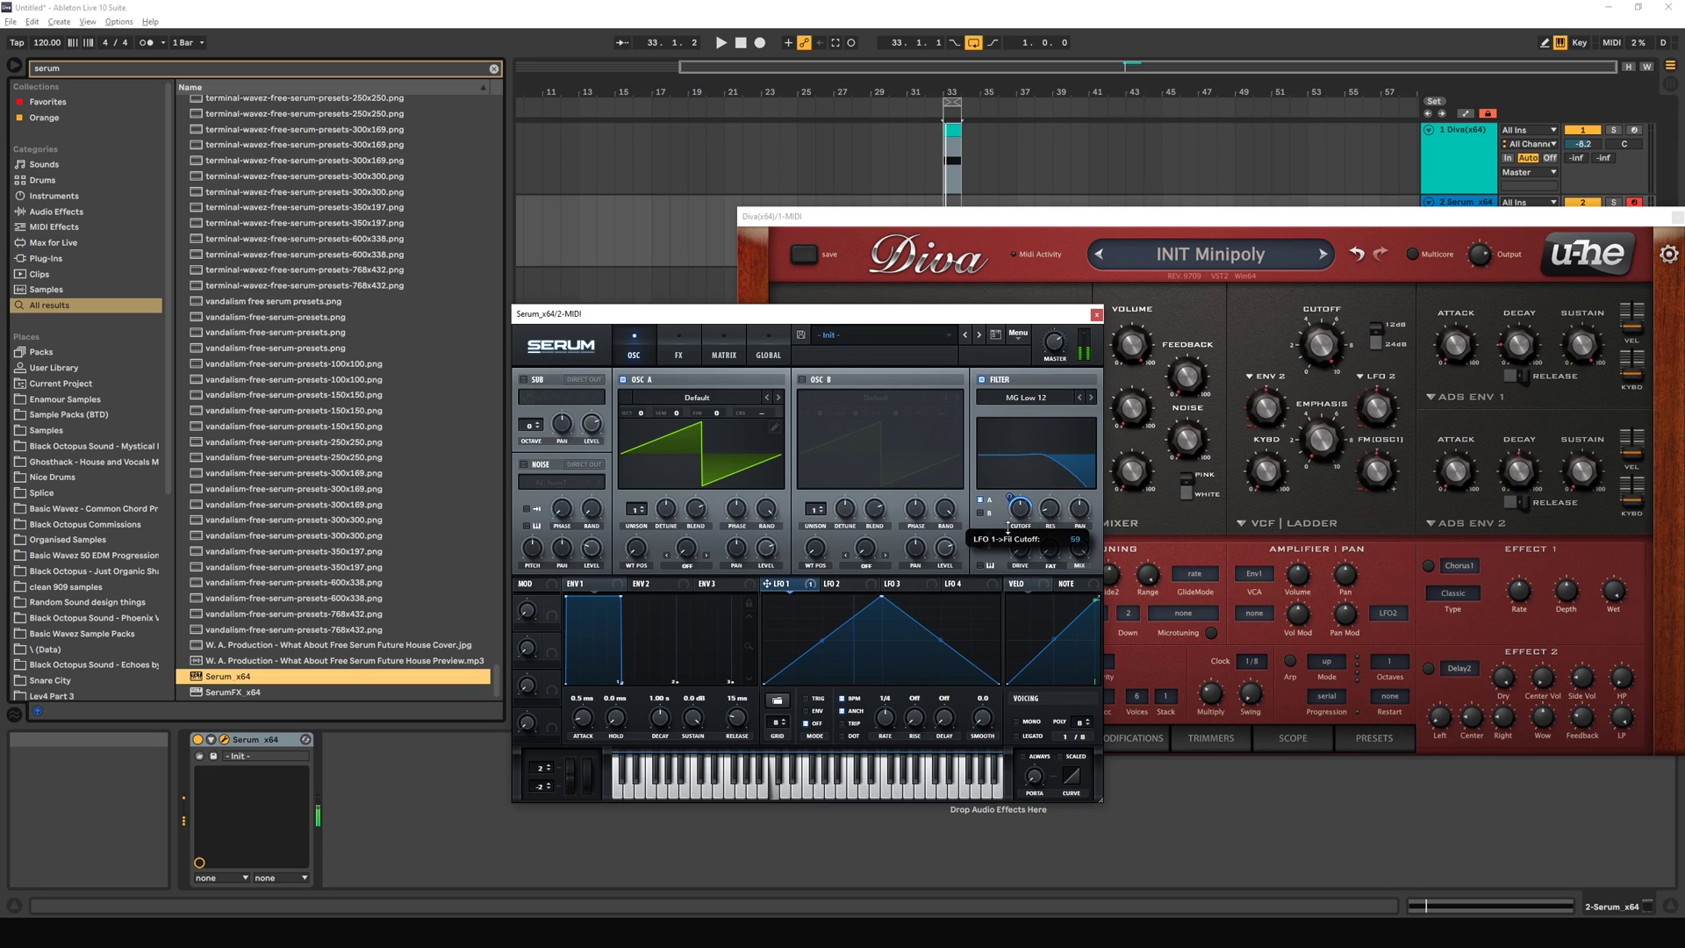
{"action": "right_click", "coordinate": [1011, 498]}
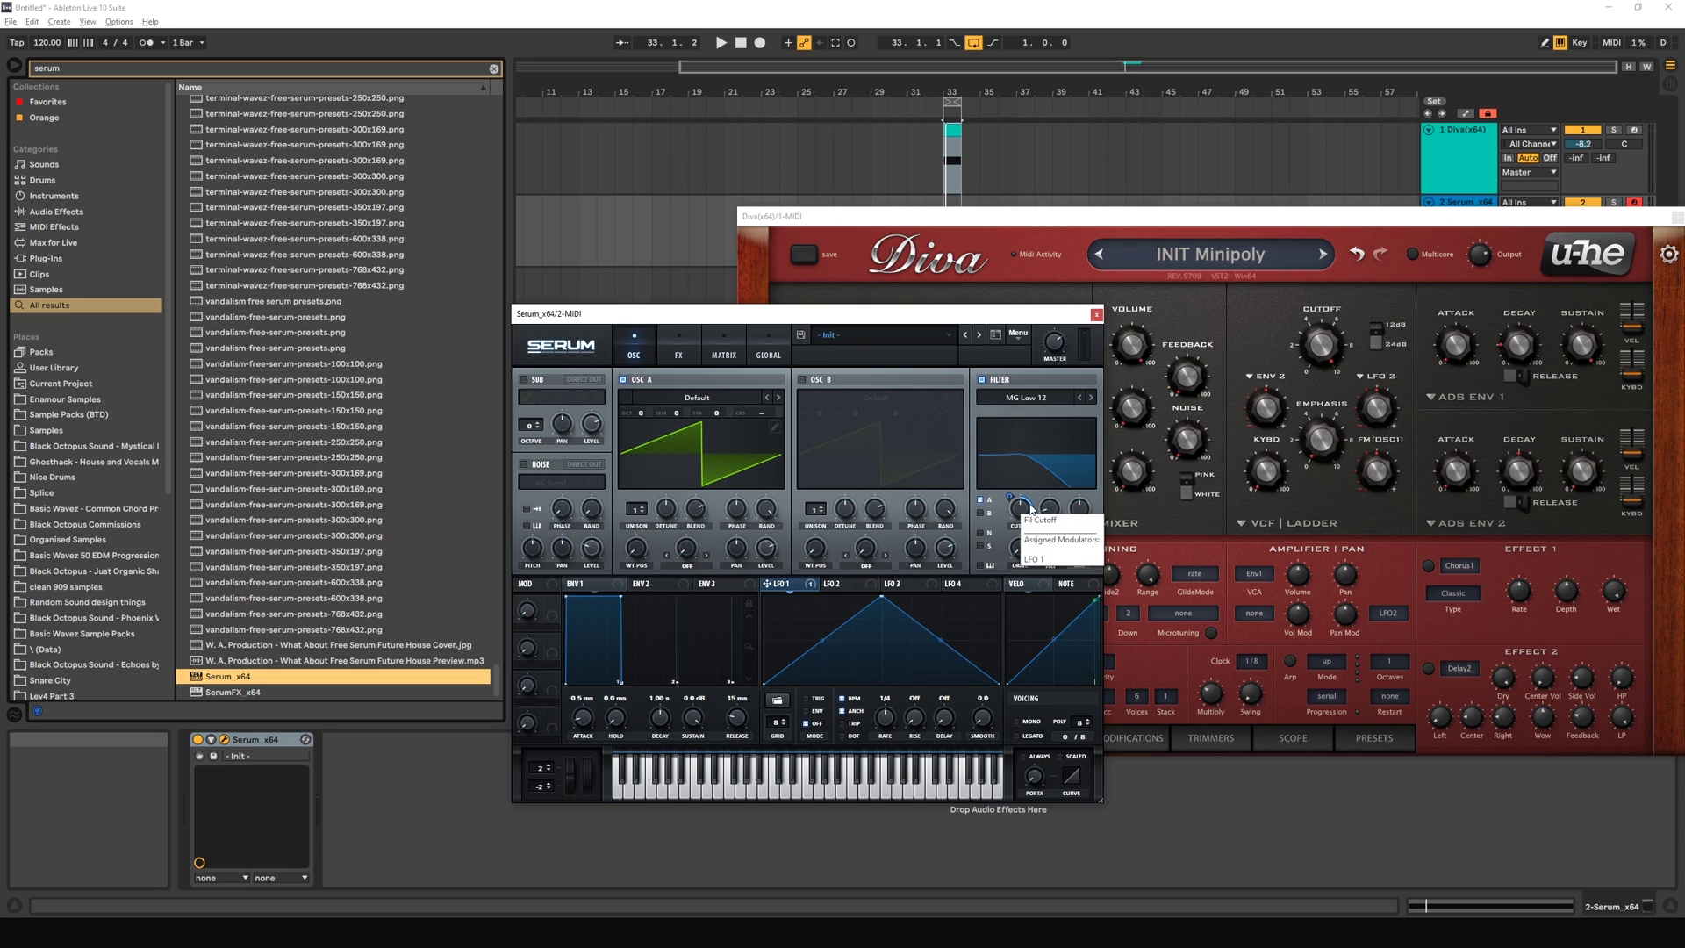
{"action": "left_click_drag", "start_coordinate": [1014, 498], "coordinate": [1016, 506]}
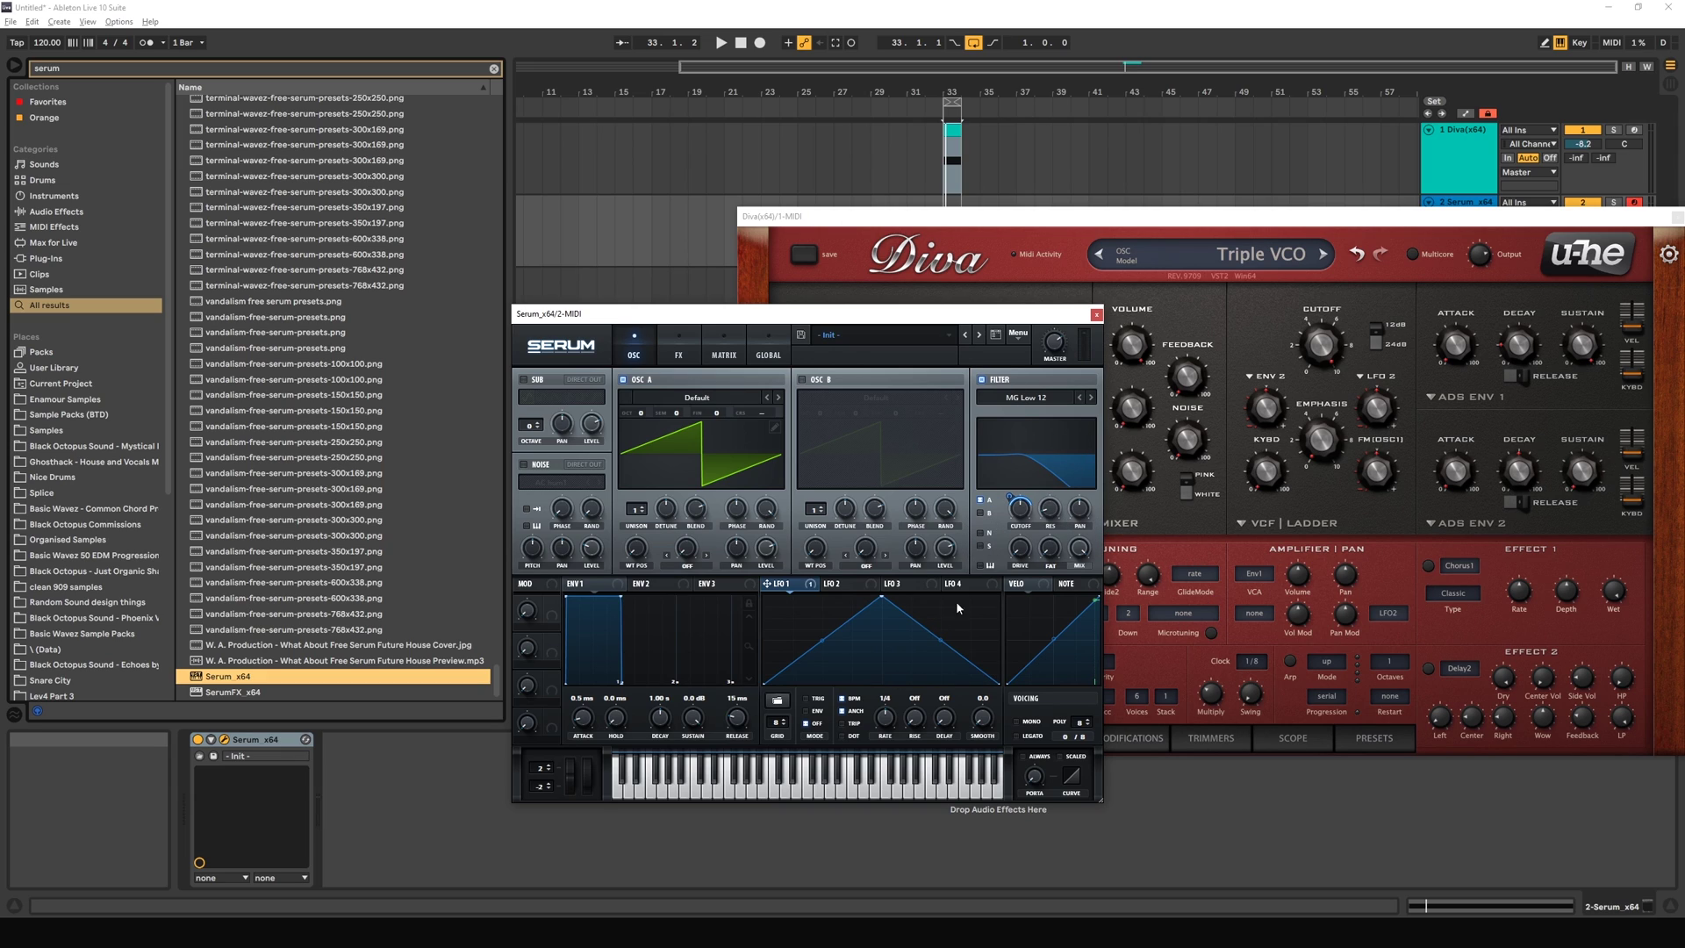
Step: Close Serum, return to the Diva track, and compare LFO1 with positive polarity on and off, finishing with it off
{"action": "left_click", "coordinate": [1096, 315]}
{"action": "left_click", "coordinate": [1478, 170]}
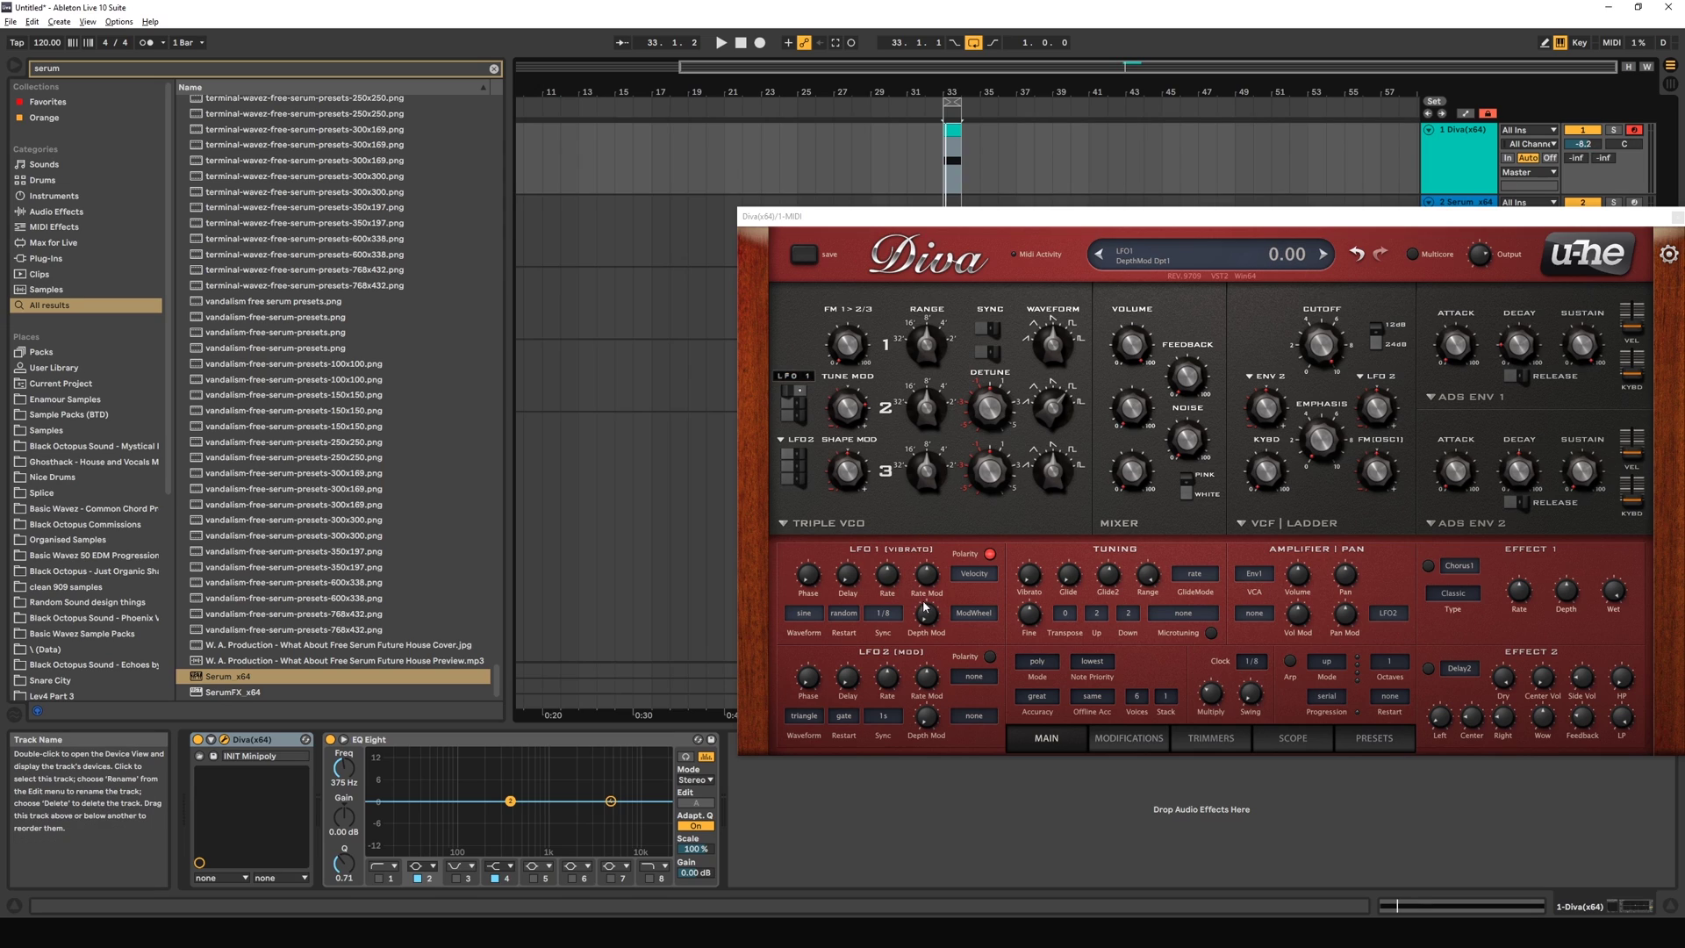
{"action": "left_click", "coordinate": [991, 557]}
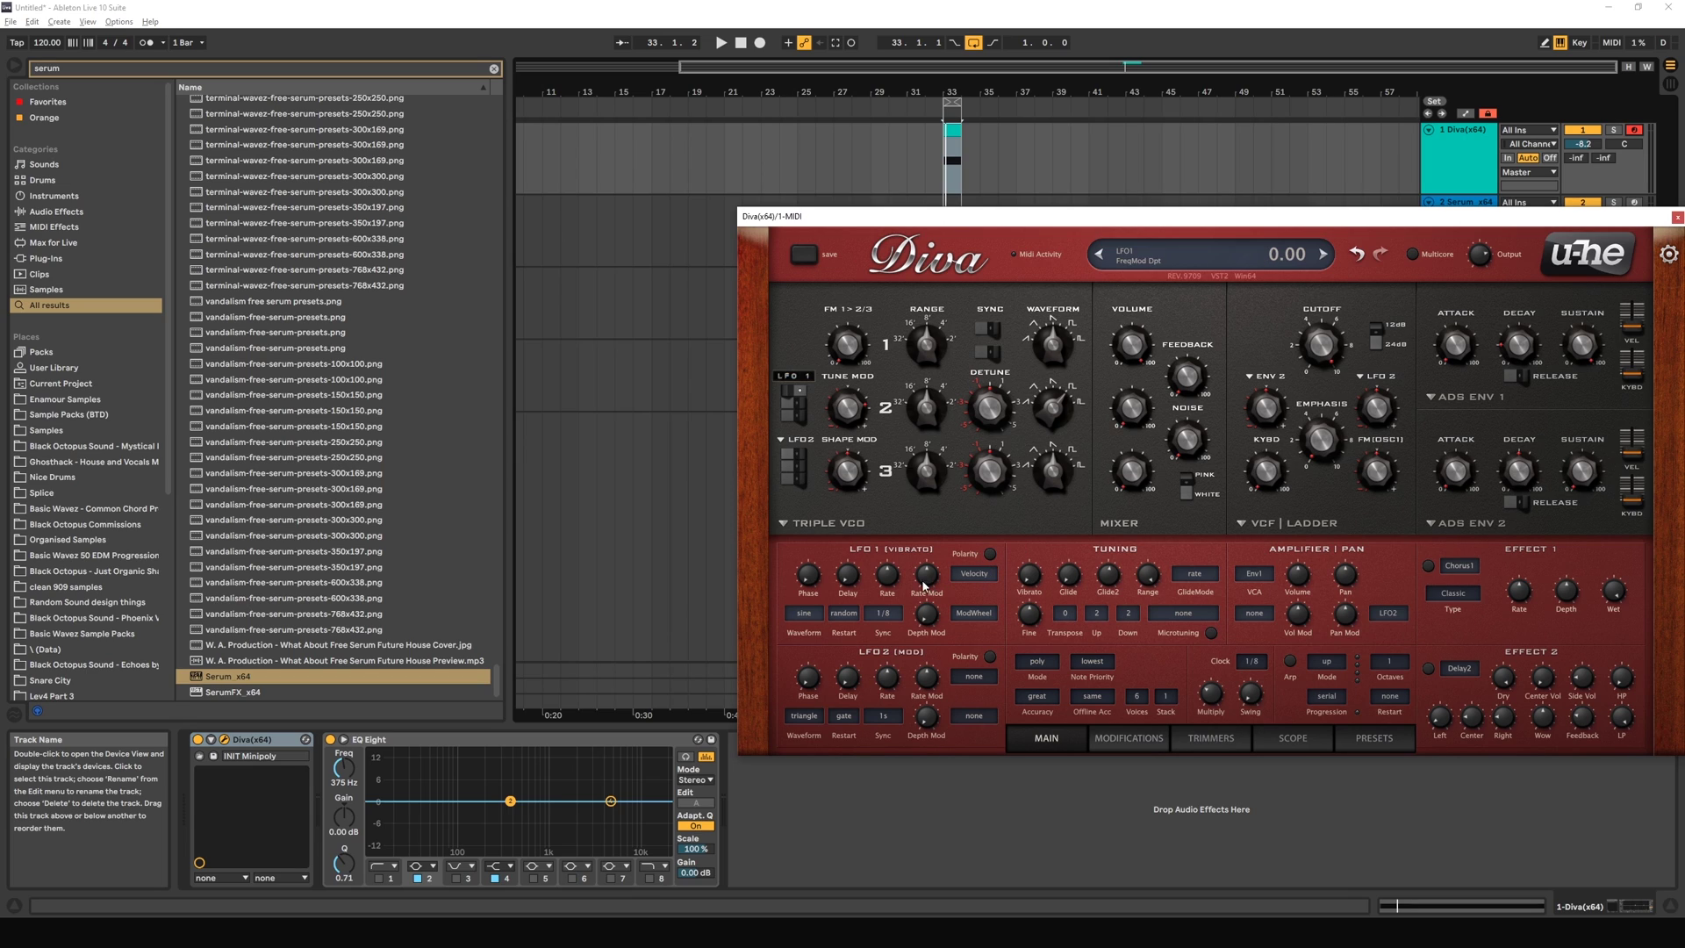
{"action": "left_click", "coordinate": [990, 556]}
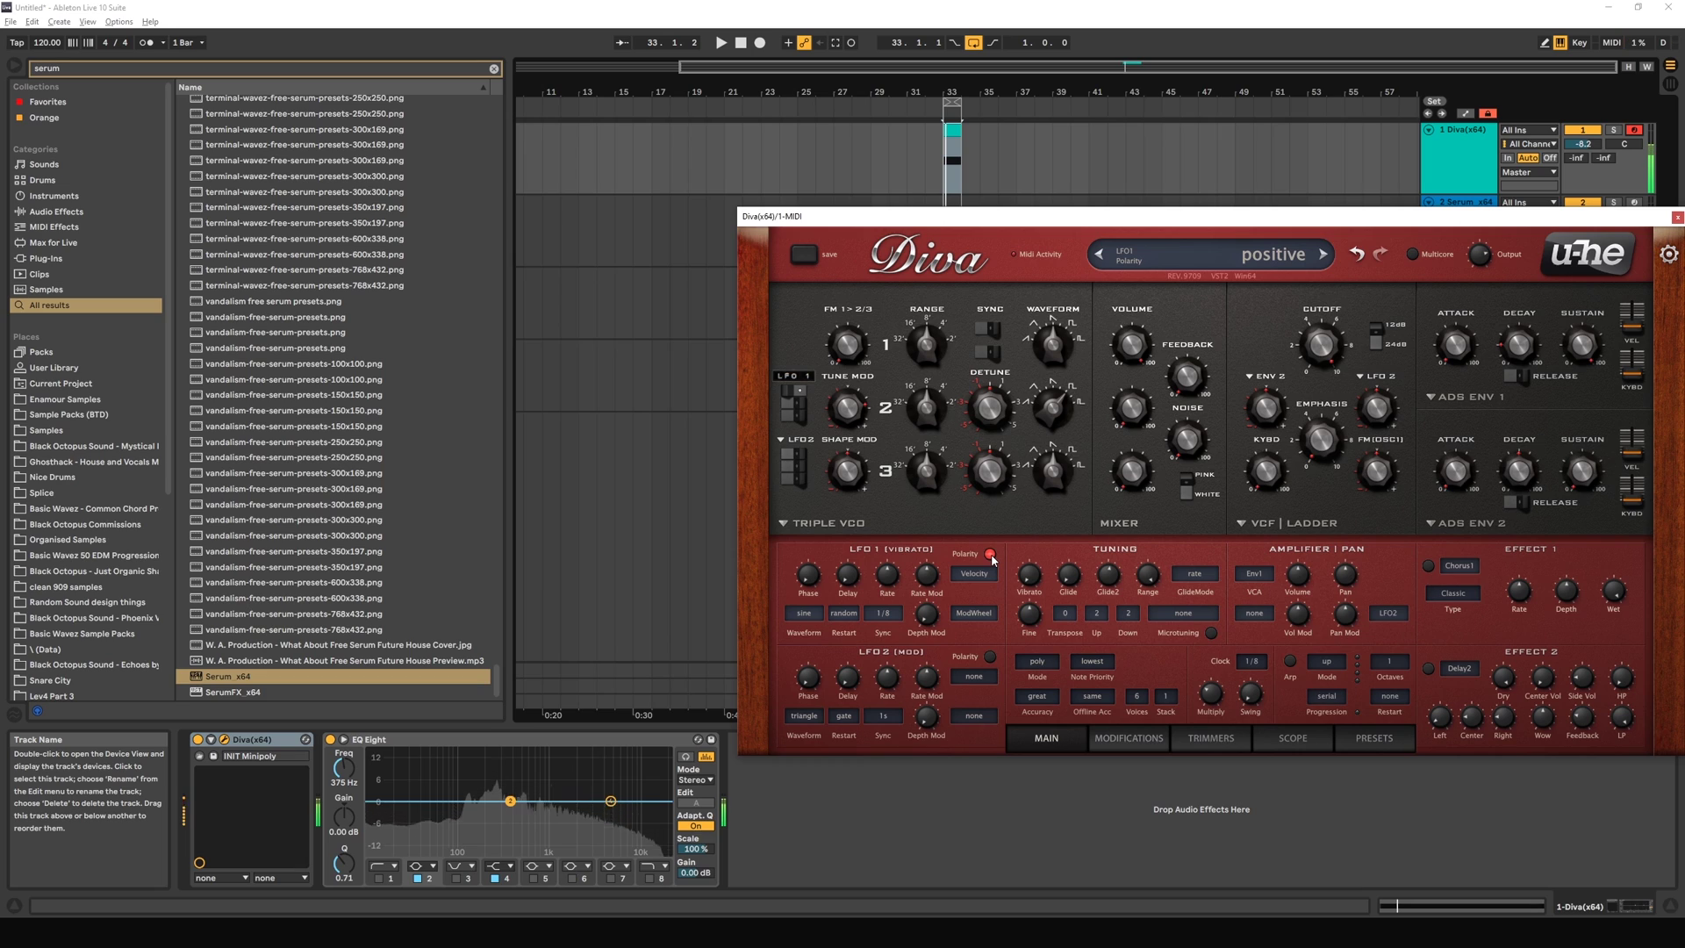
{"action": "left_click", "coordinate": [991, 555]}
{"action": "right_click", "coordinate": [992, 560]}
{"action": "key", "text": "Escape"}
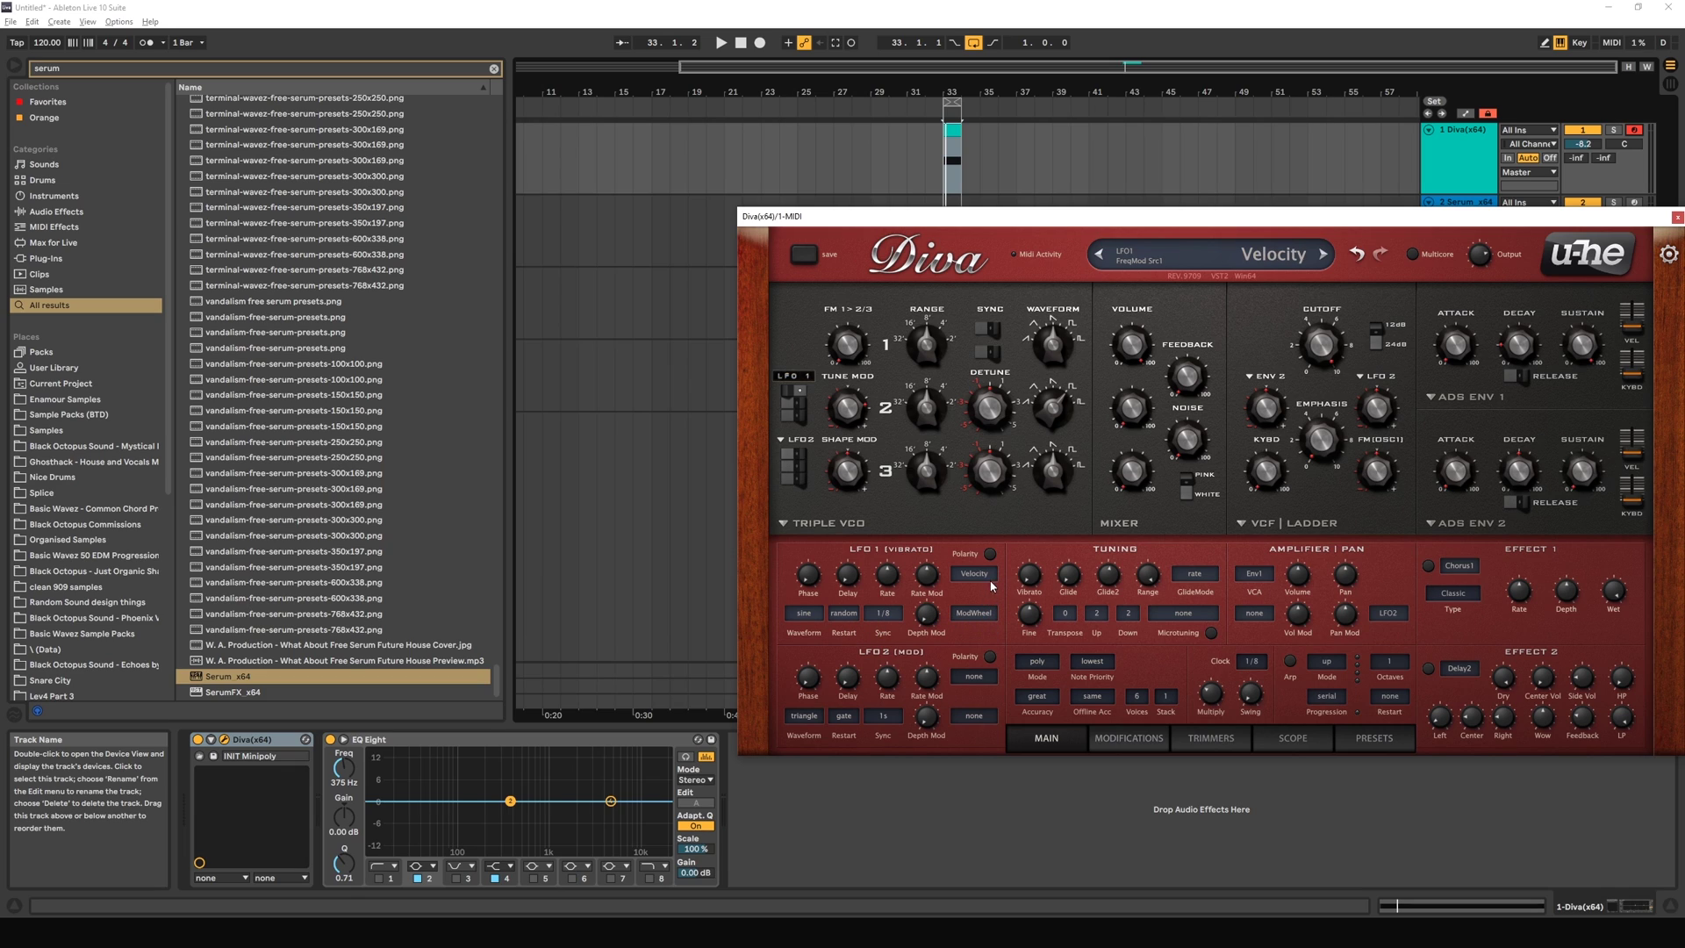
Step: Try LFO1's depth mod amount with ModWheel as source, sweeping it between 0 and 100
{"action": "left_click", "coordinate": [961, 621]}
{"action": "left_click", "coordinate": [941, 623]}
{"action": "left_click_drag", "start_coordinate": [924, 625], "coordinate": [935, 550]}
{"action": "left_click_drag", "start_coordinate": [933, 638], "coordinate": [935, 571]}
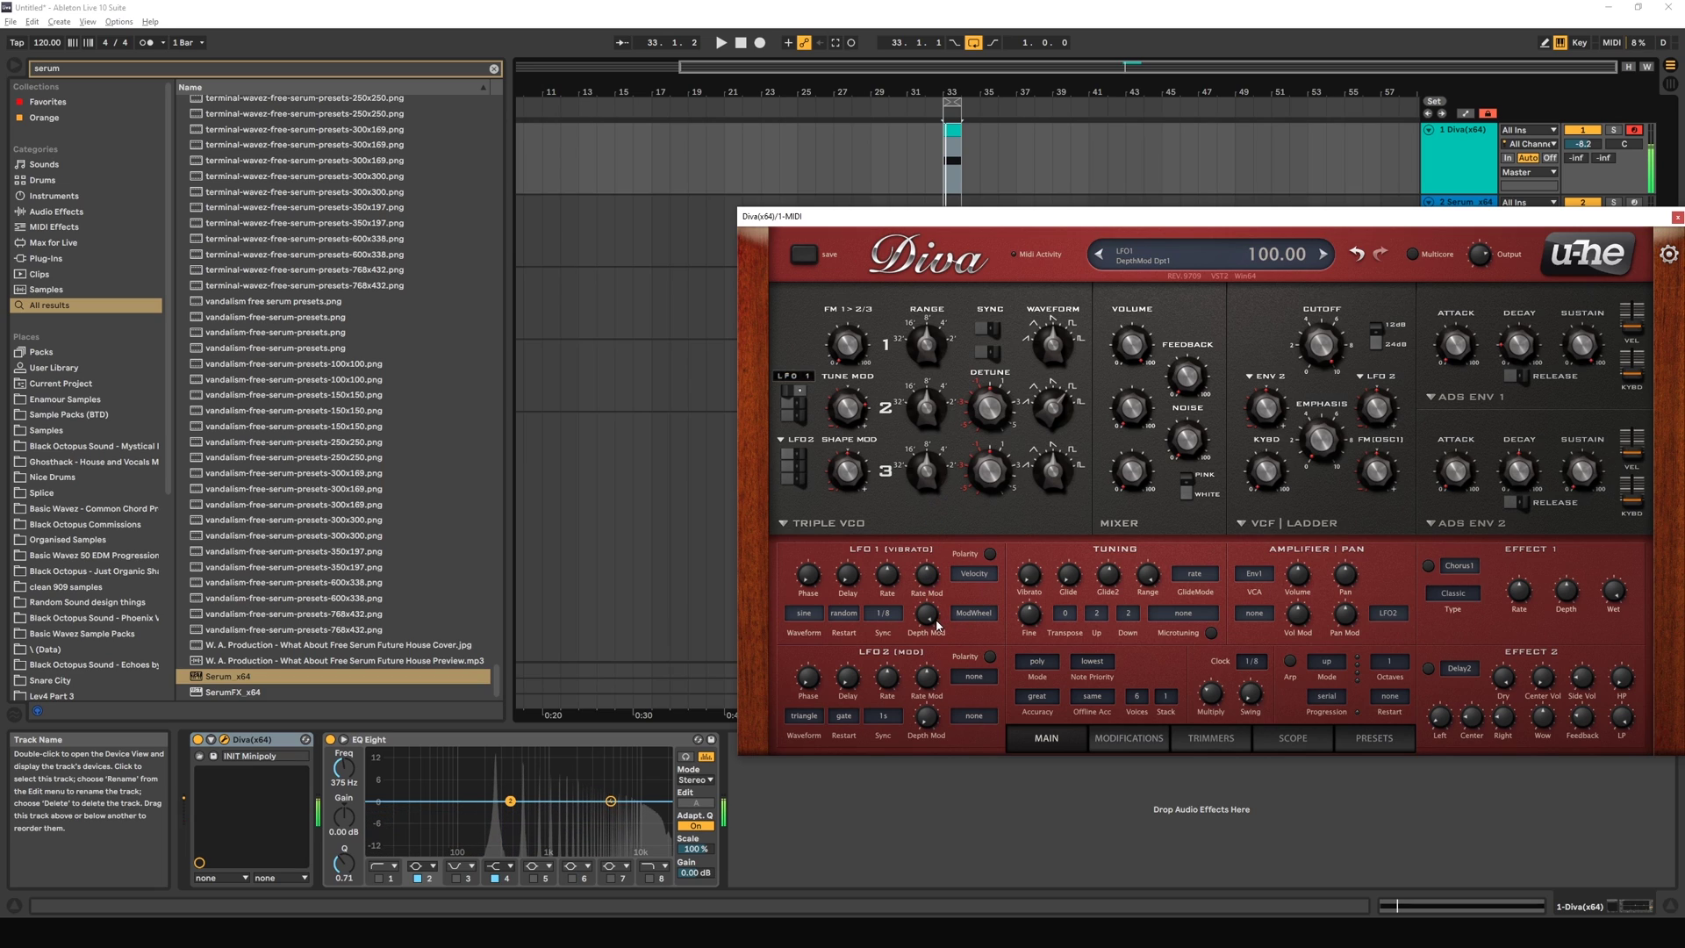
{"action": "left_click_drag", "start_coordinate": [935, 625], "coordinate": [915, 746]}
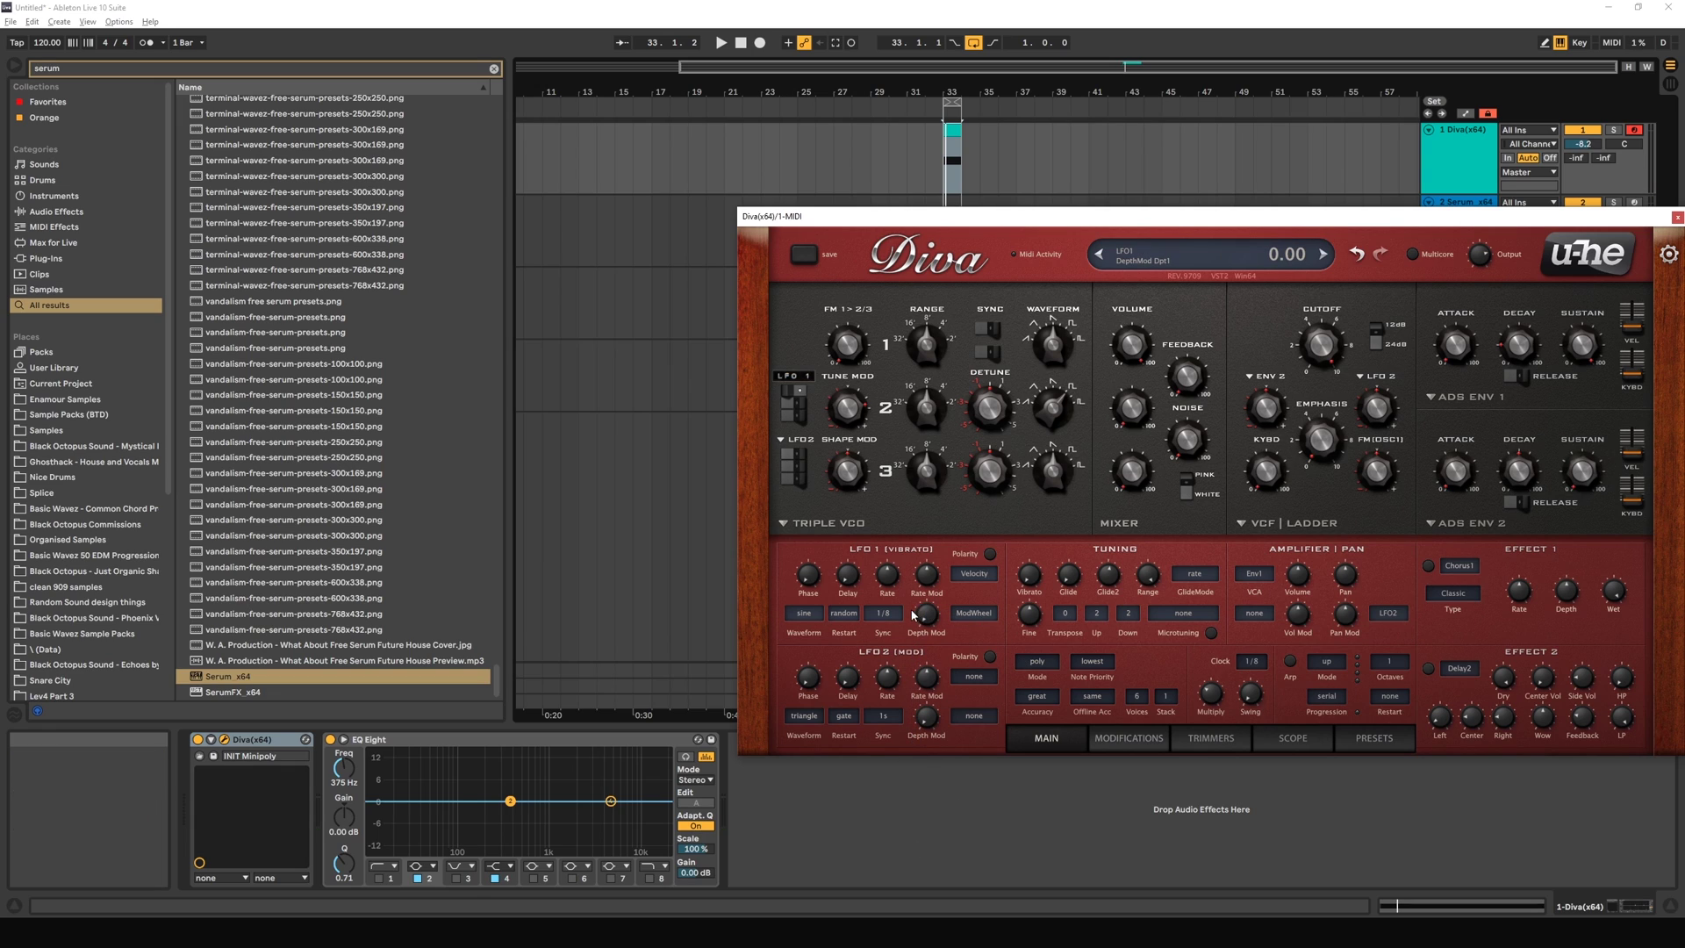
{"action": "left_click_drag", "start_coordinate": [928, 615], "coordinate": [934, 580]}
Step: Change LFO1's depth modulation source to Velocity and adjust the depth mod amount
{"action": "left_click", "coordinate": [975, 612]}
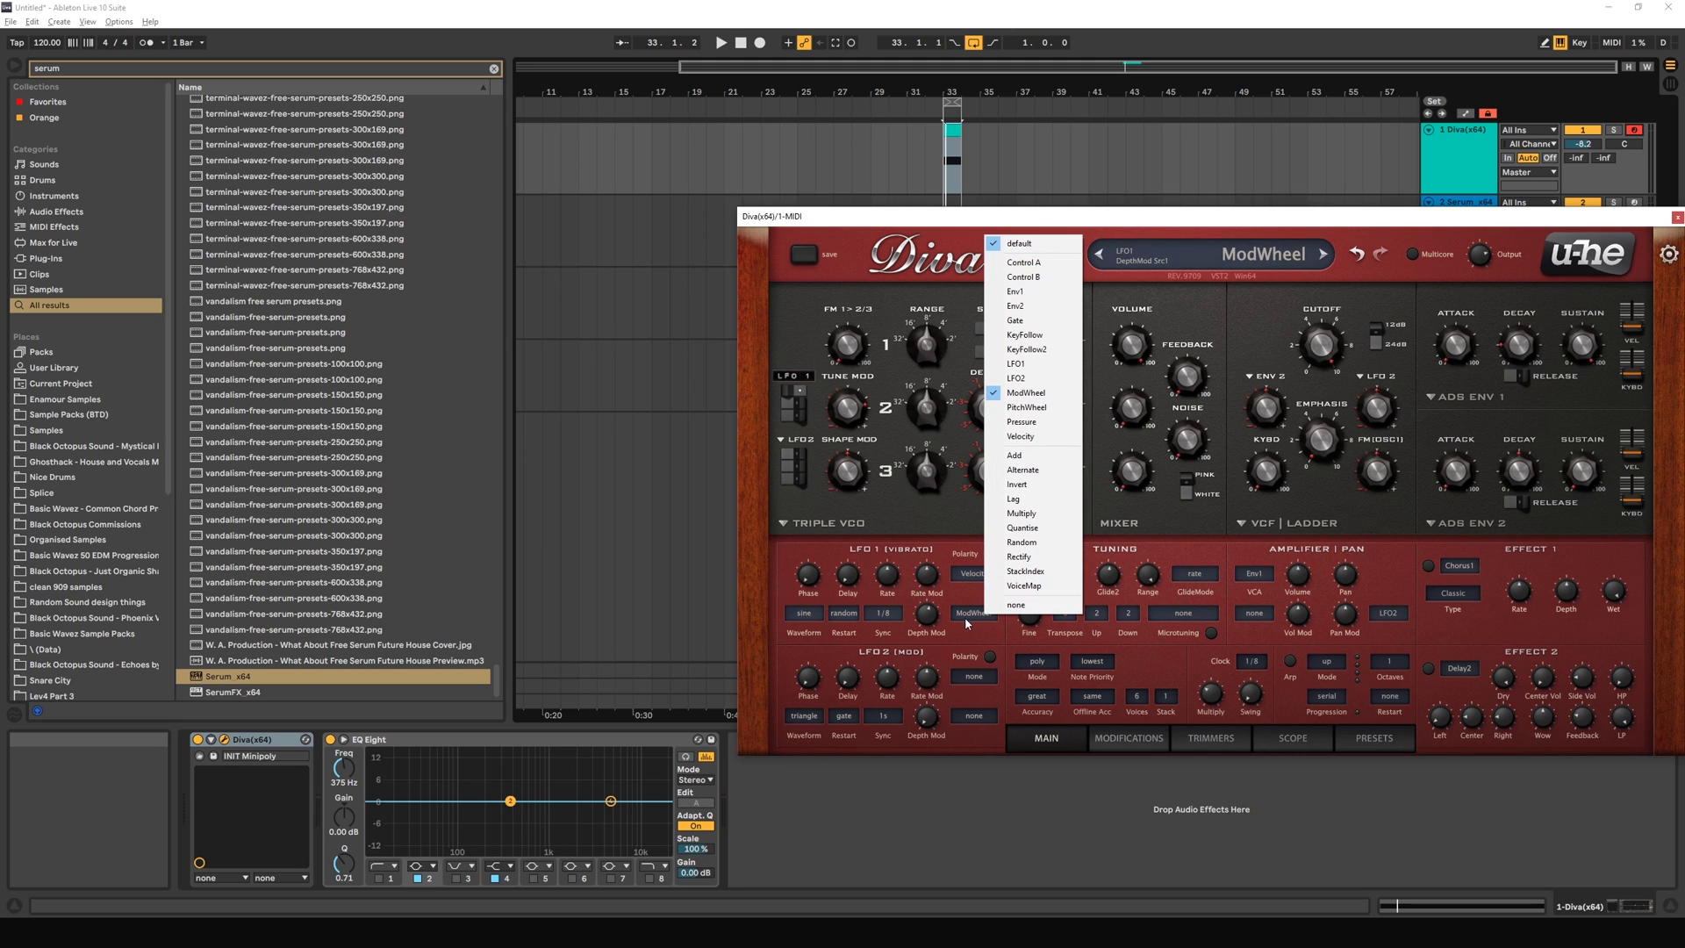
{"action": "left_click", "coordinate": [1059, 437]}
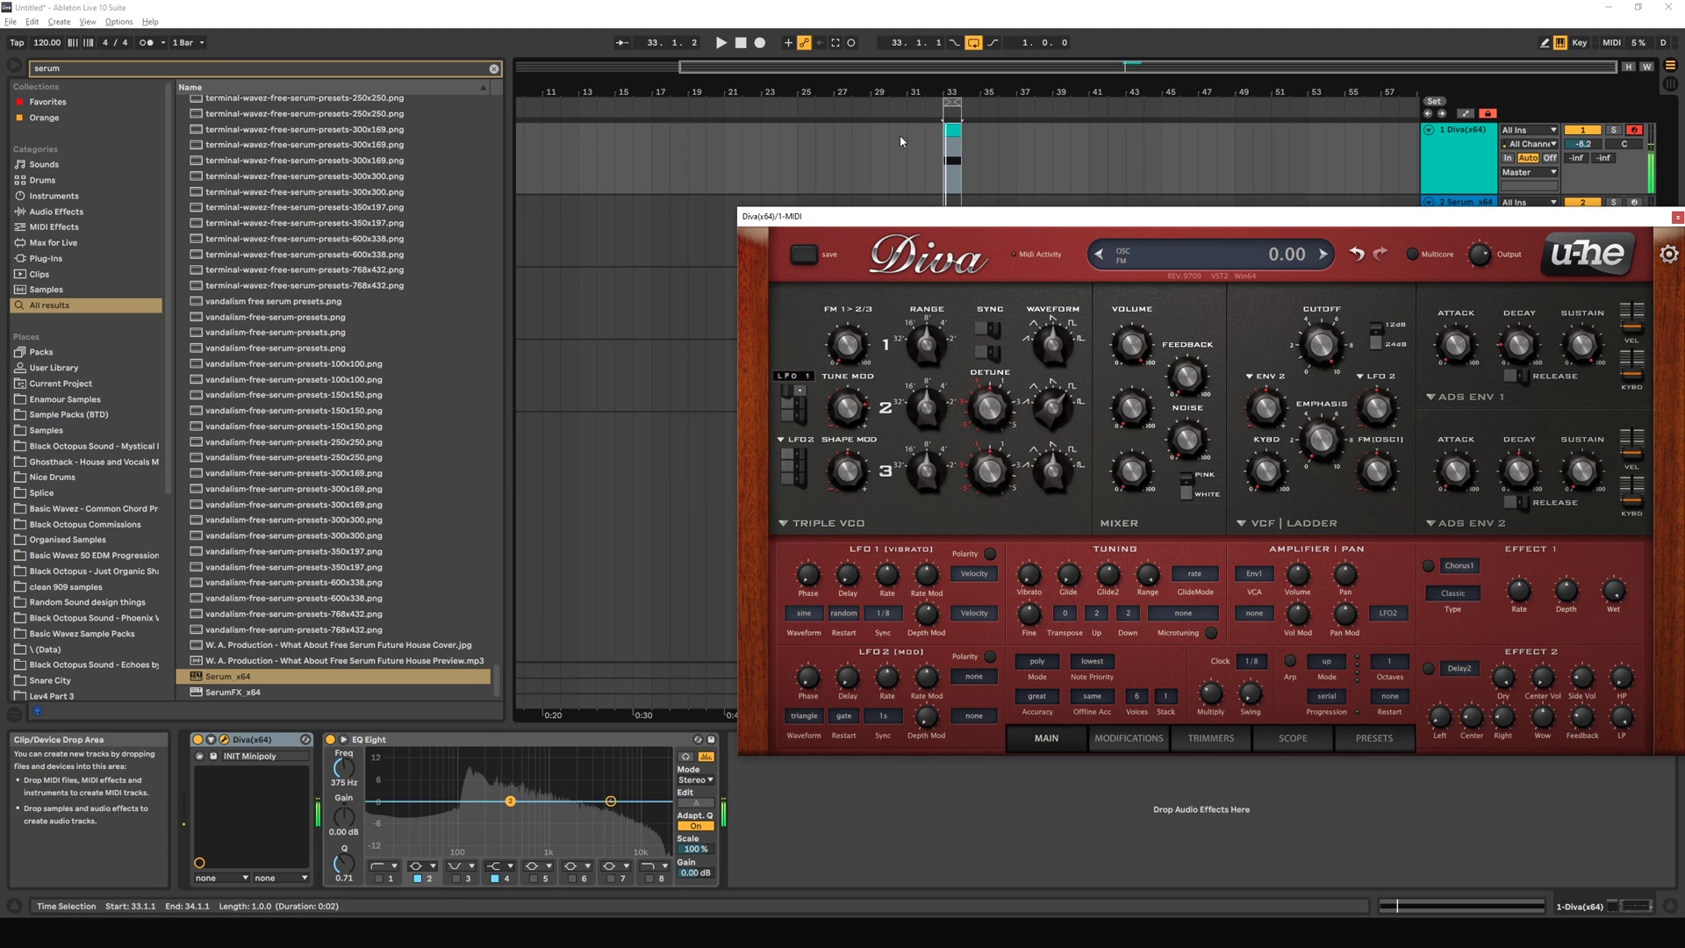
{"action": "mouse_move", "coordinate": [930, 618]}
{"action": "left_mouse_down"}
{"action": "mouse_move", "coordinate": [928, 597]}
{"action": "mouse_move", "coordinate": [928, 649]}
{"action": "mouse_move", "coordinate": [927, 617]}
{"action": "left_mouse_up"}
{"action": "double_click", "coordinate": [929, 619]}
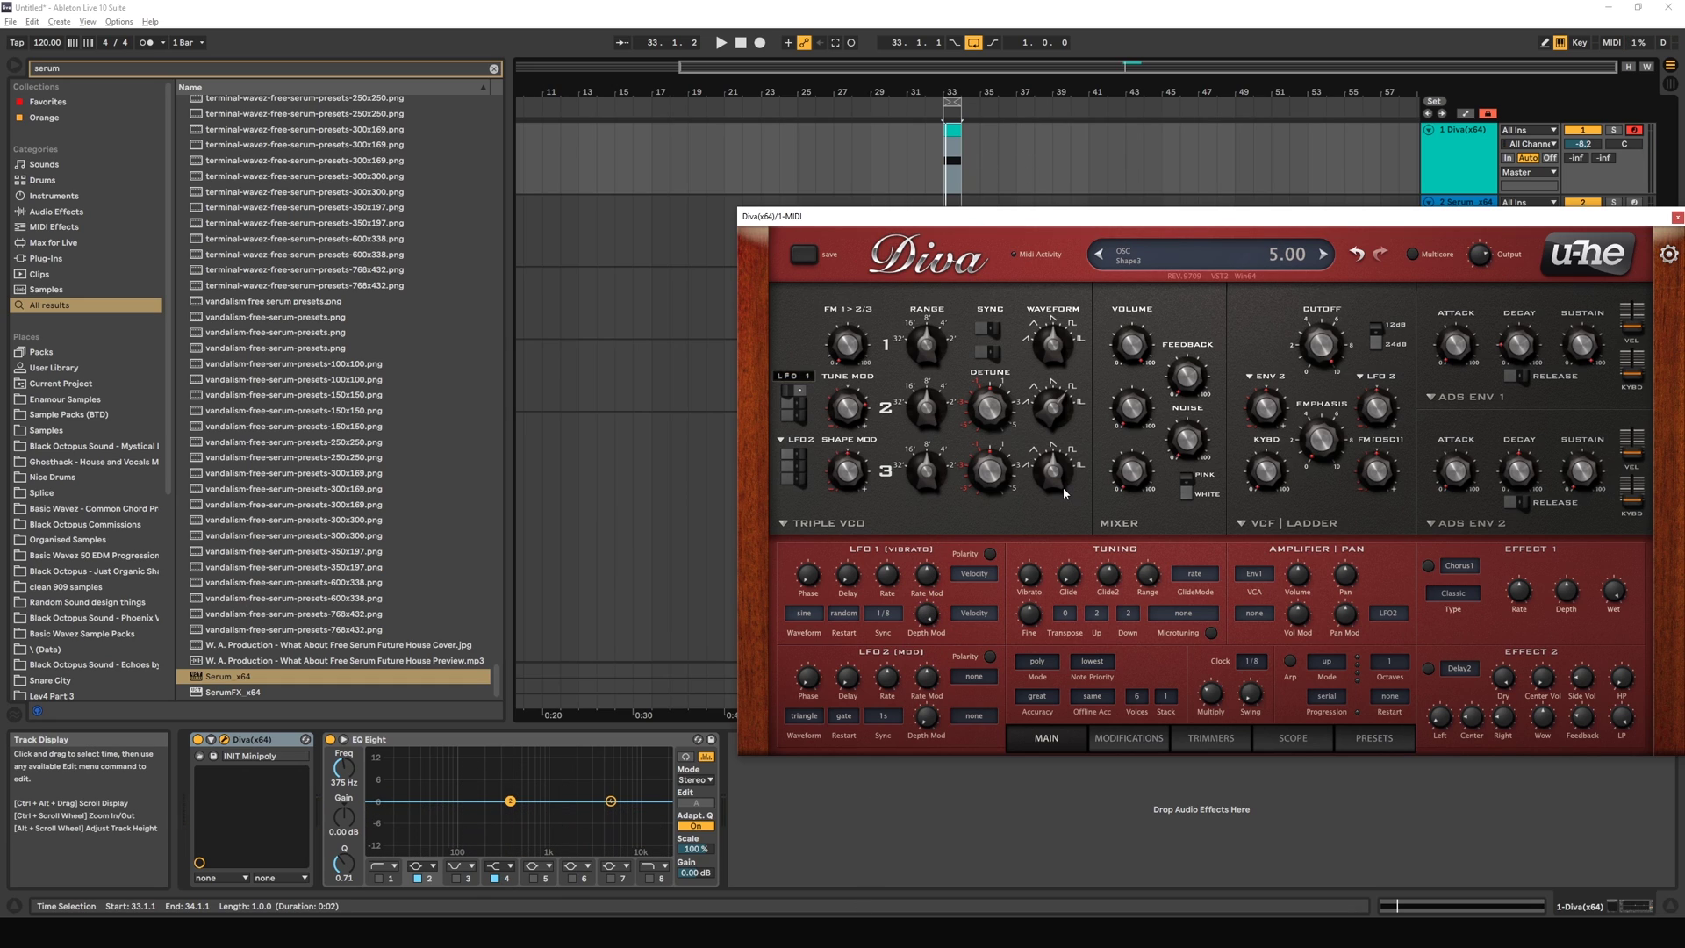
Step: Open the Diva clip's notes and set the G3 note's velocity to 1
{"action": "double_click", "coordinate": [953, 145]}
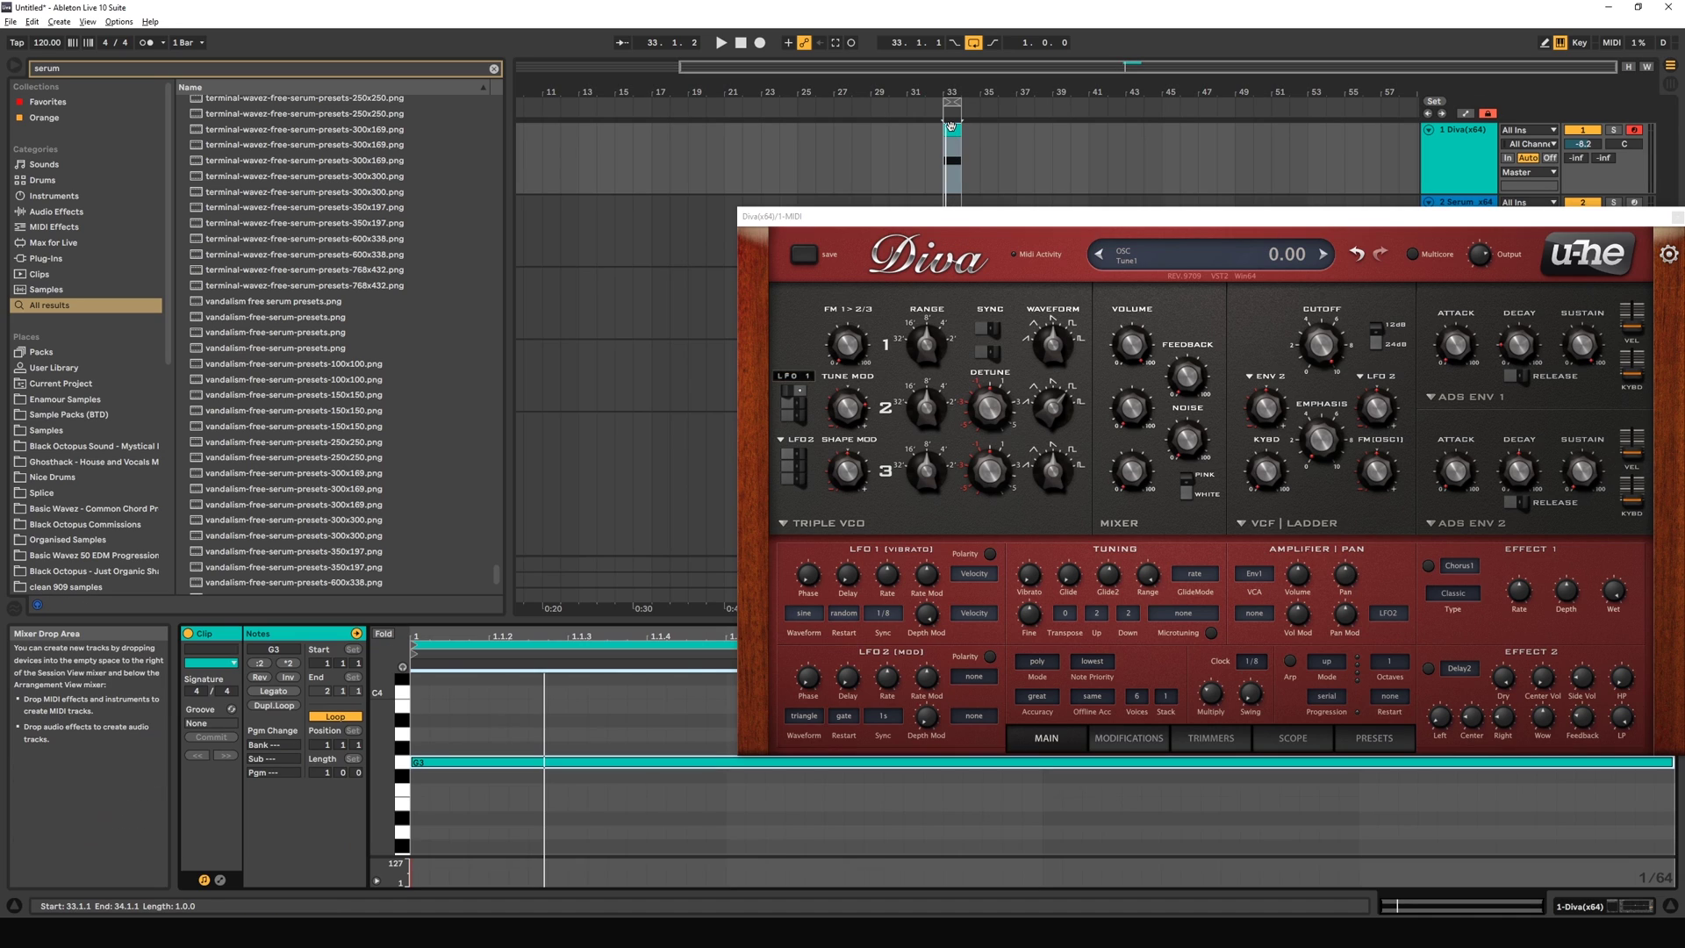
{"action": "left_click", "coordinate": [413, 879]}
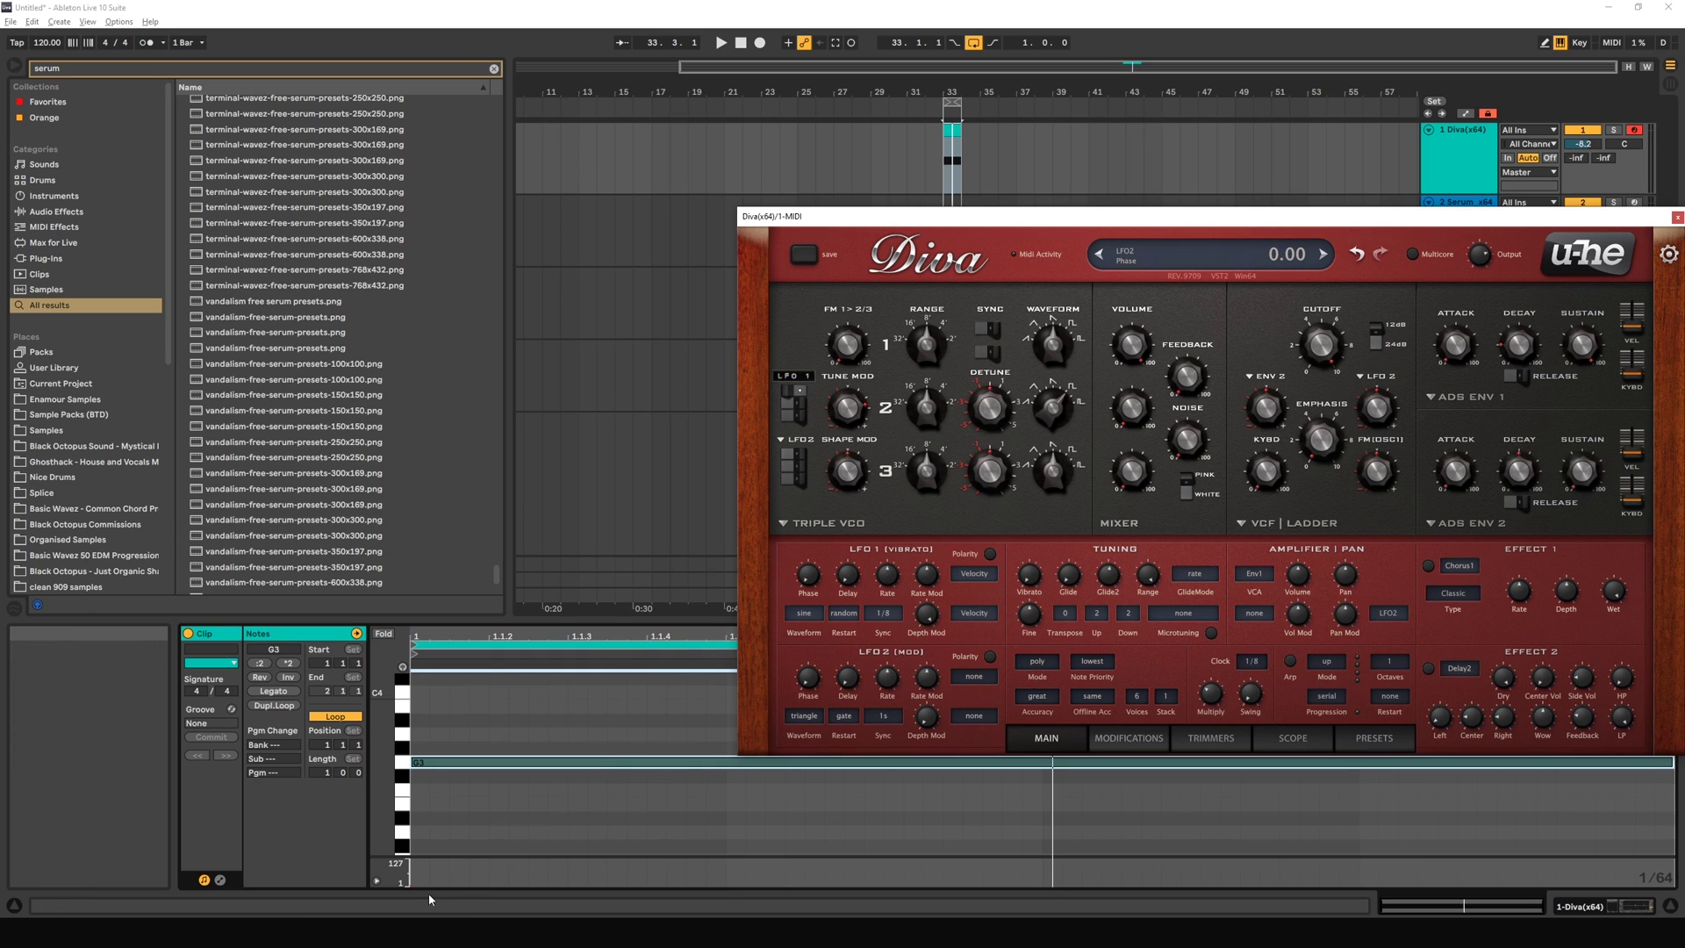
Step: Compare playback of the G3 note at velocity 127 and at velocity 1
{"action": "left_click_drag", "start_coordinate": [414, 884], "coordinate": [415, 863]}
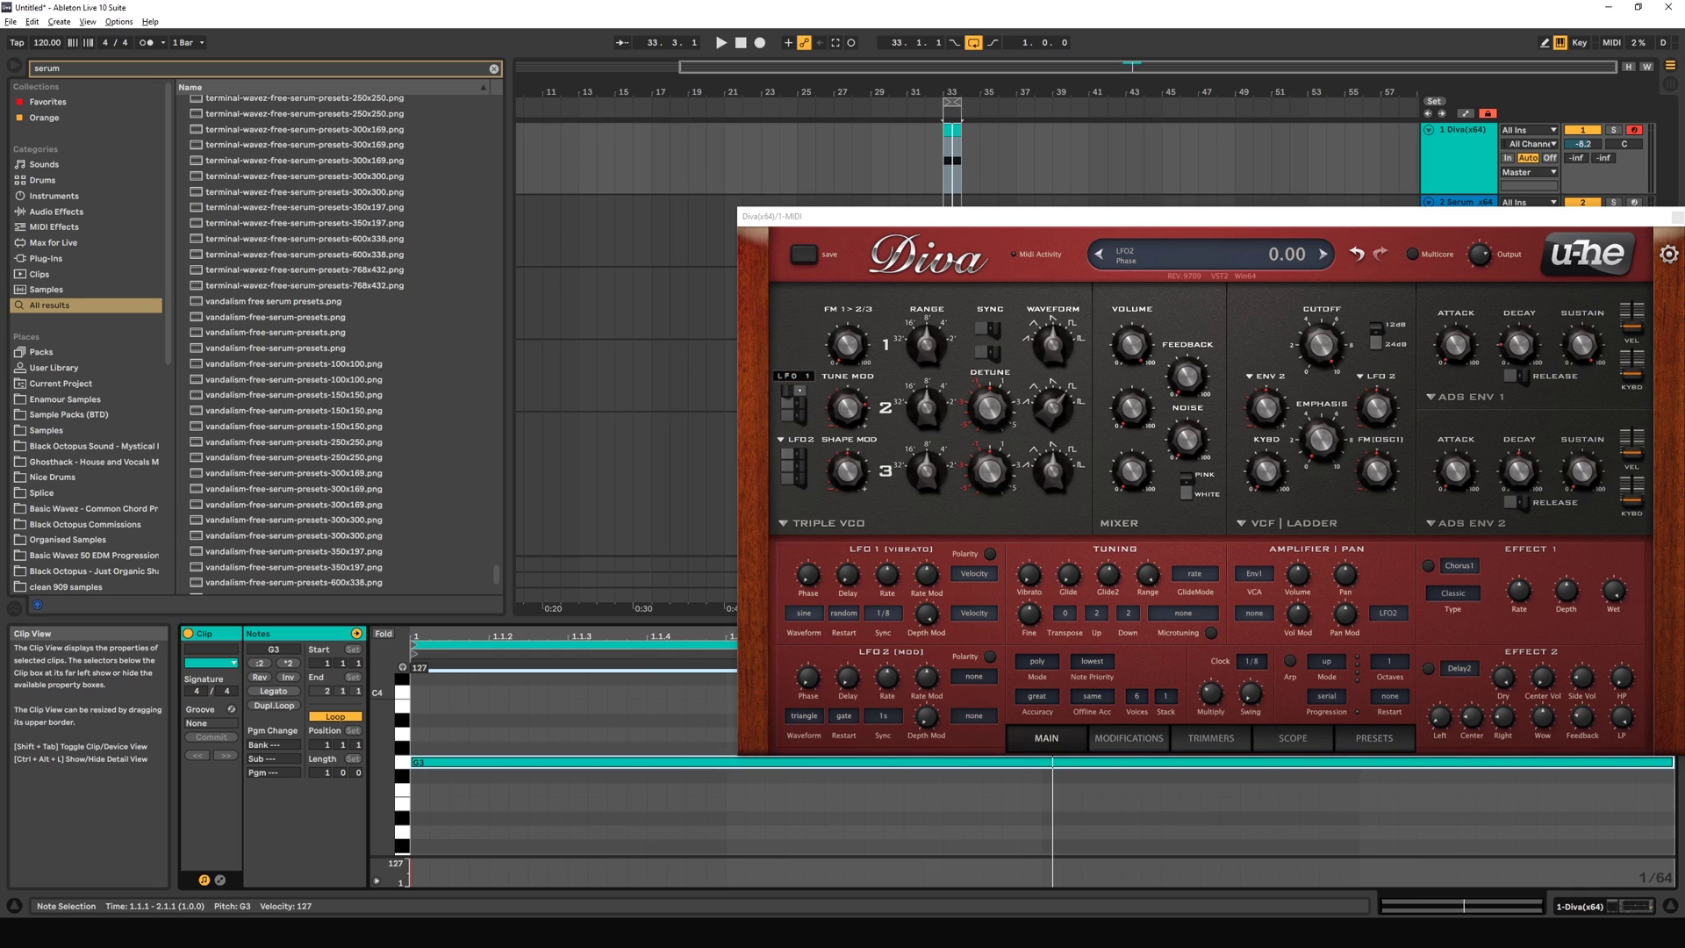
{"action": "key", "text": "space"}
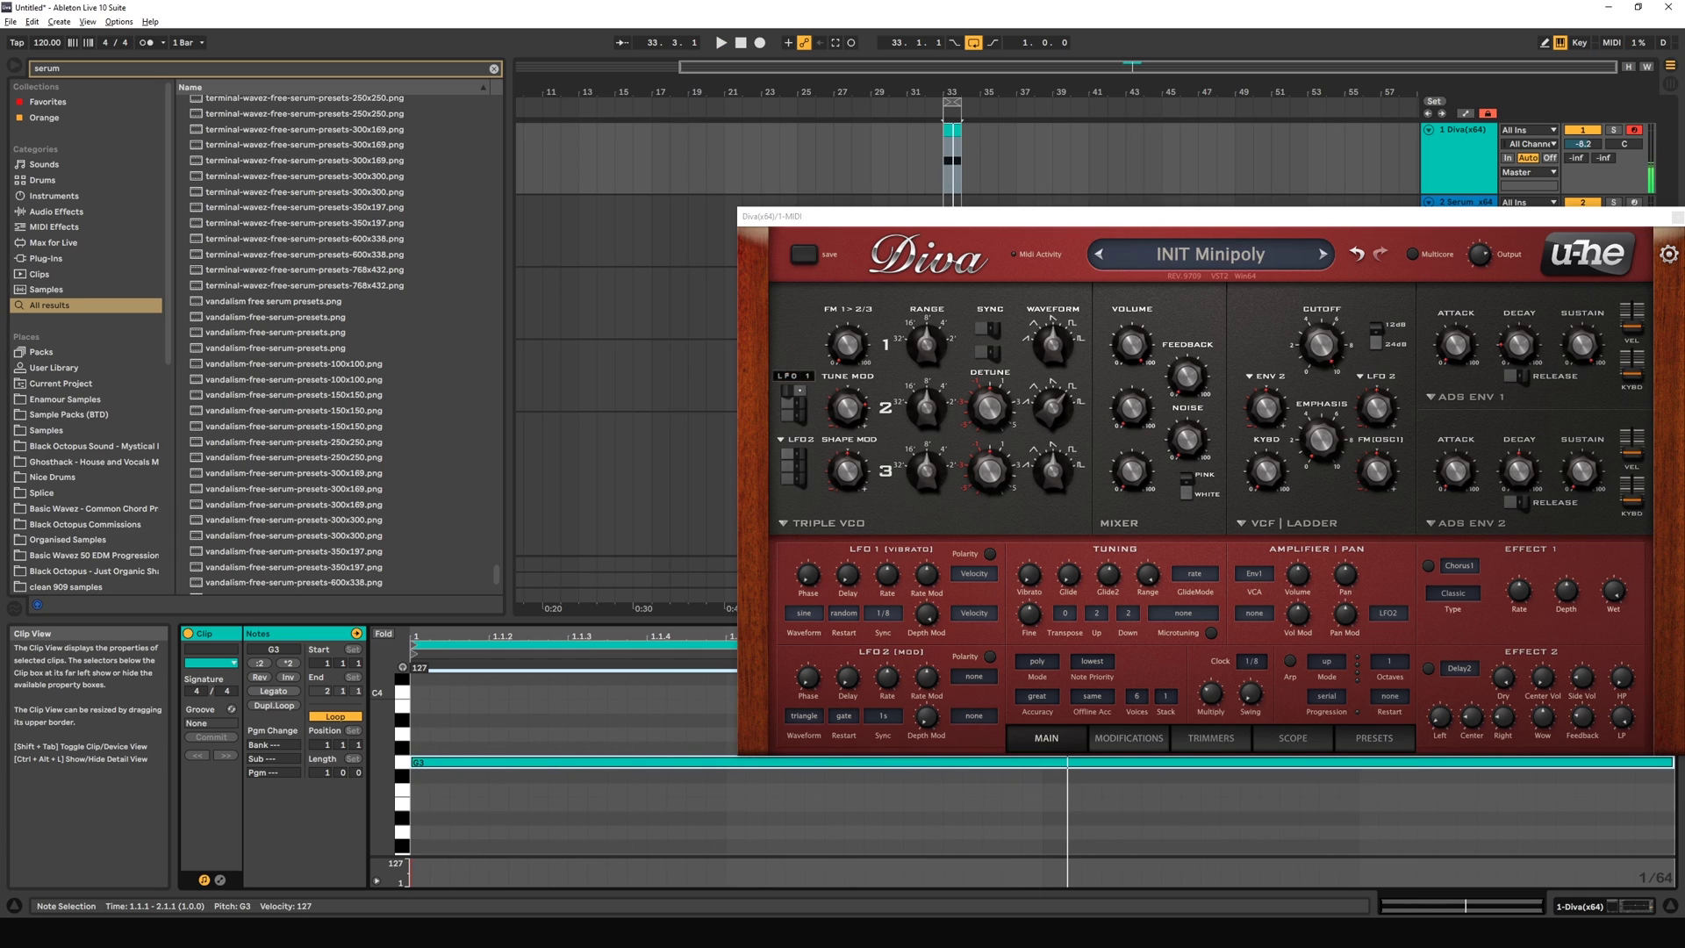
{"action": "left_click_drag", "start_coordinate": [412, 863], "coordinate": [411, 893]}
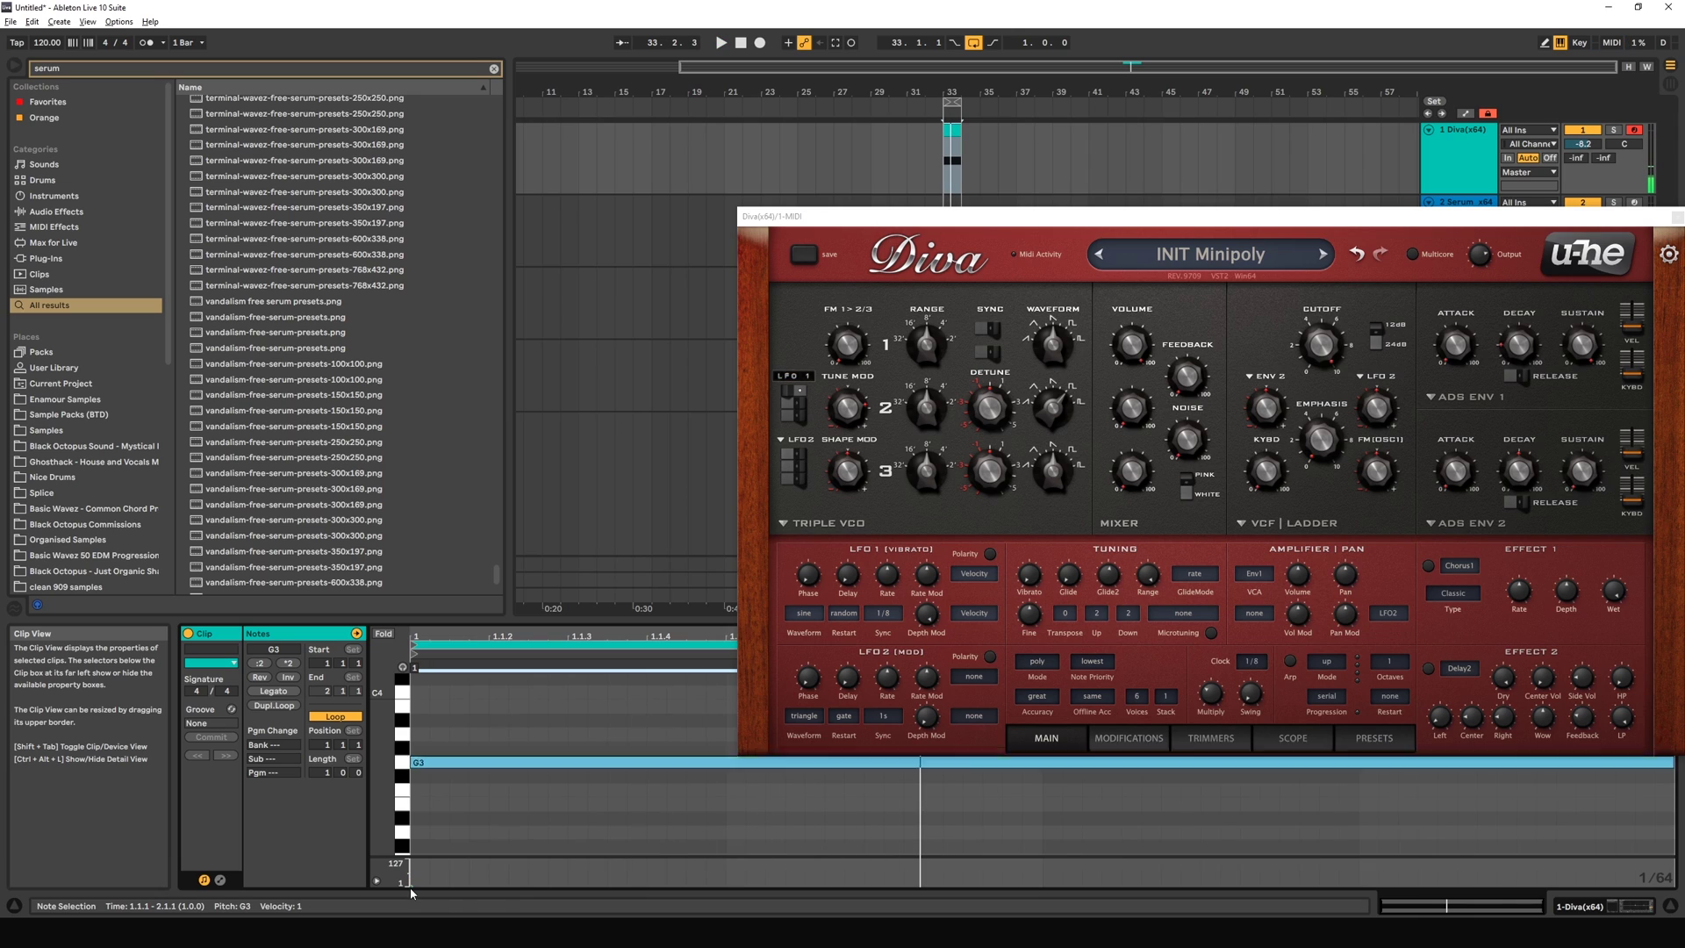
Step: Set LFO1's depth modulation source back to ModWheel and restore the G3 note's velocity to 127
{"action": "left_click", "coordinate": [980, 613]}
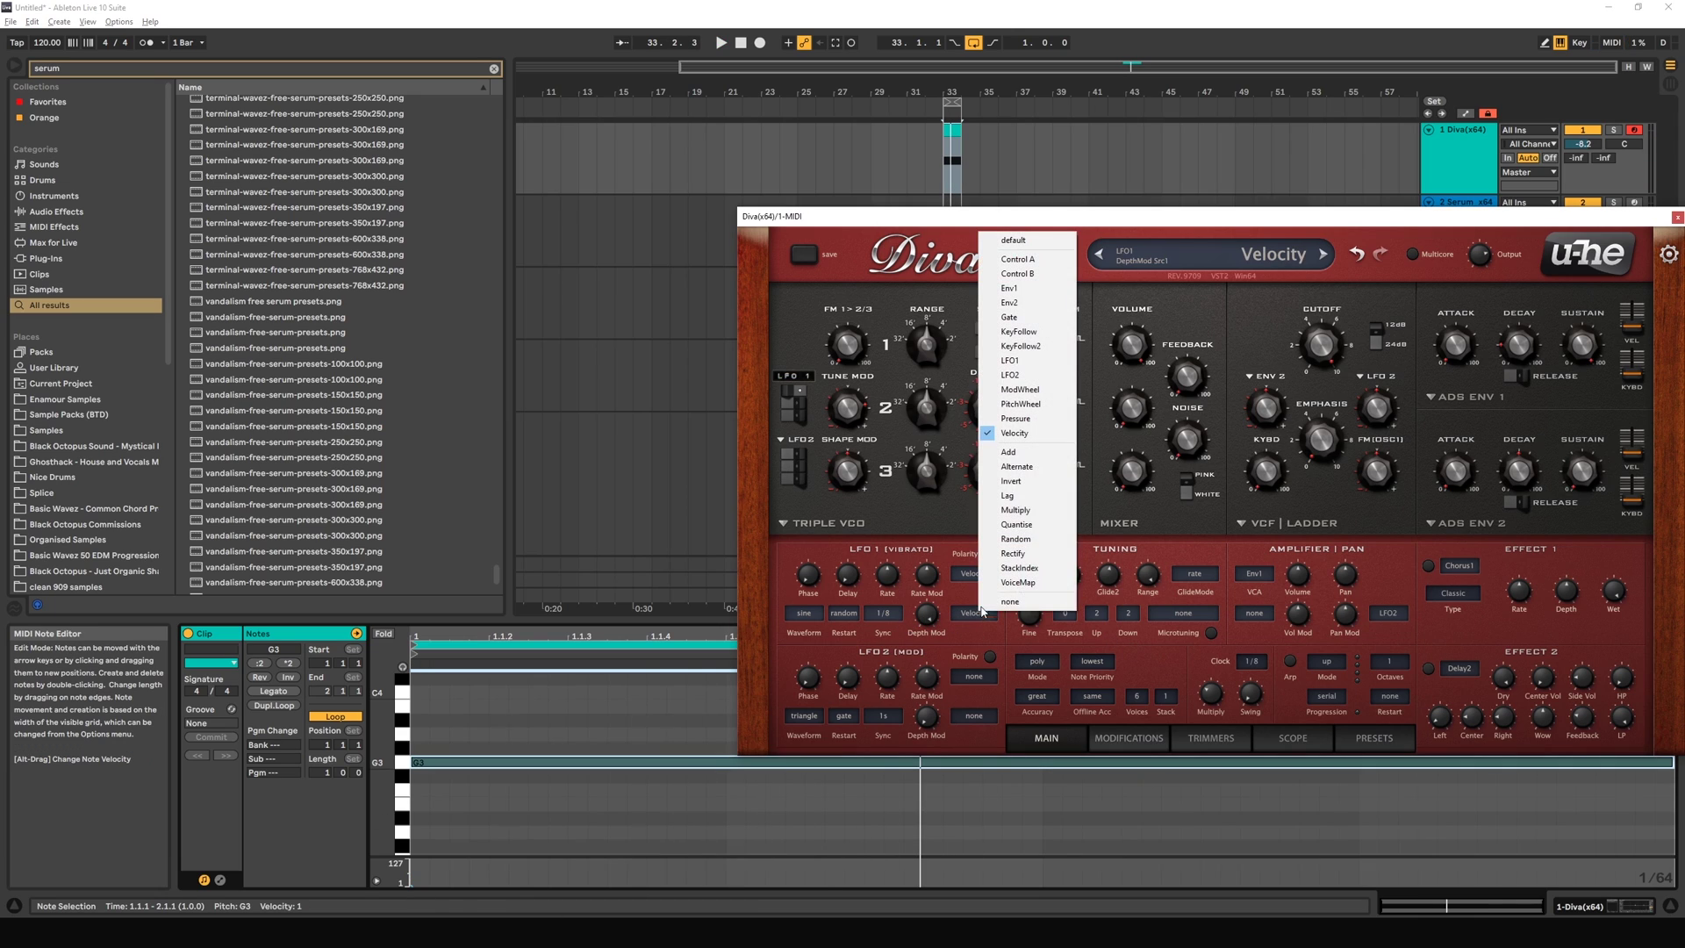
{"action": "left_click", "coordinate": [1020, 389]}
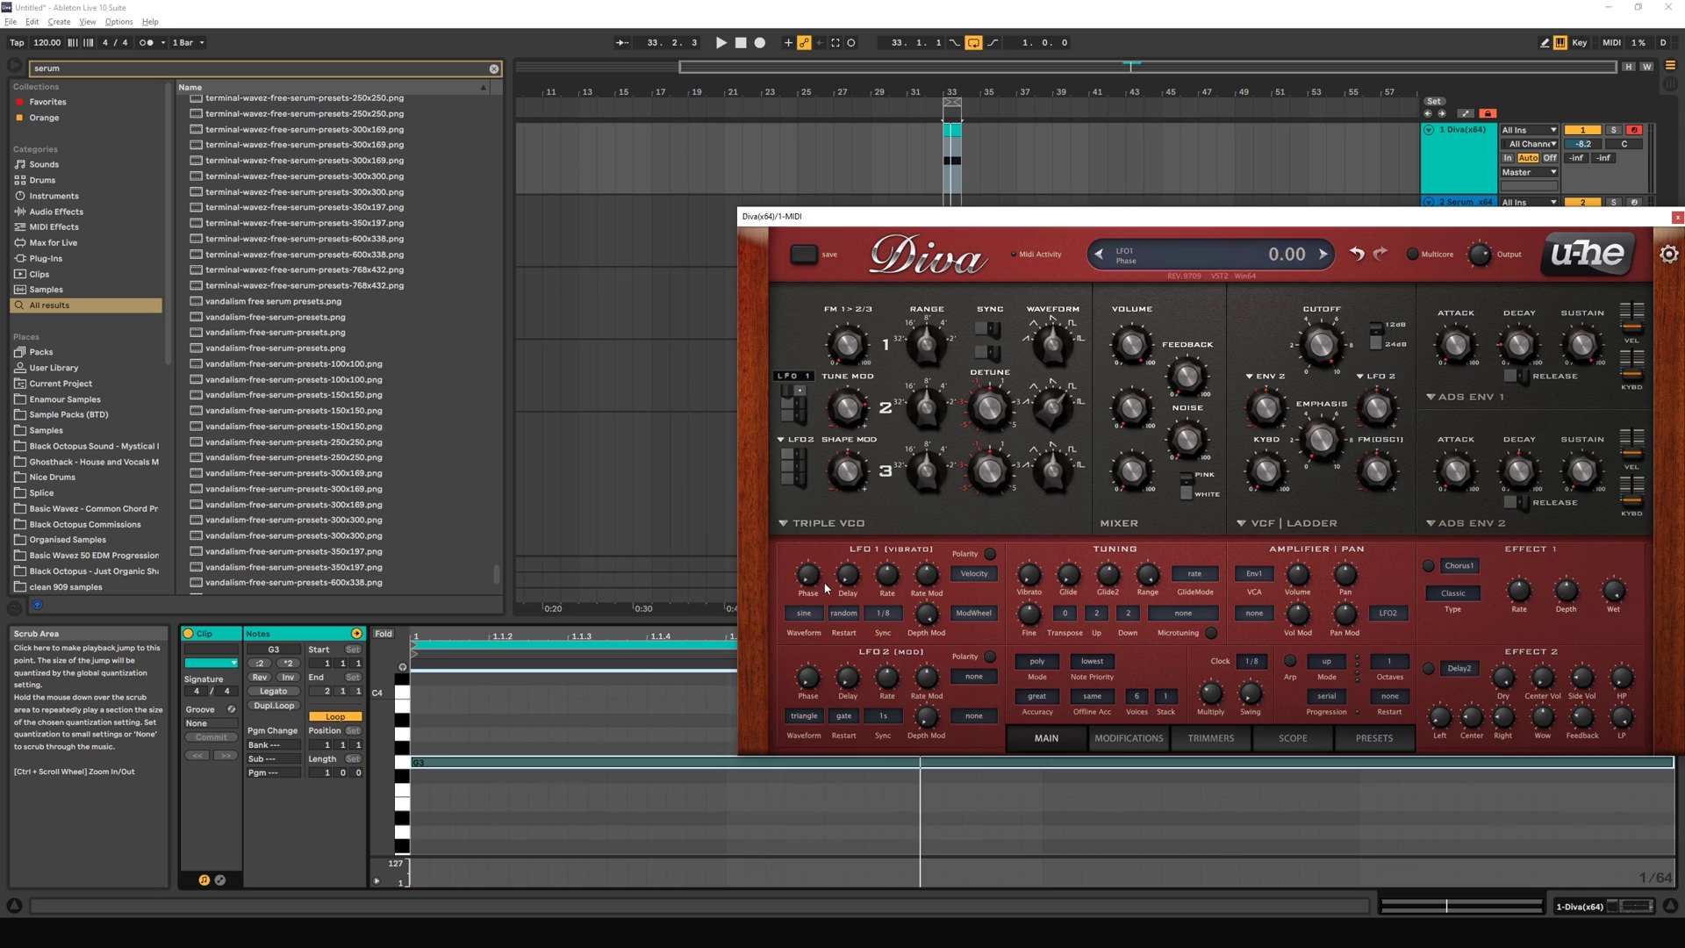
{"action": "scroll", "coordinate": [811, 595], "scroll_direction": "up", "scroll_amount": 10}
{"action": "scroll", "coordinate": [811, 588], "scroll_direction": "down", "scroll_amount": 10}
{"action": "left_click", "coordinate": [502, 762]}
{"action": "left_click_drag", "start_coordinate": [502, 761], "coordinate": [557, 789]}
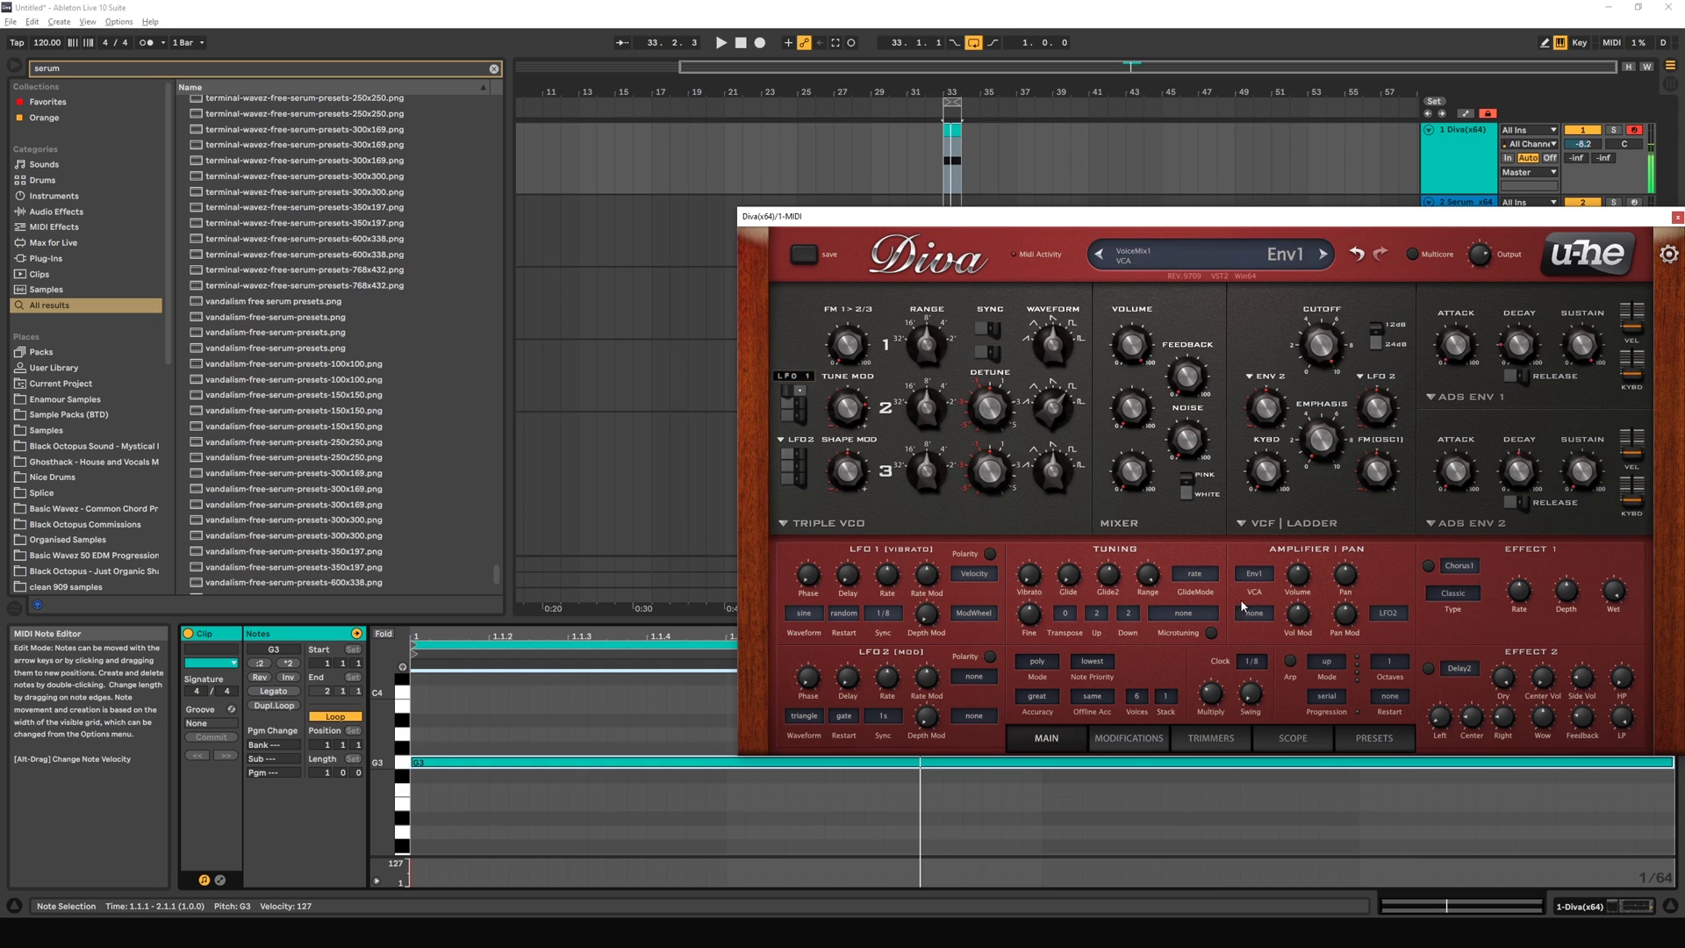
Step: Set LFO1's sync to 10s and sweep its phase up and back down to 0
{"action": "left_click", "coordinate": [884, 614]}
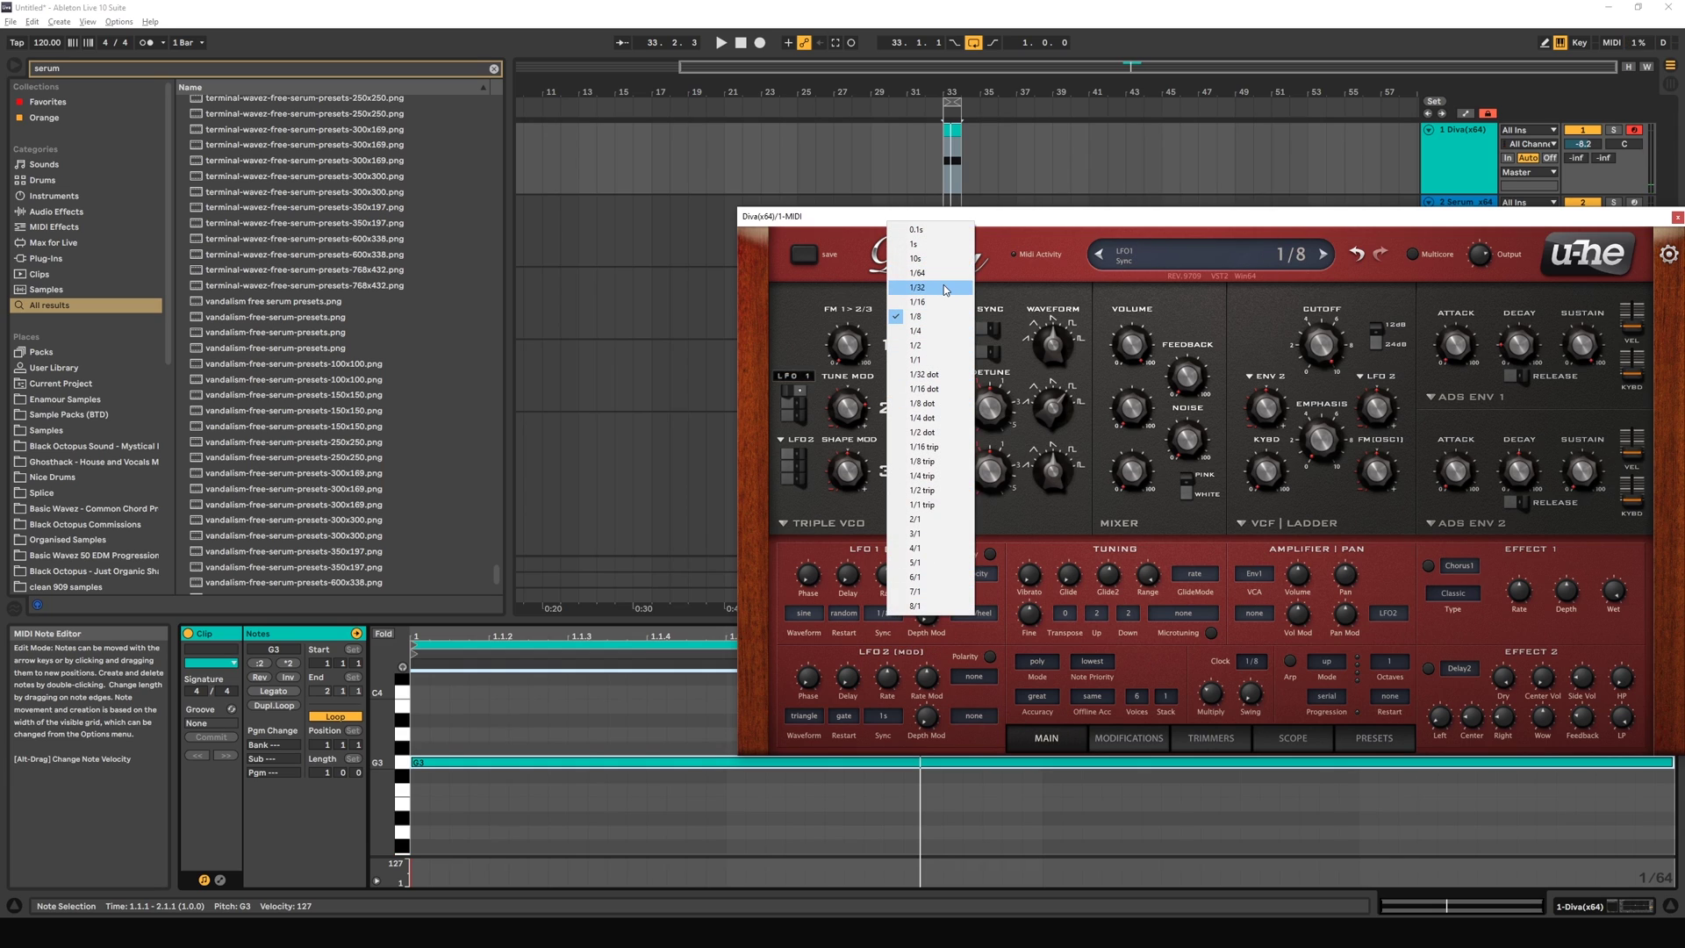
{"action": "left_click", "coordinate": [948, 259]}
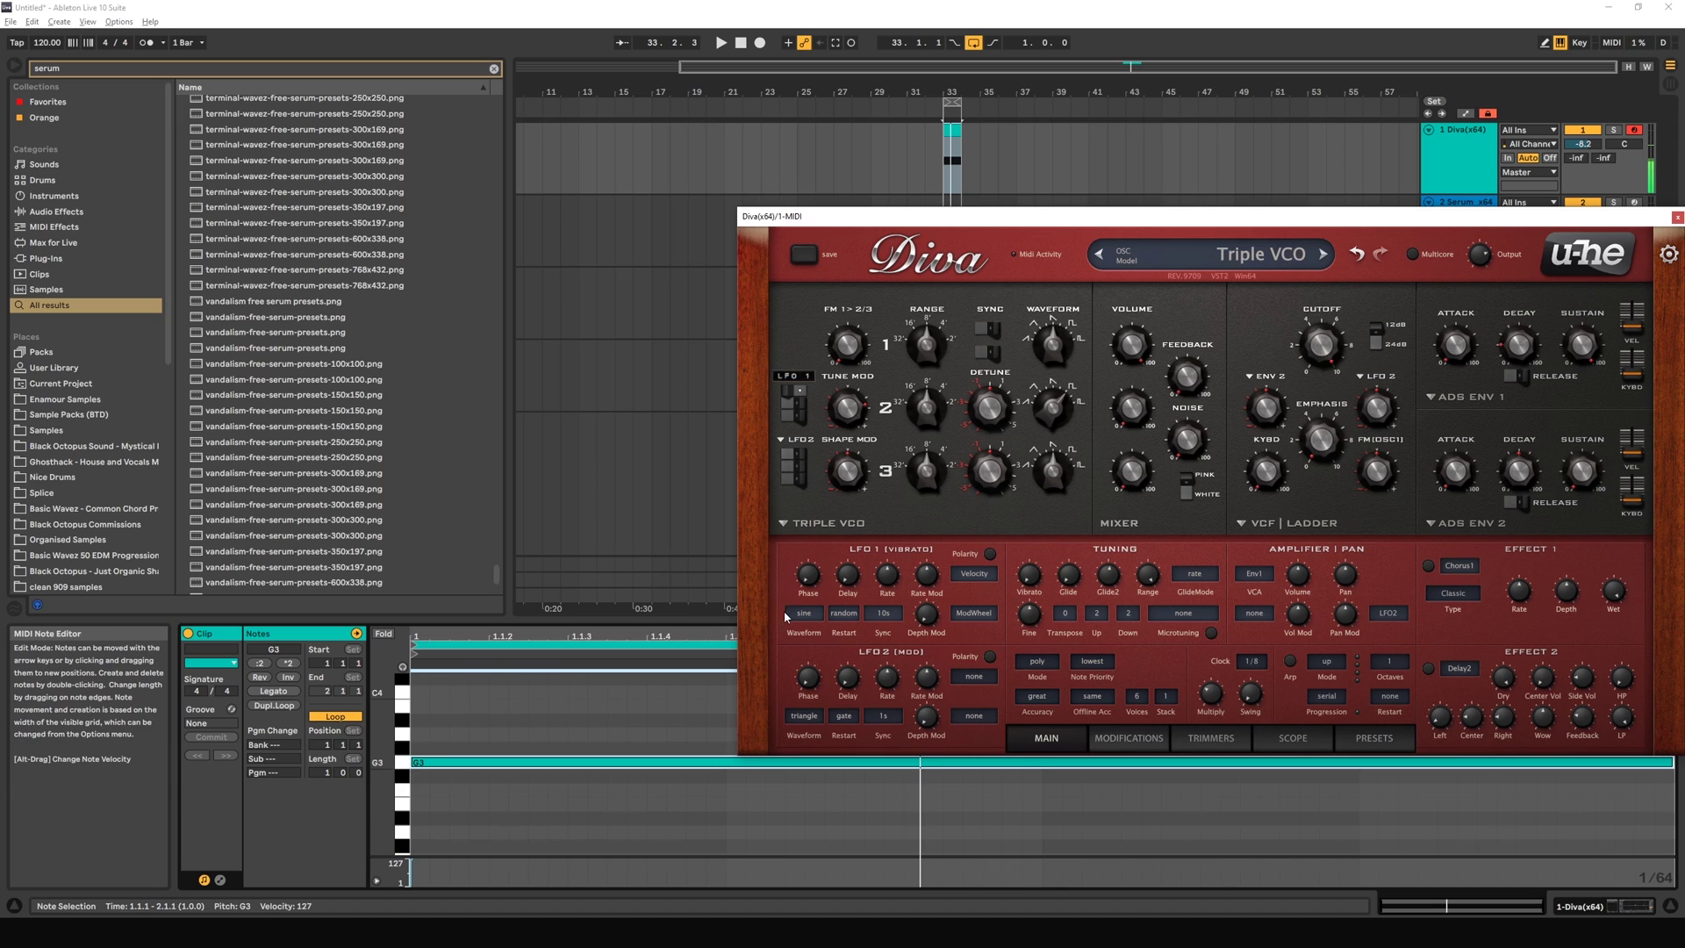
{"action": "left_click_drag", "start_coordinate": [807, 586], "coordinate": [804, 531]}
{"action": "left_click_drag", "start_coordinate": [805, 525], "coordinate": [805, 637]}
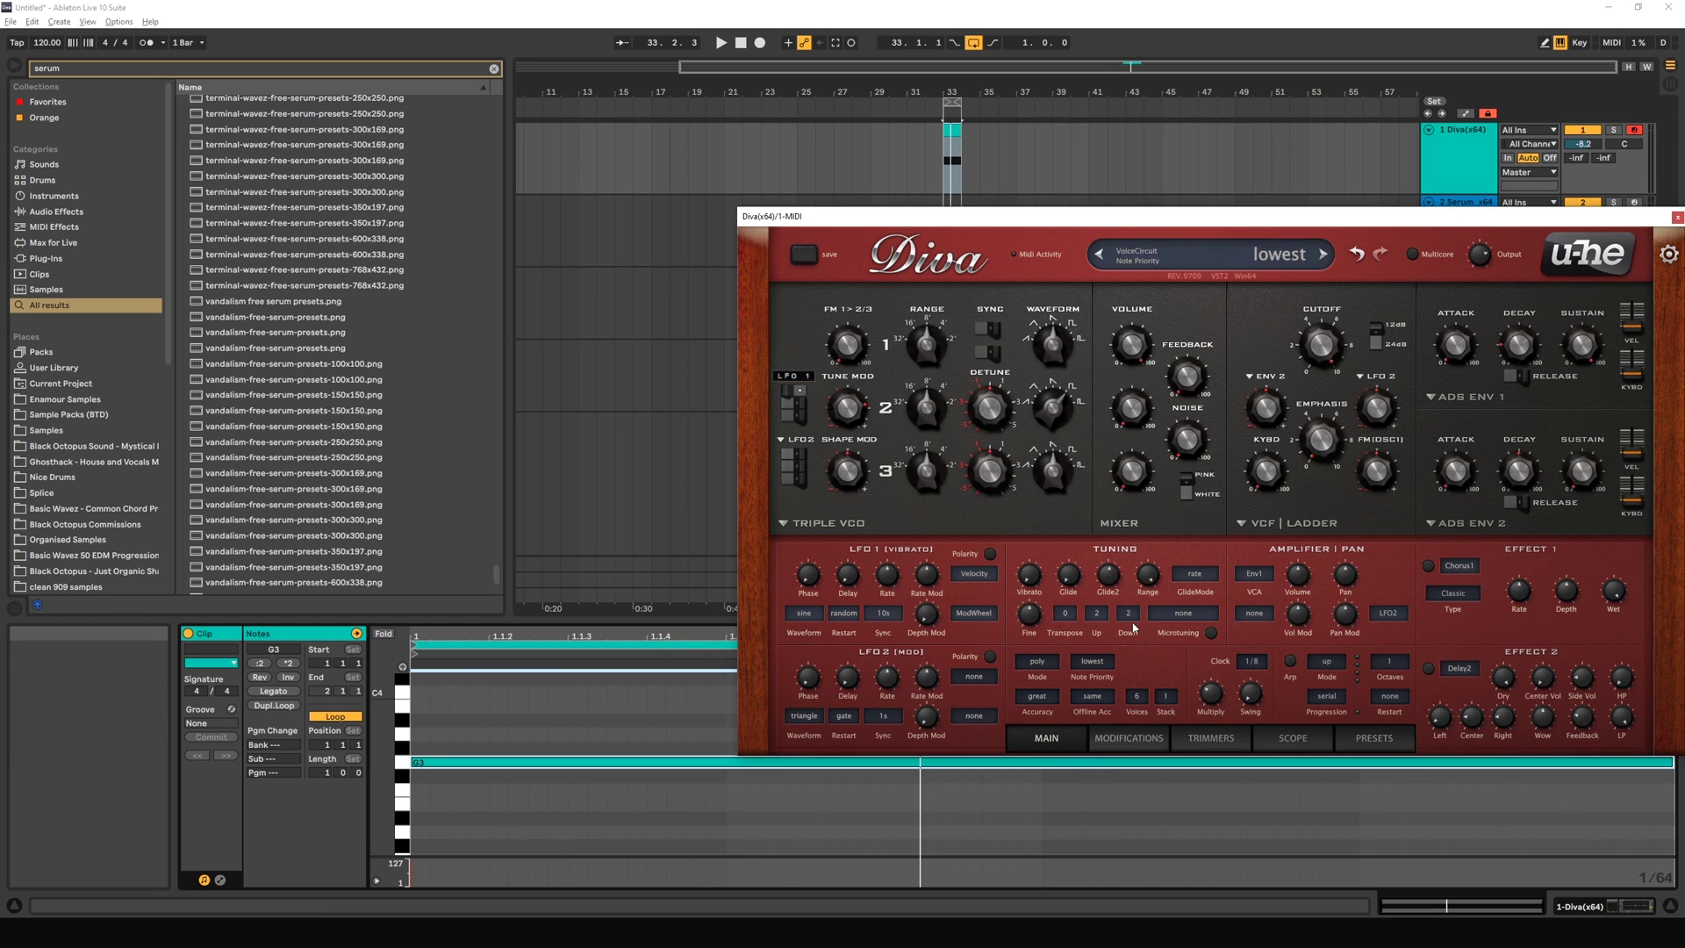
Step: Open Serum on its track, arm the track for playing, and examine LFO 1's mode, rise and delay controls before closing Serum
{"action": "left_click", "coordinate": [1471, 204]}
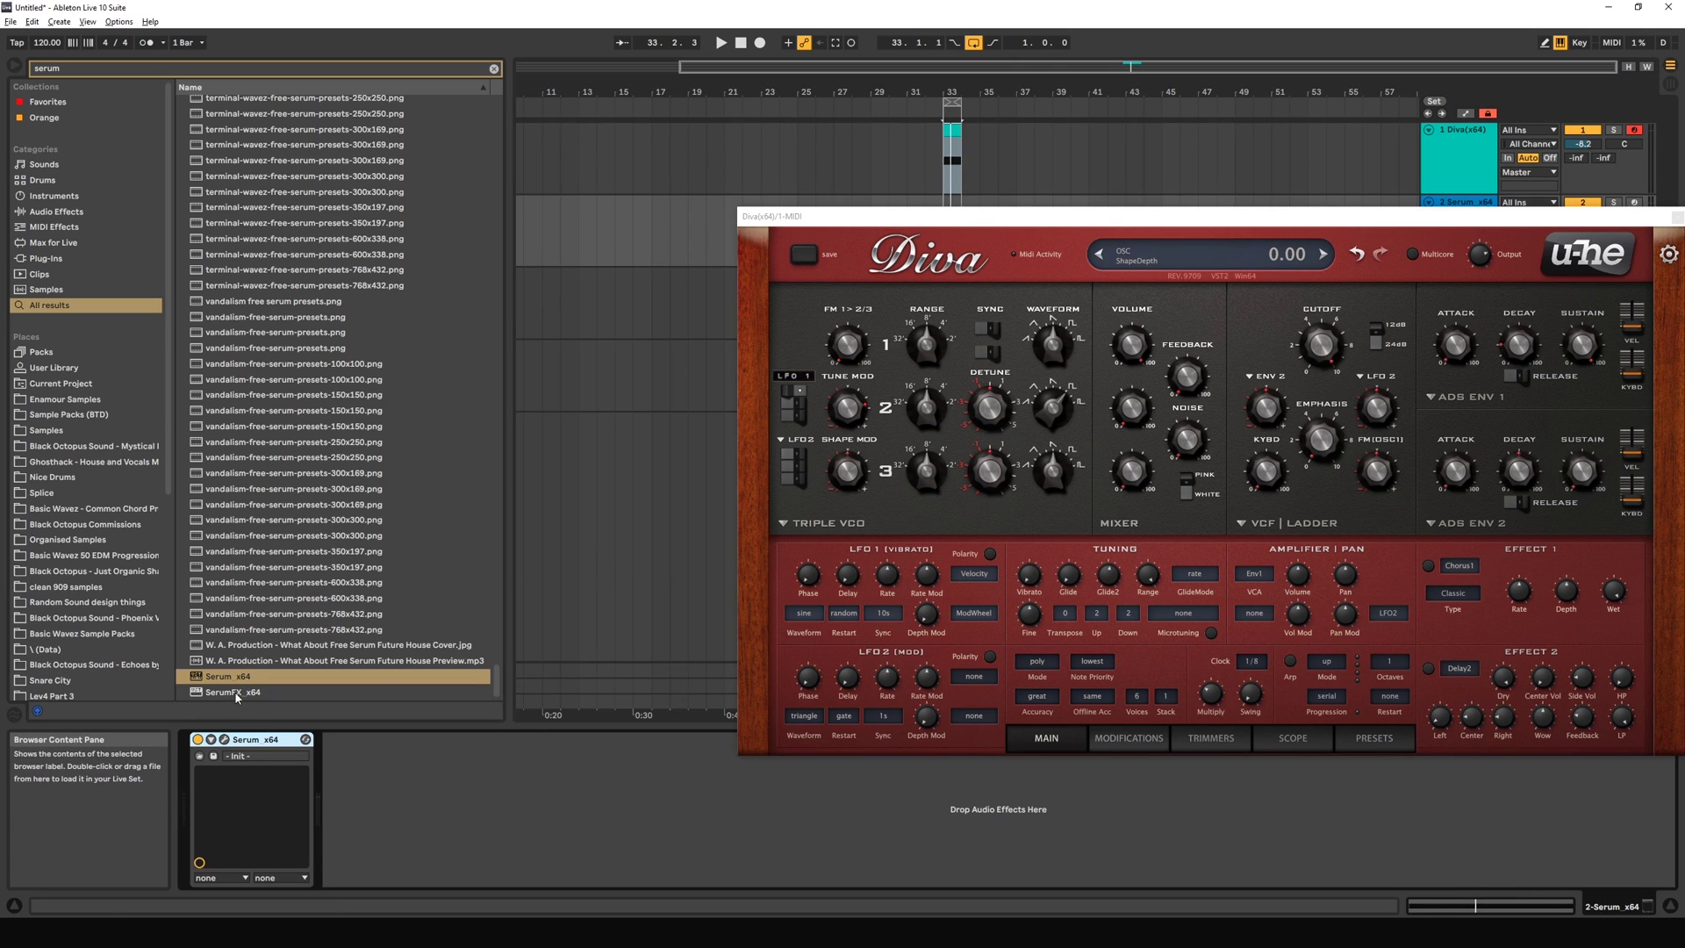
{"action": "left_click", "coordinate": [224, 739]}
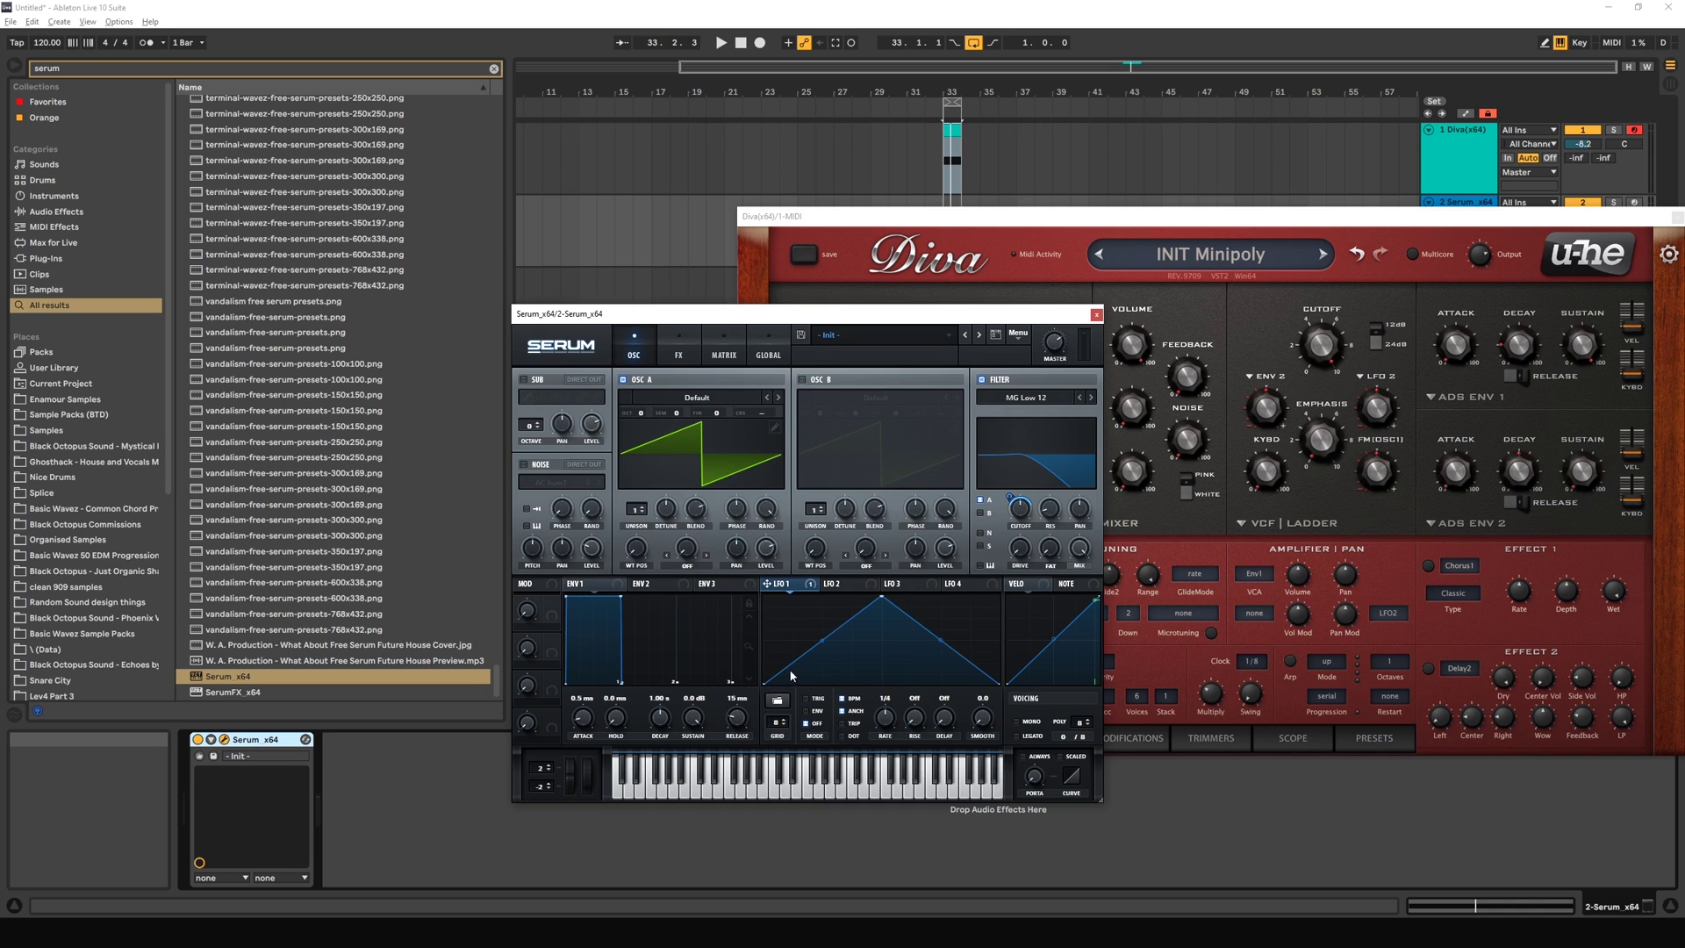
{"action": "left_click", "coordinate": [1634, 202]}
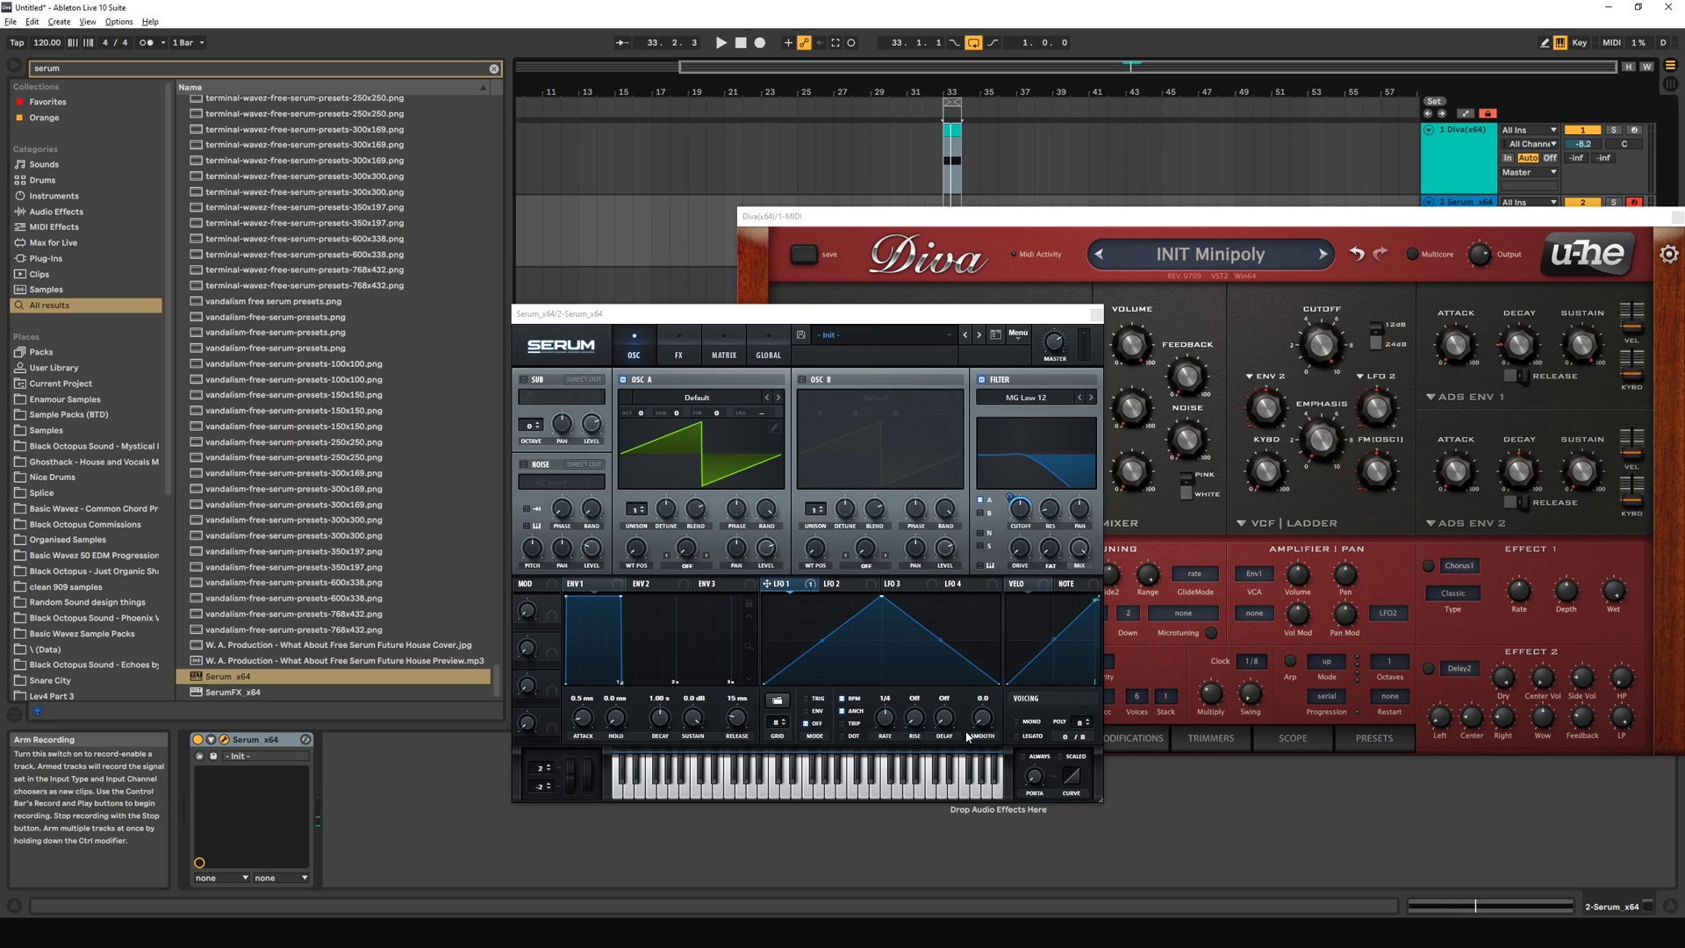
{"action": "key", "text": "a"}
{"action": "left_click", "coordinate": [826, 600]}
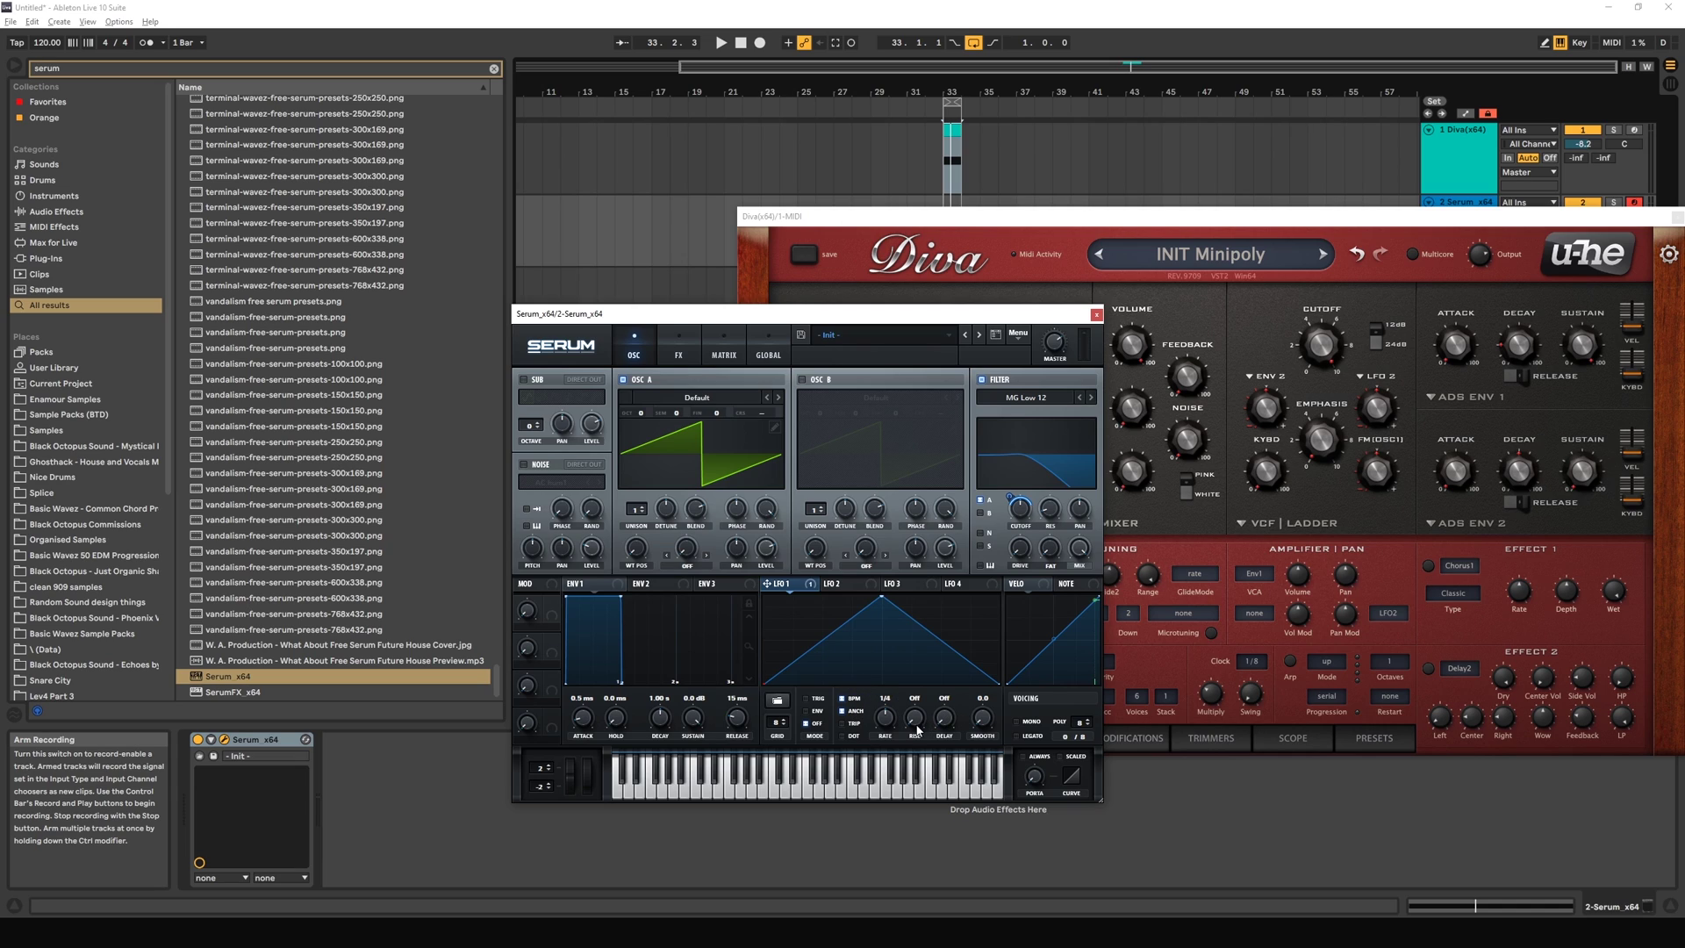
{"action": "left_click_drag", "start_coordinate": [934, 687], "coordinate": [948, 793]}
{"action": "left_click_drag", "start_coordinate": [1005, 697], "coordinate": [858, 706]}
{"action": "left_click", "coordinate": [856, 709]}
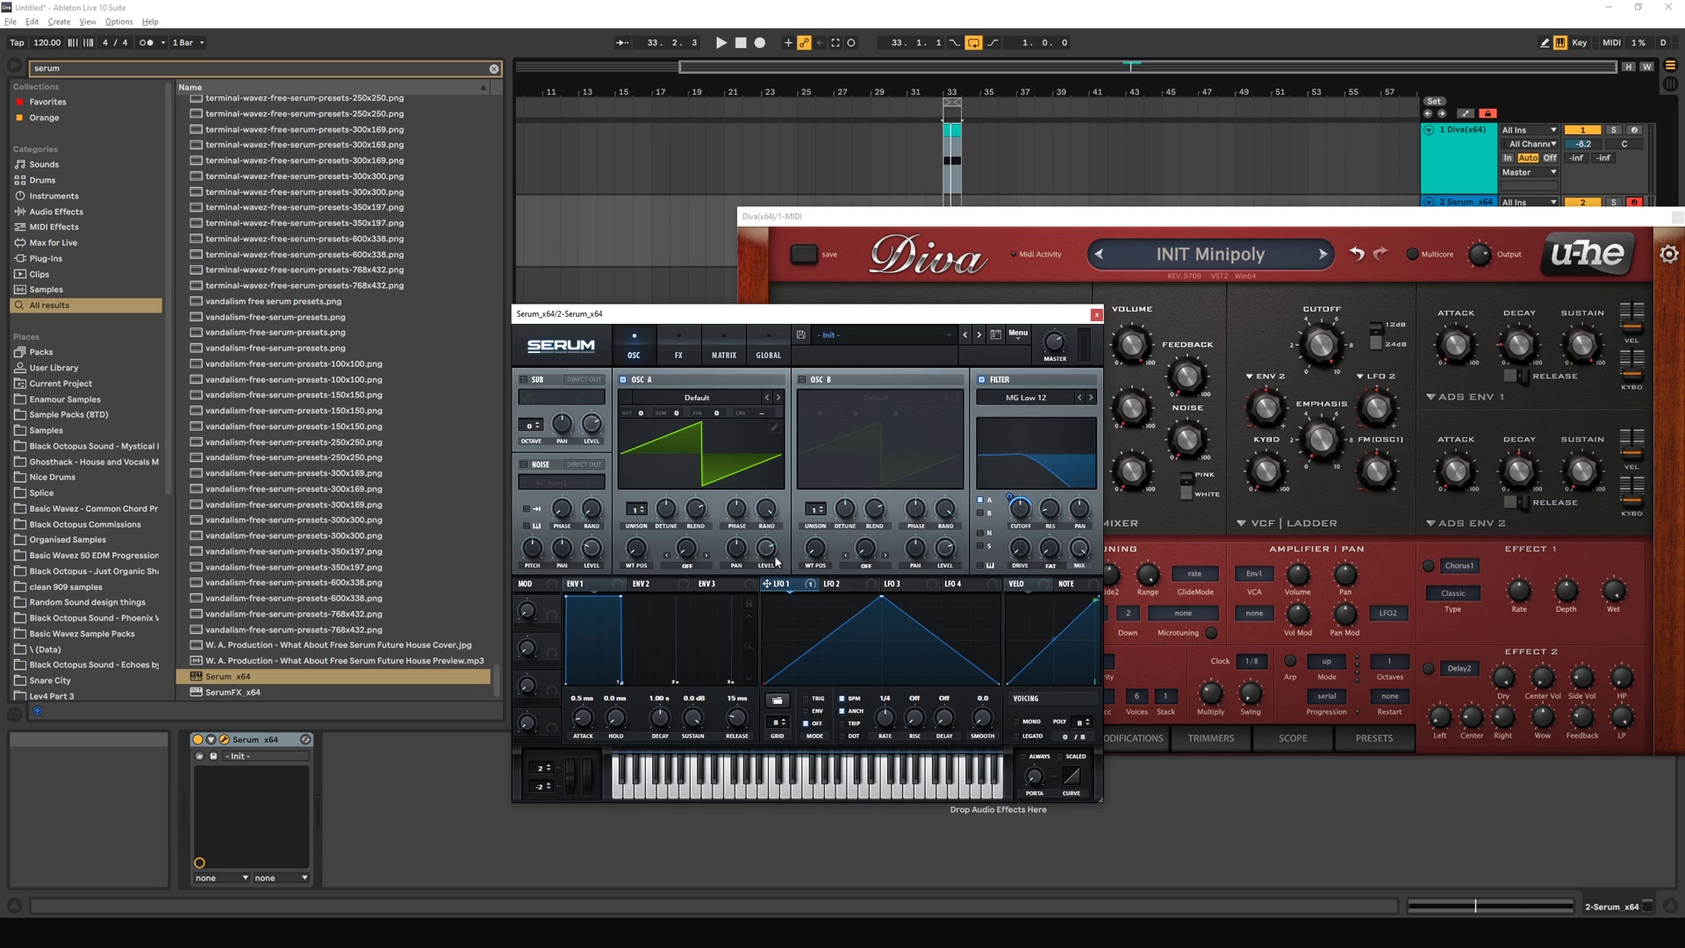
{"action": "left_click", "coordinate": [1095, 315]}
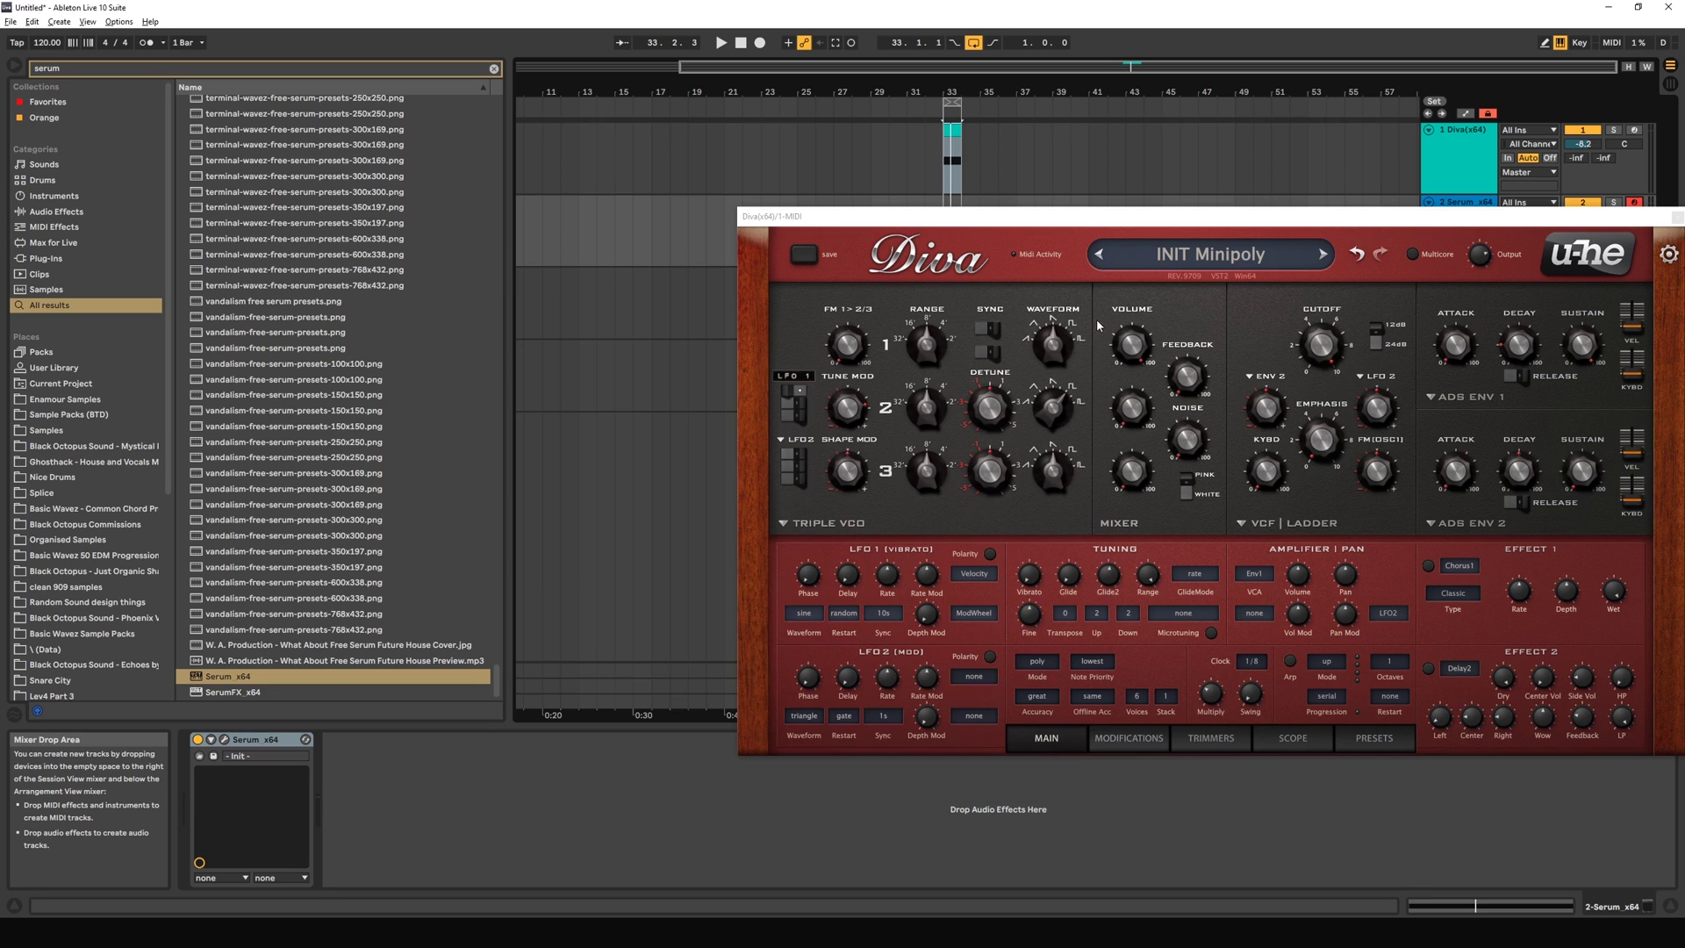
Step: Return to the Diva track, arm it, and try LFO1's delay at increasing amounts up to 63
{"action": "left_click", "coordinate": [948, 132]}
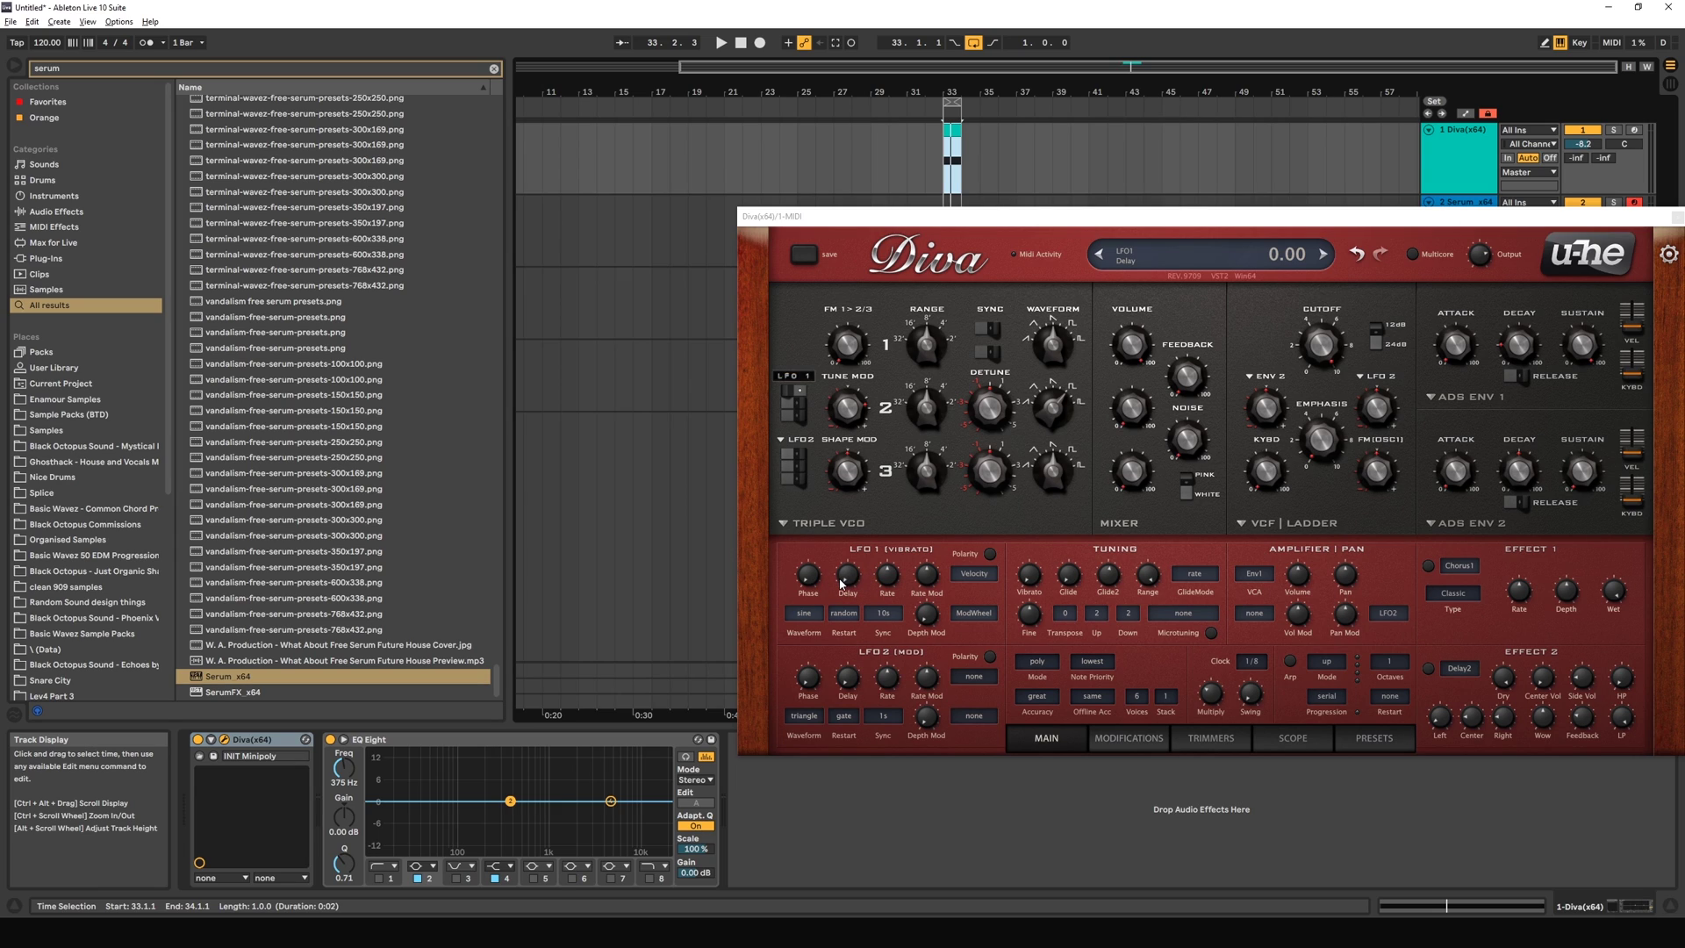
{"action": "left_click_drag", "start_coordinate": [848, 581], "coordinate": [850, 539]}
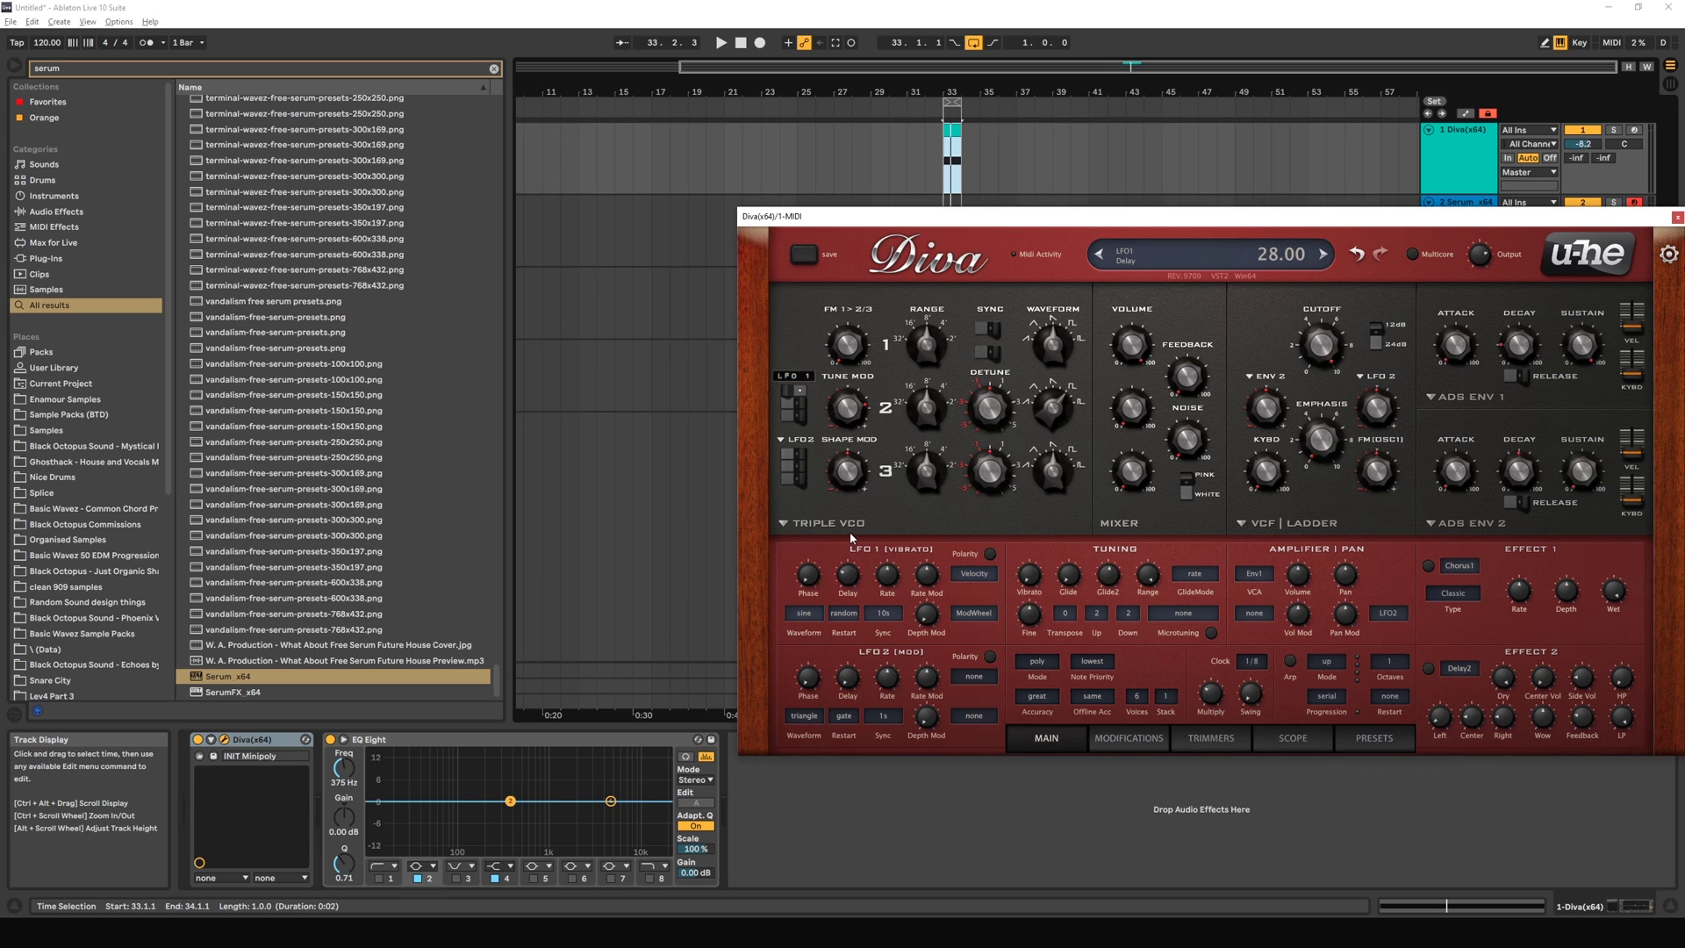
{"action": "left_click", "coordinate": [1630, 133]}
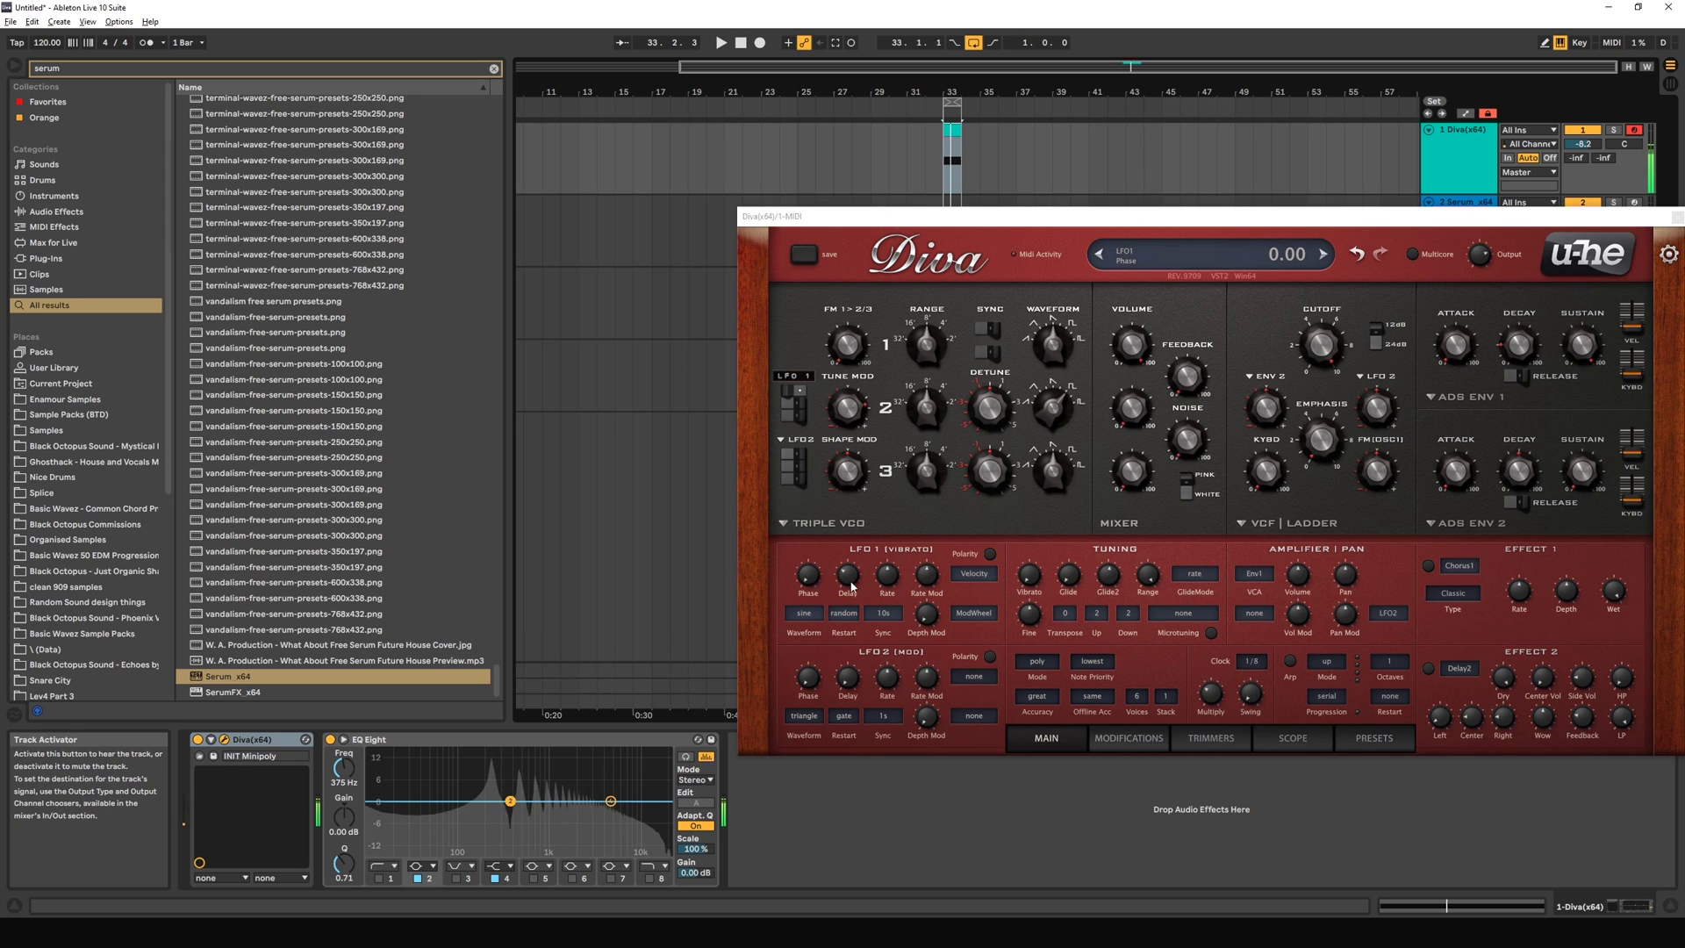
{"action": "left_click_drag", "start_coordinate": [848, 586], "coordinate": [850, 575]}
{"action": "scroll", "coordinate": [850, 575], "scroll_direction": "up", "scroll_amount": 10}
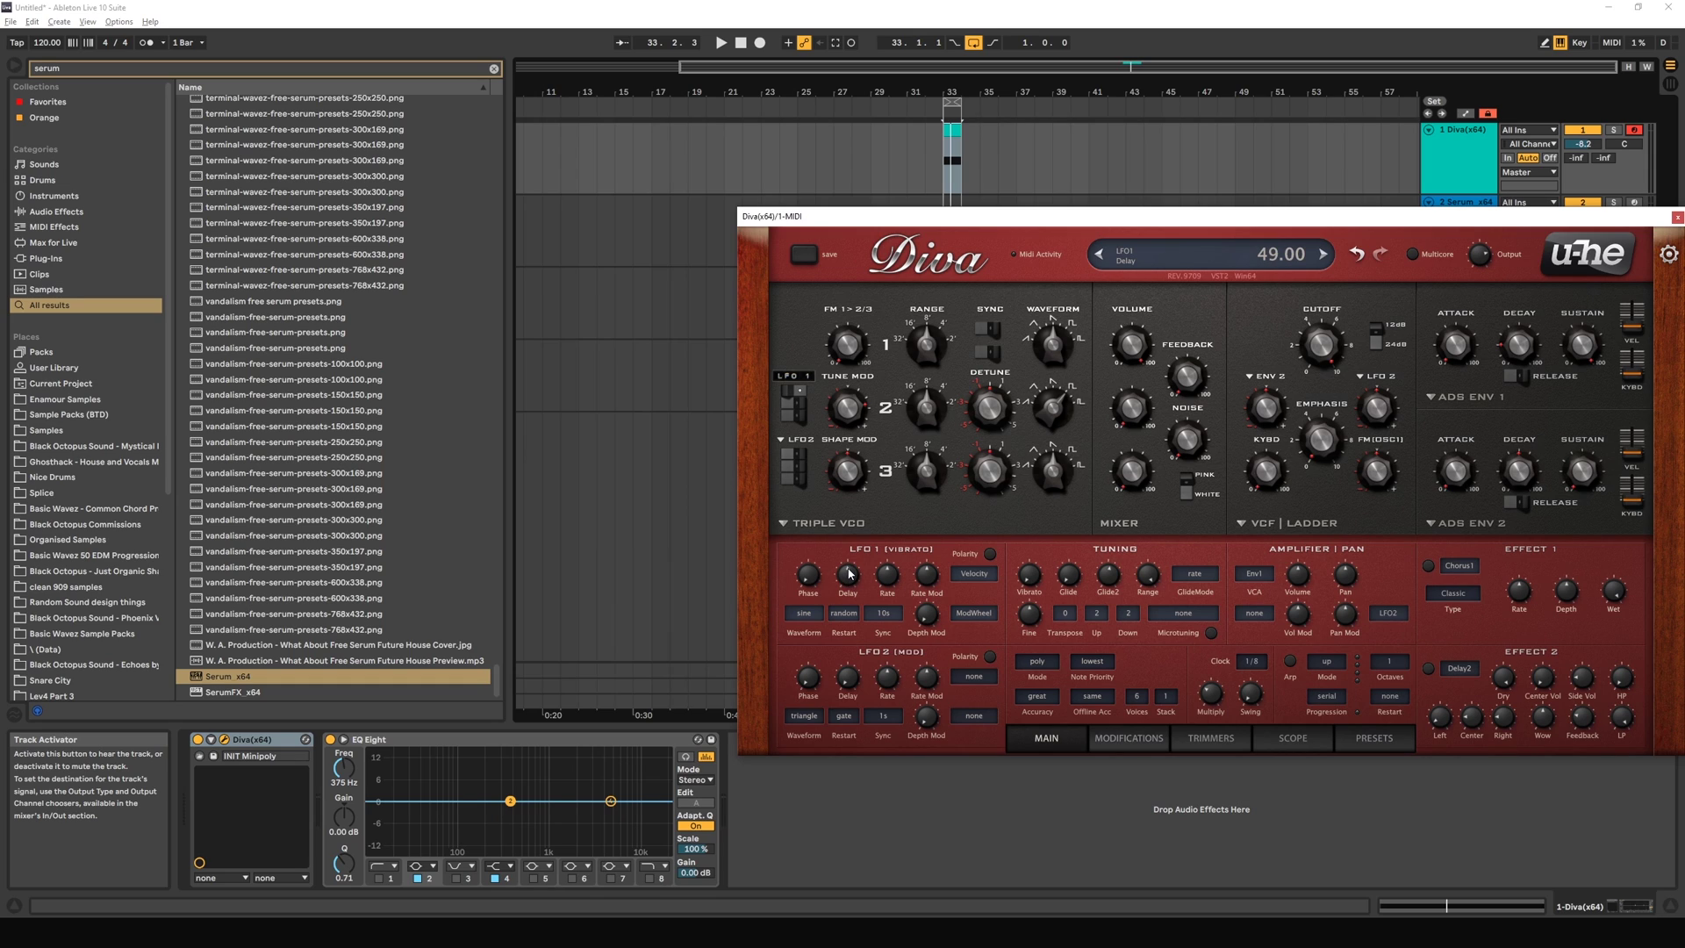
{"action": "left_click_drag", "start_coordinate": [848, 584], "coordinate": [848, 563]}
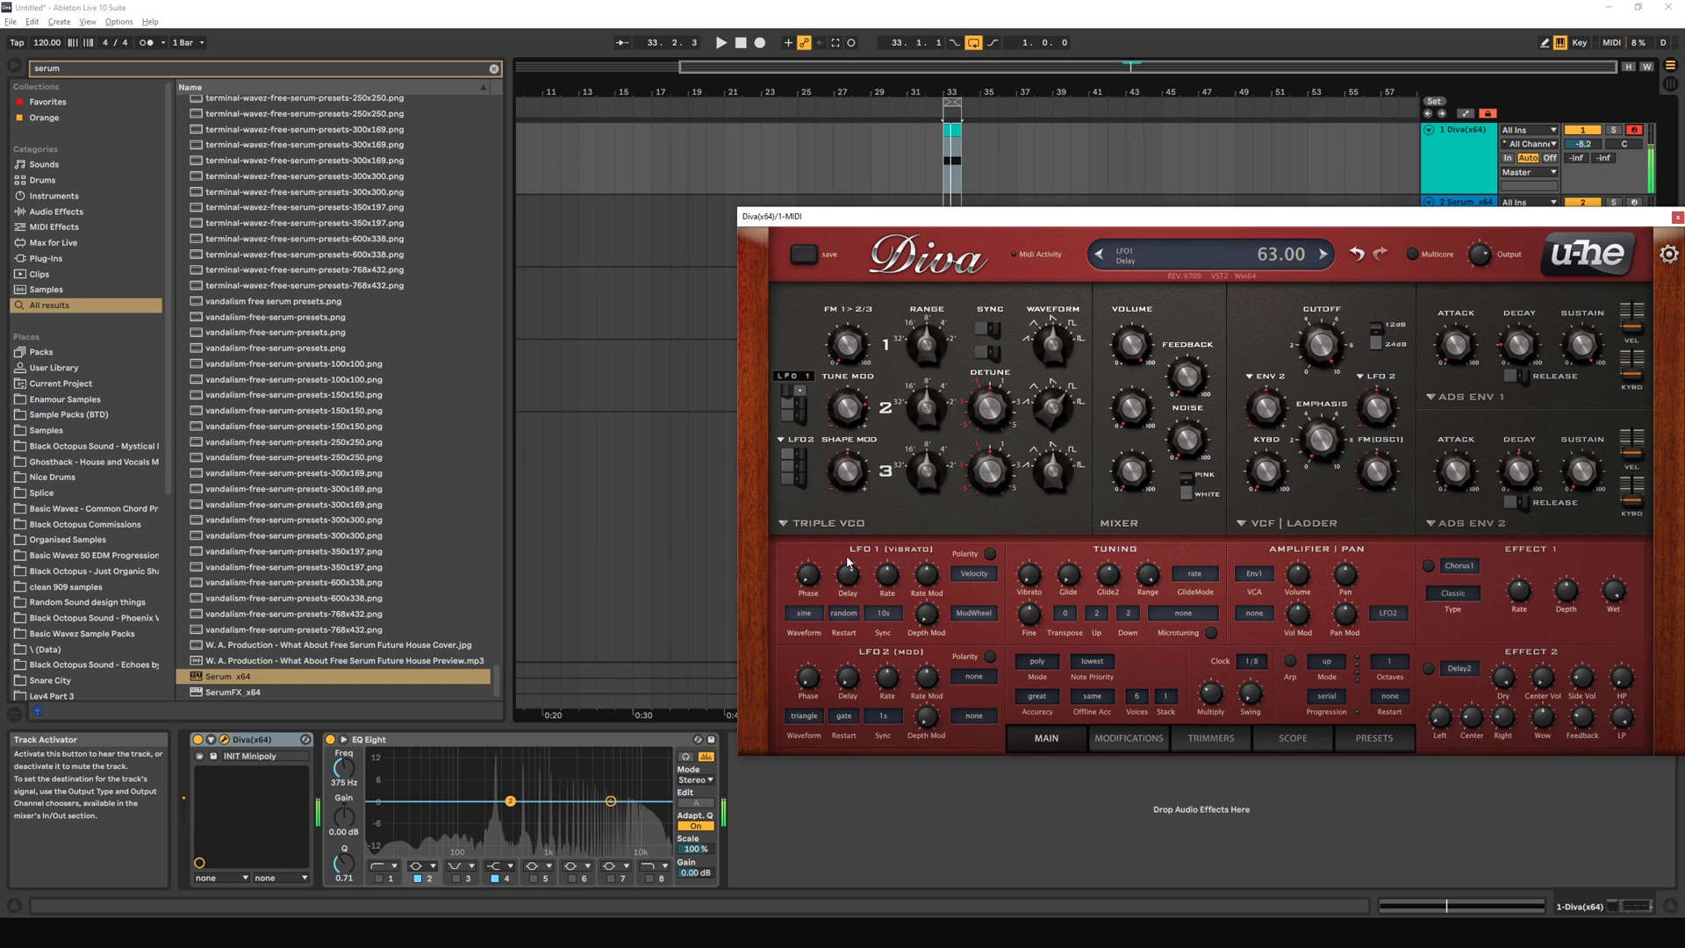
Step: Set LFO1's sync to 1/16, play a note with the delay at 97.50, and bring the delay back down
{"action": "left_click", "coordinate": [883, 613]}
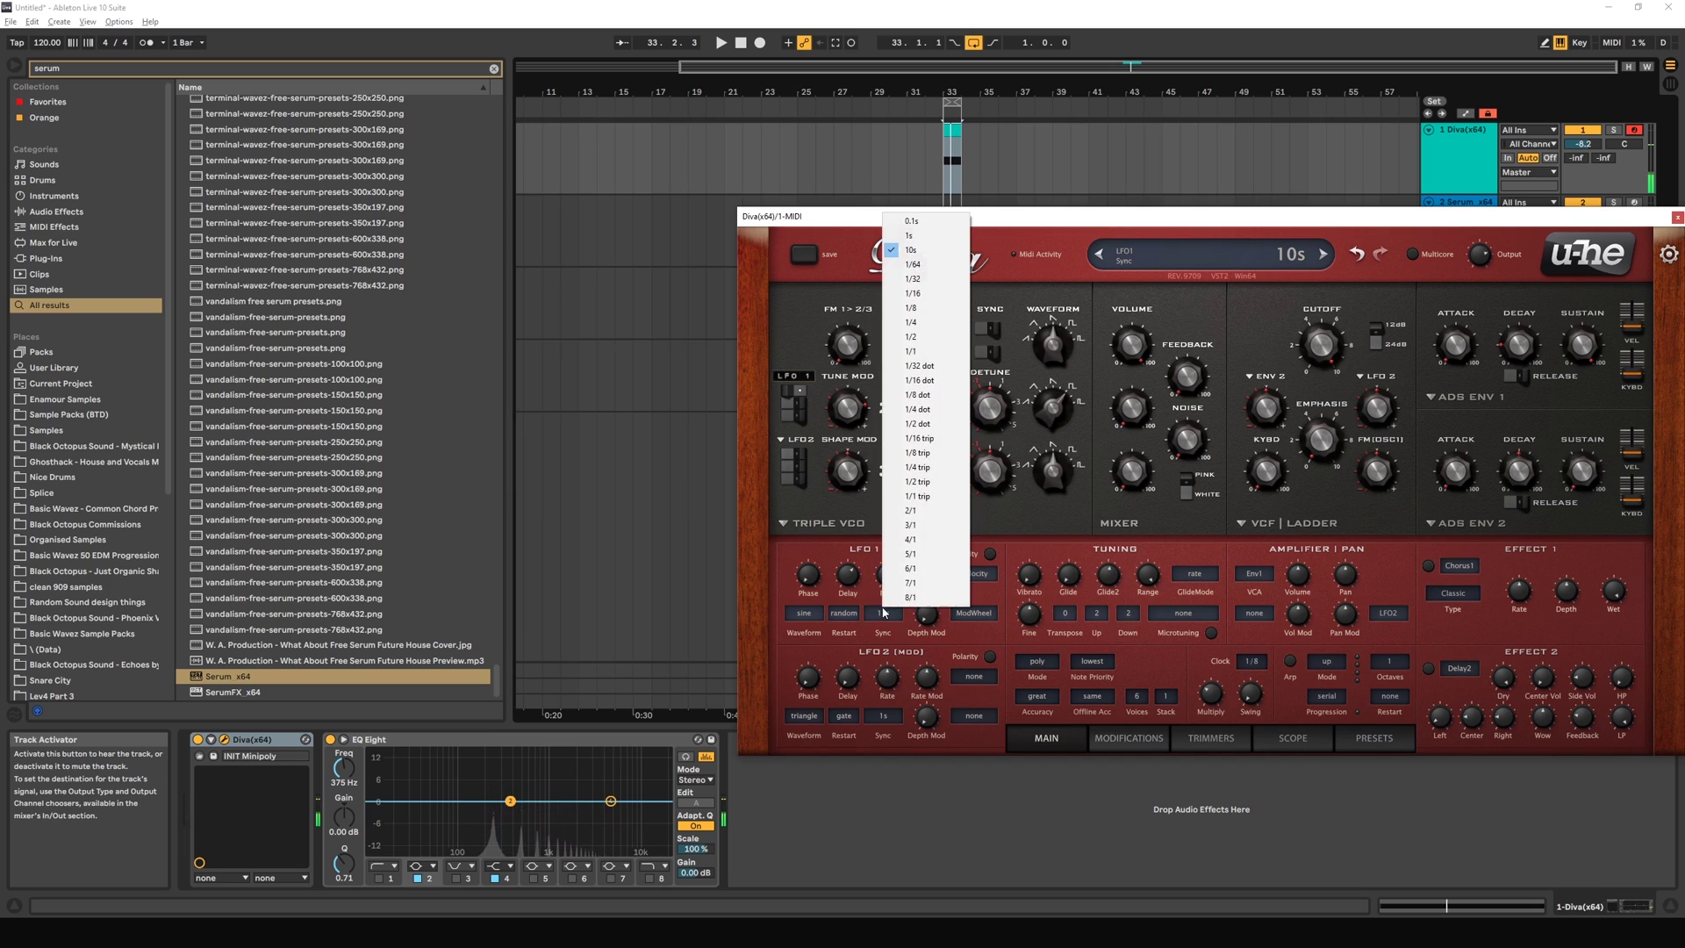
{"action": "left_click", "coordinate": [947, 294]}
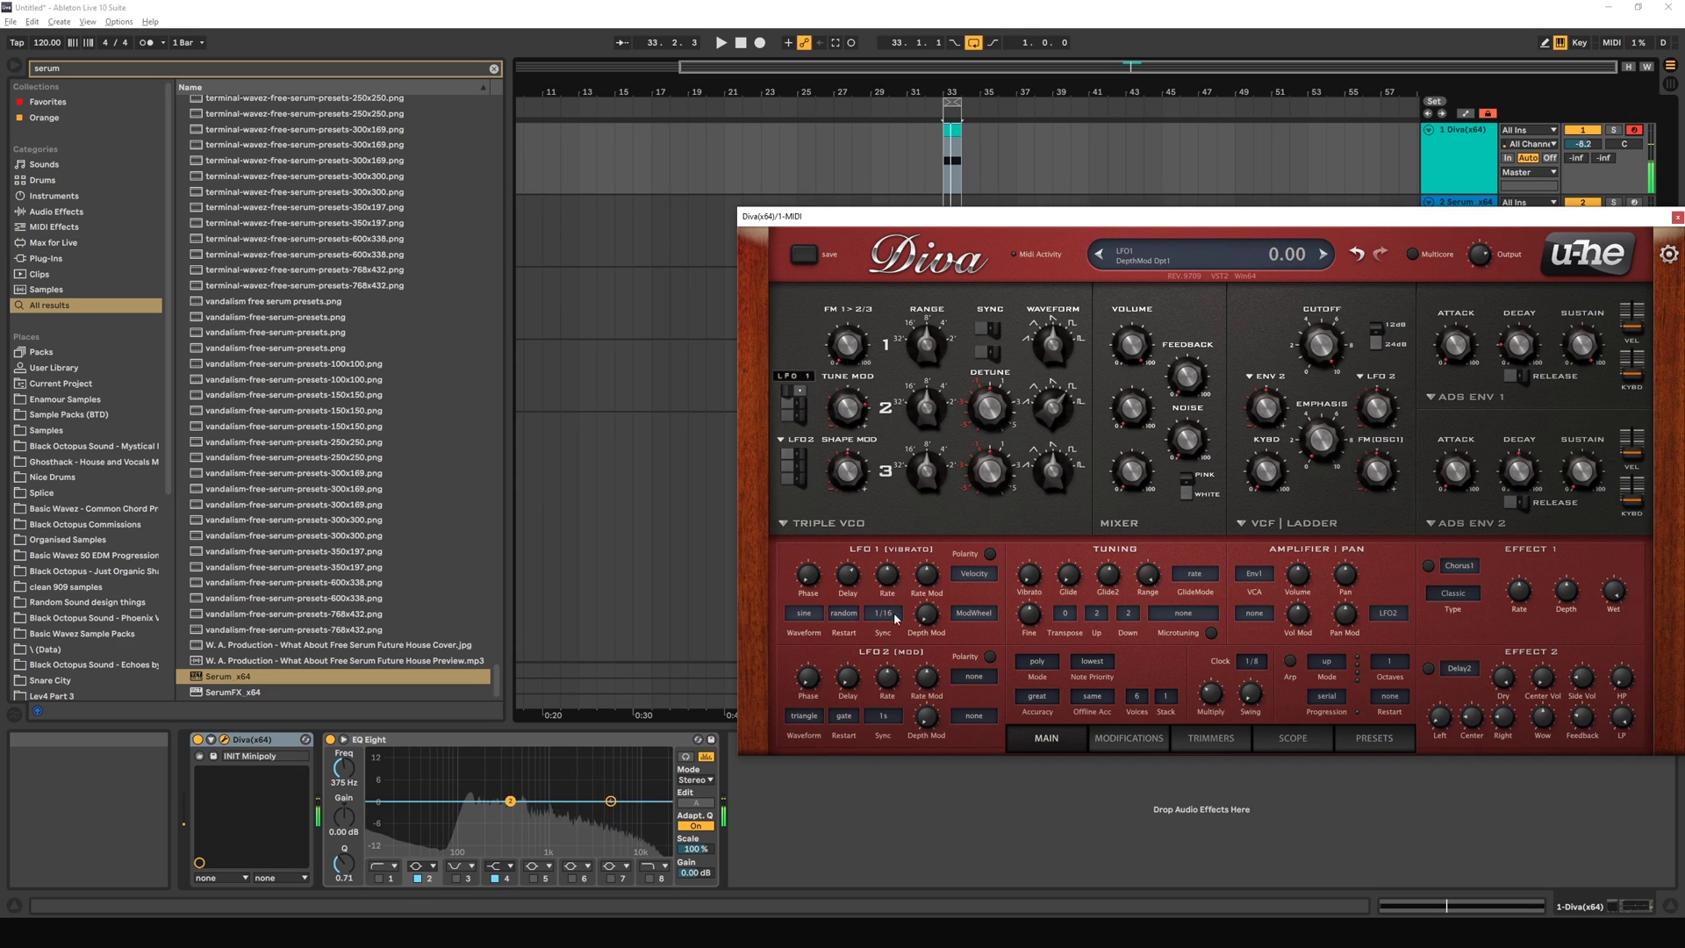
{"action": "left_click_drag", "start_coordinate": [850, 585], "coordinate": [845, 566]}
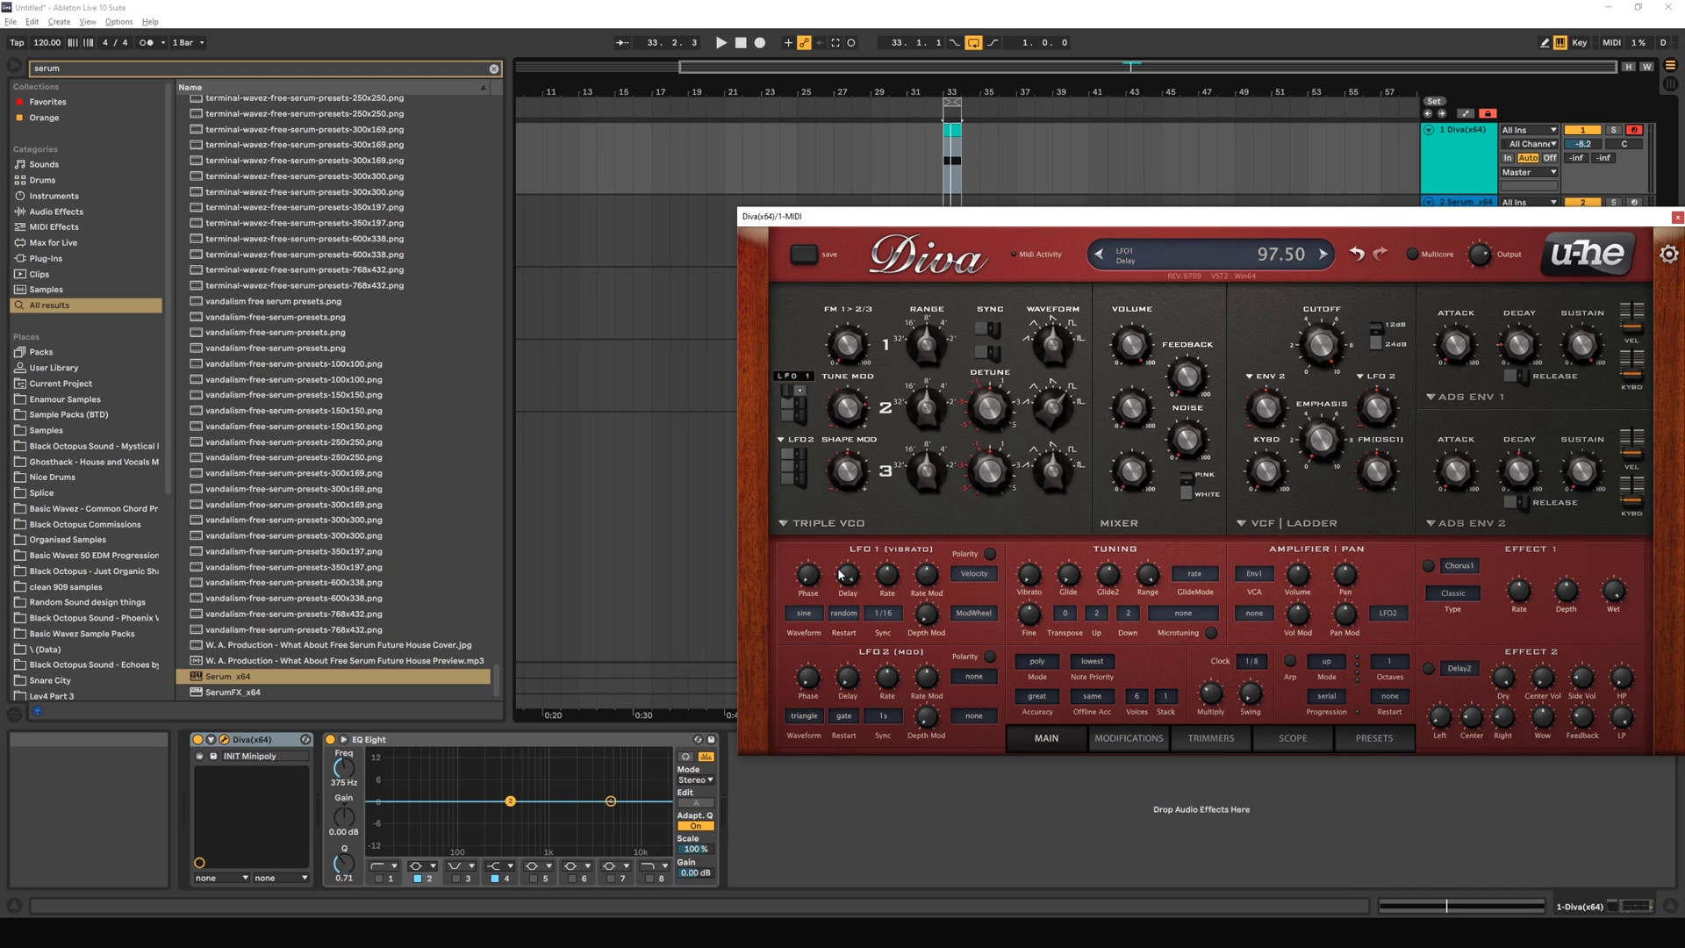
{"action": "key", "text": "a"}
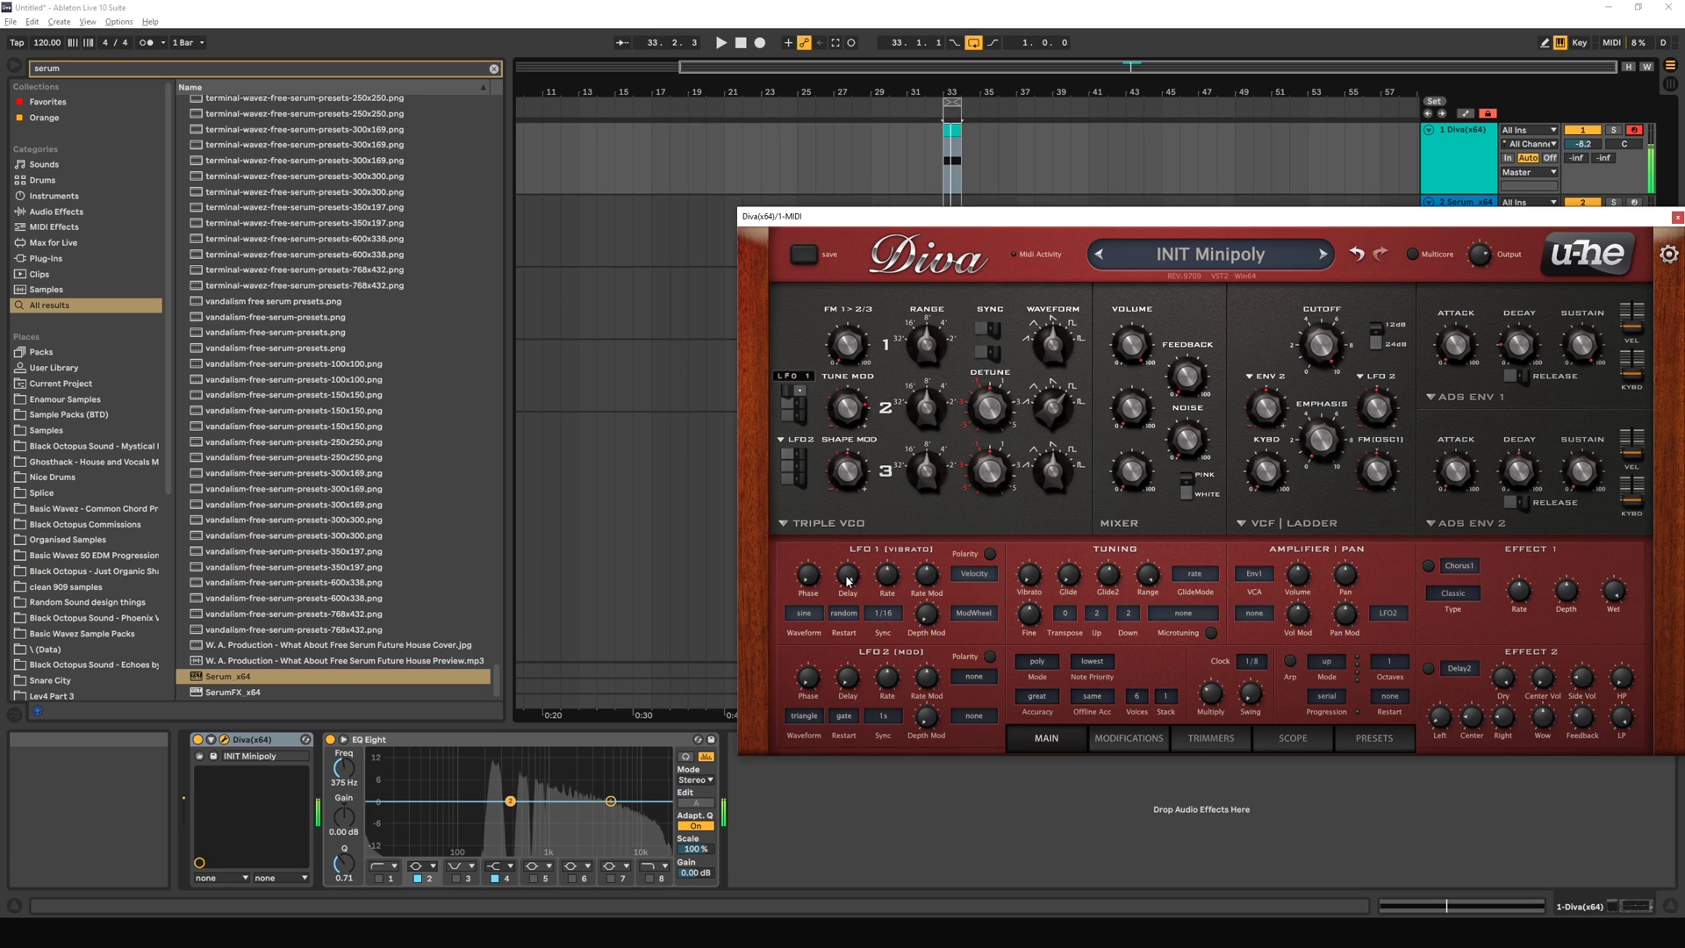
{"action": "left_click_drag", "start_coordinate": [846, 577], "coordinate": [838, 679]}
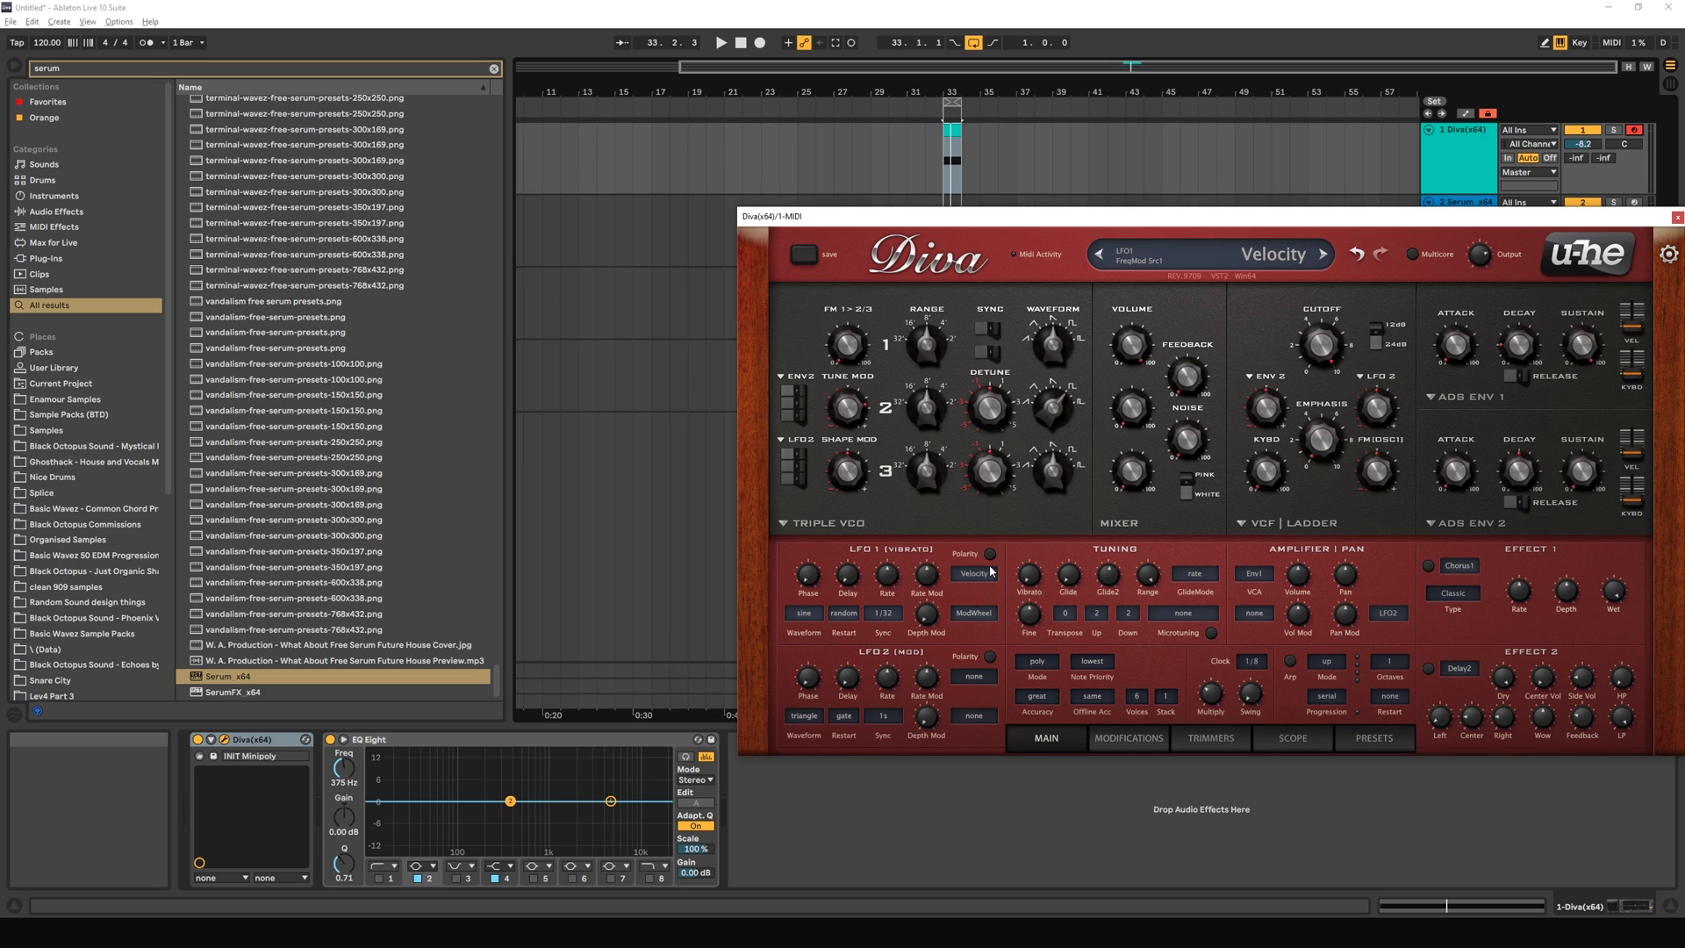
Step: Examine the Tuning section's Vibrato control in relation to LFO1's rate and depth modulation
{"action": "left_click_drag", "start_coordinate": [1032, 582], "coordinate": [1010, 594]}
{"action": "left_click_drag", "start_coordinate": [1030, 584], "coordinate": [1030, 531]}
{"action": "left_click_drag", "start_coordinate": [948, 572], "coordinate": [926, 620]}
{"action": "mouse_move", "coordinate": [1030, 574]}
{"action": "left_mouse_down"}
{"action": "mouse_move", "coordinate": [1048, 503]}
{"action": "mouse_move", "coordinate": [1036, 584]}
{"action": "left_mouse_up"}
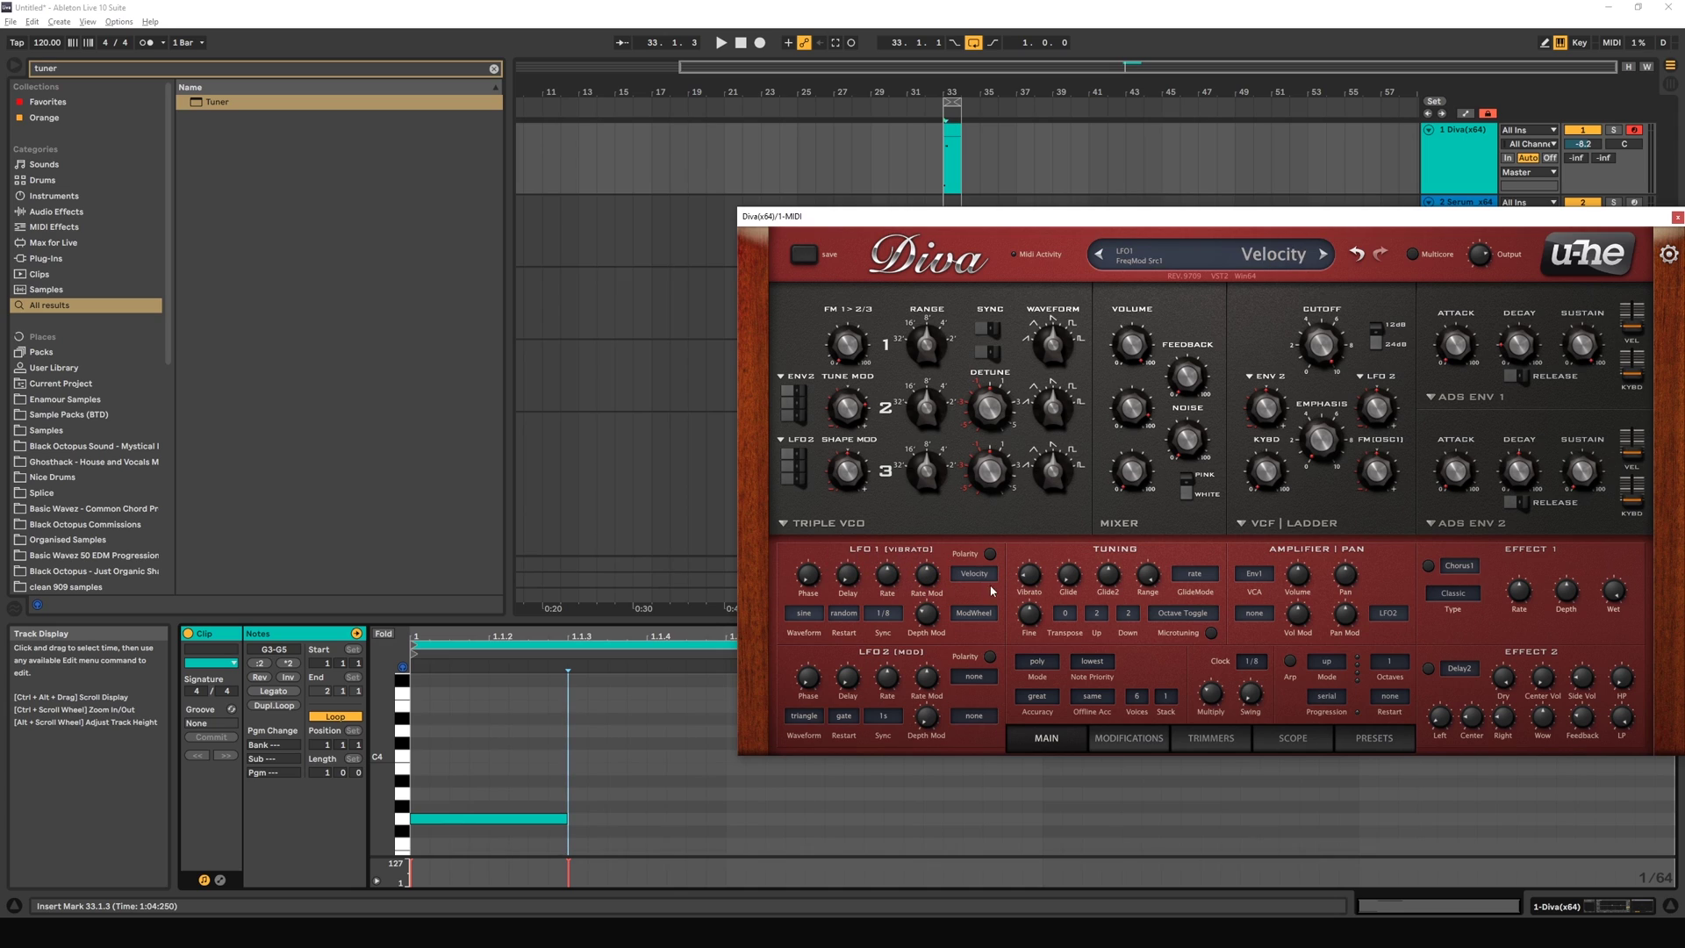
{"action": "left_click_drag", "start_coordinate": [933, 617], "coordinate": [924, 629]}
{"action": "mouse_move", "coordinate": [1032, 587]}
{"action": "left_mouse_down"}
{"action": "mouse_move", "coordinate": [1036, 435]}
{"action": "mouse_move", "coordinate": [1017, 588]}
{"action": "left_mouse_up"}
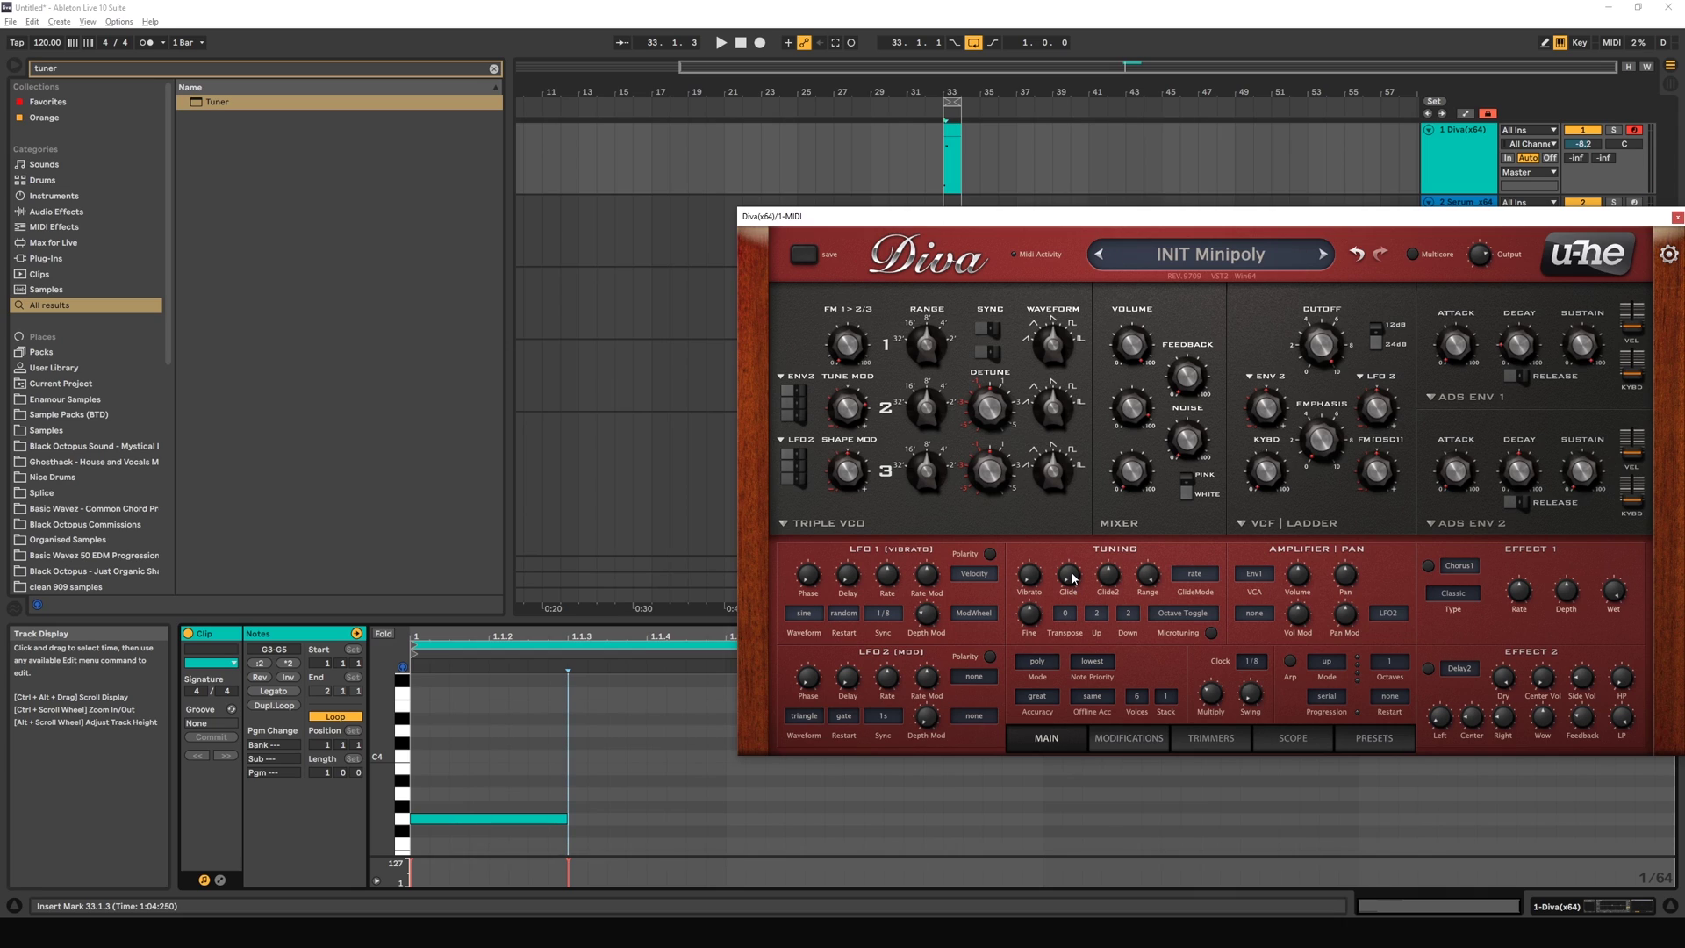
Step: Try a higher Glide amount in the Tuning section and reset it to its default
{"action": "left_click_drag", "start_coordinate": [1075, 578], "coordinate": [1059, 509]}
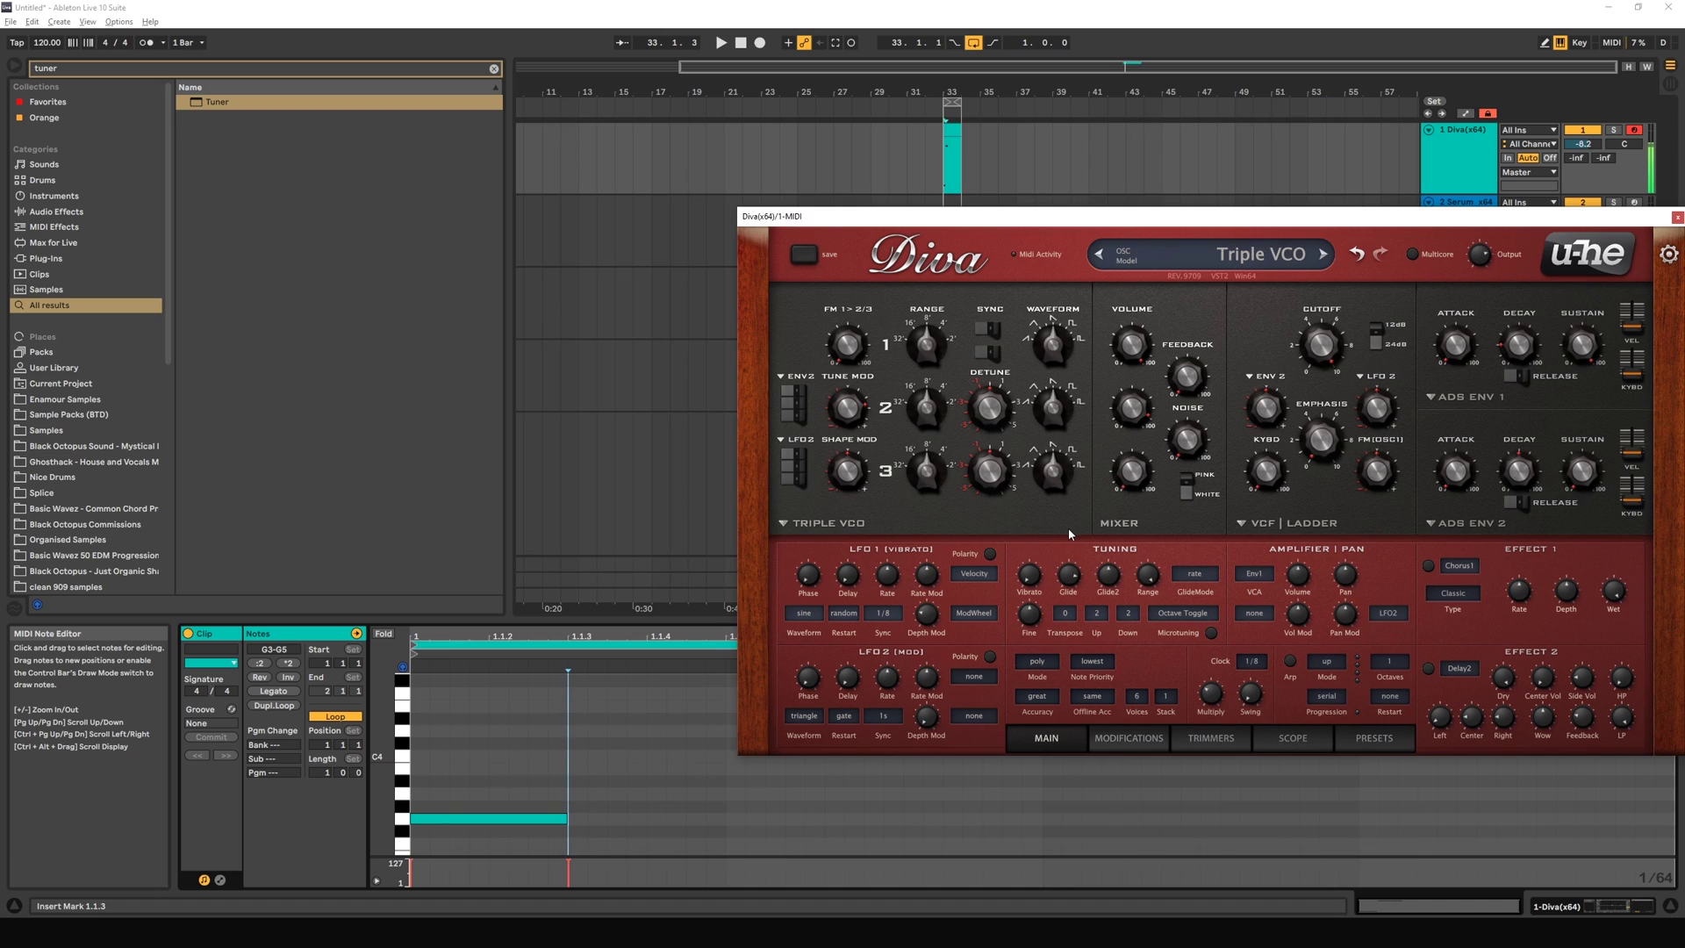
{"action": "double_click", "coordinate": [1069, 575]}
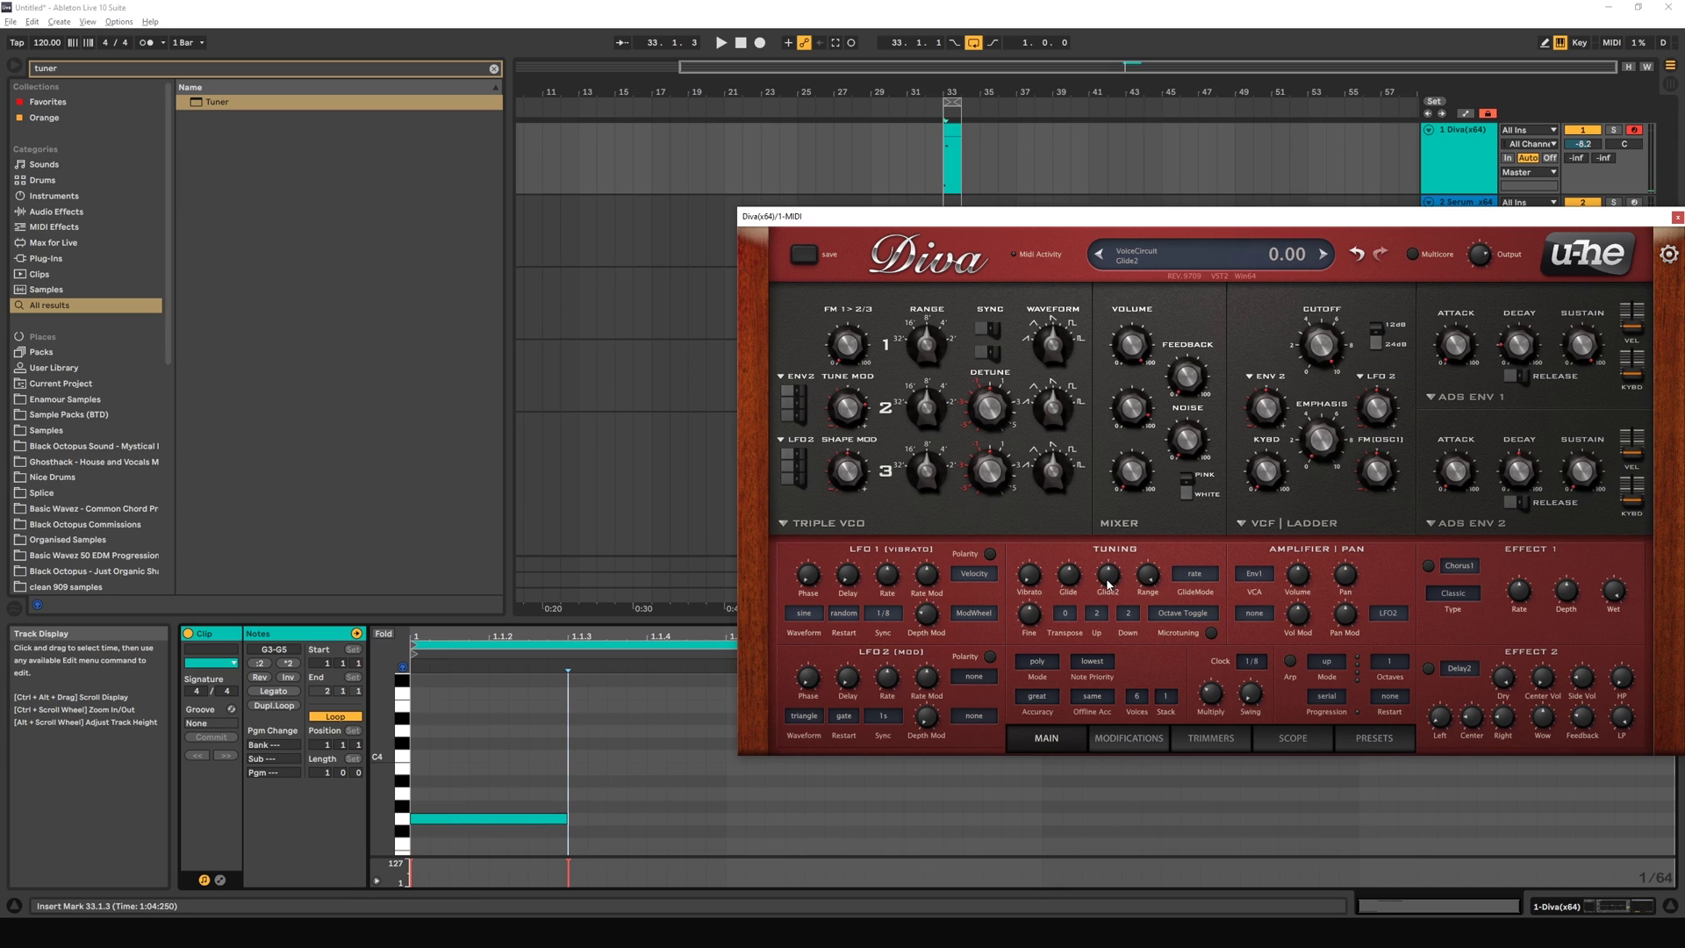
Step: Show the Diva track's devices and play notes with Glide2 raised to 70 while watching the Tuner
{"action": "left_click_drag", "start_coordinate": [1109, 584], "coordinate": [1113, 566]}
{"action": "left_click", "coordinate": [531, 776]}
{"action": "key", "text": "shift+Tab"}
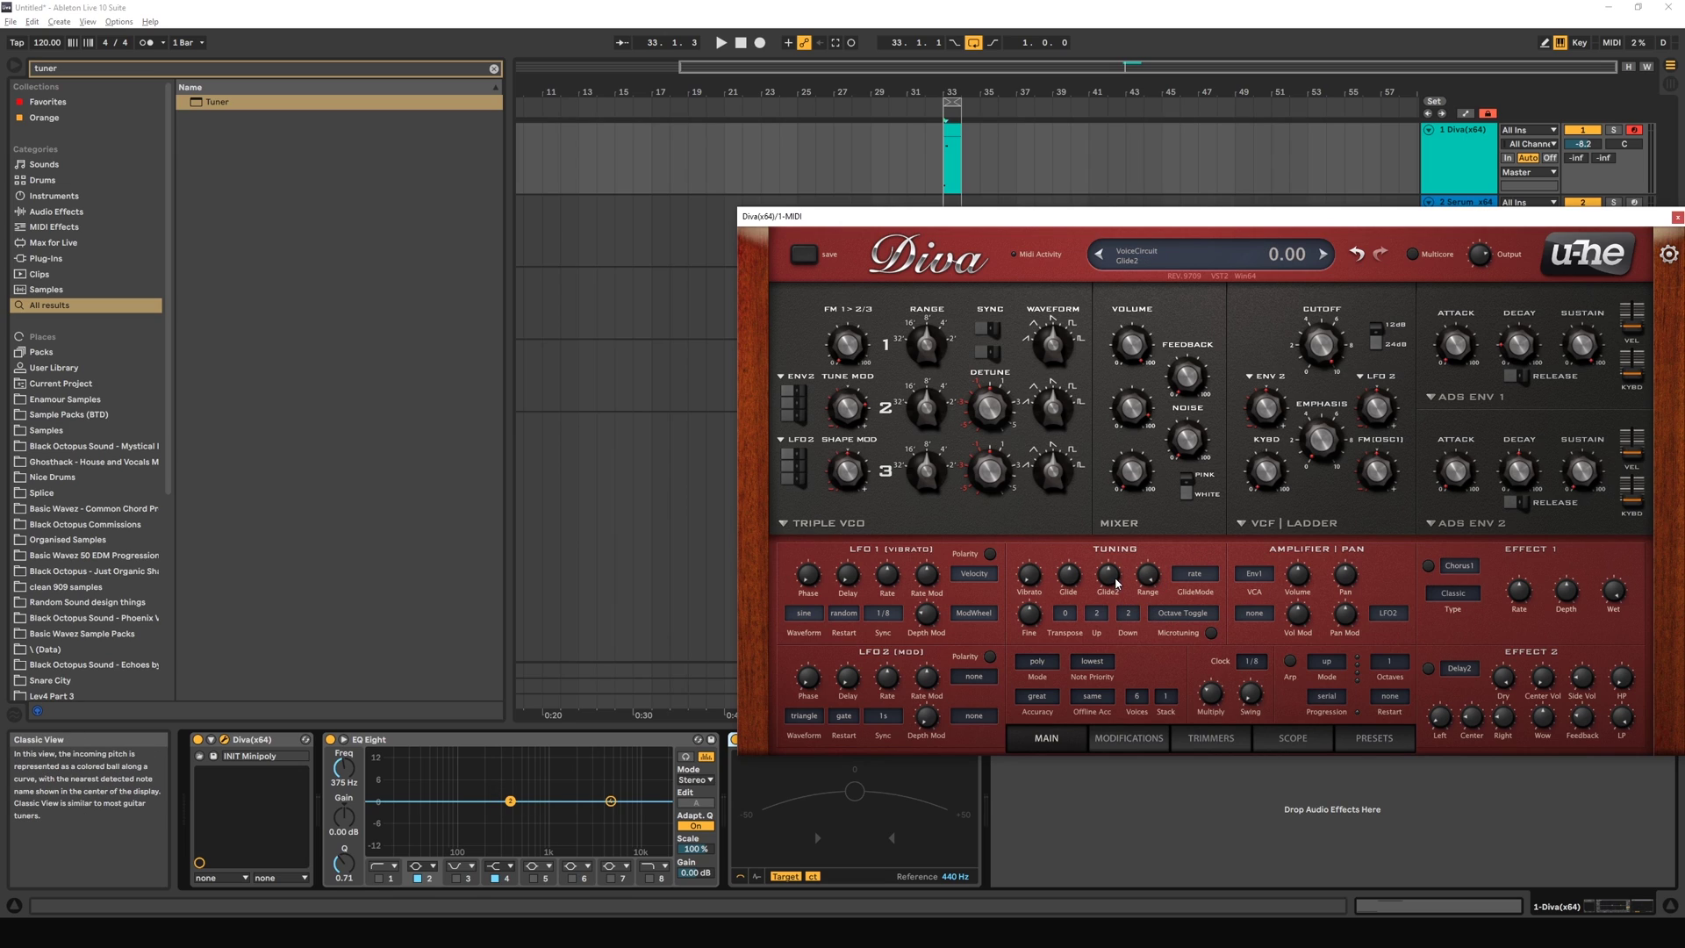
{"action": "key", "text": "a"}
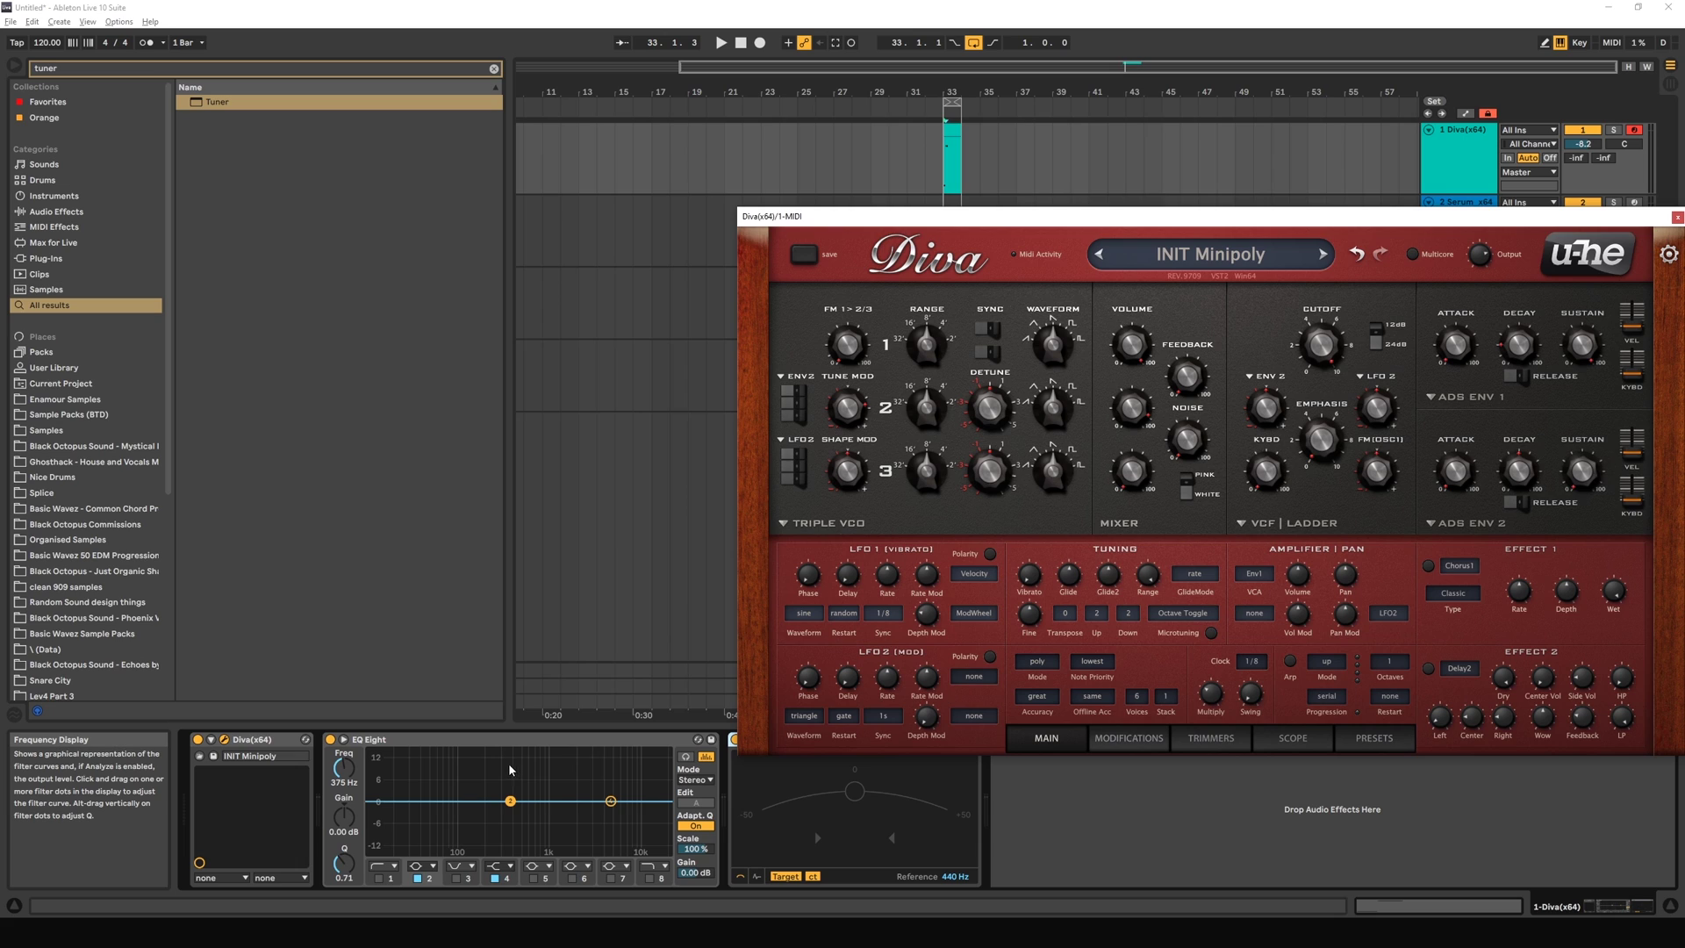
{"action": "key", "text": "a"}
{"action": "scroll", "coordinate": [1119, 549], "scroll_direction": "up", "scroll_amount": 3}
{"action": "key", "text": "s"}
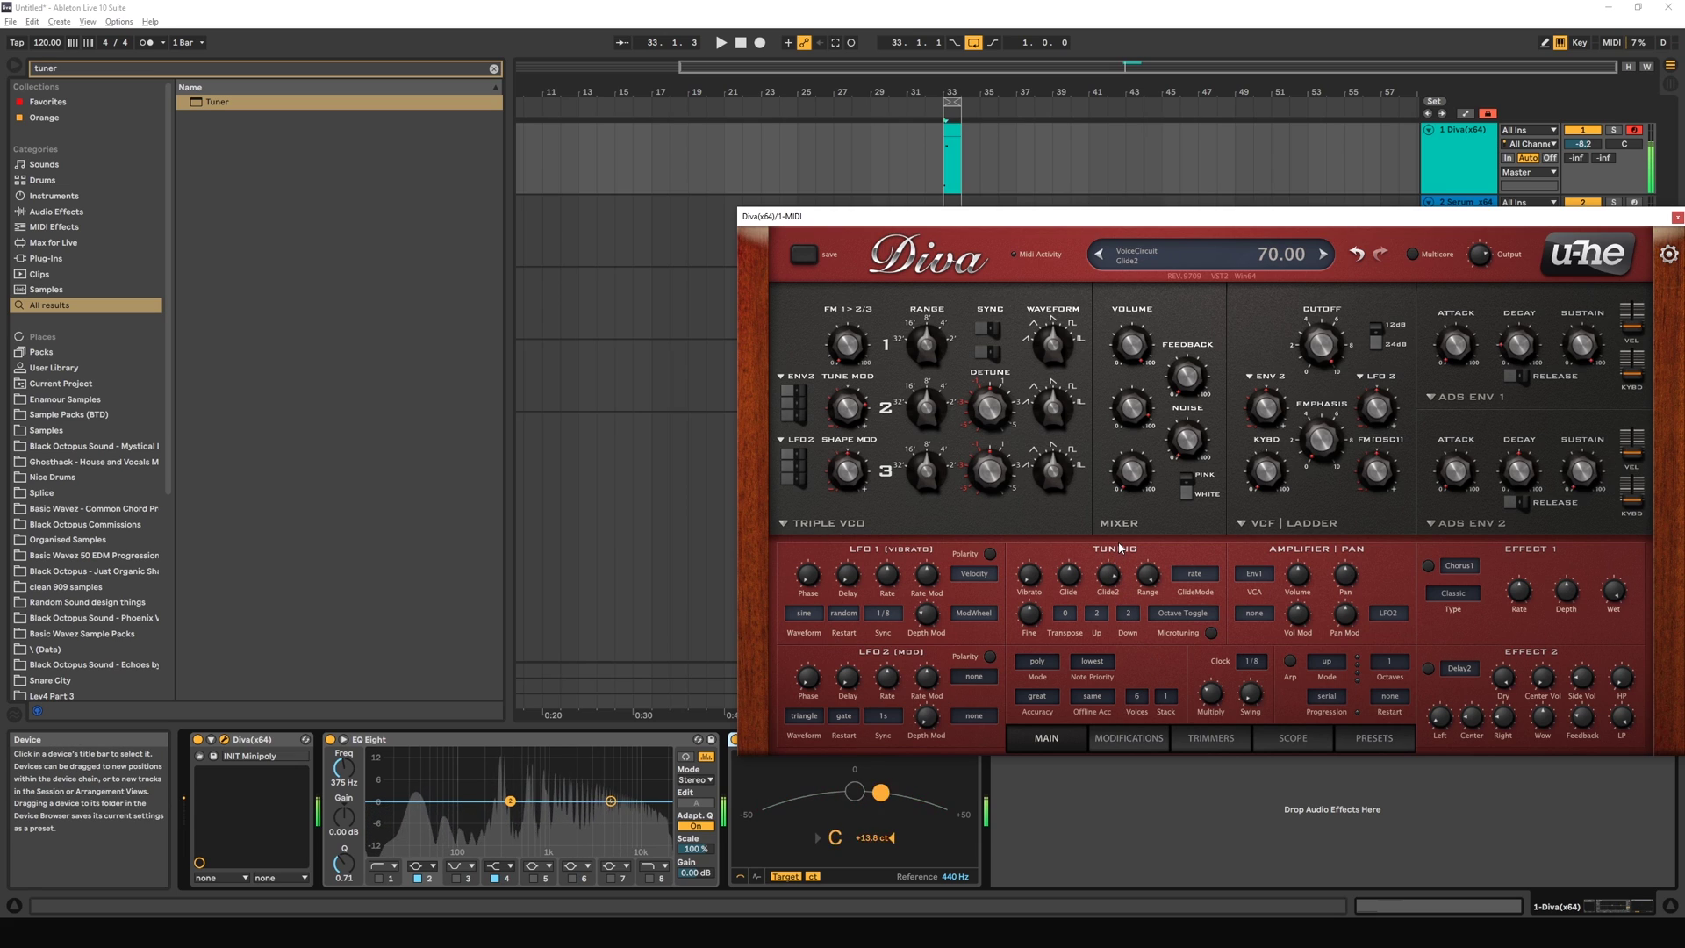
{"action": "key", "text": "h"}
{"action": "key", "text": "a"}
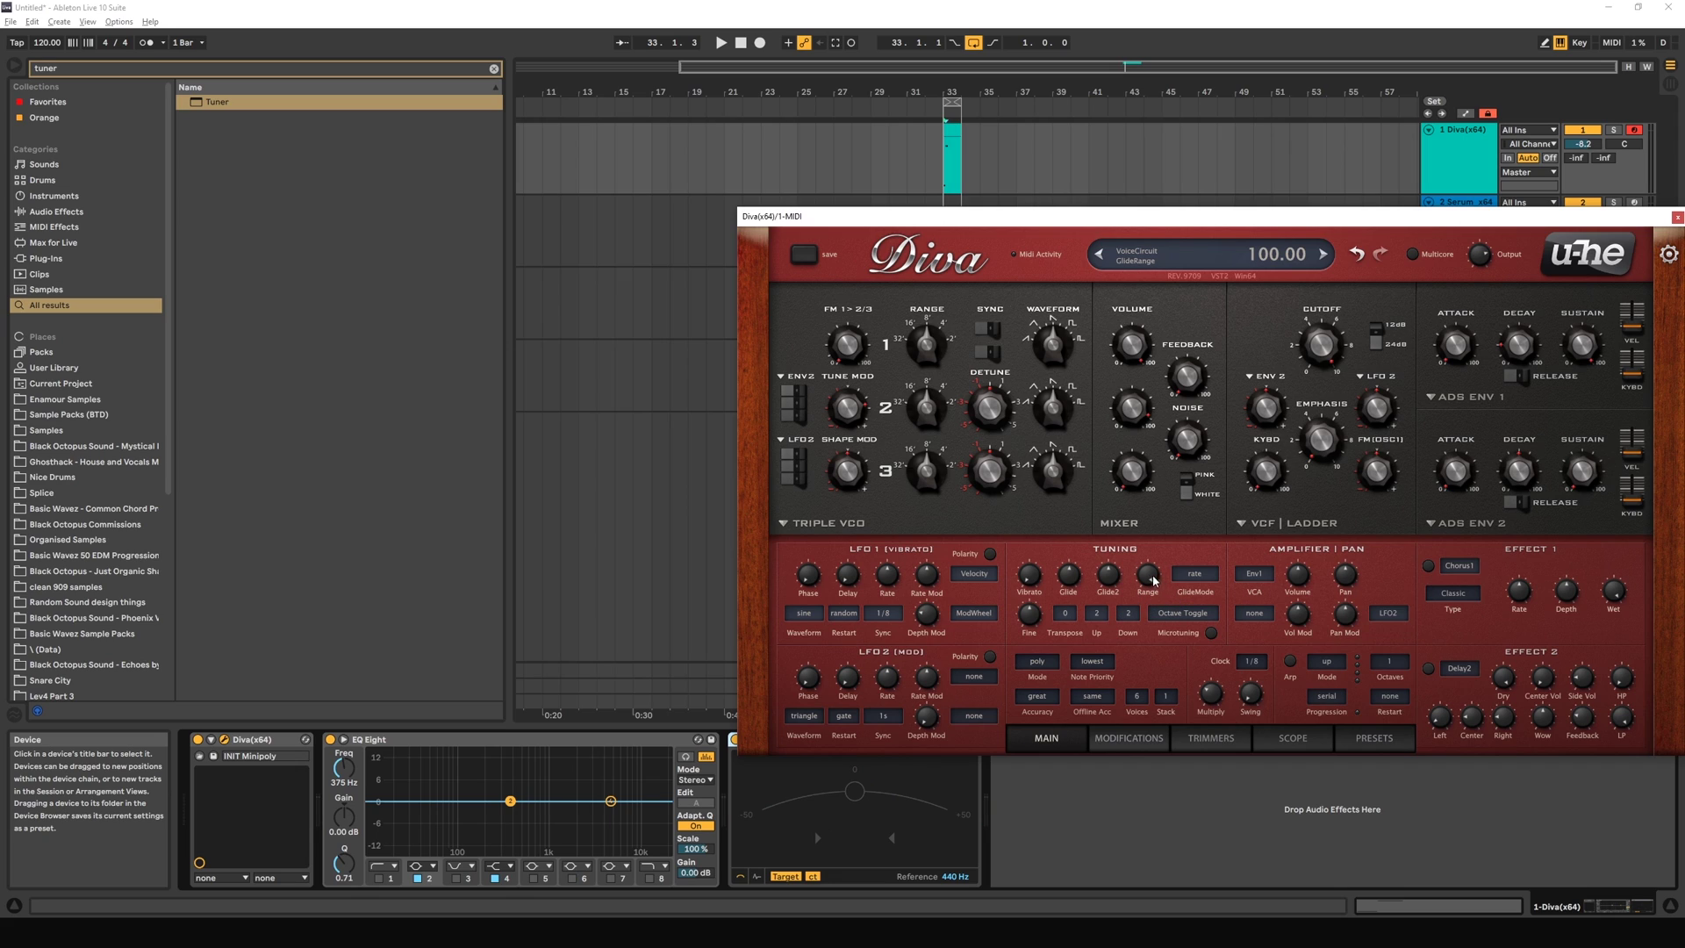
Step: Open the Diva track's MIDI clip, show its full note range and select the G5 note
{"action": "double_click", "coordinate": [952, 130]}
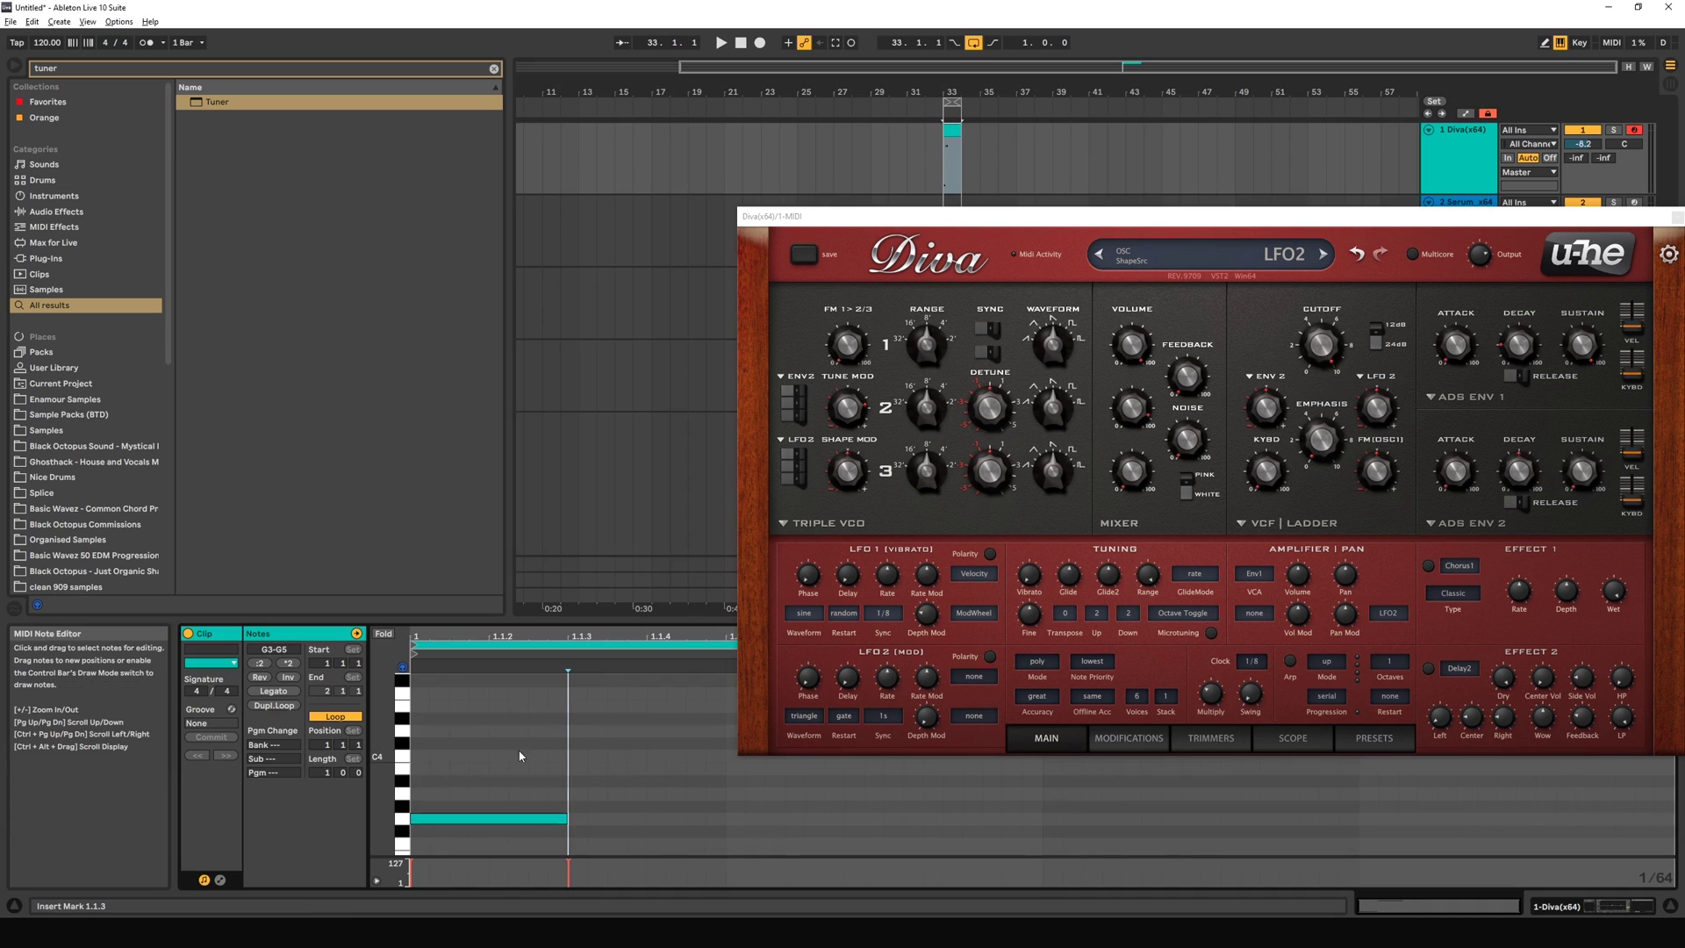
{"action": "left_click_drag", "start_coordinate": [402, 753], "coordinate": [423, 752]}
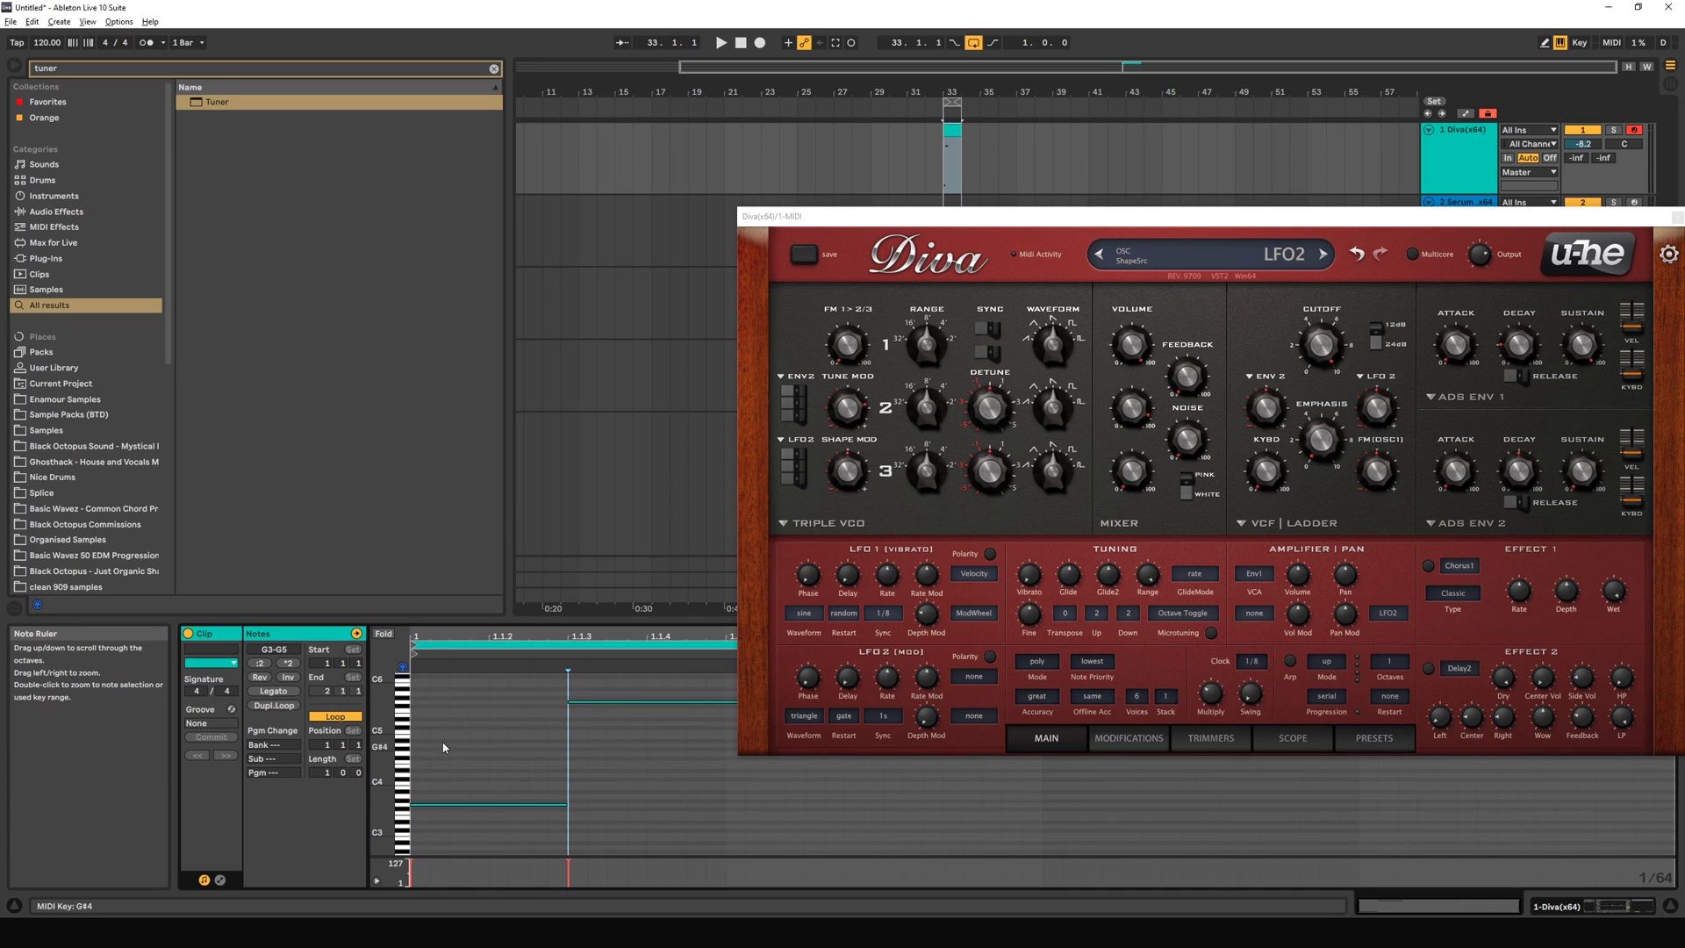
{"action": "left_click", "coordinate": [582, 703]}
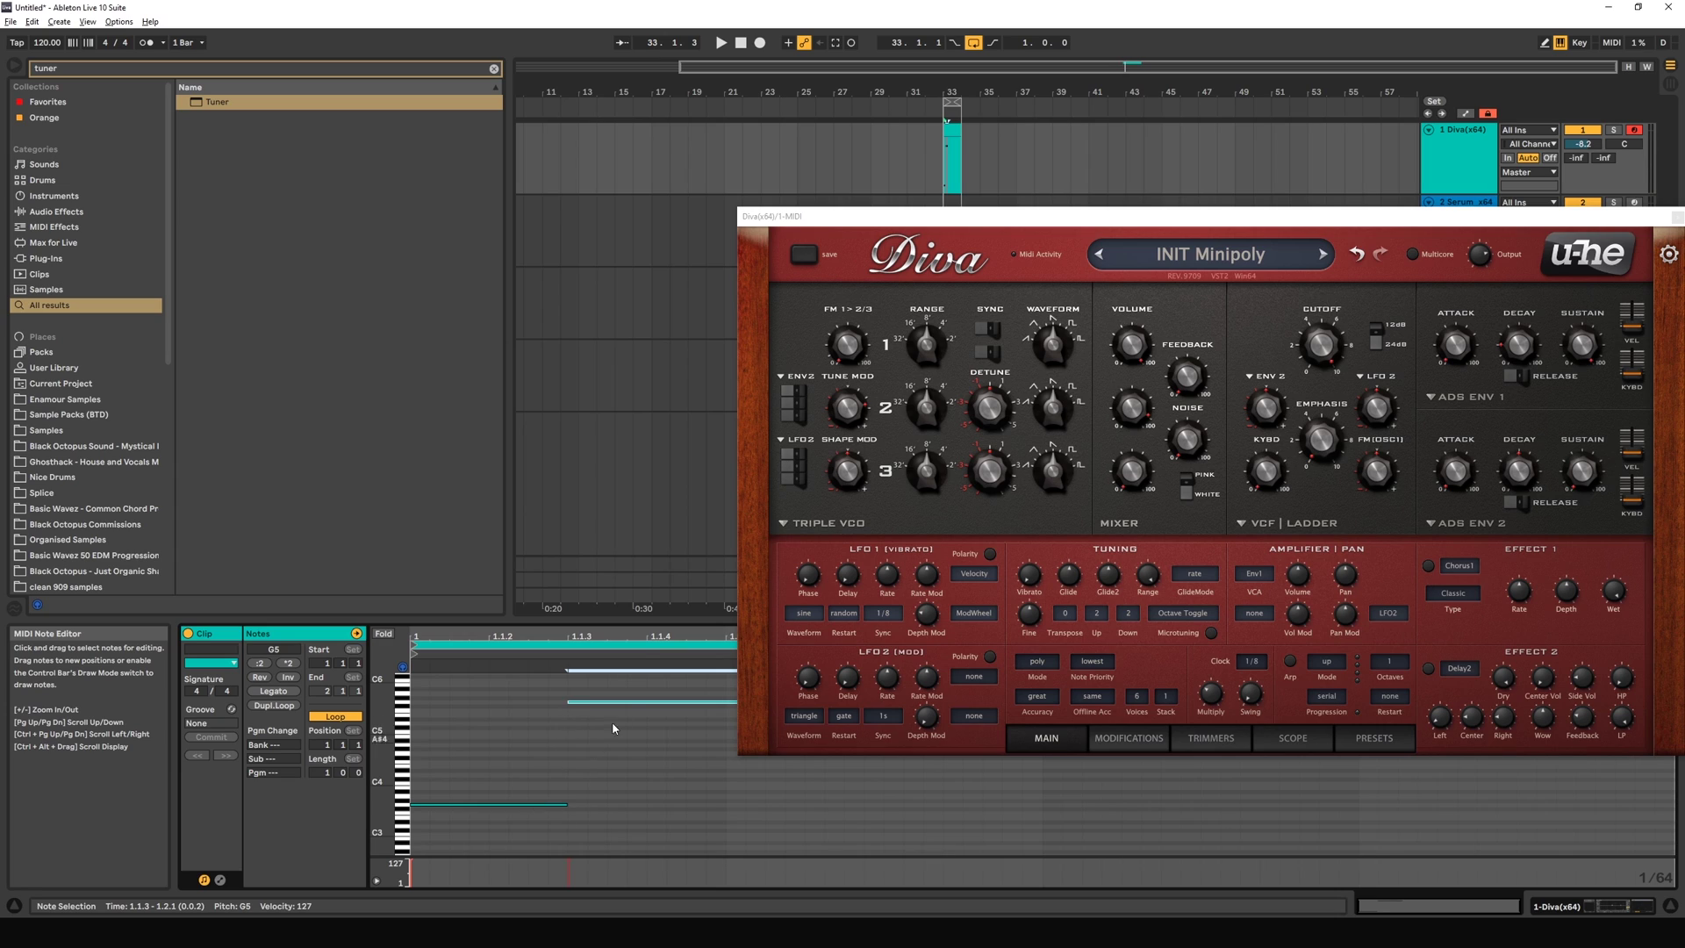
Step: Try lower and higher Range amounts for the glide in the Tuning section
{"action": "left_click", "coordinate": [1148, 574]}
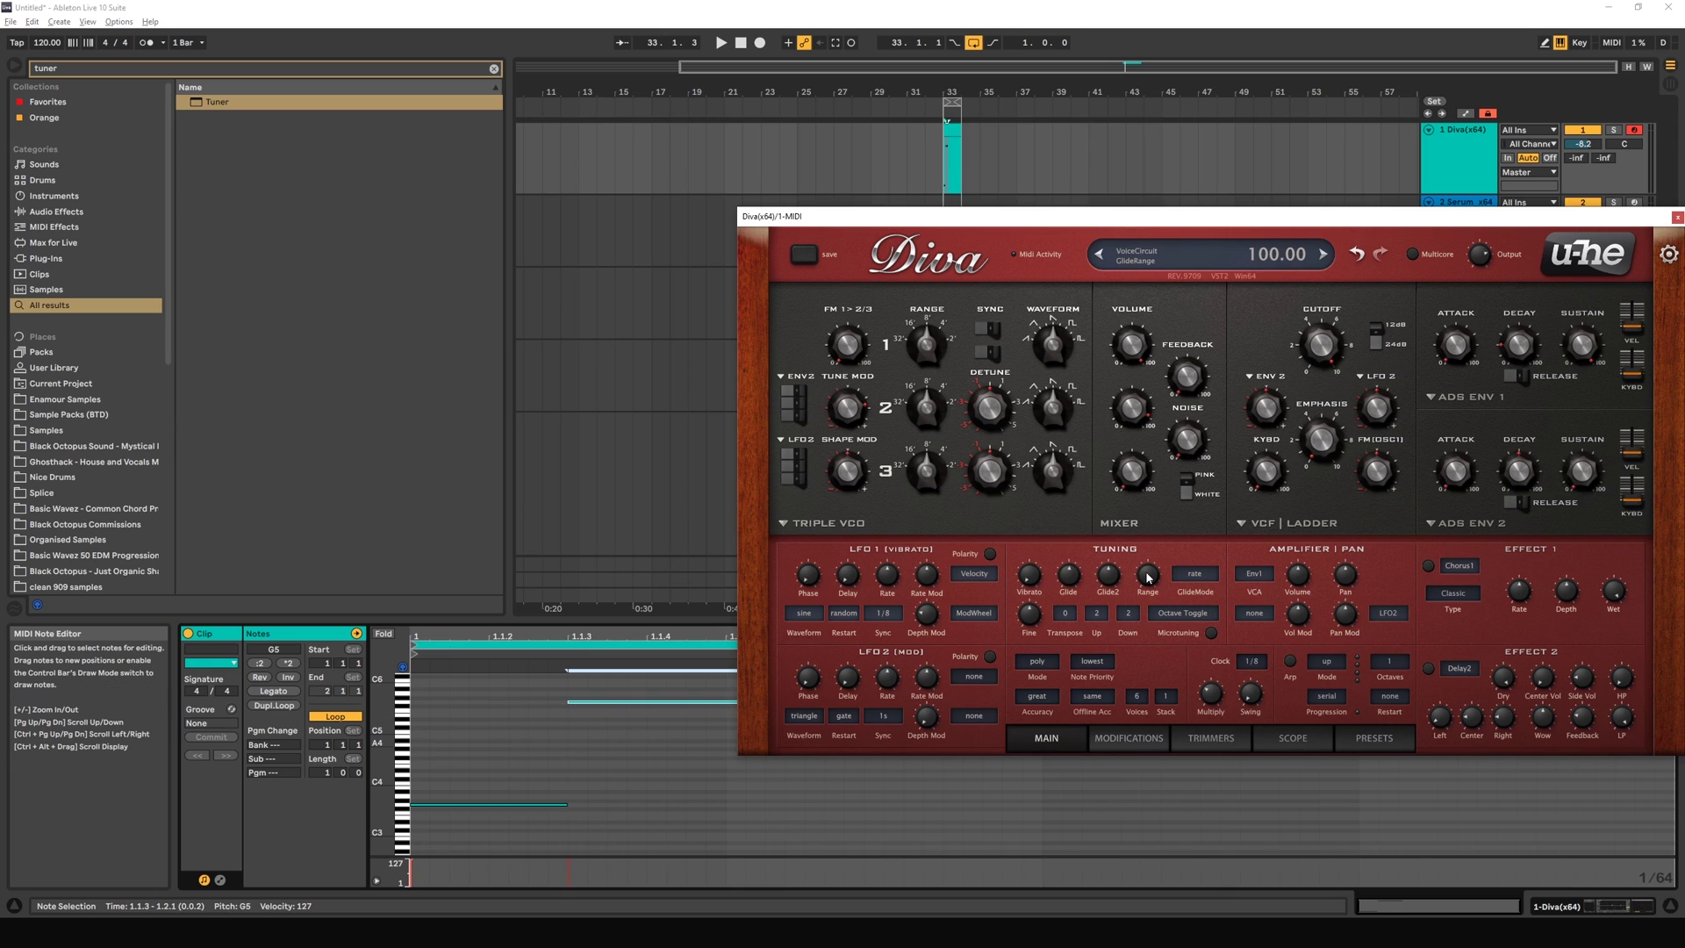
{"action": "left_click_drag", "start_coordinate": [1148, 576], "coordinate": [1143, 659]}
{"action": "mouse_move", "coordinate": [1150, 576]}
{"action": "left_mouse_down"}
{"action": "mouse_move", "coordinate": [1143, 541]}
{"action": "mouse_move", "coordinate": [1149, 593]}
{"action": "left_mouse_up"}
{"action": "left_click_drag", "start_coordinate": [1148, 579], "coordinate": [1157, 495]}
{"action": "left_click_drag", "start_coordinate": [1145, 586], "coordinate": [1057, 508]}
Step: Set the Tuning section's GlideMode to time and review its two mode options
{"action": "left_click", "coordinate": [1202, 572]}
{"action": "left_click", "coordinate": [1199, 589]}
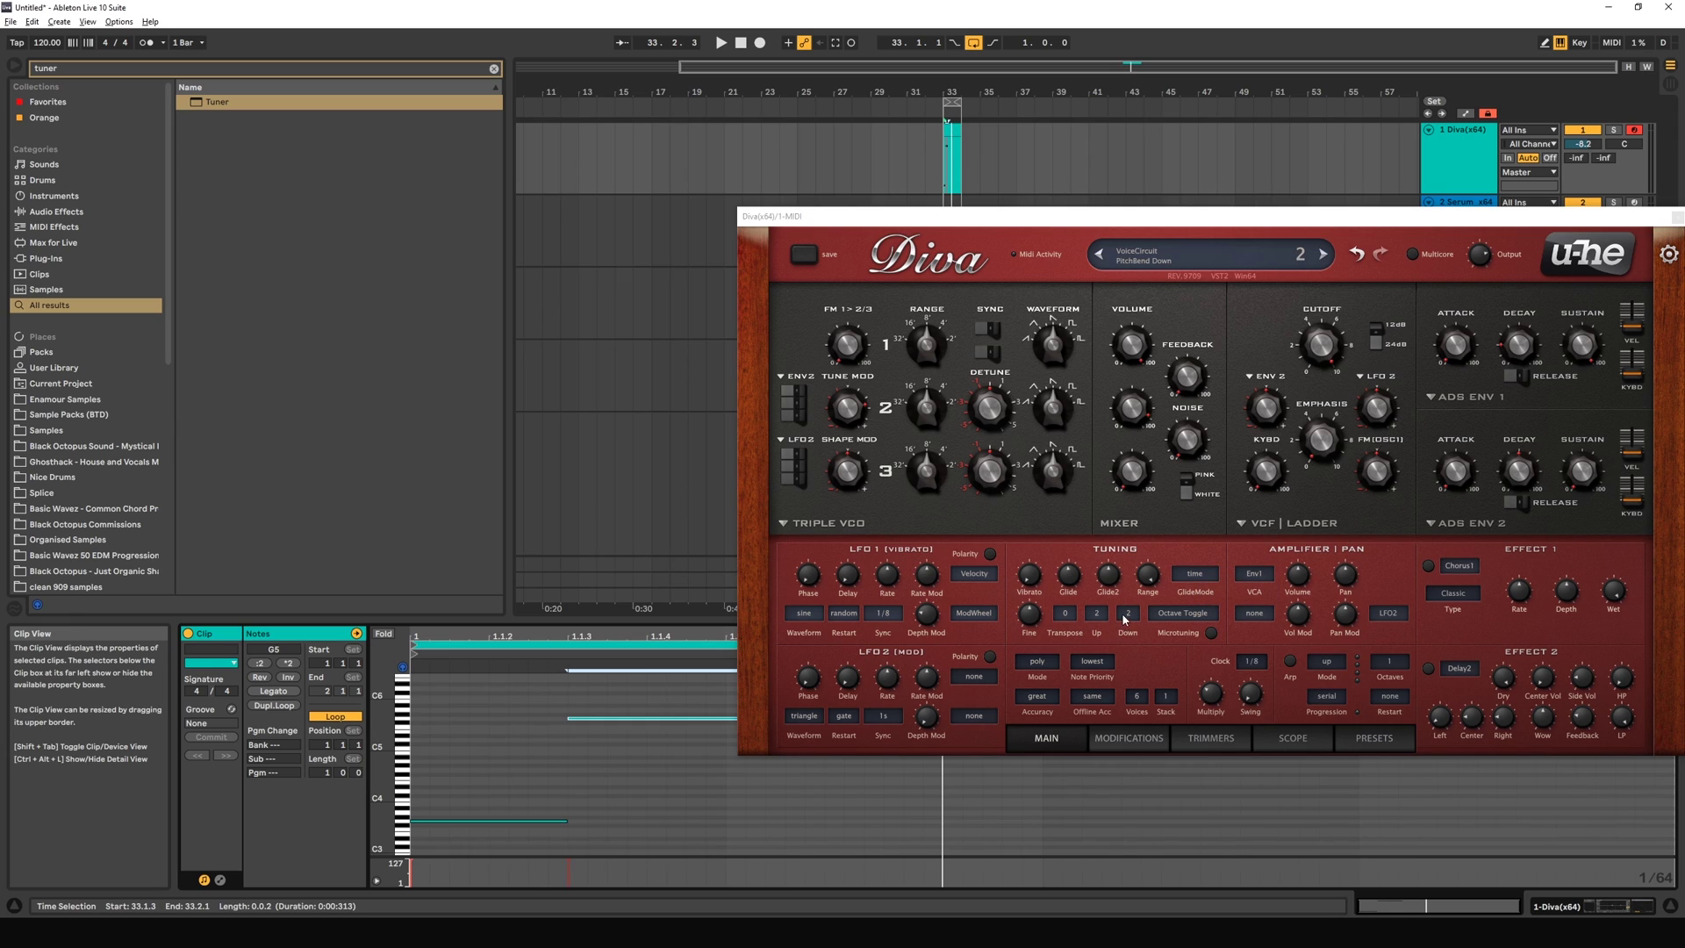
{"action": "left_click", "coordinate": [1204, 573]}
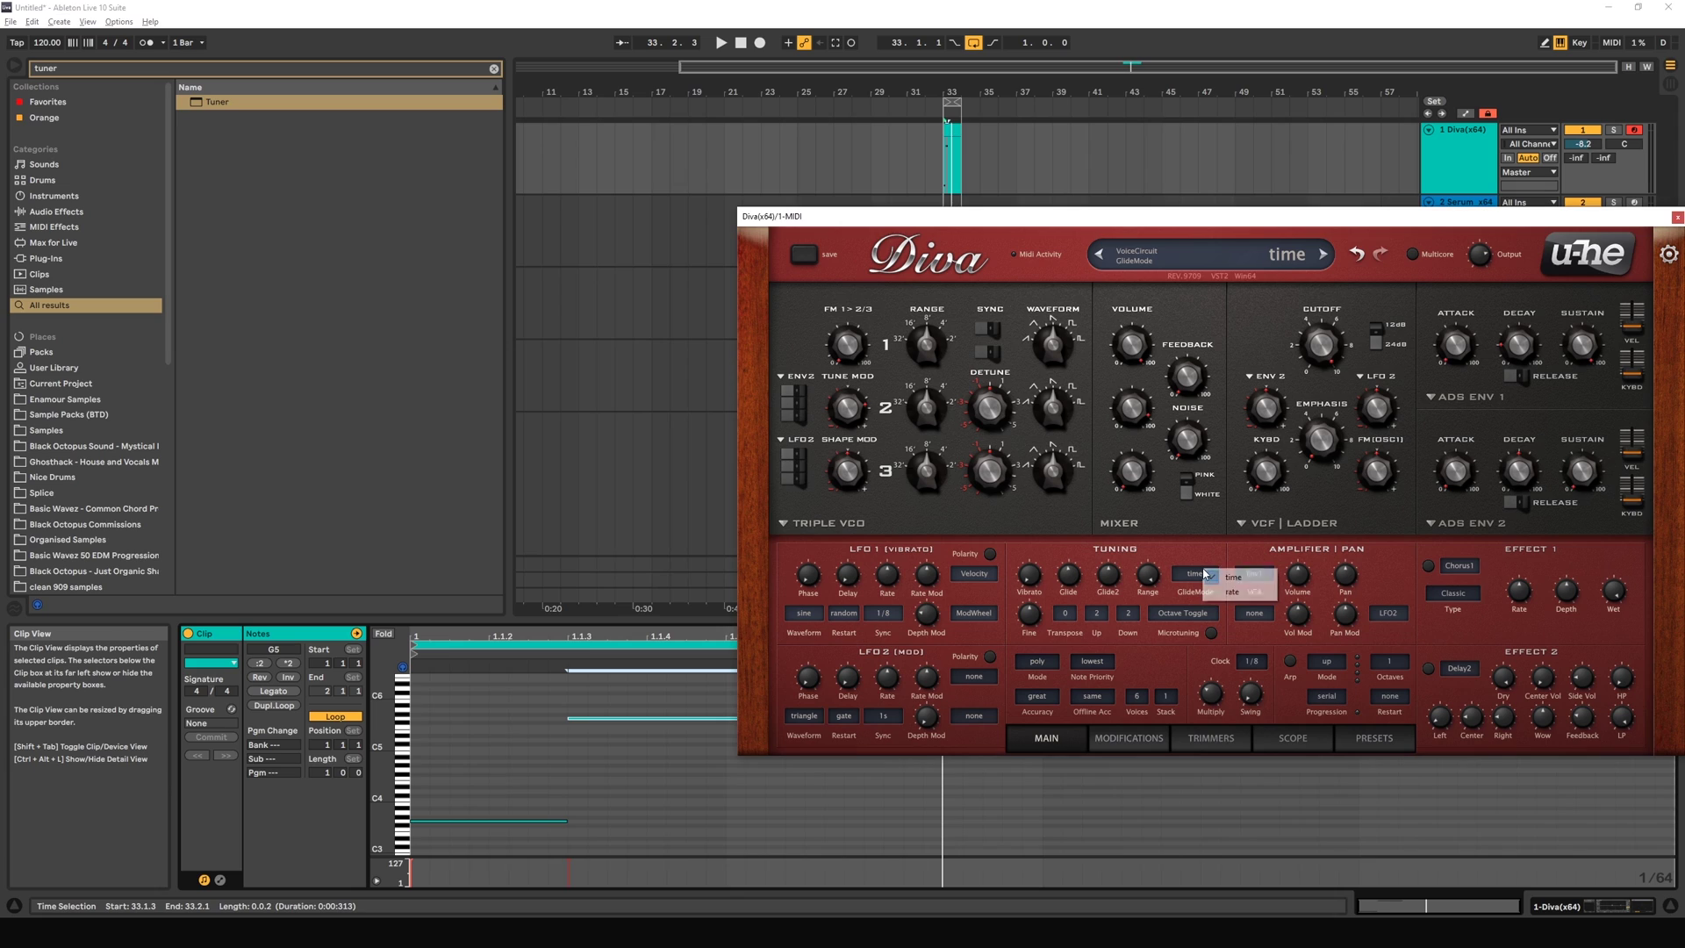
{"action": "left_click", "coordinate": [1237, 581]}
{"action": "left_click", "coordinate": [1207, 581]}
{"action": "left_click", "coordinate": [1195, 577]}
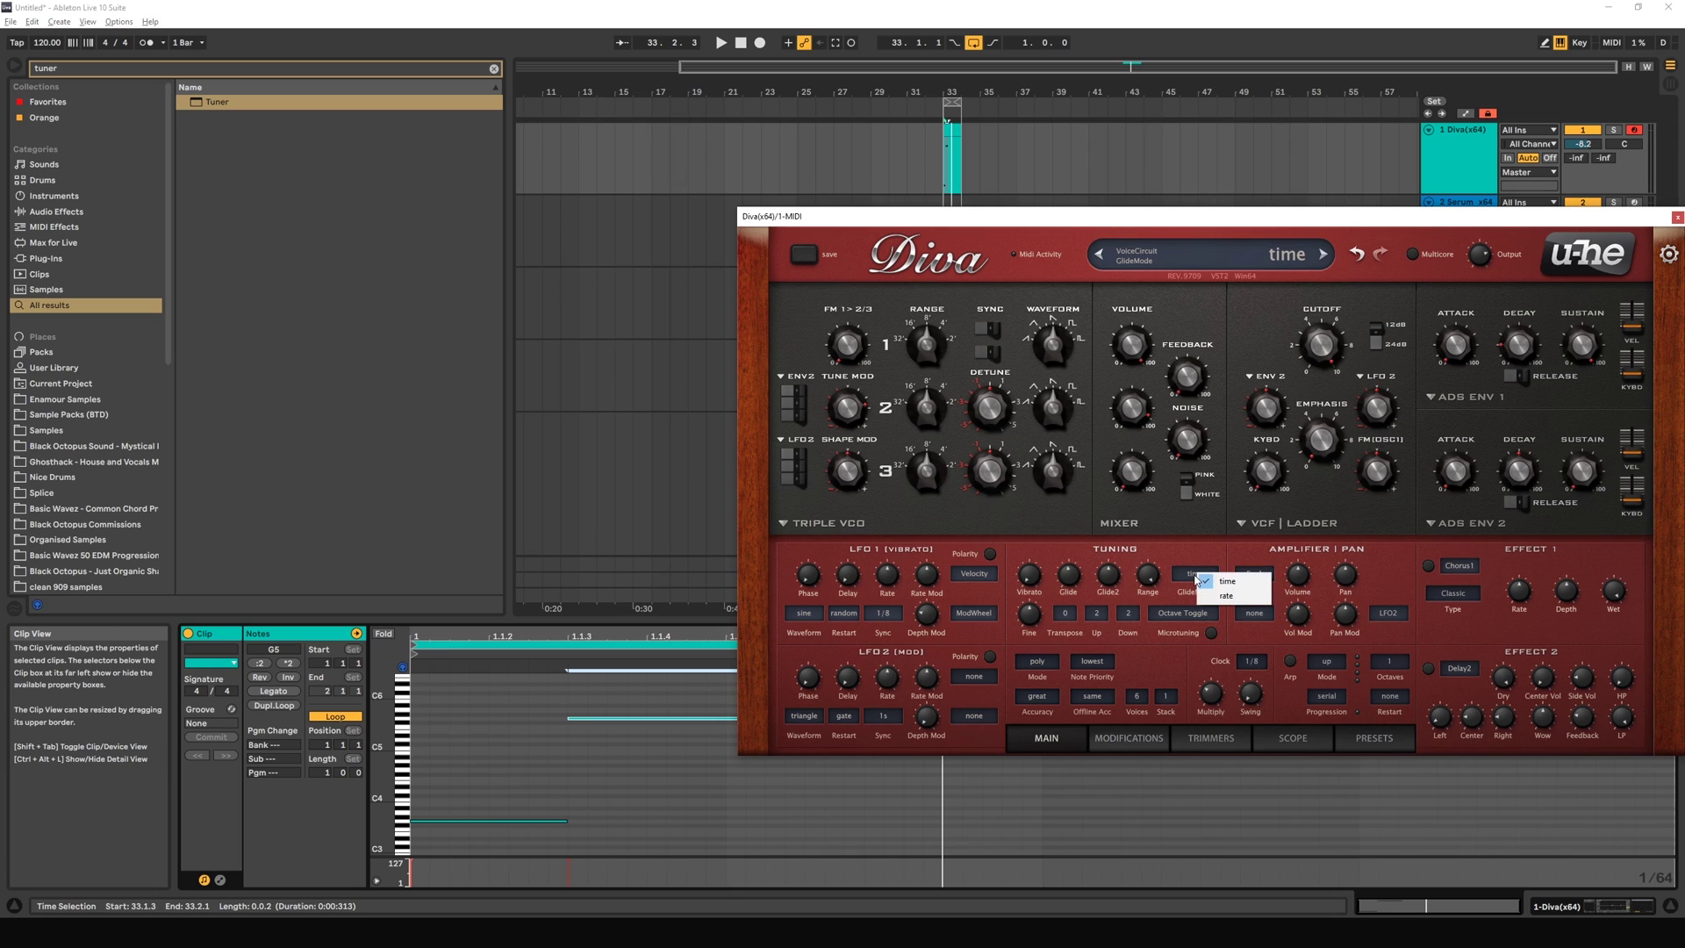
{"action": "left_click", "coordinate": [1173, 586]}
Step: Mark the G5 note area in the clip and set GlideMode back to rate
{"action": "left_click_drag", "start_coordinate": [559, 704], "coordinate": [606, 760]}
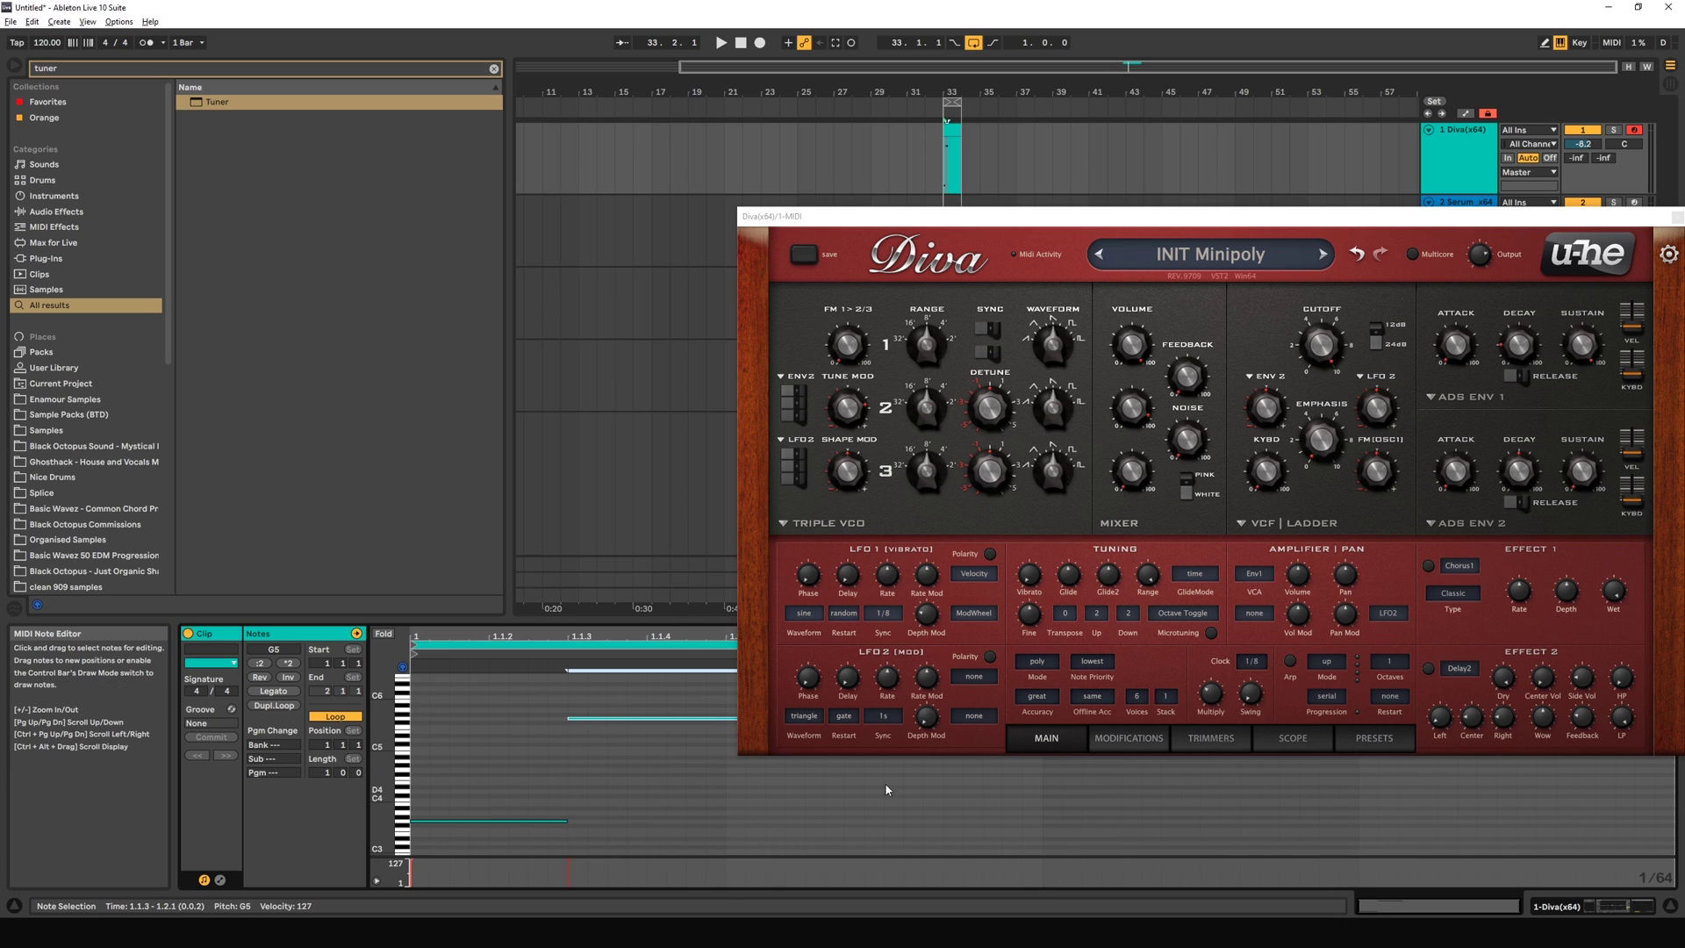
{"action": "left_click", "coordinate": [1195, 573]}
{"action": "left_click", "coordinate": [1209, 602]}
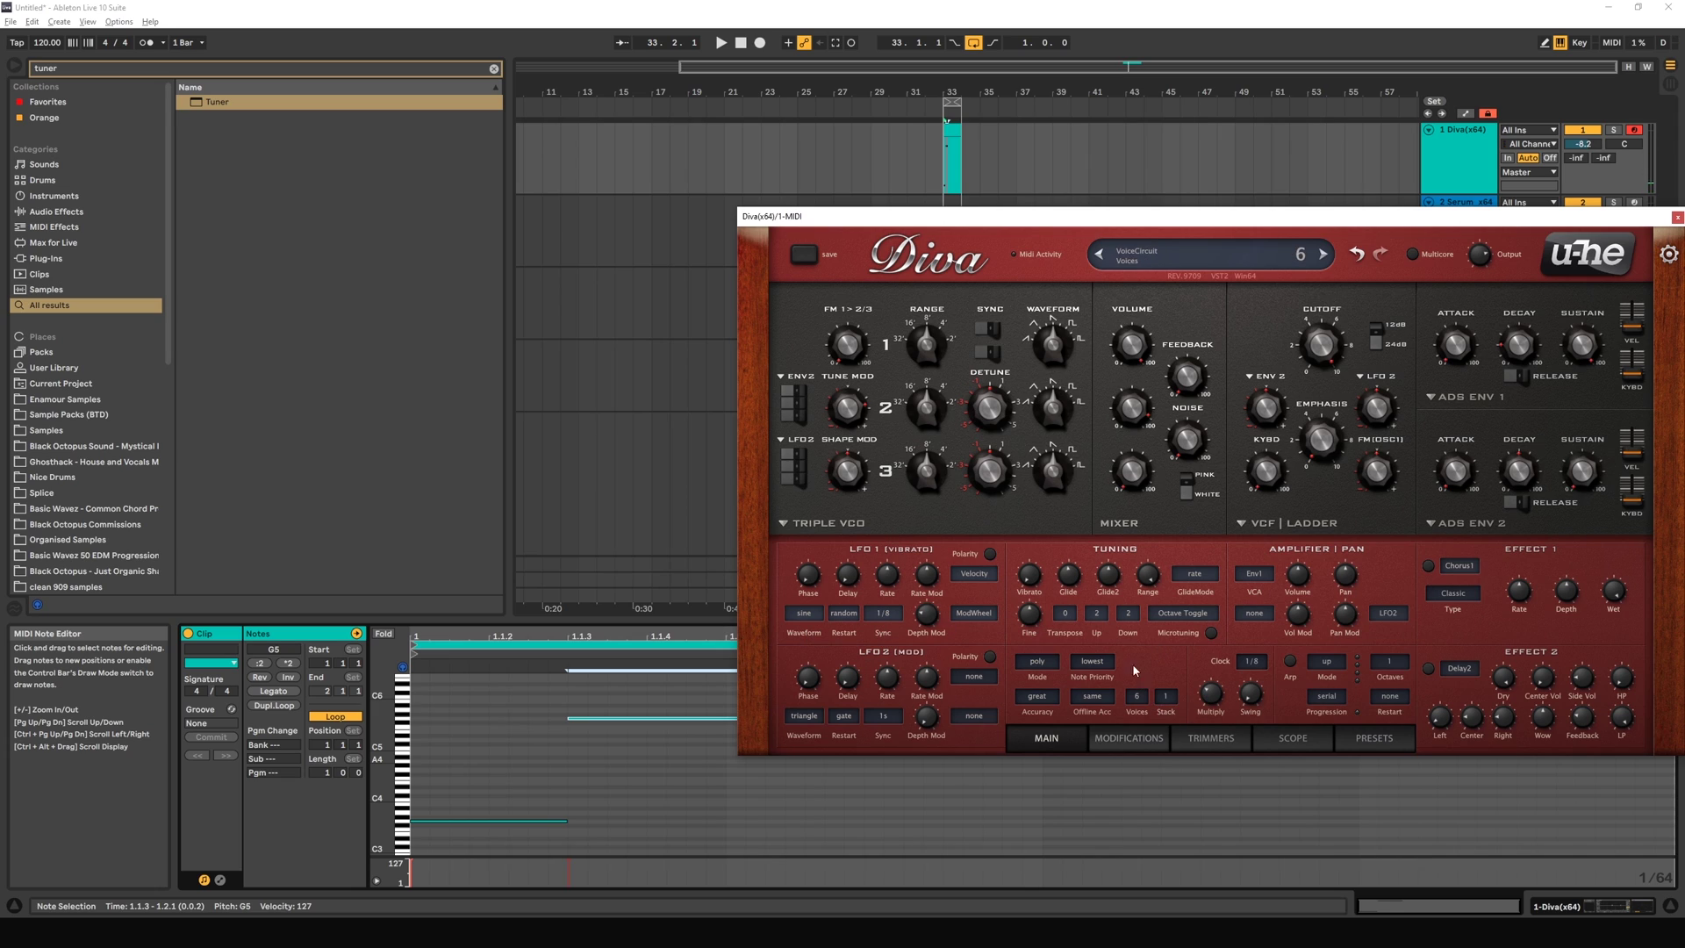
Step: Show the Diva track's device chain and move the Diva window up until the Tuner is uncovered
{"action": "mouse_move", "coordinate": [926, 386]}
{"action": "left_mouse_down"}
{"action": "mouse_move", "coordinate": [925, 408]}
{"action": "mouse_move", "coordinate": [921, 367]}
{"action": "left_mouse_up"}
{"action": "key", "text": "shift+Tab"}
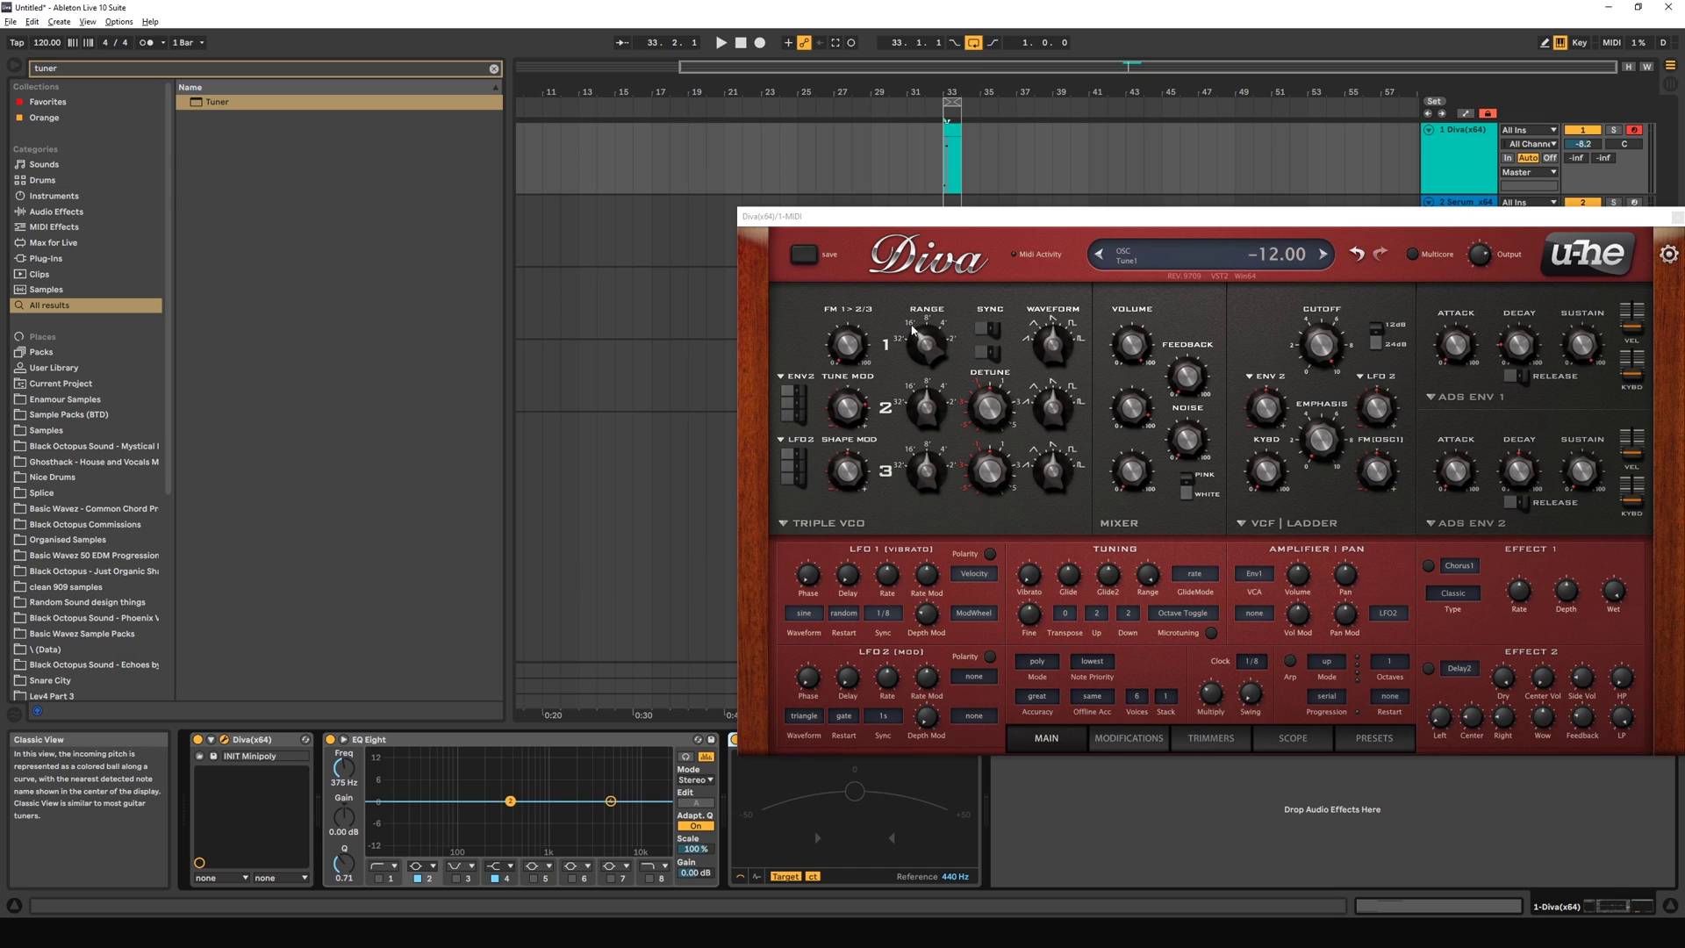
{"action": "left_click_drag", "start_coordinate": [913, 228], "coordinate": [781, 129]}
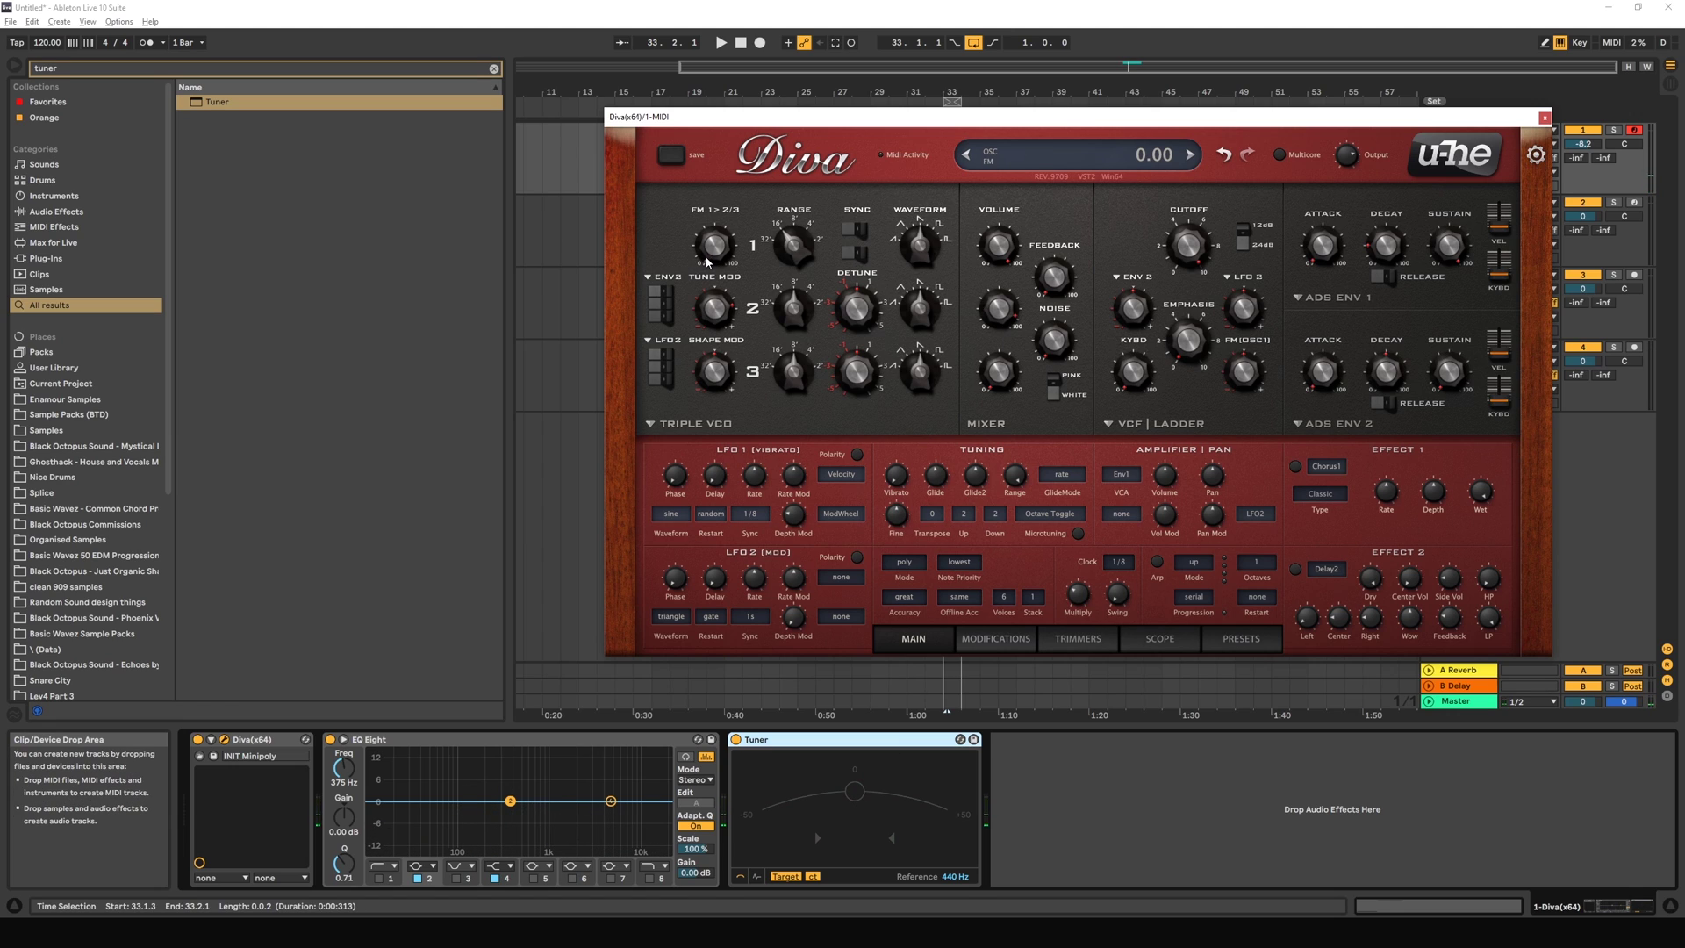
{"action": "mouse_move", "coordinate": [712, 255]}
{"action": "left_mouse_down"}
{"action": "mouse_move", "coordinate": [709, 209]}
{"action": "mouse_move", "coordinate": [711, 255]}
{"action": "left_mouse_up"}
Step: Try the Tuning section's Fine control at -30.00 cents against the Tuner and reset it
{"action": "left_click_drag", "start_coordinate": [895, 516], "coordinate": [899, 531]}
{"action": "scroll", "coordinate": [899, 531], "scroll_direction": "up", "scroll_amount": 2}
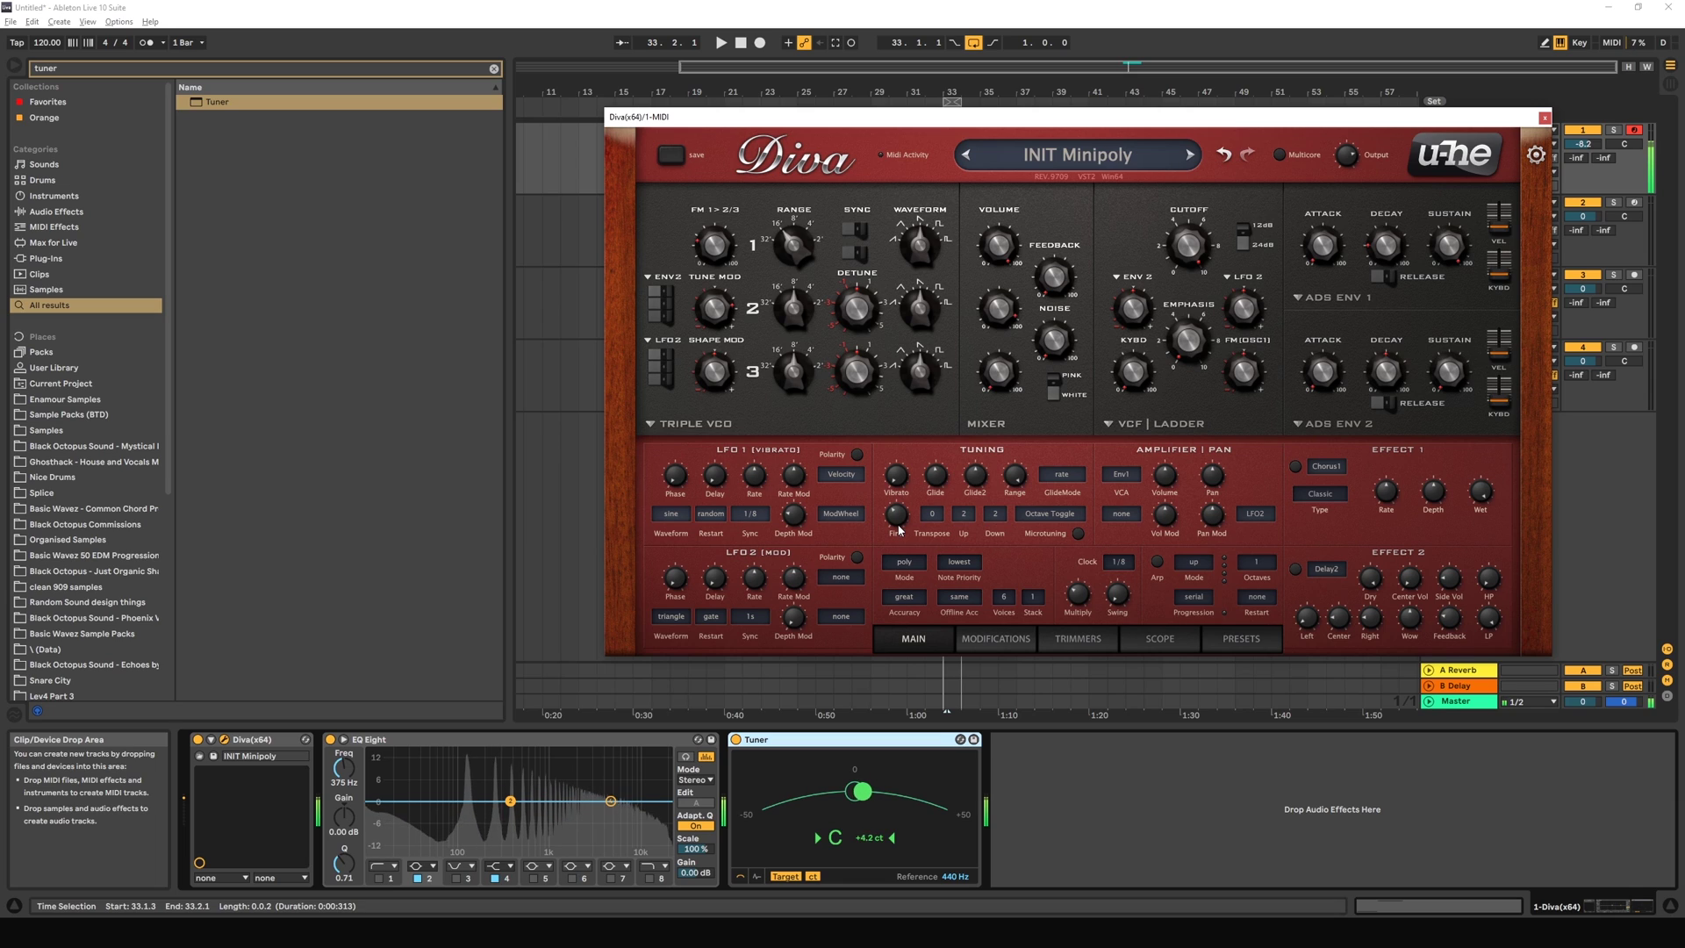
{"action": "scroll", "coordinate": [899, 531], "scroll_direction": "down", "scroll_amount": 2}
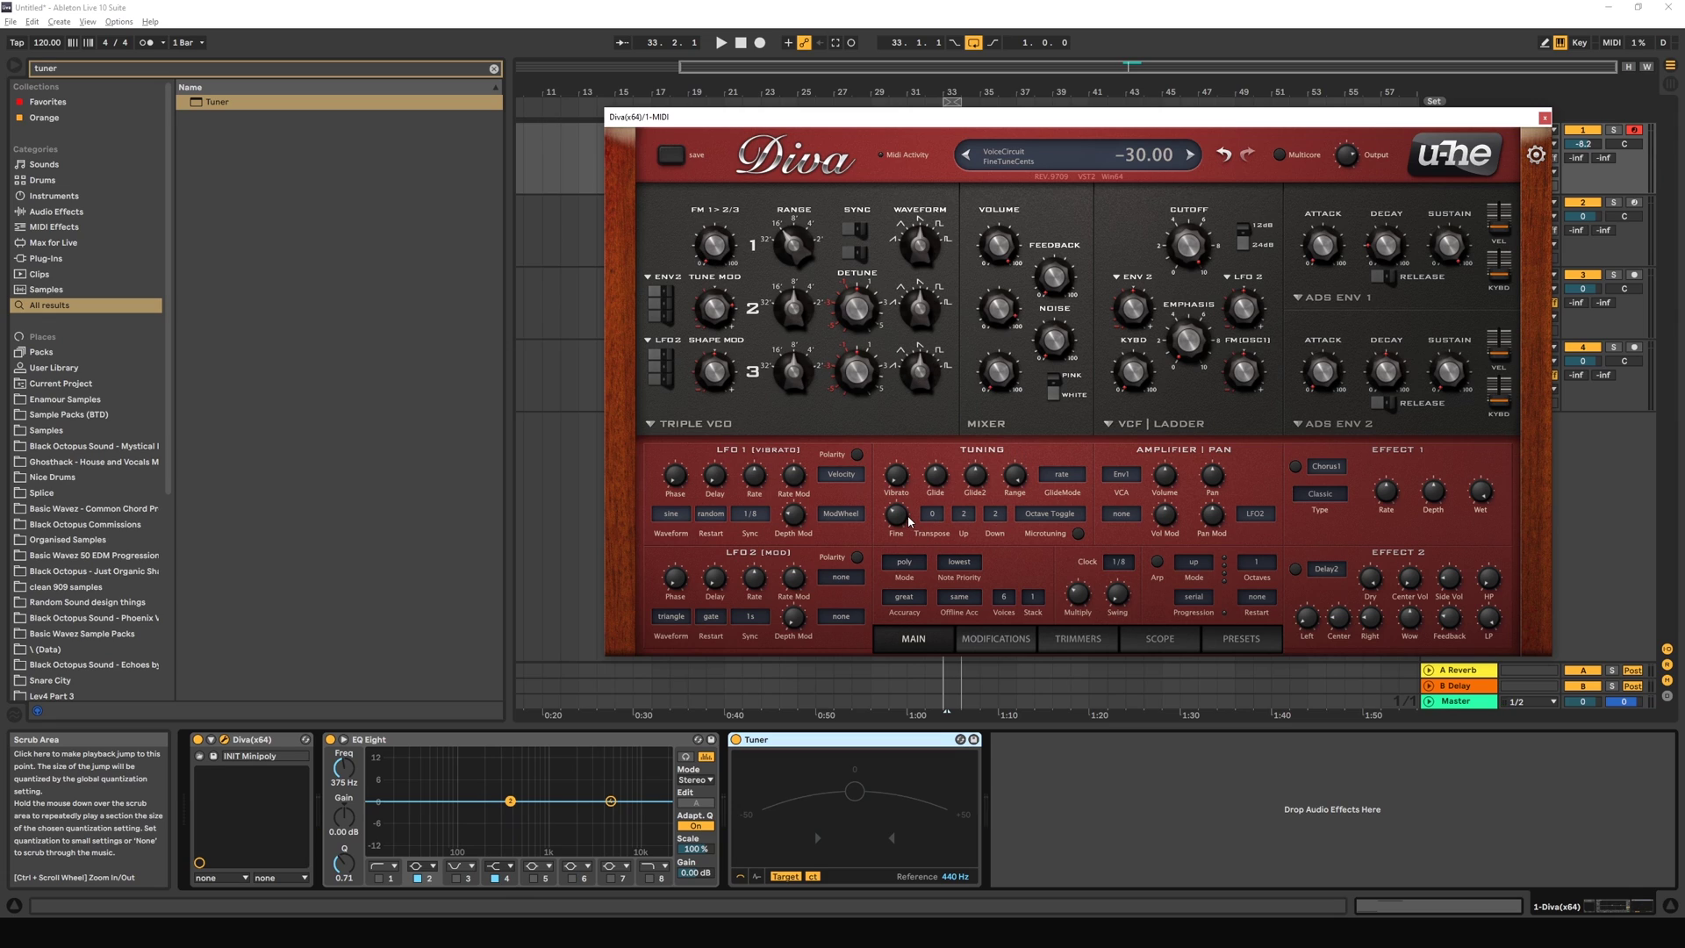
{"action": "mouse_move", "coordinate": [909, 520]}
{"action": "left_mouse_down"}
{"action": "mouse_move", "coordinate": [909, 491]}
{"action": "mouse_move", "coordinate": [908, 520]}
{"action": "left_mouse_up"}
Step: Try a Transpose value of 12 semitones in the Tuning section and return it to 0
{"action": "left_click", "coordinate": [935, 516]}
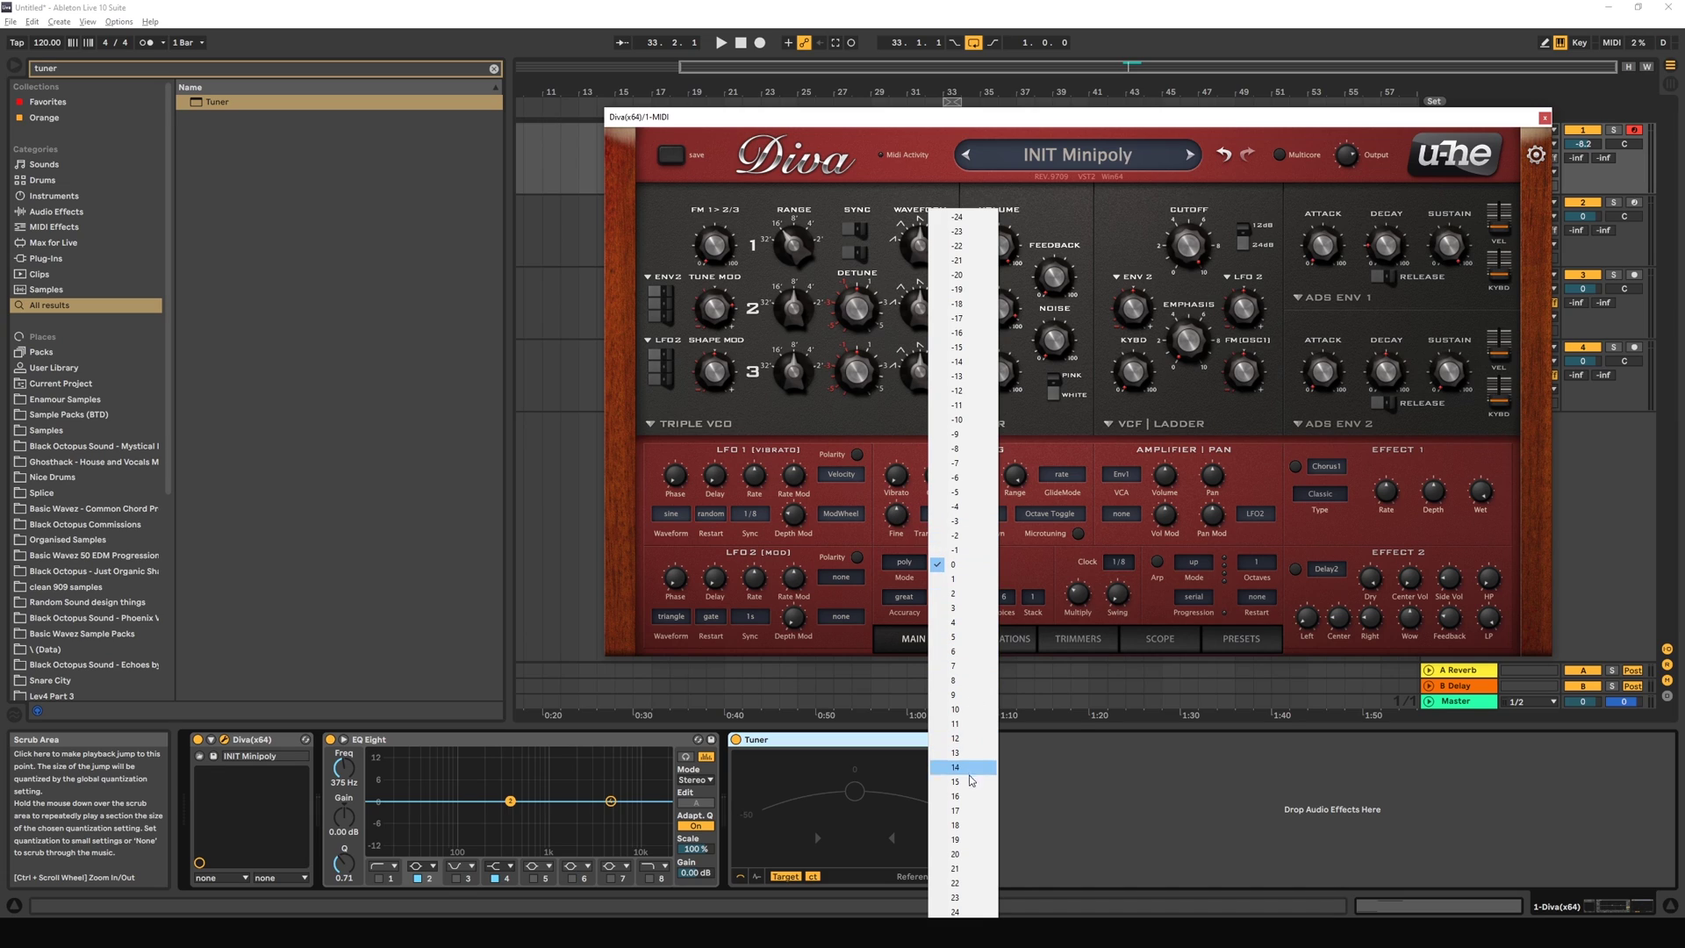
{"action": "left_click", "coordinate": [961, 738]}
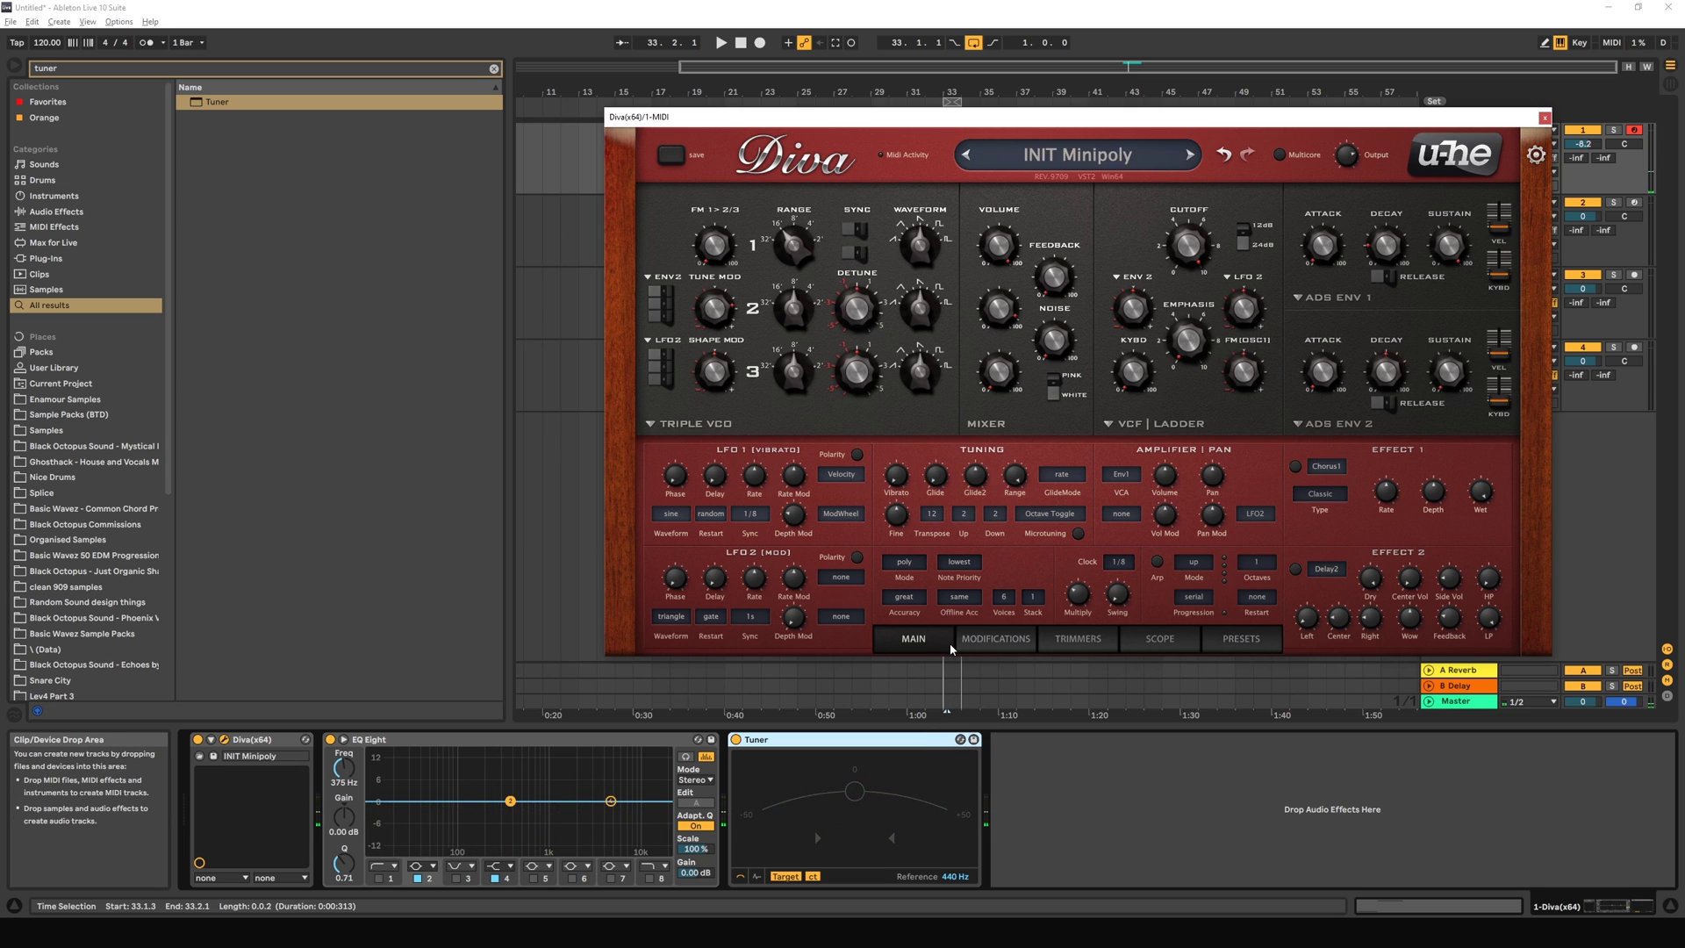
{"action": "left_click", "coordinate": [931, 514]}
{"action": "left_click", "coordinate": [961, 562]}
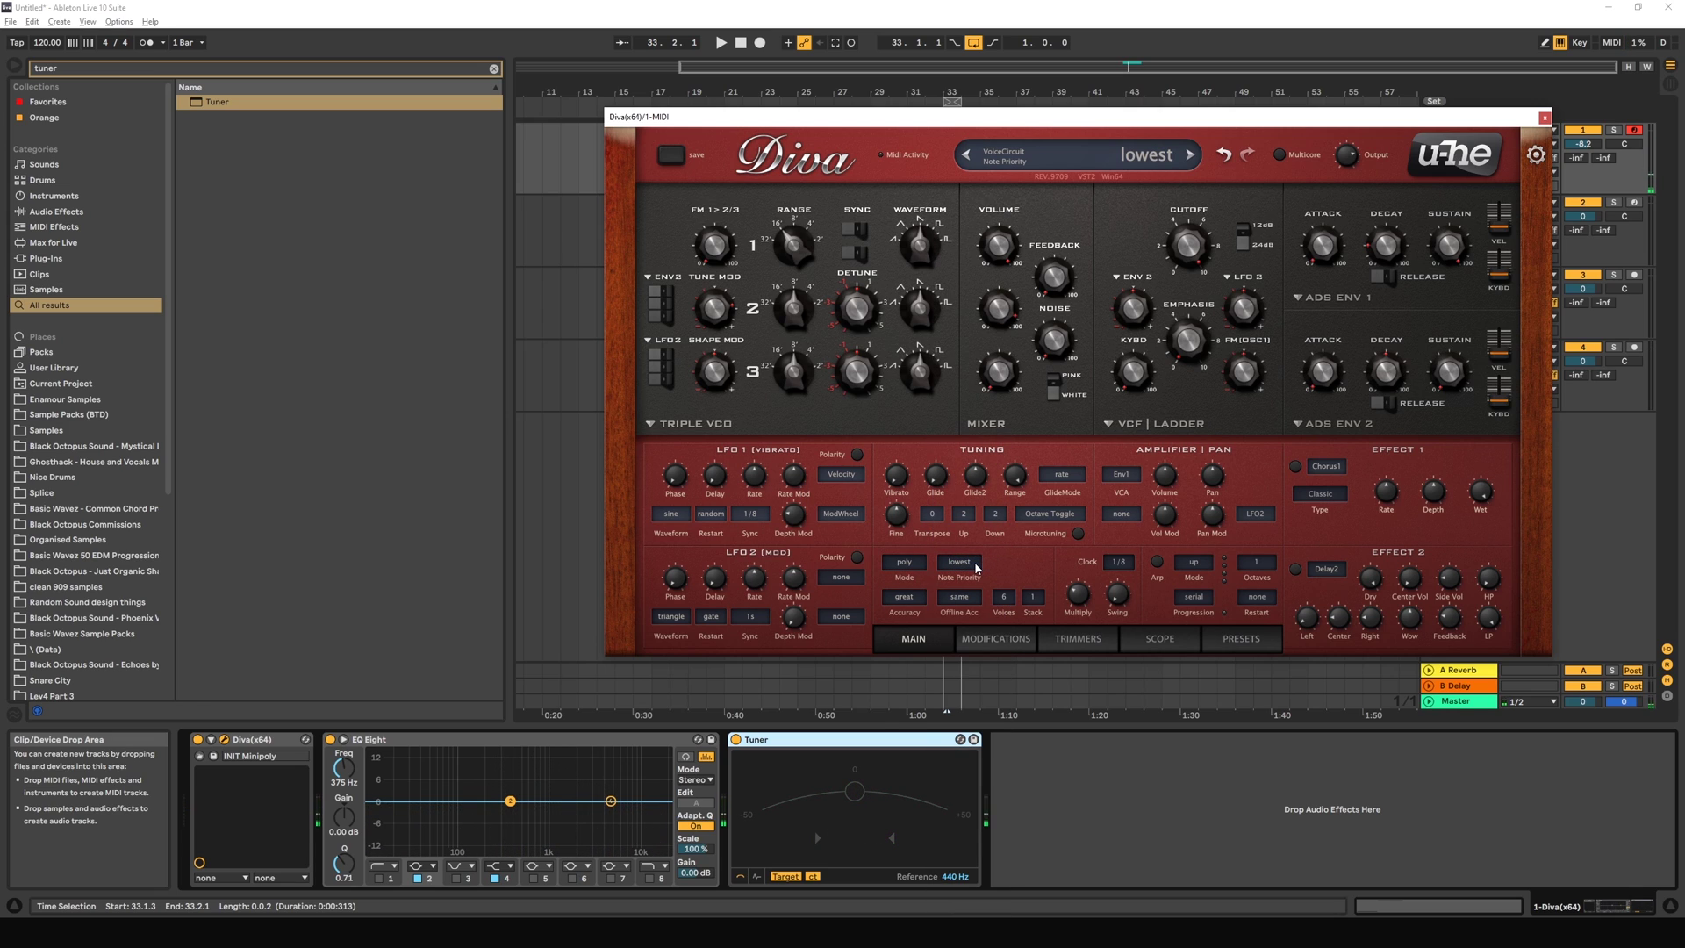
Step: Try a Transpose value of -24 semitones in the Tuning section and return it to 0
{"action": "left_click", "coordinate": [931, 513]}
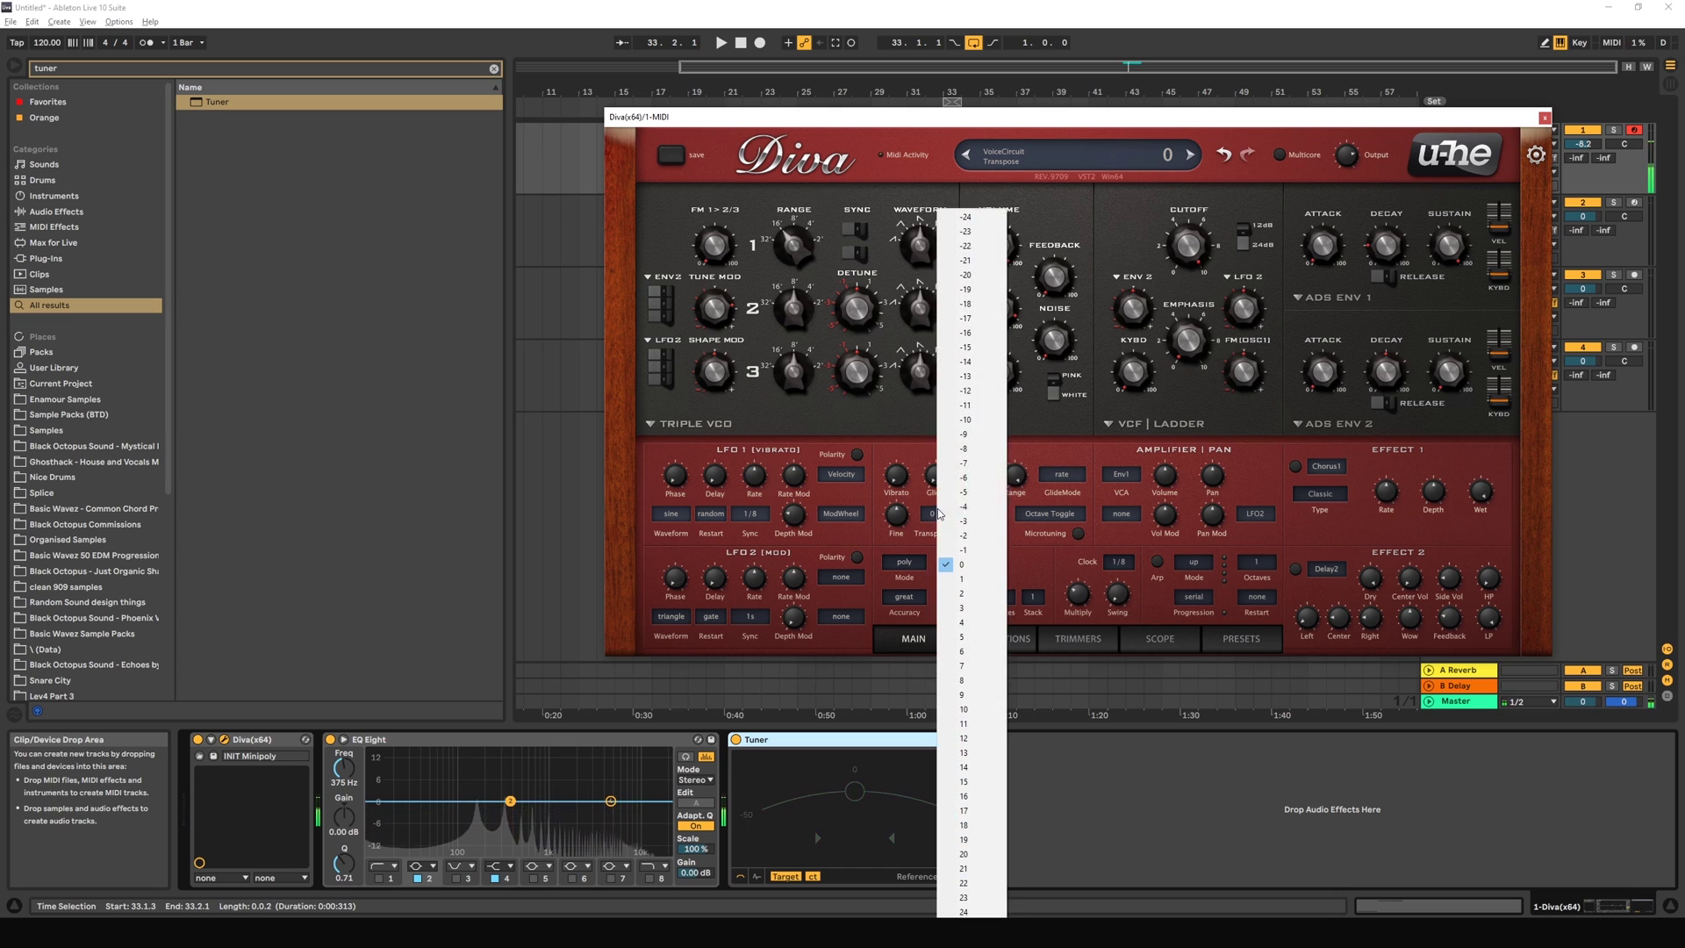
{"action": "left_click", "coordinate": [967, 216]}
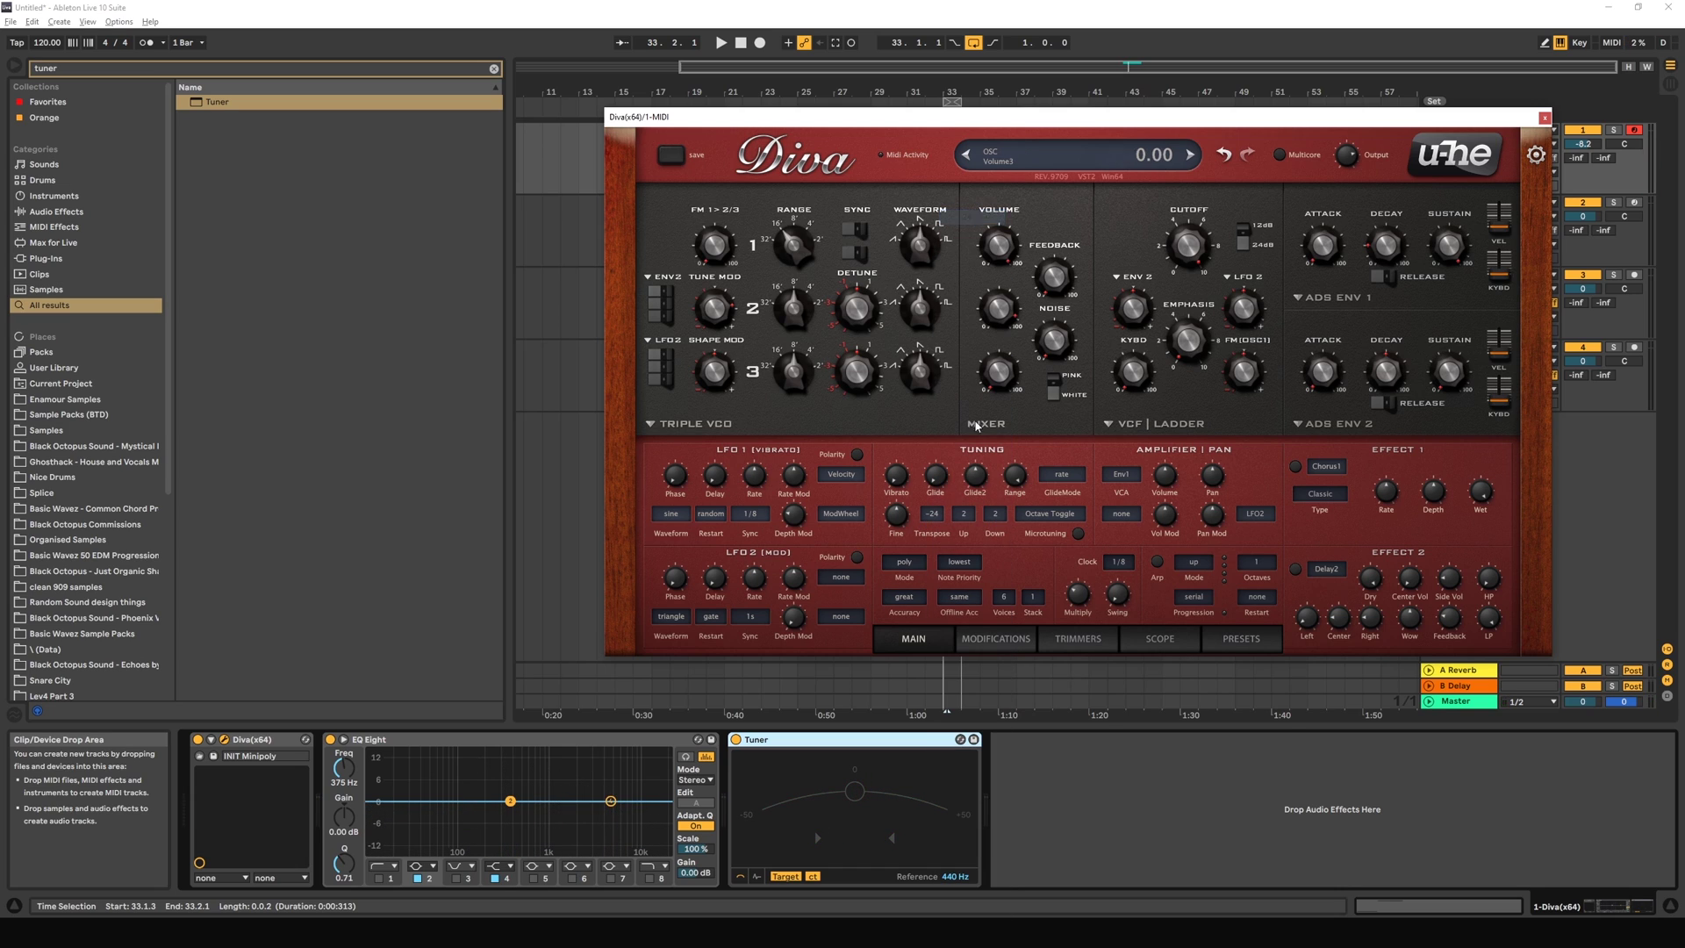
{"action": "left_click", "coordinate": [932, 513]}
{"action": "left_click", "coordinate": [992, 575]}
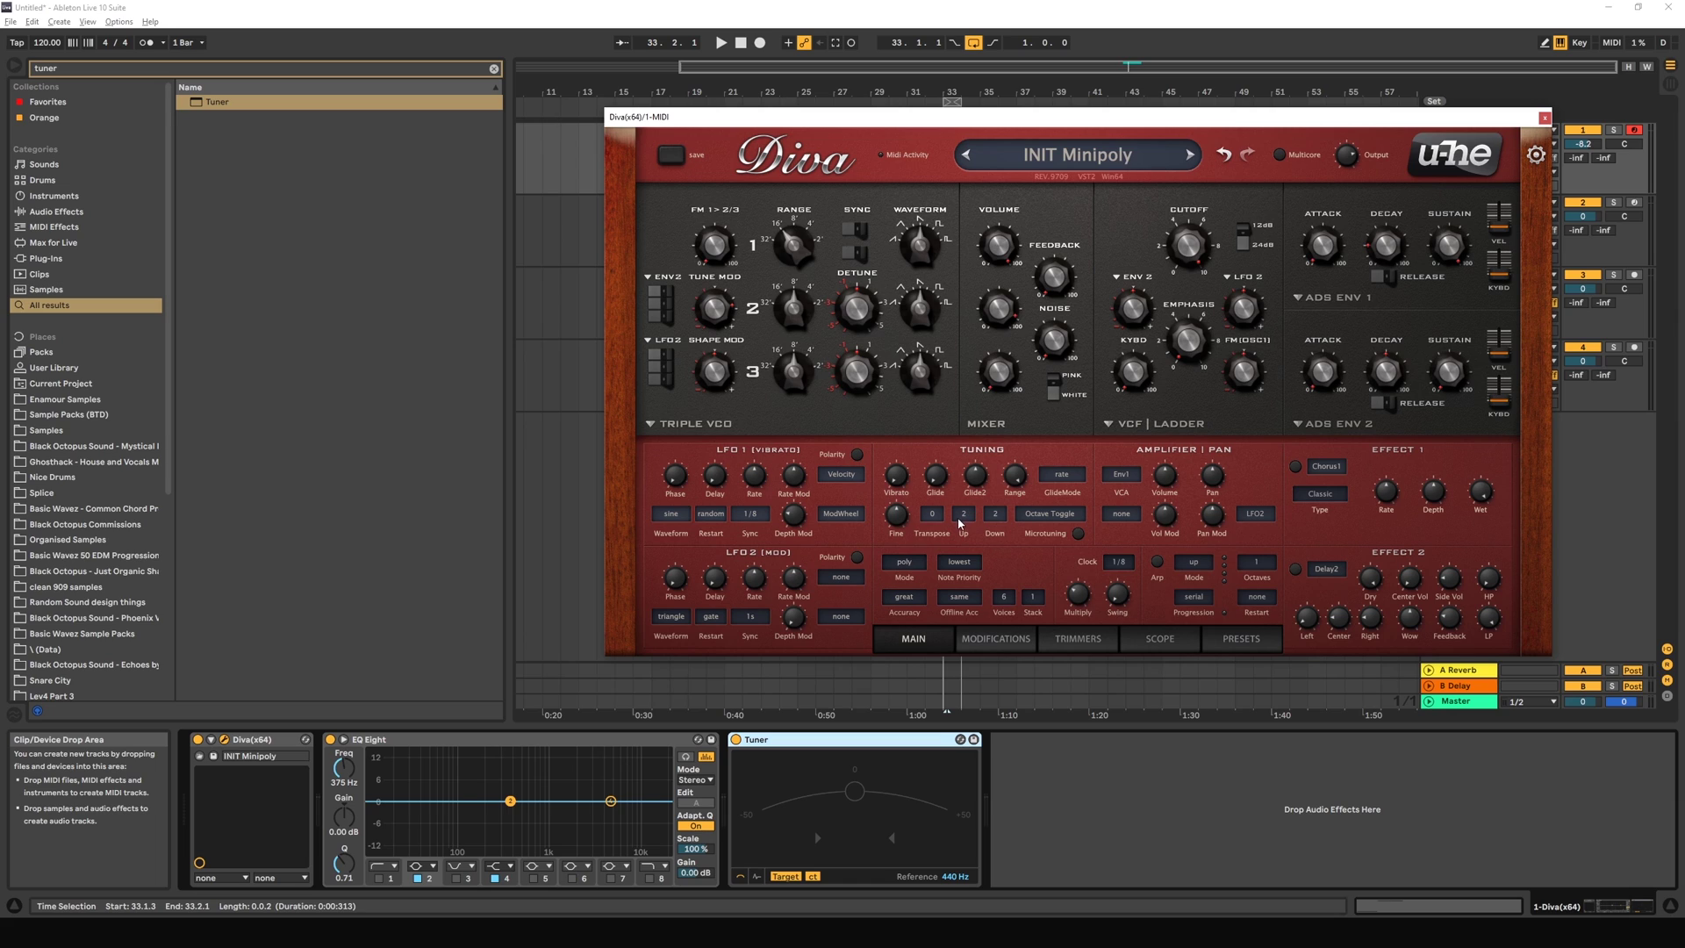
Step: Set the Tuning section's pitch bend Up range to 0 and review the other available ranges
{"action": "left_click", "coordinate": [960, 514]}
{"action": "left_click", "coordinate": [965, 524]}
{"action": "left_click", "coordinate": [969, 514]}
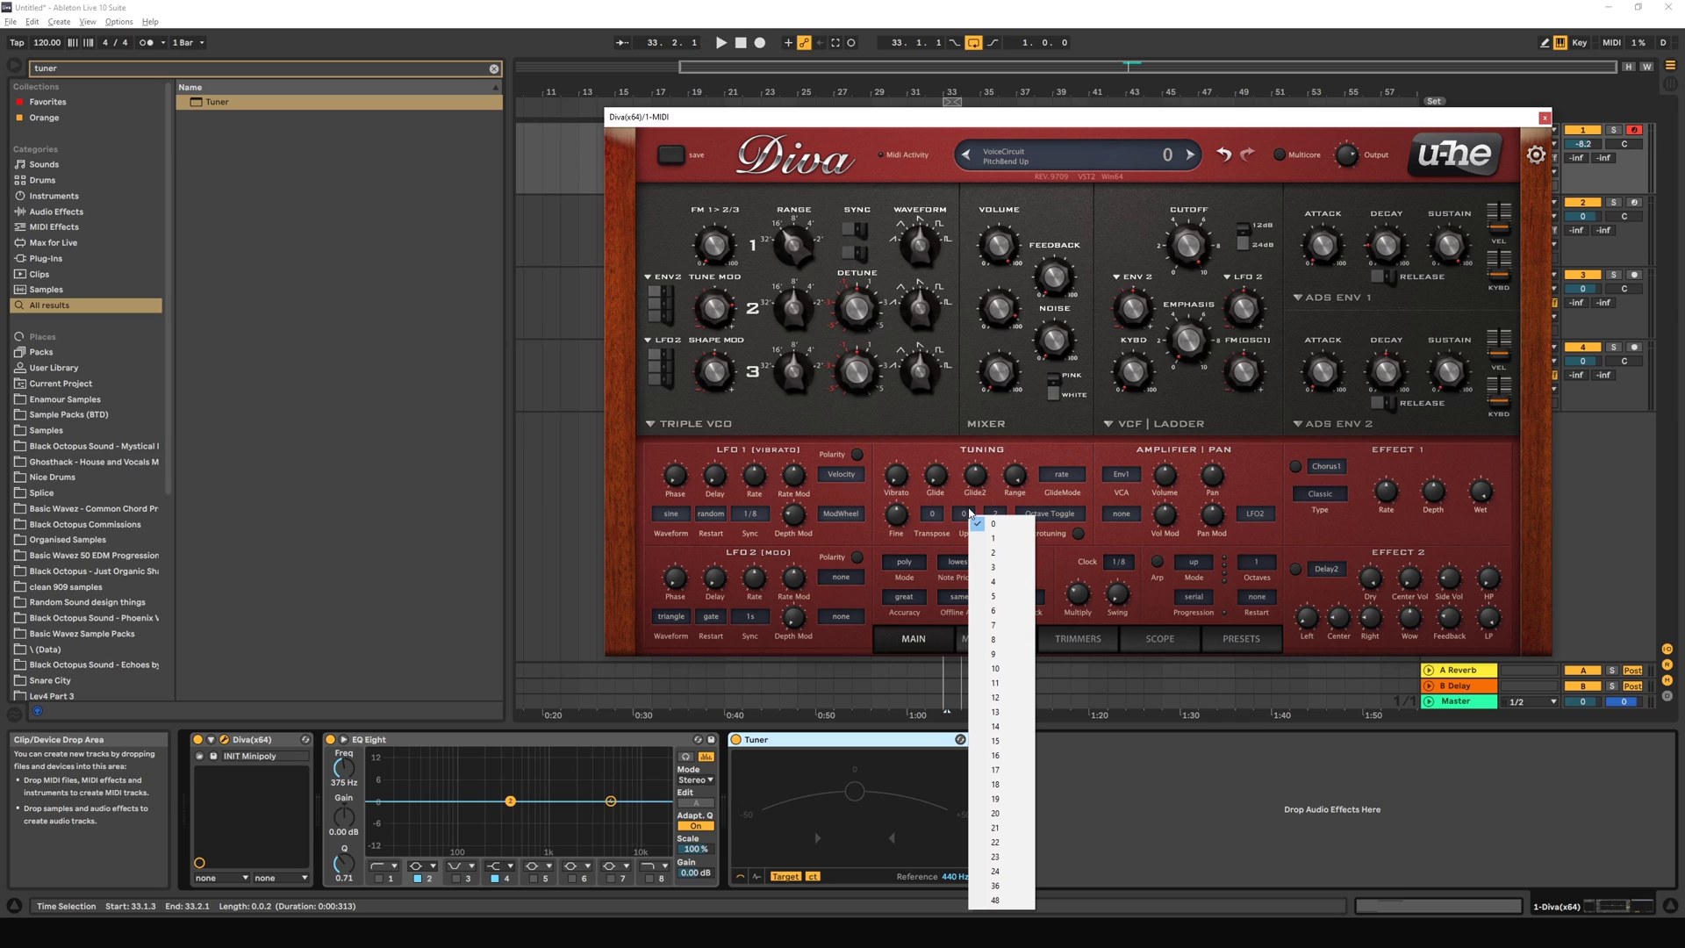
{"action": "left_click", "coordinate": [998, 504]}
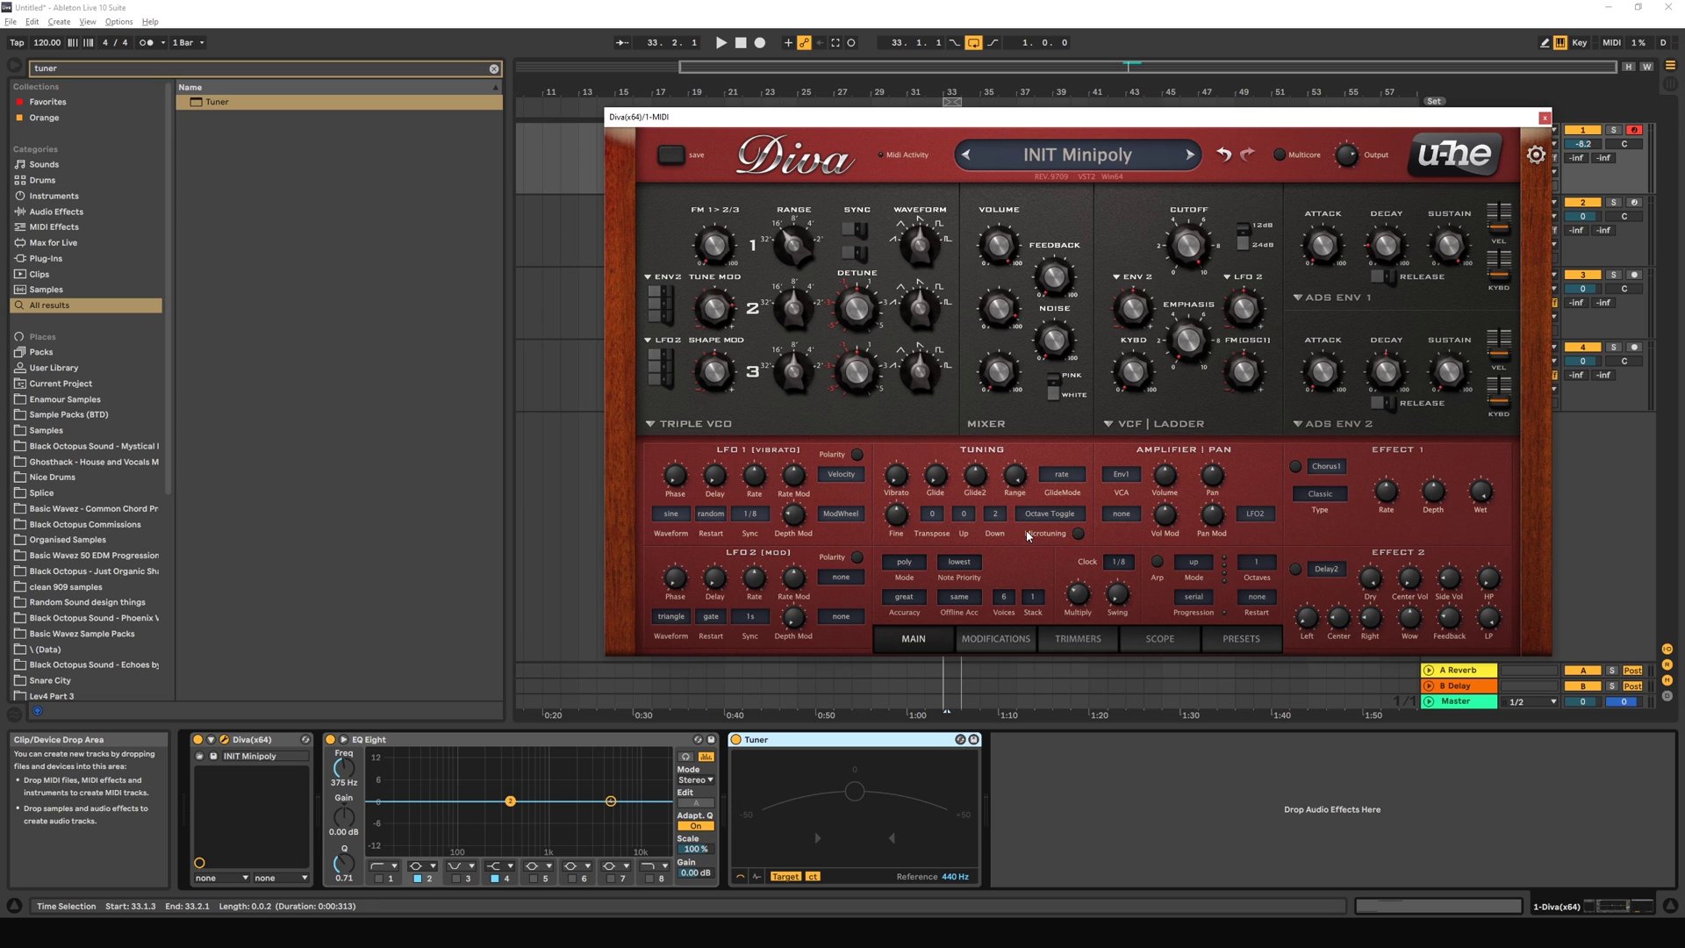
Step: Switch to the browser to show the video "Microtonality in Western Music", then examine Diva's microtuning scale list
{"action": "left_click", "coordinate": [475, 914]}
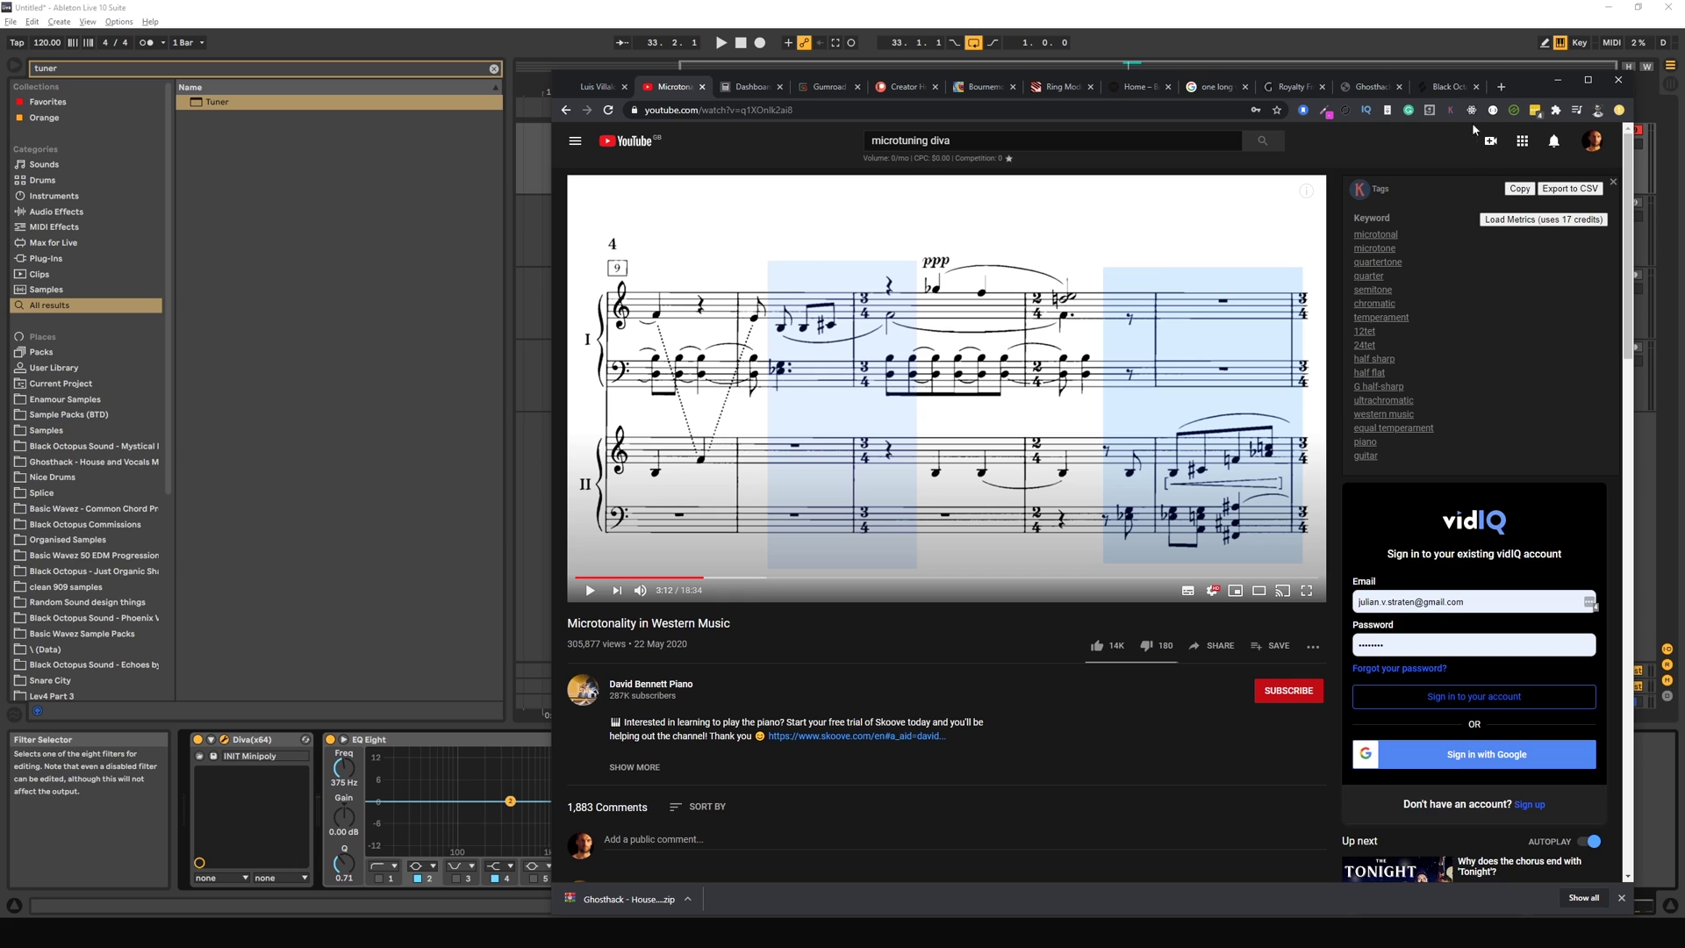
{"action": "left_click", "coordinate": [1557, 81]}
{"action": "left_click", "coordinate": [1050, 514]}
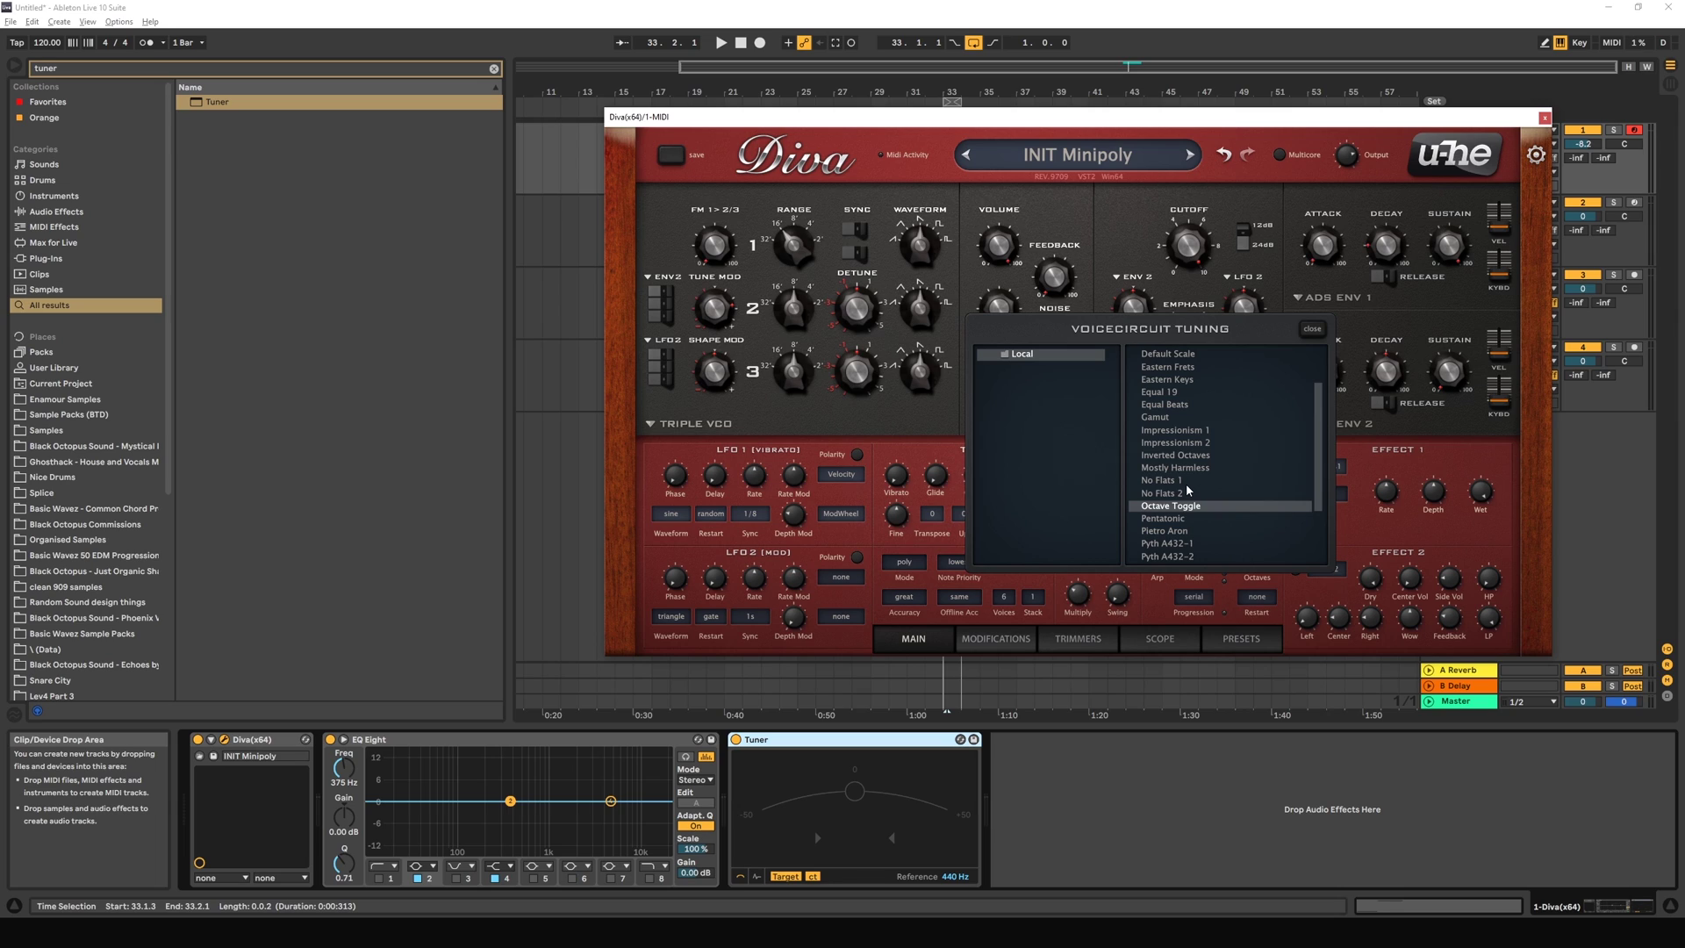
{"action": "left_click", "coordinate": [1314, 328]}
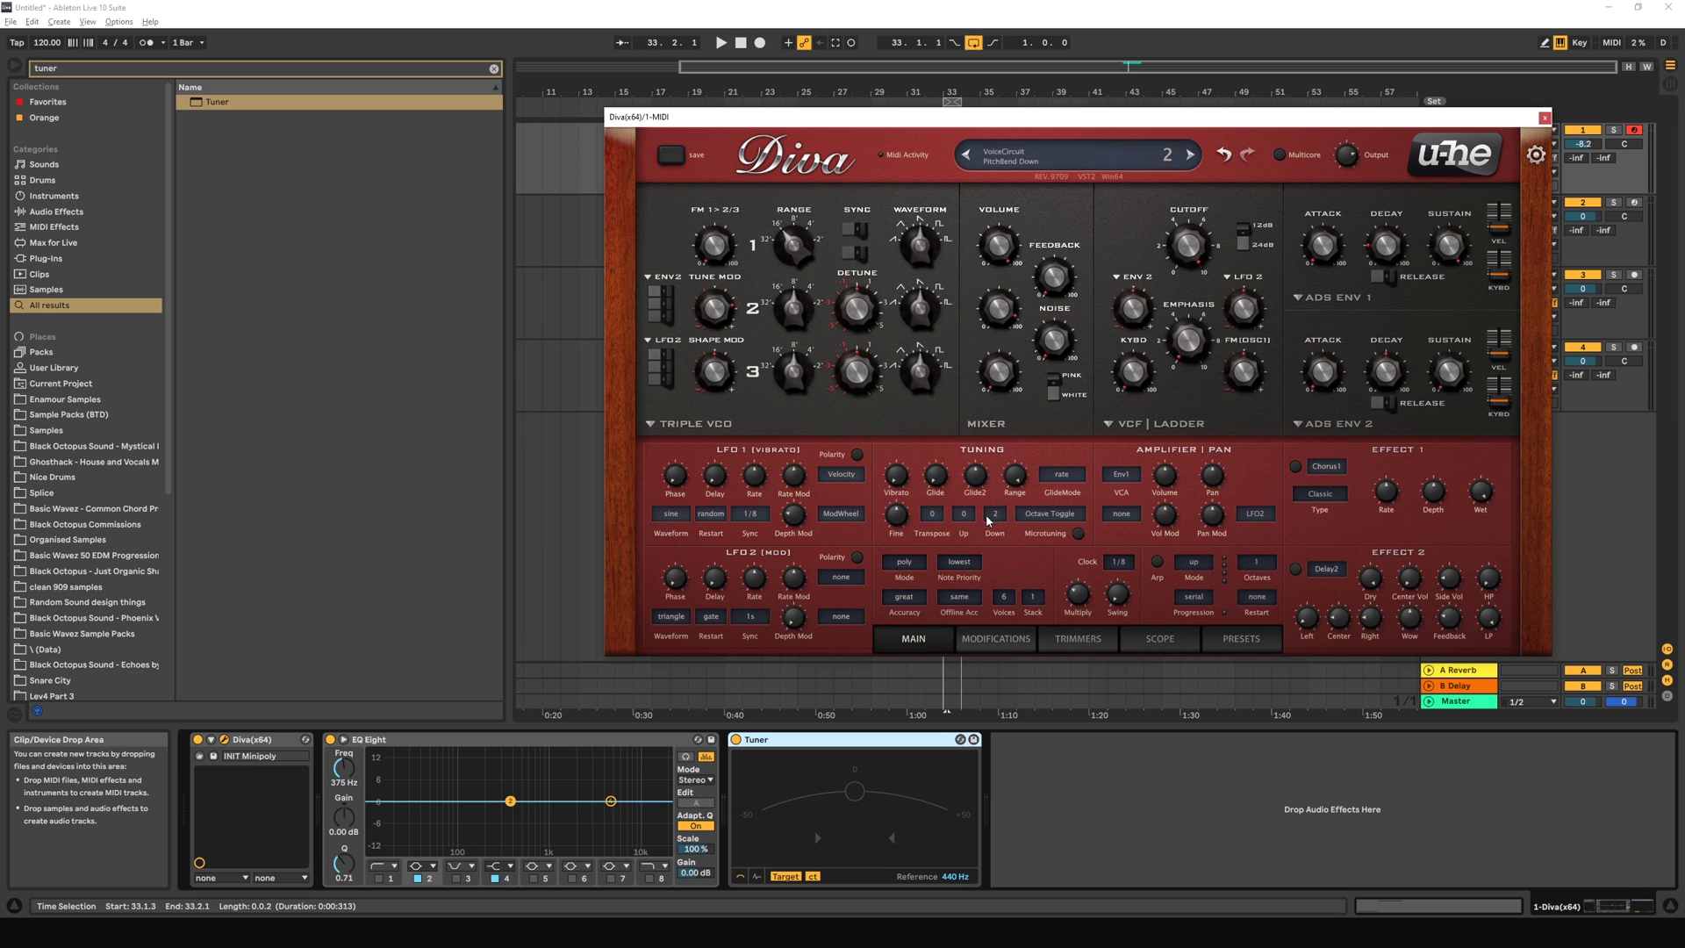
Step: Toggle the Microtuning switch in the Tuning section on and back off
{"action": "left_click", "coordinate": [1078, 533]}
{"action": "left_click", "coordinate": [1078, 532]}
{"action": "left_click", "coordinate": [1304, 455]}
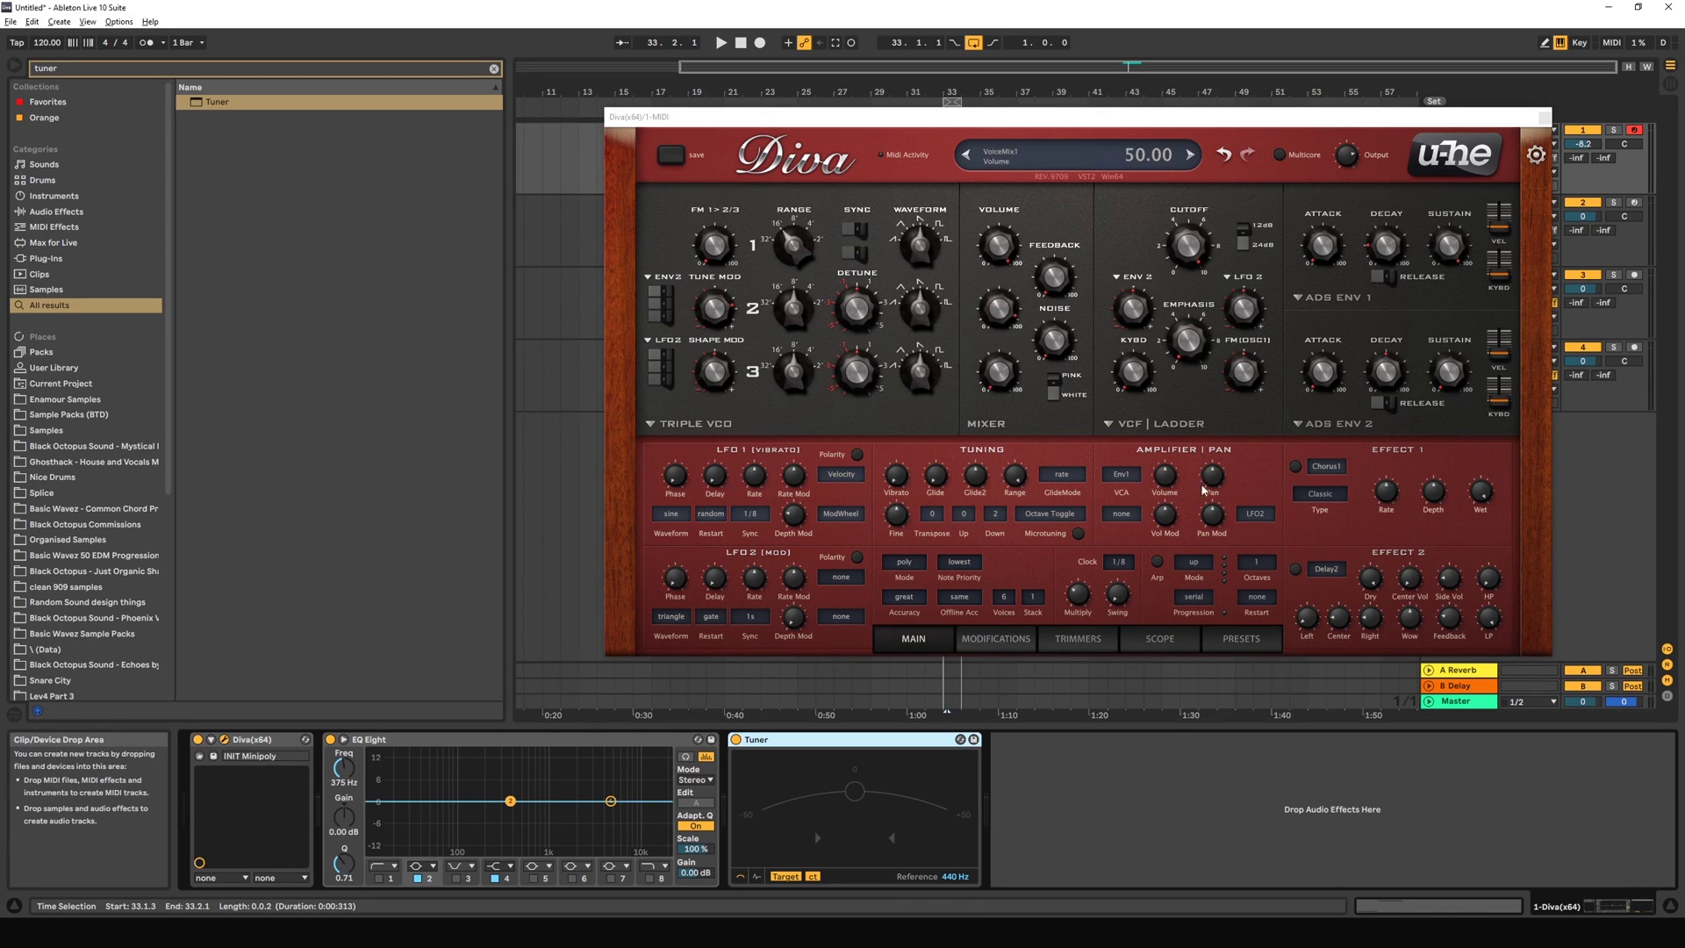
Step: Examine the amplifier's VCA source options and adjust envelope 1's Sustain to 91.00
{"action": "left_click", "coordinate": [1131, 476]}
{"action": "left_click", "coordinate": [1120, 478]}
{"action": "left_click", "coordinate": [1120, 477]}
{"action": "left_click", "coordinate": [1120, 477]}
{"action": "left_click", "coordinate": [1120, 477]}
{"action": "left_click", "coordinate": [1120, 477]}
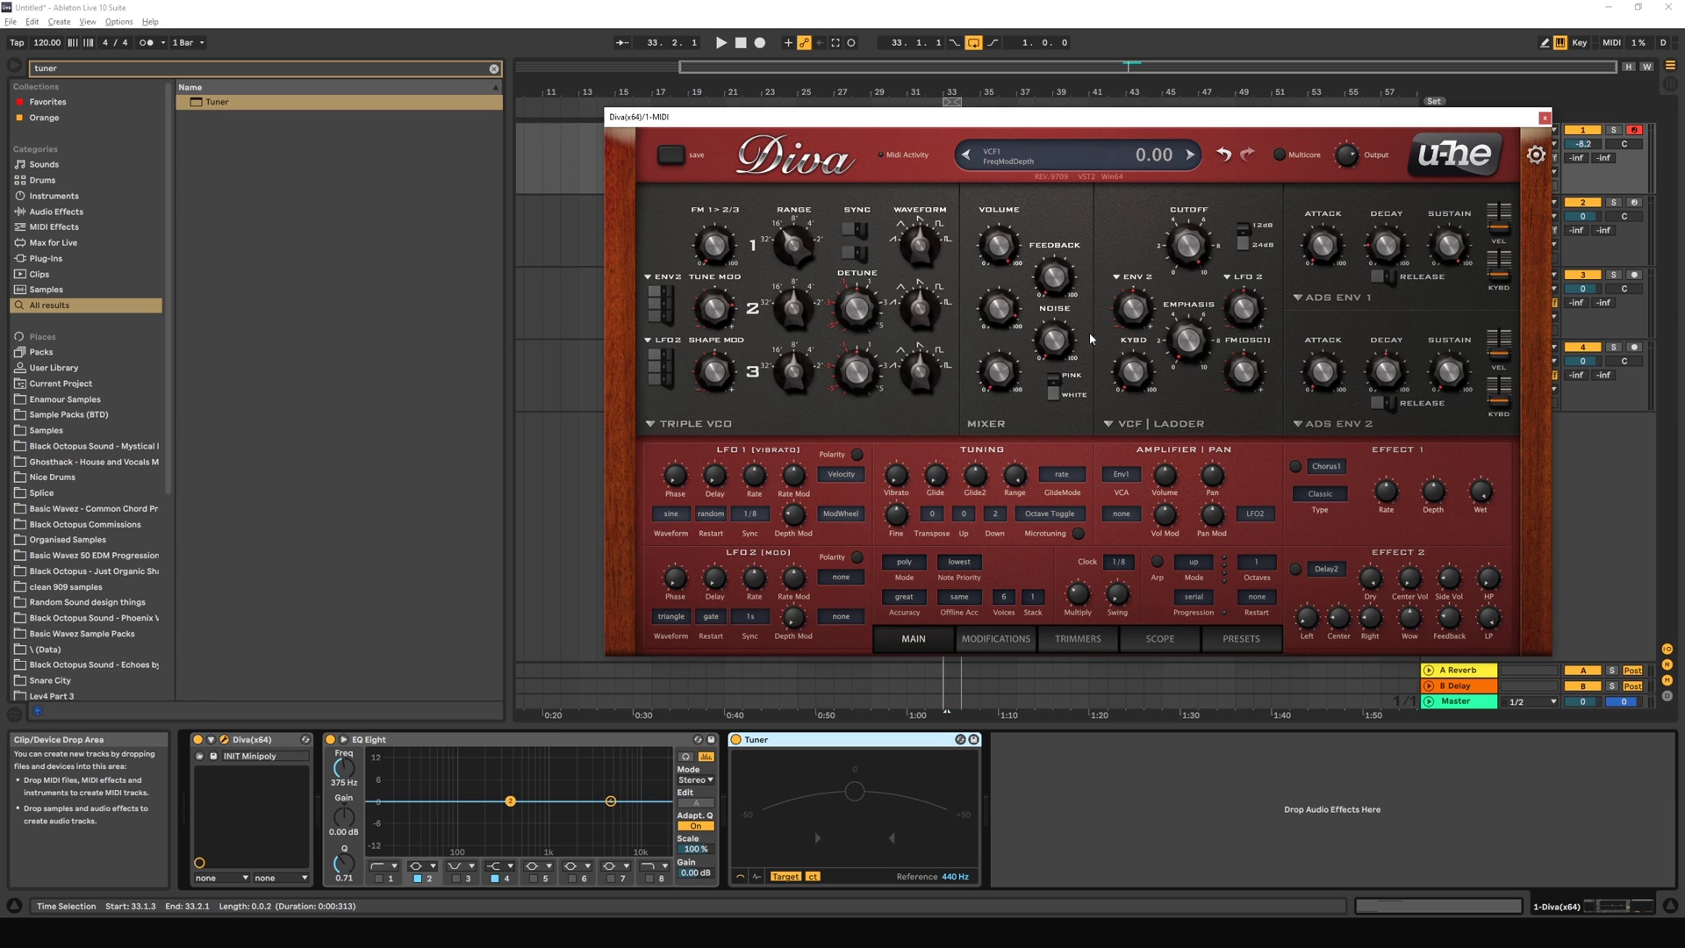
{"action": "left_click_drag", "start_coordinate": [1387, 245], "coordinate": [1438, 103]}
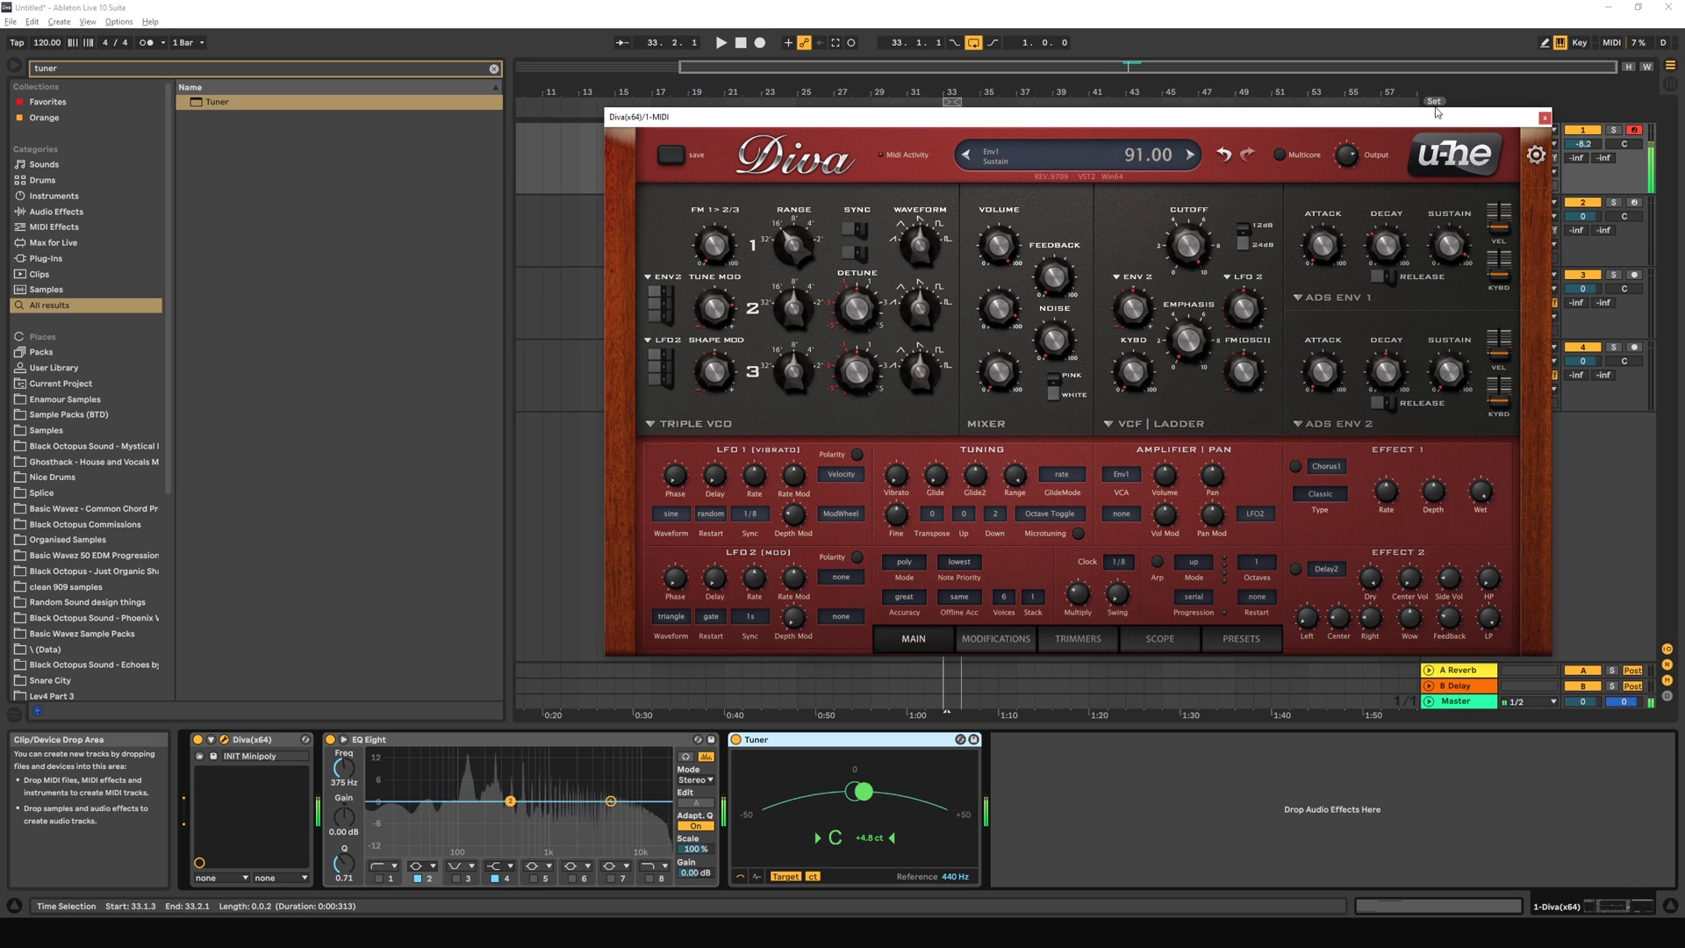
Step: Try the amplifier's VCA on Gate with a played note, then return it to Env1
{"action": "left_click", "coordinate": [1121, 475]}
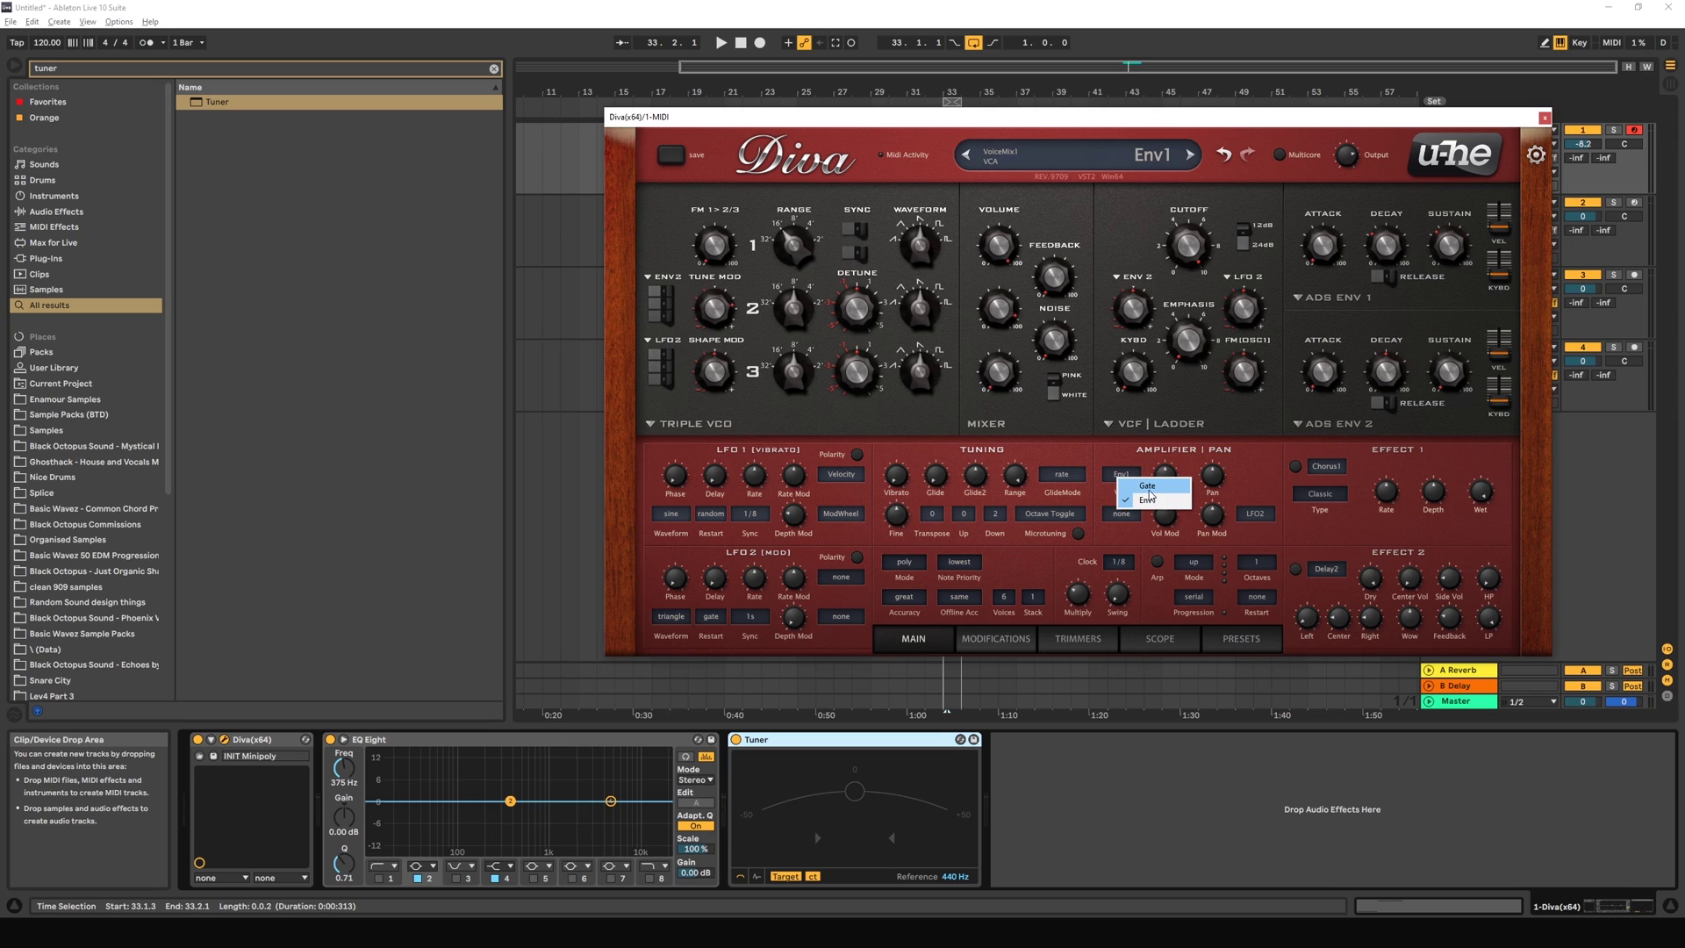
{"action": "left_click", "coordinate": [1150, 487]}
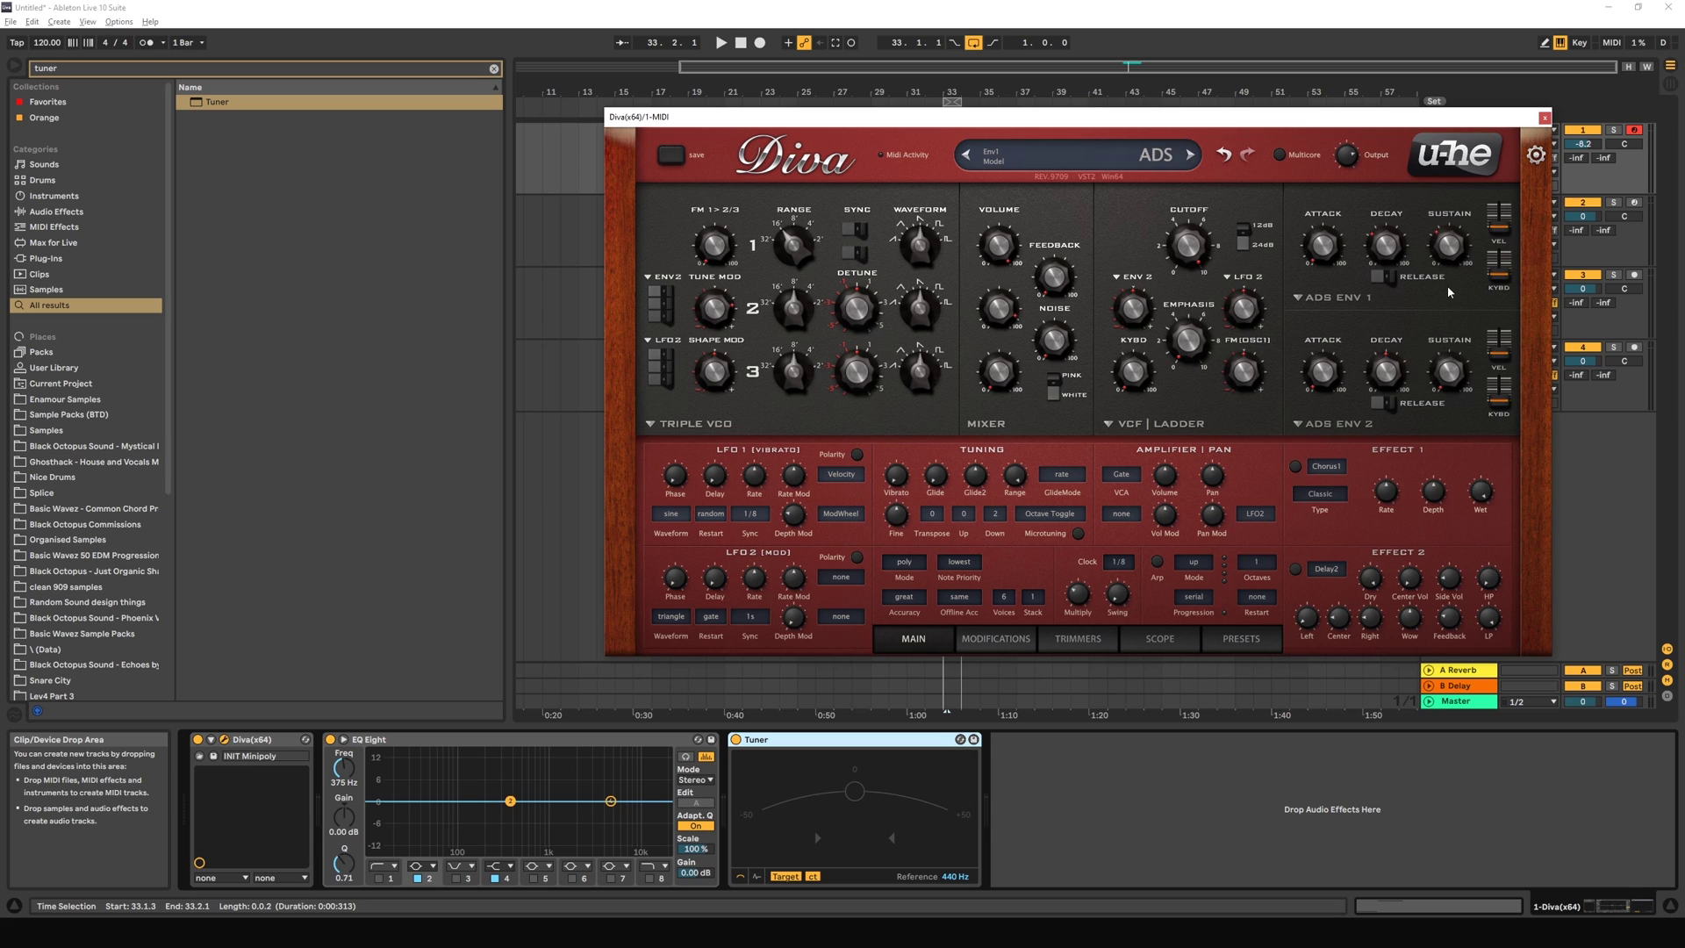
{"action": "key", "text": "a"}
{"action": "left_click", "coordinate": [1130, 477]}
{"action": "left_click", "coordinate": [1139, 502]}
Step: Try the amplifier's Volume at 71.00 and bring it back down
{"action": "left_click_drag", "start_coordinate": [1165, 480], "coordinate": [1166, 478]}
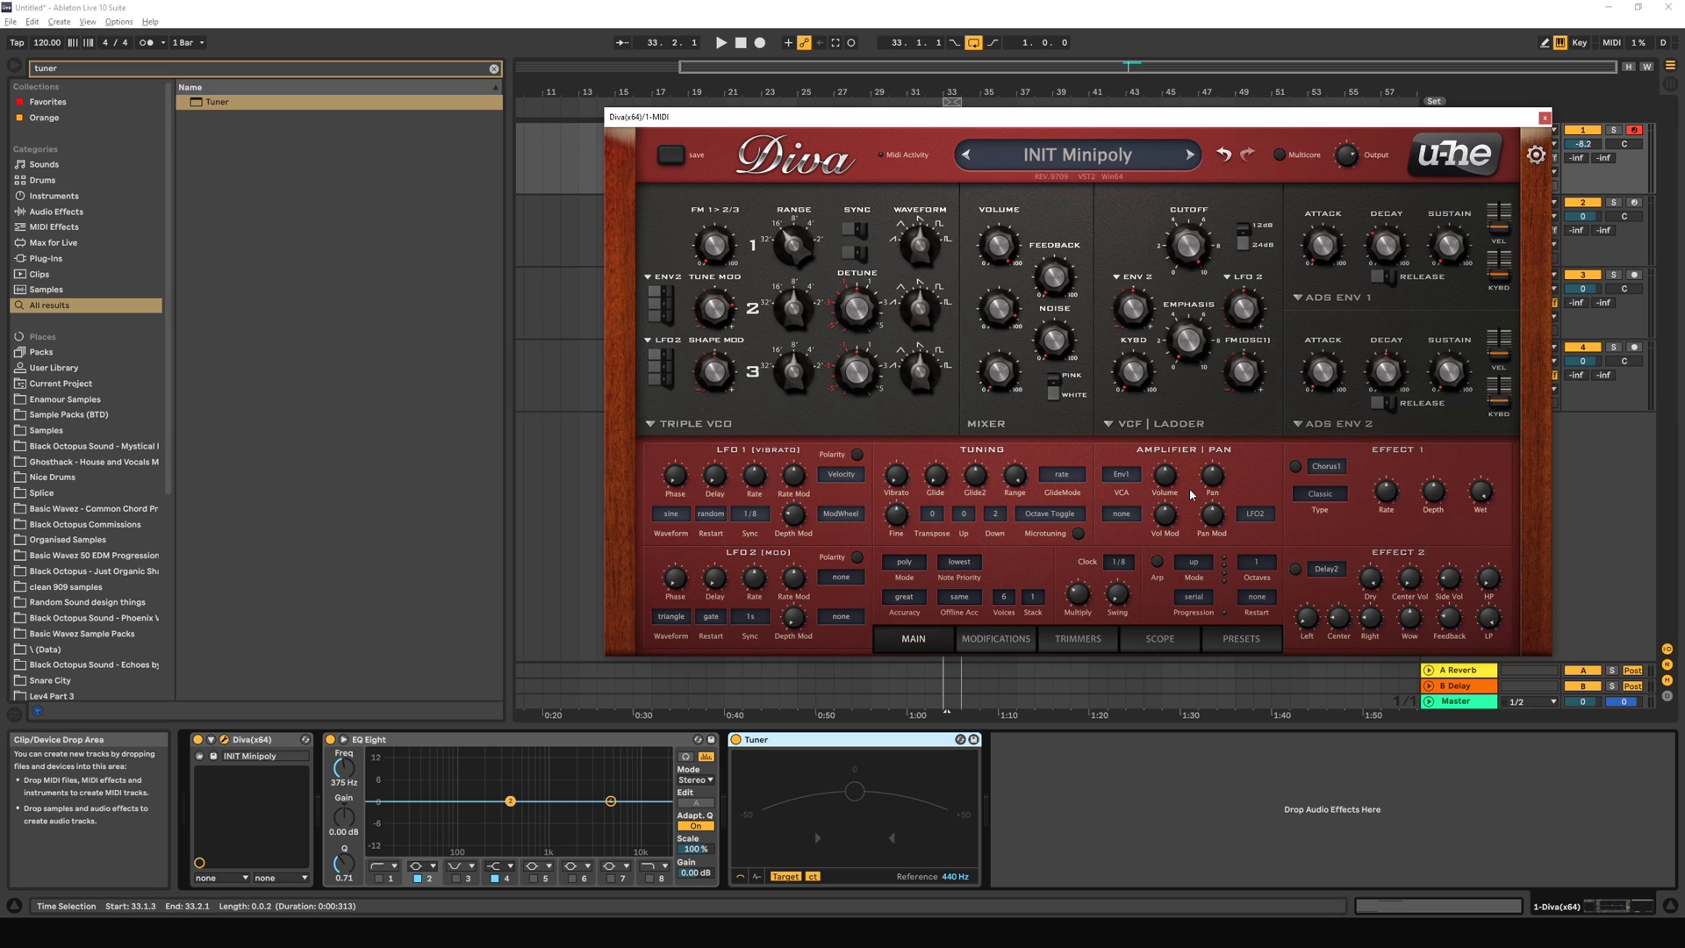
{"action": "mouse_move", "coordinate": [1166, 484]}
{"action": "left_mouse_down"}
{"action": "mouse_move", "coordinate": [1176, 427]}
{"action": "mouse_move", "coordinate": [1167, 471]}
{"action": "left_mouse_up"}
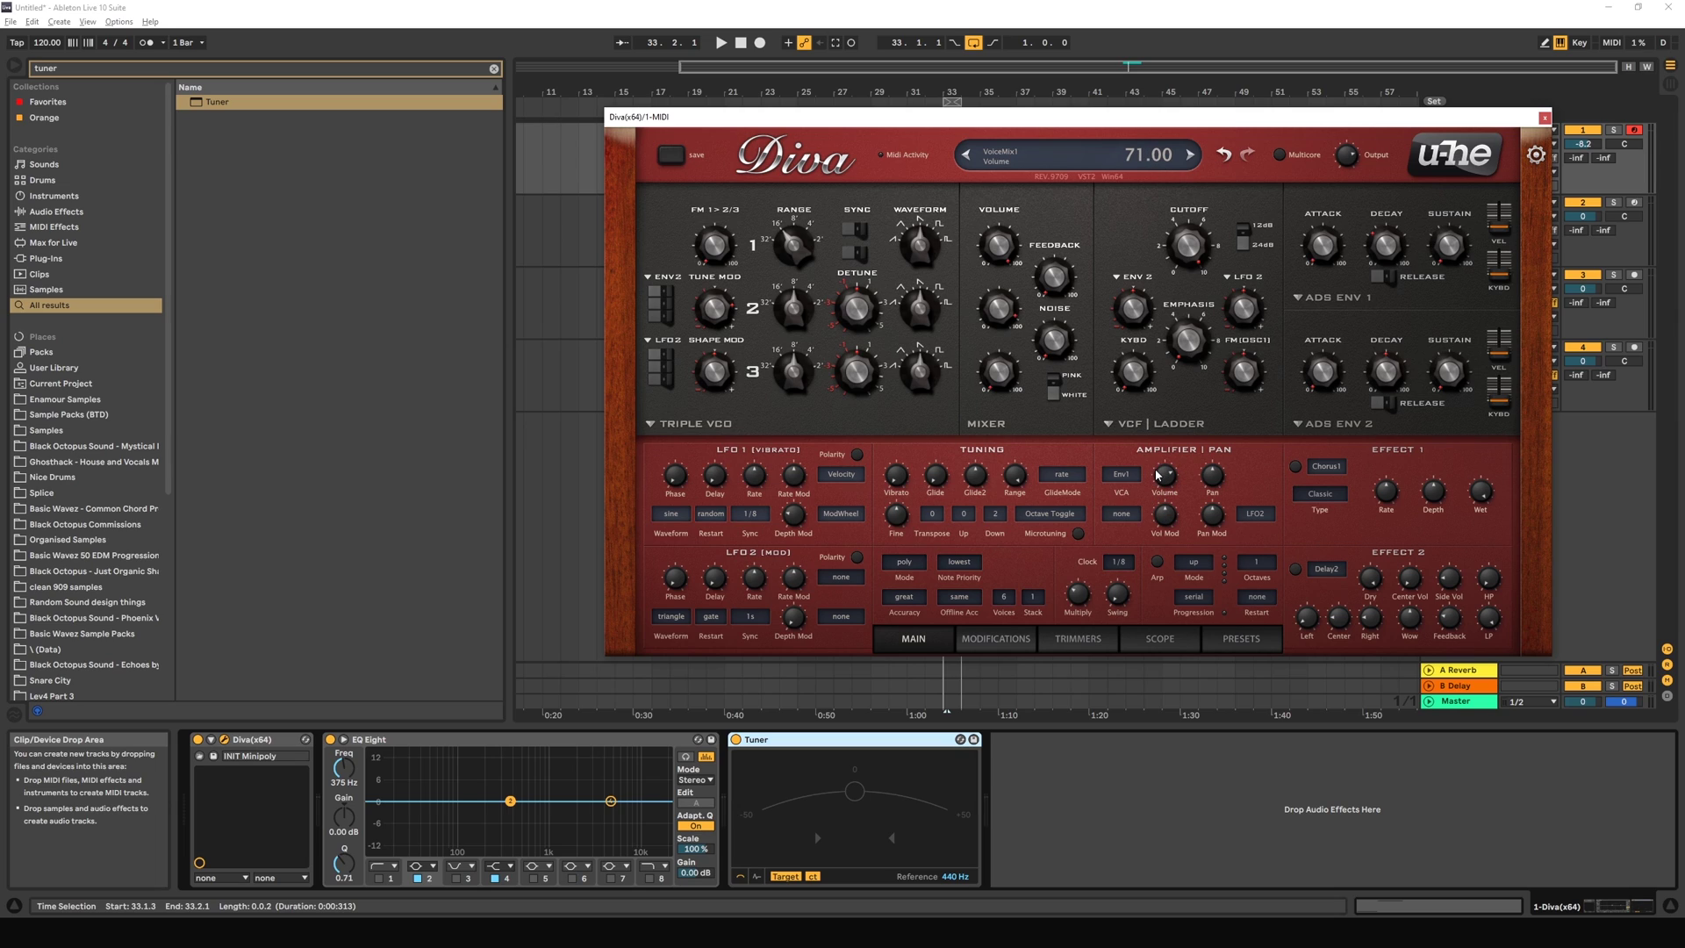
{"action": "mouse_move", "coordinate": [1159, 469]}
{"action": "left_mouse_down"}
{"action": "mouse_move", "coordinate": [1170, 487]}
{"action": "mouse_move", "coordinate": [1169, 421]}
{"action": "mouse_move", "coordinate": [1175, 513]}
{"action": "mouse_move", "coordinate": [1168, 479]}
{"action": "left_mouse_up"}
Step: Adjust the main Output level slightly and try the amplifier's Pan control
{"action": "left_click_drag", "start_coordinate": [1344, 158], "coordinate": [1351, 168]}
{"action": "mouse_move", "coordinate": [1217, 479]}
{"action": "left_mouse_down"}
{"action": "mouse_move", "coordinate": [1215, 496]}
{"action": "mouse_move", "coordinate": [1212, 456]}
{"action": "mouse_move", "coordinate": [1208, 485]}
{"action": "left_mouse_up"}
Step: Try LFO2 as the amplifier's volume modulation source with a faster LFO2 Rate, then set the source back to none
{"action": "left_click", "coordinate": [1132, 518]}
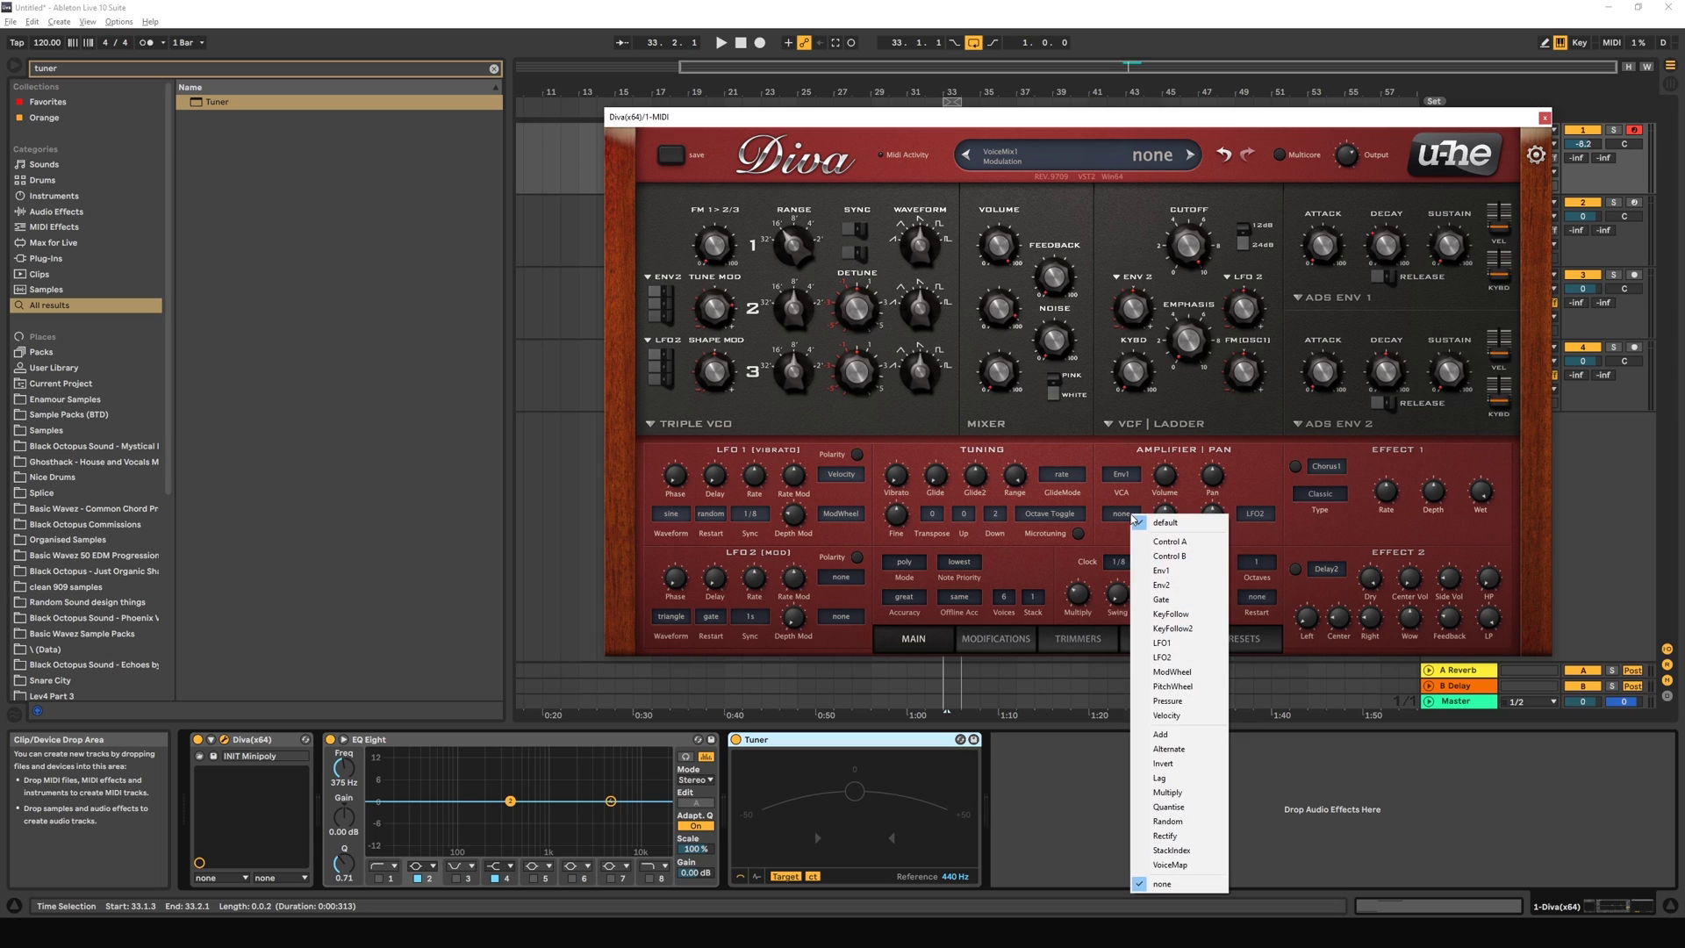
{"action": "left_click", "coordinate": [1161, 657]}
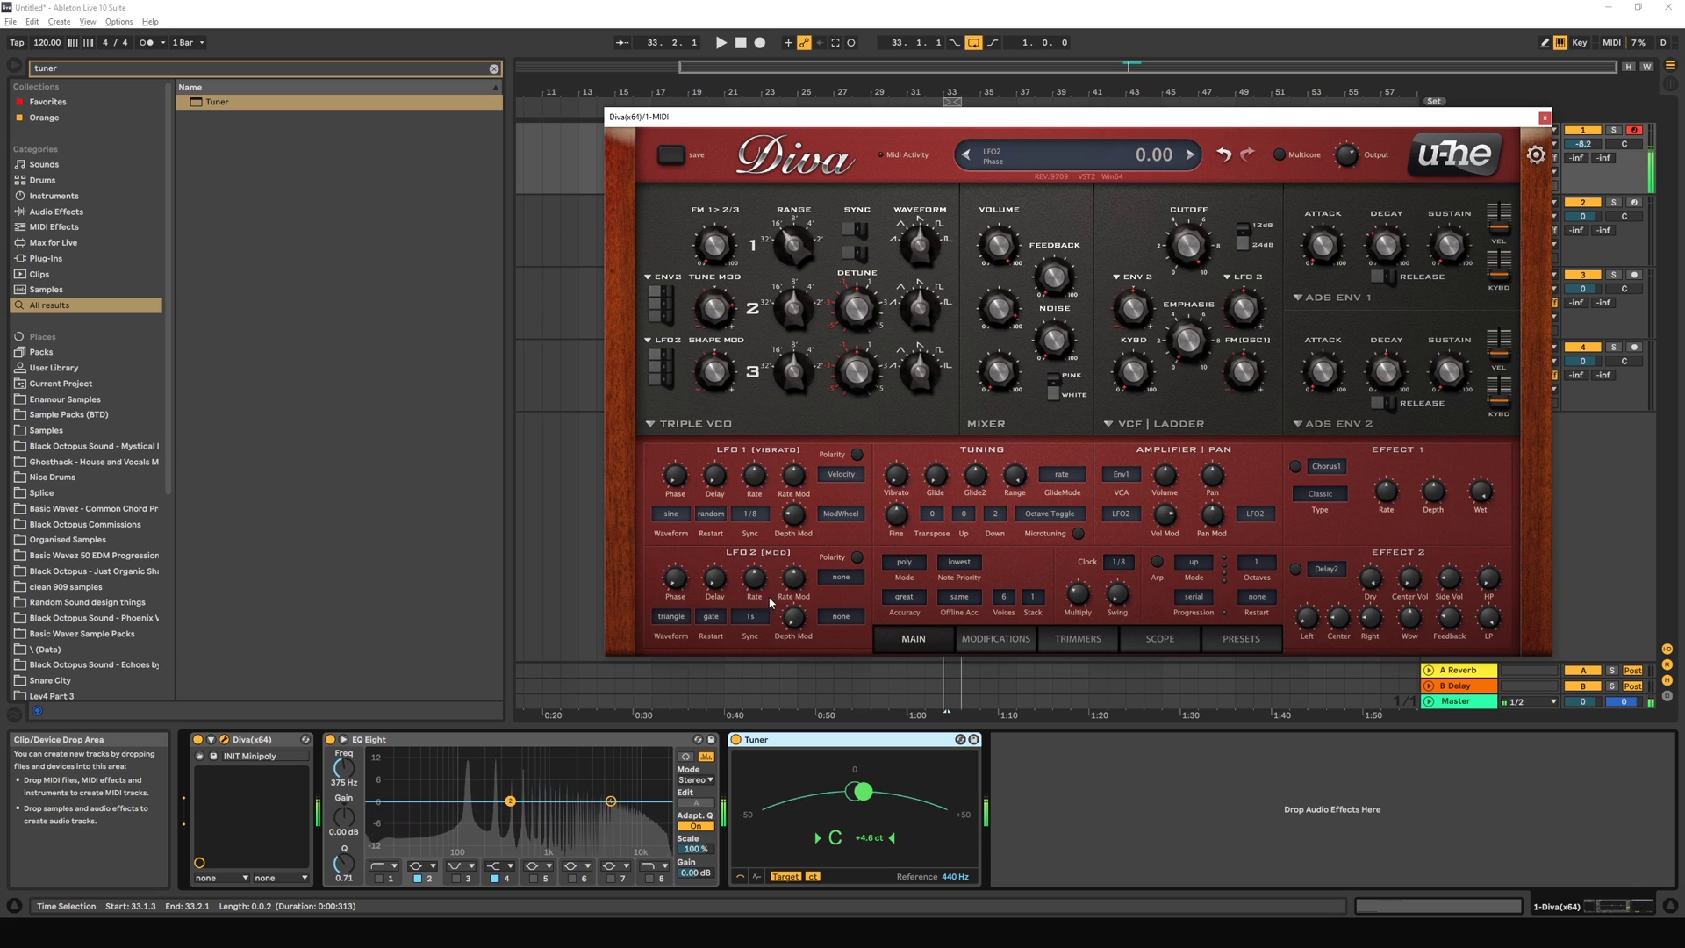
{"action": "left_click_drag", "start_coordinate": [752, 572], "coordinate": [753, 560]}
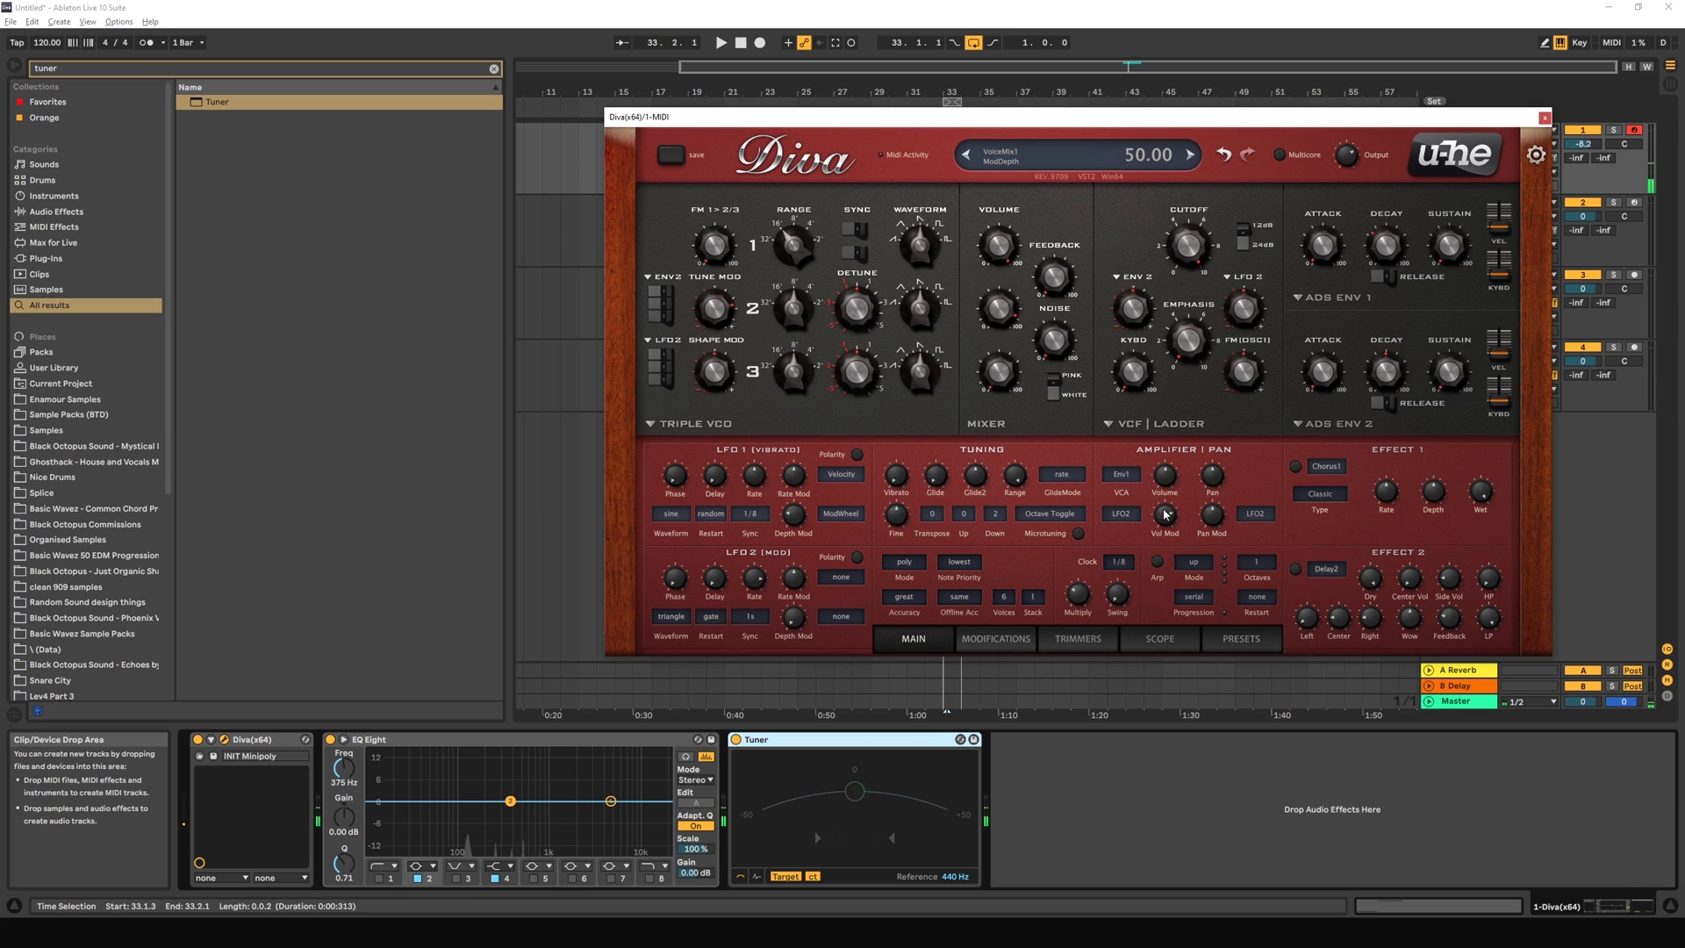
{"action": "left_click", "coordinate": [1111, 520]}
{"action": "left_click", "coordinate": [1116, 522]}
Step: Adjust the amplifier's Pan Mod depth and set its modulation source to StackIndex
{"action": "mouse_move", "coordinate": [1219, 517]}
{"action": "left_mouse_down"}
{"action": "mouse_move", "coordinate": [1218, 492]}
{"action": "mouse_move", "coordinate": [1218, 542]}
{"action": "left_mouse_up"}
{"action": "left_click", "coordinate": [1257, 520]}
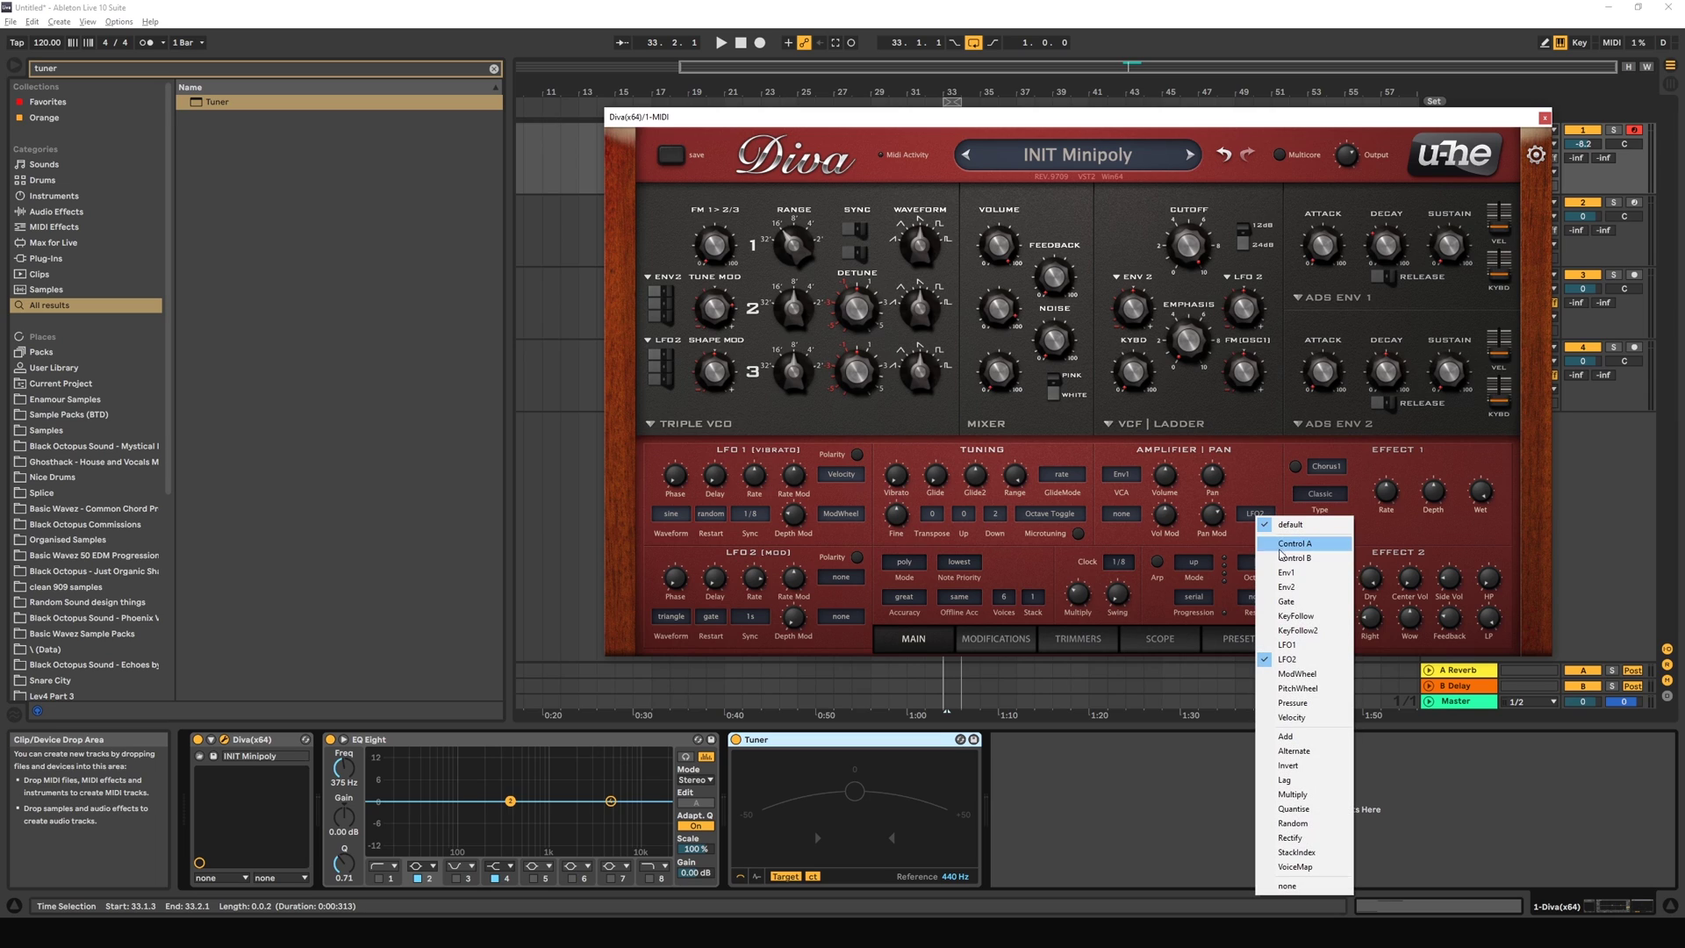
{"action": "left_click", "coordinate": [1307, 854]}
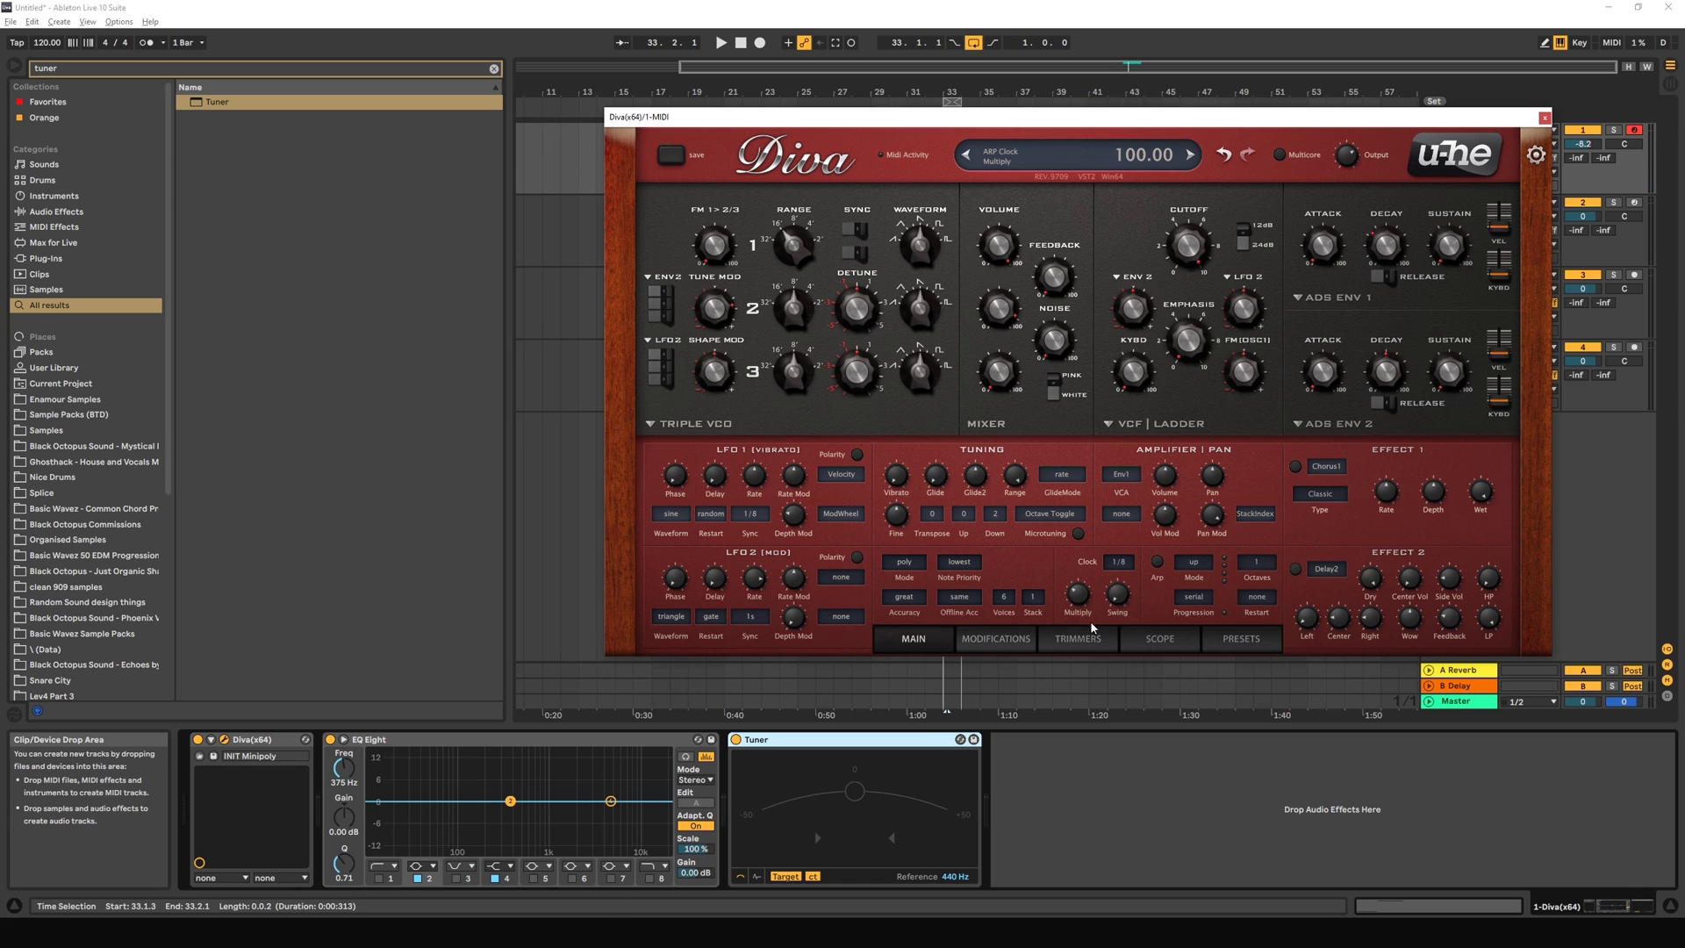
Step: Try the voice Stack at 2, raise it to 3, and increase the Pan Mod depth
{"action": "left_click", "coordinate": [1035, 598]}
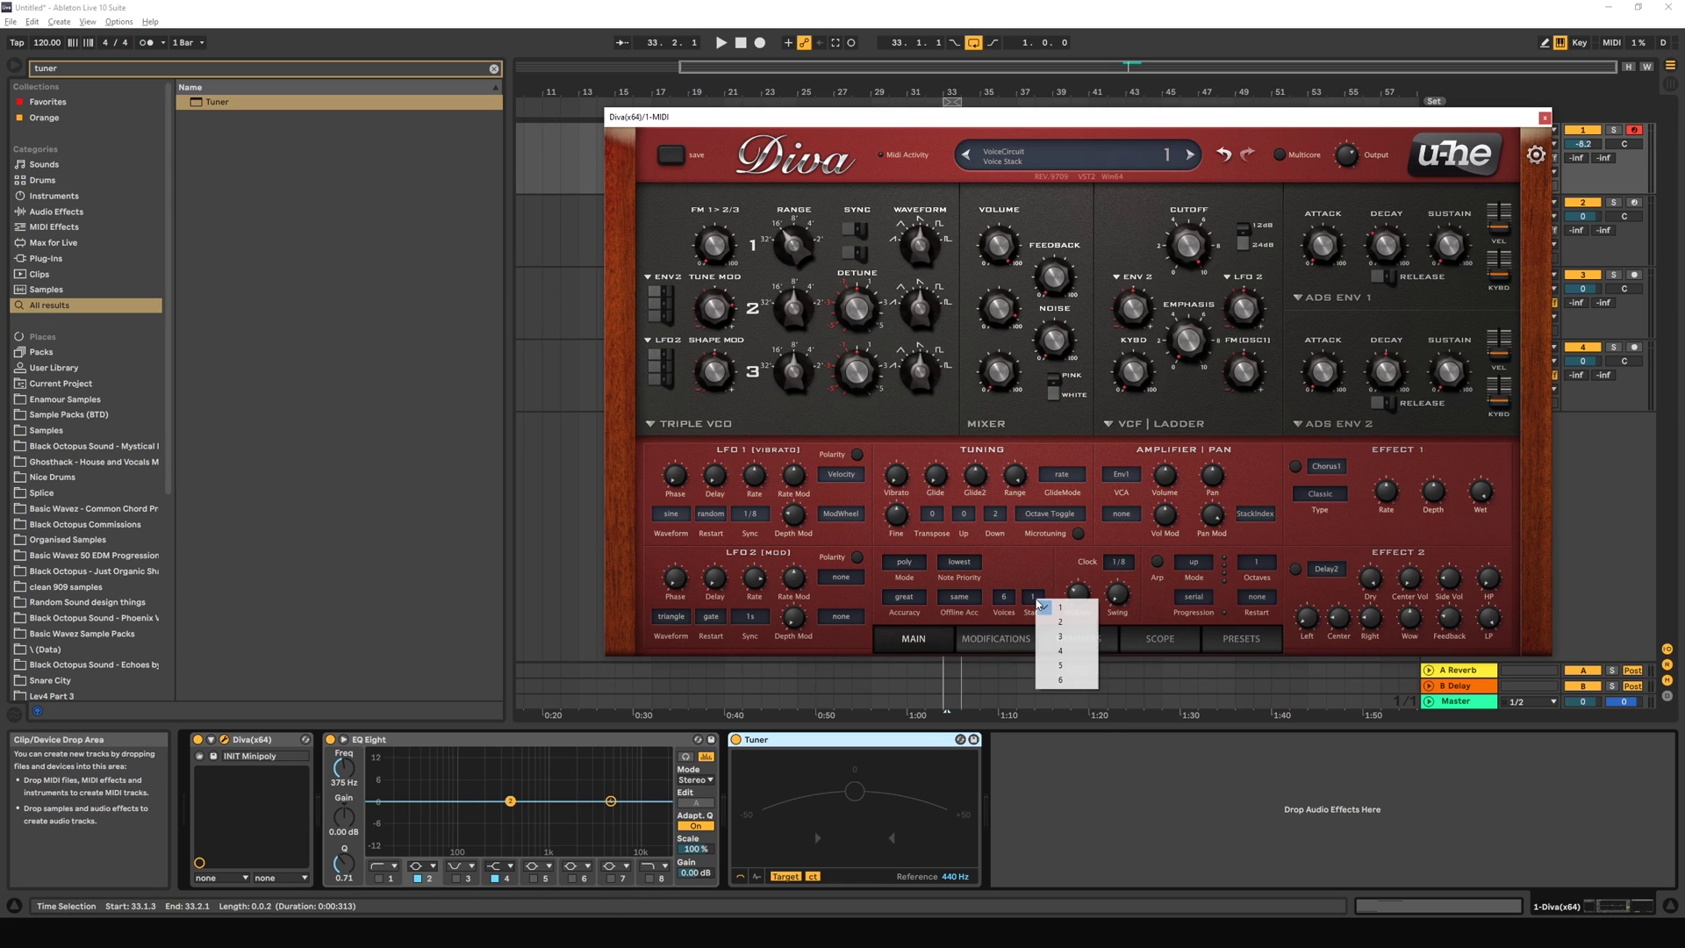
{"action": "left_click", "coordinate": [1051, 622]}
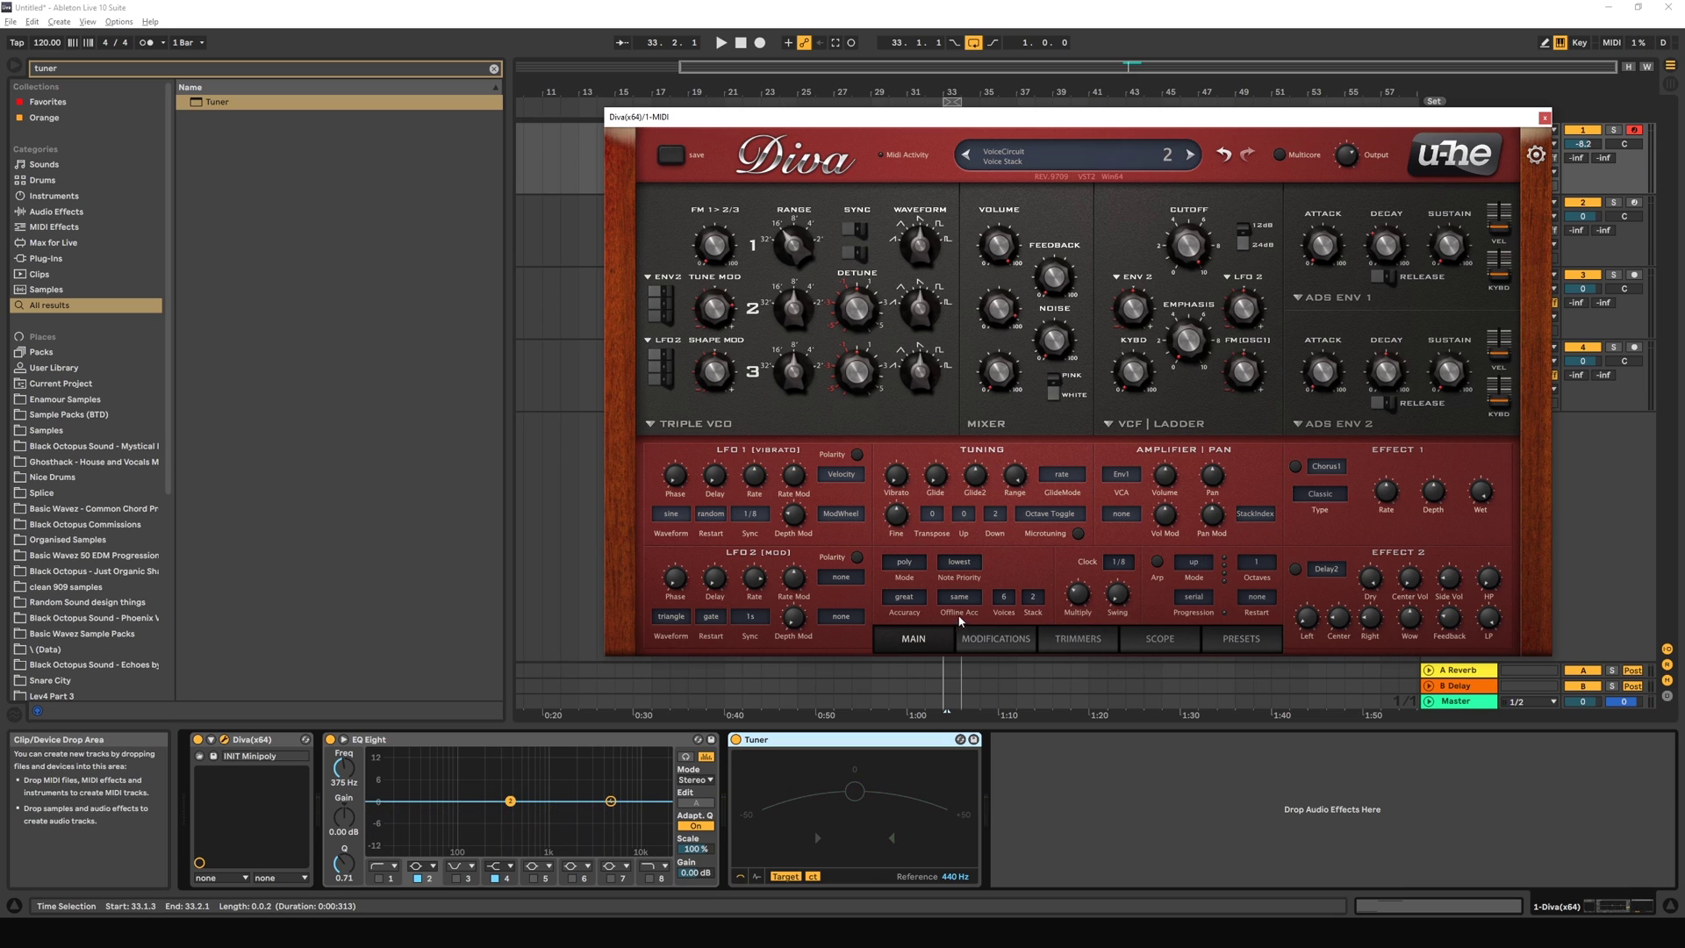
{"action": "left_click", "coordinate": [1033, 598]}
{"action": "left_click", "coordinate": [1050, 638]}
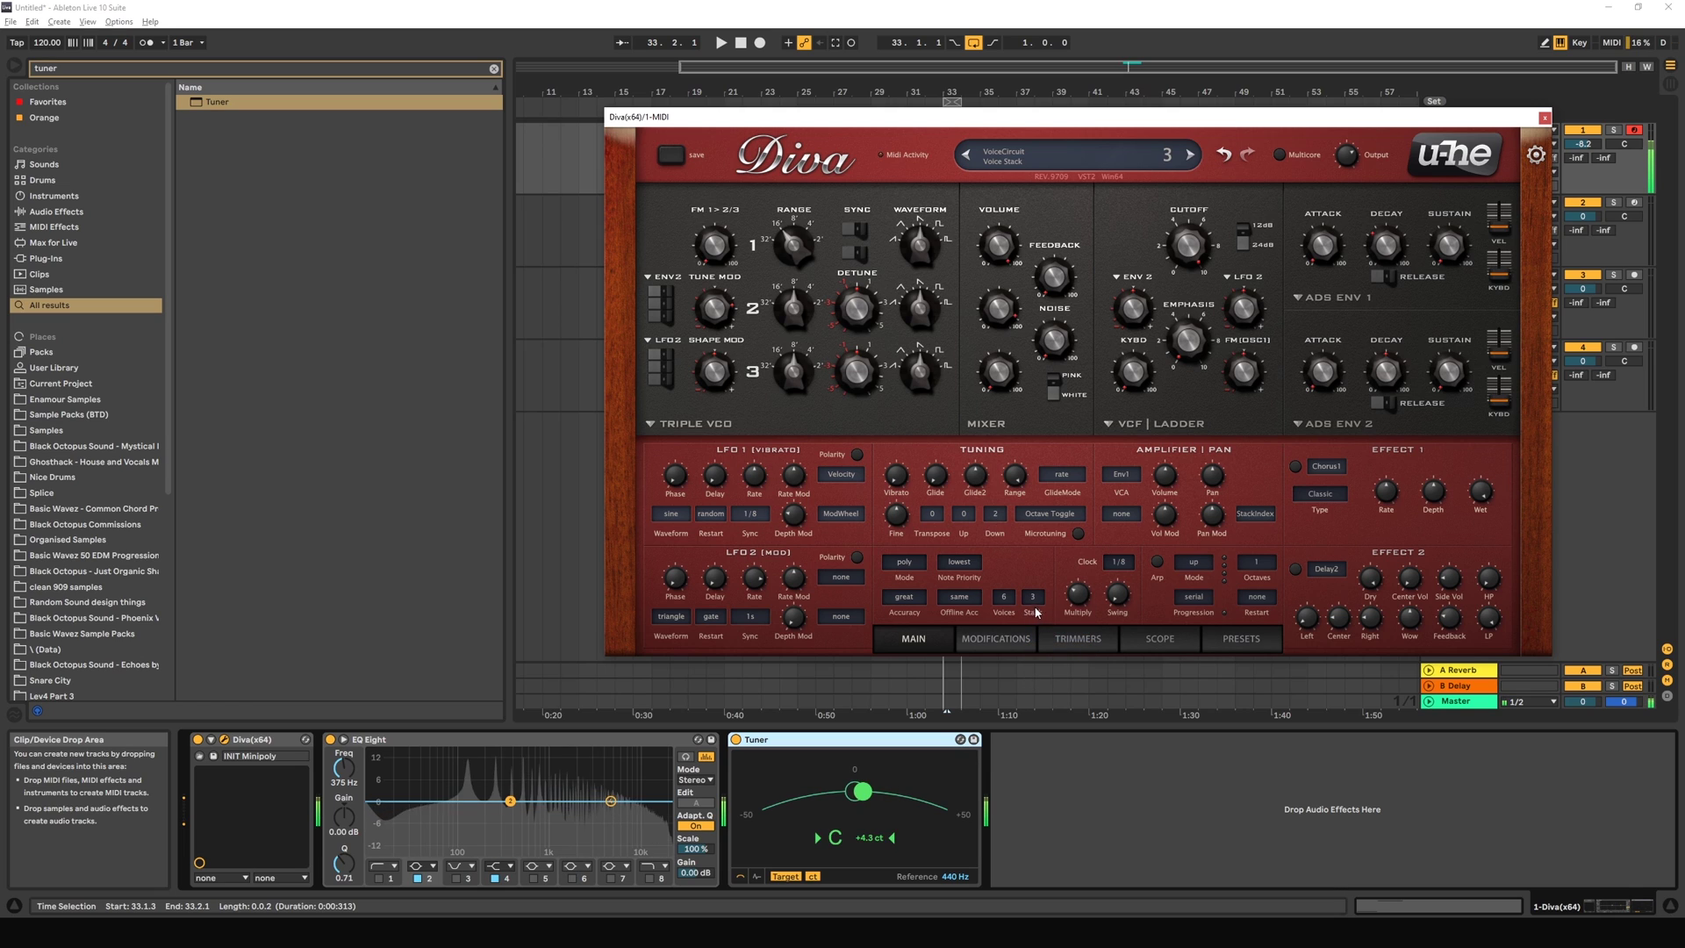
{"action": "left_click_drag", "start_coordinate": [1210, 515], "coordinate": [1211, 470]}
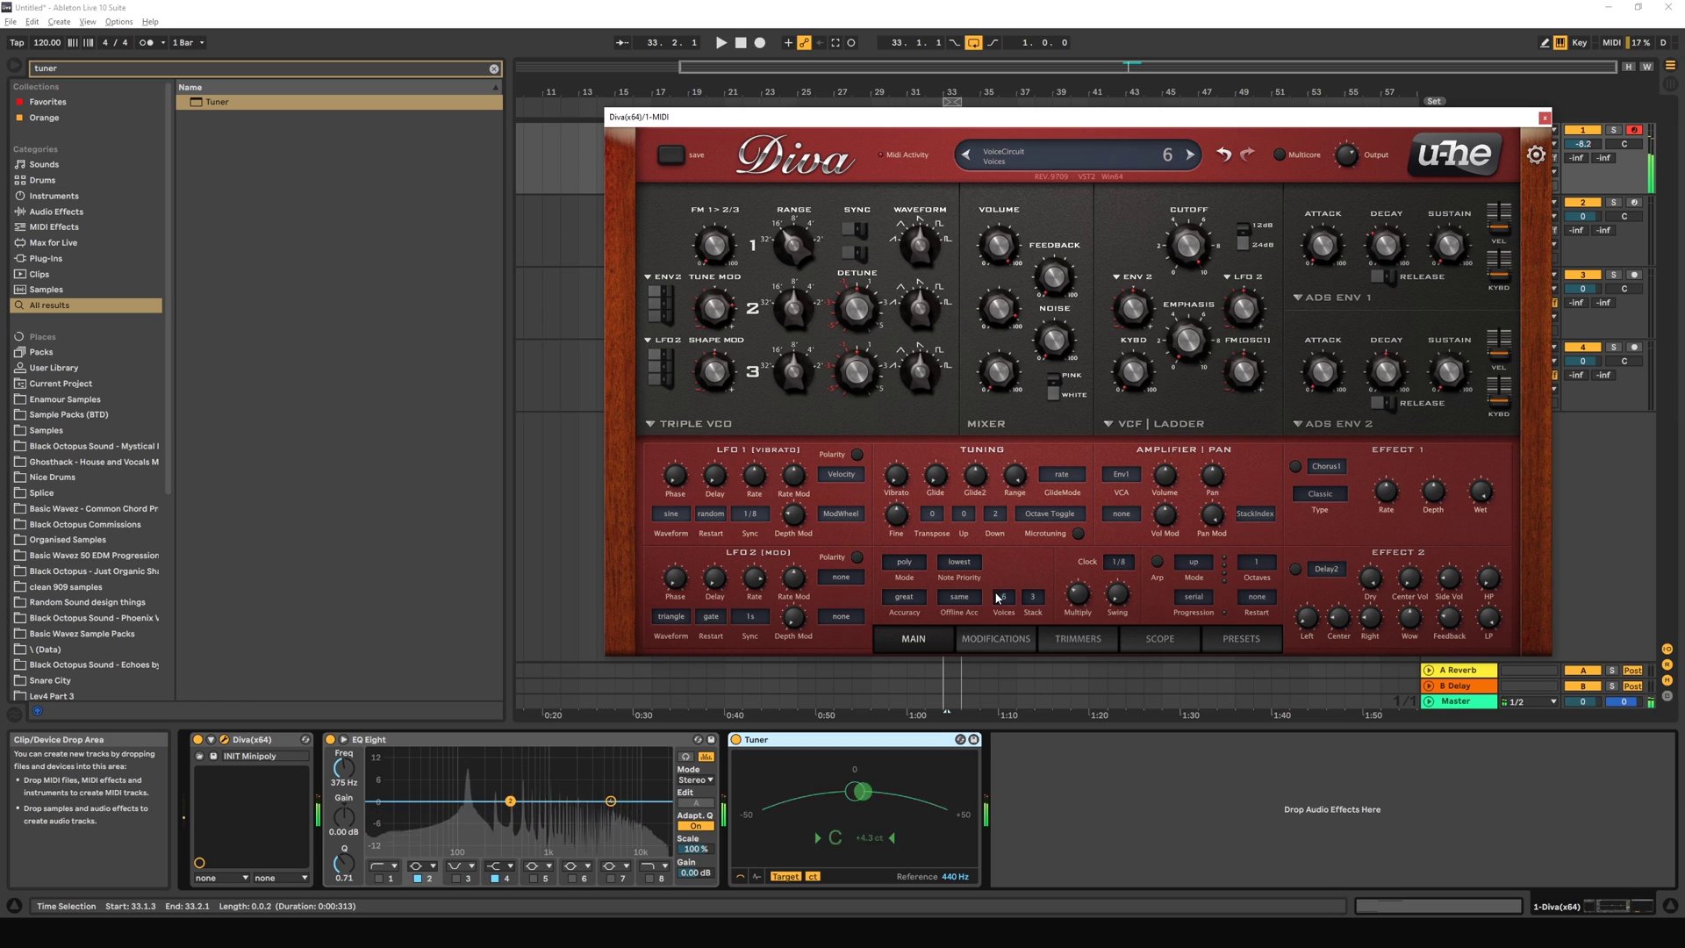
Step: Set the voice Stack to 6 and the number of Voices to 16
{"action": "left_click", "coordinate": [1033, 598]}
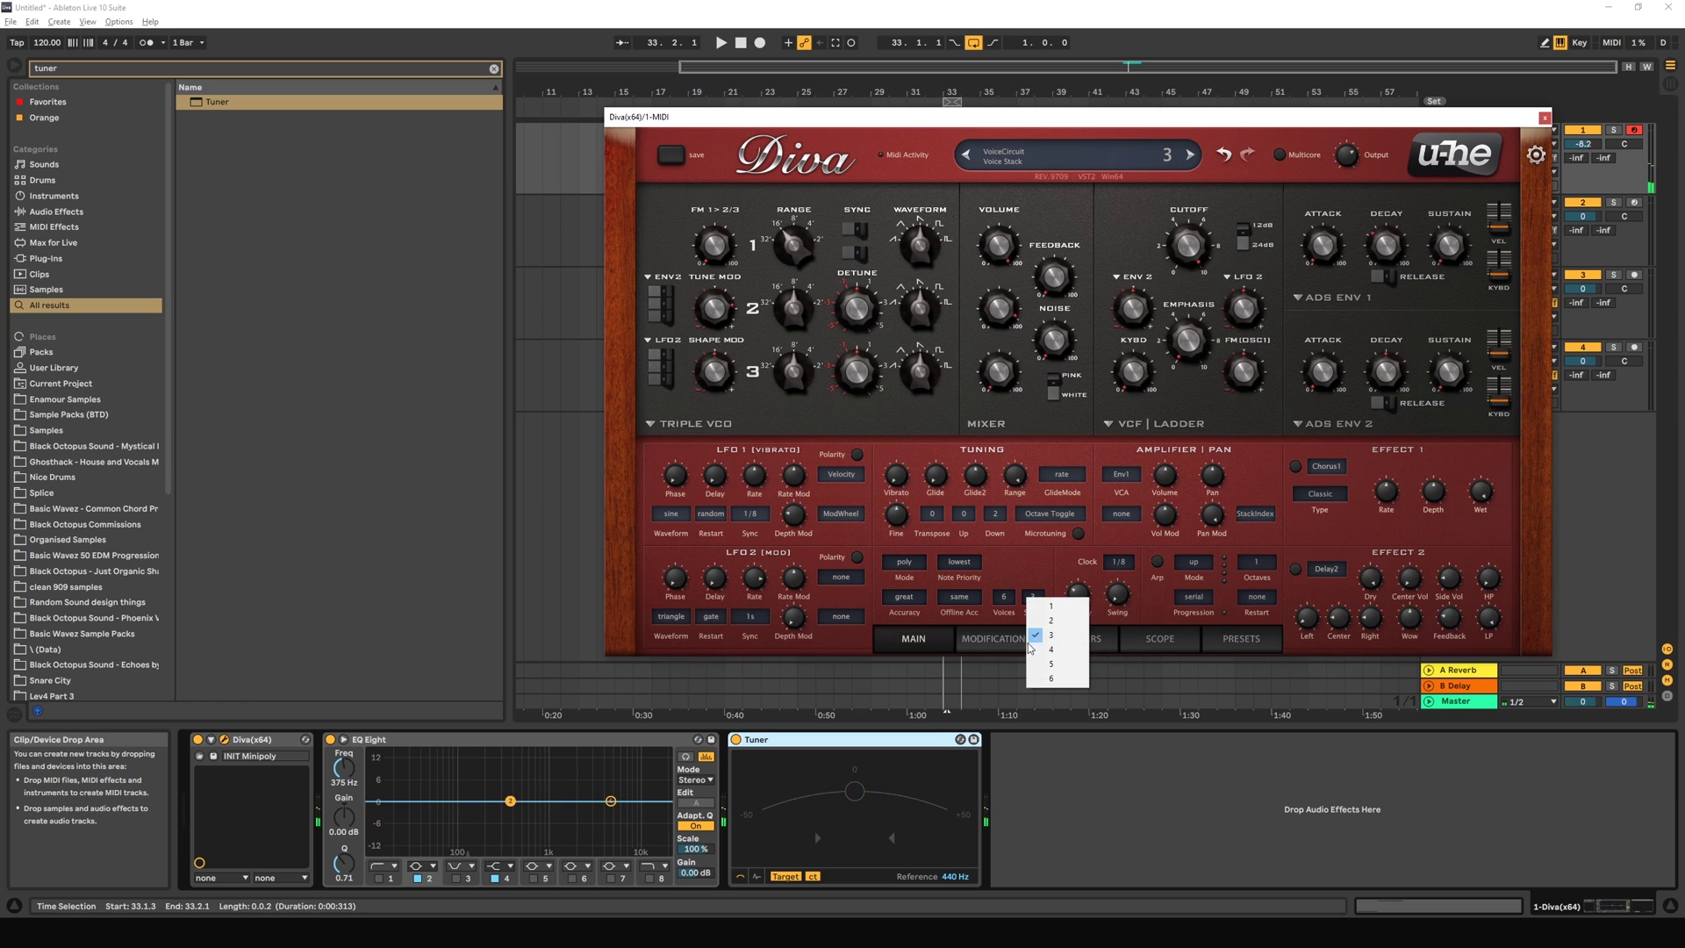
{"action": "left_click", "coordinate": [1057, 678]}
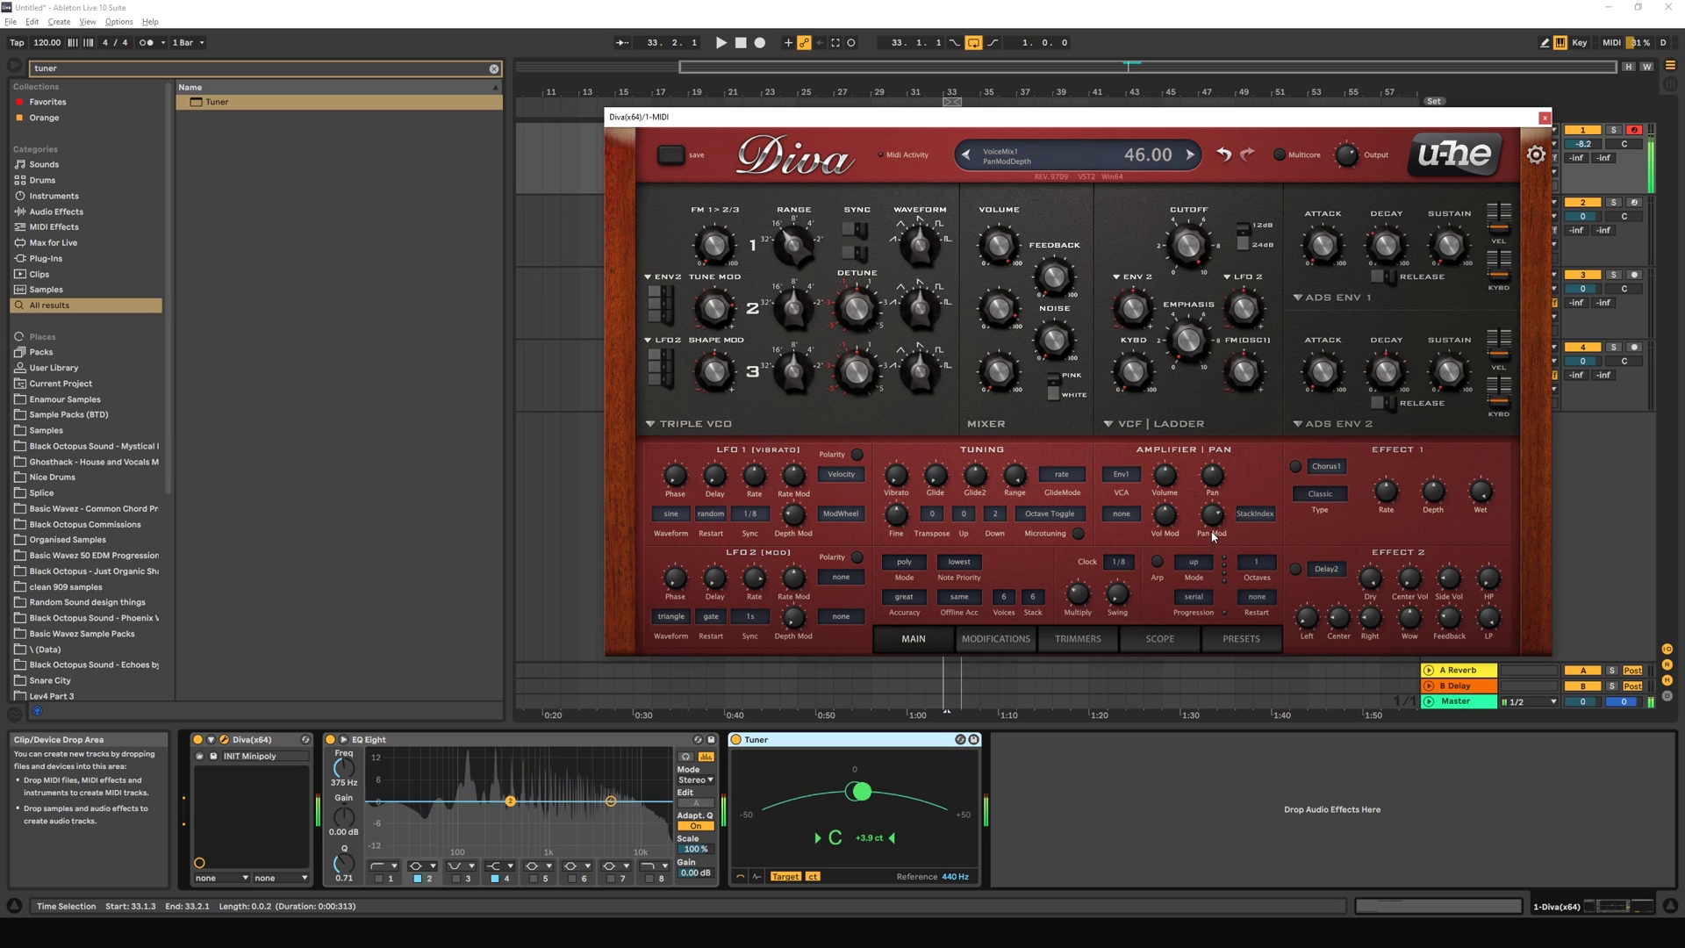
{"action": "left_click", "coordinate": [1003, 598]}
{"action": "left_click", "coordinate": [1018, 702]}
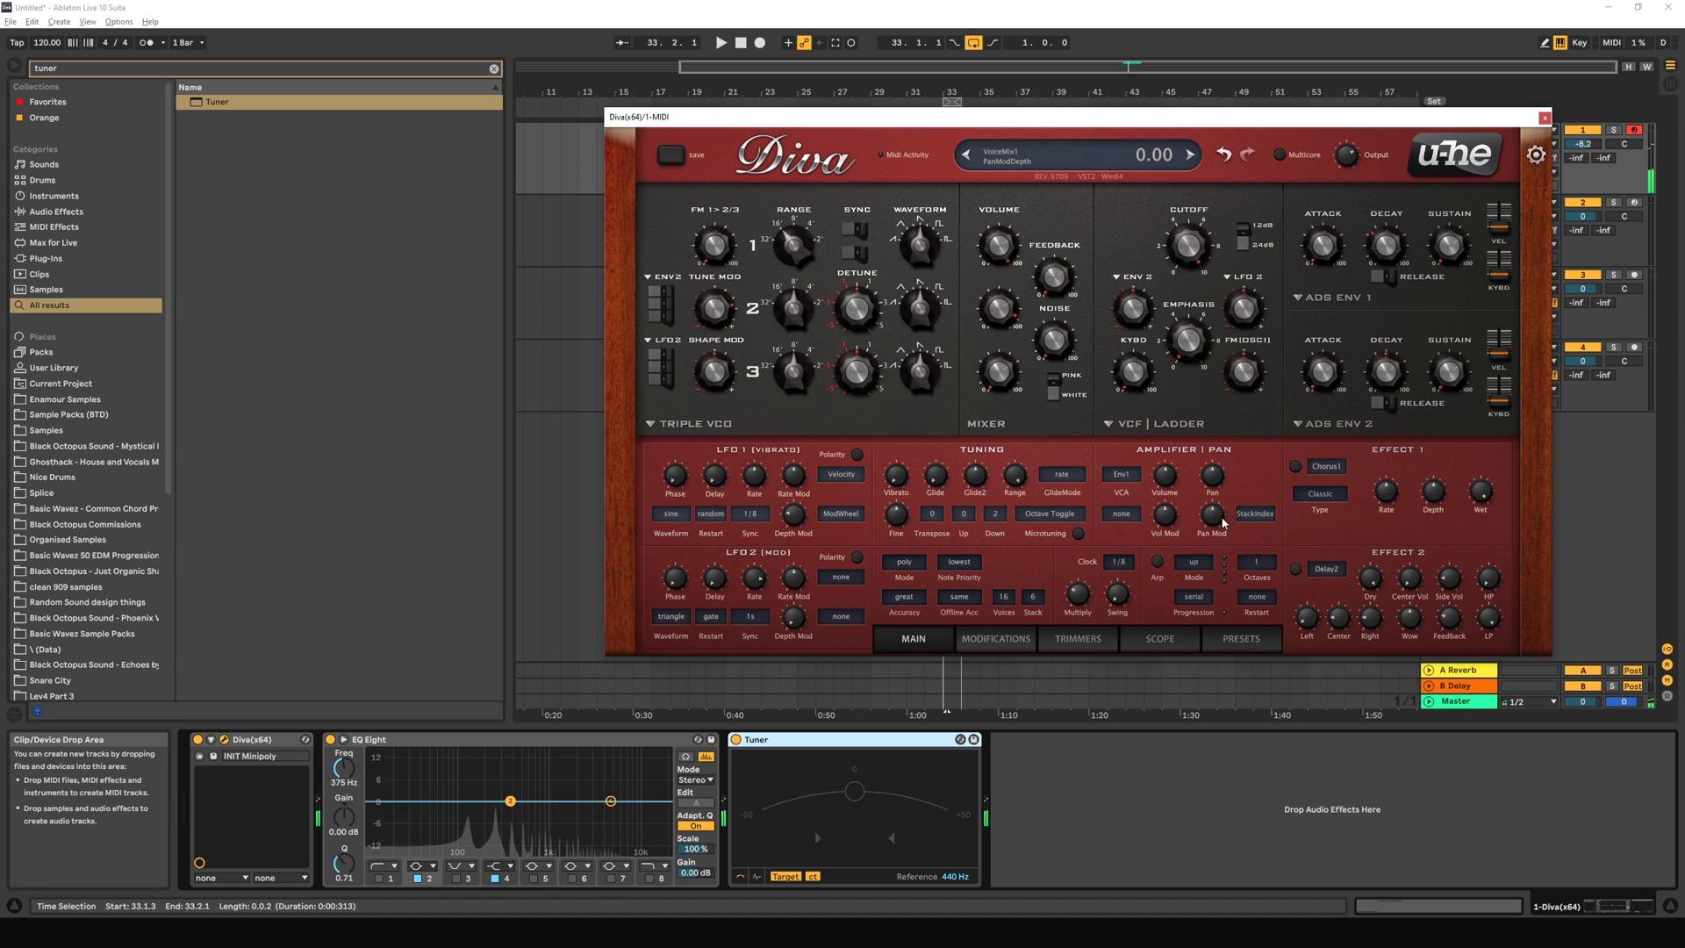
Step: Replace StackIndex with another modulation source for the amplifier's Pan Mod
{"action": "left_click", "coordinate": [1267, 523]}
{"action": "left_click", "coordinate": [1317, 711]}
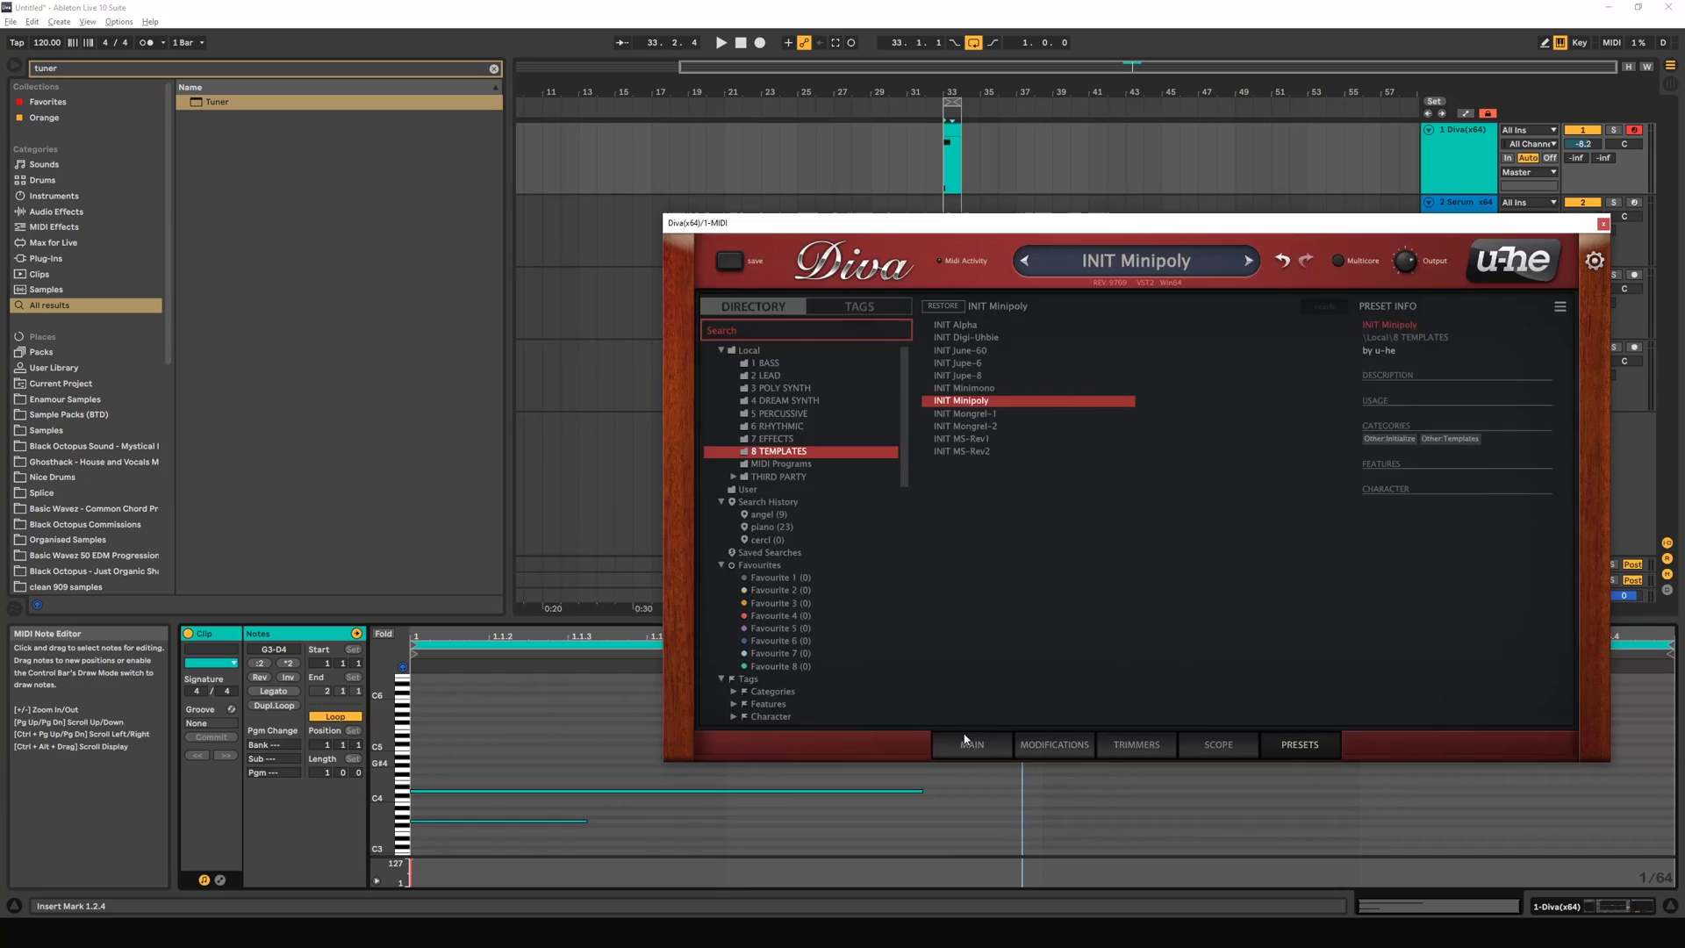
Step: Return from the preset browser to the main synth controls and review the voice modes, keeping poly selected
{"action": "left_click", "coordinate": [973, 744]}
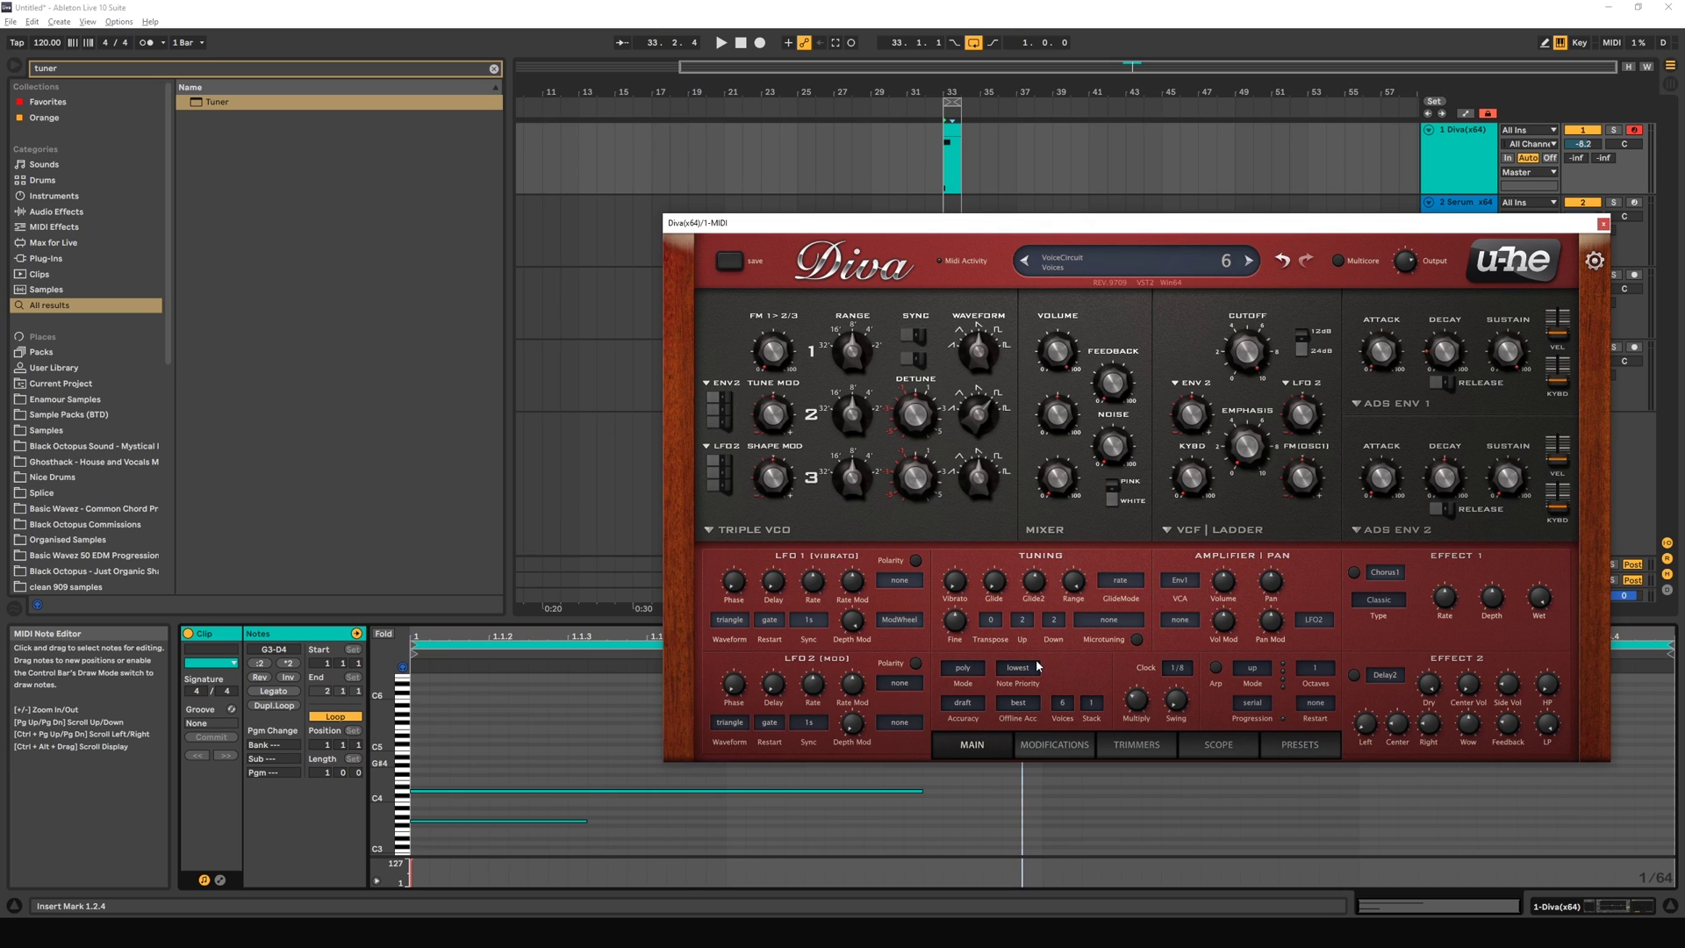
{"action": "left_click", "coordinate": [966, 672]}
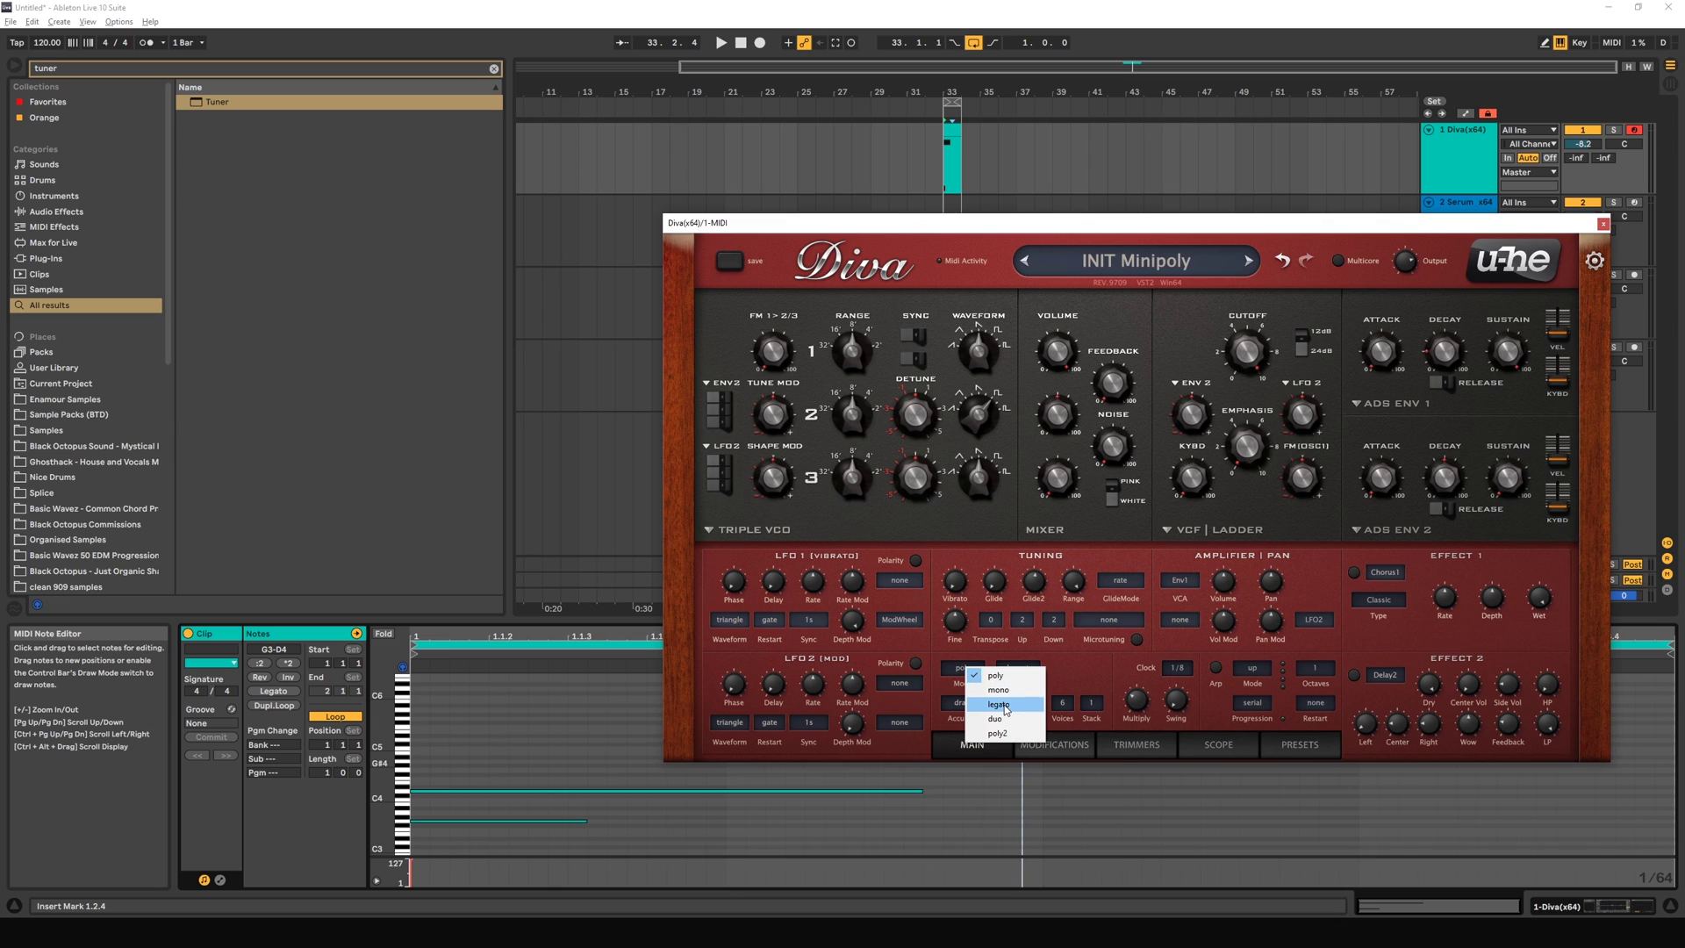
{"action": "left_click", "coordinate": [965, 672]}
{"action": "left_click", "coordinate": [968, 674]}
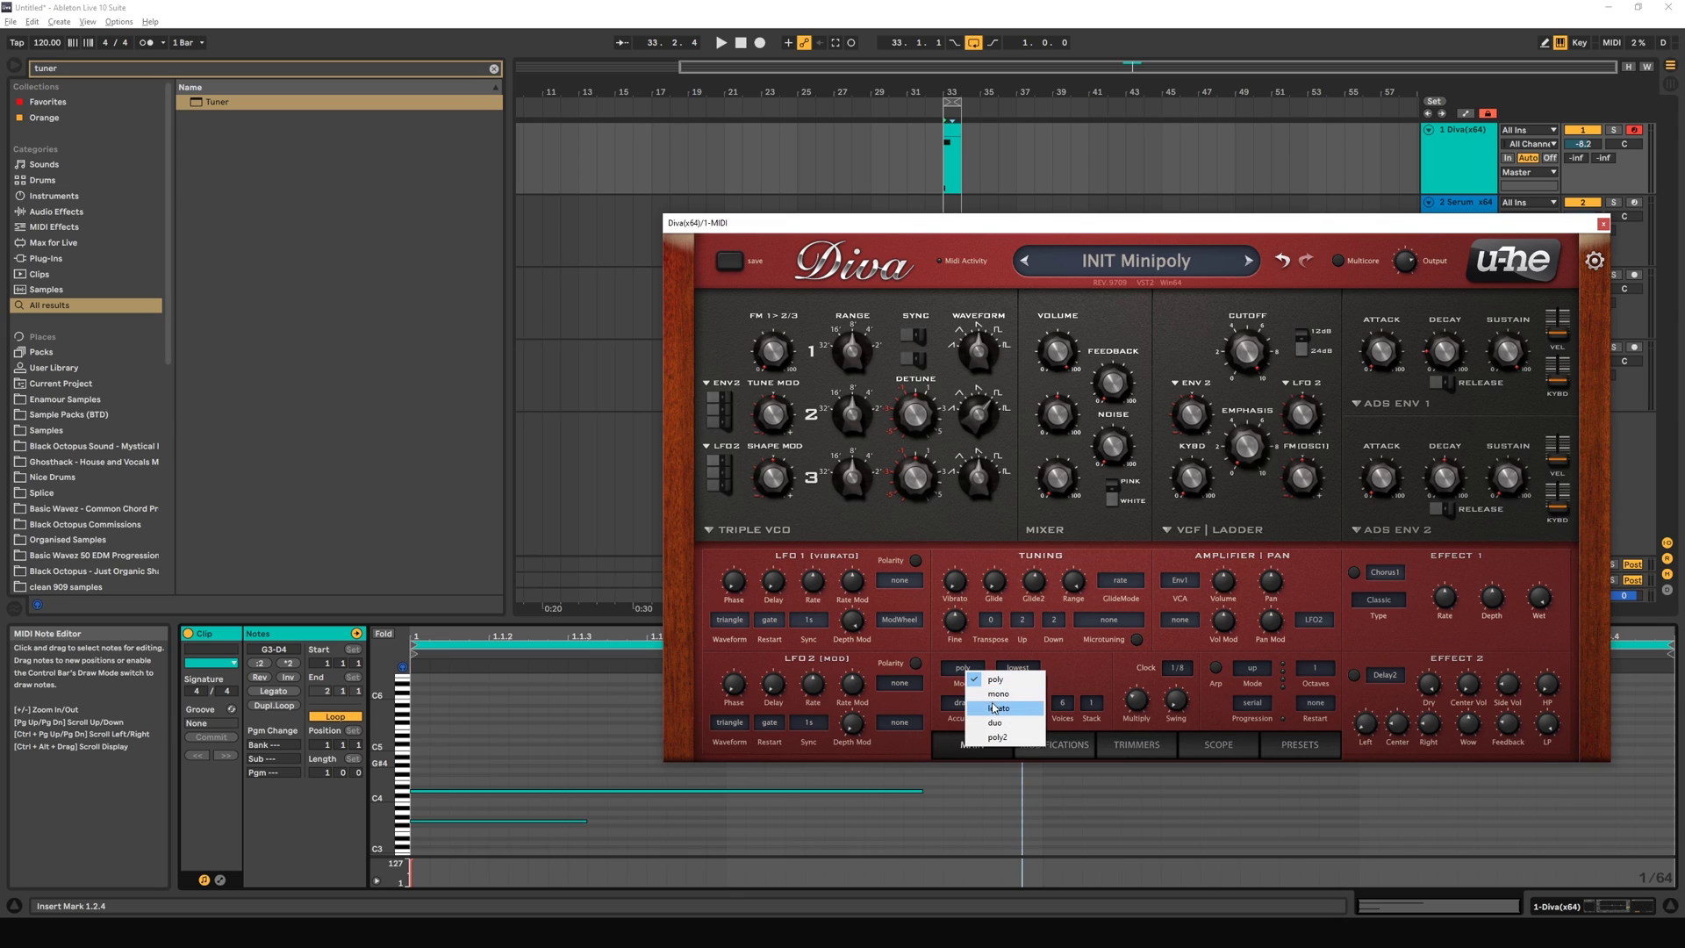
{"action": "left_click", "coordinate": [993, 679]}
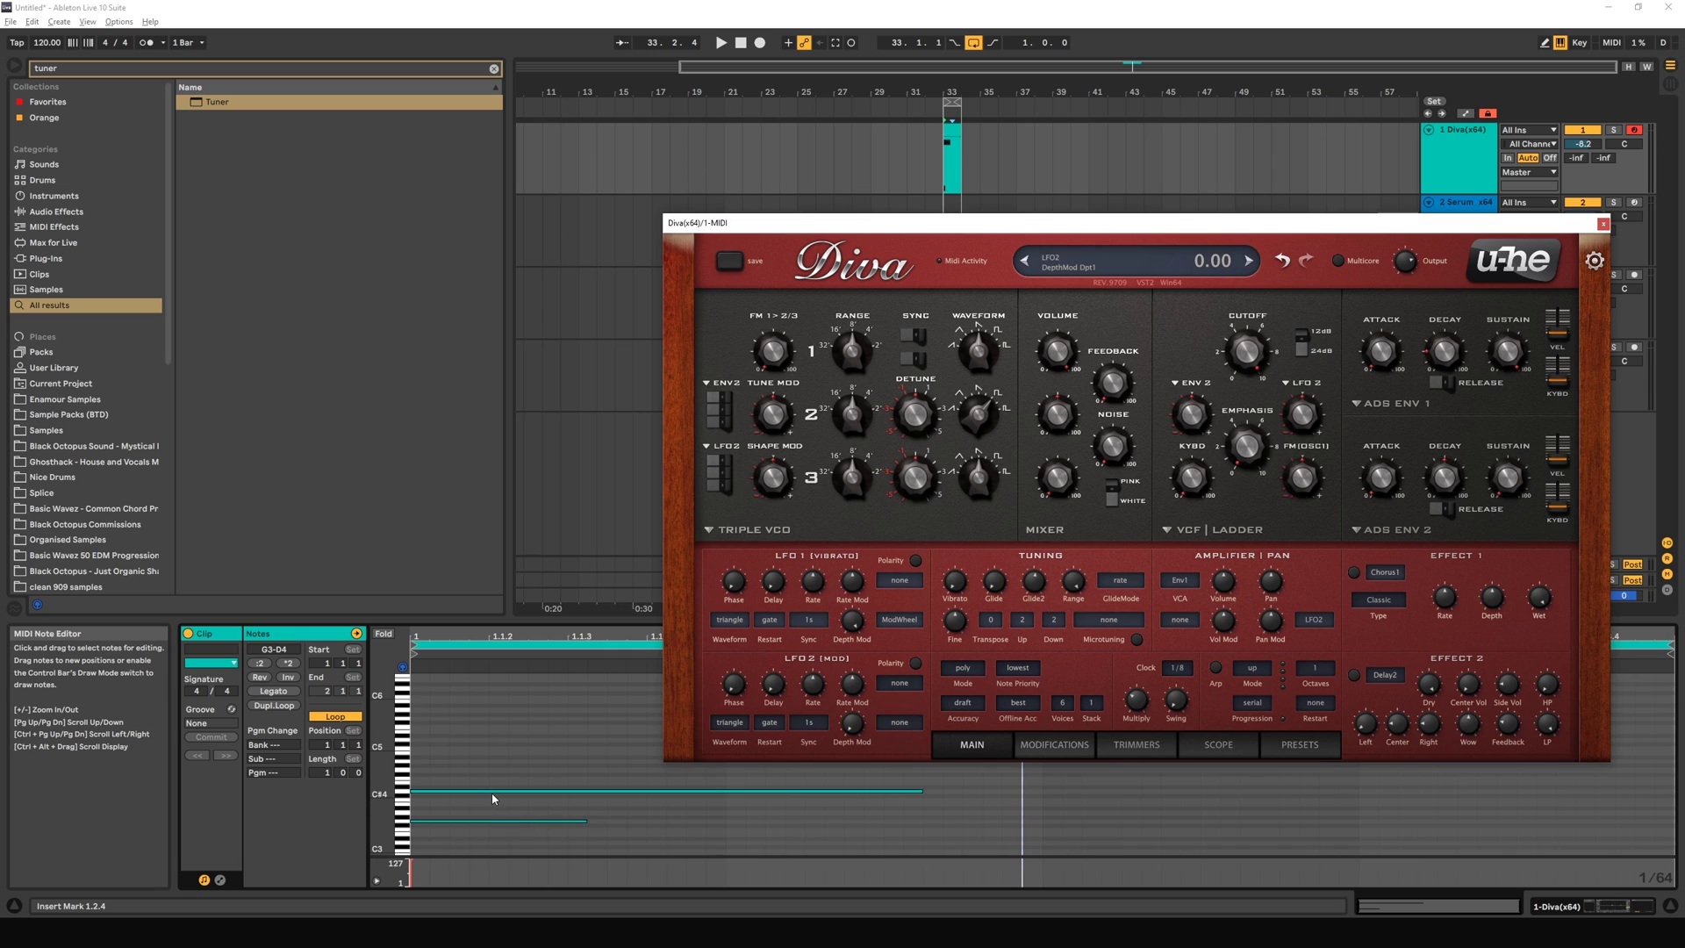
Step: Move the clip's two notes down an octave, copy them up to A3 and E4, and play the chord
{"action": "left_click", "coordinate": [534, 871]}
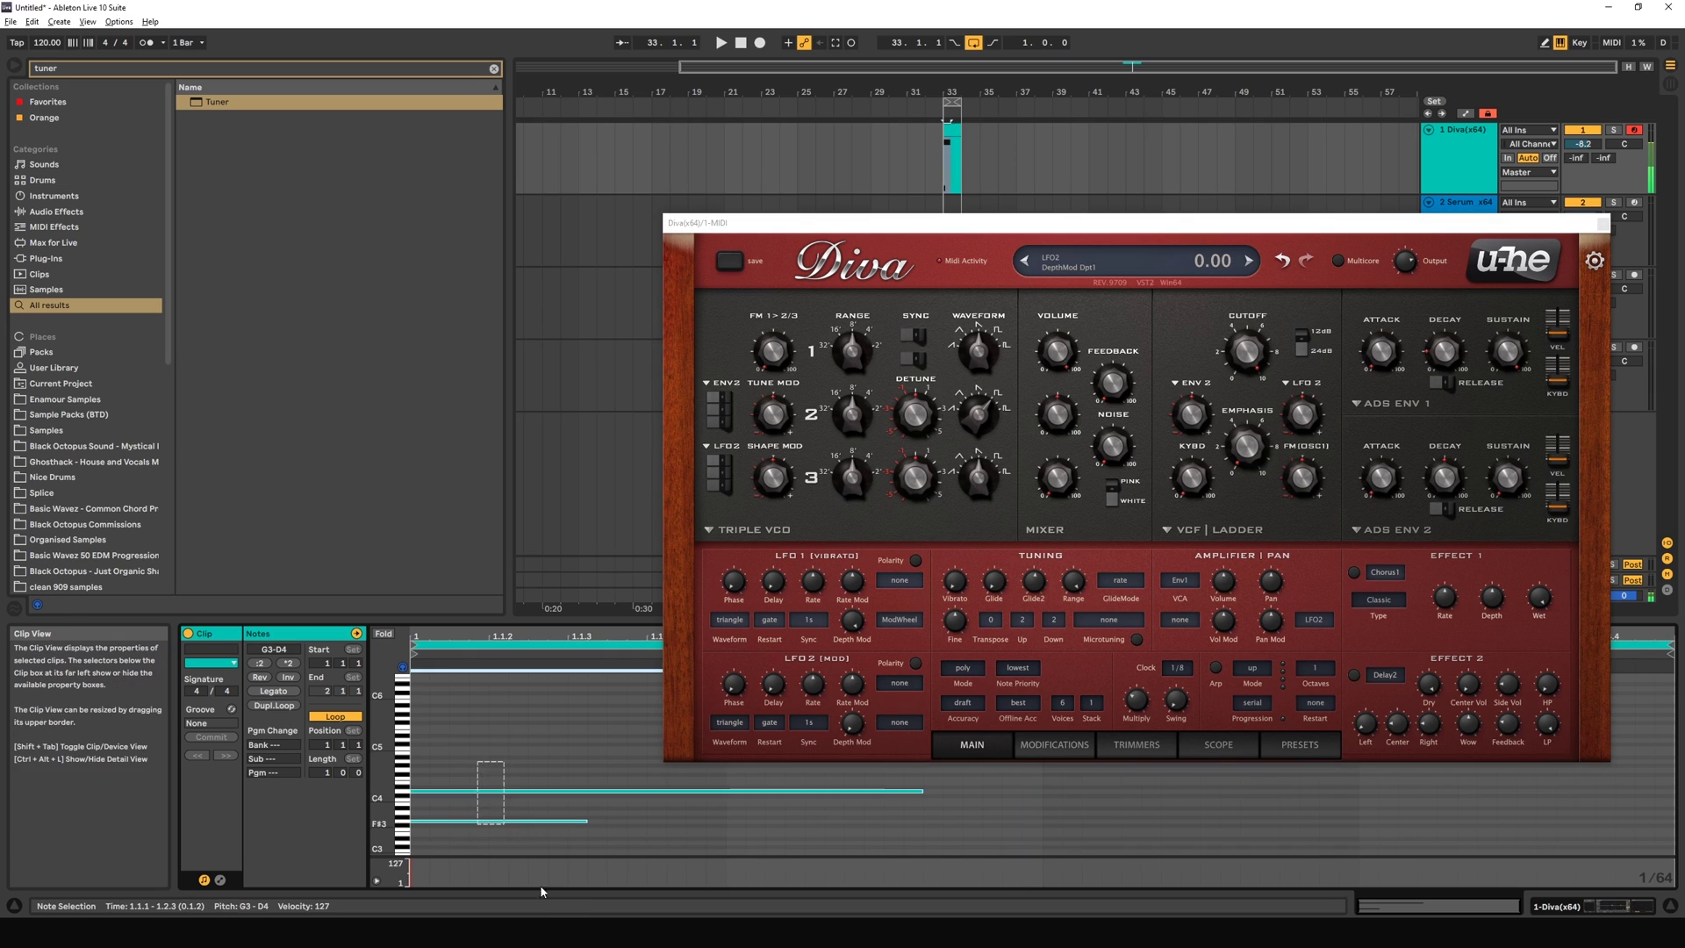
{"action": "key", "text": "shift+Down"}
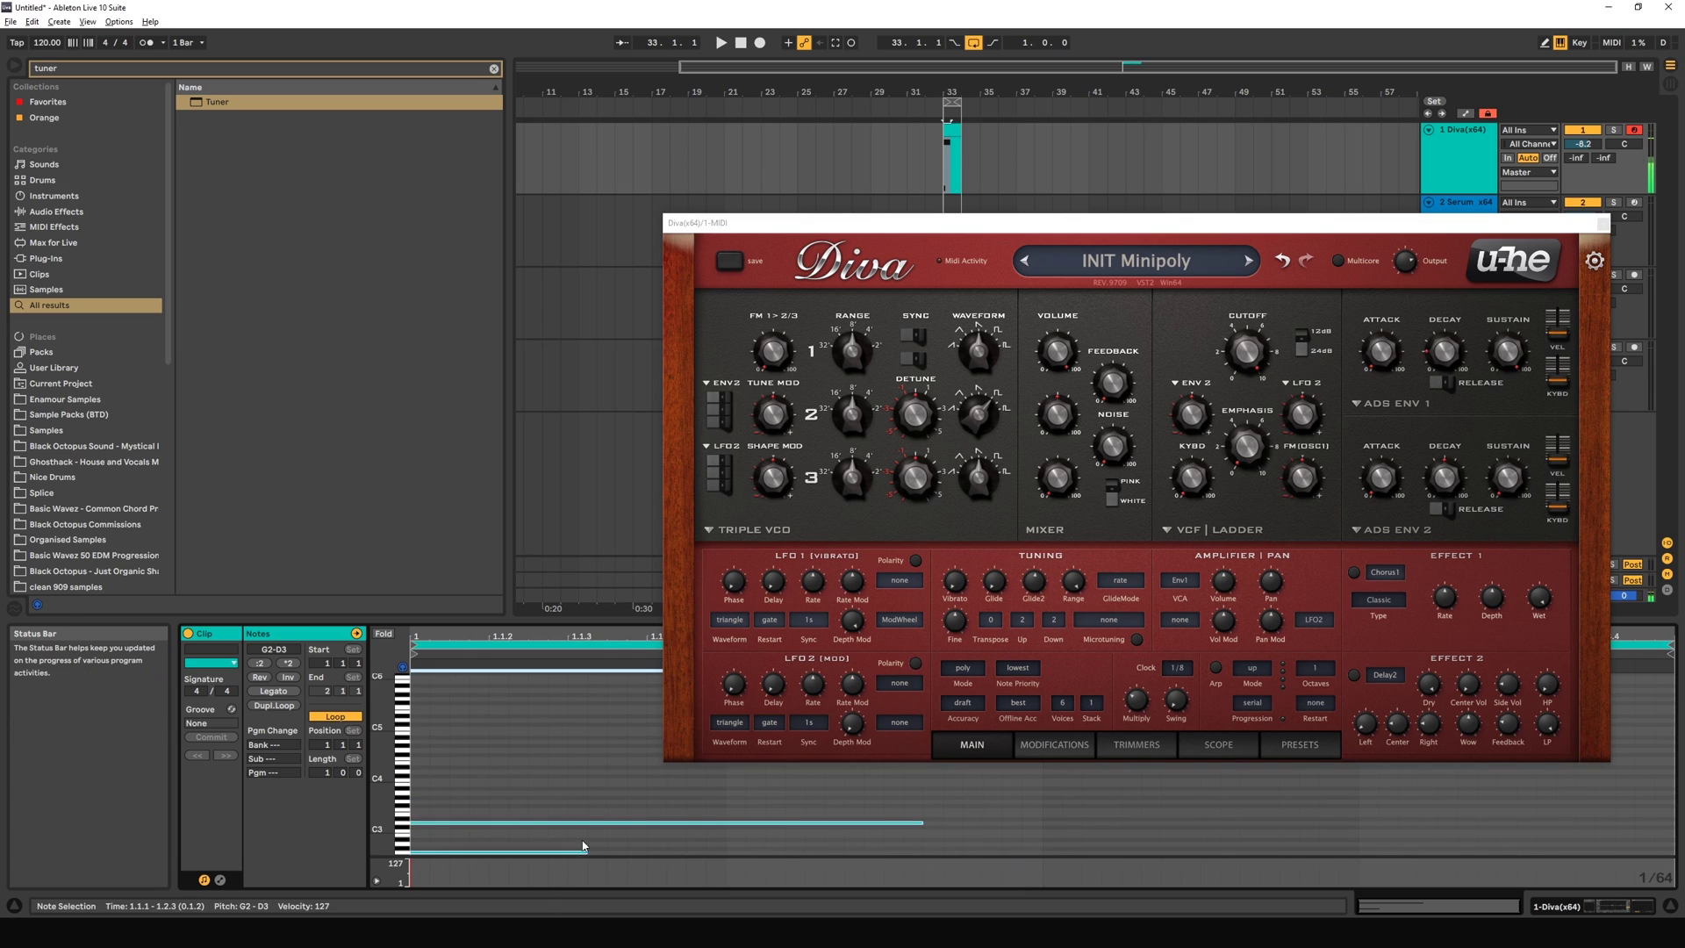
{"action": "scroll", "coordinate": [492, 783], "scroll_direction": "down", "scroll_amount": 2}
{"action": "left_click_drag", "start_coordinate": [495, 758], "coordinate": [498, 703]}
{"action": "key", "text": "space"}
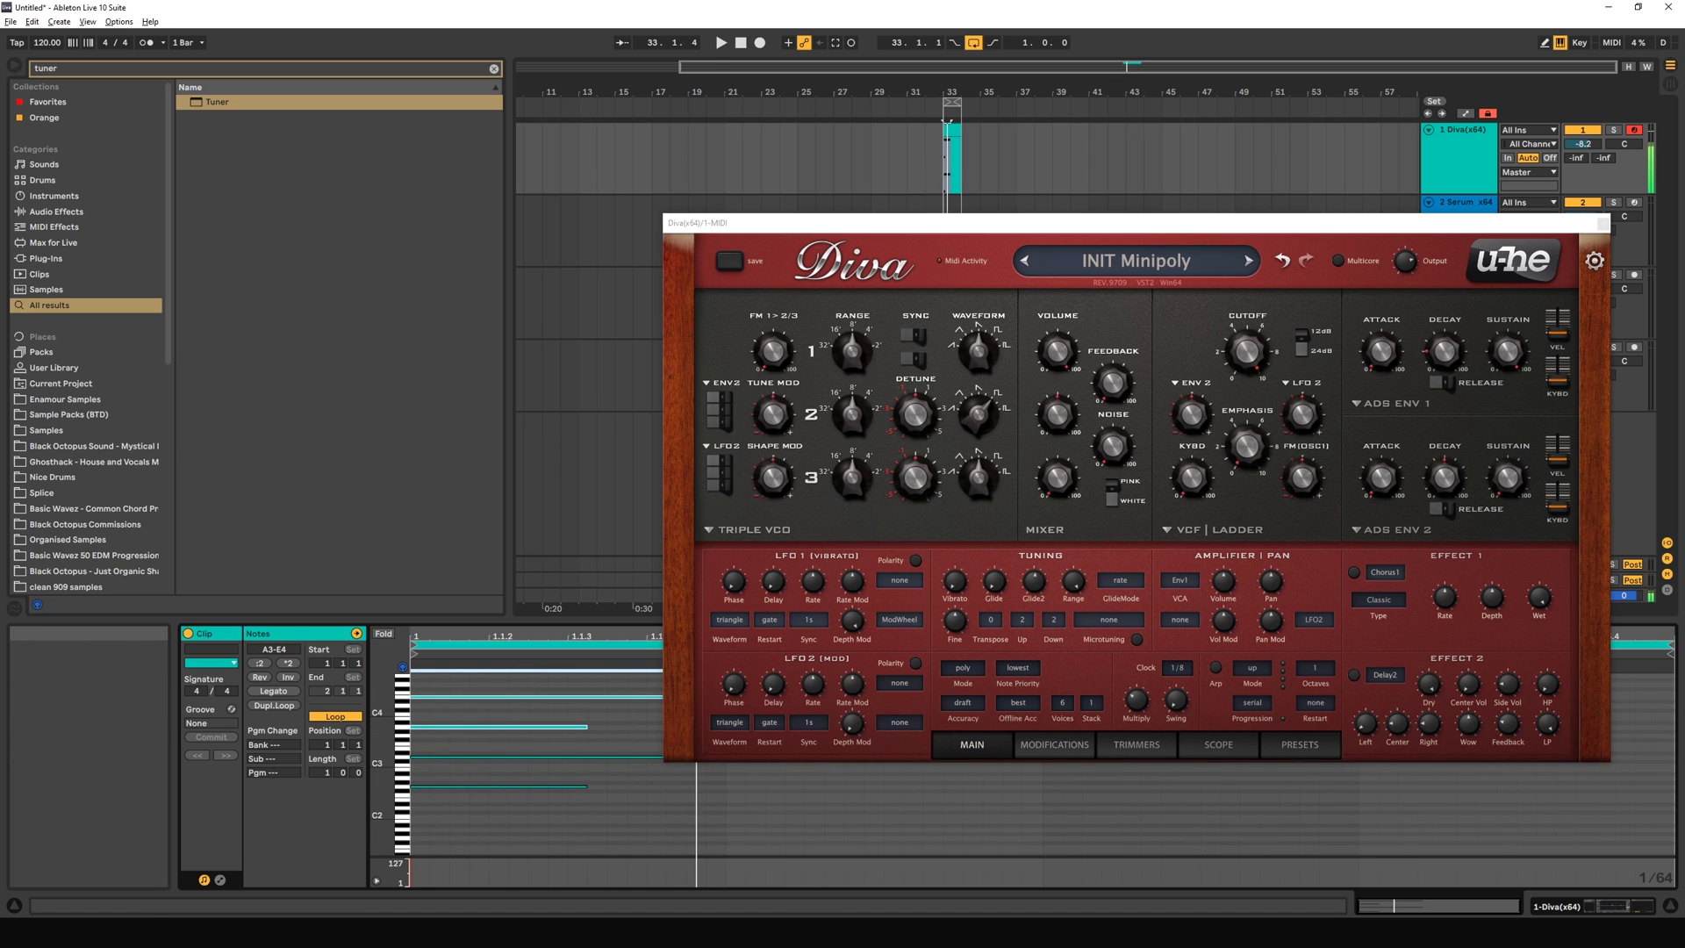
Step: Place the insert marker at 1.1.3 in the clip and set Diva's voice mode to mono
{"action": "scroll", "coordinate": [581, 804], "scroll_direction": "up", "scroll_amount": 2}
{"action": "left_click", "coordinate": [596, 796]}
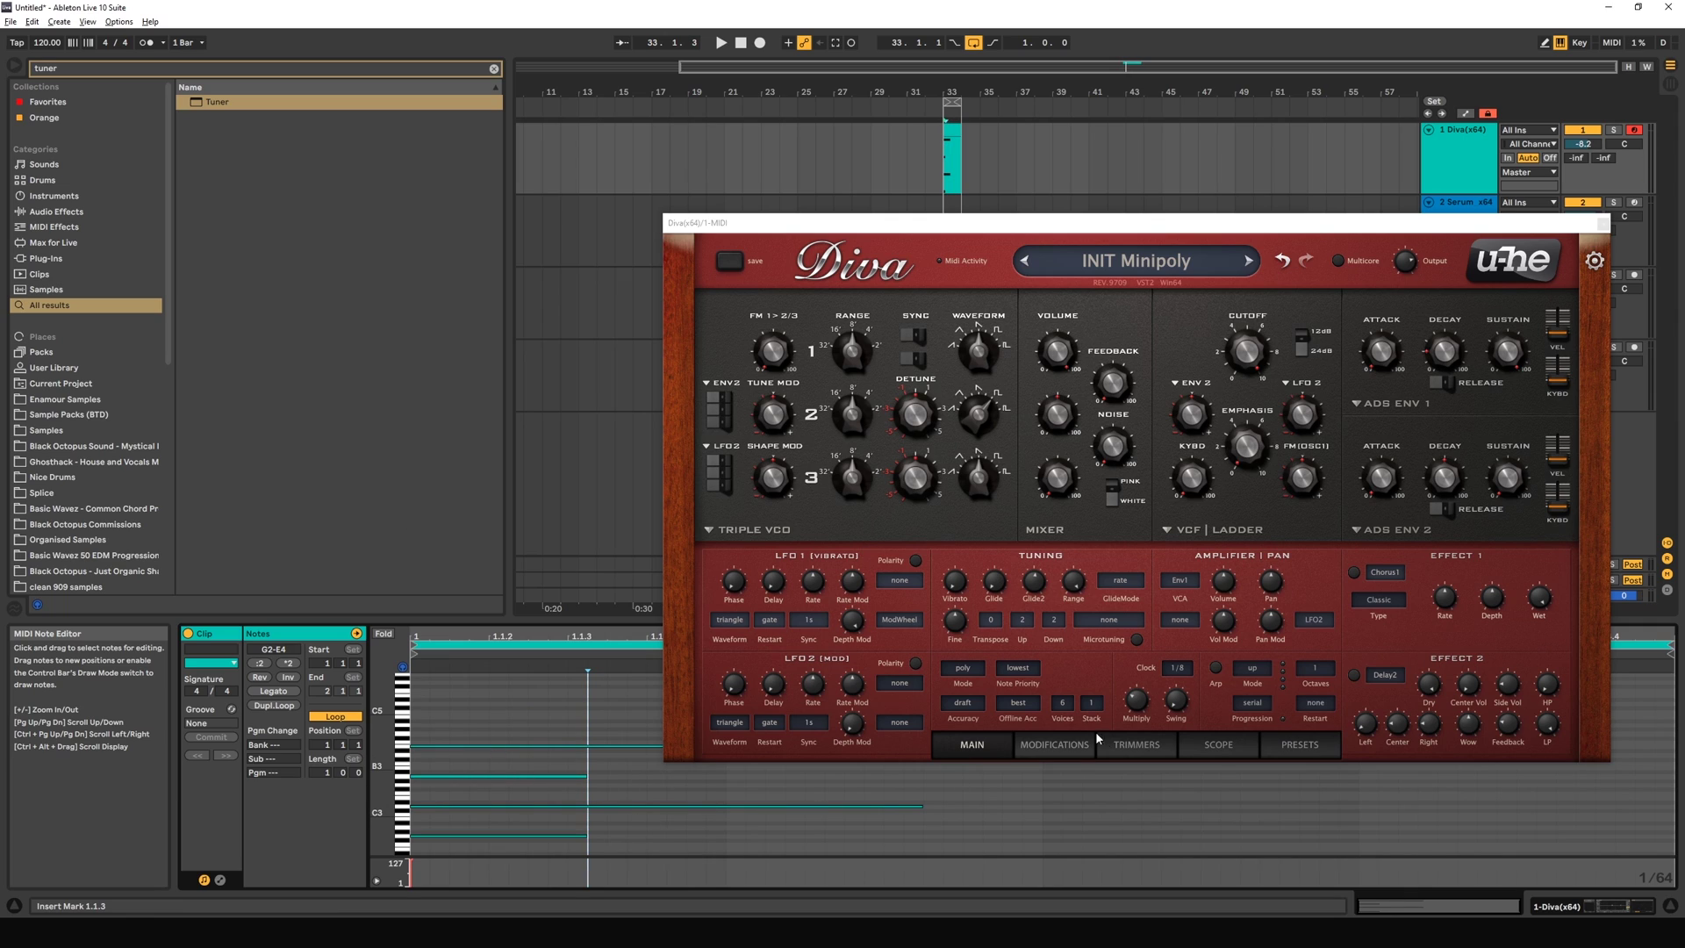
{"action": "left_click", "coordinate": [963, 676]}
{"action": "left_click", "coordinate": [983, 695]}
{"action": "scroll", "coordinate": [538, 693], "scroll_direction": "down", "scroll_amount": 3}
{"action": "scroll", "coordinate": [535, 711], "scroll_direction": "up", "scroll_amount": 2}
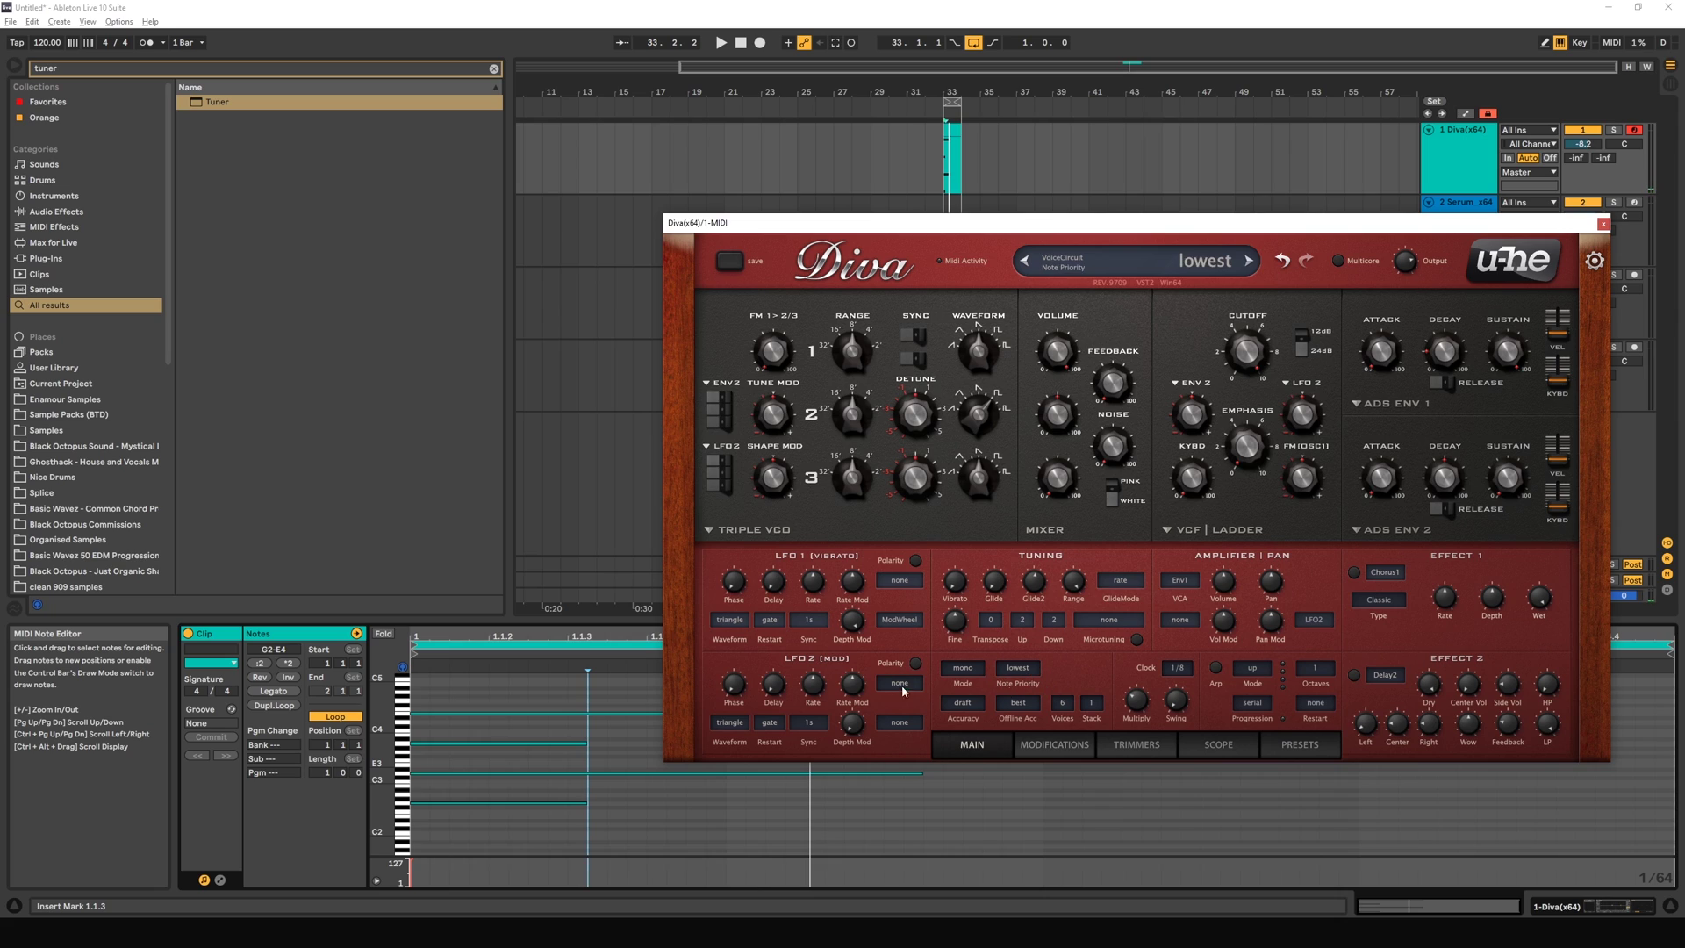
Step: Try the Note Priority on highest, then set it to last and play the clip
{"action": "left_click", "coordinate": [1023, 673]}
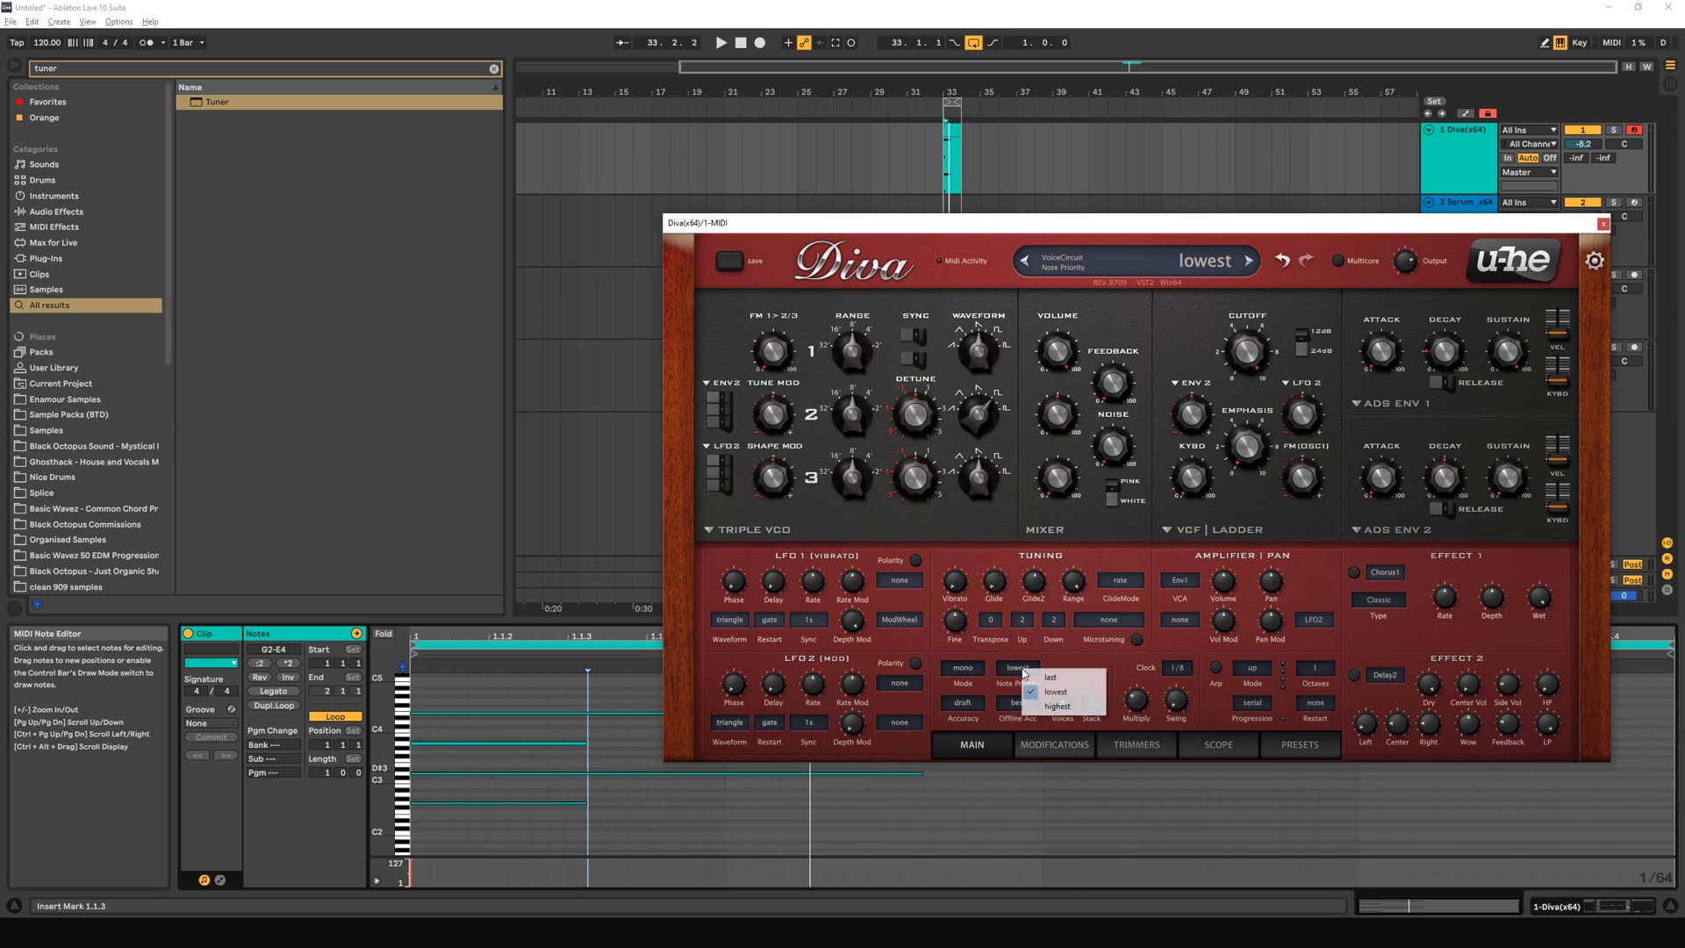
{"action": "left_click", "coordinate": [1058, 706]}
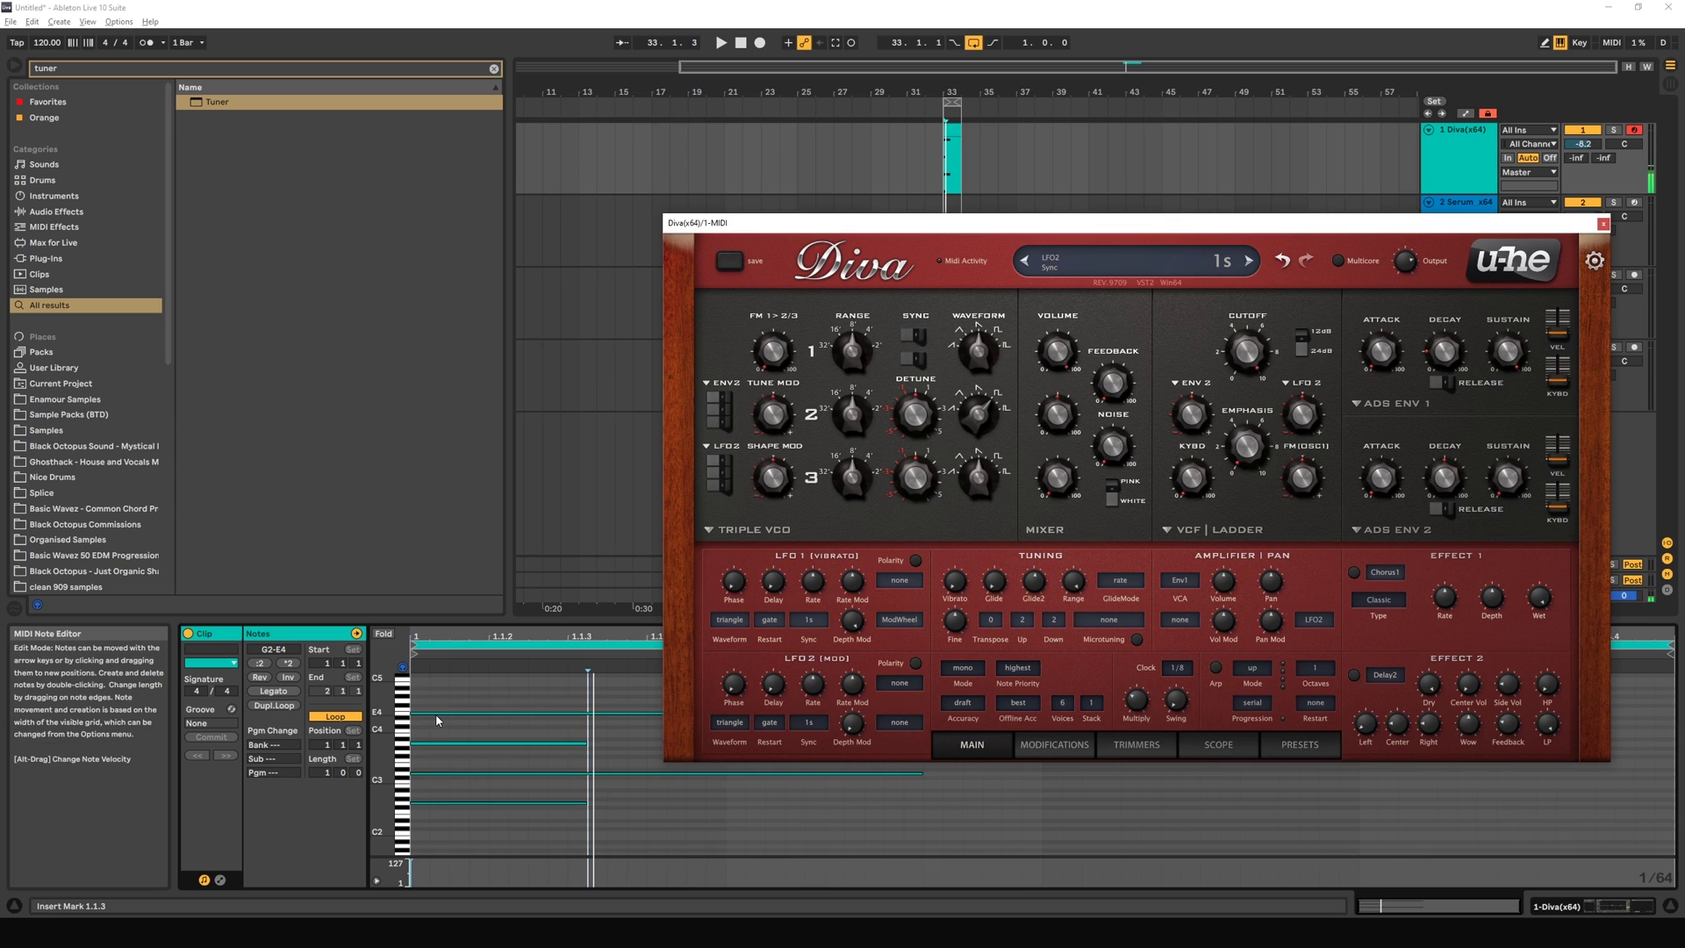
{"action": "left_click", "coordinate": [1031, 674]}
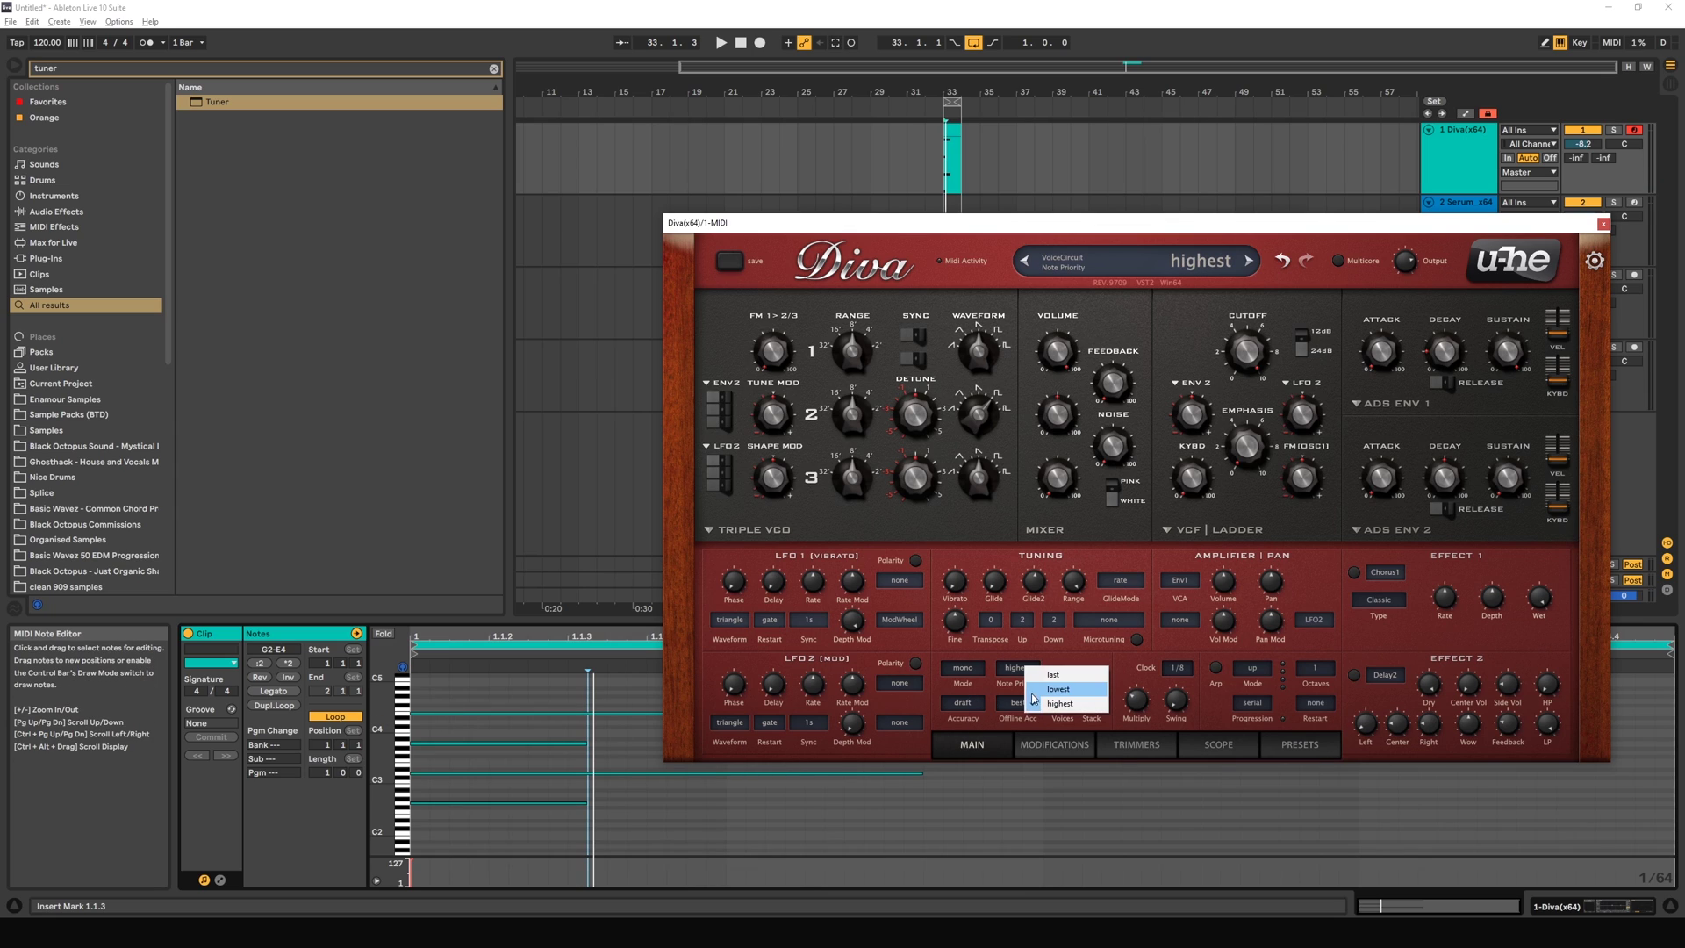
{"action": "left_click", "coordinate": [1054, 674]}
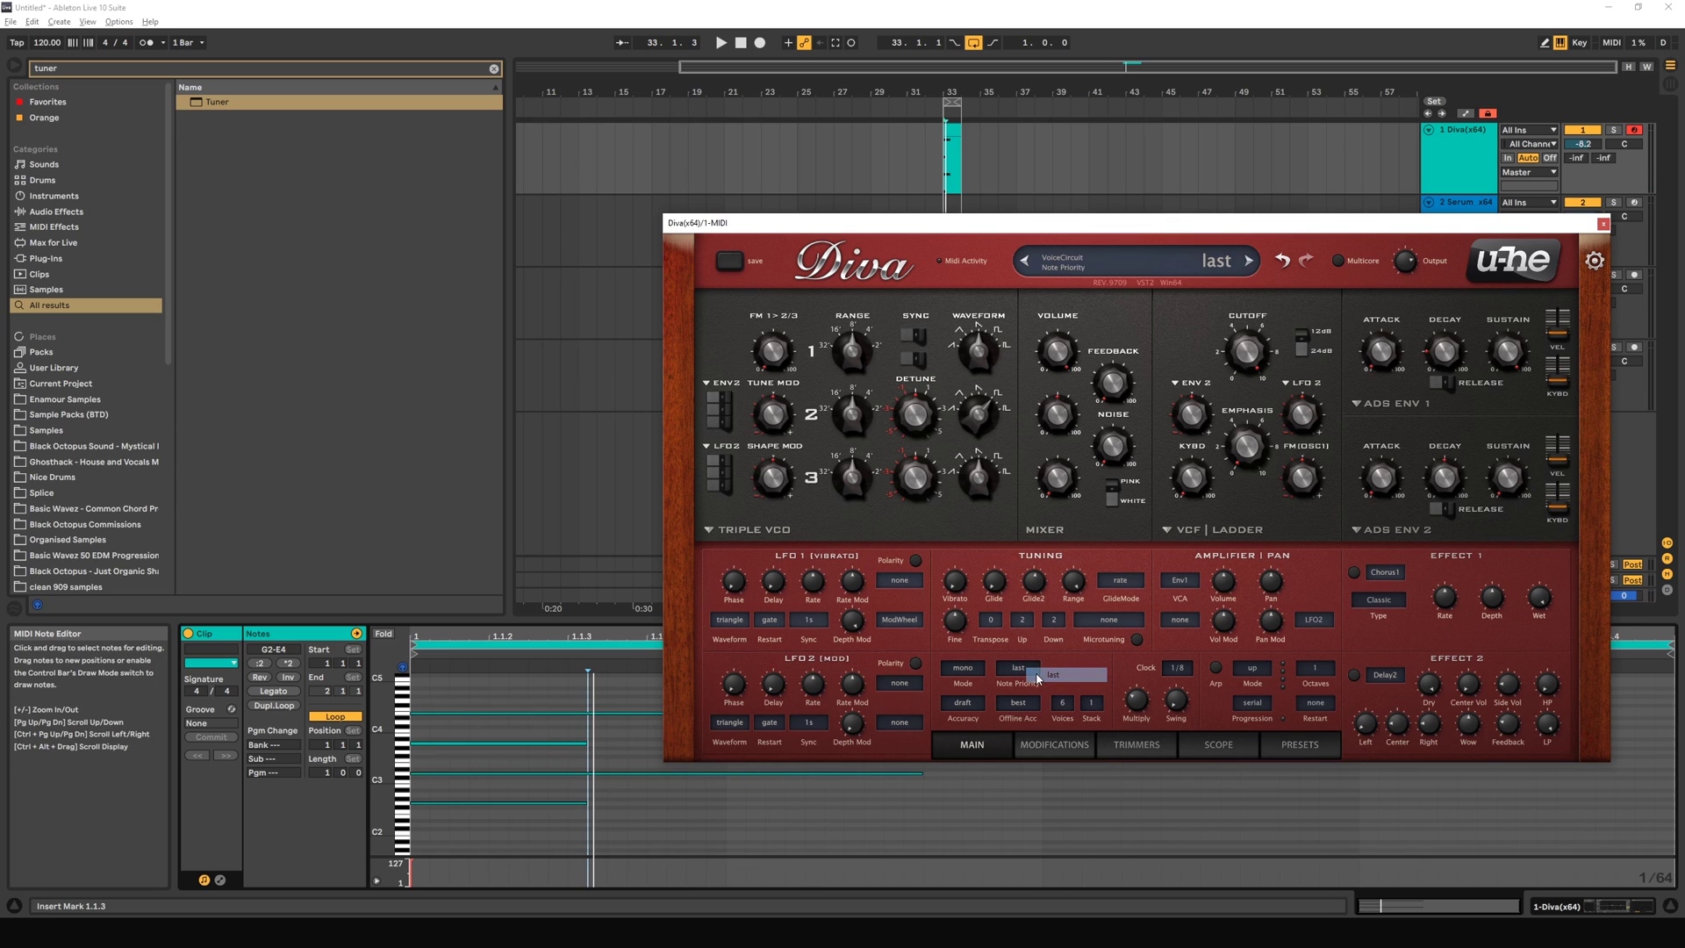
{"action": "key", "text": "space"}
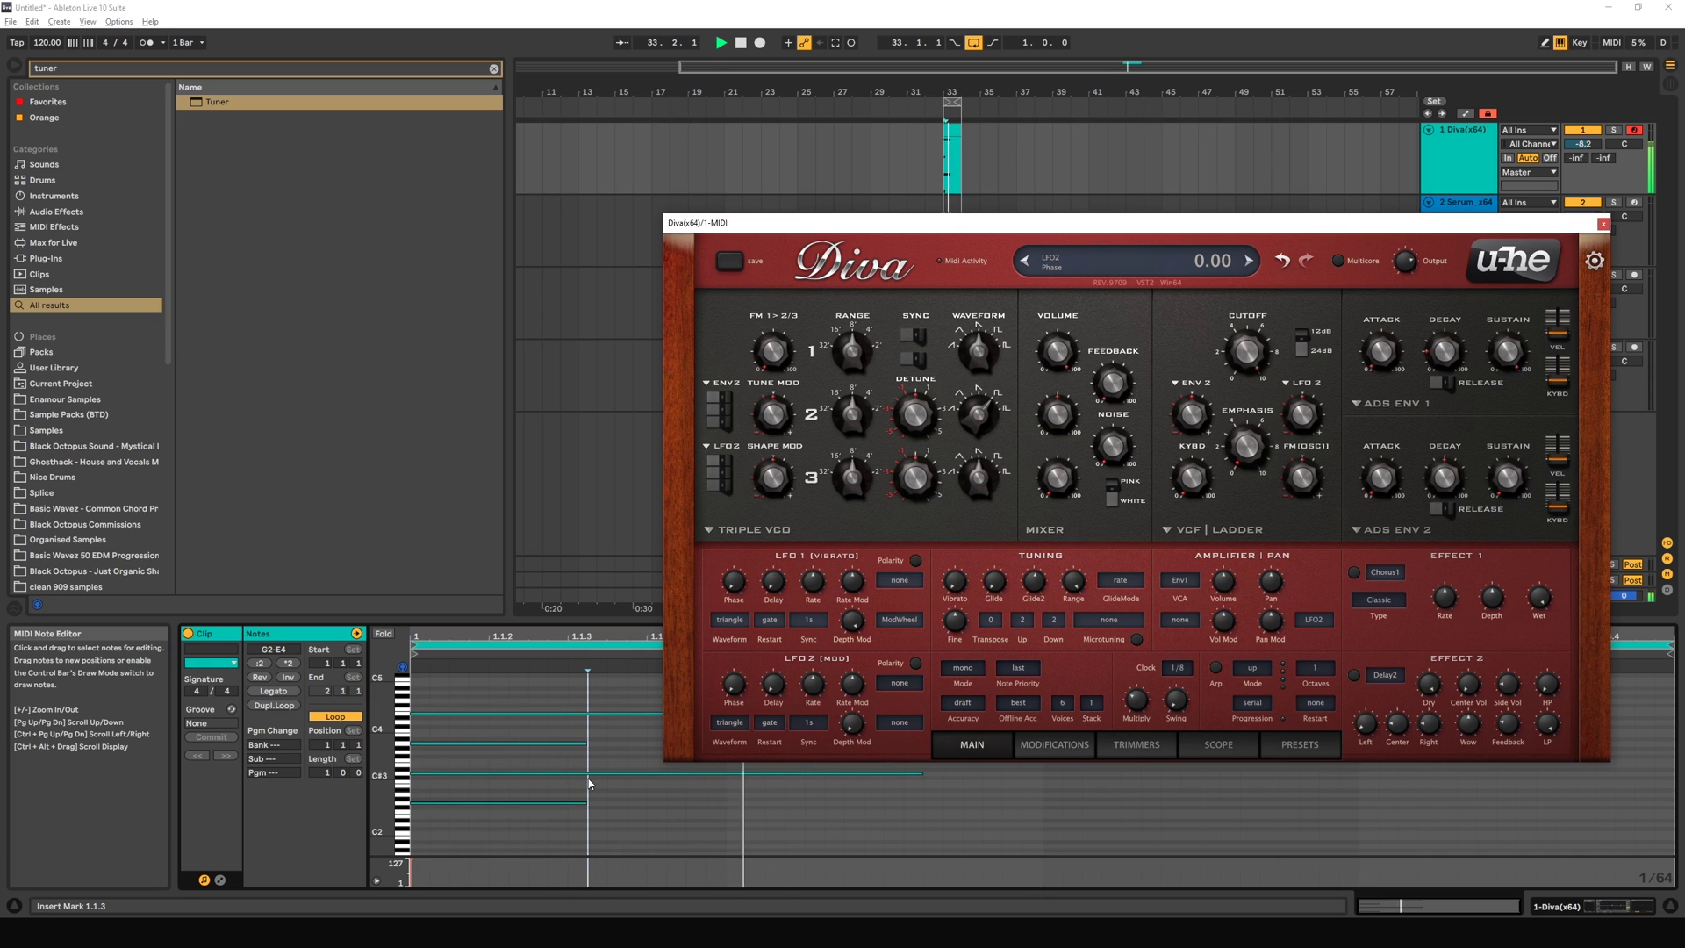
Step: Stop playback and delete all notes from the MIDI clip
{"action": "left_click", "coordinate": [587, 880]}
{"action": "key", "text": "space"}
{"action": "key", "text": "ctrl+a"}
{"action": "key", "text": "Delete"}
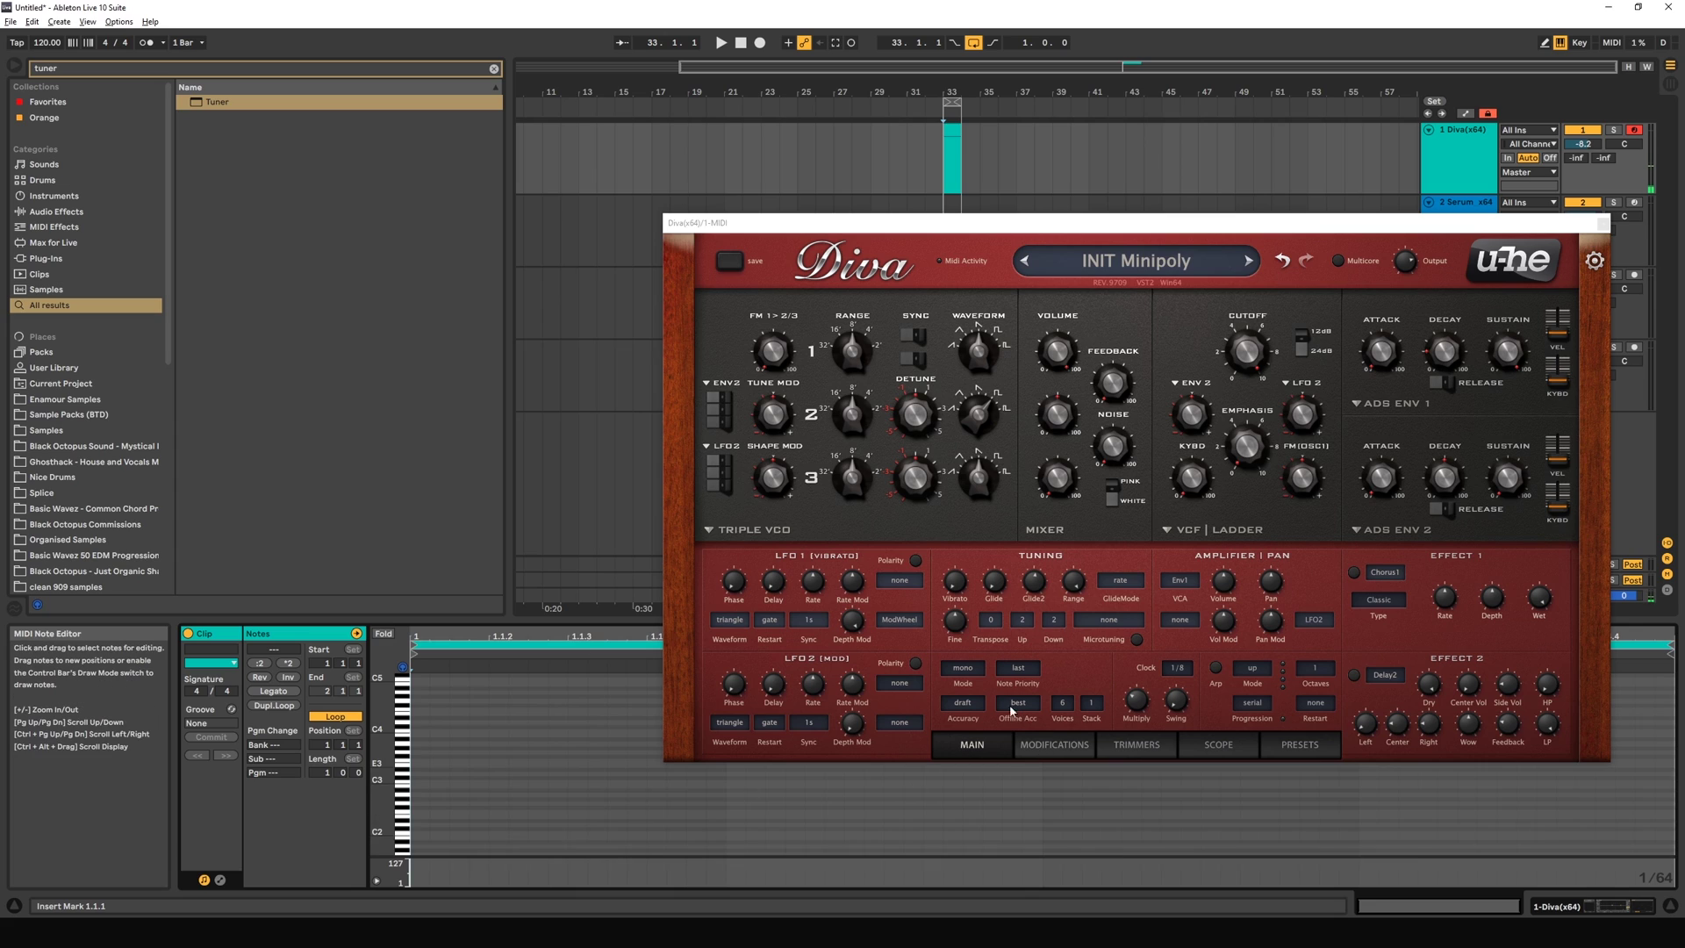
Step: Set Diva's voice mode to legato
{"action": "left_click", "coordinate": [976, 672]}
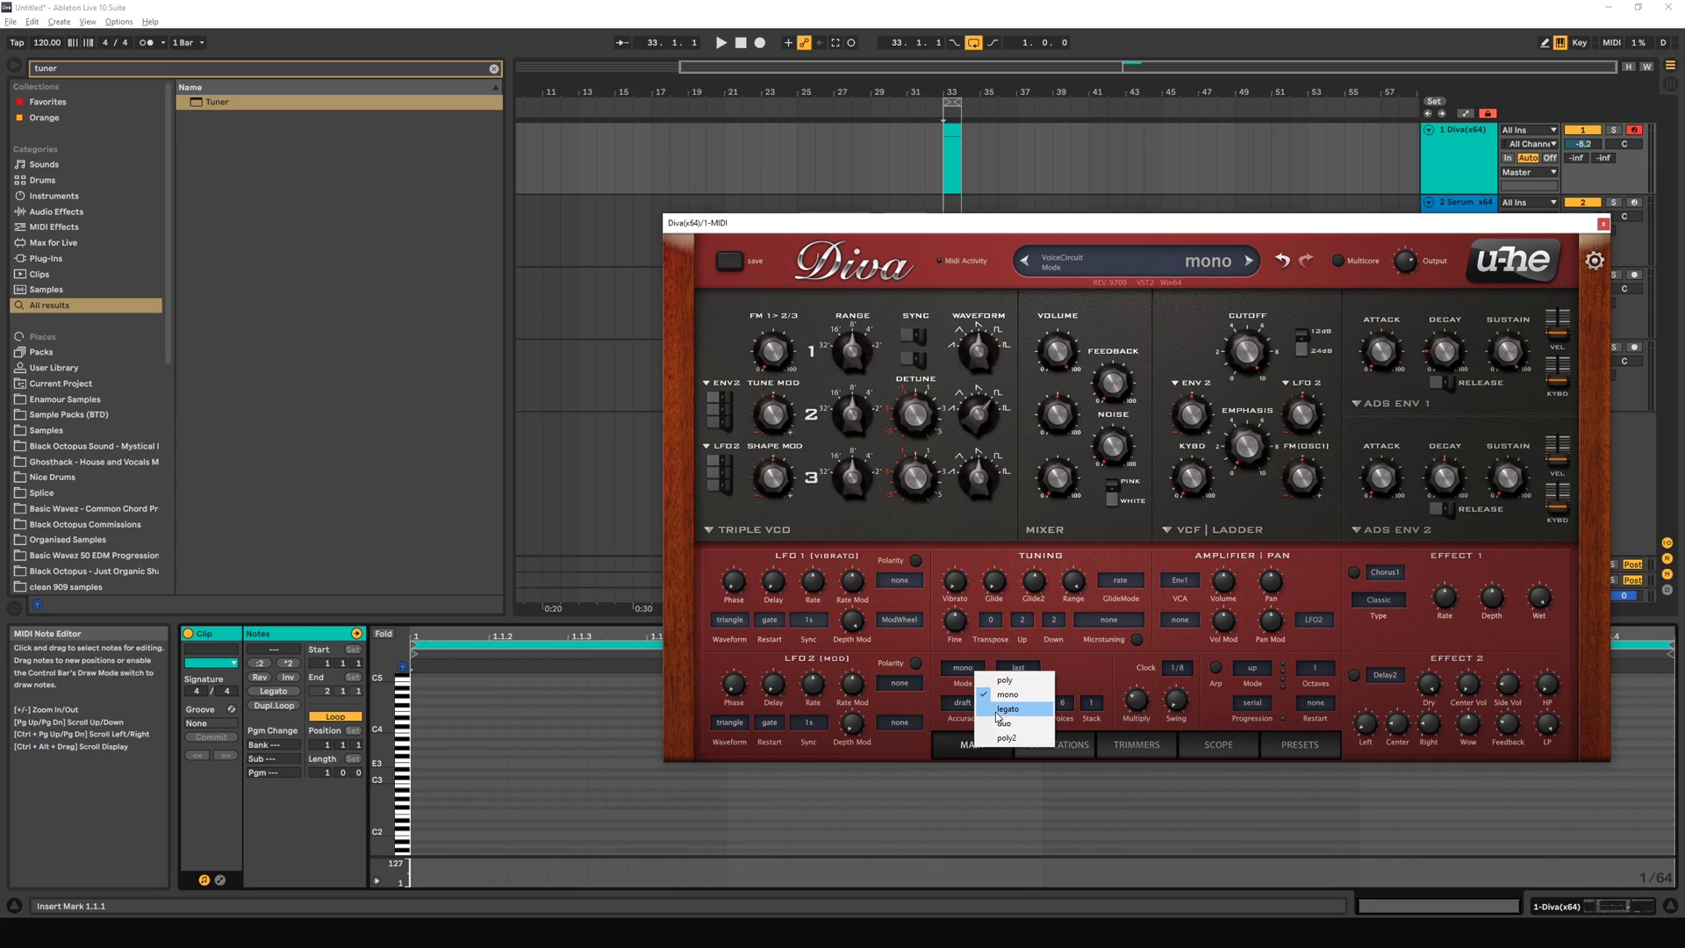
{"action": "left_click", "coordinate": [1001, 709]}
{"action": "left_click", "coordinate": [961, 674]}
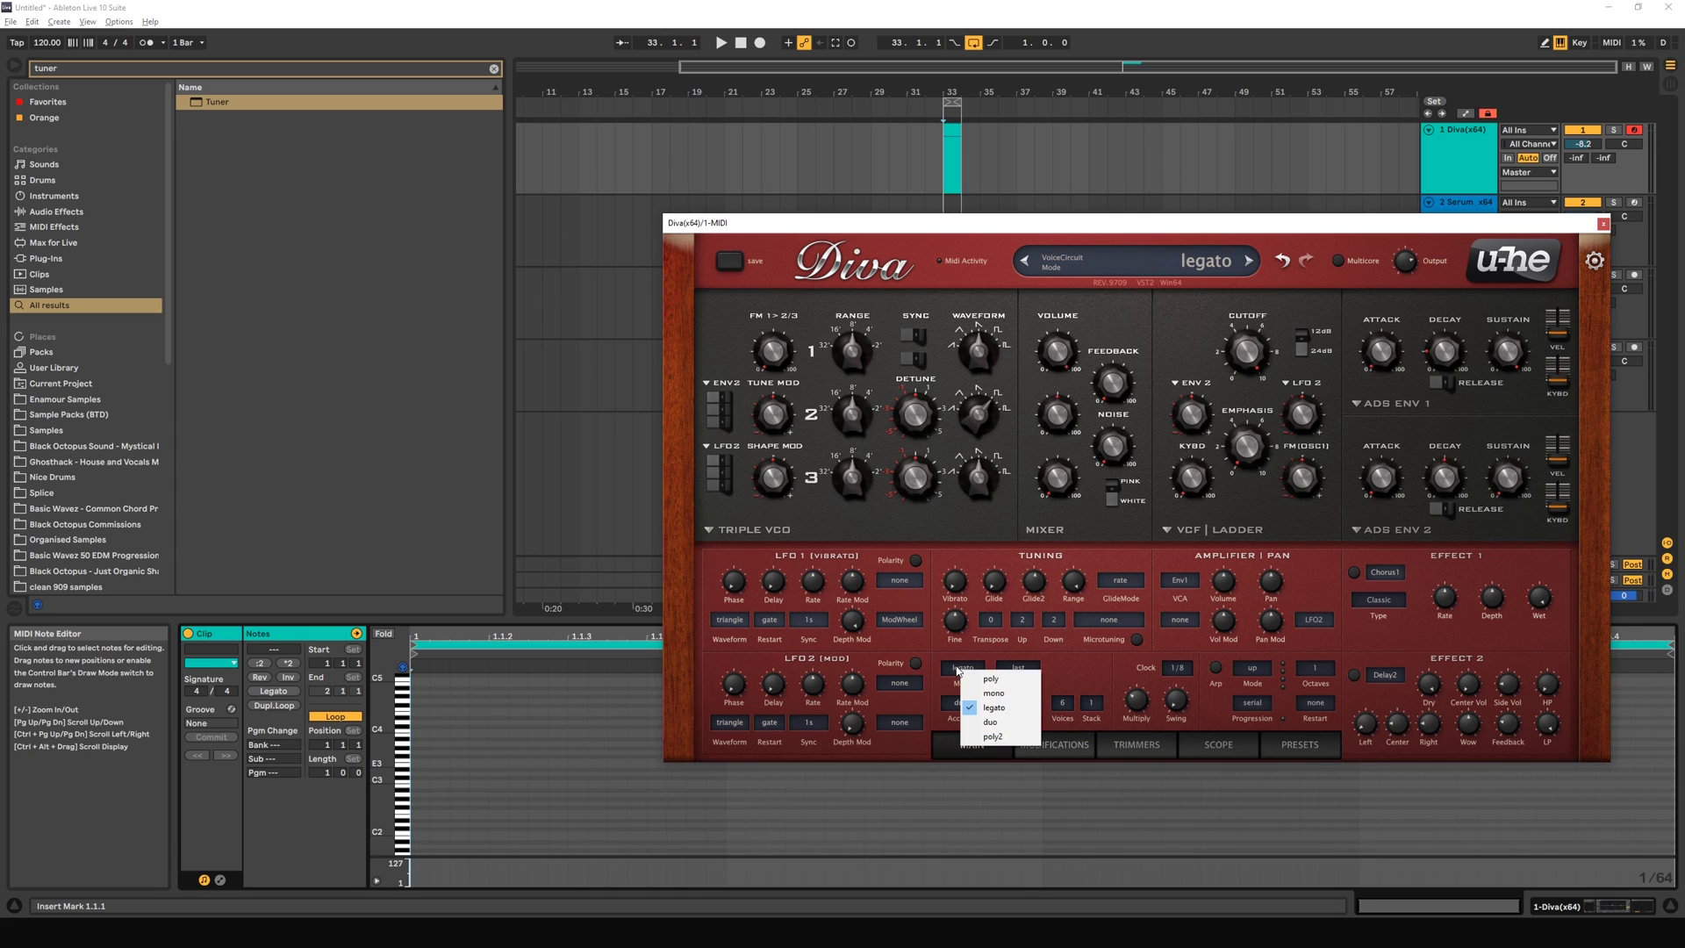
{"action": "left_click", "coordinate": [950, 675]}
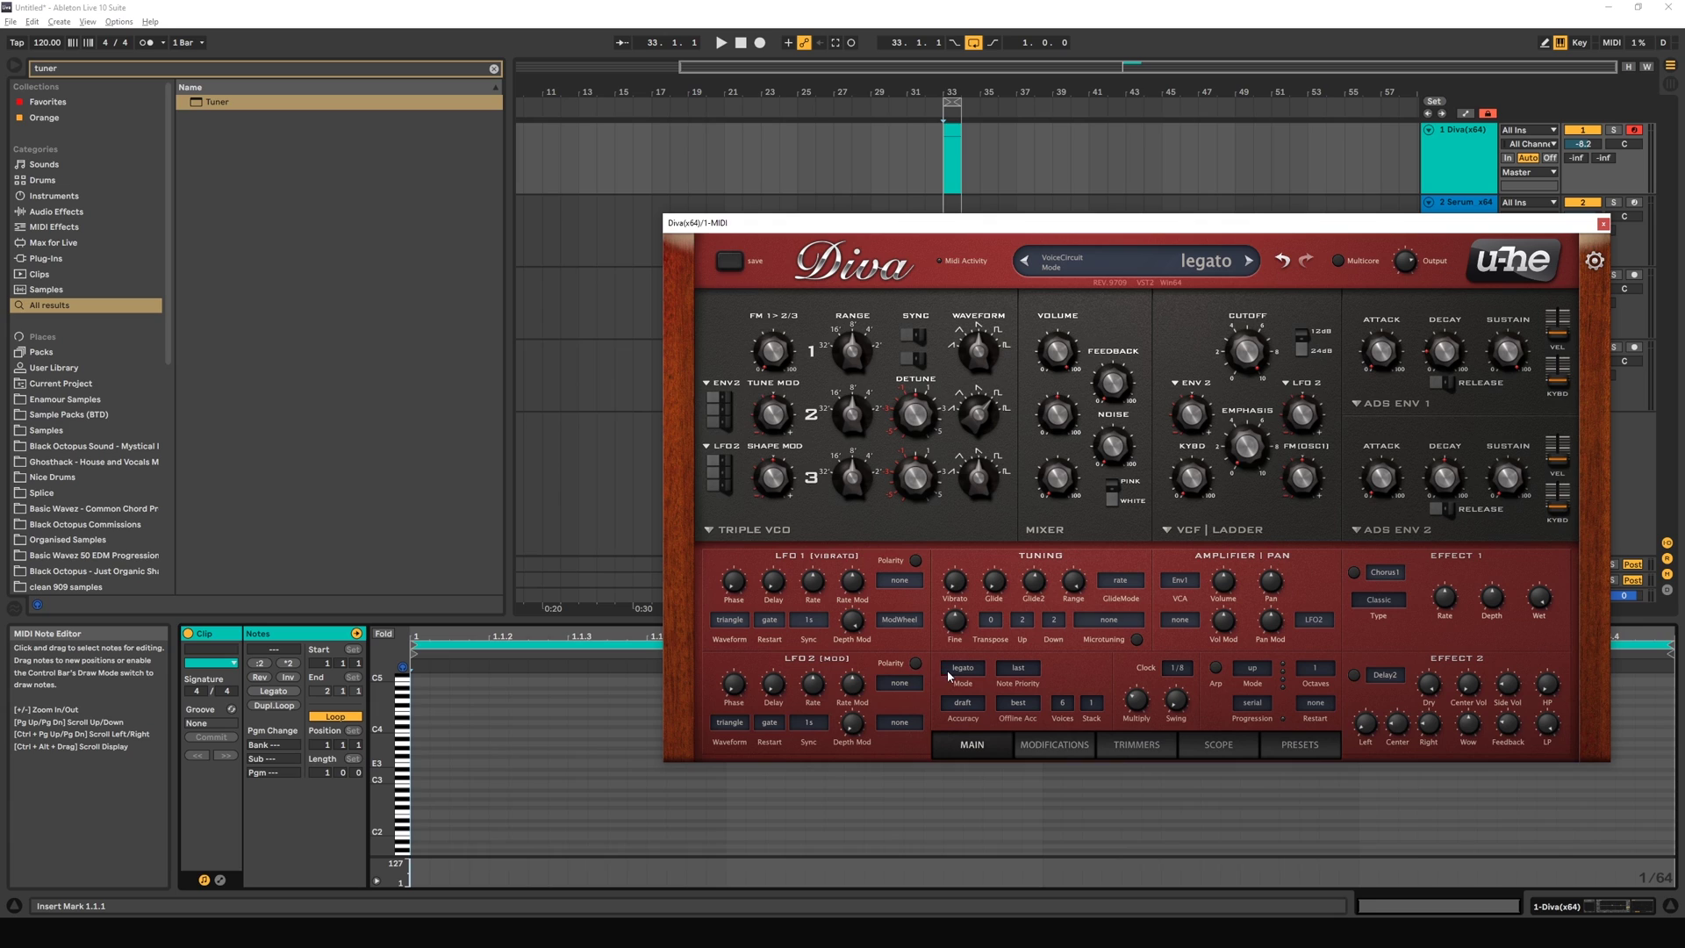
Step: Draw a D3 note from the clip's start to about 1.1.3 and audition it with a lower Env1 Sustain
{"action": "double_click", "coordinate": [426, 773]}
{"action": "left_click_drag", "start_coordinate": [530, 776], "coordinate": [566, 778]}
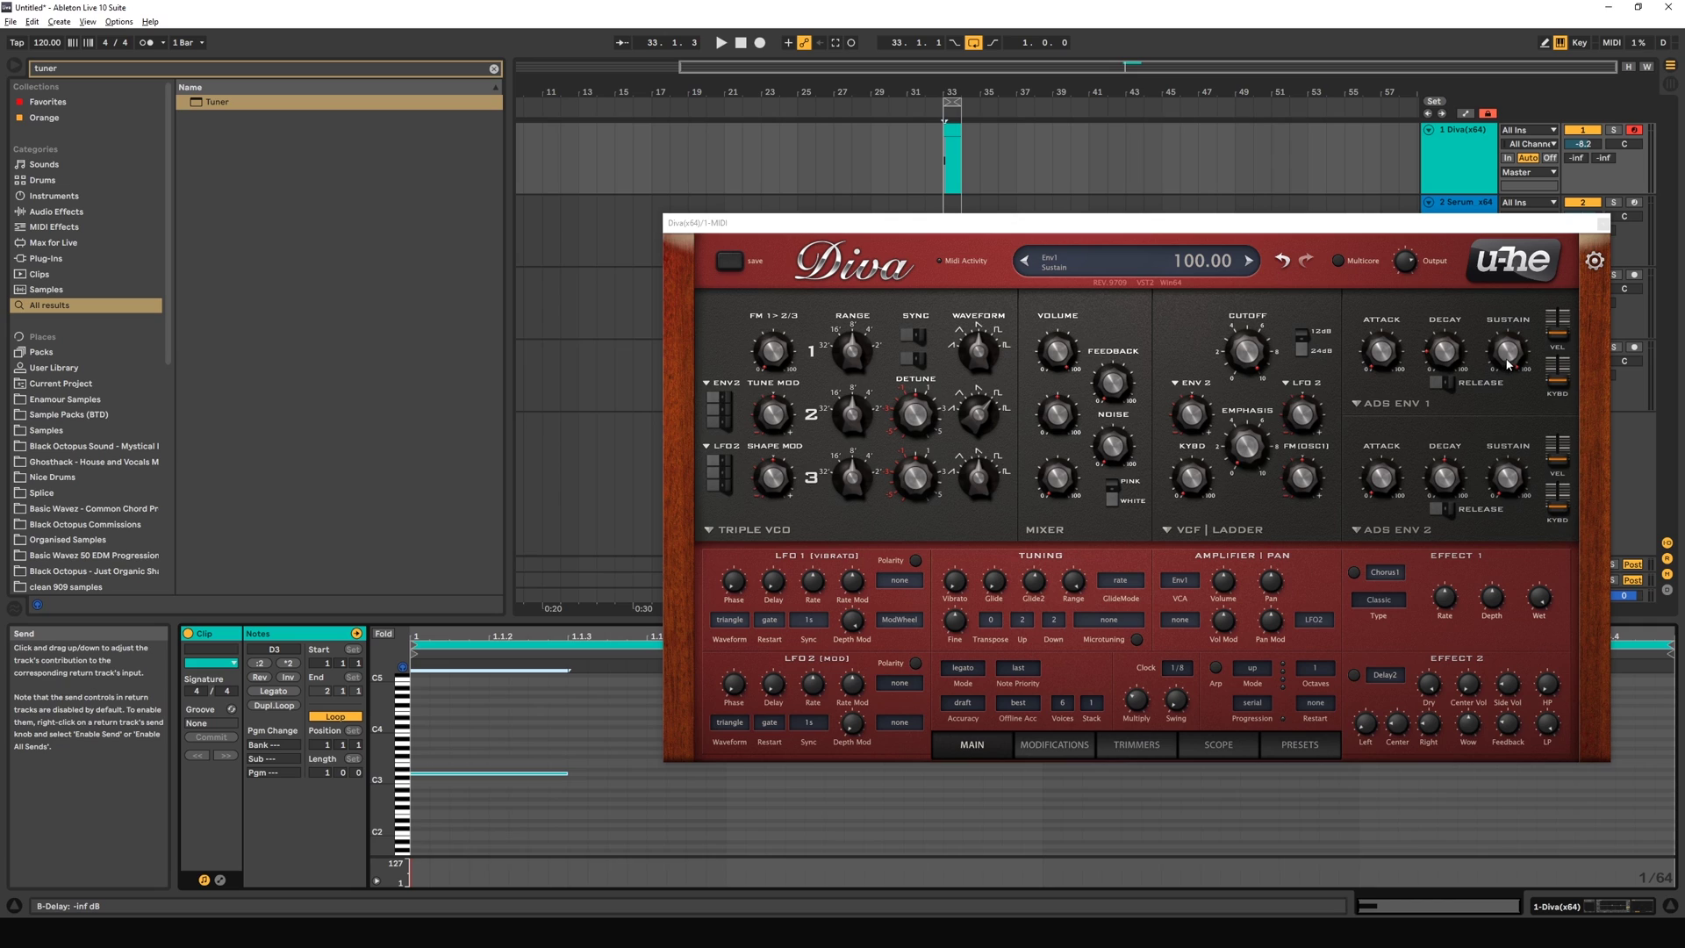
{"action": "left_click_drag", "start_coordinate": [1512, 353], "coordinate": [1508, 373]}
{"action": "key", "text": "space"}
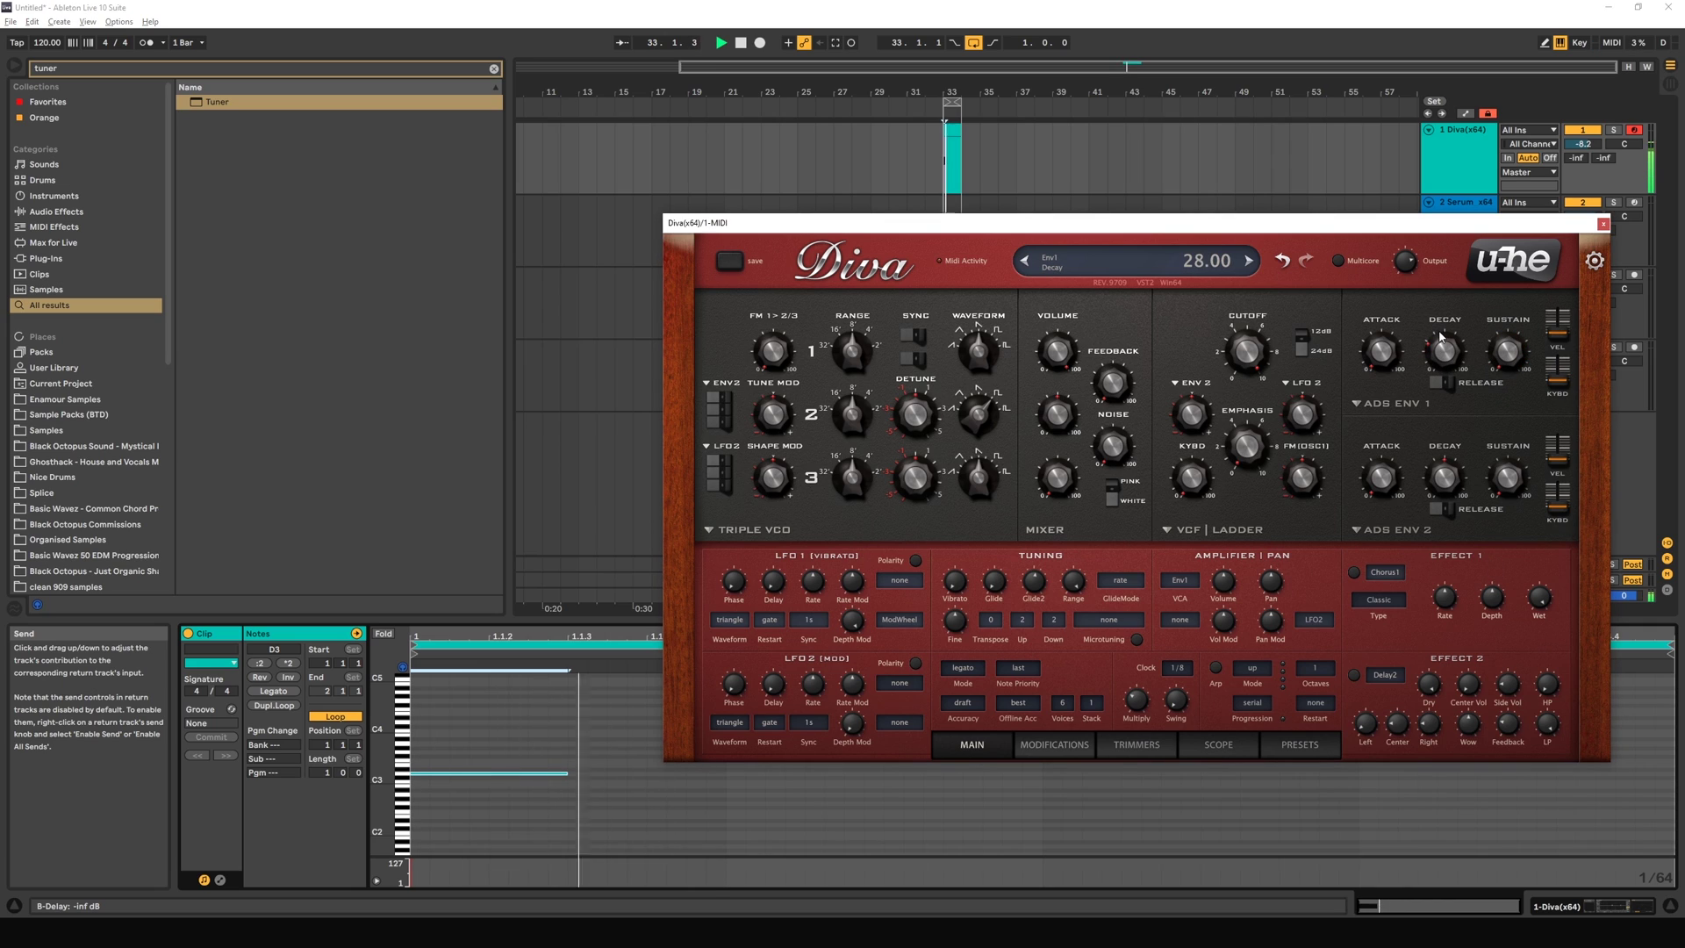
{"action": "key", "text": "space"}
Step: Duplicate the D3 note directly after itself, play both, and lengthen the first note so it overlaps the second
{"action": "left_click", "coordinate": [690, 877]}
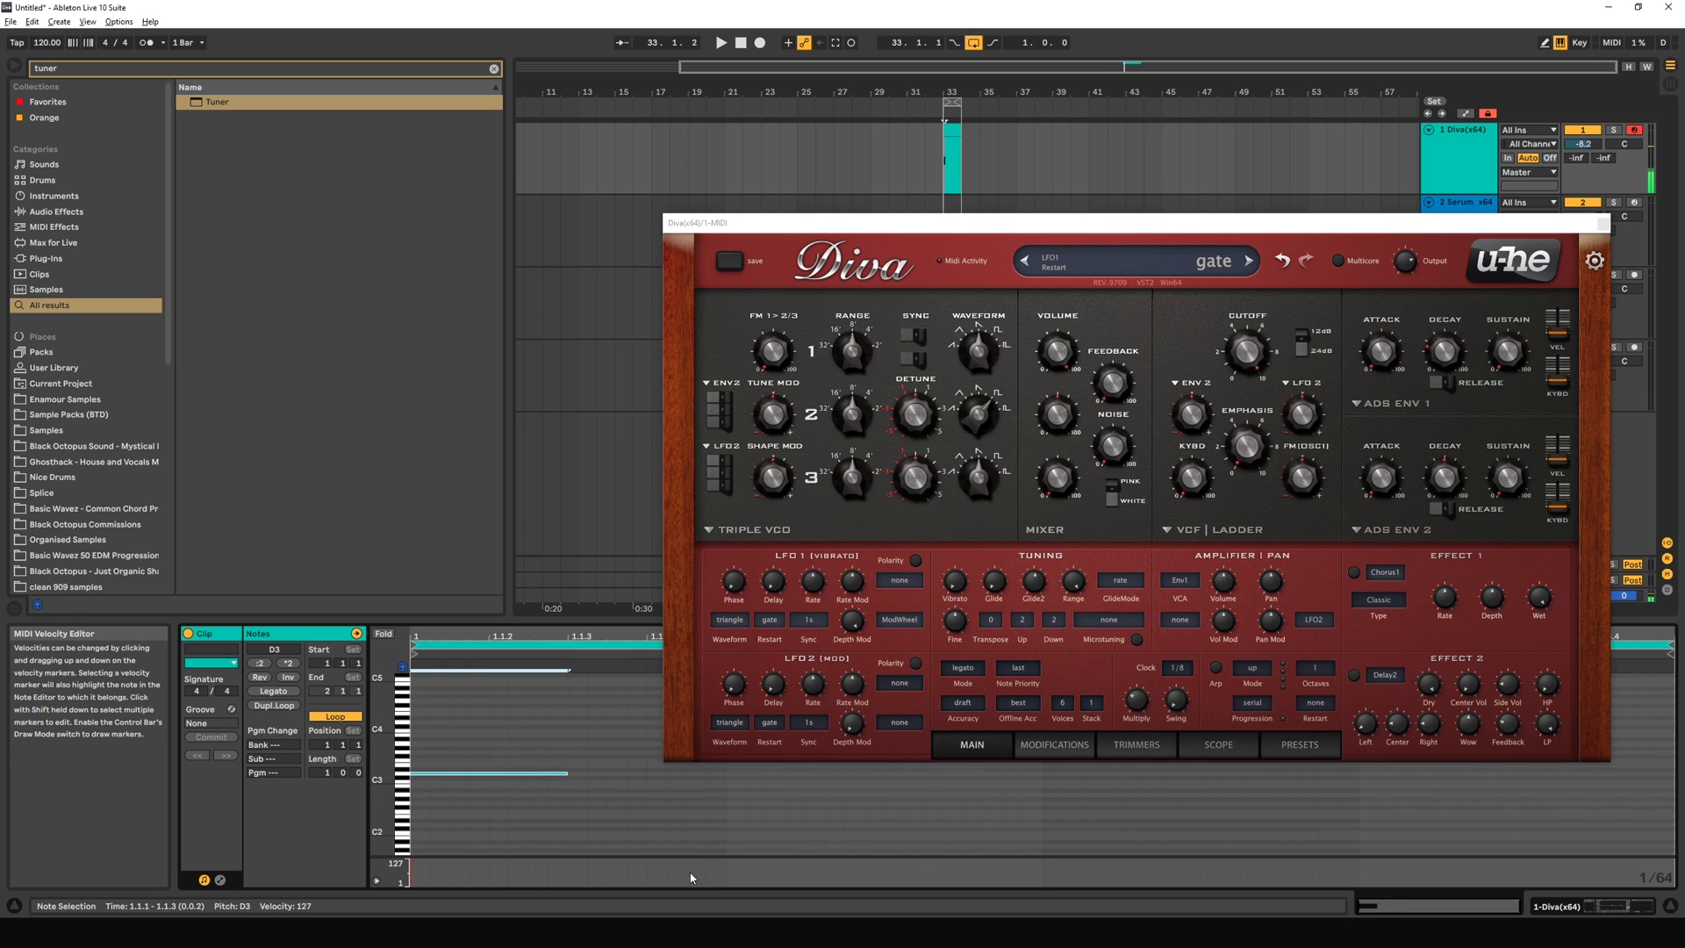
{"action": "key", "text": "ctrl+d"}
{"action": "key", "text": "space"}
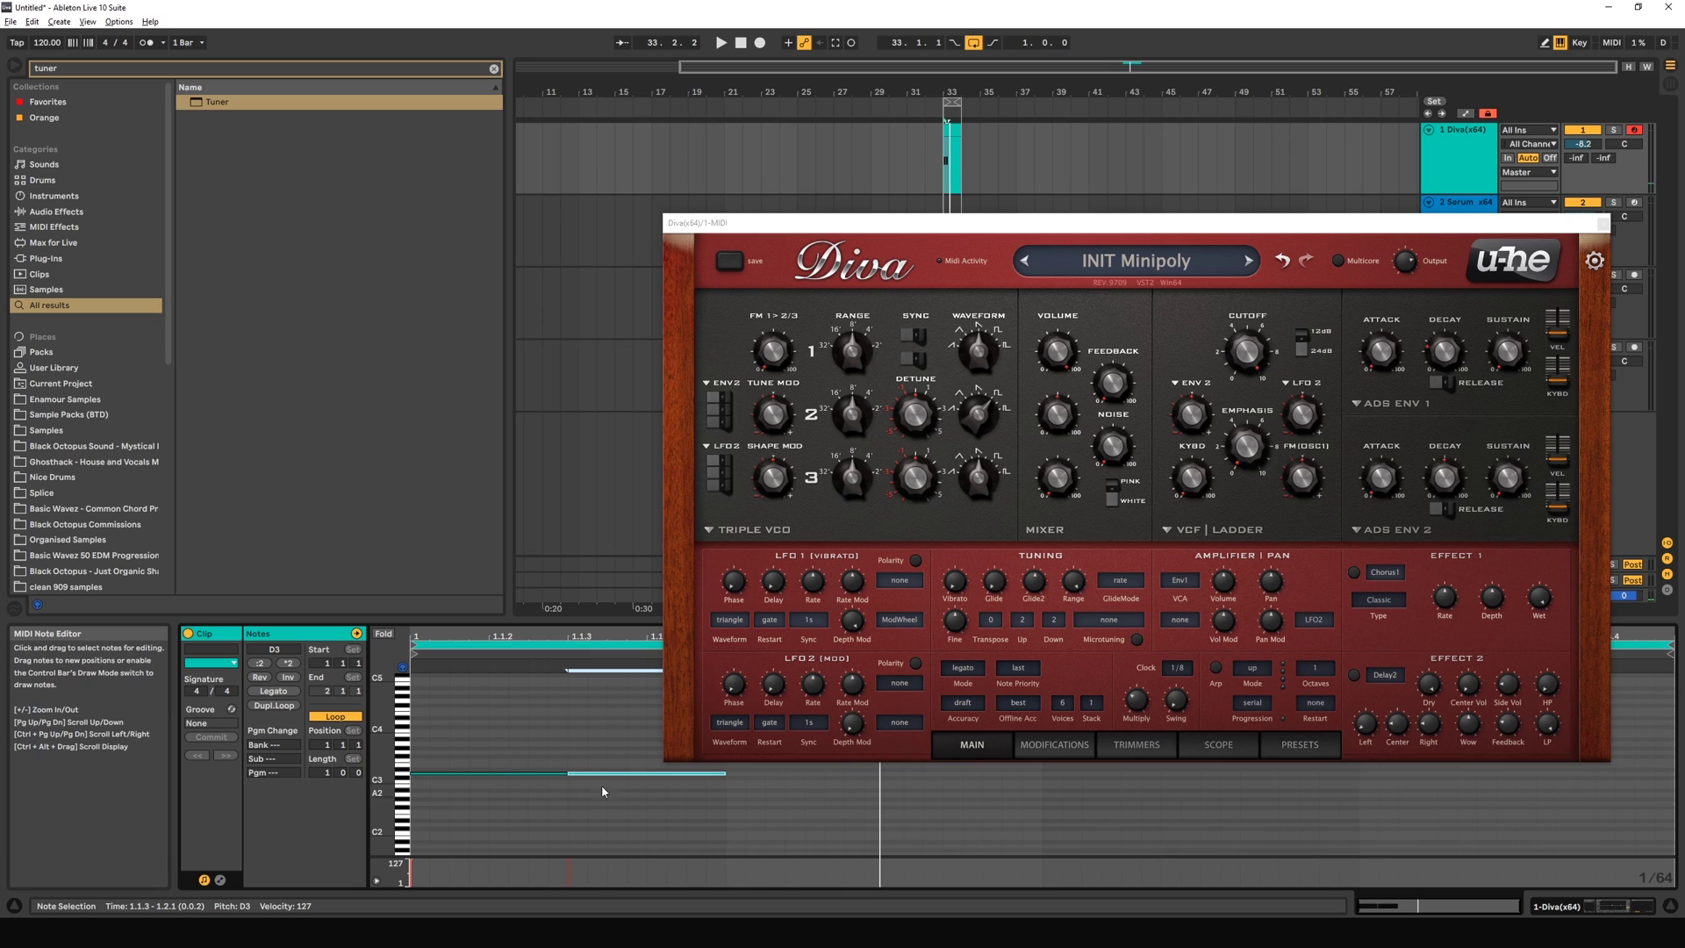
{"action": "left_click_drag", "start_coordinate": [612, 776], "coordinate": [588, 772]}
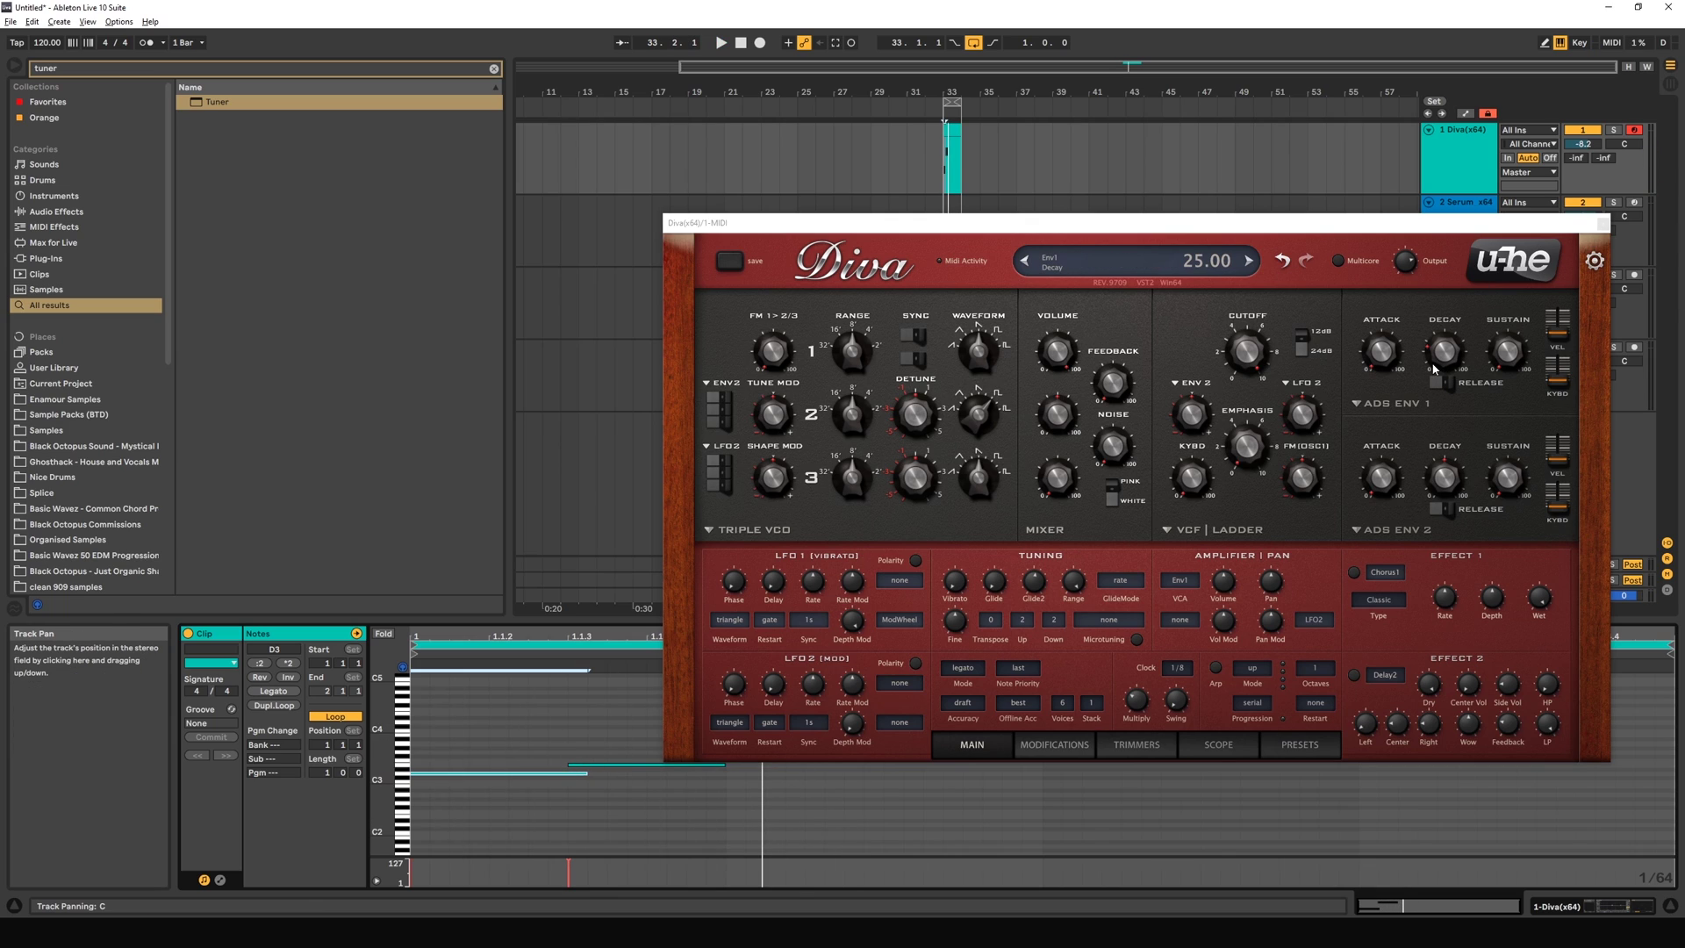
Step: Fine-tune Env1's Decay and set the voice mode back to mono
{"action": "left_click_drag", "start_coordinate": [1437, 360], "coordinate": [1440, 357]}
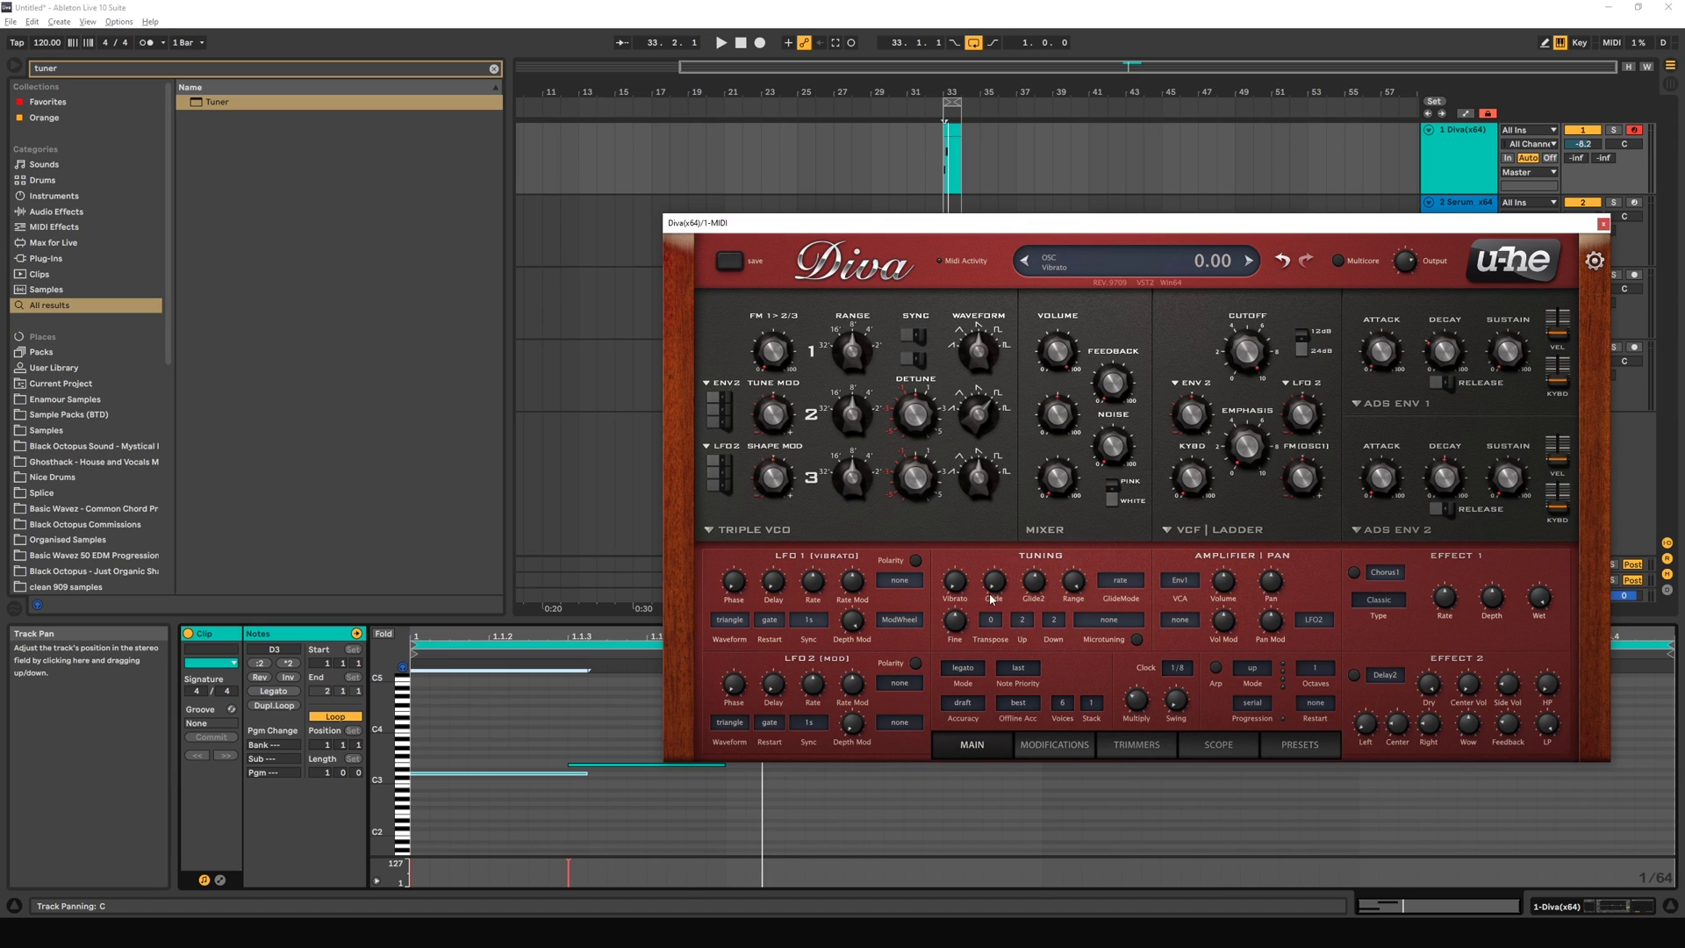
{"action": "left_click", "coordinate": [950, 677]}
{"action": "left_click", "coordinate": [962, 703]}
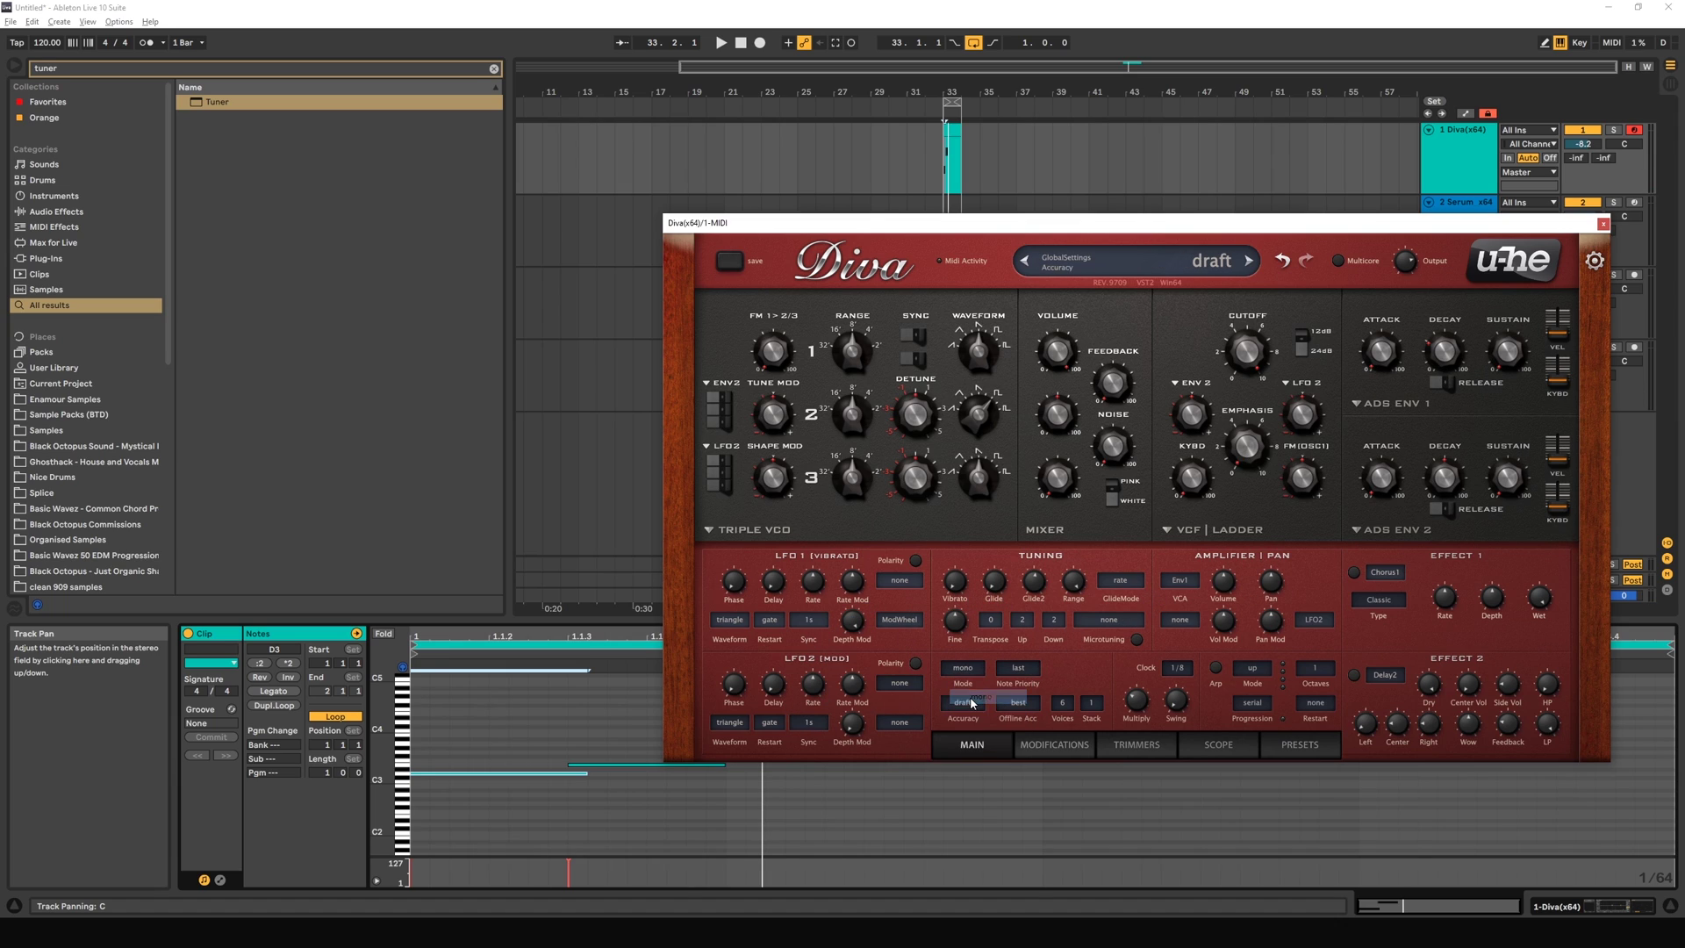
Step: Set Diva's voice mode to legato, play the overlapping notes, and switch the voice mode to duo
{"action": "left_click", "coordinate": [970, 669]}
{"action": "left_click", "coordinate": [1005, 709]}
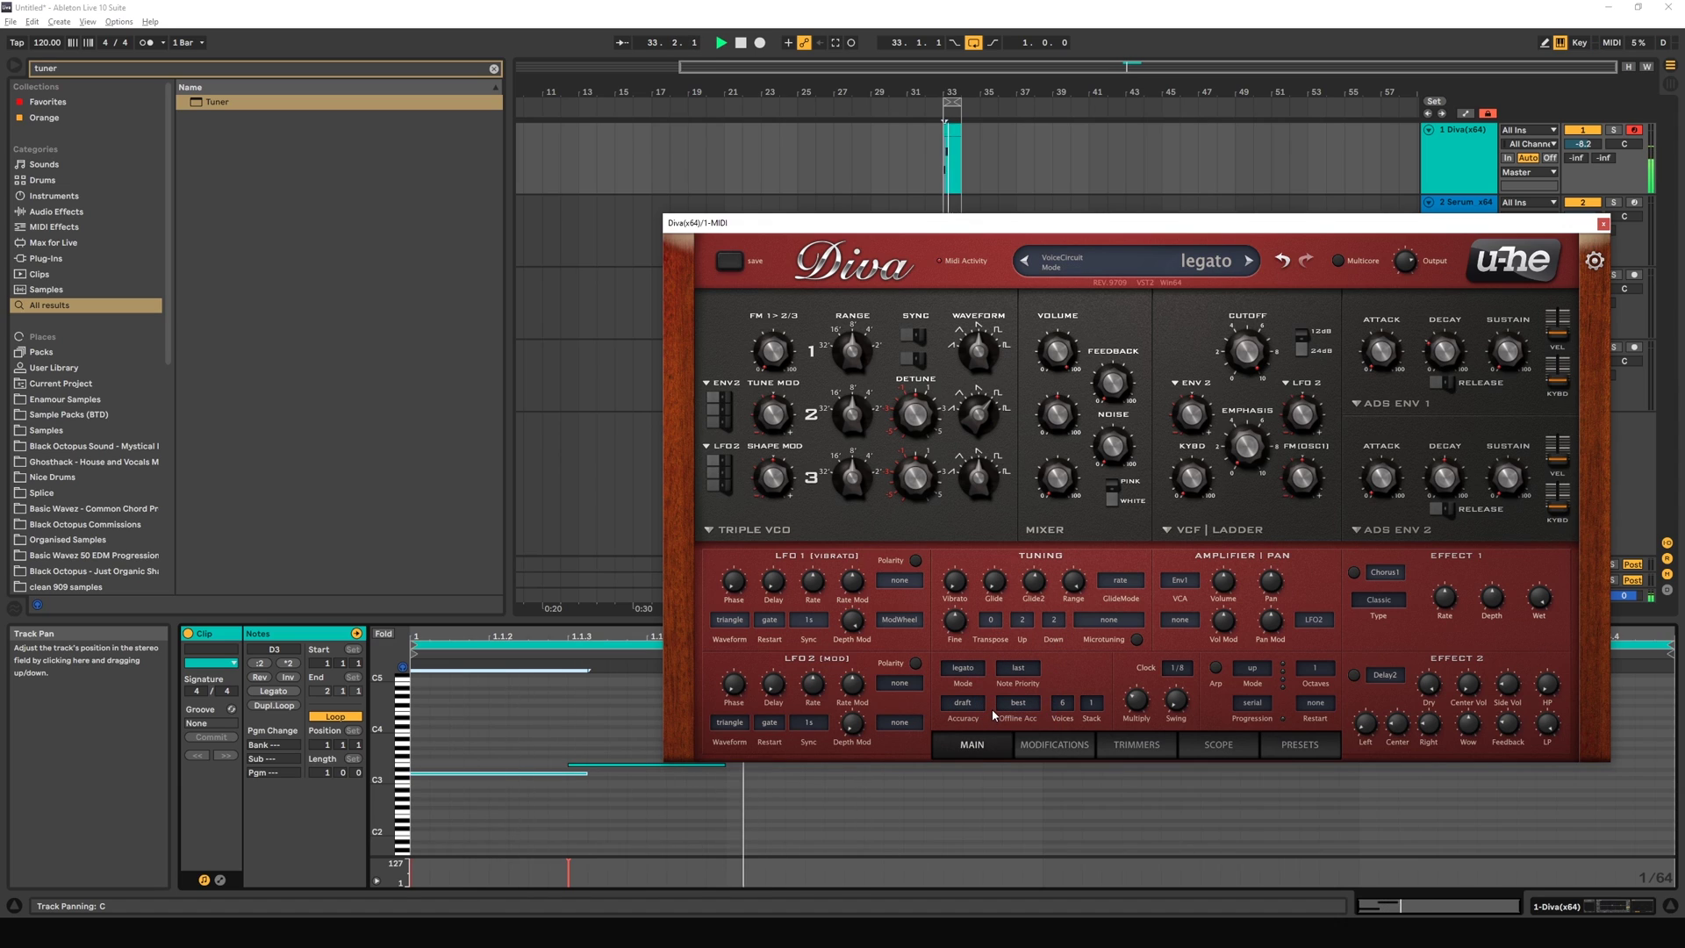
{"action": "left_click", "coordinate": [972, 675]}
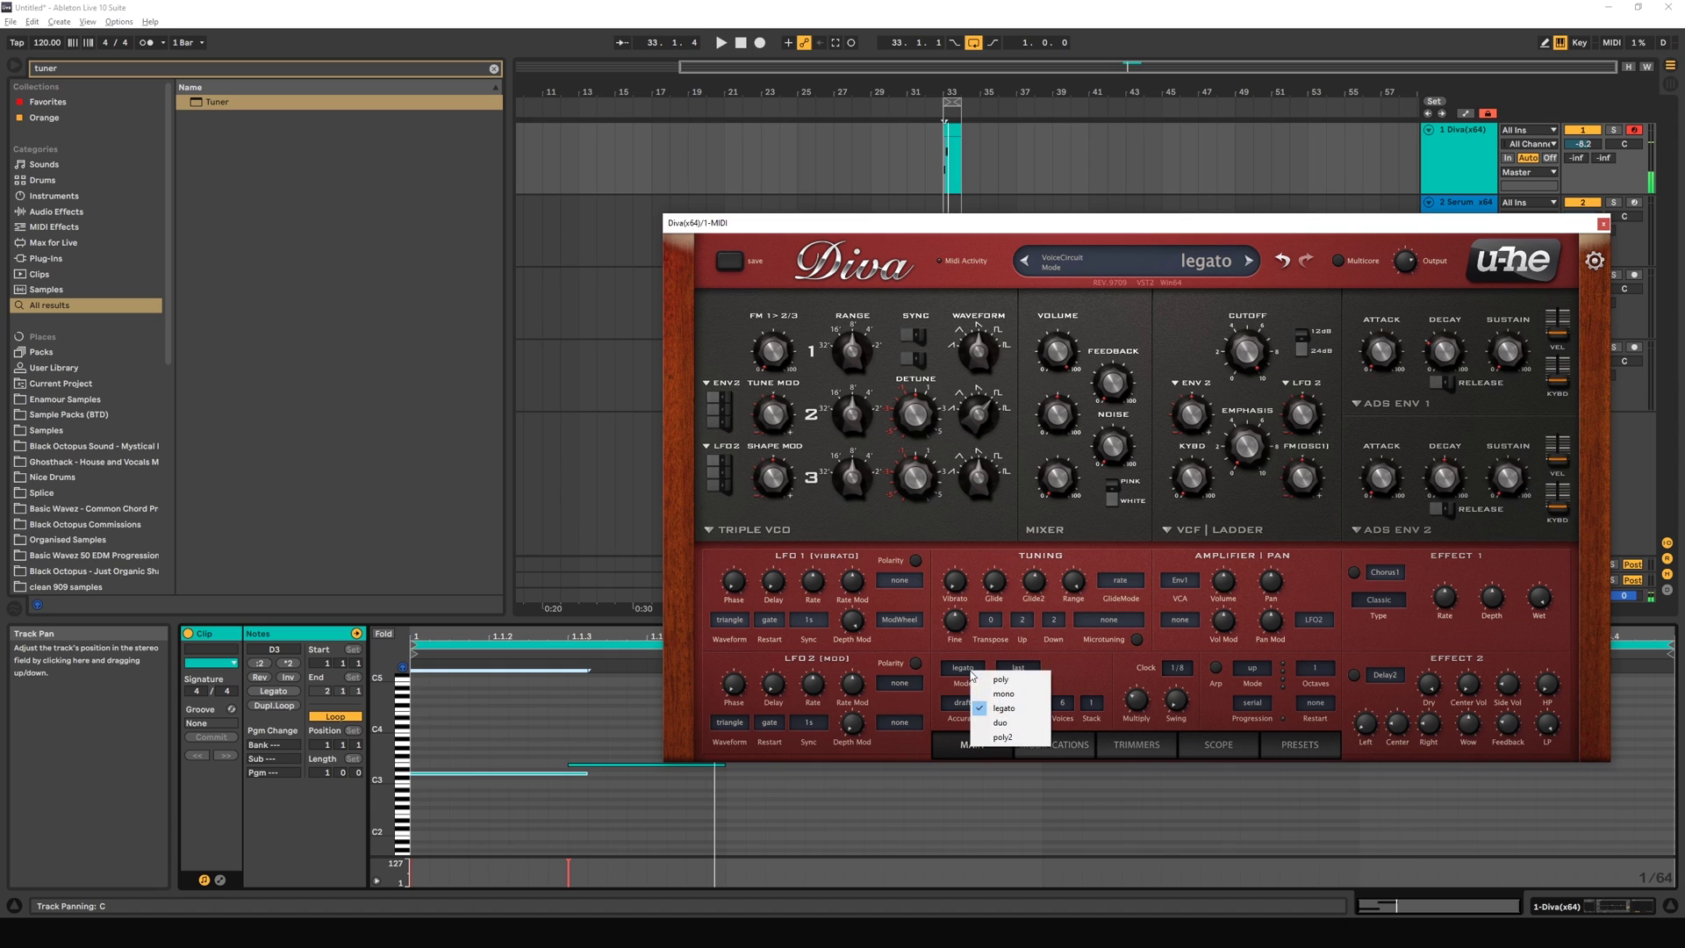
{"action": "left_click", "coordinate": [981, 723]}
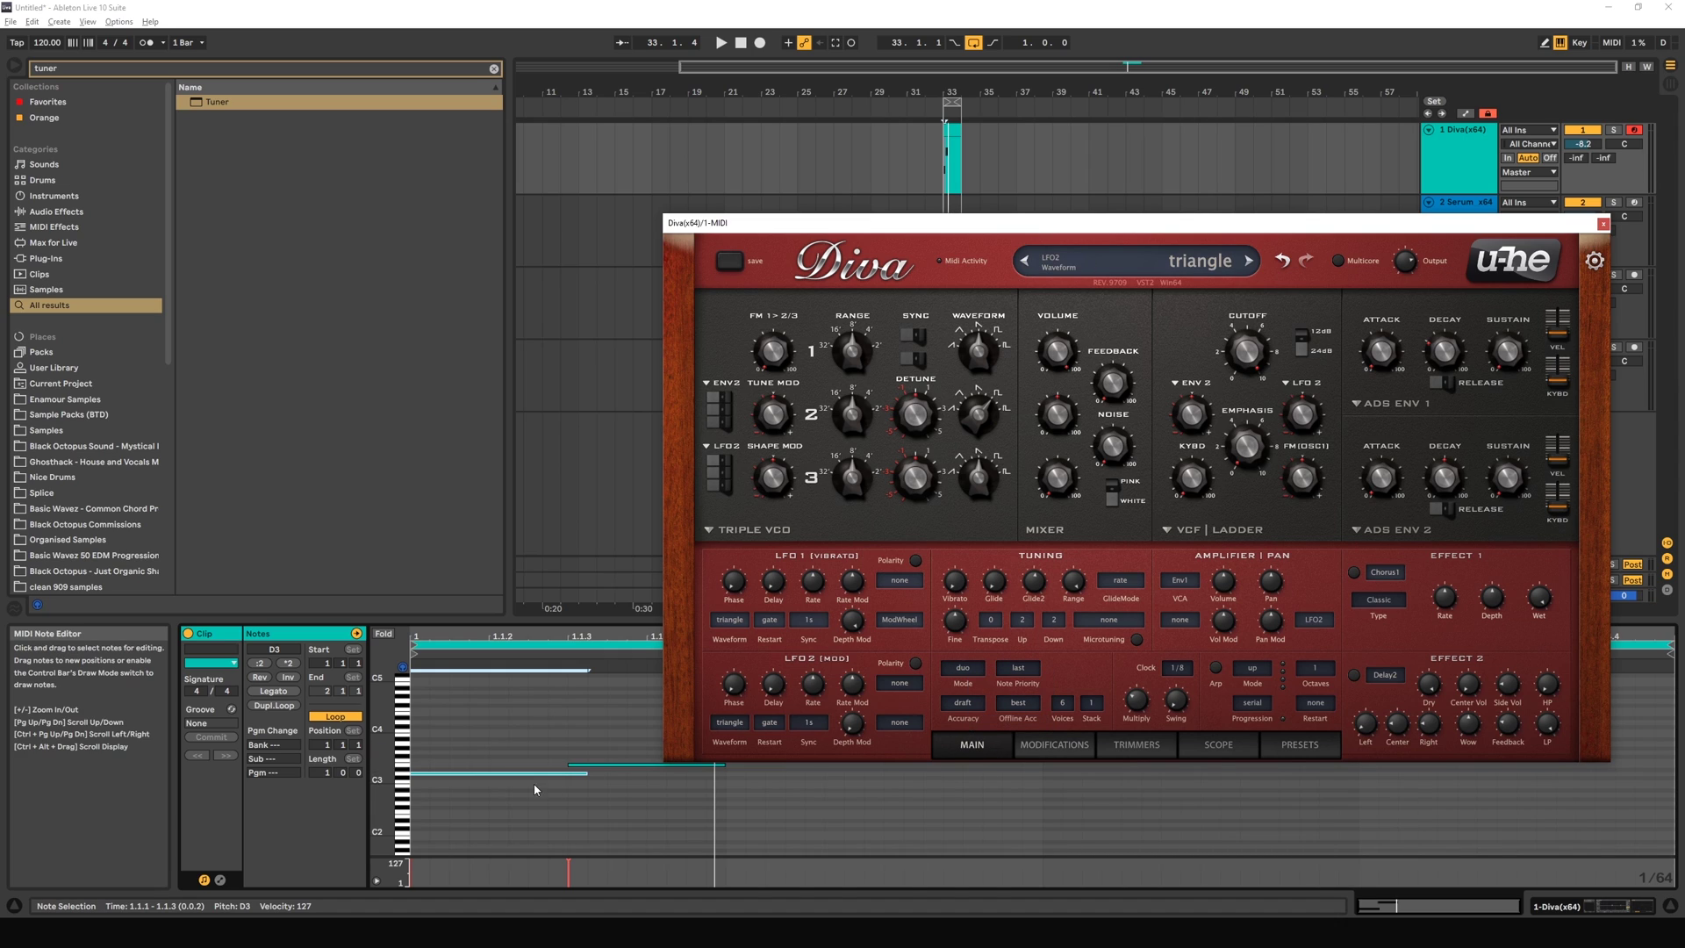
Step: Move the E3 note to C4 at the clip's start and shorten the D3 note to end at 1.1.3
{"action": "left_click", "coordinate": [585, 767]}
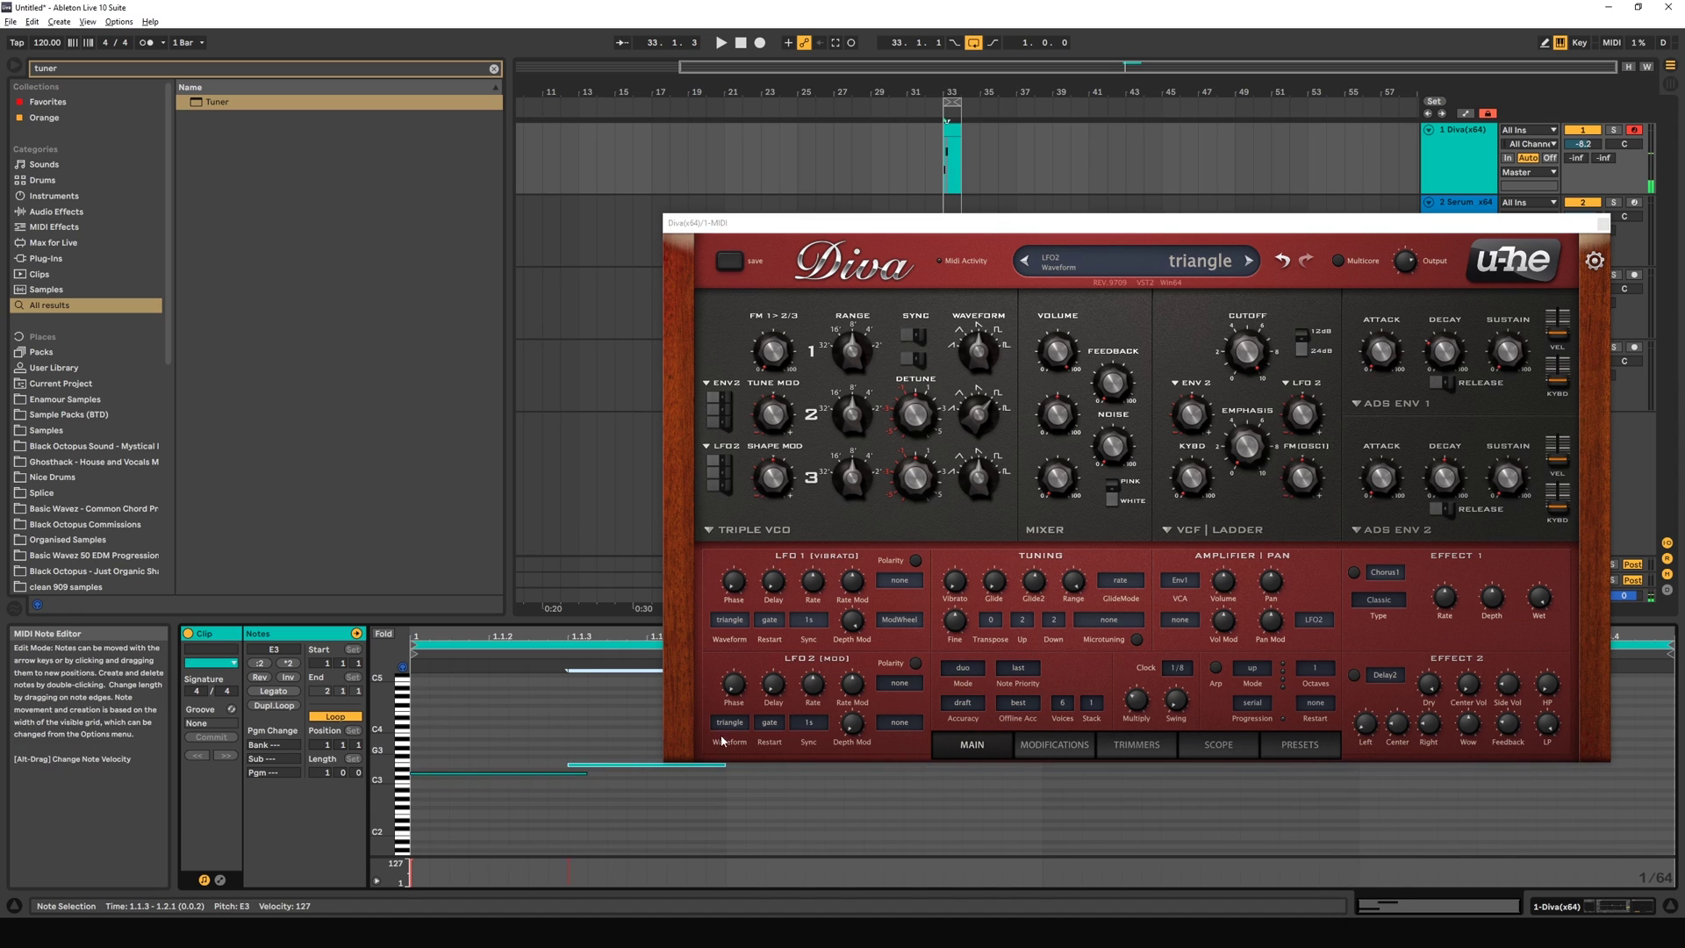
{"action": "left_click_drag", "start_coordinate": [595, 770], "coordinate": [456, 744]}
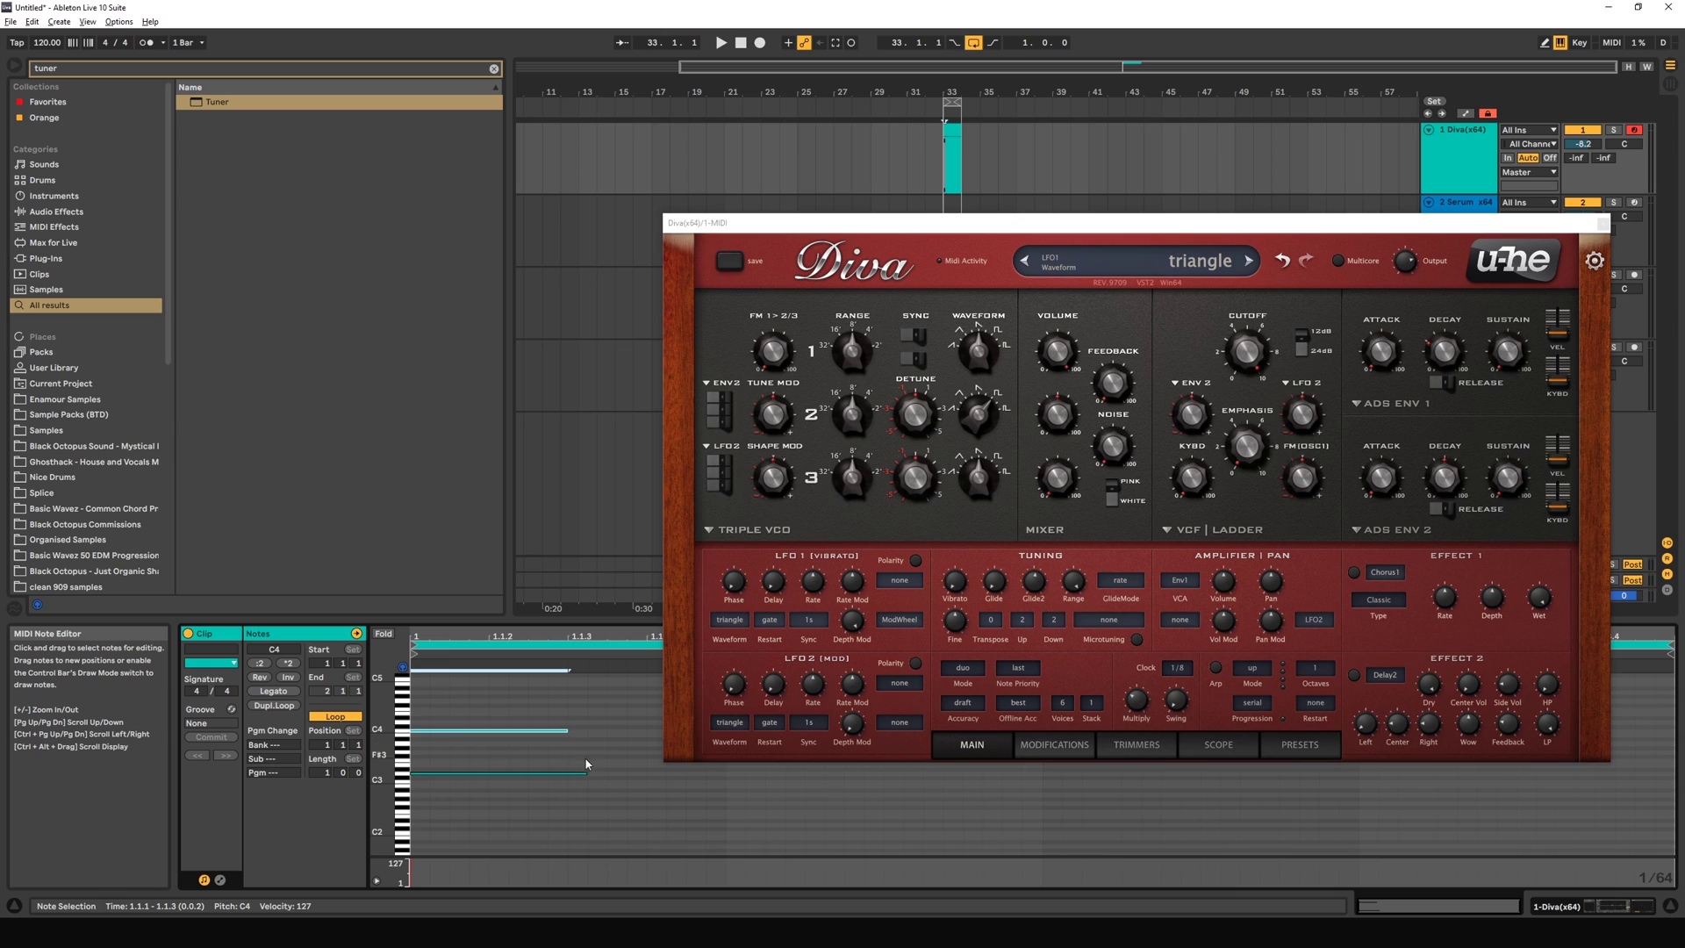
{"action": "key", "text": "ctrl+z"}
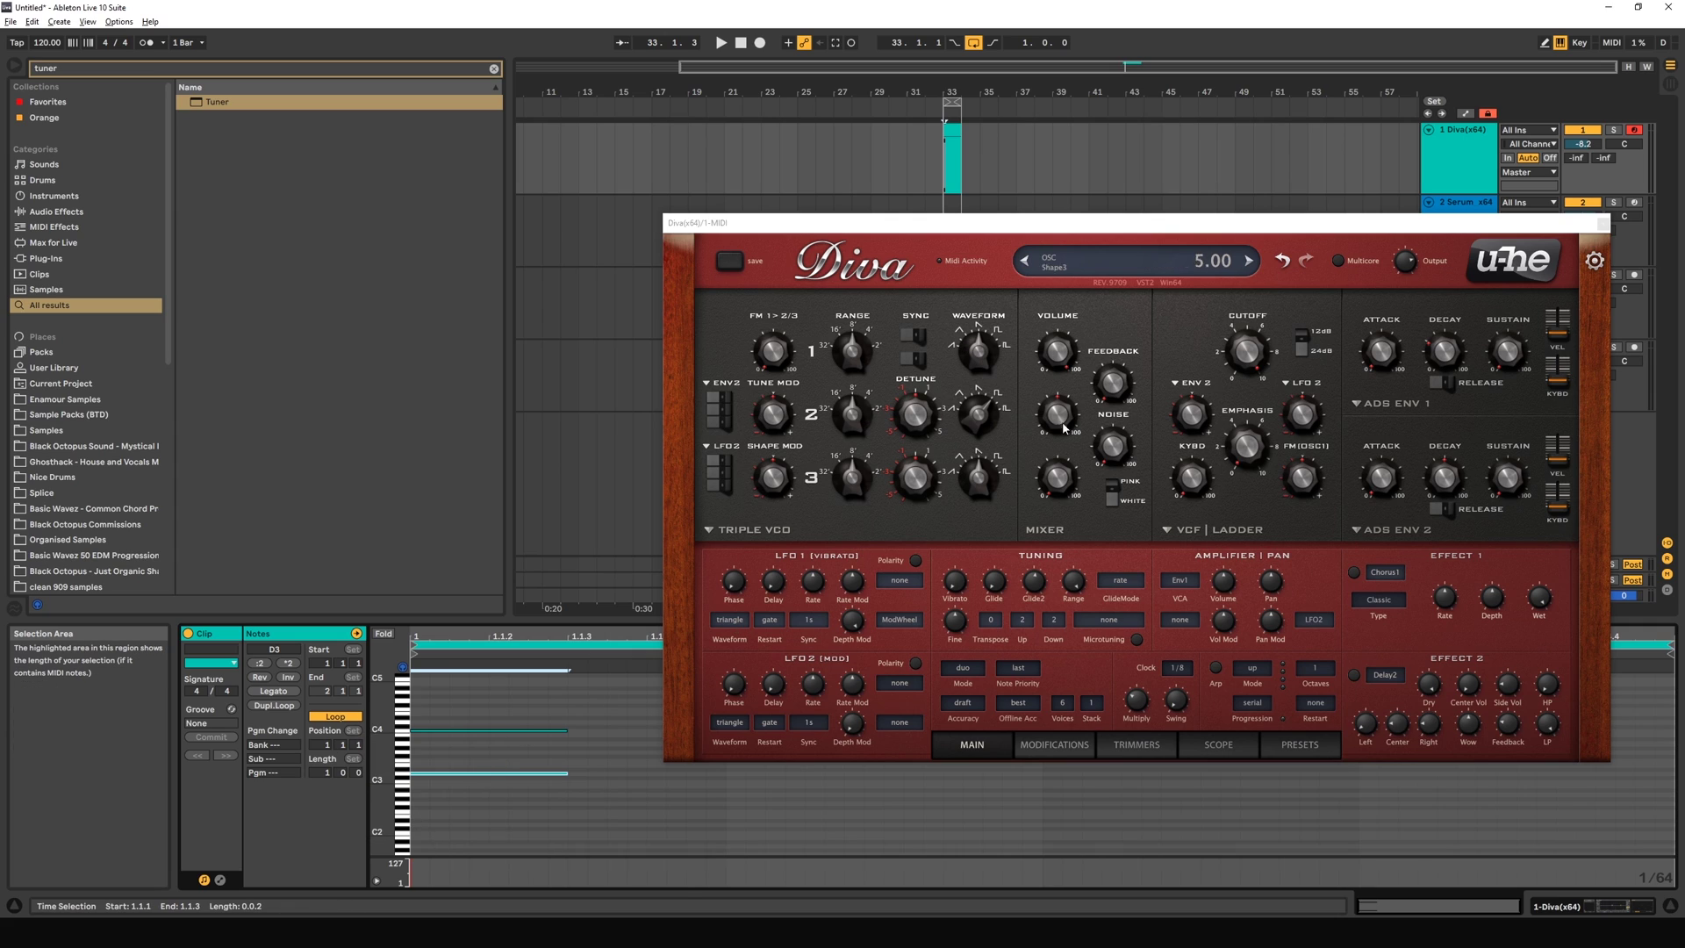
Step: Add a G3 note between the D3 and C4 notes, audition the note combinations in duo mode, and delete G3
{"action": "double_click", "coordinate": [519, 752]}
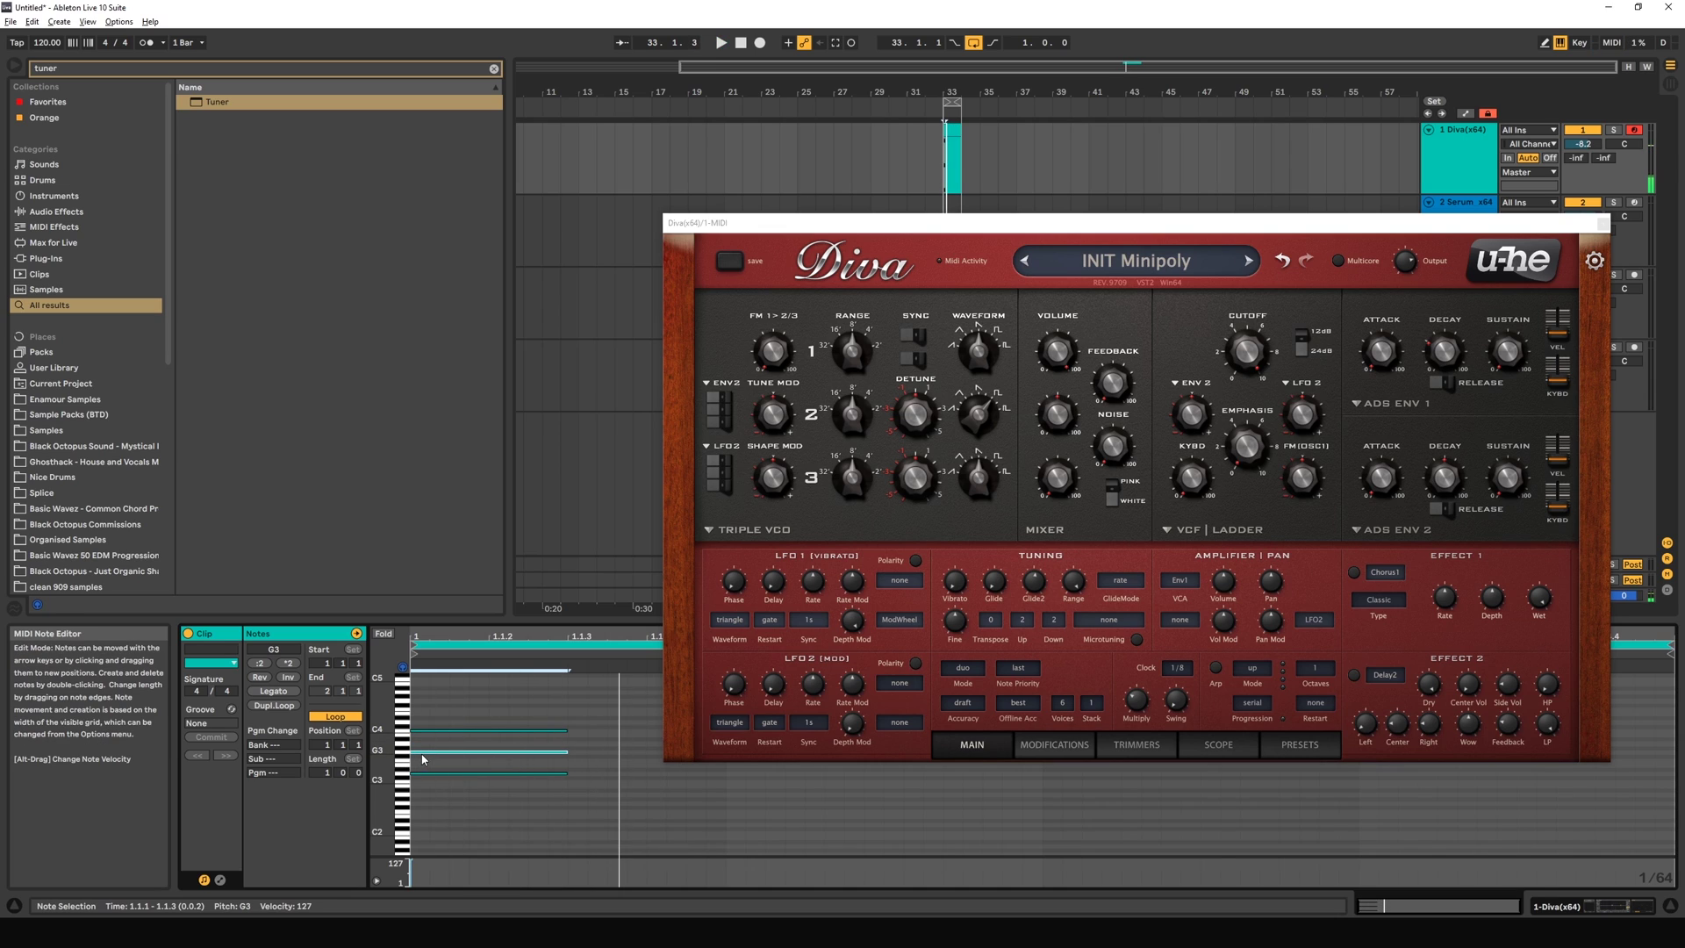
{"action": "left_click", "coordinate": [455, 773]}
{"action": "left_click", "coordinate": [457, 731]}
{"action": "left_click_drag", "start_coordinate": [519, 785], "coordinate": [555, 762]}
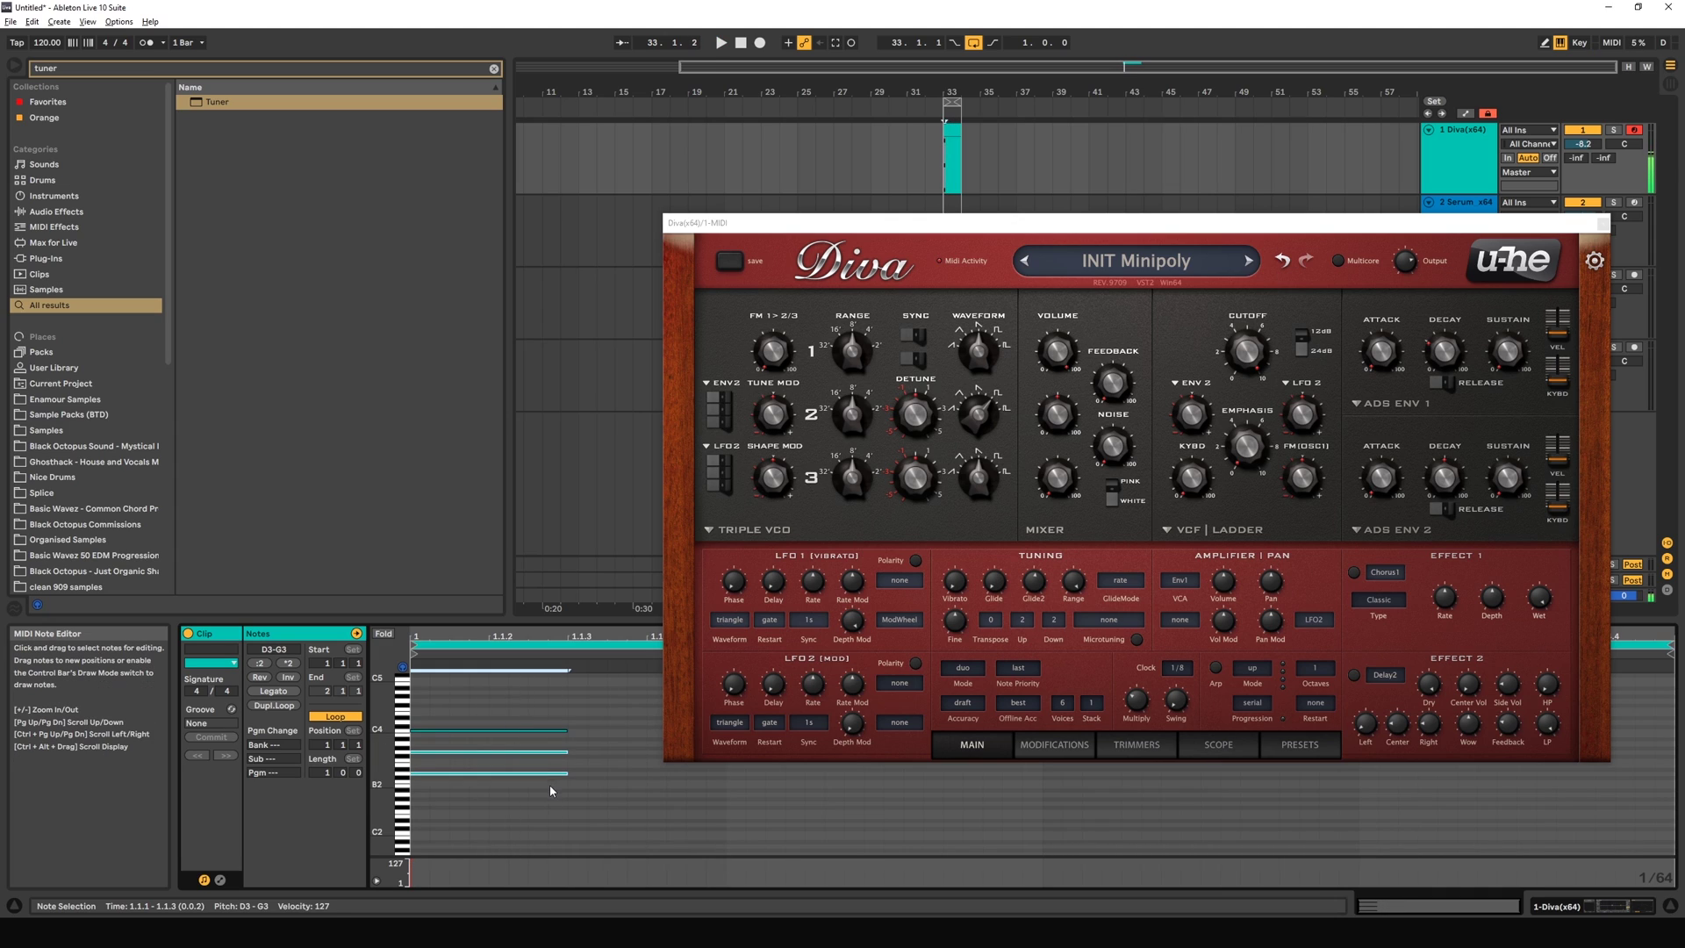
{"action": "double_click", "coordinate": [538, 751]}
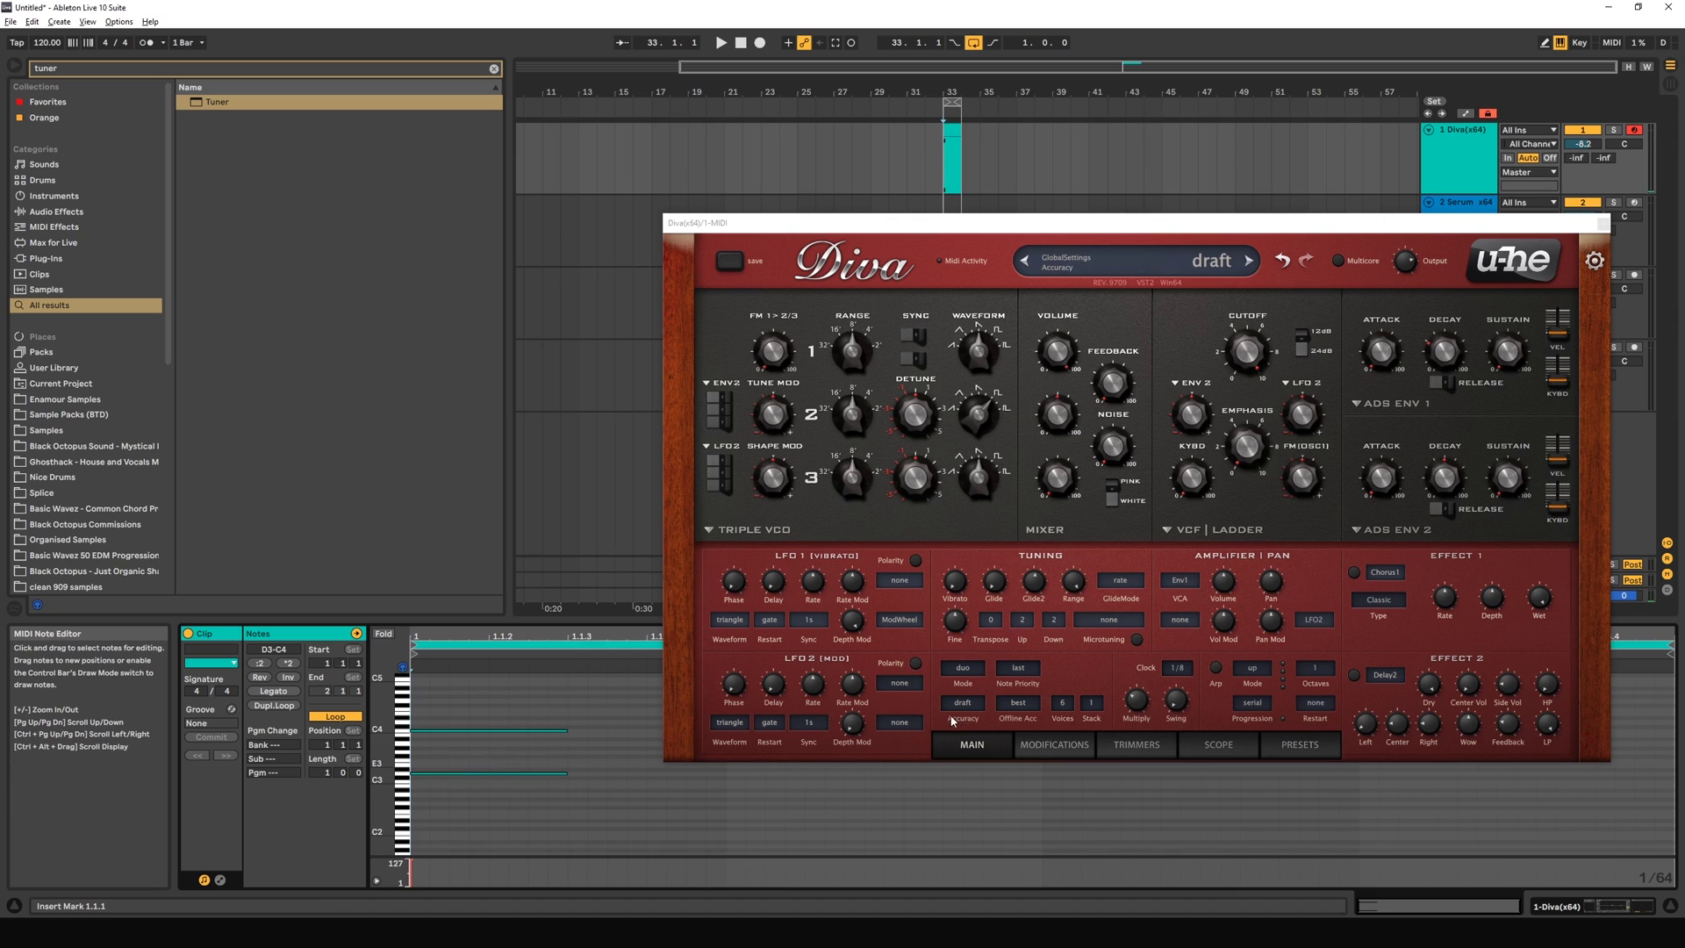
Step: Set the voice mode to poly2, switch on Env1's Release, and audition the D3 and C4 notes
{"action": "left_click", "coordinate": [965, 676]}
{"action": "left_click", "coordinate": [983, 742]}
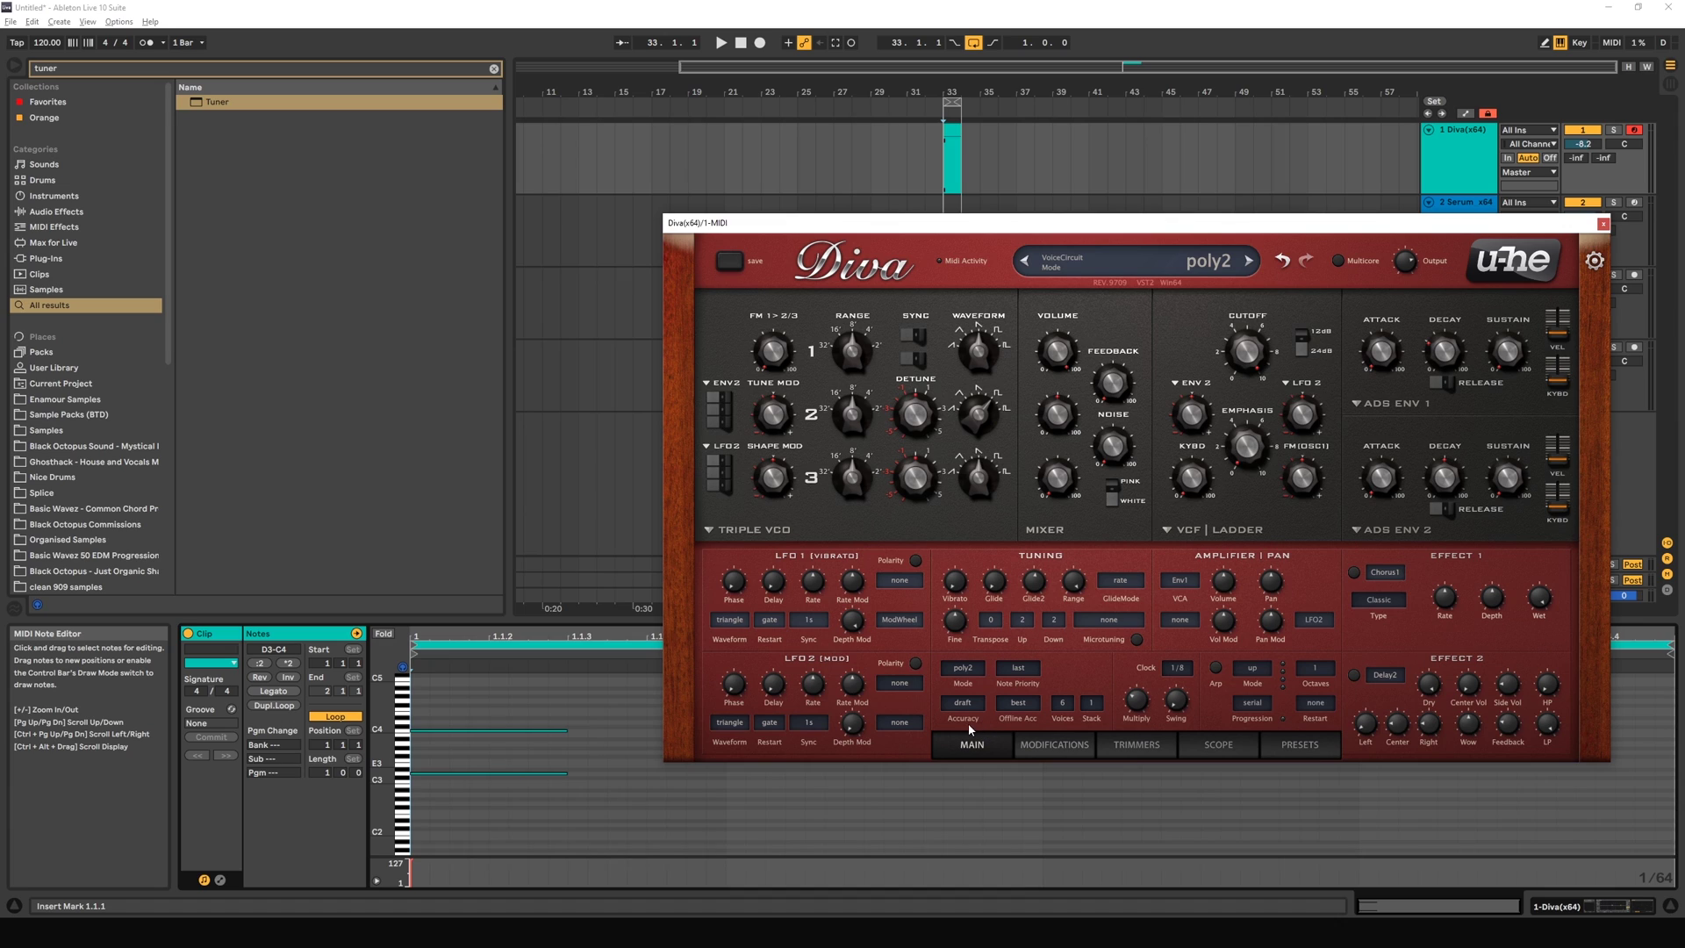
{"action": "mouse_move", "coordinate": [809, 725]}
{"action": "left_click", "coordinate": [710, 770]}
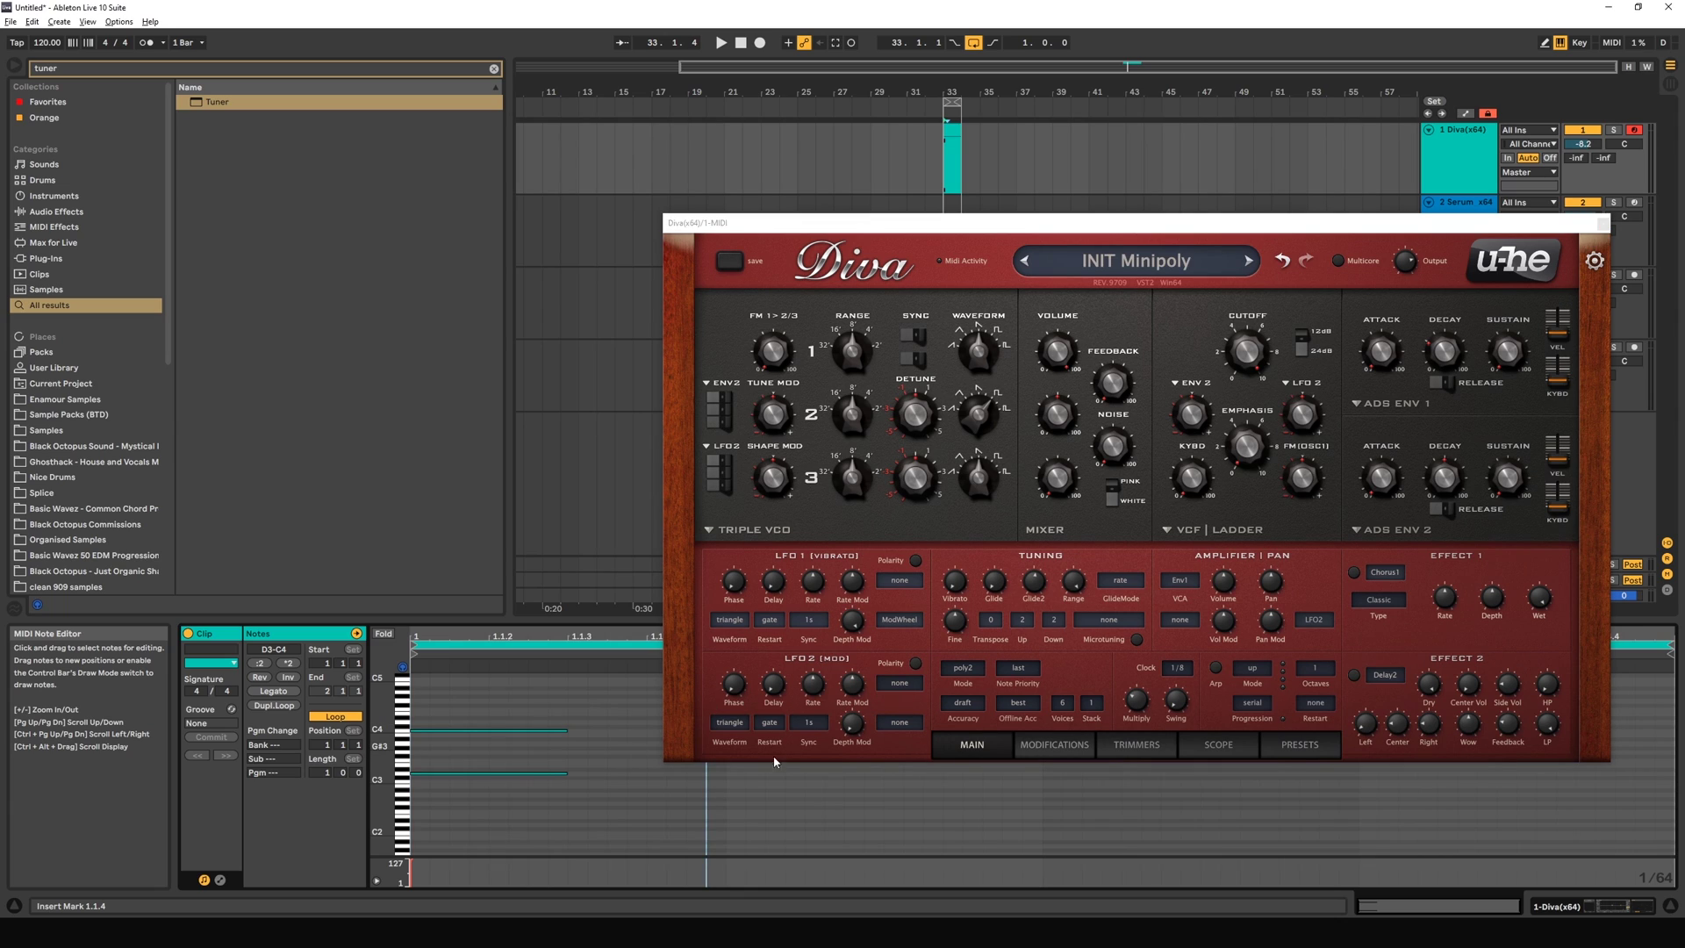
{"action": "mouse_move", "coordinate": [973, 672]}
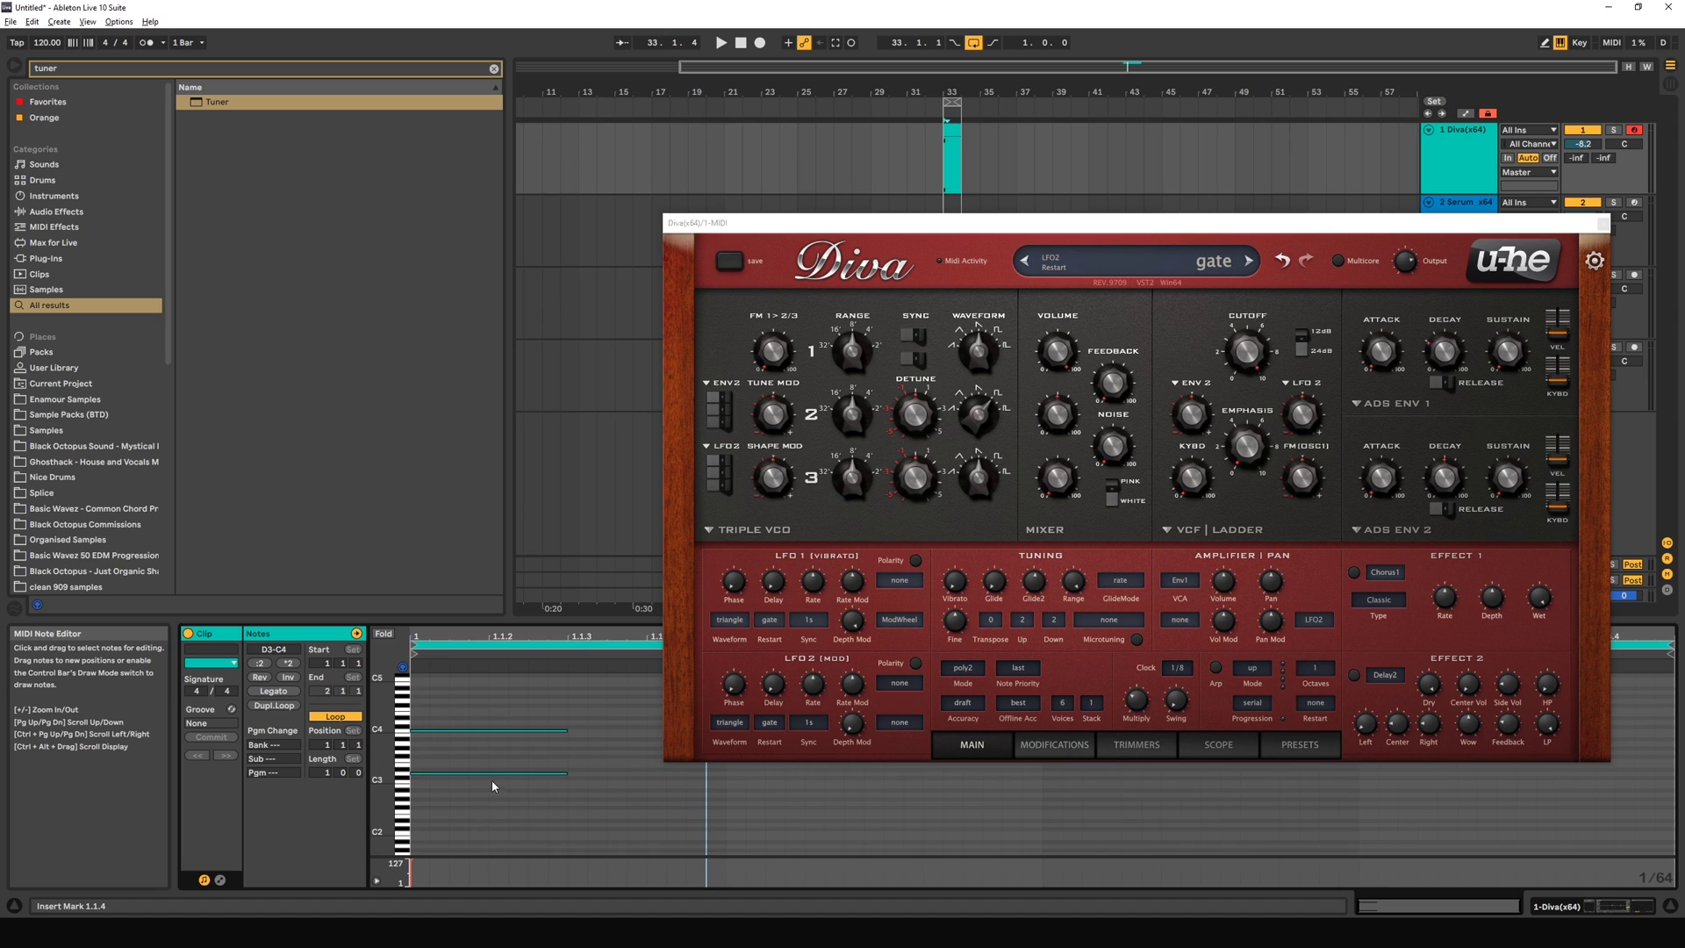
{"action": "left_click", "coordinate": [1446, 387]}
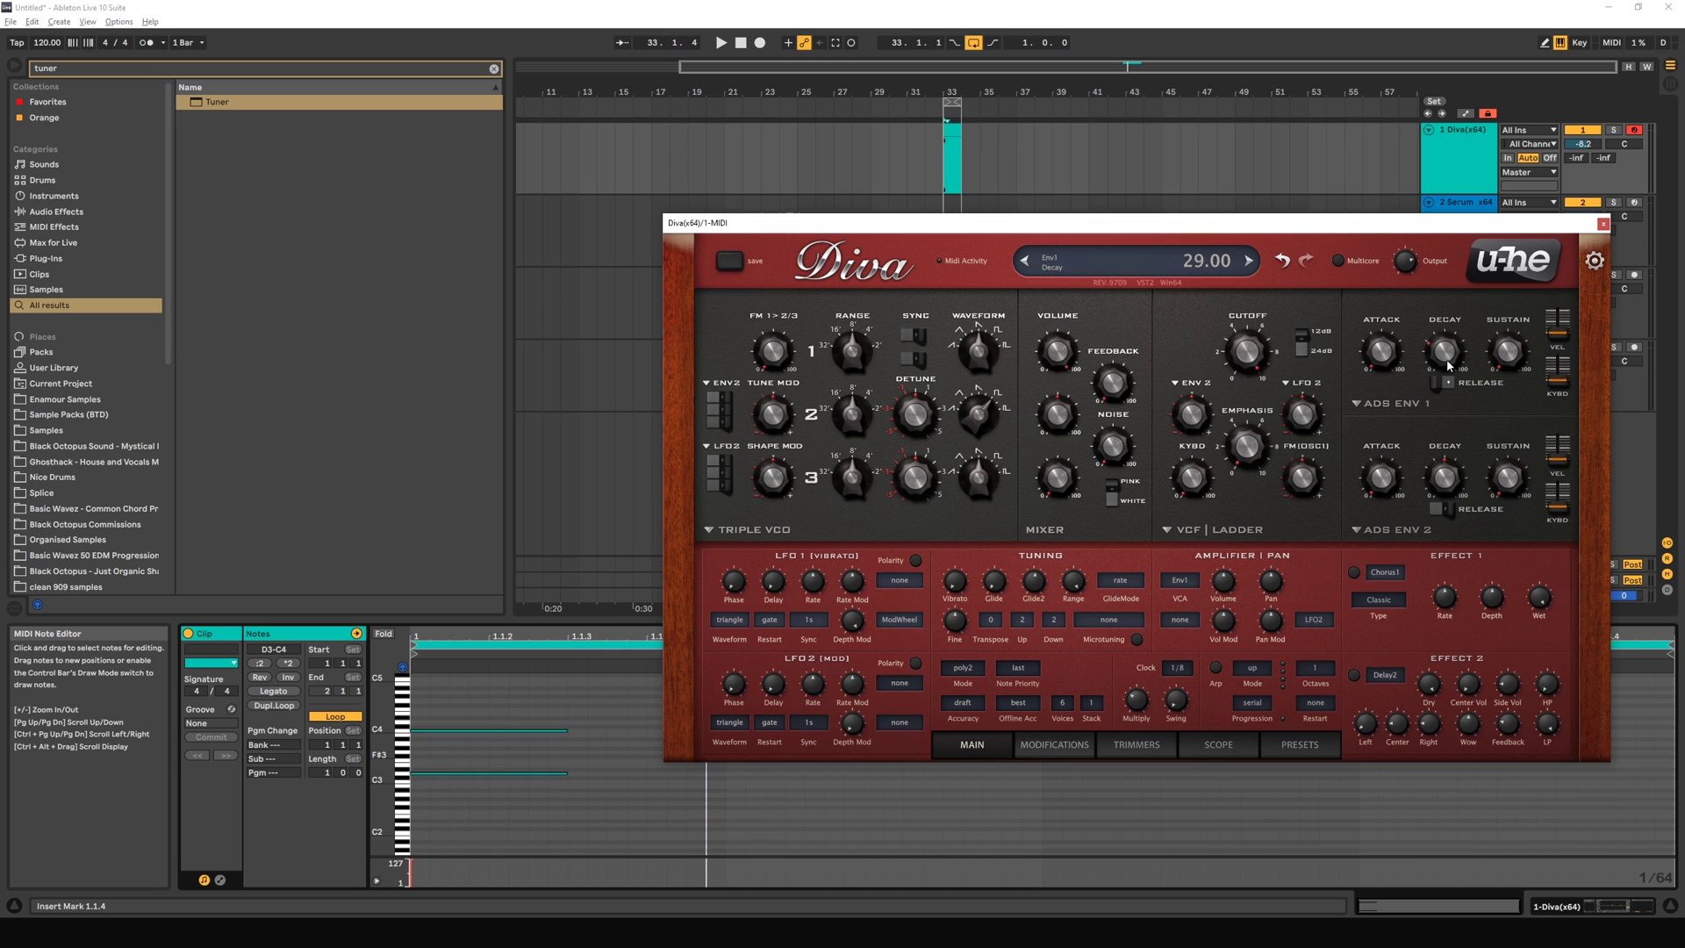
{"action": "key", "text": "space"}
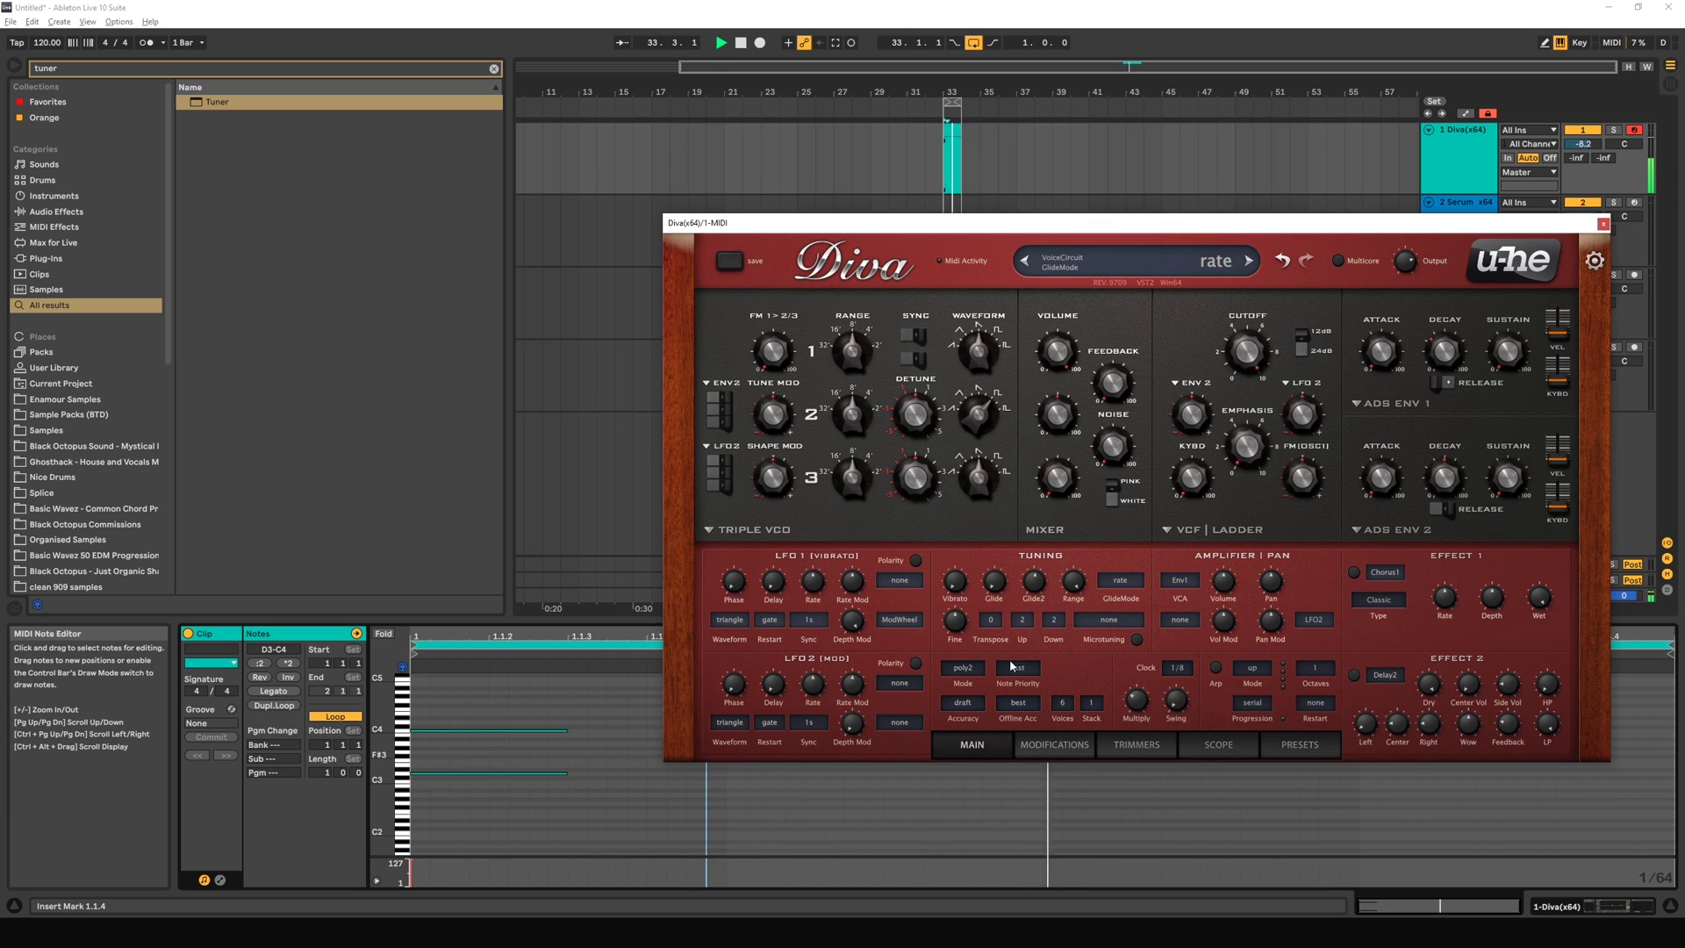
{"action": "key", "text": "space"}
Step: Move the C4 note to start at 1.2, close Diva's window, and play the two separated notes
{"action": "left_click", "coordinate": [528, 757]}
{"action": "left_click_drag", "start_coordinate": [538, 730], "coordinate": [857, 740]}
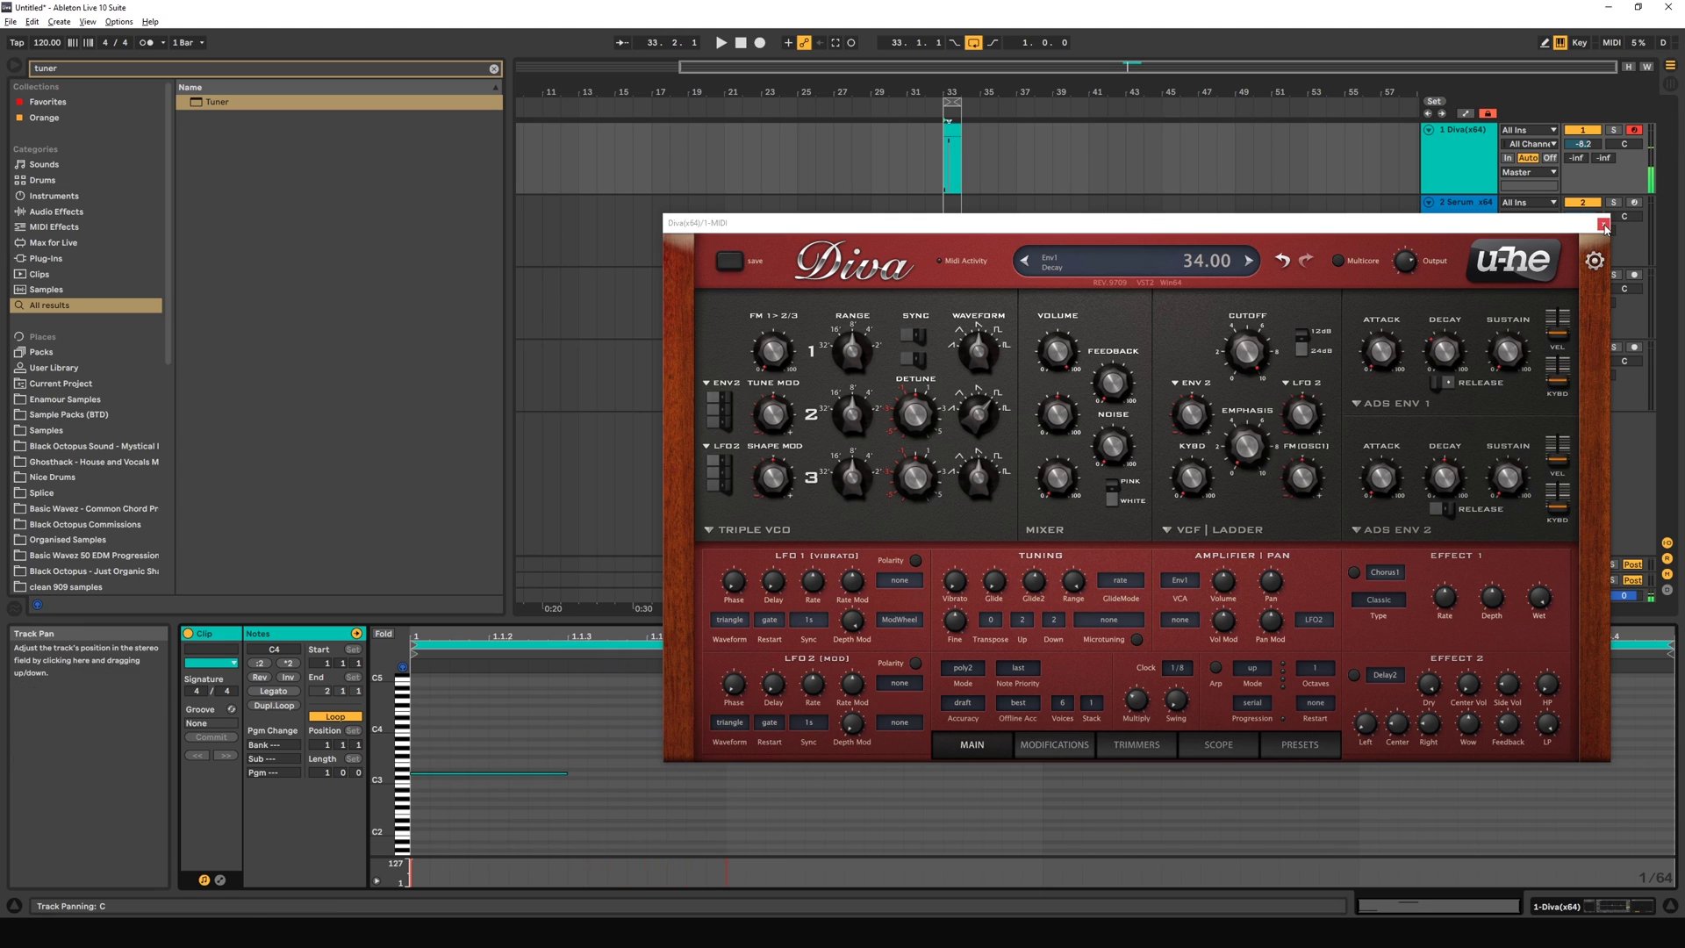
{"action": "left_click", "coordinate": [1604, 223]}
{"action": "left_click_drag", "start_coordinate": [769, 732], "coordinate": [777, 736]}
{"action": "key", "text": "ctrl+z"}
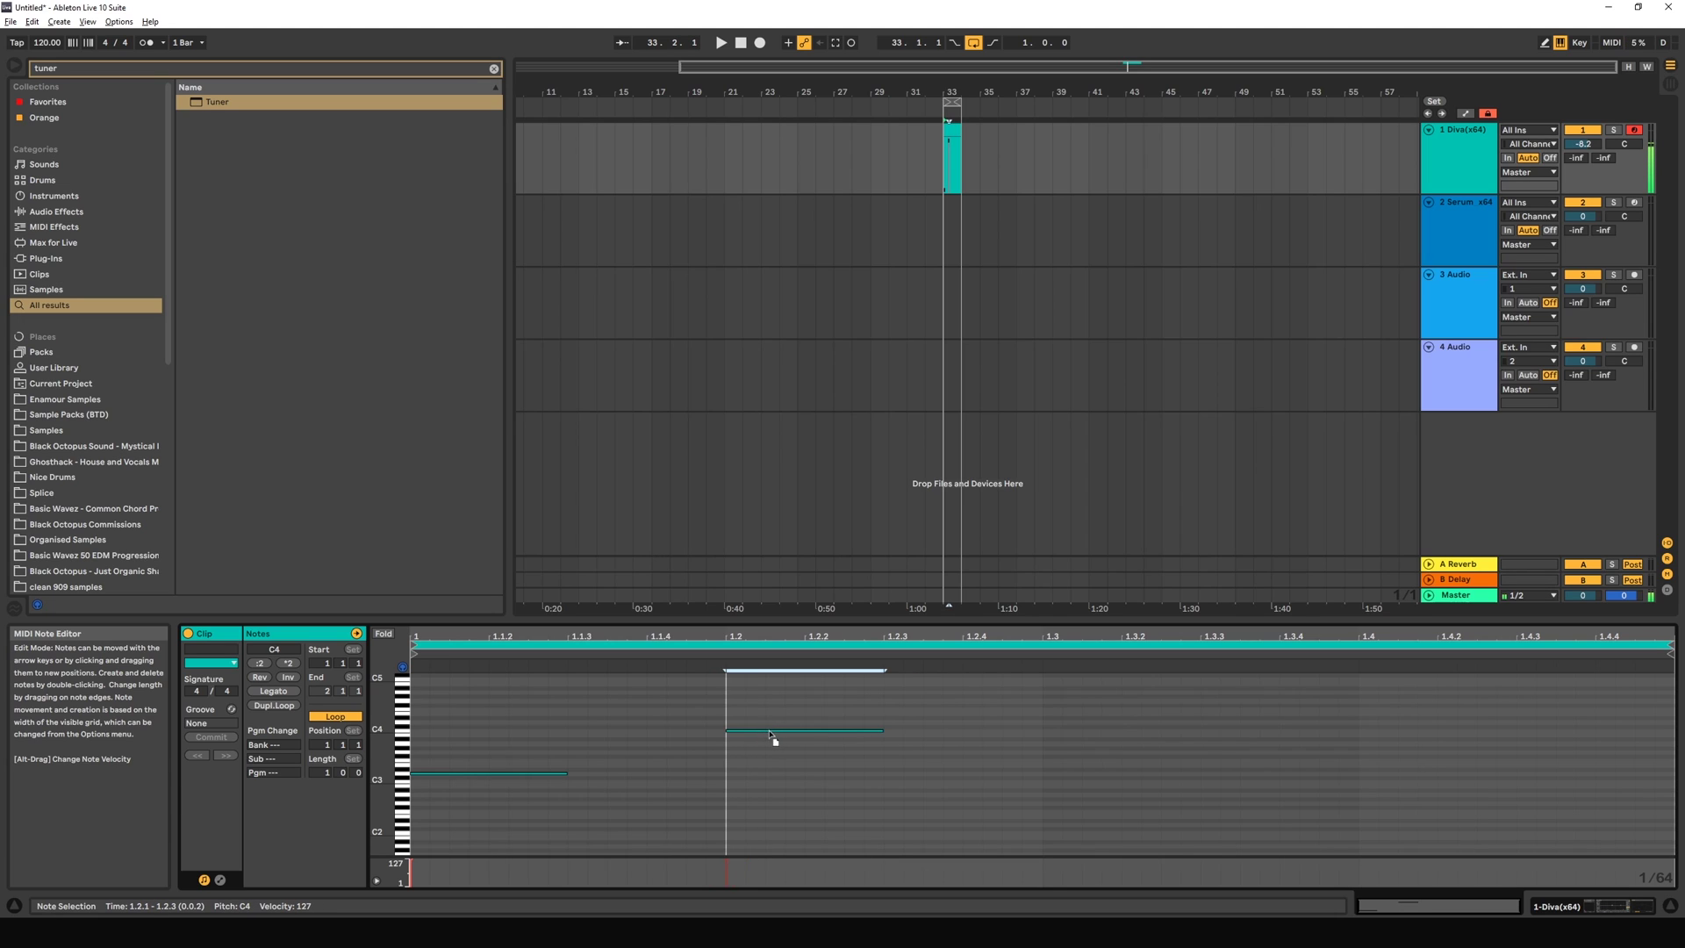
{"action": "key", "text": "space"}
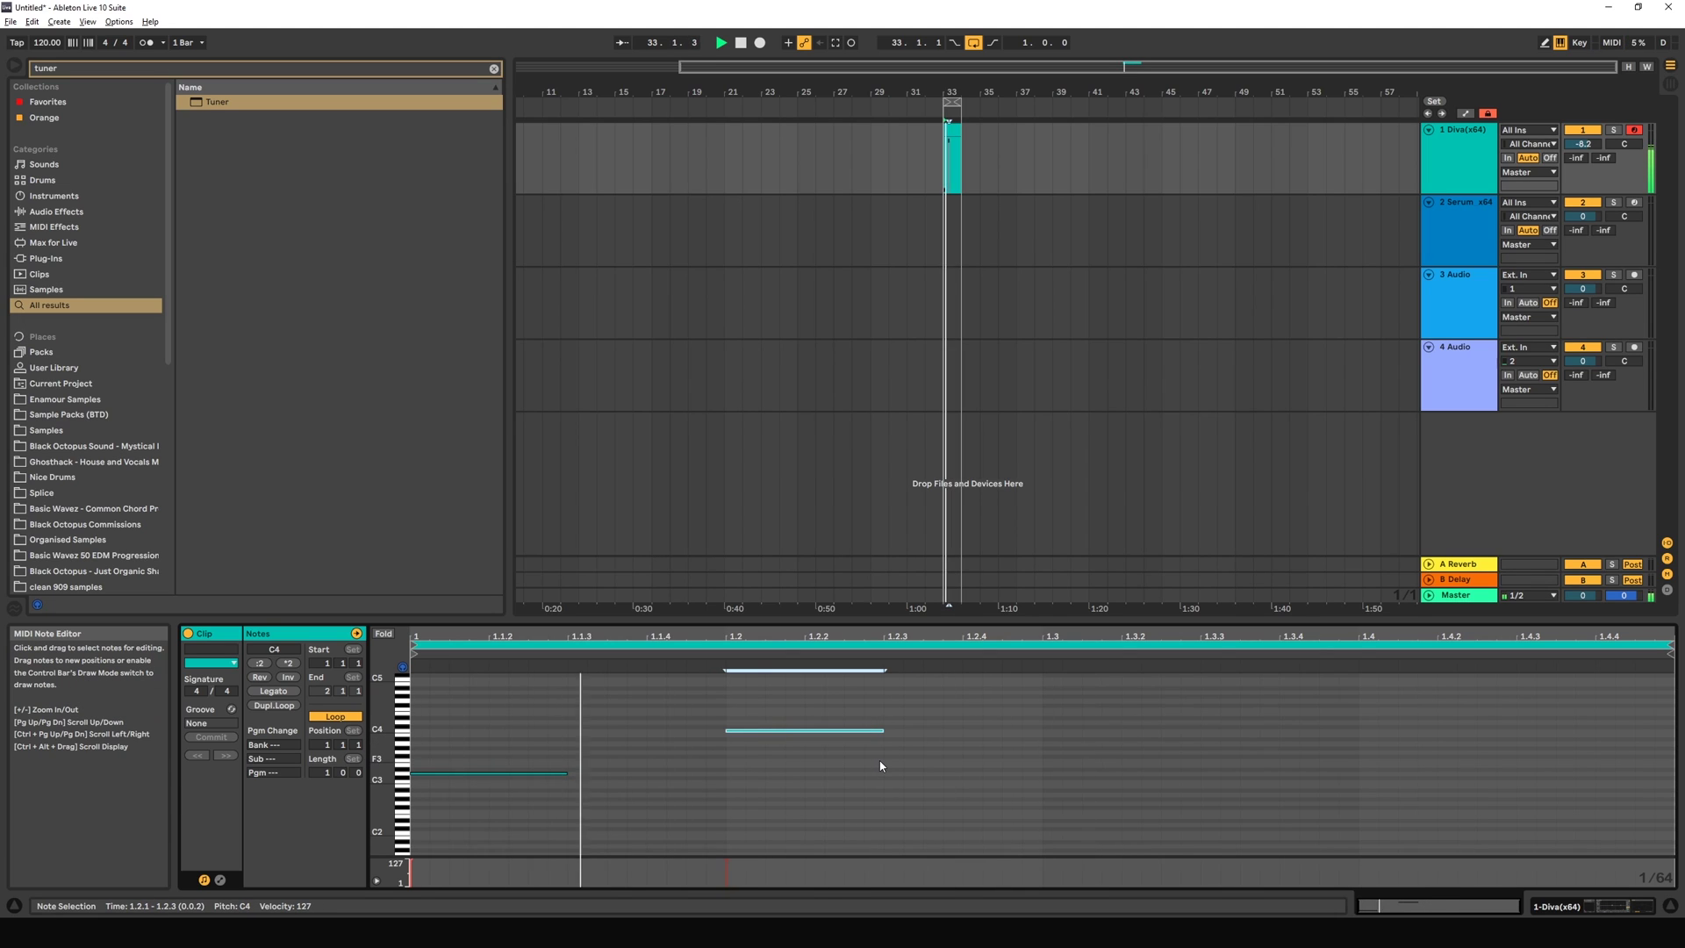
{"action": "key", "text": "space"}
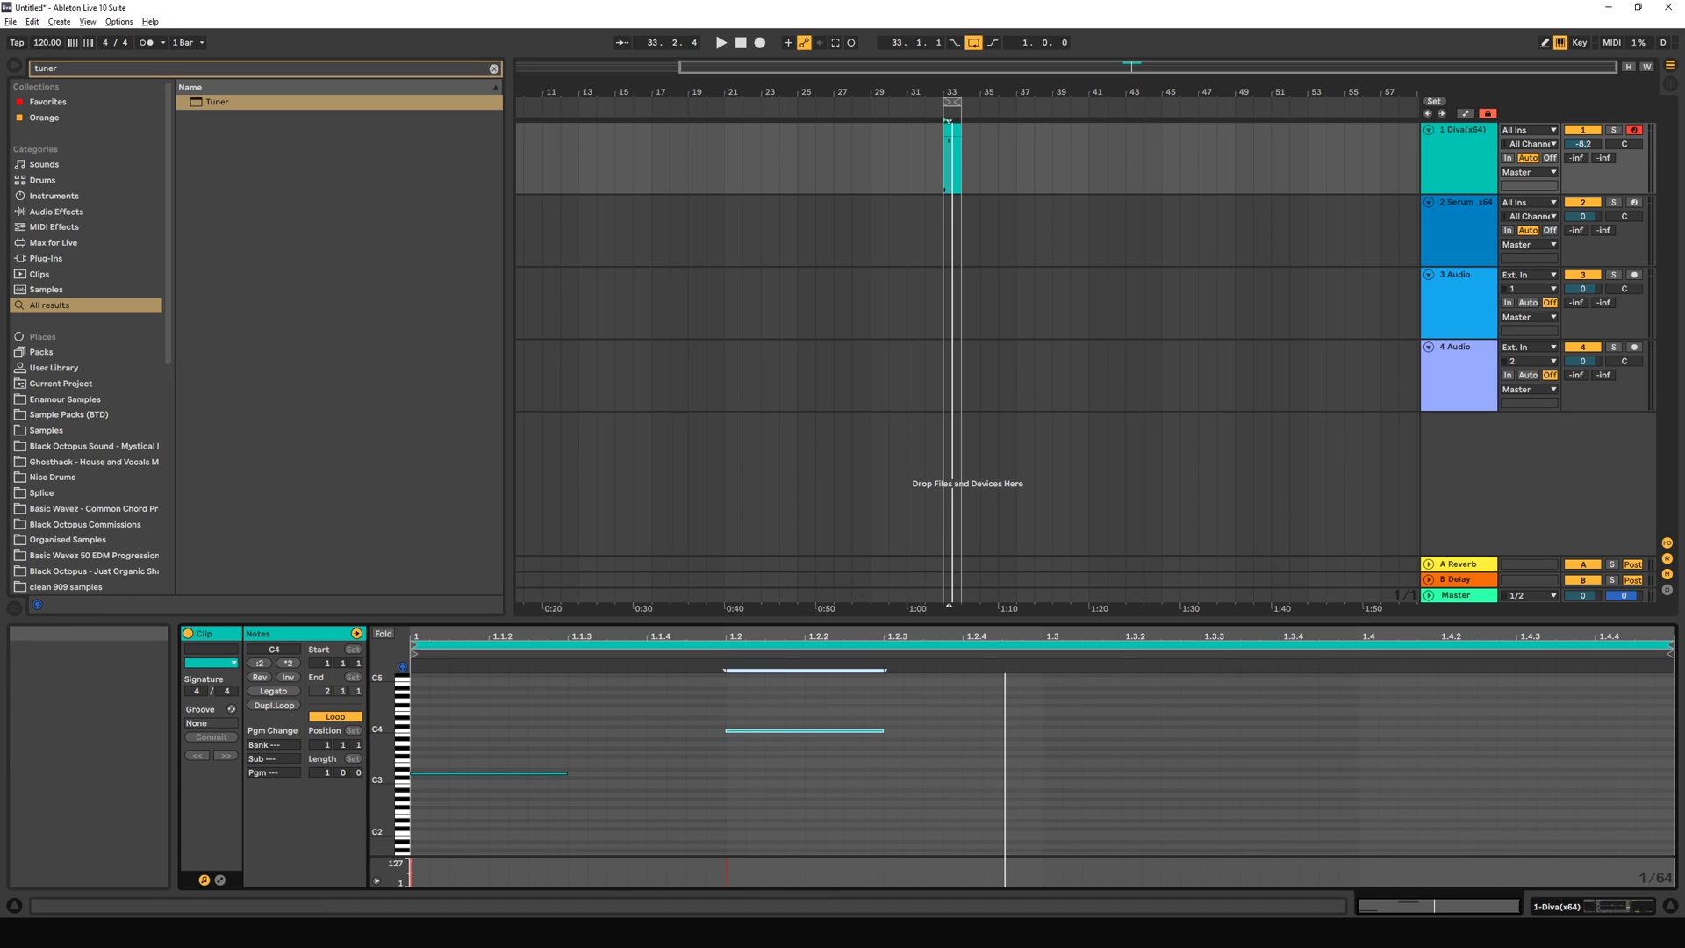
Step: Show the track's devices, reopen Diva above the EQ Eight and Tuner, and play the clip in poly2 mode
{"action": "key", "text": "shift+Tab"}
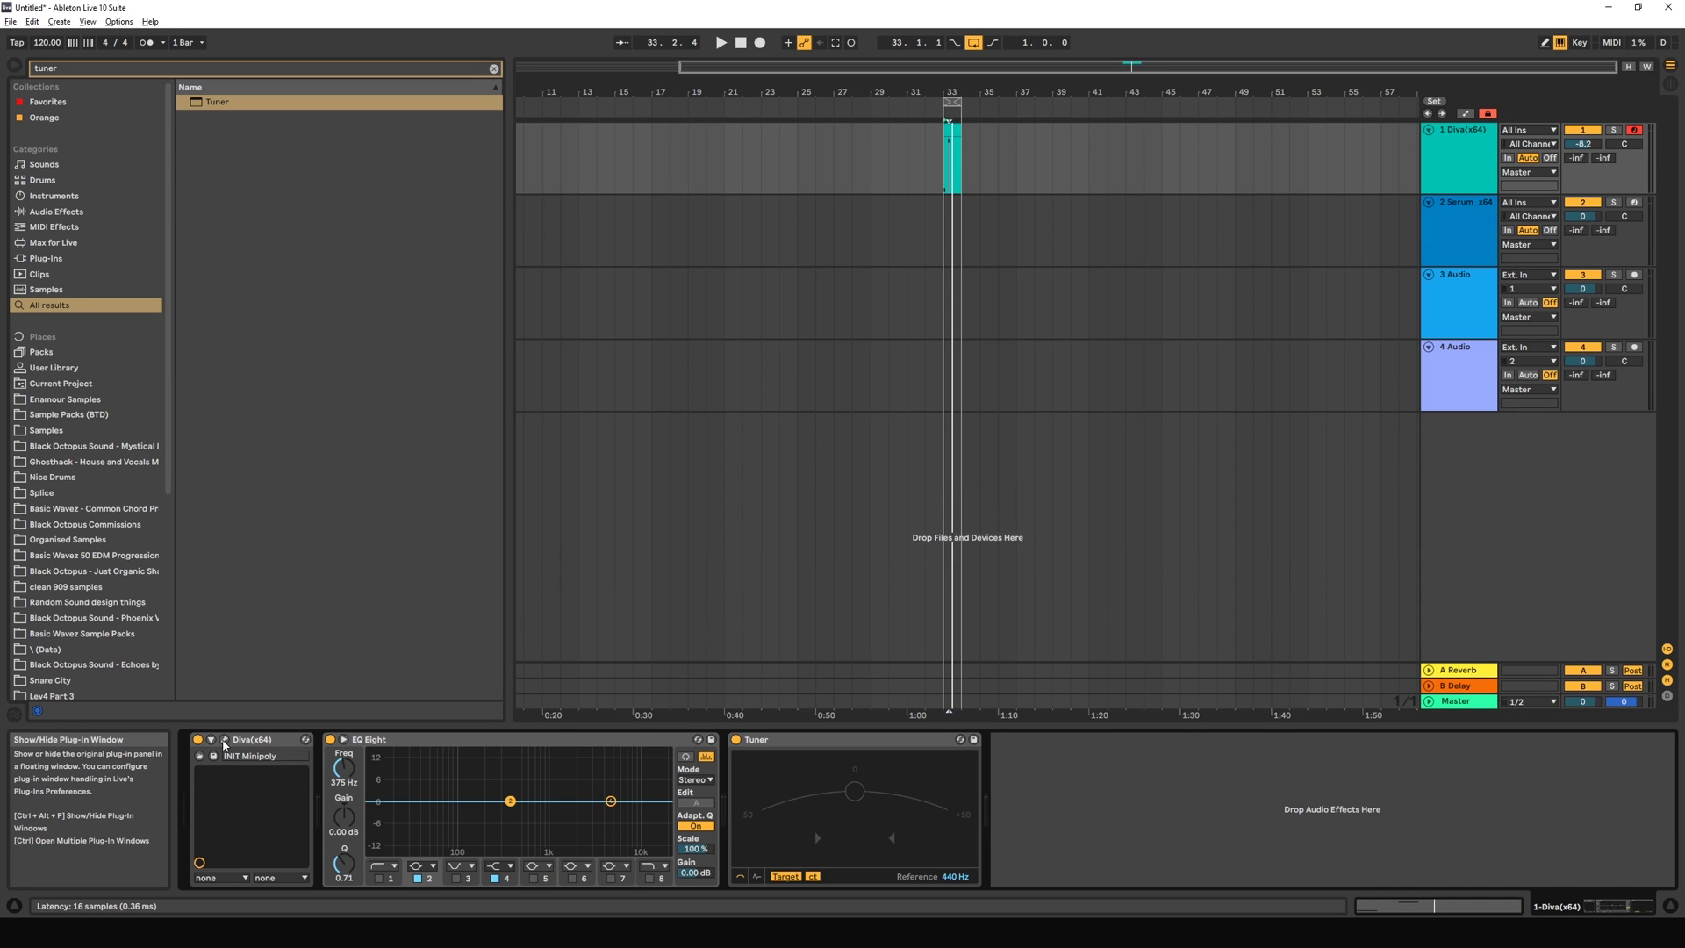
{"action": "left_click", "coordinate": [224, 741]}
{"action": "left_click_drag", "start_coordinate": [1149, 237], "coordinate": [877, 193]}
{"action": "mouse_move", "coordinate": [990, 406]}
{"action": "key", "text": "space"}
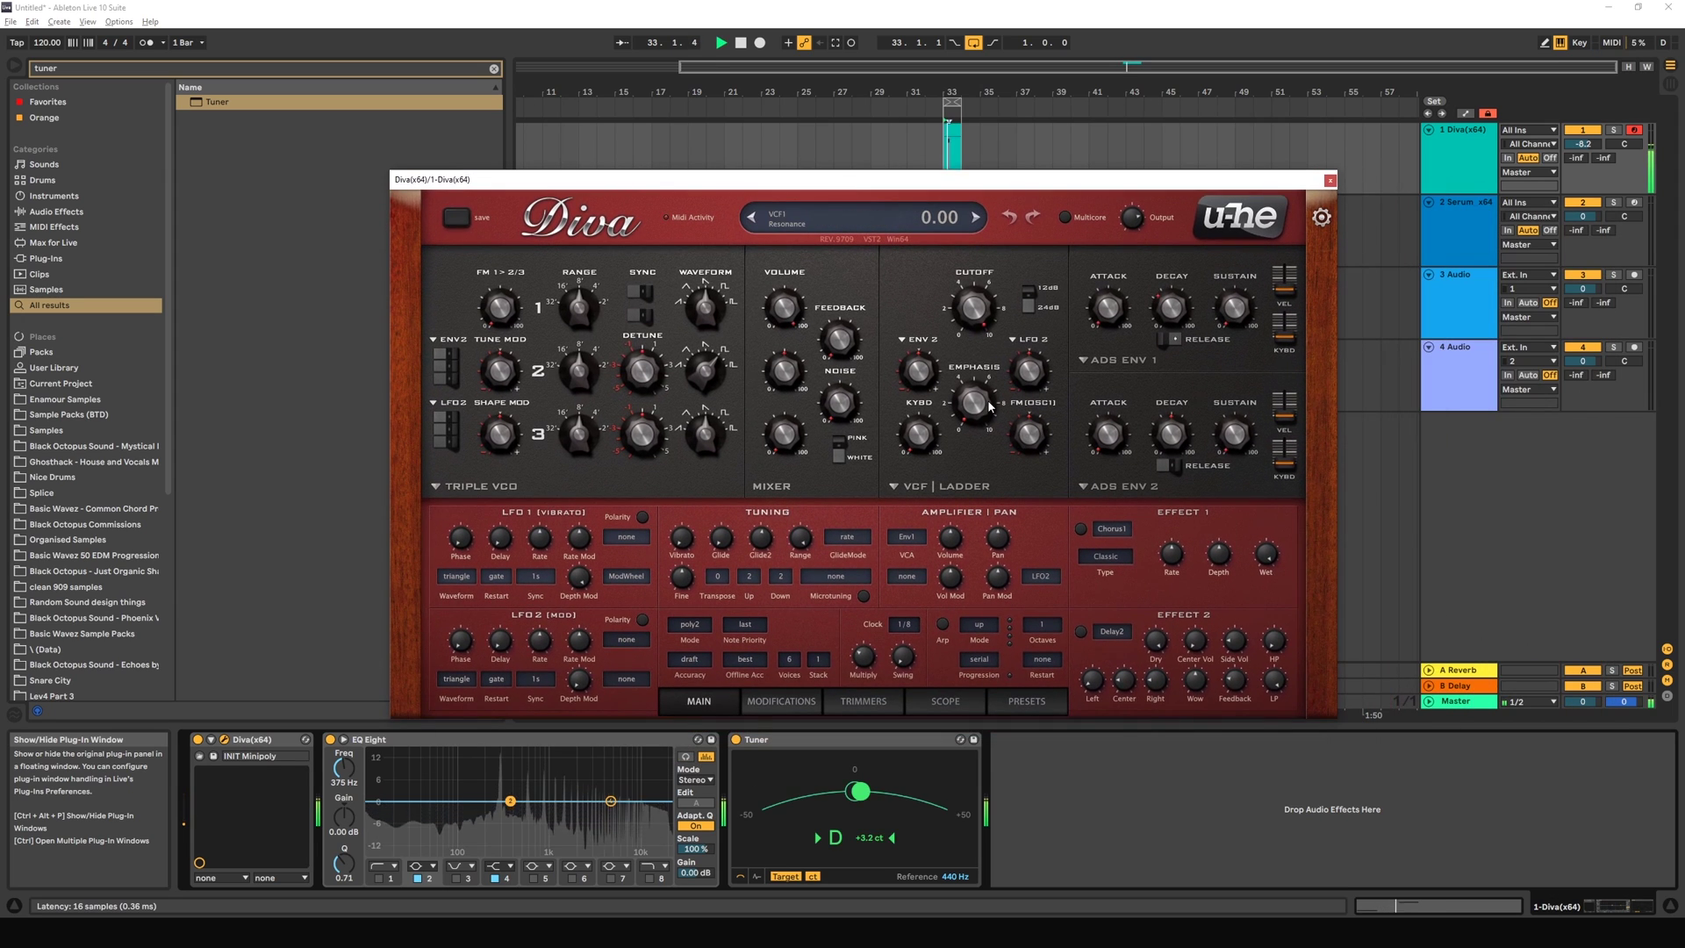
{"action": "key", "text": "space"}
Step: Set the voice mode to poly, play the clip for comparison, and return the voice mode to poly2
{"action": "left_click", "coordinate": [709, 639]}
{"action": "left_click", "coordinate": [724, 654]}
{"action": "key", "text": "space"}
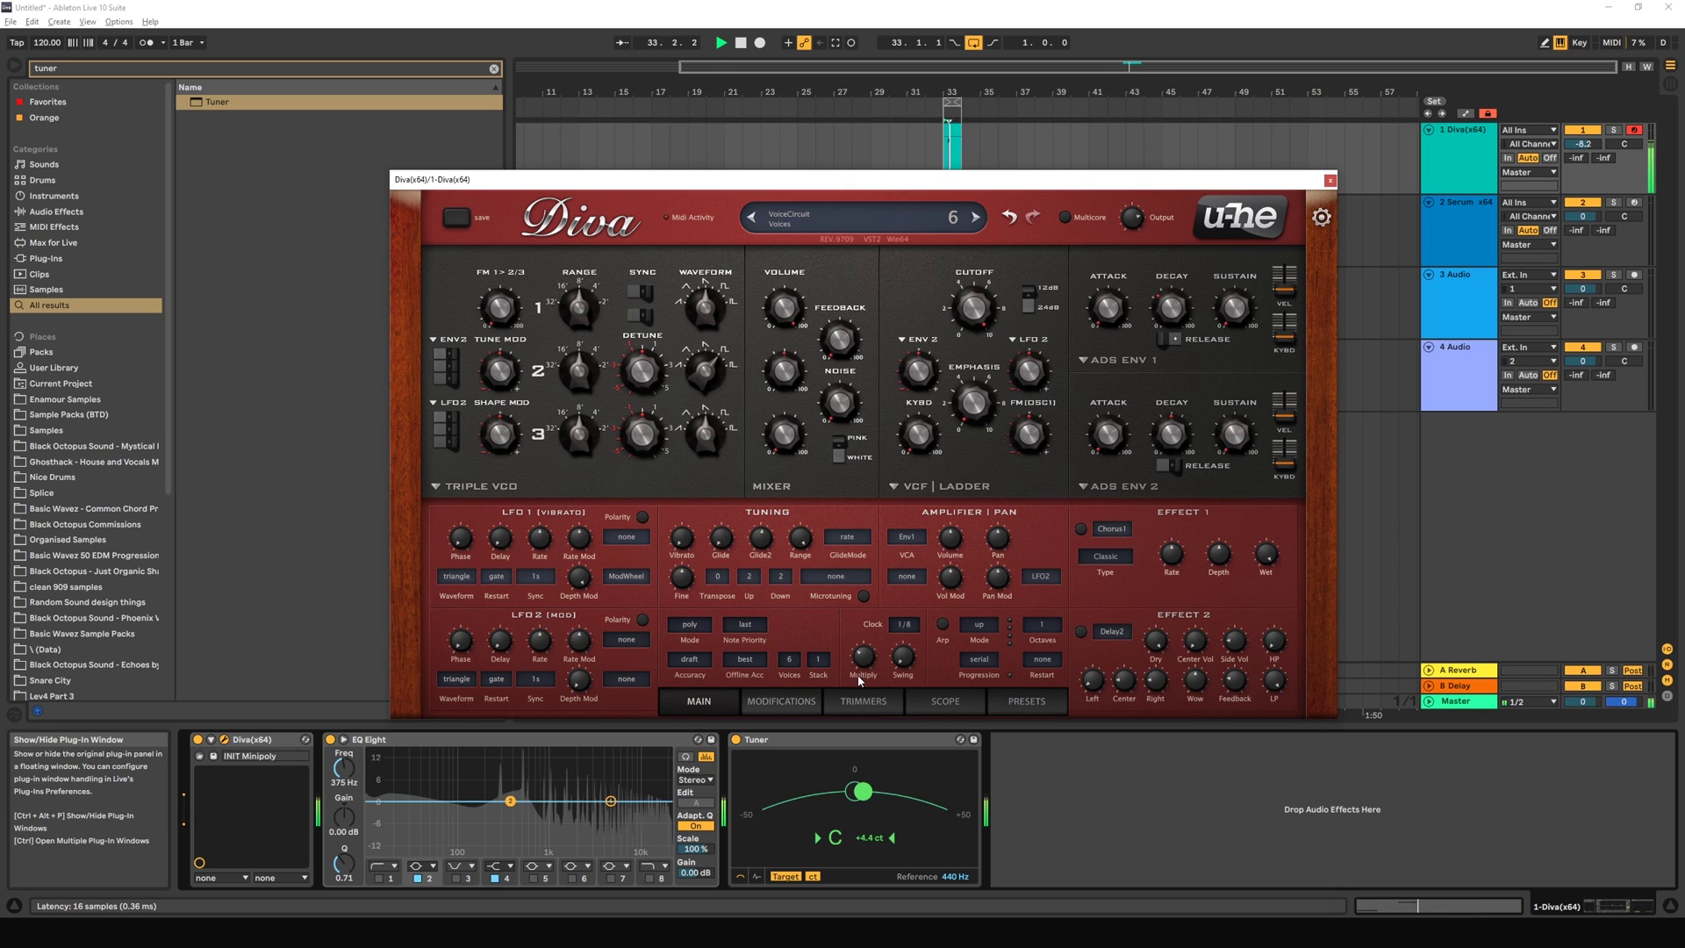
{"action": "key", "text": "space"}
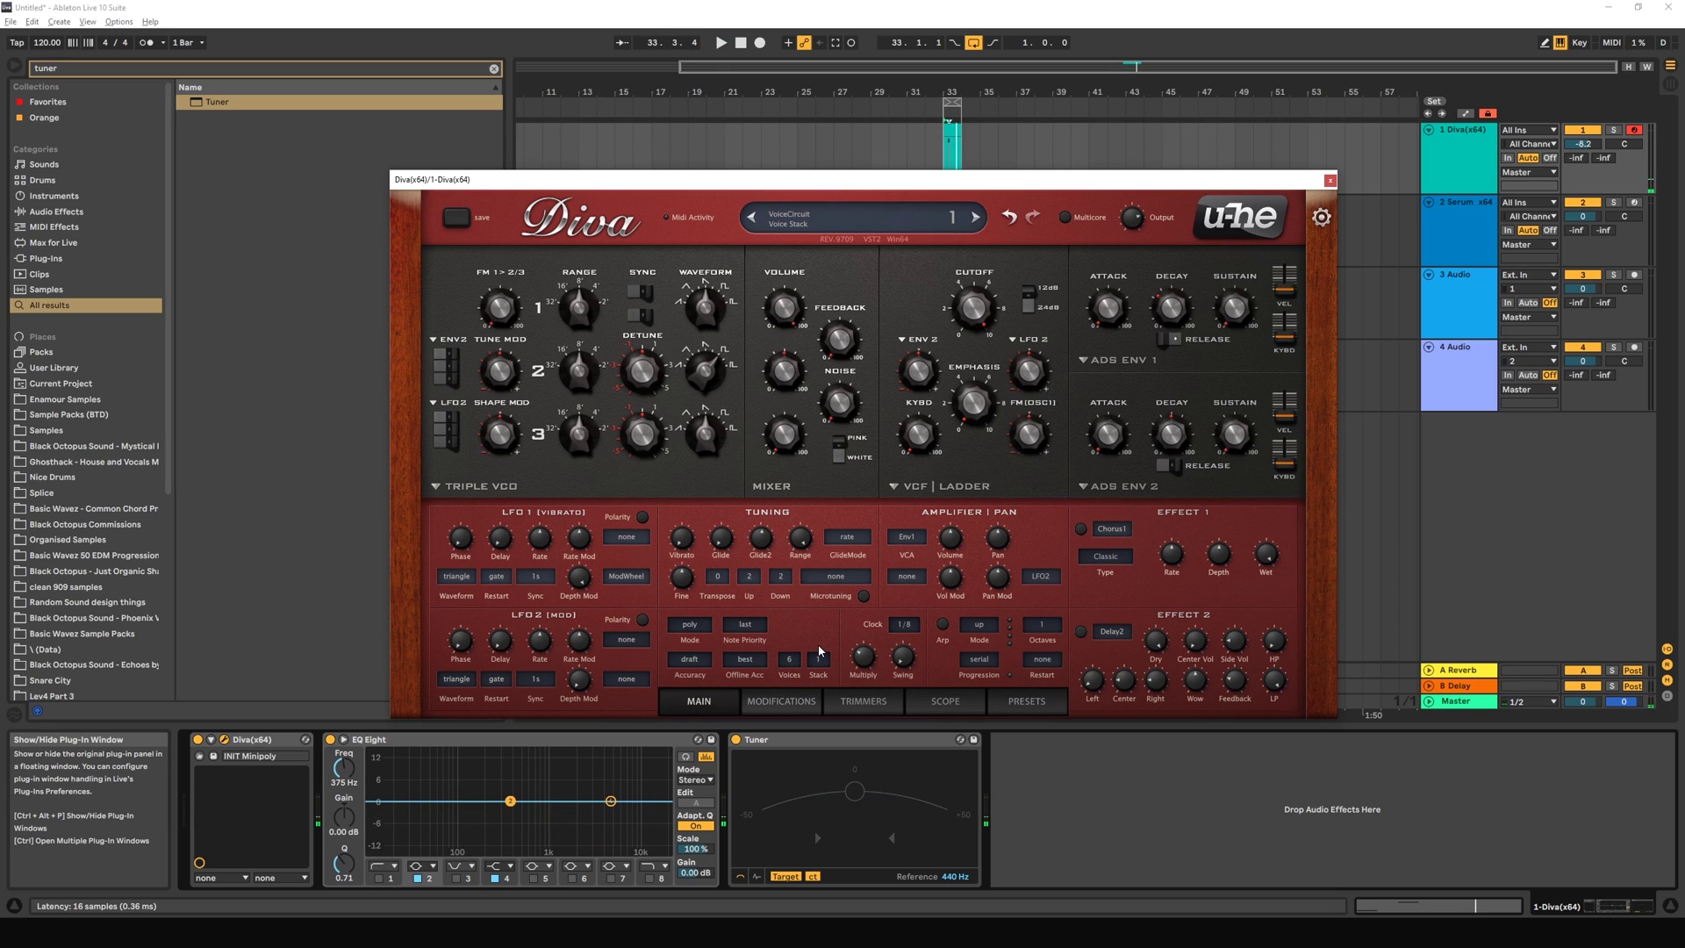
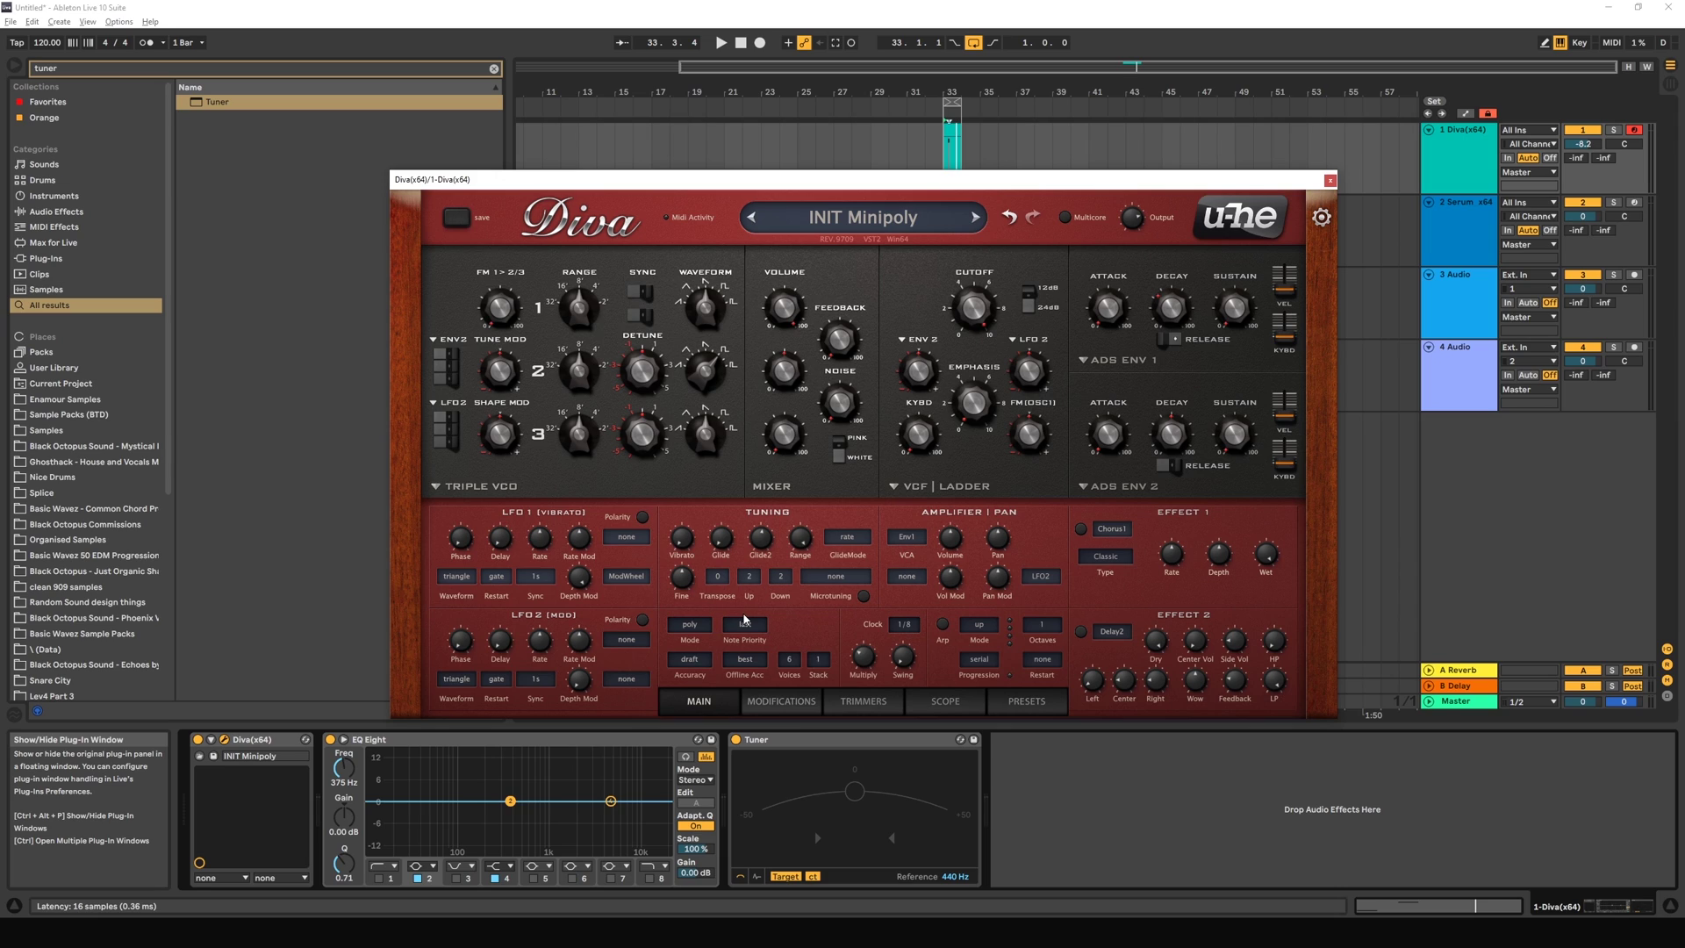
{"action": "left_click", "coordinate": [690, 624]}
{"action": "left_click", "coordinate": [736, 696]}
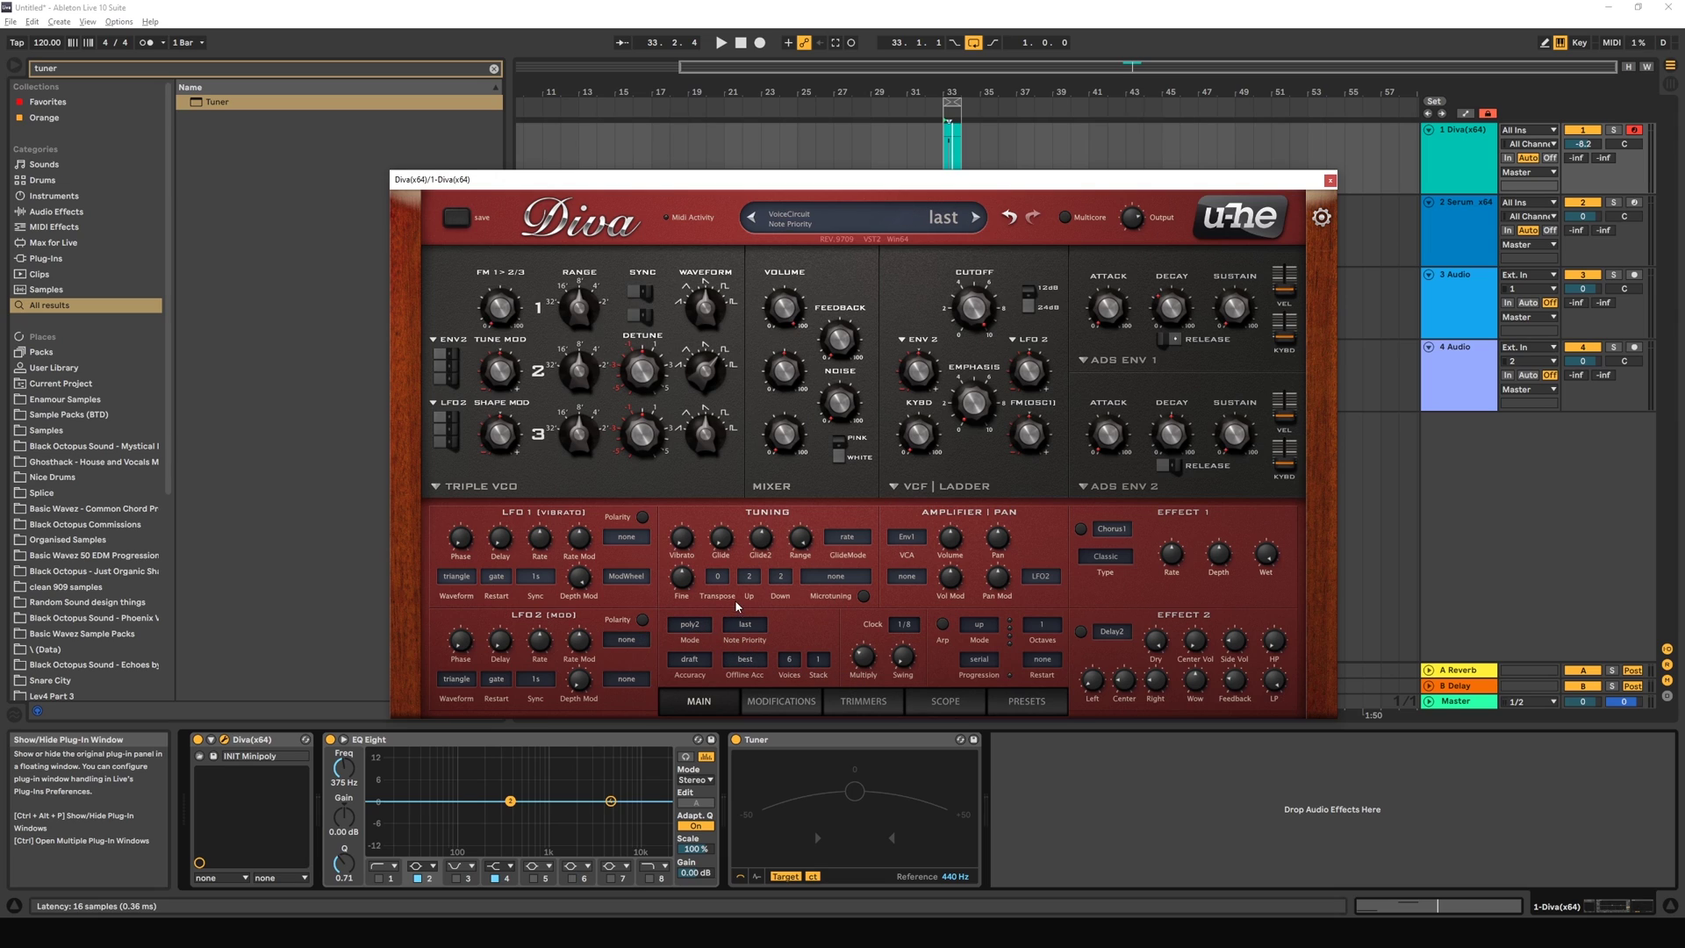
Step: Compare the divine and draft Accuracy settings during playback and leave Accuracy on divine
{"action": "left_click", "coordinate": [693, 666]}
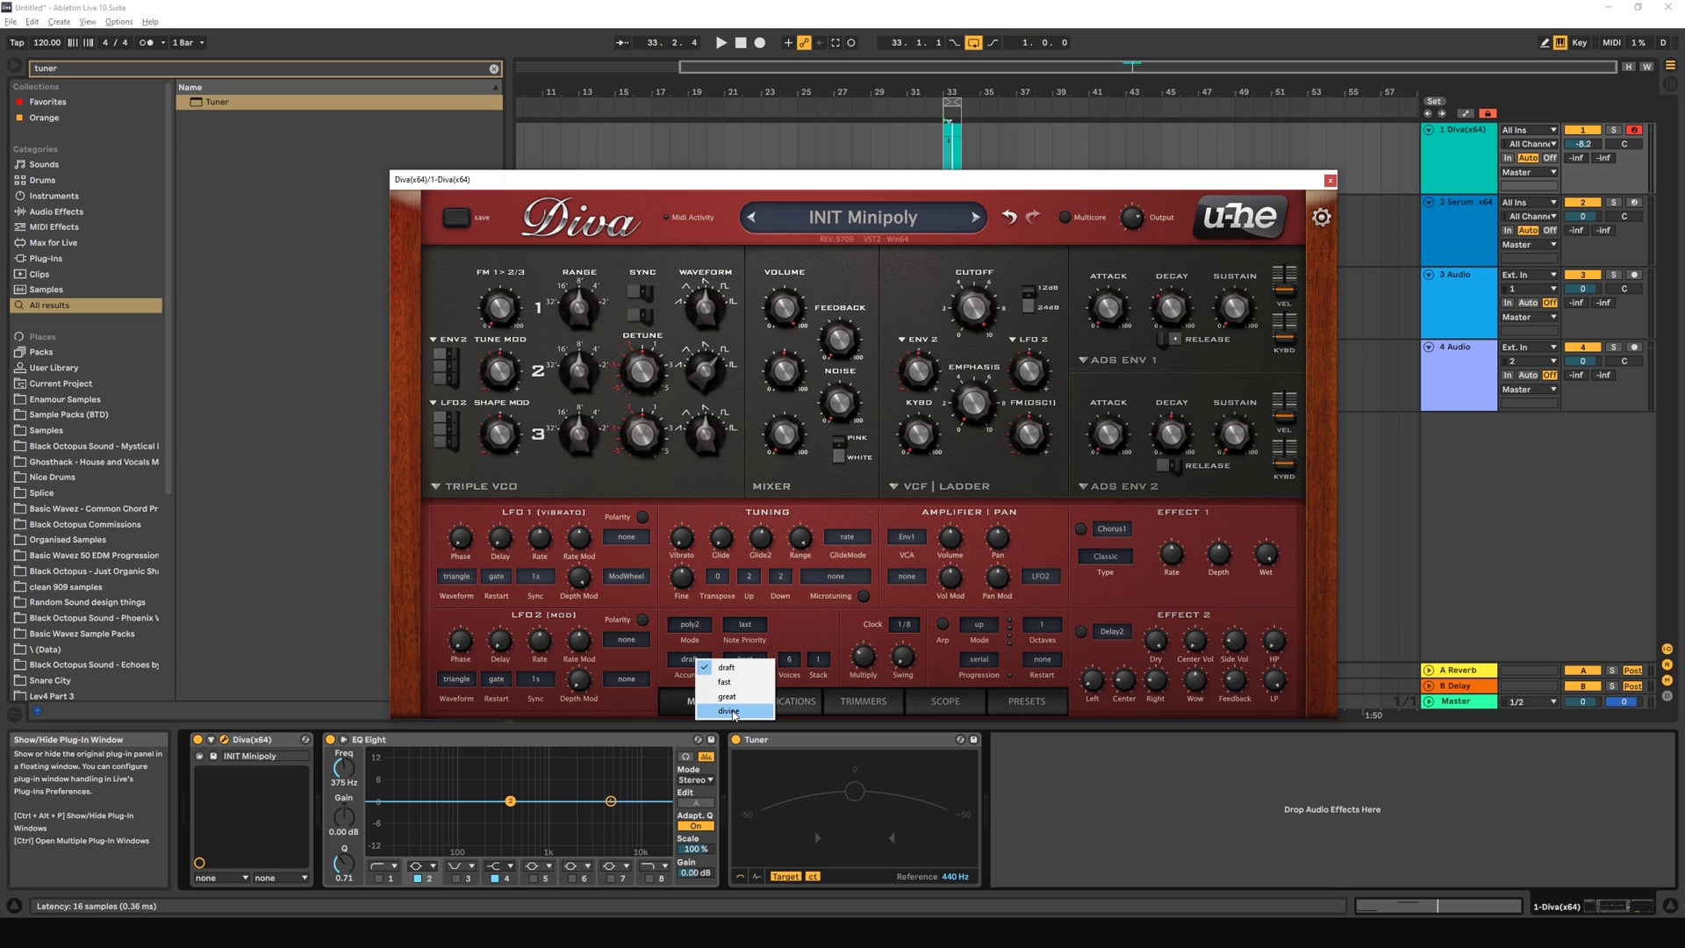
{"action": "left_click", "coordinate": [733, 714]}
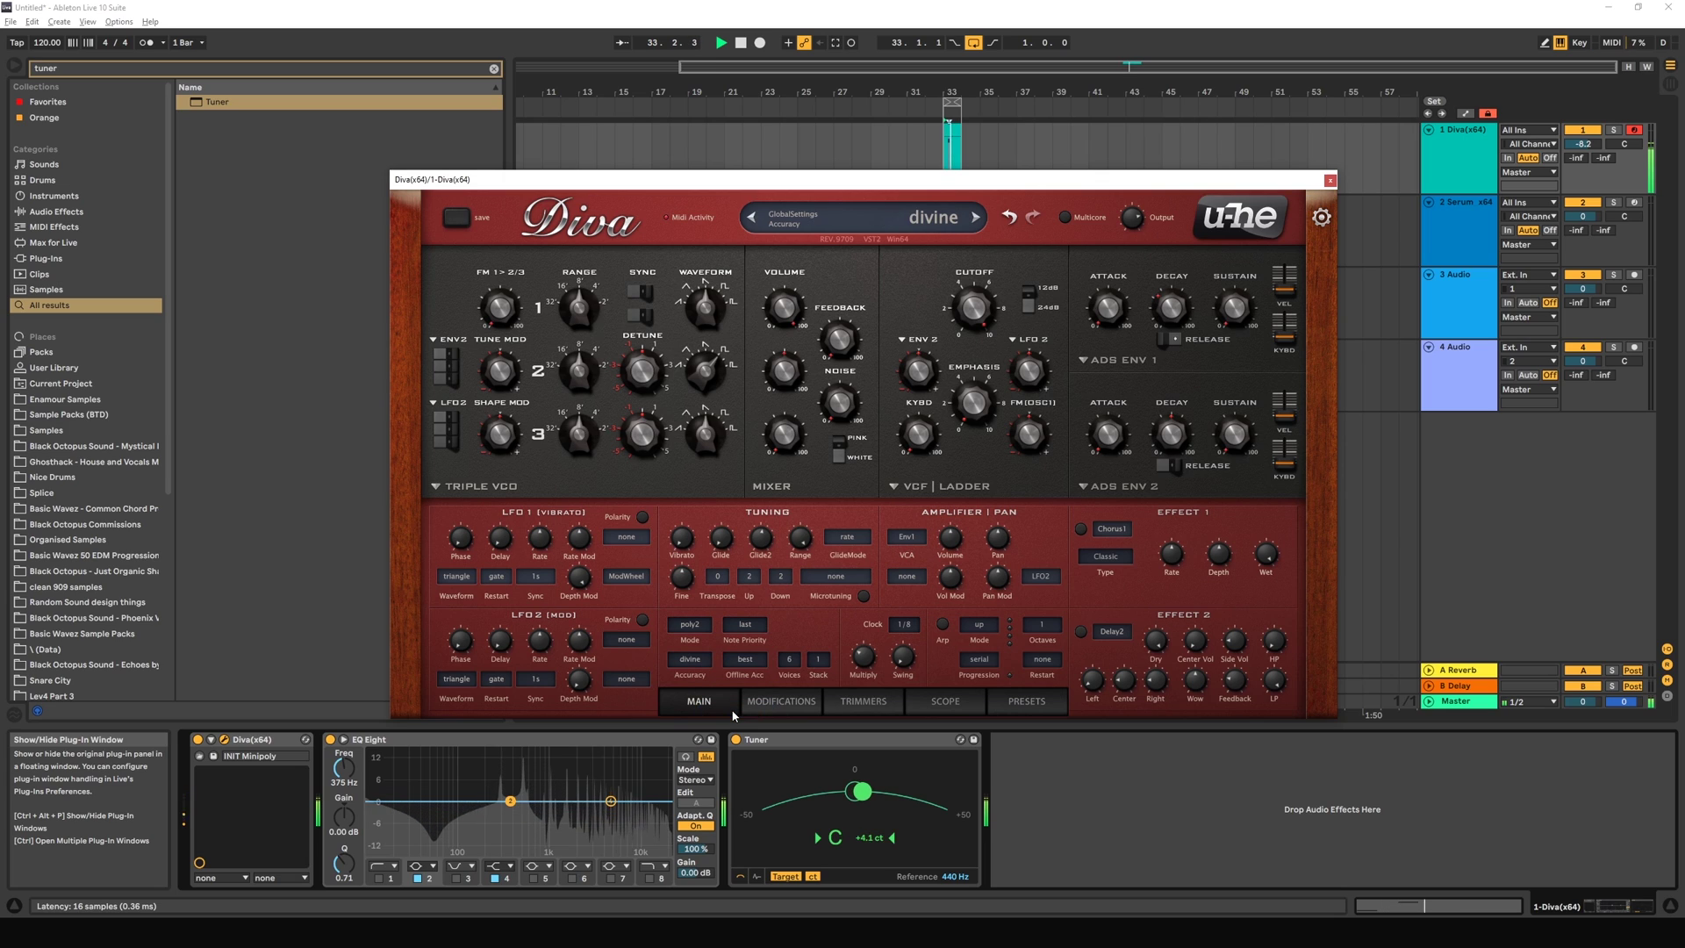
{"action": "left_click", "coordinate": [698, 660]}
{"action": "left_click", "coordinate": [718, 684]}
{"action": "left_click", "coordinate": [695, 663]}
{"action": "left_click", "coordinate": [700, 669]}
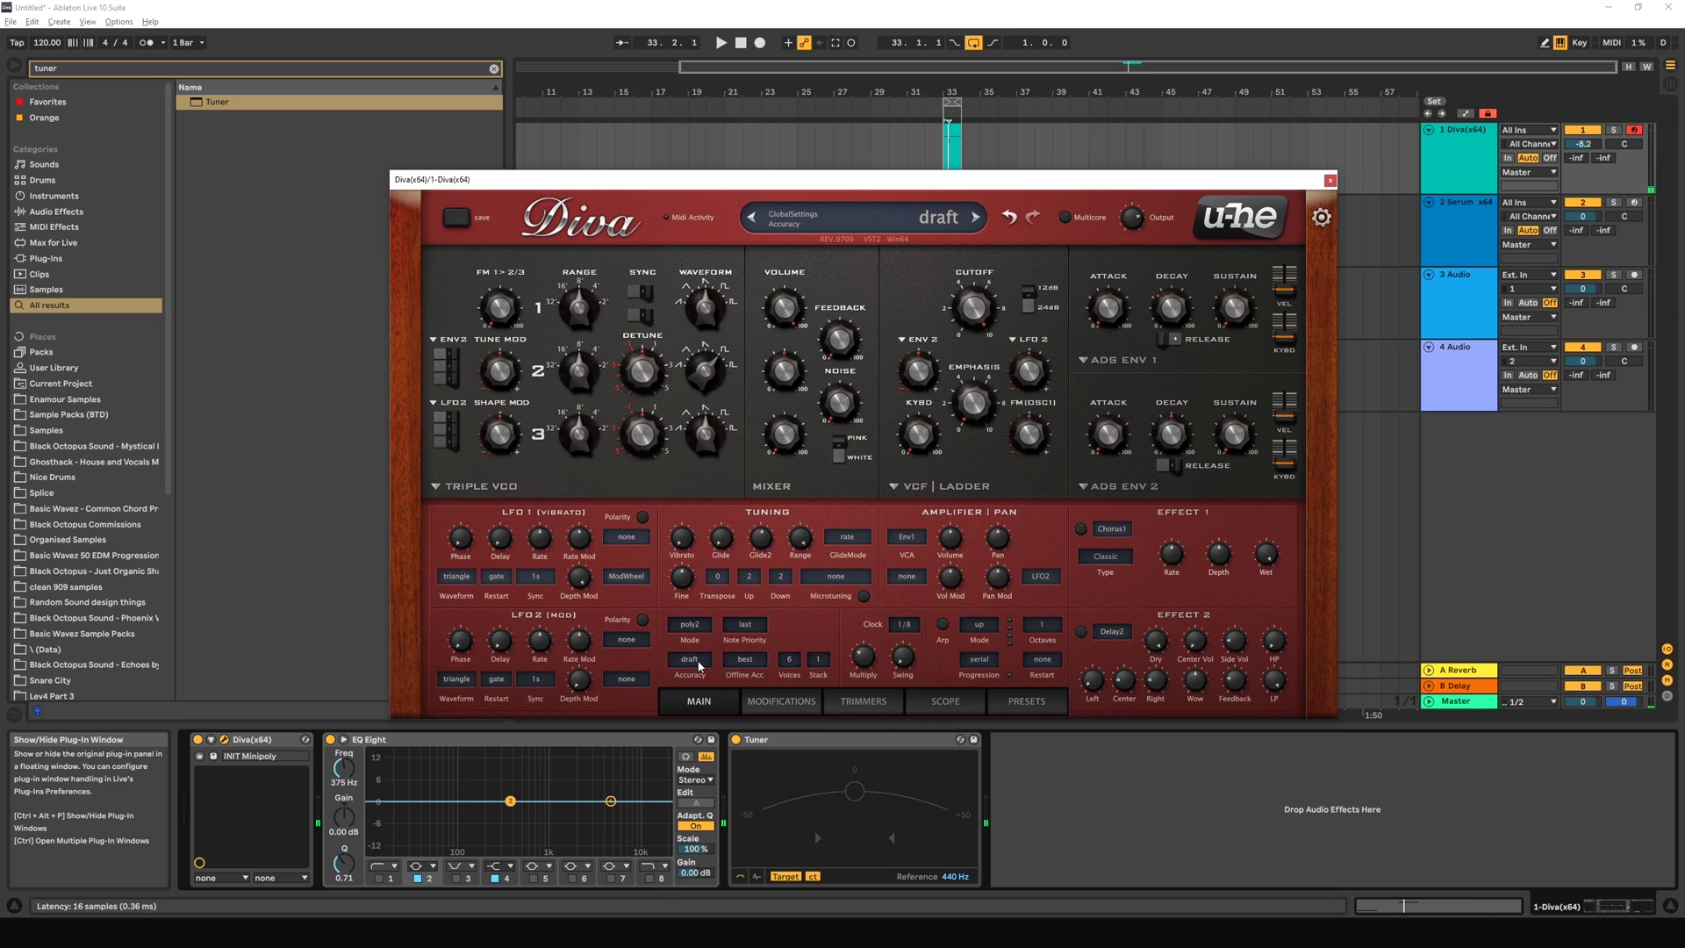
{"action": "left_click", "coordinate": [699, 665]}
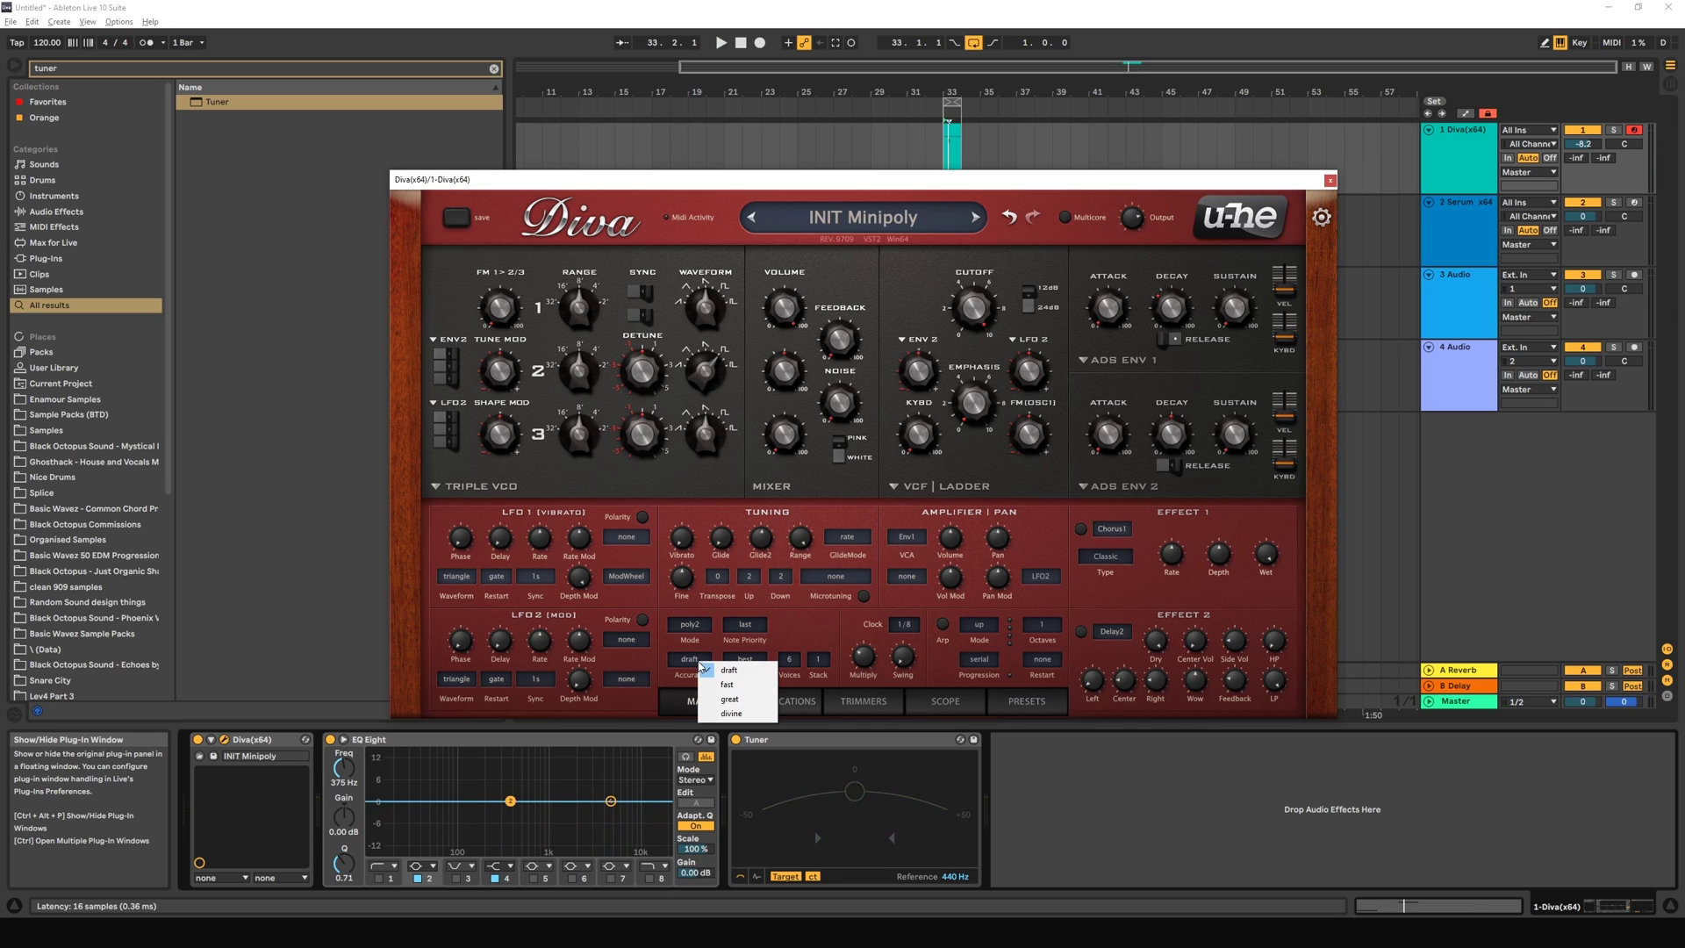
{"action": "left_click", "coordinate": [728, 714]}
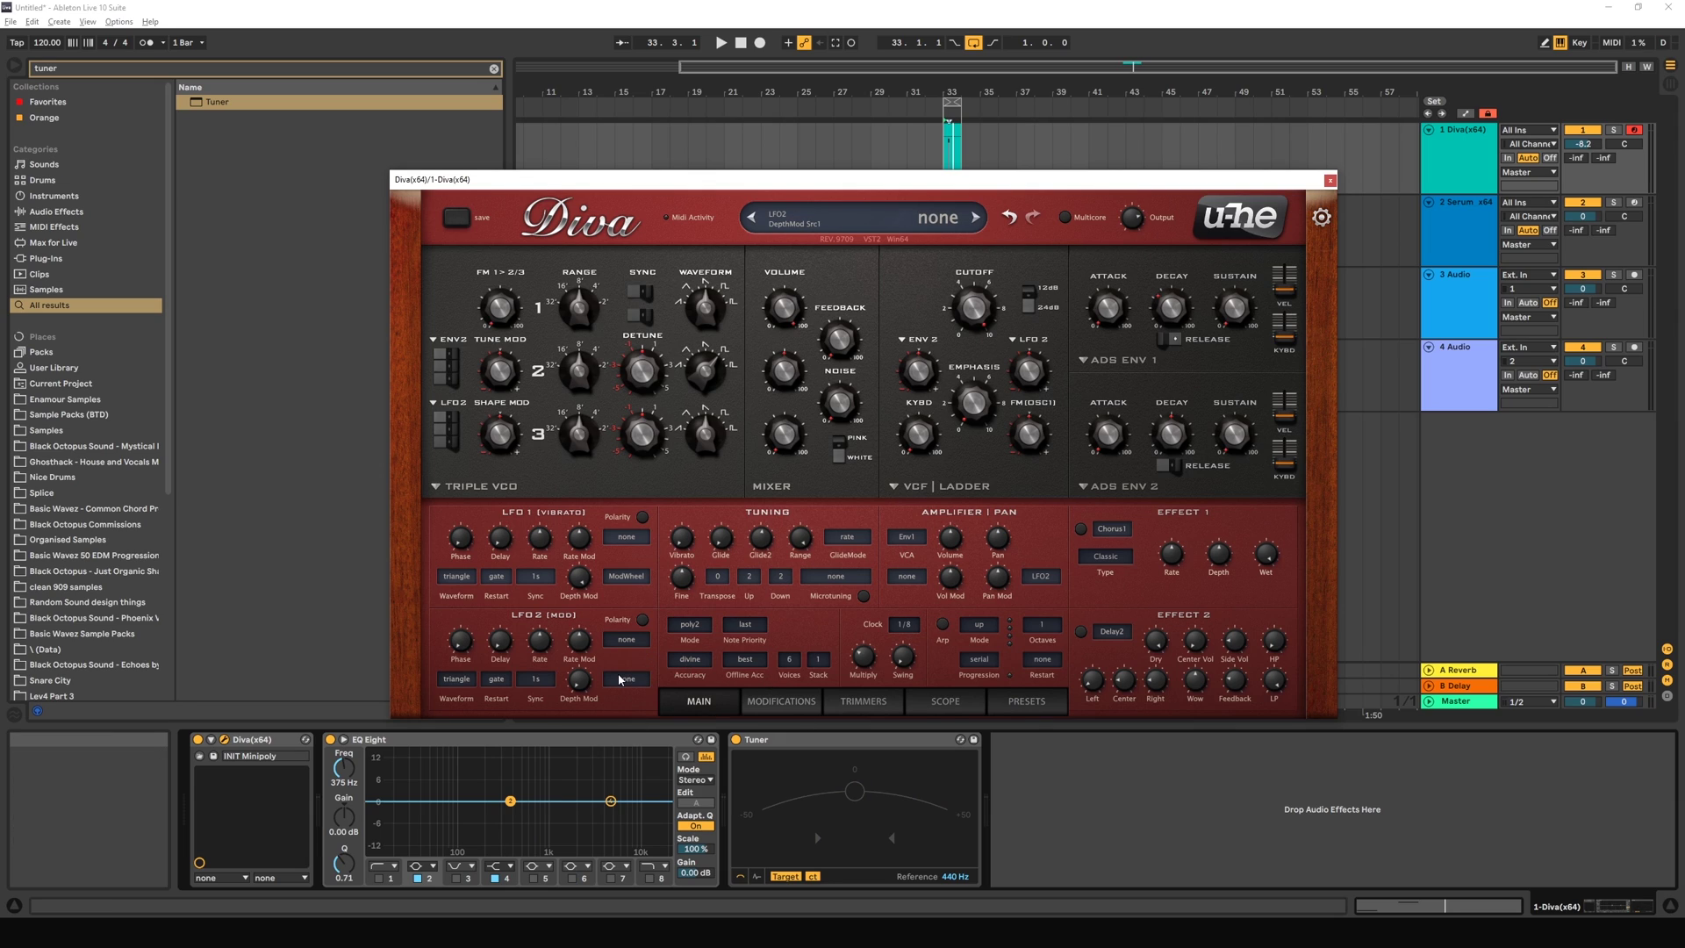
Step: Examine the Accuracy options from draft to divine and the Offline Acc options same and best
{"action": "left_click", "coordinate": [694, 659]}
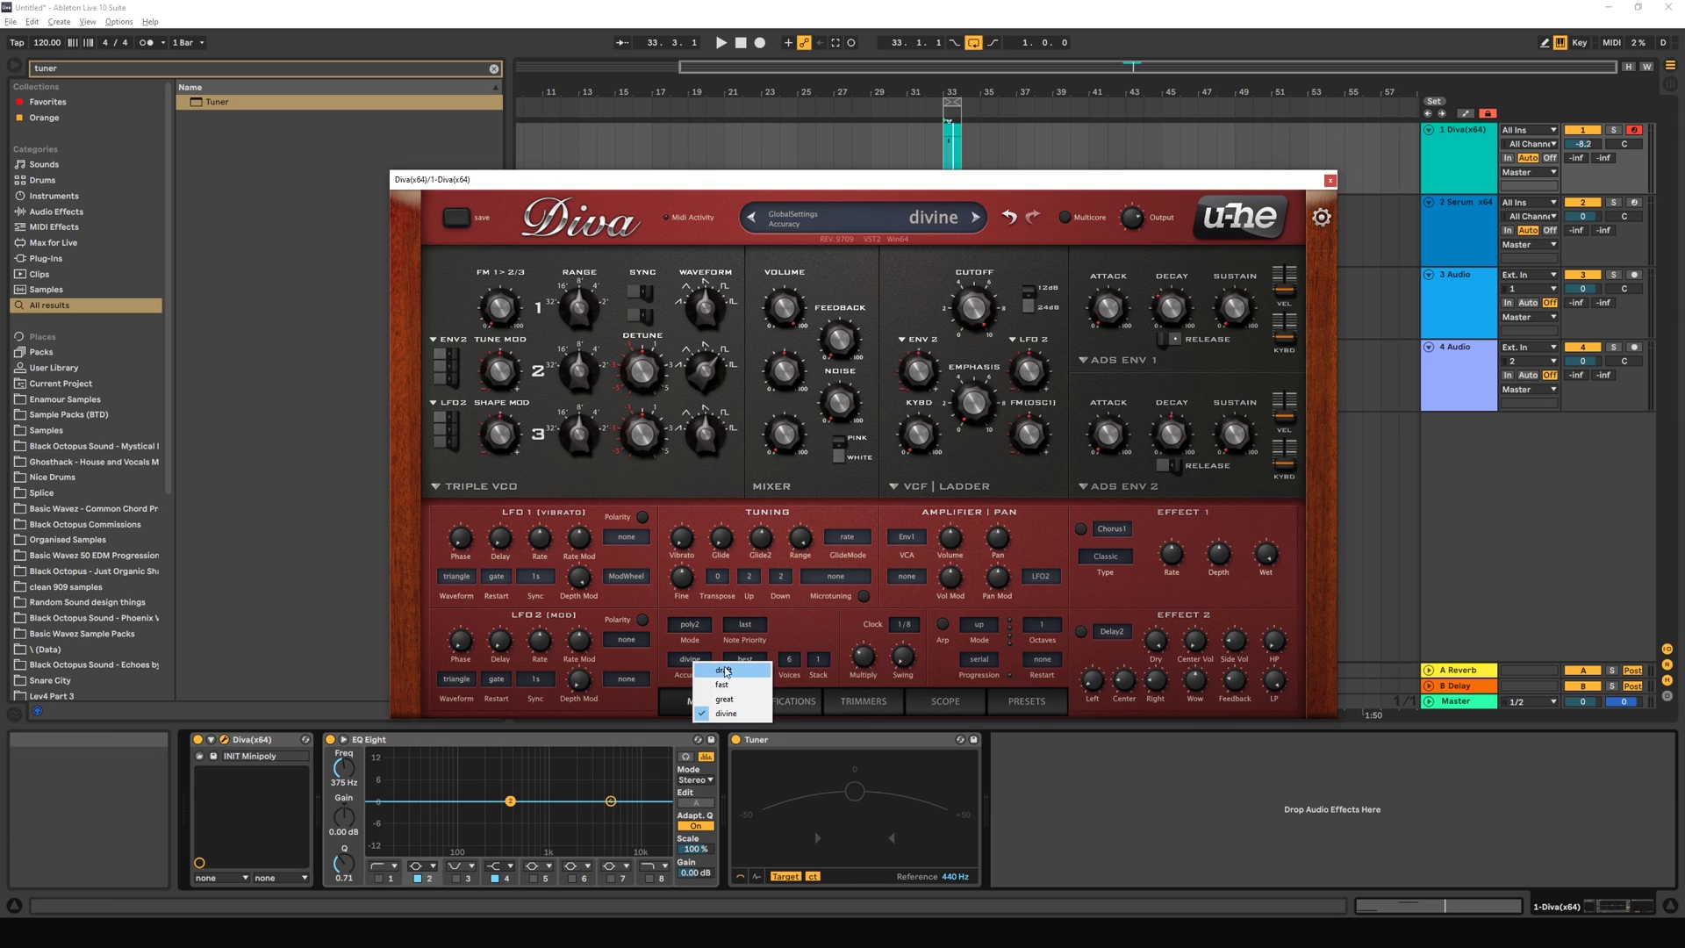
{"action": "left_click", "coordinate": [736, 651]}
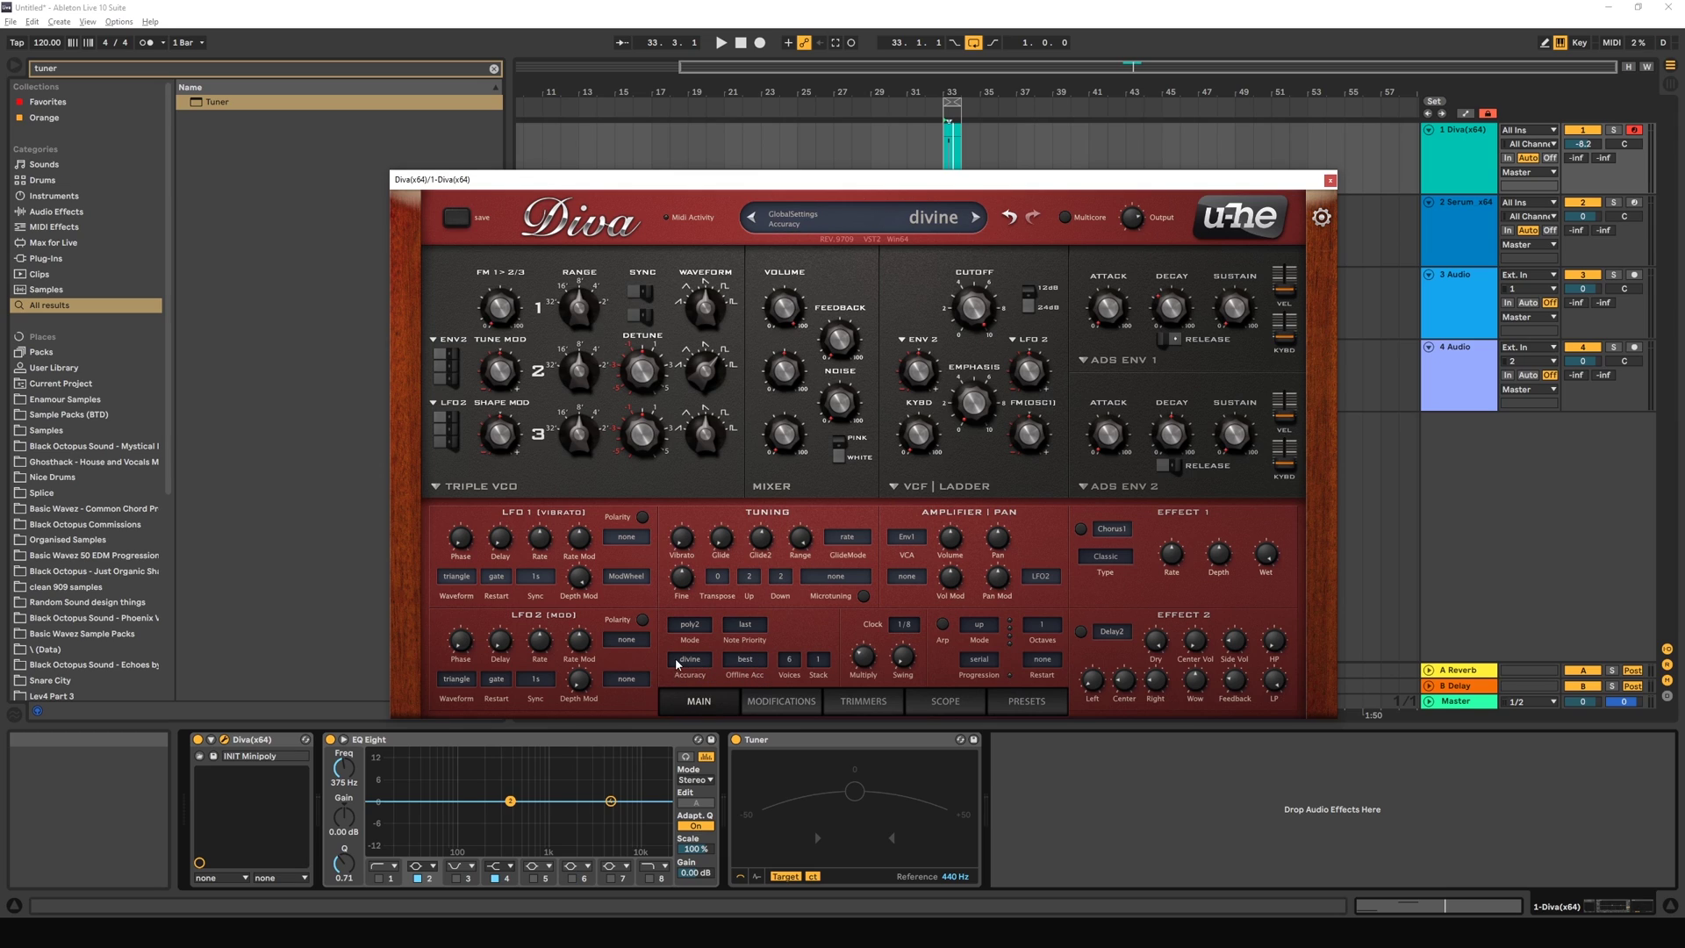
{"action": "left_click", "coordinate": [749, 661]}
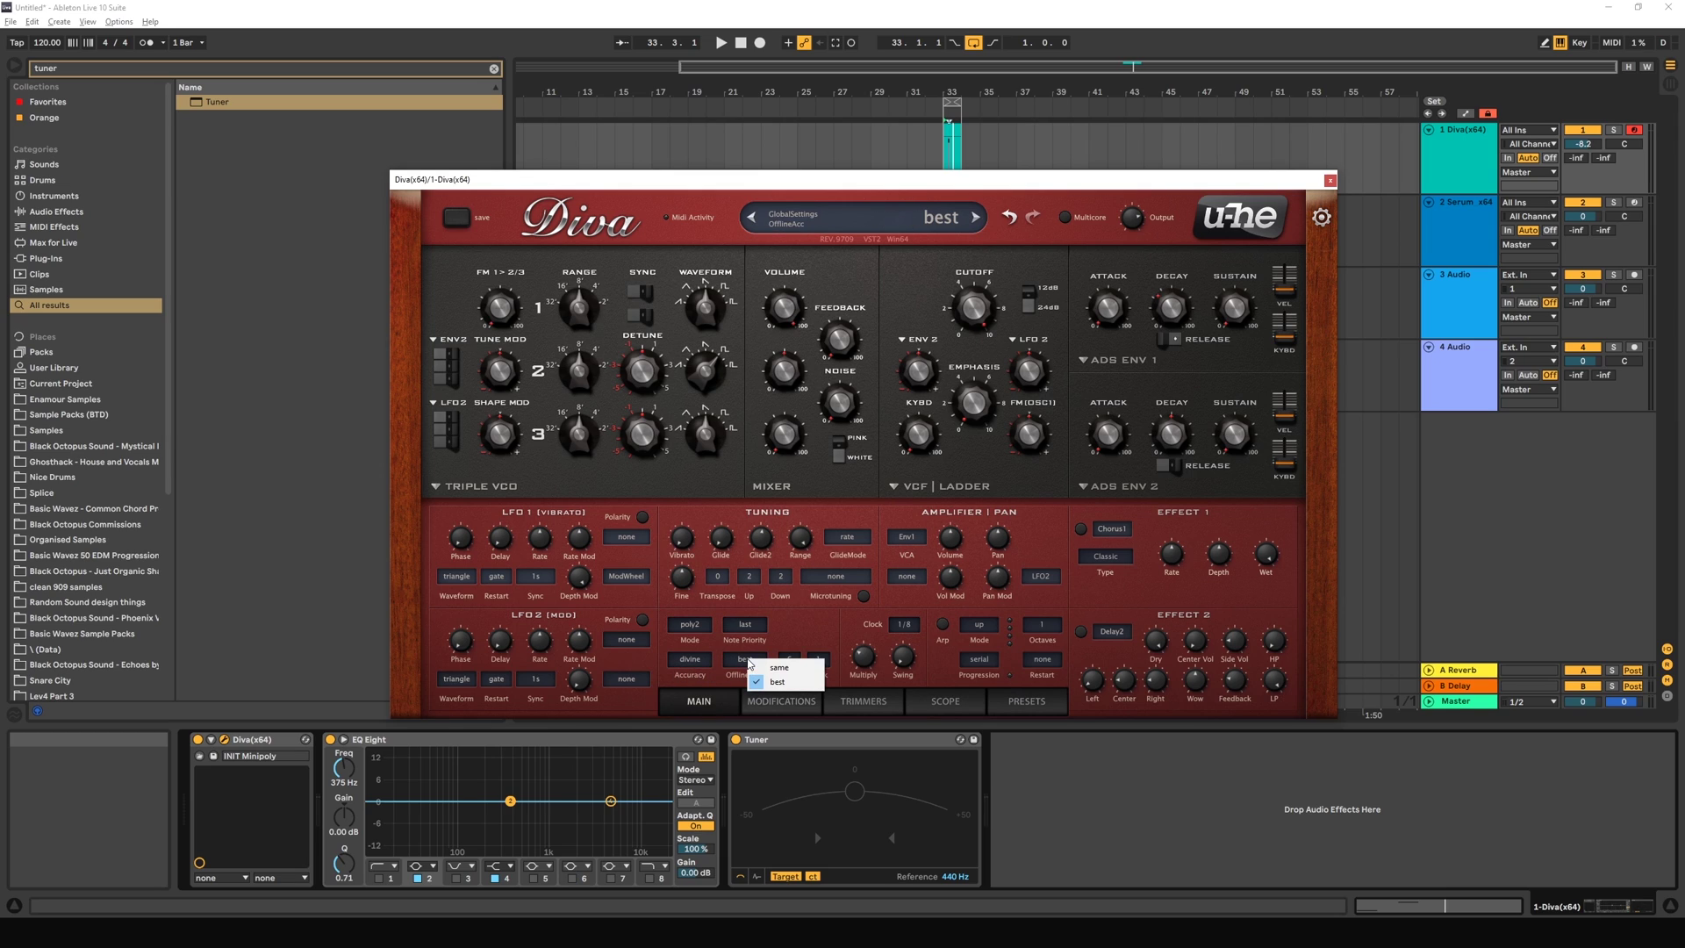
{"action": "left_click", "coordinate": [753, 664]}
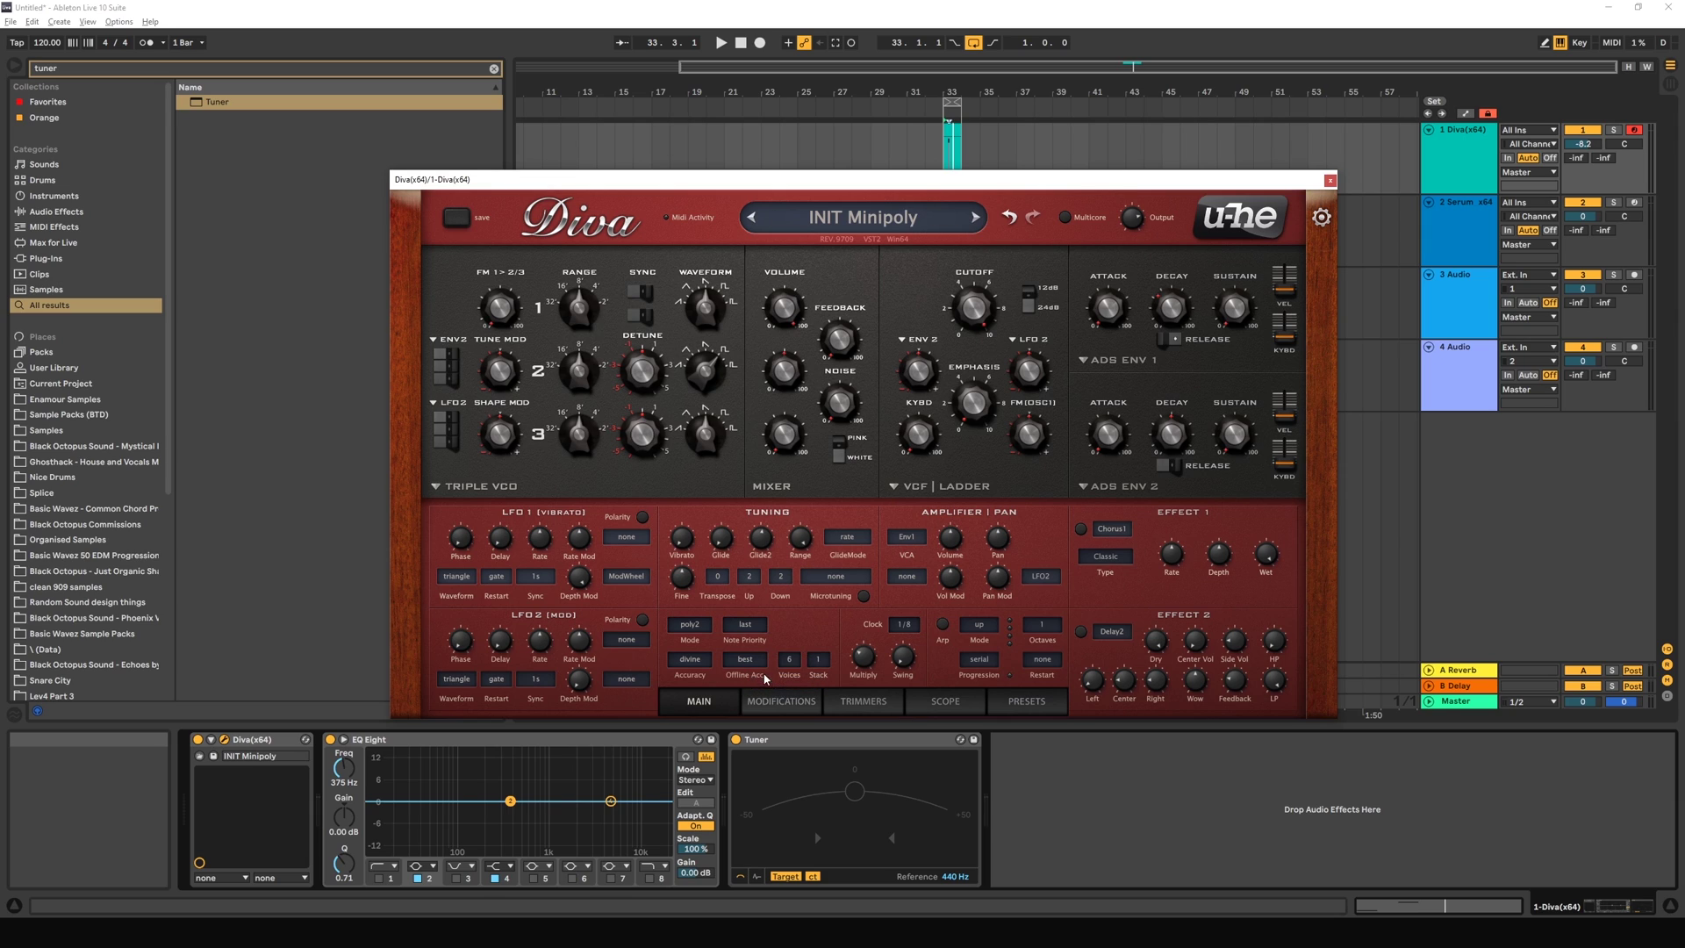
{"action": "left_click", "coordinate": [755, 664]}
{"action": "left_click", "coordinate": [702, 661]}
{"action": "left_click", "coordinate": [706, 664]}
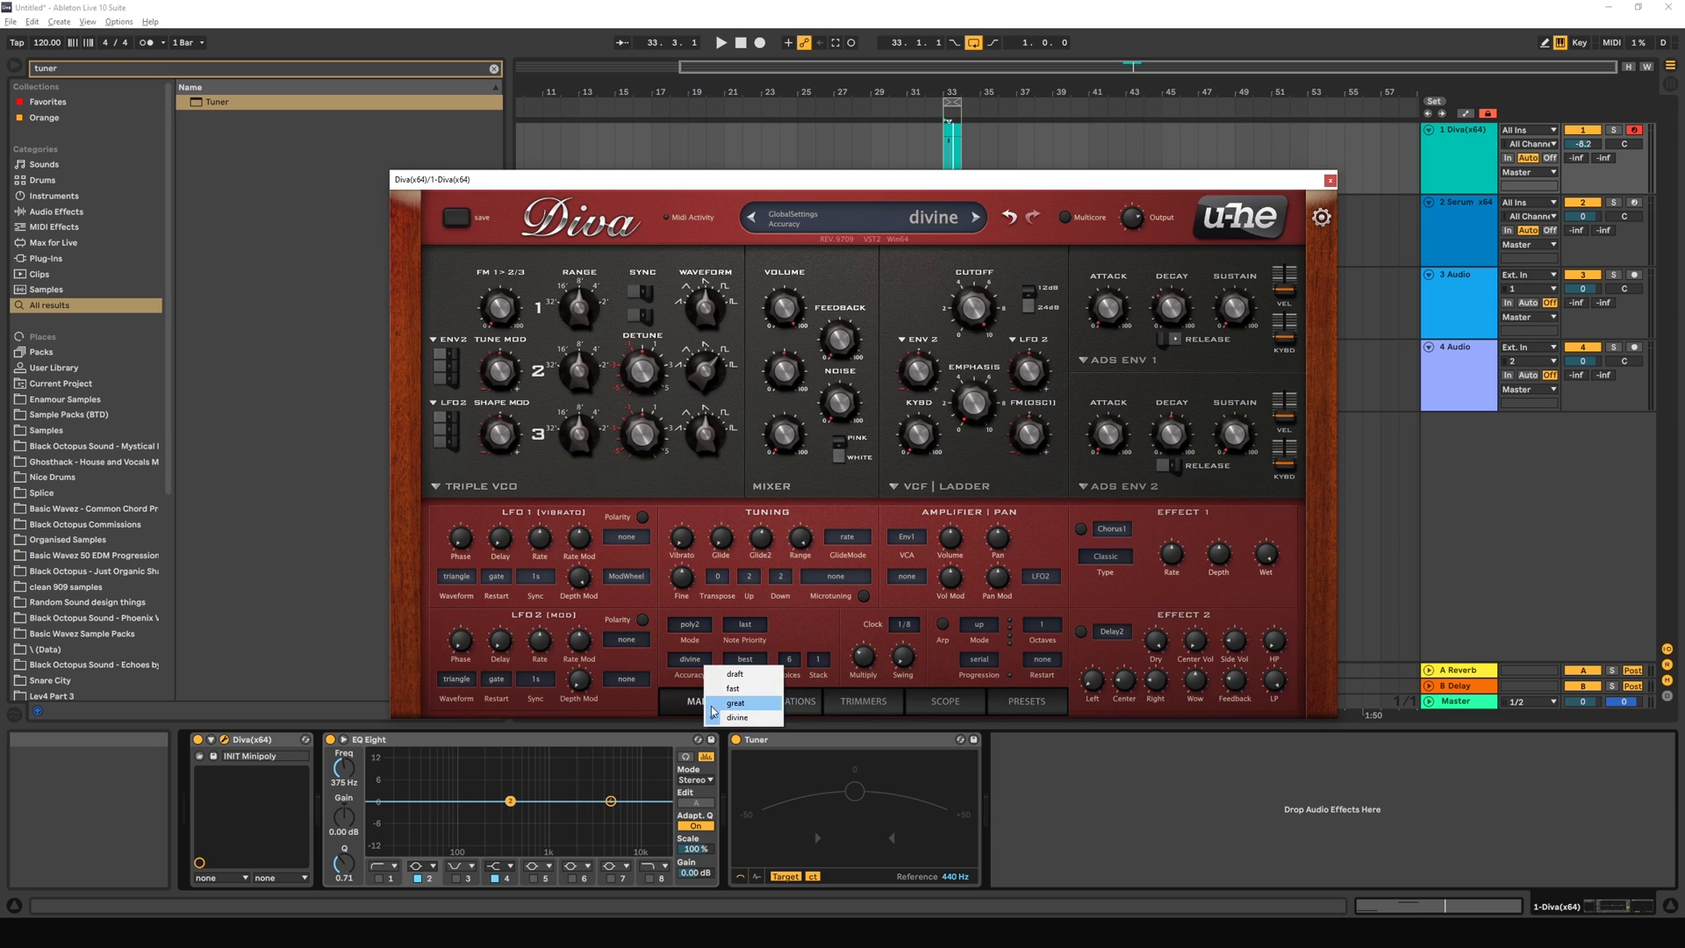
{"action": "left_click", "coordinate": [746, 660]}
{"action": "left_click", "coordinate": [753, 662]}
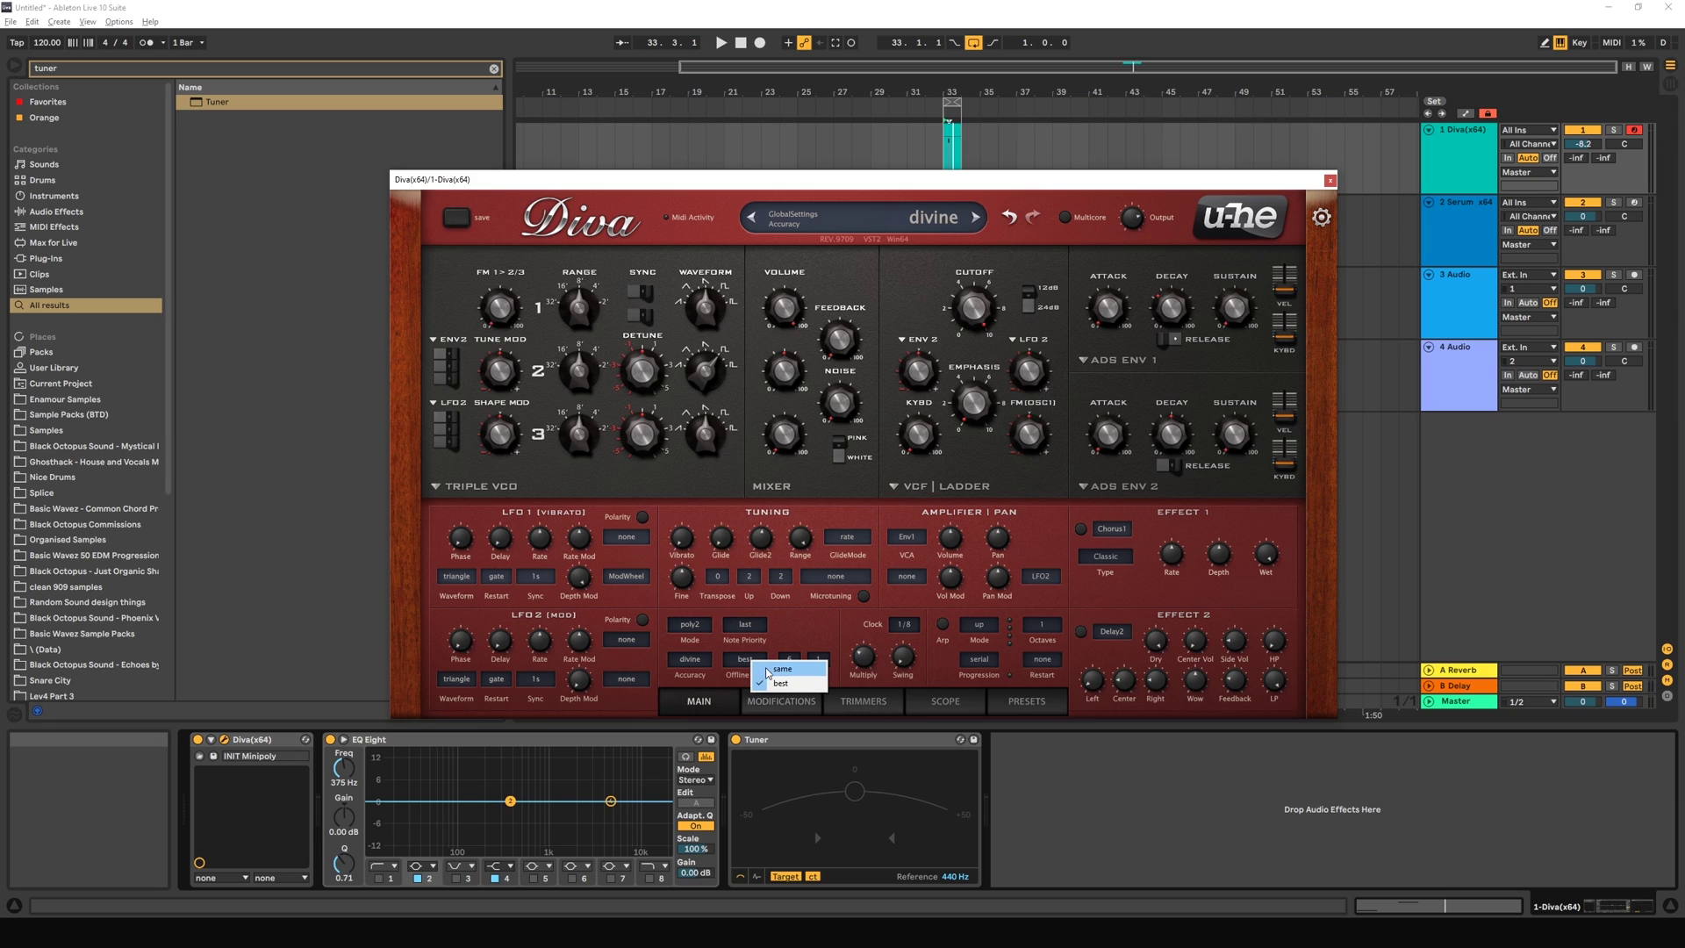
Step: Switch Offline Acc to same, set Accuracy to draft, and return Offline Acc to best
{"action": "left_click", "coordinate": [775, 670]}
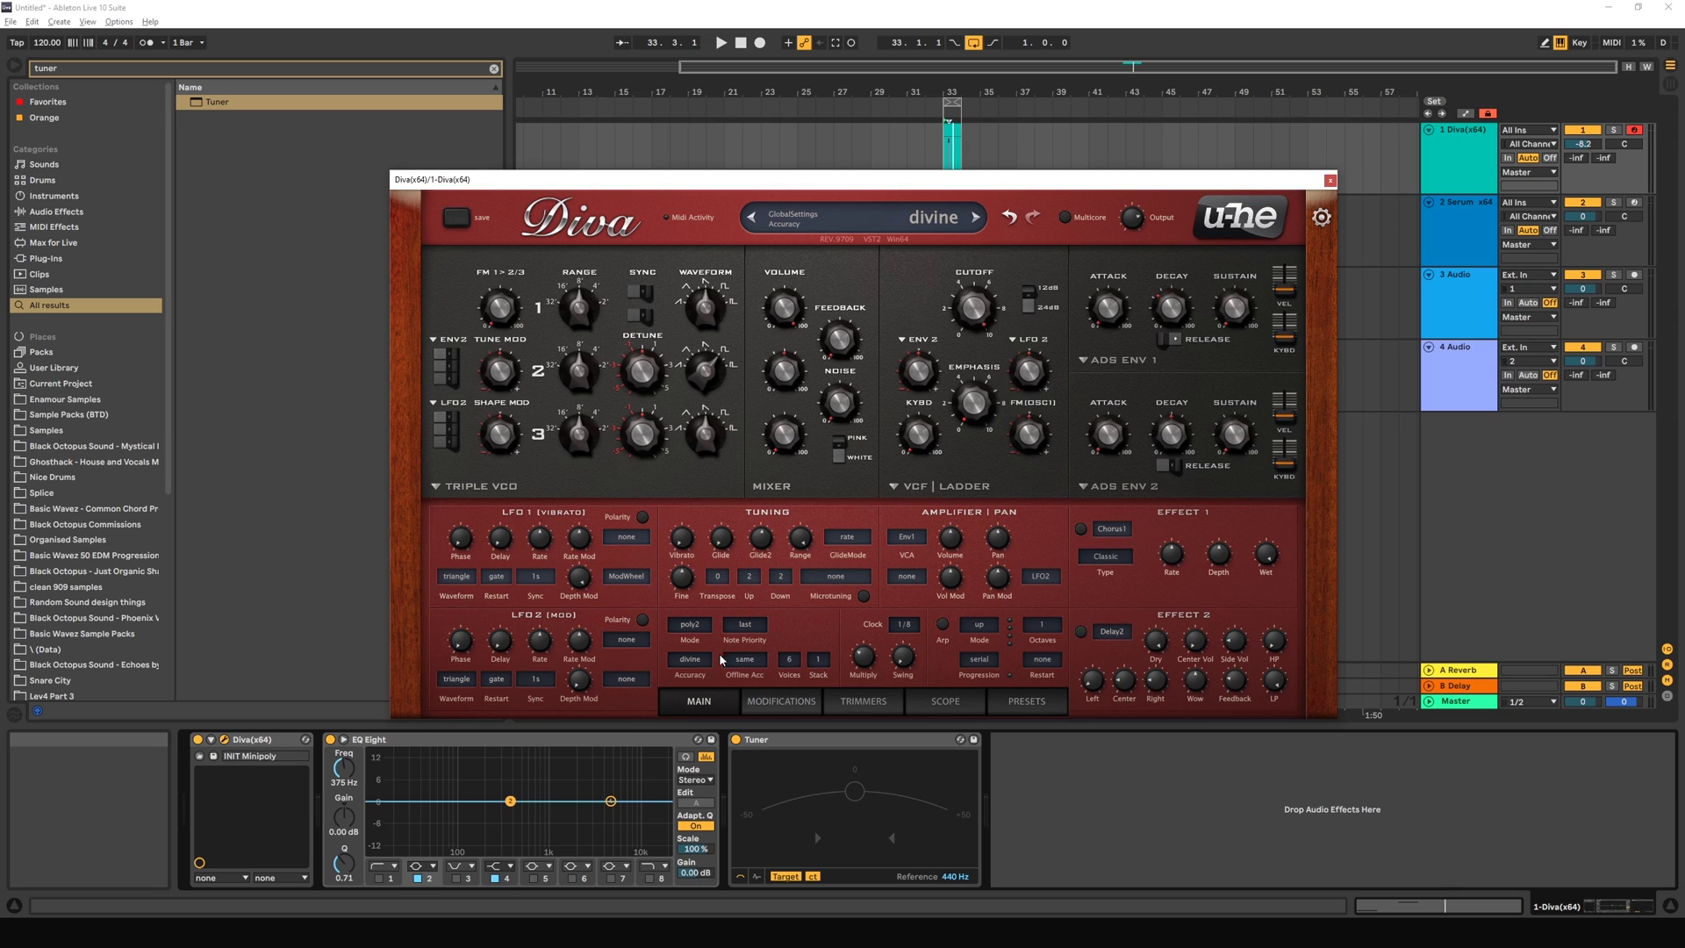
{"action": "left_click", "coordinate": [690, 669]}
{"action": "left_click", "coordinate": [713, 676]}
{"action": "left_click", "coordinate": [745, 672]}
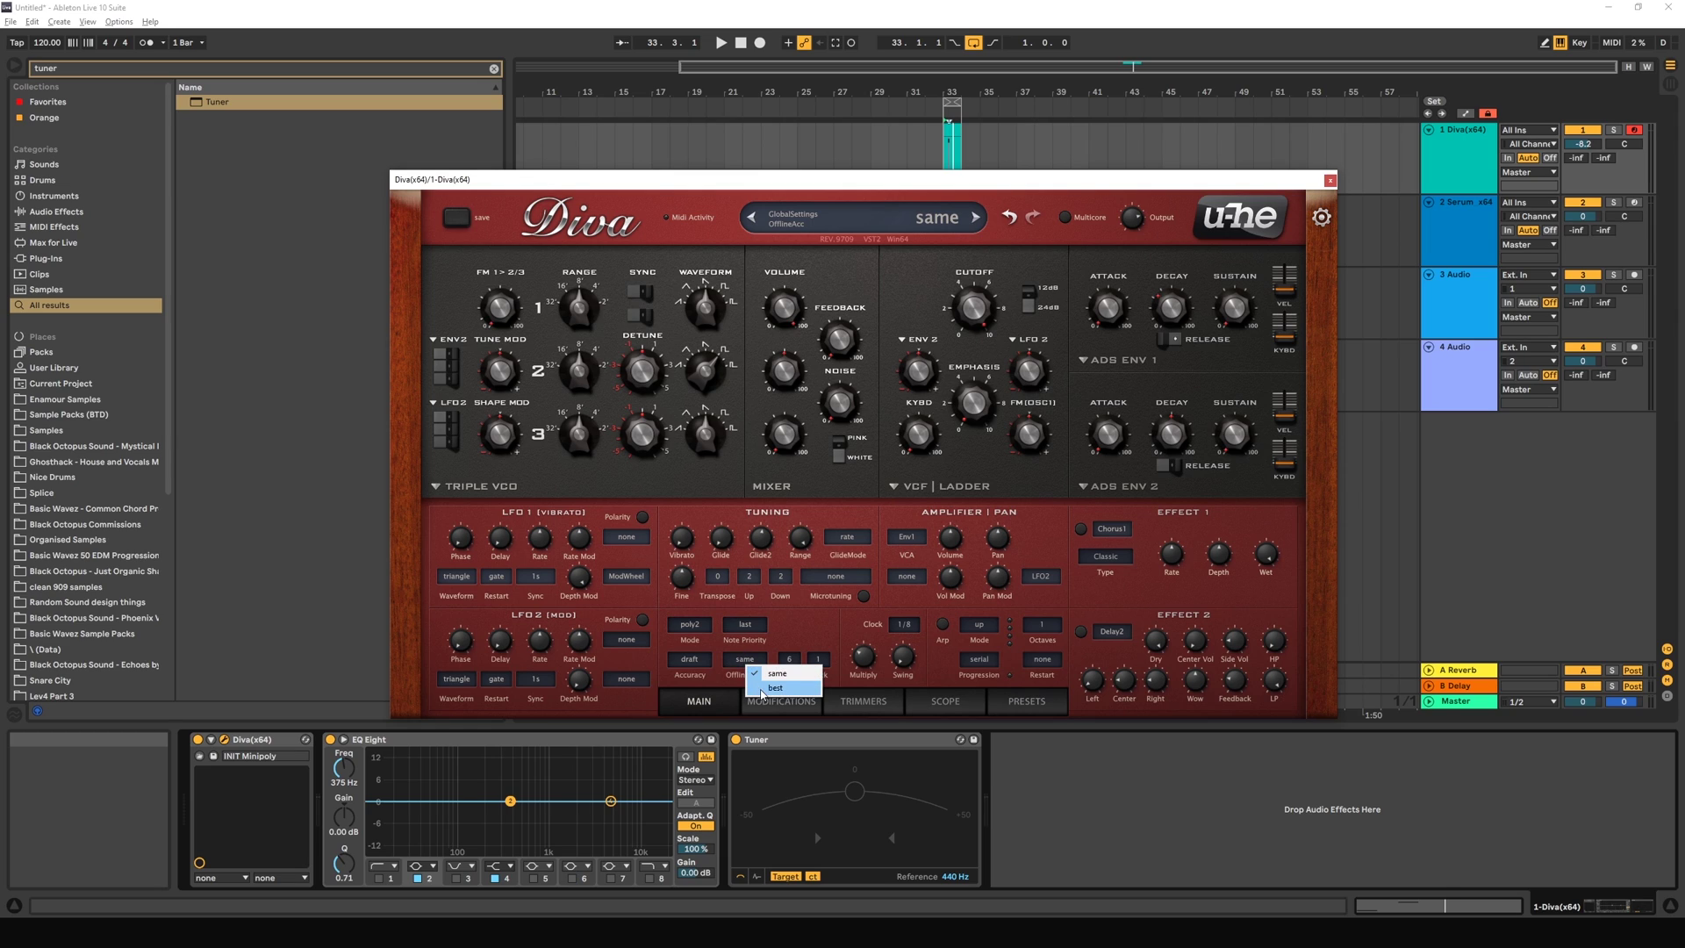
{"action": "left_click", "coordinate": [773, 689]}
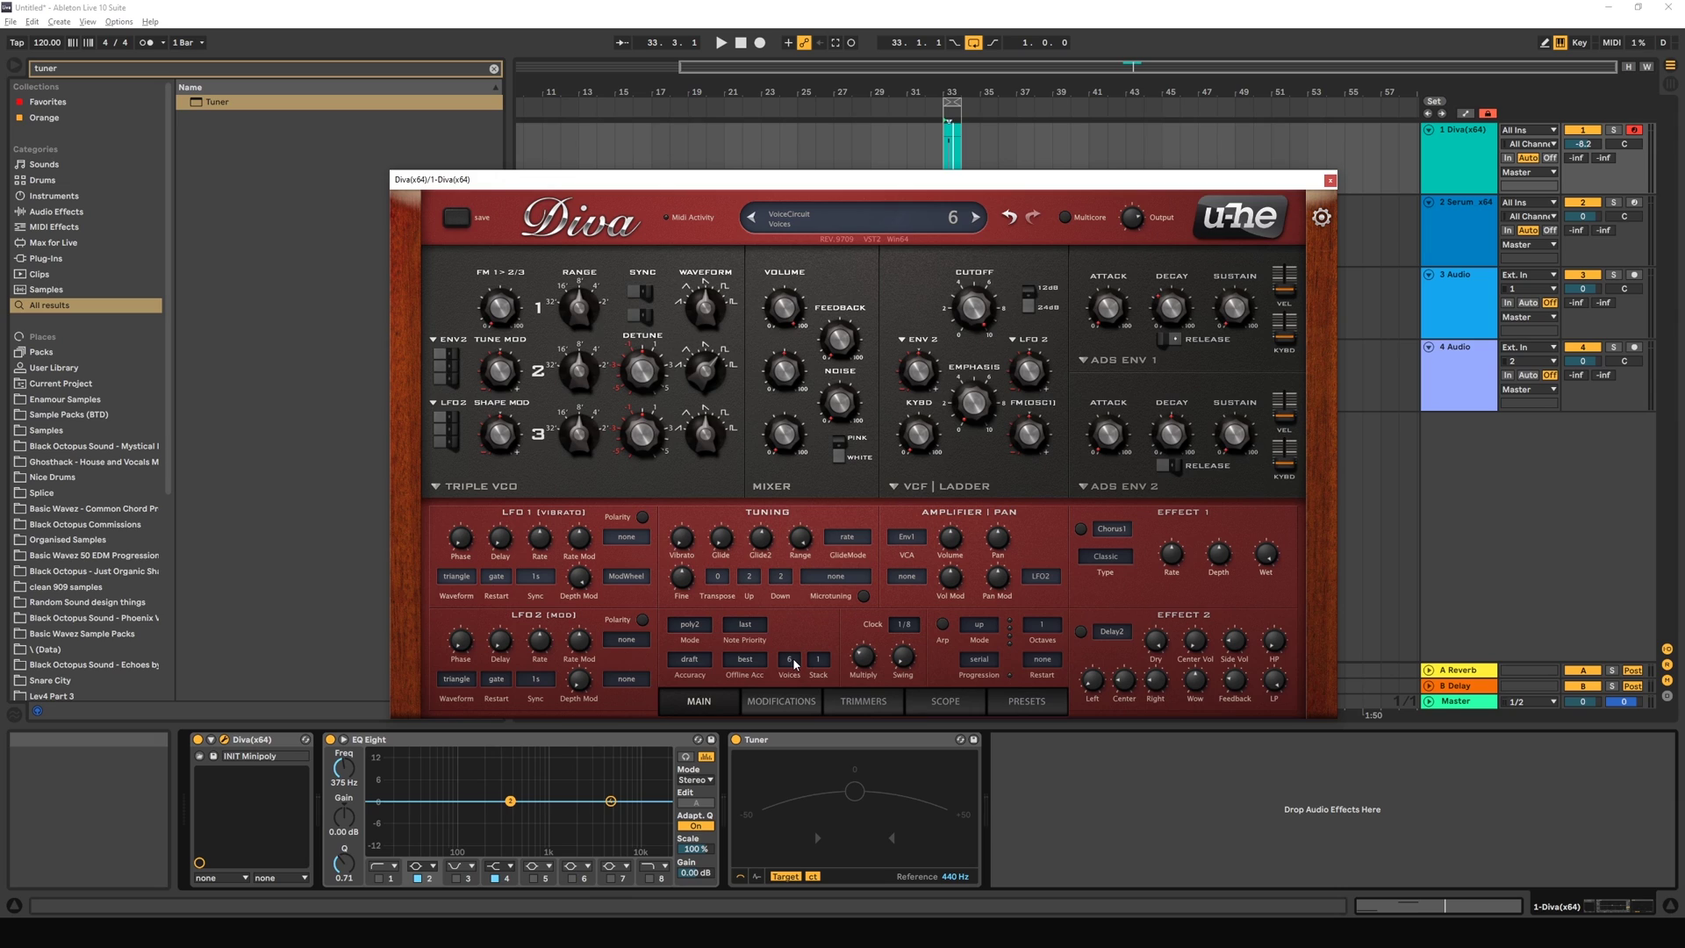
Step: Set the voice mode to poly, limit Voices to 2, and play notes to hear the limit
{"action": "left_click", "coordinate": [690, 624]}
{"action": "left_click", "coordinate": [710, 637]}
{"action": "left_click", "coordinate": [795, 665]}
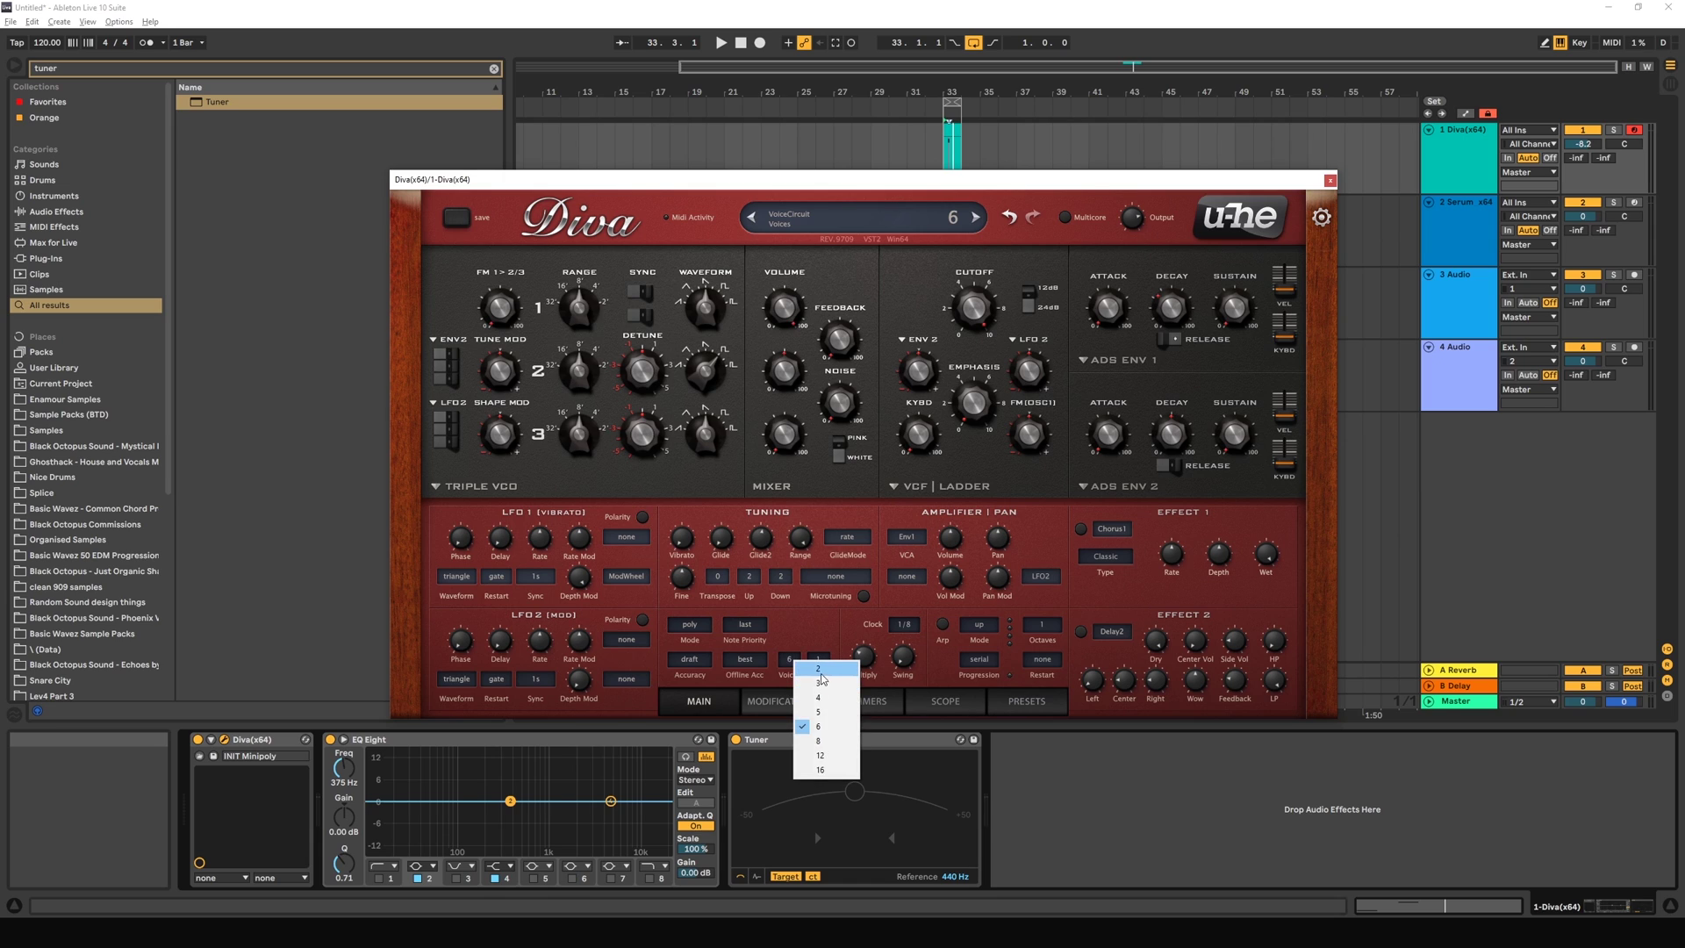
{"action": "left_click", "coordinate": [824, 675]}
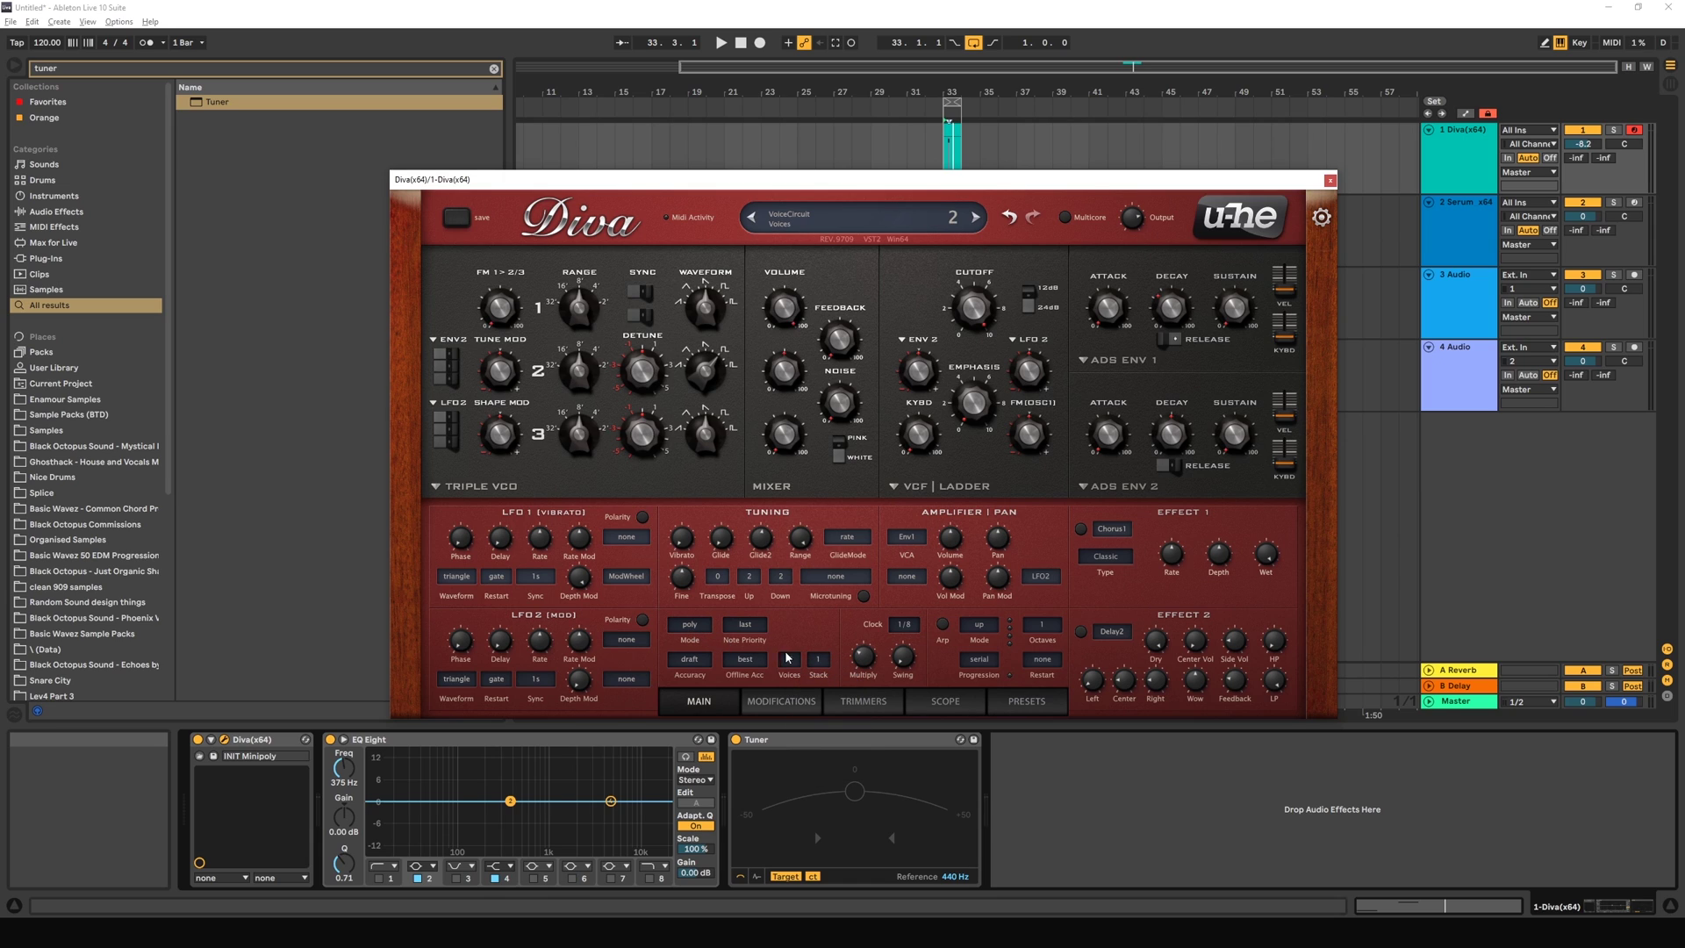
{"action": "key", "text": "f"}
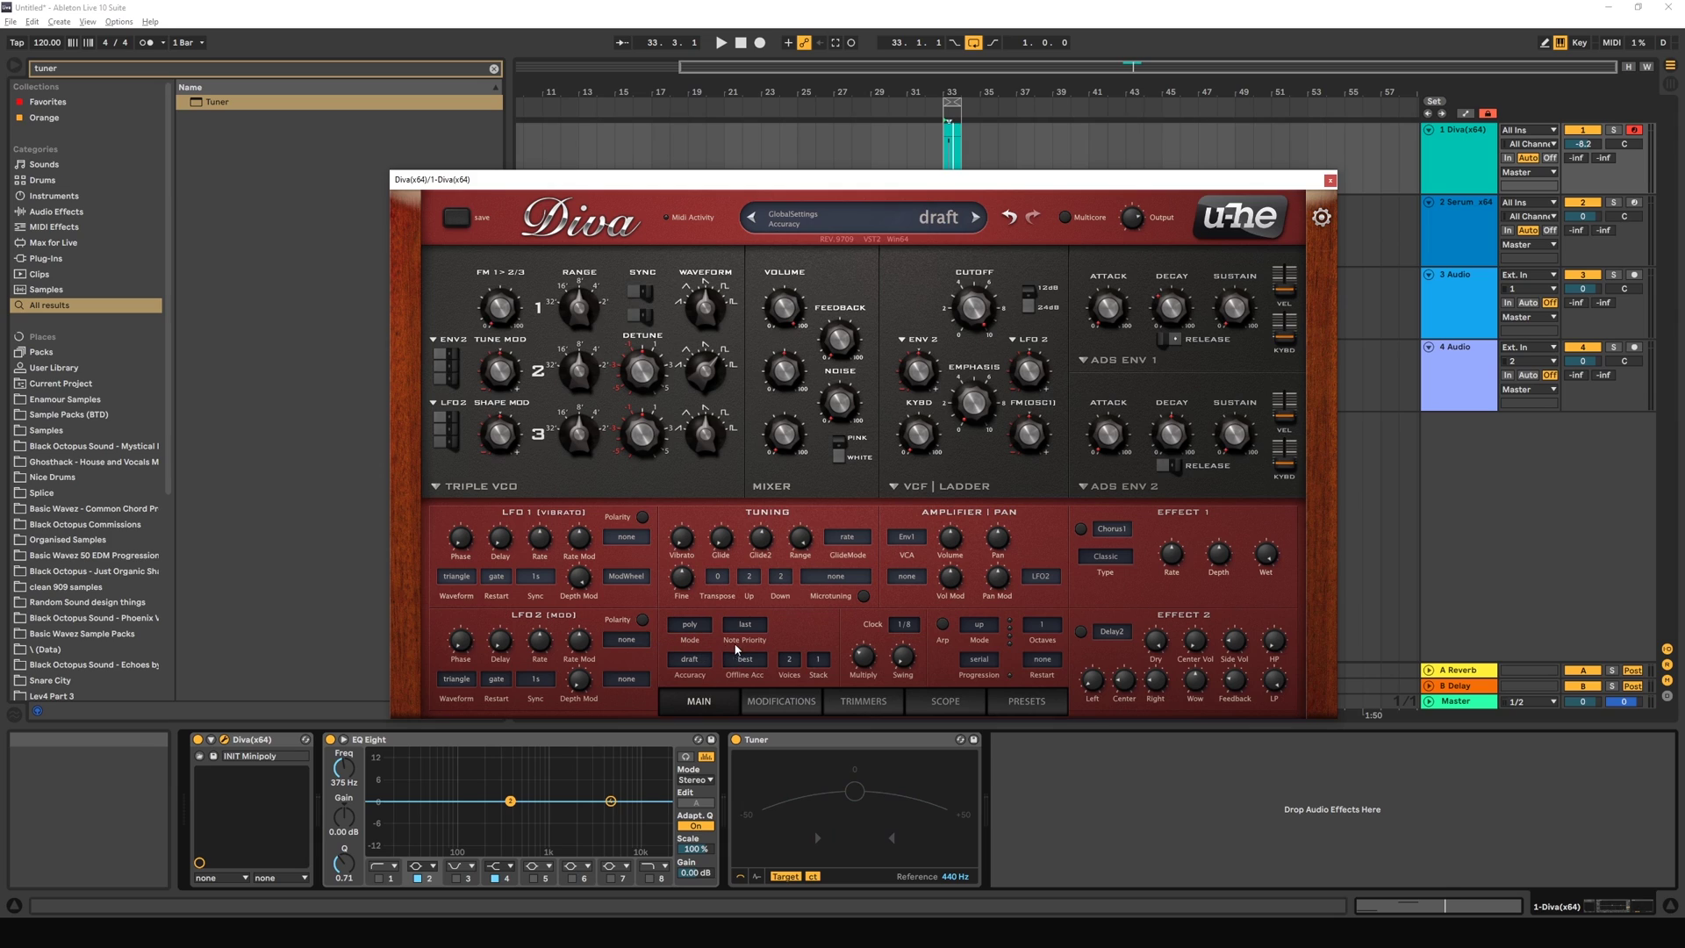
Step: Raise the Voices count to 16 and set the Stack to 6
{"action": "left_click", "coordinate": [794, 664]}
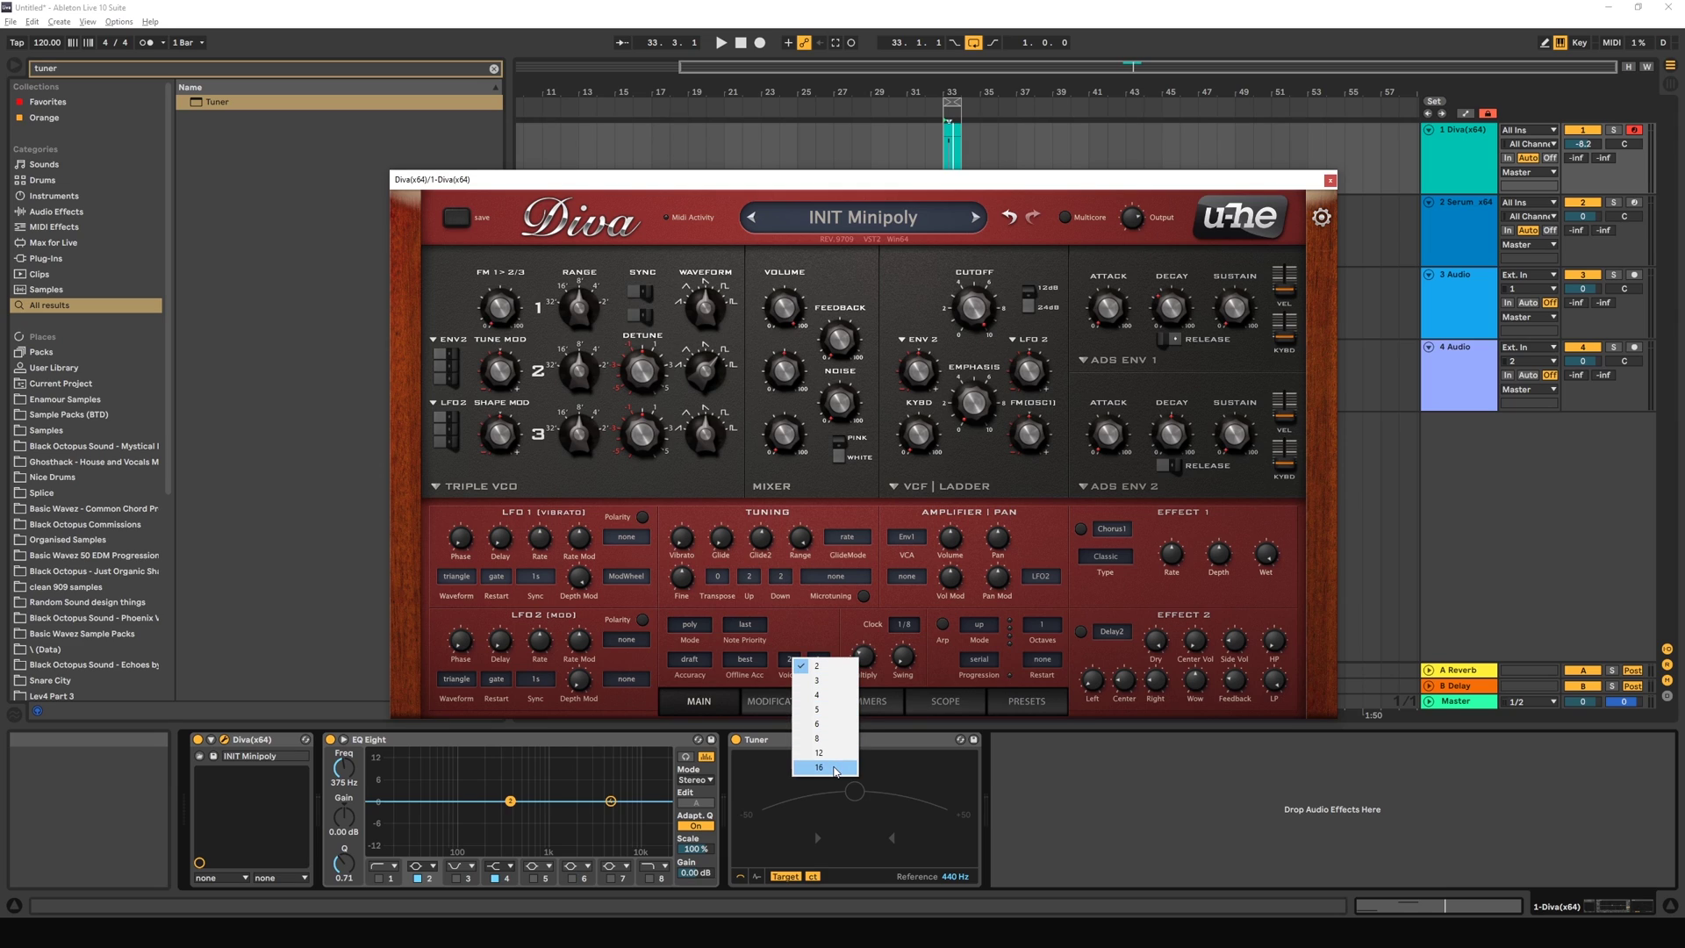
{"action": "left_click", "coordinate": [835, 769]}
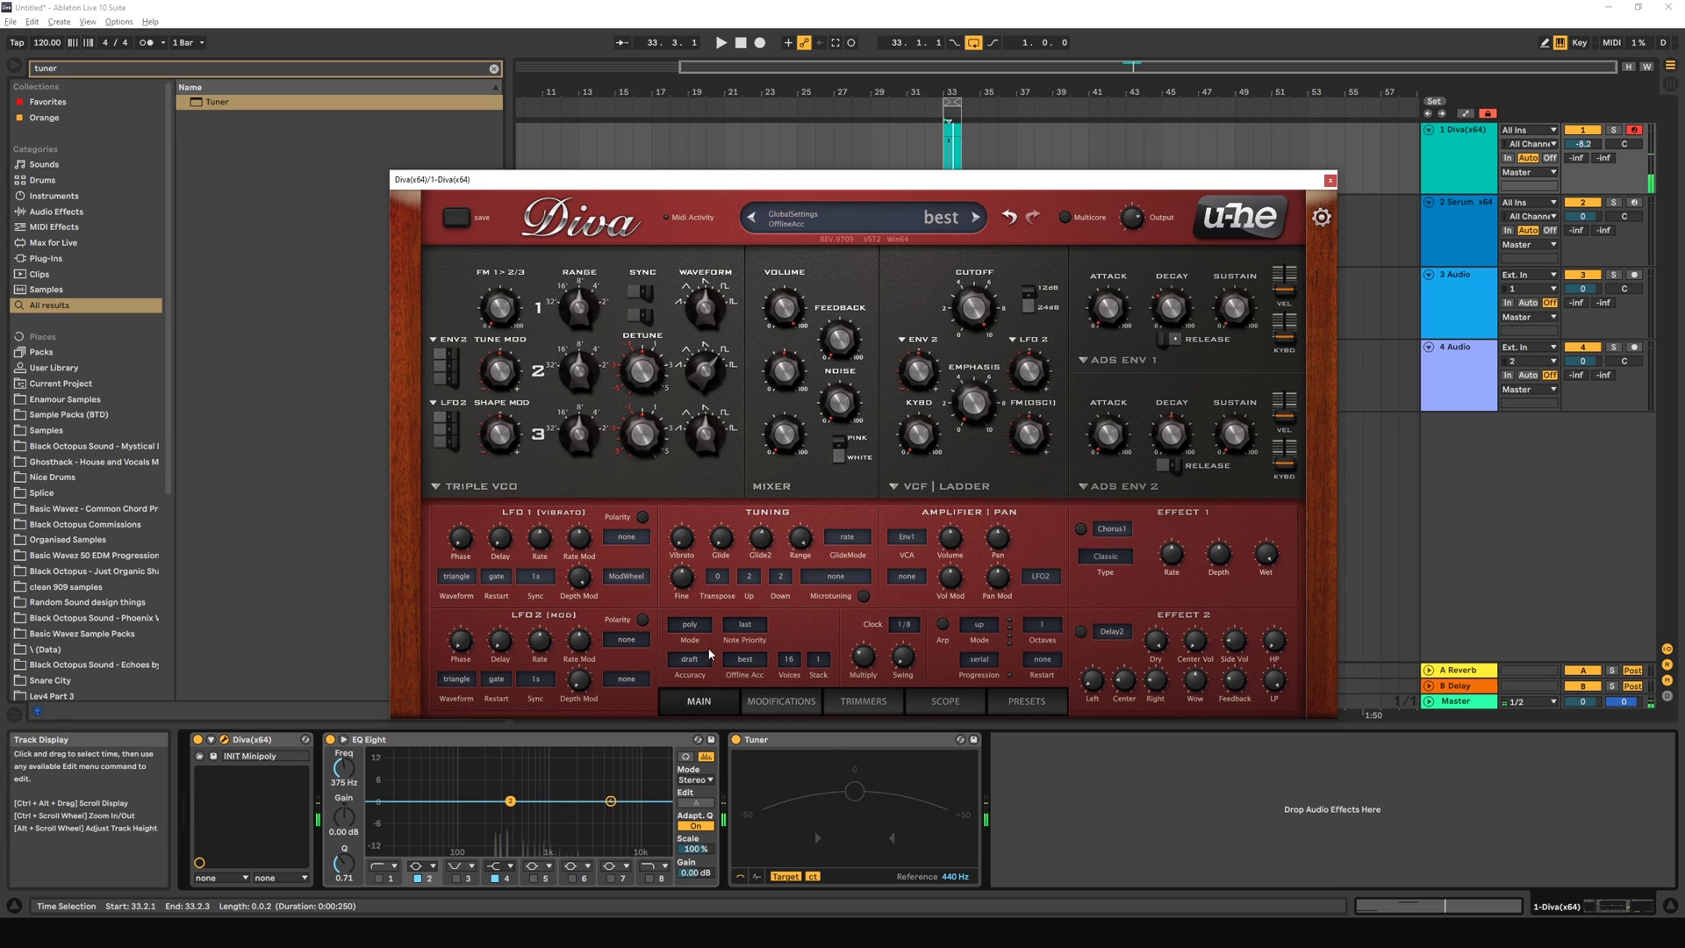
{"action": "left_click", "coordinate": [829, 666]}
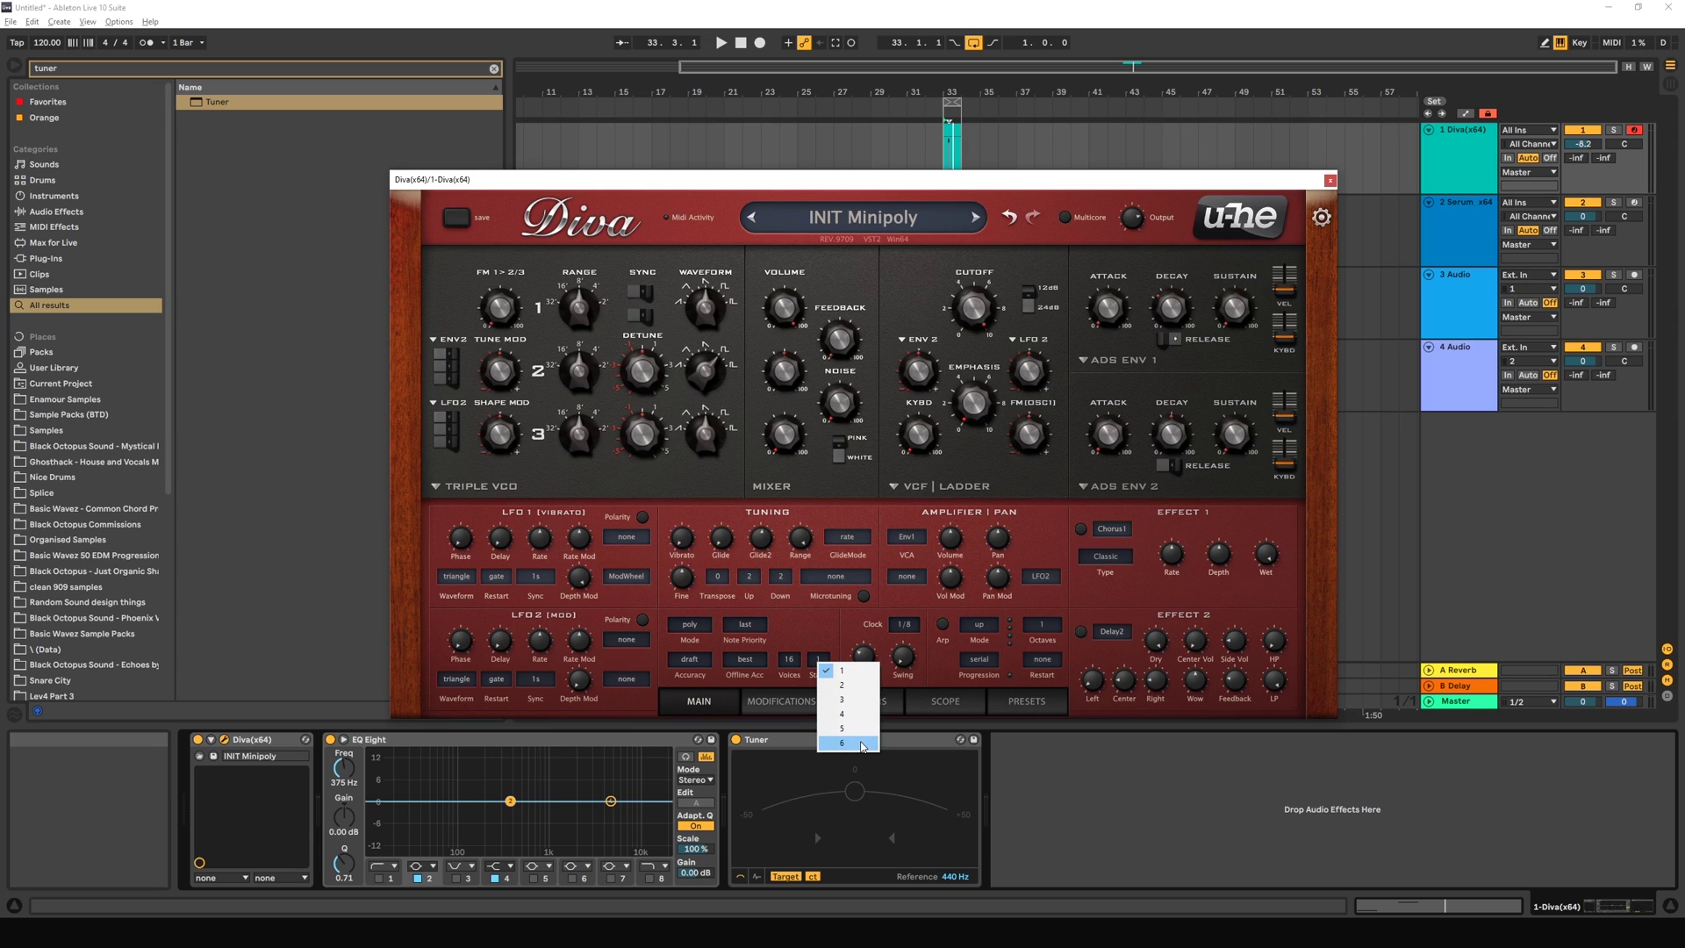
{"action": "left_click", "coordinate": [862, 745]}
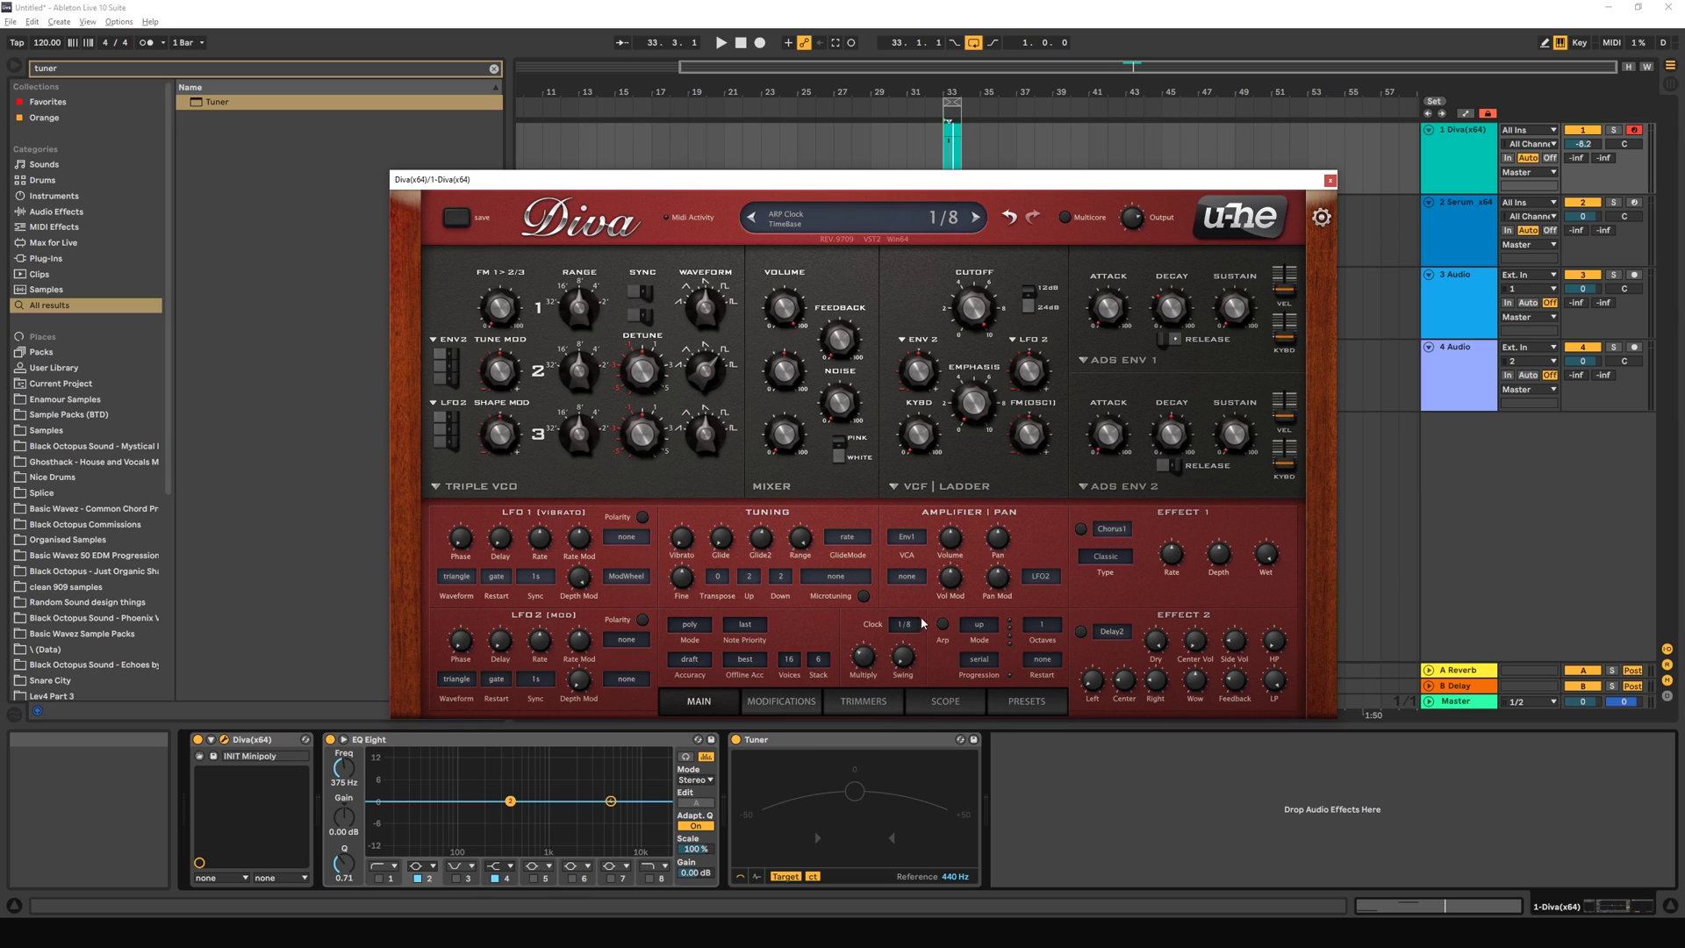
Step: Set the pan modulation source to StackIndex and adjust the Pan Mod amount while playing notes
{"action": "left_click", "coordinate": [1023, 579]}
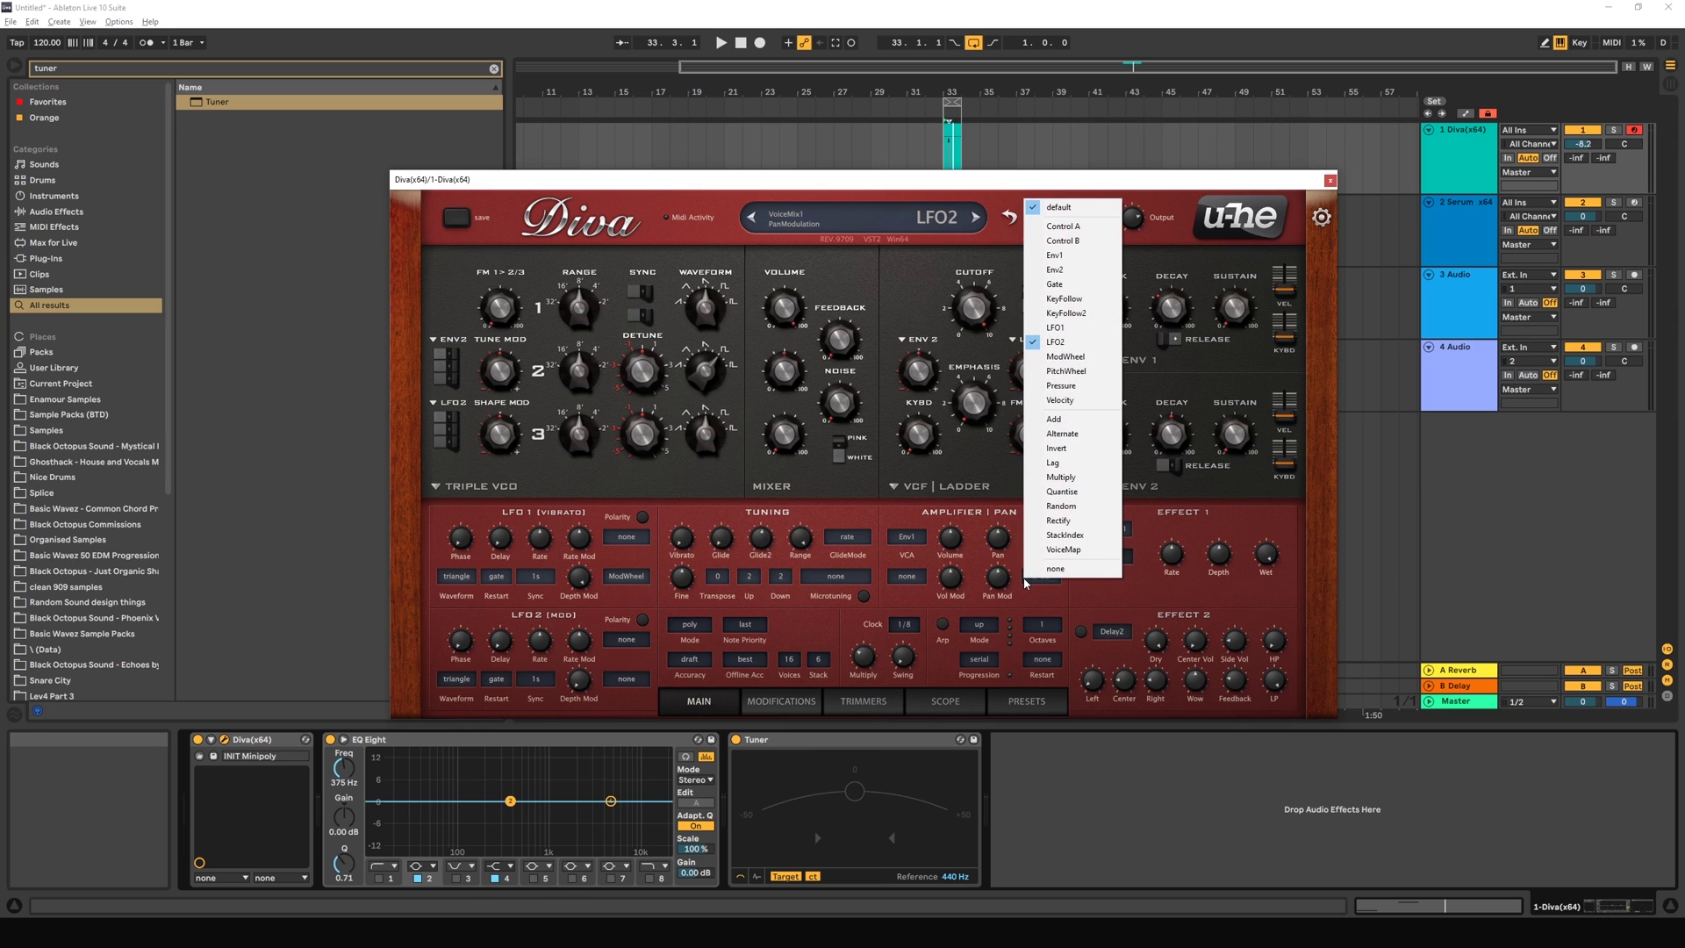
{"action": "left_click", "coordinate": [1036, 536]}
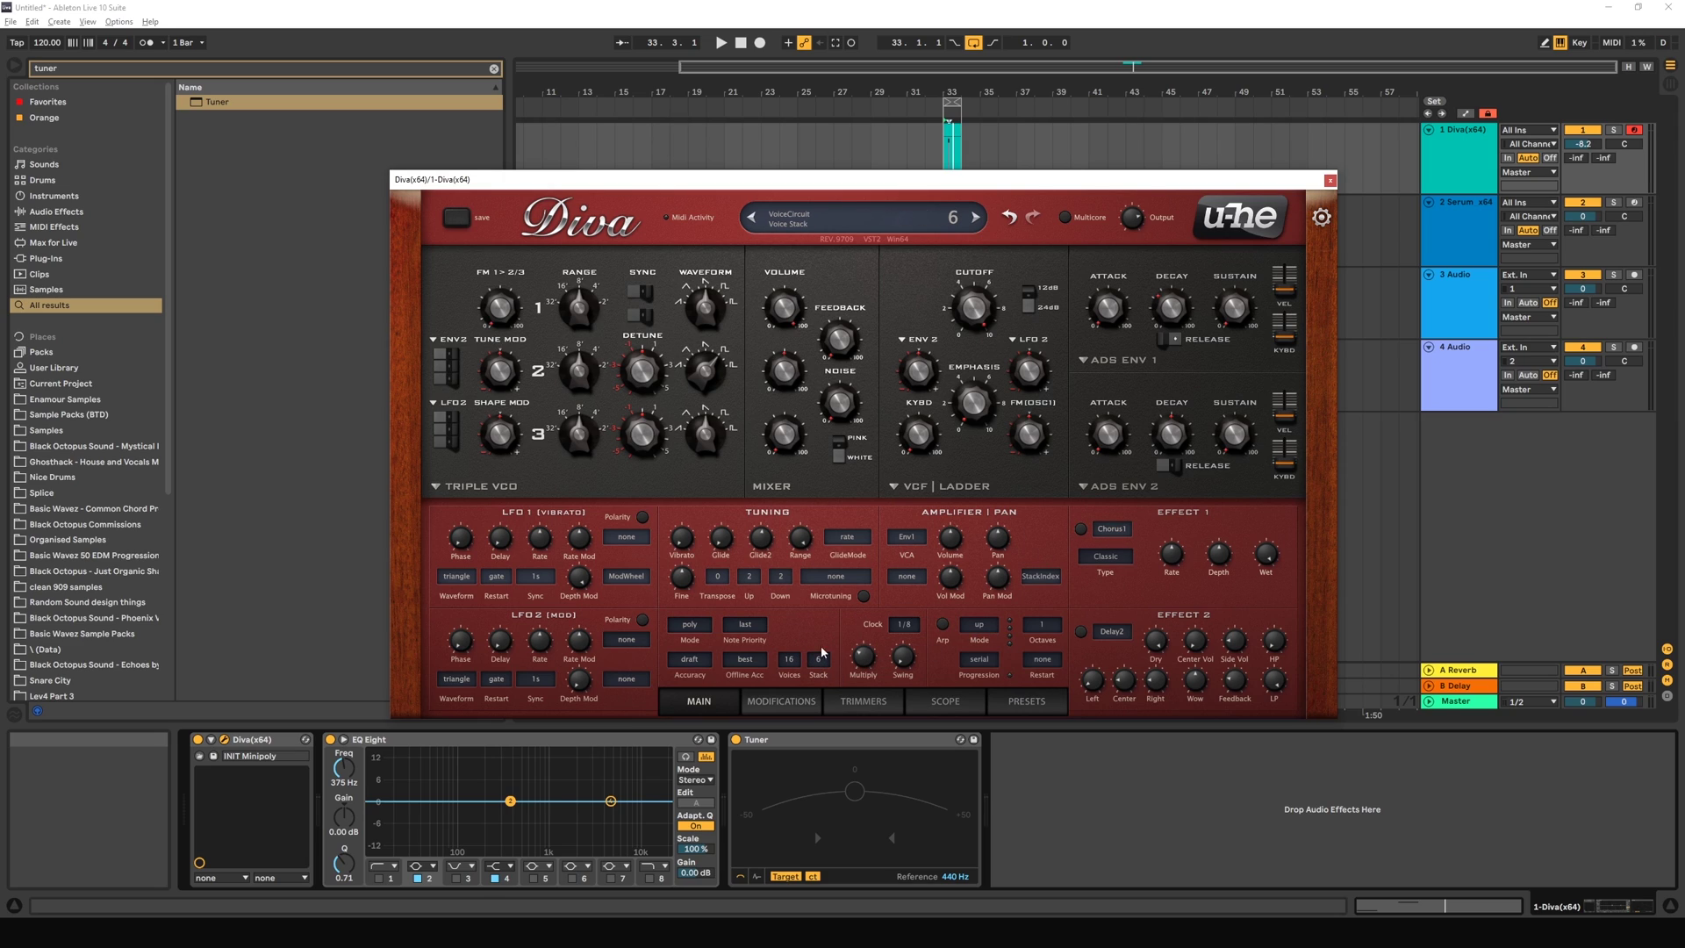
{"action": "key", "text": "f"}
{"action": "left_click_drag", "start_coordinate": [998, 581], "coordinate": [1007, 535]}
{"action": "left_click", "coordinate": [692, 848]}
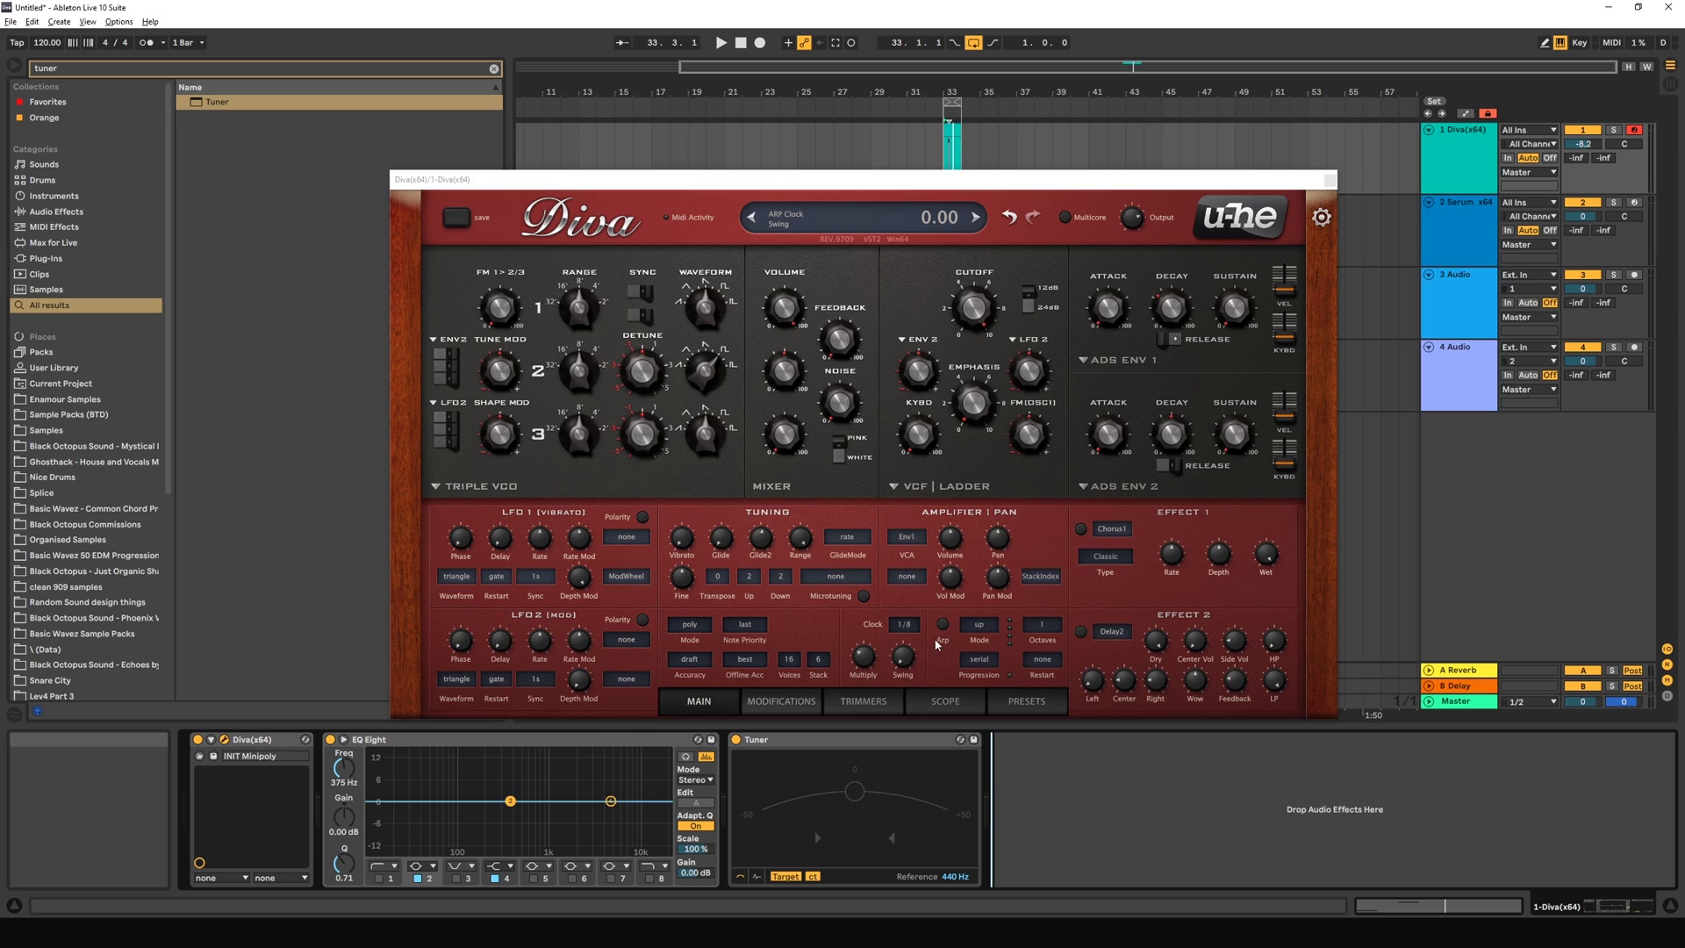
Step: Open the MIDI clip on the Diva track for note editing and move the Diva window clear of the notes
{"action": "left_click", "coordinate": [867, 632]}
{"action": "left_click", "coordinate": [952, 145]}
{"action": "left_click_drag", "start_coordinate": [939, 179], "coordinate": [977, 71]}
Step: Move the late notes in the clip back to its start so the chord begins together
{"action": "left_click", "coordinate": [739, 731]}
{"action": "left_click_drag", "start_coordinate": [642, 755], "coordinate": [485, 748]}
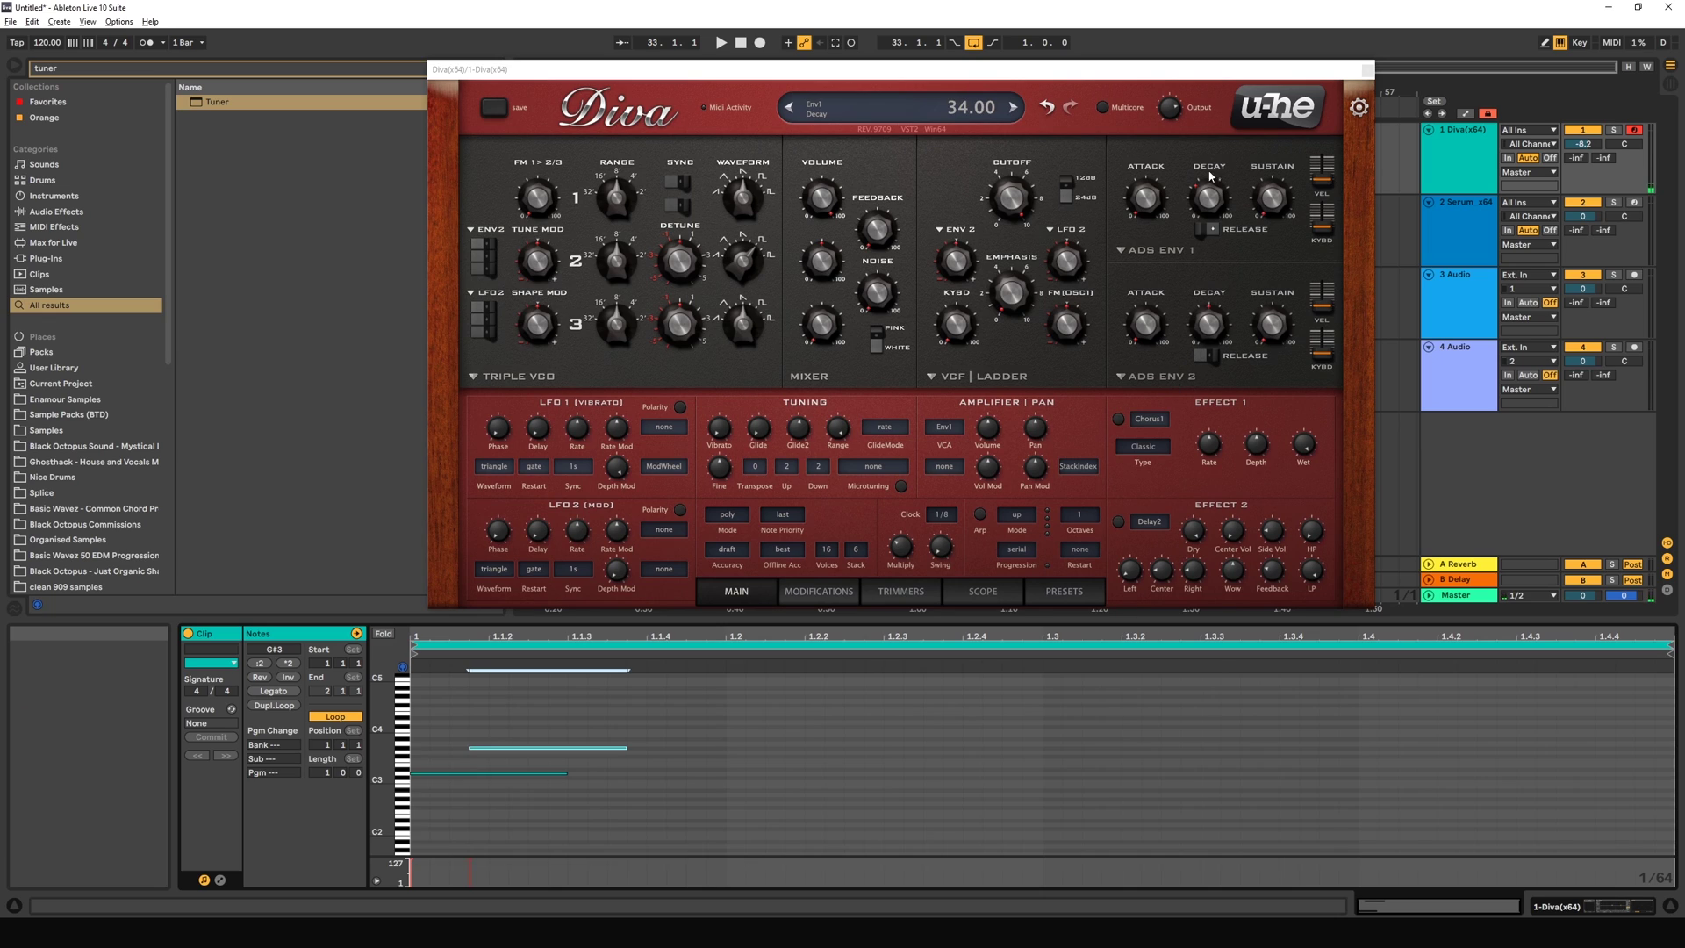
{"action": "left_click", "coordinate": [1151, 170]}
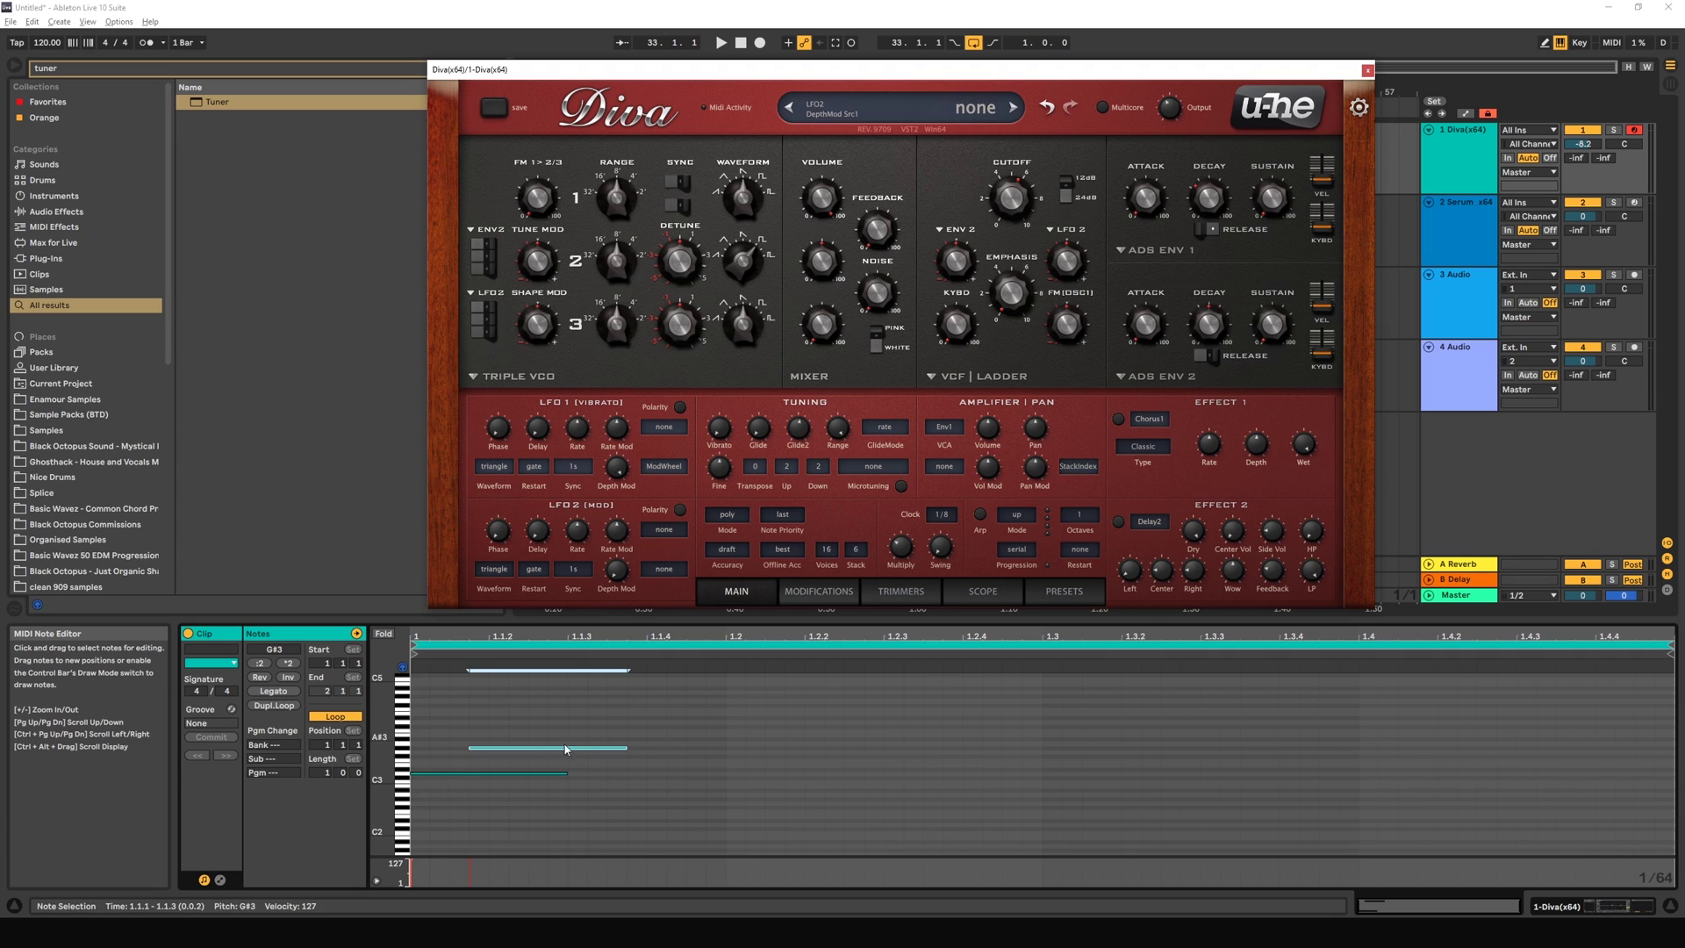
{"action": "left_click_drag", "start_coordinate": [530, 745], "coordinate": [434, 736]}
Step: Extend all the chord notes over the full clip with Legato and play the clip
{"action": "key", "text": "space"}
{"action": "key", "text": "ctrl+a"}
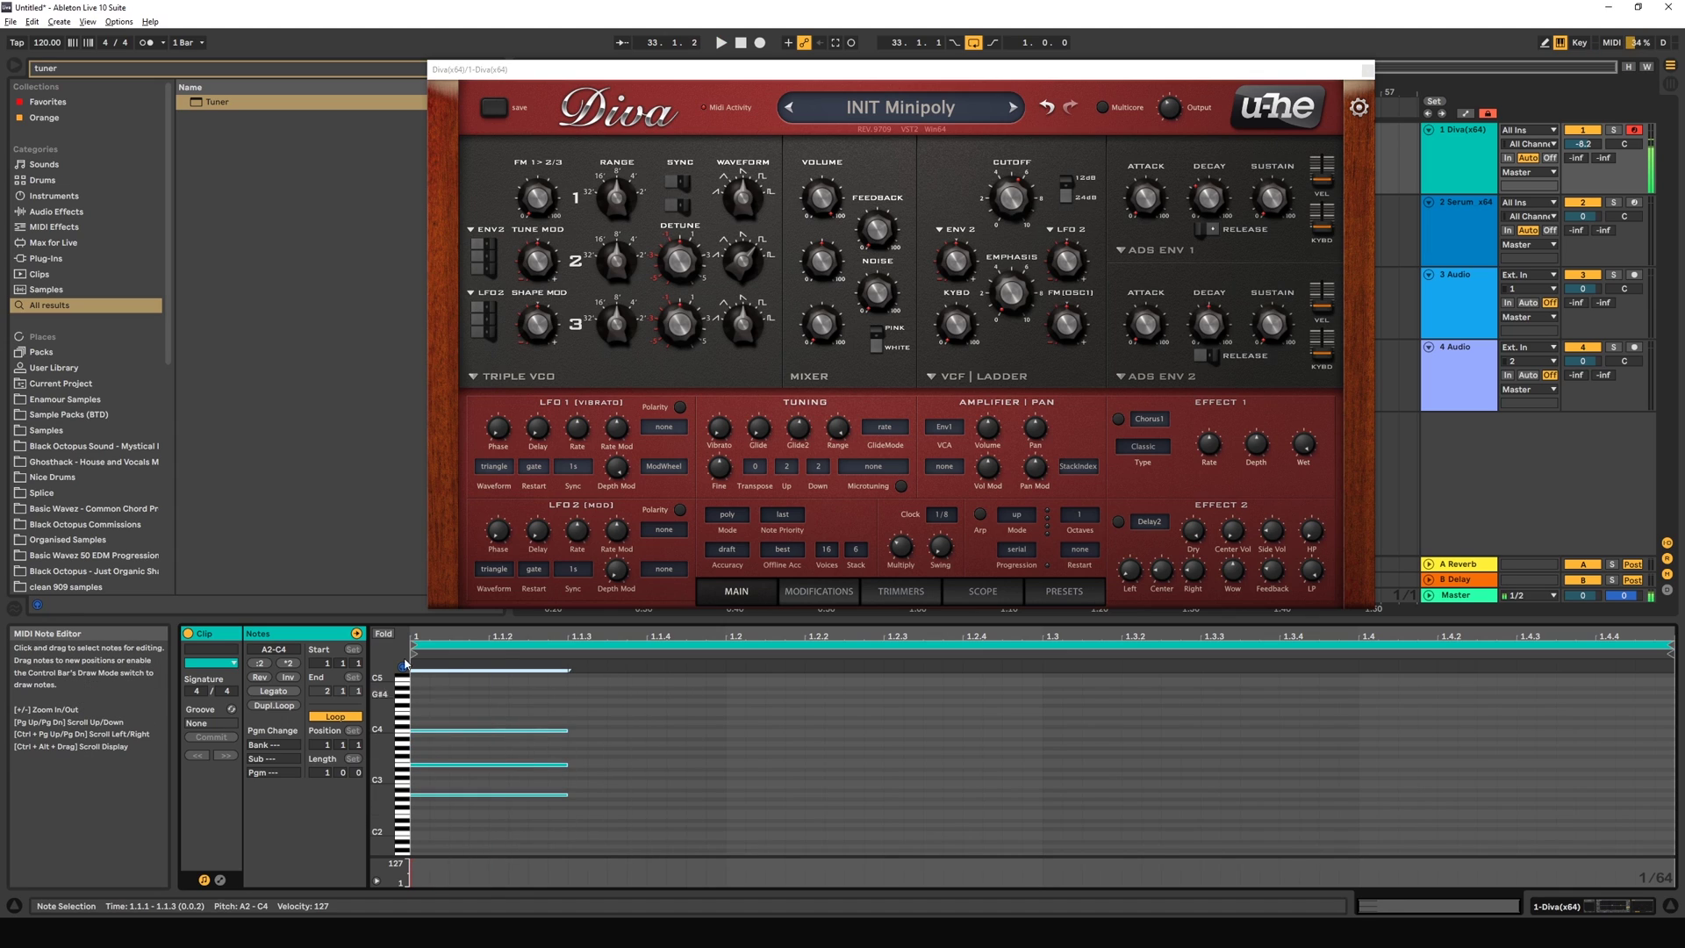
{"action": "left_click", "coordinate": [273, 691]}
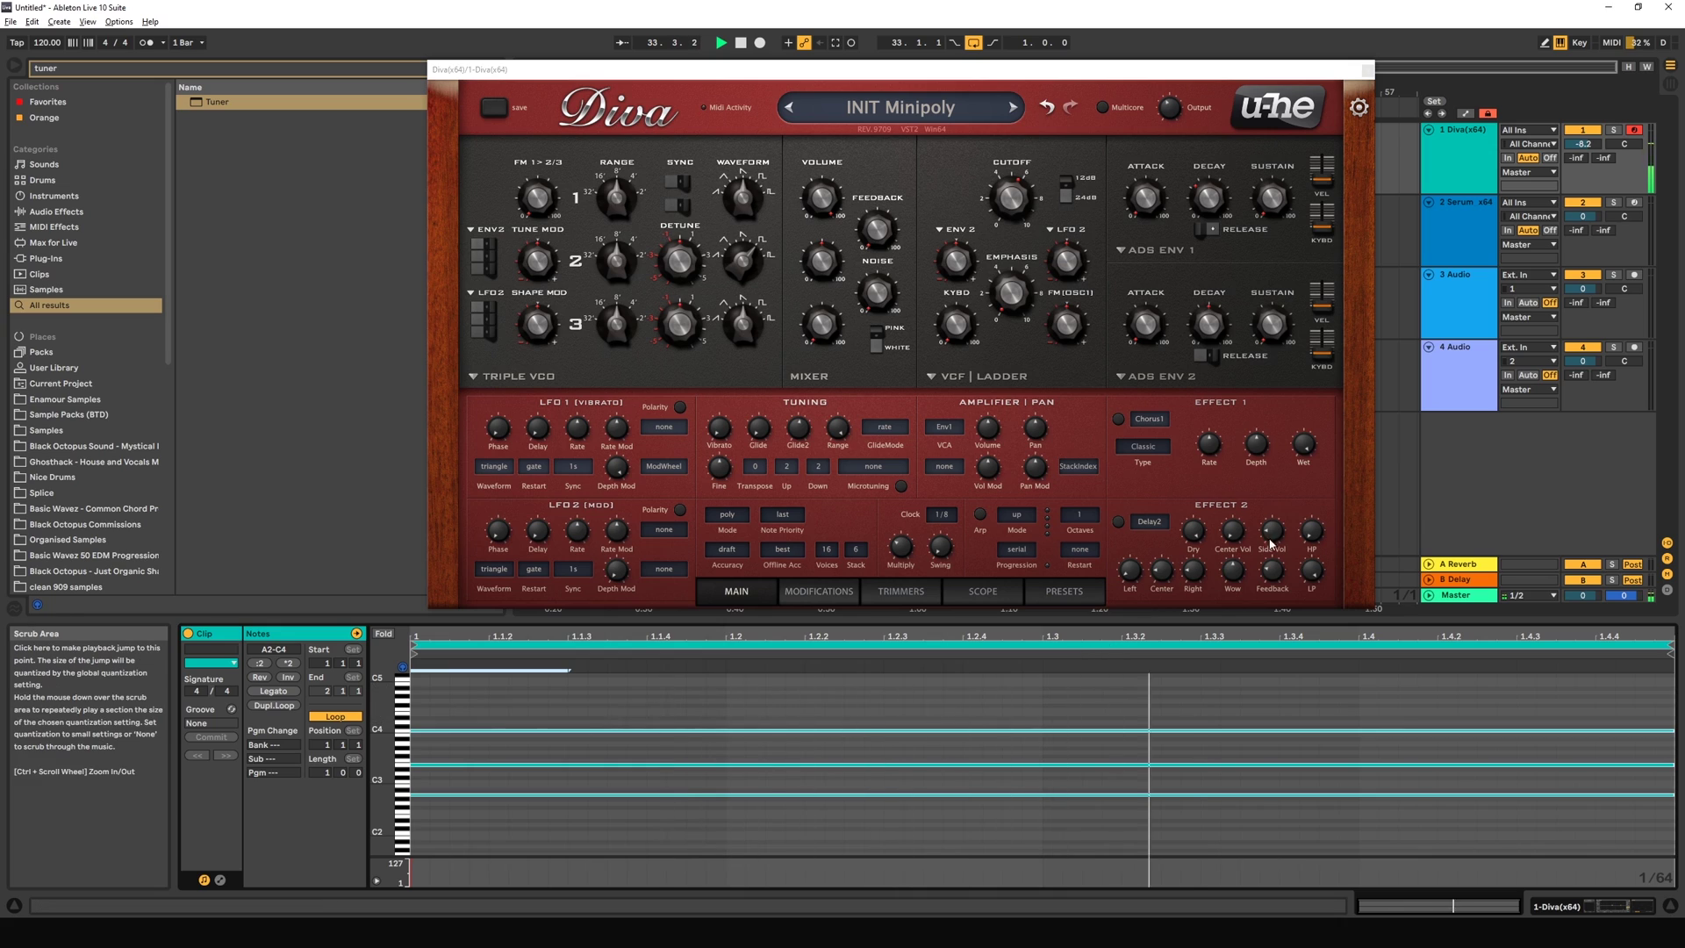
{"action": "key", "text": "space"}
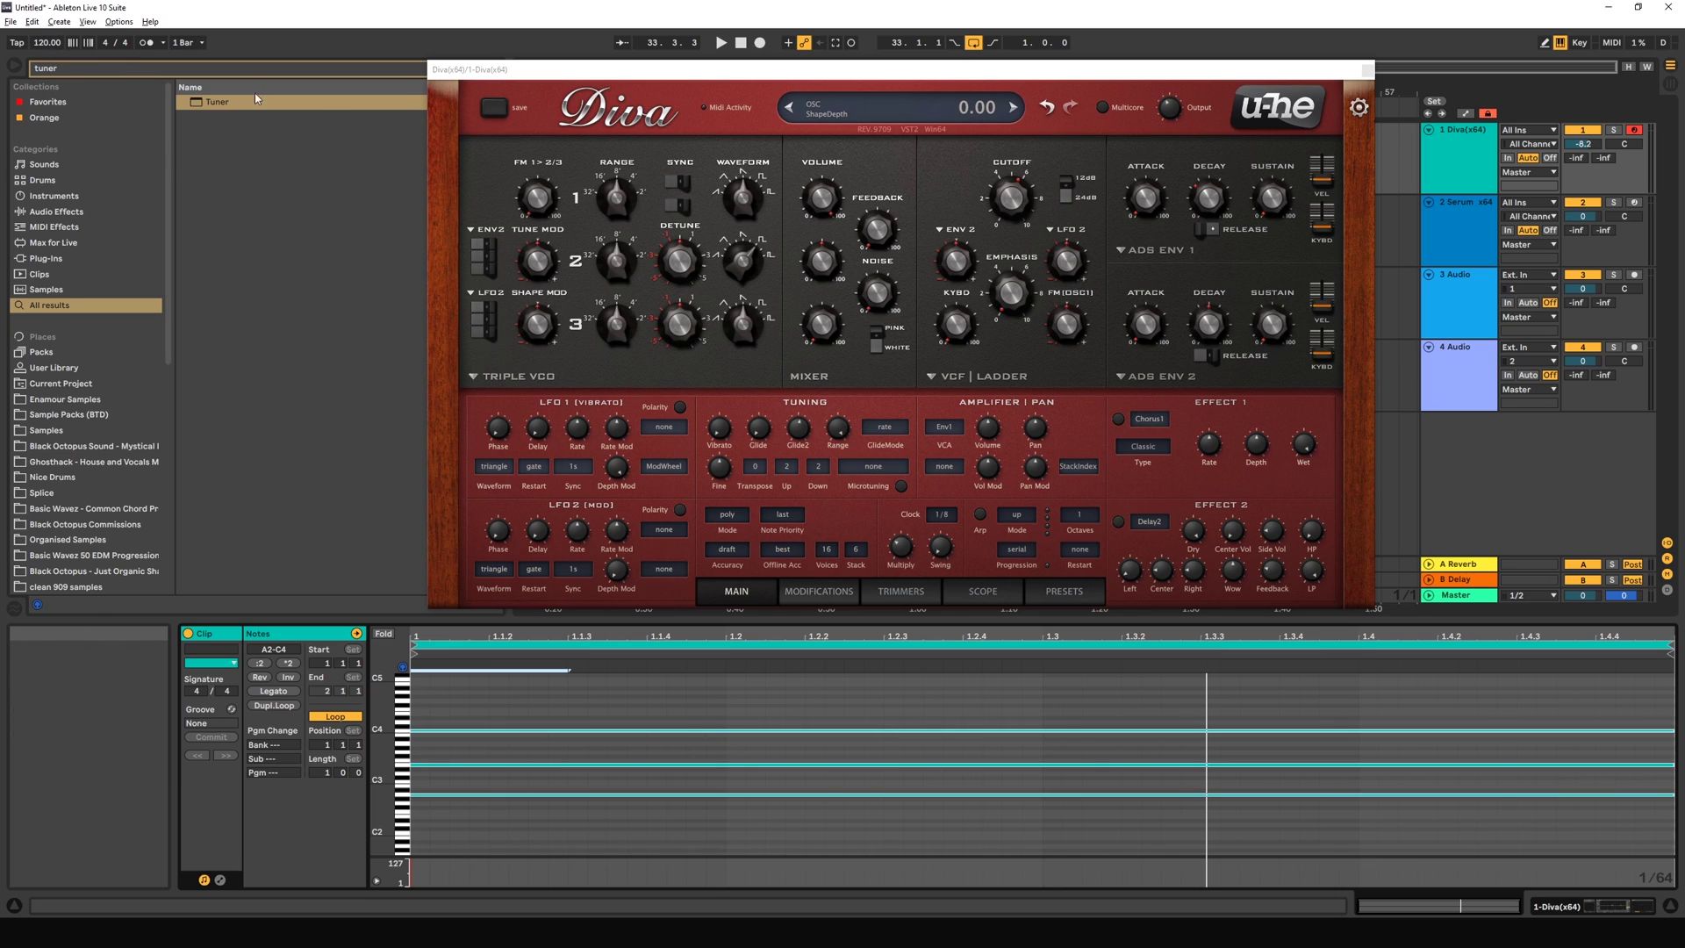
Step: Check the arpeggiator Clock options, keeping 1/8, and try different Multiply settings
{"action": "left_click", "coordinate": [943, 515]}
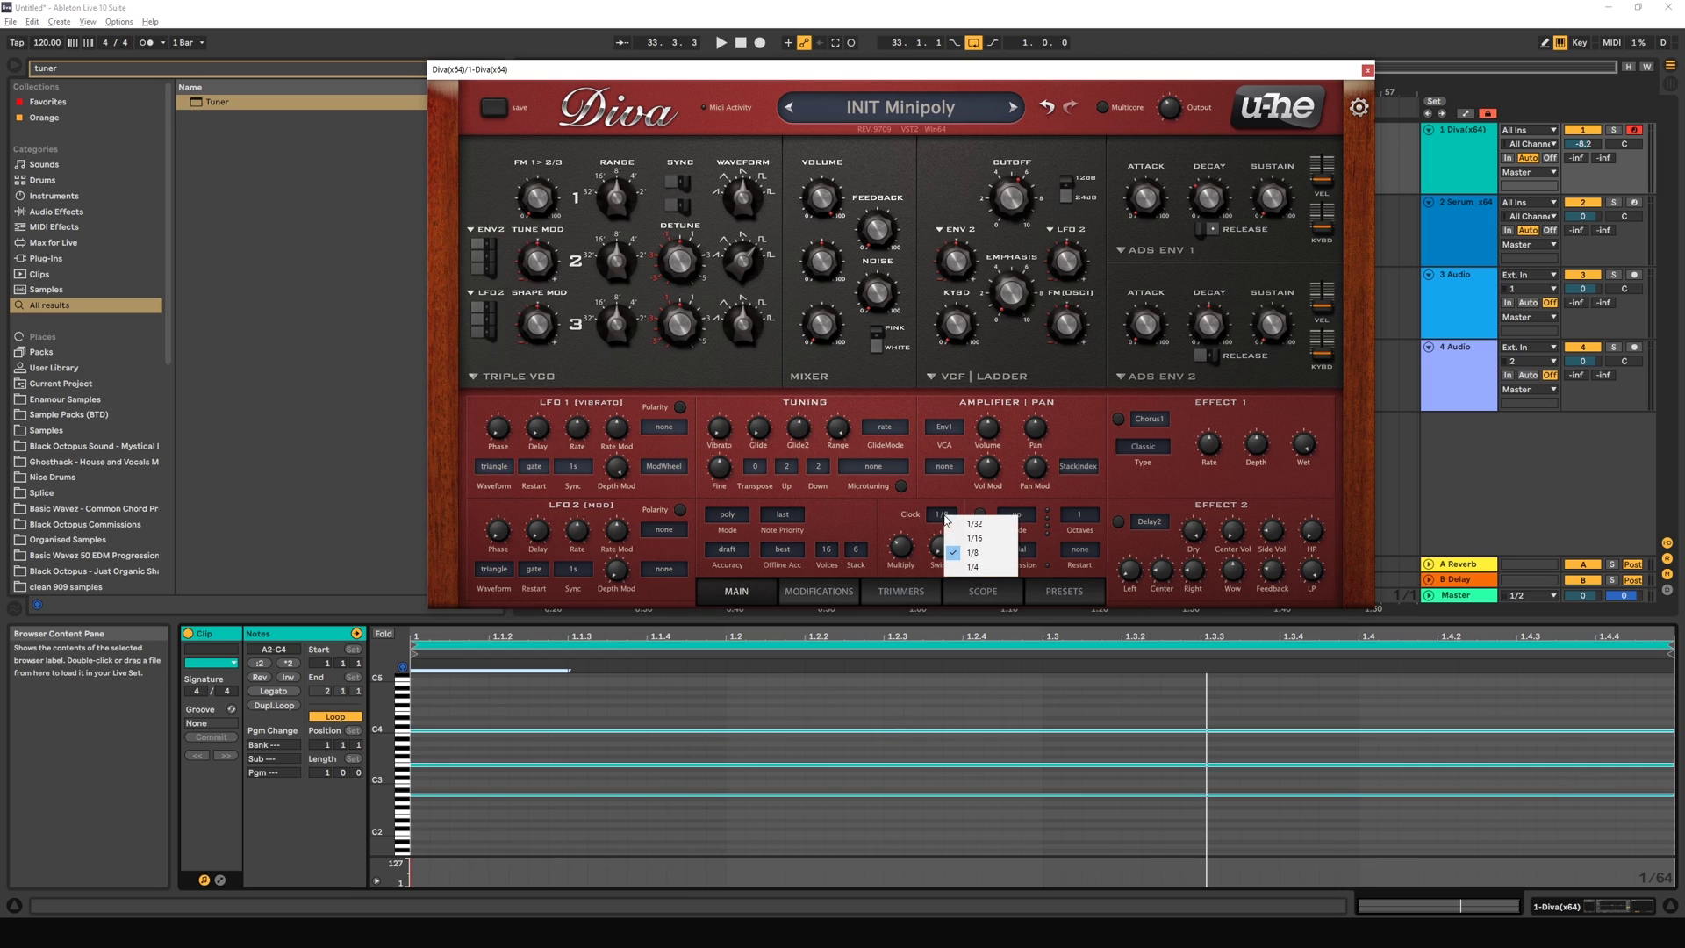
{"action": "left_click", "coordinate": [926, 517]}
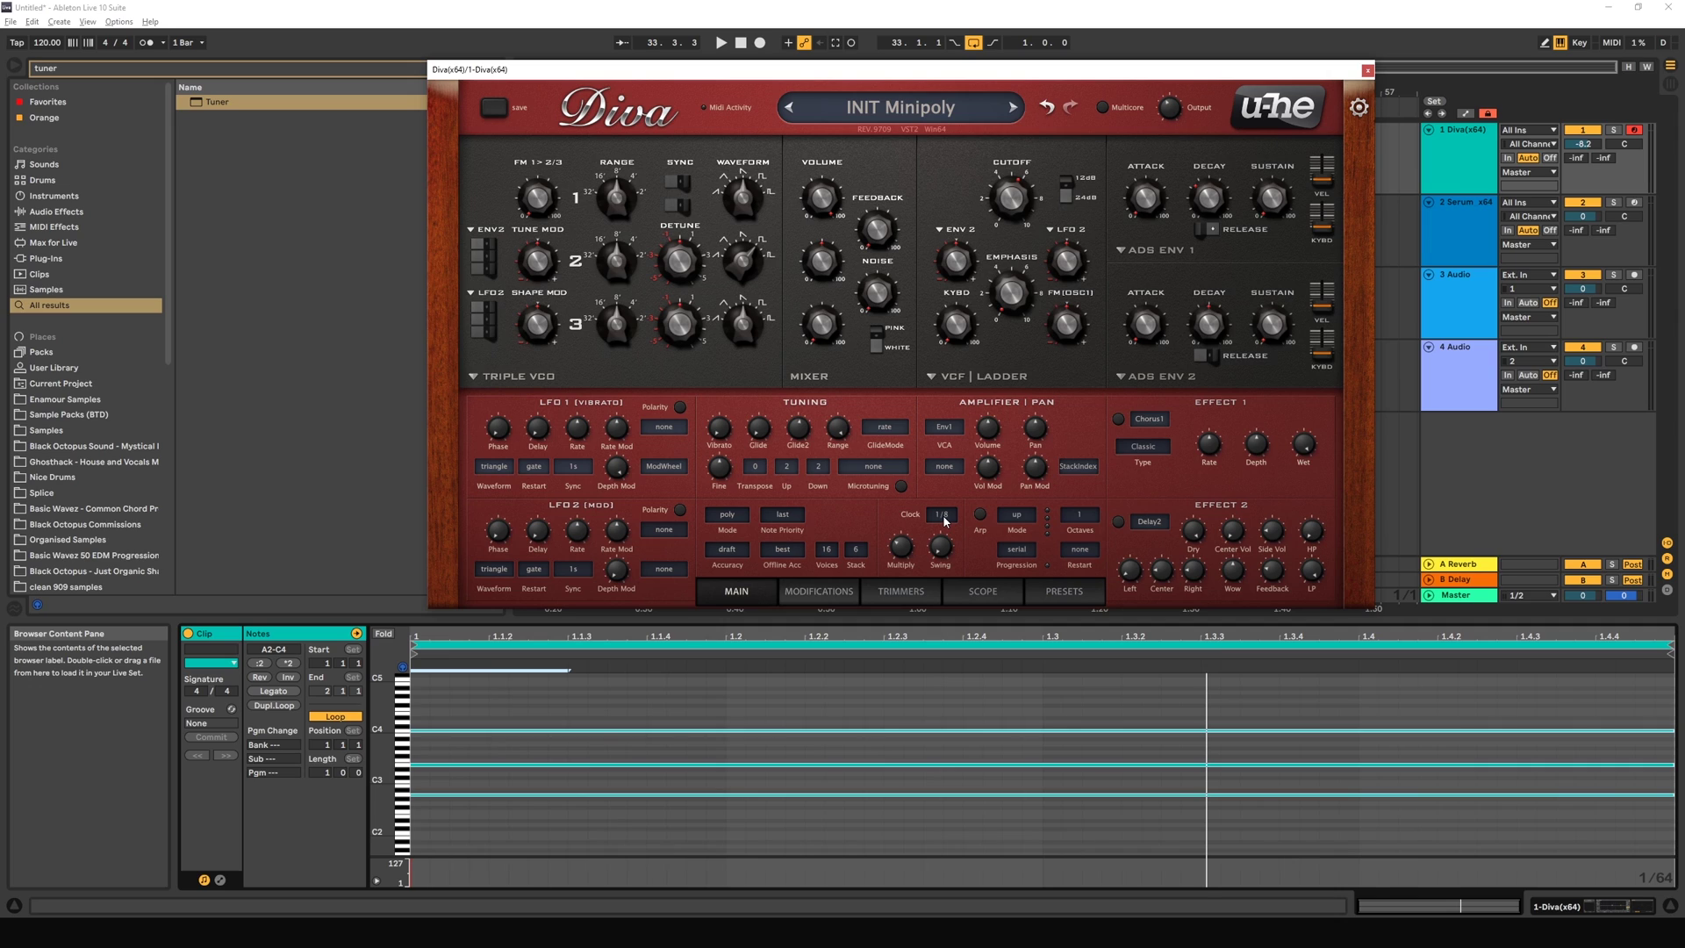
{"action": "left_click_drag", "start_coordinate": [902, 548], "coordinate": [904, 553]}
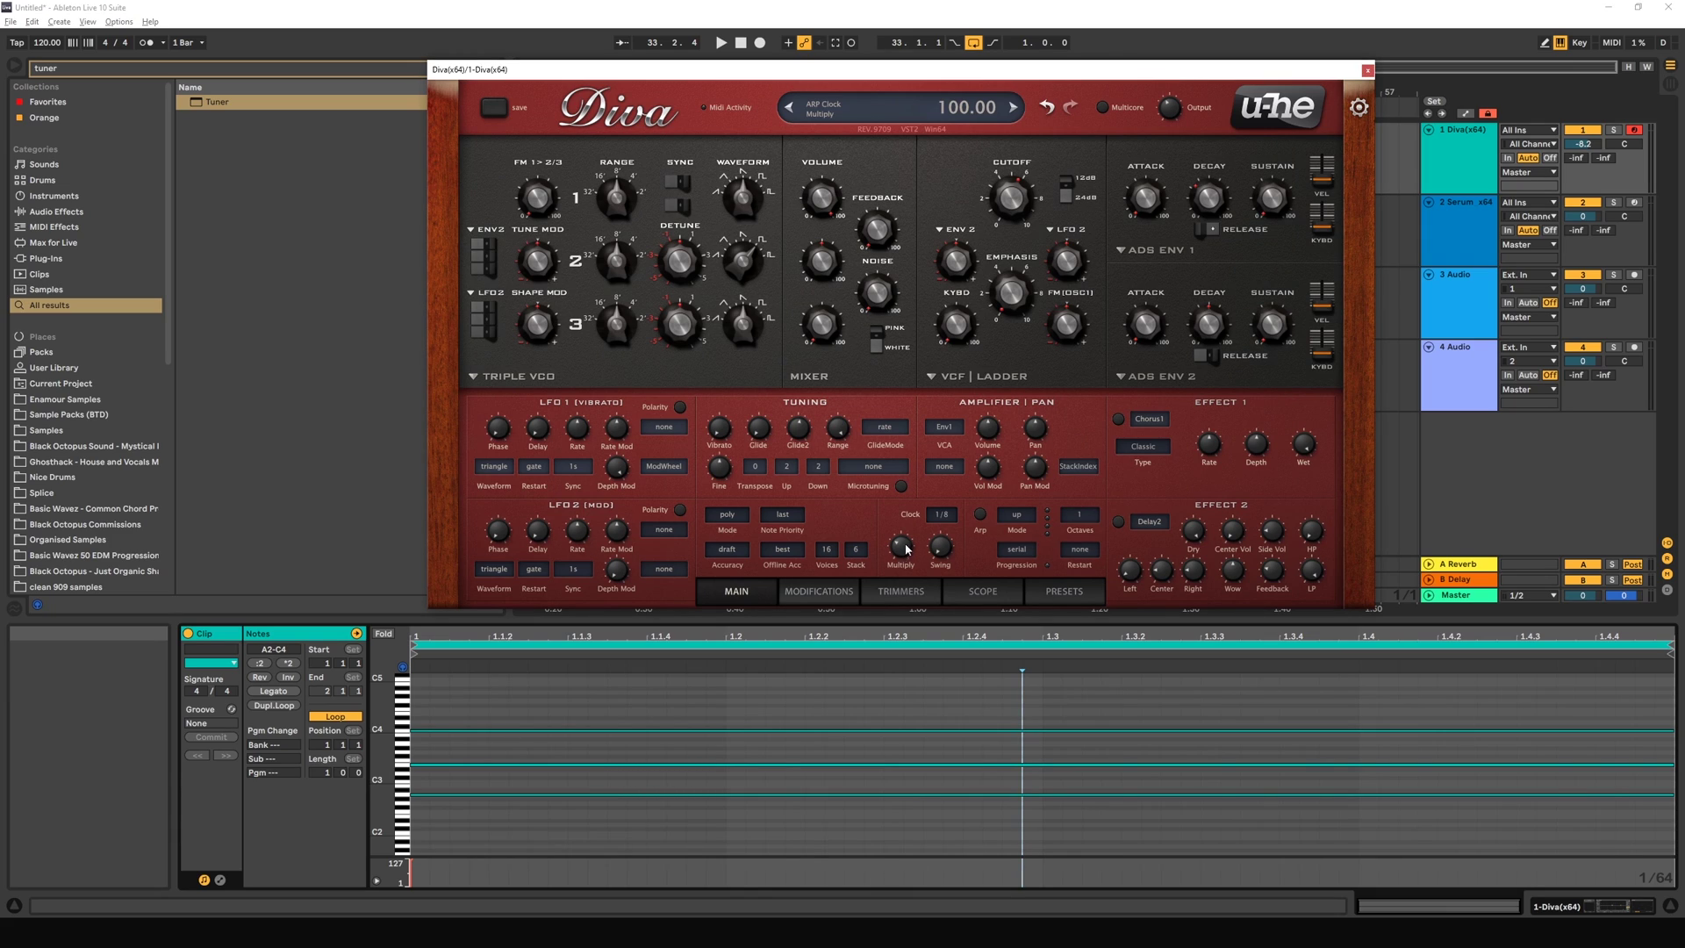
{"action": "left_click_drag", "start_coordinate": [904, 550], "coordinate": [893, 597]}
{"action": "left_click_drag", "start_coordinate": [902, 553], "coordinate": [910, 435]}
Step: Turn on the arpeggiator and play the chord clip through it
{"action": "key", "text": "space"}
{"action": "left_click", "coordinate": [980, 516]}
{"action": "key", "text": "space"}
{"action": "key", "text": "space"}
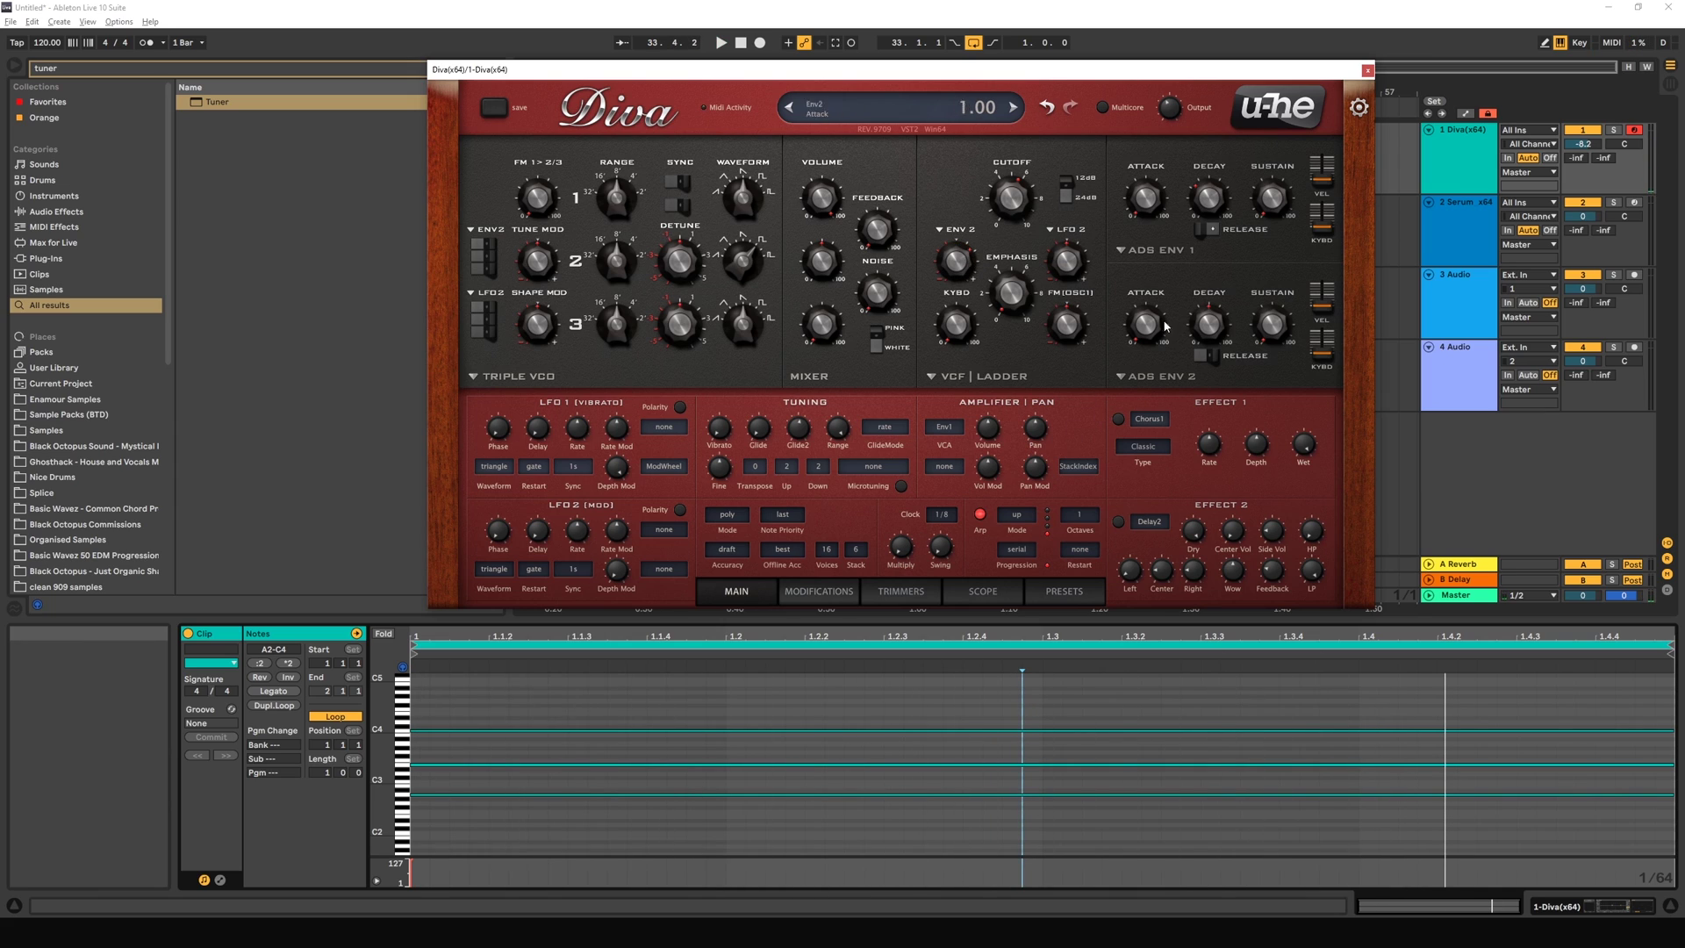
Step: Play the arpeggiated clip while trying out filter cutoff changes
{"action": "scroll", "coordinate": [1209, 329], "scroll_direction": "down", "scroll_amount": 10}
{"action": "key", "text": "space"}
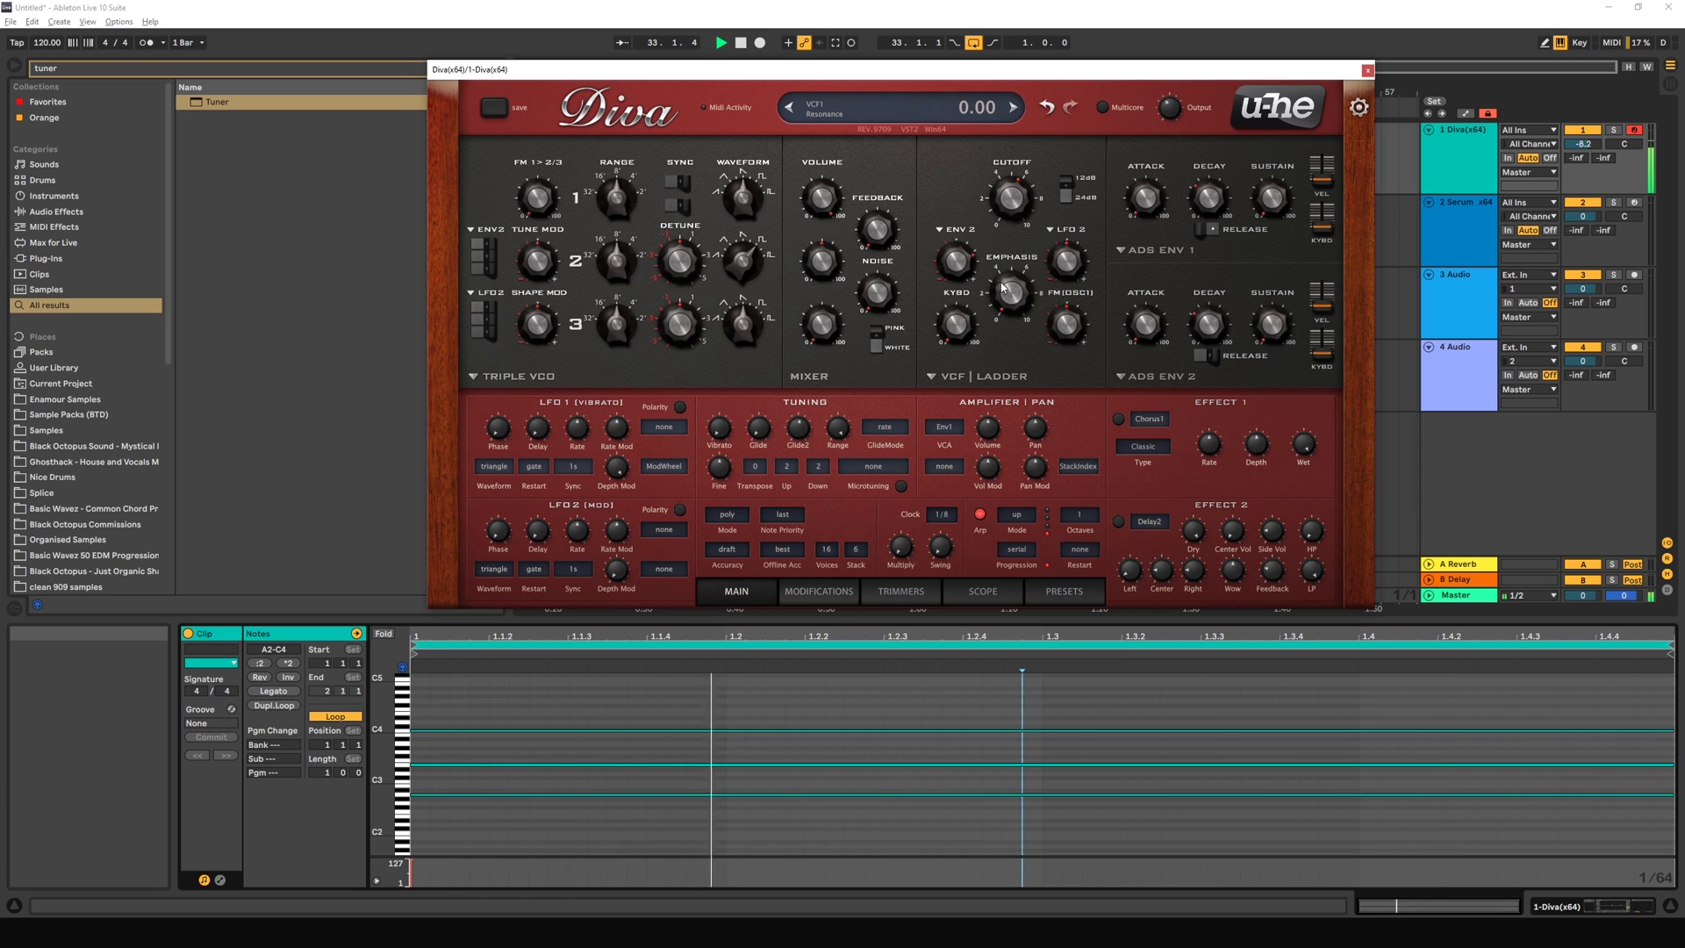
{"action": "scroll", "coordinate": [1207, 334], "scroll_direction": "down", "scroll_amount": 5}
{"action": "scroll", "coordinate": [1018, 200], "scroll_direction": "up", "scroll_amount": 4}
{"action": "left_click_drag", "start_coordinate": [1023, 204], "coordinate": [1003, 246]}
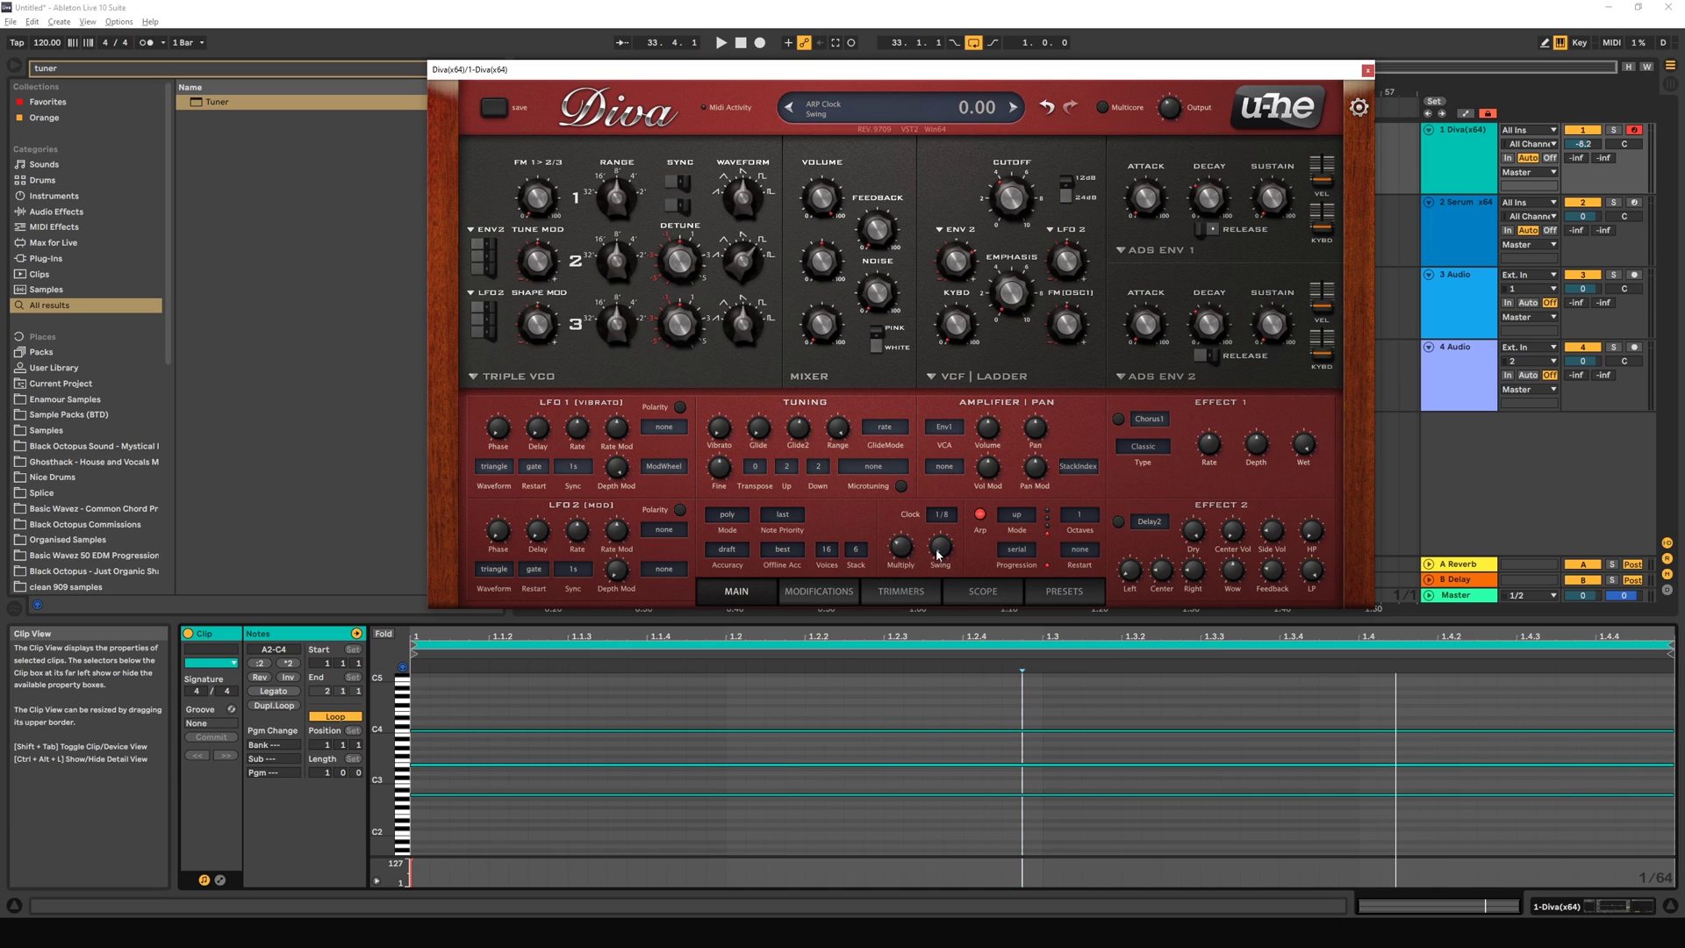
Step: Try different arpeggiator Swing amounts while playing notes
{"action": "left_click_drag", "start_coordinate": [937, 558], "coordinate": [945, 480]}
{"action": "key", "text": "a"}
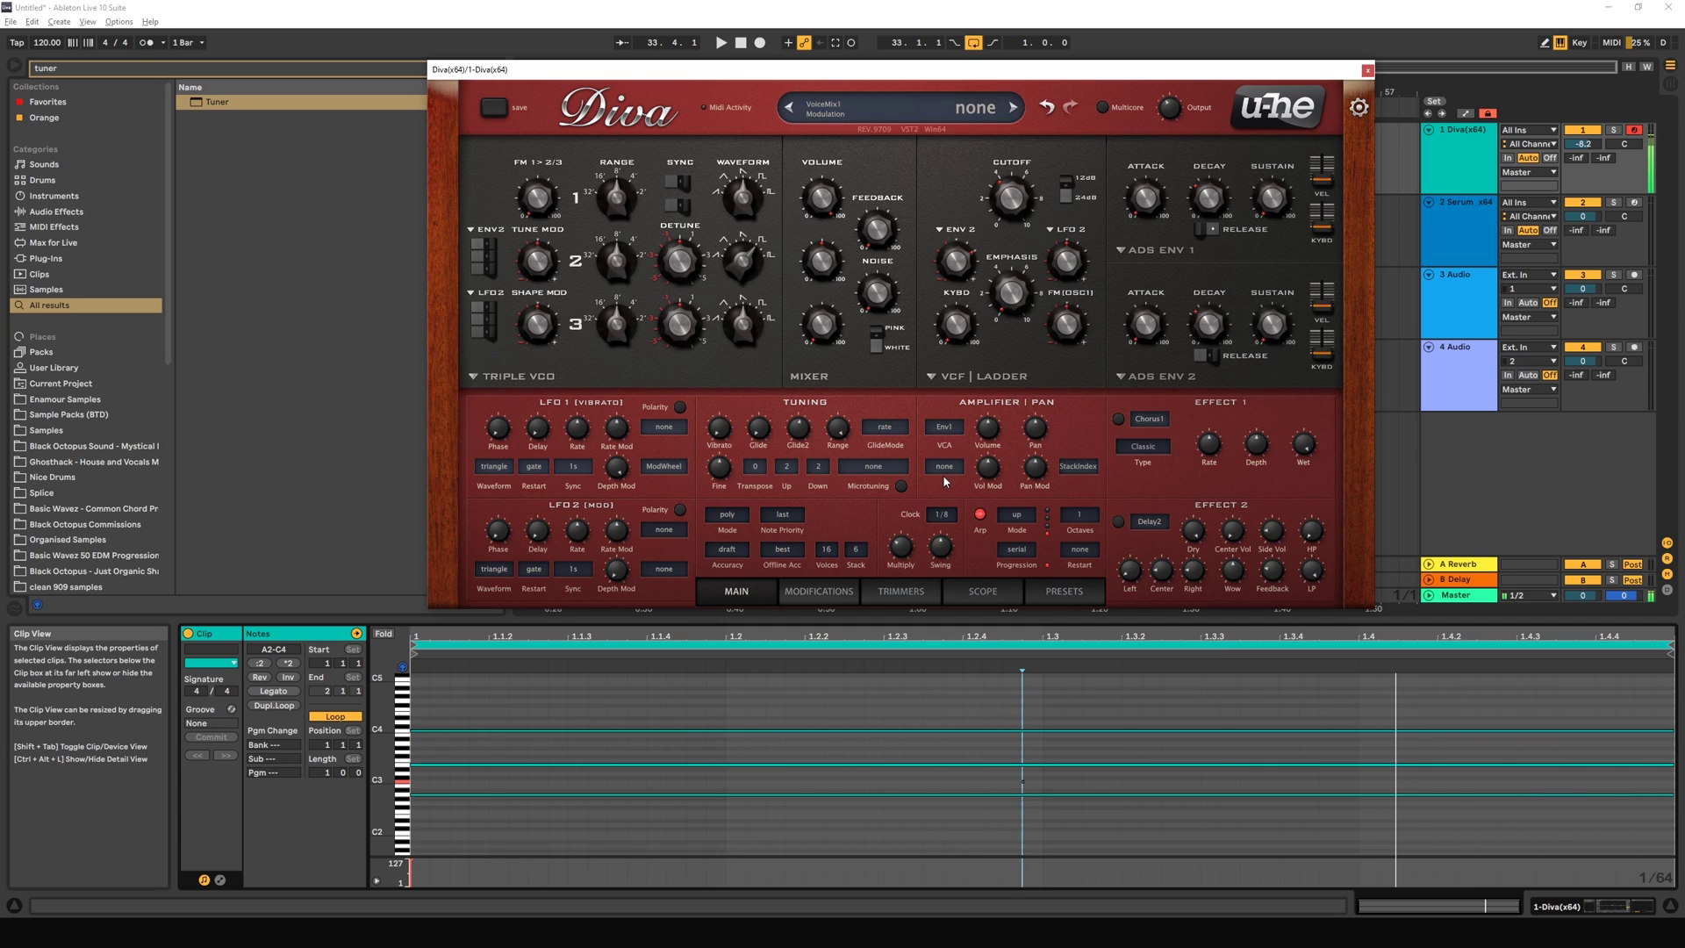
{"action": "left_click_drag", "start_coordinate": [954, 567], "coordinate": [939, 507]}
{"action": "key", "text": "a"}
Step: Toggle the arpeggiator off and on, leave it on, and set its Mode to played
{"action": "left_click", "coordinate": [981, 515]}
{"action": "left_click", "coordinate": [980, 514]}
{"action": "left_click", "coordinate": [980, 514]}
{"action": "left_click", "coordinate": [980, 514]}
{"action": "left_click", "coordinate": [980, 514]}
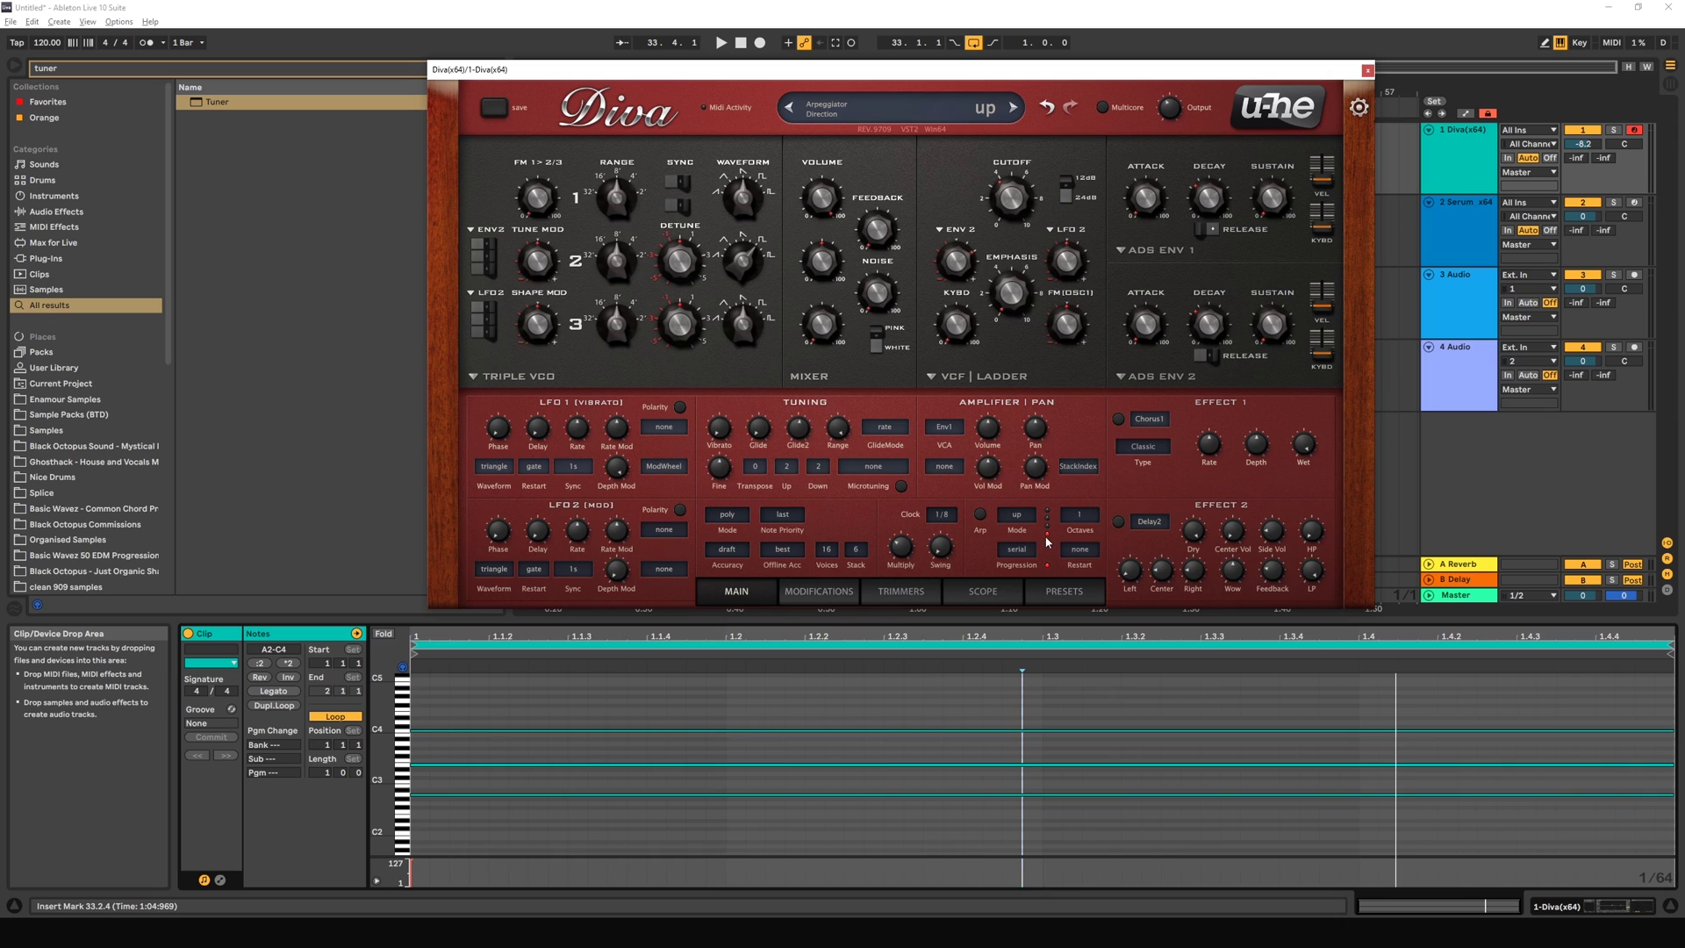
{"action": "left_click", "coordinate": [980, 516]}
{"action": "left_click", "coordinate": [1017, 516]}
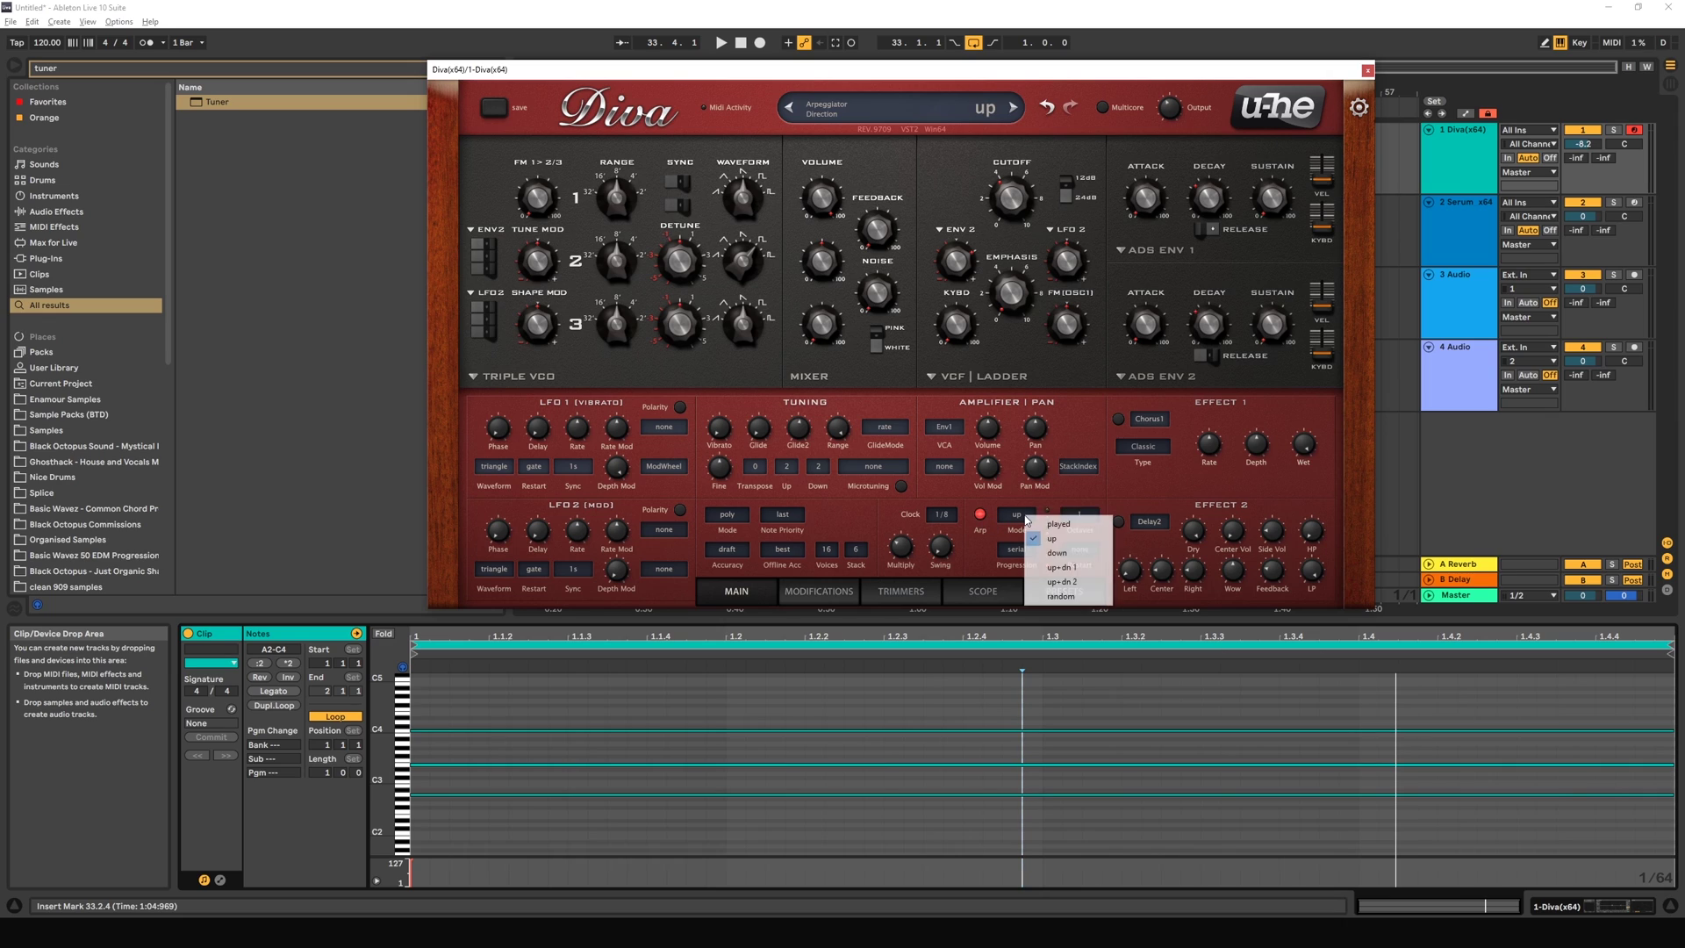
{"action": "left_click", "coordinate": [1046, 524]}
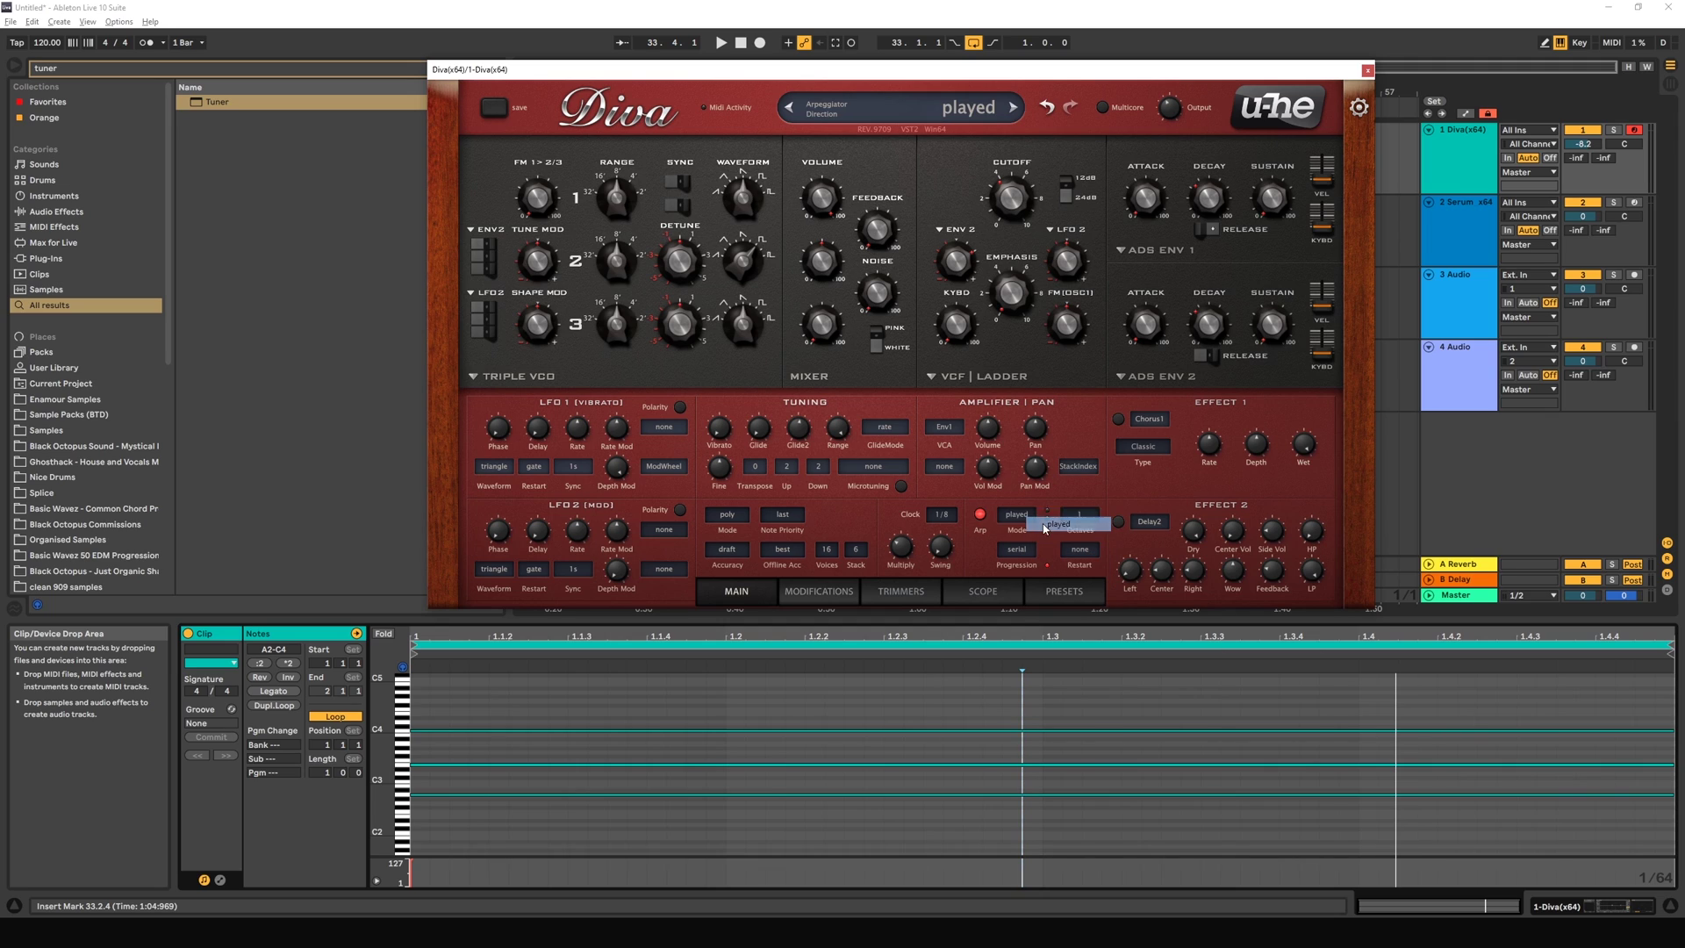
Step: Stagger the starts of the C4 and E3 notes so E3 begins after C4, and play the clip
{"action": "left_click", "coordinate": [412, 728]}
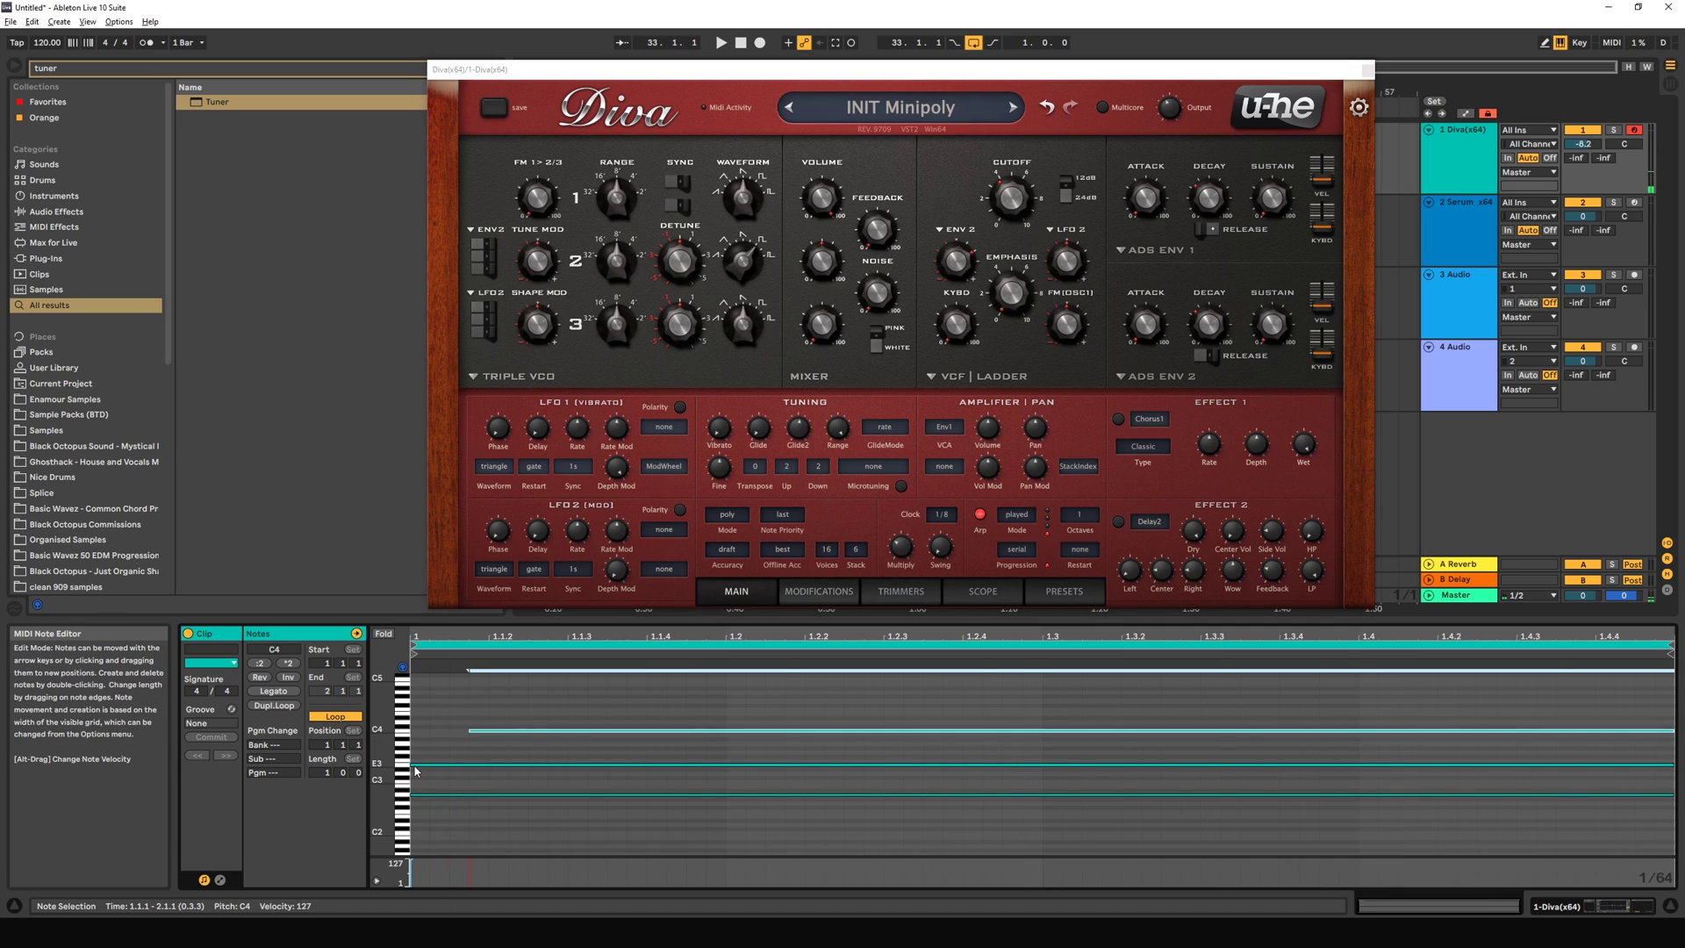
{"action": "left_click", "coordinate": [412, 765]}
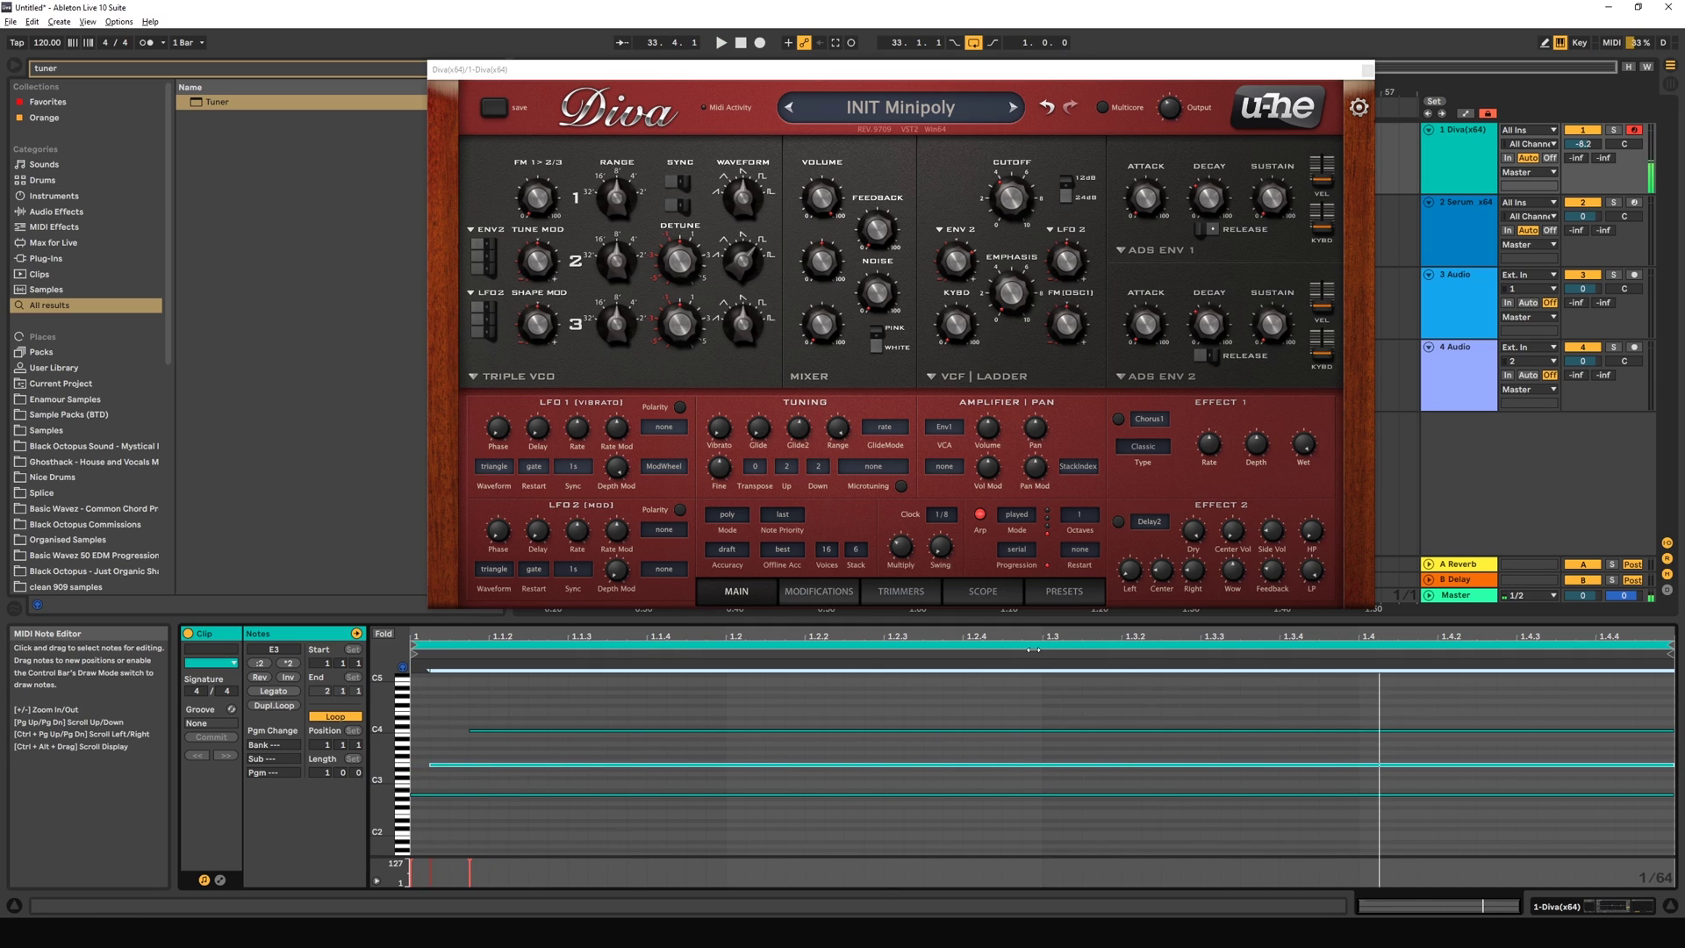
{"action": "left_click", "coordinate": [471, 795]}
{"action": "left_click", "coordinate": [496, 774]}
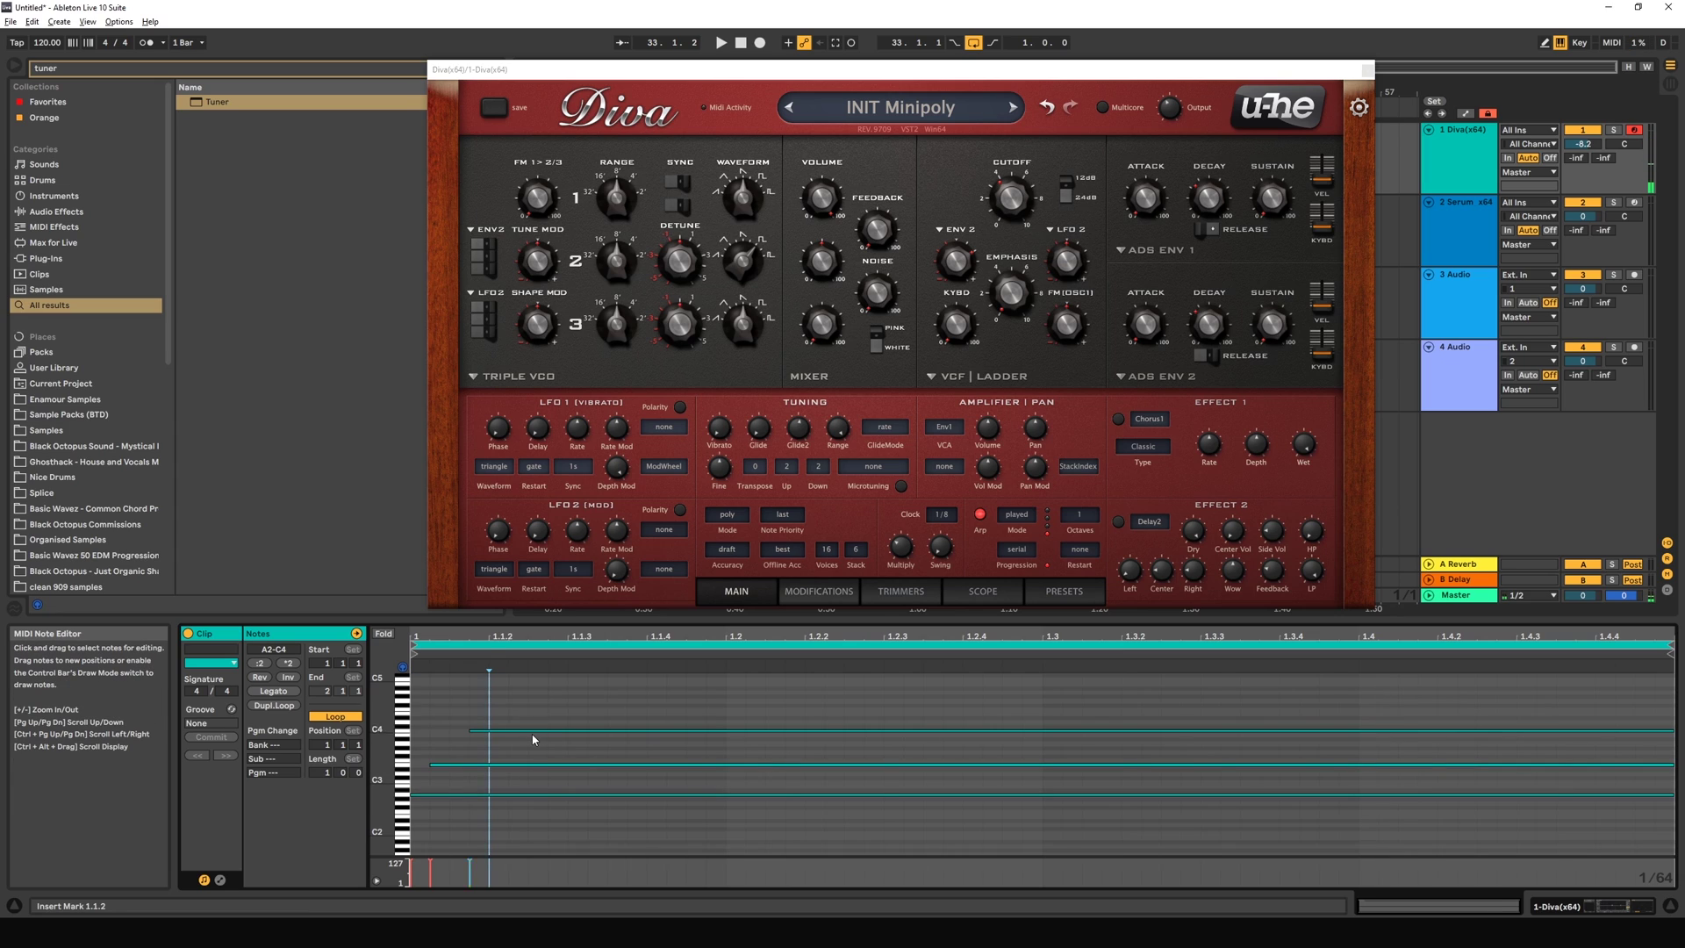
{"action": "left_click_drag", "start_coordinate": [430, 765], "coordinate": [551, 768]}
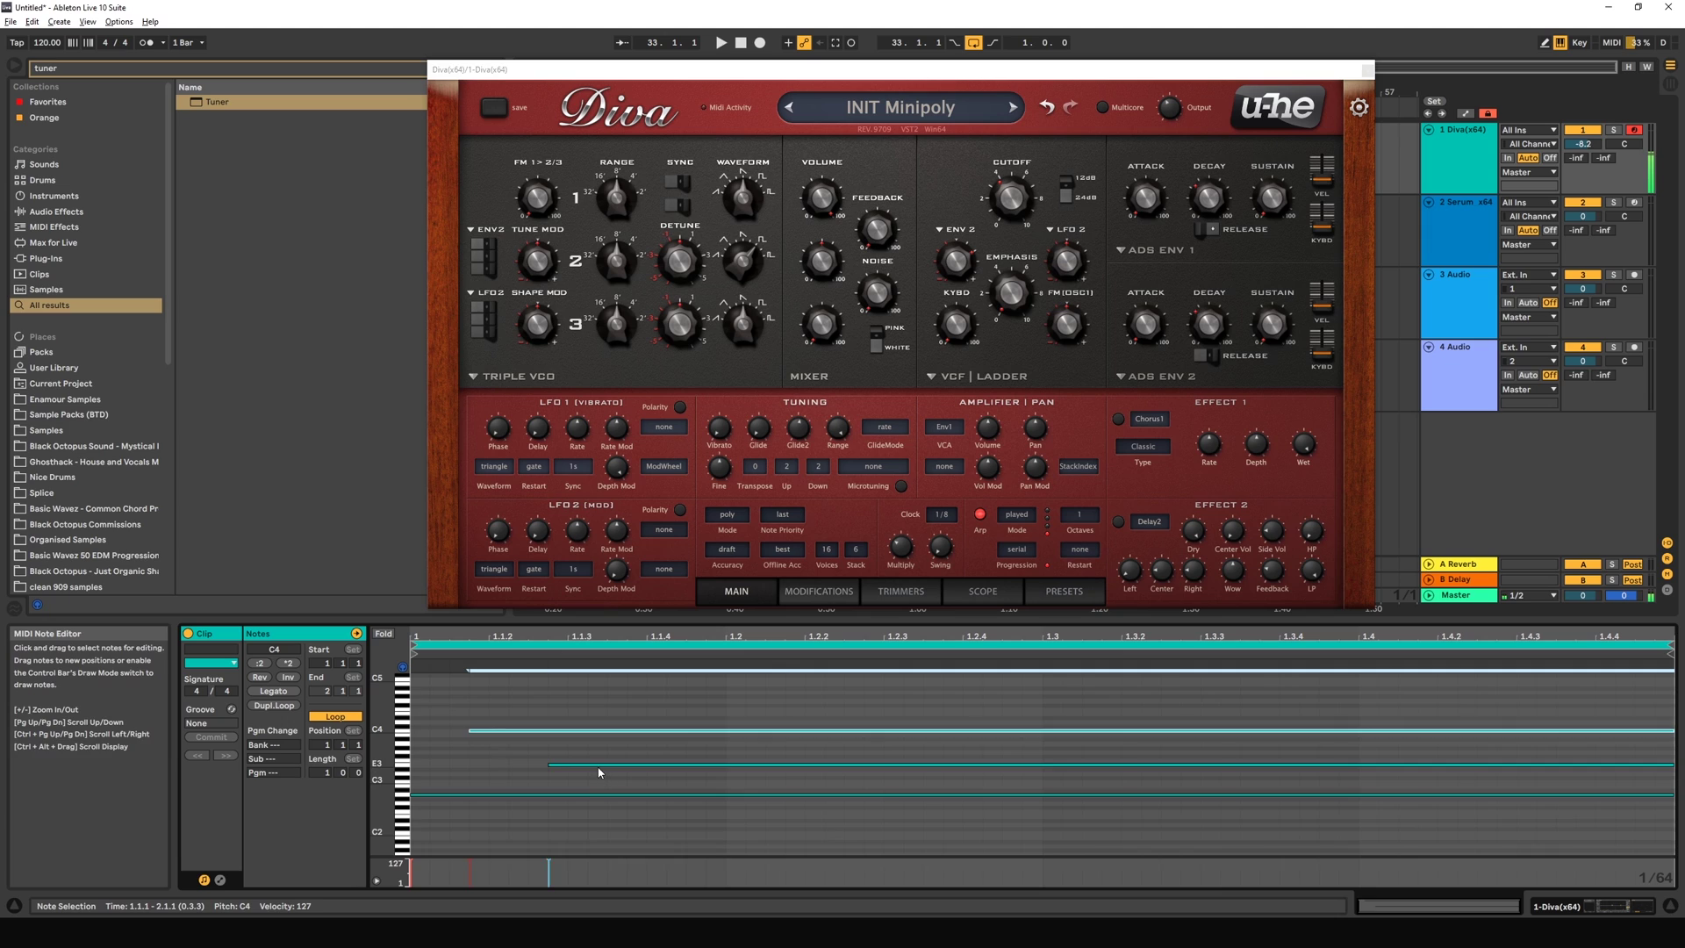
{"action": "key", "text": "space"}
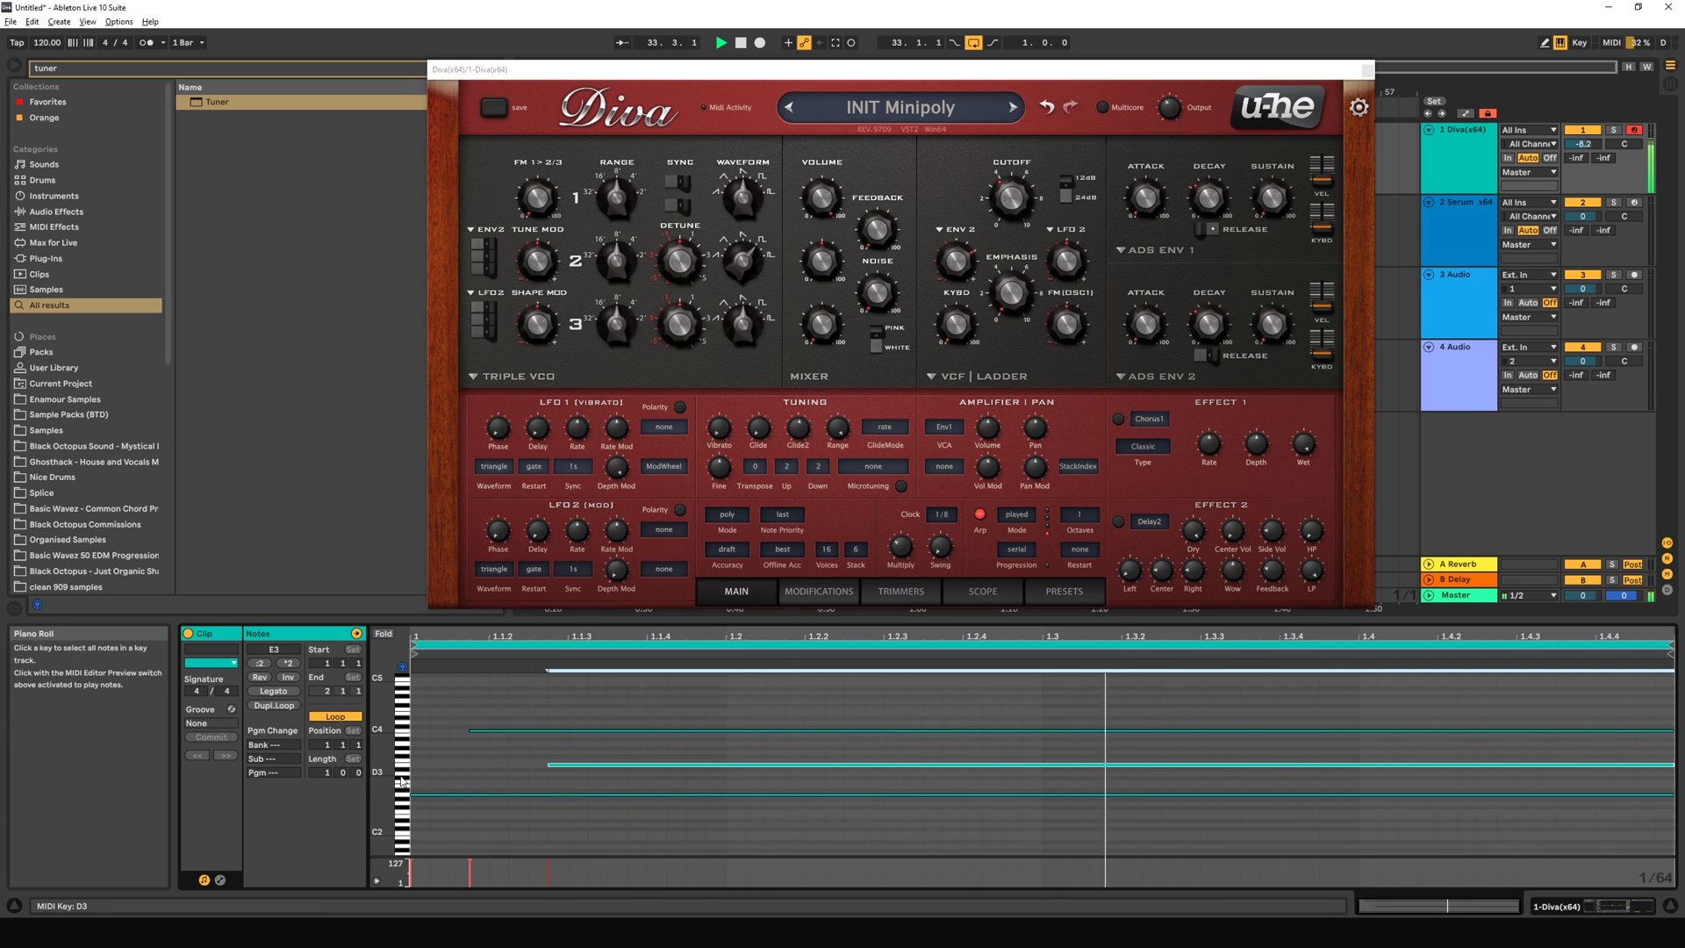
Step: Stop playback and extend the staggered chord notes back so they all start at the beginning of the clip
{"action": "key", "text": "space"}
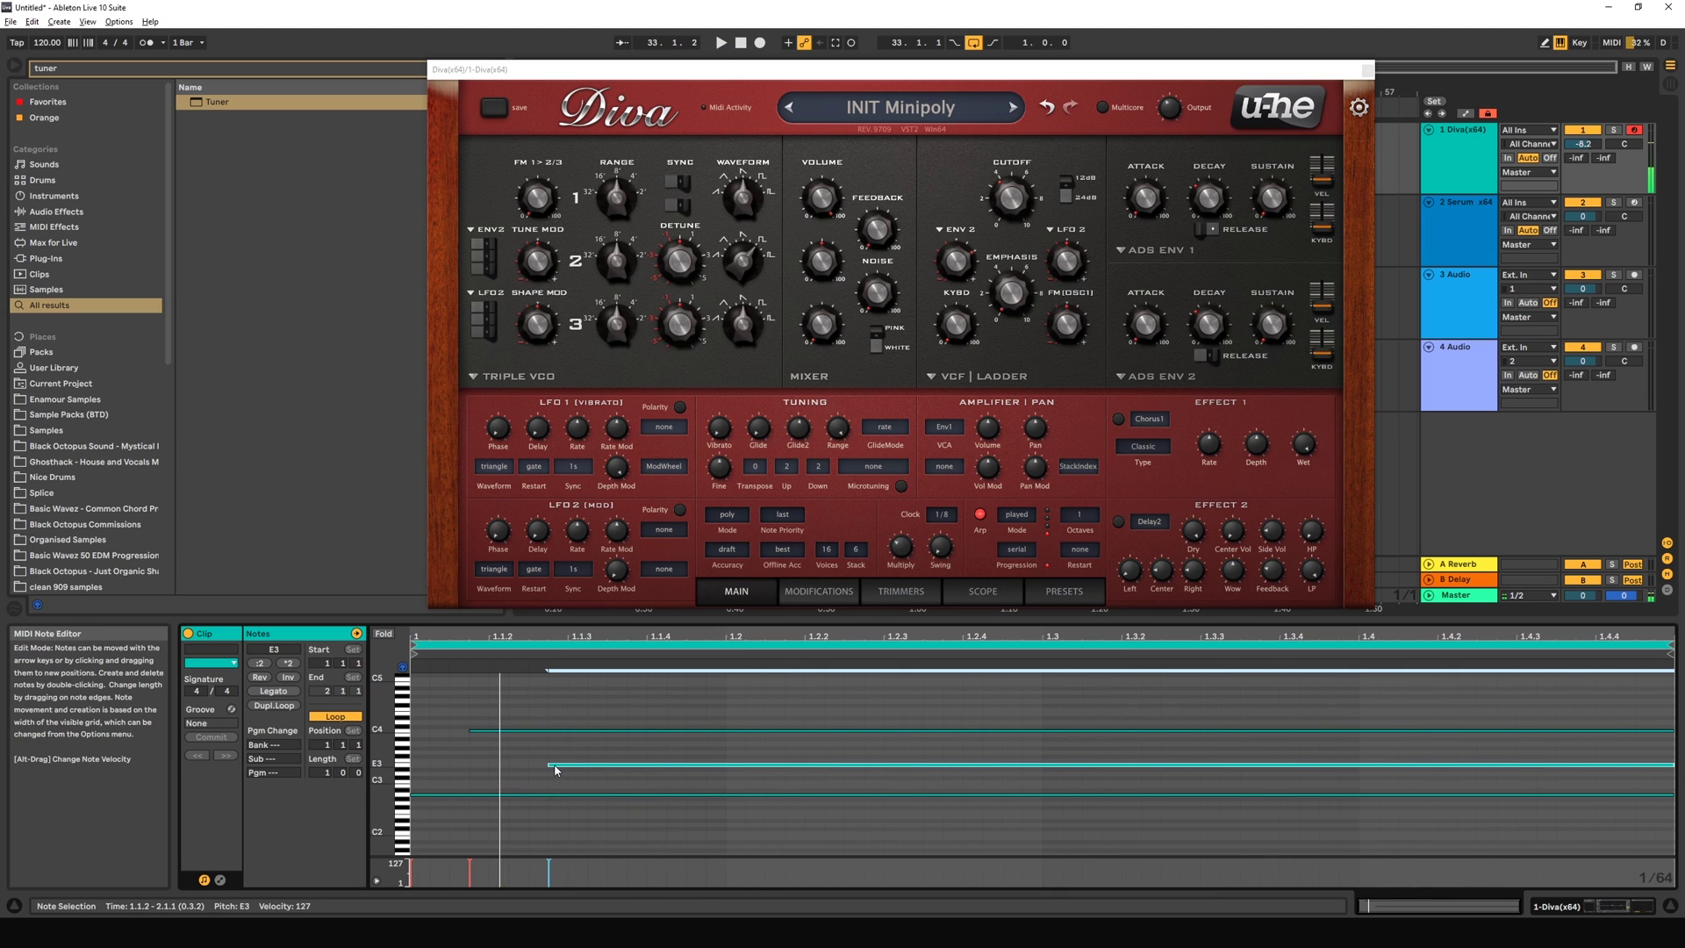
{"action": "left_click_drag", "start_coordinate": [551, 766], "coordinate": [412, 767]}
{"action": "left_click", "coordinate": [472, 733]}
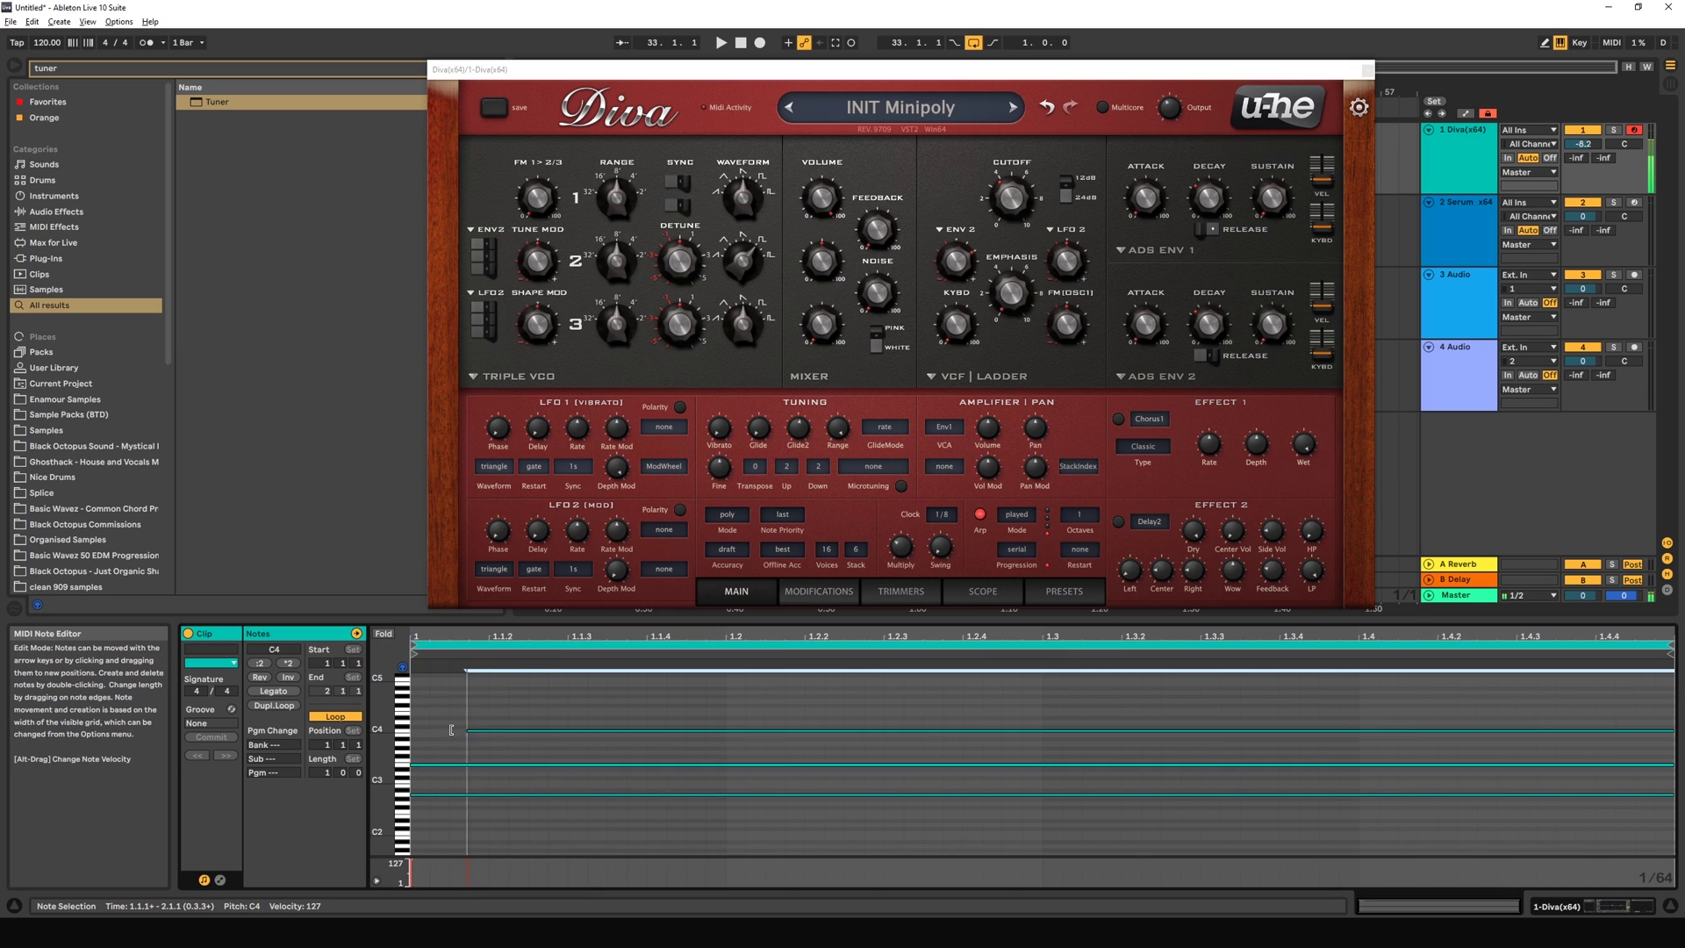
Step: Set the Diva arpeggiator mode to up and play the chord
{"action": "left_click", "coordinate": [1017, 516]}
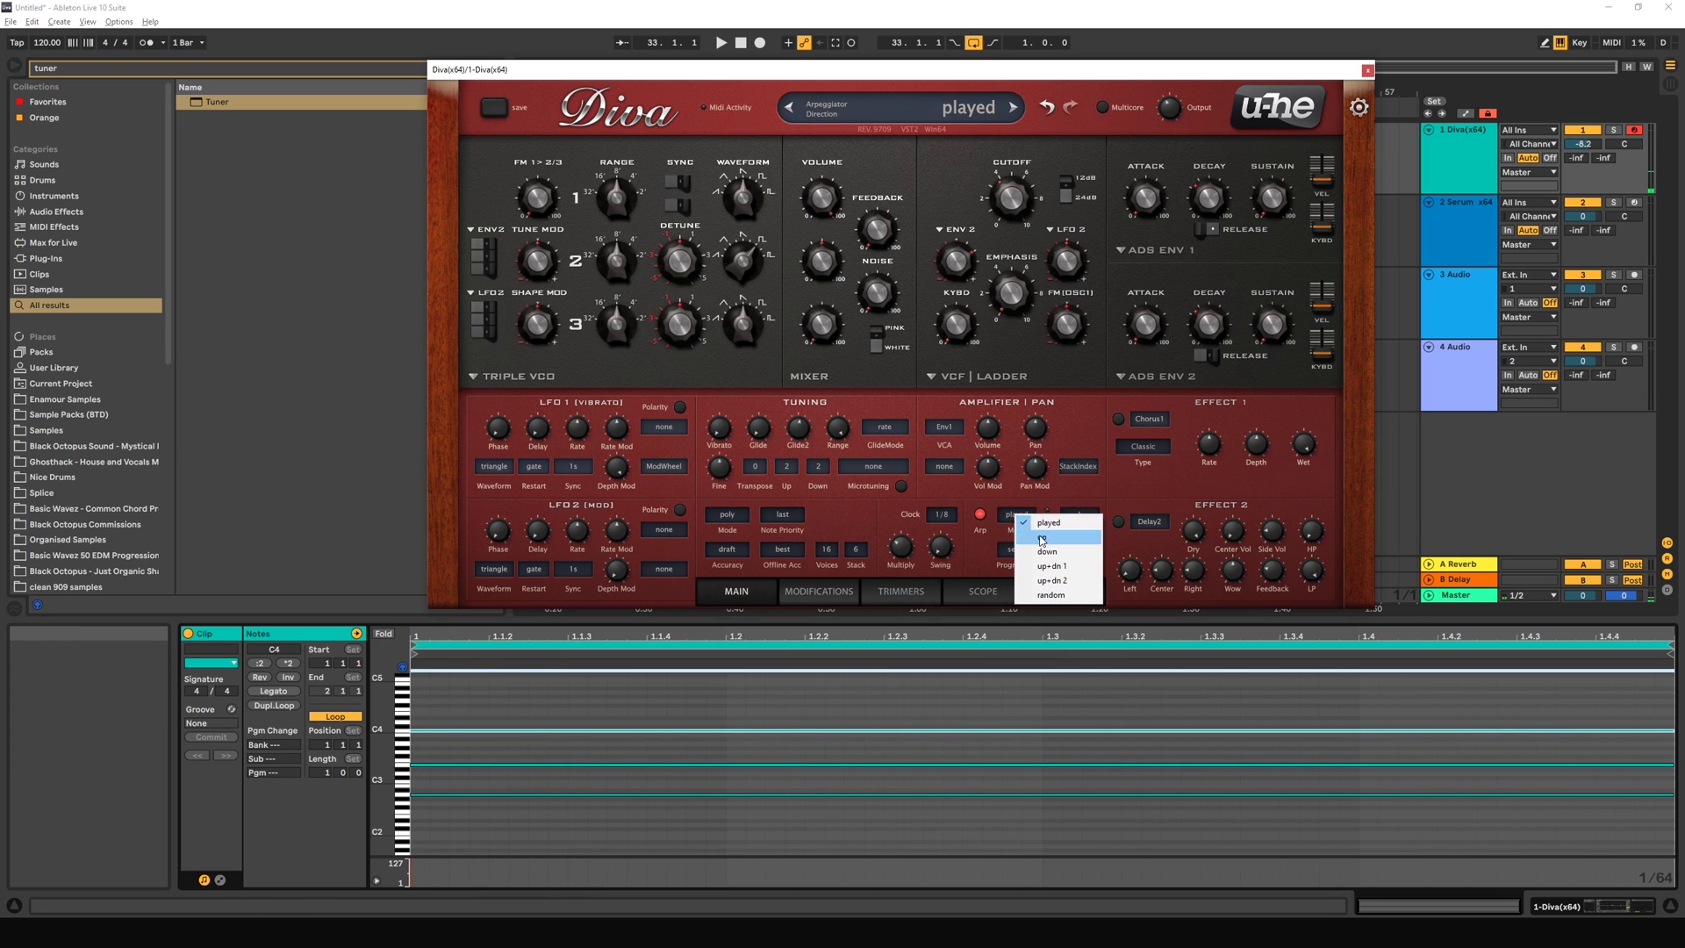
{"action": "left_click", "coordinate": [1051, 538]}
{"action": "key", "text": "space"}
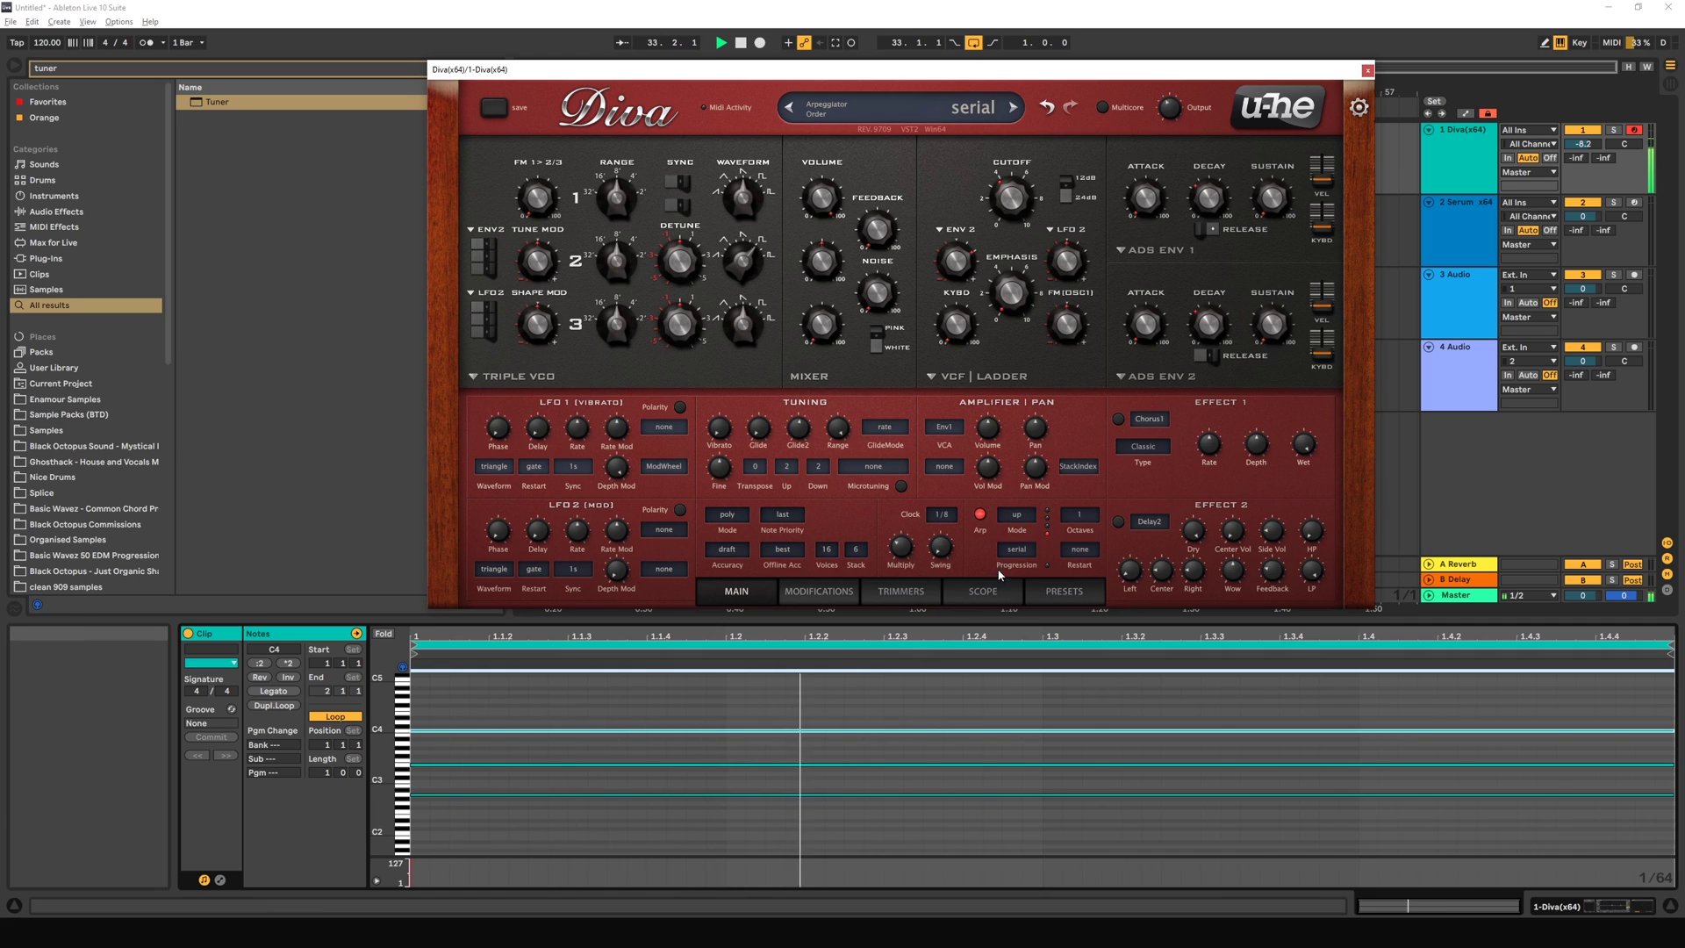
Step: Audition the arpeggiator's down and up+dn 1 modes on the playing chord
{"action": "left_click", "coordinate": [1014, 521]}
{"action": "left_click", "coordinate": [1035, 553]}
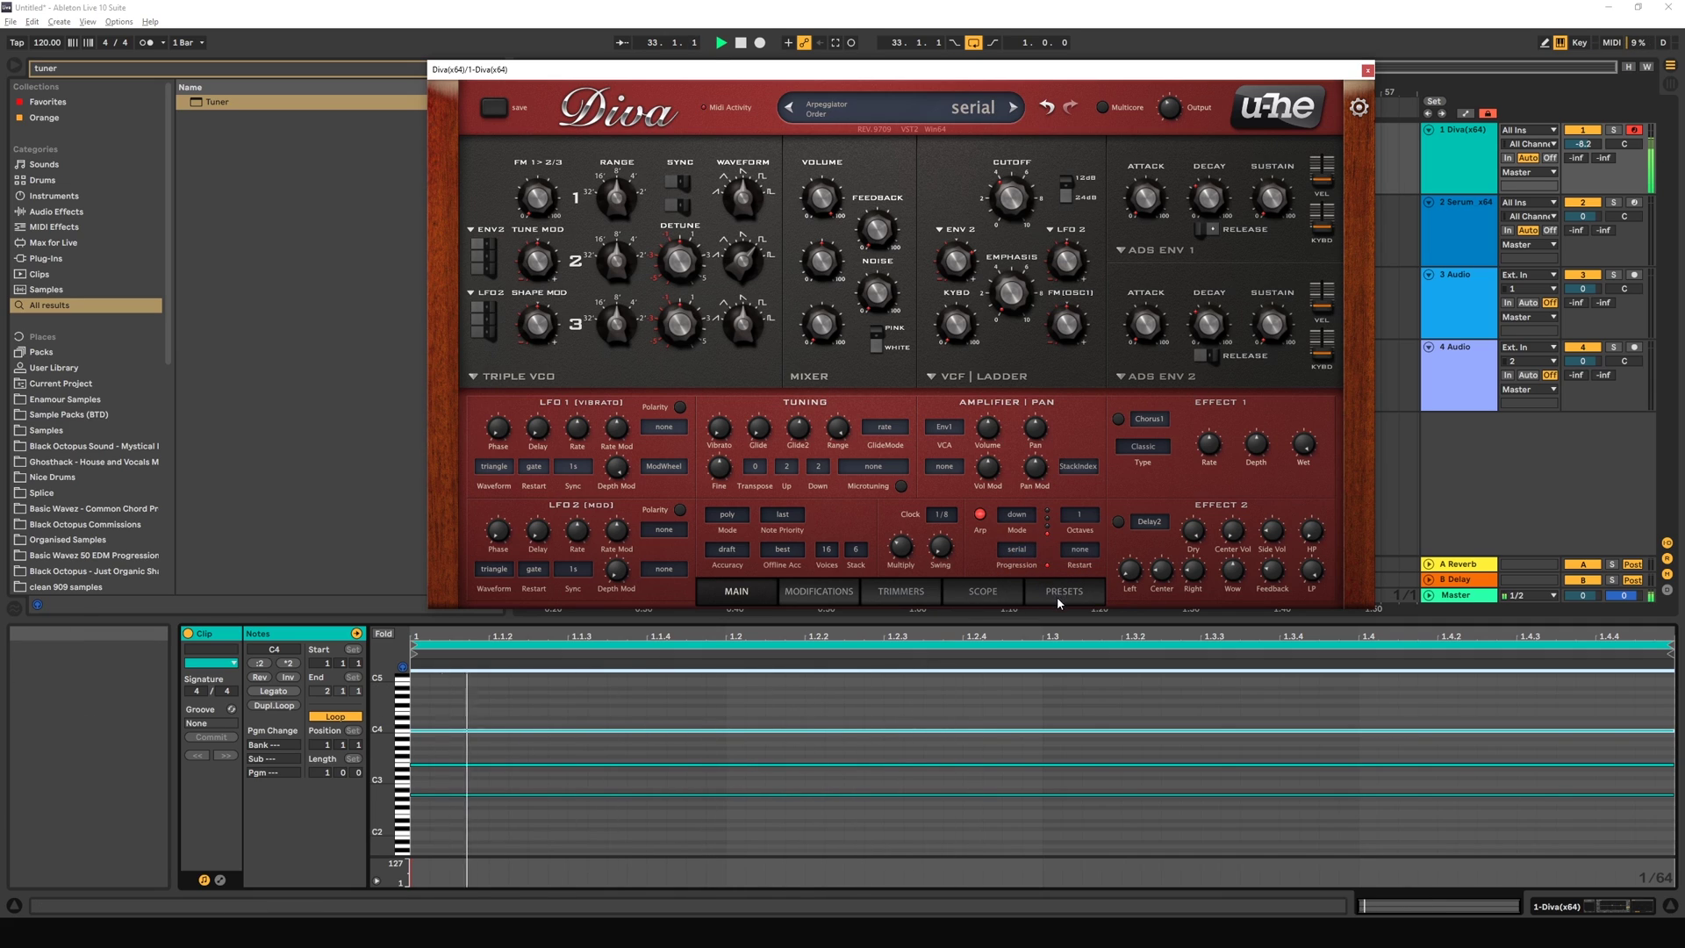
{"action": "left_click", "coordinate": [1014, 518]}
{"action": "left_click", "coordinate": [1042, 572]}
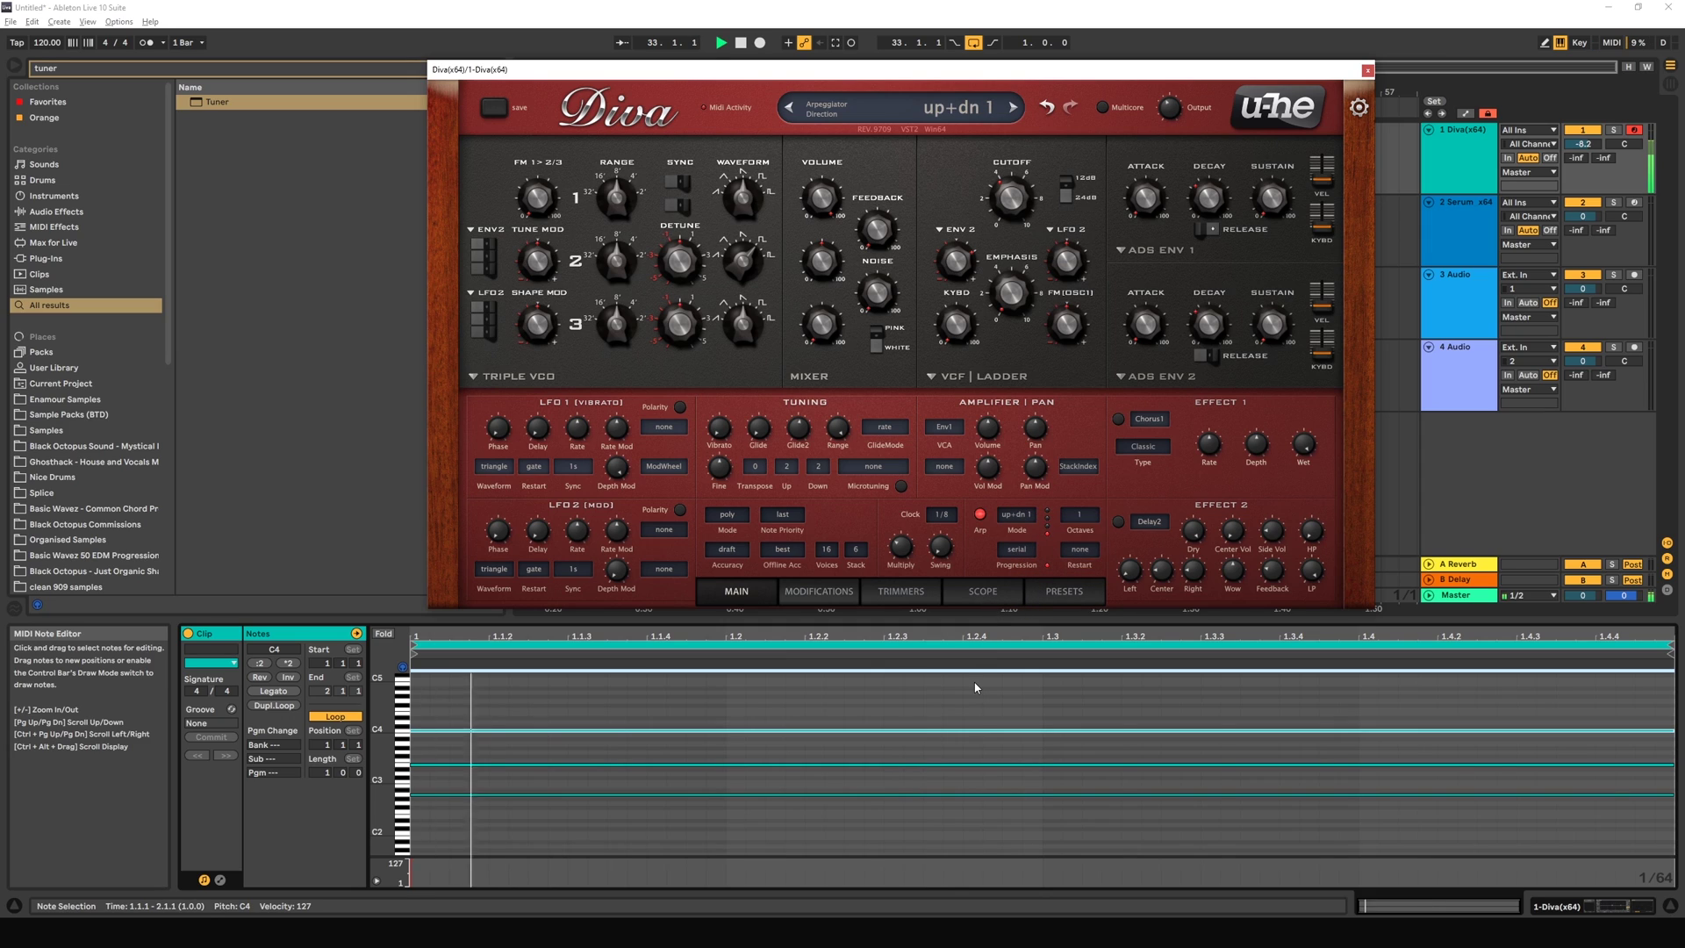
{"action": "key", "text": "space"}
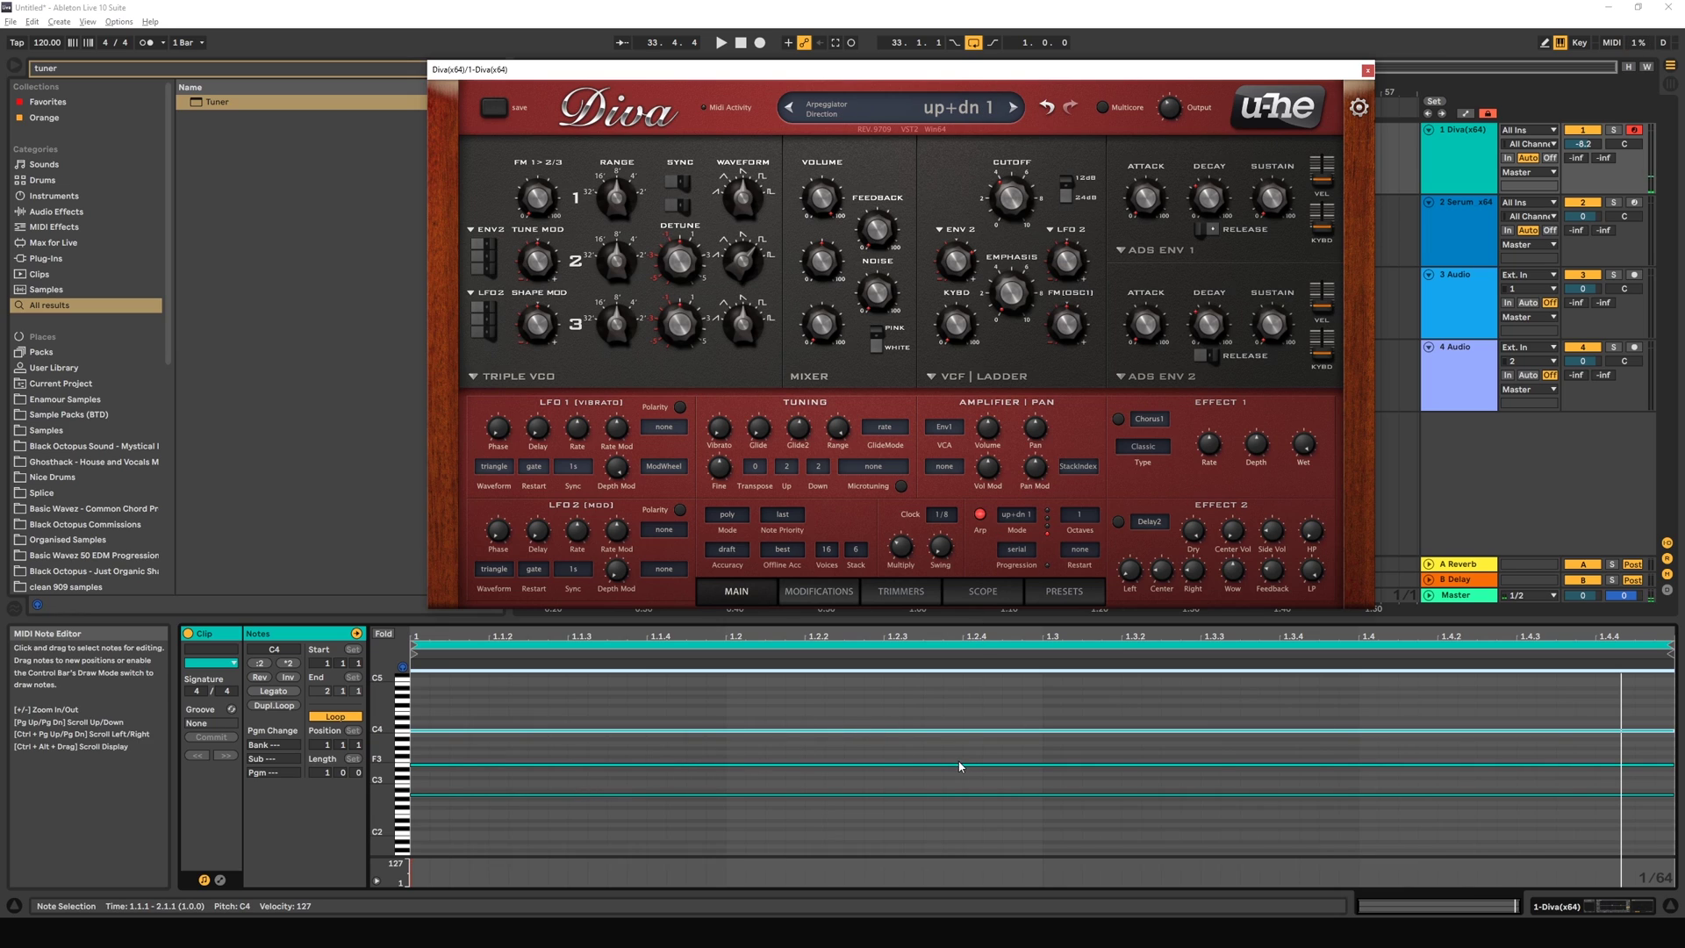
Step: Switch the arpeggiator mode to up+dn 2 and audition the chord
{"action": "left_click", "coordinate": [1015, 515]}
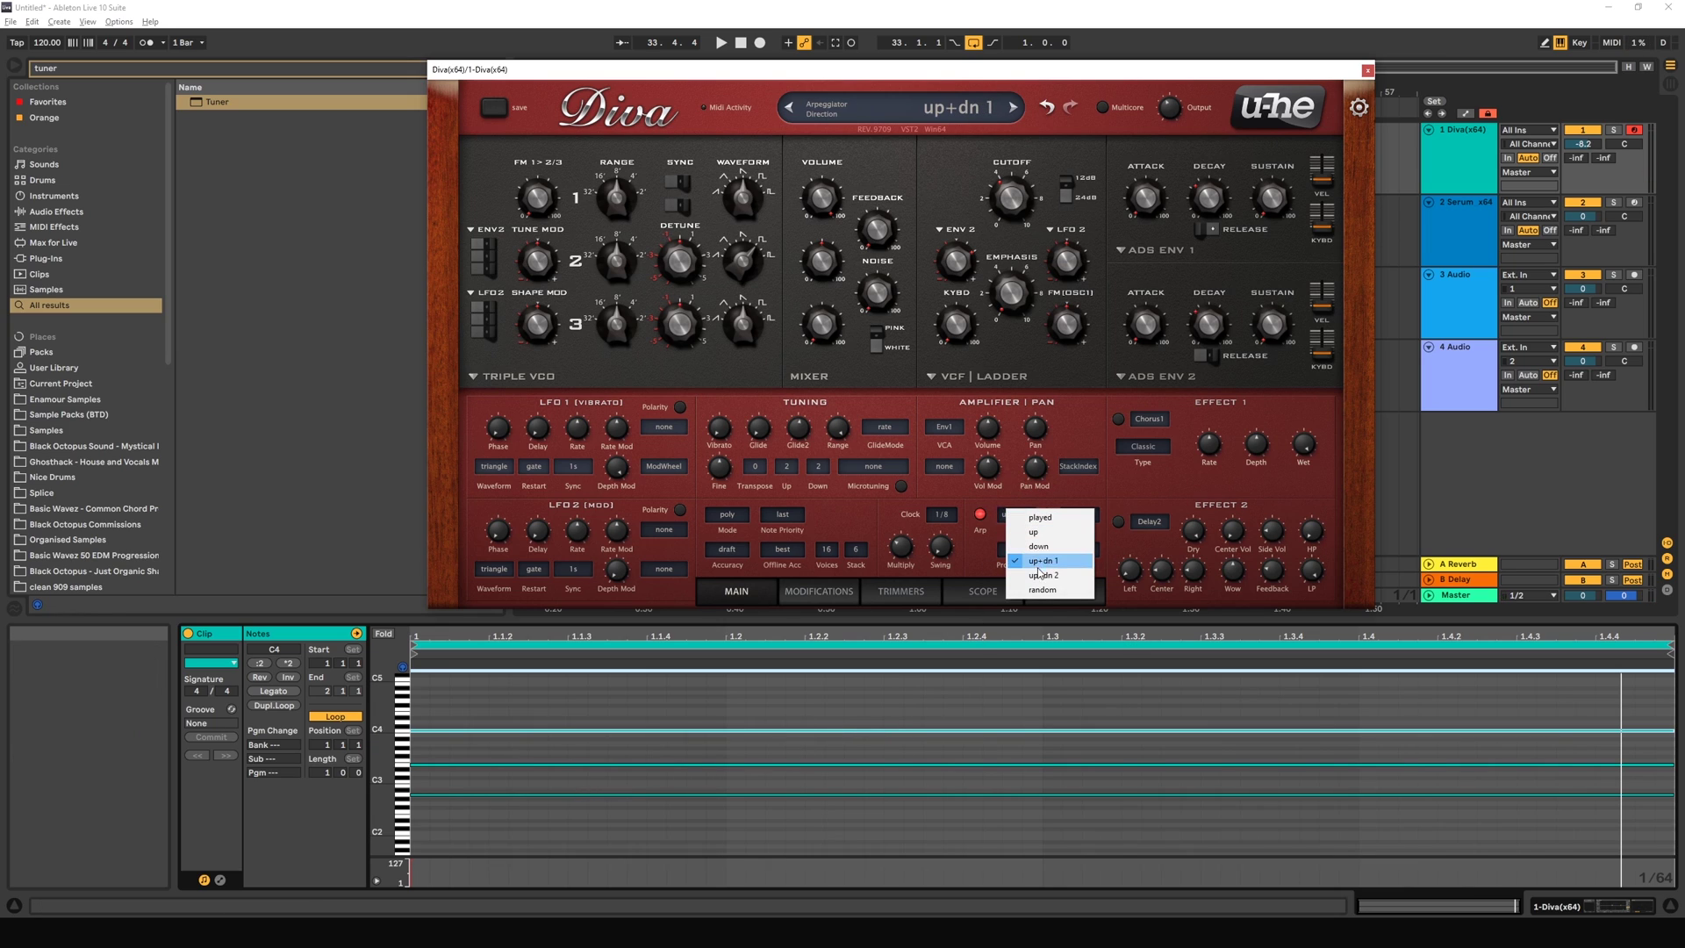
{"action": "left_click", "coordinate": [1041, 575]}
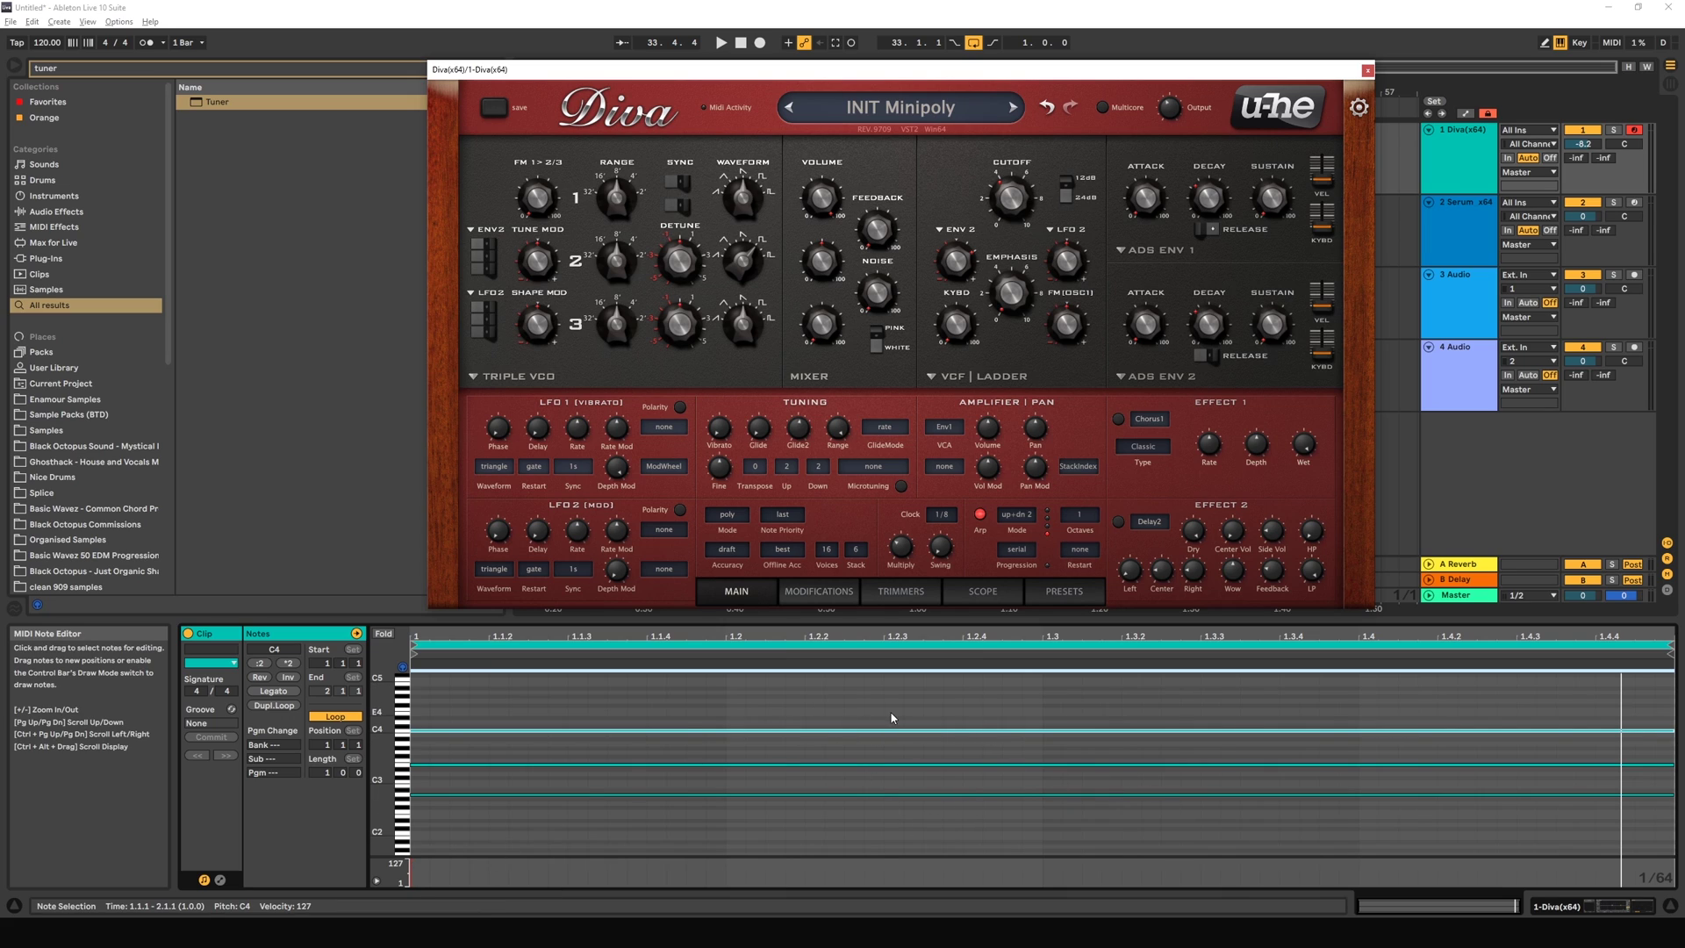
{"action": "key", "text": "space"}
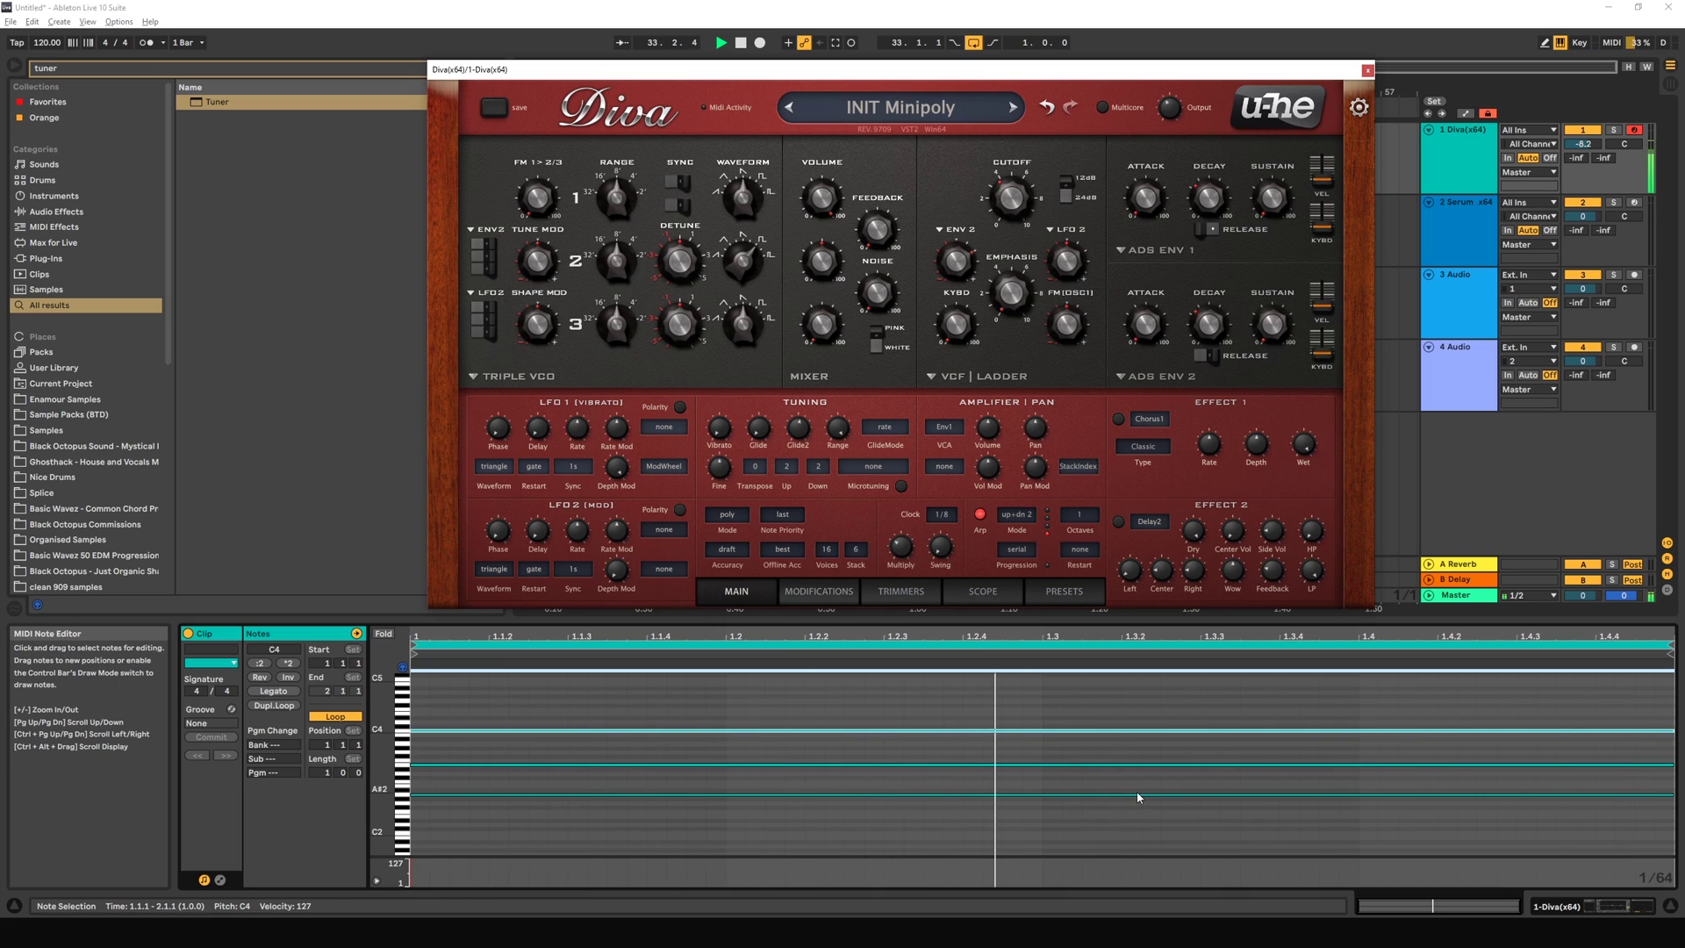
{"action": "key", "text": "space"}
{"action": "key", "text": "space"}
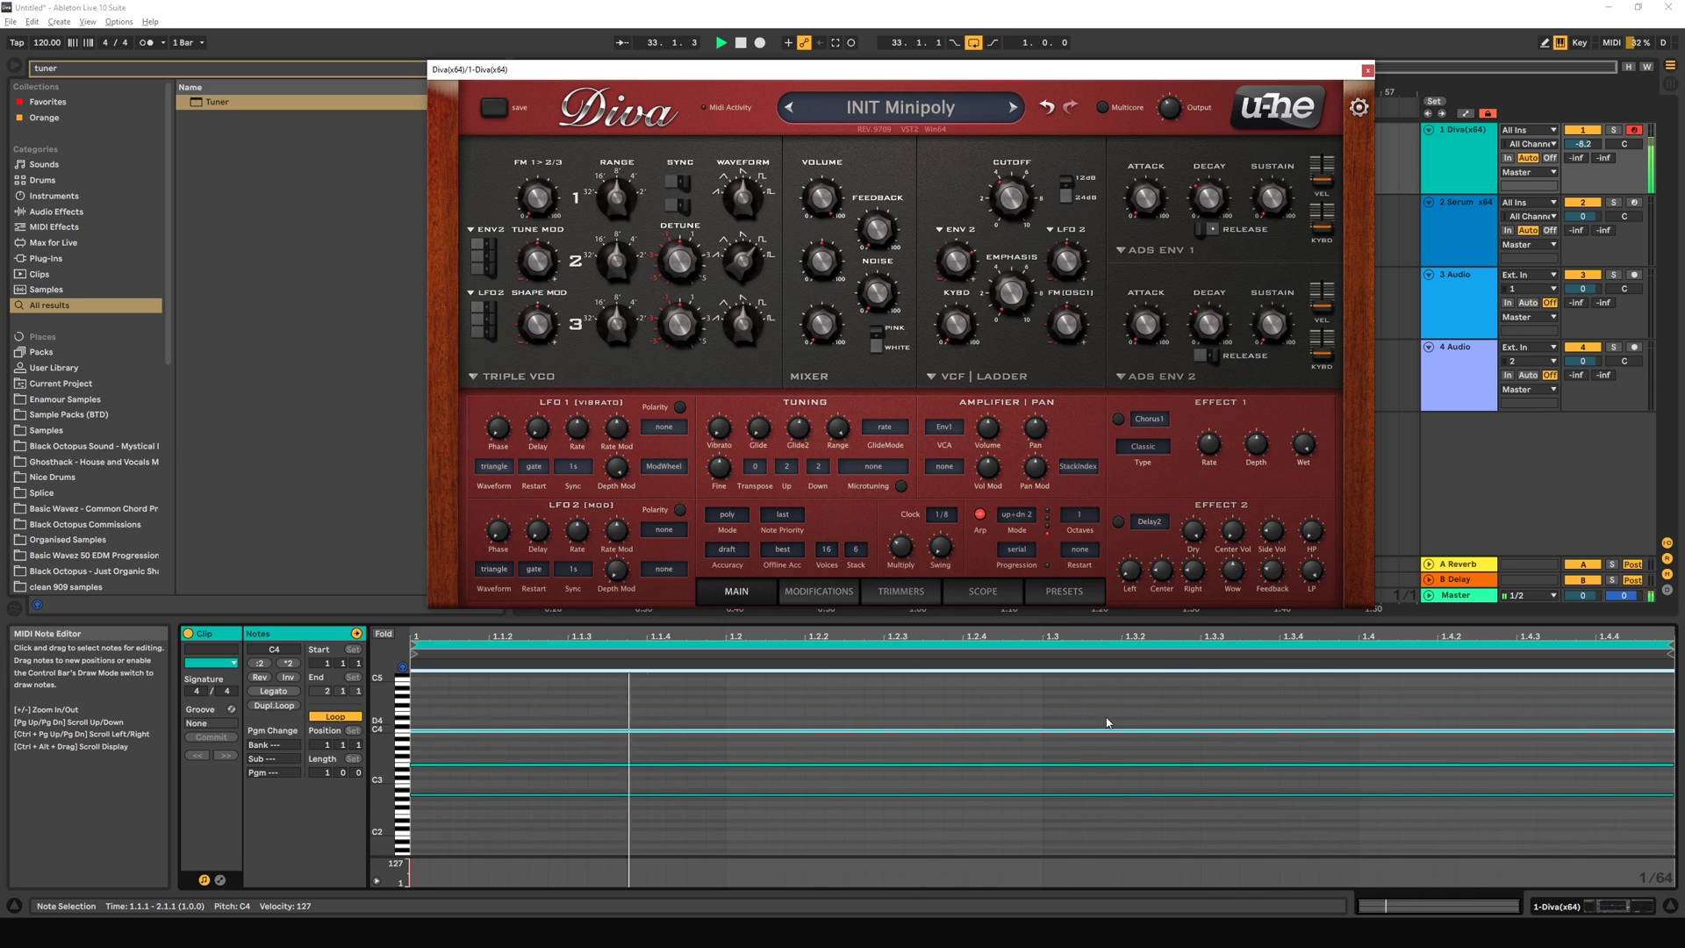
{"action": "key", "text": "space"}
Step: Switch the arpeggiator mode to random and play the chord to hear it
{"action": "left_click", "coordinate": [1001, 522]}
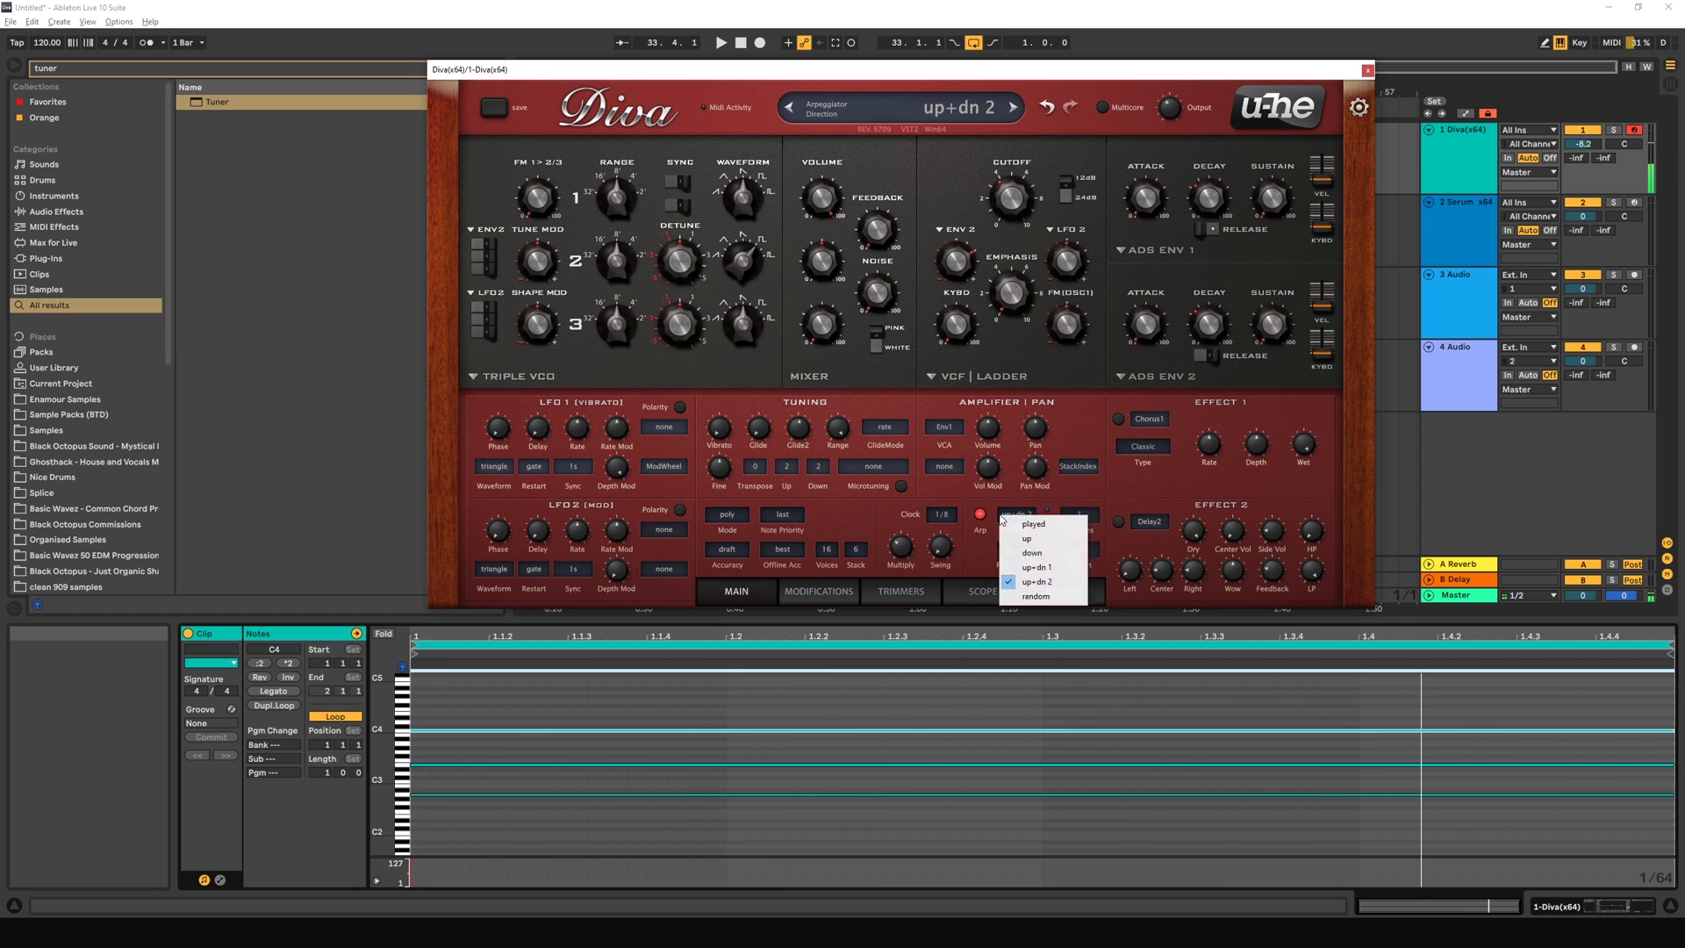
{"action": "left_click", "coordinate": [1043, 596]}
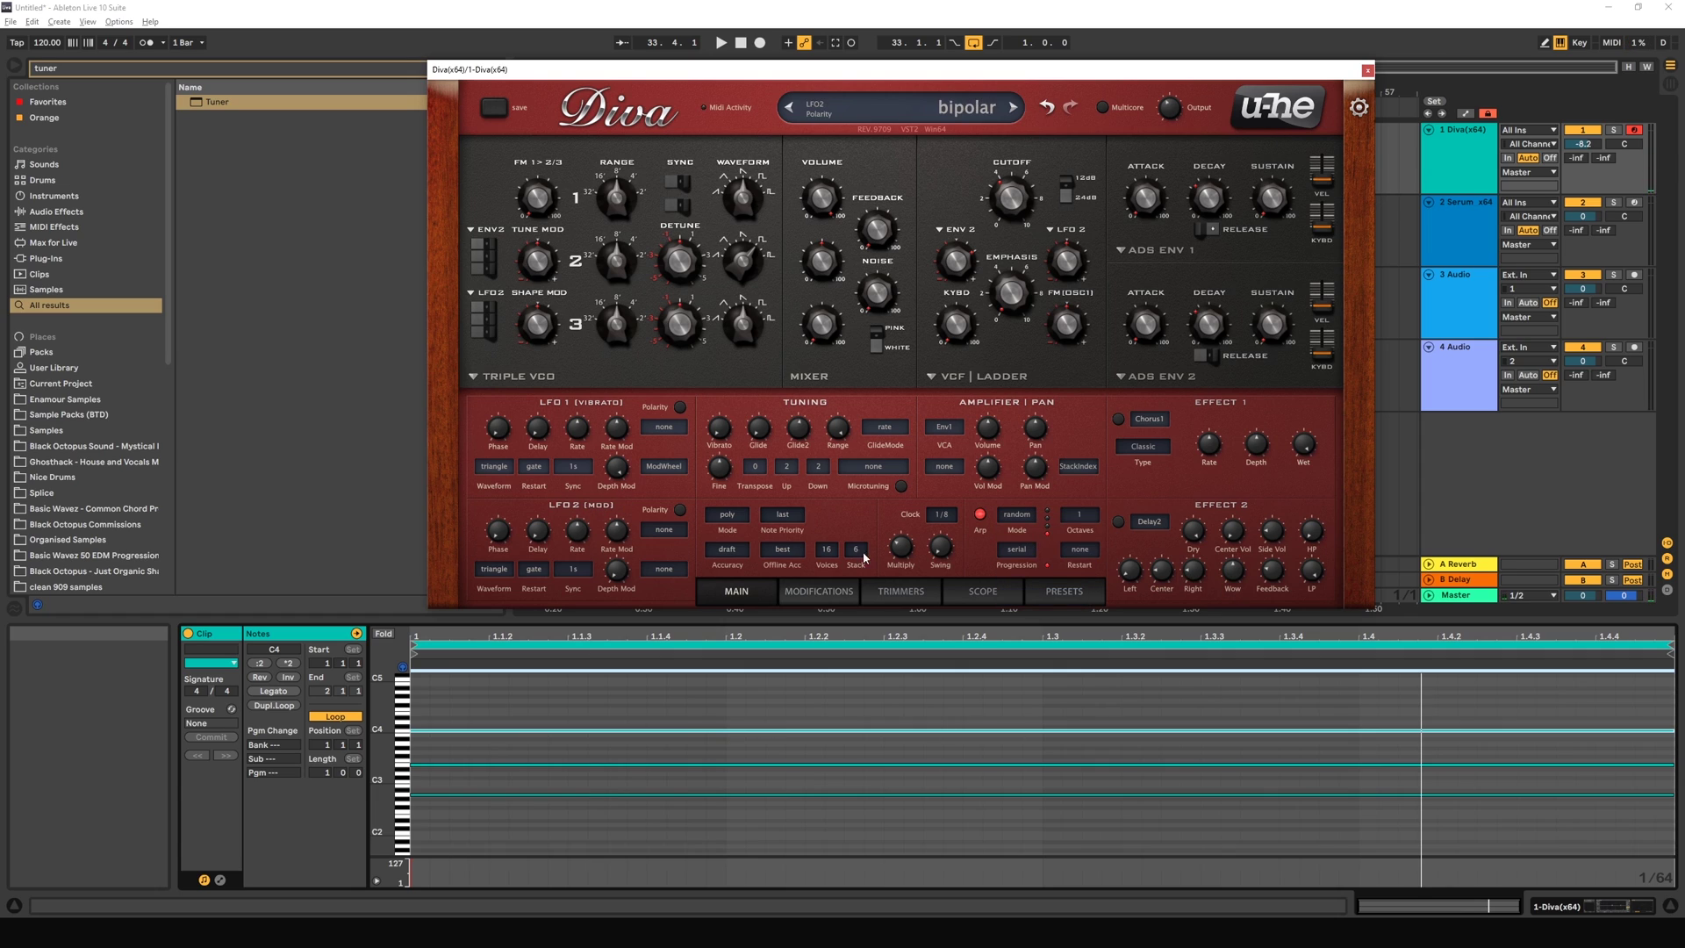
{"action": "key", "text": "space"}
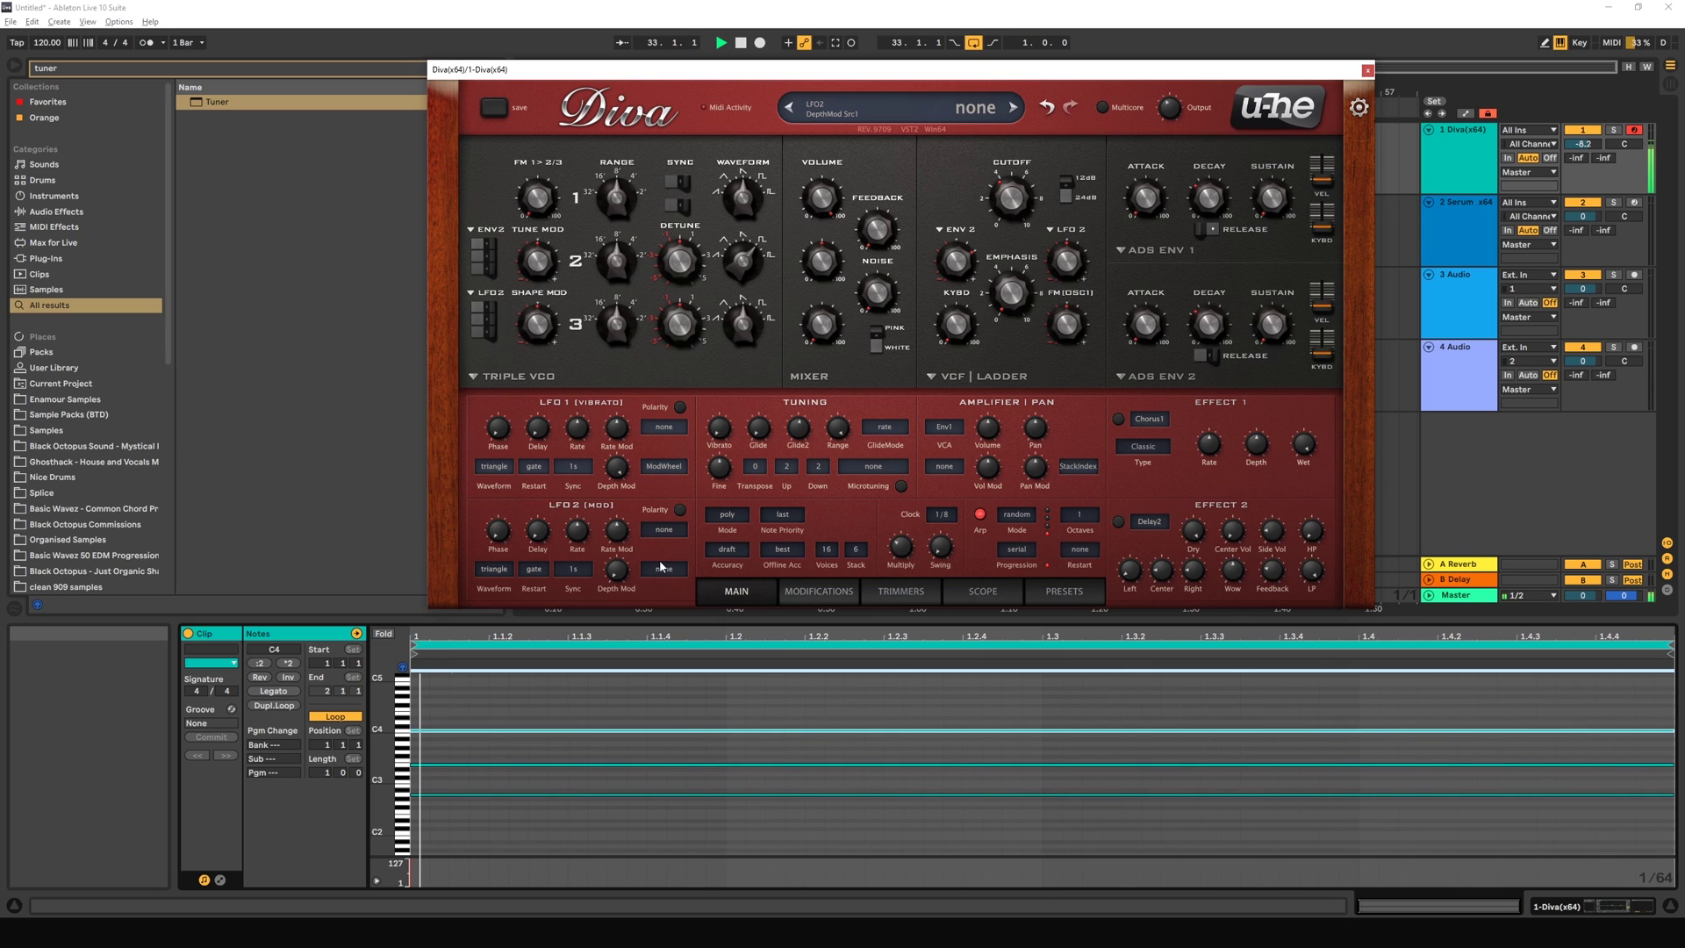
{"action": "key", "text": "space"}
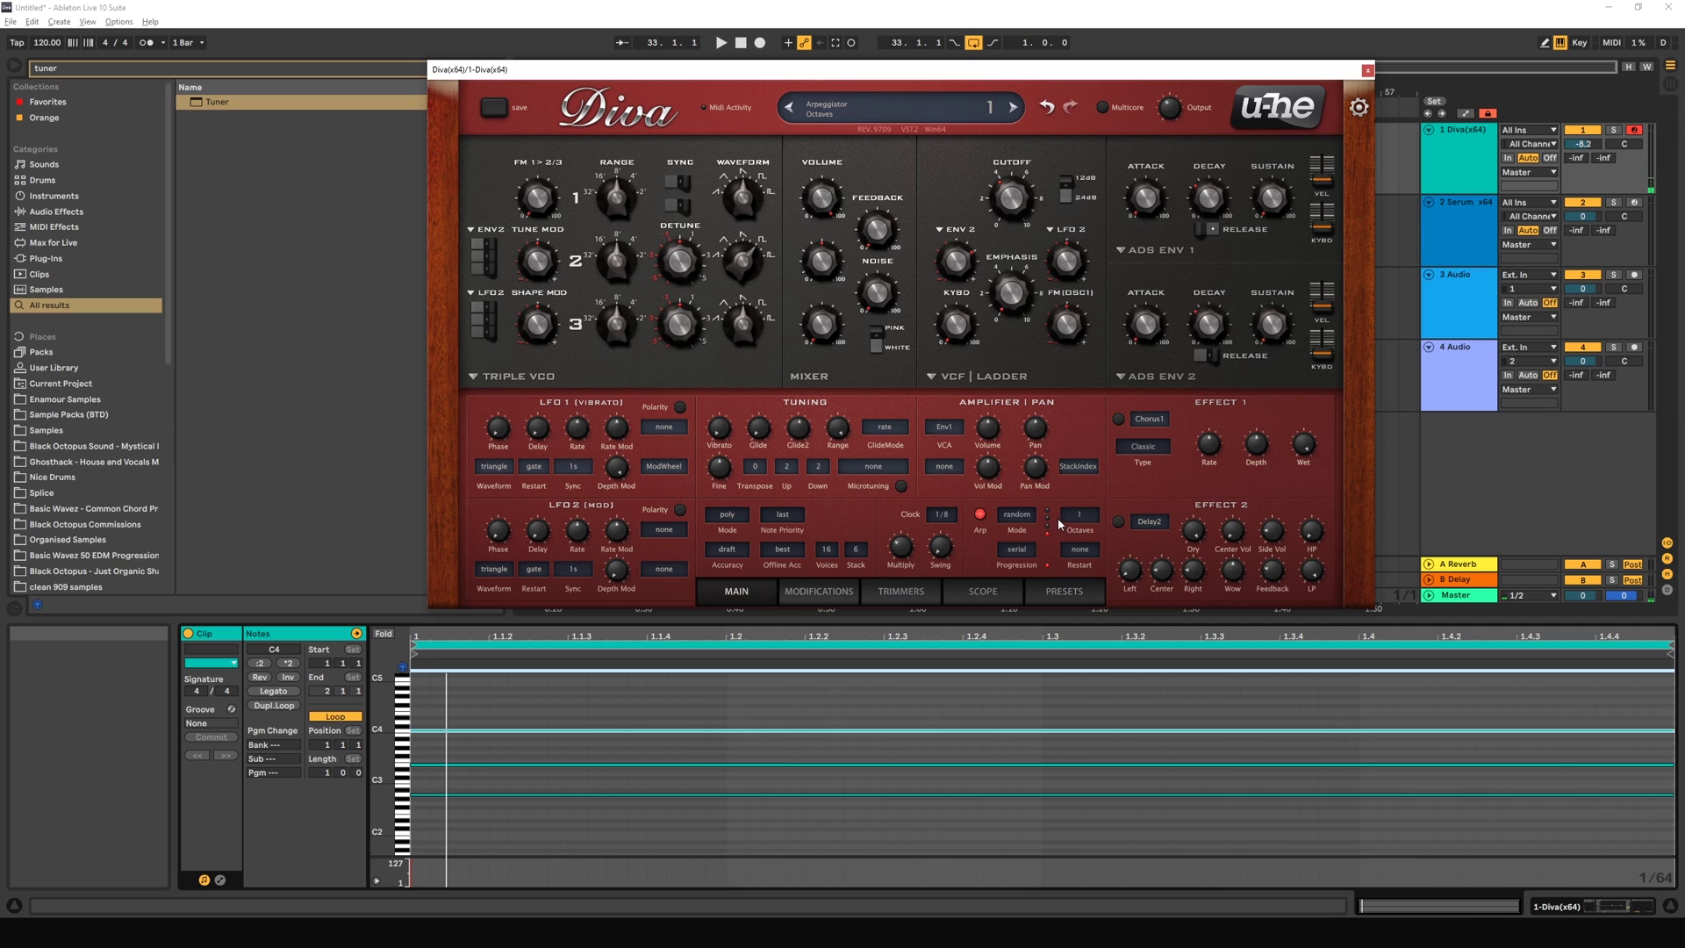
{"action": "key", "text": "space"}
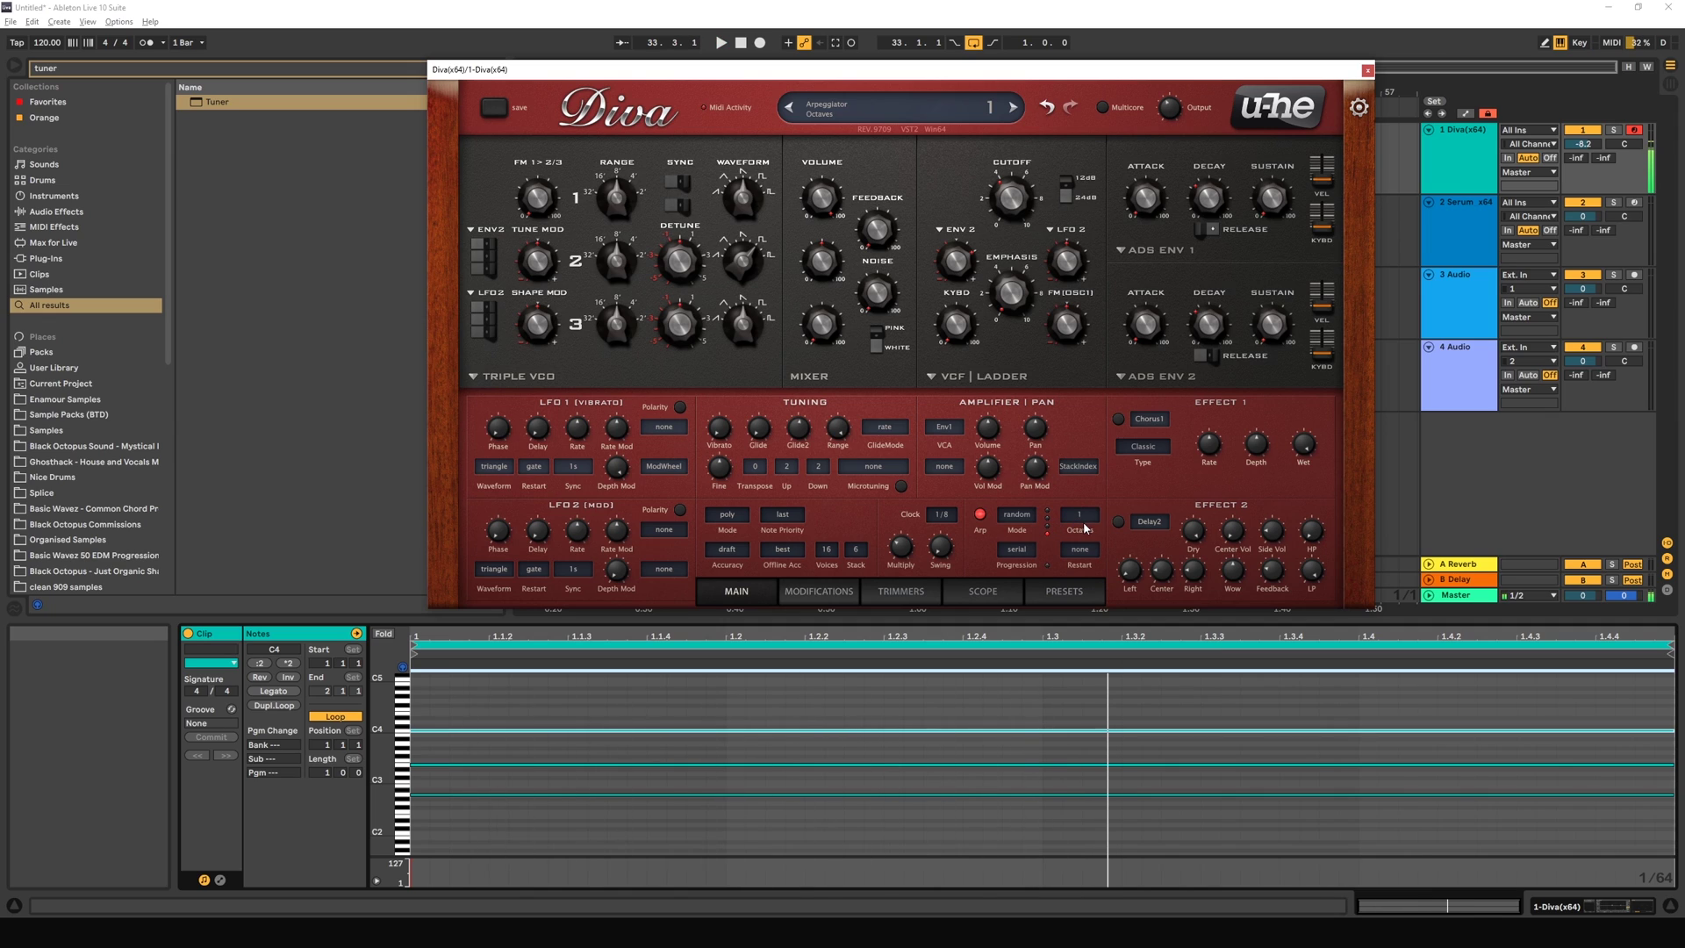
Step: Set the arpeggiator to 2 octaves in up mode and play the chord
{"action": "left_click", "coordinate": [1082, 519]}
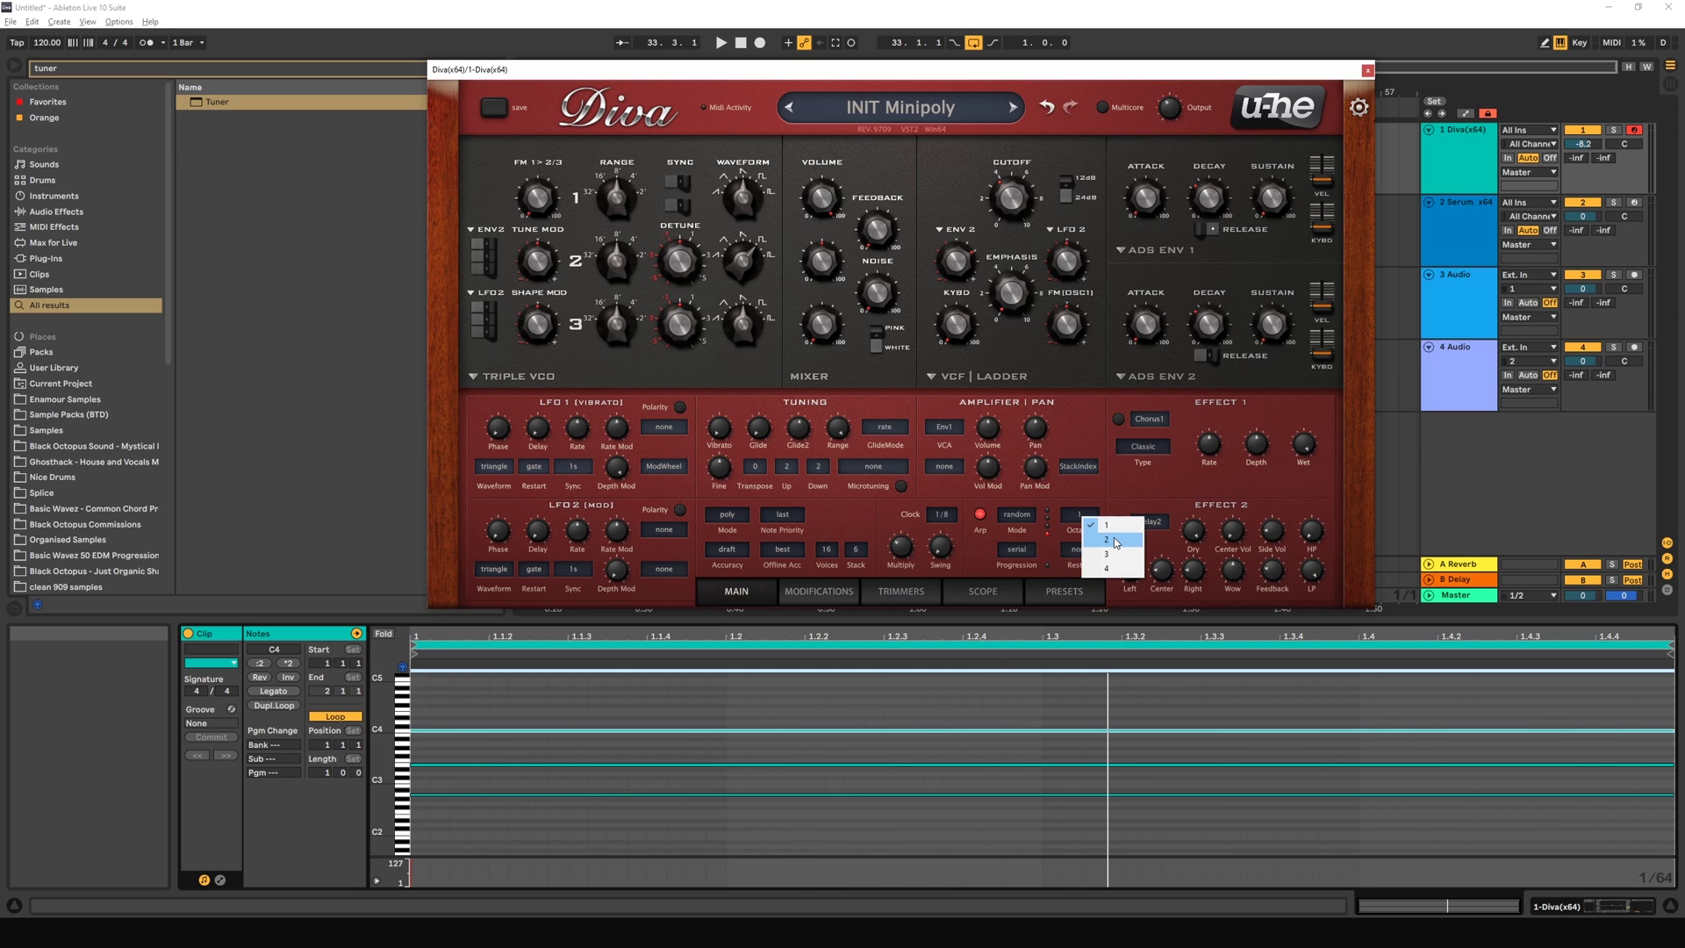
{"action": "left_click", "coordinate": [1115, 539]}
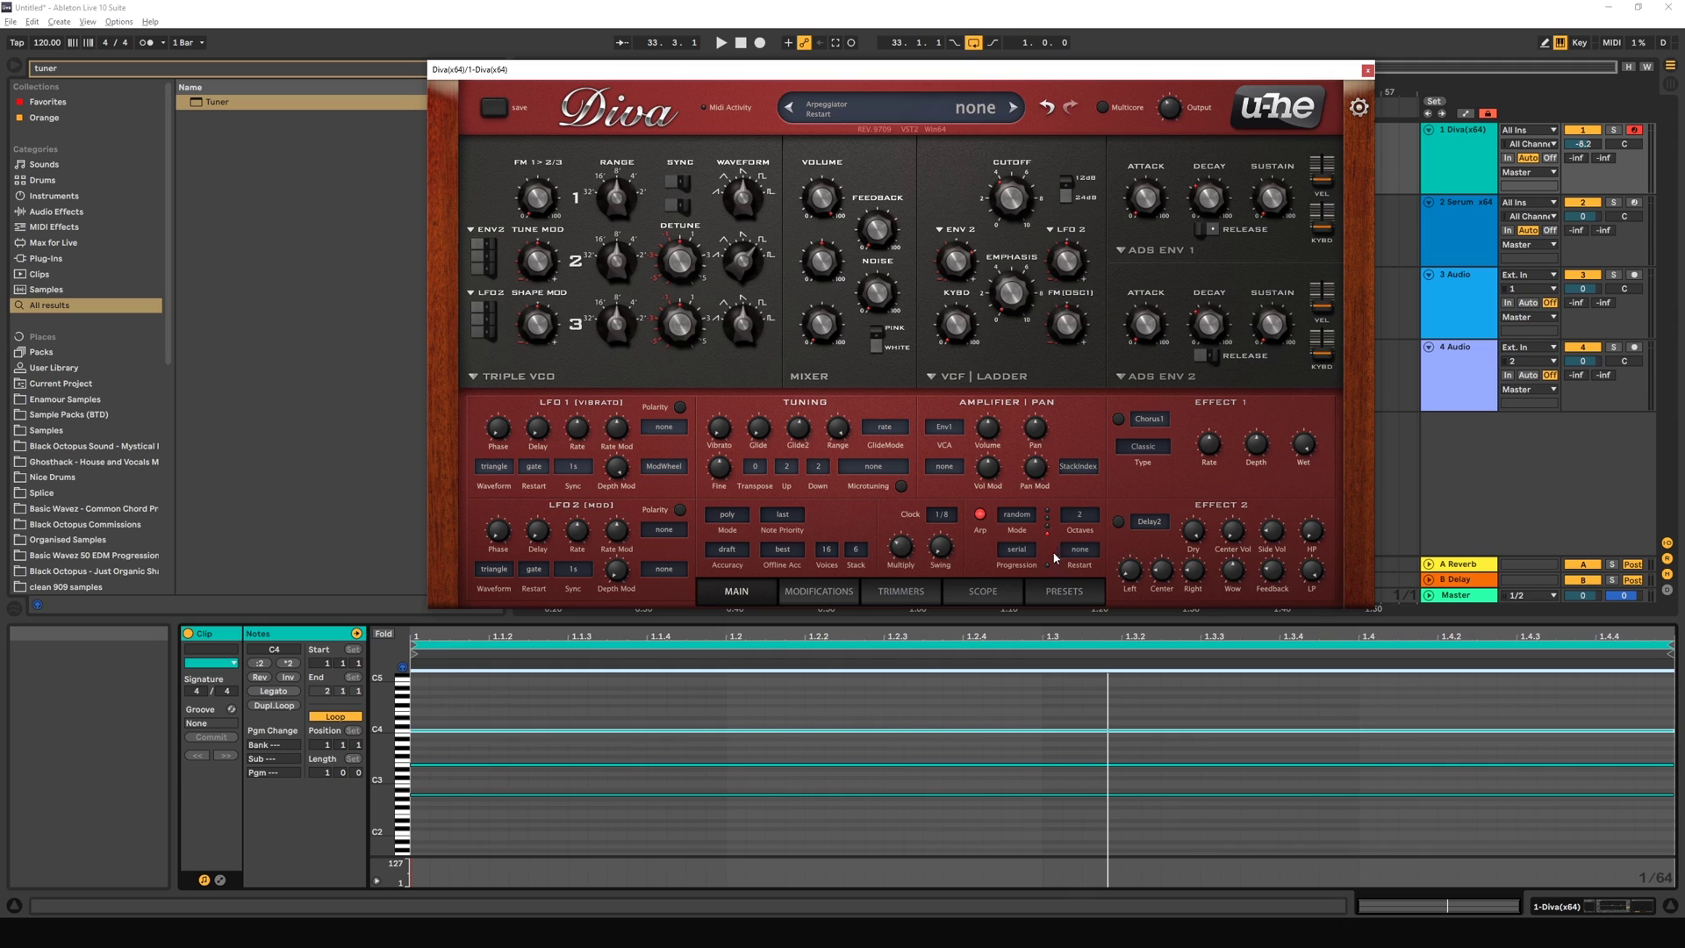
{"action": "left_click", "coordinate": [1024, 521]}
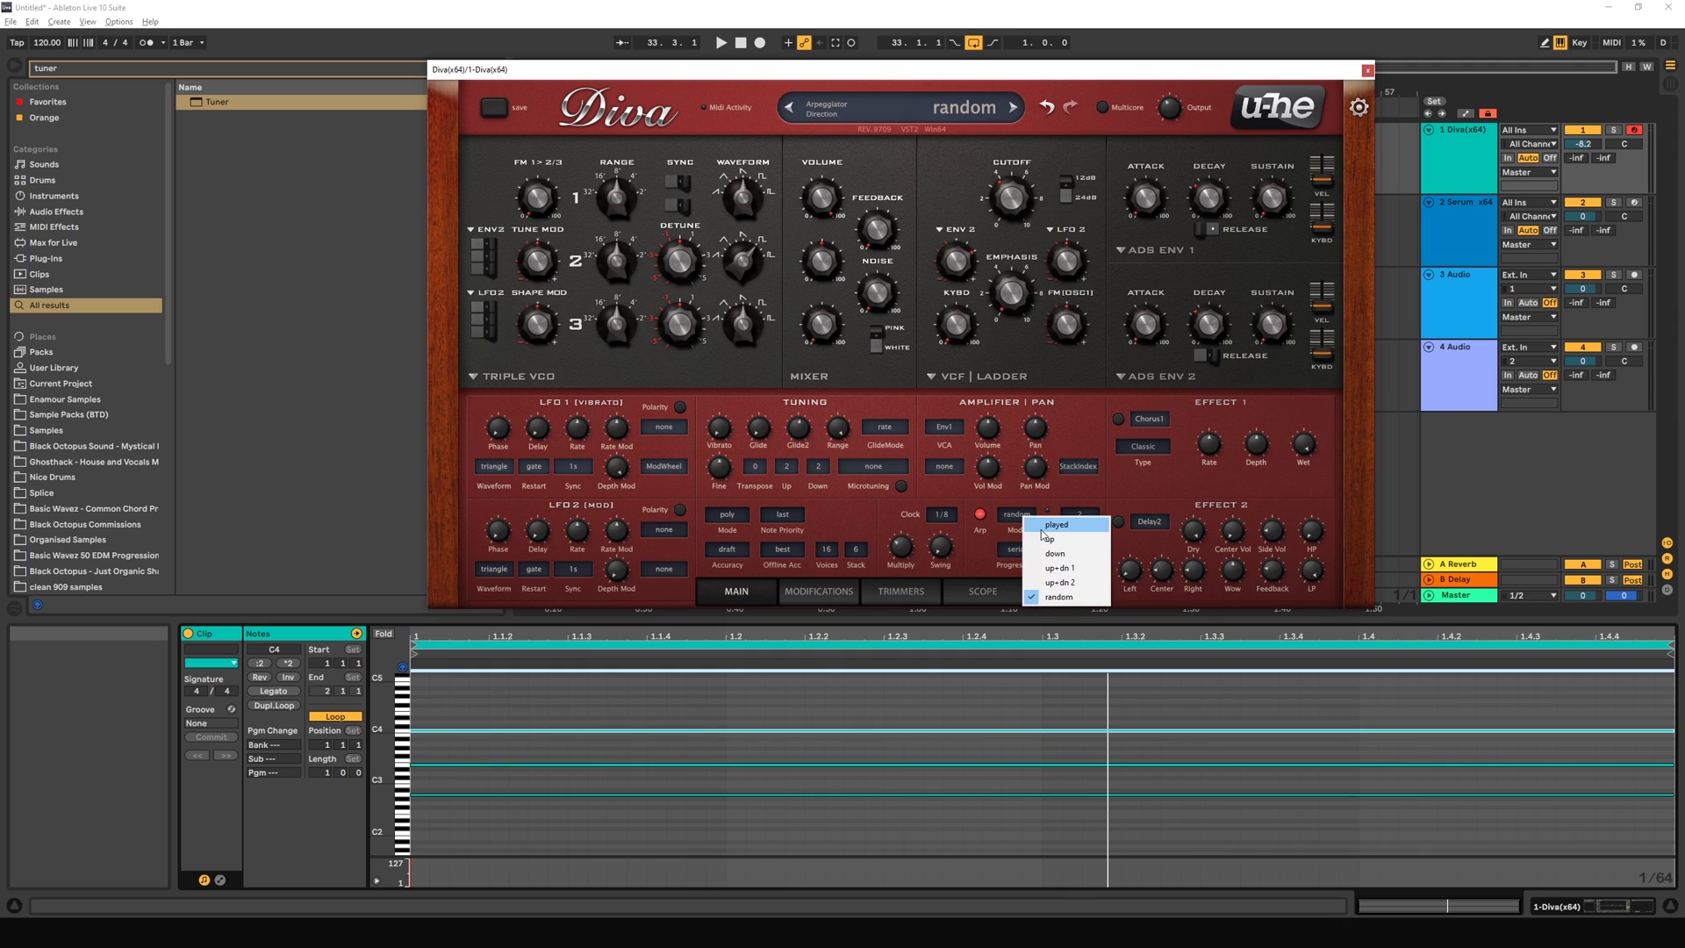
{"action": "left_click", "coordinate": [1048, 519]}
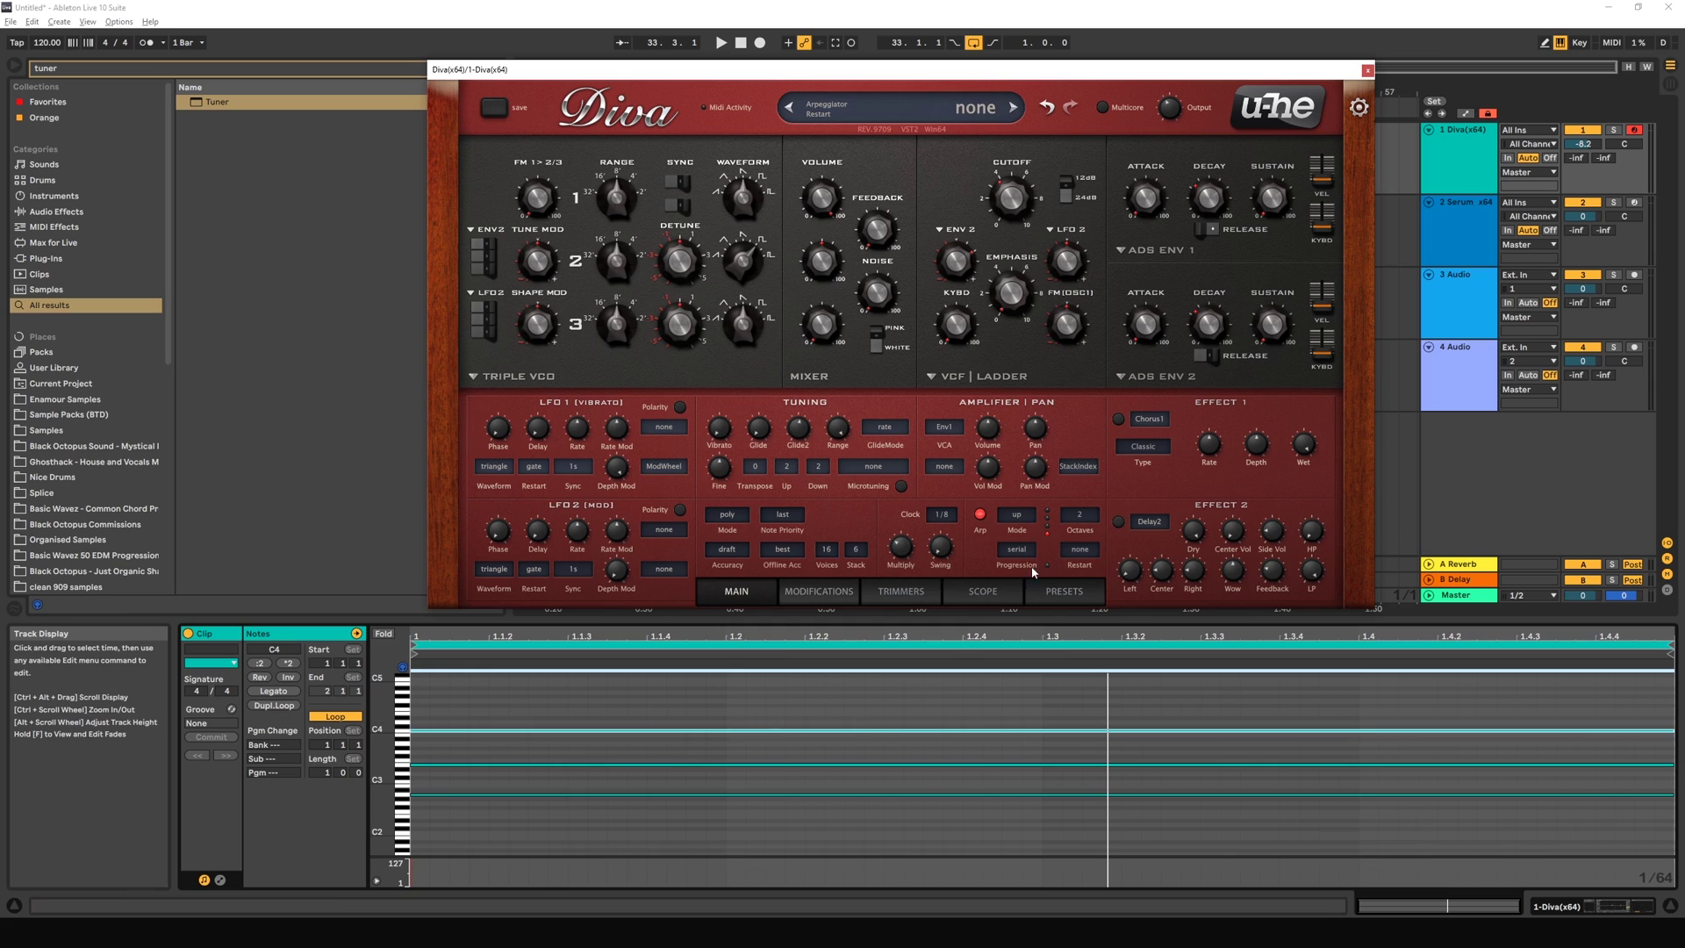
{"action": "key", "text": "space"}
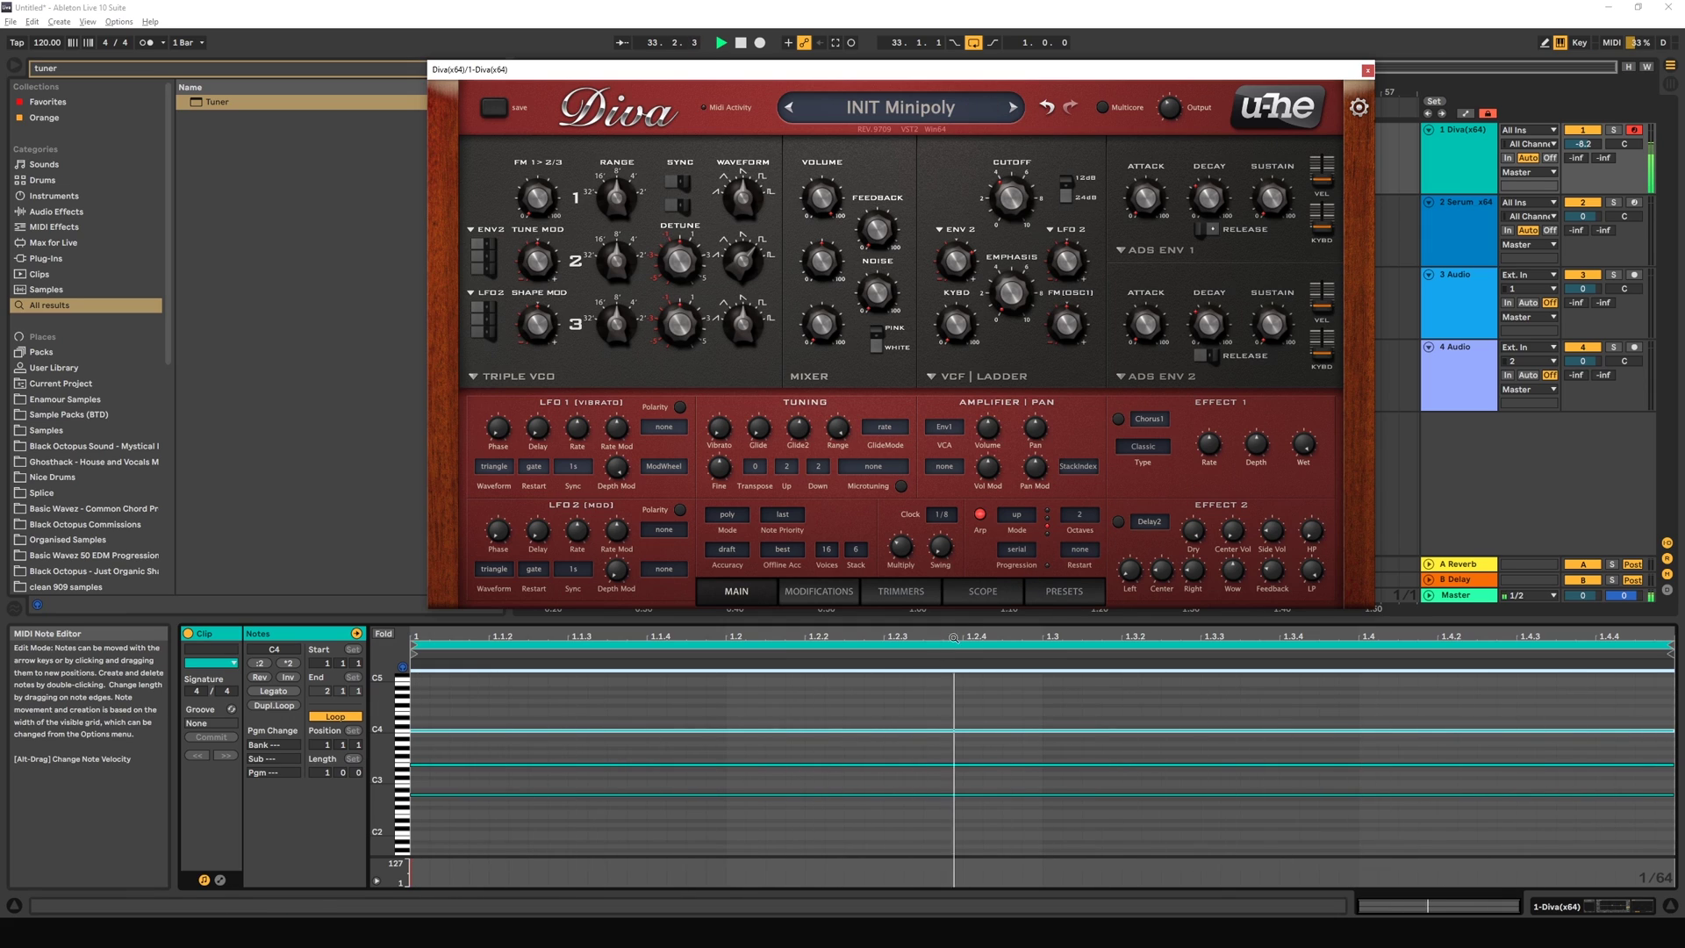
Step: Set the arpeggiator progression to round and listen to the looped chord
{"action": "left_click", "coordinate": [1019, 551]}
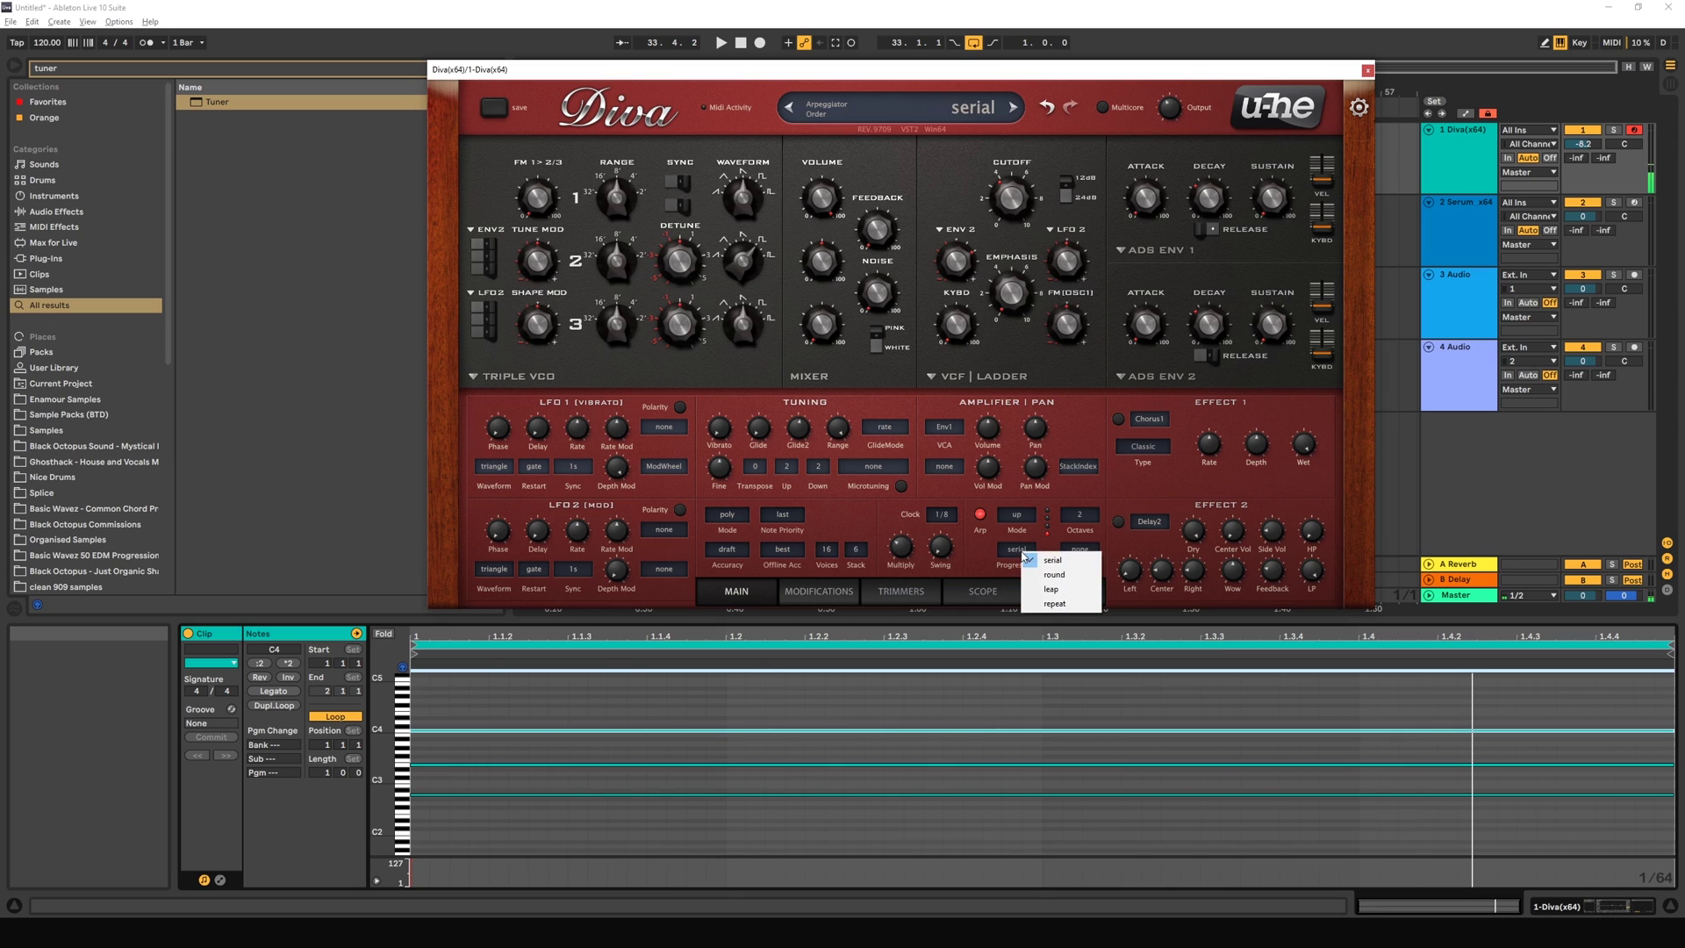
{"action": "left_click", "coordinate": [1049, 575]}
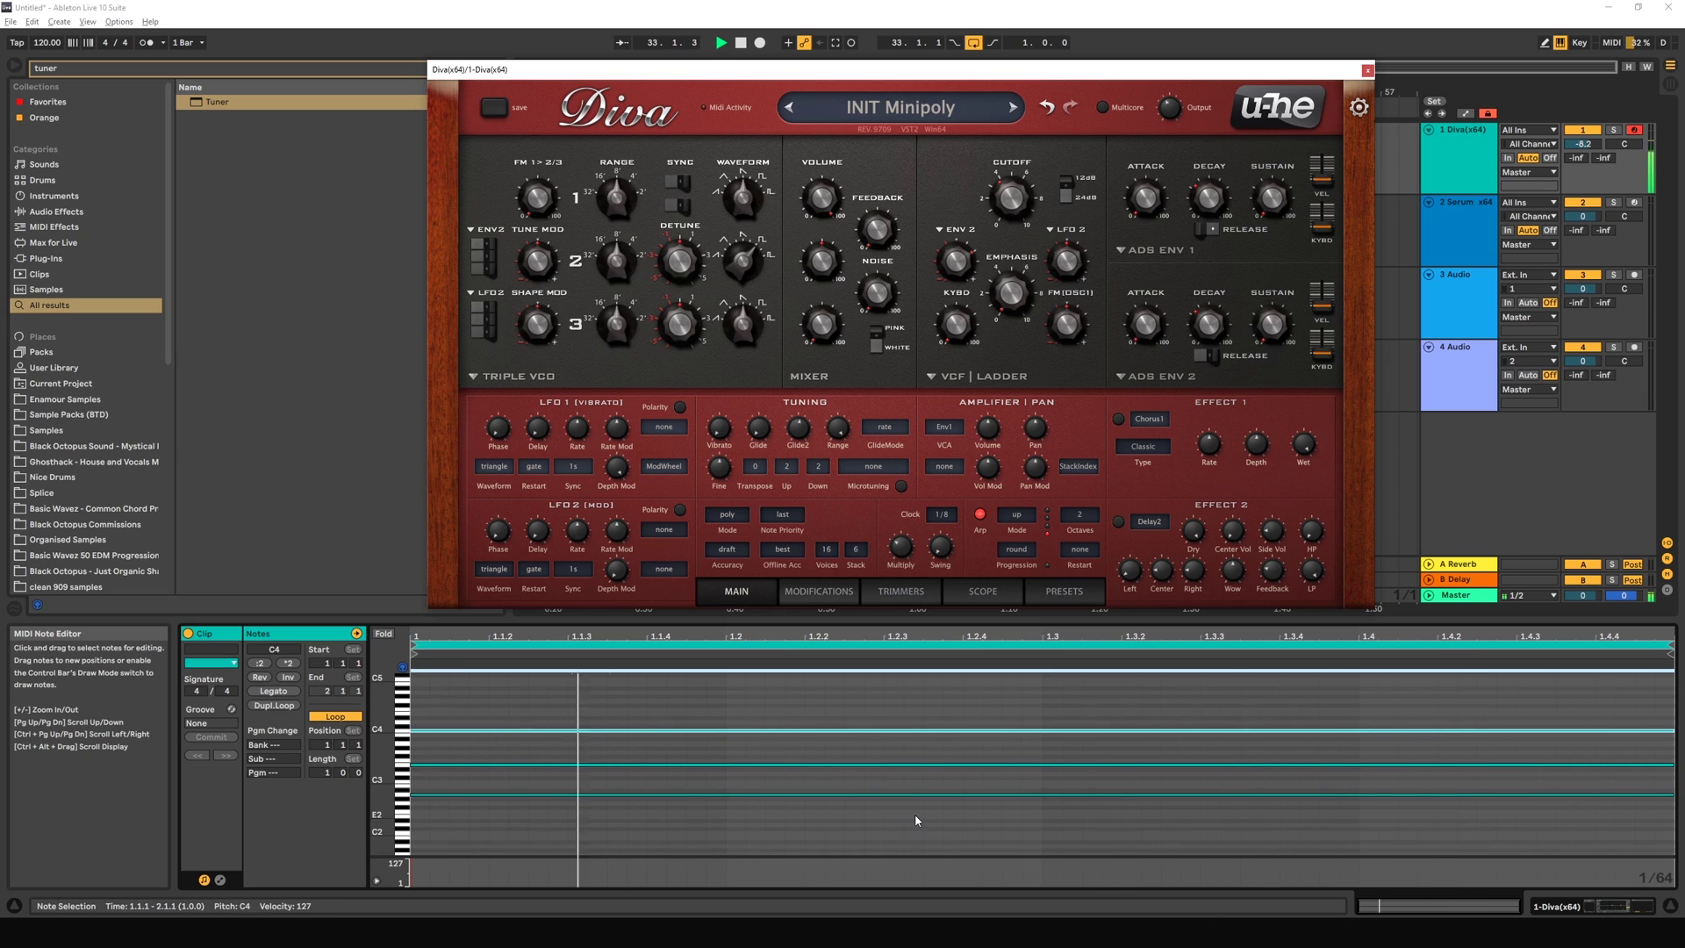
{"action": "key", "text": "space"}
Step: Move the Diva window off the arrangement clips and set a four-bar loop starting at bar 33
{"action": "left_click_drag", "start_coordinate": [1276, 64], "coordinate": [850, 78]}
{"action": "left_click_drag", "start_coordinate": [965, 132], "coordinate": [1017, 107]}
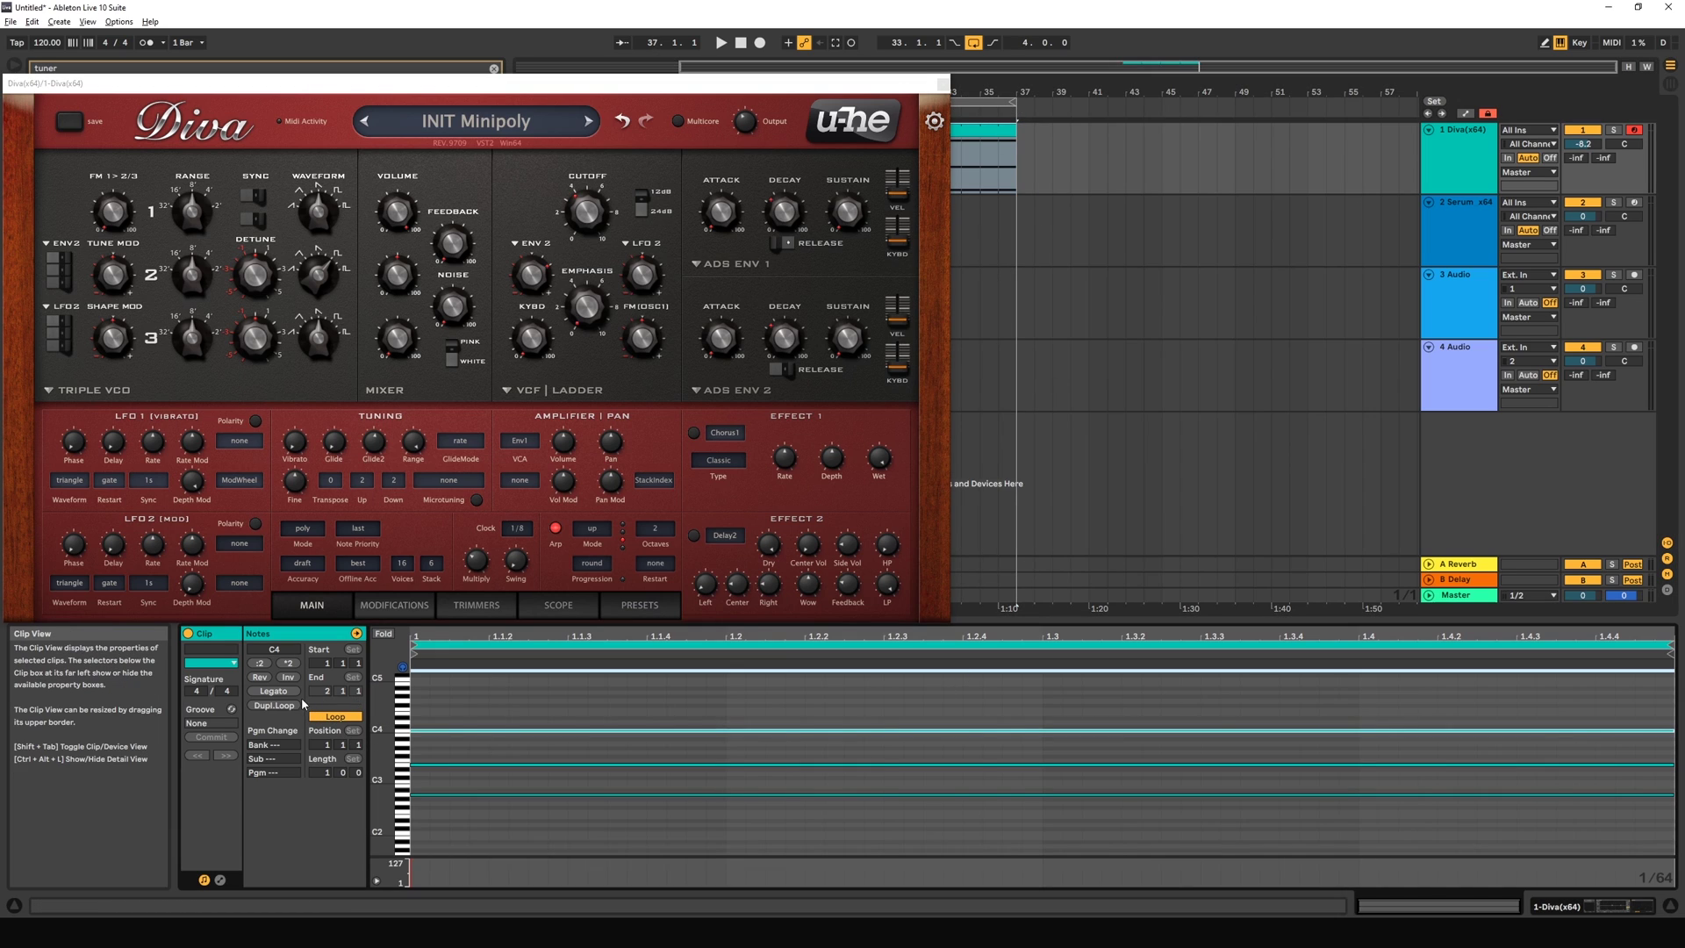
Step: In the four-bar clip, lengthen the A2 to C4 chord notes to span all four bars and play it
{"action": "left_click", "coordinate": [990, 135]}
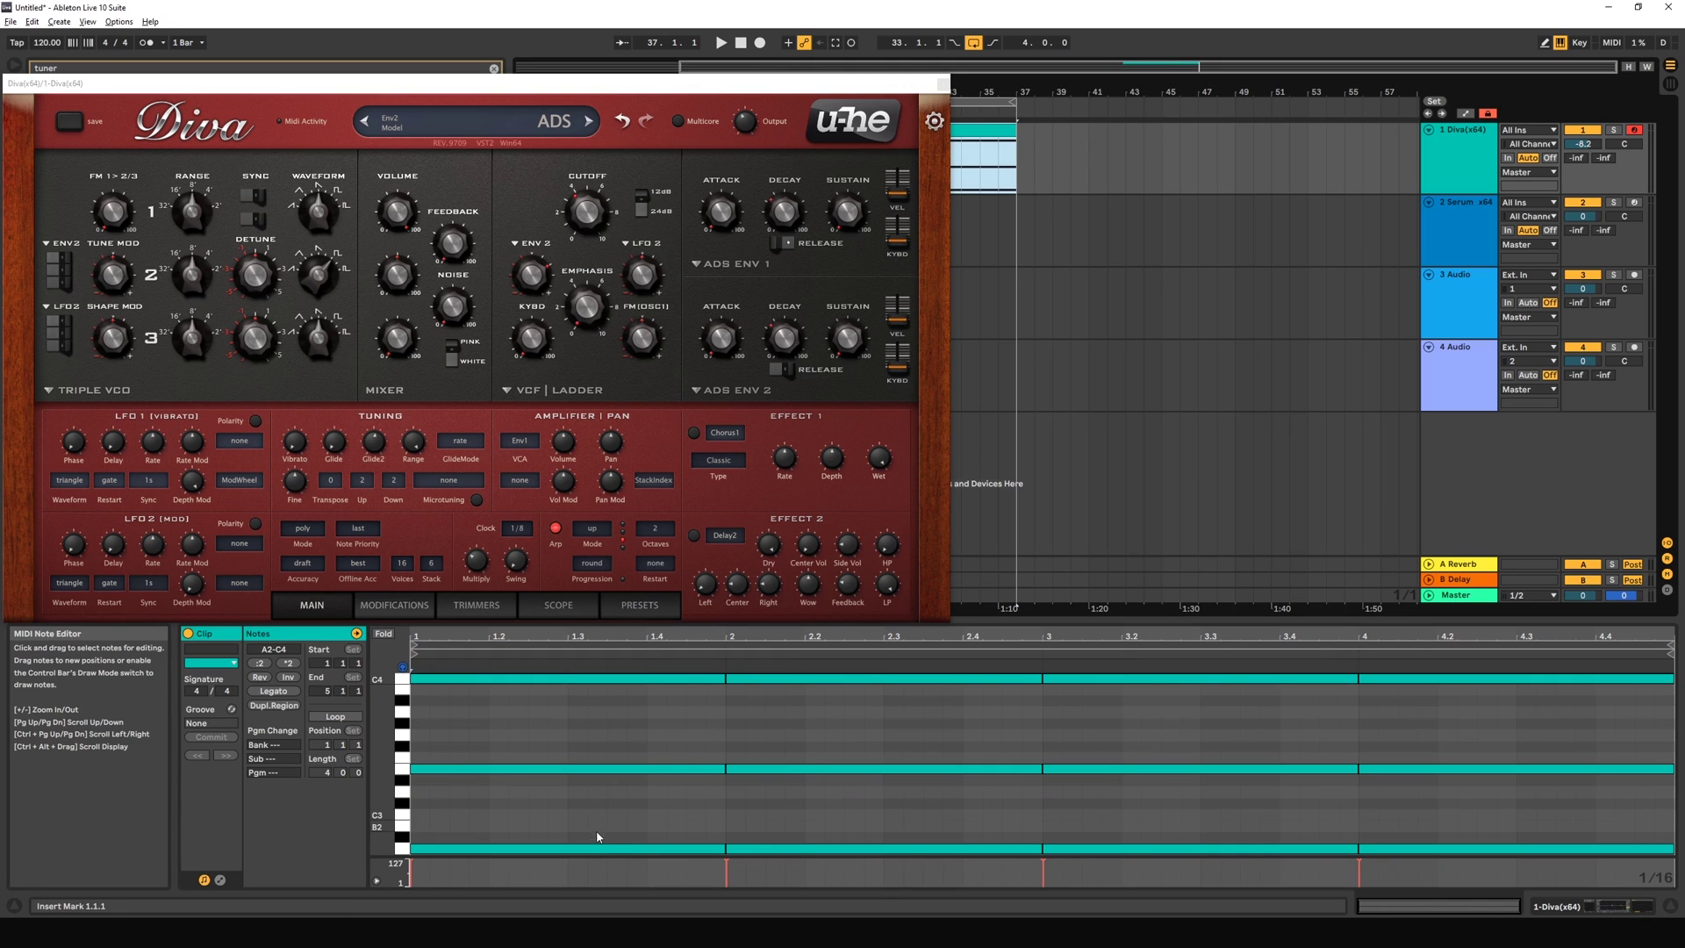
{"action": "left_click_drag", "start_coordinate": [602, 681], "coordinate": [597, 865]}
{"action": "left_click_drag", "start_coordinate": [712, 762], "coordinate": [1683, 753]}
{"action": "key", "text": "space"}
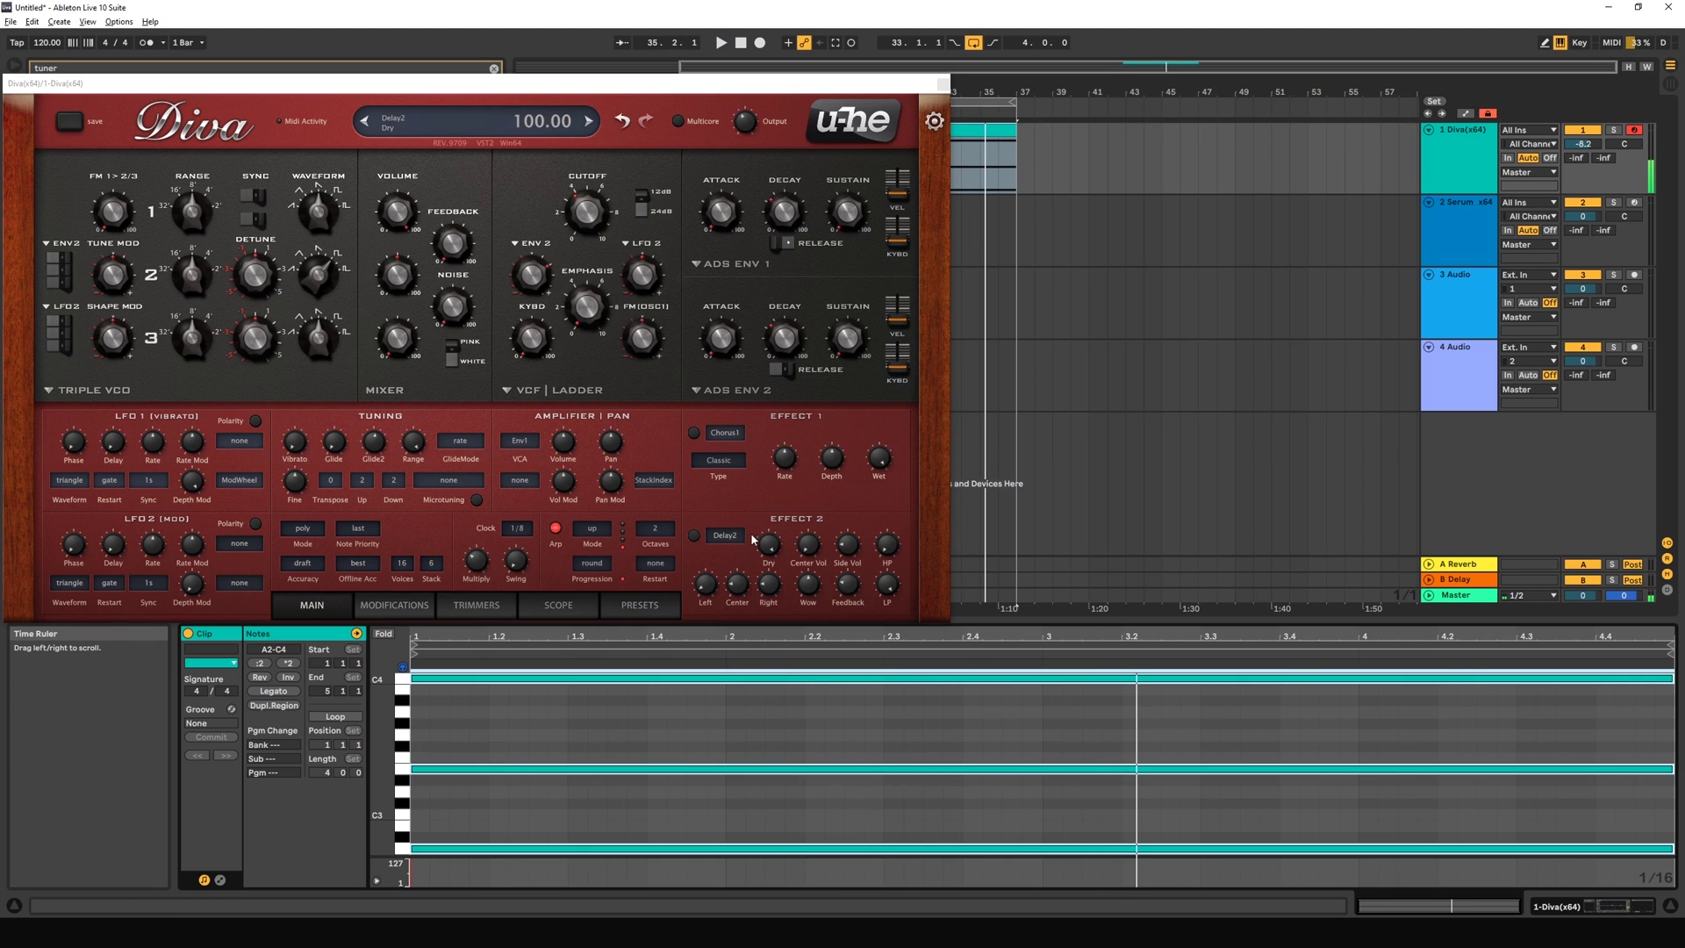
Step: Set the arpeggiator progression to leap and audition the four-bar chord
{"action": "left_click", "coordinate": [597, 564]}
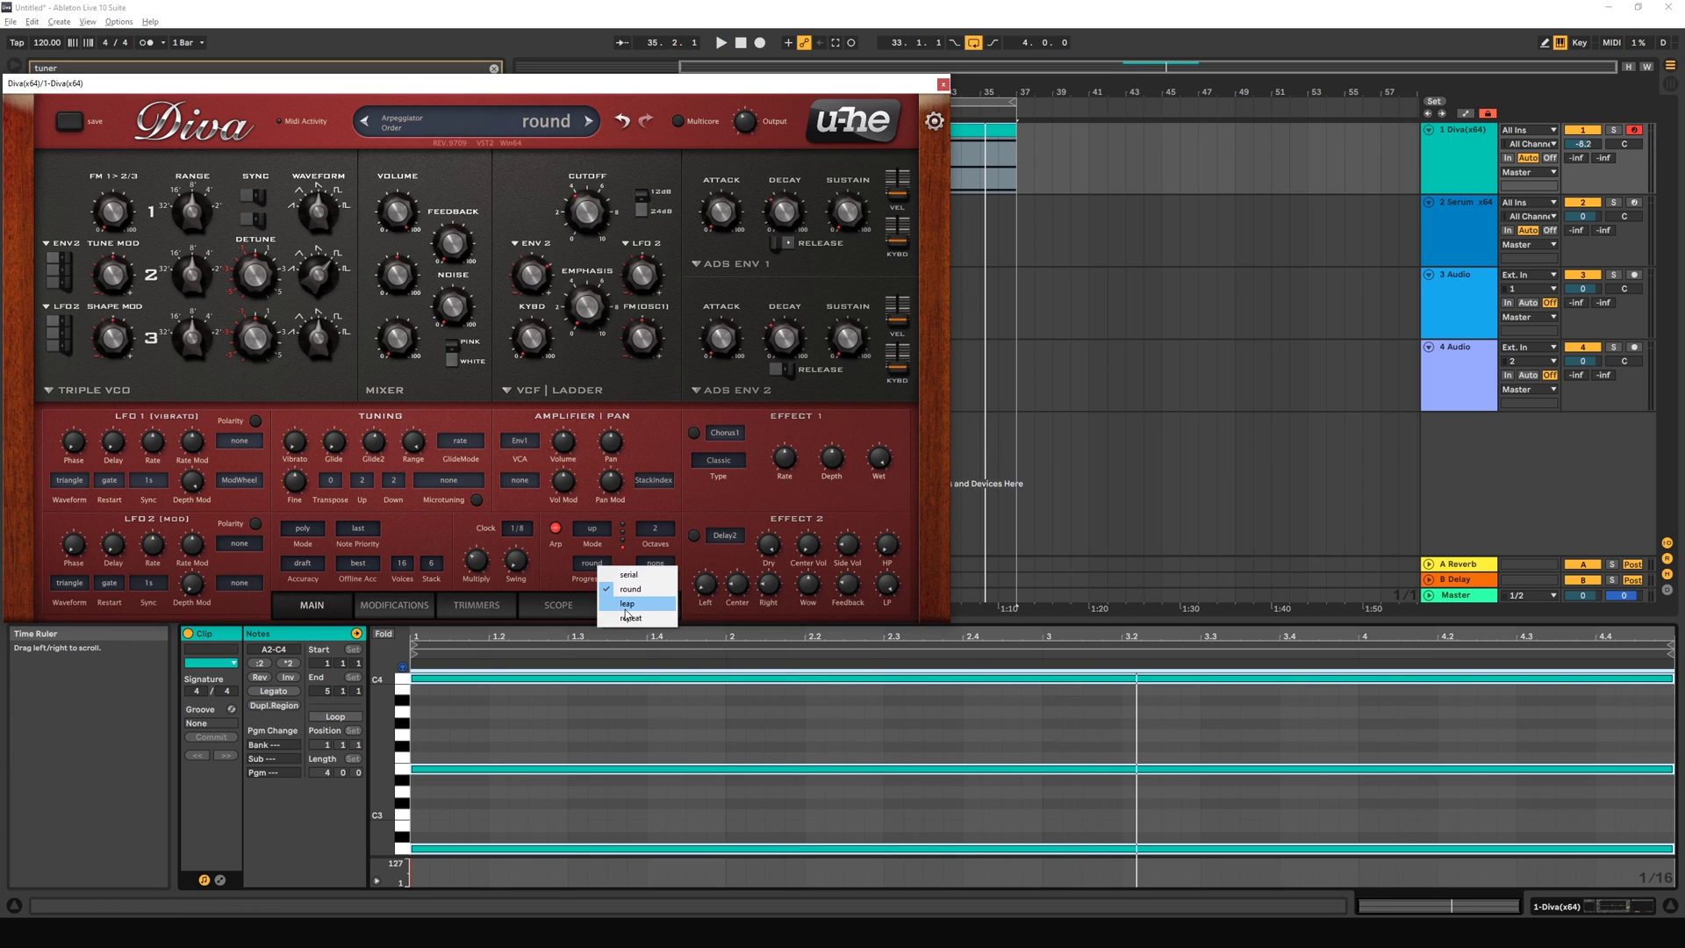
{"action": "key", "text": "space"}
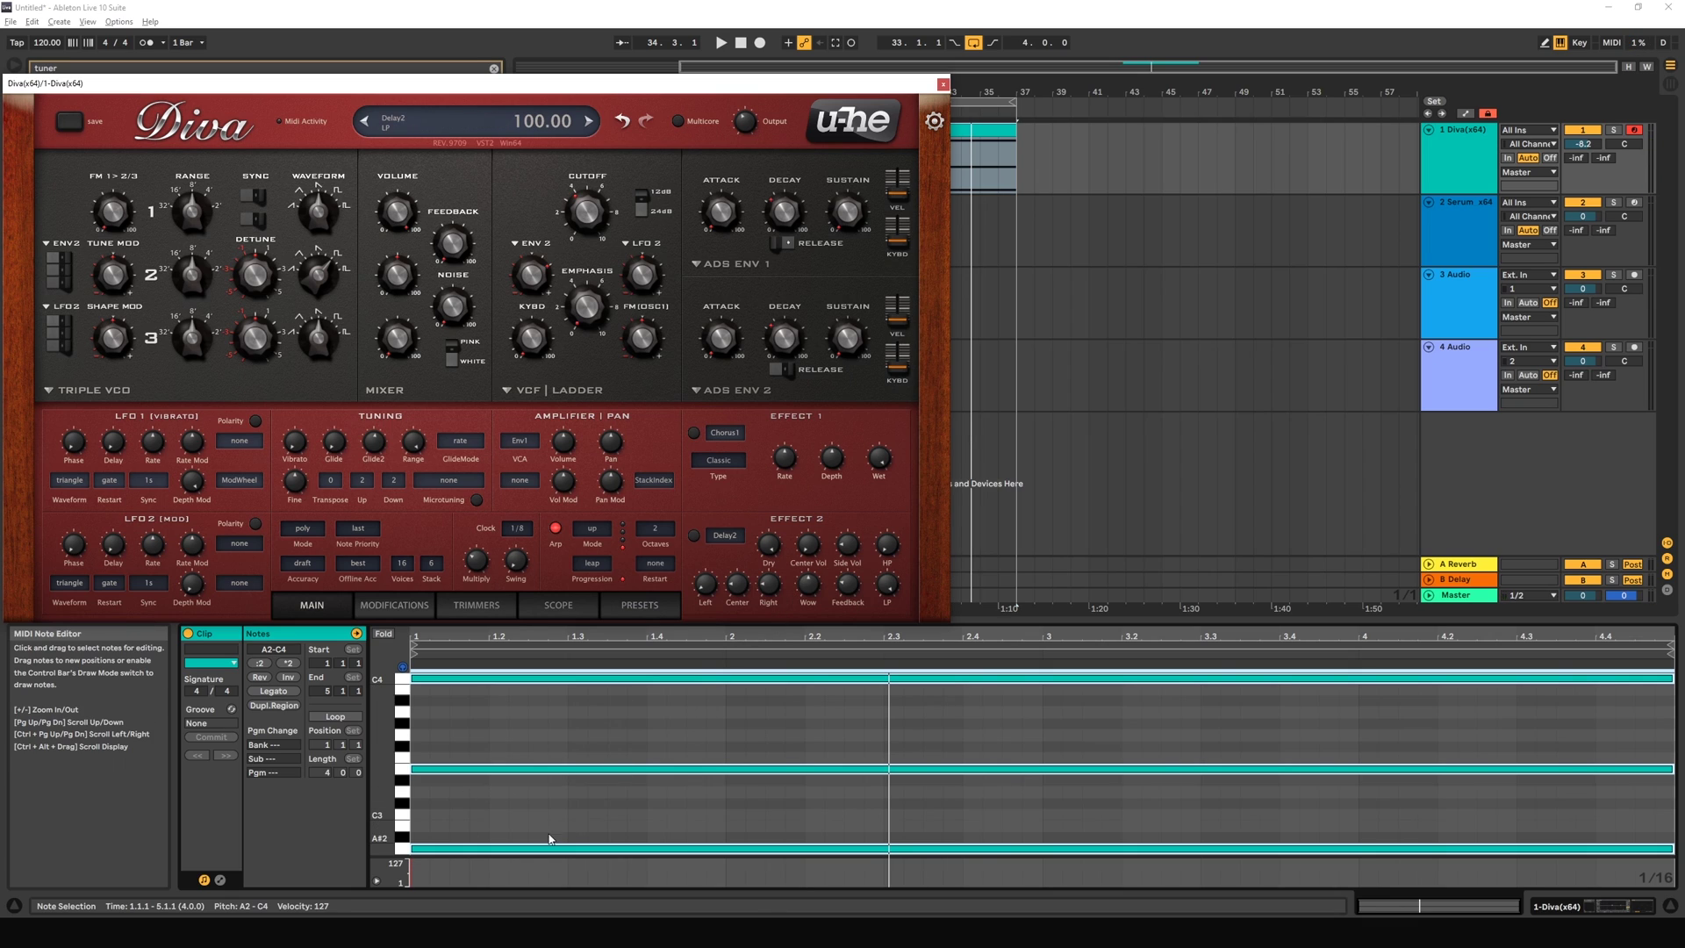
{"action": "key", "text": "space"}
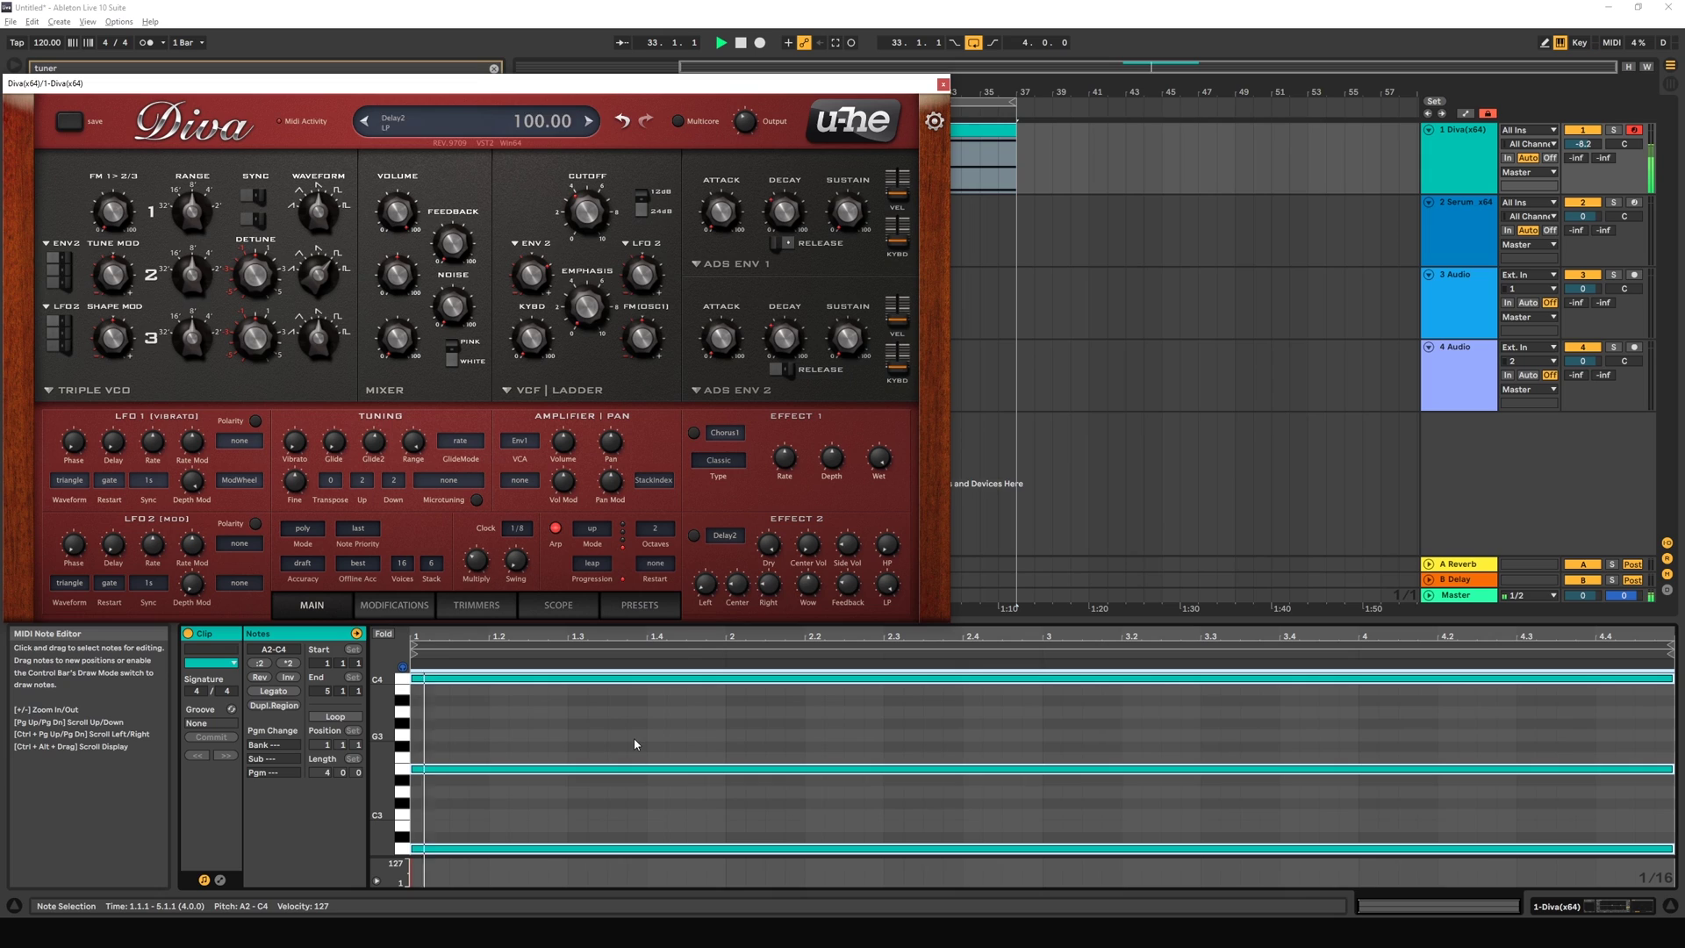
Step: Set the arpeggiator octaves to 4 and audition the pattern
{"action": "left_click", "coordinate": [672, 547]}
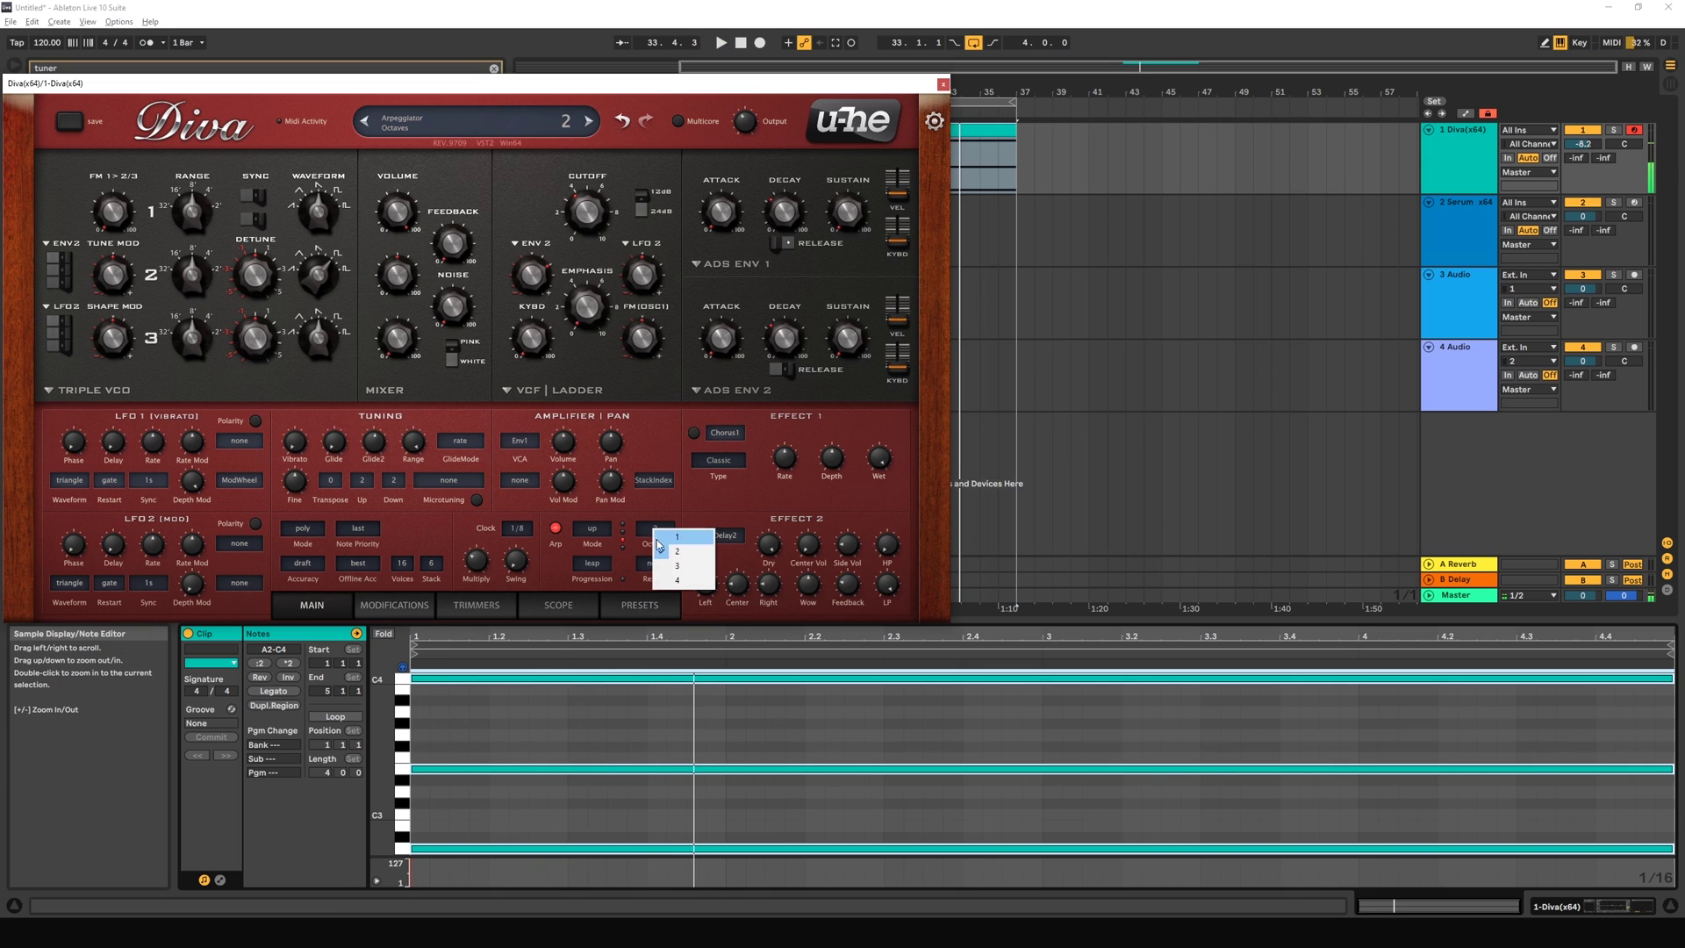
{"action": "left_click", "coordinate": [689, 579]}
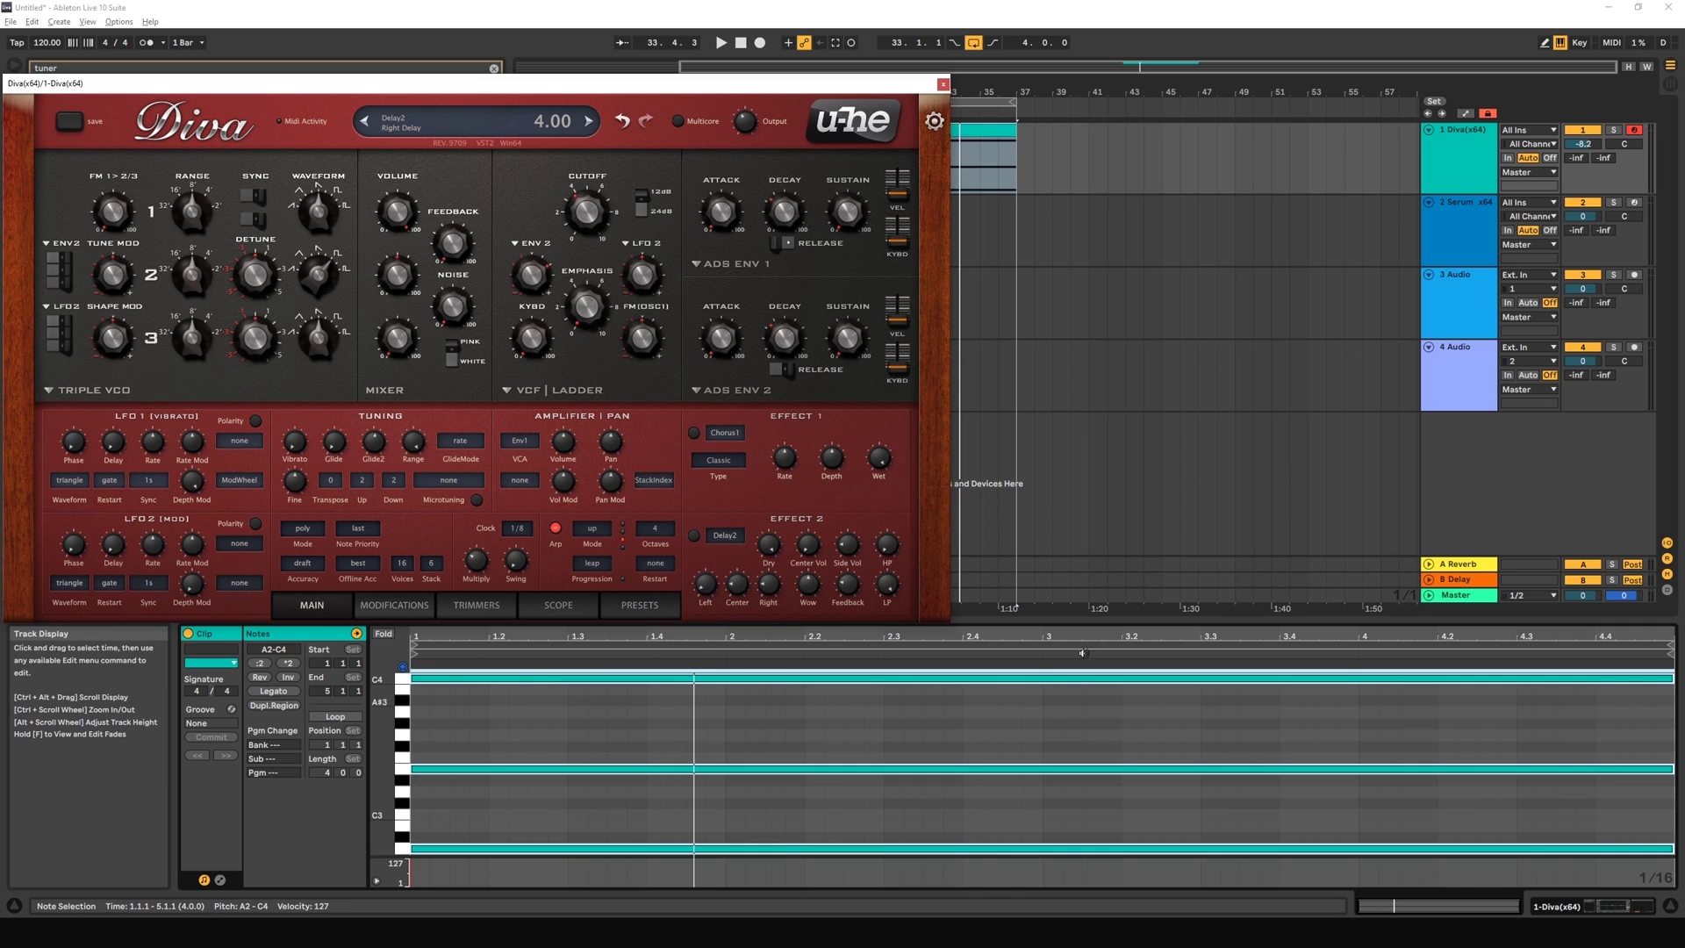
{"action": "key", "text": "space"}
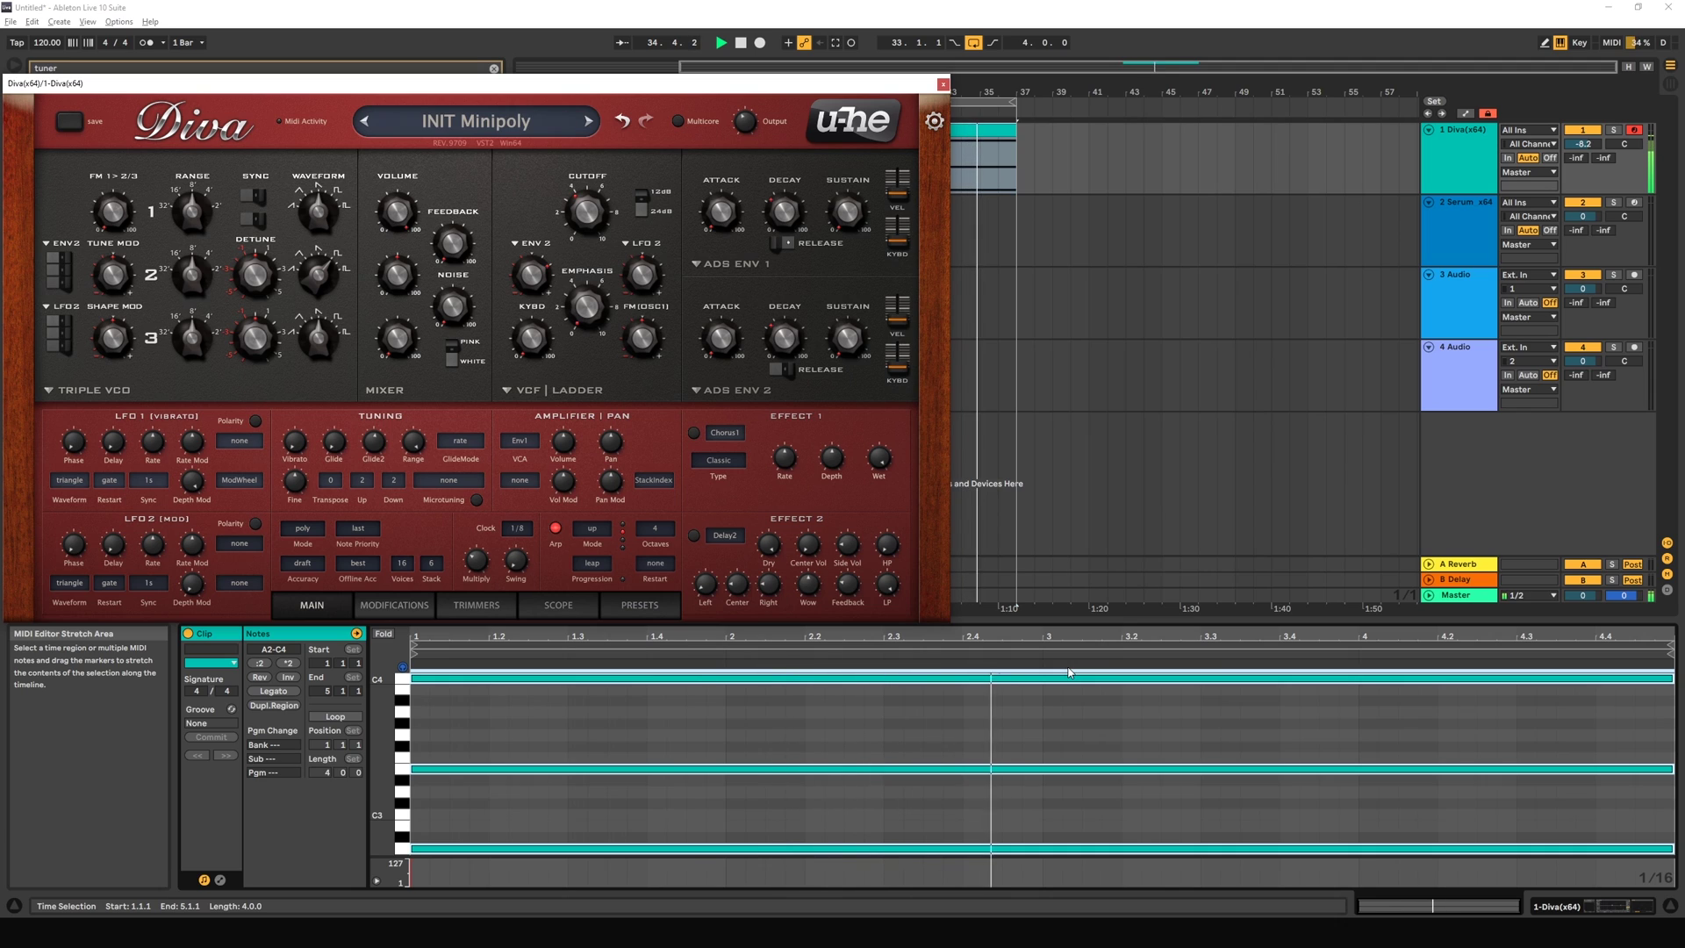
{"action": "key", "text": "space"}
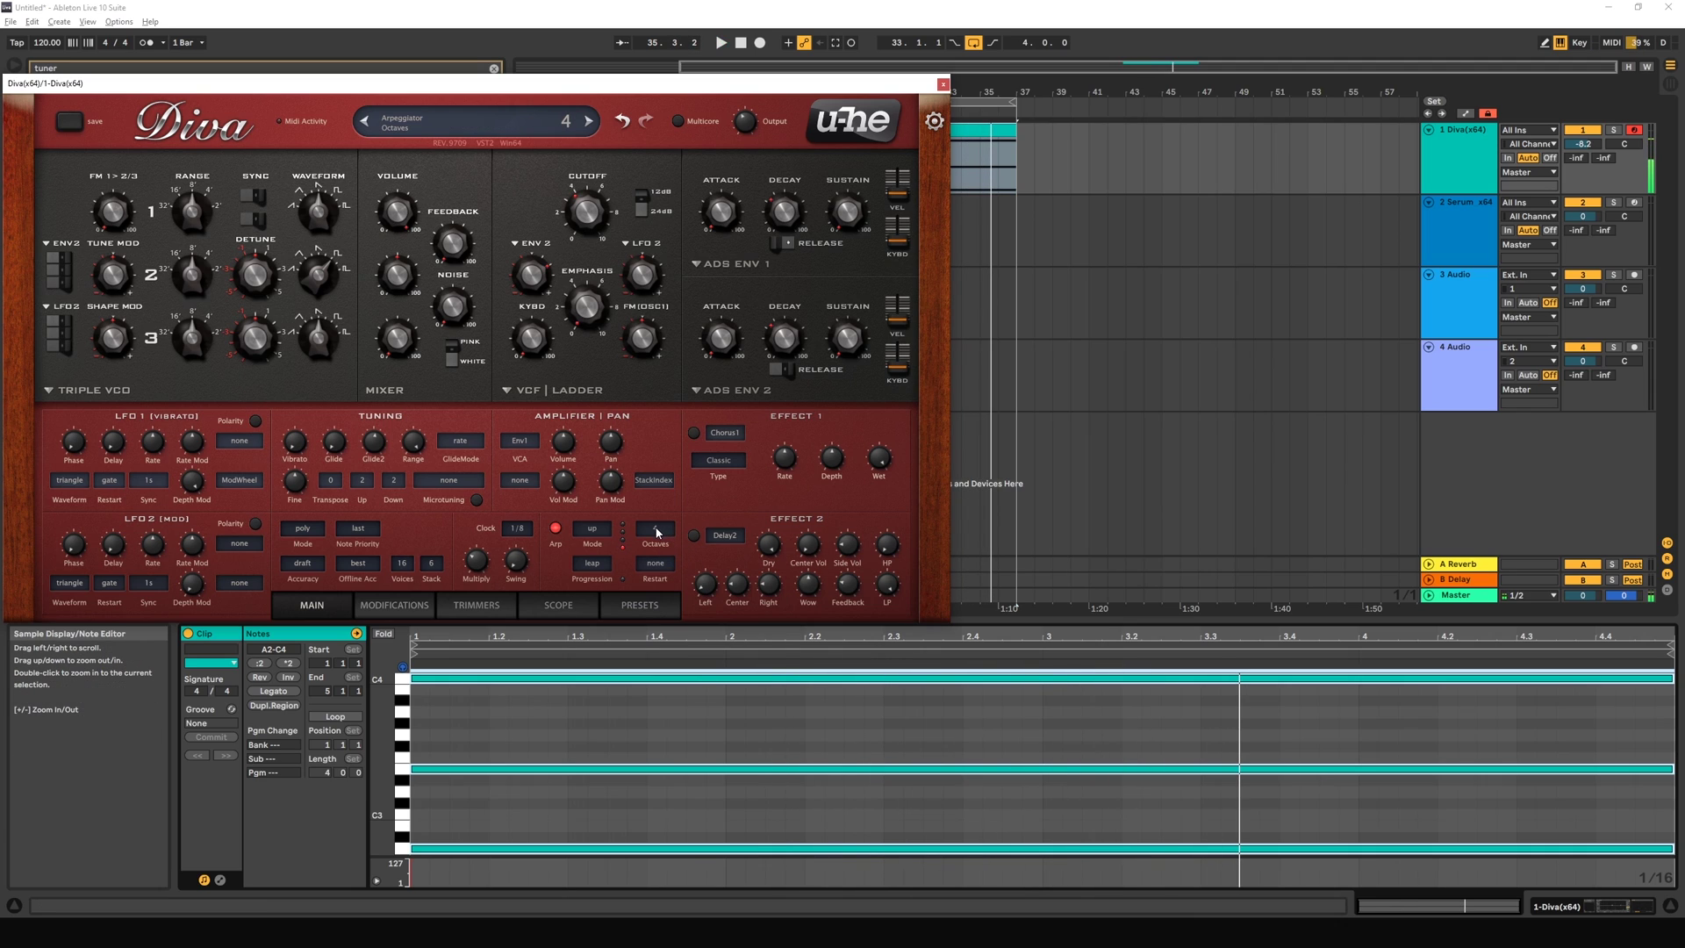
Step: Set the arpeggiator progression to repeat, audition it with 1 octave, and raise the octaves to 2
{"action": "left_click", "coordinate": [656, 532]}
{"action": "left_click", "coordinate": [667, 533]}
{"action": "left_click", "coordinate": [588, 574]}
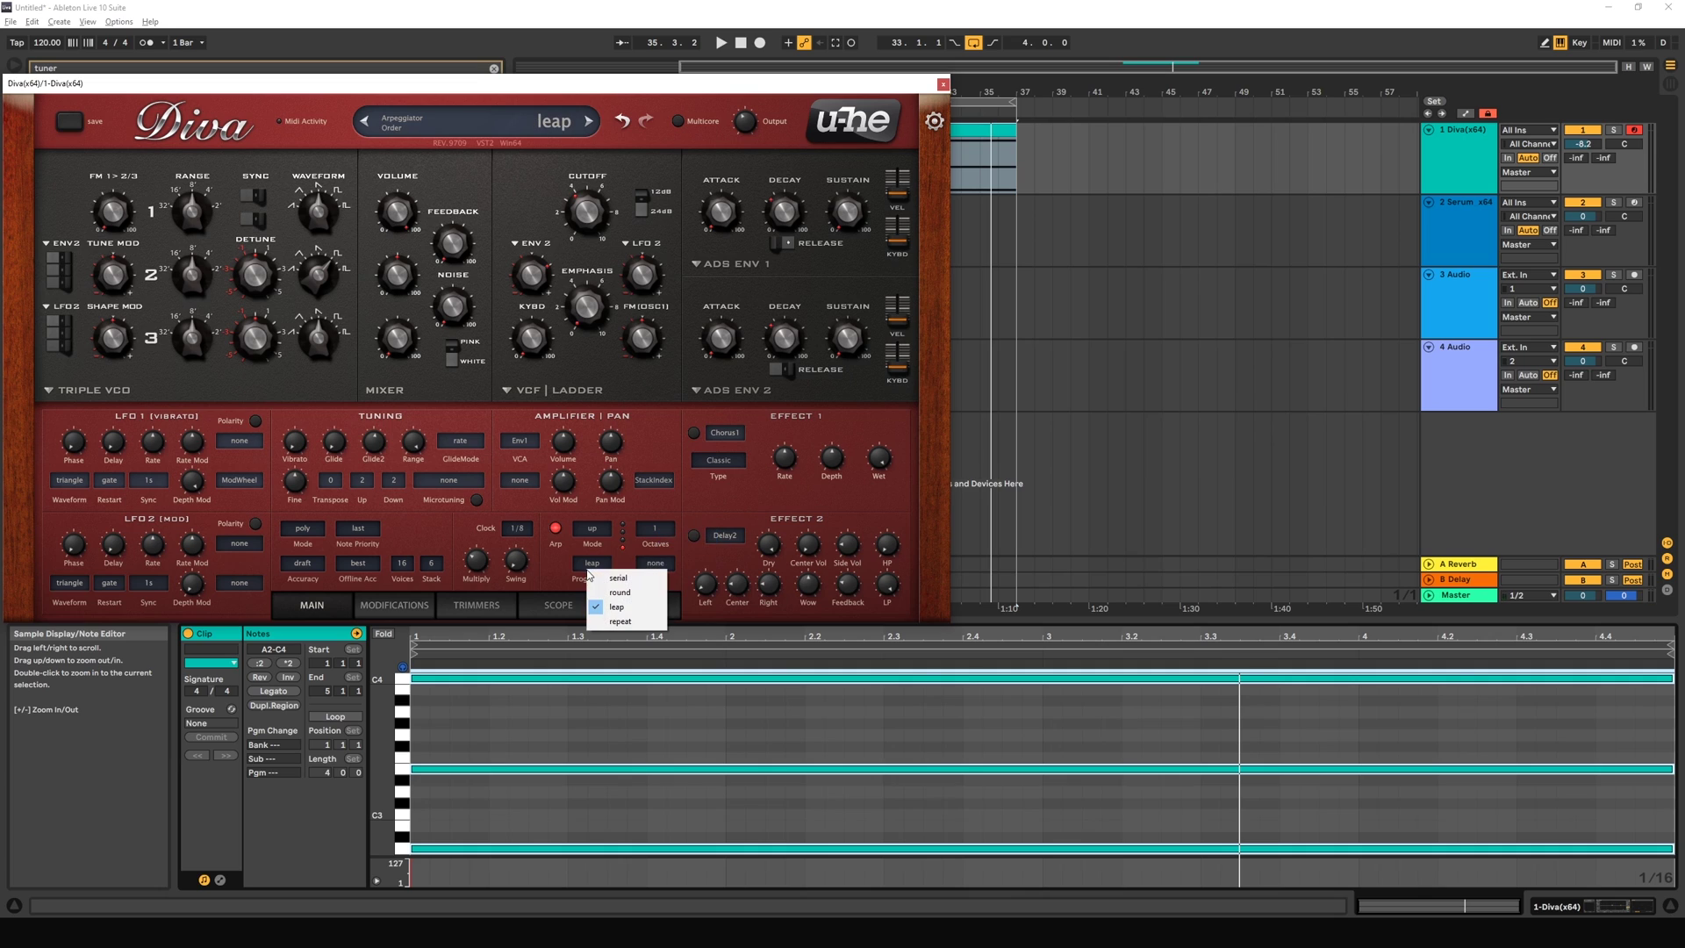
{"action": "left_click", "coordinate": [627, 622]}
{"action": "key", "text": "space"}
{"action": "left_click", "coordinate": [654, 529]}
{"action": "left_click", "coordinate": [684, 558]}
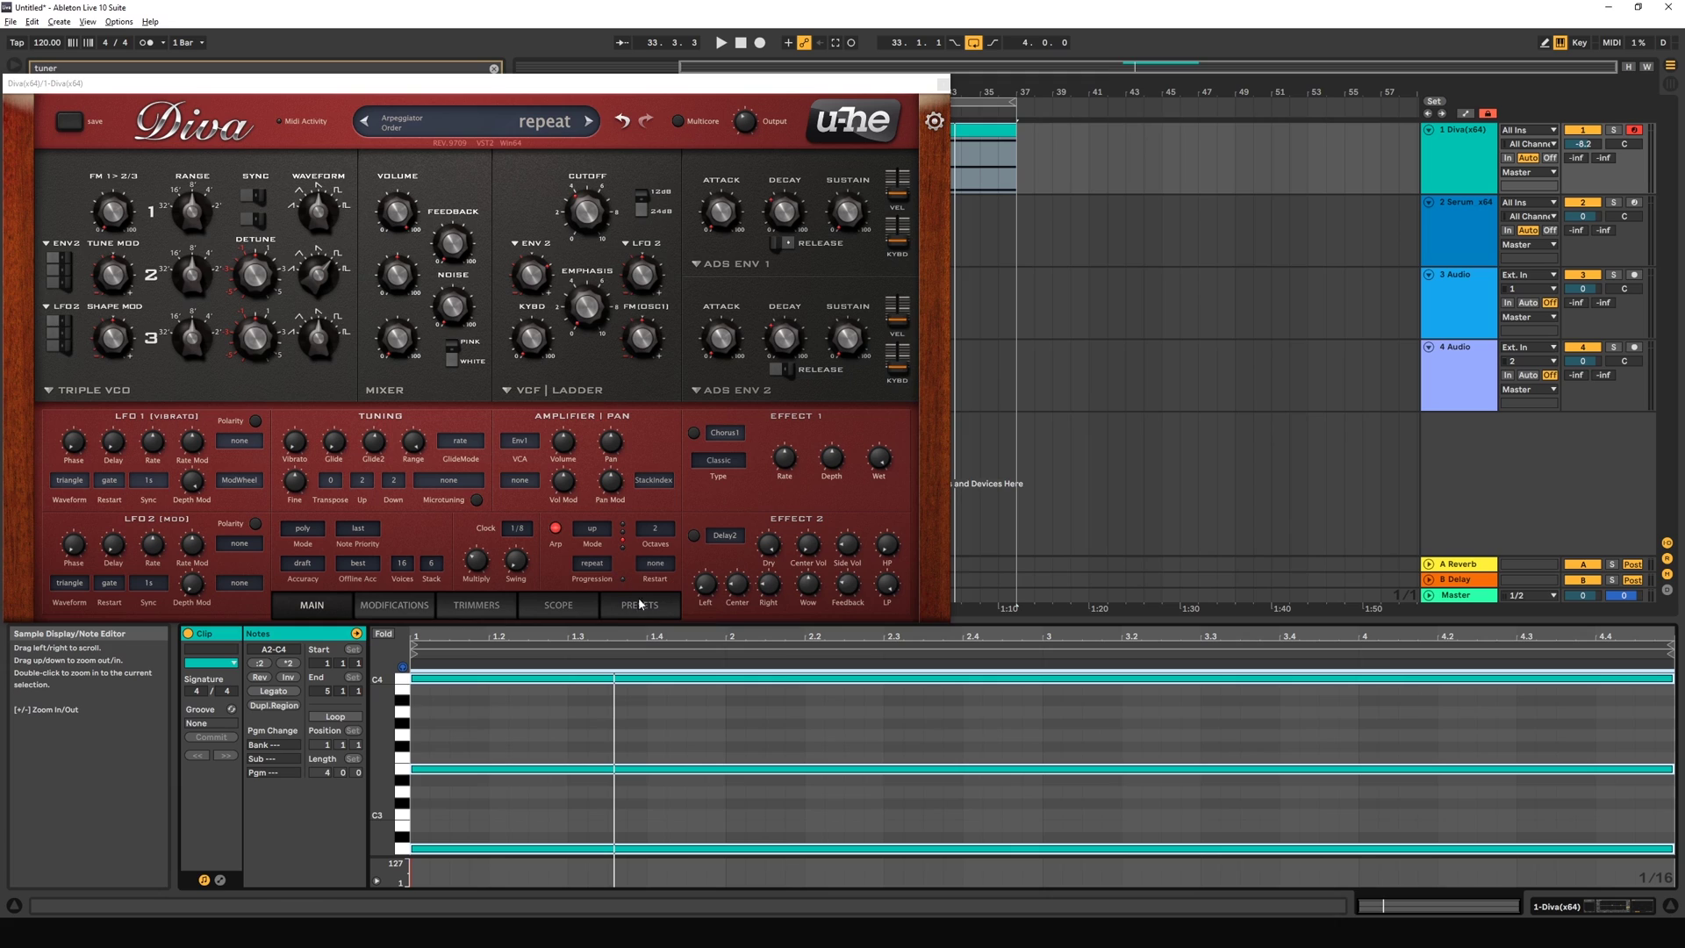
Step: Preview the chord's A2, E3 and C4 notes individually in the piano roll and play the clip
{"action": "left_click", "coordinate": [604, 850]}
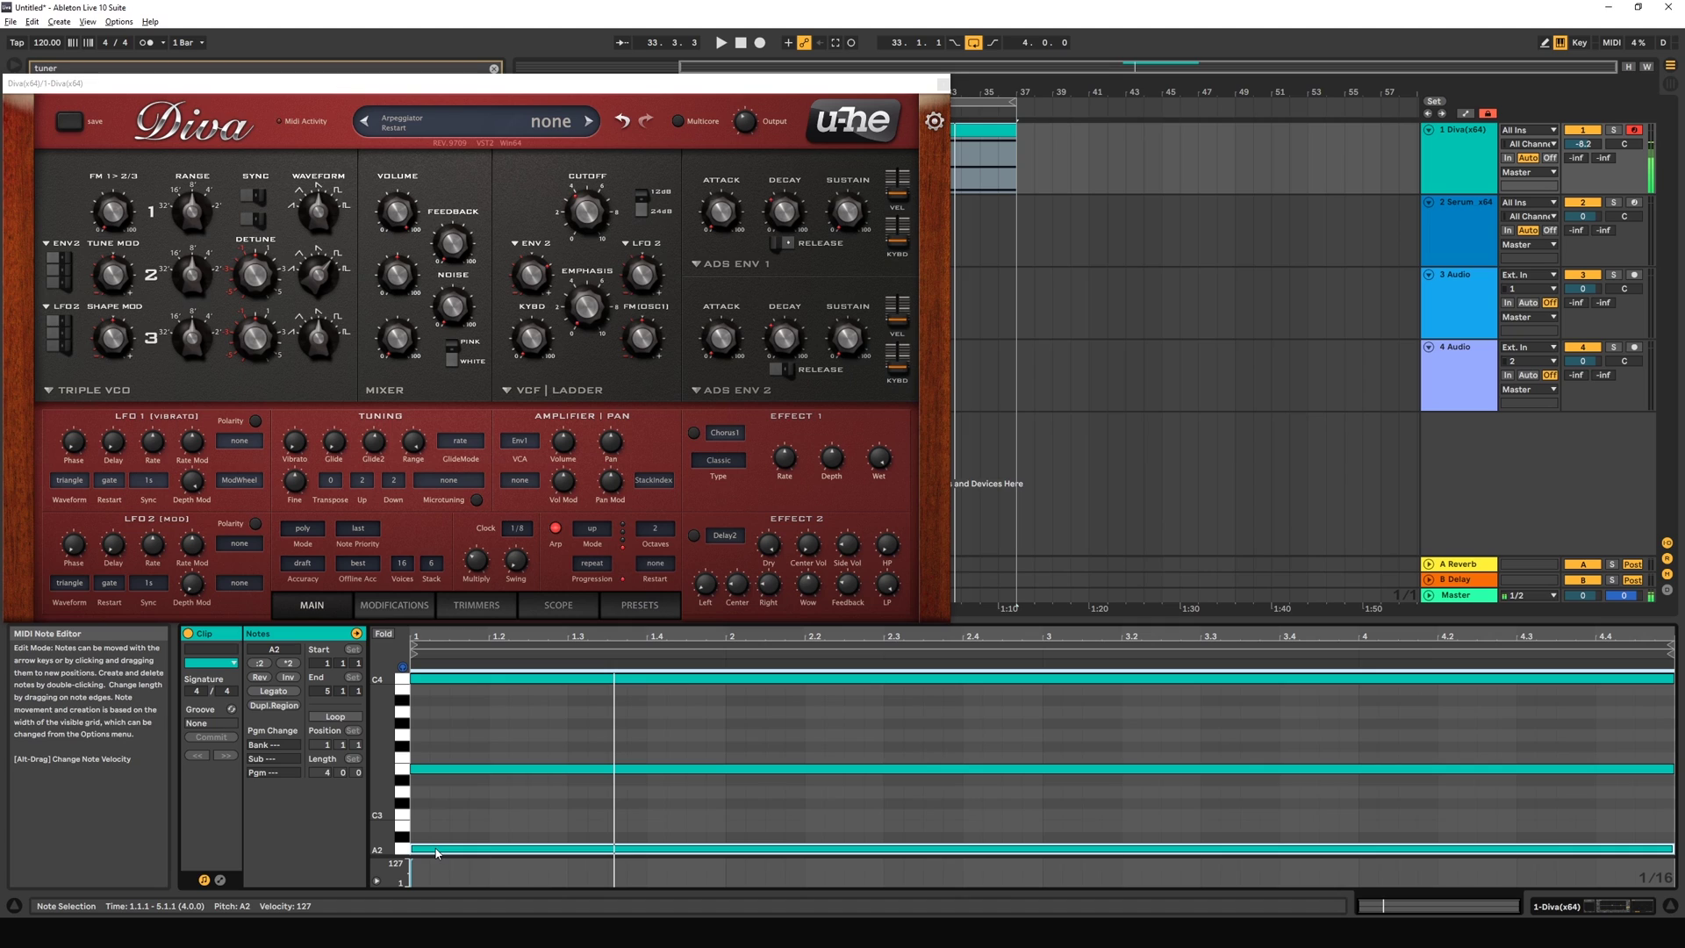
{"action": "left_click", "coordinate": [400, 713]}
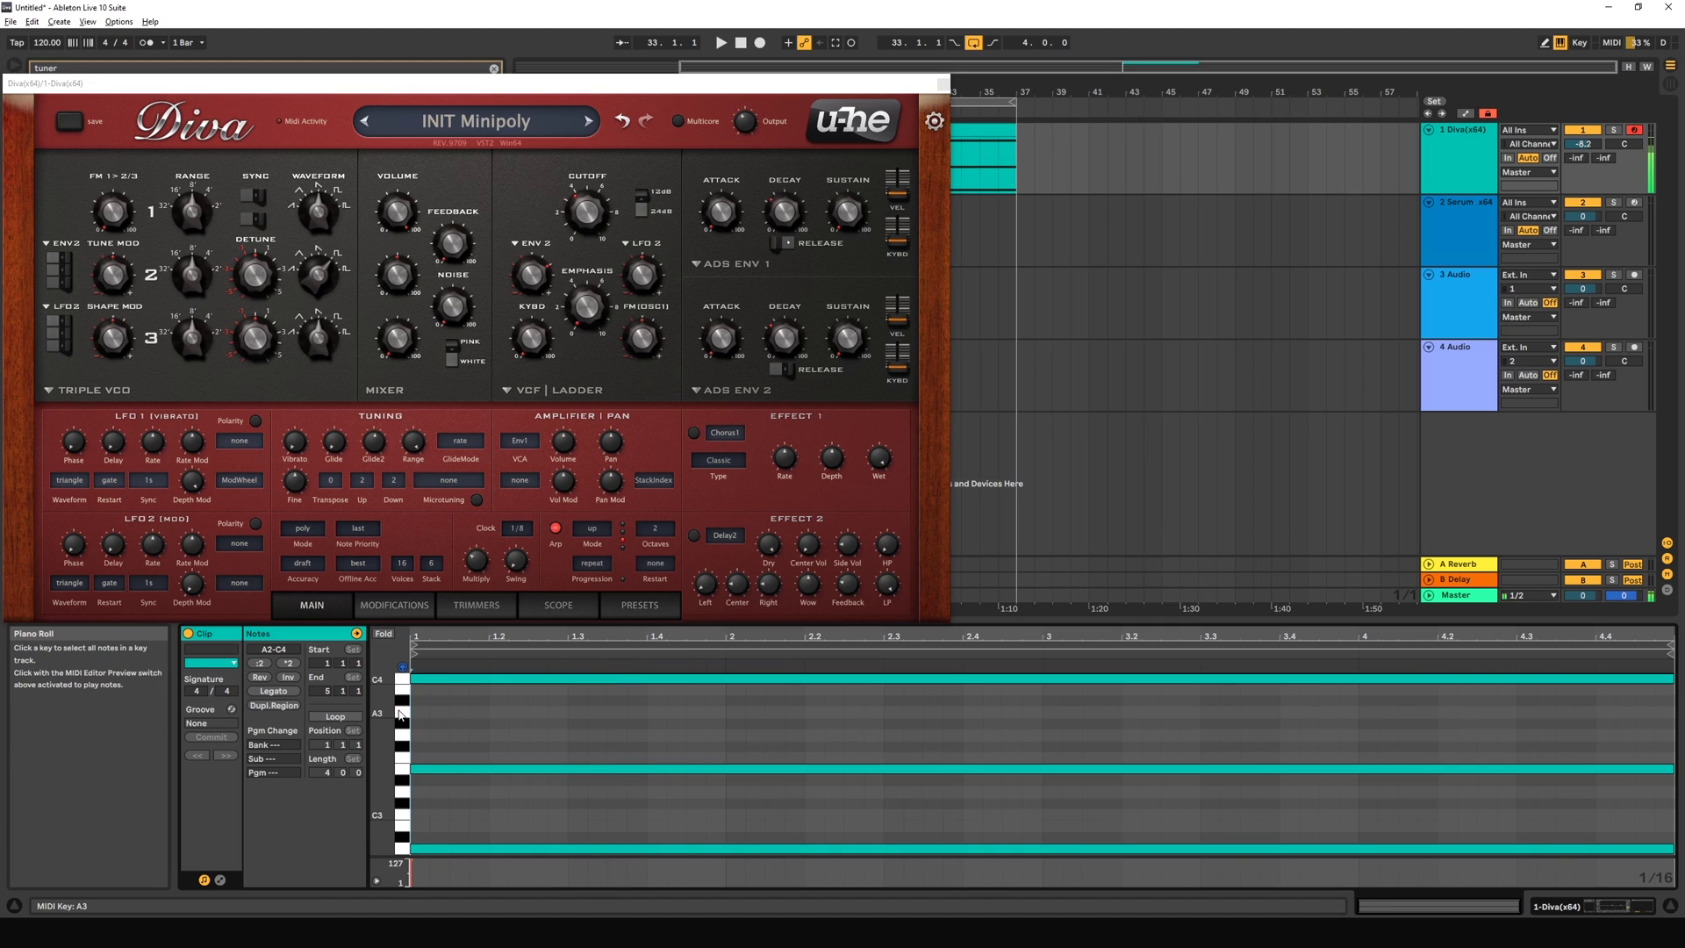
{"action": "left_click", "coordinate": [400, 771]}
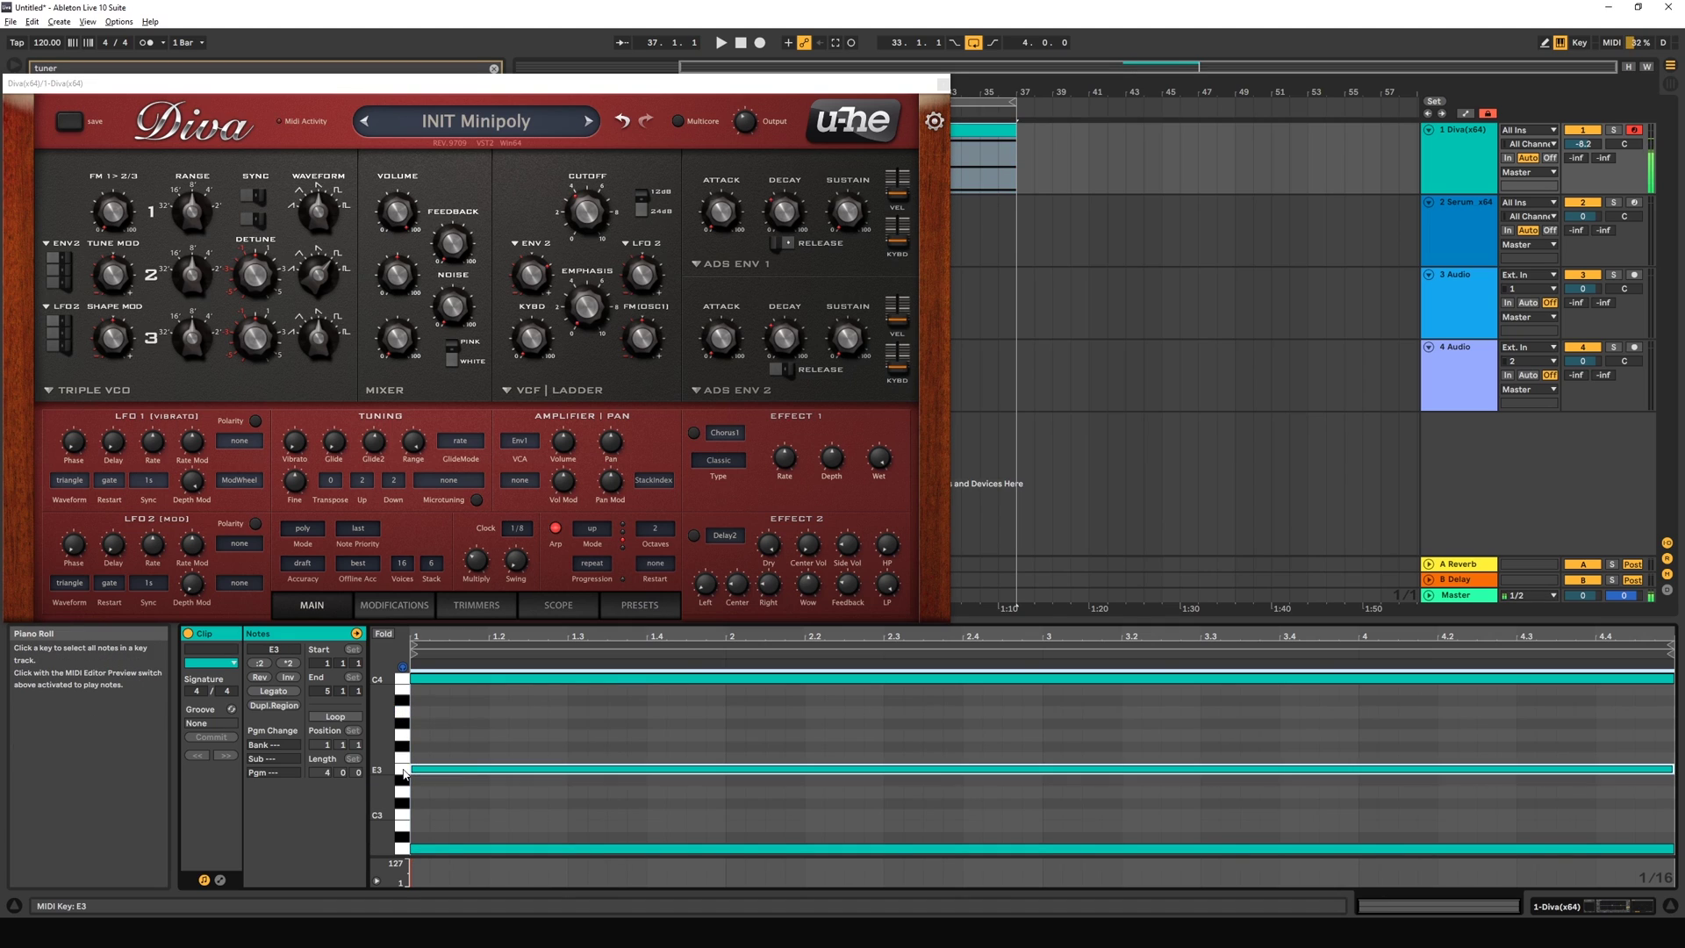
{"action": "scroll", "coordinate": [407, 761], "scroll_direction": "up", "scroll_amount": 3}
{"action": "scroll", "coordinate": [405, 689], "scroll_direction": "up", "scroll_amount": 1}
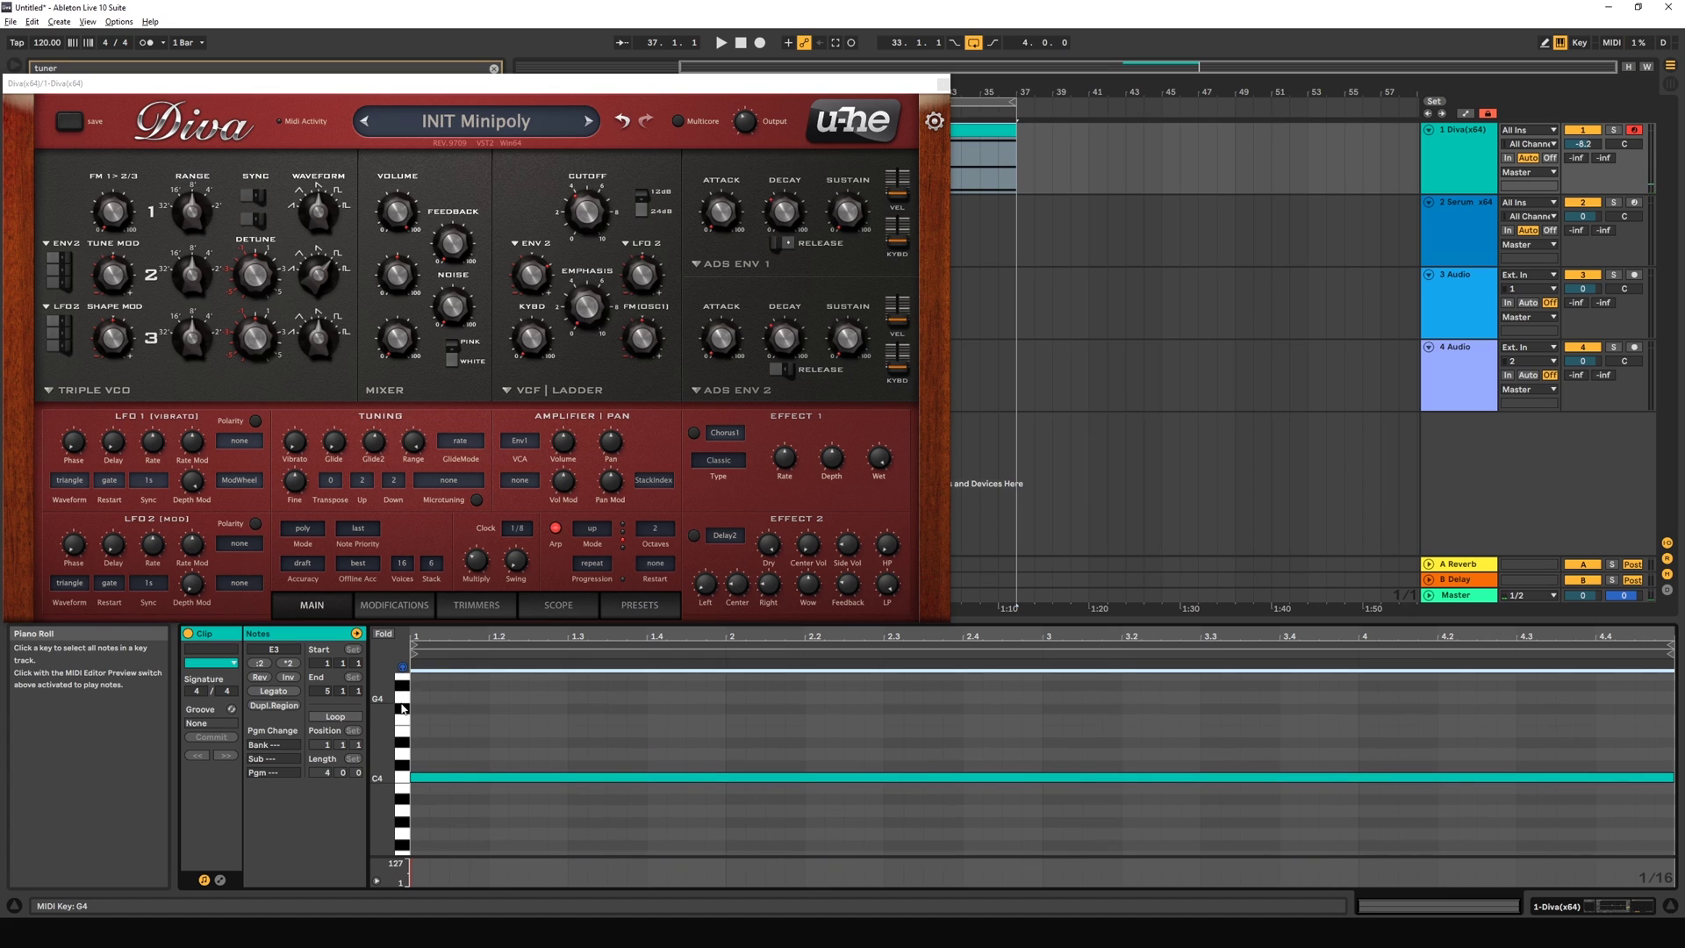
{"action": "scroll", "coordinate": [404, 769], "scroll_direction": "down", "scroll_amount": 2}
{"action": "left_click", "coordinate": [406, 750]}
{"action": "scroll", "coordinate": [457, 764], "scroll_direction": "up", "scroll_amount": 1}
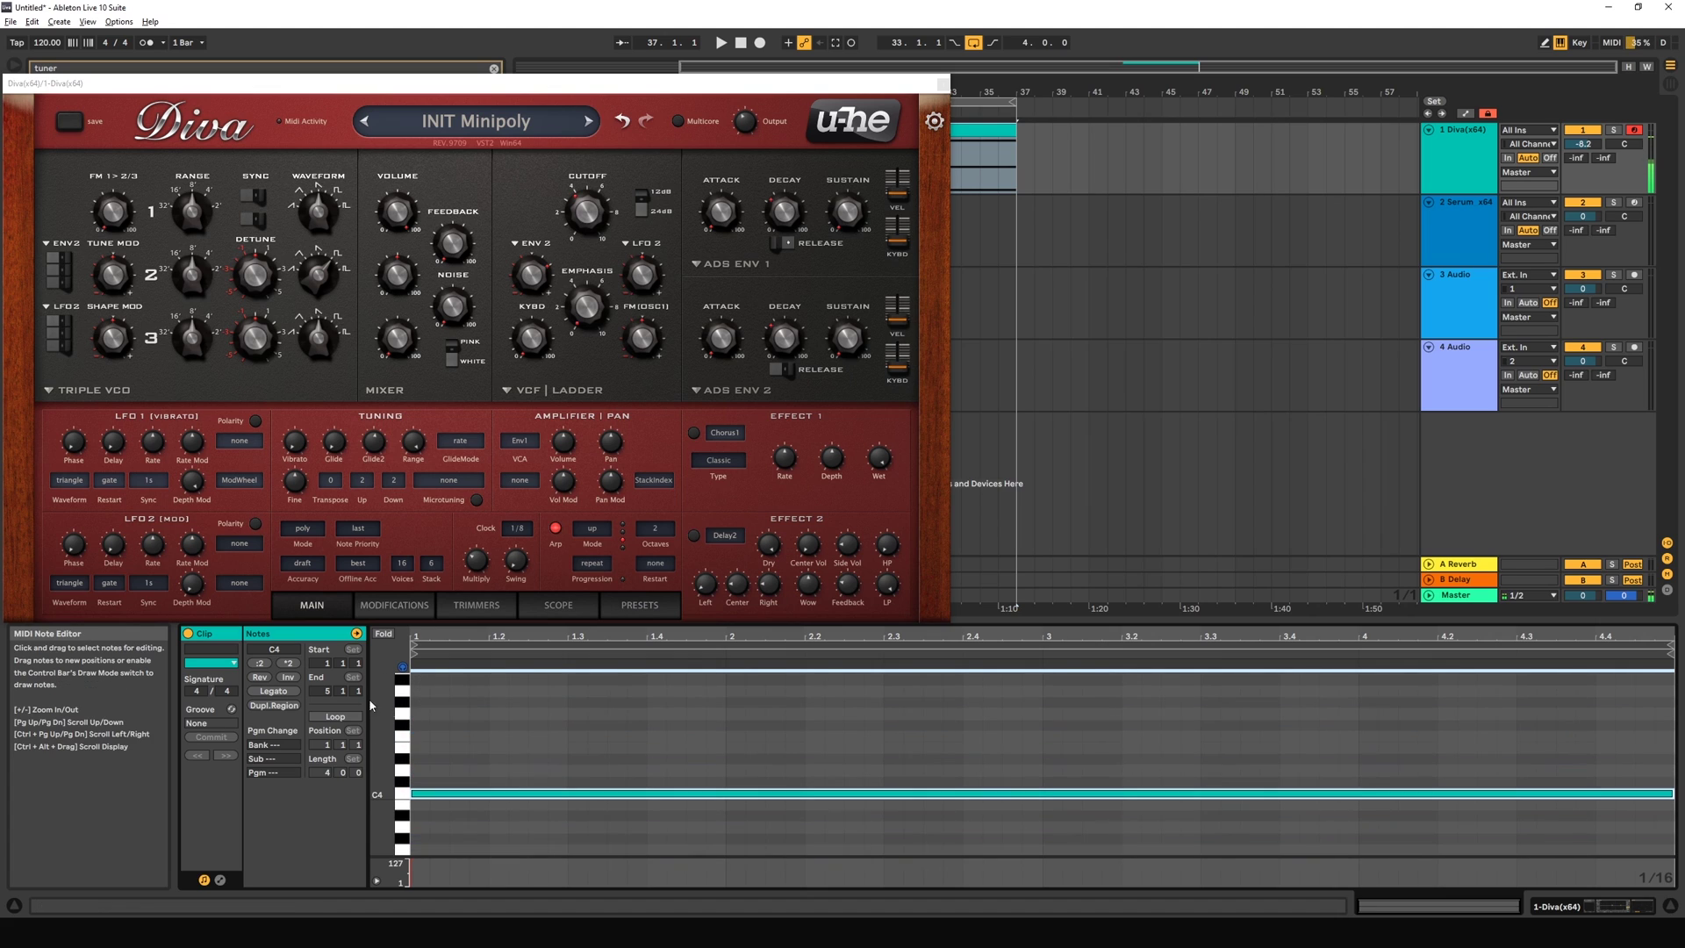
{"action": "scroll", "coordinate": [517, 780], "scroll_direction": "down", "scroll_amount": 2}
{"action": "scroll", "coordinate": [525, 779], "scroll_direction": "down", "scroll_amount": 1}
{"action": "key", "text": "space"}
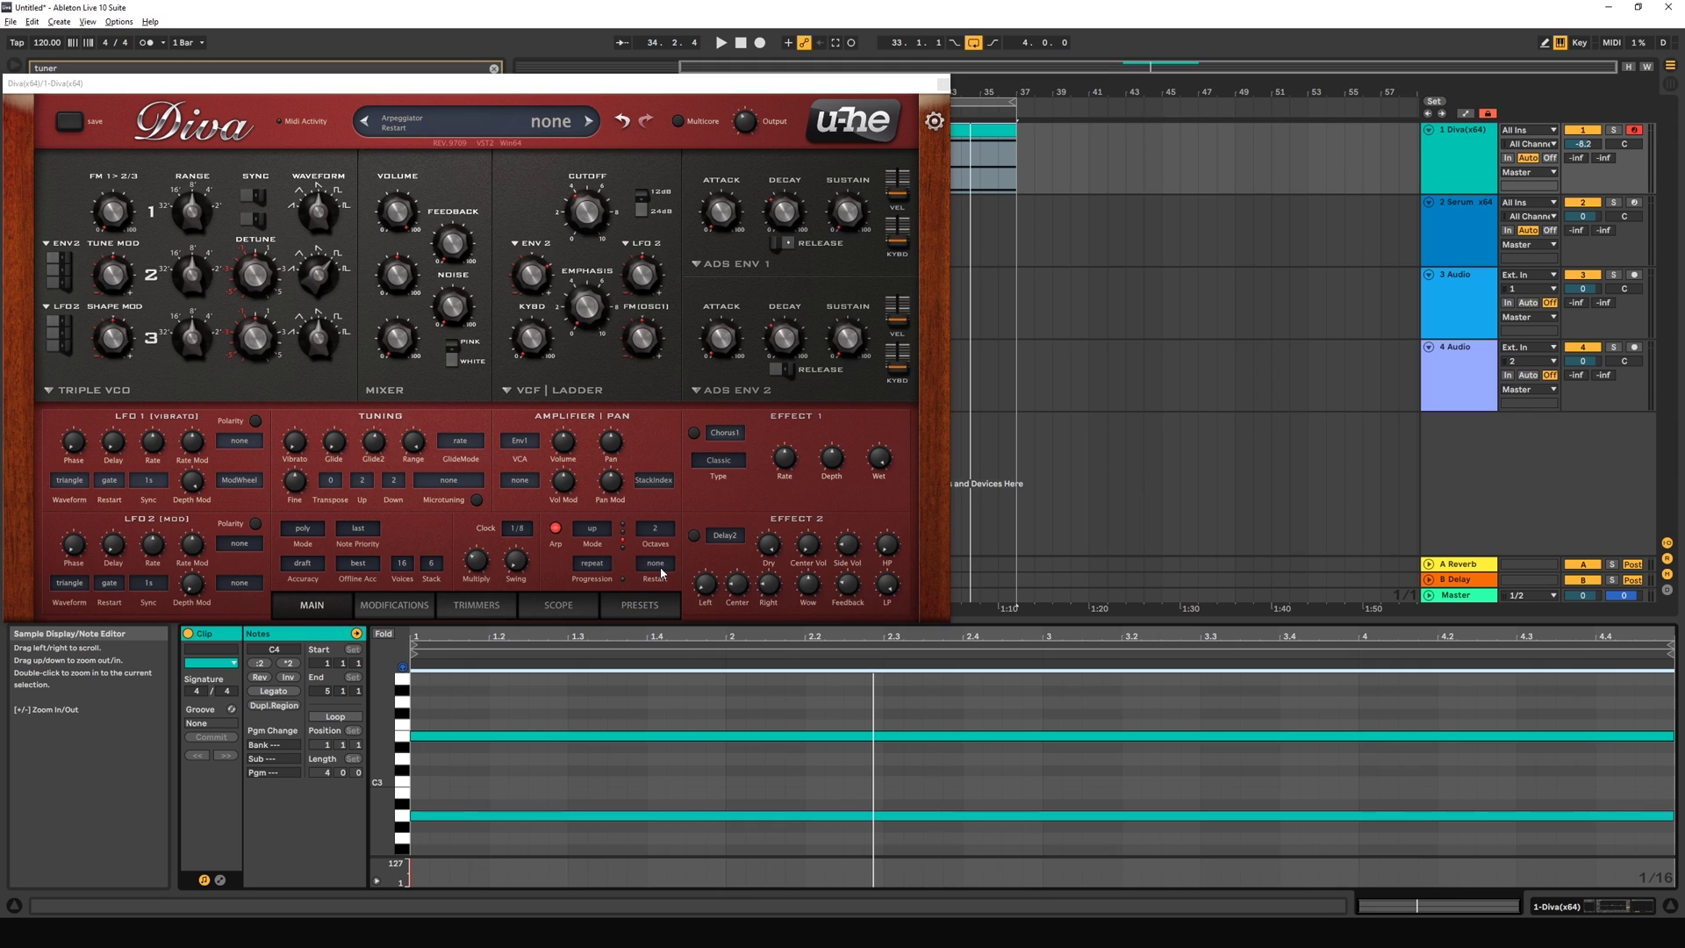
Step: Set the arpeggiator restart to 4, its progression to serial and its octaves to 1
{"action": "left_click", "coordinate": [655, 564]}
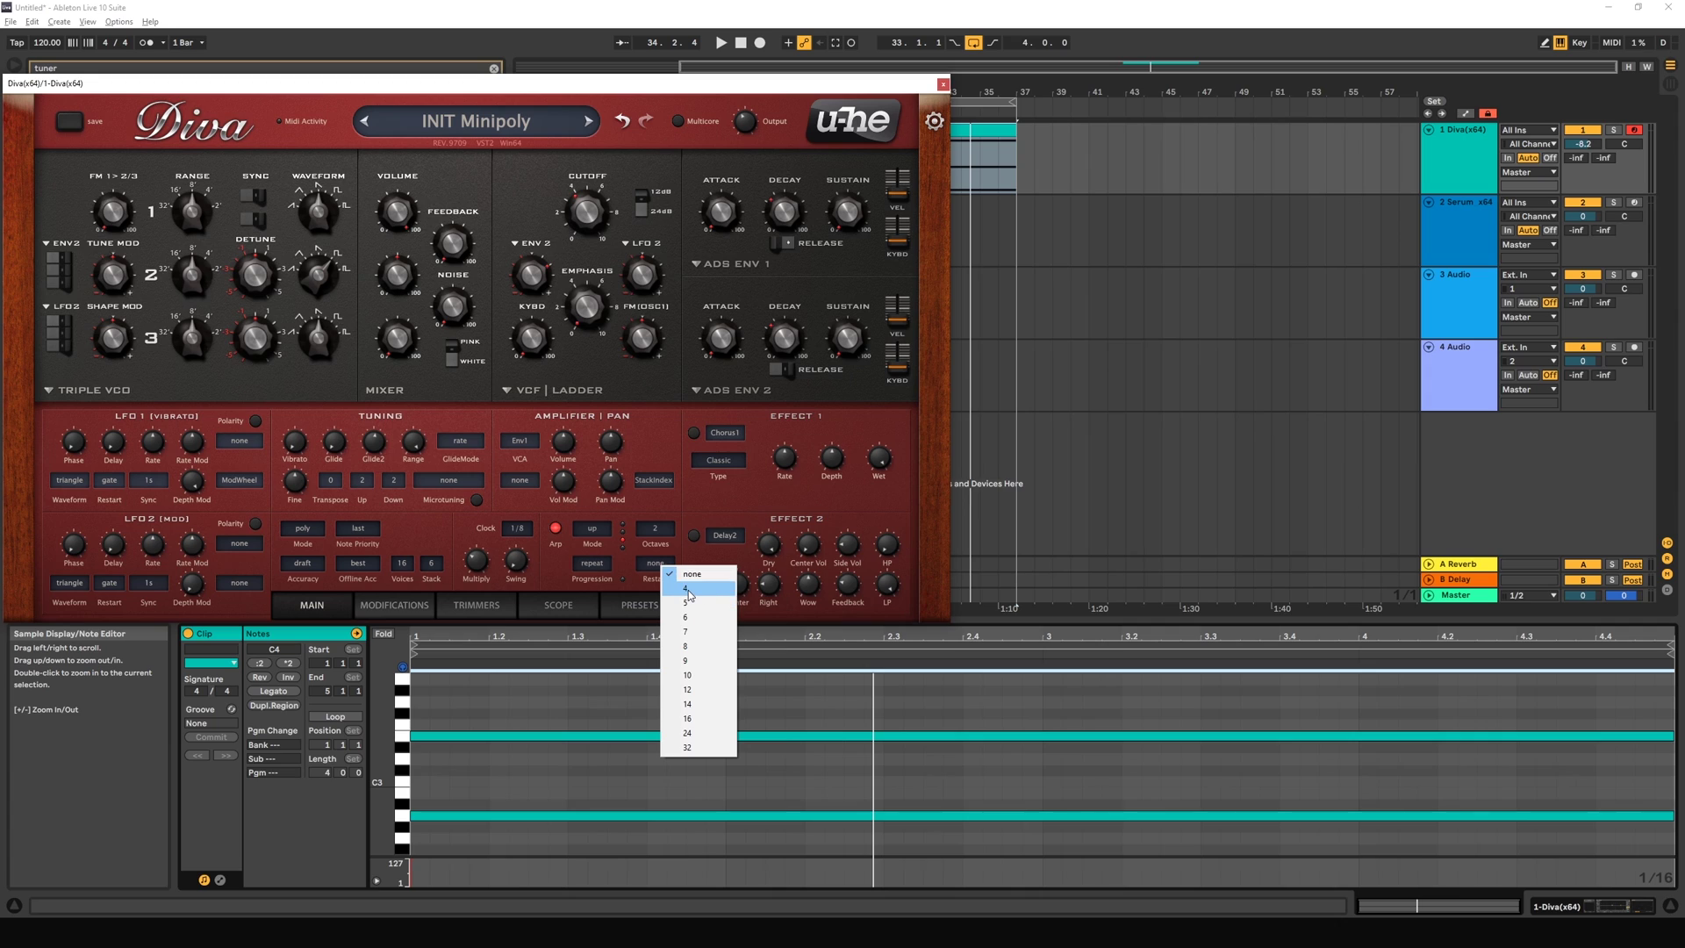
{"action": "left_click", "coordinate": [686, 590]}
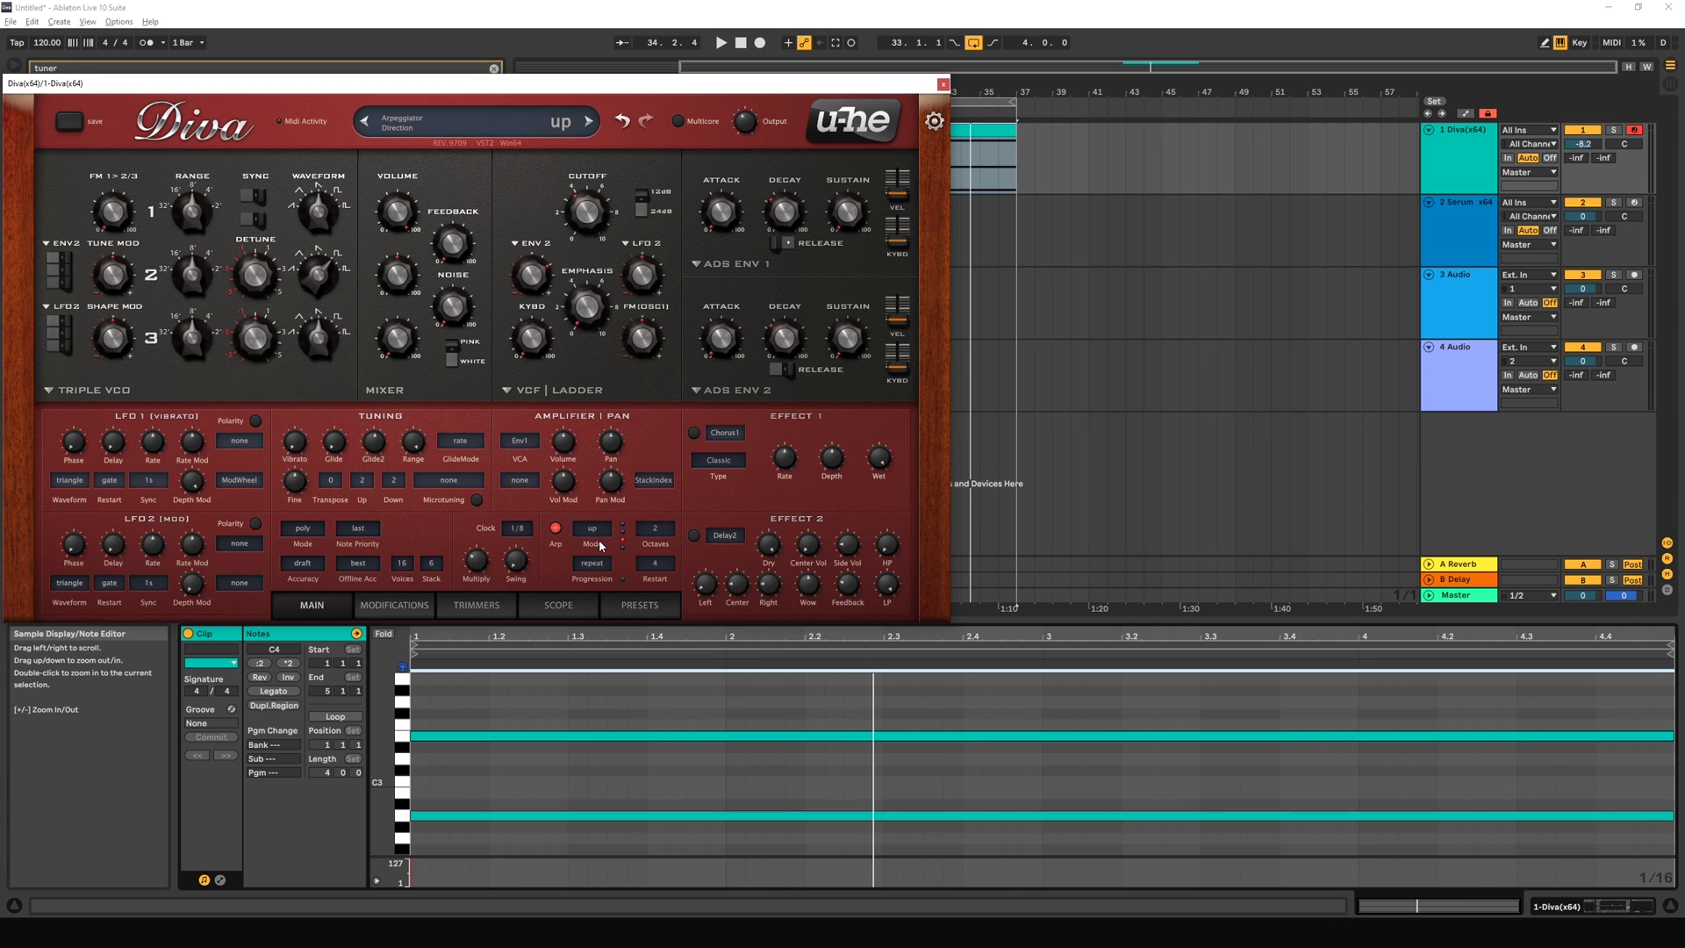
{"action": "left_click", "coordinate": [594, 571]}
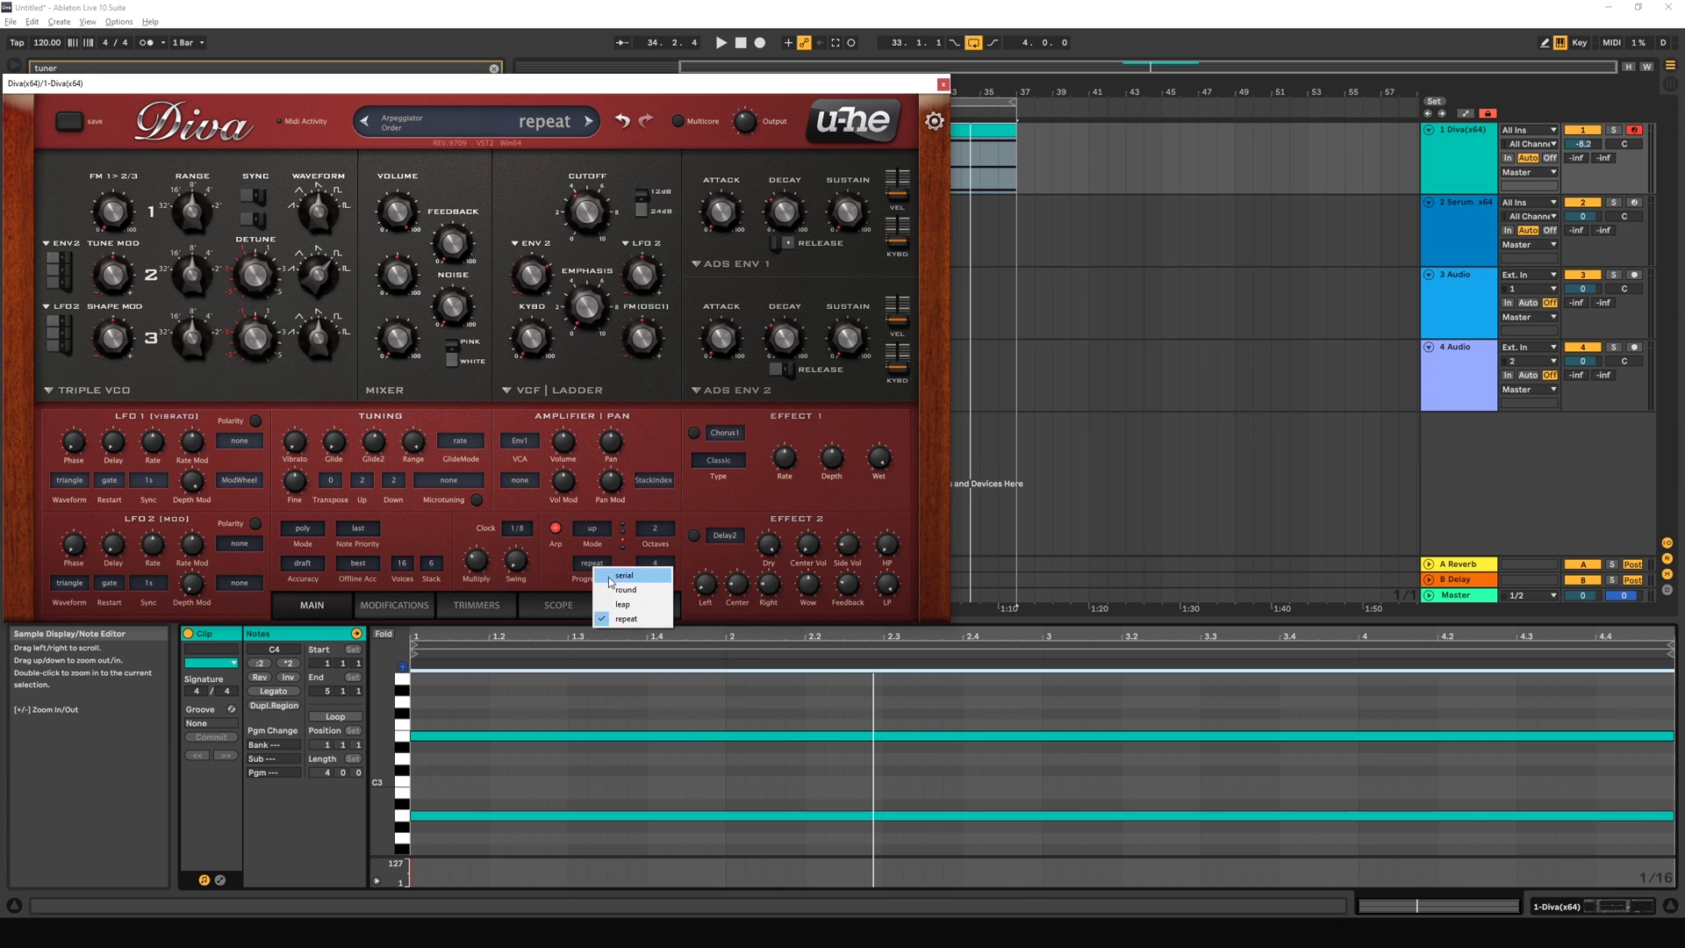
{"action": "left_click", "coordinate": [621, 584]}
{"action": "left_click", "coordinate": [660, 528]}
{"action": "left_click", "coordinate": [682, 536]}
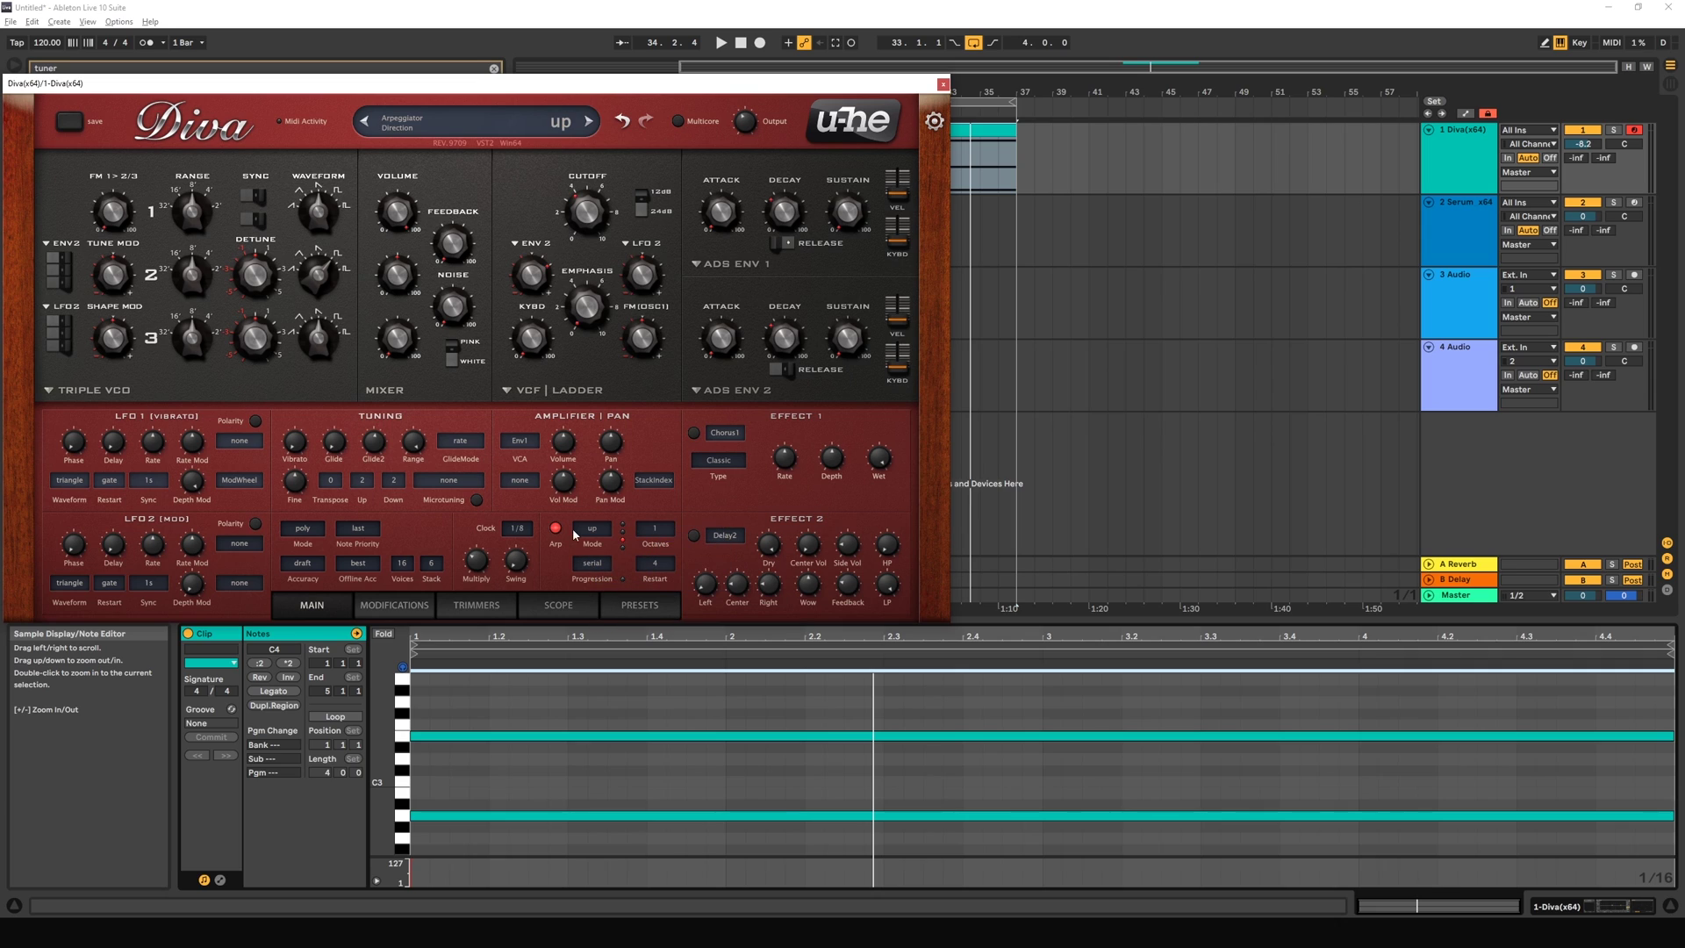
Step: Set the arpeggiator mode to up+dn 2 and its clock to 1/16, and play the chord
{"action": "left_click", "coordinate": [593, 528]}
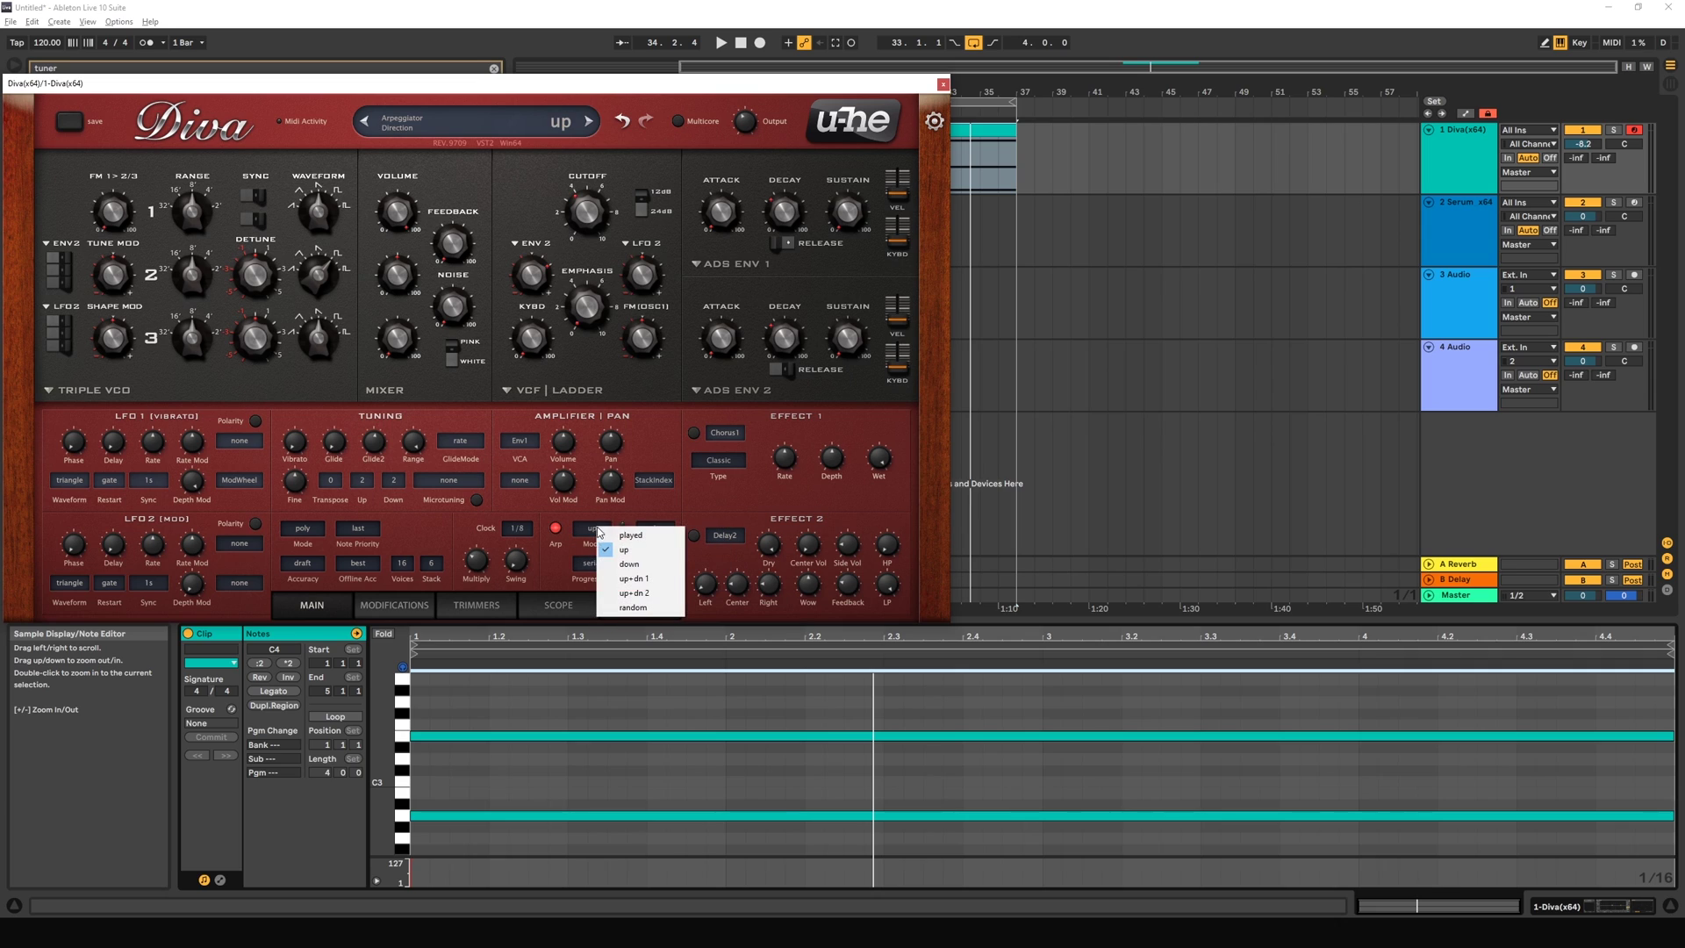
{"action": "left_click", "coordinate": [649, 593]}
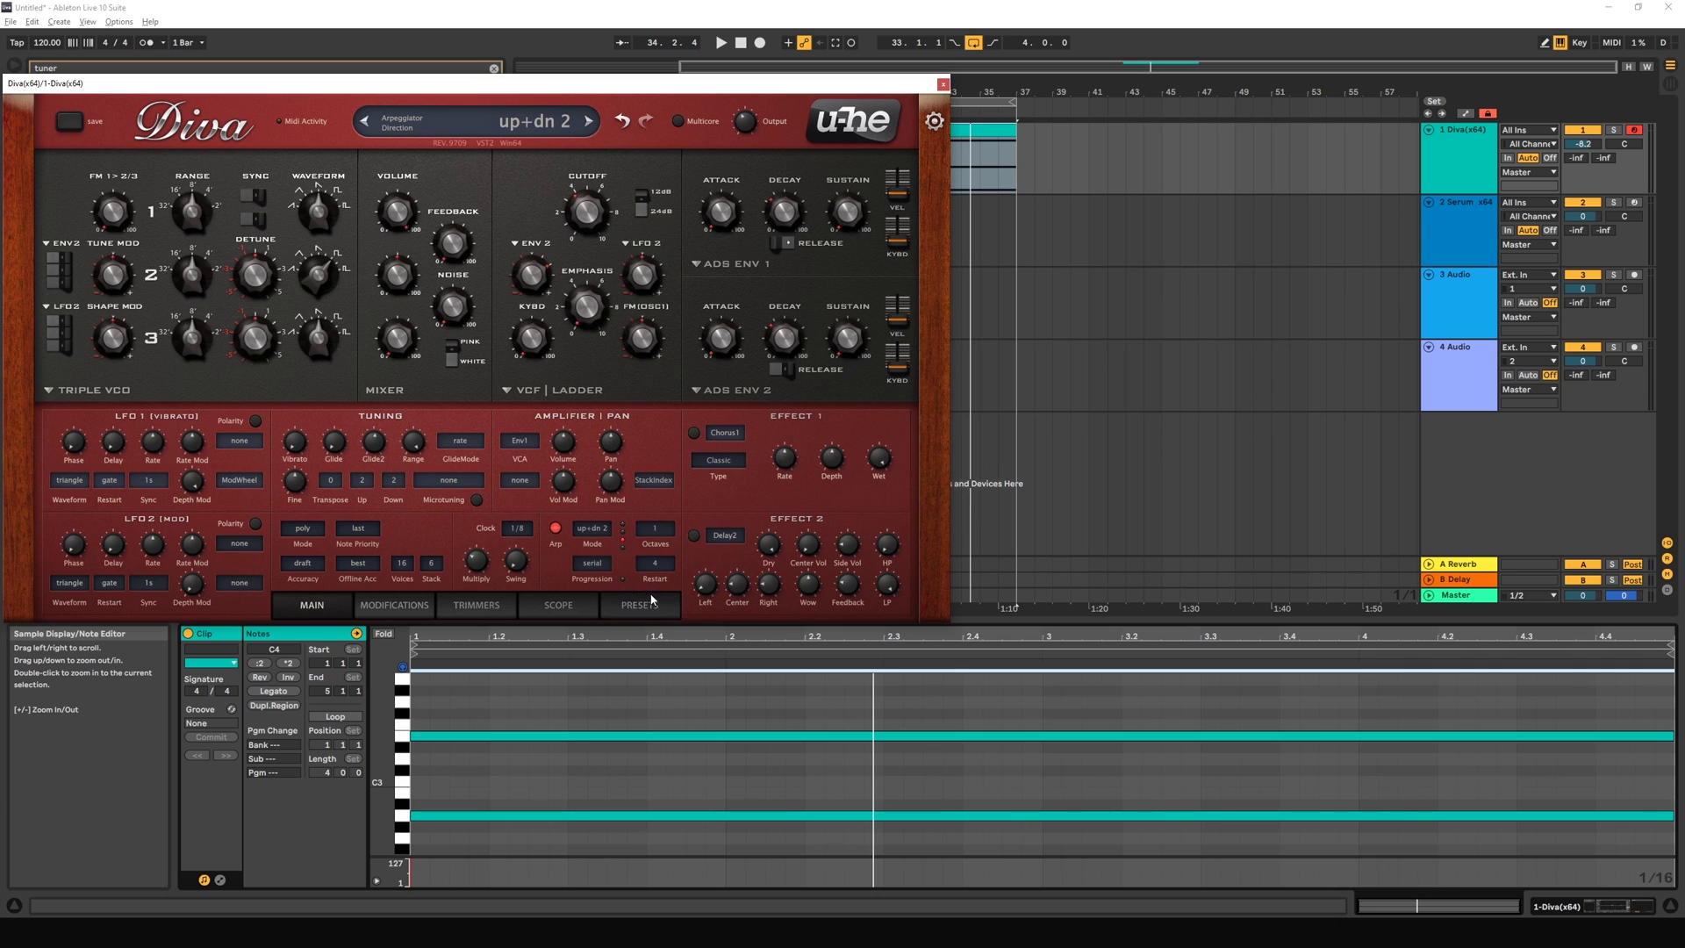
{"action": "left_click", "coordinate": [518, 529]}
{"action": "left_click", "coordinate": [550, 552]}
{"action": "key", "text": "space"}
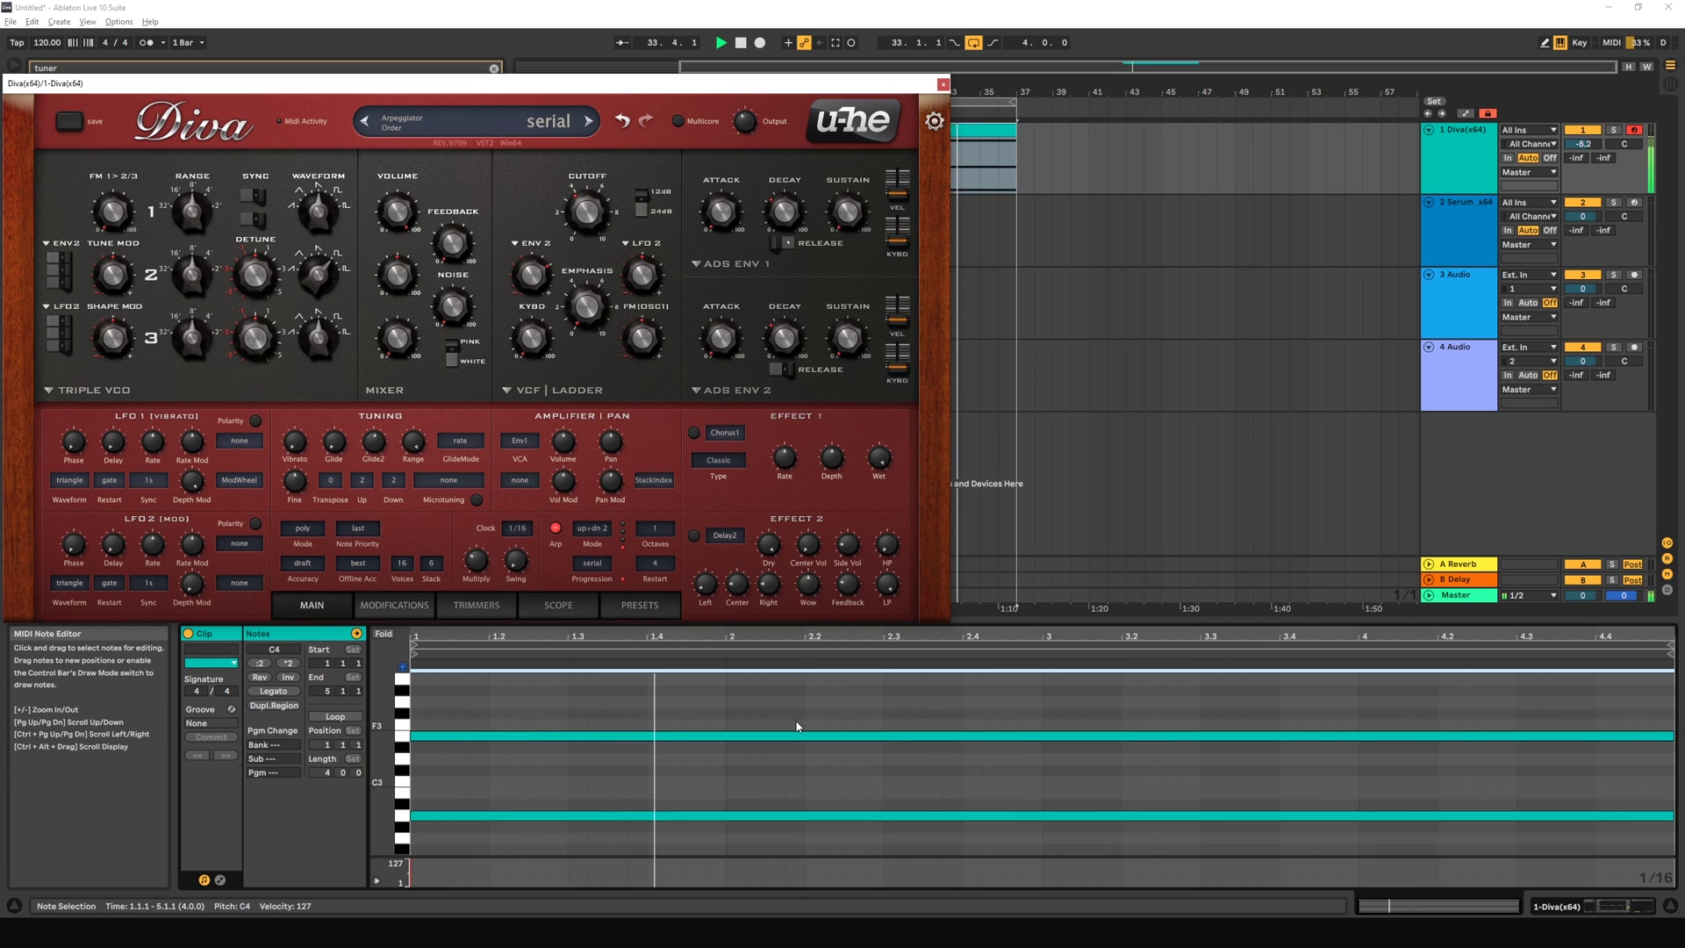
Step: Audition the arpeggio with a restart of 8, and change the restart to 5
{"action": "left_click", "coordinate": [660, 570]}
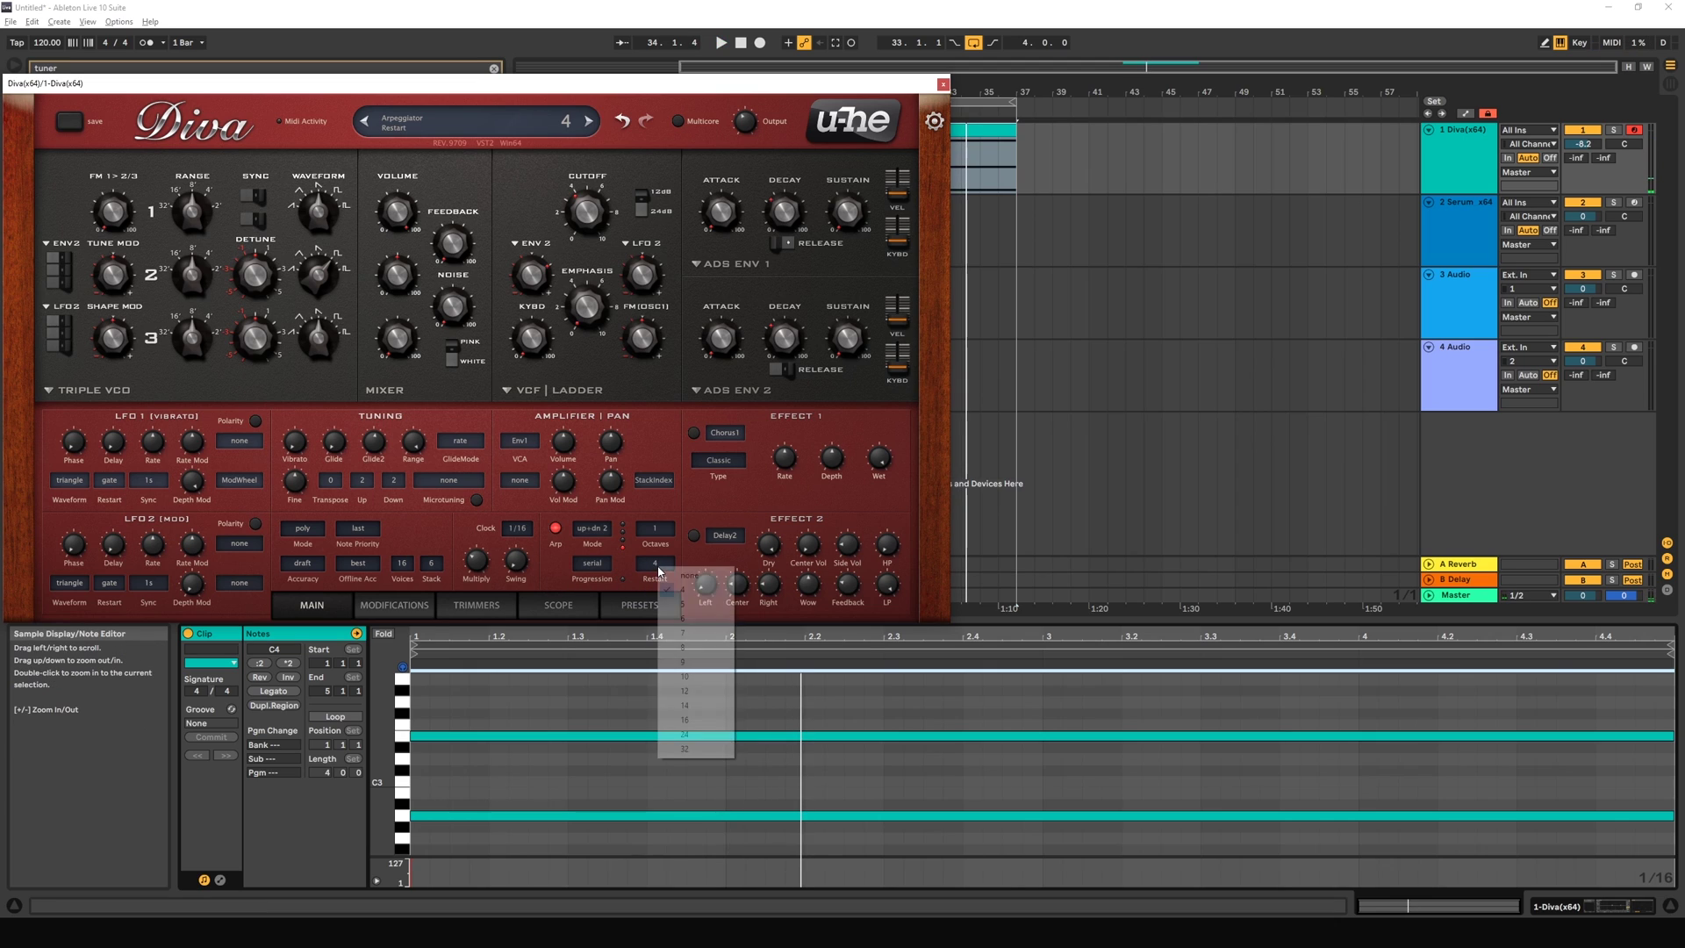
{"action": "left_click", "coordinate": [694, 647]}
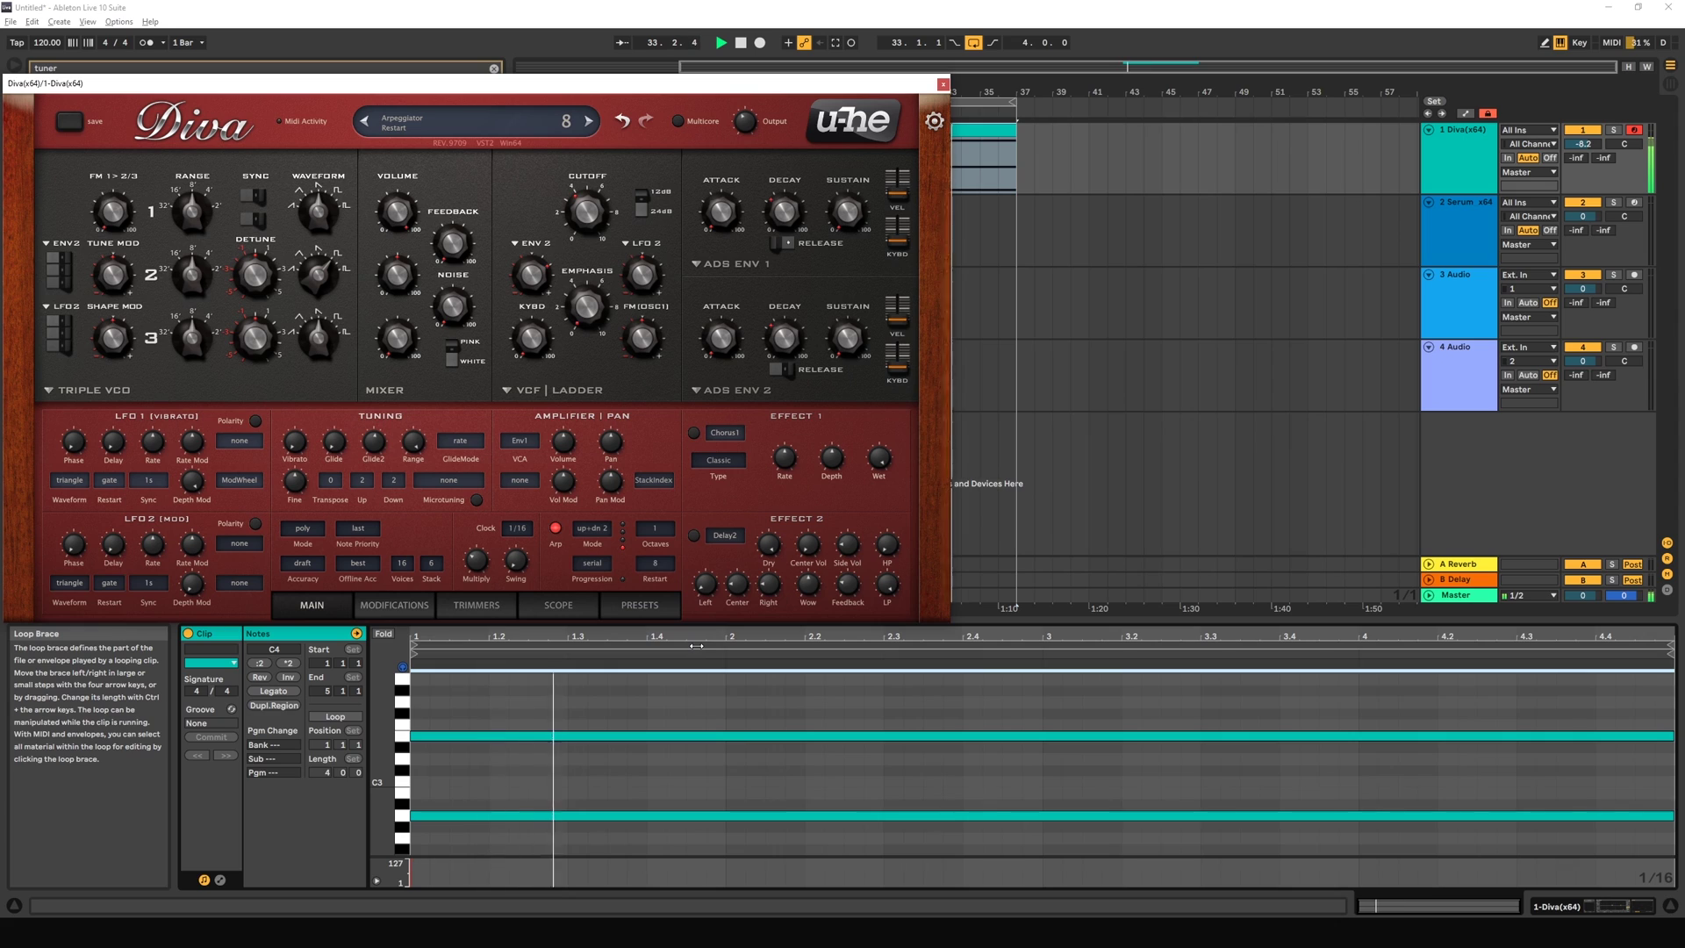
{"action": "key", "text": "space"}
{"action": "left_click", "coordinate": [659, 565]}
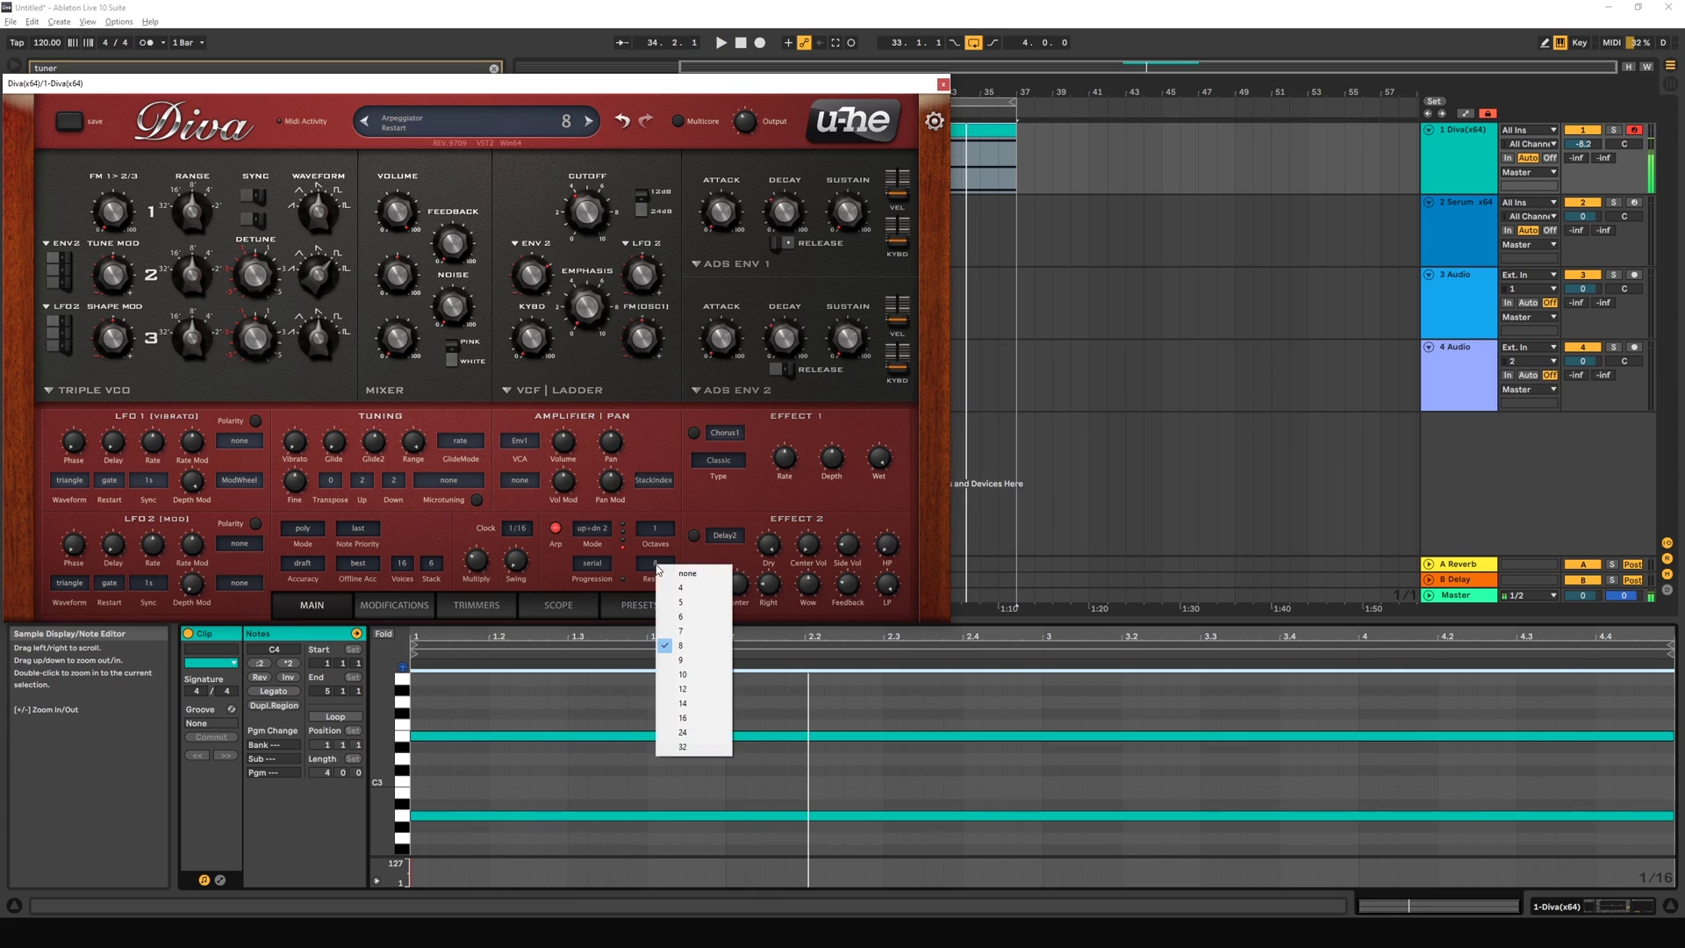
{"action": "left_click", "coordinate": [694, 602]}
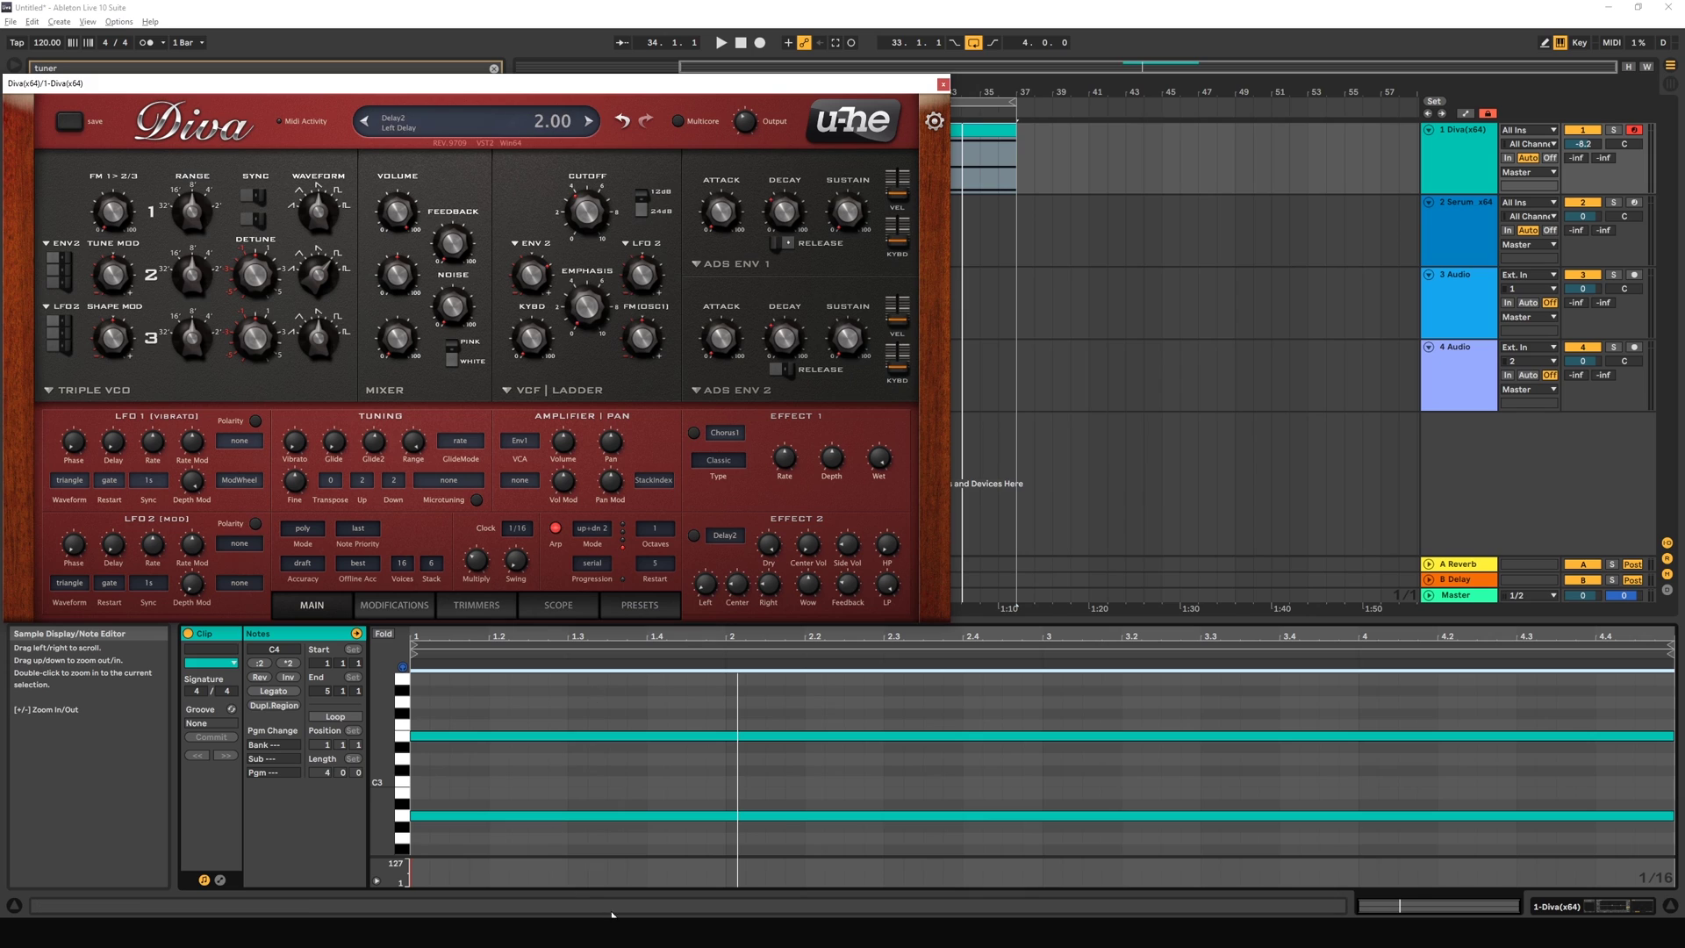
Step: Turn on Effect 1 with the Chorus1 module and play the clip
{"action": "left_click", "coordinate": [936, 652]}
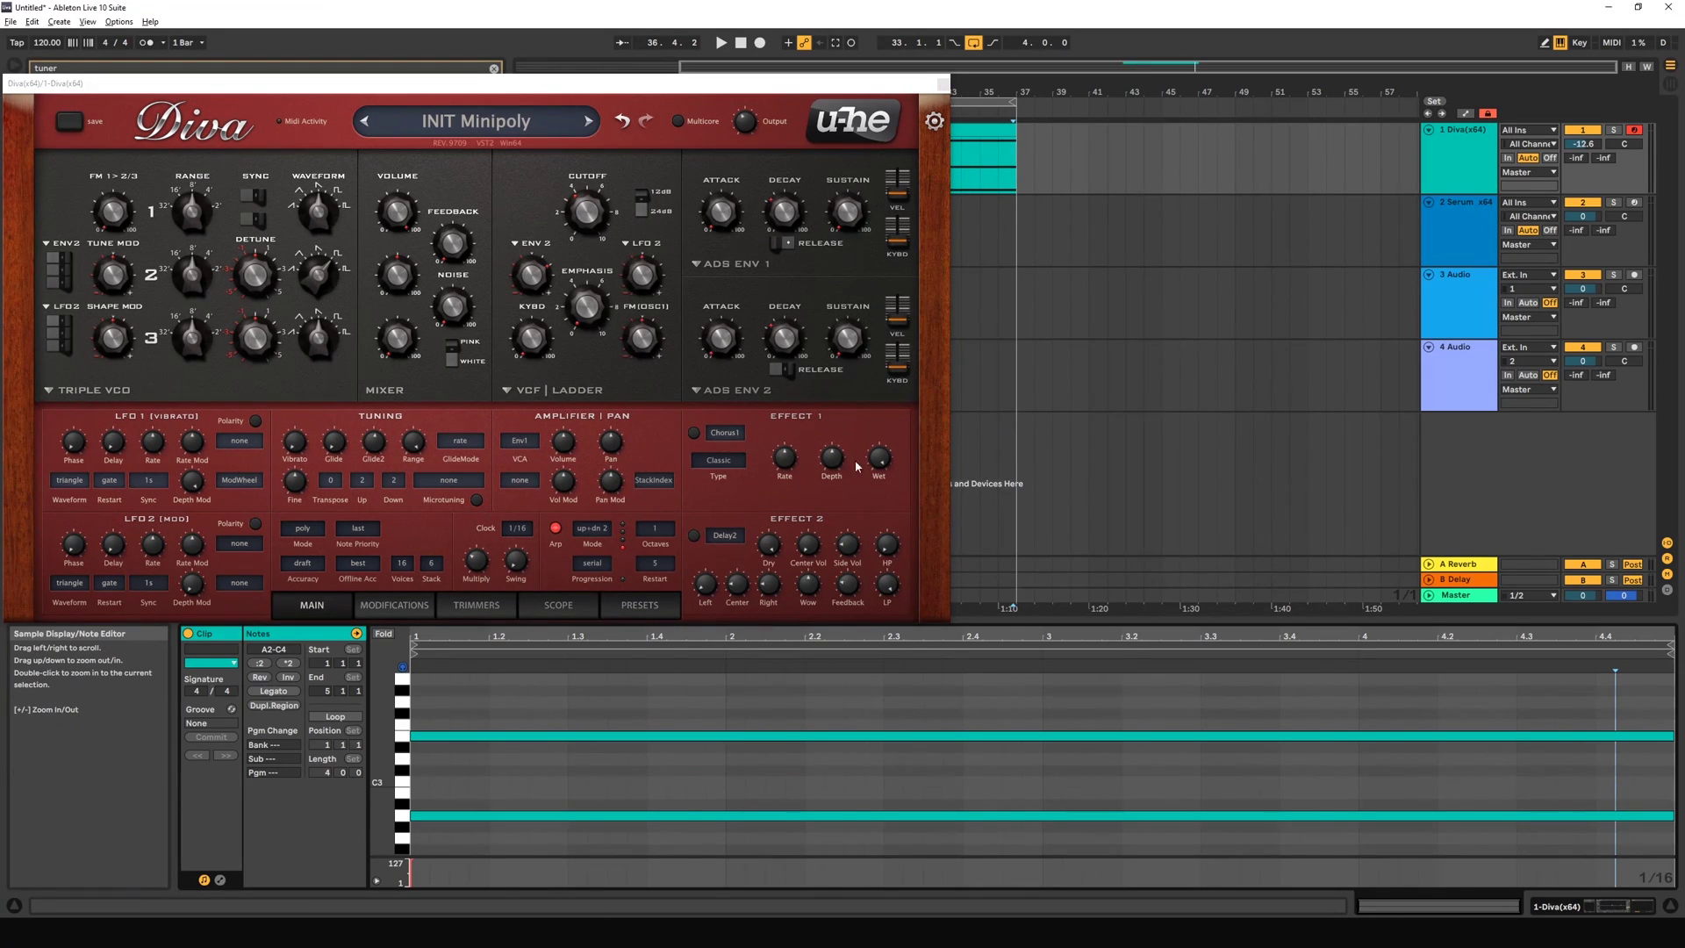
{"action": "left_click", "coordinate": [693, 433]}
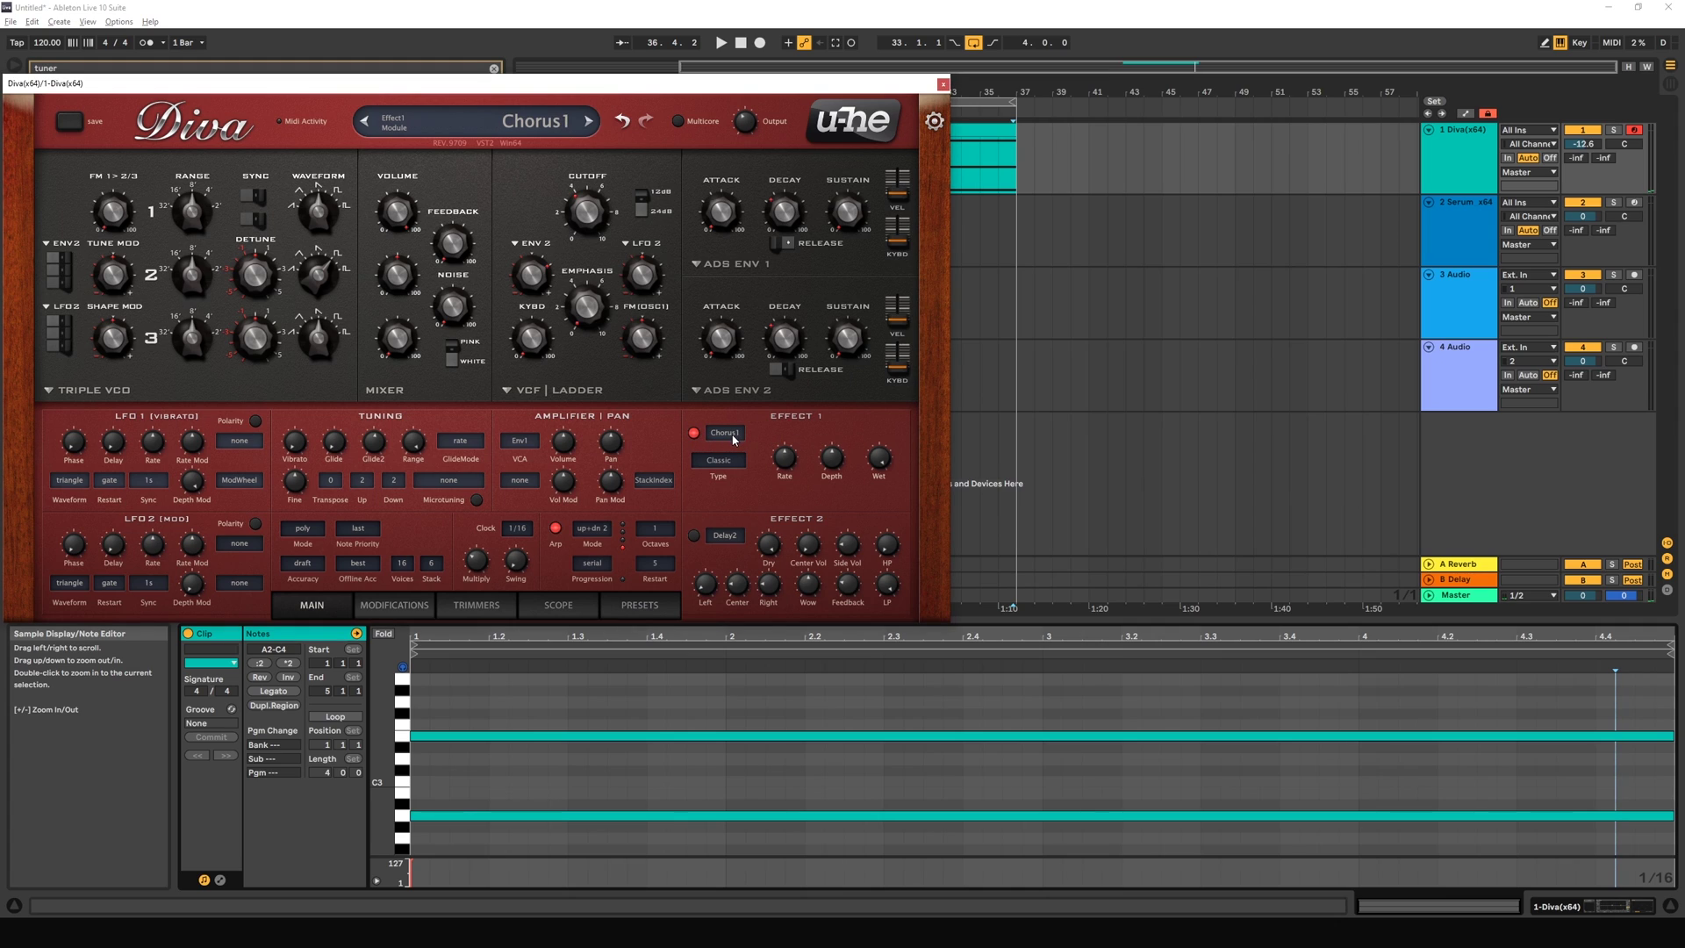
{"action": "left_click", "coordinate": [733, 439]}
{"action": "left_click", "coordinate": [762, 444]}
{"action": "key", "text": "space"}
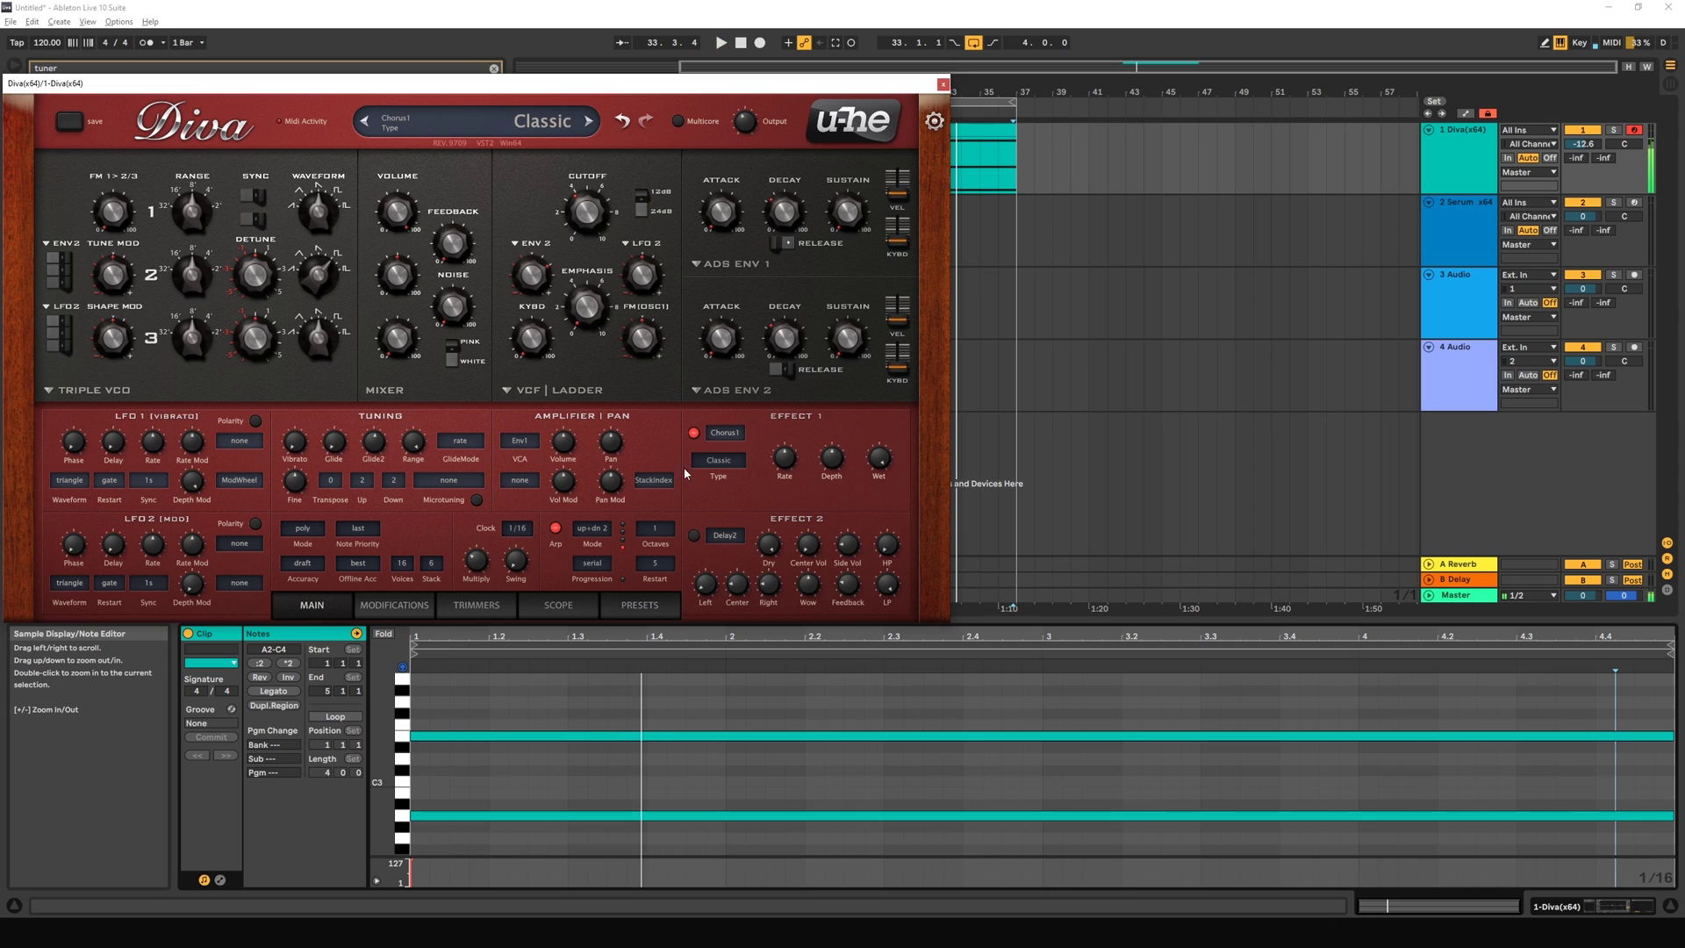
Step: Audition the Dramatic and Ensemble chorus types in Effect 1, and return the type to Classic
{"action": "left_click", "coordinate": [726, 466]}
{"action": "left_click", "coordinate": [729, 482]}
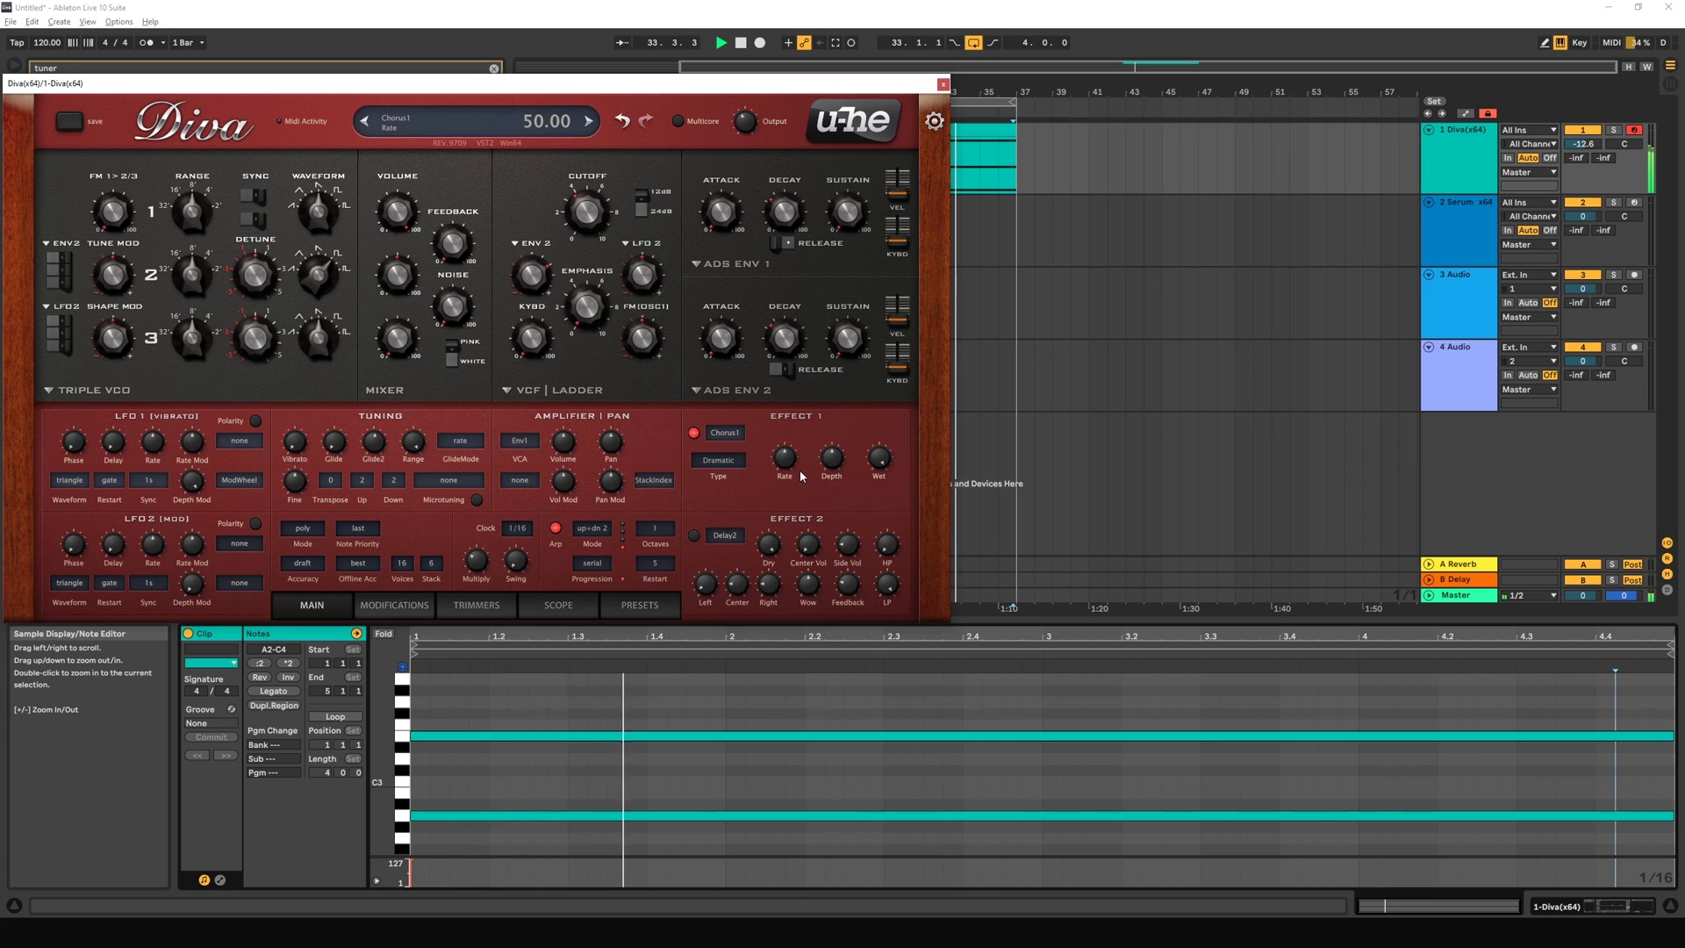
{"action": "left_click", "coordinate": [724, 470]}
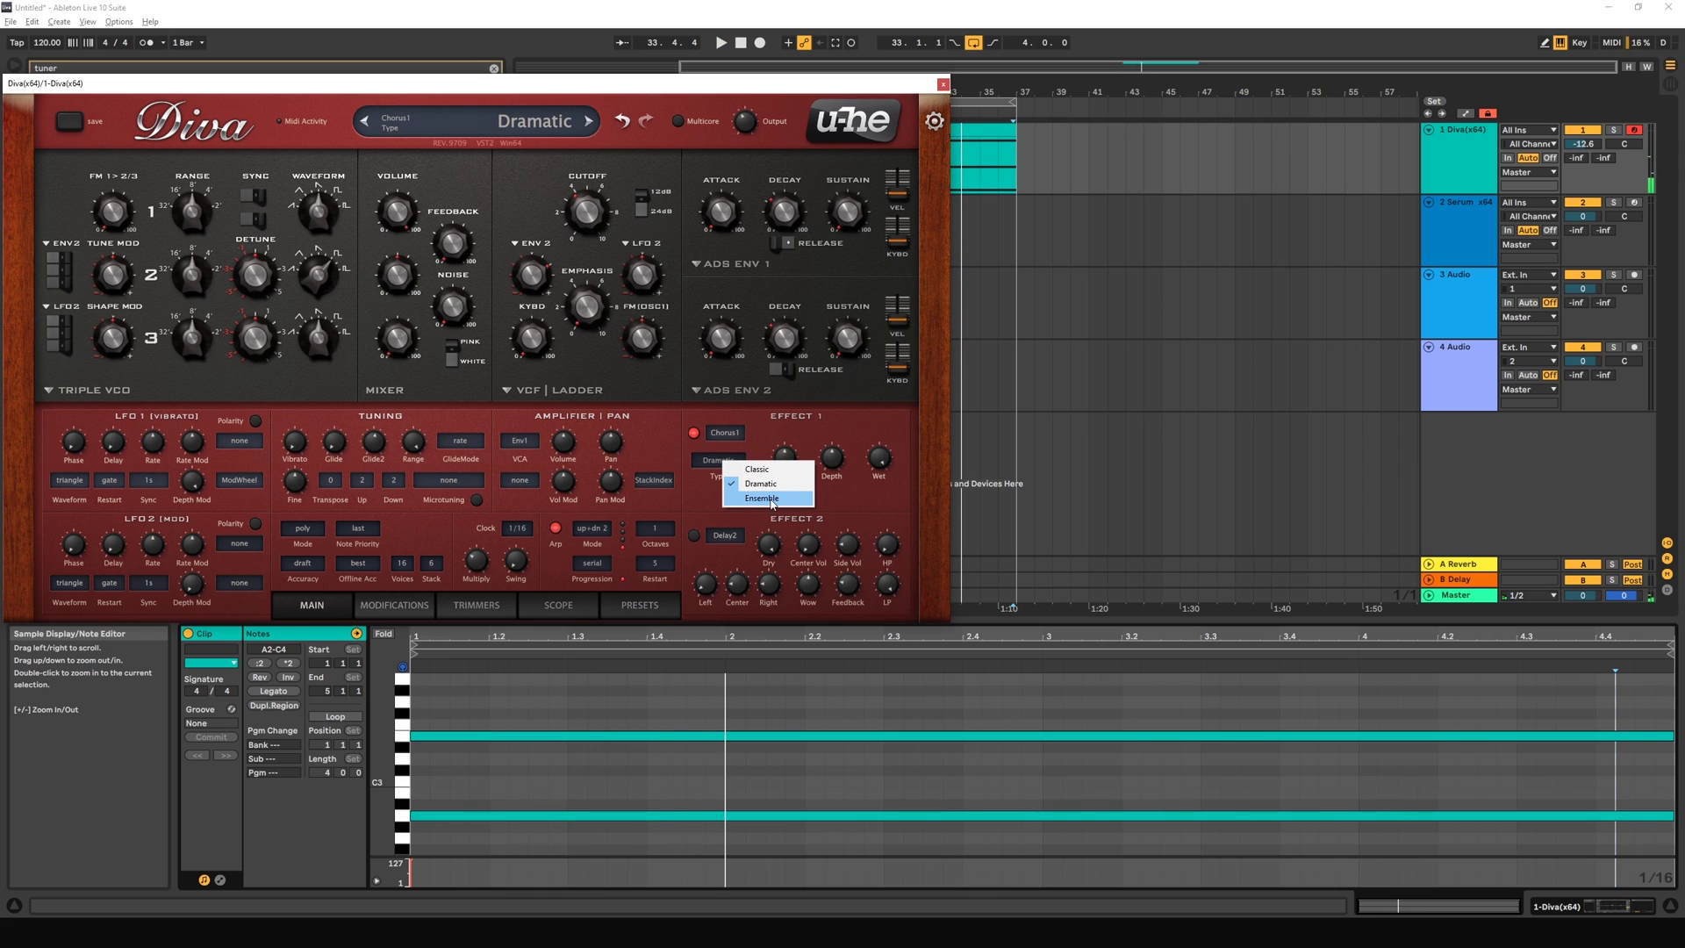
{"action": "left_click", "coordinate": [771, 502]}
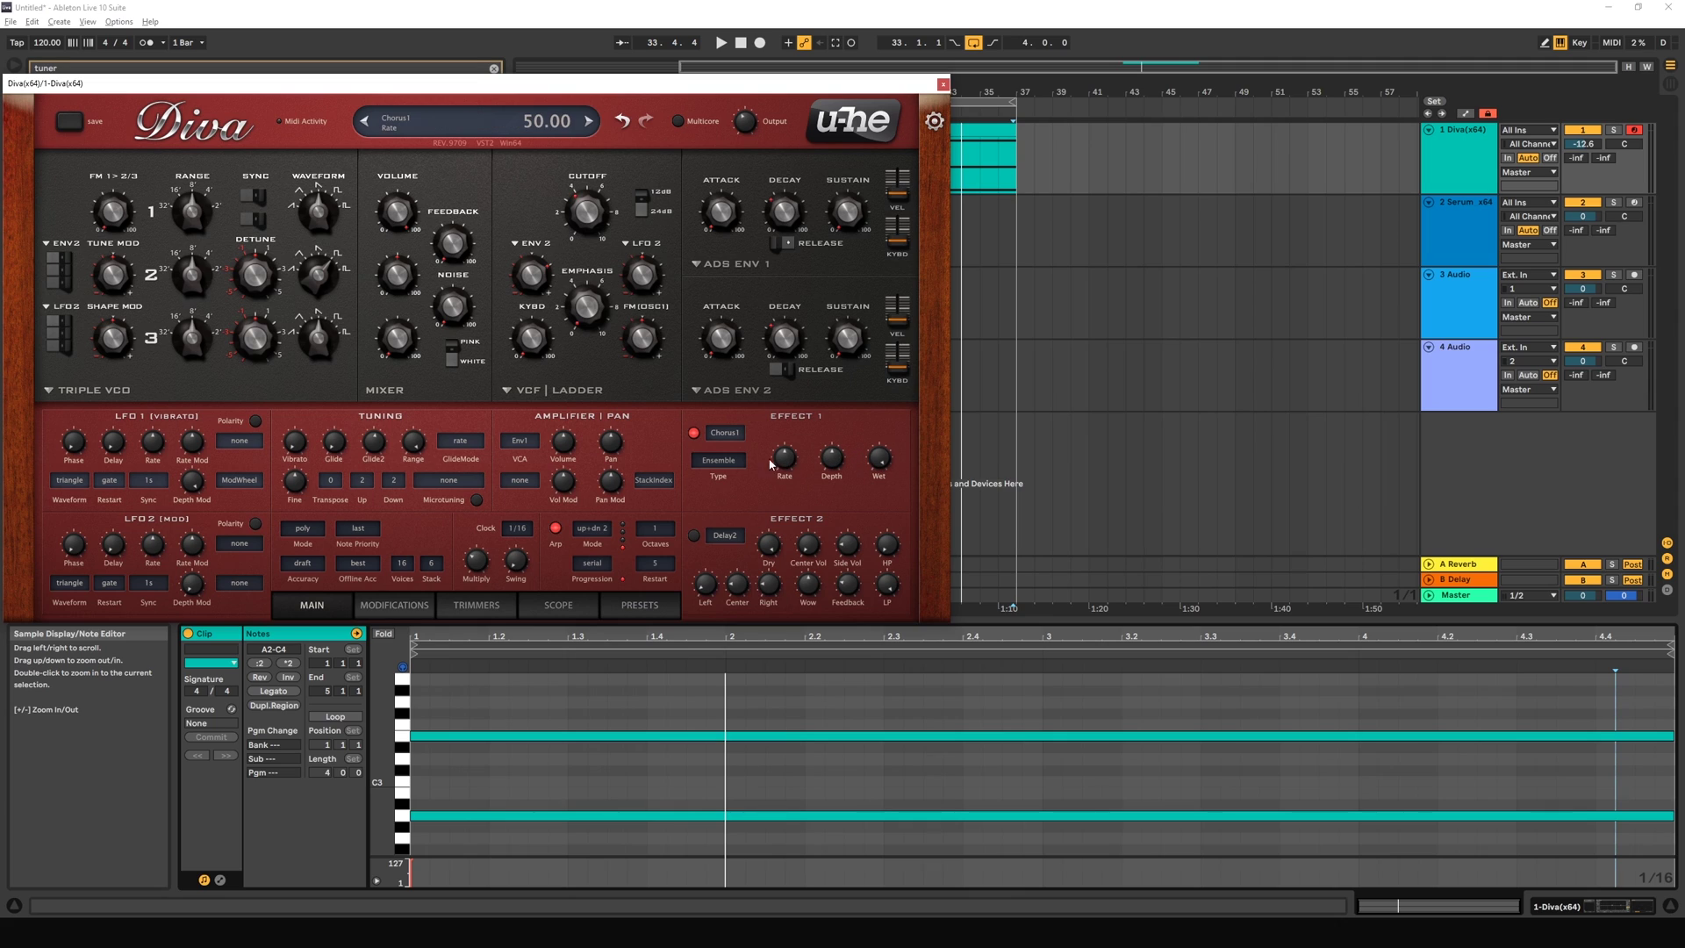
{"action": "key", "text": "space"}
{"action": "left_click", "coordinate": [718, 459]}
{"action": "left_click", "coordinate": [746, 486]}
{"action": "left_click", "coordinate": [737, 462]}
{"action": "left_click", "coordinate": [733, 474]}
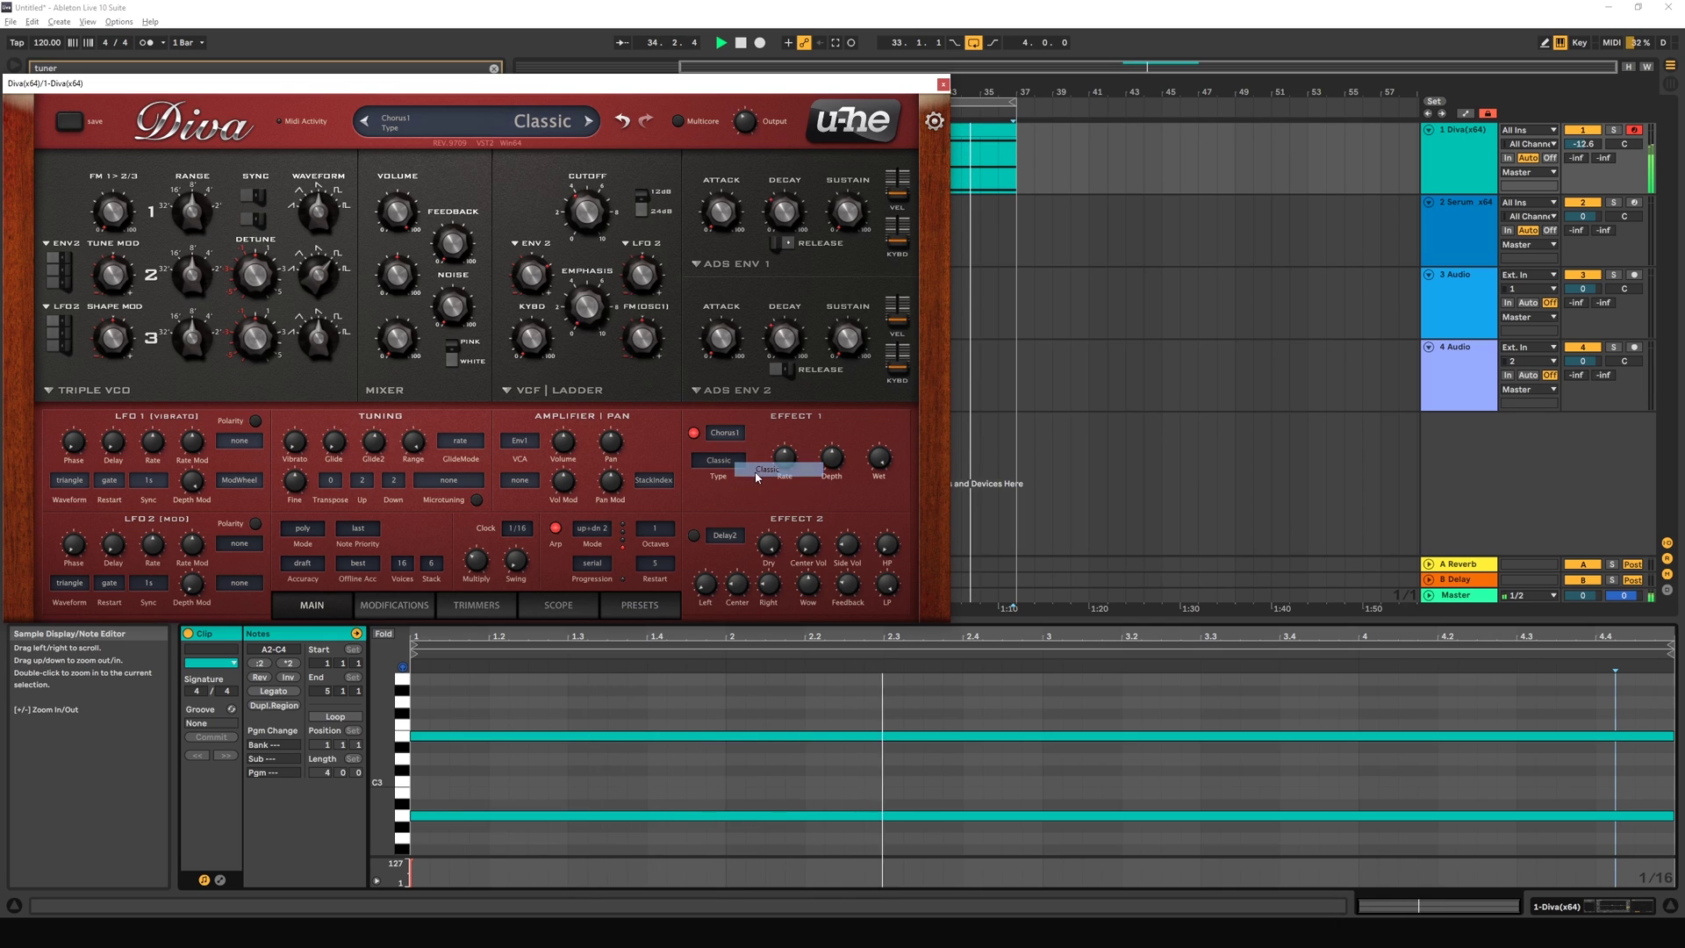
{"action": "key", "text": "space"}
Step: Audition the chorus with its rate lowered to 12.50, and reset the rate to 50.00
{"action": "mouse_move", "coordinate": [785, 457]}
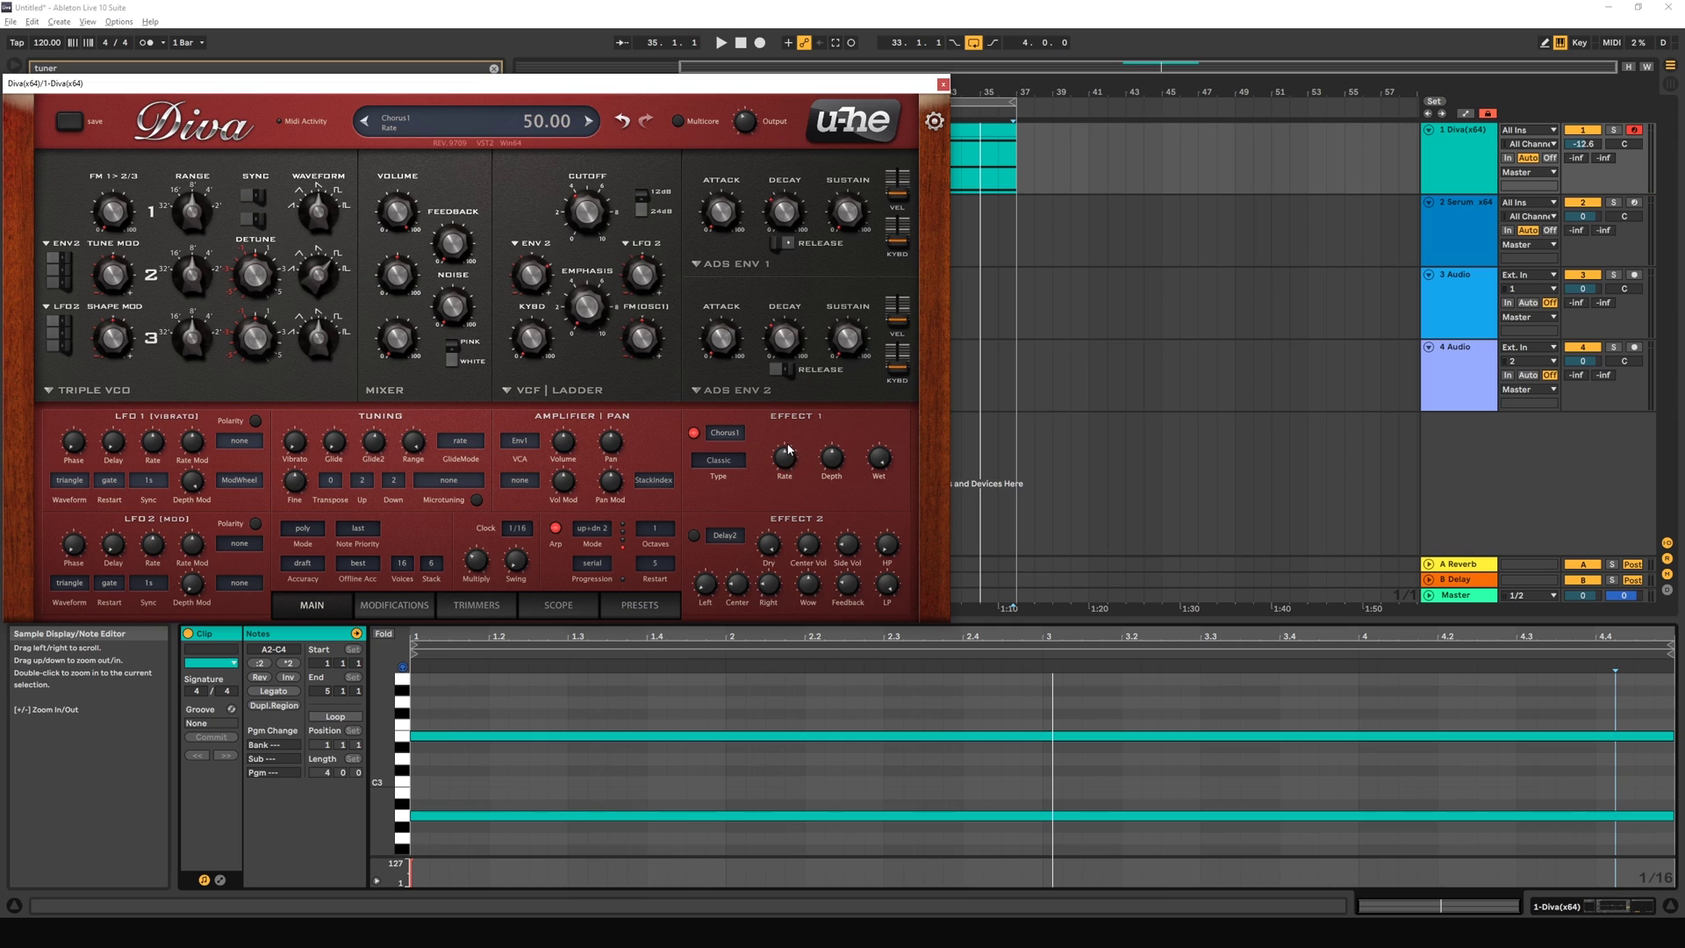
{"action": "left_click_drag", "start_coordinate": [785, 461], "coordinate": [768, 592]}
{"action": "double_click", "coordinate": [786, 462]}
{"action": "key", "text": "space"}
{"action": "key", "text": "space"}
{"action": "key", "text": "space"}
{"action": "key", "text": "space"}
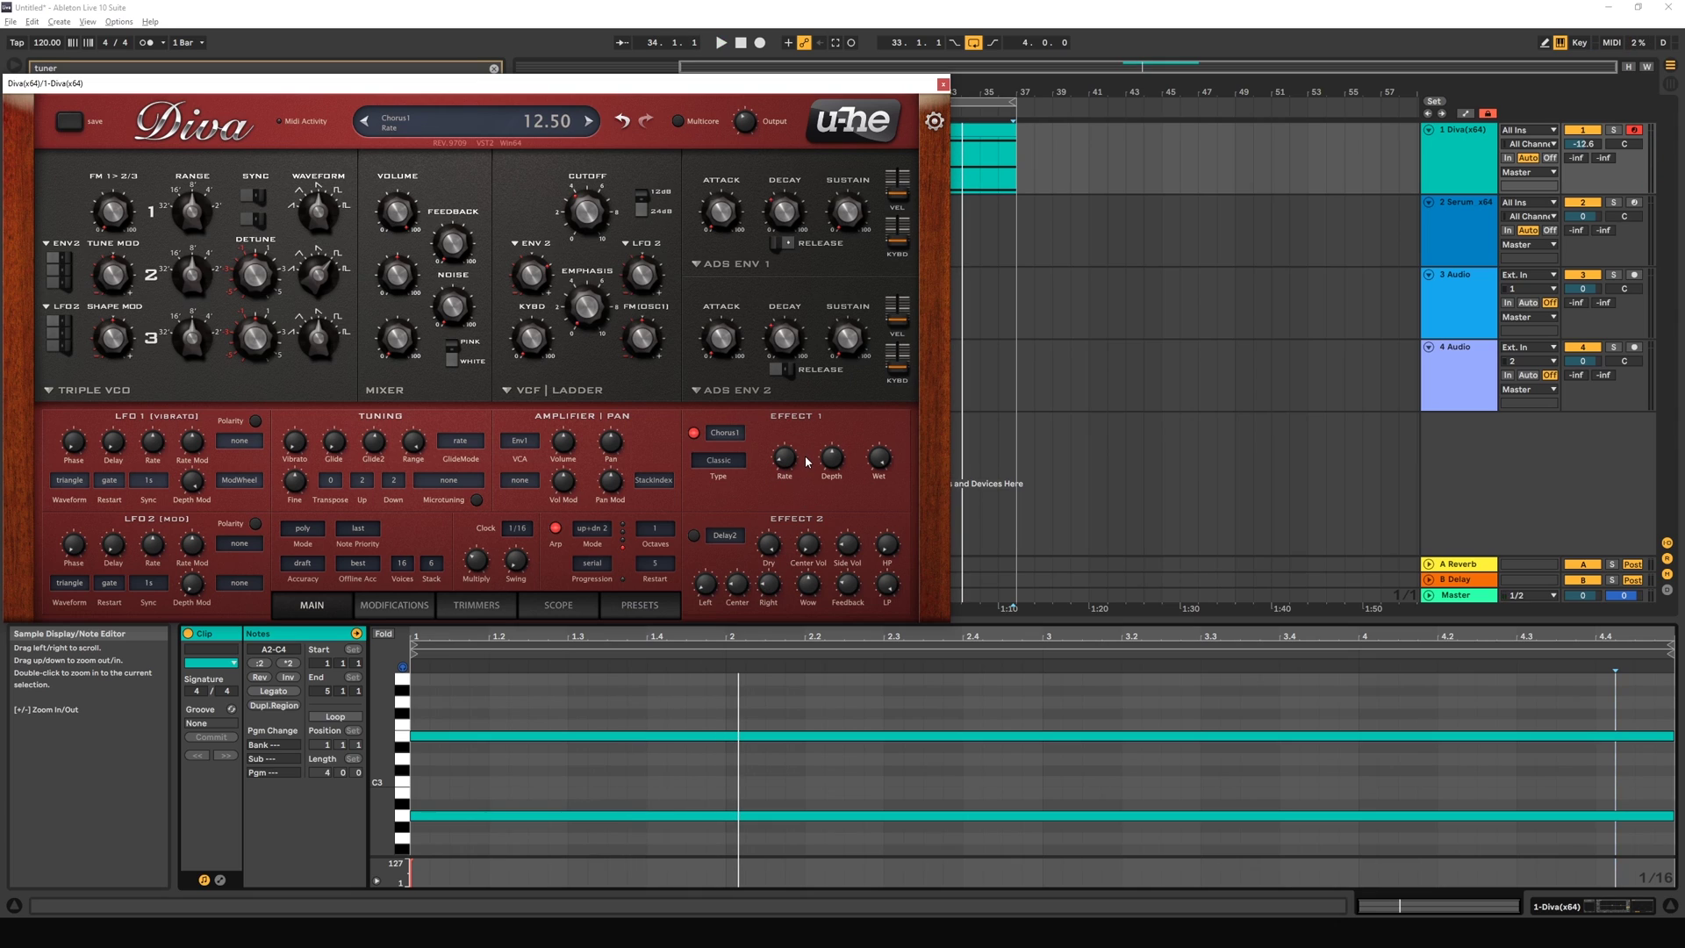
{"action": "double_click", "coordinate": [811, 465]}
{"action": "key", "text": "ctrl+z"}
{"action": "key", "text": "ctrl+y"}
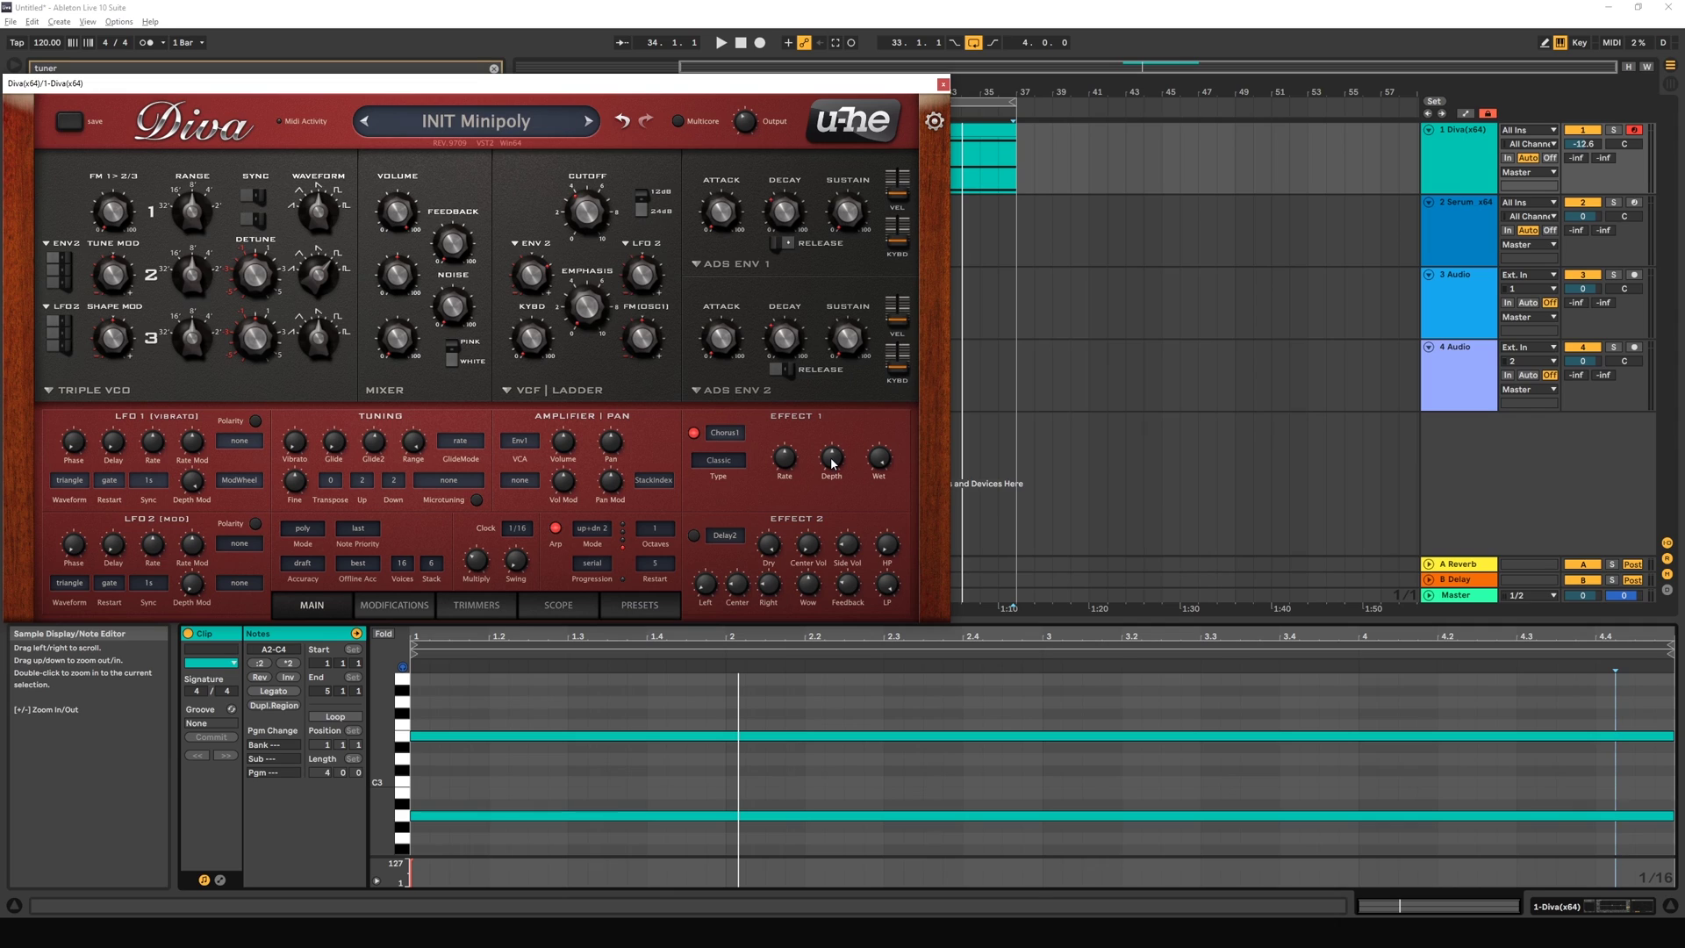
Step: Lower the chorus depth, audition the clip, and reset the depth to its default
{"action": "left_click_drag", "start_coordinate": [832, 464], "coordinate": [844, 545]}
{"action": "key", "text": "space"}
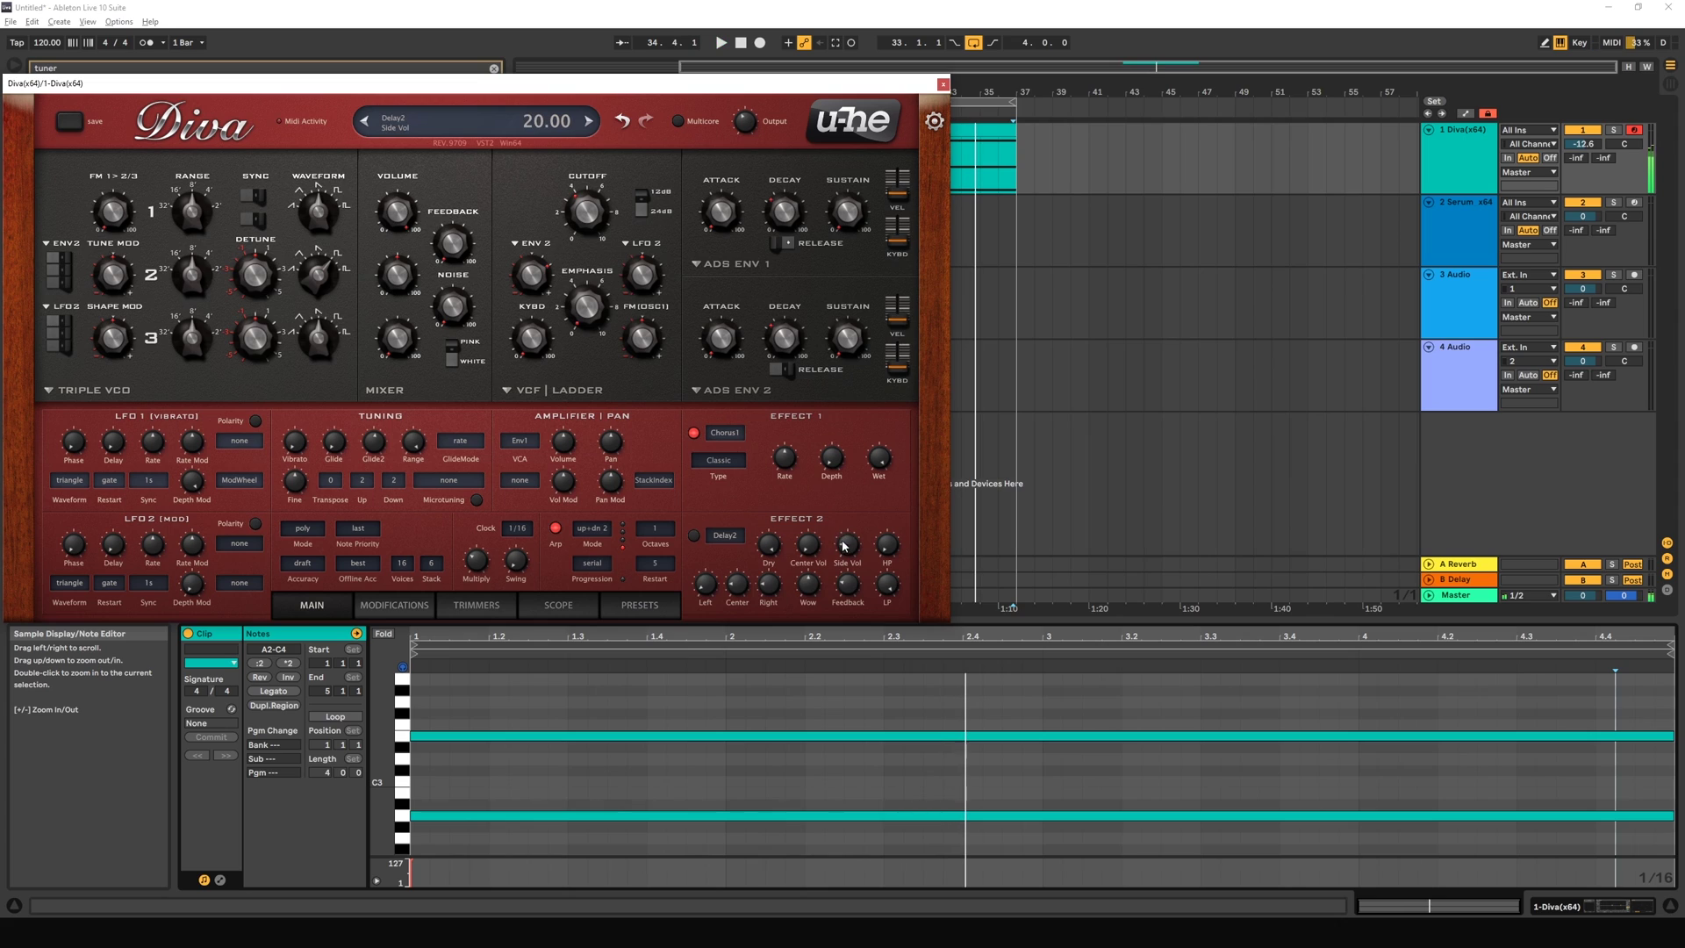
{"action": "double_click", "coordinate": [832, 472]}
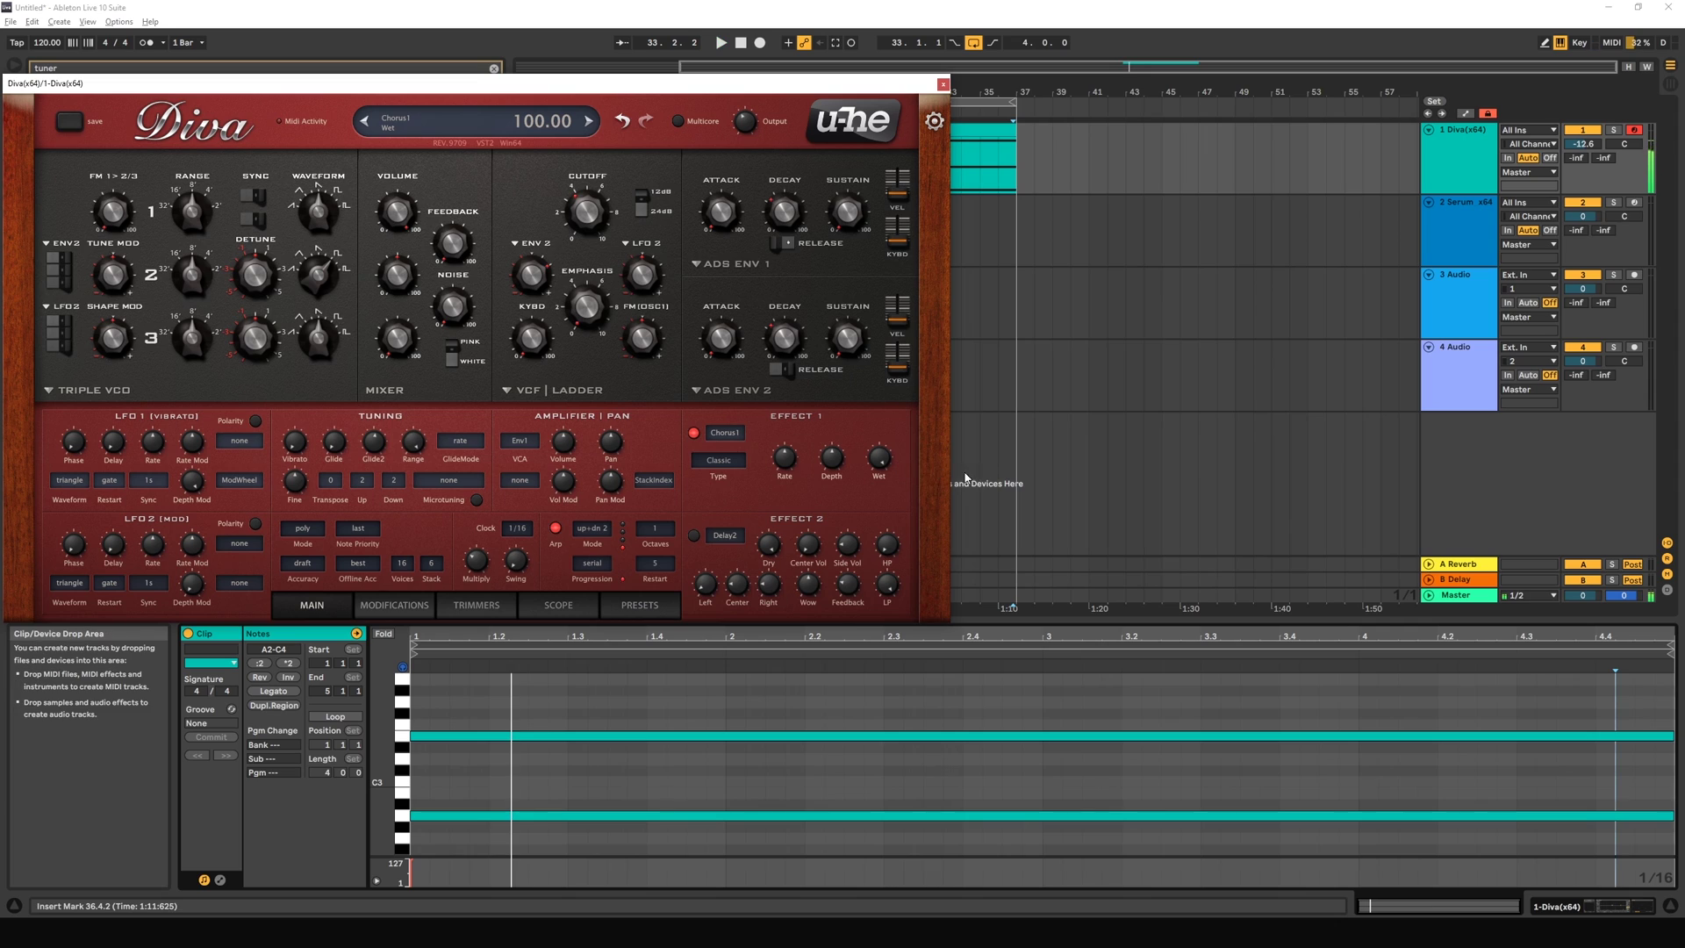
Step: Audition the chorus with its wet amount at 0, and raise the wet amount back up for comparison
{"action": "scroll", "coordinate": [882, 458], "scroll_direction": "down", "scroll_amount": 3}
{"action": "left_click_drag", "start_coordinate": [881, 454], "coordinate": [891, 616]}
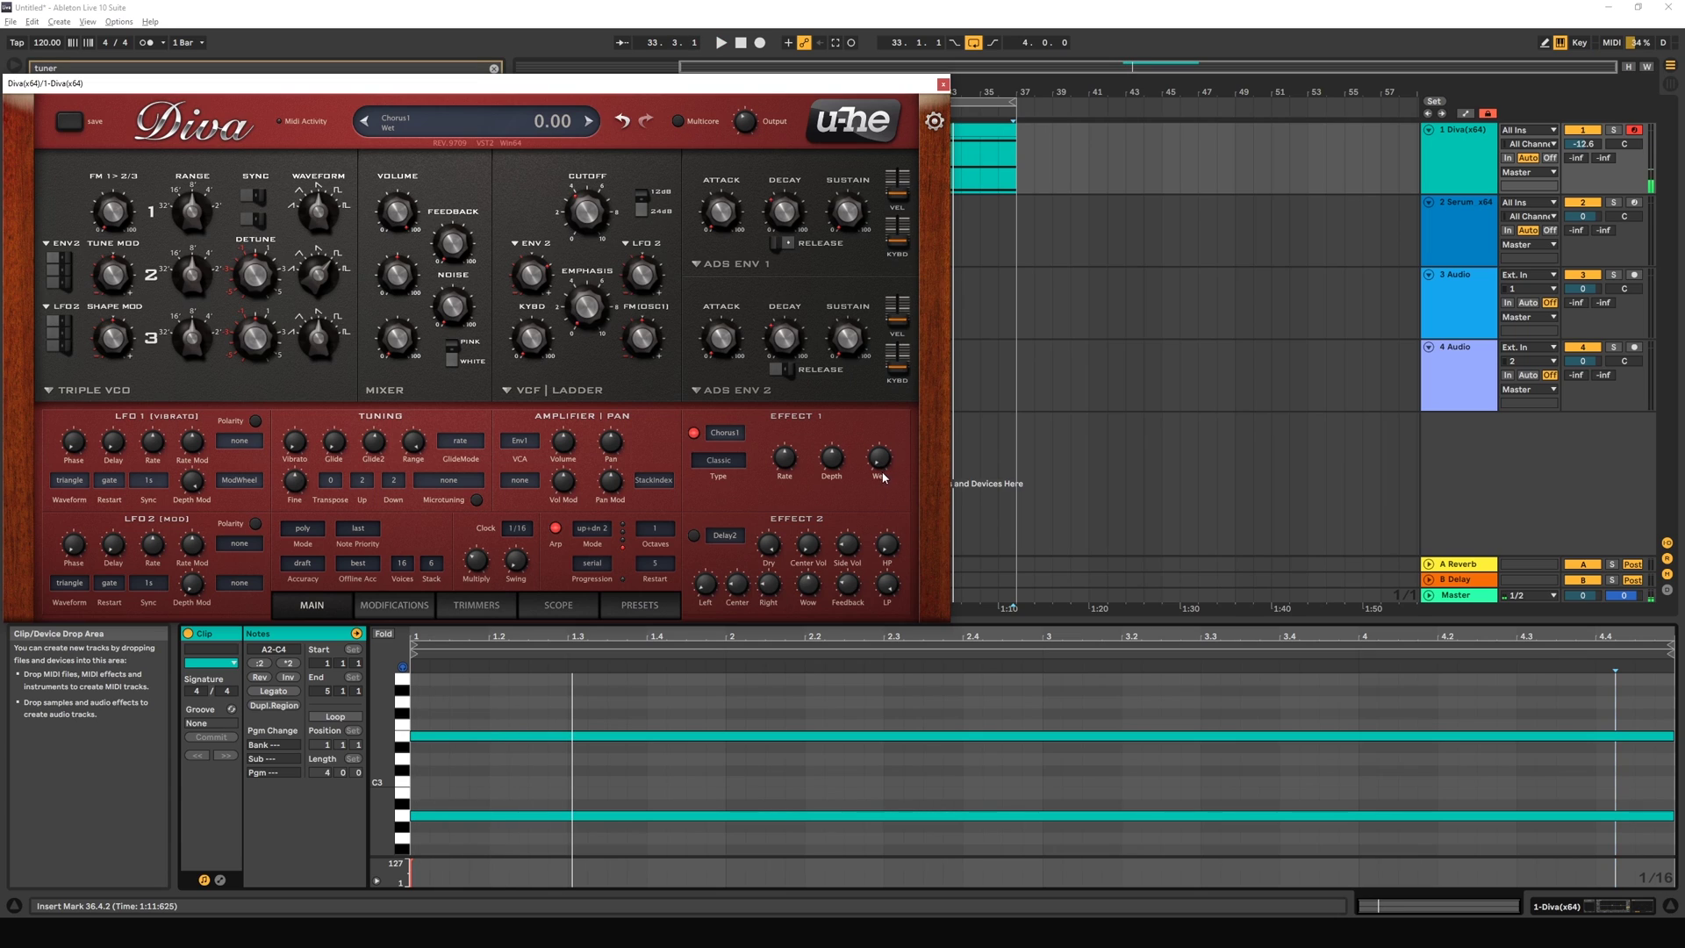
{"action": "key", "text": "space"}
{"action": "left_click_drag", "start_coordinate": [882, 467], "coordinate": [866, 293]}
{"action": "key", "text": "space"}
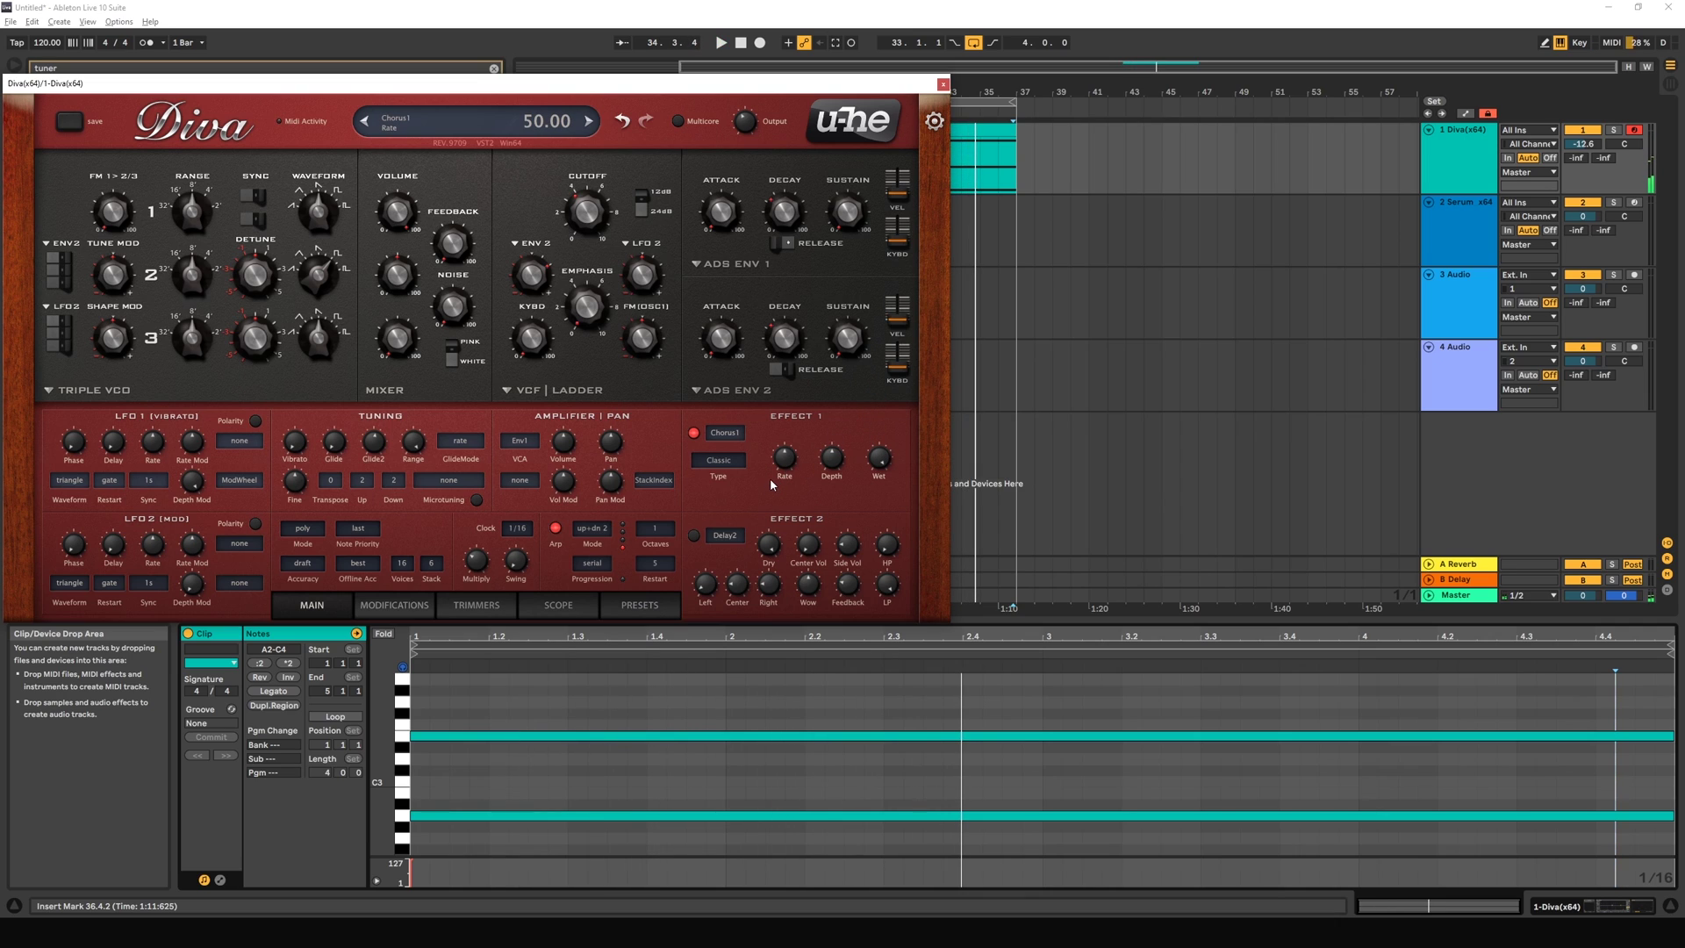
Step: Switch the Effect 1 module to Phaser1 and set its type to Stoned
{"action": "left_click", "coordinate": [725, 432]}
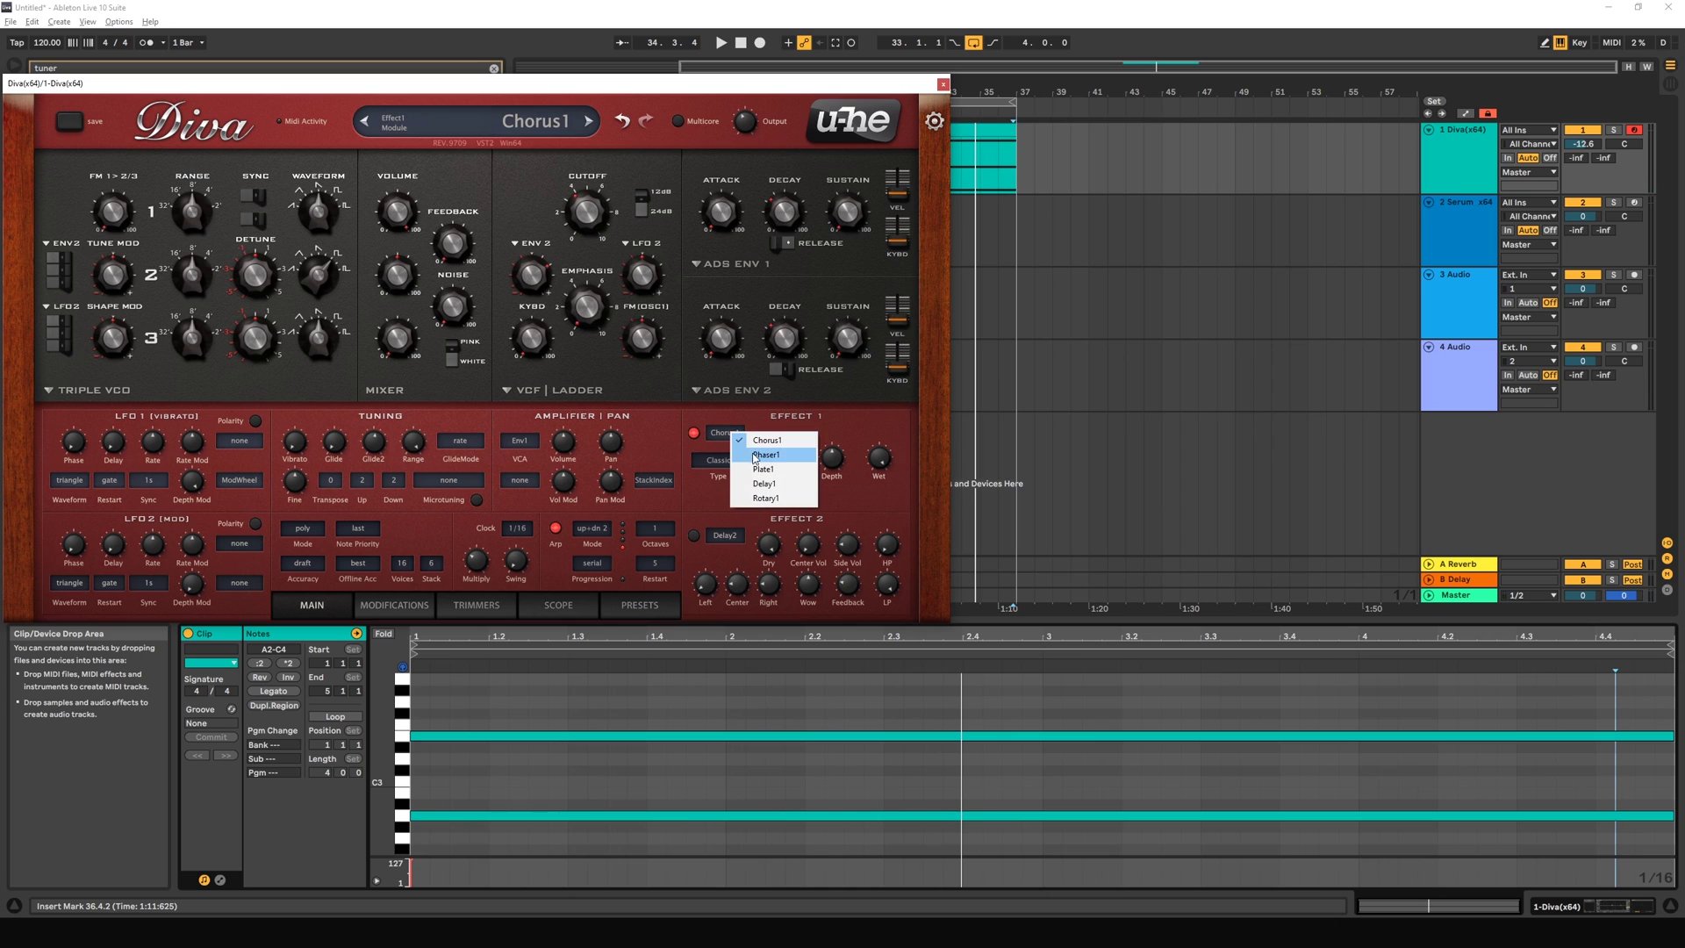
{"action": "left_click", "coordinate": [755, 454]}
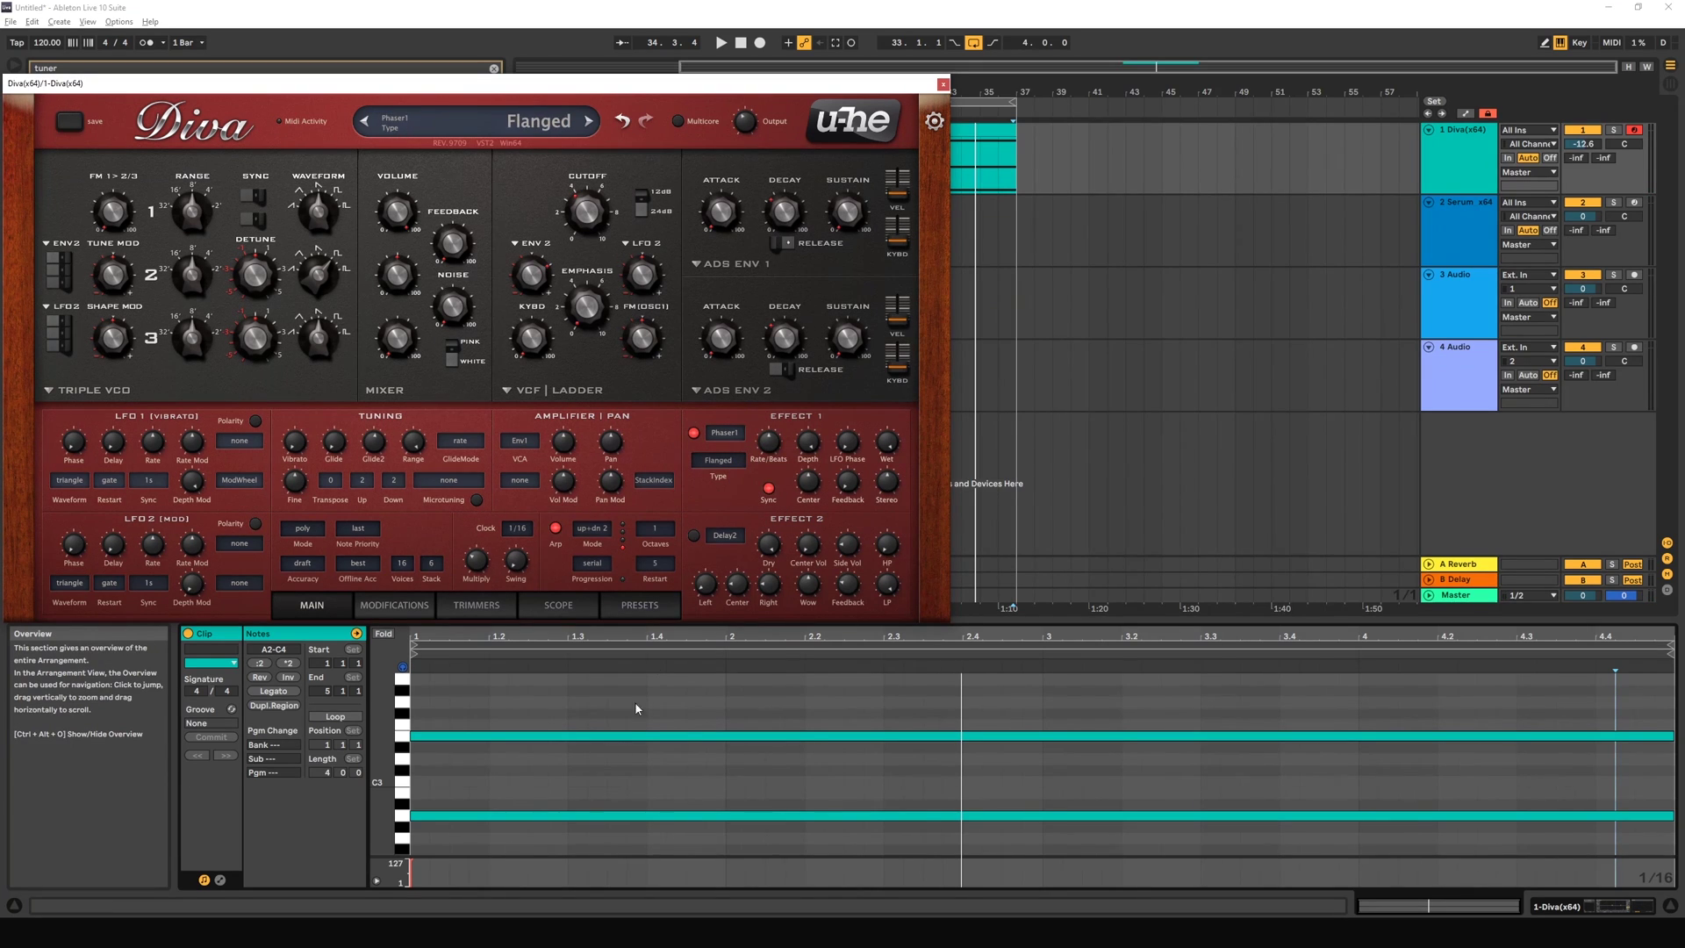
{"action": "left_click", "coordinate": [718, 441]}
{"action": "left_click", "coordinate": [750, 456]}
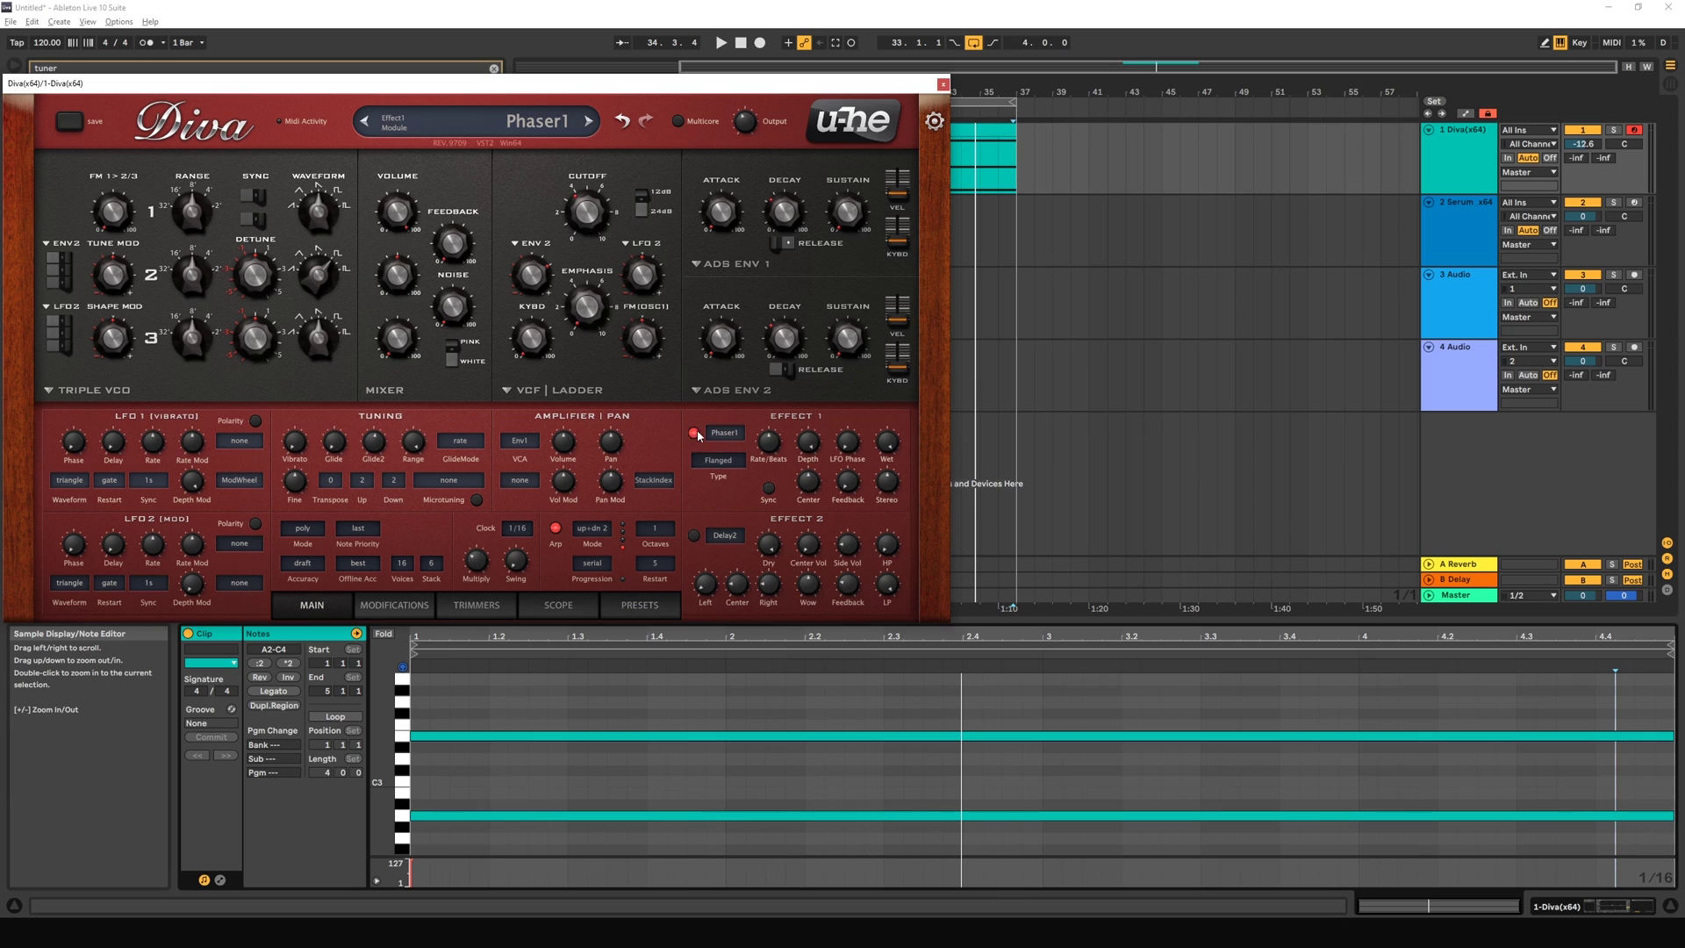
{"action": "left_click", "coordinate": [726, 469]}
{"action": "left_click", "coordinate": [737, 471]}
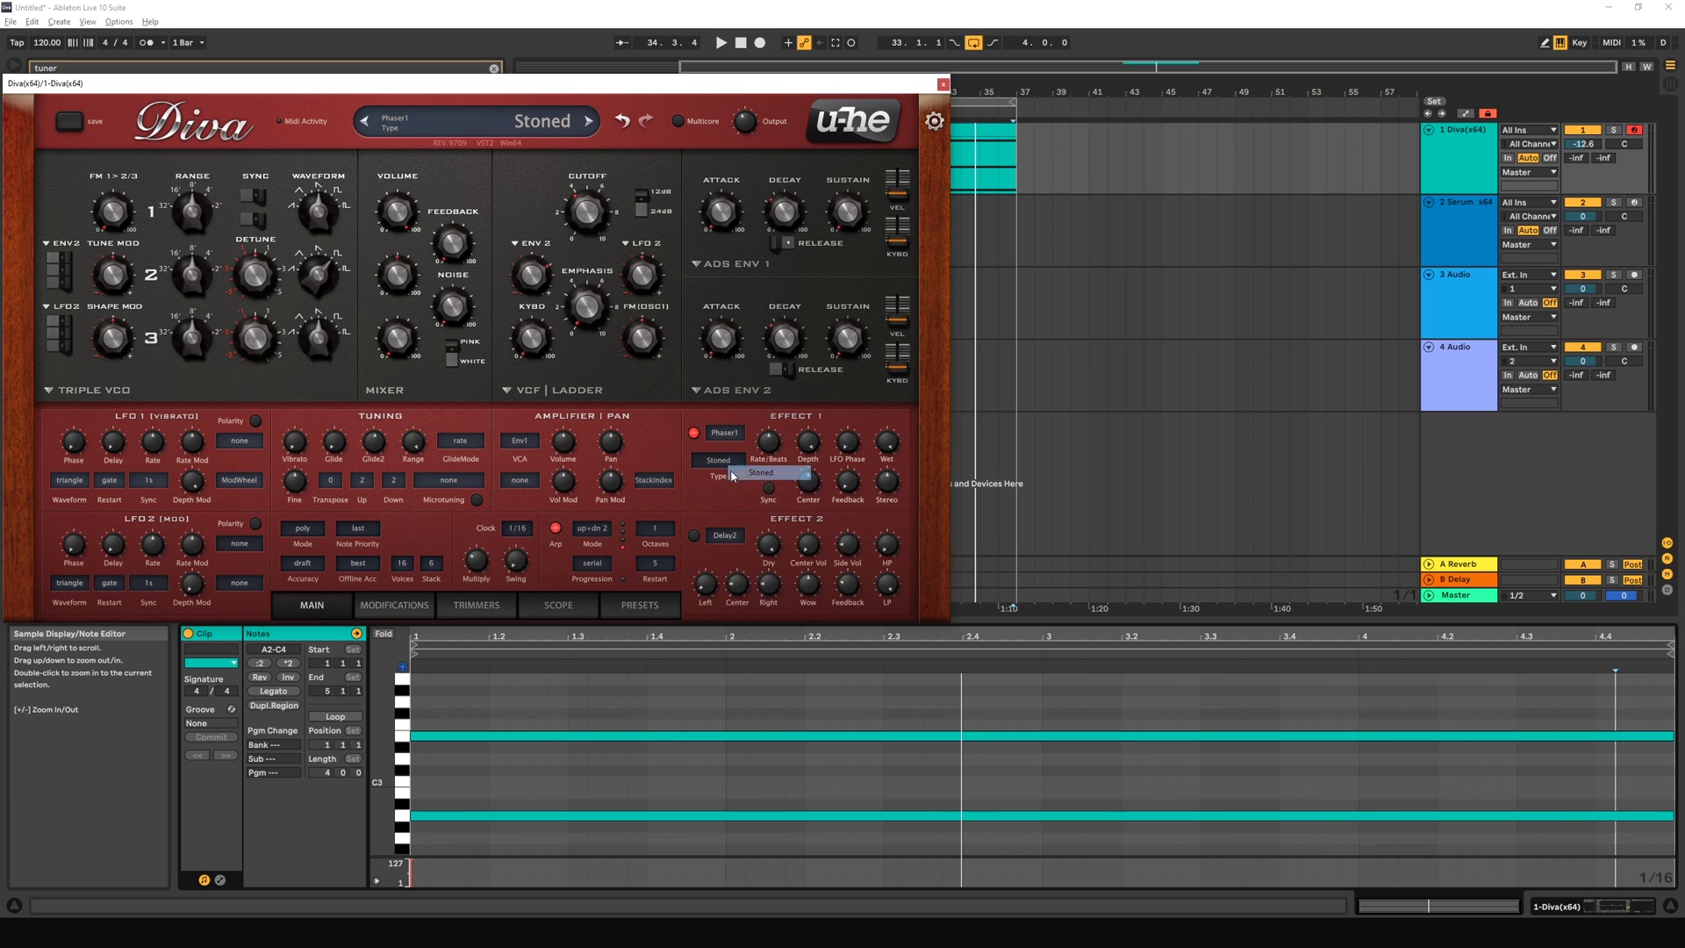
Step: Switch the phaser type back and forth between Stoned and Flanged to compare them, ending on Flanged
{"action": "left_click", "coordinate": [725, 472]}
{"action": "left_click", "coordinate": [729, 481]}
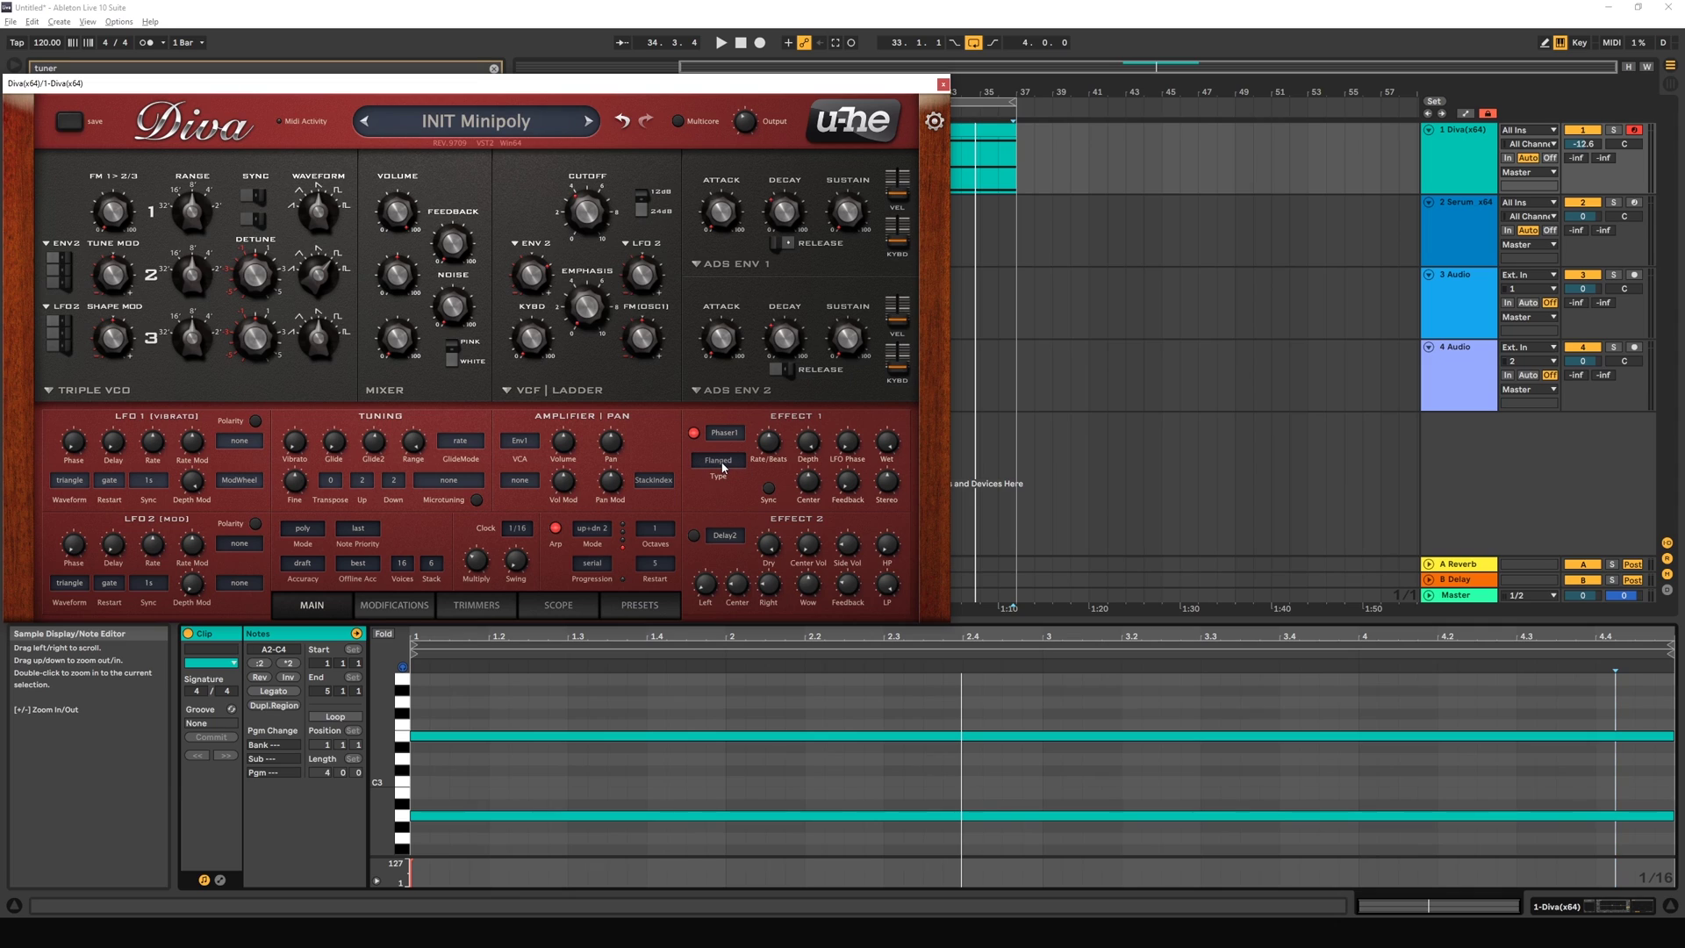
{"action": "mouse_move", "coordinate": [808, 443]}
{"action": "left_mouse_down"}
{"action": "mouse_move", "coordinate": [831, 465]}
{"action": "mouse_move", "coordinate": [811, 455]}
{"action": "left_mouse_up"}
{"action": "left_click", "coordinate": [724, 460]}
{"action": "left_click", "coordinate": [728, 472]}
{"action": "left_click", "coordinate": [728, 467]}
{"action": "left_click", "coordinate": [738, 476]}
{"action": "left_click", "coordinate": [737, 477]}
{"action": "left_click", "coordinate": [742, 465]}
{"action": "mouse_move", "coordinate": [880, 452]}
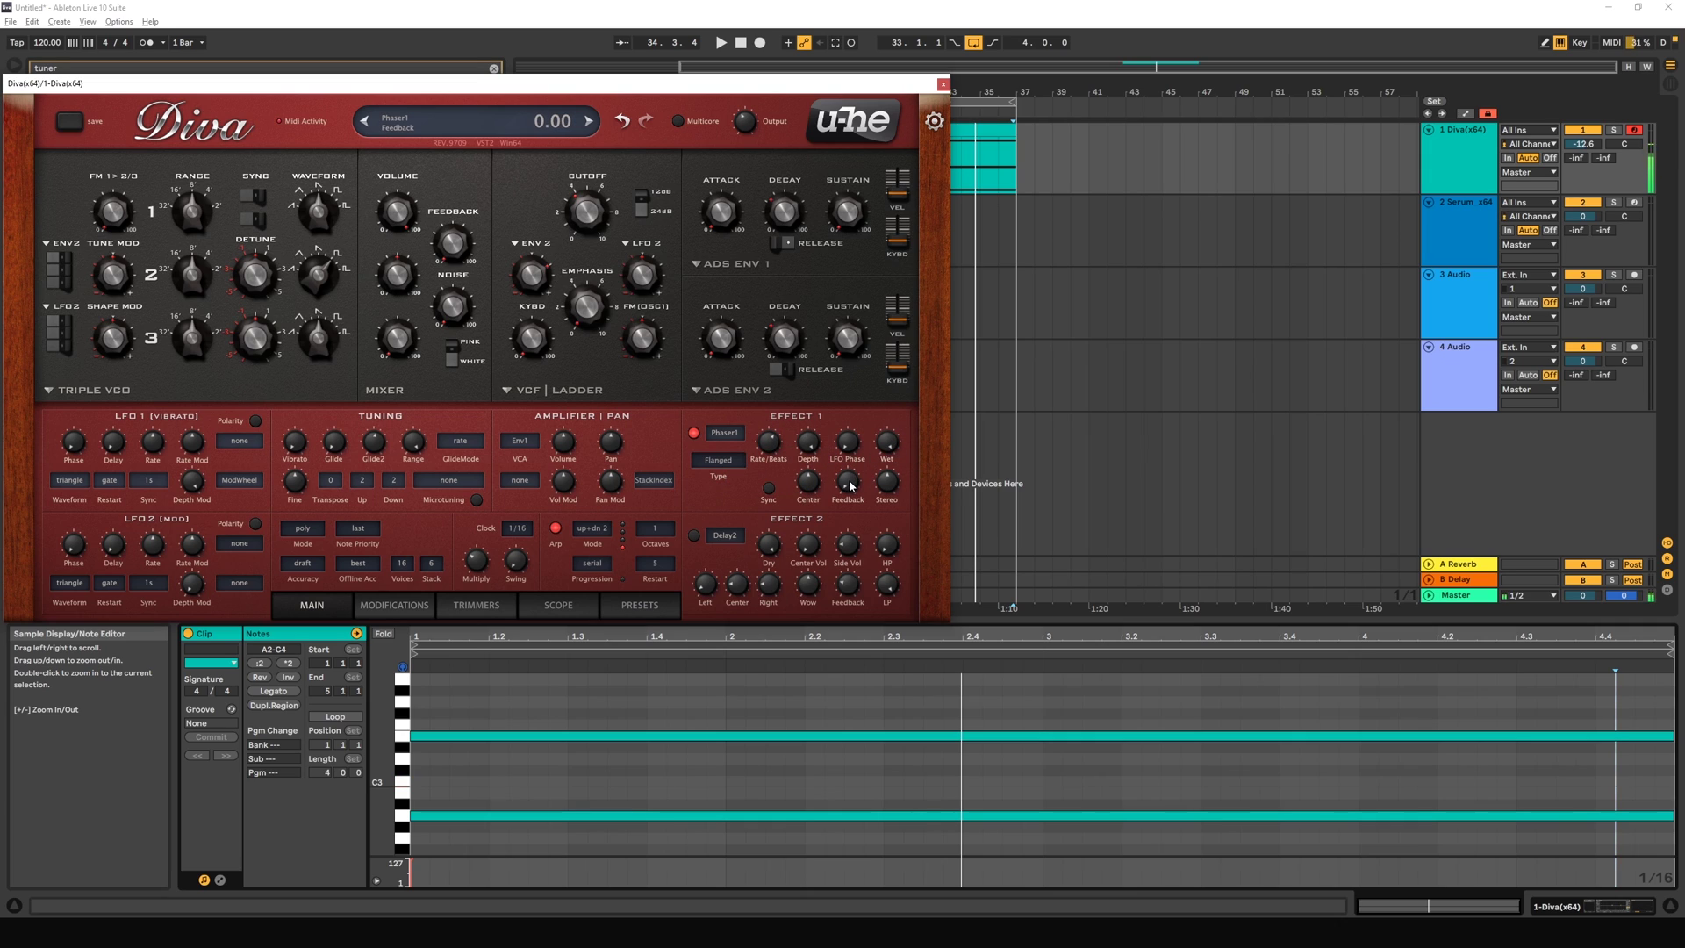
{"action": "mouse_move", "coordinate": [732, 464]}
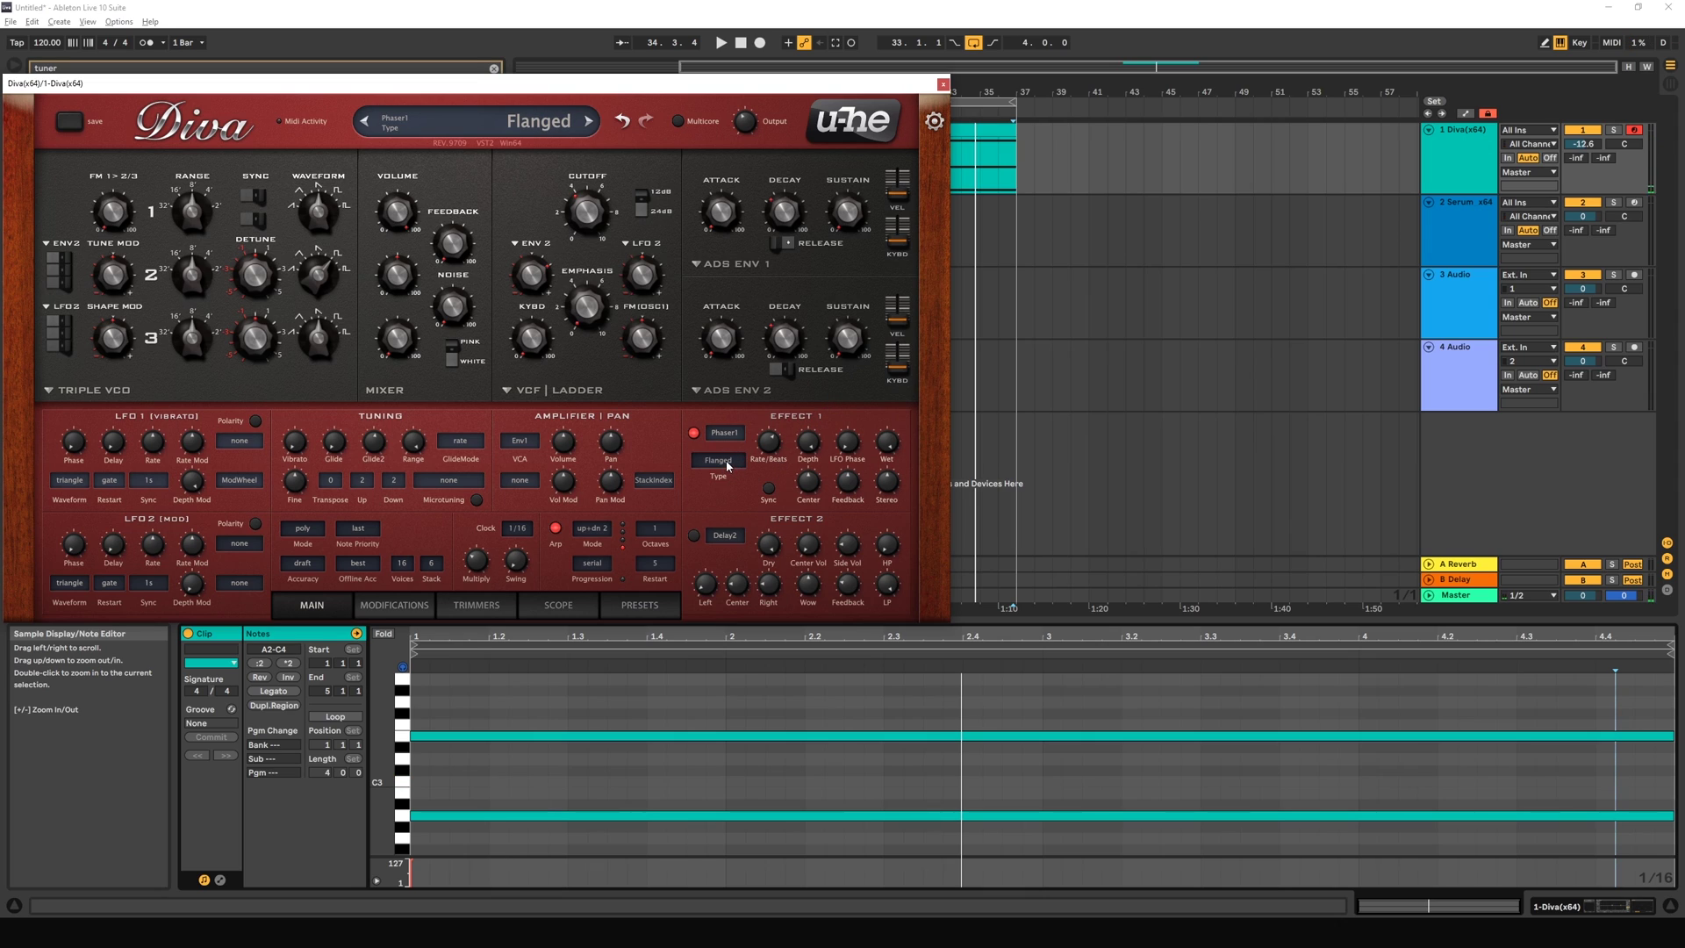
Step: Compare the phaser's two types once more on played notes and leave the type on Stoned
{"action": "left_click", "coordinate": [728, 465]}
{"action": "left_click", "coordinate": [746, 480]}
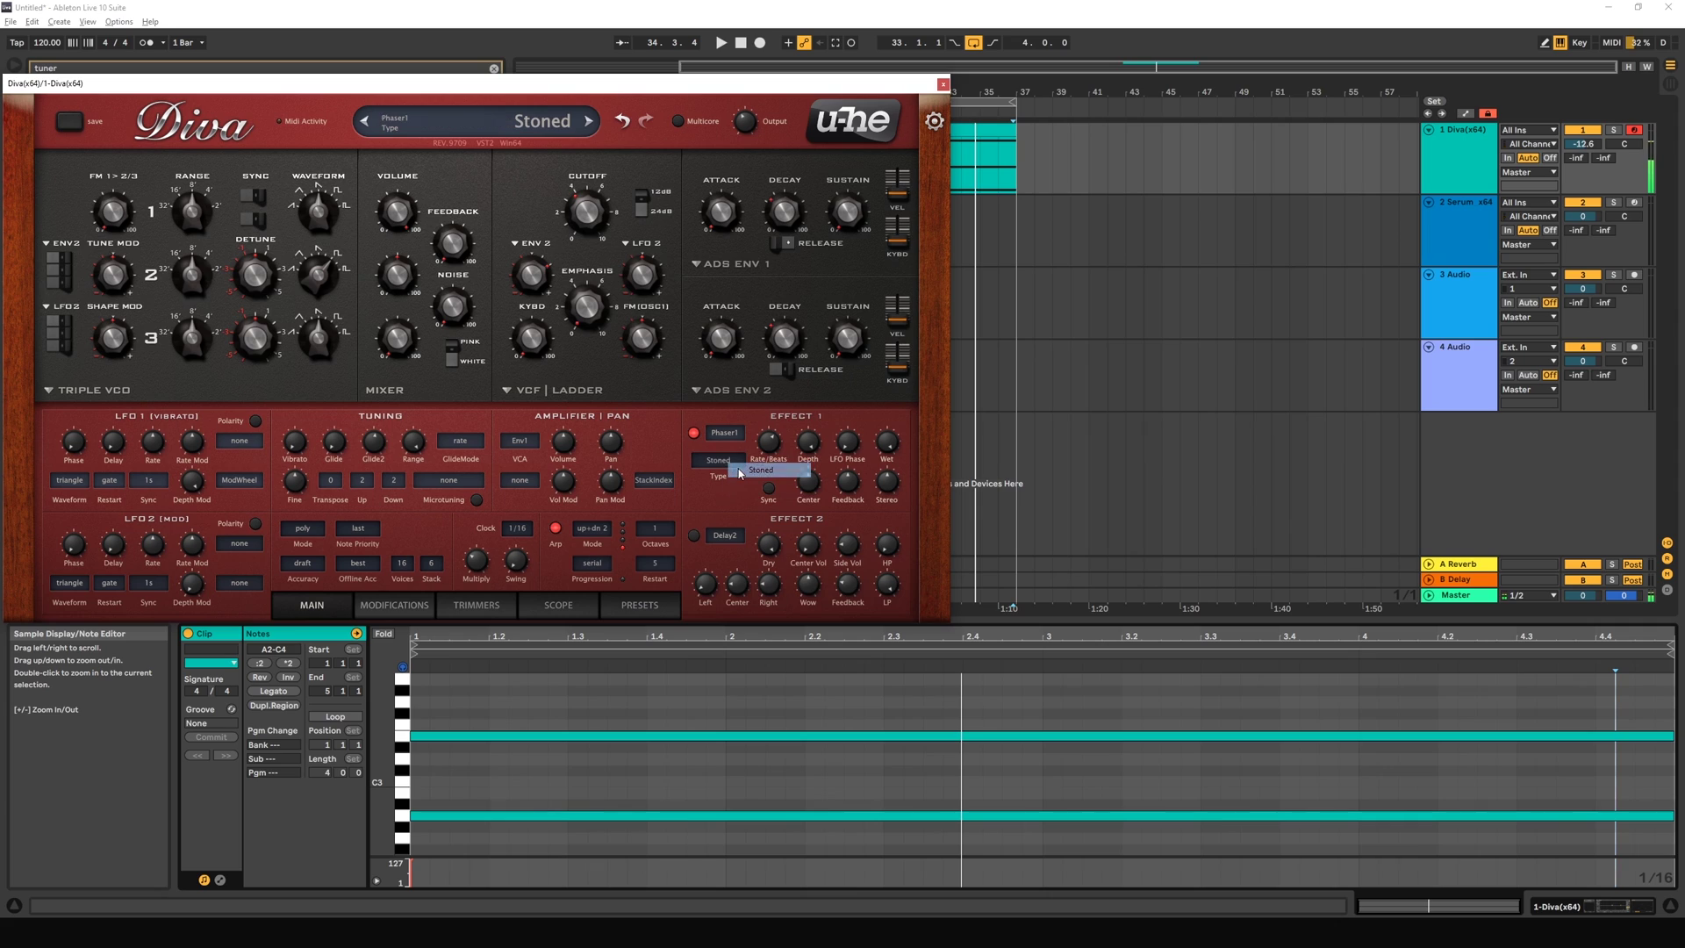
{"action": "left_click", "coordinate": [735, 466]}
{"action": "left_click", "coordinate": [734, 467]}
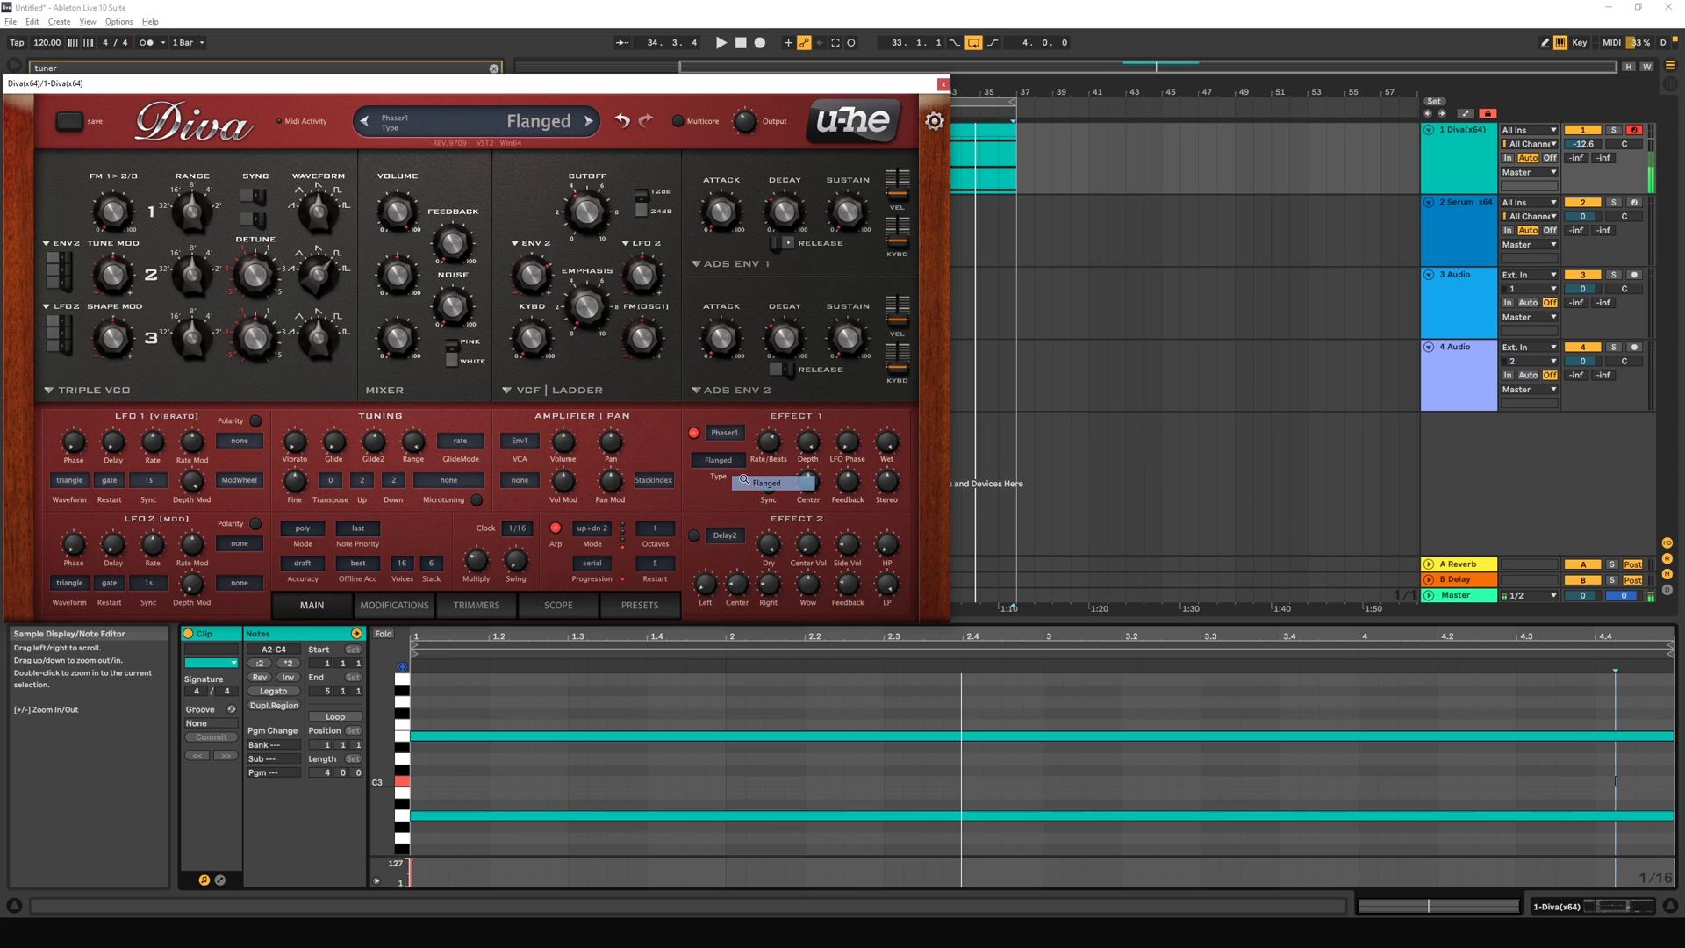
{"action": "left_click", "coordinate": [728, 462]}
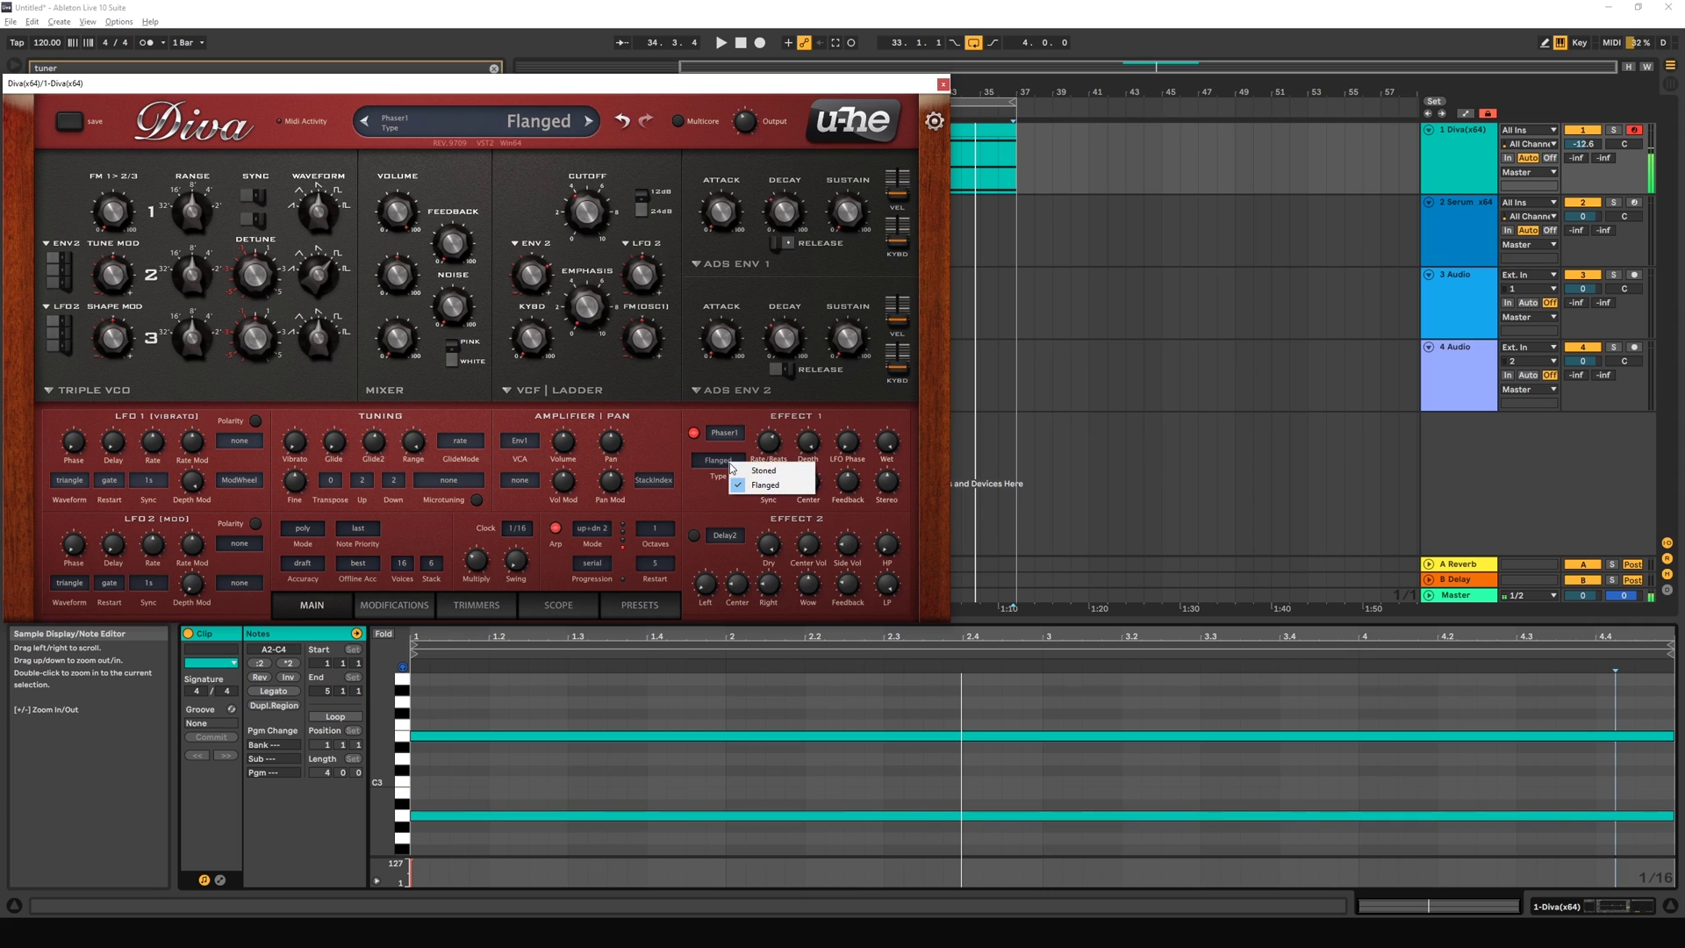
{"action": "left_click", "coordinate": [744, 479]}
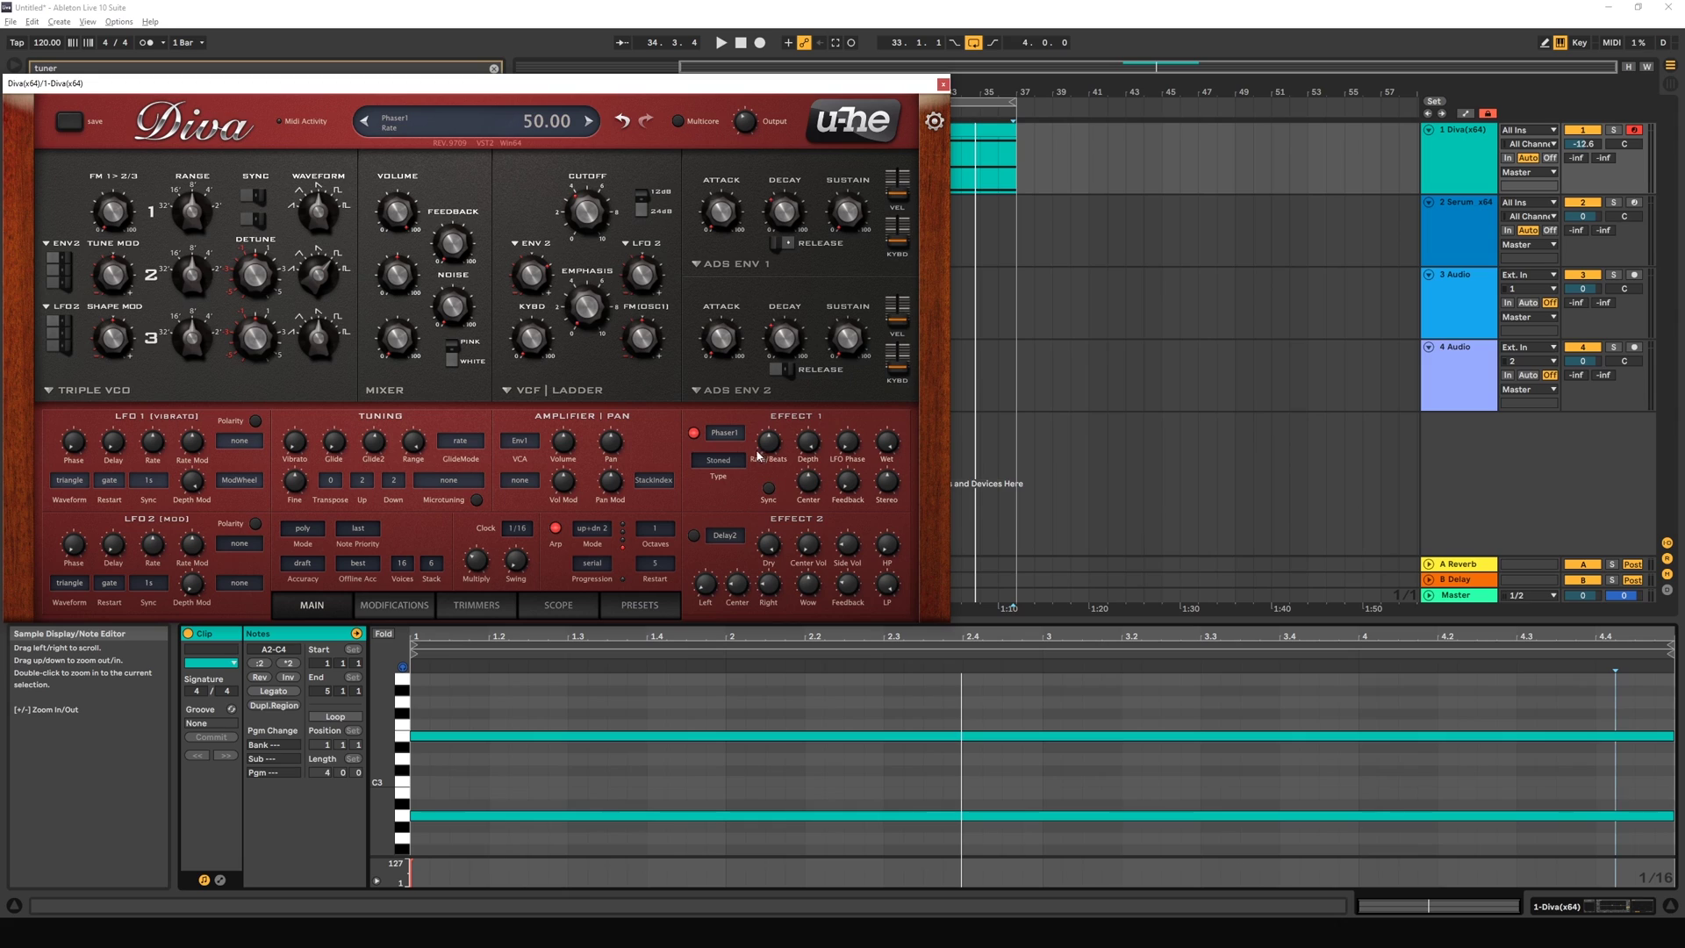
Step: Raise the phaser rate to 100.00 and audition the clip
{"action": "left_click_drag", "start_coordinate": [755, 452], "coordinate": [772, 453]}
{"action": "mouse_move", "coordinate": [769, 452]}
{"action": "left_mouse_down"}
{"action": "mouse_move", "coordinate": [765, 390]}
{"action": "mouse_move", "coordinate": [772, 443]}
{"action": "mouse_move", "coordinate": [773, 423]}
{"action": "left_mouse_up"}
{"action": "left_click", "coordinate": [764, 390]}
{"action": "left_click", "coordinate": [760, 444]}
{"action": "key", "text": "space"}
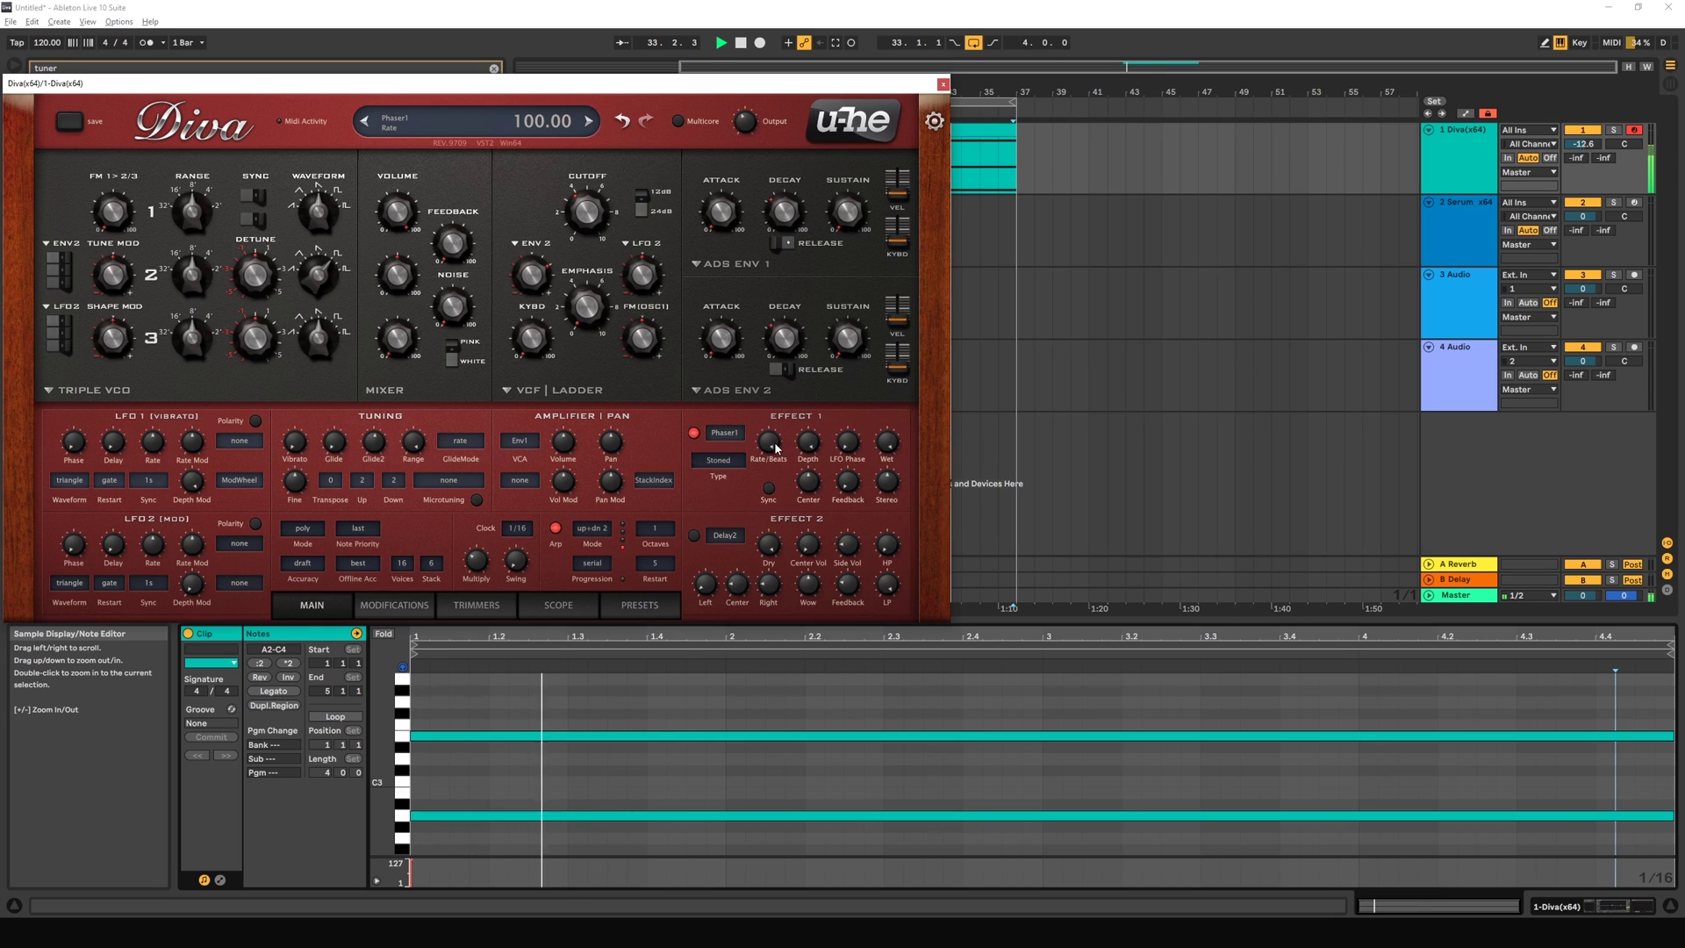
{"action": "key", "text": "space"}
Step: Turn the phaser's tempo sync on and off again, and return the rate to 50.00
{"action": "scroll", "coordinate": [767, 442], "scroll_direction": "down", "scroll_amount": 1}
{"action": "left_click", "coordinate": [768, 490]}
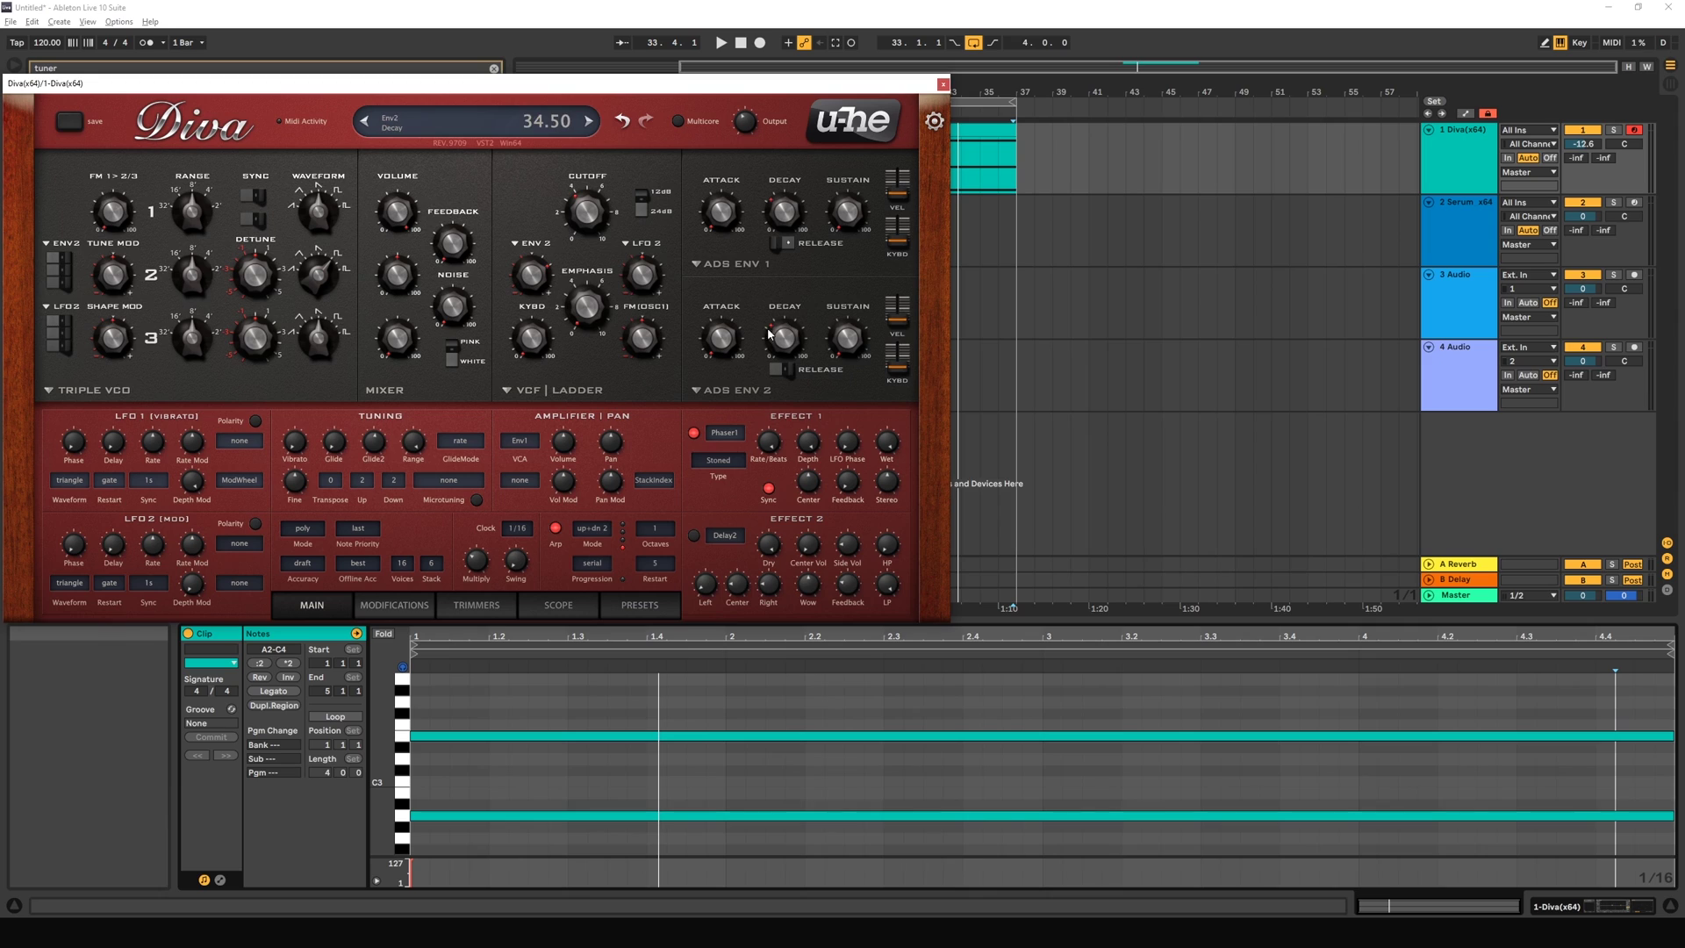
{"action": "left_click", "coordinate": [773, 488]}
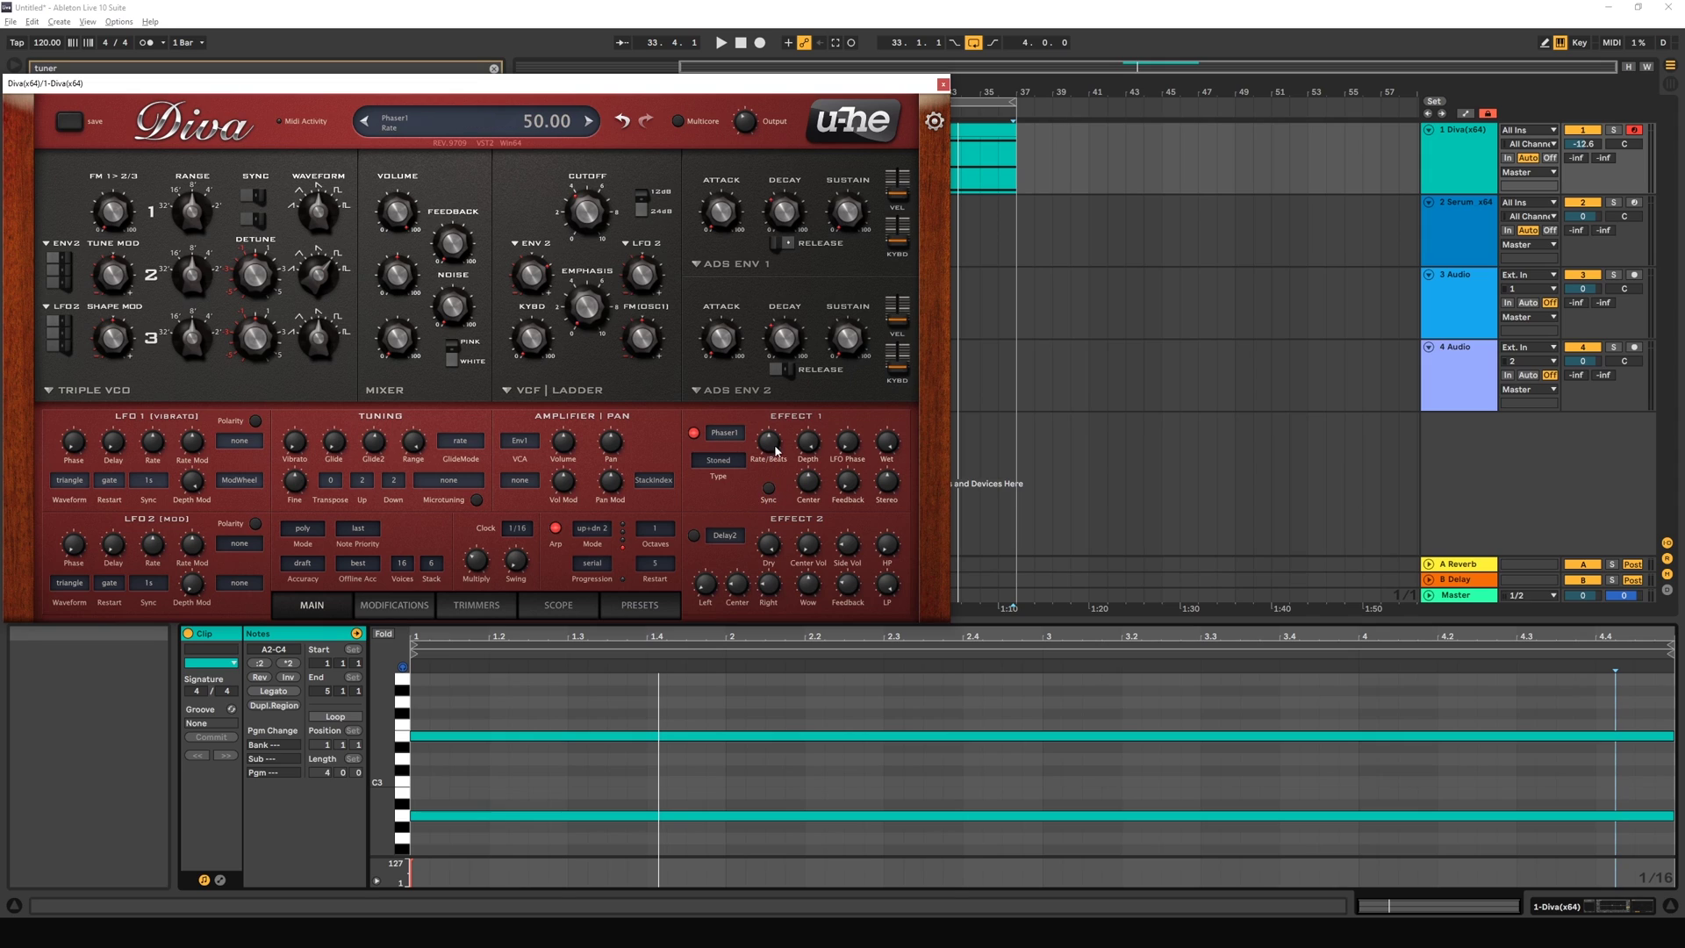
Step: Audition the phaser with its depth raised to 100.00 and then lowered, and bring the depth back up
{"action": "left_click_drag", "start_coordinate": [809, 447], "coordinate": [812, 412]}
{"action": "key", "text": "space"}
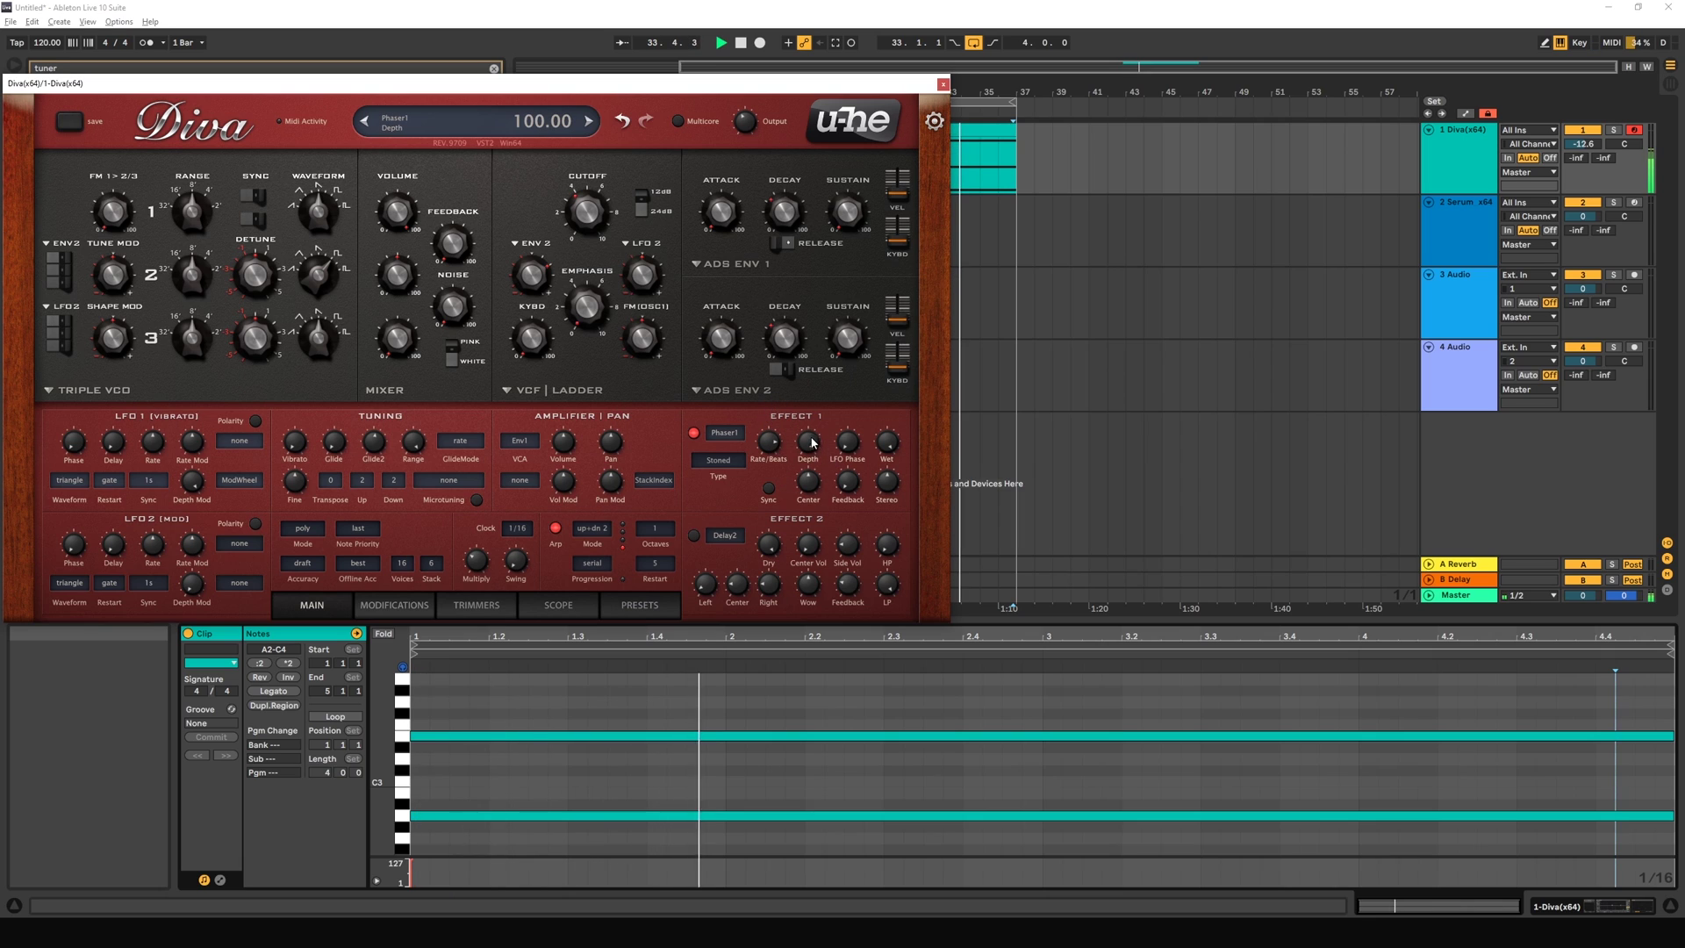
{"action": "left_click_drag", "start_coordinate": [808, 442], "coordinate": [801, 603]}
{"action": "key", "text": "space"}
{"action": "left_click_drag", "start_coordinate": [810, 446], "coordinate": [814, 301]}
{"action": "key", "text": "space"}
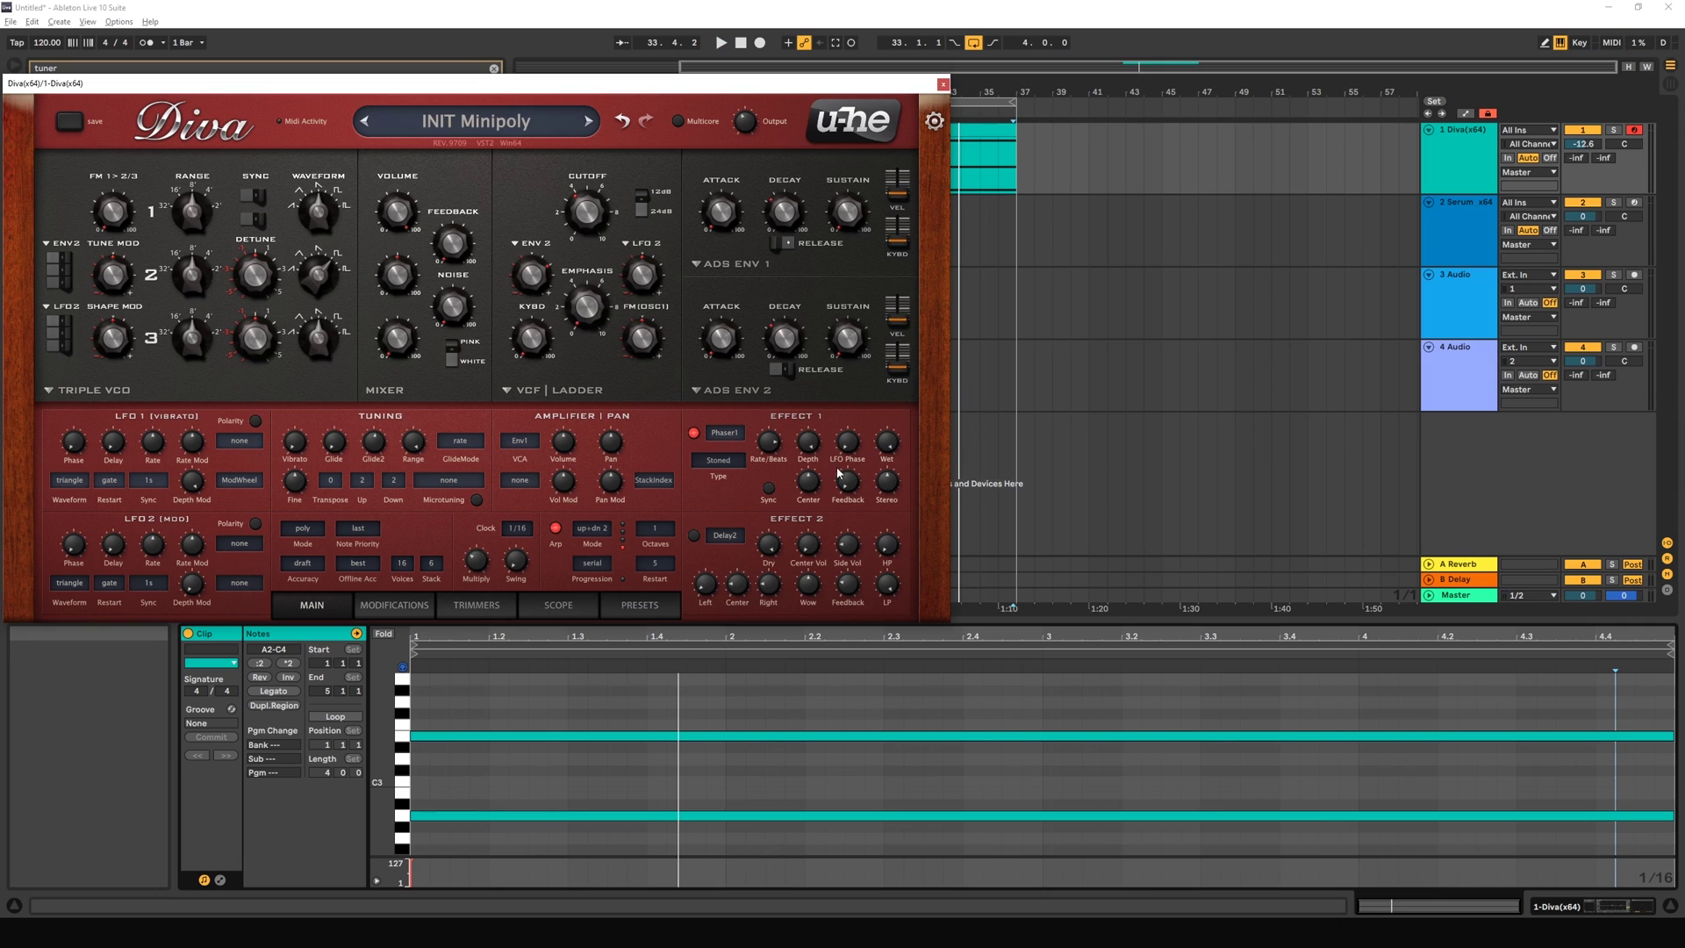
Step: Adjust the phaser's LFO phase and audition it, and lower the wet amount for comparison
{"action": "mouse_move", "coordinate": [848, 454]}
{"action": "left_mouse_down"}
{"action": "mouse_move", "coordinate": [845, 354]}
{"action": "mouse_move", "coordinate": [859, 448]}
{"action": "mouse_move", "coordinate": [848, 373]}
{"action": "mouse_move", "coordinate": [850, 436]}
{"action": "left_mouse_up"}
{"action": "key", "text": "space"}
{"action": "key", "text": "space"}
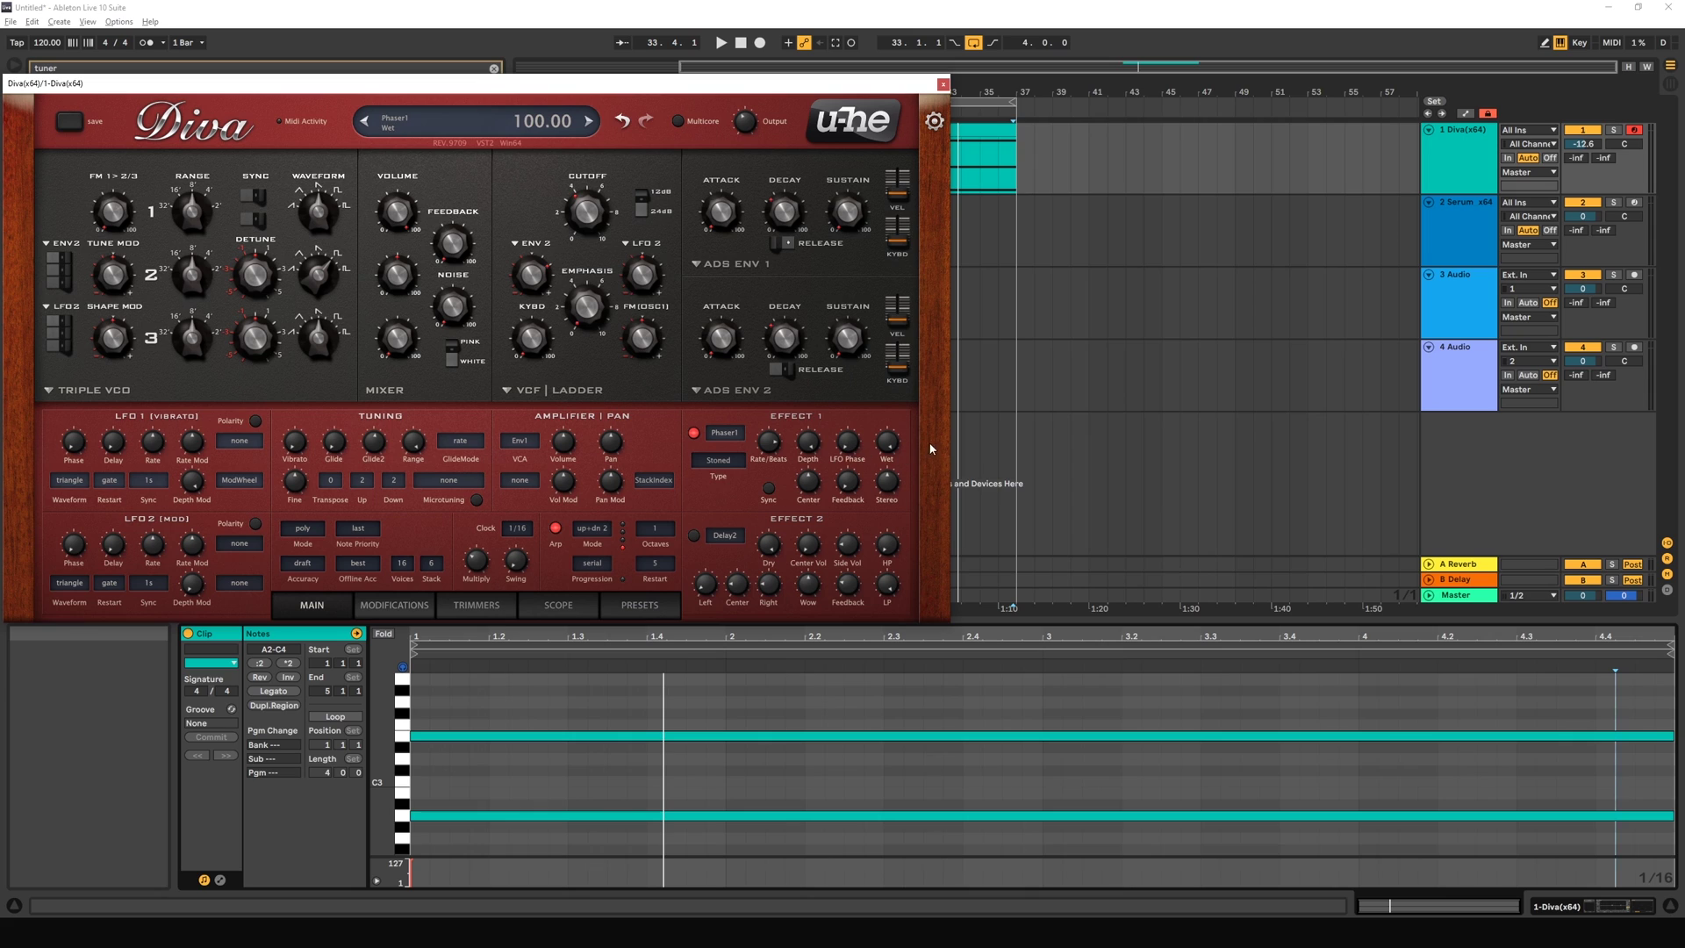
{"action": "left_click_drag", "start_coordinate": [892, 444], "coordinate": [885, 550]}
{"action": "key", "text": "space"}
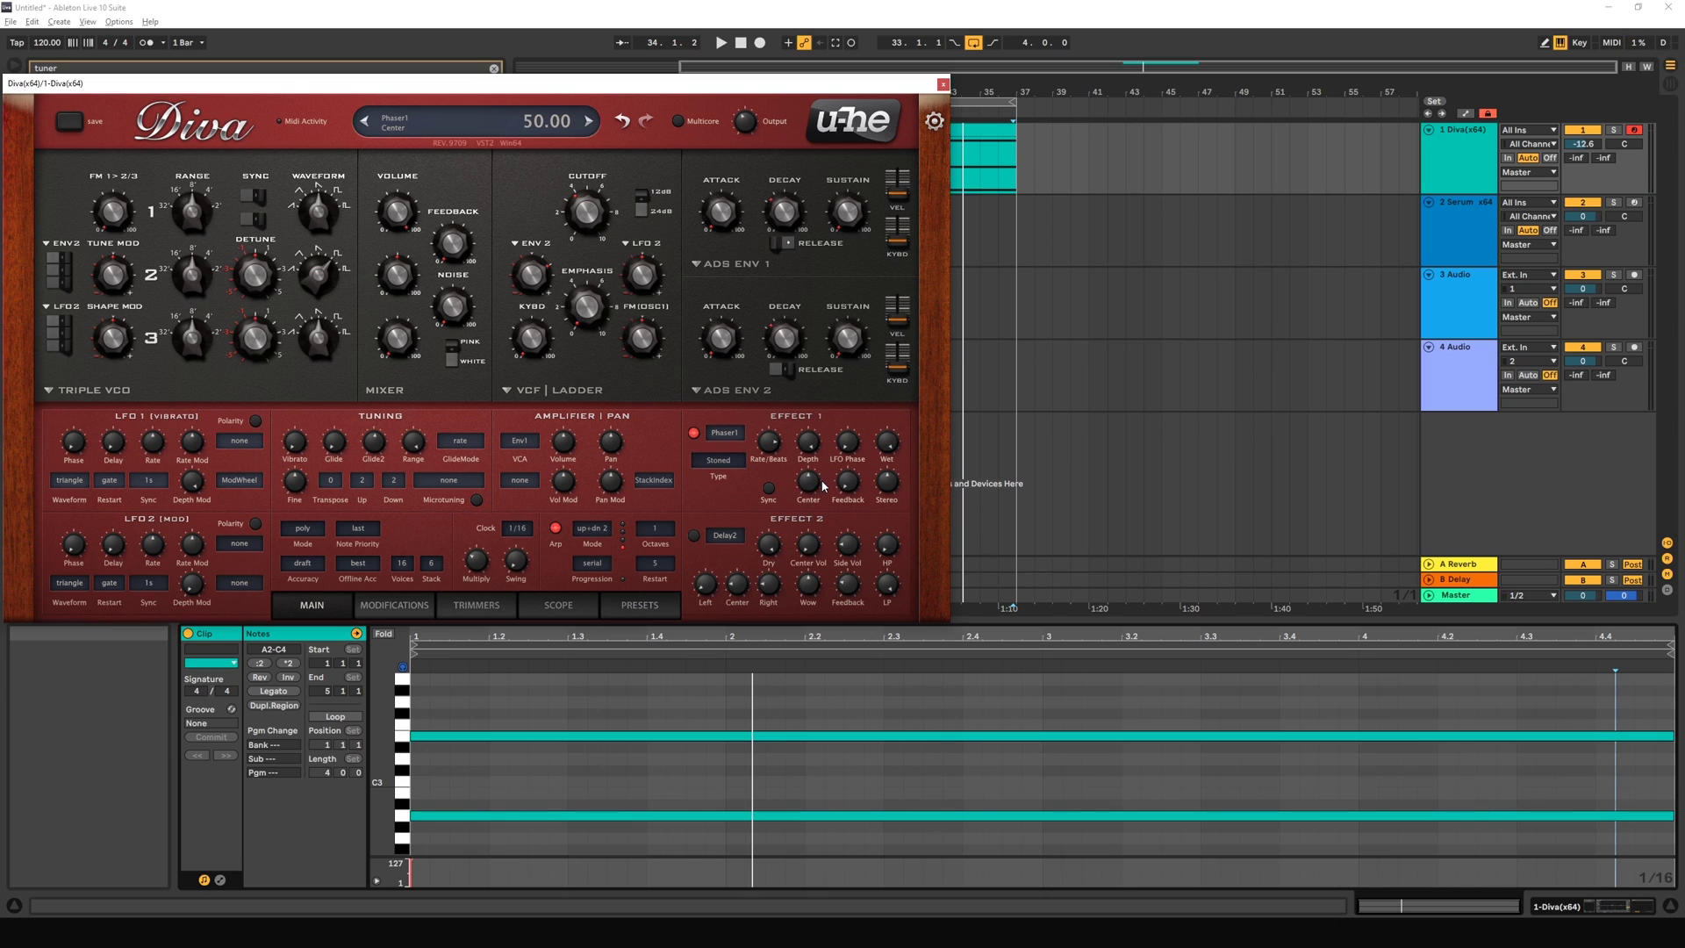
Step: Lower the phaser's center to 0.00 and audition the clip
{"action": "left_click_drag", "start_coordinate": [811, 484], "coordinate": [815, 489]}
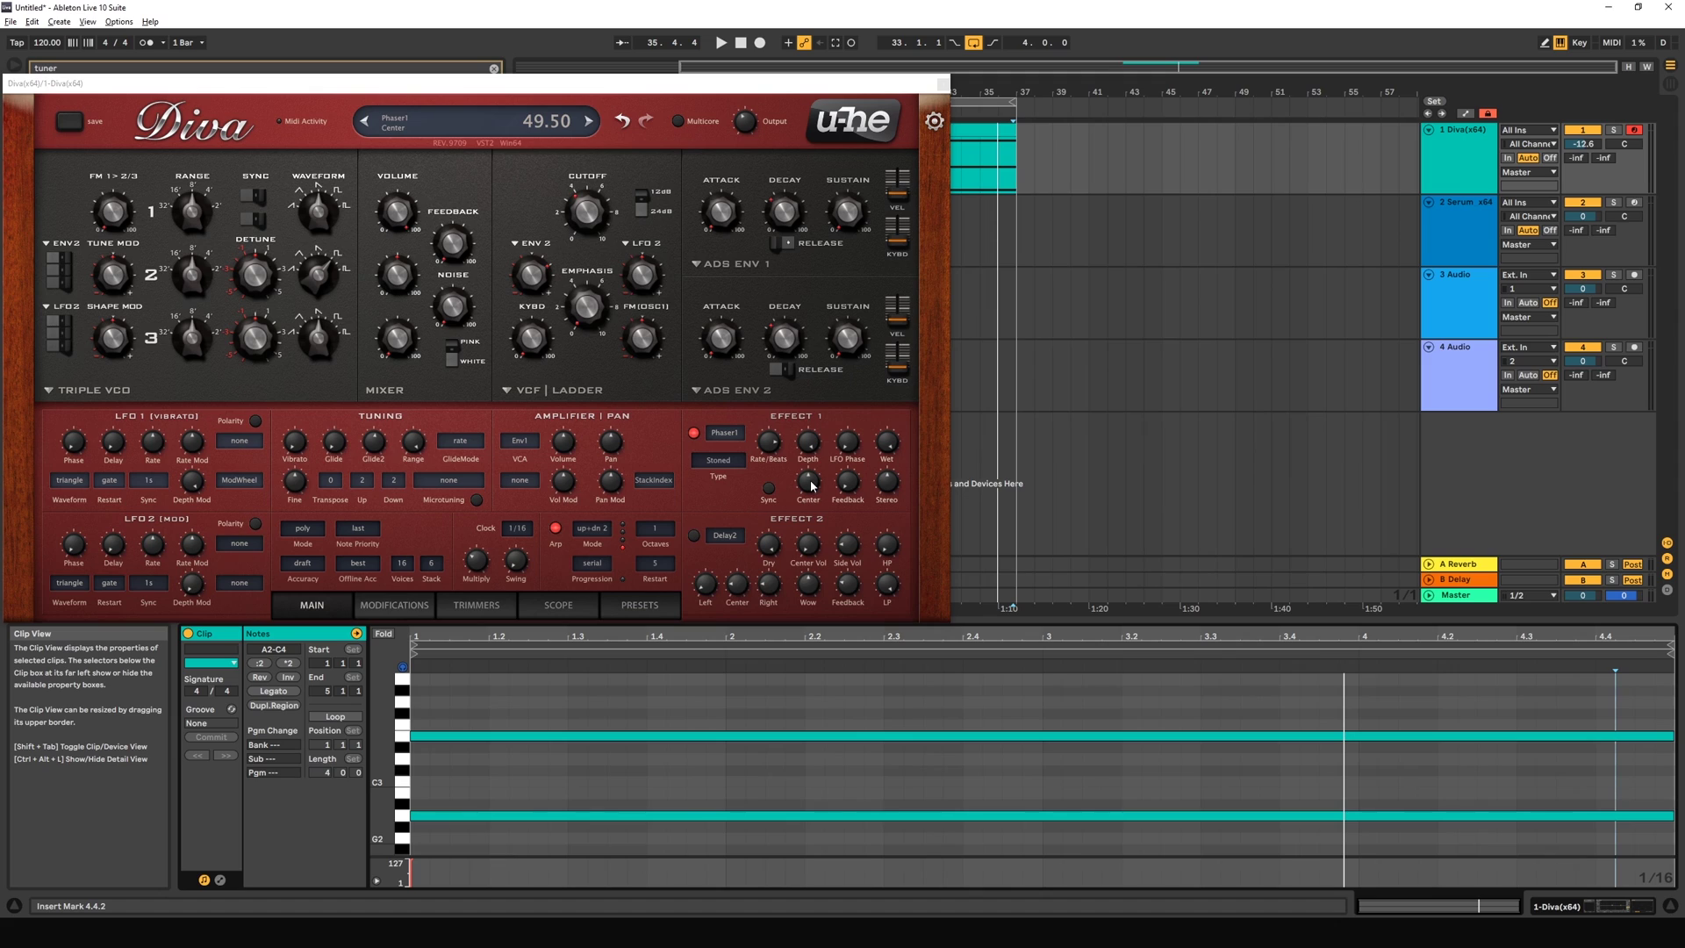
{"action": "left_click", "coordinate": [810, 487]}
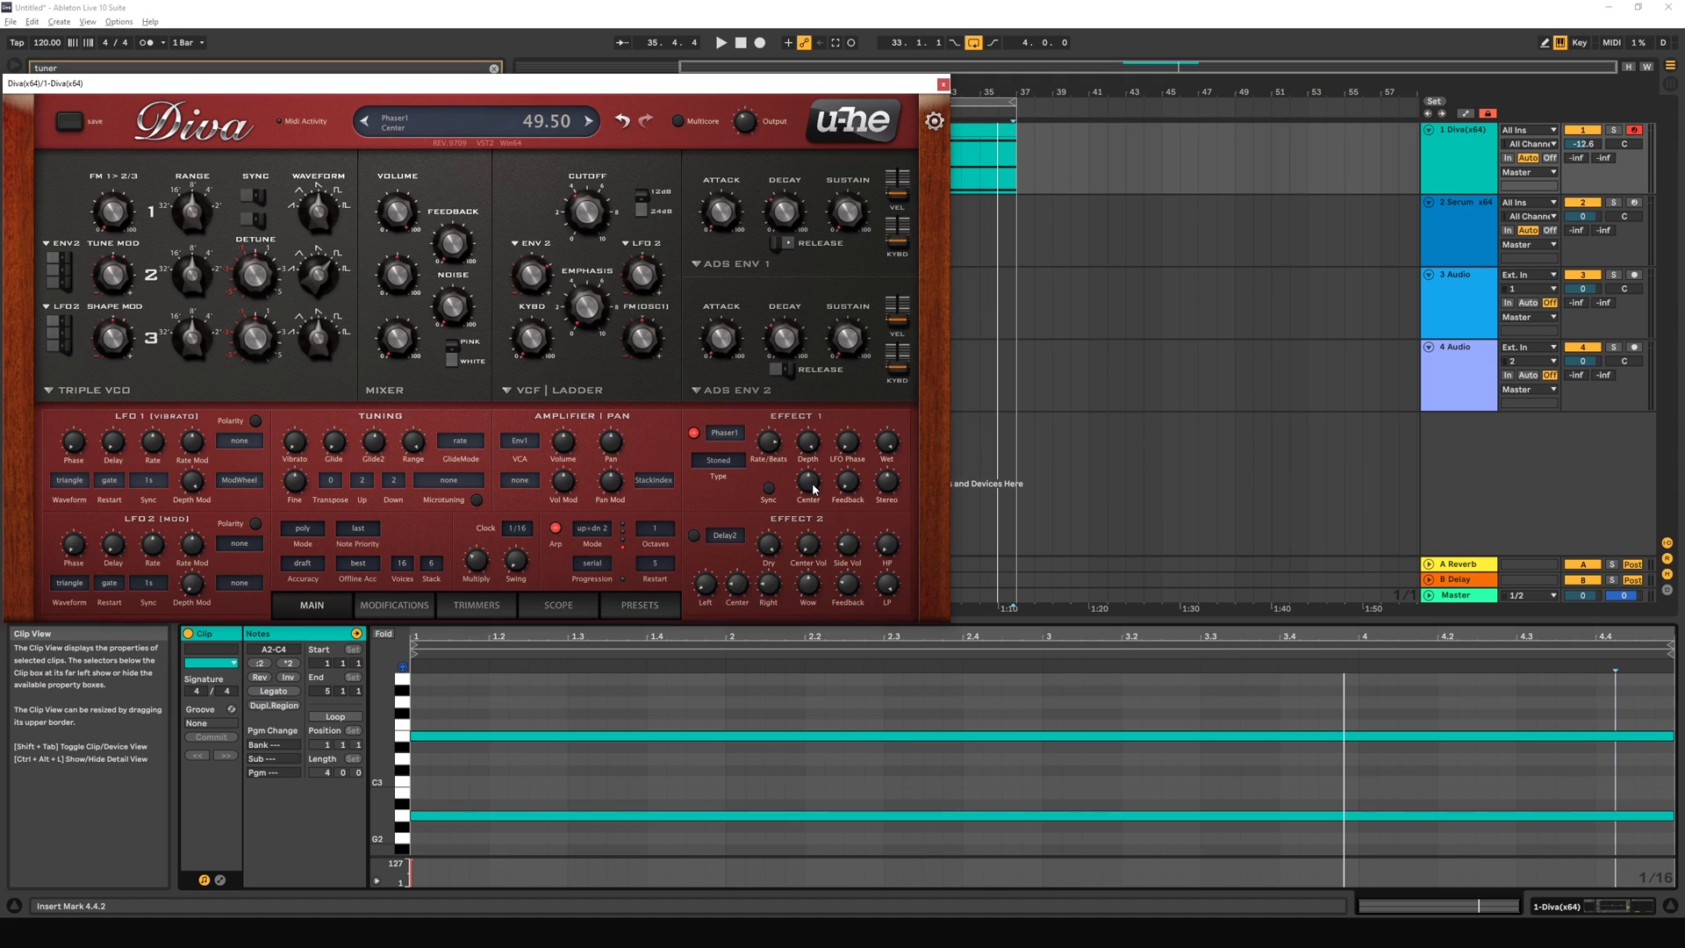
{"action": "left_click_drag", "start_coordinate": [806, 482], "coordinate": [806, 555]}
{"action": "key", "text": "space"}
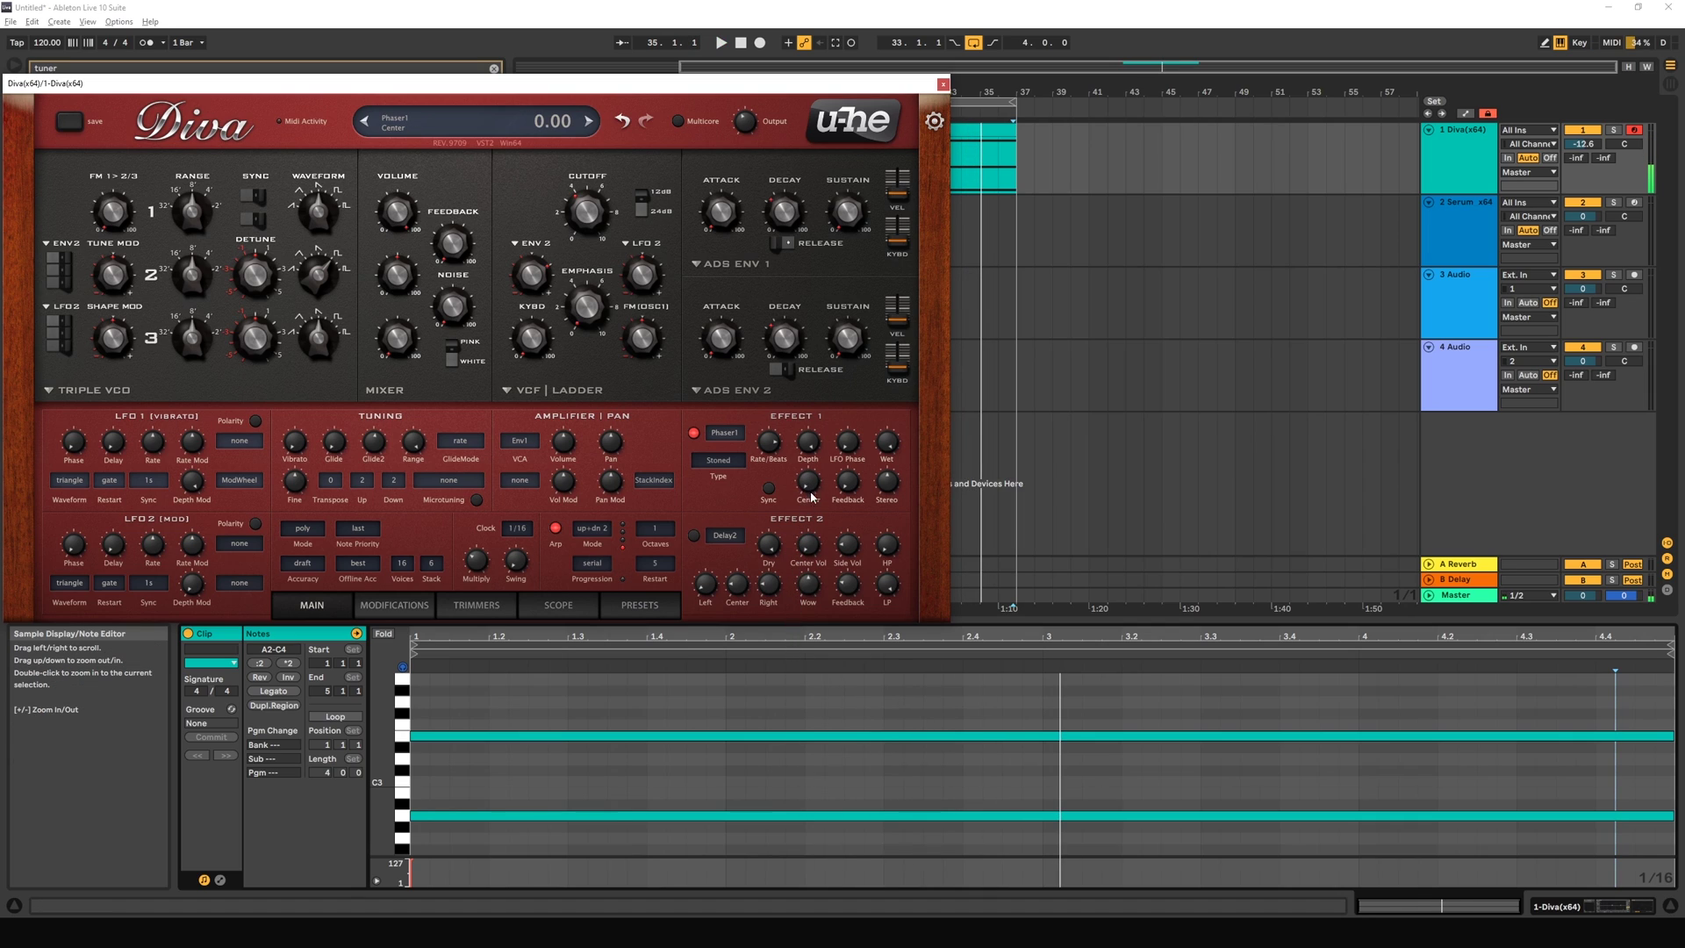
Step: Raise the phaser's center to 100.00, sweep it during playback, and return it to 50.00
{"action": "scroll", "coordinate": [811, 480], "scroll_direction": "up", "scroll_amount": 15}
{"action": "key", "text": "space"}
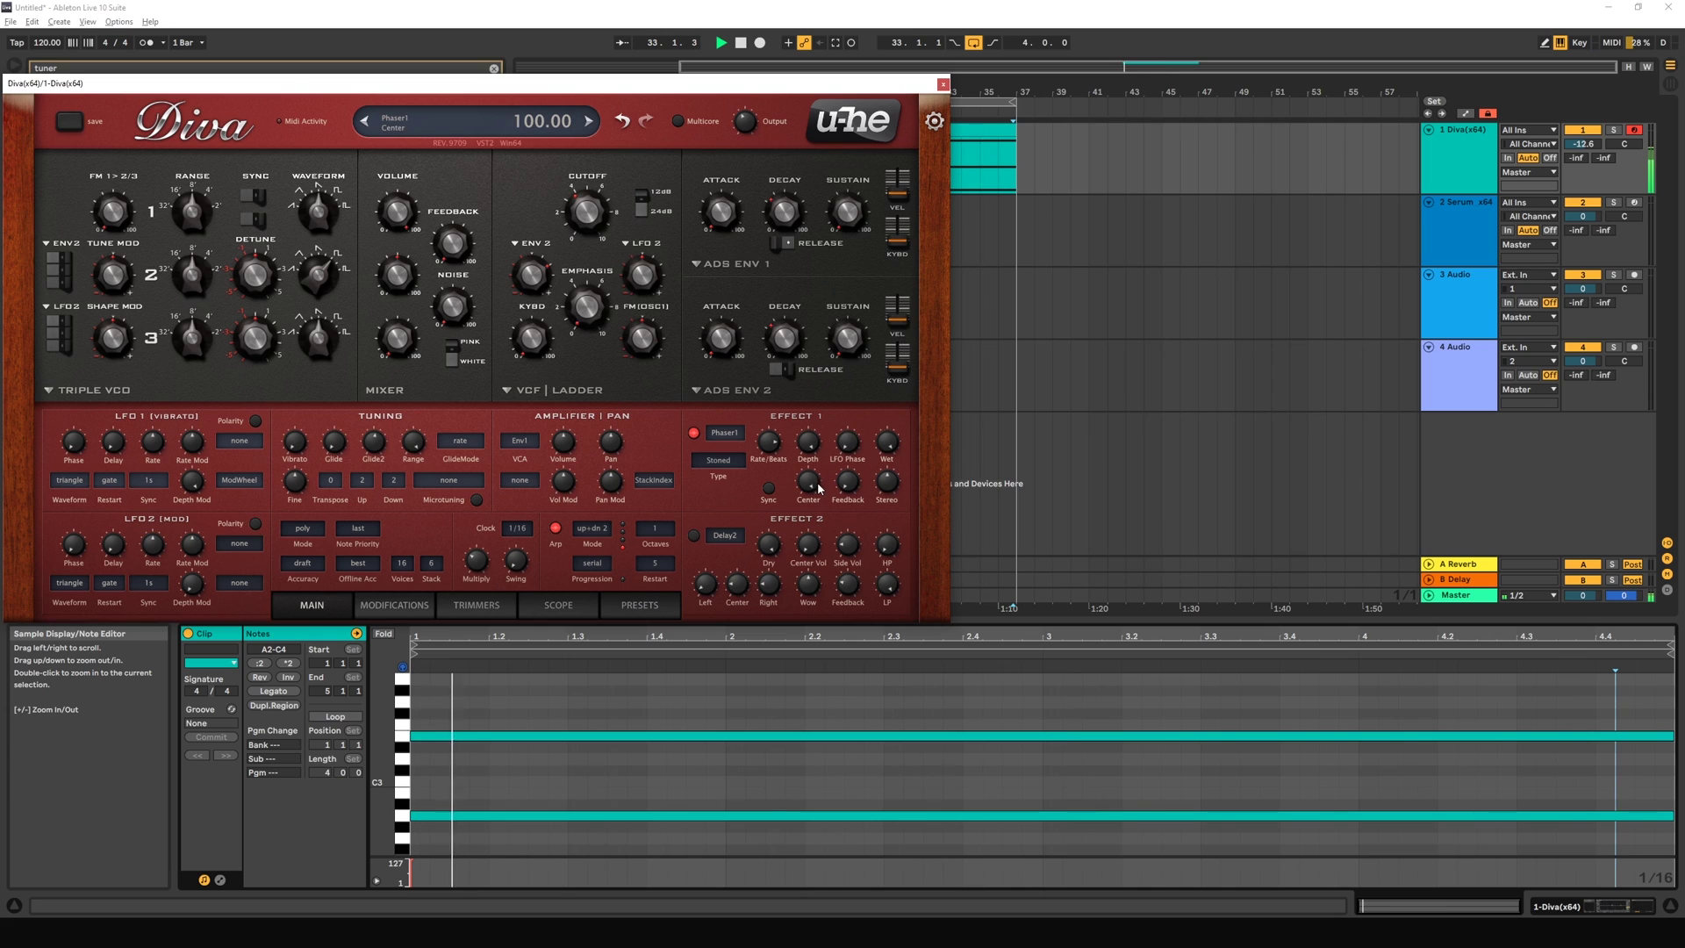
{"action": "scroll", "coordinate": [809, 496], "scroll_direction": "down", "scroll_amount": 1}
{"action": "scroll", "coordinate": [810, 499], "scroll_direction": "down", "scroll_amount": 14}
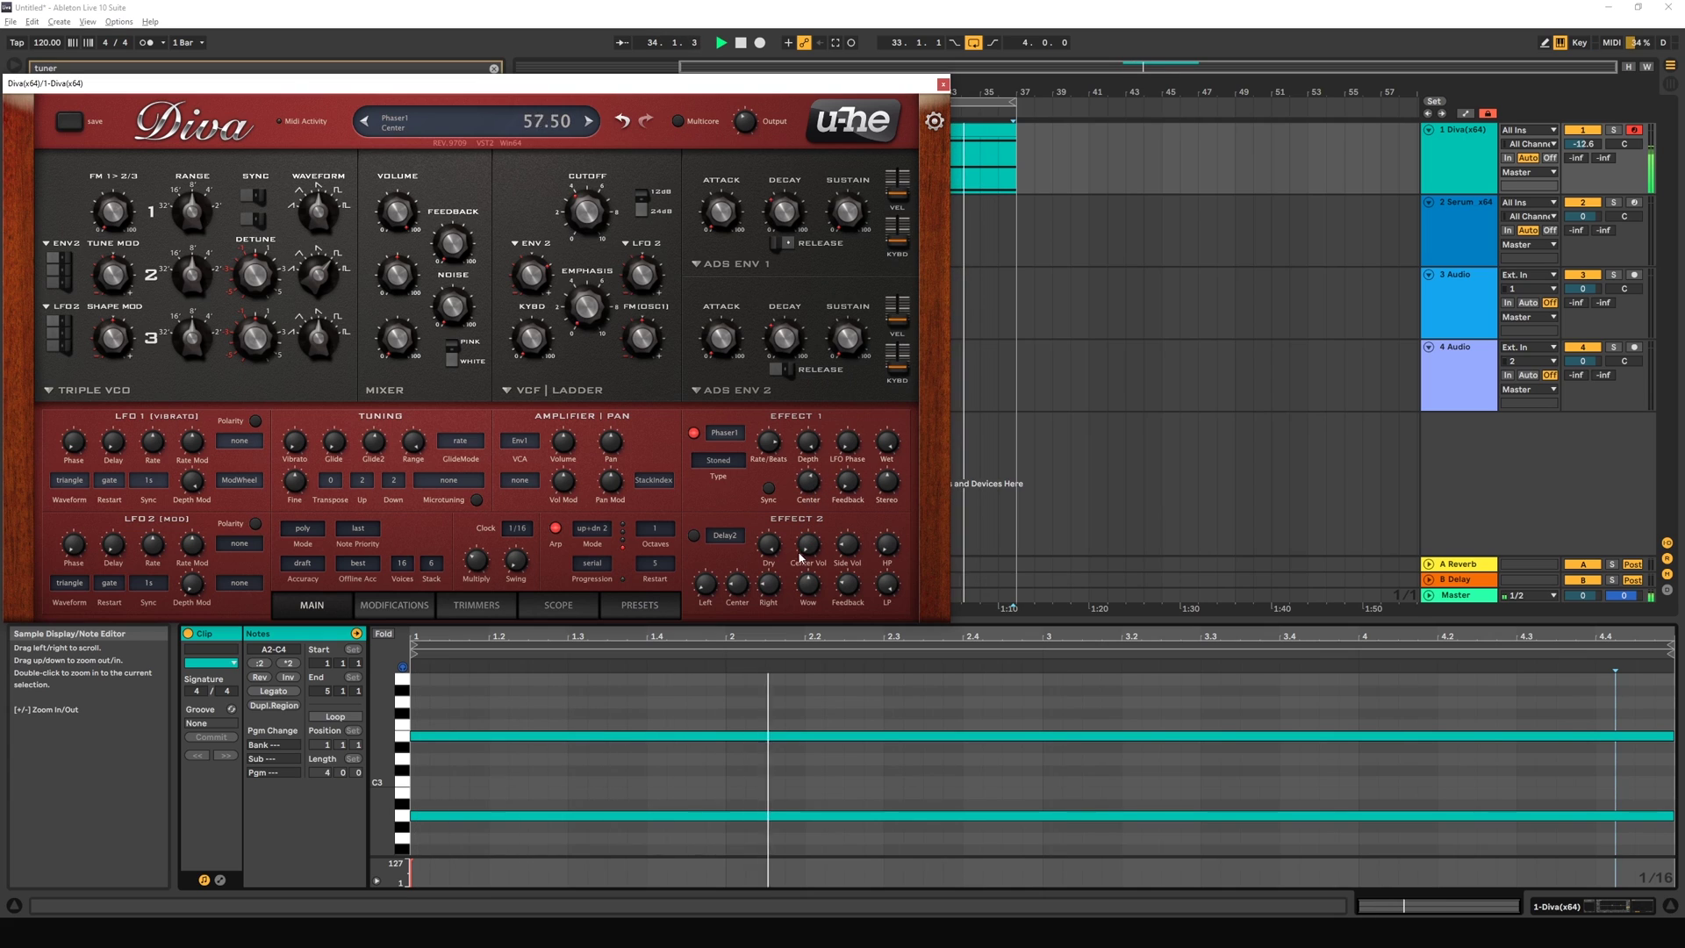
{"action": "scroll", "coordinate": [812, 488], "scroll_direction": "up", "scroll_amount": 8}
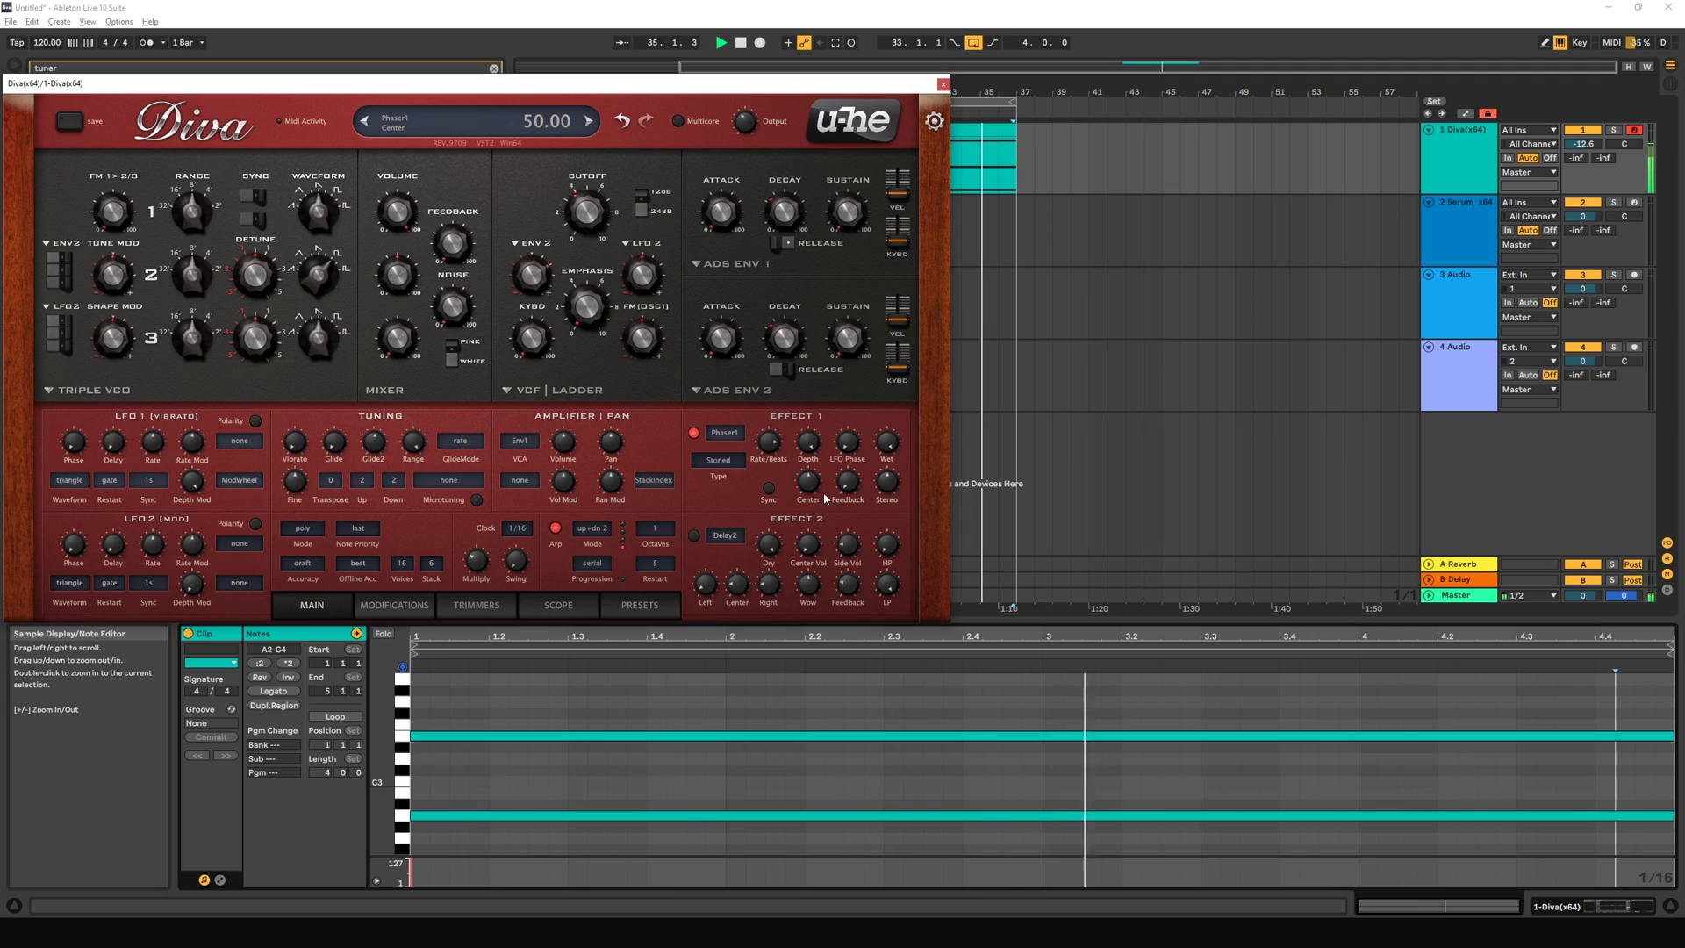
Step: Raise the phaser feedback to 80.00 while auditioning the clip
{"action": "scroll", "coordinate": [851, 490], "scroll_direction": "up", "scroll_amount": 7}
{"action": "scroll", "coordinate": [853, 487], "scroll_direction": "down", "scroll_amount": 7}
{"action": "scroll", "coordinate": [857, 478], "scroll_direction": "up", "scroll_amount": 2}
{"action": "scroll", "coordinate": [851, 486], "scroll_direction": "down", "scroll_amount": 3}
{"action": "scroll", "coordinate": [847, 484], "scroll_direction": "up", "scroll_amount": 2}
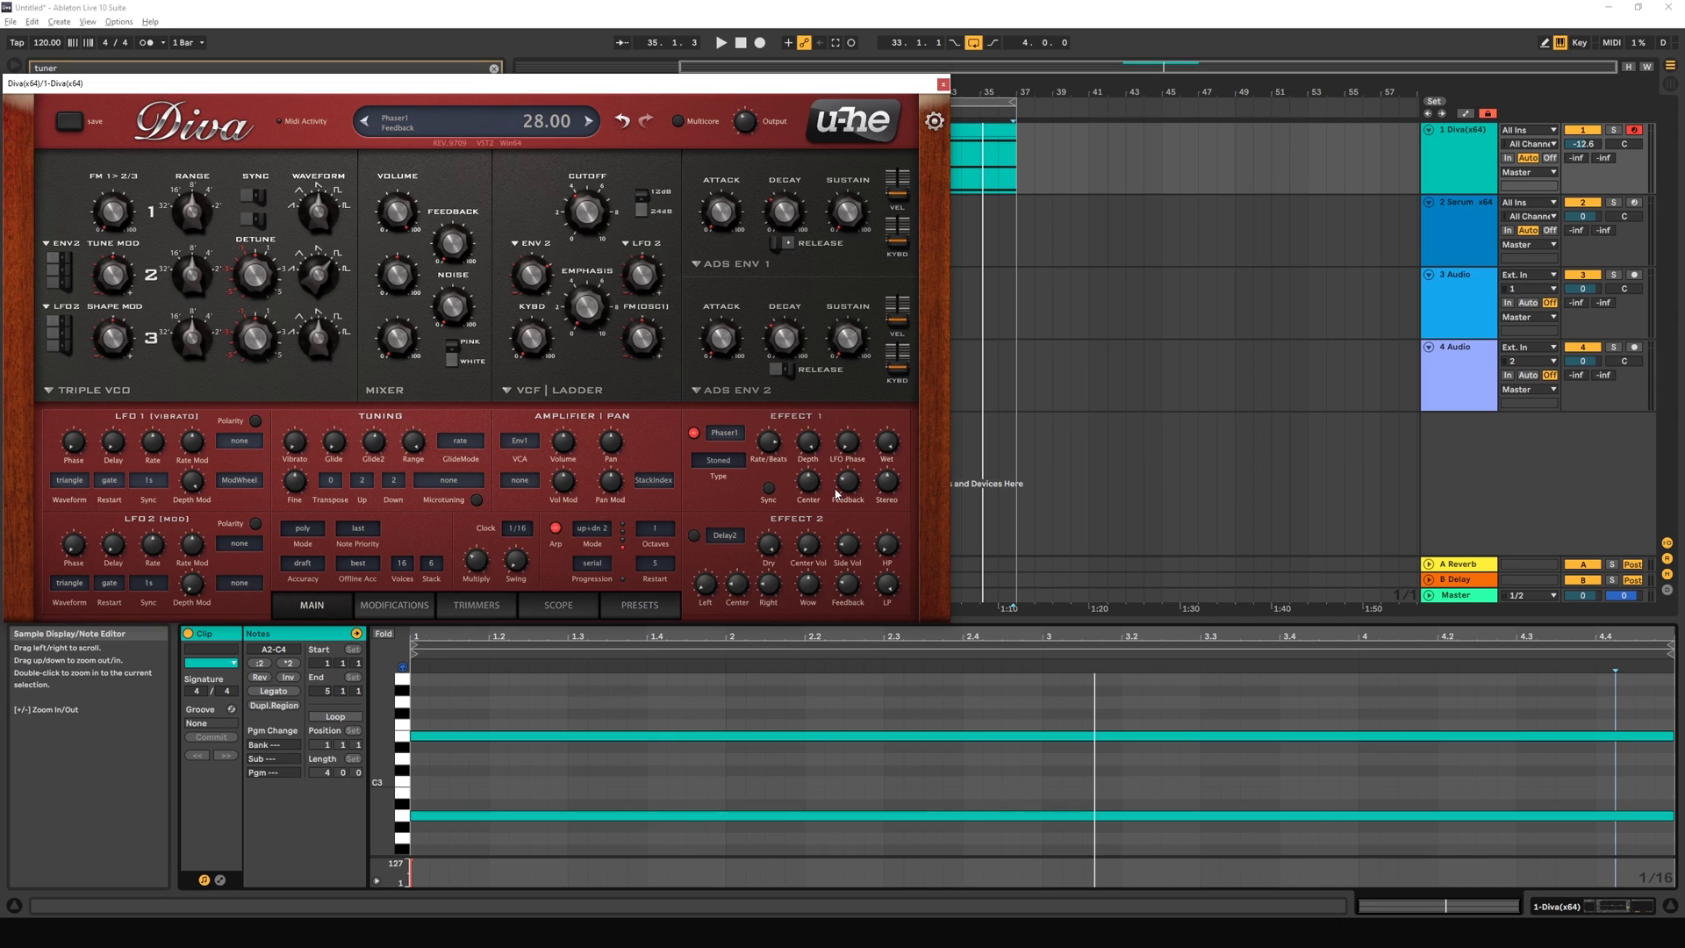
{"action": "scroll", "coordinate": [768, 446], "scroll_direction": "up", "scroll_amount": 1}
{"action": "key", "text": "space"}
{"action": "scroll", "coordinate": [850, 478], "scroll_direction": "up", "scroll_amount": 2}
{"action": "left_click_drag", "start_coordinate": [850, 478], "coordinate": [846, 402]}
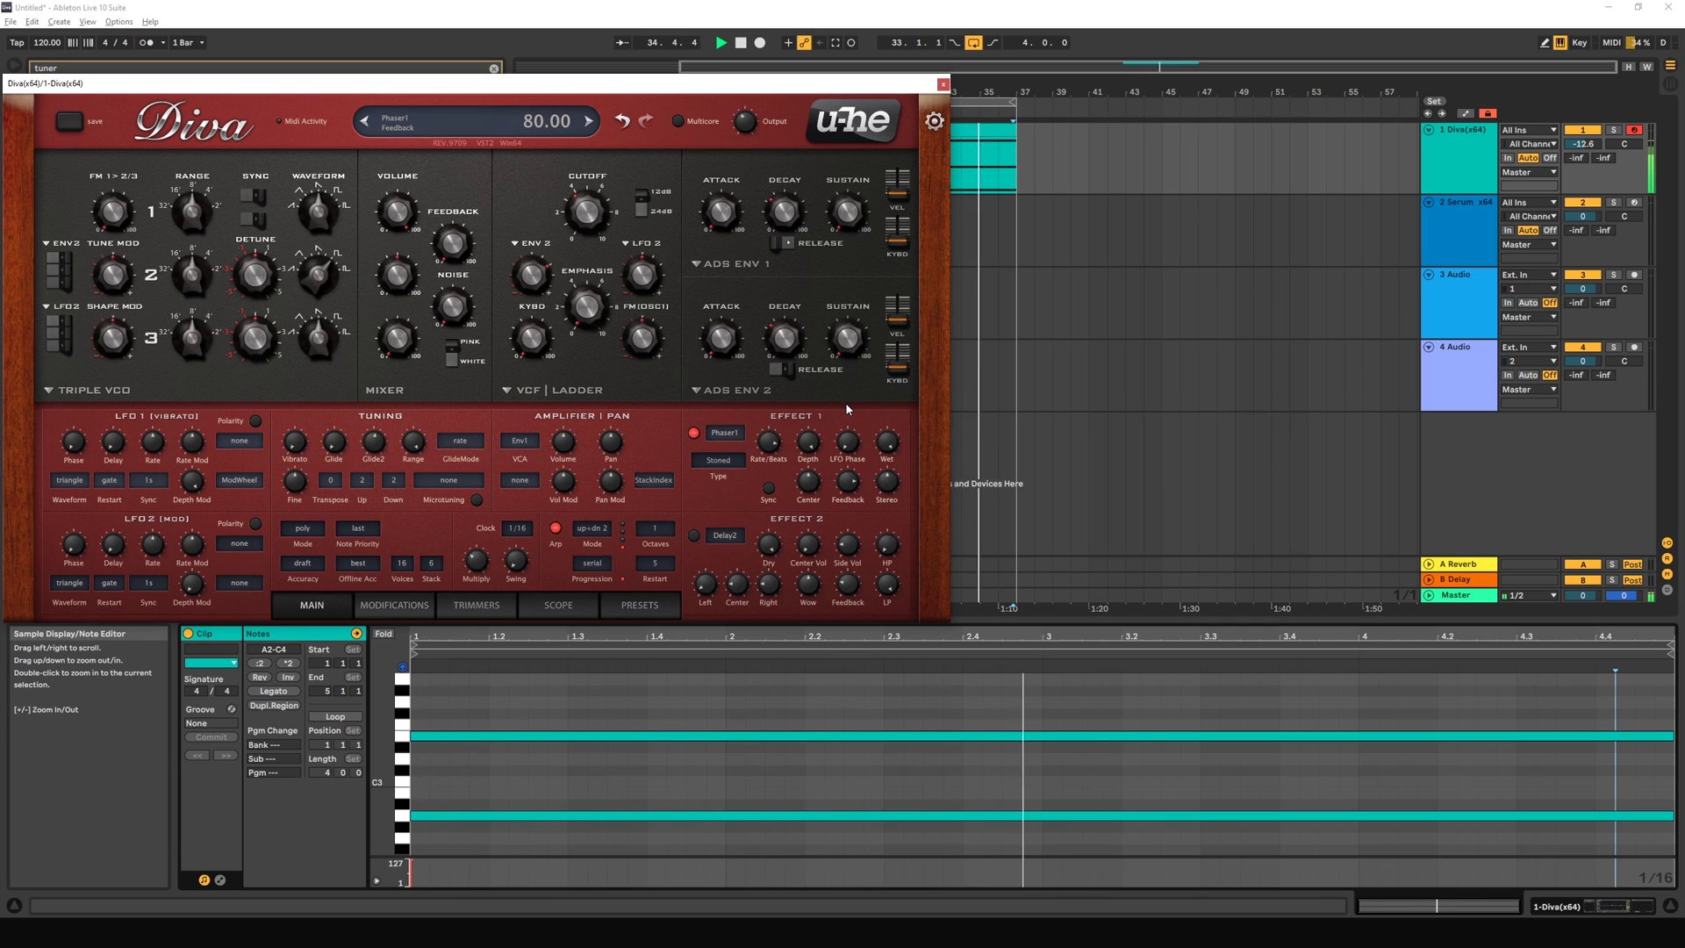
{"action": "scroll", "coordinate": [856, 487], "scroll_direction": "down", "scroll_amount": 2}
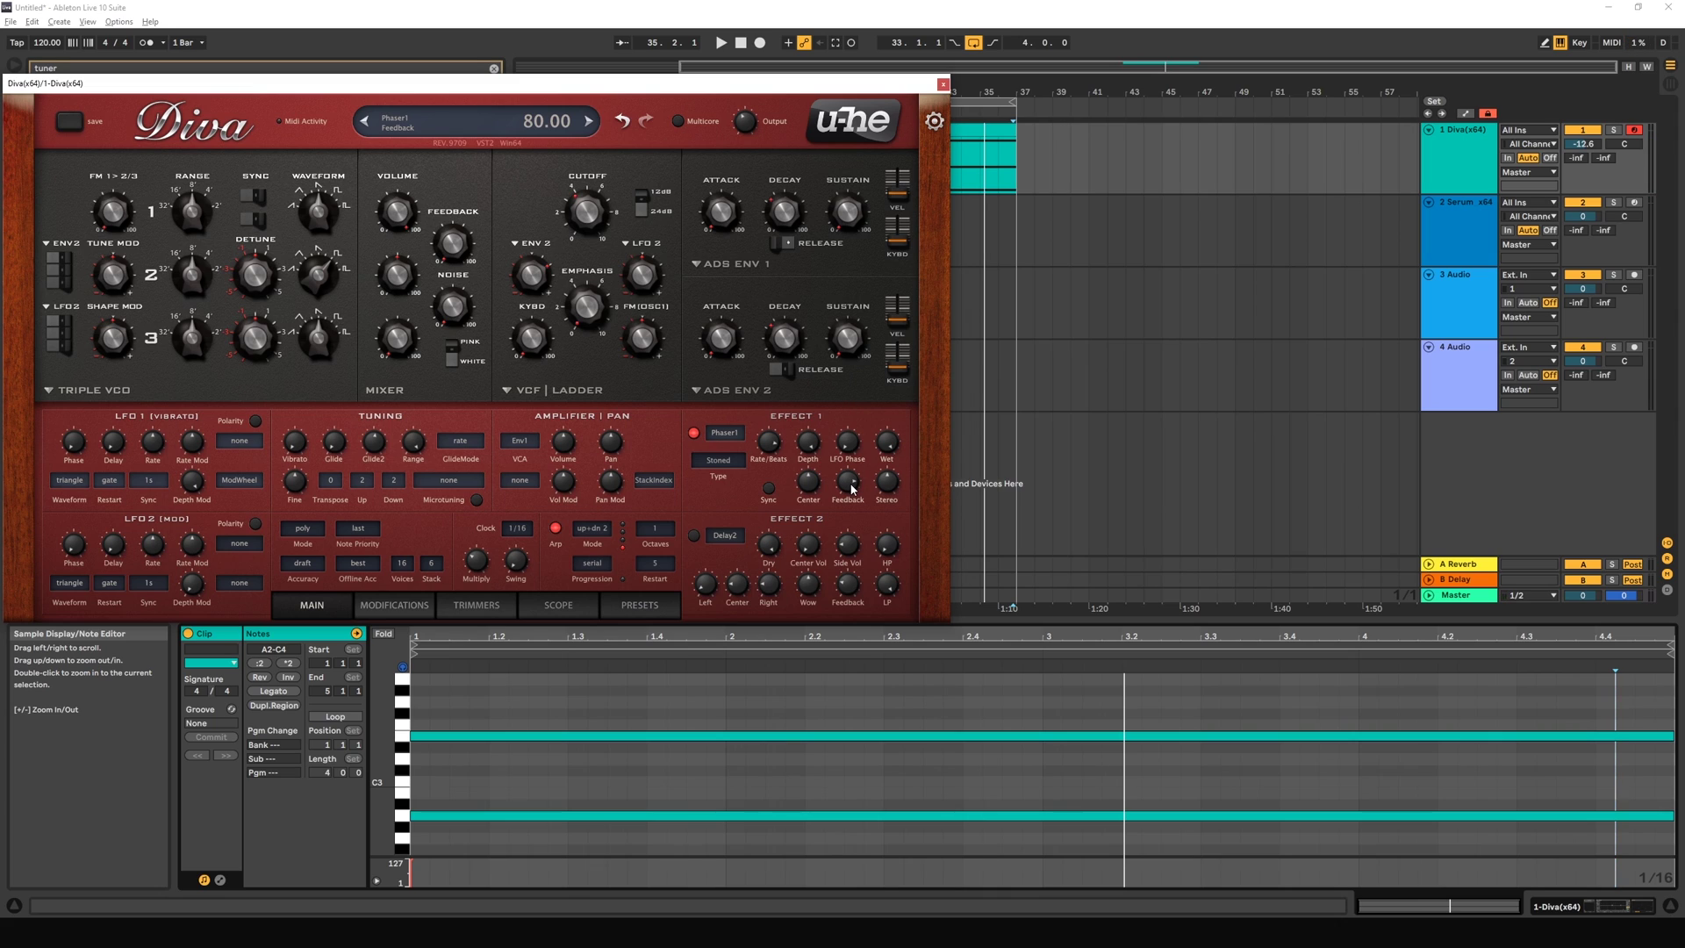
Step: Bring the phaser feedback down to 0.00, audition the clip, and try the stereo amount
{"action": "key", "text": "space"}
{"action": "left_click_drag", "start_coordinate": [849, 485], "coordinate": [848, 590]}
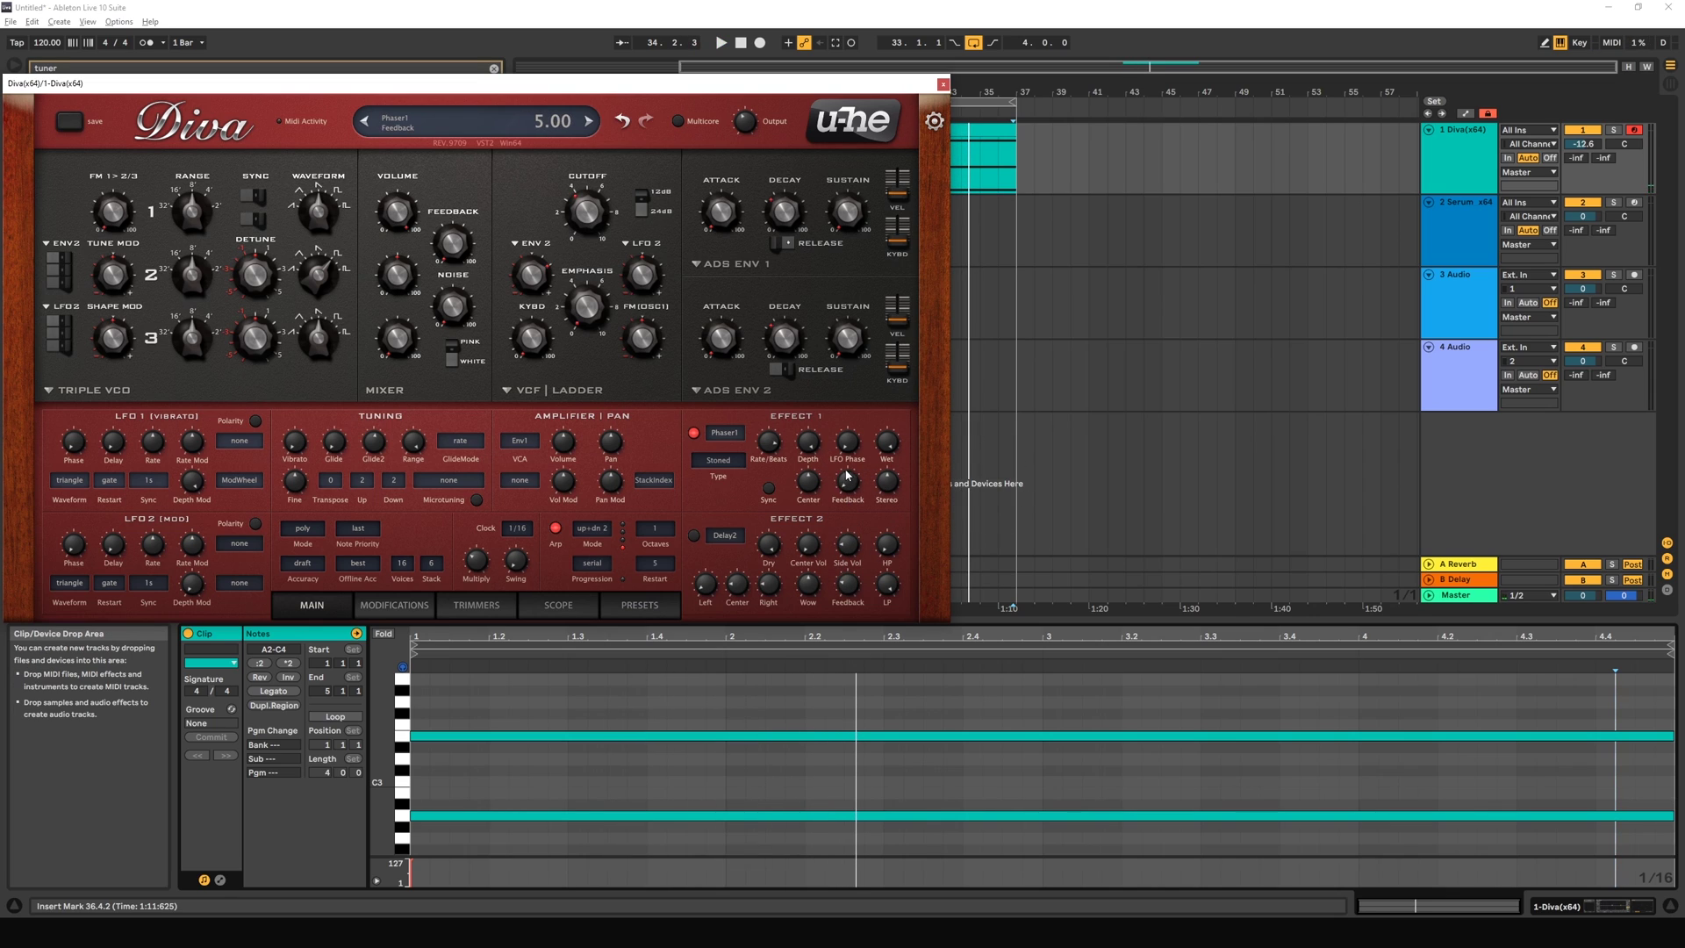
{"action": "mouse_move", "coordinate": [855, 494]}
{"action": "left_mouse_down"}
{"action": "mouse_move", "coordinate": [850, 346]}
{"action": "mouse_move", "coordinate": [859, 488]}
{"action": "left_mouse_up"}
{"action": "key", "text": "space"}
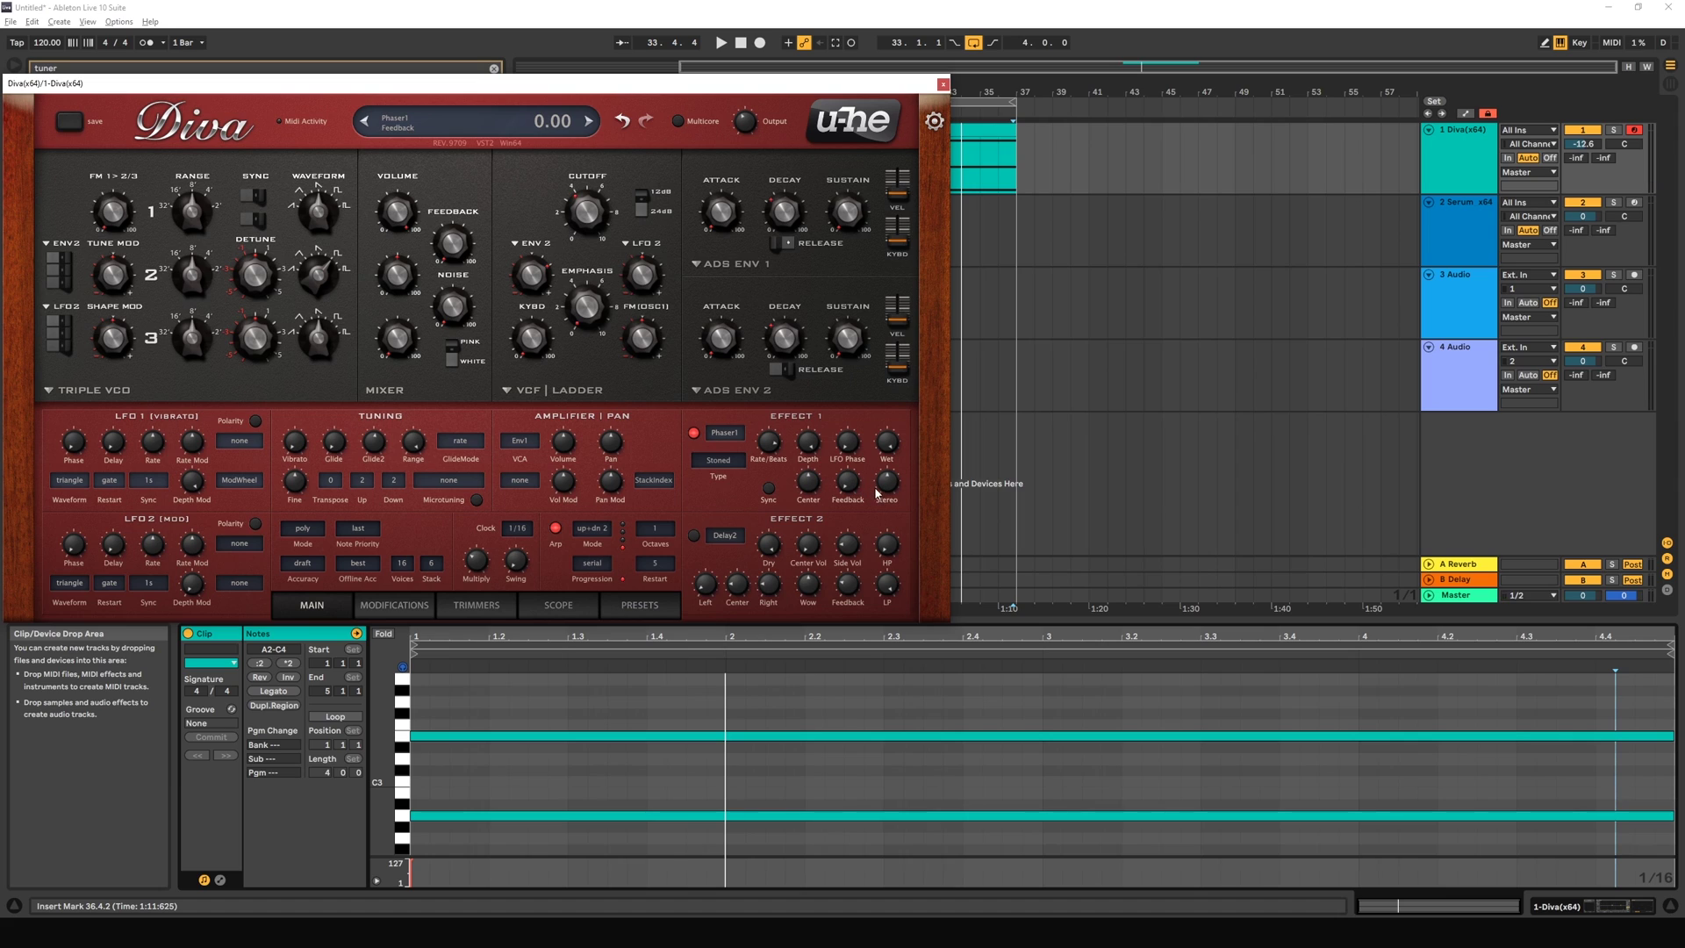
{"action": "key", "text": "space"}
{"action": "mouse_move", "coordinate": [894, 486]}
{"action": "left_mouse_down"}
{"action": "mouse_move", "coordinate": [896, 536]}
{"action": "mouse_move", "coordinate": [899, 416]}
{"action": "mouse_move", "coordinate": [898, 483]}
{"action": "left_mouse_up"}
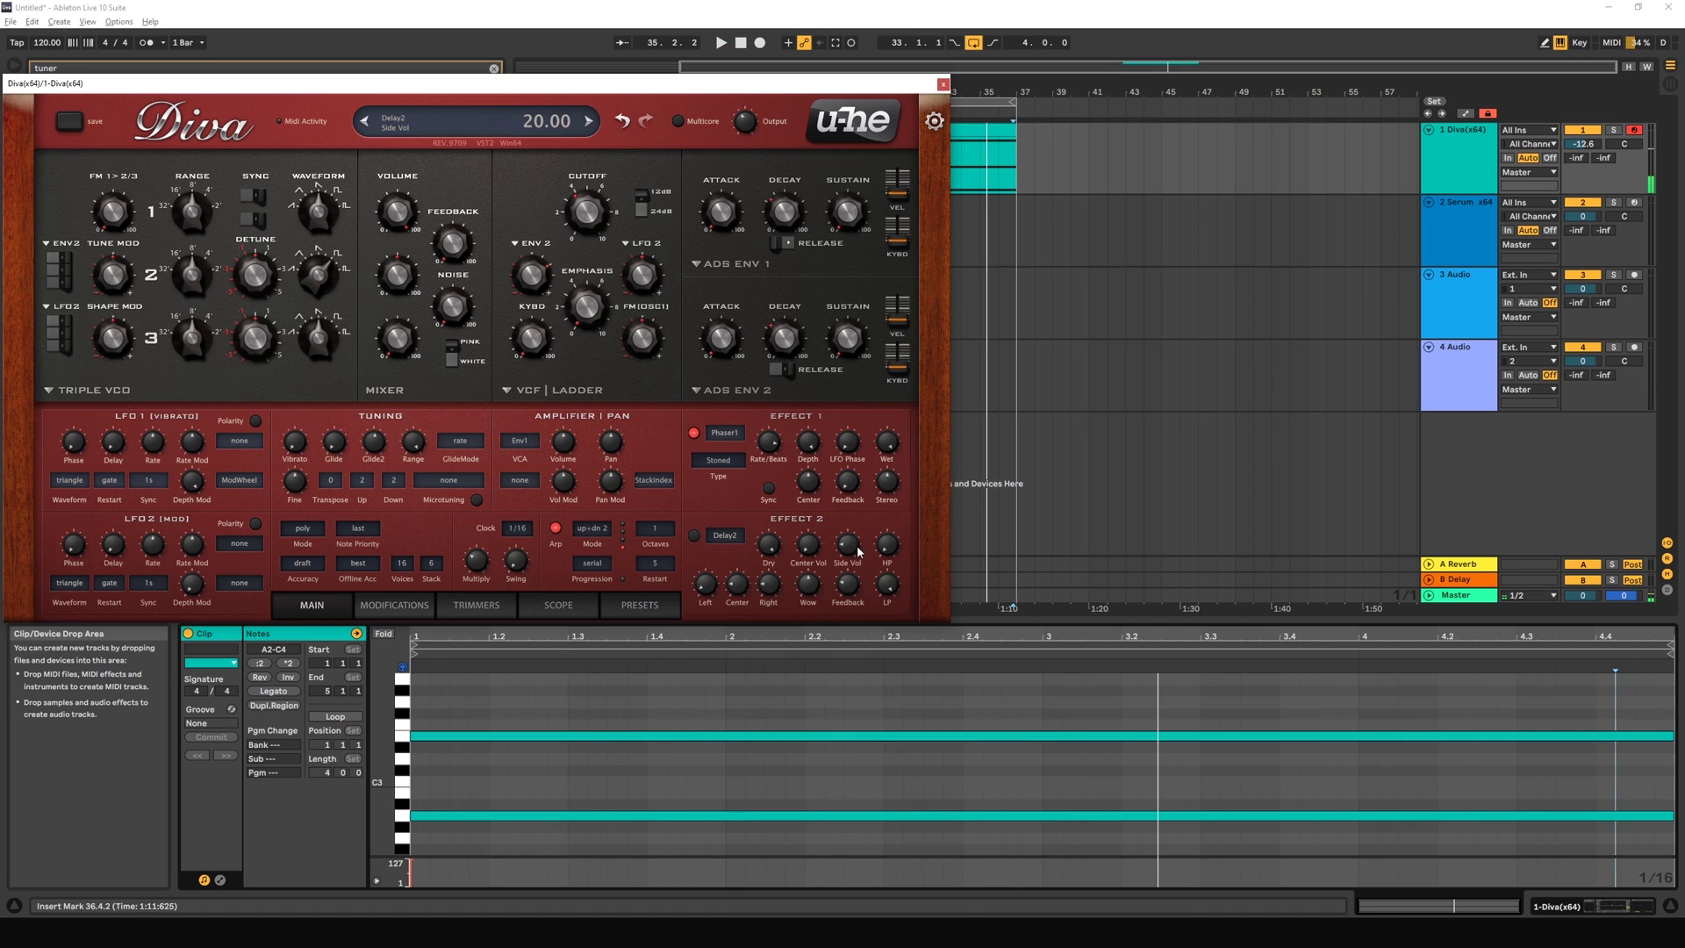
Step: Switch the Effect 1 module to Plate1
{"action": "left_click", "coordinate": [732, 433]}
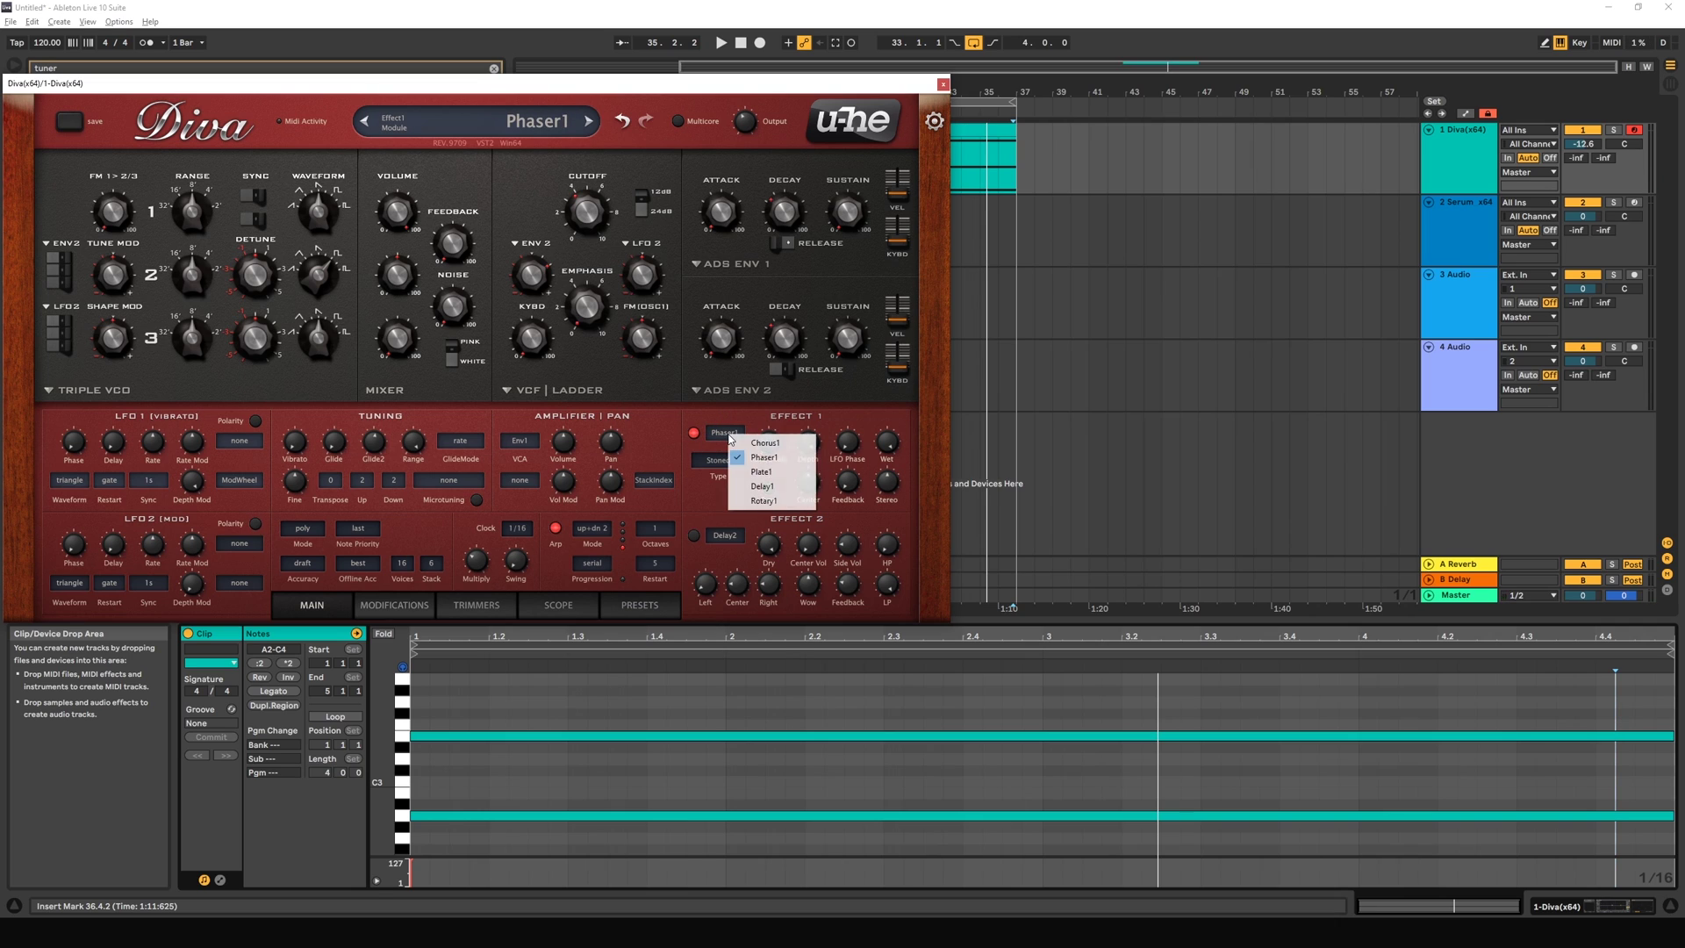
{"action": "left_click", "coordinate": [762, 474]}
{"action": "left_click", "coordinate": [732, 435]}
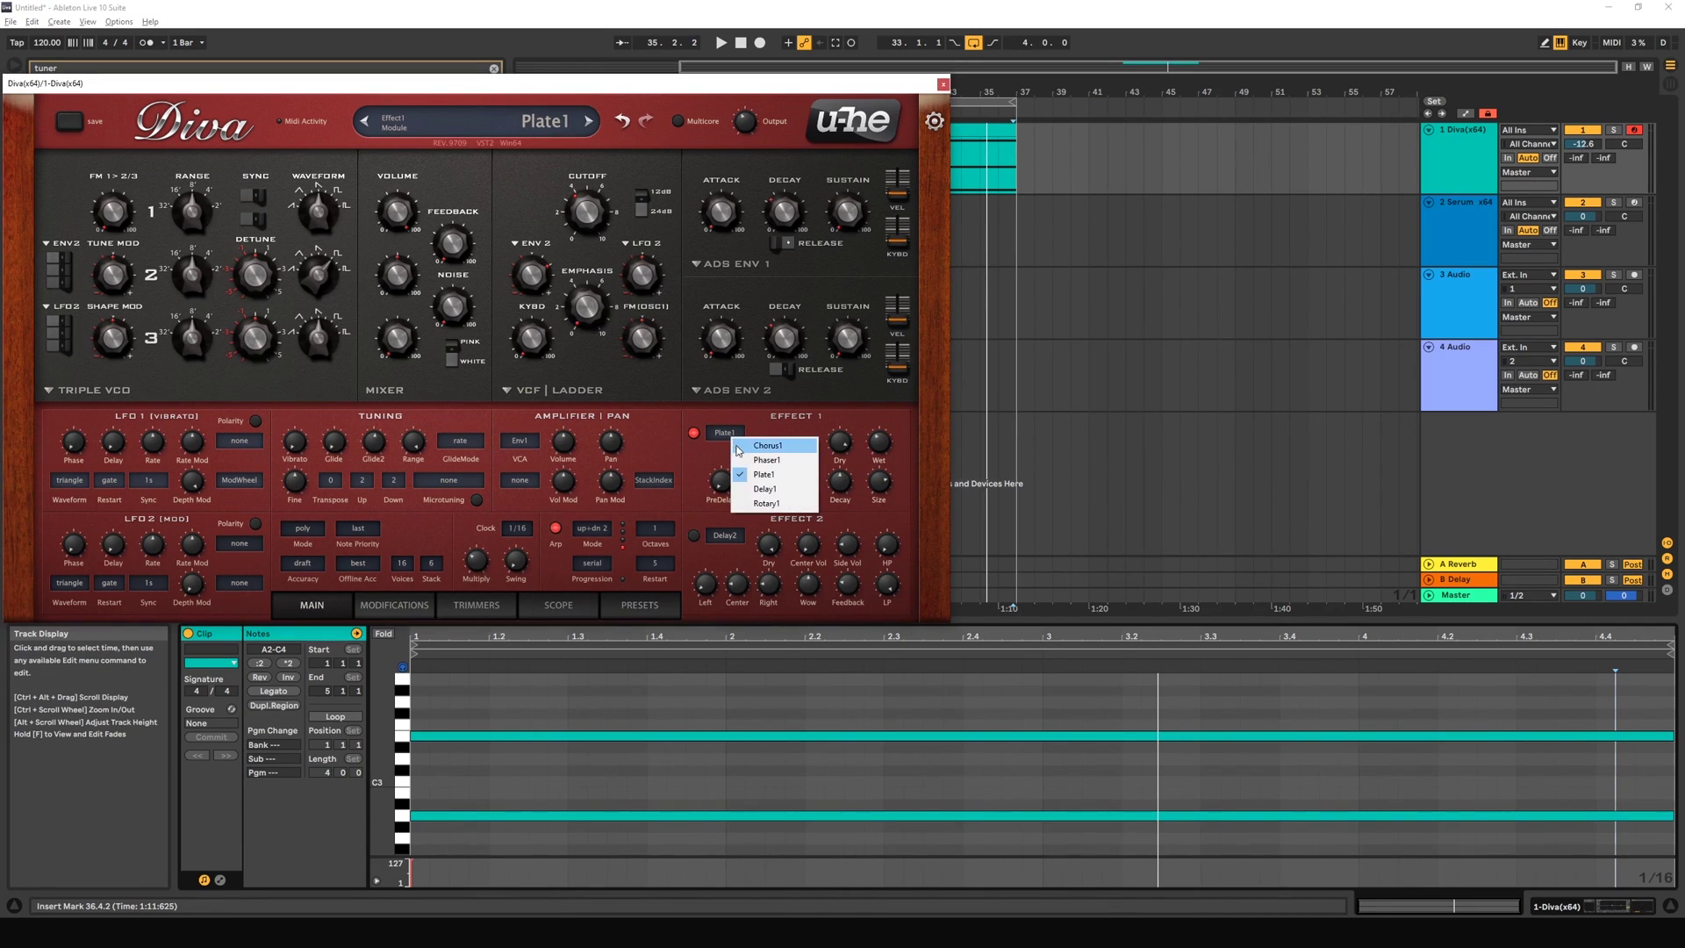
{"action": "left_click", "coordinate": [773, 476]}
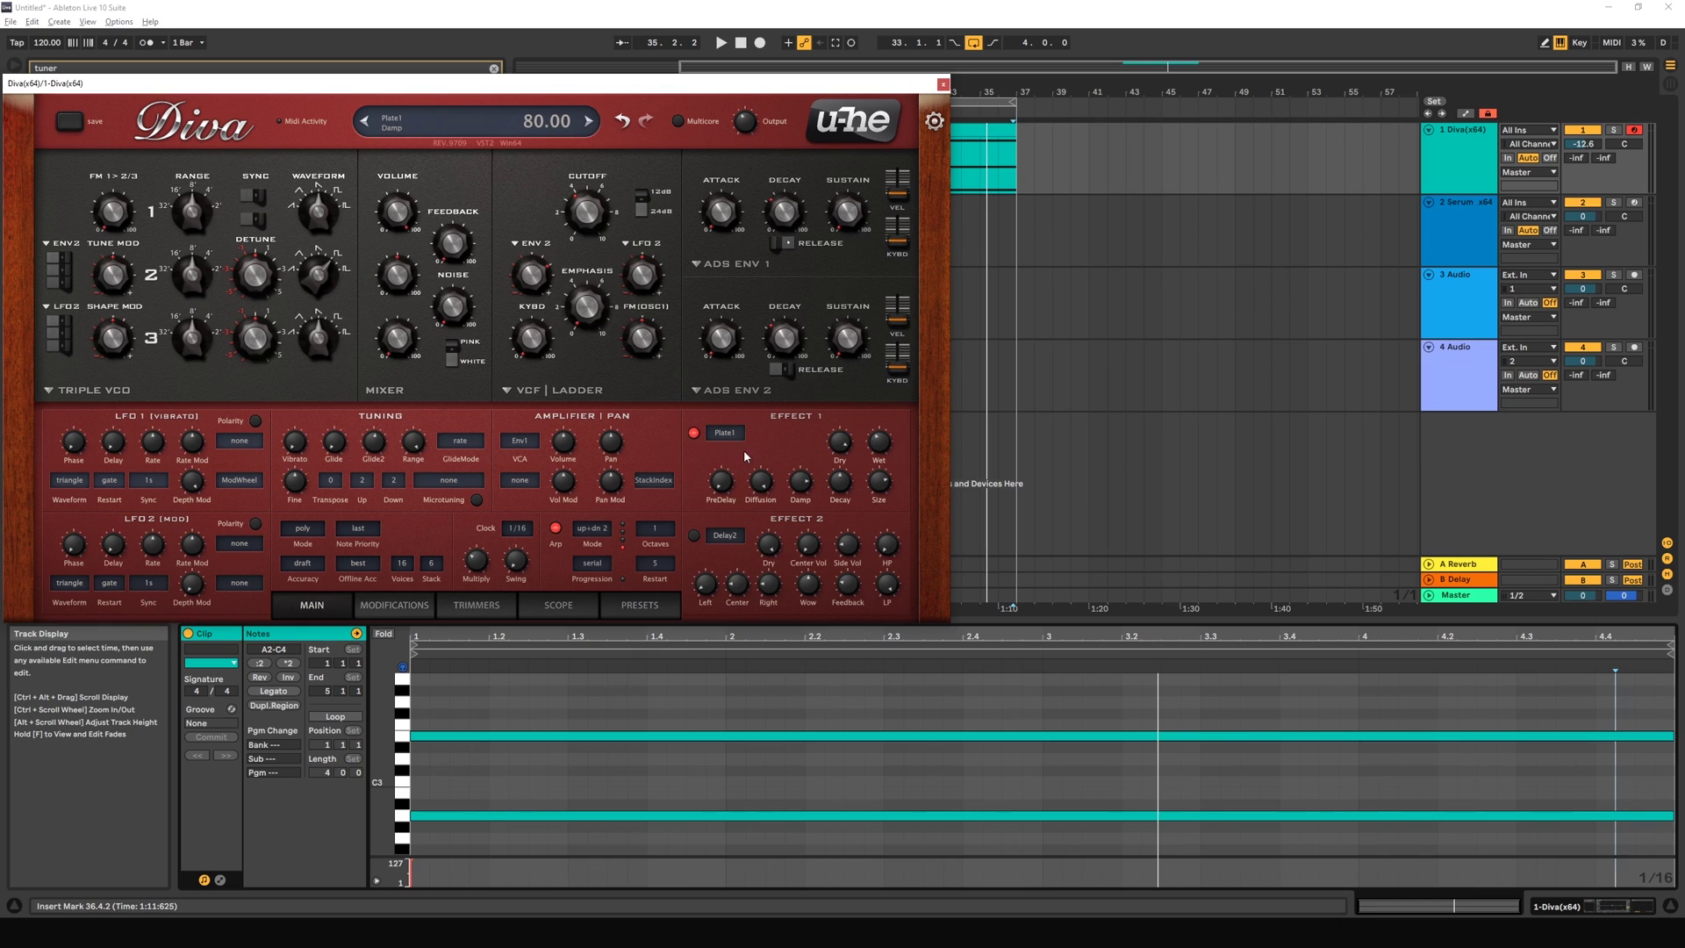
{"action": "mouse_move", "coordinate": [722, 477]}
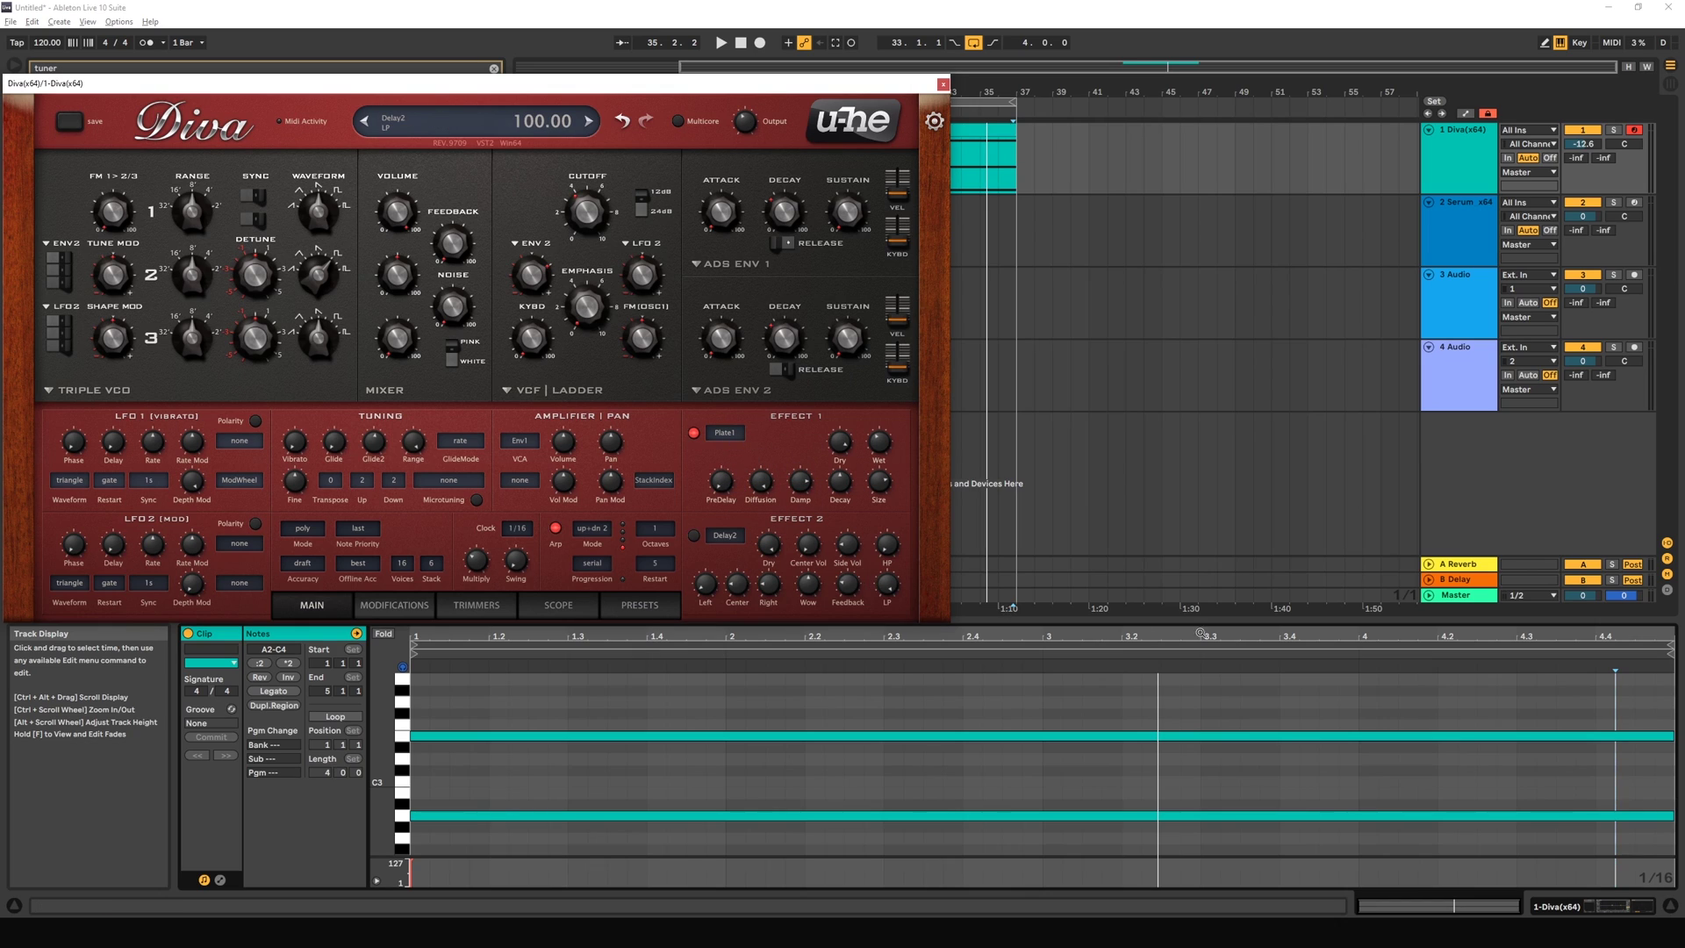
Step: Try the plate reverb's pre-delay on the held chord
{"action": "scroll", "coordinate": [880, 688], "scroll_direction": "down", "scroll_amount": 5}
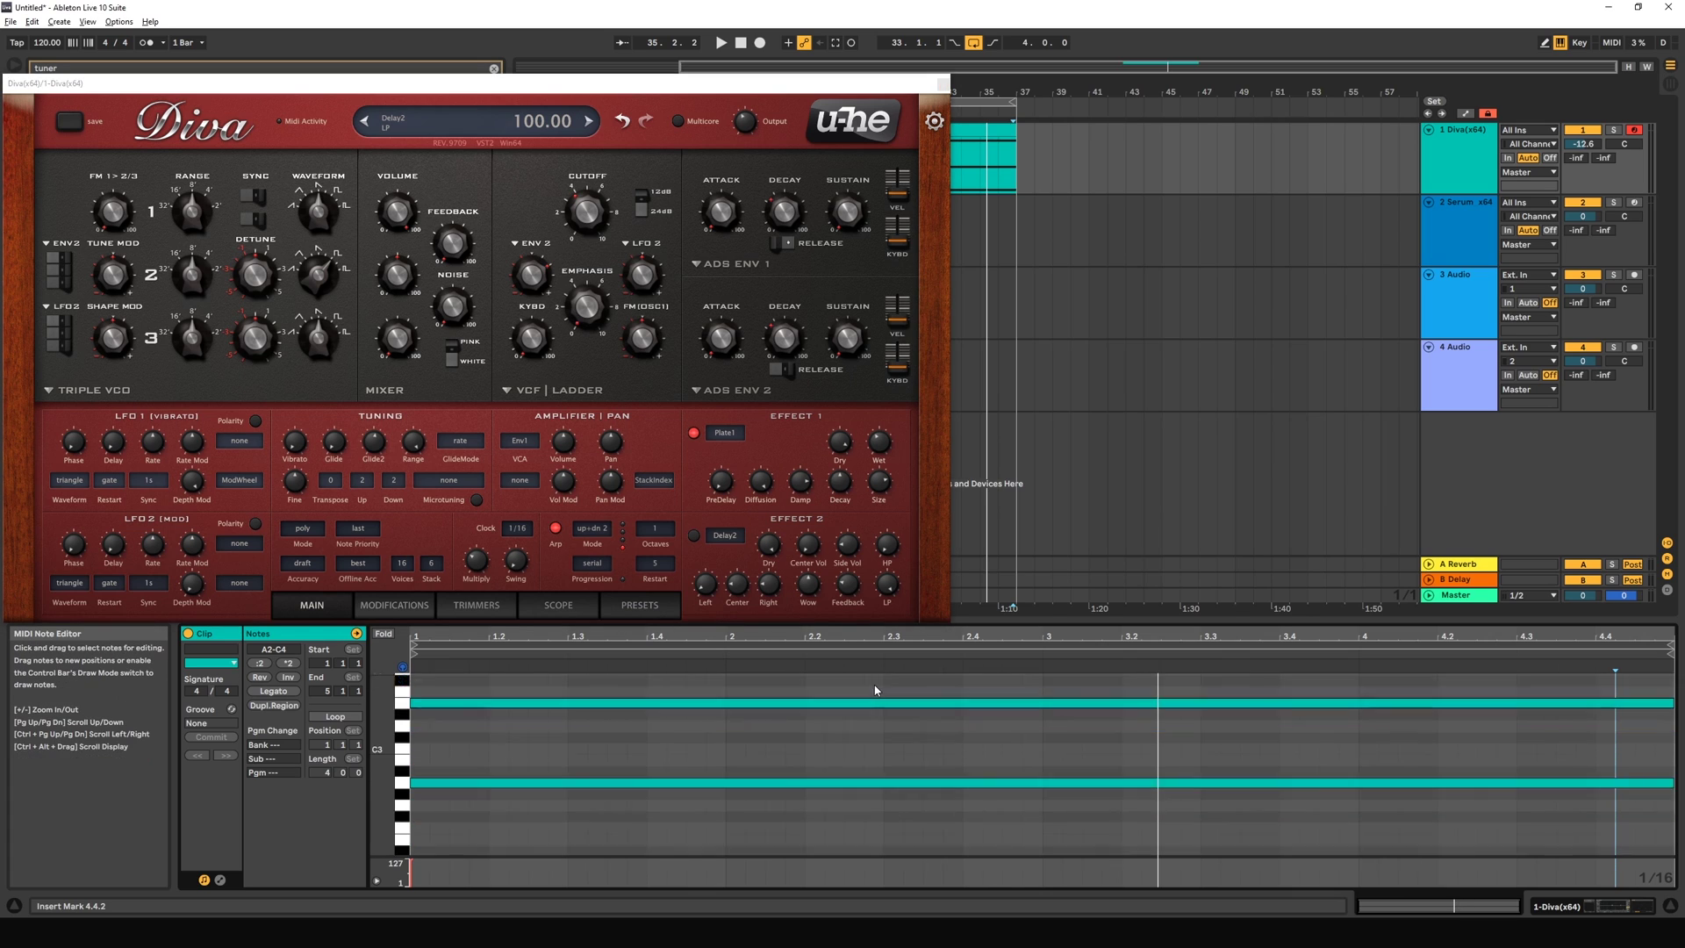
{"action": "scroll", "coordinate": [636, 740], "scroll_direction": "down", "scroll_amount": 1}
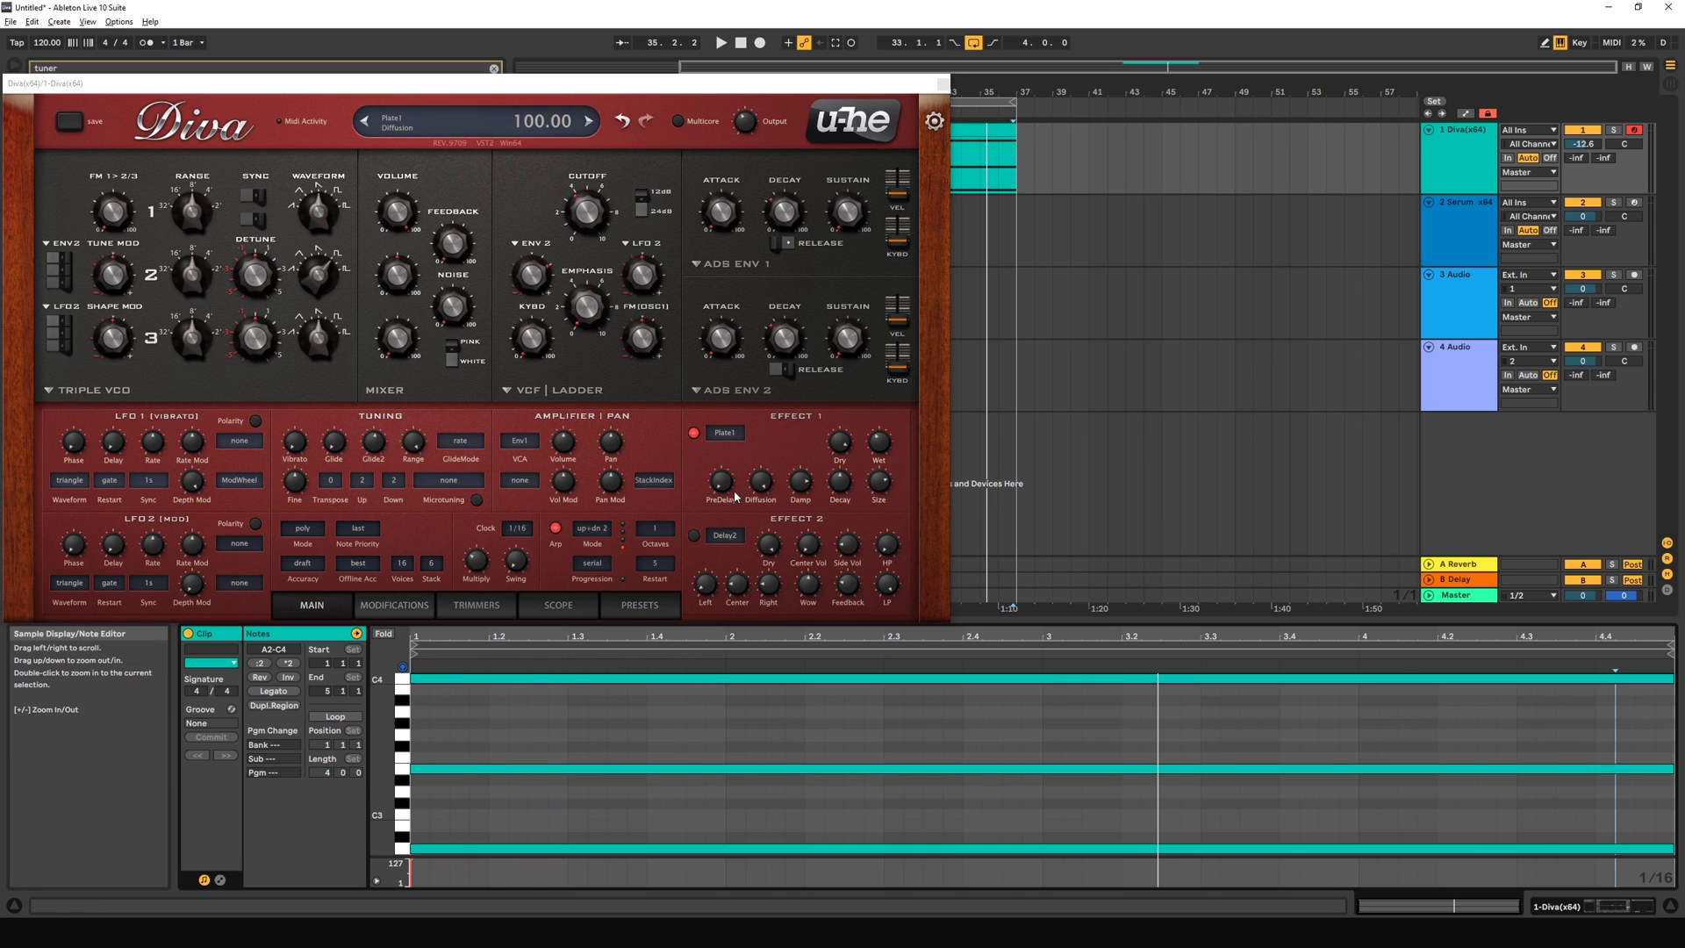
{"action": "mouse_move", "coordinate": [725, 491]}
{"action": "left_mouse_down"}
{"action": "mouse_move", "coordinate": [725, 437]}
{"action": "mouse_move", "coordinate": [727, 494]}
{"action": "left_mouse_up"}
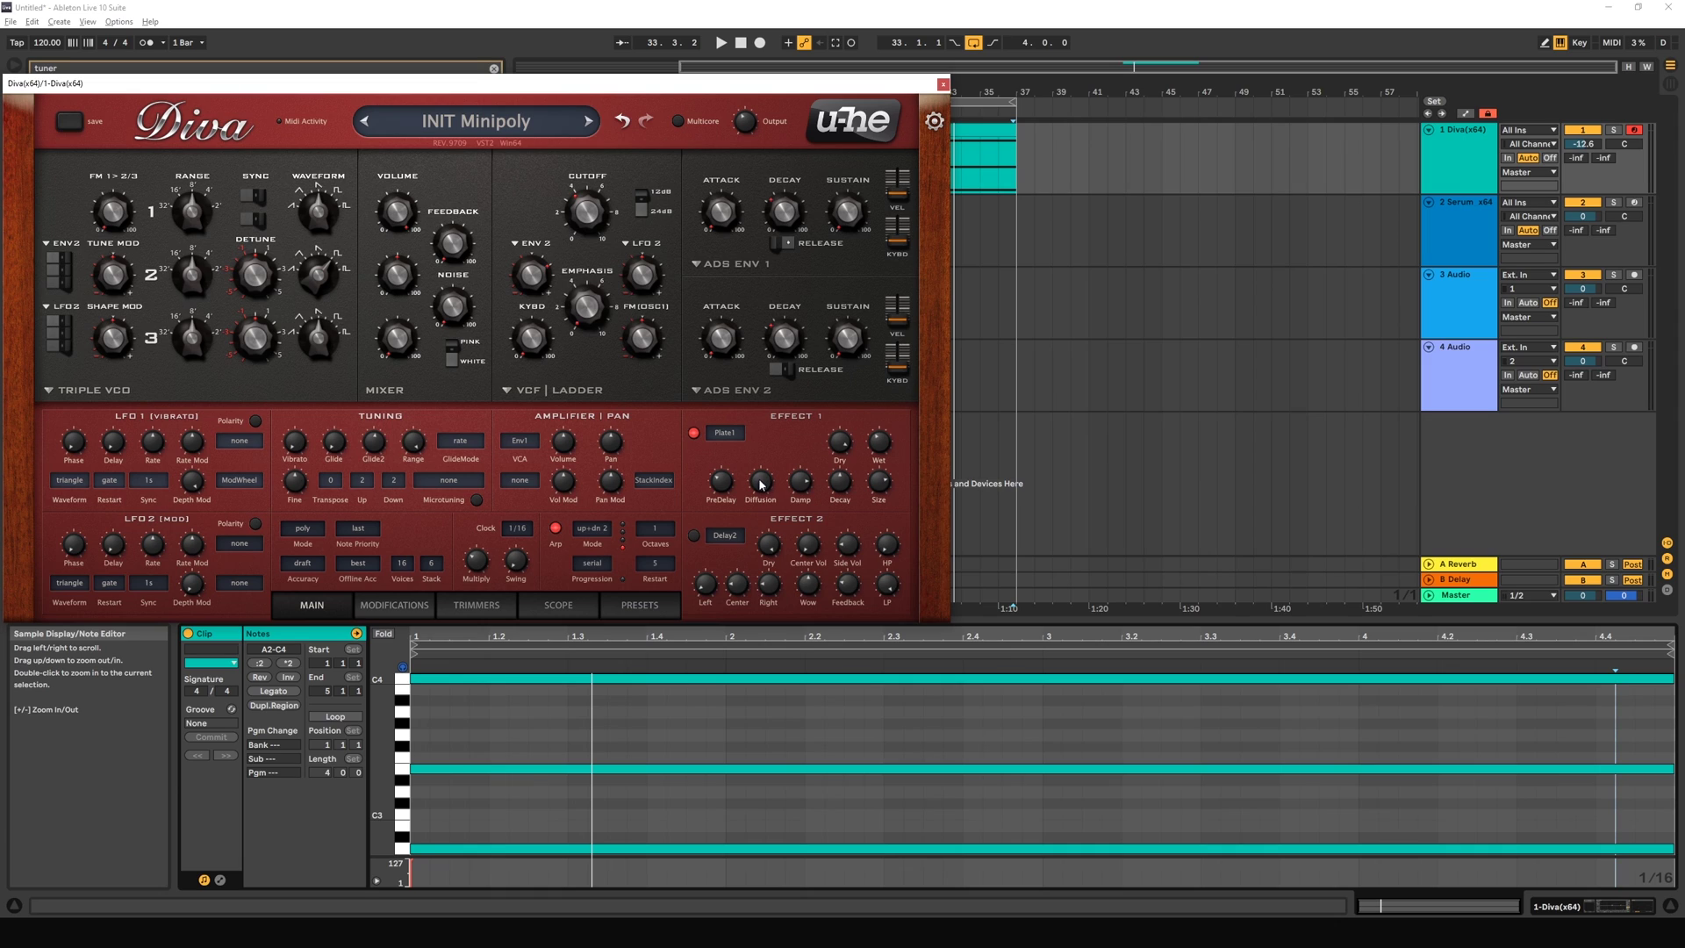
Step: Audition the plate reverb with its diffusion raised to 100.00 and then lowered
{"action": "mouse_move", "coordinate": [761, 488]}
{"action": "left_mouse_down"}
{"action": "mouse_move", "coordinate": [722, 637]}
{"action": "mouse_move", "coordinate": [745, 460]}
{"action": "left_mouse_up"}
{"action": "key", "text": "space"}
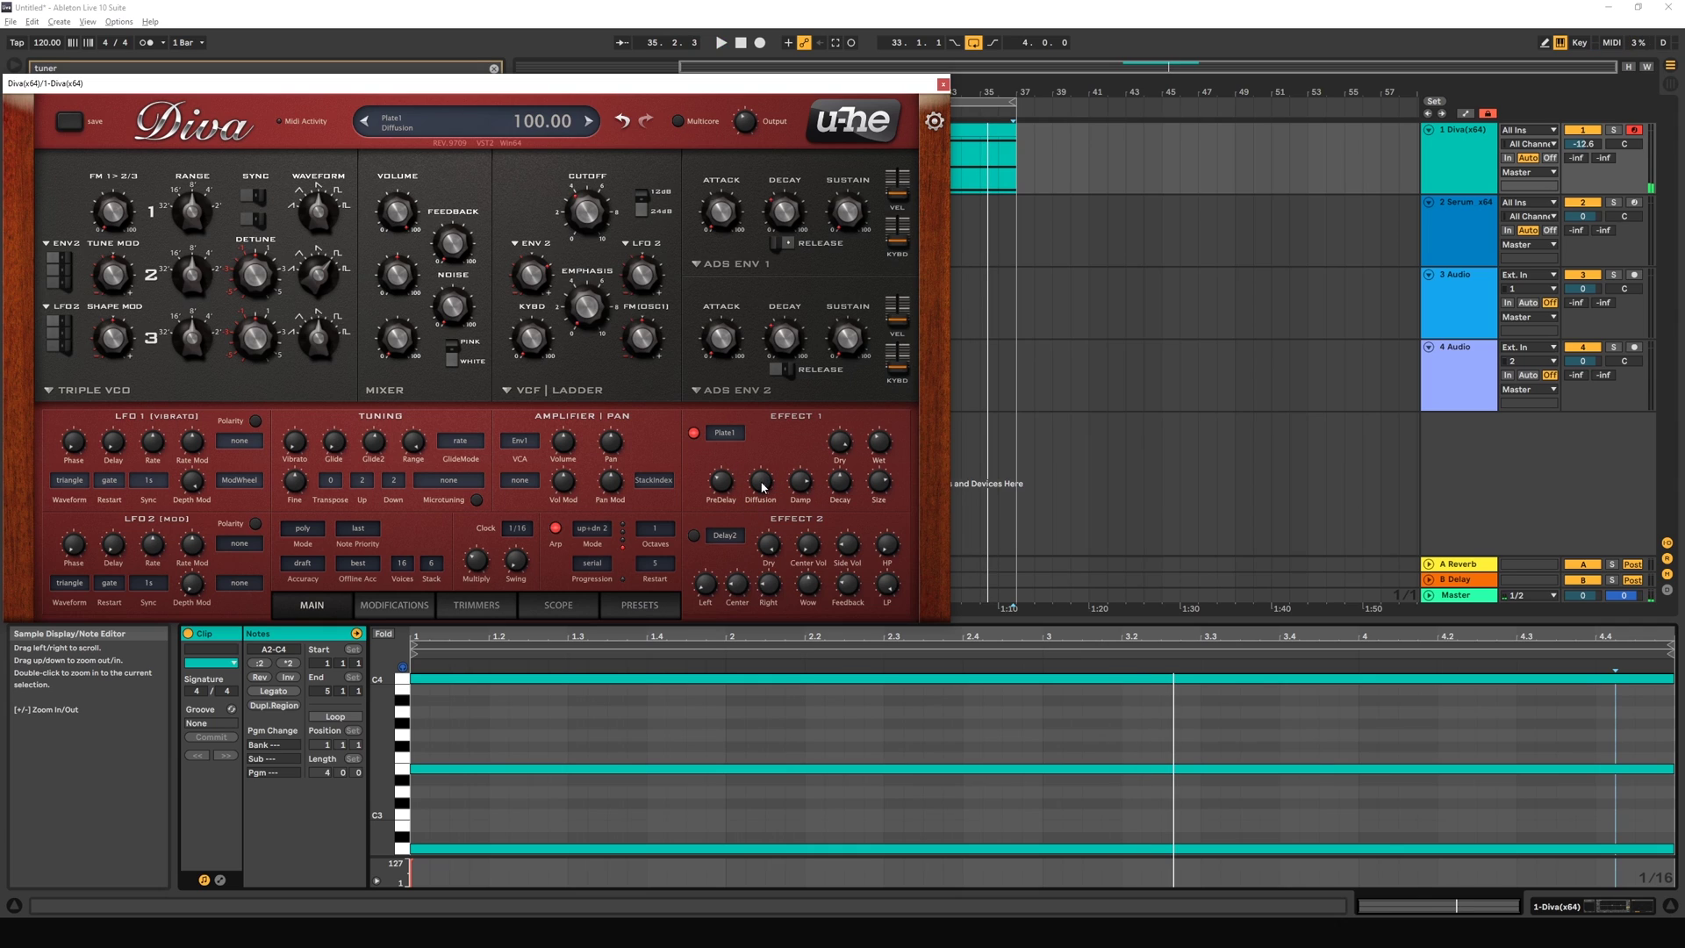
{"action": "key", "text": "space"}
{"action": "left_click_drag", "start_coordinate": [771, 493], "coordinate": [742, 606]}
{"action": "mouse_move", "coordinate": [800, 527]}
{"action": "left_mouse_down"}
{"action": "mouse_move", "coordinate": [800, 562]}
{"action": "mouse_move", "coordinate": [806, 470]}
{"action": "mouse_move", "coordinate": [808, 494]}
{"action": "left_mouse_up"}
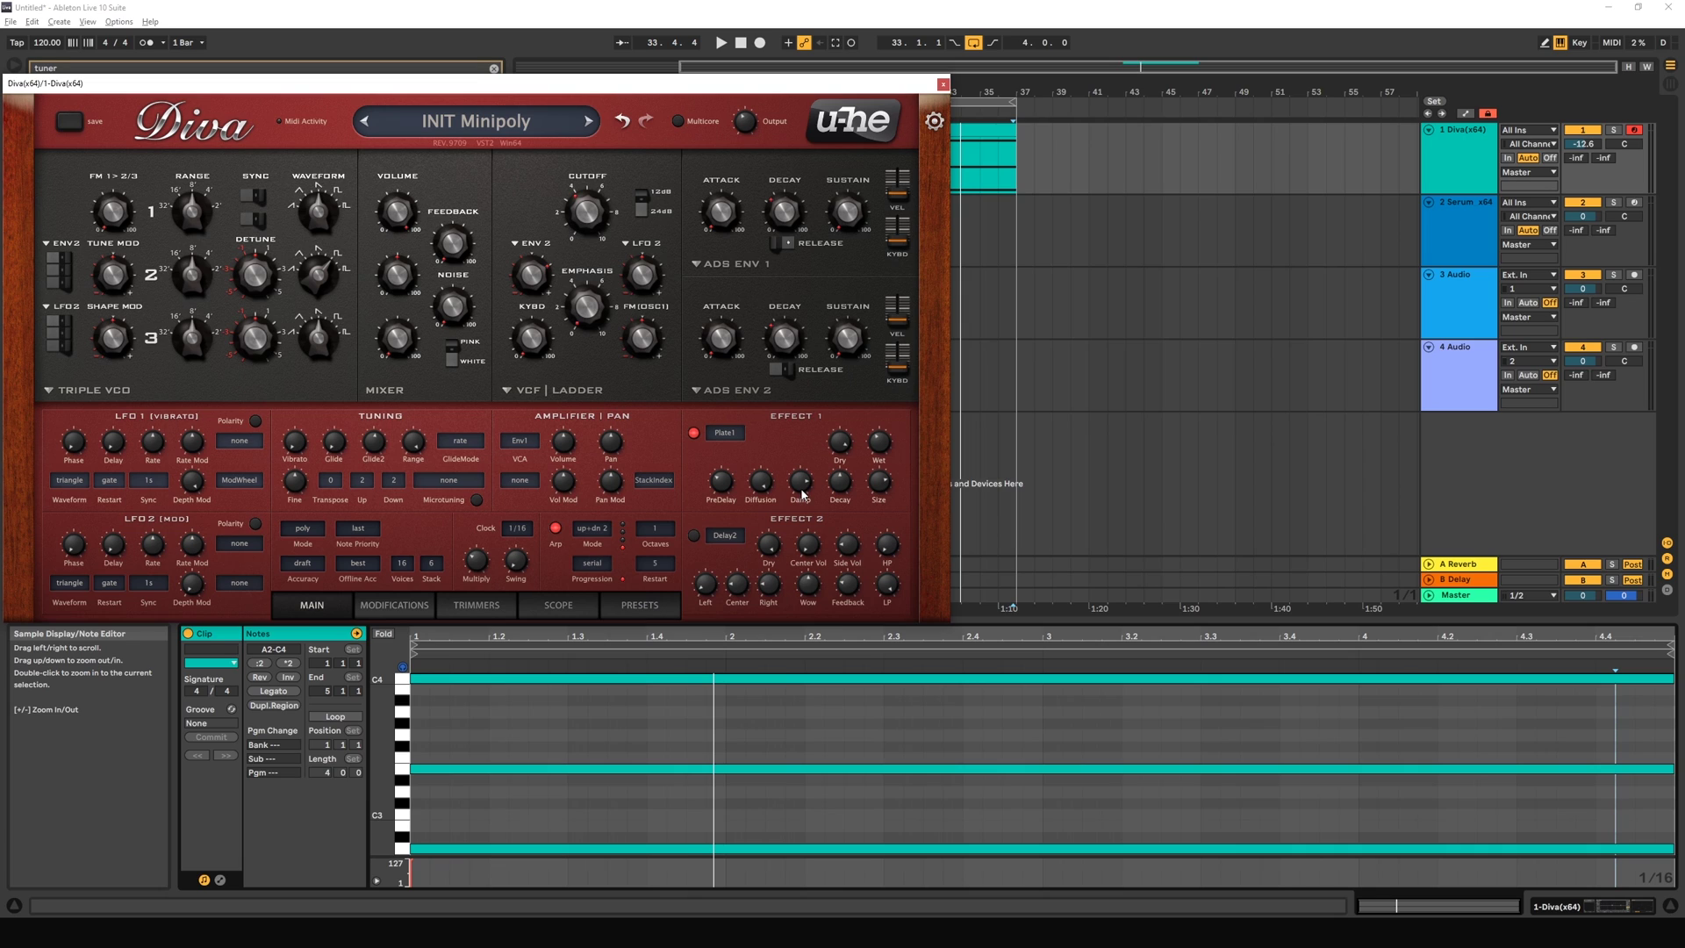
Step: Audition the held chord while changing the plate reverb's damping
{"action": "key", "text": "space"}
{"action": "left_click_drag", "start_coordinate": [801, 493], "coordinate": [790, 444]}
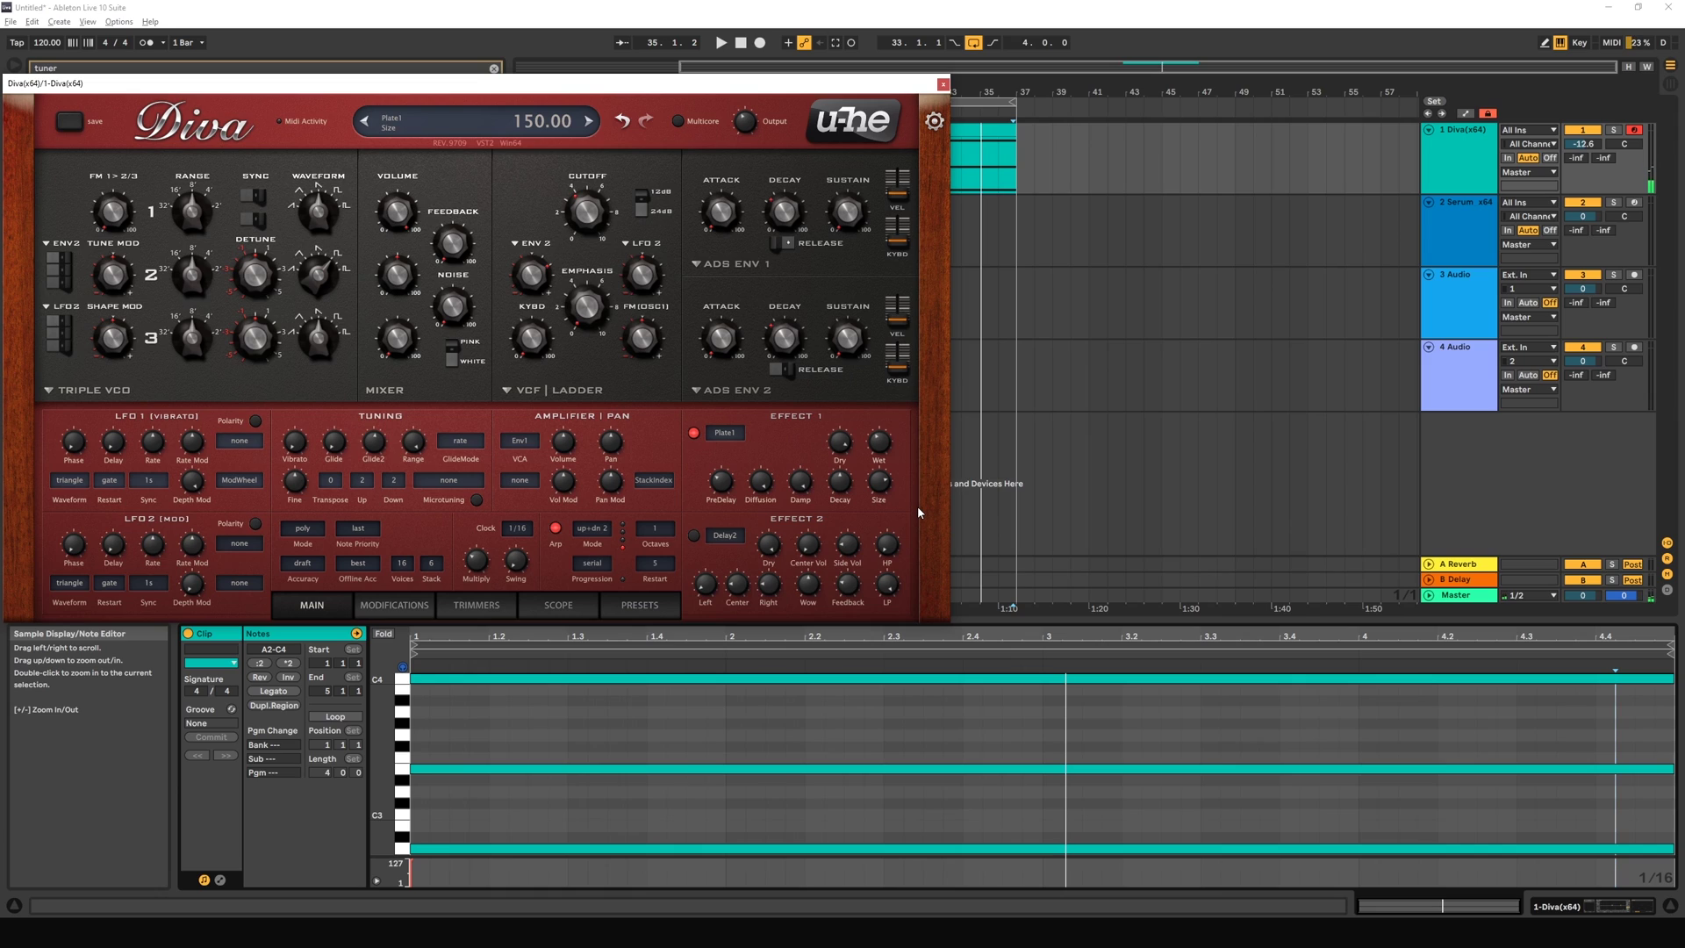
{"action": "mouse_move", "coordinate": [807, 488]}
Step: Audition the plate reverb with its decay raised to 100.00 and then lowered
{"action": "scroll", "coordinate": [840, 483], "scroll_direction": "up", "scroll_amount": 5}
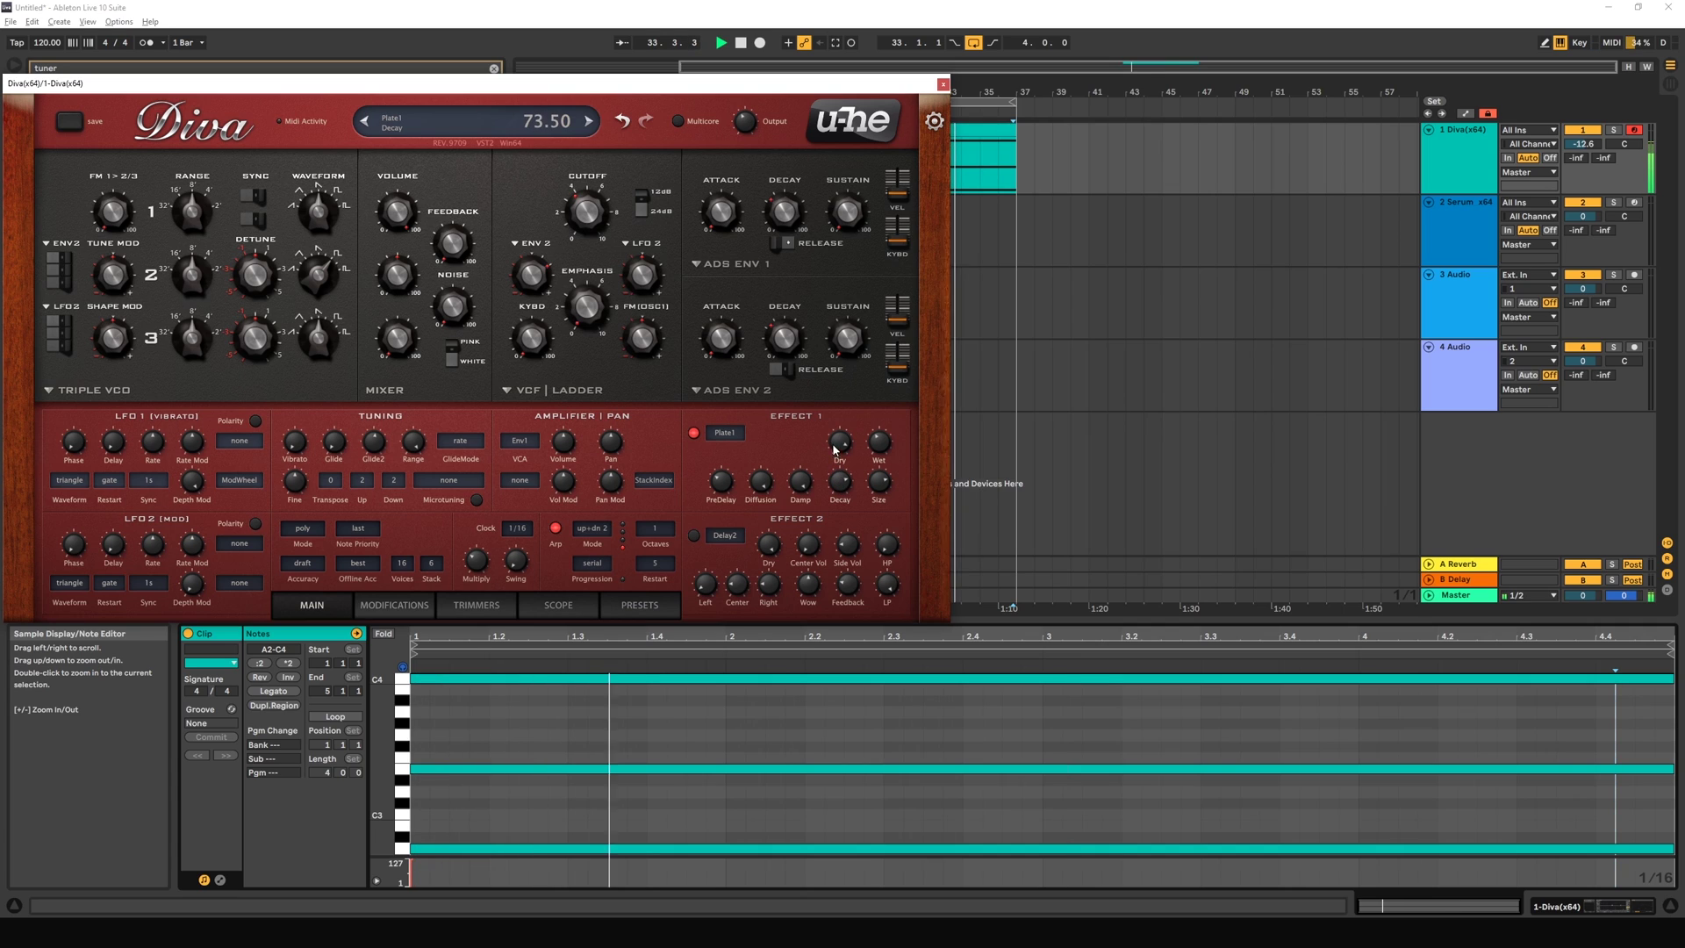
{"action": "scroll", "coordinate": [838, 474], "scroll_direction": "up", "scroll_amount": 5}
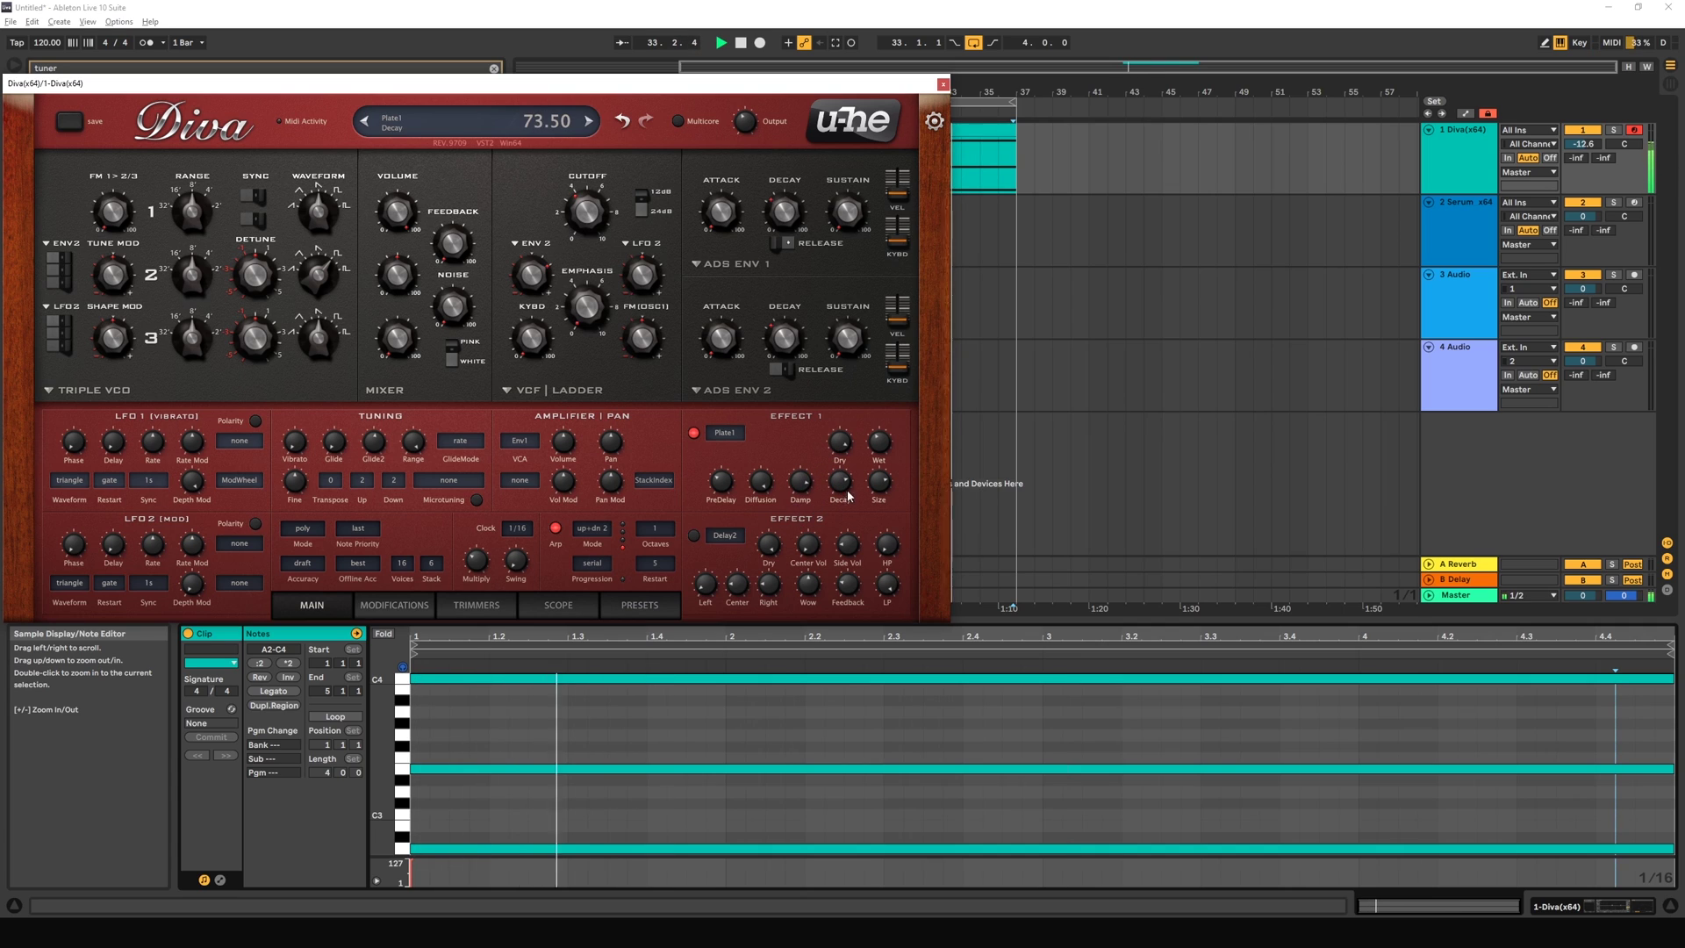
{"action": "scroll", "coordinate": [838, 474], "scroll_direction": "up", "scroll_amount": 8}
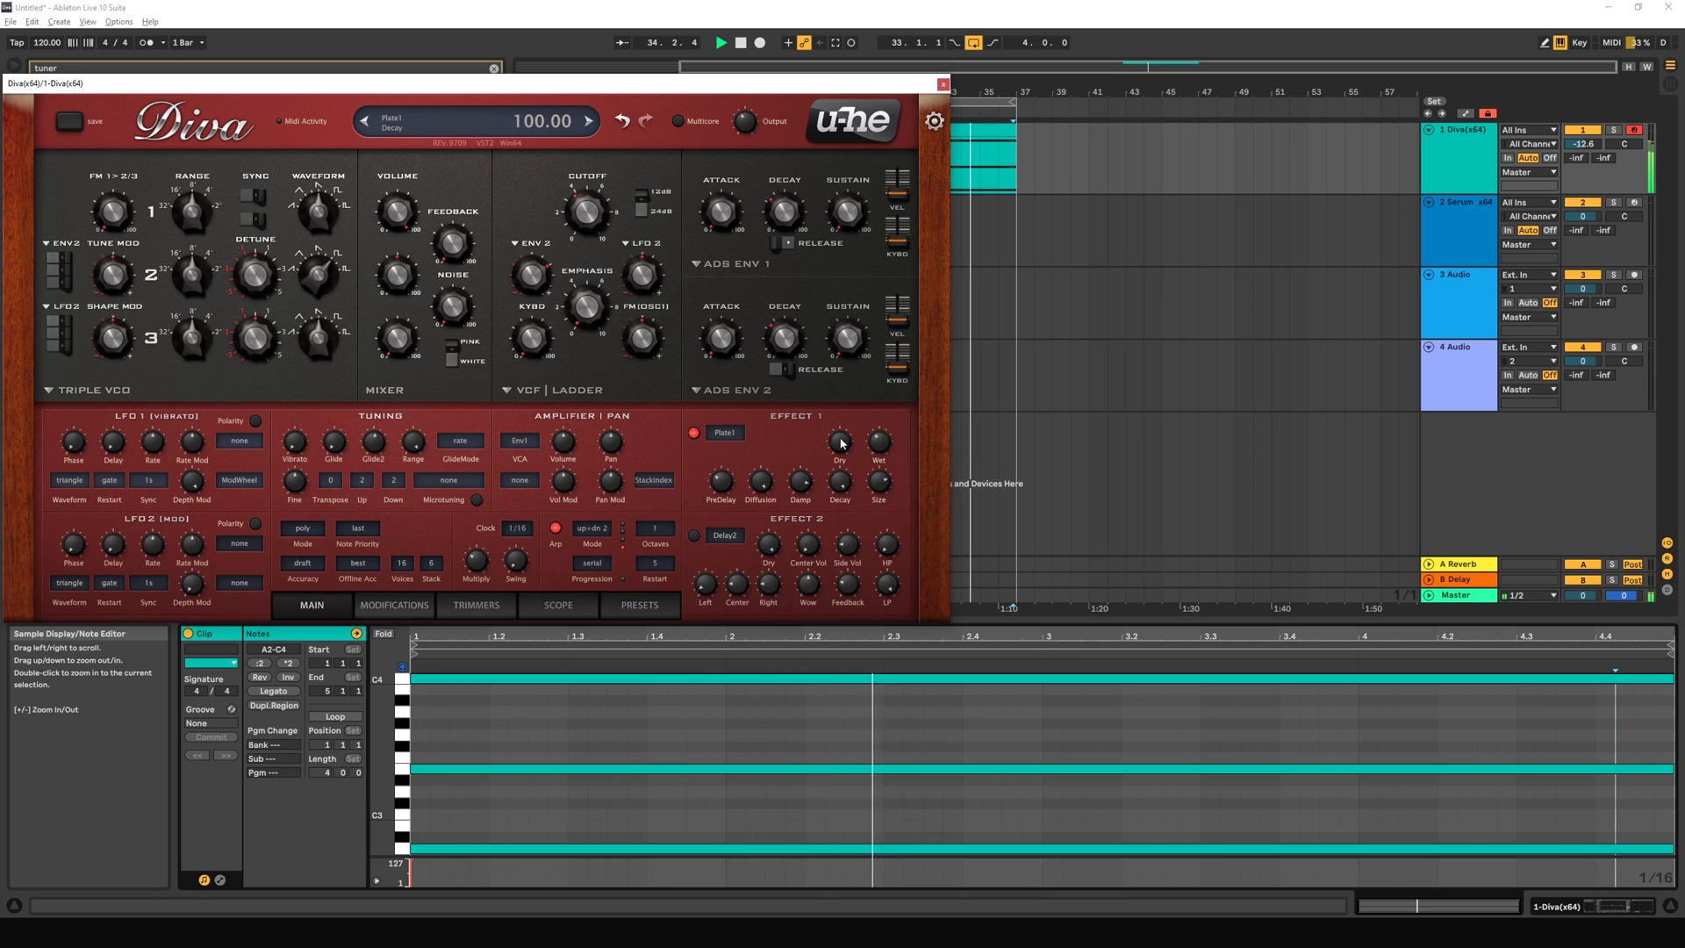
{"action": "scroll", "coordinate": [840, 481], "scroll_direction": "down", "scroll_amount": 14}
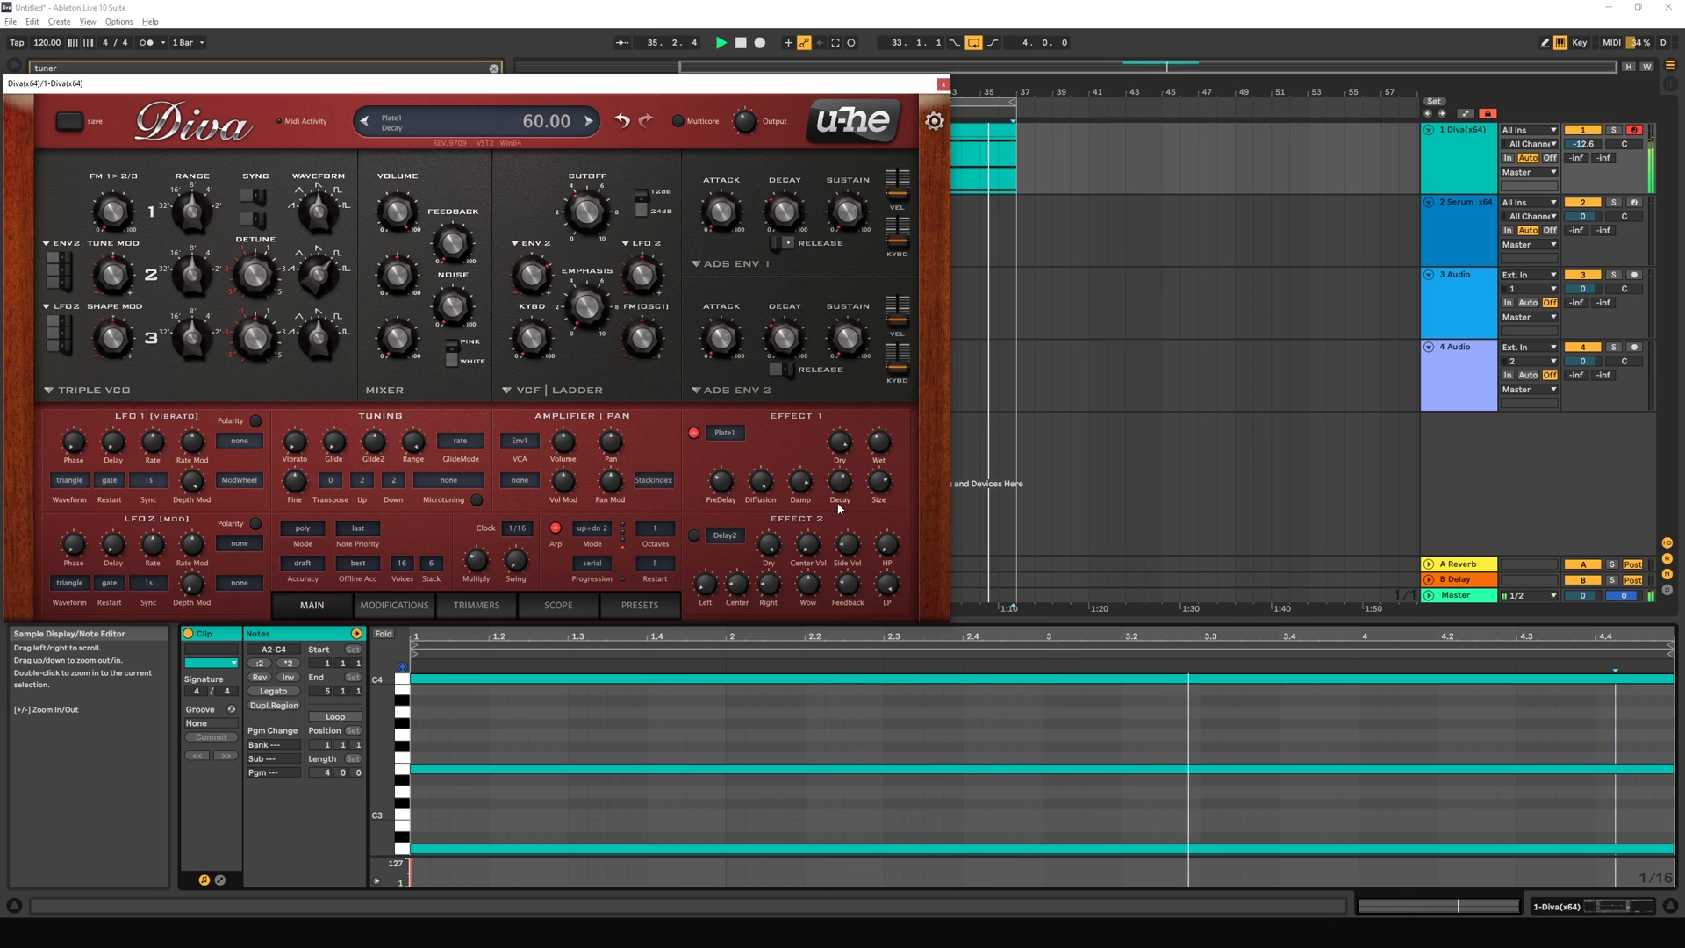
{"action": "key", "text": "space"}
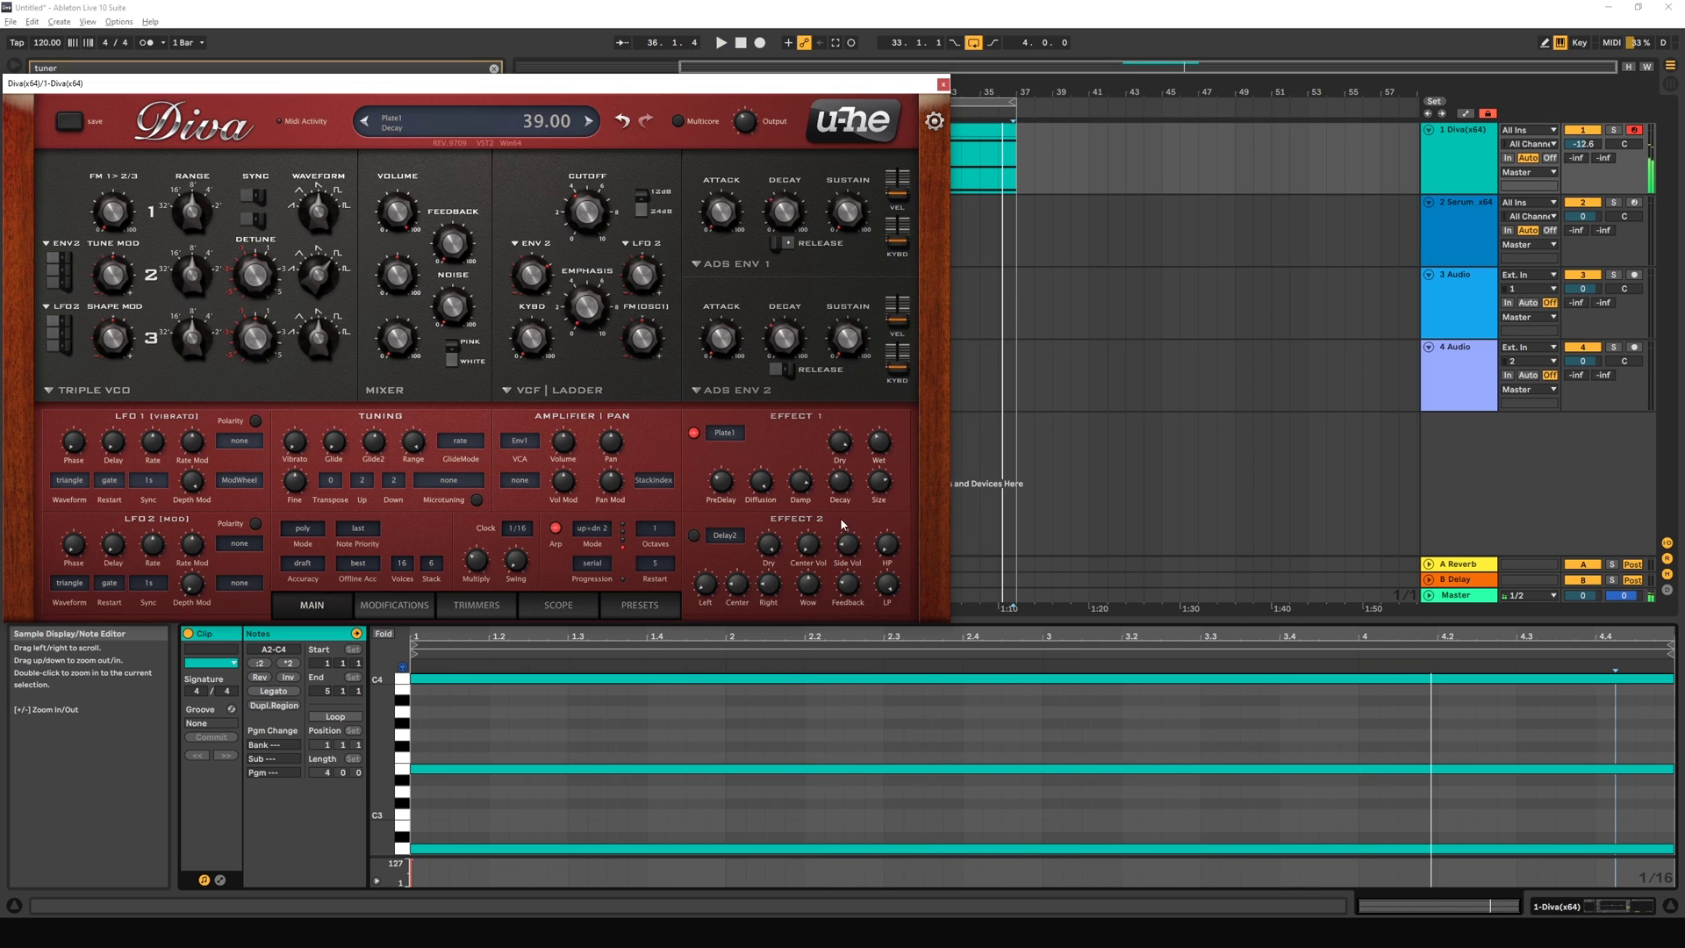
{"action": "scroll", "coordinate": [881, 489], "scroll_direction": "down", "scroll_amount": 13}
Step: Audition the plate reverb with its size at 200.00, reduce it to about 11.00, and raise it again
{"action": "key", "text": "space"}
{"action": "scroll", "coordinate": [880, 489], "scroll_direction": "up", "scroll_amount": 10}
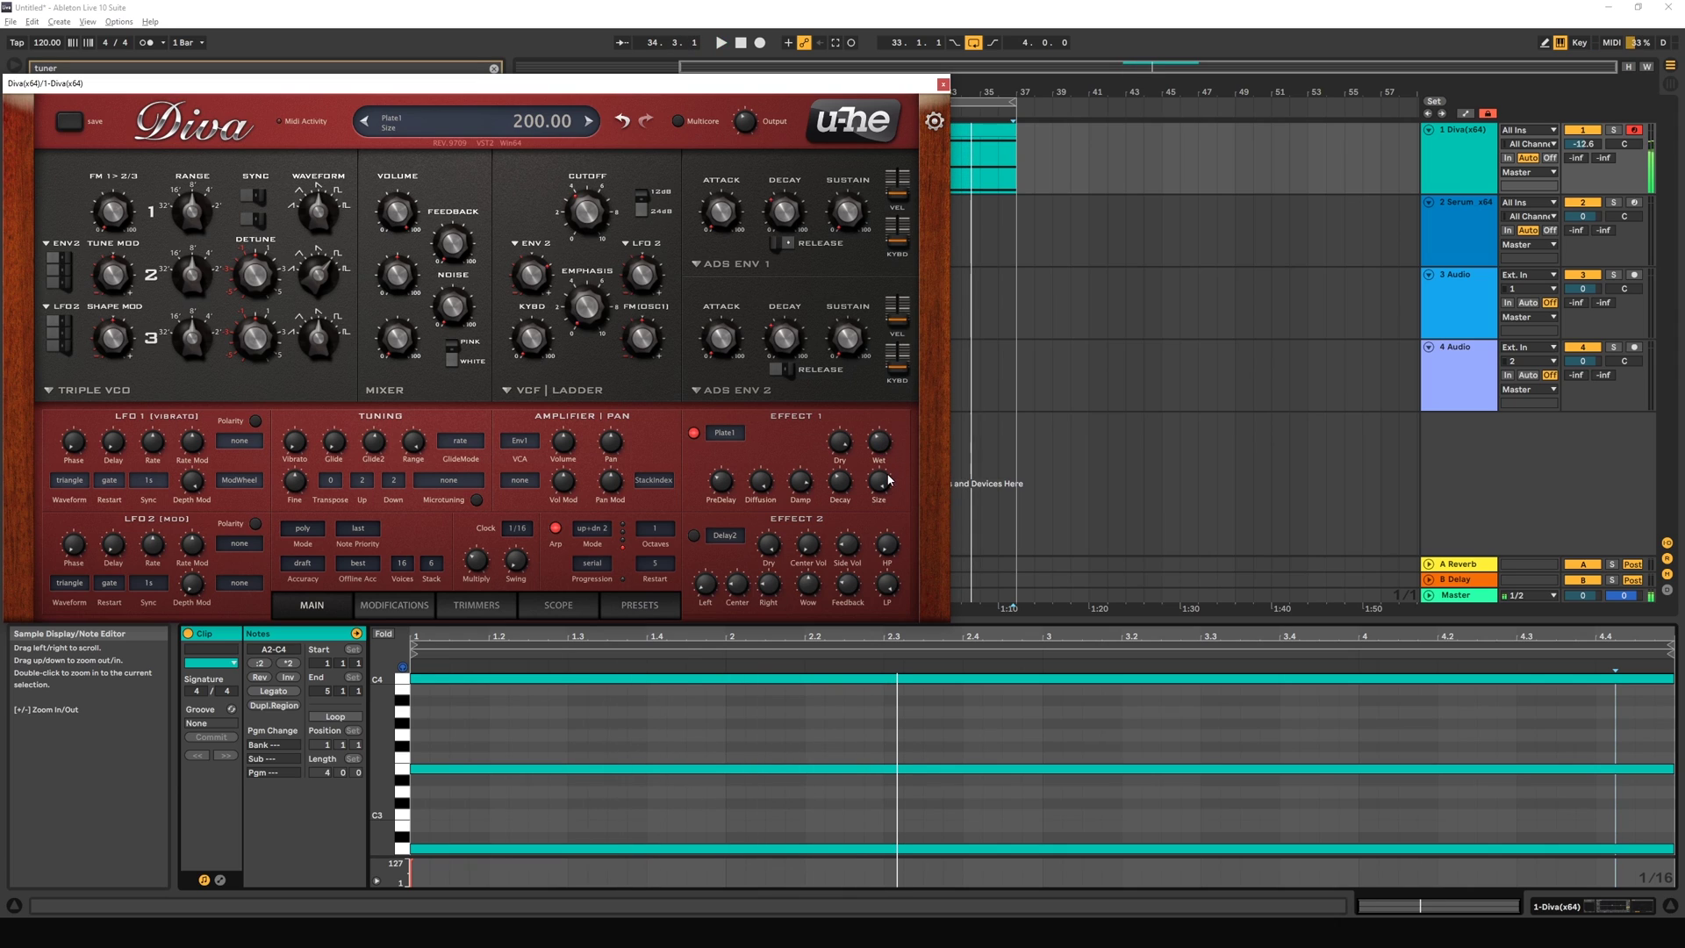
{"action": "left_click_drag", "start_coordinate": [880, 482], "coordinate": [857, 607]}
{"action": "scroll", "coordinate": [879, 484], "scroll_direction": "up", "scroll_amount": 1}
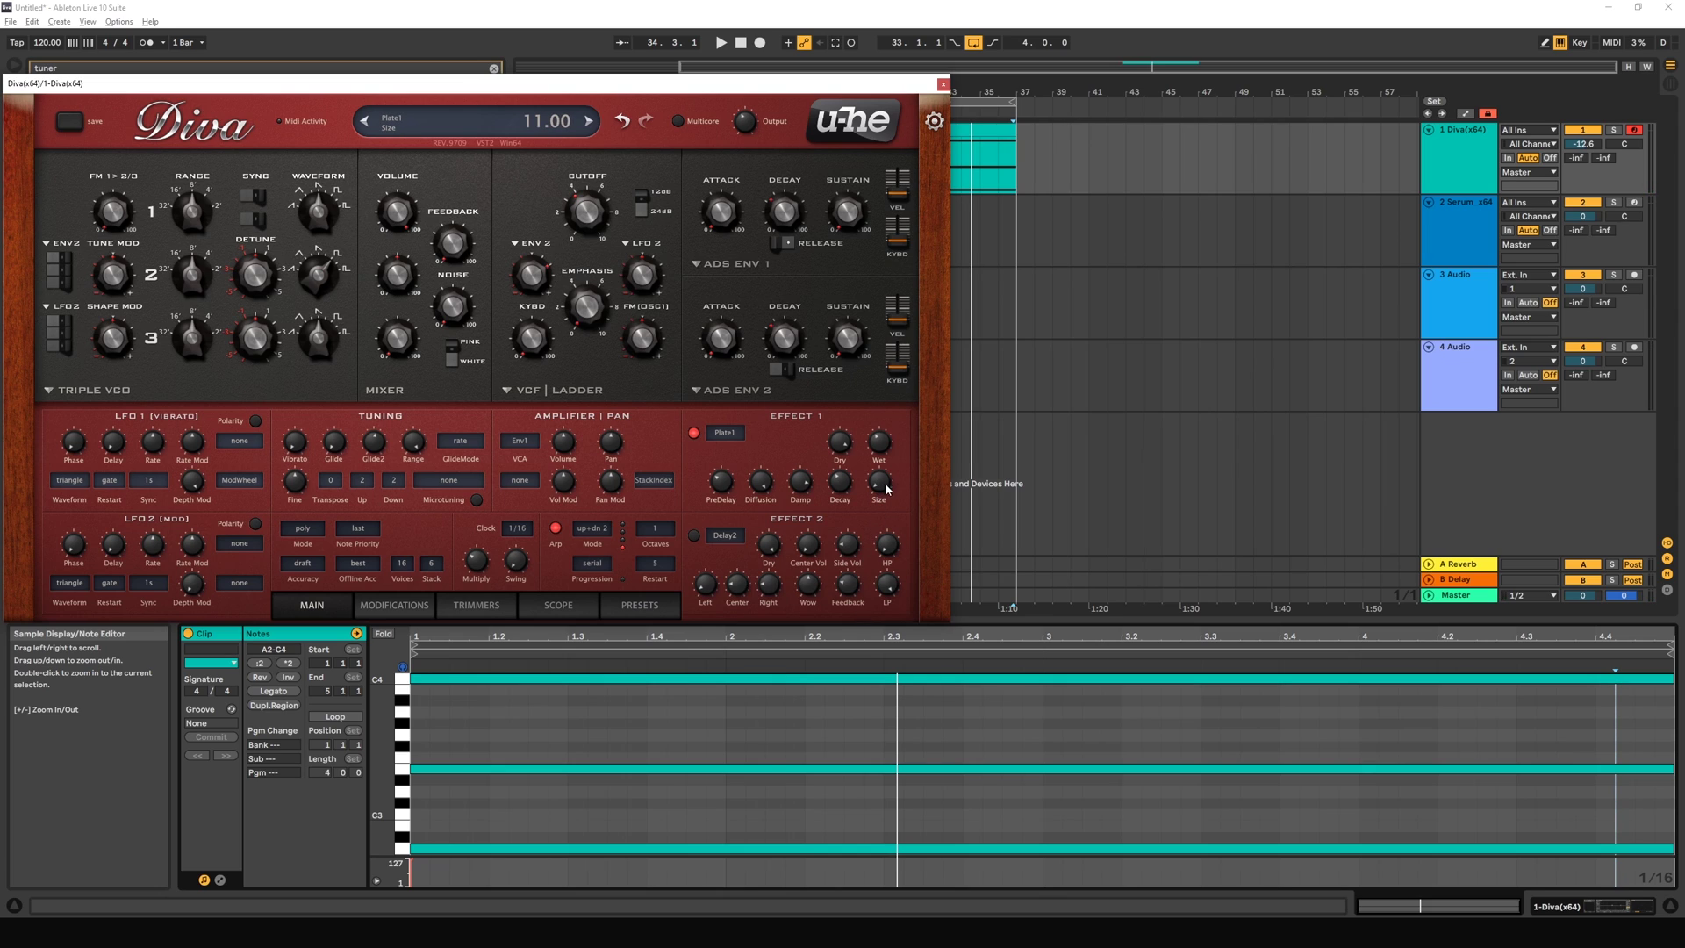
{"action": "scroll", "coordinate": [880, 481], "scroll_direction": "up", "scroll_amount": 3}
{"action": "left_click_drag", "start_coordinate": [878, 473], "coordinate": [904, 461]}
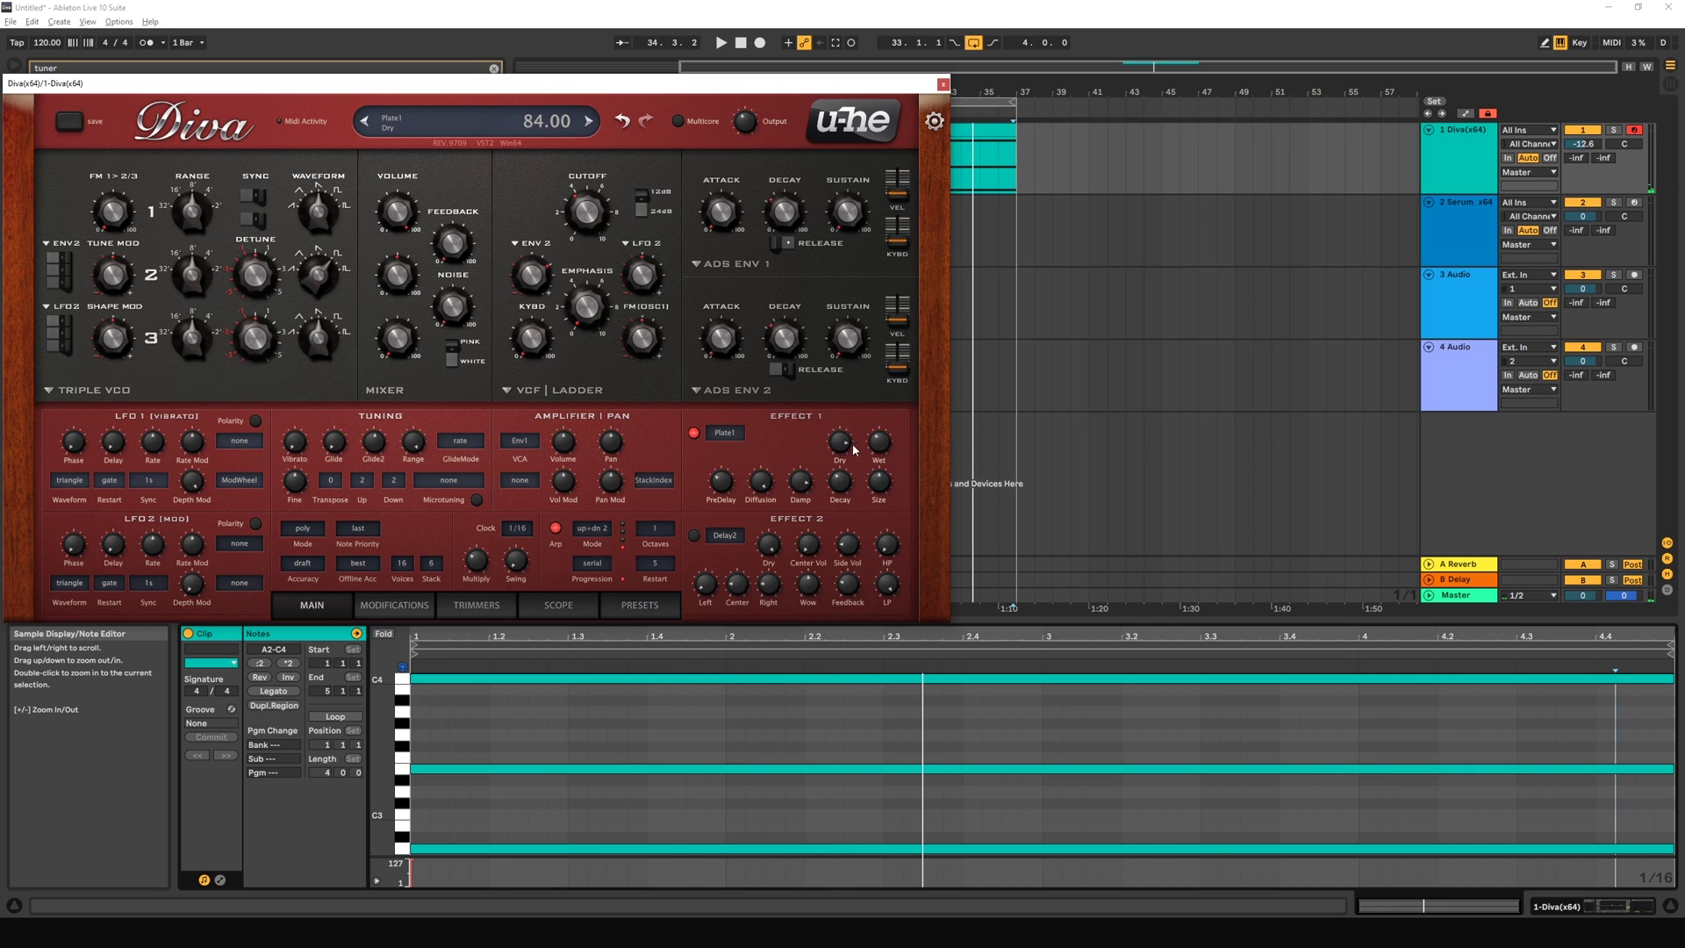
Step: Try different dry and wet levels for the plate reverb on the held chord, including a dry level of 53.00
{"action": "mouse_move", "coordinate": [843, 442]}
{"action": "left_mouse_down"}
{"action": "mouse_move", "coordinate": [840, 472]}
{"action": "mouse_move", "coordinate": [841, 449]}
{"action": "mouse_move", "coordinate": [879, 424]}
{"action": "mouse_move", "coordinate": [838, 445]}
{"action": "mouse_move", "coordinate": [865, 455]}
{"action": "left_mouse_up"}
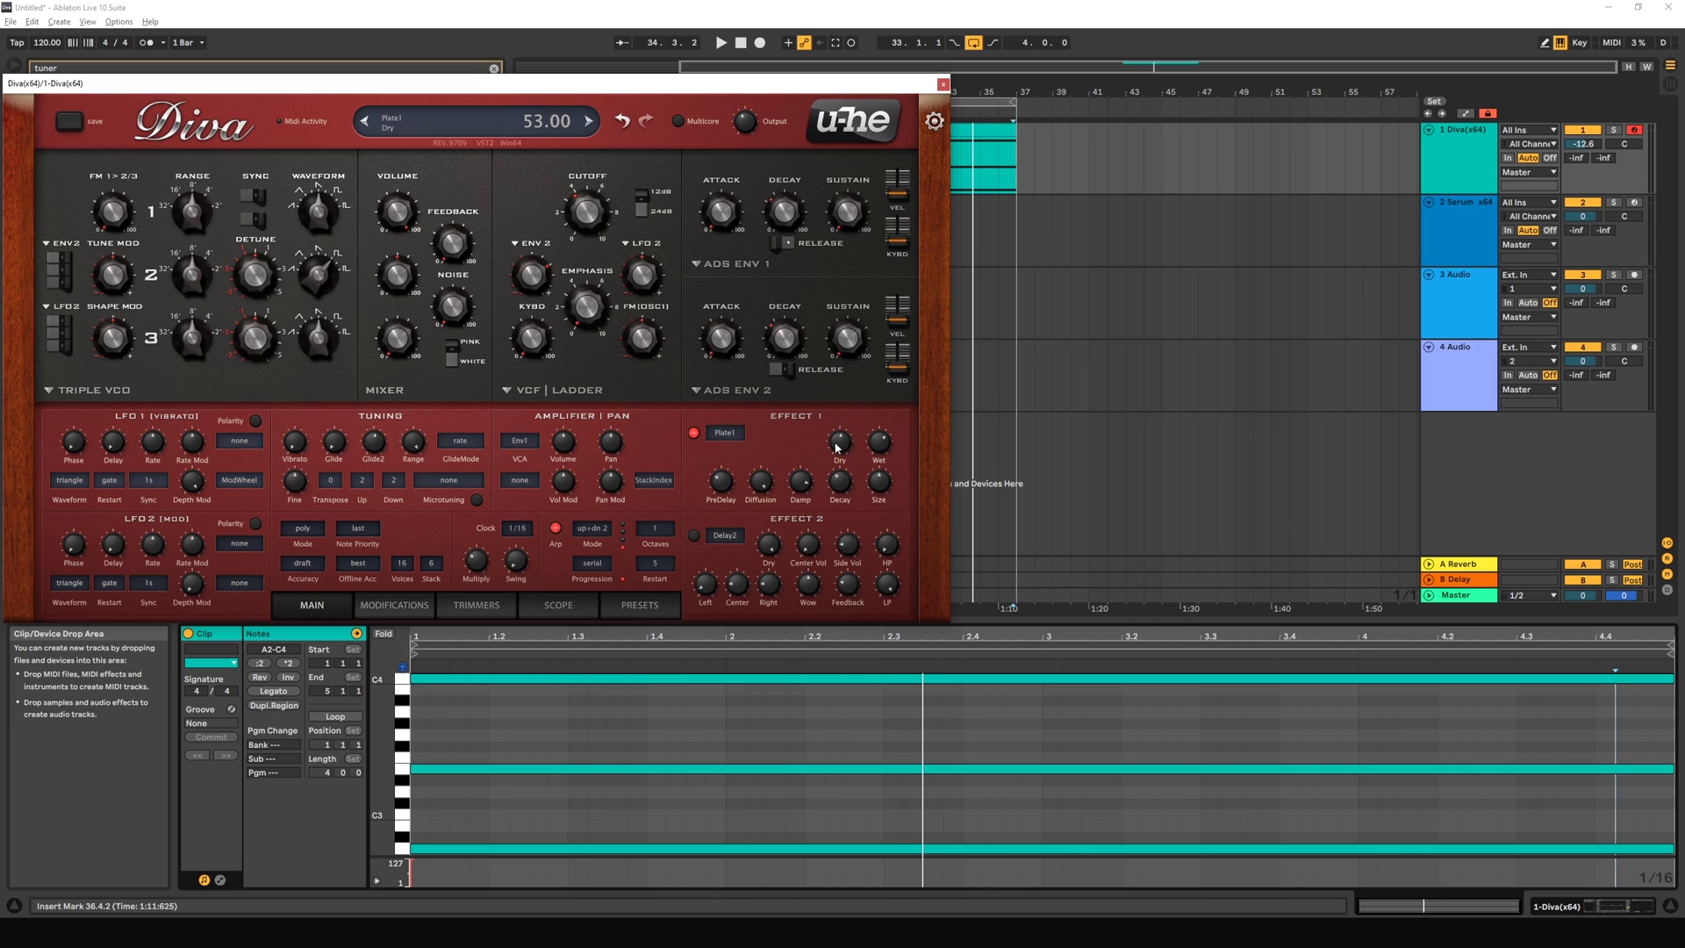
{"action": "key", "text": "space"}
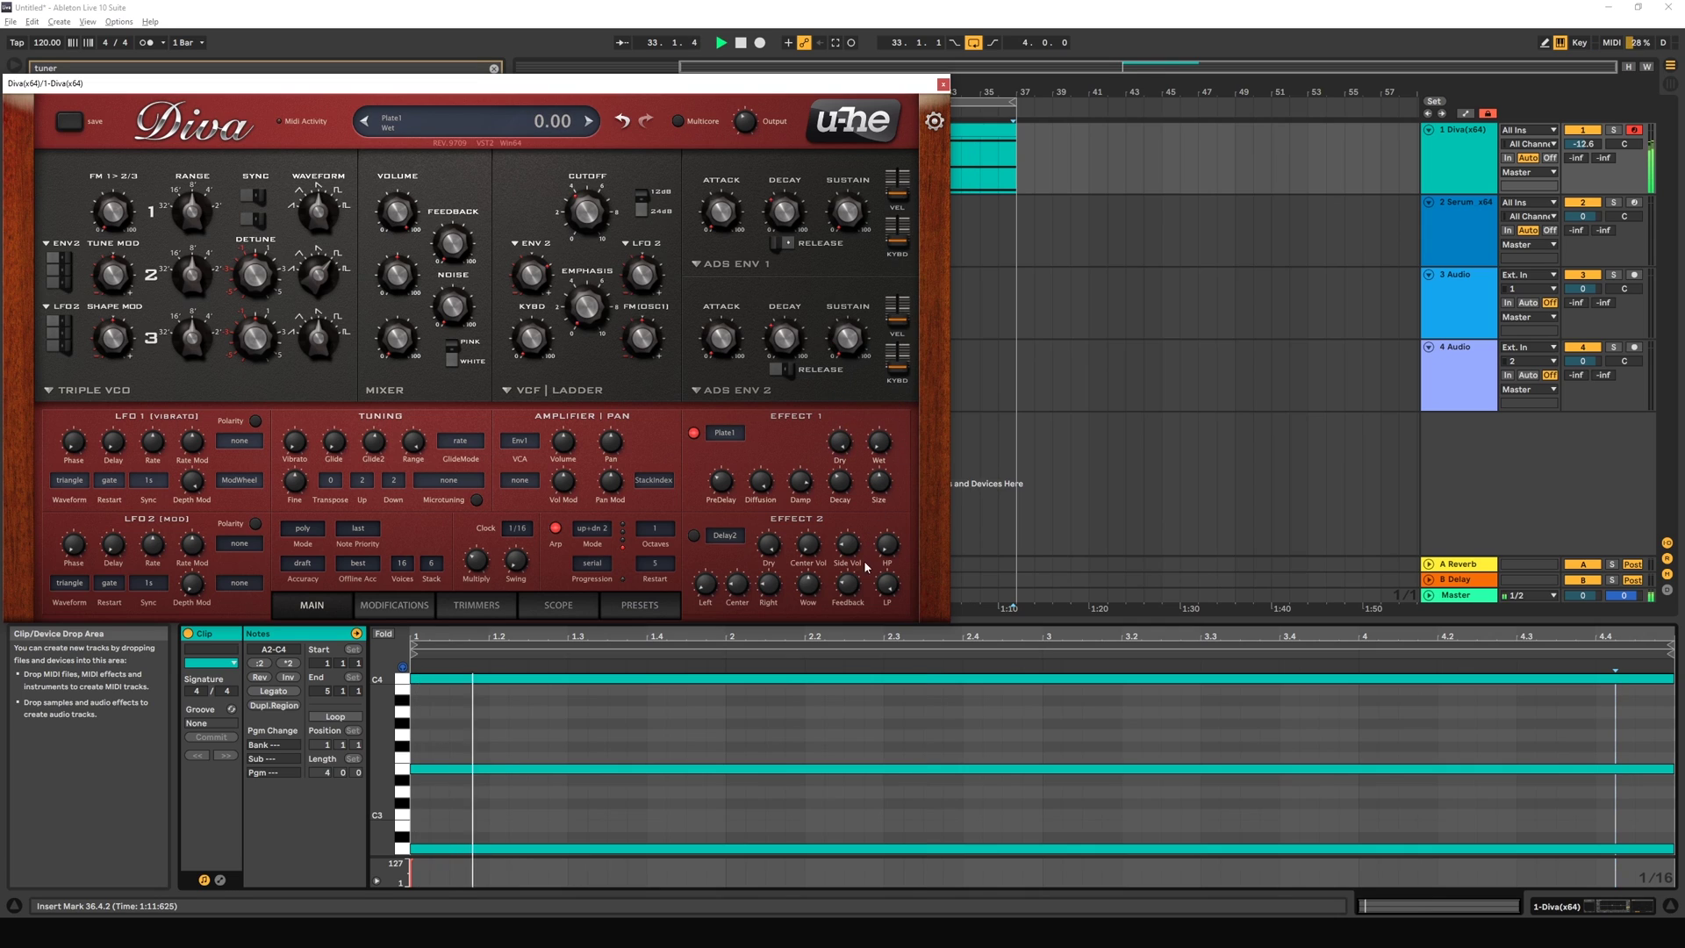
{"action": "left_click_drag", "start_coordinate": [879, 444], "coordinate": [874, 406]}
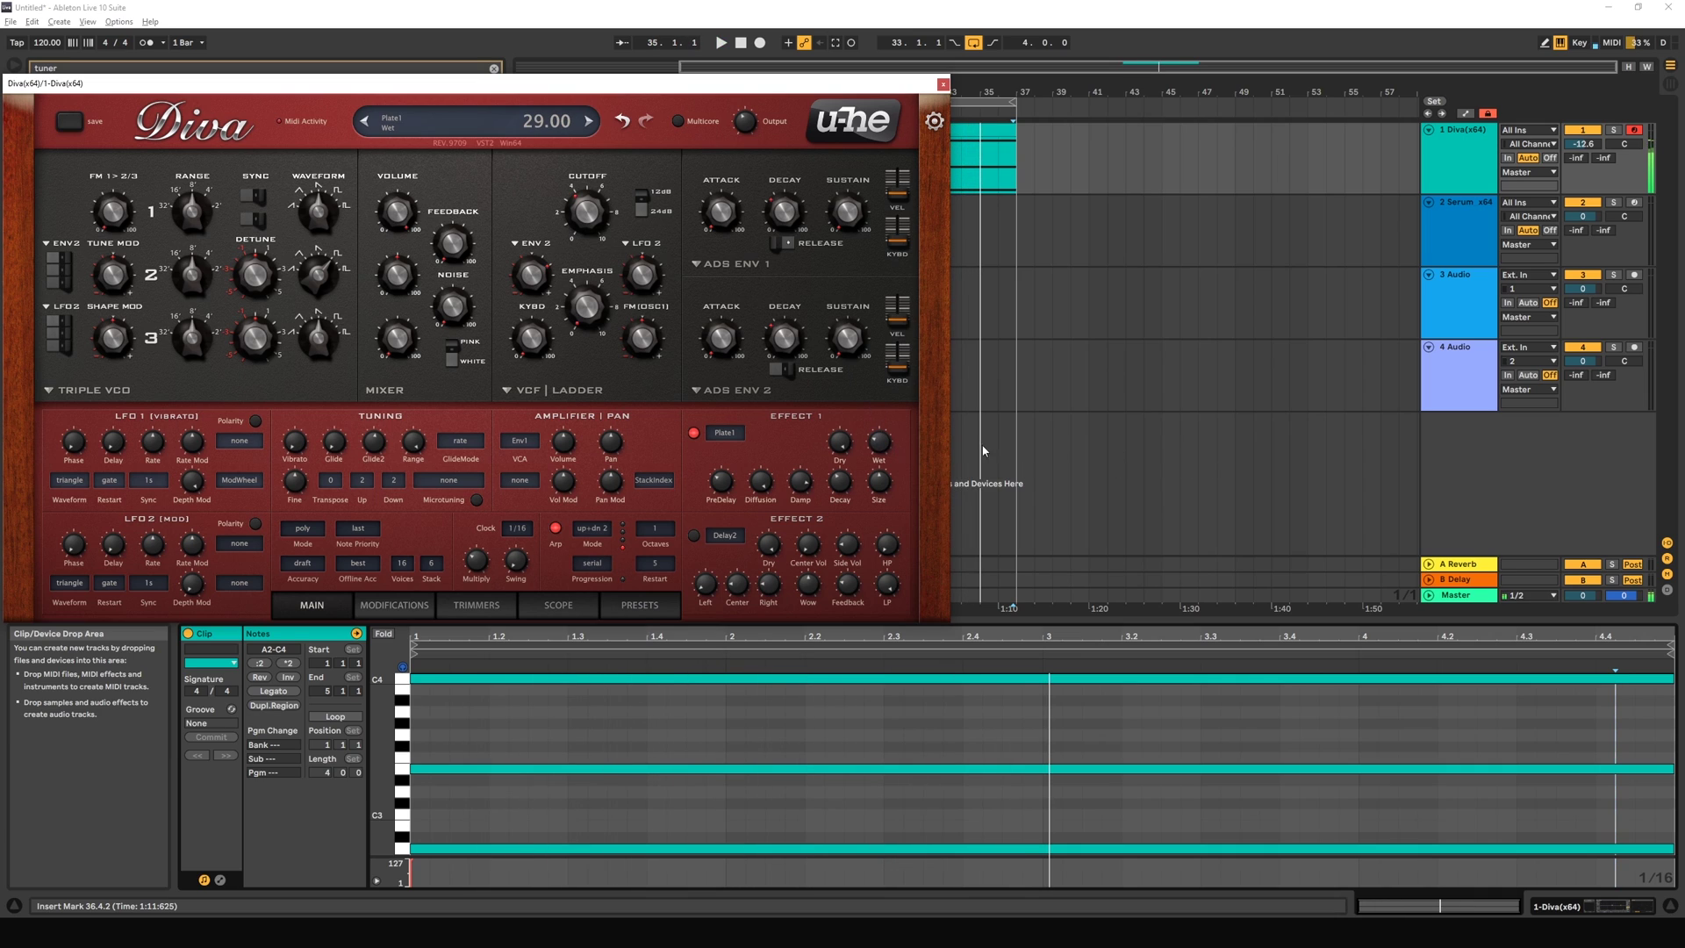
{"action": "left_click_drag", "start_coordinate": [840, 443], "coordinate": [802, 449]}
Step: Switch the Effect 1 module to Delay1 and audition changes to its left and center delay times
{"action": "left_click", "coordinate": [742, 436]}
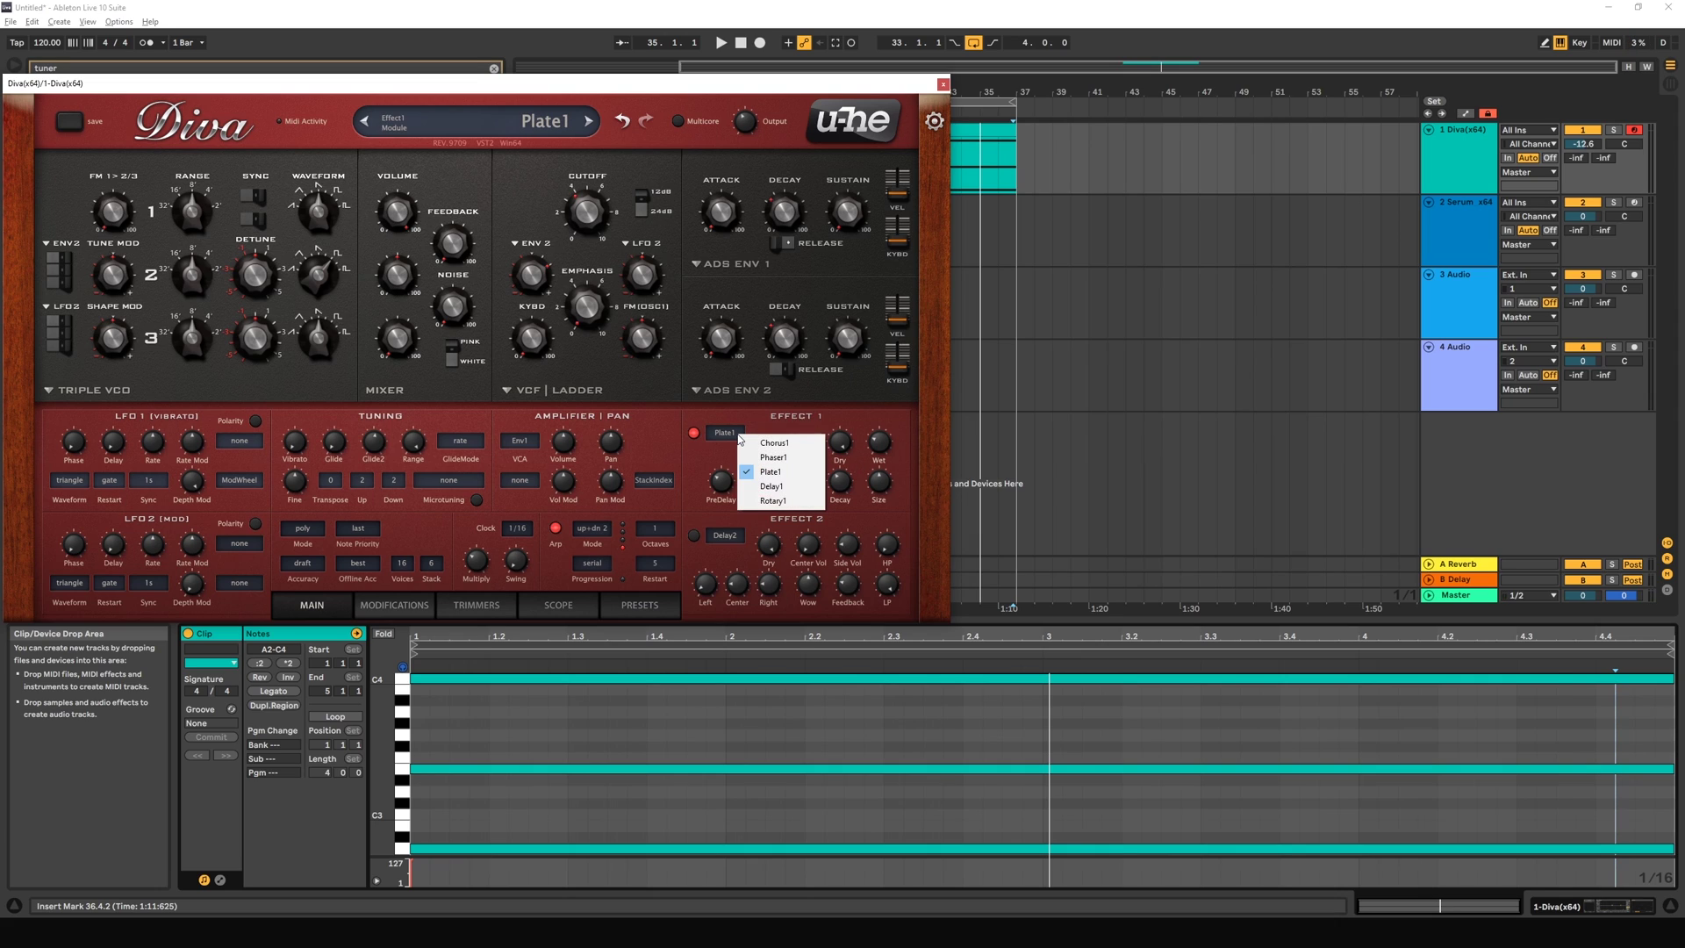
{"action": "left_click", "coordinate": [797, 494]}
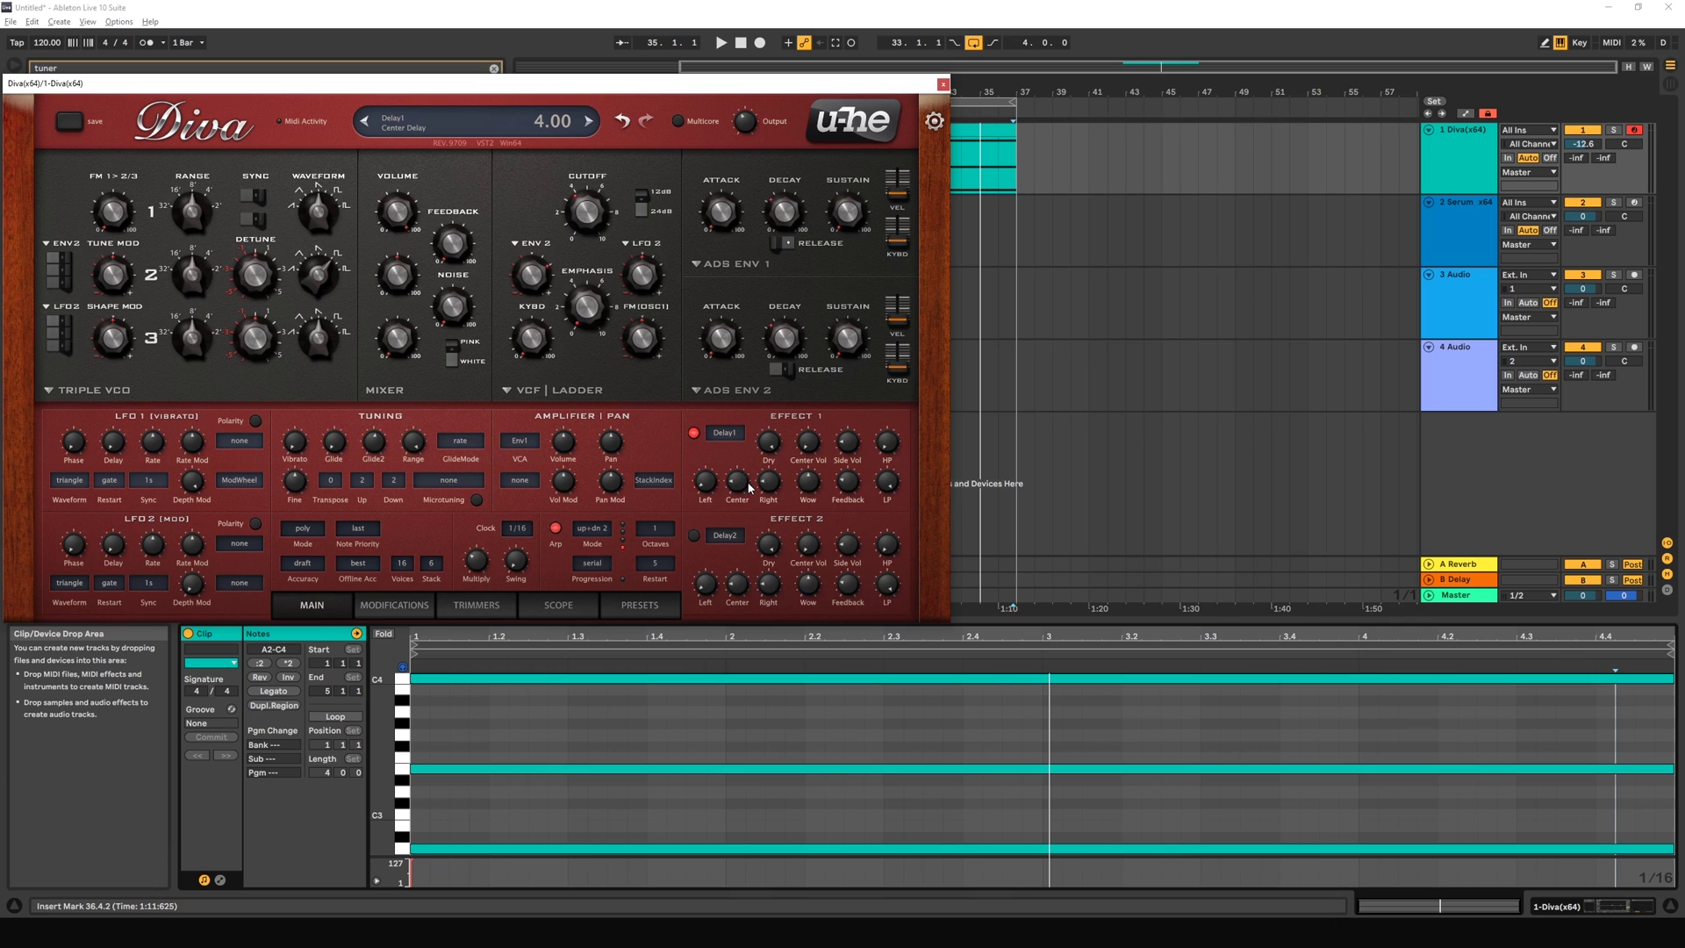
{"action": "key", "text": "space"}
{"action": "left_click_drag", "start_coordinate": [705, 479], "coordinate": [740, 478]}
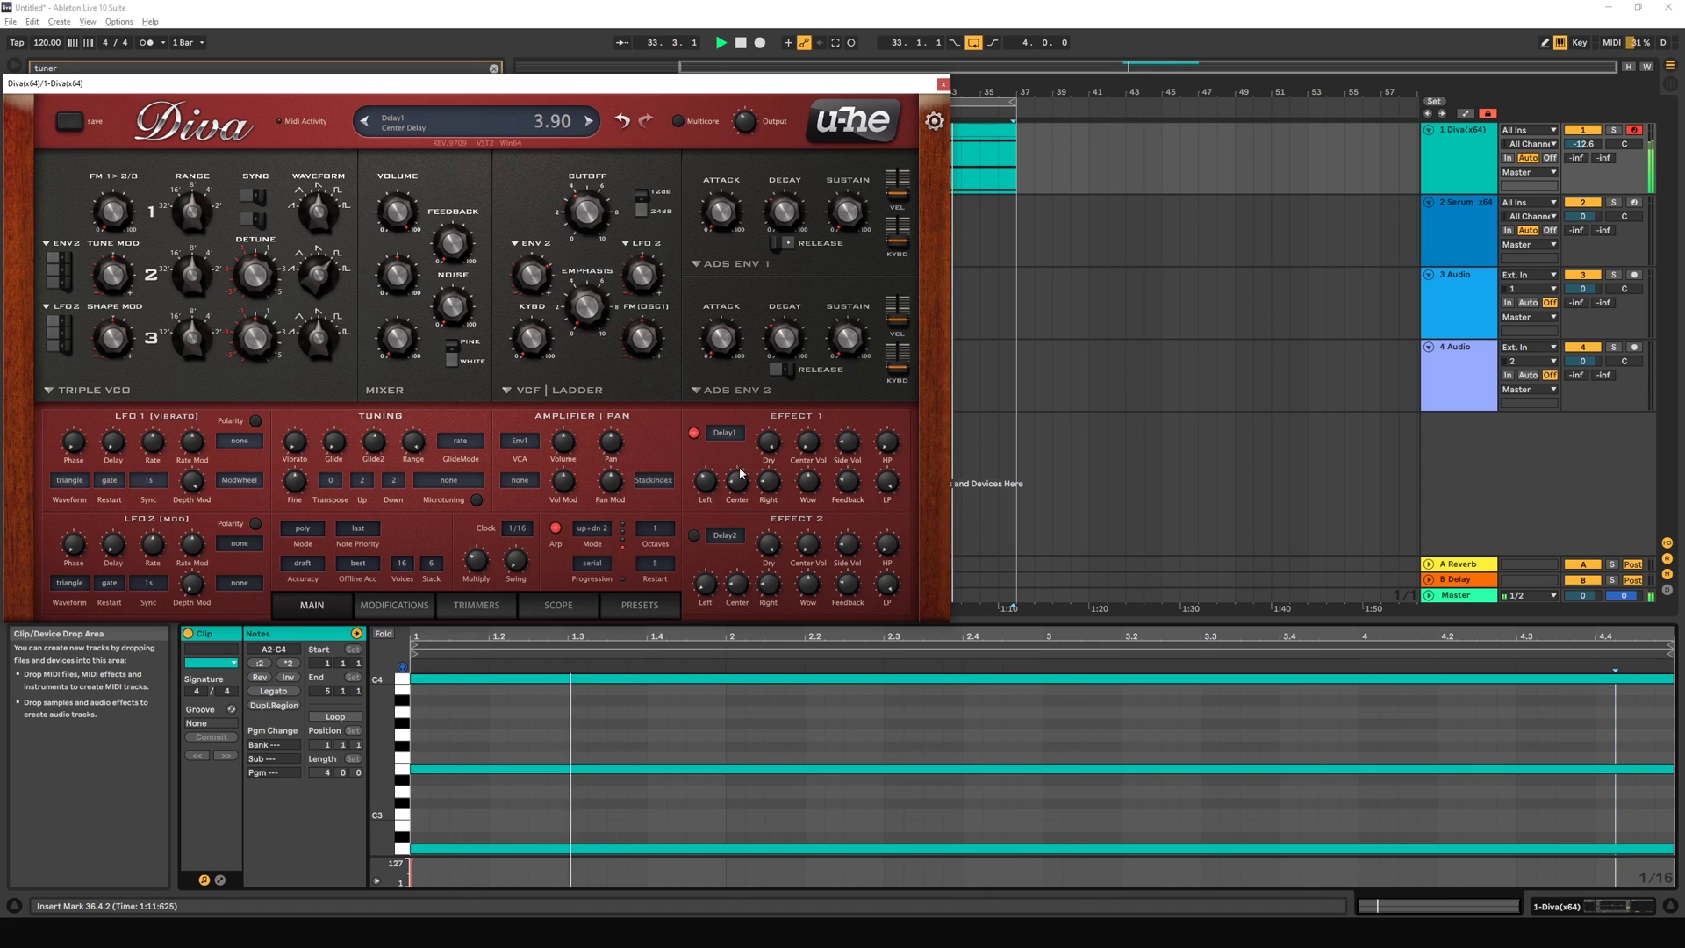
{"action": "scroll", "coordinate": [737, 481], "scroll_direction": "up", "scroll_amount": 10}
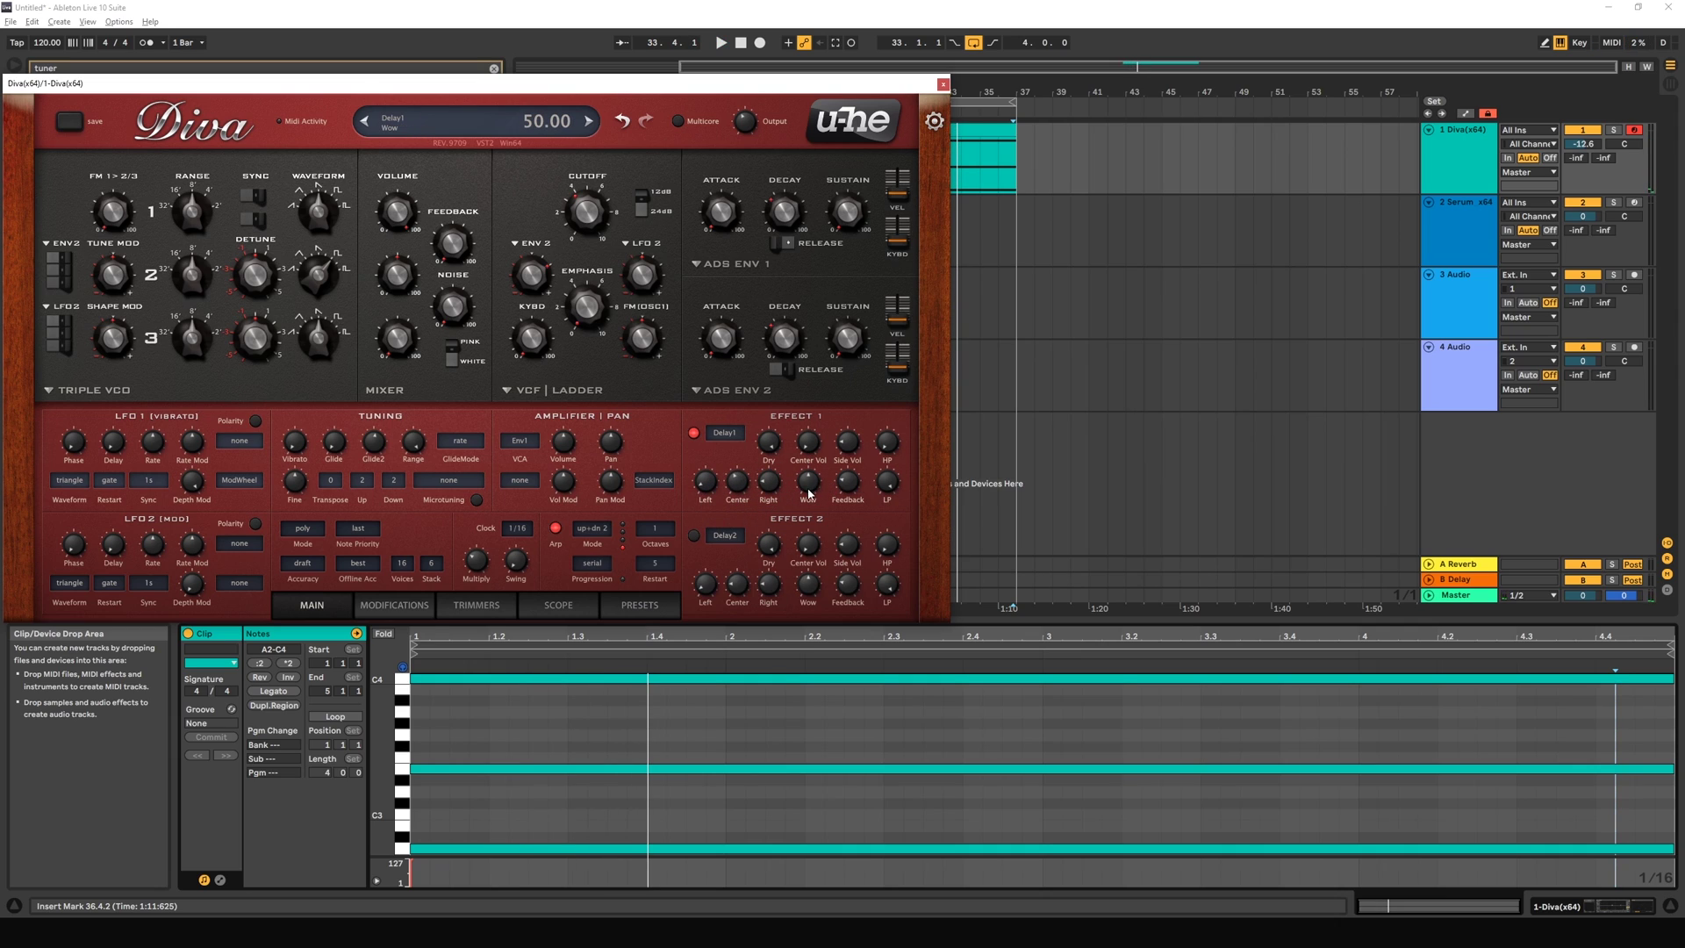
Step: Try different wow amounts on Delay1 while the held chord plays
{"action": "left_click_drag", "start_coordinate": [812, 479], "coordinate": [809, 493]}
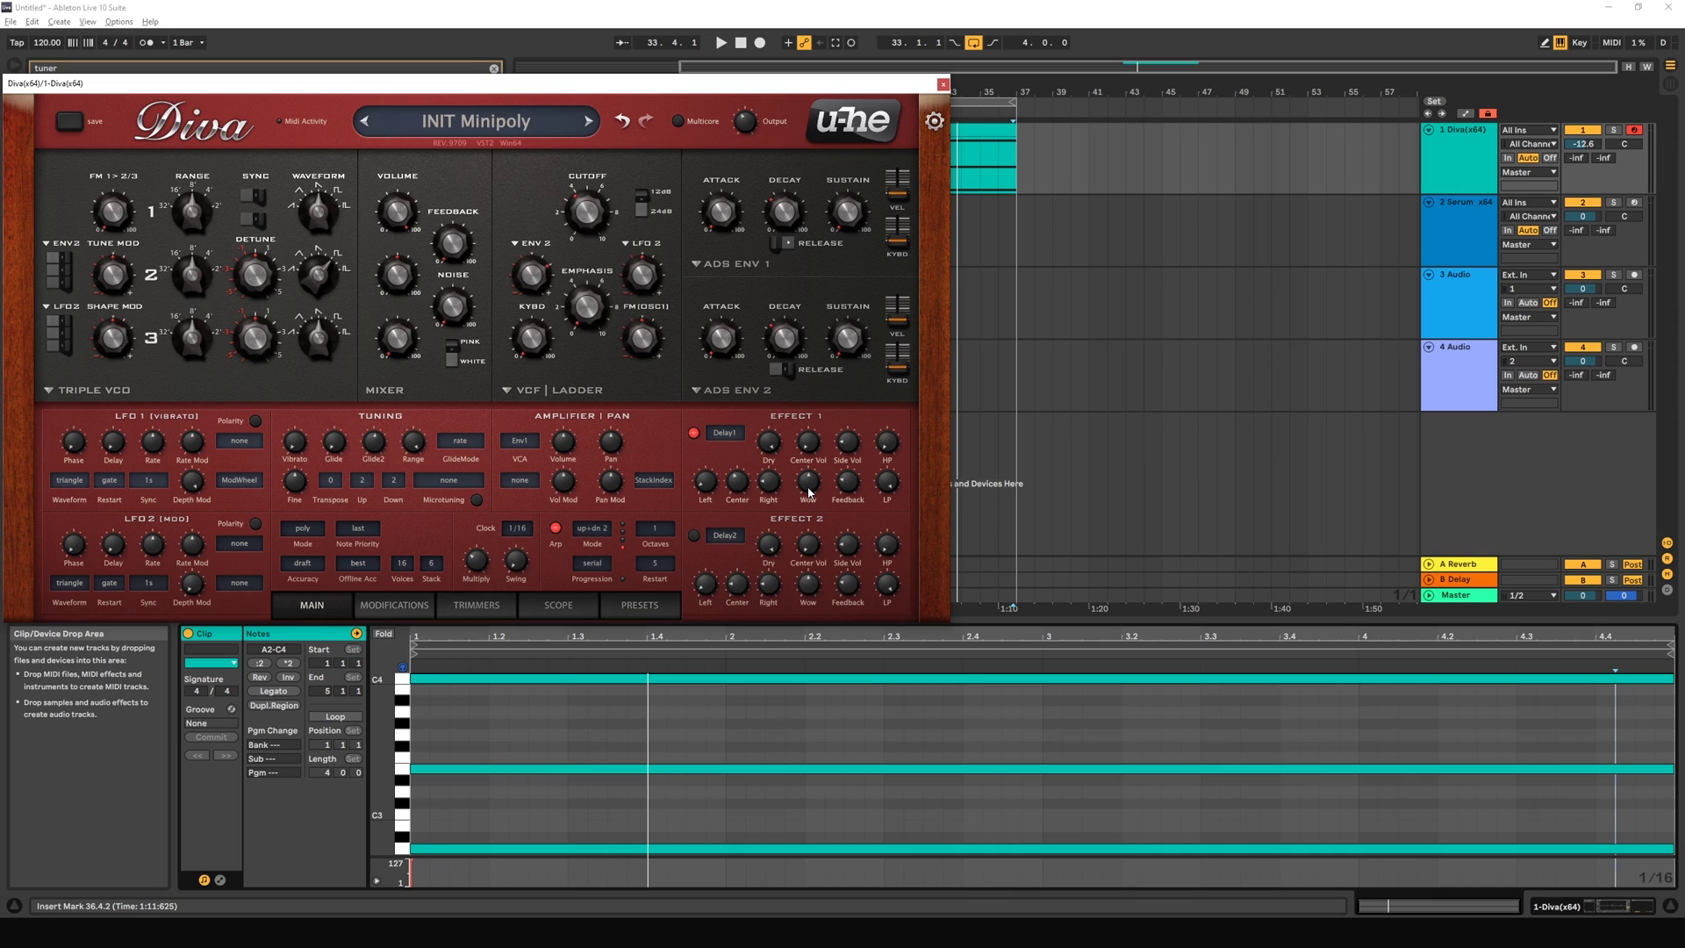
{"action": "key", "text": "space"}
{"action": "left_click_drag", "start_coordinate": [811, 488], "coordinate": [817, 428]}
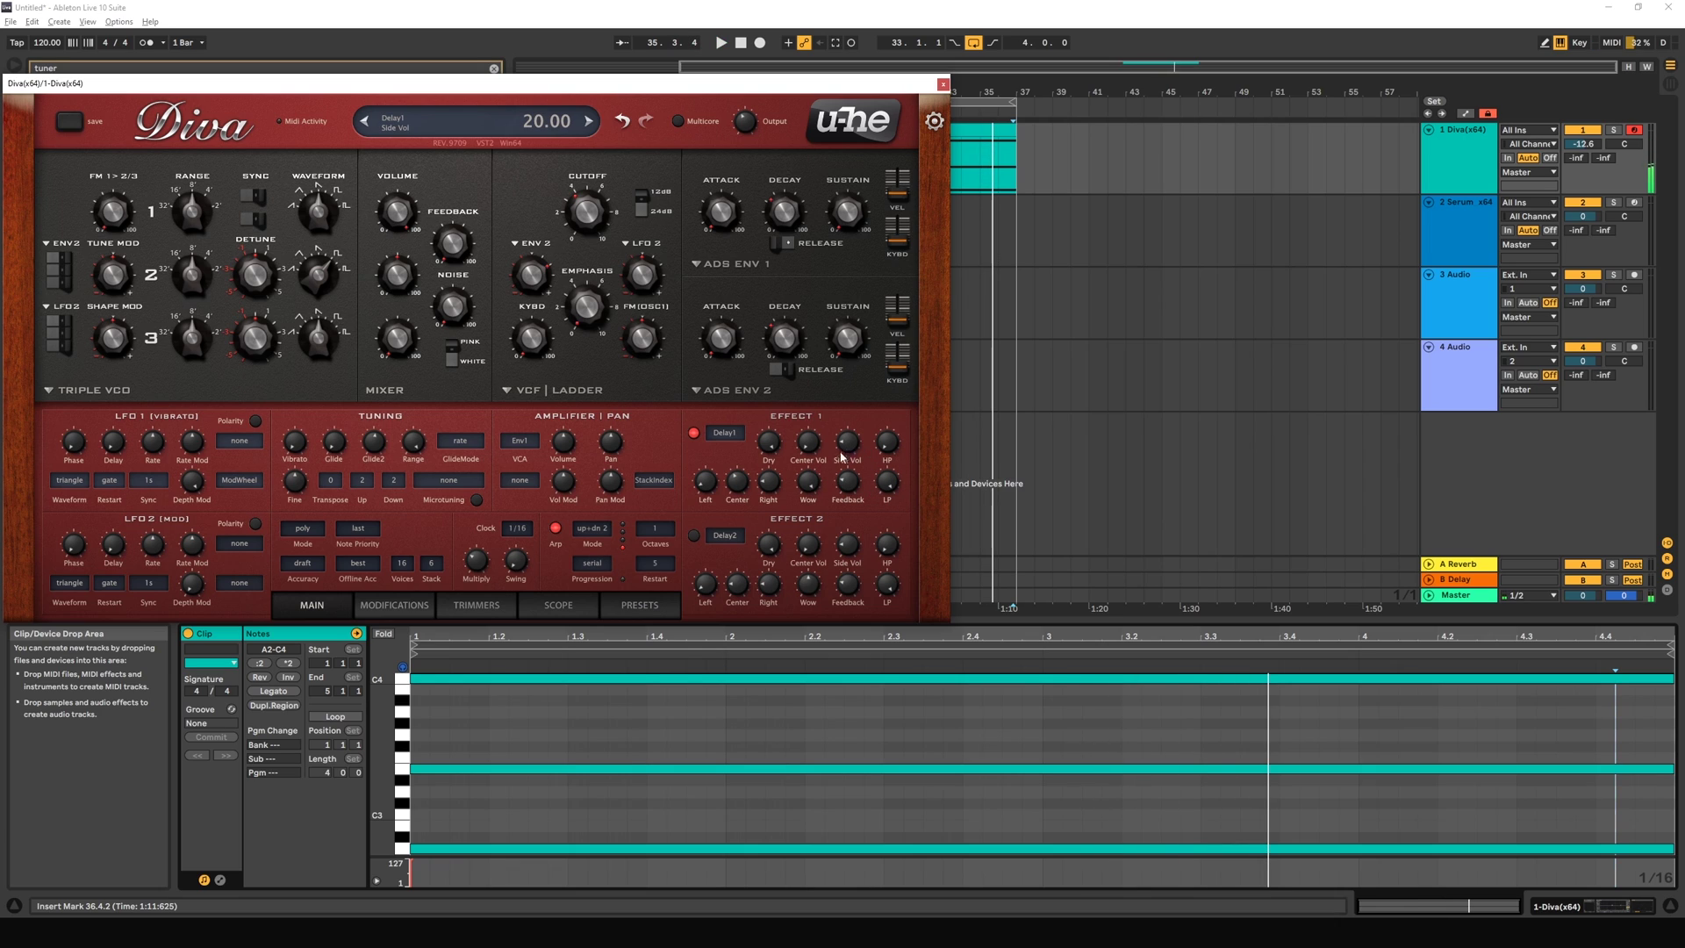
Step: Lower Delay1's dry level, adjust its side volume, and audition the wow at 100.00 on the wetter signal
{"action": "left_click_drag", "start_coordinate": [772, 444], "coordinate": [778, 614]}
{"action": "left_click_drag", "start_coordinate": [806, 488], "coordinate": [779, 594]}
{"action": "left_click_drag", "start_coordinate": [847, 443], "coordinate": [813, 487]}
{"action": "key", "text": "space"}
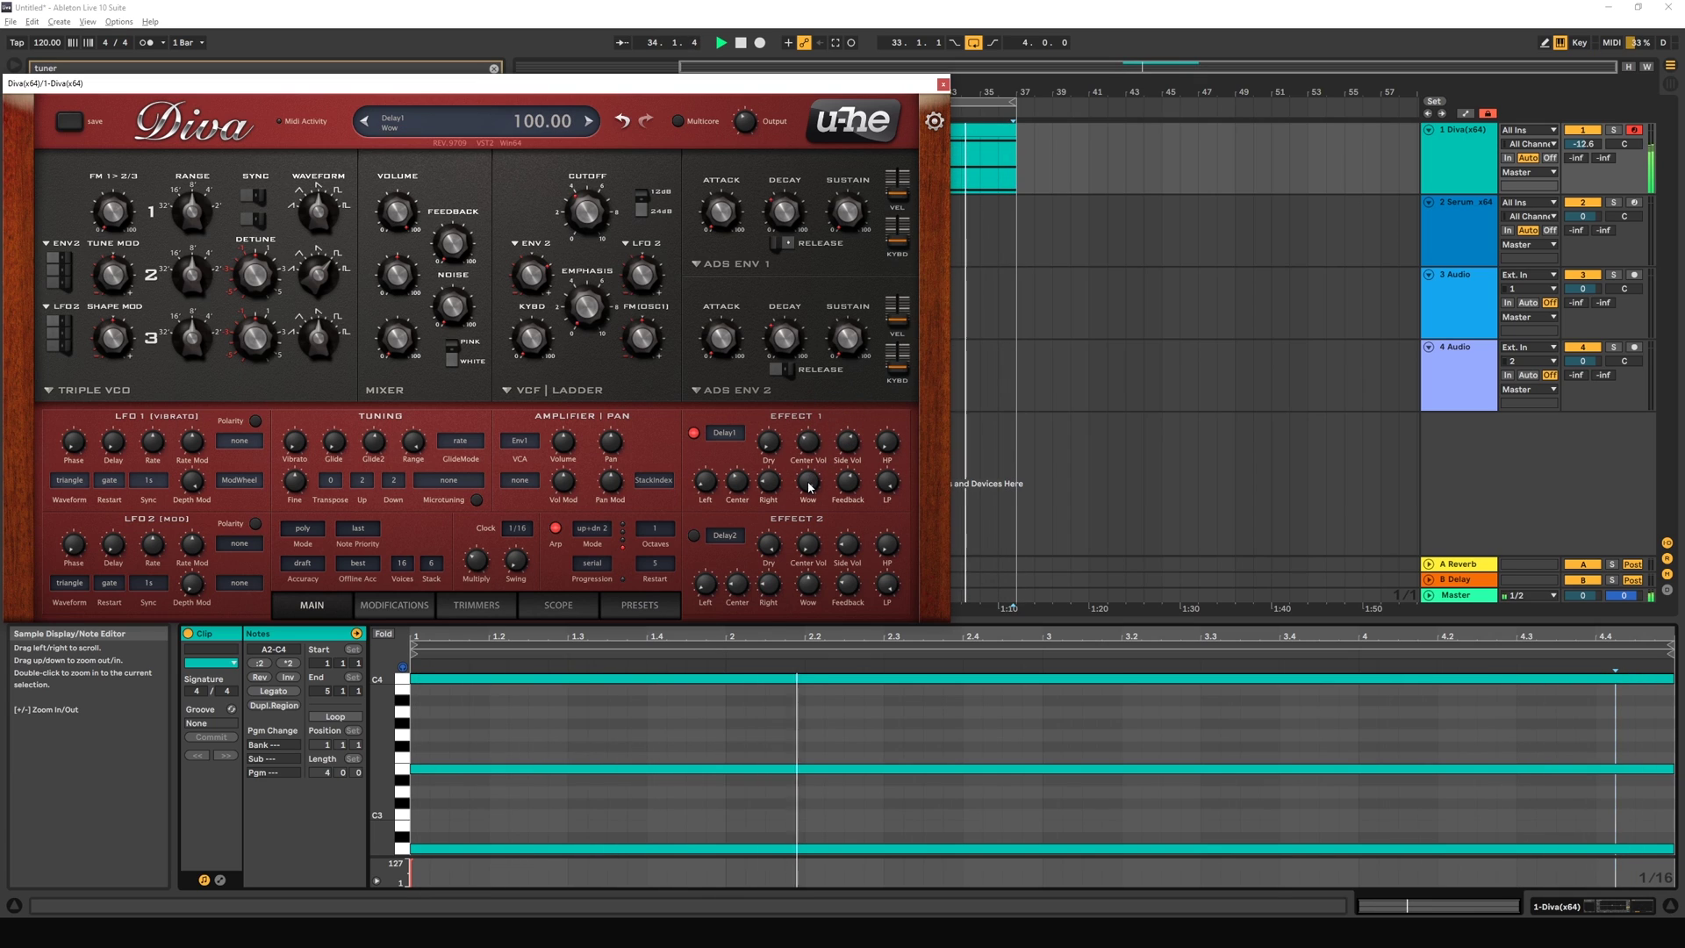
{"action": "mouse_move", "coordinate": [807, 481]}
{"action": "left_mouse_down"}
{"action": "mouse_move", "coordinate": [791, 667]}
{"action": "mouse_move", "coordinate": [850, 364]}
{"action": "mouse_move", "coordinate": [808, 489]}
{"action": "left_mouse_up"}
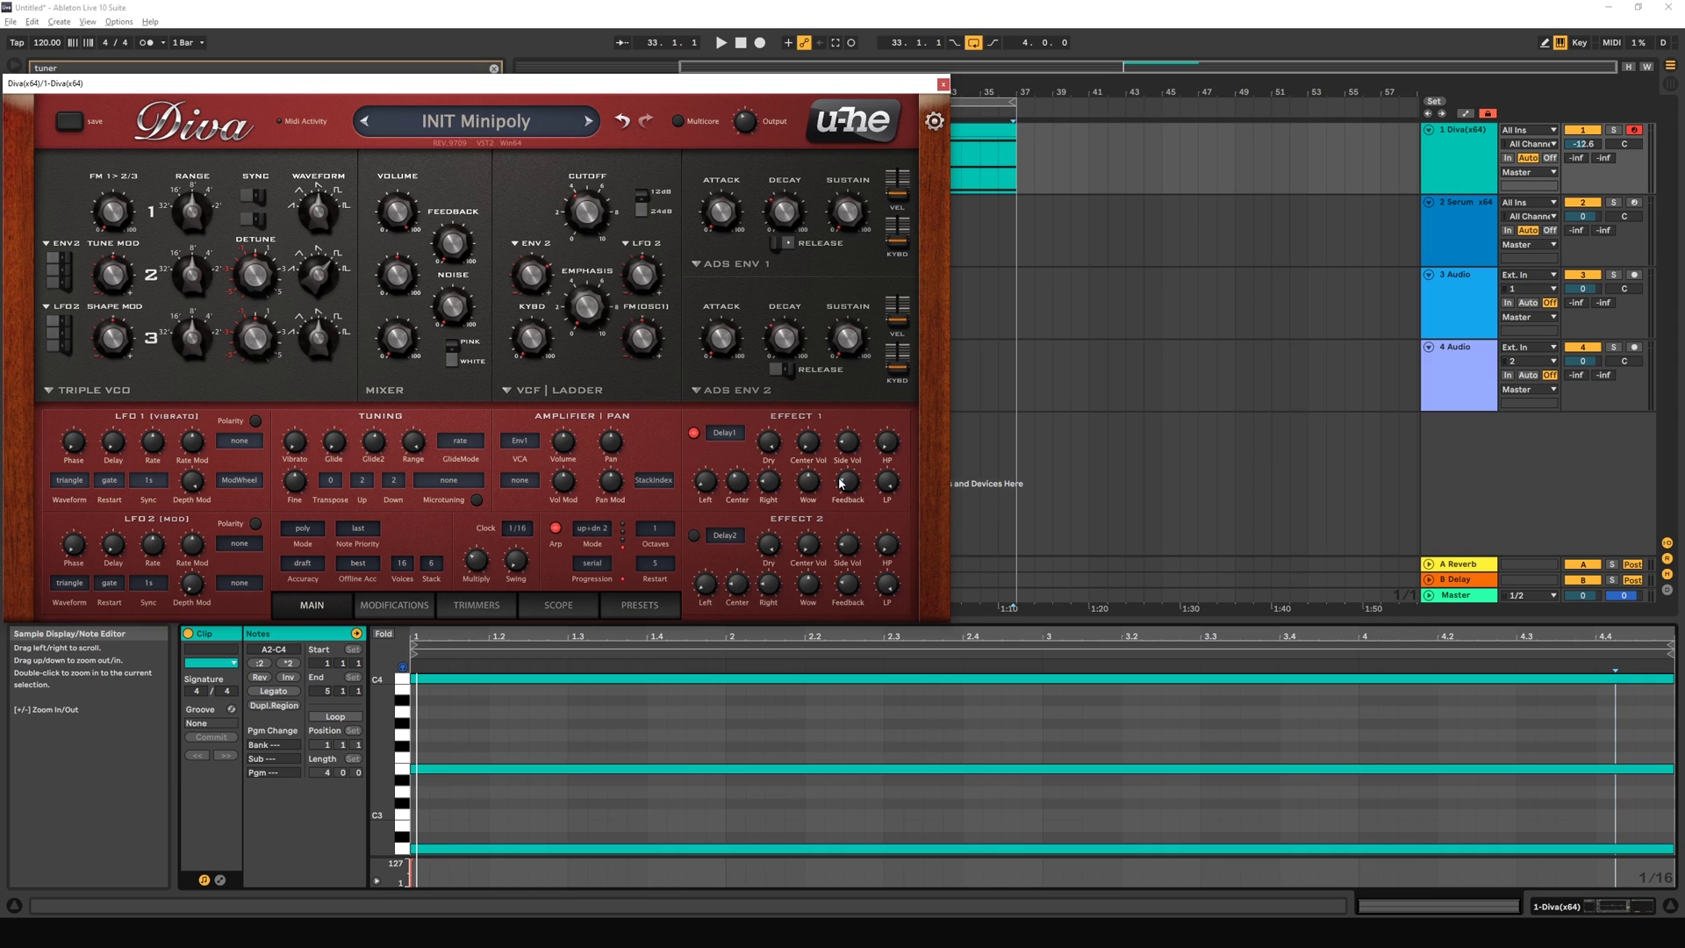
Step: Audition Delay1 with its feedback raised to 99.50, and readjust the feedback
{"action": "mouse_move", "coordinate": [850, 489]}
{"action": "left_mouse_down"}
{"action": "mouse_move", "coordinate": [853, 390]}
{"action": "mouse_move", "coordinate": [845, 485]}
{"action": "left_mouse_up"}
{"action": "key", "text": "space"}
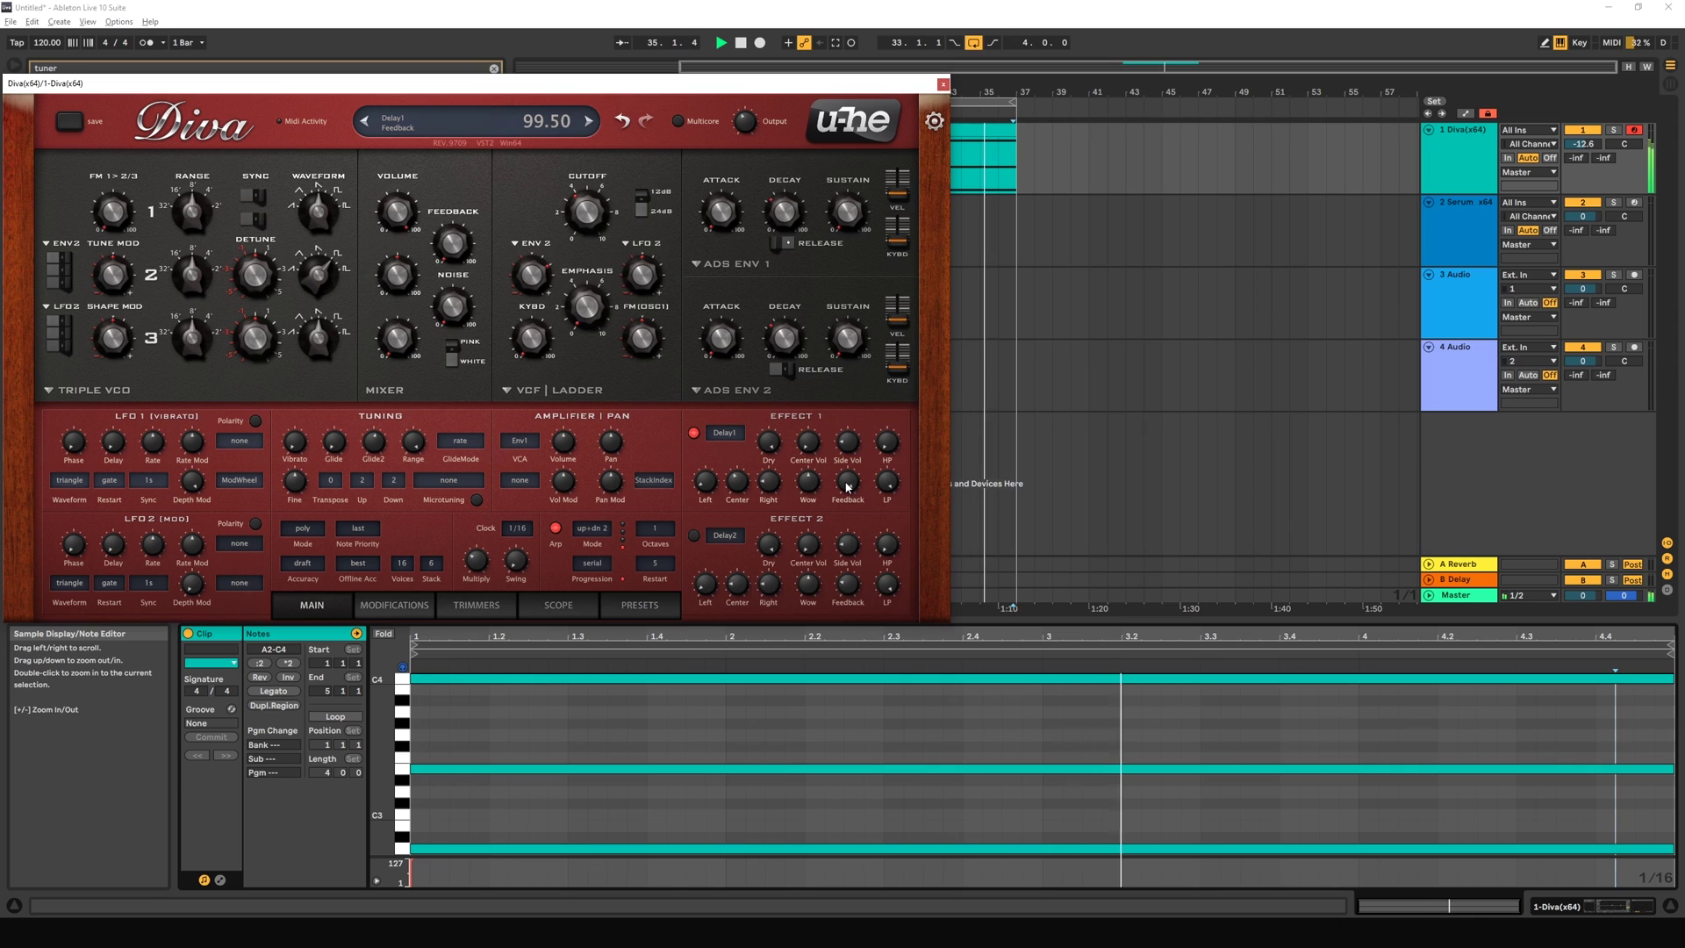
{"action": "key", "text": "space"}
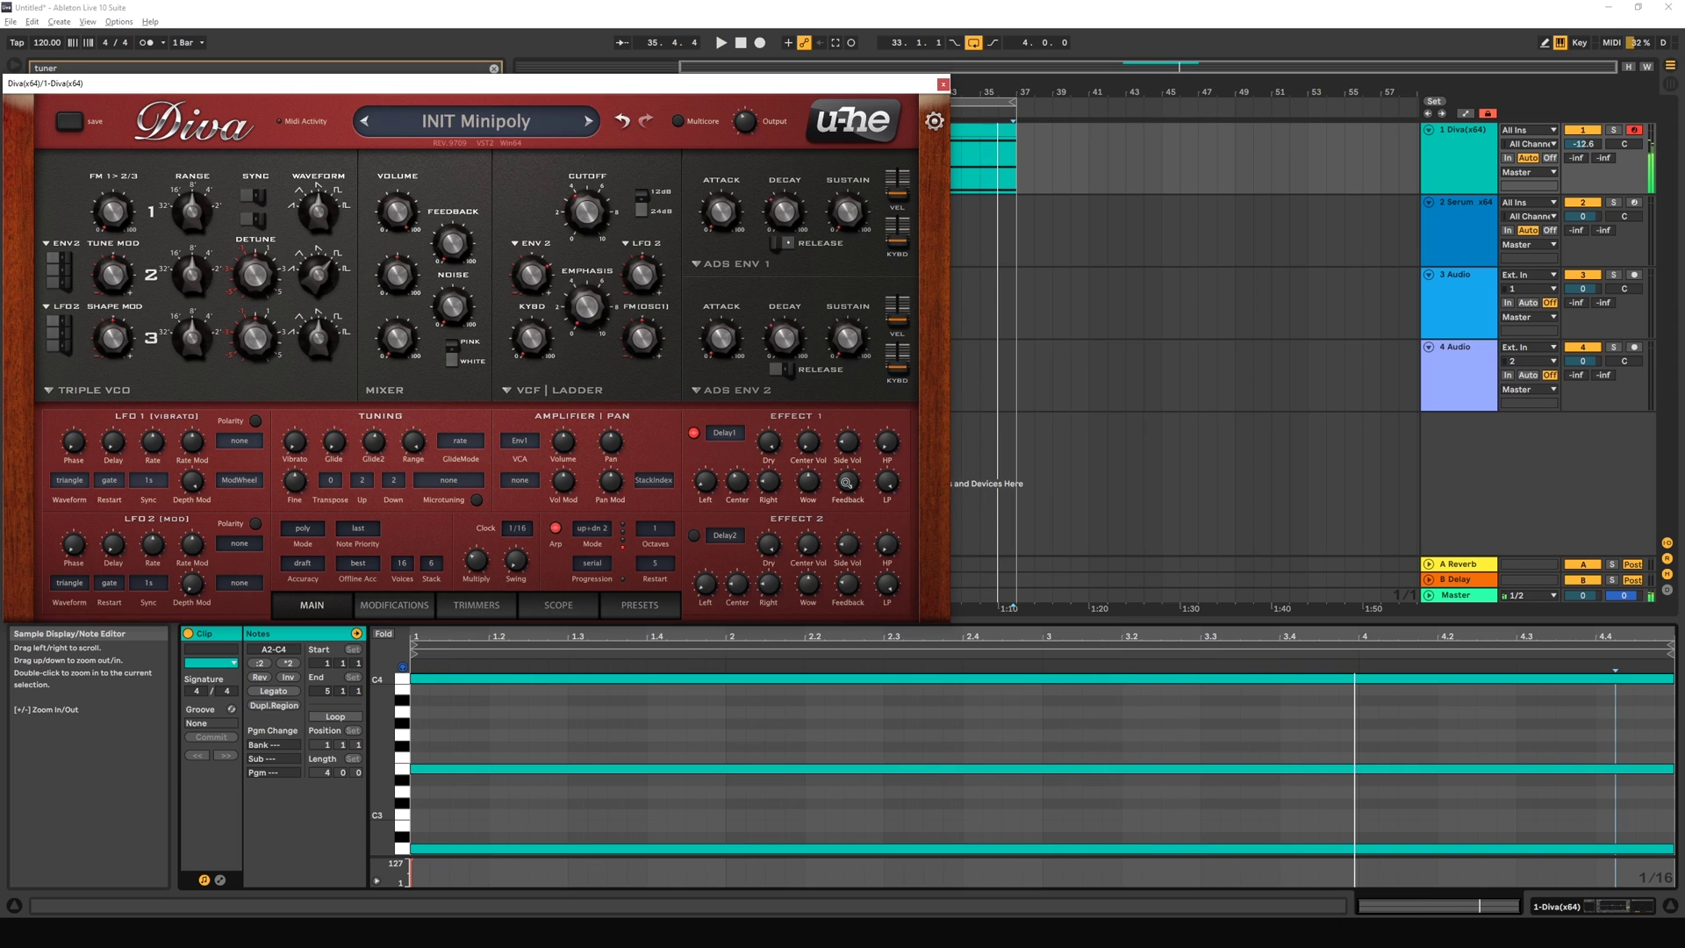
{"action": "left_click", "coordinate": [1034, 530]}
{"action": "key", "text": "space"}
{"action": "mouse_move", "coordinate": [848, 484]}
{"action": "left_mouse_down"}
{"action": "mouse_move", "coordinate": [863, 514]}
{"action": "mouse_move", "coordinate": [855, 471]}
{"action": "left_mouse_up"}
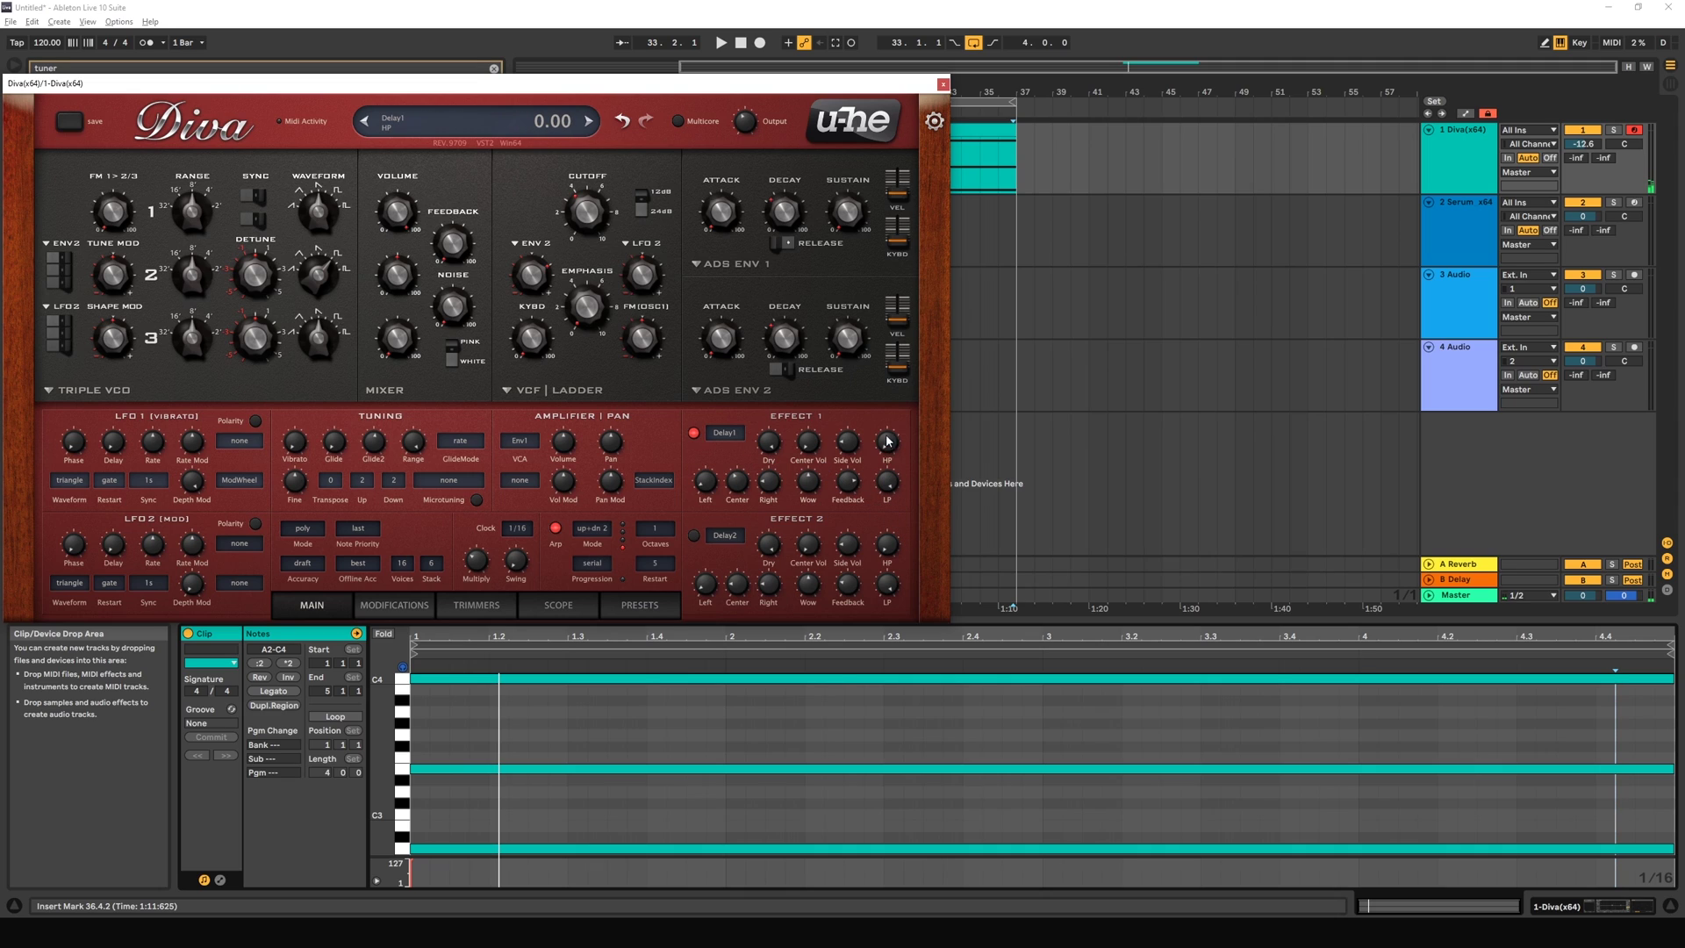
Step: Audition Delay1's low-pass and high-pass filters, raising the HP amount to about 85.50
{"action": "left_click_drag", "start_coordinate": [888, 484], "coordinate": [891, 417]}
{"action": "mouse_move", "coordinate": [887, 432]}
{"action": "left_click_drag", "start_coordinate": [888, 444], "coordinate": [896, 335]}
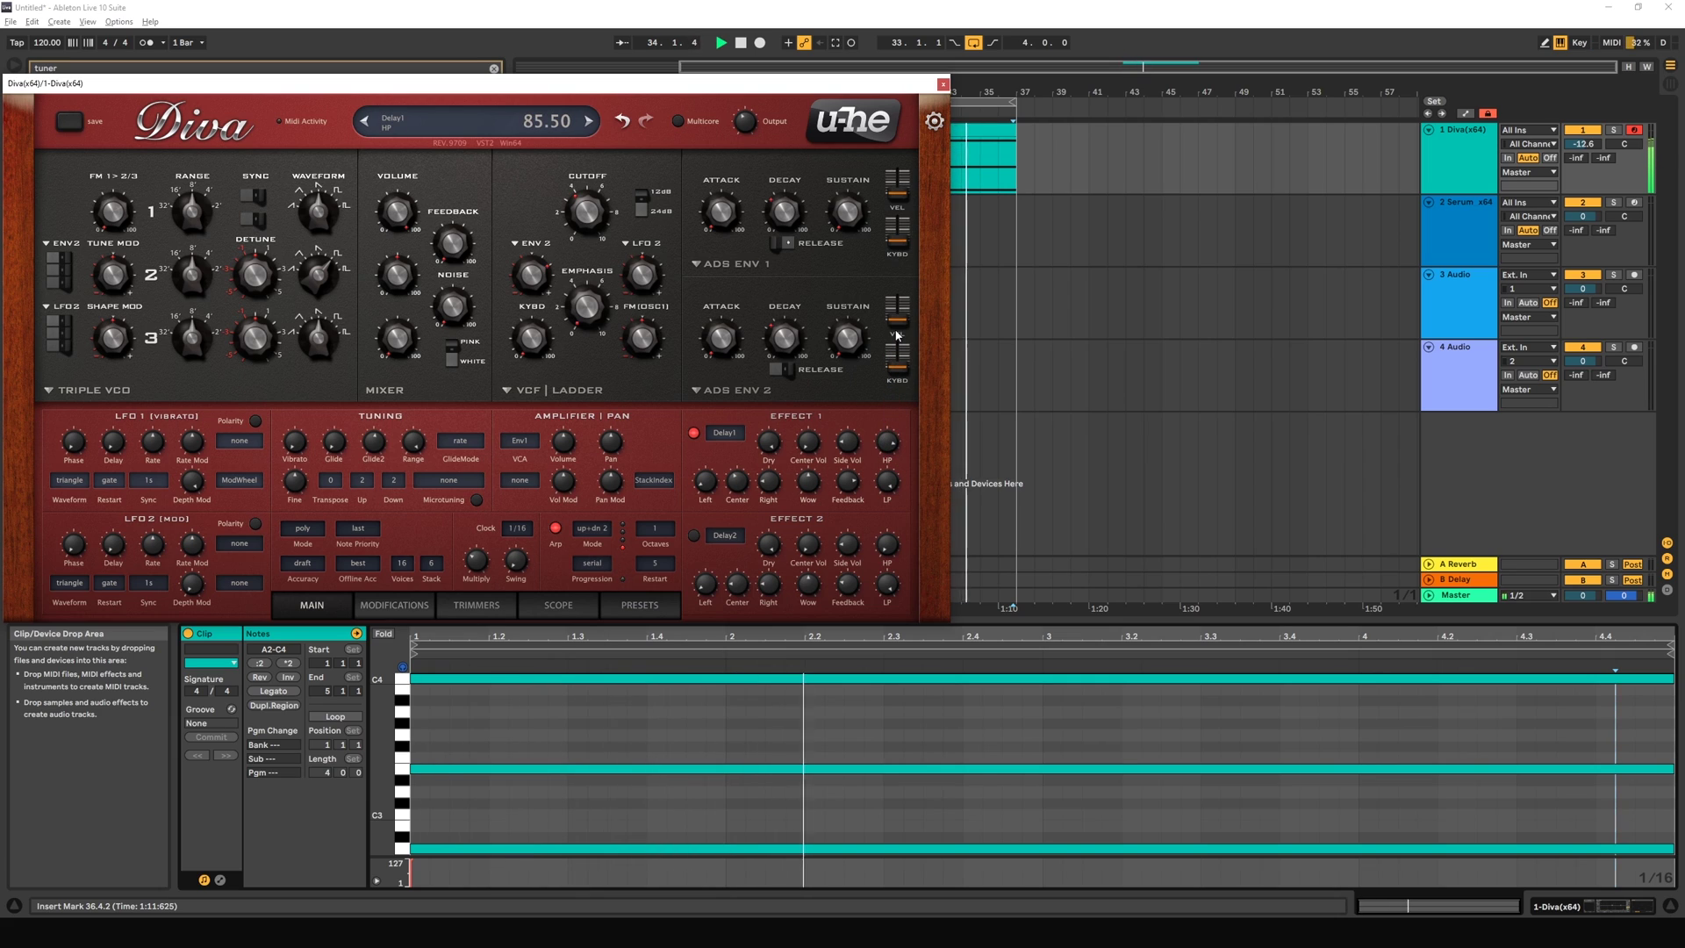
{"action": "mouse_move", "coordinate": [848, 499]}
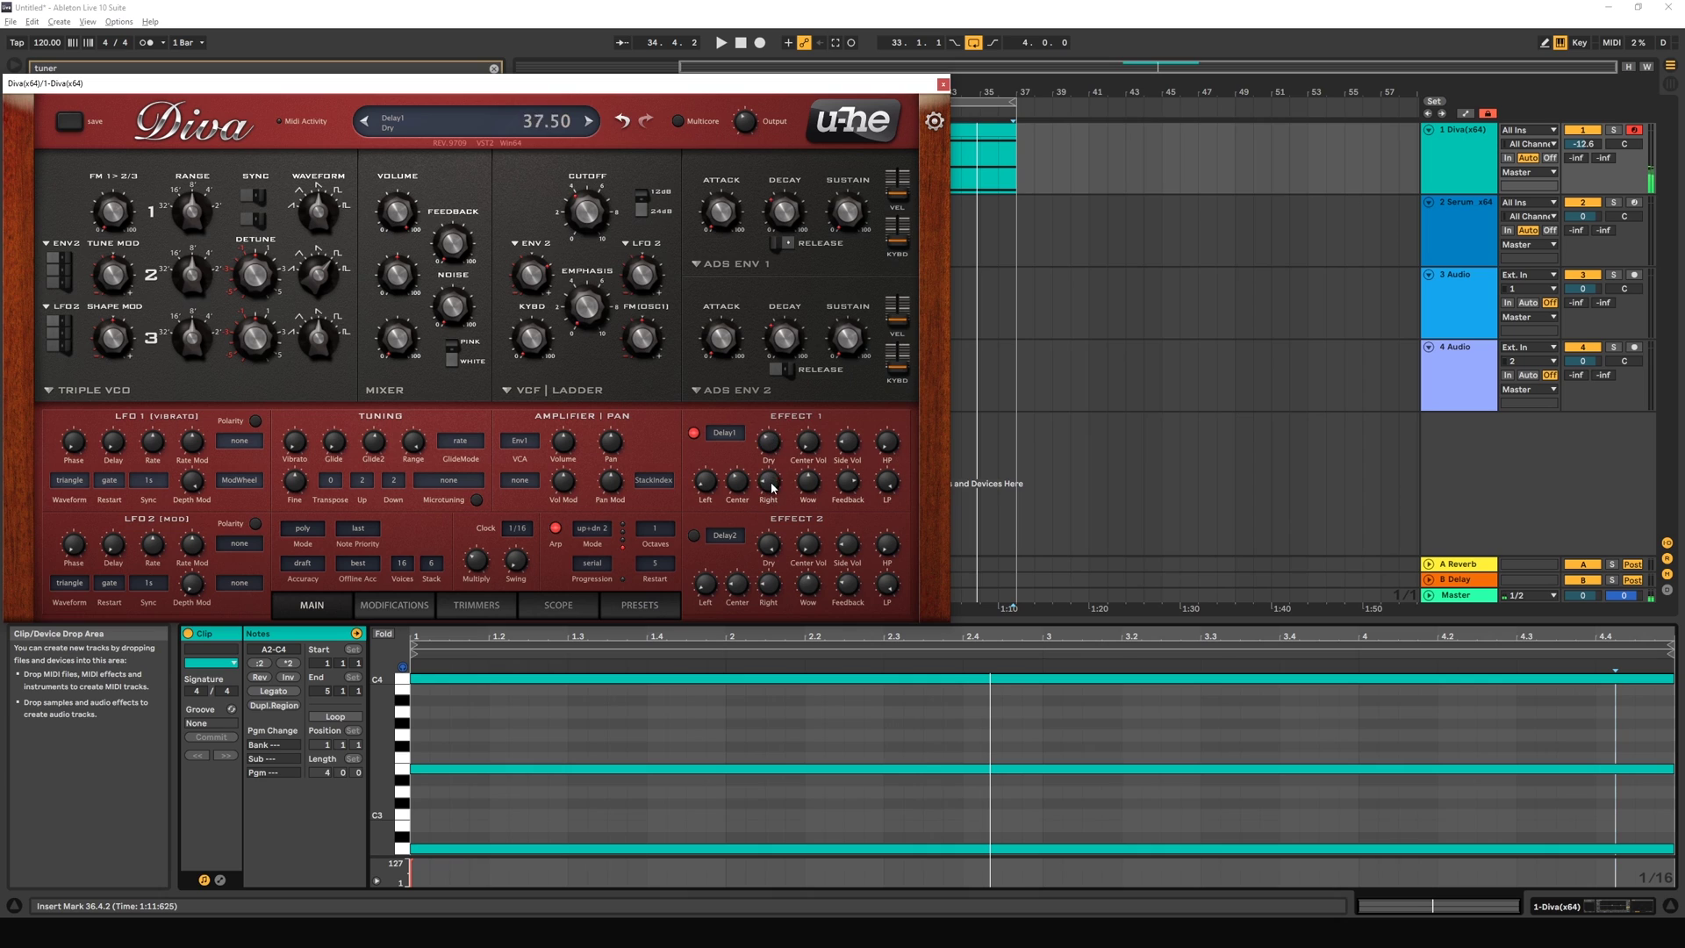
Step: Adjust Delay1's dry level and balance its center and side volumes, with the side volume at 9.50
{"action": "mouse_move", "coordinate": [774, 425]}
{"action": "left_mouse_down"}
{"action": "mouse_move", "coordinate": [775, 392]}
{"action": "mouse_move", "coordinate": [761, 518]}
{"action": "mouse_move", "coordinate": [768, 416]}
{"action": "left_mouse_up"}
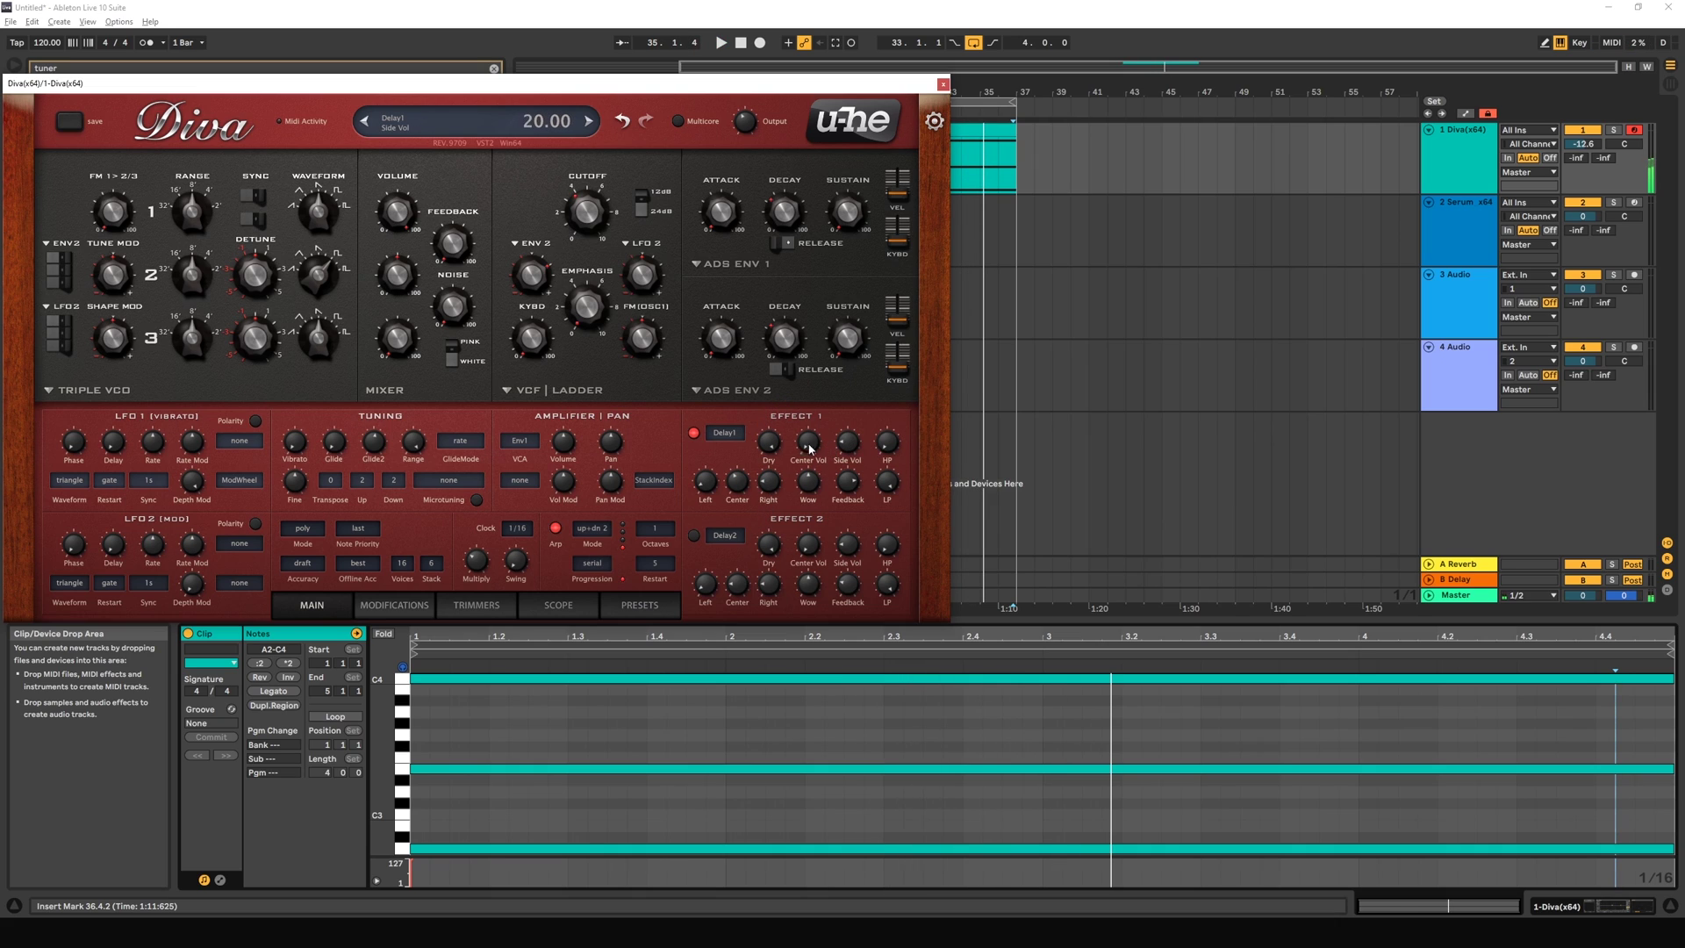
{"action": "mouse_move", "coordinate": [812, 451]}
{"action": "left_mouse_down"}
{"action": "mouse_move", "coordinate": [811, 430]}
{"action": "mouse_move", "coordinate": [857, 406]}
{"action": "mouse_move", "coordinate": [848, 435]}
{"action": "mouse_move", "coordinate": [807, 421]}
{"action": "mouse_move", "coordinate": [805, 473]}
{"action": "mouse_move", "coordinate": [802, 372]}
{"action": "mouse_move", "coordinate": [835, 450]}
{"action": "left_mouse_up"}
{"action": "key", "text": "space"}
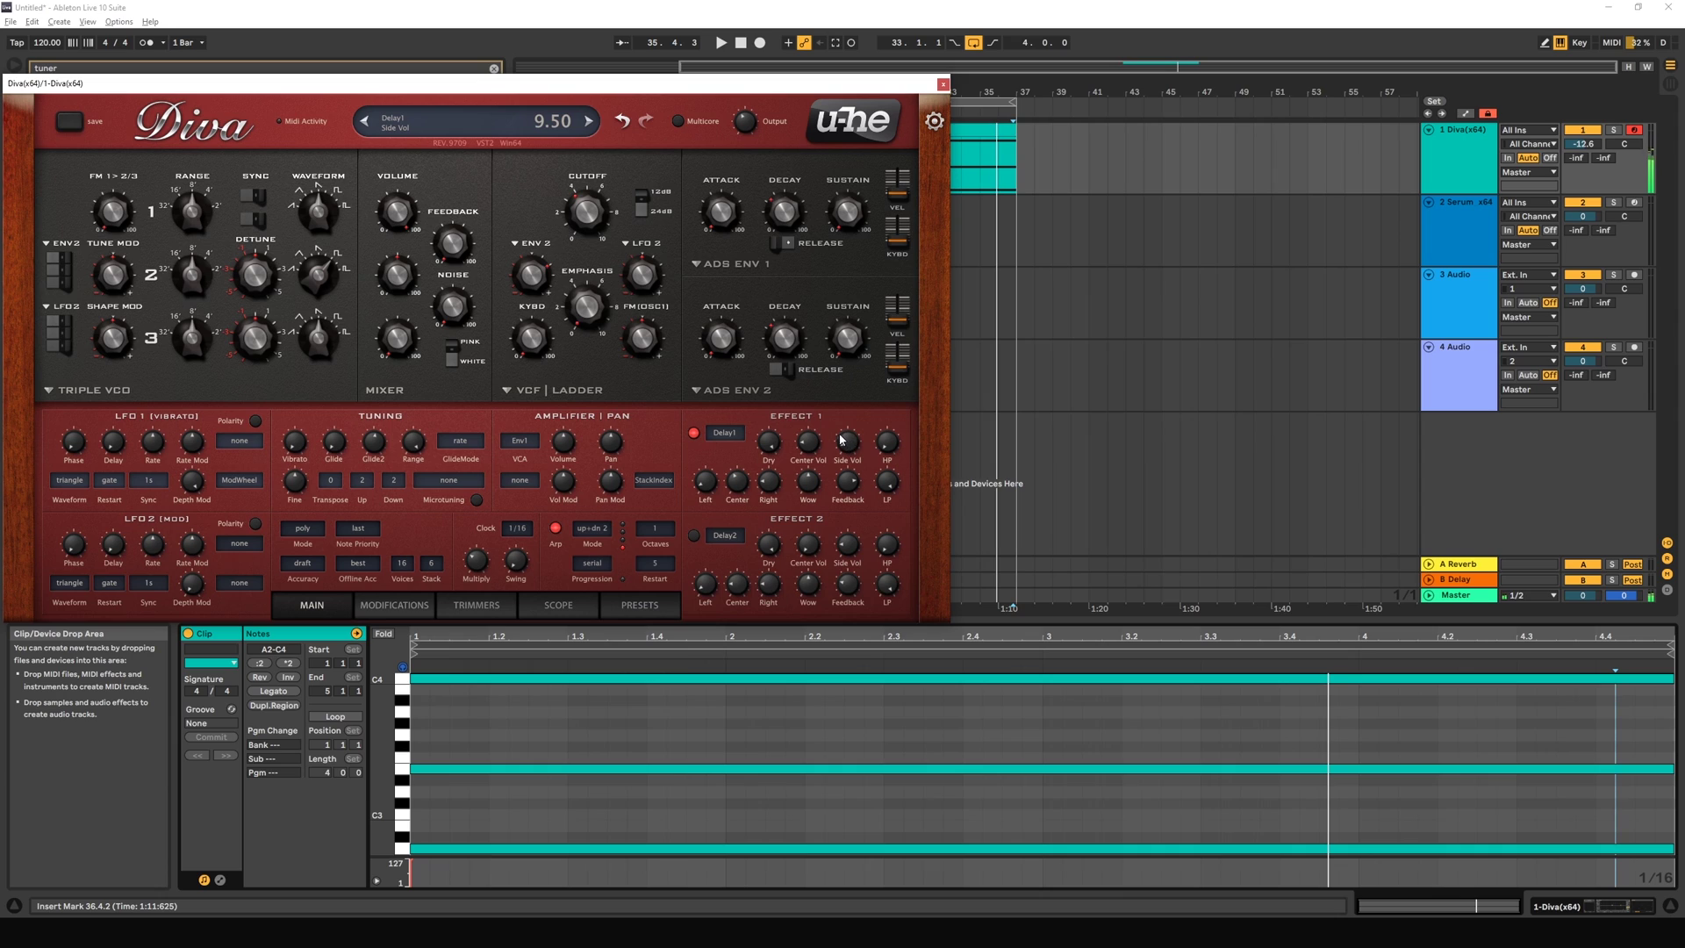
{"action": "mouse_move", "coordinate": [888, 583]}
{"action": "left_mouse_down"}
{"action": "mouse_move", "coordinate": [892, 641]}
{"action": "mouse_move", "coordinate": [895, 580]}
{"action": "left_mouse_up"}
Step: Switch the Effect 1 module to Rotary1
{"action": "left_click", "coordinate": [726, 434]}
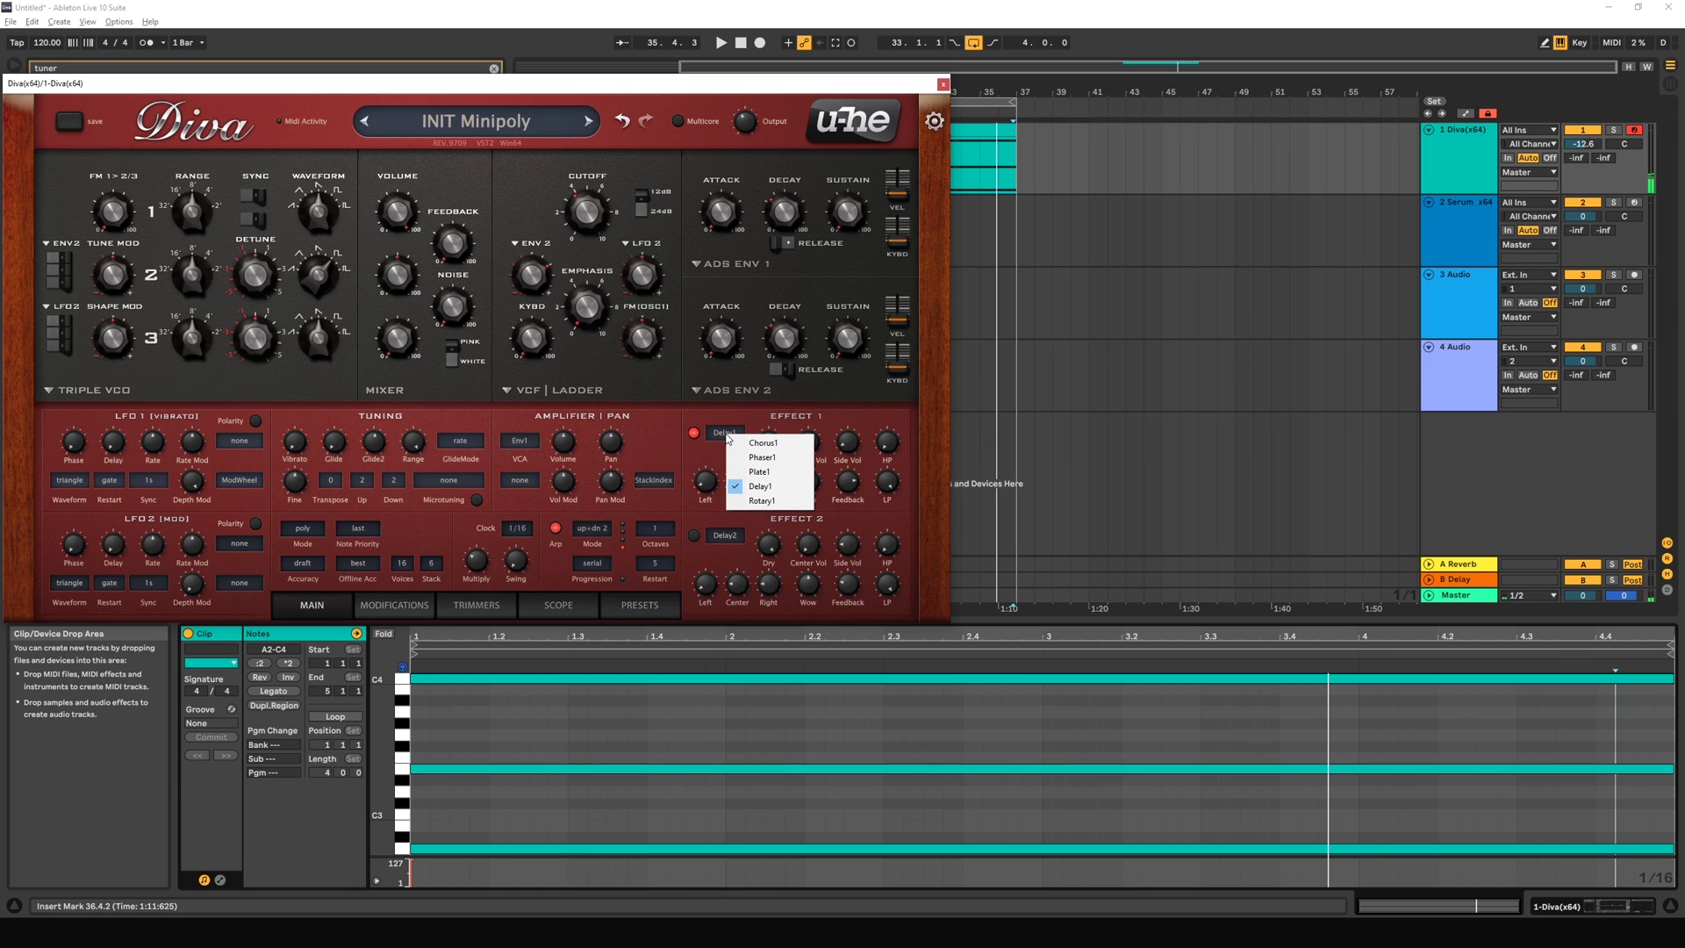
{"action": "left_click", "coordinate": [763, 499]}
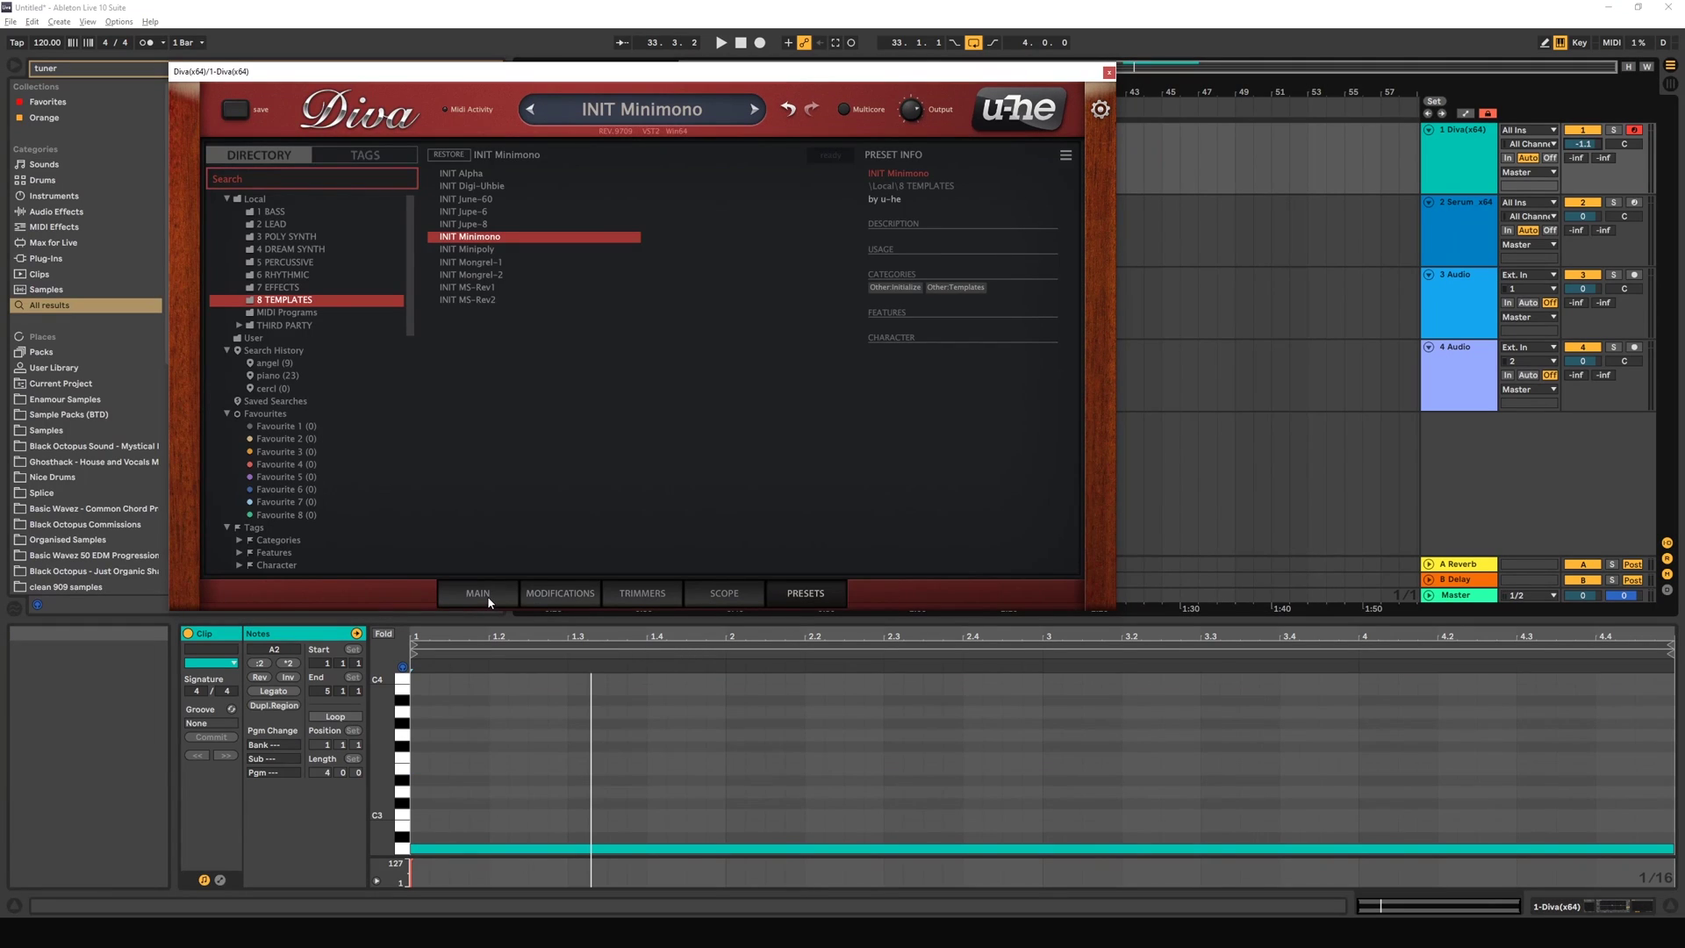
Step: Show the main synth controls for the INIT Minimono preset and change oscillator 1's range while using the held A2 note
{"action": "left_click", "coordinate": [480, 594]}
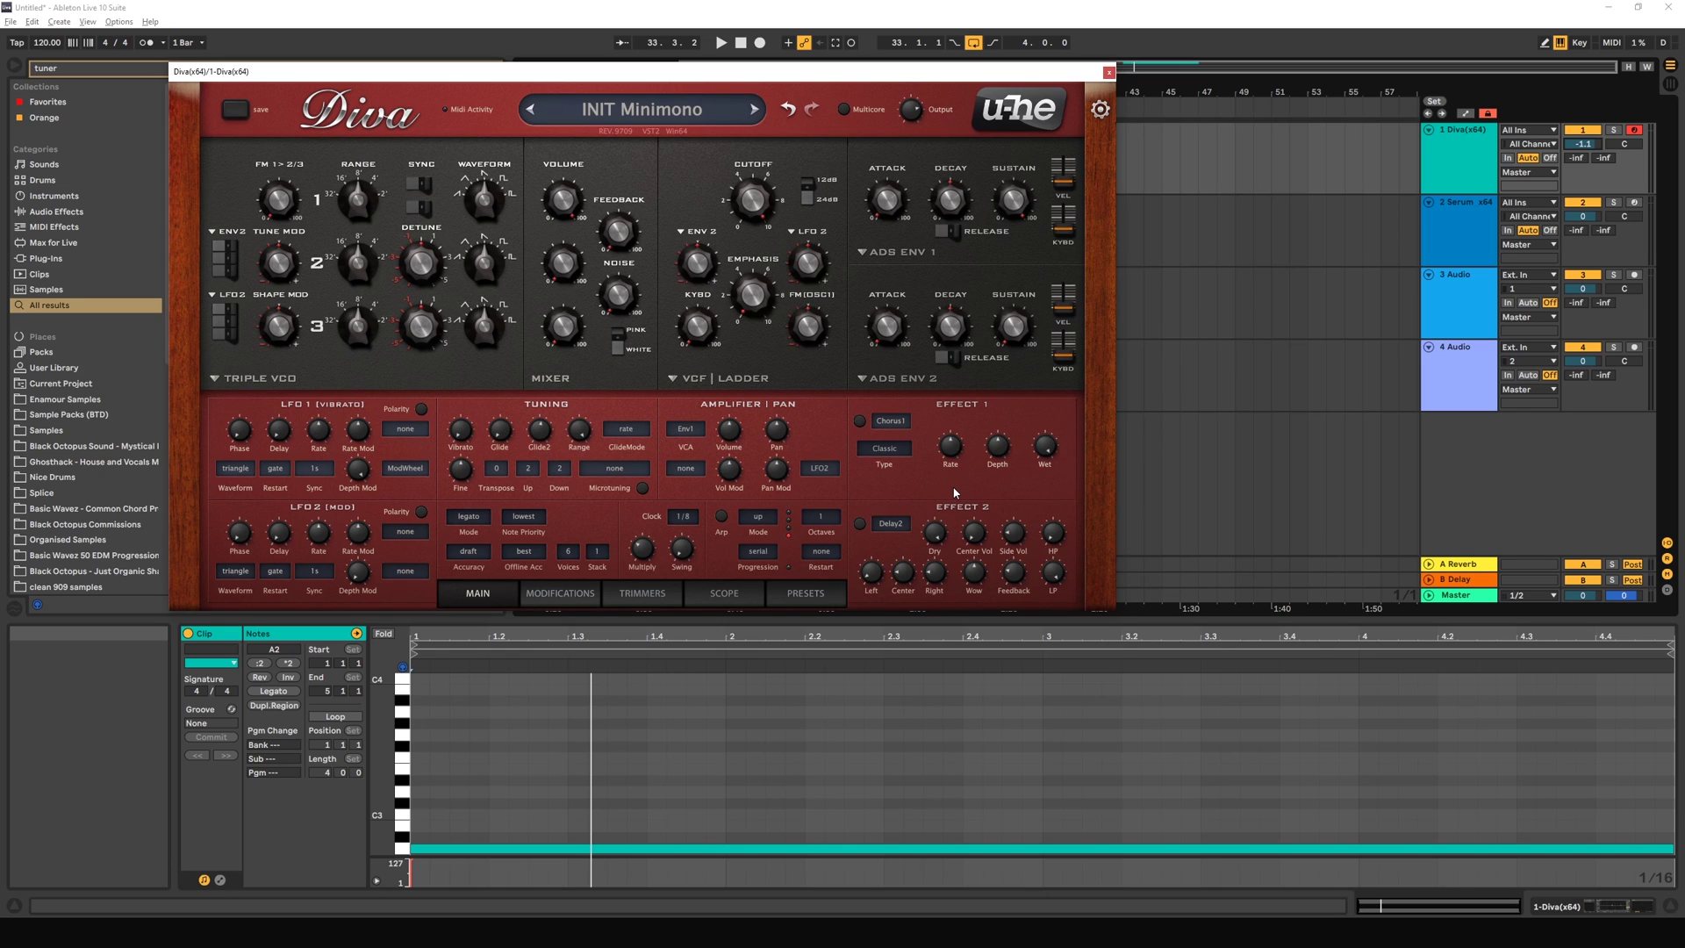
{"action": "scroll", "coordinate": [632, 782], "scroll_direction": "down", "scroll_amount": 4}
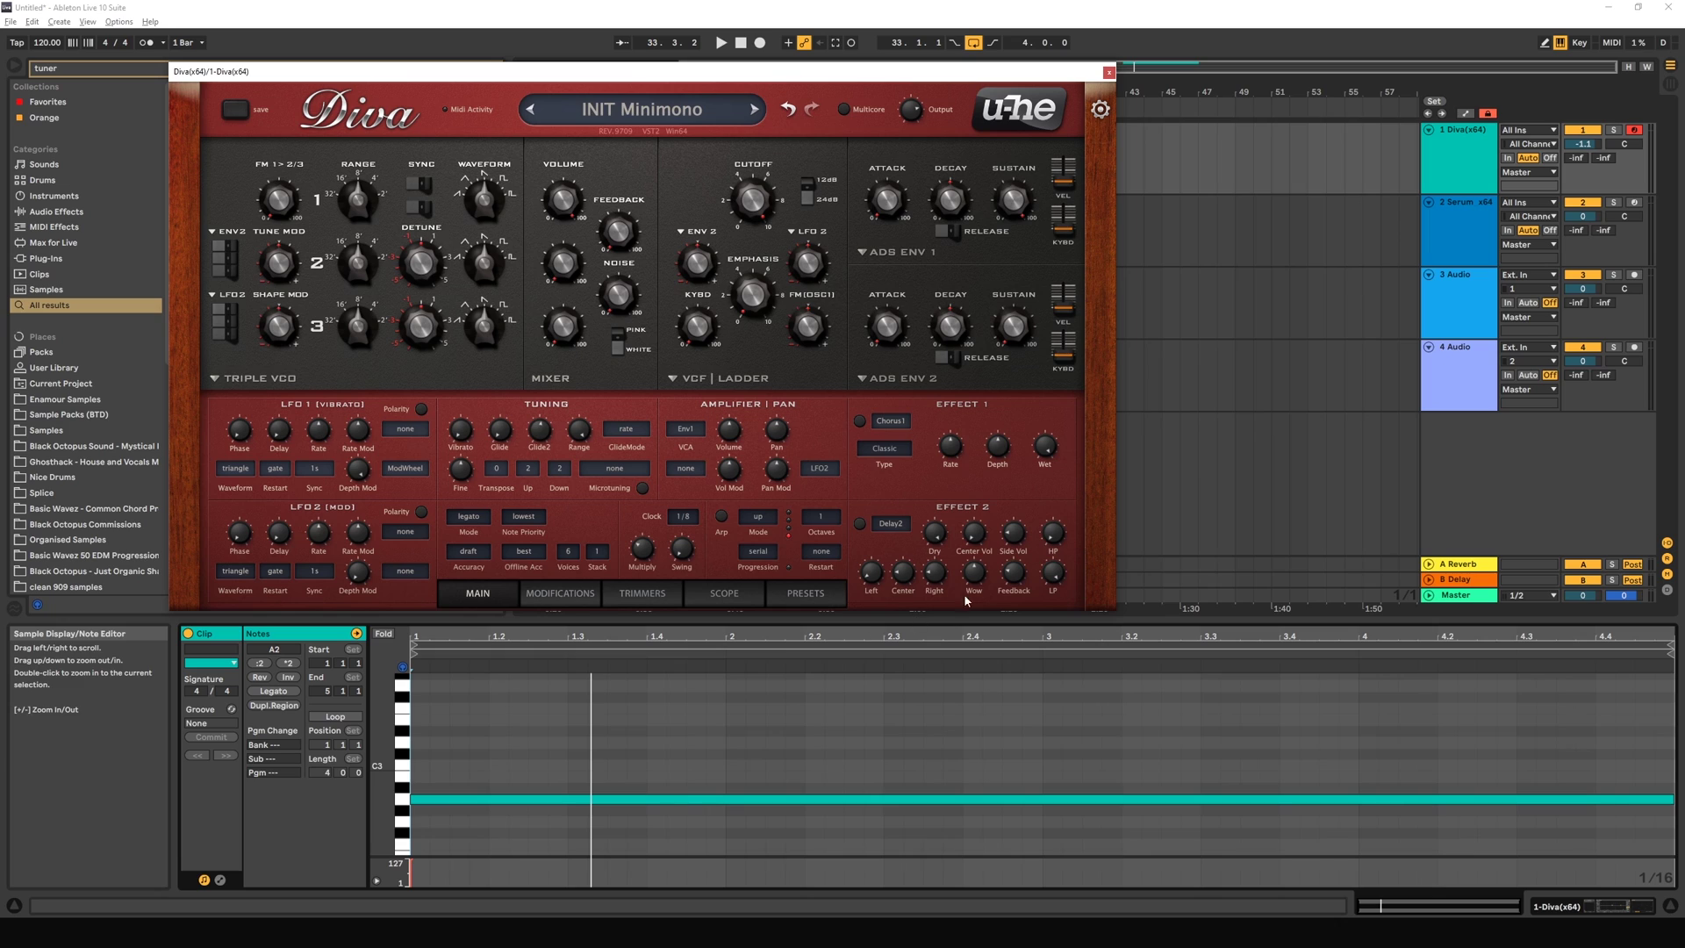
{"action": "scroll", "coordinate": [934, 572], "scroll_direction": "up", "scroll_amount": 4}
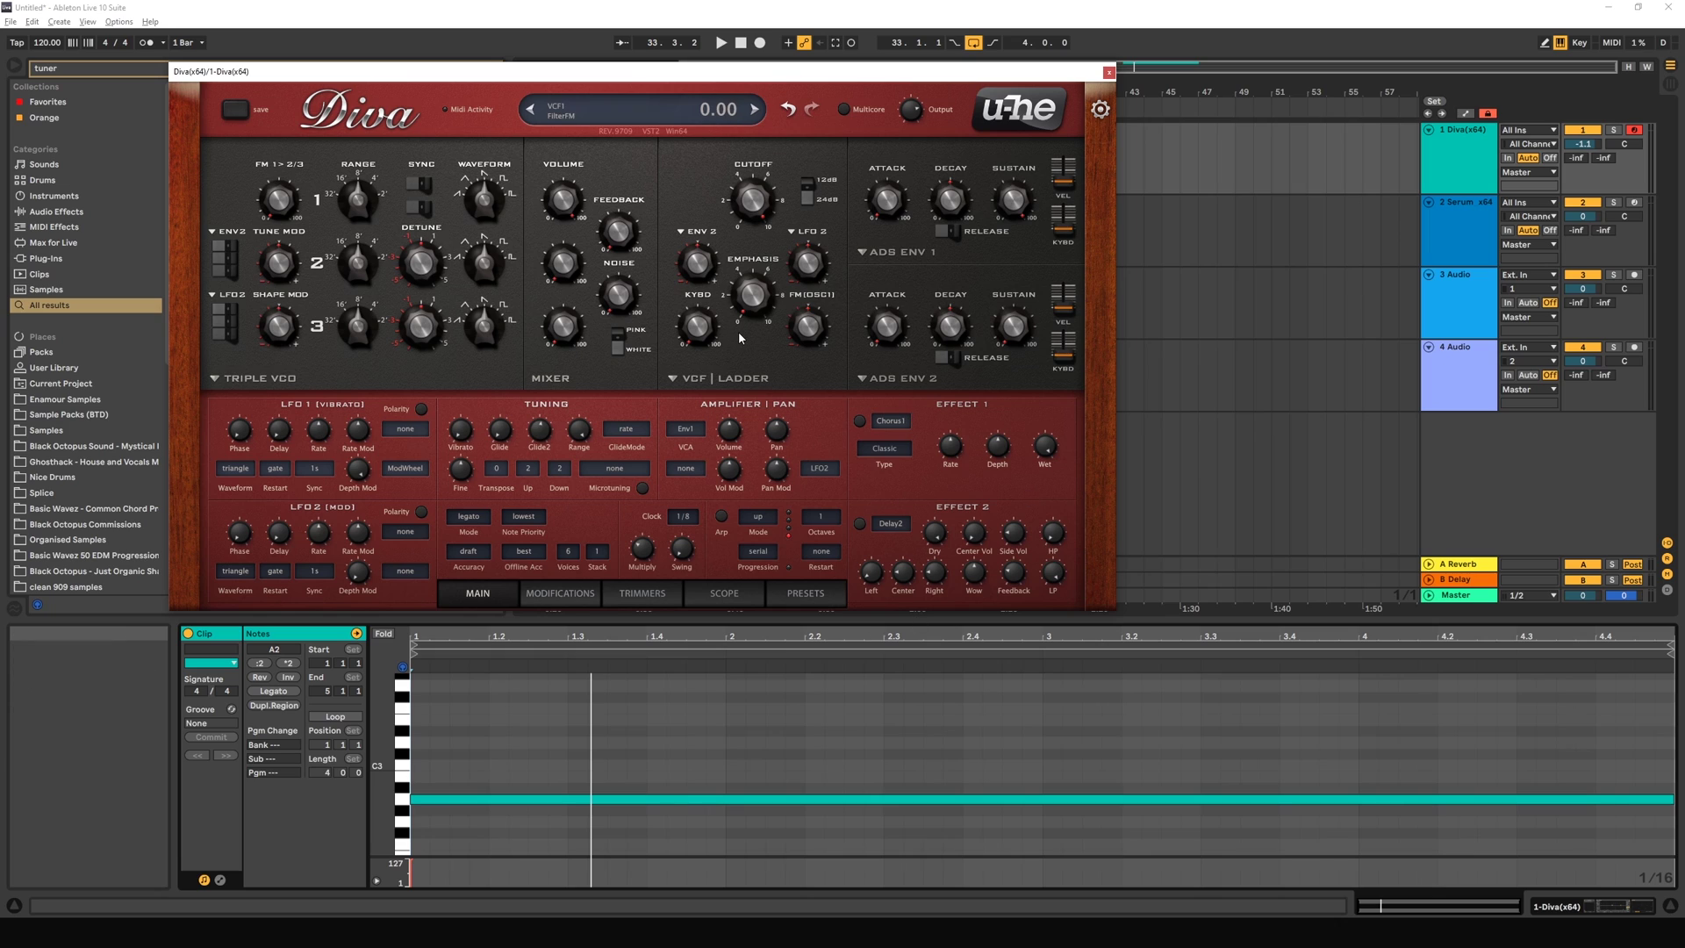
{"action": "left_click", "coordinate": [442, 801]}
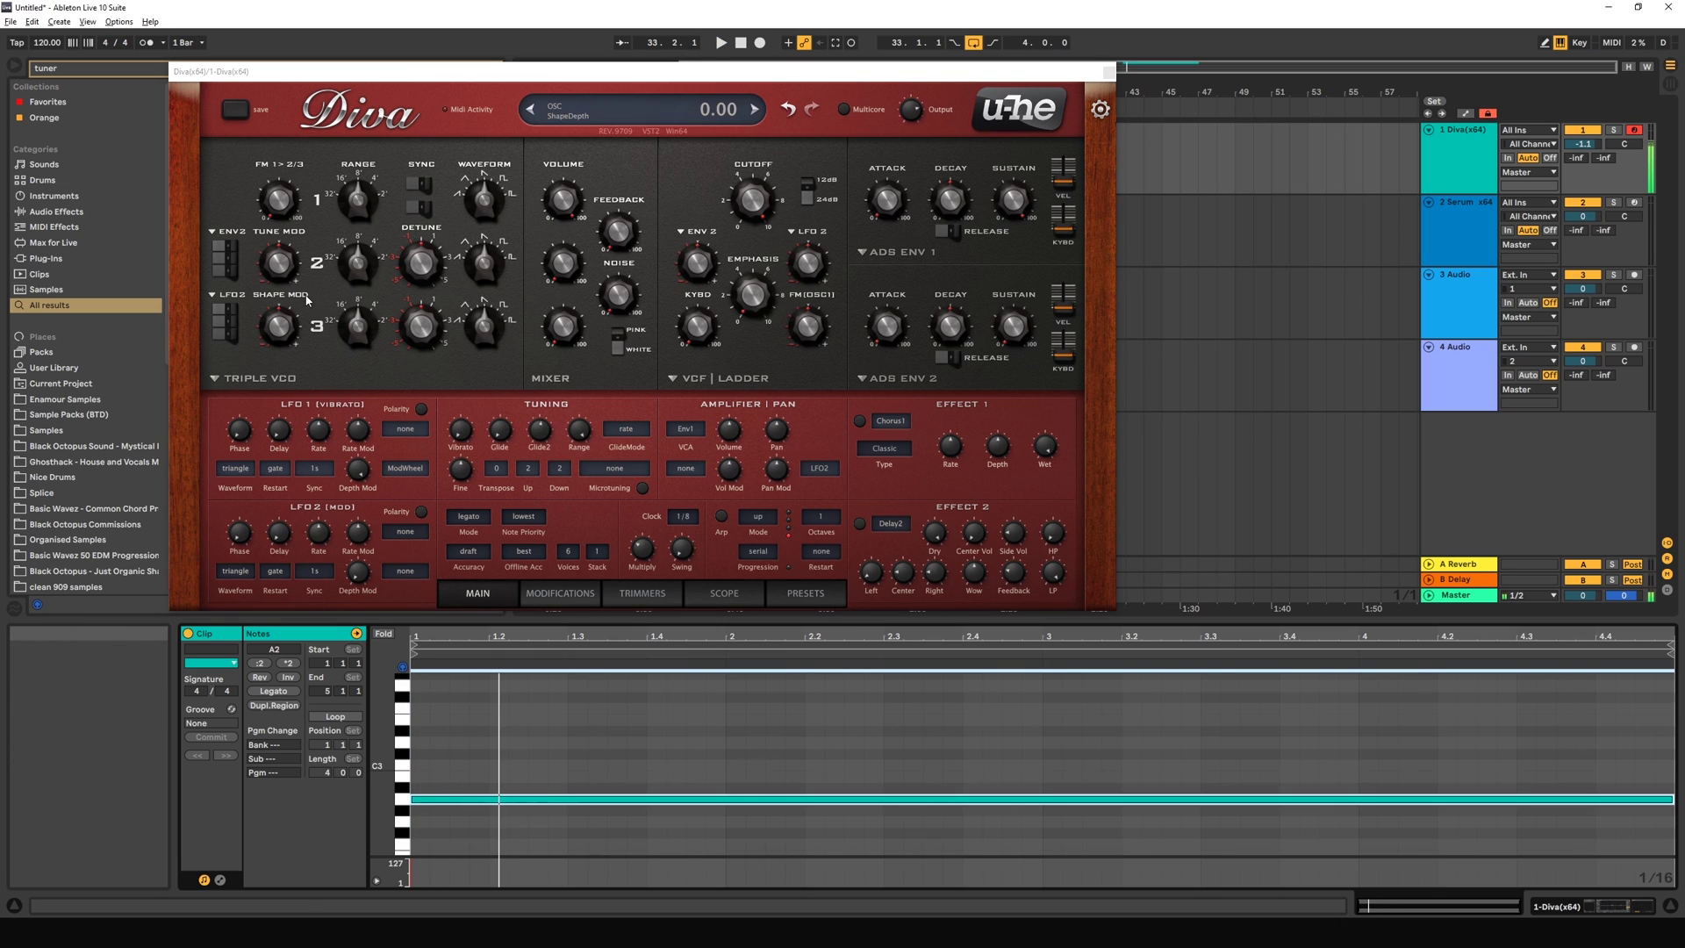
{"action": "left_click_drag", "start_coordinate": [365, 204], "coordinate": [353, 230]}
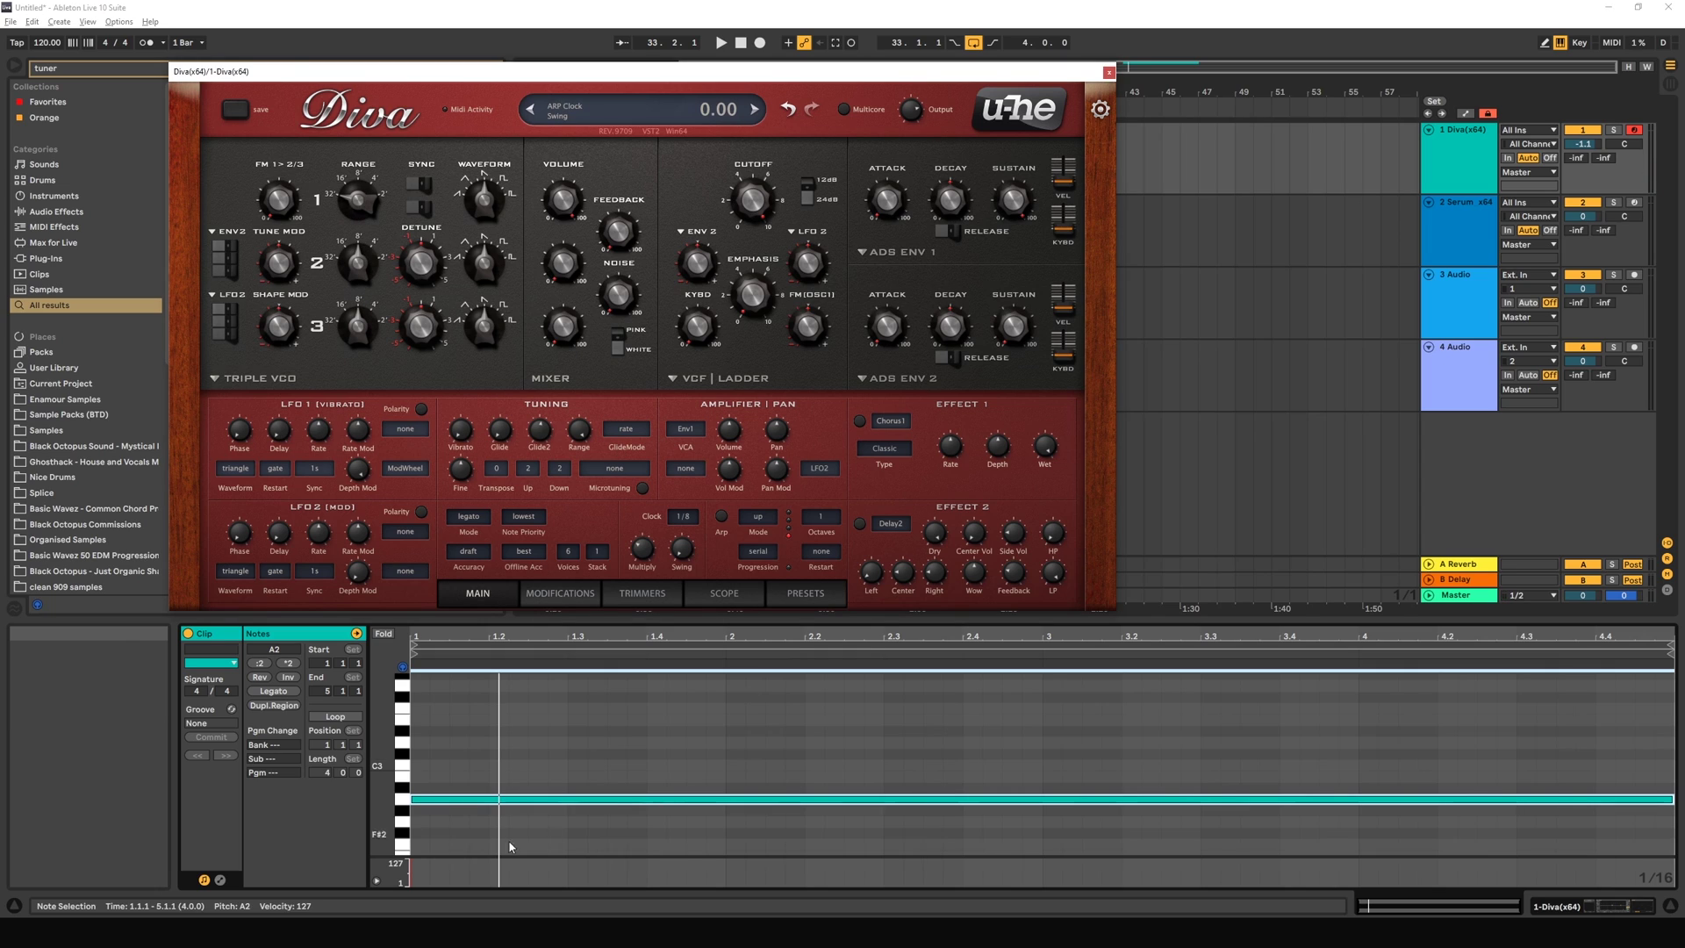
Step: Play the A2 note and adjust the ladder filter's cutoff and its Env 2 modulation amount
{"action": "key", "text": "space"}
{"action": "left_click_drag", "start_coordinate": [752, 202], "coordinate": [748, 218]}
{"action": "left_click_drag", "start_coordinate": [699, 275], "coordinate": [697, 249]}
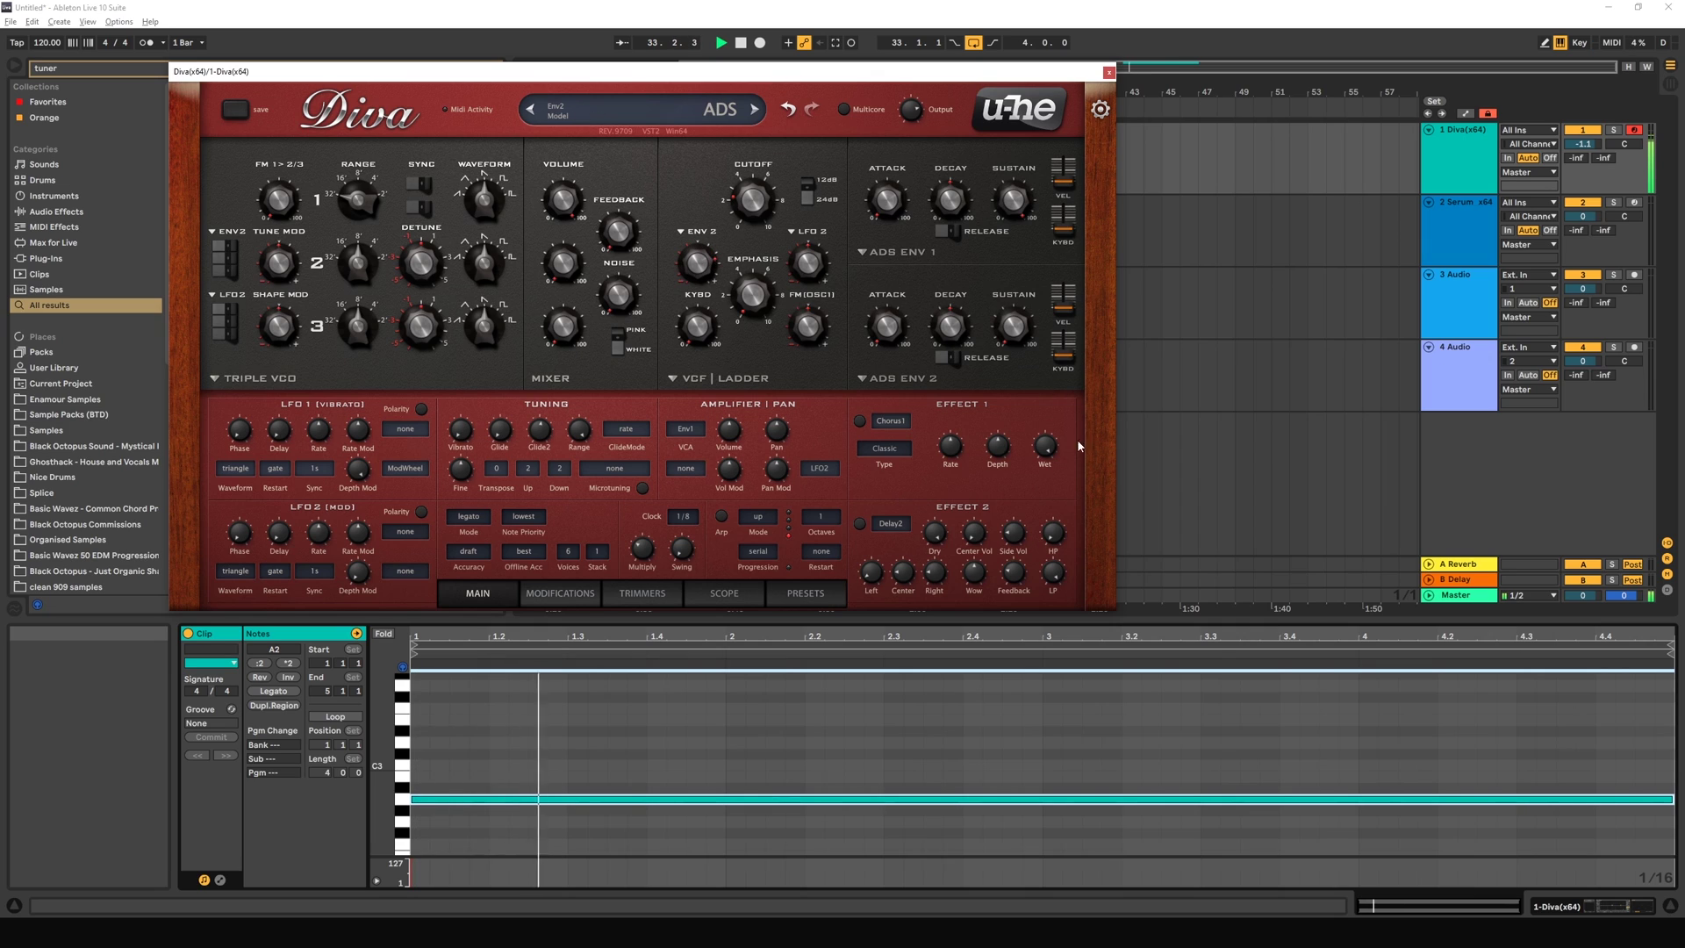
Step: Stop playback, switch the Effect 1 module from Chorus1 to Rotary1 and enable it
{"action": "key", "text": "space"}
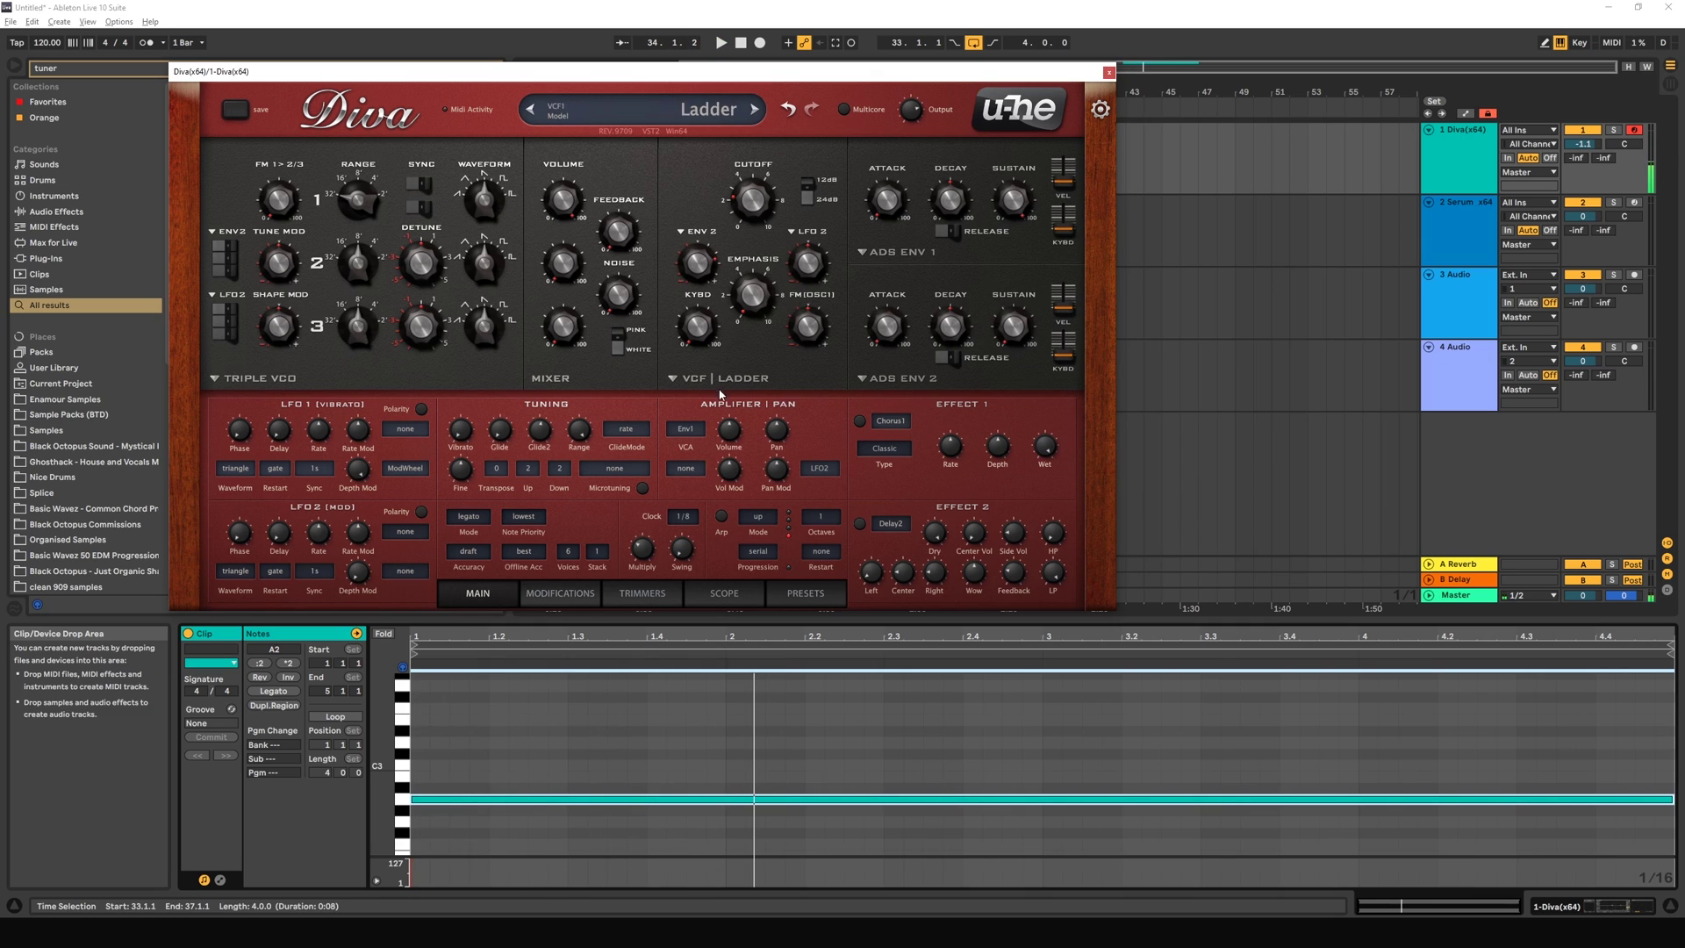
{"action": "left_click", "coordinate": [891, 421]}
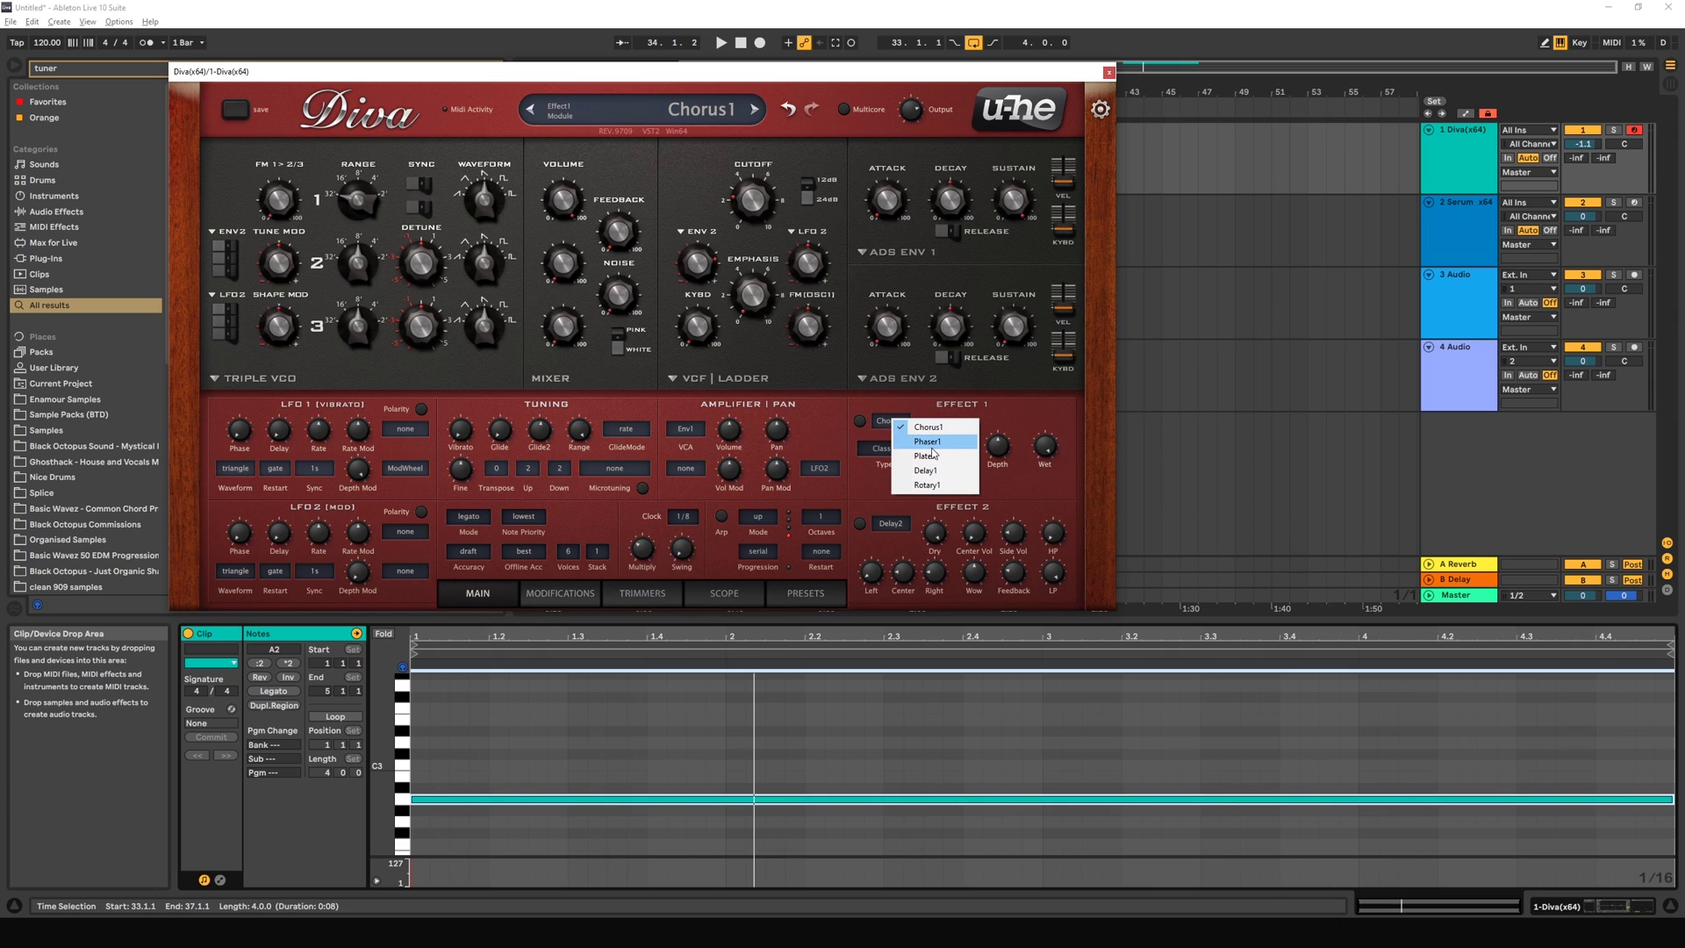
{"action": "left_click", "coordinate": [937, 486]}
{"action": "left_click", "coordinate": [860, 422]}
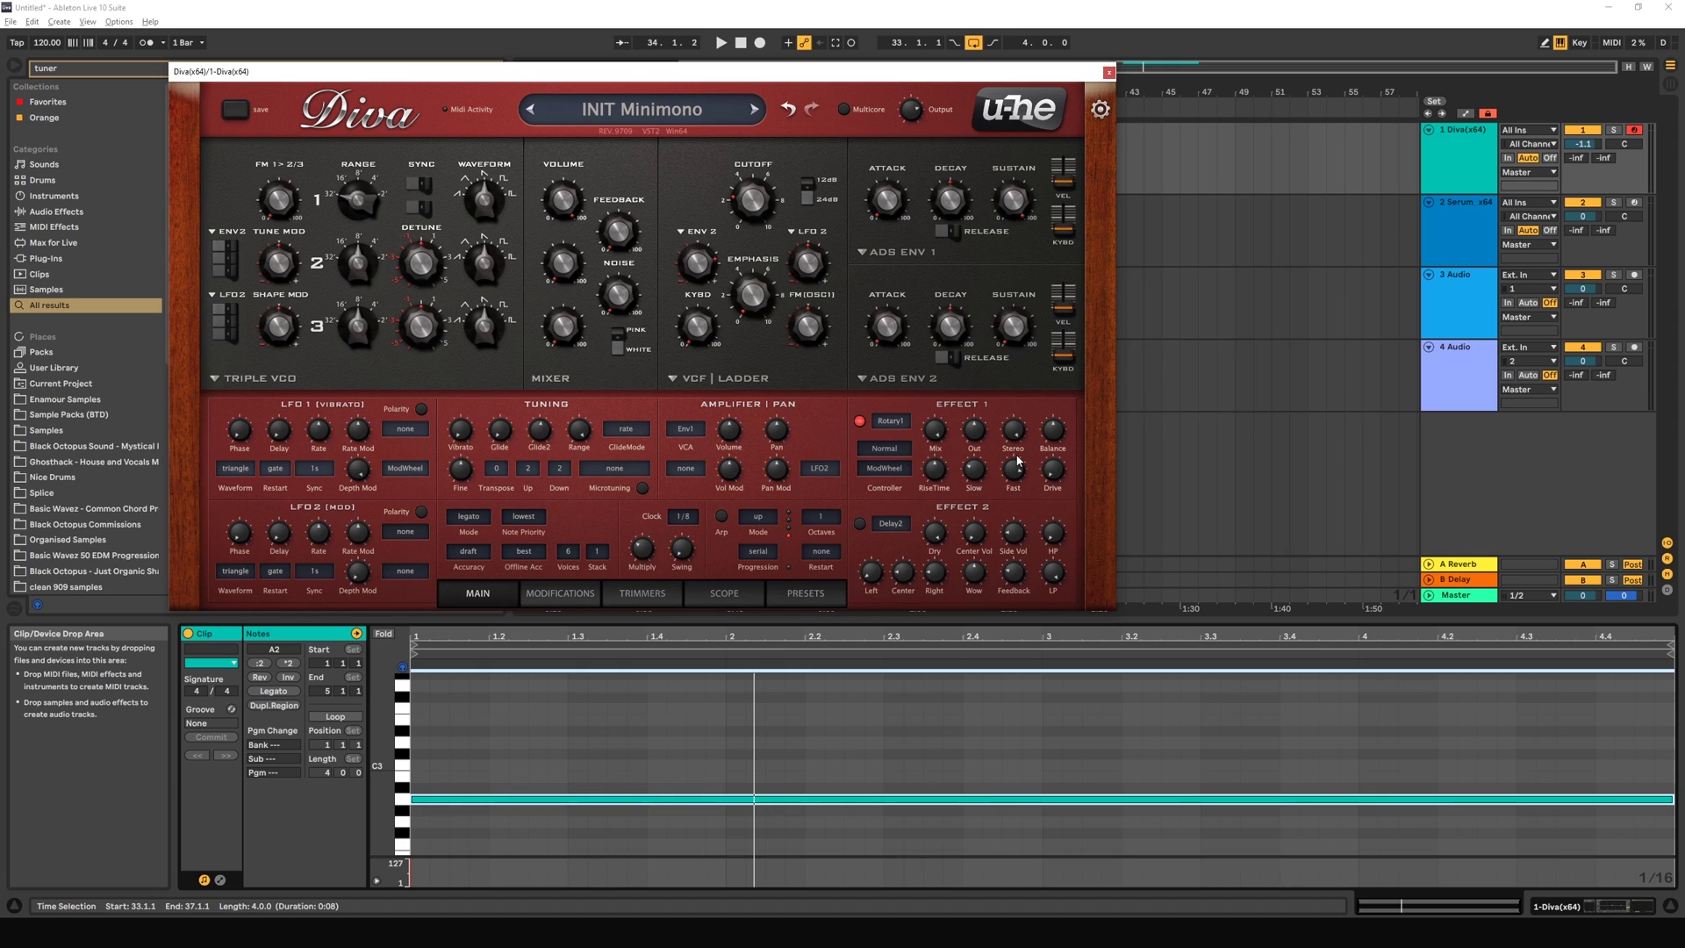
Step: Play the A2 note and compare the sound with the Rotary1 effect bypassed and active
{"action": "key", "text": "space"}
{"action": "left_click", "coordinate": [860, 423]}
{"action": "left_click", "coordinate": [859, 422]}
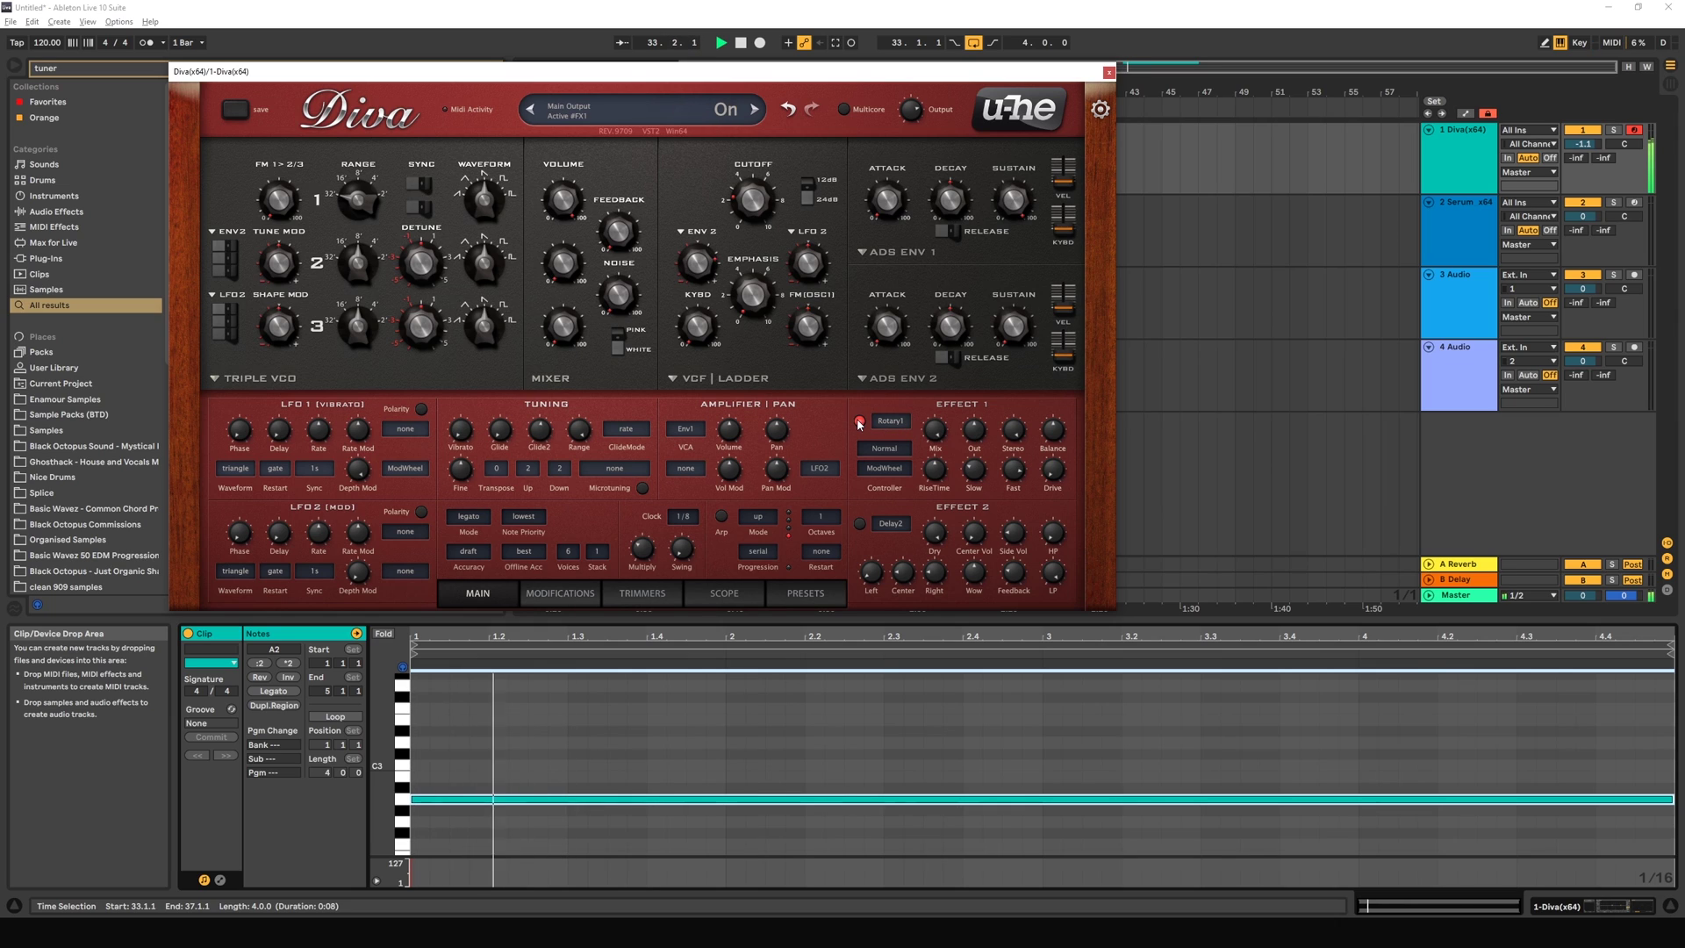
{"action": "key", "text": "space"}
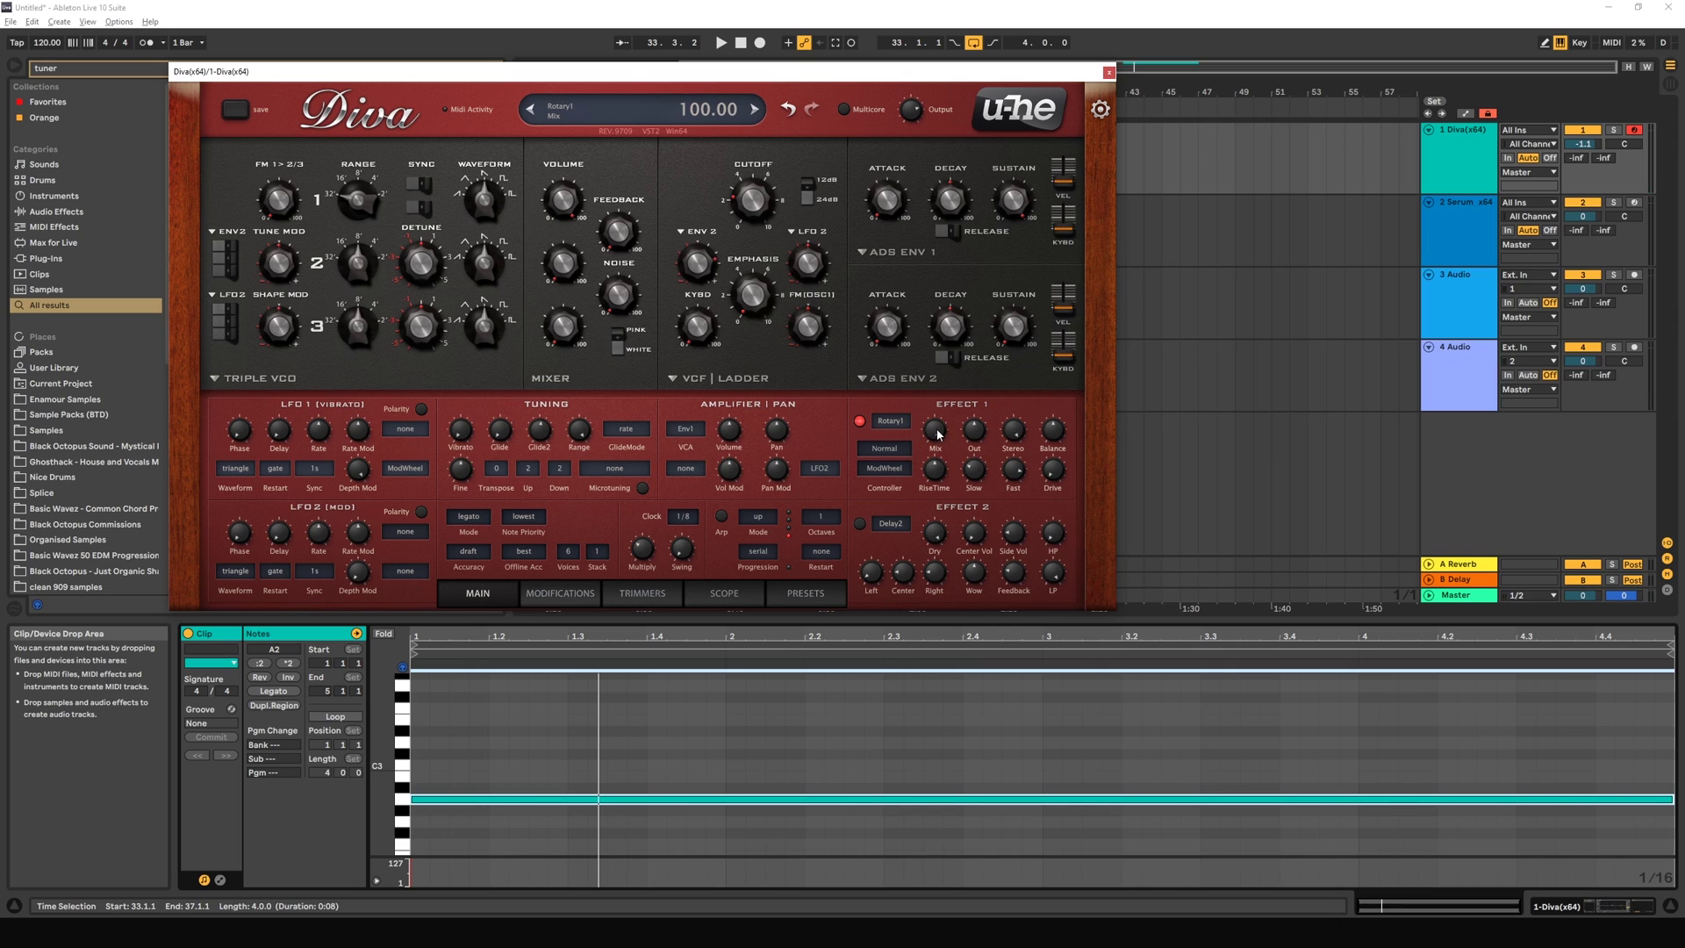
Step: Adjust Rotary1's mix and output level while auditioning the A2 note
{"action": "mouse_move", "coordinate": [935, 434]}
{"action": "left_mouse_down"}
{"action": "mouse_move", "coordinate": [917, 501]}
{"action": "mouse_move", "coordinate": [901, 479]}
{"action": "mouse_move", "coordinate": [941, 428]}
{"action": "left_mouse_up"}
{"action": "key", "text": "space"}
{"action": "key", "text": "space"}
{"action": "key", "text": "space"}
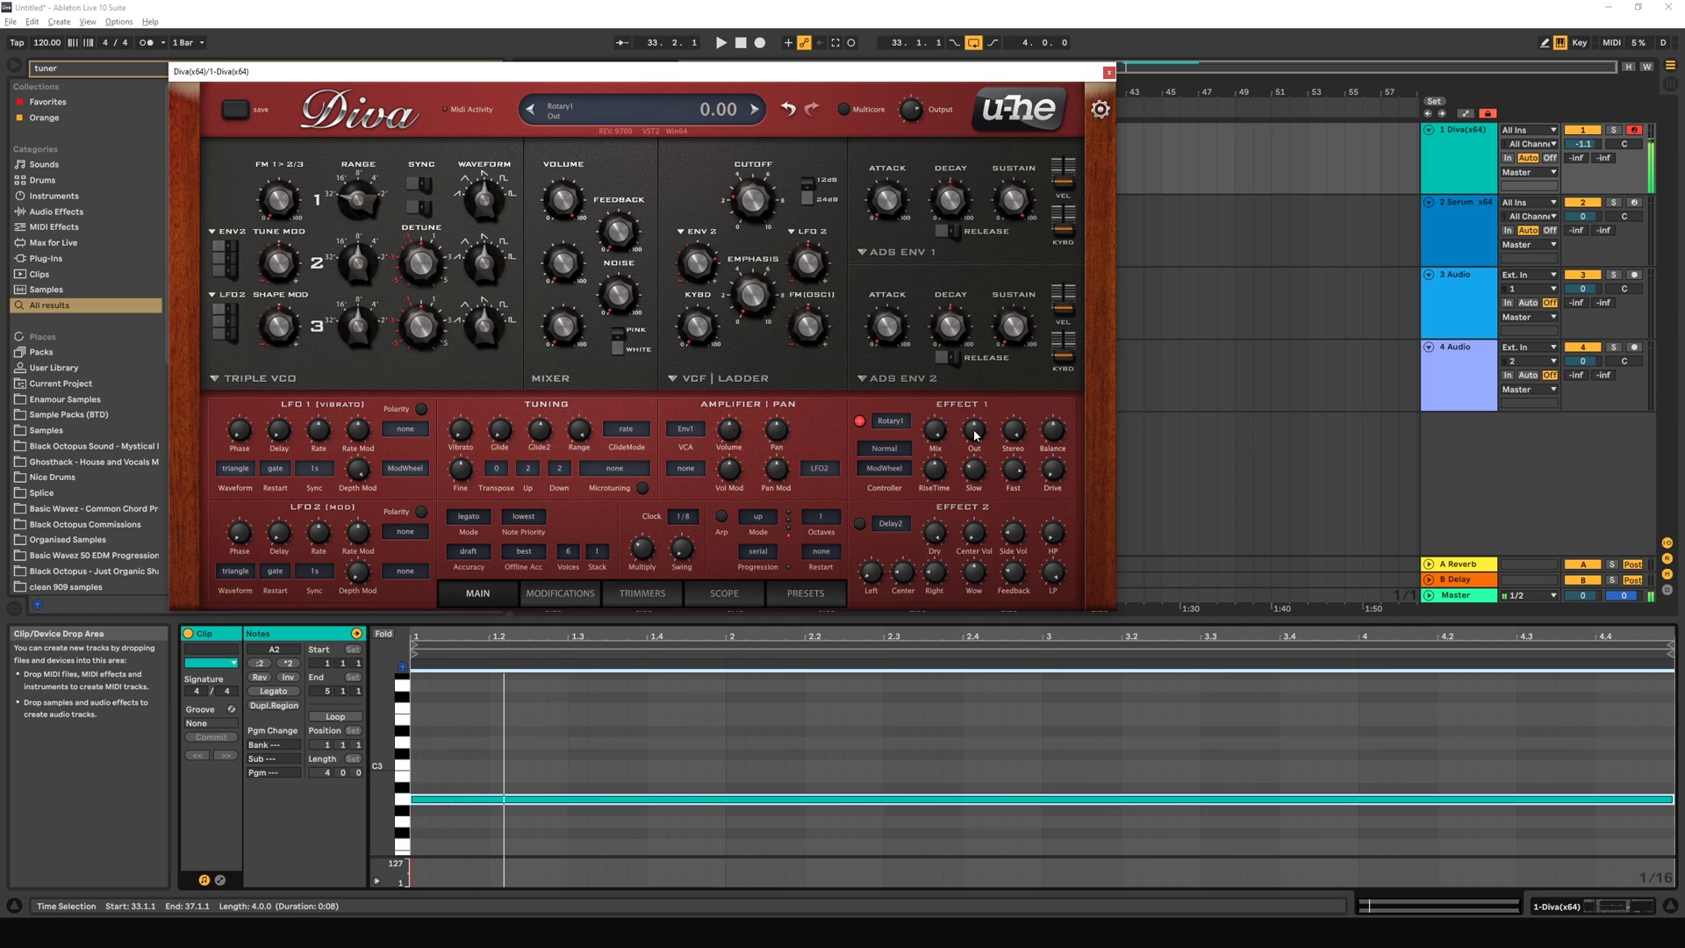
{"action": "mouse_move", "coordinate": [974, 434]}
{"action": "left_mouse_down"}
{"action": "mouse_move", "coordinate": [972, 399]}
{"action": "mouse_move", "coordinate": [974, 429]}
{"action": "left_mouse_up"}
{"action": "key", "text": "space"}
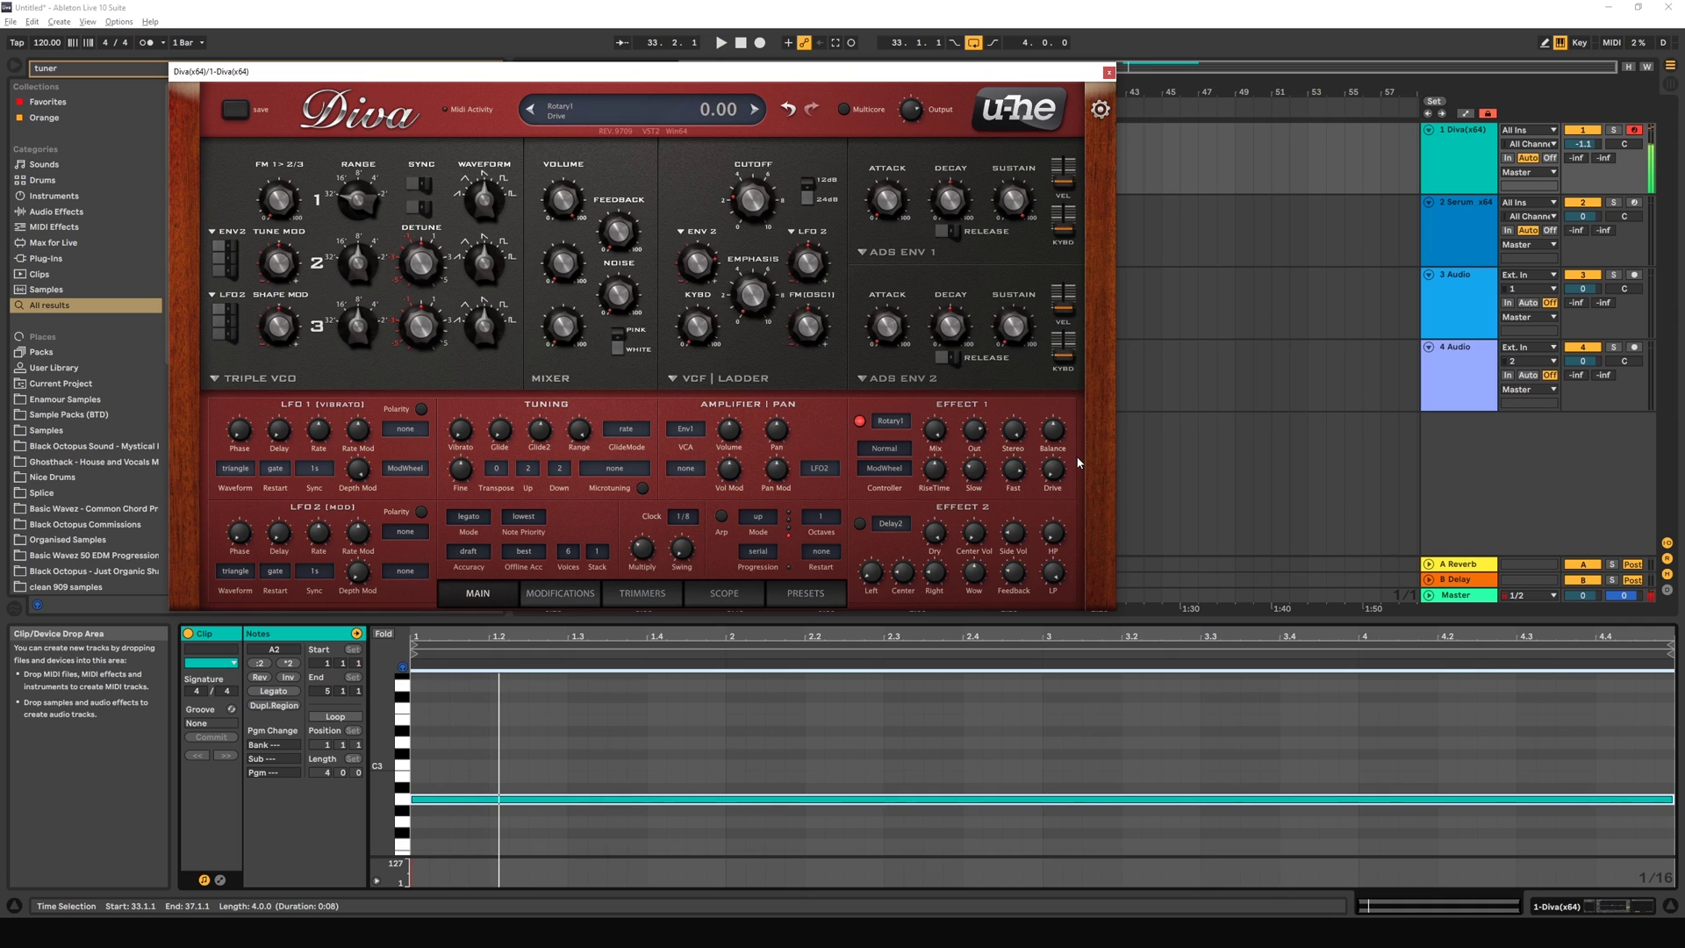
Step: Audition Rotary1's stereo width on the A2 note, lowering it, resetting it to default and raising it again
{"action": "left_click_drag", "start_coordinate": [1016, 429], "coordinate": [1000, 507]}
{"action": "double_click", "coordinate": [1009, 436]}
{"action": "key", "text": "space"}
{"action": "key", "text": "space"}
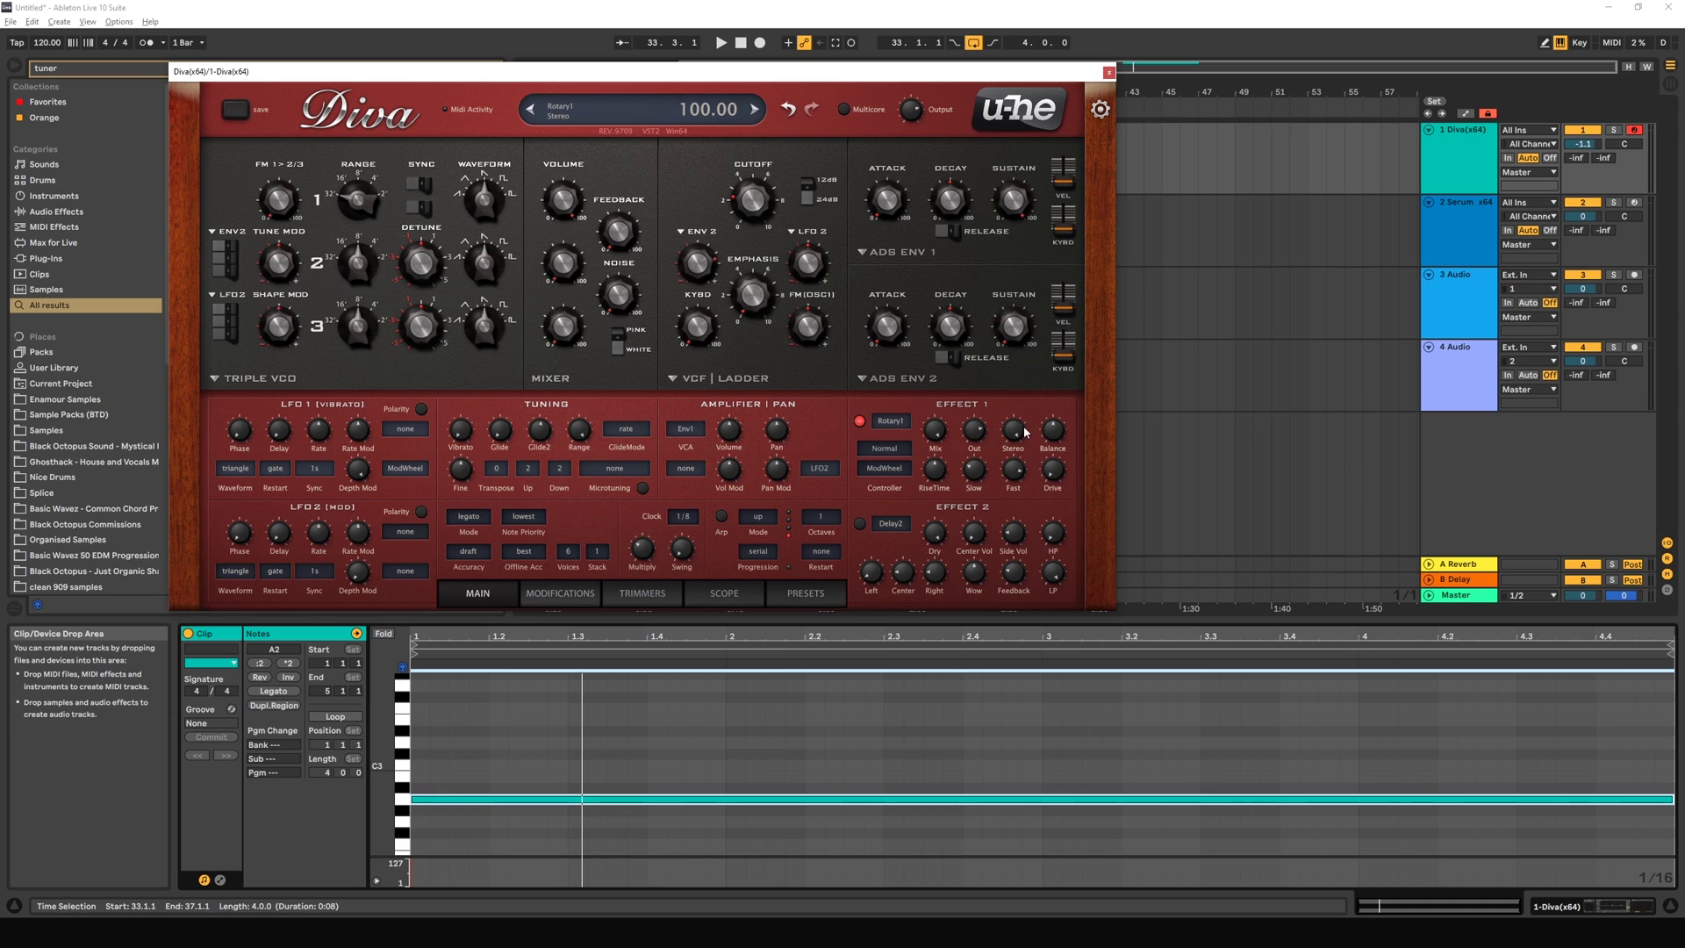
{"action": "mouse_move", "coordinate": [1017, 438]}
{"action": "left_mouse_down"}
{"action": "mouse_move", "coordinate": [1017, 423]}
{"action": "mouse_move", "coordinate": [1012, 454]}
{"action": "mouse_move", "coordinate": [1015, 439]}
{"action": "left_mouse_up"}
{"action": "left_click_drag", "start_coordinate": [1012, 438], "coordinate": [1015, 444]}
{"action": "left_click_drag", "start_coordinate": [1018, 433], "coordinate": [1014, 281]}
{"action": "key", "text": "space"}
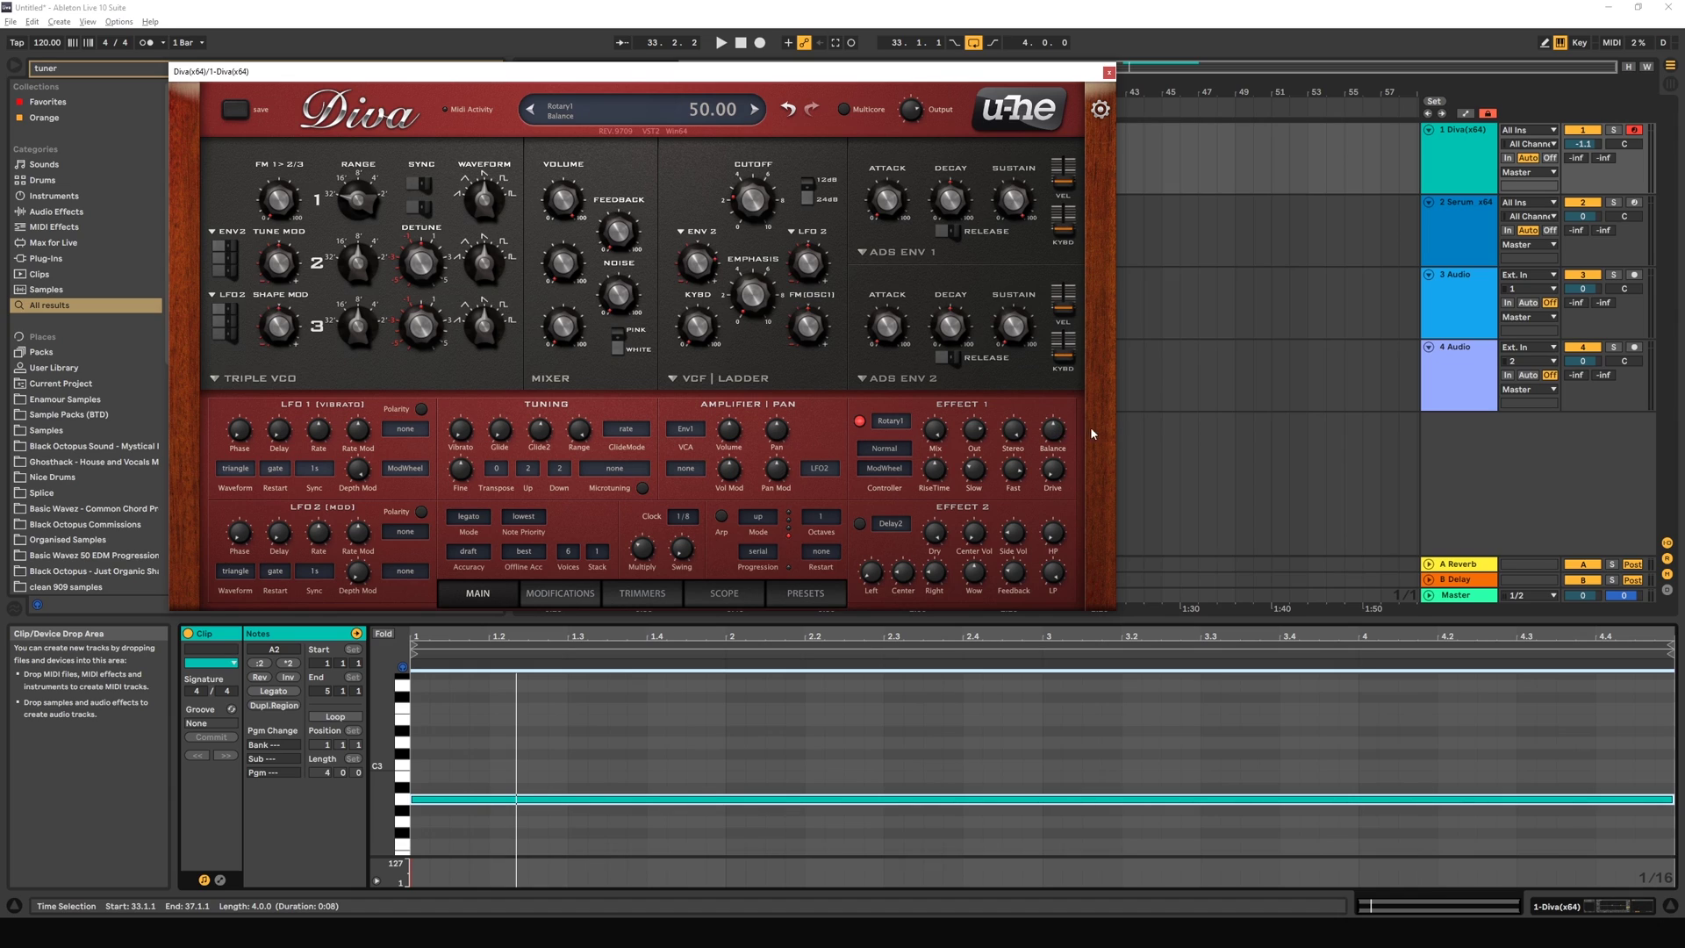
Step: Audition different Rotary1 balance settings on the A2 note, including 18.50
{"action": "left_click_drag", "start_coordinate": [1054, 436], "coordinate": [1058, 392]}
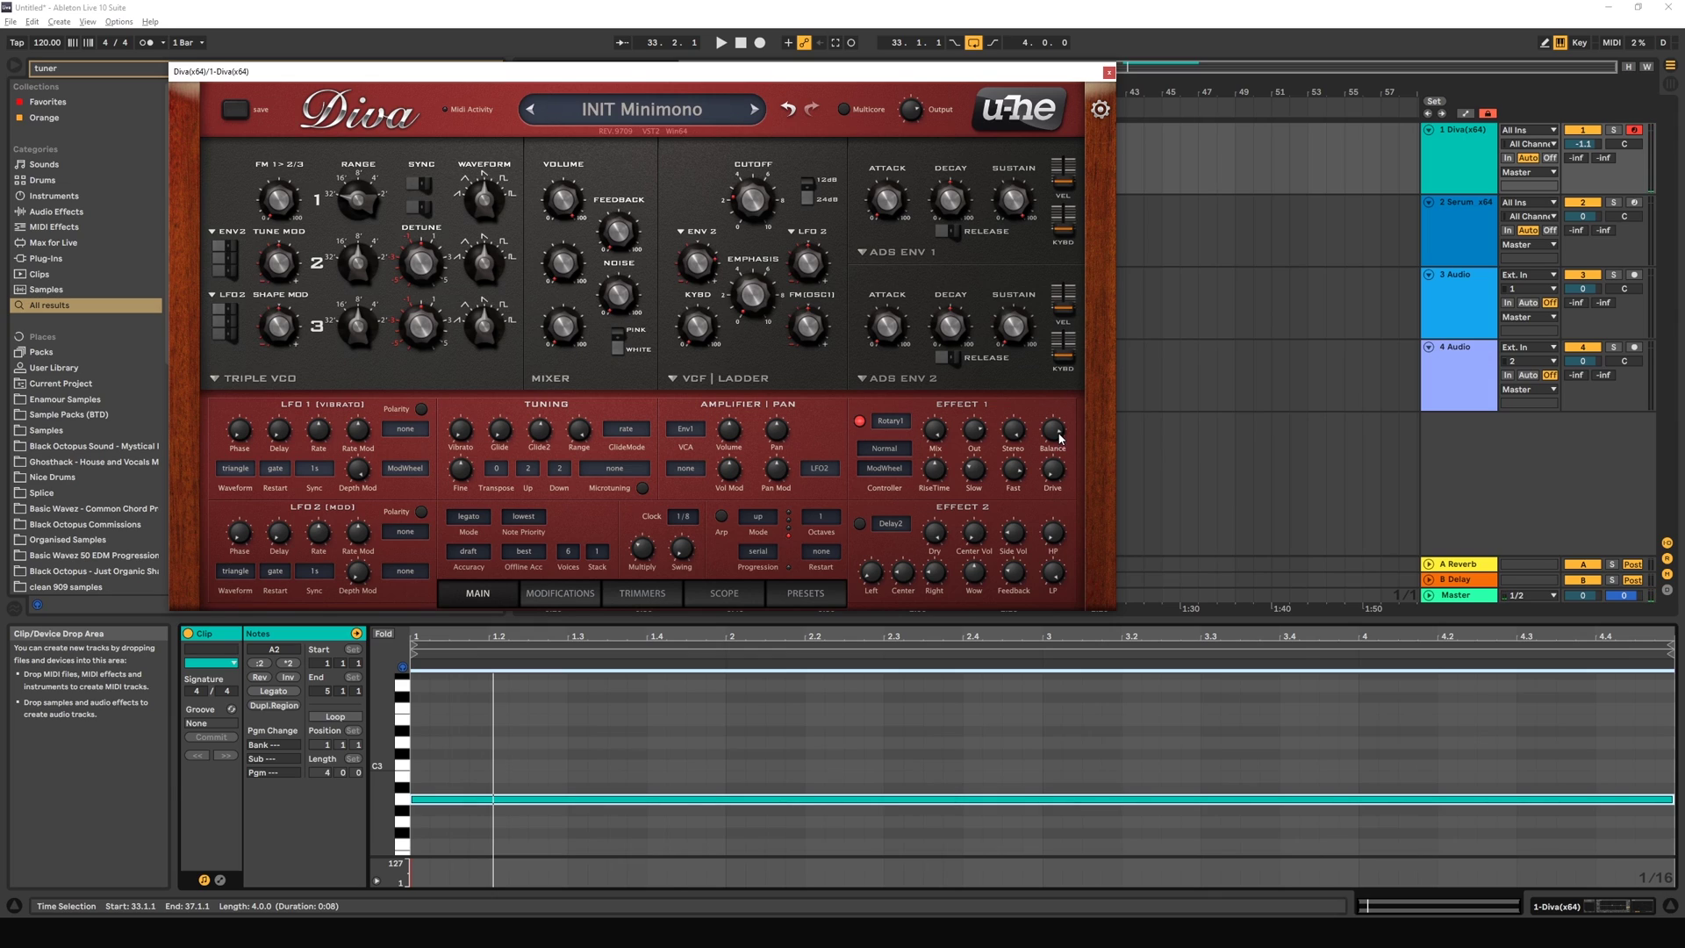
{"action": "key", "text": "ctrl+z"}
{"action": "left_click_drag", "start_coordinate": [1053, 443], "coordinate": [1033, 529]}
{"action": "mouse_move", "coordinate": [1047, 431]}
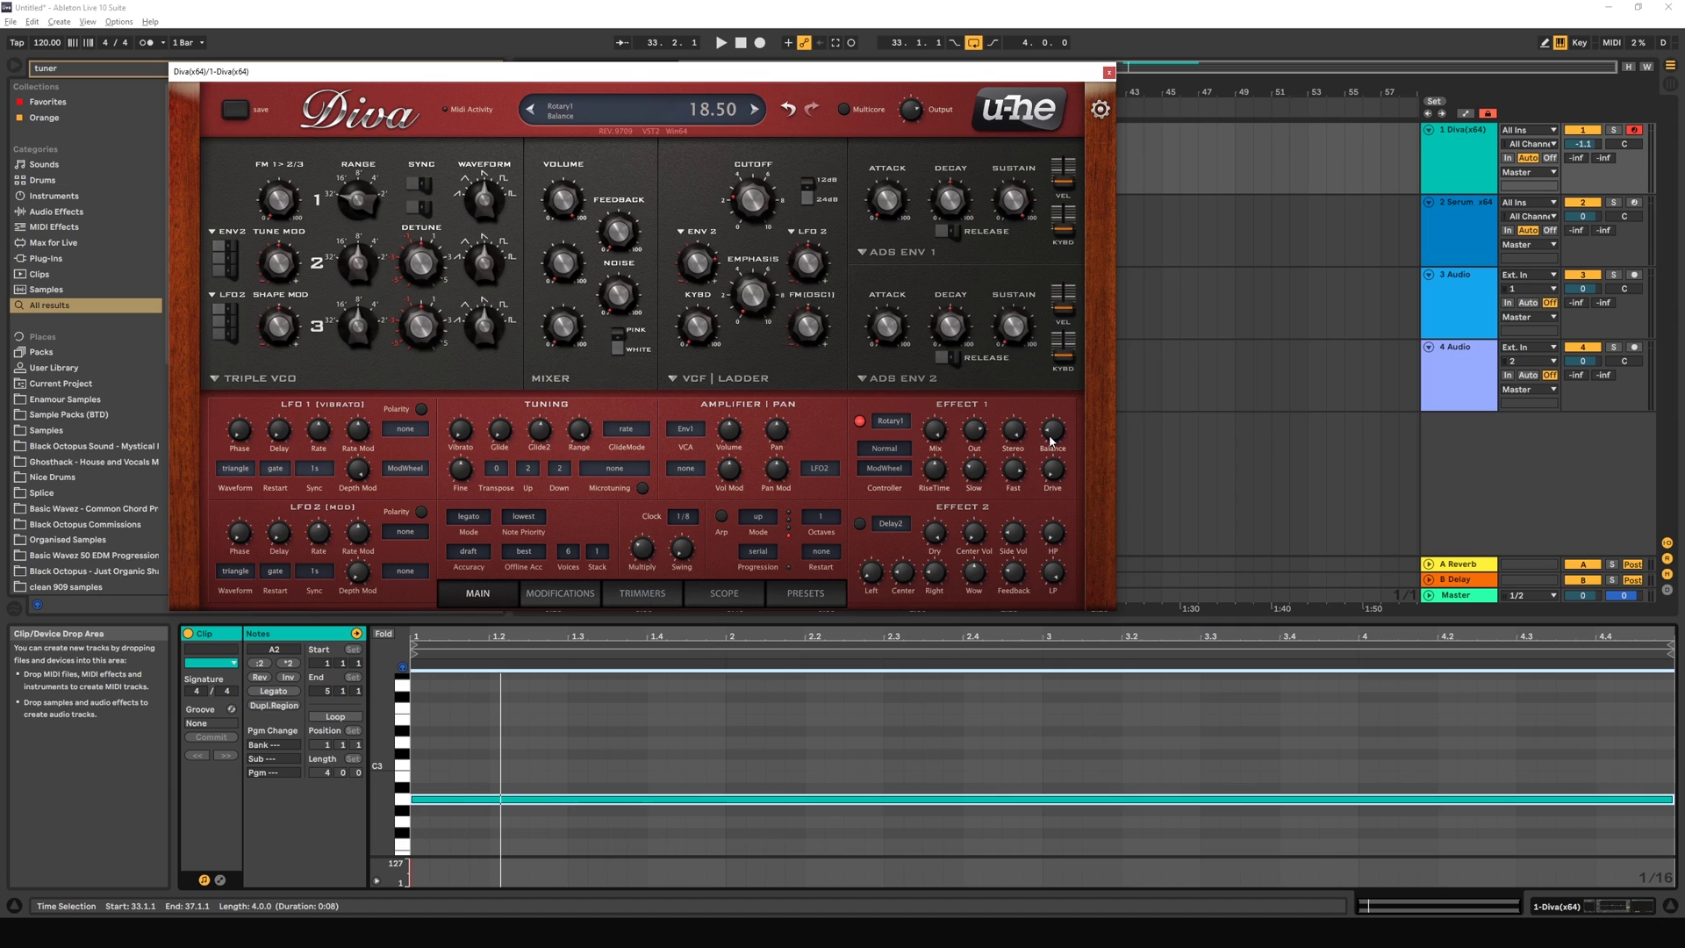
{"action": "key", "text": "space"}
{"action": "mouse_move", "coordinate": [1051, 443]}
{"action": "left_mouse_down"}
{"action": "mouse_move", "coordinate": [1047, 390]}
{"action": "mouse_move", "coordinate": [1048, 431]}
{"action": "left_mouse_up"}
{"action": "key", "text": "space"}
Step: Adjust Rotary1's rise time and audition its slow rotation speed at different settings, including 99.00
{"action": "mouse_move", "coordinate": [1078, 481]}
{"action": "left_click_drag", "start_coordinate": [935, 474], "coordinate": [935, 553]}
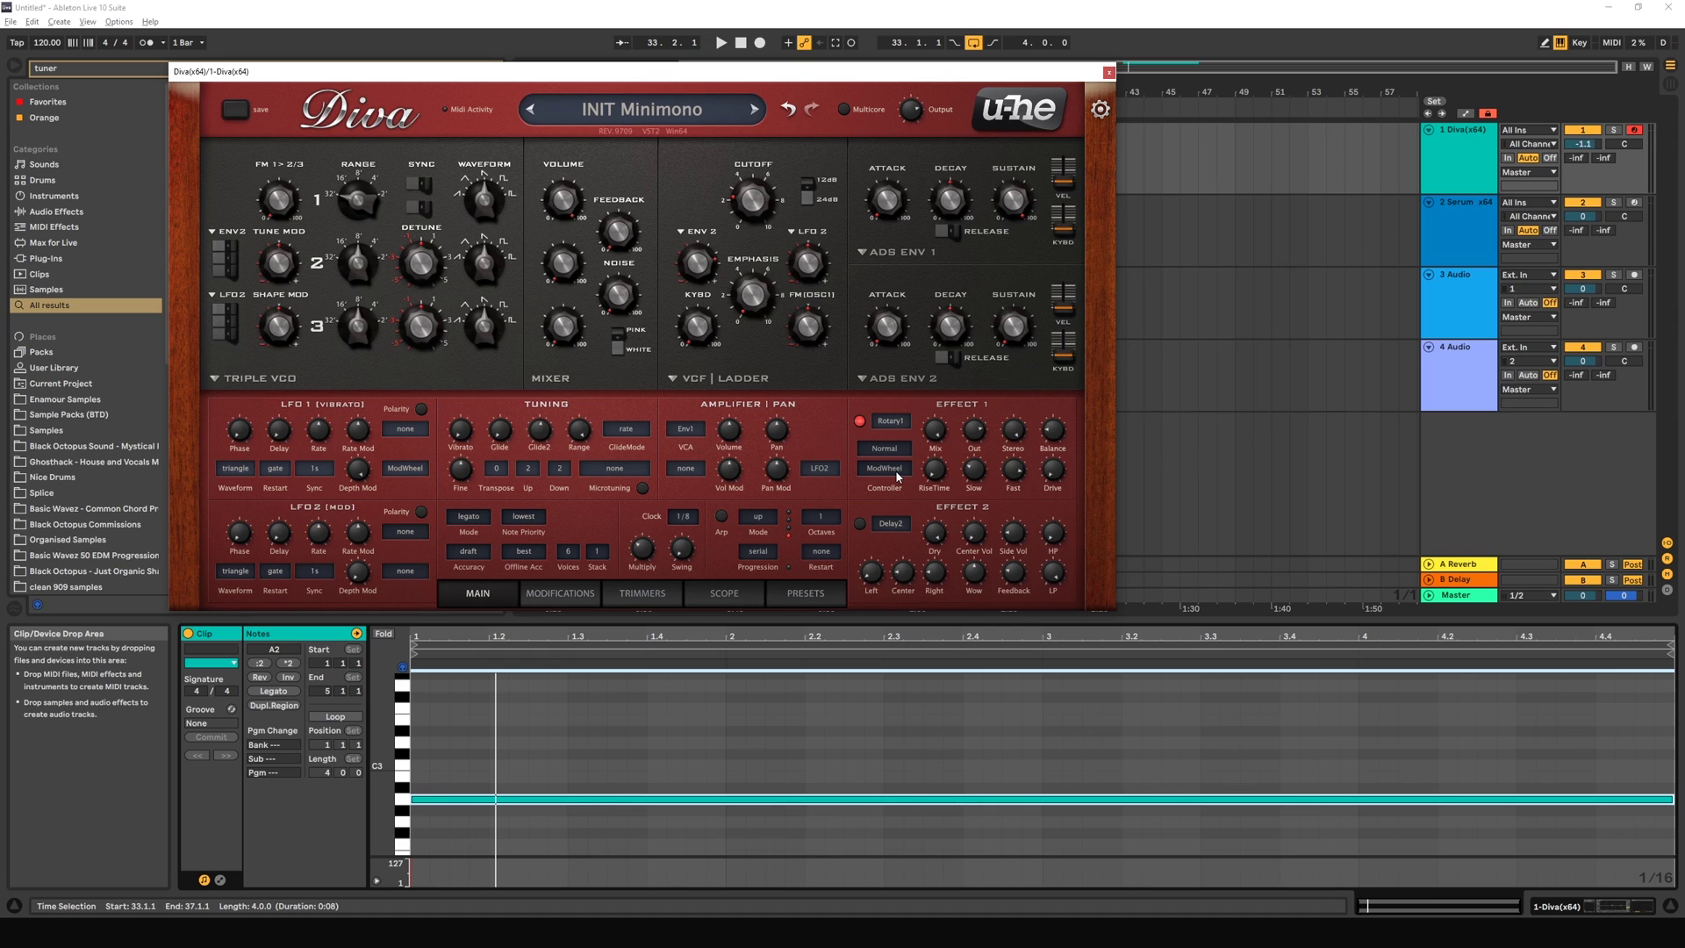
{"action": "mouse_move", "coordinate": [1028, 482]}
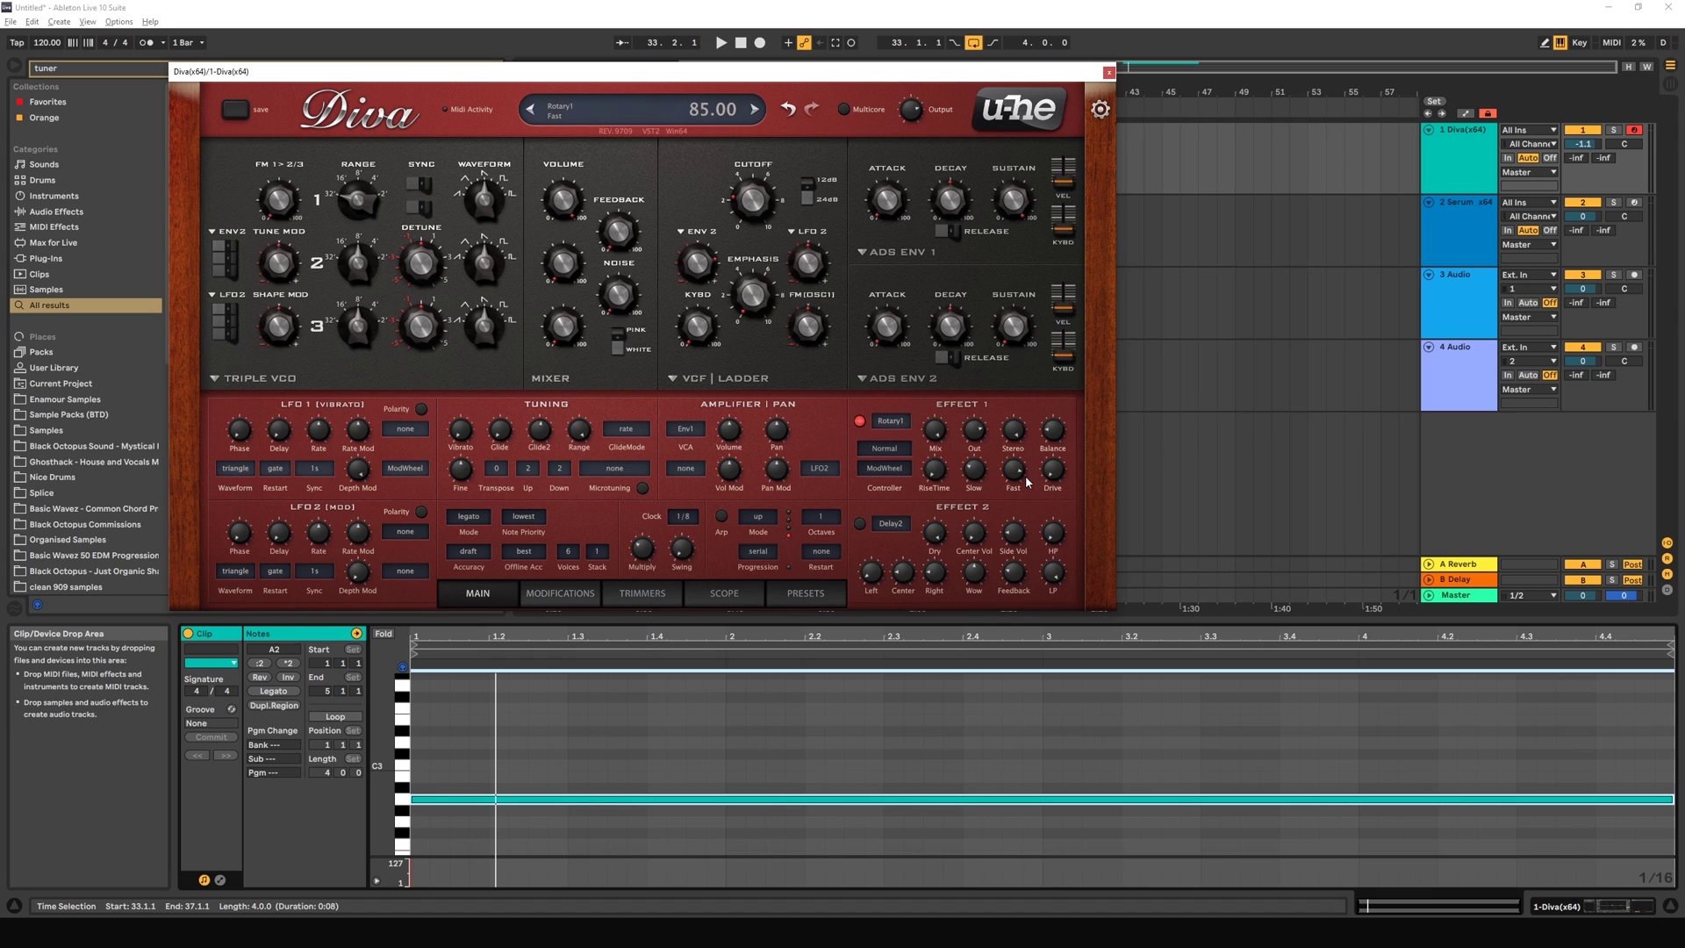
{"action": "left_click_drag", "start_coordinate": [977, 493], "coordinate": [959, 335]}
{"action": "key", "text": "space"}
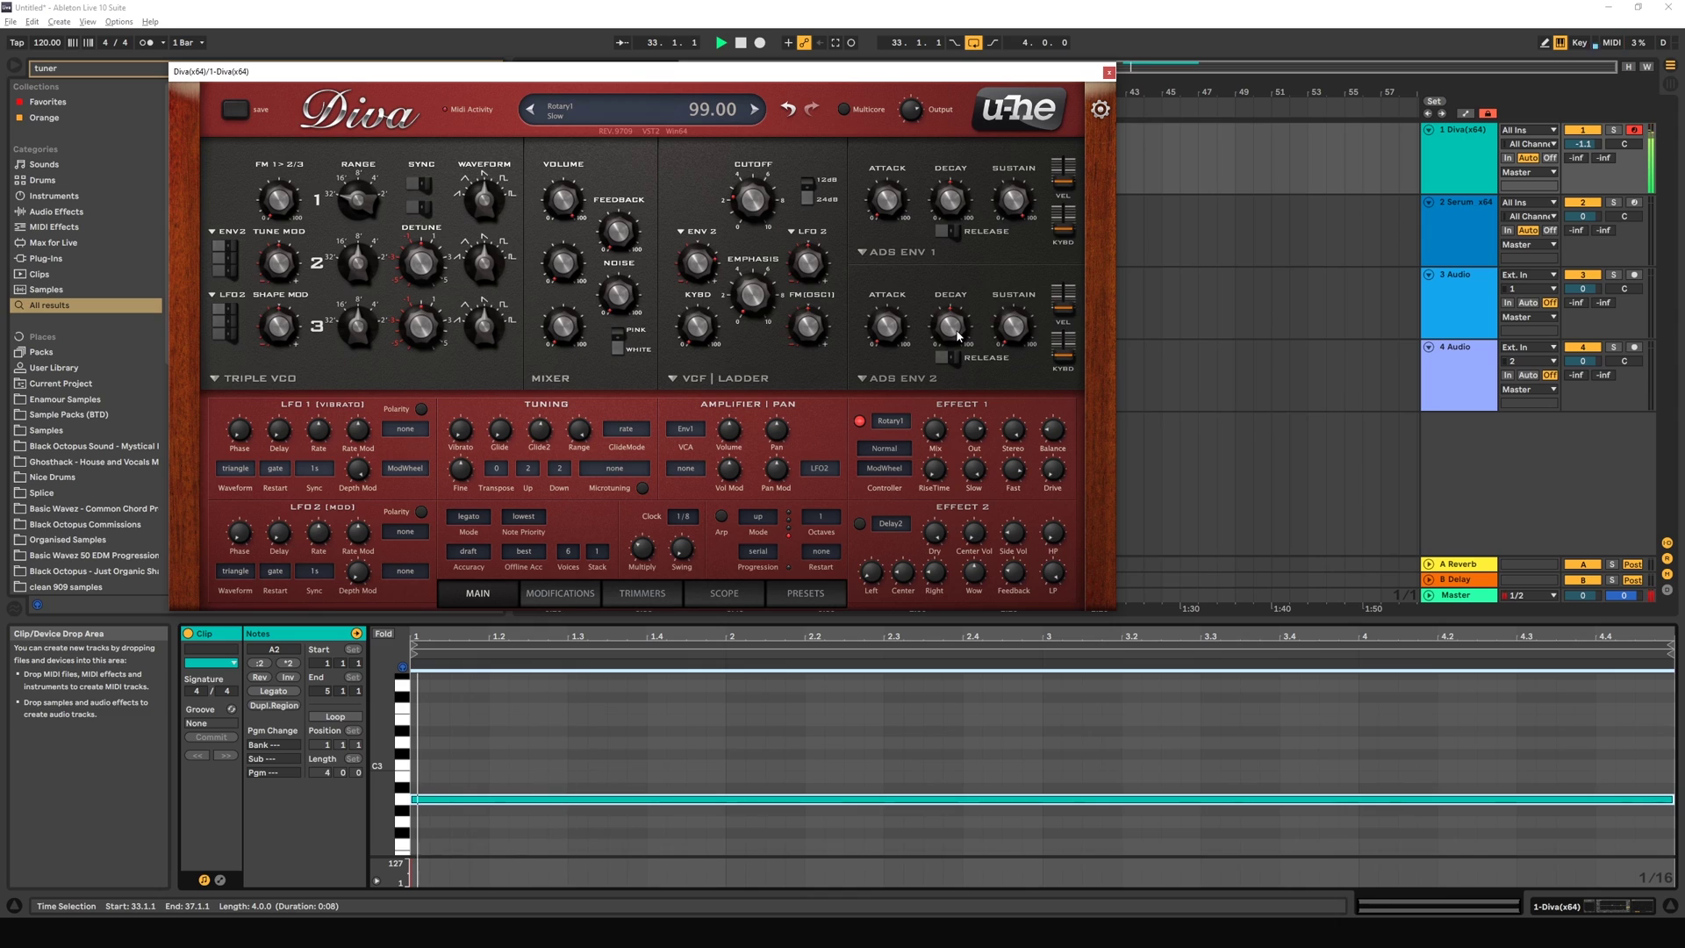
{"action": "key", "text": "space"}
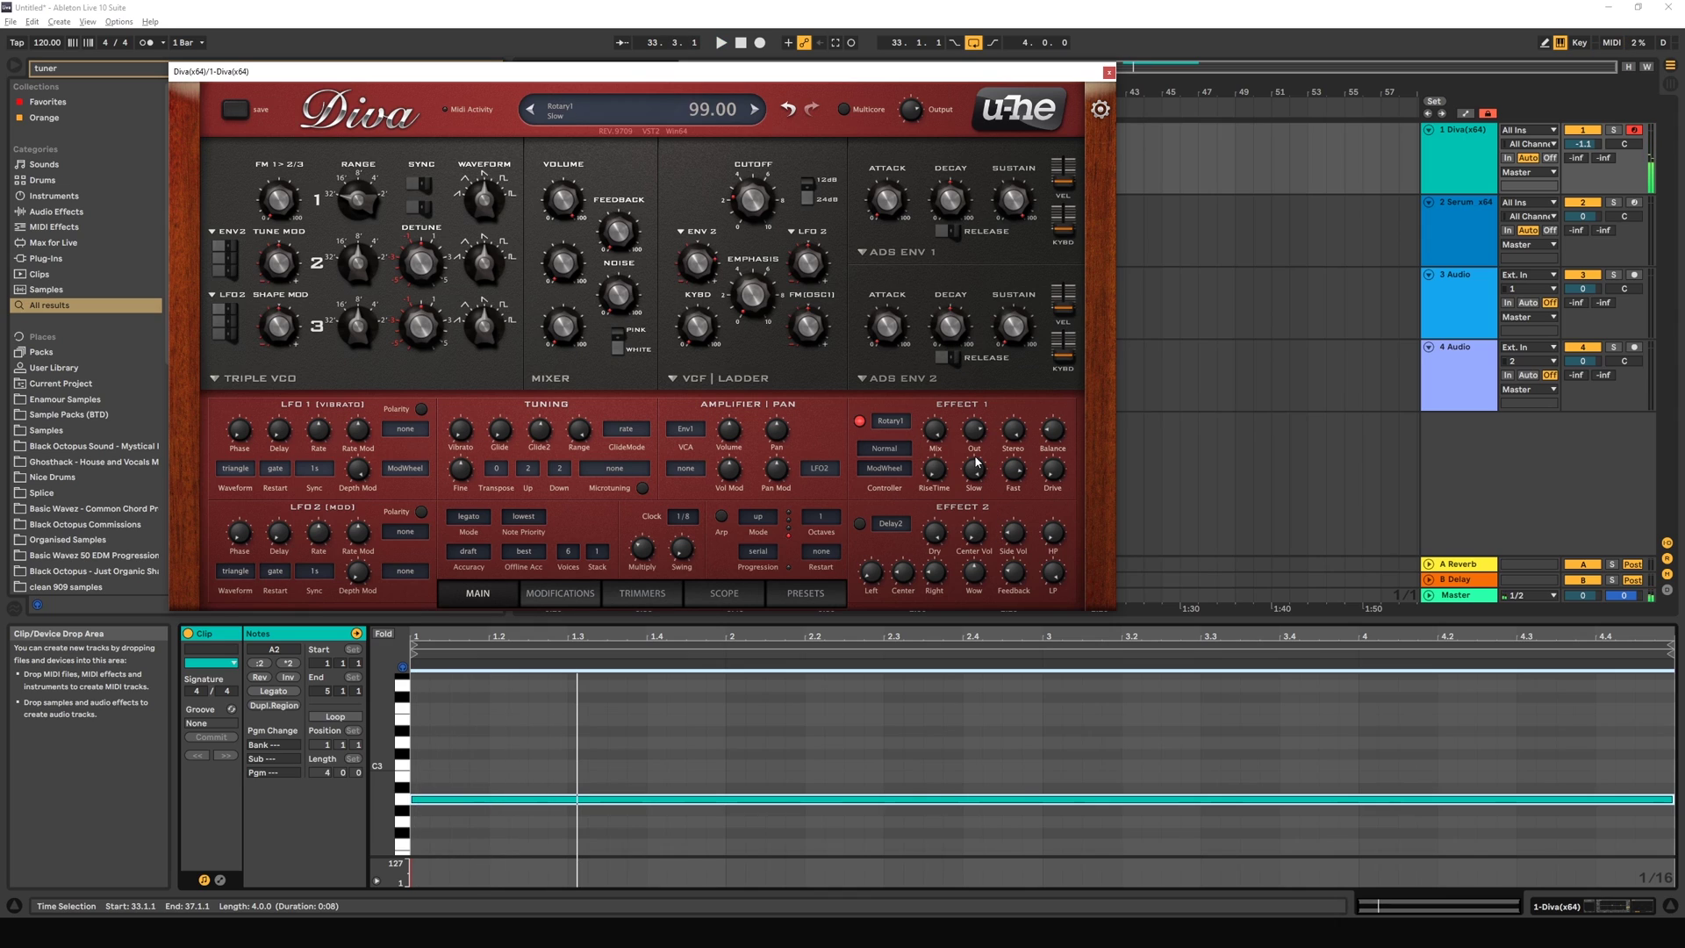
{"action": "left_click_drag", "start_coordinate": [977, 474], "coordinate": [1025, 408]}
{"action": "key", "text": "space"}
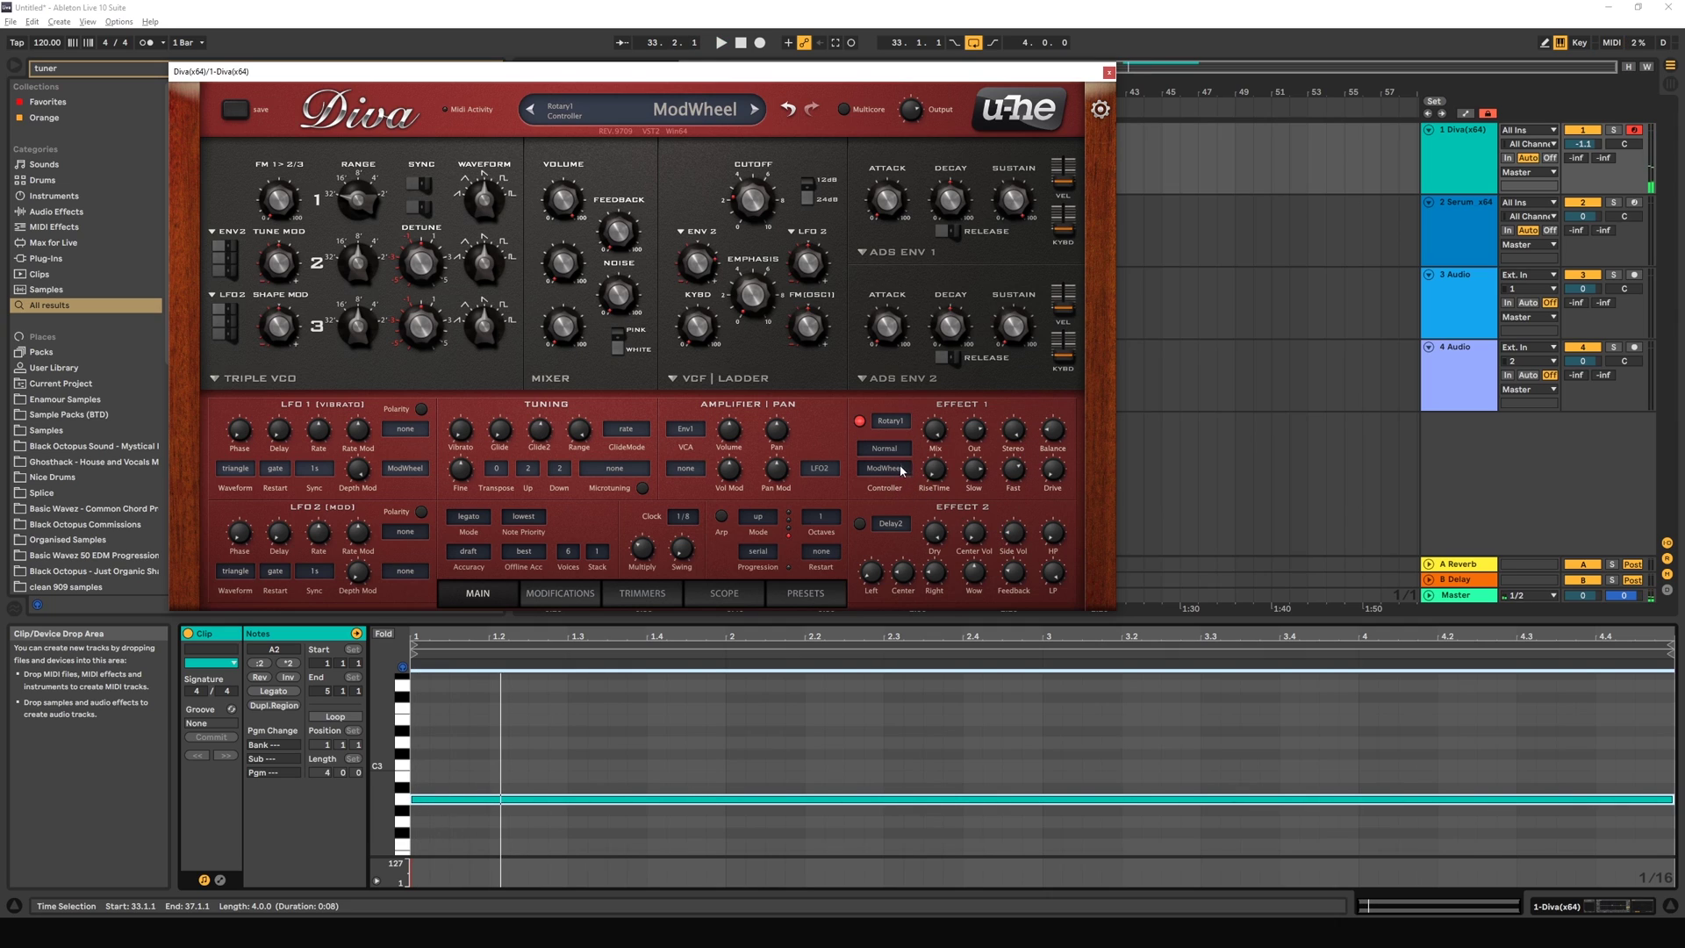
Step: Play the A2 note repeatedly to audition Rotary1 with the ModWheel as its controller
{"action": "key", "text": "space"}
{"action": "key", "text": "space"}
{"action": "left_click", "coordinate": [1608, 686]}
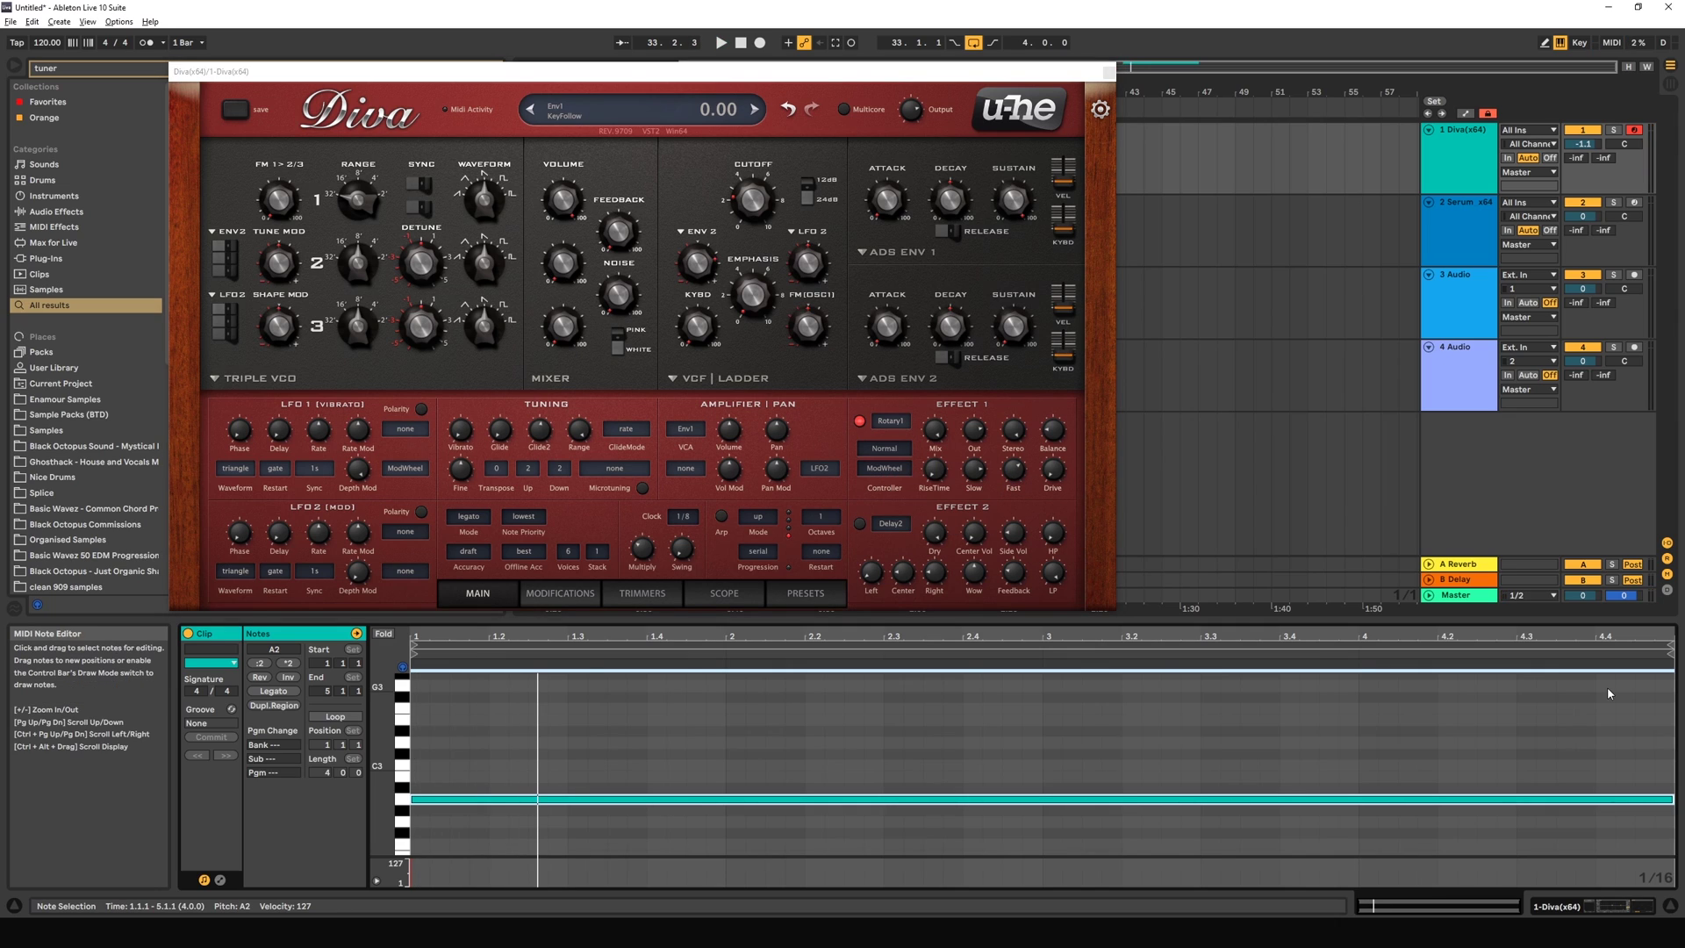
{"action": "key", "text": "space"}
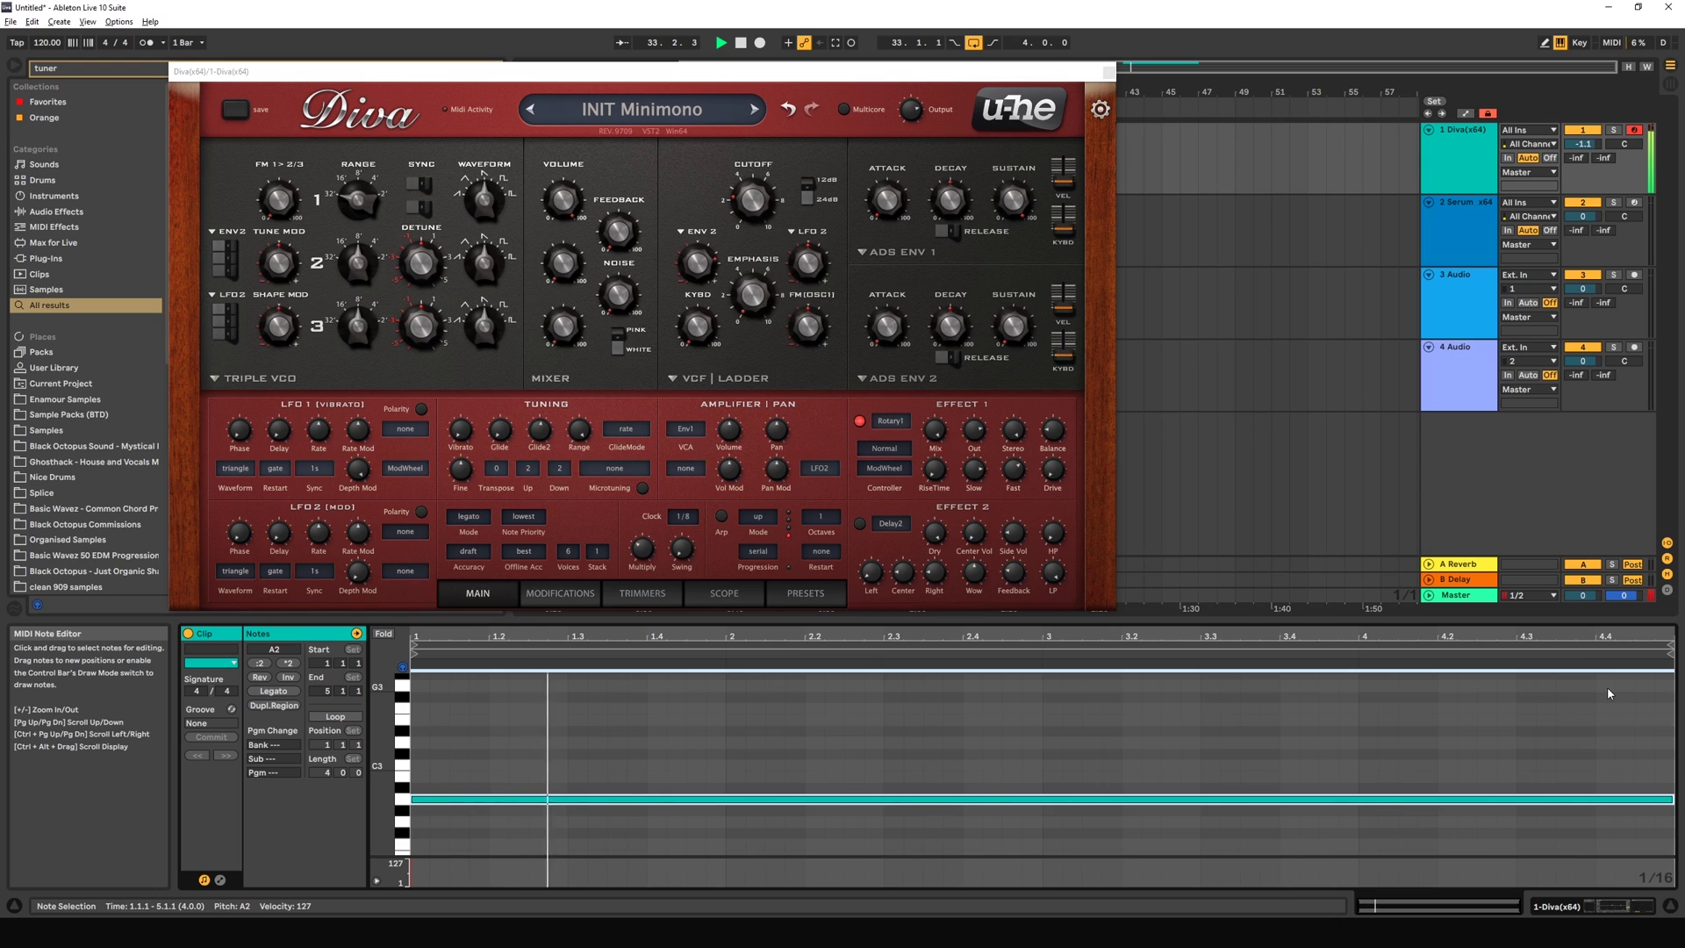
{"action": "key", "text": "space"}
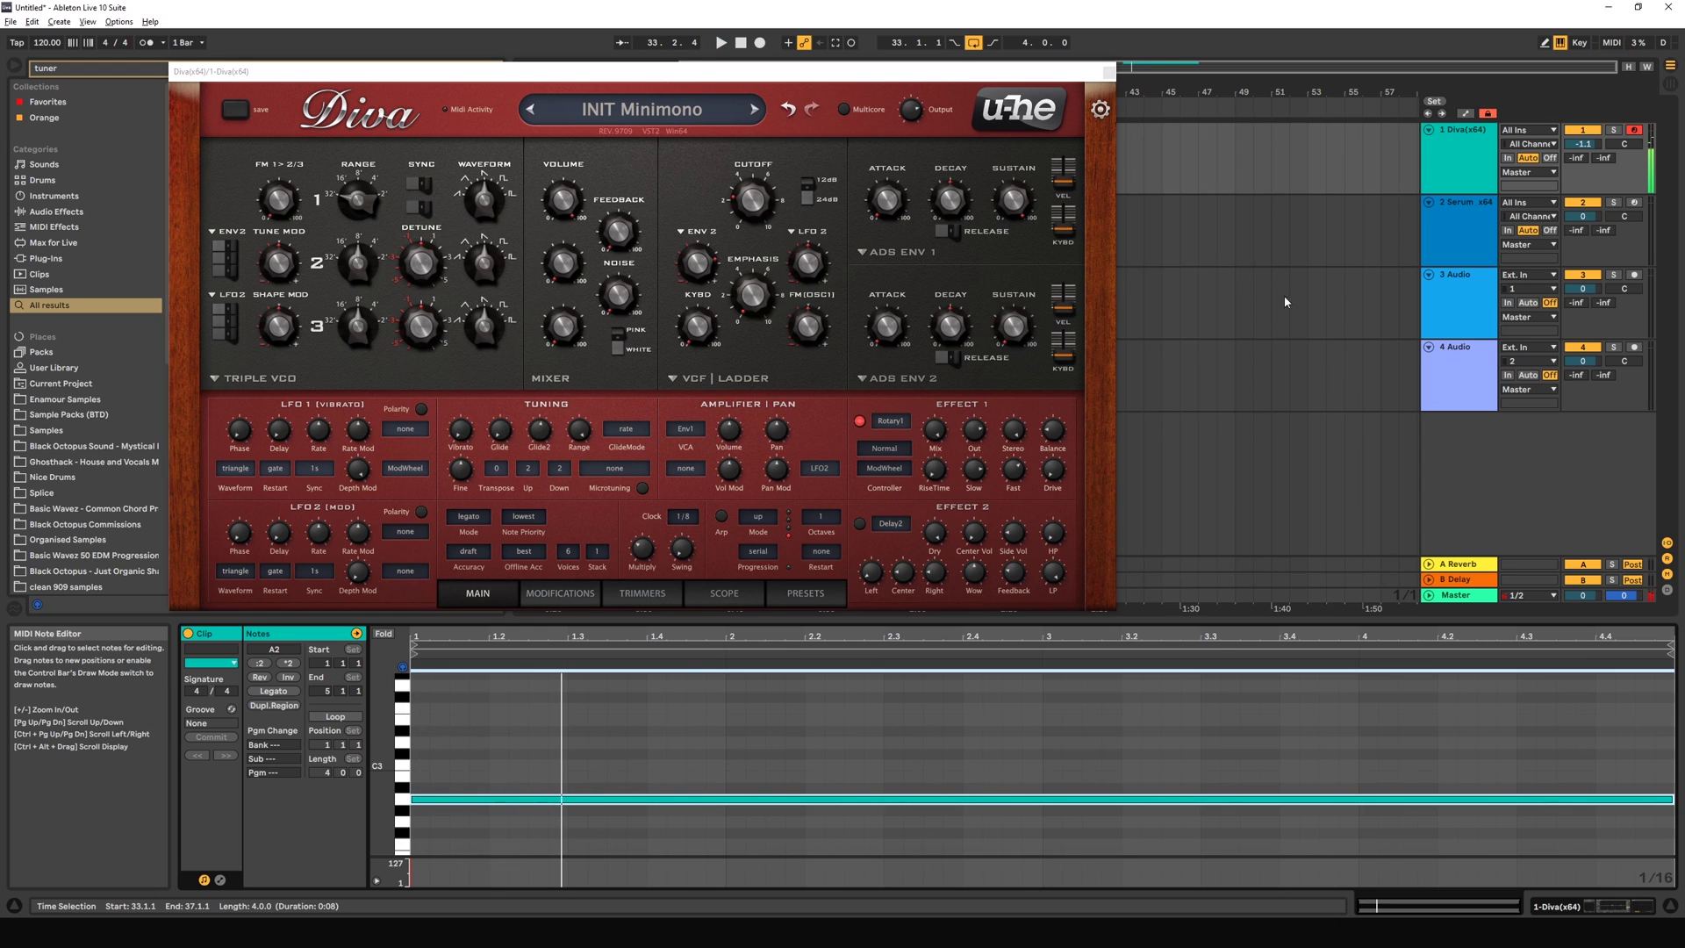
Step: Set Rotary1's fast speed to 65.50 and vary its slow speed while auditioning the A2 note
{"action": "left_click_drag", "start_coordinate": [1015, 482], "coordinate": [1018, 443]}
{"action": "key", "text": "space"}
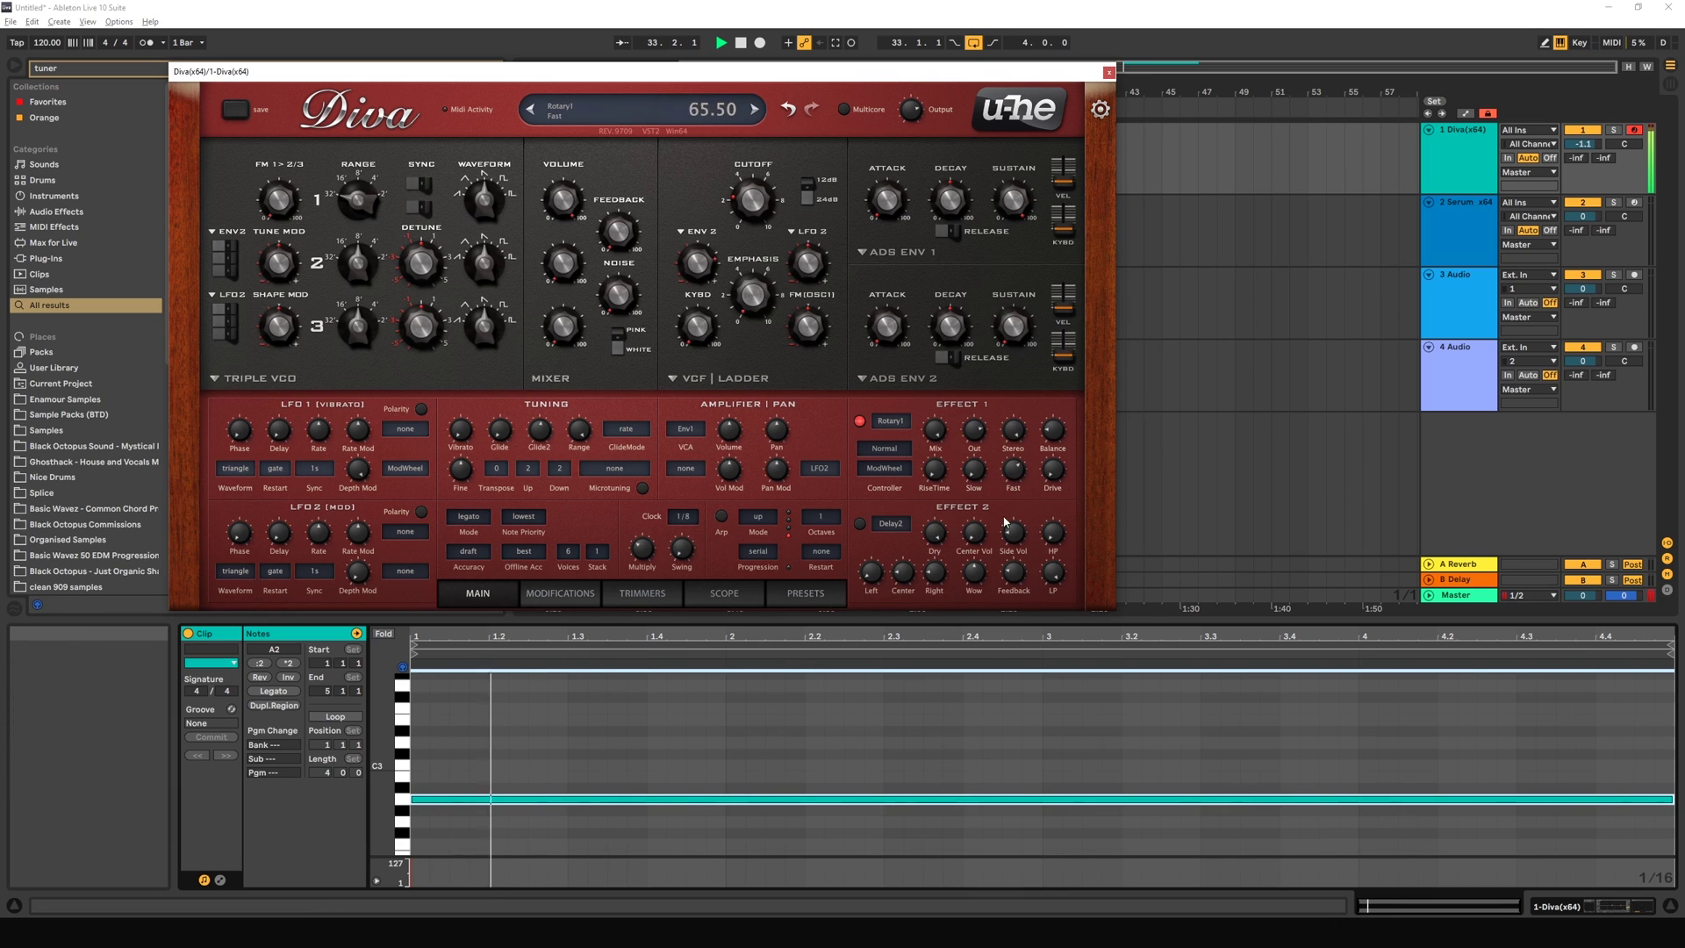
{"action": "left_click_drag", "start_coordinate": [973, 482], "coordinate": [970, 497]}
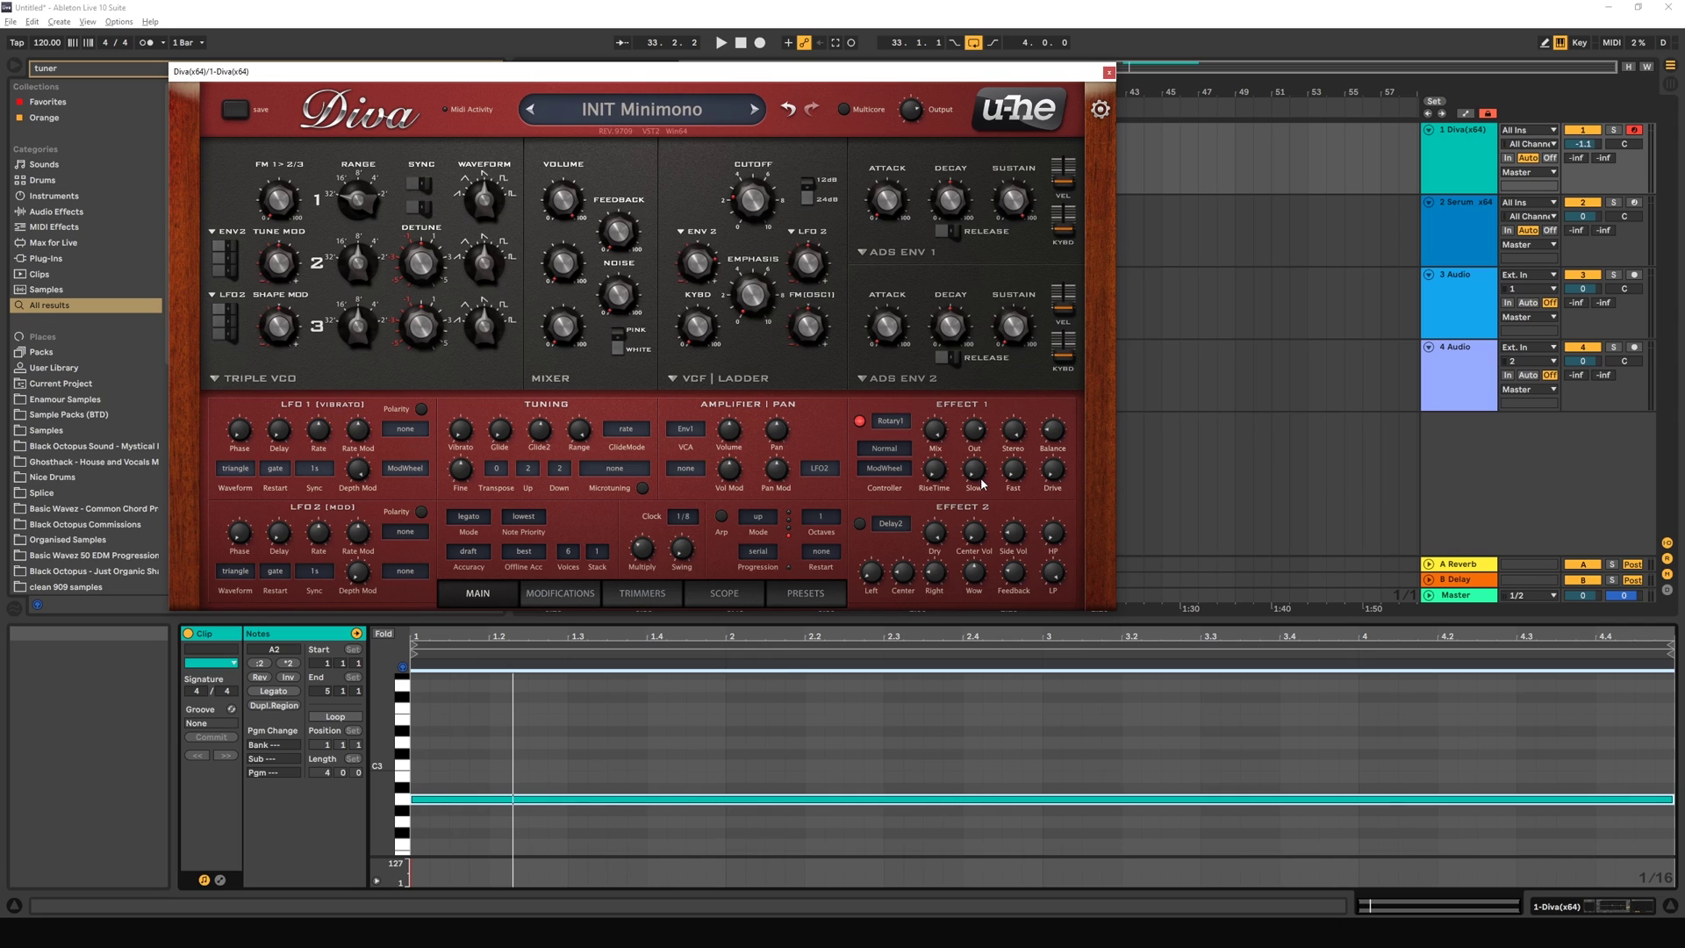
{"action": "key", "text": "space"}
{"action": "left_click_drag", "start_coordinate": [976, 474], "coordinate": [1014, 503]}
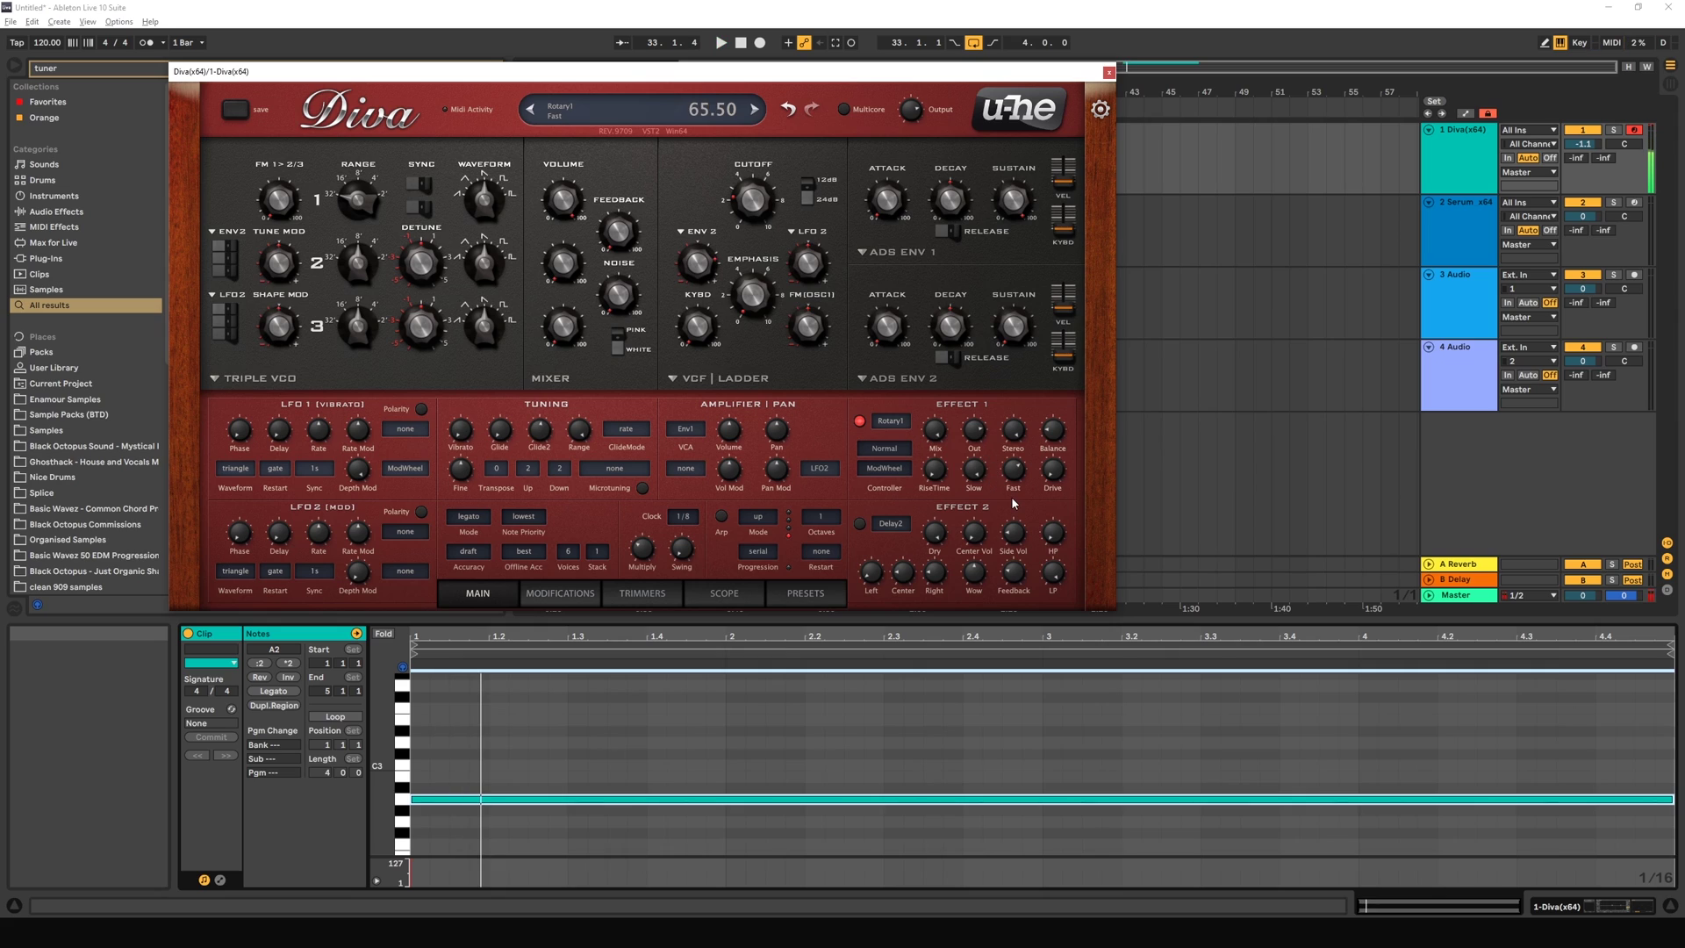
{"action": "mouse_move", "coordinate": [1014, 503]}
{"action": "left_mouse_down"}
{"action": "mouse_move", "coordinate": [1014, 439]}
{"action": "mouse_move", "coordinate": [1013, 499]}
{"action": "left_mouse_up"}
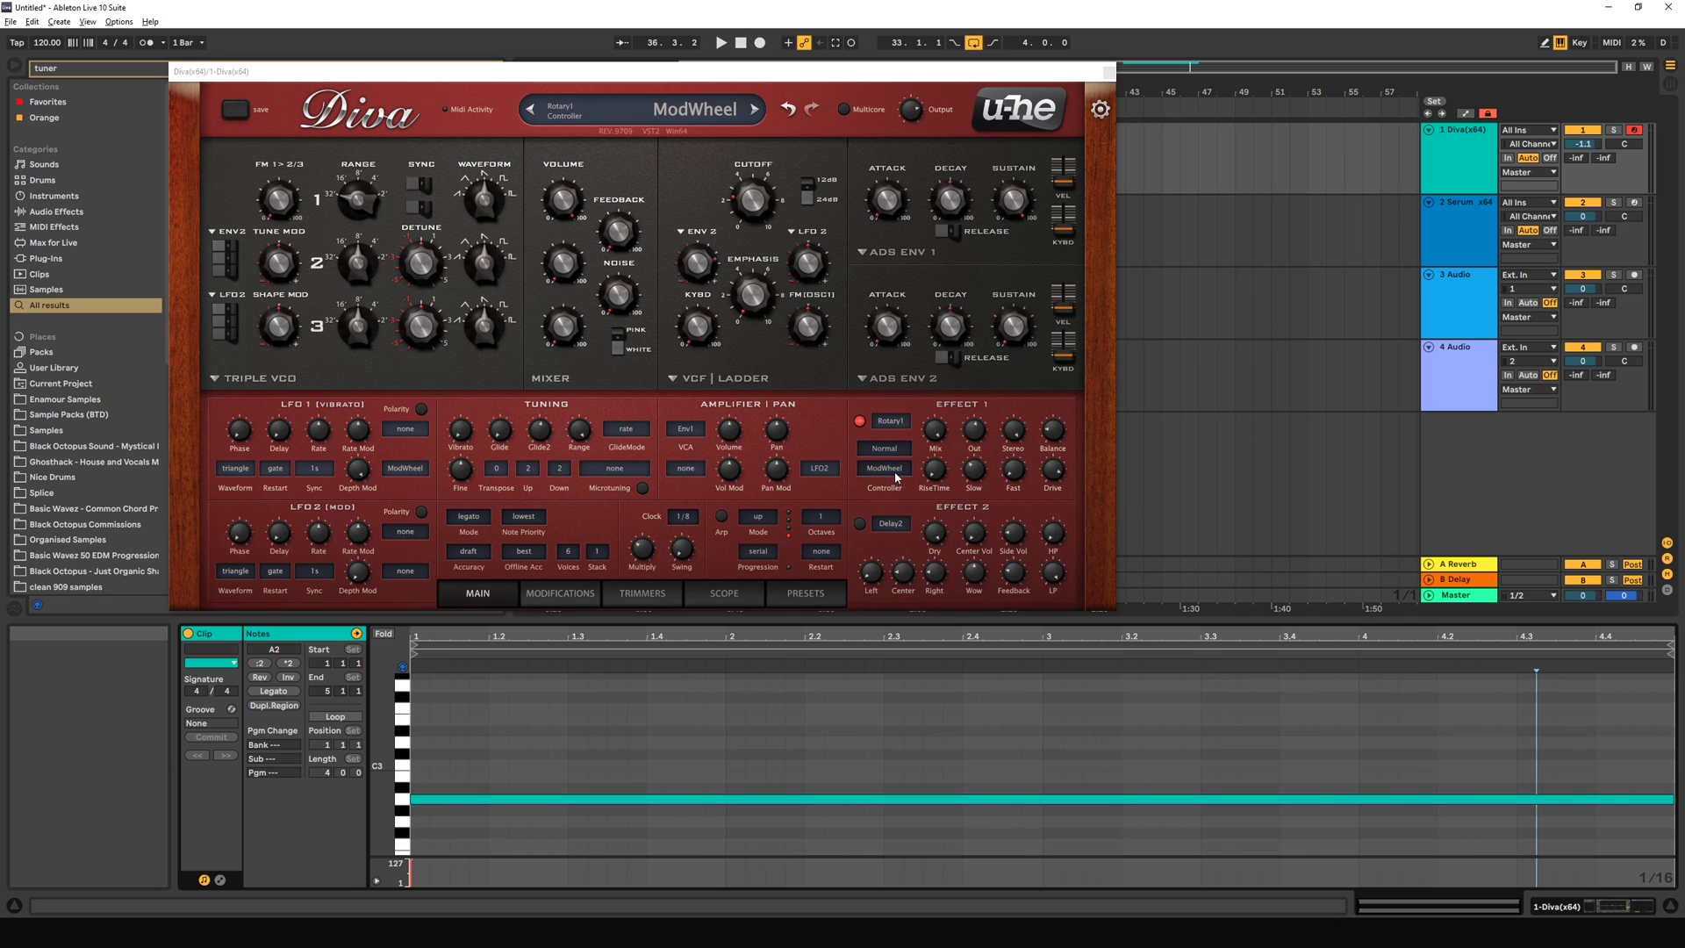
Step: Adjust Rotary1's rise time and its drive amount
{"action": "left_click_drag", "start_coordinate": [939, 478], "coordinate": [921, 428]}
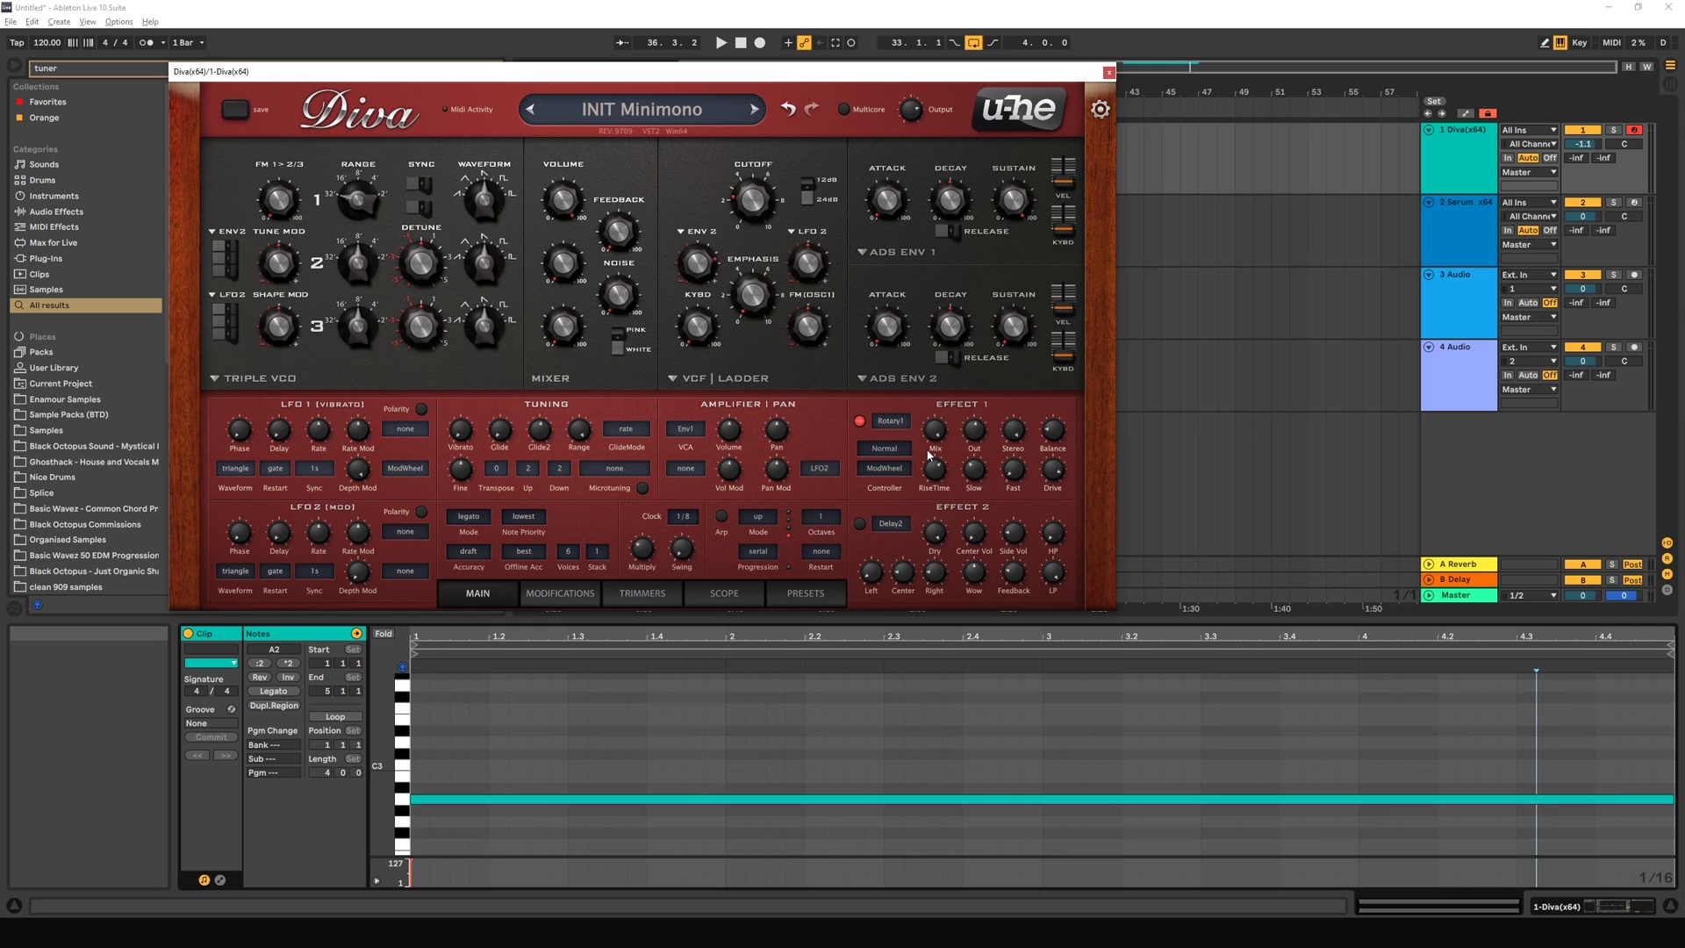
{"action": "mouse_move", "coordinate": [939, 478]}
{"action": "left_click_drag", "start_coordinate": [934, 477], "coordinate": [932, 494]}
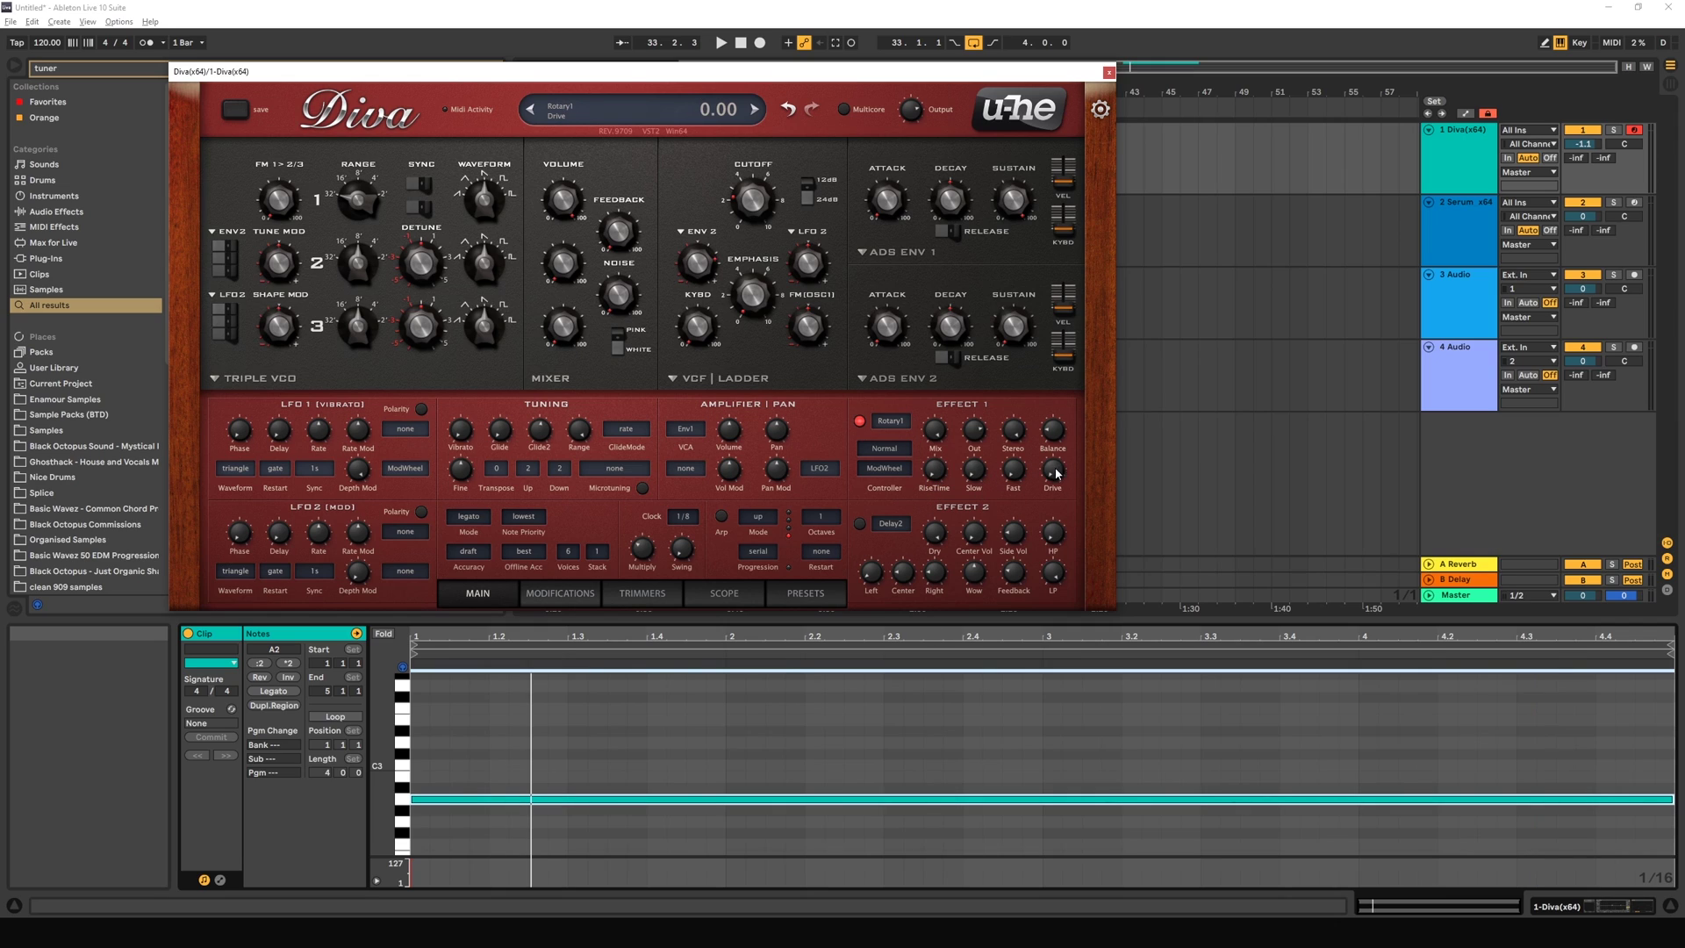
{"action": "left_click_drag", "start_coordinate": [1056, 477], "coordinate": [1059, 463]}
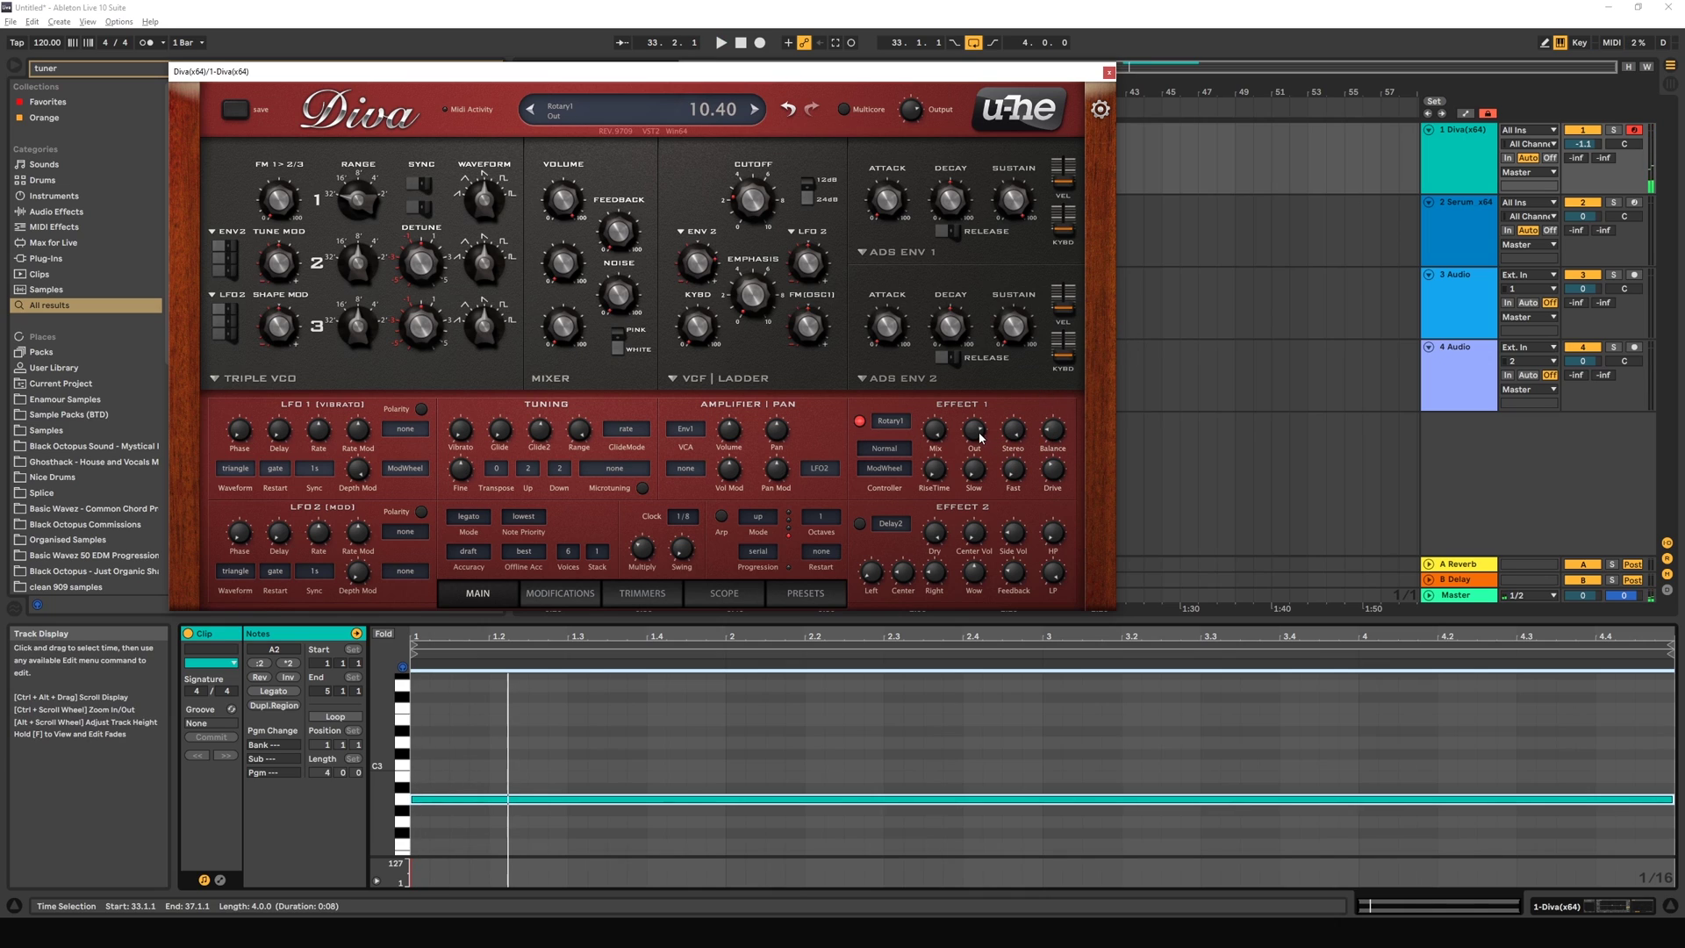
Step: Fine-tune Rotary1's output level, slow speed and balance during playback, trying a slow speed of 61.00
{"action": "key", "text": "space"}
{"action": "left_click_drag", "start_coordinate": [973, 469], "coordinate": [1030, 371]}
{"action": "left_click_drag", "start_coordinate": [974, 431], "coordinate": [975, 426]}
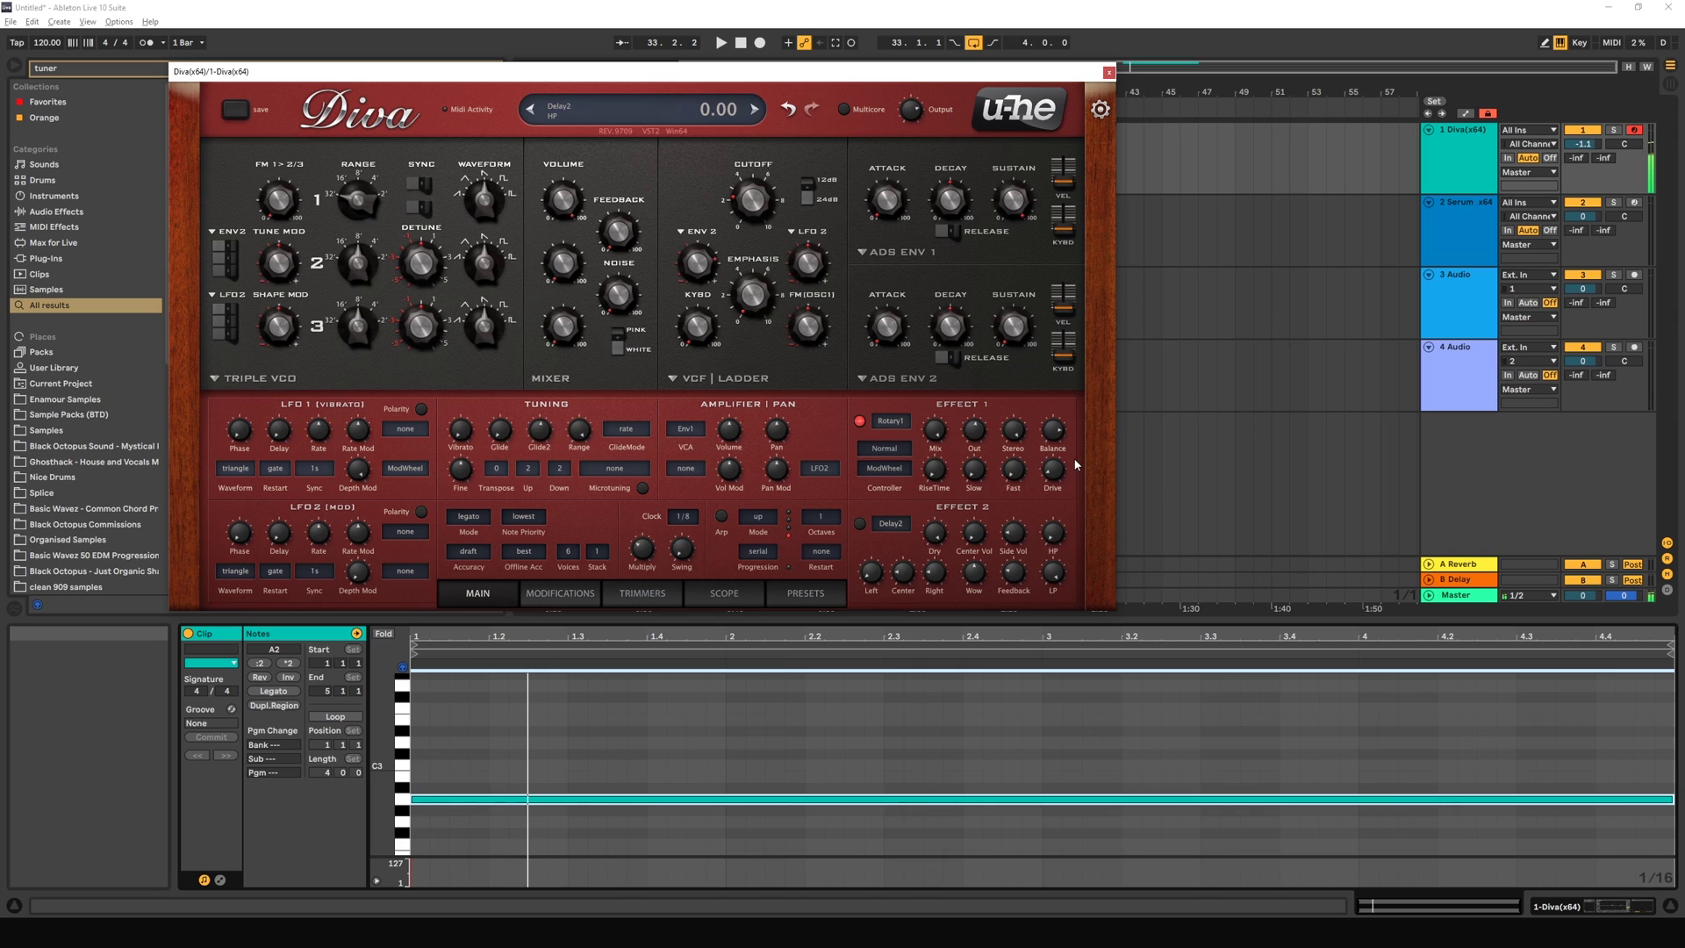
{"action": "left_click_drag", "start_coordinate": [1053, 435], "coordinate": [1046, 494]}
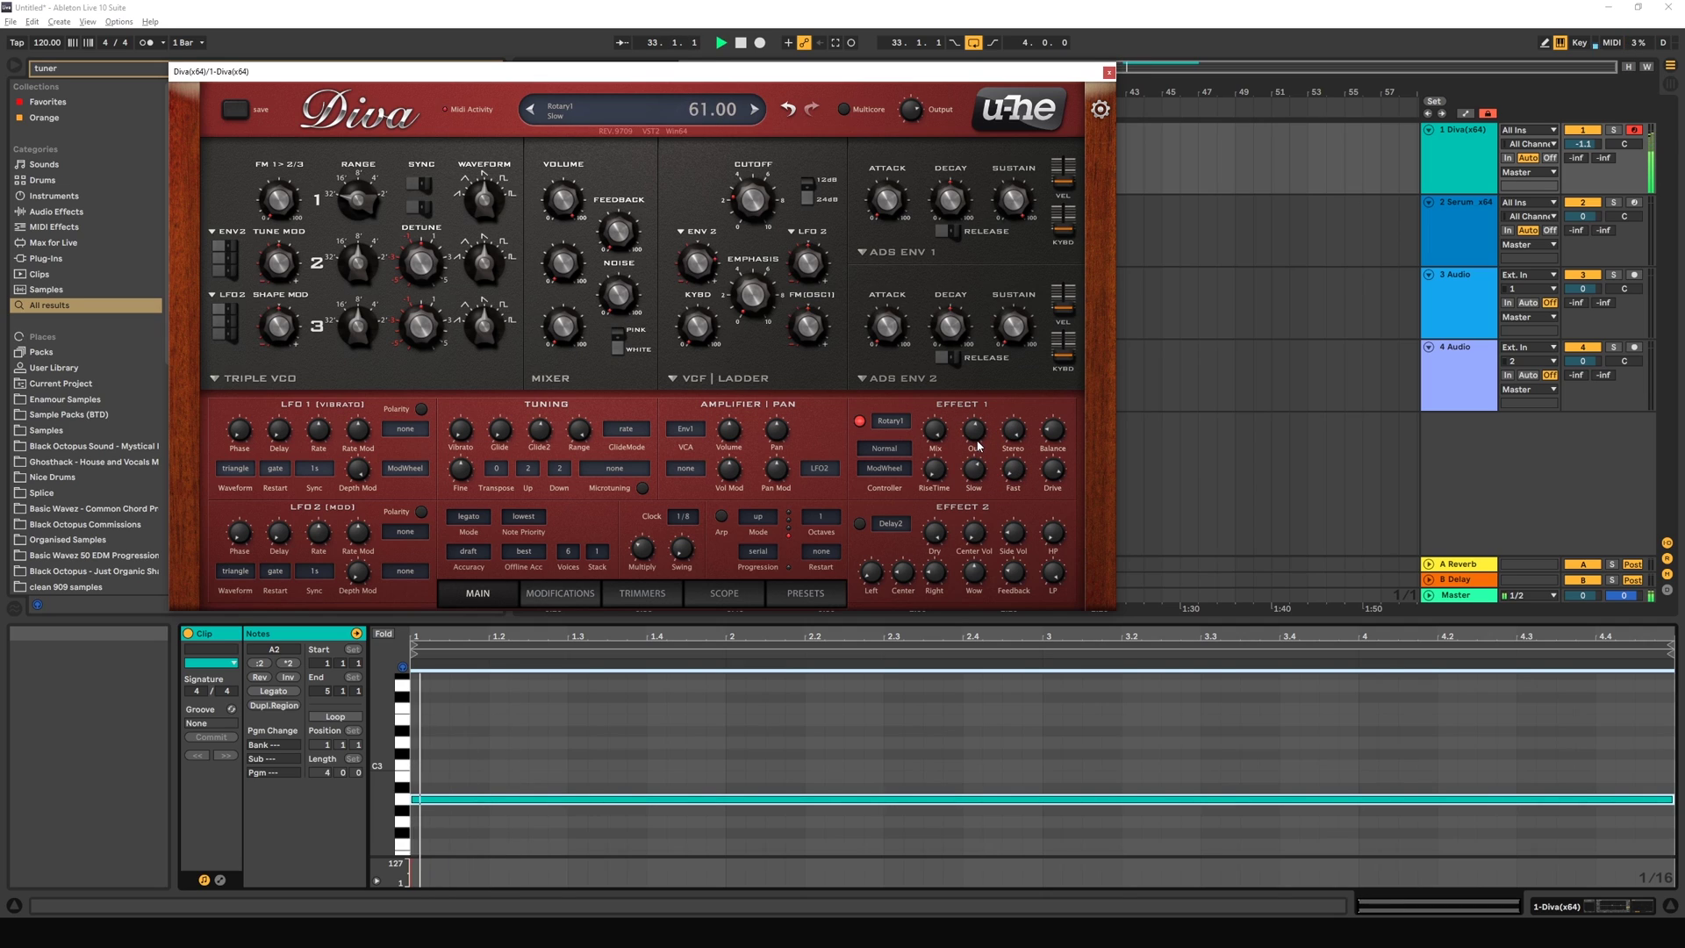
{"action": "left_click_drag", "start_coordinate": [982, 456], "coordinate": [979, 470]}
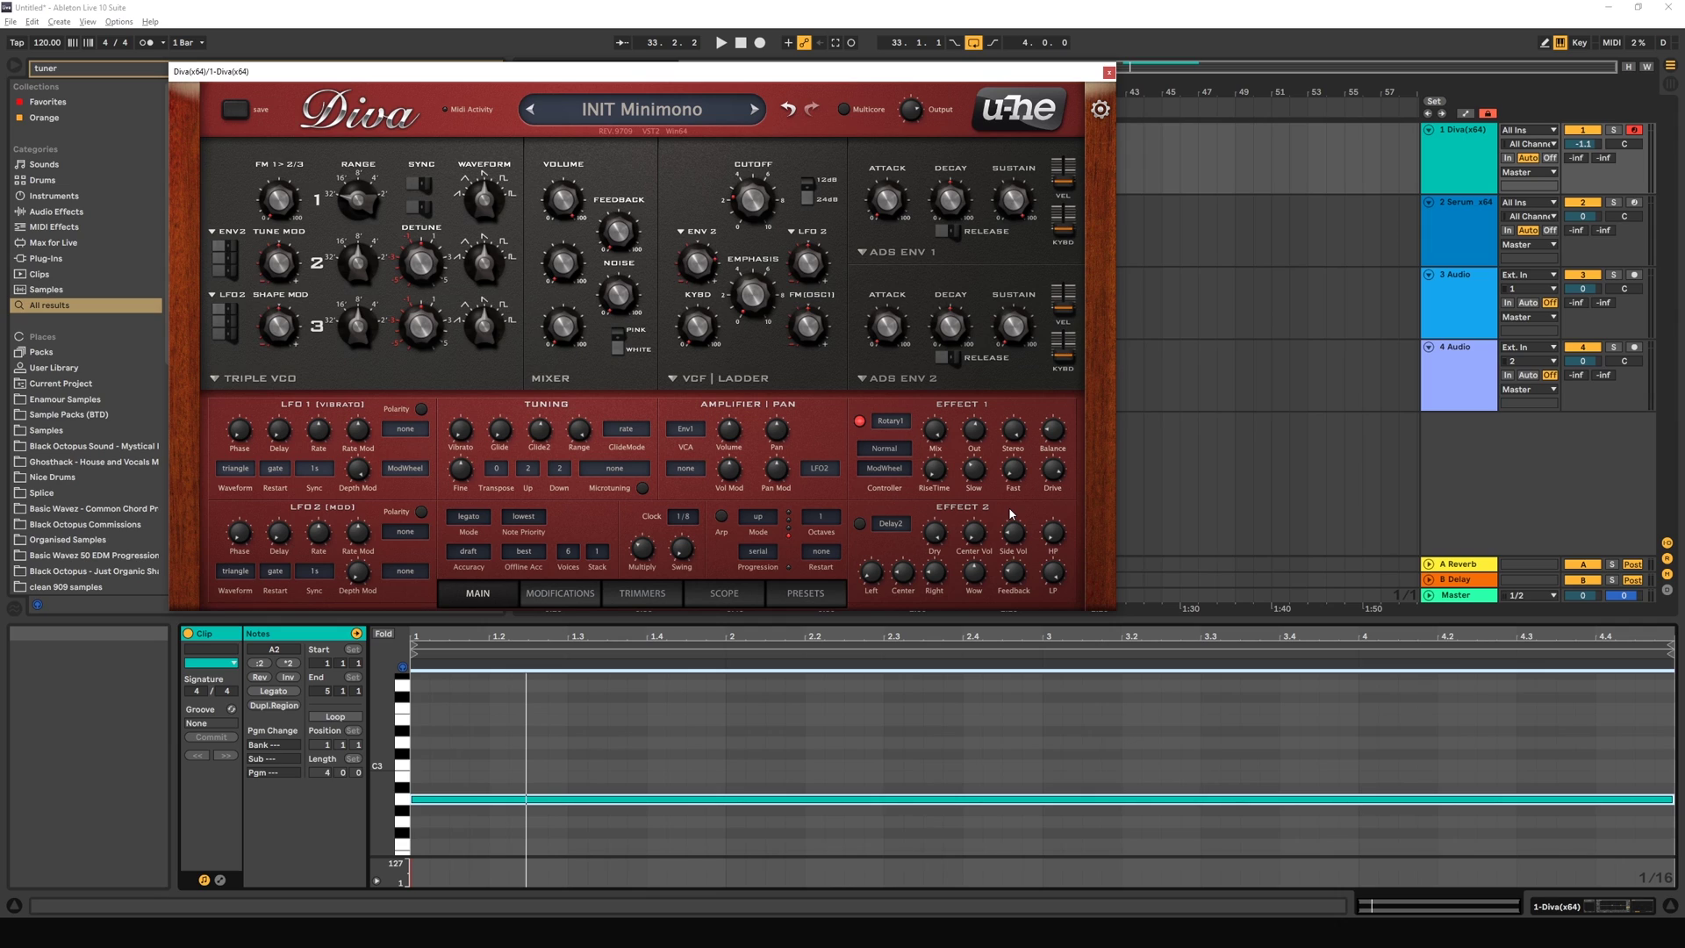
Step: Review the modules available for Effect 1 and show the synth's Modifications page
{"action": "mouse_move", "coordinate": [990, 422]}
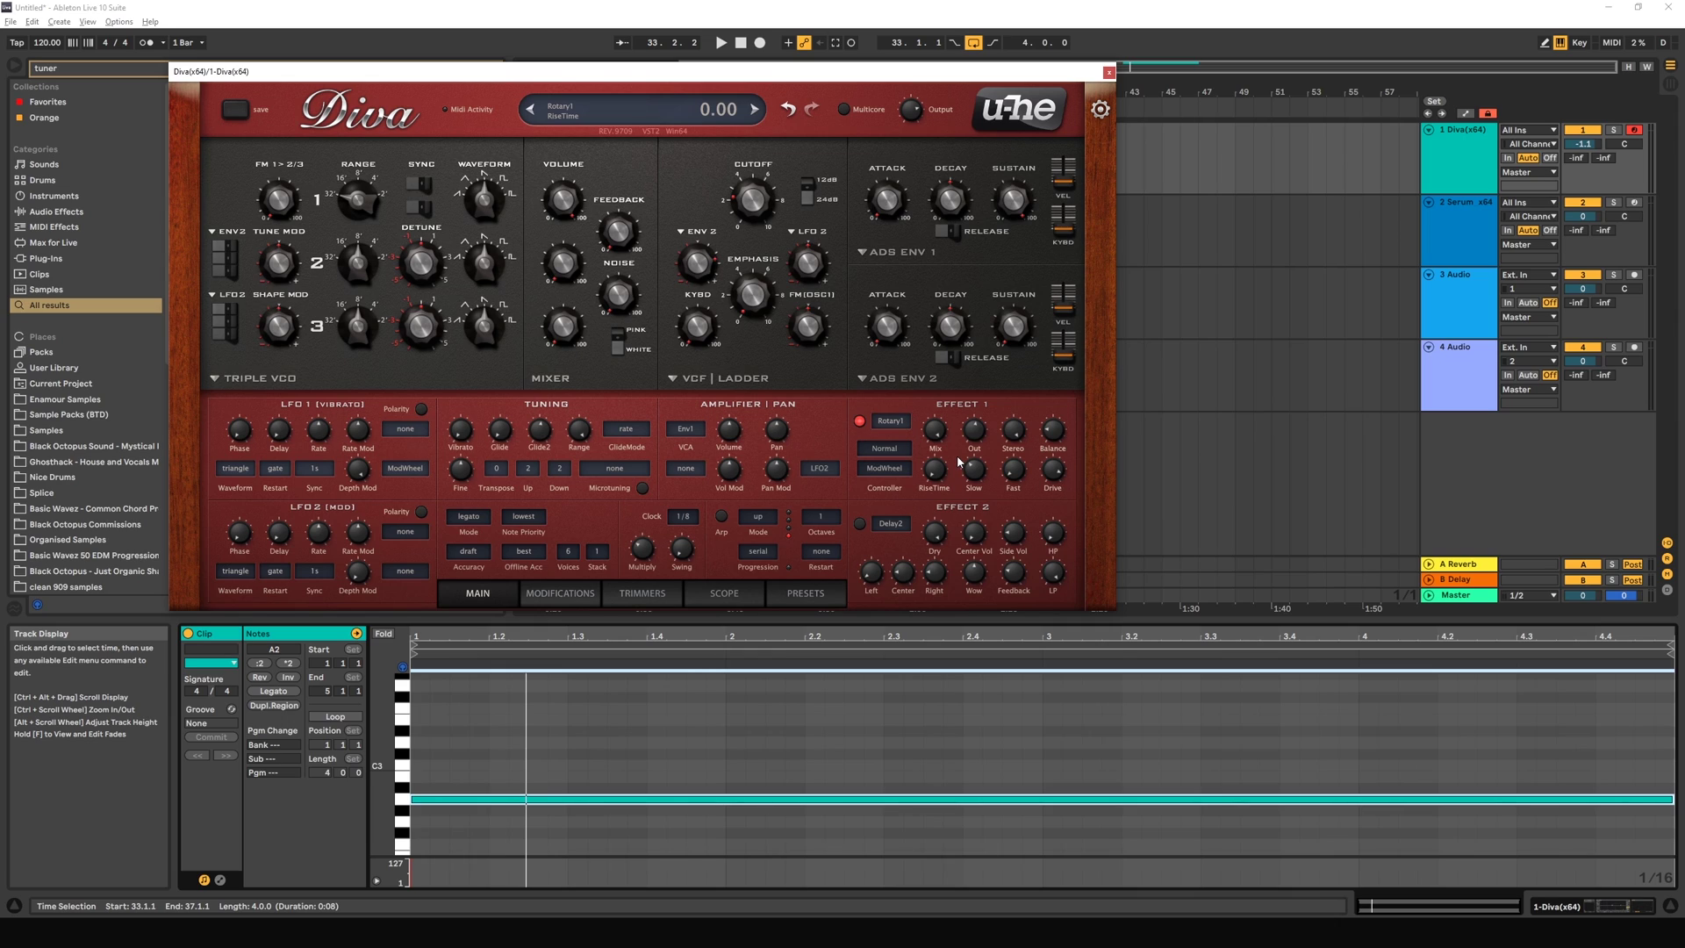
{"action": "left_click", "coordinate": [900, 422]}
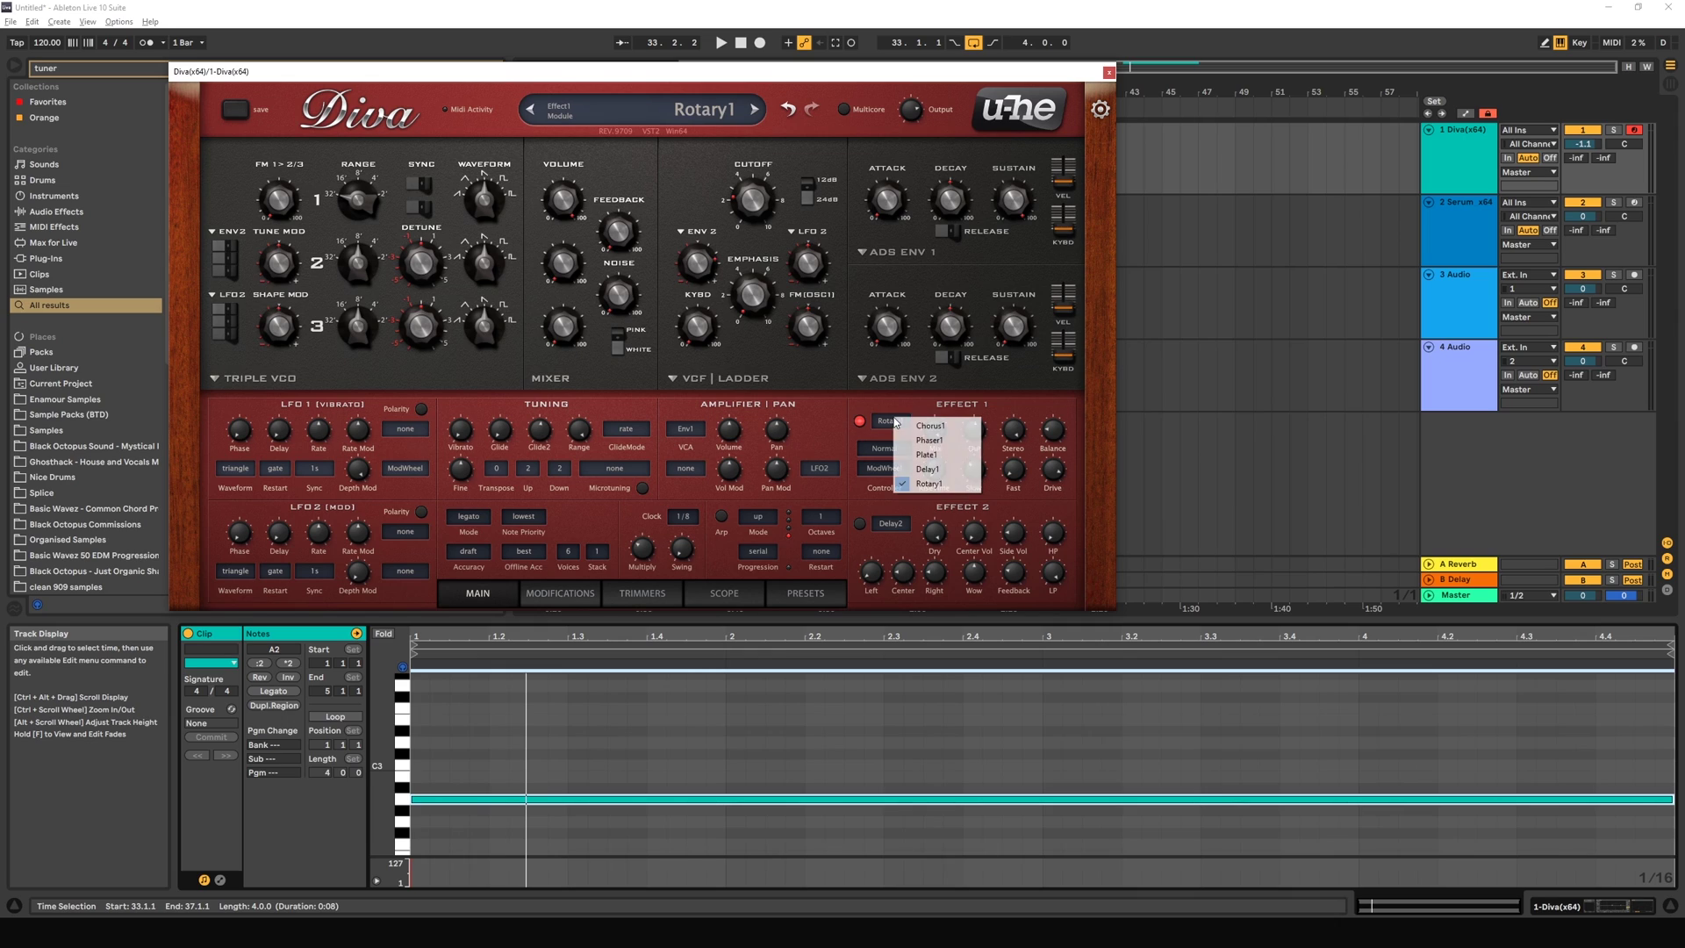
{"action": "left_click", "coordinate": [887, 421]}
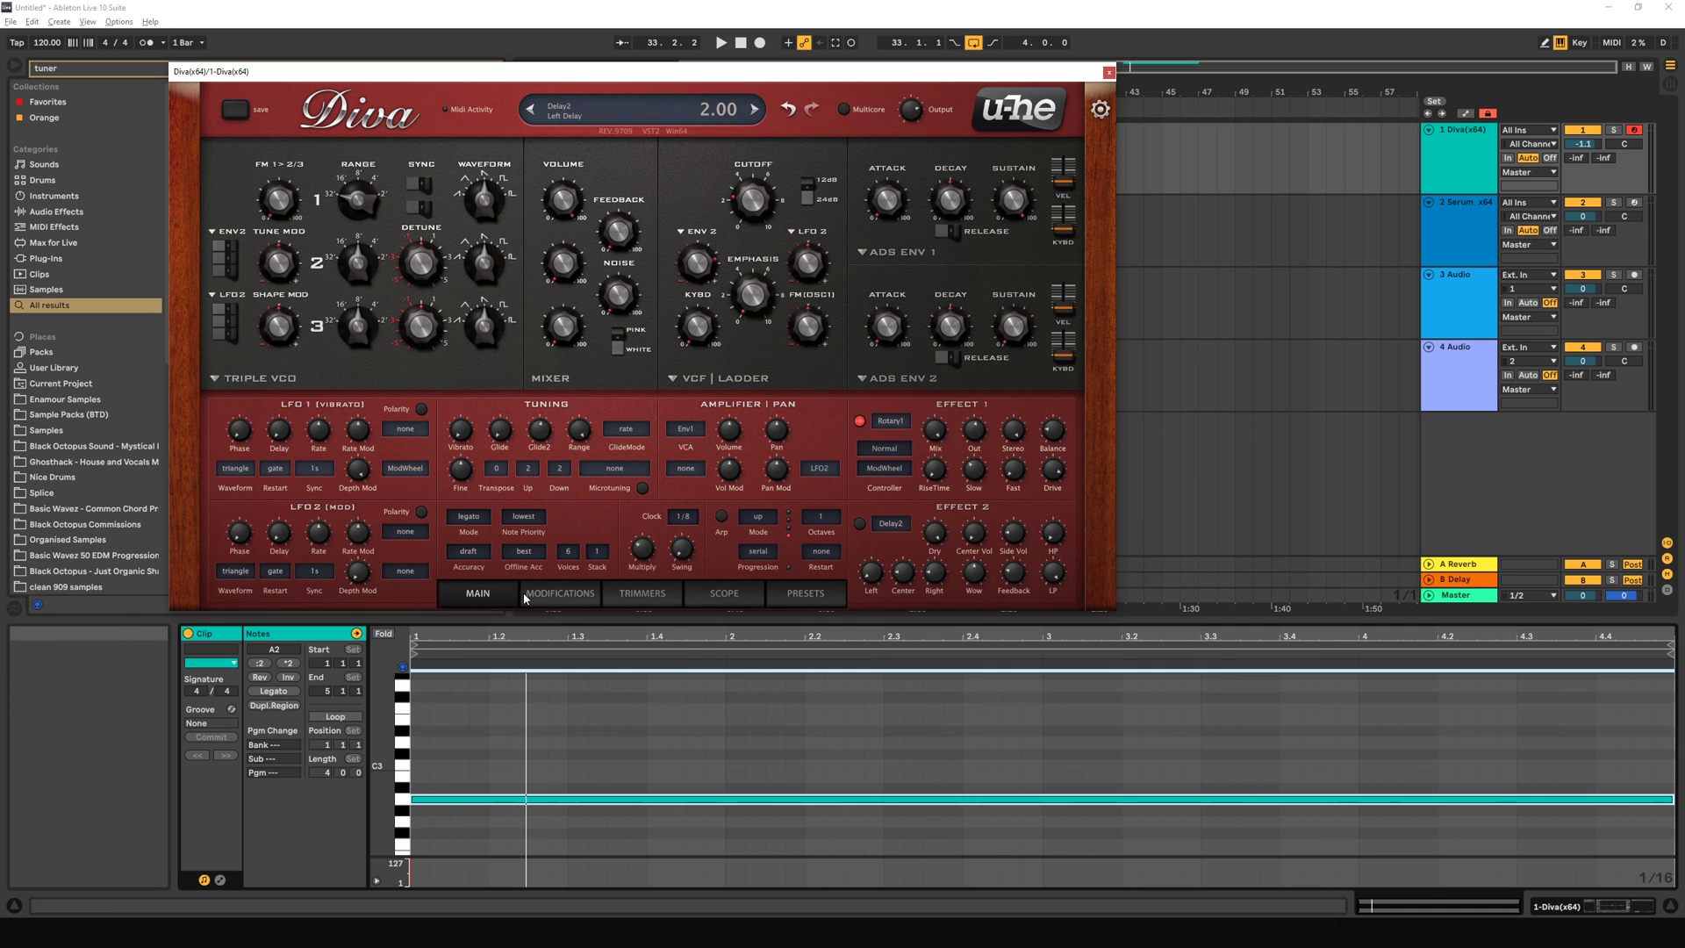
{"action": "left_click", "coordinate": [553, 594]}
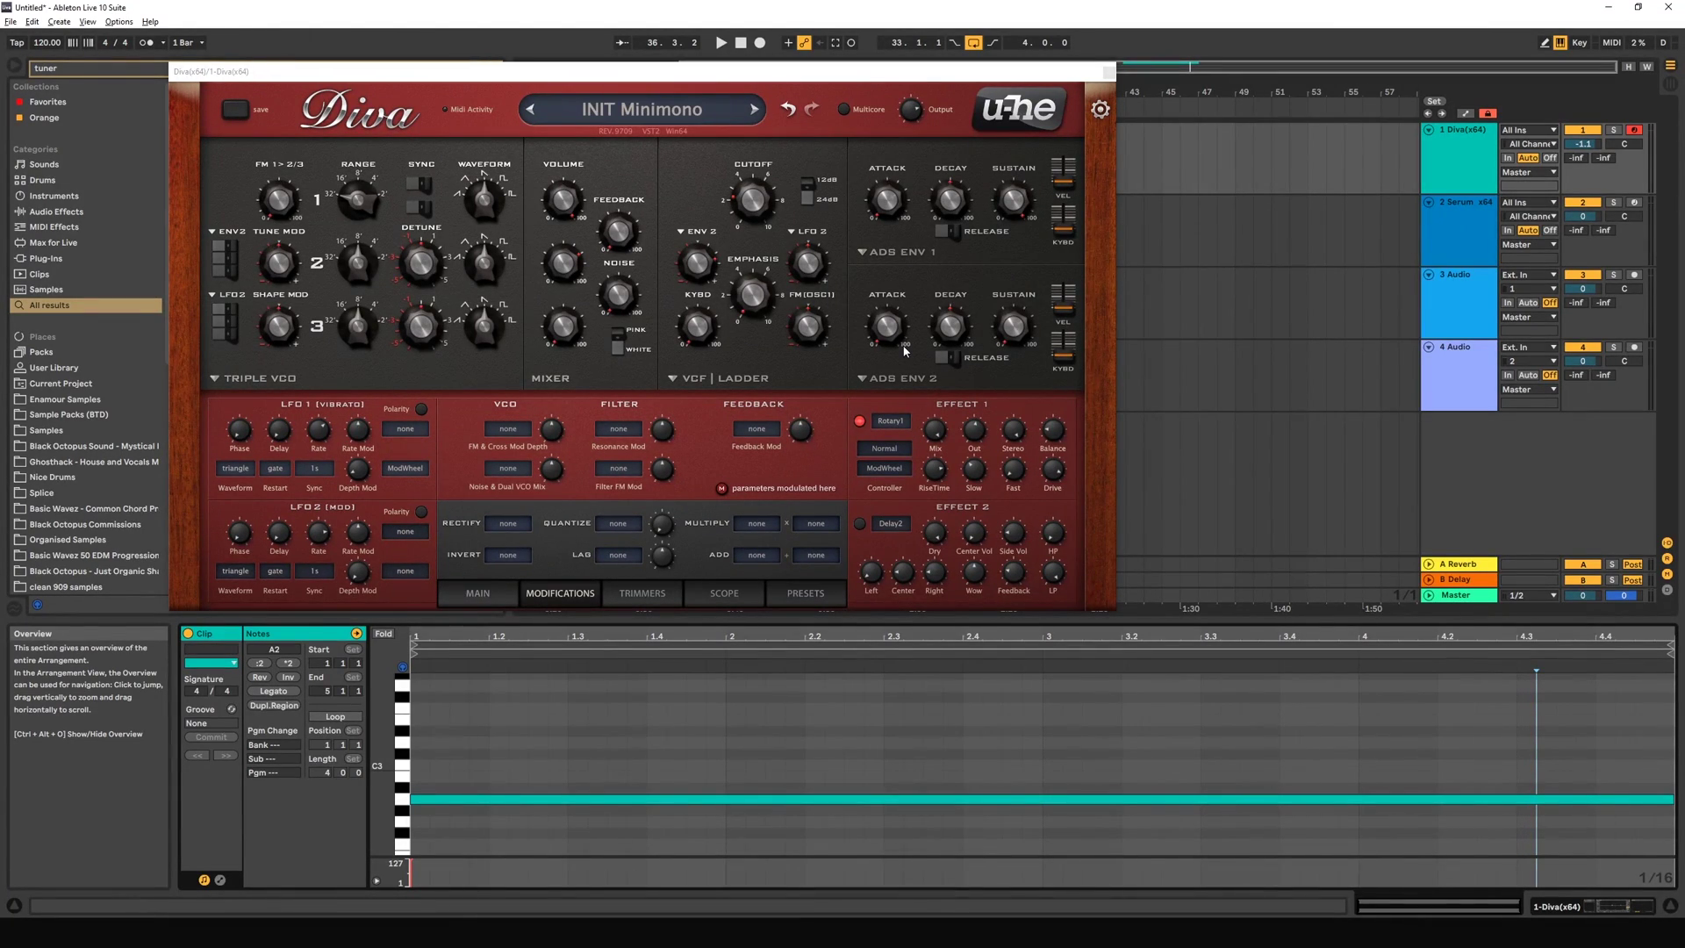
{"action": "left_click", "coordinate": [537, 592]}
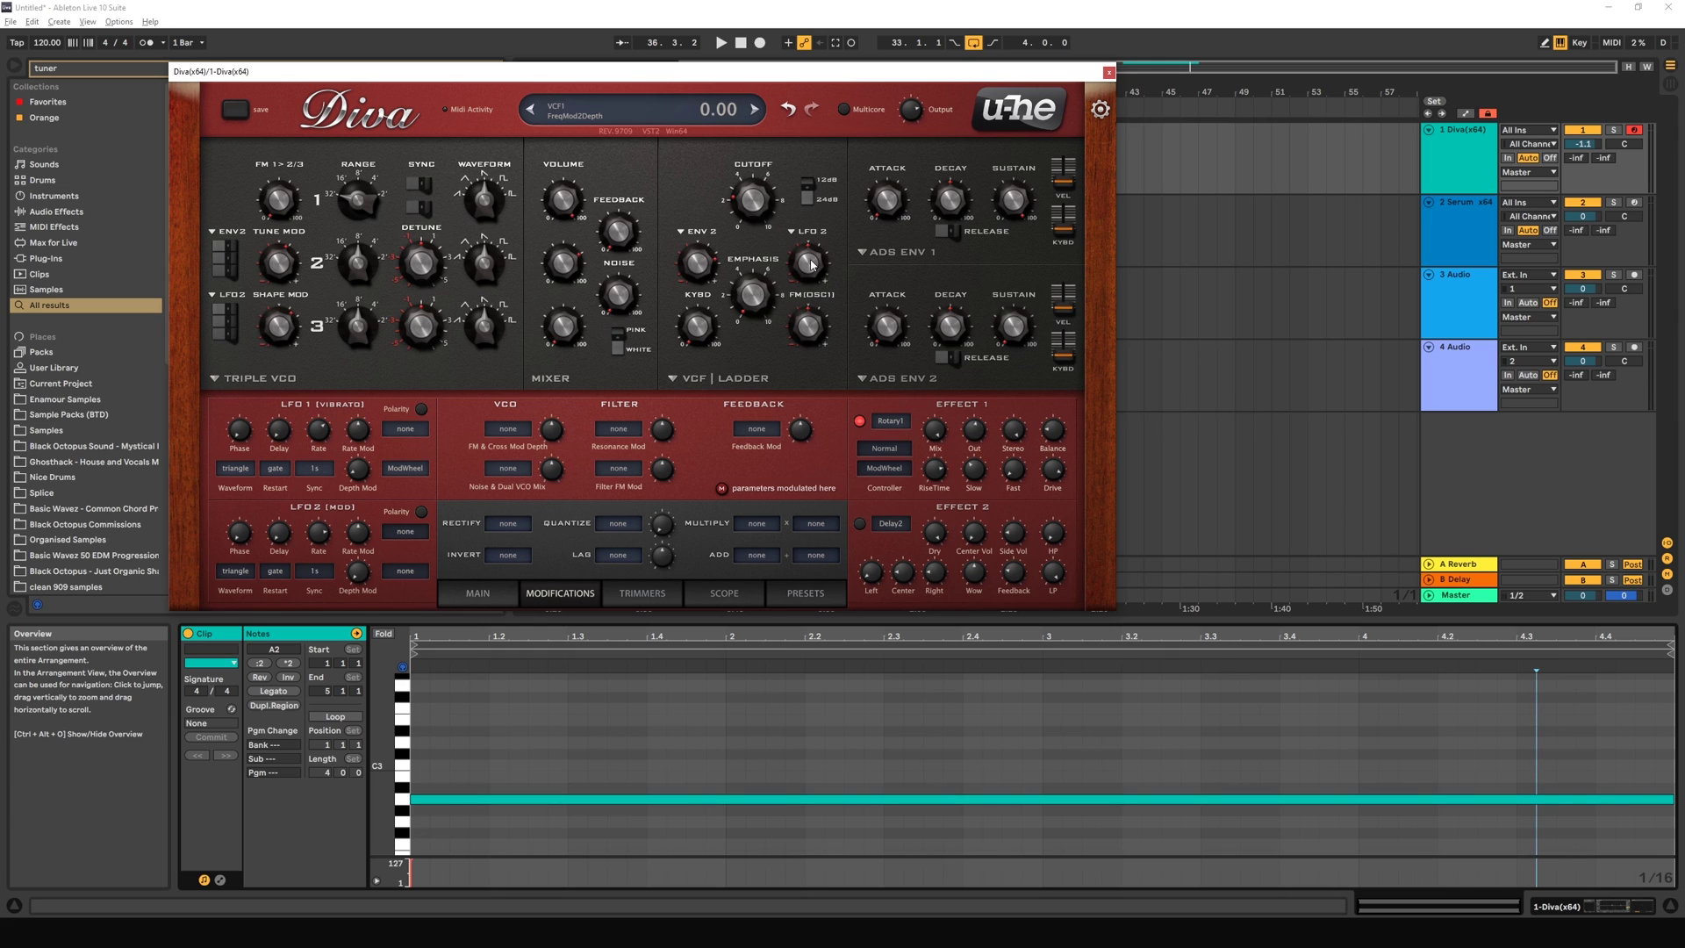
Step: Try the ladder filter's LFO 2 and Env 2 modulation amounts, resetting the LFO 2 amount to default
{"action": "left_click_drag", "start_coordinate": [809, 266], "coordinate": [816, 253]}
{"action": "left_click_drag", "start_coordinate": [696, 268], "coordinate": [701, 263]}
{"action": "mouse_move", "coordinate": [806, 263]}
{"action": "left_mouse_down"}
{"action": "mouse_move", "coordinate": [803, 277]}
{"action": "mouse_move", "coordinate": [809, 263]}
{"action": "left_mouse_up"}
{"action": "double_click", "coordinate": [808, 263]}
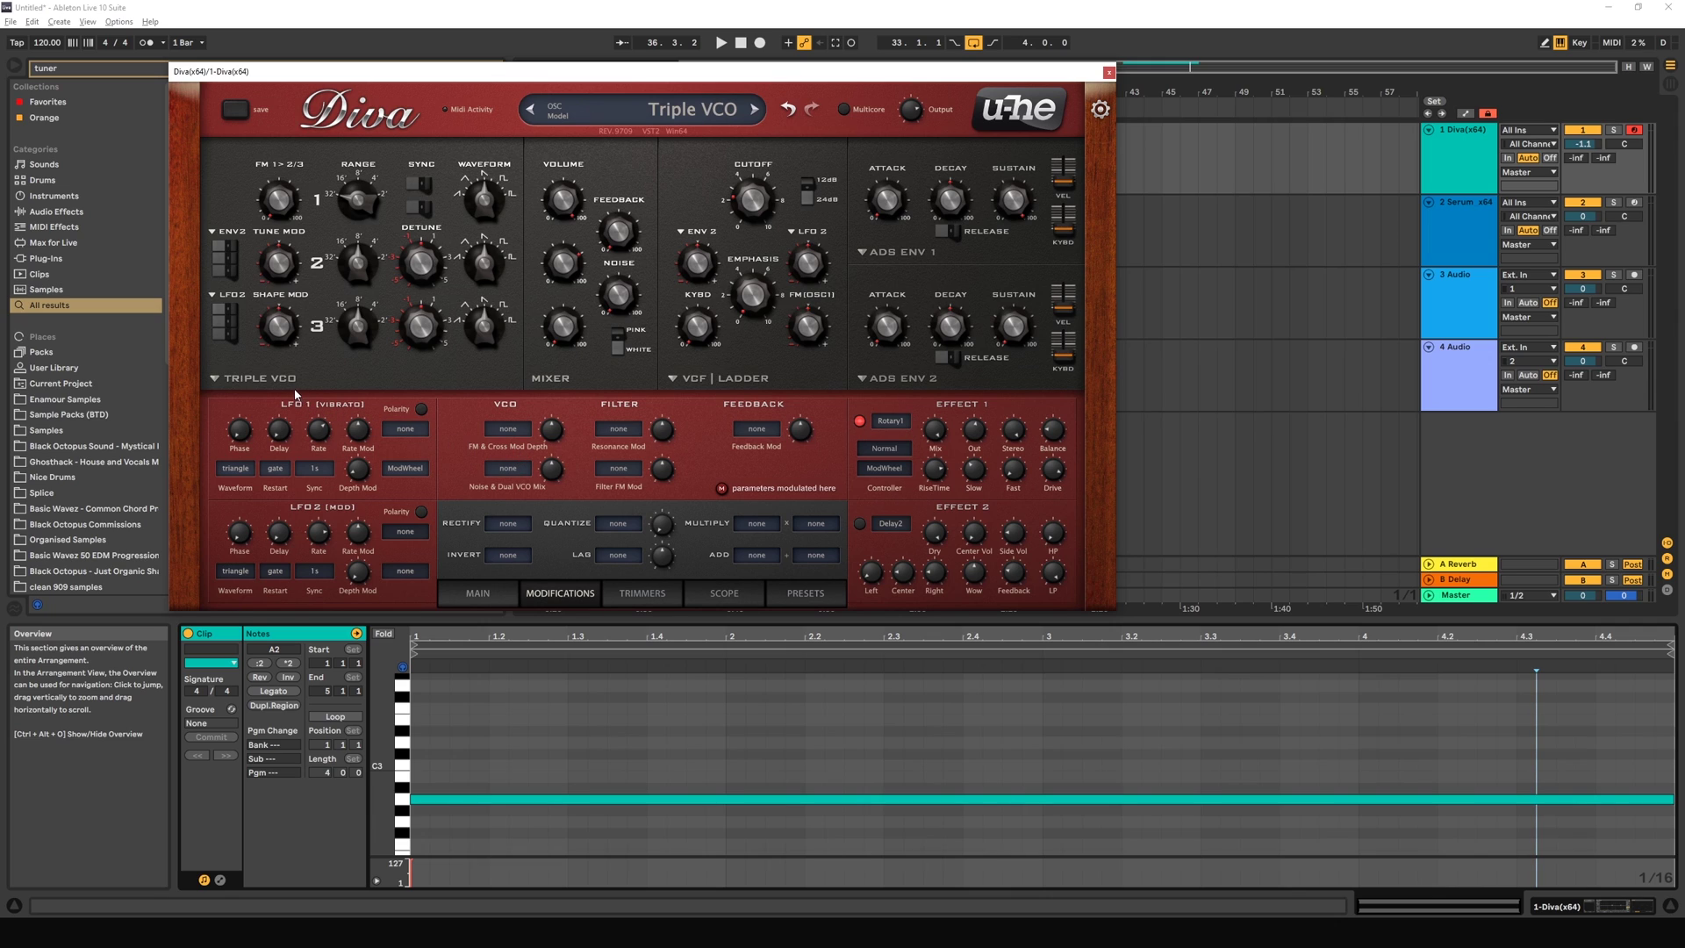
Step: Switch the oscillator model to Dual VCO to try its cross modulation amount, and return to Triple VCO
{"action": "left_click", "coordinate": [255, 379]}
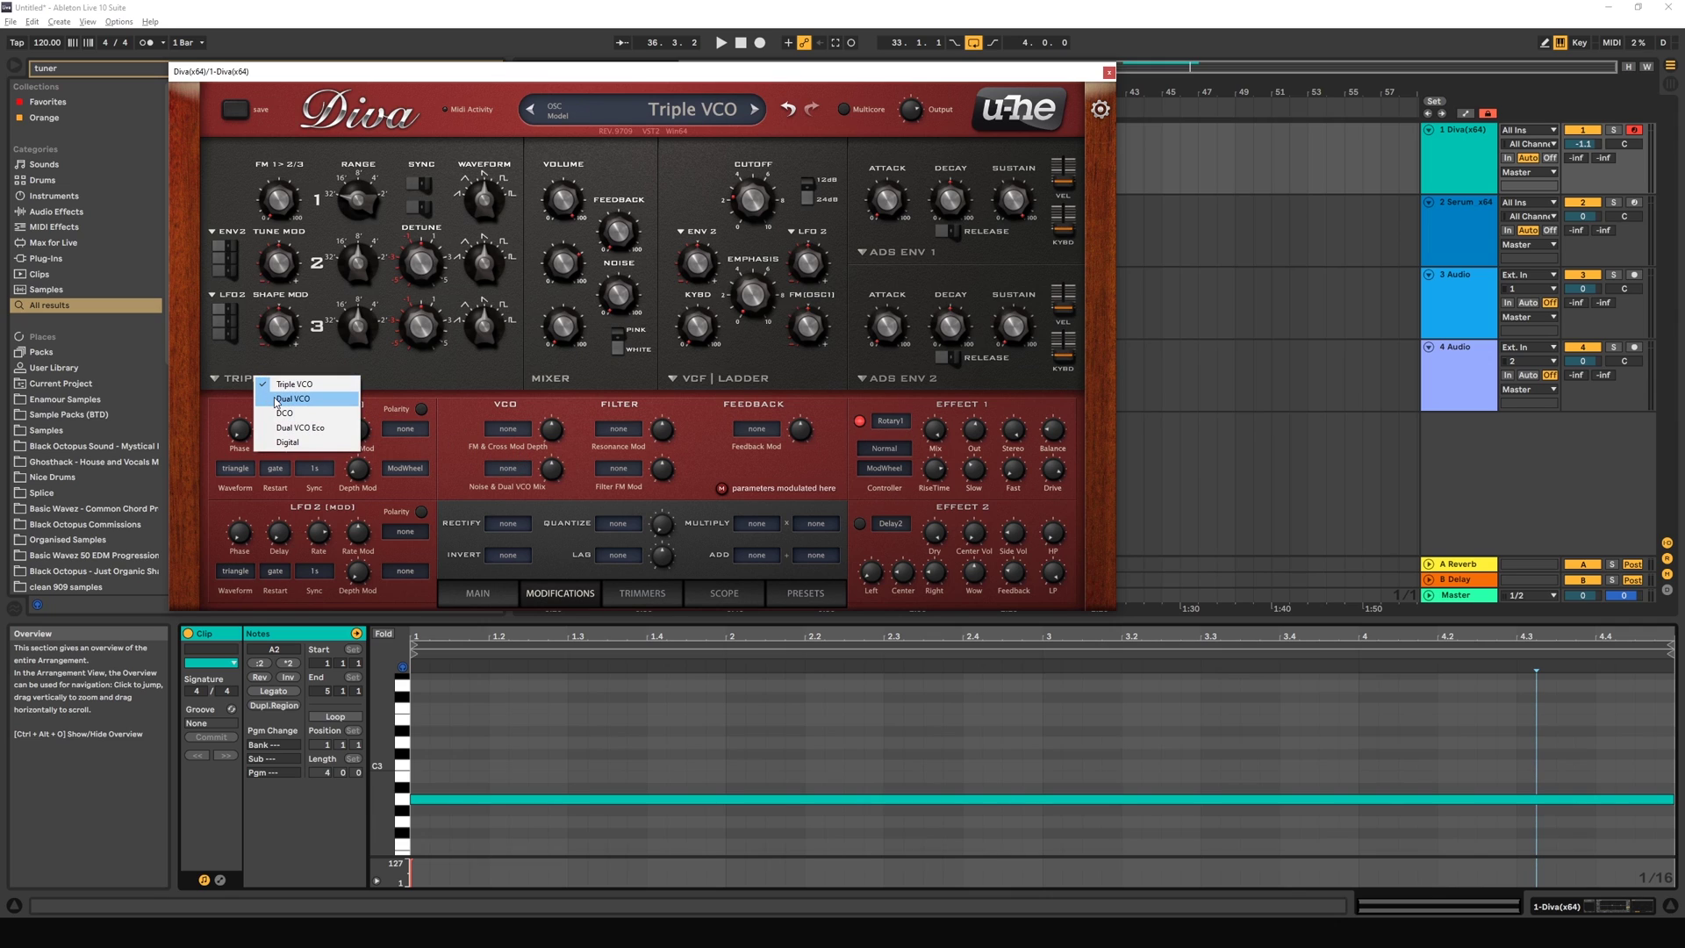
{"action": "left_click", "coordinate": [270, 396]}
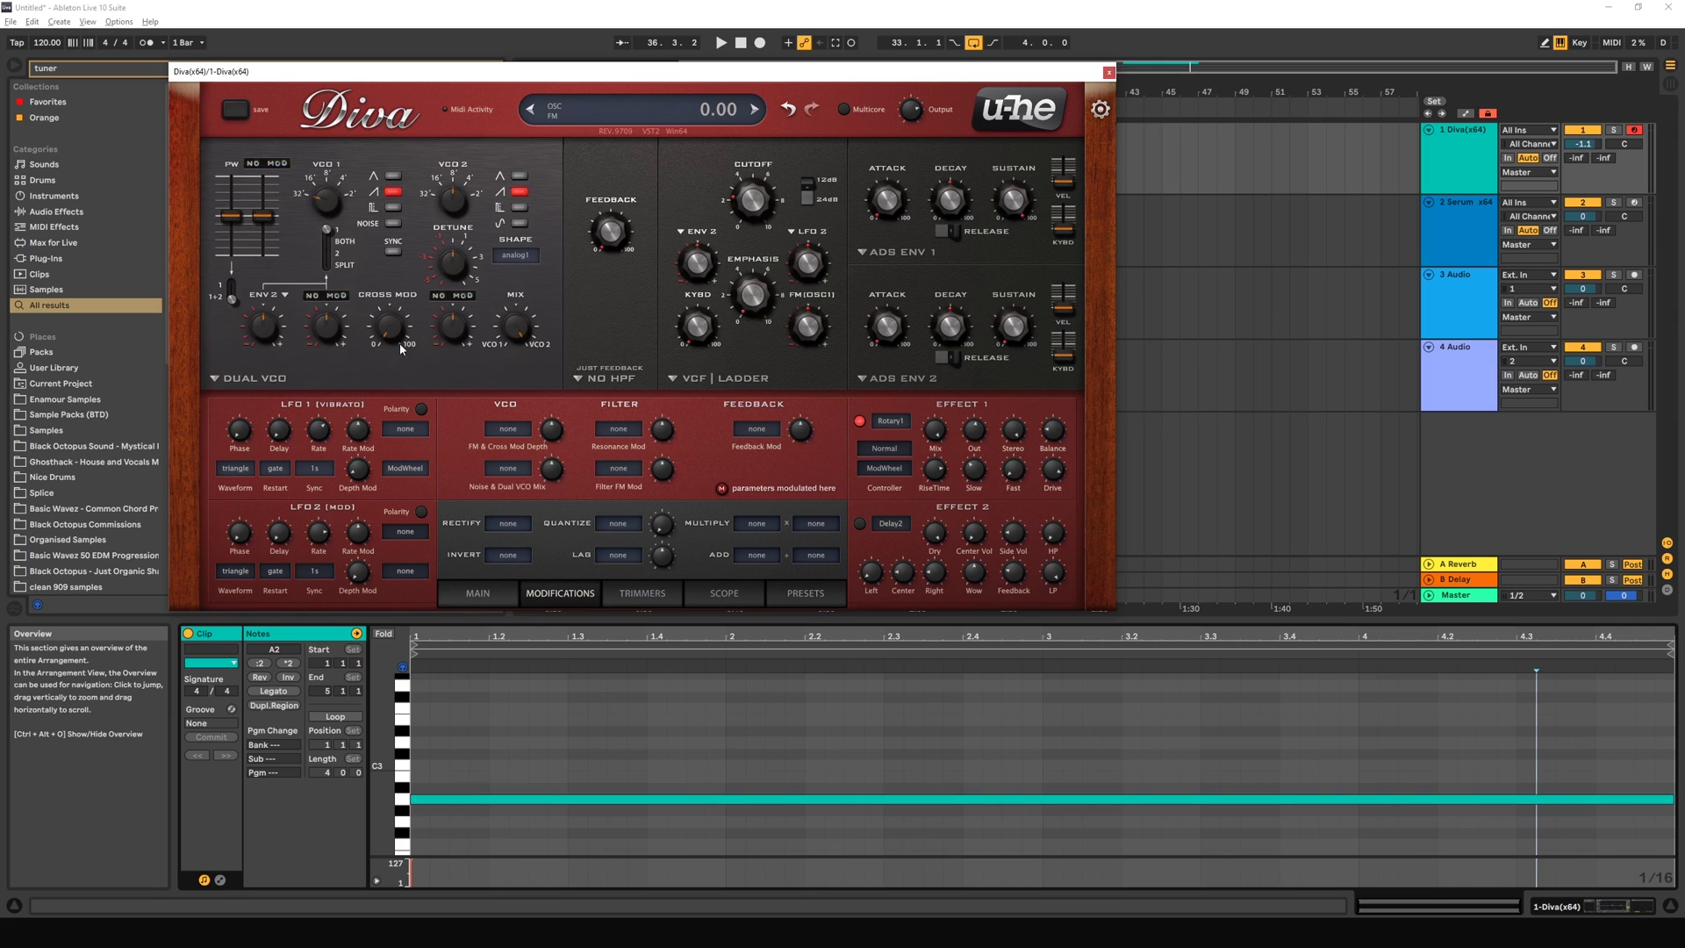
{"action": "left_click_drag", "start_coordinate": [399, 298], "coordinate": [404, 367]}
{"action": "left_click", "coordinate": [266, 379]}
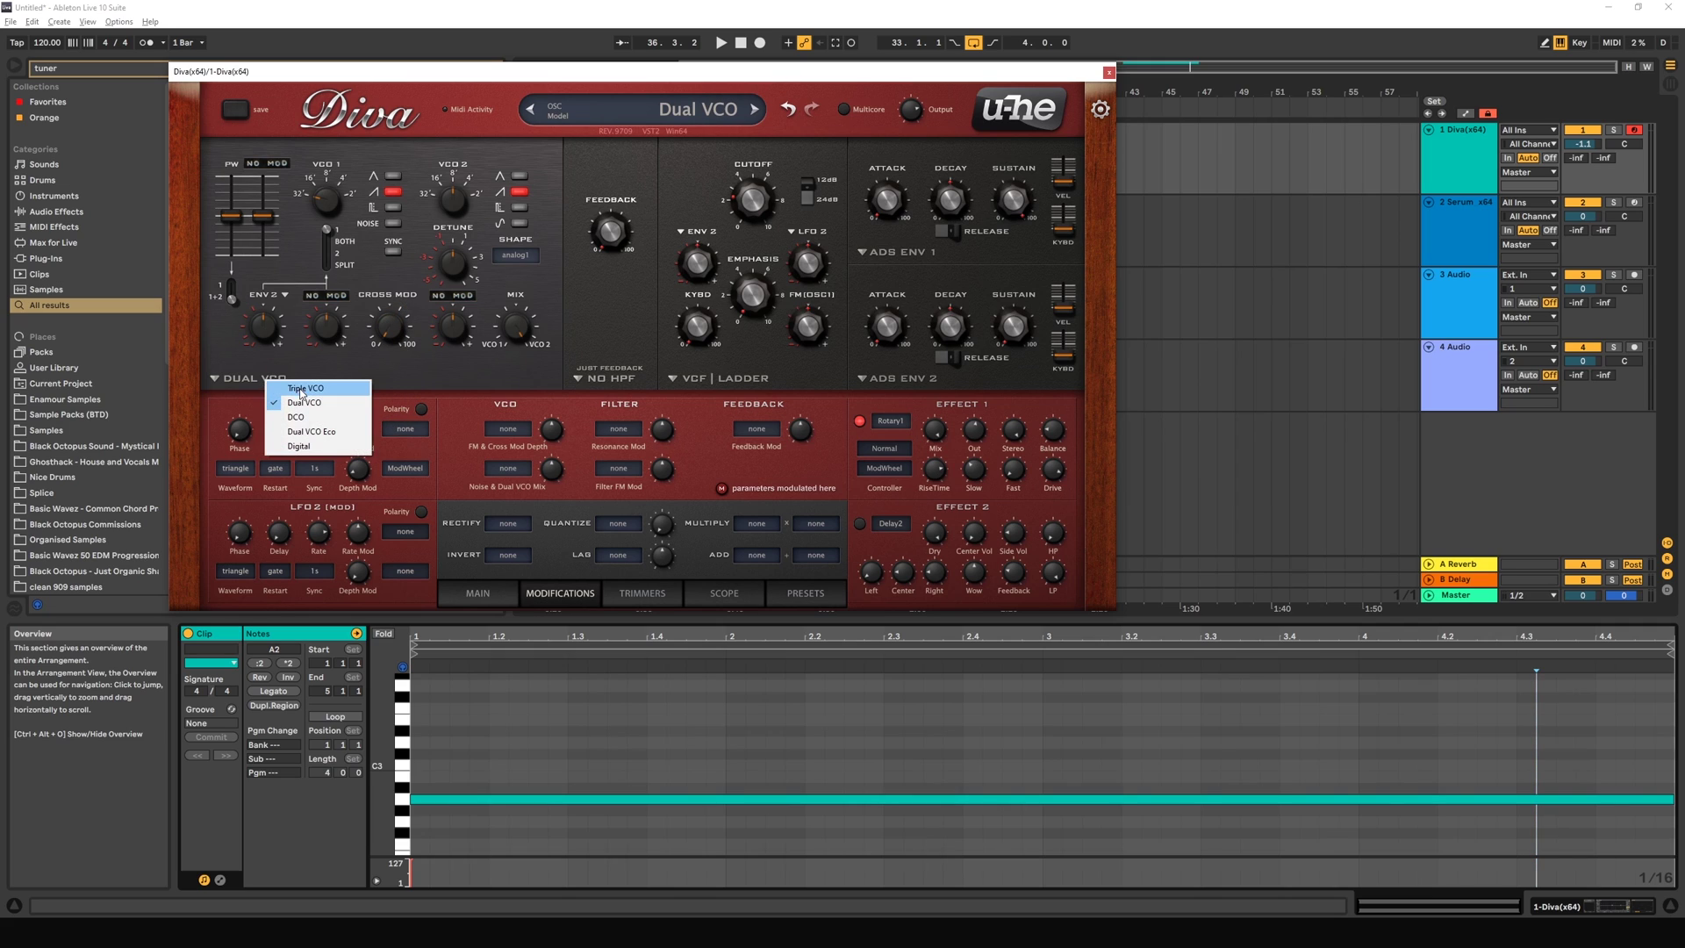
{"action": "left_click", "coordinate": [300, 392]}
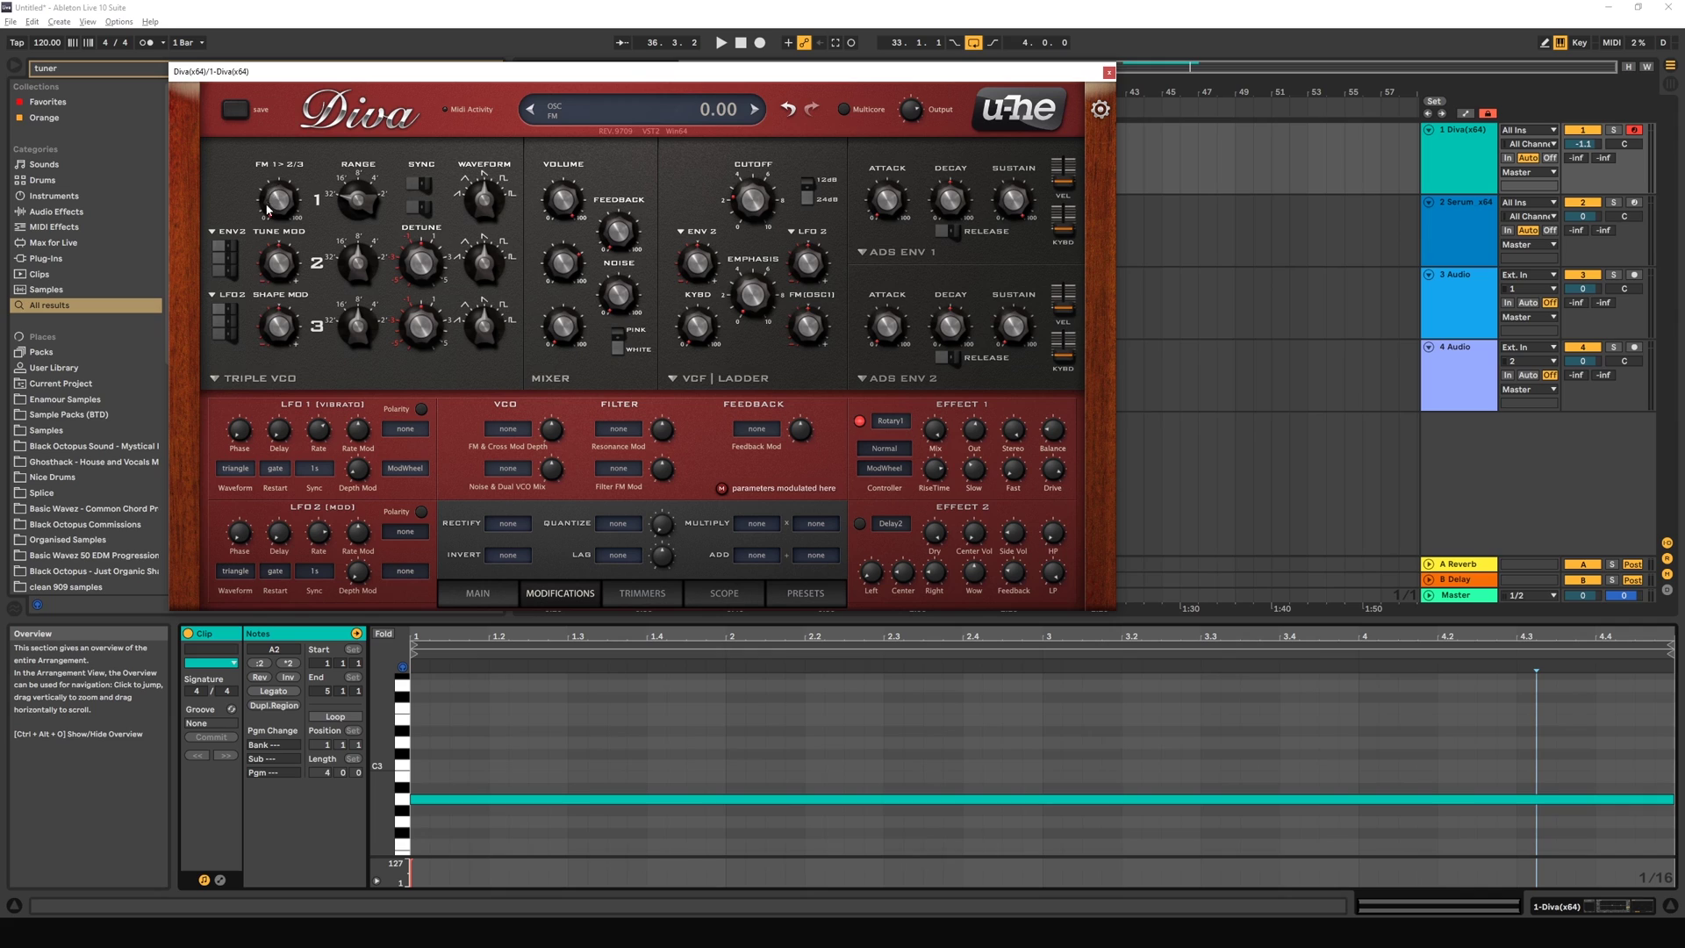
Step: Assign LFO2 as the FM & Cross Mod Depth source and raise its depth to 66.00
{"action": "mouse_move", "coordinate": [284, 221]}
{"action": "left_mouse_down"}
{"action": "mouse_move", "coordinate": [283, 201]}
{"action": "mouse_move", "coordinate": [283, 221]}
{"action": "left_mouse_up"}
{"action": "left_click_drag", "start_coordinate": [550, 436], "coordinate": [544, 427]}
{"action": "left_click", "coordinate": [508, 430]}
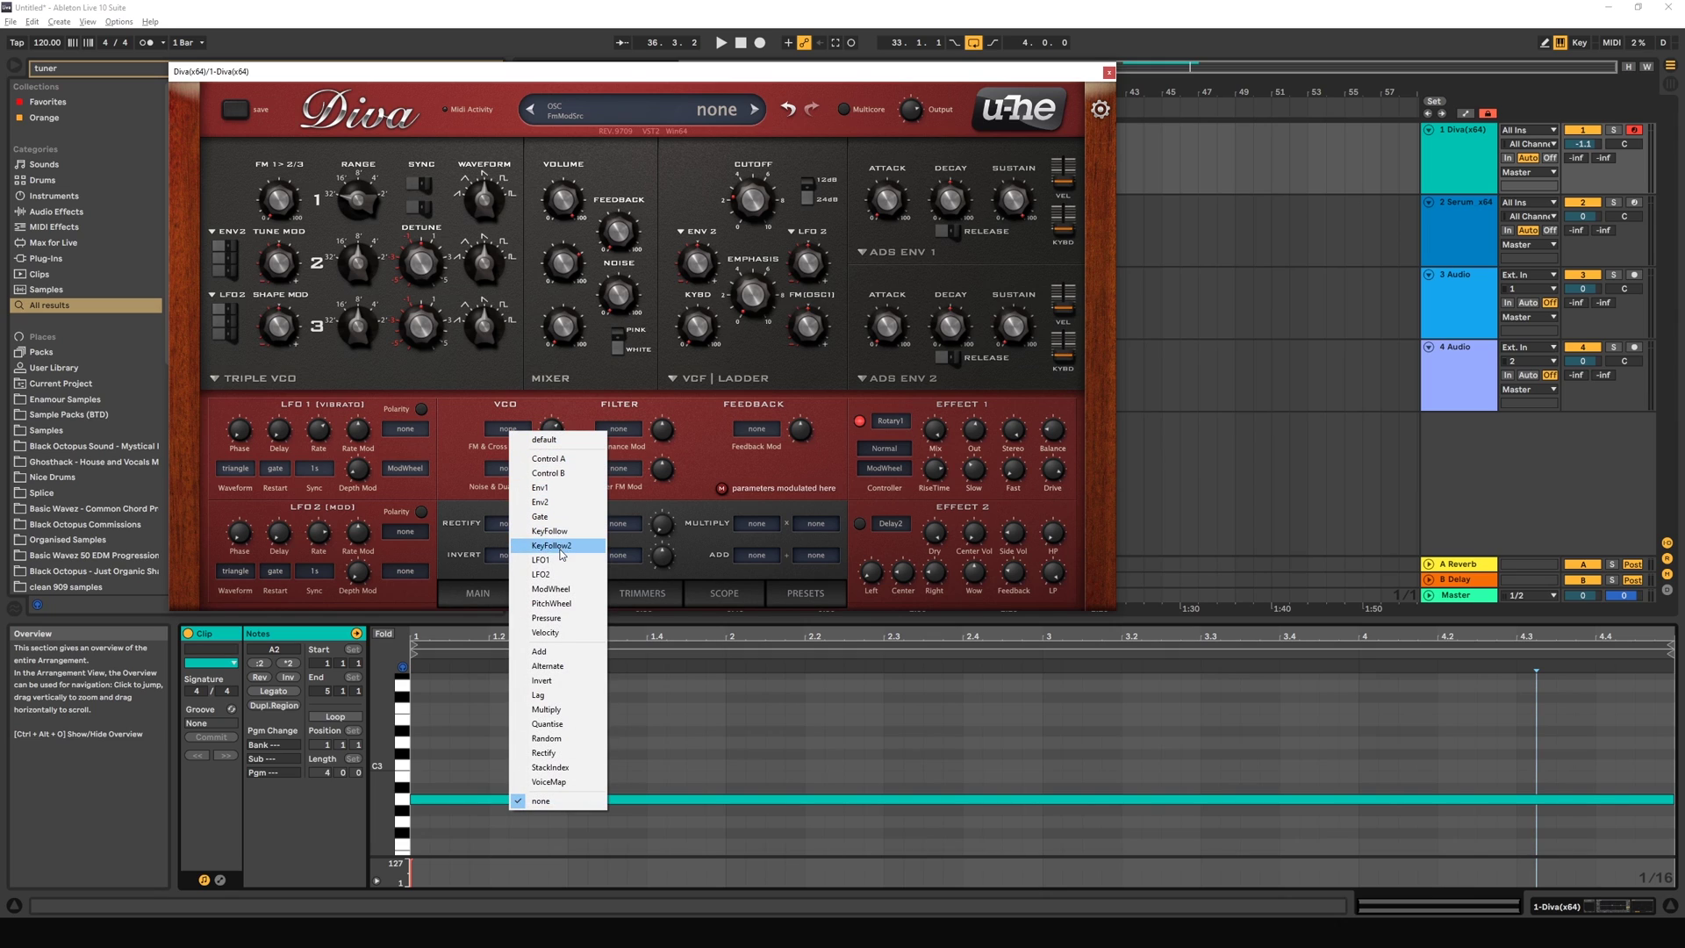
{"action": "left_click", "coordinate": [541, 575]}
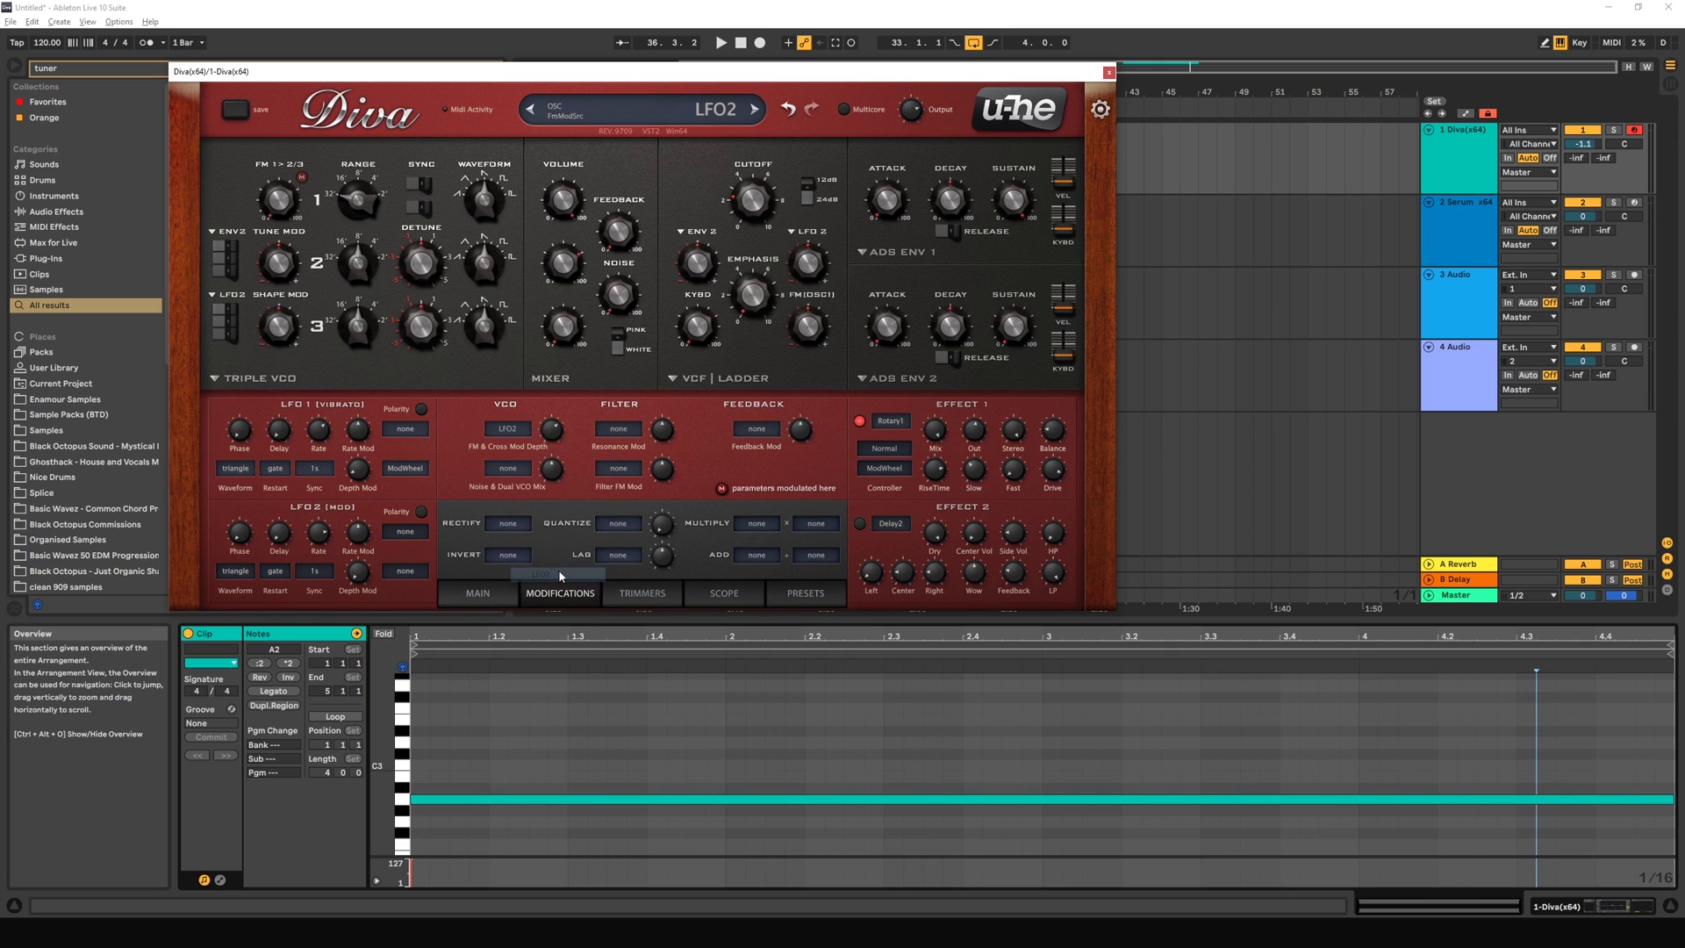
{"action": "left_click", "coordinate": [517, 430]}
{"action": "left_click", "coordinate": [545, 424]}
{"action": "mouse_move", "coordinate": [550, 429]}
{"action": "left_mouse_down"}
{"action": "mouse_move", "coordinate": [550, 411]}
{"action": "mouse_move", "coordinate": [554, 443]}
{"action": "mouse_move", "coordinate": [558, 405]}
{"action": "mouse_move", "coordinate": [566, 444]}
{"action": "mouse_move", "coordinate": [566, 424]}
{"action": "left_mouse_up"}
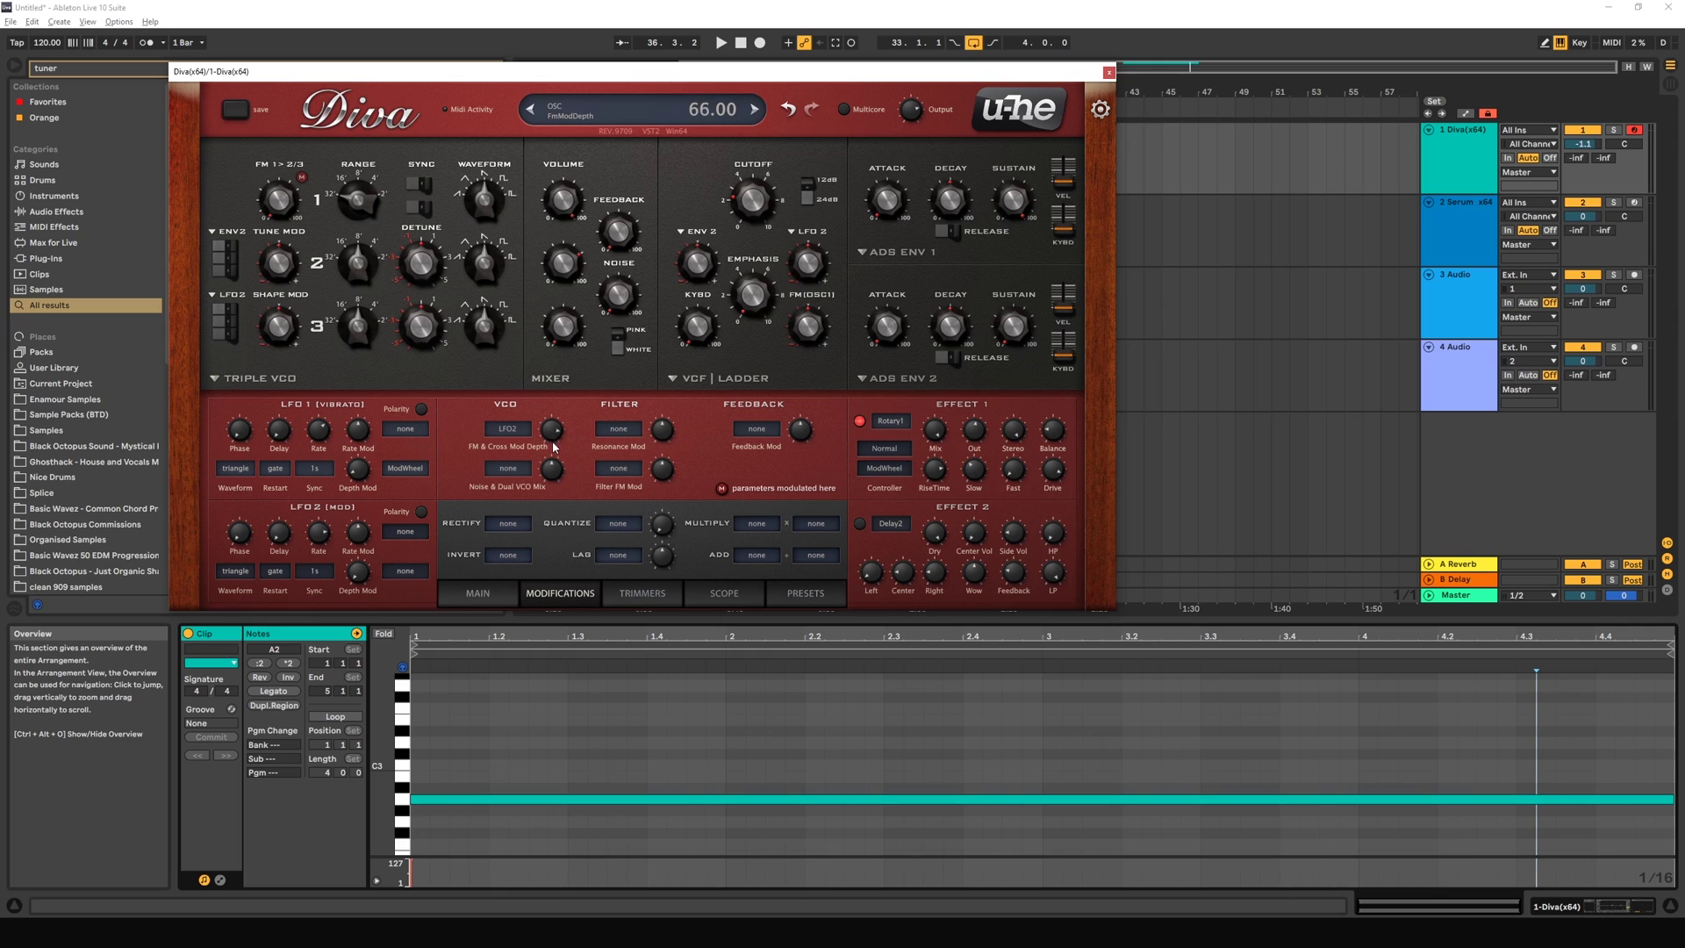
Step: Vary the FM & Cross Mod Depth amount during playback, adjust the filter's Env 2 amount, and reset the FM depth to default
{"action": "left_click_drag", "start_coordinate": [558, 433], "coordinate": [554, 442]}
{"action": "left_click_drag", "start_coordinate": [703, 243], "coordinate": [704, 259]}
{"action": "left_click_drag", "start_coordinate": [551, 432], "coordinate": [547, 419]}
{"action": "double_click", "coordinate": [552, 430]}
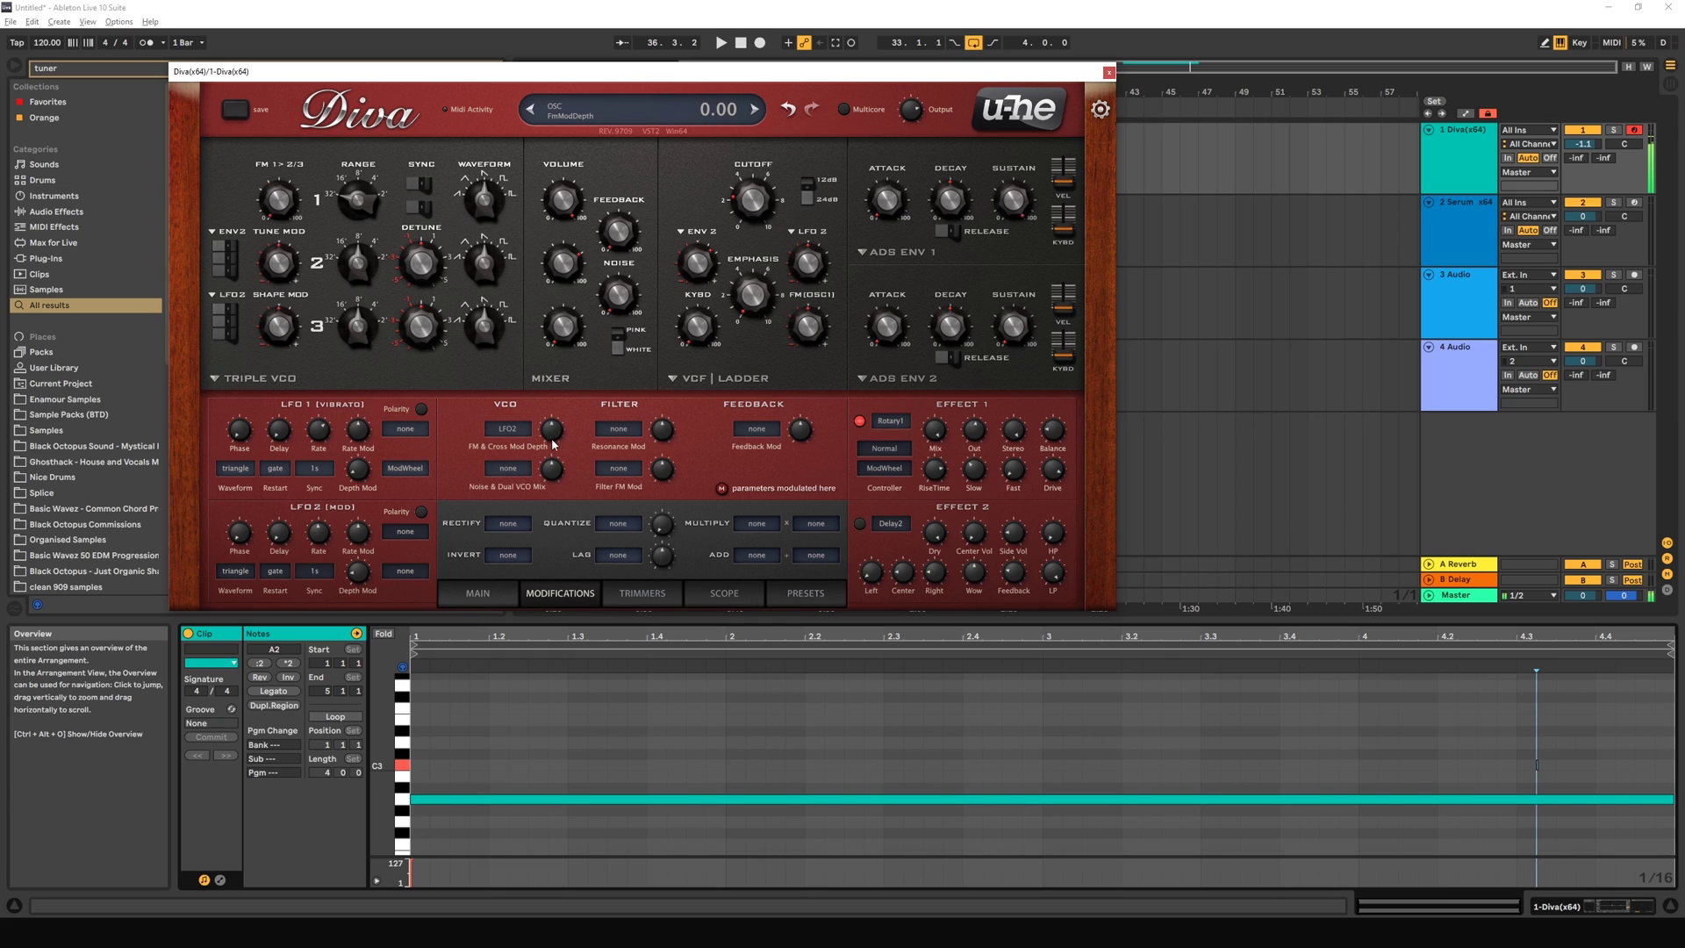
{"action": "mouse_move", "coordinate": [553, 432]}
{"action": "left_mouse_down"}
{"action": "mouse_move", "coordinate": [552, 409]}
{"action": "mouse_move", "coordinate": [553, 430]}
{"action": "left_mouse_up"}
Step: Change the FM & Cross Mod Depth source to Env1, raise its depth, and shape Env 1's decay and attack
{"action": "left_click", "coordinate": [514, 432]}
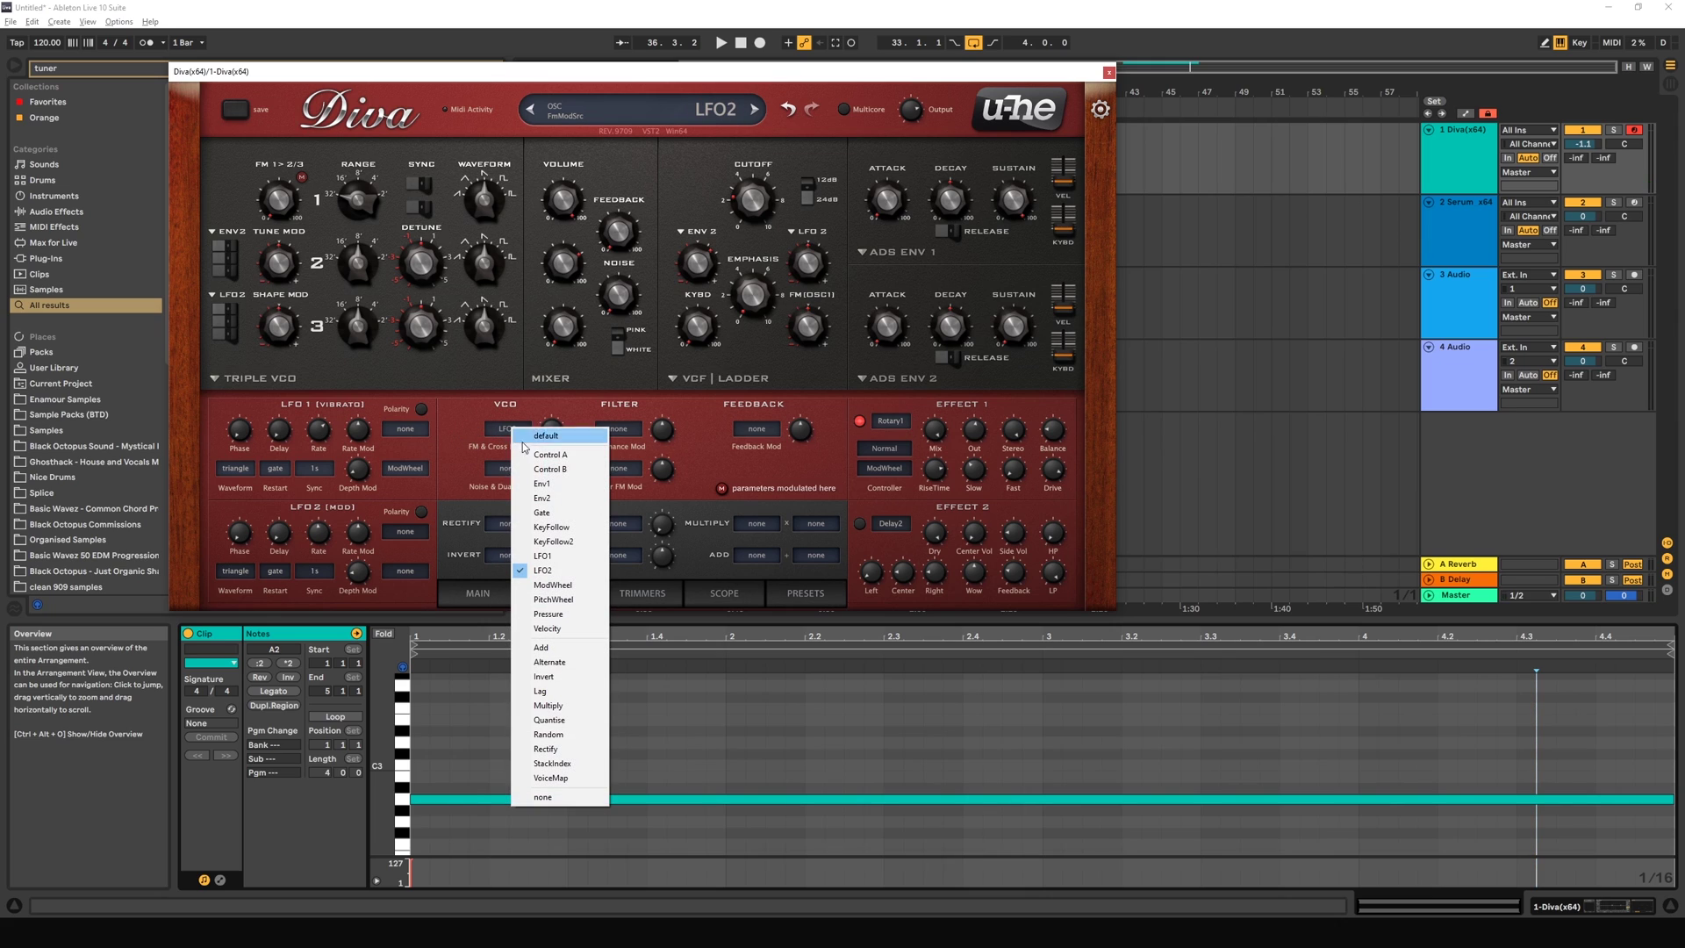
{"action": "left_click", "coordinate": [572, 486]}
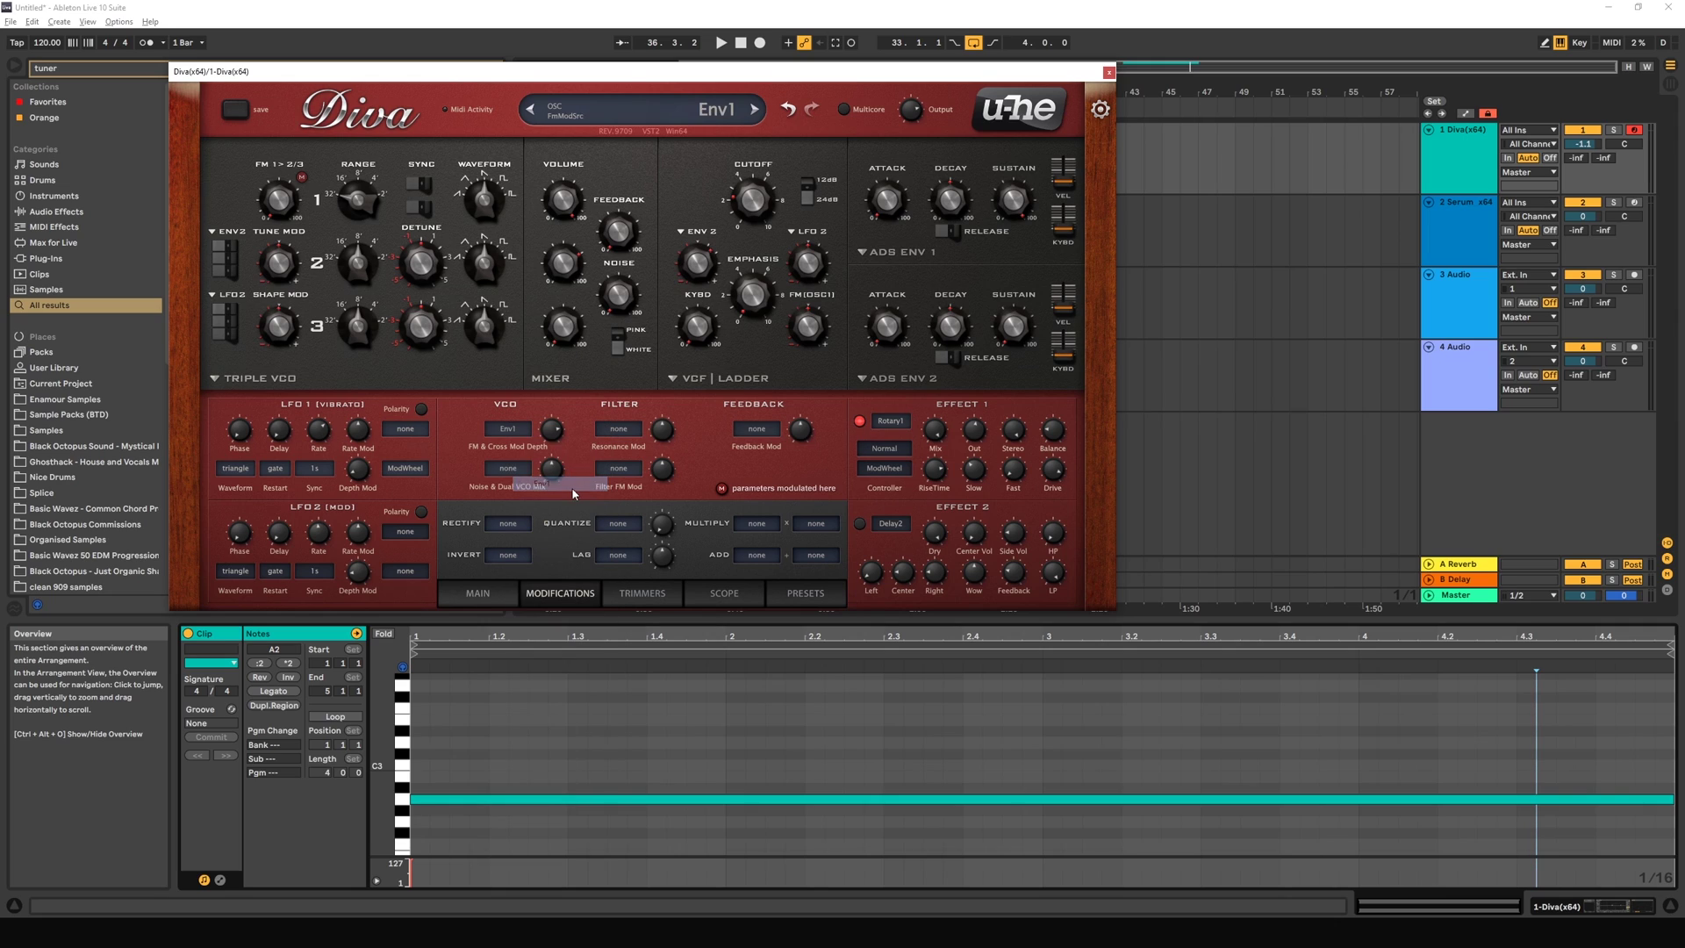
{"action": "mouse_move", "coordinate": [552, 435]}
{"action": "left_mouse_down"}
{"action": "mouse_move", "coordinate": [553, 399]}
{"action": "mouse_move", "coordinate": [555, 427]}
{"action": "left_mouse_up"}
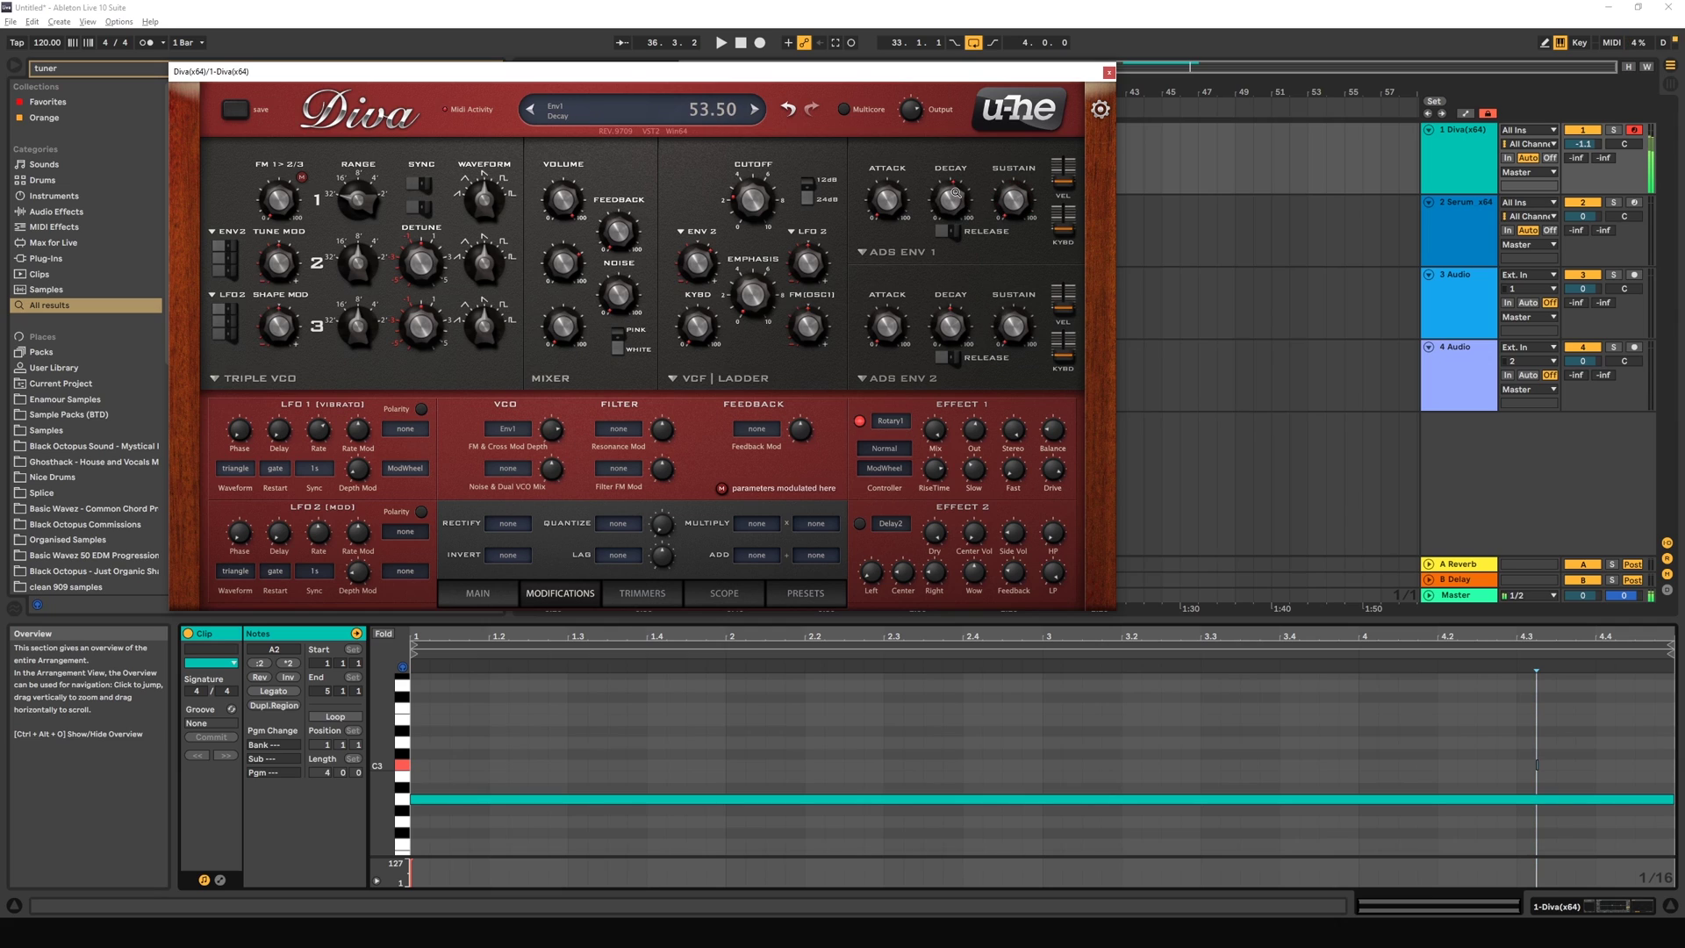
{"action": "left_click_drag", "start_coordinate": [888, 213], "coordinate": [881, 148]}
Step: Assign Env2 as the Noise & Dual VCO Mix modulation source with a depth of 20.00
{"action": "left_click", "coordinate": [517, 471]}
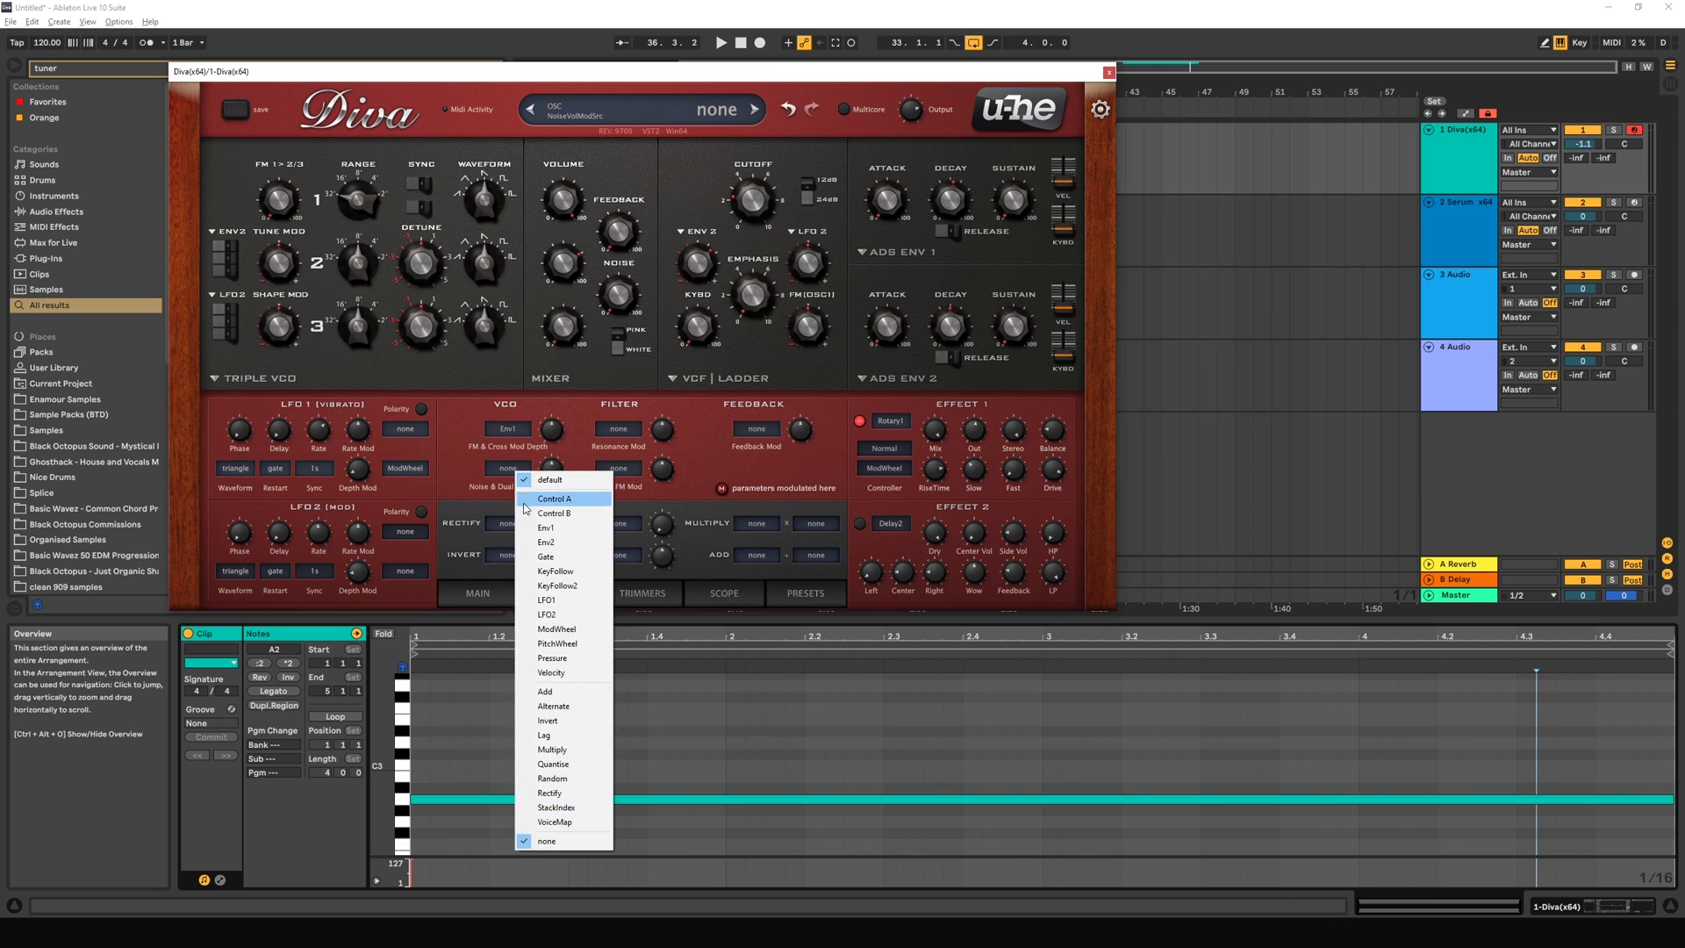
{"action": "left_click", "coordinate": [554, 544]}
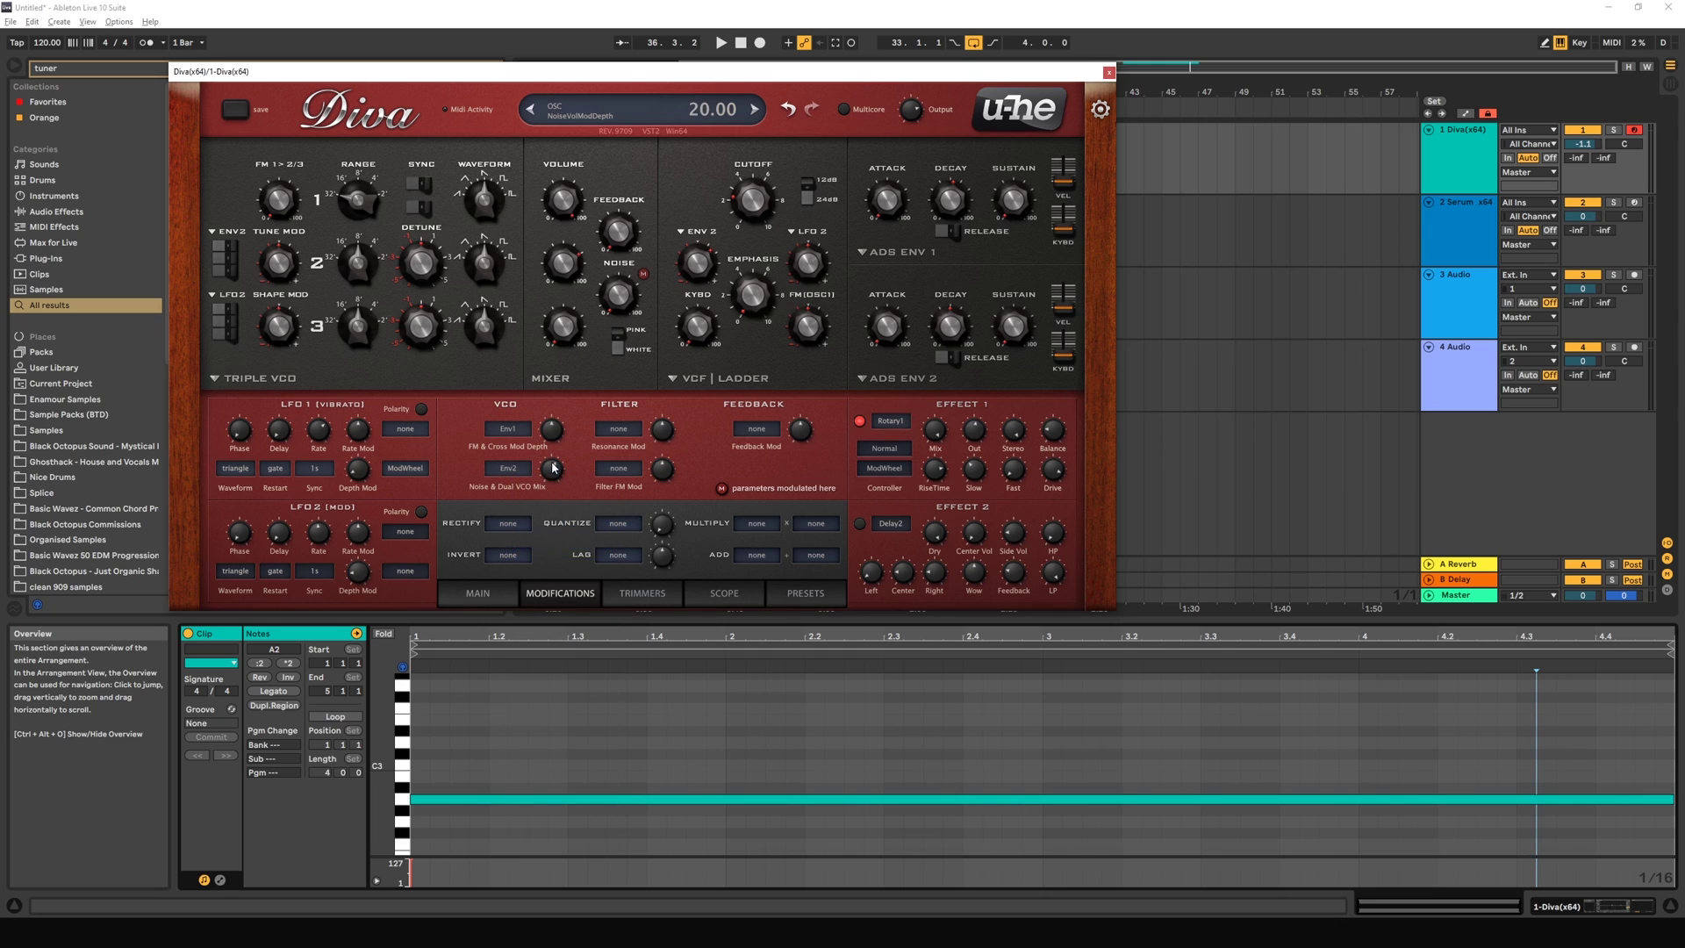
Step: Try the mix modulation on the Dual VCO model using VCO 1's noise, and return to Triple VCO
{"action": "left_click", "coordinate": [263, 382]}
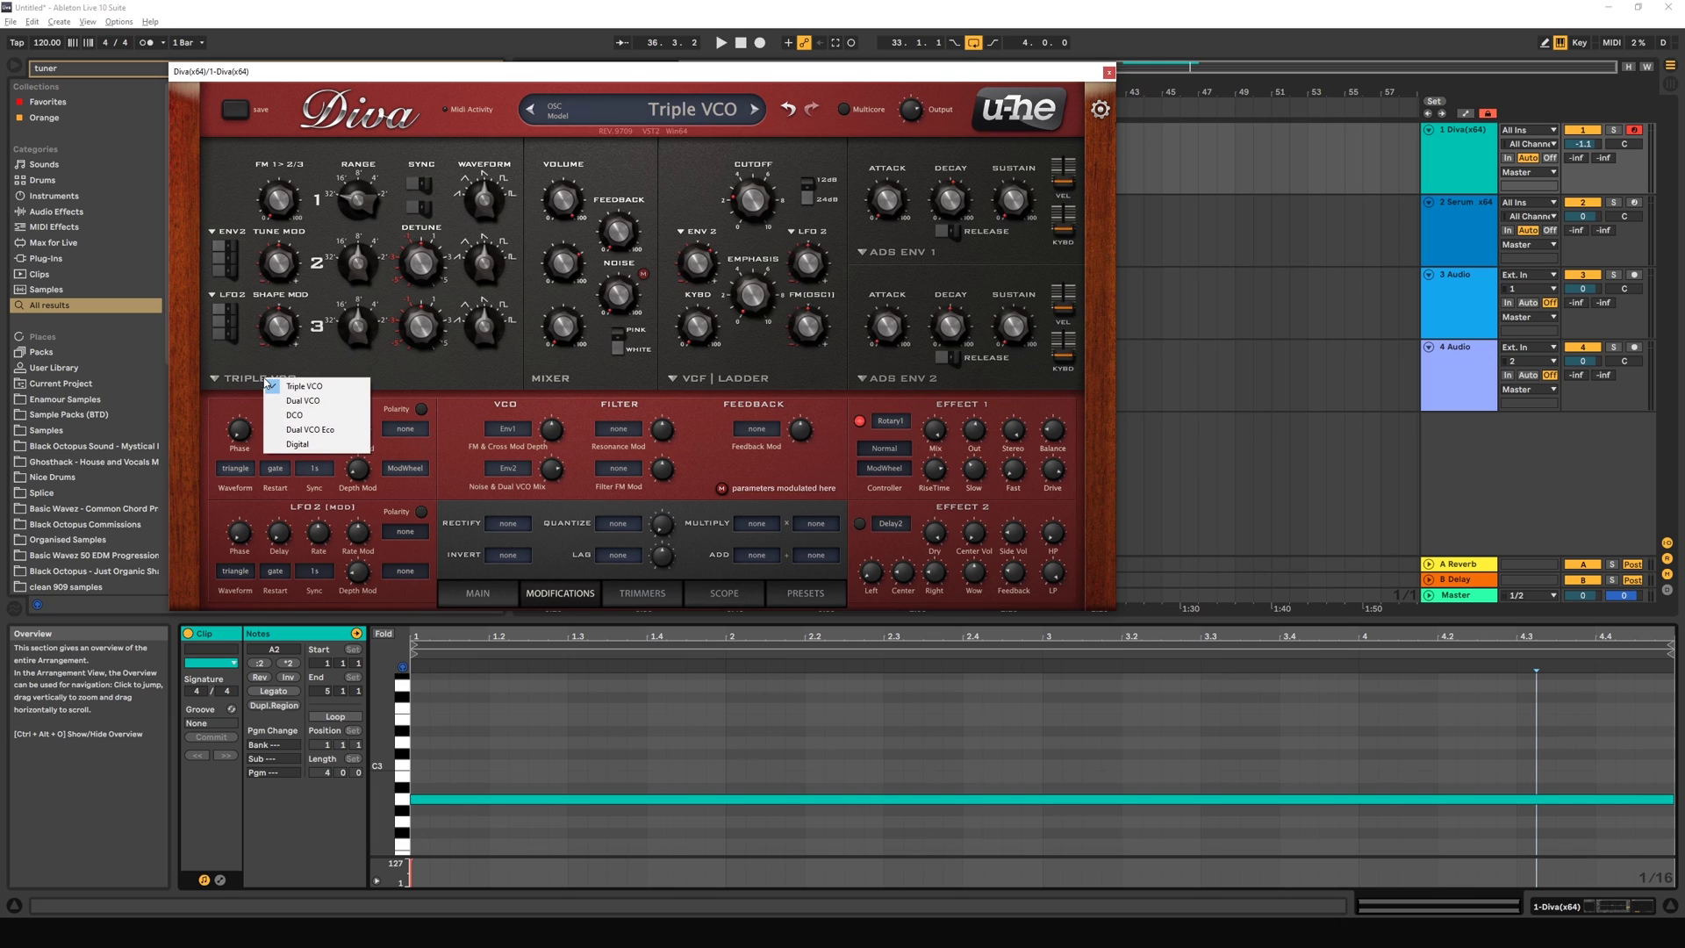
{"action": "left_click", "coordinate": [341, 401]}
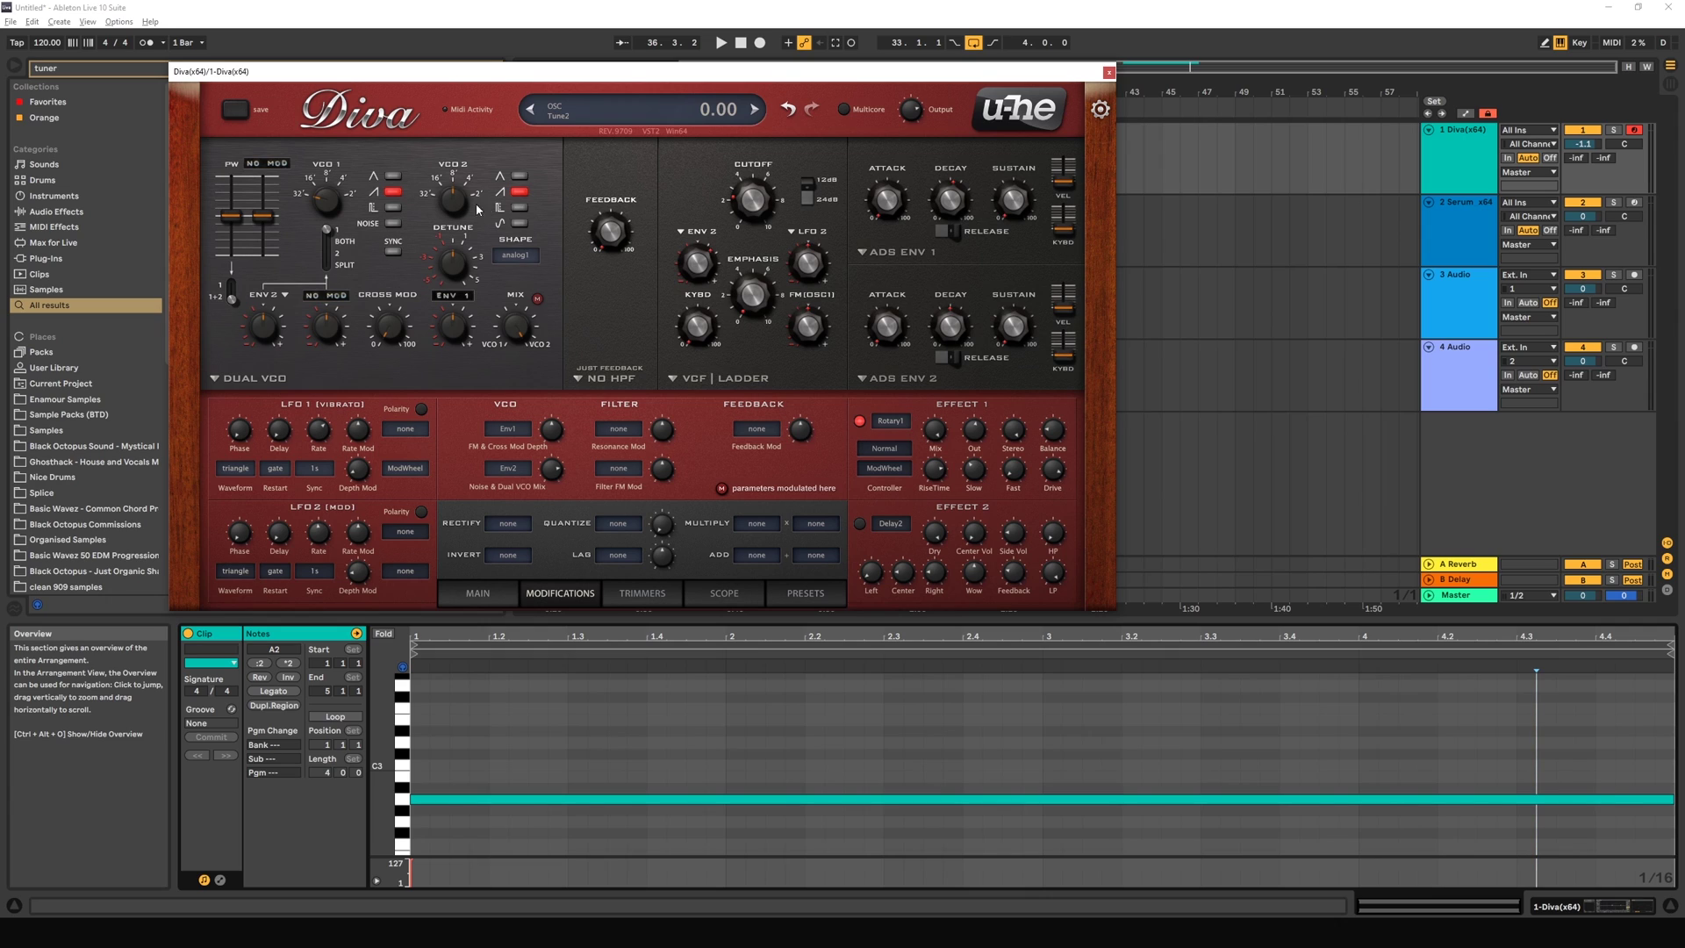
{"action": "left_click", "coordinate": [392, 223]}
{"action": "left_click", "coordinate": [394, 197]}
{"action": "mouse_move", "coordinate": [552, 471]}
{"action": "left_mouse_down"}
{"action": "mouse_move", "coordinate": [551, 533]}
{"action": "mouse_move", "coordinate": [558, 485]}
{"action": "left_mouse_up"}
{"action": "key", "text": "a"}
{"action": "left_click", "coordinate": [237, 378]}
{"action": "left_click", "coordinate": [269, 385]}
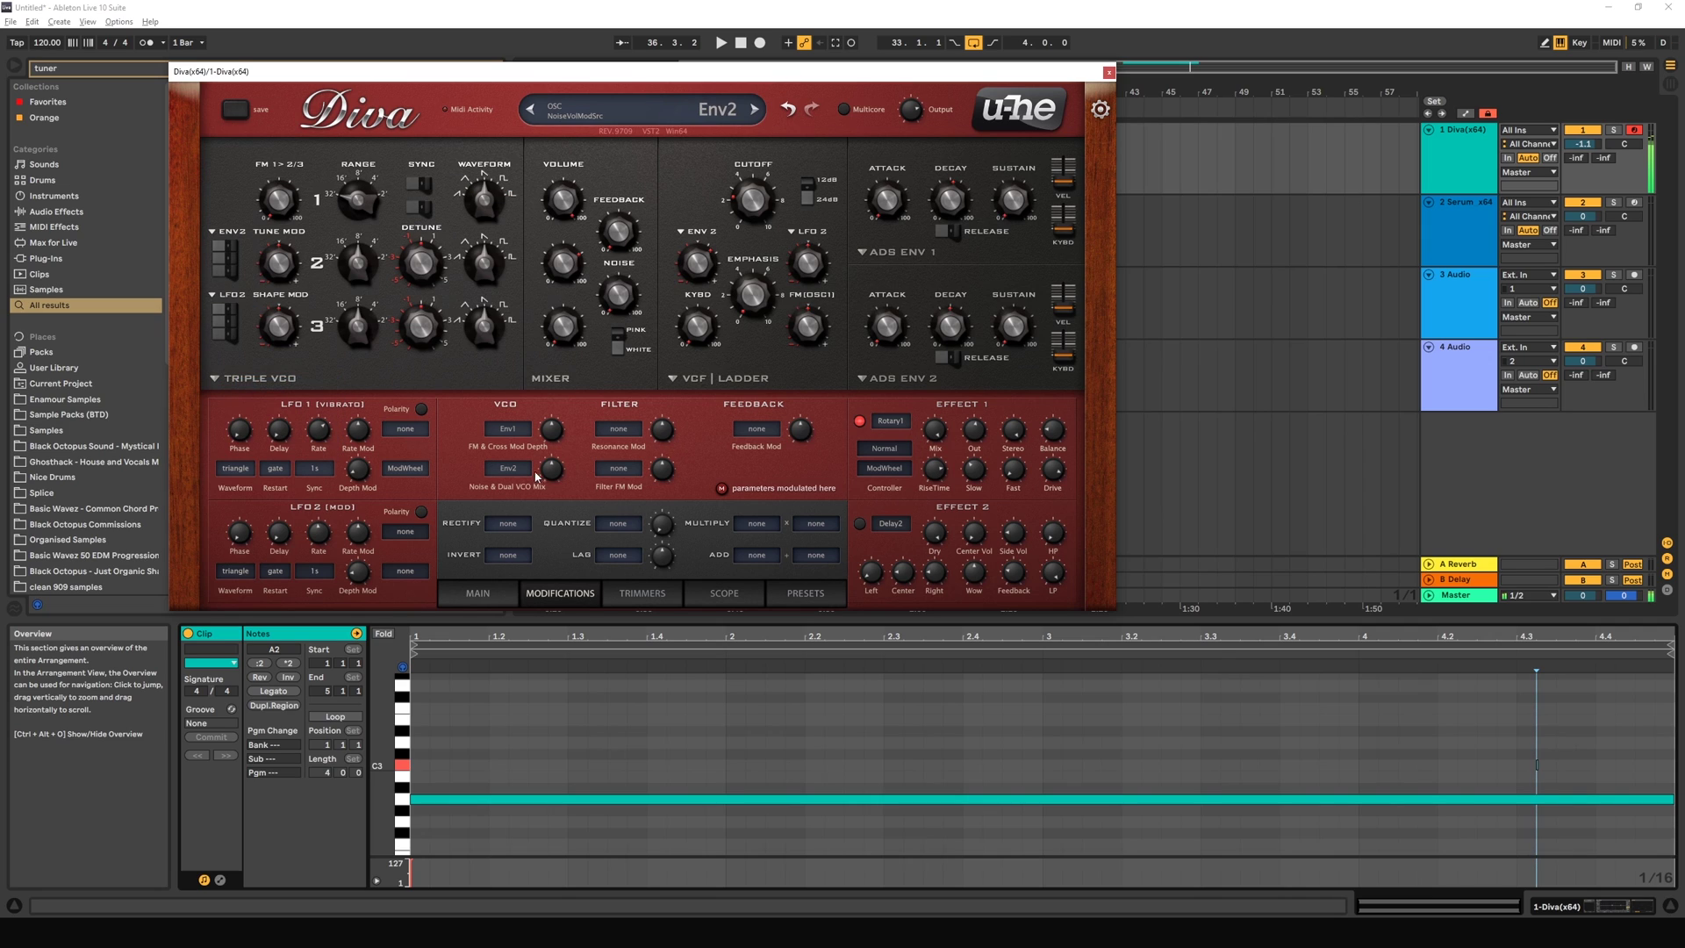
Step: Reset the Noise & Dual VCO Mix depth to default, and assign Env2 to Resonance Mod with an adjusted depth
{"action": "left_click_drag", "start_coordinate": [554, 445], "coordinate": [551, 472]}
{"action": "double_click", "coordinate": [551, 471]}
{"action": "left_click", "coordinate": [637, 428]}
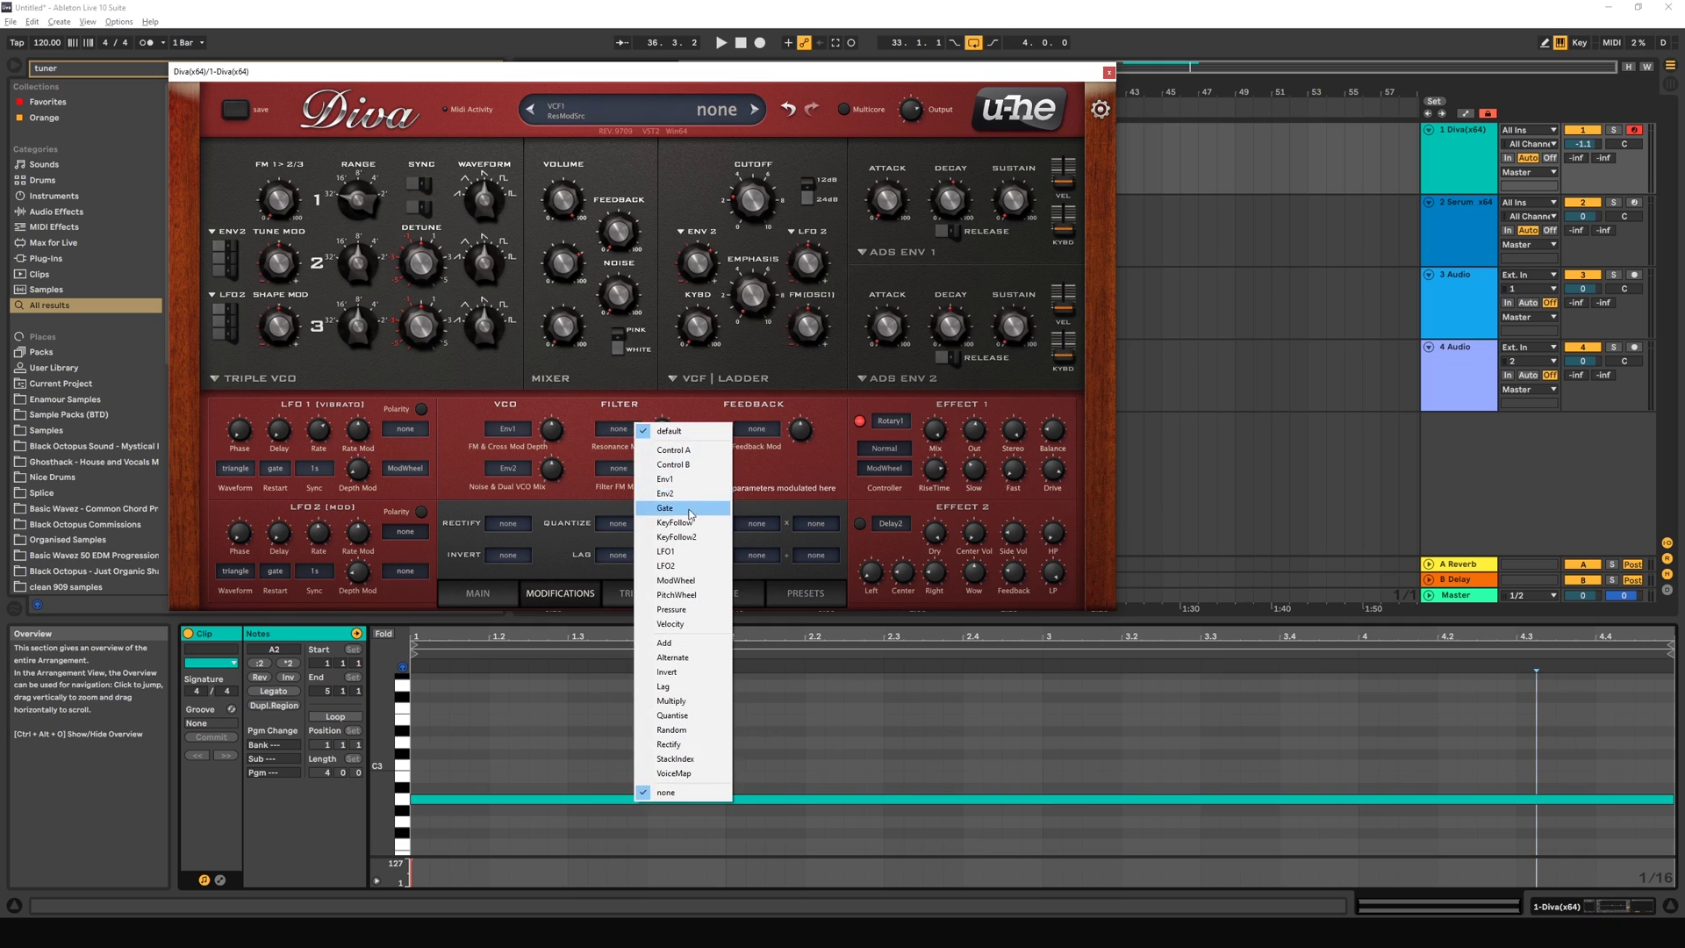
{"action": "left_click", "coordinate": [665, 493]}
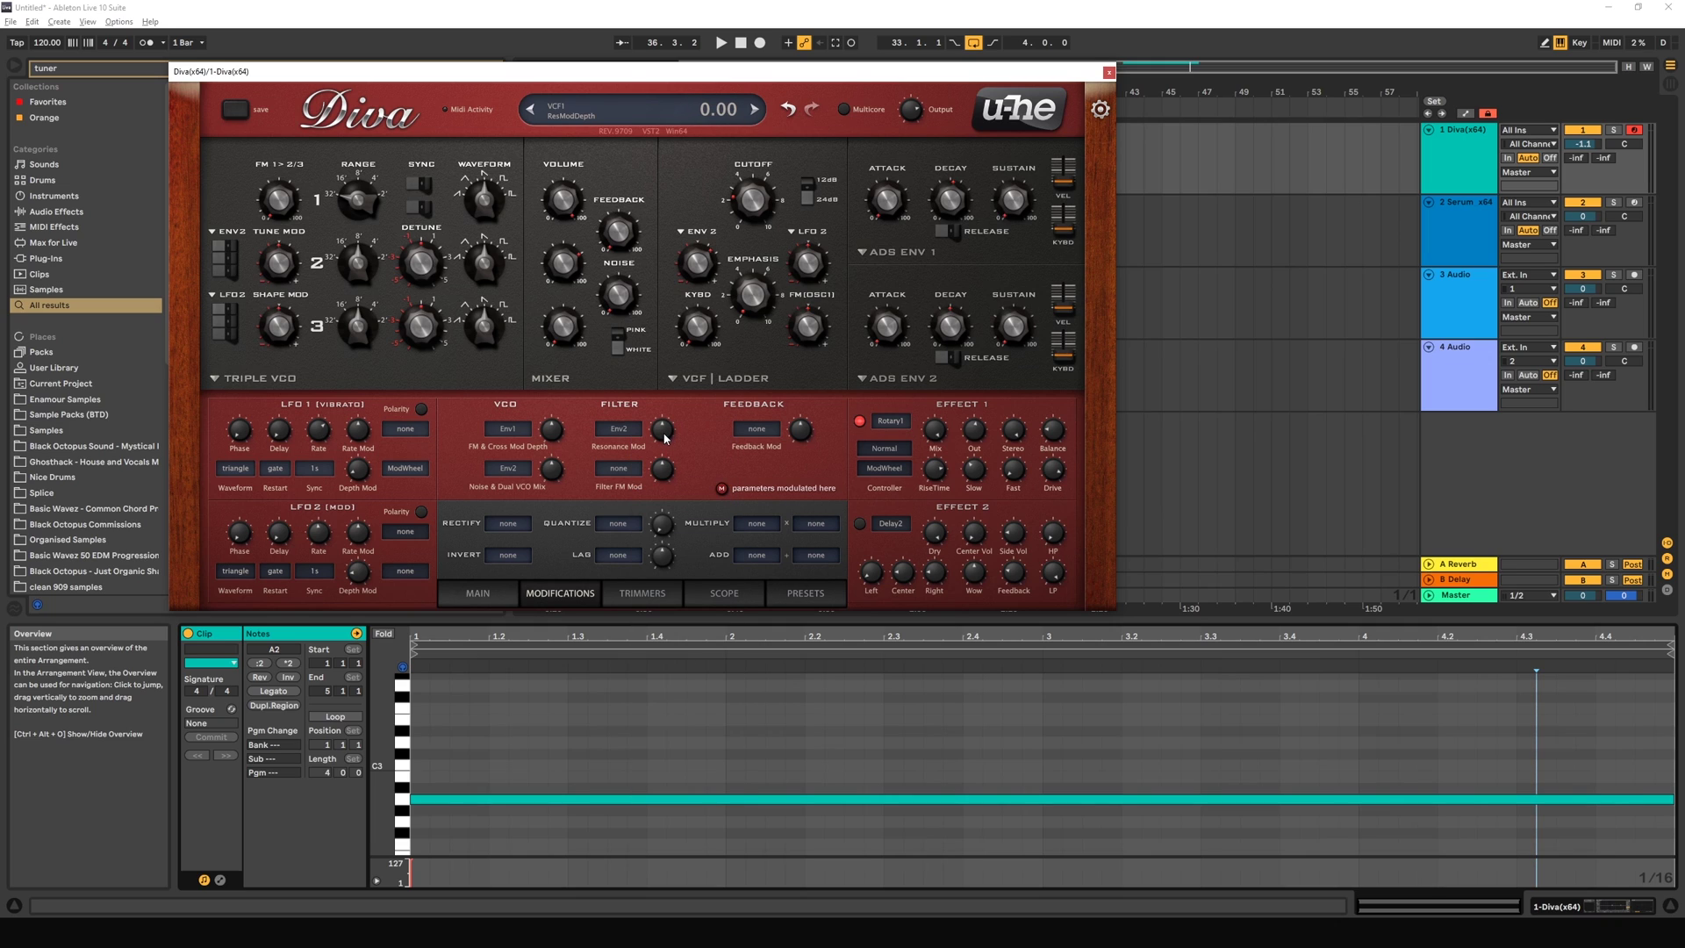
{"action": "mouse_move", "coordinate": [664, 437]}
{"action": "left_mouse_down"}
{"action": "mouse_move", "coordinate": [668, 404]}
{"action": "mouse_move", "coordinate": [676, 465]}
{"action": "left_mouse_up"}
Step: Assign Env2 as the Filter FM Mod source and adjust its depth, trying 16.00
{"action": "left_click", "coordinate": [630, 470]}
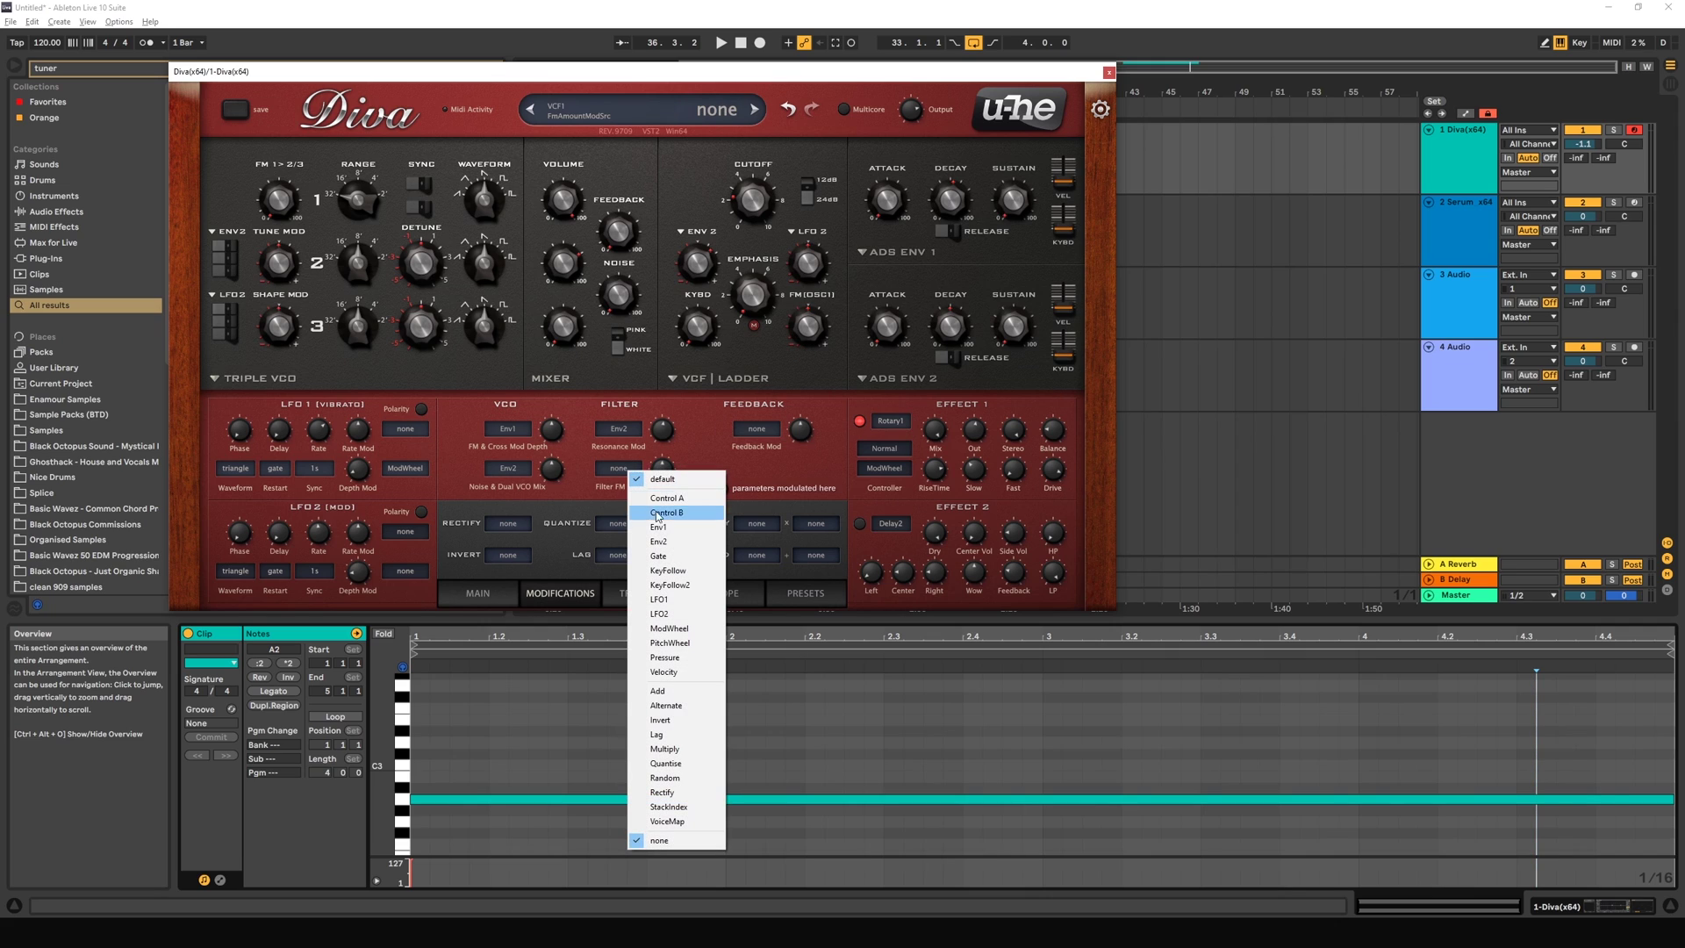
{"action": "left_click", "coordinate": [657, 544]}
{"action": "left_click_drag", "start_coordinate": [662, 468], "coordinate": [665, 406]}
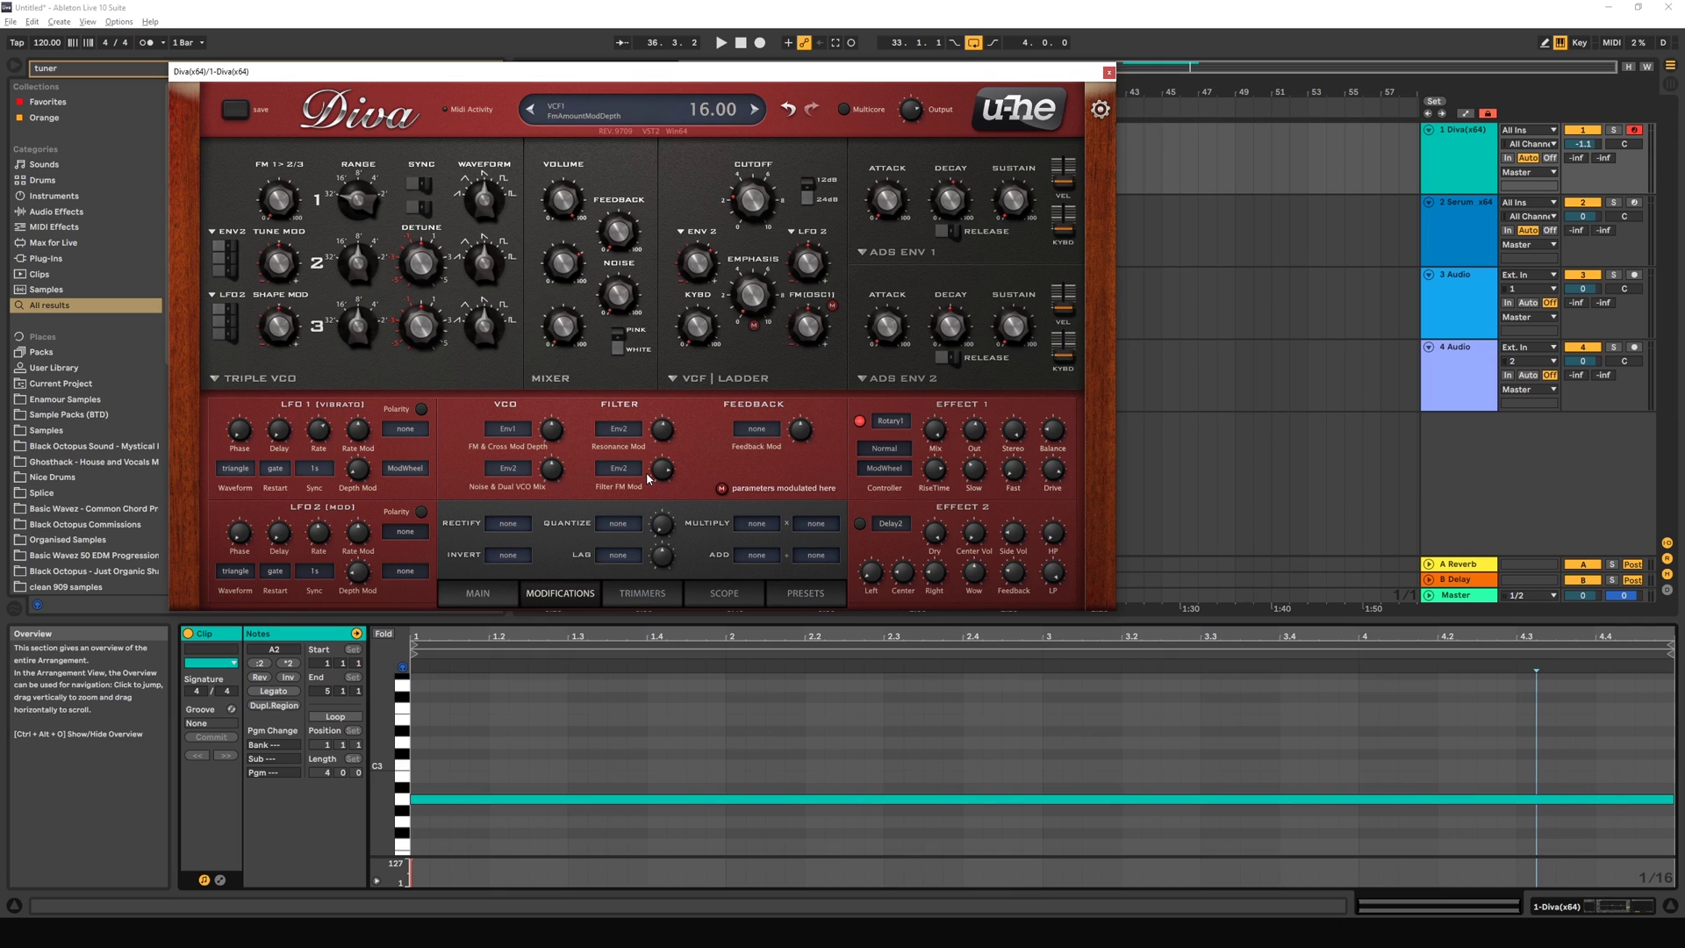
{"action": "mouse_move", "coordinate": [649, 479]}
{"action": "left_mouse_down"}
{"action": "mouse_move", "coordinate": [648, 537]}
{"action": "mouse_move", "coordinate": [656, 449]}
{"action": "mouse_move", "coordinate": [665, 514]}
{"action": "mouse_move", "coordinate": [669, 472]}
{"action": "left_mouse_up"}
Step: Assign Env2 as the Feedback Mod source with a depth of 18.00
{"action": "left_click", "coordinate": [757, 428]}
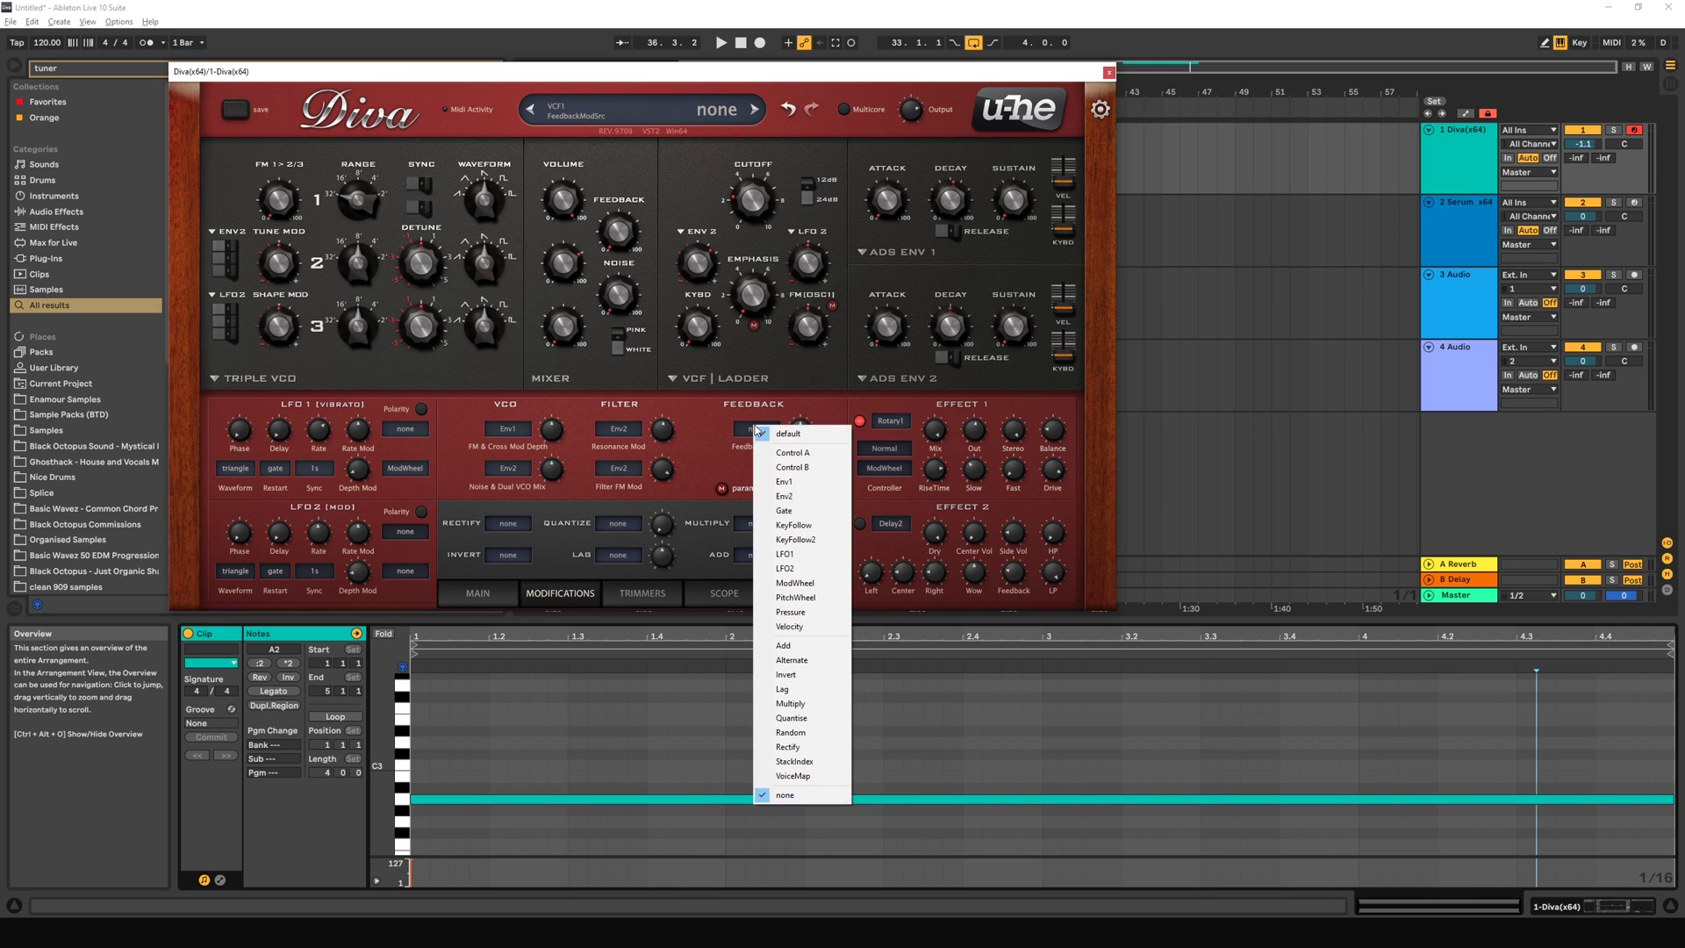
{"action": "left_click", "coordinate": [790, 496]}
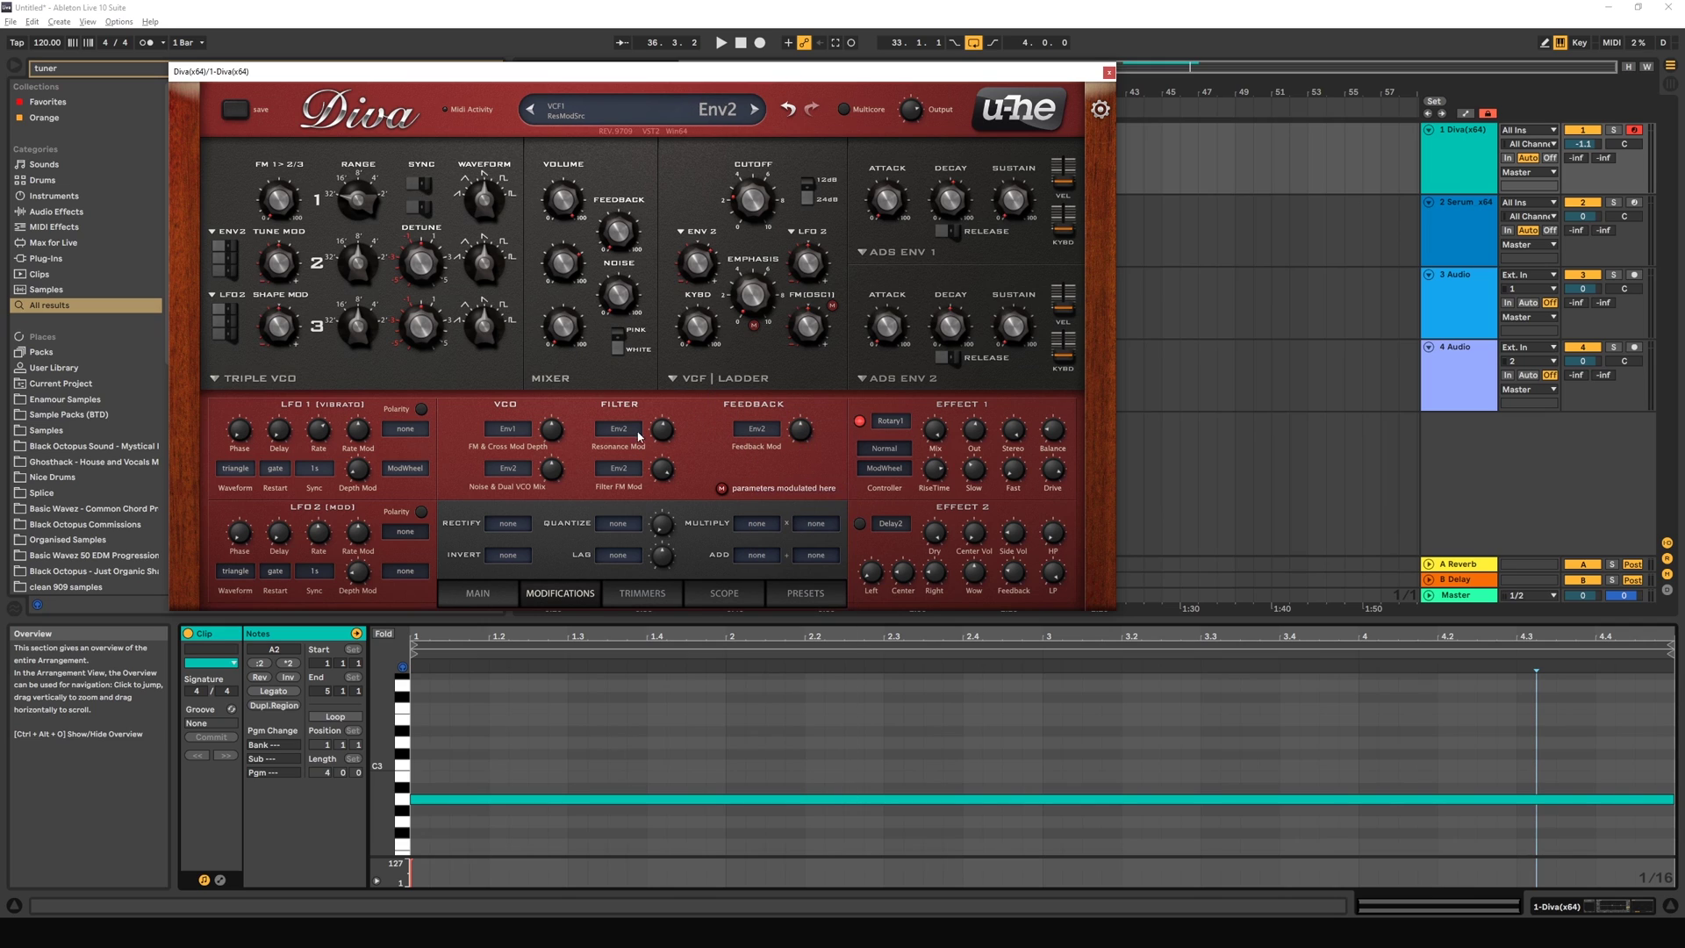
{"action": "mouse_move", "coordinate": [800, 429]}
{"action": "left_mouse_down"}
{"action": "mouse_move", "coordinate": [792, 384]}
{"action": "mouse_move", "coordinate": [795, 527]}
{"action": "mouse_move", "coordinate": [796, 398]}
{"action": "mouse_move", "coordinate": [799, 435]}
{"action": "left_mouse_up"}
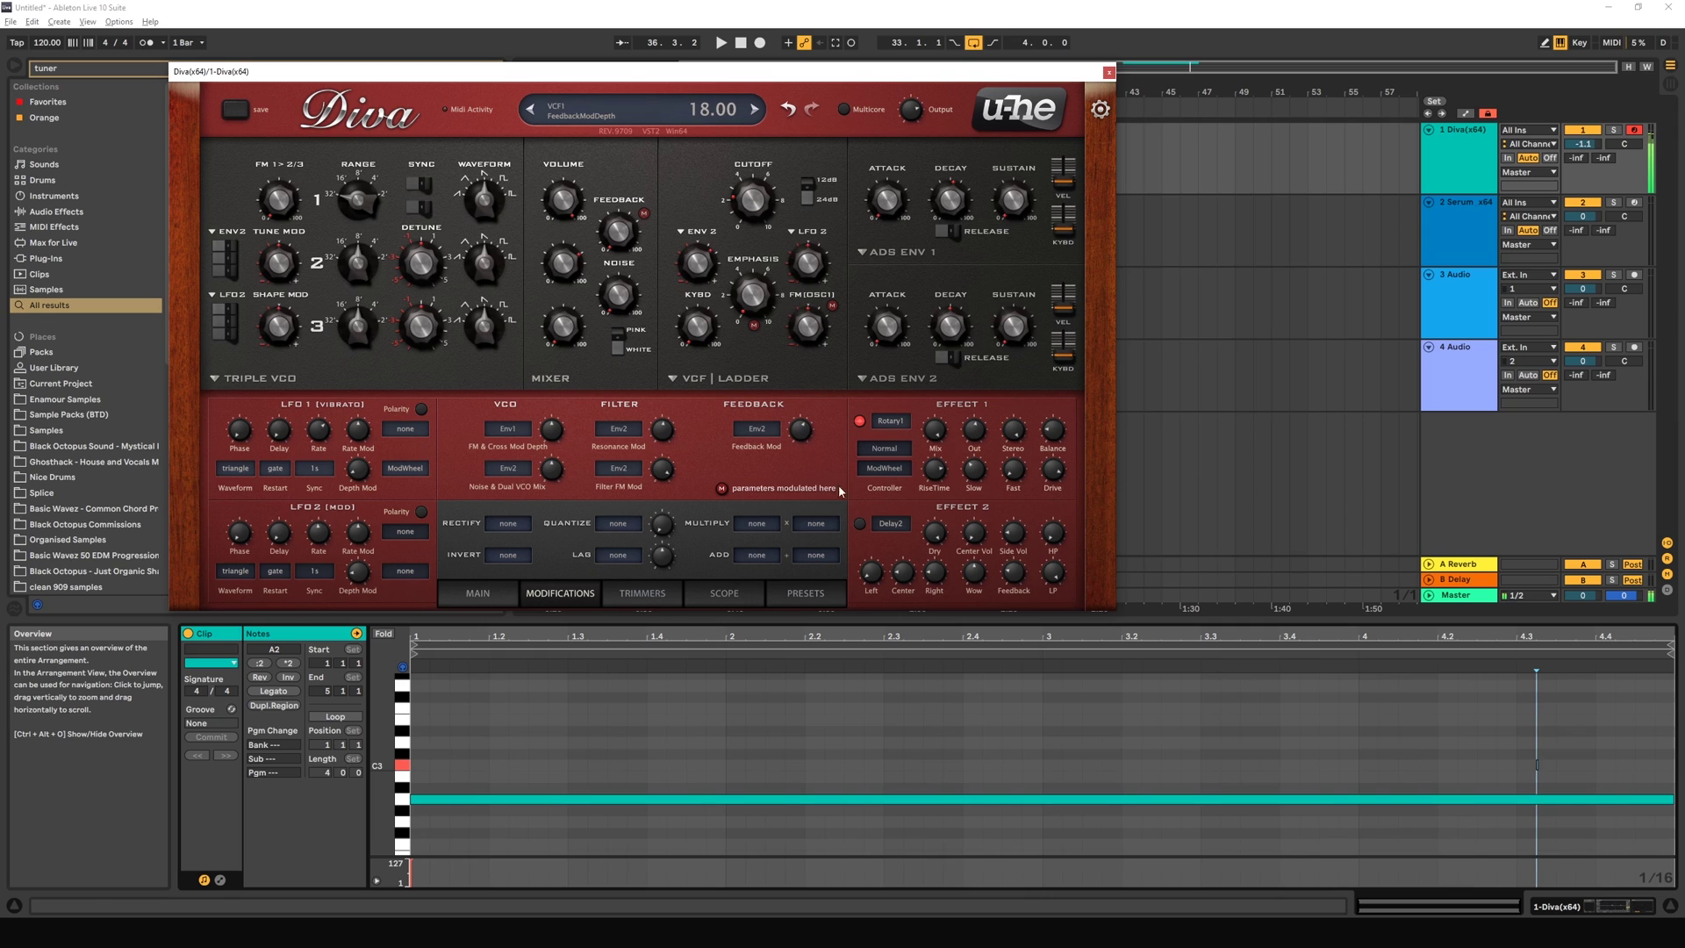
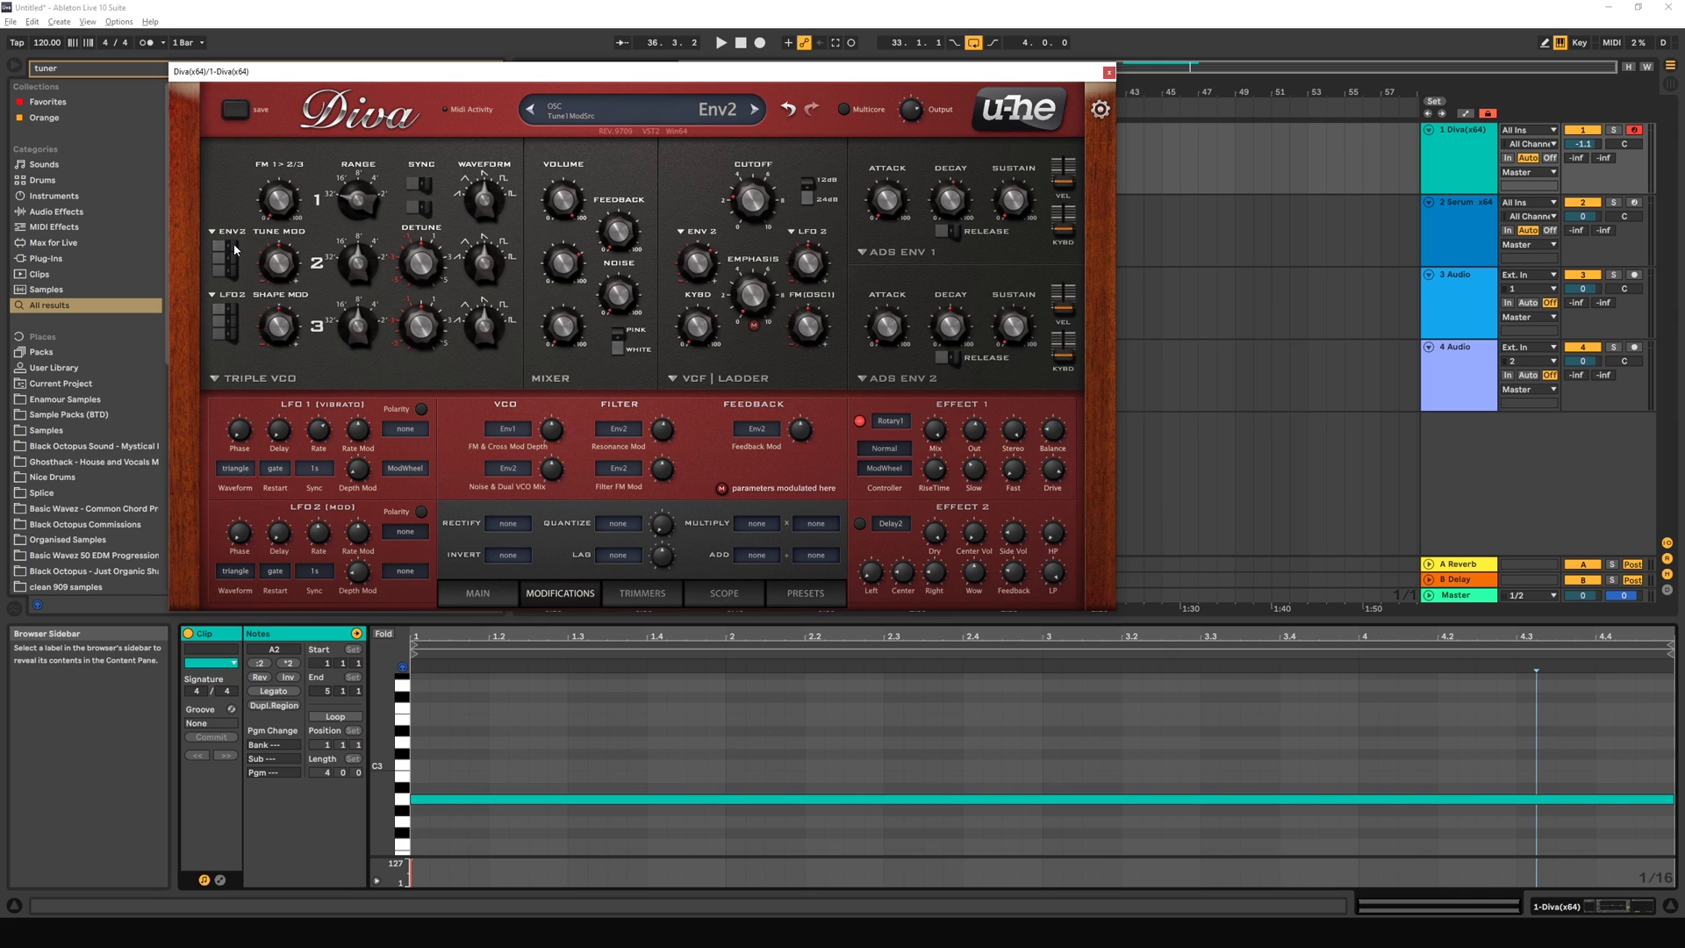
Step: Apply Env2 tune modulation of 12.40 to all three oscillators and audition a note
{"action": "left_click_drag", "start_coordinate": [281, 265], "coordinate": [279, 232]}
{"action": "scroll", "coordinate": [287, 270], "scroll_direction": "up", "scroll_amount": 2}
{"action": "scroll", "coordinate": [281, 266], "scroll_direction": "up", "scroll_amount": 1}
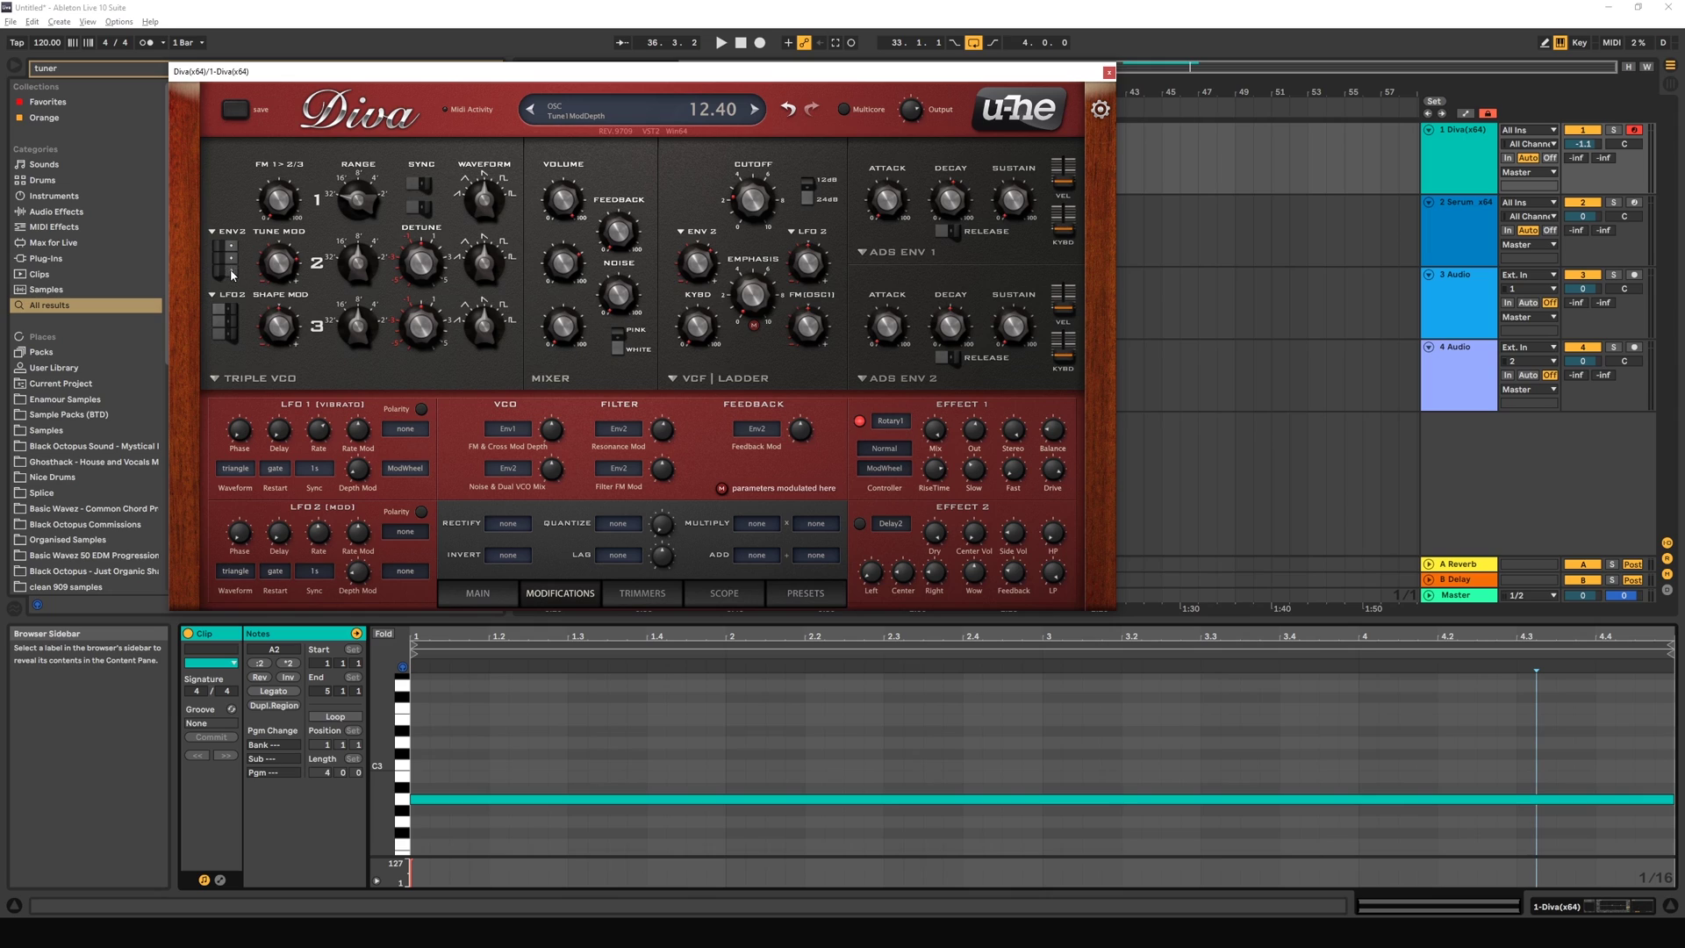
{"action": "key", "text": "a"}
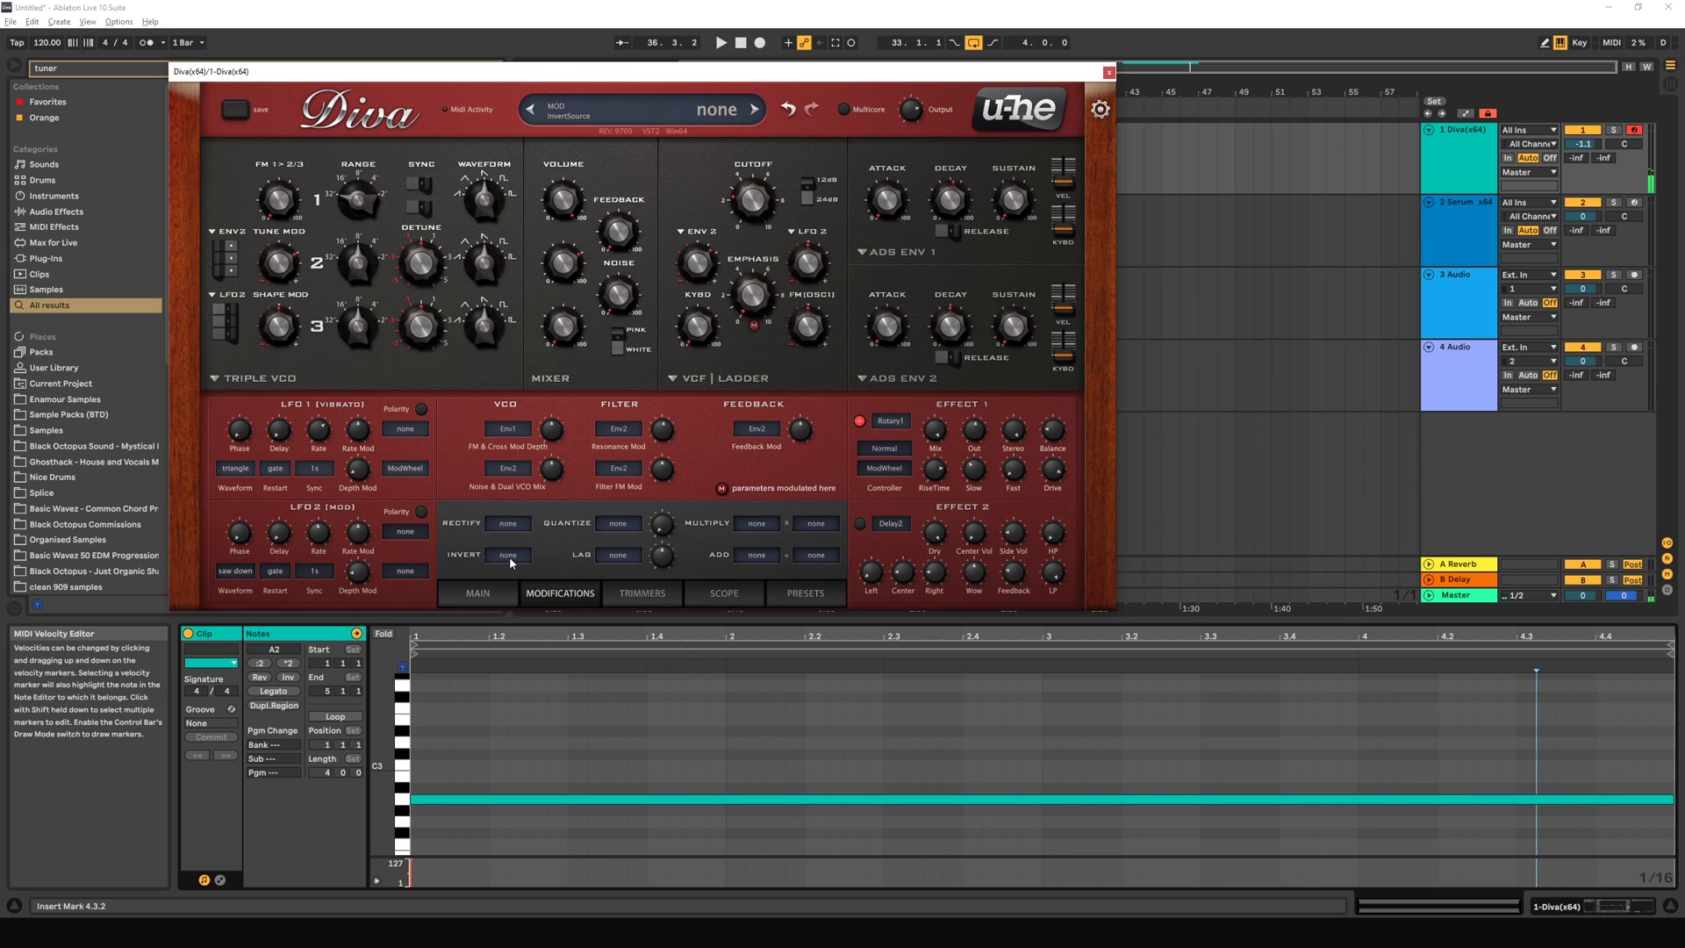
Step: Set the Invert modifier's source to Env2, use Invert as the tune modulation source, and audition a note
{"action": "left_click", "coordinate": [510, 558]}
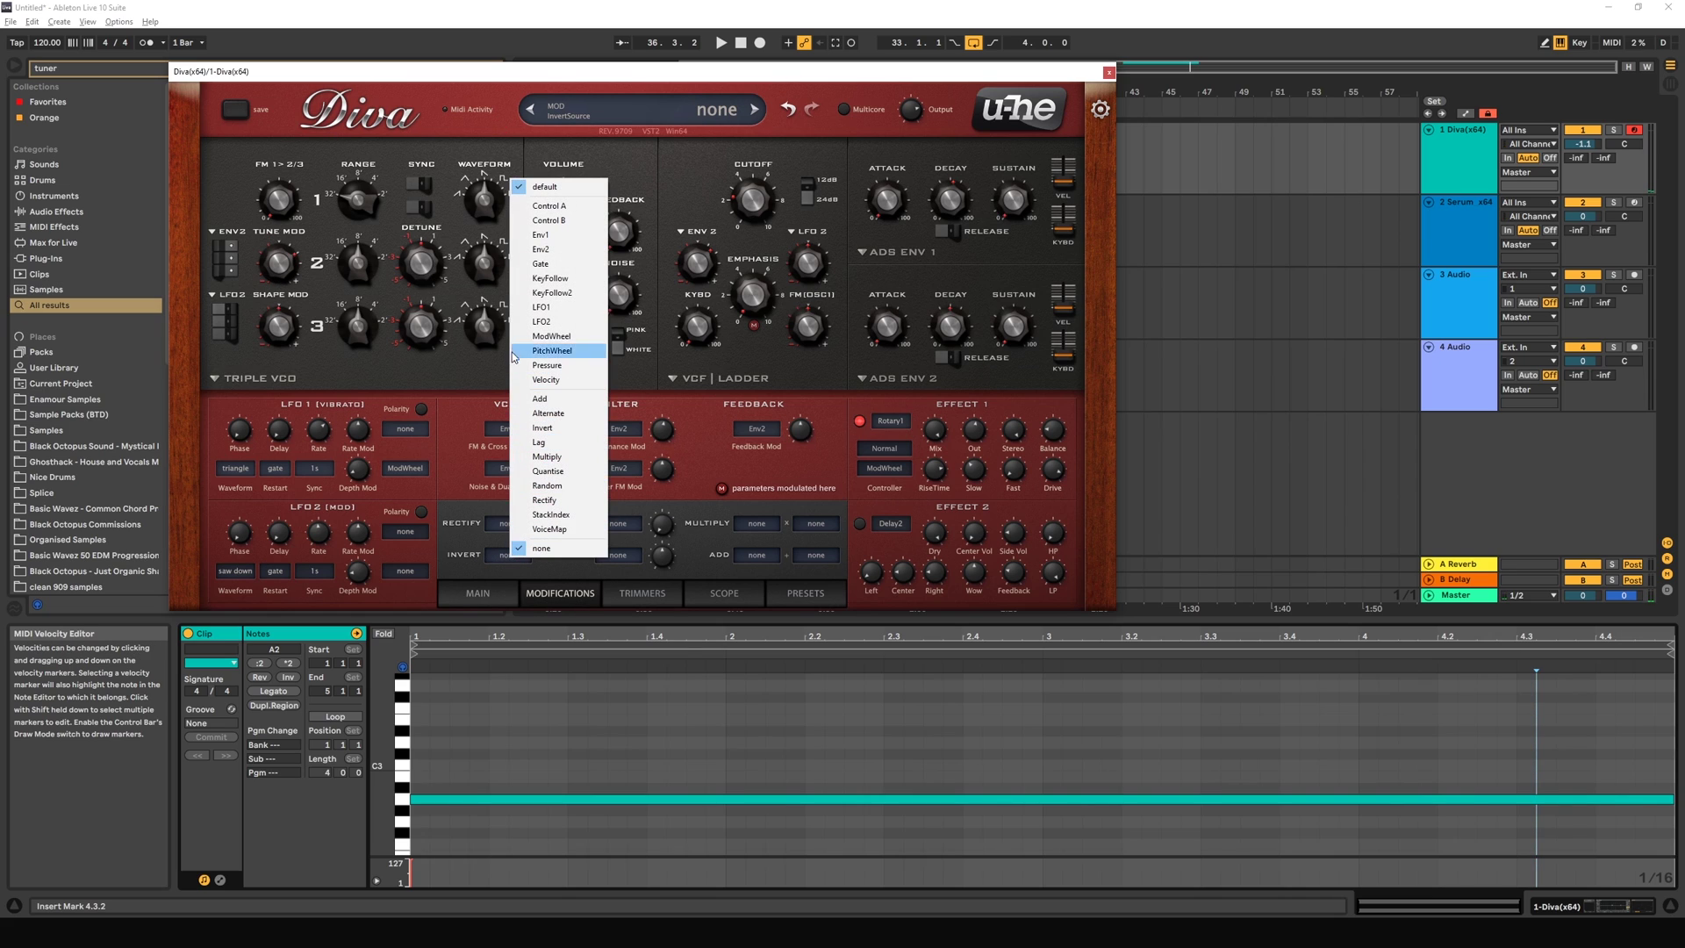
{"action": "left_click", "coordinate": [533, 252]}
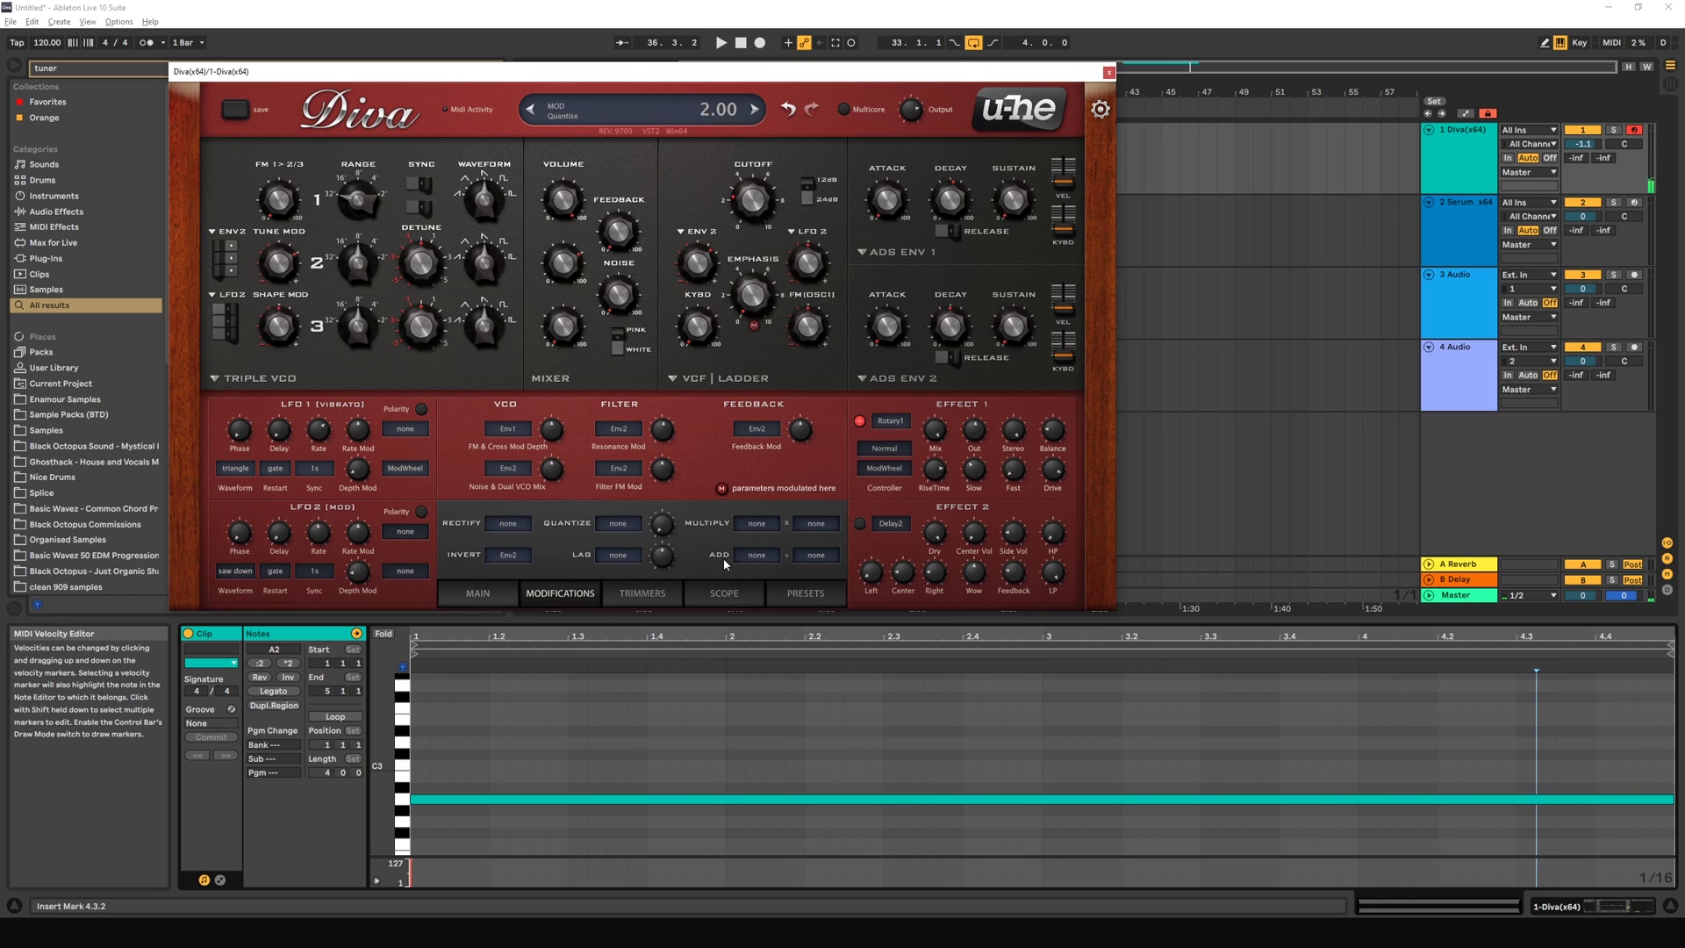
{"action": "left_click", "coordinate": [236, 235]}
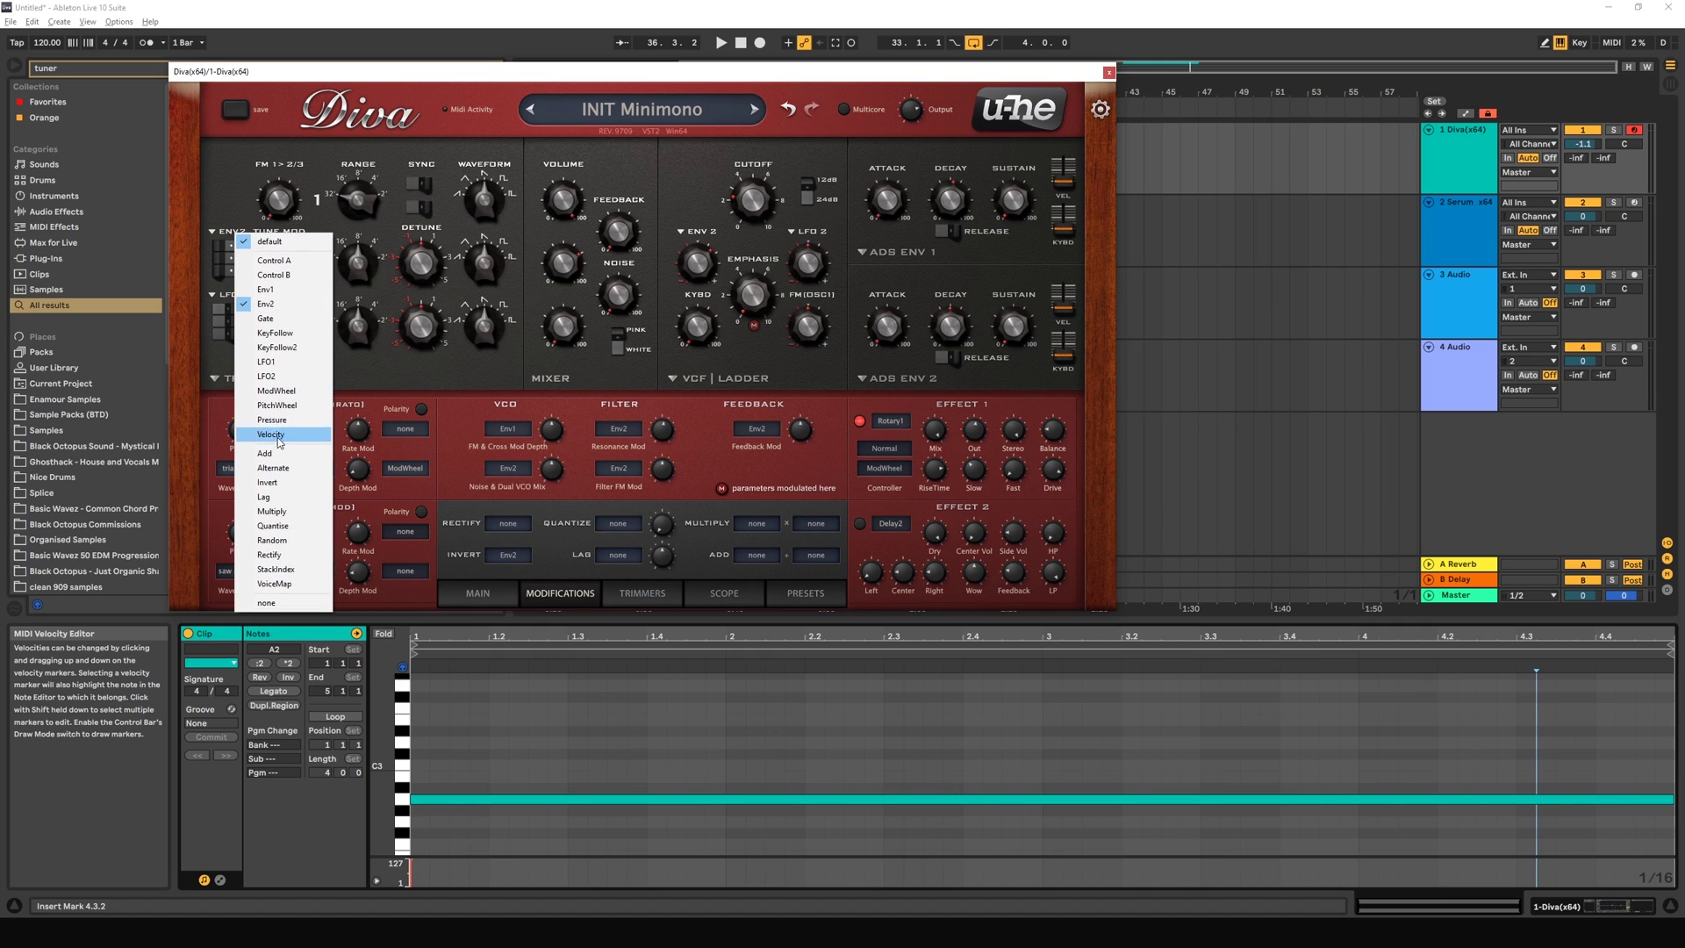
{"action": "left_click", "coordinate": [300, 485]}
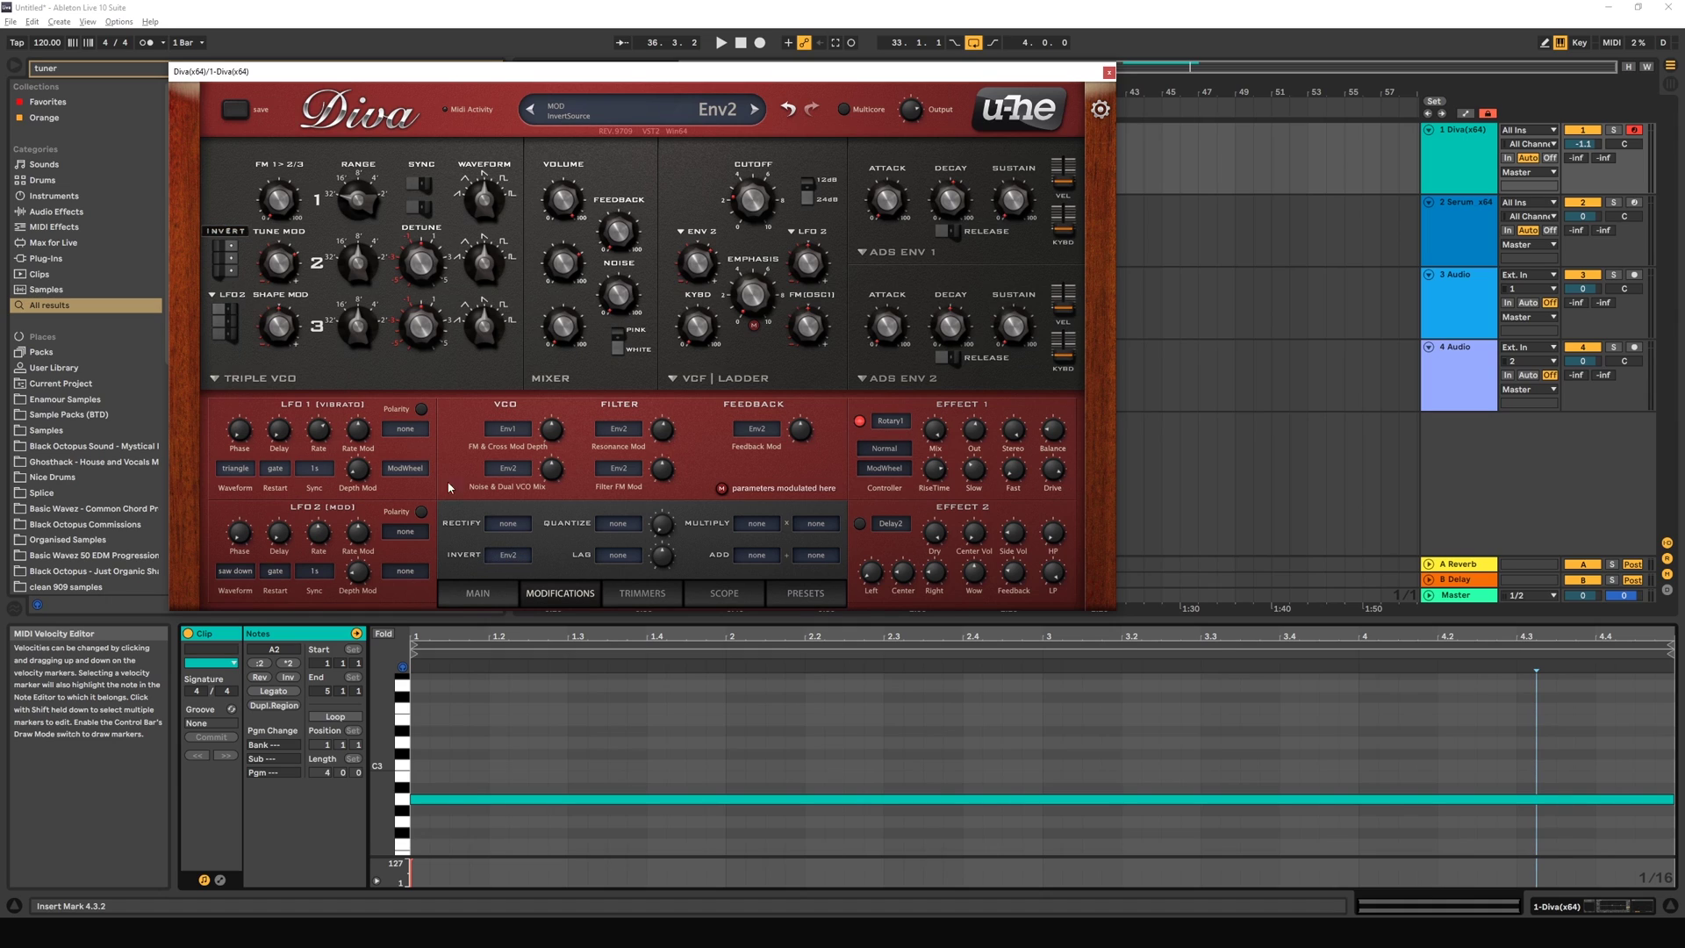
{"action": "key", "text": "a"}
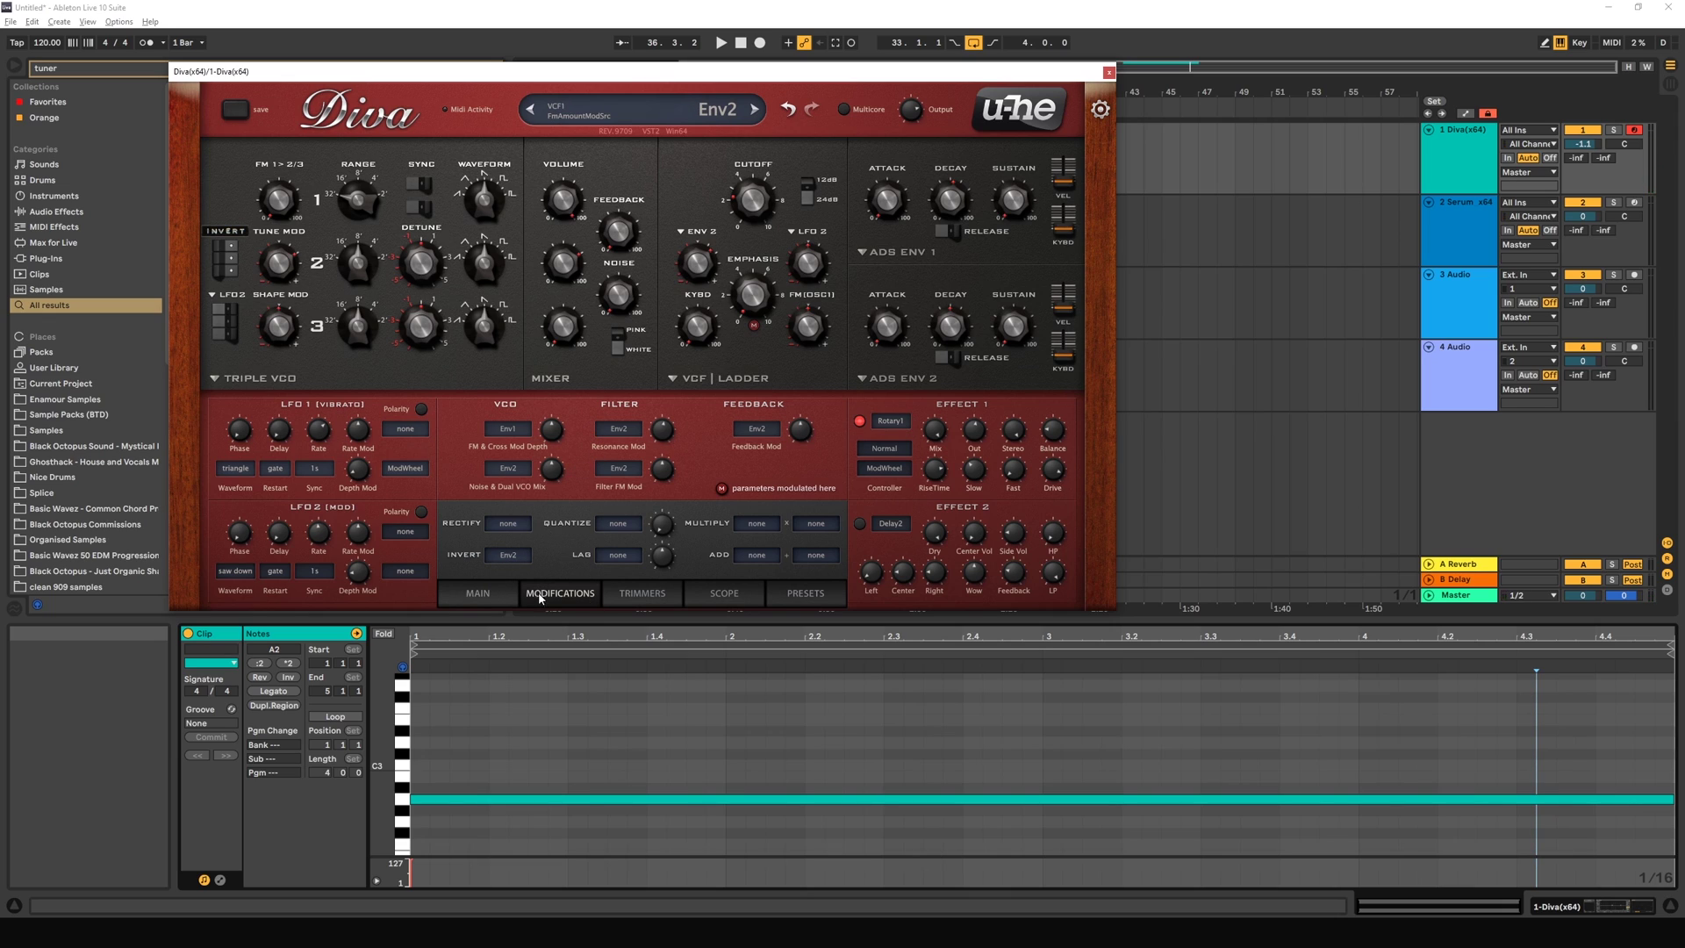
Step: Change the Invert modifier's source to LFO2
{"action": "left_click", "coordinate": [500, 556]}
{"action": "left_click", "coordinate": [469, 550]}
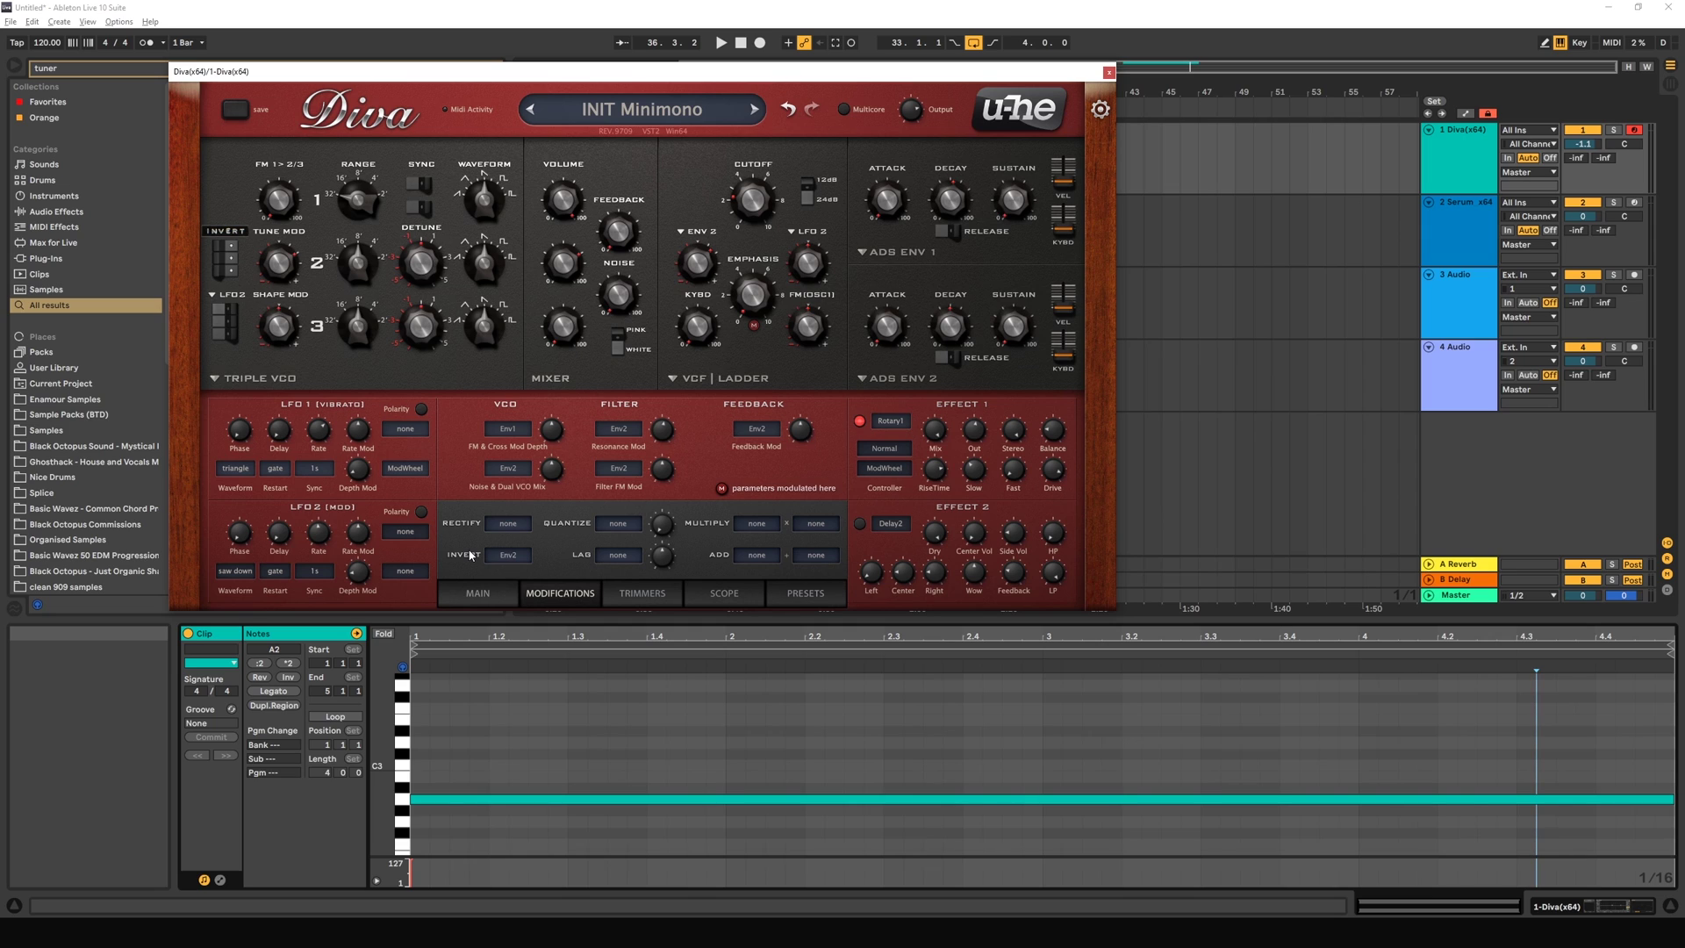
{"action": "left_click", "coordinate": [507, 557]}
{"action": "left_click", "coordinate": [497, 558]}
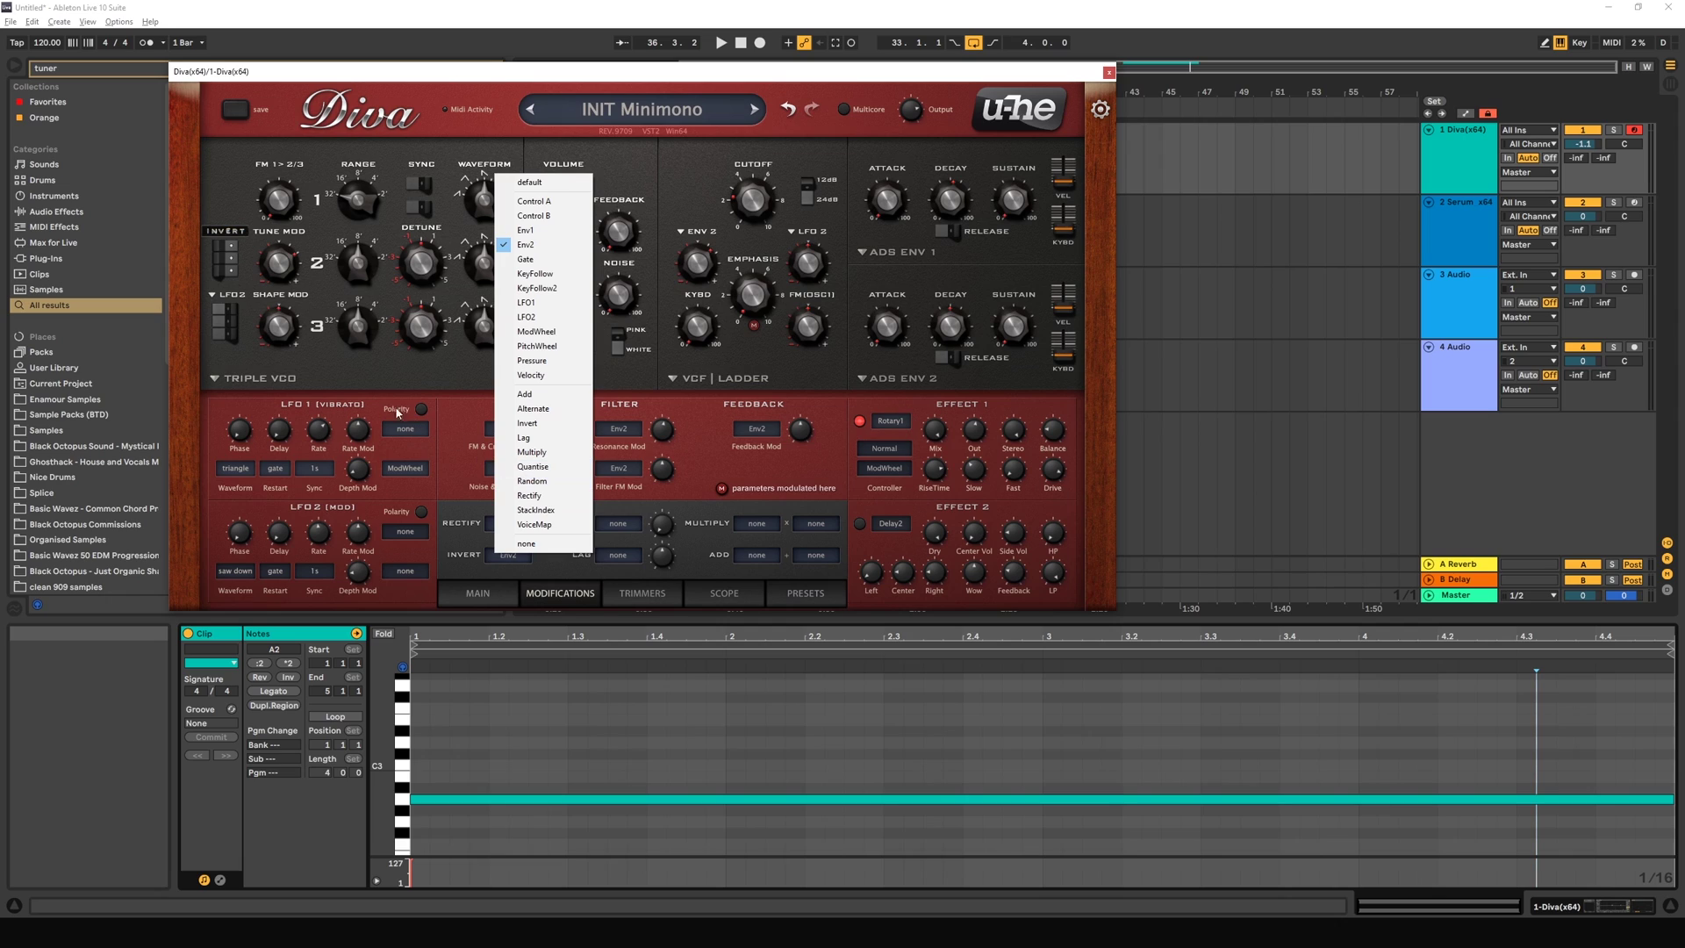
{"action": "left_click", "coordinate": [536, 318]}
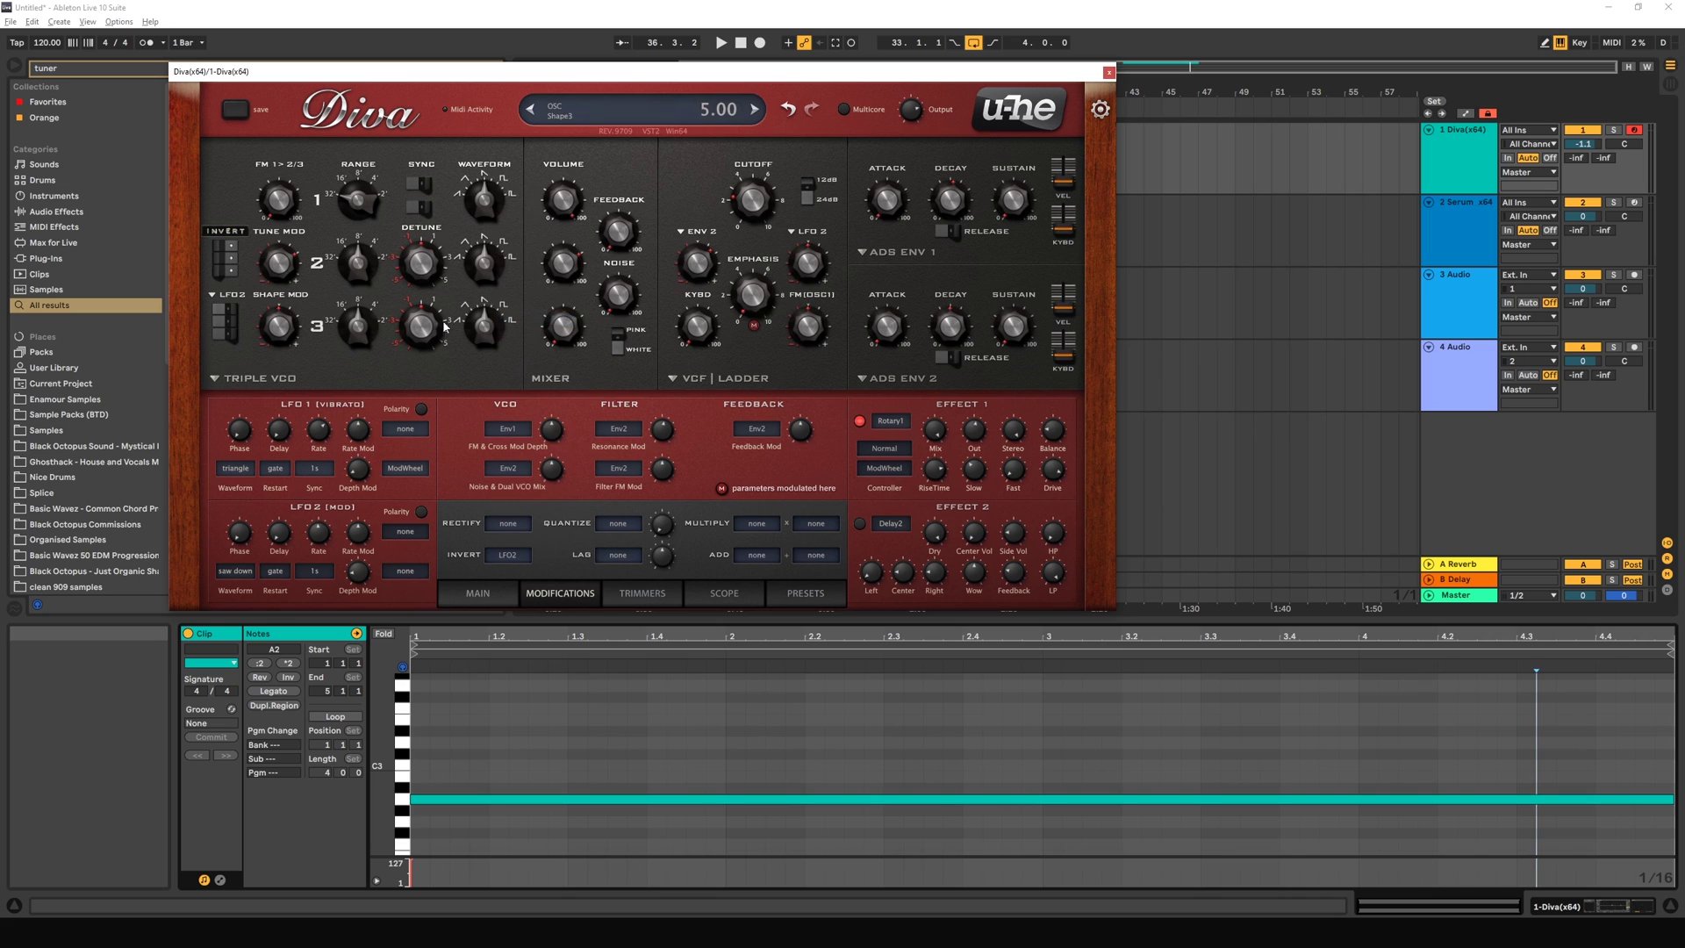
Step: Use LFO2 with a sine waveform as the oscillators' tune modulation source, adjusting its rate and the tune modulation depth
{"action": "left_click", "coordinate": [235, 243]}
{"action": "left_click", "coordinate": [268, 379]}
{"action": "left_click", "coordinate": [236, 571]}
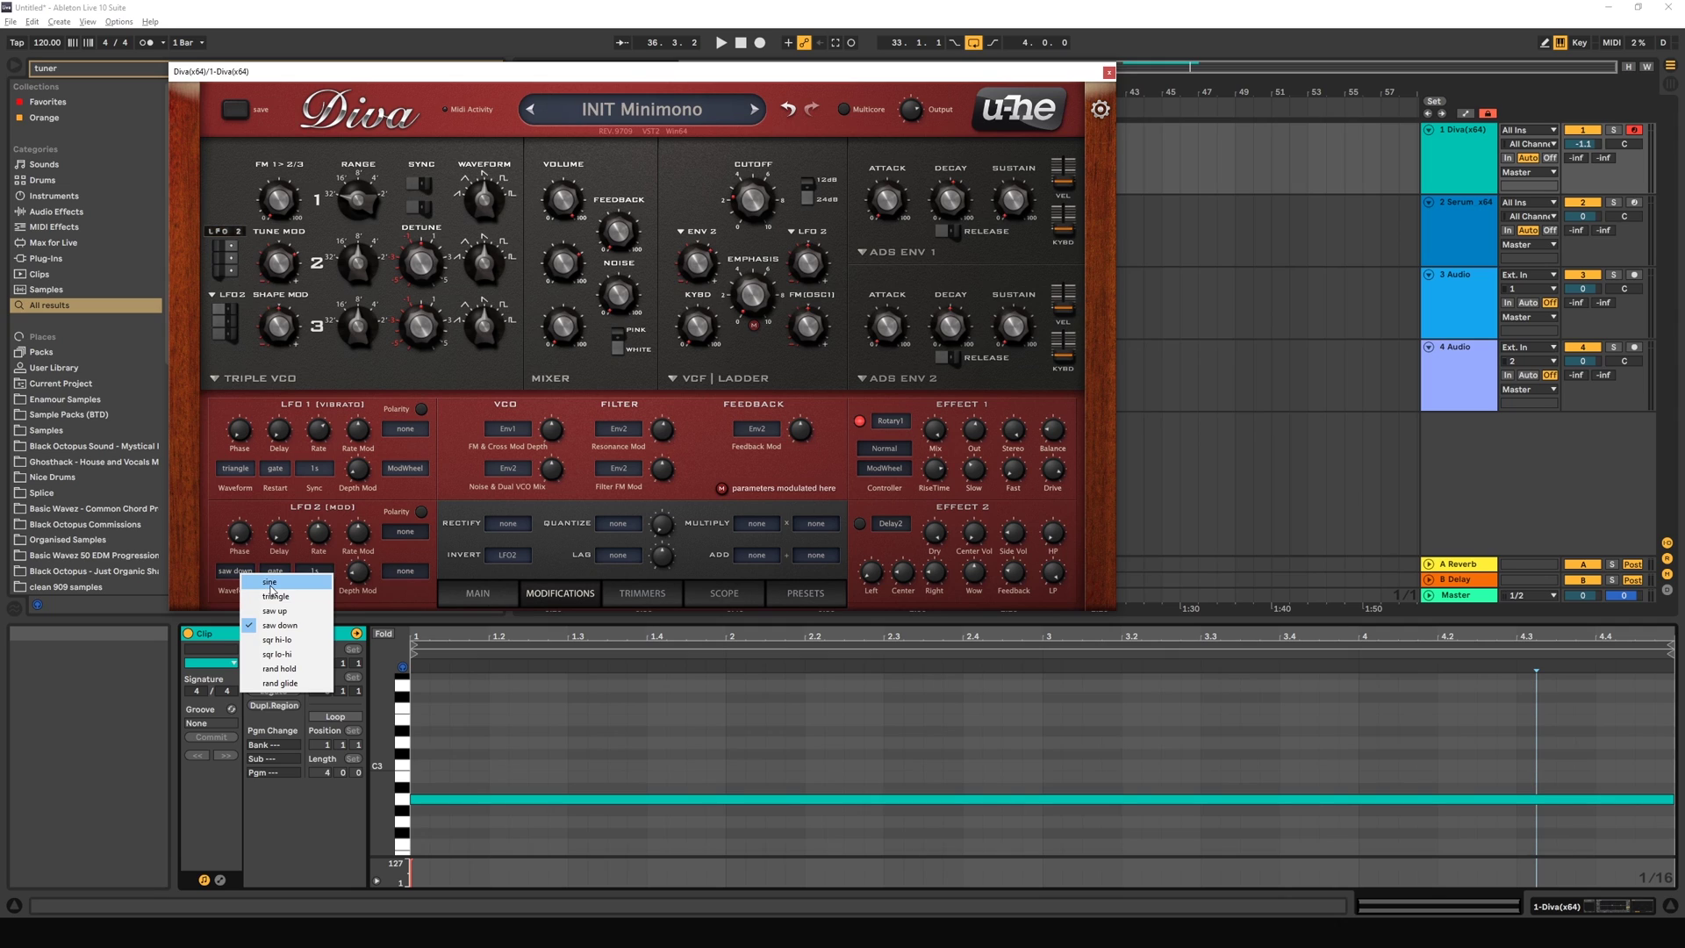
{"action": "left_click", "coordinate": [271, 584]}
{"action": "mouse_move", "coordinate": [318, 539]}
{"action": "left_mouse_down"}
{"action": "mouse_move", "coordinate": [318, 525]}
{"action": "mouse_move", "coordinate": [315, 542]}
{"action": "left_mouse_up"}
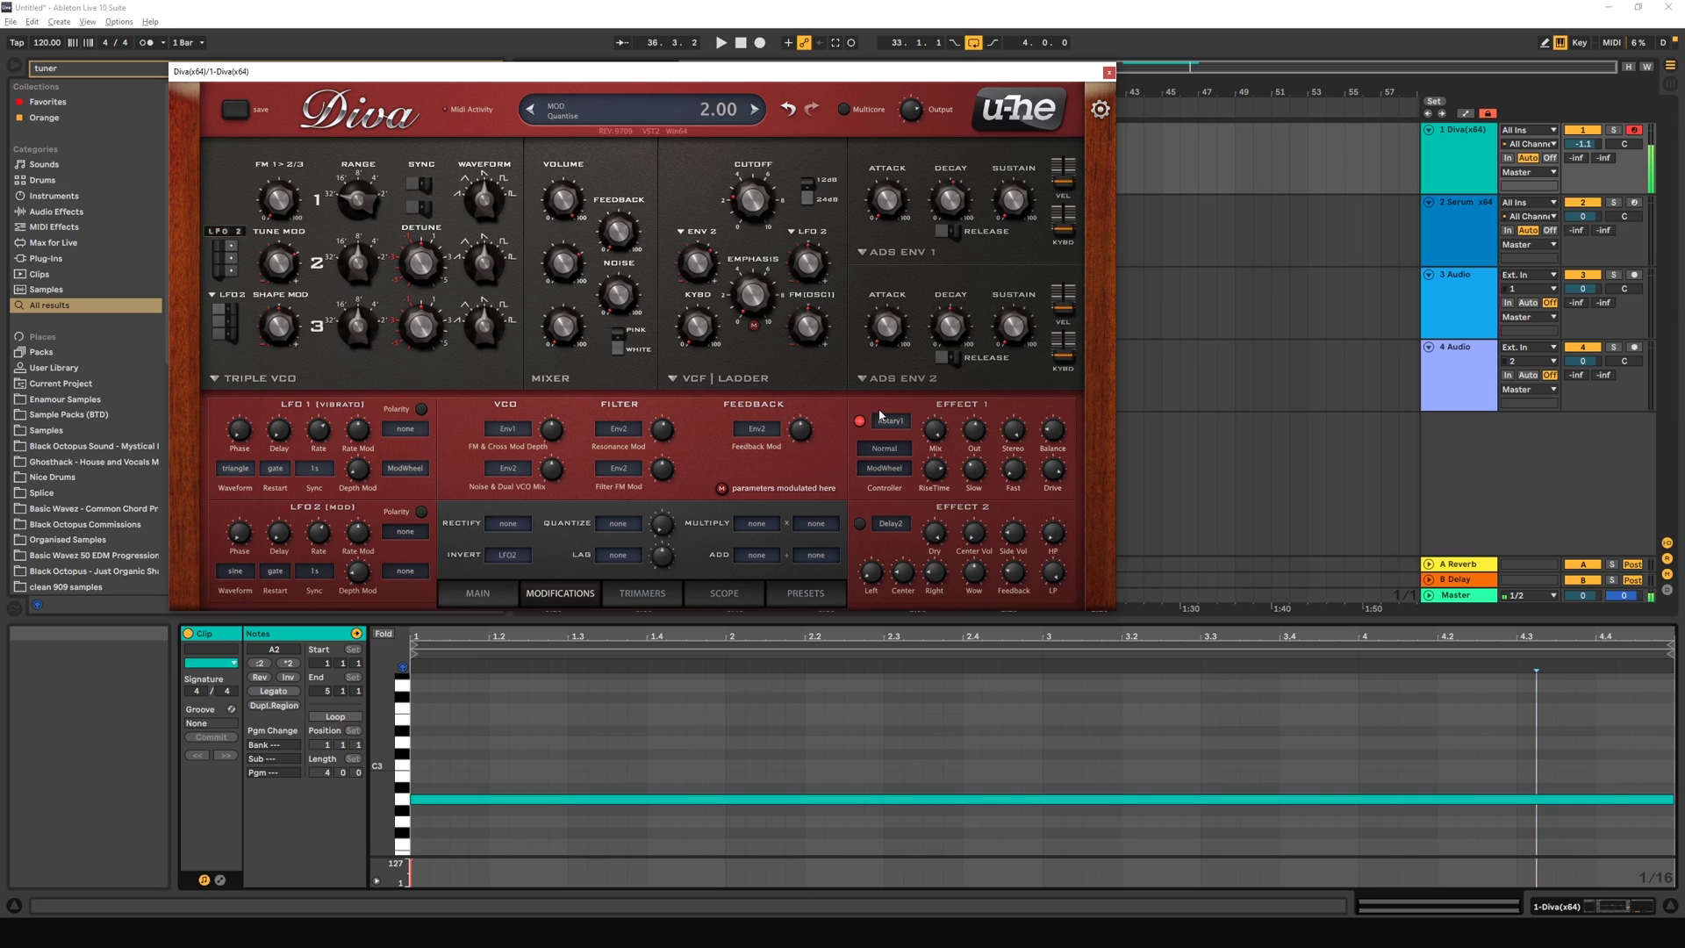
{"action": "mouse_move", "coordinate": [290, 273]}
{"action": "left_mouse_down"}
{"action": "mouse_move", "coordinate": [290, 259]}
{"action": "mouse_move", "coordinate": [289, 273]}
{"action": "left_mouse_up"}
Step: Set the Rectify modifier's source to LFO2 and use Rectify as the tune modulation source
{"action": "left_click", "coordinate": [507, 525]}
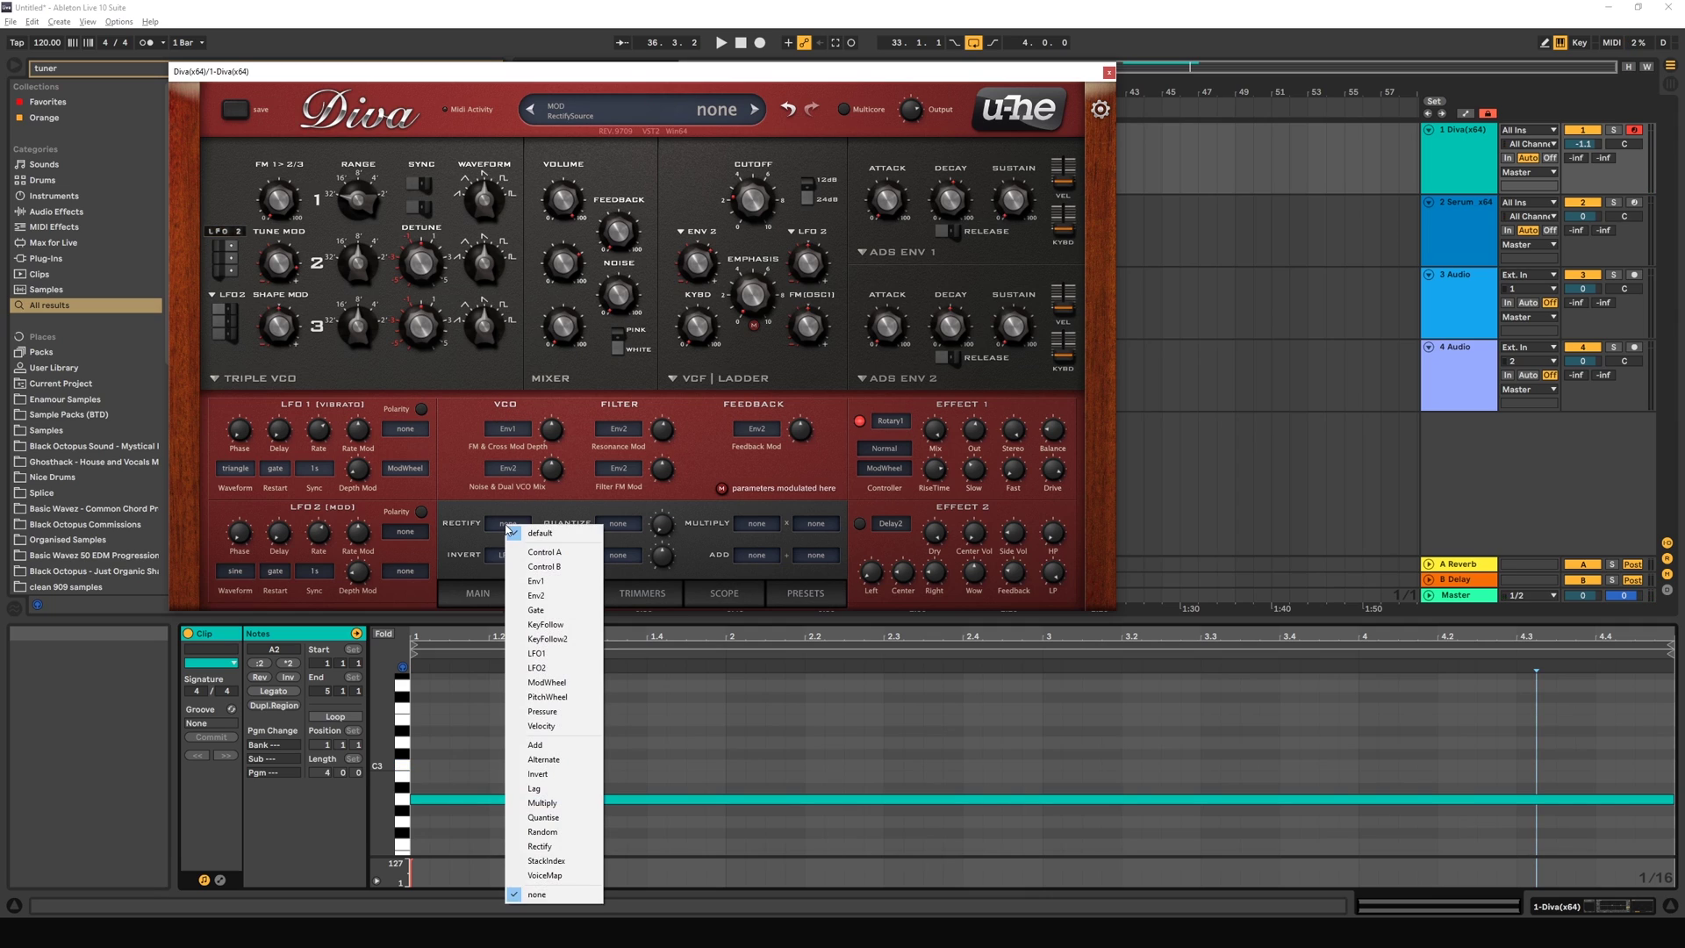
{"action": "left_click", "coordinate": [567, 674]}
{"action": "left_click", "coordinate": [219, 232]}
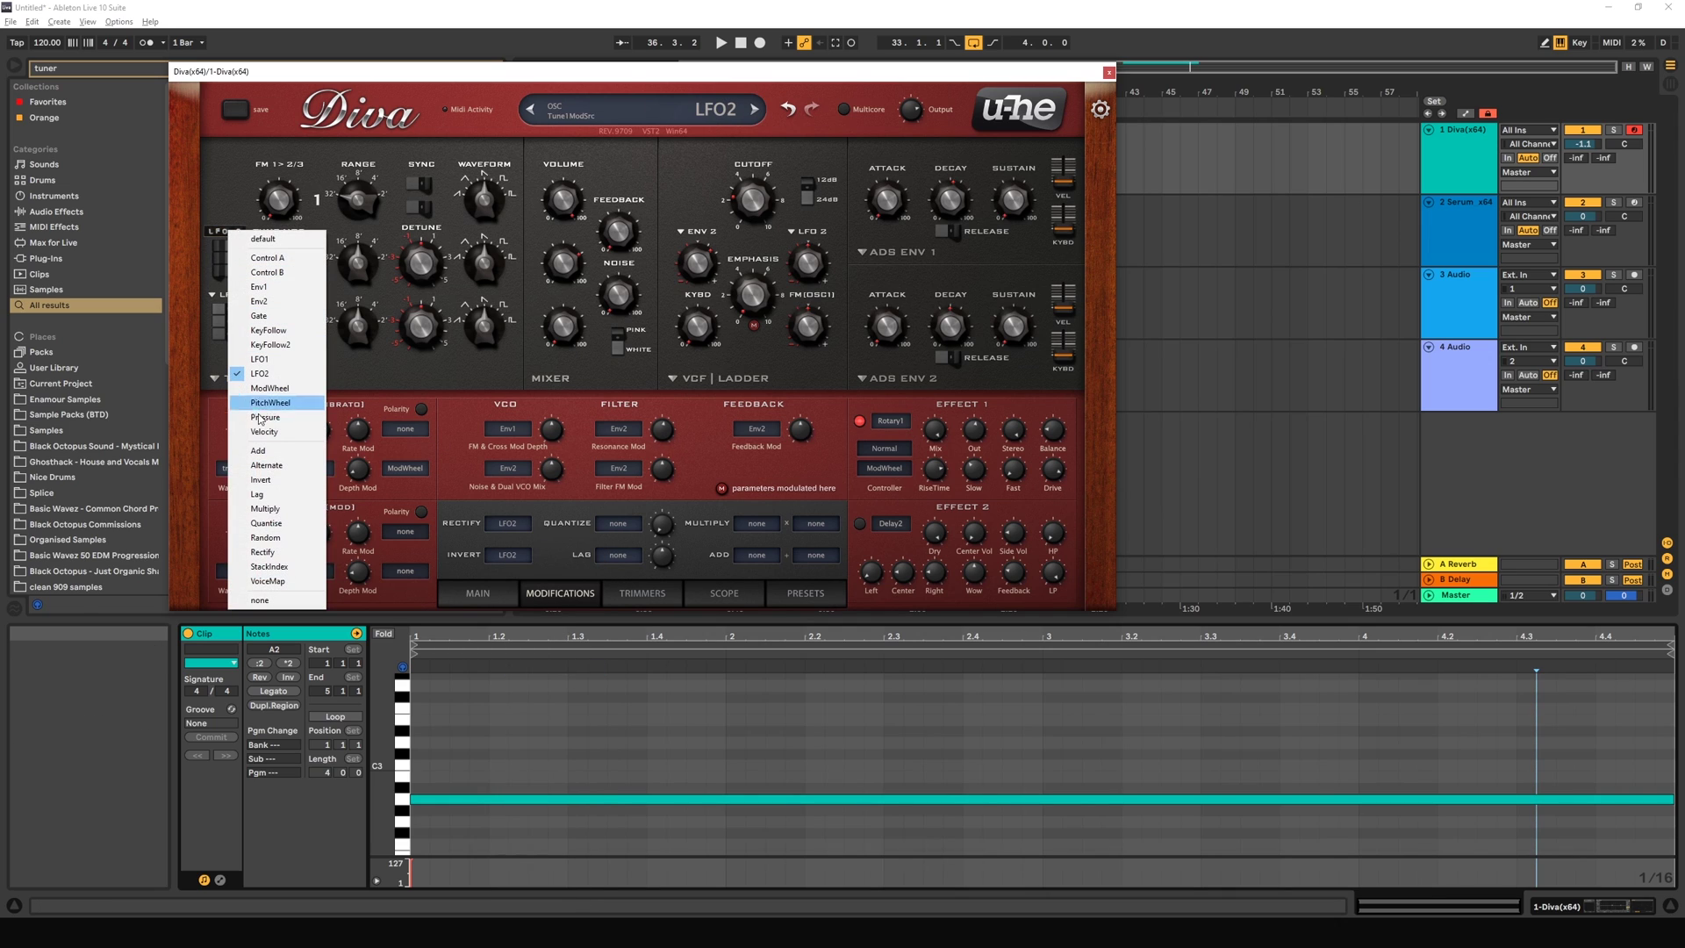
{"action": "left_click", "coordinate": [277, 552]}
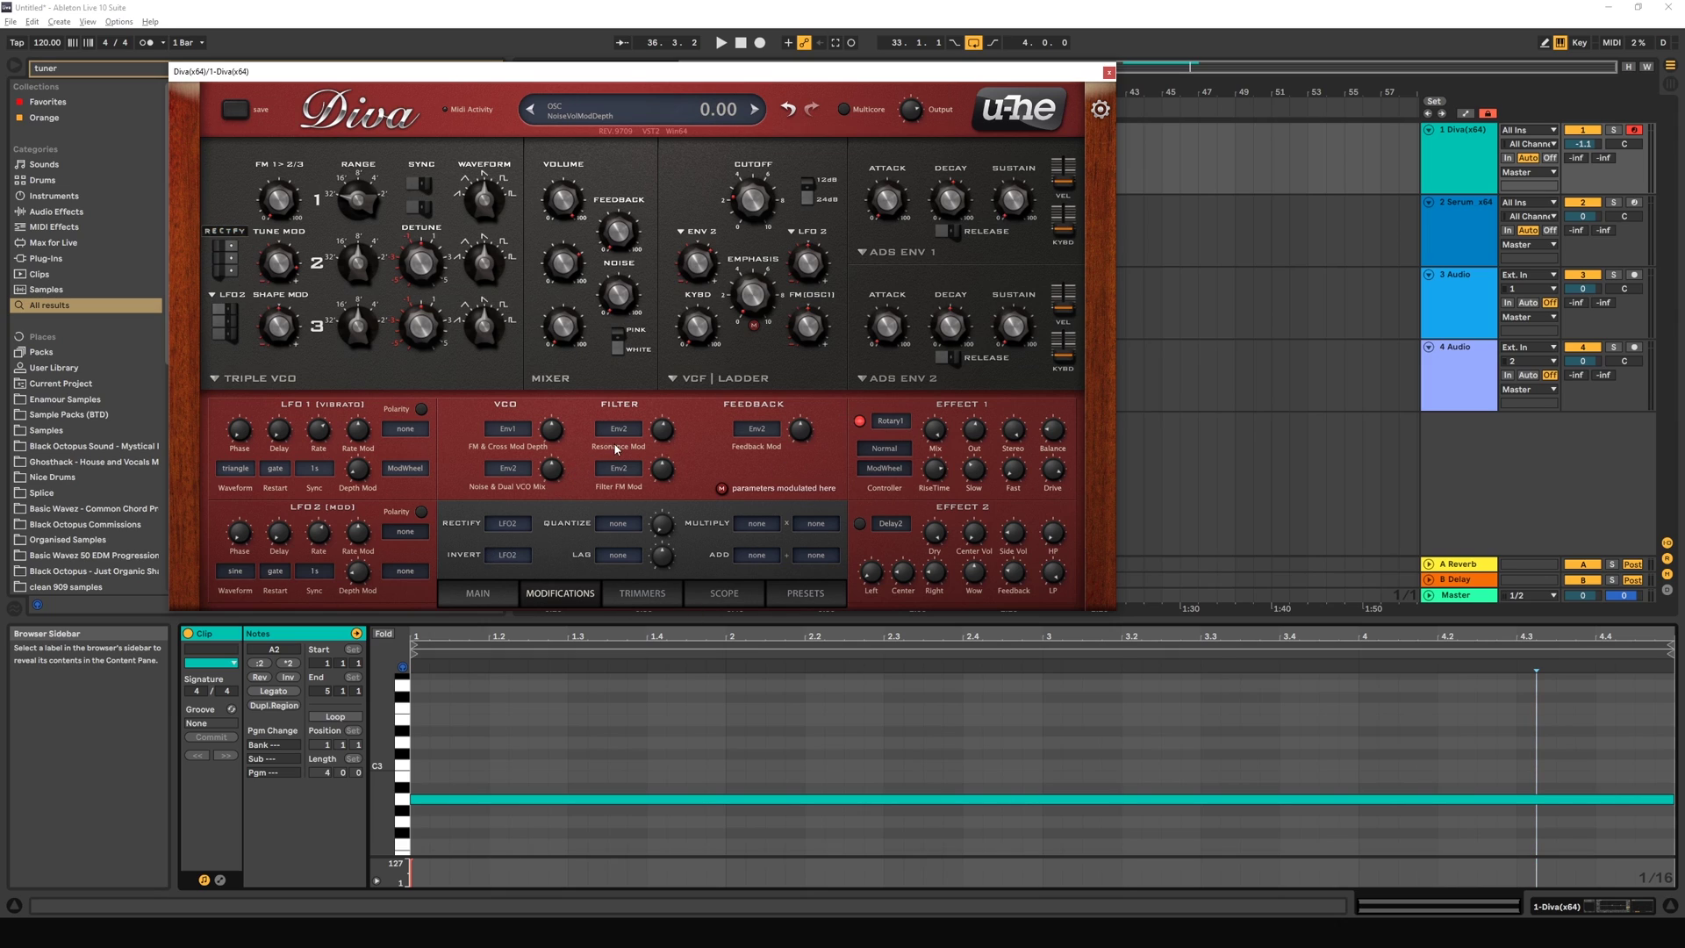
Step: Set the Quantize modifier's source to LFO2 and use Quantise as the tune modulation source
{"action": "left_click", "coordinate": [622, 524]}
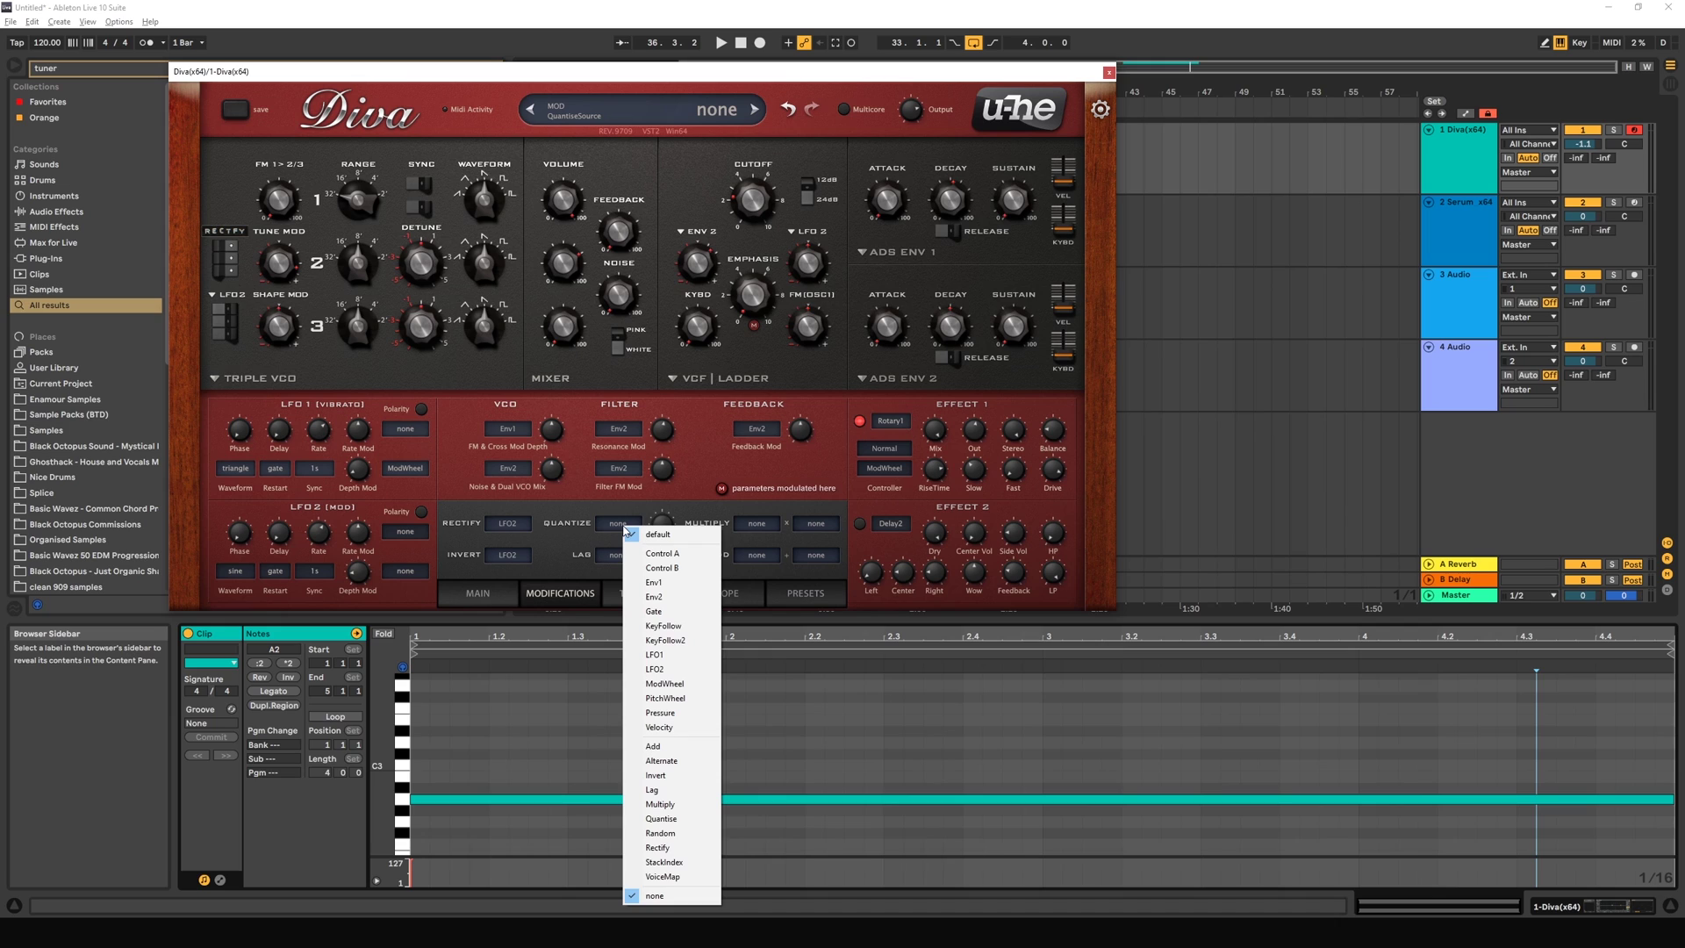
{"action": "left_click", "coordinate": [657, 669]}
{"action": "left_click", "coordinate": [227, 241]}
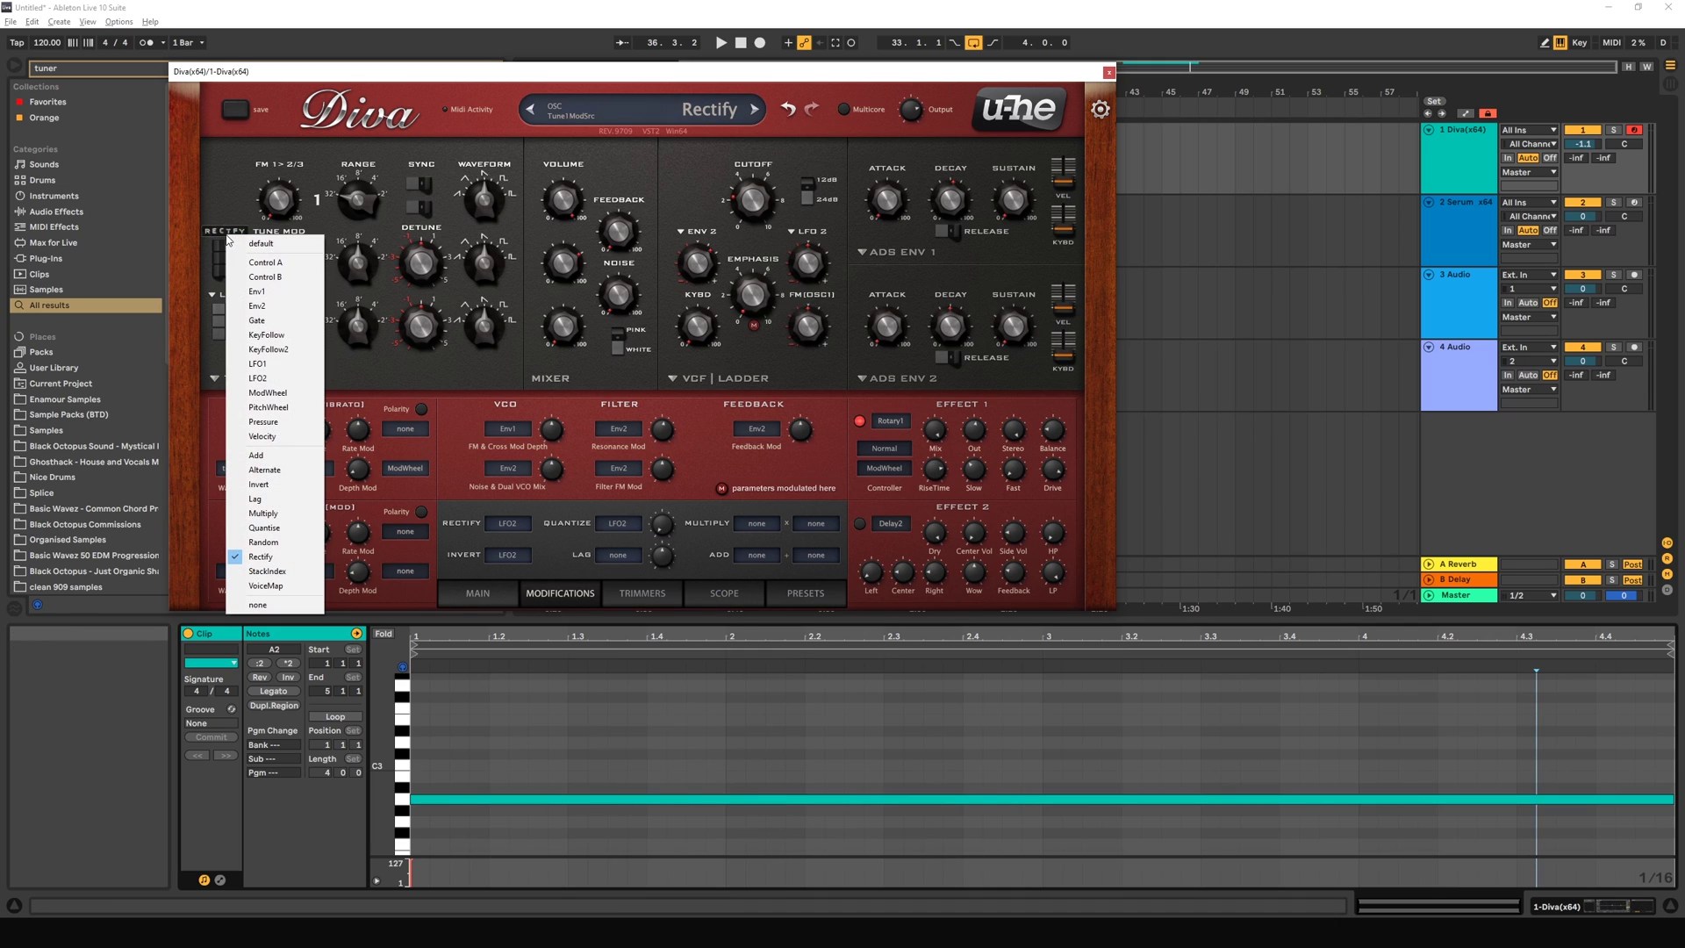
{"action": "left_click", "coordinate": [279, 528]}
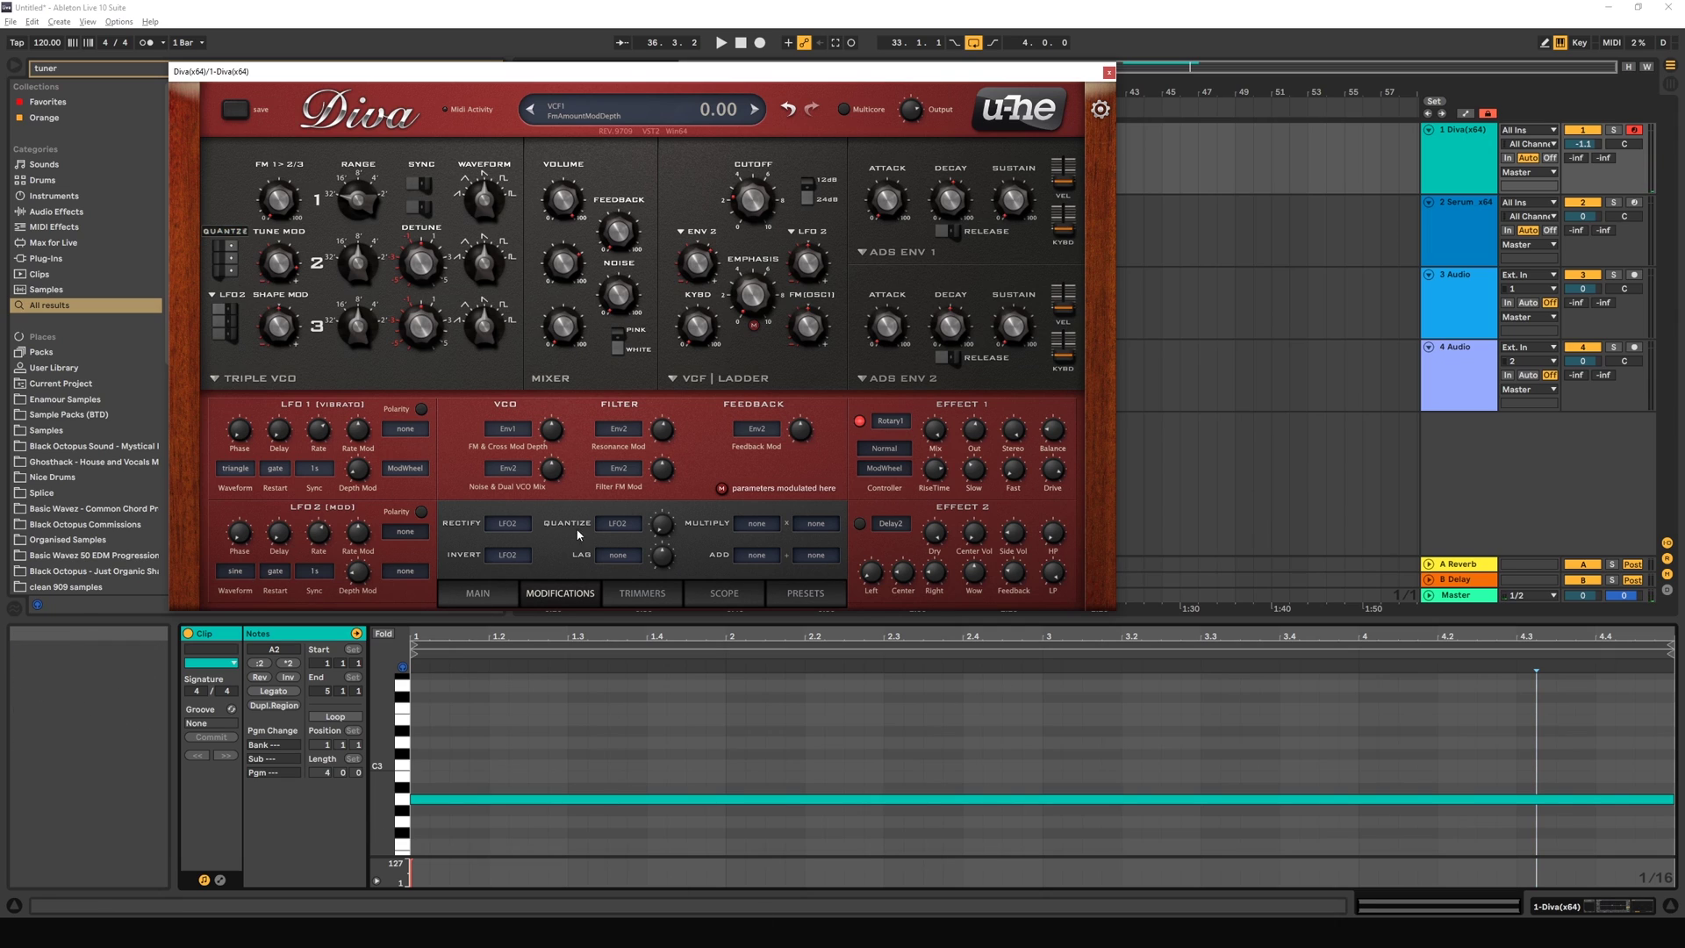
Step: Sweep the Quantize amount up to 49.00 and back down while auditioning a note
{"action": "left_click_drag", "start_coordinate": [661, 525], "coordinate": [670, 488]}
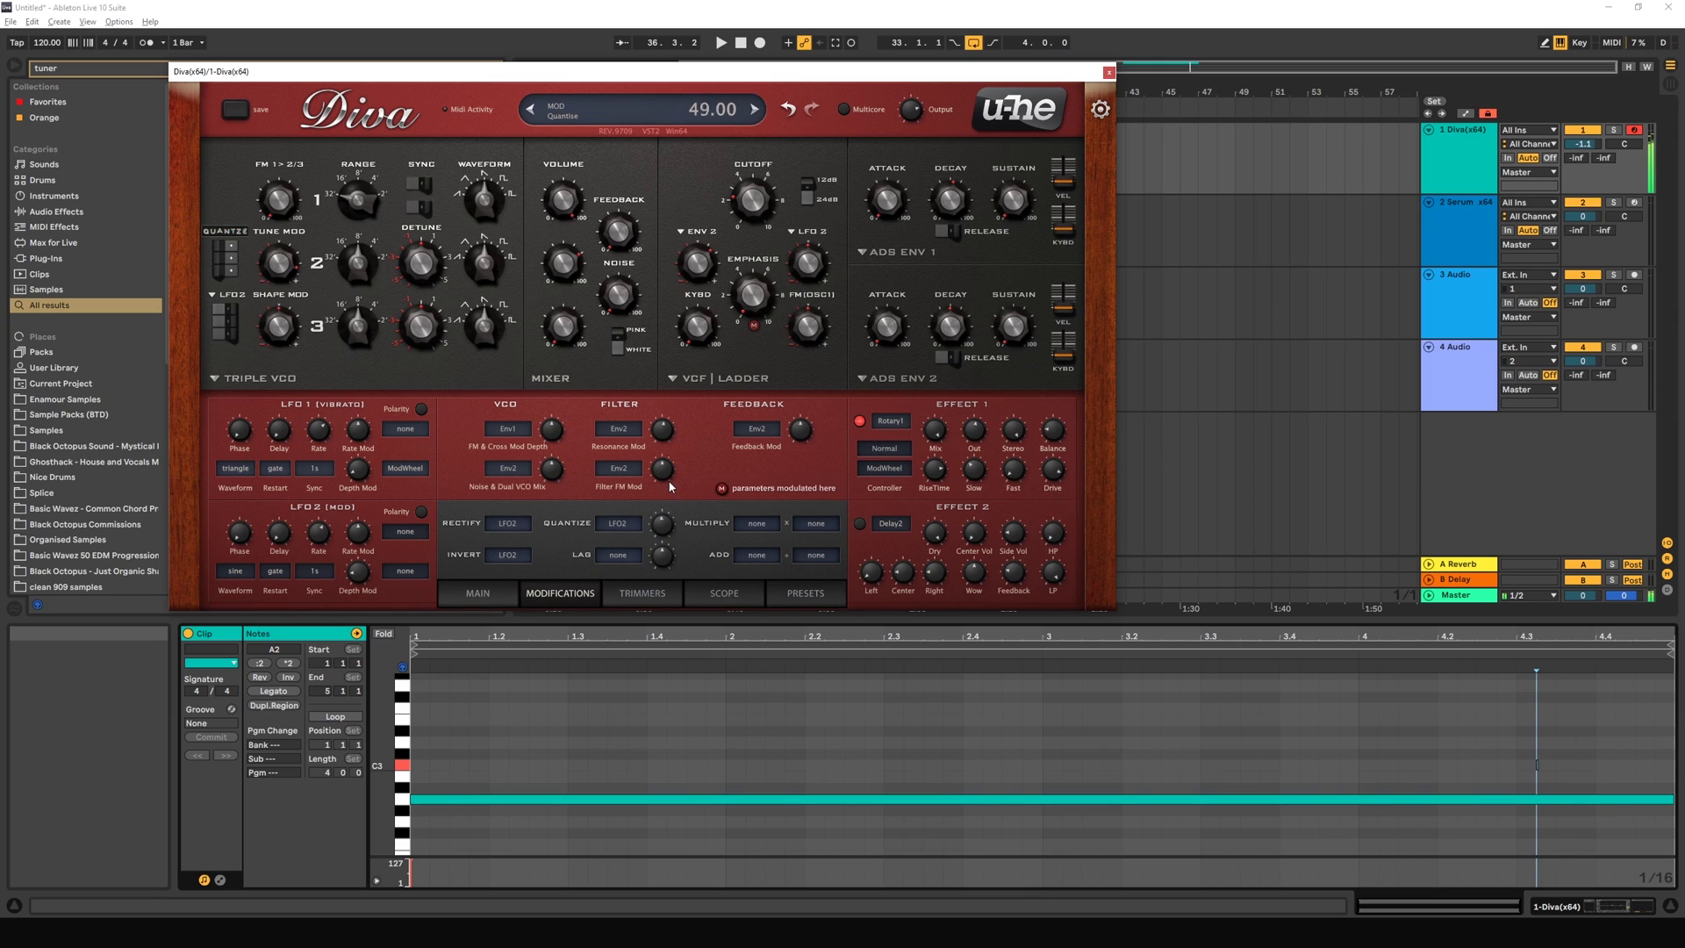
{"action": "left_click_drag", "start_coordinate": [679, 428], "coordinate": [677, 404]}
{"action": "left_click_drag", "start_coordinate": [666, 526], "coordinate": [637, 658]}
Step: Use Lag as the tune modulation source and set the Lag modifier's source to LFO2
{"action": "left_click", "coordinate": [619, 525]}
{"action": "left_click", "coordinate": [616, 553]}
{"action": "left_click", "coordinate": [225, 235]}
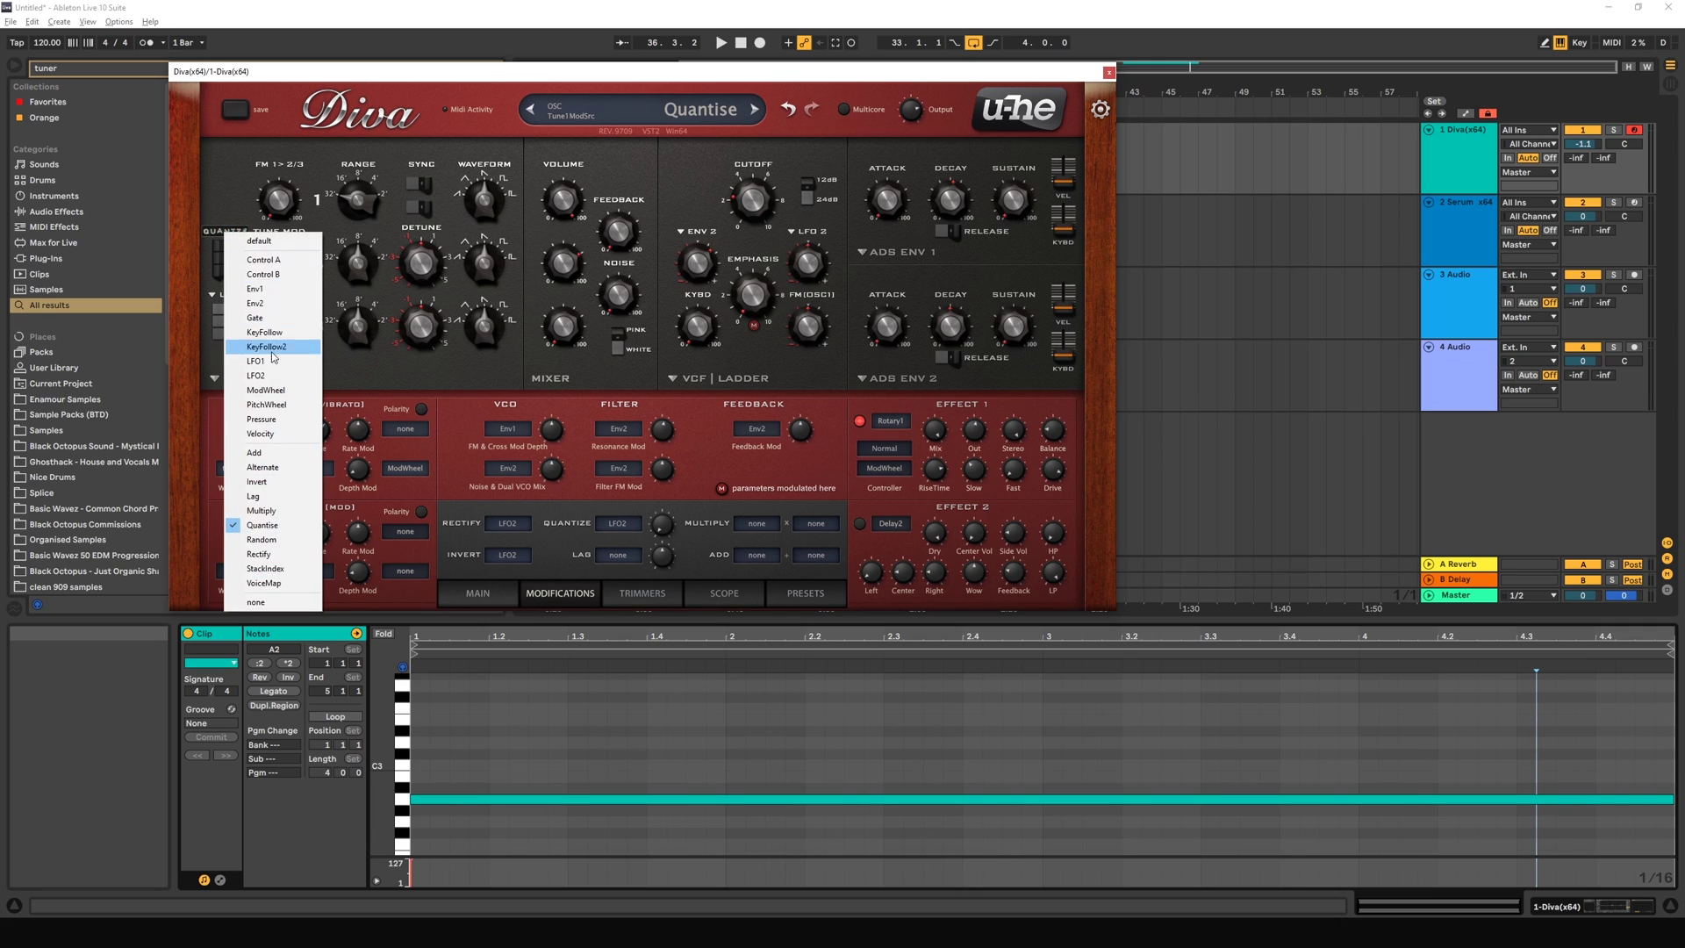
{"action": "left_click", "coordinate": [304, 498]}
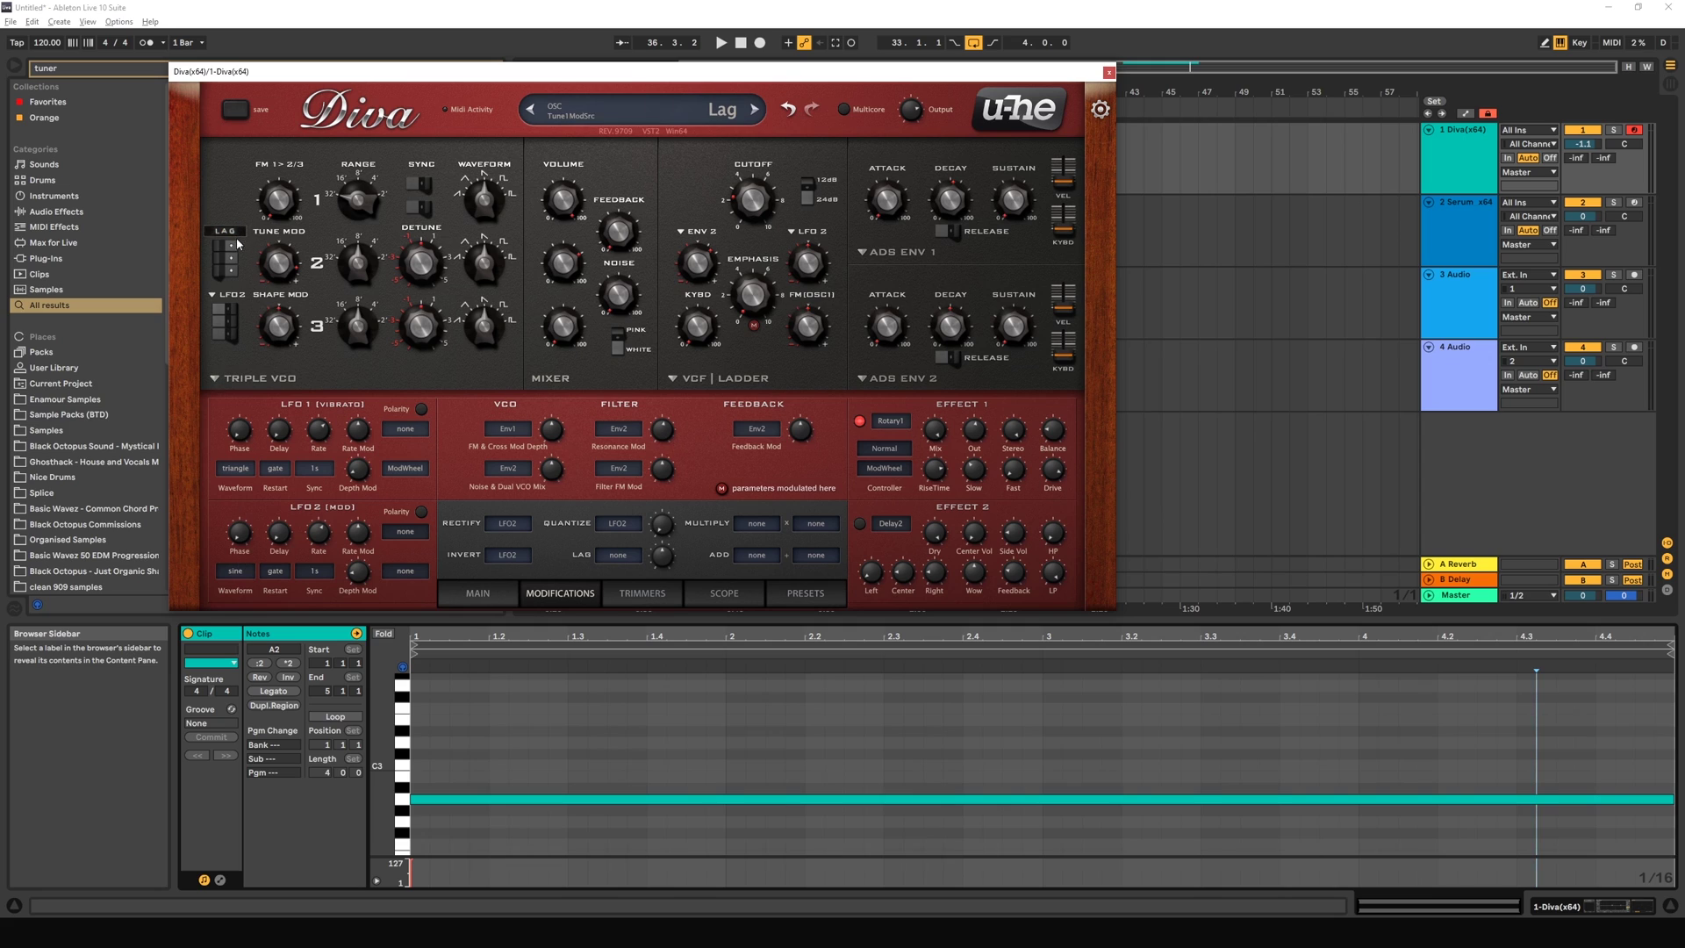
{"action": "left_click", "coordinate": [618, 555]}
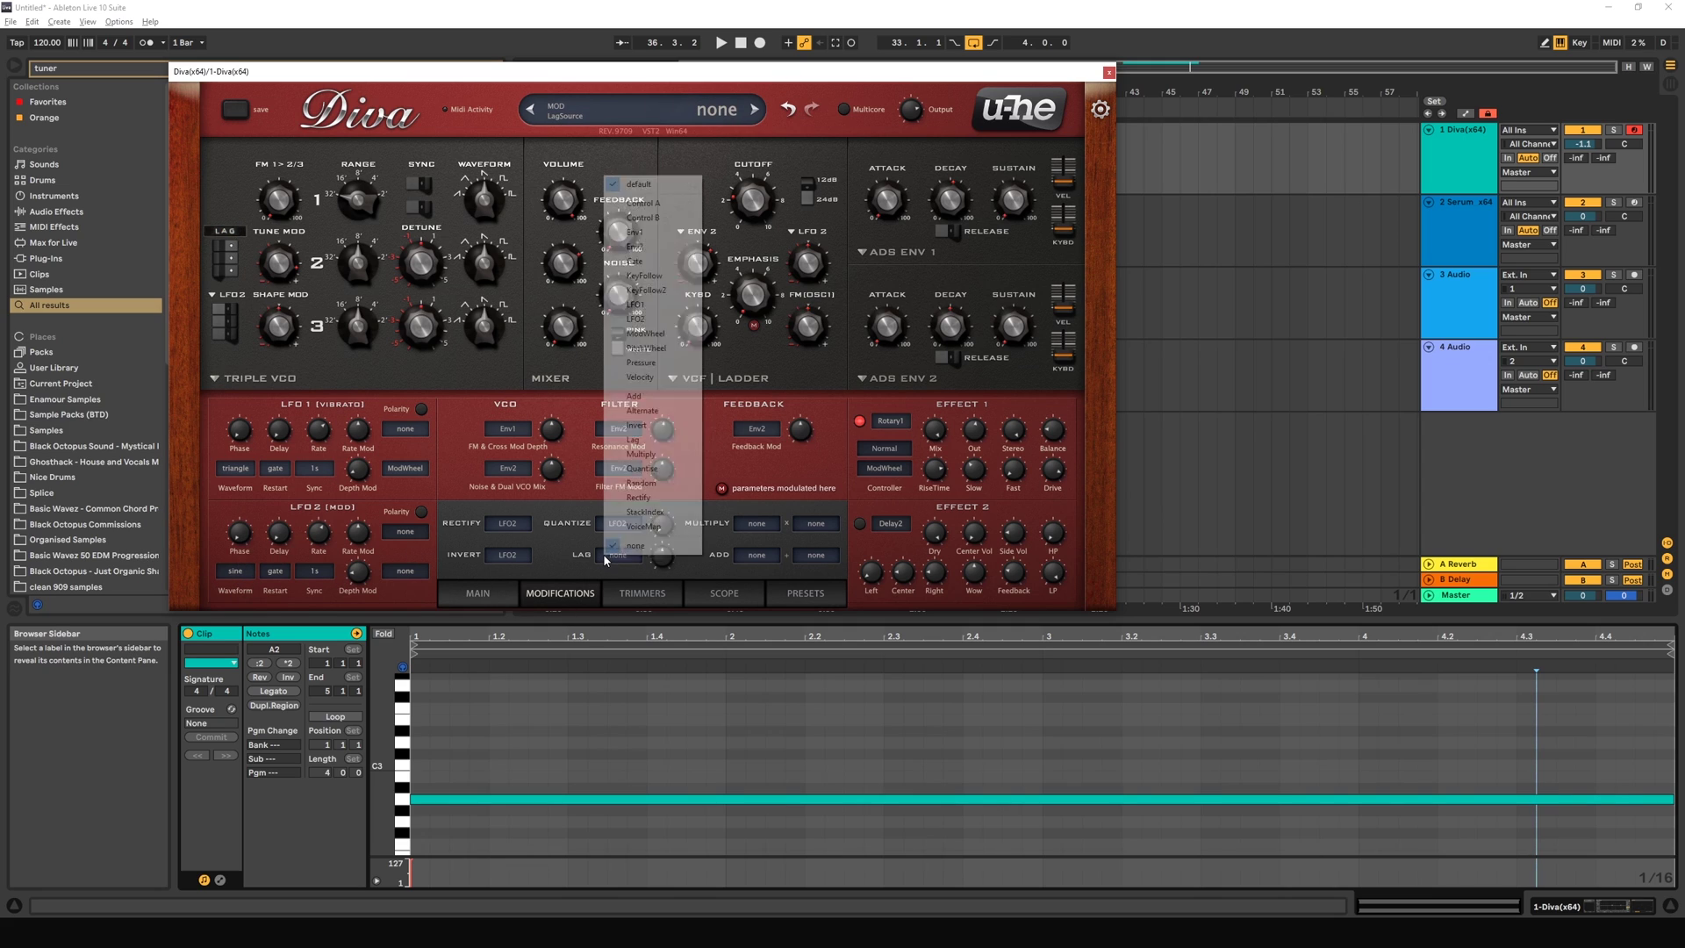
{"action": "left_click", "coordinate": [647, 323]}
Step: Set LFO2's waveform to sqr hi-lo and audition a note through the Lag modifier
{"action": "left_click", "coordinate": [248, 574]}
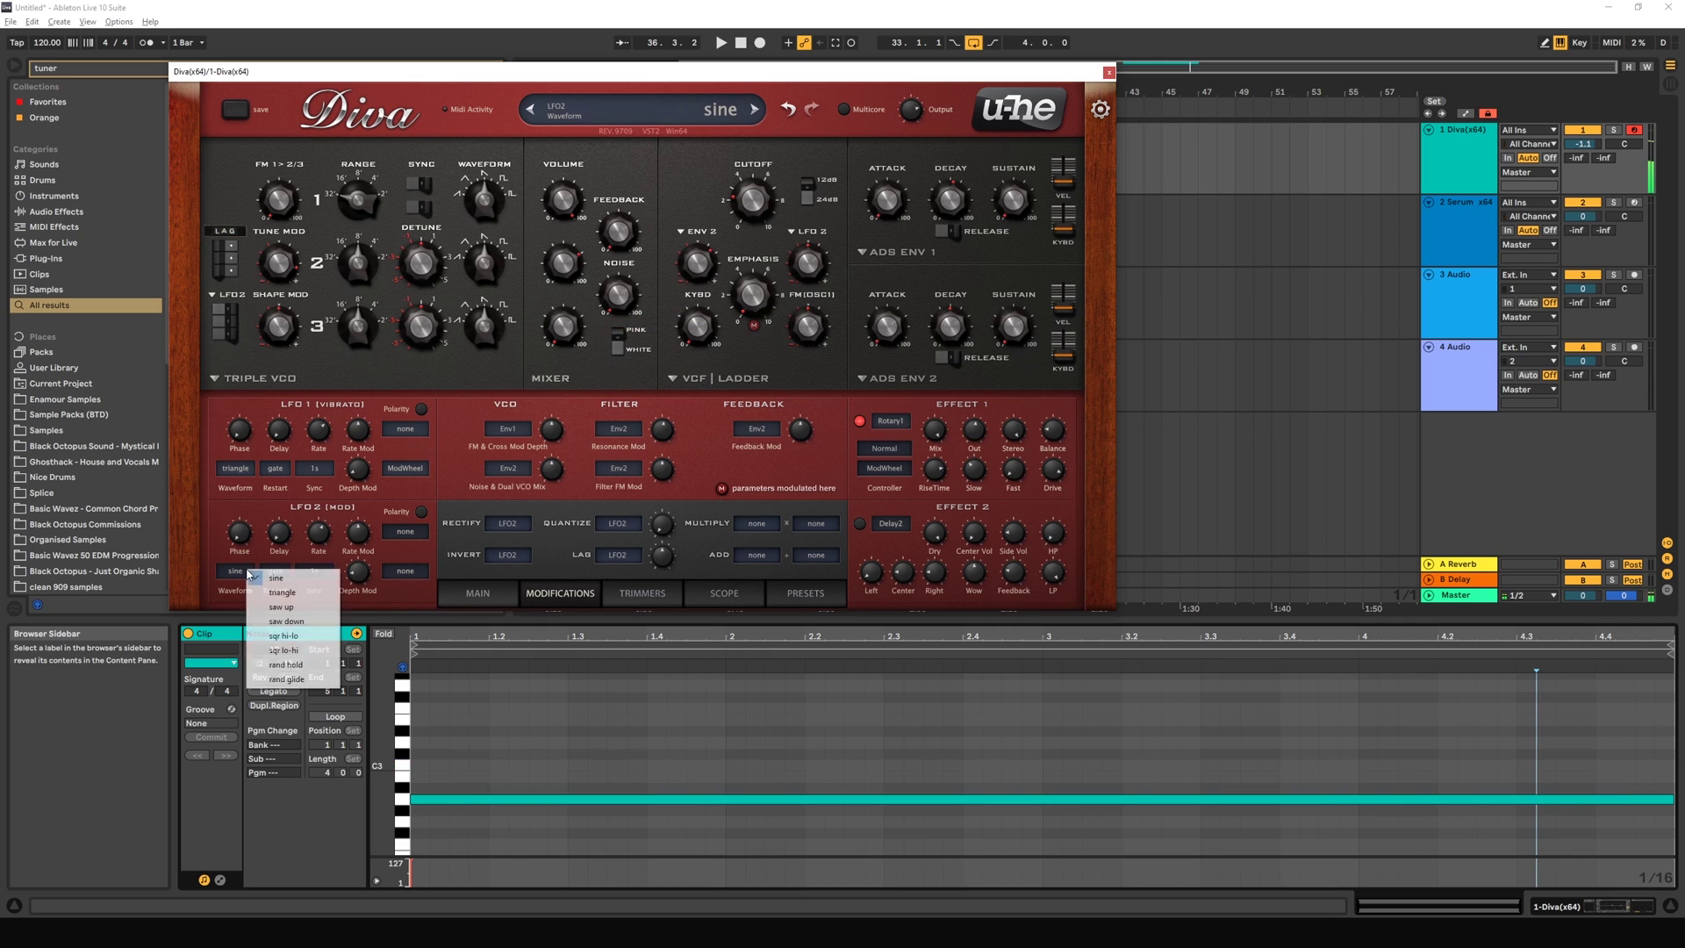
{"action": "left_click", "coordinate": [305, 640]}
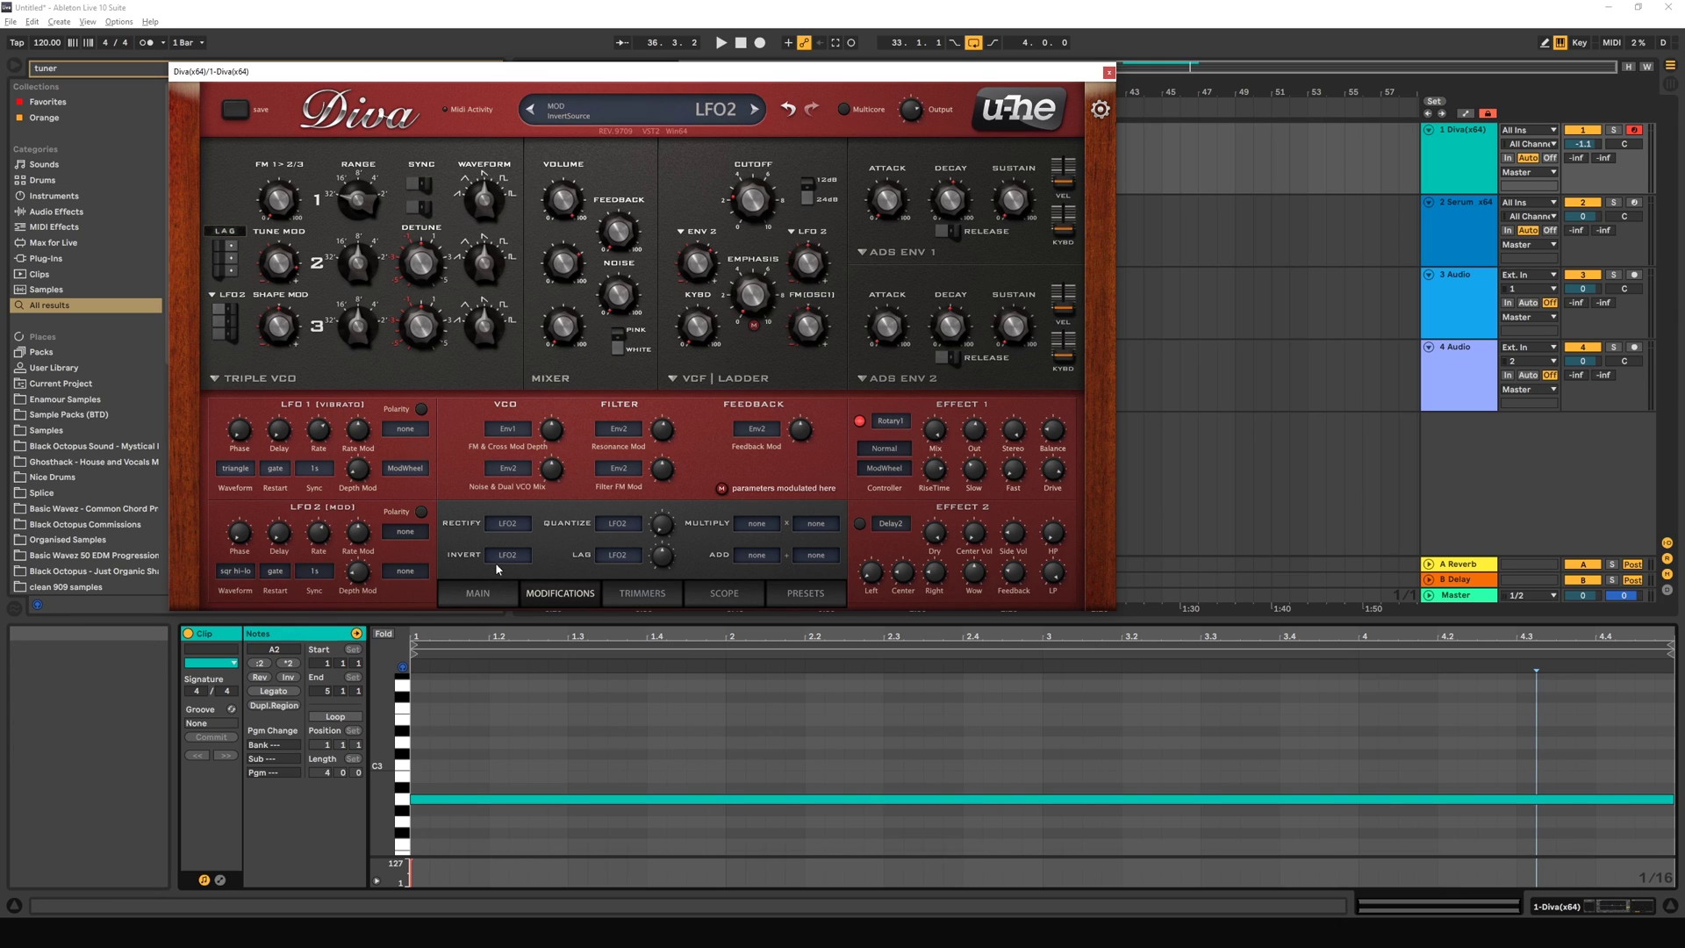
{"action": "key", "text": "a"}
Step: Switch the tune modulation source to LFO2 directly and audition a note without Lag
{"action": "left_click", "coordinate": [226, 237]}
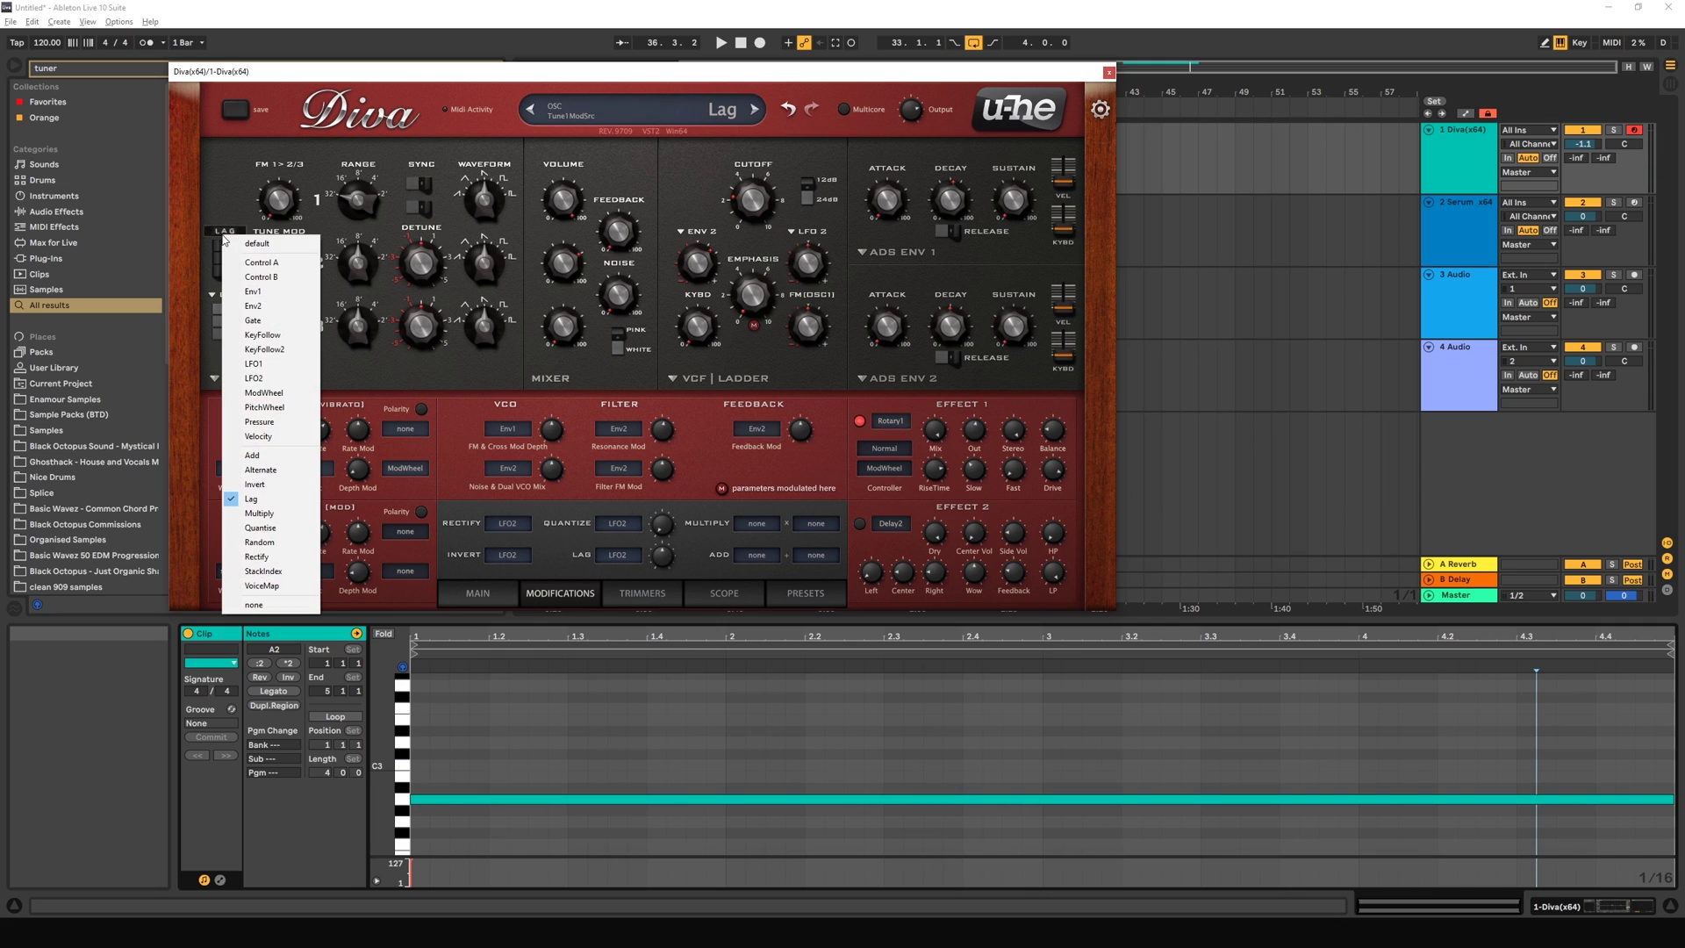
{"action": "left_click", "coordinate": [276, 380]}
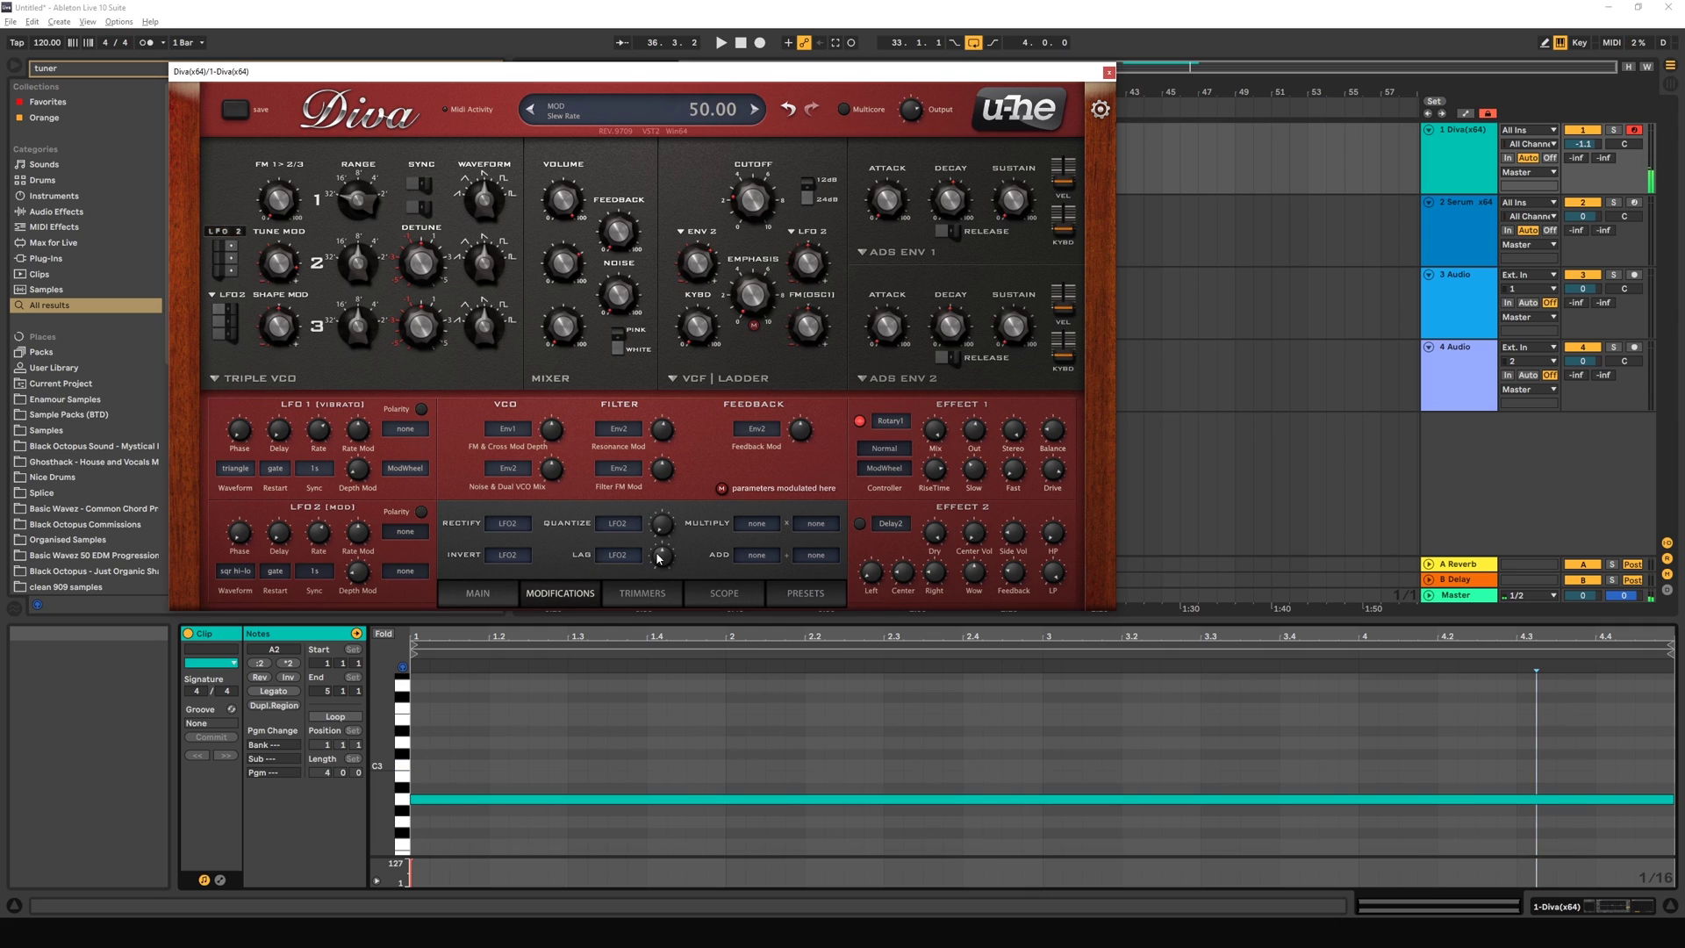
{"action": "key", "text": "a"}
Step: Set the tune modulation source back to Lag and audition a note
{"action": "left_click", "coordinate": [228, 235]}
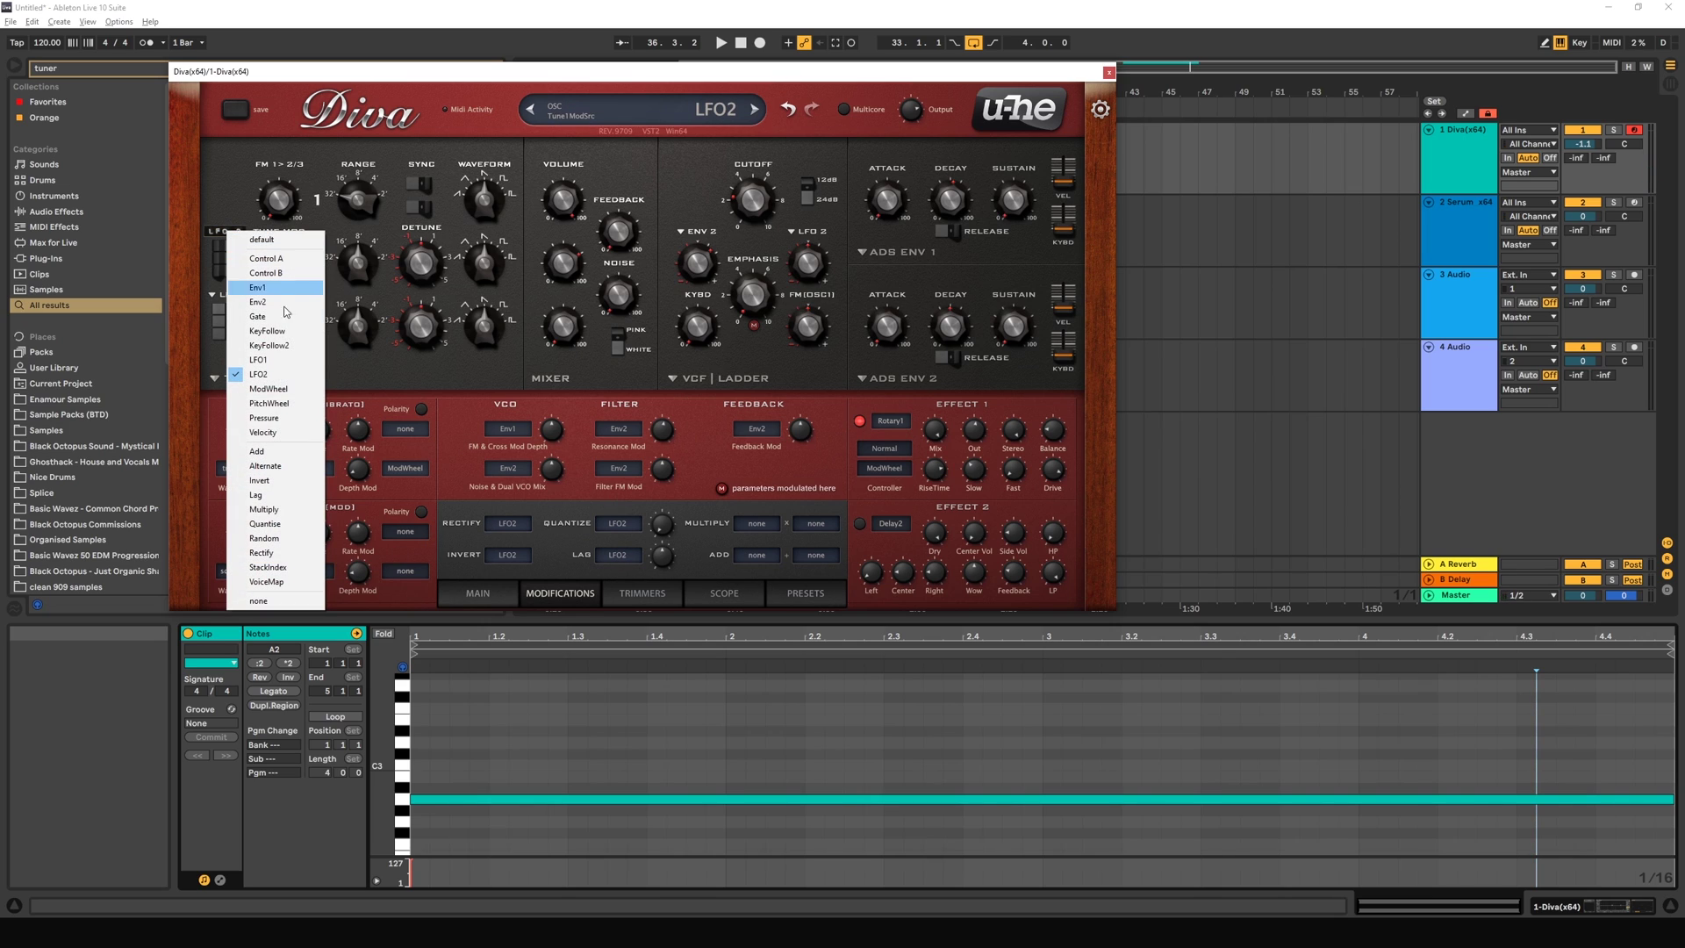
{"action": "left_click", "coordinate": [264, 497]}
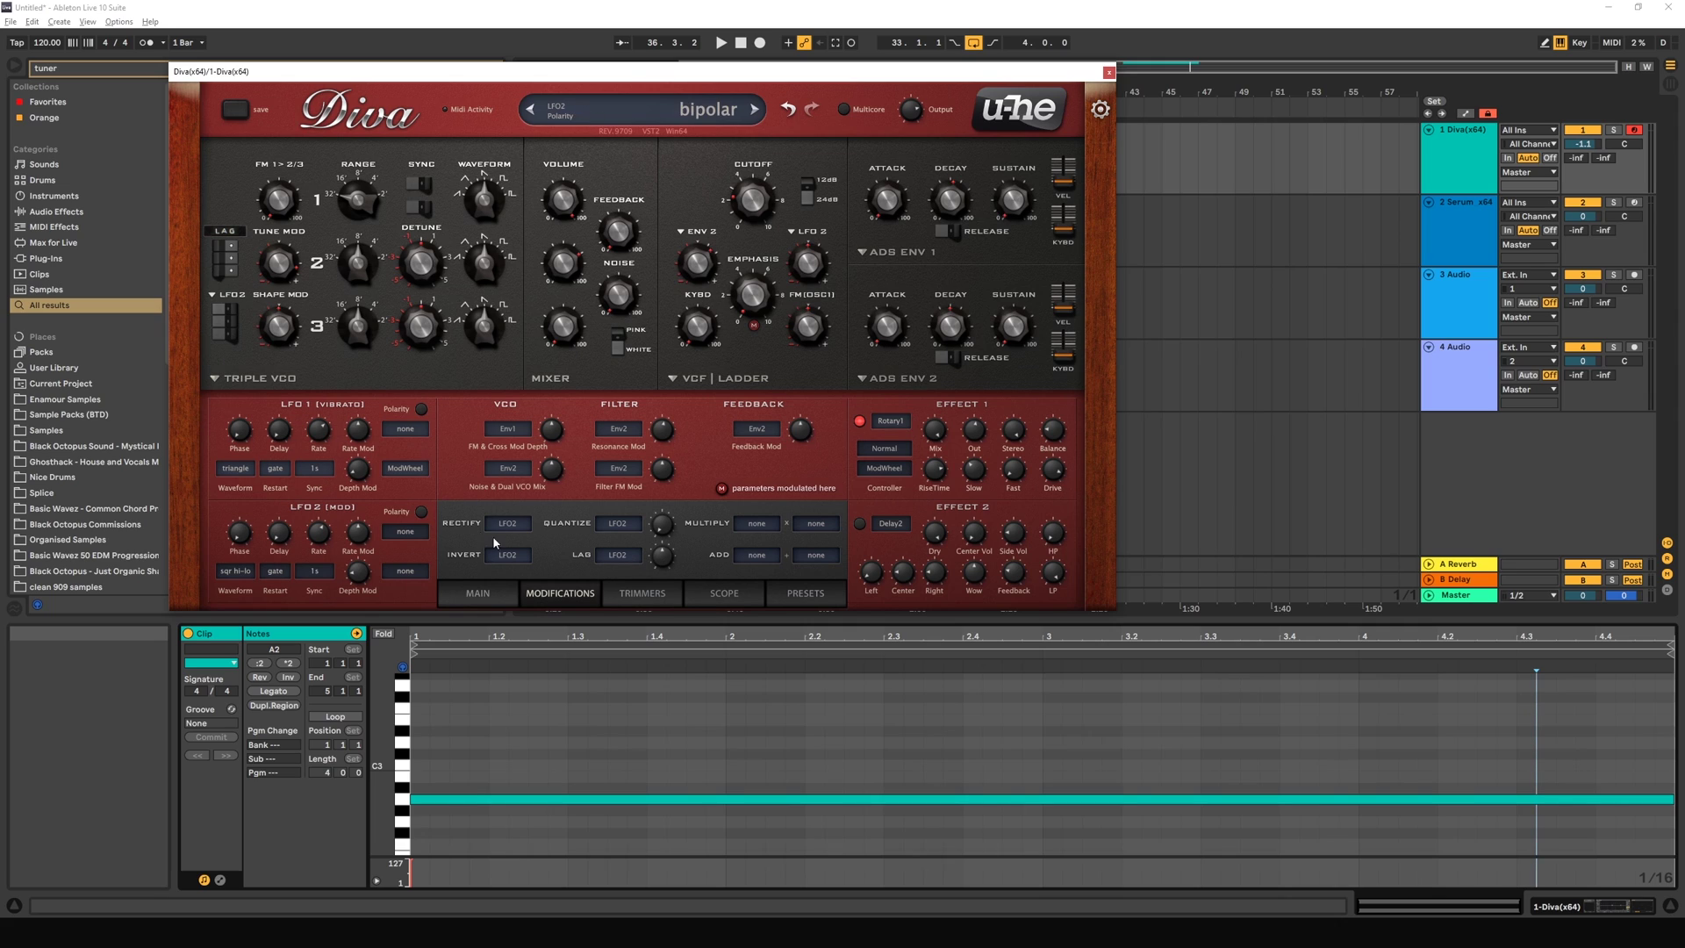
{"action": "key", "text": "a"}
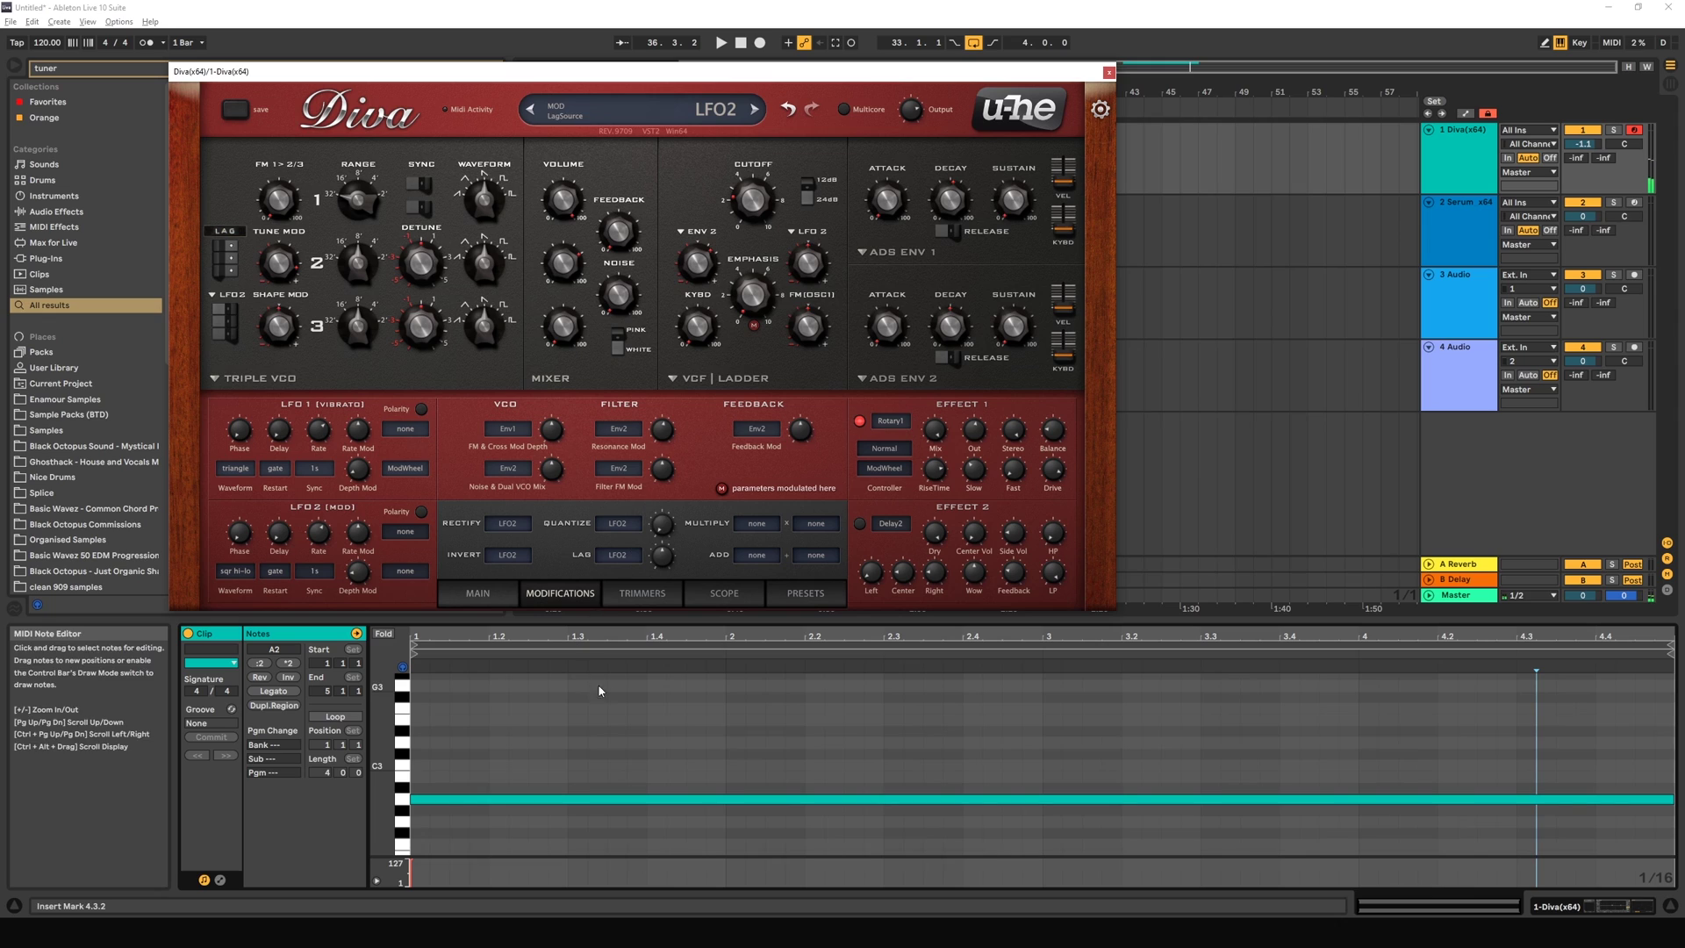
Step: Raise the Lag modifier's amount and audition it, and lower it to 0.00 while playing a note
{"action": "left_click_drag", "start_coordinate": [663, 553], "coordinate": [661, 510]}
{"action": "key", "text": "a"}
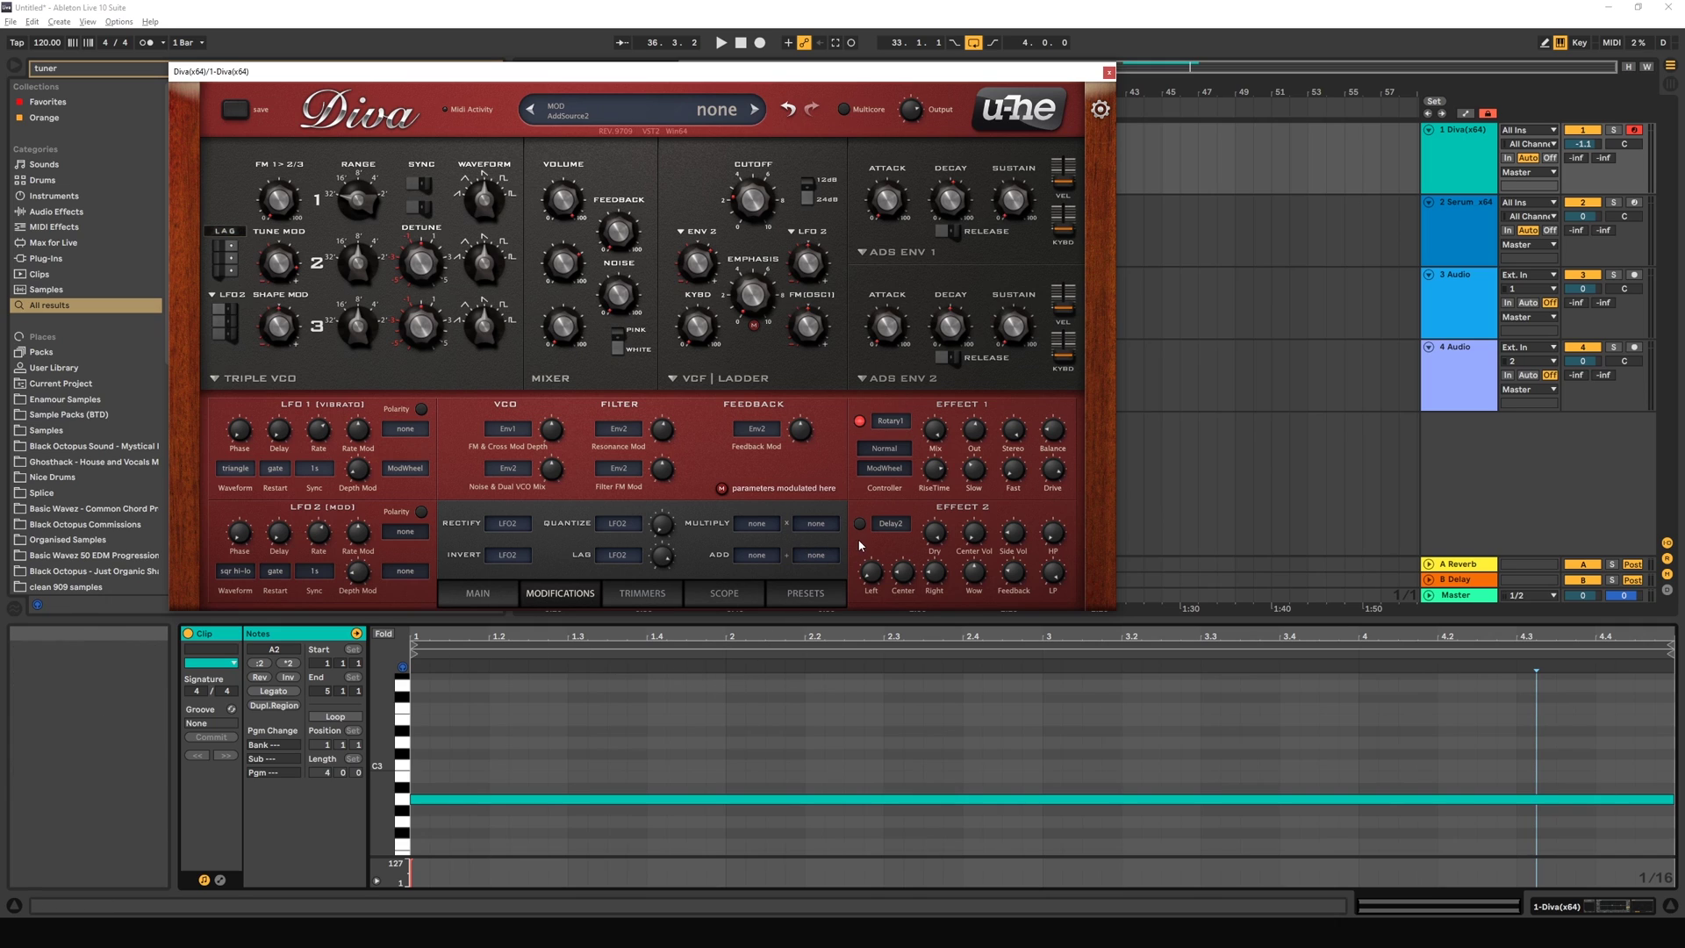
{"action": "key", "text": "a"}
{"action": "left_click_drag", "start_coordinate": [663, 564], "coordinate": [641, 725]}
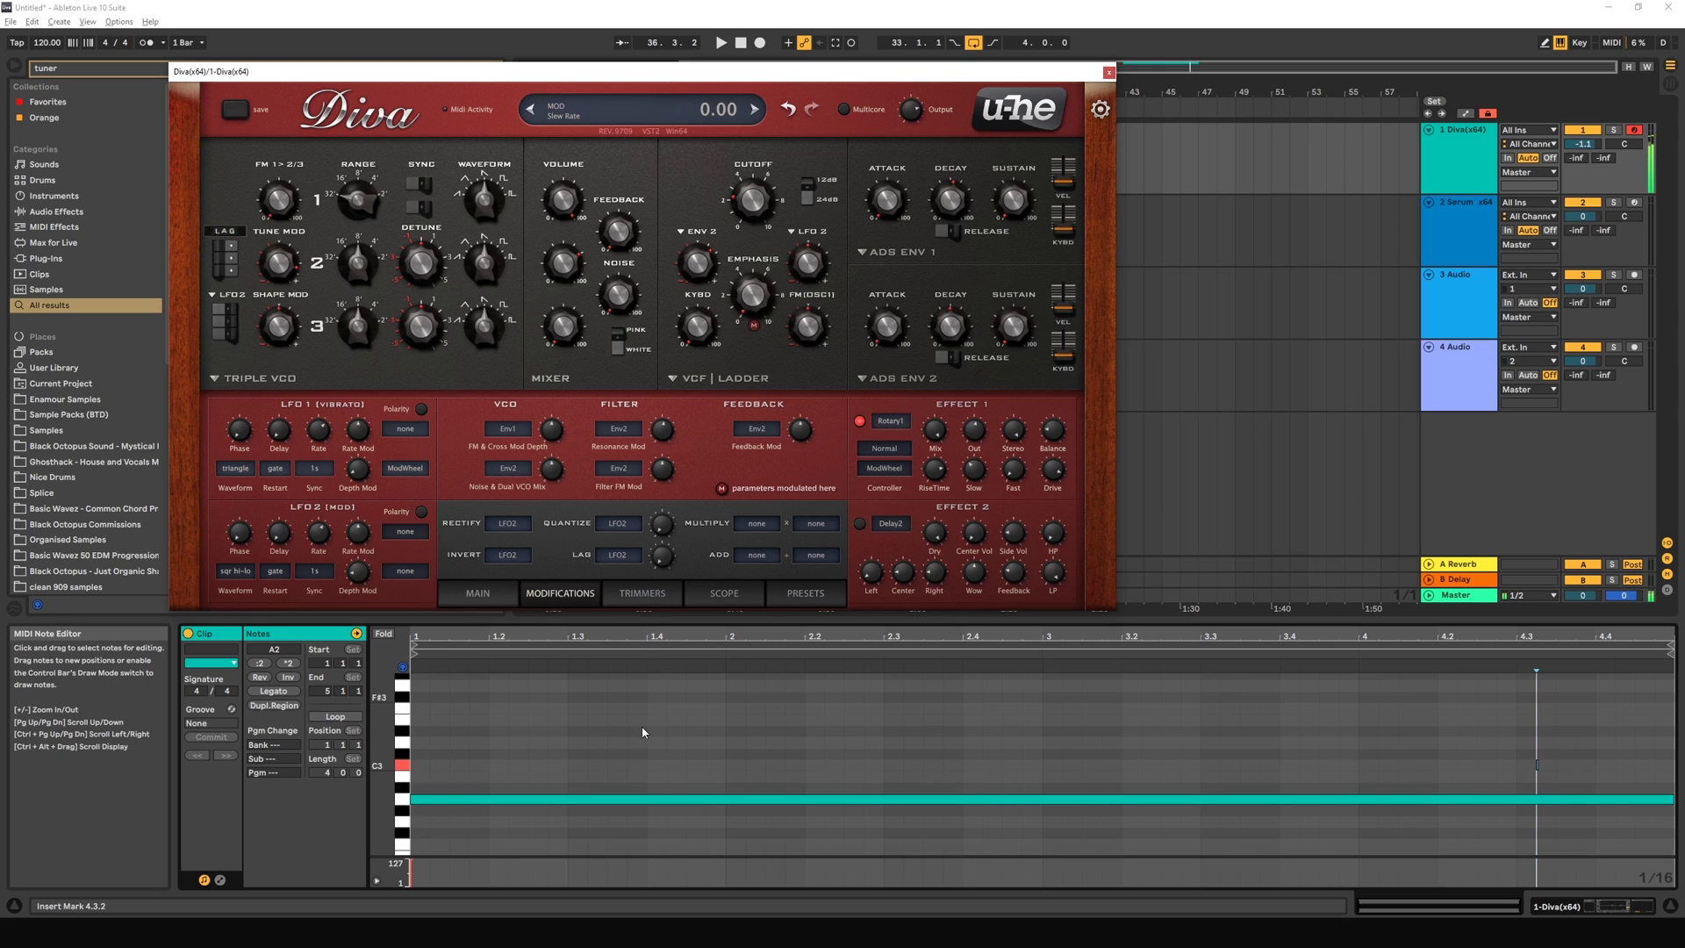
{"action": "mouse_move", "coordinate": [655, 566]}
{"action": "left_mouse_down"}
{"action": "mouse_move", "coordinate": [647, 403]}
{"action": "mouse_move", "coordinate": [661, 570]}
{"action": "left_mouse_up"}
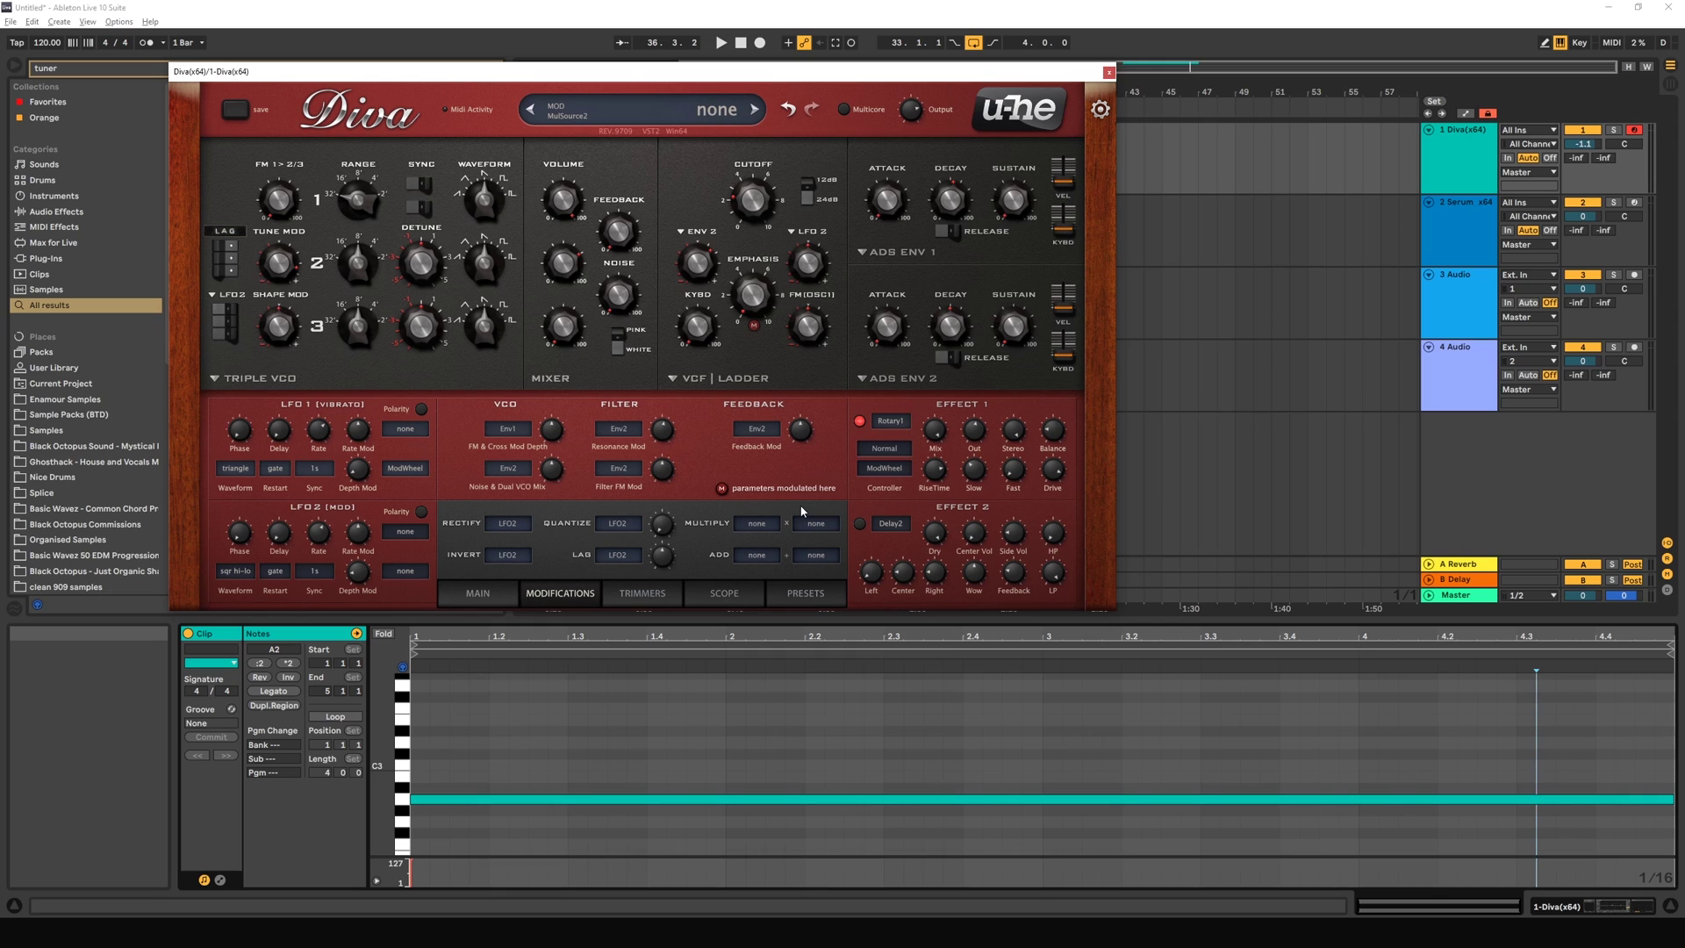
Step: Set the Multiply modifier's sources to LFO1 and LFO2, and use Multiply as the tune modulation source
{"action": "left_click", "coordinate": [762, 529]}
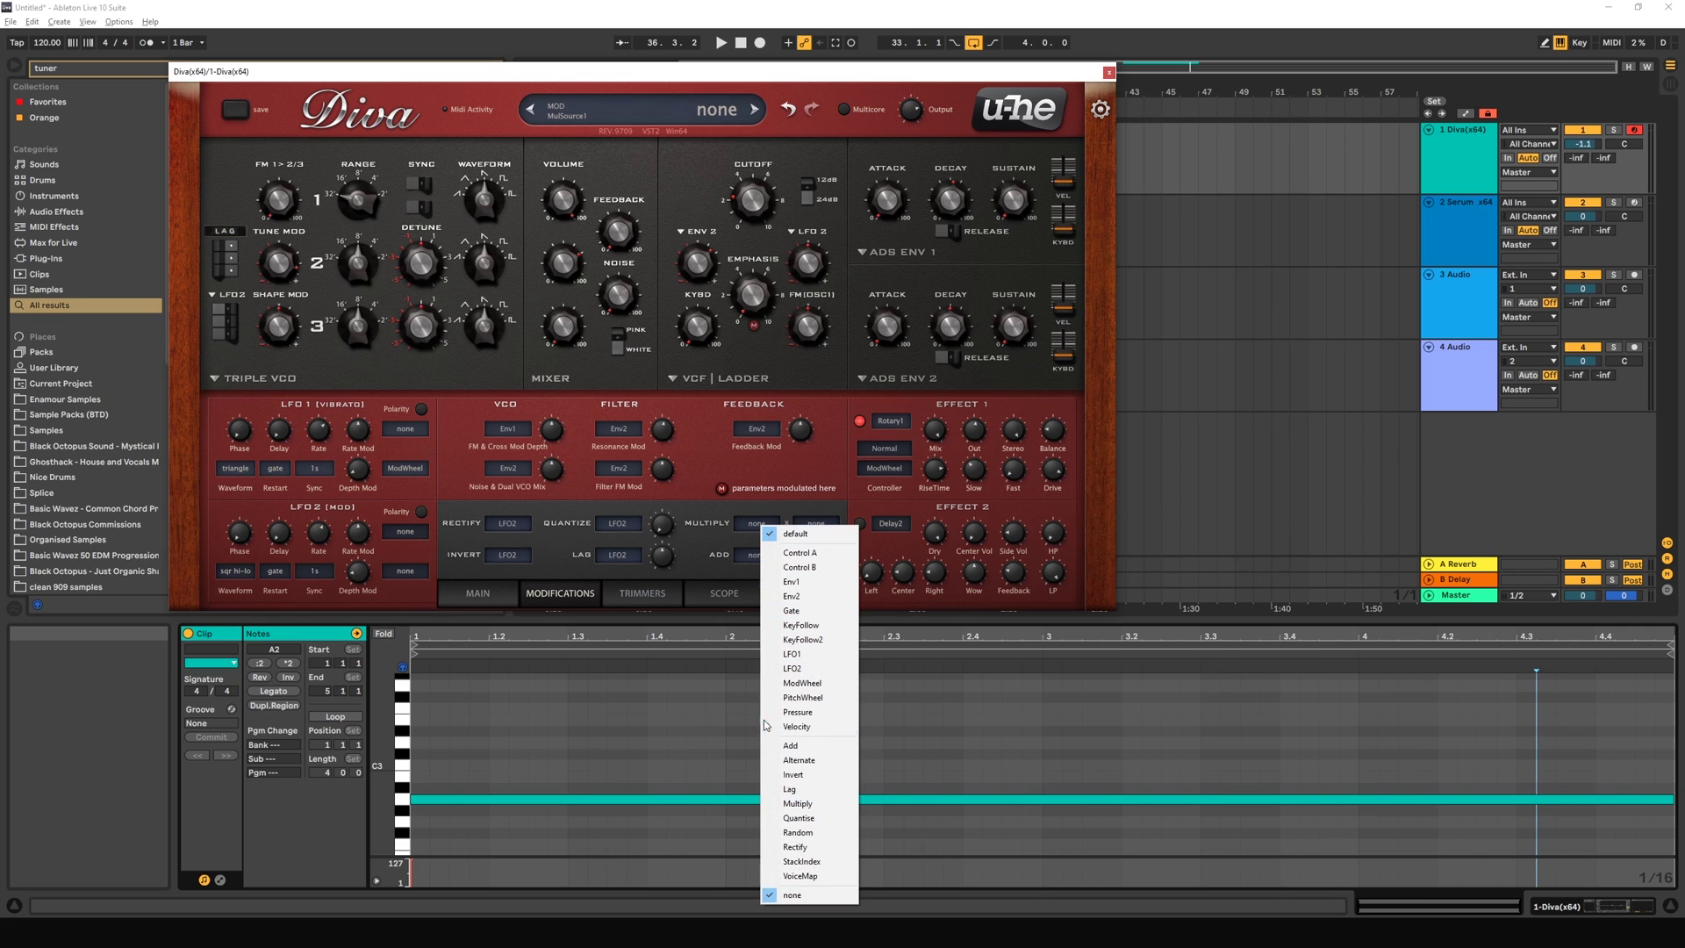
{"action": "left_click", "coordinate": [806, 660]}
{"action": "left_click", "coordinate": [816, 524]}
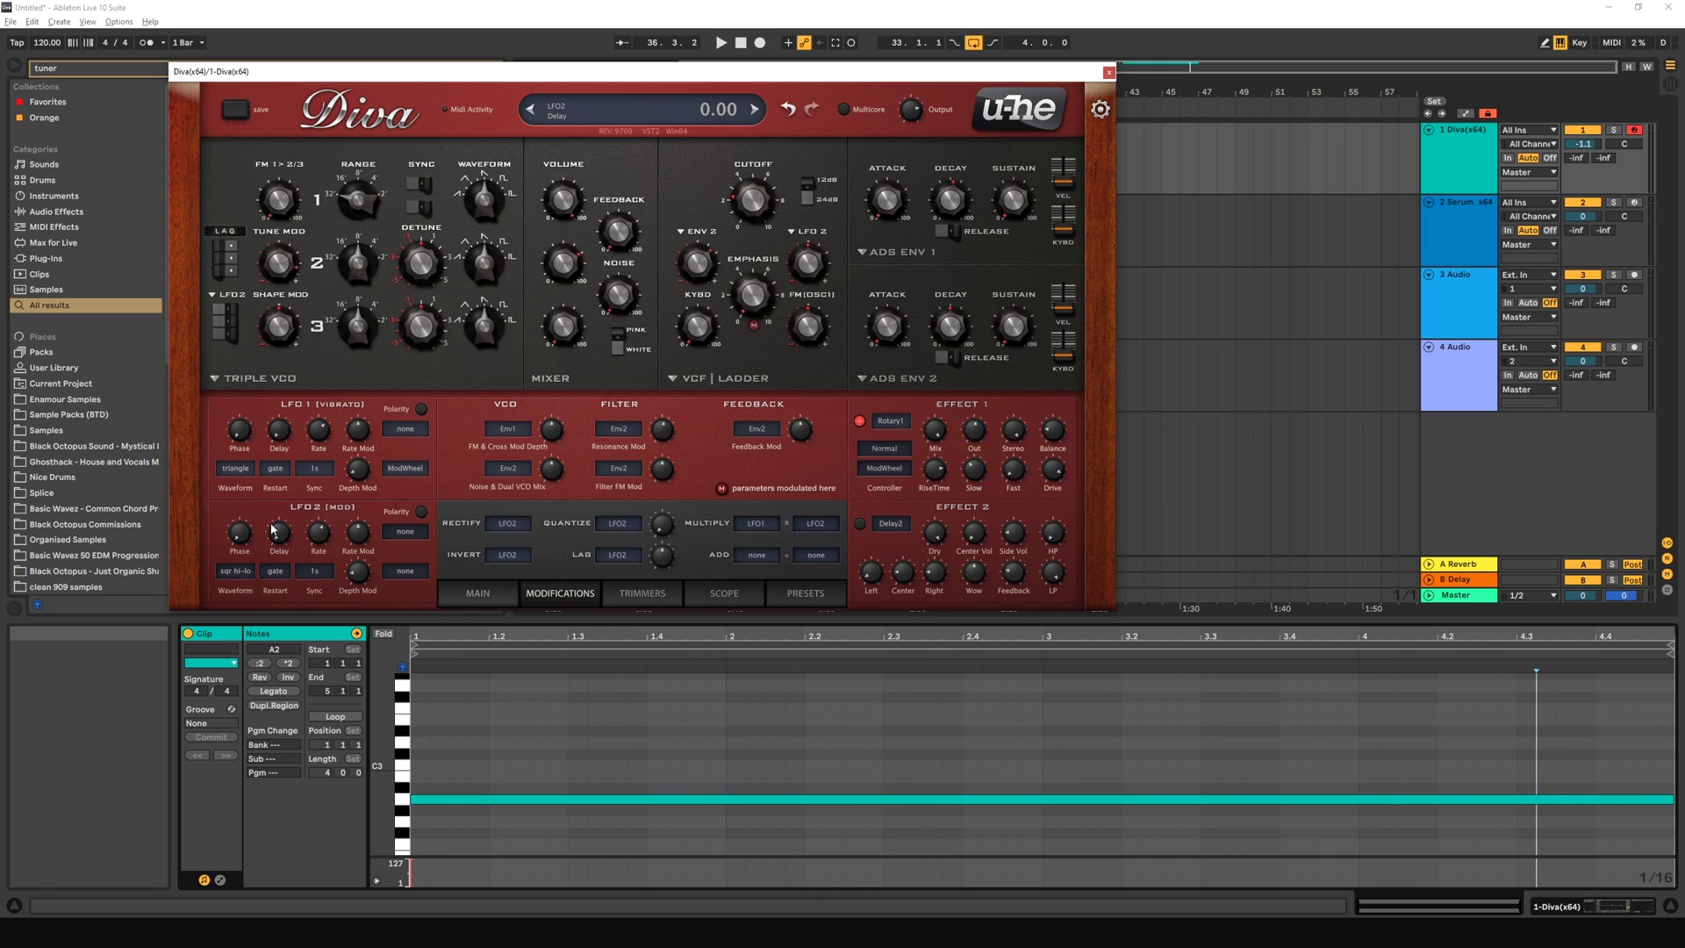
{"action": "left_click", "coordinate": [225, 232]}
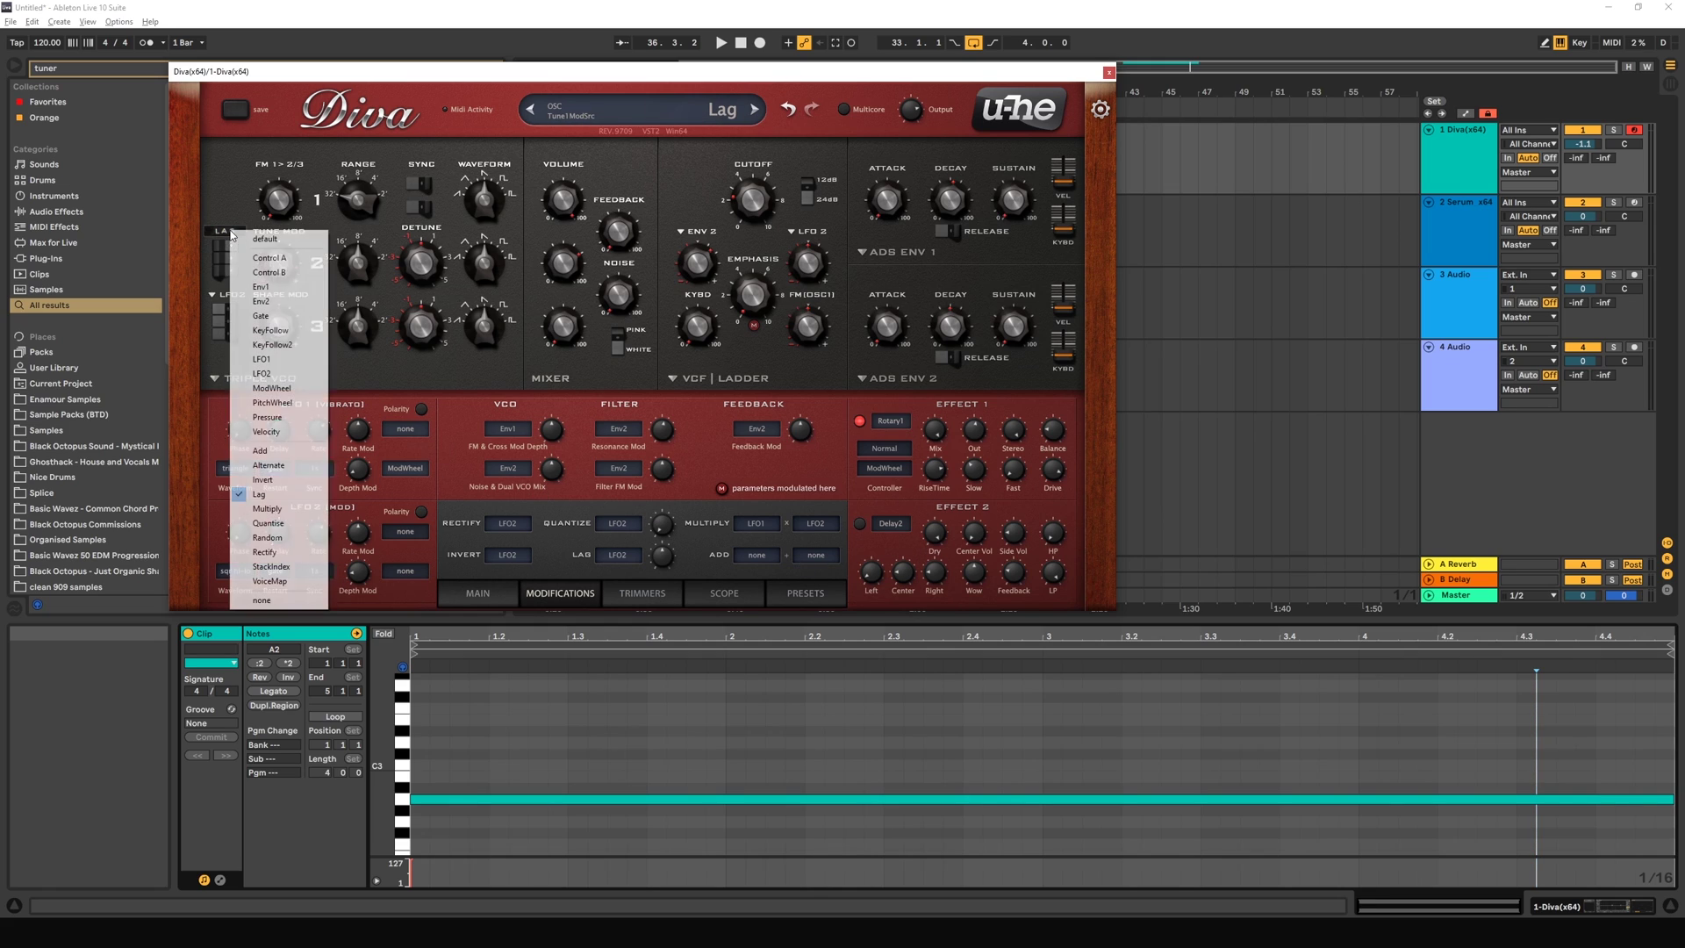
{"action": "left_click", "coordinate": [302, 508]}
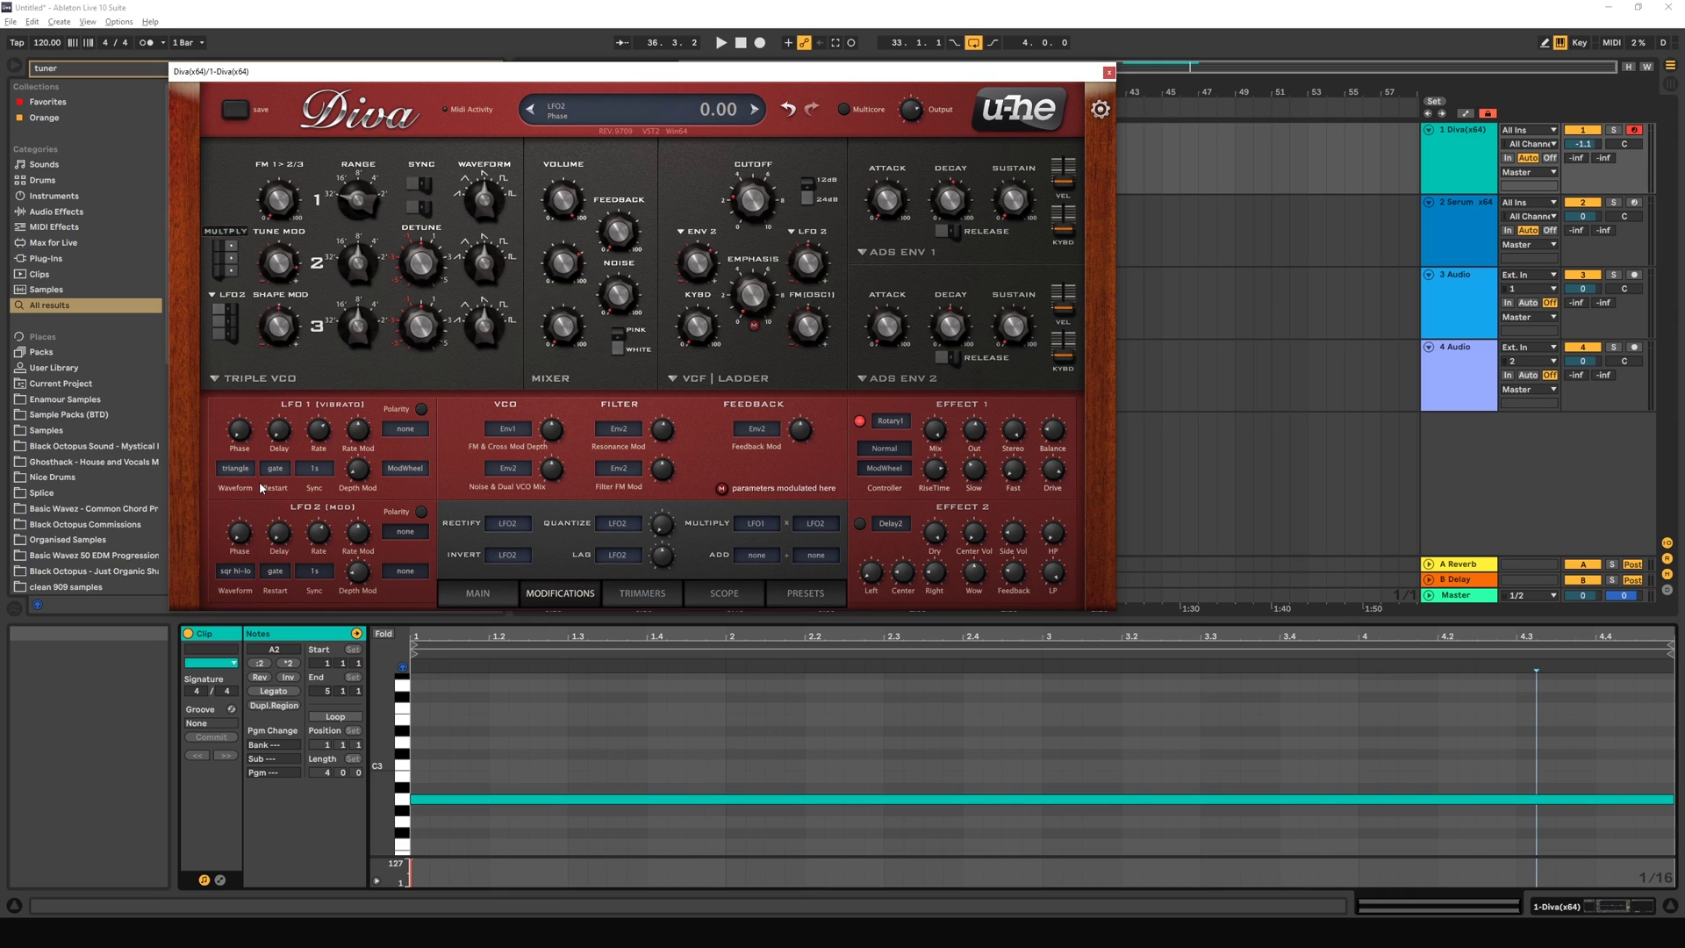
Step: Set LFO1's waveform to saw up and replace Env2 with Multiply as the filter cutoff modulation source
{"action": "left_click", "coordinate": [237, 469]}
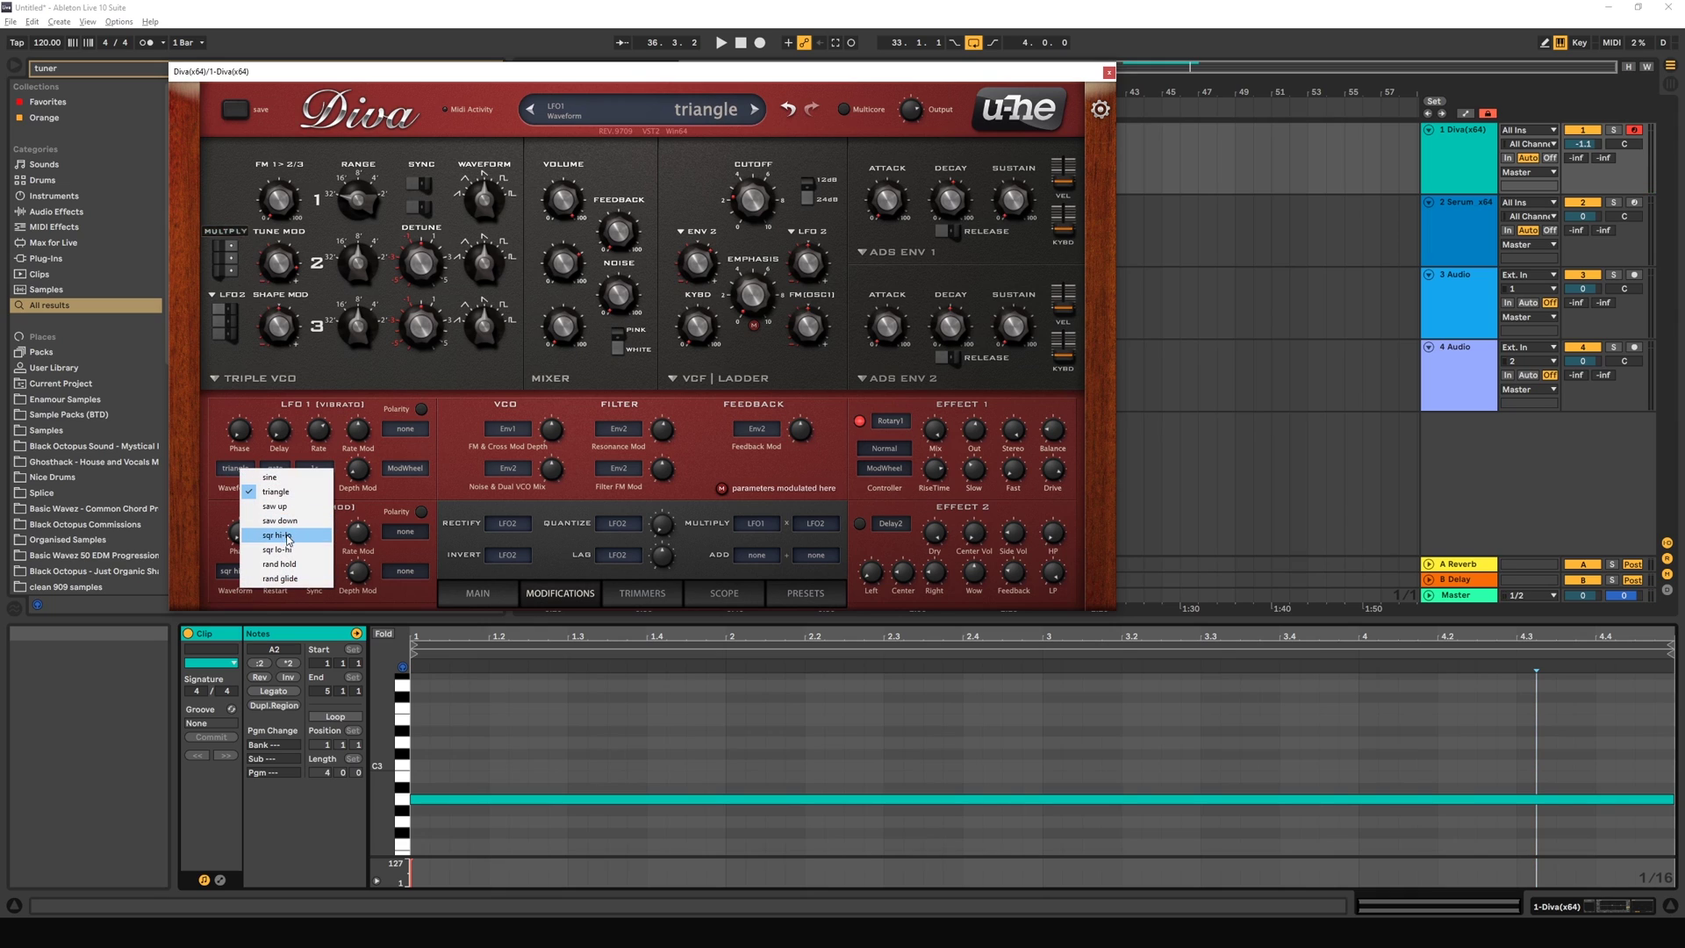
{"action": "left_click", "coordinate": [298, 511]}
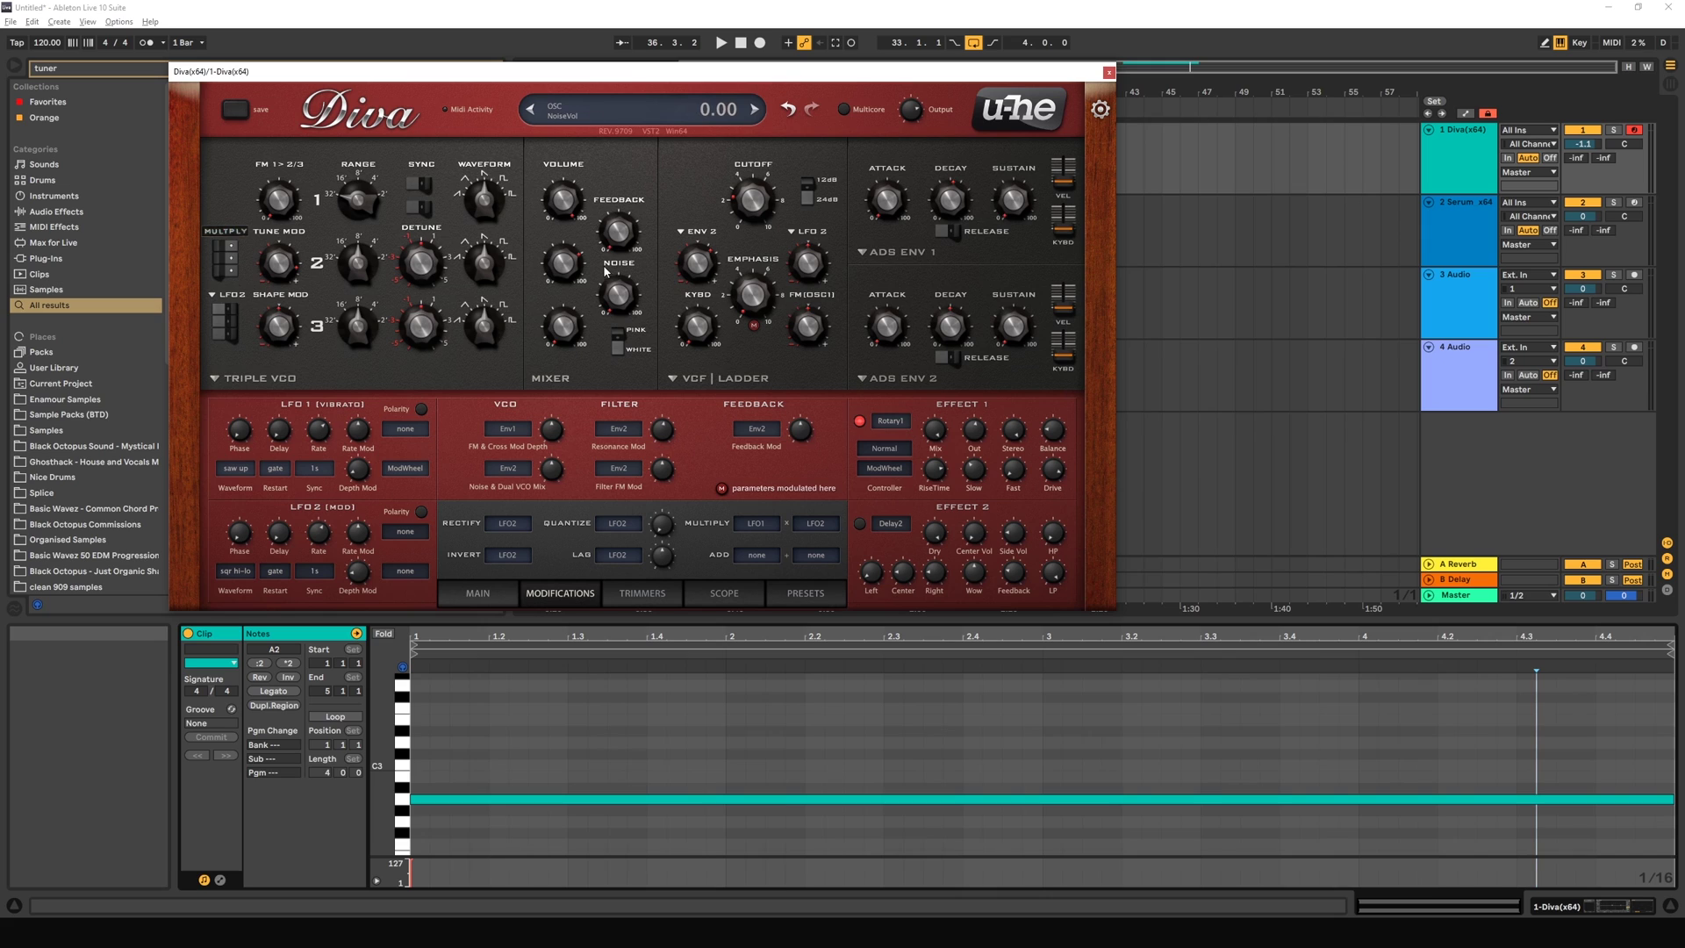
{"action": "left_click", "coordinate": [702, 233]}
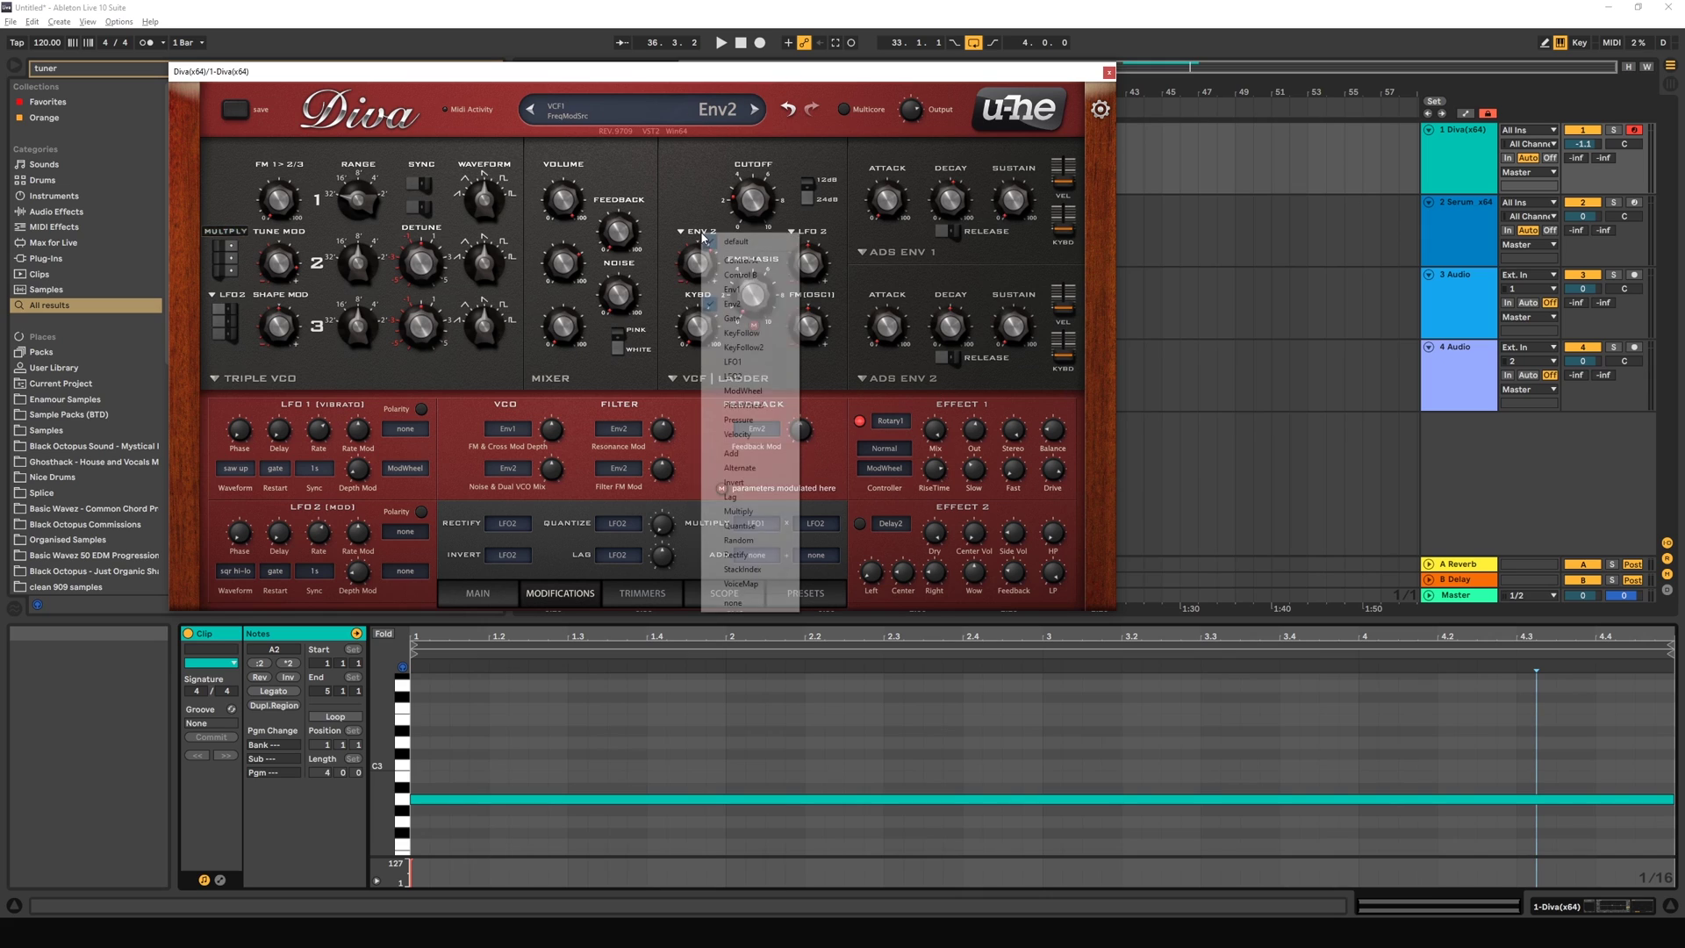
{"action": "left_click", "coordinate": [746, 512]}
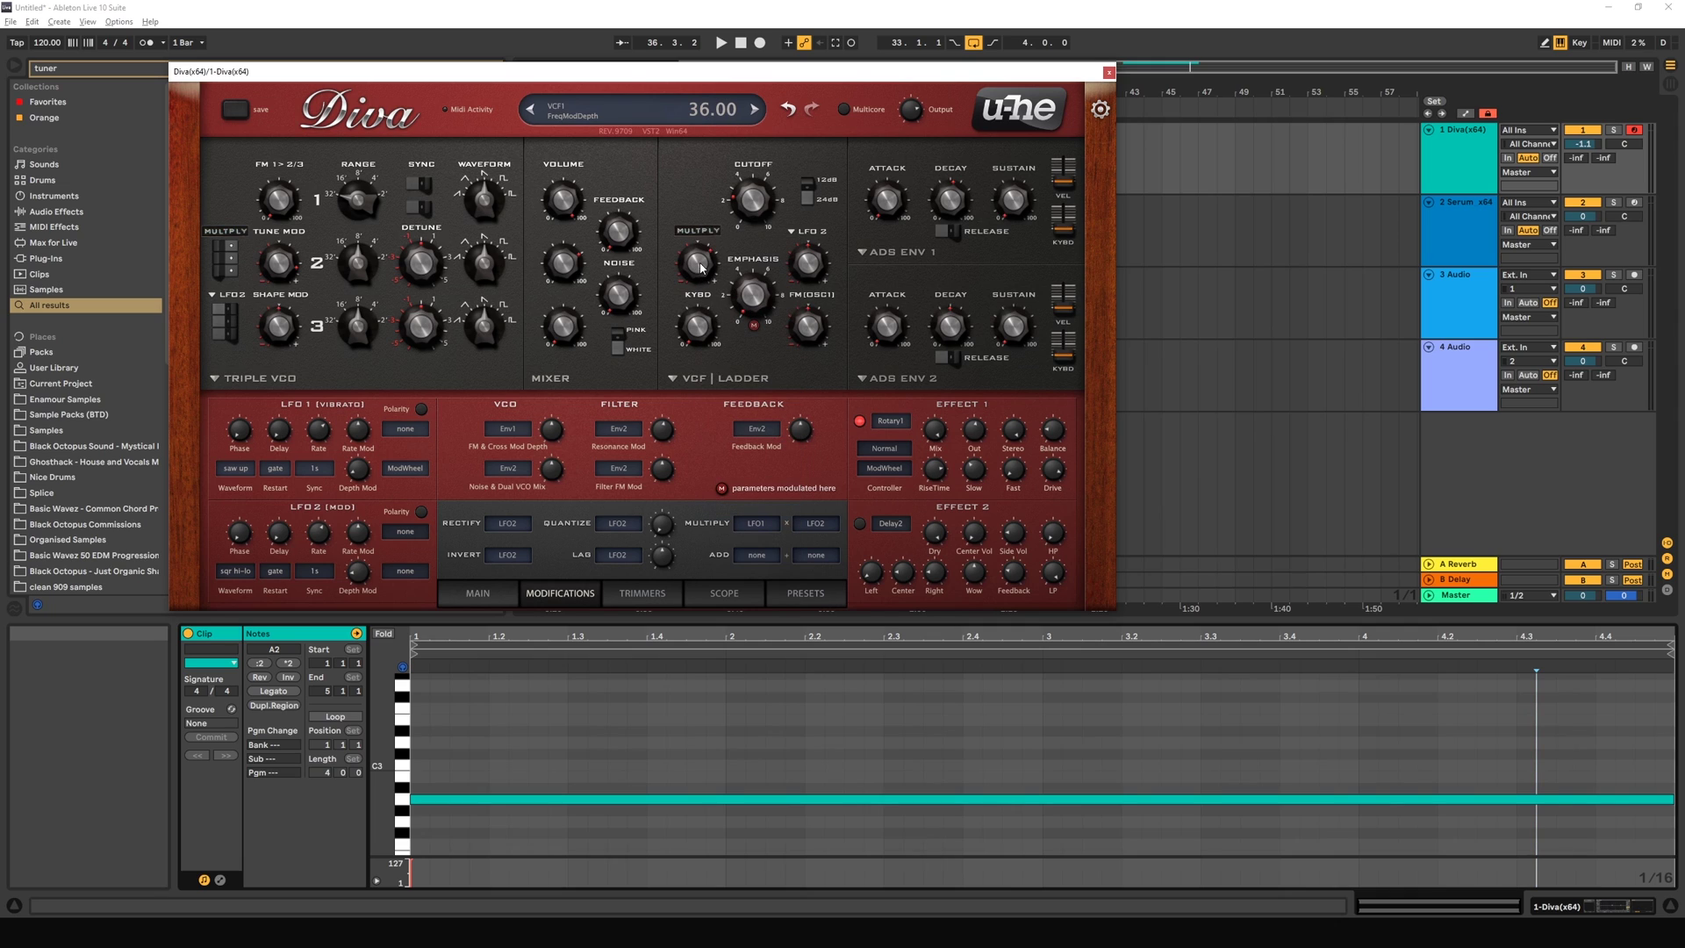
Step: Adjust the Multiply modulation depth on the filter cutoff up and down while auditioning a note
{"action": "scroll", "coordinate": [698, 266], "scroll_direction": "down", "scroll_amount": 4}
{"action": "scroll", "coordinate": [698, 265], "scroll_direction": "up", "scroll_amount": 7}
{"action": "scroll", "coordinate": [699, 260], "scroll_direction": "up", "scroll_amount": 12}
{"action": "scroll", "coordinate": [700, 252], "scroll_direction": "down", "scroll_amount": 4}
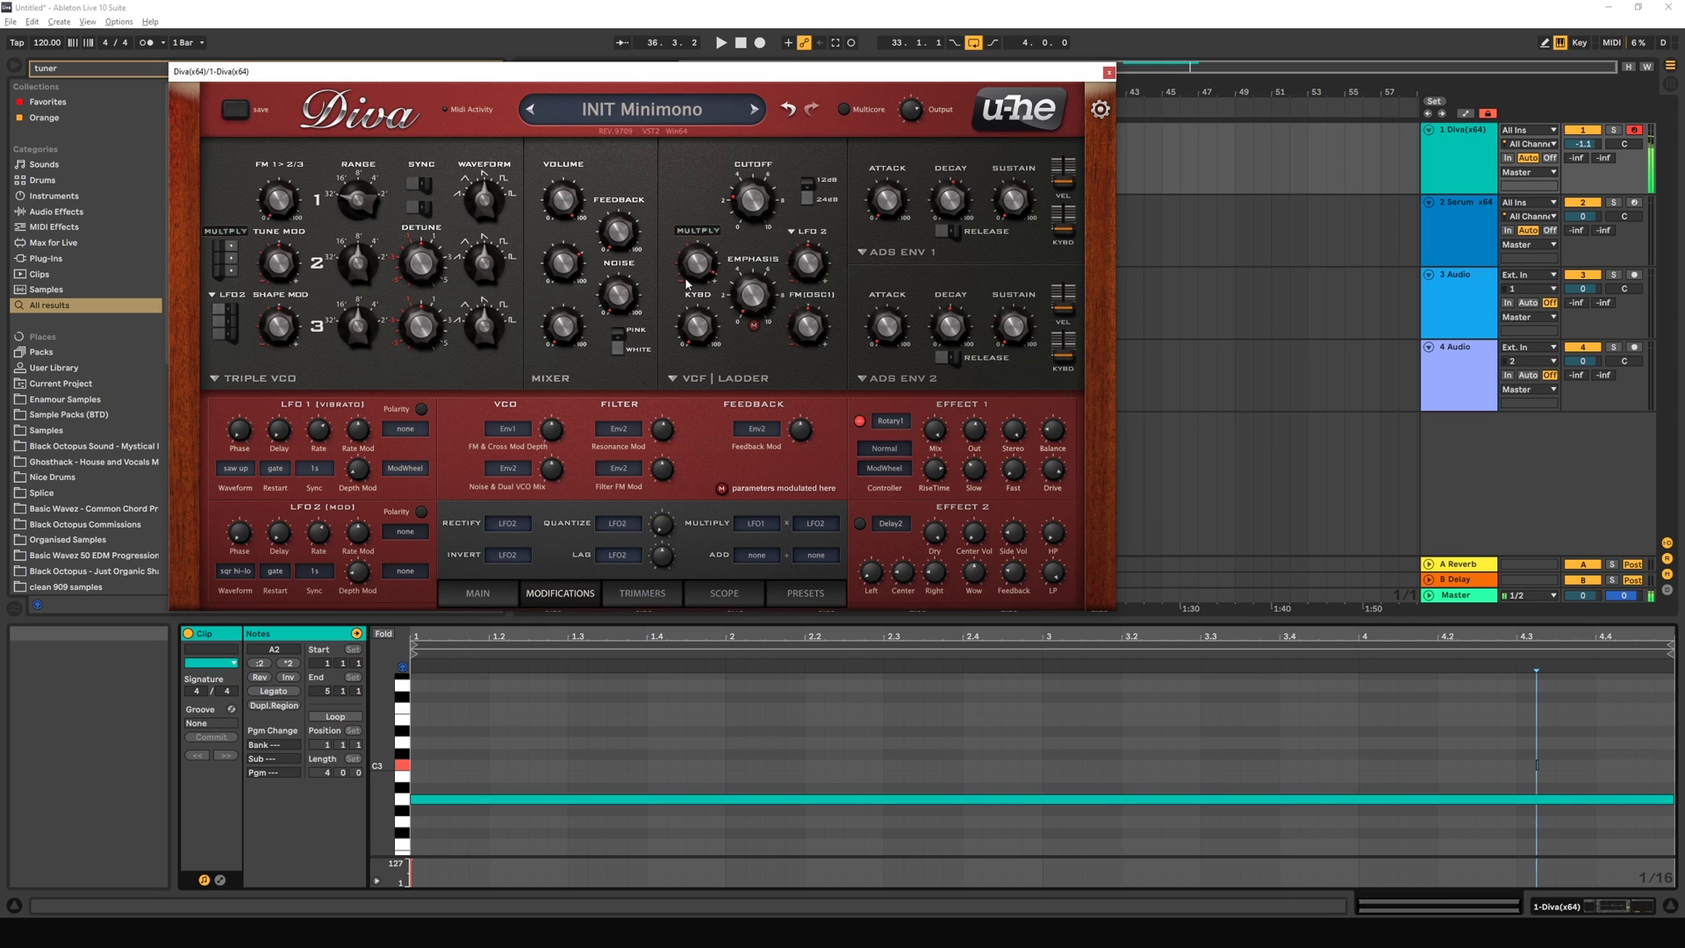
{"action": "left_click", "coordinate": [770, 530]}
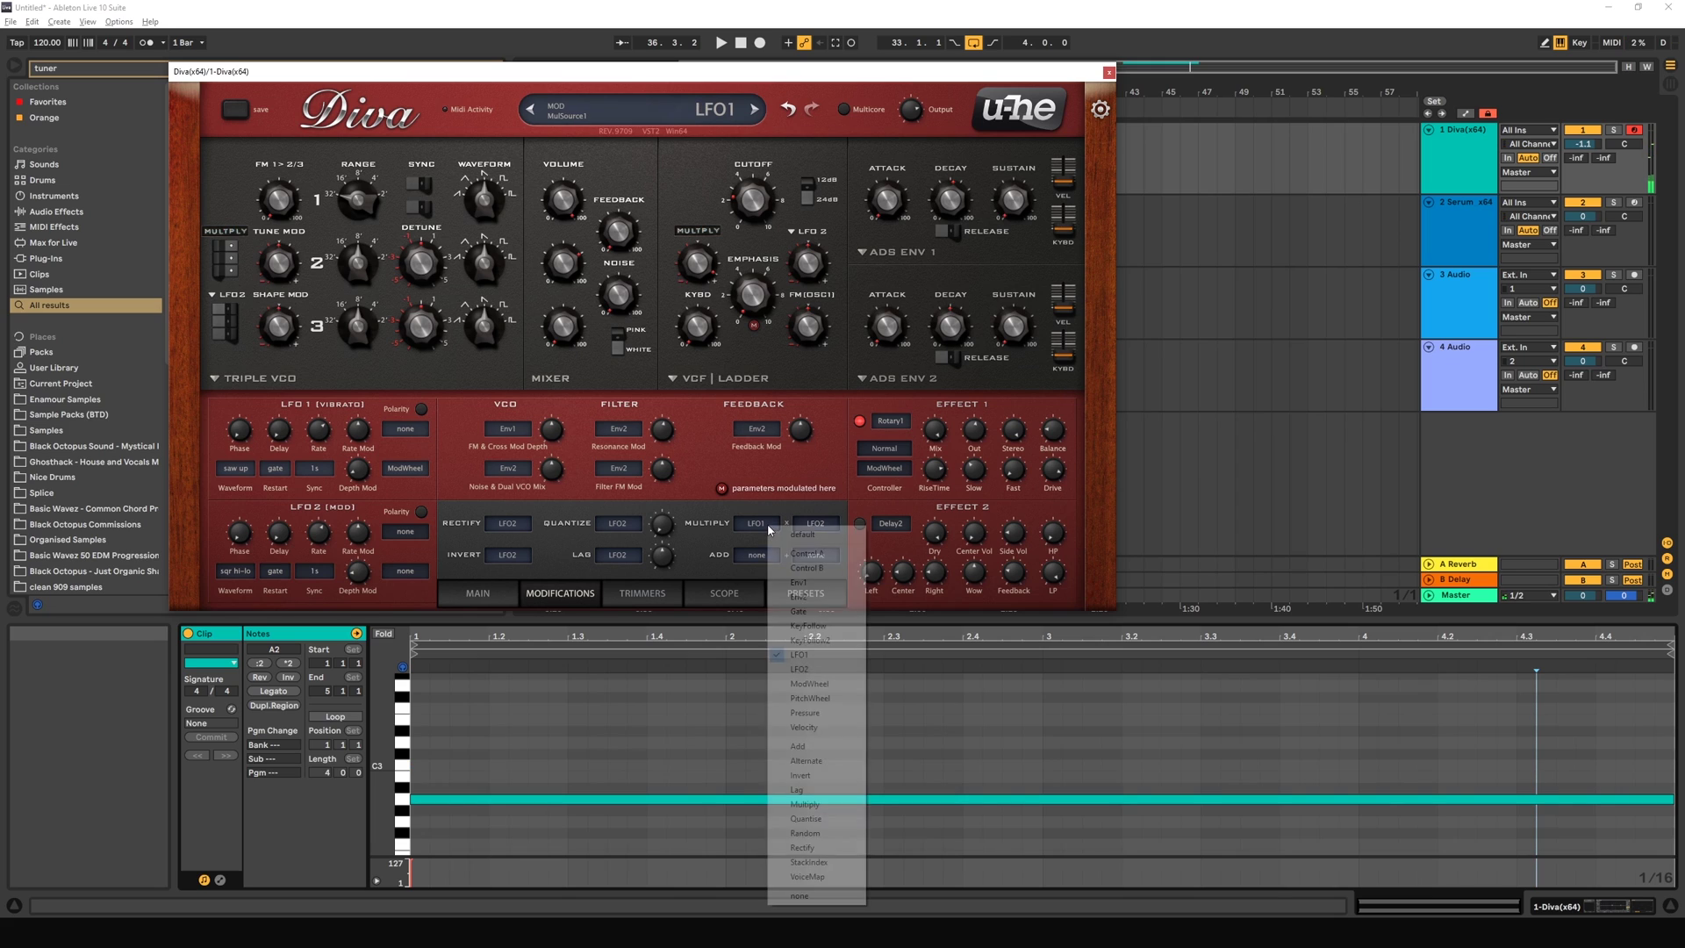
{"action": "left_click", "coordinate": [764, 530]}
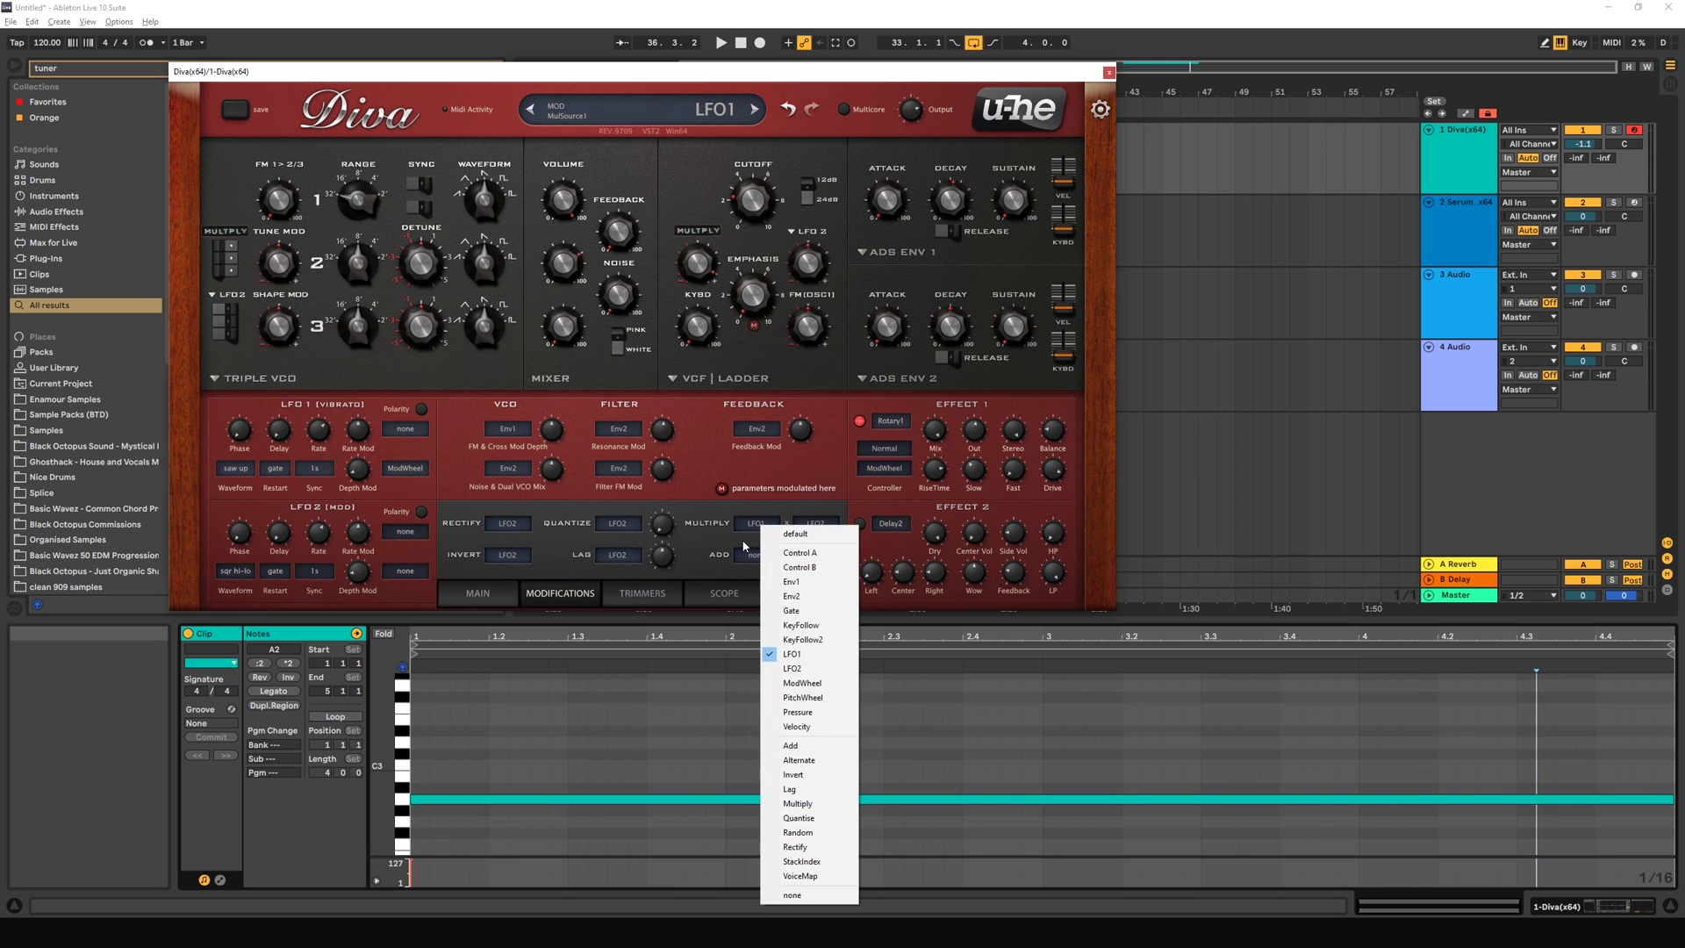
{"action": "left_click", "coordinate": [744, 546]}
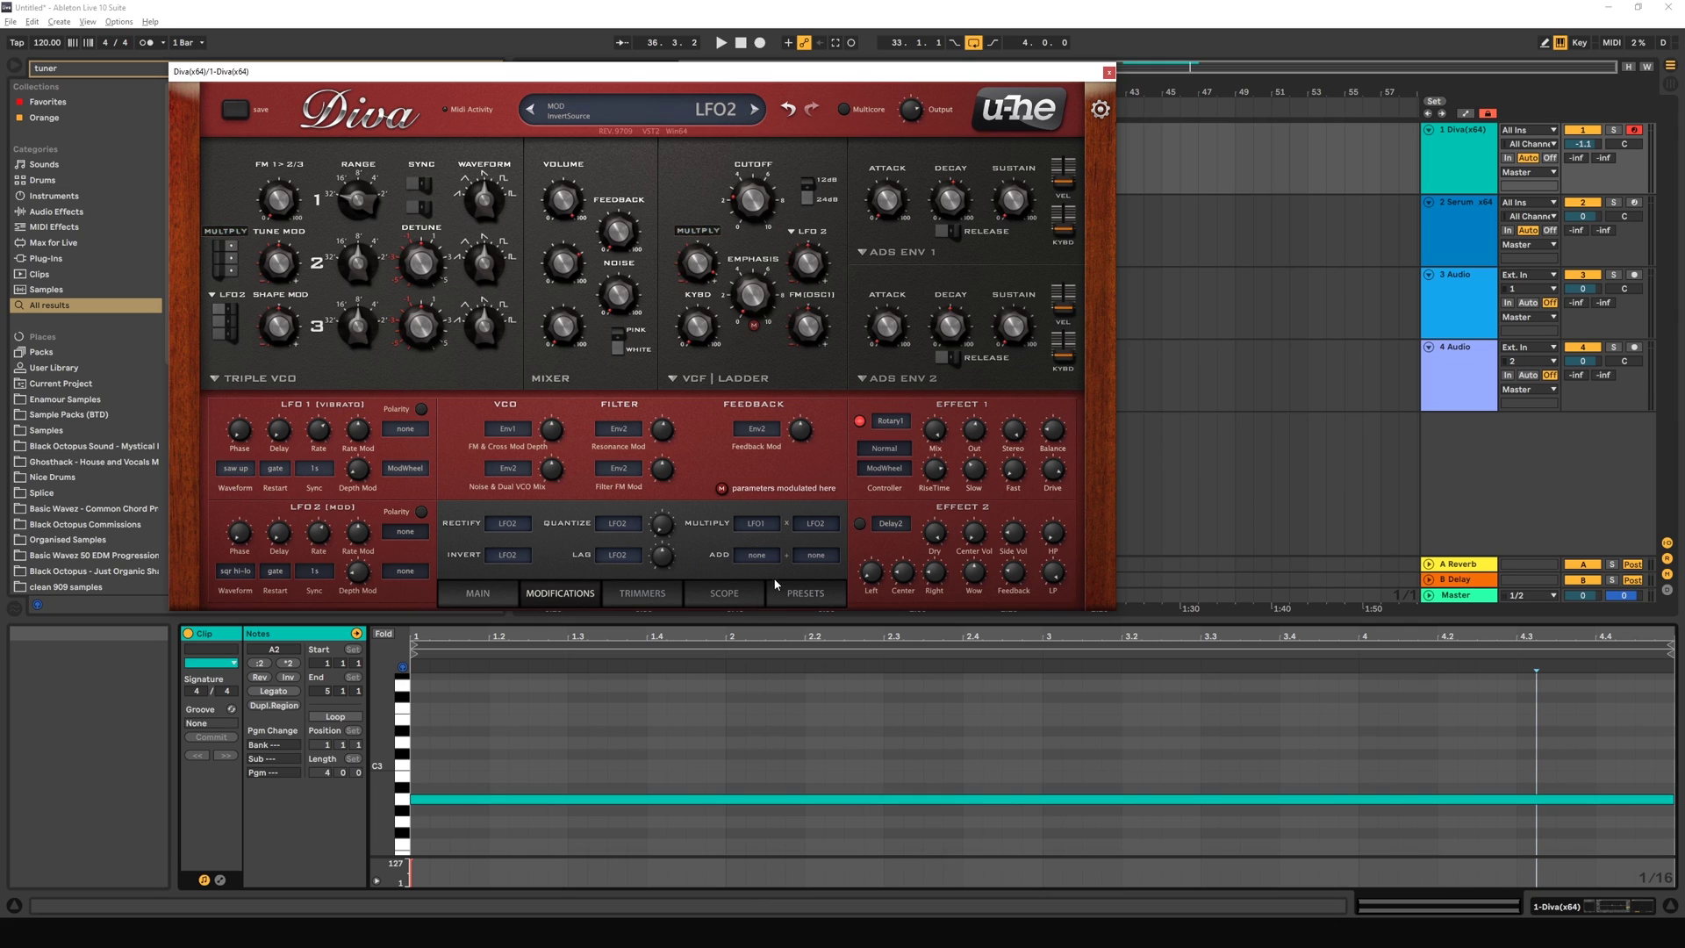
Step: Set the Add modifier's sources to LFO1 and LFO2, and use Add as the filter cutoff modulation source
{"action": "left_click", "coordinate": [758, 554]}
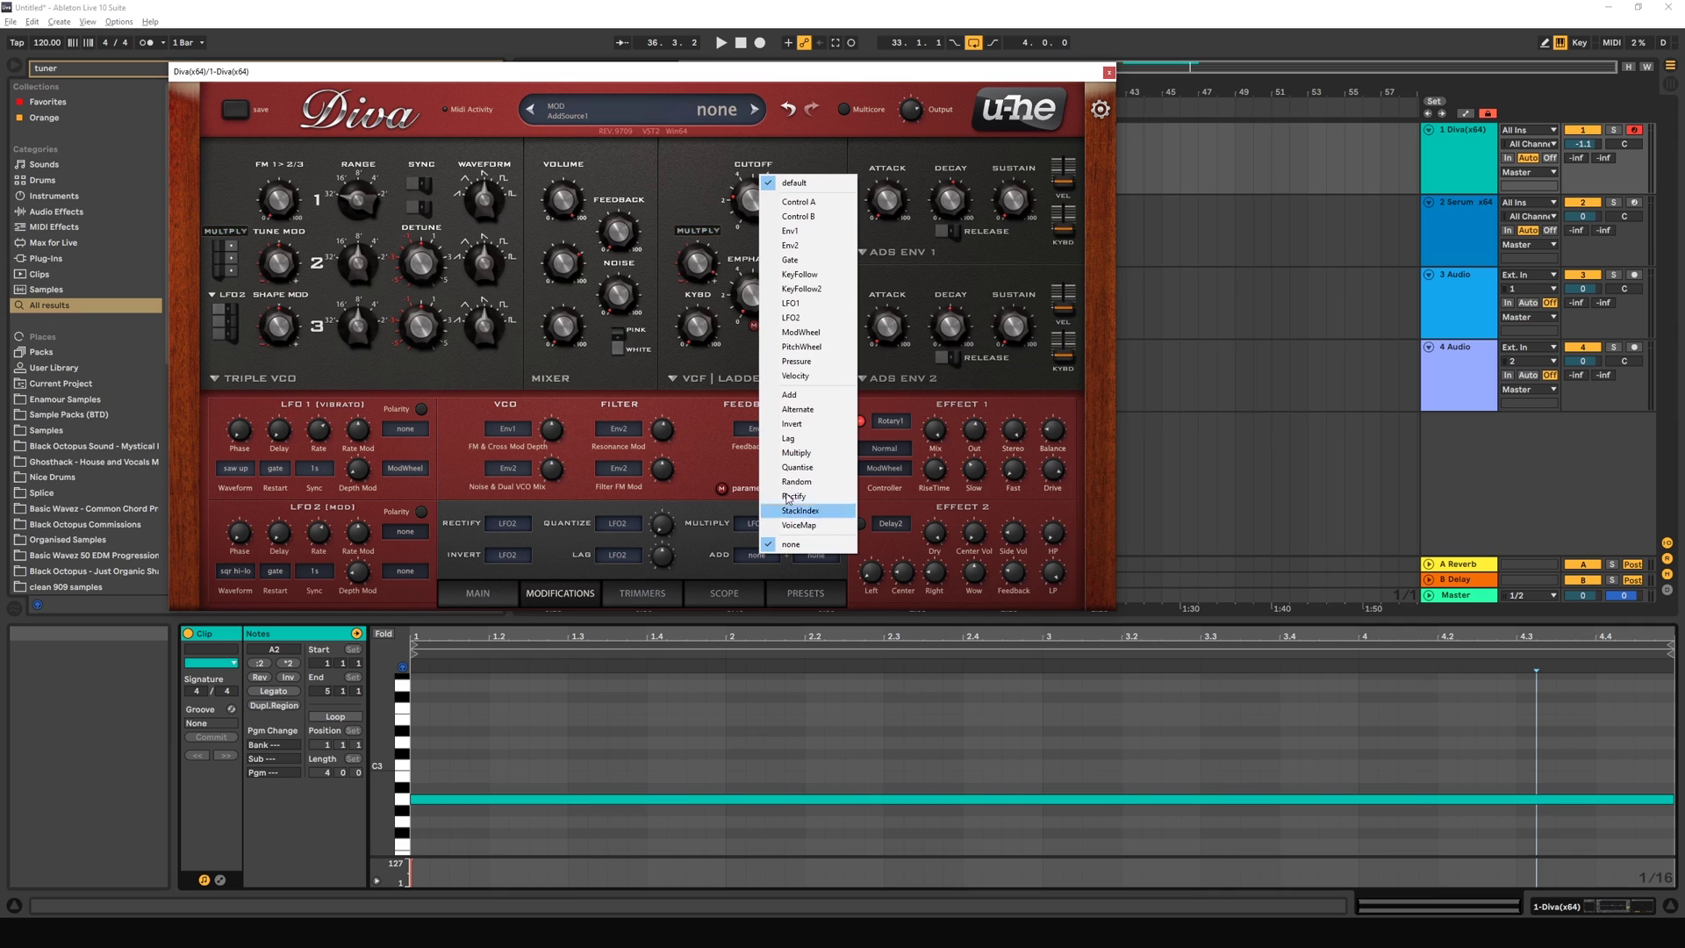
{"action": "left_click", "coordinate": [795, 304]}
{"action": "left_click", "coordinate": [817, 555]}
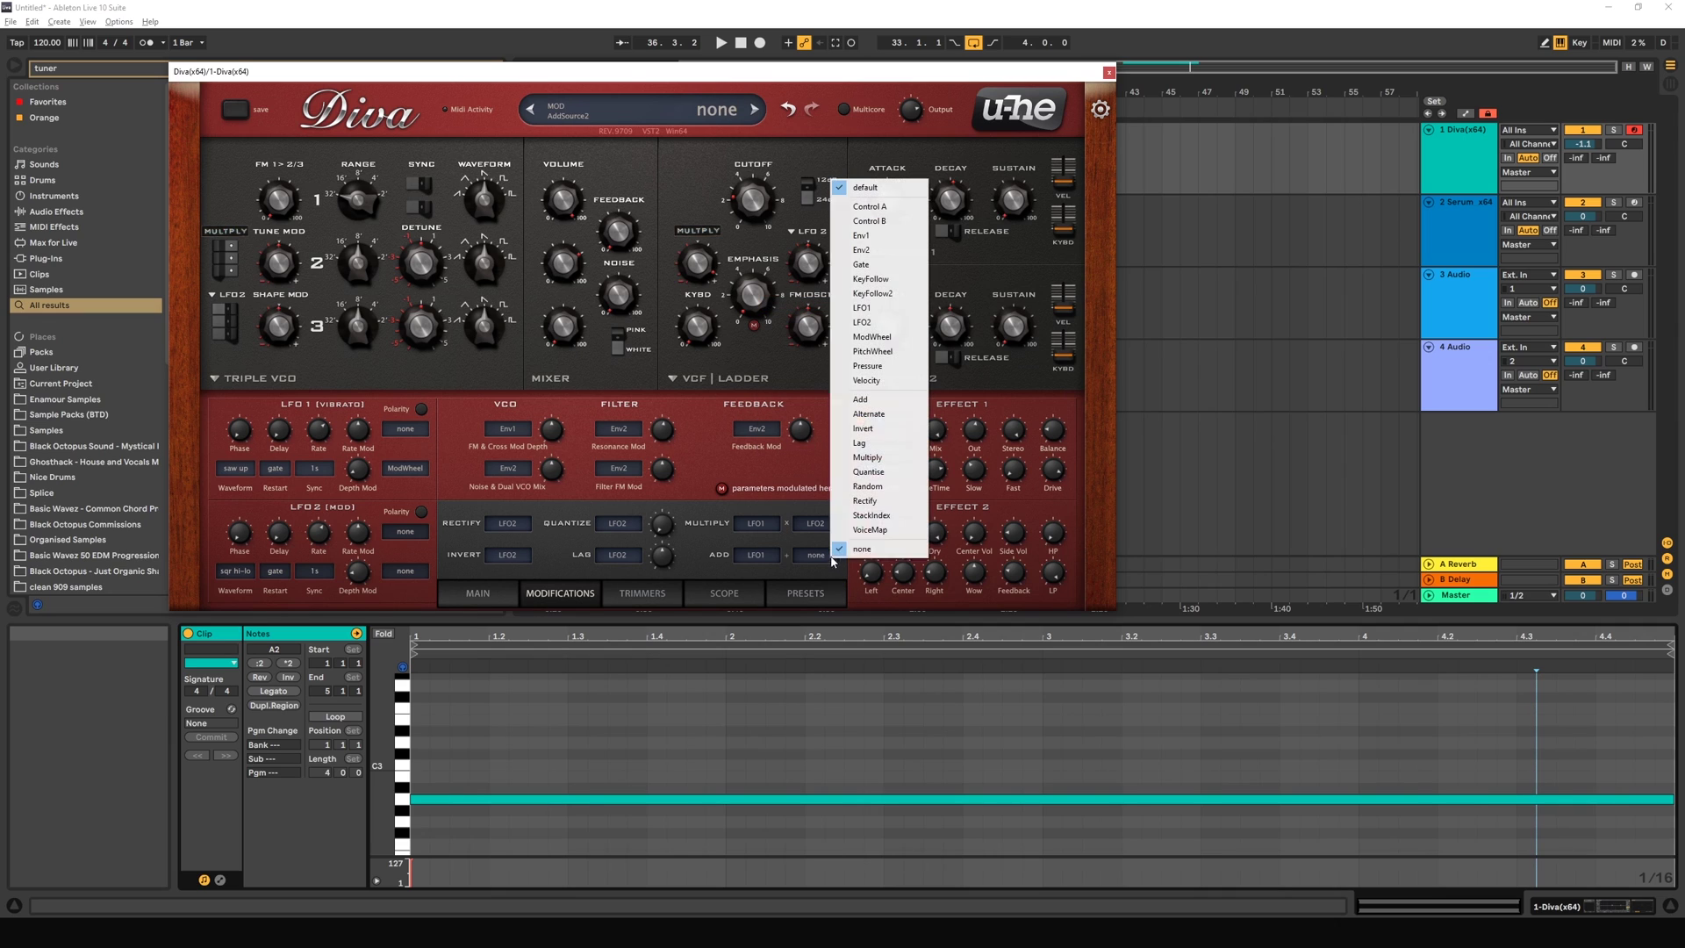
{"action": "left_click", "coordinate": [863, 322]}
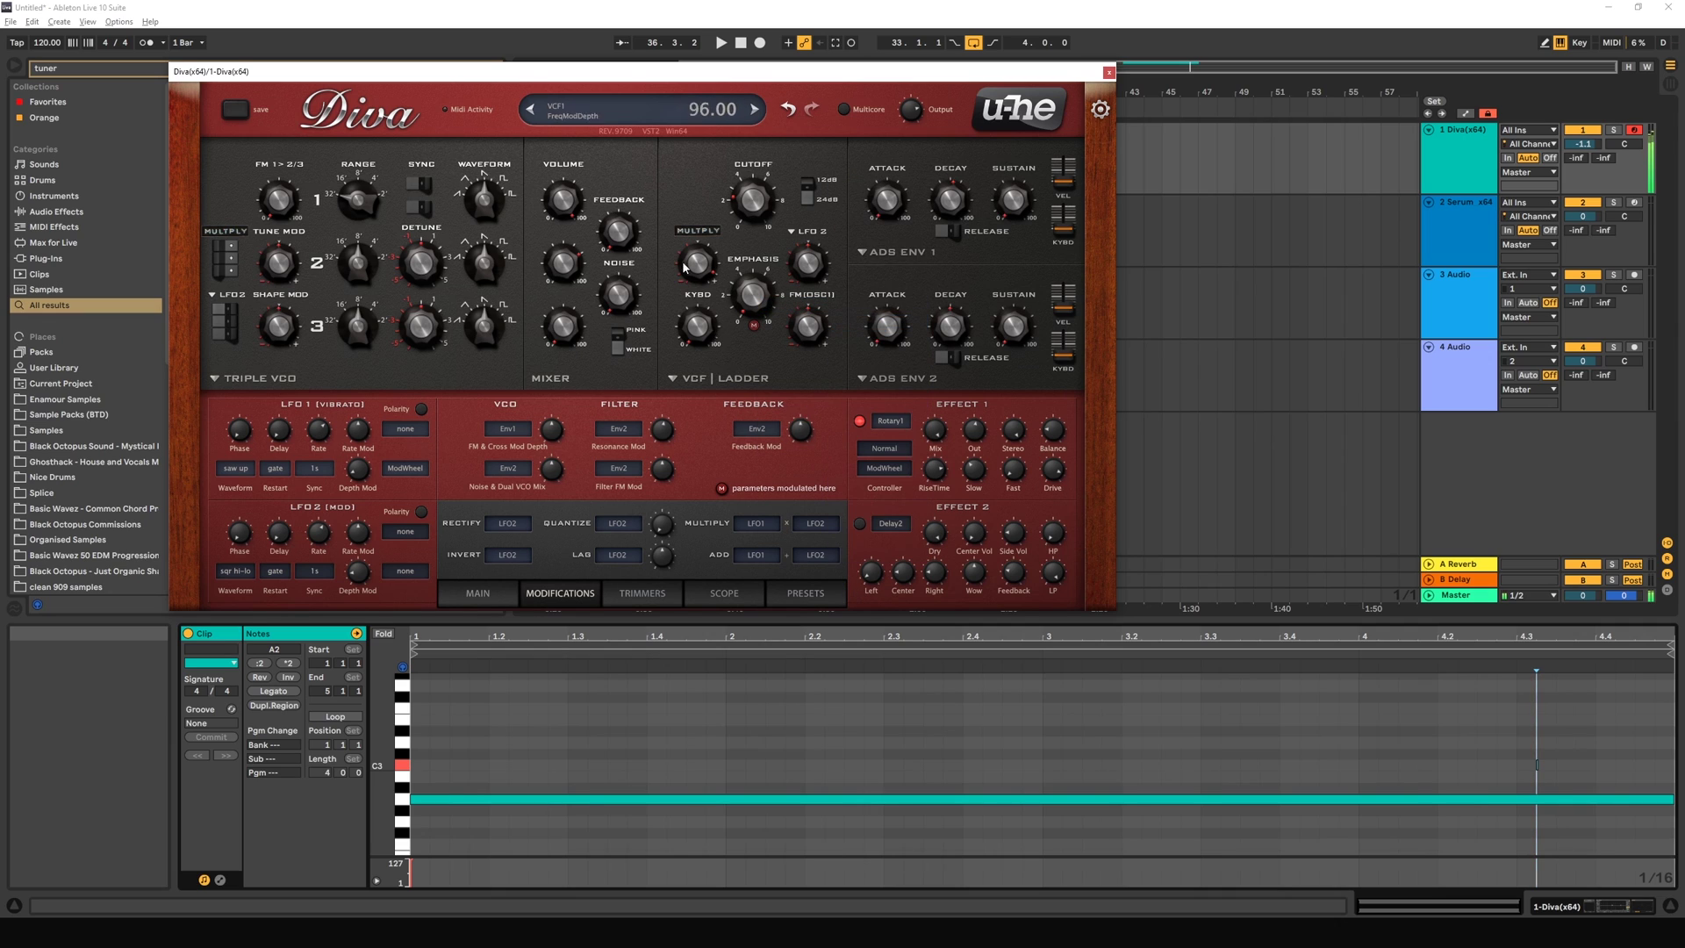
{"action": "left_click", "coordinate": [703, 231]}
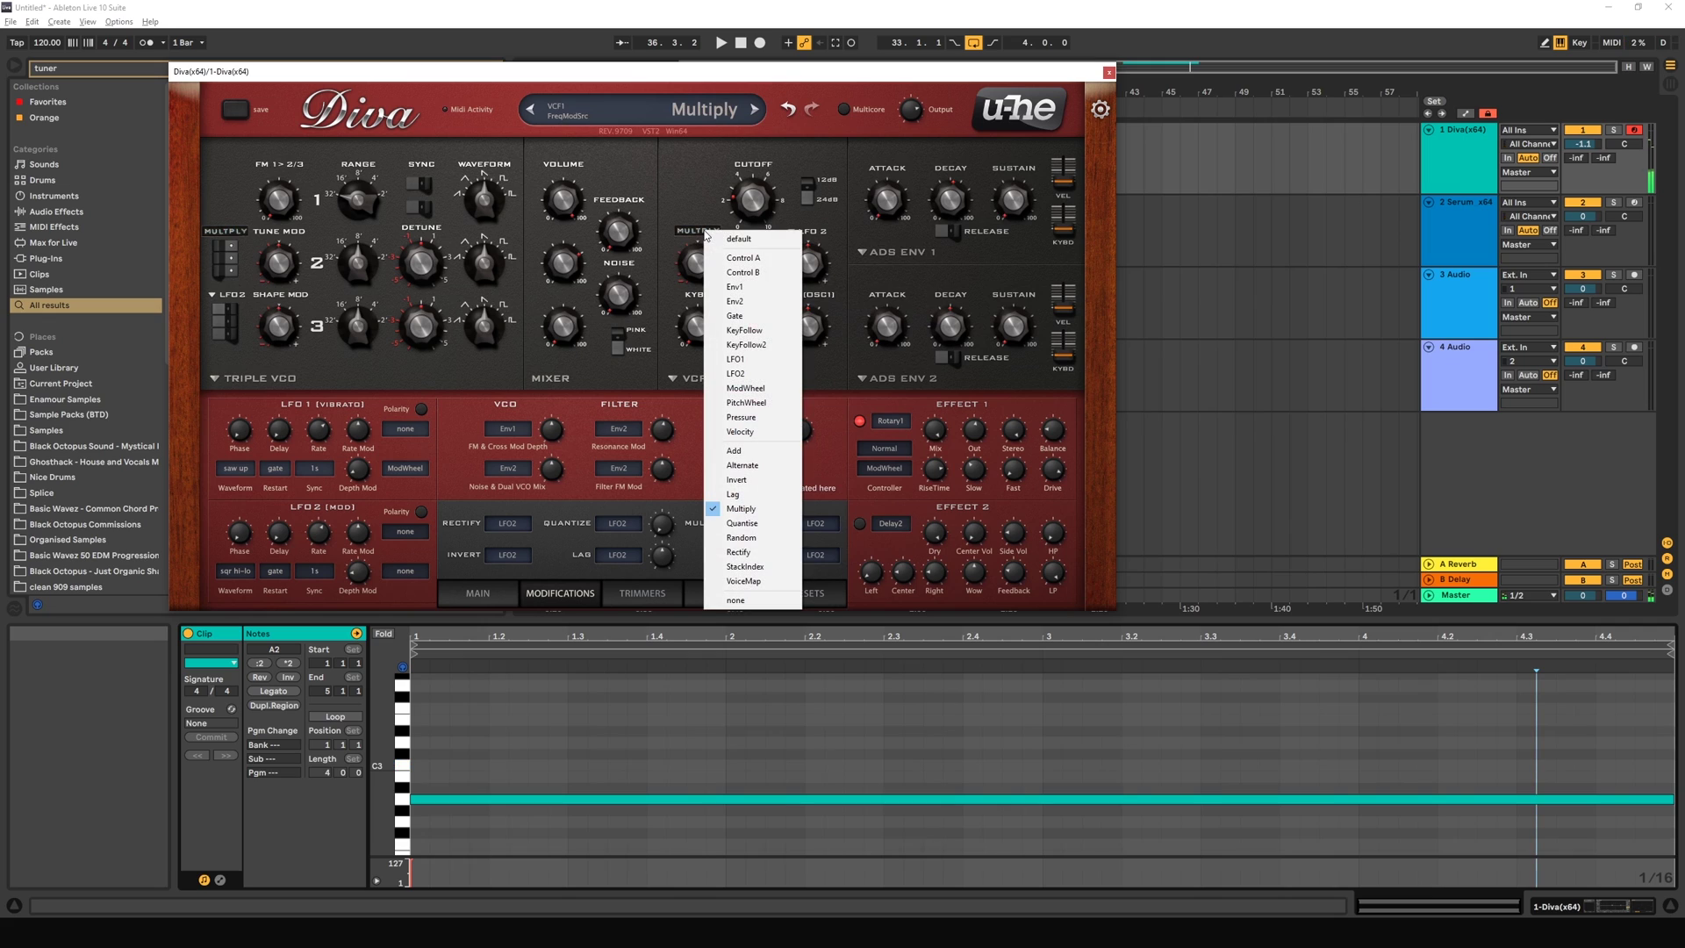
{"action": "left_click", "coordinate": [727, 454]}
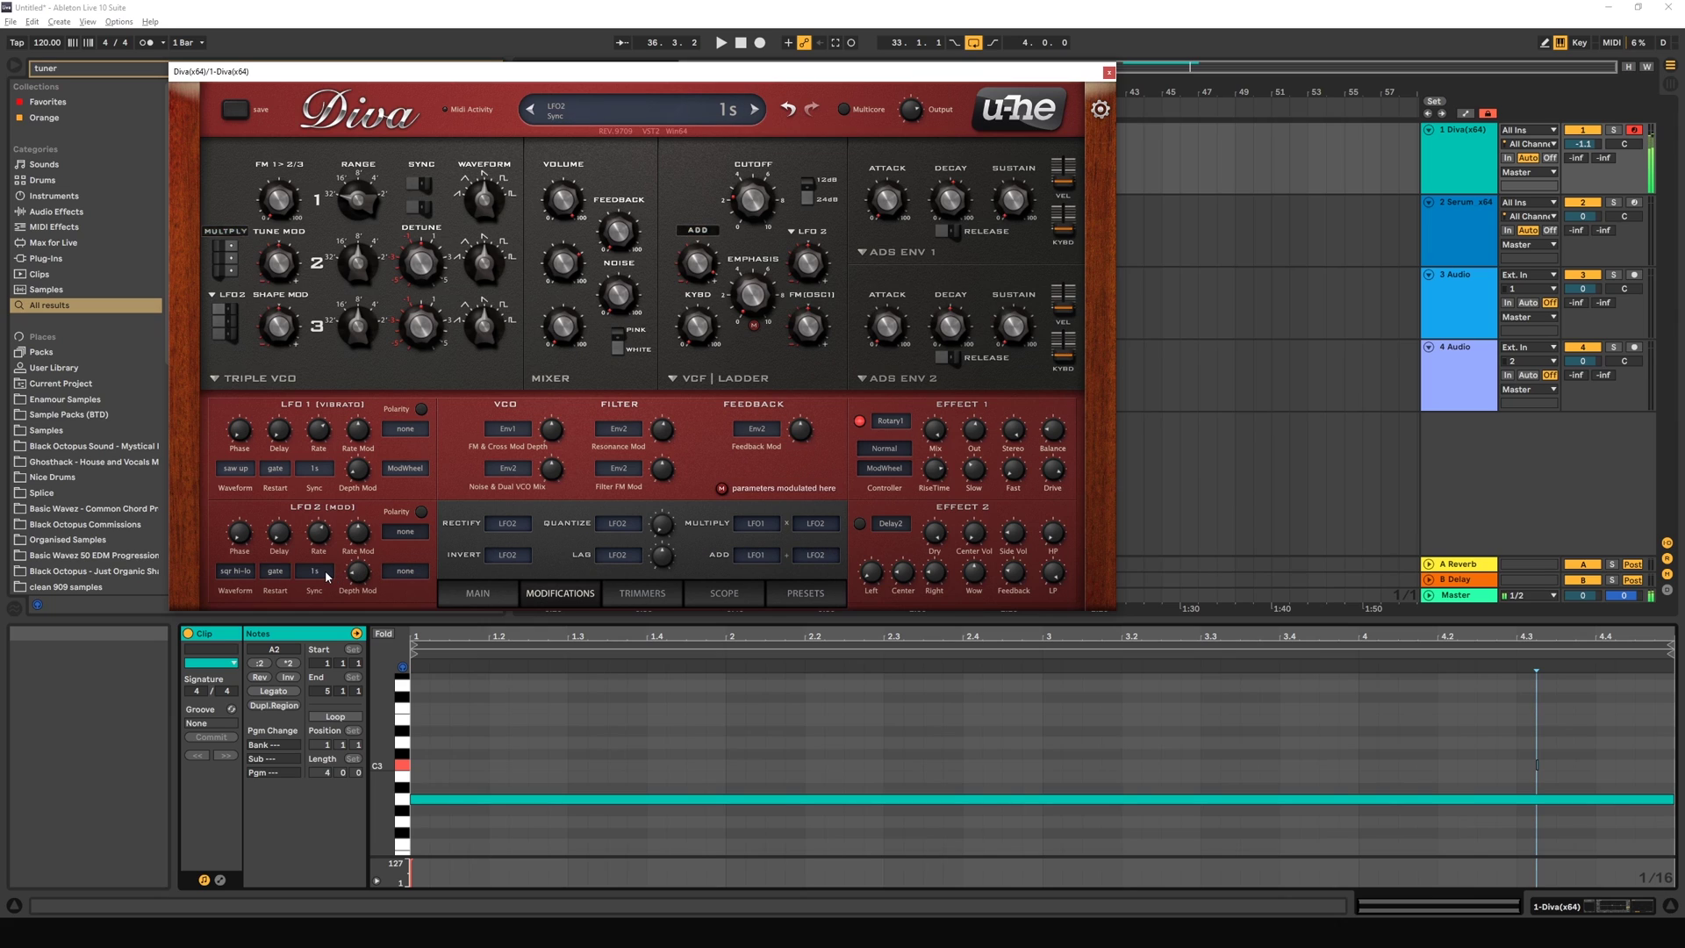
Step: Set LFO2's waveform to saw down and adjust the rates of LFO2 and LFO1
{"action": "left_click", "coordinate": [244, 573]}
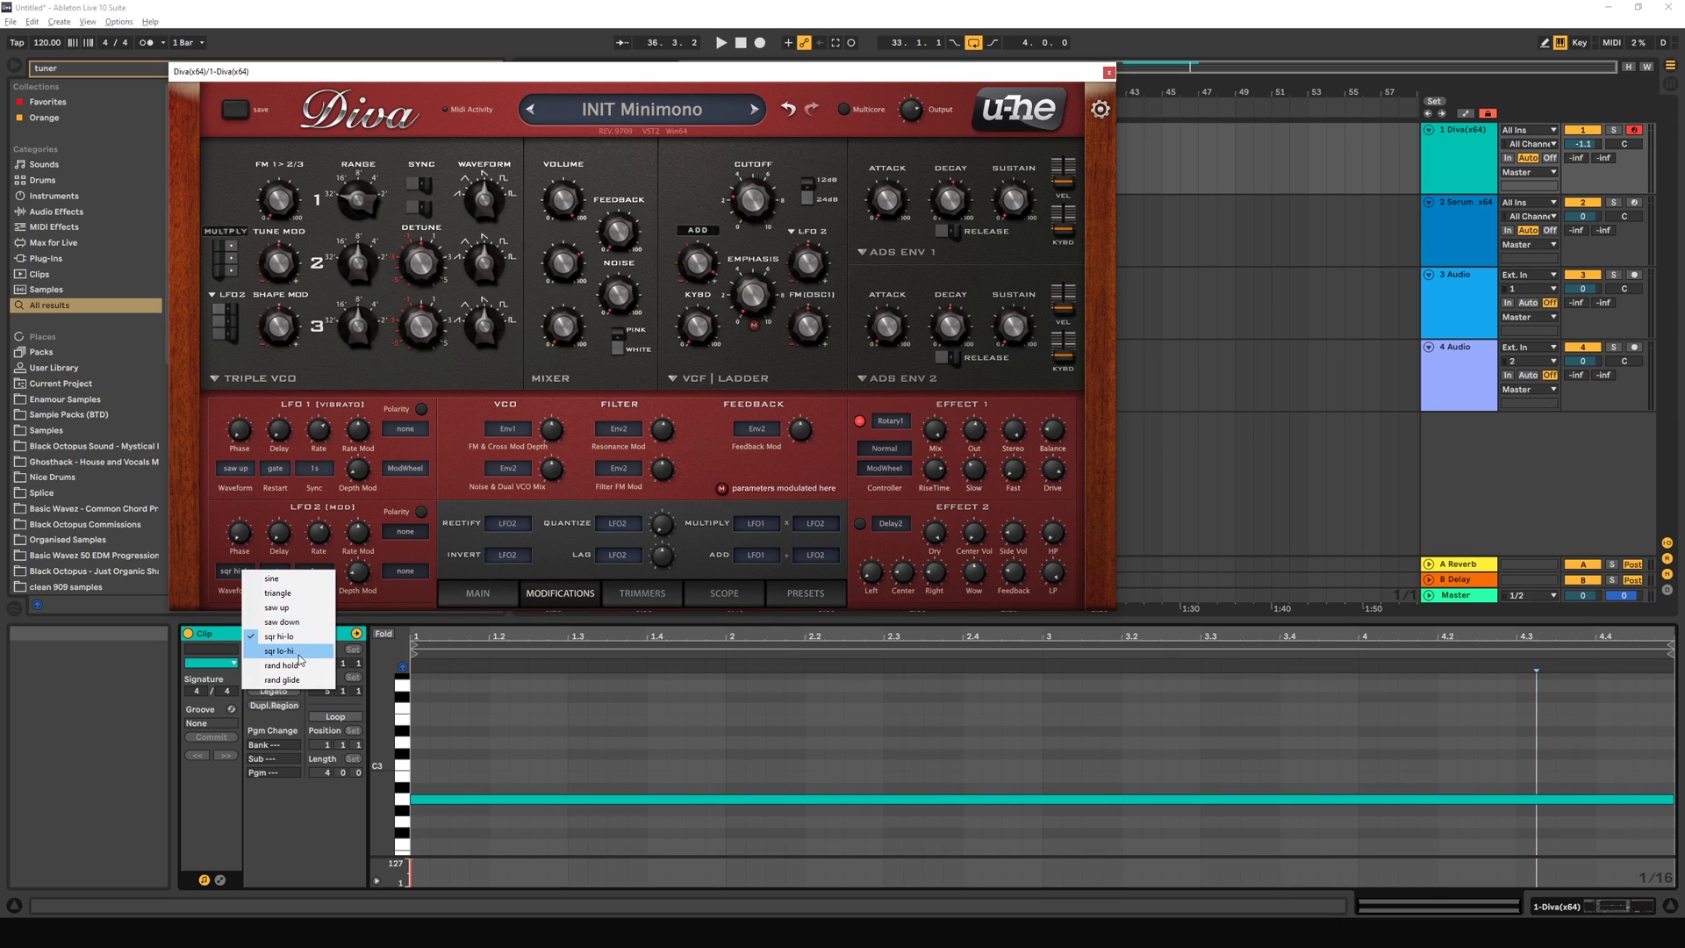
{"action": "left_click", "coordinate": [295, 624]}
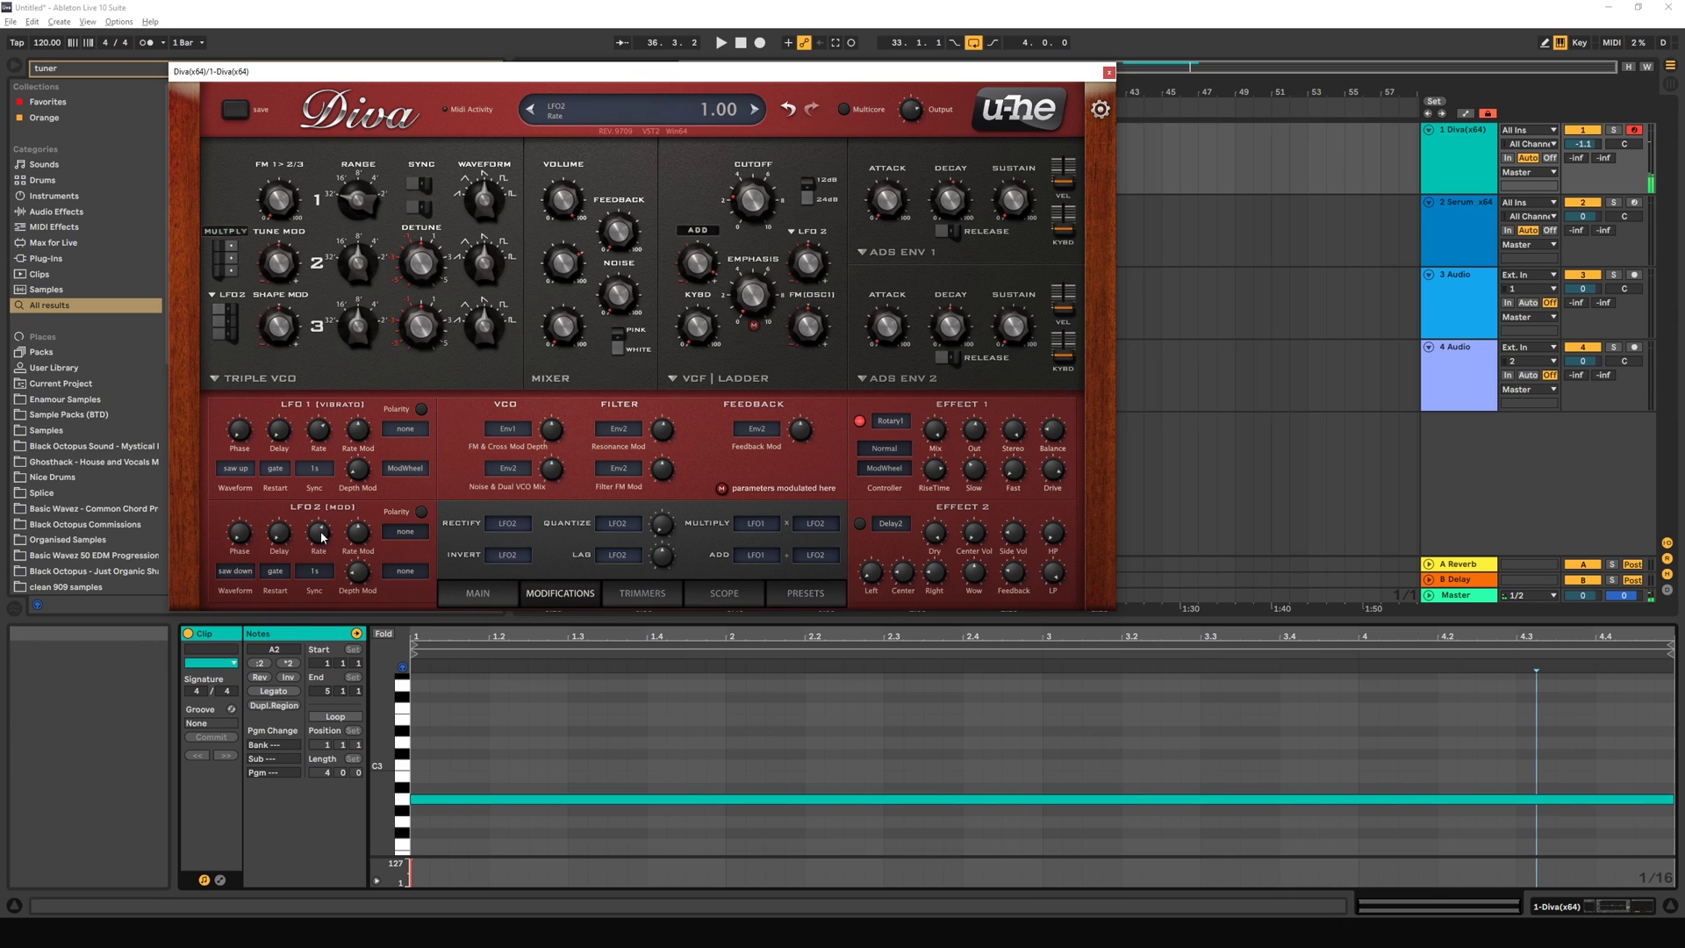
{"action": "left_click_drag", "start_coordinate": [321, 537], "coordinate": [319, 525]}
{"action": "left_click_drag", "start_coordinate": [319, 430], "coordinate": [318, 416]}
Step: Load the INIT Minipoly template preset and show the Trimmers page
{"action": "left_click", "coordinate": [650, 596]}
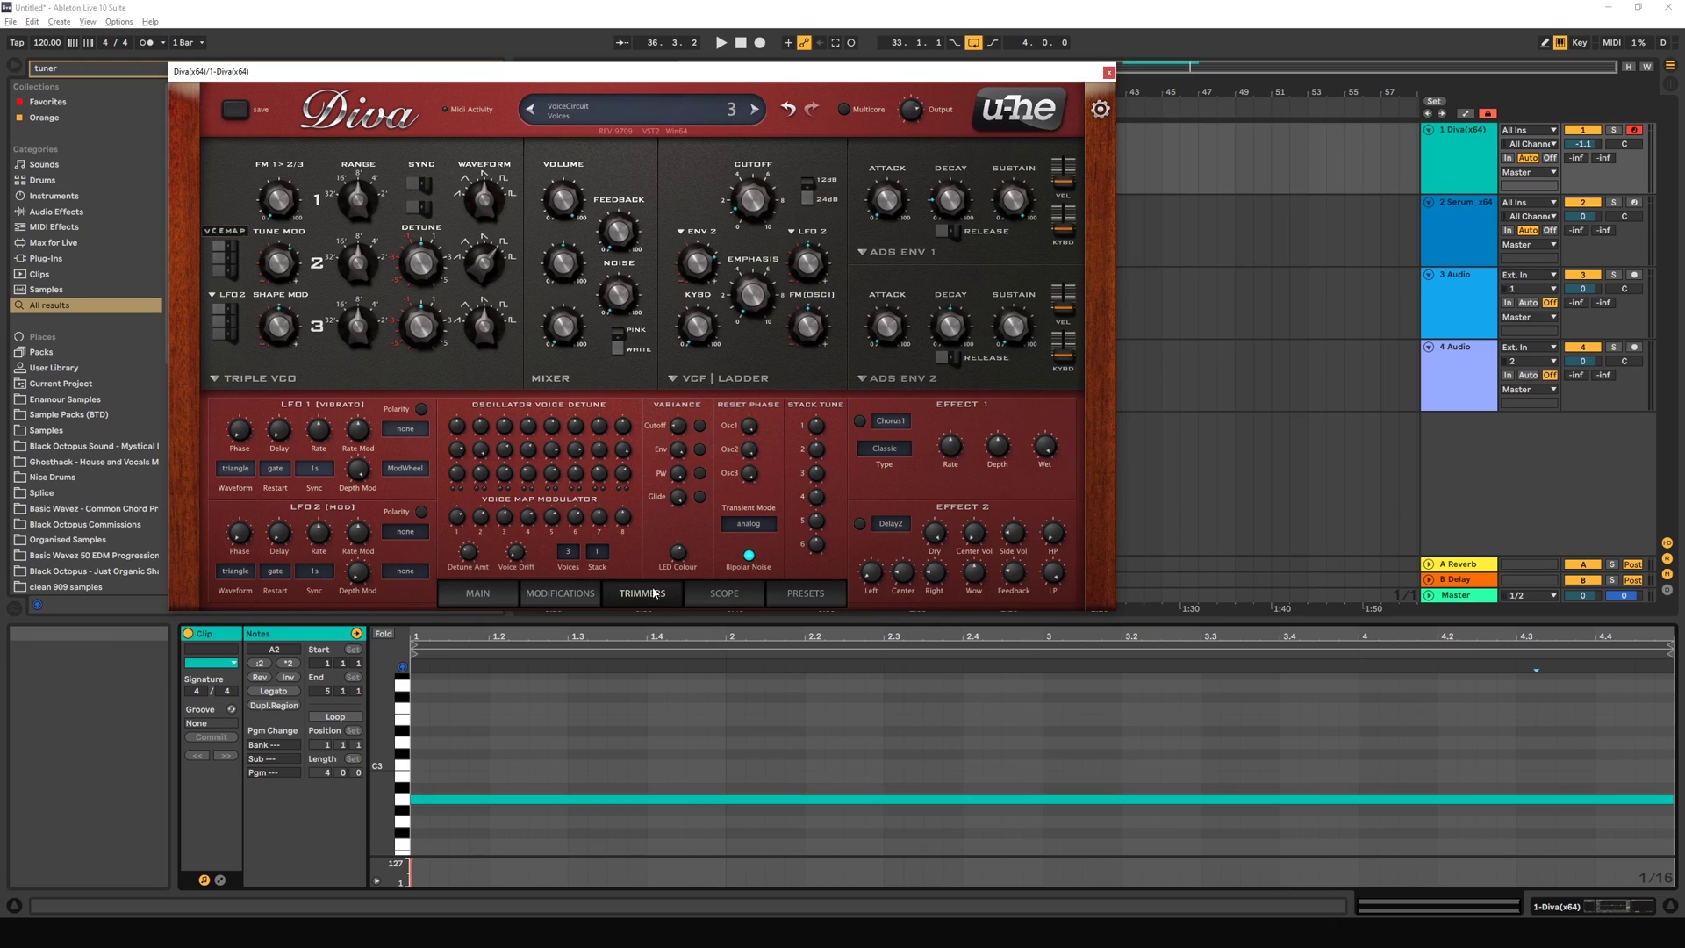
{"action": "left_click", "coordinate": [783, 594]}
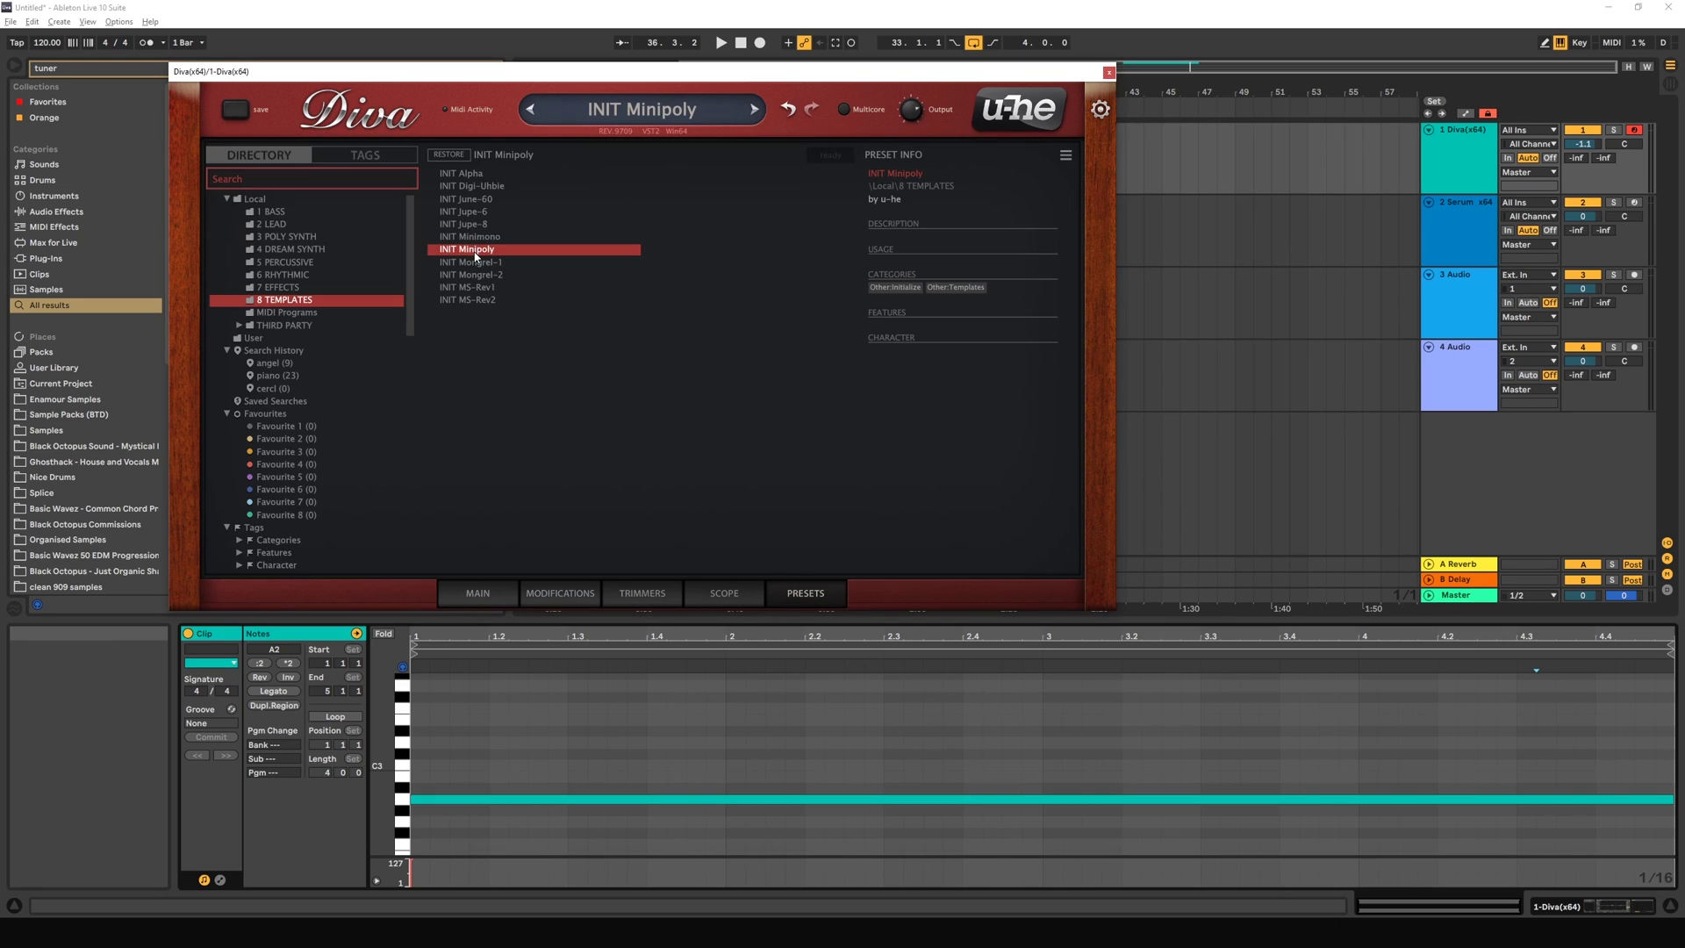
{"action": "left_click", "coordinate": [654, 595]}
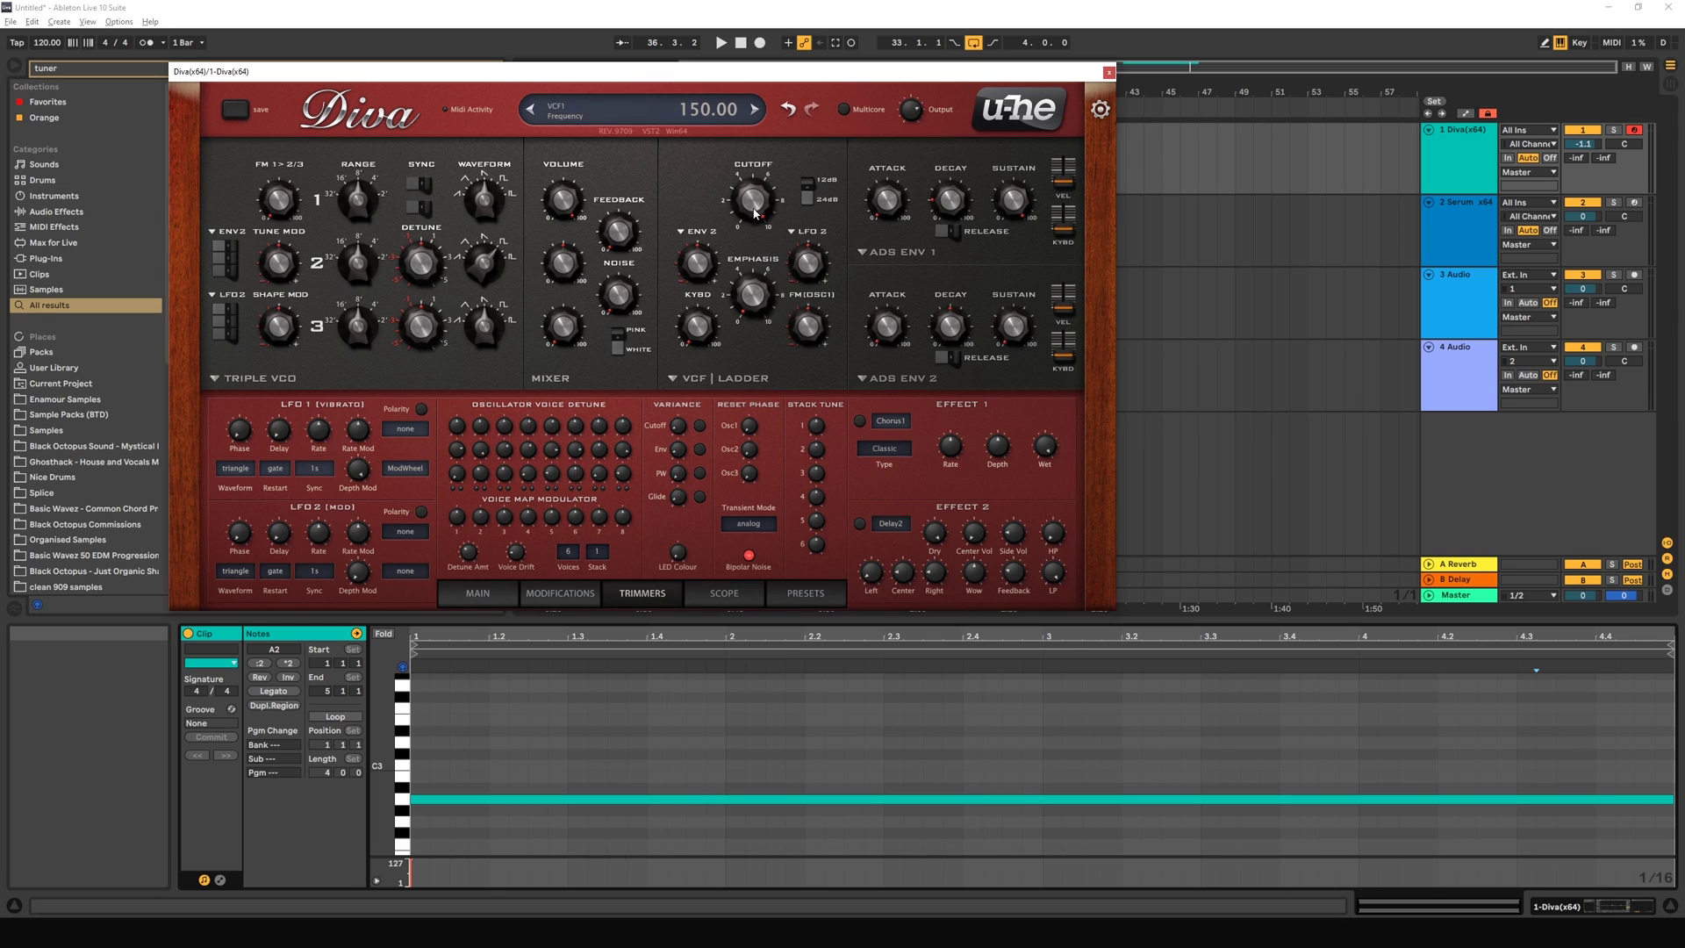
Step: Lower the filter cutoff, raise Env 2's attack and adjust the Env2 cutoff modulation depth while auditioning notes
{"action": "left_click_drag", "start_coordinate": [768, 208], "coordinate": [761, 252]}
{"action": "left_click_drag", "start_coordinate": [887, 325], "coordinate": [888, 310]}
{"action": "left_click_drag", "start_coordinate": [693, 258], "coordinate": [694, 269]}
{"action": "left_click_drag", "start_coordinate": [759, 198], "coordinate": [754, 216]}
{"action": "left_click_drag", "start_coordinate": [734, 224], "coordinate": [740, 254]}
{"action": "left_click_drag", "start_coordinate": [698, 261], "coordinate": [701, 284]}
{"action": "left_click", "coordinate": [409, 769]}
Step: Set the number of Voices to 8 on the Trimmers page
{"action": "left_click", "coordinate": [574, 555]}
{"action": "left_click", "coordinate": [576, 555]}
{"action": "left_click", "coordinate": [571, 553]}
{"action": "left_click", "coordinate": [569, 546]}
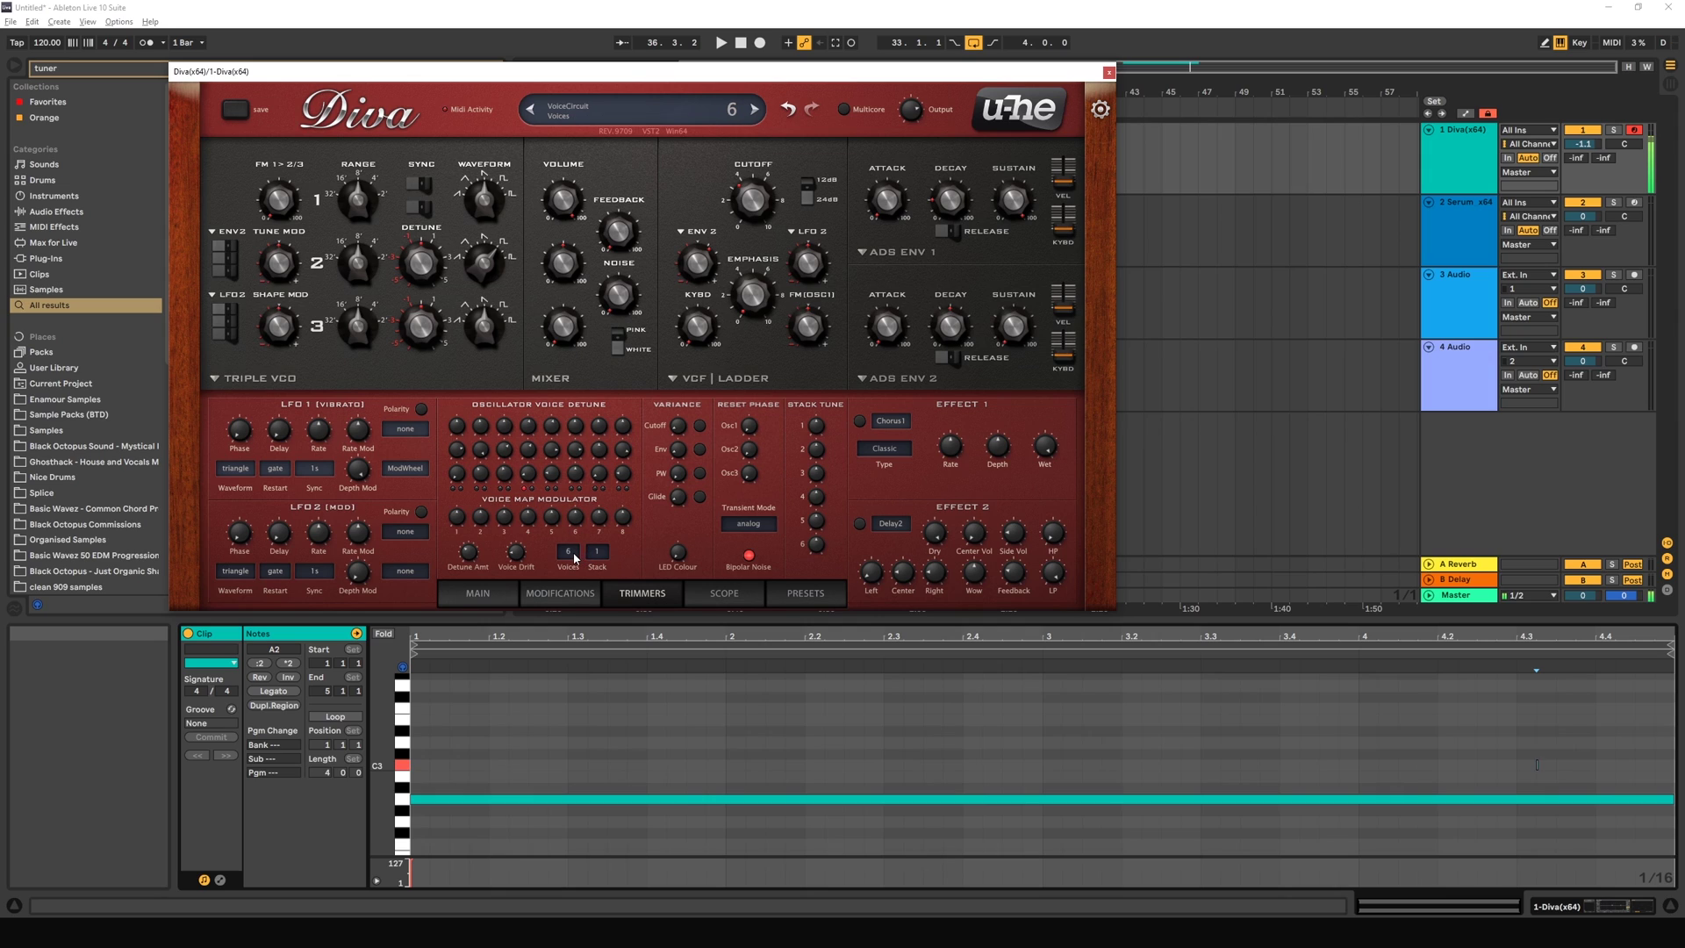
{"action": "left_click", "coordinate": [576, 555]}
{"action": "left_click", "coordinate": [599, 634]}
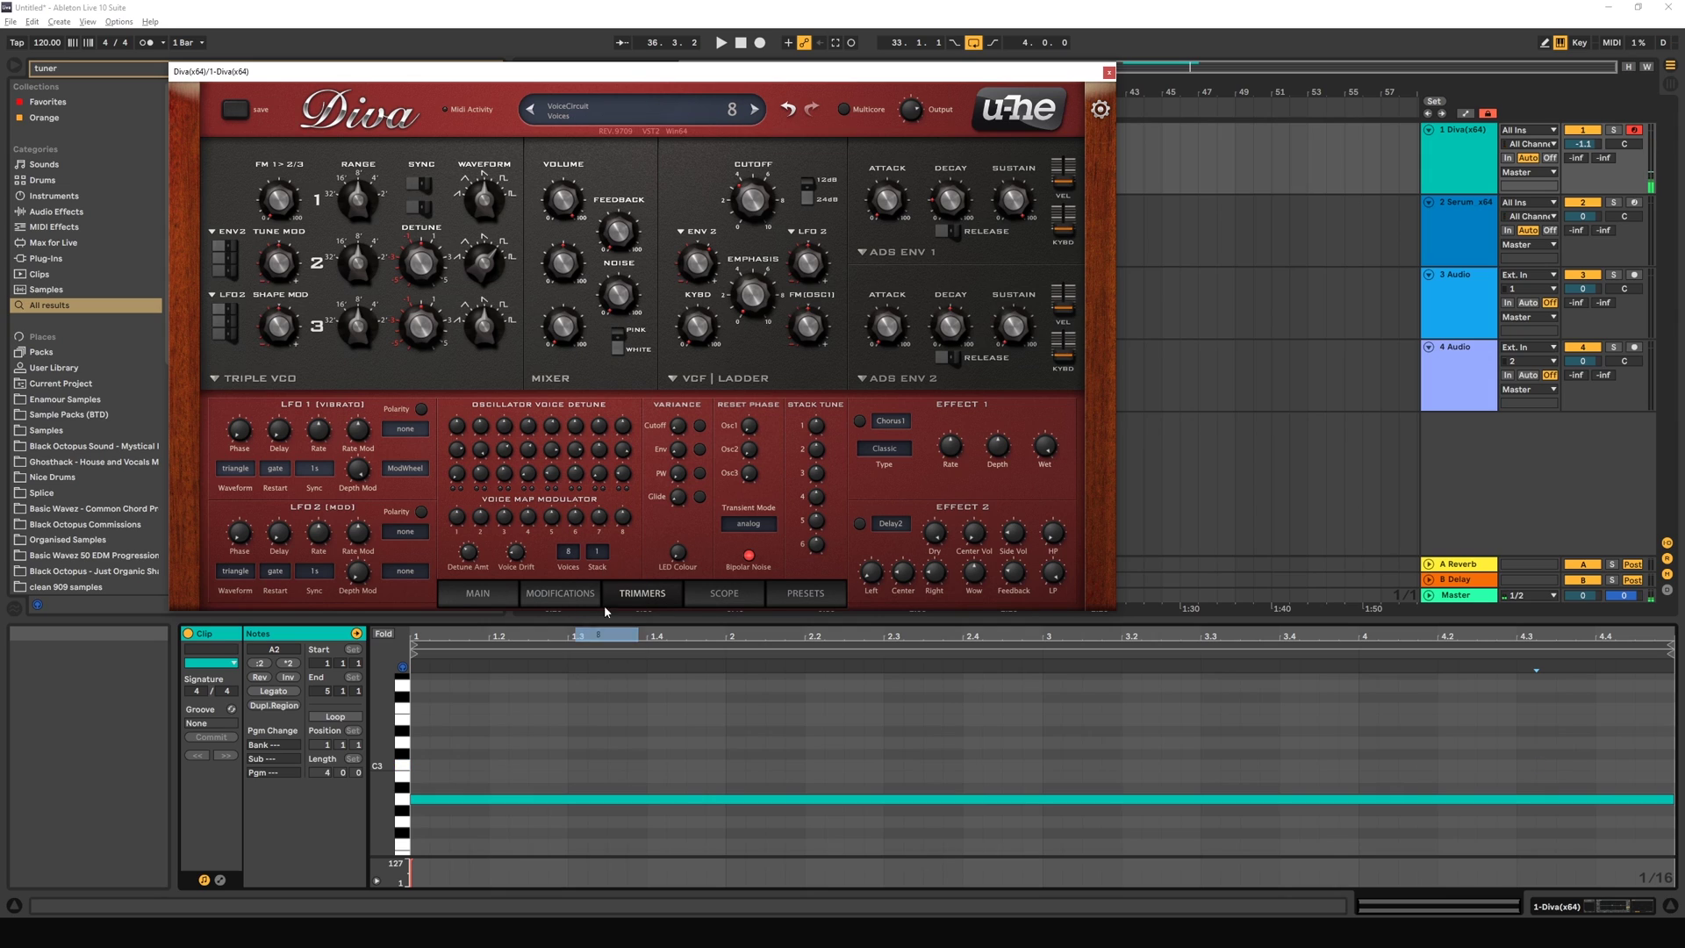
Step: Play repeated notes, raise the Detune Amt and lower voice 1's oscillator detune trimmer
{"action": "key", "text": "a"}
{"action": "key", "text": "a"}
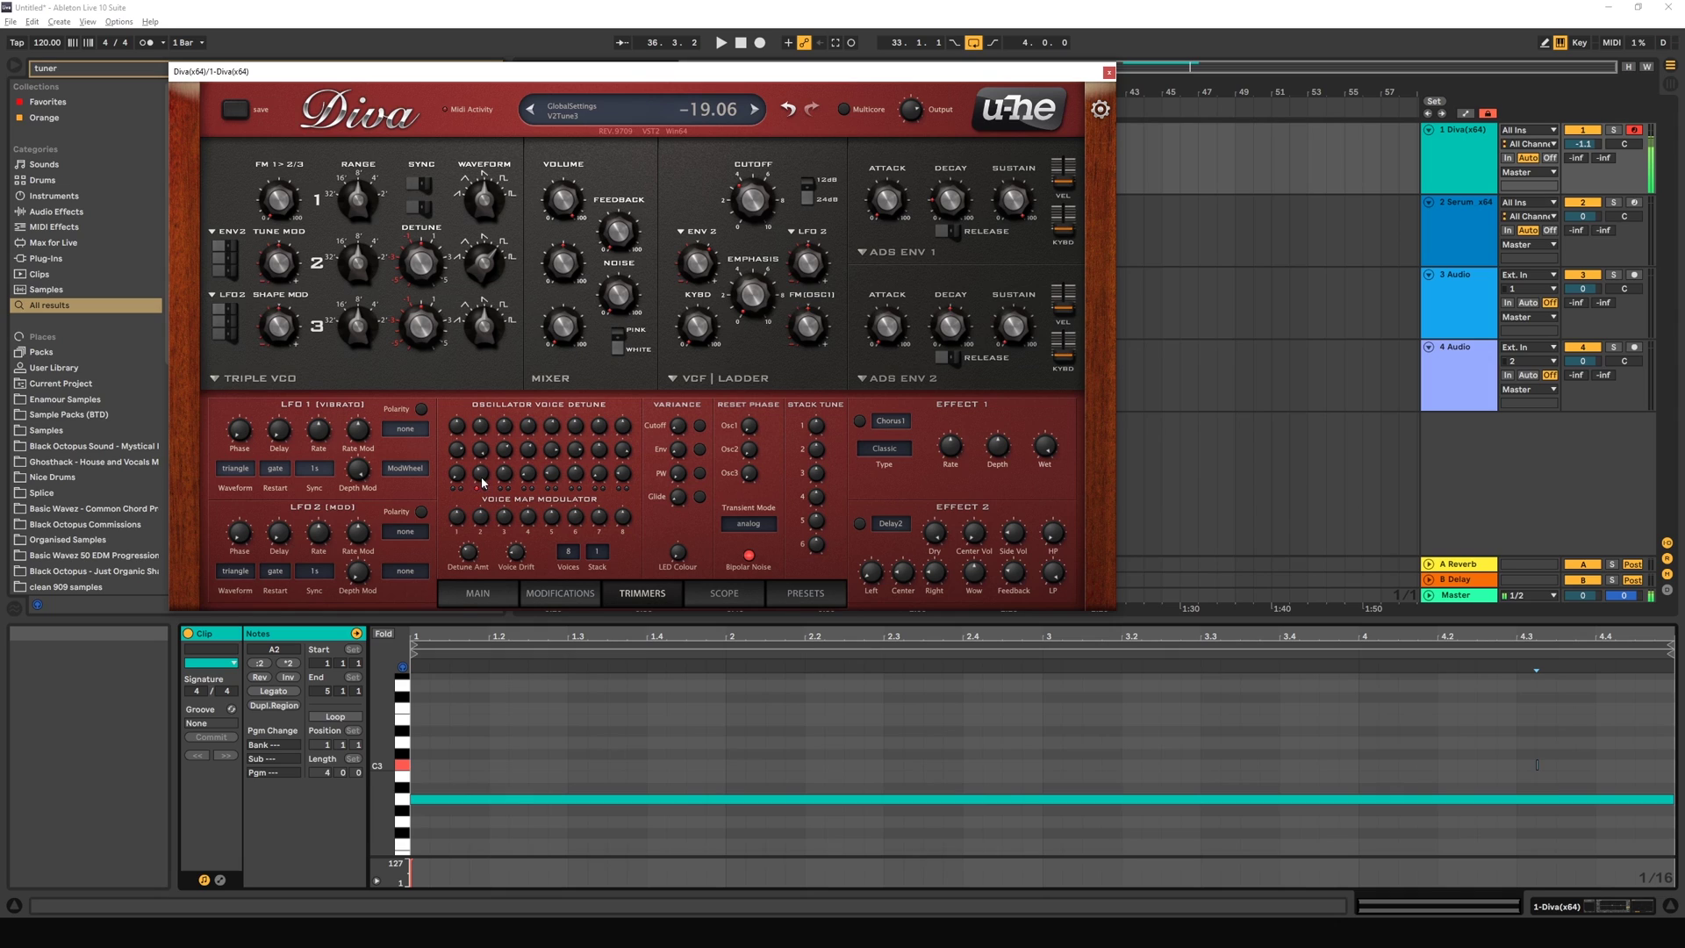
{"action": "key", "text": "a"}
{"action": "left_click_drag", "start_coordinate": [469, 555], "coordinate": [474, 512]}
{"action": "left_click_drag", "start_coordinate": [449, 460], "coordinate": [448, 489]}
Step: Set the number of Voices to 16 and readjust voice 1's detune trimmer for oscillator 3
{"action": "left_click", "coordinate": [568, 551]}
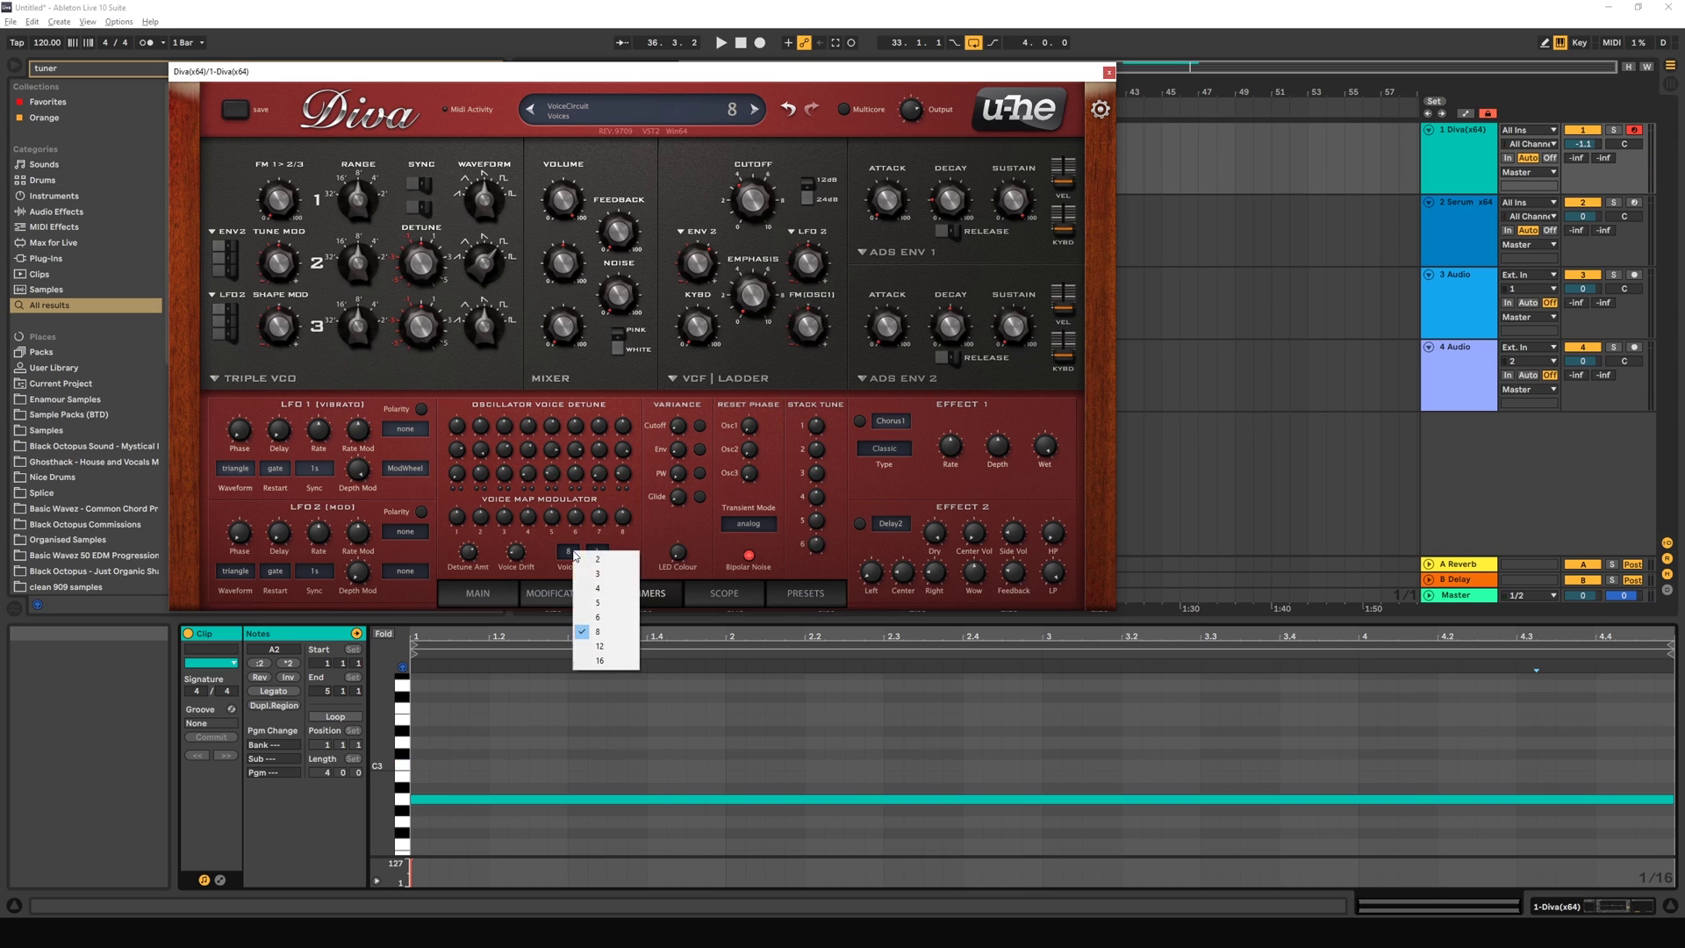
{"action": "left_click", "coordinate": [599, 660]}
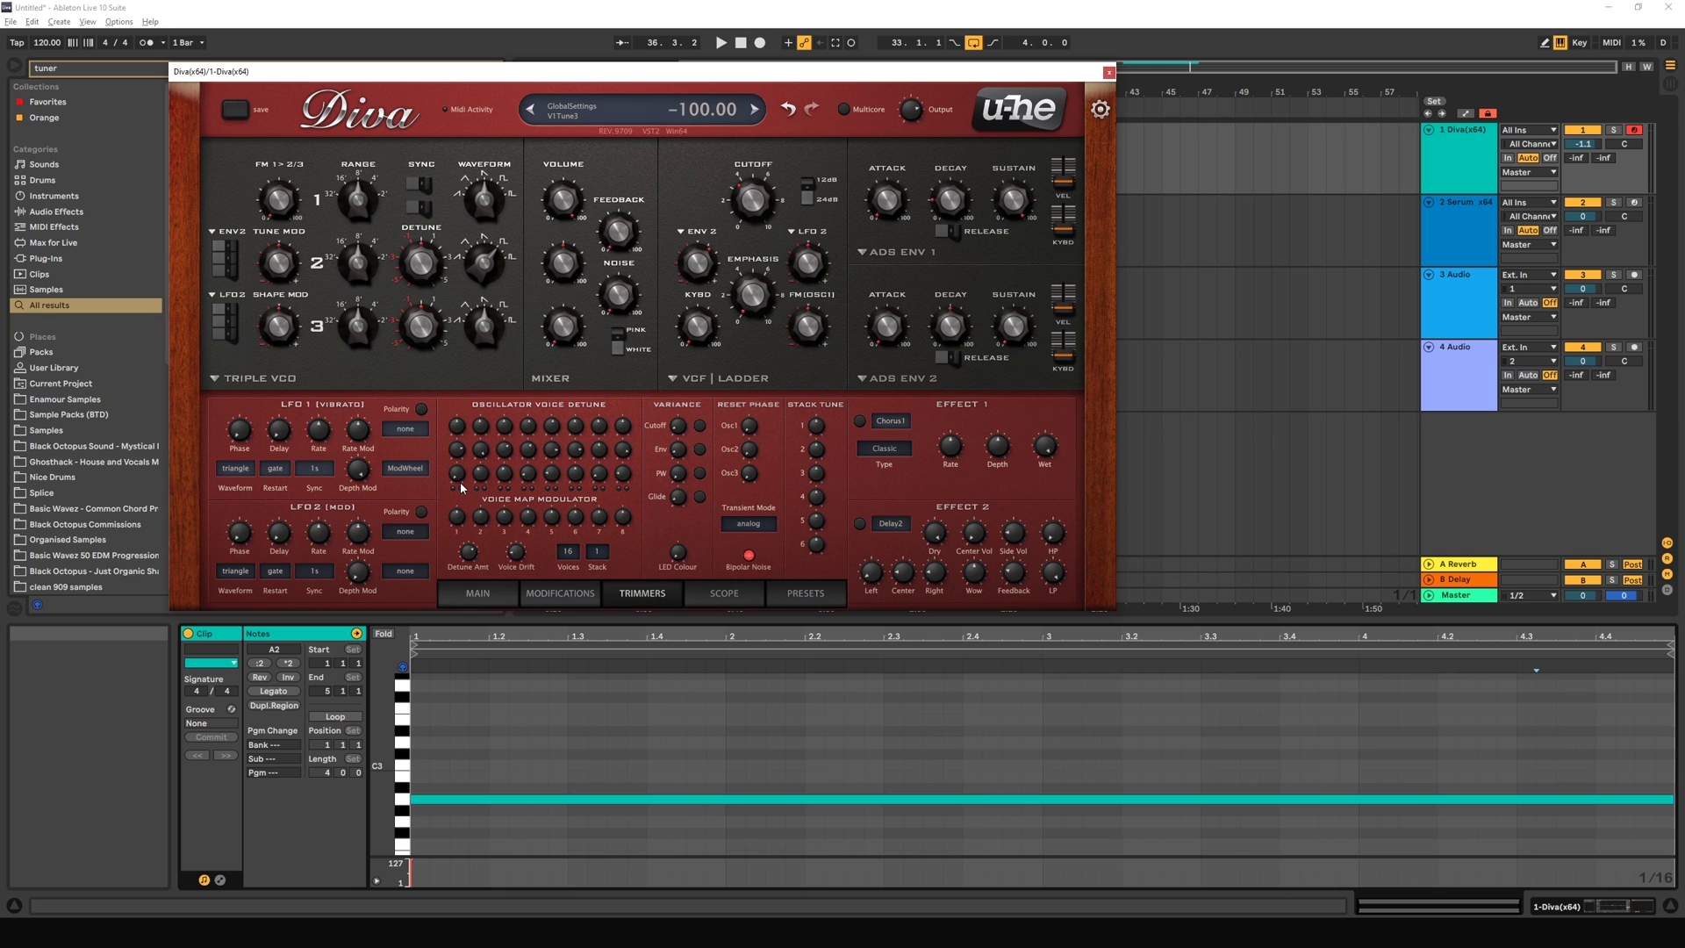
{"action": "mouse_move", "coordinate": [459, 485]}
{"action": "left_mouse_down"}
{"action": "mouse_move", "coordinate": [452, 467]}
{"action": "mouse_move", "coordinate": [456, 496]}
{"action": "left_mouse_up"}
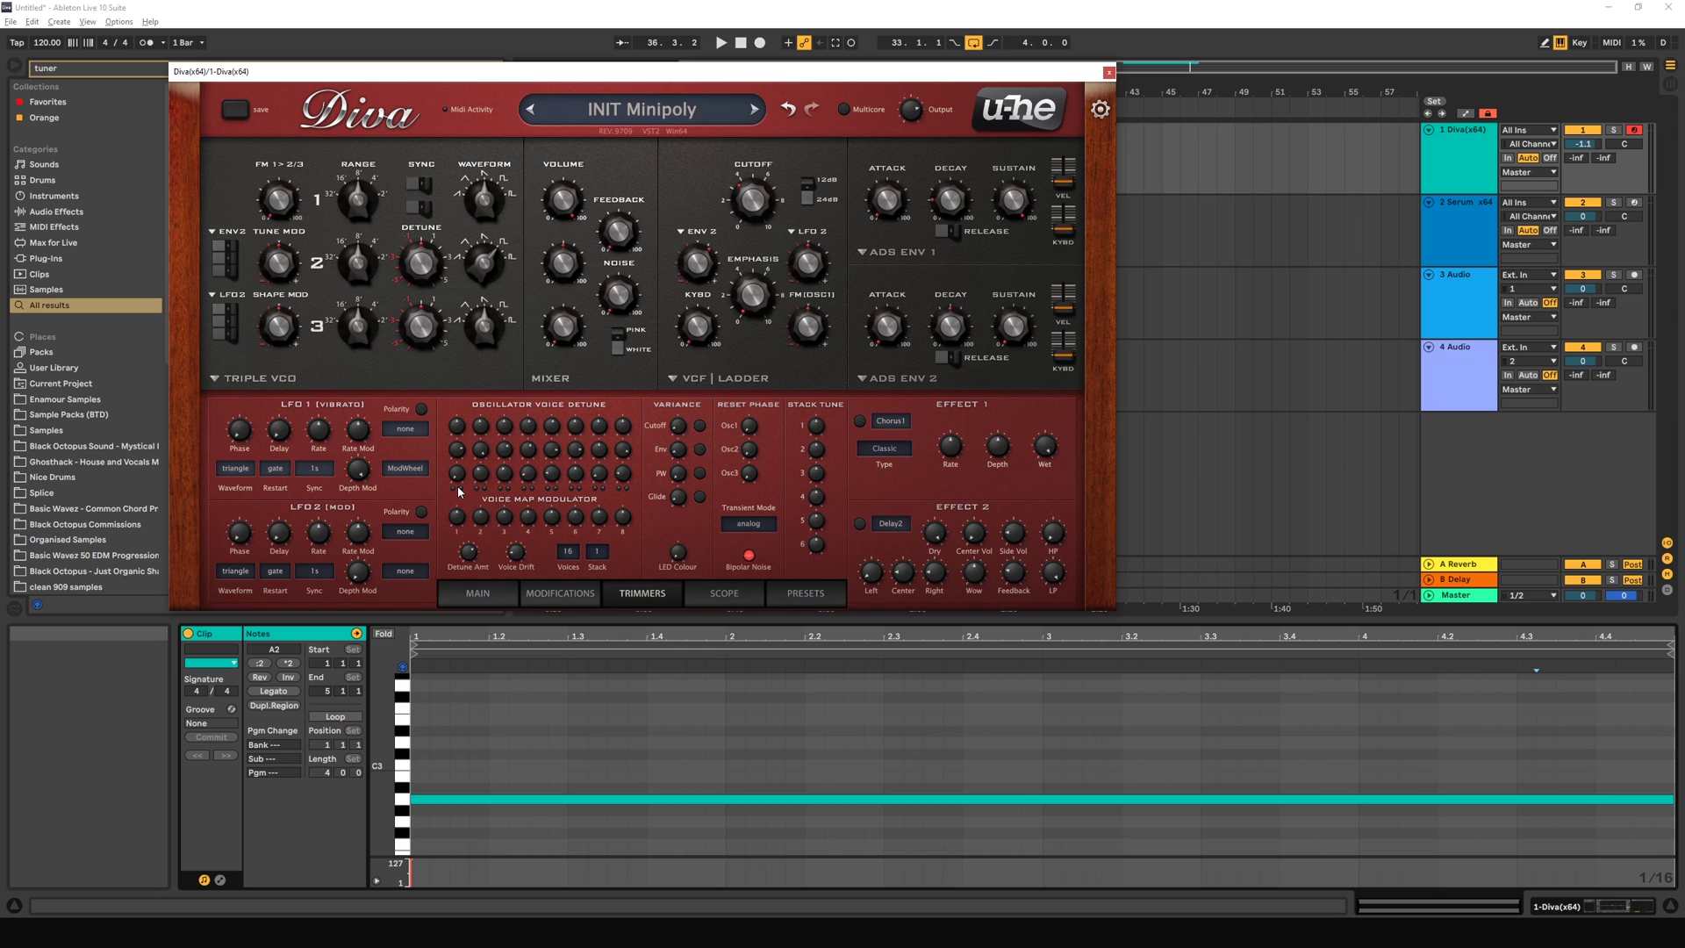
{"action": "mouse_move", "coordinate": [458, 488]}
{"action": "left_click_drag", "start_coordinate": [458, 473], "coordinate": [506, 468]}
Step: Adjust the Voice Map Modulator value of voice 7 and set the number of Voices to 8
{"action": "mouse_move", "coordinate": [593, 511]}
{"action": "left_mouse_down"}
{"action": "mouse_move", "coordinate": [593, 527]}
{"action": "mouse_move", "coordinate": [594, 490]}
{"action": "left_mouse_up"}
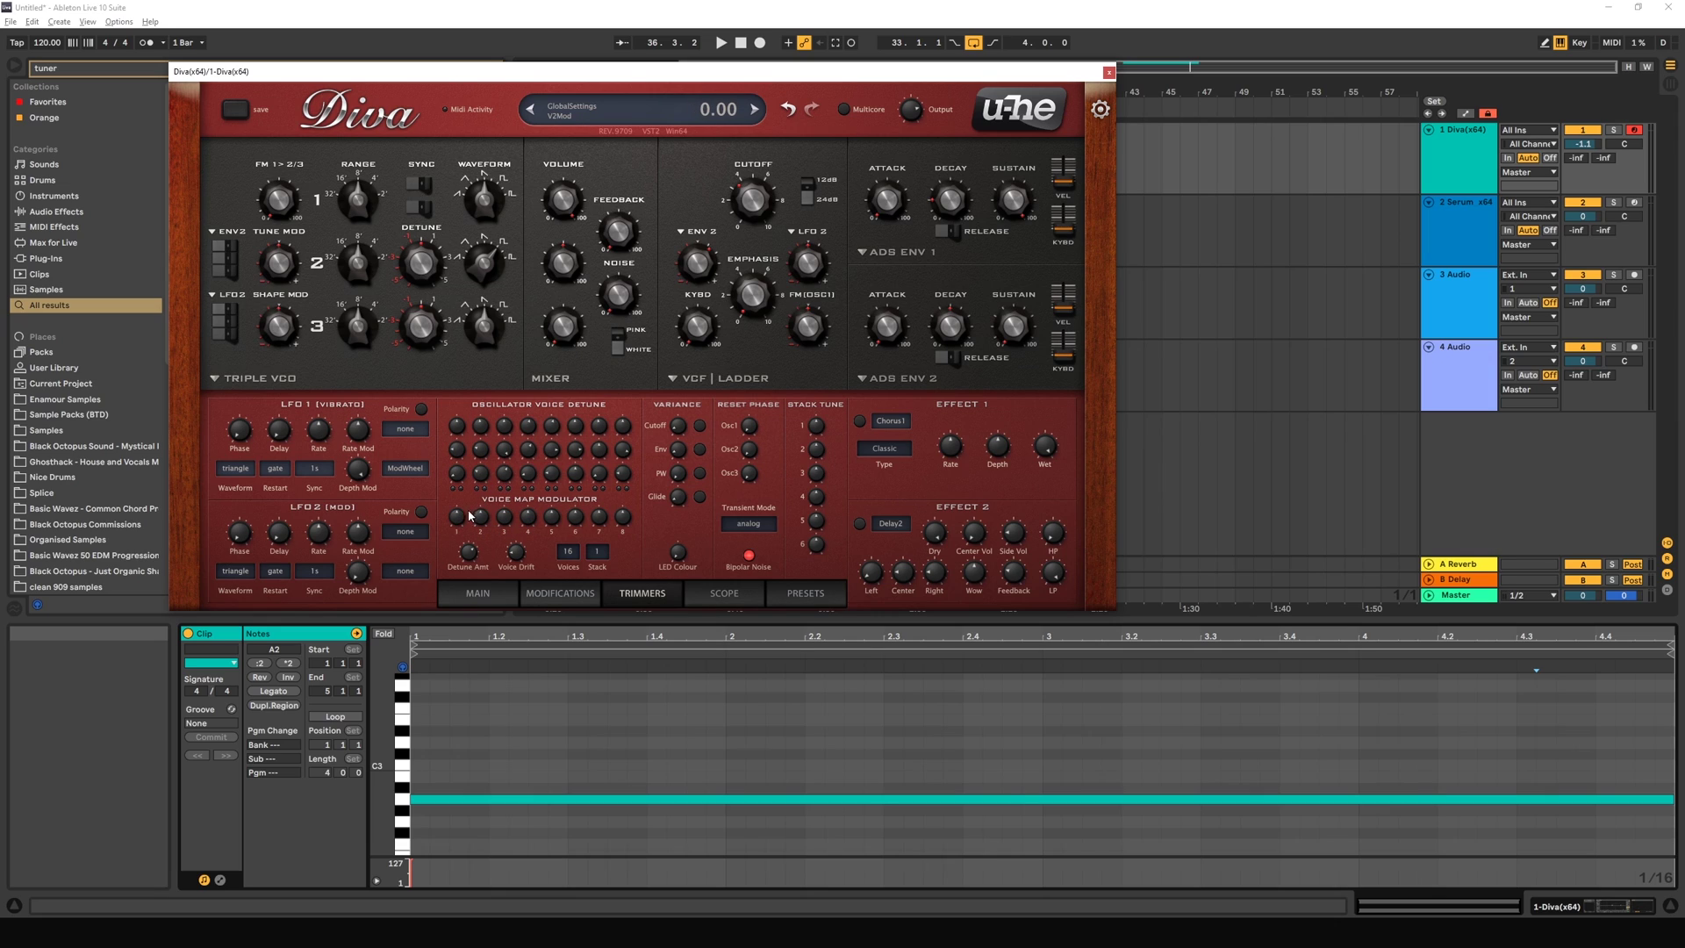
{"action": "left_click", "coordinate": [568, 552]}
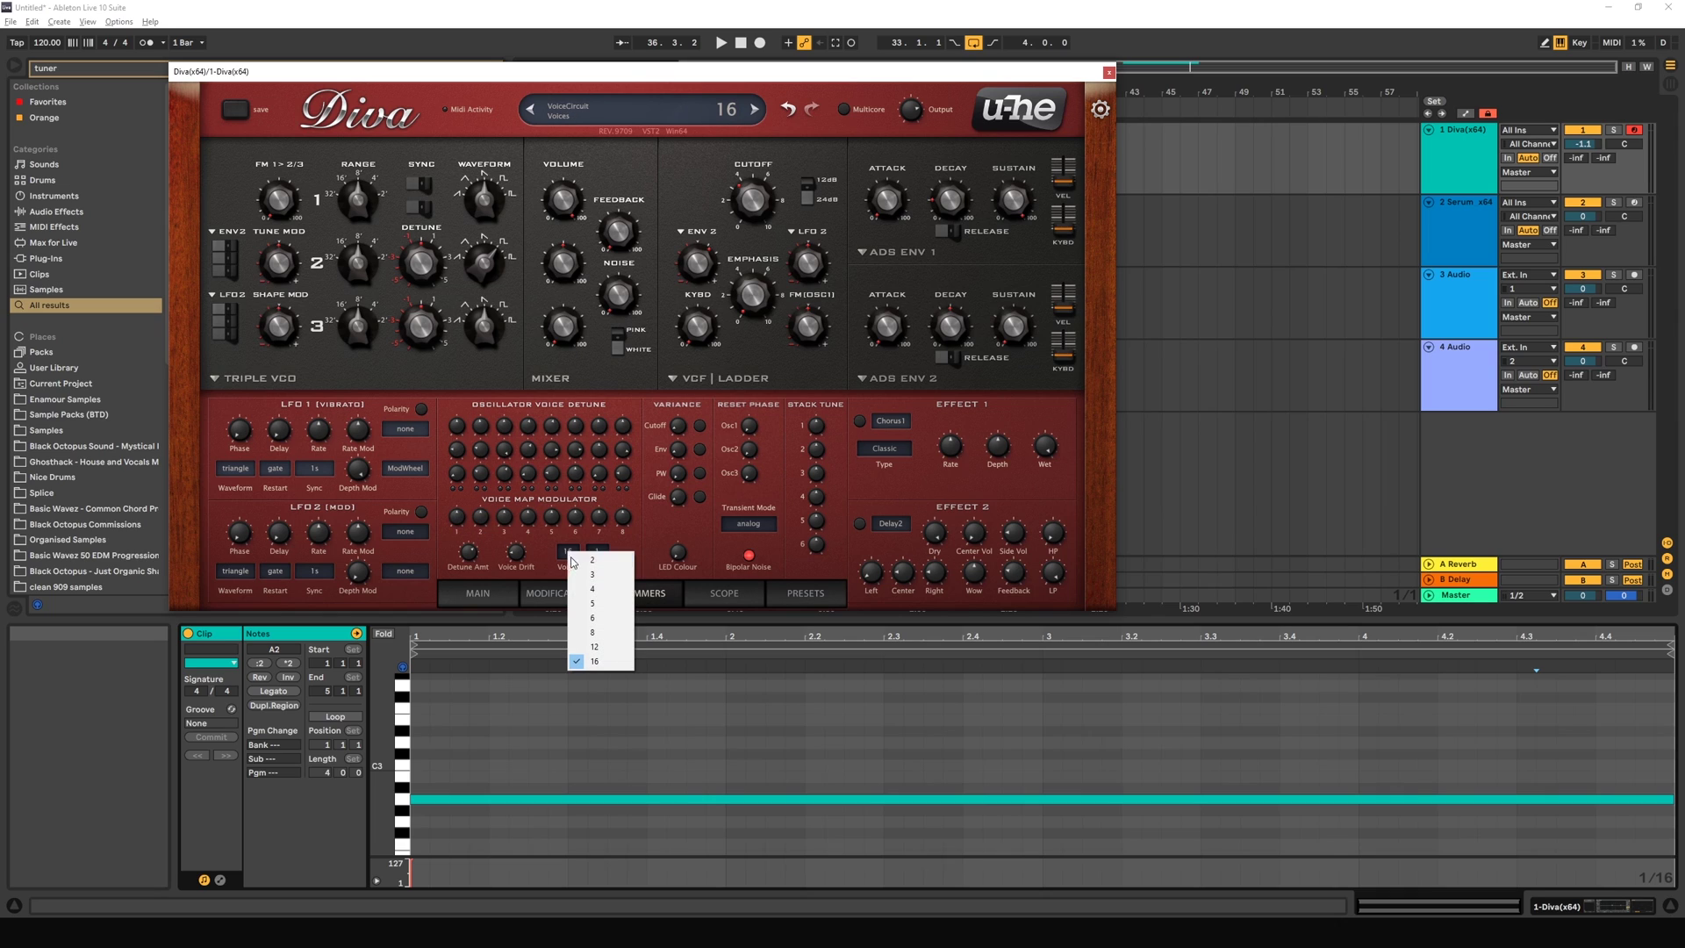
{"action": "left_click", "coordinate": [601, 630]}
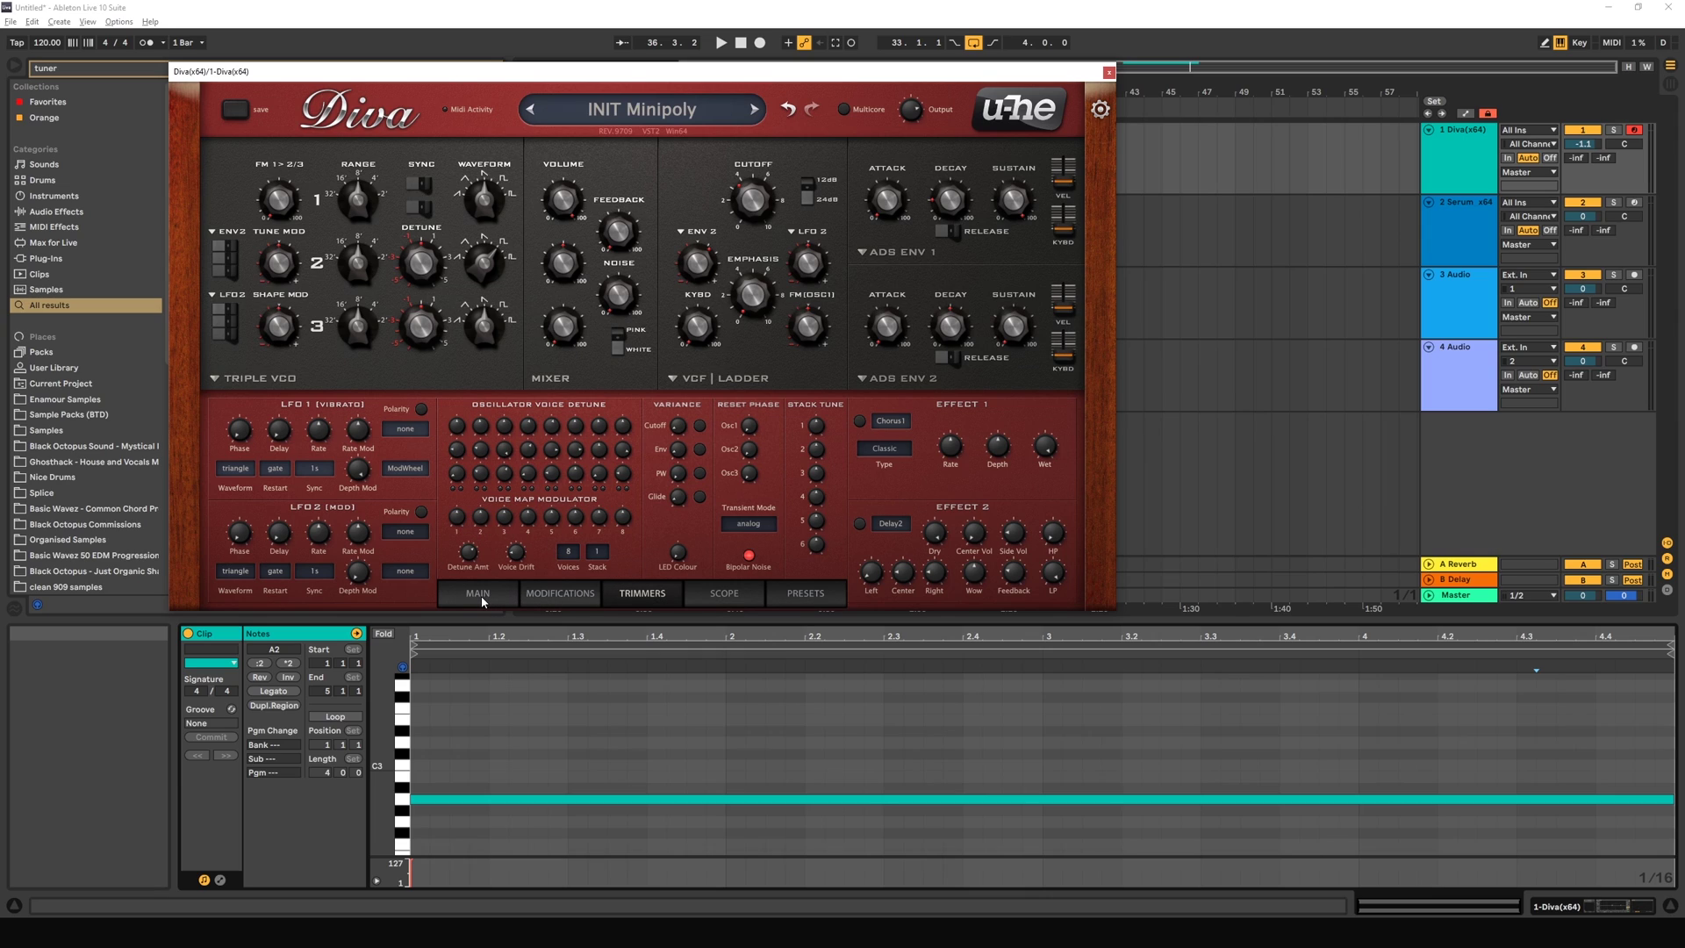
Step: Shorten the long A2 note in the clip, duplicate it into a row of short repeats and play them
{"action": "left_click_drag", "start_coordinate": [1671, 799], "coordinate": [620, 848]}
{"action": "key", "text": "ctrl+d"}
{"action": "key", "text": "ctrl+d"}
{"action": "key", "text": "ctrl+d"}
{"action": "key", "text": "ctrl+d"}
{"action": "key", "text": "ctrl+d"}
{"action": "key", "text": "ctrl+d"}
{"action": "key", "text": "ctrl+d"}
{"action": "key", "text": "ctrl+d"}
{"action": "key", "text": "ctrl+d"}
{"action": "key", "text": "space"}
{"action": "key", "text": "space"}
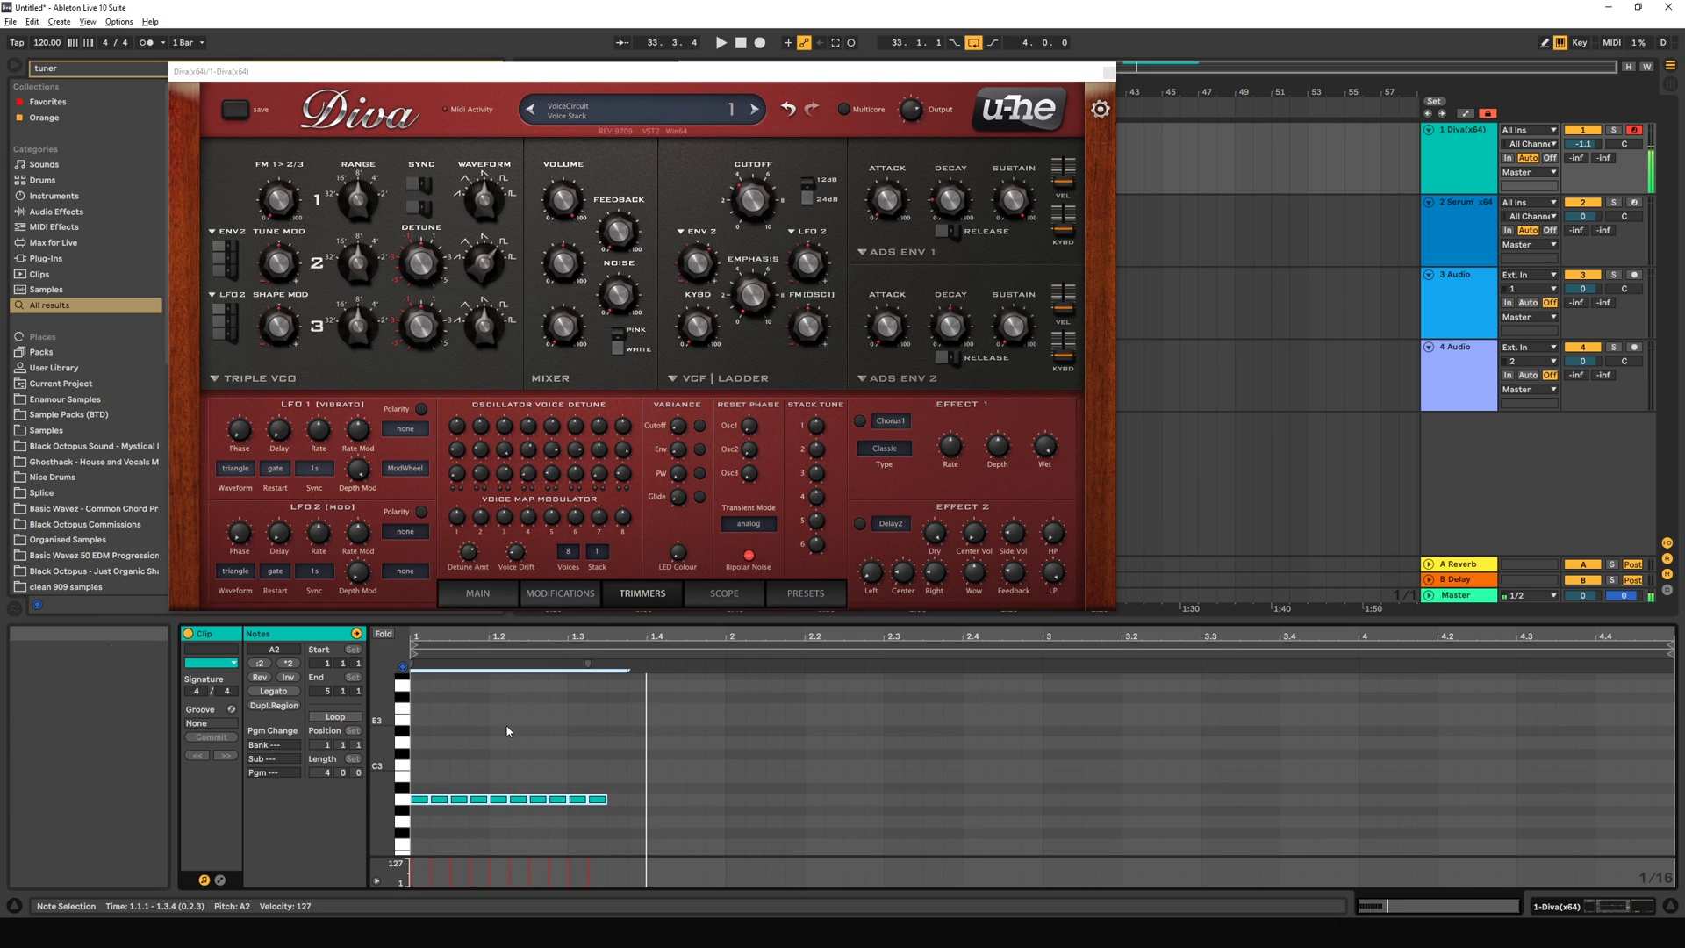
Step: Duplicate the block of short A2 notes until it nearly fills the four-bar clip, and play the clip
{"action": "key", "text": "ctrl+d"}
{"action": "key", "text": "ctrl+d"}
{"action": "key", "text": "ctrl+d"}
{"action": "key", "text": "ctrl+d"}
{"action": "key", "text": "ctrl+d"}
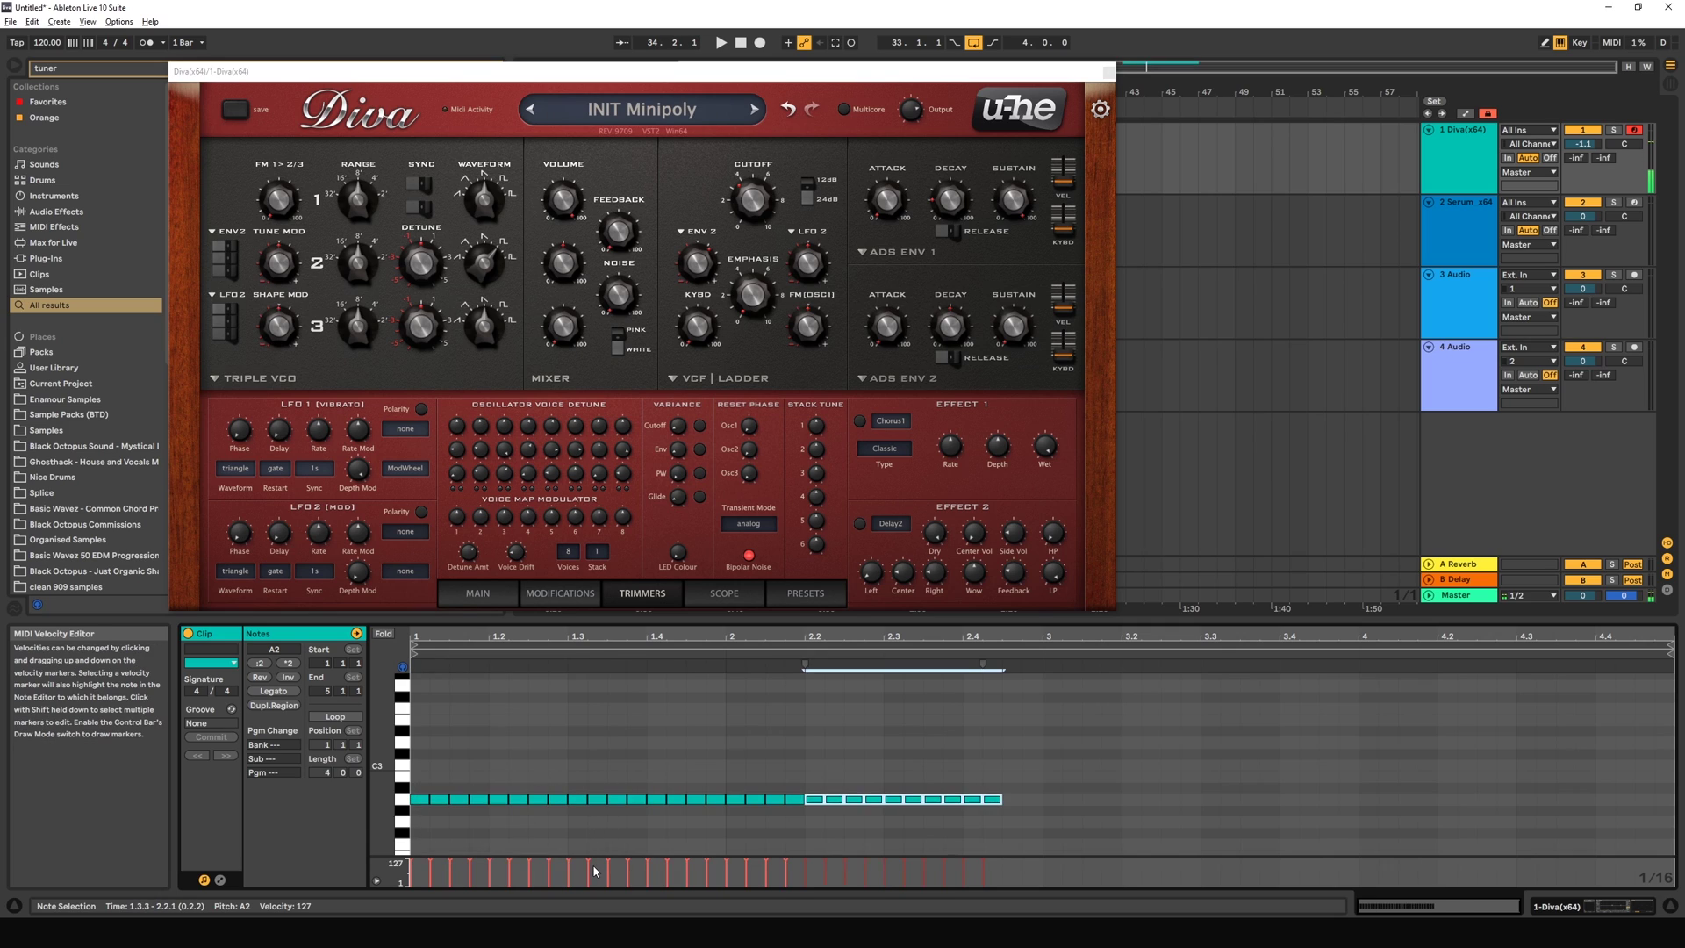
{"action": "key", "text": "space"}
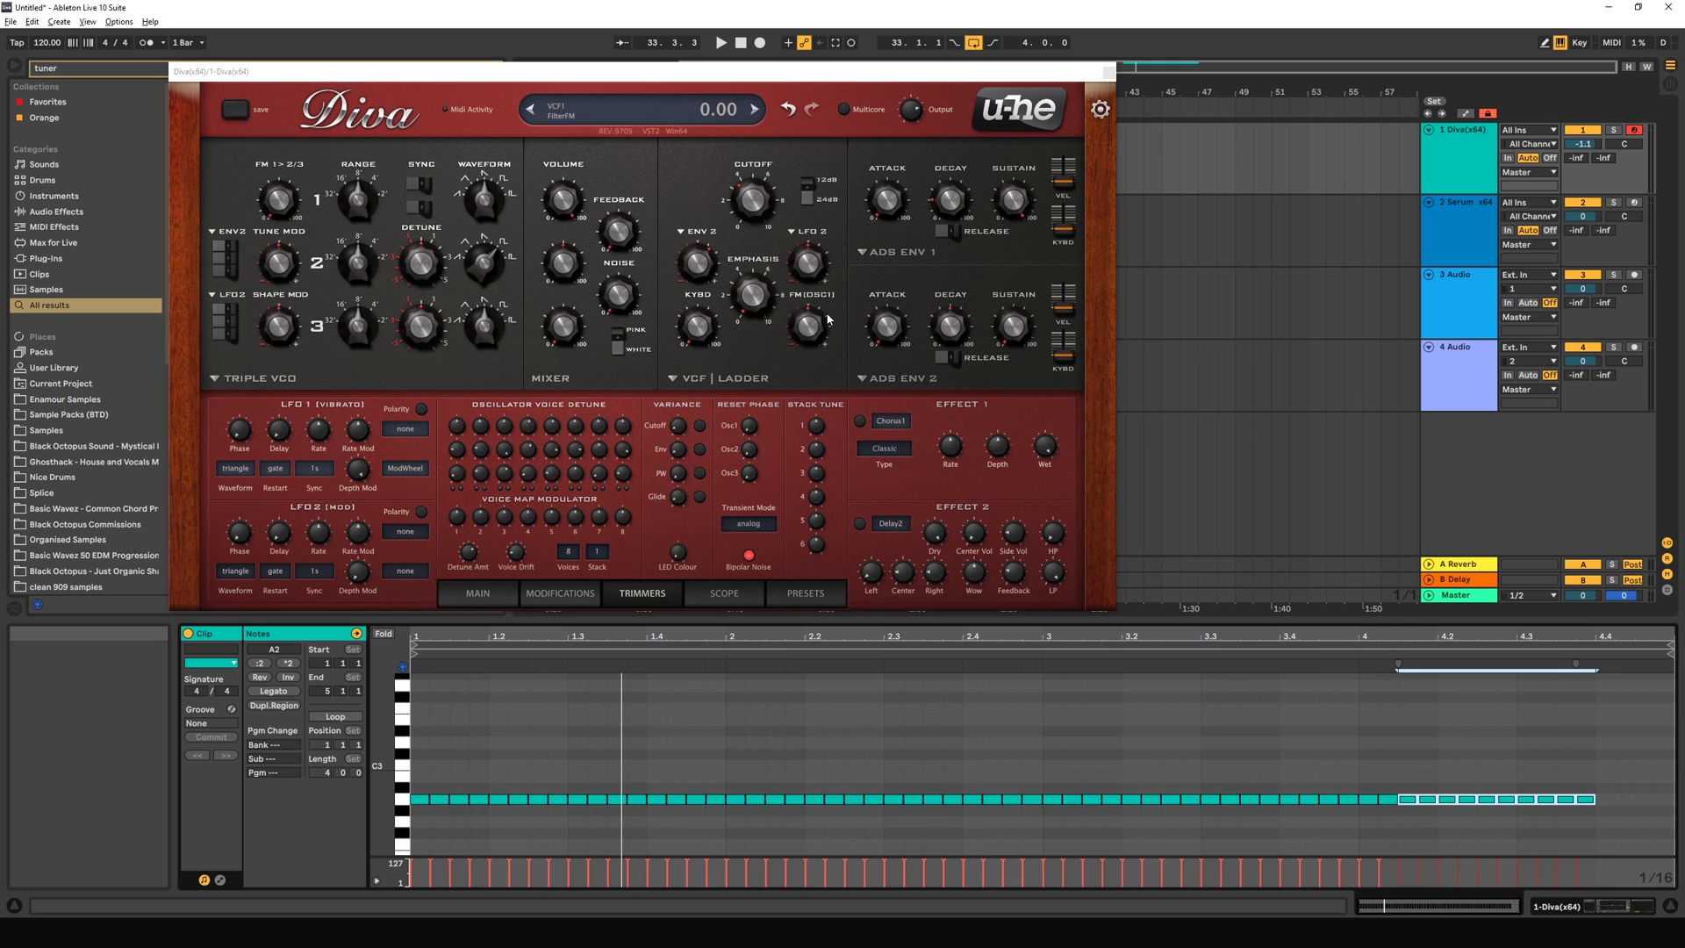
Step: Use VoiceMap as the filter cutoff modulation source and adjust voice 1's Voice Map Modulator value before playing the clip
{"action": "left_click", "coordinate": [696, 233]}
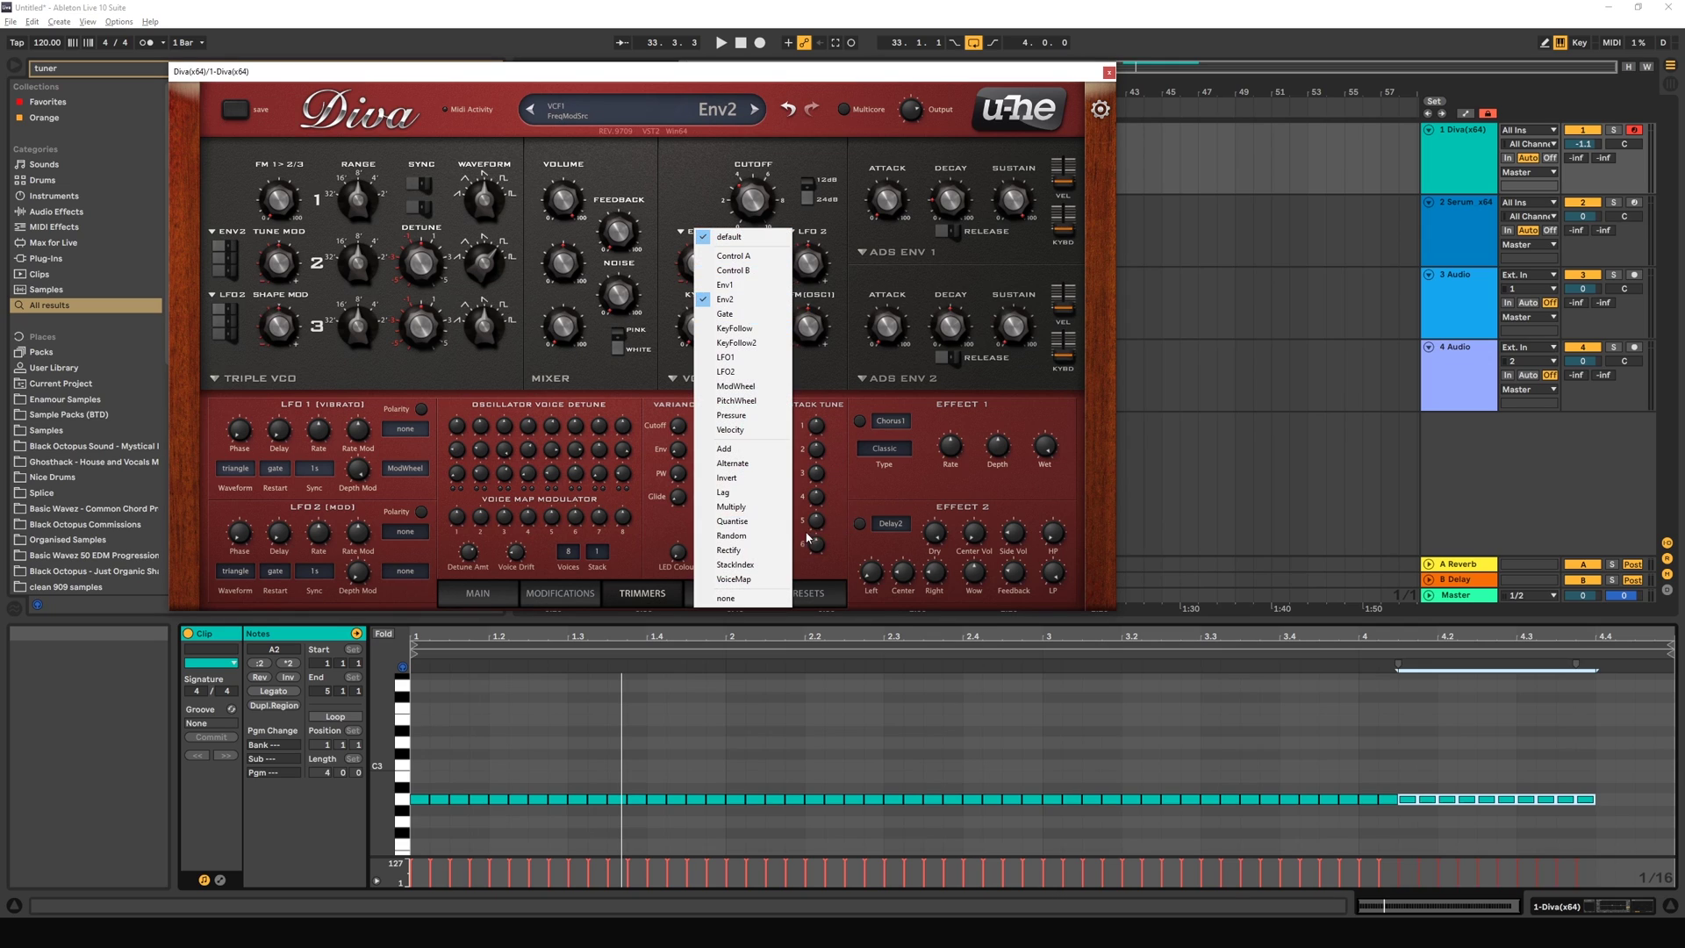
{"action": "left_click", "coordinate": [734, 579]}
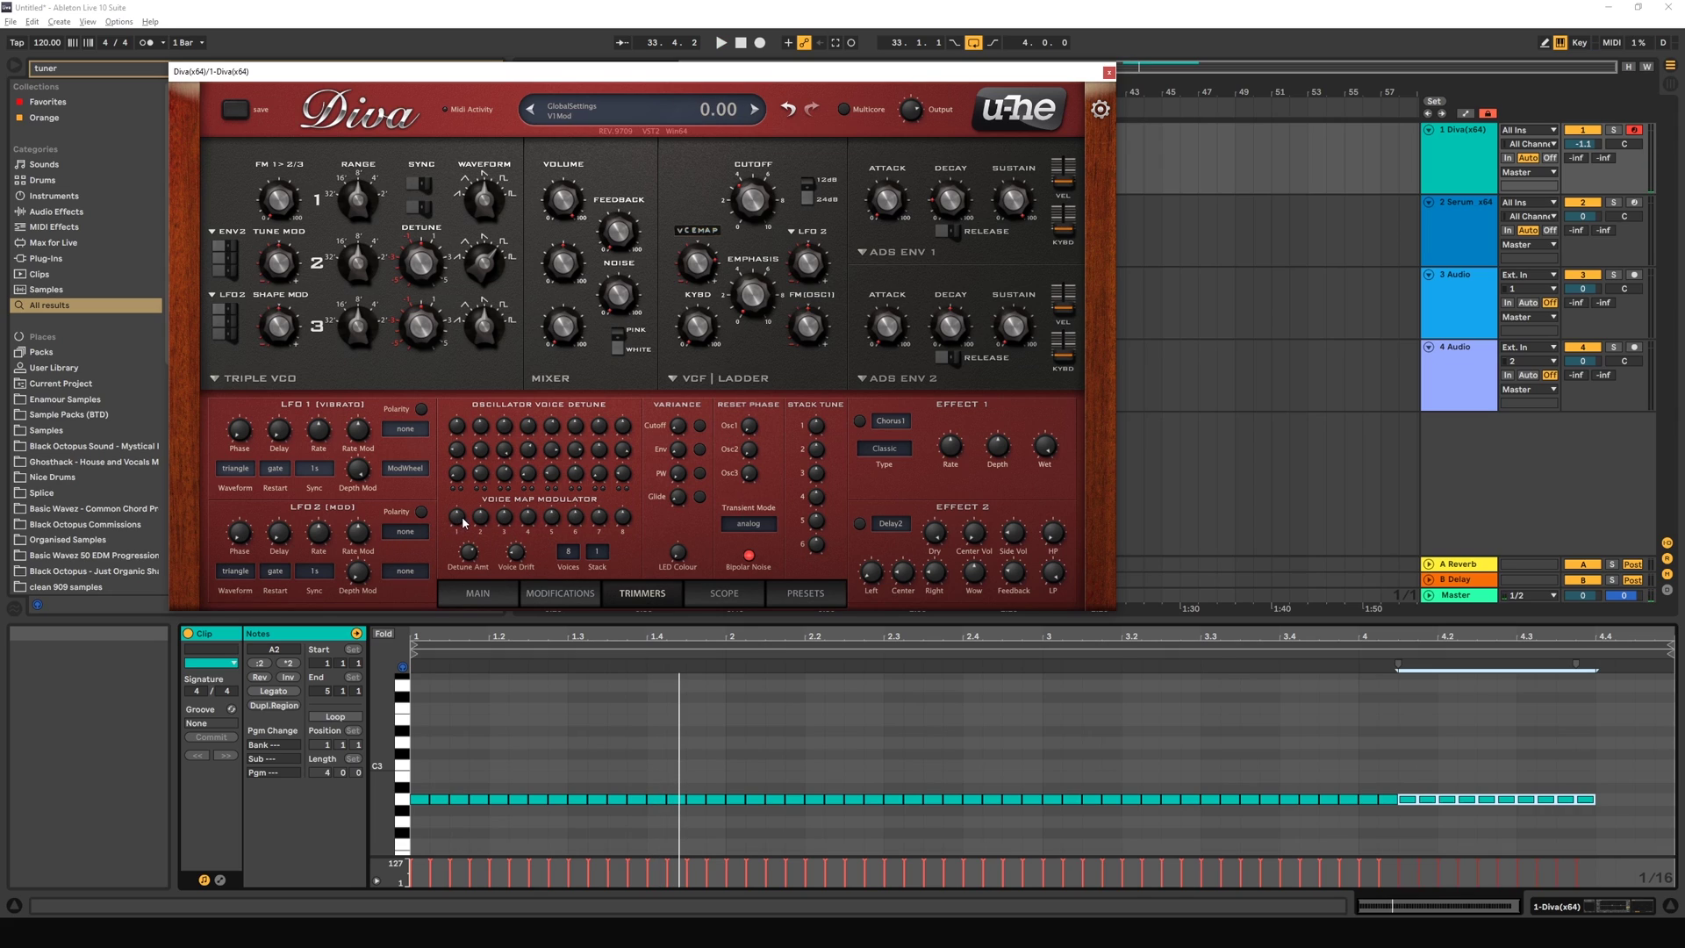
{"action": "mouse_move", "coordinate": [456, 521]}
{"action": "left_mouse_down"}
{"action": "mouse_move", "coordinate": [456, 494]}
{"action": "mouse_move", "coordinate": [507, 496]}
{"action": "mouse_move", "coordinate": [459, 525]}
{"action": "left_mouse_up"}
{"action": "key", "text": "space"}
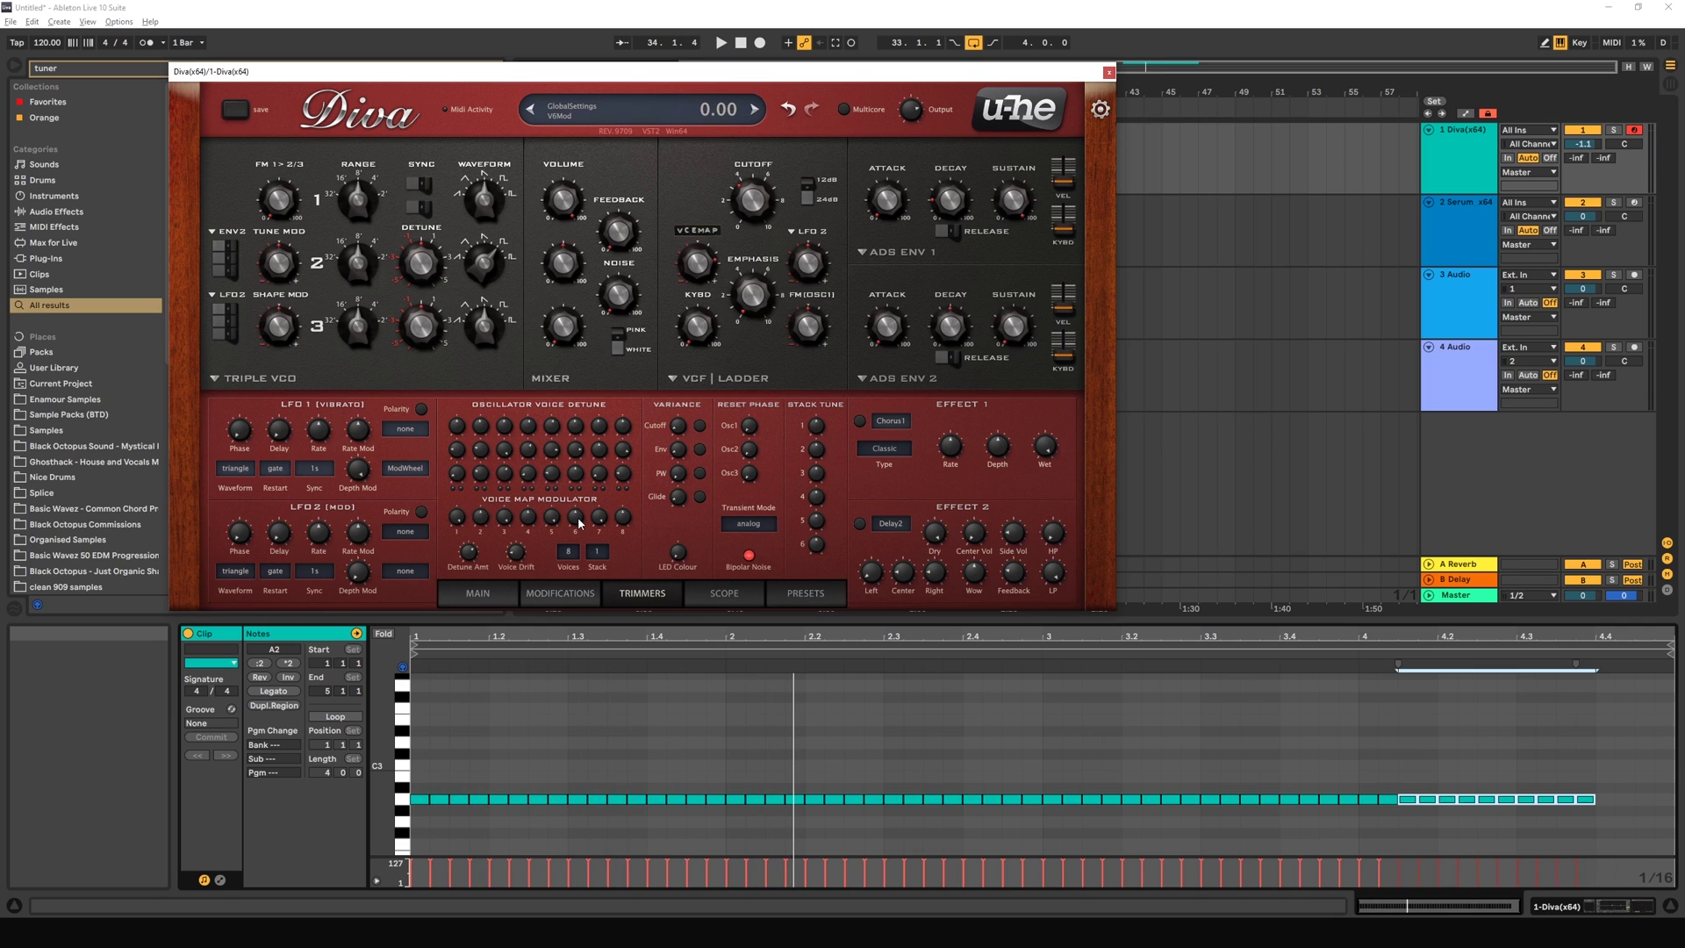
Step: Adjust the Voice Map Modulator values of voices 7 and 5 and audition the clip
{"action": "left_click_drag", "start_coordinate": [596, 518], "coordinate": [598, 529]}
{"action": "left_click_drag", "start_coordinate": [552, 517], "coordinate": [552, 513]}
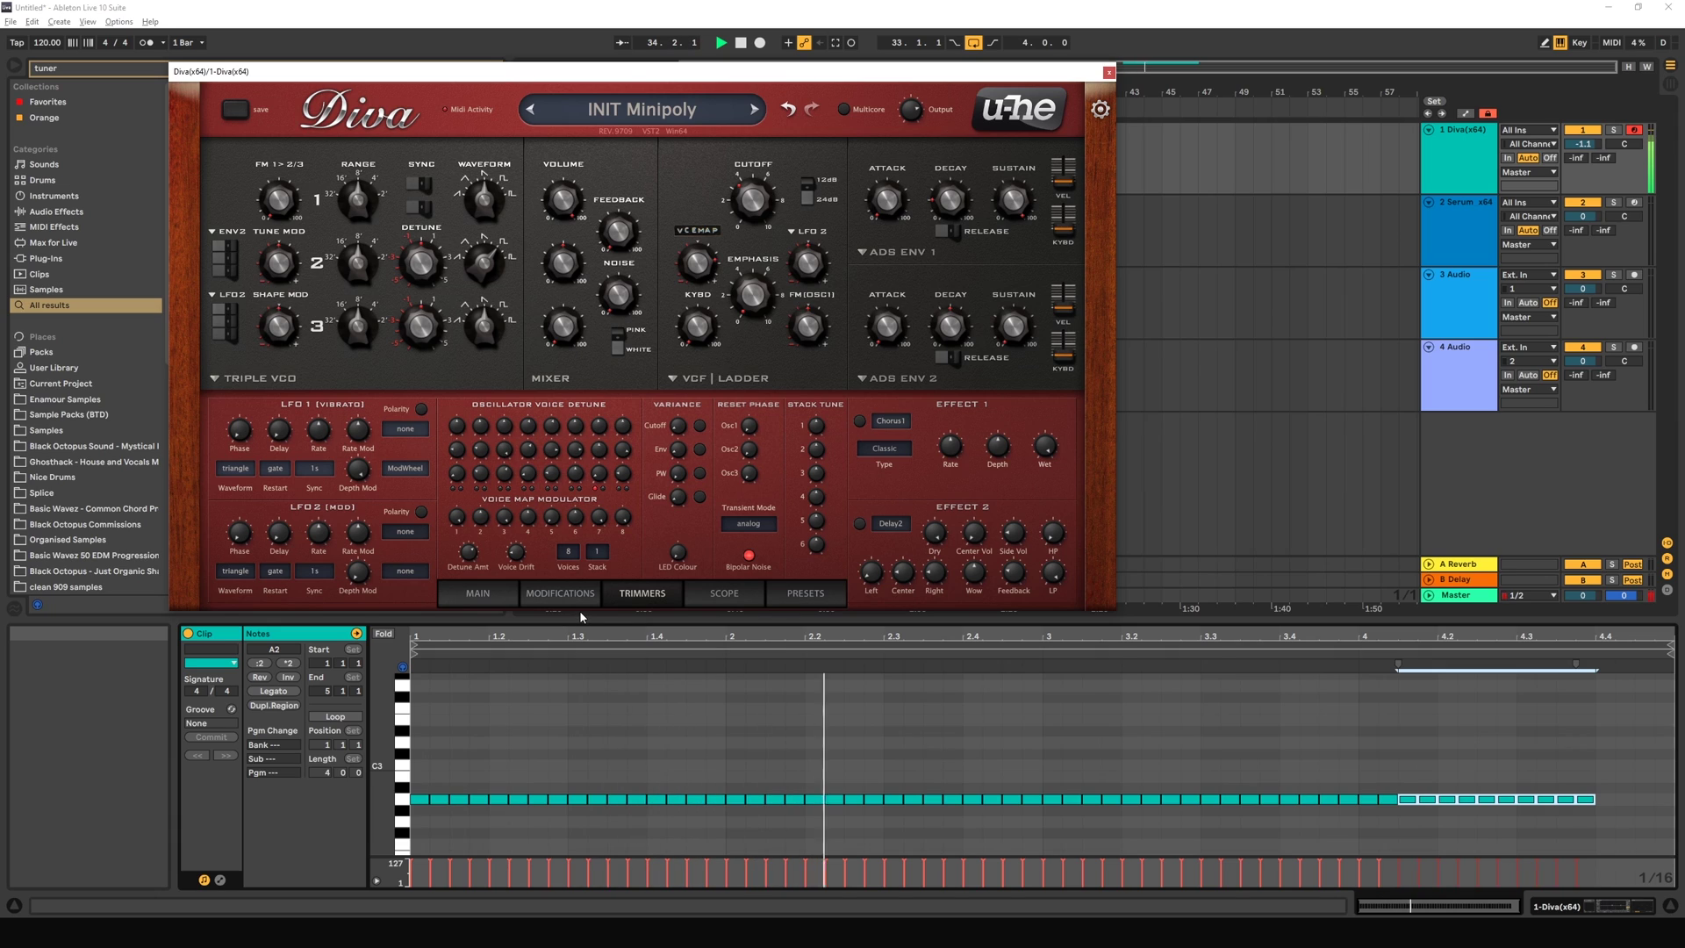
{"action": "mouse_move", "coordinate": [594, 477]}
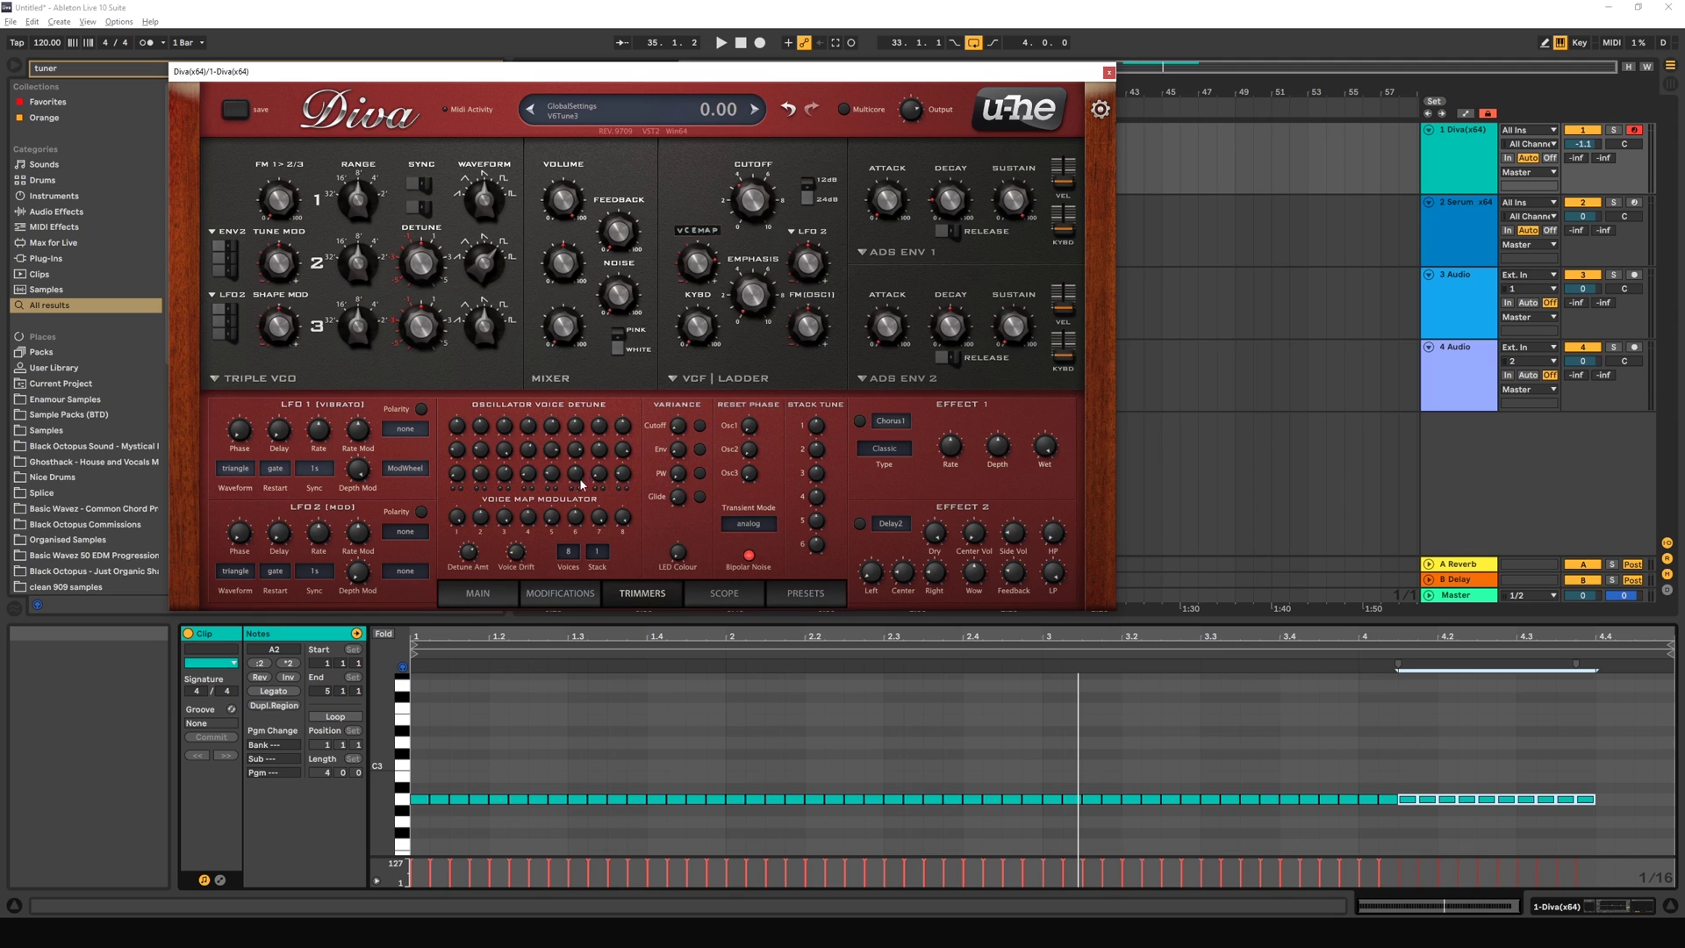
{"action": "mouse_move", "coordinate": [630, 527]}
Step: Reset the Voice Map Modulator values of voices 5 and 1, and fine-tune voice 1's value again
{"action": "double_click", "coordinate": [545, 524]}
{"action": "double_click", "coordinate": [463, 521]}
{"action": "mouse_move", "coordinate": [460, 523]}
{"action": "left_mouse_down"}
{"action": "mouse_move", "coordinate": [461, 506]}
{"action": "mouse_move", "coordinate": [462, 525]}
{"action": "left_mouse_up"}
{"action": "mouse_move", "coordinate": [480, 527]}
Step: Raise the Detune Amt and lower voice 1's detune trimmer for oscillator 2
{"action": "mouse_move", "coordinate": [467, 553]}
{"action": "left_mouse_down"}
{"action": "mouse_move", "coordinate": [474, 570]}
{"action": "mouse_move", "coordinate": [474, 543]}
{"action": "left_mouse_up"}
{"action": "mouse_move", "coordinate": [456, 453]}
{"action": "left_click_drag", "start_coordinate": [456, 453], "coordinate": [457, 482]}
{"action": "mouse_move", "coordinate": [517, 573]}
Step: Adjust the Voice Drift and voice 8's Voice Map Modulator value, and raise Voice Drift while playing the clip
{"action": "mouse_move", "coordinate": [510, 563]}
{"action": "left_mouse_down"}
{"action": "mouse_move", "coordinate": [514, 527]}
{"action": "mouse_move", "coordinate": [512, 566]}
{"action": "left_mouse_up"}
{"action": "left_click_drag", "start_coordinate": [517, 553], "coordinate": [519, 558]}
{"action": "mouse_move", "coordinate": [619, 524]}
{"action": "left_mouse_down"}
{"action": "mouse_move", "coordinate": [620, 491]}
{"action": "mouse_move", "coordinate": [620, 524]}
{"action": "left_mouse_up"}
{"action": "key", "text": "space"}
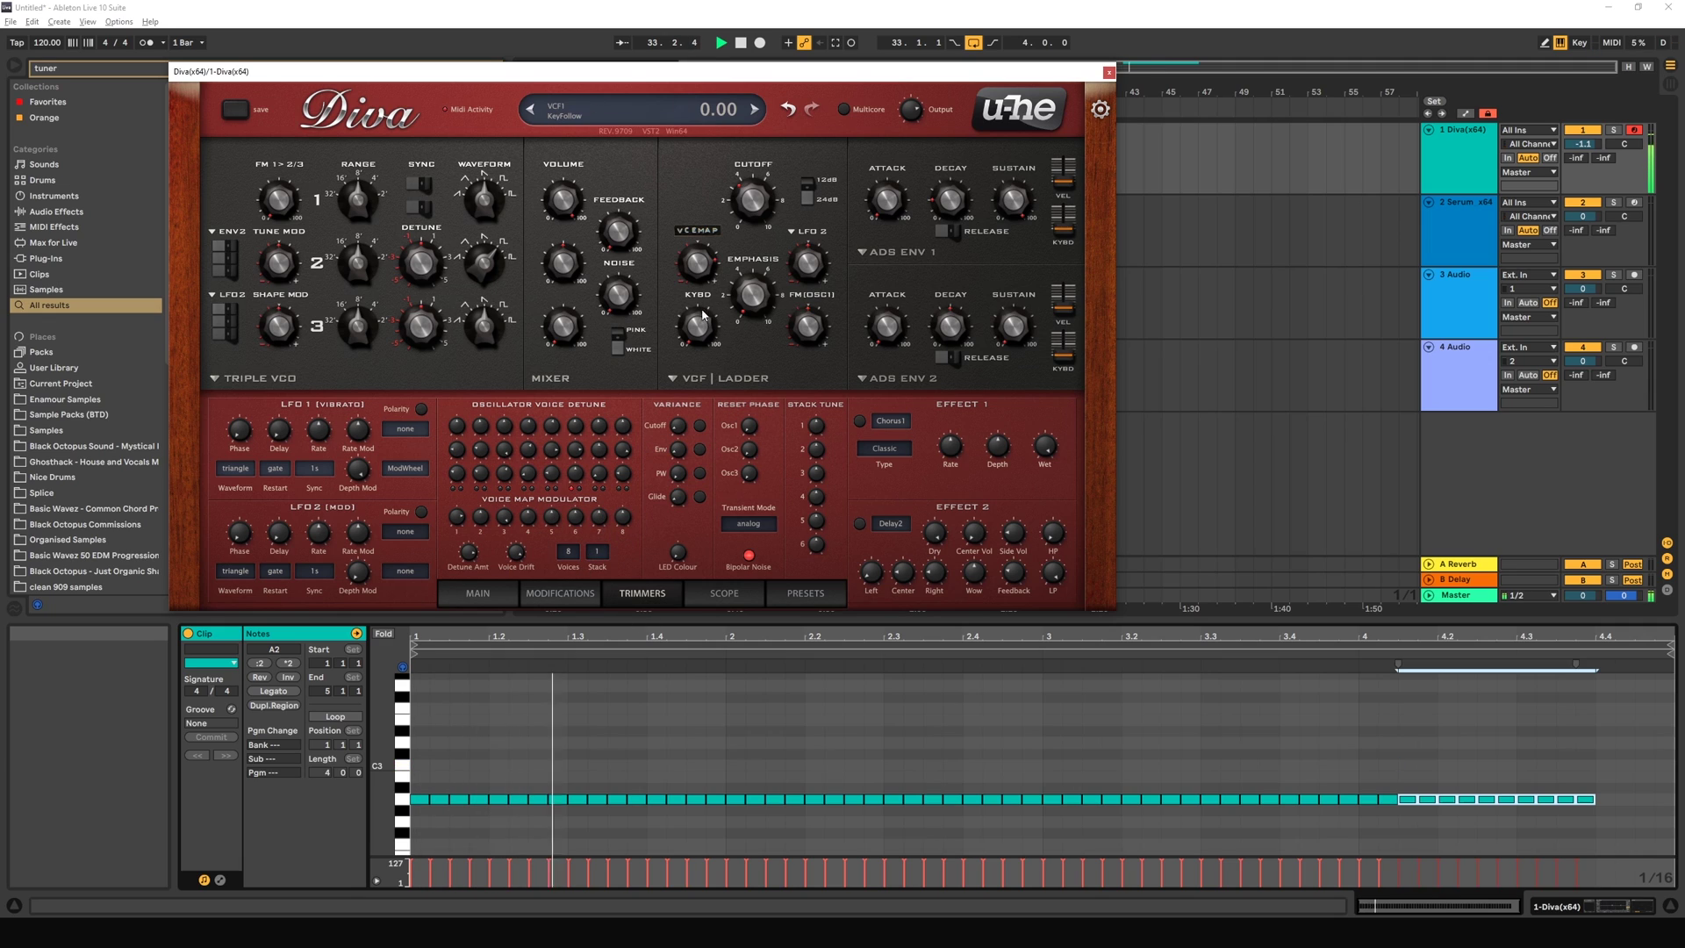
{"action": "left_click_drag", "start_coordinate": [506, 556], "coordinate": [527, 527]}
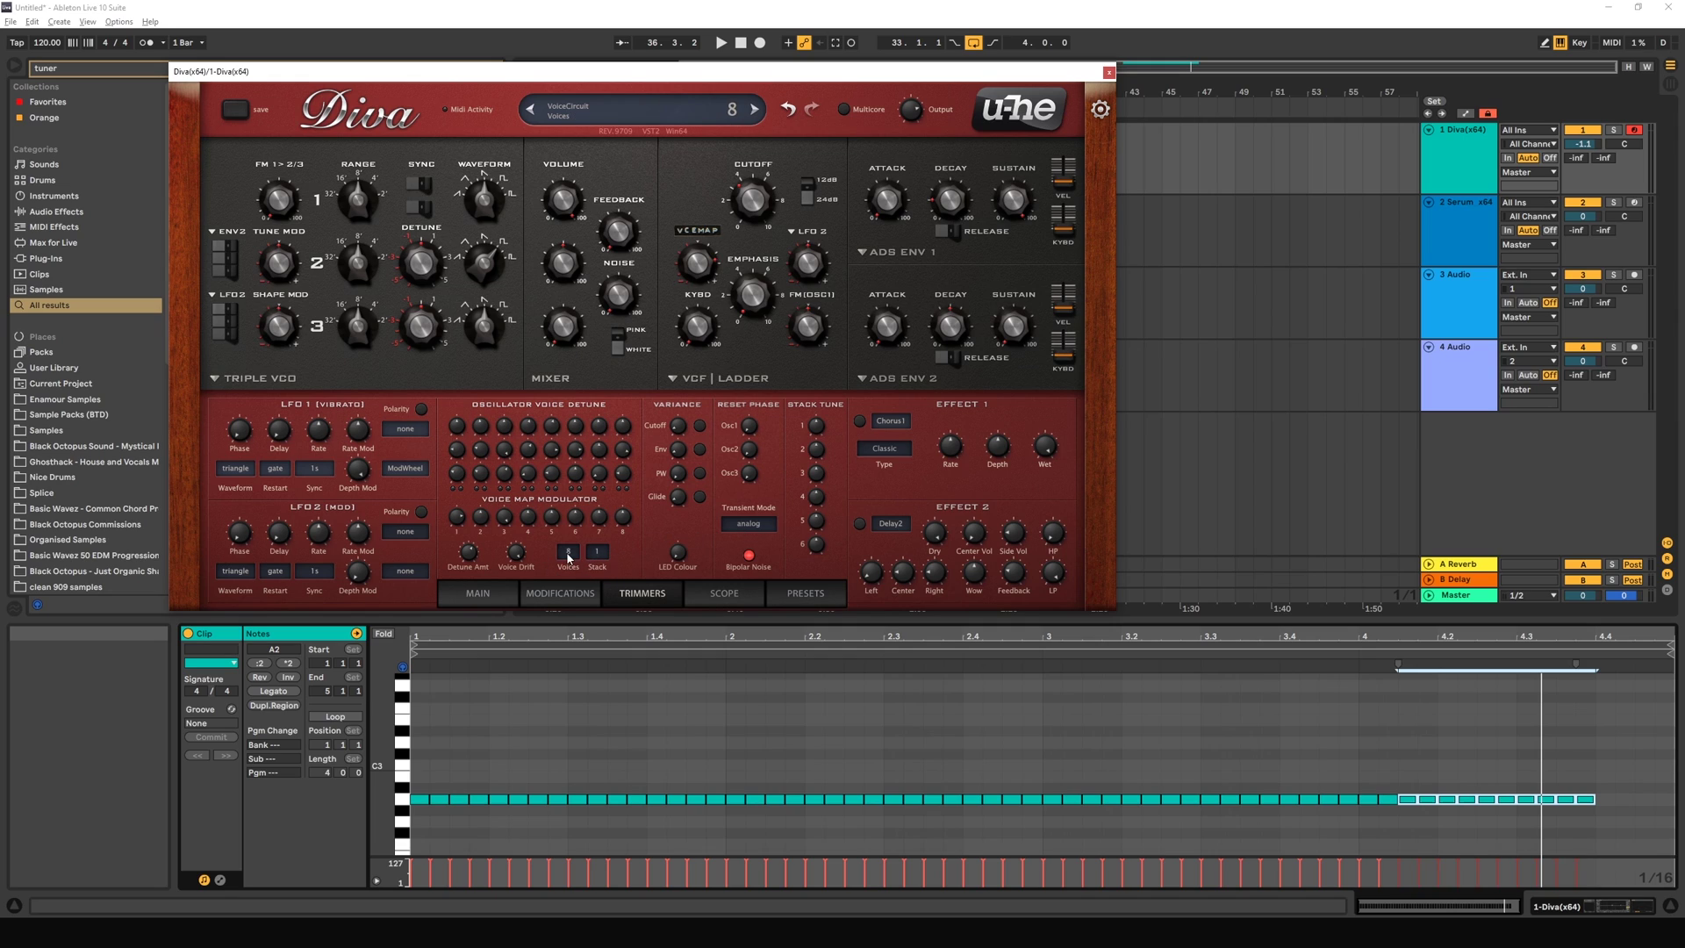
Step: Check the Voices setting on the Main page, return to Trimmers and raise the Cutoff variance
{"action": "left_click", "coordinate": [477, 593]}
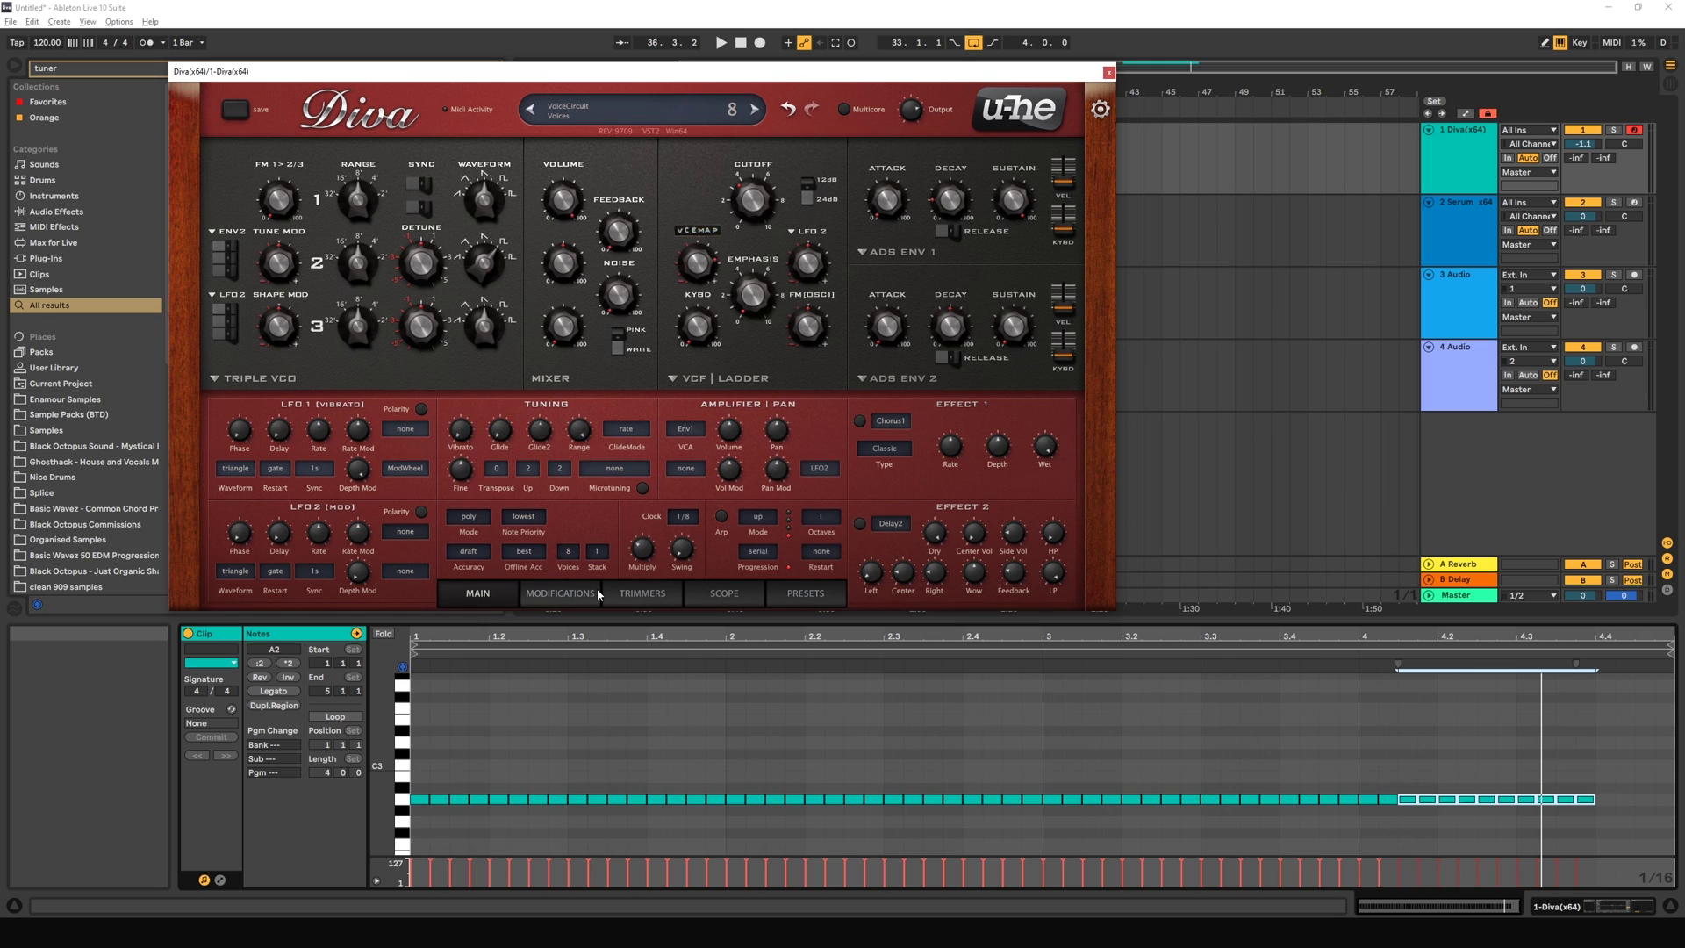
{"action": "left_click", "coordinate": [629, 597]}
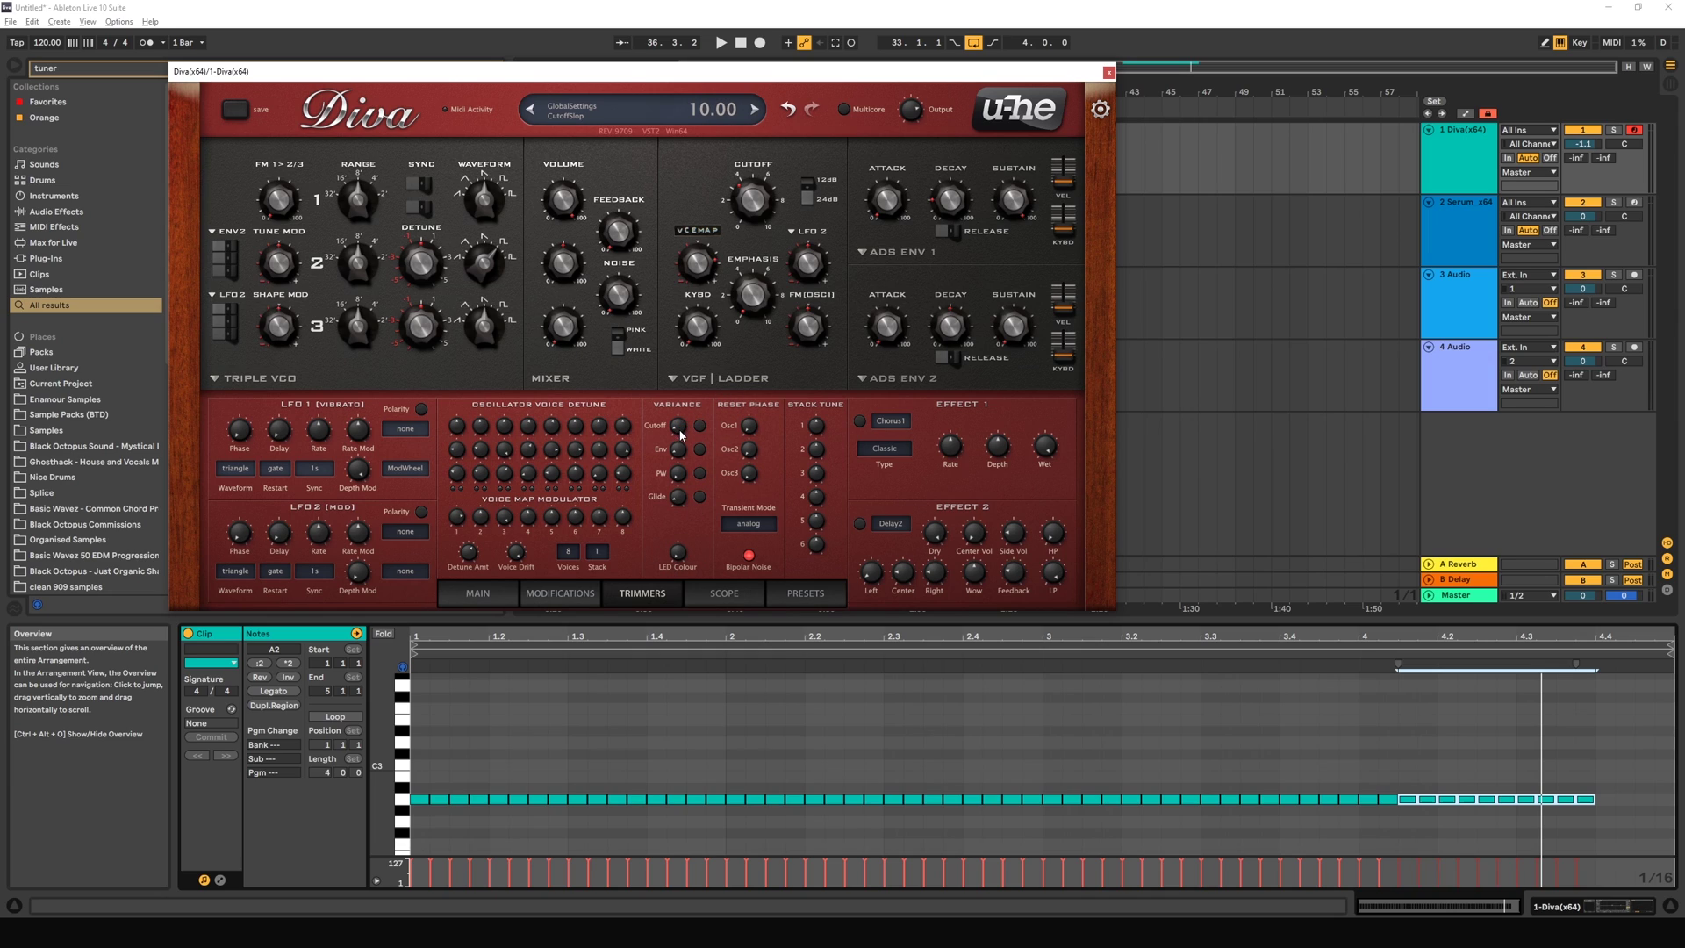
{"action": "mouse_move", "coordinate": [680, 429]}
{"action": "left_mouse_down"}
{"action": "mouse_move", "coordinate": [680, 404]}
{"action": "mouse_move", "coordinate": [672, 419]}
{"action": "left_mouse_up"}
Step: Set the filter cutoff modulation source to Env2, set Emphasis to 24 and the modulation depth to 44 while auditioning
{"action": "left_click", "coordinate": [704, 231]}
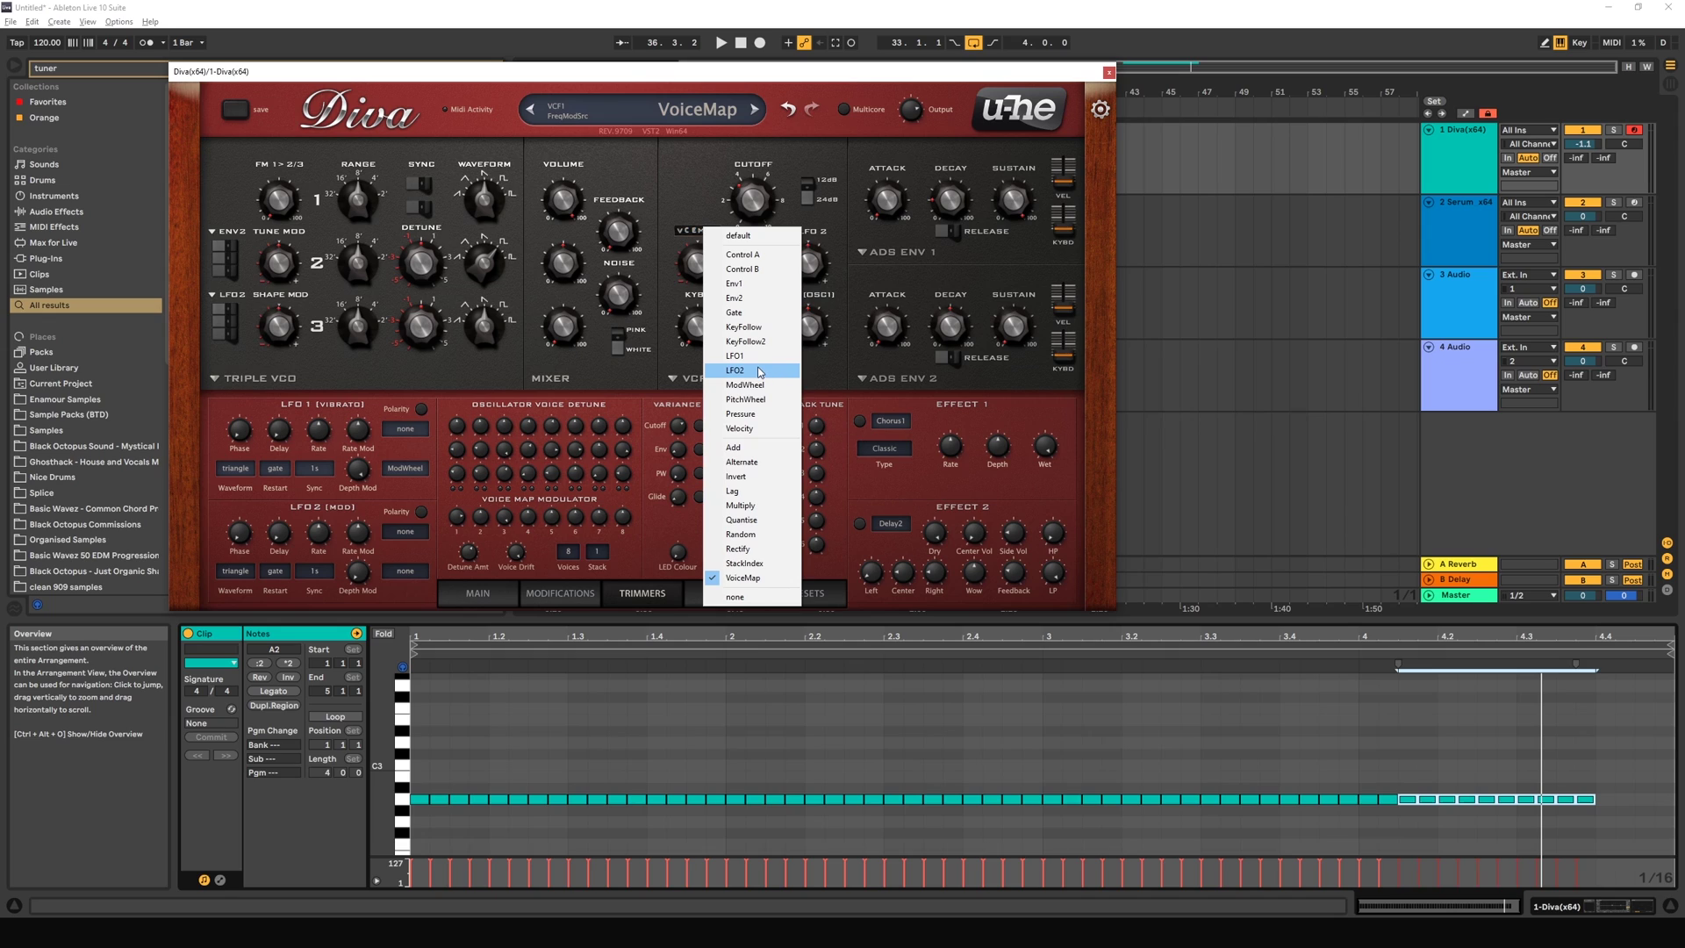
{"action": "left_click", "coordinate": [741, 297]}
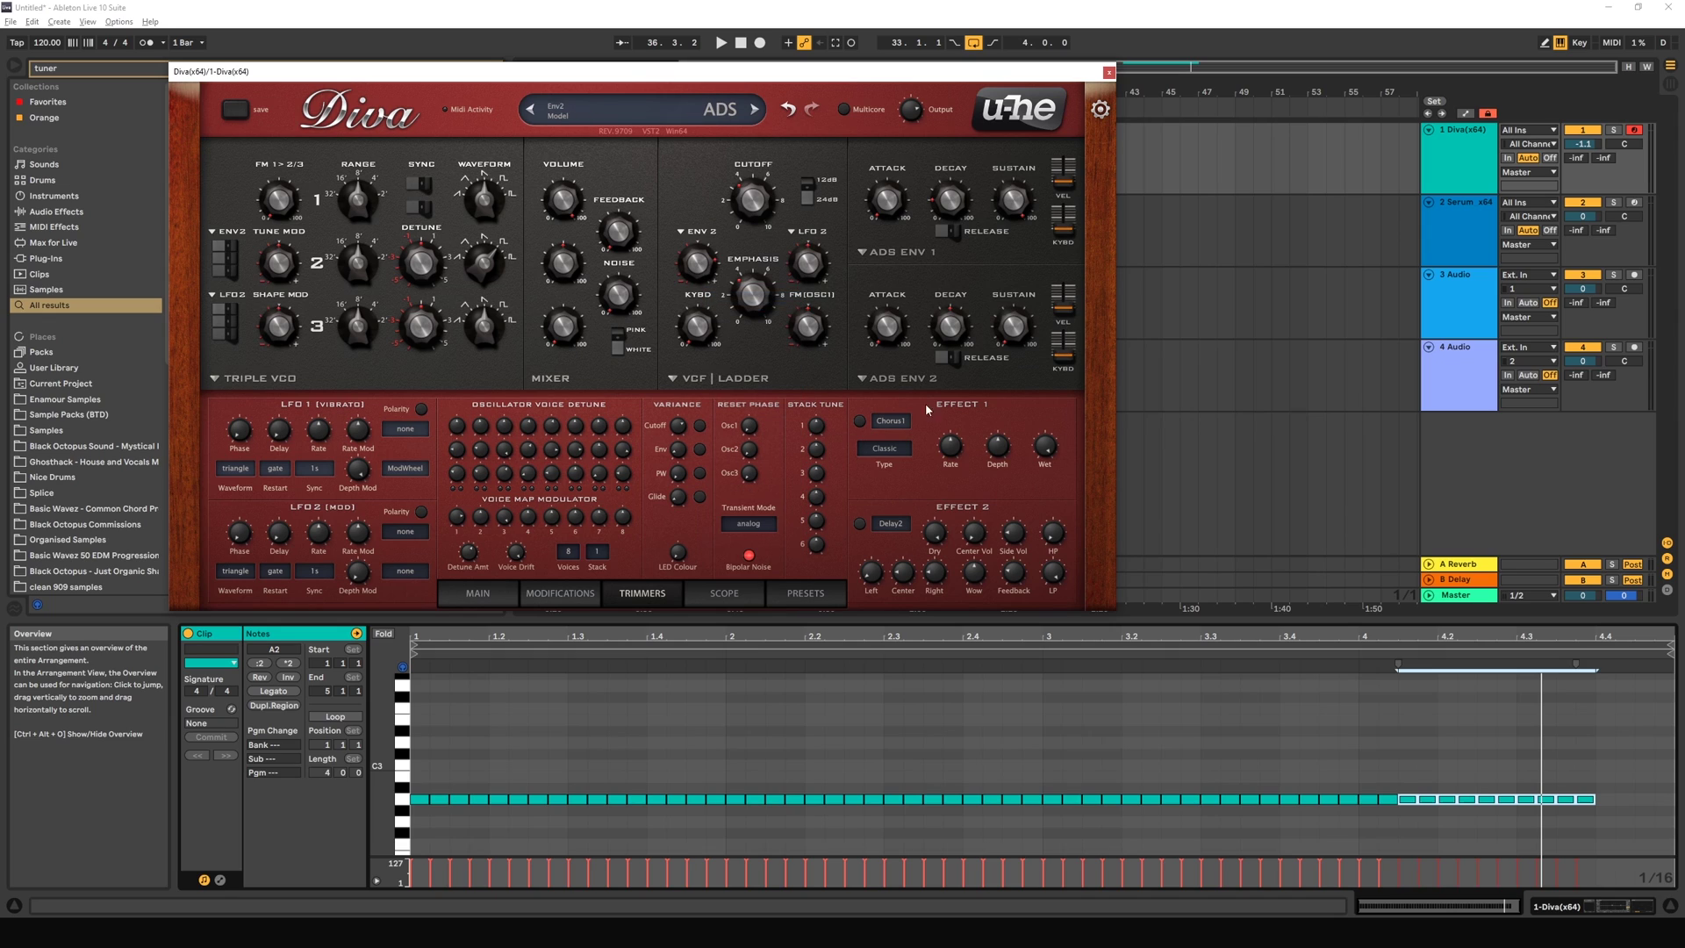
{"action": "scroll", "coordinate": [678, 428], "scroll_direction": "up", "scroll_amount": 1}
{"action": "scroll", "coordinate": [743, 292], "scroll_direction": "down", "scroll_amount": 16}
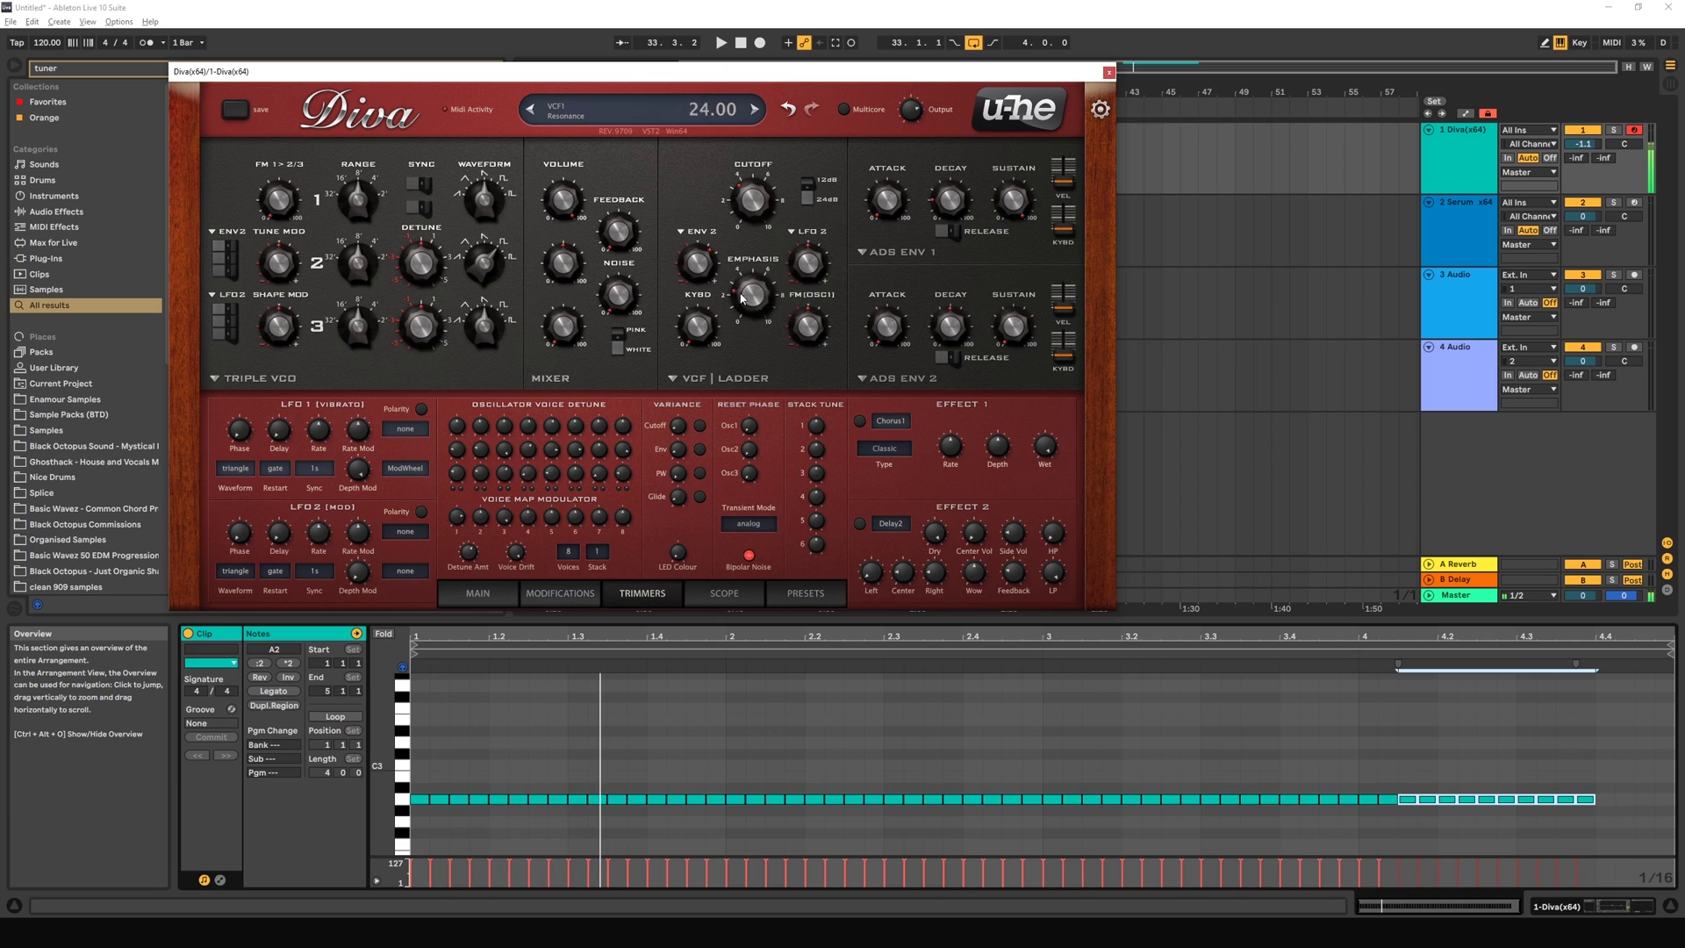
{"action": "scroll", "coordinate": [698, 264], "scroll_direction": "up", "scroll_amount": 10}
{"action": "scroll", "coordinate": [698, 264], "scroll_direction": "down", "scroll_amount": 2}
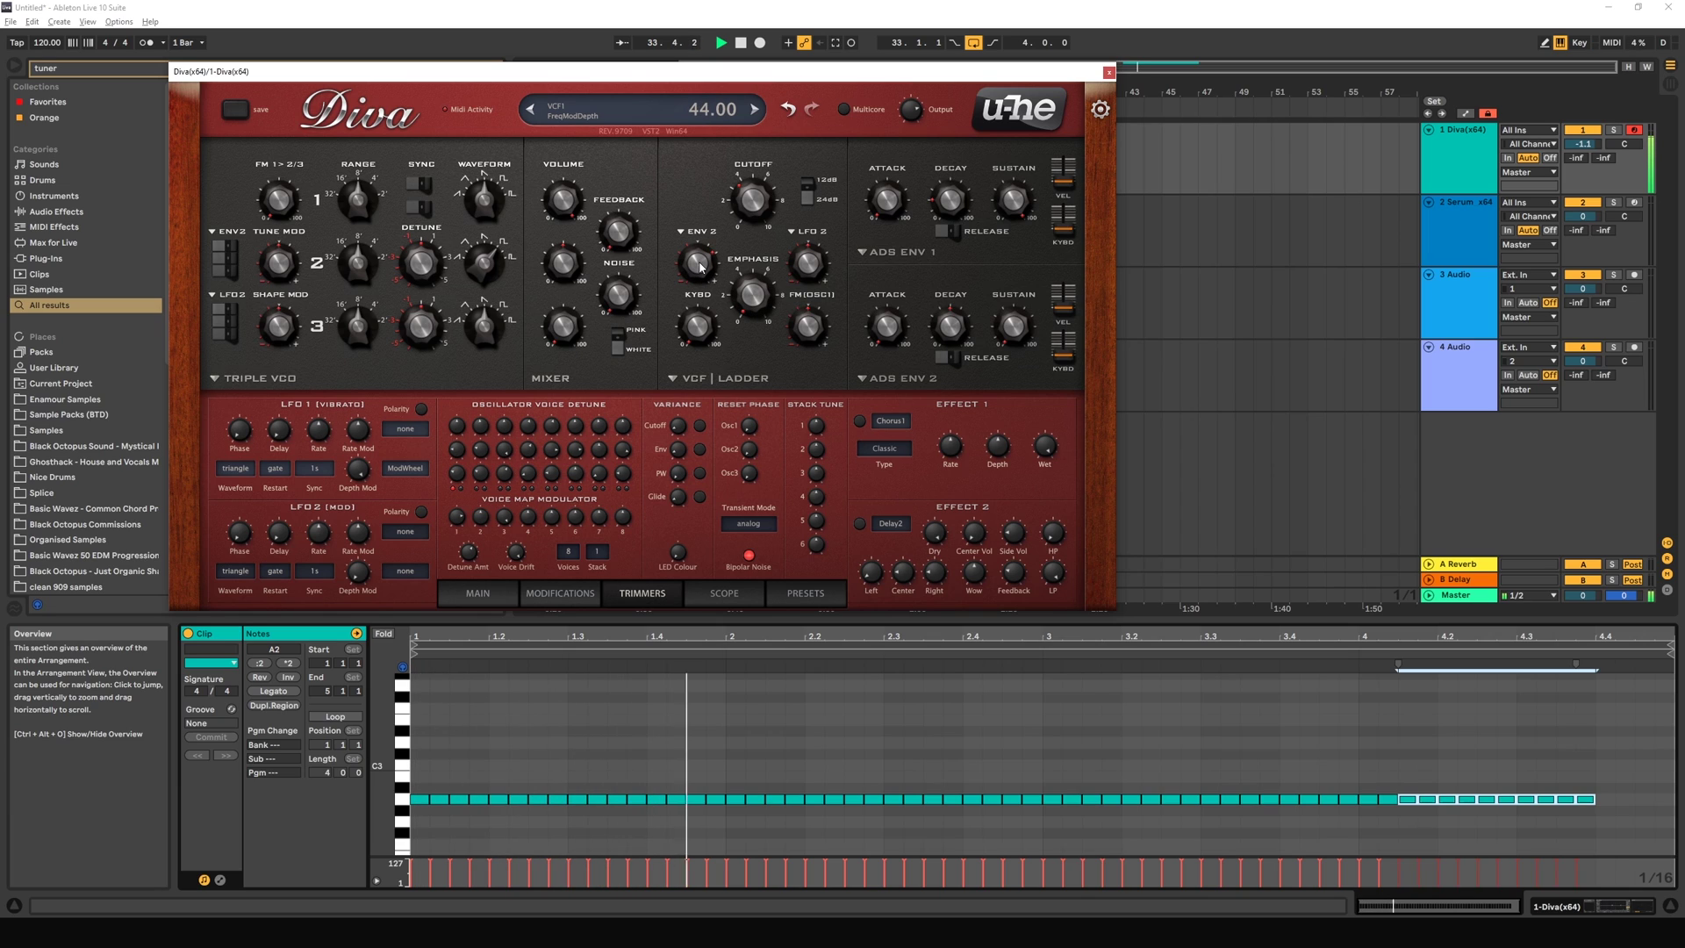
Step: Set Emphasis to 22.50 and the Cutoff variance to 100, and audition the clip with playback
{"action": "key", "text": "space"}
{"action": "scroll", "coordinate": [754, 297], "scroll_direction": "up", "scroll_amount": 5}
{"action": "key", "text": "space"}
{"action": "scroll", "coordinate": [755, 298], "scroll_direction": "down", "scroll_amount": 3}
{"action": "left_click_drag", "start_coordinate": [754, 299], "coordinate": [750, 270]}
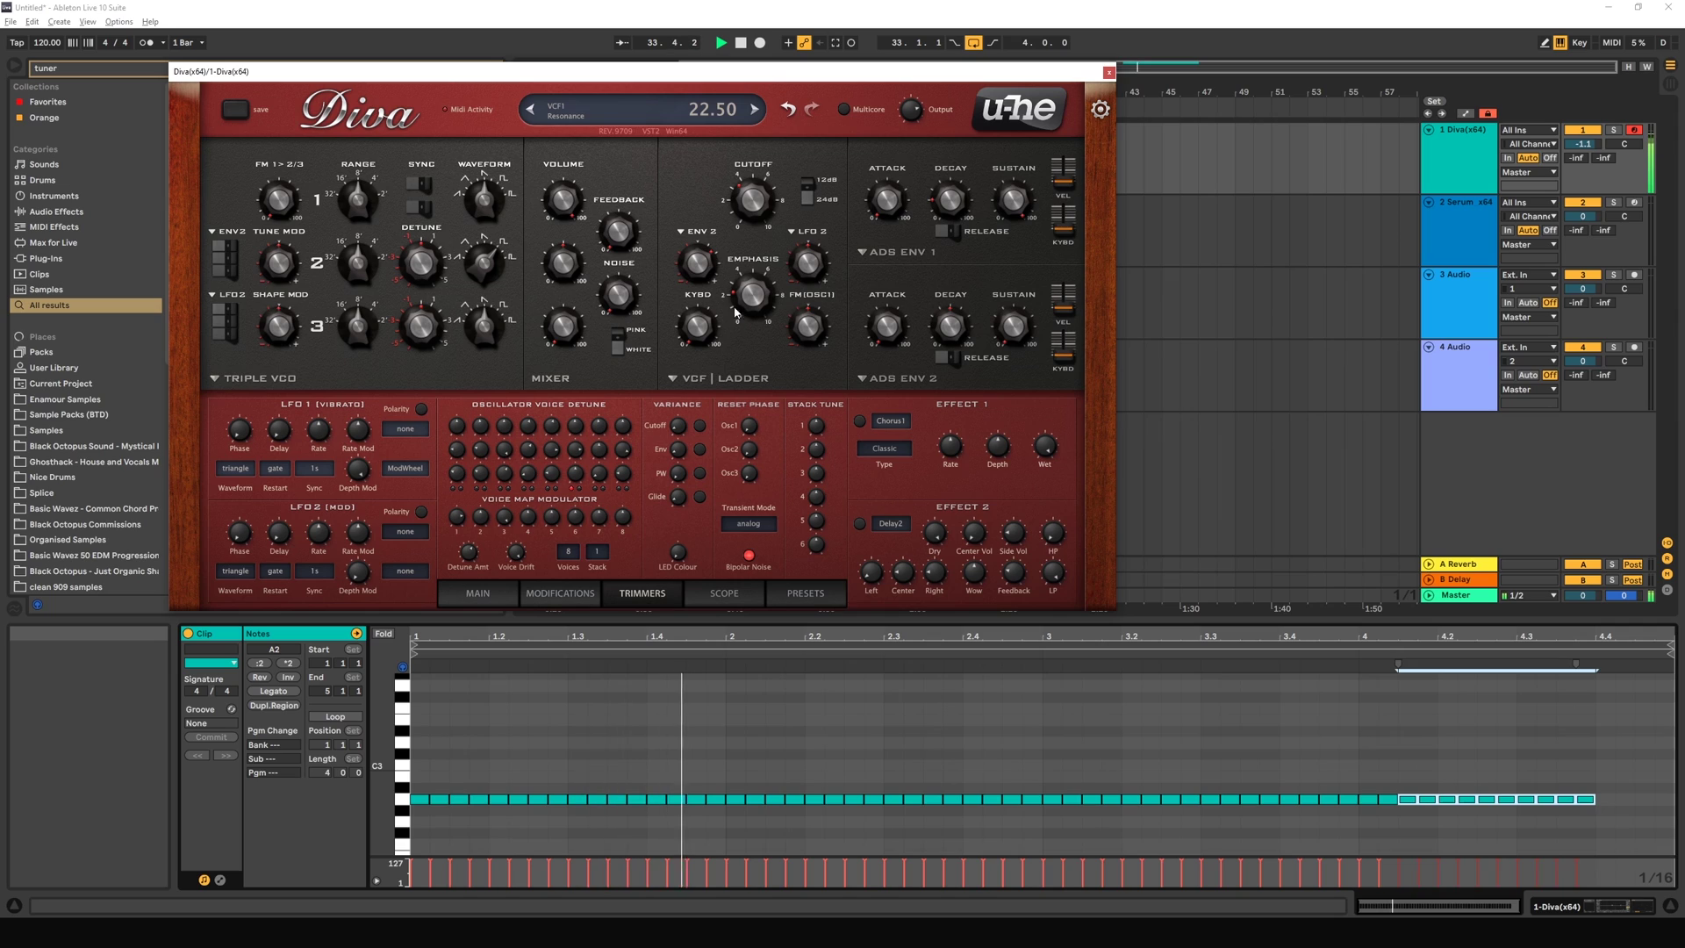
{"action": "left_click_drag", "start_coordinate": [681, 432], "coordinate": [678, 400]}
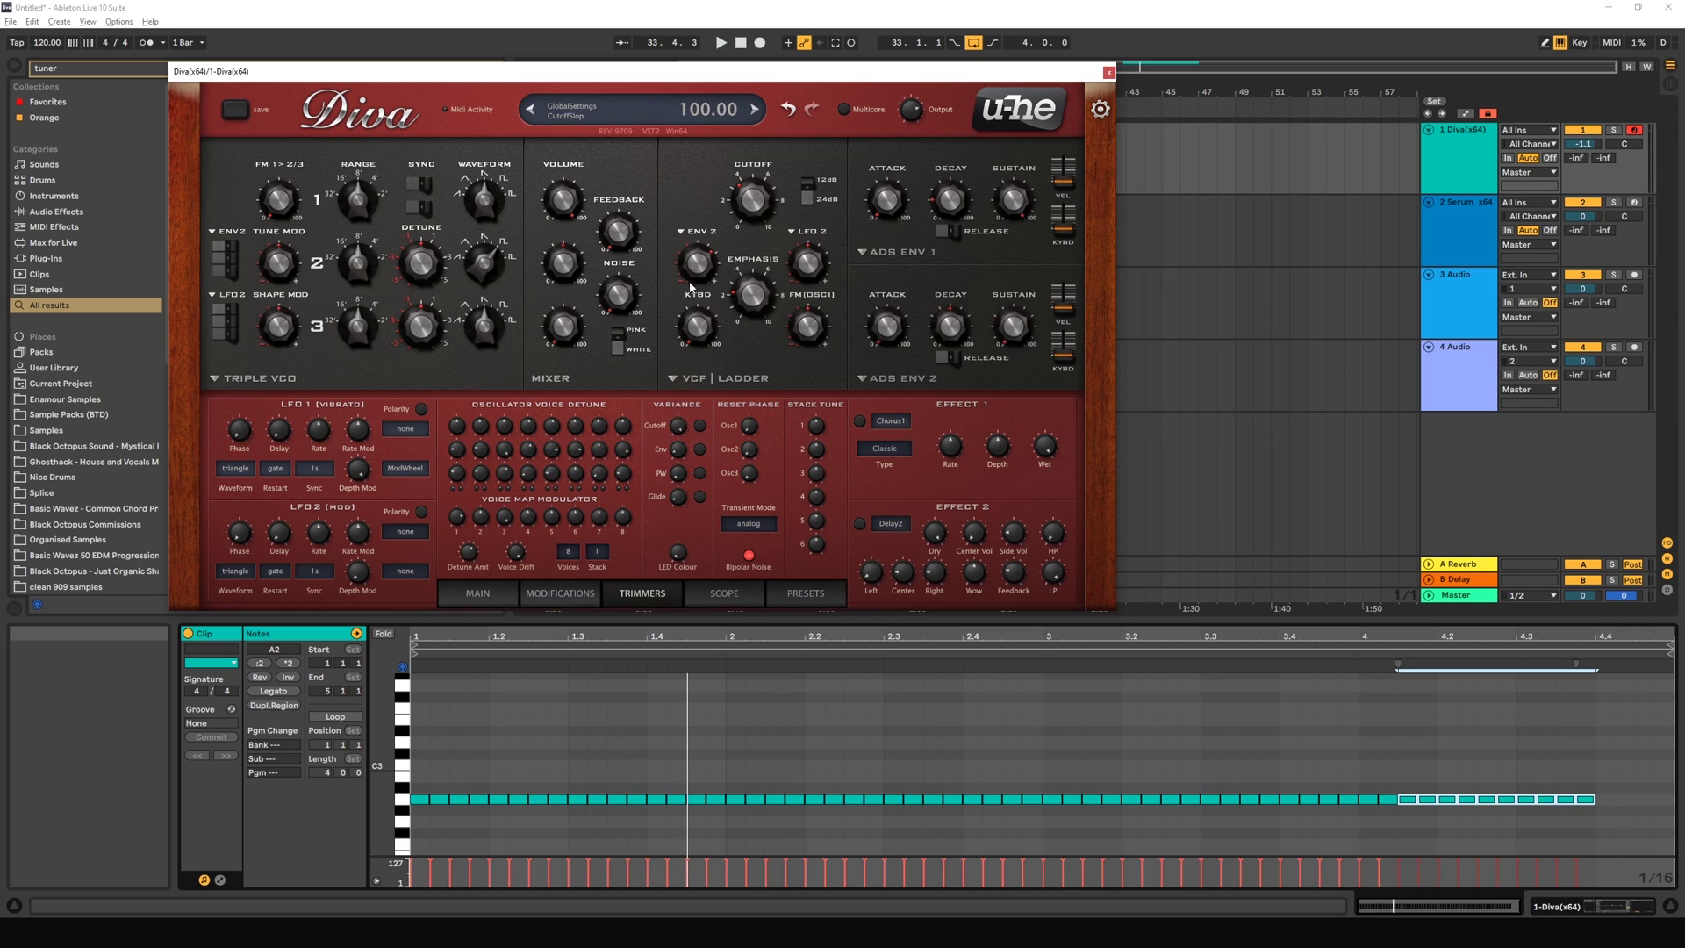
{"action": "key", "text": "space"}
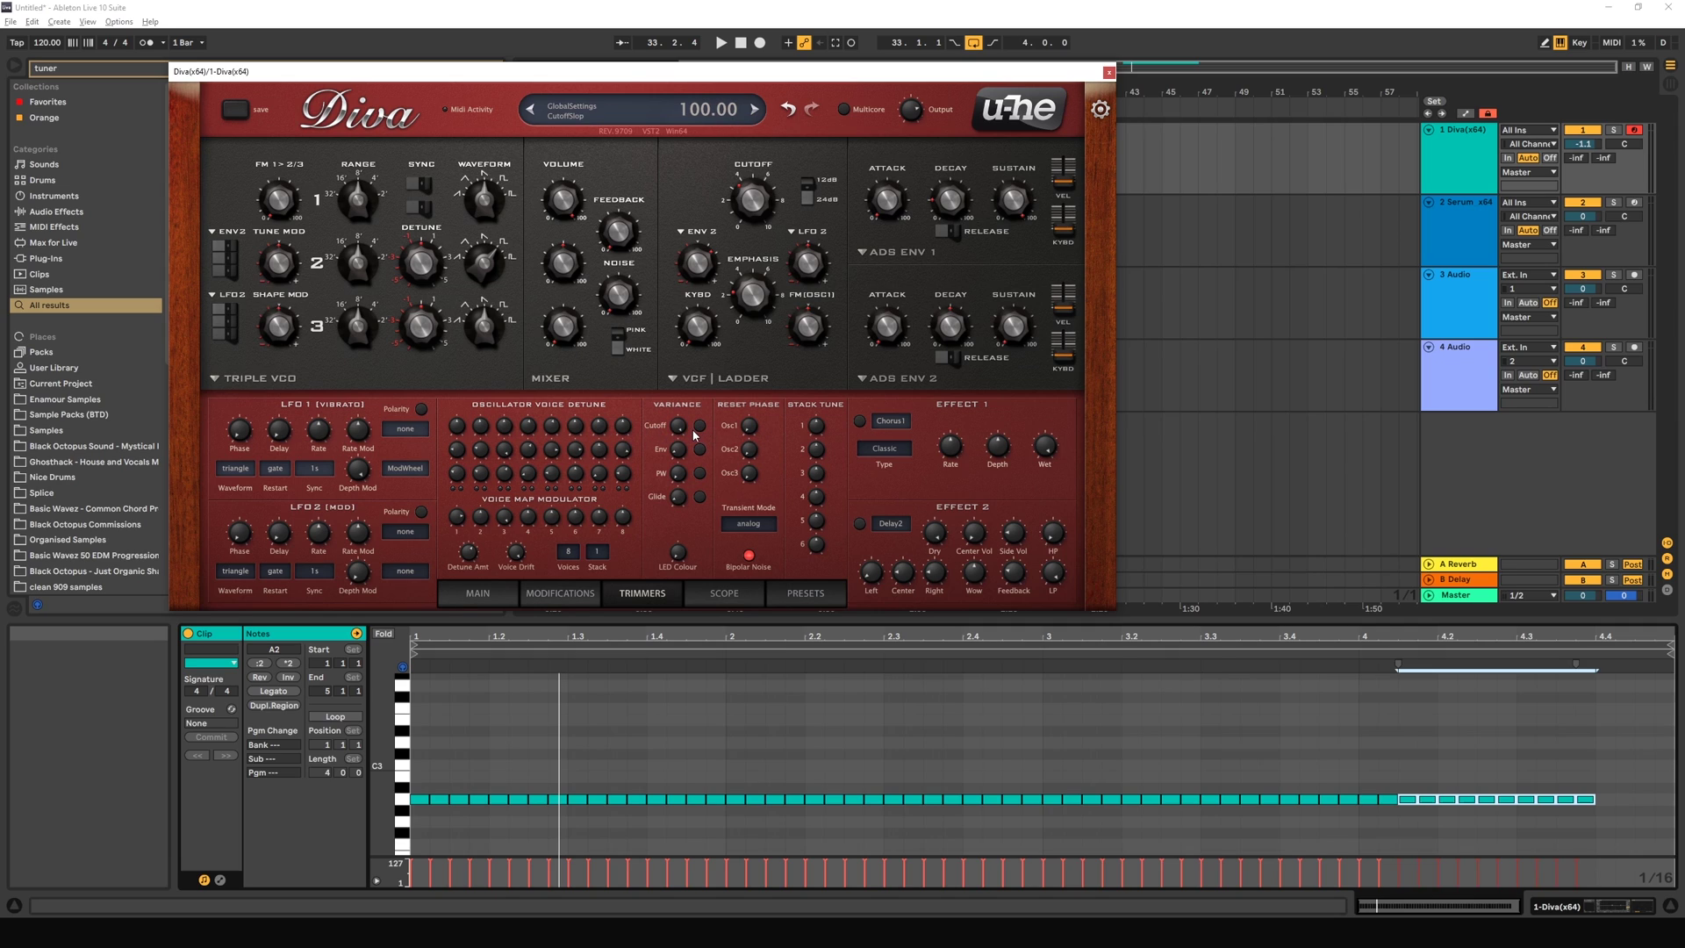
{"action": "key", "text": "space"}
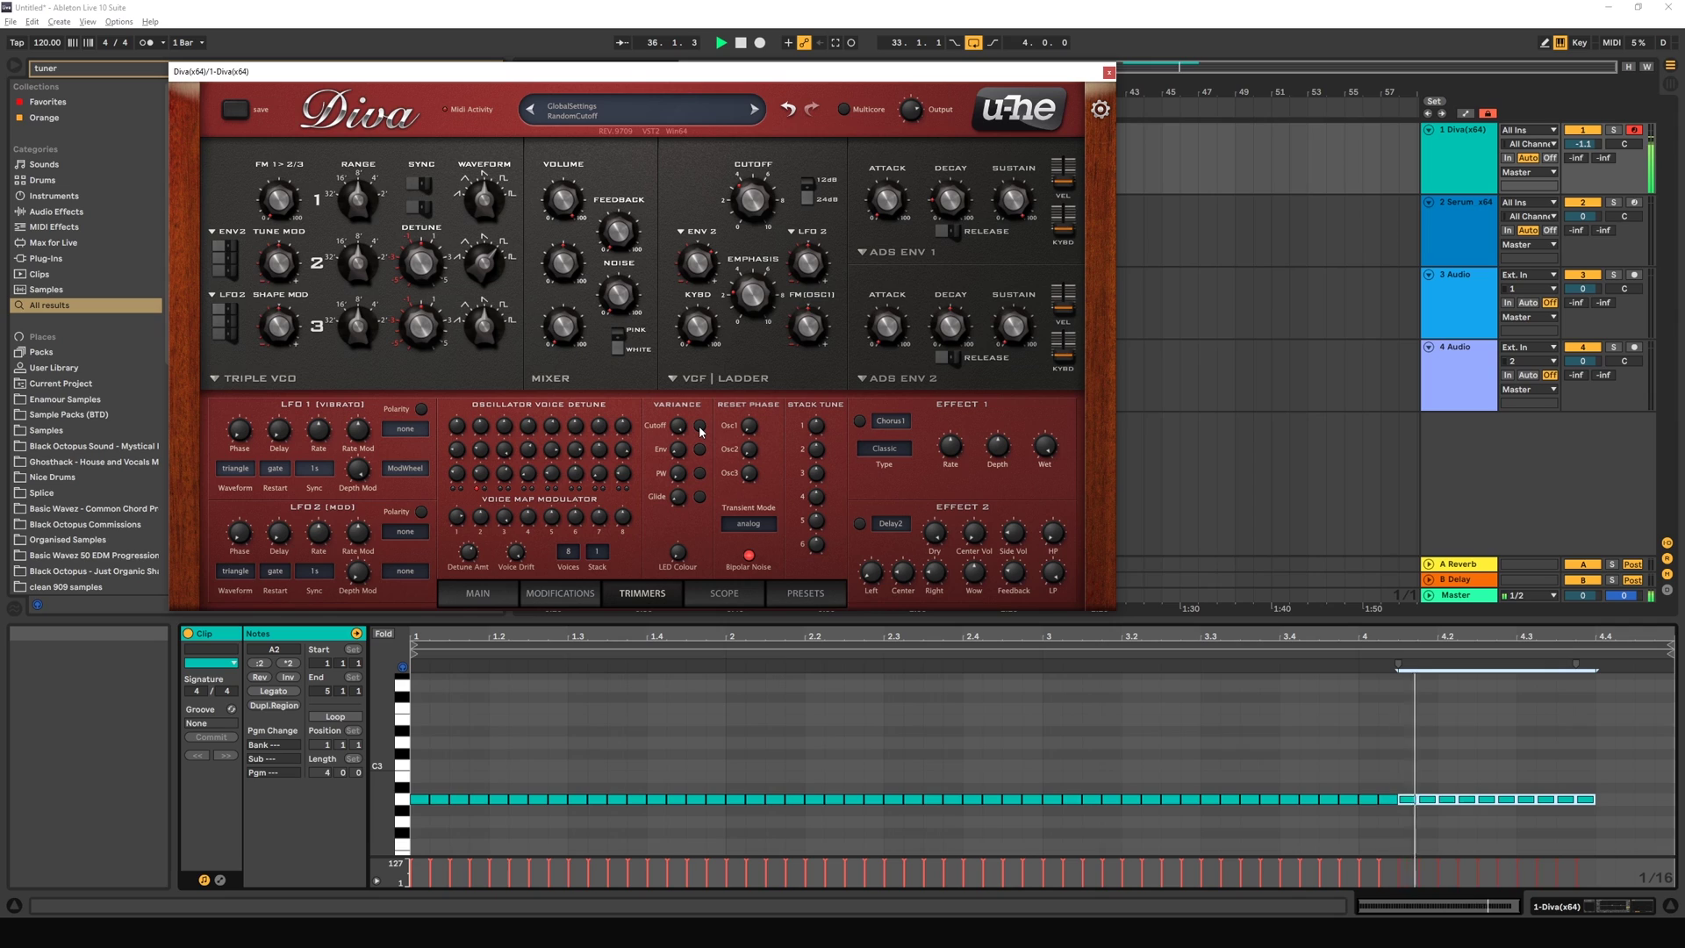
{"action": "key", "text": "space"}
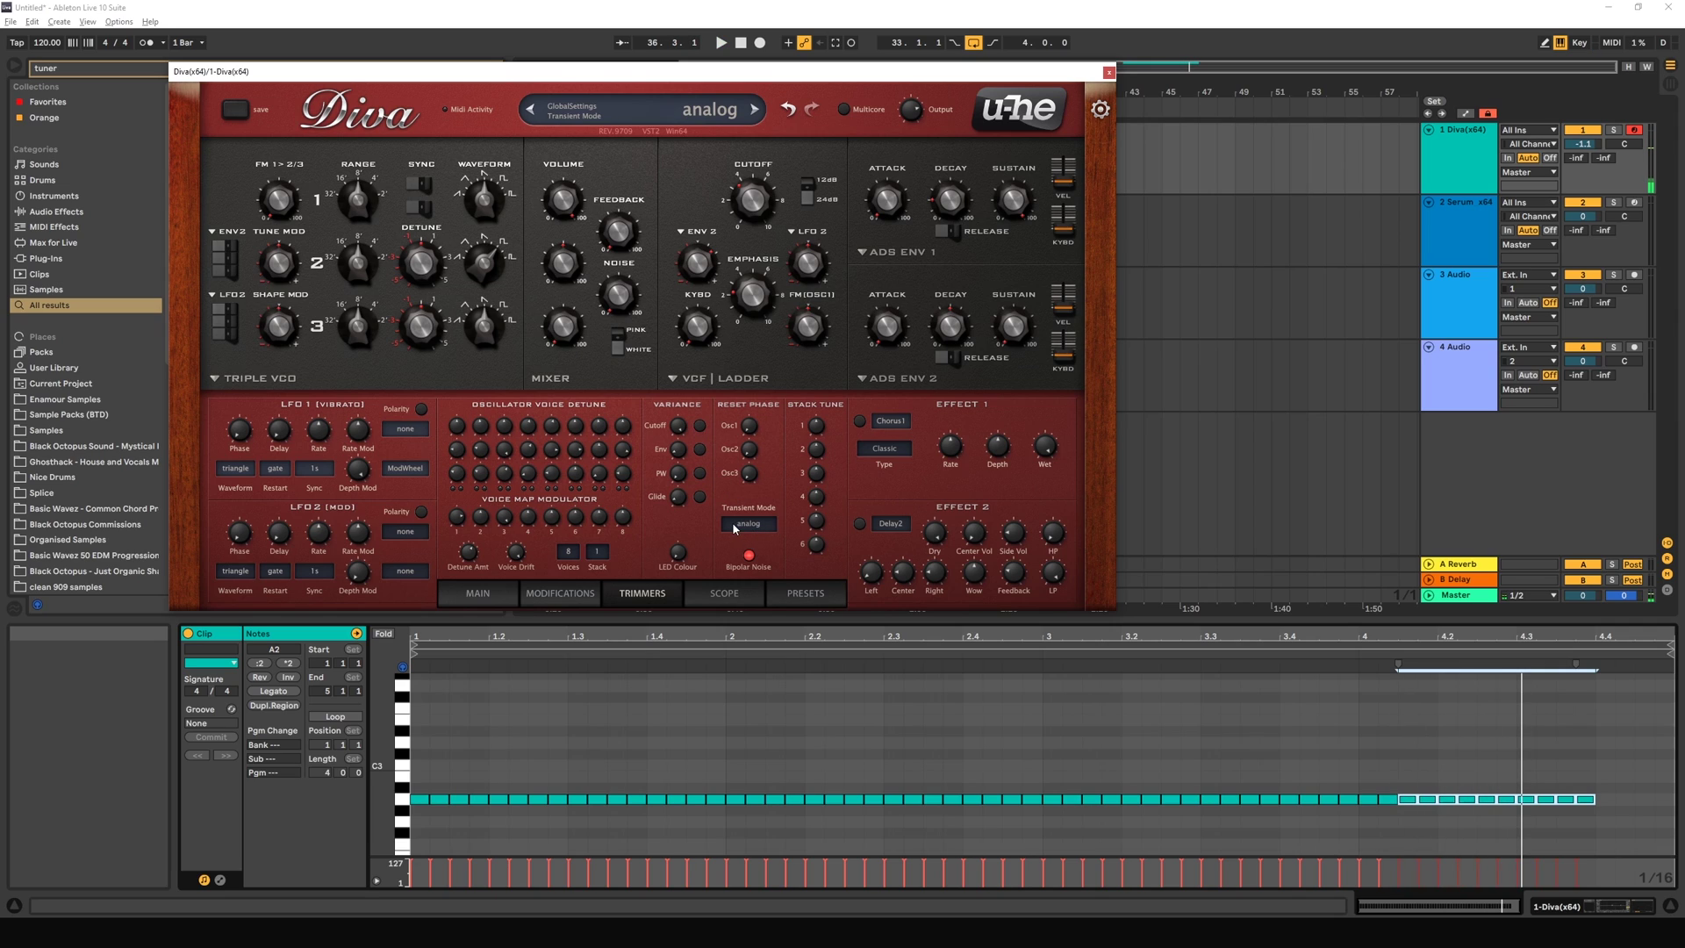
Step: Lower the Cutoff variance, set the Env variance to 100, and audition the clip
{"action": "mouse_move", "coordinate": [679, 426]}
{"action": "left_mouse_down"}
{"action": "mouse_move", "coordinate": [678, 492]}
{"action": "mouse_move", "coordinate": [679, 419]}
{"action": "mouse_move", "coordinate": [678, 448]}
{"action": "left_mouse_up"}
{"action": "key", "text": "space"}
{"action": "left_click_drag", "start_coordinate": [681, 464], "coordinate": [677, 386]}
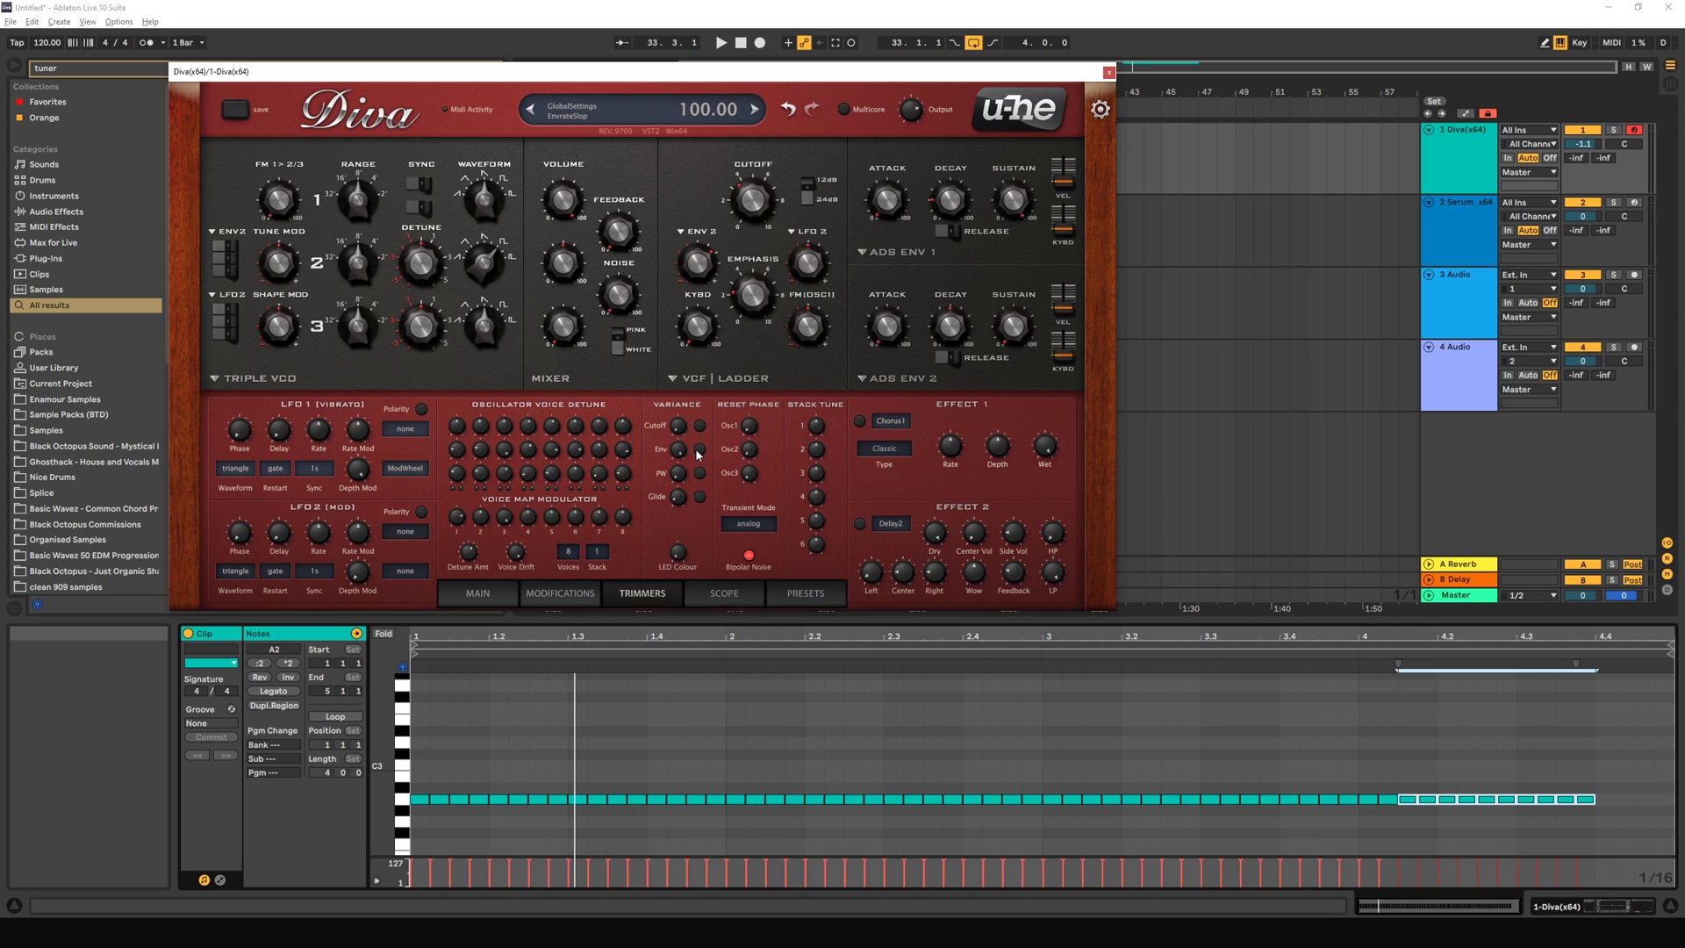
{"action": "key", "text": "space"}
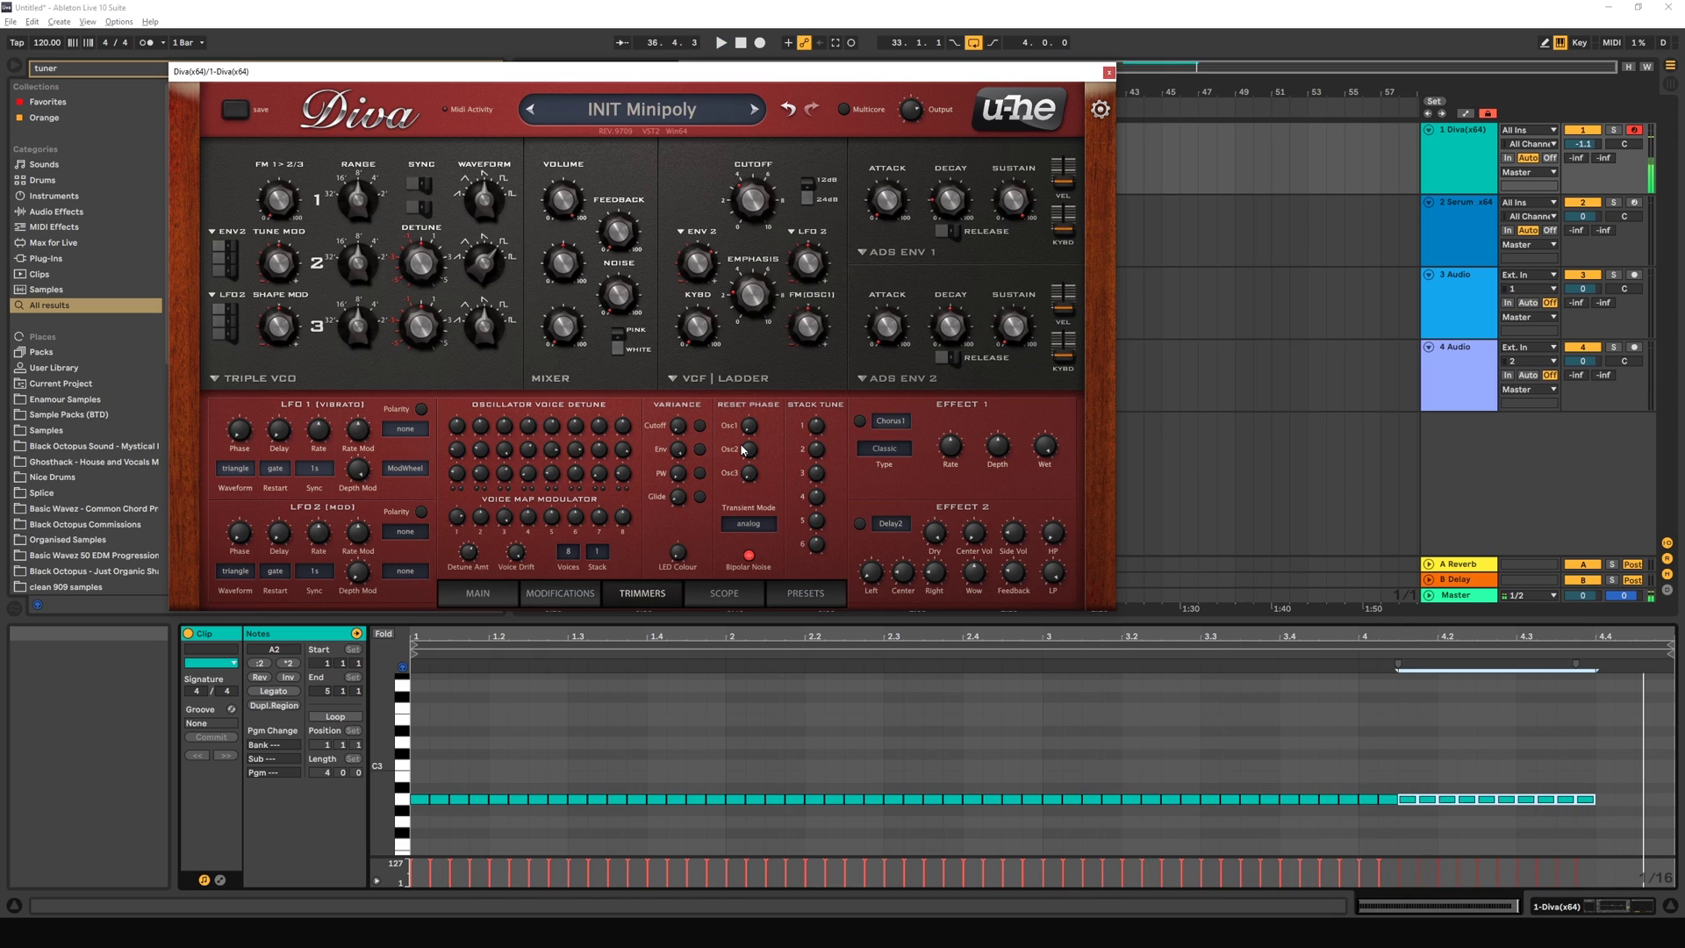
Step: Lower the Env variance, change oscillator 1's waveform and set the PW variance to 100 while auditioning the clip
{"action": "mouse_move", "coordinate": [679, 449]}
{"action": "left_mouse_down"}
{"action": "mouse_move", "coordinate": [678, 386]}
{"action": "mouse_move", "coordinate": [668, 577]}
{"action": "mouse_move", "coordinate": [693, 474]}
{"action": "left_mouse_up"}
{"action": "key", "text": "space"}
{"action": "key", "text": "space"}
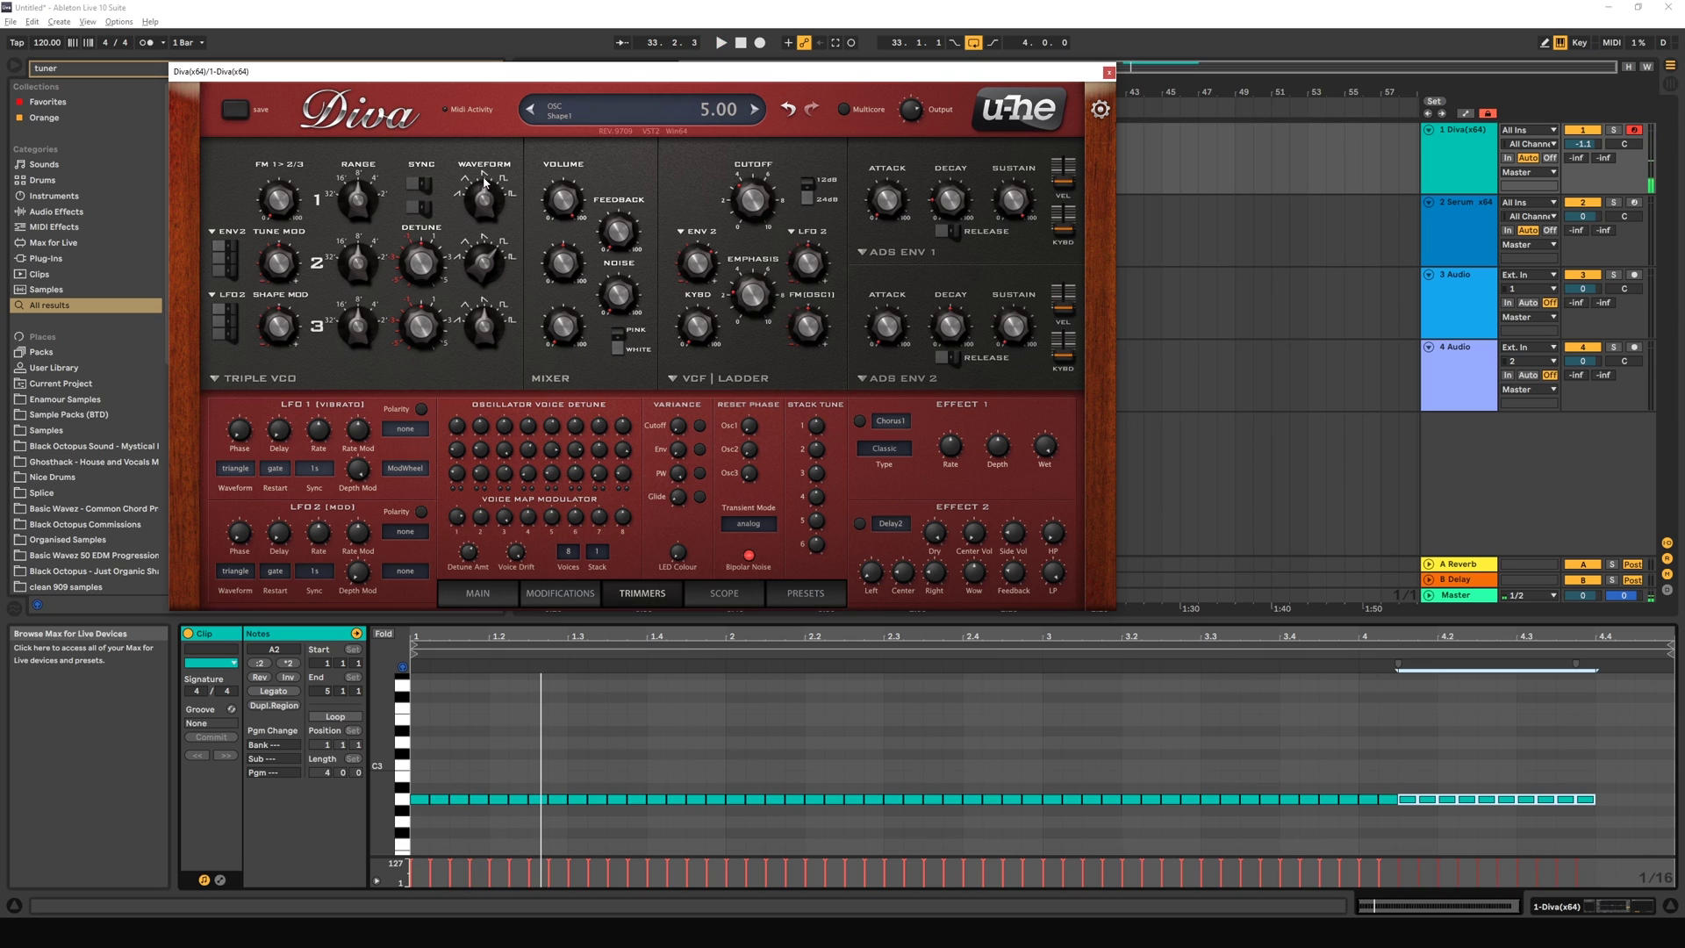
{"action": "scroll", "coordinate": [484, 197], "scroll_direction": "up", "scroll_amount": 4}
{"action": "key", "text": "space"}
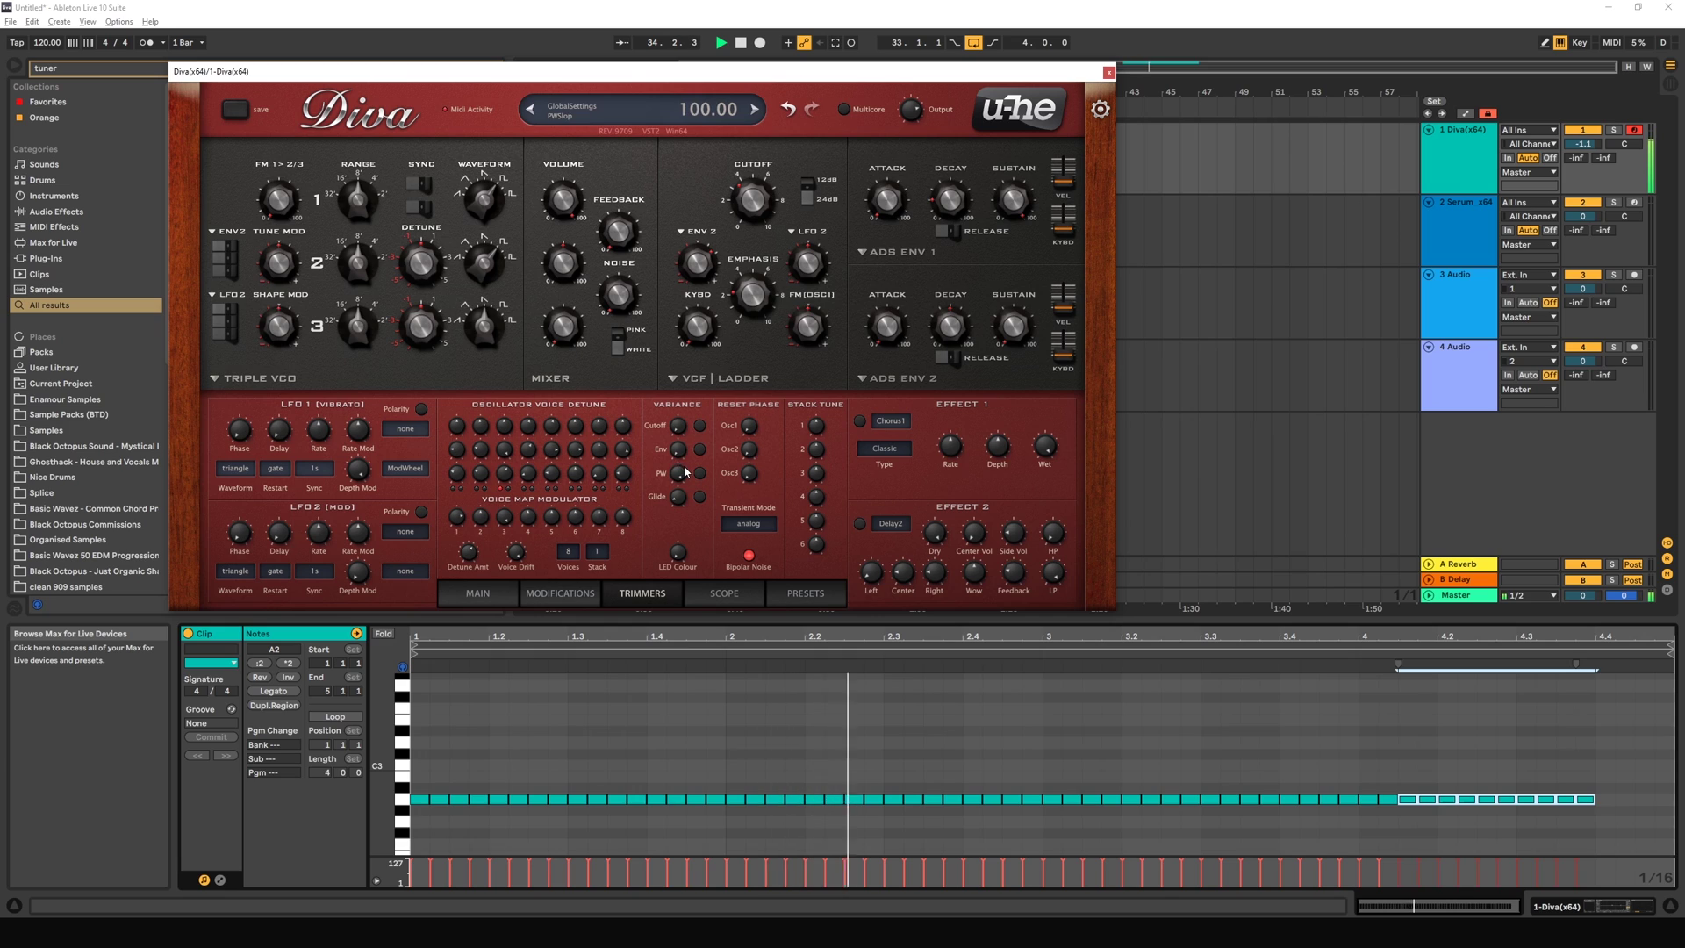
{"action": "key", "text": "space"}
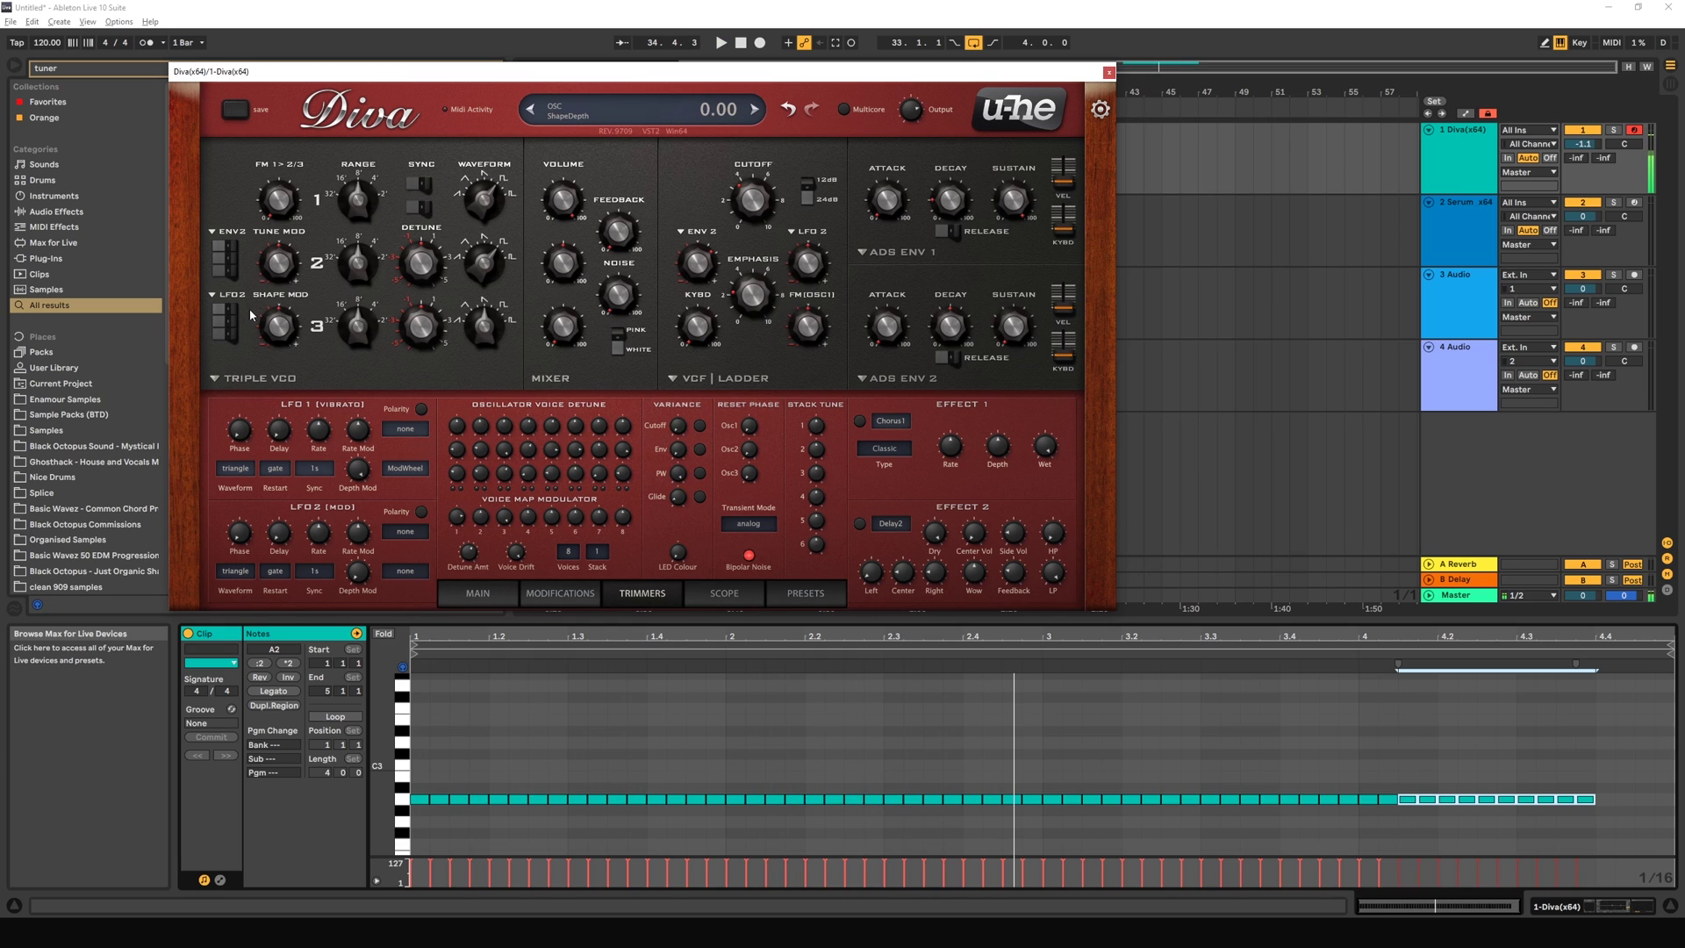
Step: Switch the oscillator model to Dual VCO and use only the pulse waveform on both VCO 1 and VCO 2
{"action": "left_click", "coordinate": [229, 379]}
{"action": "left_click", "coordinate": [268, 399]}
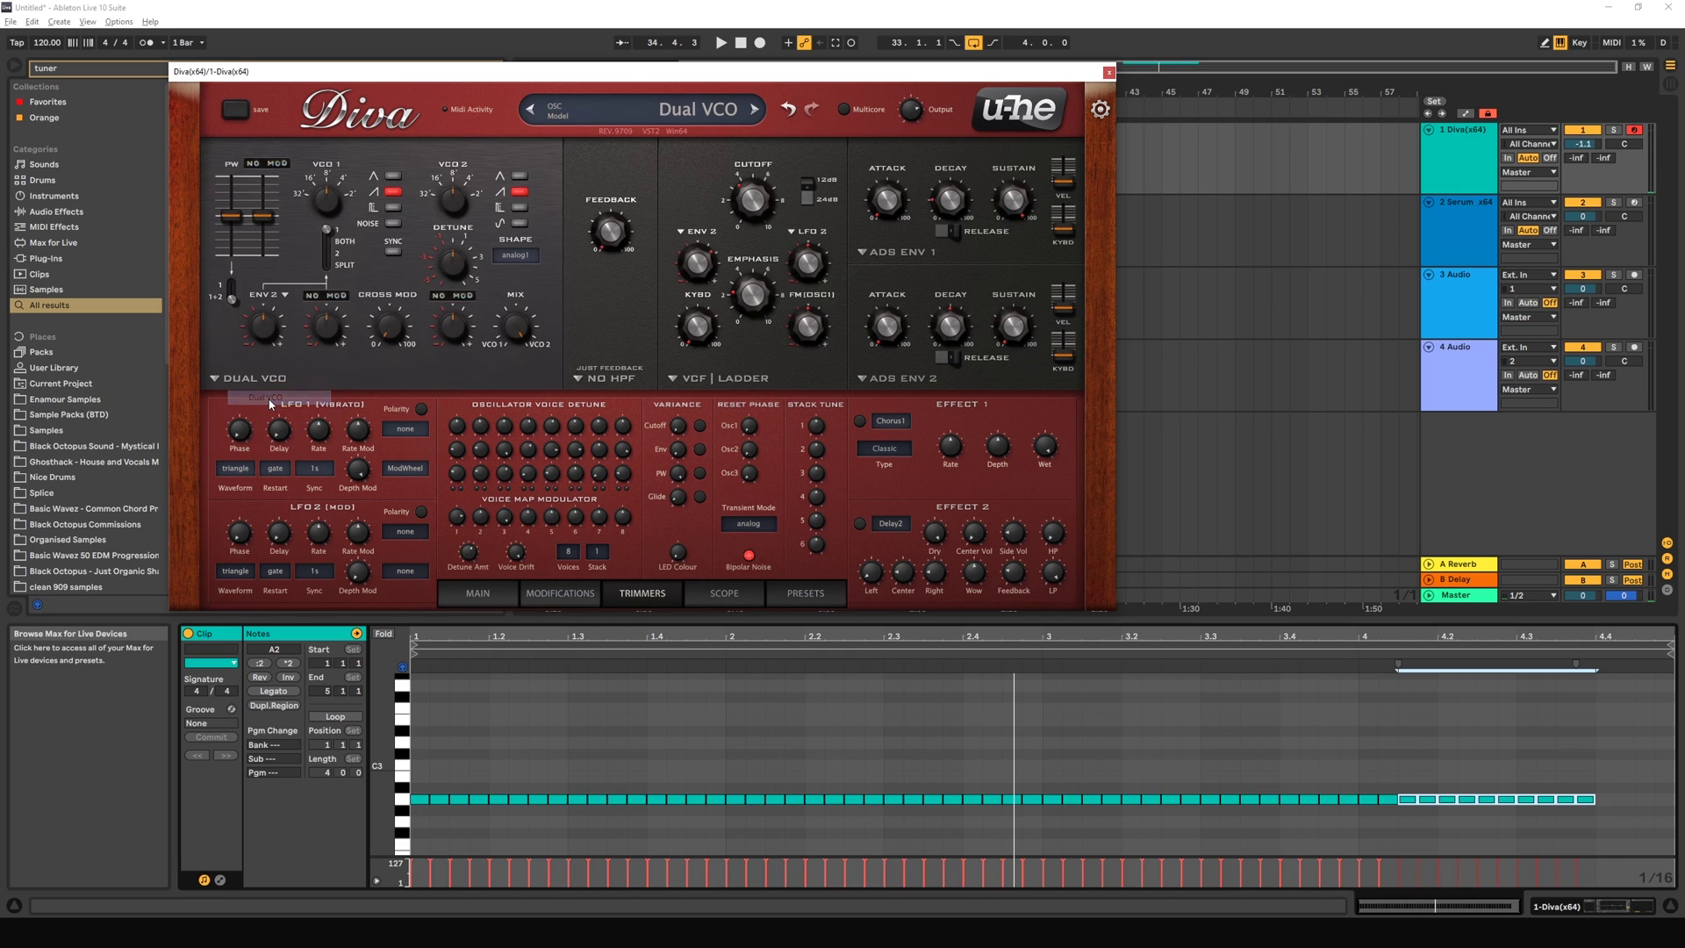
{"action": "left_click", "coordinate": [394, 208]}
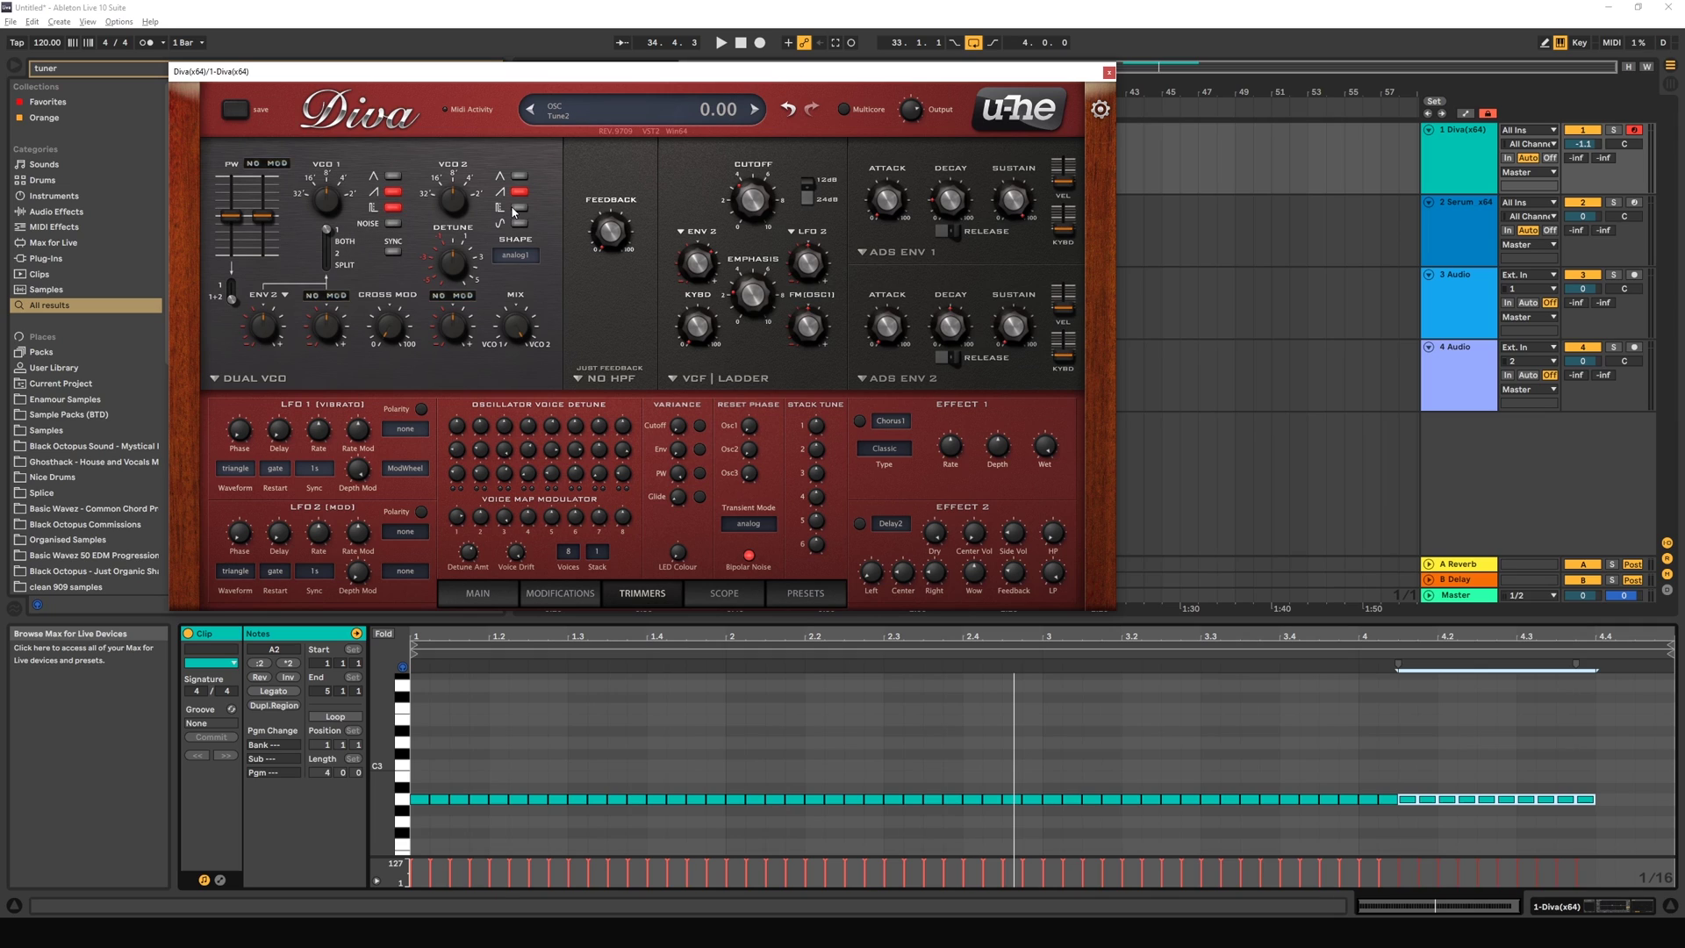
{"action": "left_click", "coordinate": [392, 192]}
{"action": "left_click", "coordinate": [519, 191]}
{"action": "key", "text": "space"}
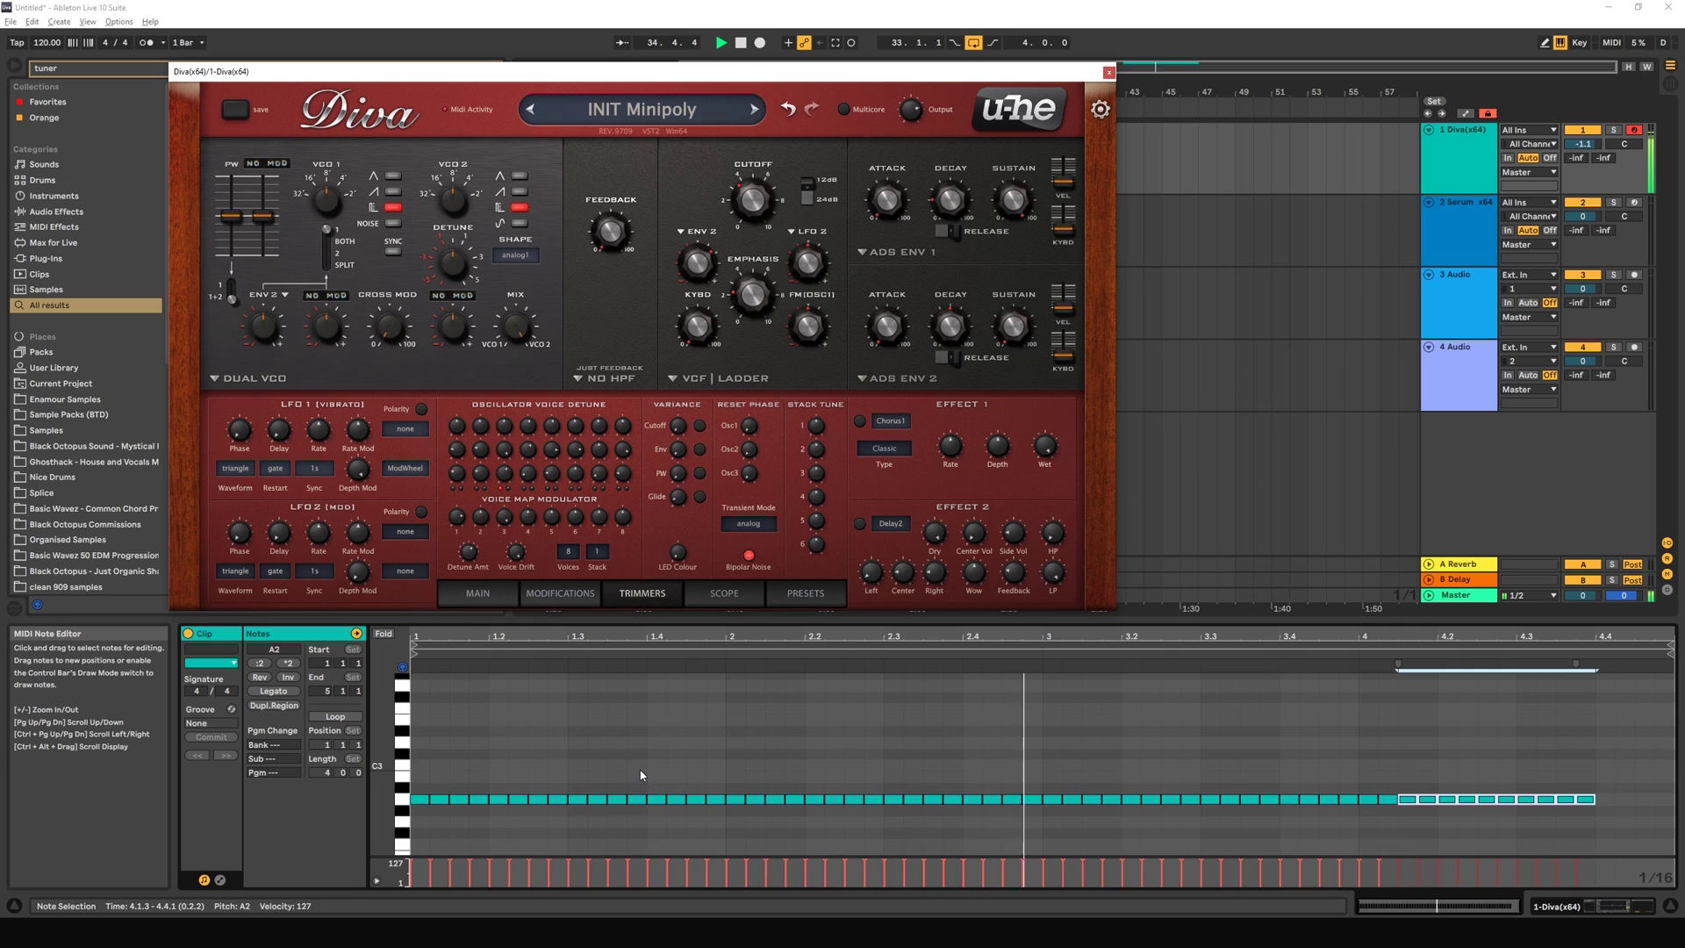
Step: Compare the PW variance at 0 and 100 by auditioning the clip, ending at 100
{"action": "double_click", "coordinate": [679, 481]}
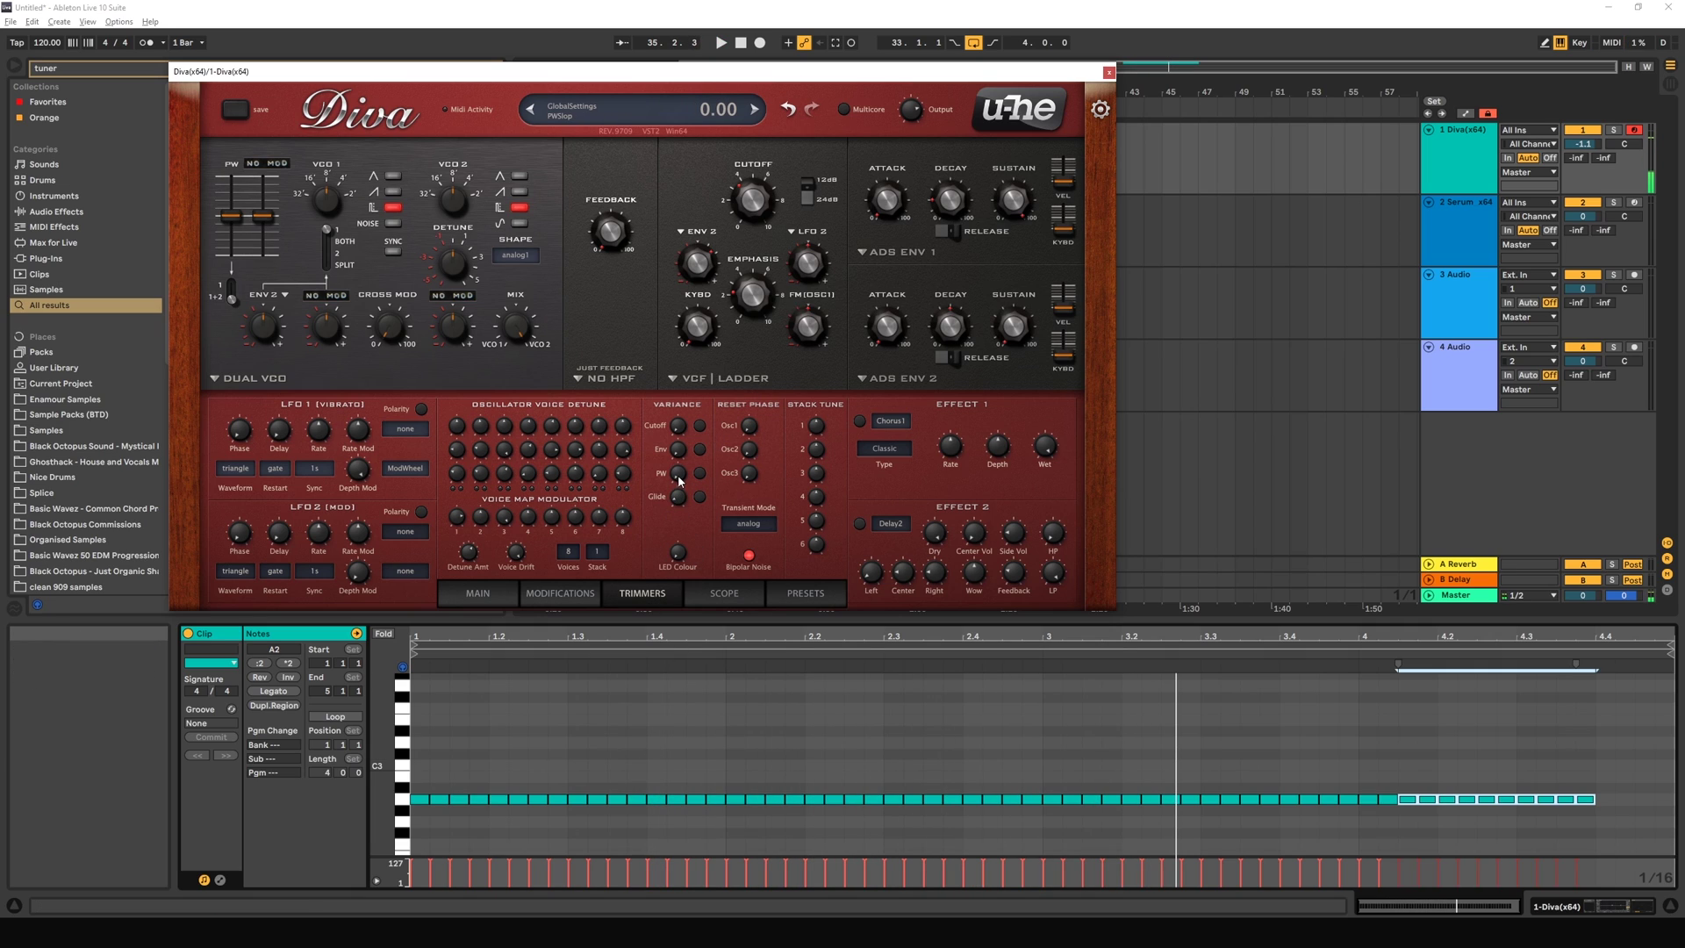
{"action": "double_click", "coordinate": [679, 479]}
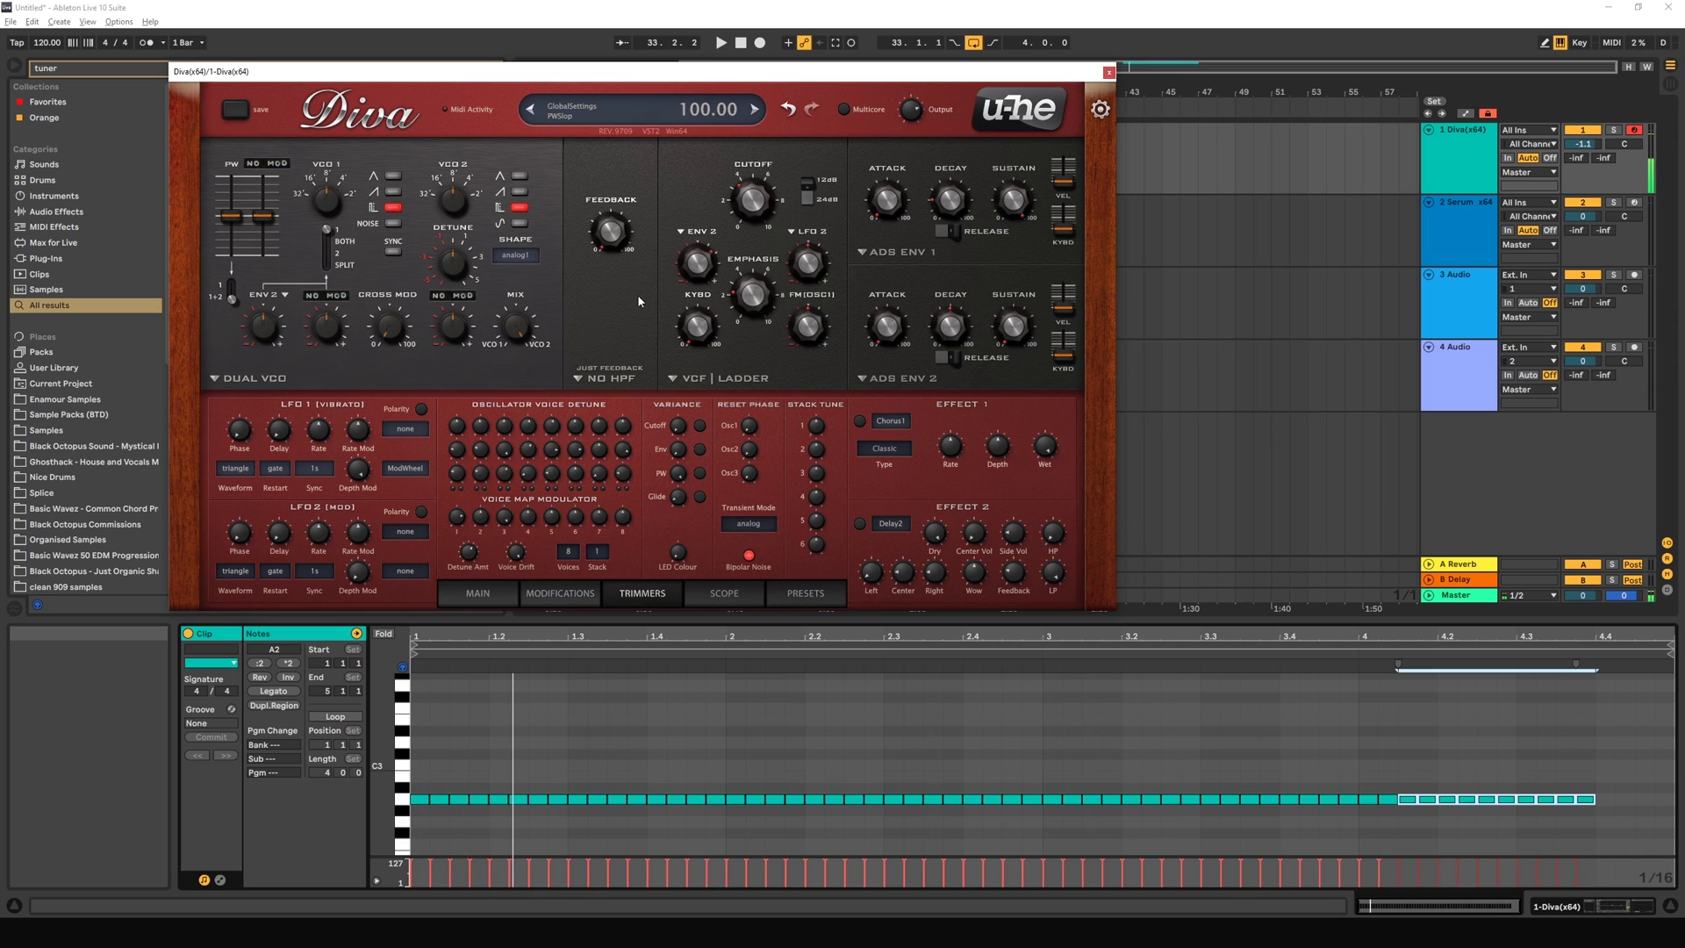
{"action": "key", "text": "space"}
{"action": "key", "text": "space"}
{"action": "key", "text": "space"}
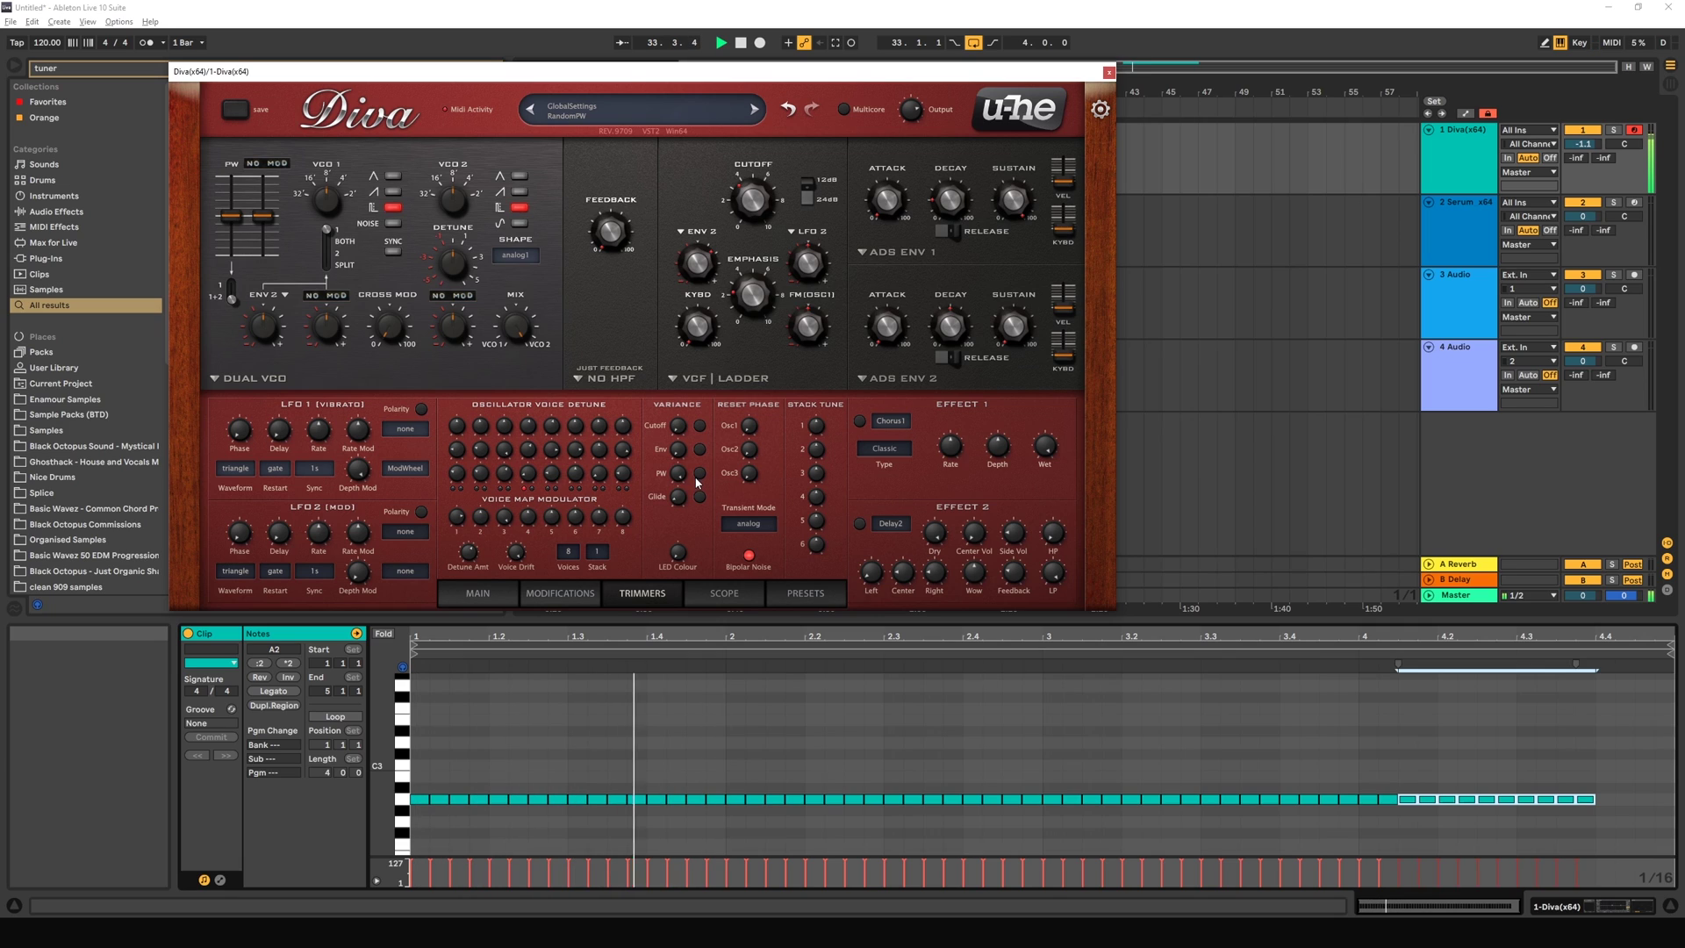
{"action": "key", "text": "space"}
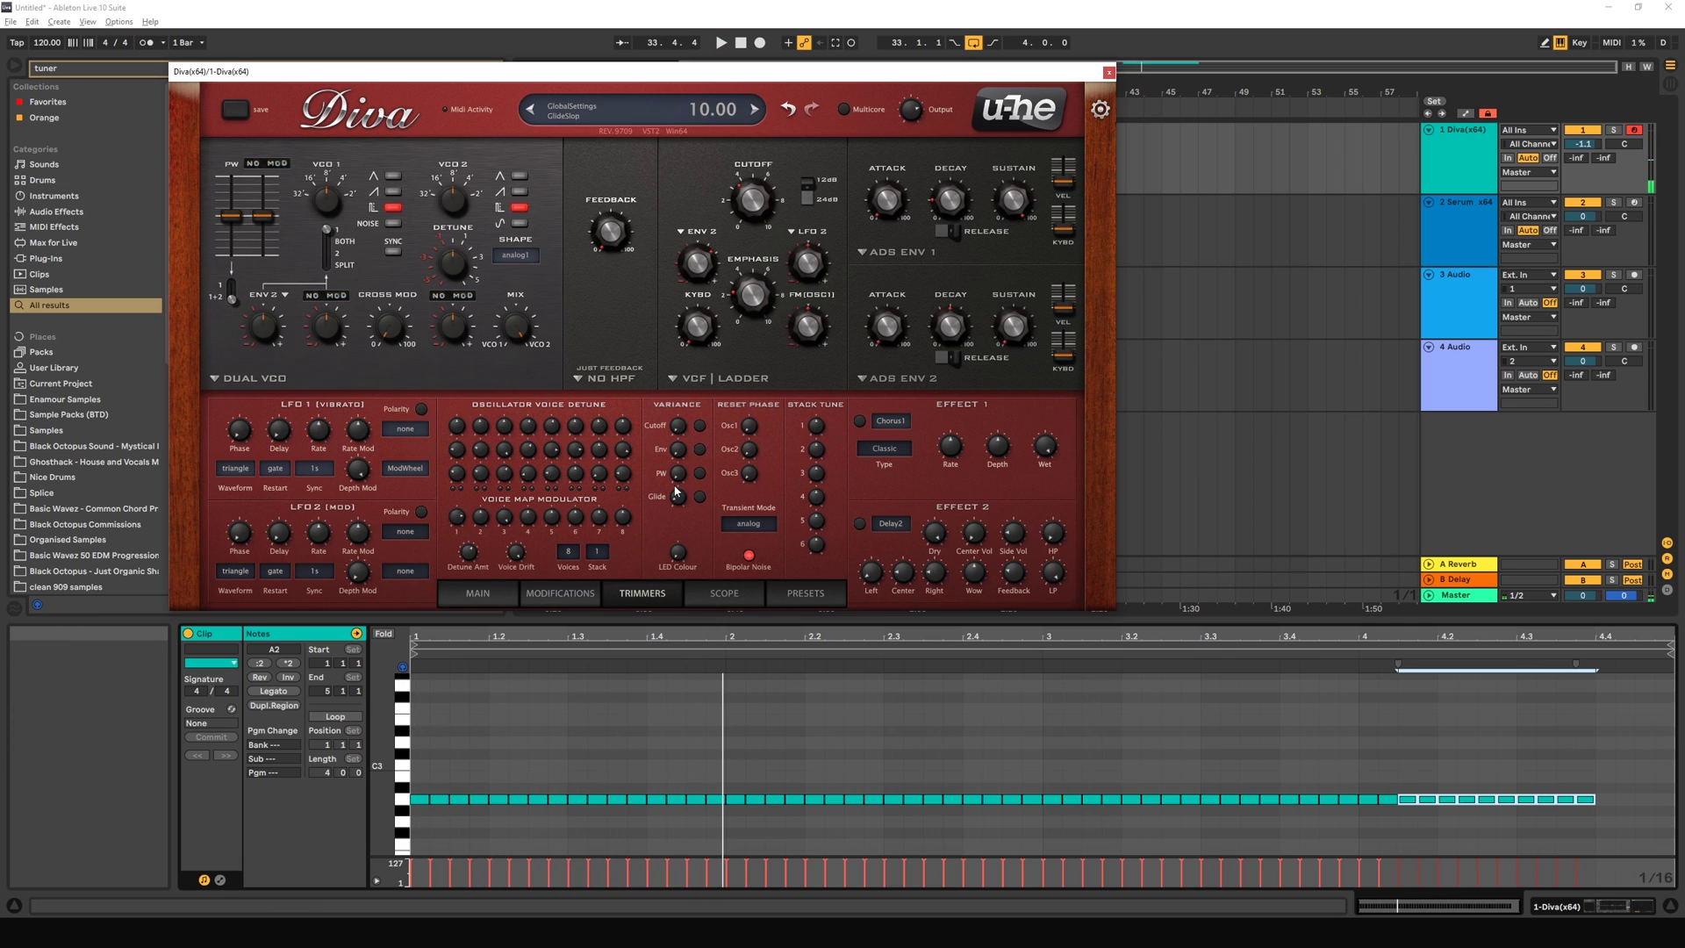
Step: Raise Glide on the Main page and demonstrate the Glide variance on the Trimmers page, including a setting of 100
{"action": "mouse_move", "coordinate": [677, 509]}
{"action": "left_mouse_down"}
{"action": "mouse_move", "coordinate": [680, 474]}
{"action": "mouse_move", "coordinate": [687, 507]}
{"action": "left_mouse_up"}
{"action": "left_click", "coordinate": [486, 594]}
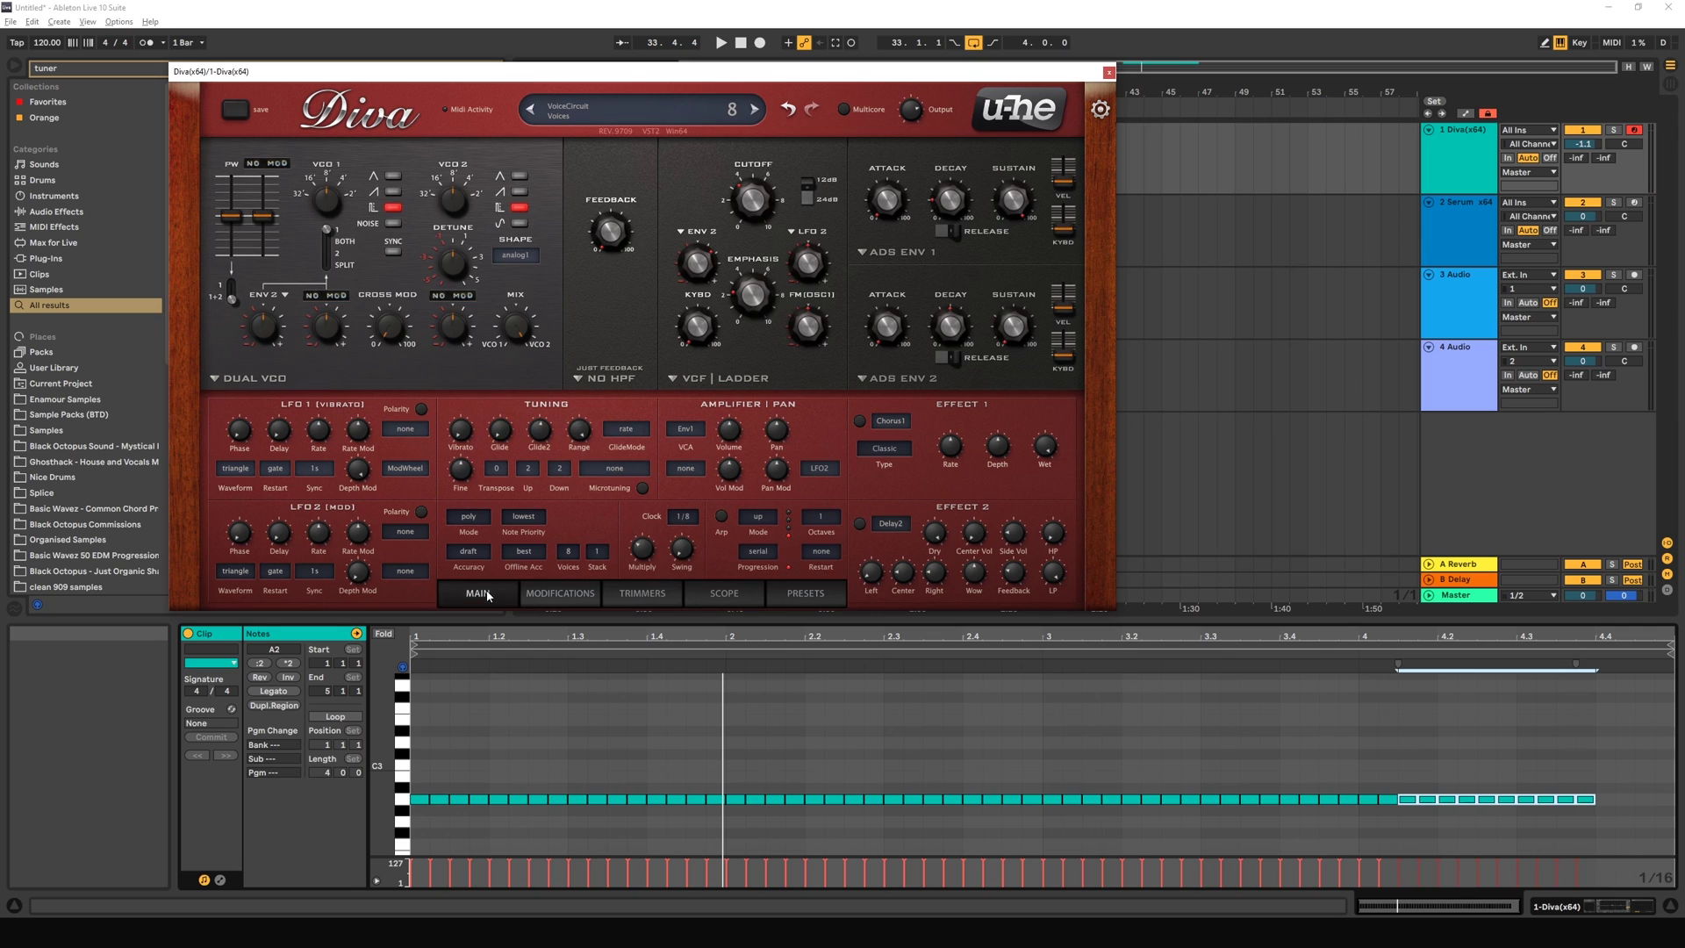
{"action": "left_click_drag", "start_coordinate": [505, 435], "coordinate": [503, 383]}
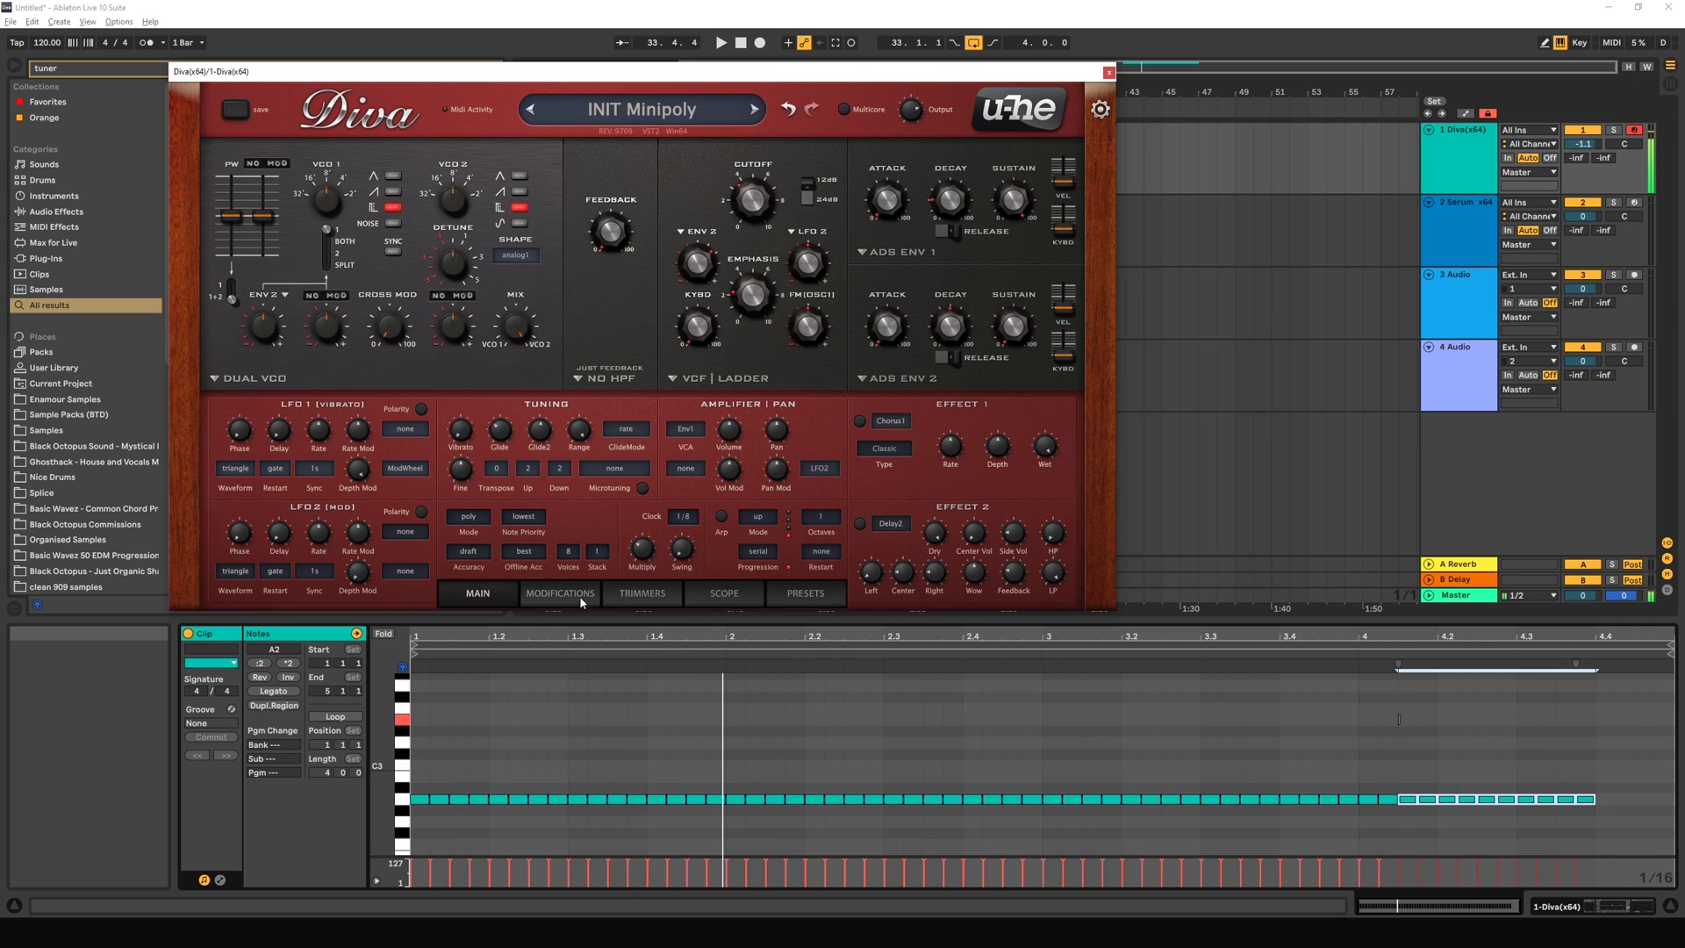
{"action": "left_click", "coordinate": [641, 593]}
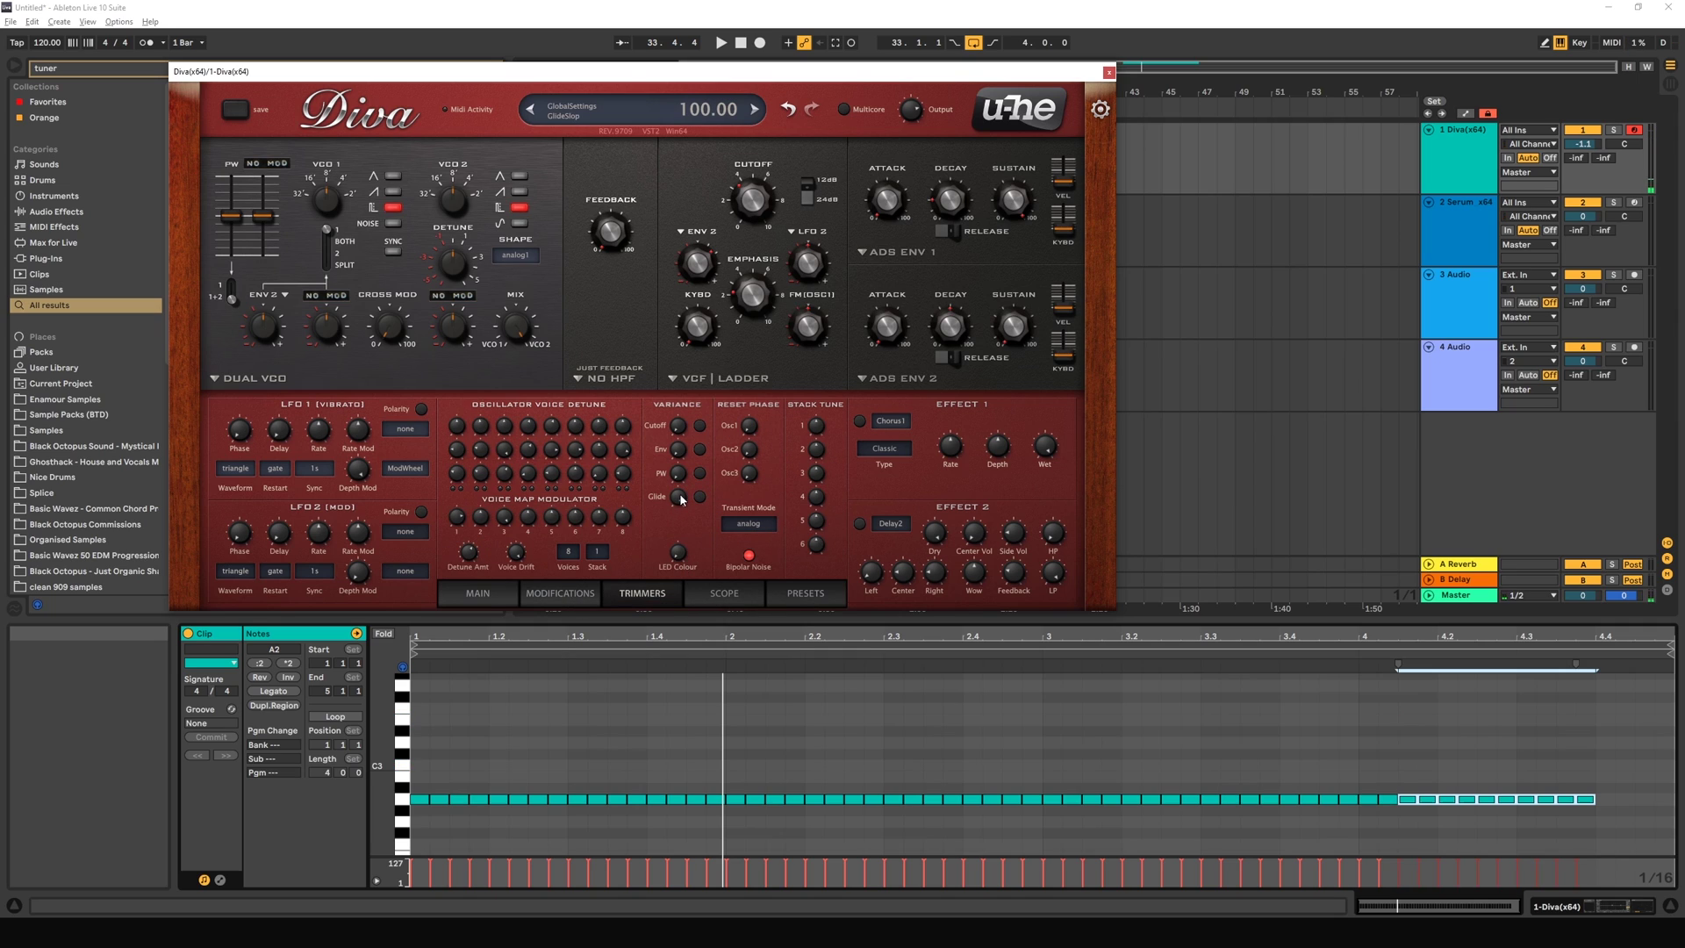
{"action": "left_click_drag", "start_coordinate": [680, 502], "coordinate": [654, 596]}
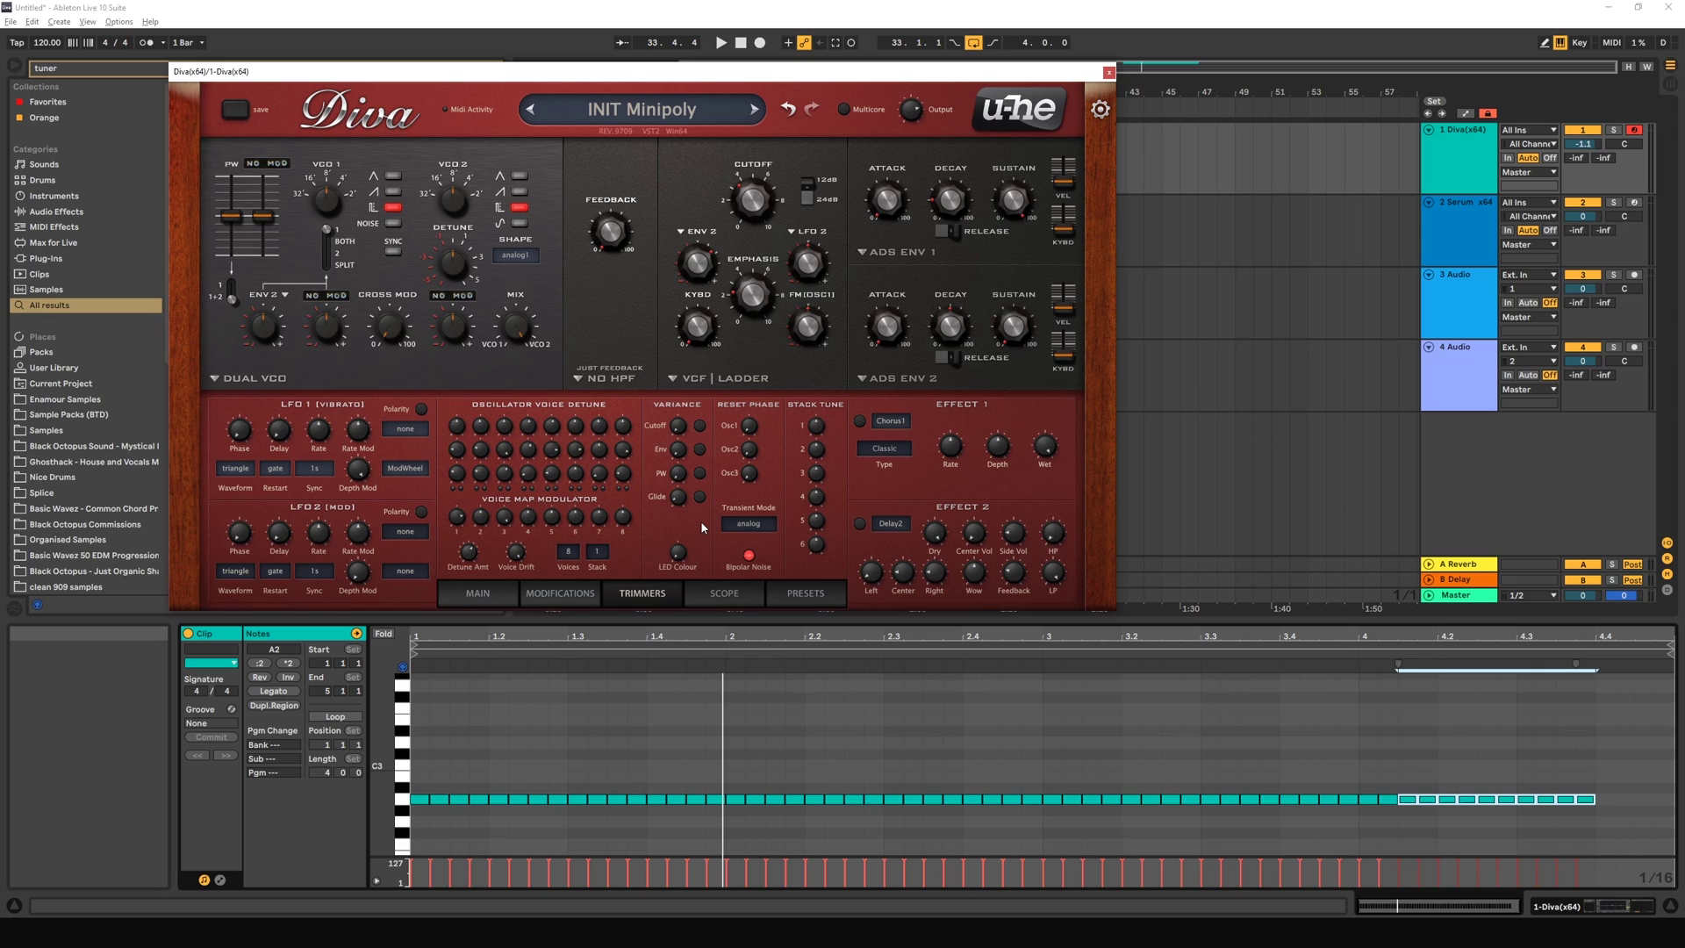
Step: Raise the Cutoff and PW variance slightly and change the LED Colour from red to green
{"action": "mouse_move", "coordinate": [675, 439]}
{"action": "left_click_drag", "start_coordinate": [681, 430], "coordinate": [681, 401]}
{"action": "left_click_drag", "start_coordinate": [682, 481], "coordinate": [681, 467]}
{"action": "left_click_drag", "start_coordinate": [676, 560], "coordinate": [683, 516]}
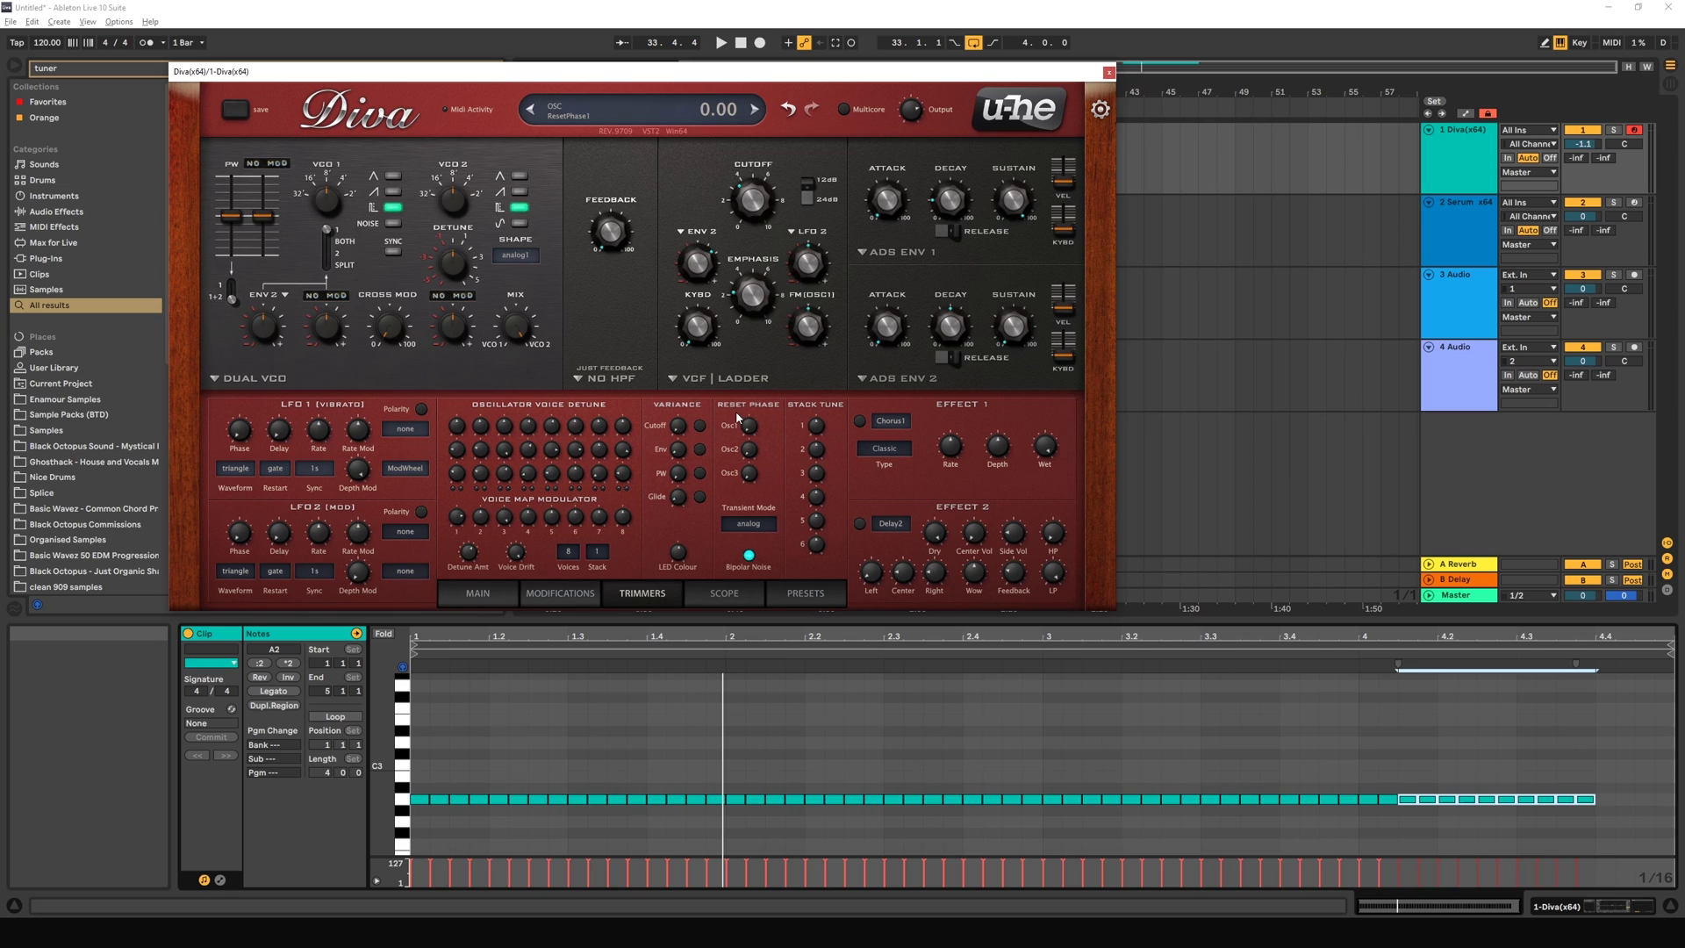
Step: Set the Osc1 reset phase to 100, raise the Osc2 reset phase, and play test notes
{"action": "left_click_drag", "start_coordinate": [748, 433], "coordinate": [747, 349]}
{"action": "left_click_drag", "start_coordinate": [748, 449], "coordinate": [757, 314]}
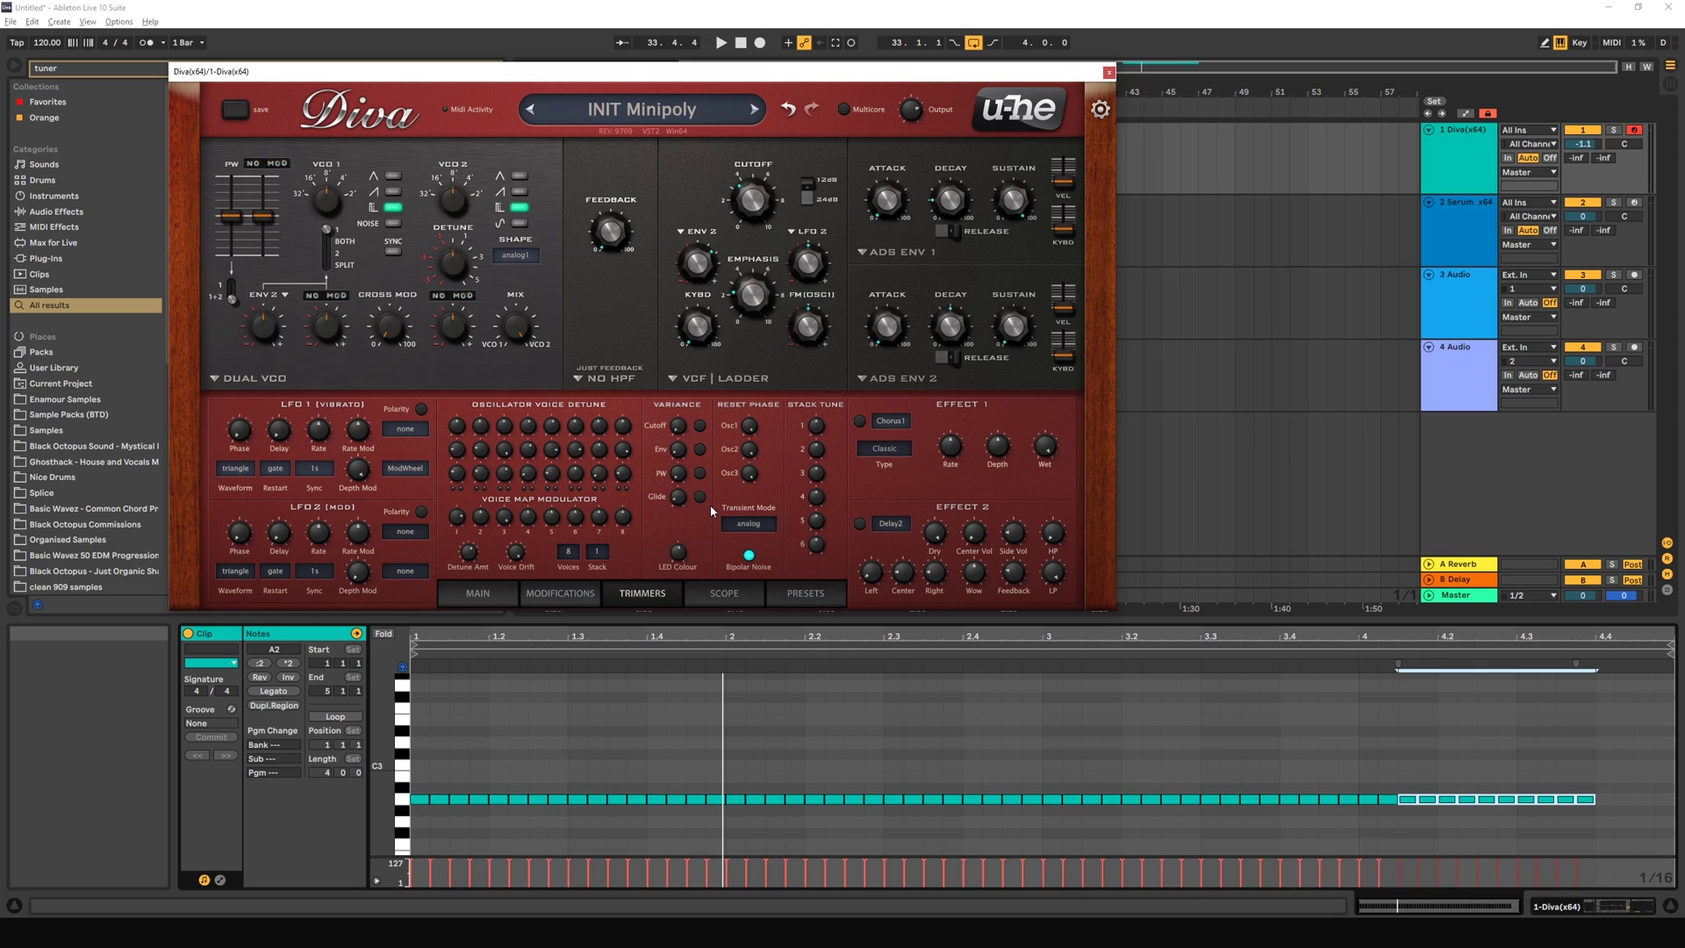
{"action": "mouse_move", "coordinate": [753, 430]}
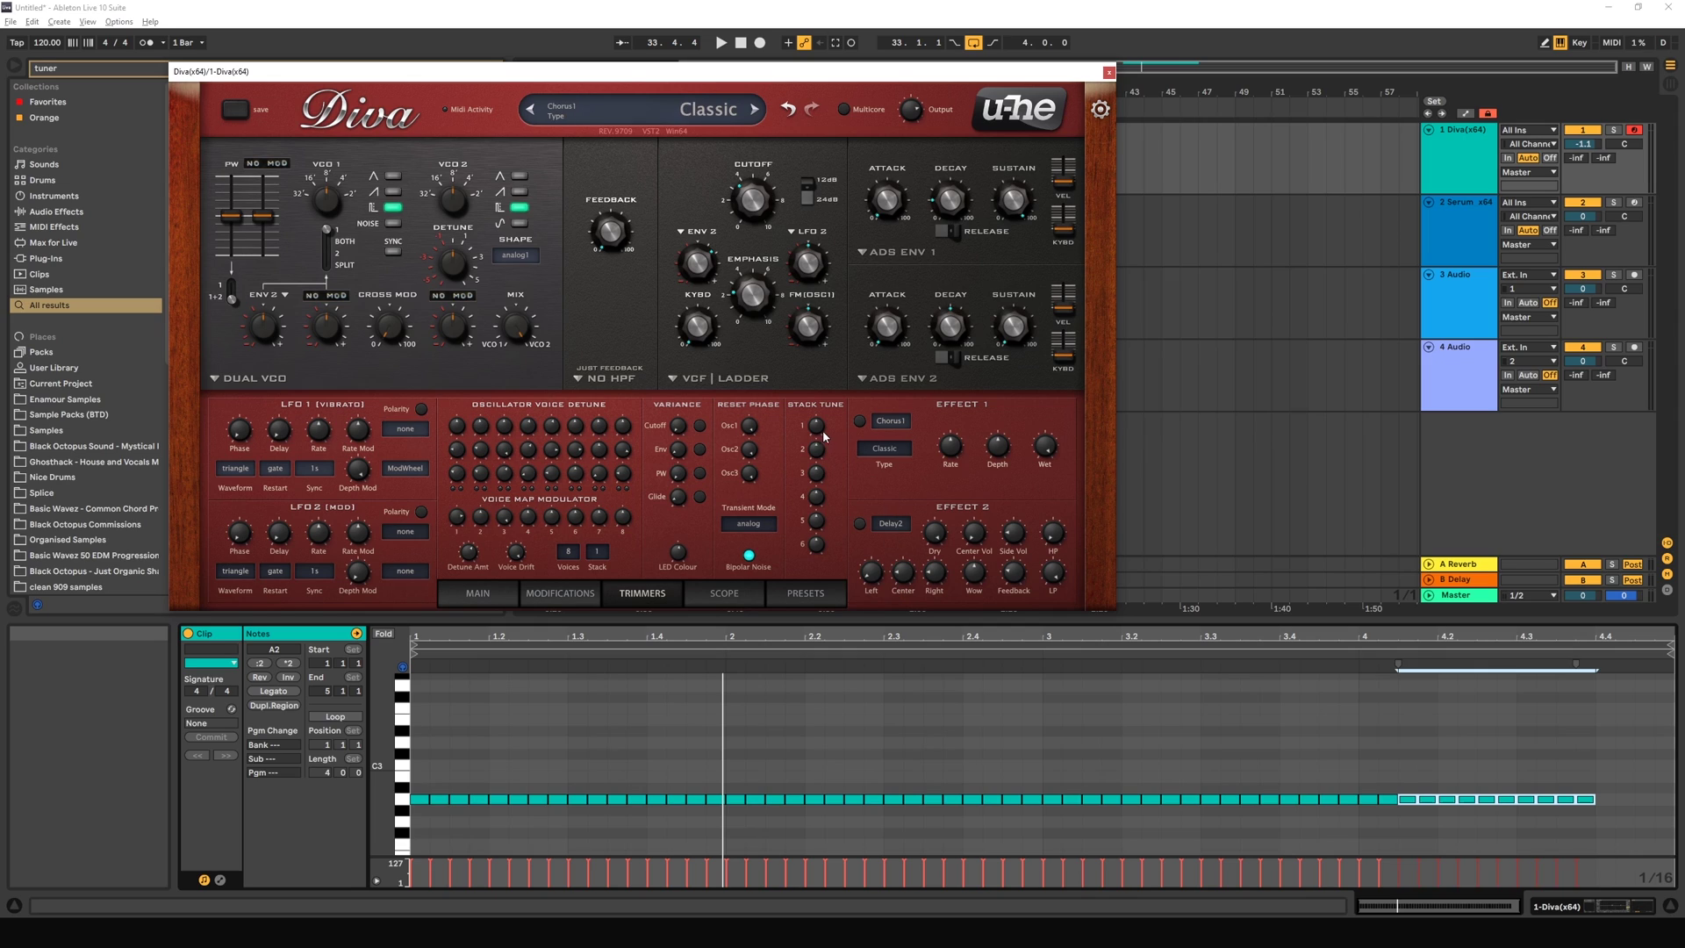
{"action": "key", "text": "a"}
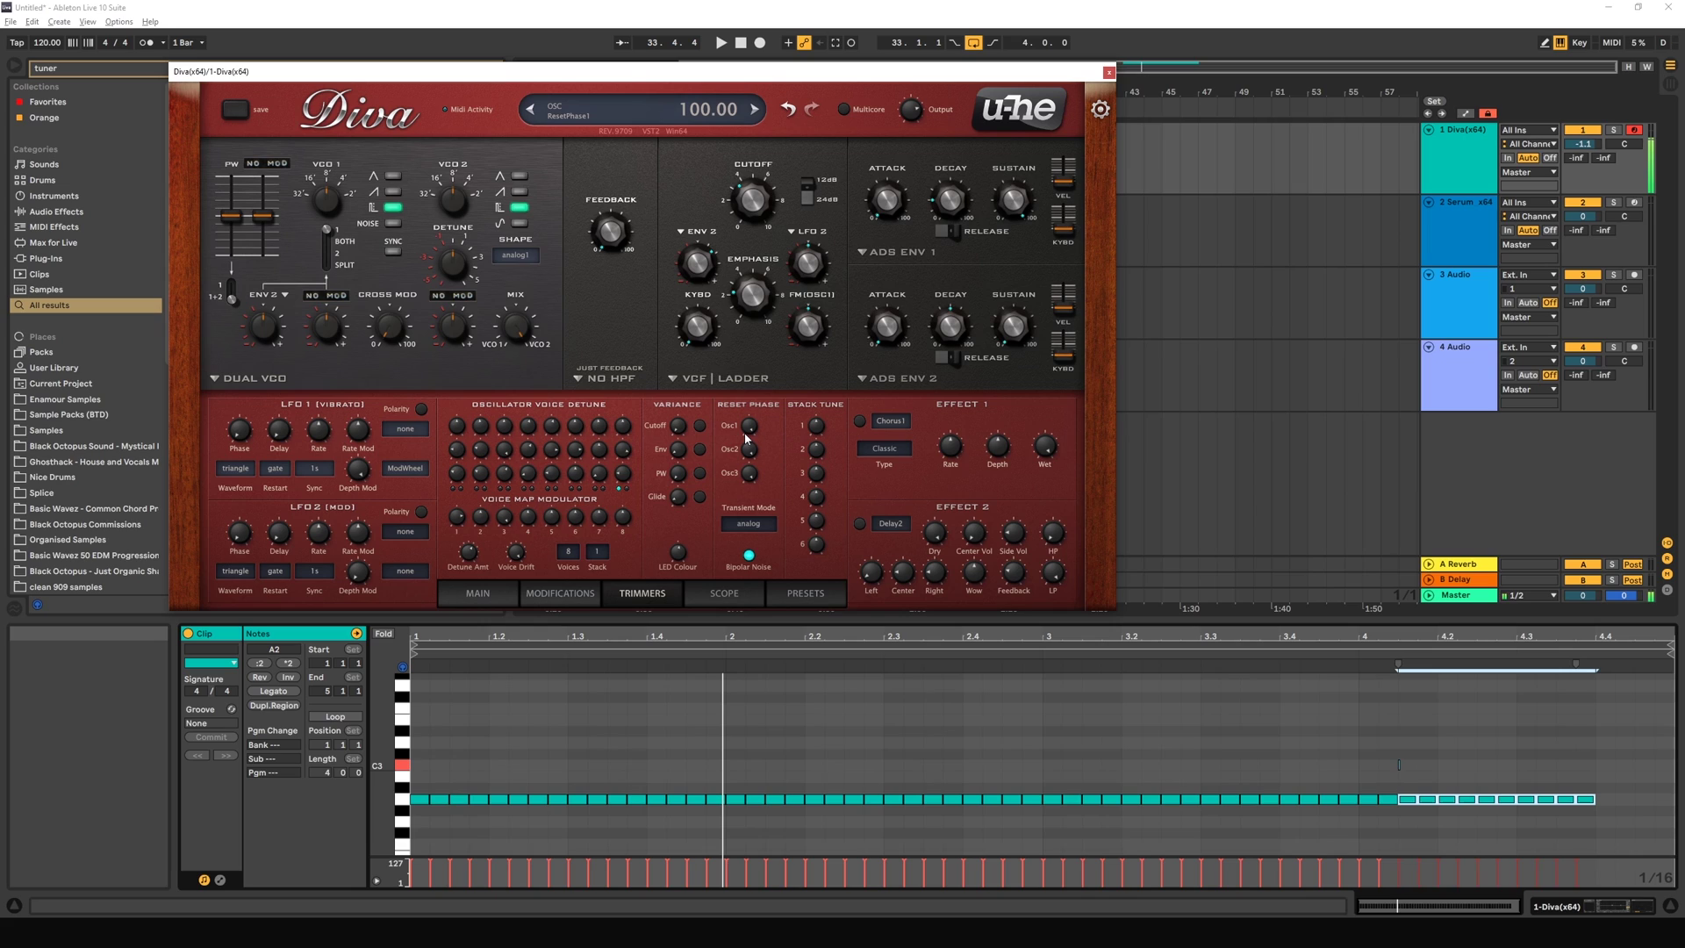
{"action": "key", "text": "a"}
Step: Set the Transient Mode to osc reset and review the other available modes
{"action": "left_click", "coordinate": [764, 525]}
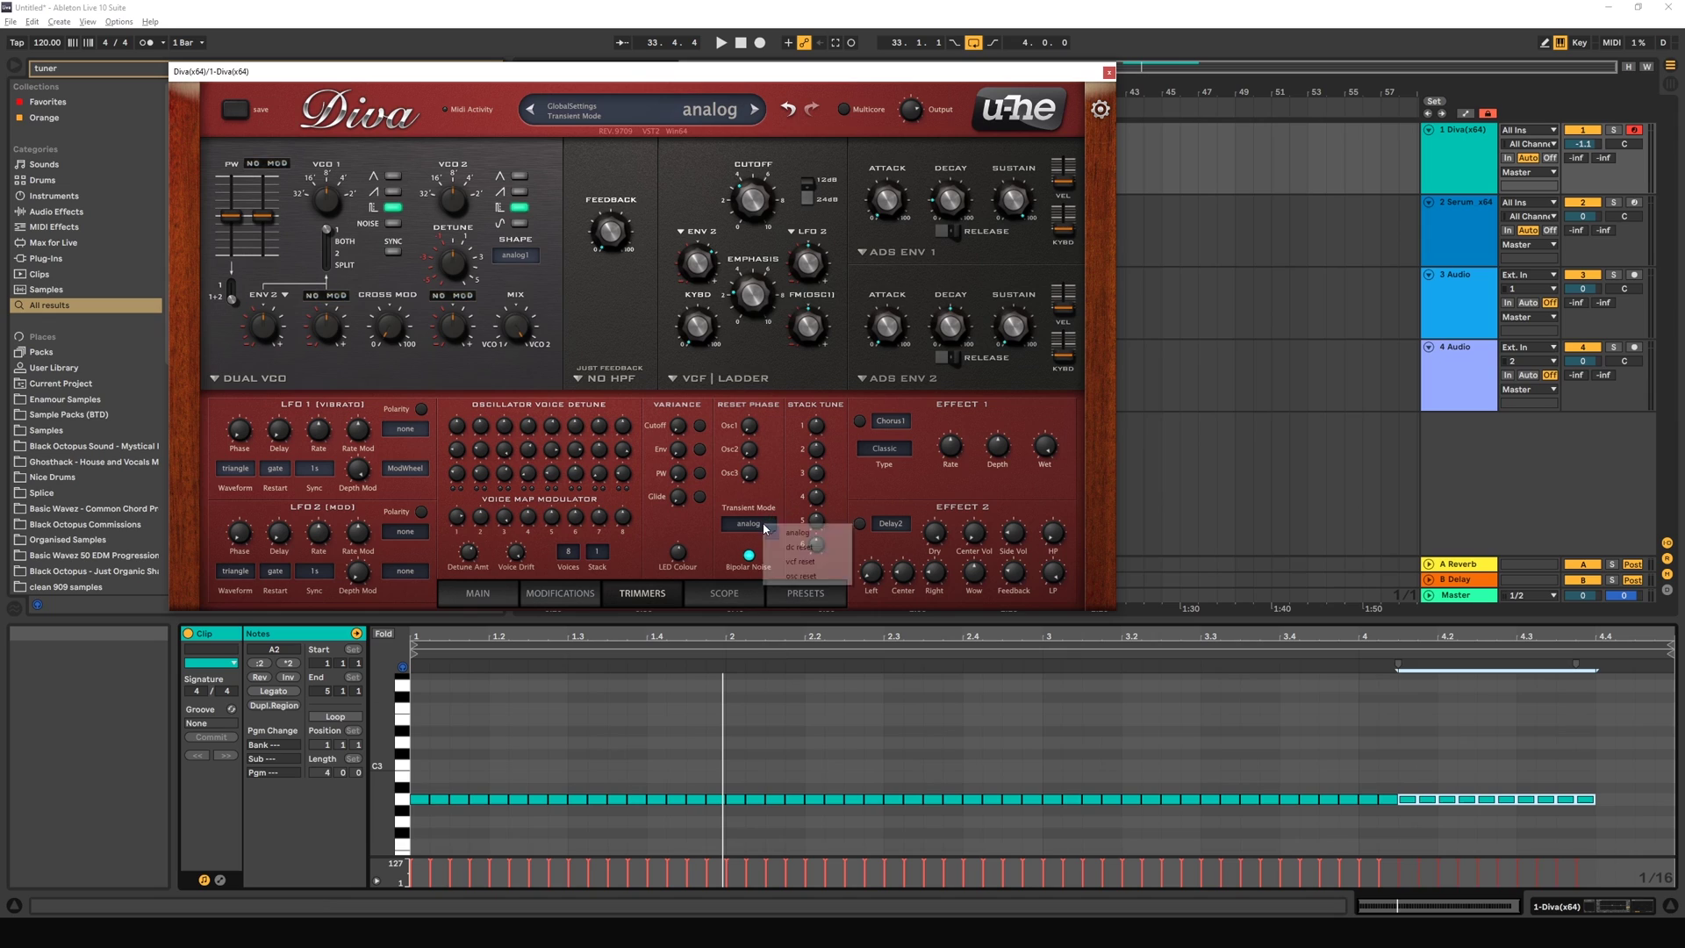
{"action": "left_click", "coordinate": [805, 578]}
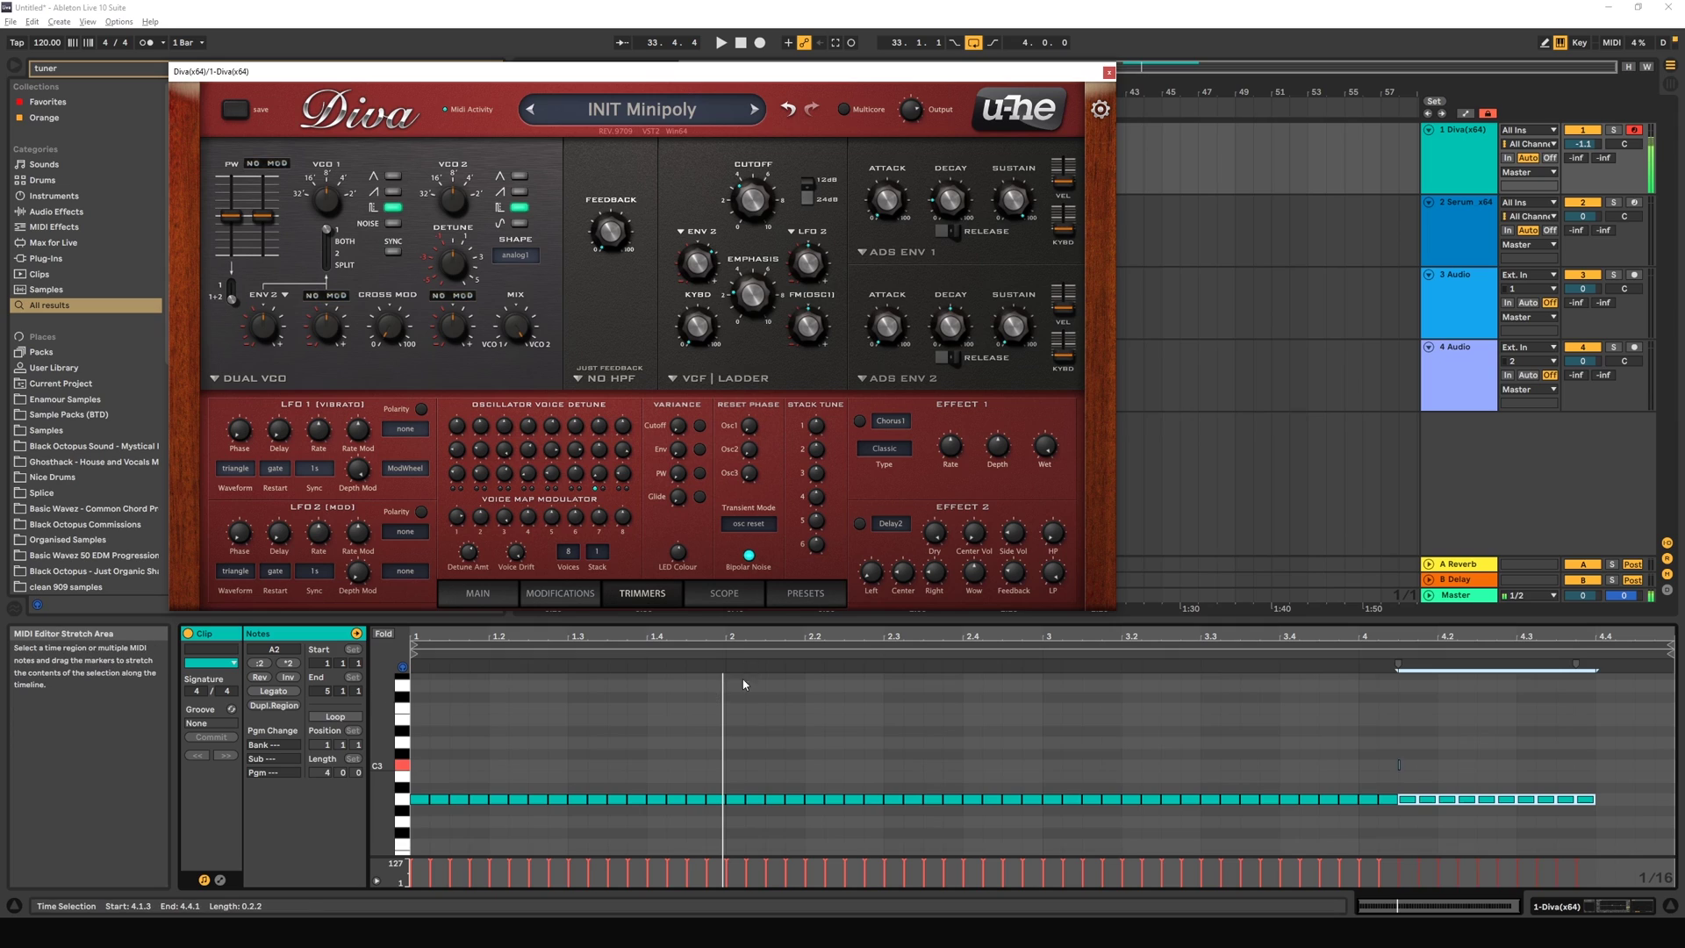
{"action": "left_click", "coordinate": [753, 525]}
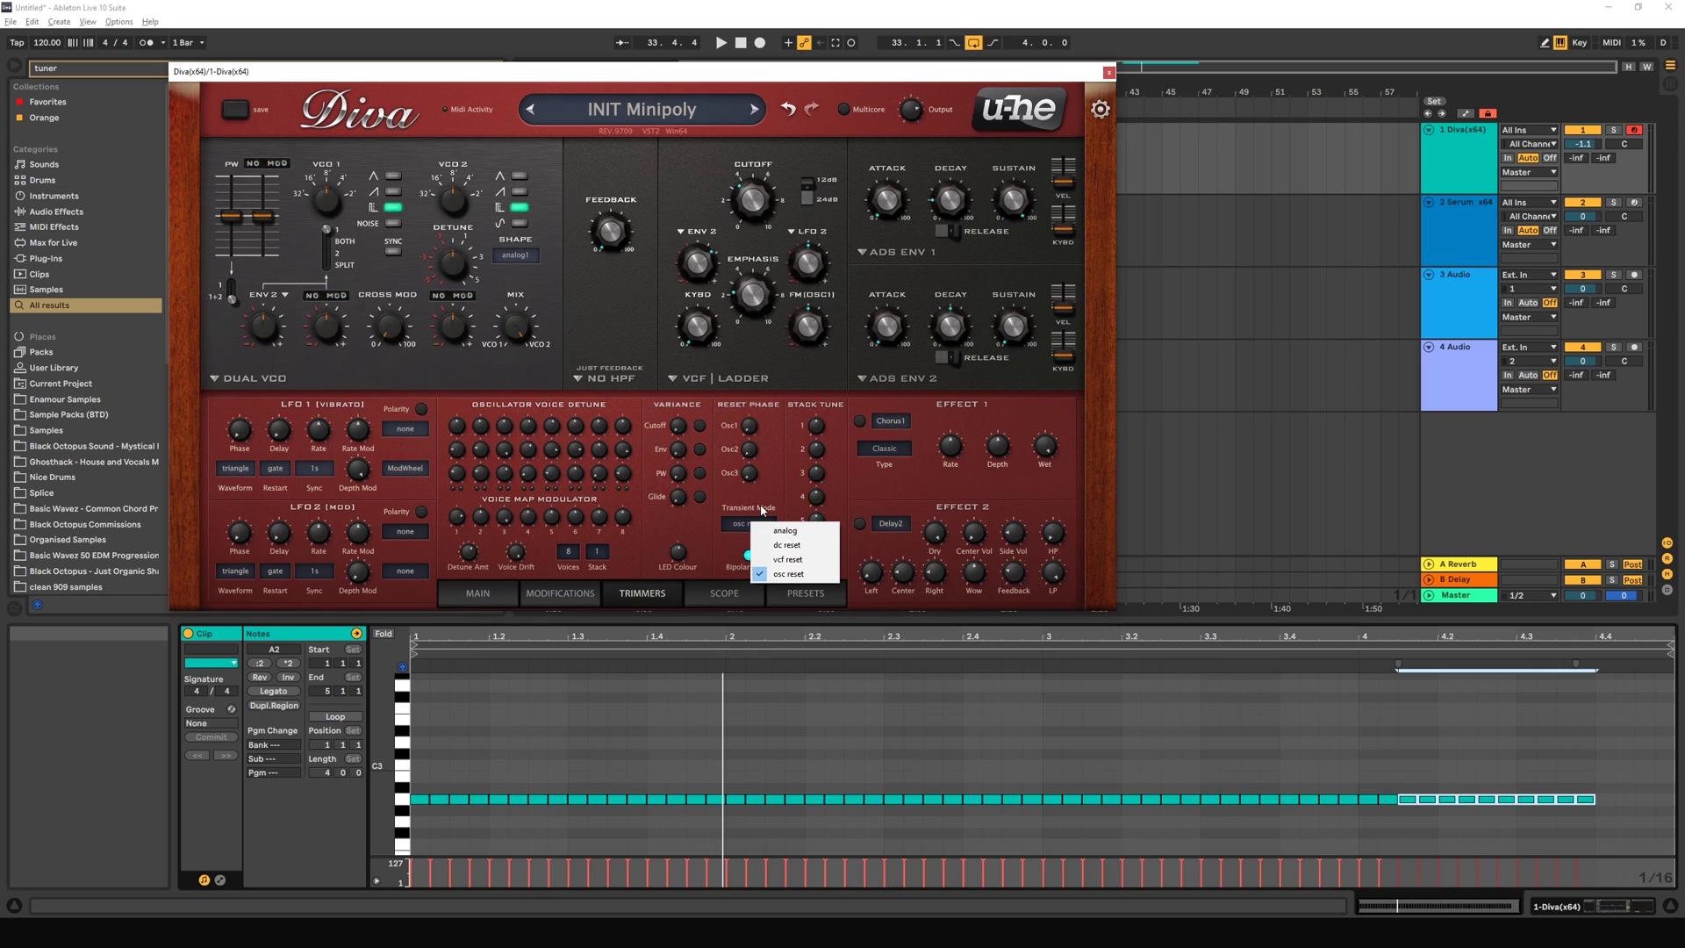
{"action": "left_click", "coordinate": [737, 524]}
{"action": "left_click", "coordinate": [734, 524]}
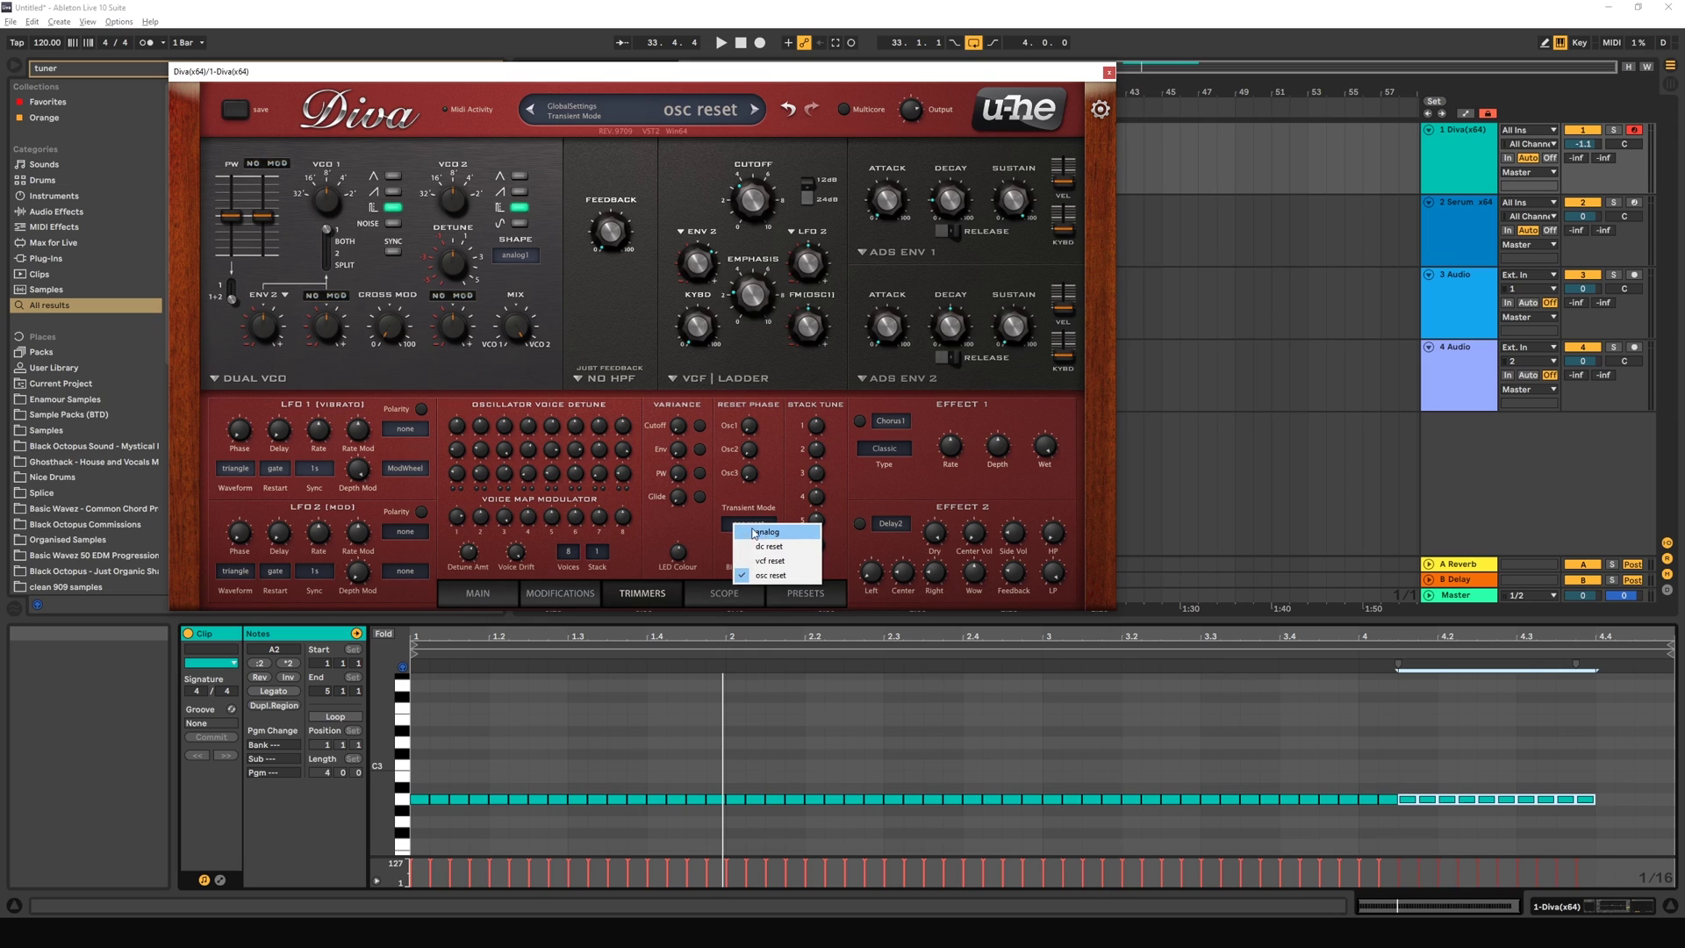
{"action": "left_click", "coordinate": [760, 508]}
Step: Set the envelope 2 attack to 17 and switch the Transient Mode to analog
{"action": "left_click_drag", "start_coordinate": [895, 332], "coordinate": [888, 320]}
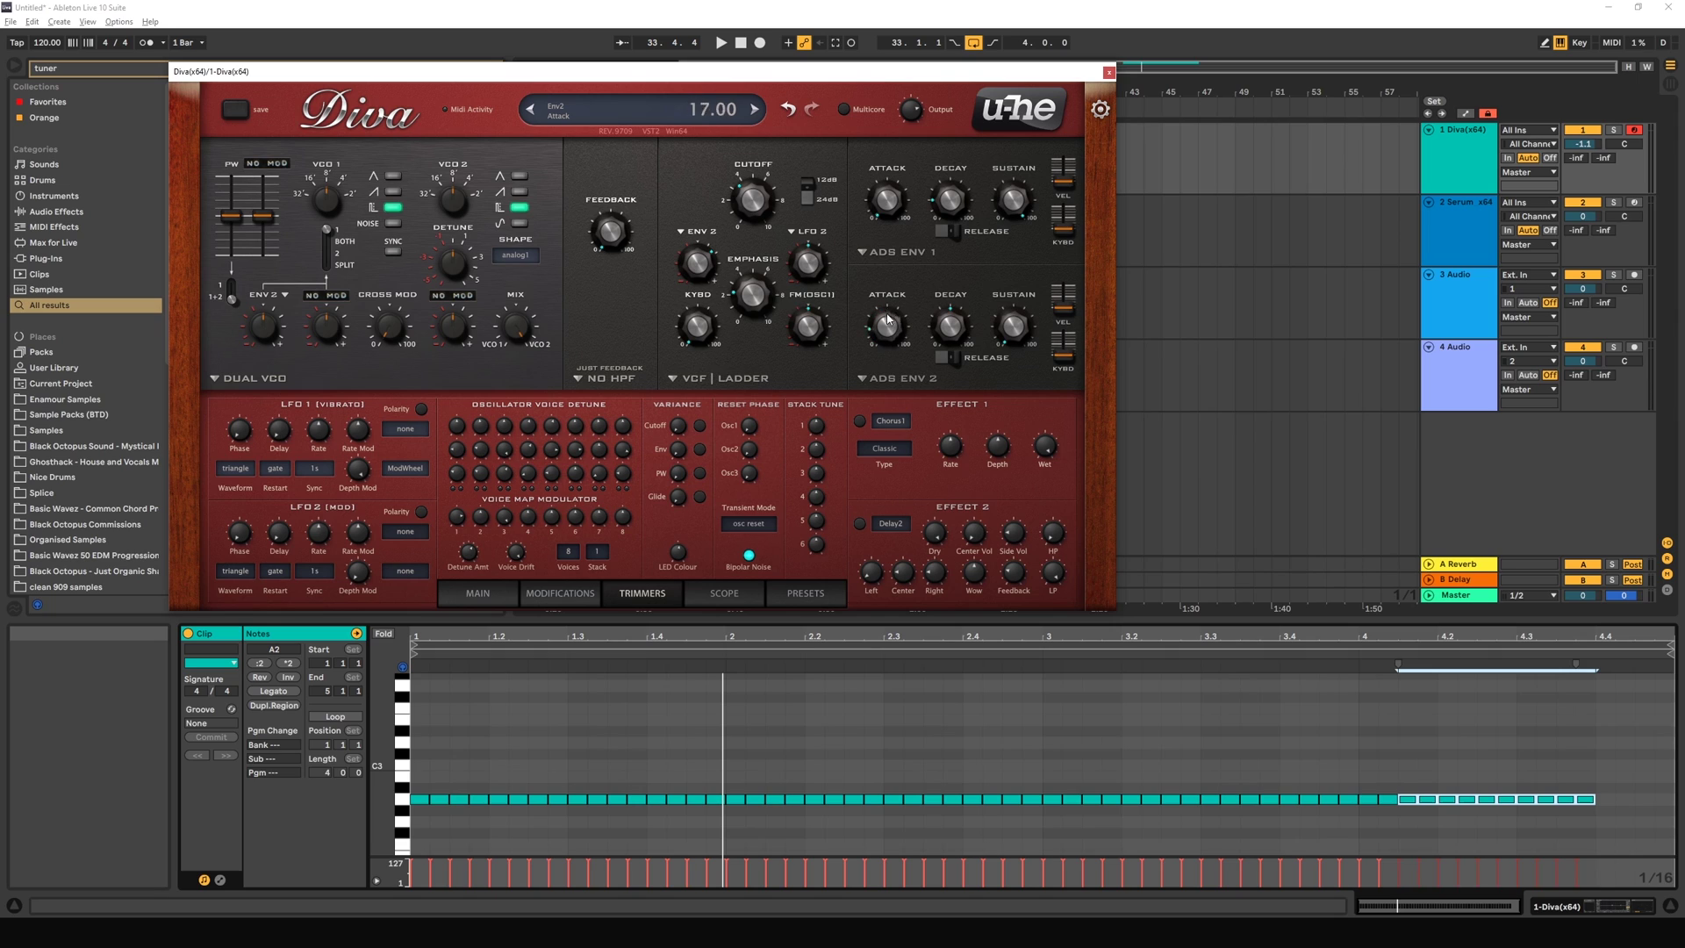
{"action": "left_click", "coordinate": [751, 524]}
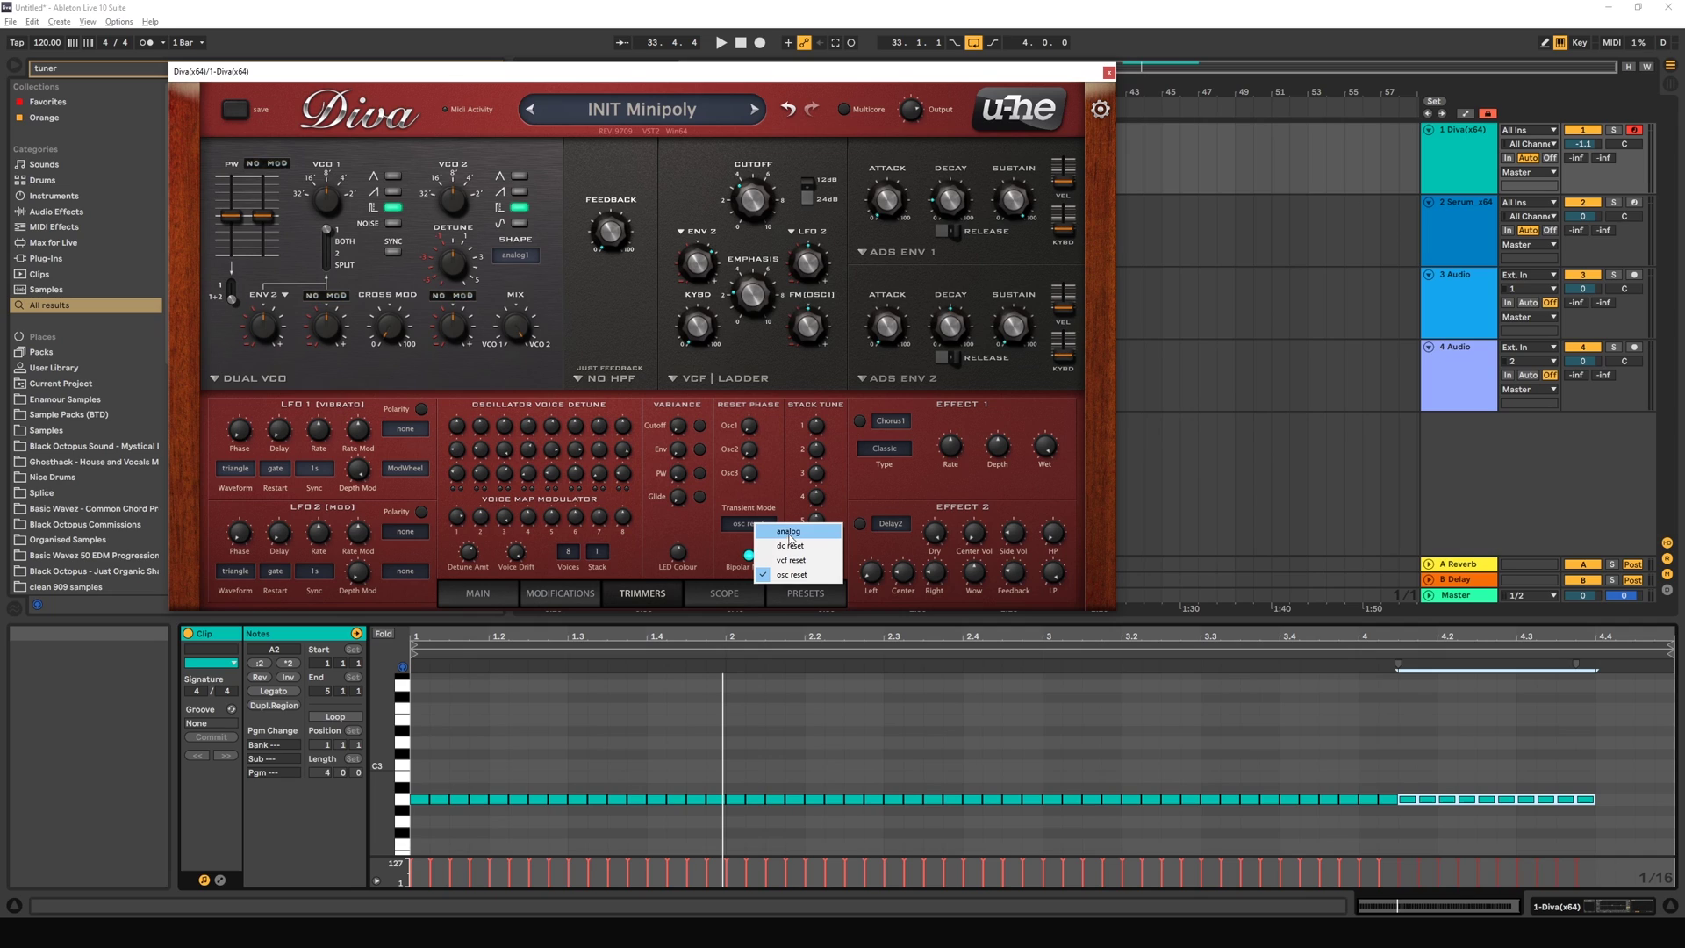
{"action": "left_click", "coordinate": [789, 531]}
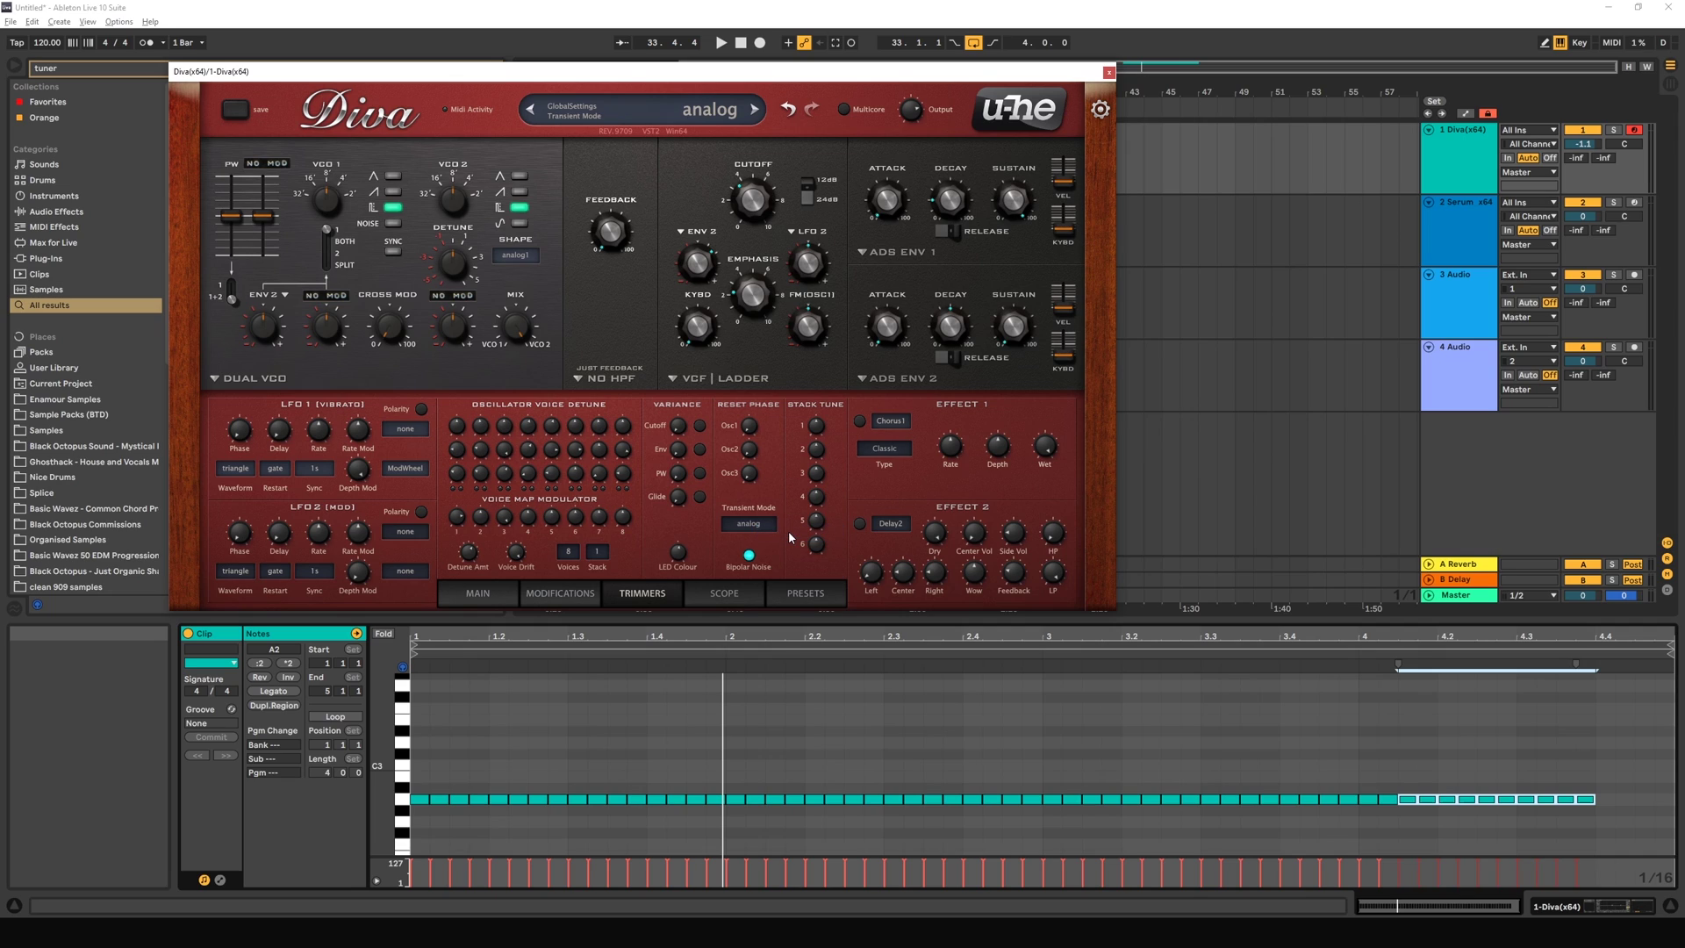
Step: Compare the dc reset and vcf reset Transient Modes with test notes, ending on vcf reset
{"action": "left_click", "coordinate": [767, 531]}
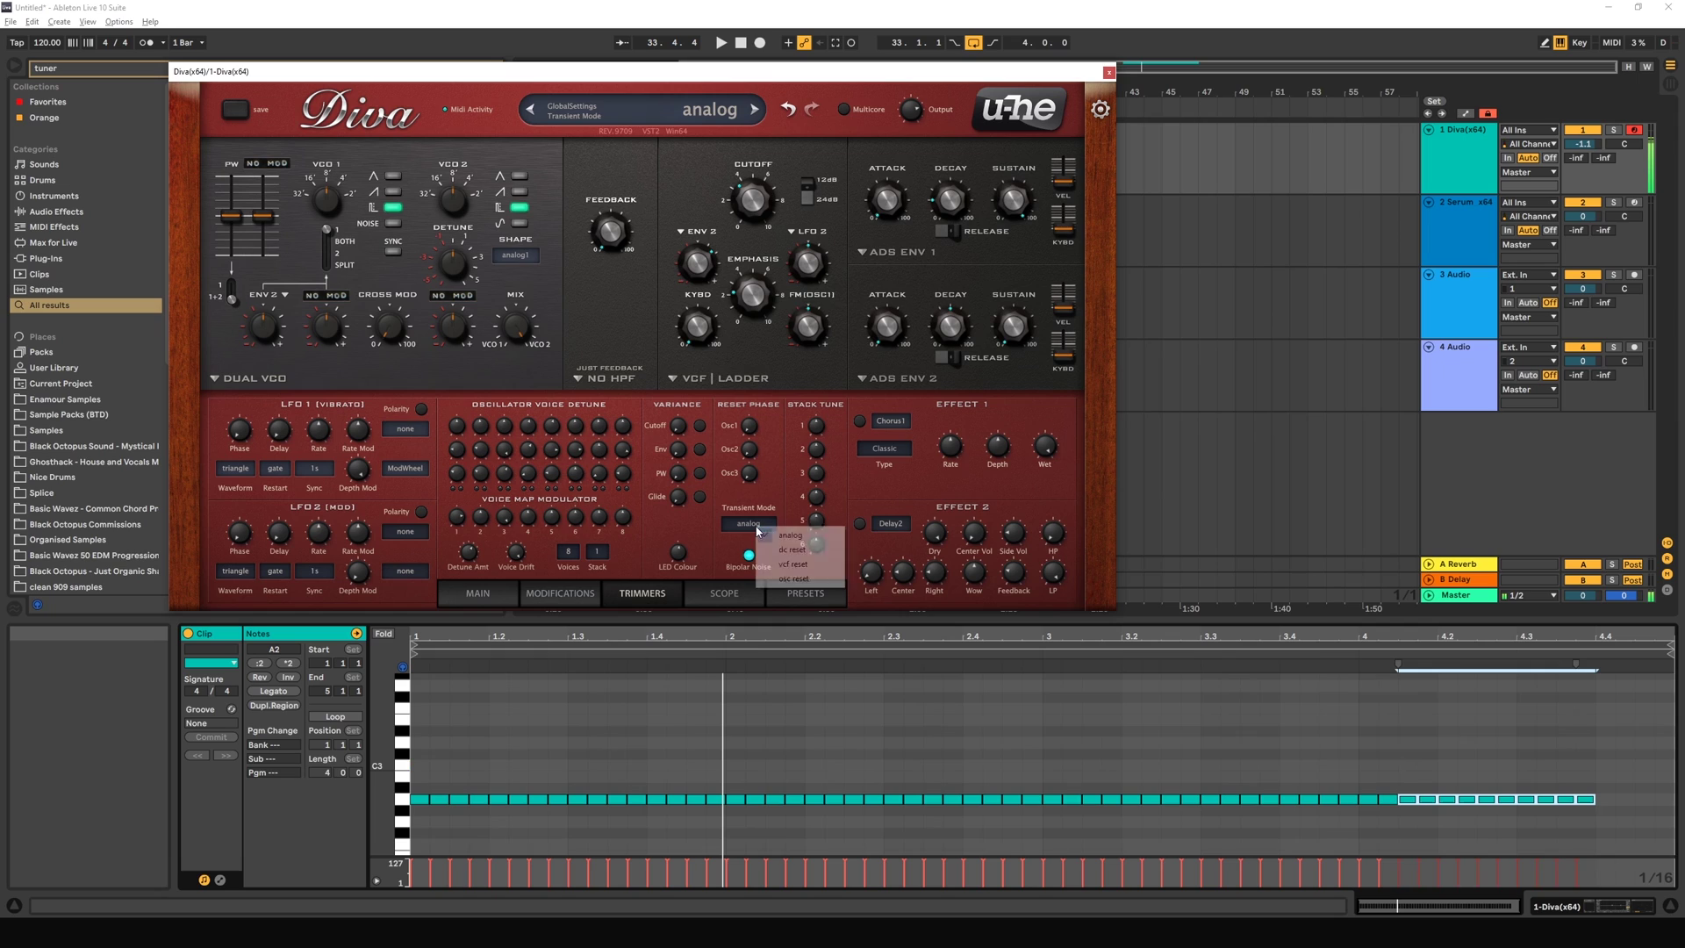
{"action": "left_click", "coordinate": [762, 546]}
{"action": "left_click", "coordinate": [762, 530]}
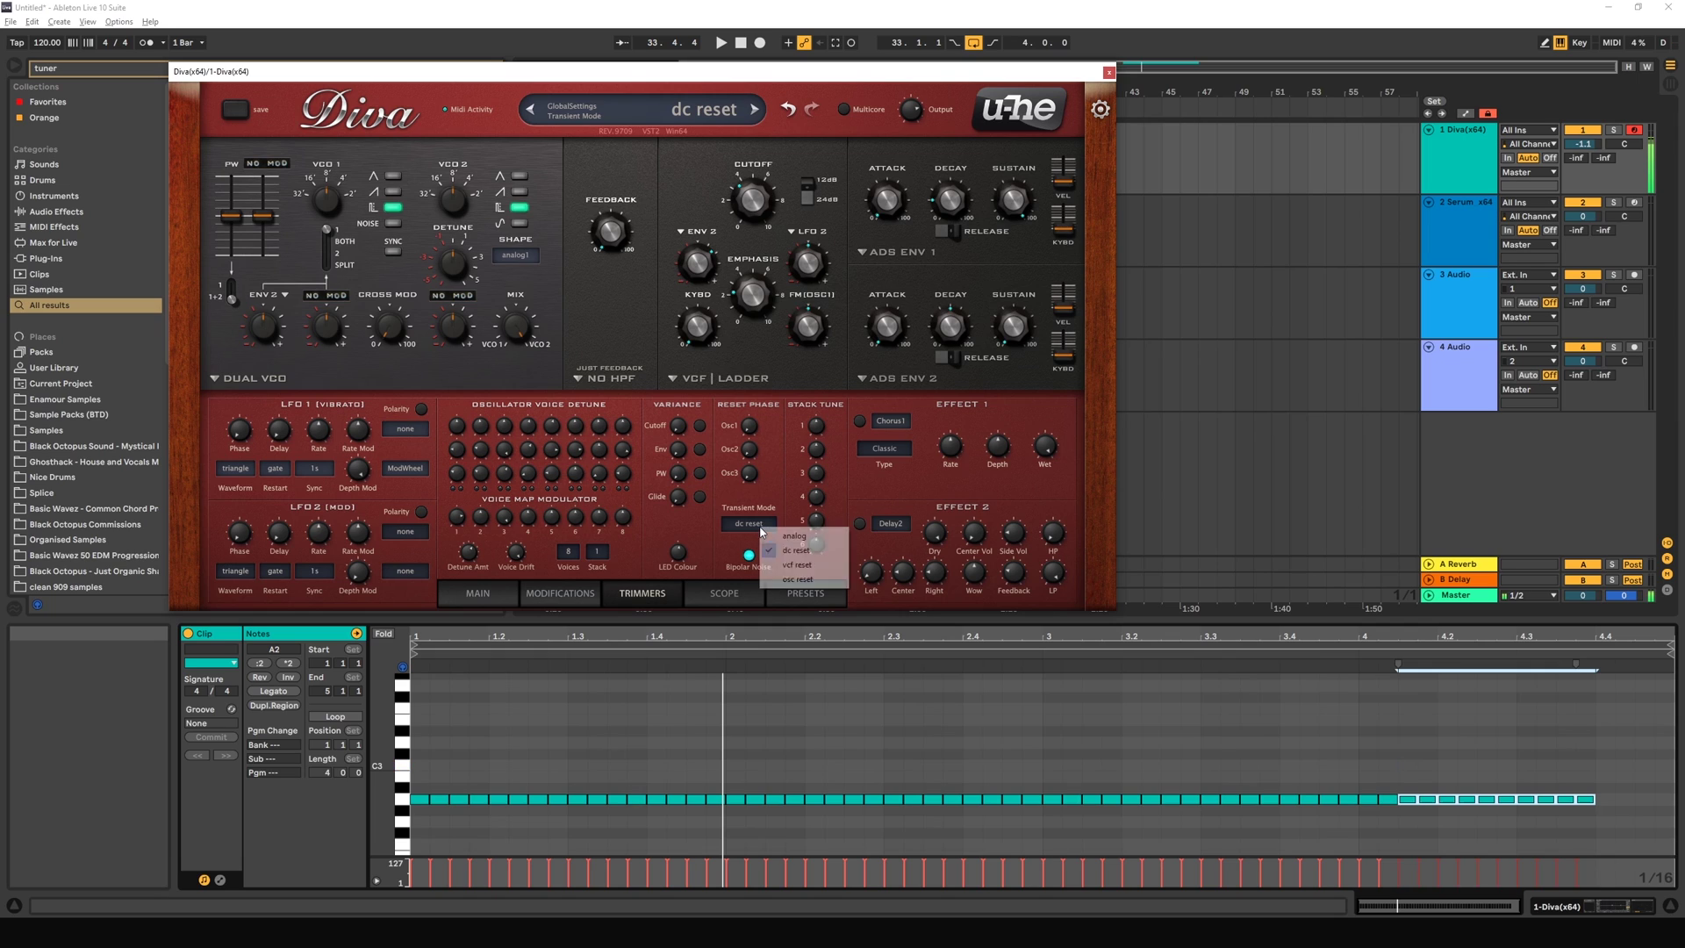
{"action": "left_click", "coordinate": [773, 562]}
{"action": "left_click", "coordinate": [760, 529]}
{"action": "left_click", "coordinate": [772, 547]}
{"action": "left_click", "coordinate": [757, 525]}
{"action": "left_click", "coordinate": [778, 562]}
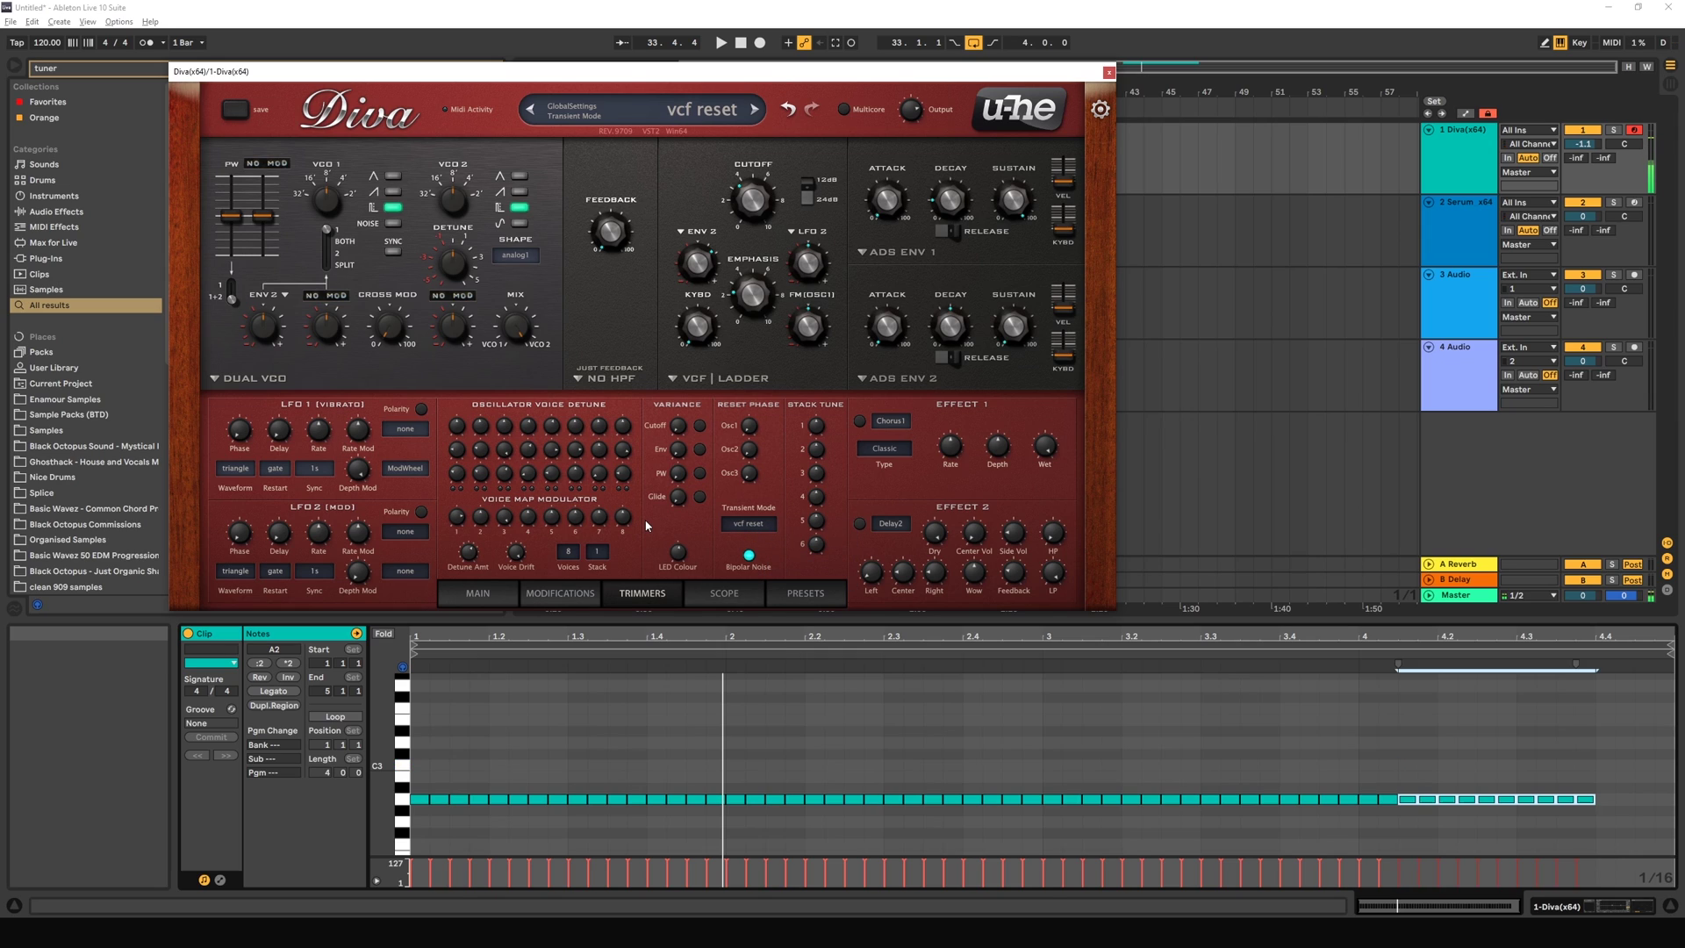
Step: Set the Osc3 reset phase to 57.50 and the Transient Mode to osc reset
{"action": "left_click", "coordinate": [746, 521]}
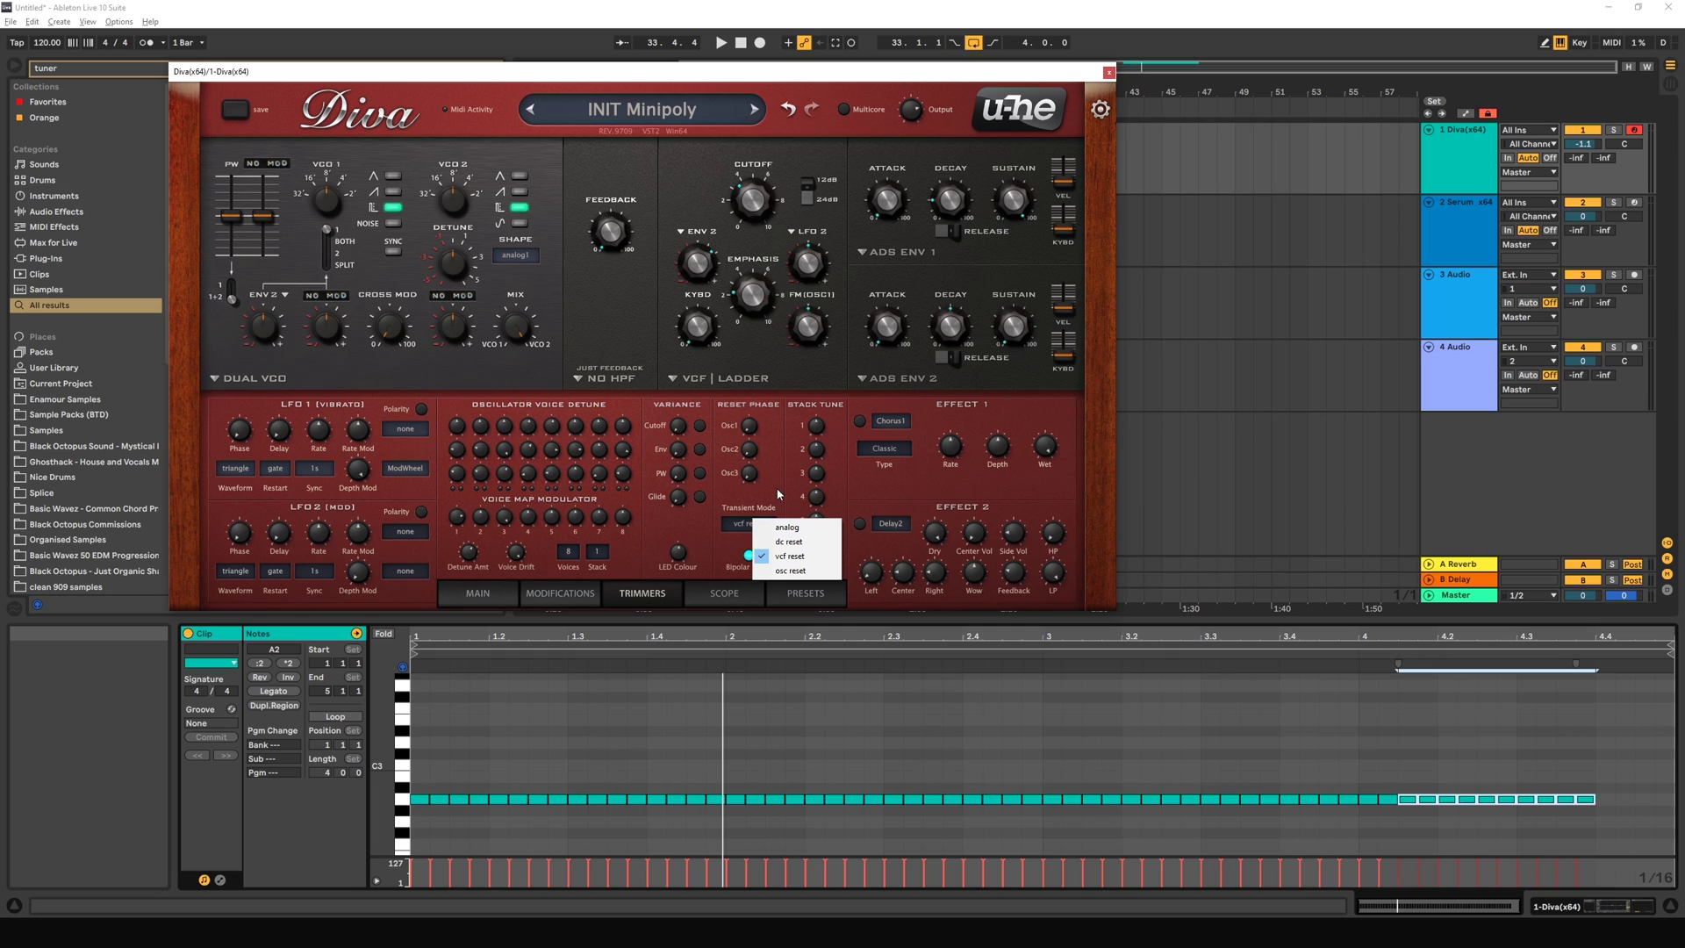
{"action": "left_click", "coordinate": [778, 494]}
{"action": "left_click_drag", "start_coordinate": [735, 476], "coordinate": [750, 387]}
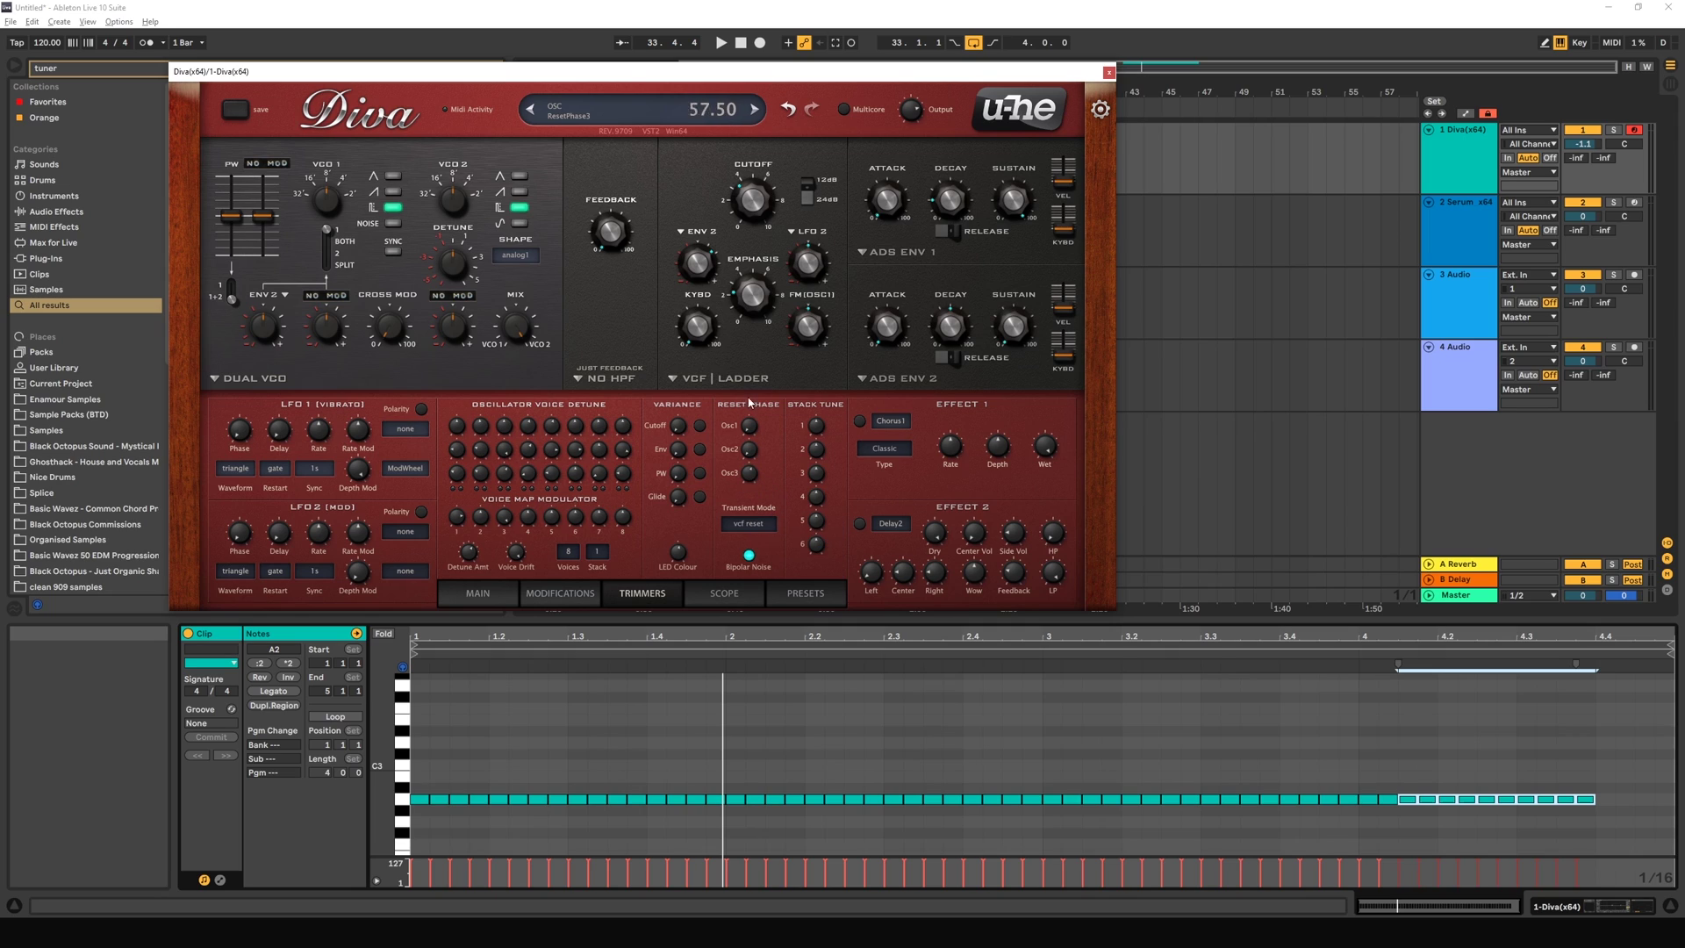
{"action": "left_click", "coordinate": [749, 523]}
{"action": "left_click", "coordinate": [805, 580]}
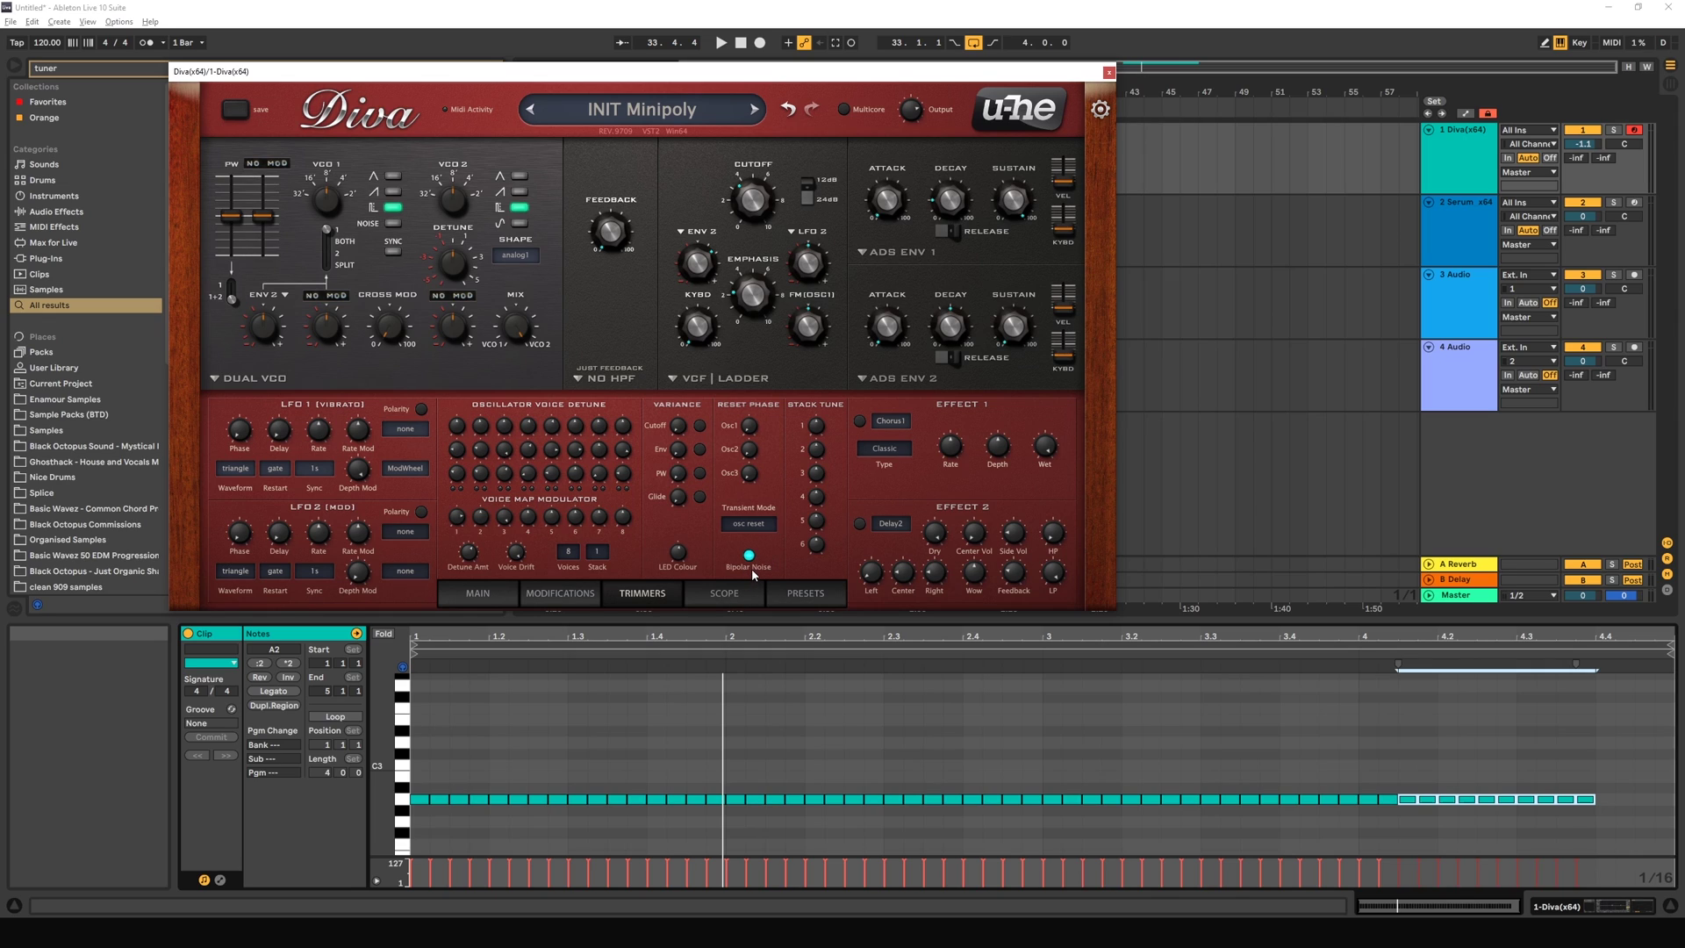
{"action": "left_click", "coordinate": [749, 556]}
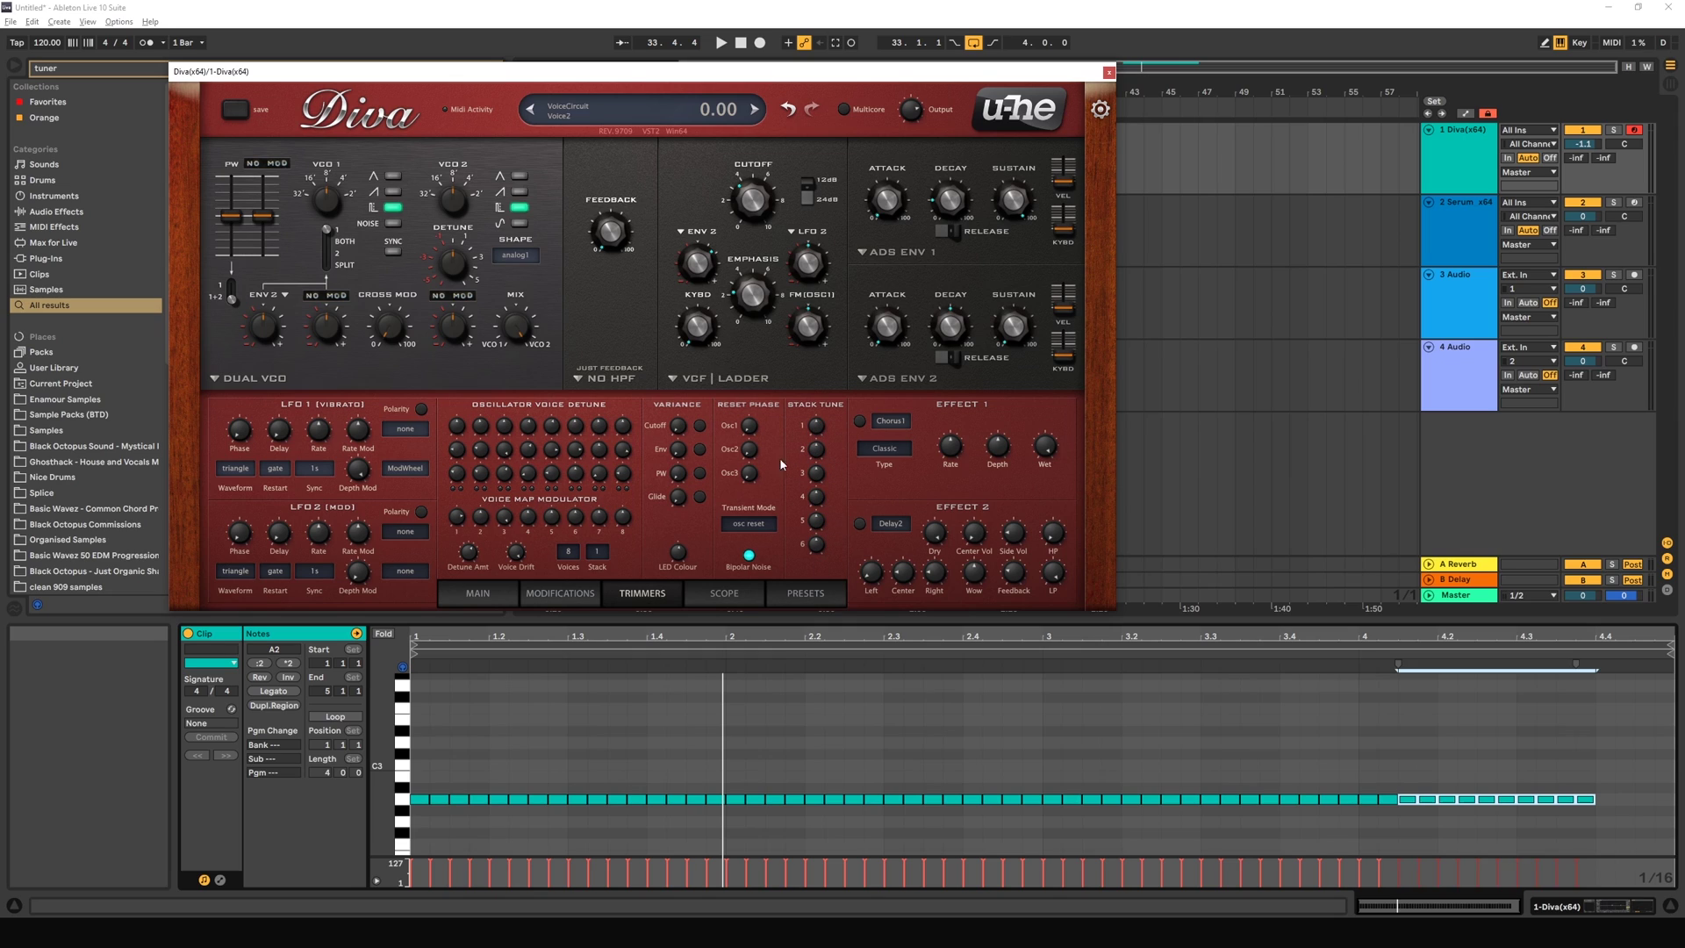
Step: Set the Stack count to 6 and try out the stack tune of voice 1
{"action": "left_click", "coordinate": [598, 551]}
{"action": "left_click", "coordinate": [622, 569]}
{"action": "left_click", "coordinate": [607, 554]}
{"action": "left_click", "coordinate": [631, 556]}
{"action": "left_click_drag", "start_coordinate": [816, 426], "coordinate": [816, 505]}
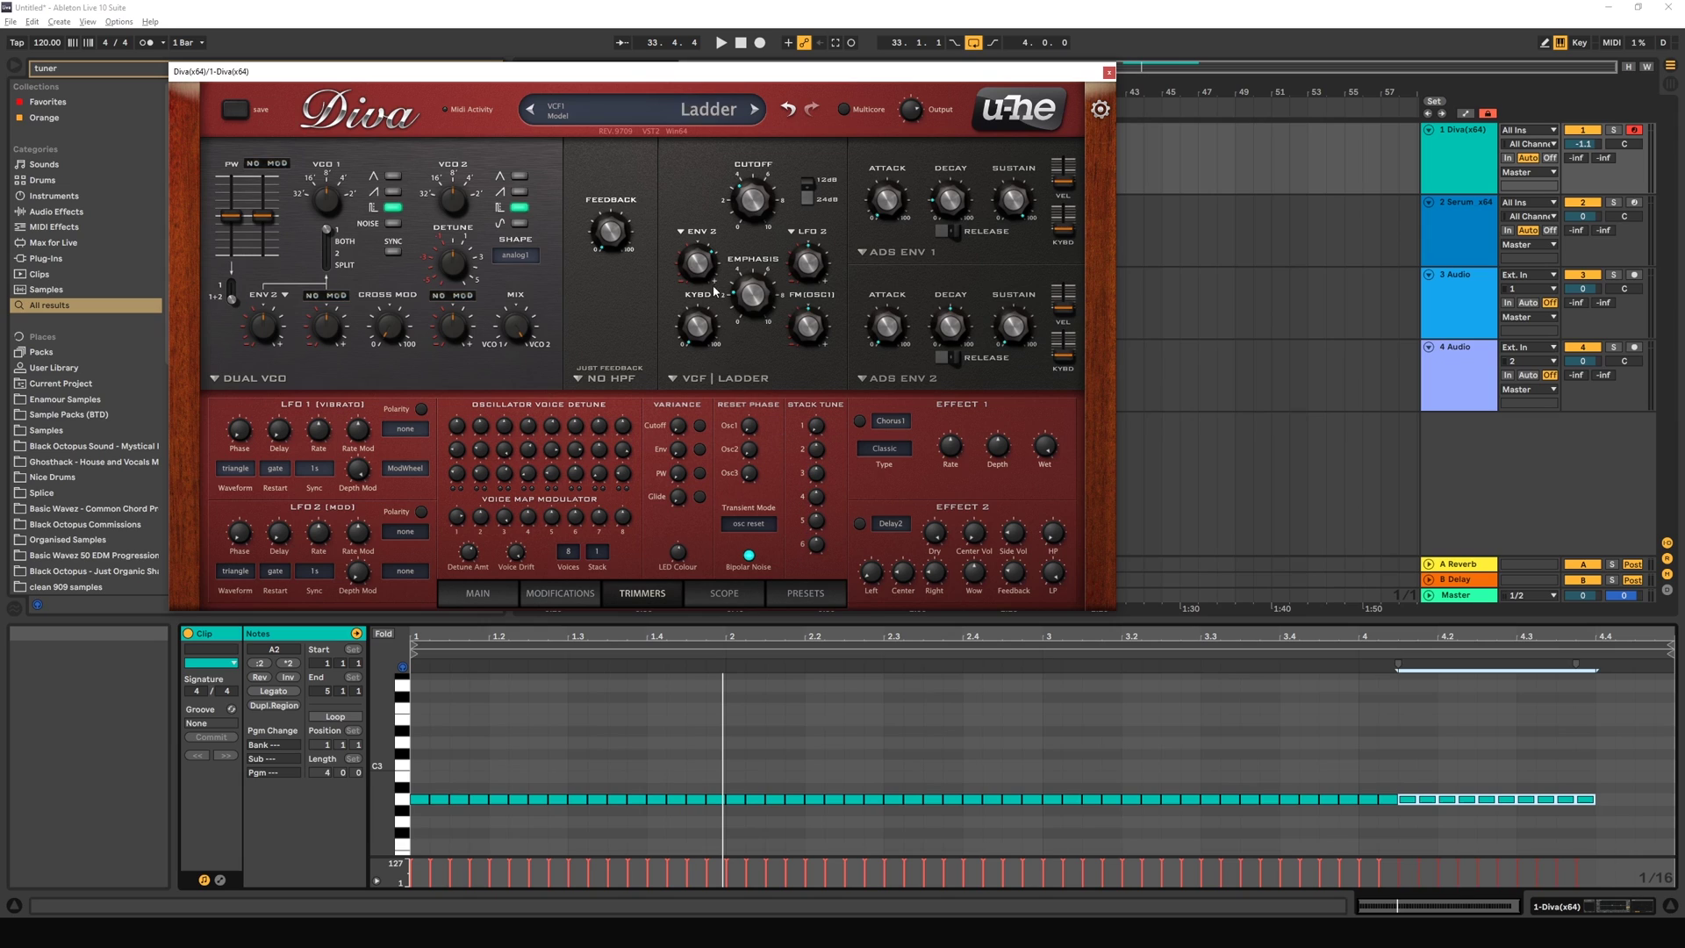
{"action": "left_click_drag", "start_coordinate": [817, 427], "coordinate": [820, 432]}
{"action": "double_click", "coordinate": [819, 431]}
{"action": "left_click", "coordinate": [599, 553]}
{"action": "left_click", "coordinate": [639, 634]}
Step: Switch both VCO 1 and VCO 2 to the second waveform in their lists
{"action": "left_click", "coordinate": [392, 207]}
{"action": "left_click", "coordinate": [392, 192]}
{"action": "left_click", "coordinate": [519, 191]}
{"action": "left_click", "coordinate": [518, 208]}
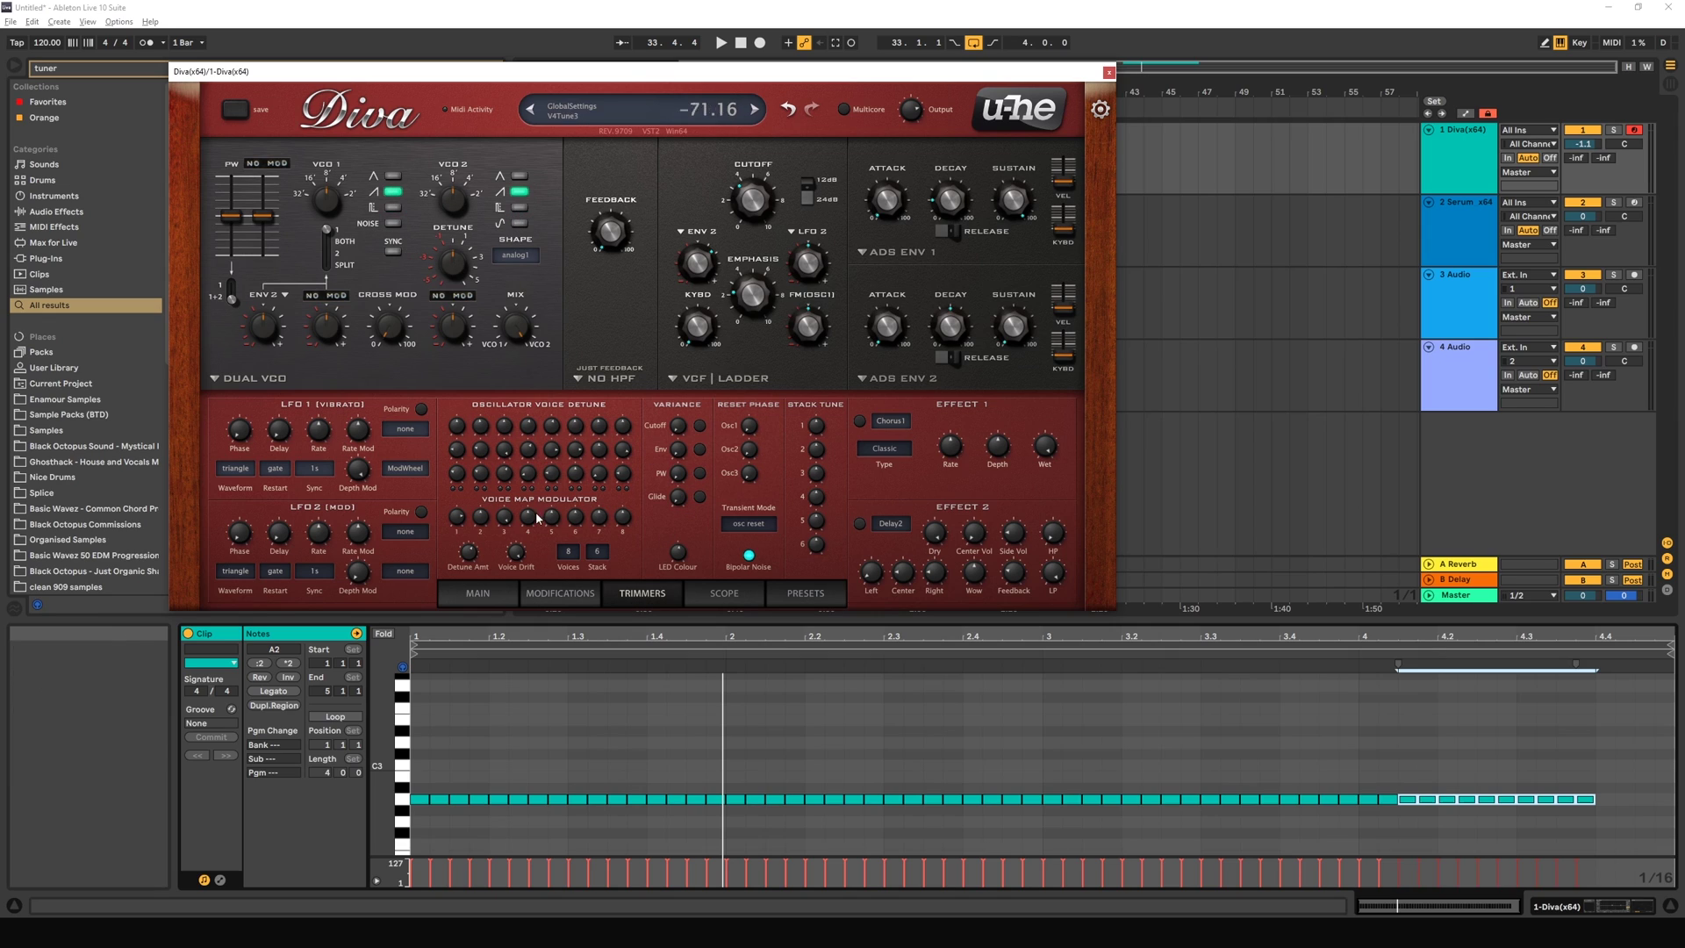
Step: Set the number of Voices to 16 and play test notes
{"action": "left_click", "coordinate": [569, 551]}
{"action": "left_click", "coordinate": [627, 664]}
{"action": "key", "text": "a"}
{"action": "key", "text": "a"}
{"action": "key", "text": "f"}
Step: Raise the stack tunes of voices 2 and 3 while playing test notes
{"action": "scroll", "coordinate": [913, 123], "scroll_direction": "down", "scroll_amount": 2}
{"action": "left_click_drag", "start_coordinate": [820, 454], "coordinate": [824, 428]}
{"action": "key", "text": "a"}
{"action": "key", "text": "f"}
{"action": "left_click_drag", "start_coordinate": [816, 478], "coordinate": [823, 441]}
{"action": "left_click_drag", "start_coordinate": [825, 433], "coordinate": [826, 431]}
Step: Raise the stack tune of voice 4 and readjust the stack tune of voice 3
{"action": "scroll", "coordinate": [818, 497], "scroll_direction": "up", "scroll_amount": 5}
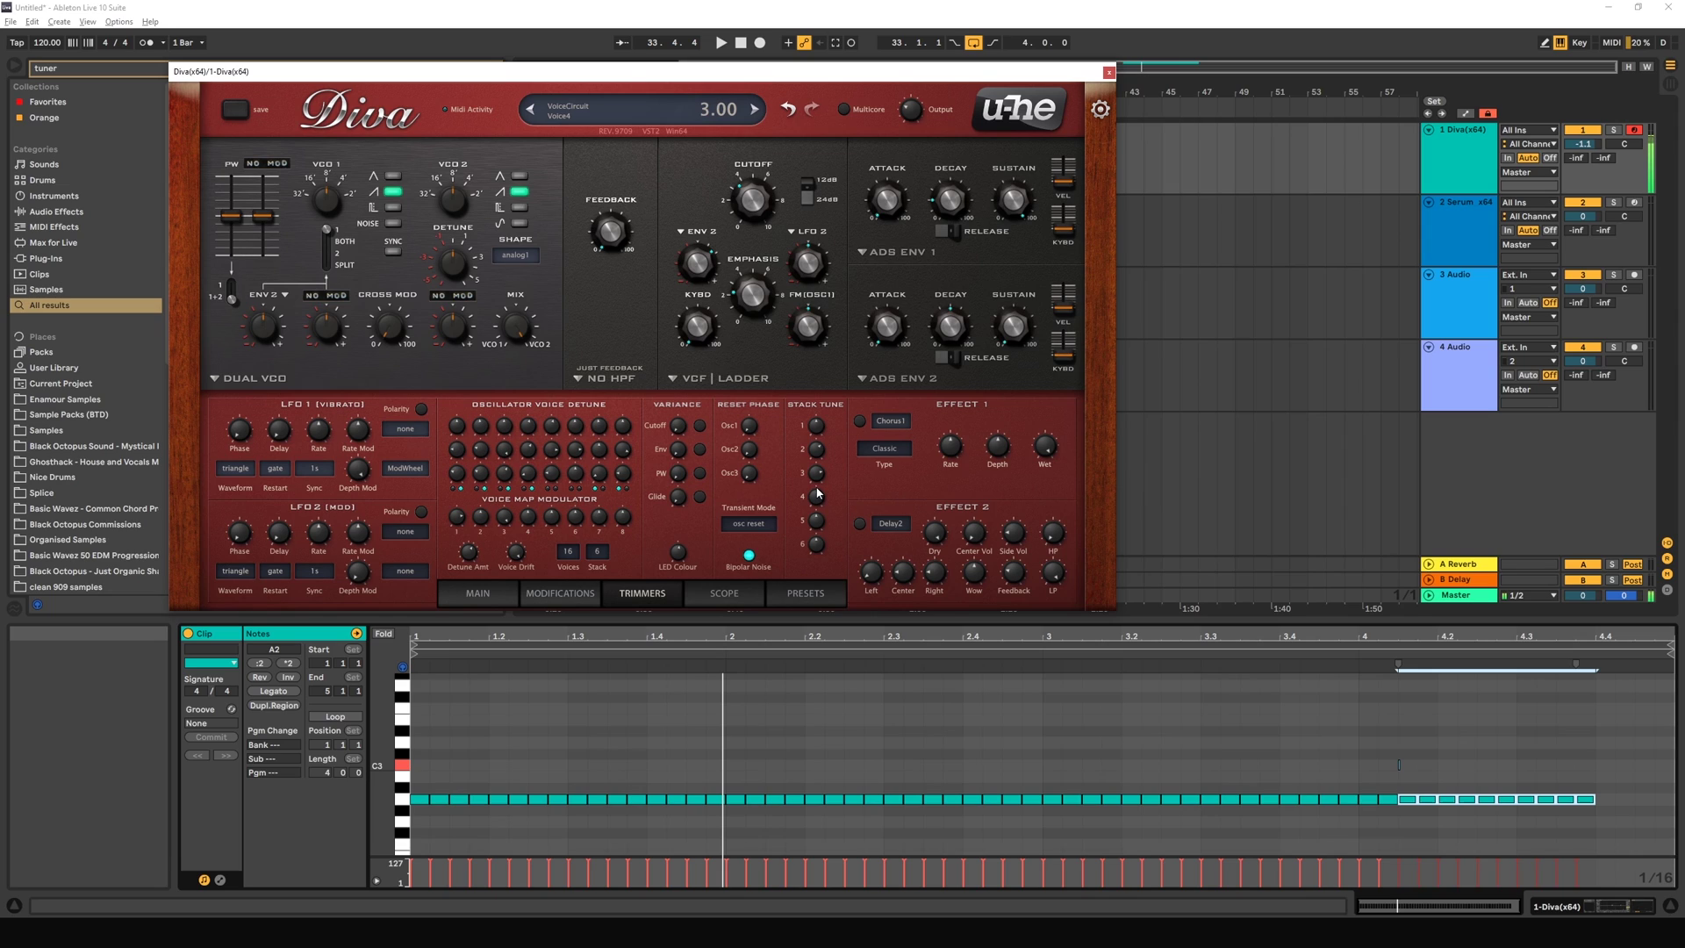
{"action": "scroll", "coordinate": [818, 494], "scroll_direction": "up", "scroll_amount": 5}
{"action": "left_click_drag", "start_coordinate": [816, 494], "coordinate": [816, 448]}
{"action": "mouse_move", "coordinate": [818, 474]}
{"action": "left_click_drag", "start_coordinate": [819, 476], "coordinate": [818, 484]}
{"action": "mouse_move", "coordinate": [816, 494]}
{"action": "left_click_drag", "start_coordinate": [819, 497], "coordinate": [822, 396]}
Step: Lower the stack tune of voice 6 to -24 and play test notes with the stacked tuning
{"action": "left_click_drag", "start_coordinate": [816, 544], "coordinate": [808, 649]}
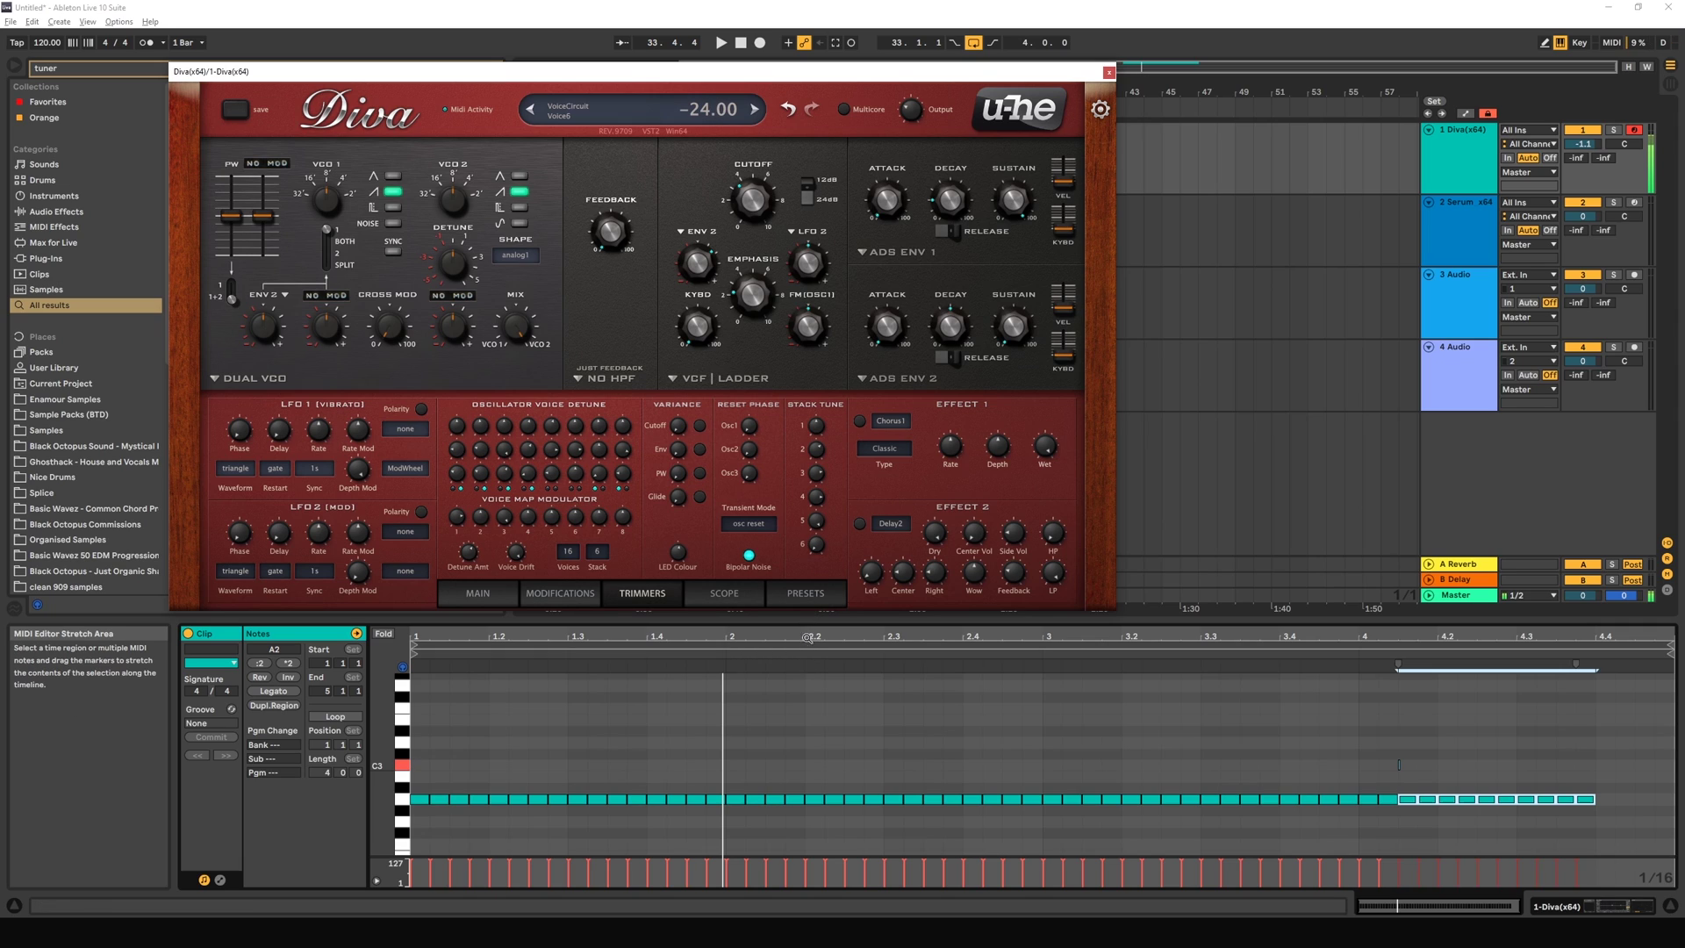
{"action": "key", "text": "a"}
{"action": "key", "text": "f"}
{"action": "key", "text": "a"}
{"action": "key", "text": "s"}
{"action": "key", "text": "f"}
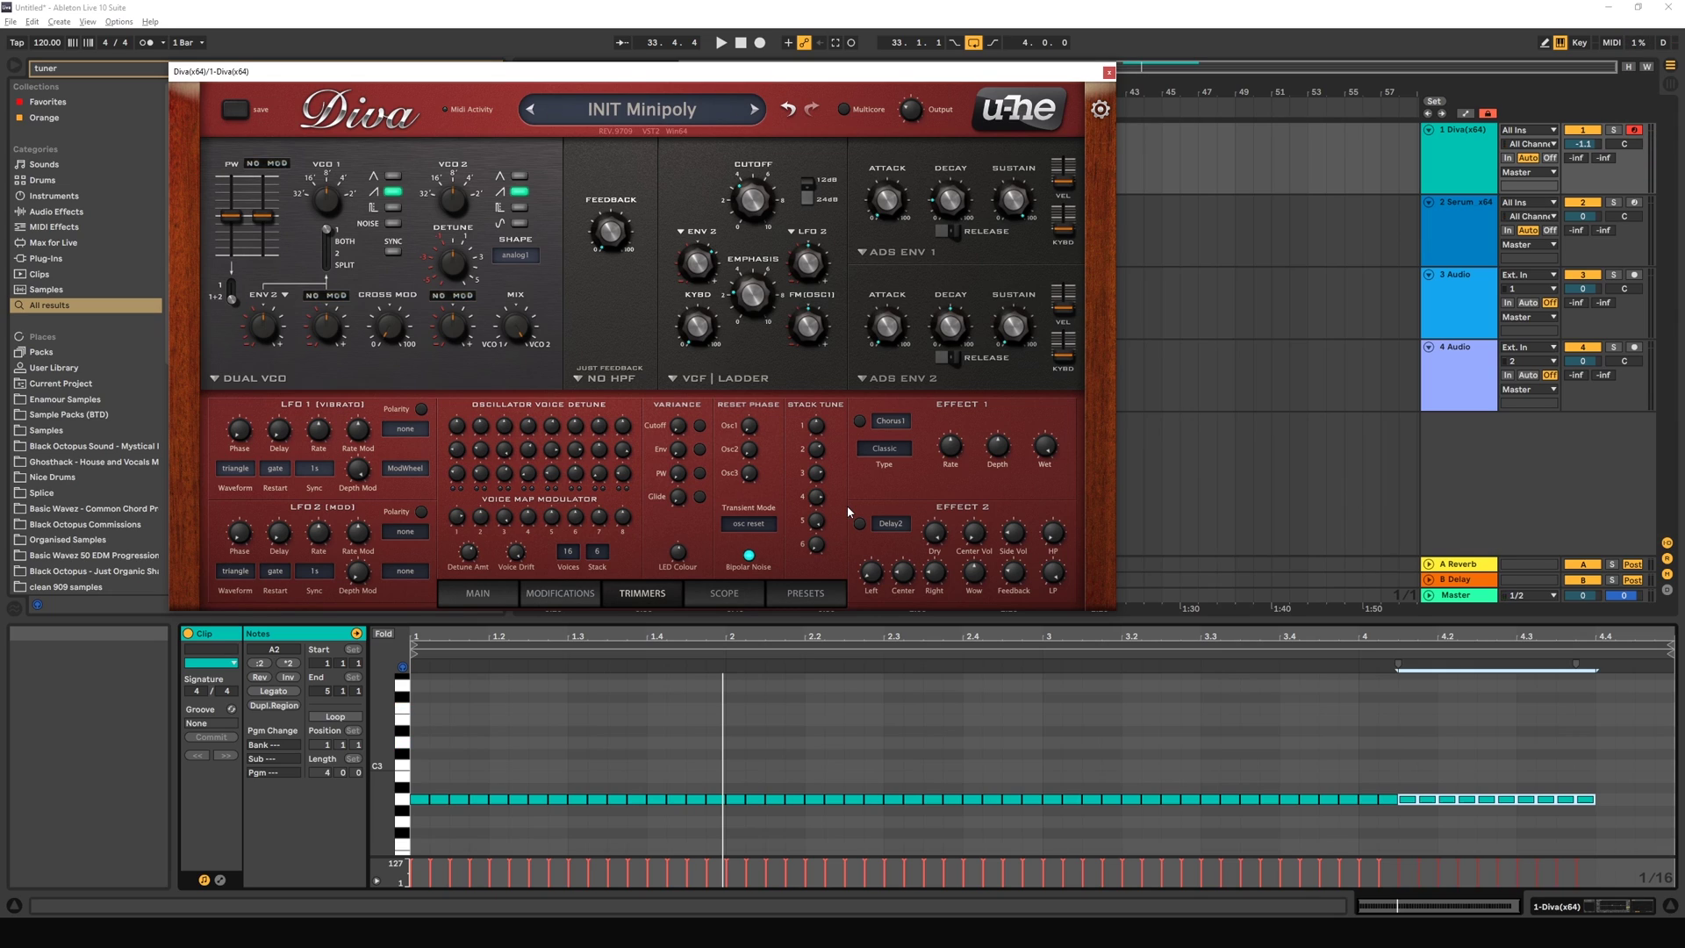
Step: Reset and retune the stack tunes of voices 5 and 3, then fine-adjust voice 2 with a test note
{"action": "mouse_move", "coordinate": [825, 450]}
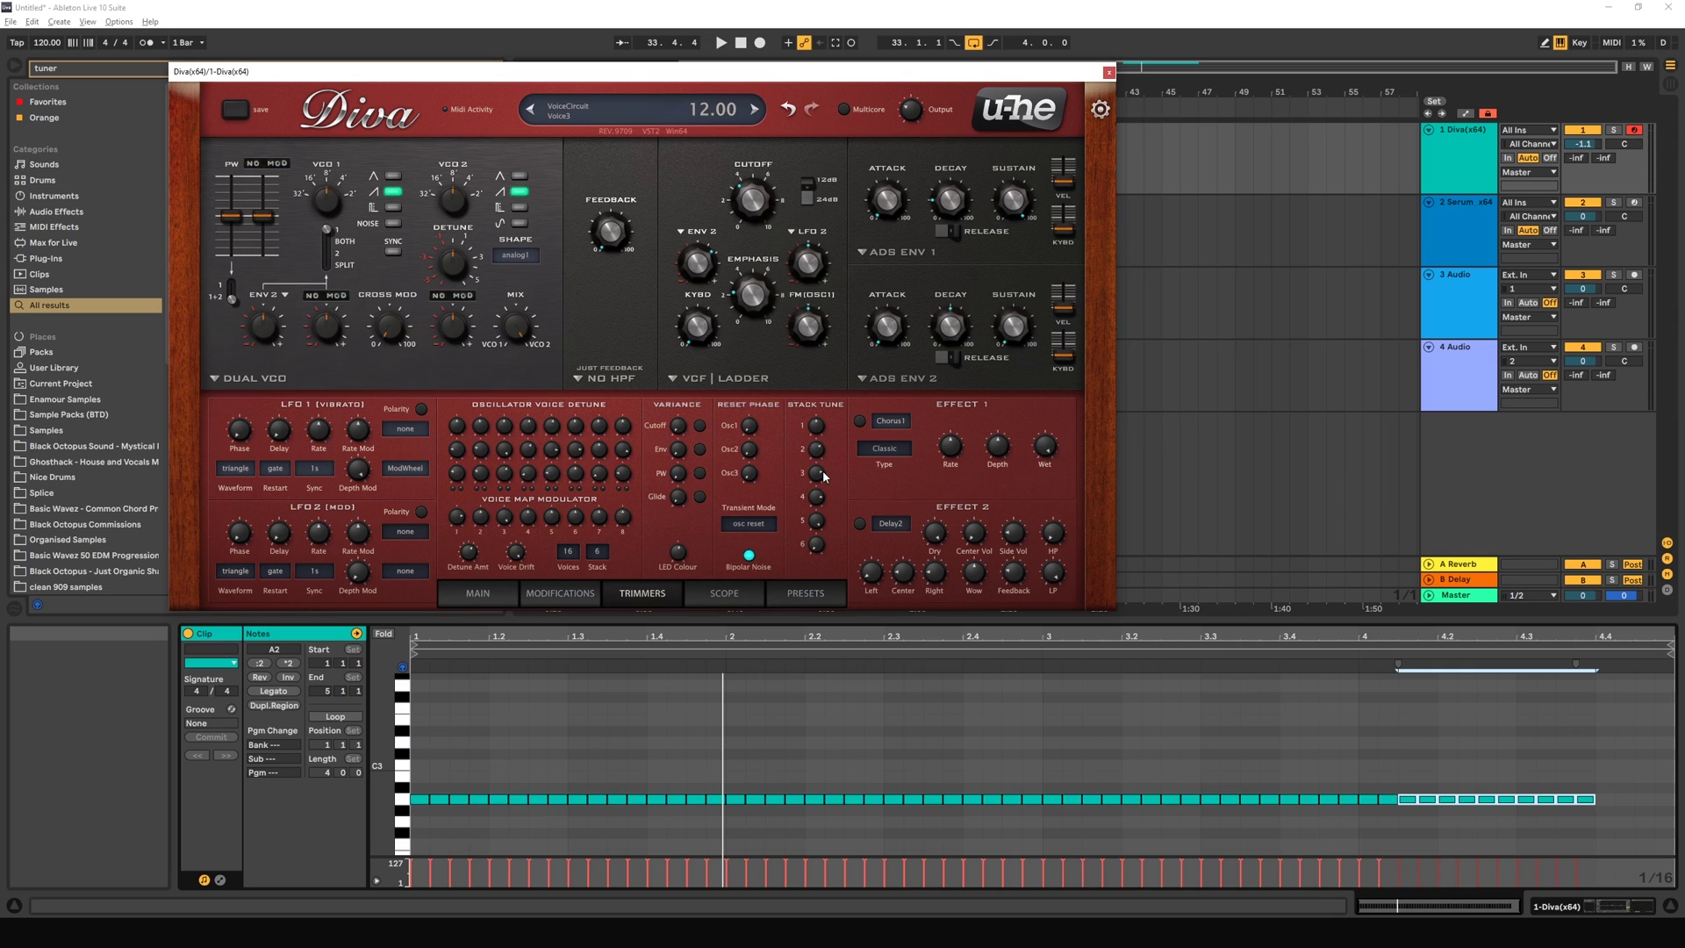
{"action": "double_click", "coordinate": [816, 525]}
{"action": "left_click_drag", "start_coordinate": [816, 525], "coordinate": [818, 479]}
{"action": "double_click", "coordinate": [817, 475]}
{"action": "left_click_drag", "start_coordinate": [817, 475], "coordinate": [818, 523]}
{"action": "key", "text": "a"}
{"action": "left_click_drag", "start_coordinate": [821, 452], "coordinate": [818, 457]}
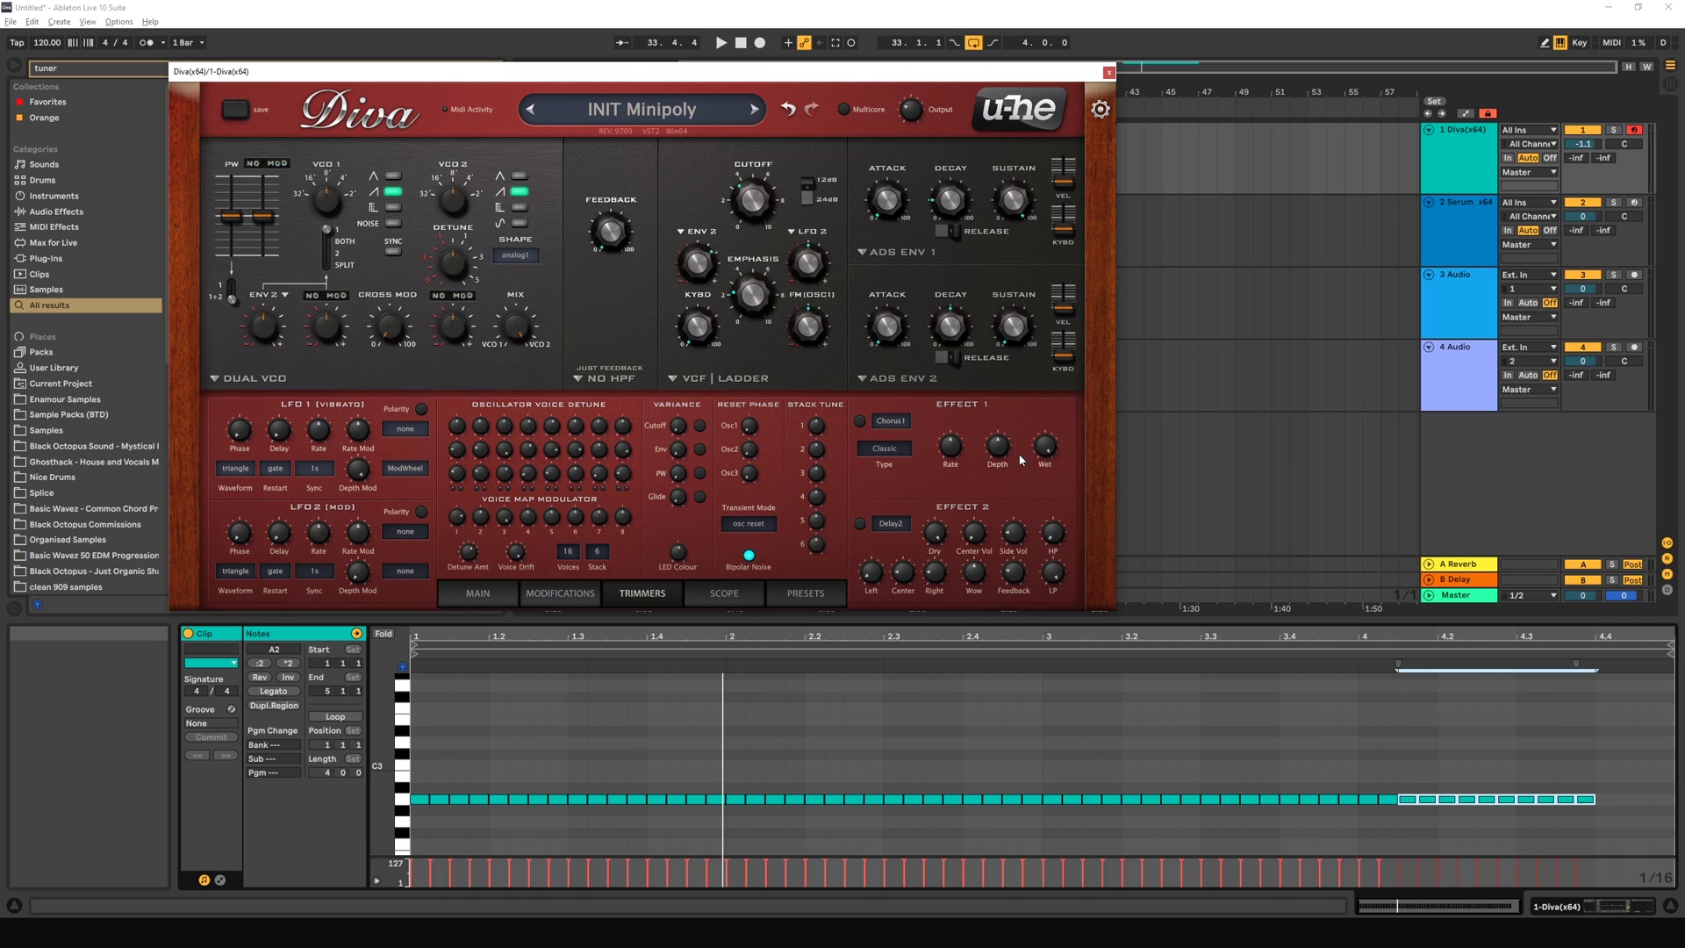
Step: Show the Scope page and vary the oscilloscope's Frequency and Scale while playing a test note
{"action": "left_click", "coordinate": [739, 596]}
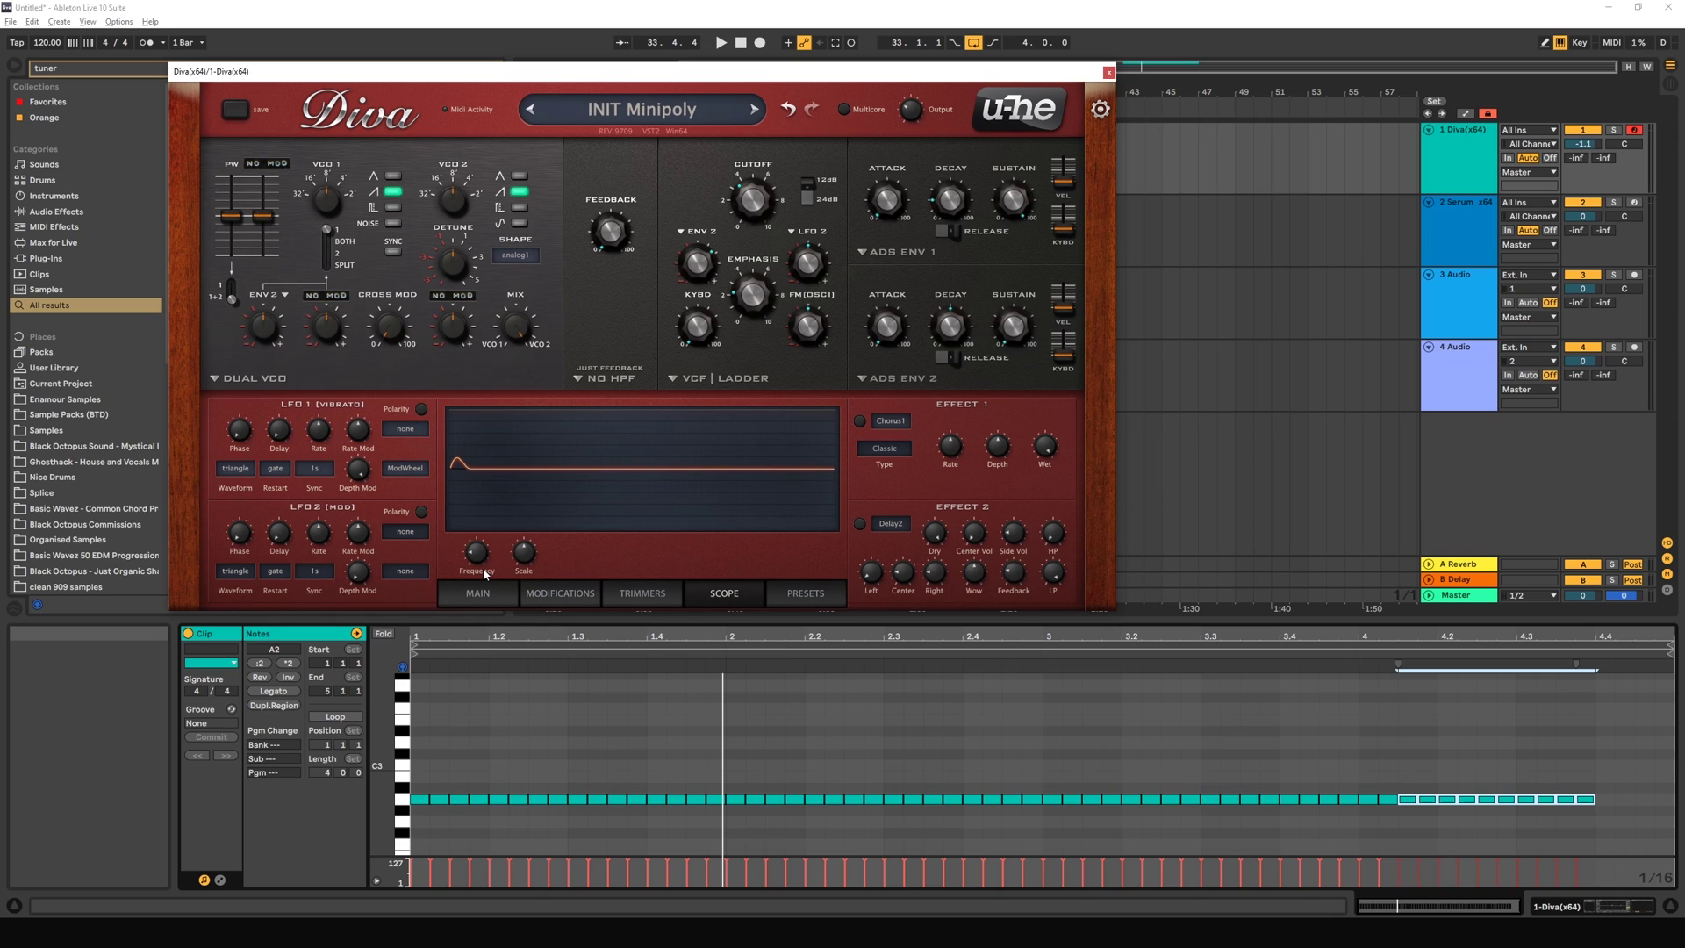
{"action": "mouse_move", "coordinate": [487, 570]}
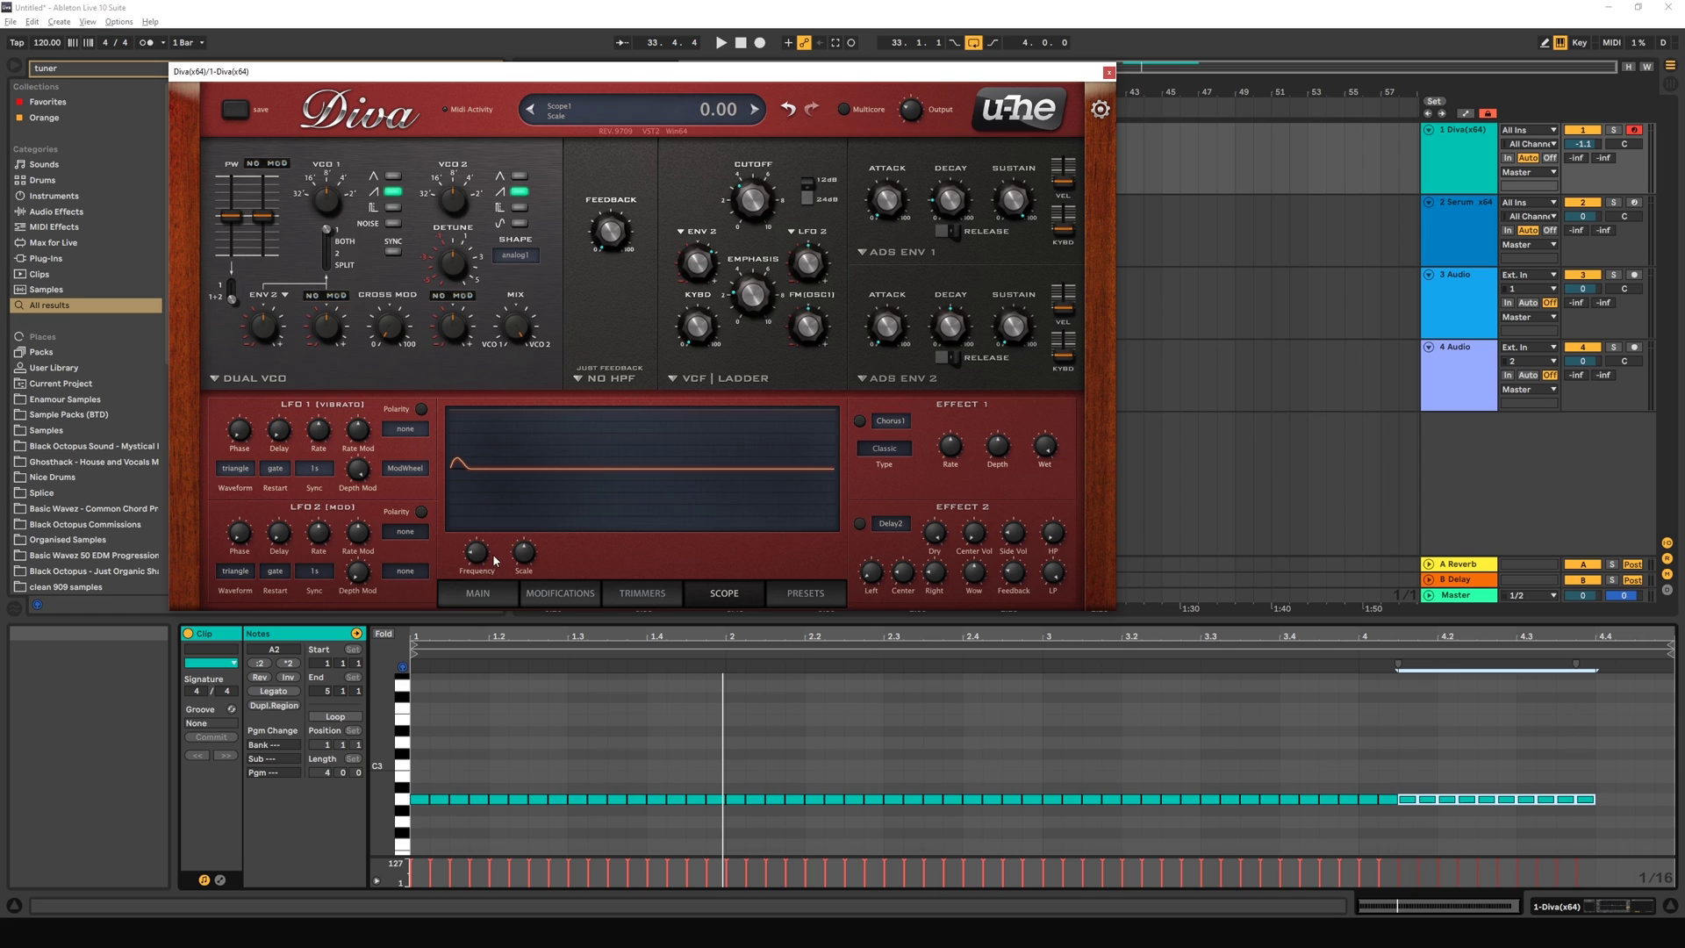
{"action": "key", "text": "a"}
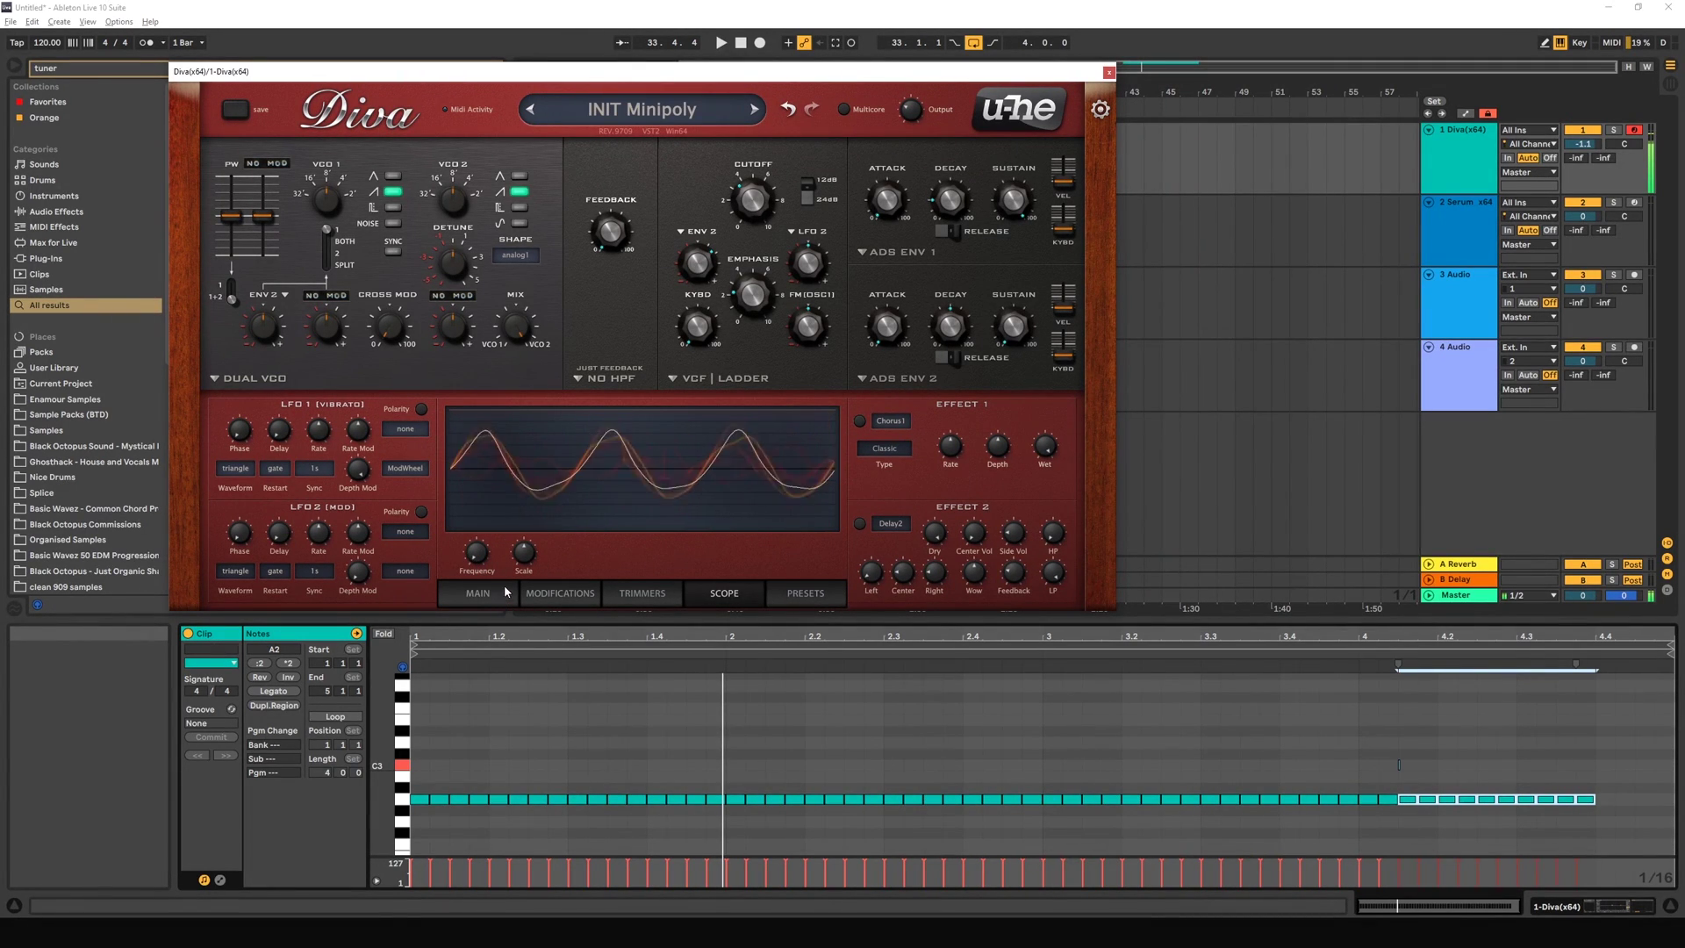
{"action": "left_click_drag", "start_coordinate": [480, 562], "coordinate": [469, 551]}
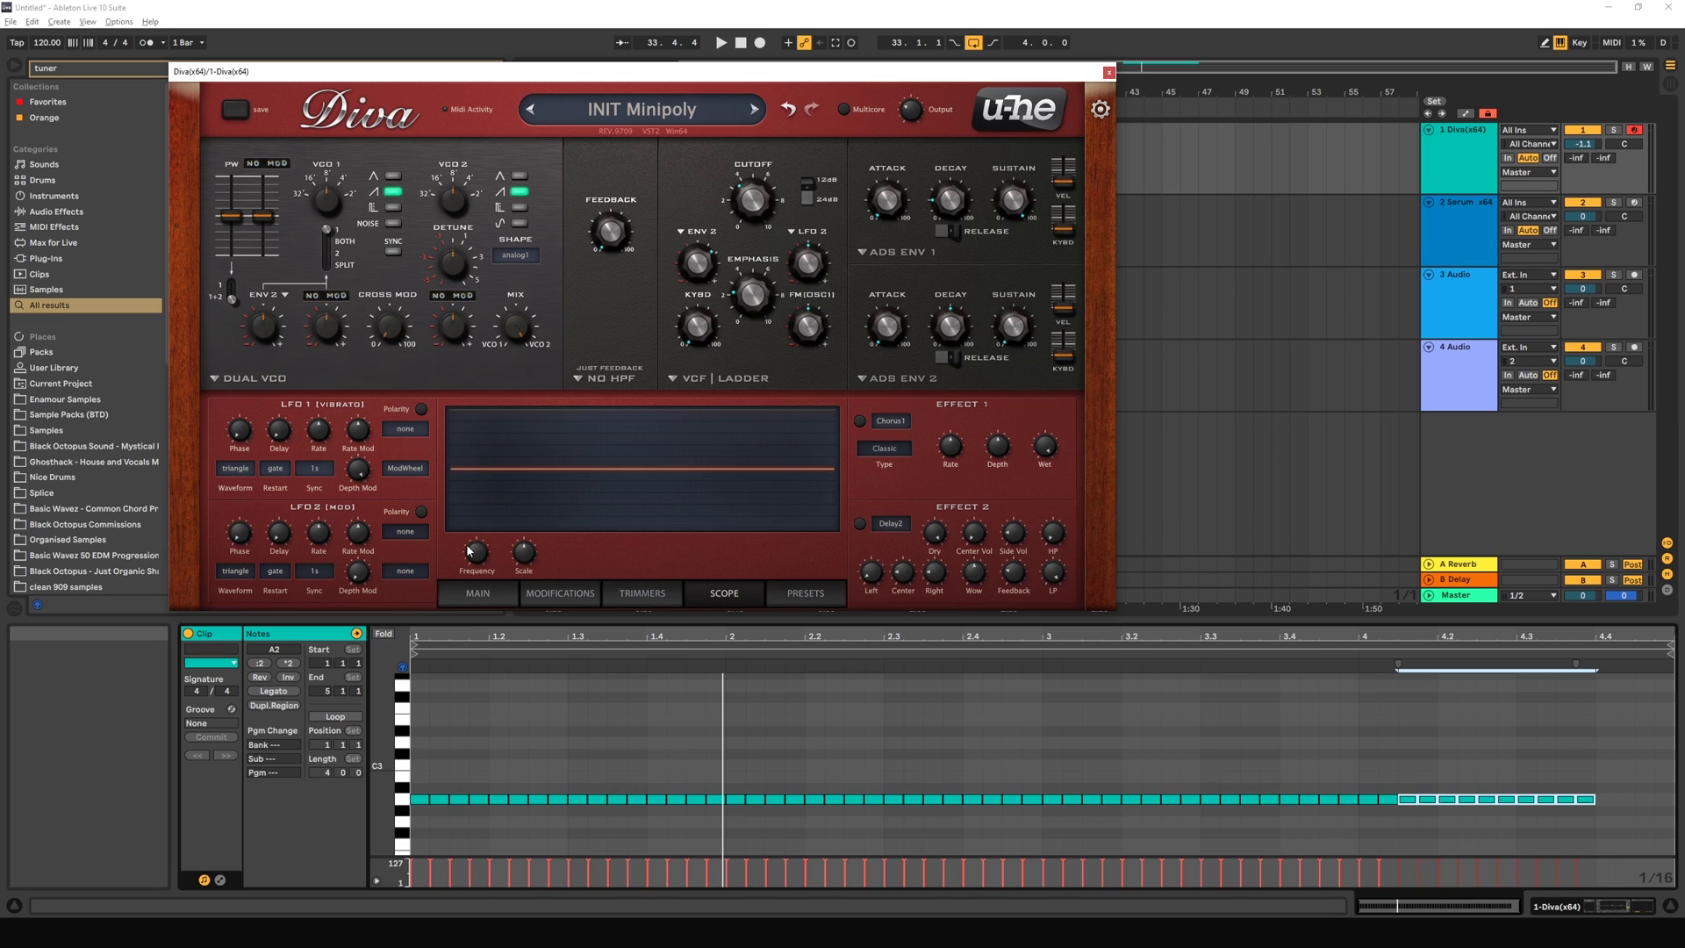
{"action": "mouse_move", "coordinate": [525, 557]}
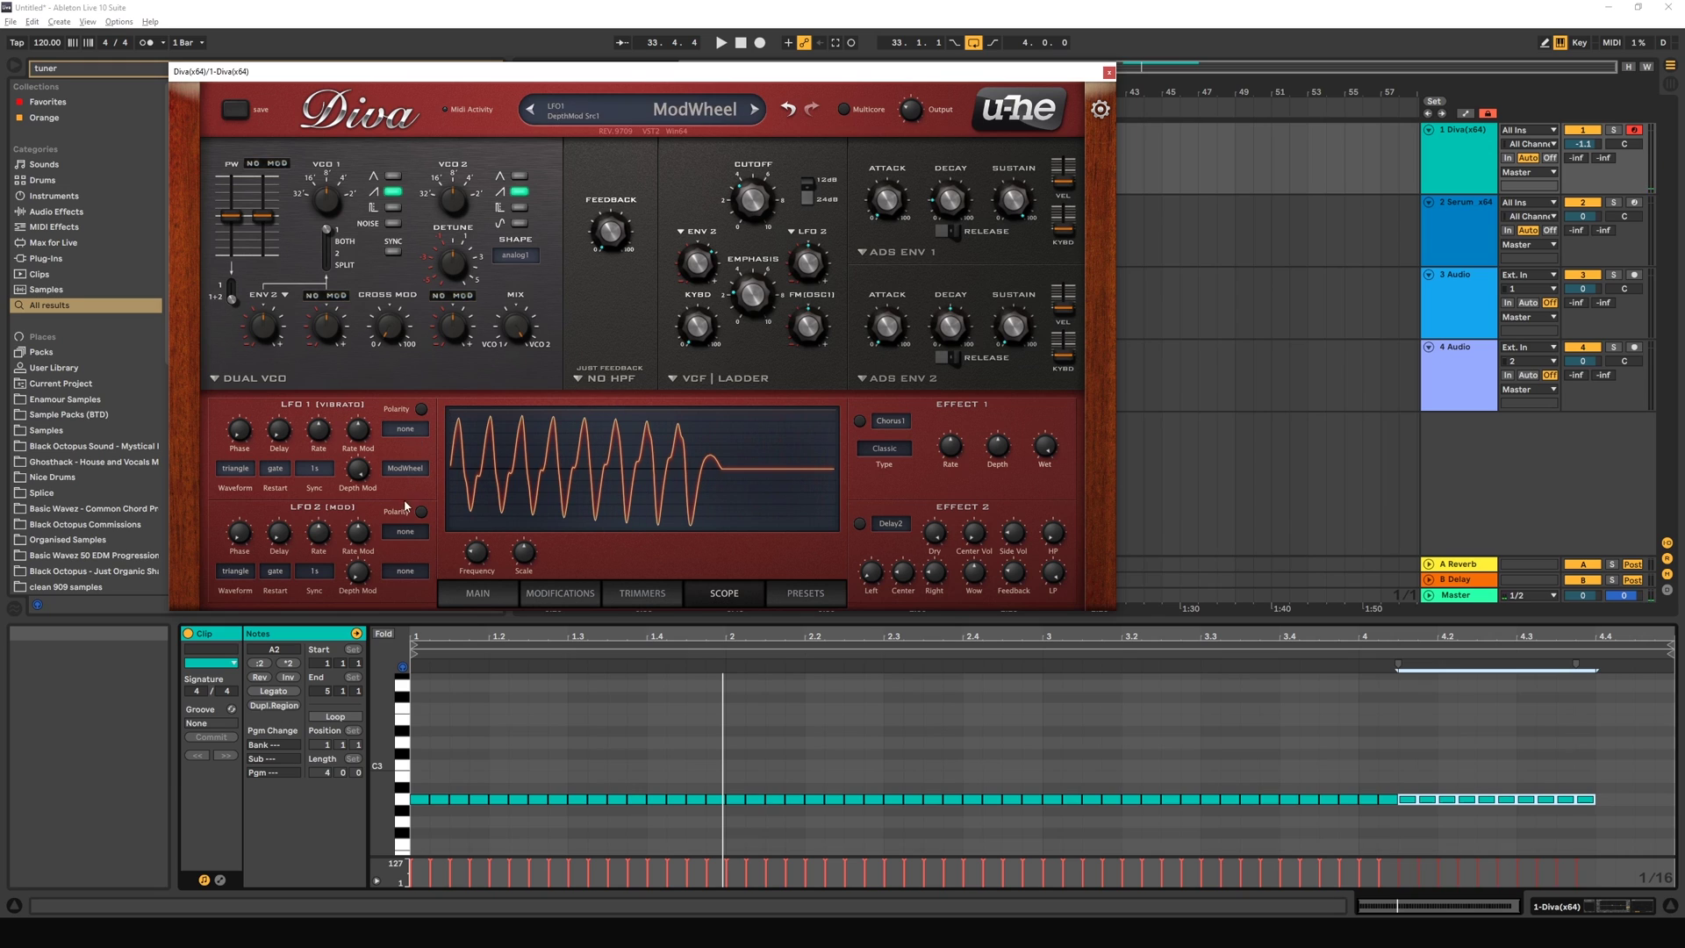
{"action": "left_click_drag", "start_coordinate": [524, 553], "coordinate": [477, 568]}
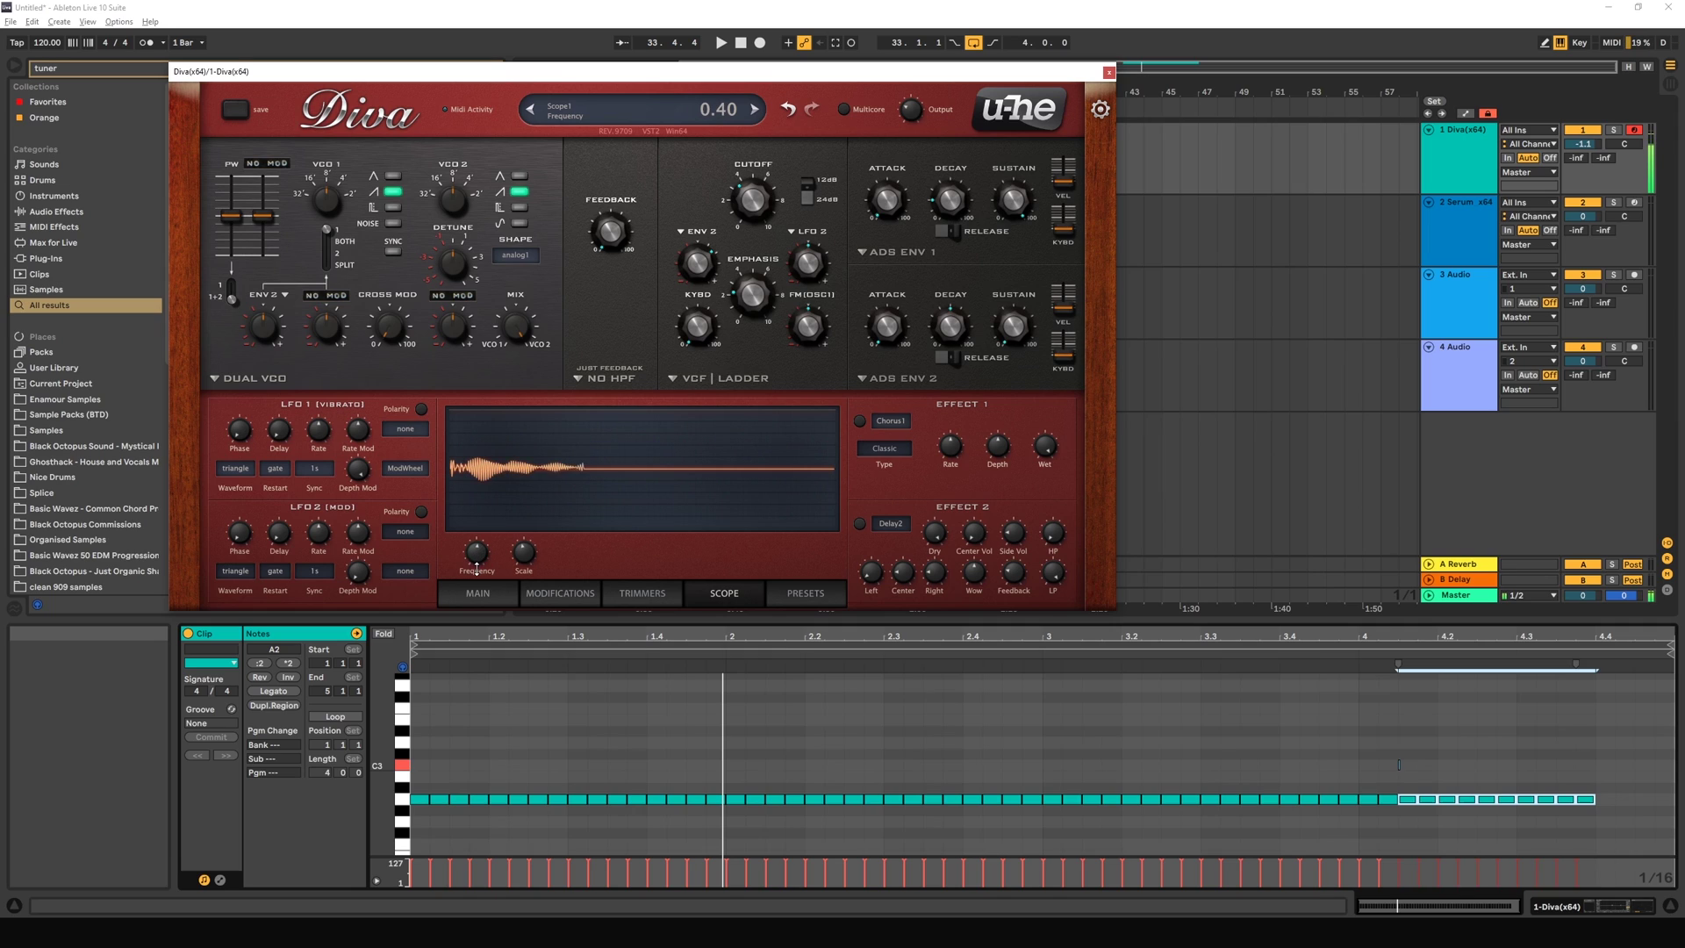
{"action": "left_click_drag", "start_coordinate": [477, 554], "coordinate": [485, 612]}
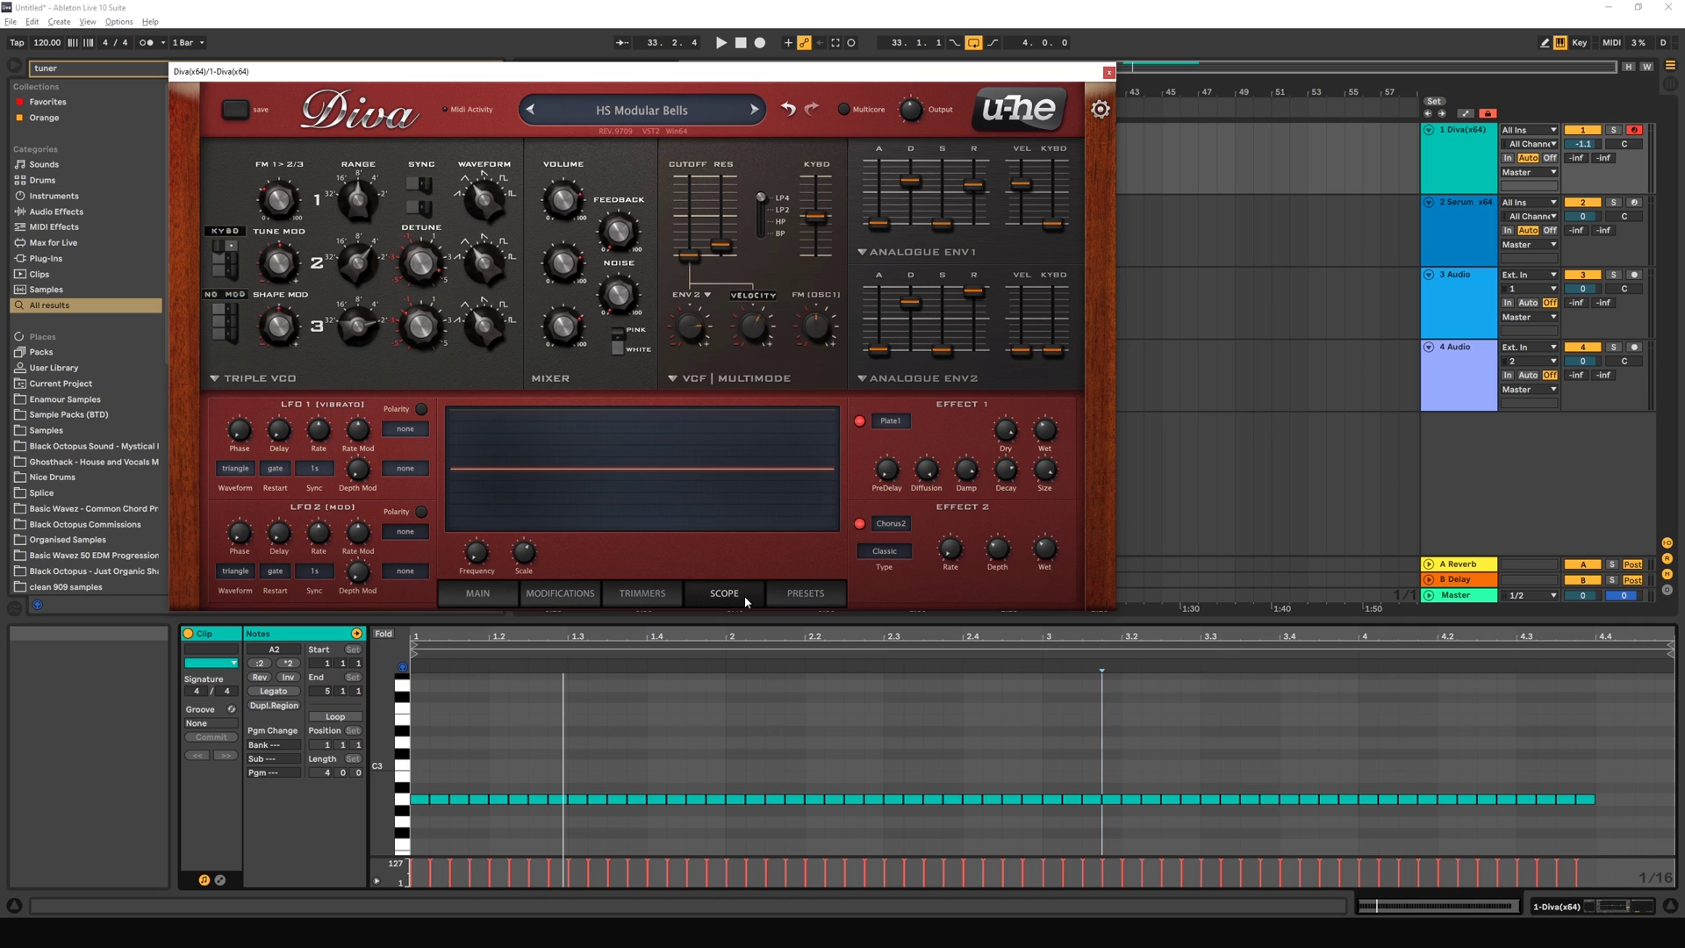
Step: Browse the 5 PERCUSSIVE folder in the preset browser and review the context options of the HS Dawngs Lill preset
{"action": "left_click", "coordinate": [816, 600]}
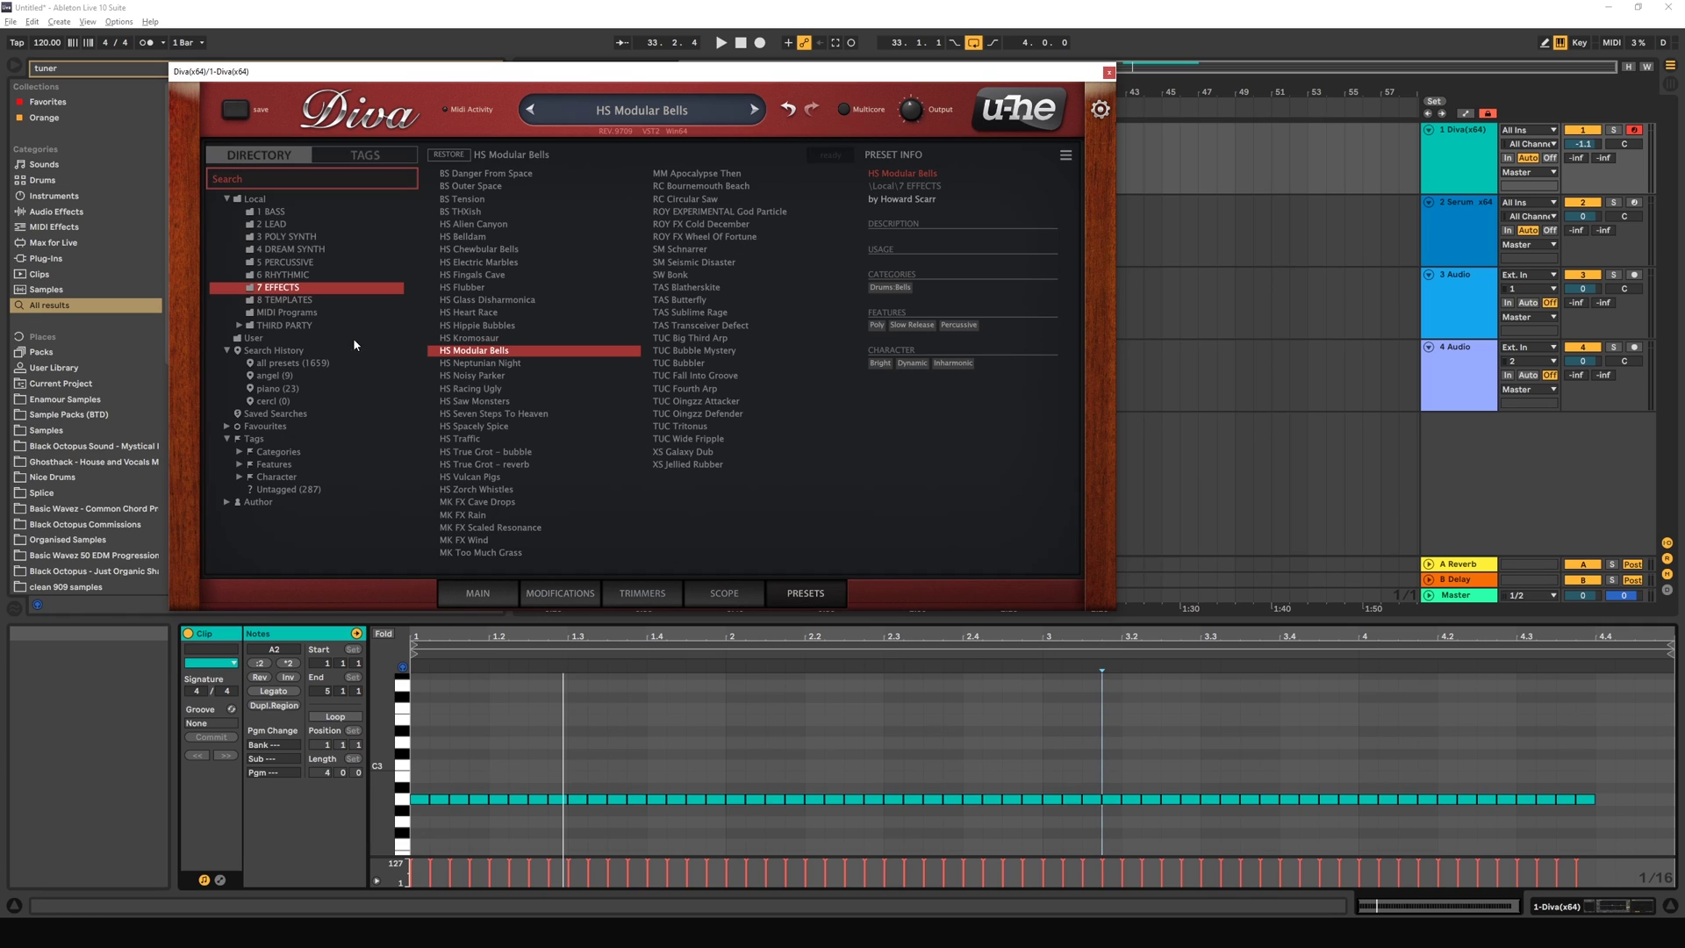
{"action": "left_click", "coordinate": [308, 261]}
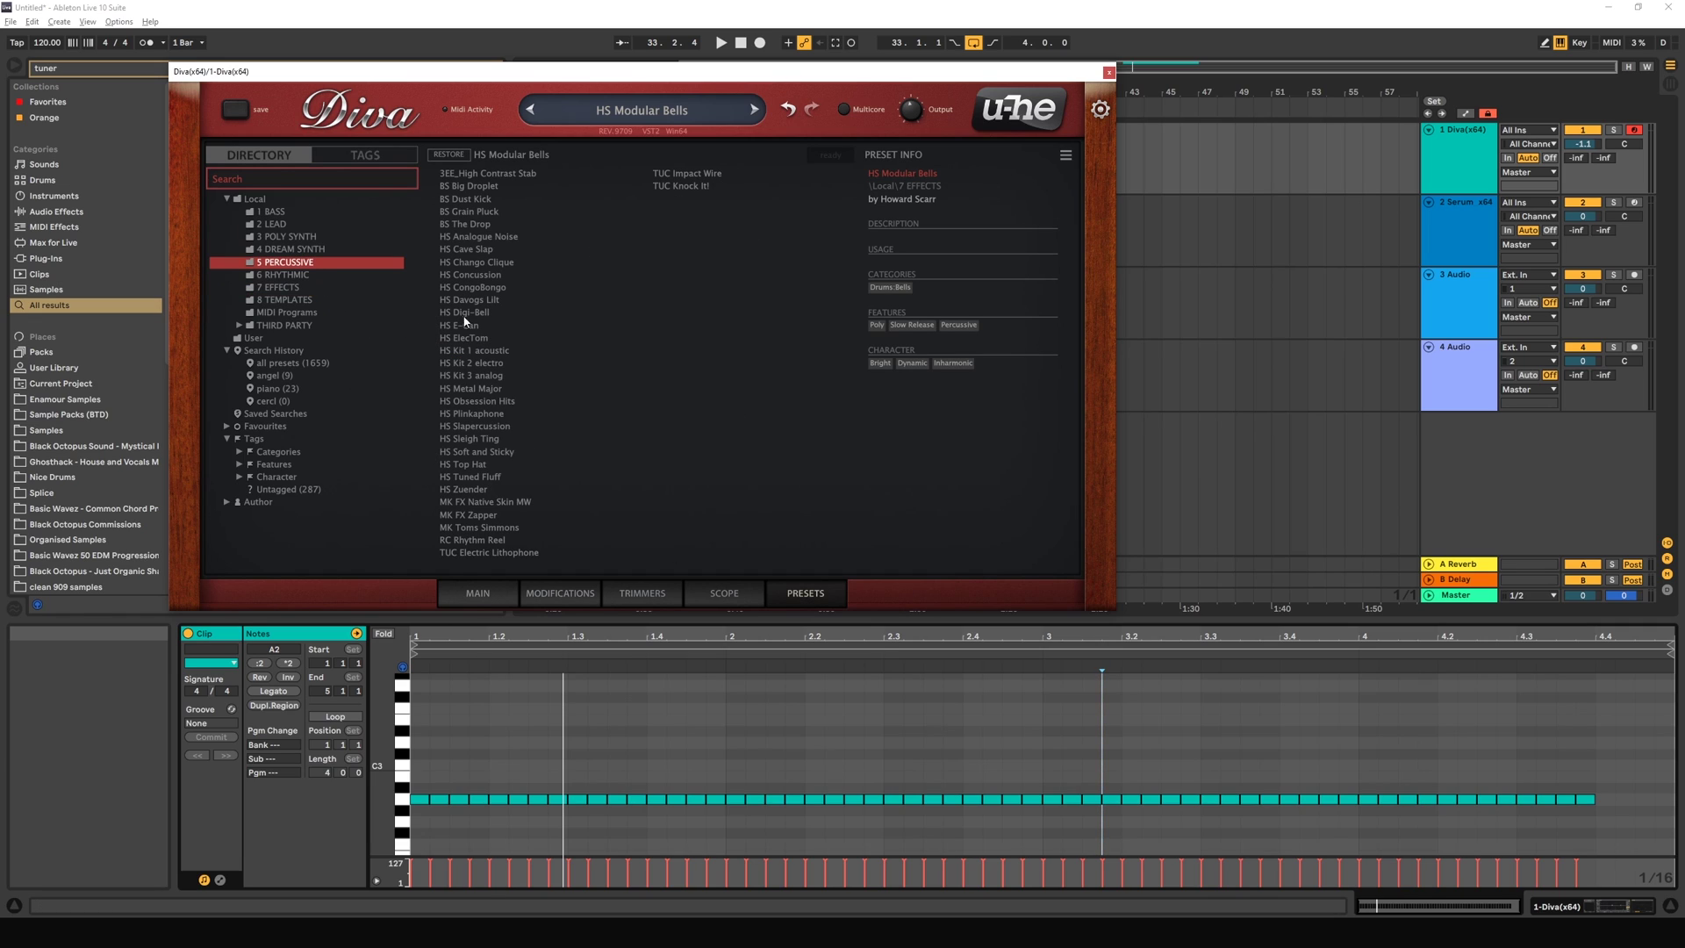
{"action": "right_click", "coordinate": [466, 300]}
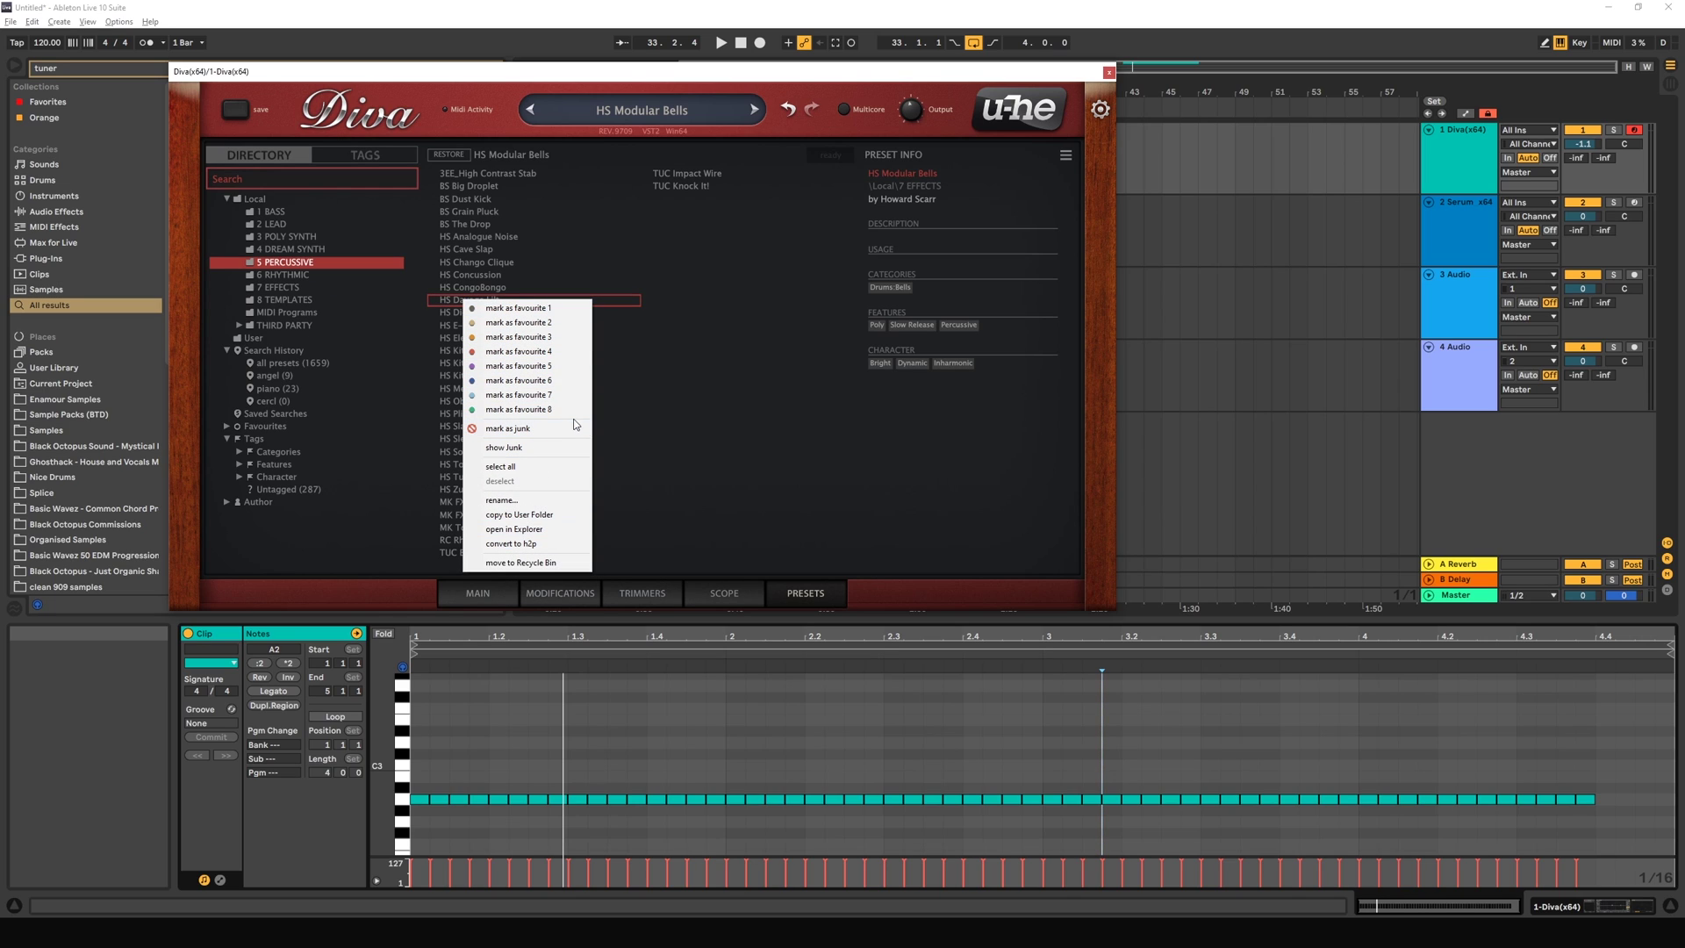
{"action": "left_click", "coordinate": [705, 387]}
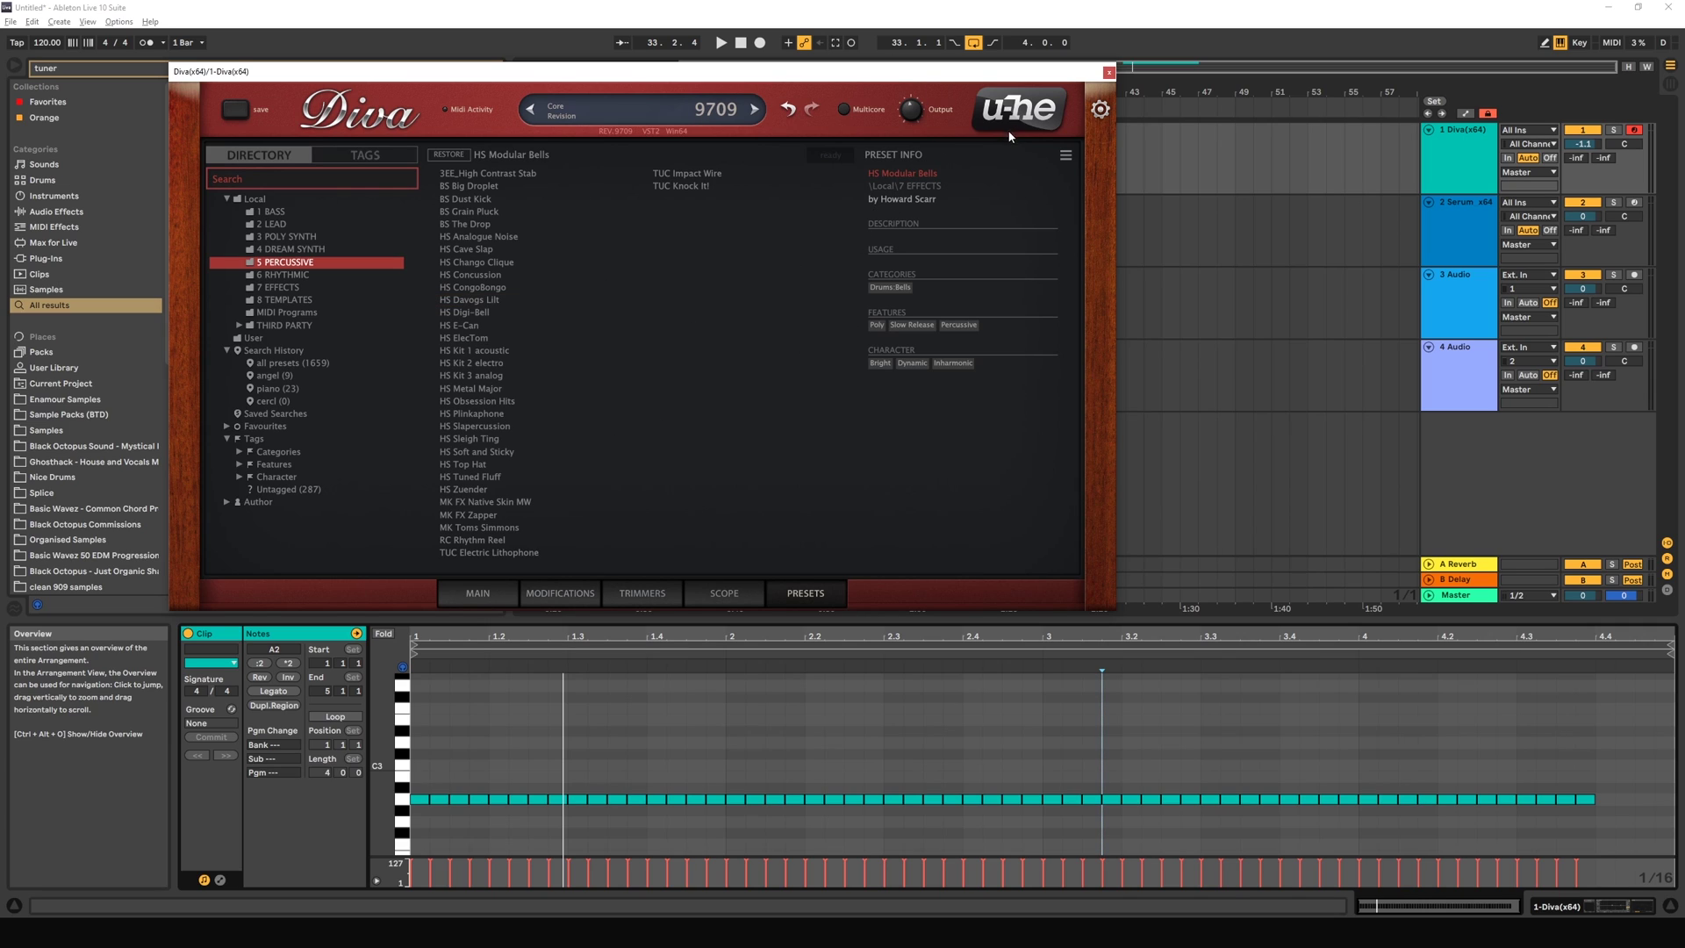
Step: Open the Diva user guide PDF, look through its Directory Panel section, and dismiss the guide and folder windows
{"action": "left_click", "coordinate": [1101, 109]}
{"action": "left_click", "coordinate": [1067, 138]}
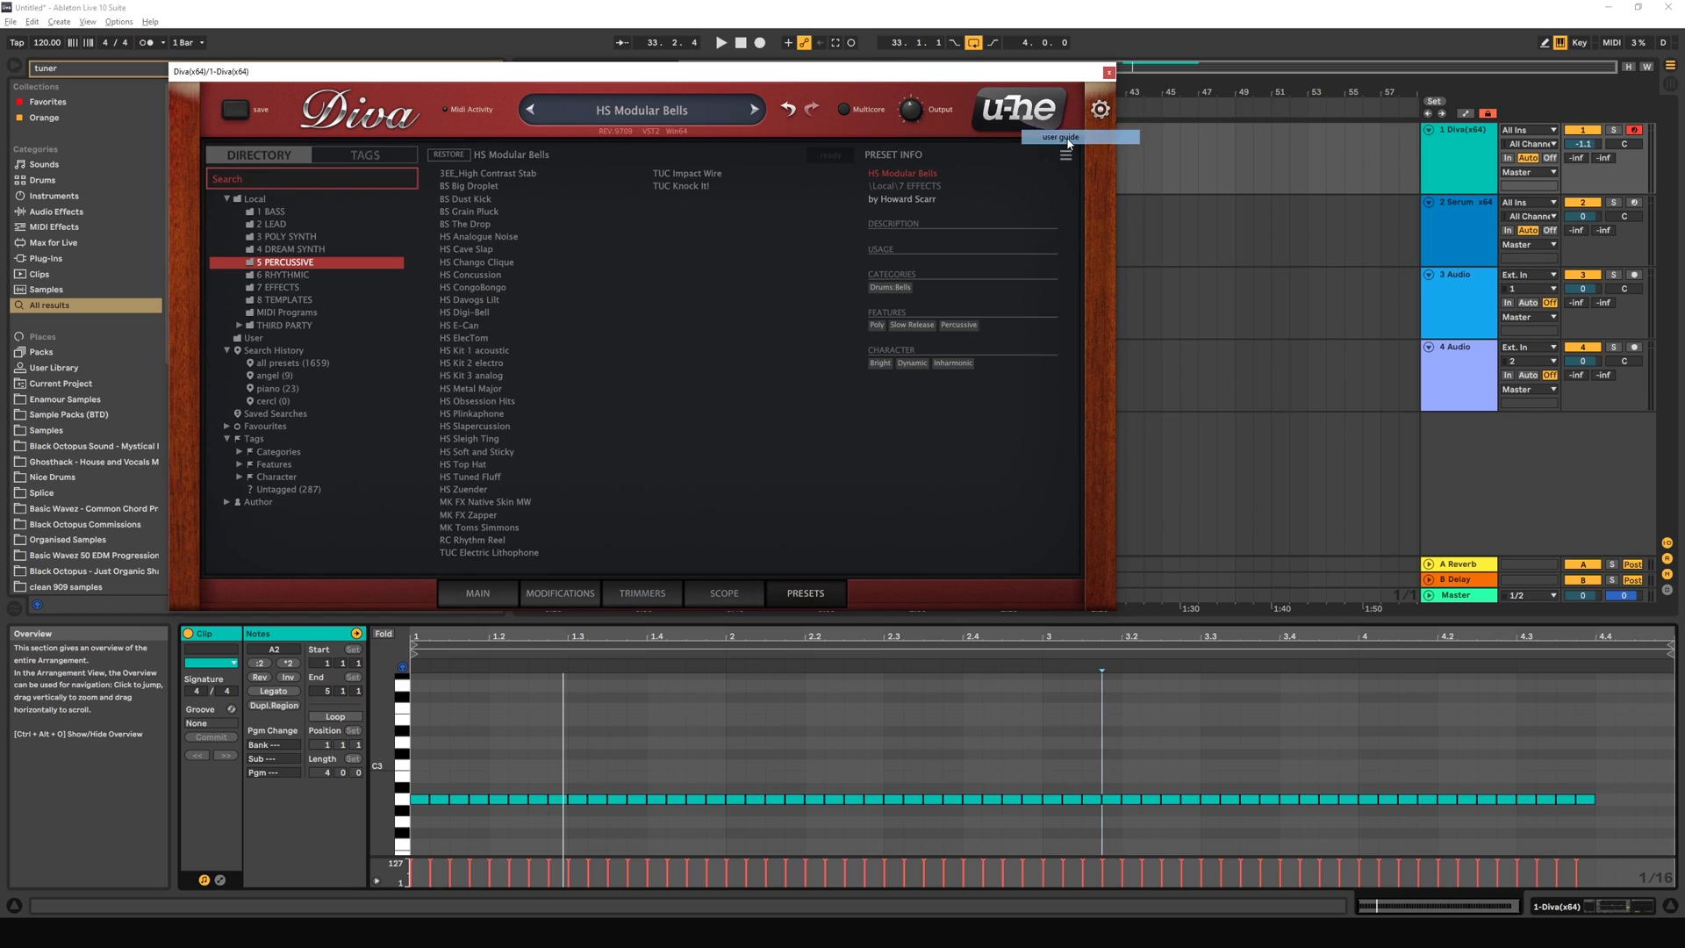
{"action": "double_click", "coordinate": [320, 183]}
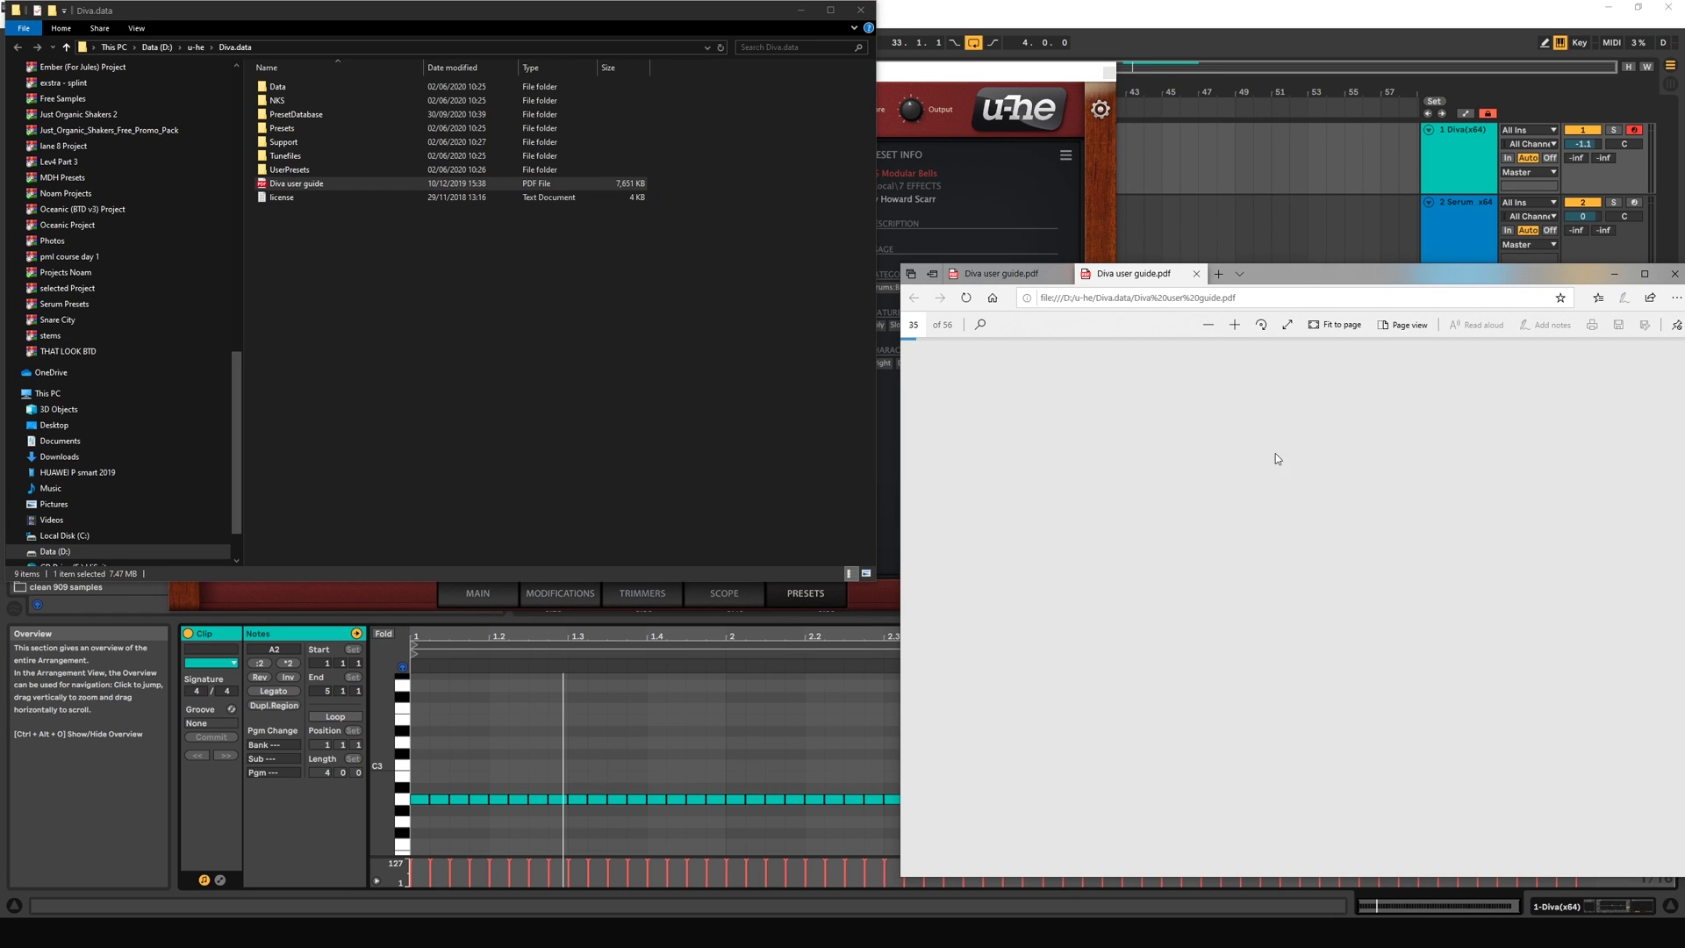
{"action": "scroll", "coordinate": [1102, 526], "scroll_direction": "down", "scroll_amount": 10}
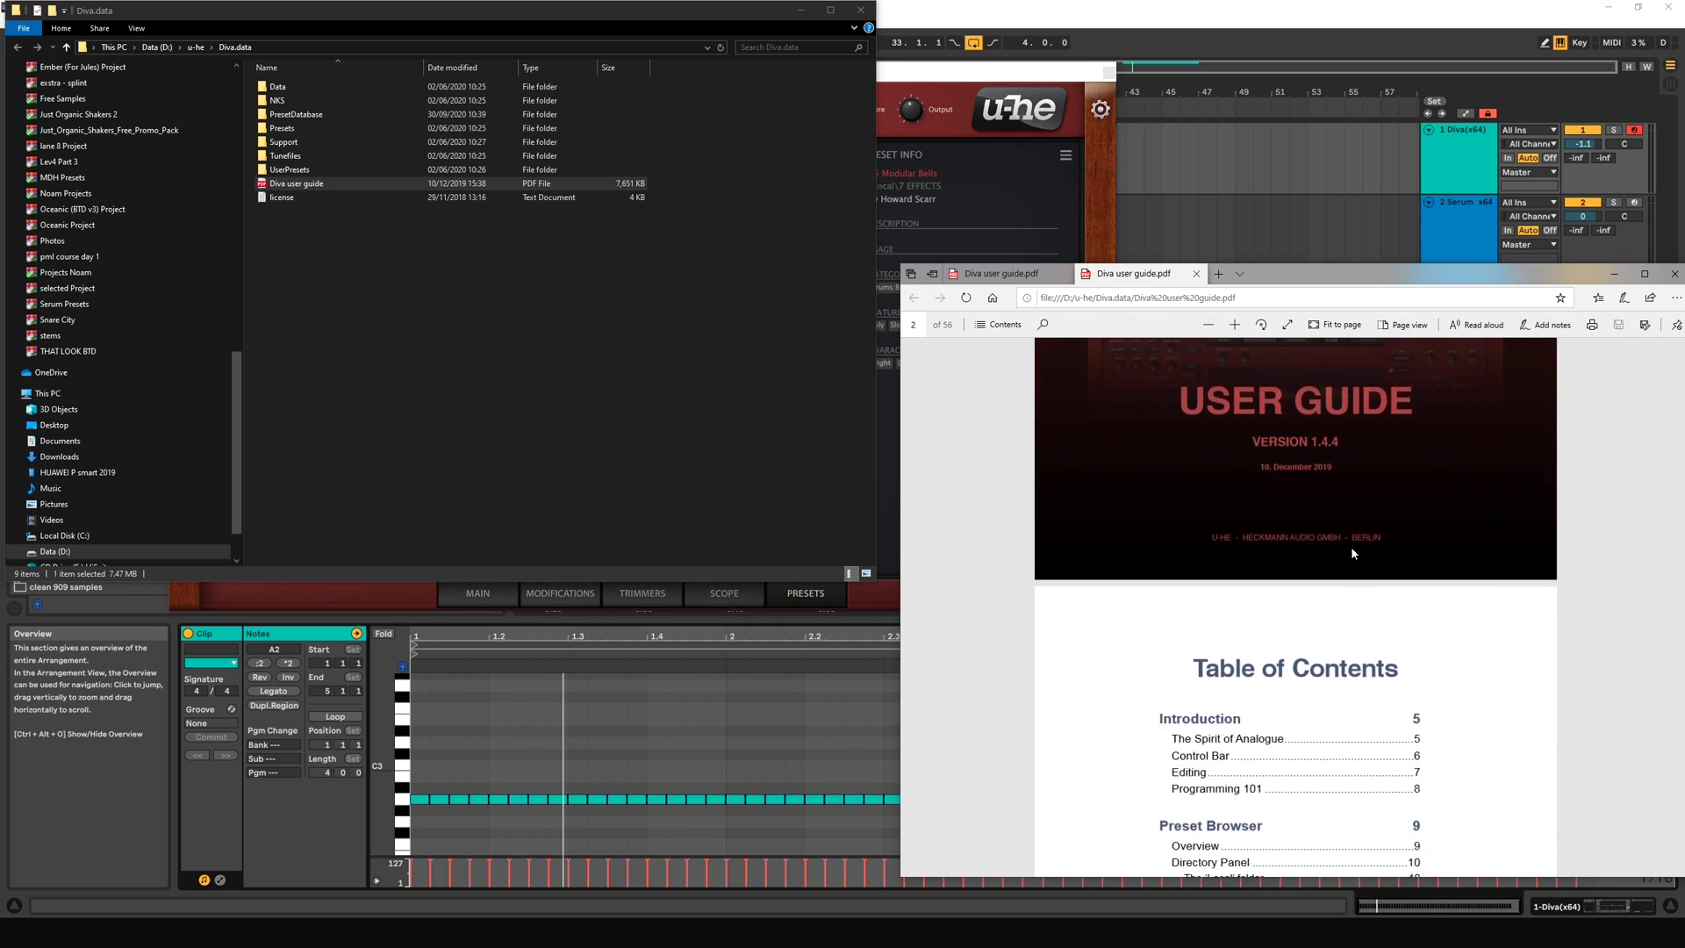
{"action": "scroll", "coordinate": [1279, 509], "scroll_direction": "up", "scroll_amount": 3}
{"action": "scroll", "coordinate": [1233, 546], "scroll_direction": "down", "scroll_amount": 2}
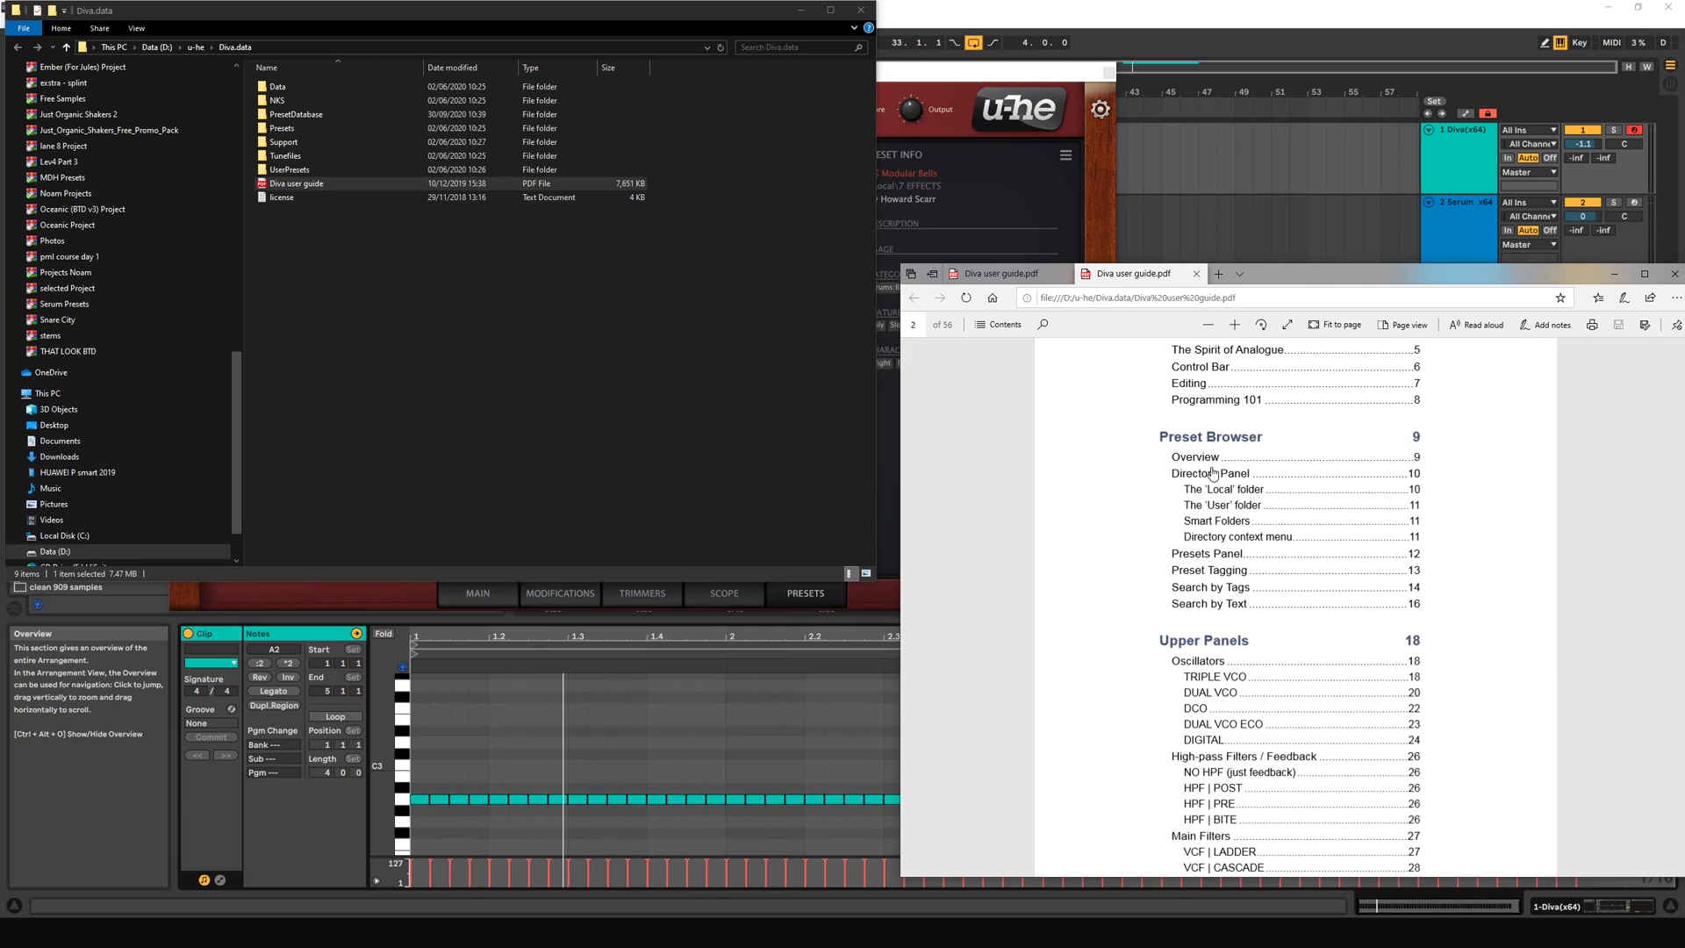
{"action": "left_click", "coordinate": [1207, 474]}
{"action": "scroll", "coordinate": [1319, 571], "scroll_direction": "down", "scroll_amount": 1}
{"action": "scroll", "coordinate": [1319, 571], "scroll_direction": "down", "scroll_amount": 5}
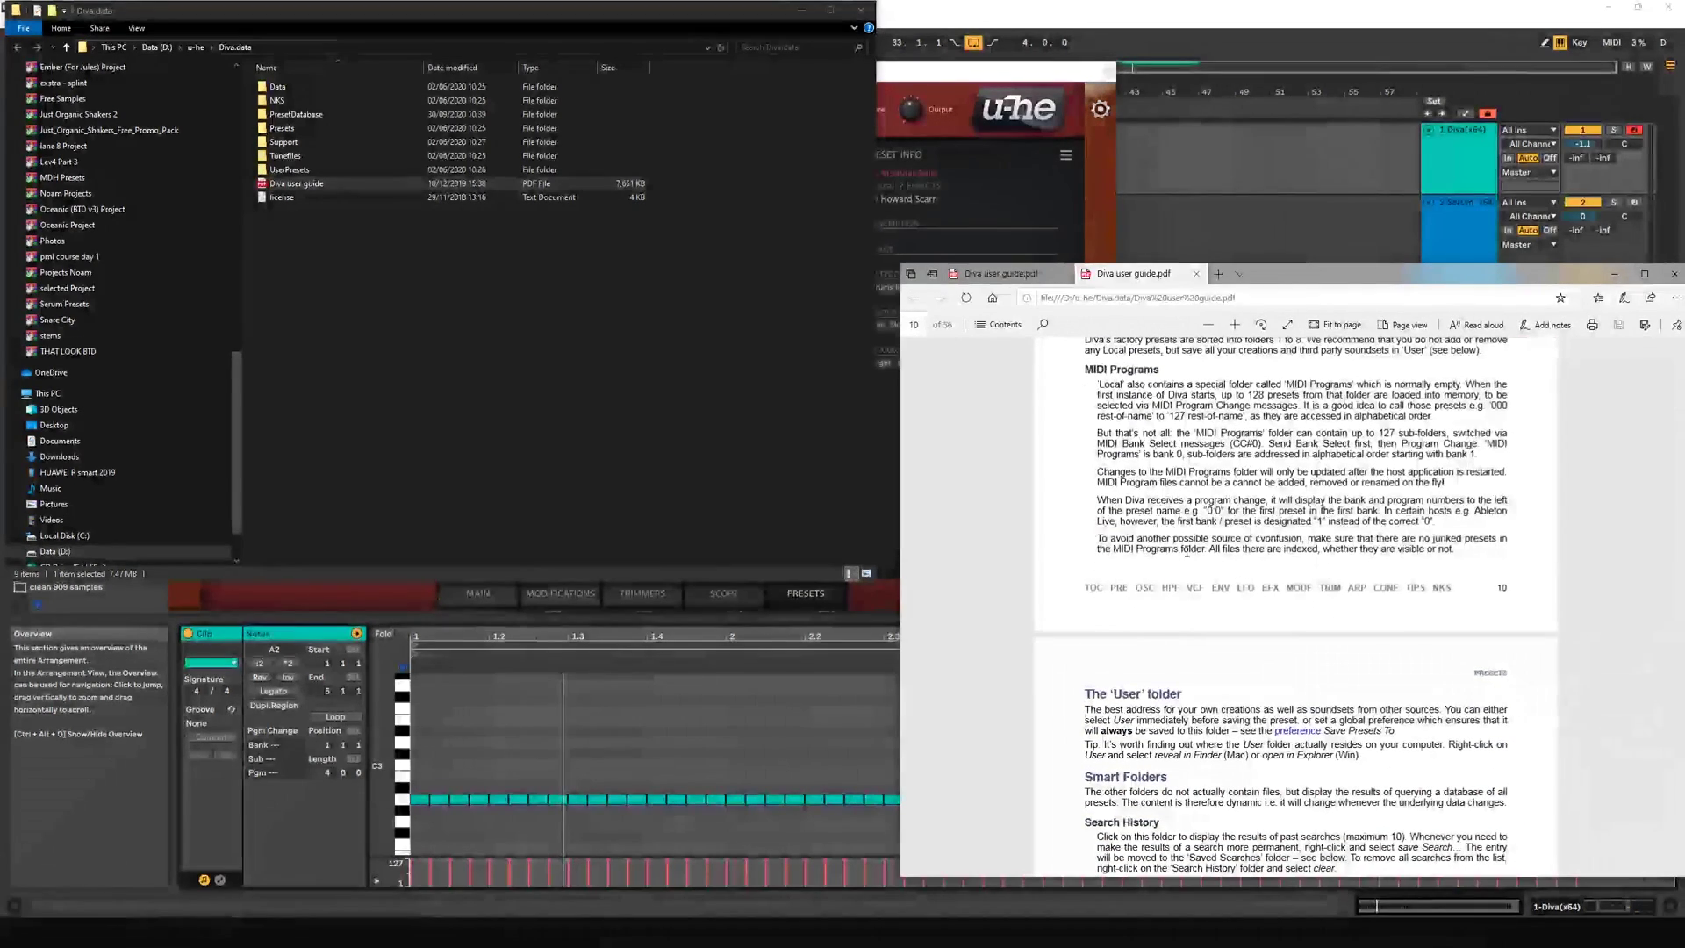
{"action": "left_click", "coordinate": [1614, 273]}
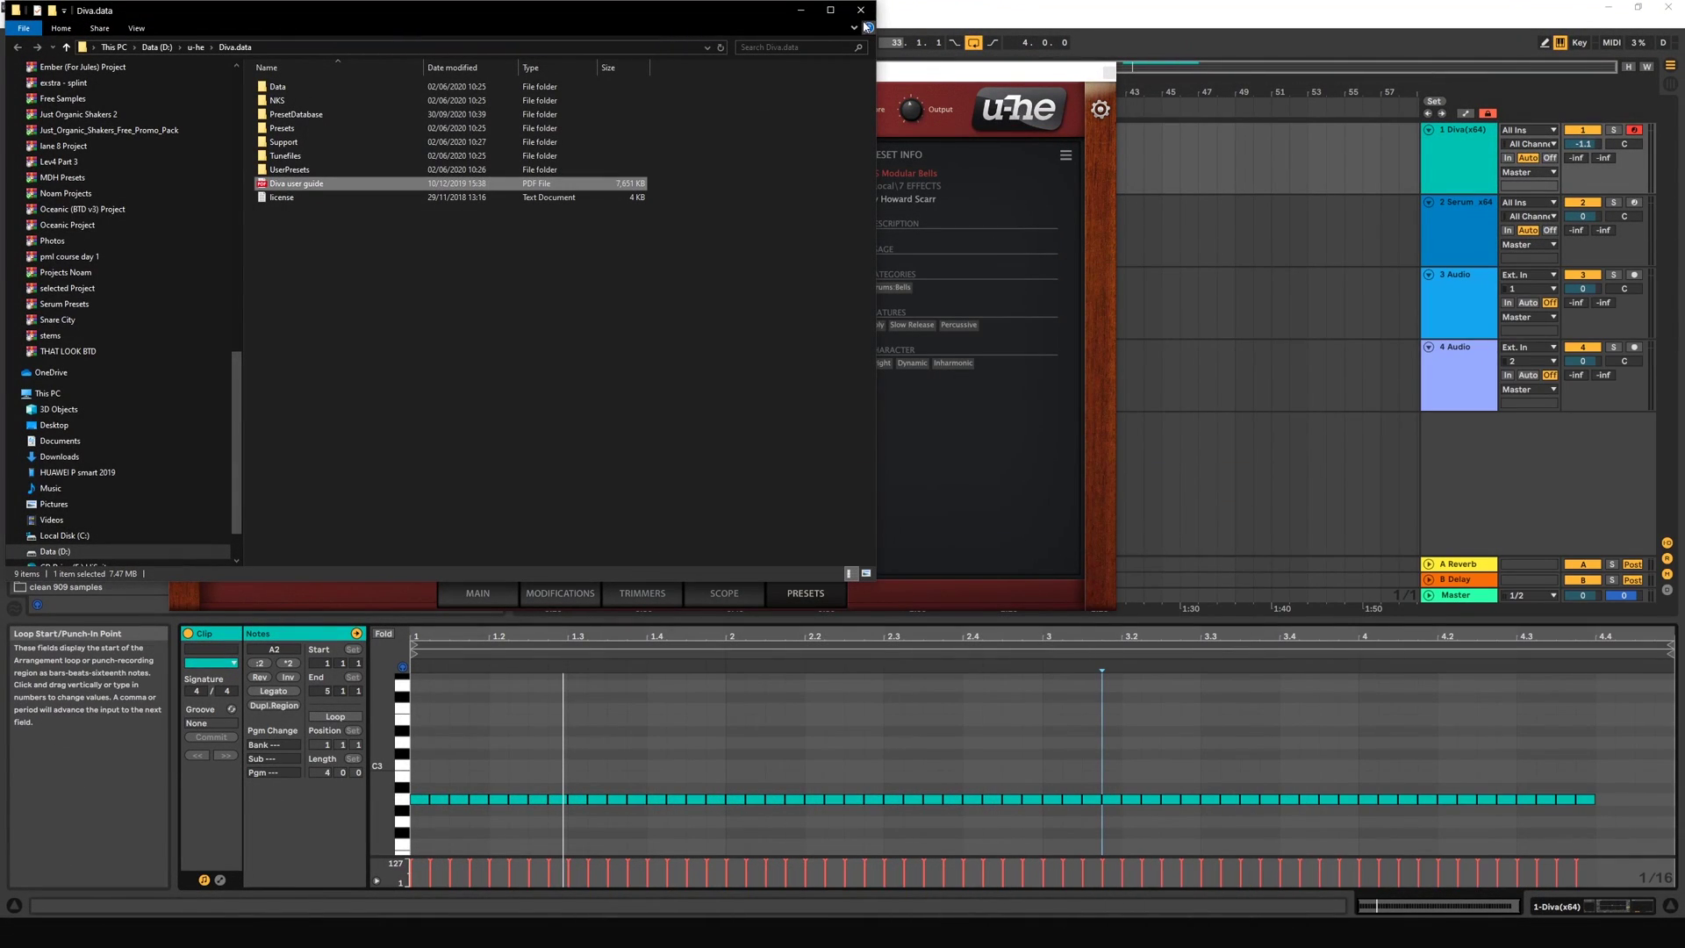
{"action": "left_click", "coordinate": [860, 10]}
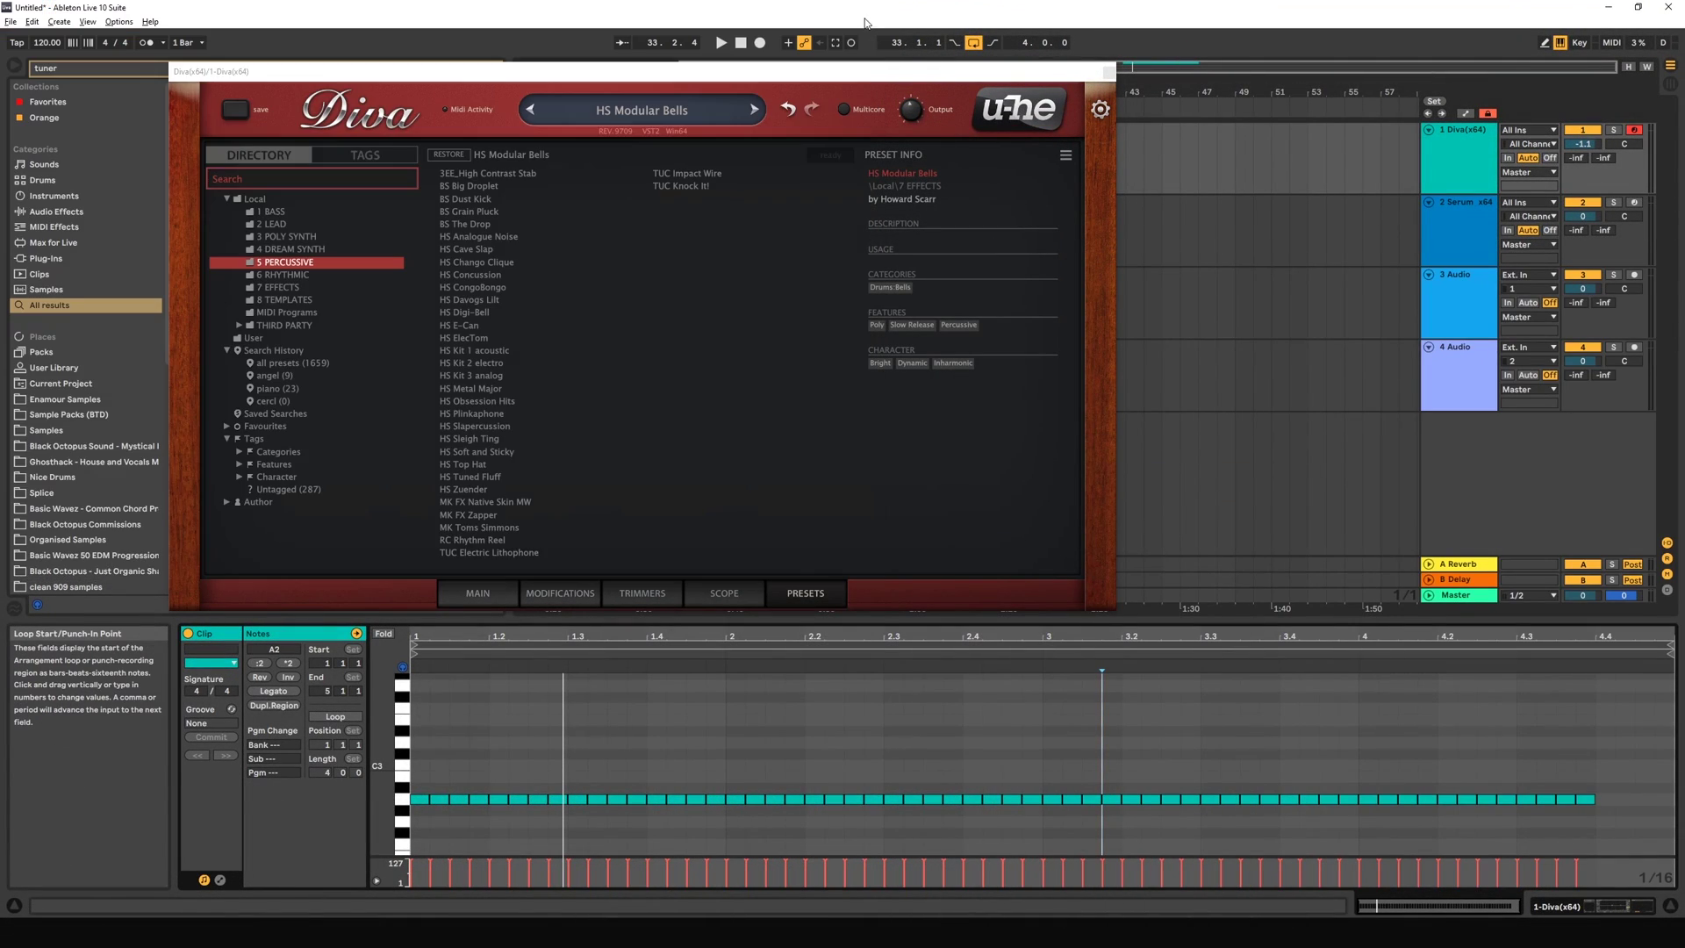
Step: Review Diva's Preferences page and the u-he links list, dismissing both unchanged
{"action": "left_click", "coordinate": [1101, 112]}
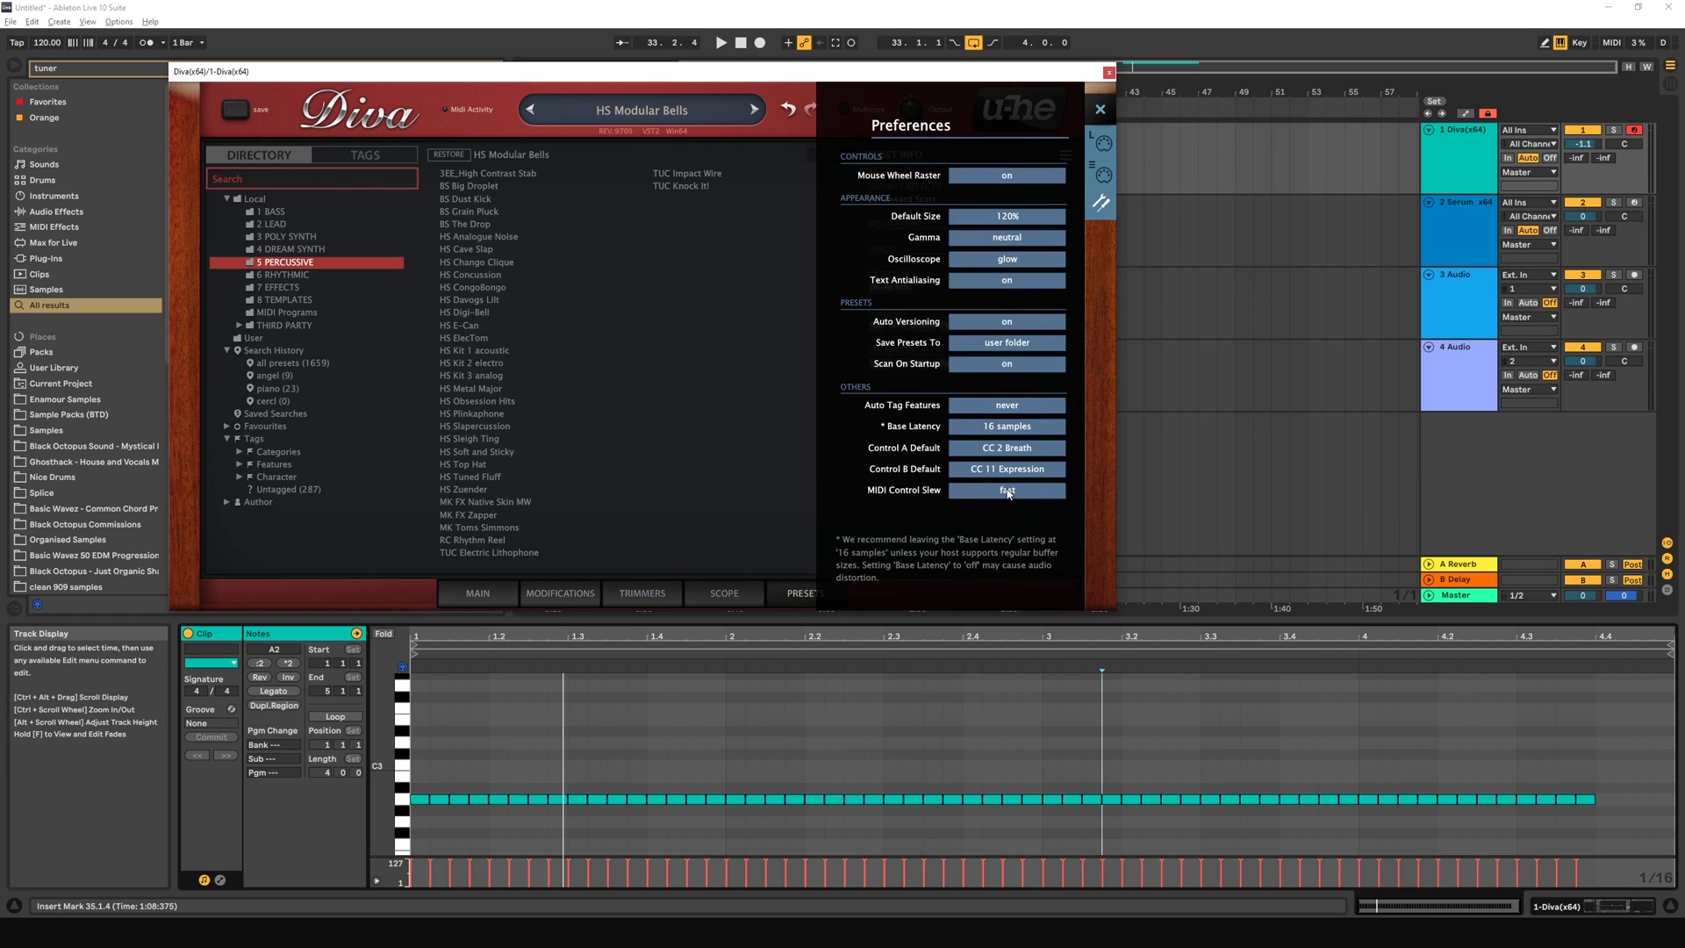
{"action": "left_click", "coordinate": [1100, 109]}
{"action": "left_click", "coordinate": [1042, 111]}
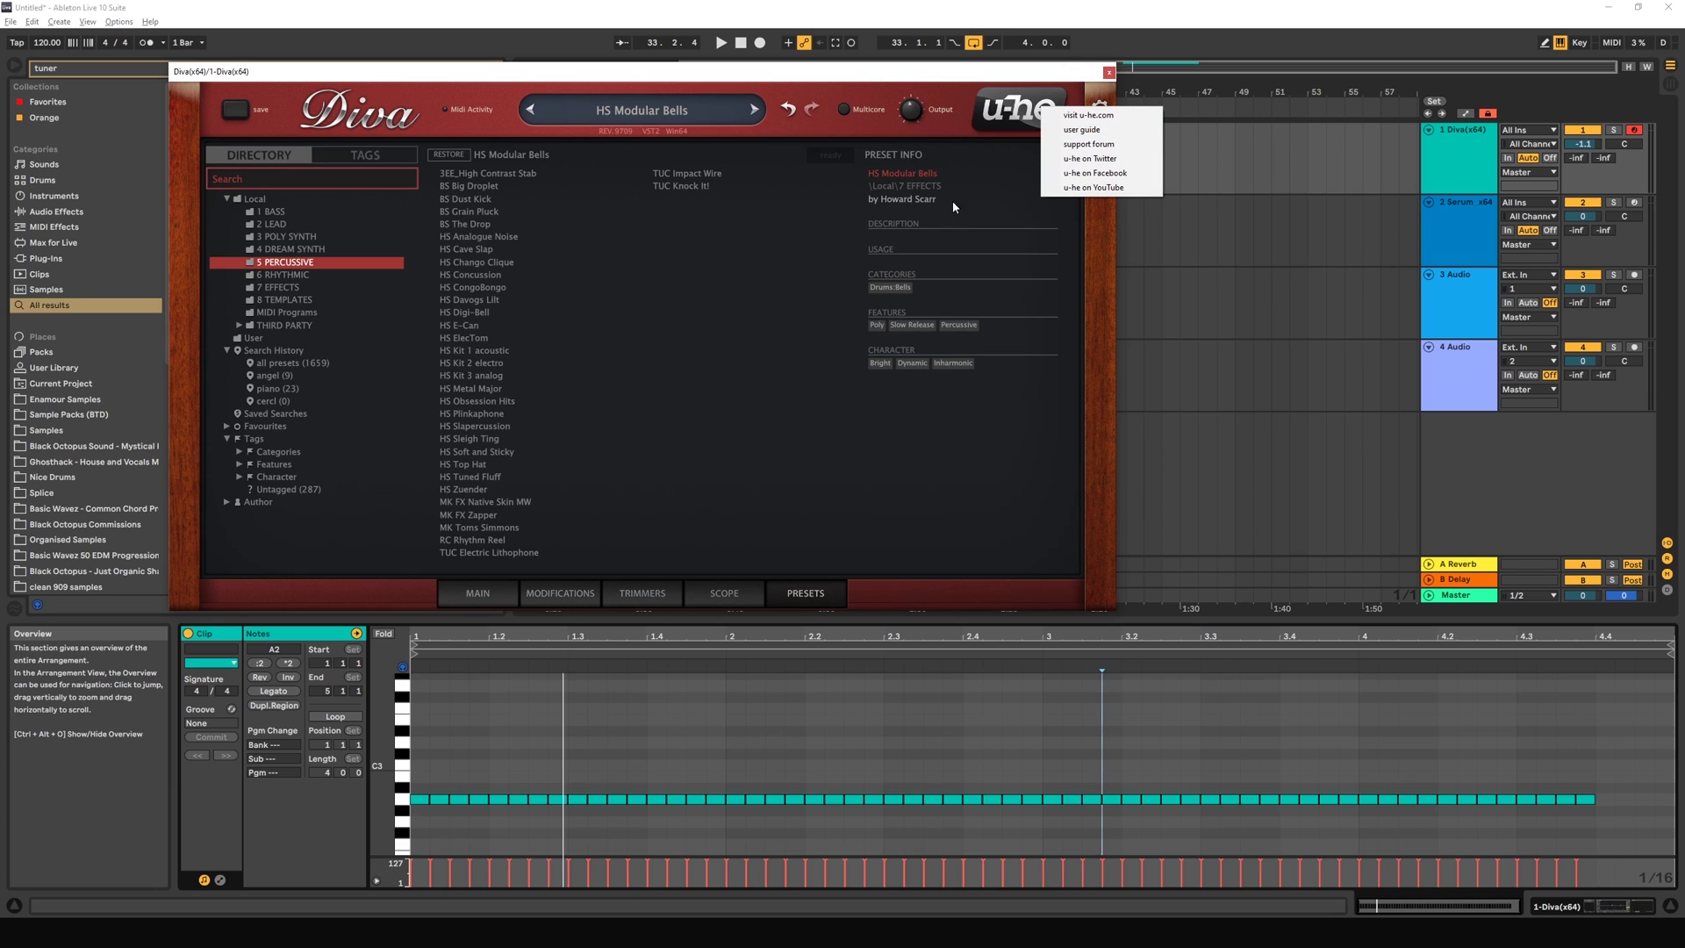
{"action": "left_click", "coordinate": [745, 402]}
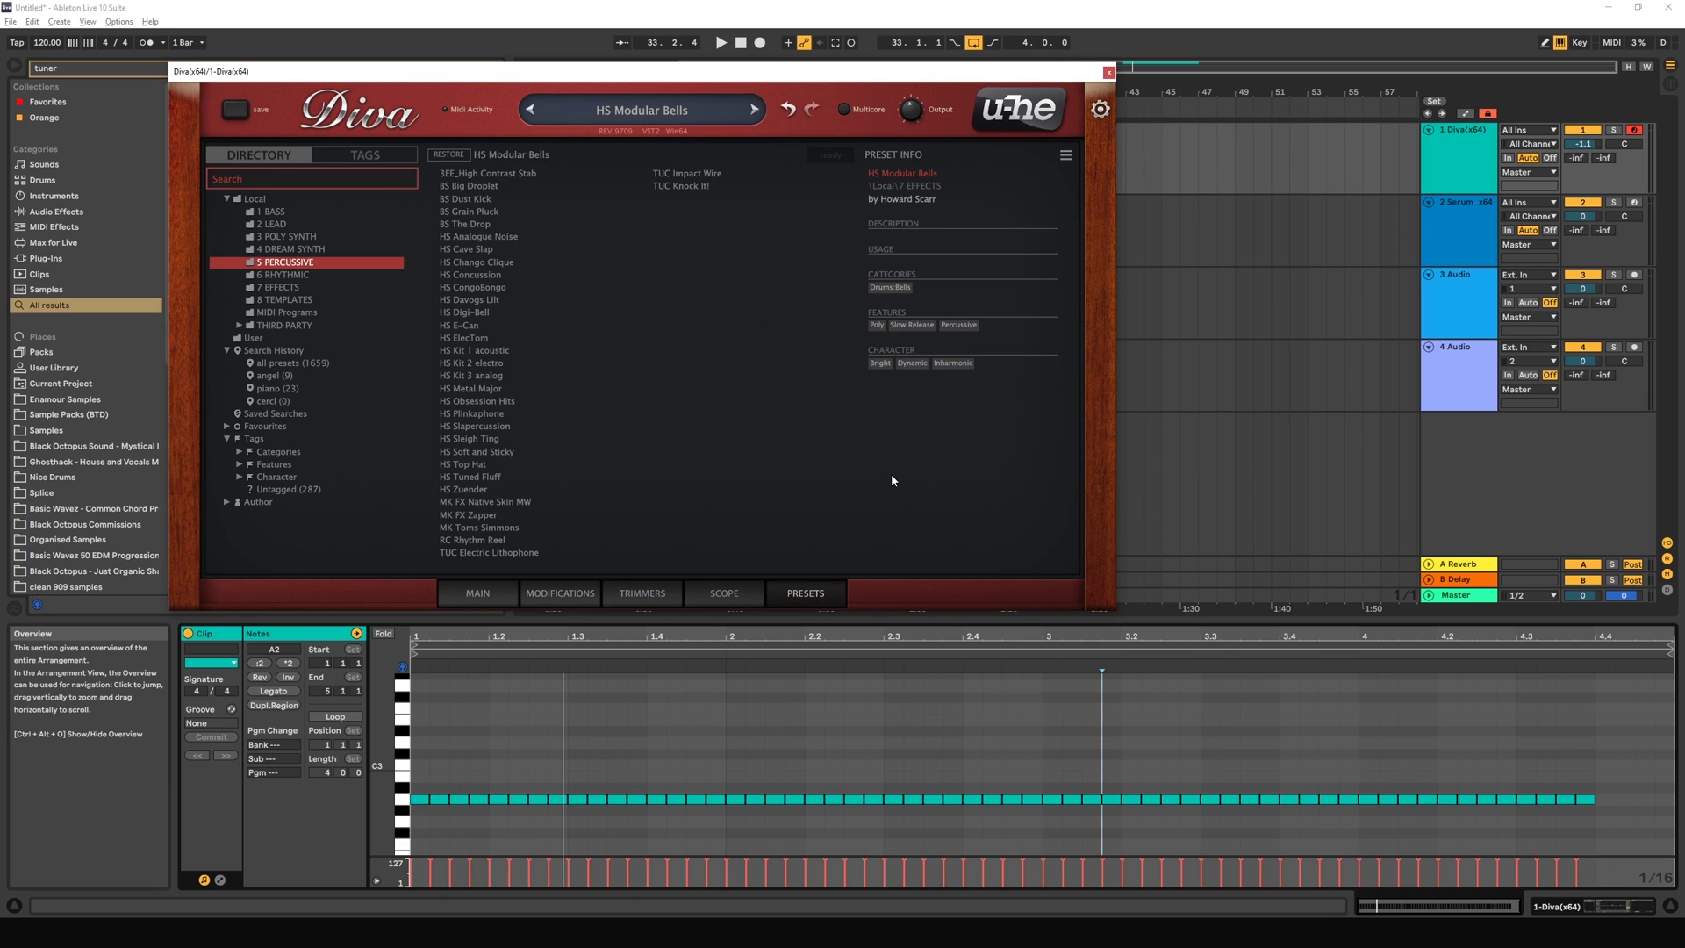